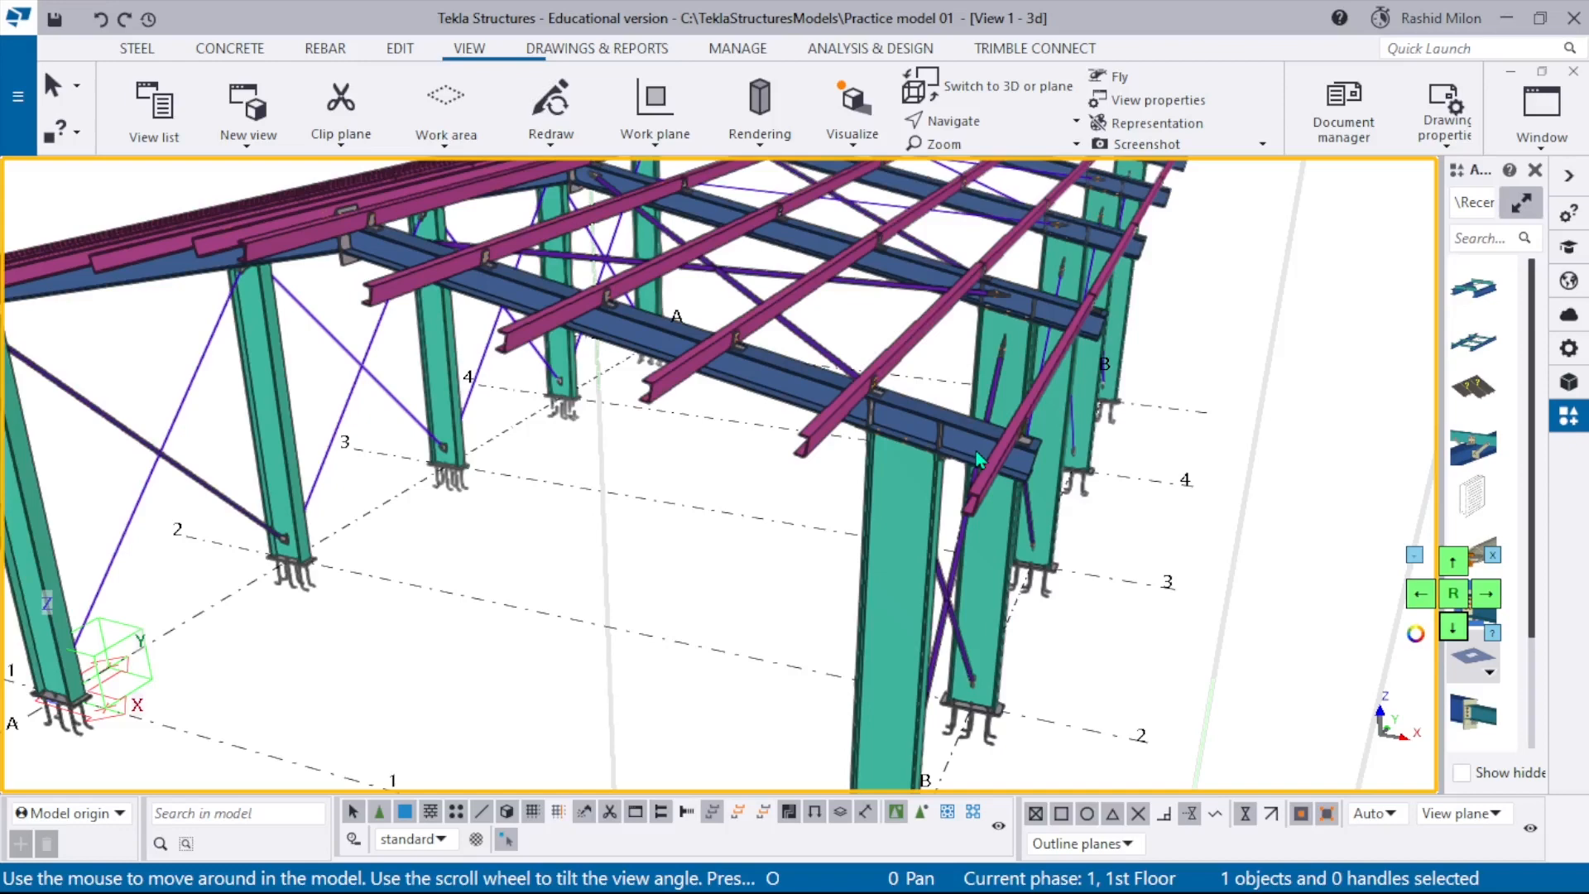
Examine the portal frame's rafters, purlins and bracing, then a column's base plate with its anchor bolts and brace connection.
scroll(976, 450, "up", 2)
left_click(856, 438)
scroll(901, 439, "down", 5)
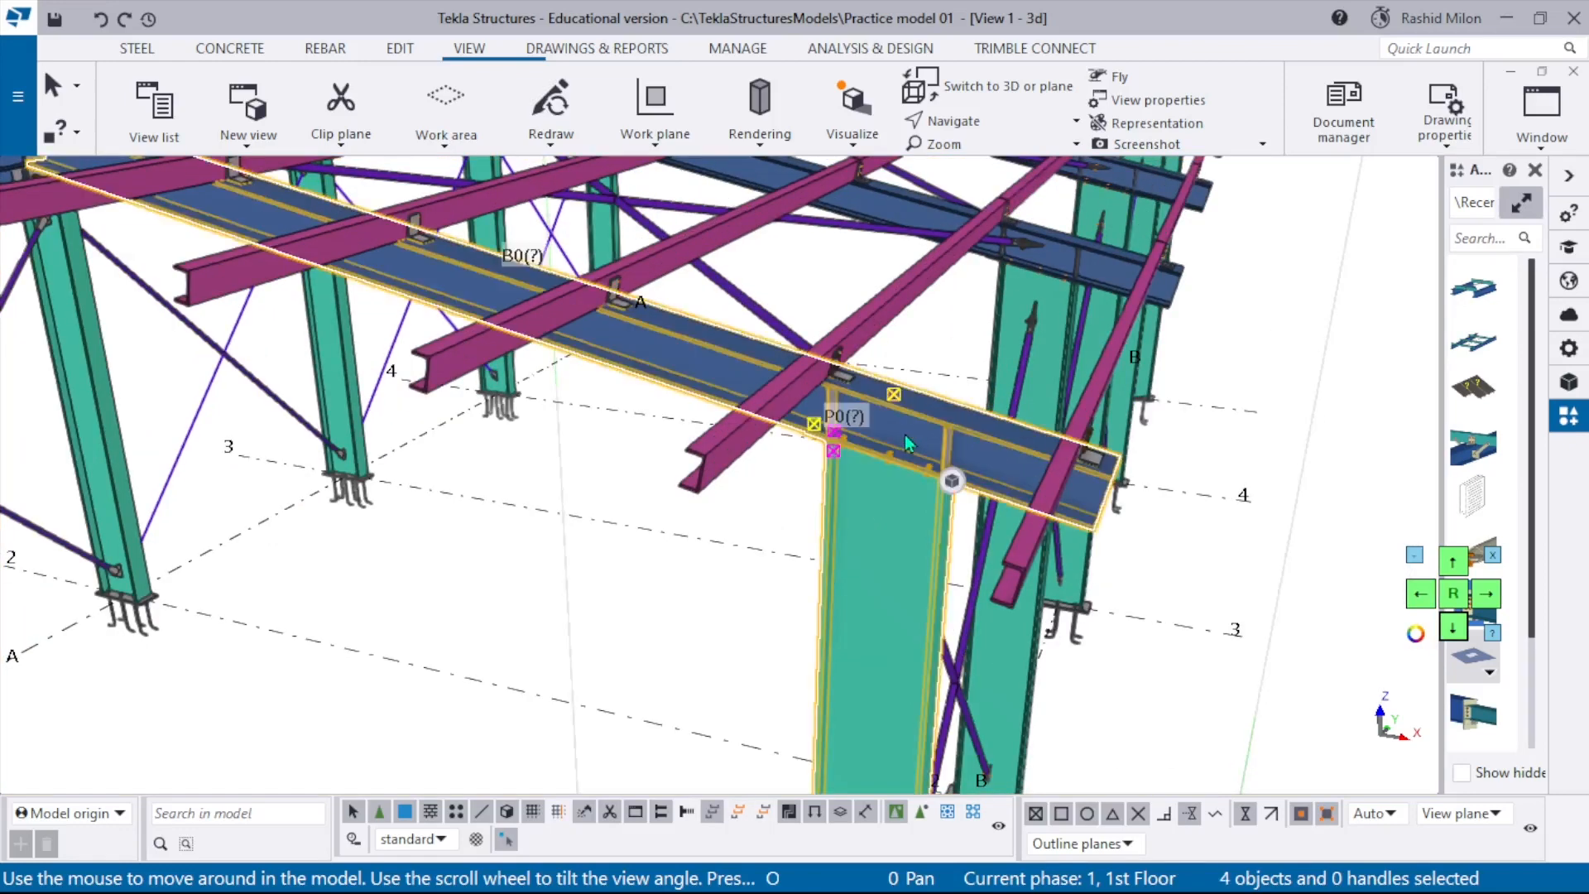
left_click(802, 476)
scroll(802, 387, "up", 5)
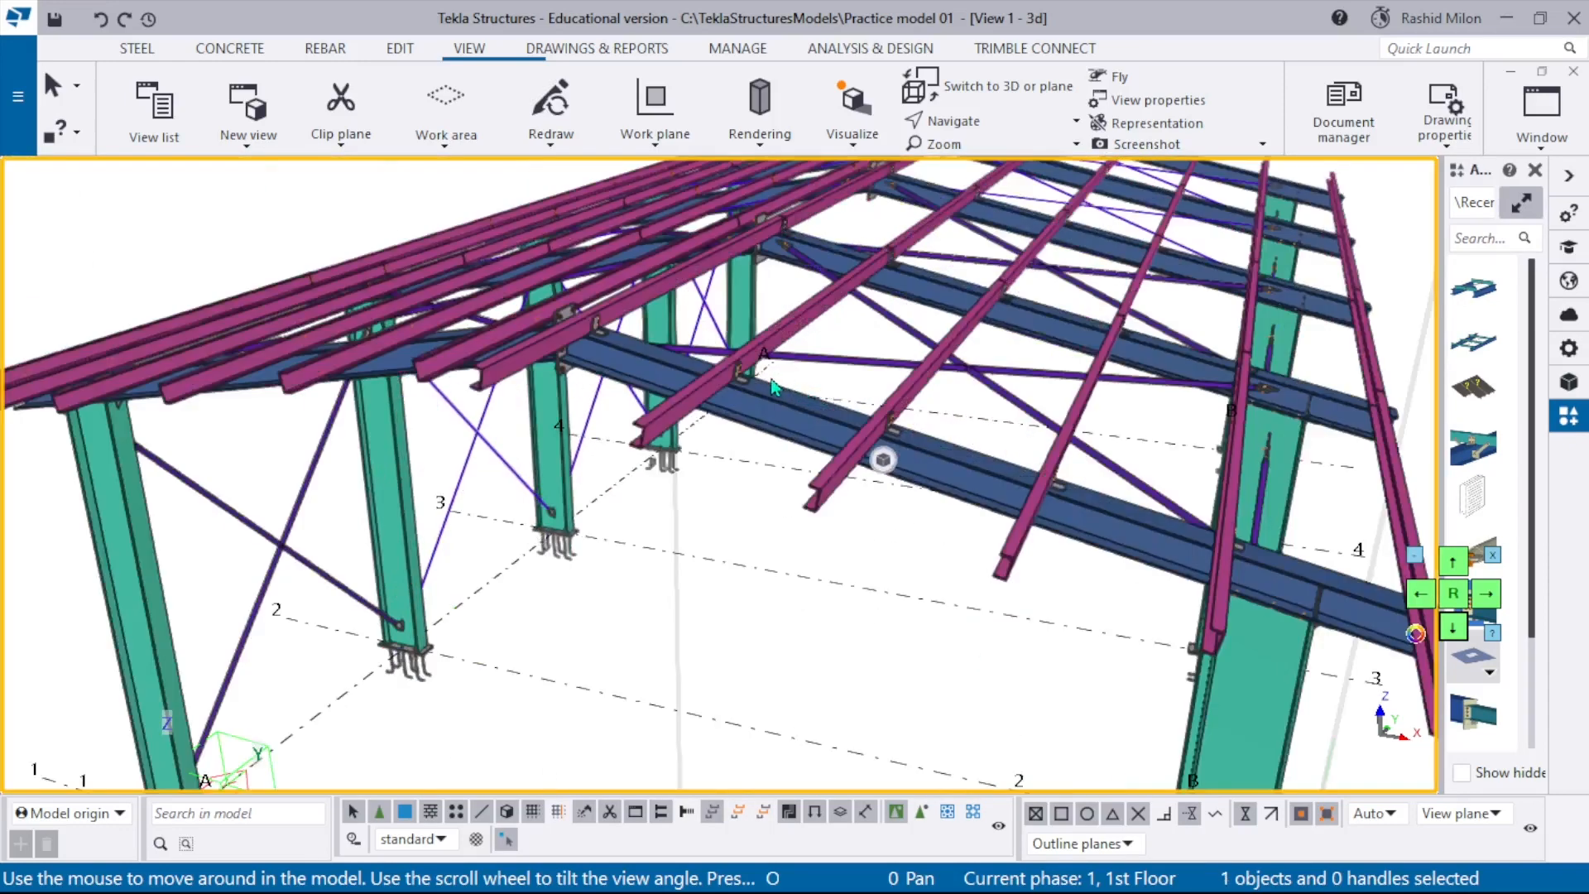
scroll(871, 421, "down", 2)
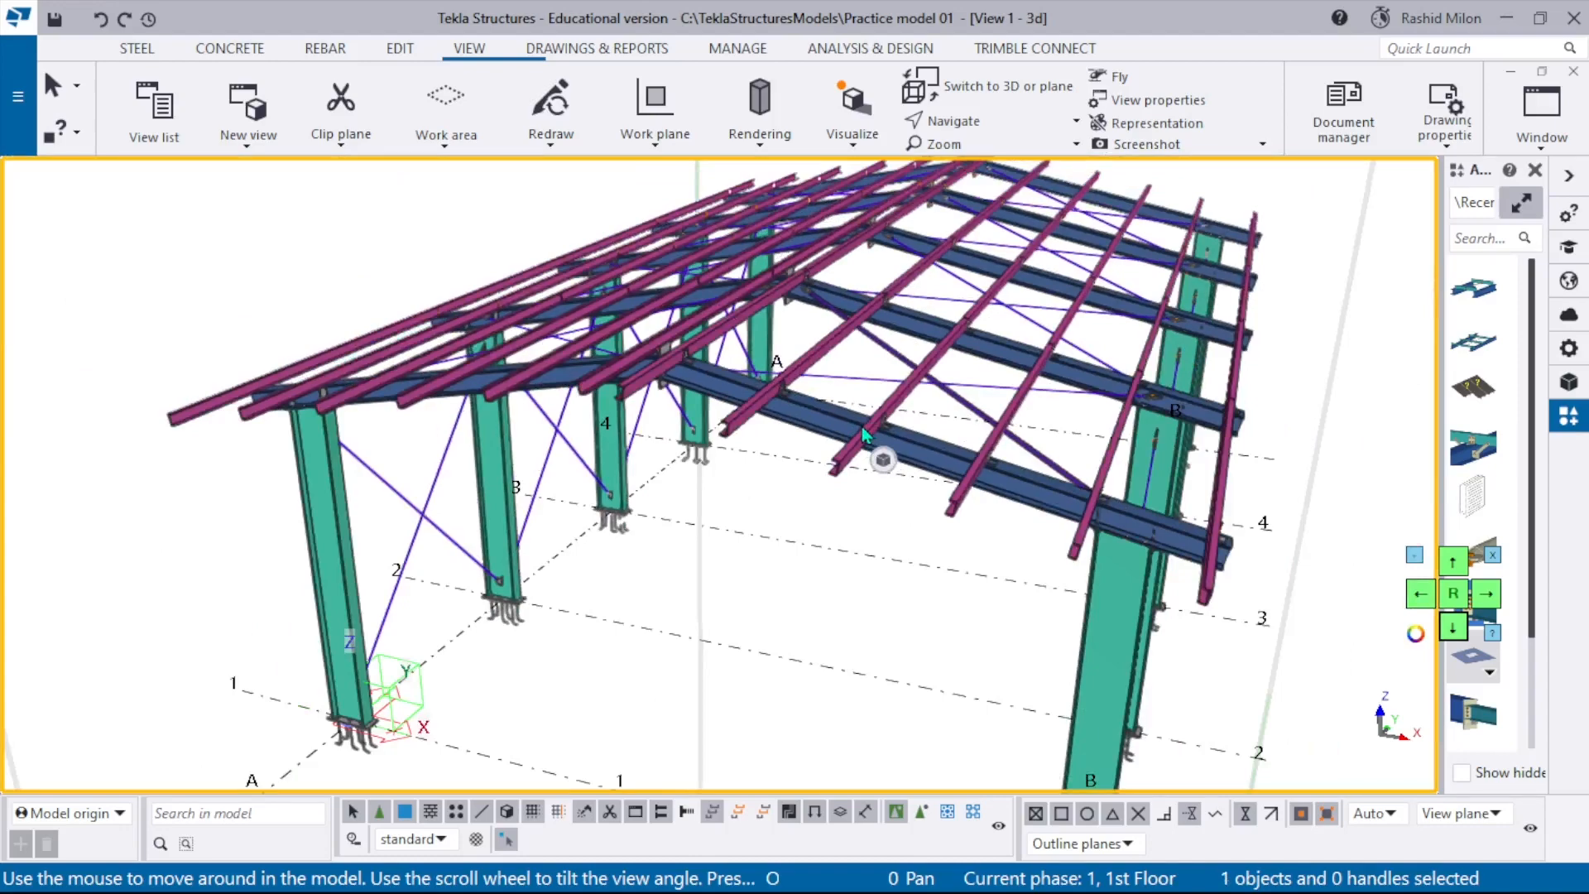
scroll(862, 425, "up", 4)
scroll(643, 542, "down", 5)
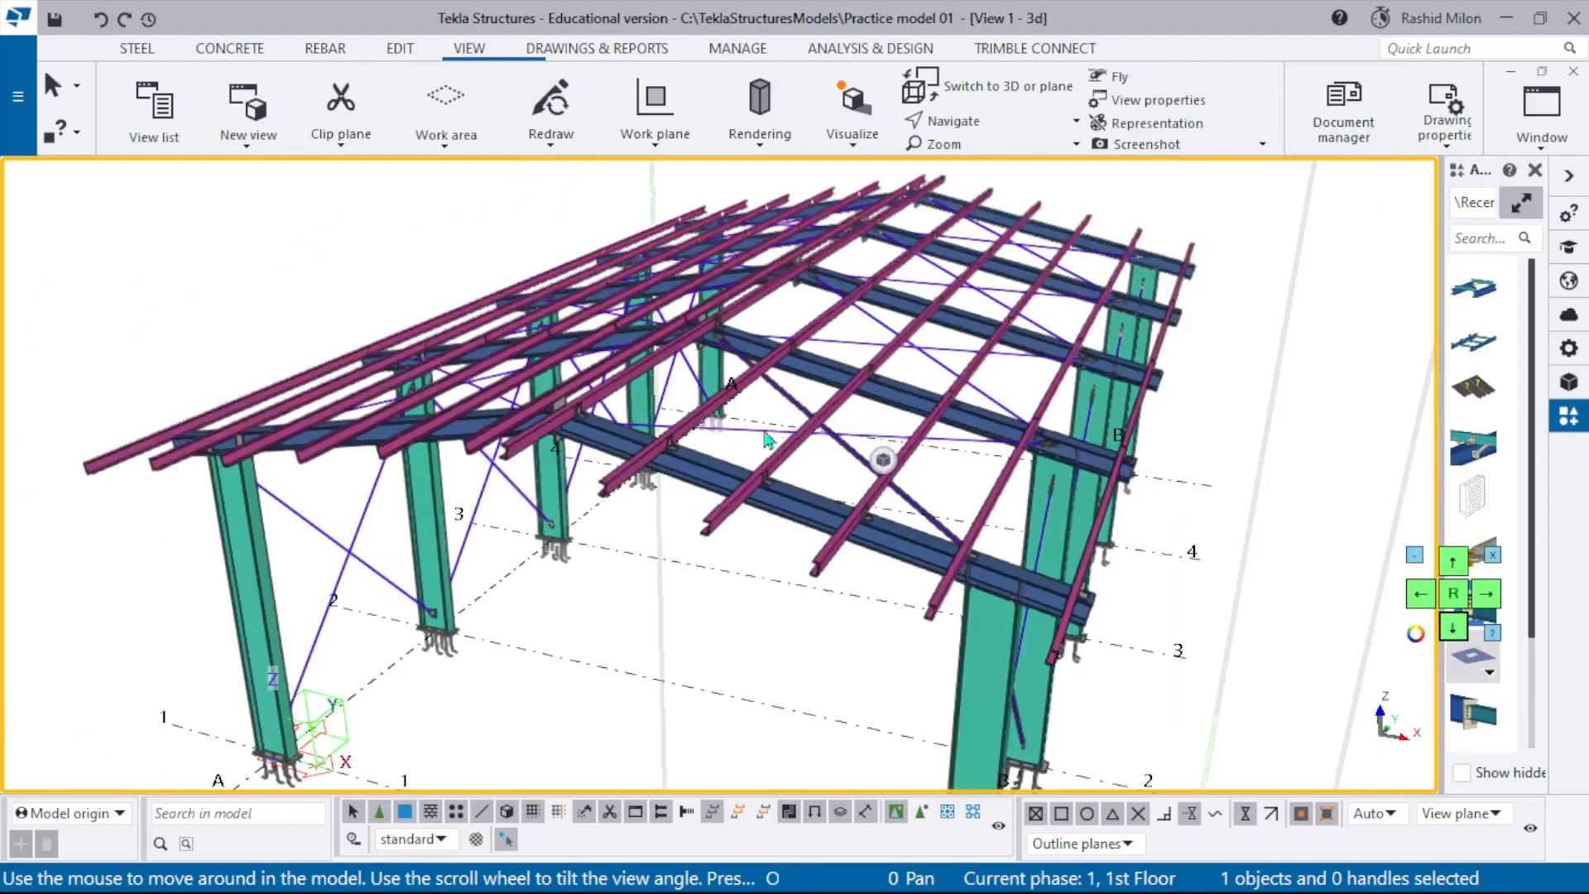
scroll(753, 406, "up", 7)
scroll(749, 403, "down", 2)
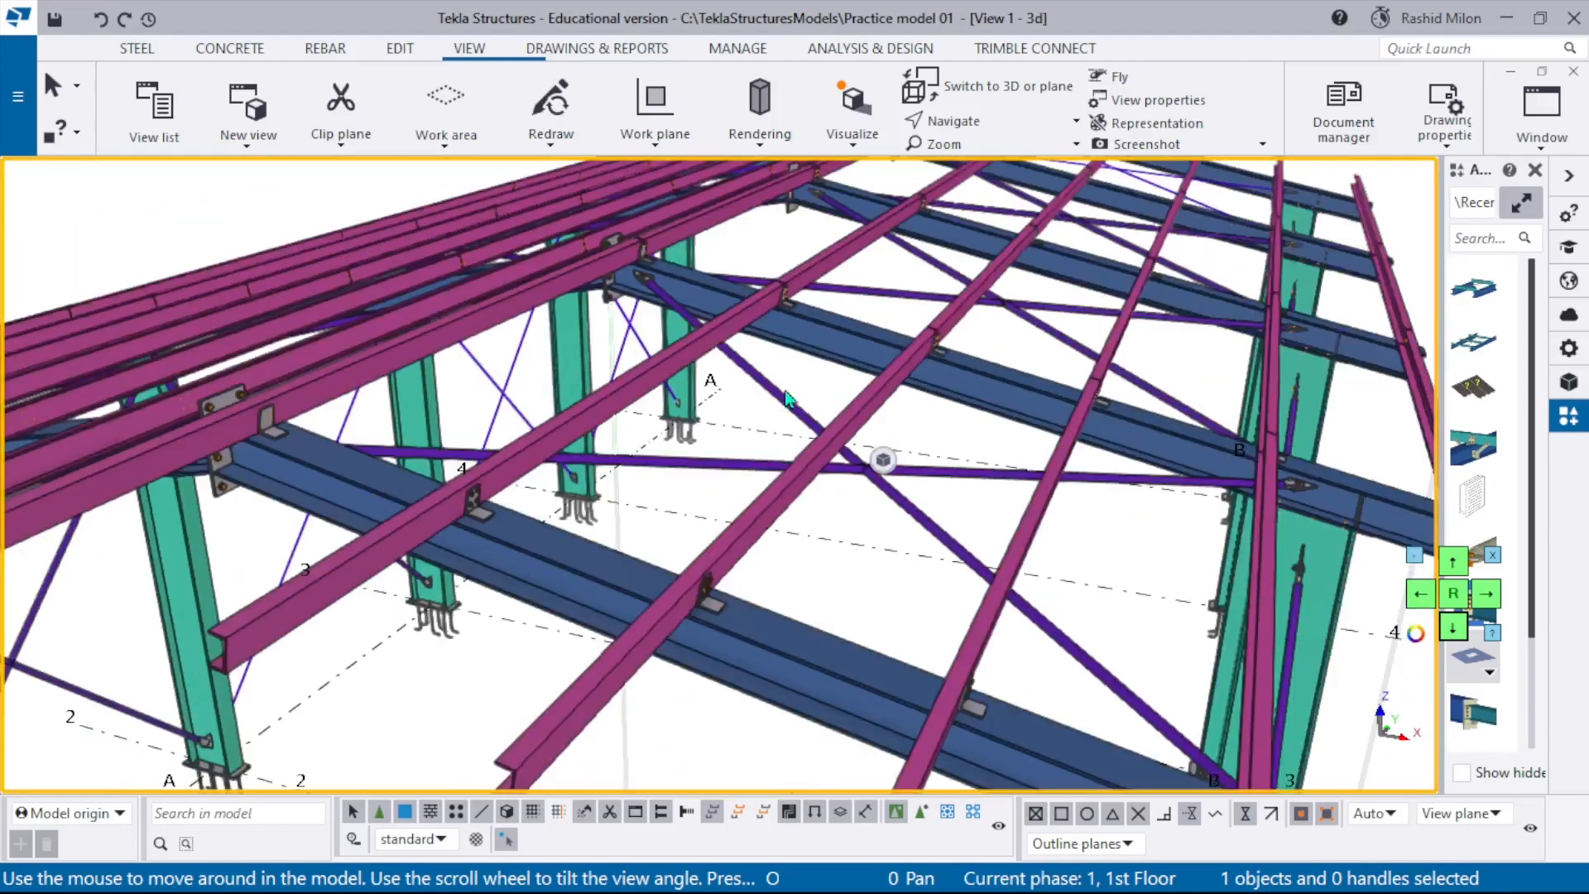
scroll(788, 399, "up", 1)
scroll(740, 356, "down", 4)
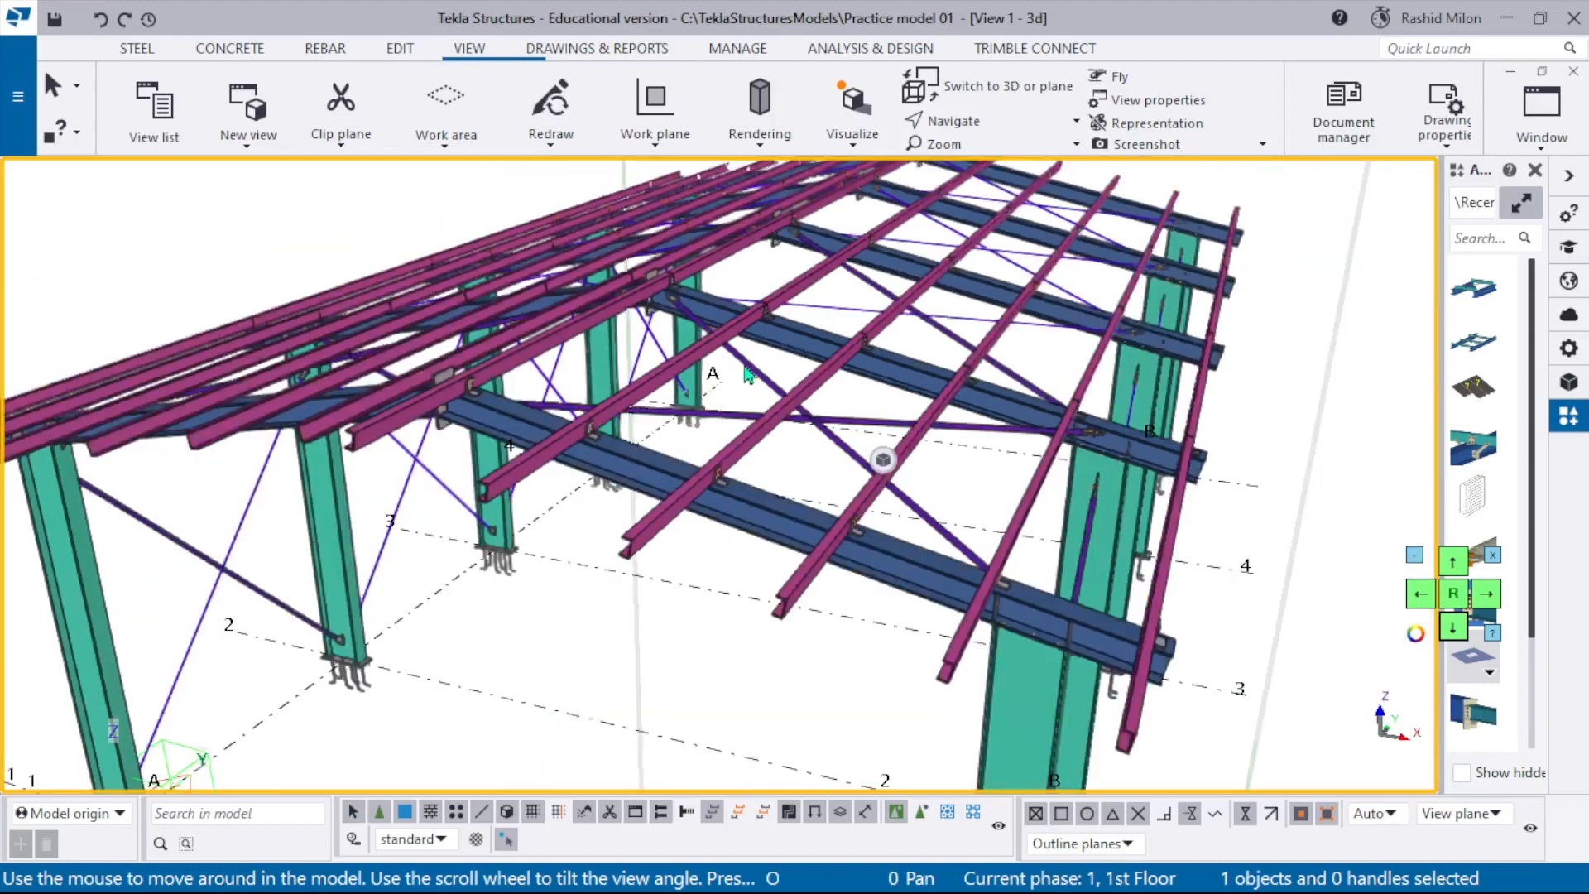
scroll(927, 356, "up", 4)
scroll(848, 362, "up", 5)
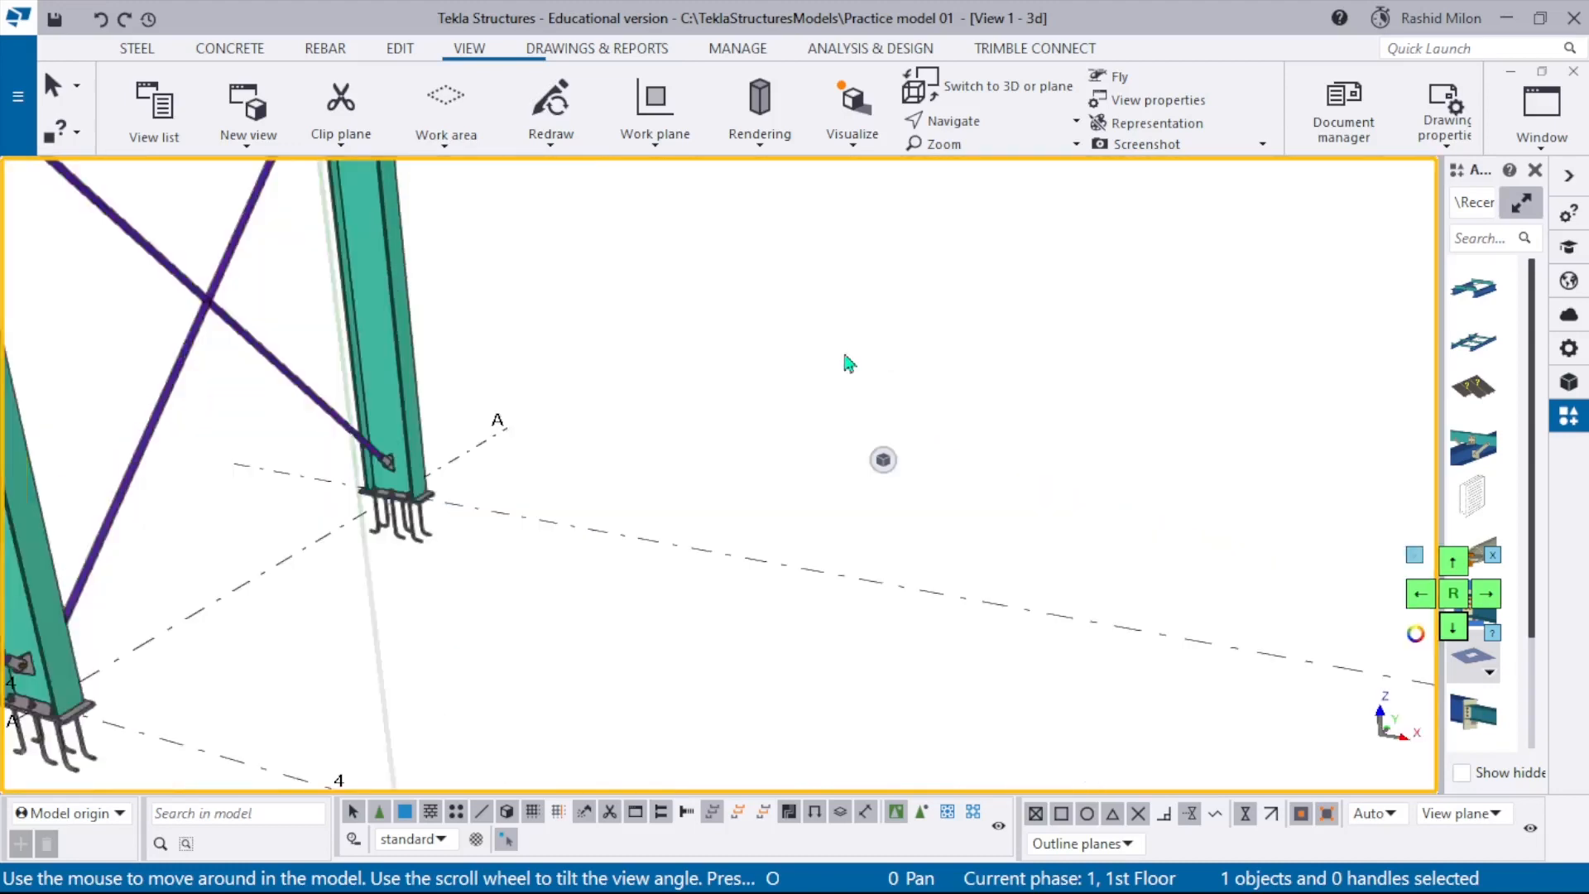
scroll(389, 479, "up", 5)
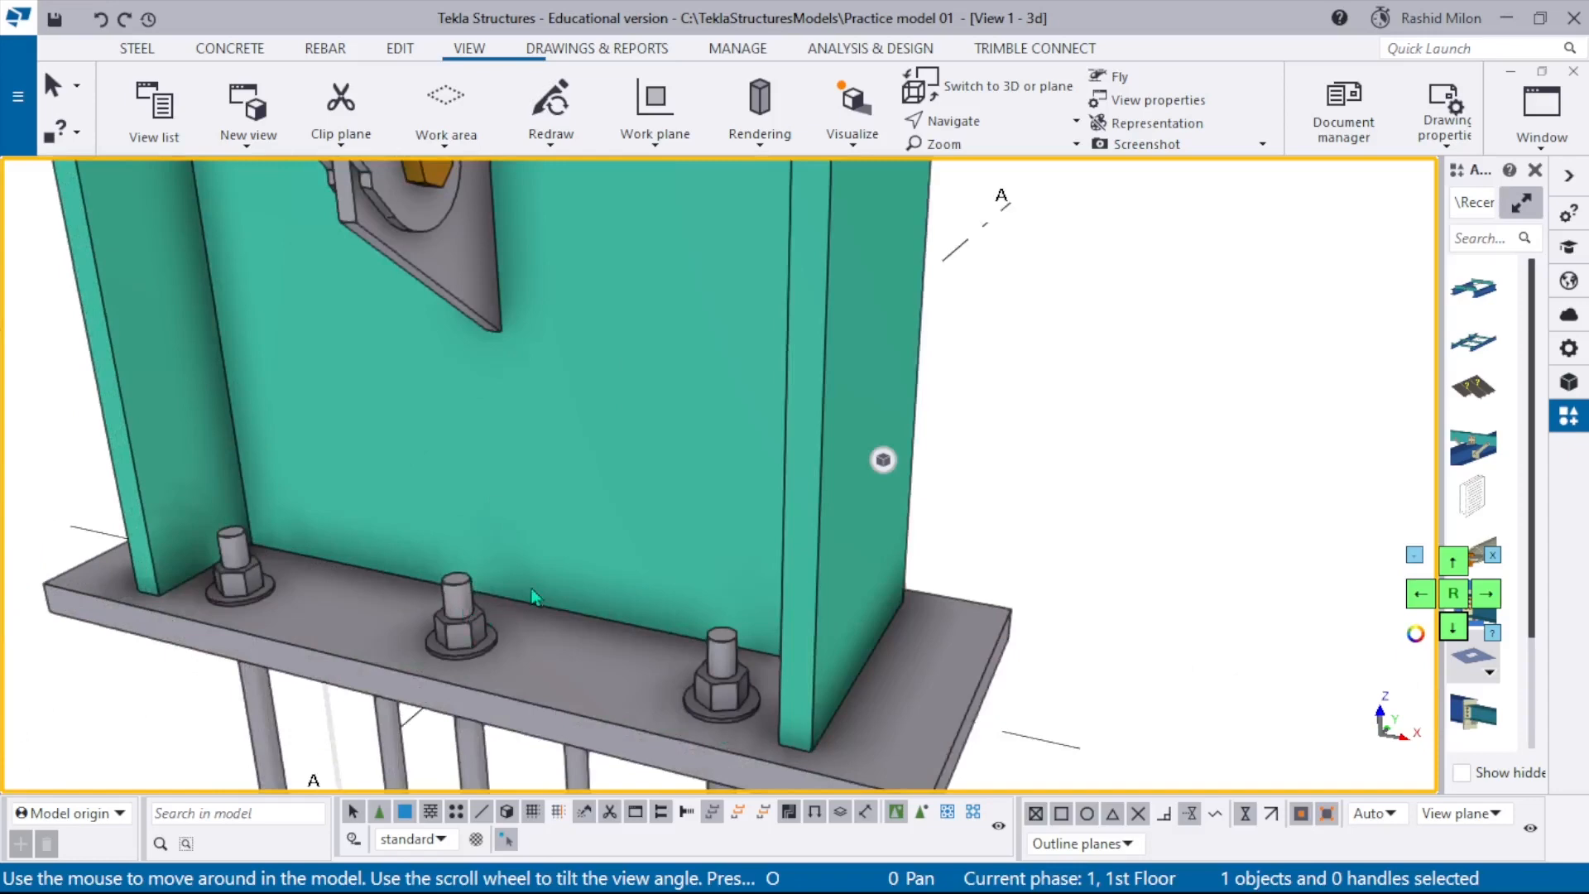
scroll(550, 578, "down", 5)
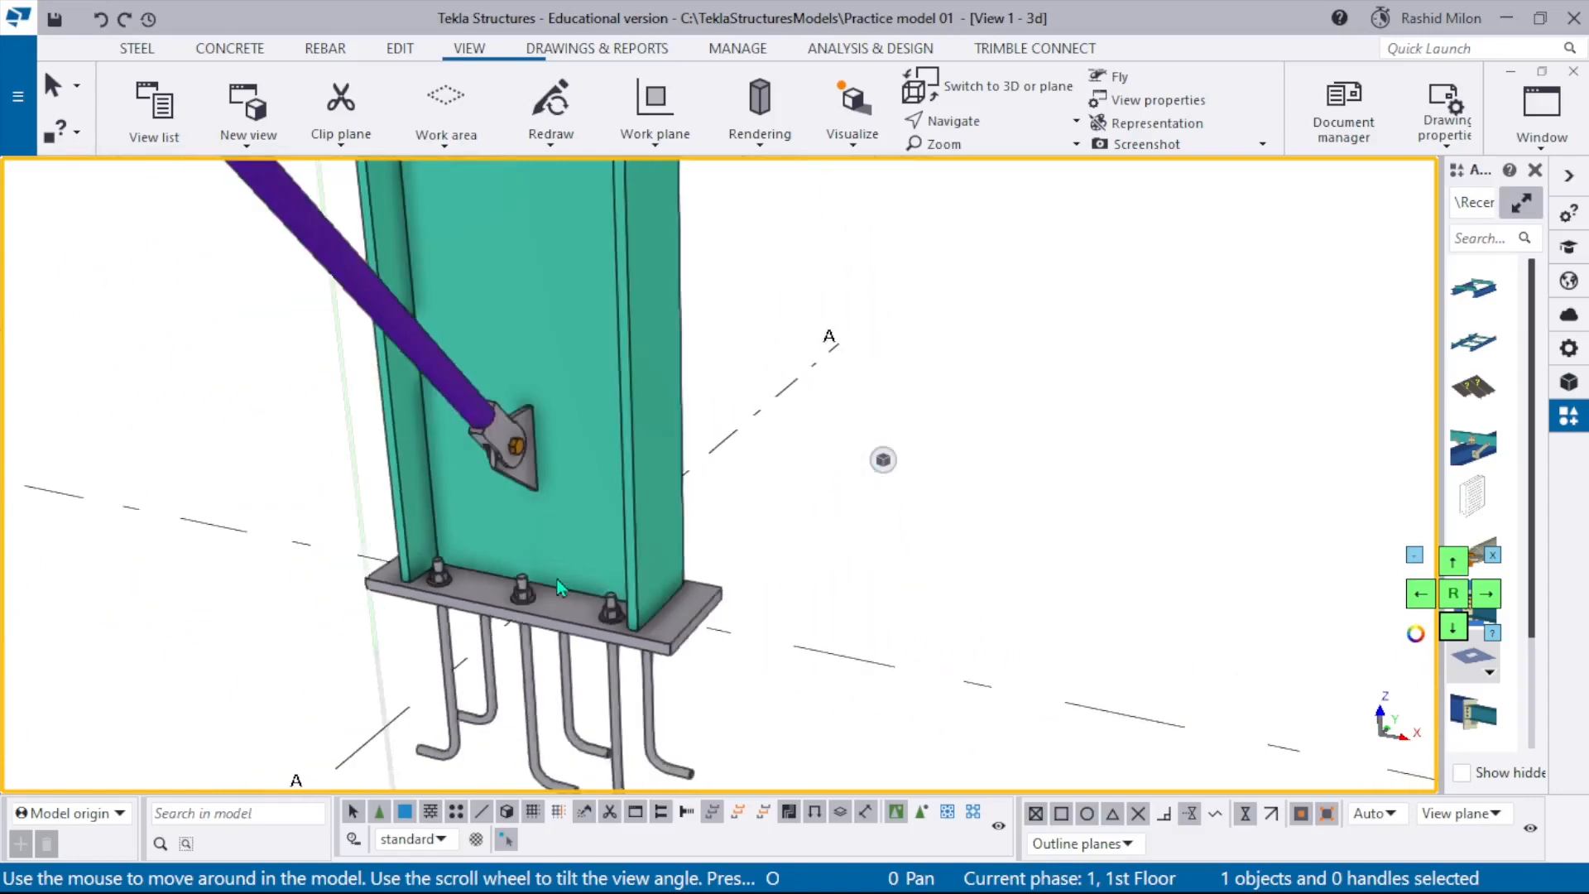
scroll(542, 497, "down", 6)
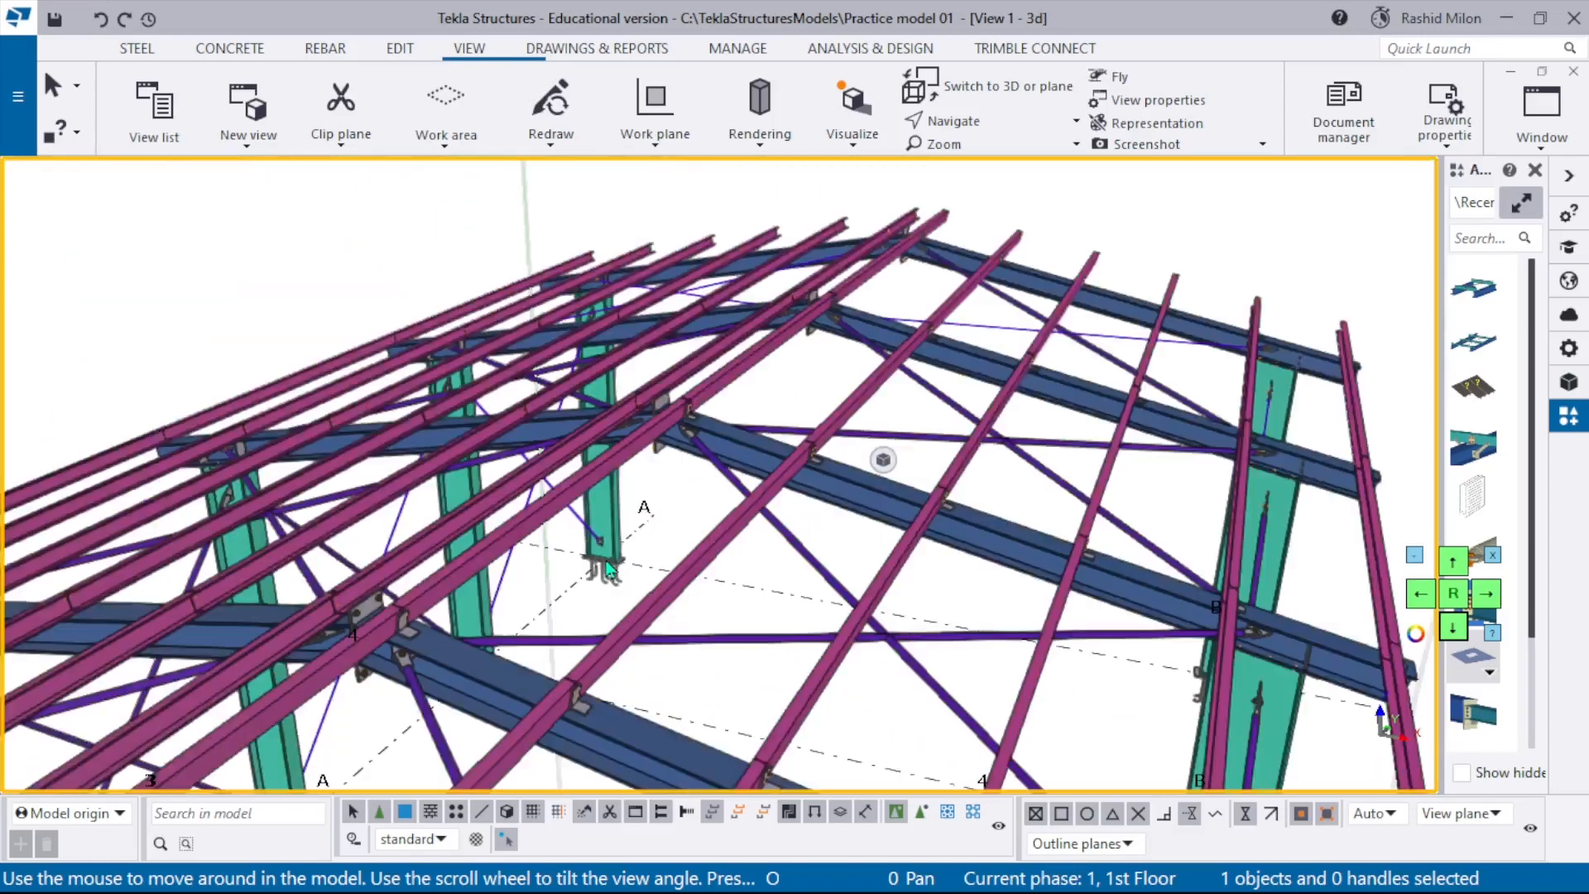
Disable the view filter row that excludes parts named Shed and apply the filter to the 3D view.
scroll(713, 407, "up", 1)
double_click(821, 382)
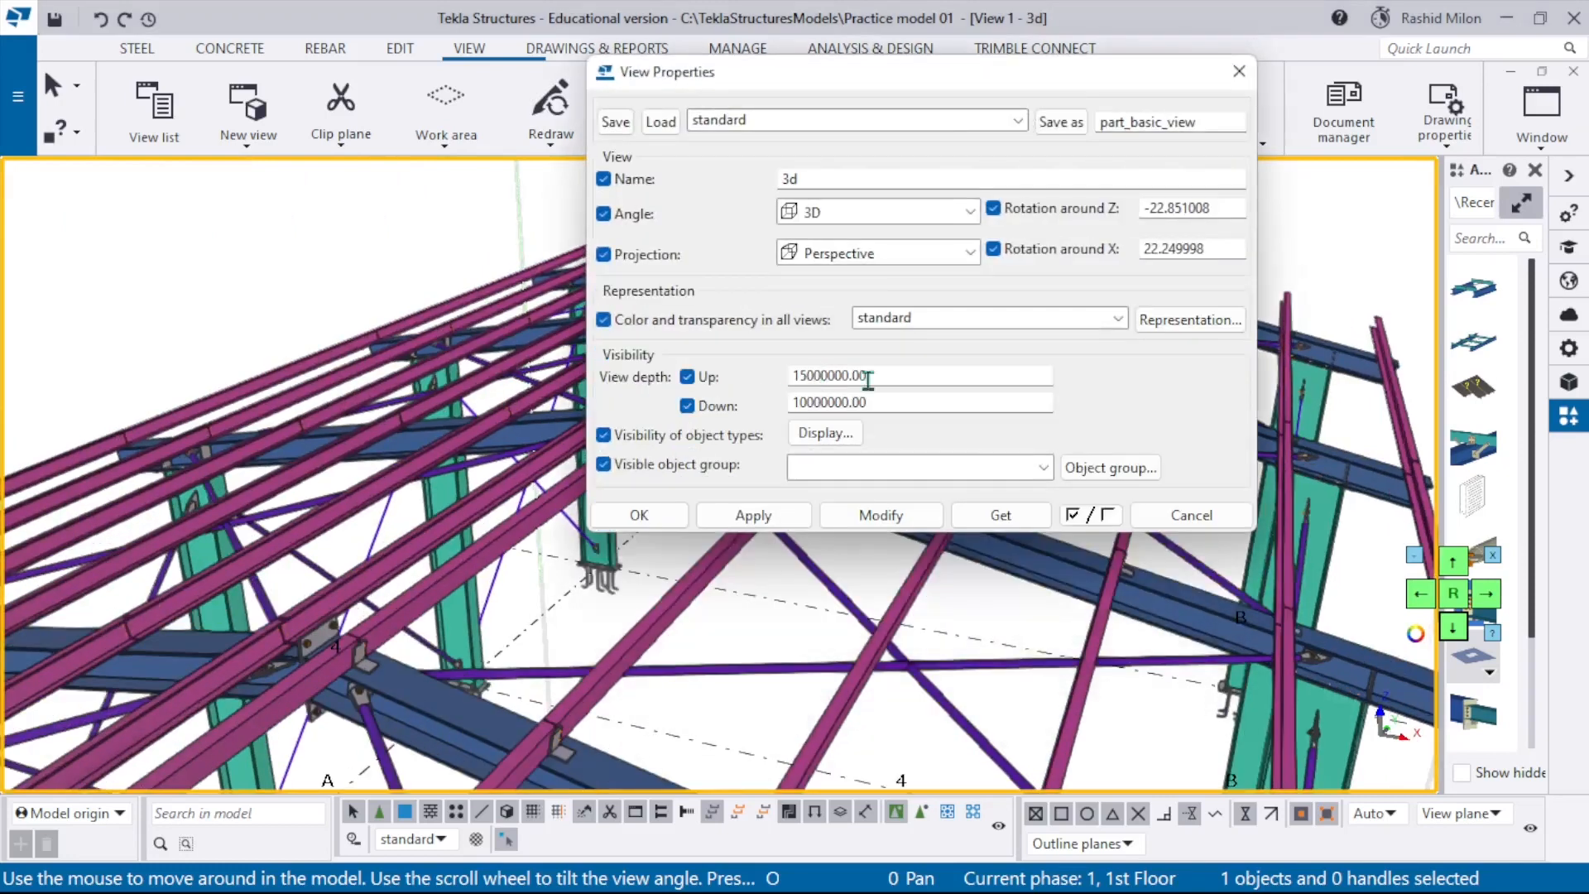
left_click(846, 443)
left_click(1117, 468)
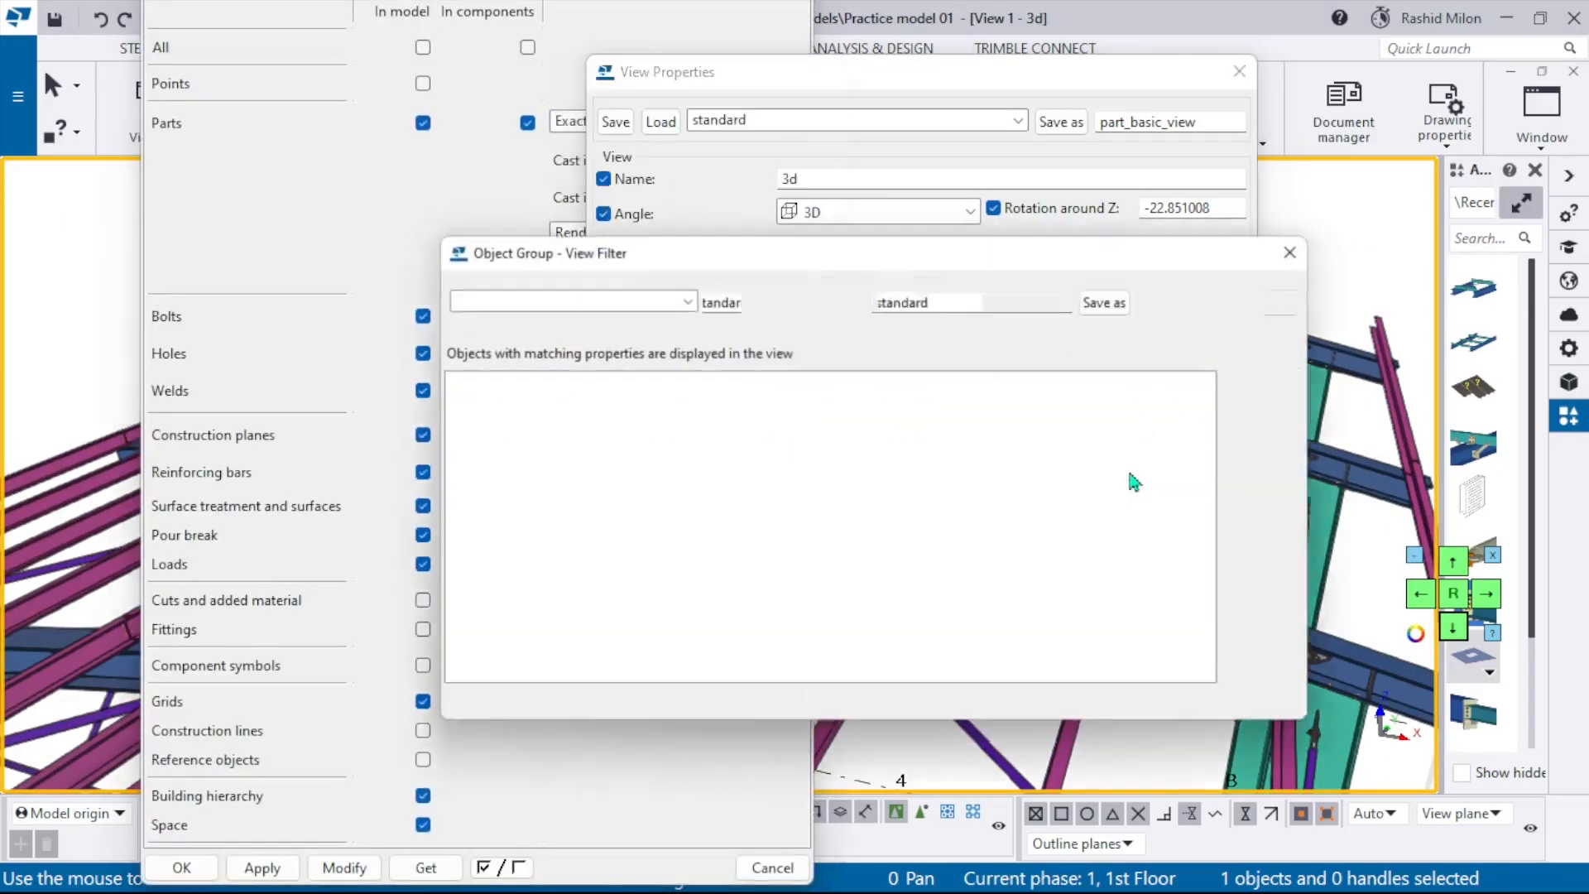
left_click(450, 431)
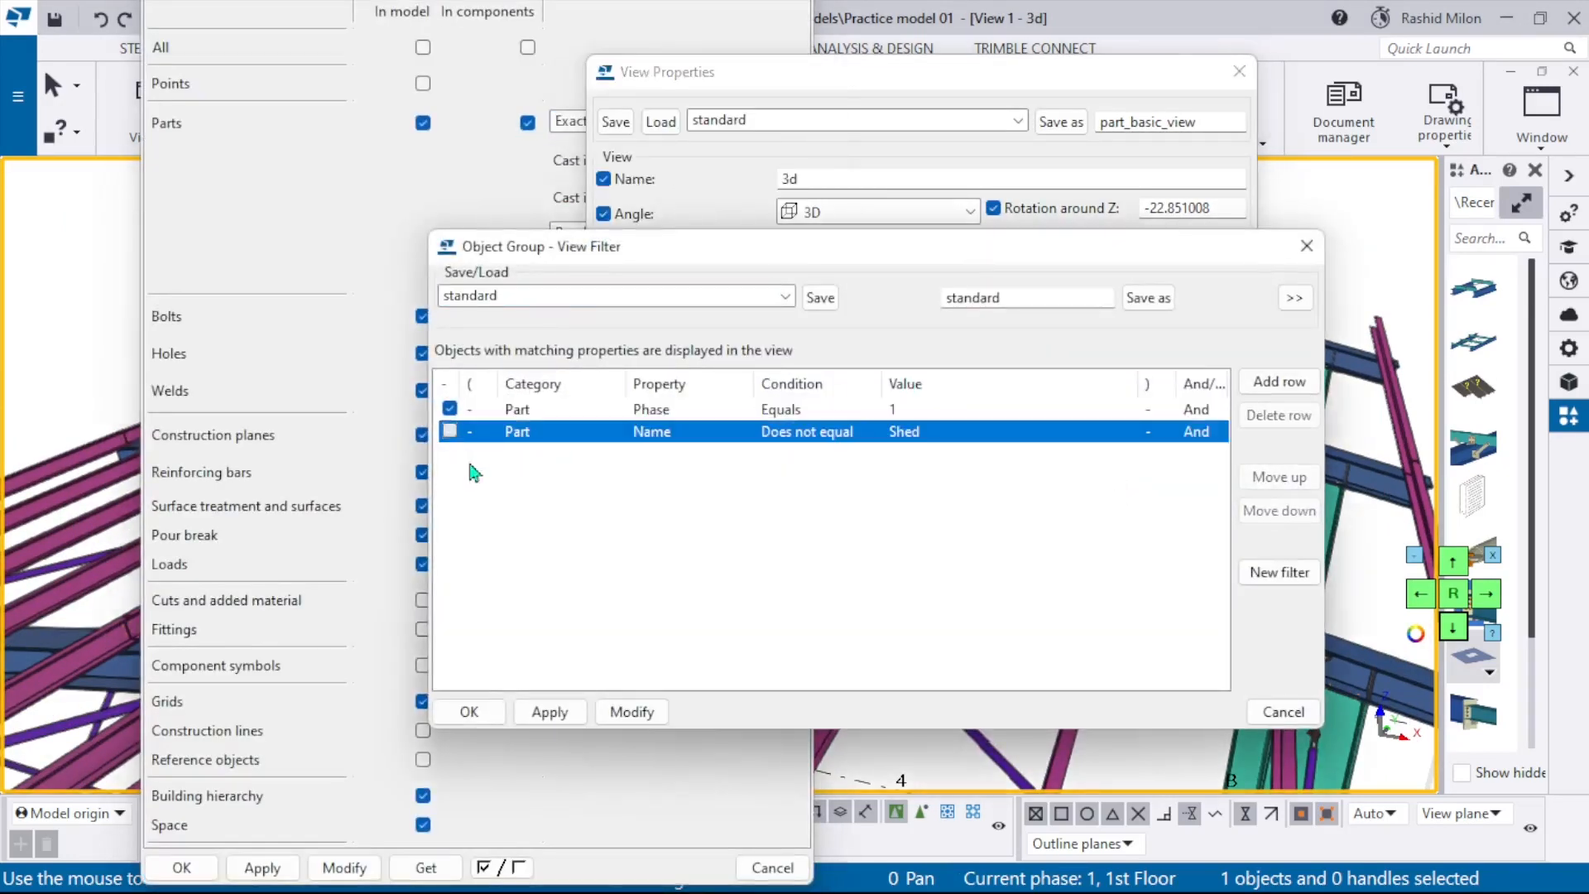
left_click(629, 712)
left_click(469, 712)
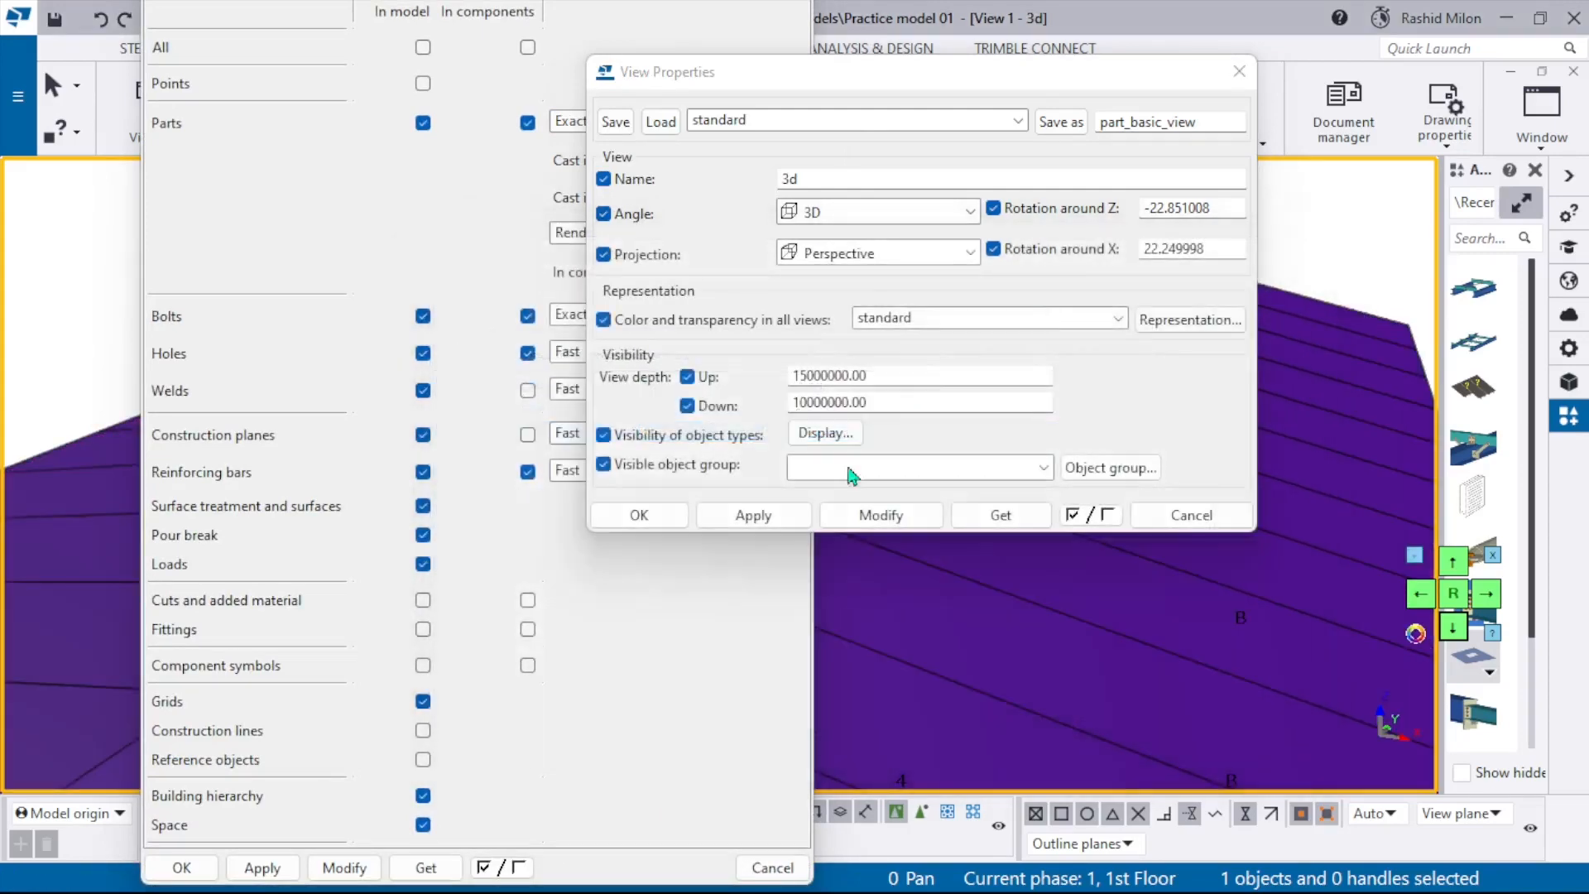
left_click(1239, 72)
Examine the roof and wall cladding of the whole building.
scroll(905, 355, "down", 5)
scroll(808, 469, "up", 2)
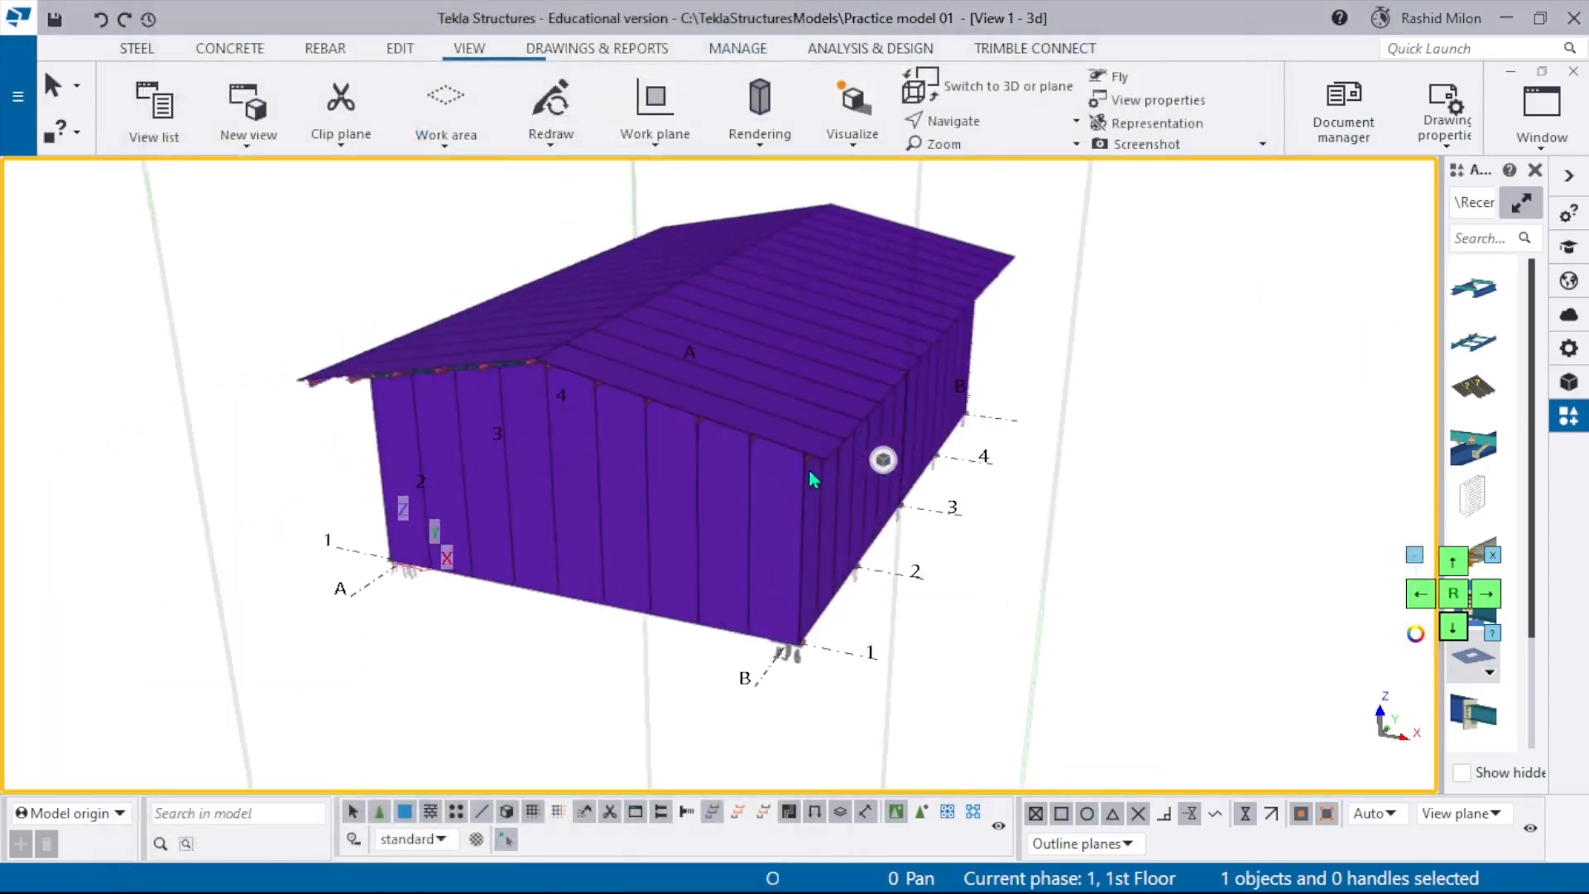
left_click_drag(874, 356, 873, 347)
scroll(734, 439, "up", 3)
middle_click_drag(745, 402, 1399, 104)
scroll(1001, 313, "up", 3)
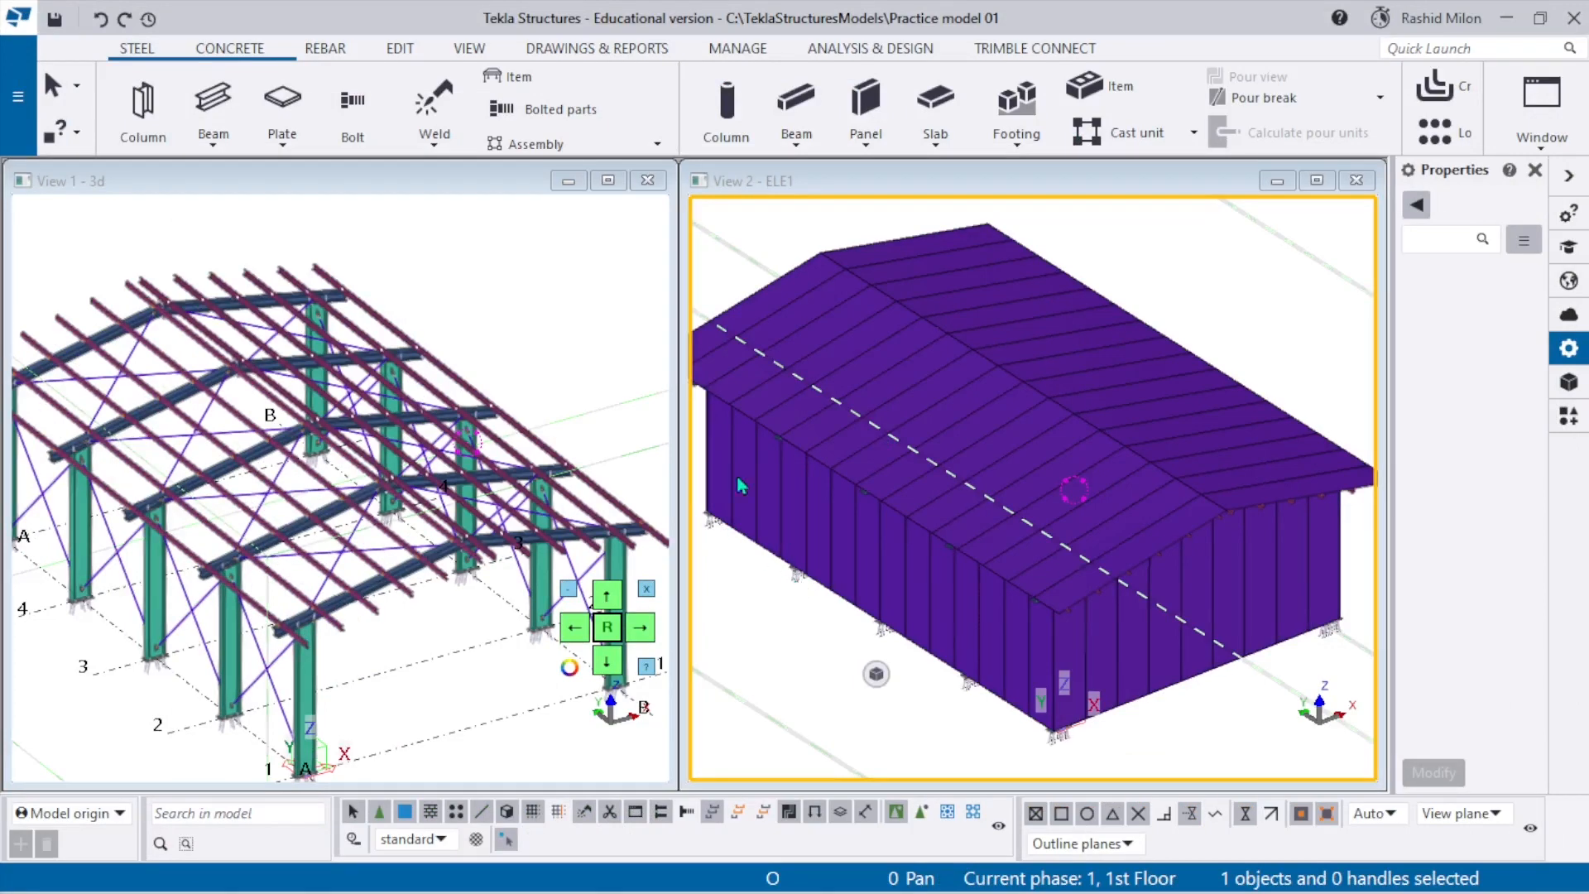
Maximize the view "View 1 - 3d" and examine the base plate and anchor bolts of the column at grid A-1.
left_click(610, 182)
scroll(593, 633, "up", 6)
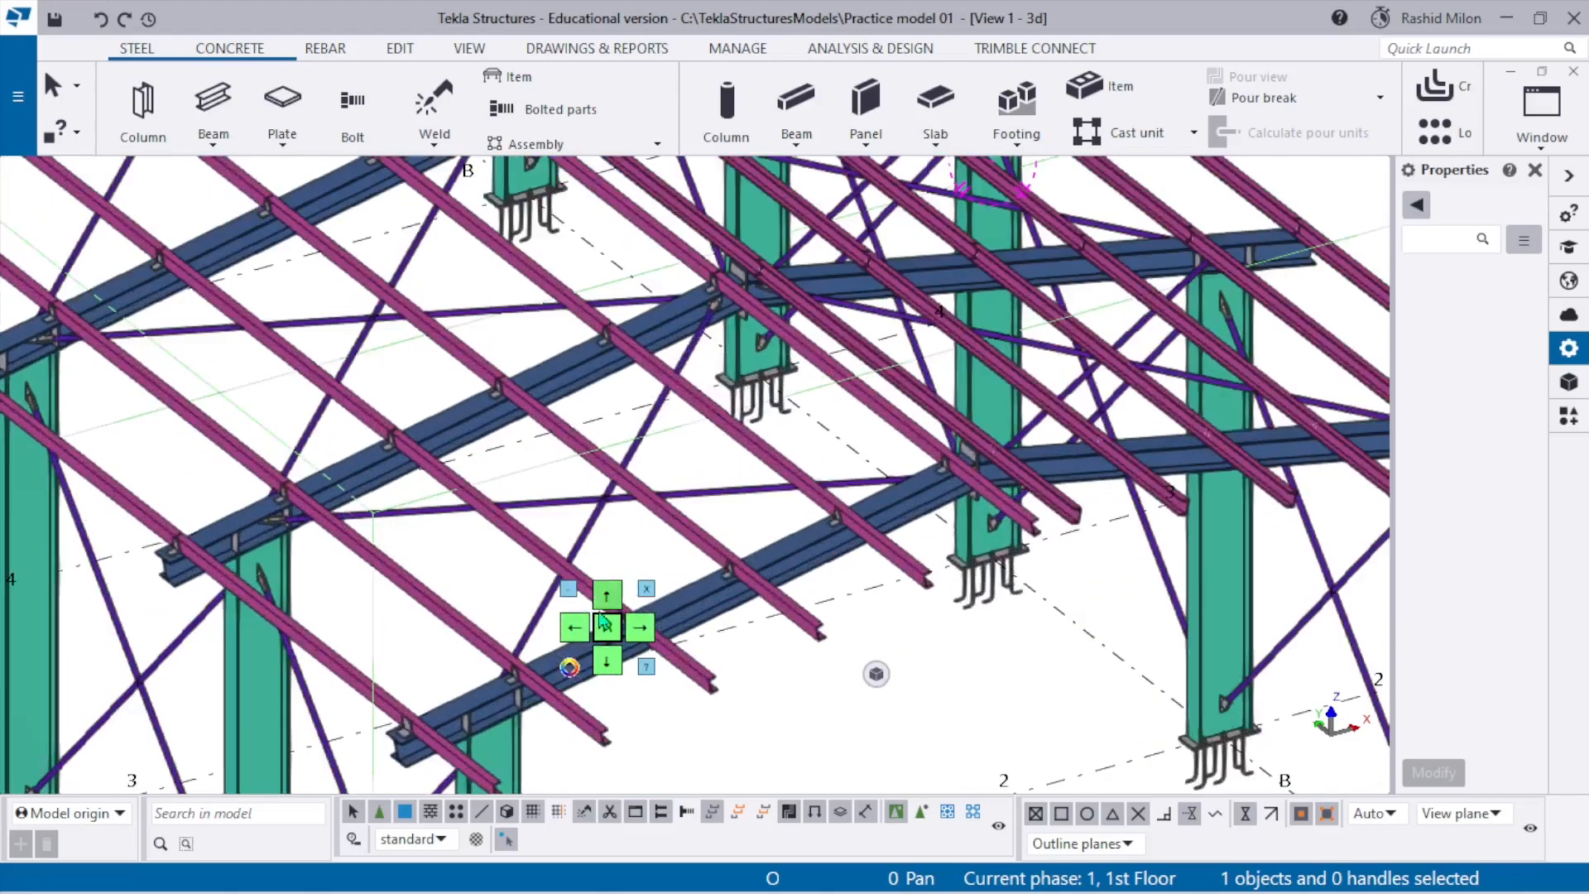
left_click_drag(592, 637, 241, 826)
scroll(852, 426, "down", 3)
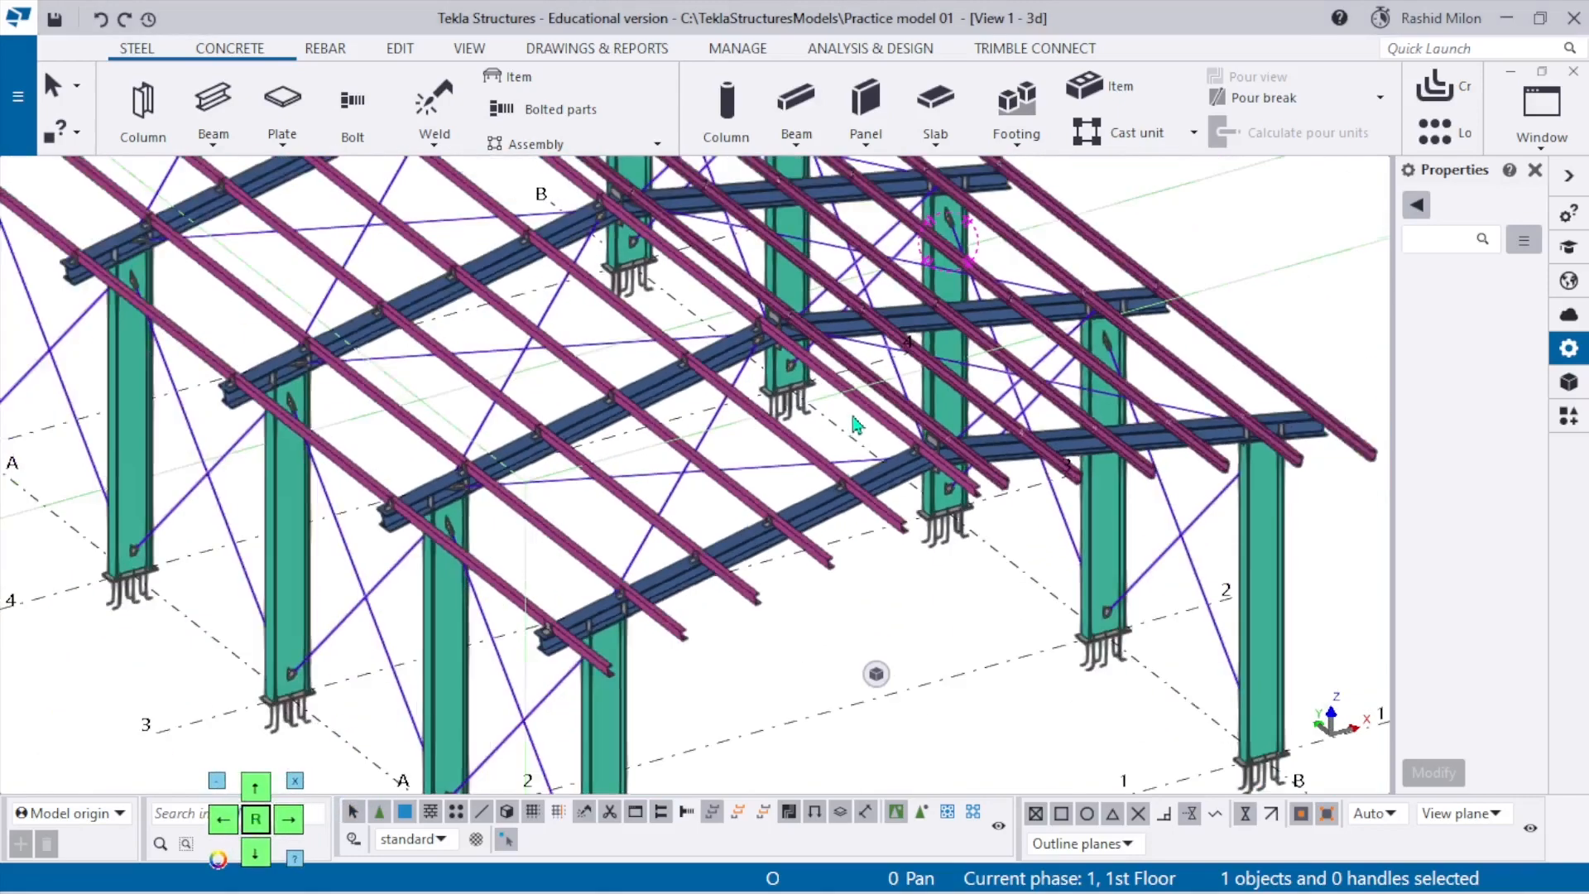
scroll(694, 621, "up", 8)
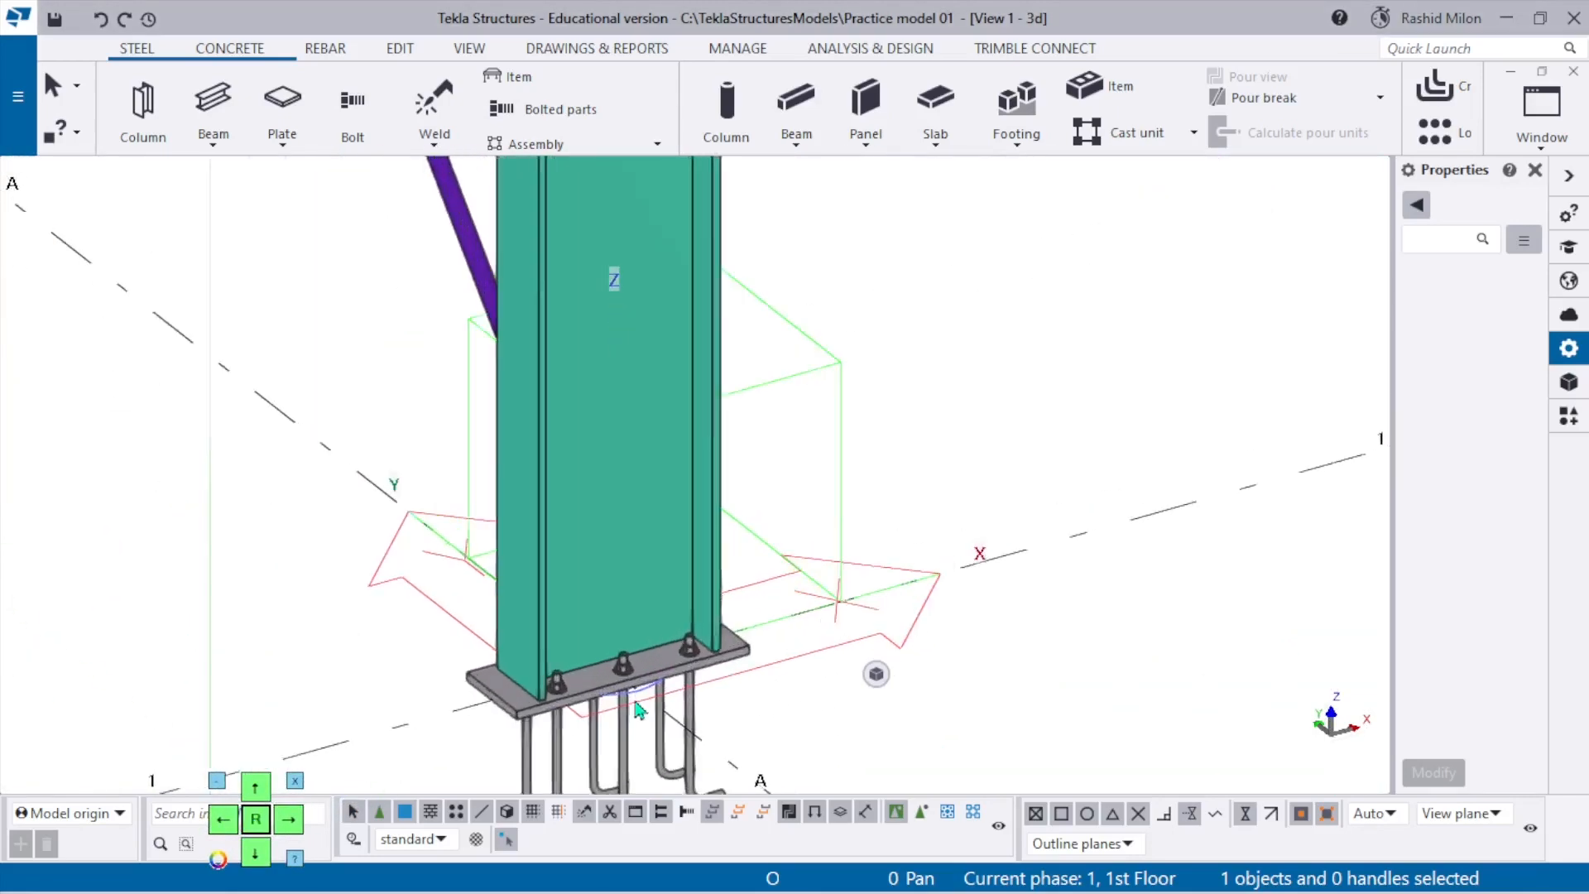
mouse_move(750, 535)
middle_mouse_down()
mouse_move(788, 494)
mouse_move(781, 522)
mouse_move(734, 514)
middle_mouse_up()
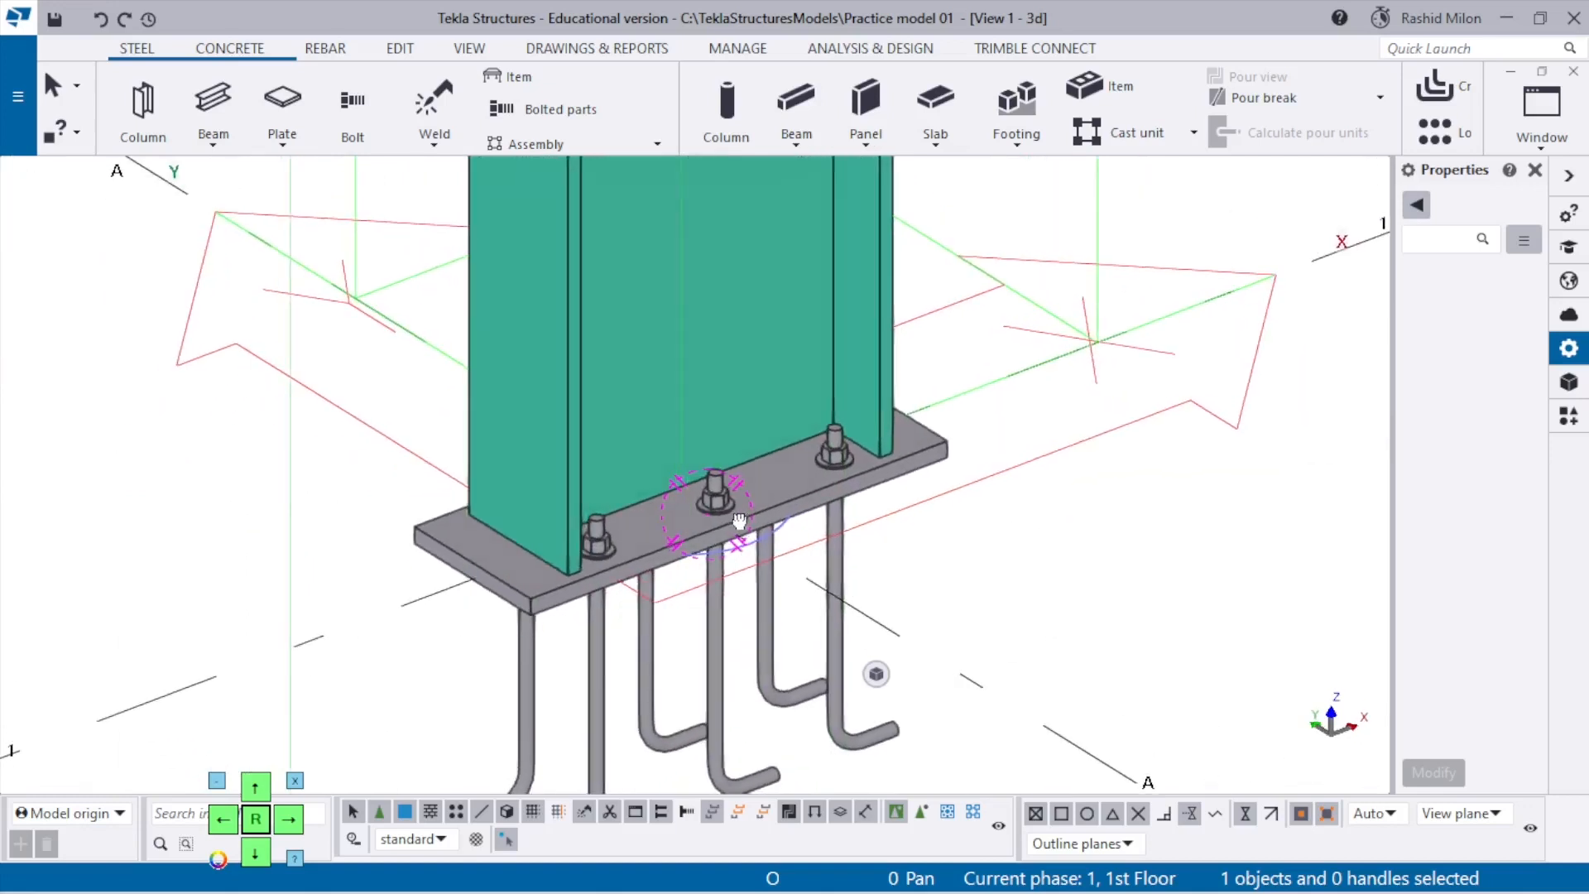
scroll(627, 677, "down", 2)
scroll(626, 682, "down", 2)
Examine the rafter-to-column joint, its stiffeners and the purlin cleats along the rafters, then the whole frame.
scroll(706, 444, "up", 6)
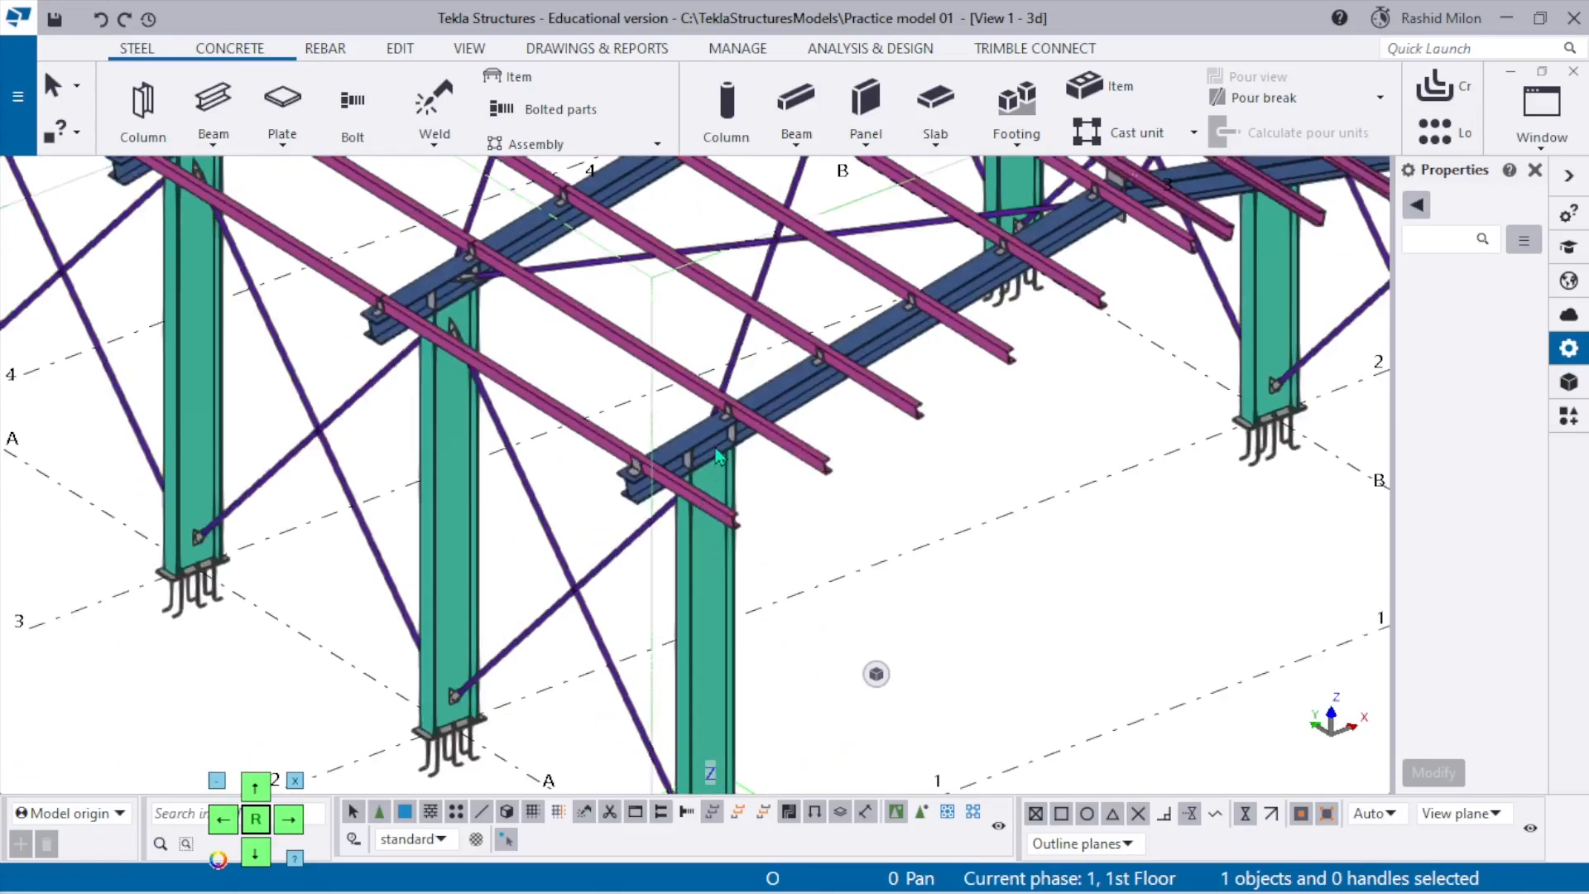
scroll(705, 447, "up", 2)
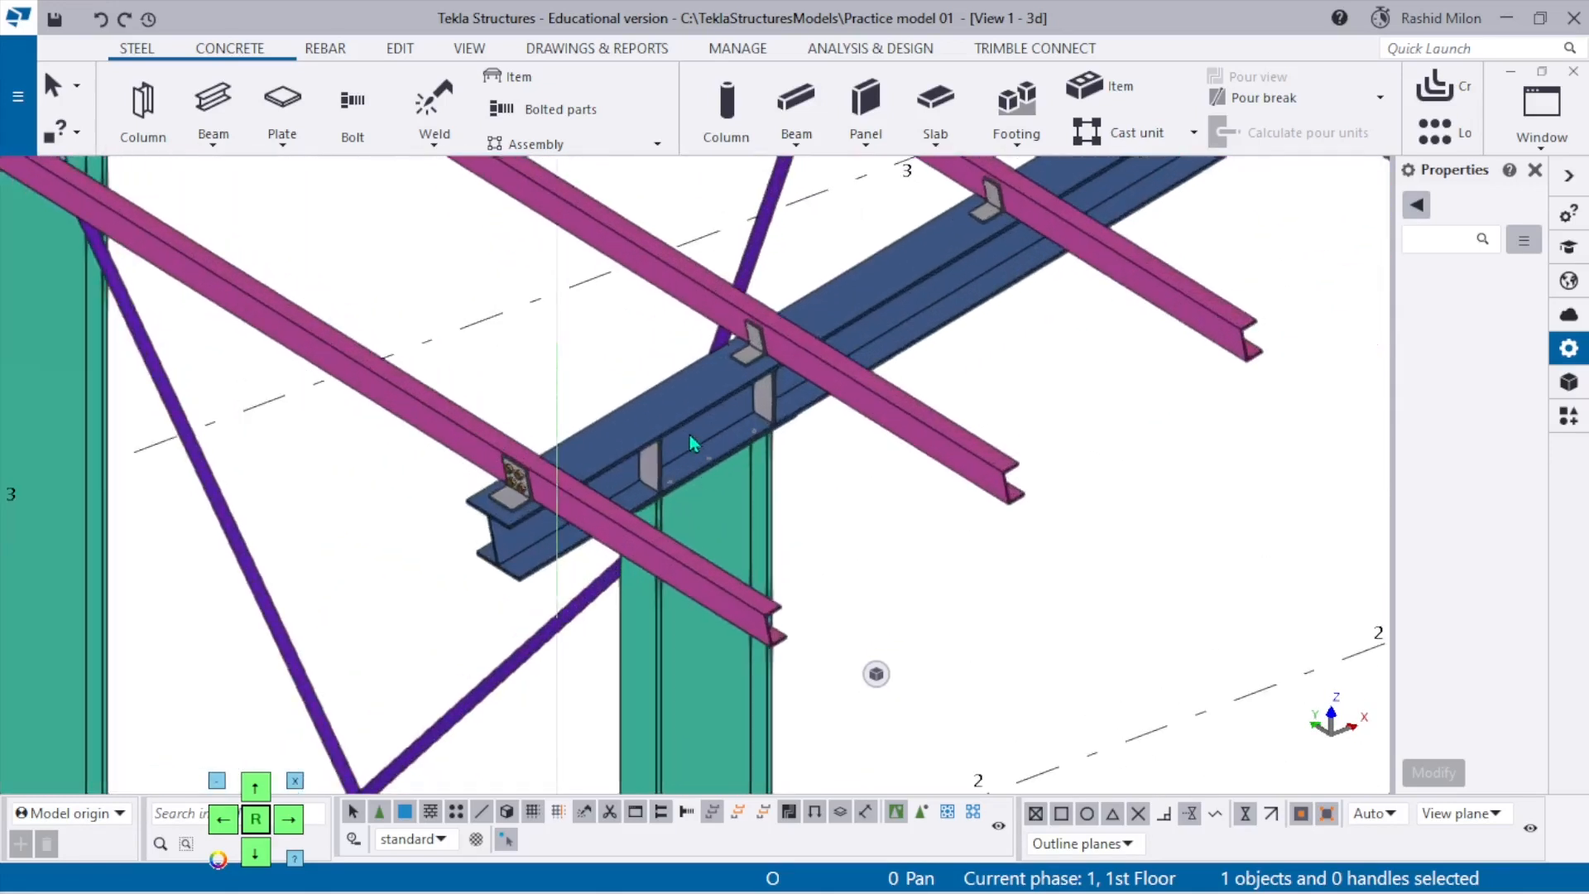
middle_click_drag(708, 414, 497, 607)
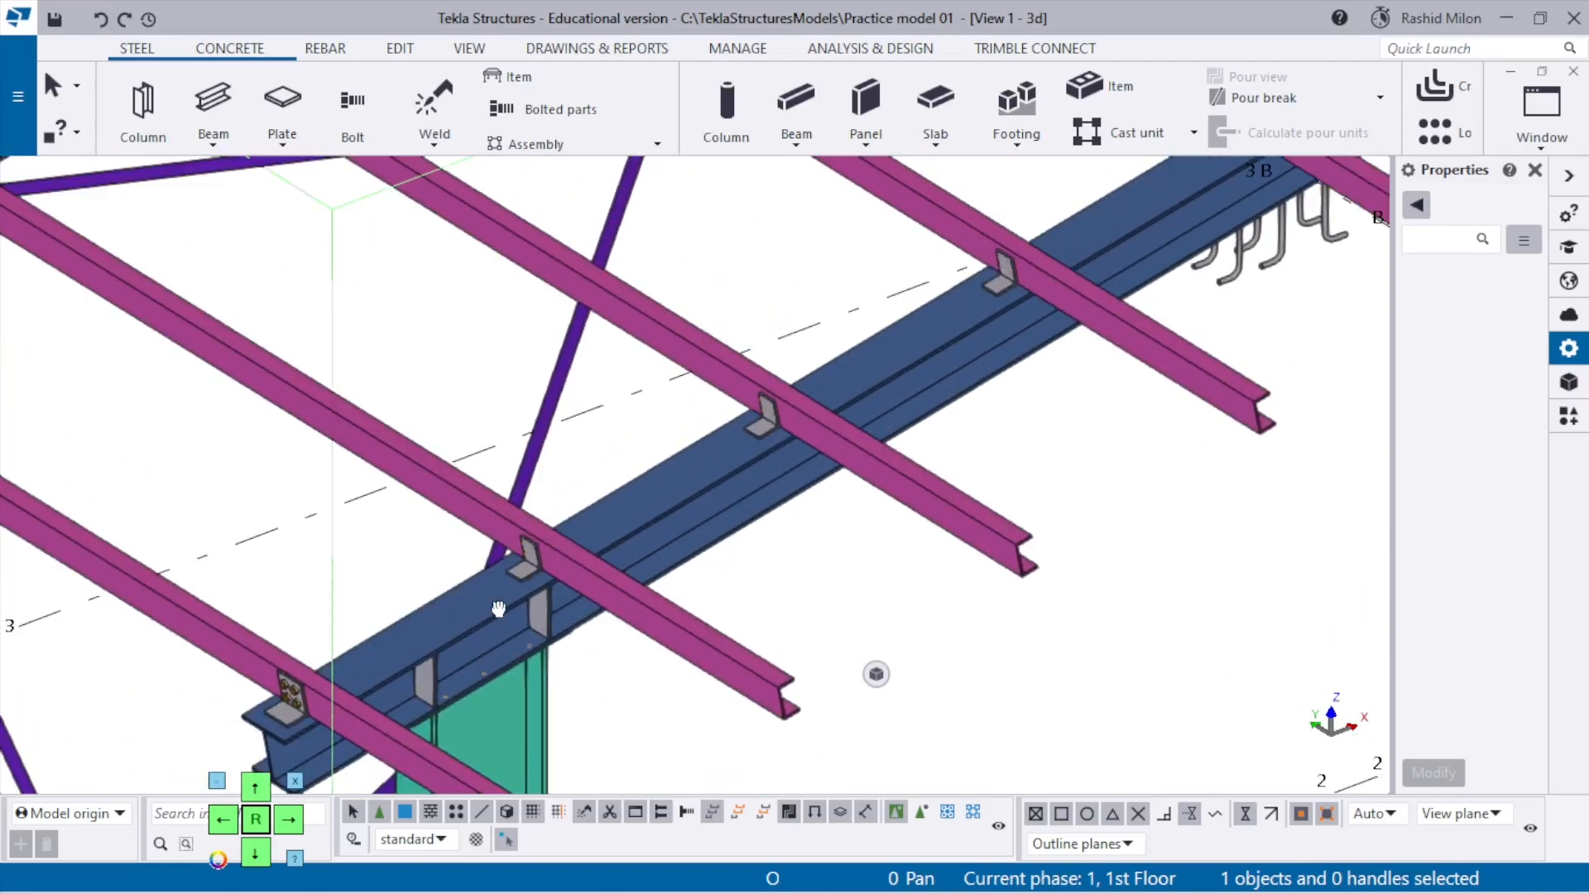
scroll(572, 460, "down", 3)
middle_click_drag(595, 427, 604, 378, "ctrl")
middle_click_drag(509, 331, 640, 577)
scroll(324, 410, "up", 4)
middle_click_drag(306, 405, 393, 500)
scroll(391, 495, "down", 7)
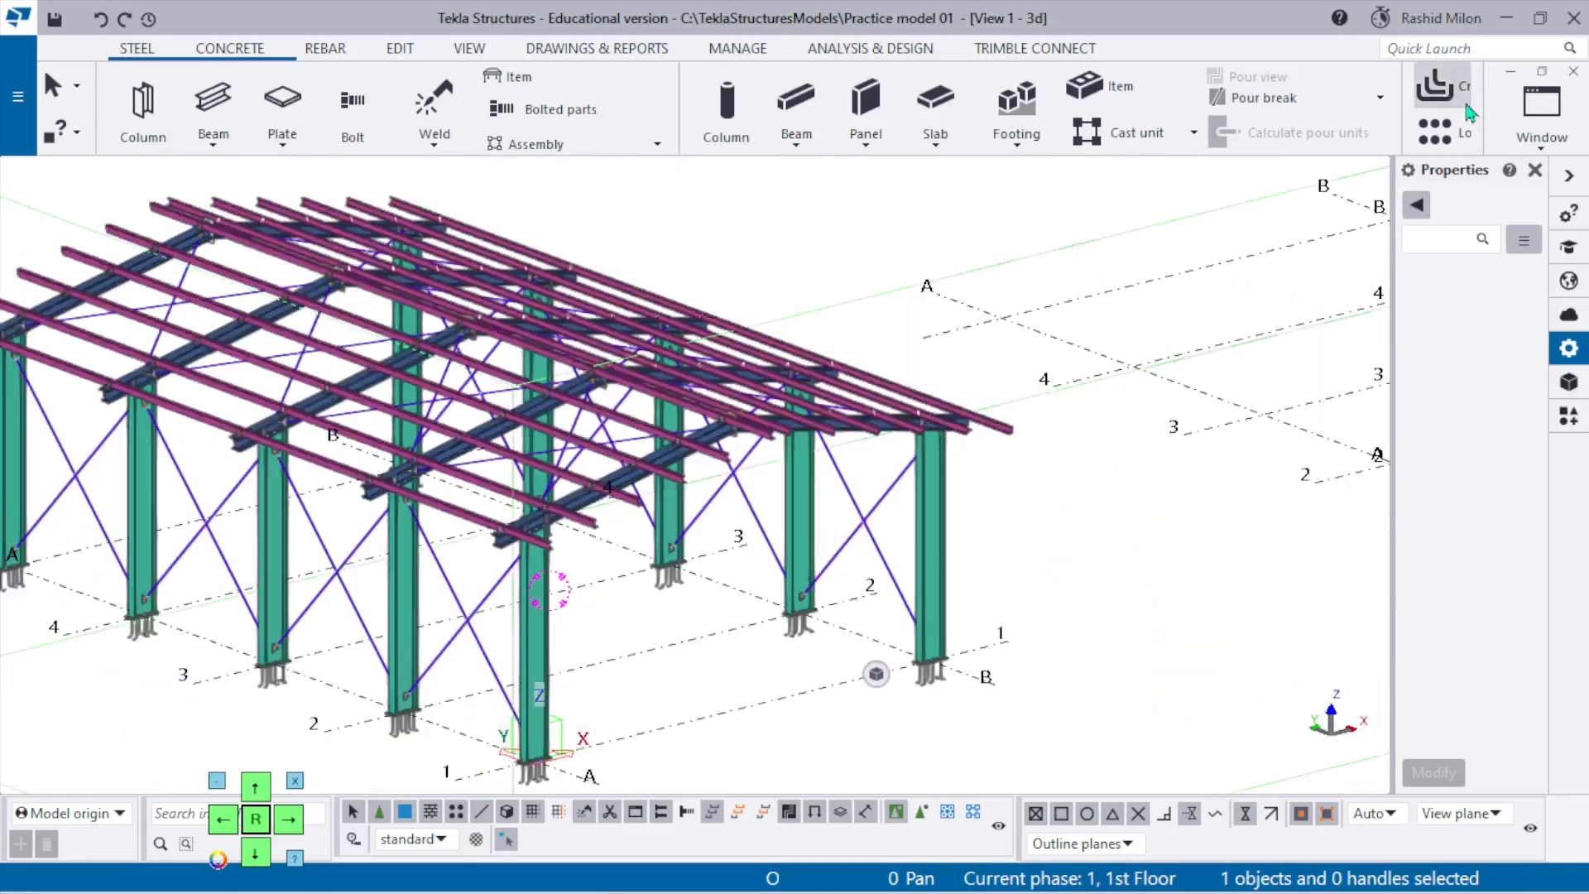
Tile the open views vertically and examine the clad building in the ELE1 view from below and above.
left_click(1541, 107)
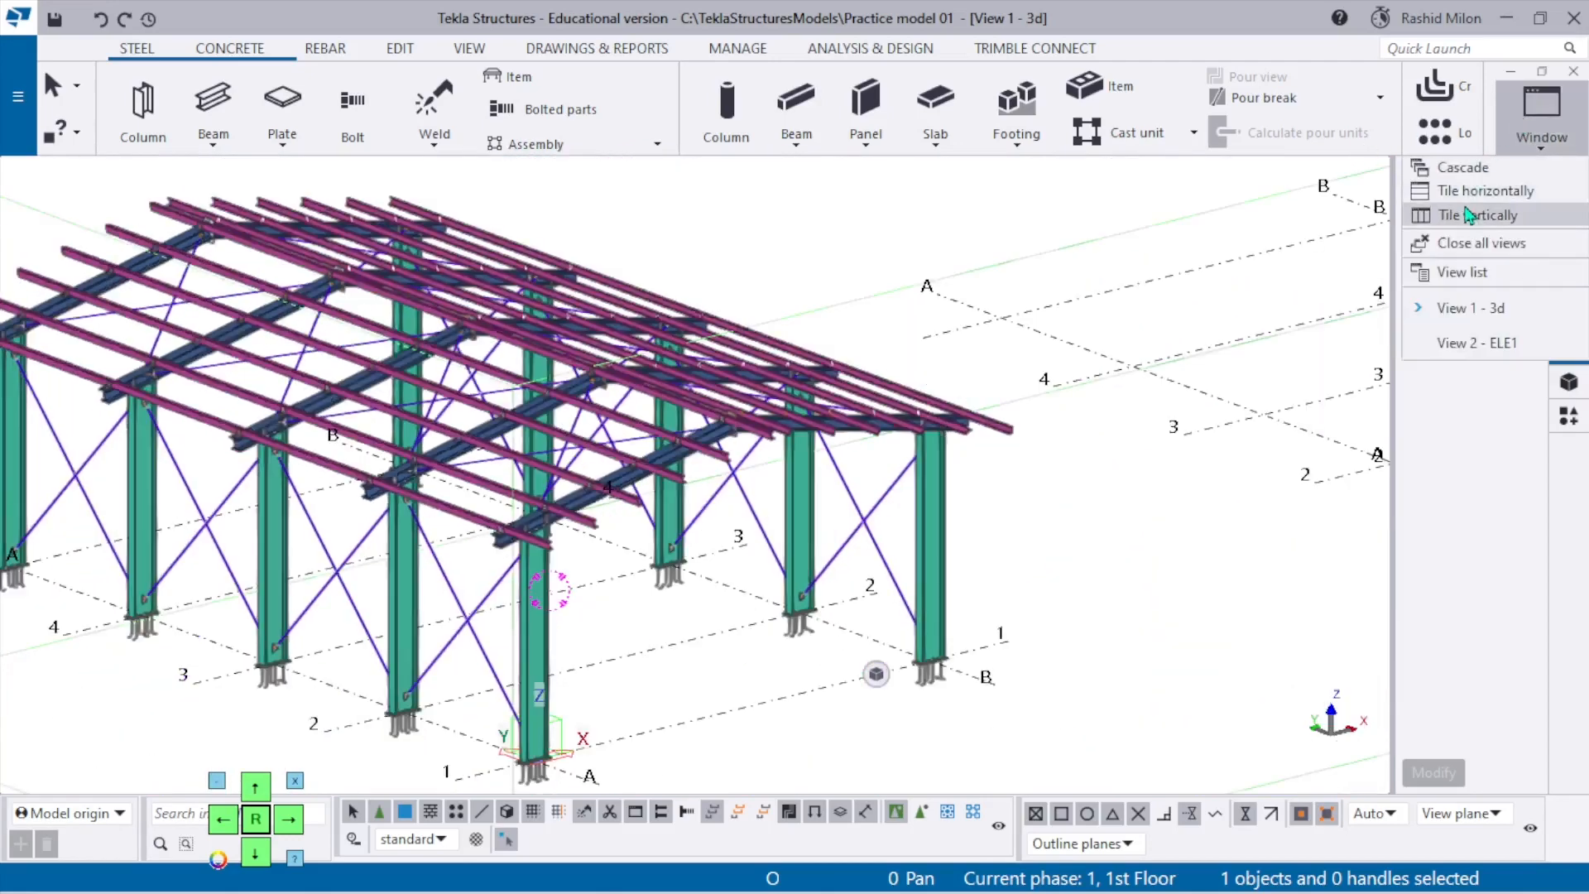
left_click(1362, 213)
middle_click_drag(1073, 500, 1107, 217, "ctrl")
middle_click_drag(1153, 482, 1139, 290)
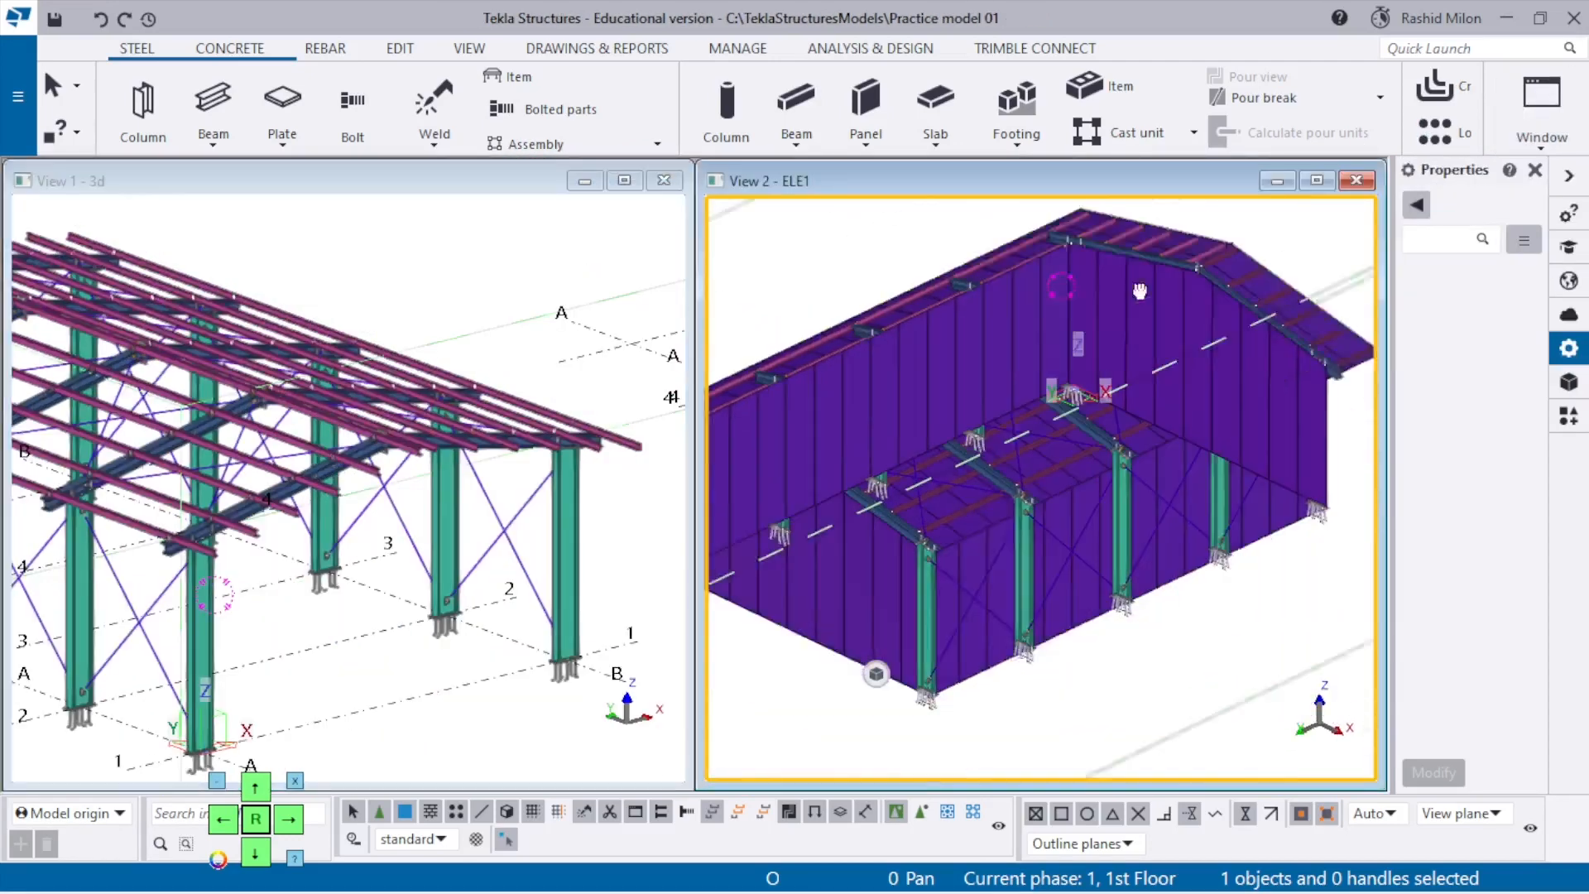
scroll(1091, 475, "up", 5)
middle_click_drag(1194, 608, 853, 333)
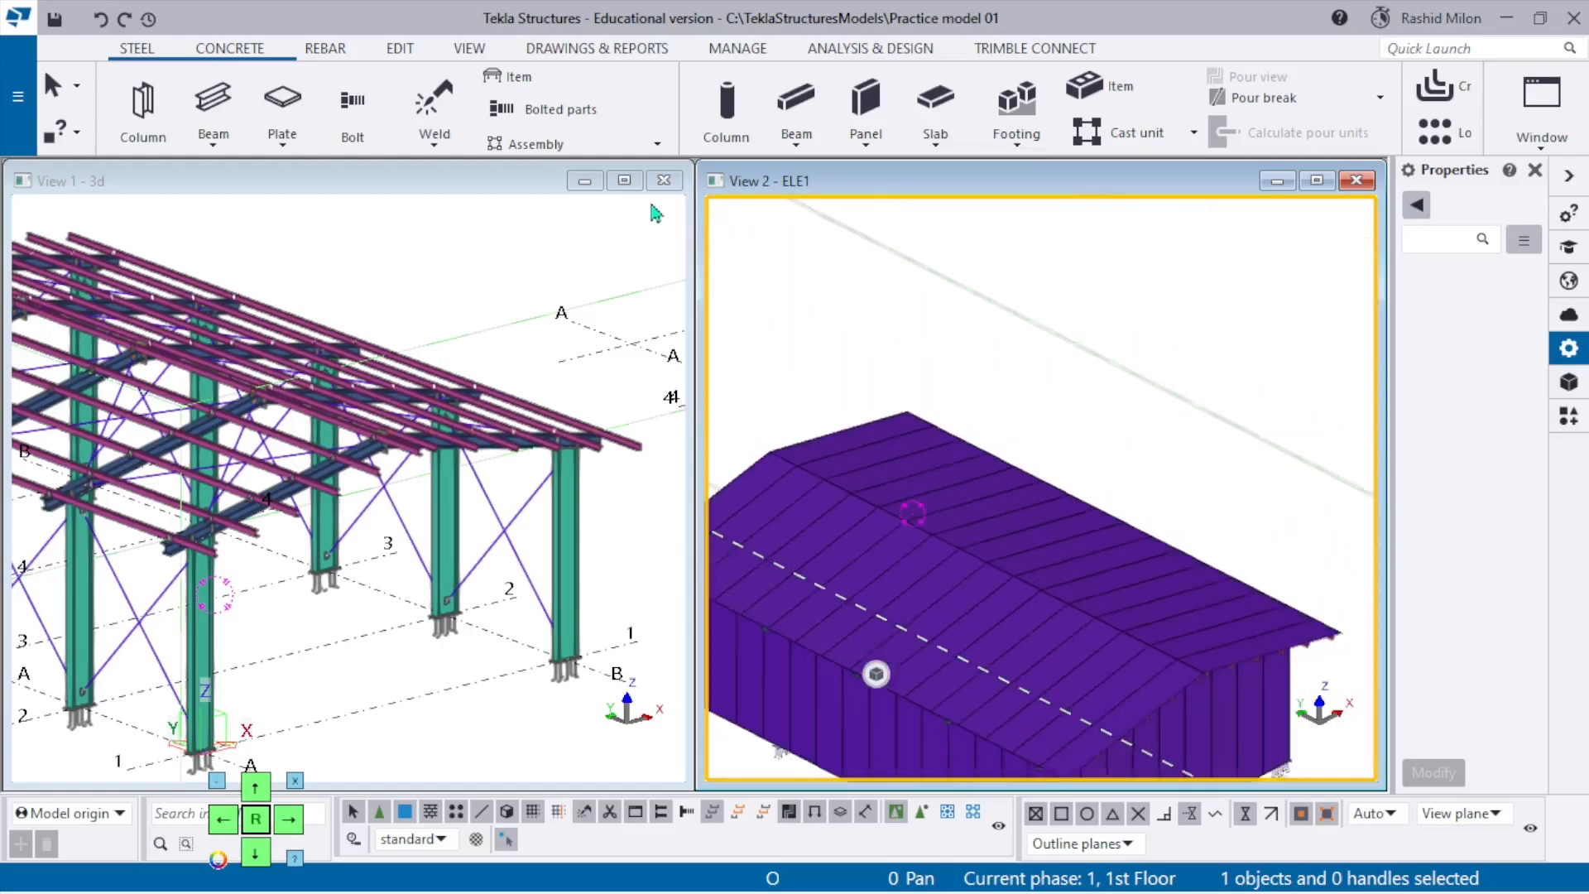
Maximize the view "View 1 - 3d" and switch it to a plan view.
left_click(625, 181)
scroll(832, 357, "down", 4)
left_click(793, 258)
key("ctrl+p")
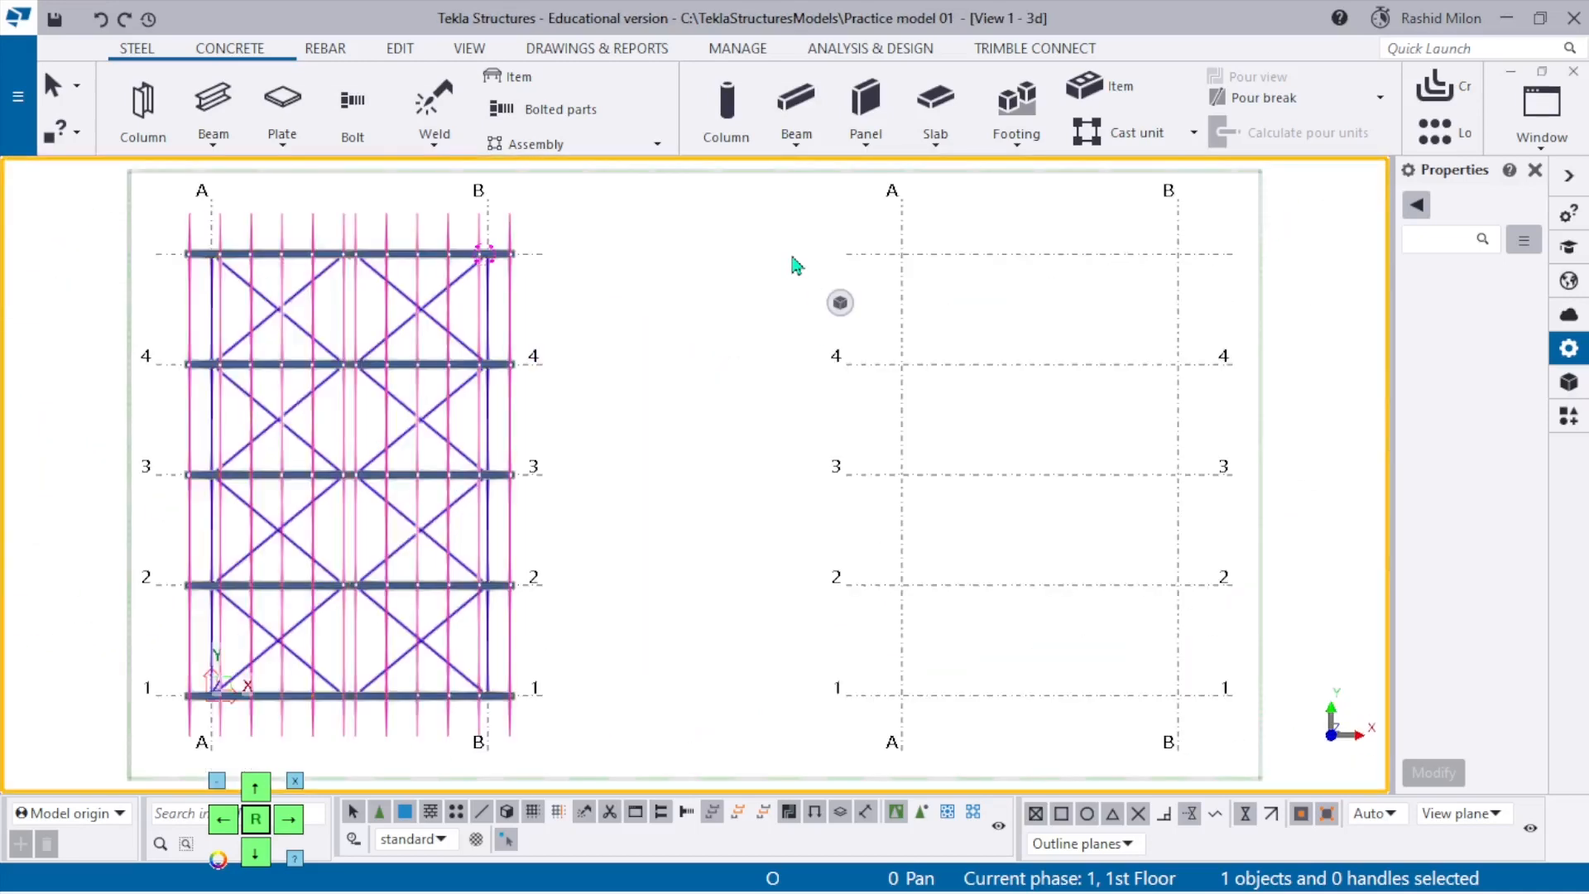
Delete the empty second grid beside the framed building.
scroll(793, 260, "down", 2)
scroll(1025, 437, "up", 2)
middle_click_drag(1011, 447, 906, 534)
scroll(896, 586, "up", 1)
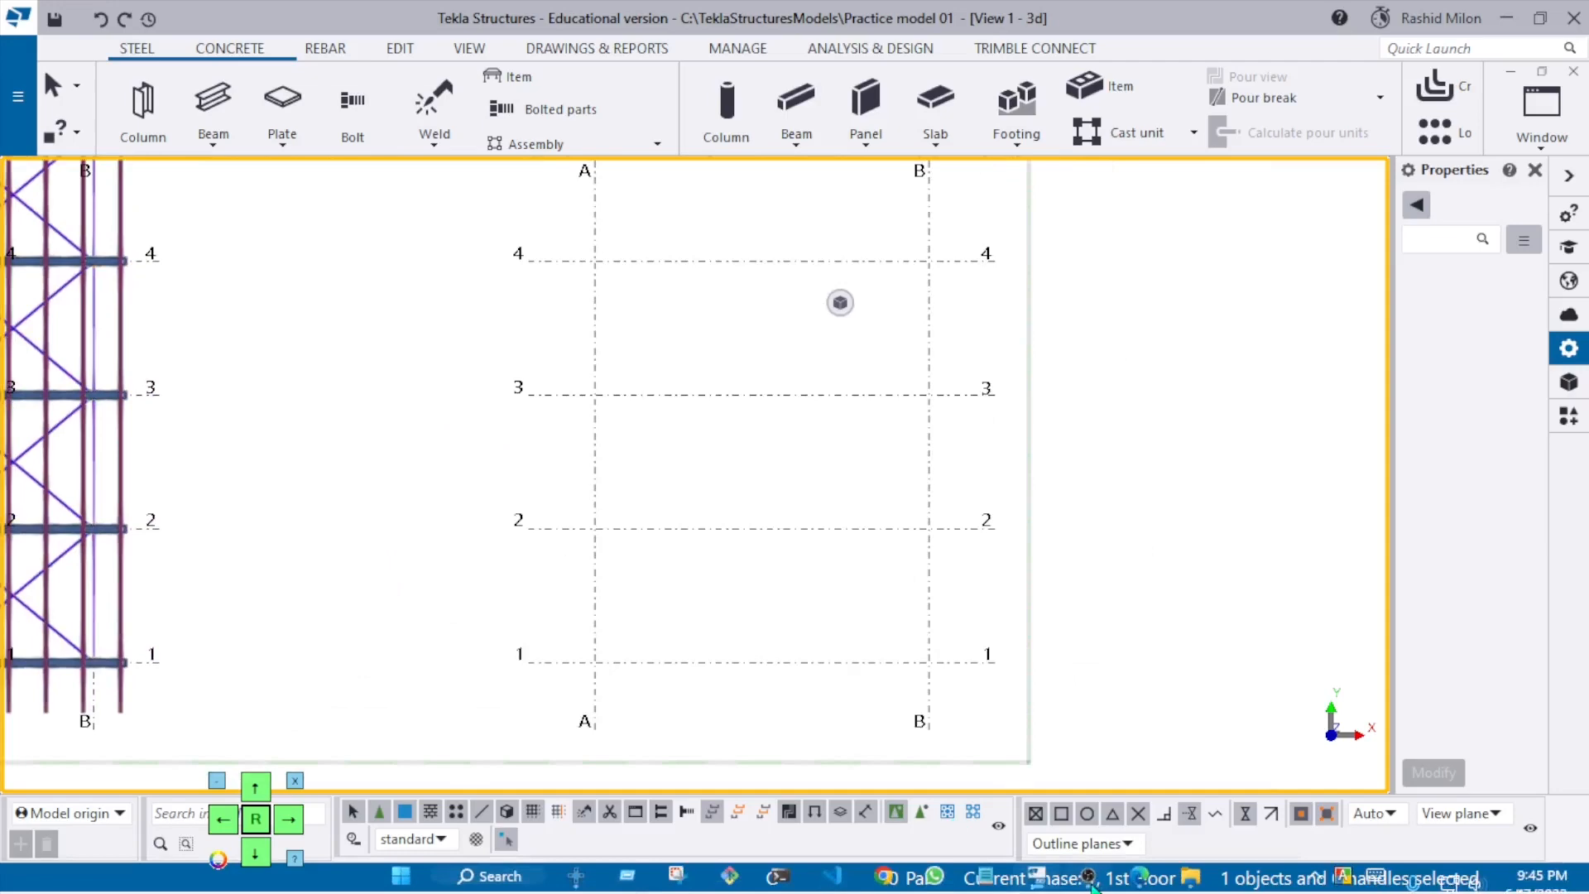
left_click(1091, 883)
left_click(1091, 882)
scroll(807, 481, "up", 2)
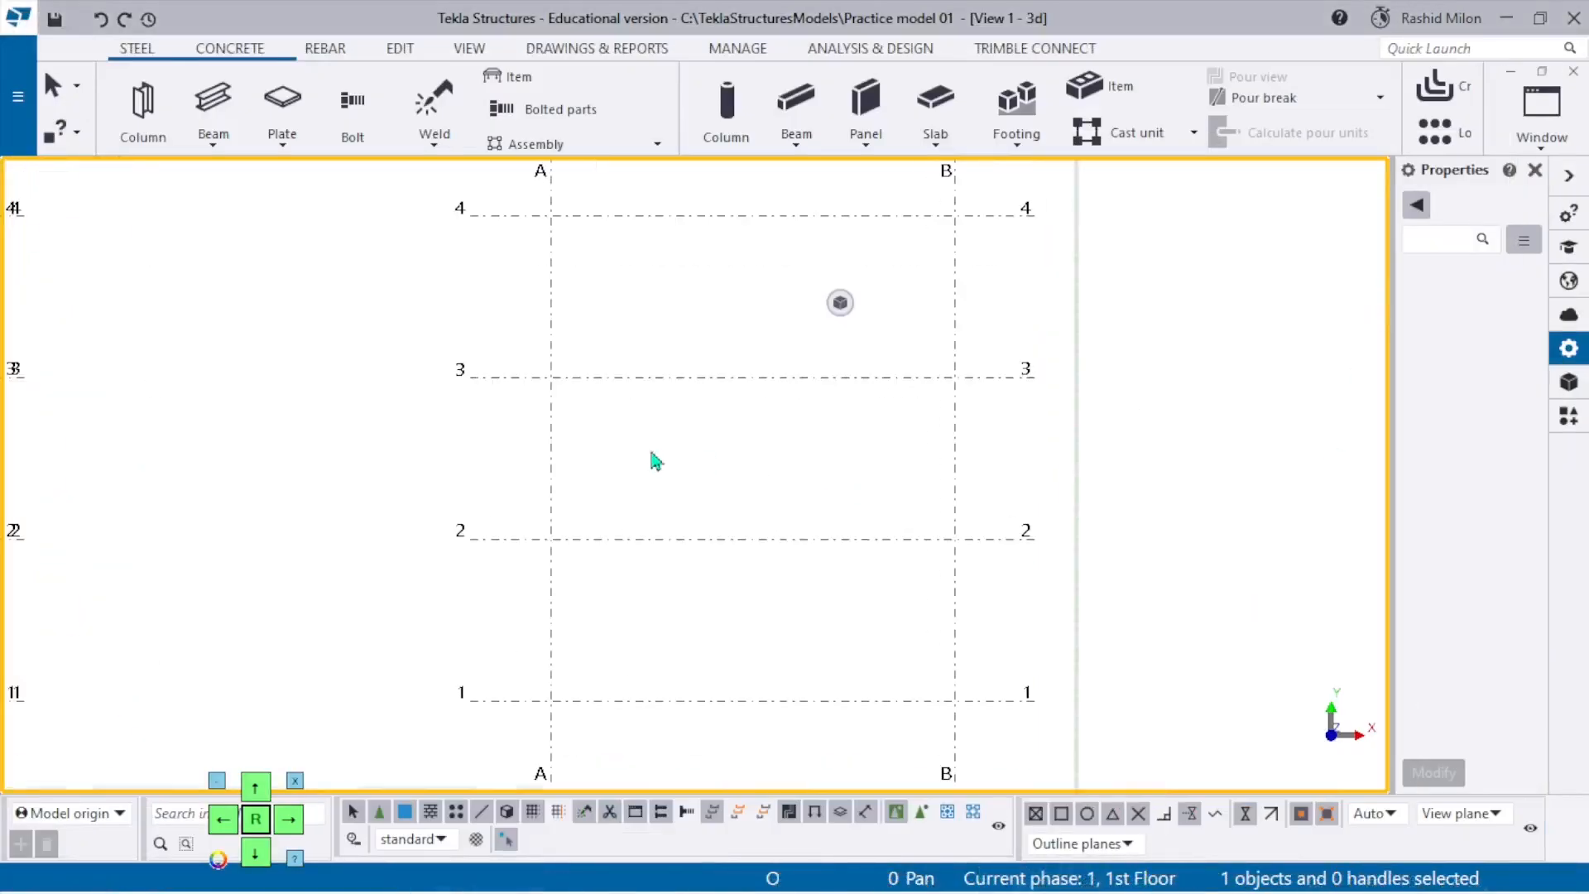
scroll(649, 445, "down", 5)
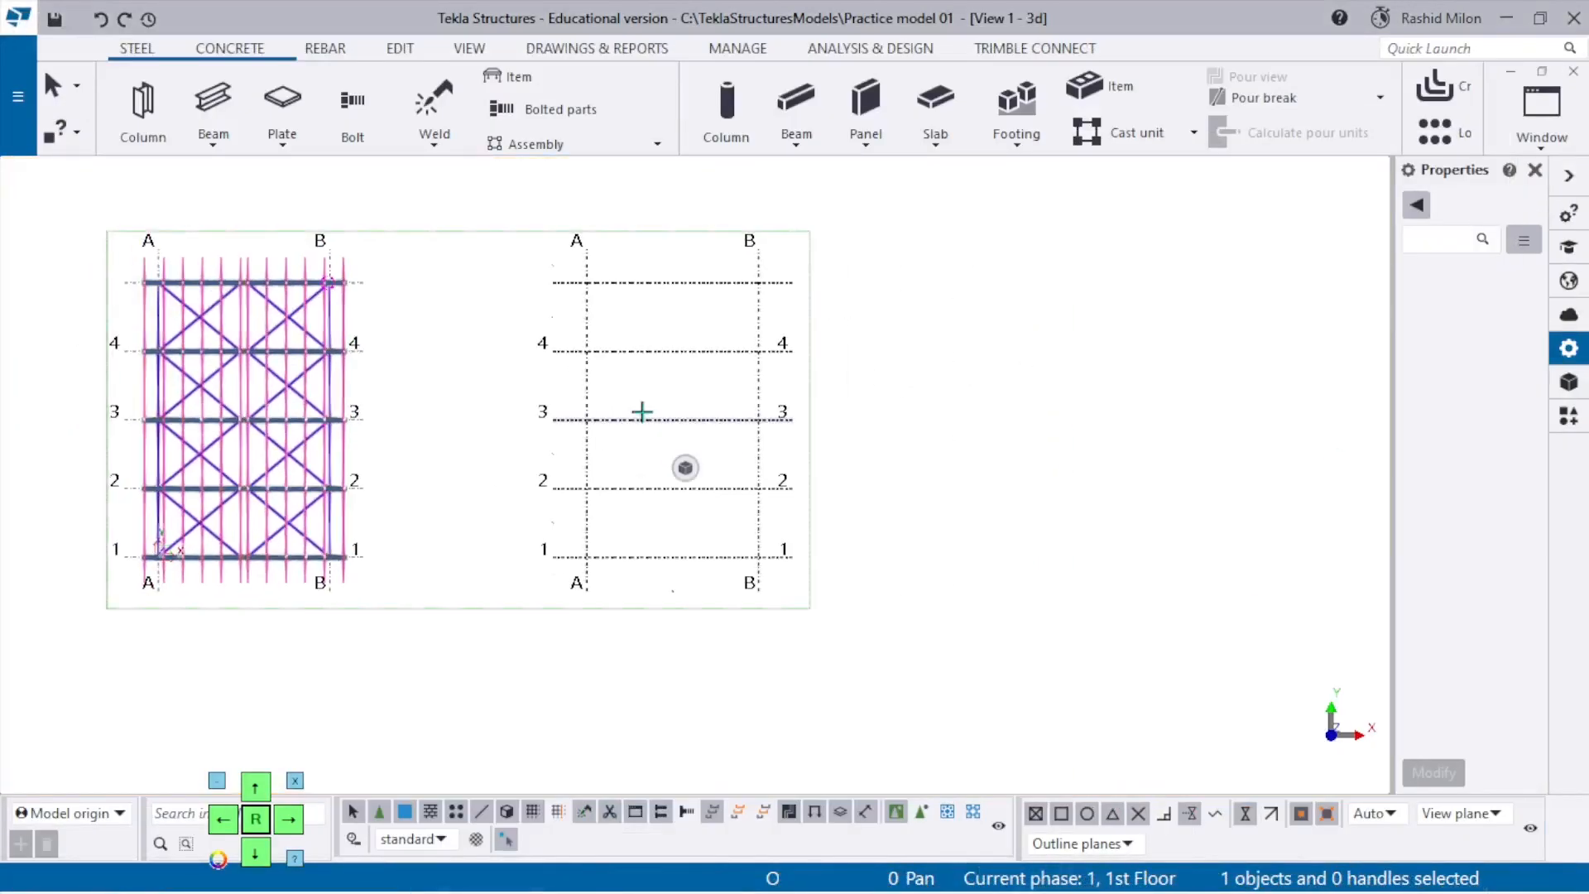
key("Delete")
left_click(762, 487)
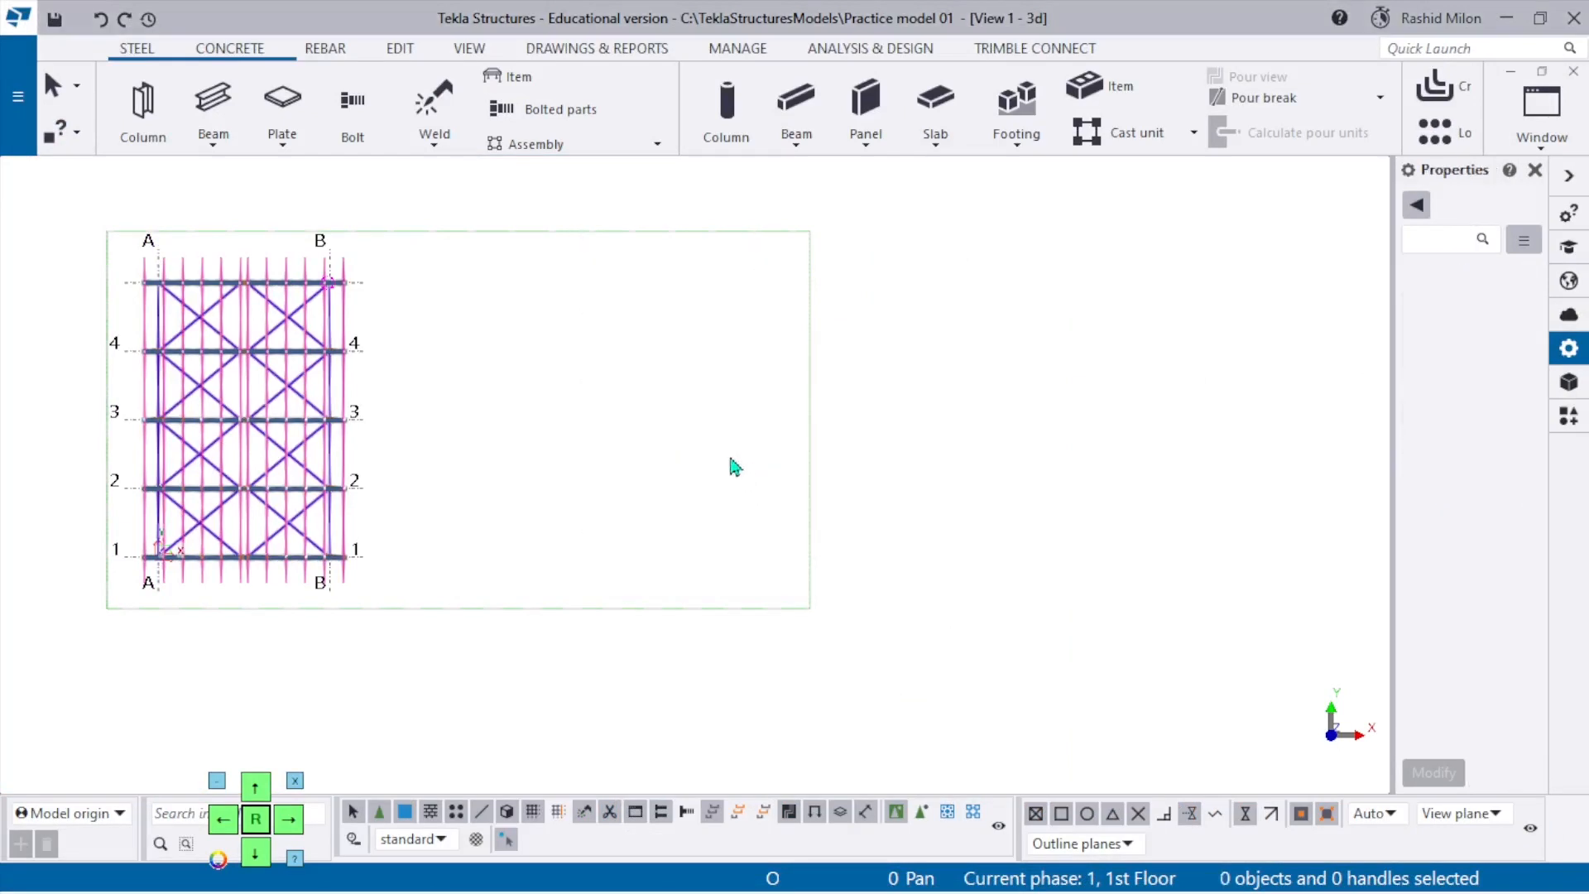
right_click(589, 393)
left_click(667, 501)
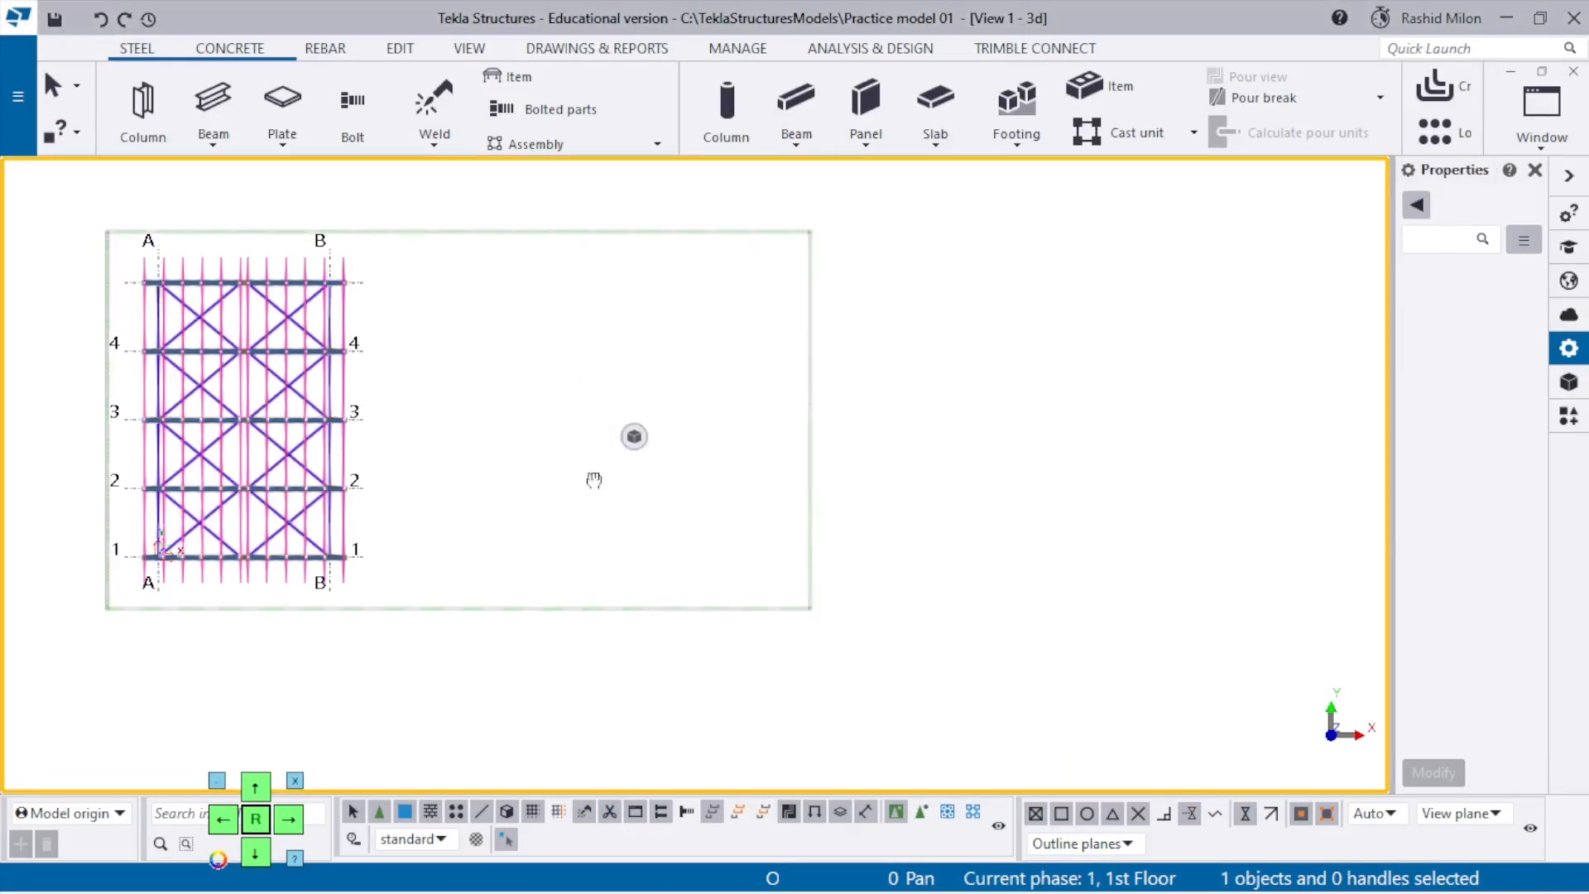
left_click(467, 51)
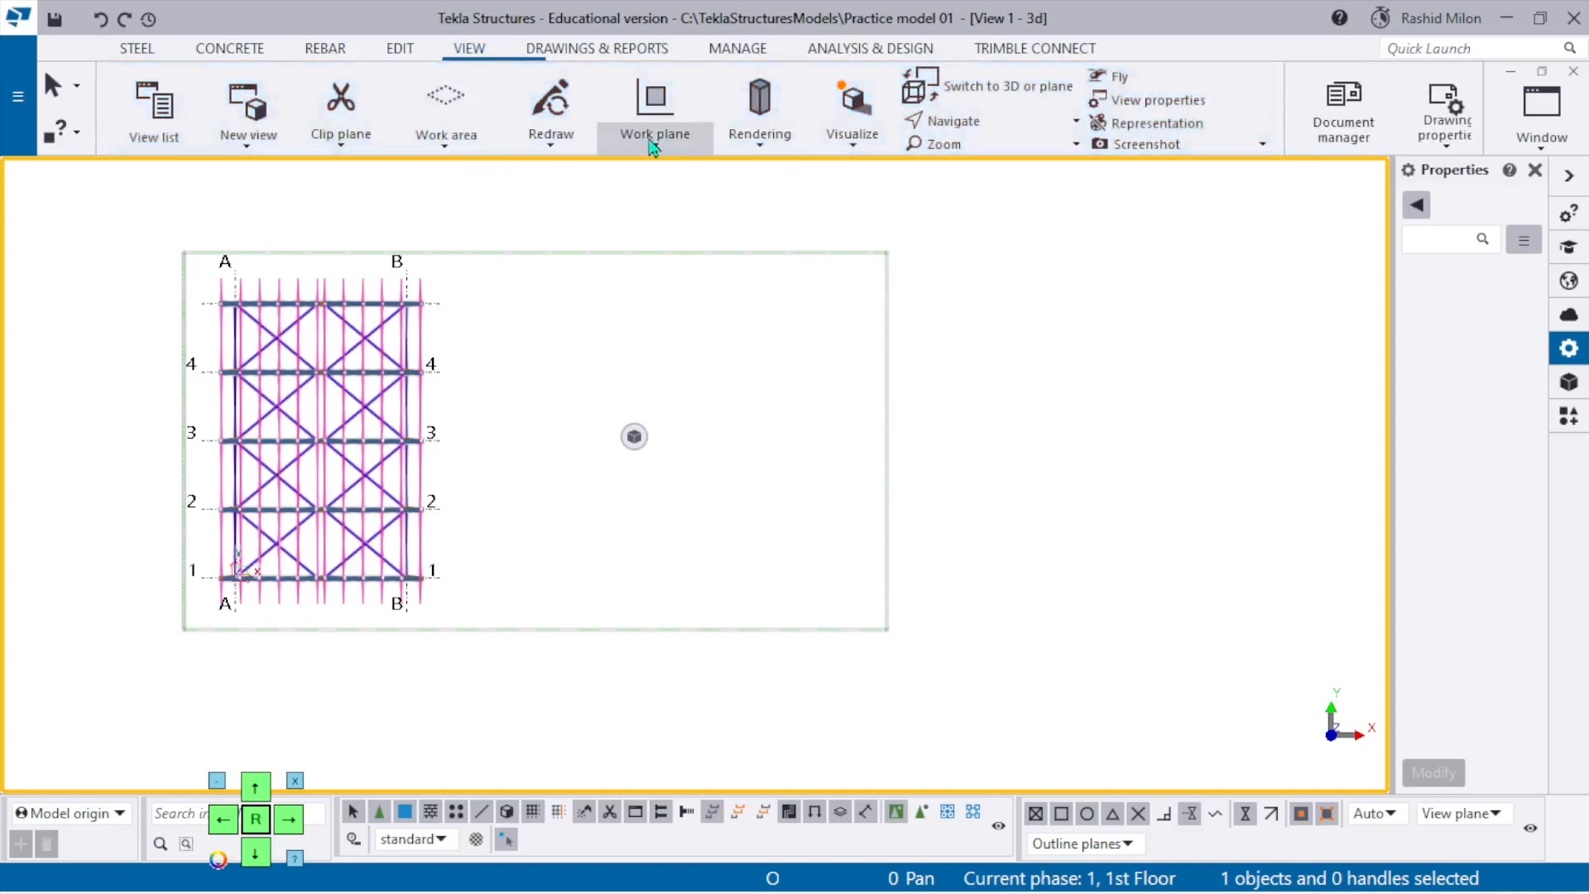
left_click(404, 52)
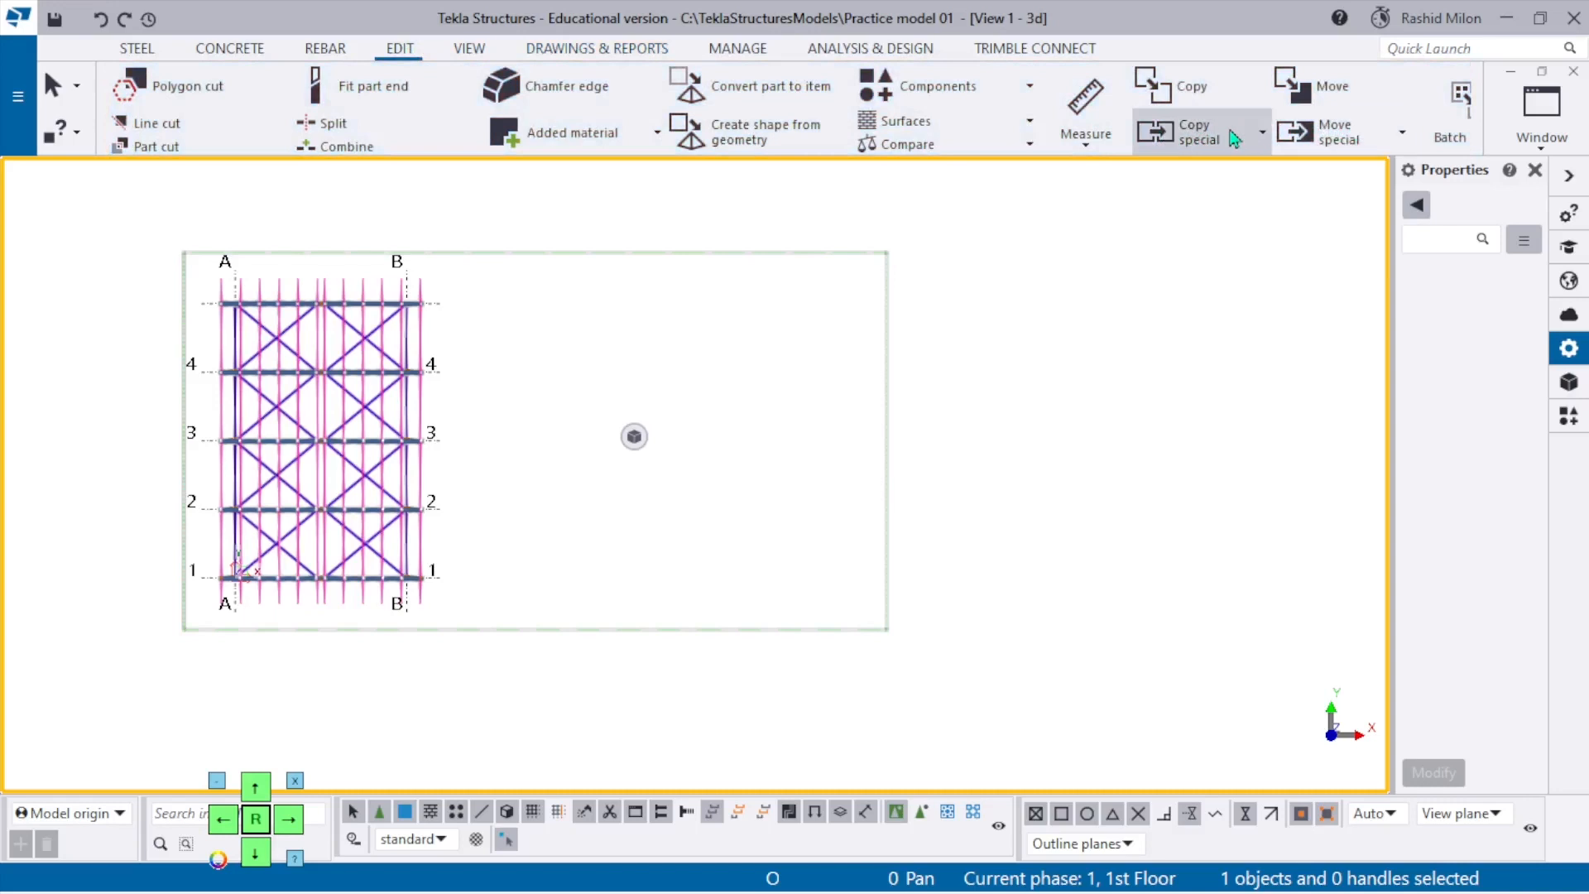
Place a new rectangular grid in the empty area beside the framed building and show its properties at readable width.
scroll(1076, 129, "down", 4)
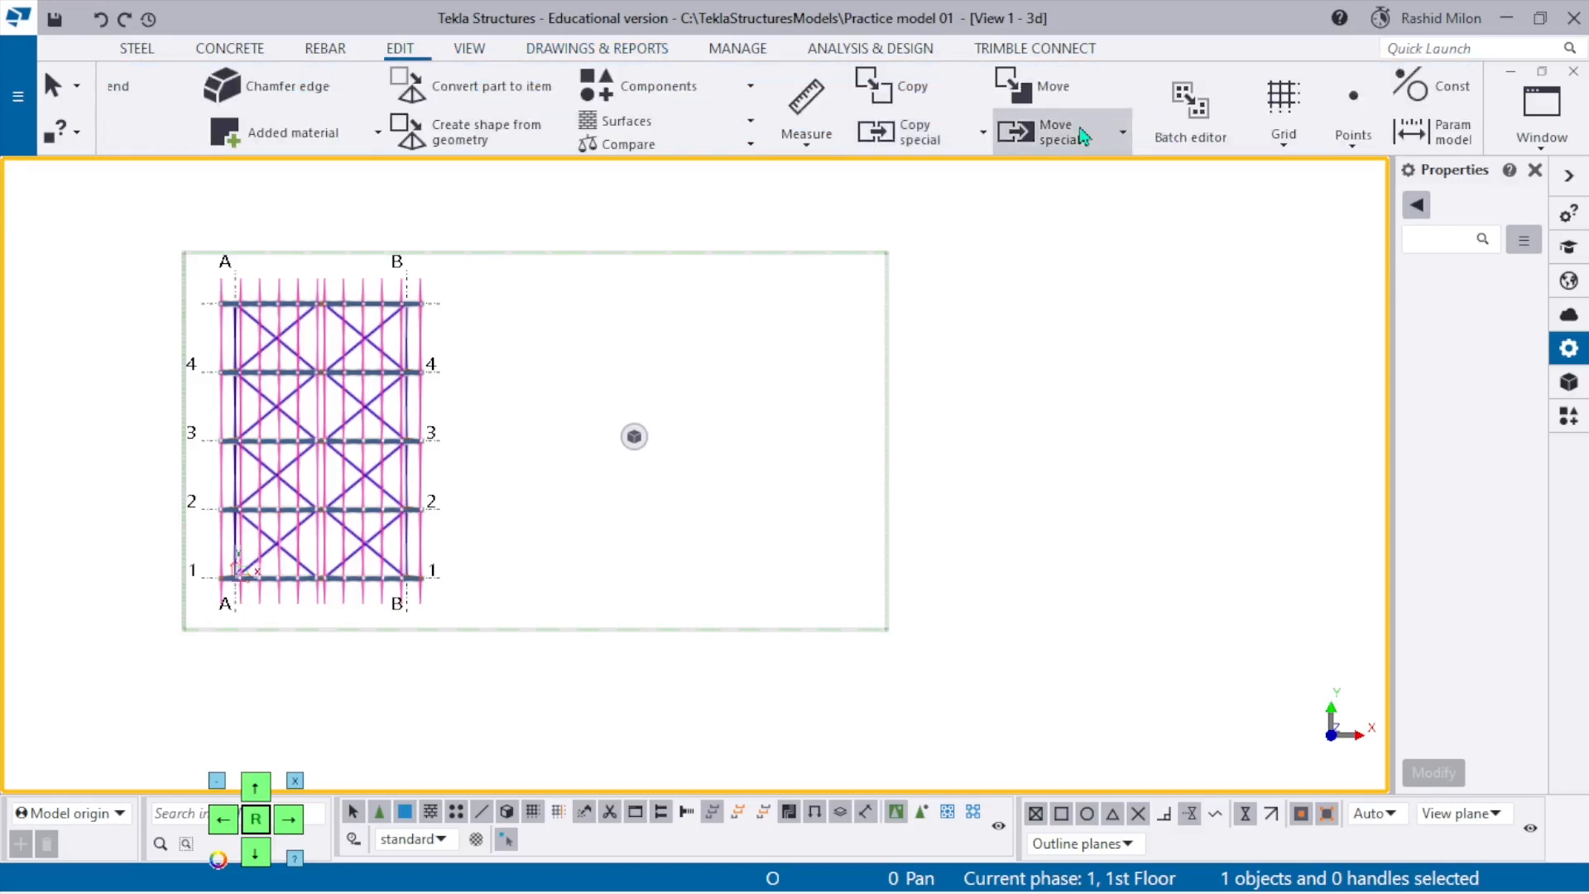
left_click(1292, 145)
left_click(1281, 116)
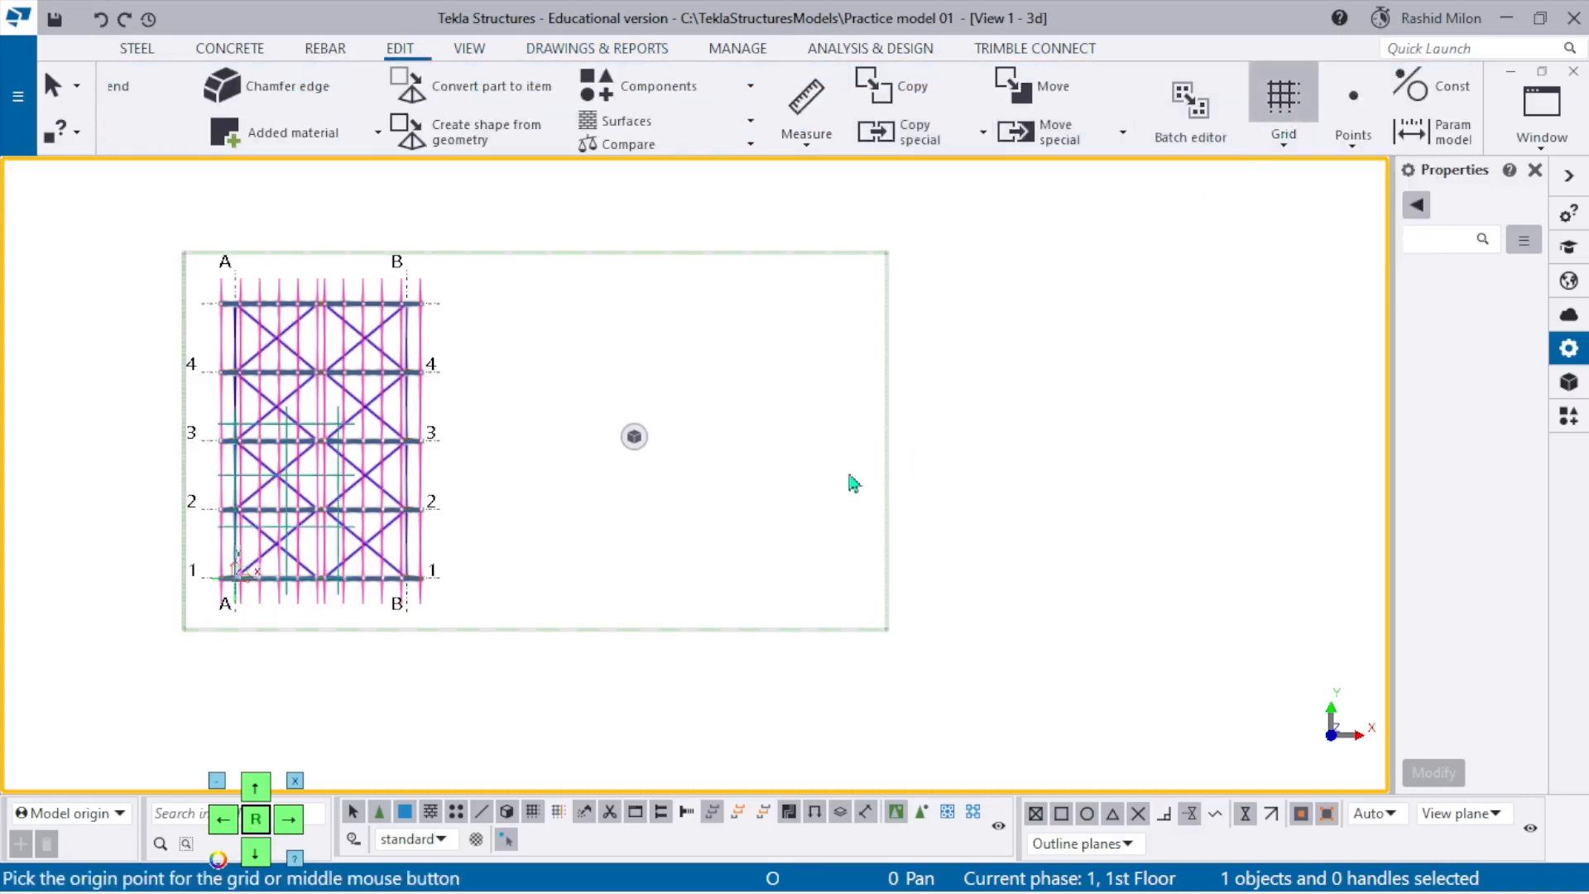
scroll(674, 504, "up", 2)
scroll(603, 472, "up", 2)
left_click(603, 435)
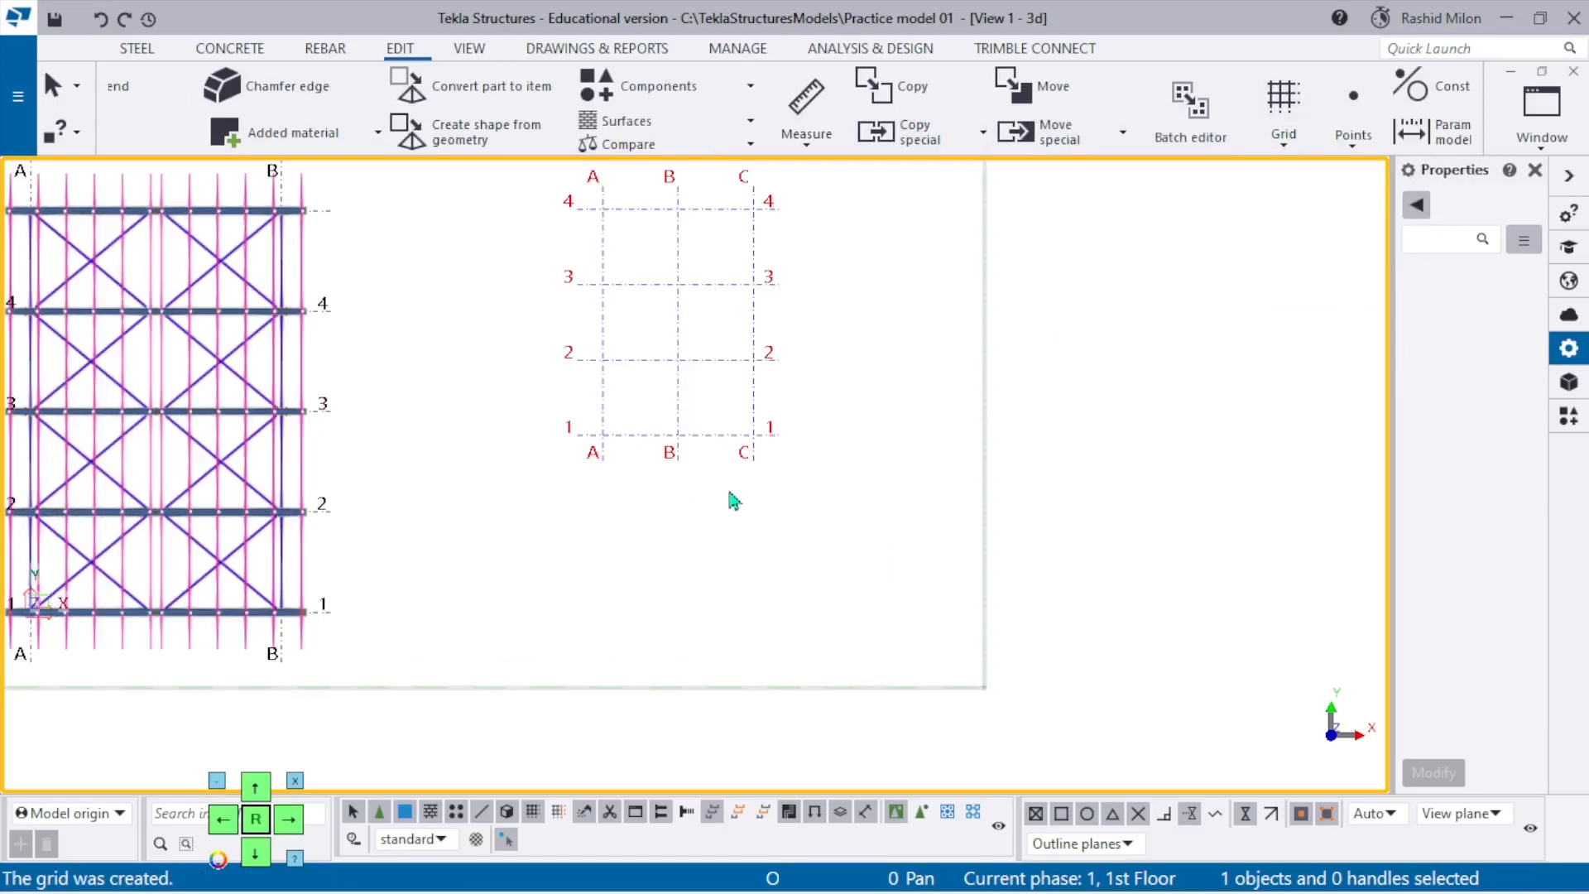
scroll(732, 501, "up", 2)
left_click(710, 375)
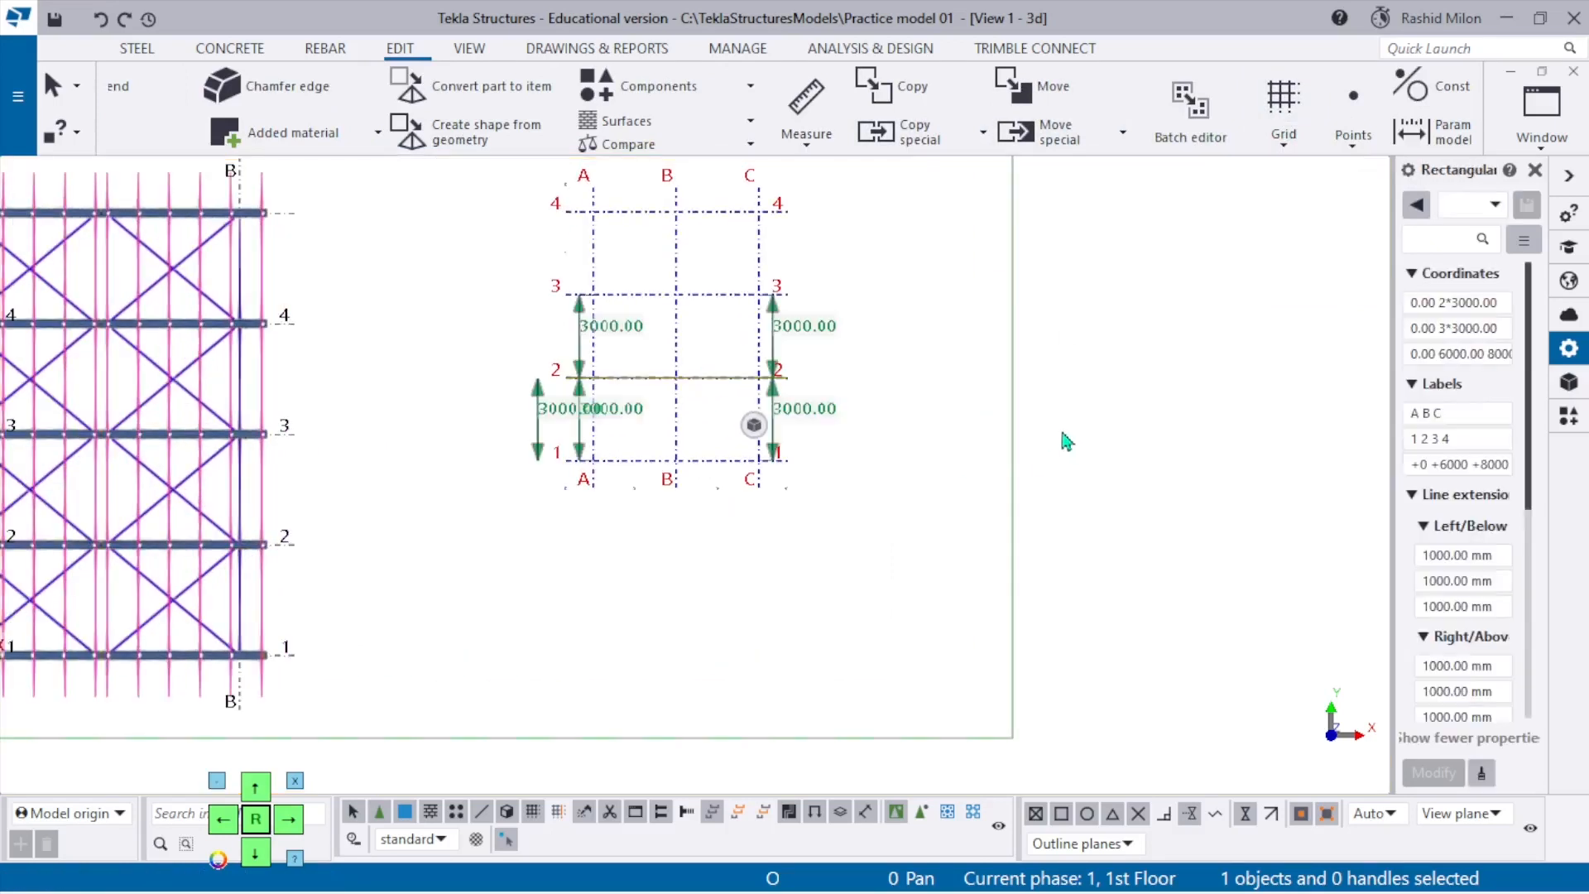
left_click_drag(1394, 430, 1233, 422)
scroll(783, 494, "down", 2)
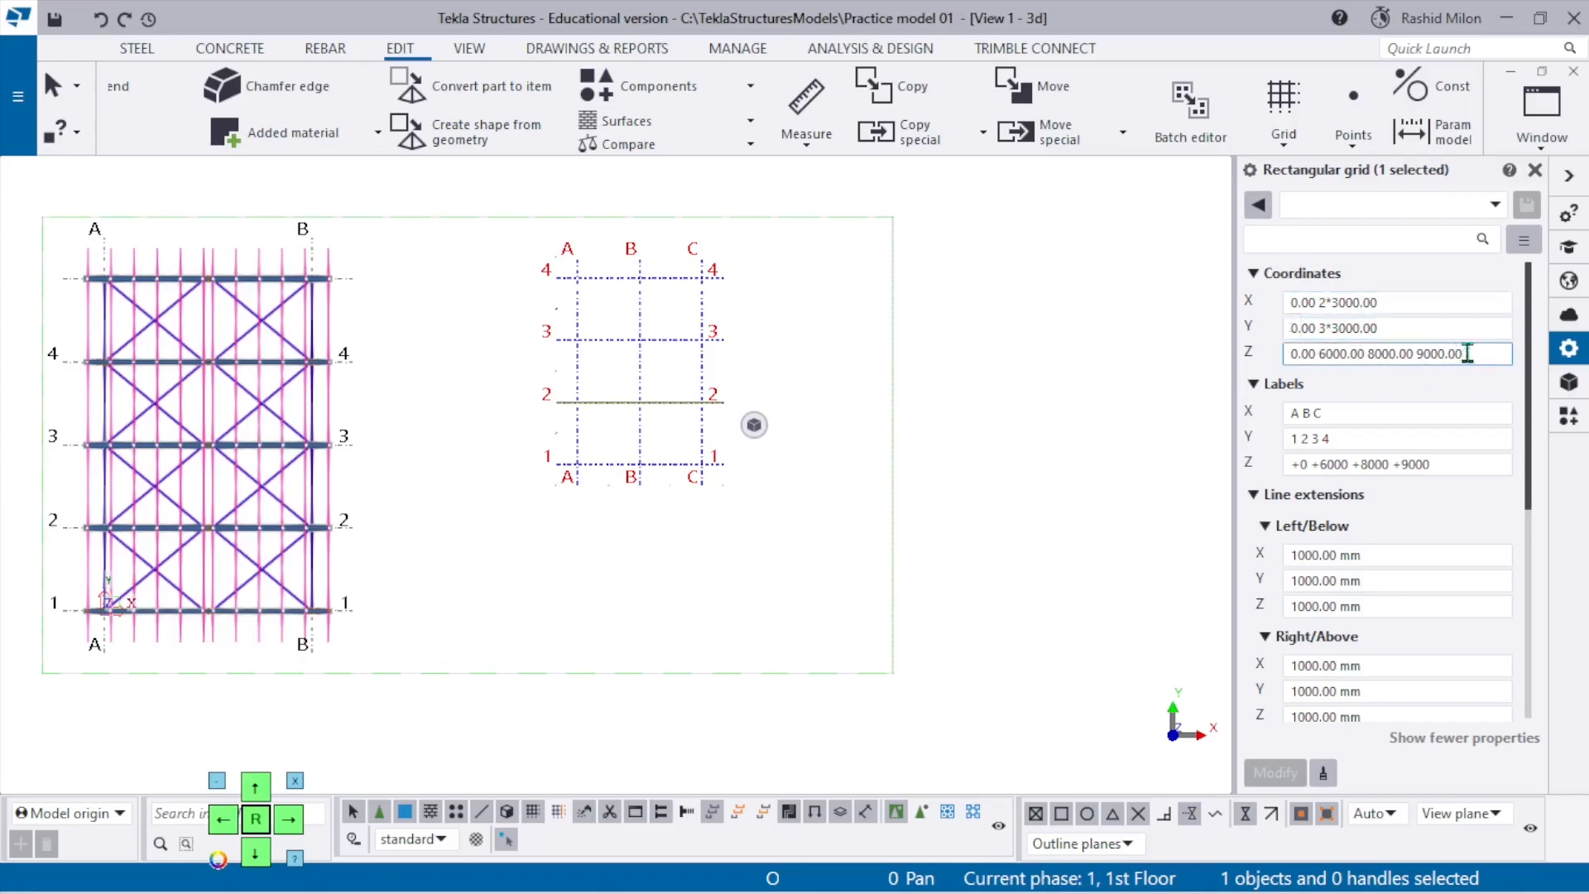
left_click_drag(1463, 354, 1322, 403)
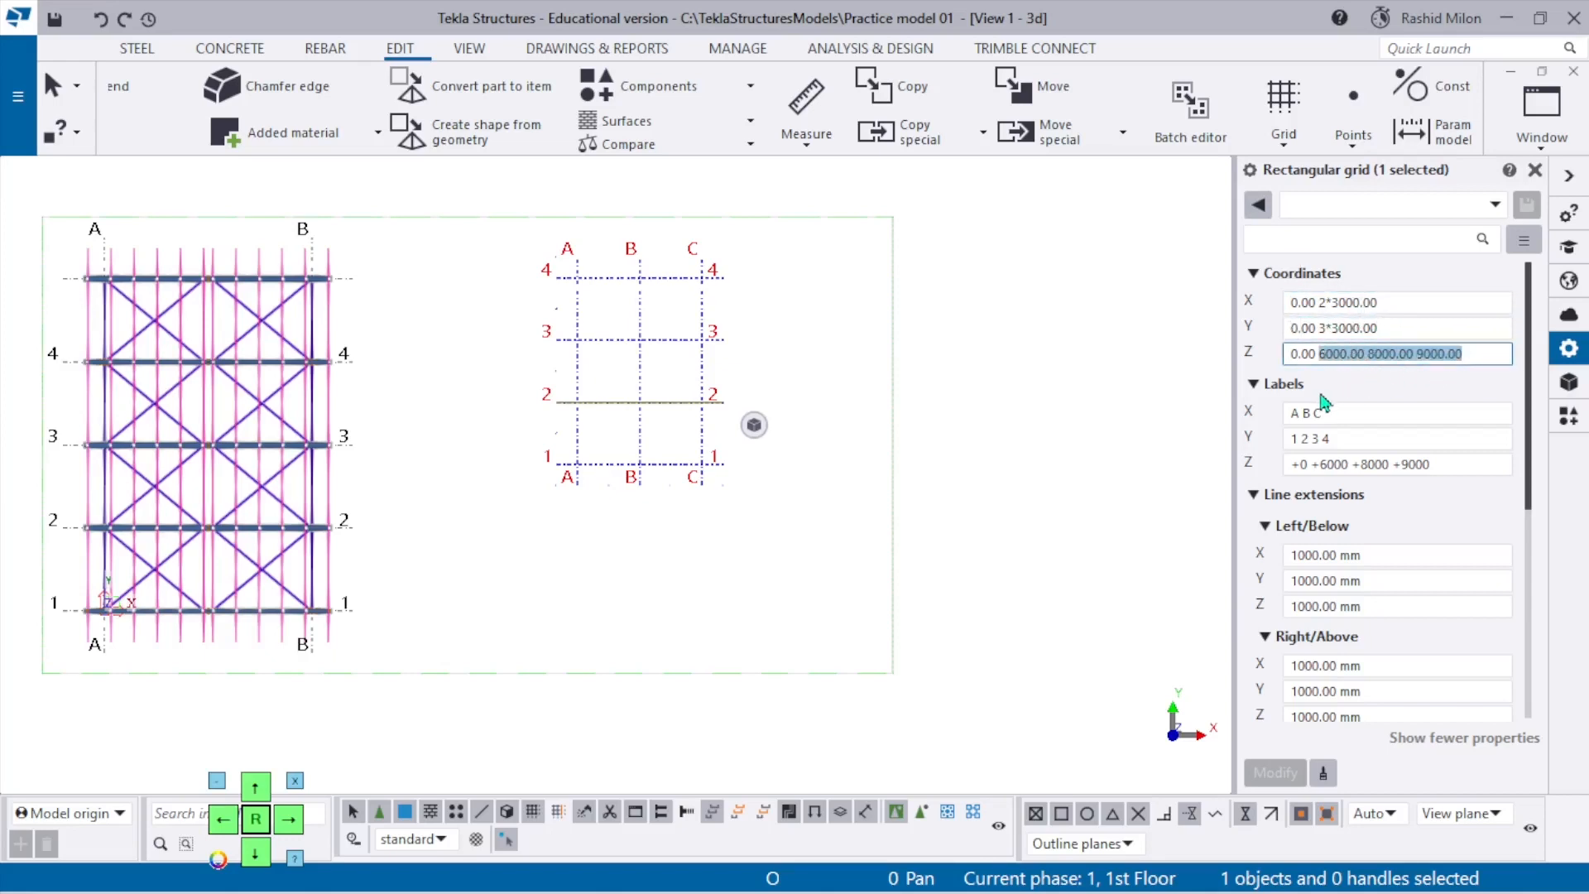
type("5000 6000")
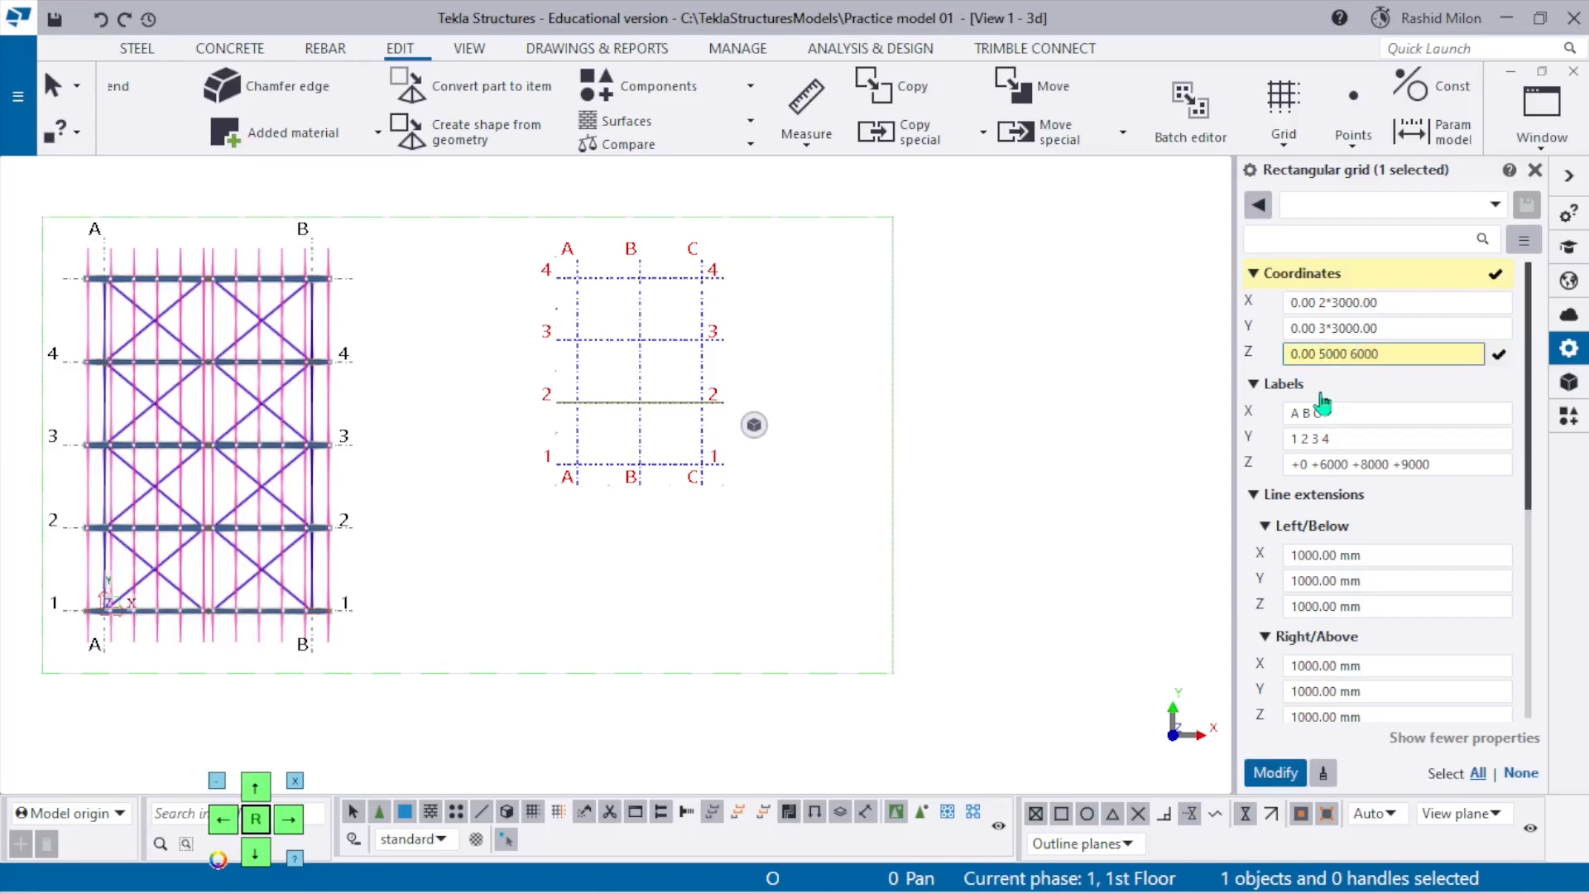
left_click(1384, 436)
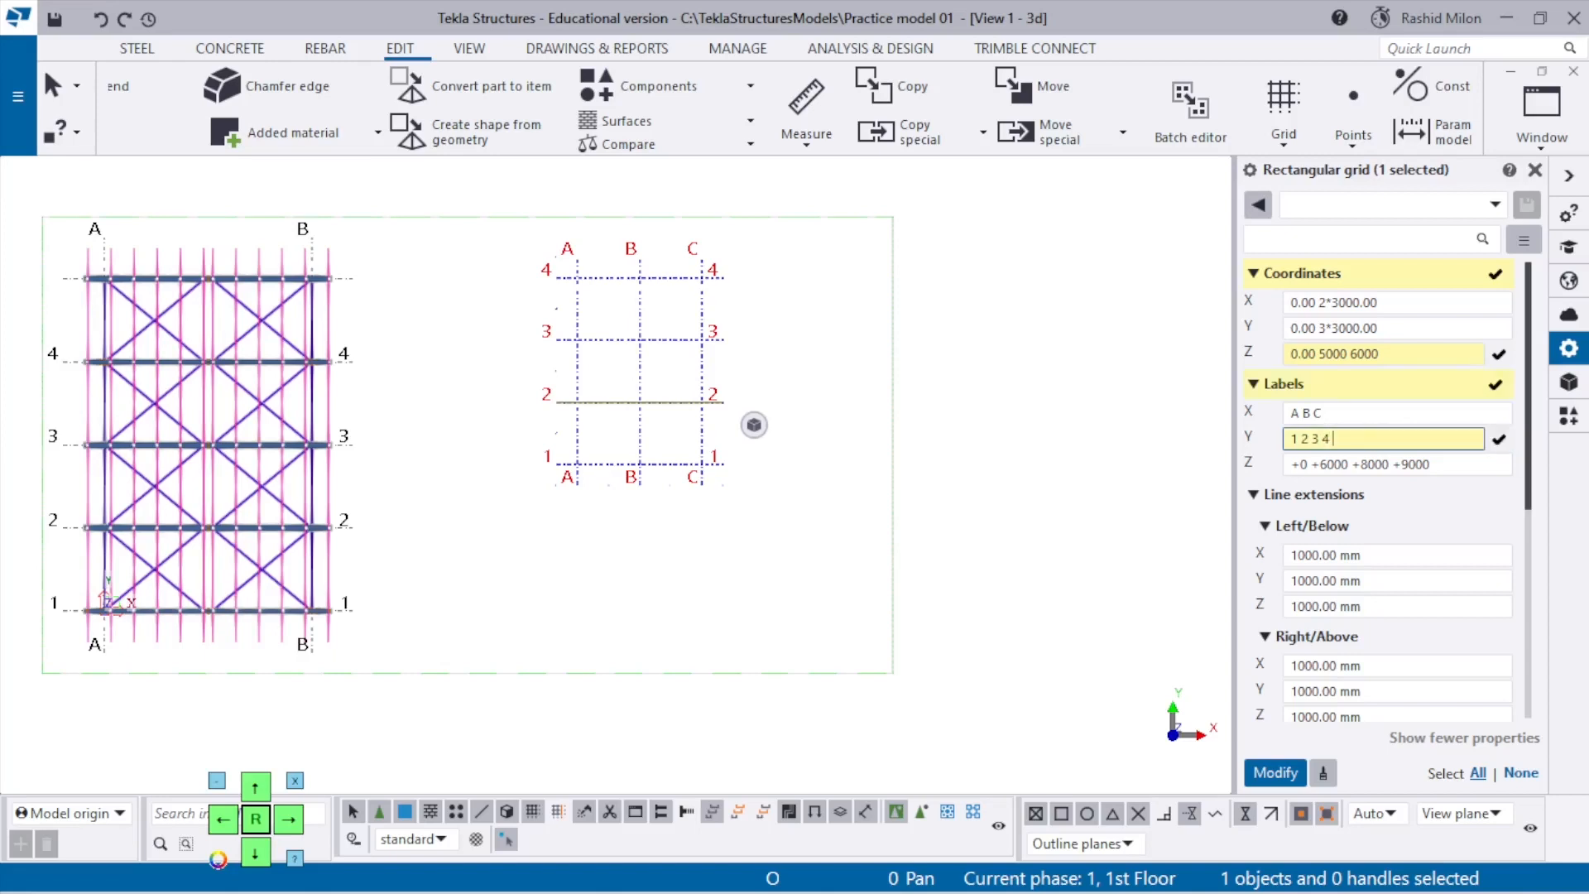
left_click_drag(1407, 326, 1326, 346)
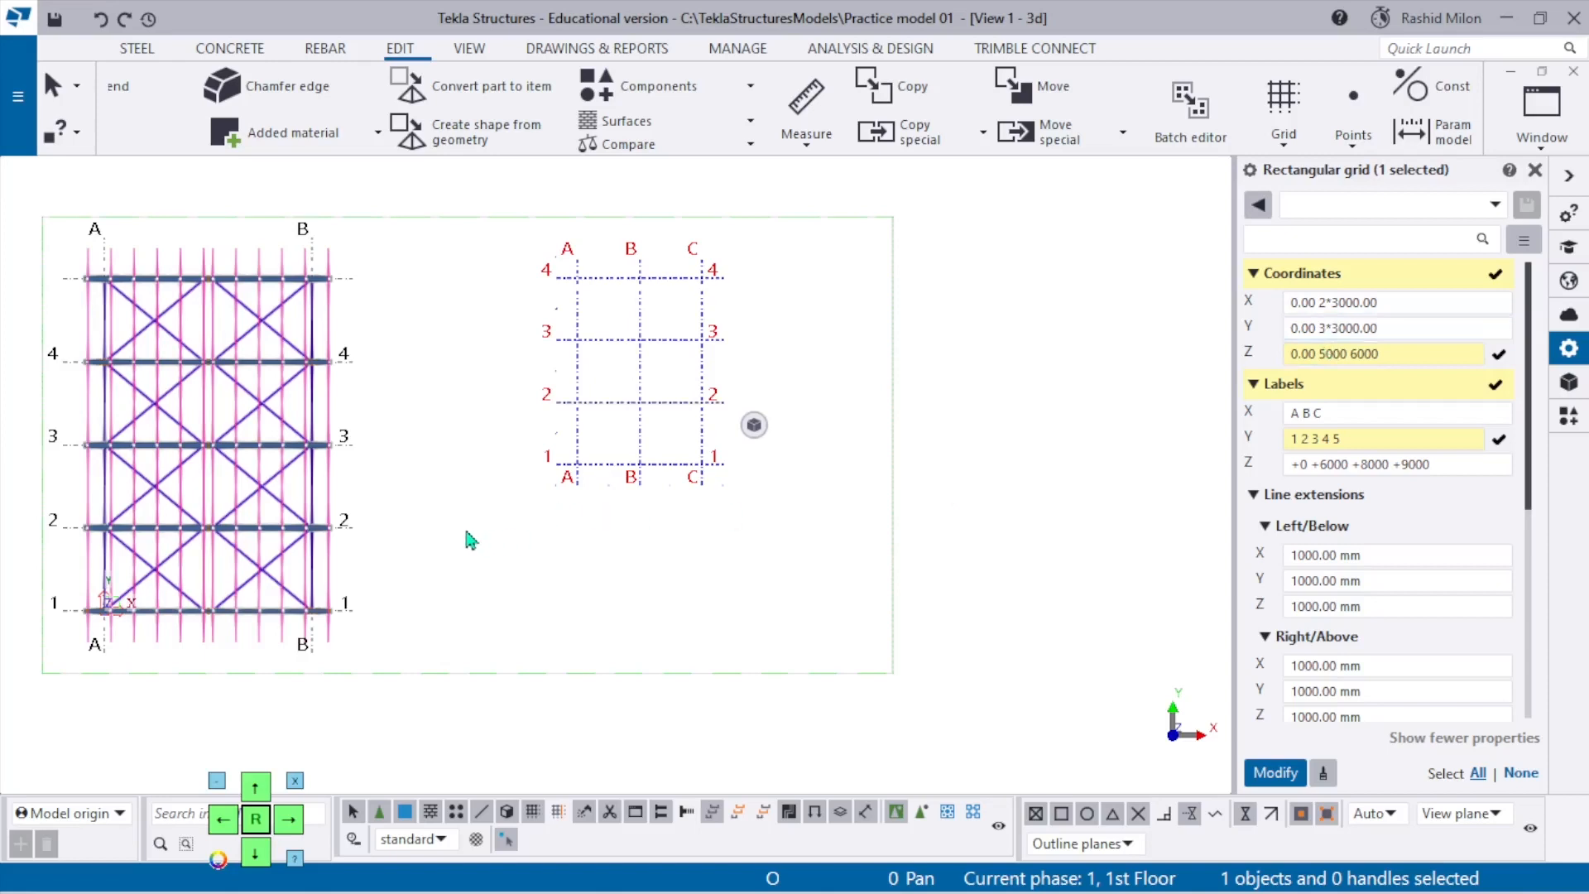
Measure the distance between grid lines 4 and 3 of the framed building.
key("f")
scroll(364, 380, "up", 5)
scroll(345, 330, "up", 2)
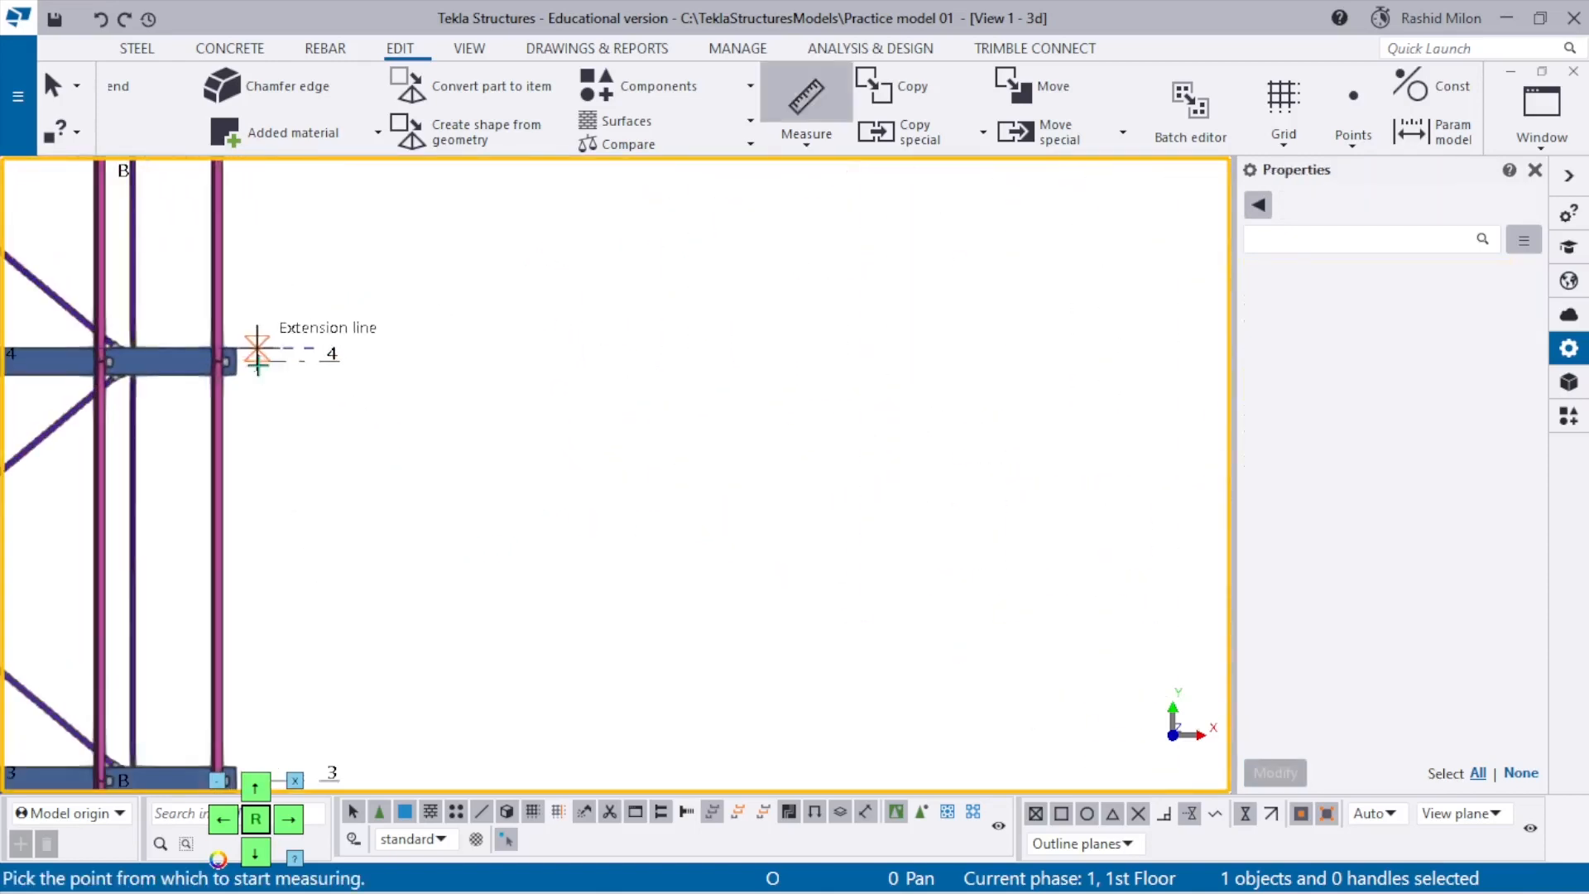
scroll(340, 331, "up", 2)
left_click(336, 330)
scroll(340, 335, "down", 4)
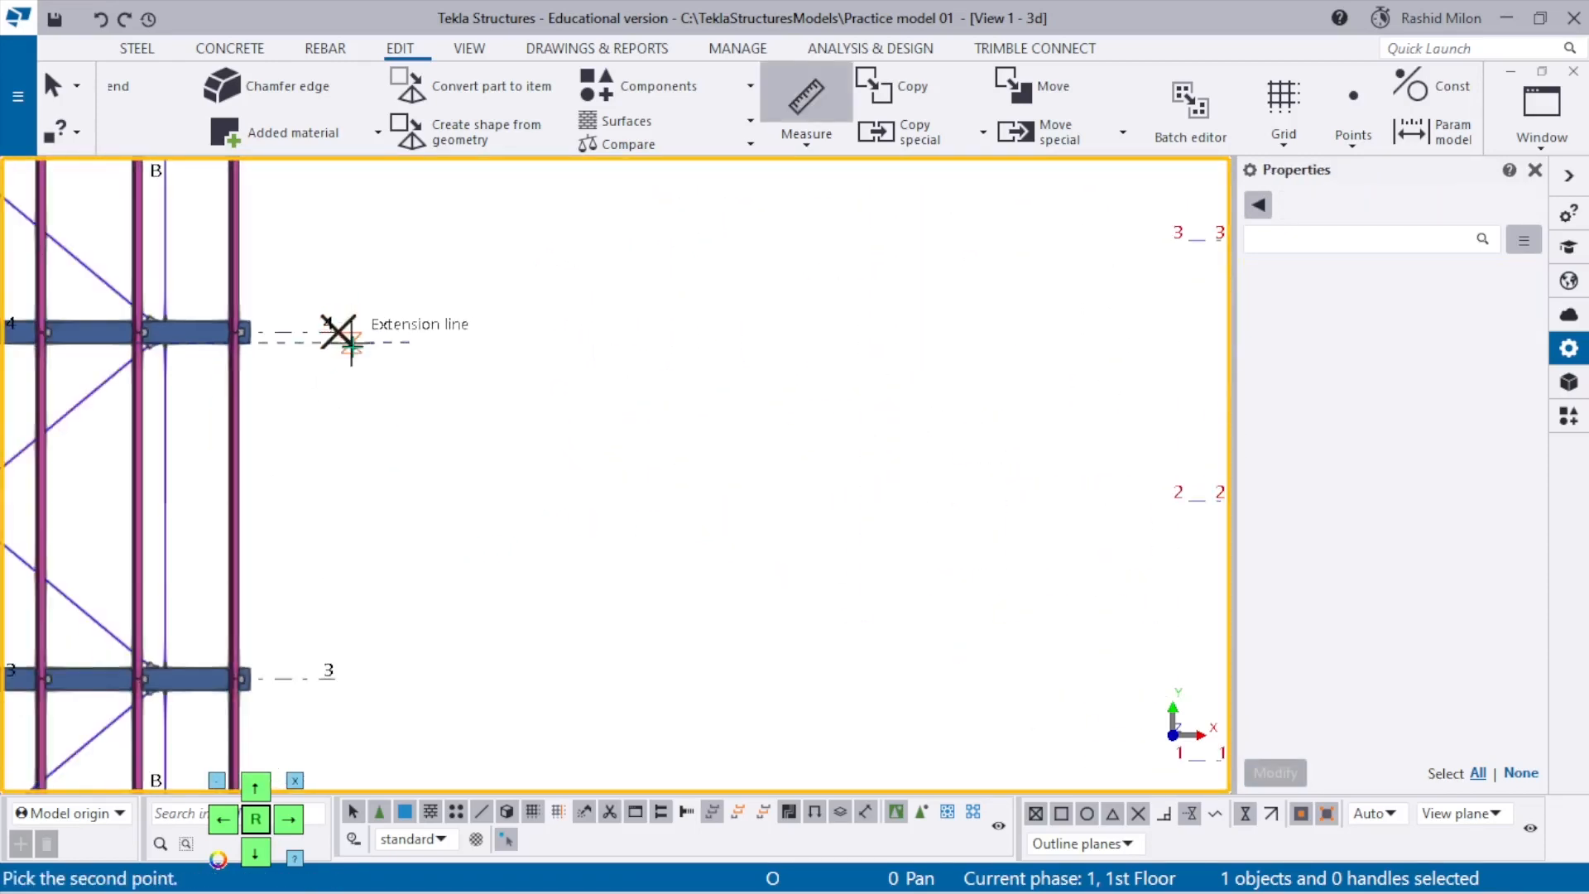
scroll(339, 579, "up", 2)
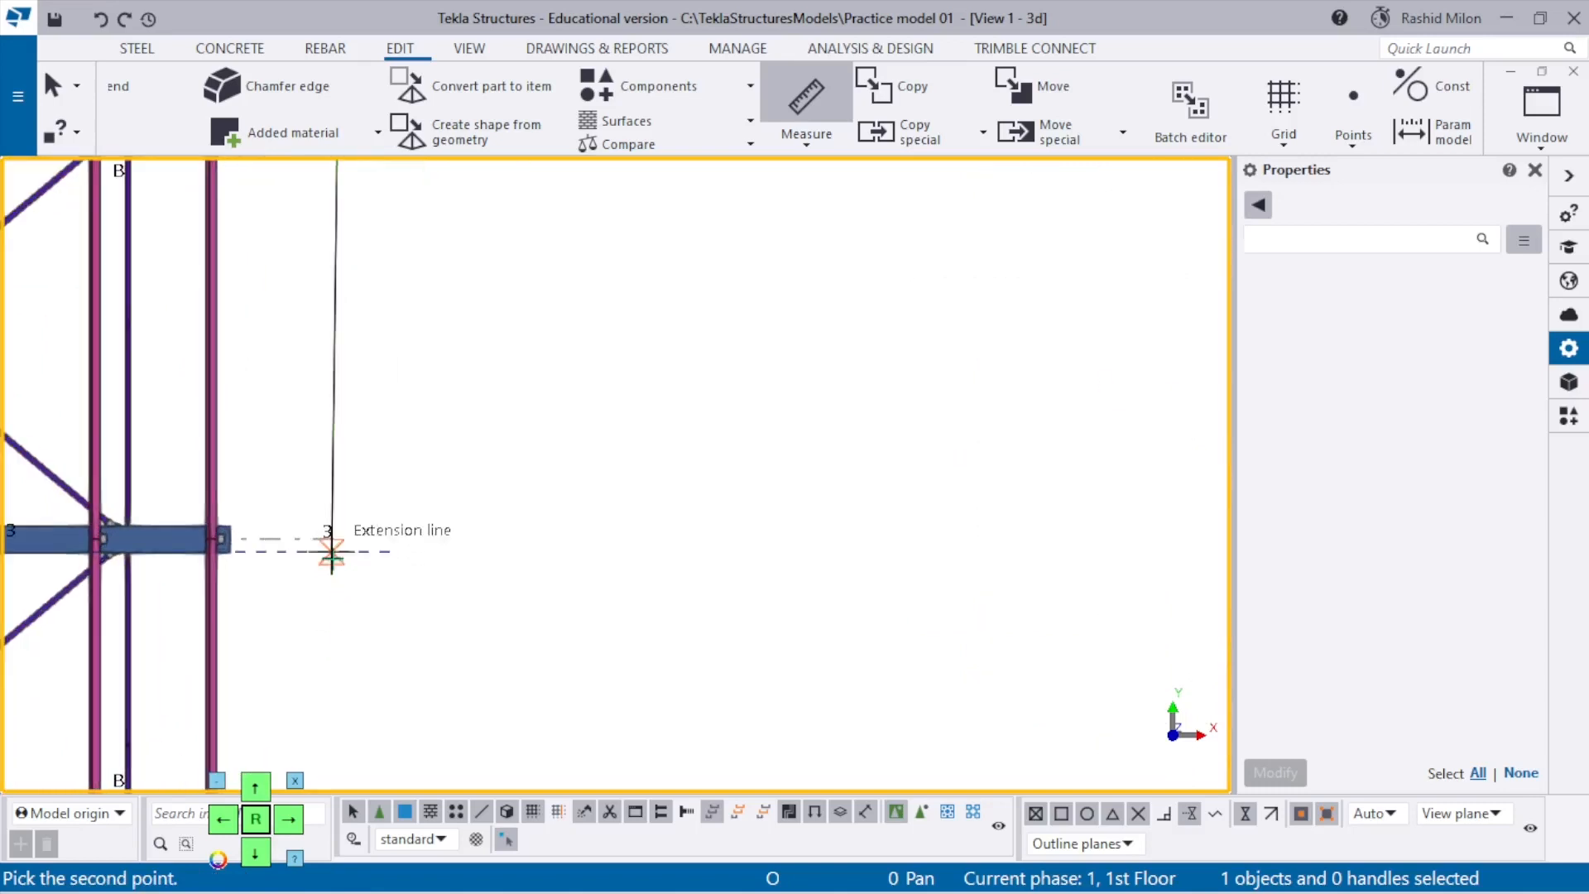
left_click(344, 577)
scroll(447, 529, "down", 2)
scroll(438, 522, "down", 5)
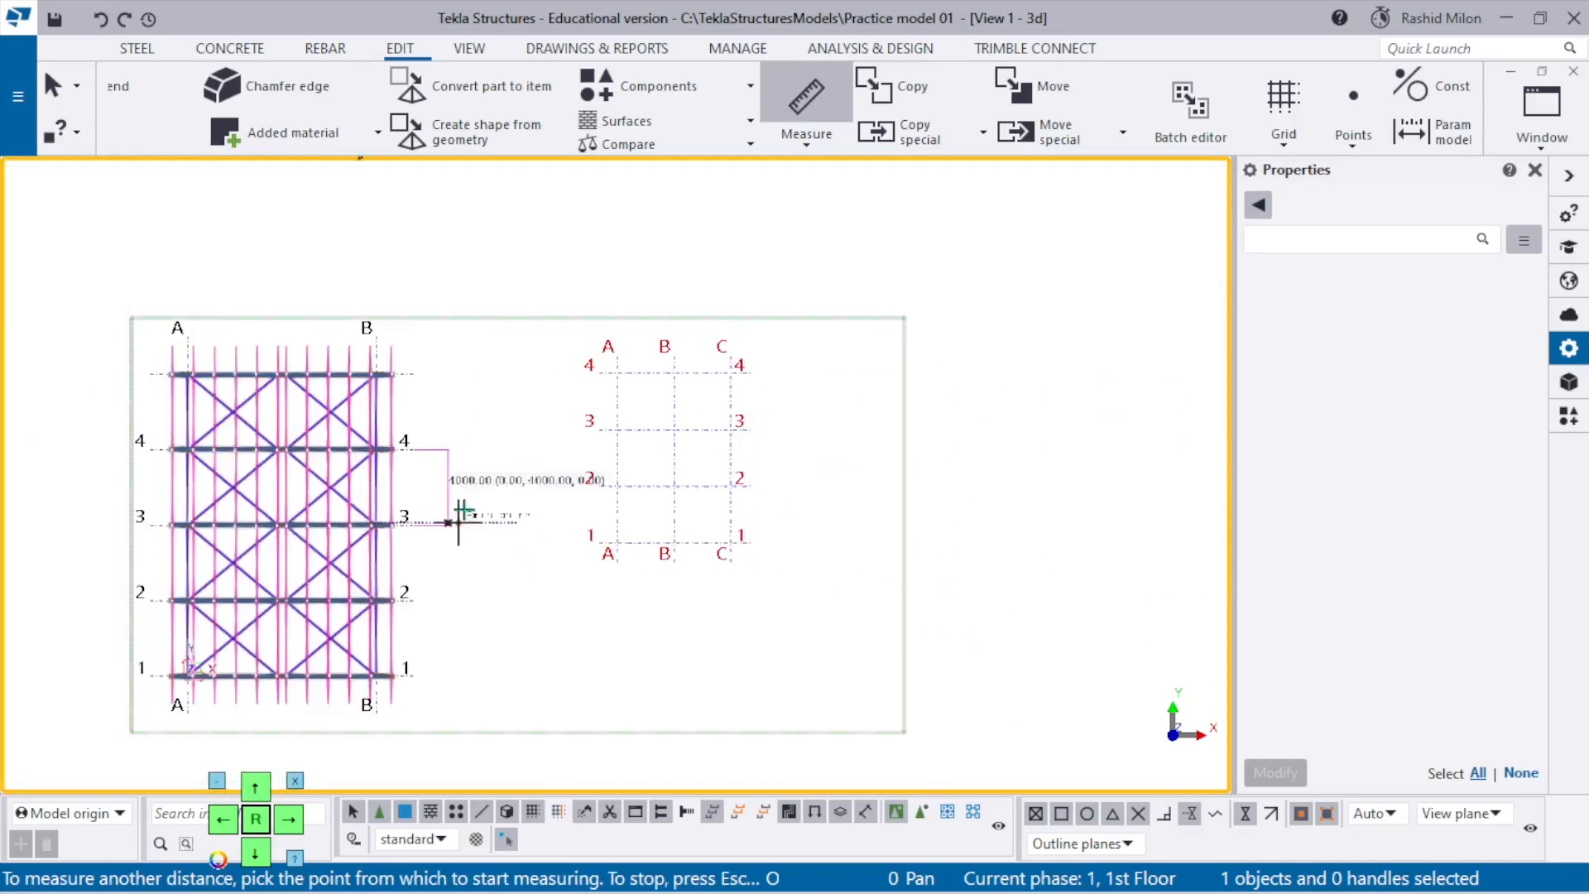
key("Escape")
Set the new grid's Y coordinates to 0.00 5*4000 and its Z coordinates to 0.00 5000 6000.
left_click(676, 458)
left_click(1394, 330)
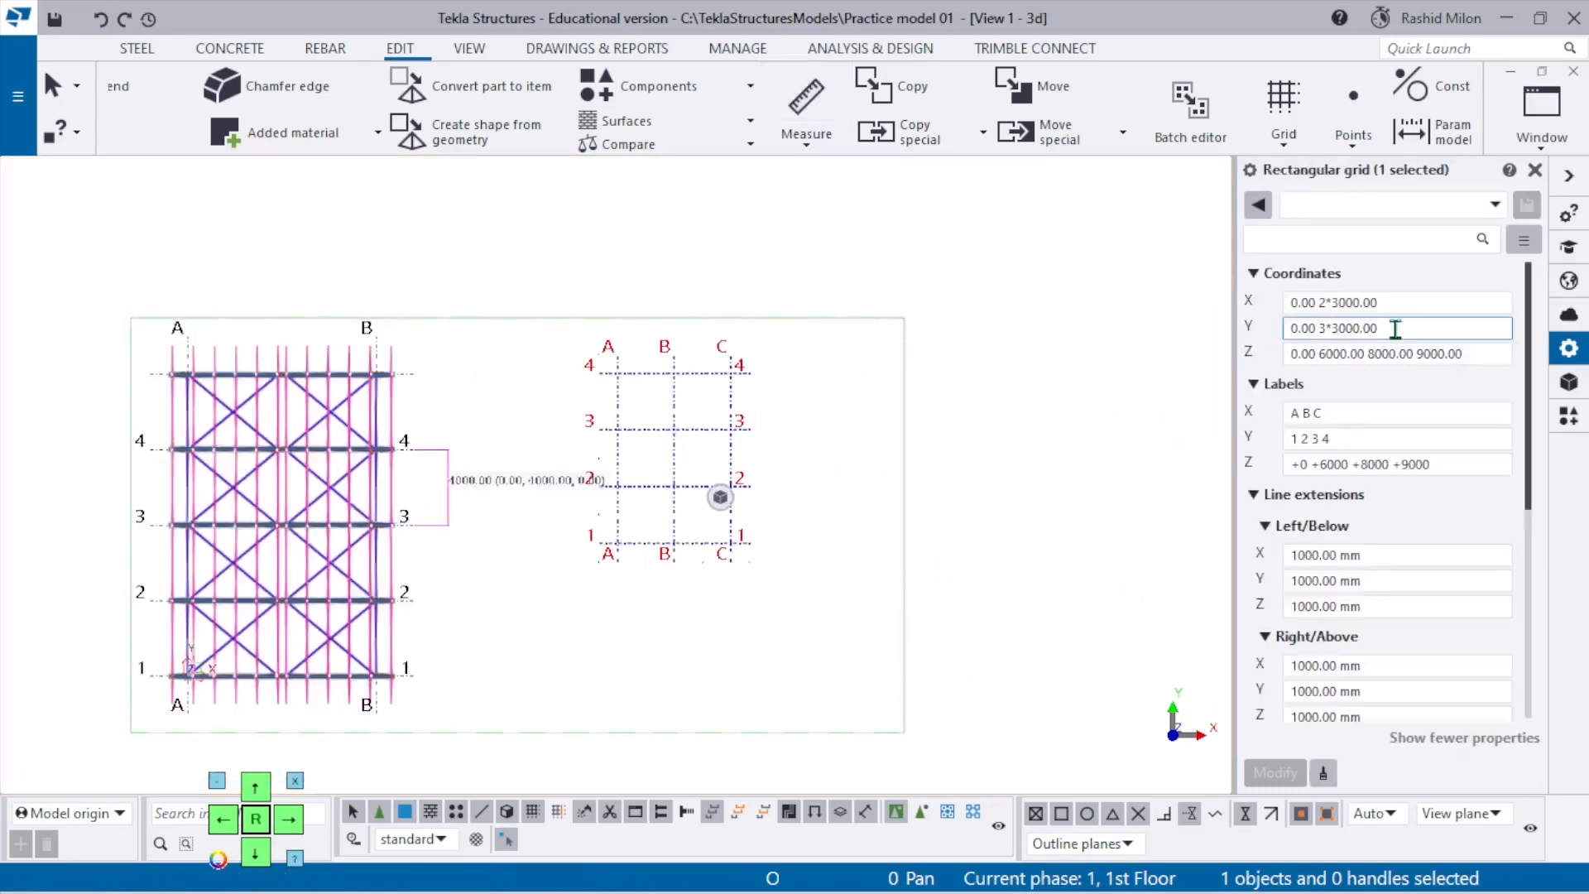
left_click_drag(1394, 330, 1332, 330)
type("400")
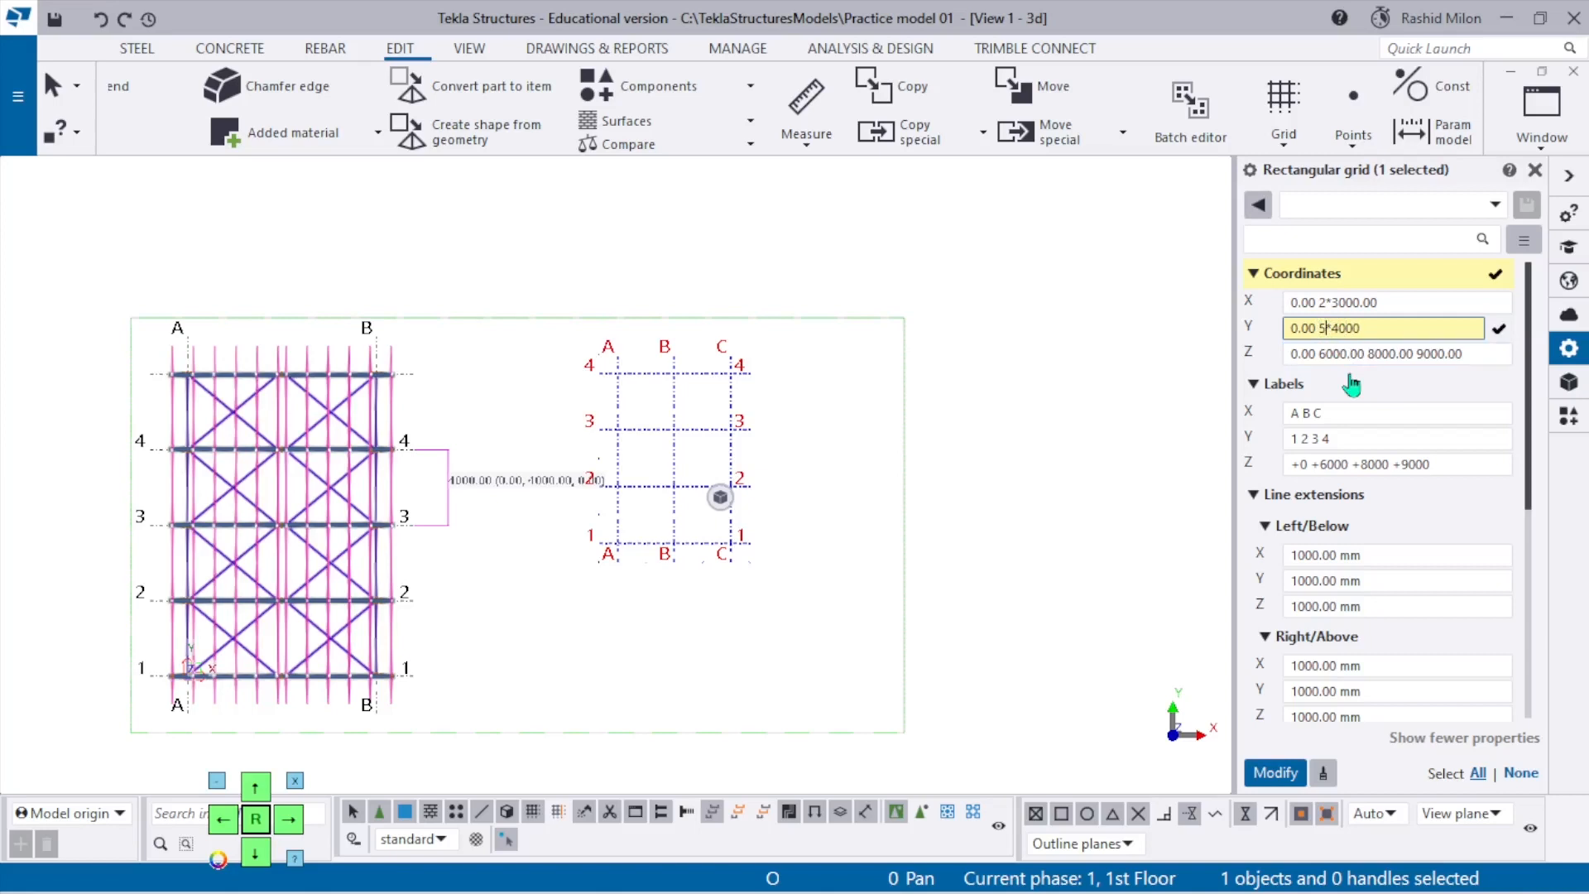
left_click(1476, 354)
left_click(1491, 359)
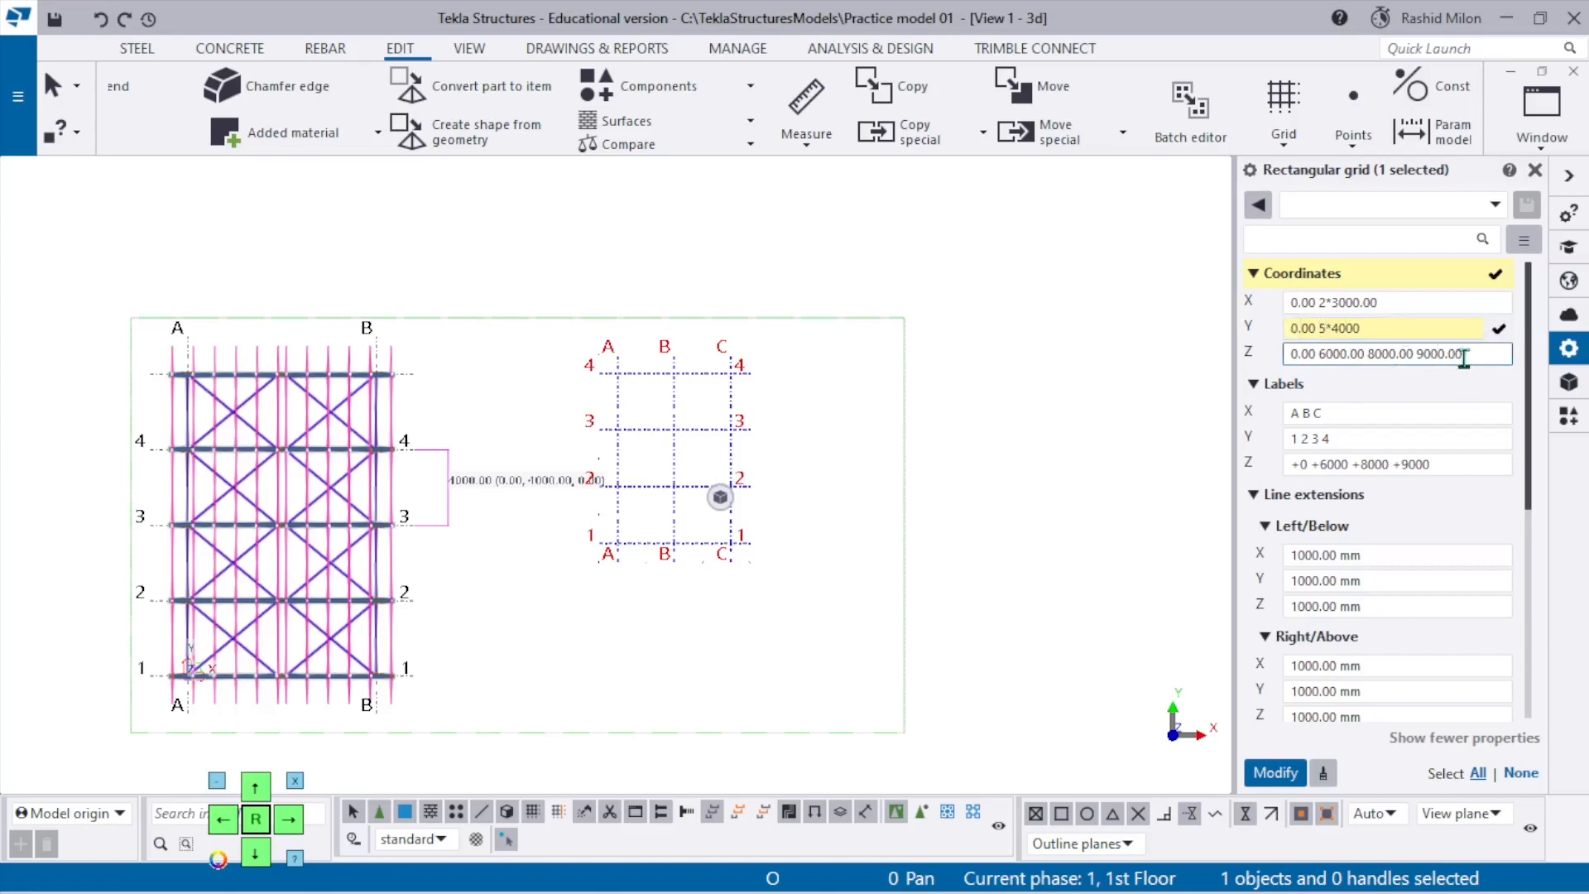
left_click_drag(1464, 358, 1322, 414)
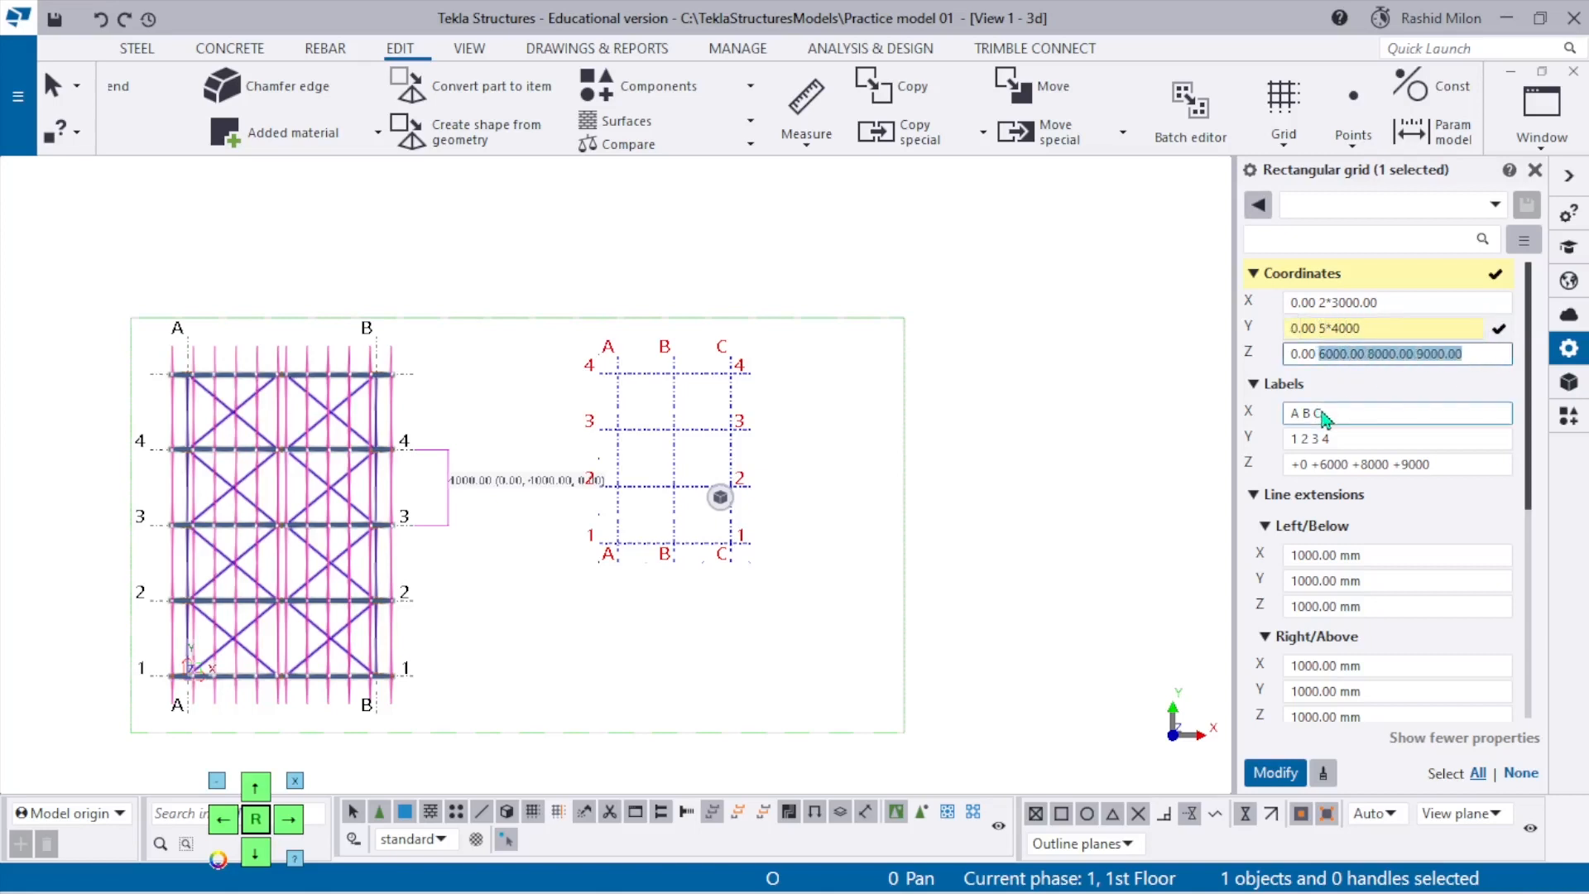
type("5000 6000")
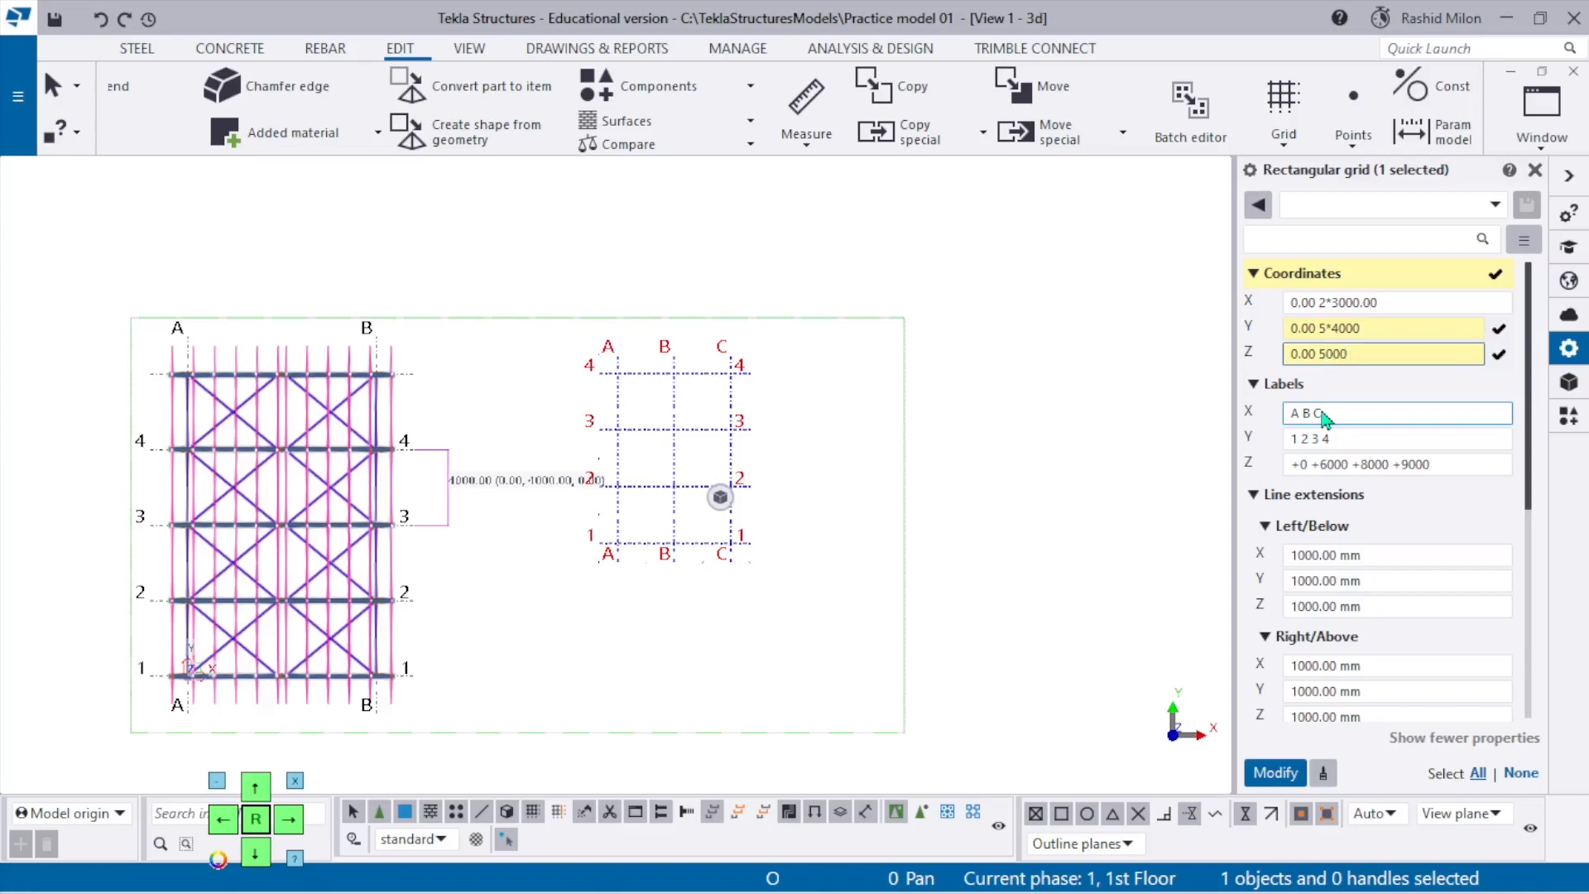
left_click(1386, 302)
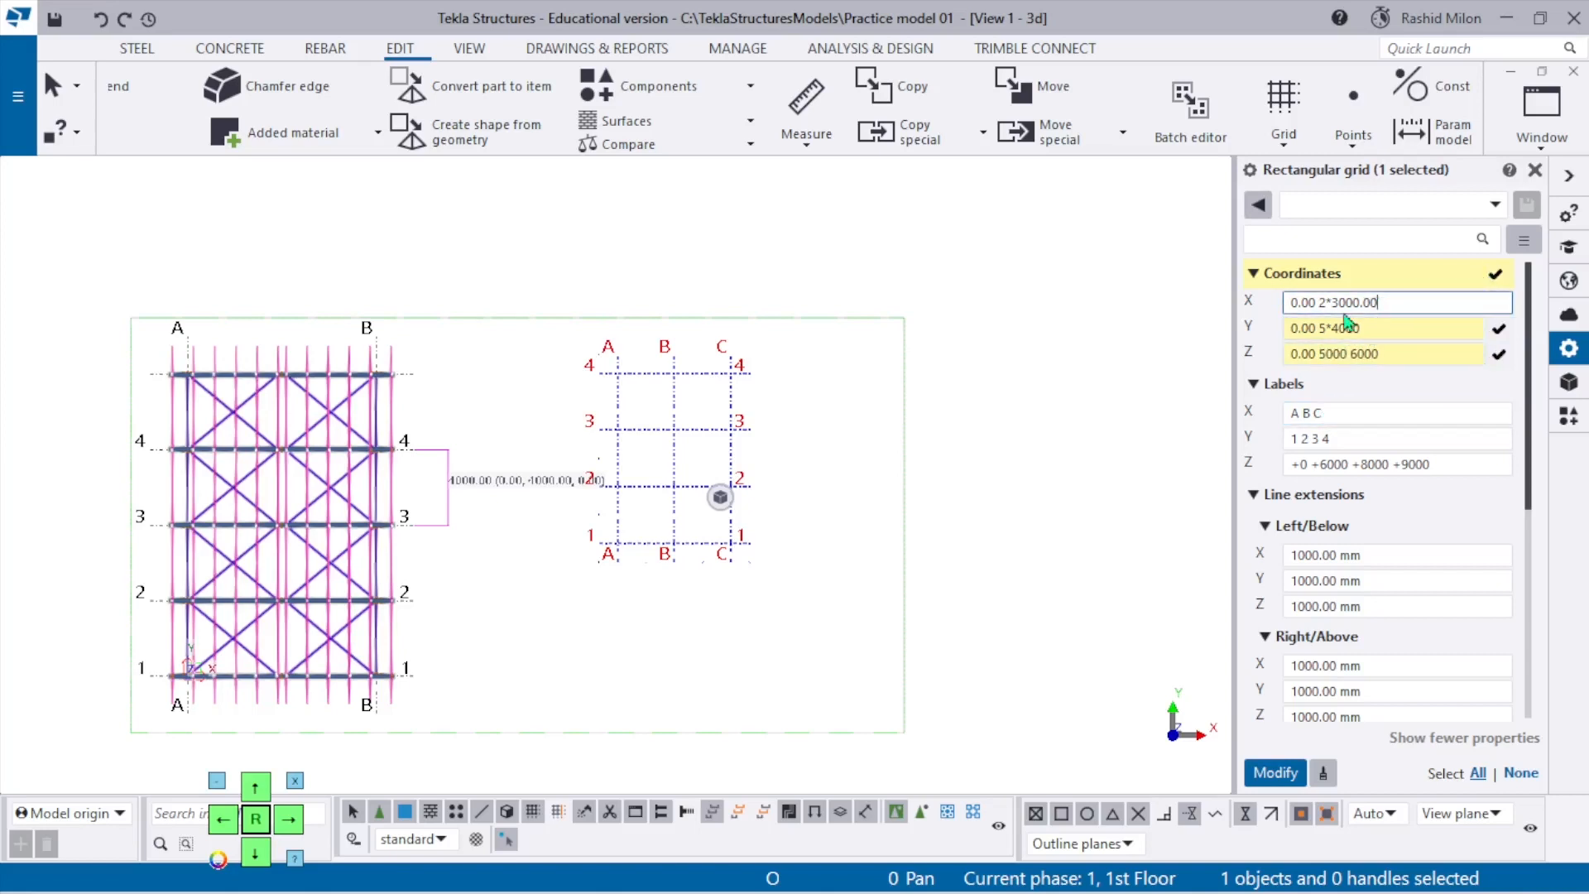
left_click(1276, 772)
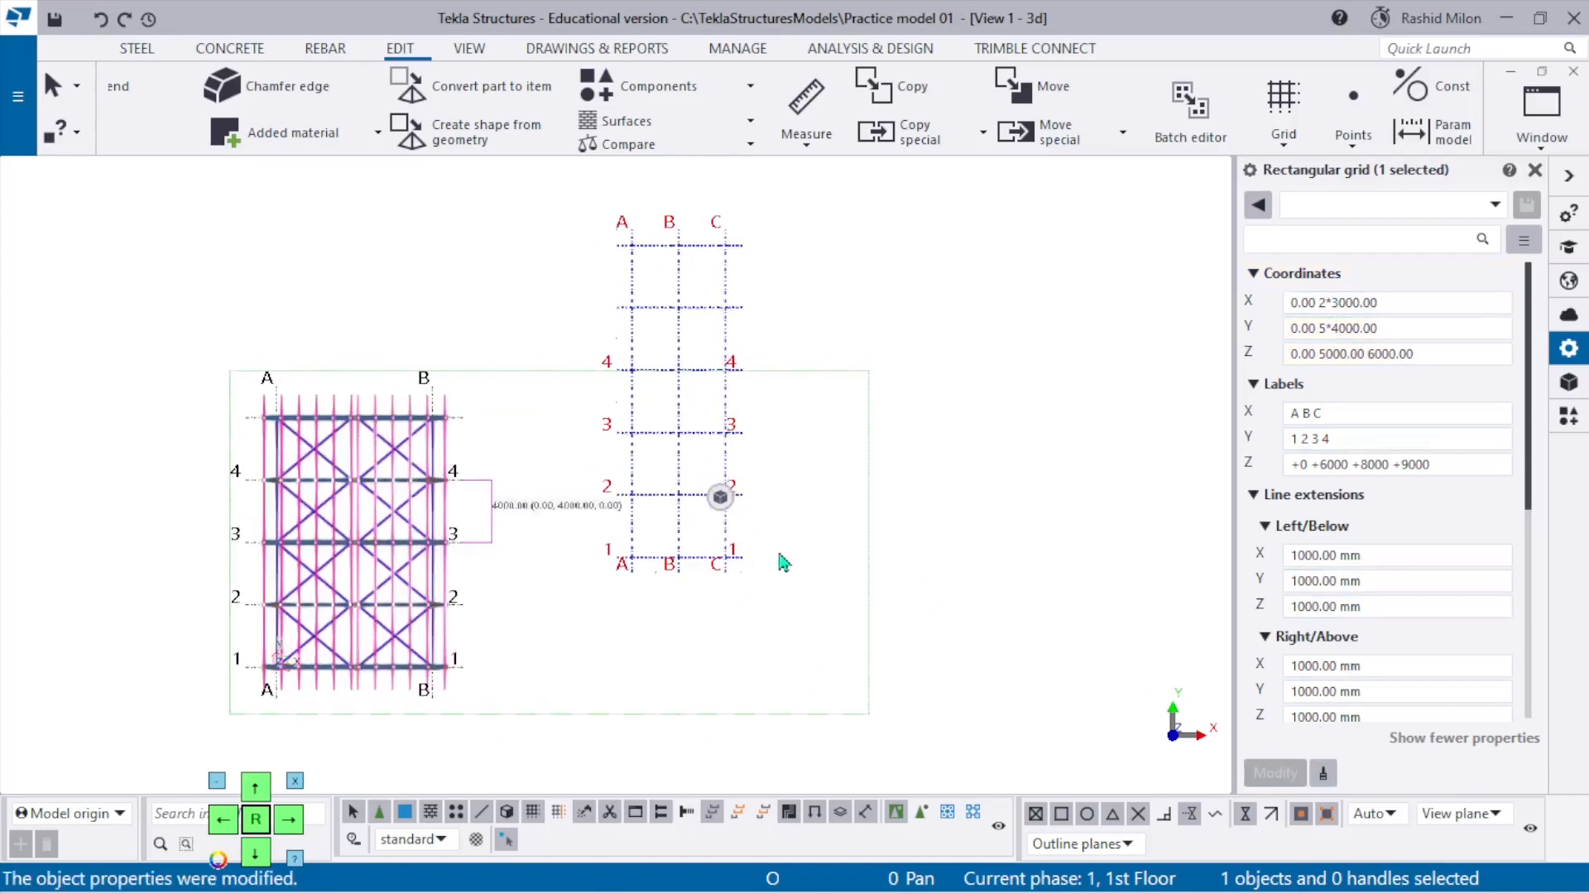
Label the new grid's Y lines 1 2 3 4 5 and set its Y coordinates to 0.00 4*4000.
left_click(1379, 438)
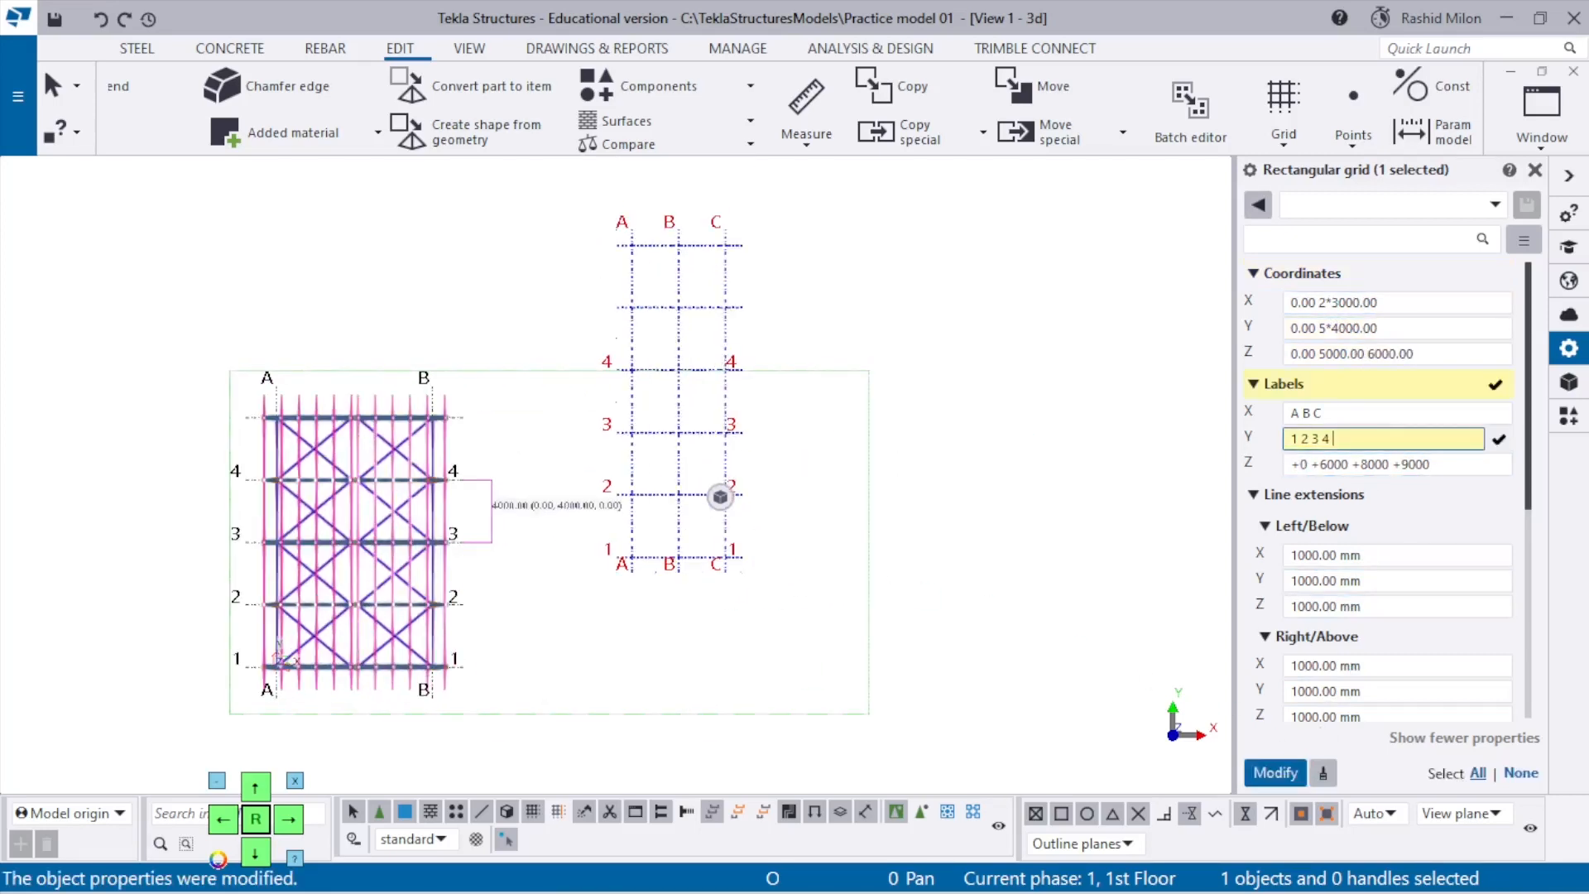
left_click(1322, 328)
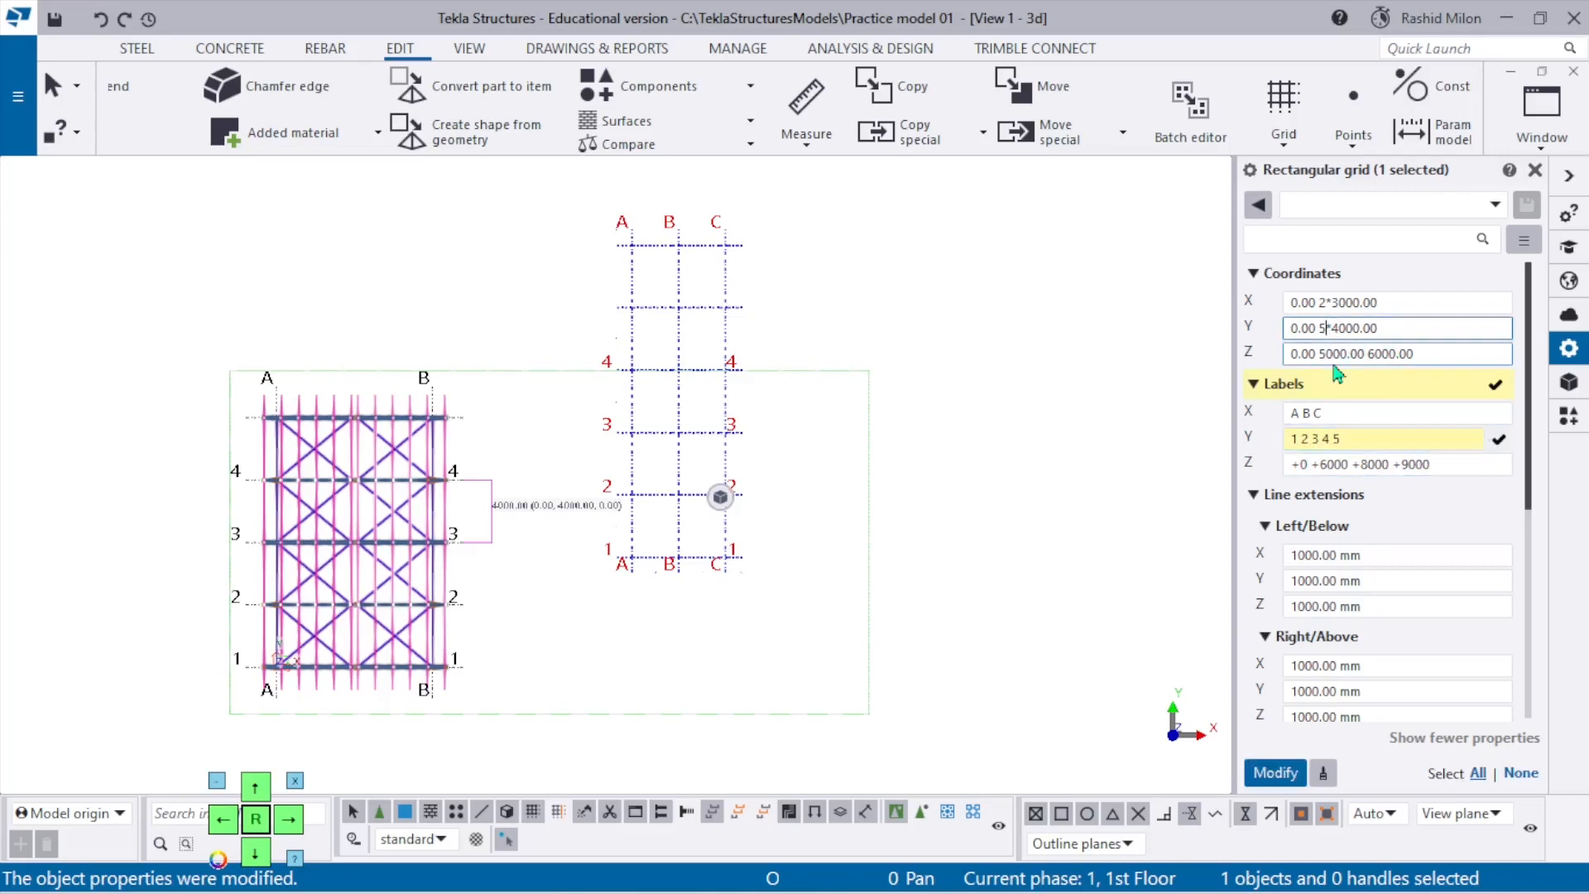
key("Left")
key("BackSpace")
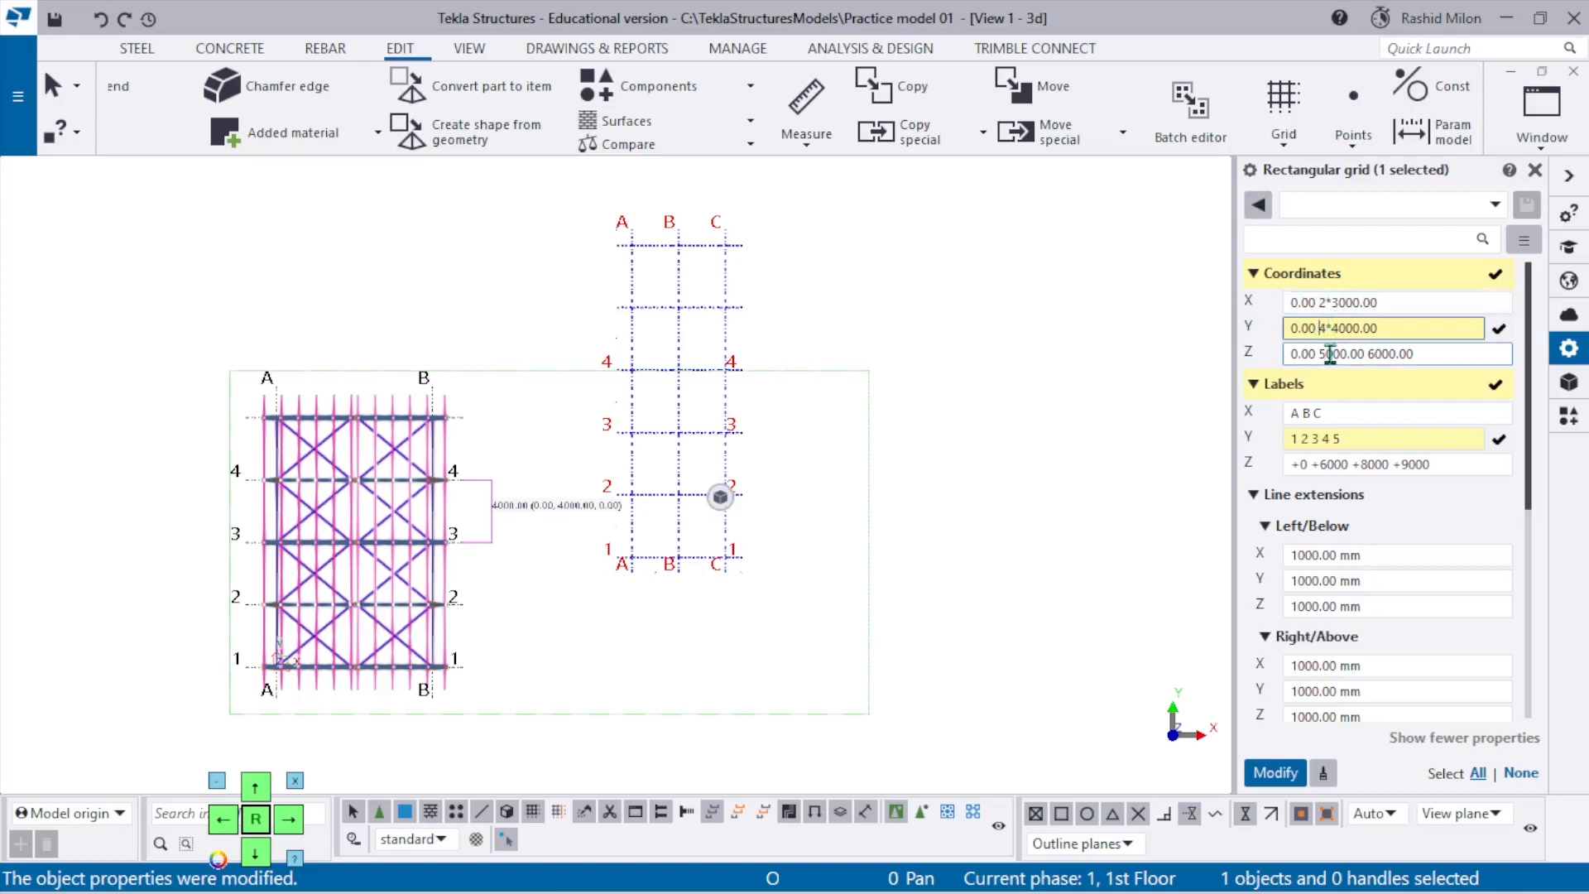
key("Return")
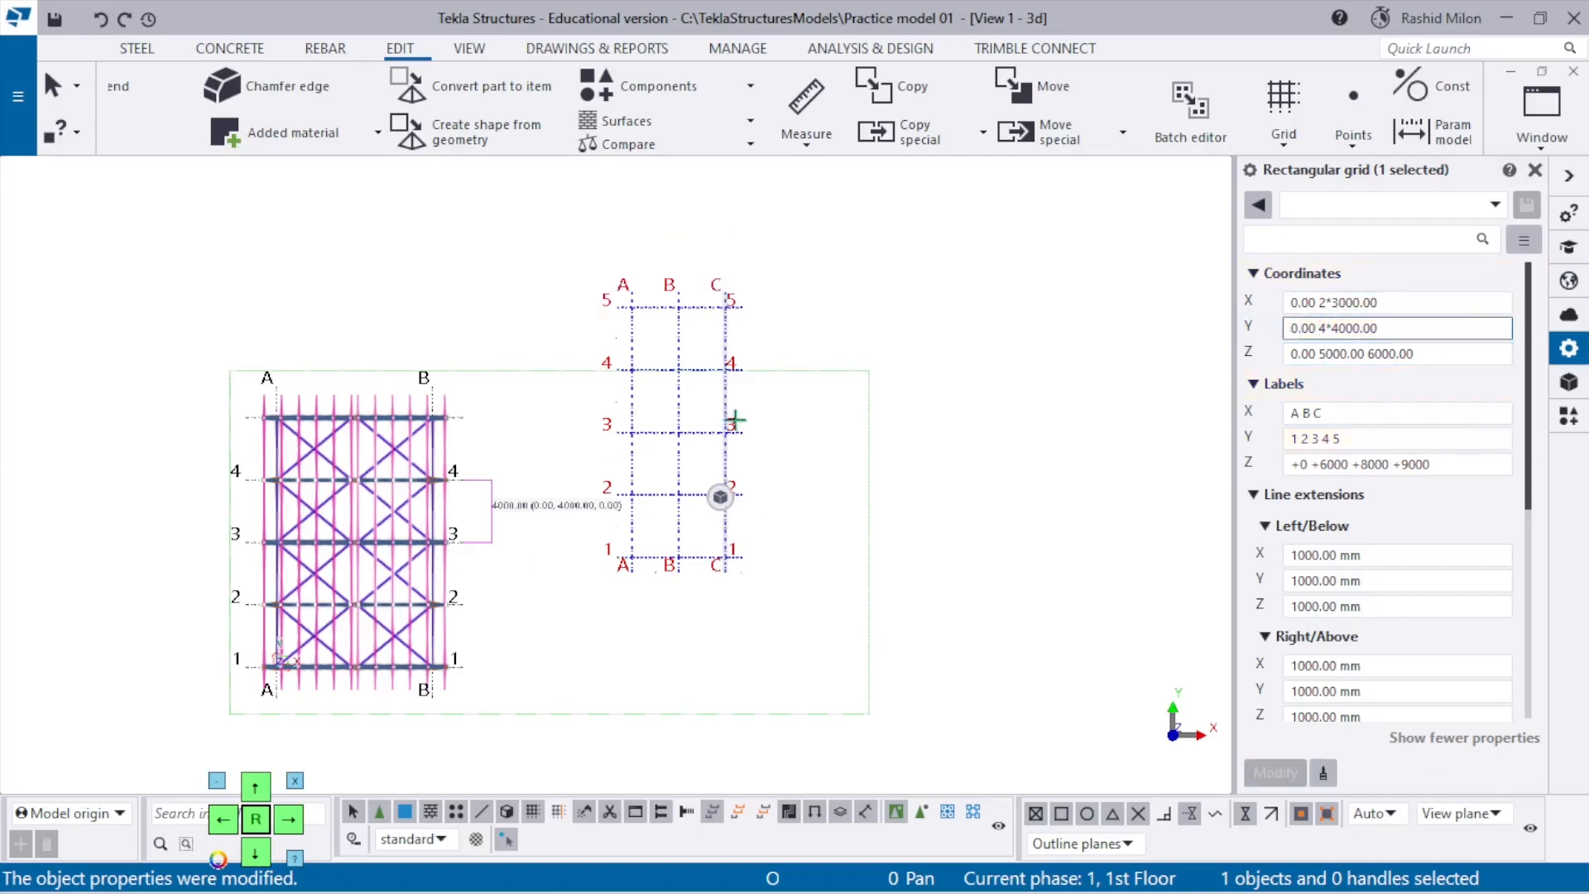
Measure the distance between grid lines A and B of the framed building.
left_click(826, 539)
scroll(772, 545, "up", 2)
left_click(644, 563)
scroll(645, 563, "down", 2)
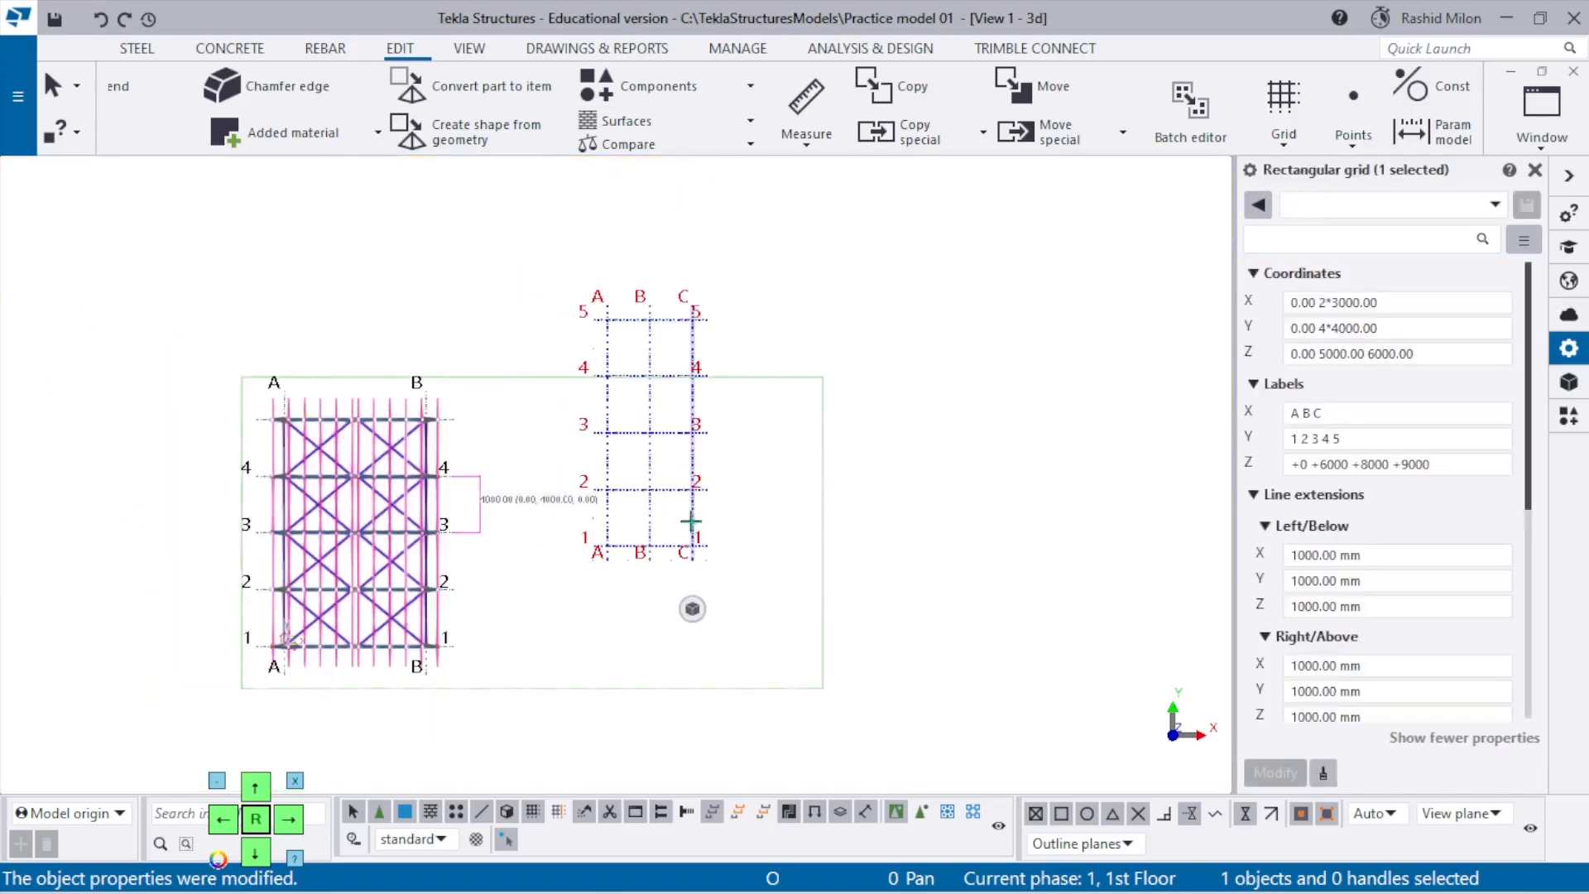
scroll(412, 363, "up", 1)
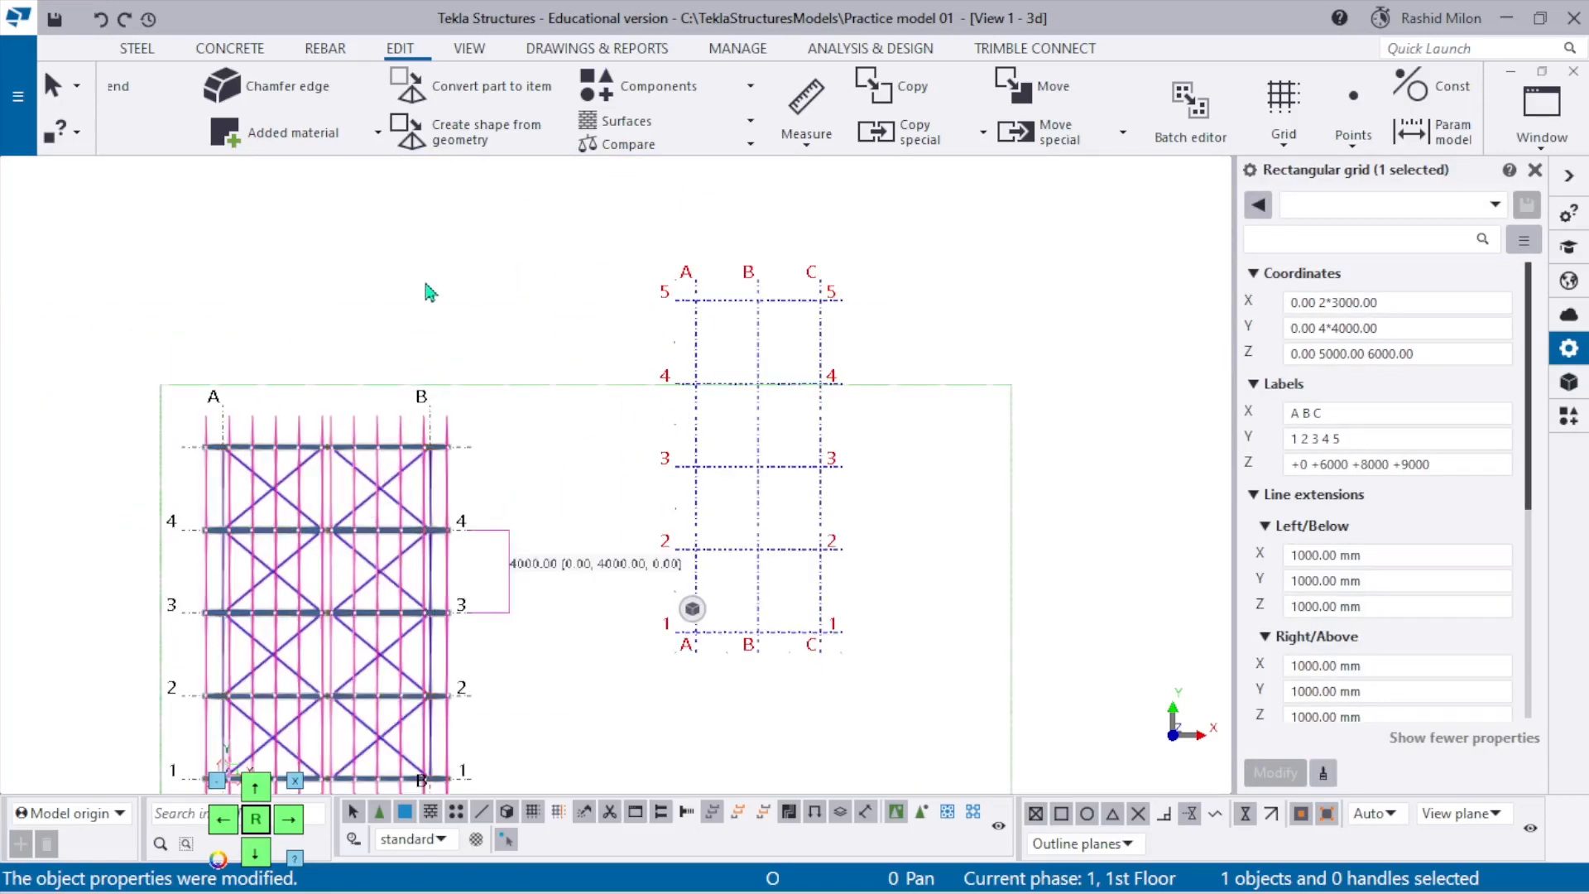
left_click(428, 285)
scroll(290, 396, "up", 5)
key("f")
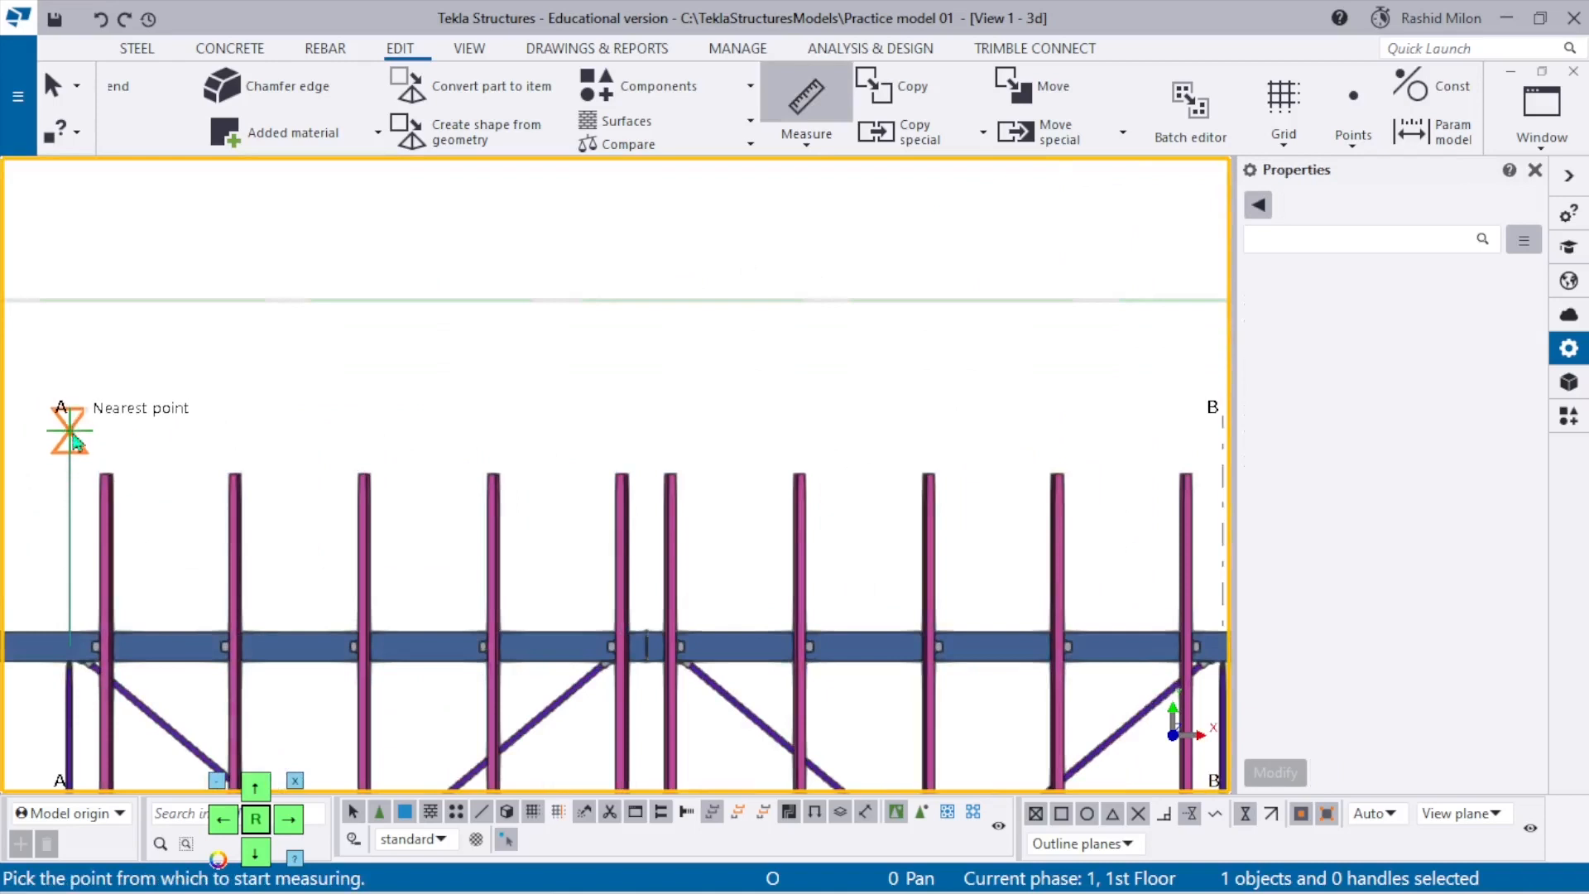
left_click(70, 447)
scroll(70, 430, "down", 2)
scroll(791, 432, "up", 1)
left_click(789, 430)
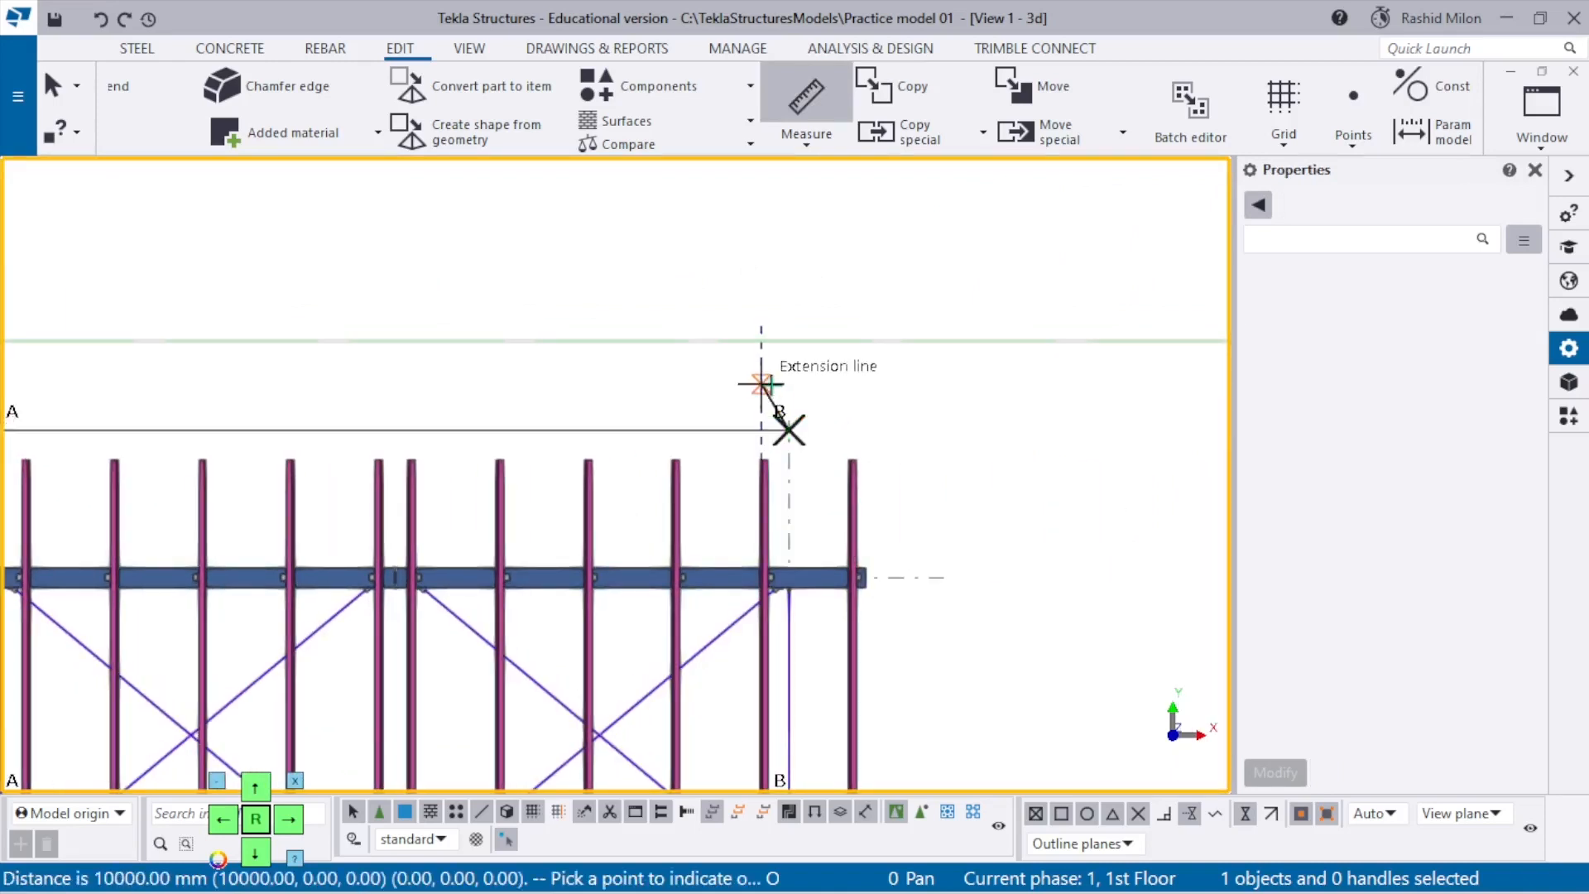
left_click(753, 380)
scroll(629, 431, "down", 4)
key("Escape")
Set the new grid's X coordinates to 0.00 10000 and its X labels to A B.
scroll(958, 384, "up", 1)
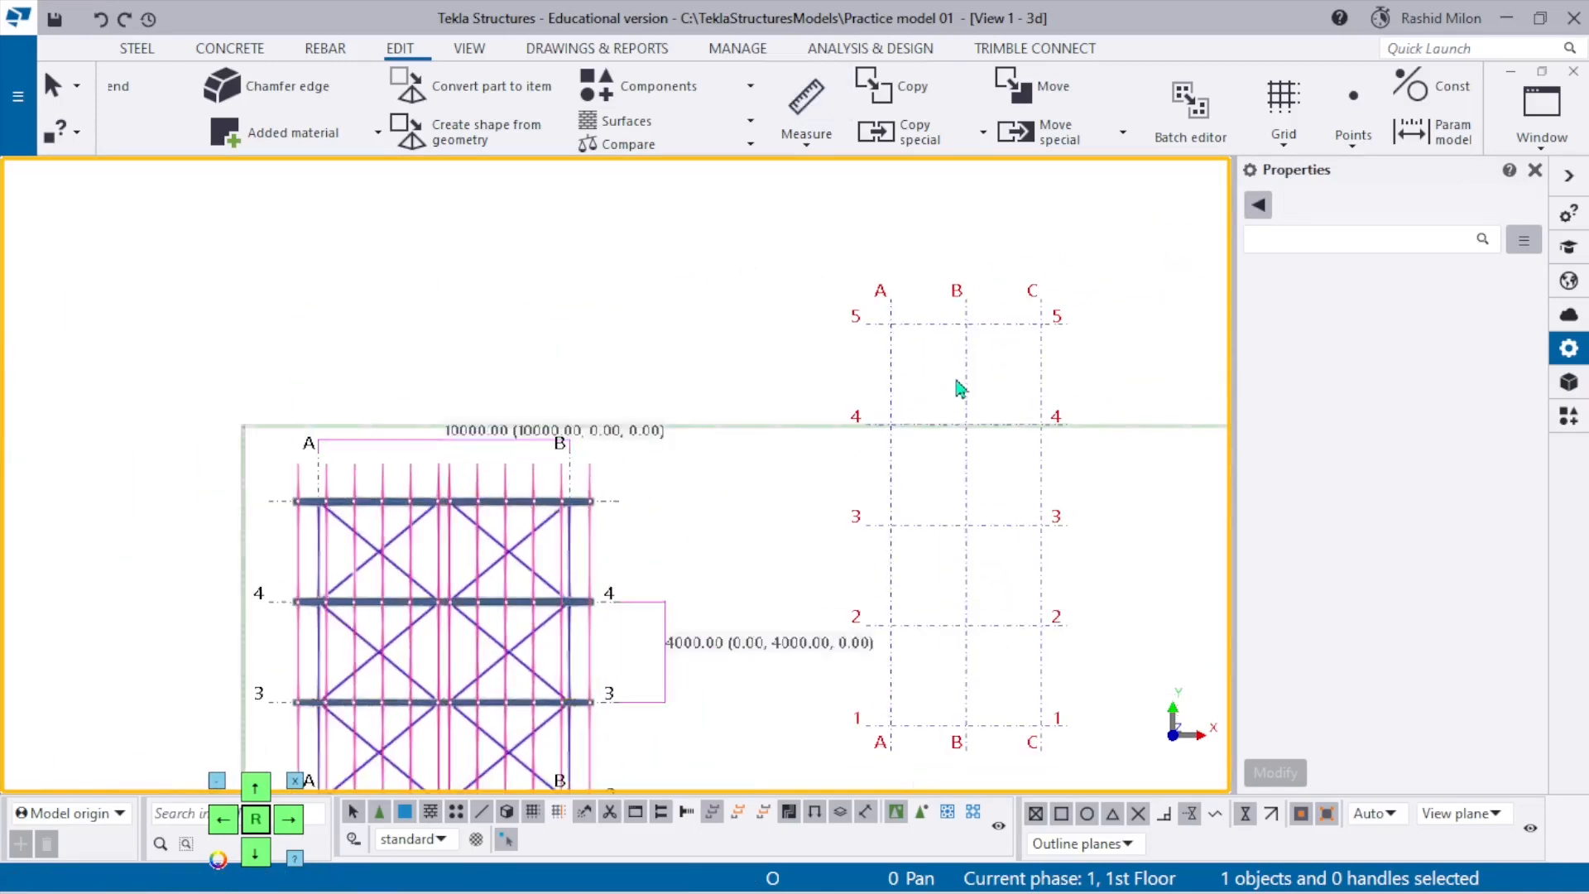
left_click(958, 383)
left_click_drag(1395, 309, 1325, 308)
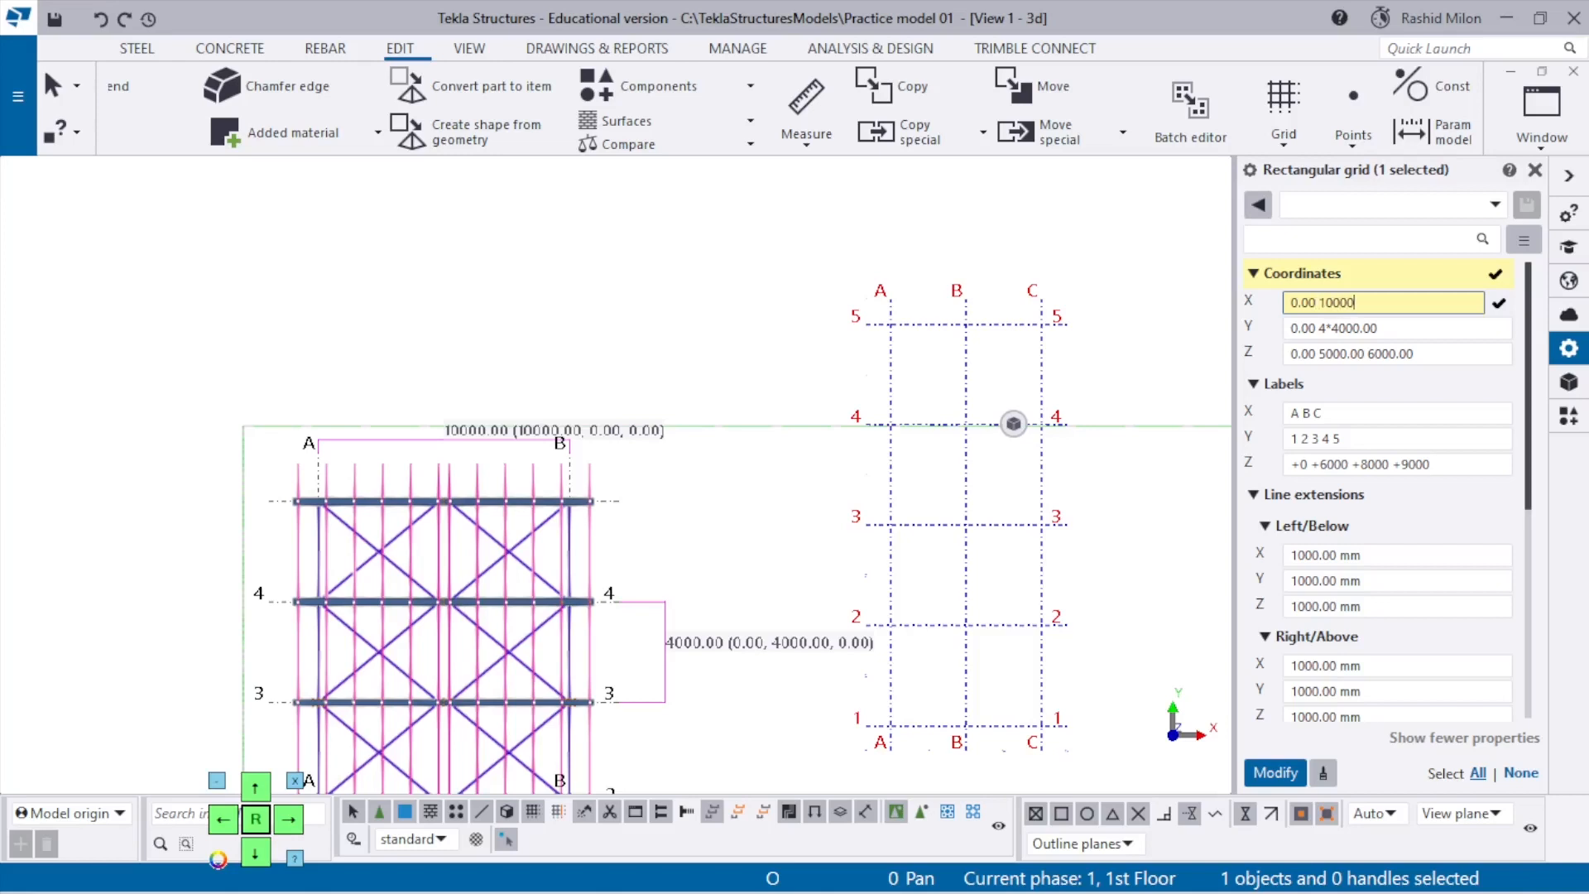
left_click(1363, 412)
key("BackSpace")
key("BackSpace")
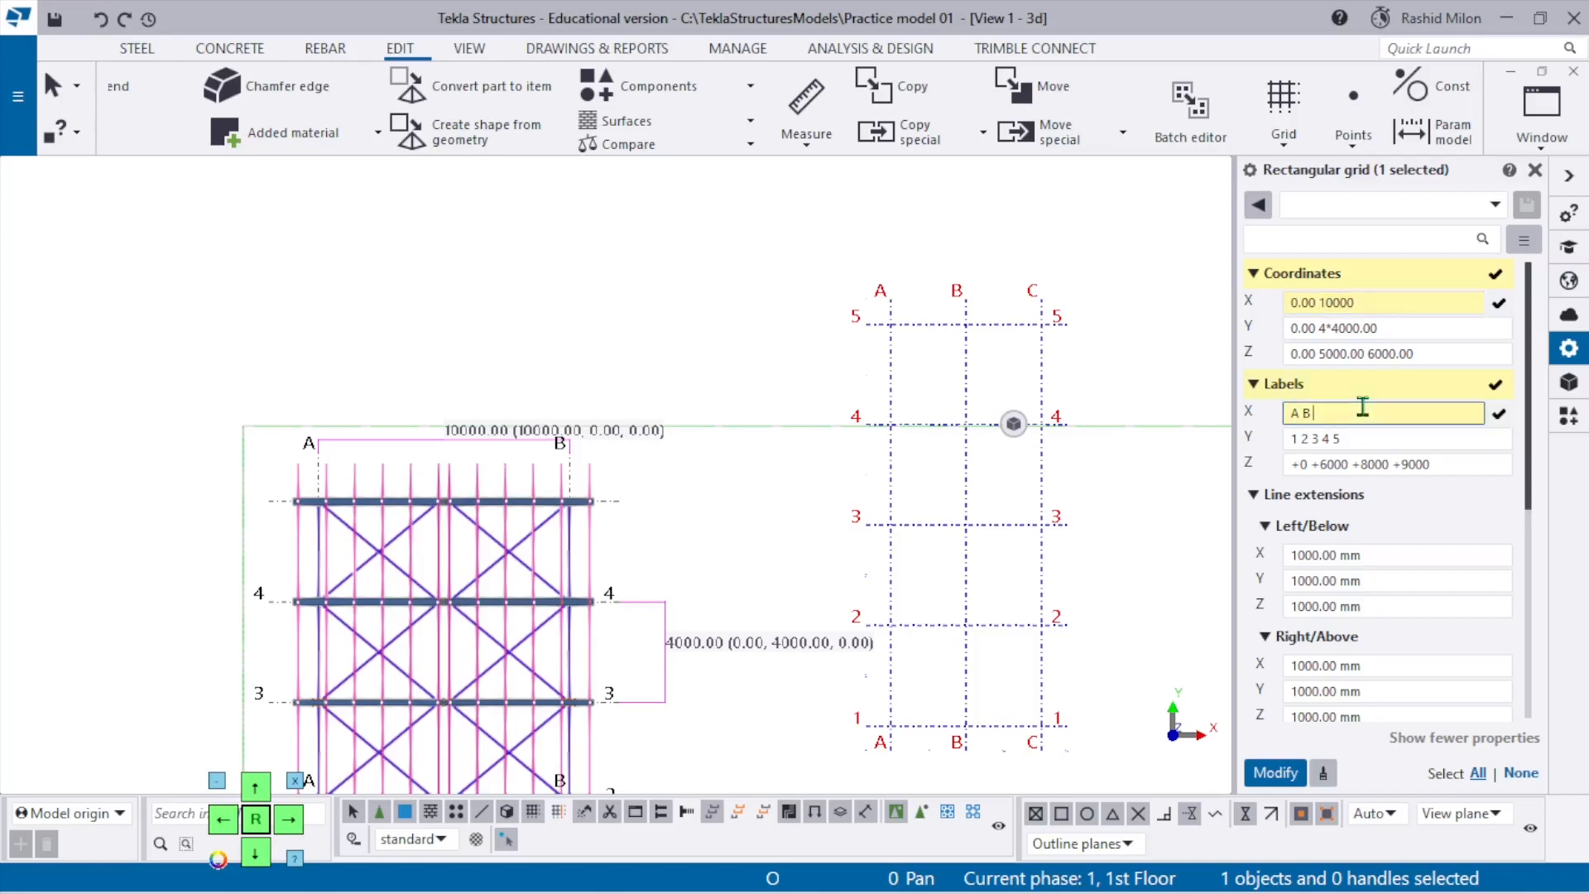
left_click(1276, 772)
scroll(551, 494, "down", 2)
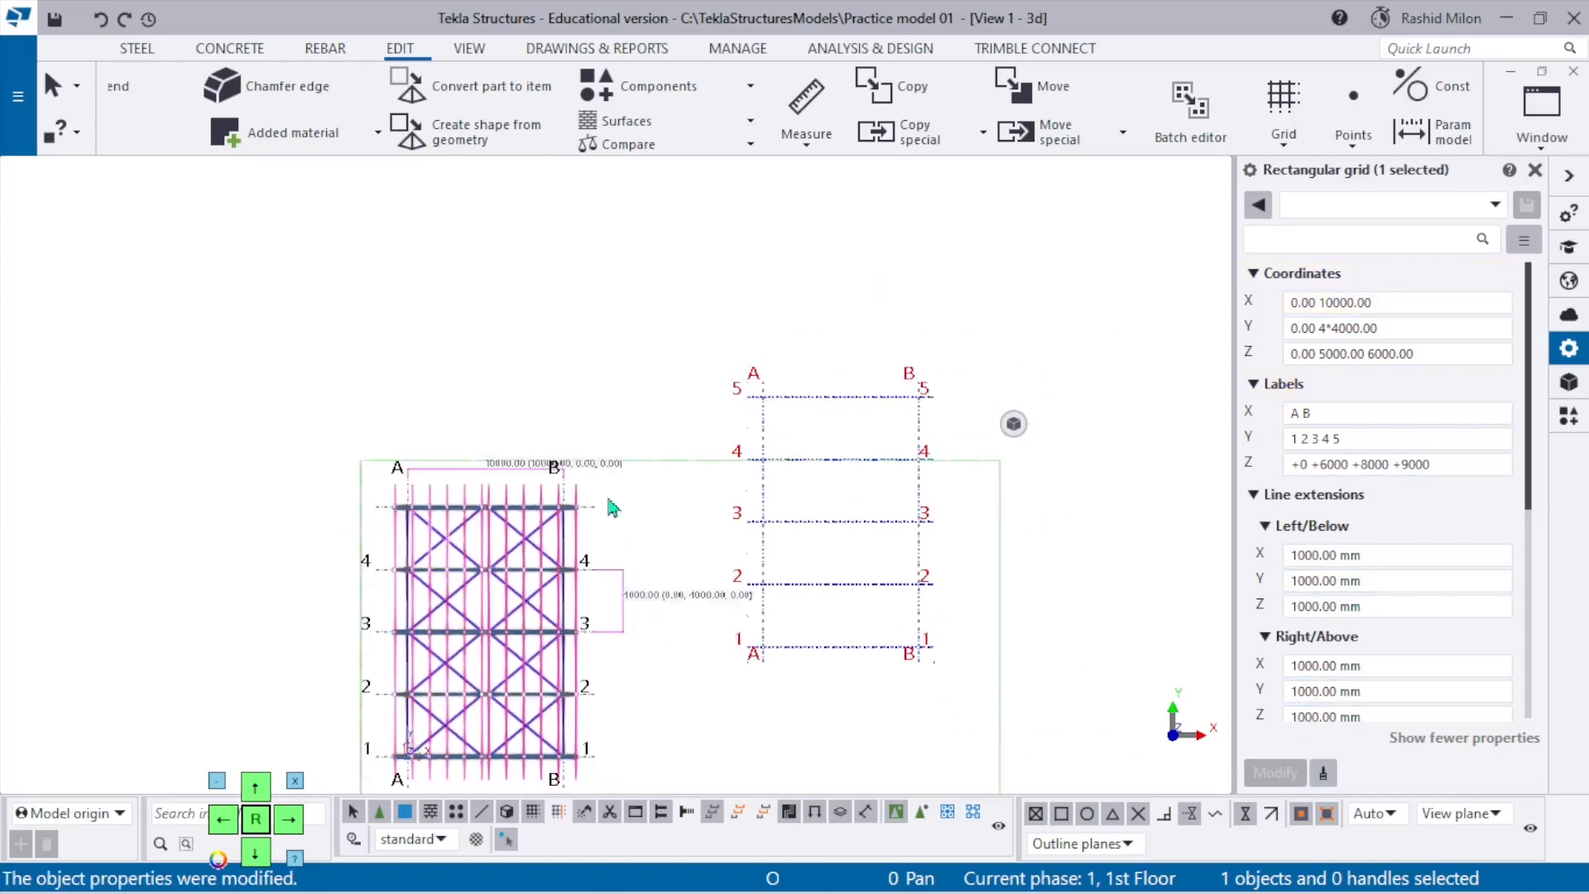
Move the new grid from its A-1 intersection to about X 27369, Y 485 mm, declining work area expansion and suppressing that warning.
right_click(872, 523)
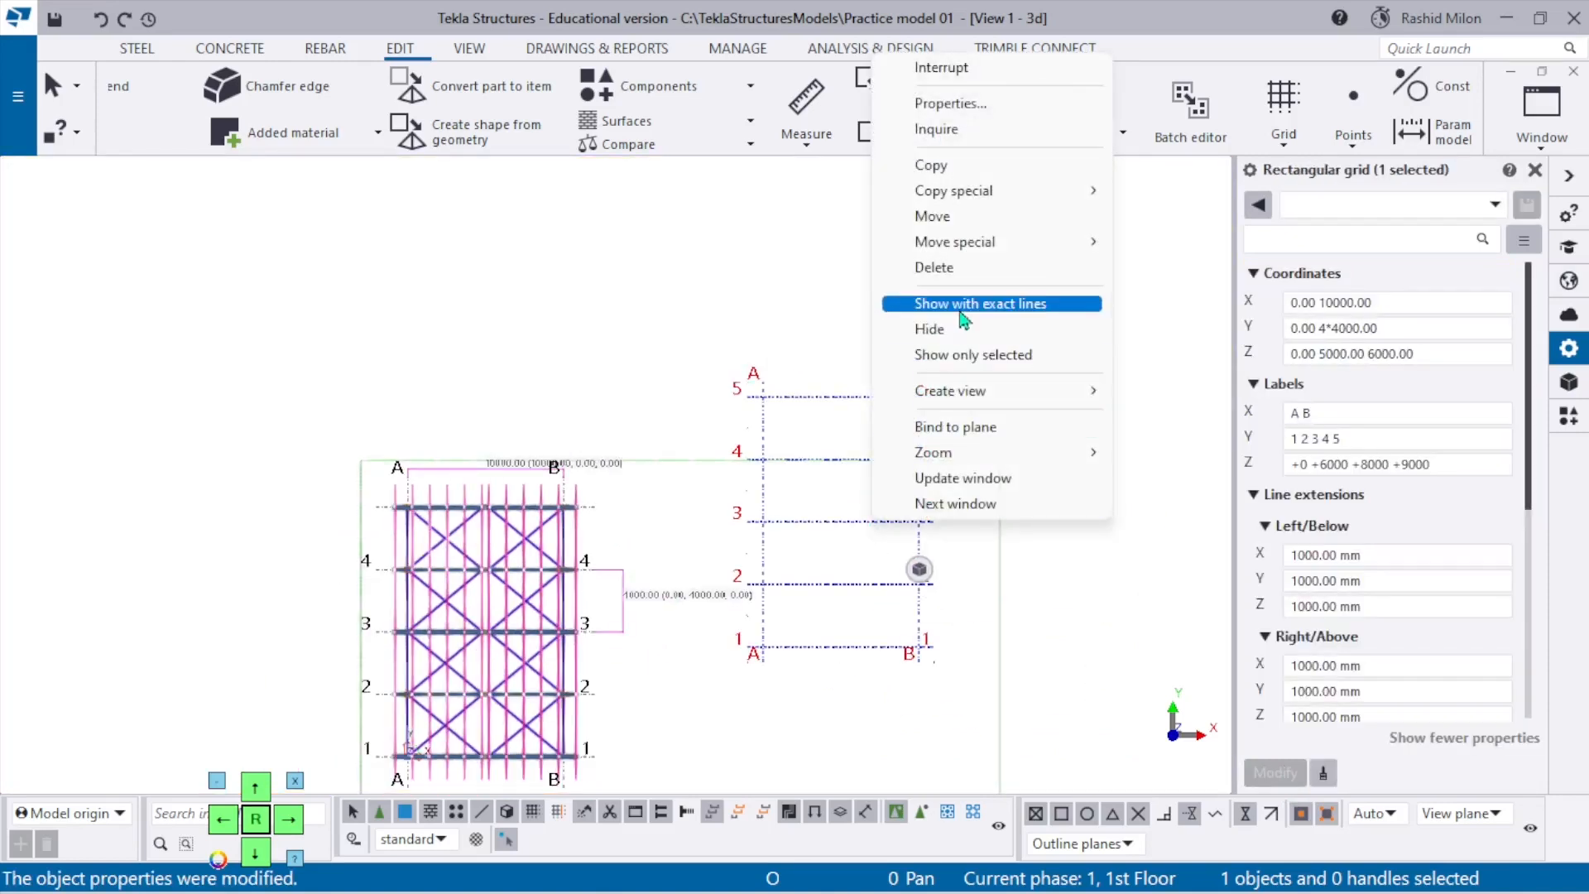
left_click(943, 217)
scroll(713, 658, "up", 1)
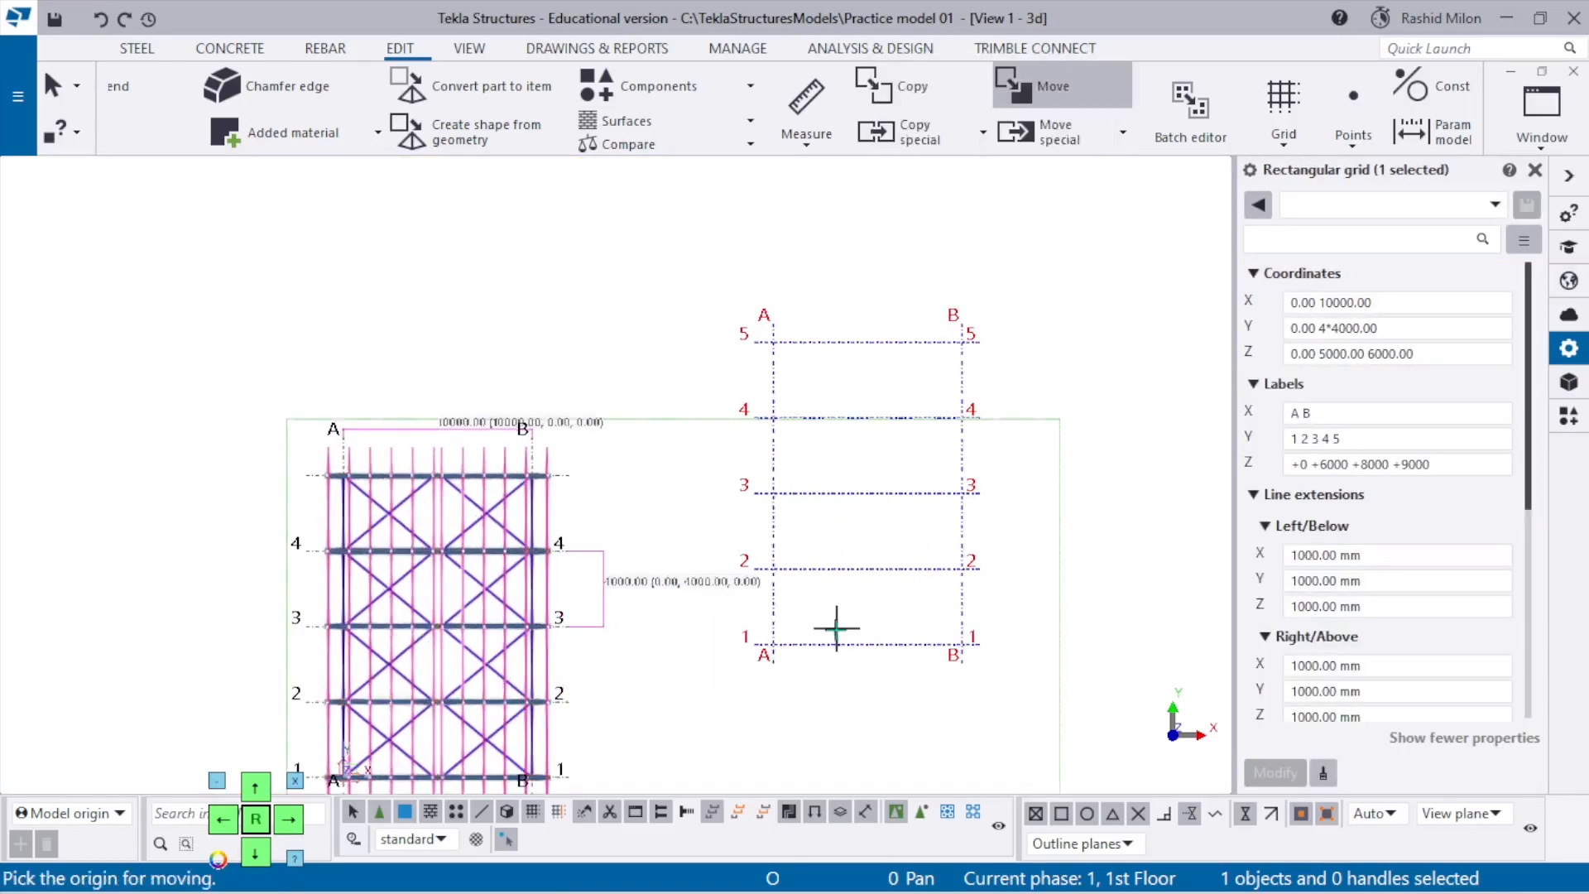
left_click(776, 646)
scroll(541, 495, "down", 3)
scroll(848, 599, "up", 2)
left_click(848, 599)
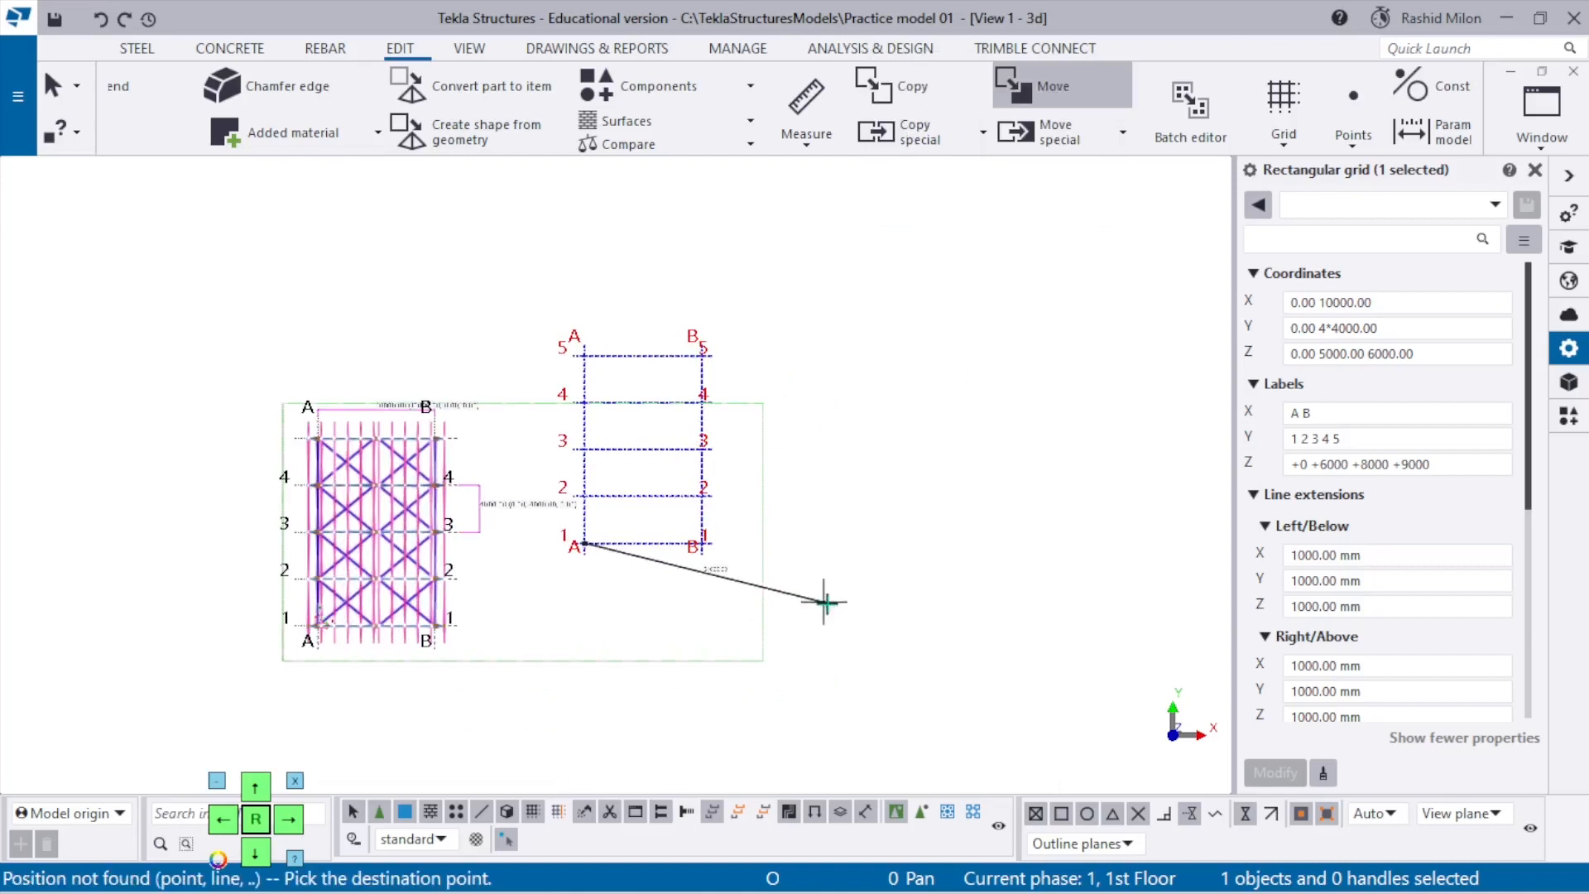
scroll(741, 624, "up", 5)
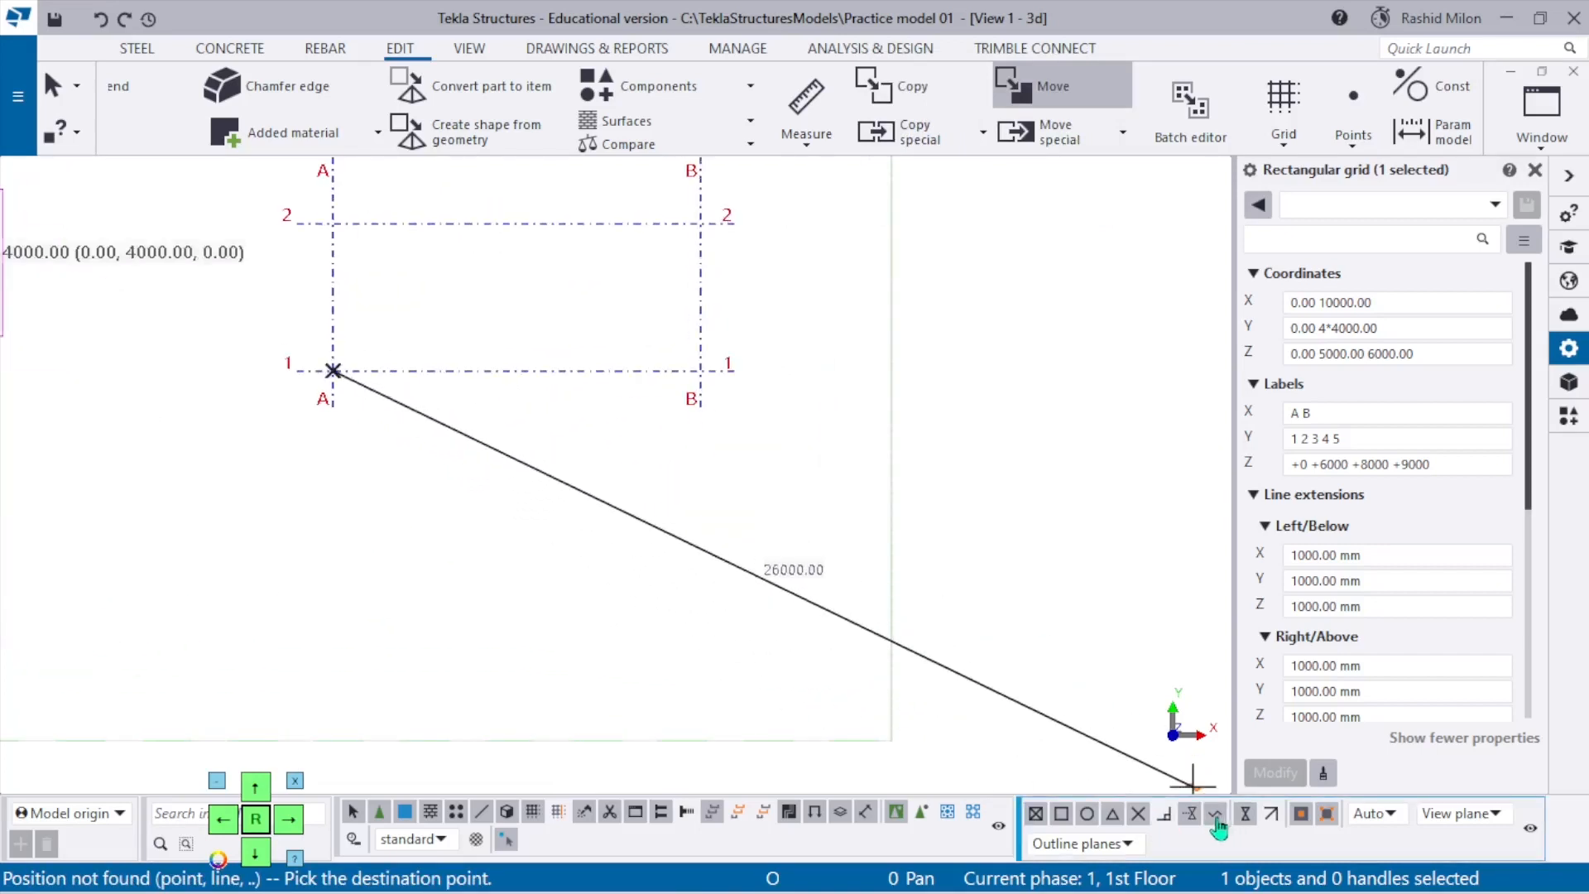
scroll(579, 597, "down", 3)
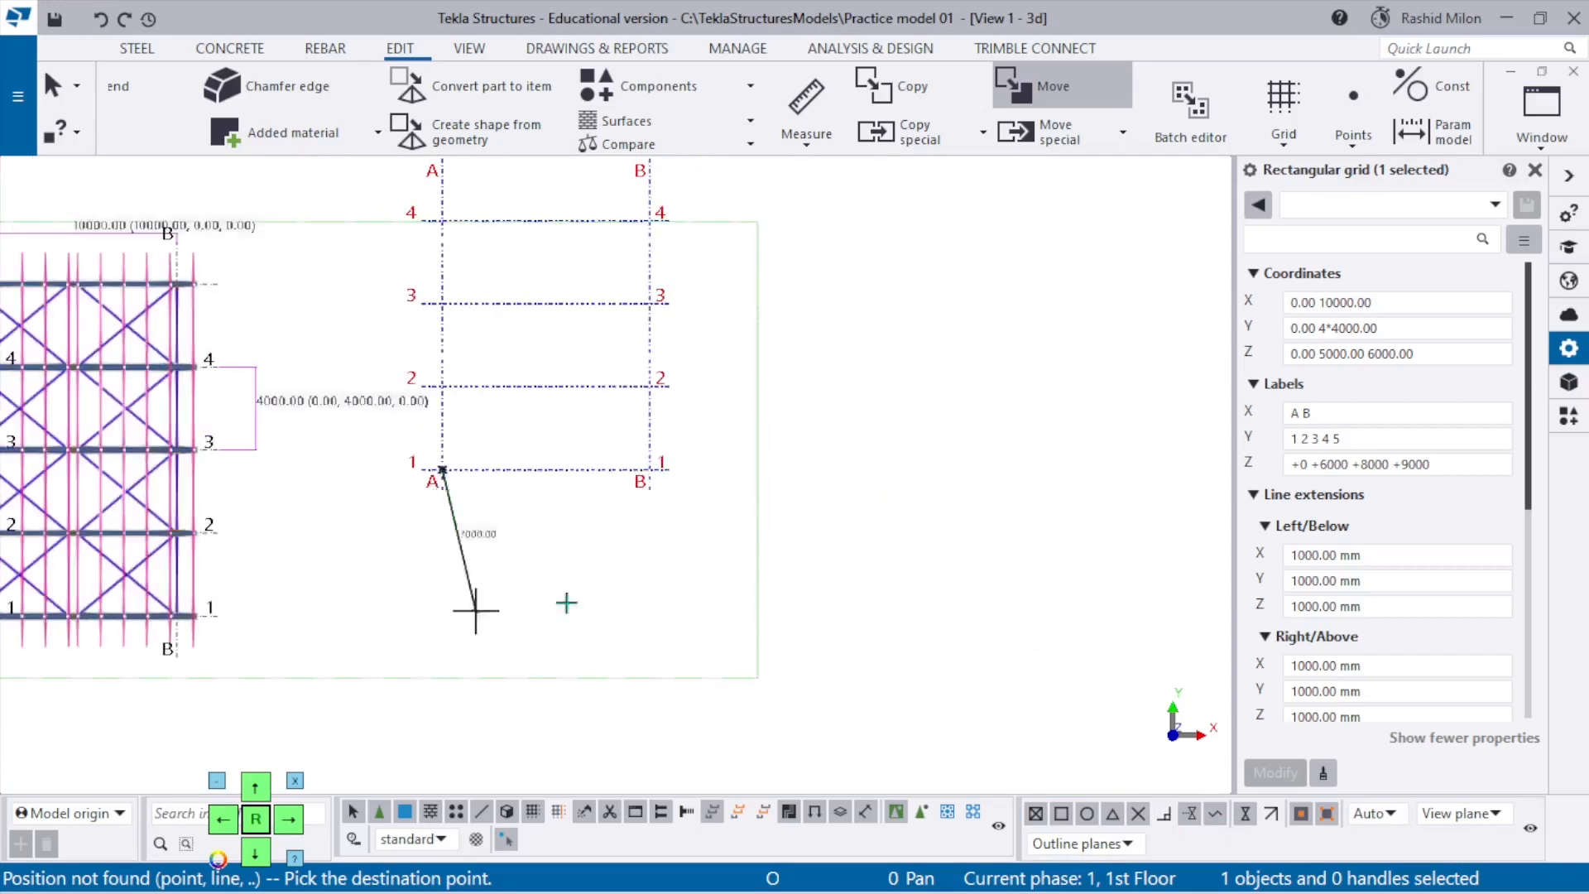
scroll(566, 602, "up", 2)
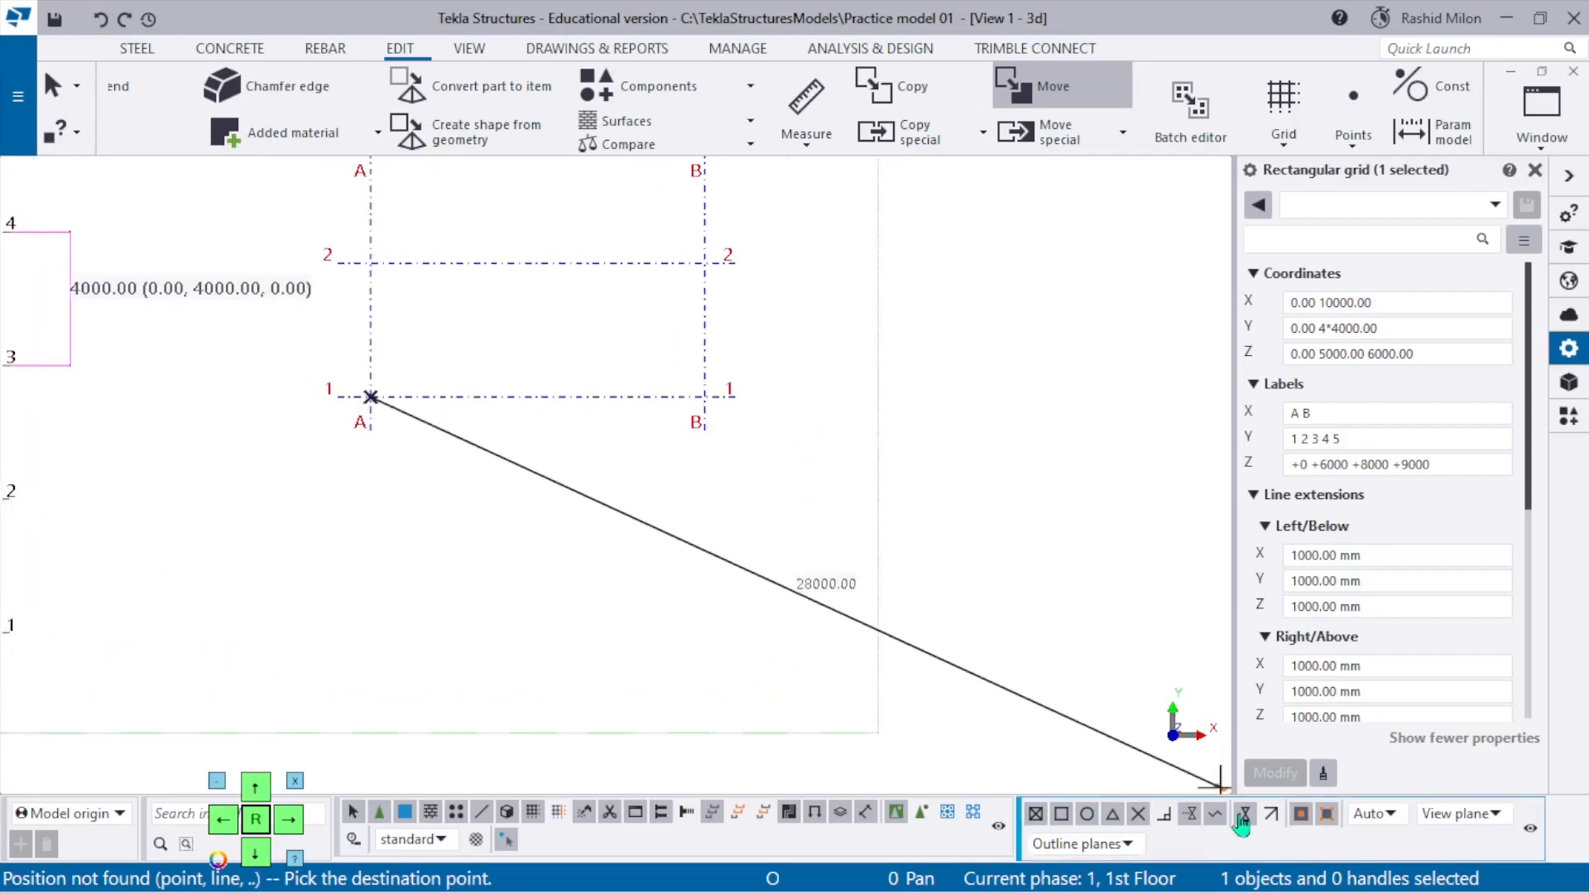
left_click(525, 614)
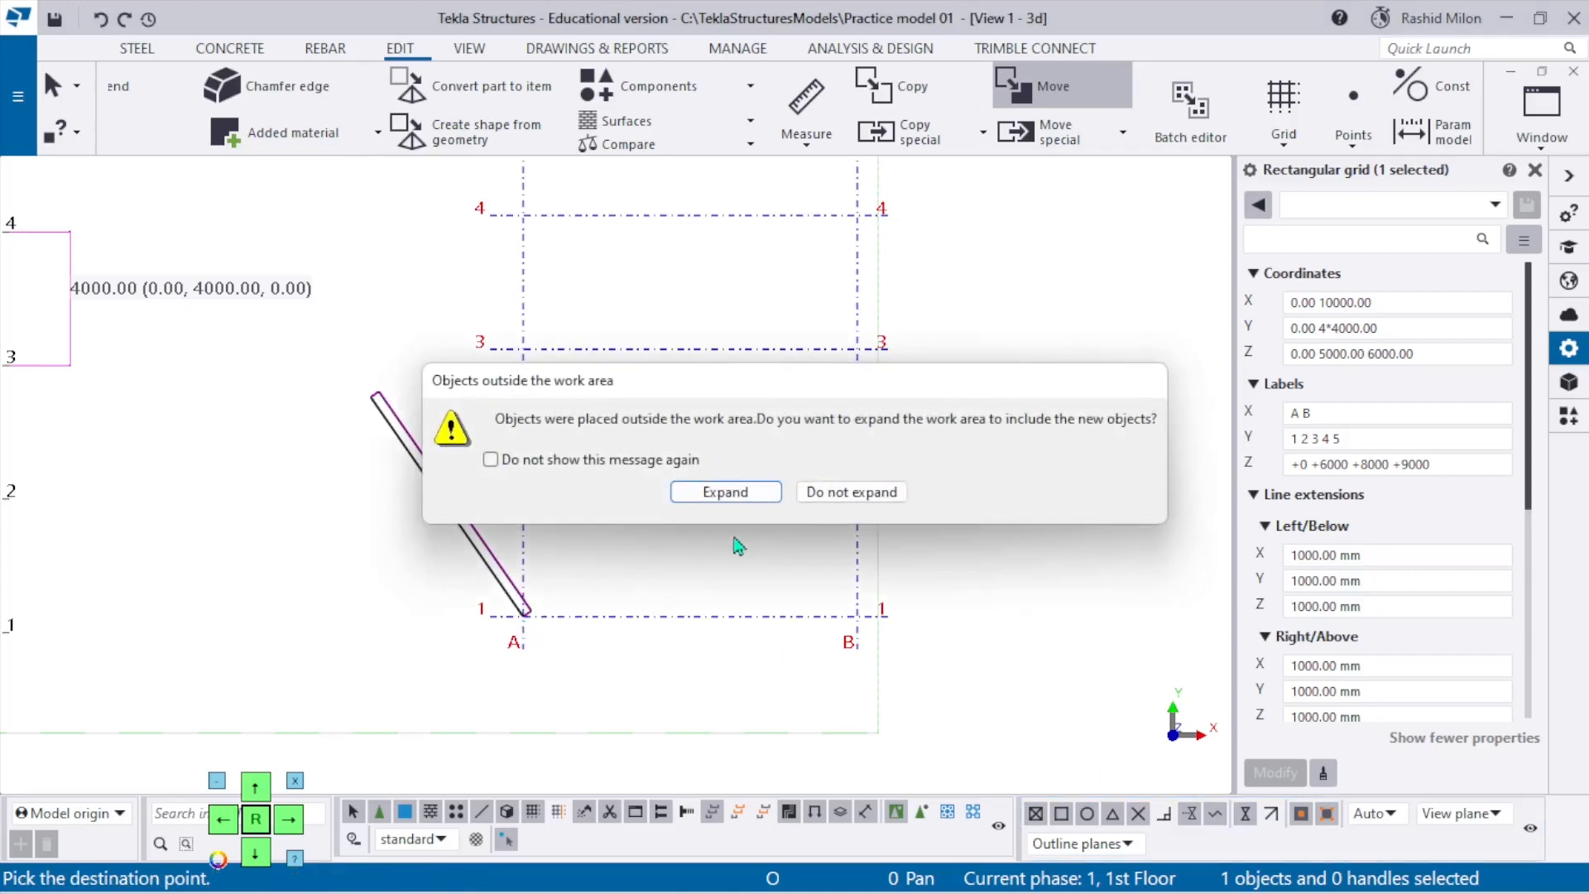
left_click(551, 463)
left_click(839, 497)
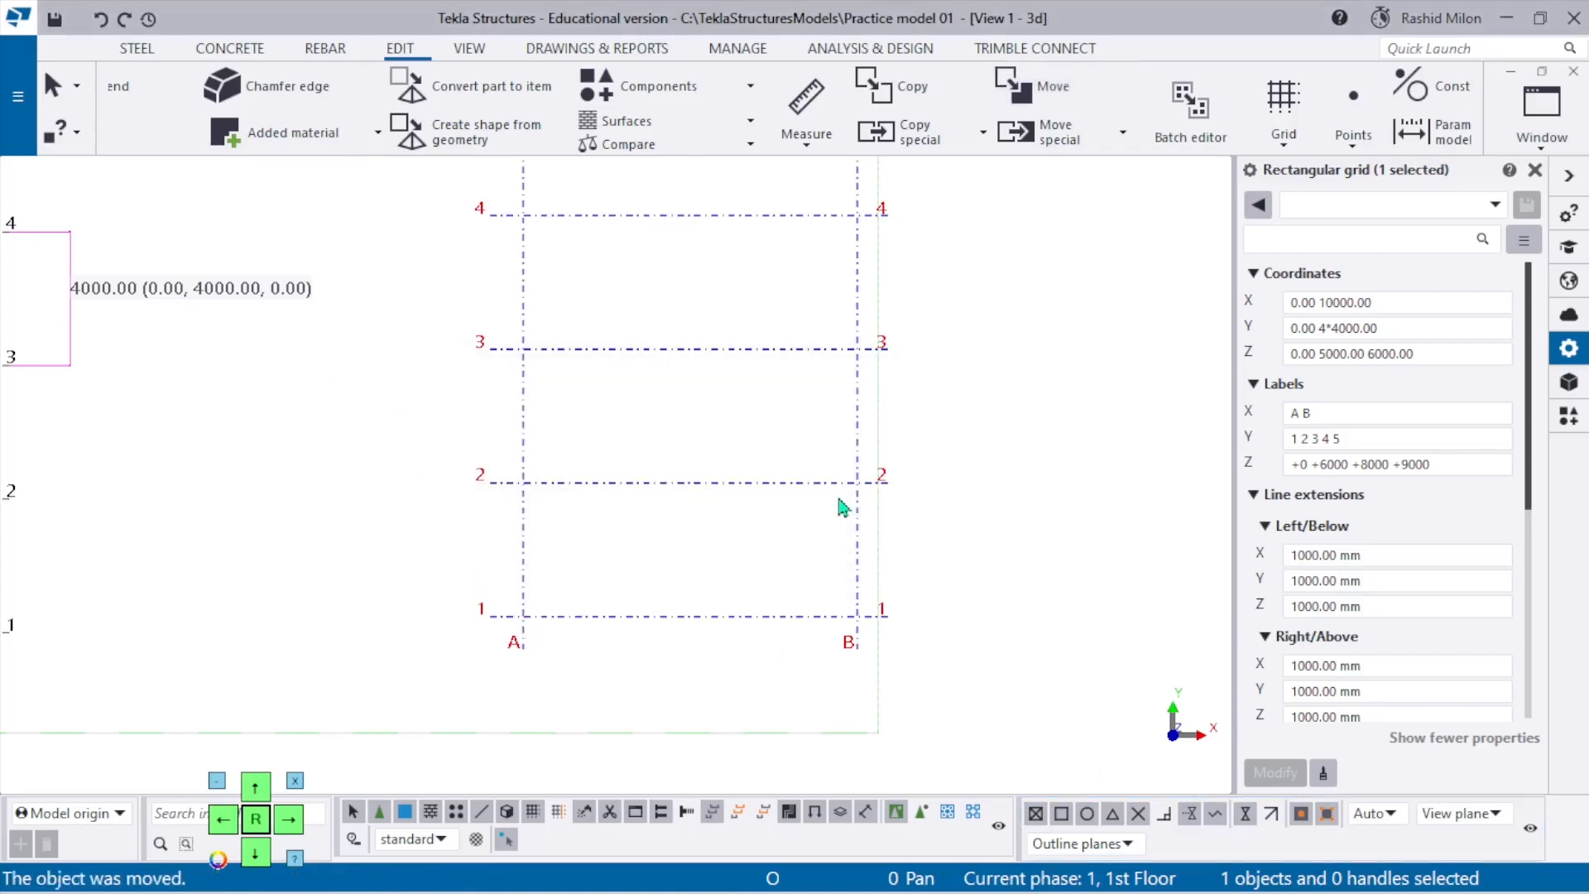
Fit the 3D view's work area to the entire model so it encloses both the shed and the moved grid.
right_click(680, 409)
left_click(809, 522)
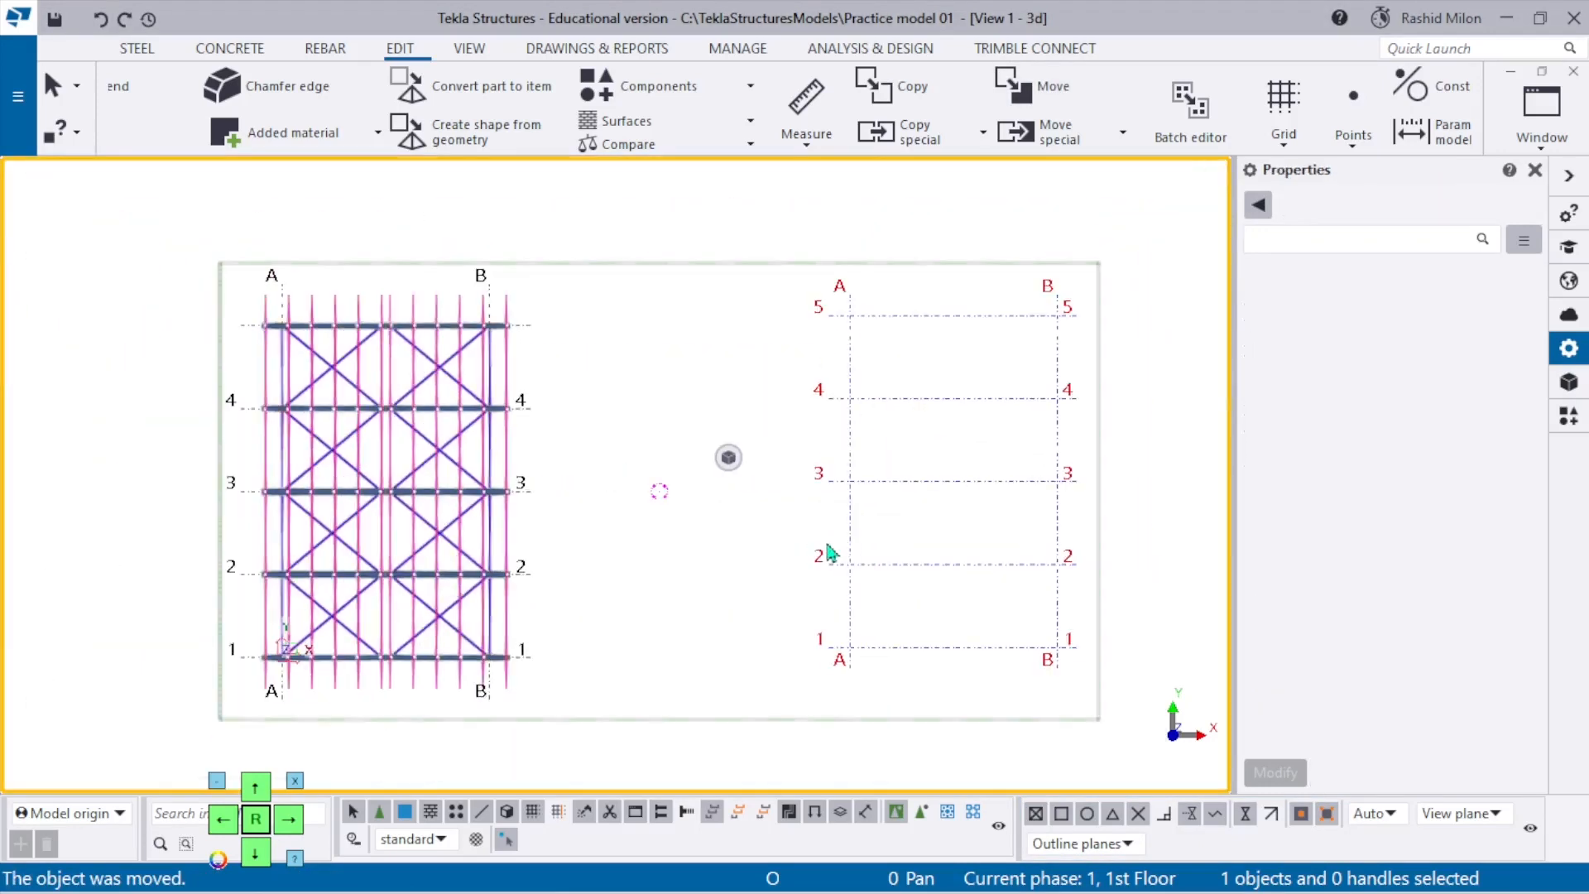
middle_click_drag(1031, 503, 814, 483)
scroll(814, 483, "up", 2)
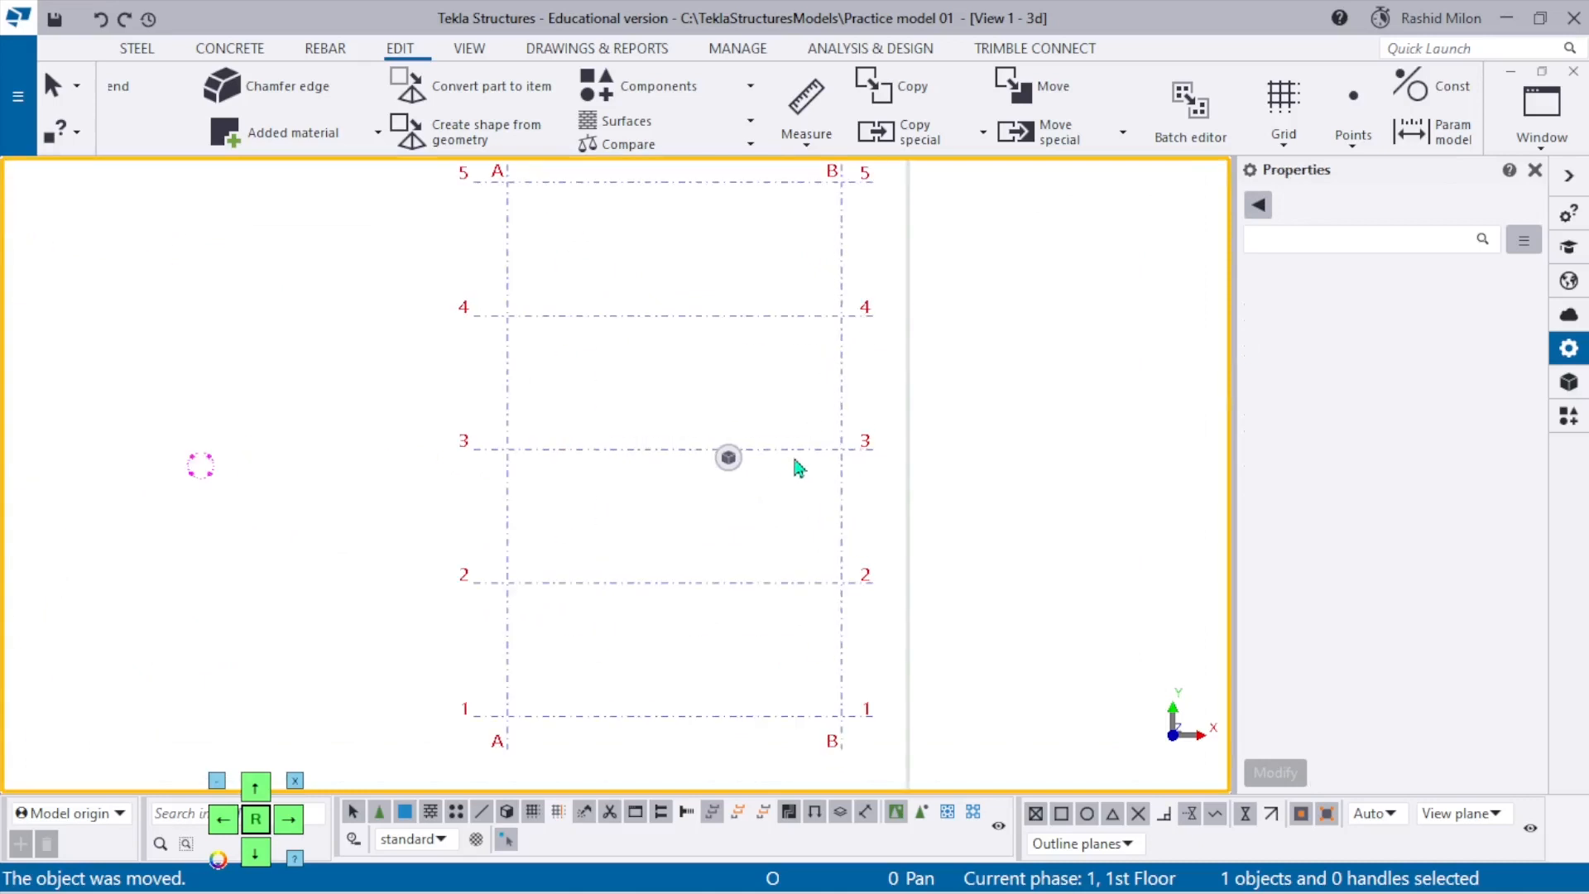
Set the new grid's left/below line extensions to 2000 mm in X, Y and Z.
left_click(620, 454)
left_click(1321, 554)
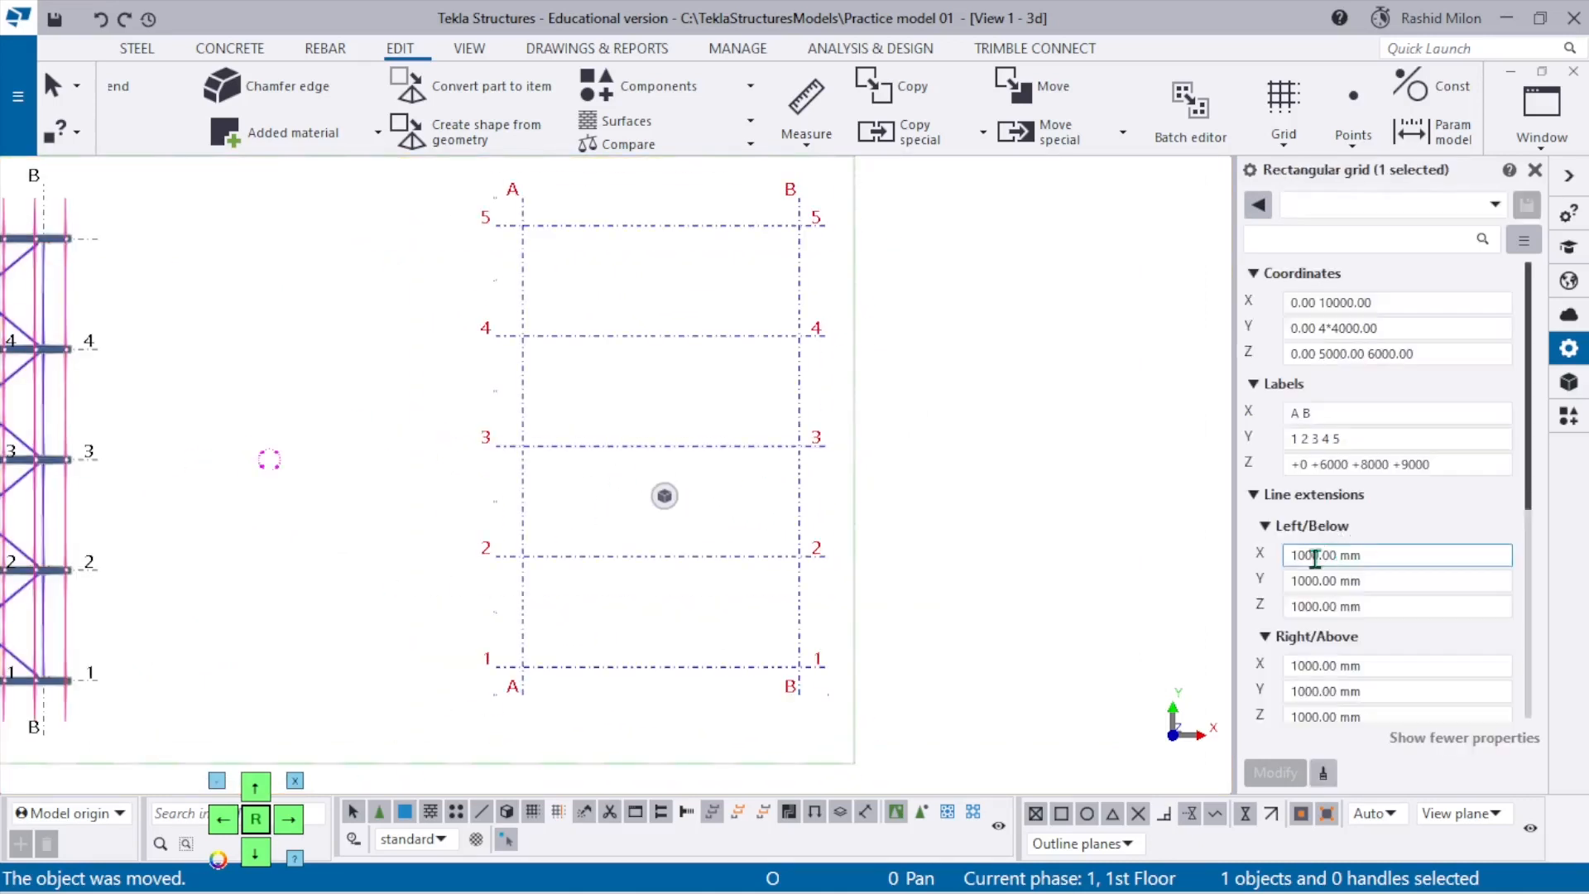
scroll(493, 474, "up", 5)
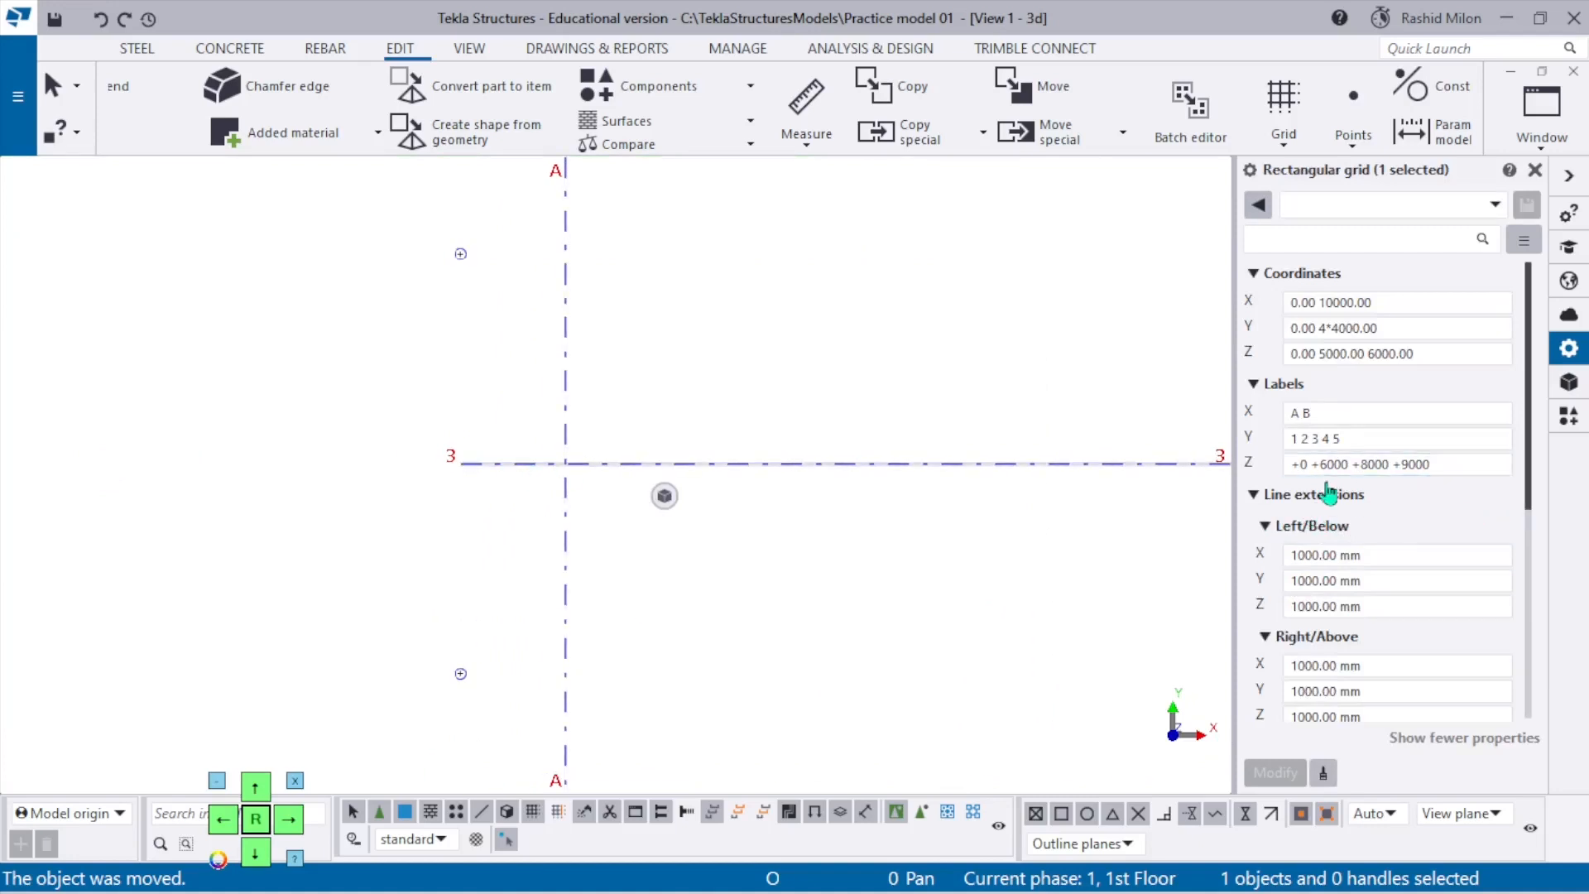
left_click(1297, 554)
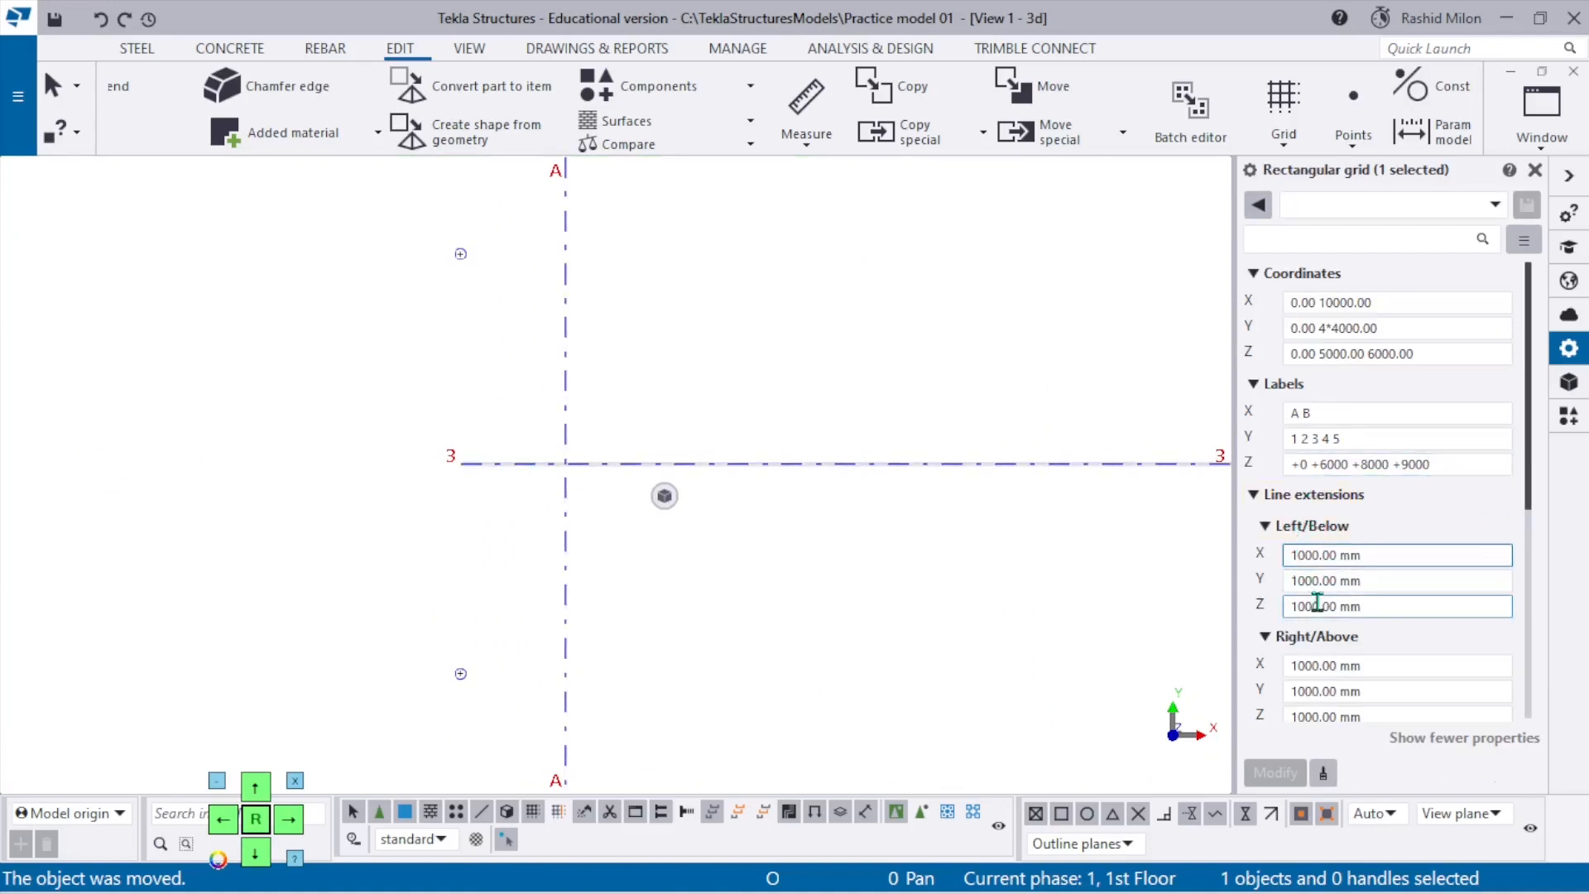
key("BackSpace")
scroll(1320, 464, "down", 3)
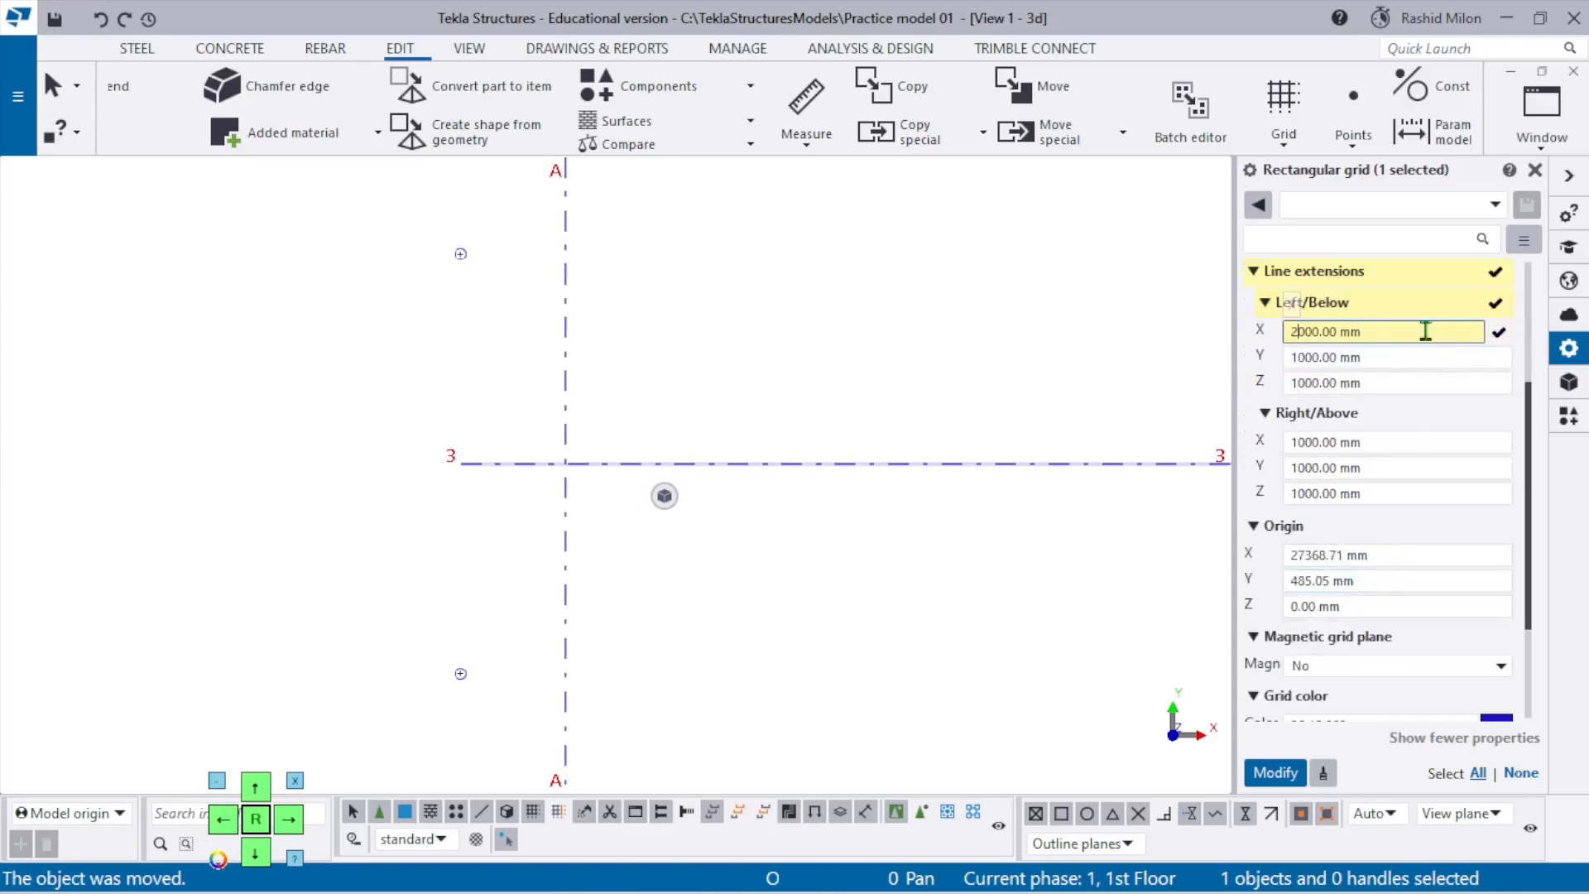
left_click(1304, 358)
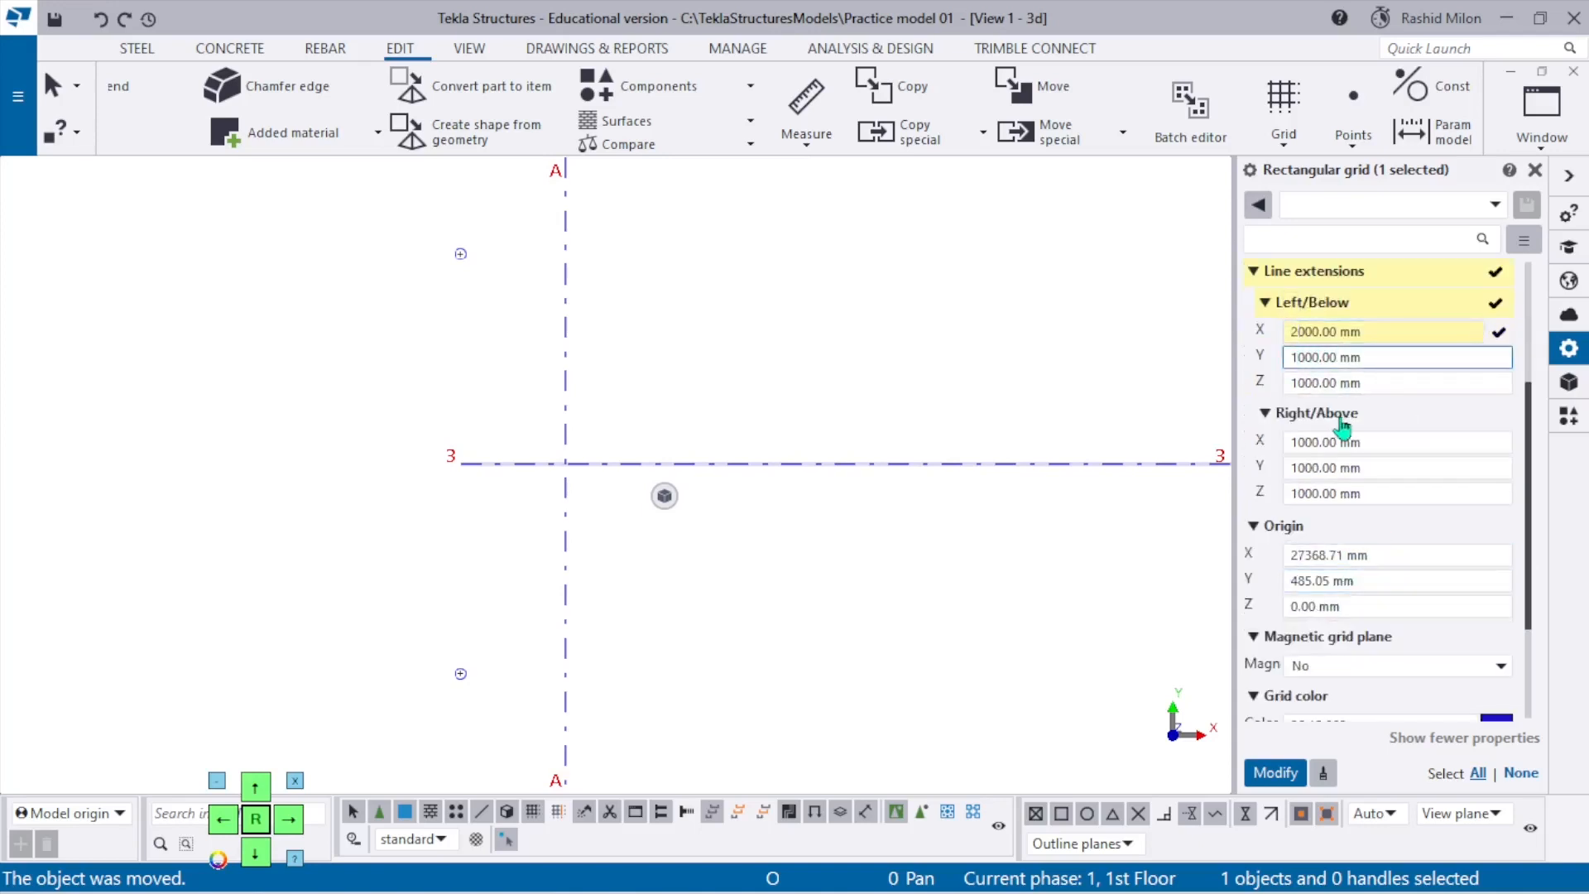
key("BackSpace")
type("2")
left_click(1298, 383)
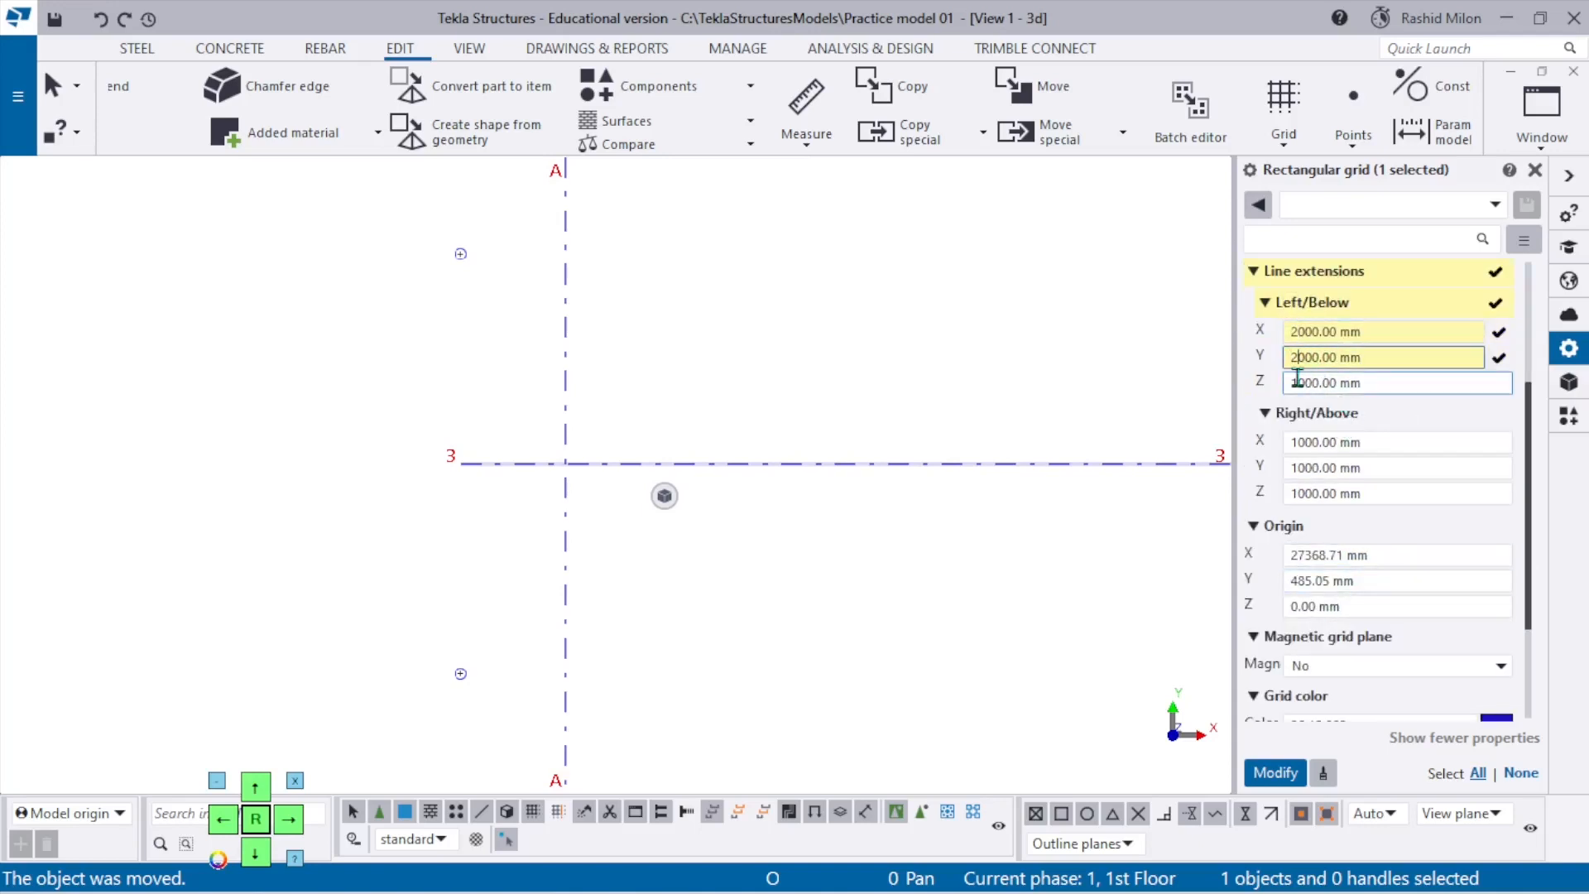
key("BackSpace")
type("2")
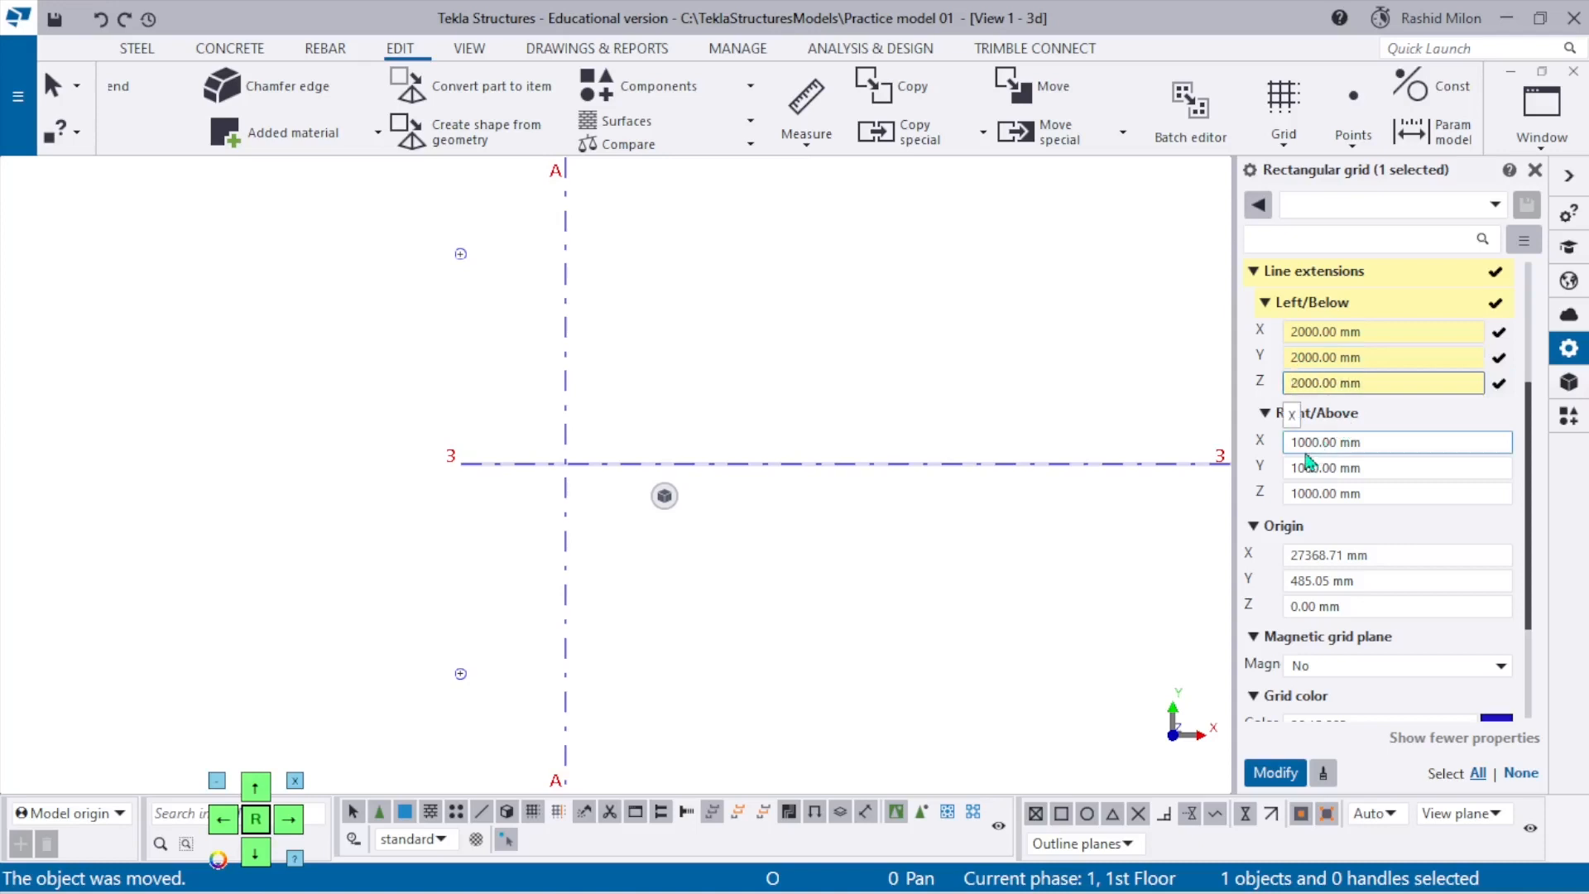
Set the new grid's right/above line extensions to 2000 mm in X, Y and Z, and apply the extension changes.
left_click(1297, 442)
key("BackSpace")
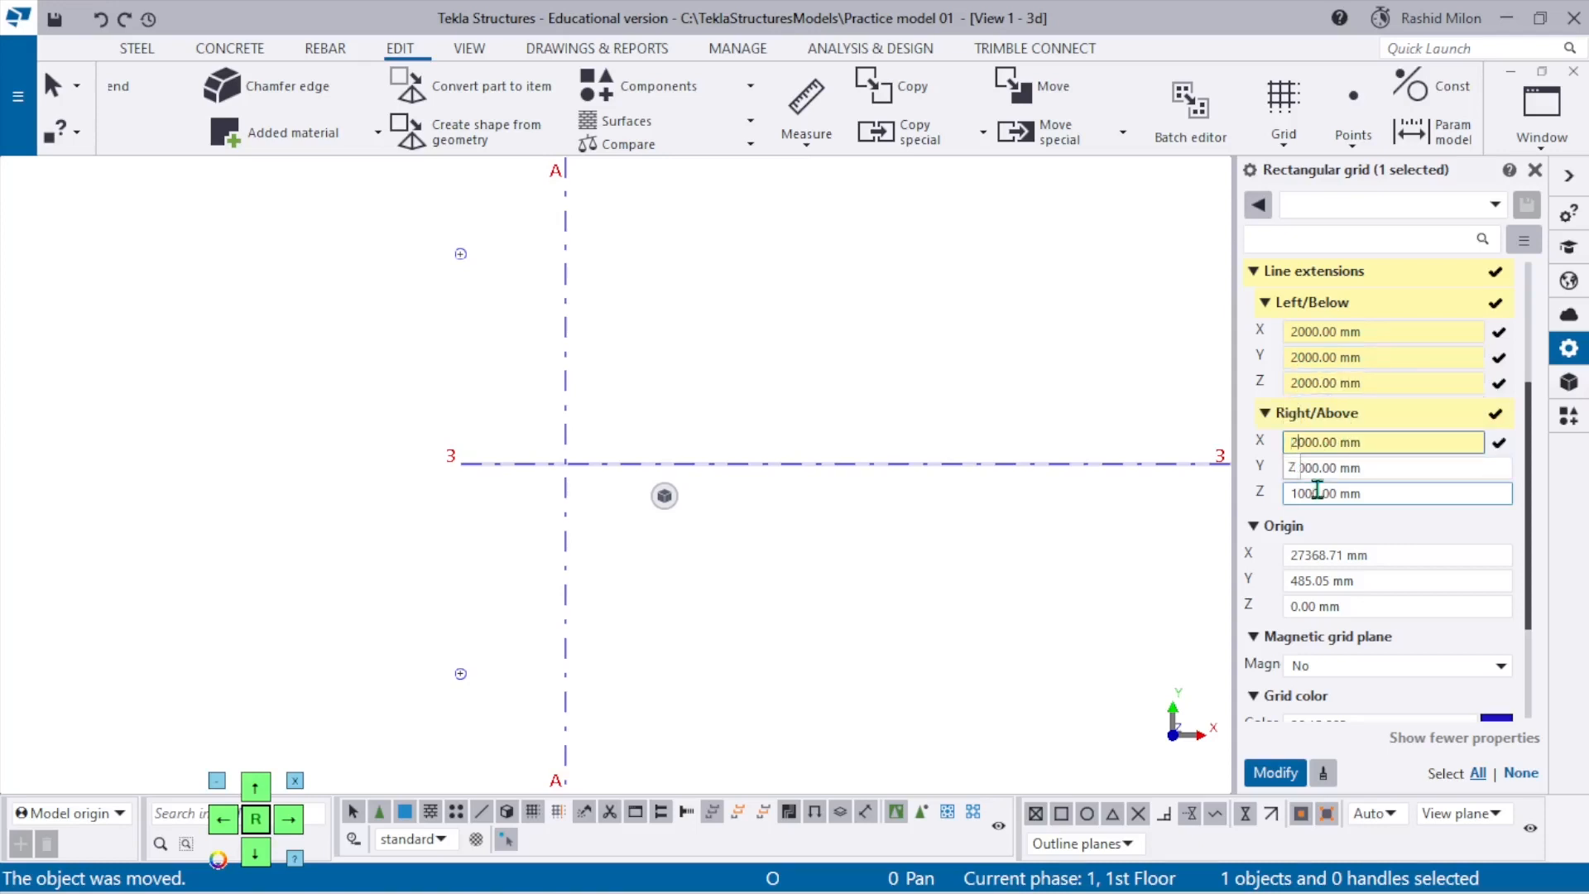
left_click_drag(1385, 447, 1258, 452)
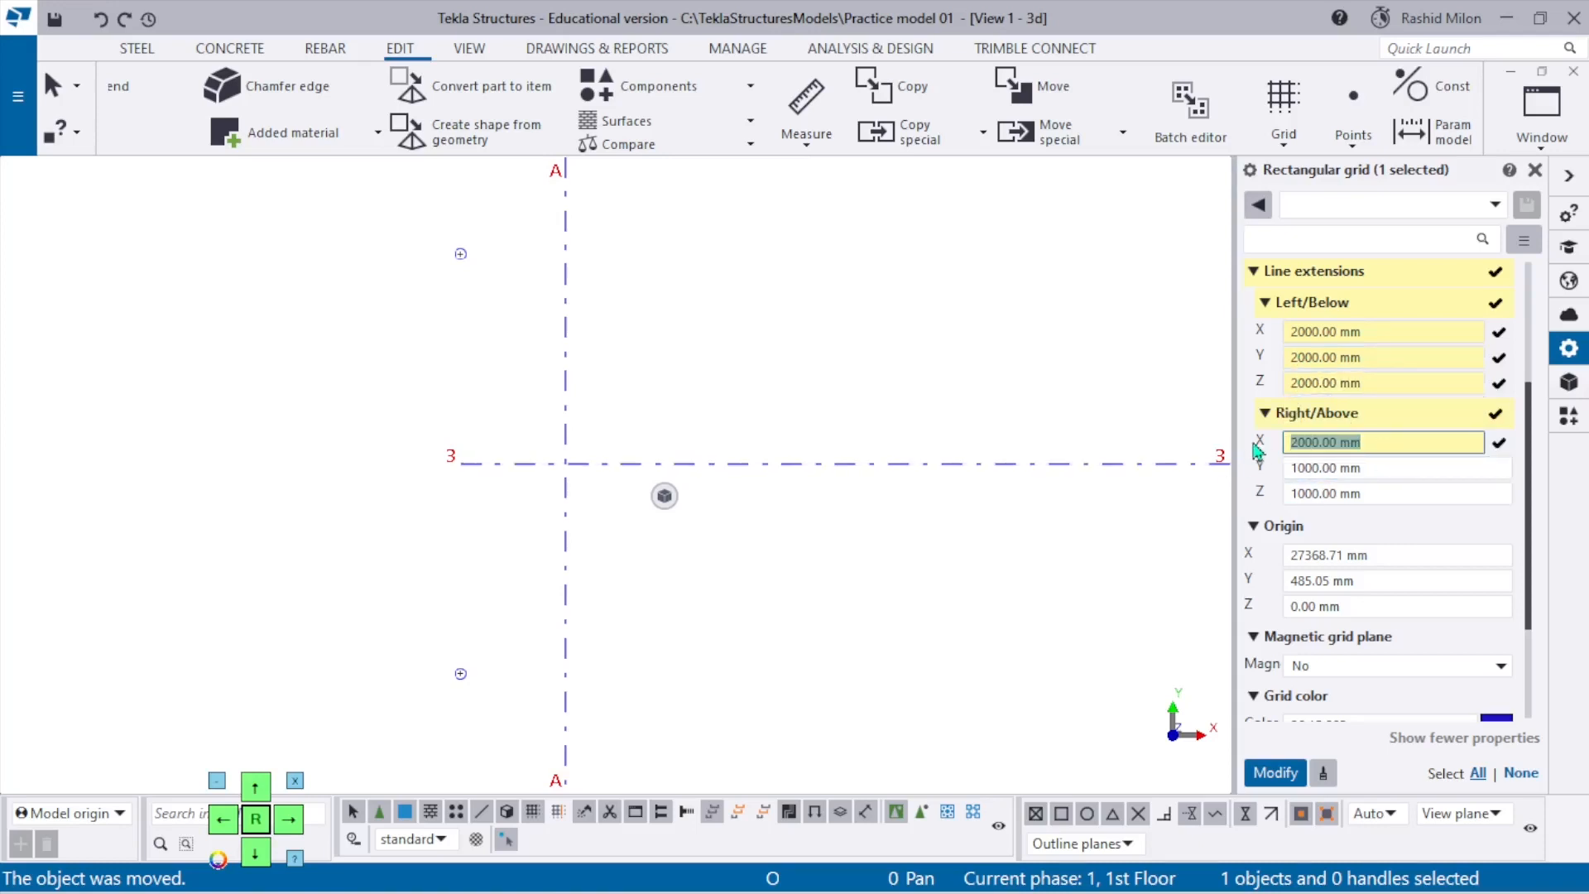
left_click(1301, 467)
left_click_drag(1382, 468, 1235, 478)
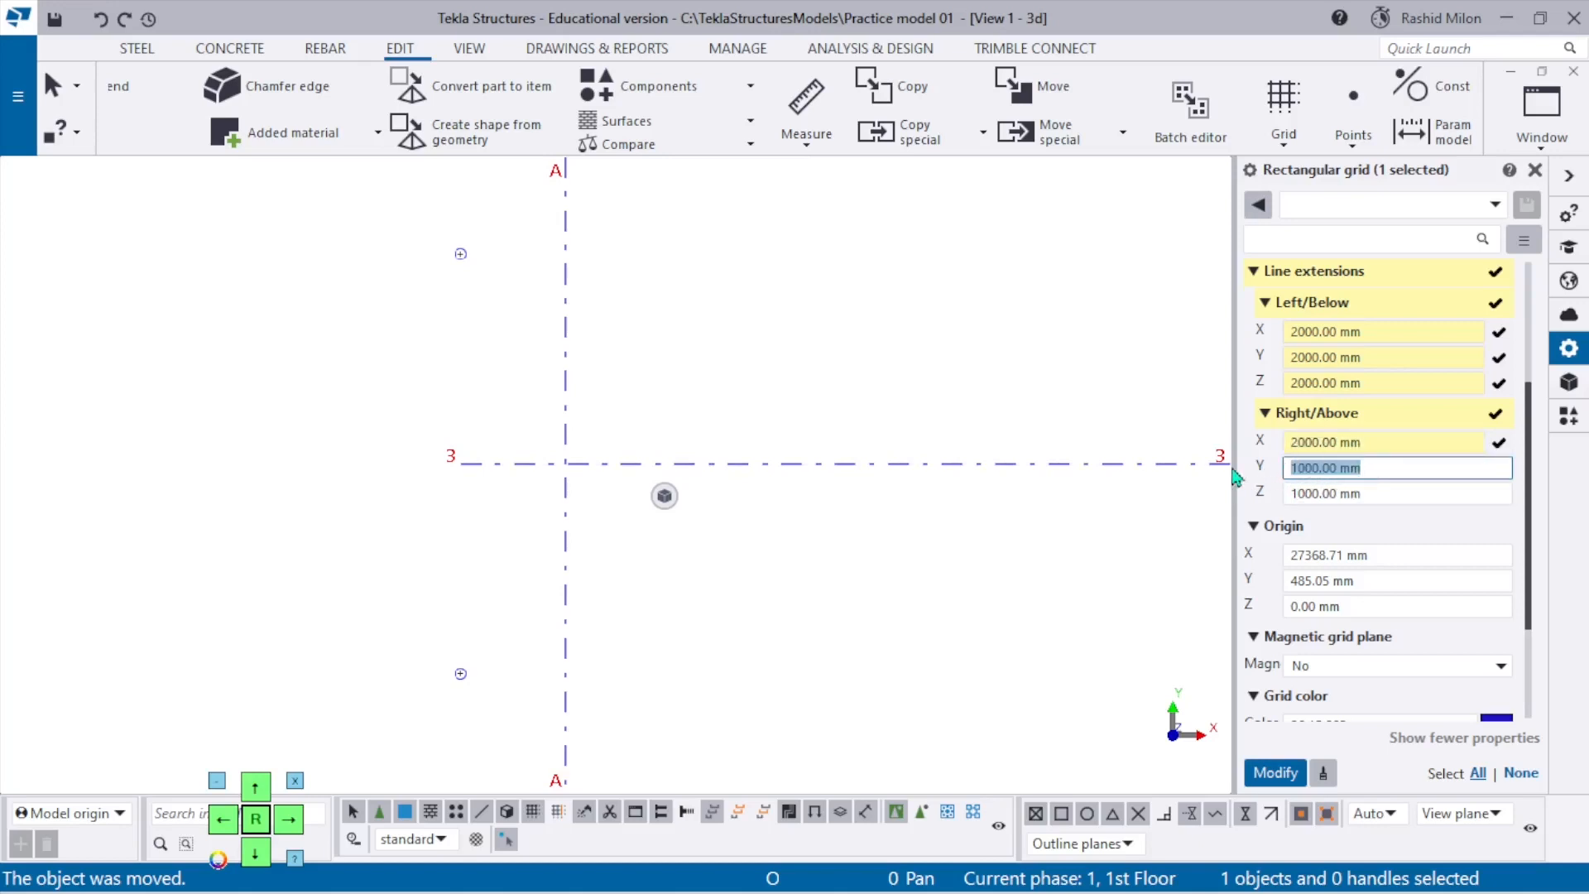
type("2000")
left_click(1330, 494)
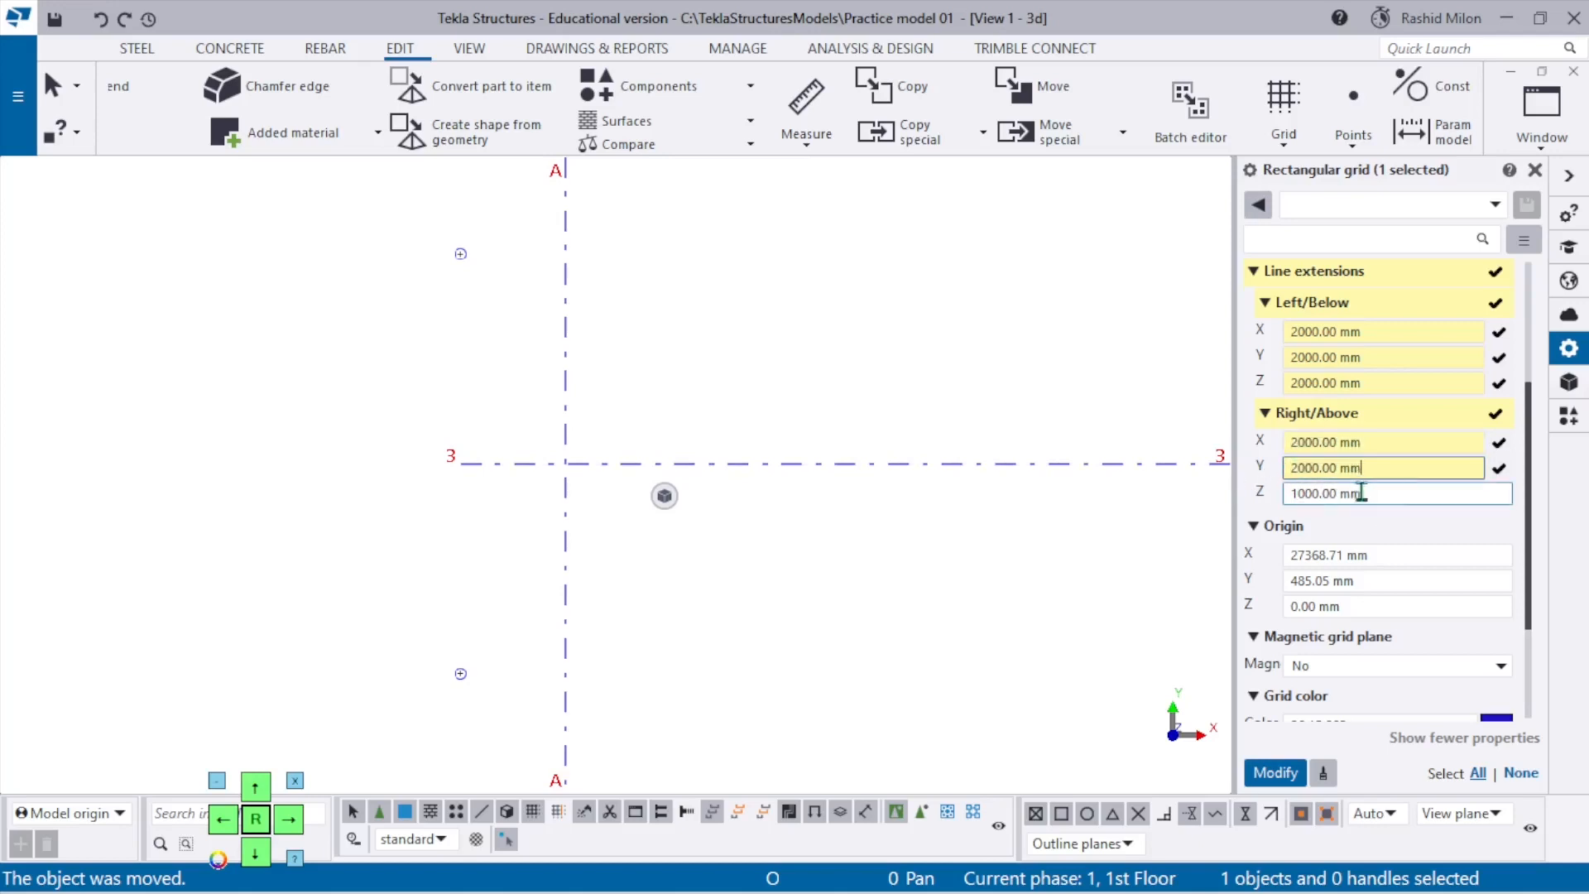
left_click_drag(1362, 493, 1213, 501)
type("2000")
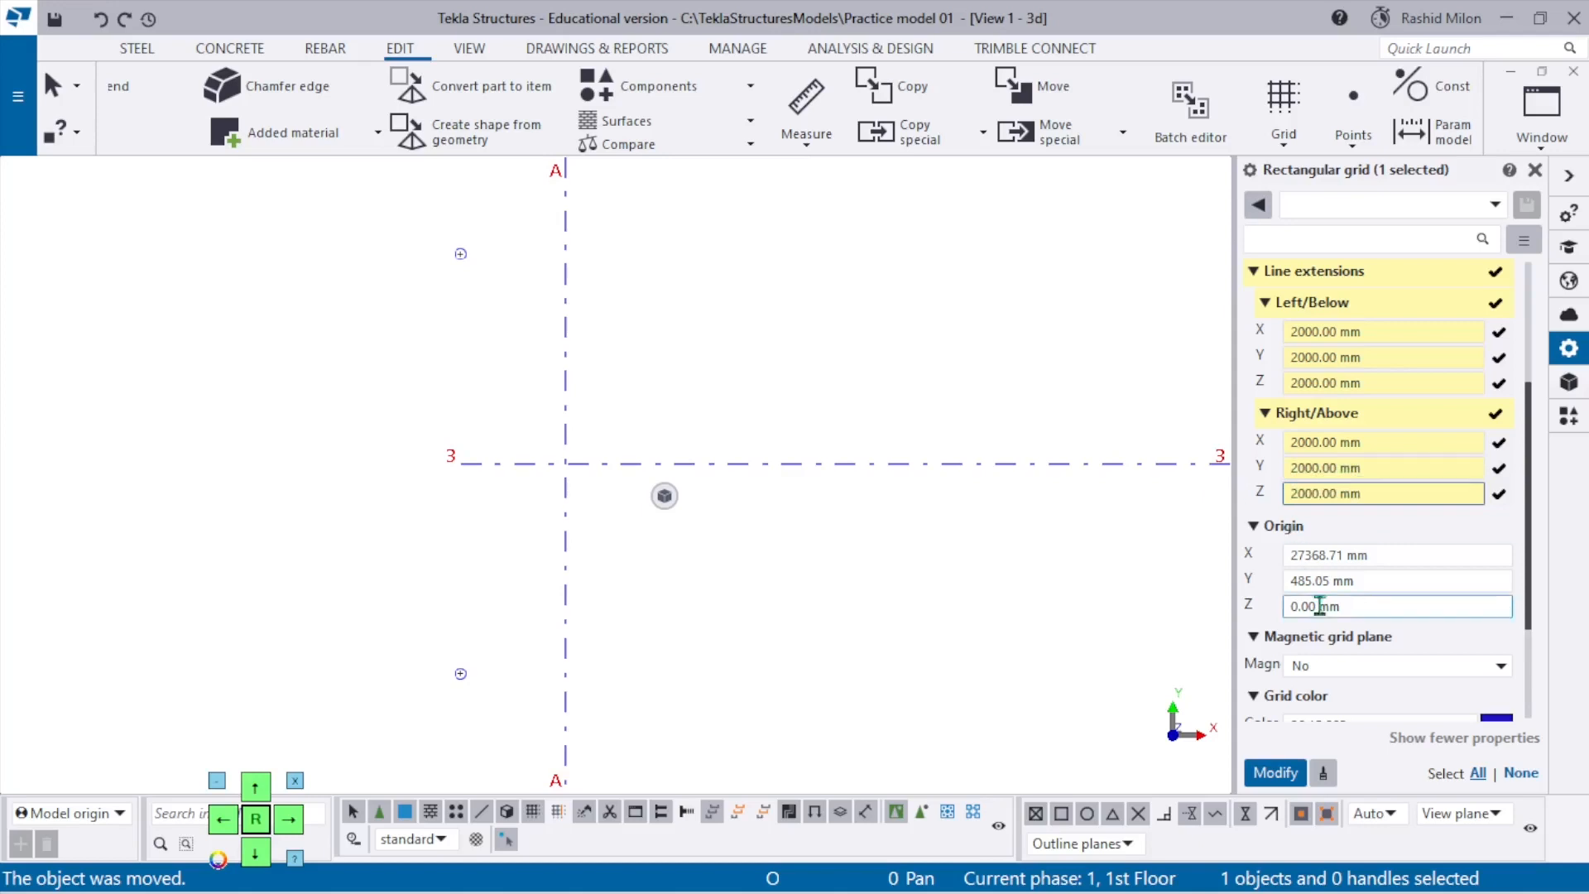
left_click(1275, 772)
scroll(1295, 577, "down", 3)
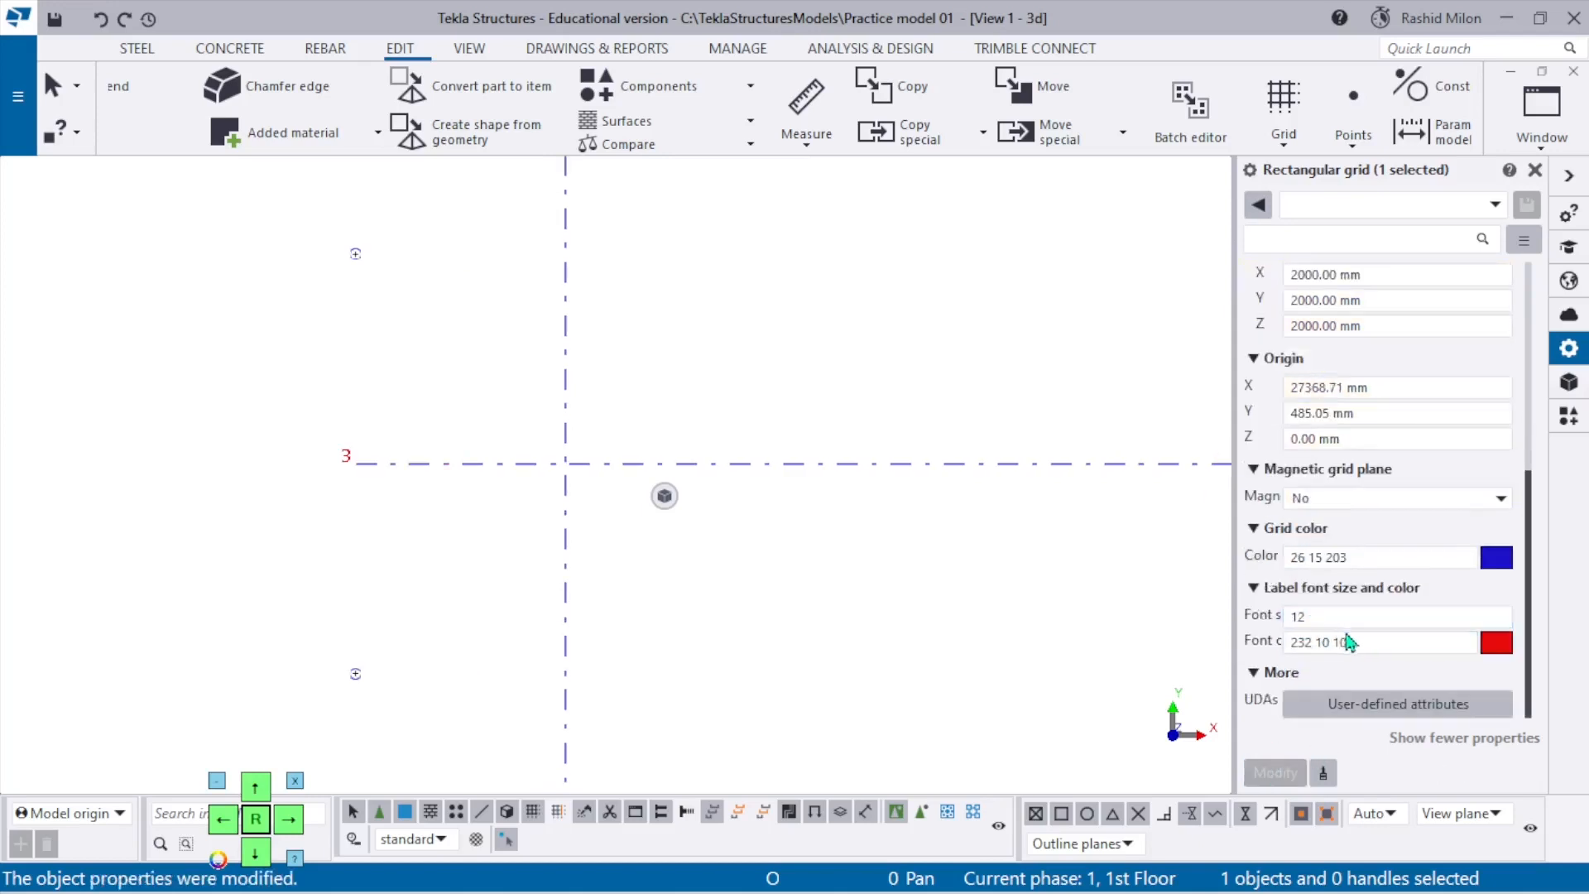
left_click(1374, 703)
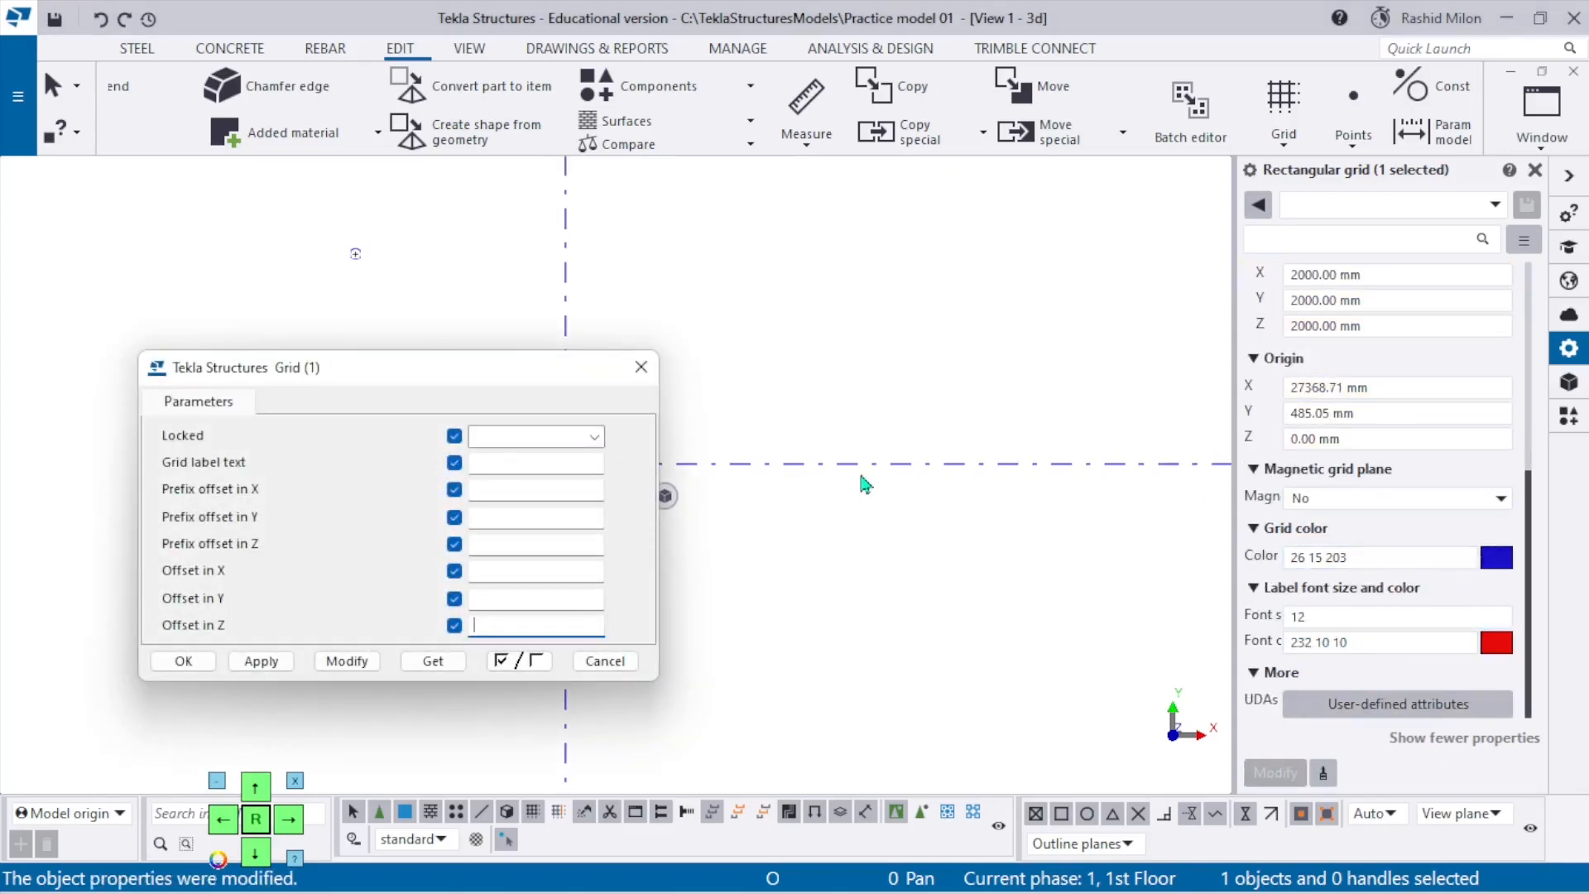
left_click(640, 366)
Lock the new grid by setting Locked to Yes in its user-defined attributes.
scroll(1045, 629, "down", 2)
scroll(1045, 629, "down", 4)
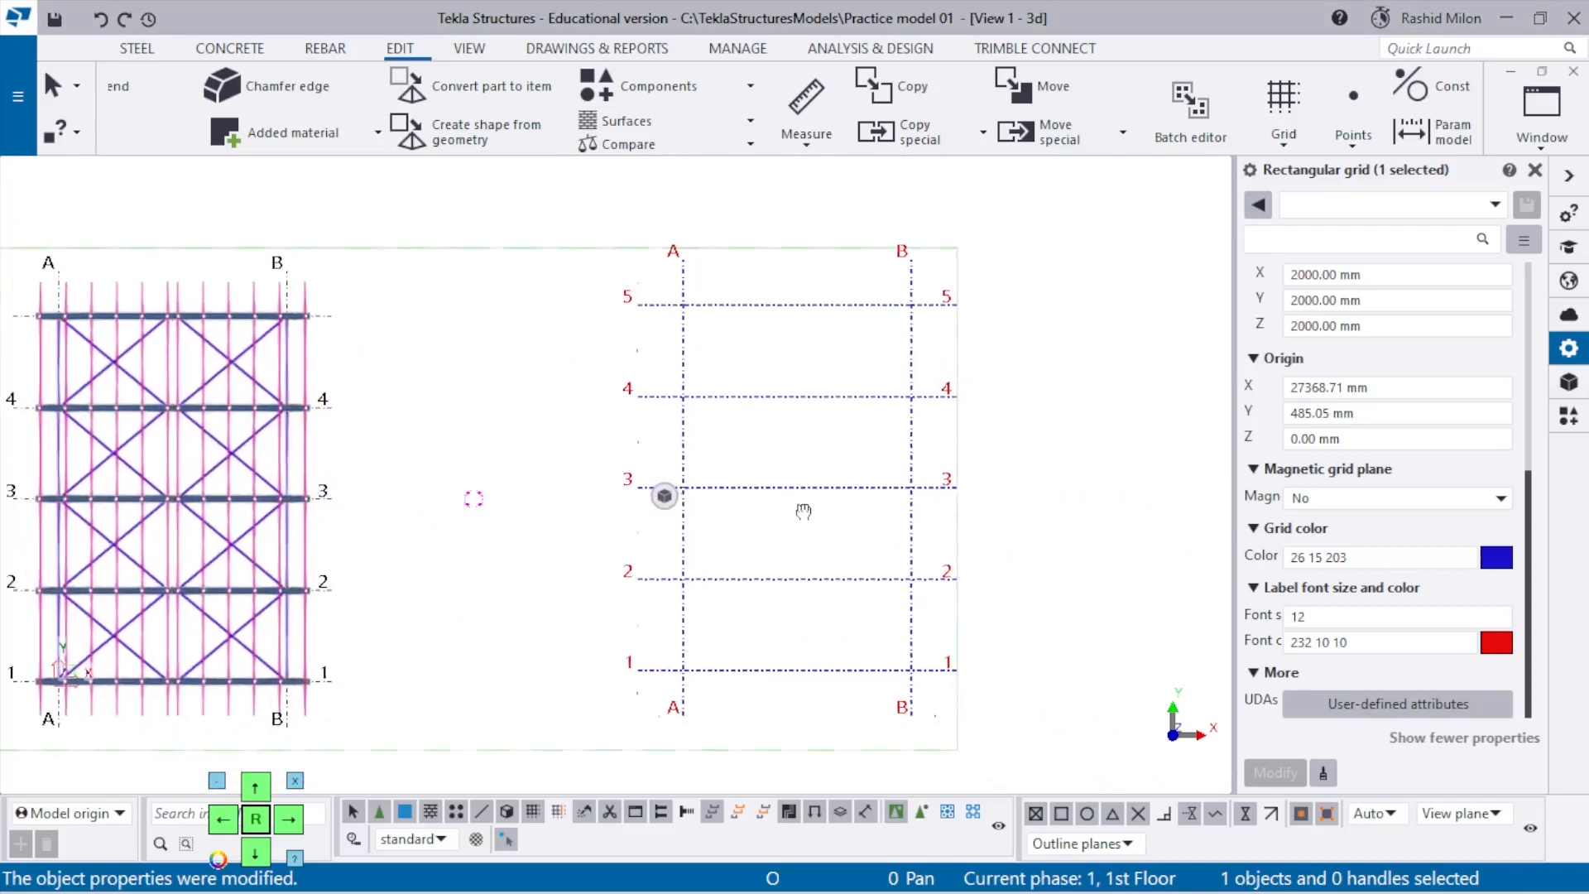
left_click(1407, 708)
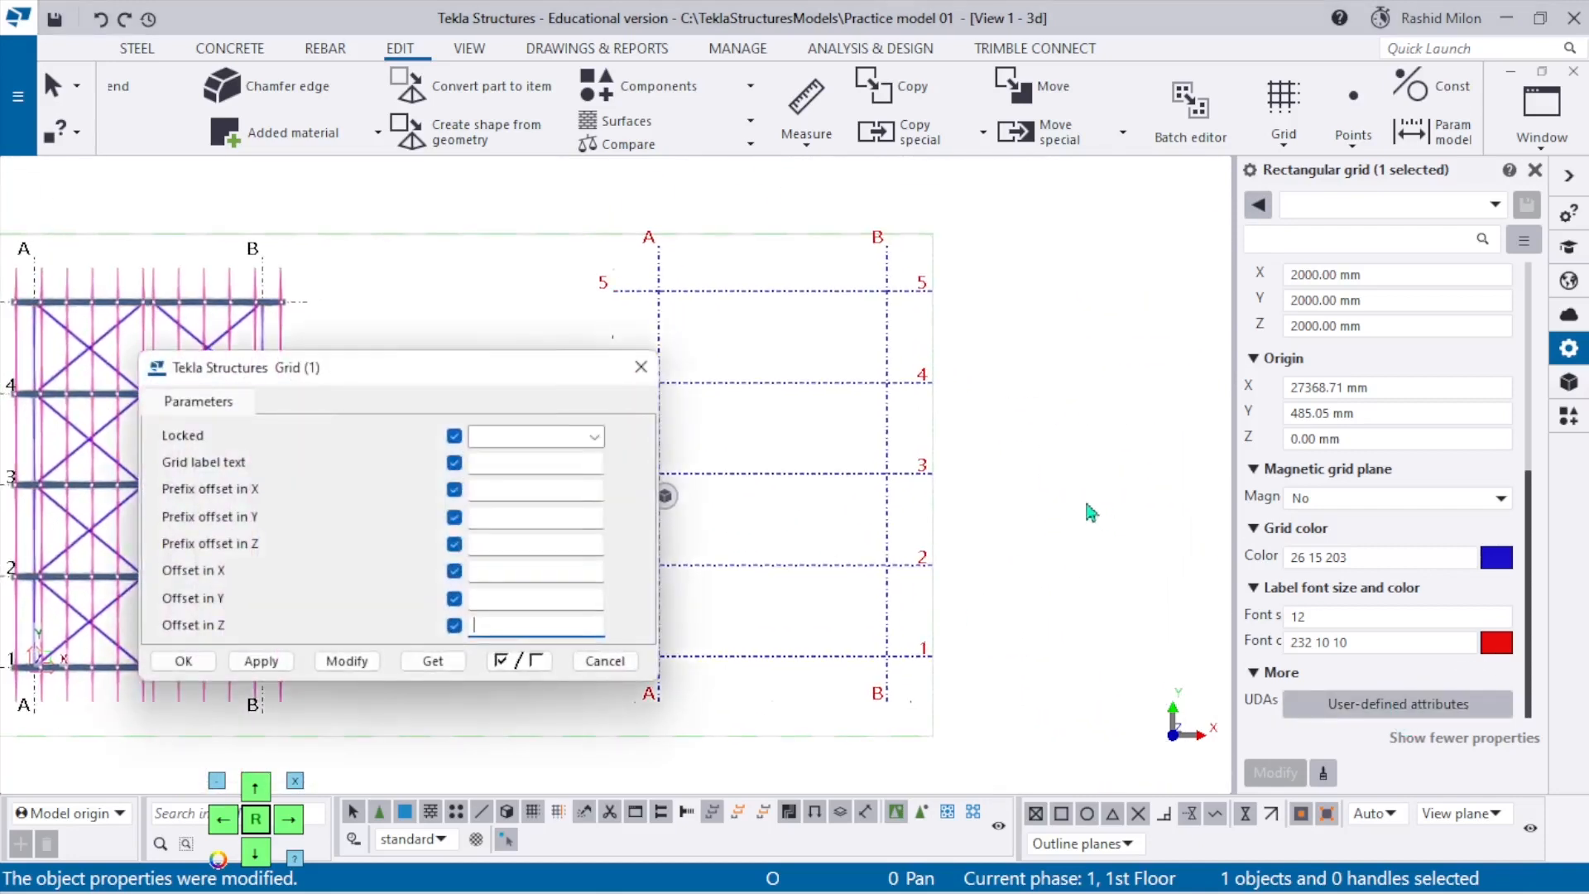
left_click(526, 446)
left_click(550, 472)
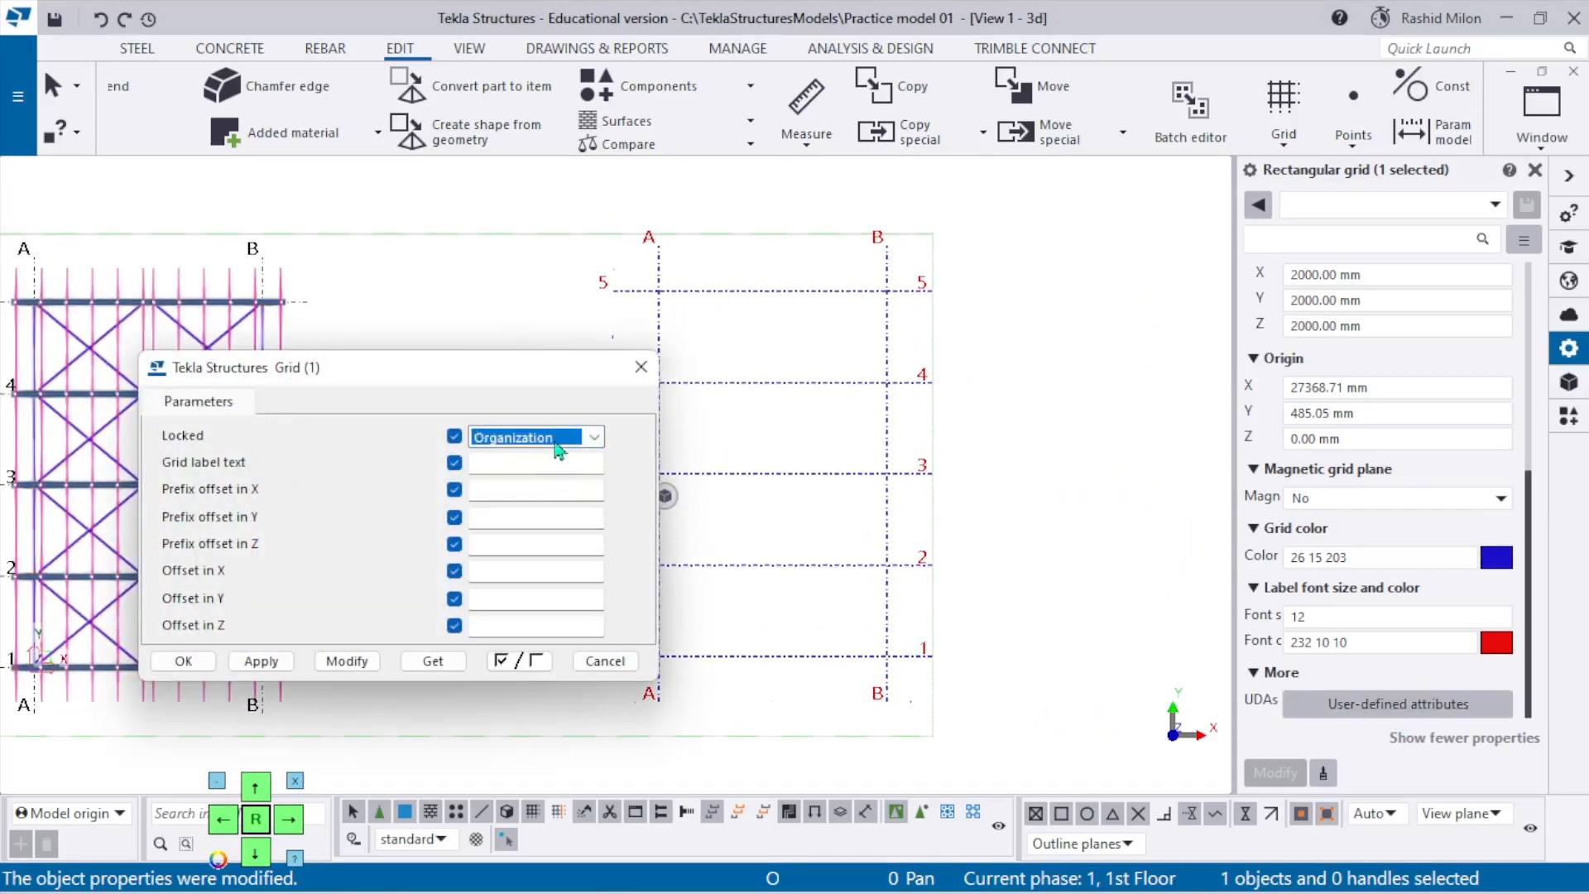
key("Up")
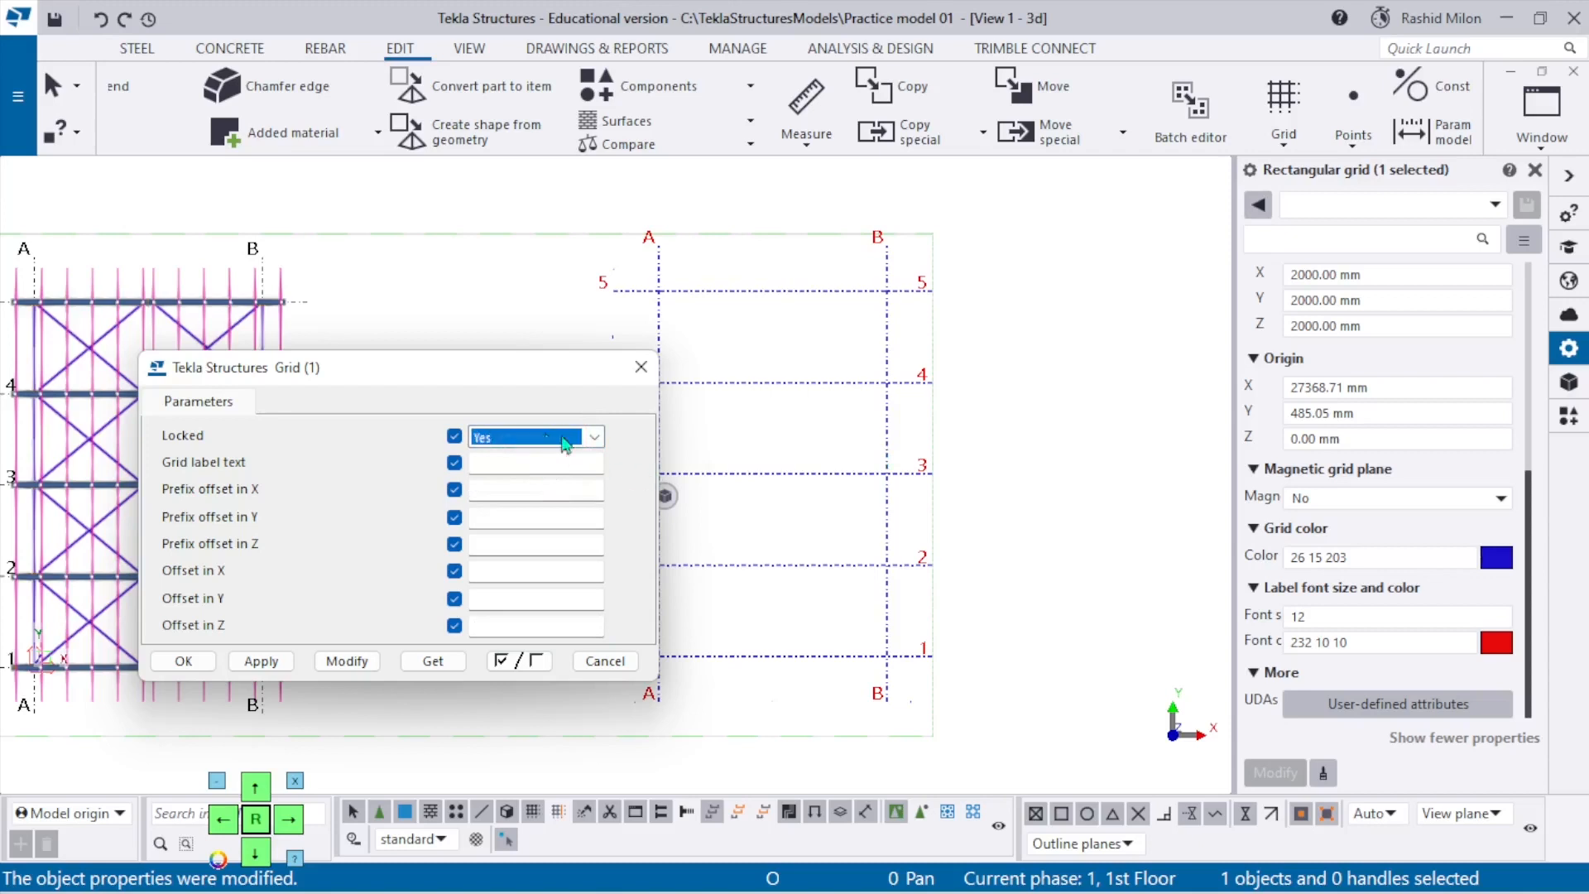
left_click(352, 662)
left_click(183, 661)
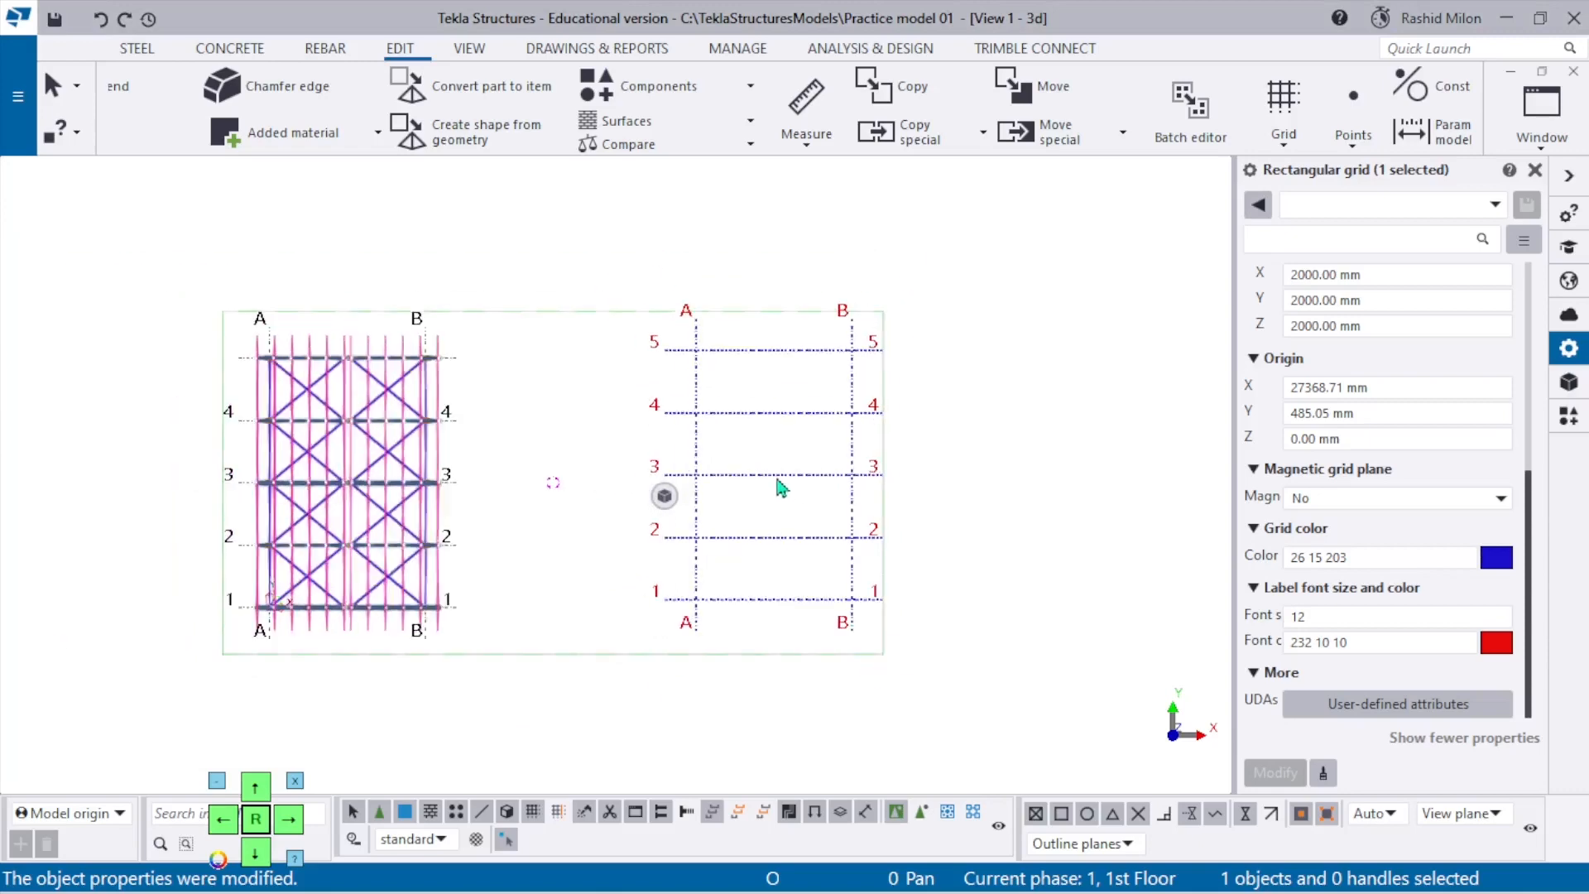
Refit the 3D view's work area to the model around the extended grid lines.
right_click(790, 447)
left_click(919, 555)
scroll(770, 504, "up", 3)
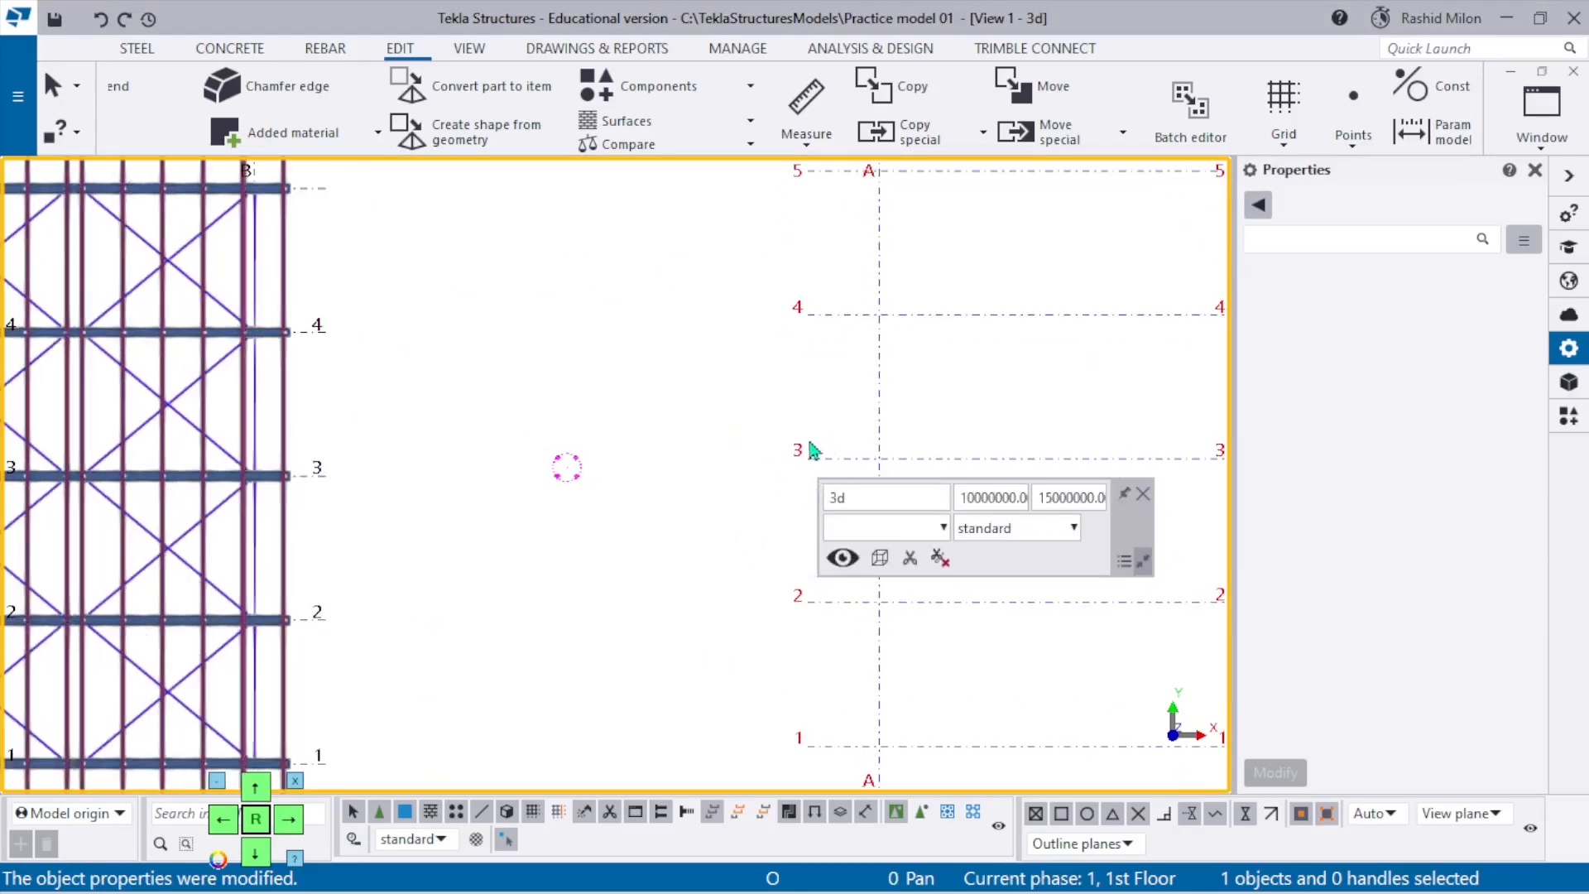
middle_click_drag(809, 451, 540, 460)
scroll(540, 459, "down", 5)
Unlock the new grid by setting Locked to No in its user-defined attributes.
left_click(709, 432)
scroll(1348, 366, "up", 5)
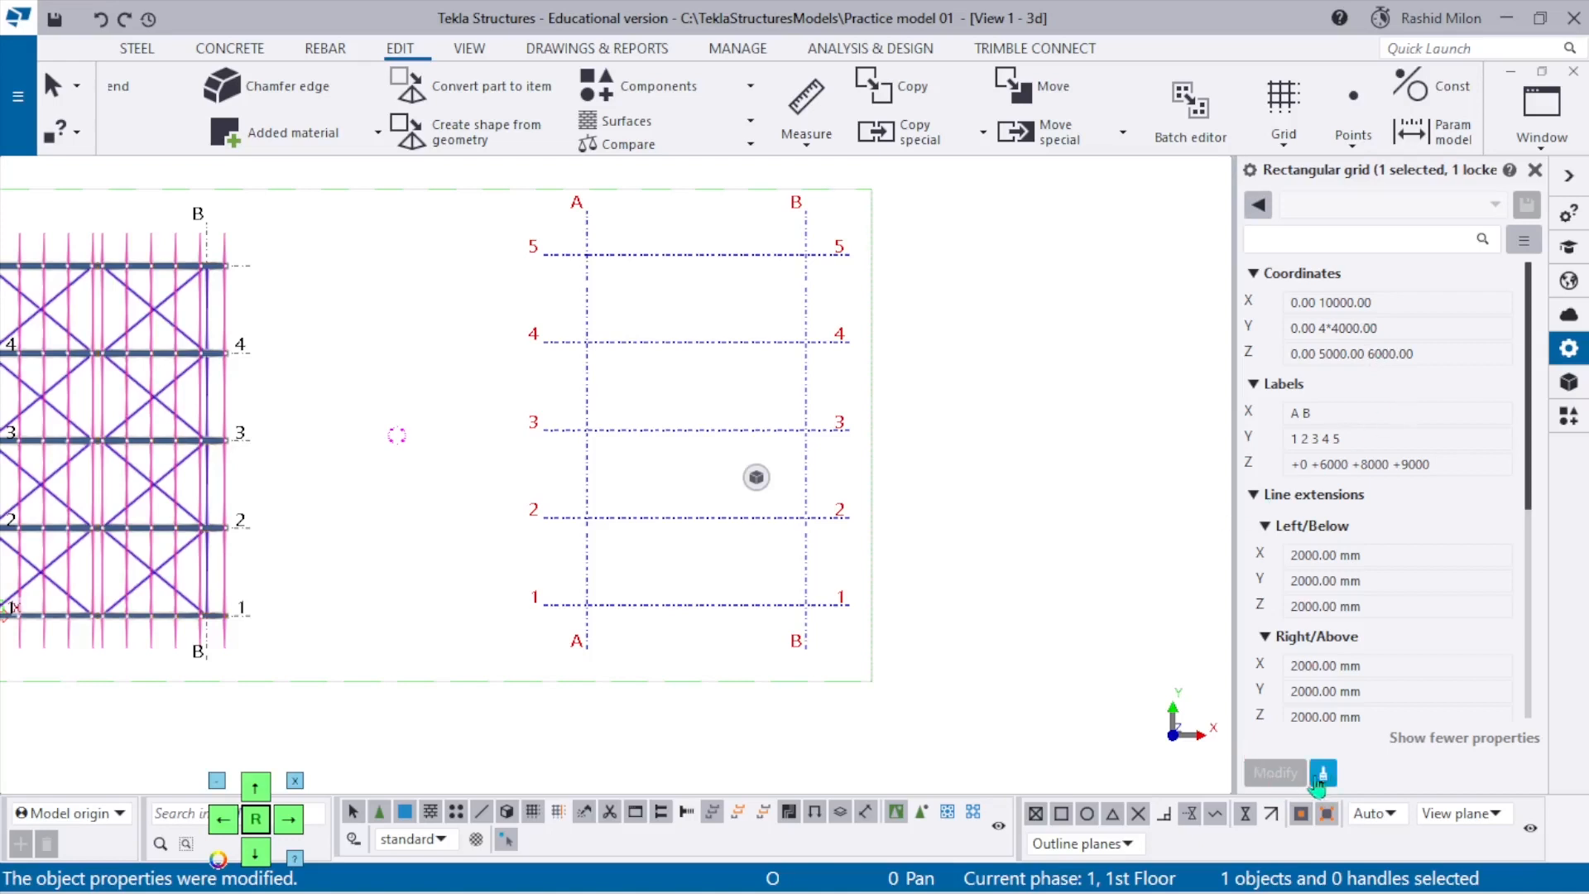
scroll(1331, 719, "down", 5)
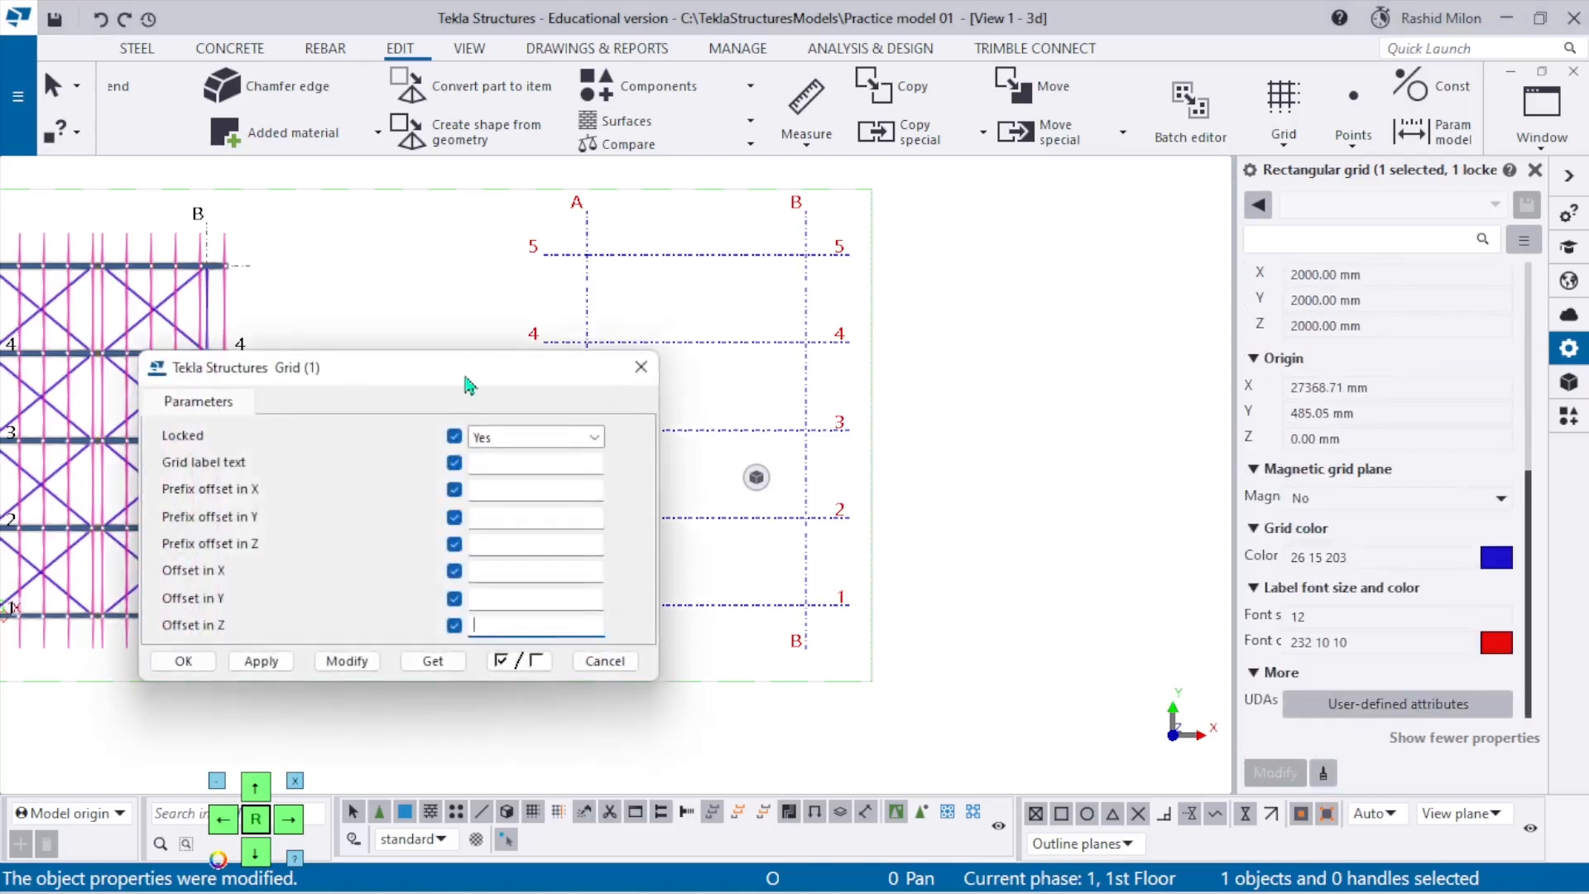
left_click(542, 438)
left_click(525, 477)
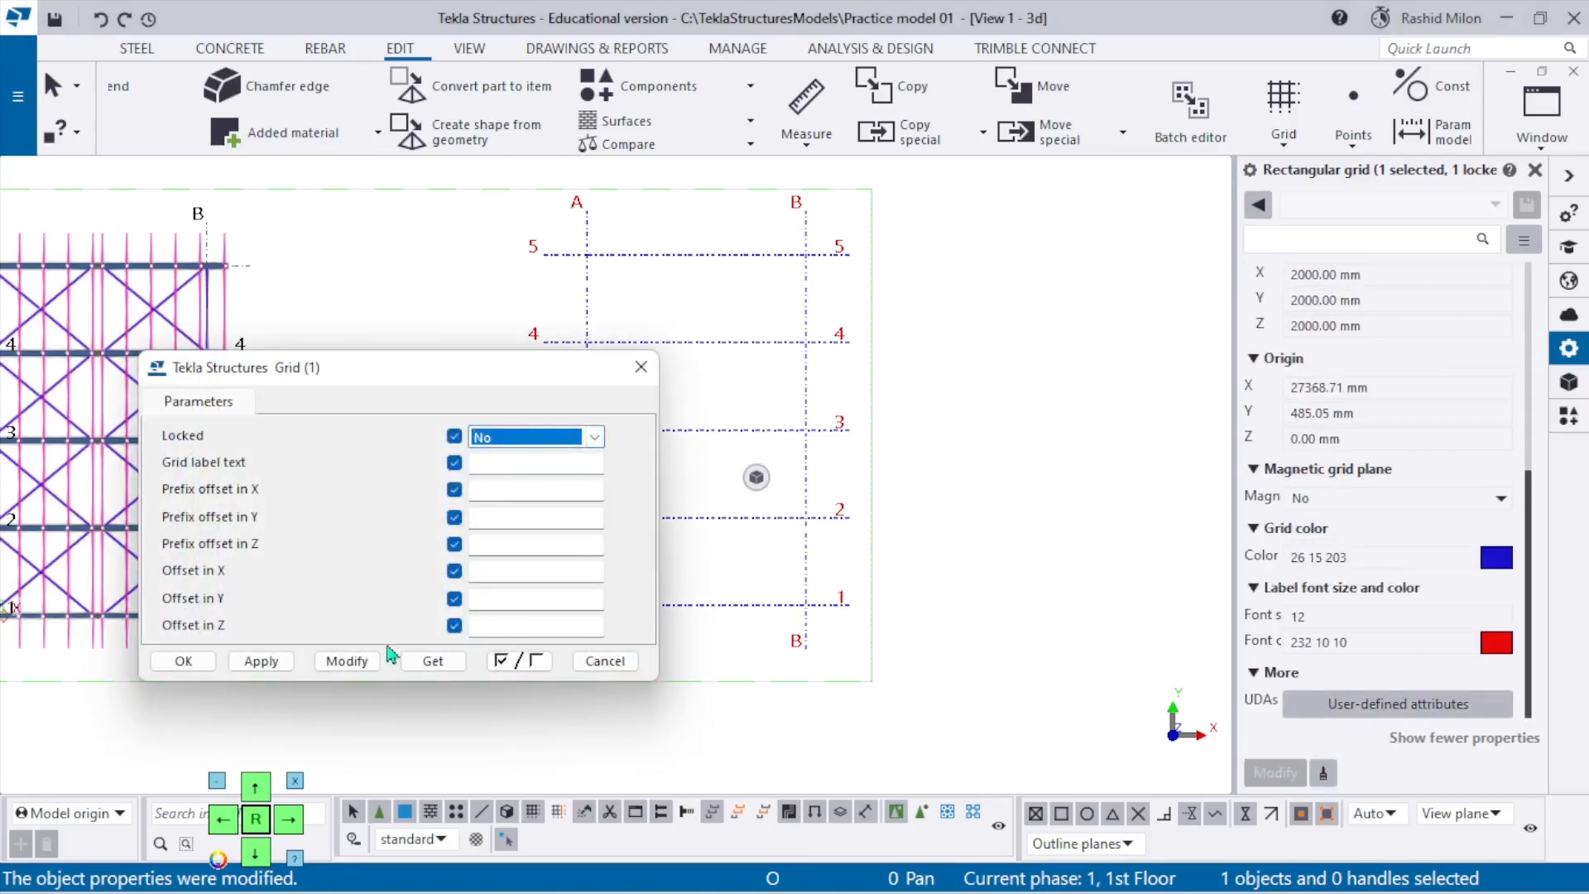
left_click(344, 661)
left_click(183, 660)
Relabel the new grid's X lines as C D and its Y lines as 6 7 8 9 10, and apply the changes.
left_click(548, 518)
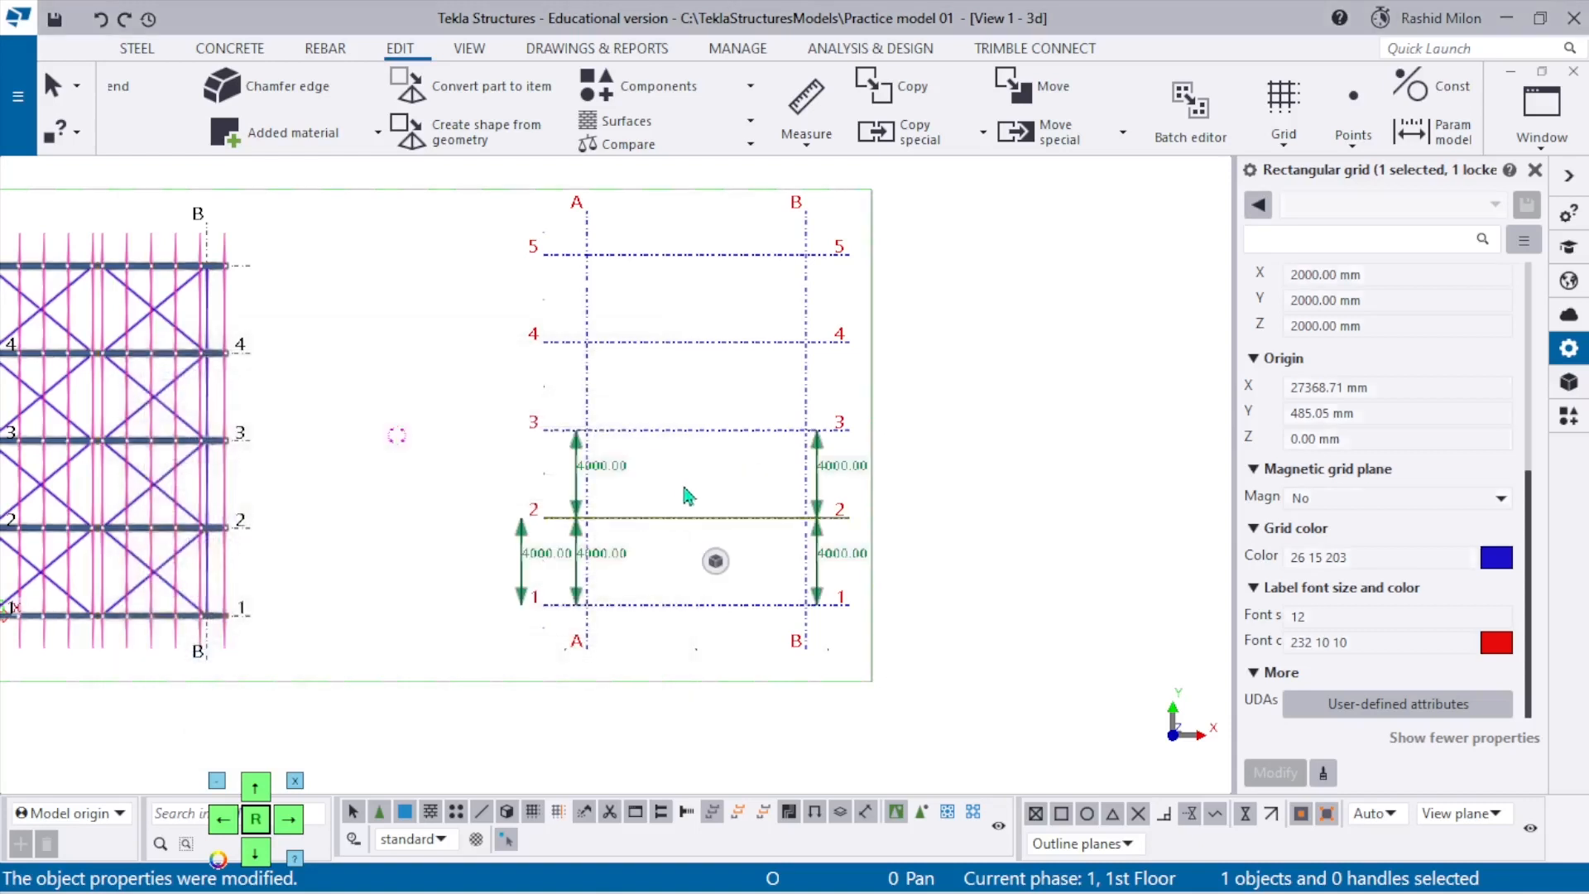
scroll(1397, 389, "up", 3)
scroll(1397, 389, "up", 3)
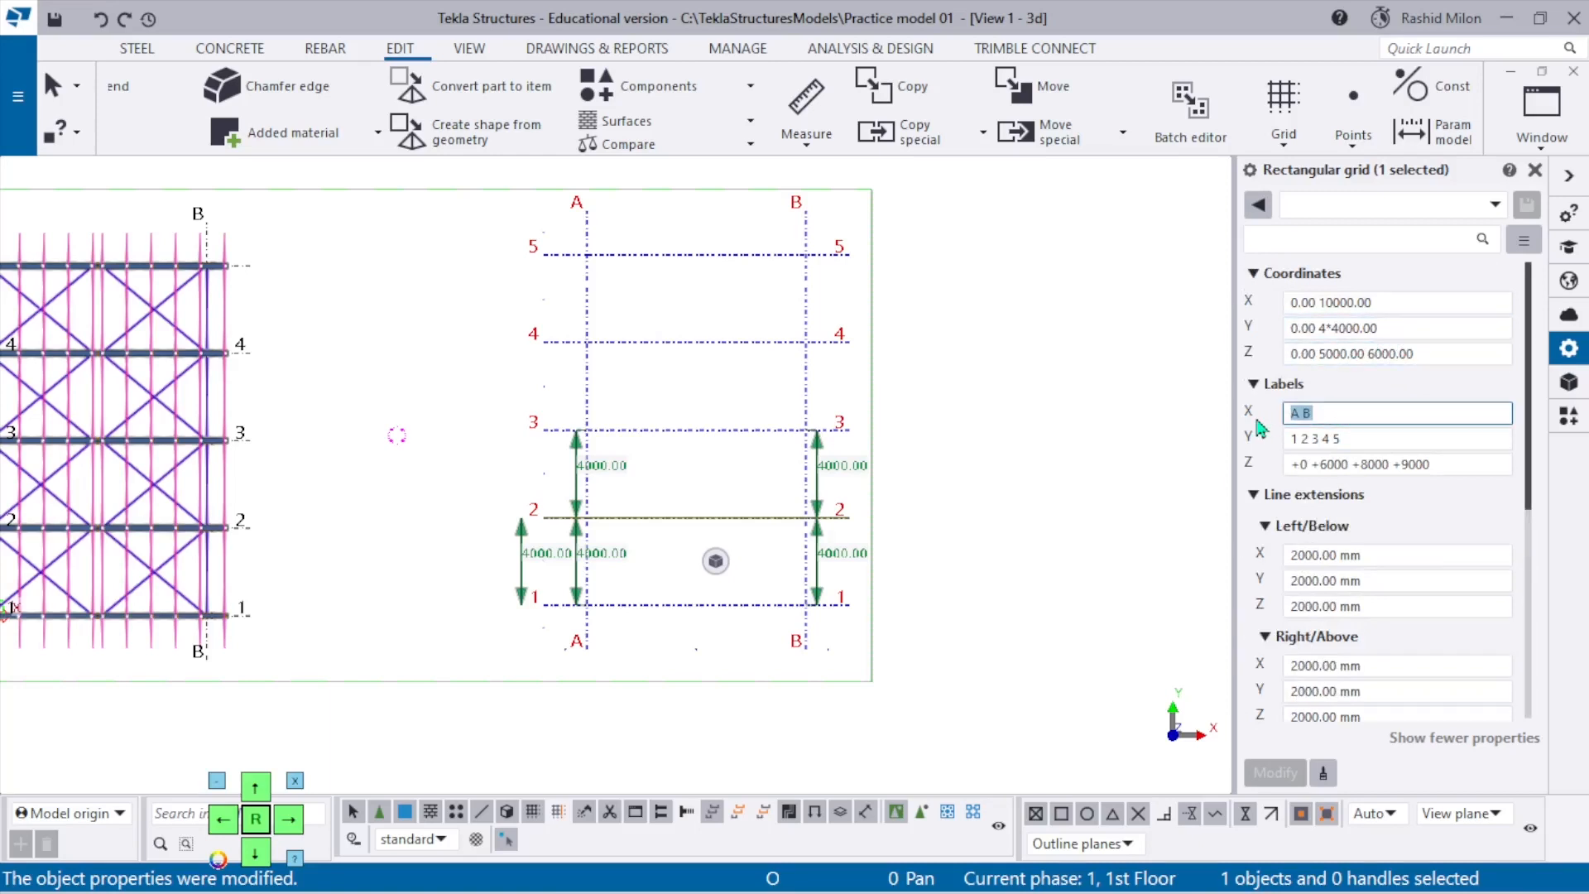
type("c")
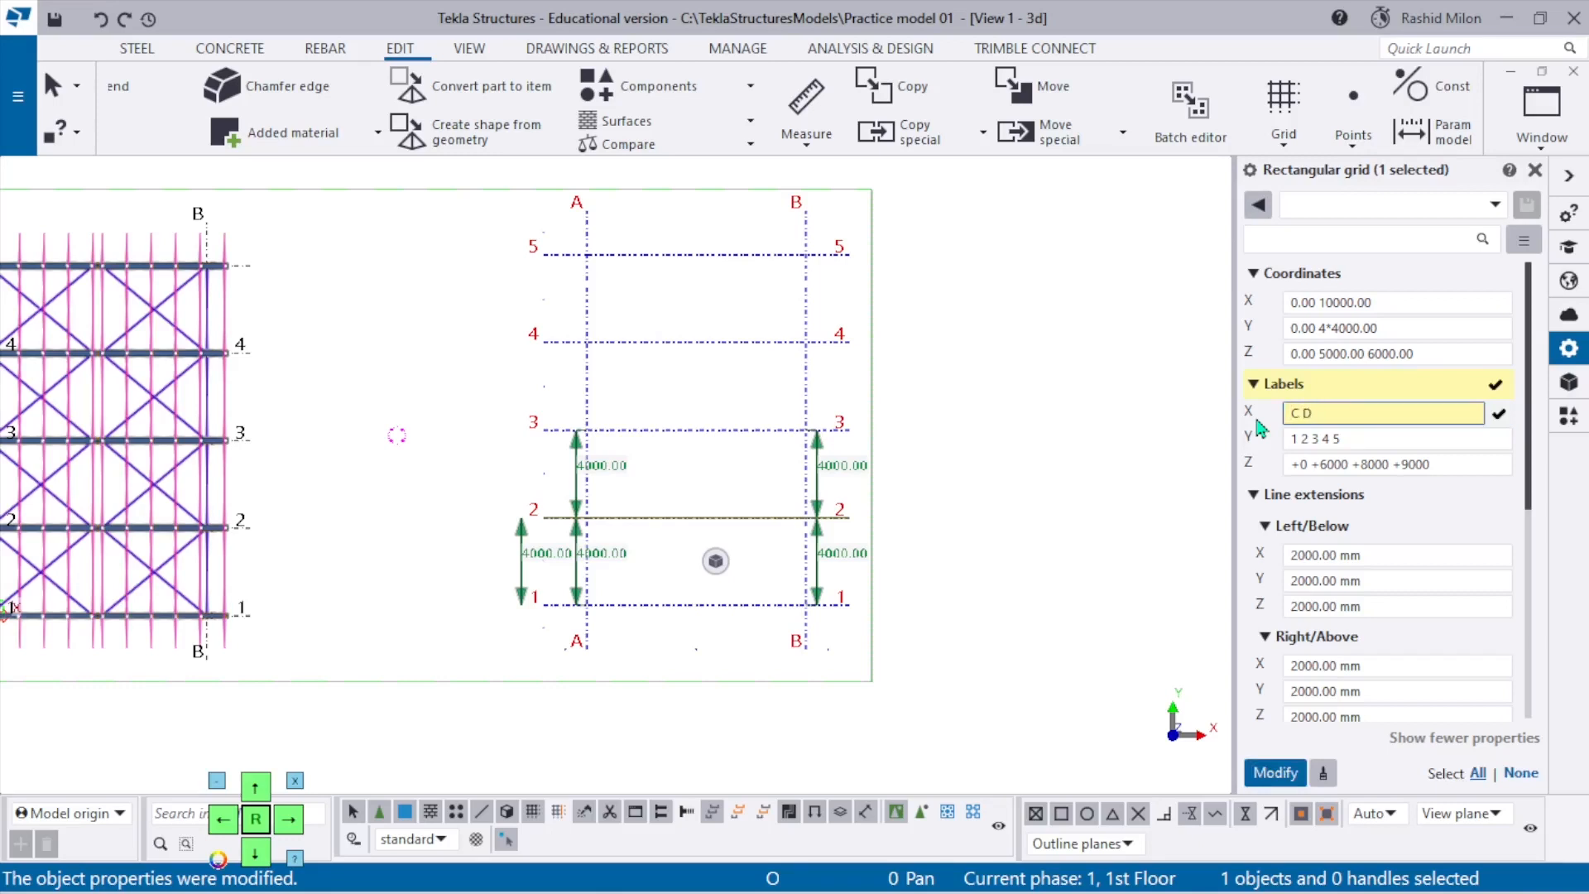
key("Tab")
type("6")
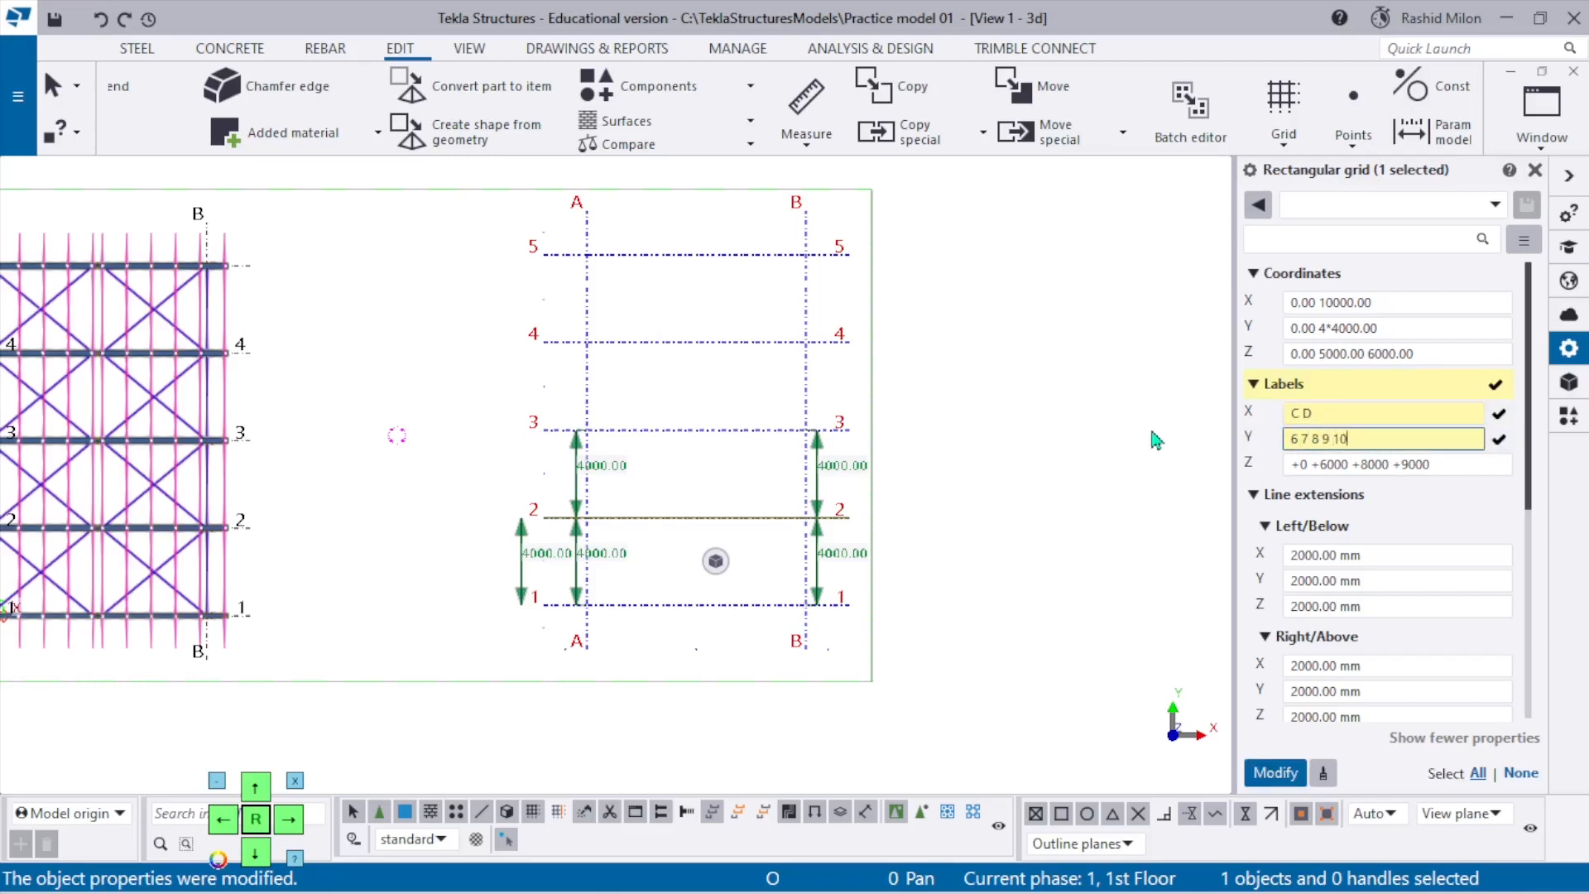
left_click(1273, 777)
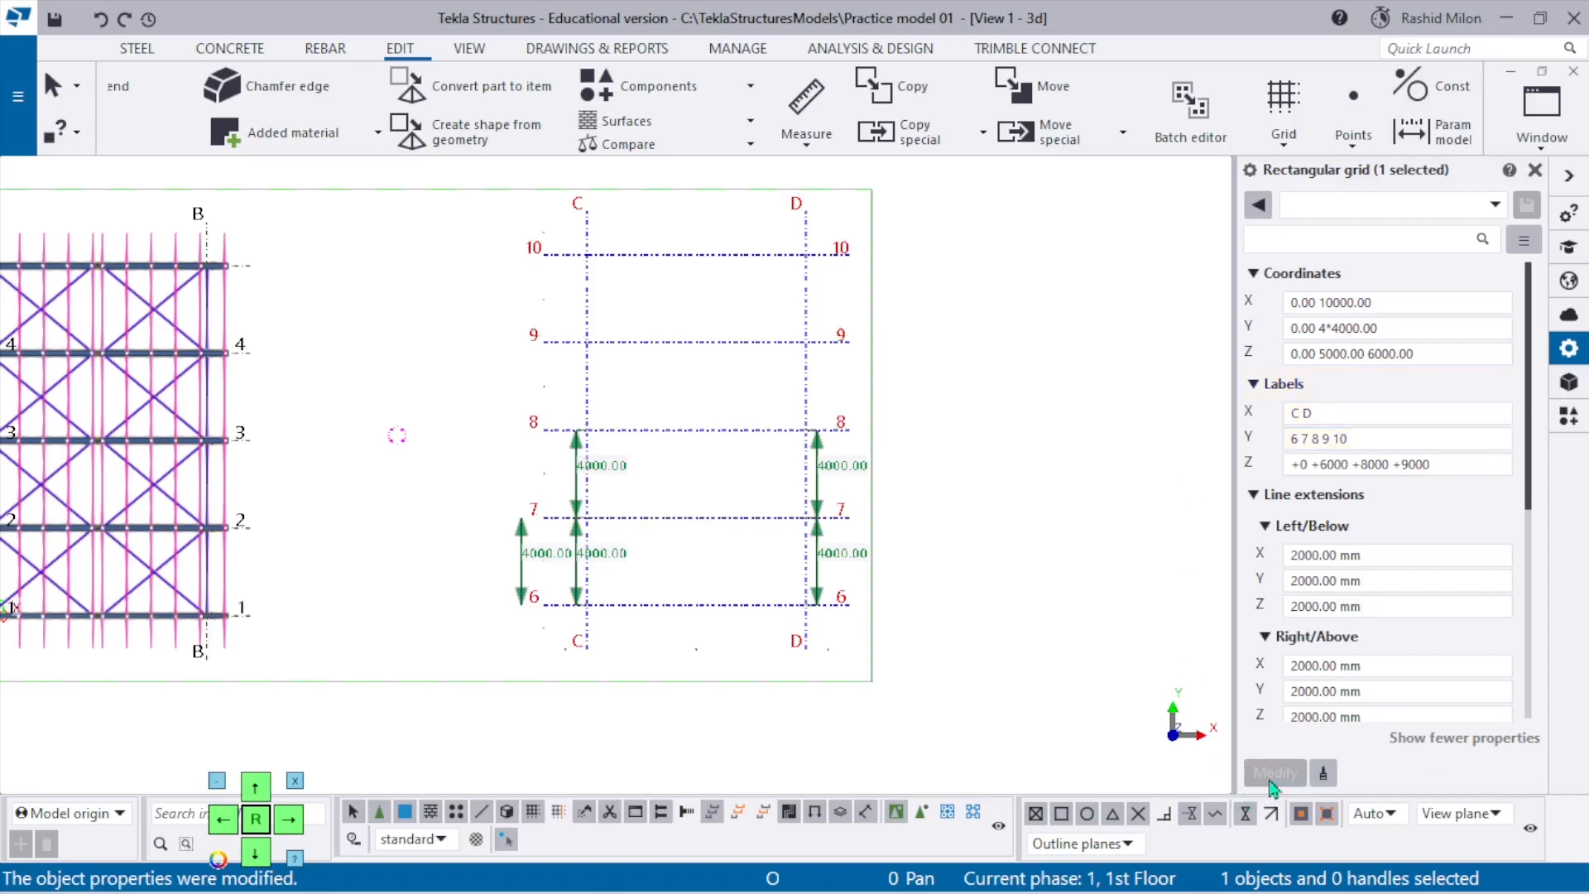
Create all plan and elevation views along the new grid's lines, using the Plan and ELE name prefixes.
left_click(1026, 444)
scroll(838, 486, "down", 3)
left_click(773, 510)
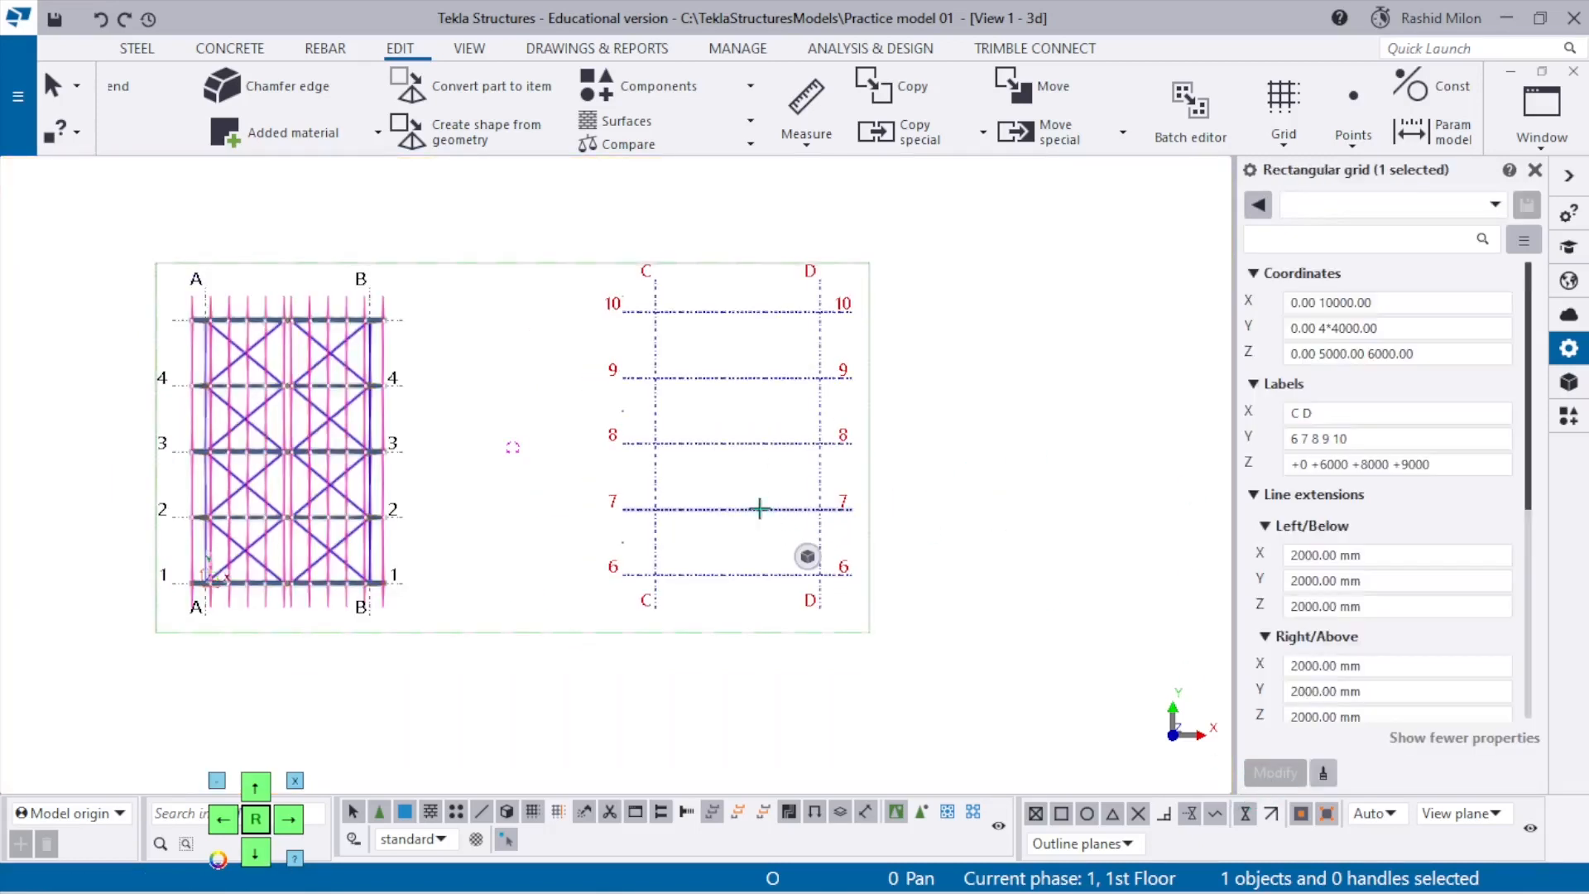
right_click(757, 508)
mouse_move(911, 378)
left_click(1087, 404)
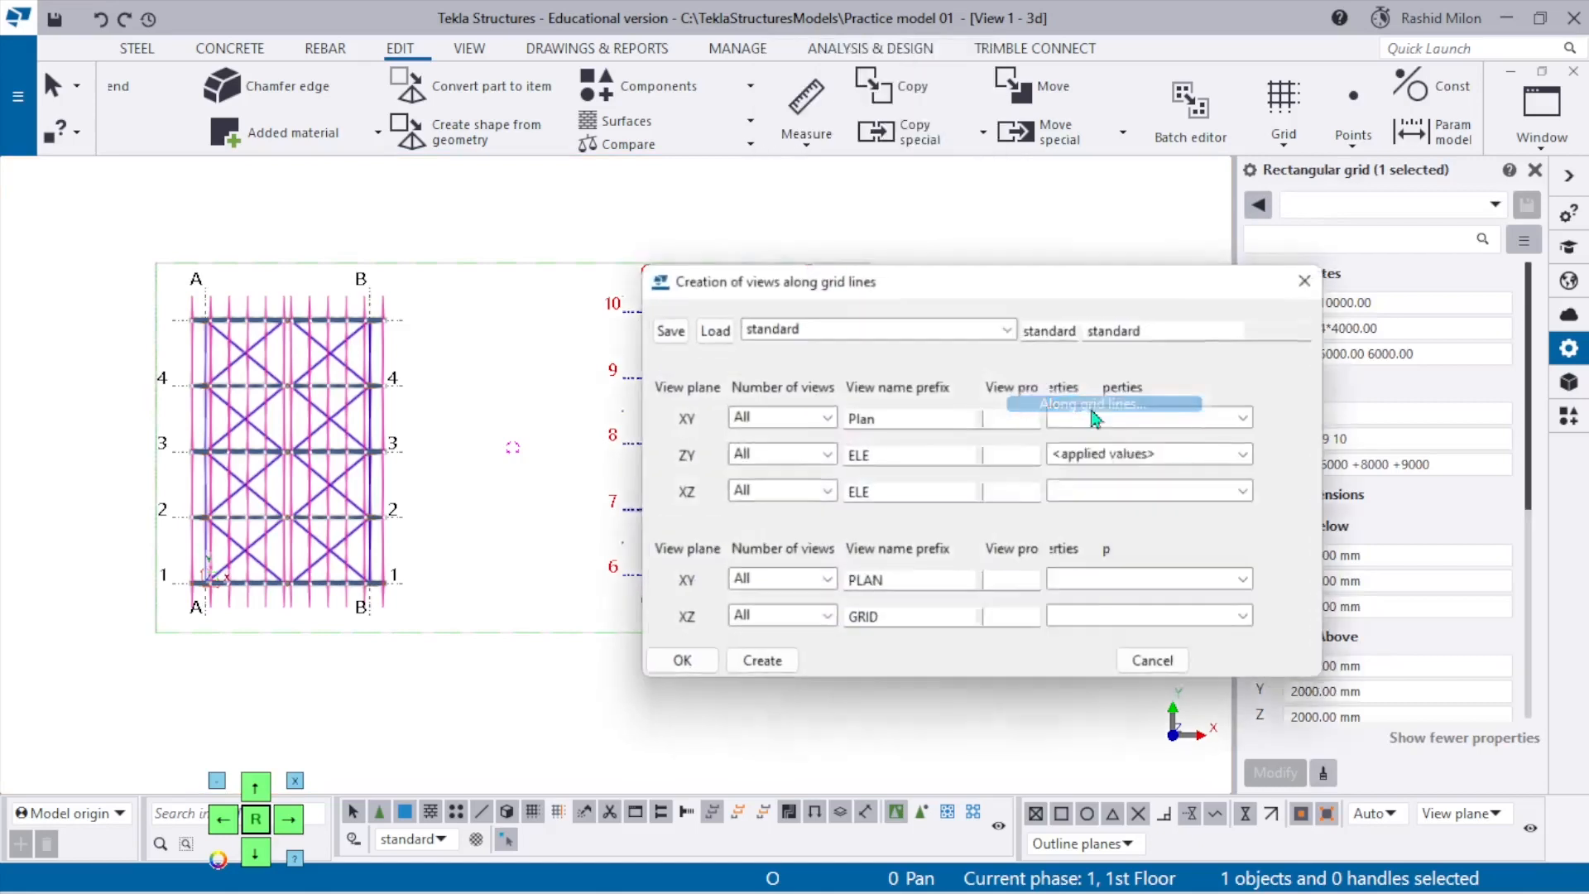
left_click(758, 664)
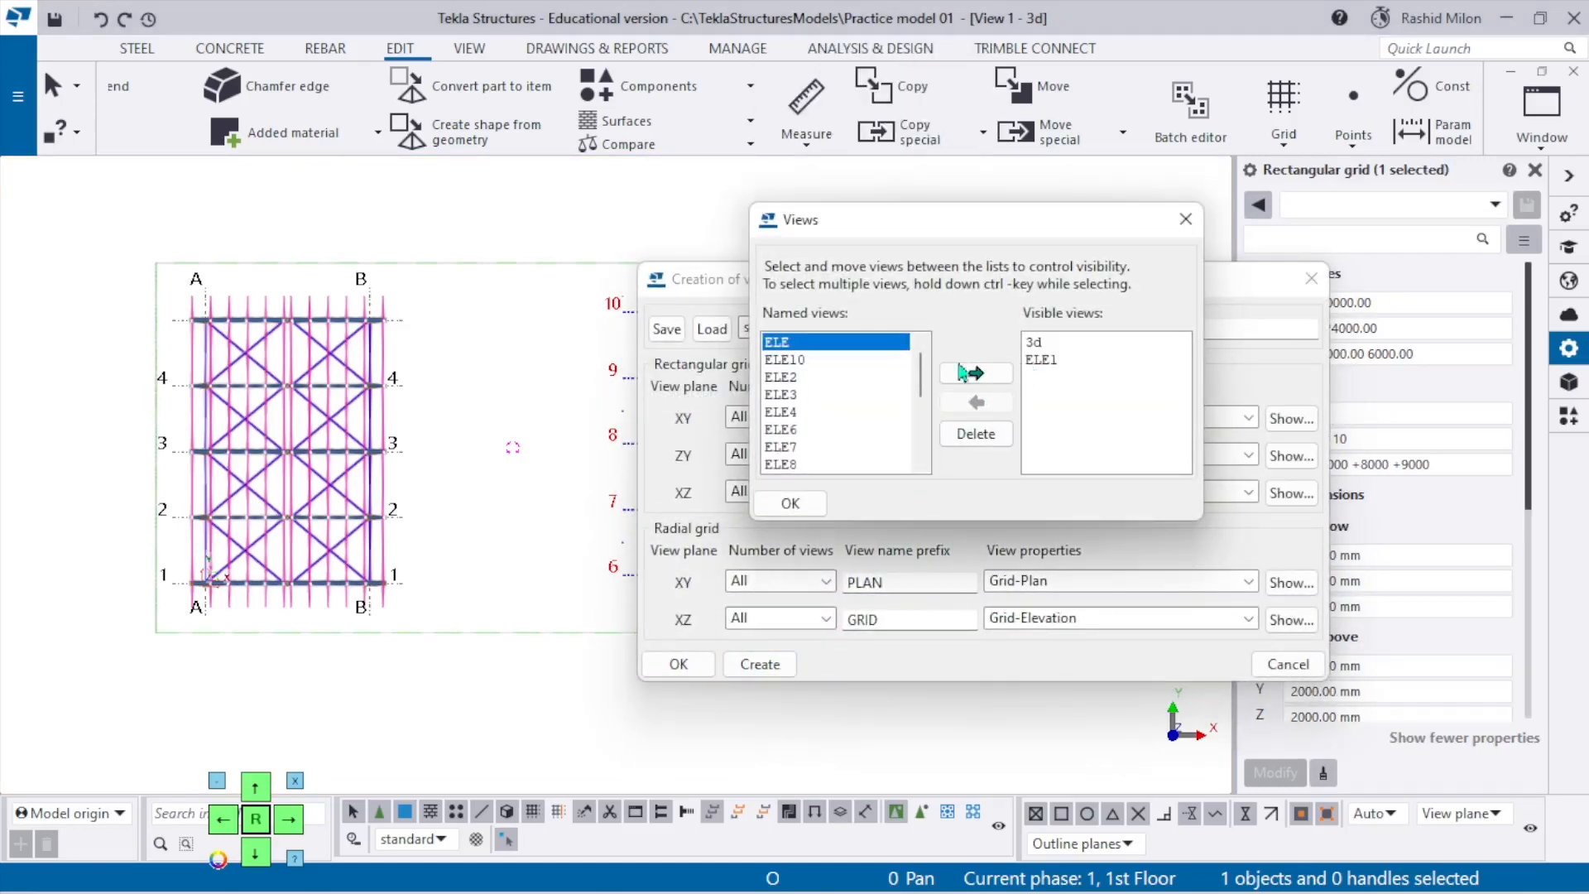
scroll(853, 372, "down", 5)
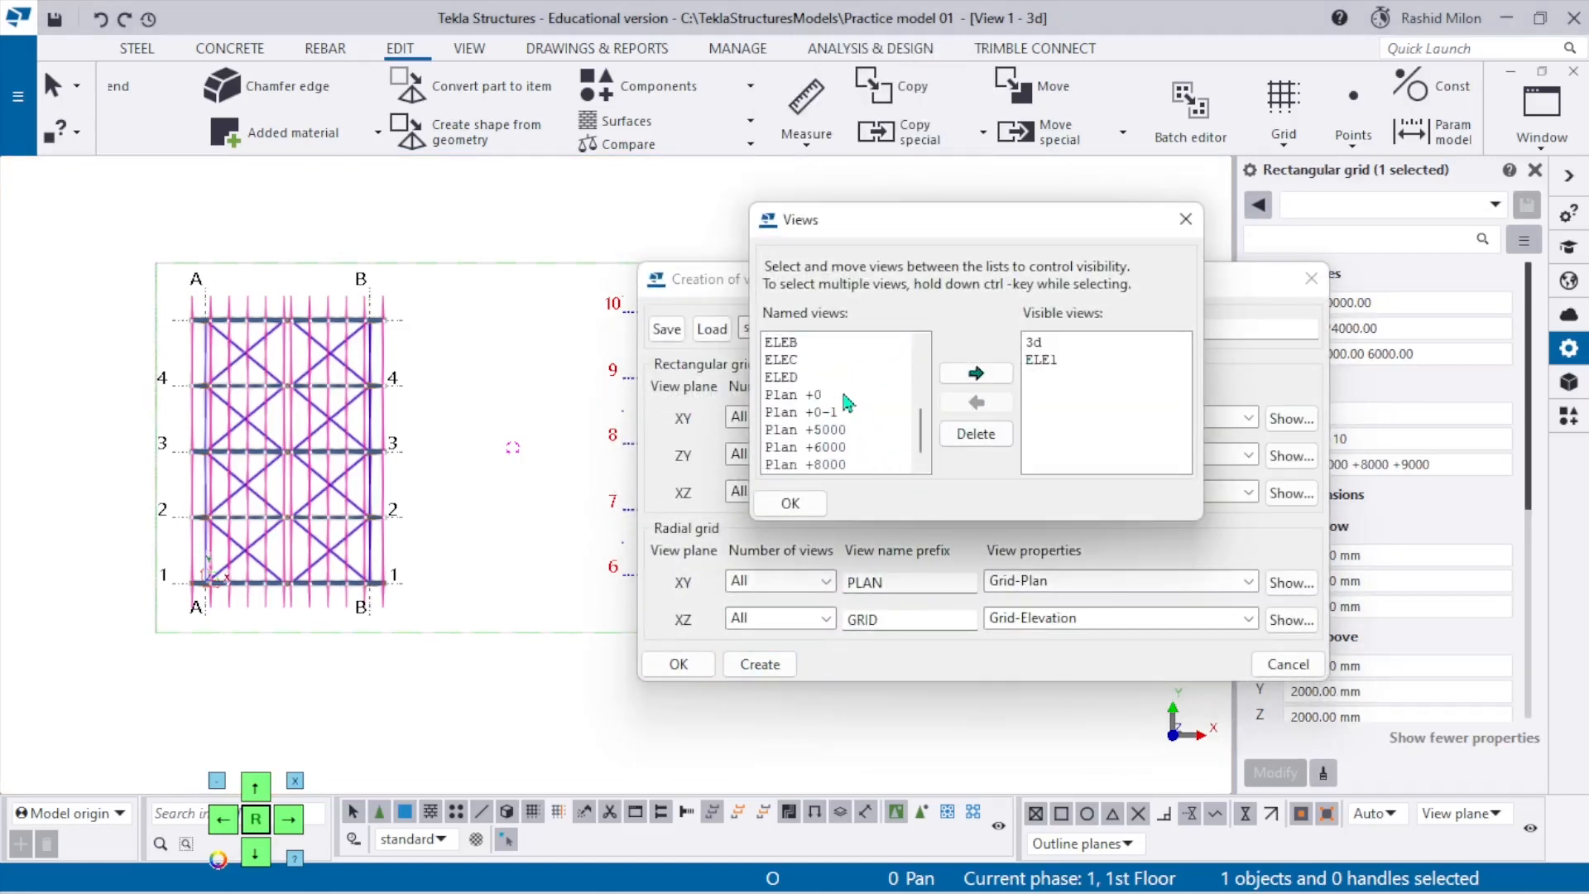
scroll(827, 414, "up", 5)
left_click(790, 504)
left_click(678, 664)
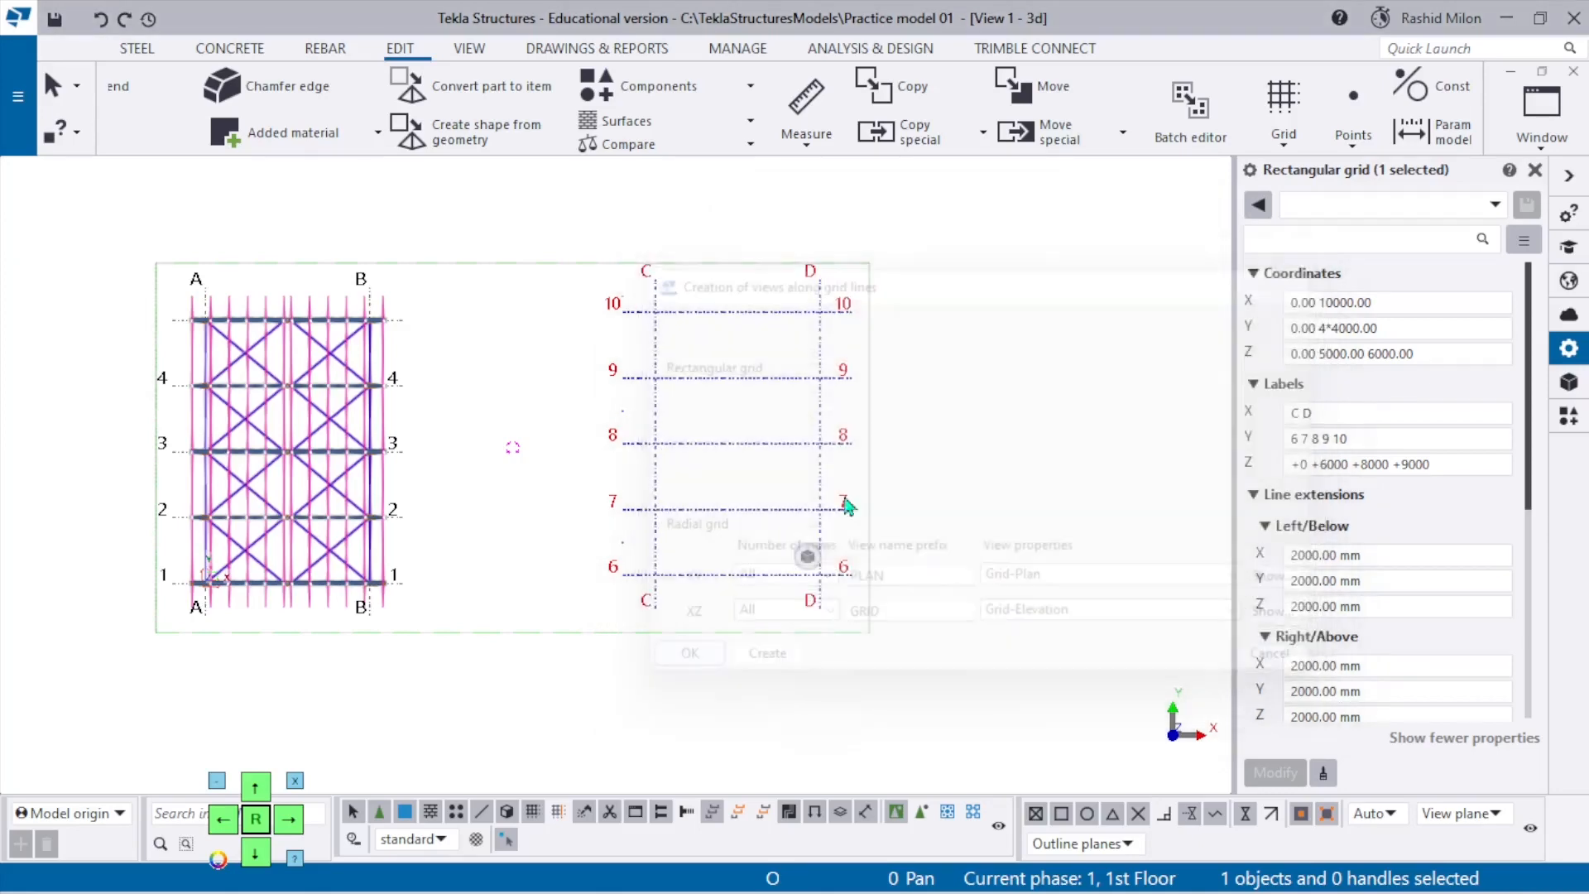
Inspect the properties of the shed's steel column at grid intersection B-1.
scroll(683, 573, "up", 5)
scroll(623, 343, "down", 3)
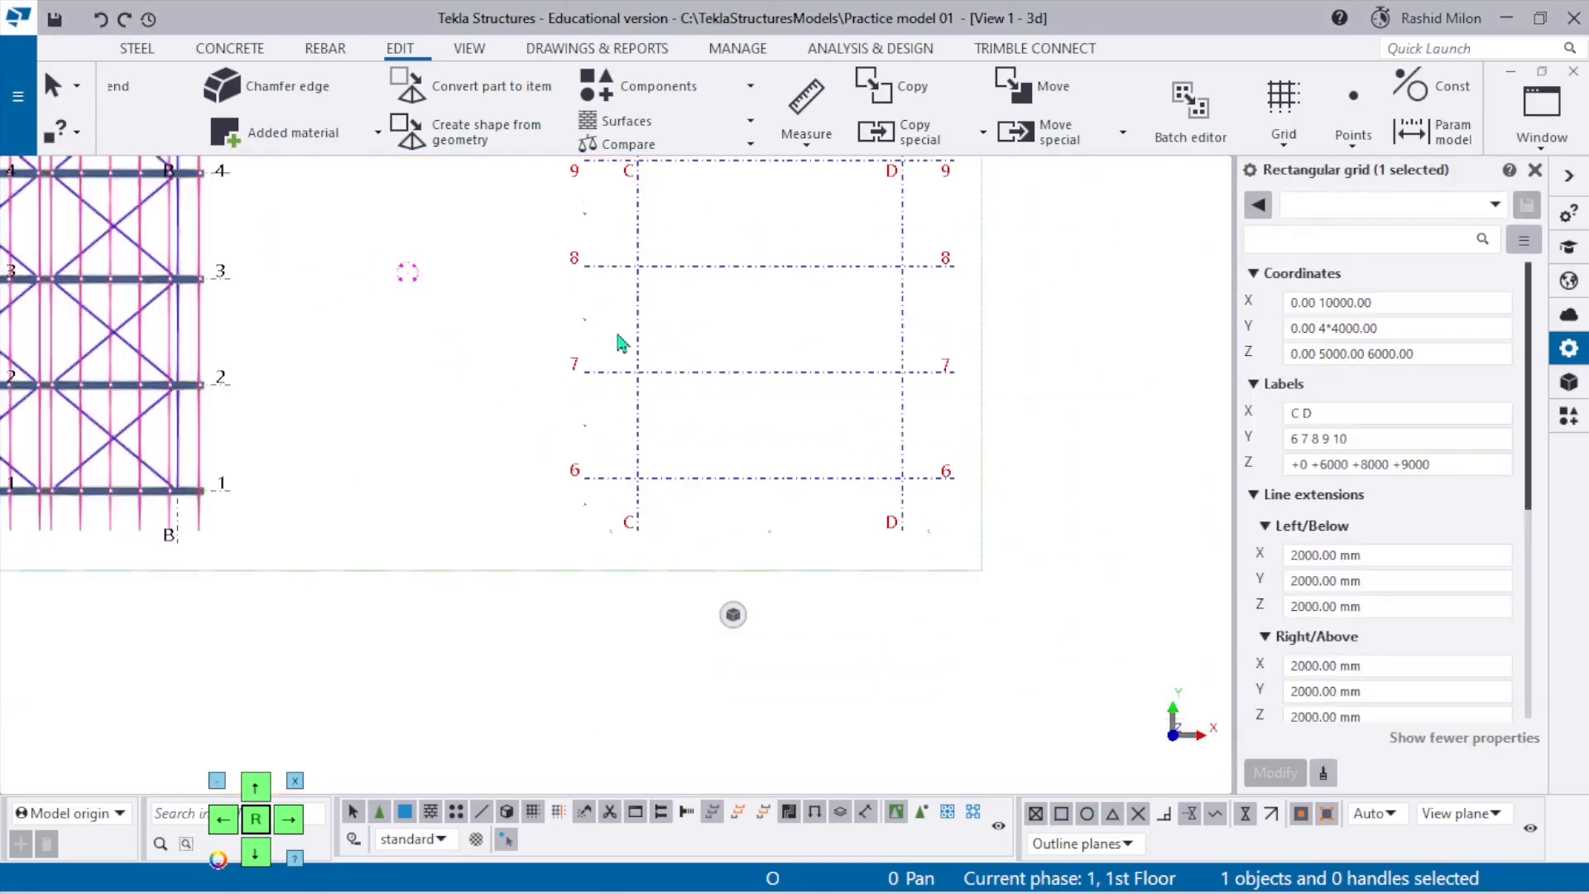
left_click(137, 48)
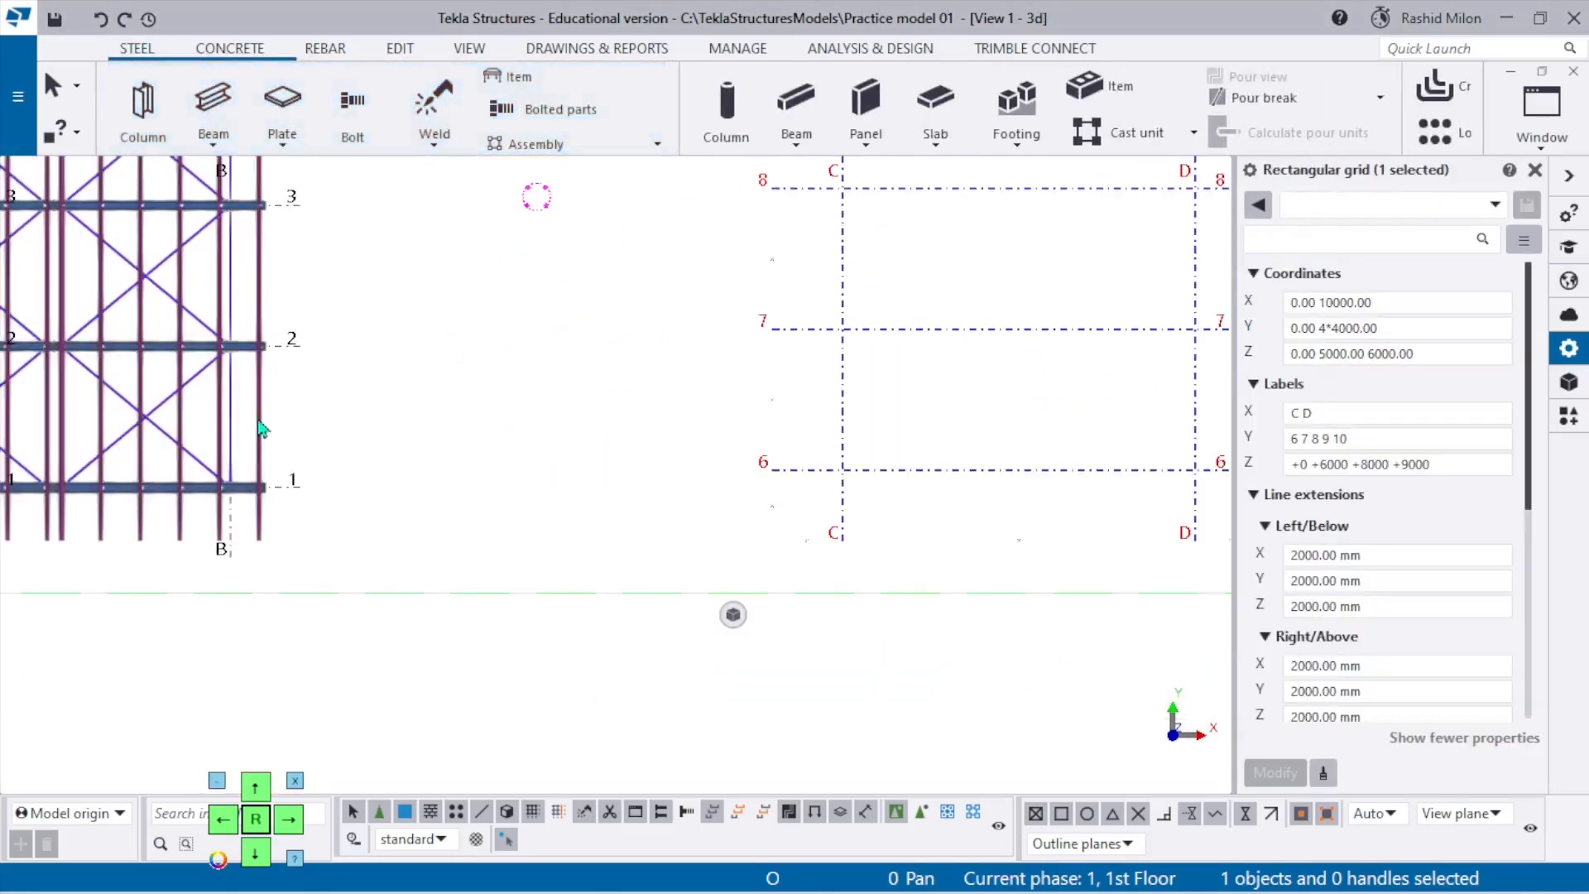
scroll(261, 426, "up", 10)
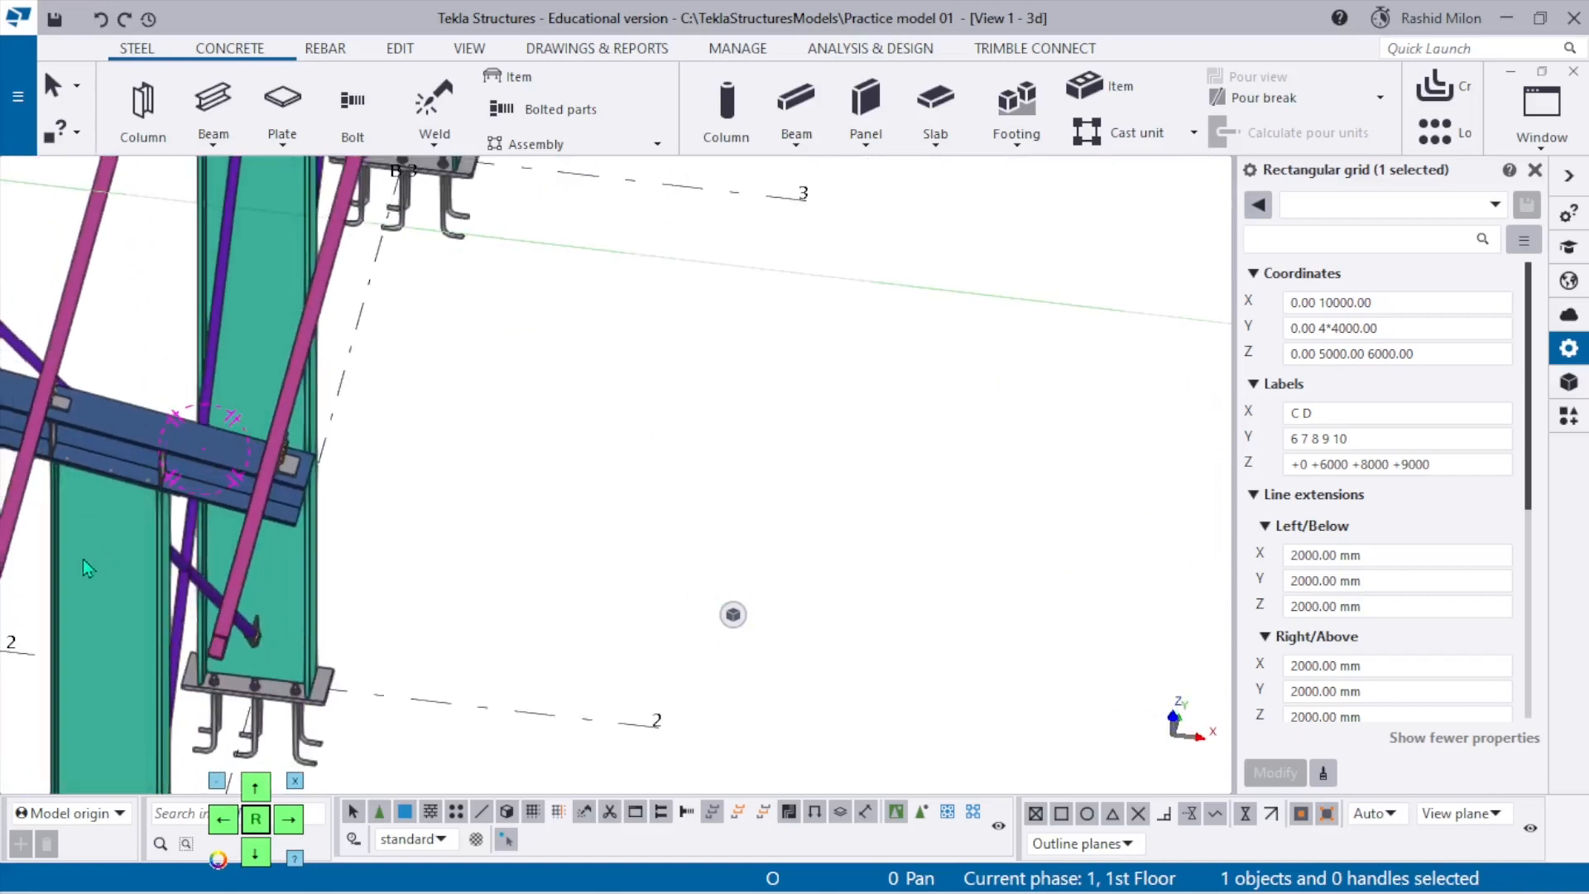
left_click(62, 570)
scroll(63, 570, "down", 5)
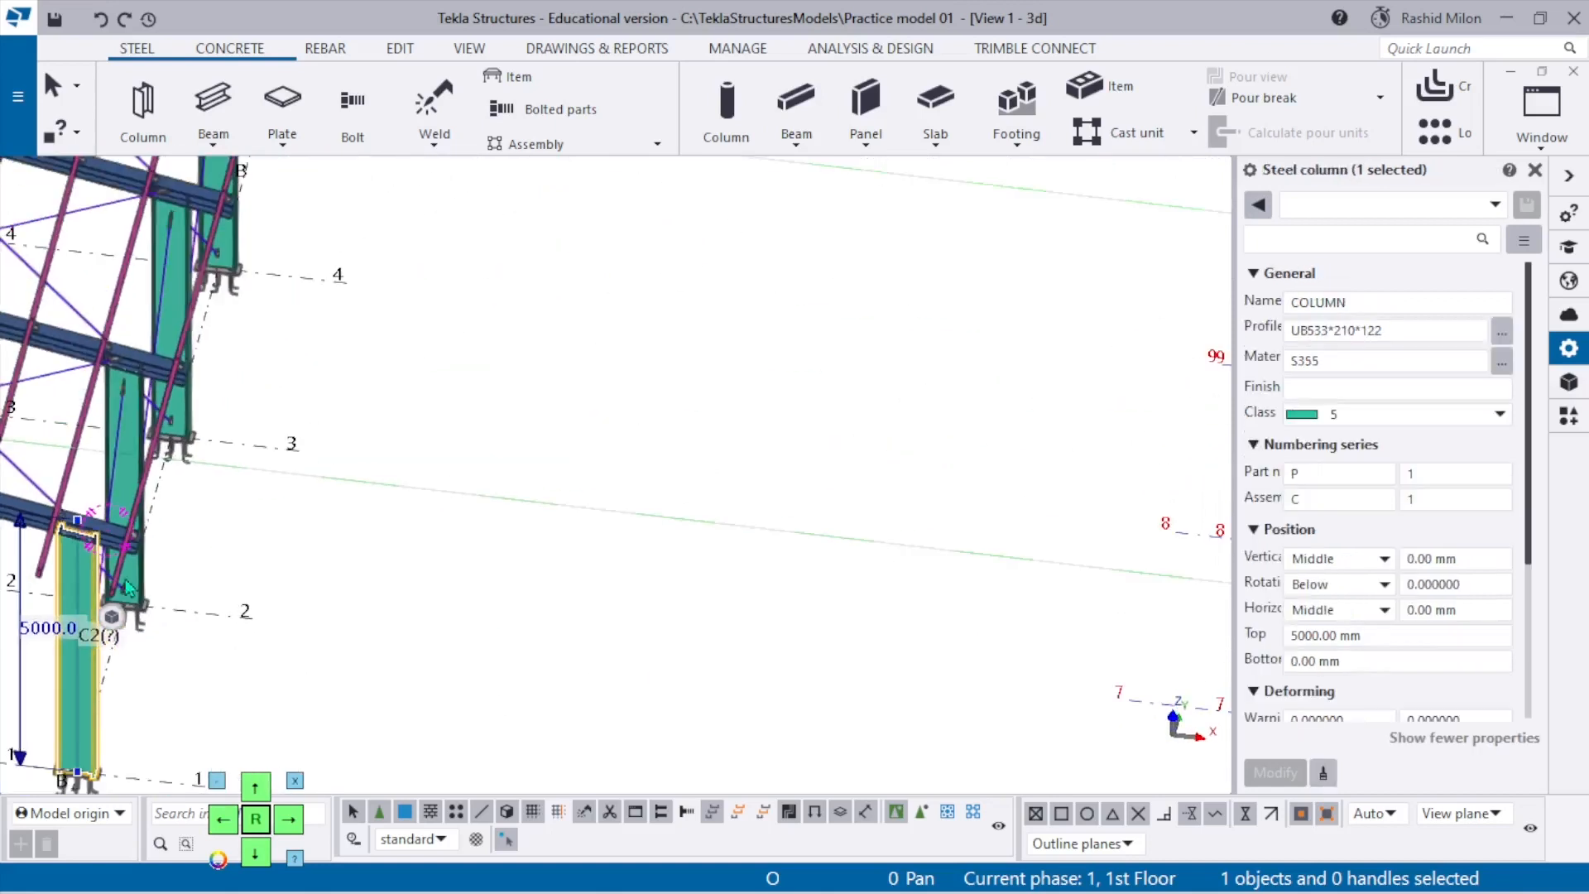
Add another phase to the model's phase list in the Phase Manager.
scroll(780, 525, "down", 3)
scroll(638, 425, "up", 4)
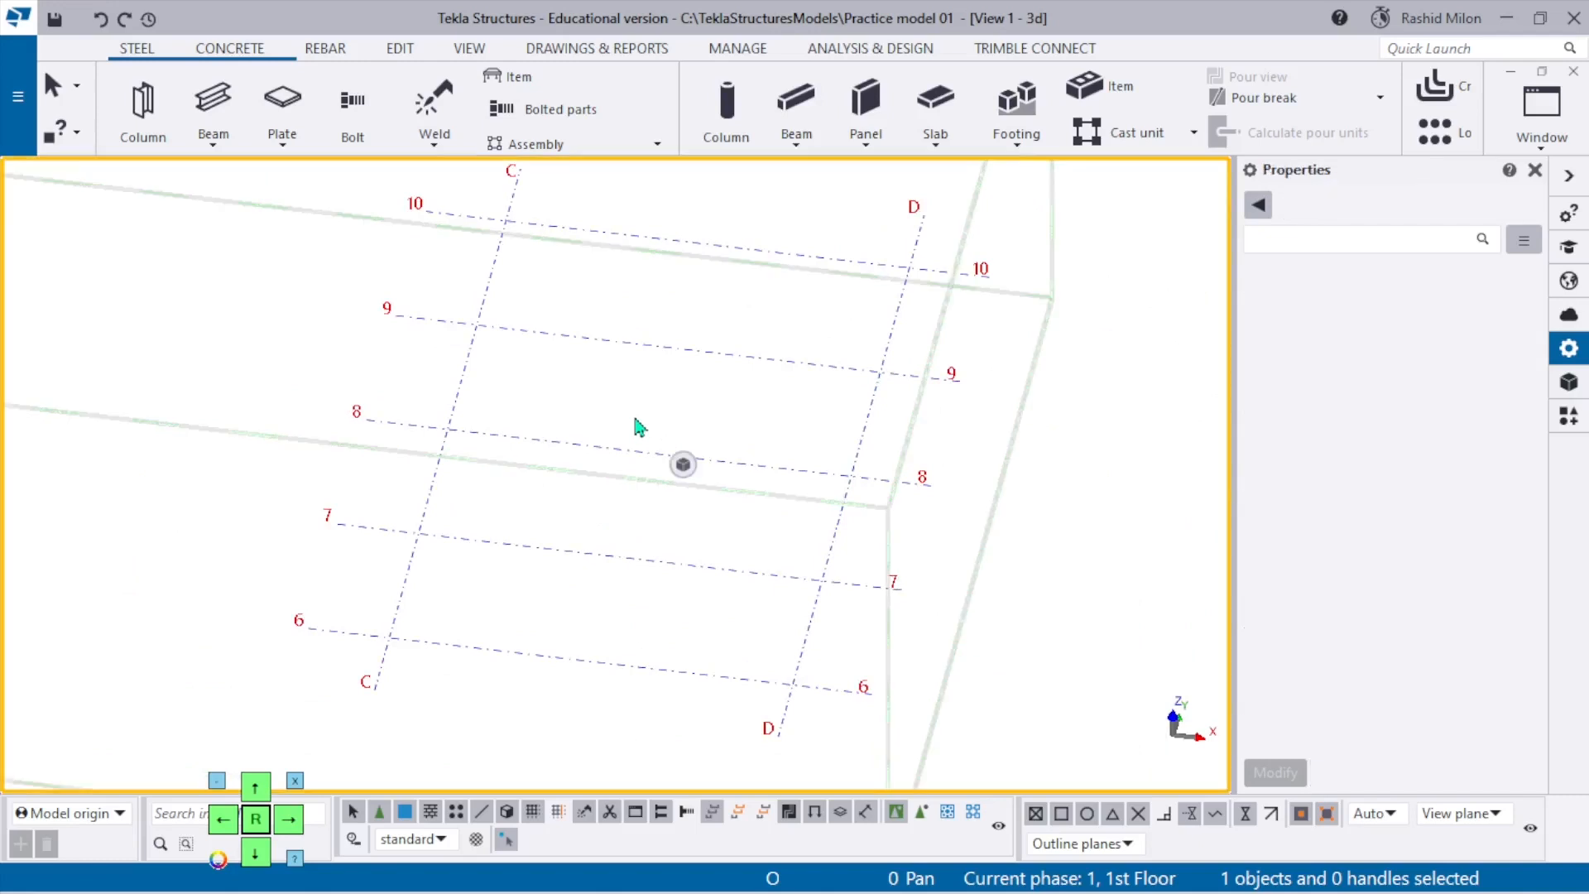
key("ctrl+h")
left_click(1138, 388)
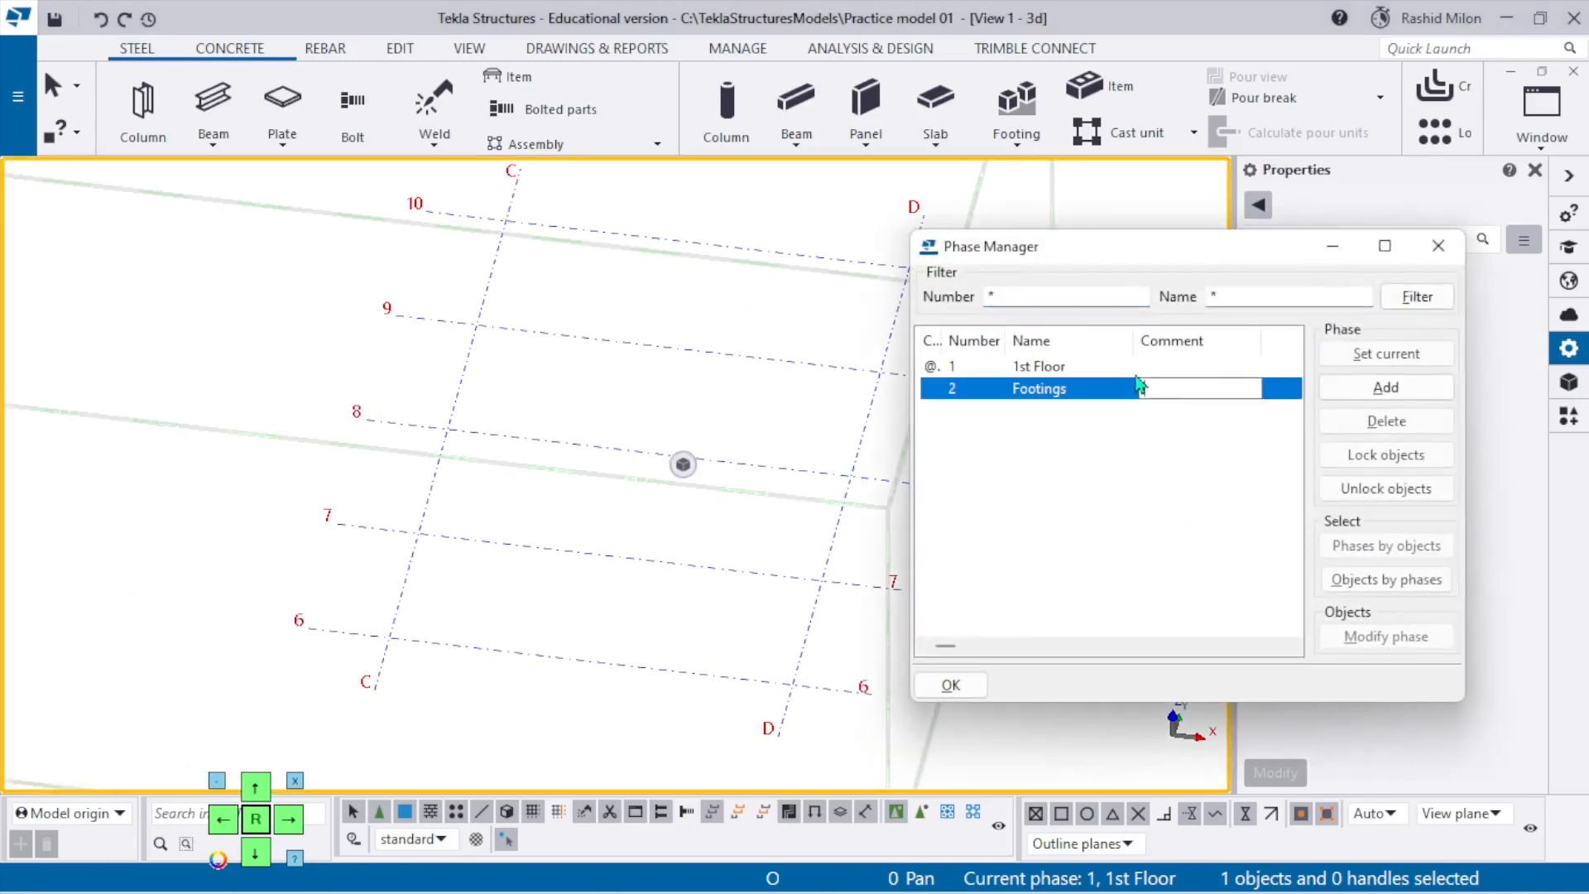
left_click(1386, 387)
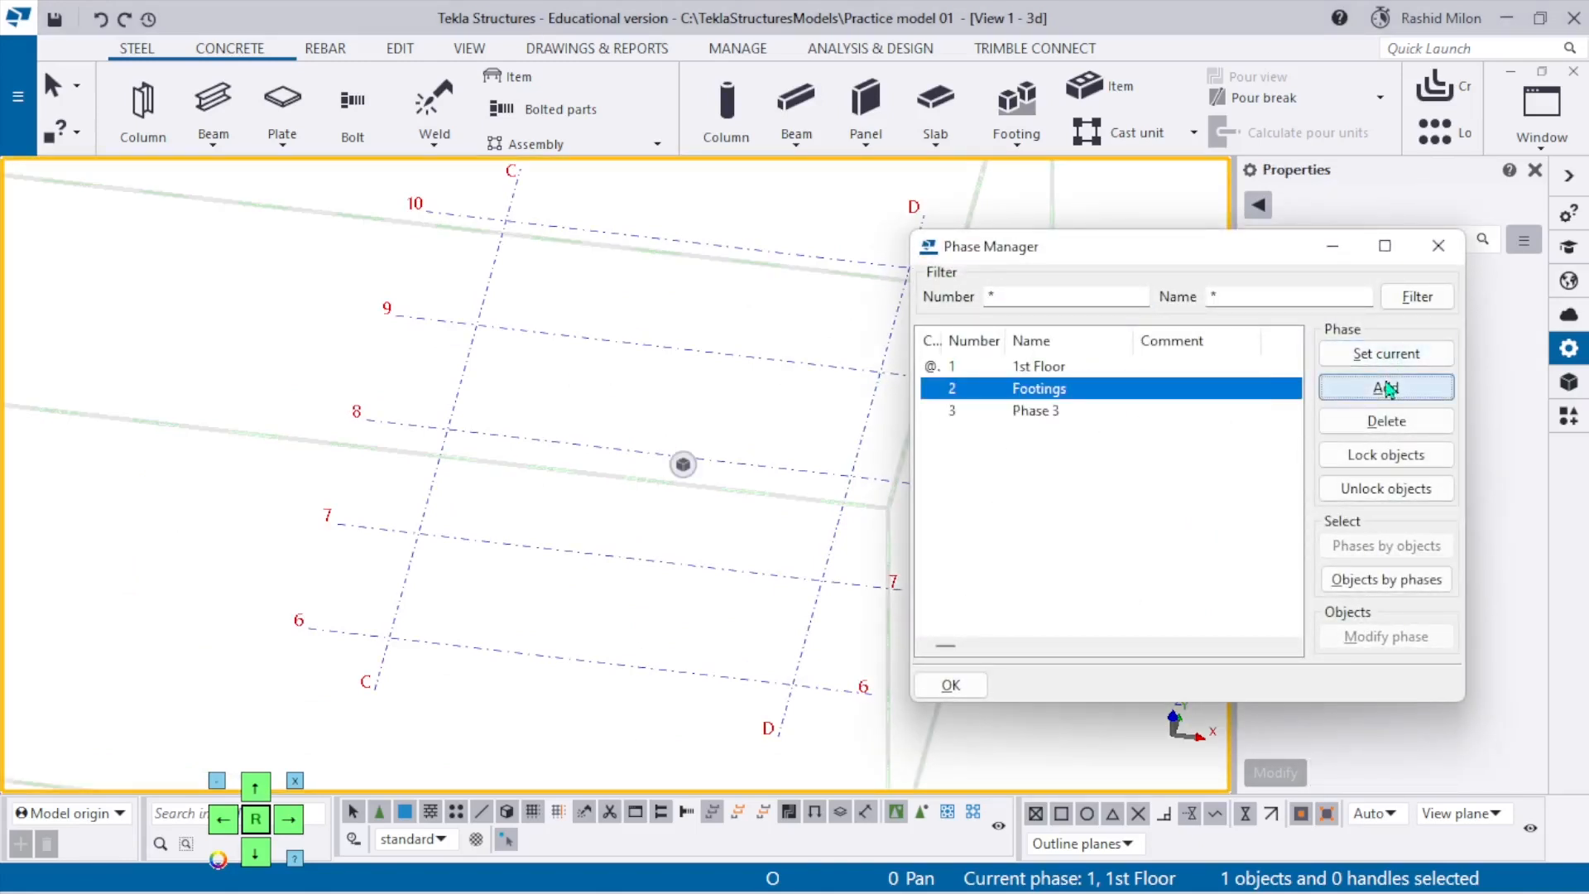
Make phase 2 the current phase and try to rename it 2nd Building.
double_click(1126, 388)
left_click(1080, 388)
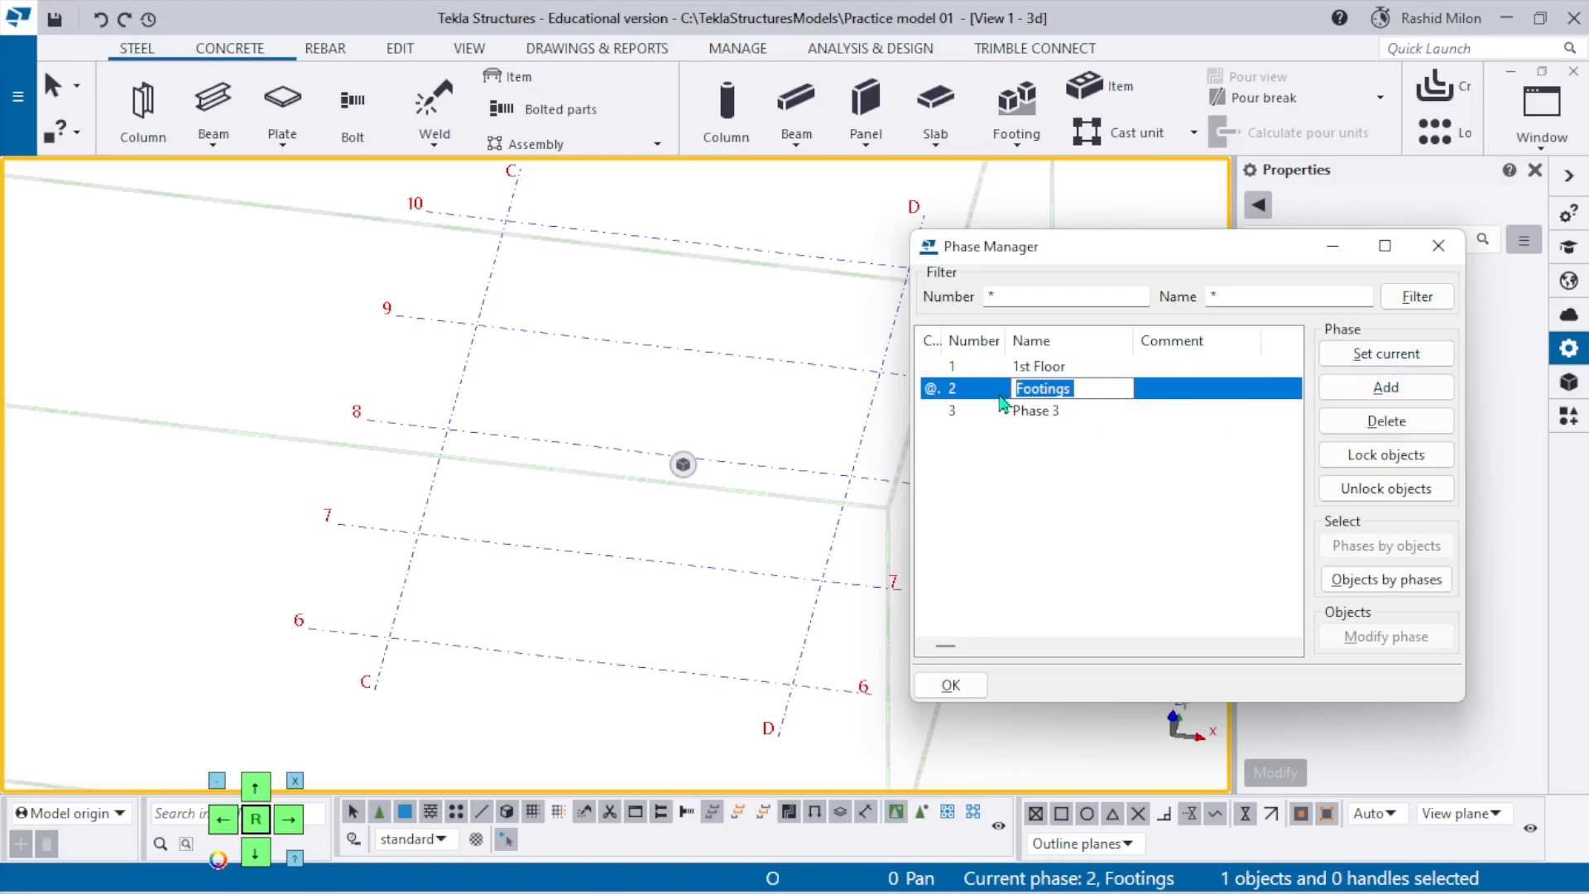
type("2nd Building")
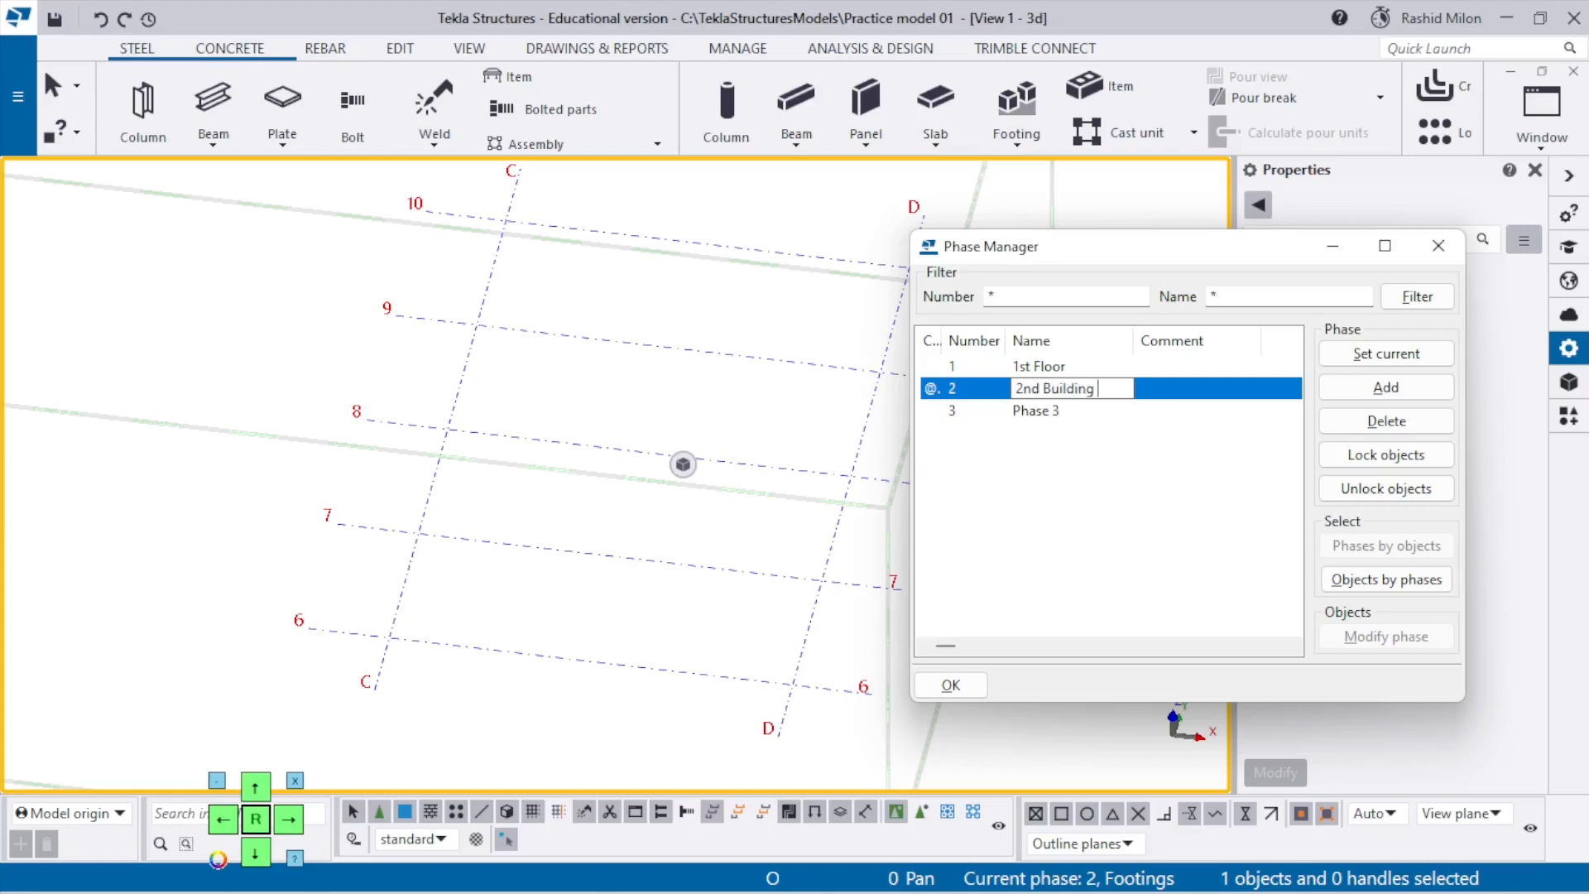
left_click(1358, 356)
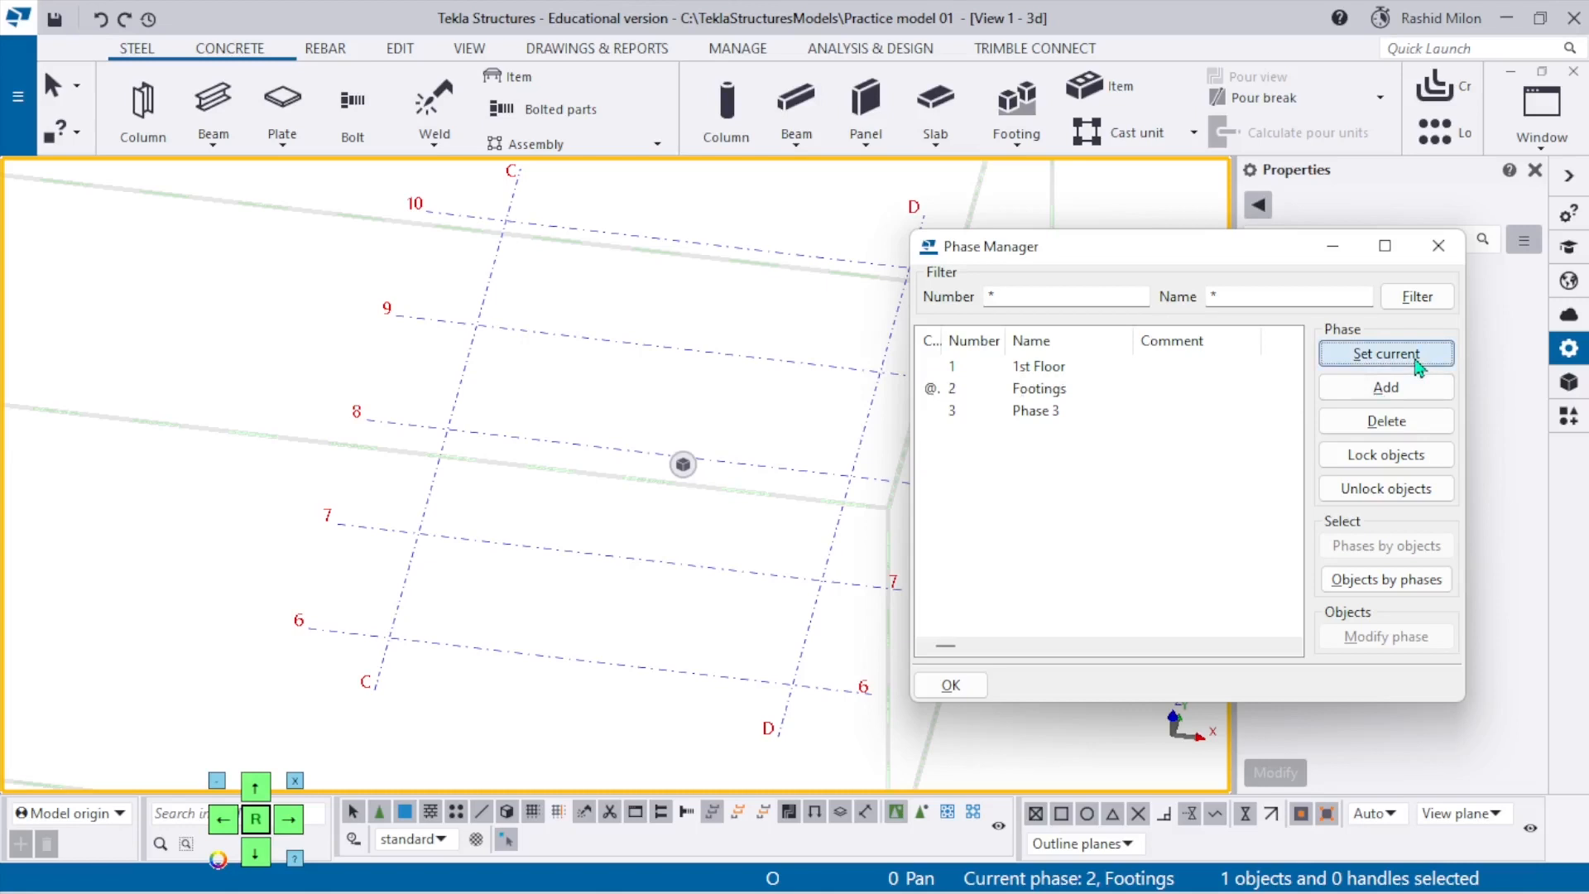
left_click(952, 685)
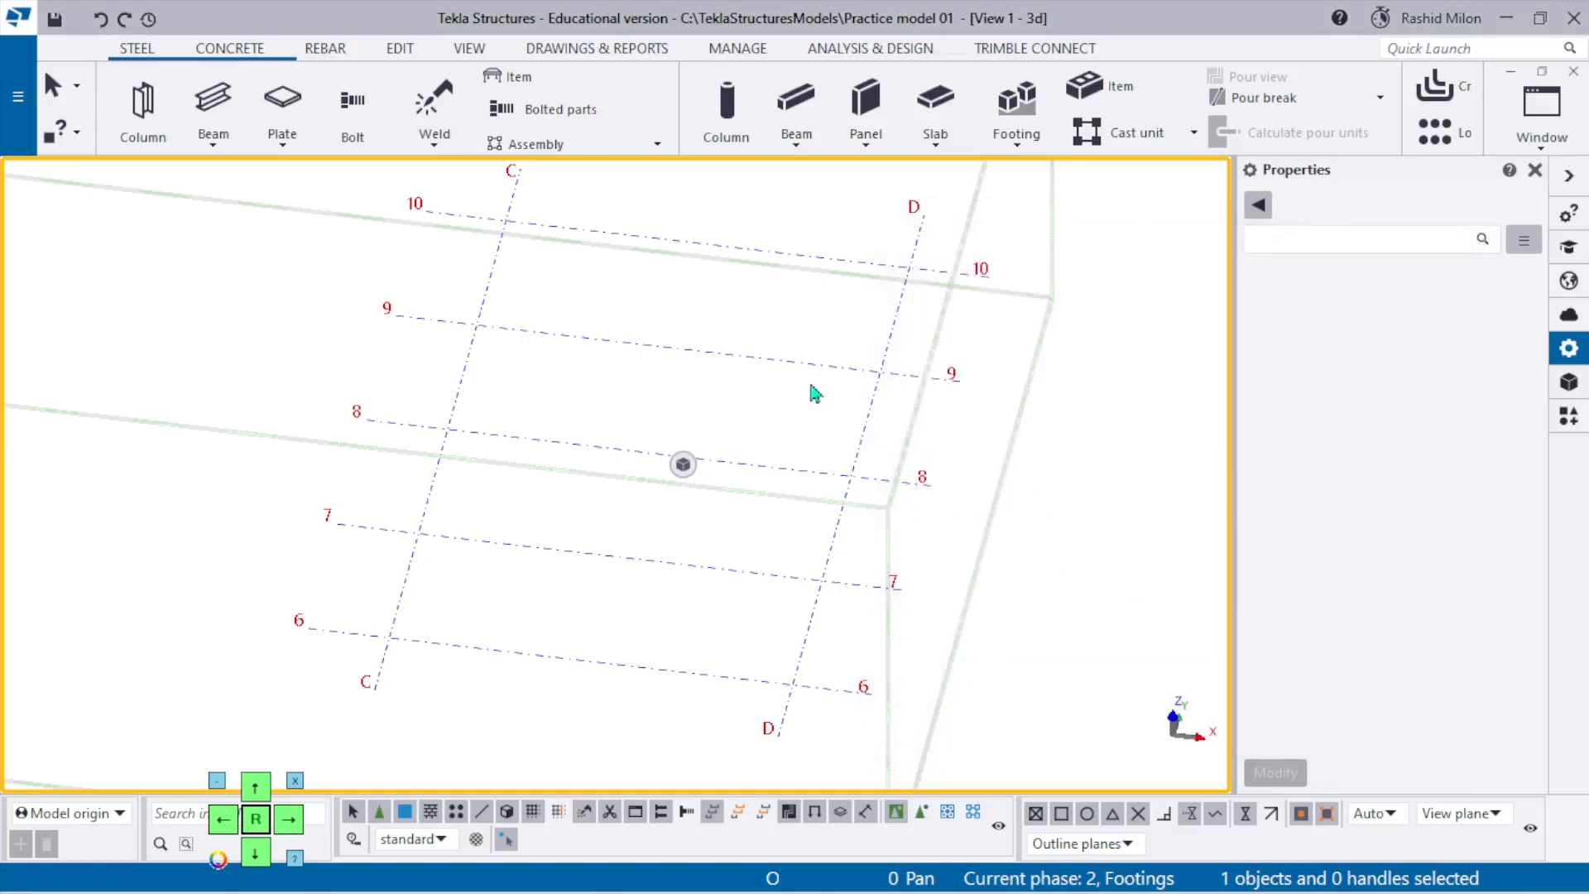
Reopen the Phase Manager and rename phase 2 as 2nd buiding.
key("ctrl+h")
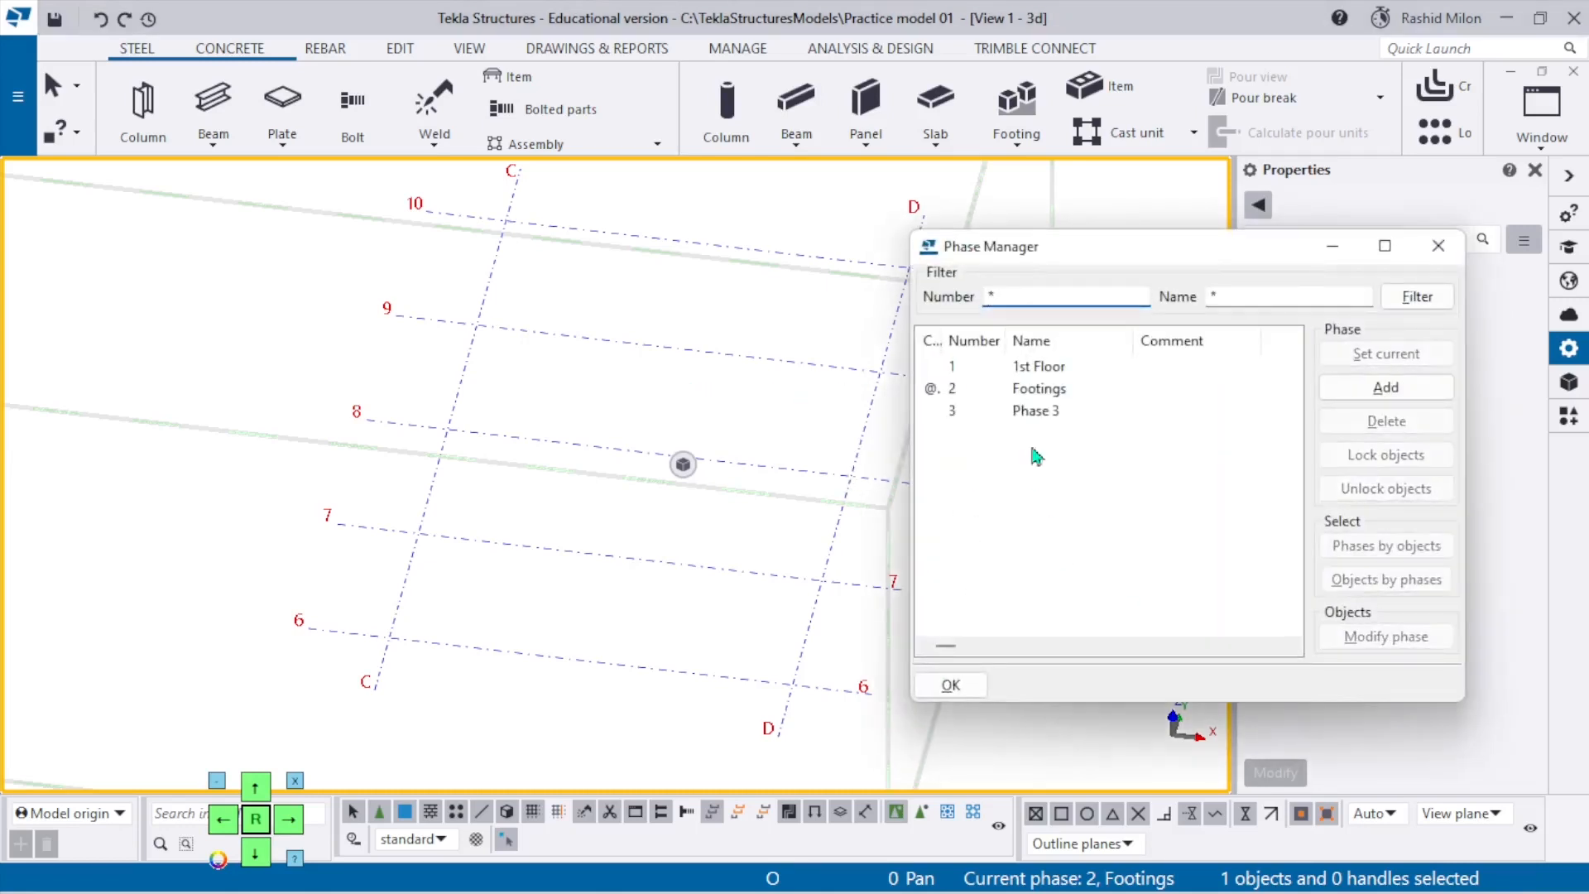
left_click(1080, 411)
left_click(997, 390)
left_click(998, 394)
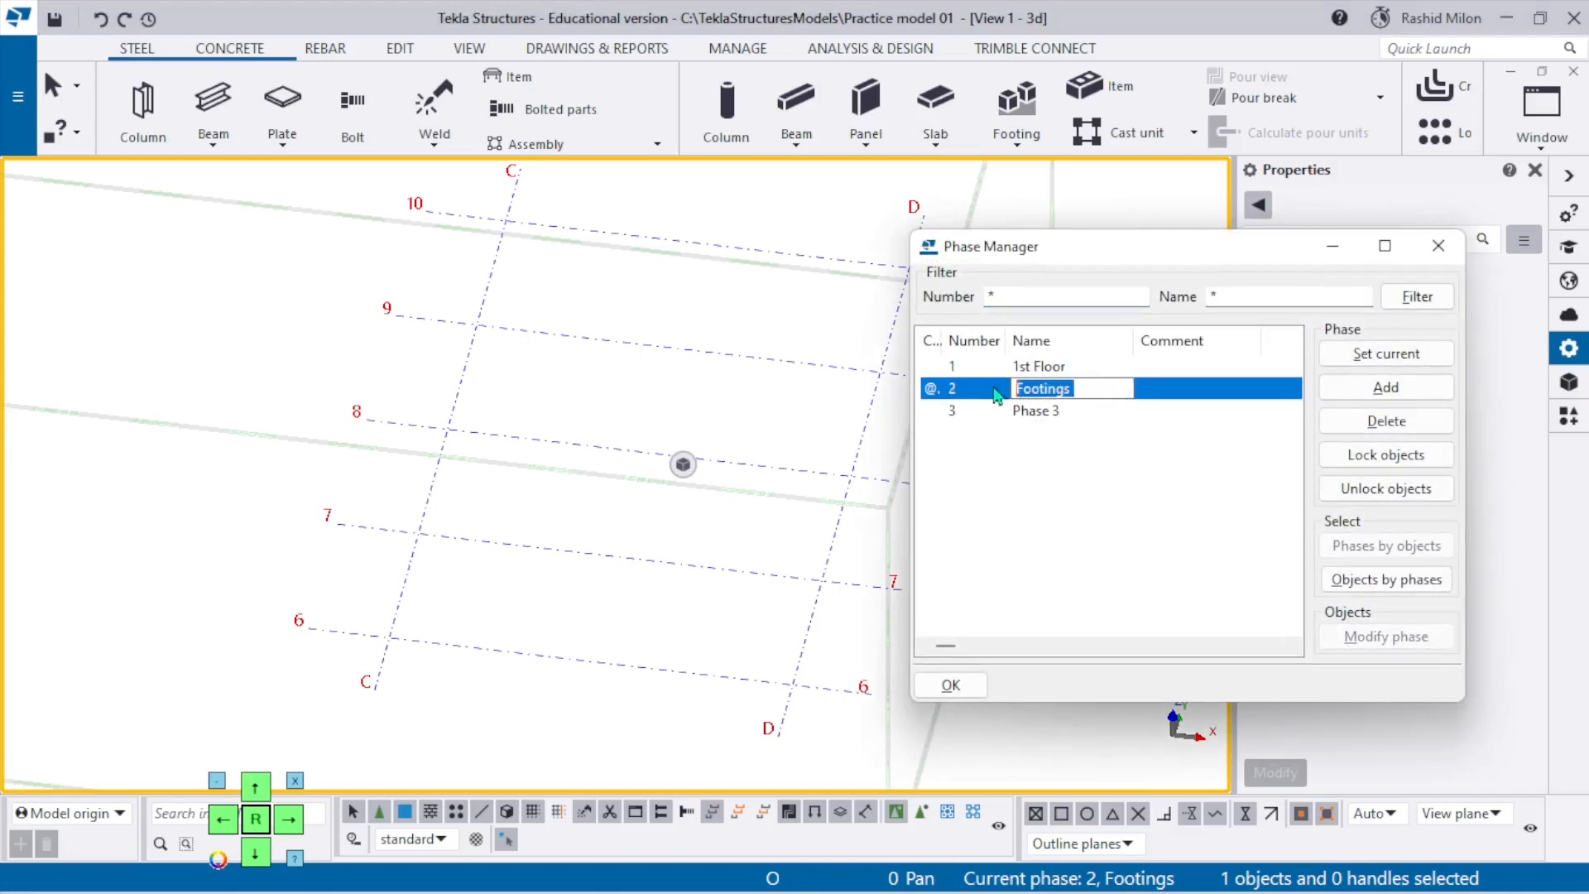
type("2nd buiding")
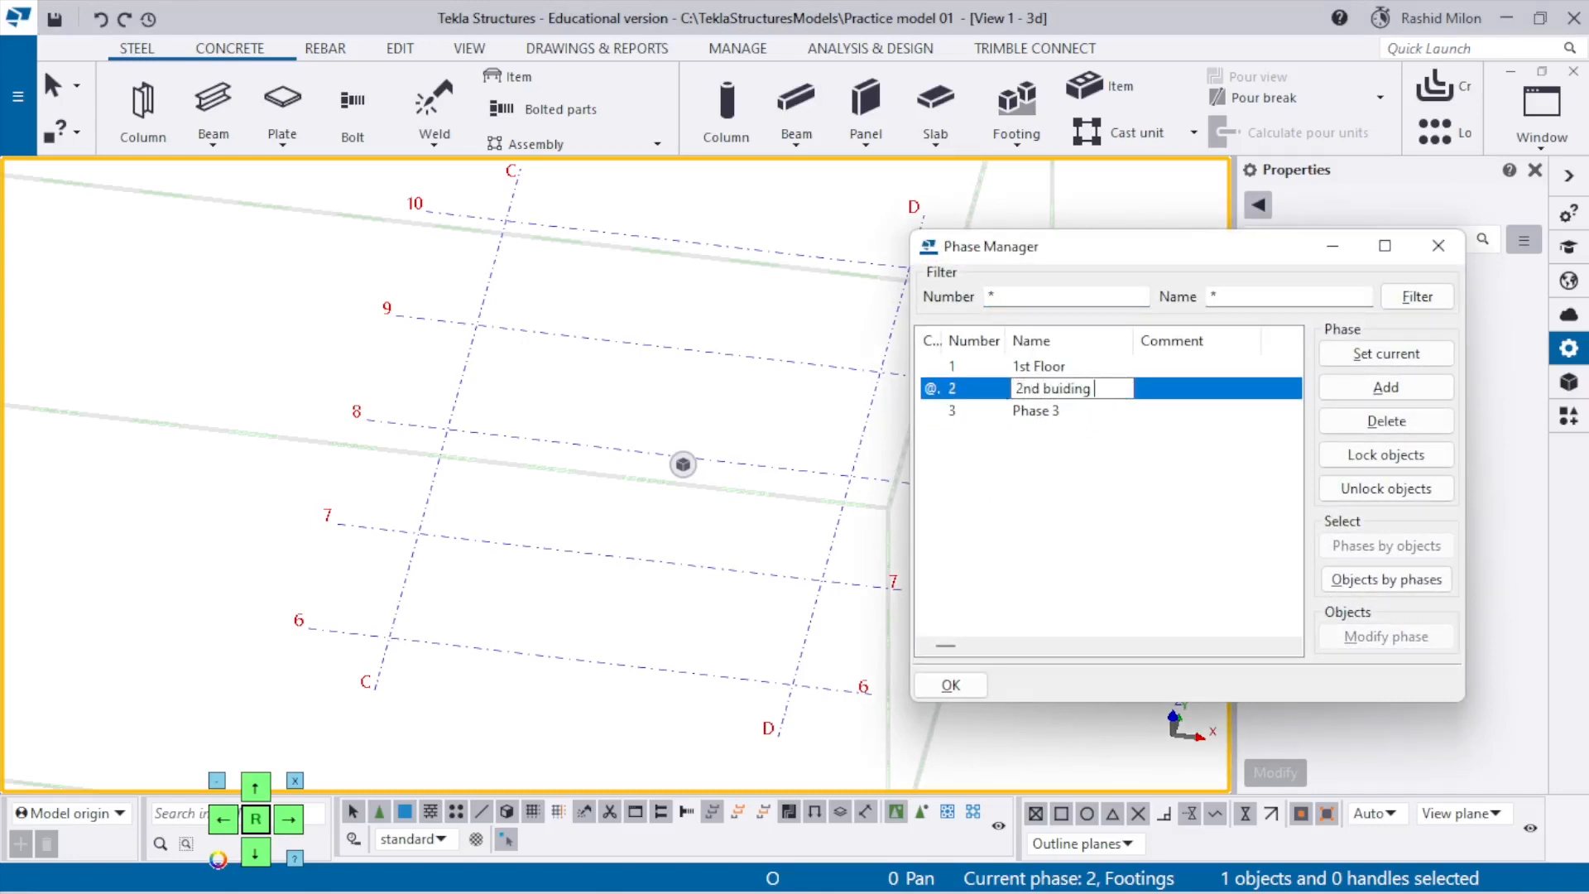
left_click(1112, 435)
double_click(1088, 395)
left_click(1401, 358)
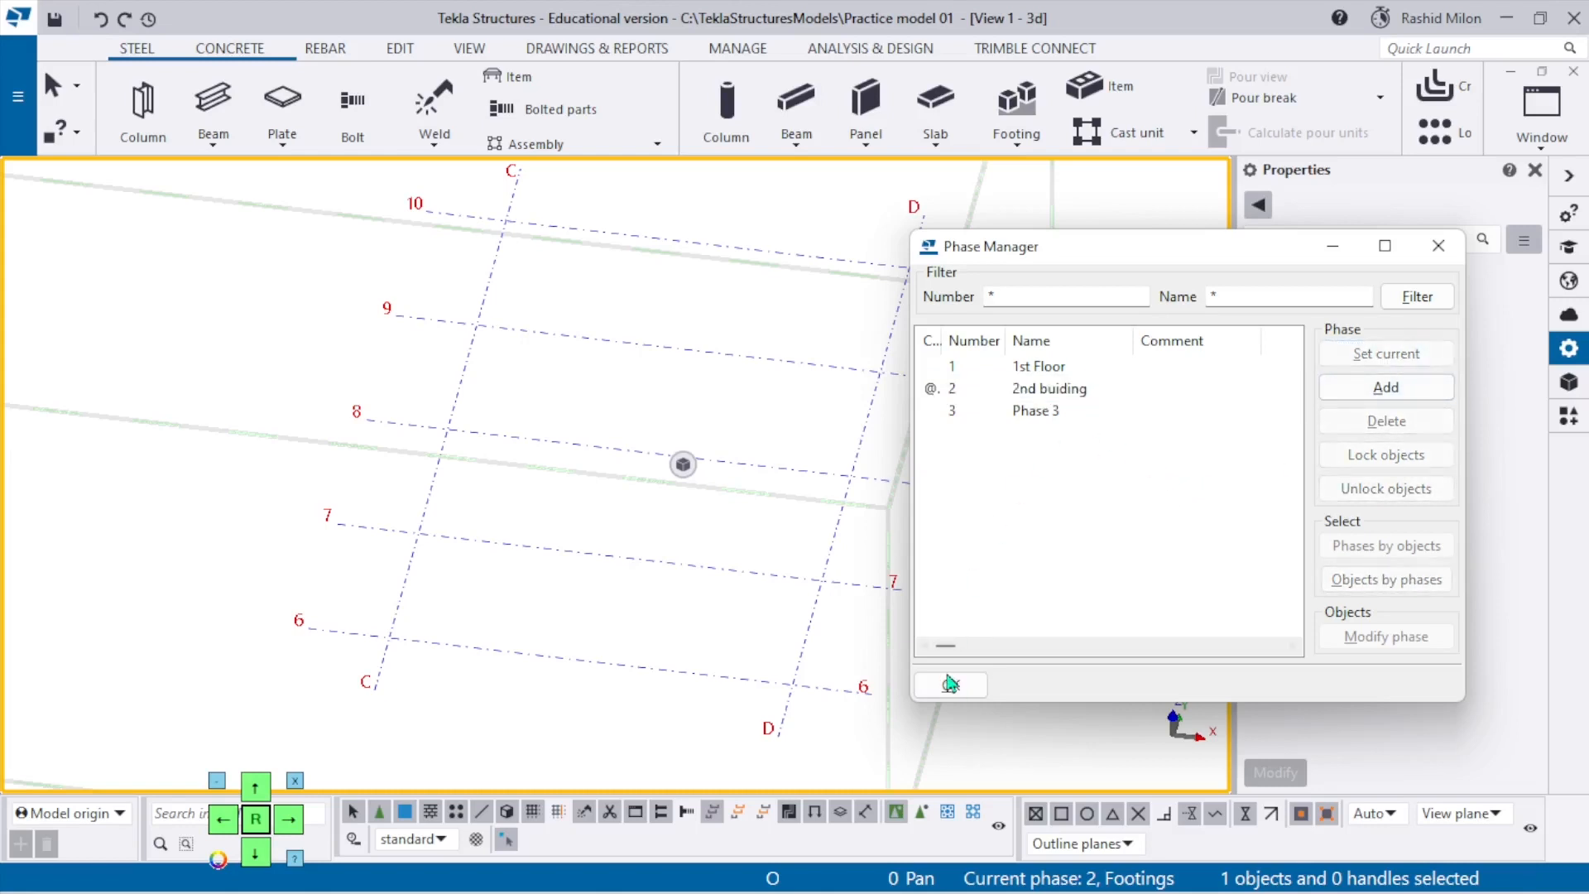
left_click(952, 685)
scroll(631, 534, "down", 3)
left_click(631, 478)
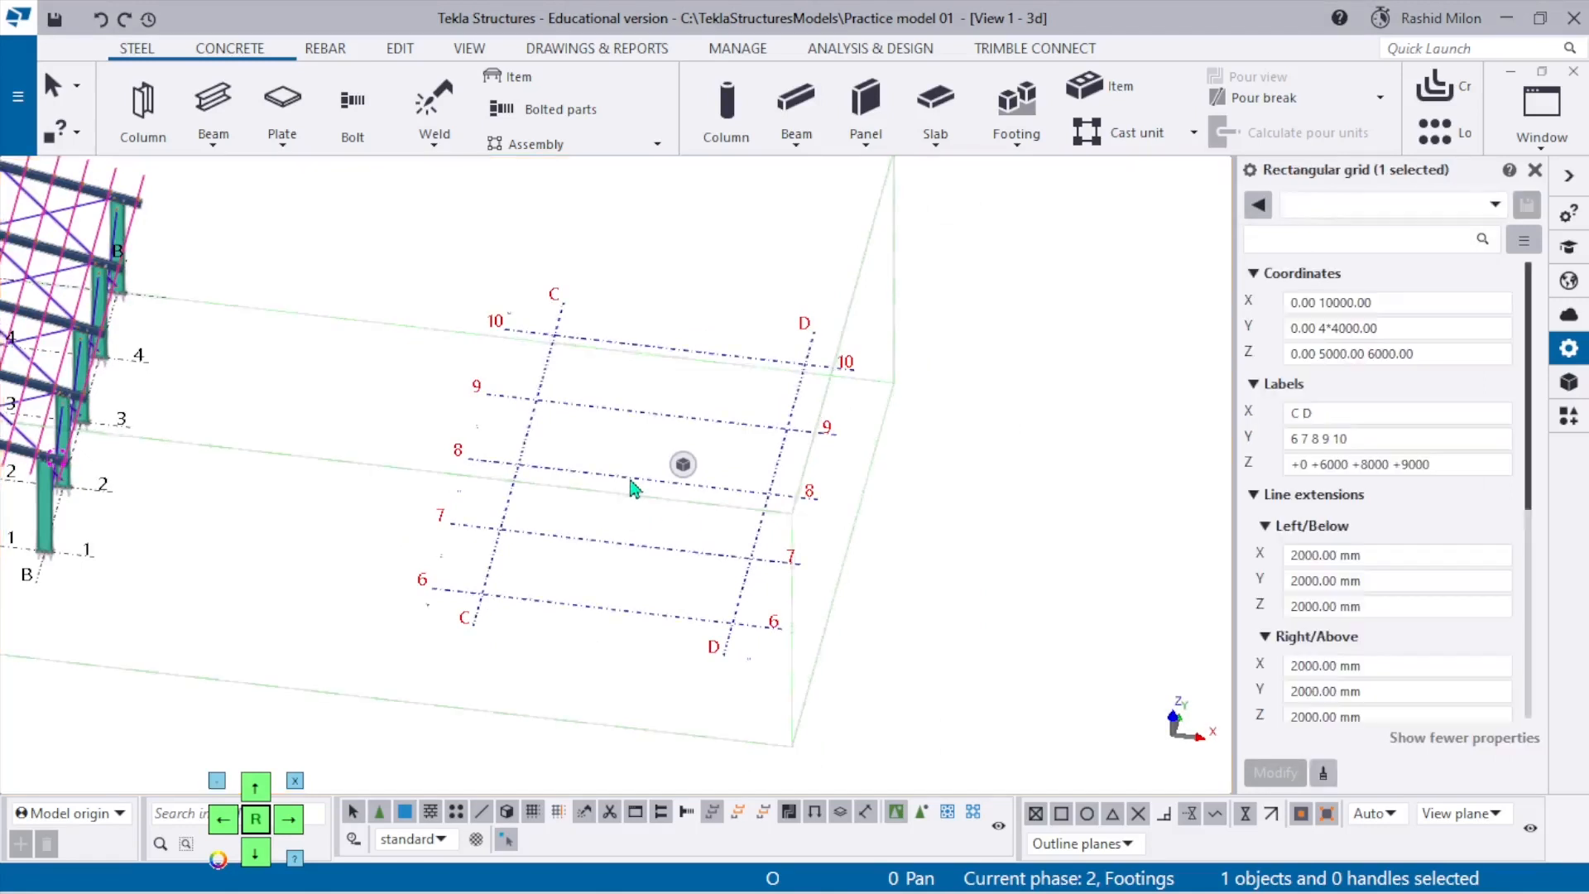
key("ctrl+p")
scroll(477, 407, "down", 1)
scroll(476, 406, "down", 3)
scroll(1015, 617, "up", 5)
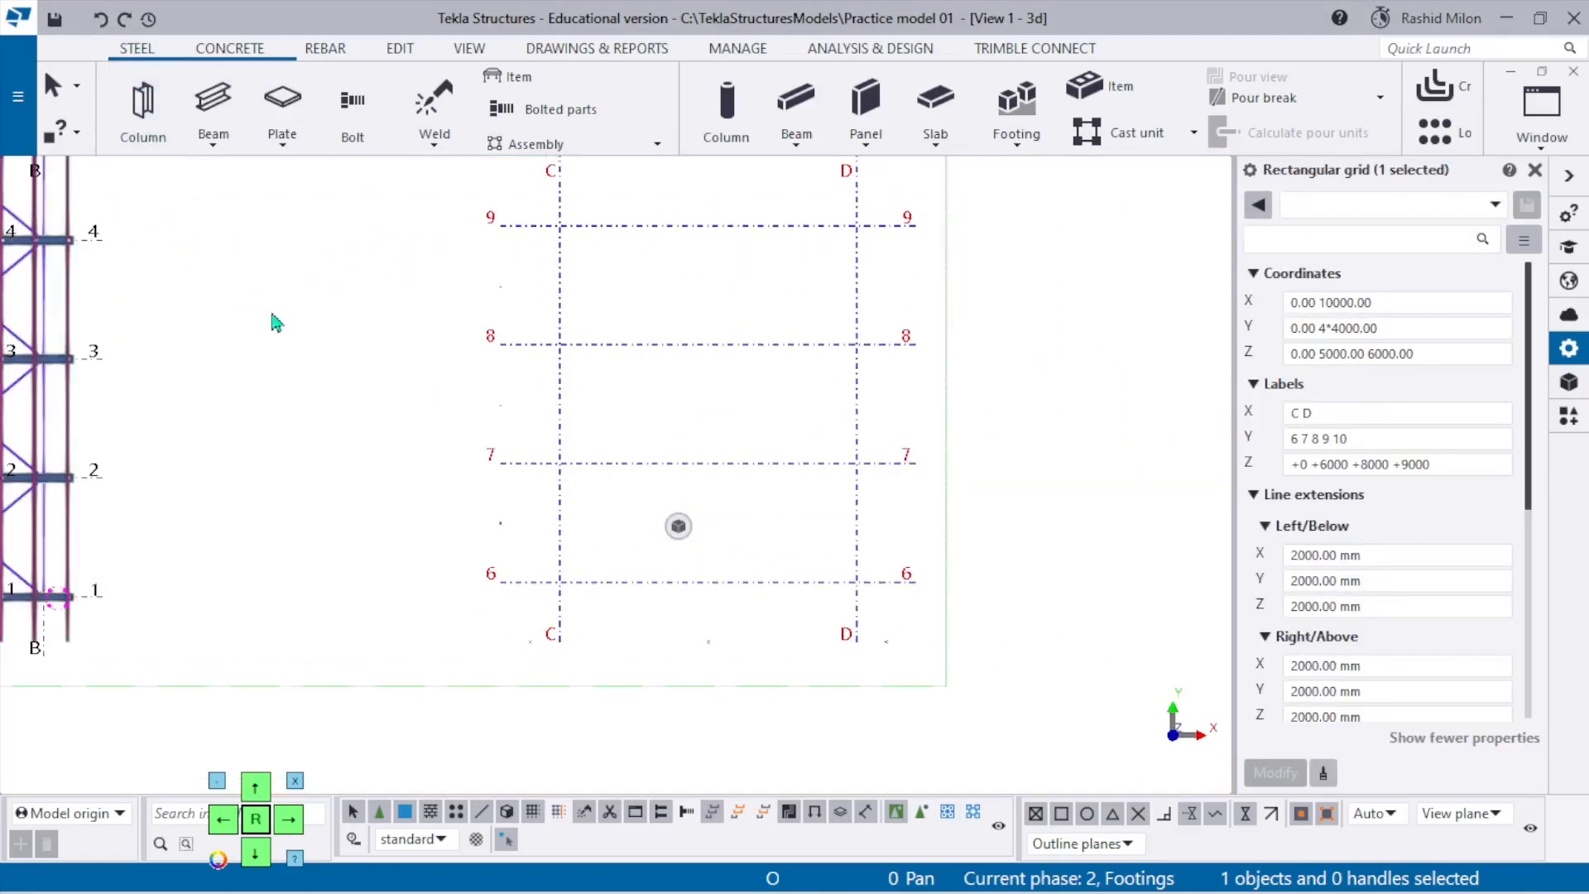
scroll(219, 405, "up", 1)
key("ctrl+p")
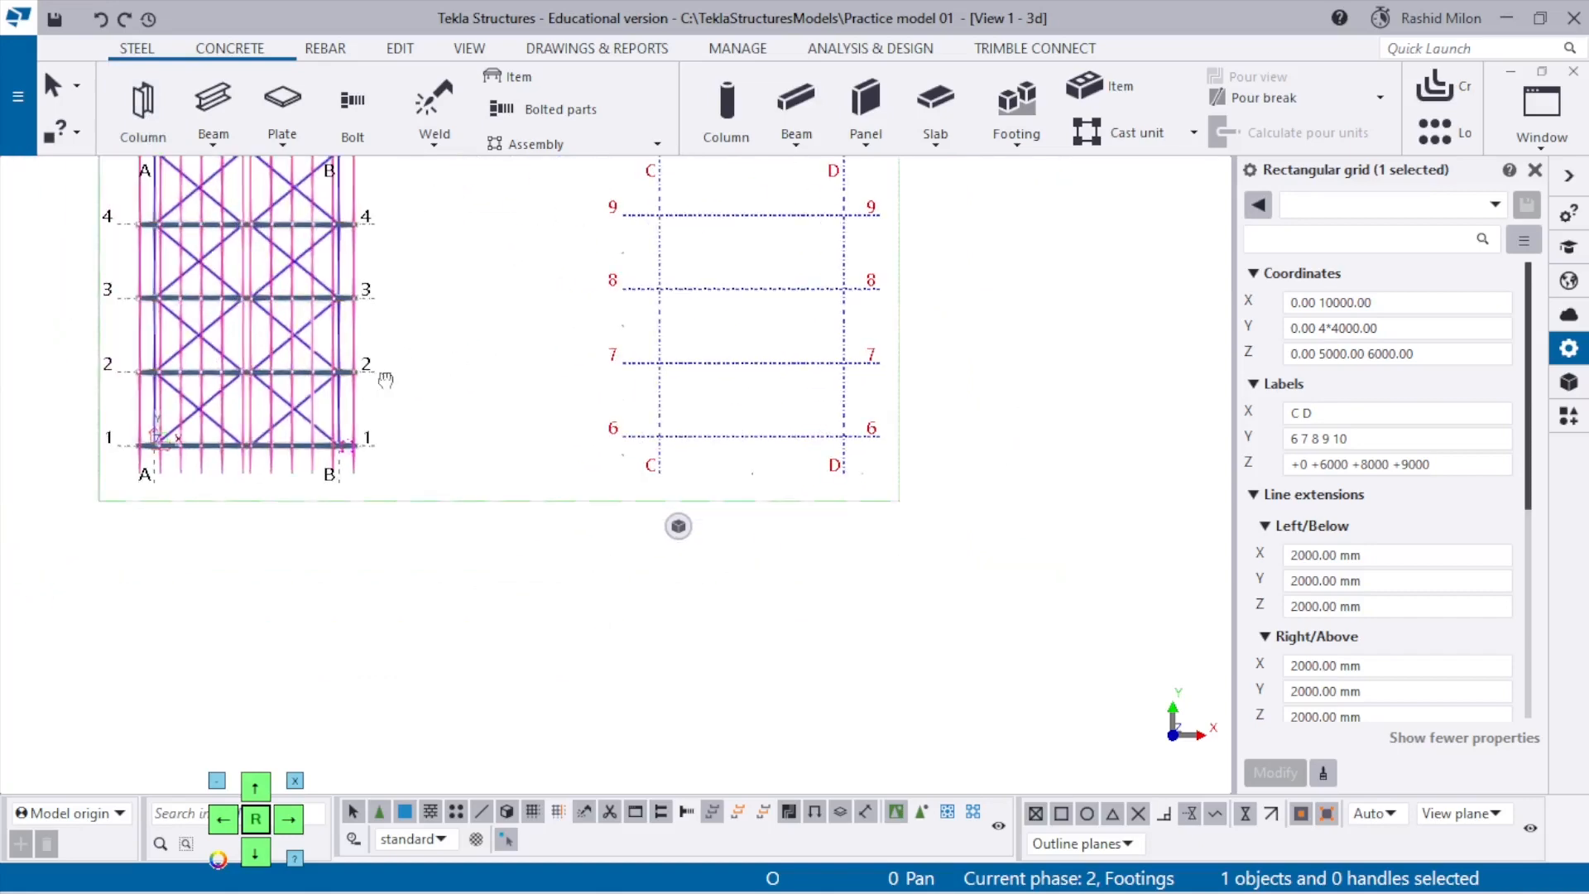
Place a UB533*210*122 steel column with a 5000 mm top level at grid intersection C-6, reusing the properties of the shed column at B-1.
left_click(265, 514)
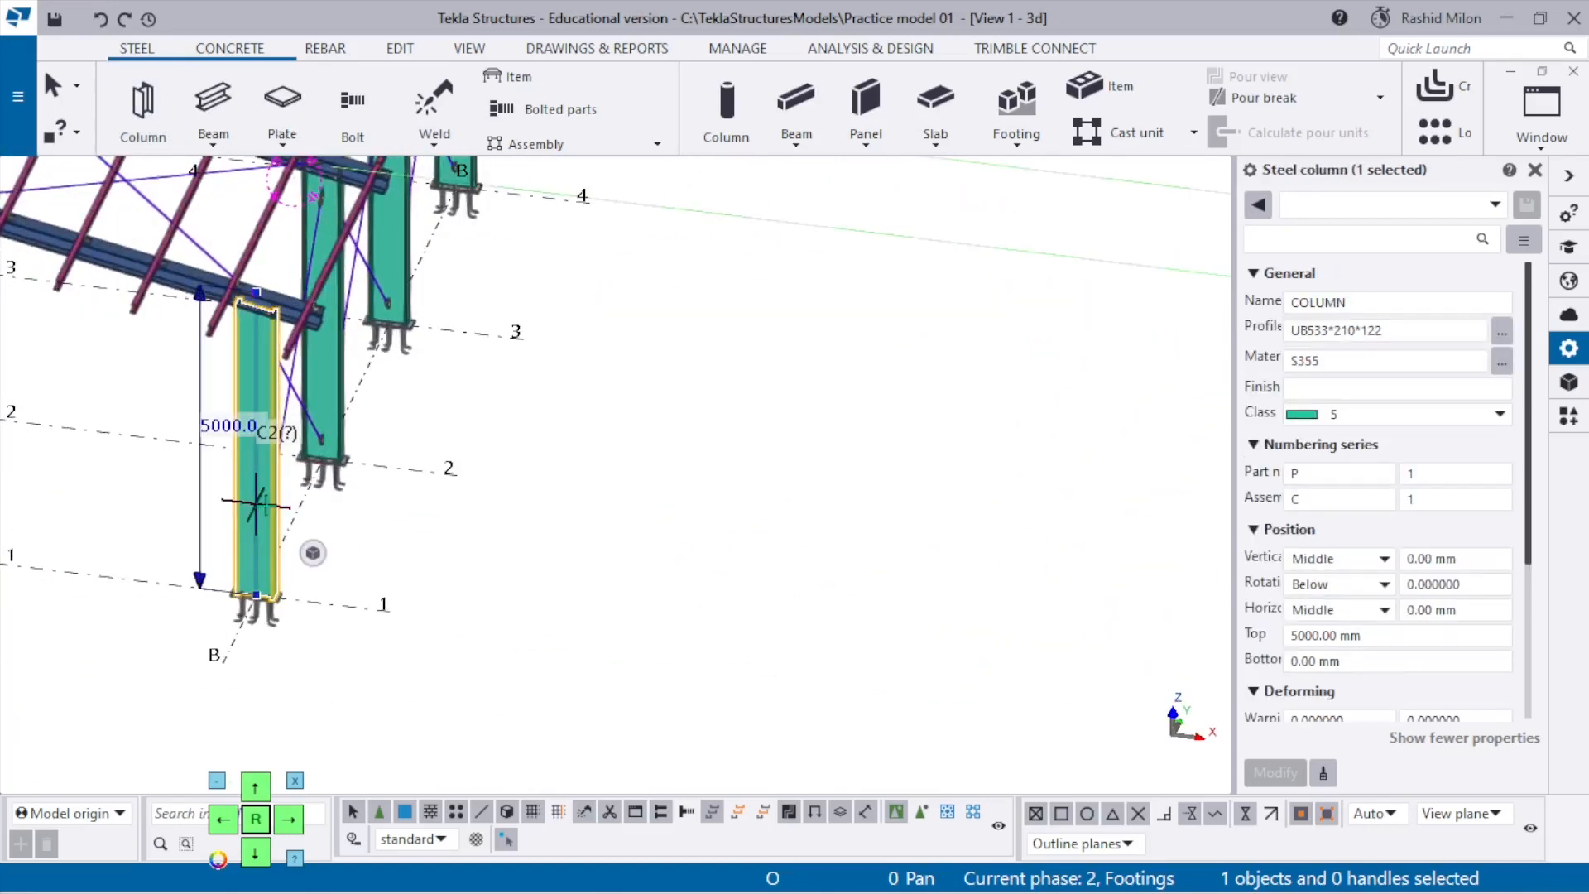
left_click(152, 110)
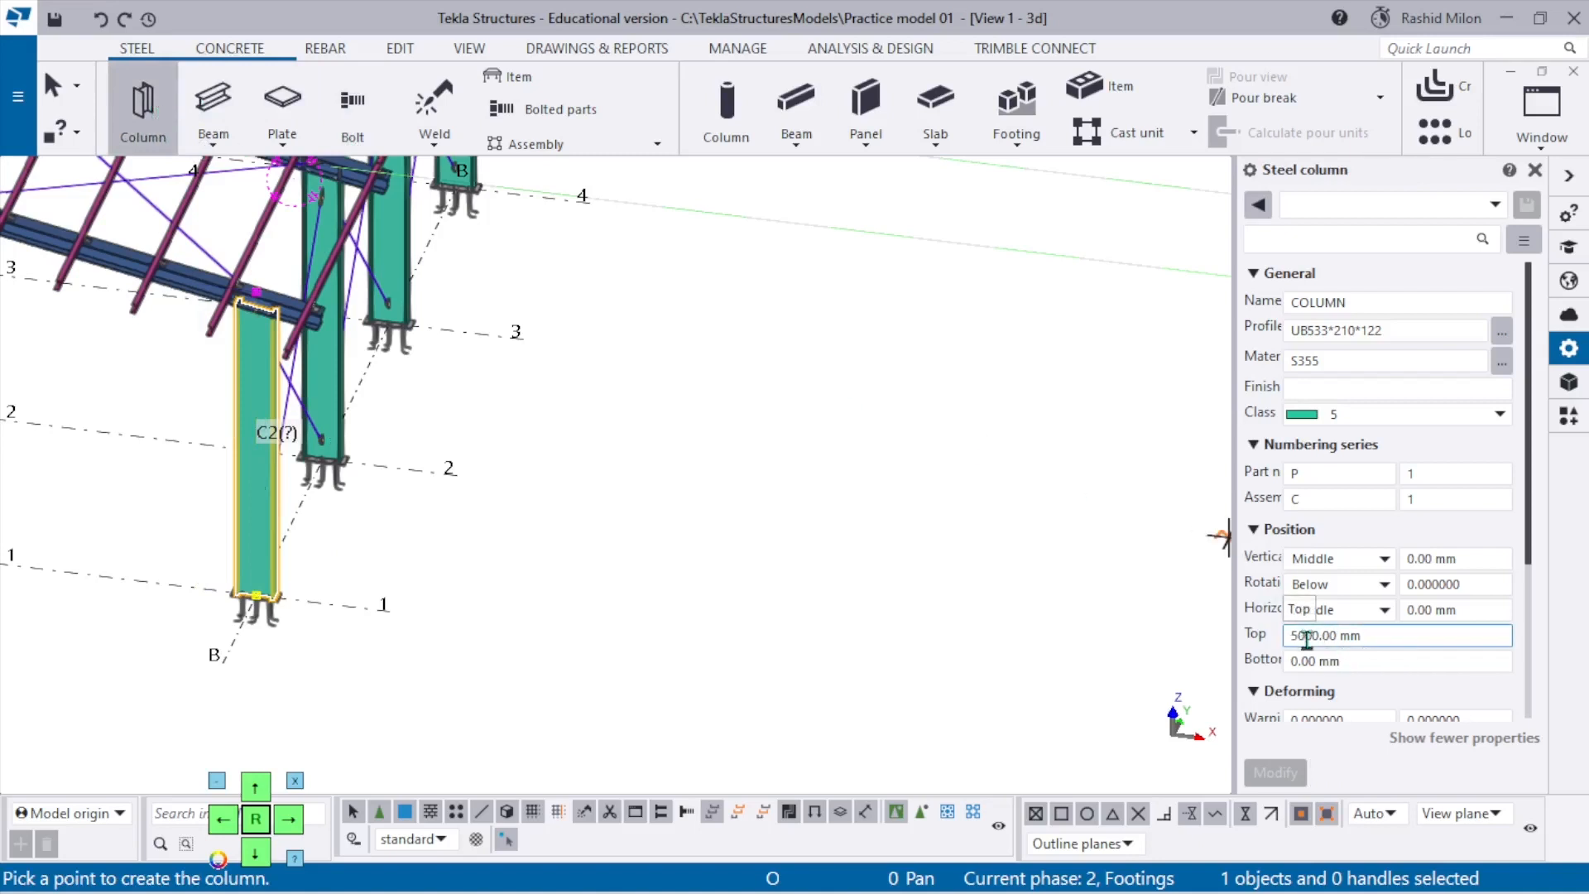
scroll(534, 482, "down", 6)
scroll(911, 557, "up", 8)
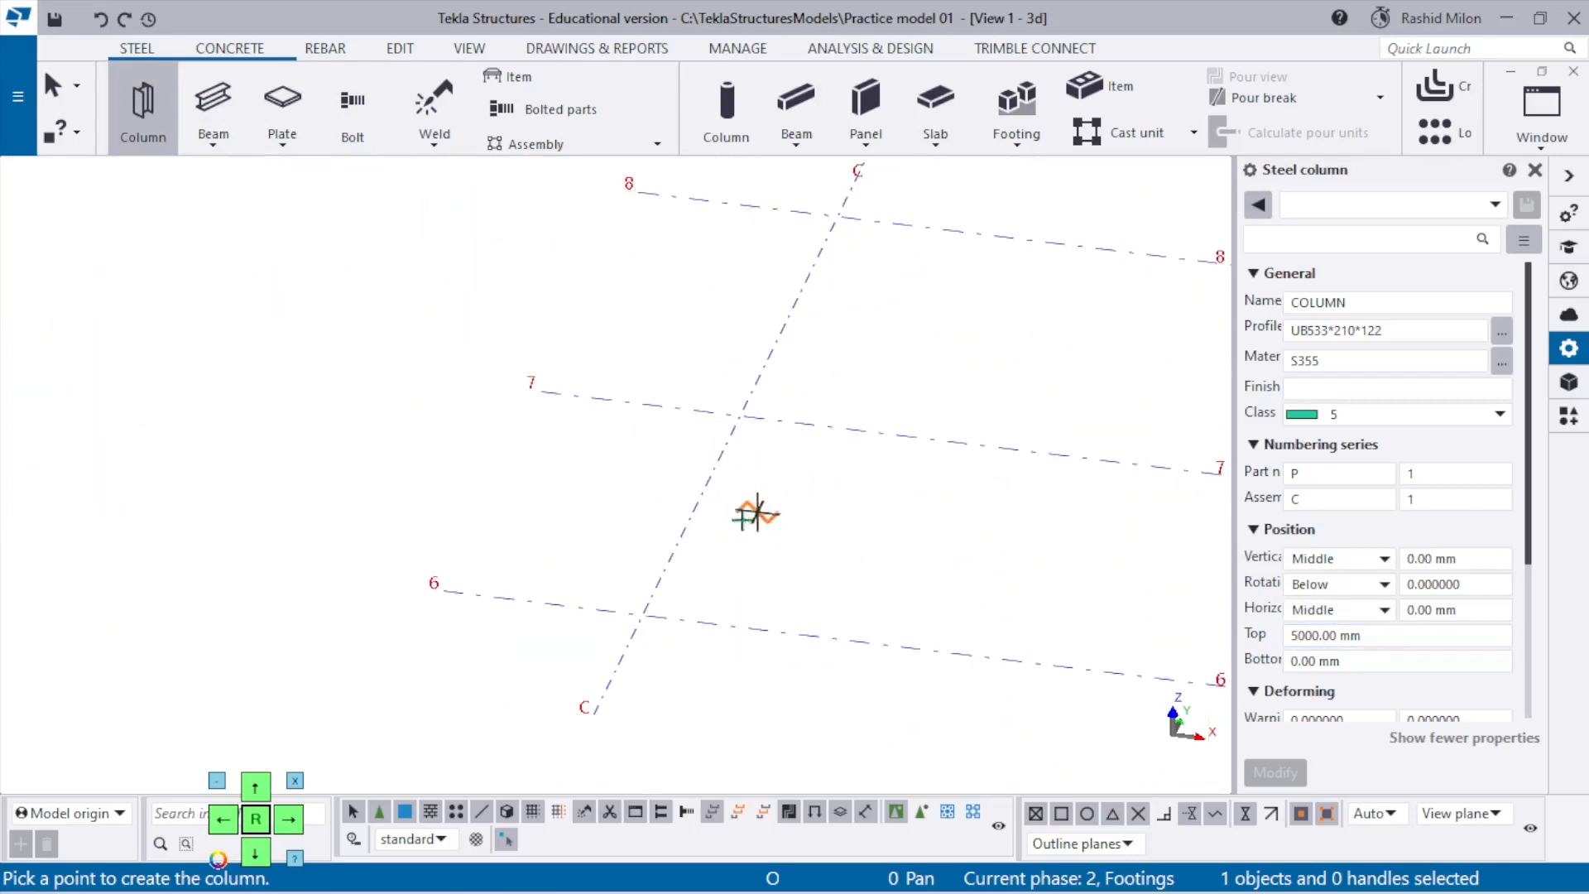
left_click(642, 615)
key("Escape")
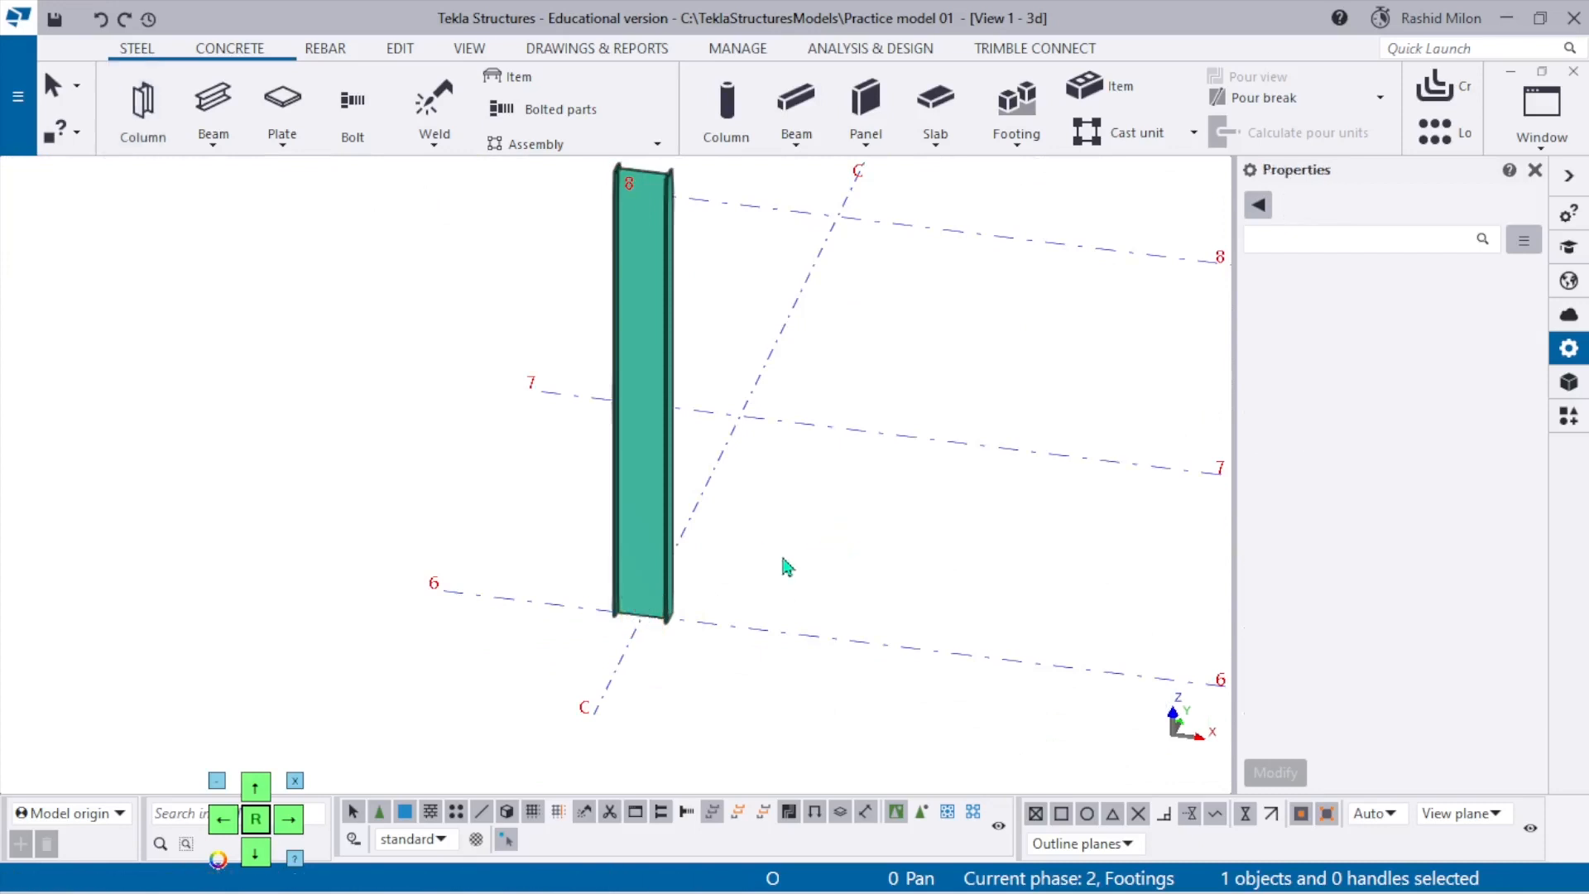
Select the column at C-6 to check its properties, and search the applications and components for "base".
left_click(662, 551)
scroll(643, 520, "down", 1)
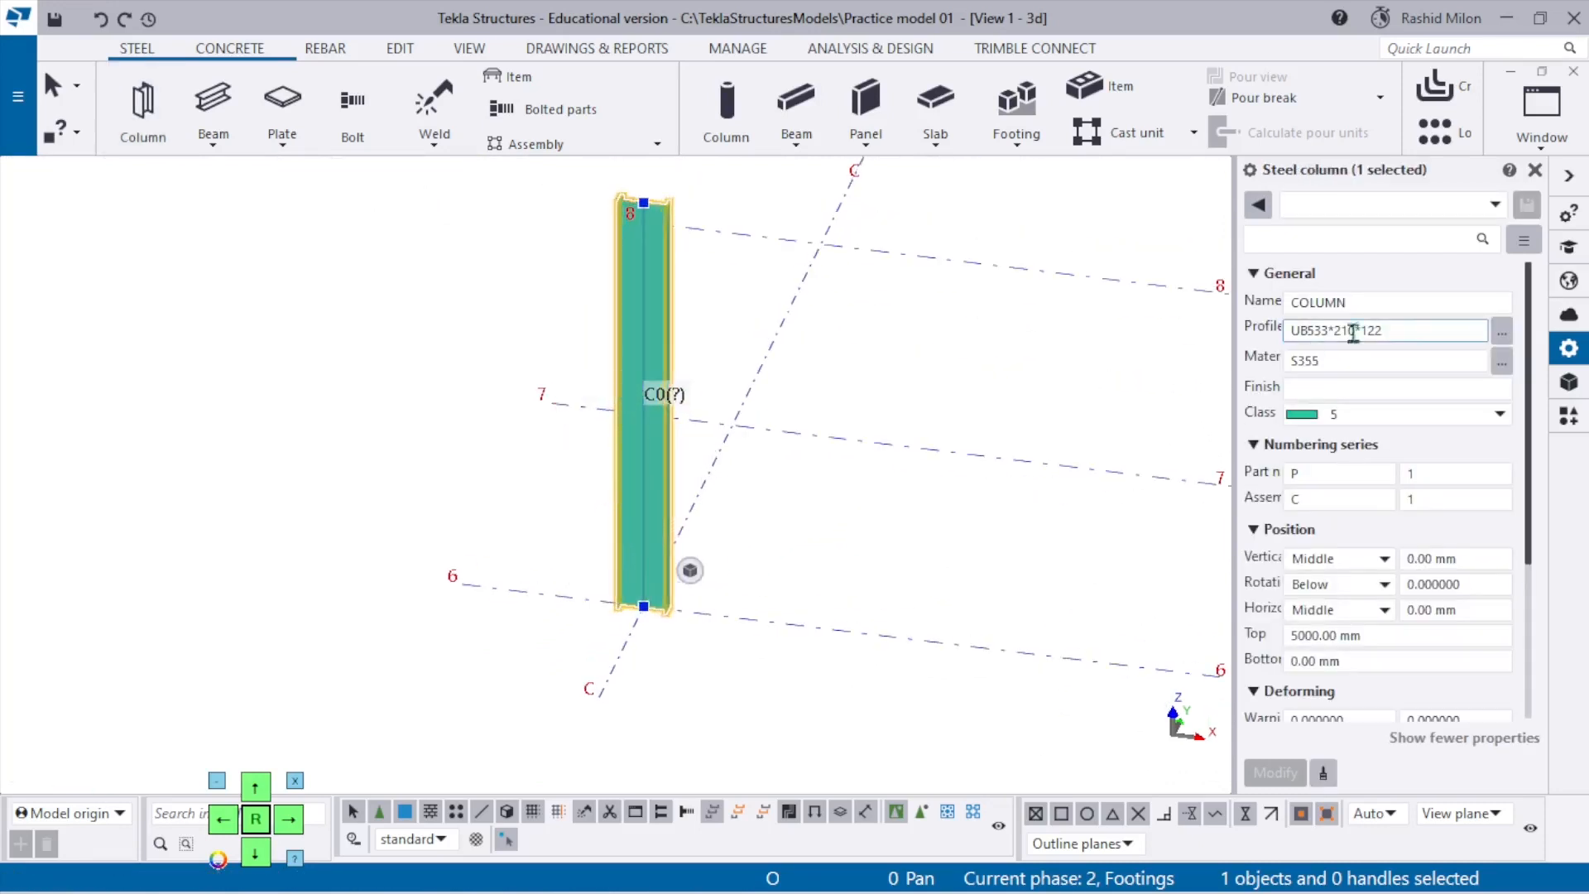
left_click(1568, 417)
left_click(1427, 236)
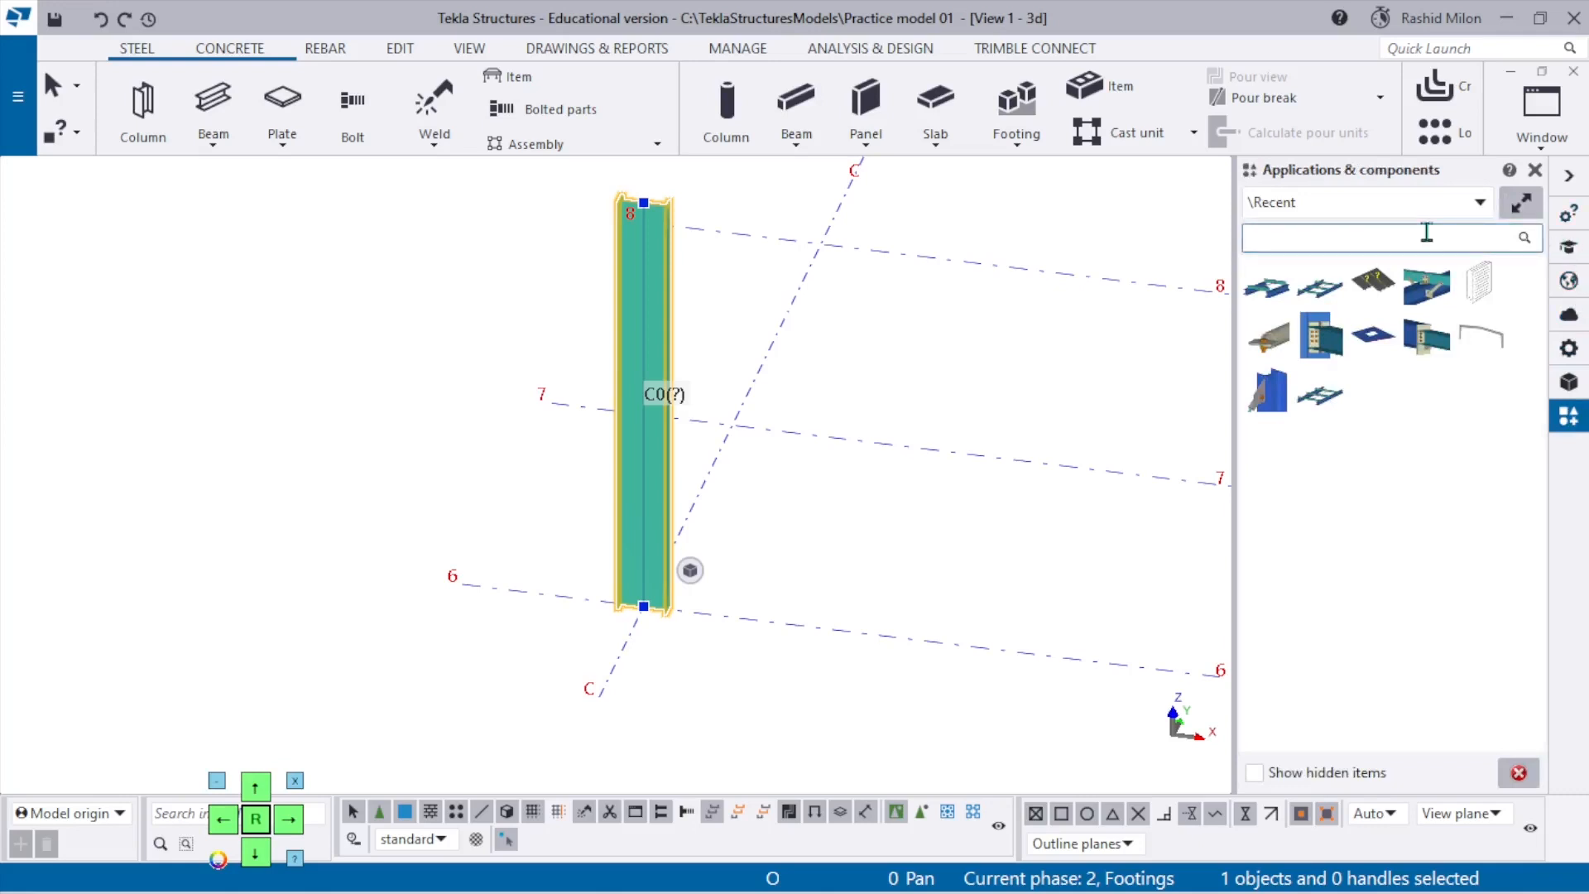
type("base")
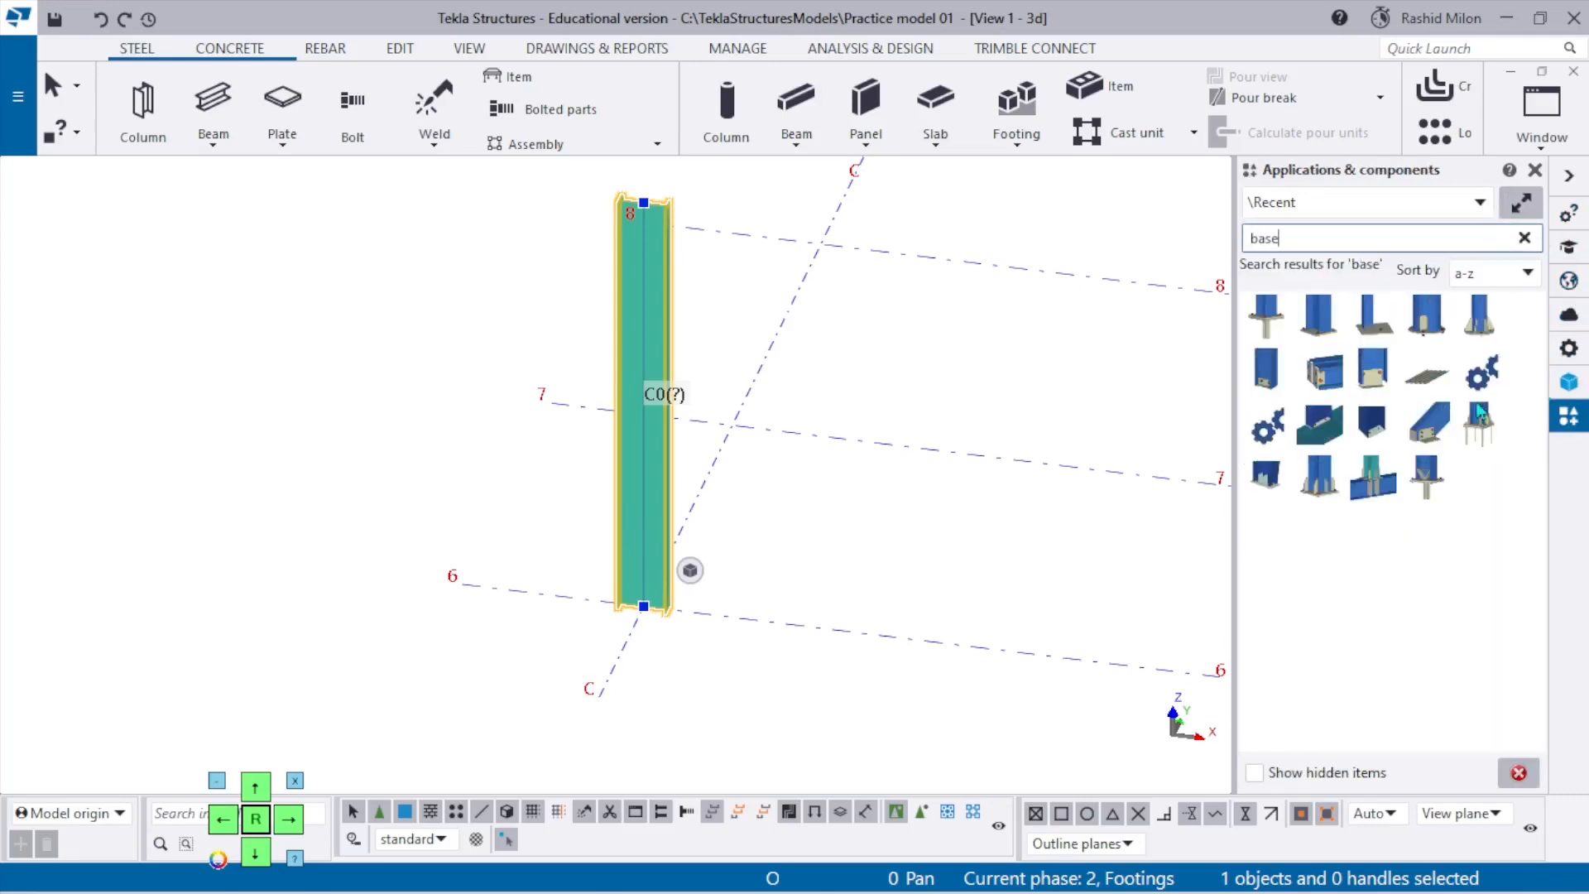
Add a Base plate (1042) component to the column at C-6, positioned at the column's bottom end point.
left_click(1333, 334)
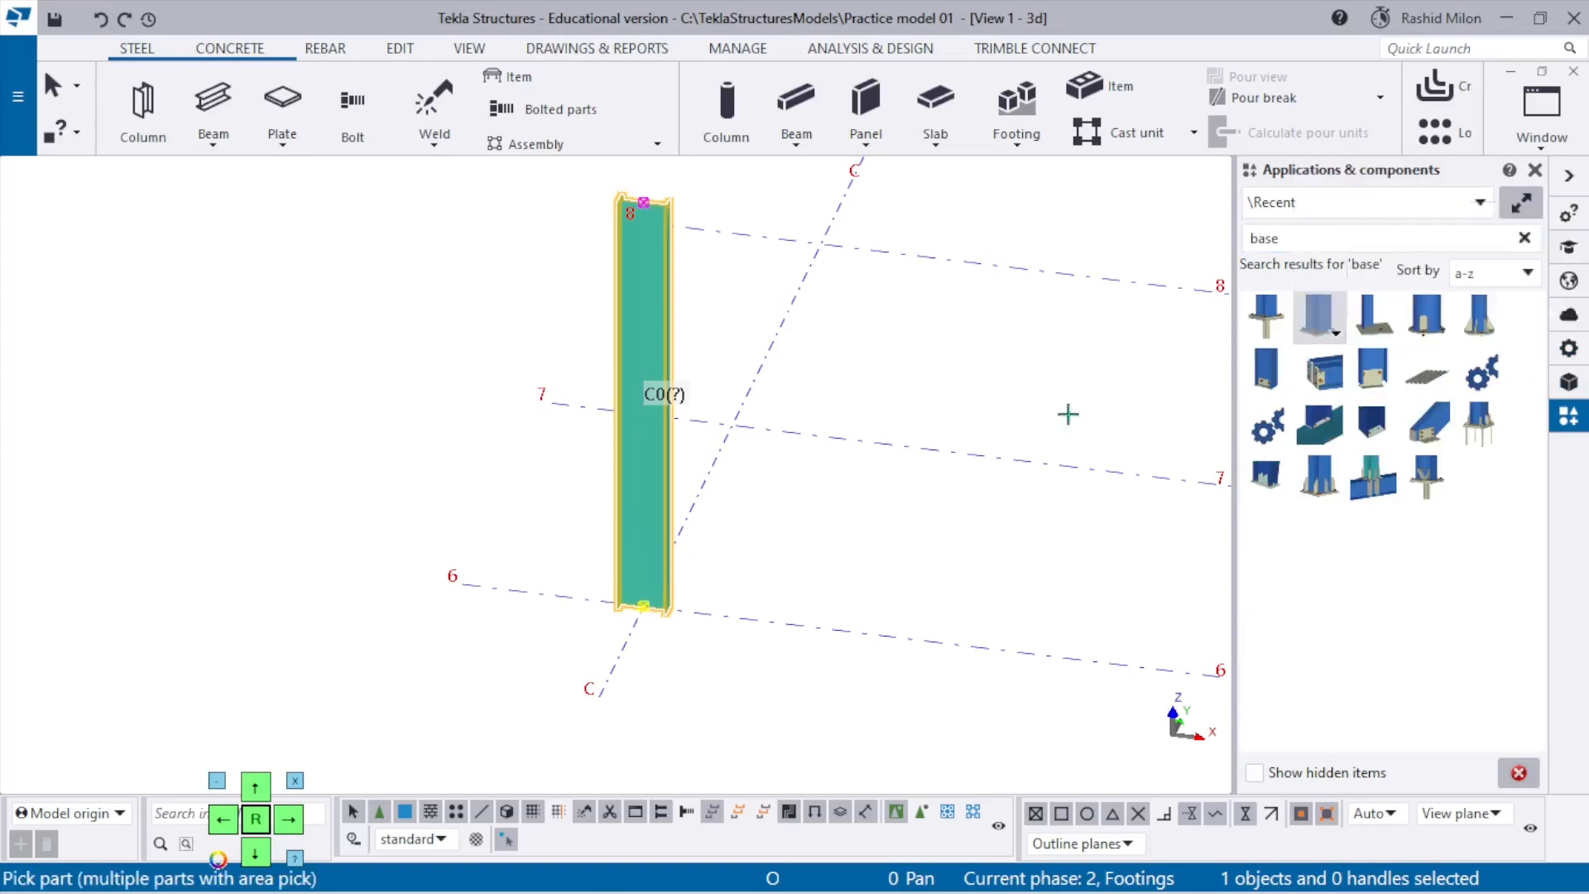
scroll(1023, 323, "up", 1)
scroll(522, 663, "up", 3)
scroll(707, 417, "up", 4)
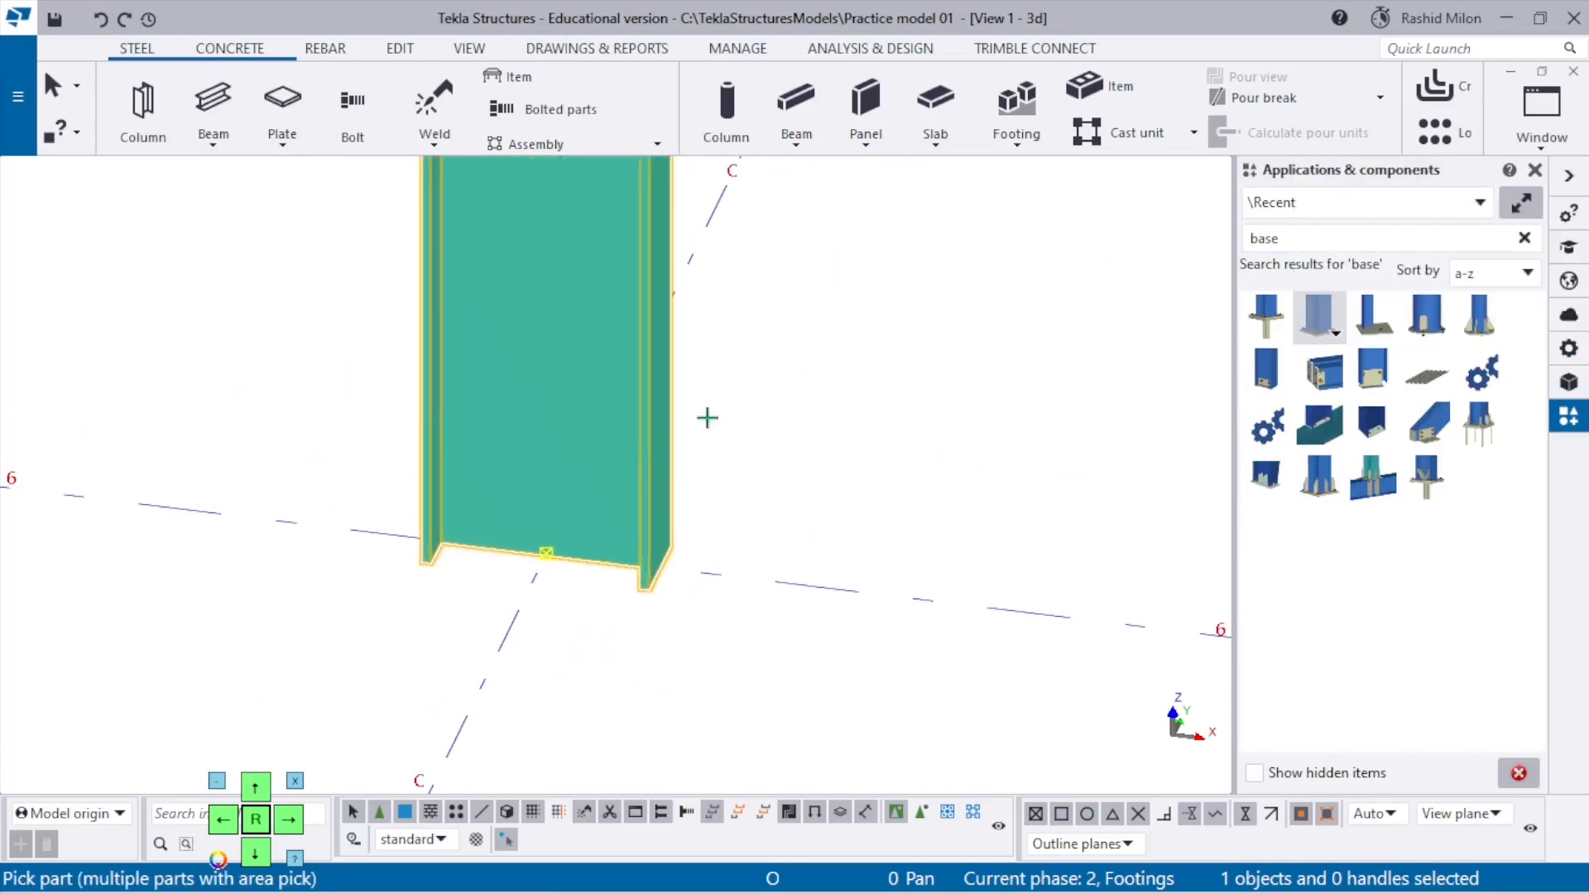
left_click(639, 503)
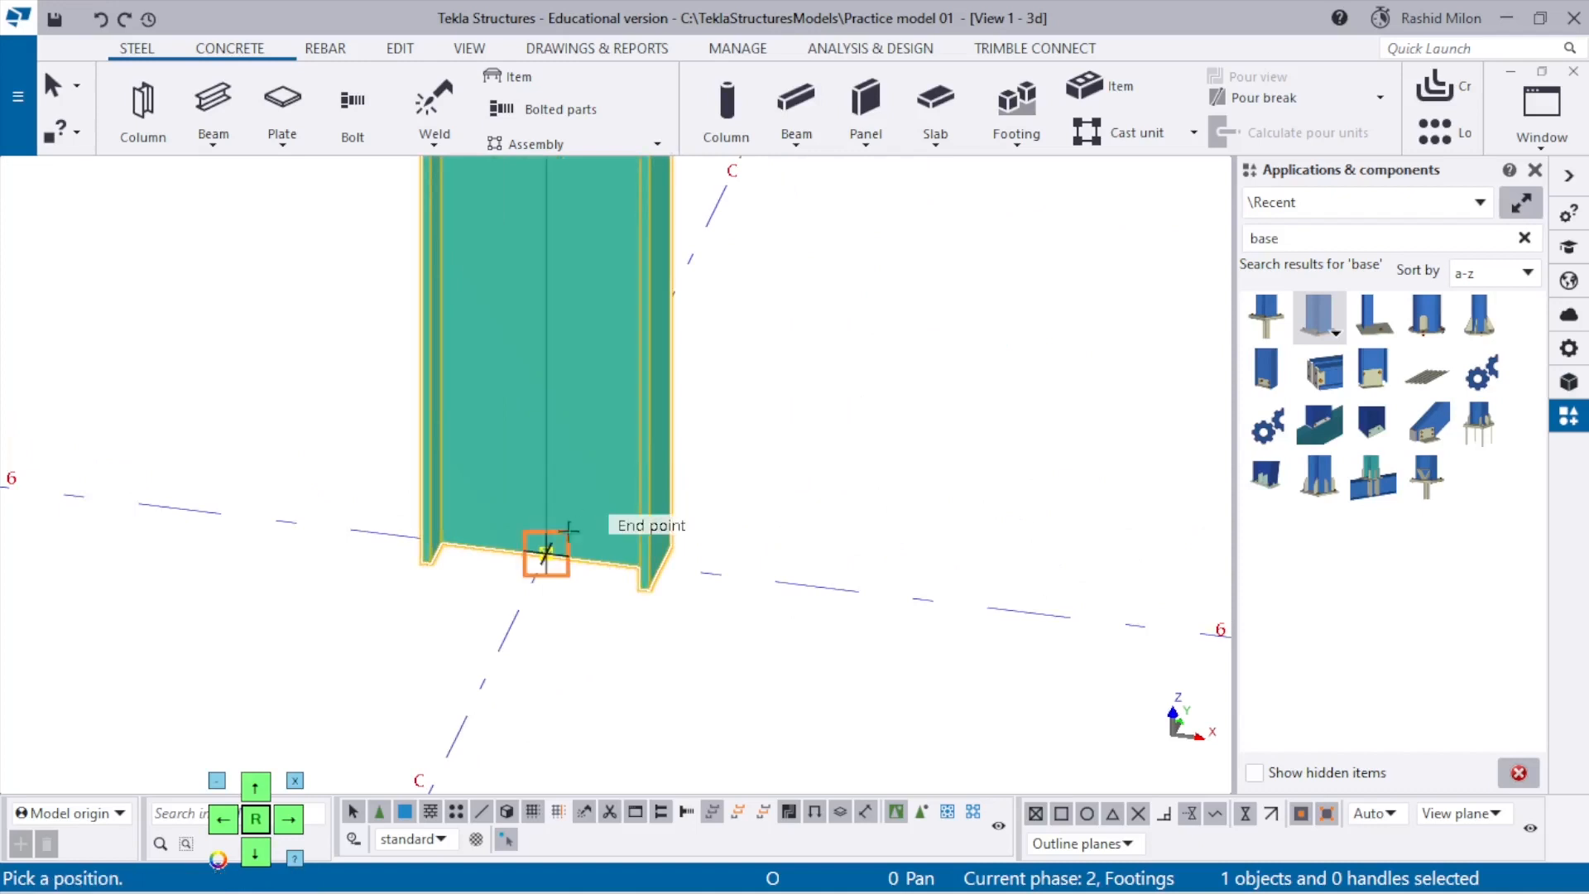
left_click(553, 561)
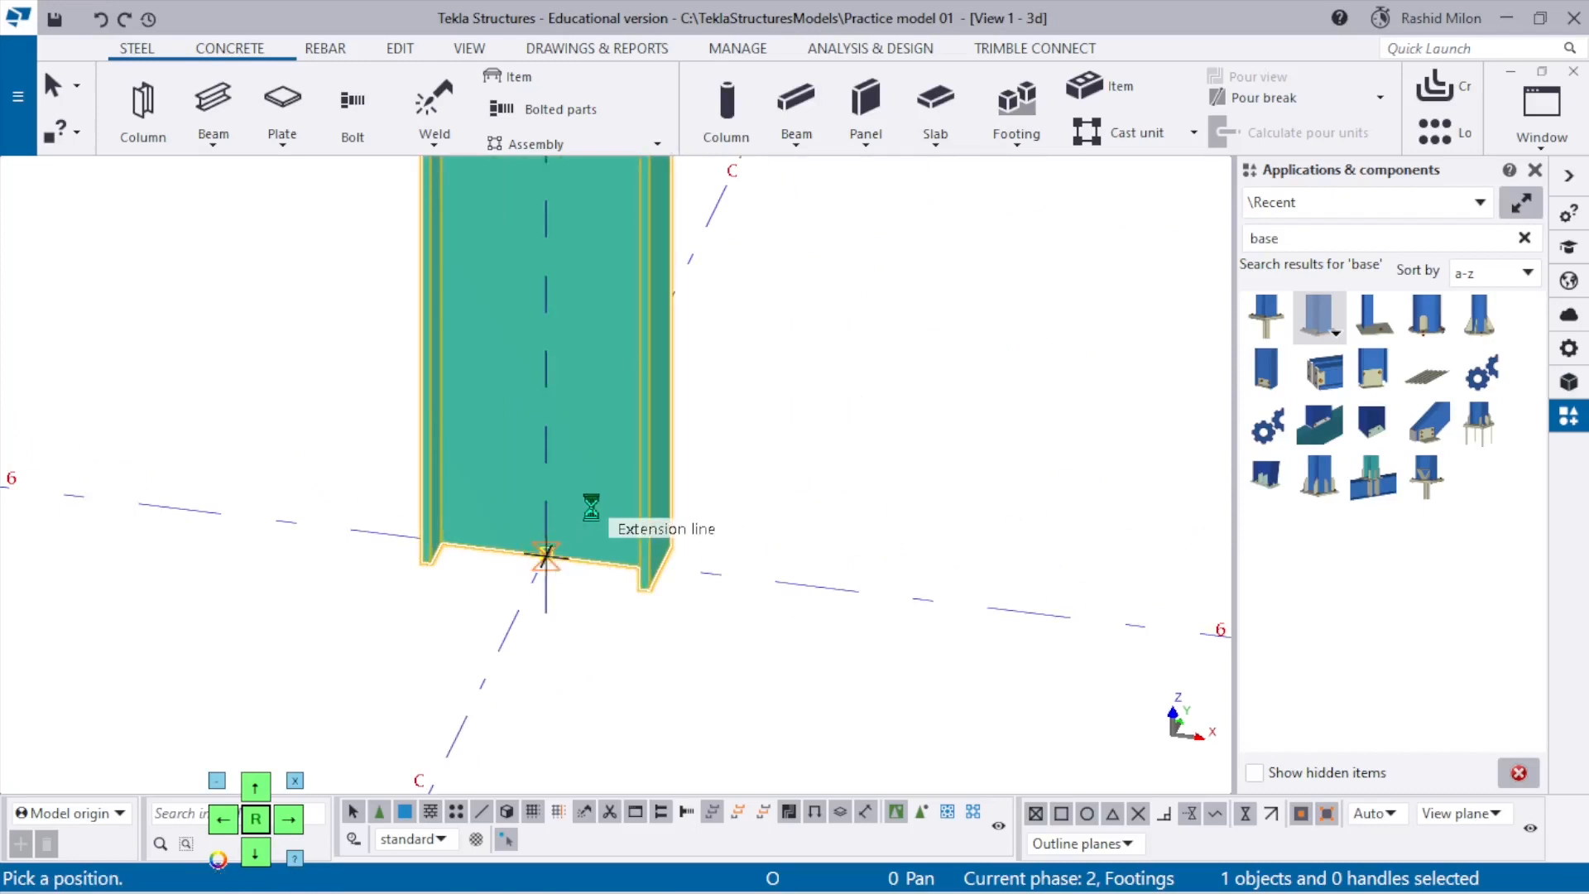
scroll(540, 569, "up", 3)
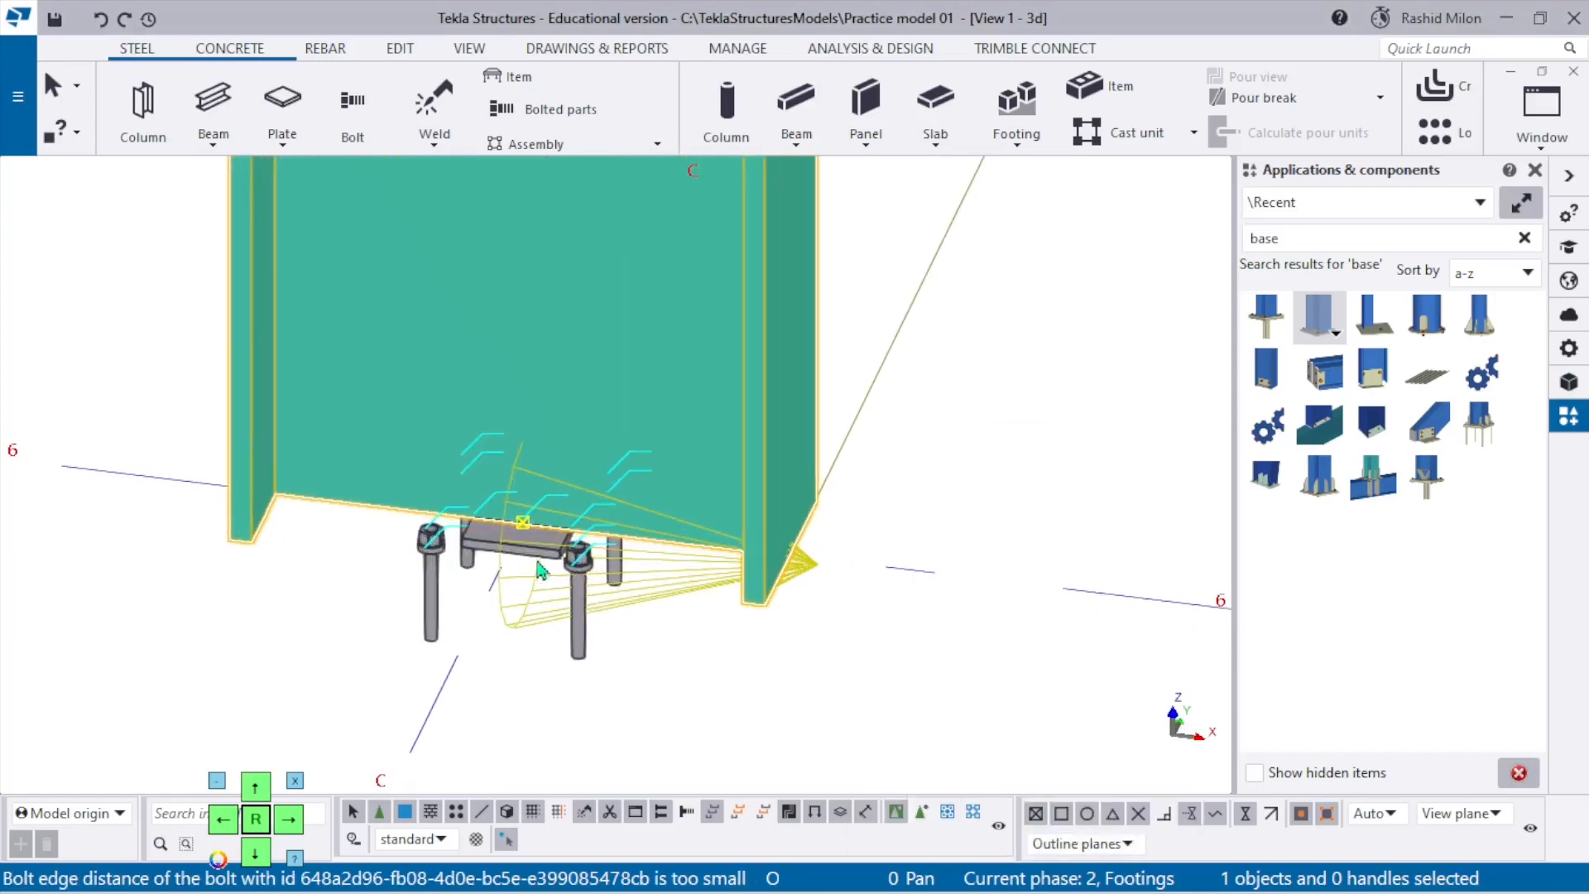
Open the new Base plate (1042) settings, look through the list of saved presets, and close them unchanged.
left_click(540, 562)
double_click(540, 561)
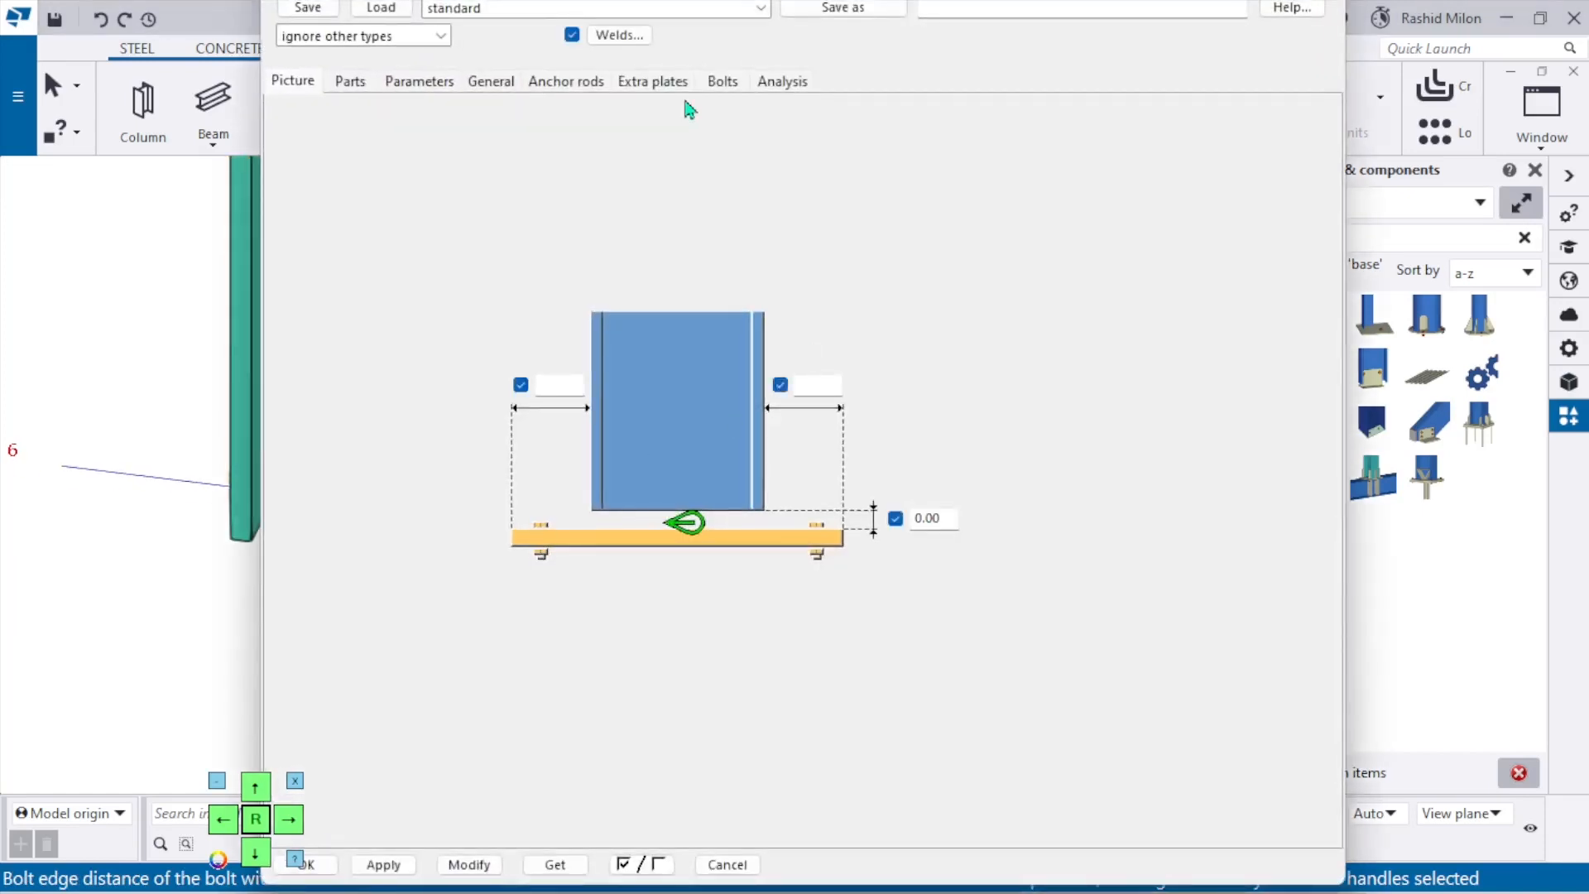
left_click(698, 9)
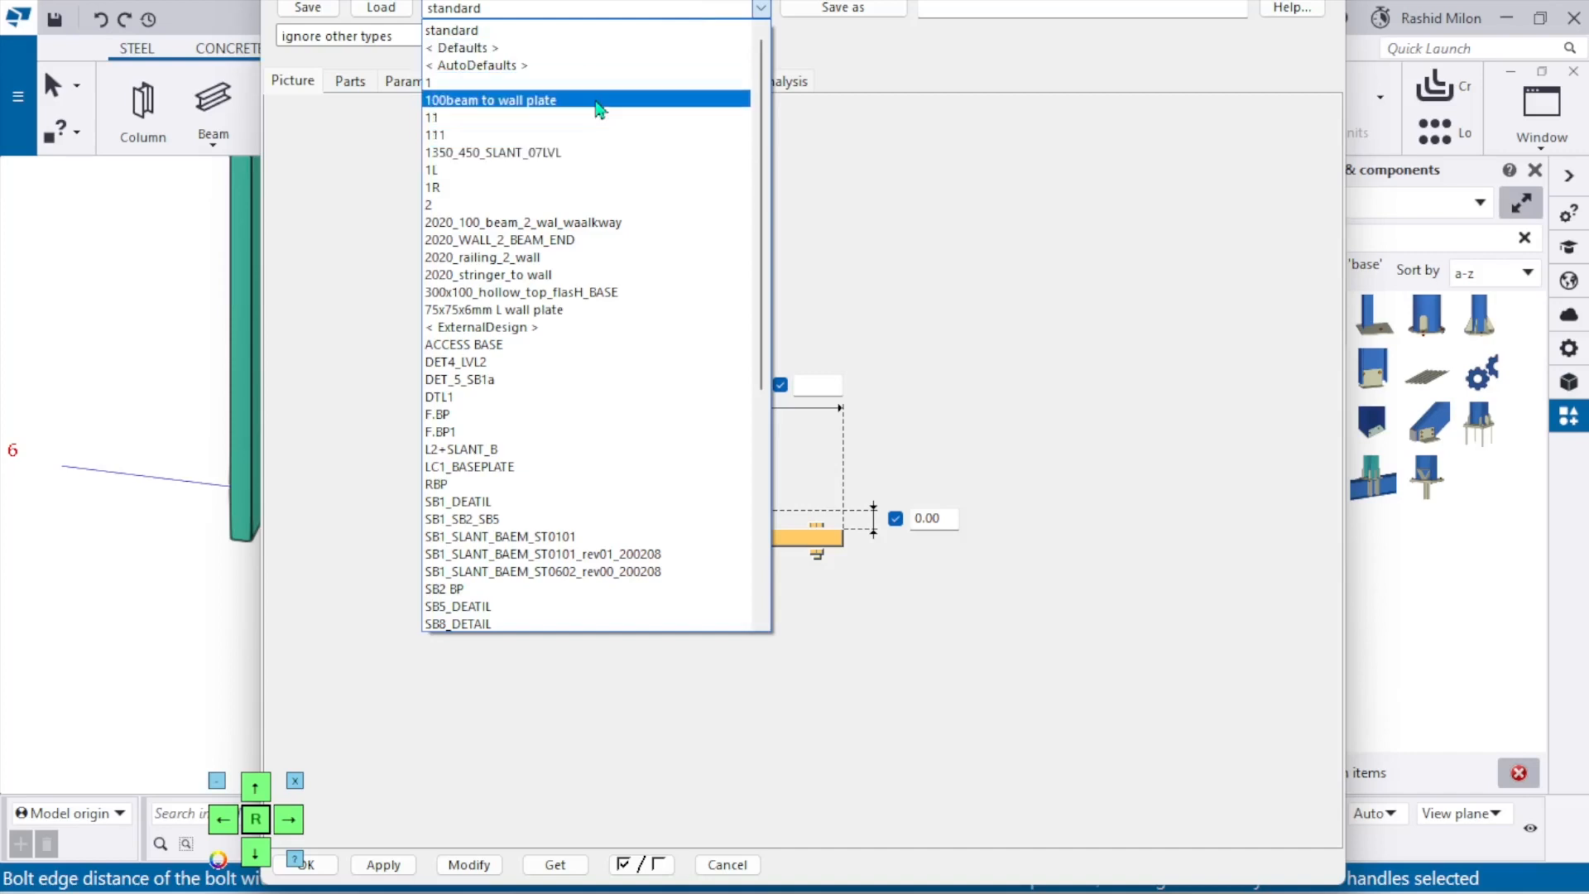
scroll(579, 308, "down", 5)
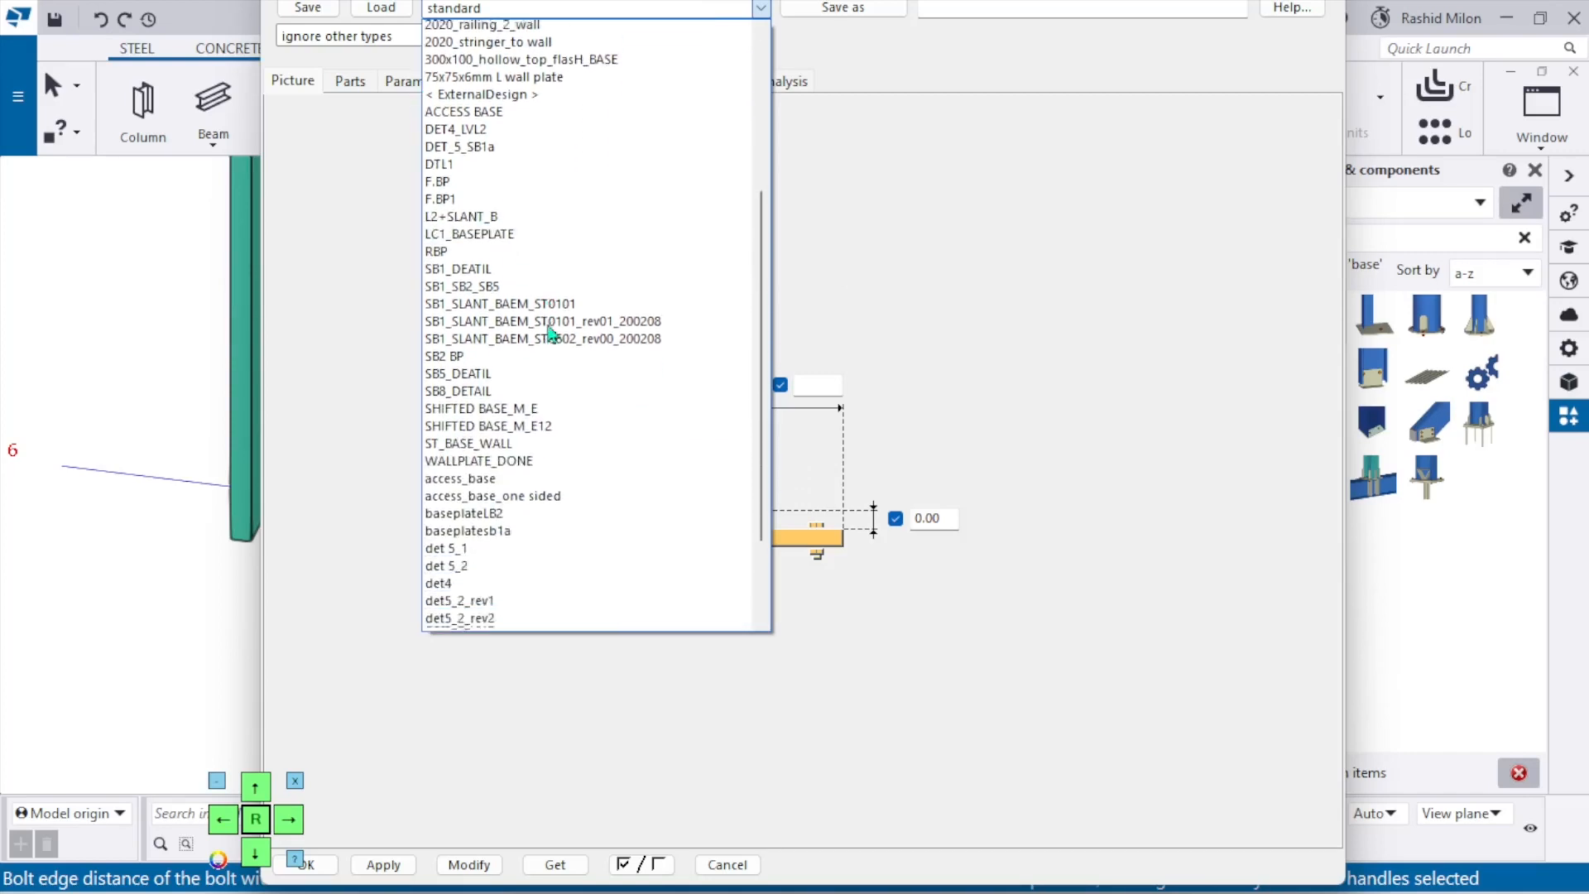
scroll(556, 373, "down", 3)
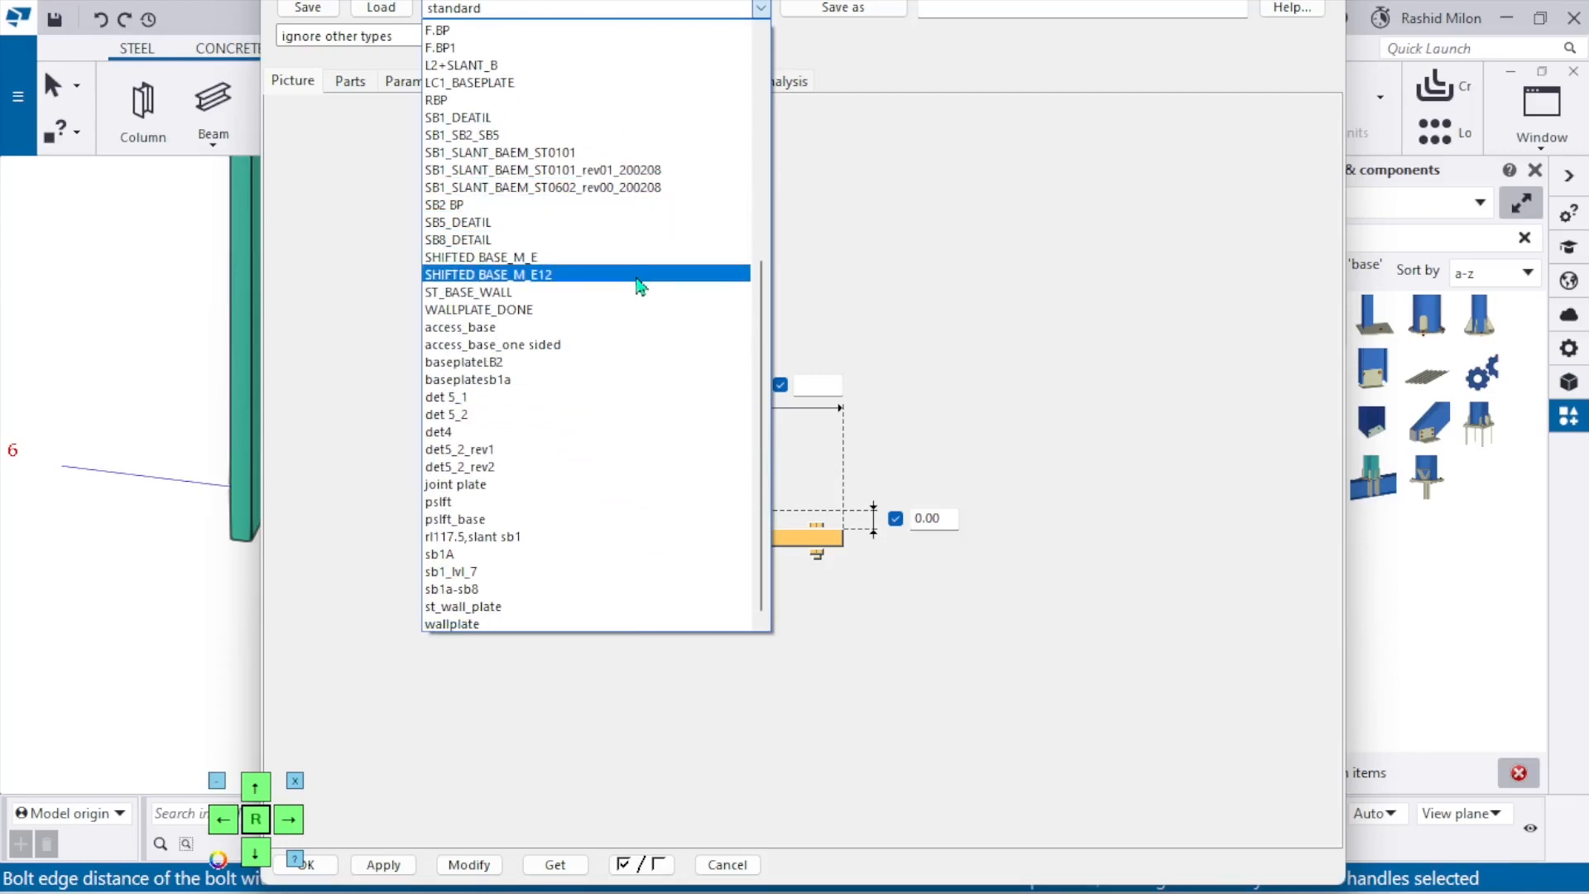
scroll(619, 278, "up", 3)
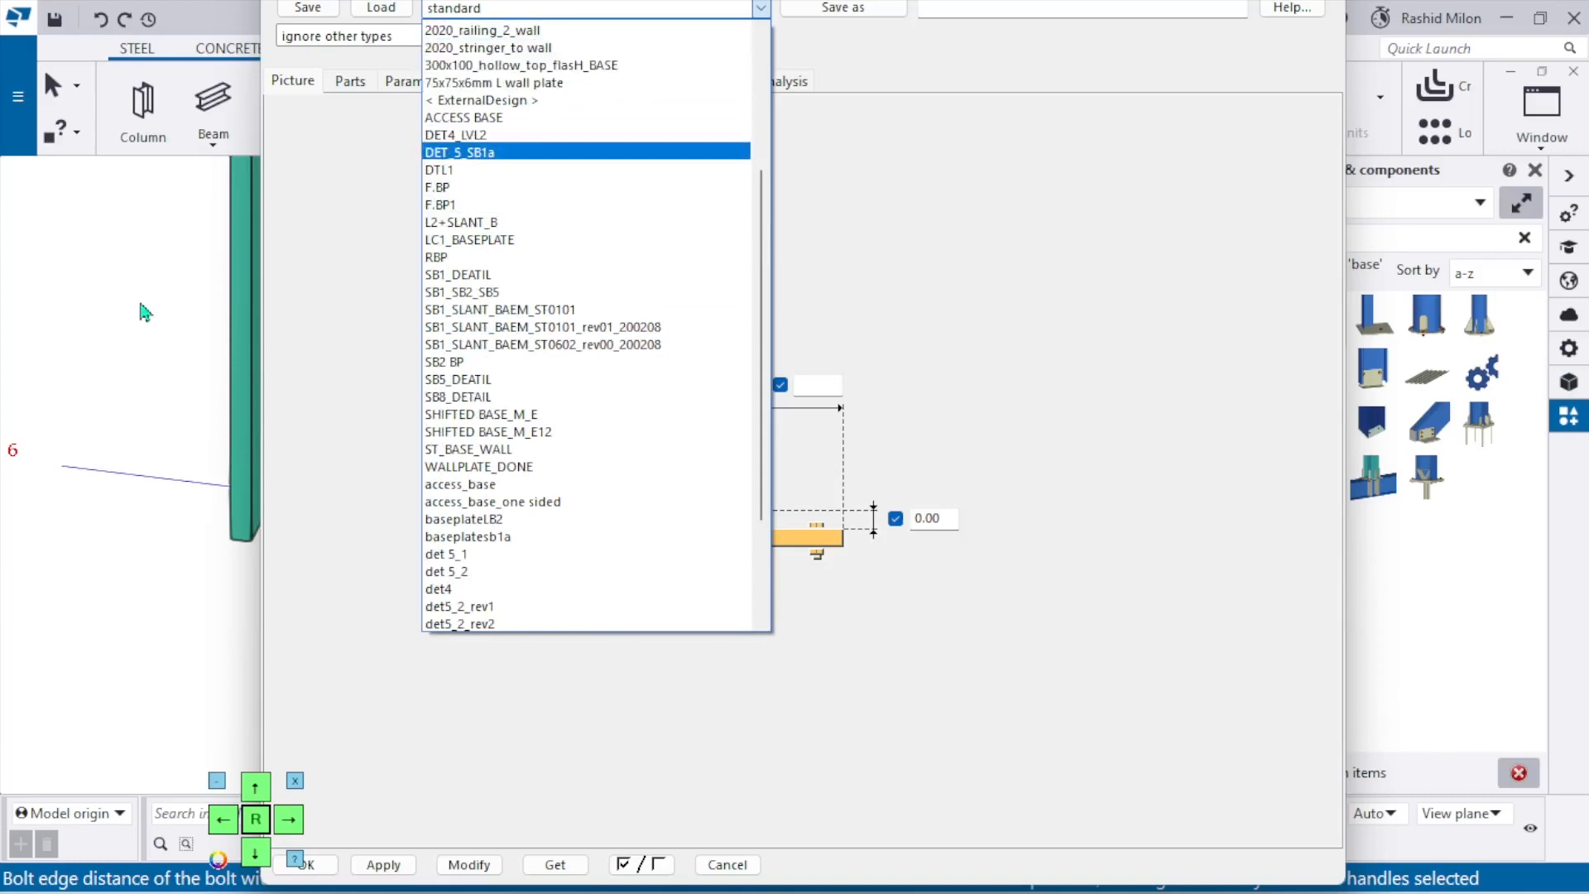
key("Escape")
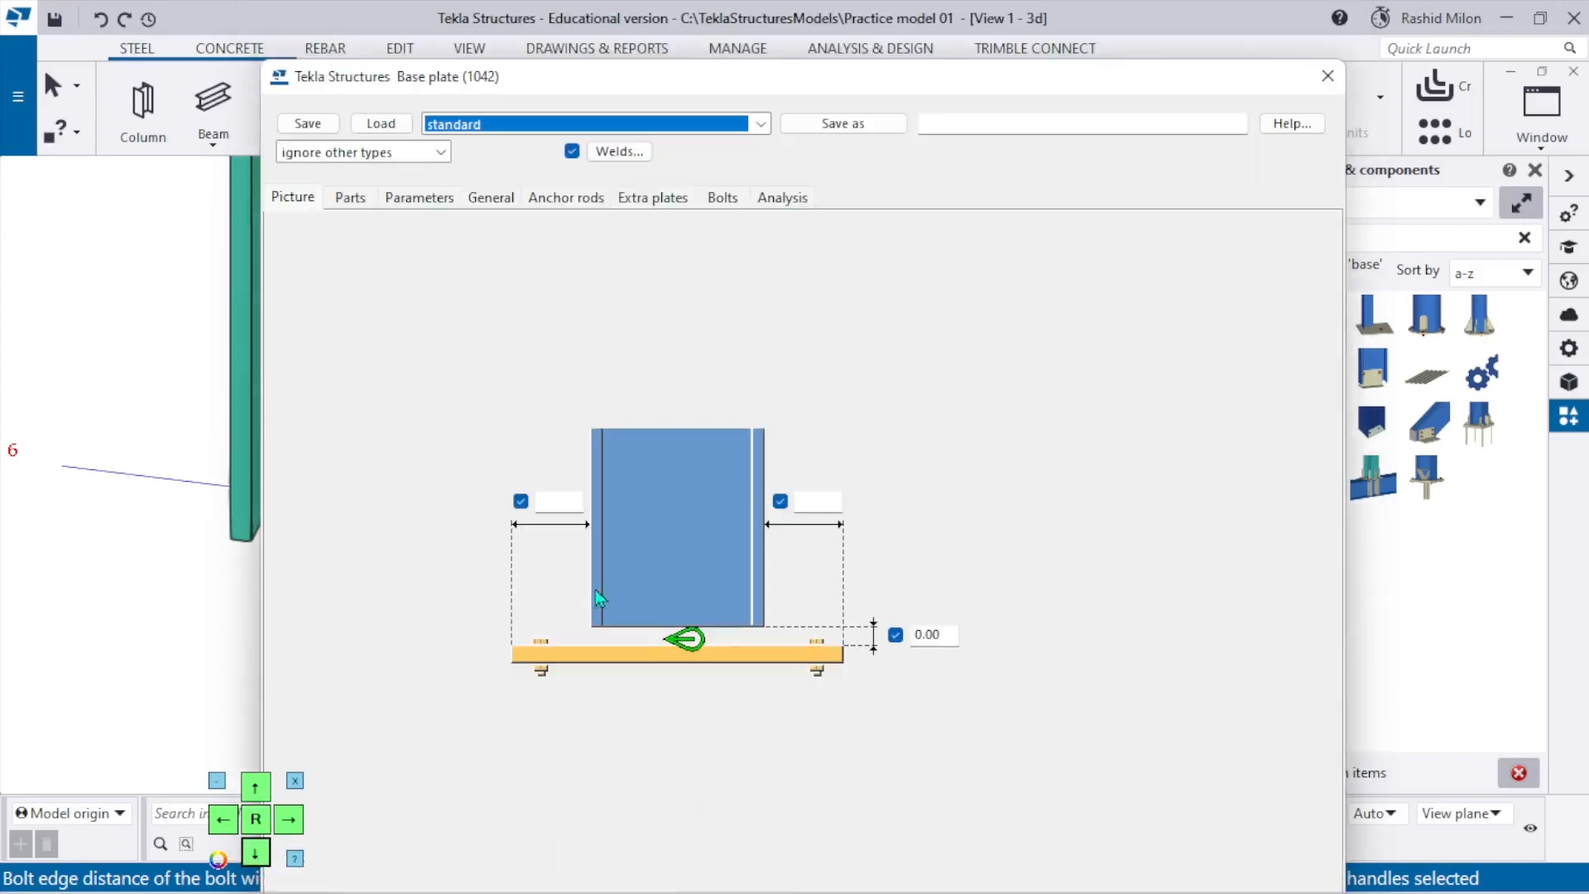
left_click(1326, 77)
Try to apply the settings of the shed base plate at B-1 to the new base plate at C-6.
scroll(451, 454, "down", 5)
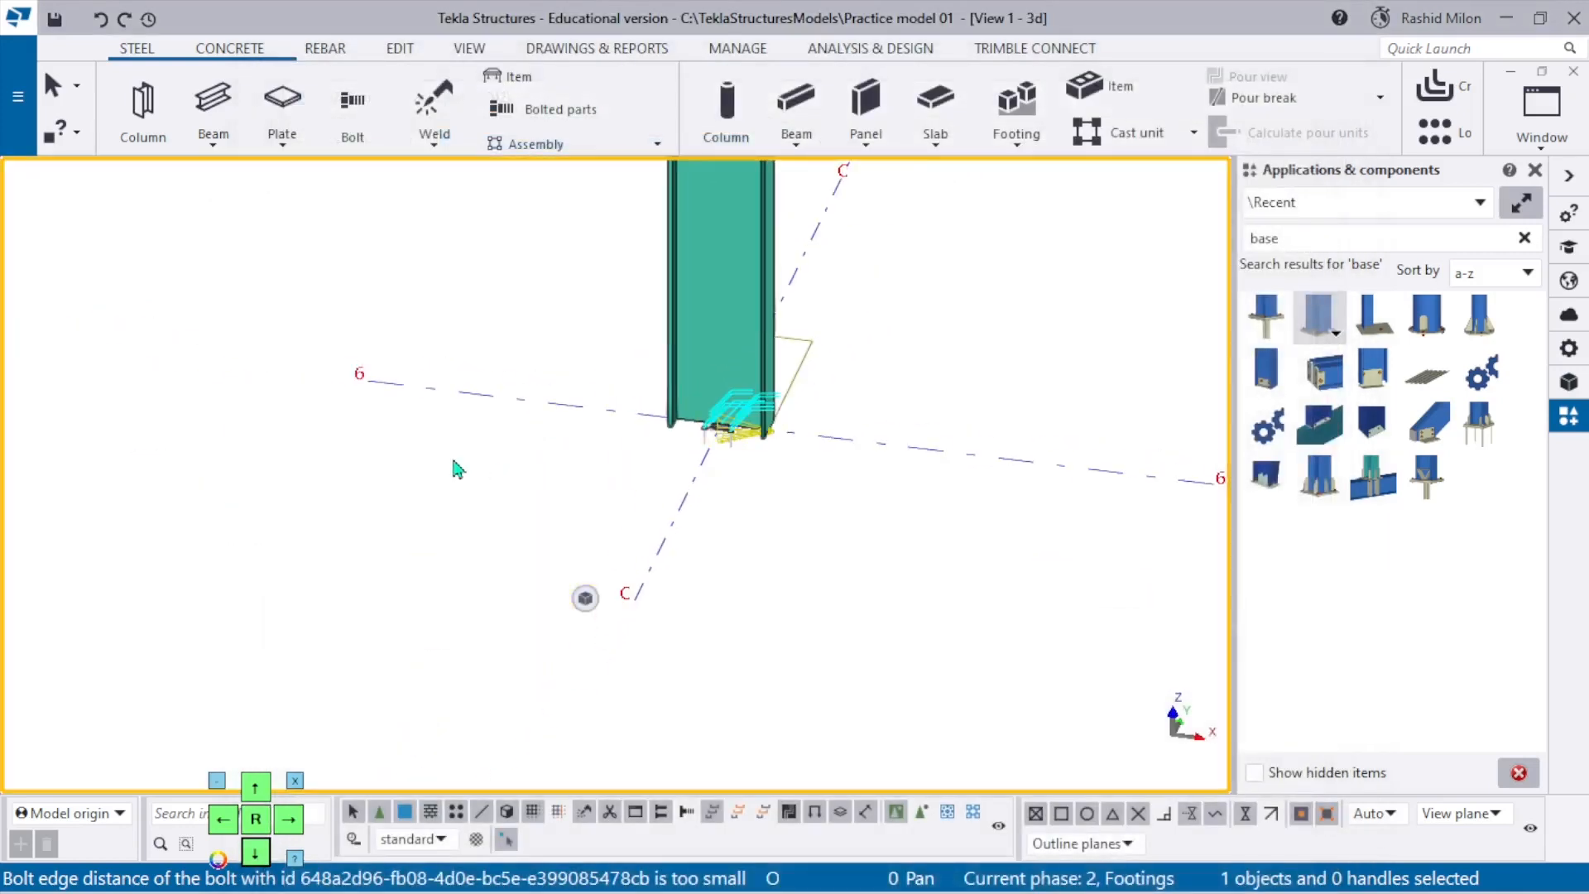
middle_click_drag(450, 454, 852, 472)
scroll(844, 473, "down", 6)
scroll(413, 447, "up", 8)
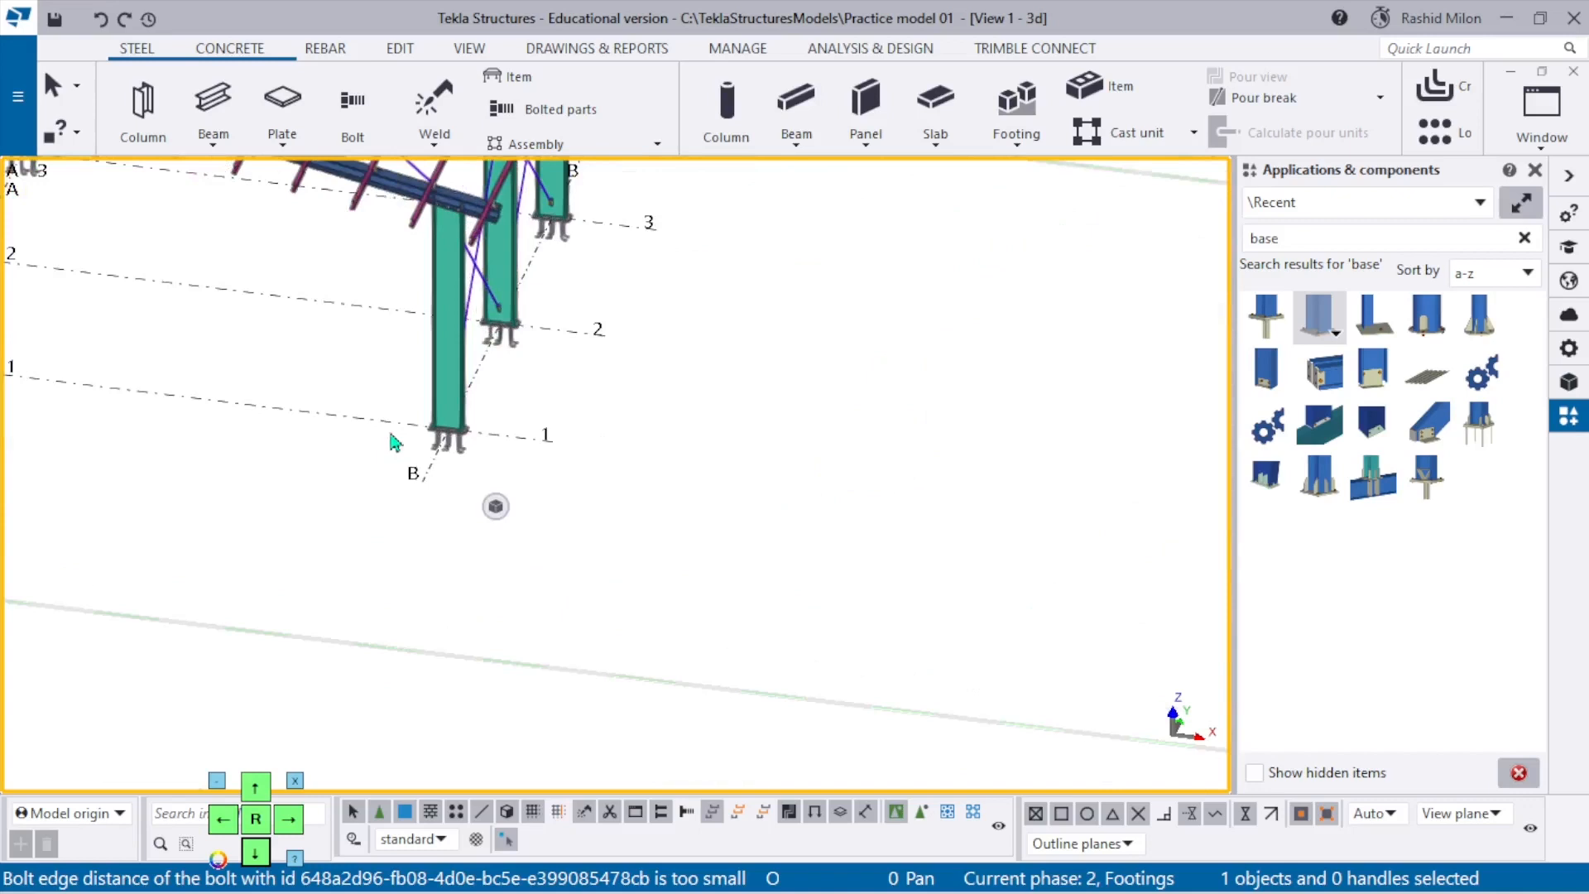
left_click(461, 438)
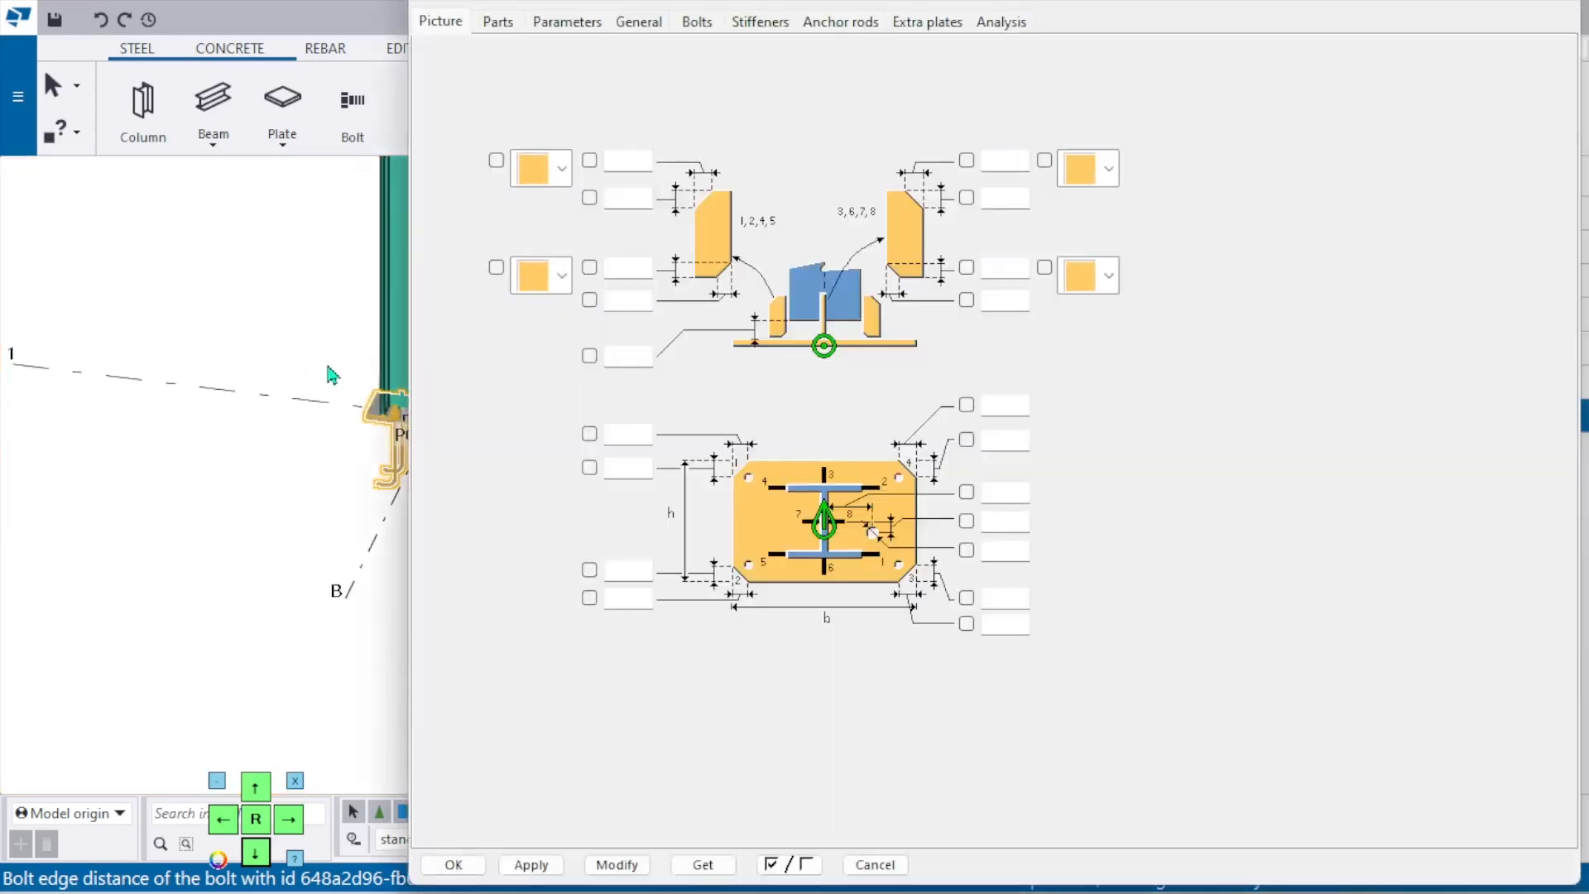
scroll(249, 447, "down", 8)
middle_click_drag(355, 490, 330, 426)
scroll(130, 386, "up", 6)
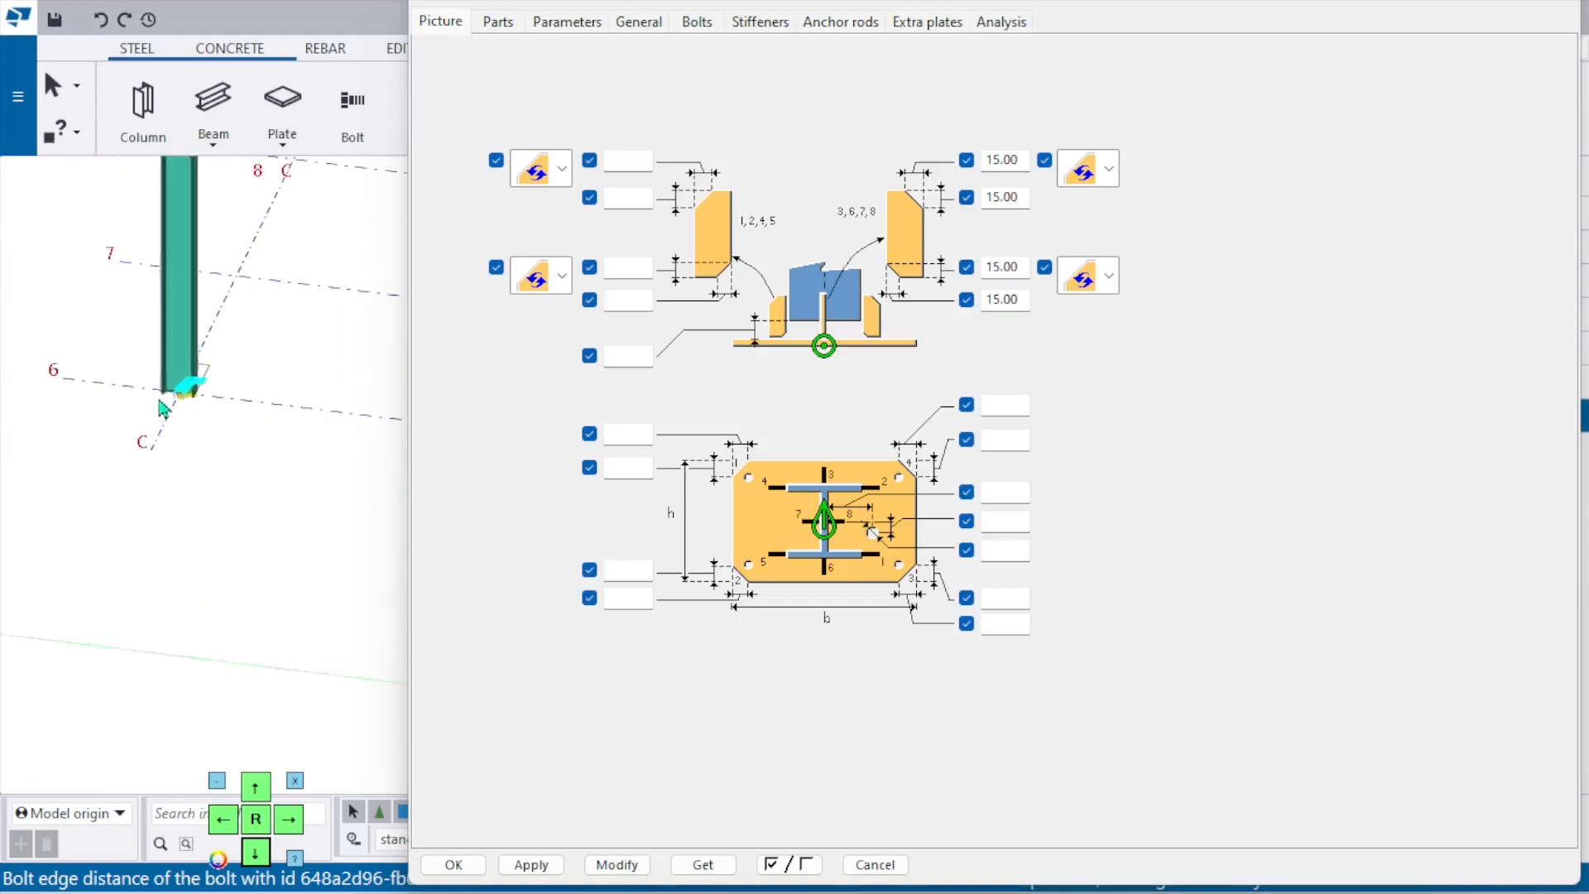
scroll(166, 389, "up", 5)
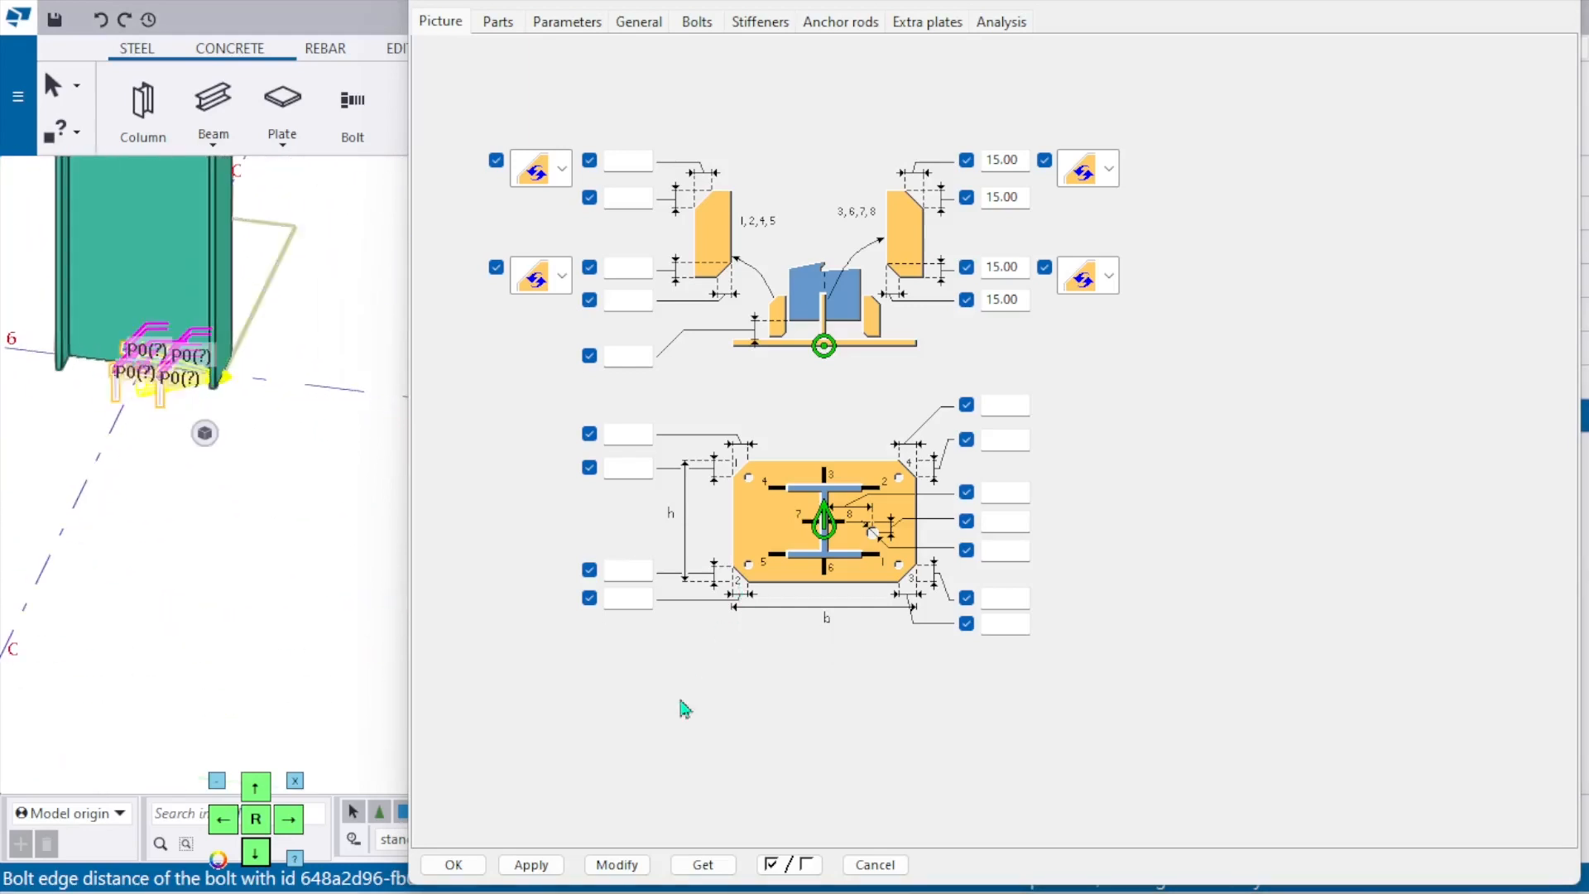
left_click(617, 864)
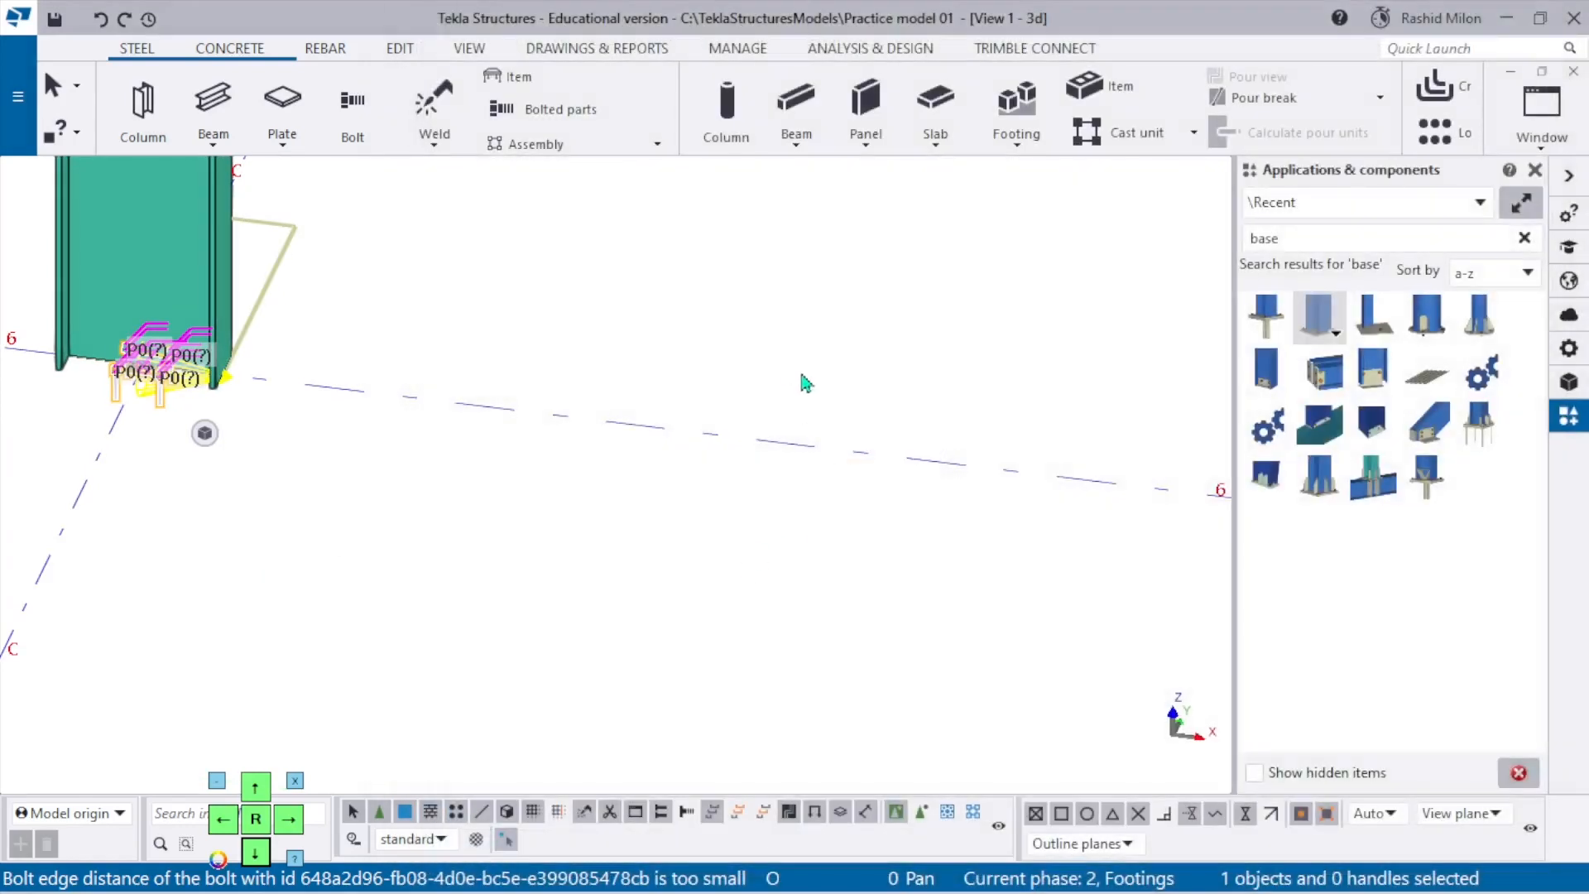
Delete the Base plate (1042) component from the foot of the column at C-6.
scroll(801, 377, "down", 3)
scroll(555, 354, "up", 2)
middle_click_drag(554, 354, 628, 411)
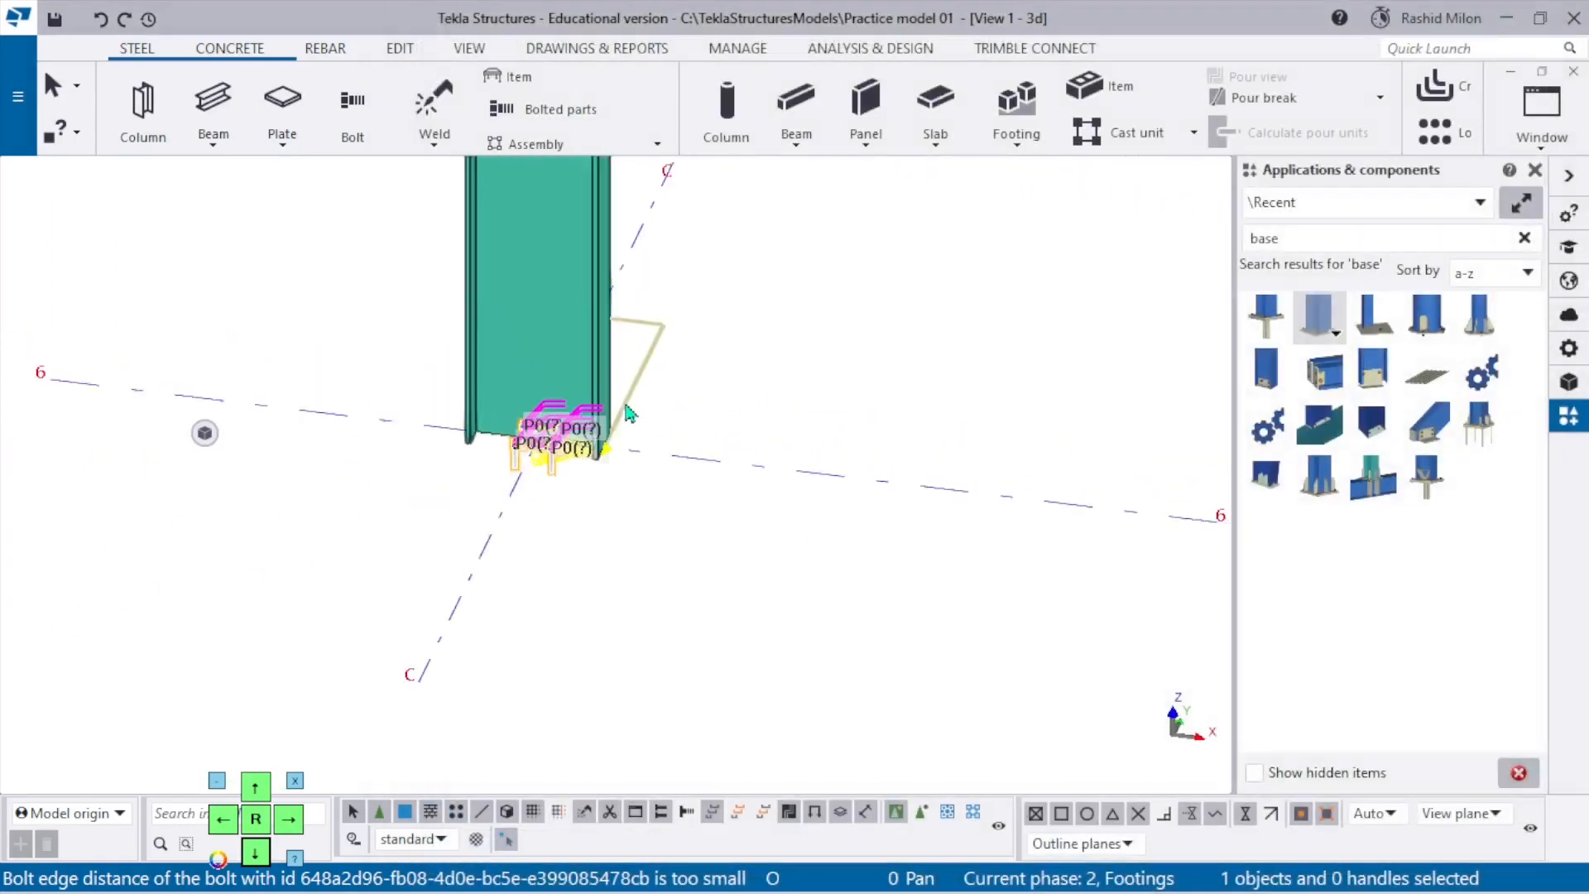
scroll(625, 420, "up", 3)
key("Delete")
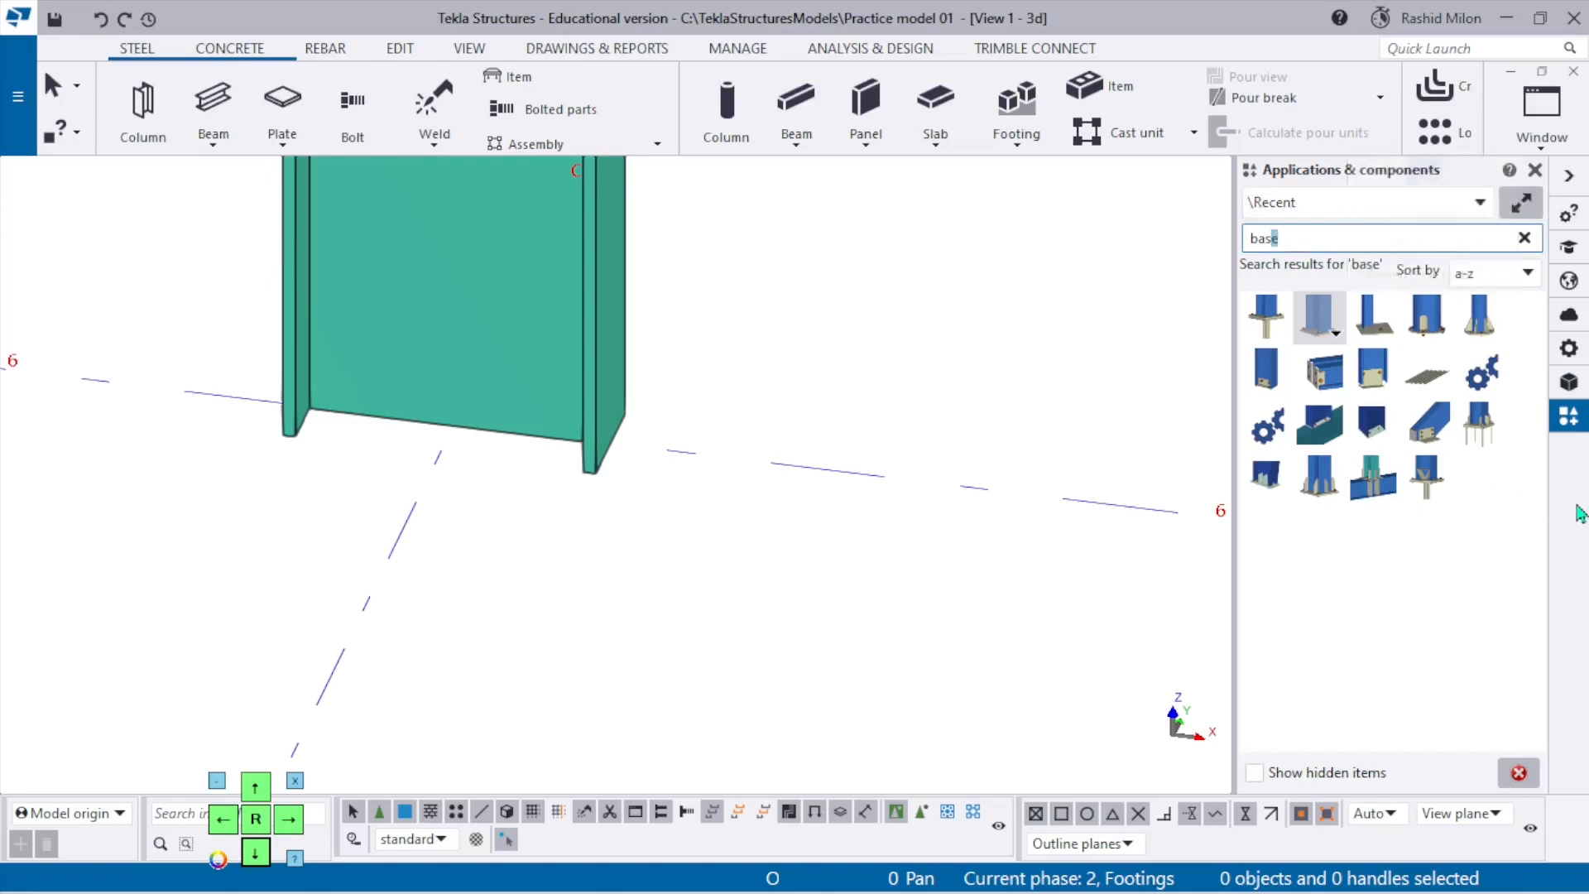
Add a Stiffened base plate (1014) component at the bottom of the column at C-6 and redraw the view.
left_click(1479, 423)
scroll(433, 439, "up", 2)
left_click(454, 386)
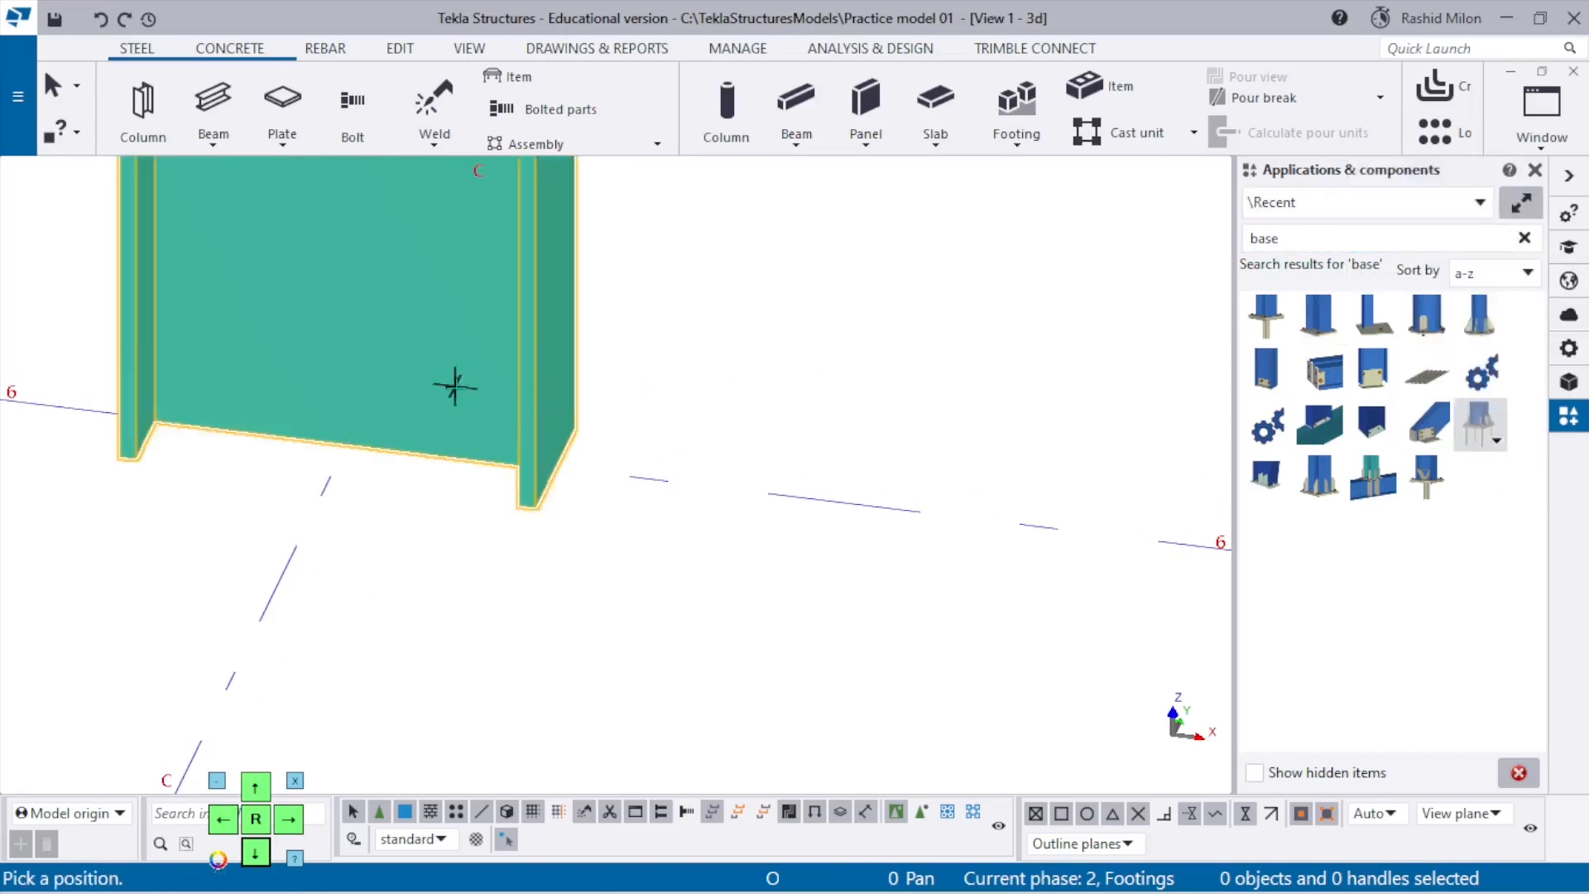
left_click(347, 439)
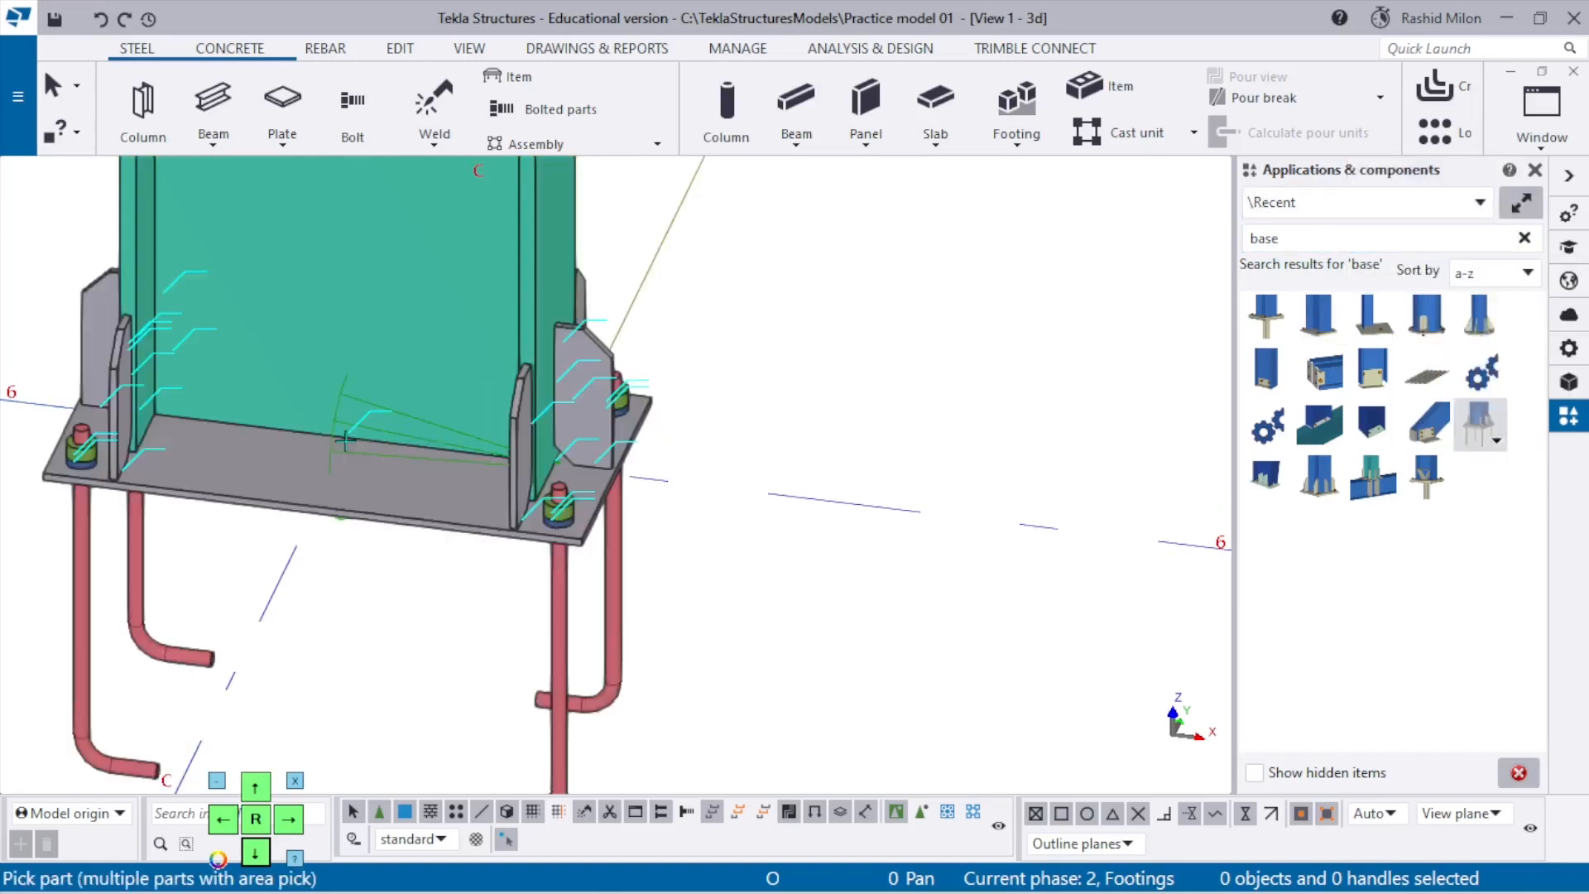
key("Escape")
scroll(557, 537, "down", 2)
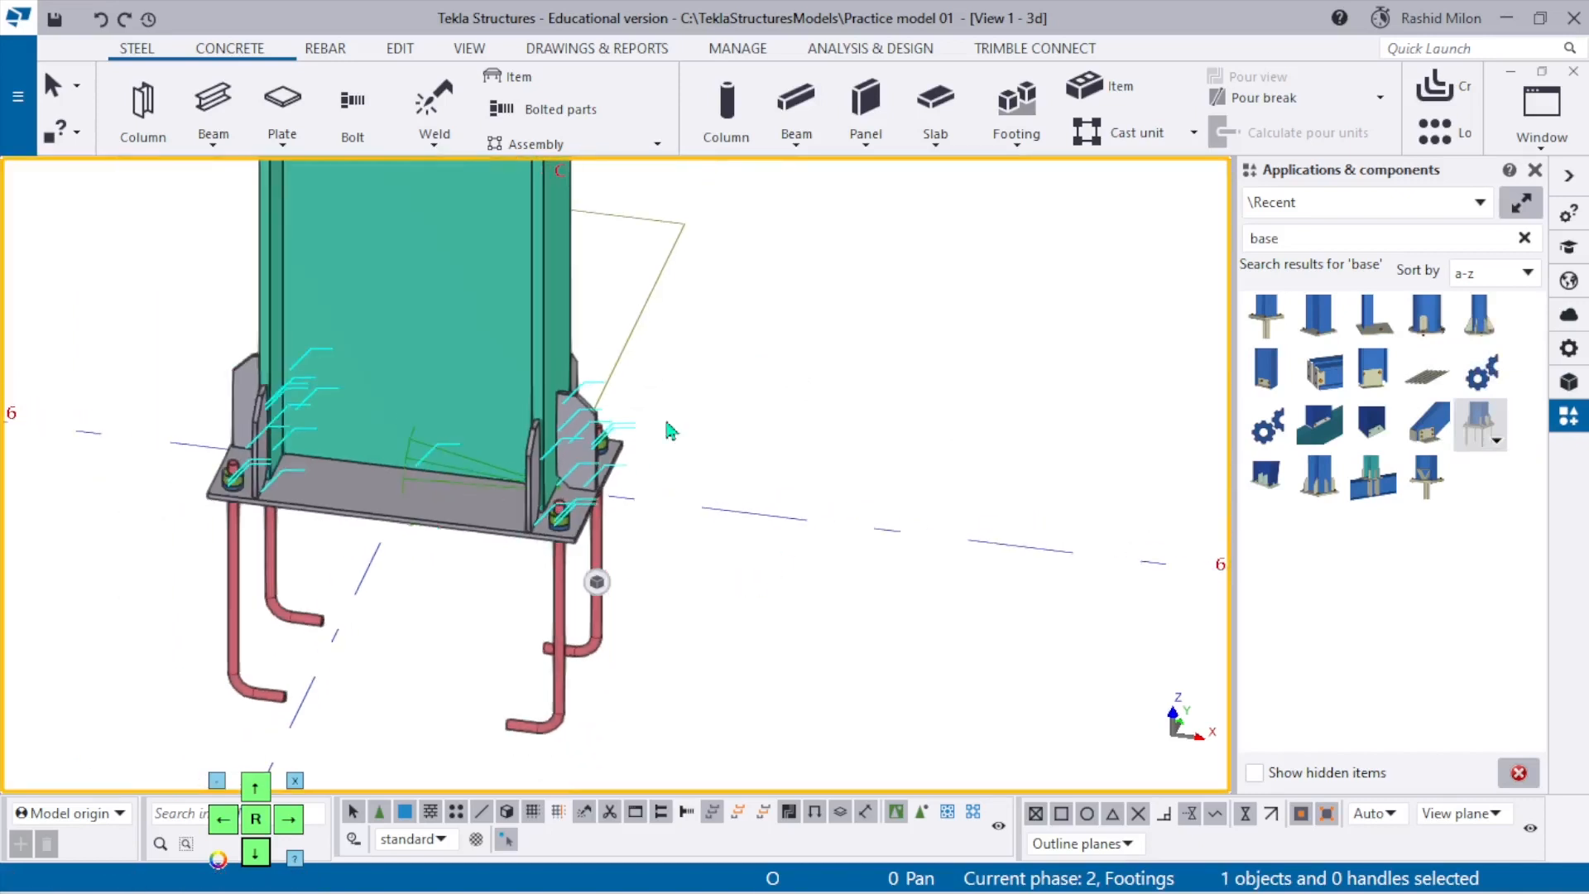
right_click(762, 383)
left_click(847, 525)
scroll(536, 499, "down", 2)
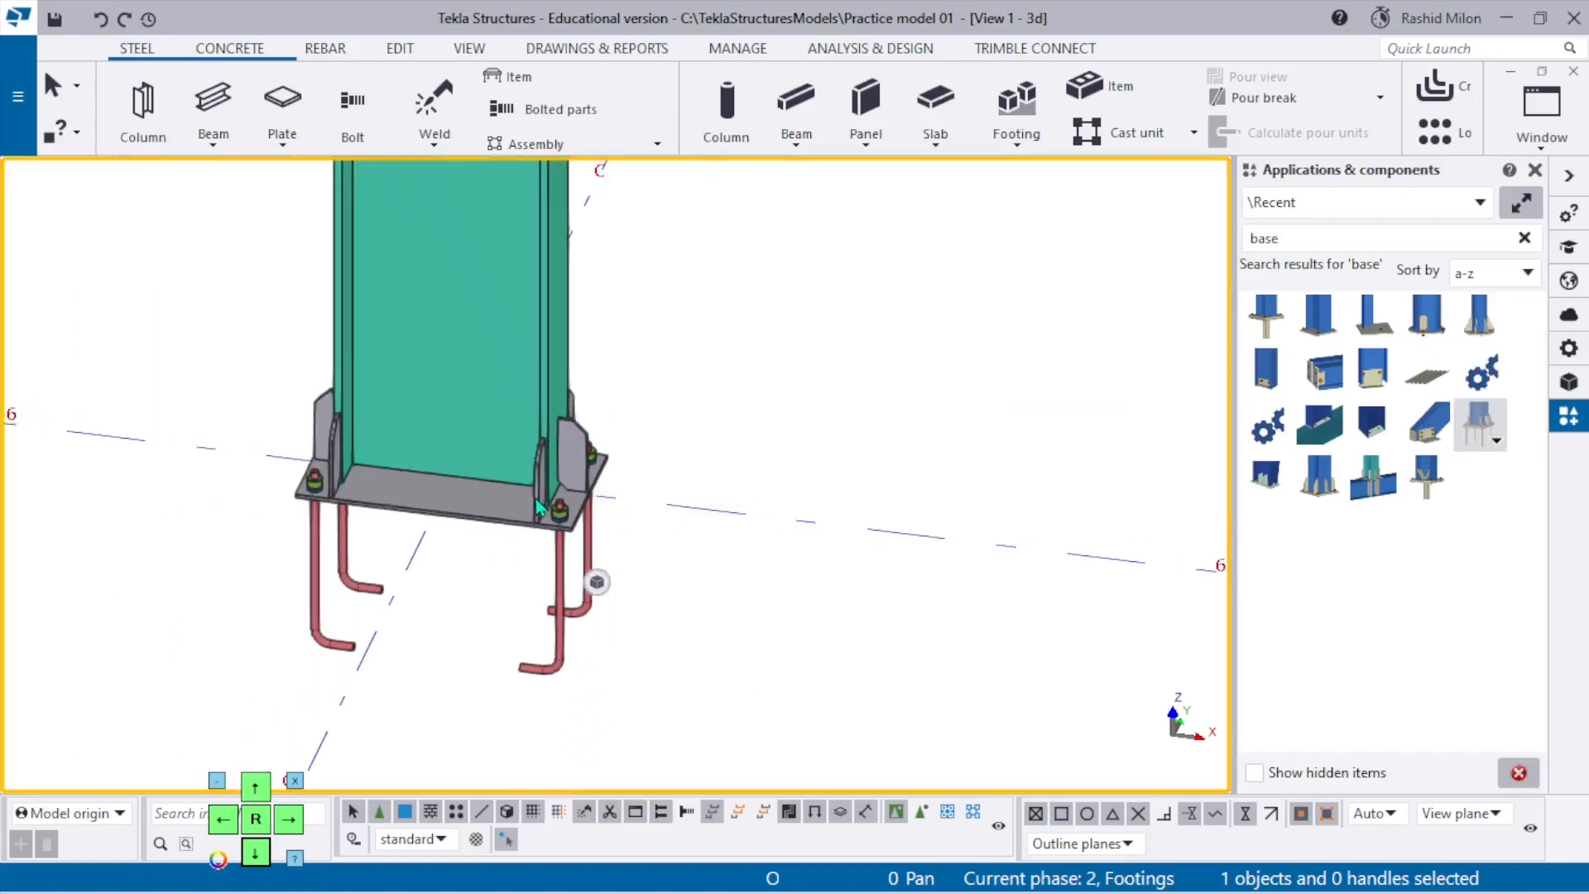
Set the stiffened base plate's plate thickness to 16 mm, modify the component with it, and redraw the view.
mouse_move(526, 494)
middle_mouse_down("ctrl")
mouse_move(299, 414)
mouse_move(142, 383)
mouse_move(713, 493)
mouse_move(521, 485)
middle_mouse_up("ctrl")
scroll(480, 521, "up", 2)
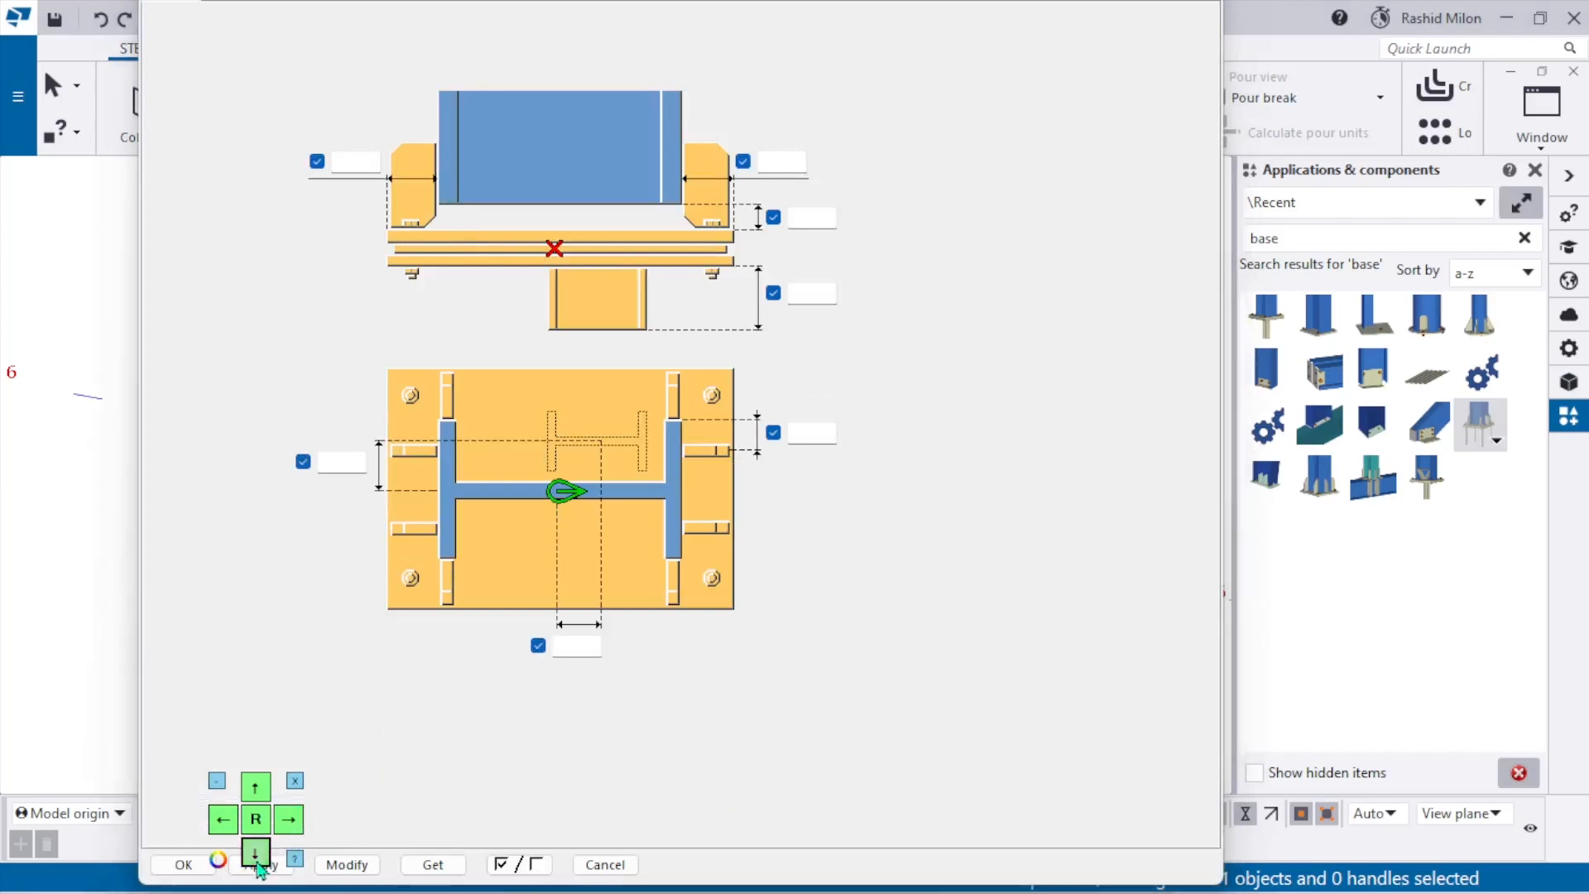
left_click(227, 164)
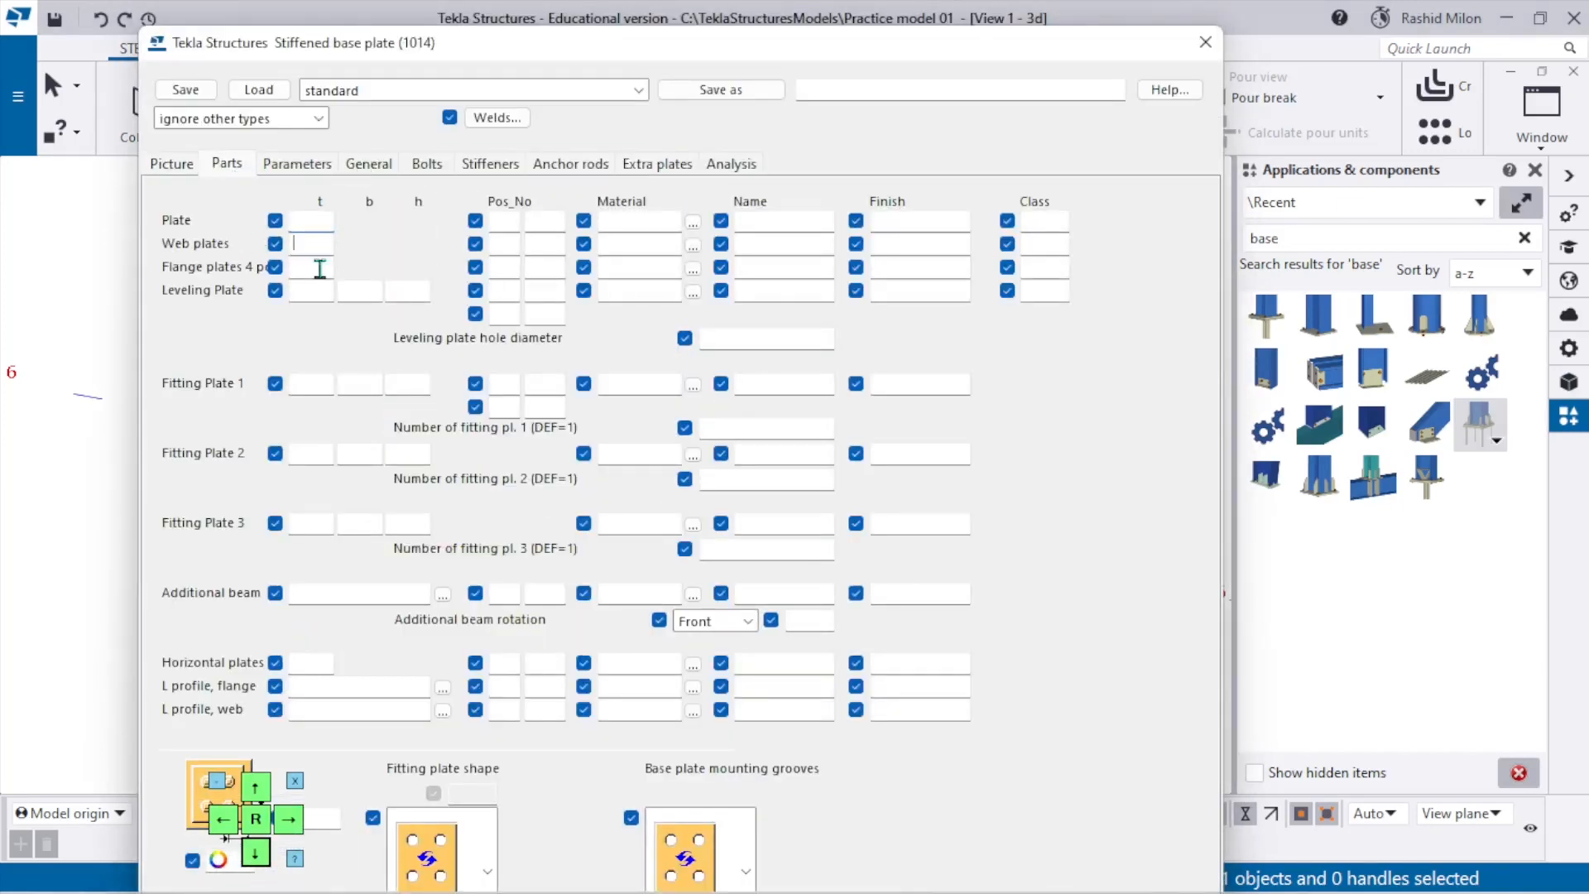
left_click(172, 164)
left_click(298, 164)
left_click(227, 164)
left_click(262, 793)
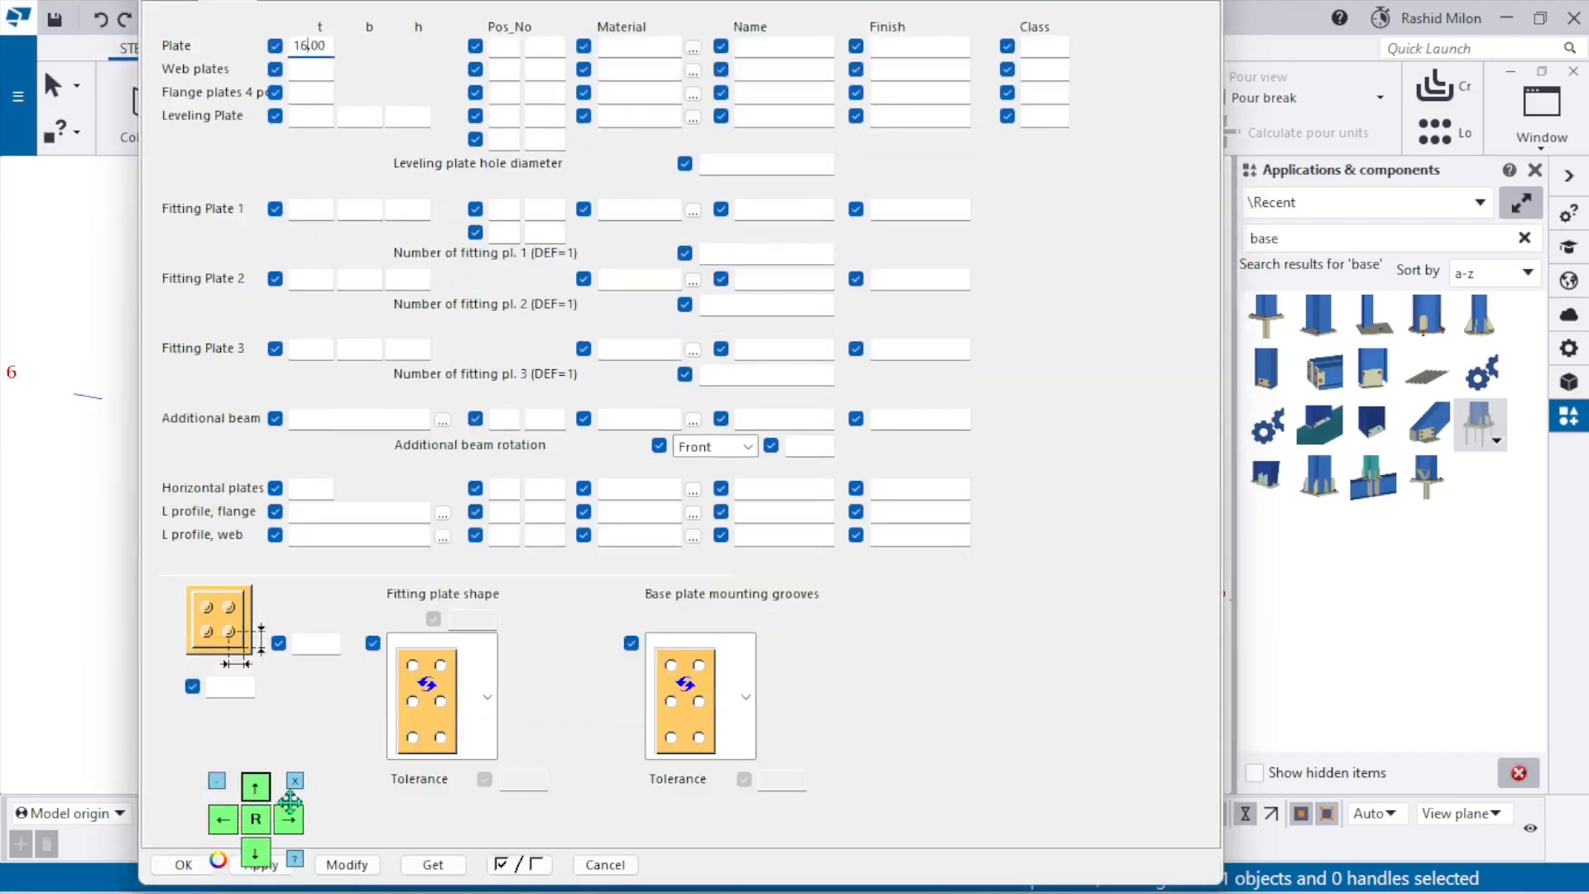
left_click(289, 819)
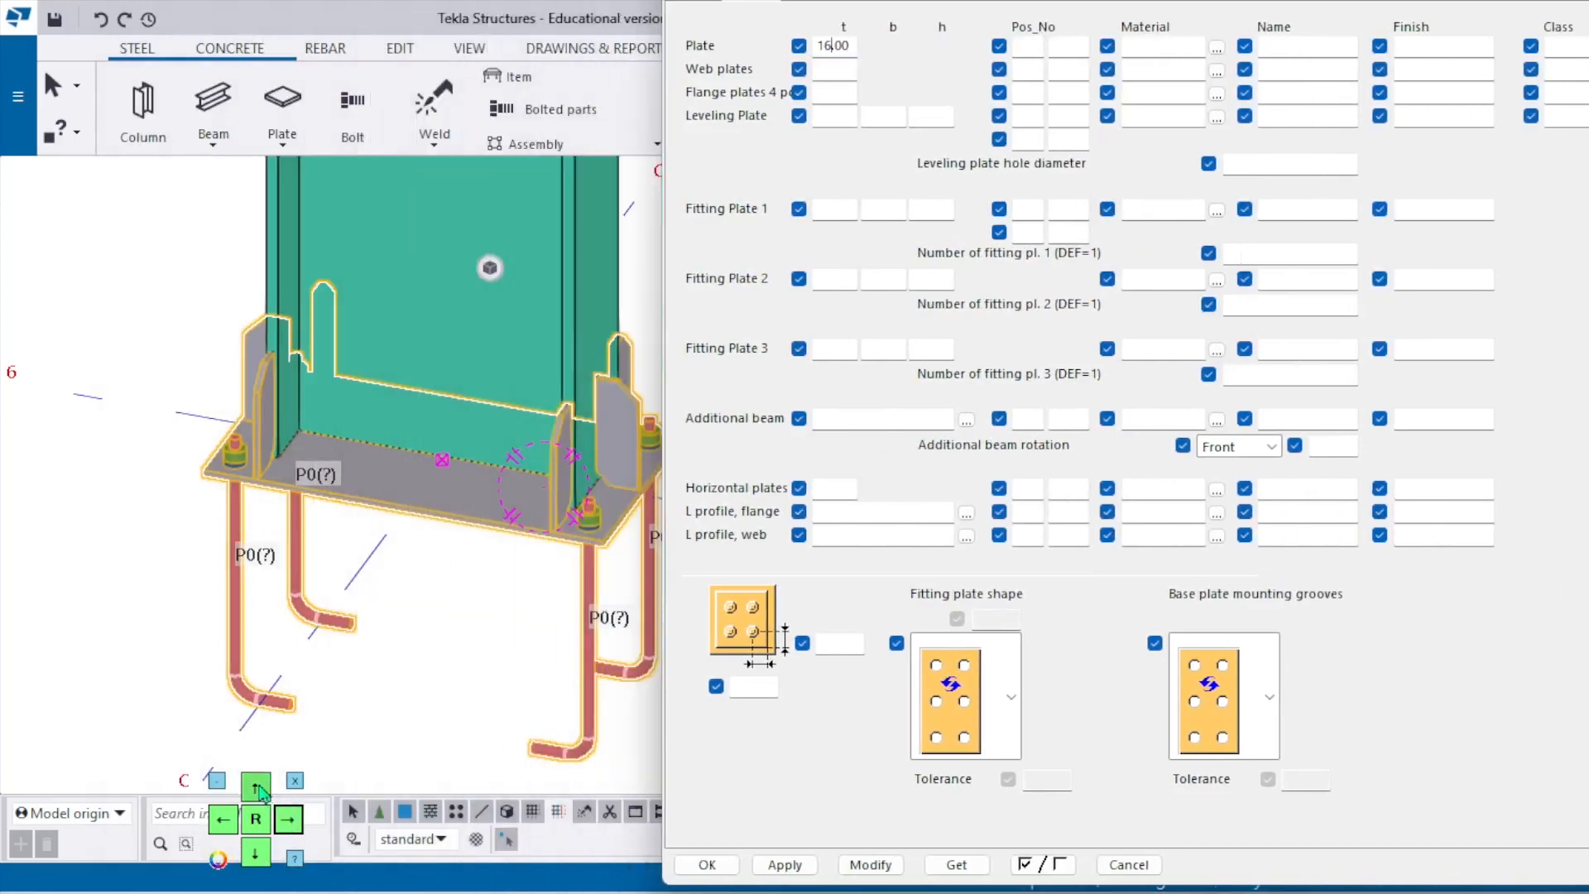
left_click(260, 790)
left_click(871, 690)
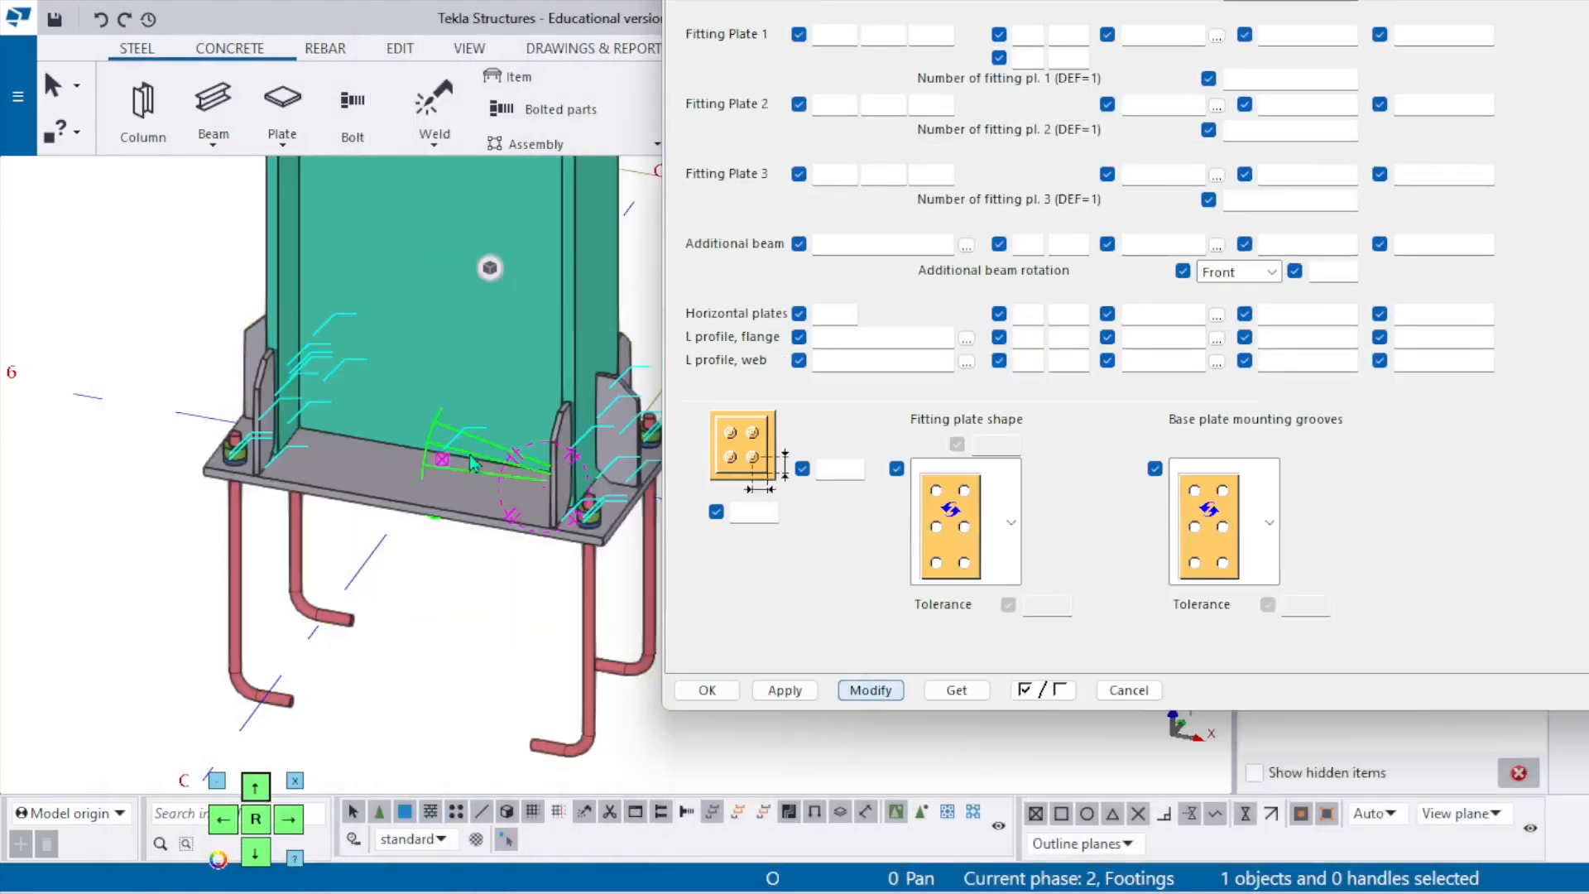
right_click(536, 635)
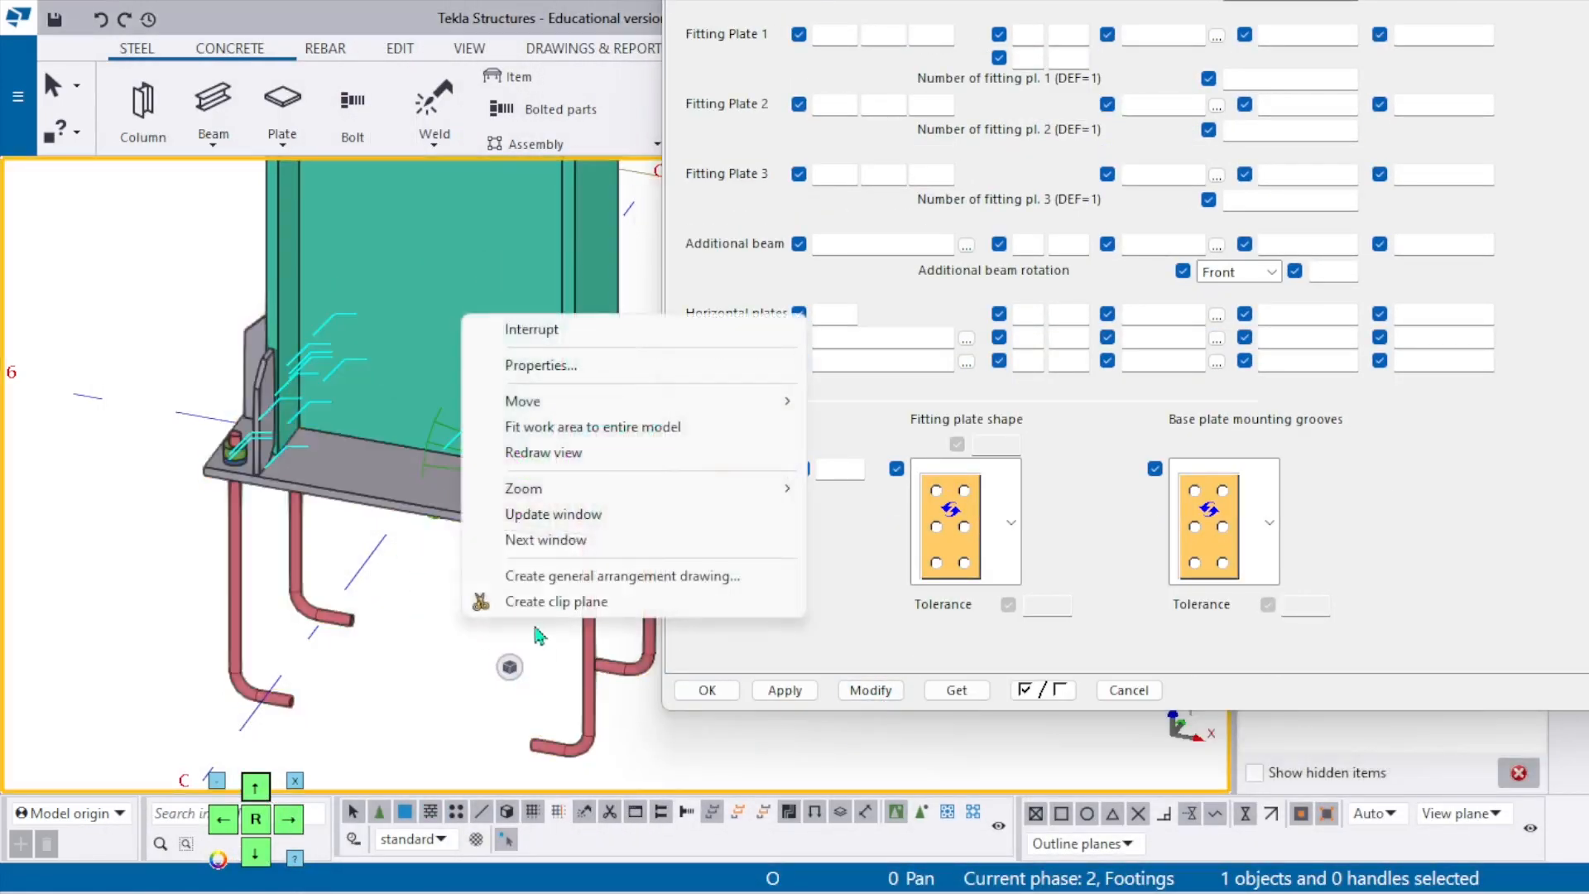
left_click(584, 452)
scroll(793, 595, "down", 5)
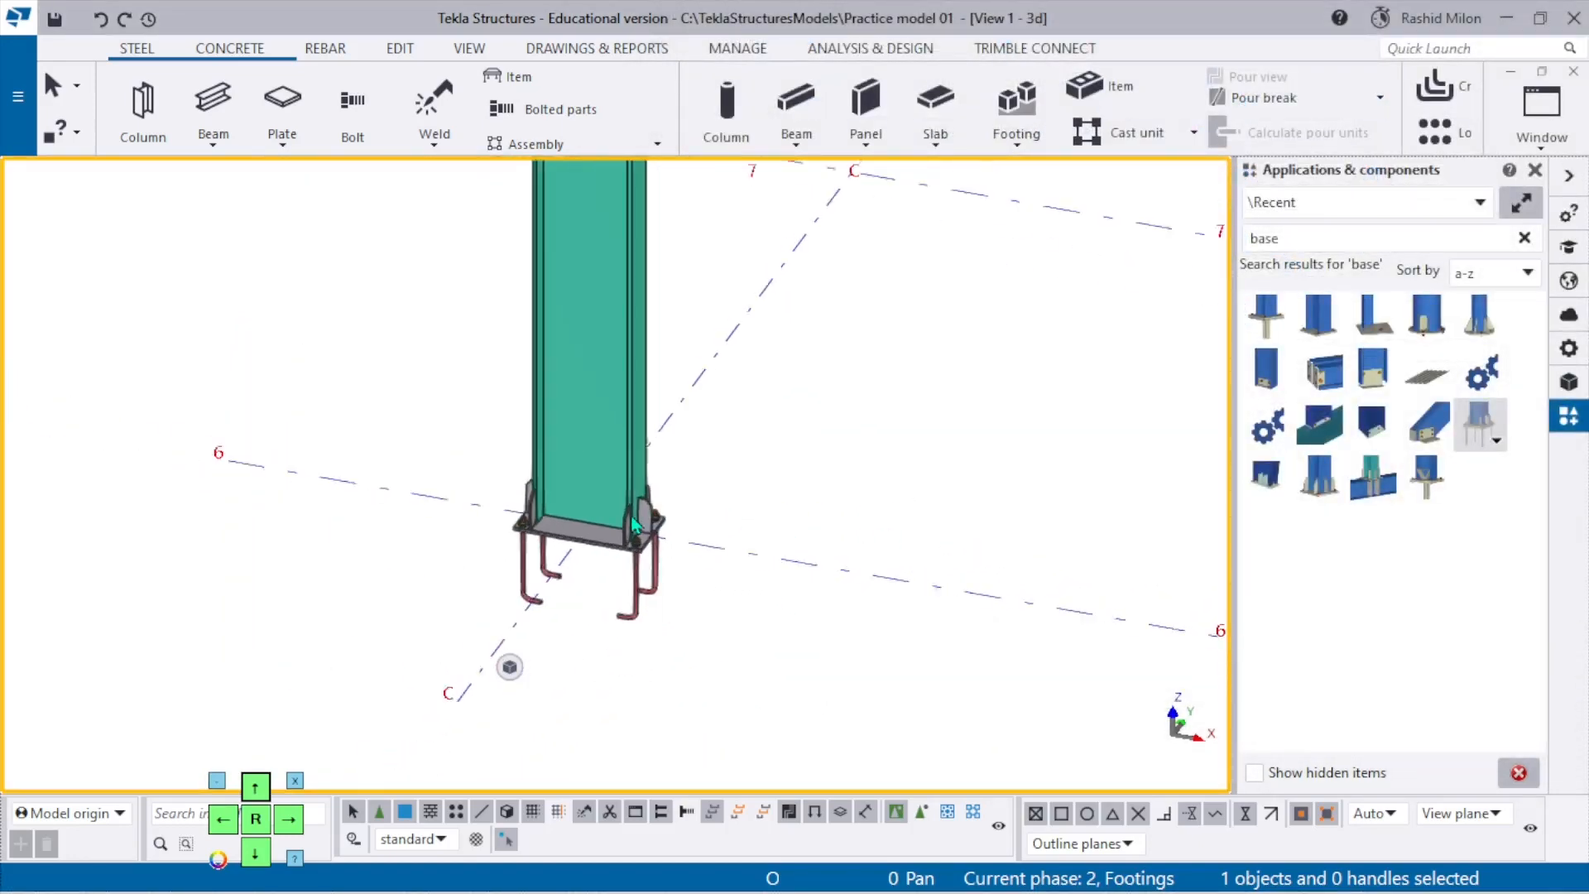
scroll(633, 524, "down", 4)
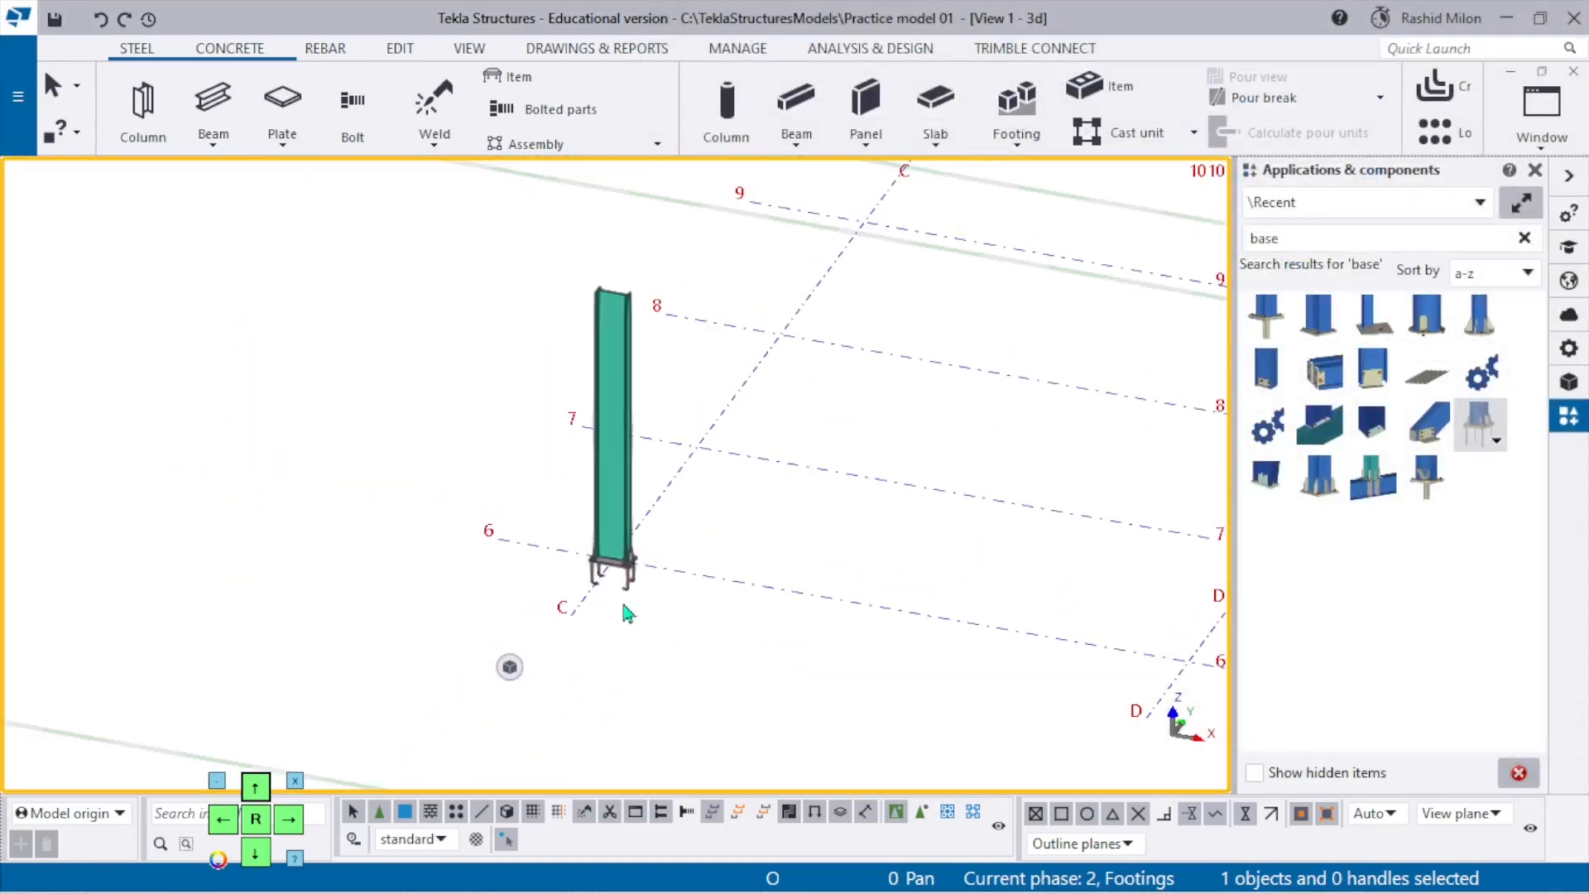
scroll(745, 549, "up", 2)
left_click(602, 517)
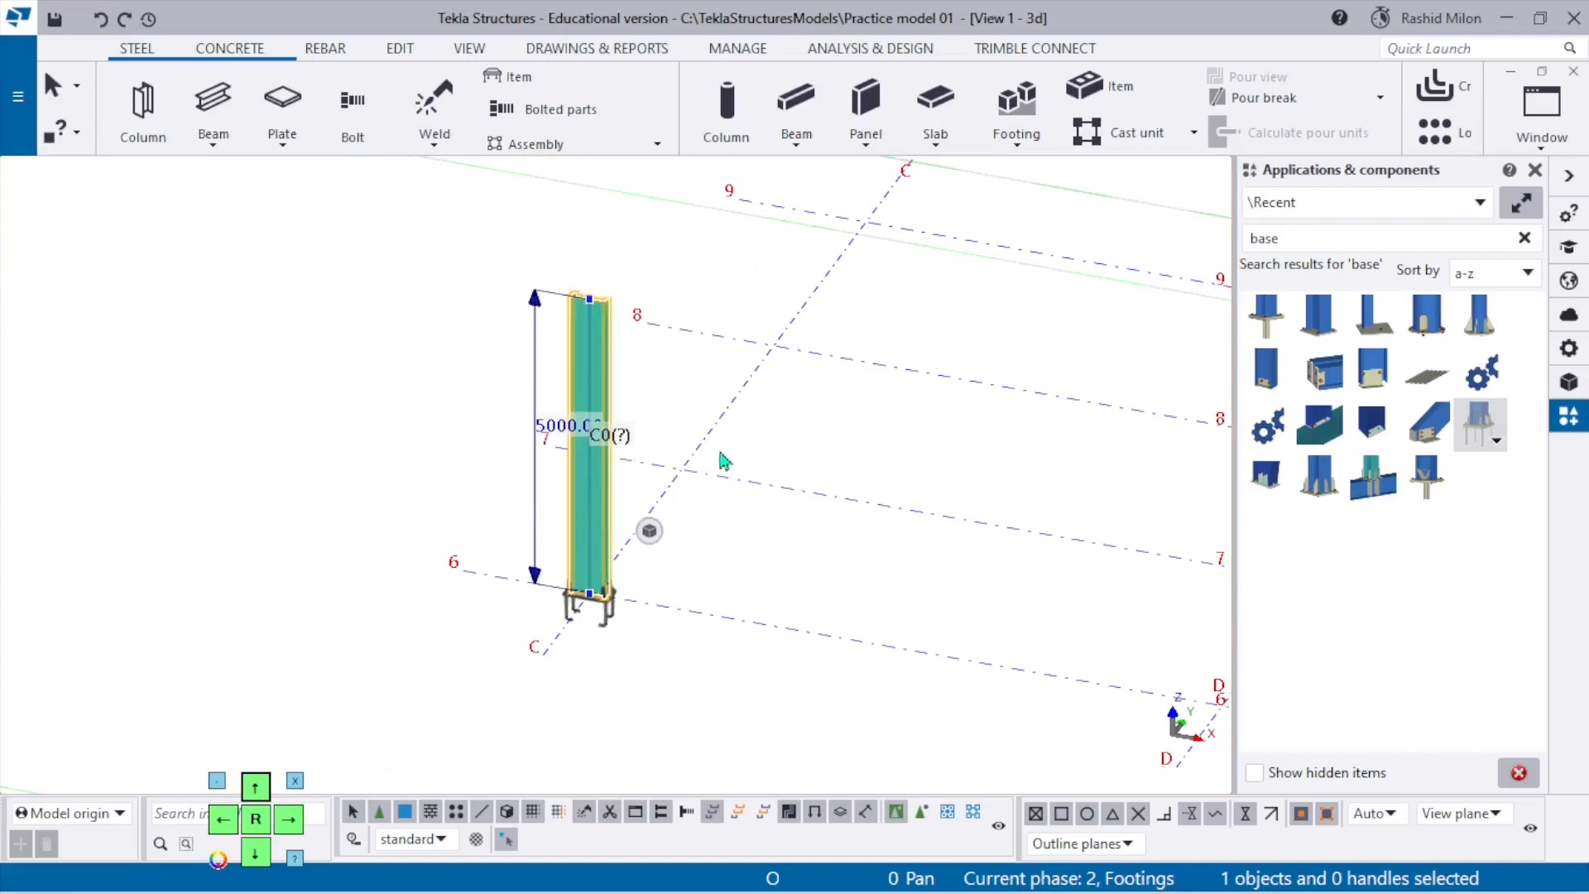
scroll(724, 461, "down", 2)
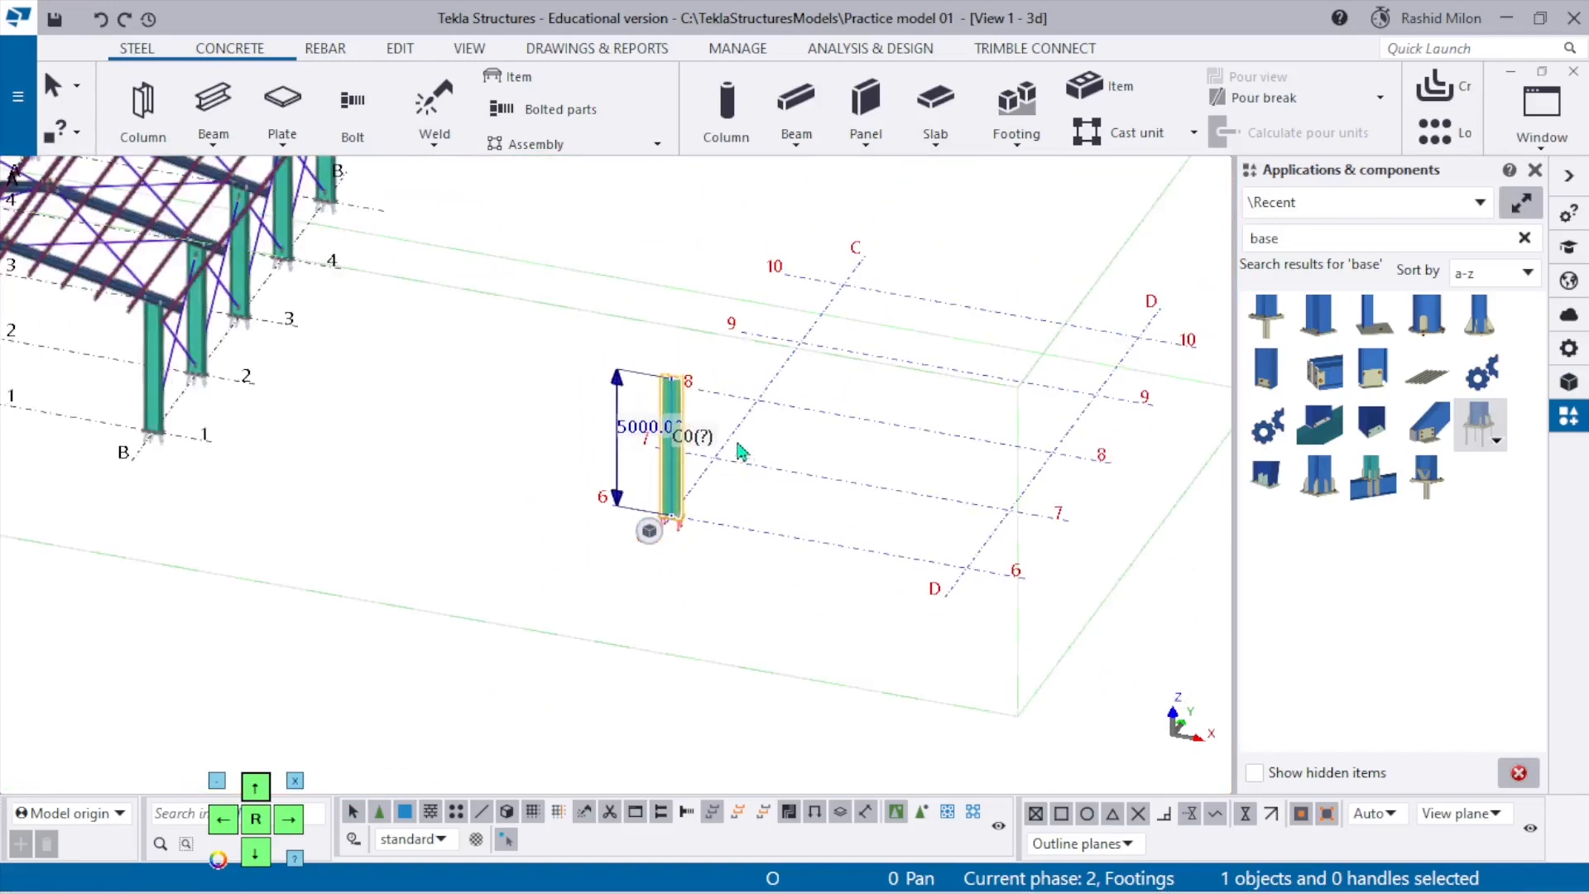
left_click(713, 543)
scroll(728, 539, "up", 2)
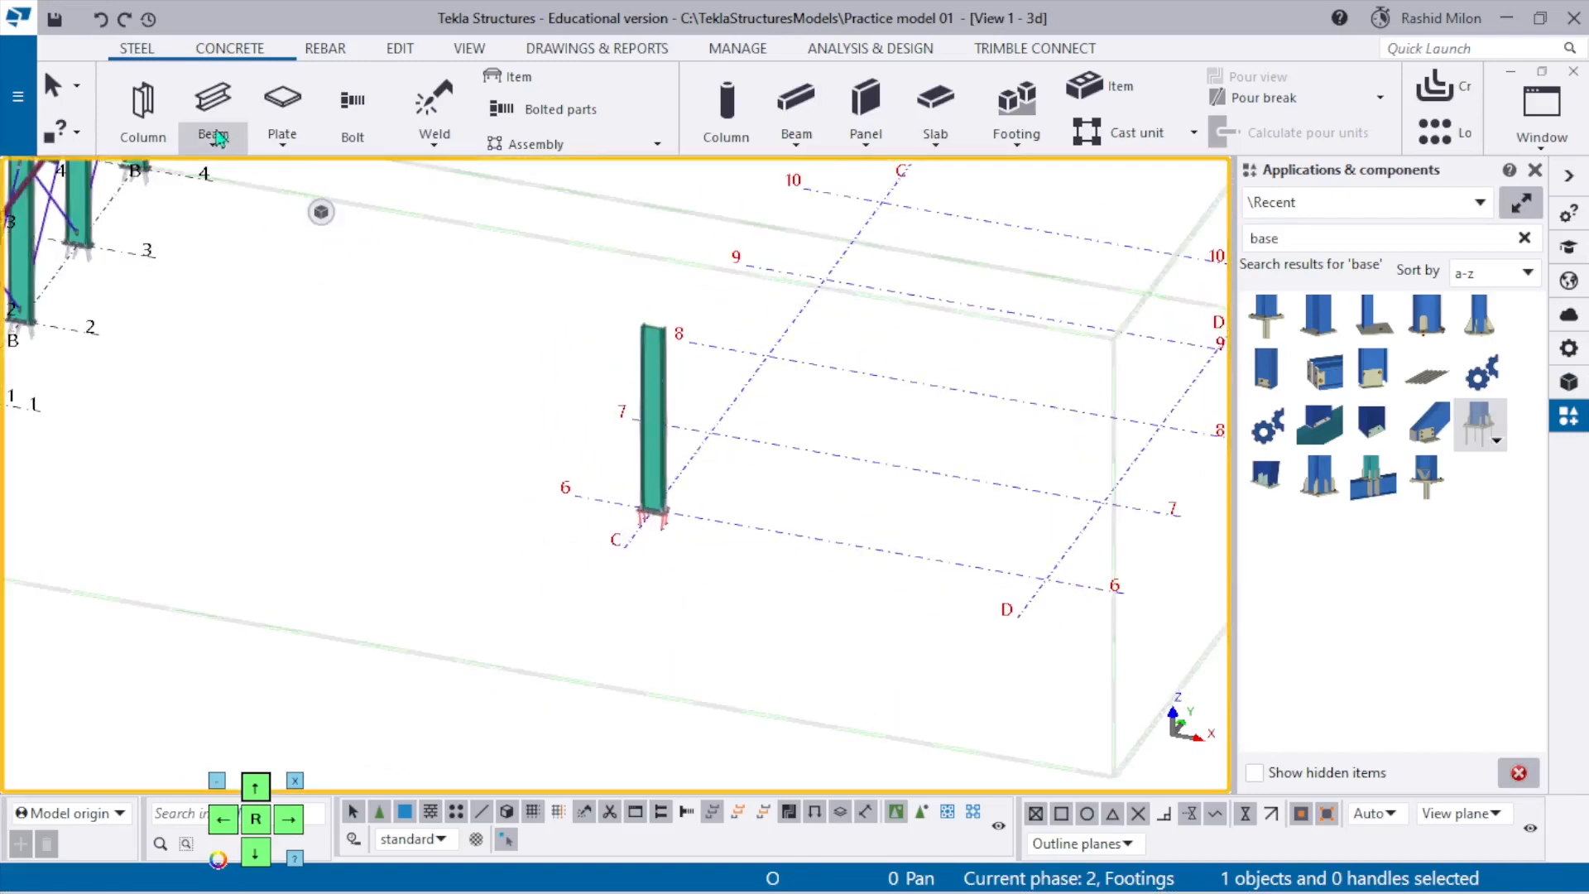
Make the named elevation view ELE6 visible and redraw it around the column at grid C.
left_click(484, 50)
left_click(154, 108)
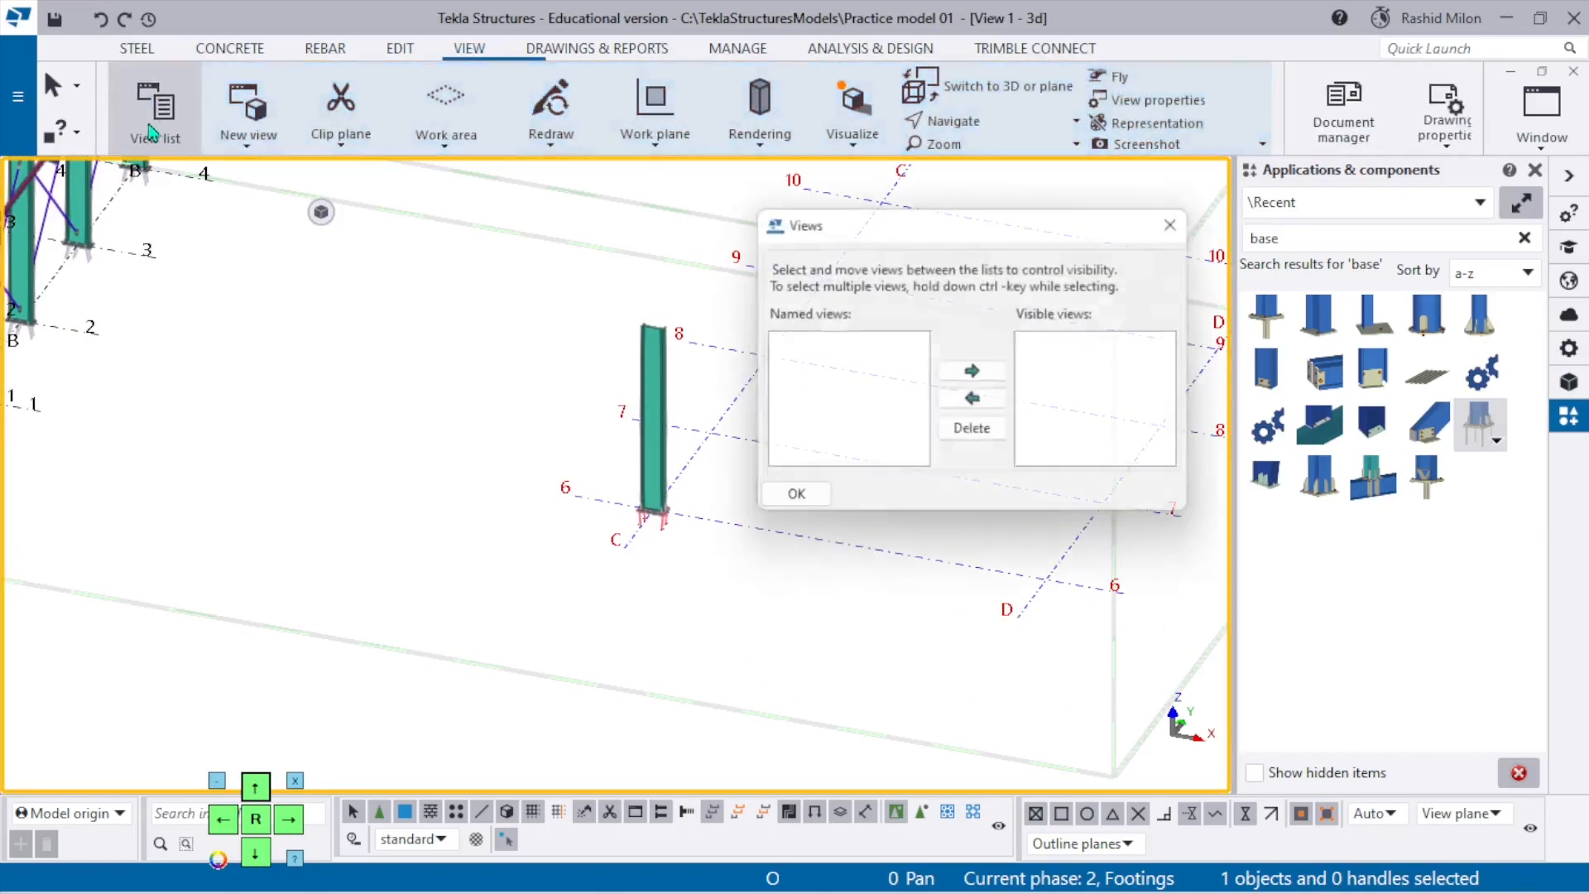
scroll(828, 414, "down", 3)
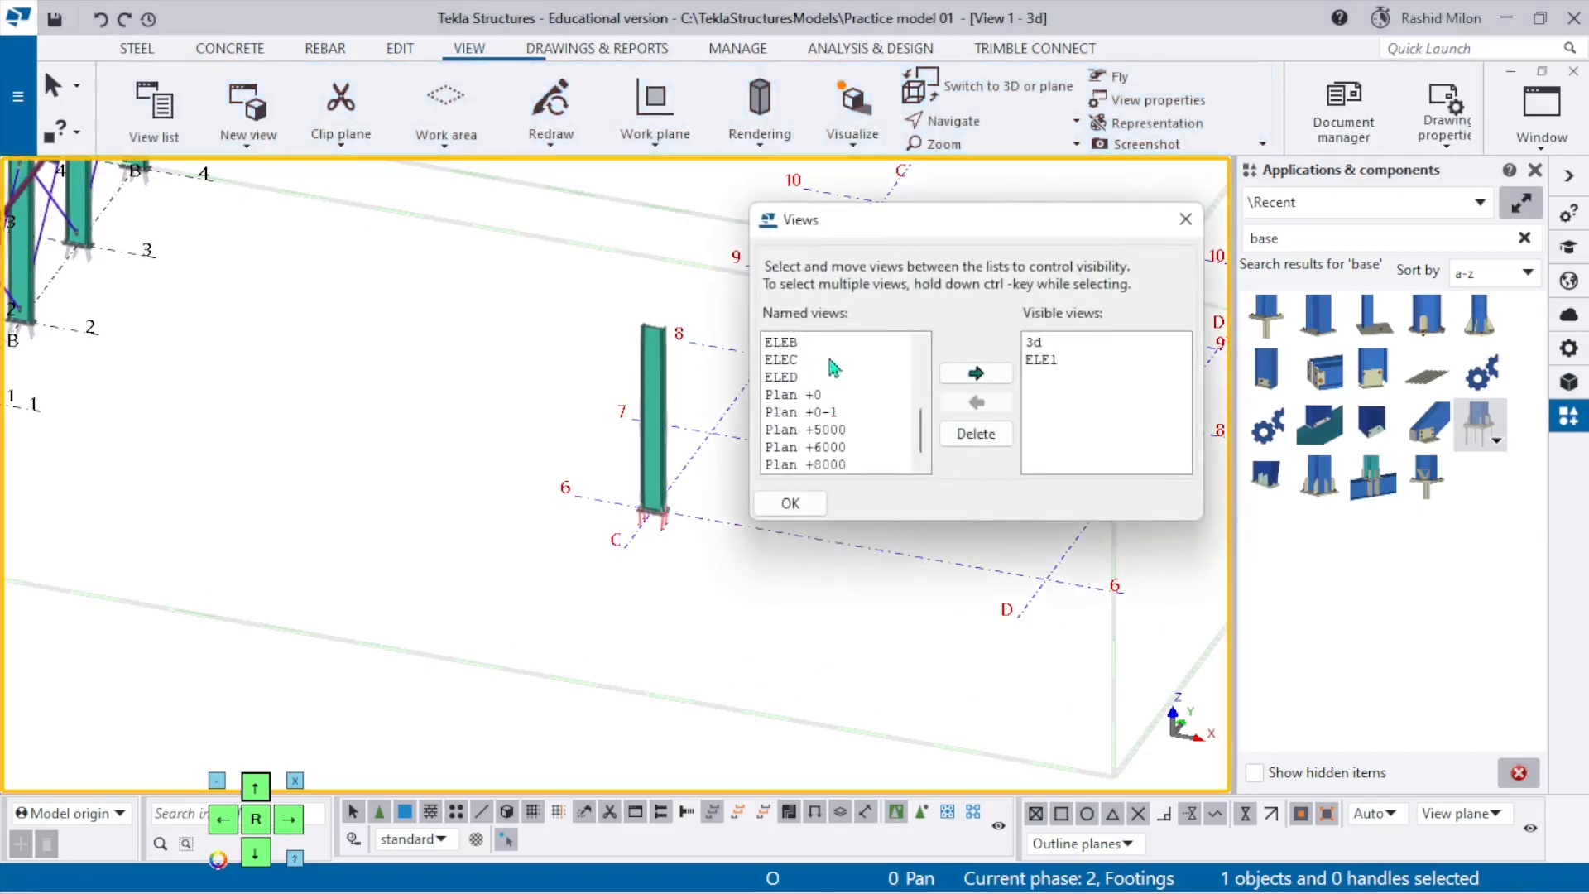
scroll(836, 379, "up", 2)
scroll(834, 381, "up", 2)
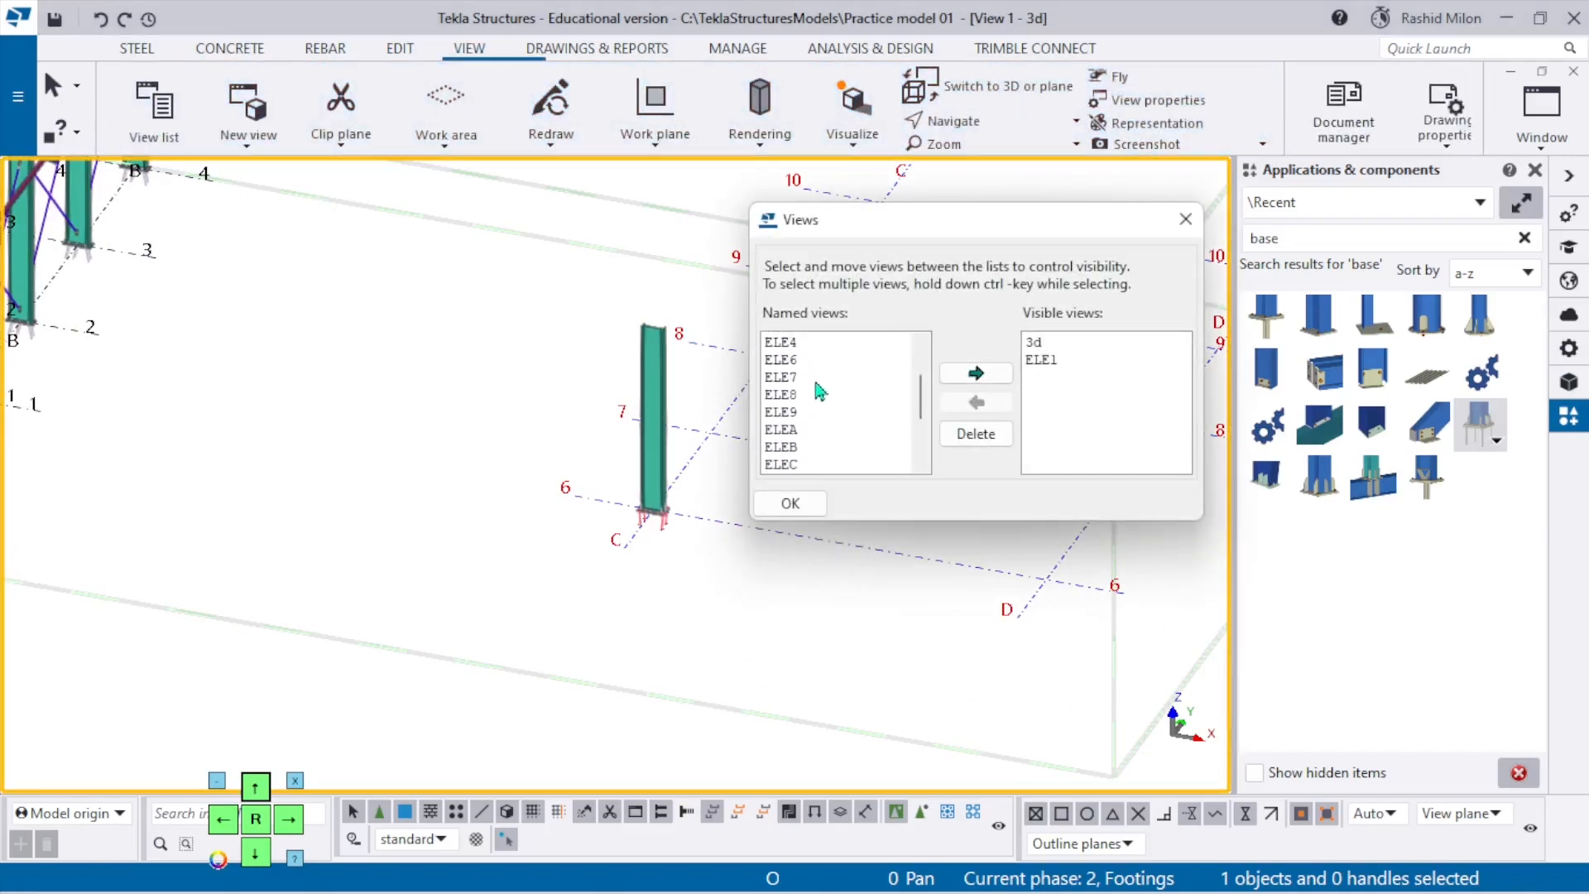
left_click(970, 376)
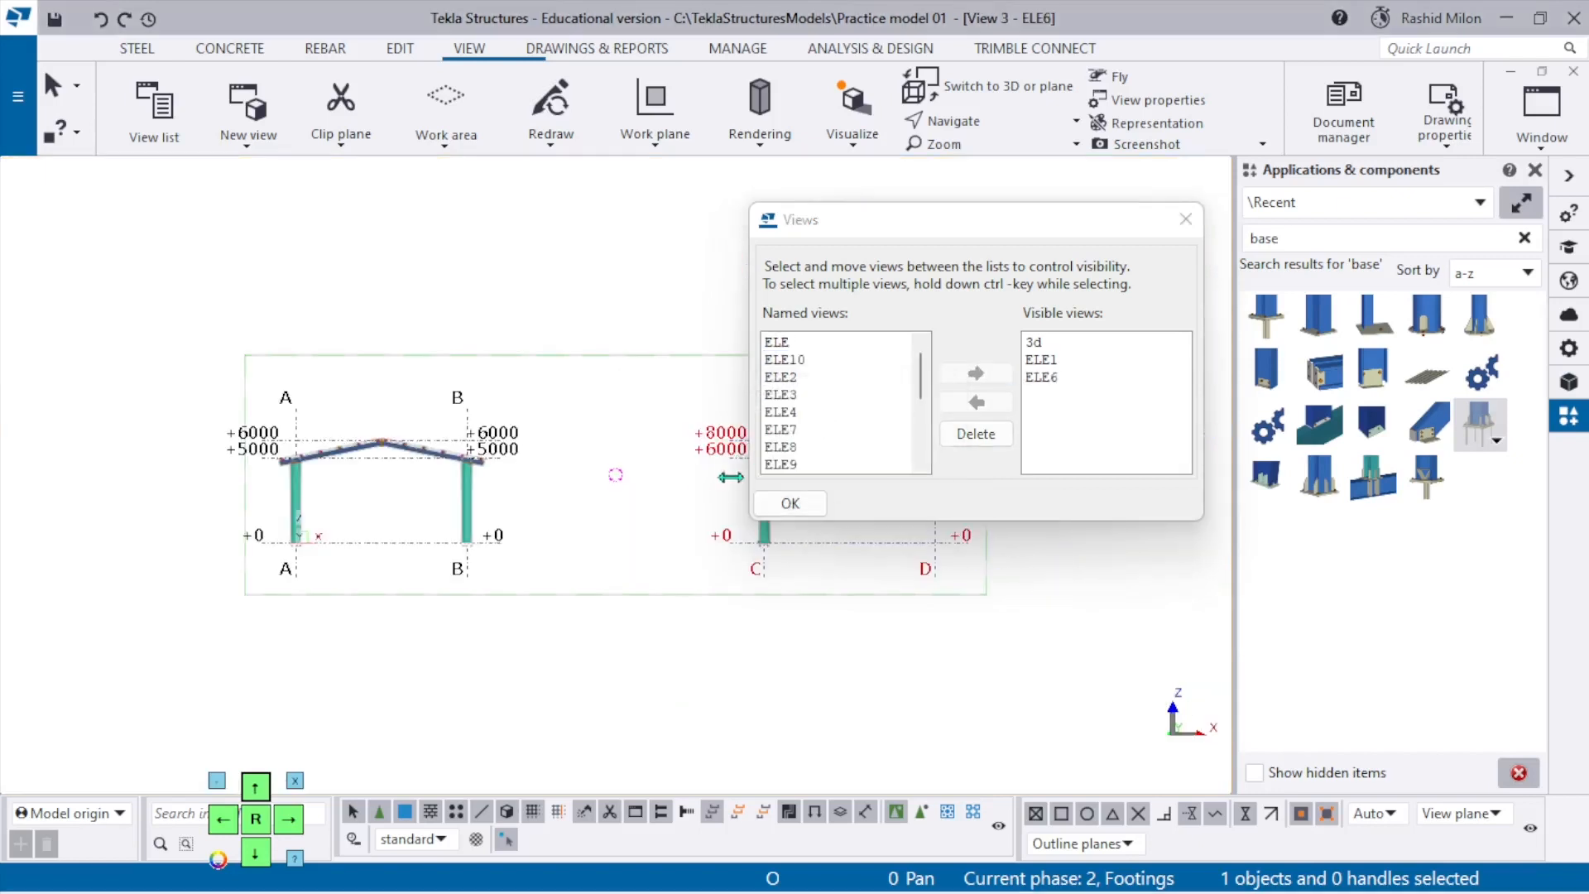
left_click(791, 504)
scroll(815, 468, "up", 5)
right_click(788, 462)
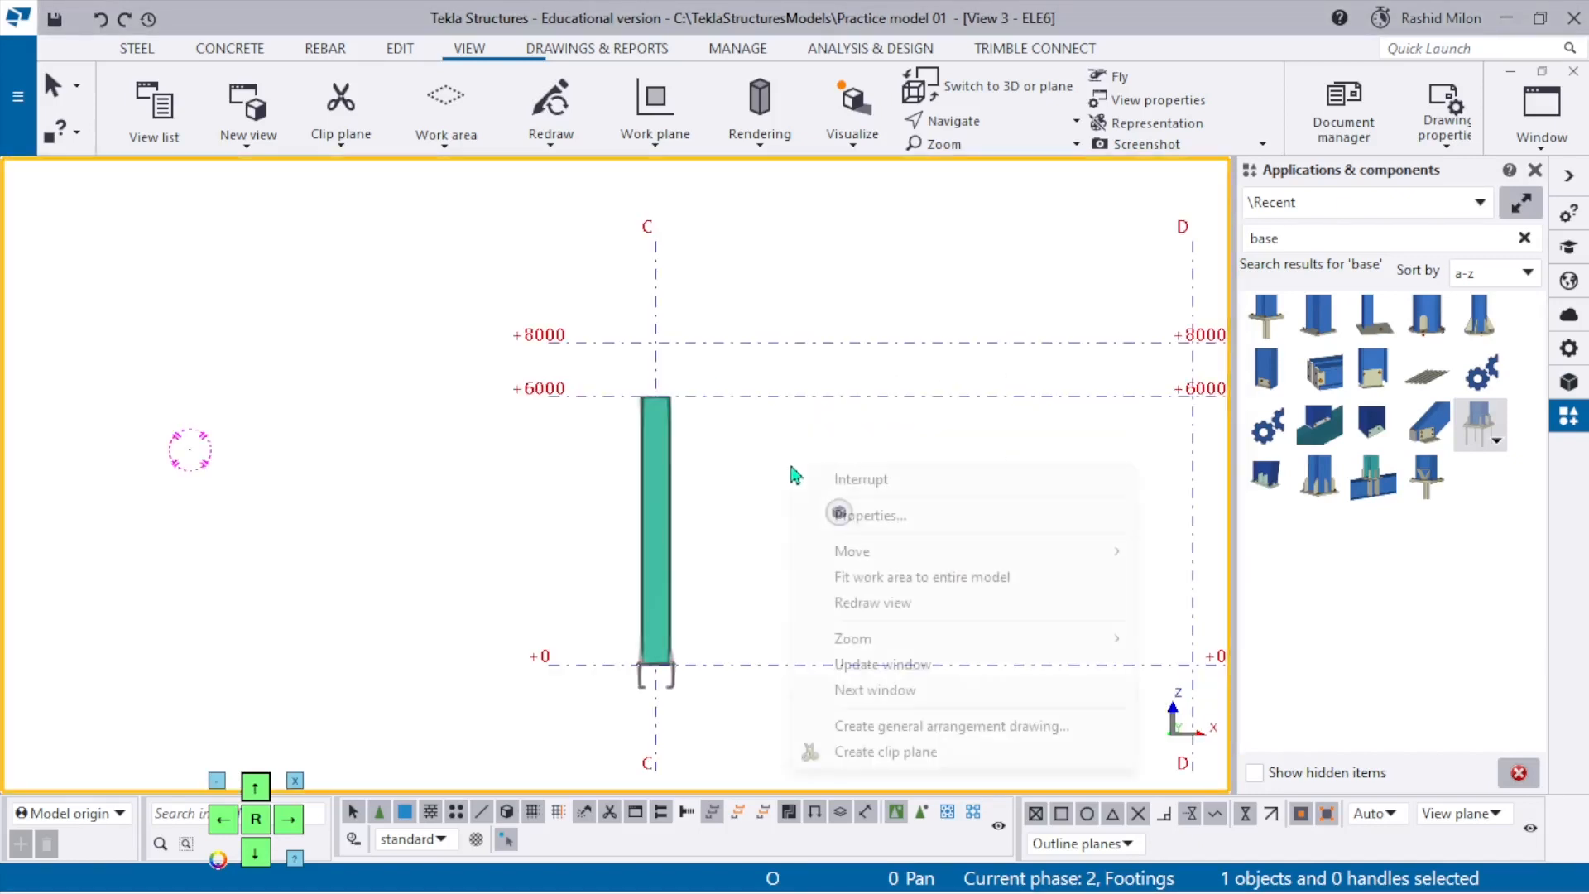
left_click(876, 611)
Draw a construction line from the column top at C, +6000, to the midpoint of the +8000 level line between C and D.
scroll(672, 409, "up", 3)
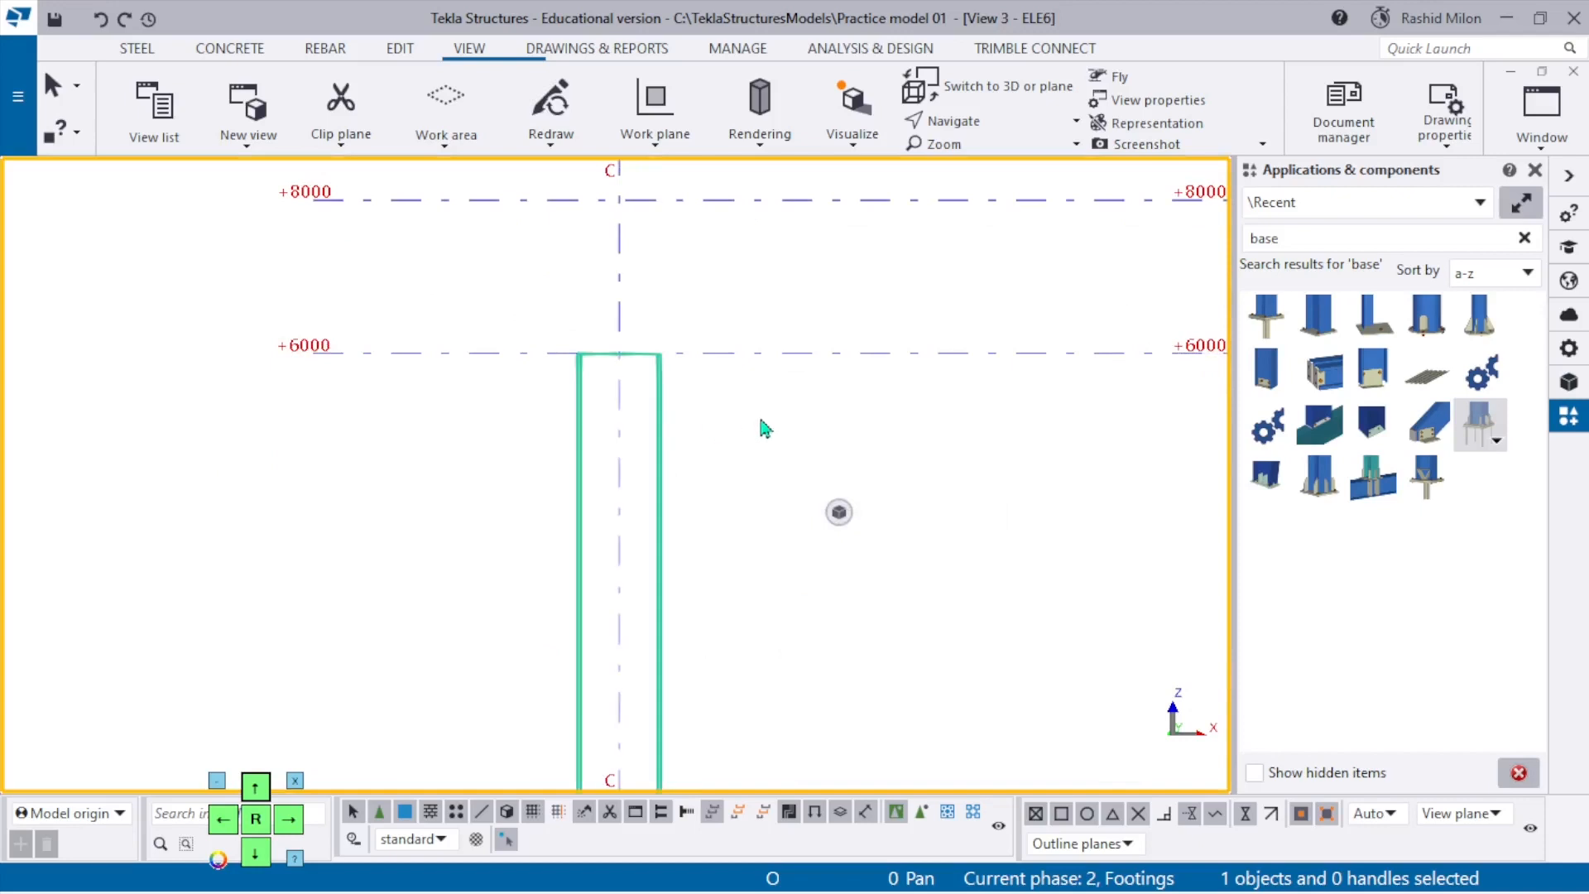
key("x")
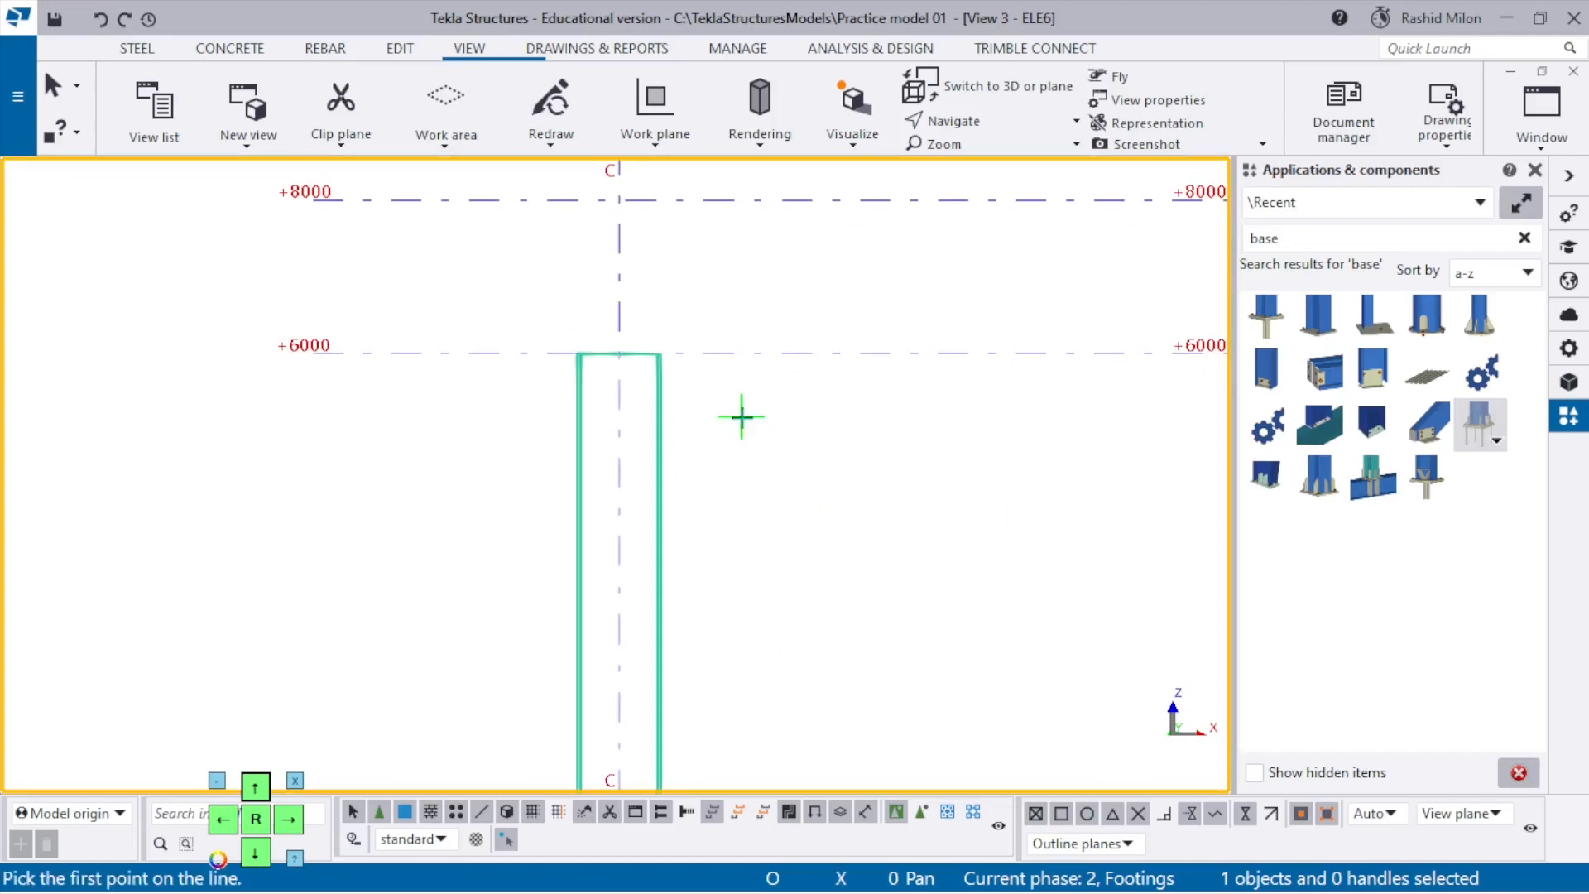
scroll(686, 344, "up", 3)
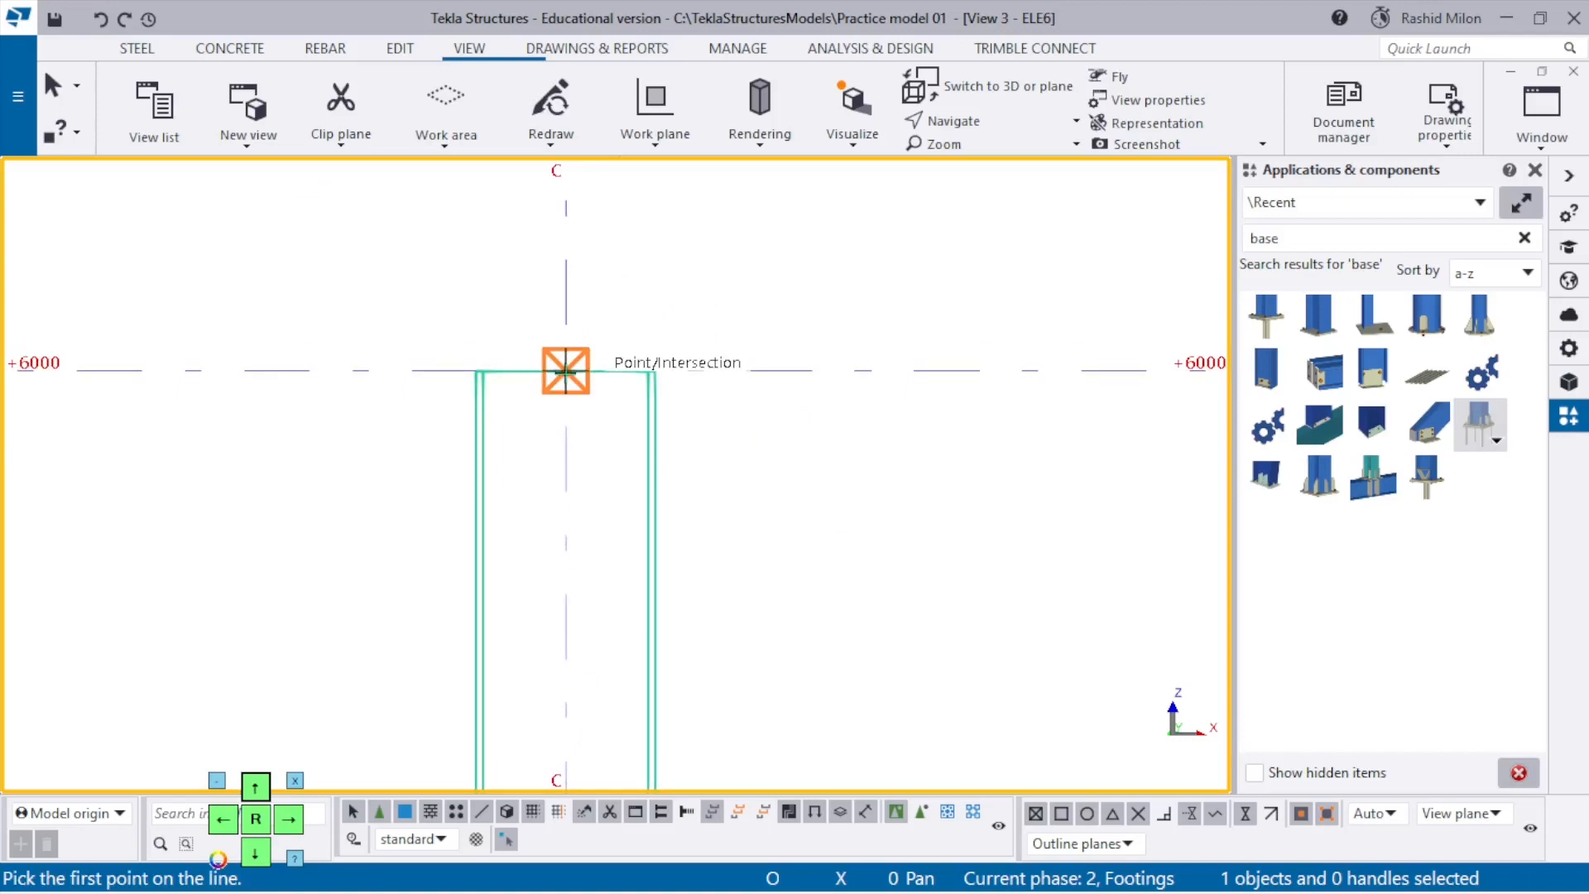
left_click(566, 379)
scroll(464, 426, "down", 5)
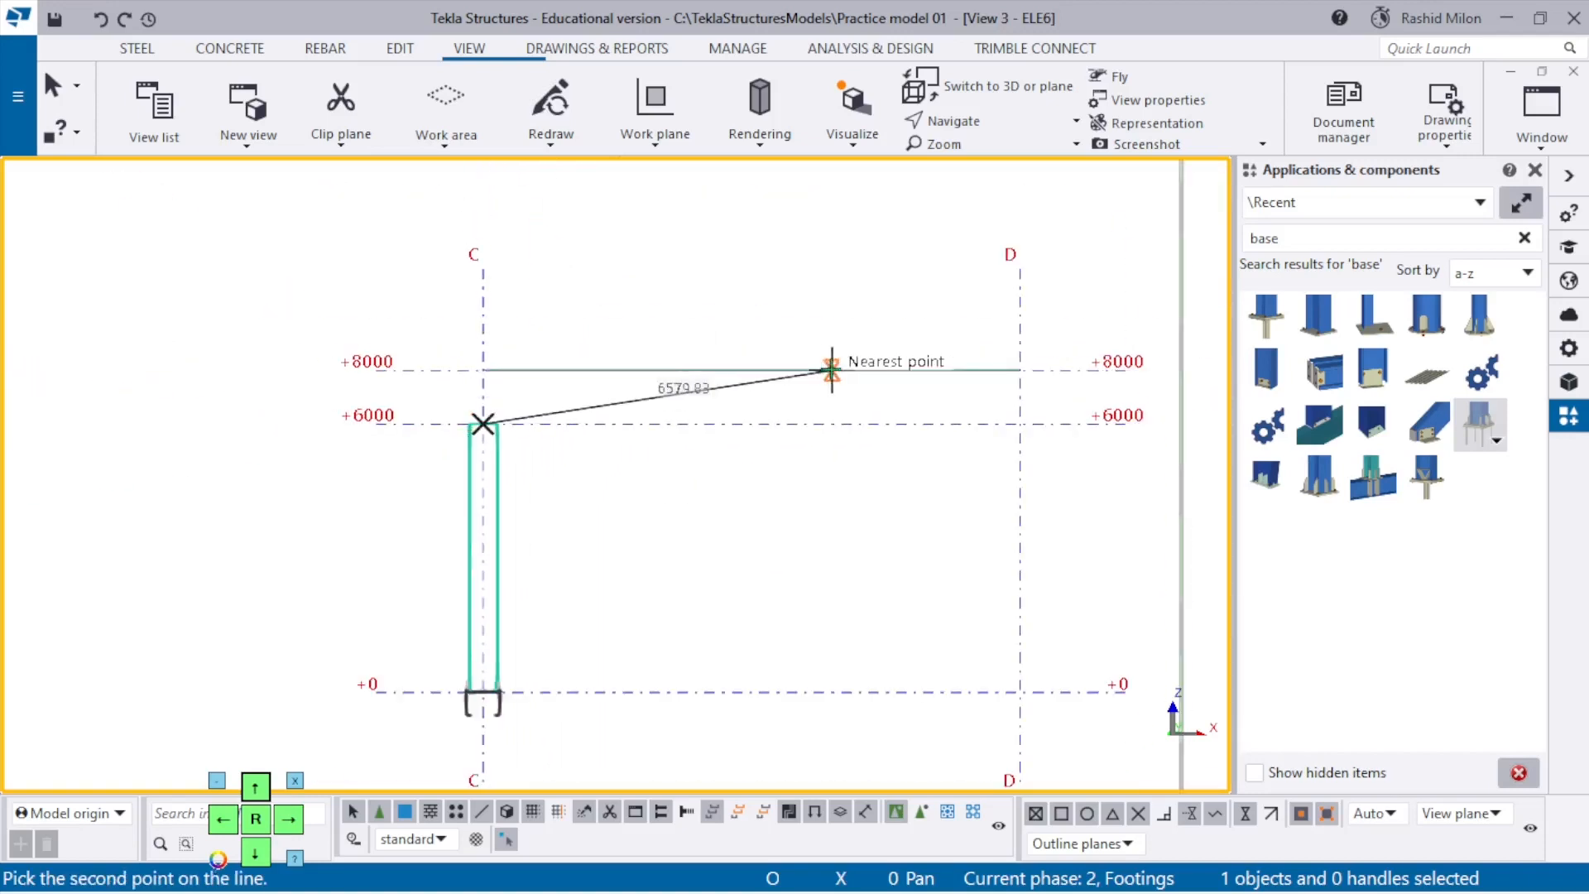
scroll(769, 365, "up", 3)
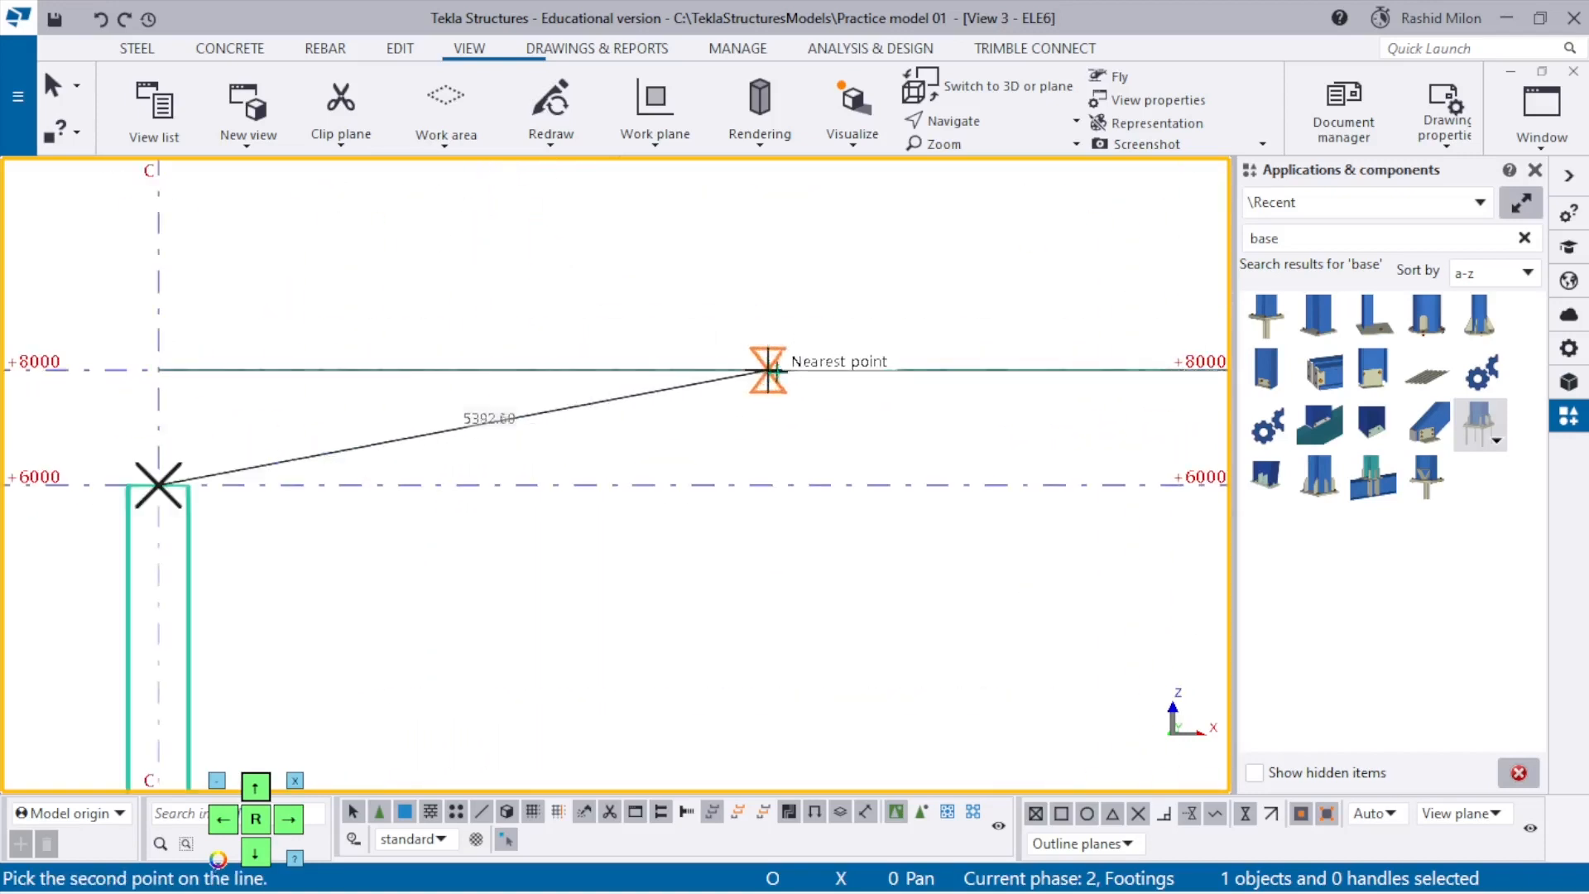
left_click(725, 374)
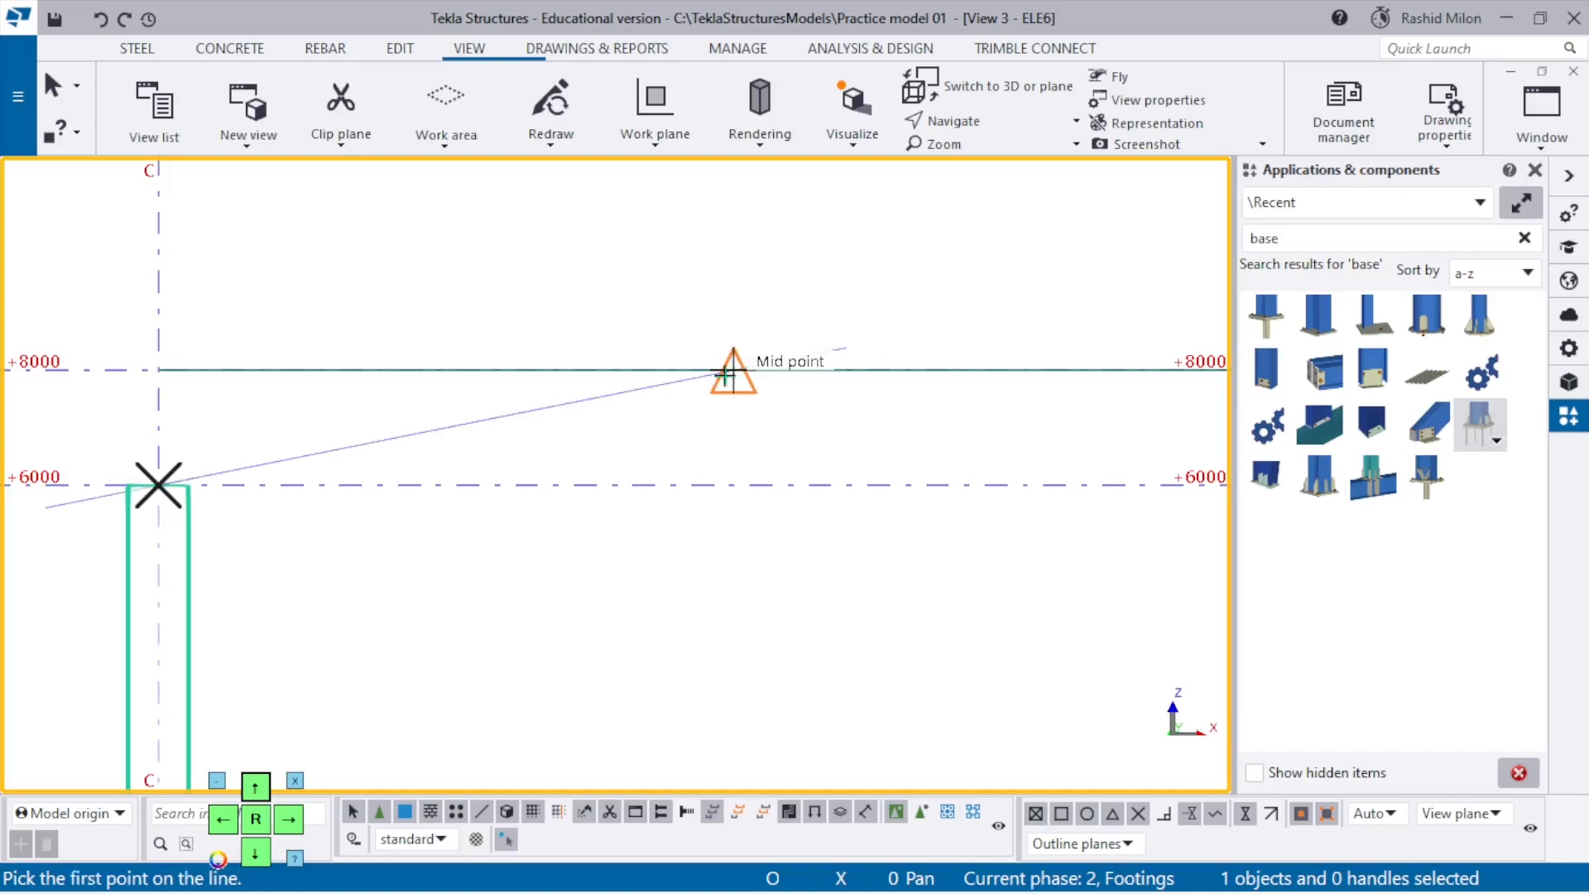
key("Escape")
Examine the sloped construction line's properties and where it passes over the column at C.
left_click(567, 403)
double_click(568, 403)
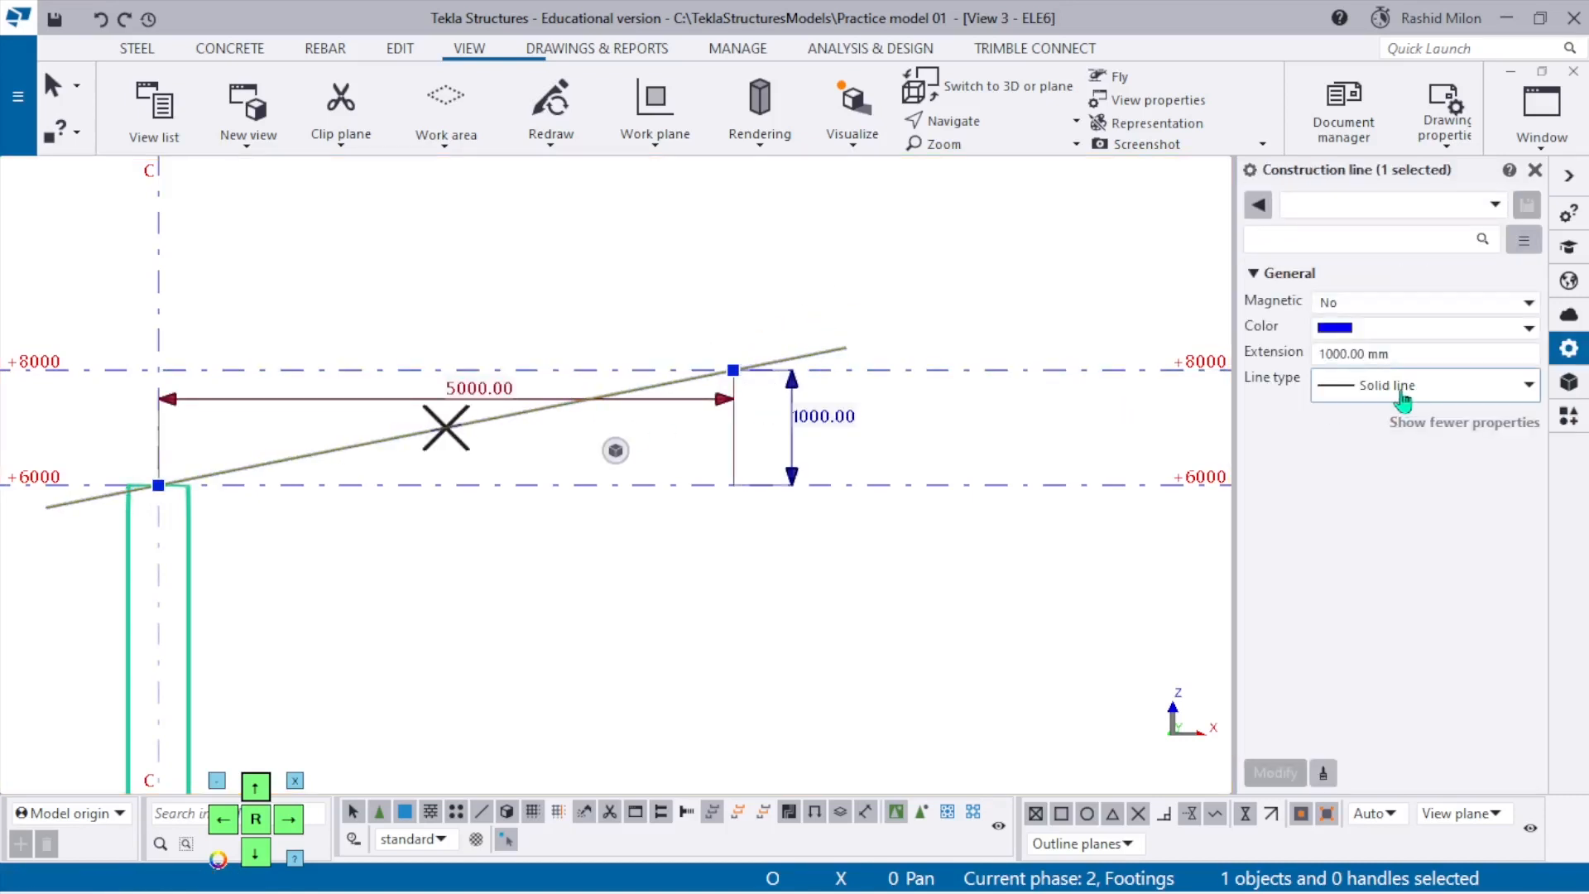
left_click(1324, 354)
scroll(281, 468, "up", 5)
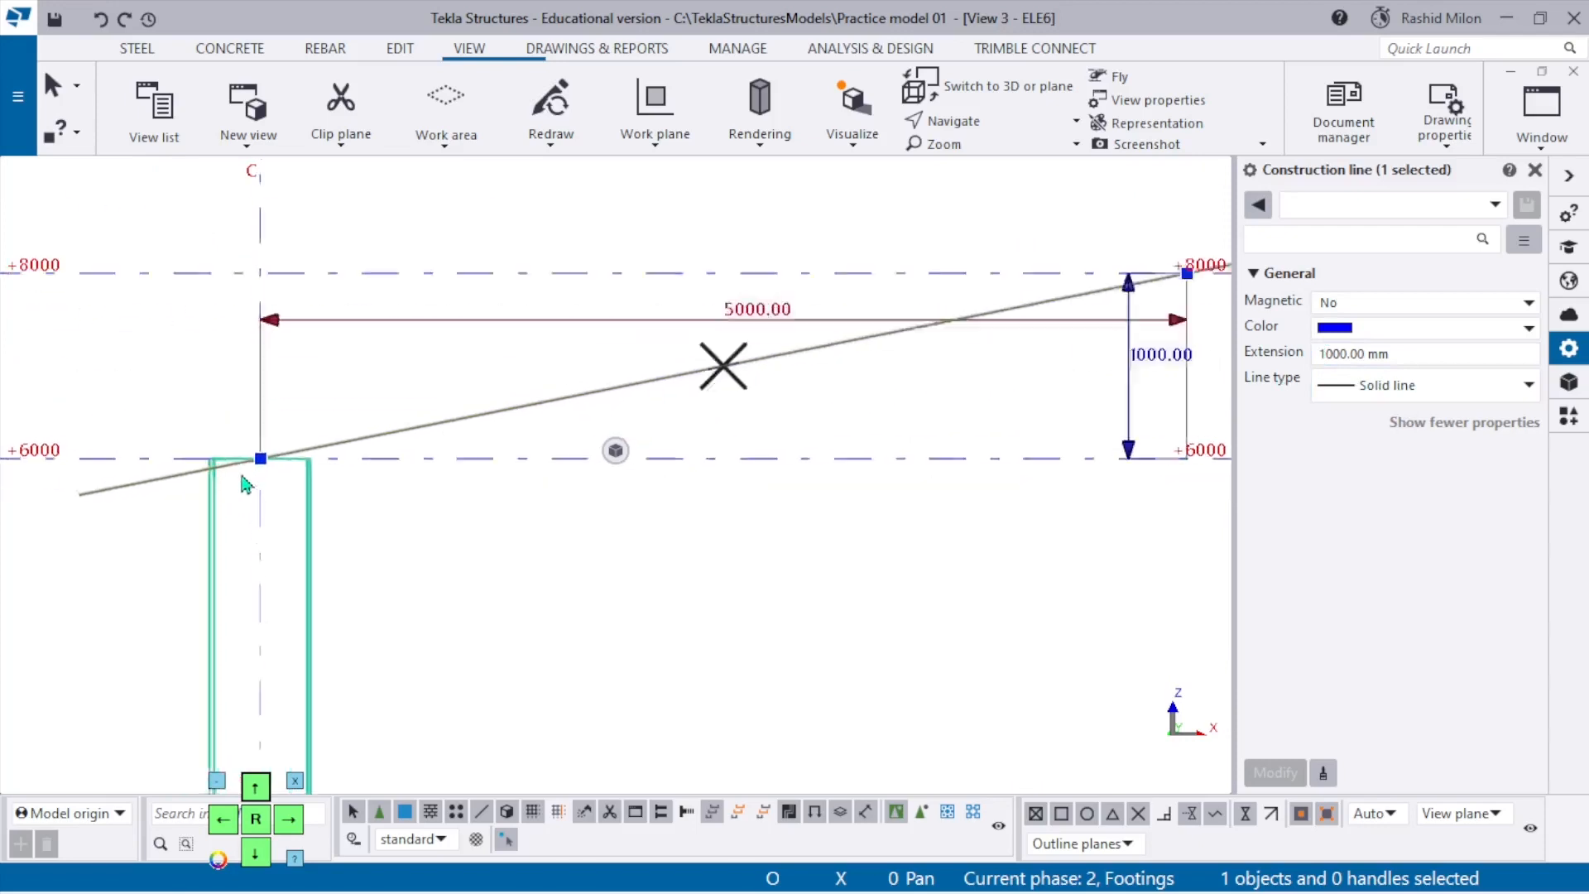
scroll(286, 472, "down", 3)
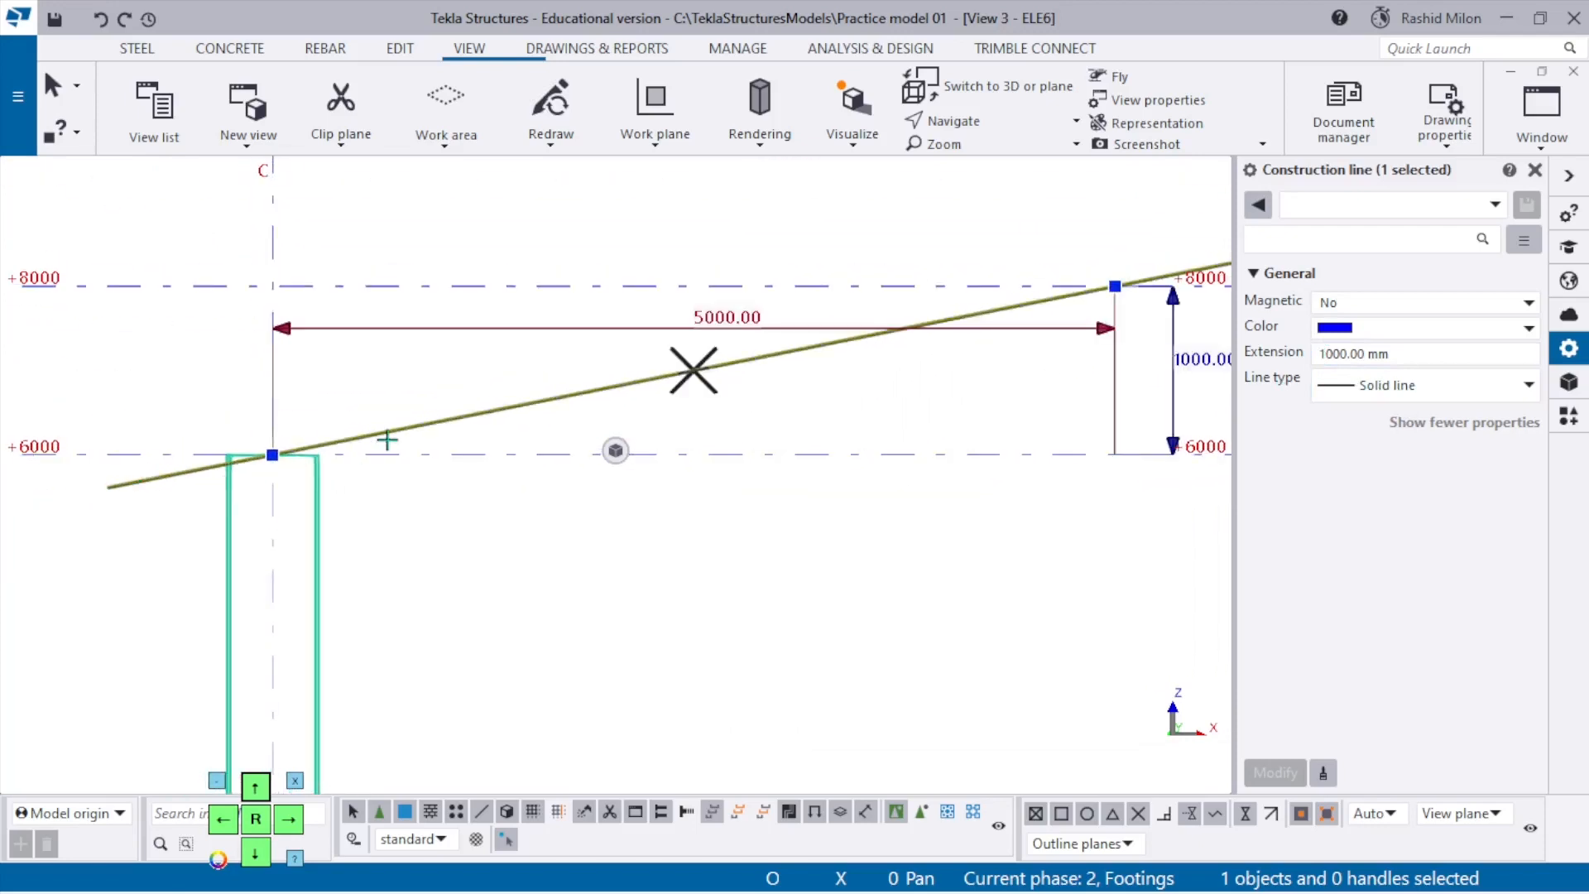
left_click(814, 525)
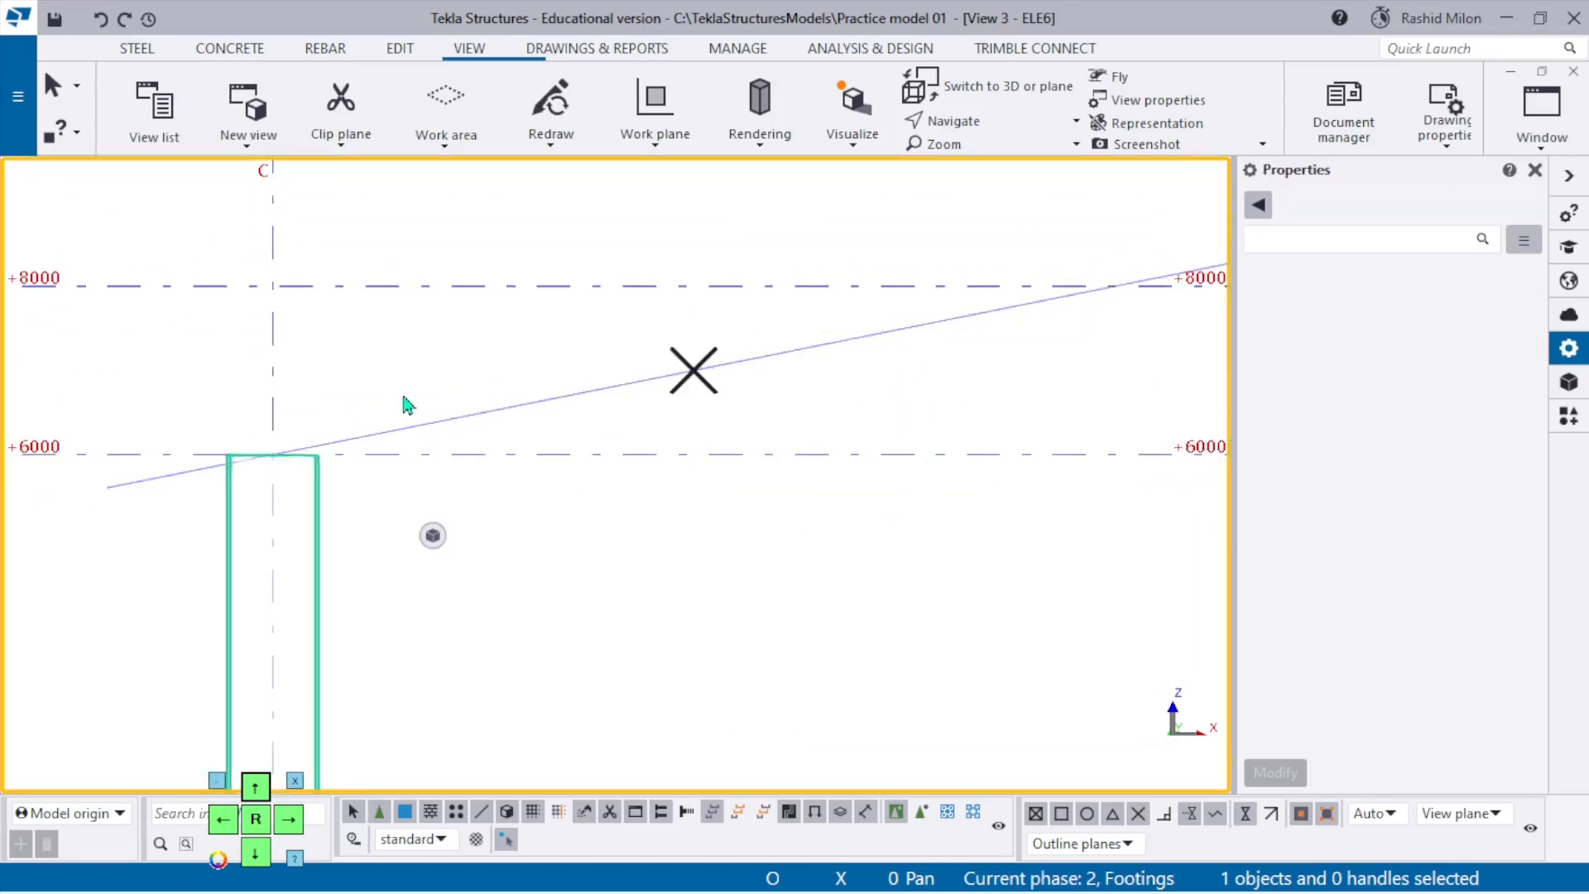
Start a new steel beam that reuses the UC254*254*73 properties of the shed's rafter over column B.
scroll(653, 480, "down", 6)
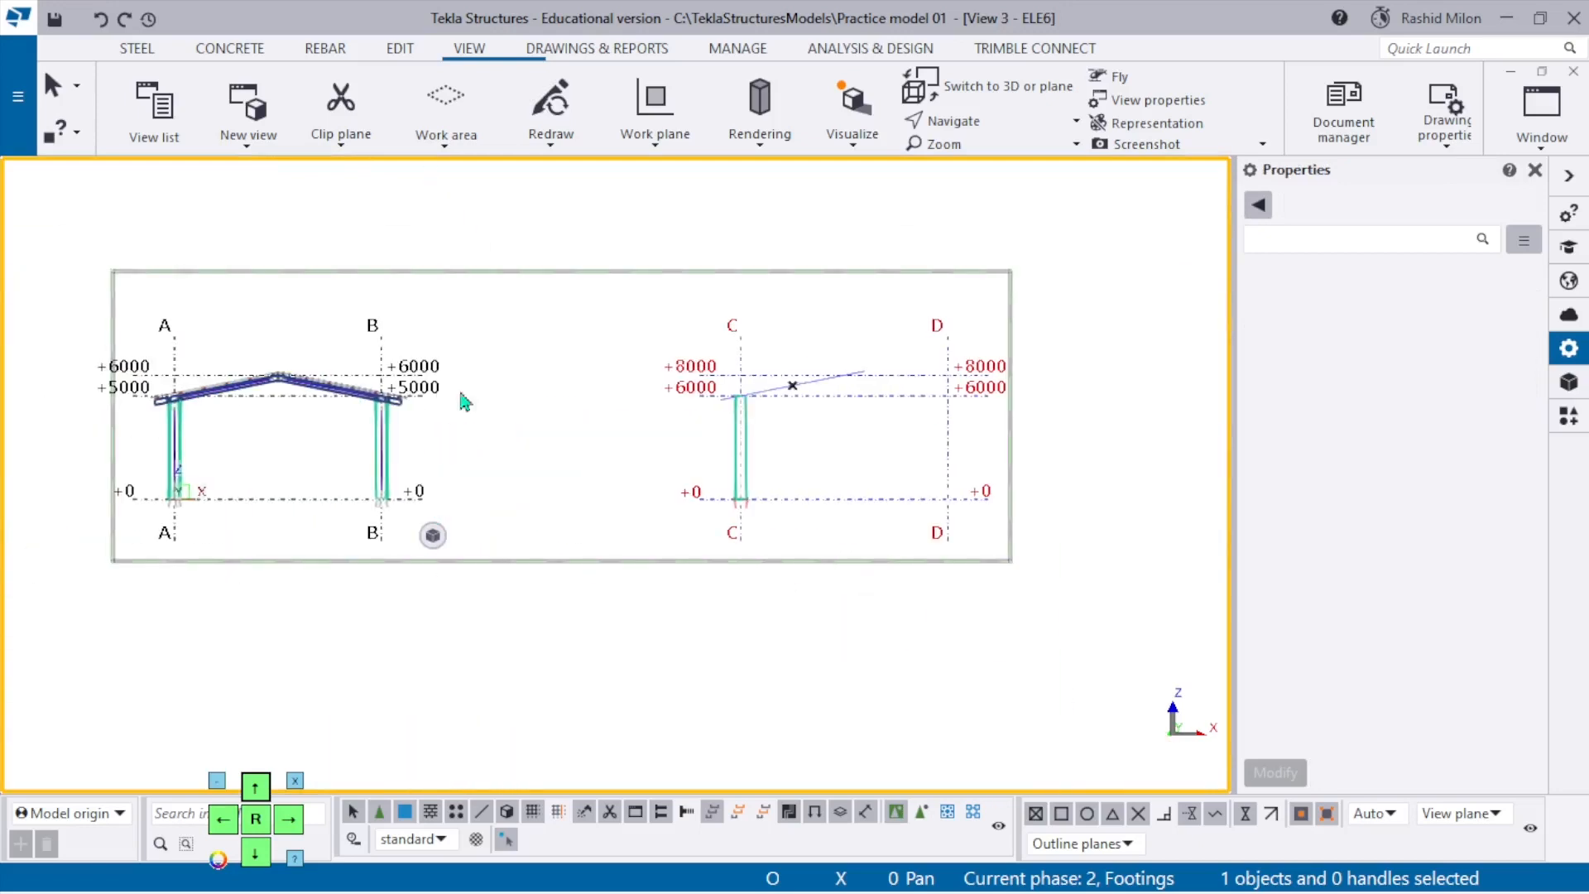
scroll(461, 400, "up", 5)
scroll(264, 396, "up", 6)
left_click(288, 429)
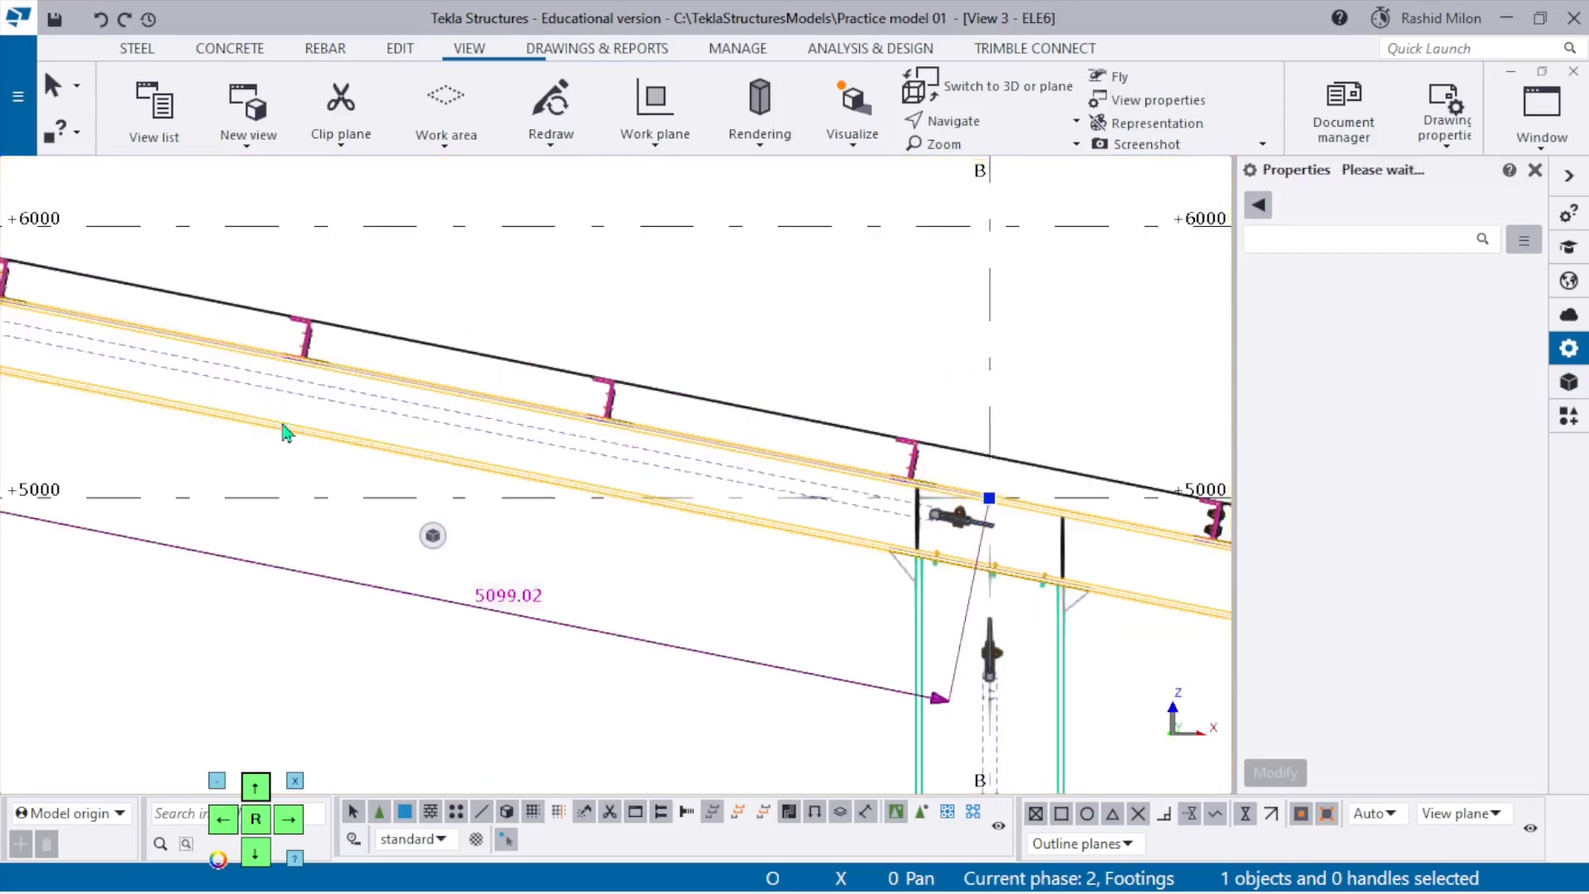
scroll(236, 404, "down", 5)
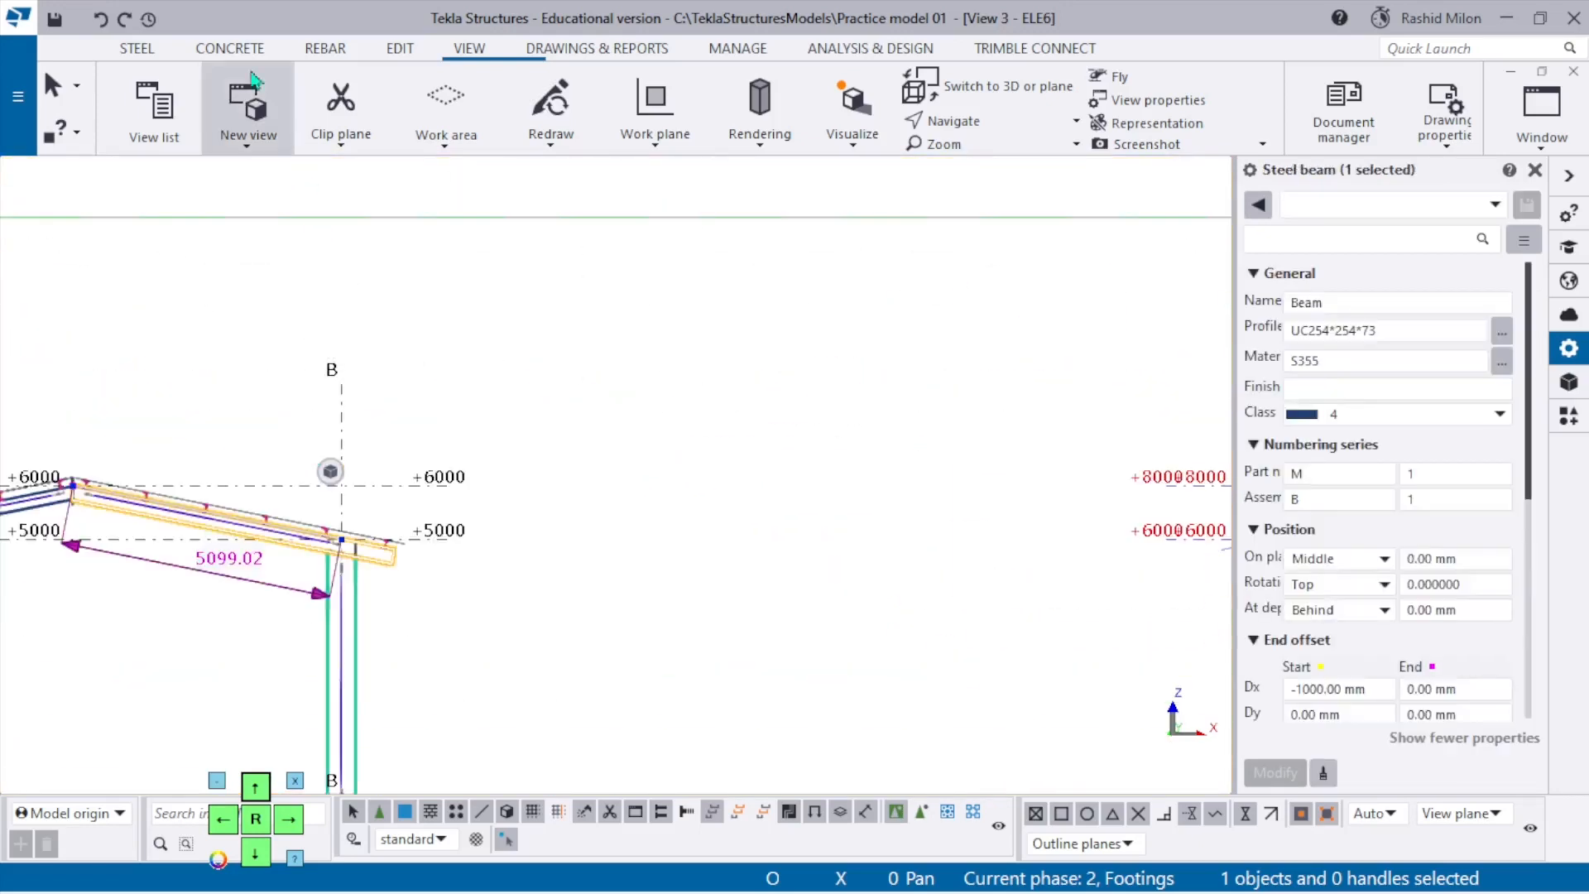
left_click(138, 48)
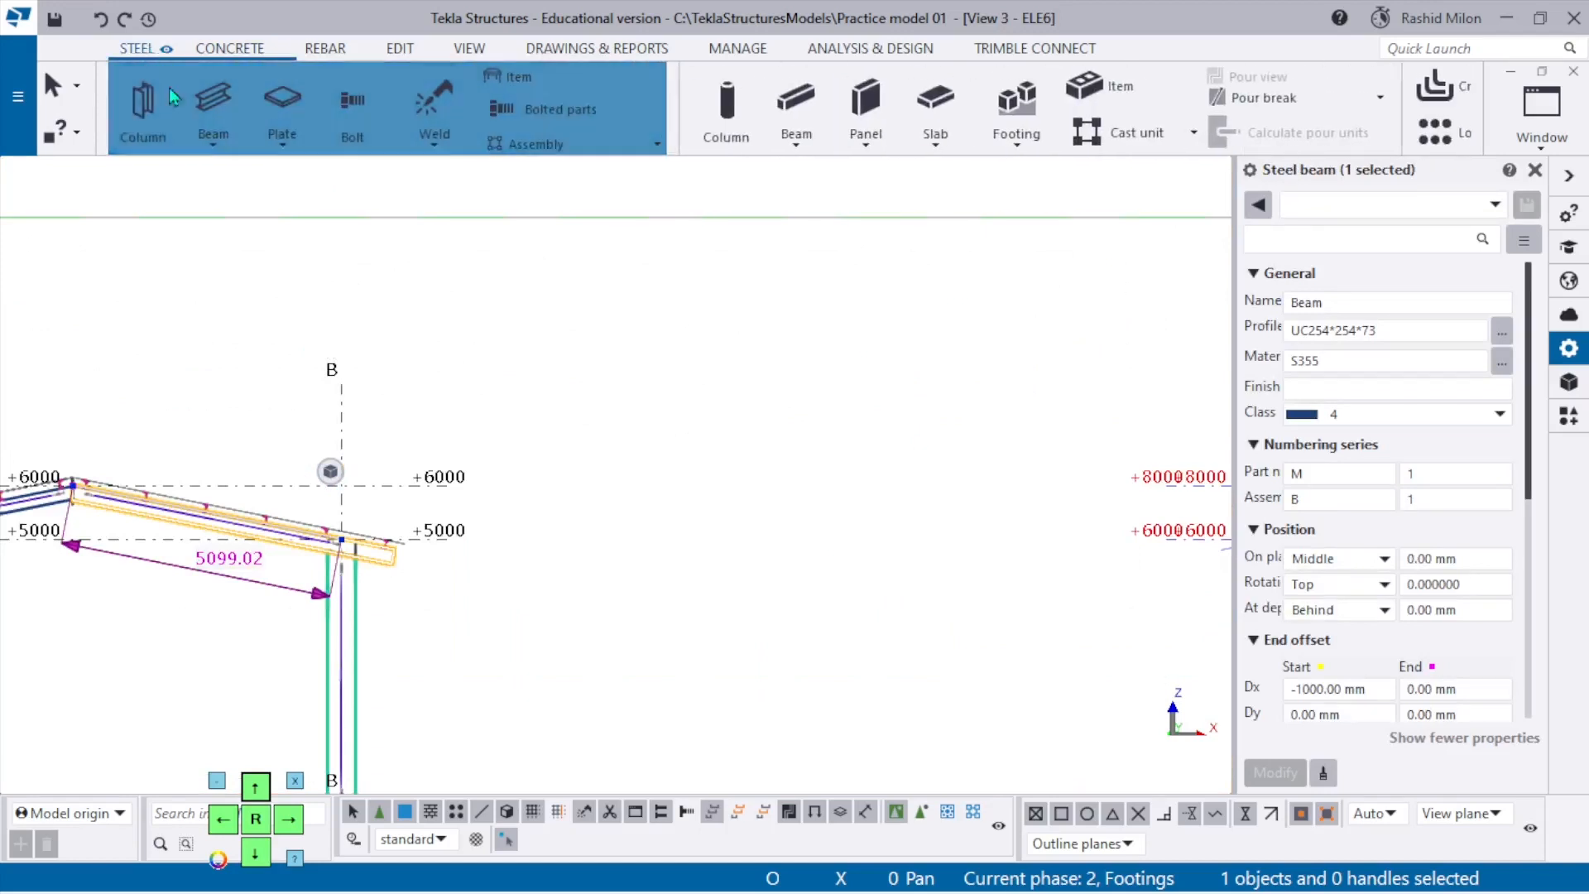
left_click(212, 110)
Place the rafter beam from the column top at C, +6000, along the construction line to its intersection with +8000.
scroll(654, 444, "down", 5)
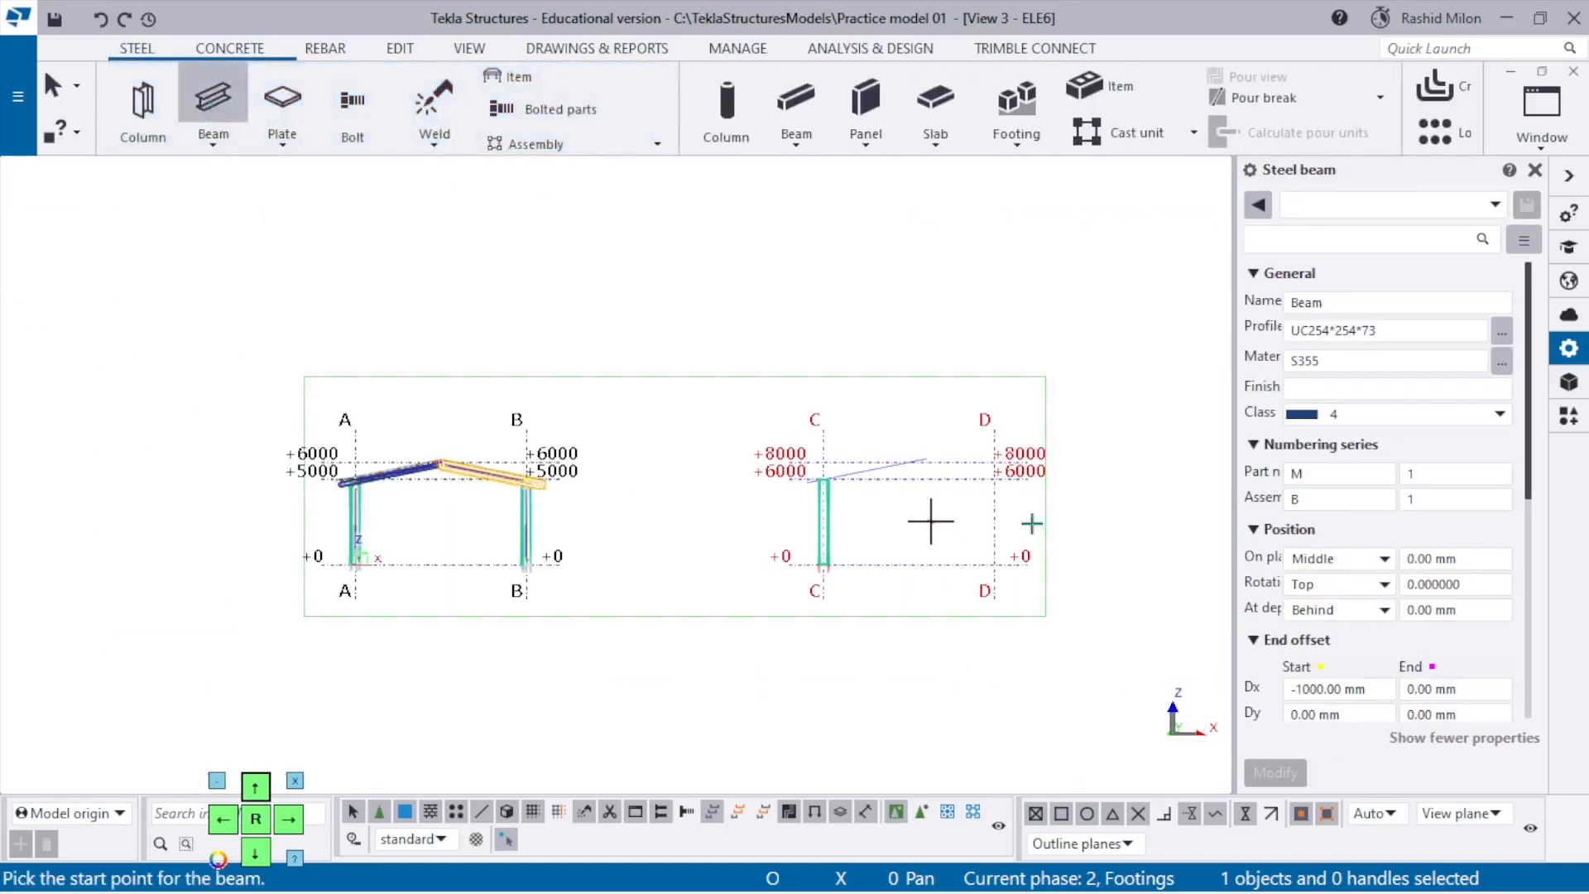
scroll(734, 400, "up", 6)
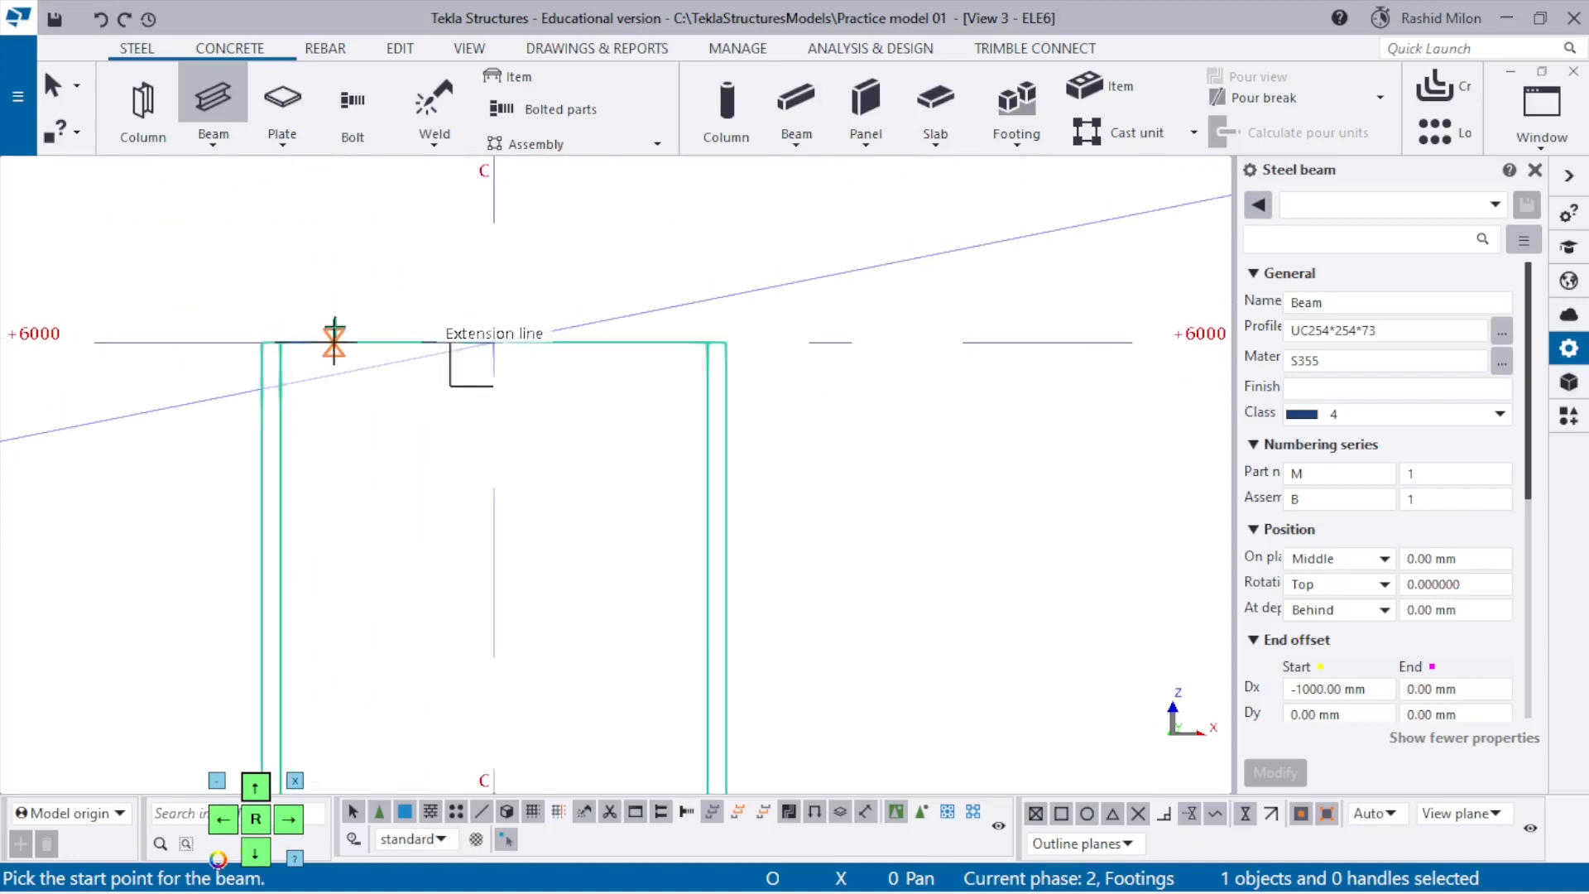
scroll(446, 323, "up", 4)
left_click(567, 375)
scroll(383, 505, "down", 10)
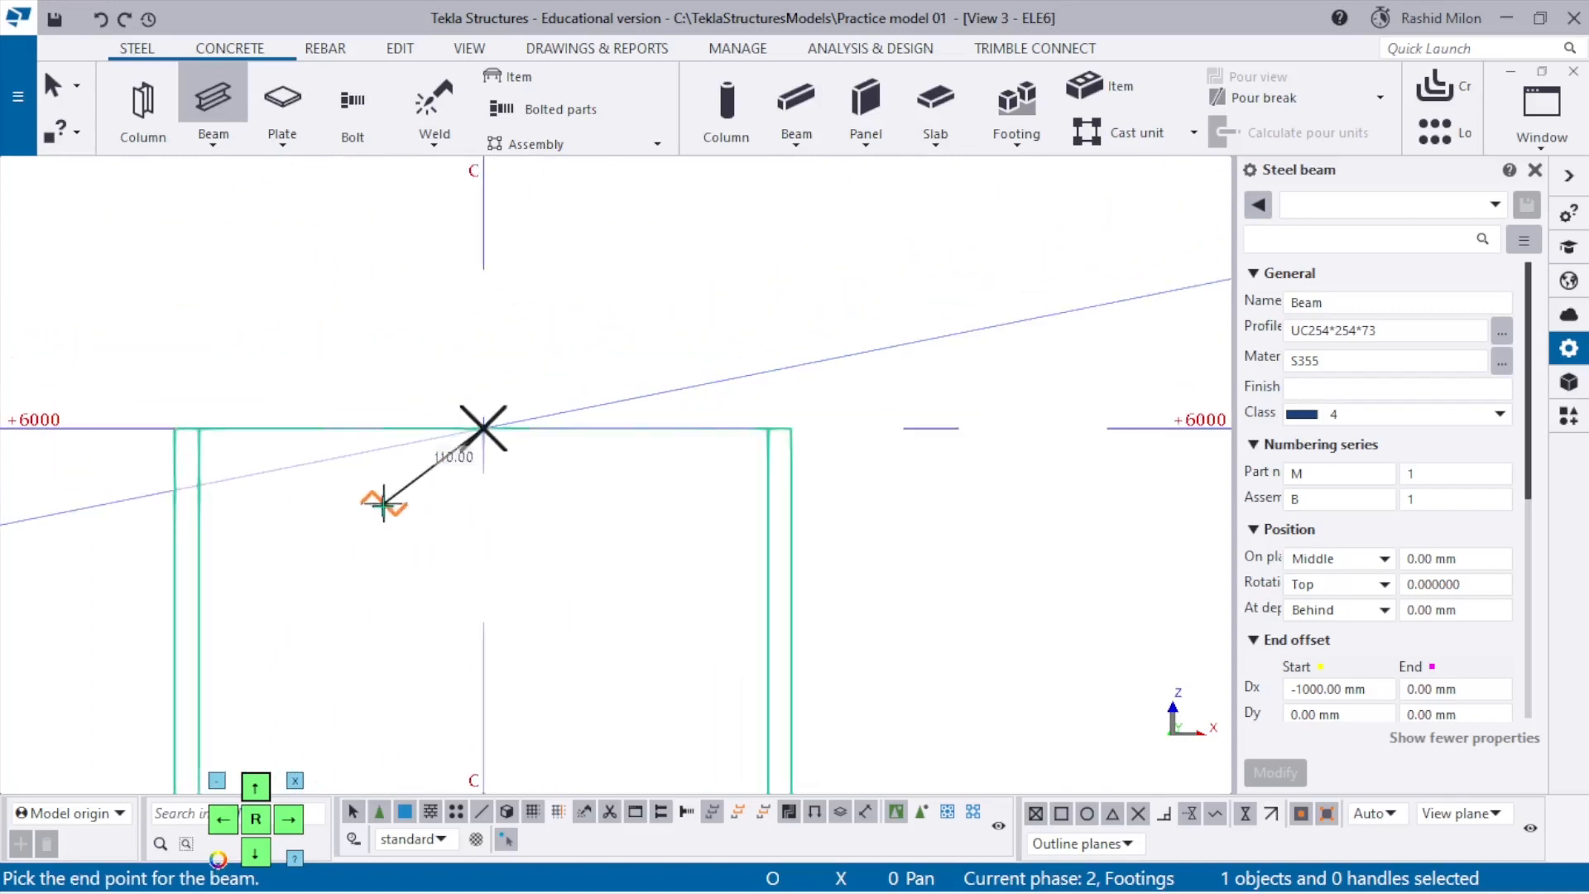
scroll(1018, 379, "up", 2)
middle_click_drag(1002, 376, 516, 439)
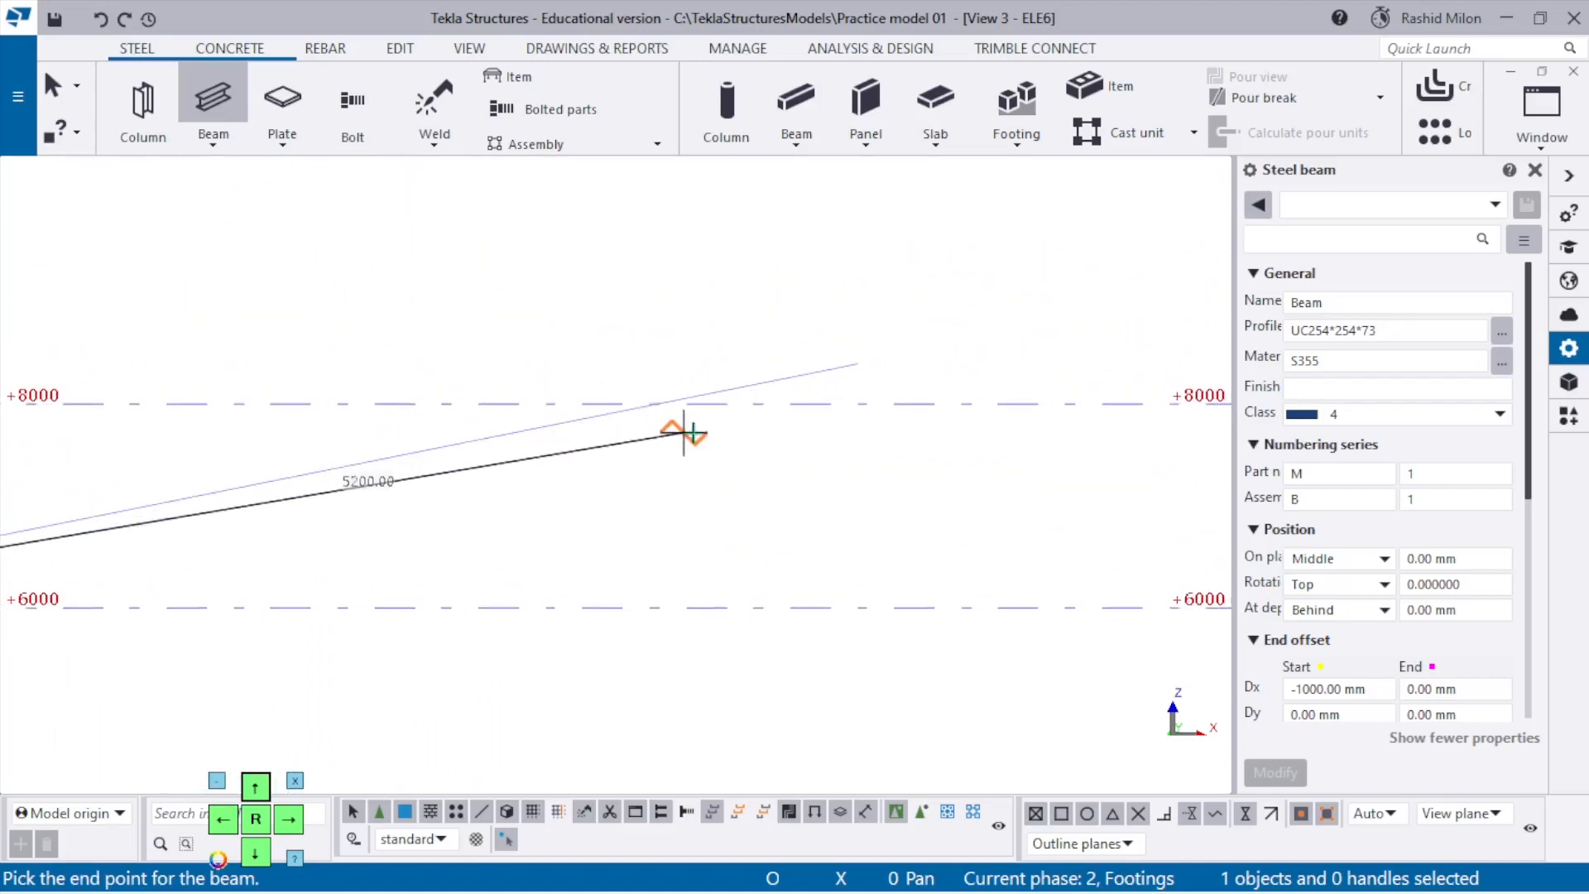
scroll(695, 426, "up", 2)
left_click(653, 398)
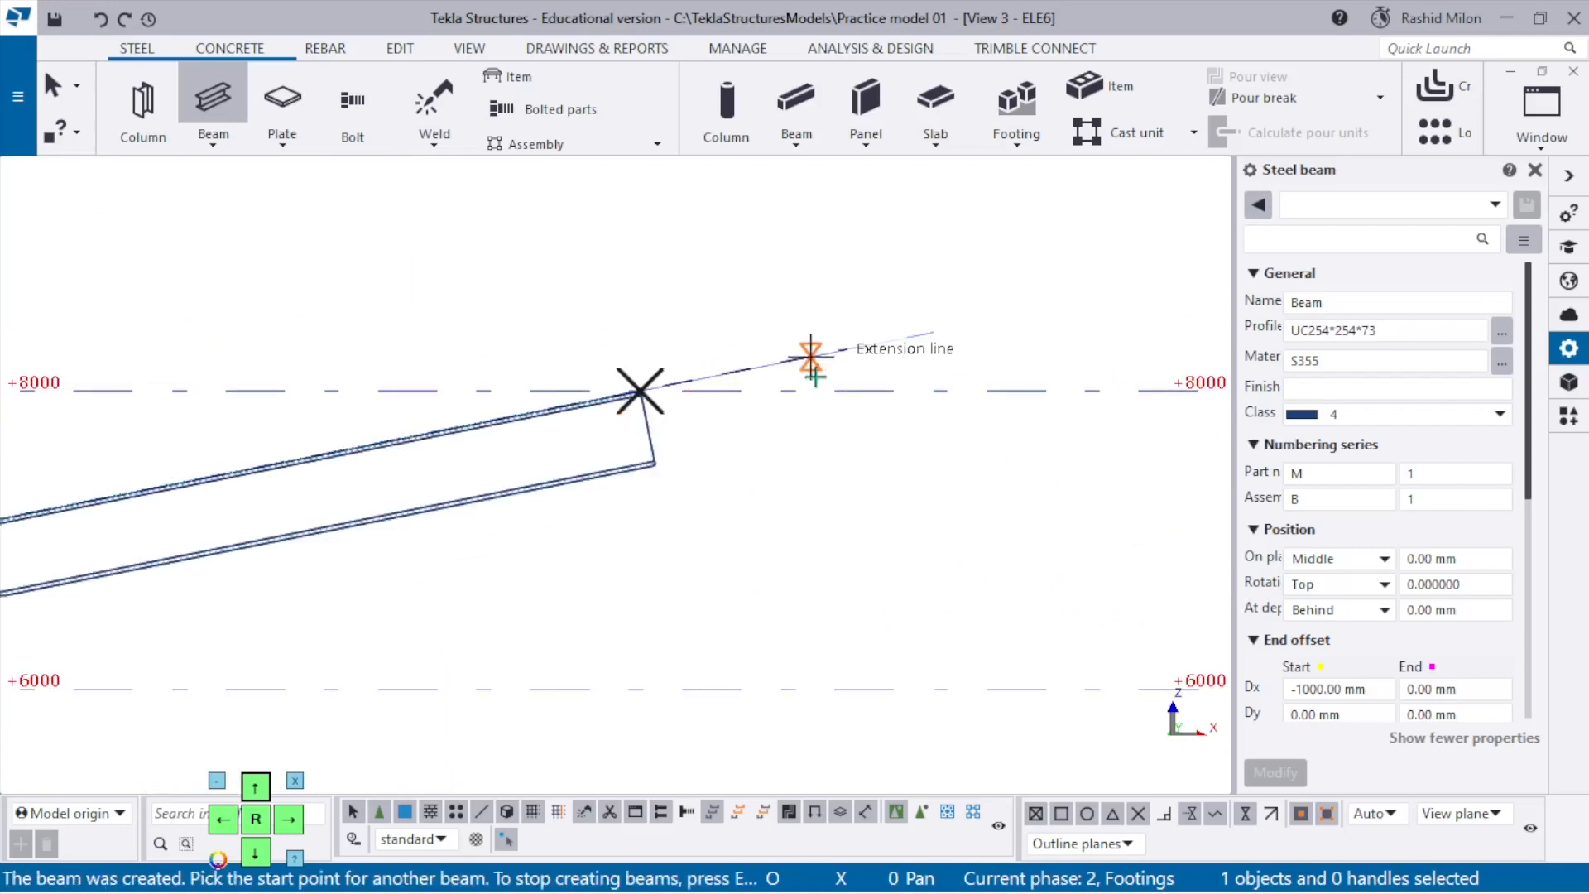
key("Escape")
Show the parts shaded in the elevation view and check the new rafter's end offsets at column C.
scroll(692, 472, "down", 5)
left_click(408, 497)
scroll(398, 503, "up", 4)
scroll(443, 490, "up", 3)
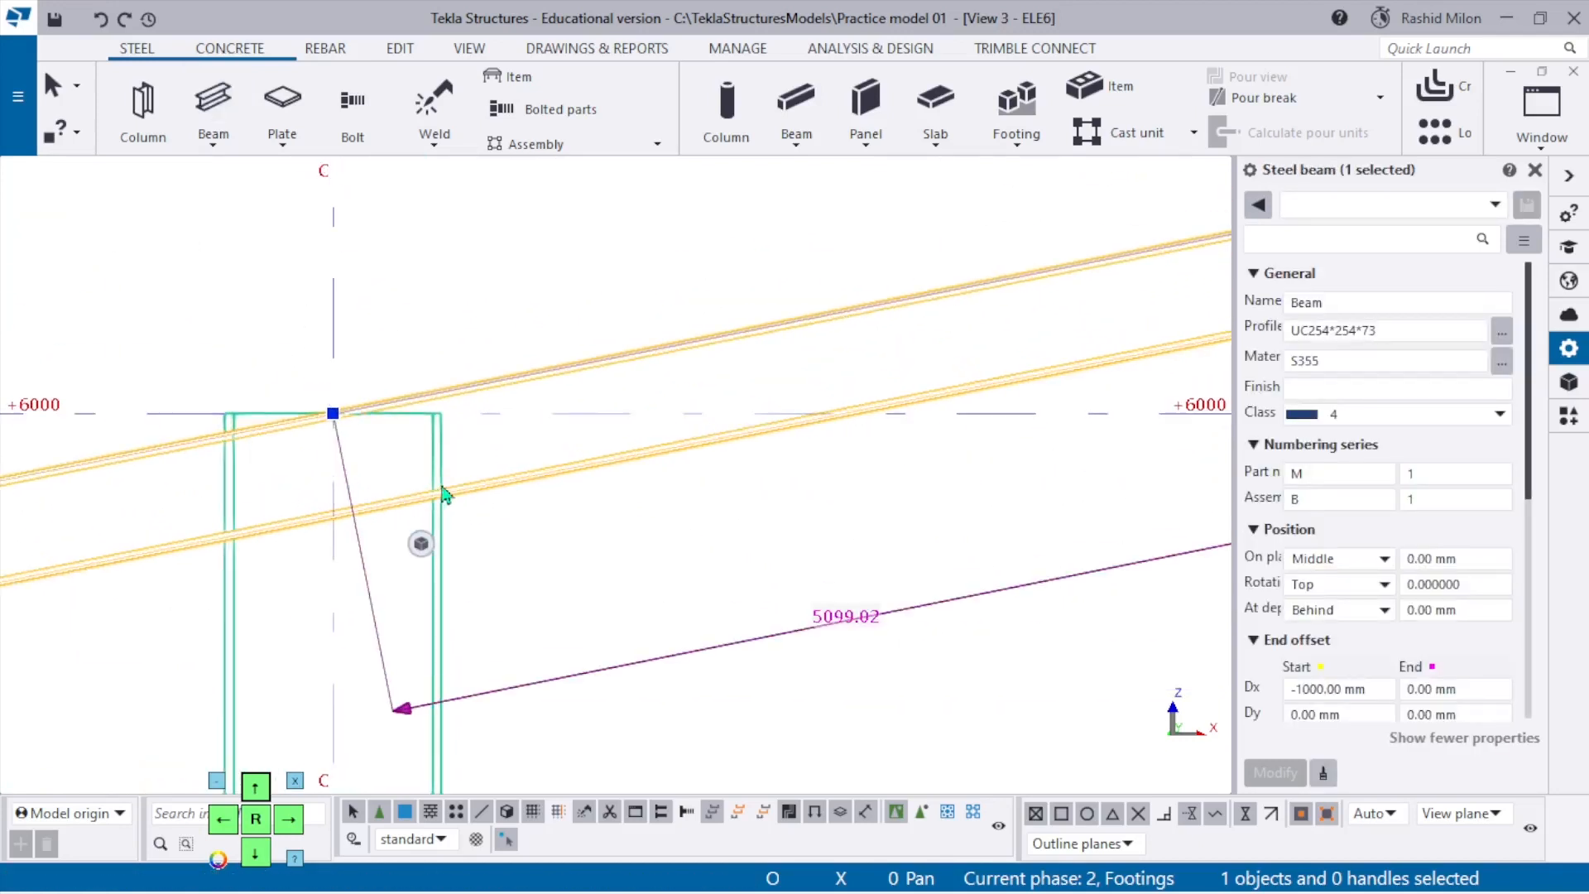
key("ctrl+2")
scroll(520, 468, "down", 4)
scroll(1343, 552, "down", 3)
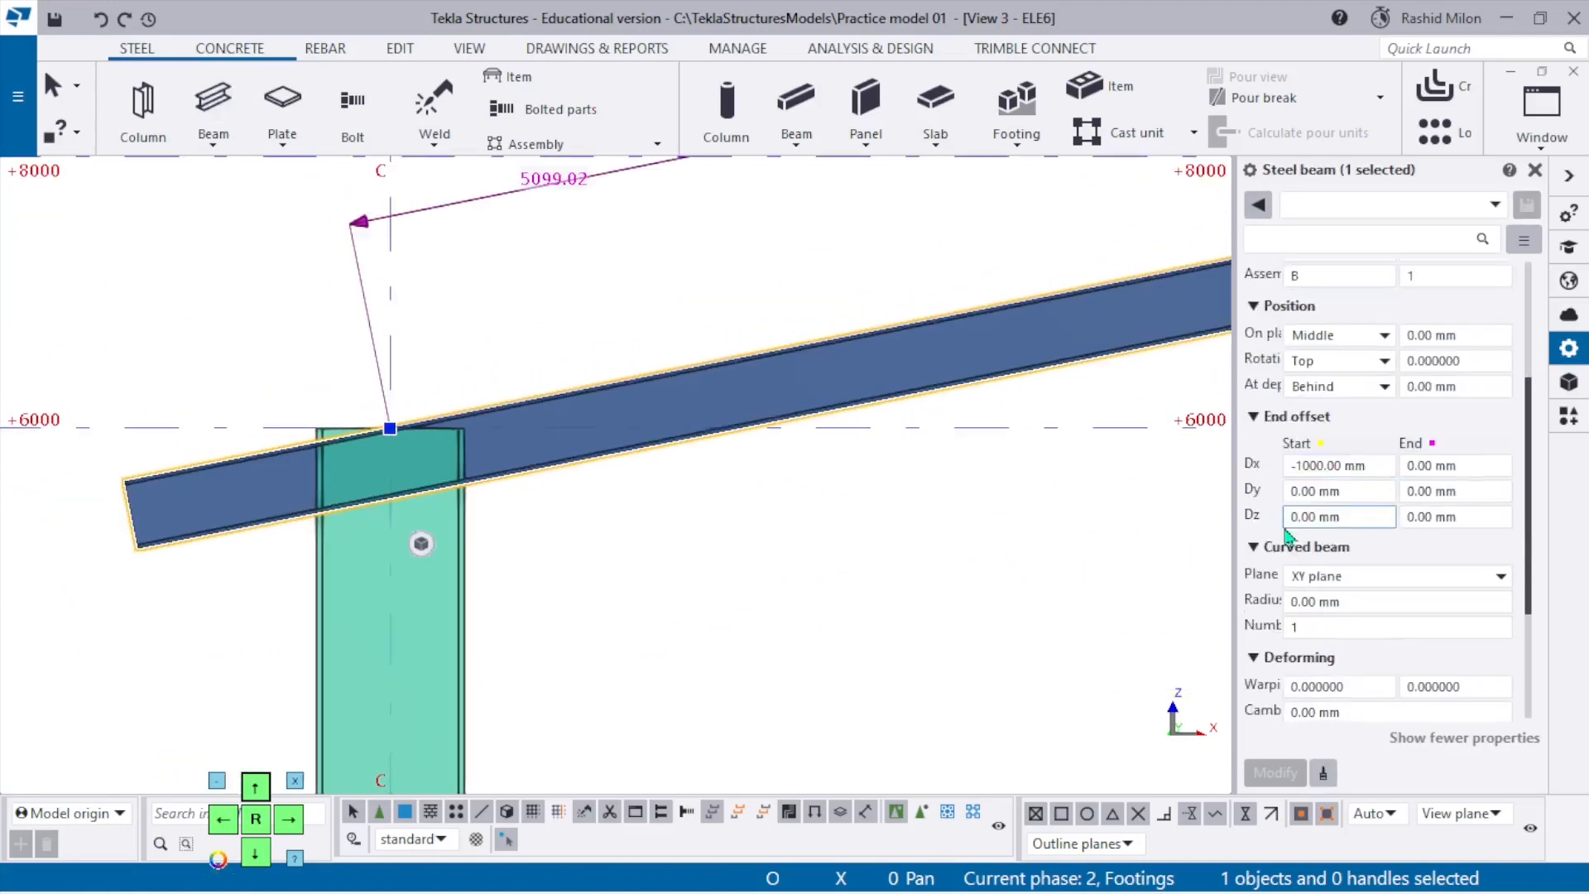
key("Return")
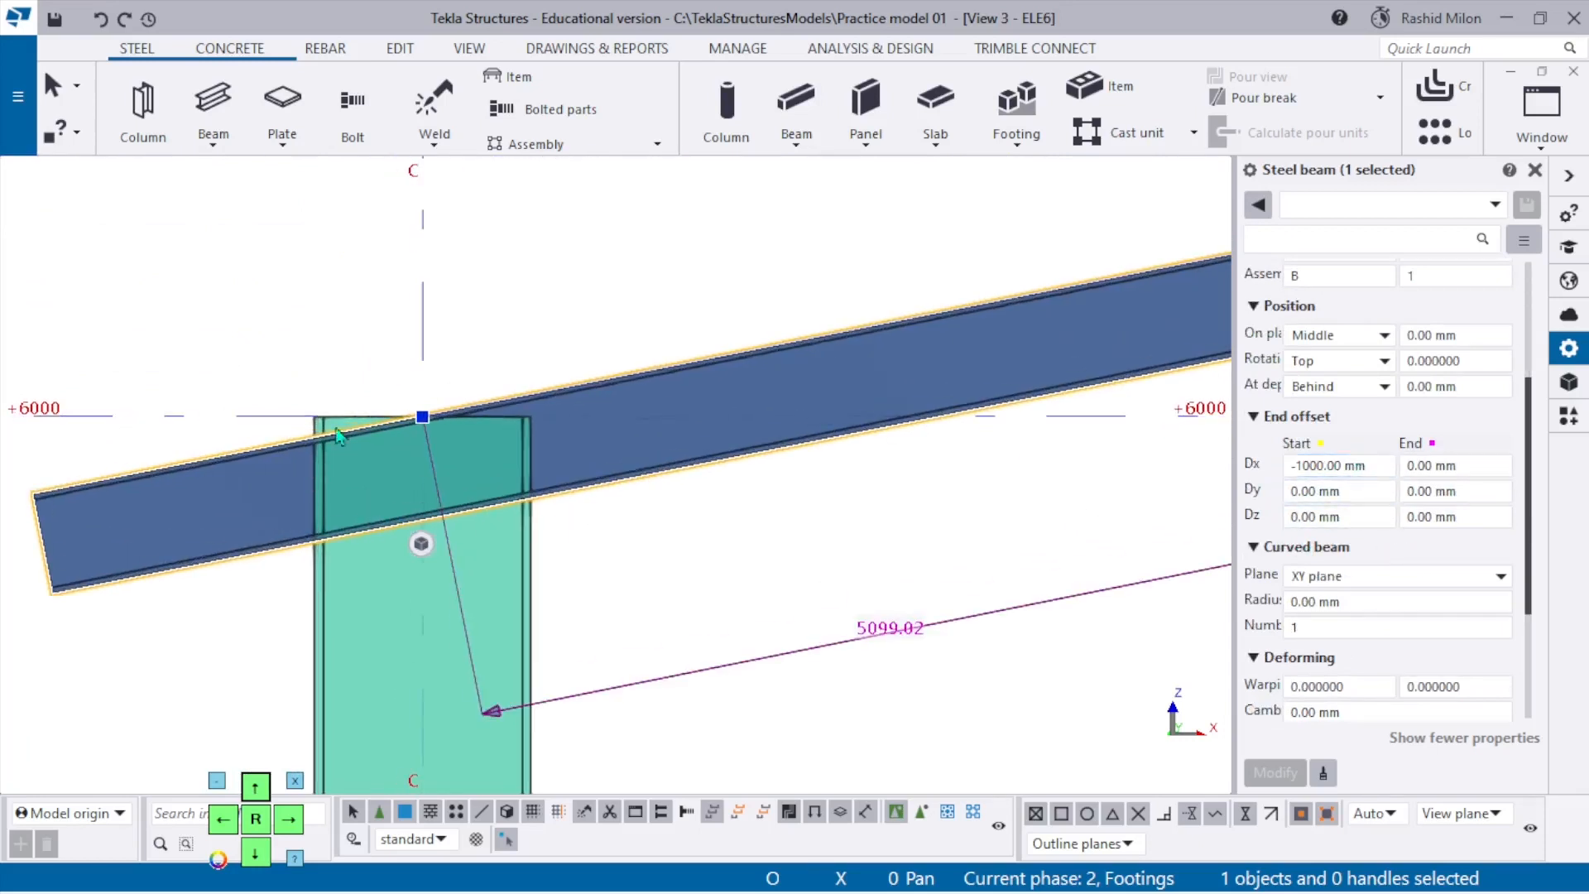
left_click(572, 492)
scroll(572, 492, "down", 2)
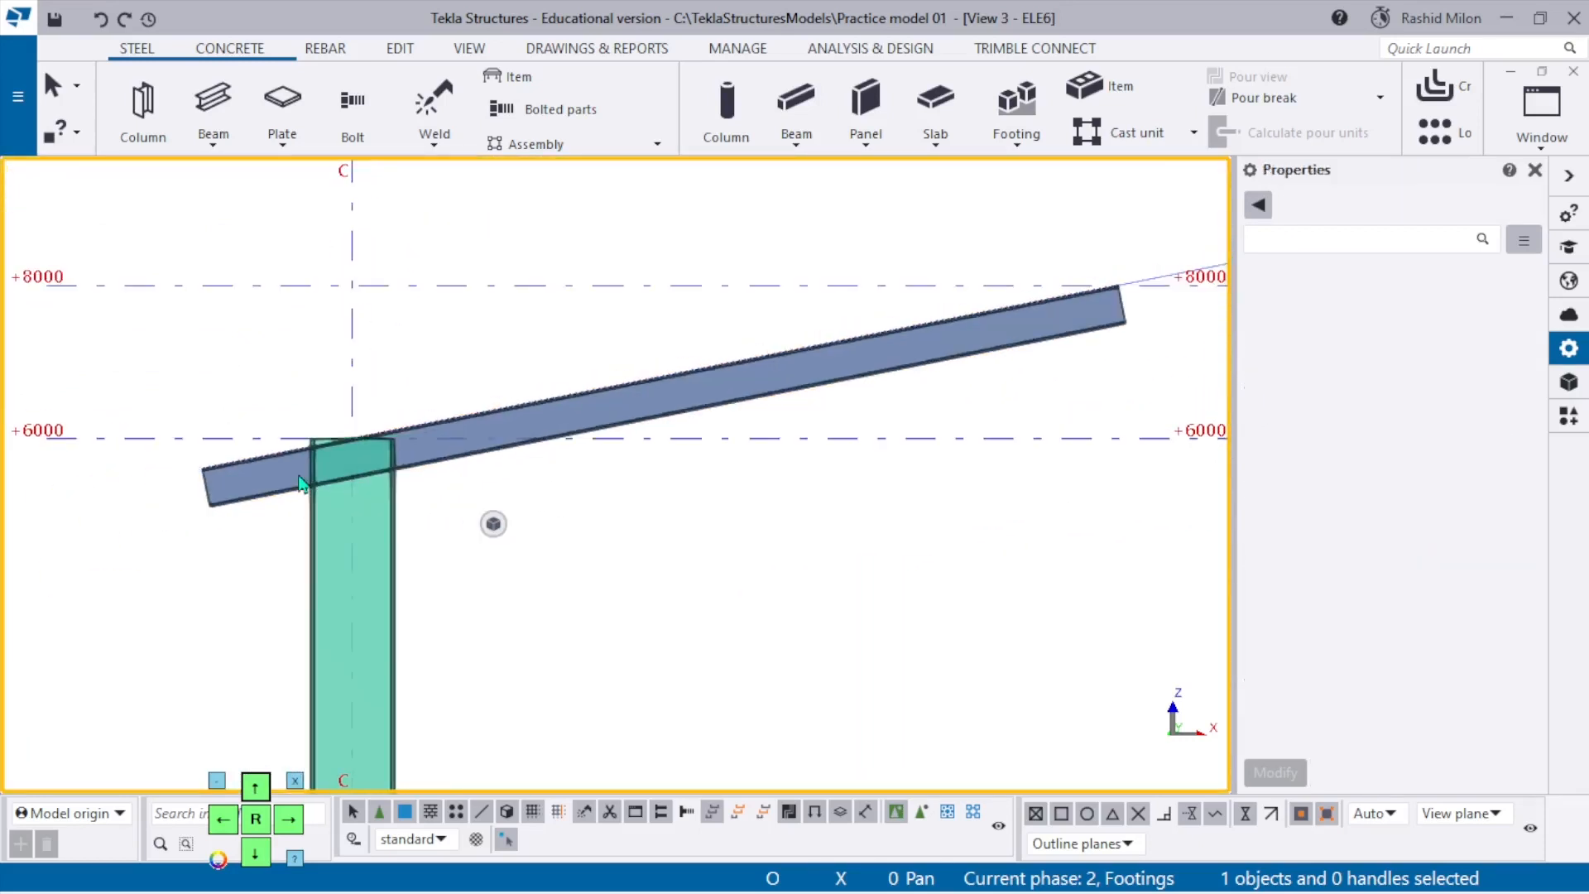
middle_click_drag(1047, 344, 763, 394)
left_click(818, 380)
scroll(820, 379, "up", 1)
left_click(922, 379)
scroll(922, 378, "down", 2)
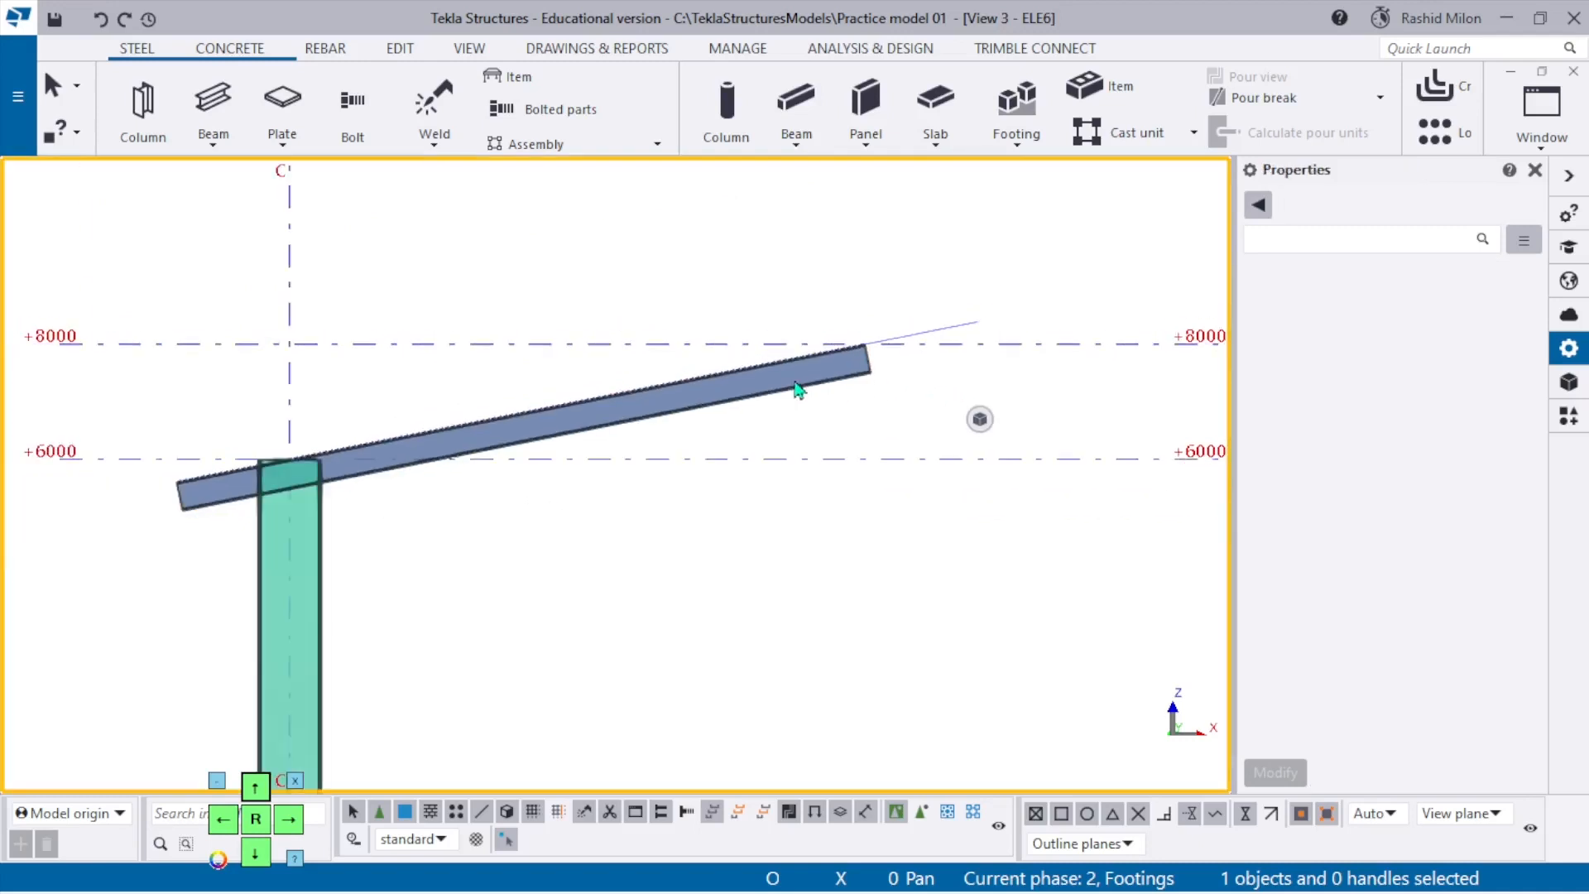
Search the component catalogue for end plate connections, narrowing the search to number 144.
middle_click_drag(295, 481, 461, 440)
scroll(461, 438, "up", 3)
left_click(1568, 420)
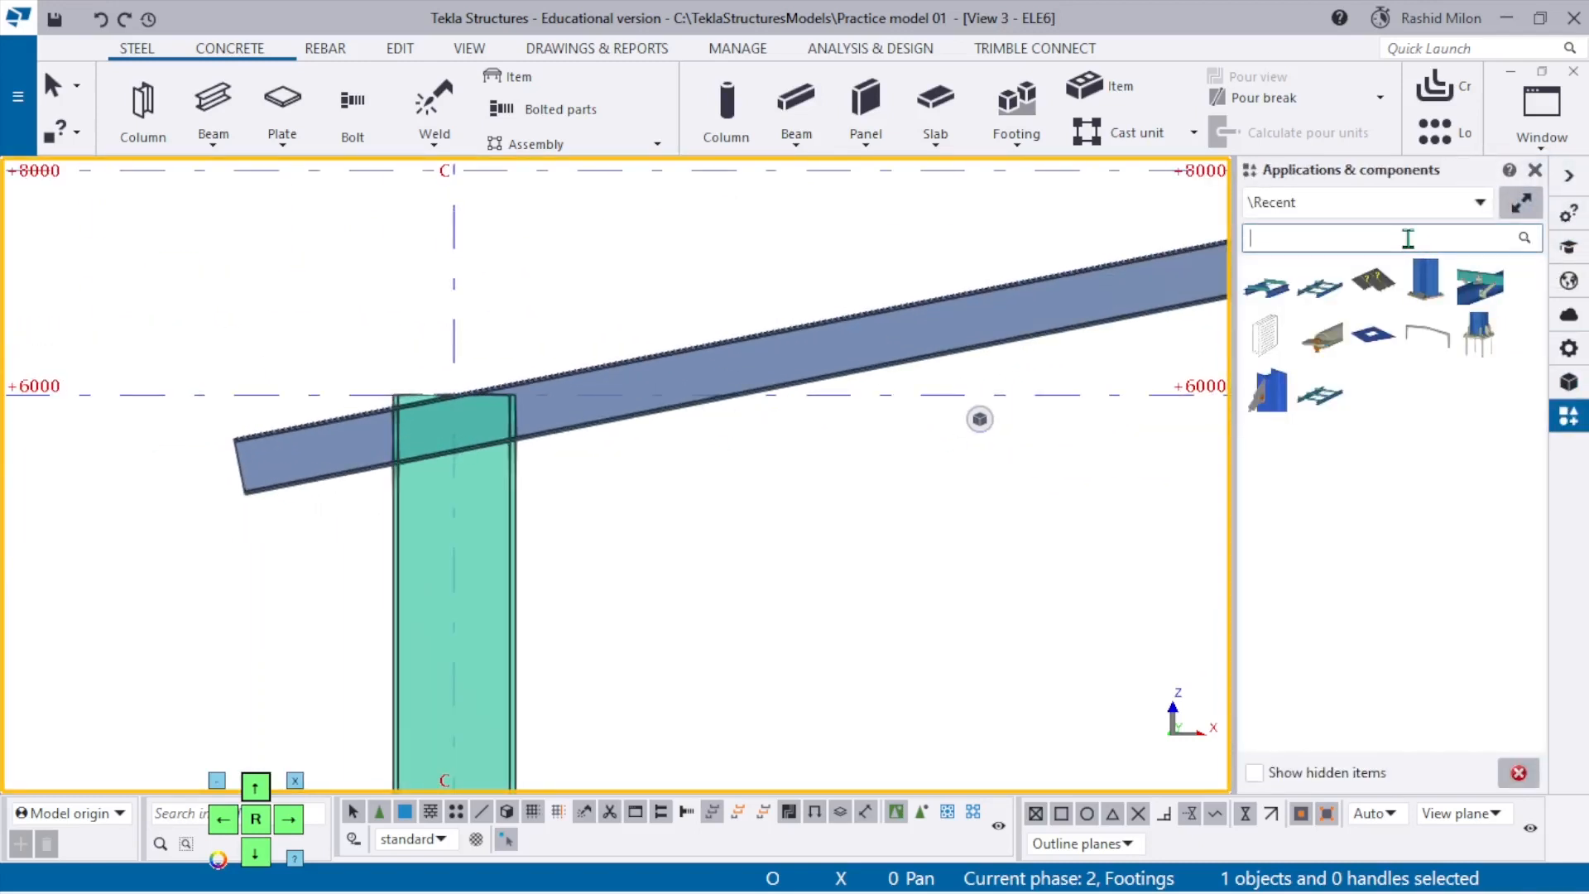
type("end")
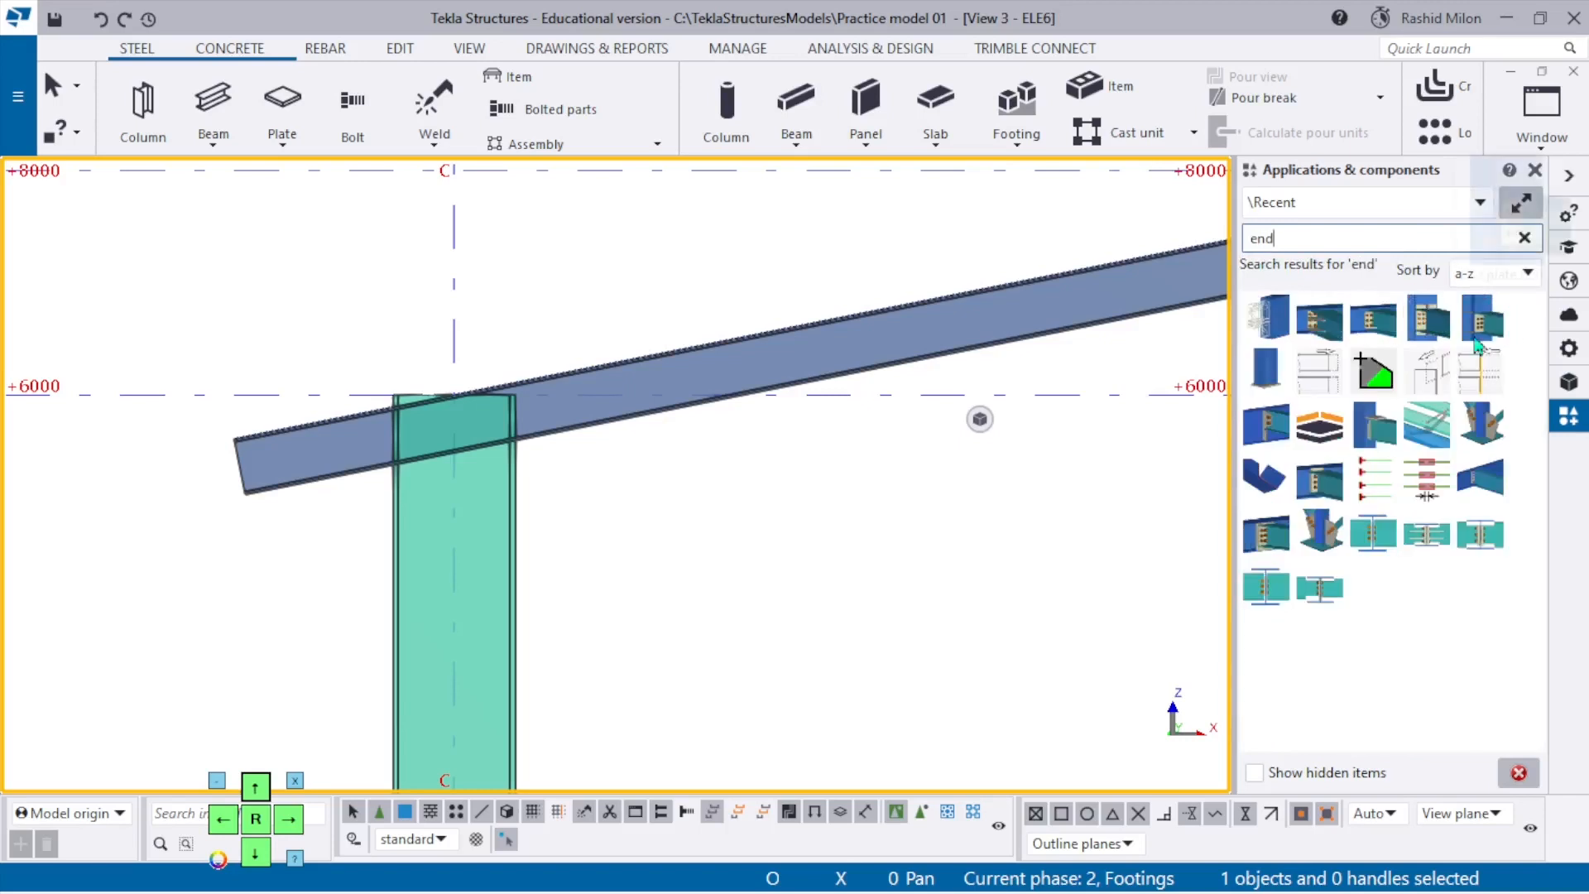
mouse_move(1424, 312)
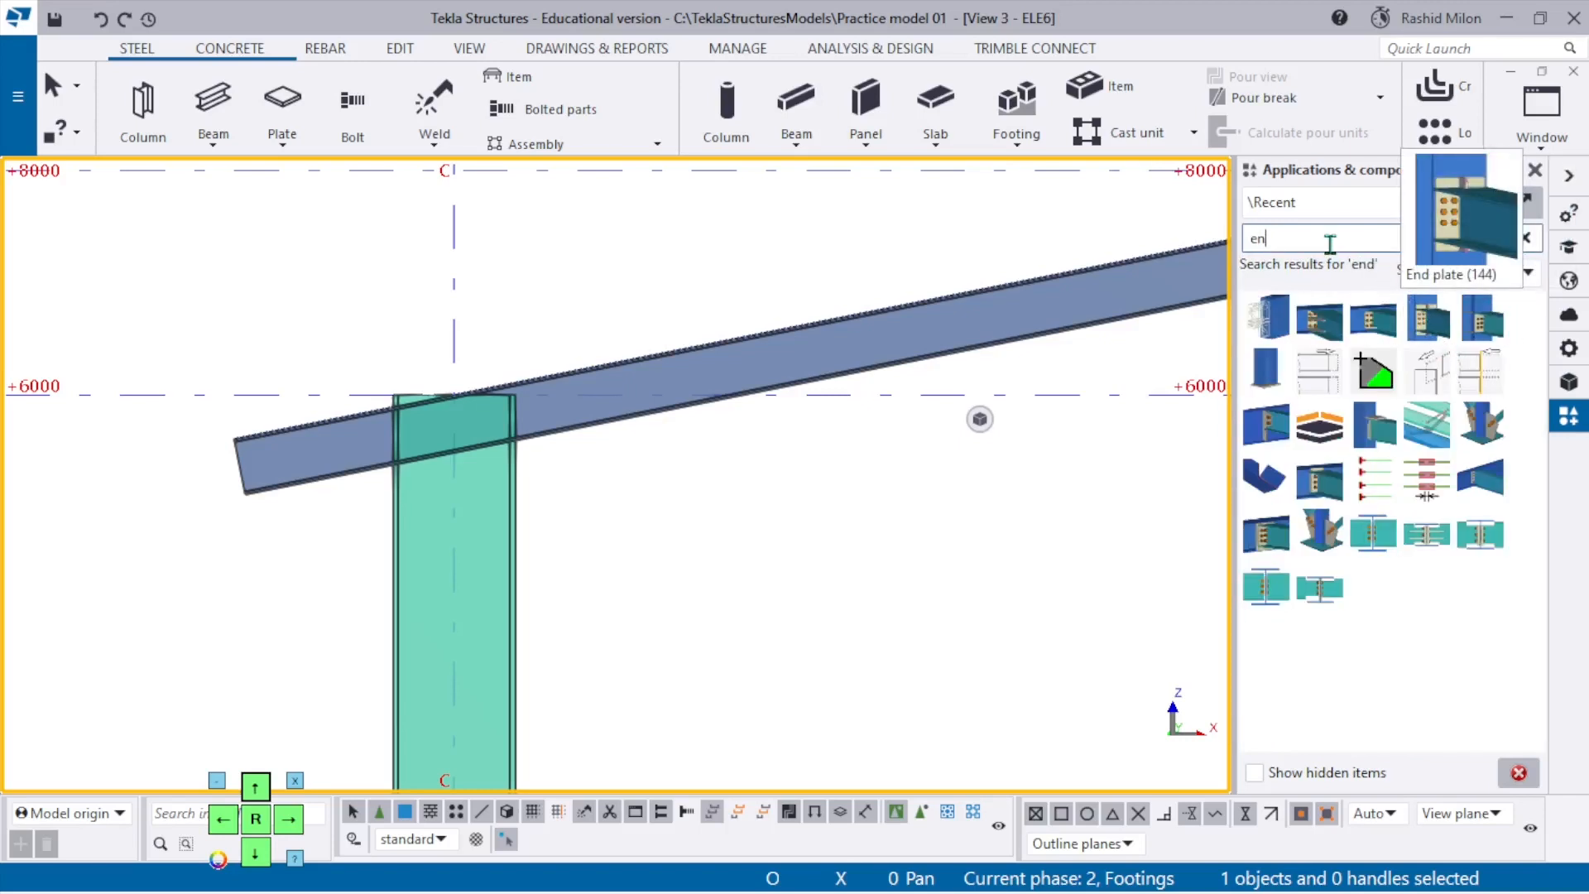
key("BackSpace")
key("BackSpace")
type("144")
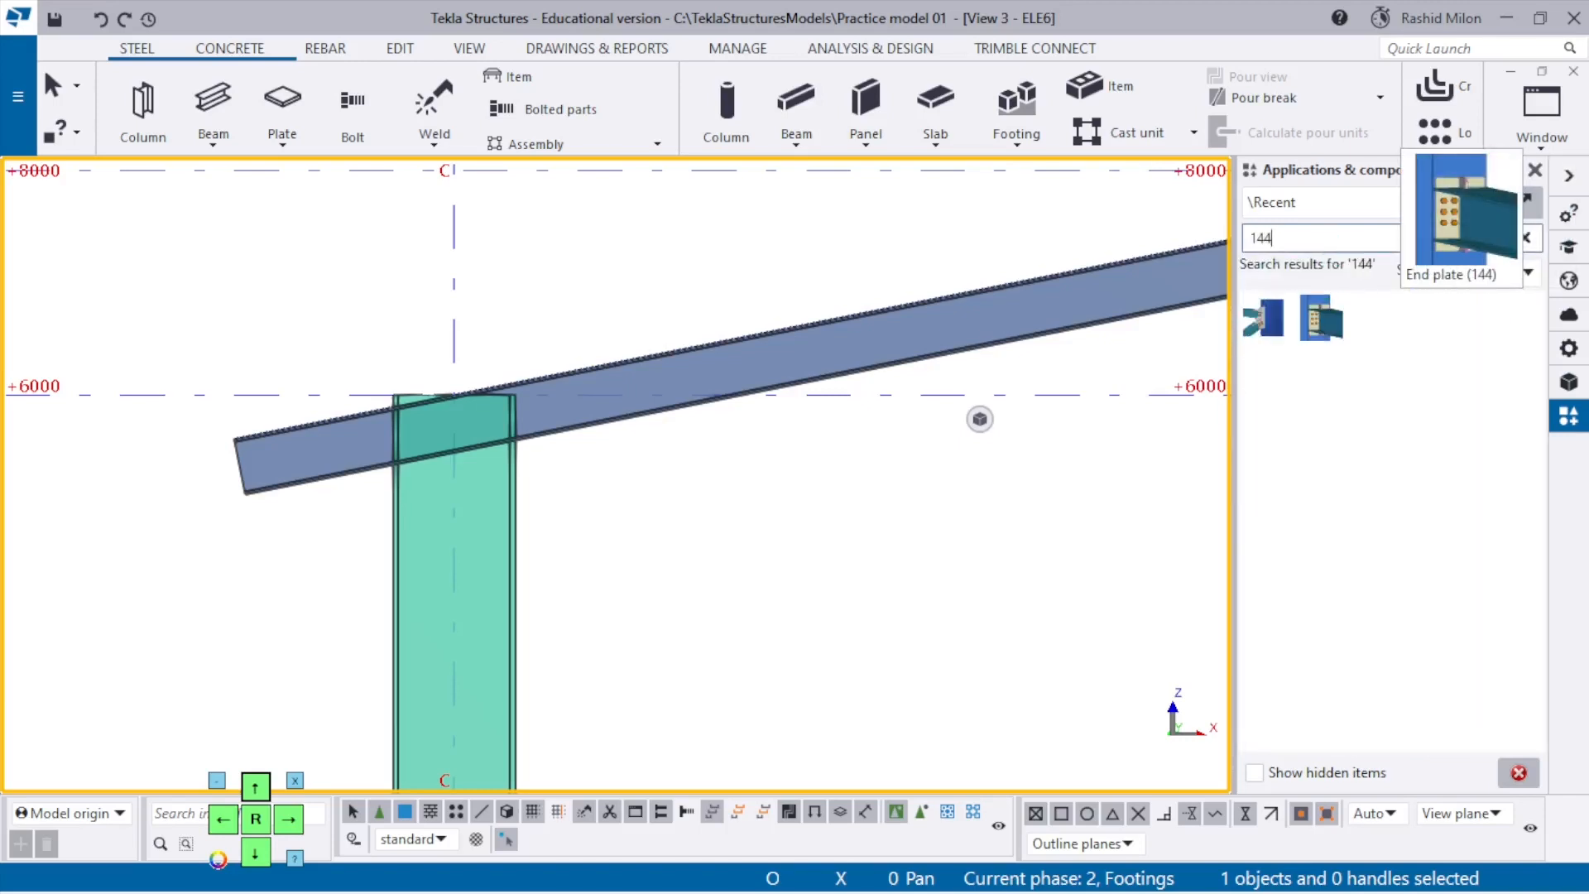
Apply the End plate (144) connection with the sloped rafter as main part and the column at C as secondary part.
left_click(1322, 317)
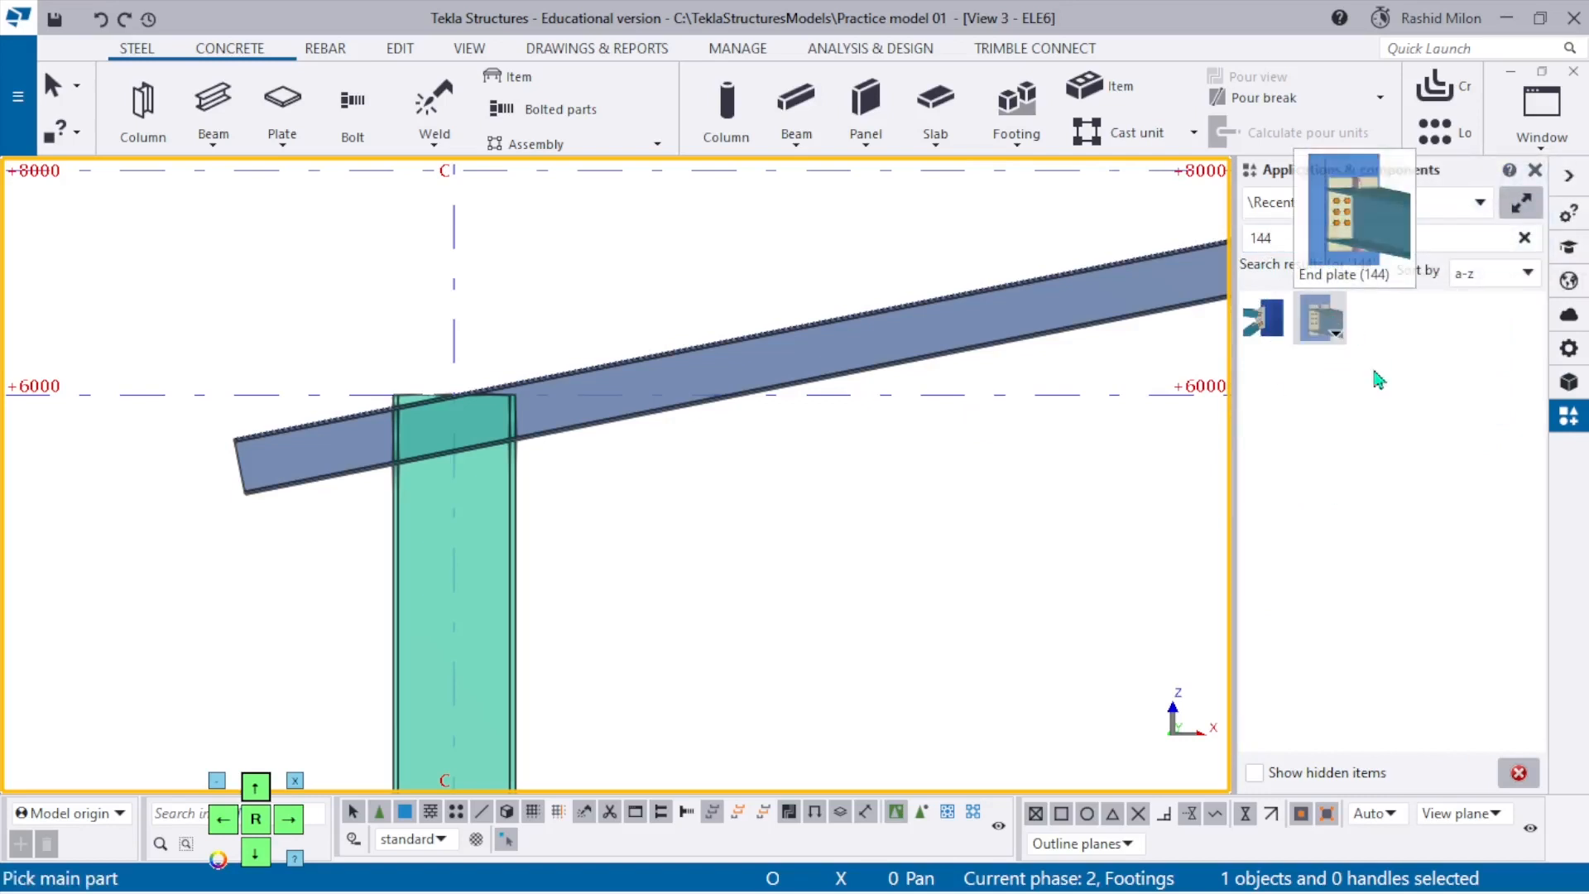
scroll(330, 486, "up", 4)
left_click(712, 376)
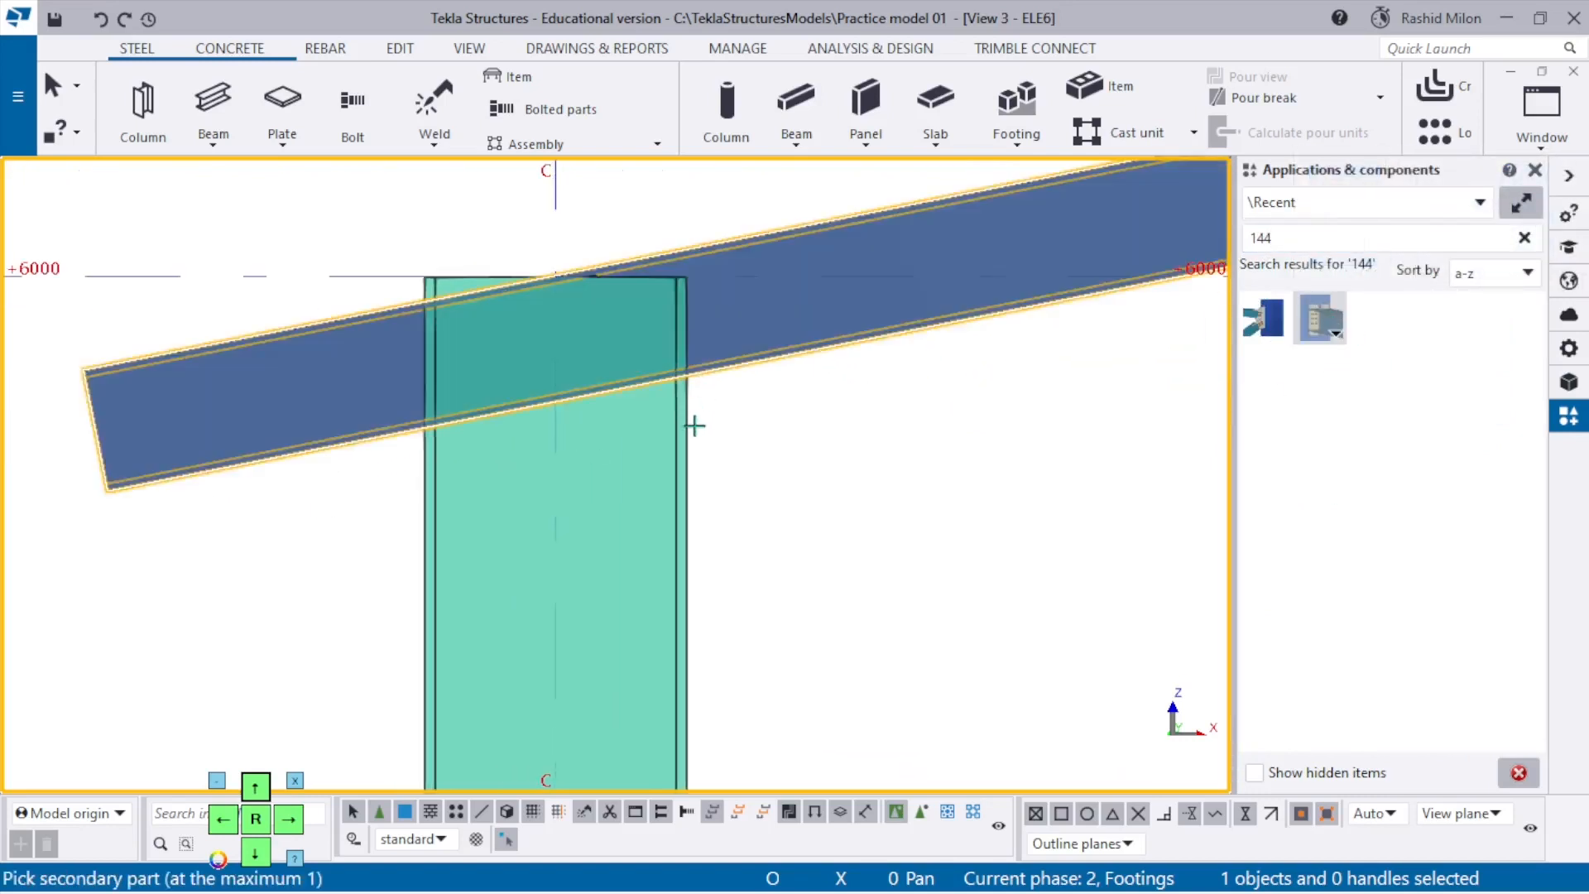
left_click(687, 434)
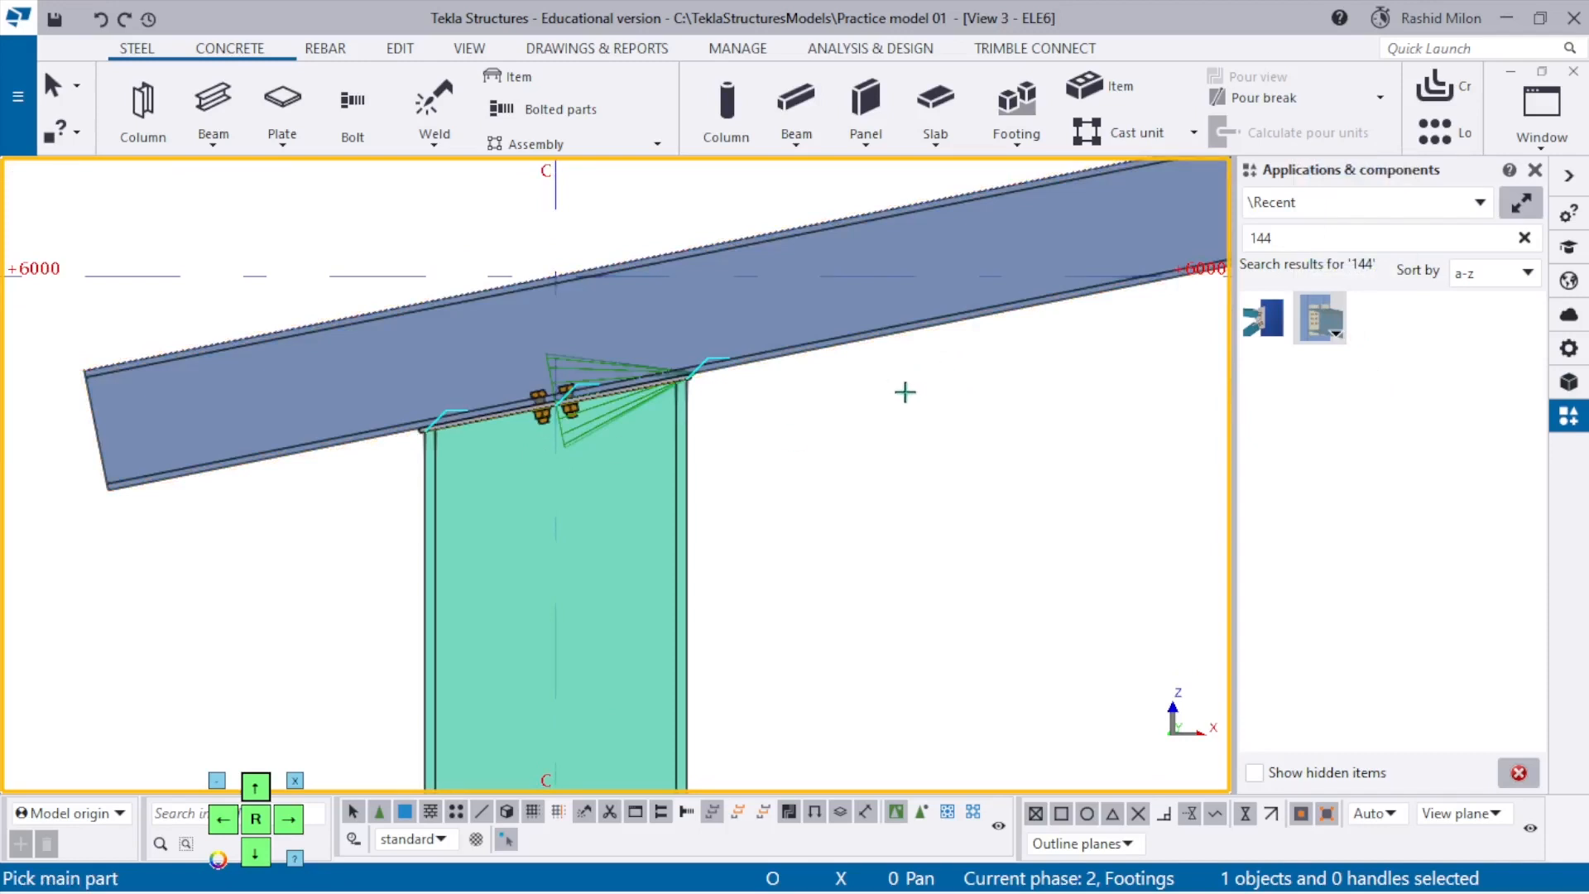
key("Escape")
Open the plate settings of the new end plate connection between the rafter and column C.
scroll(569, 417, "up", 2)
left_click(570, 406)
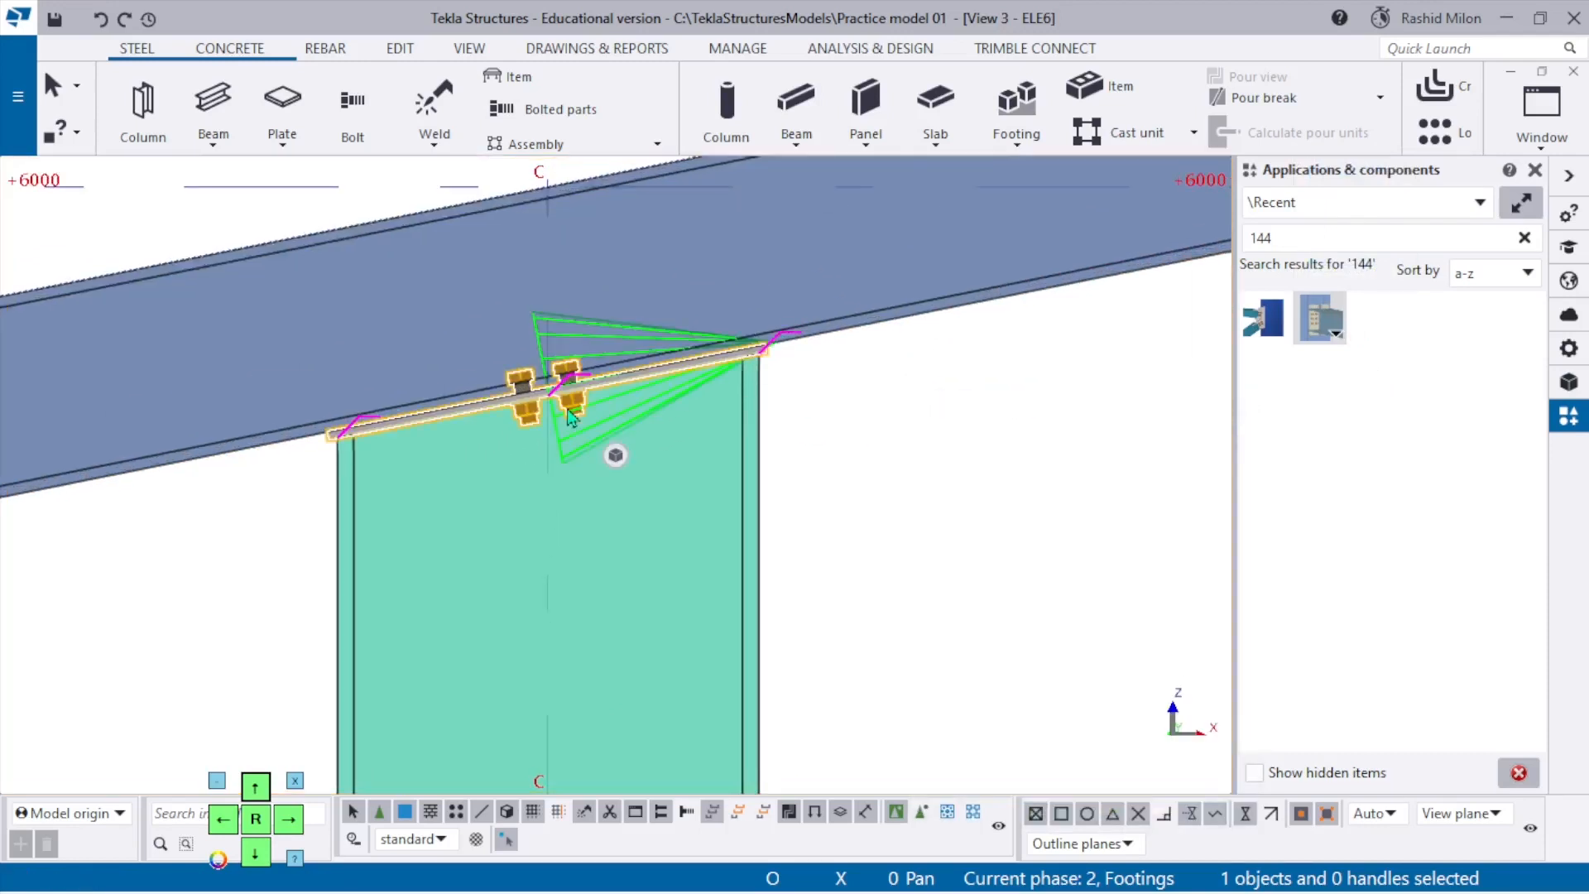
double_click(570, 416)
left_click(609, 120)
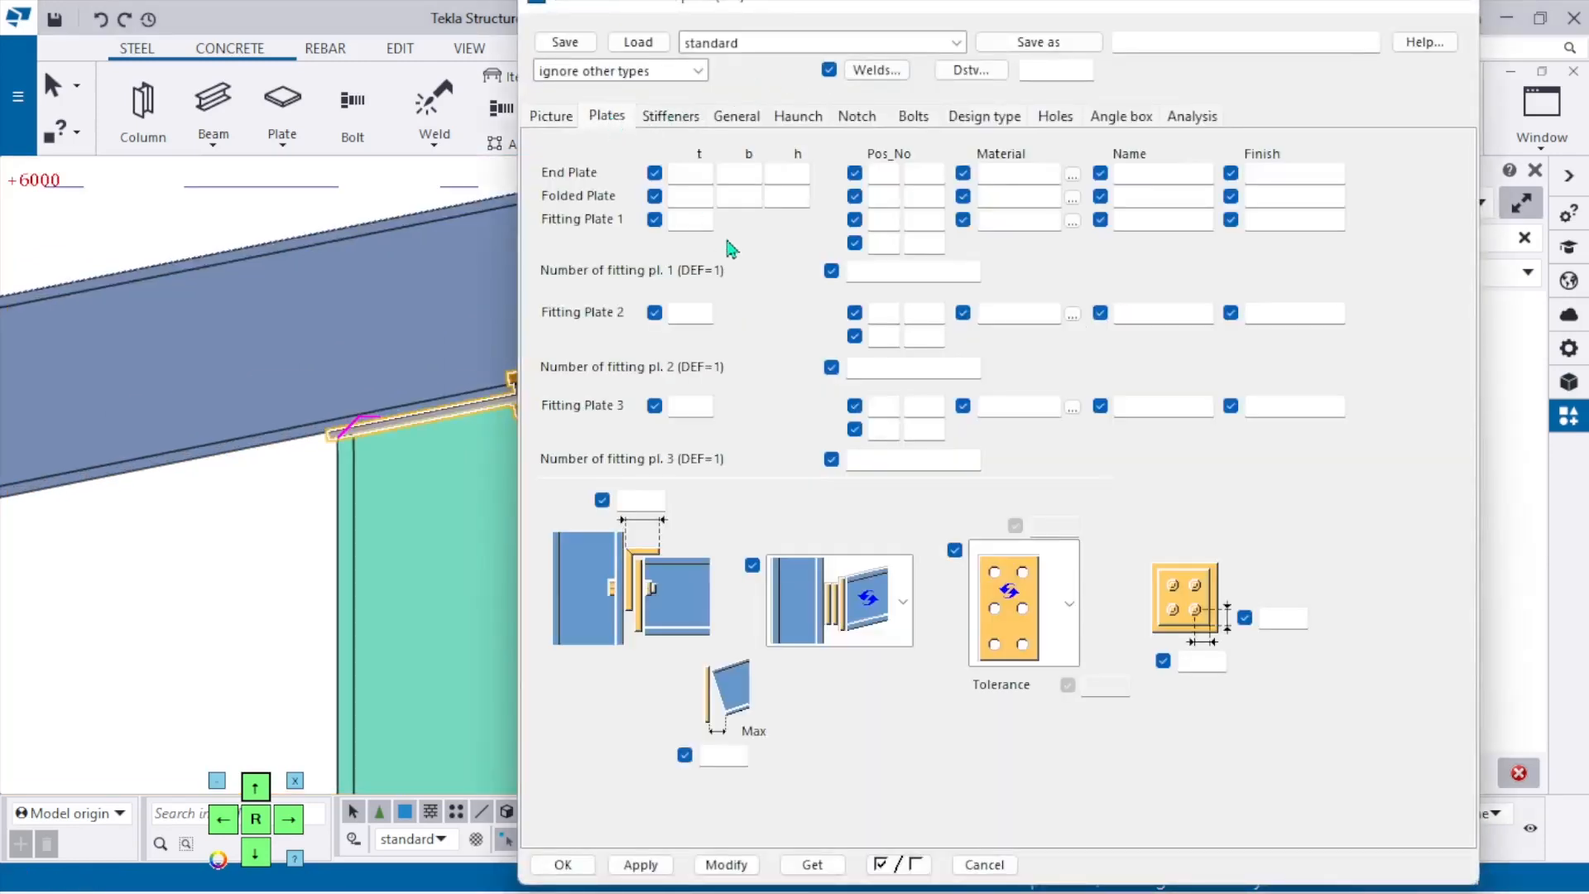
Try the saved RAFTER TO COLUMN settings on the end plate connection and check the plate at the column top.
left_click(837, 44)
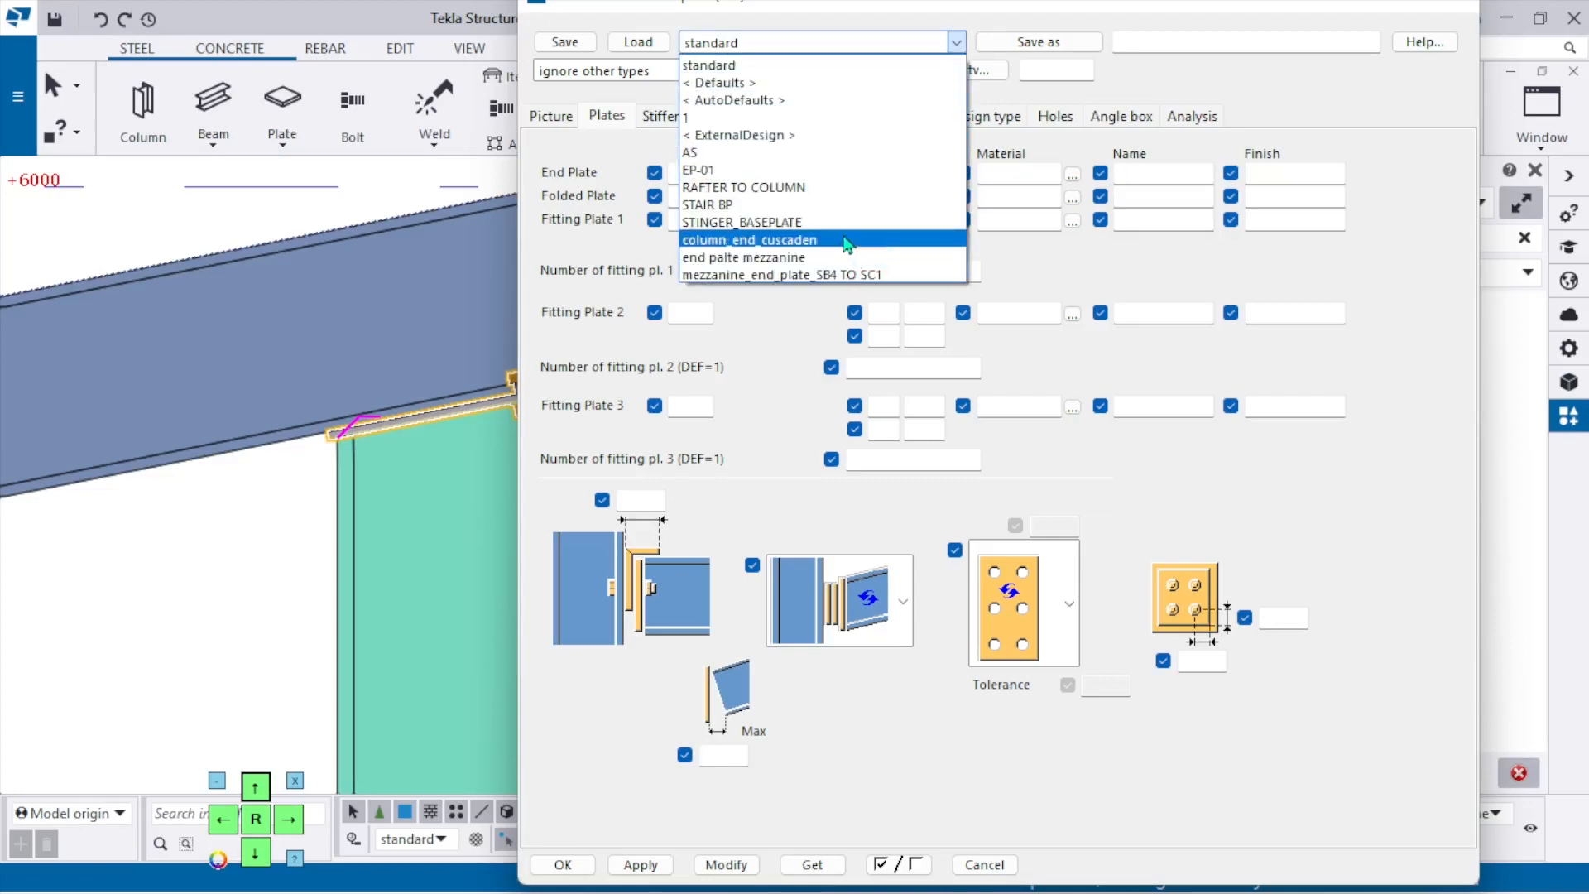
left_click(826, 189)
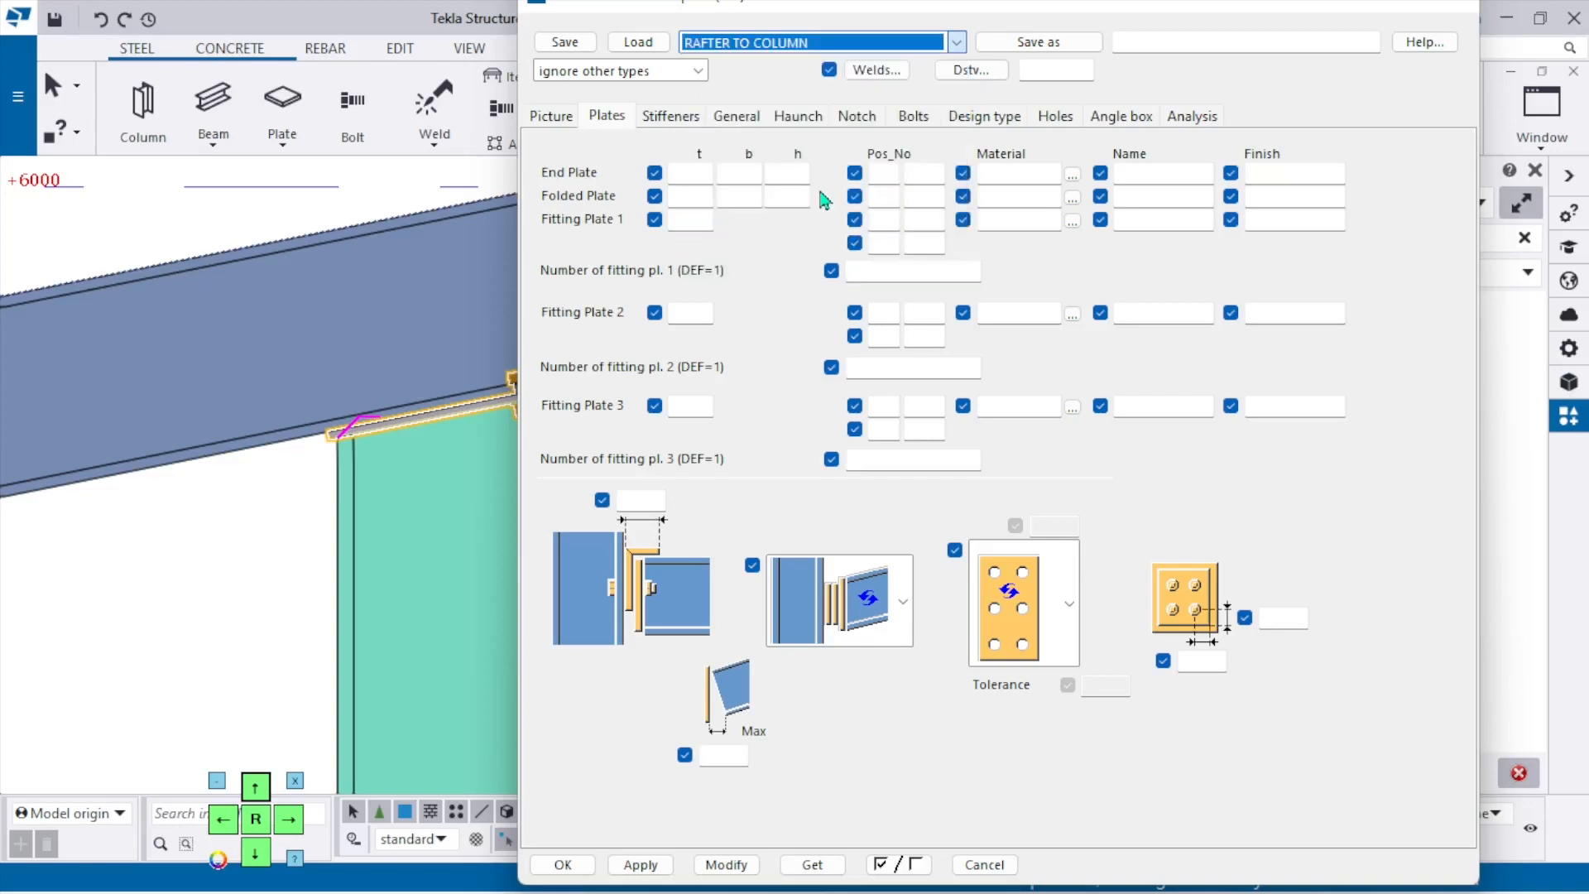
left_click(639, 42)
scroll(323, 414, "down", 3)
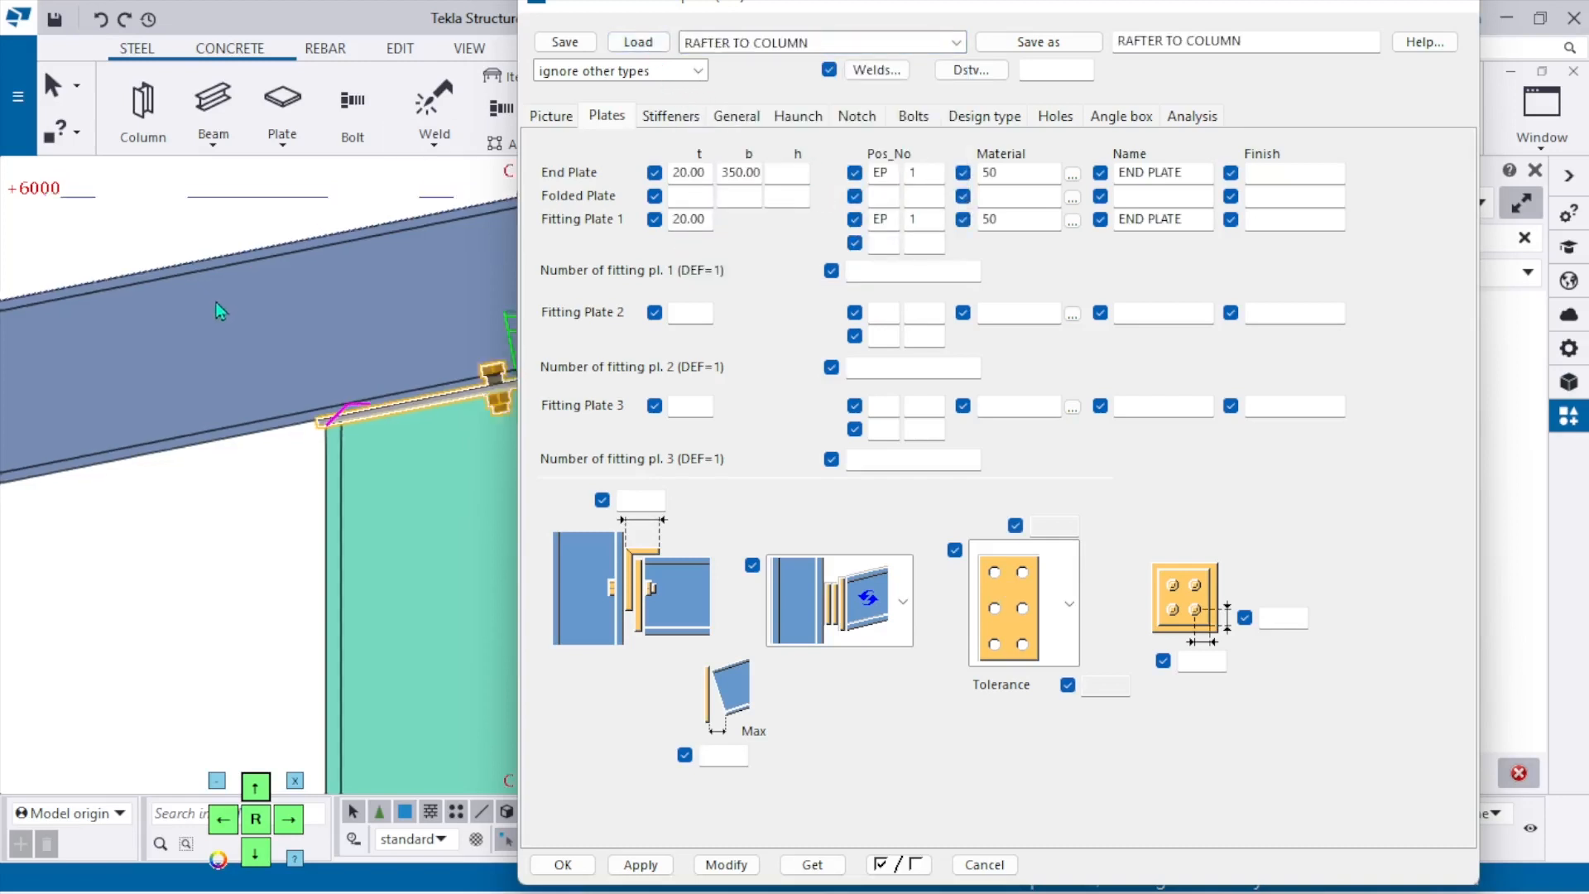
left_click(726, 864)
scroll(360, 356, "up", 5)
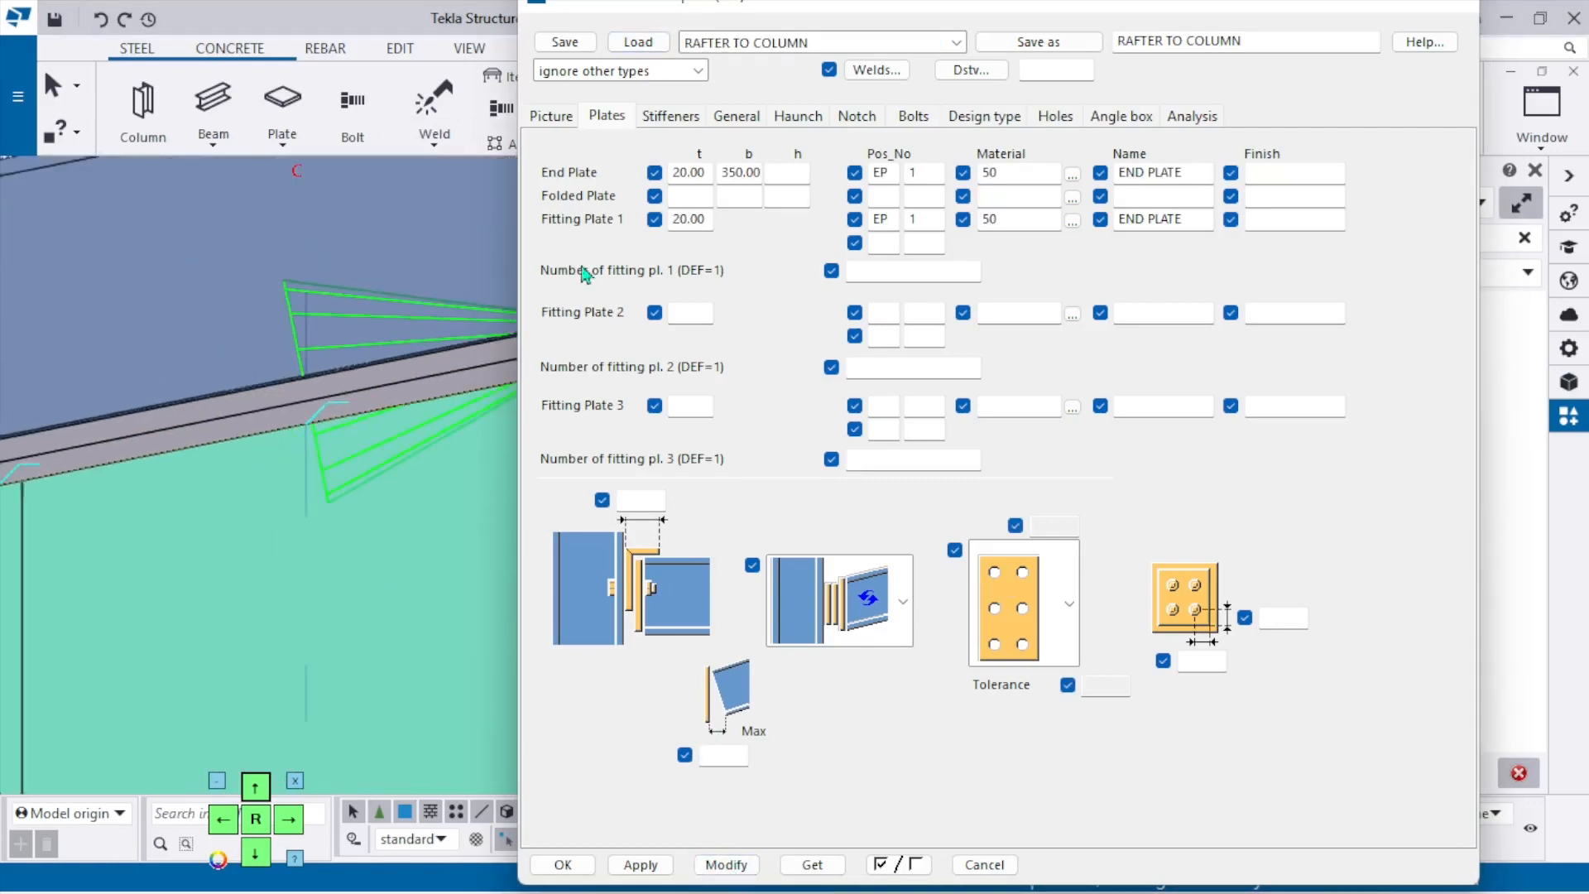
scroll(364, 434, "down", 5)
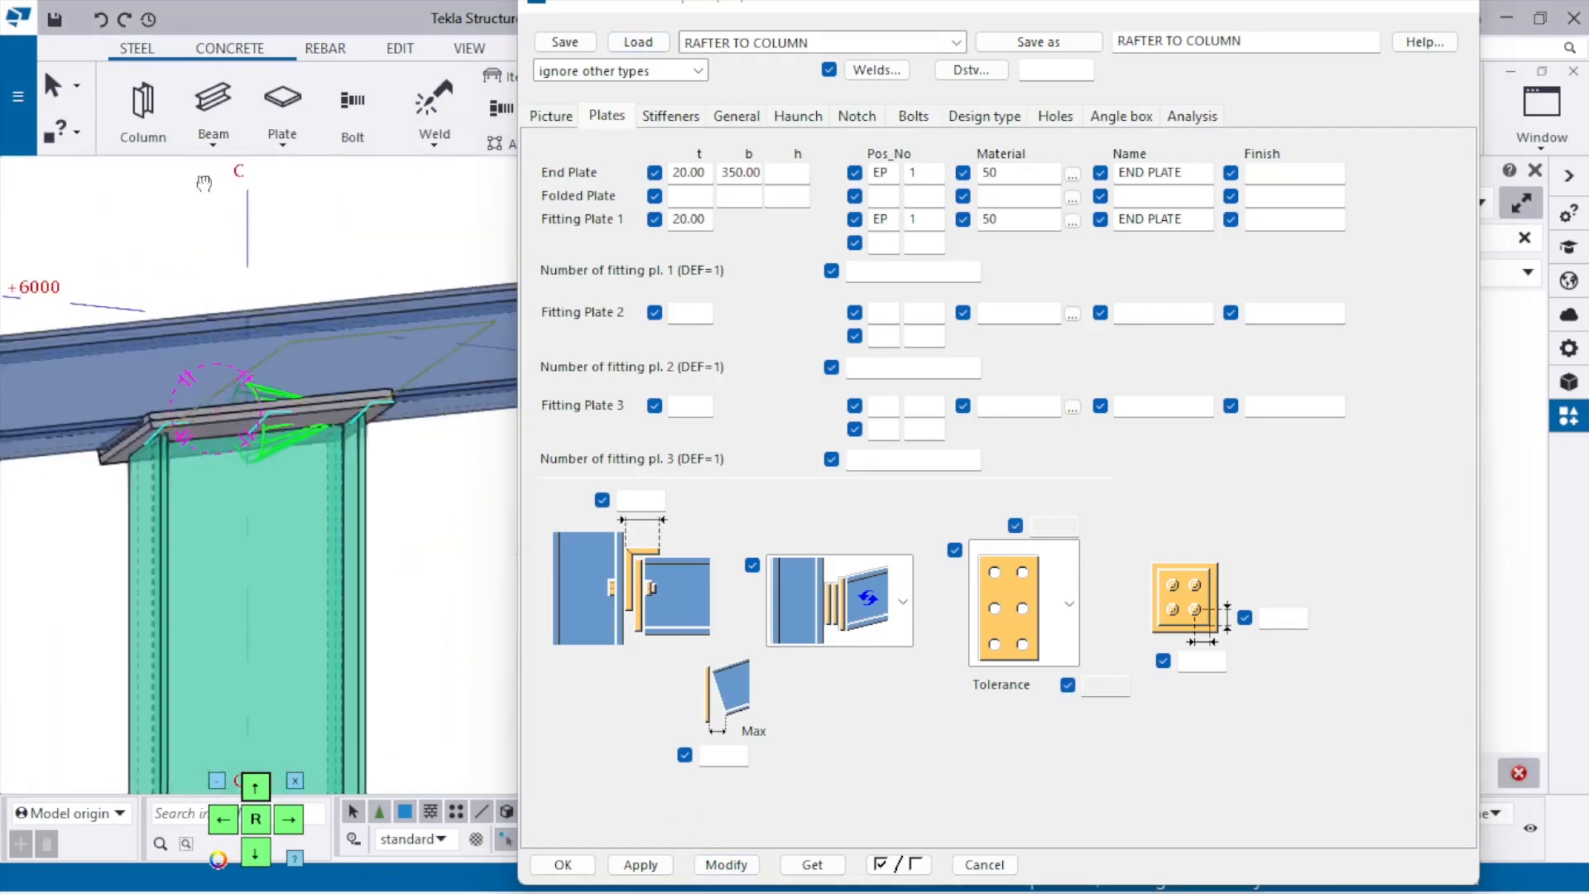
Load the saved settings 1 into the end plate connection and apply them to the joint.
left_click(777, 43)
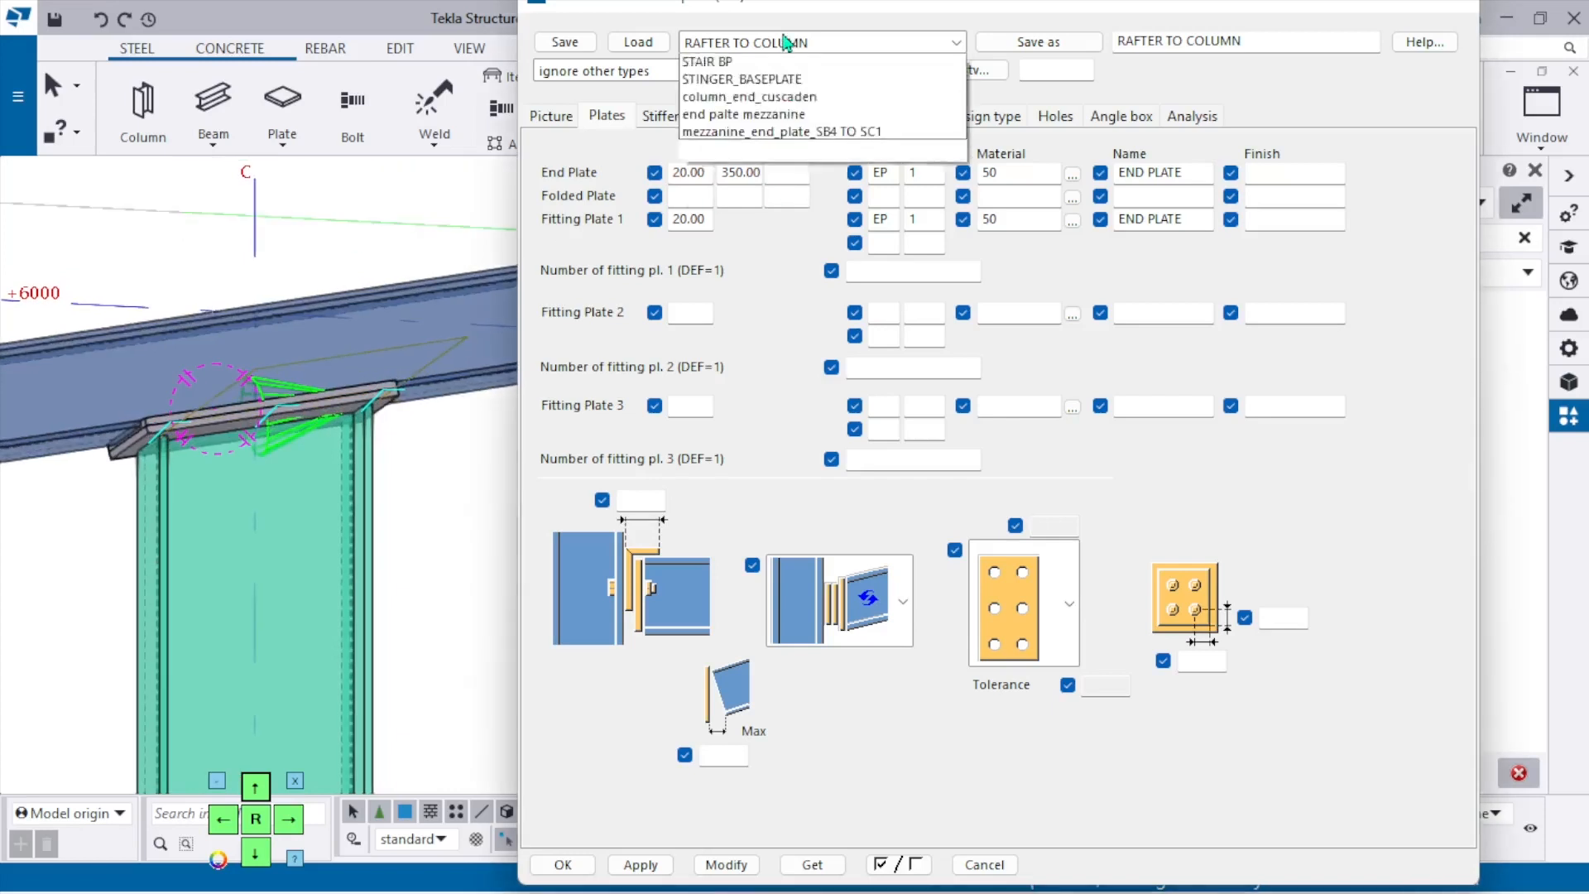
left_click(728, 117)
left_click(638, 42)
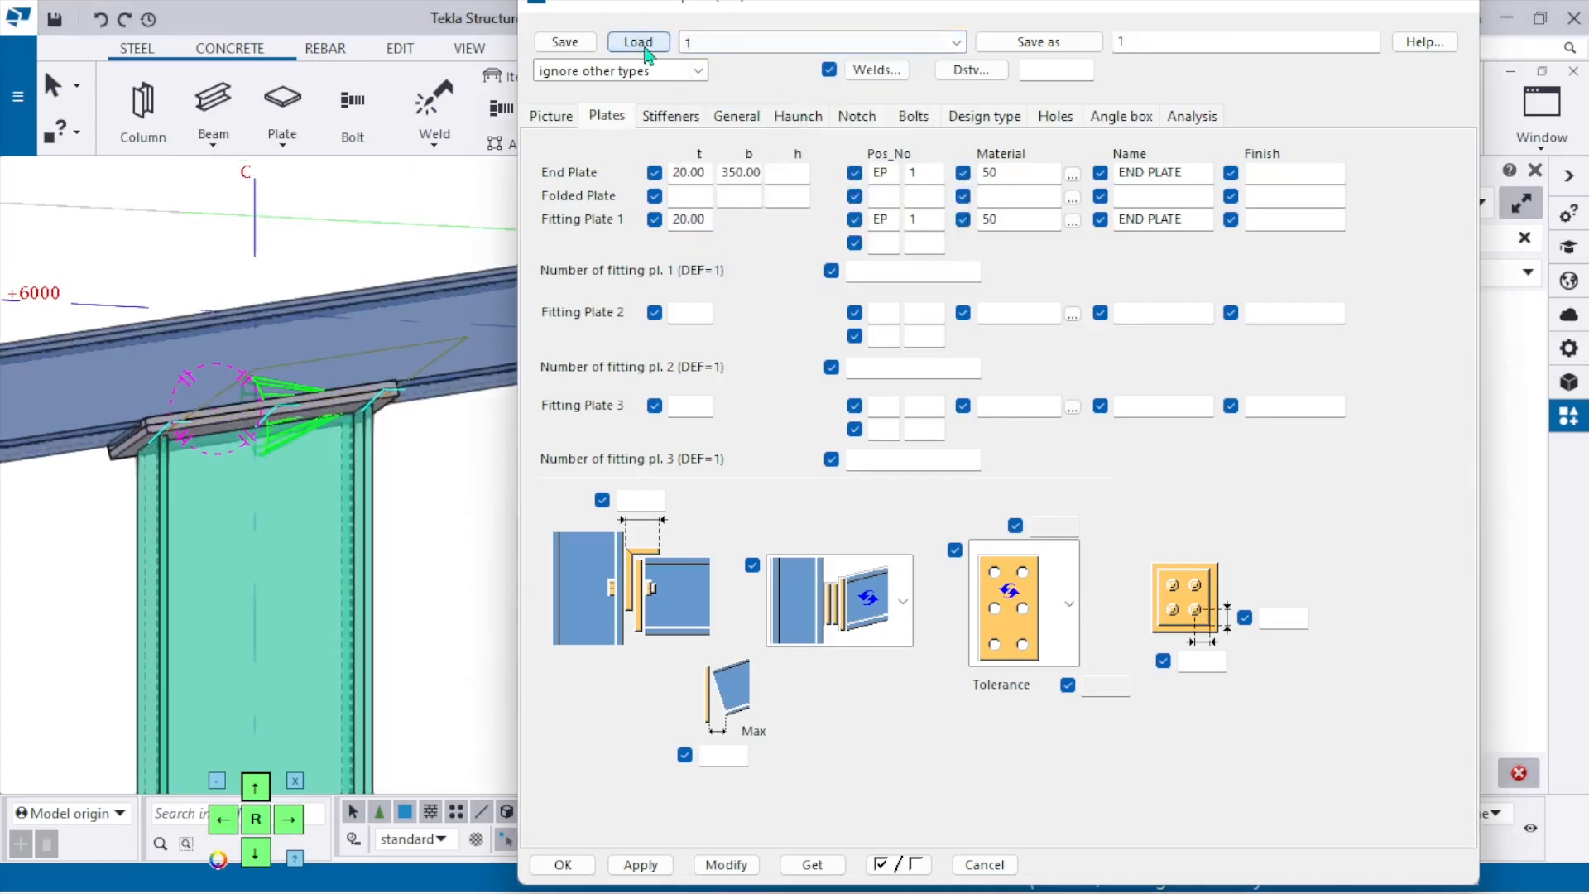
left_click(725, 864)
scroll(354, 509, "up", 3)
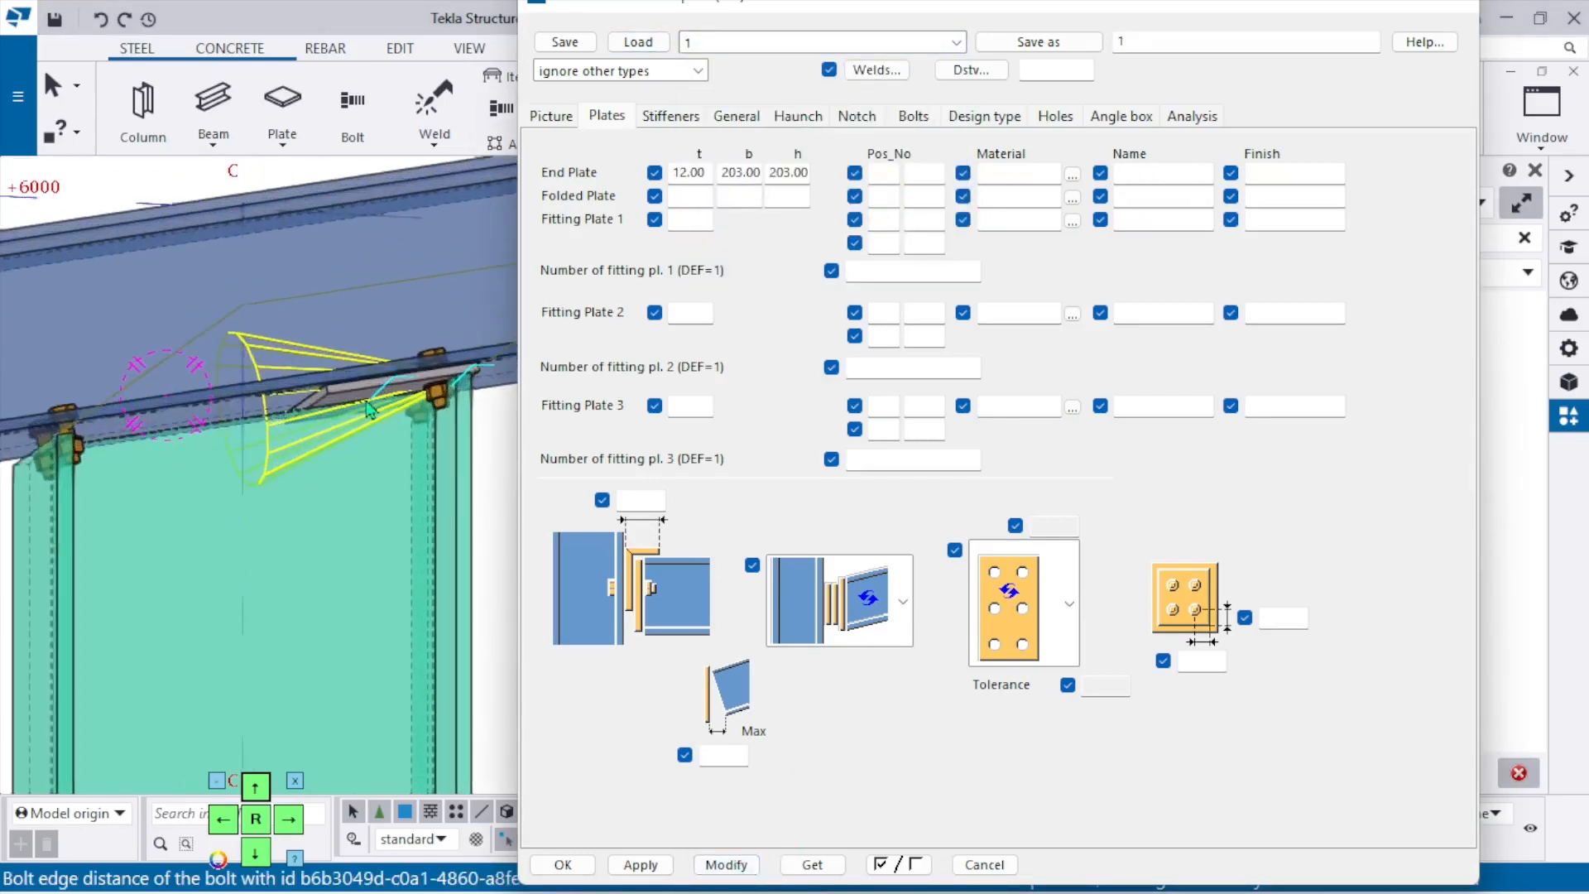
Redraw the view and examine the end plate's extent and the bolt positions at the column top.
right_click(491, 393)
left_click(550, 528)
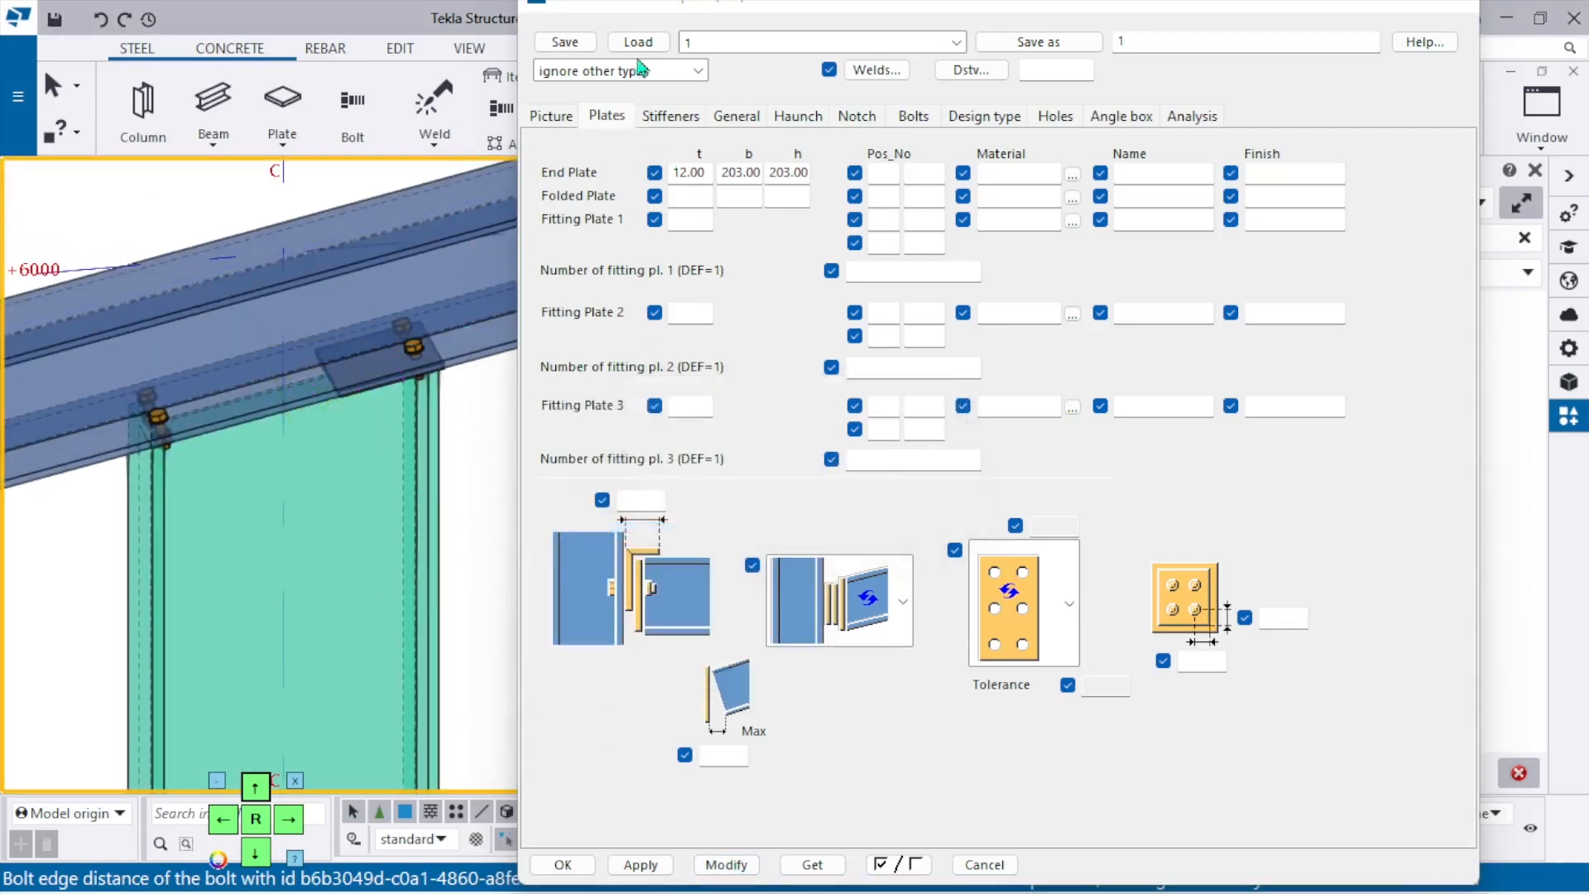
scroll(342, 403, "down", 4)
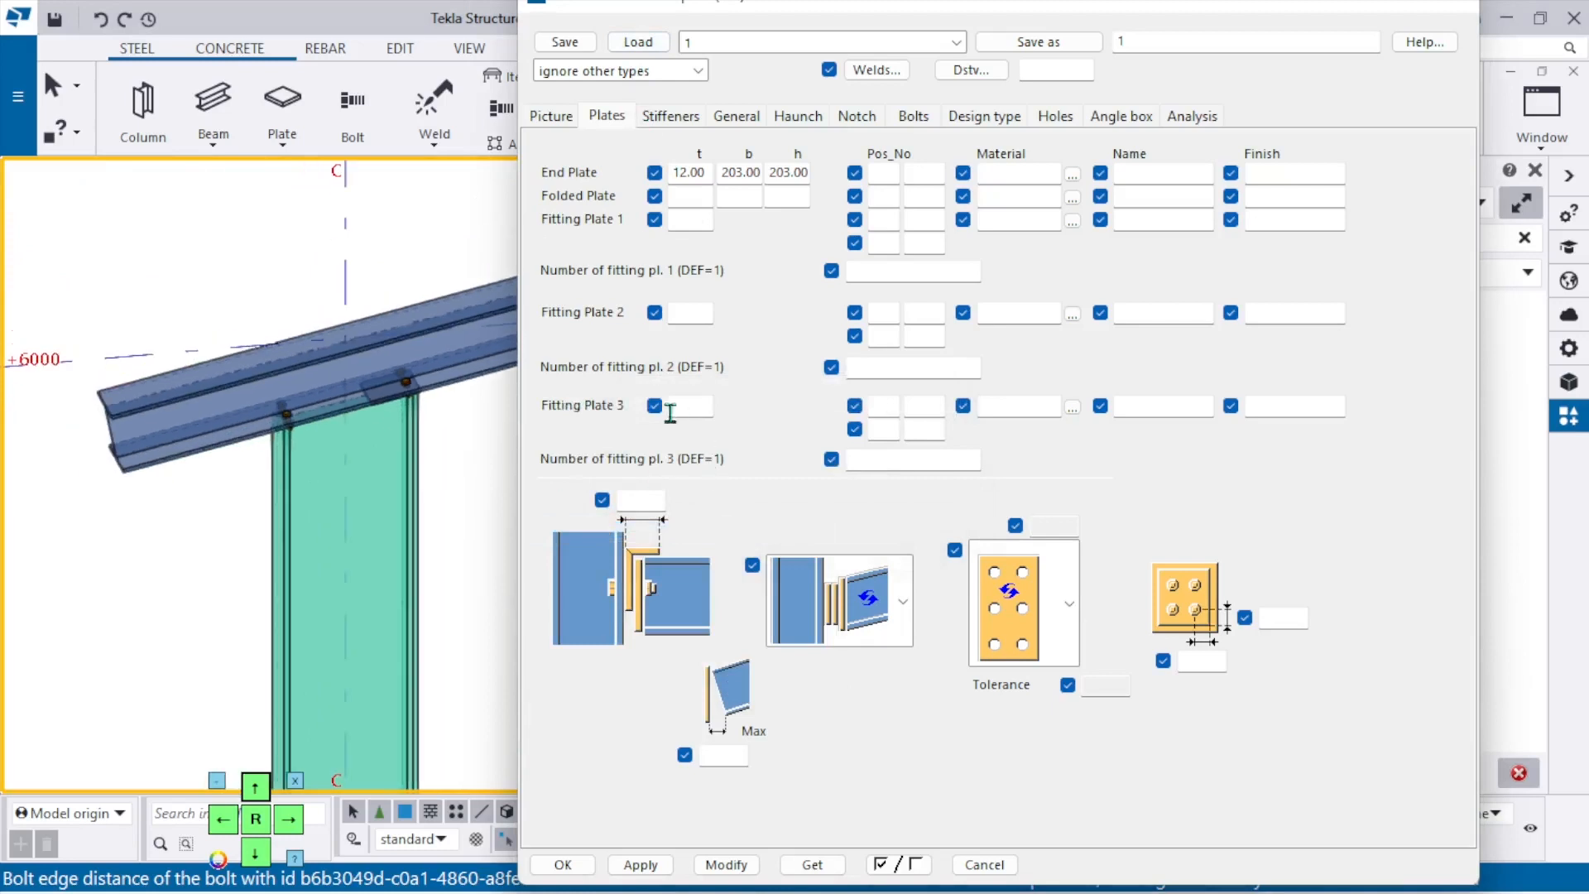
scroll(447, 373, "down", 3)
scroll(458, 367, "up", 6)
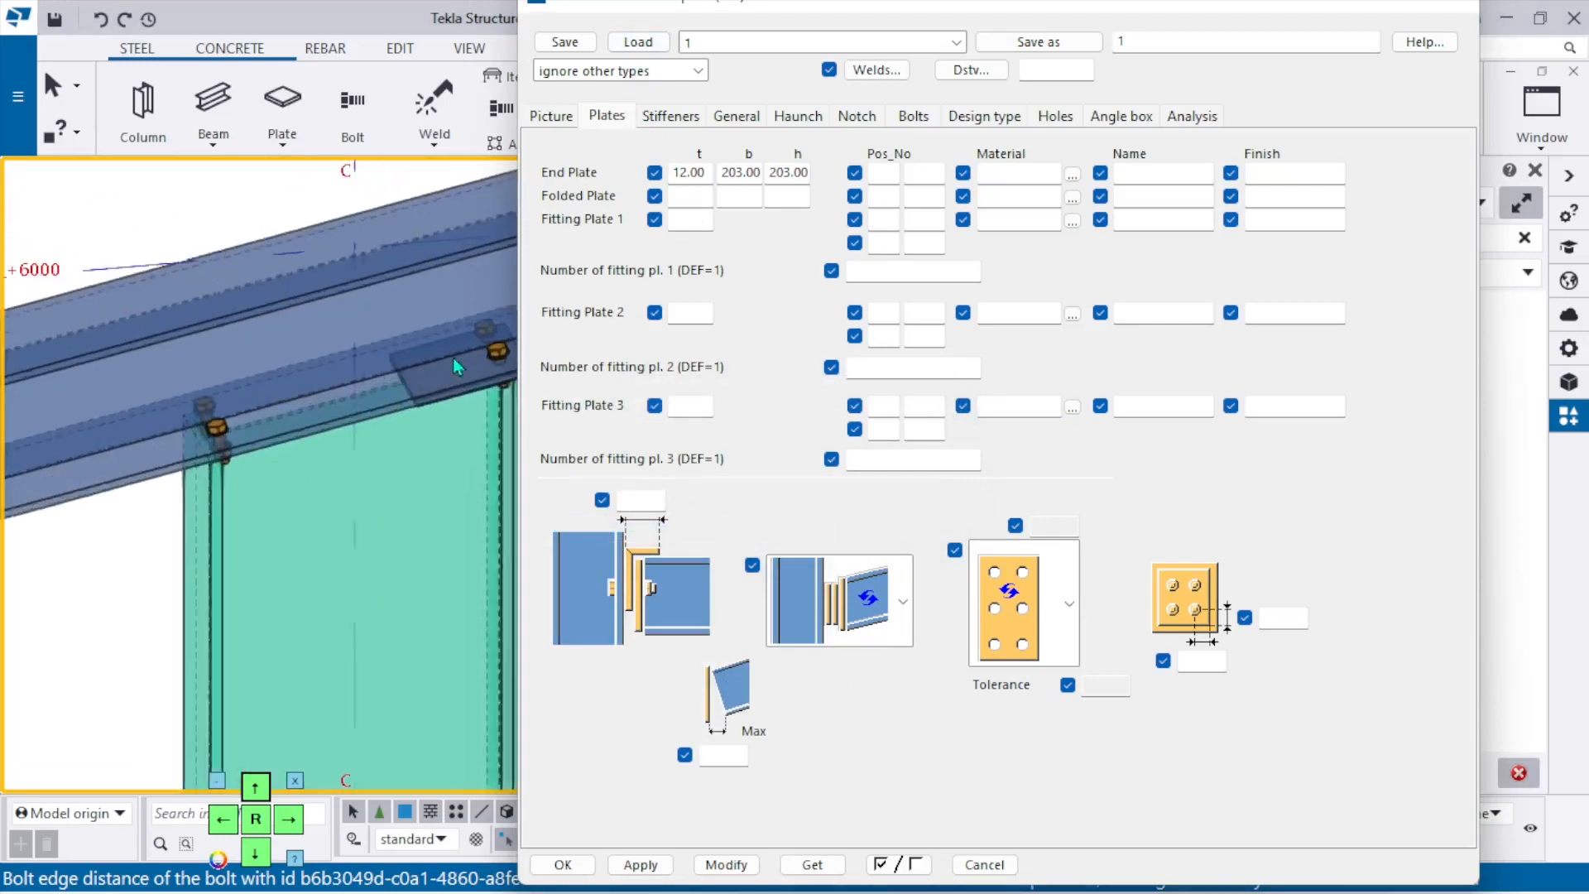
scroll(458, 367, "up", 2)
Clear the end plate's preset width and set the connection's bolt size to 12.
double_click(61, 472)
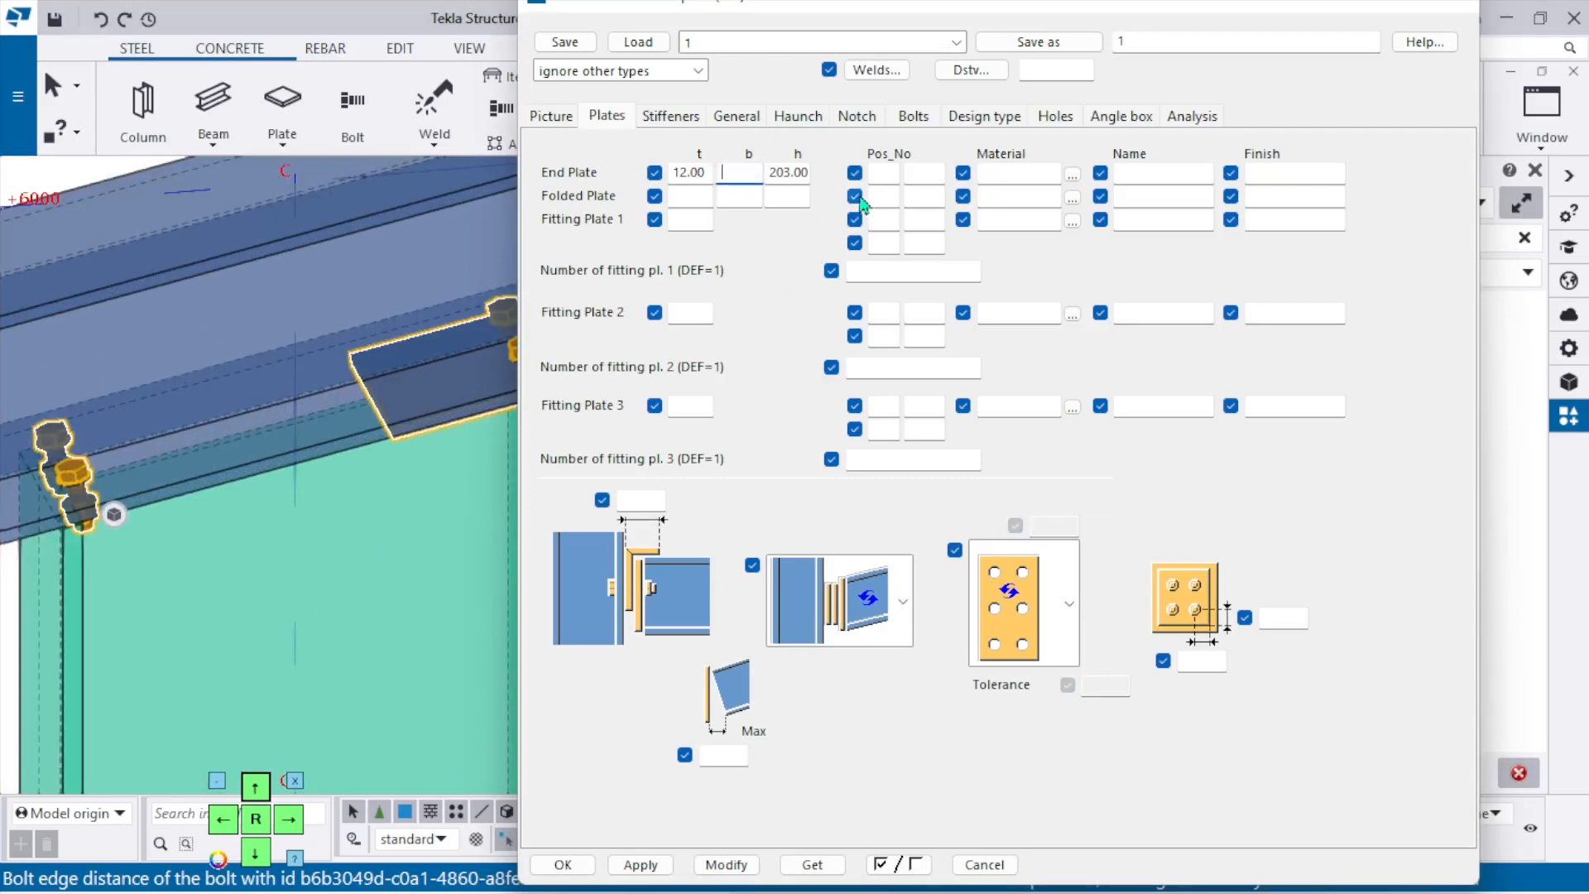
left_click(670, 116)
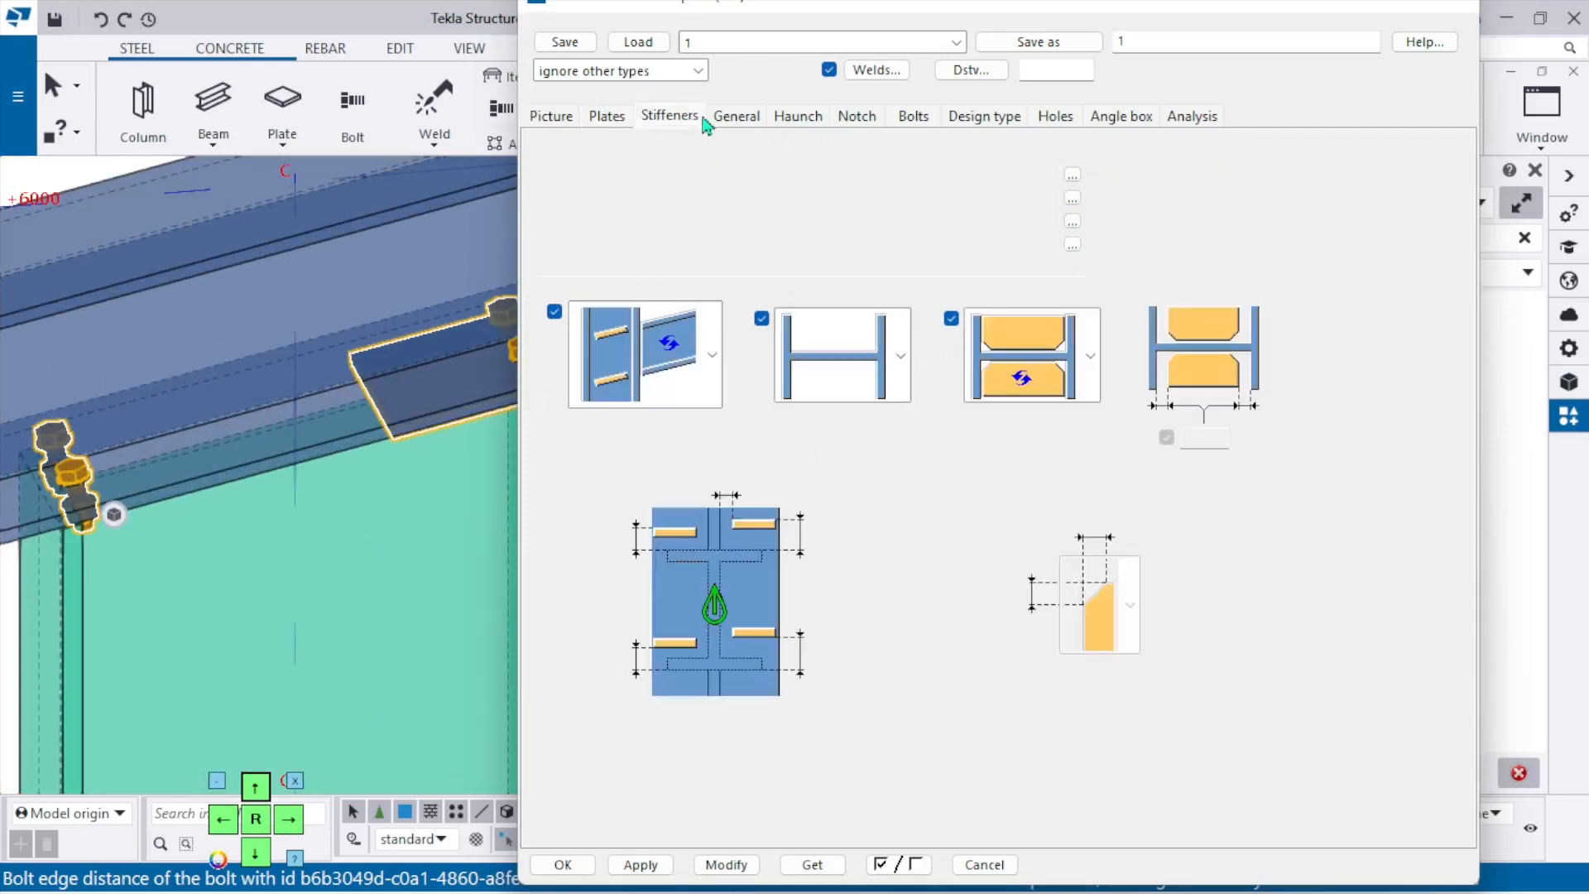
left_click(857, 116)
left_click(911, 116)
left_click(749, 158)
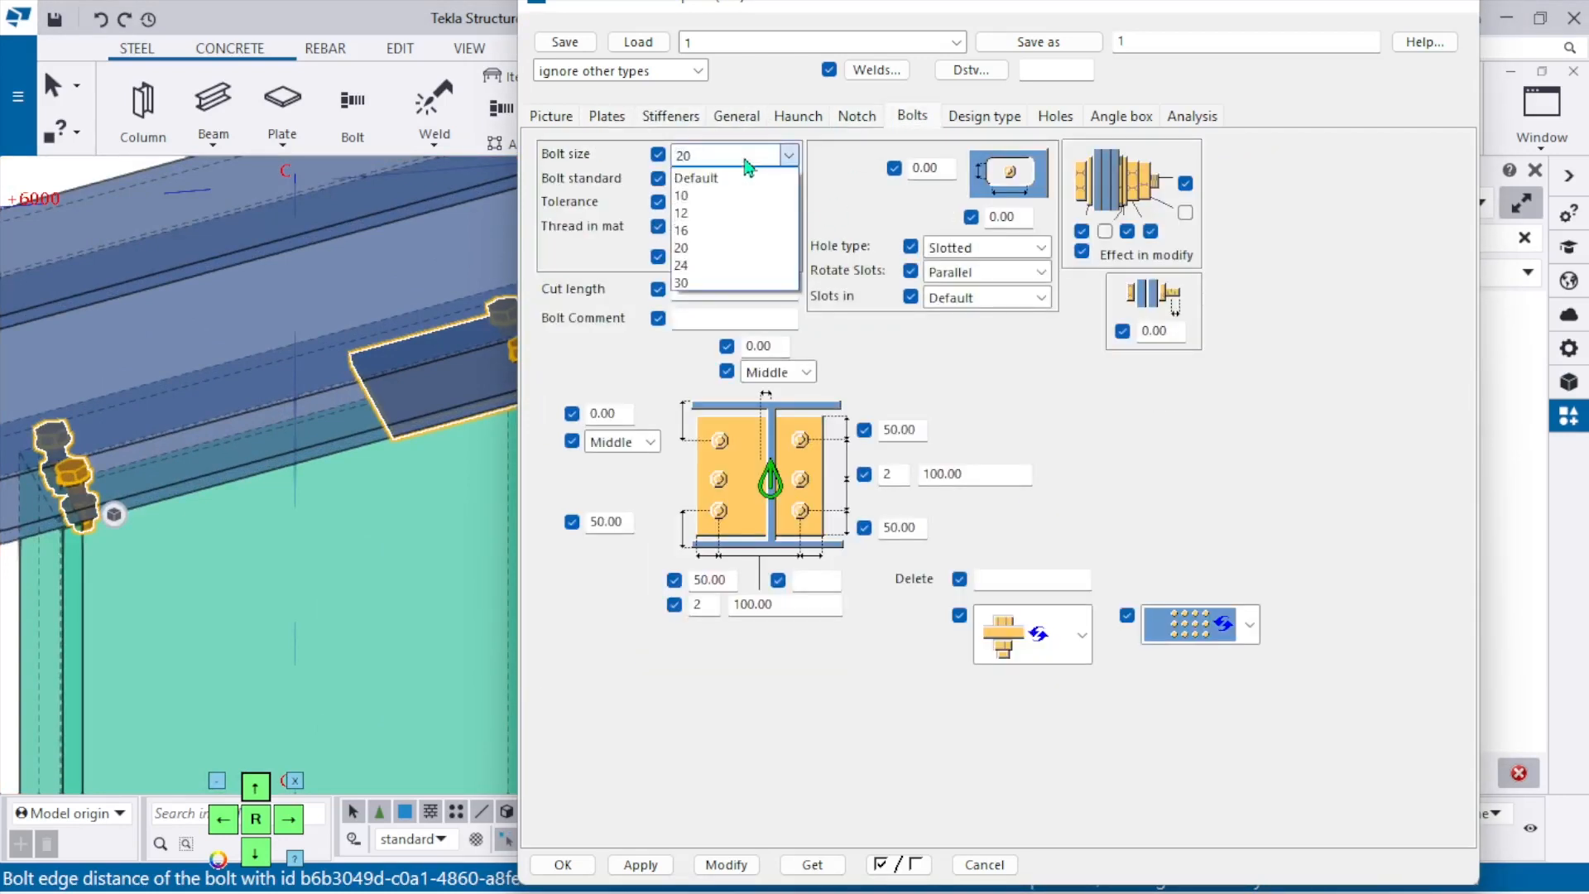
left_click(727, 211)
left_click(741, 202)
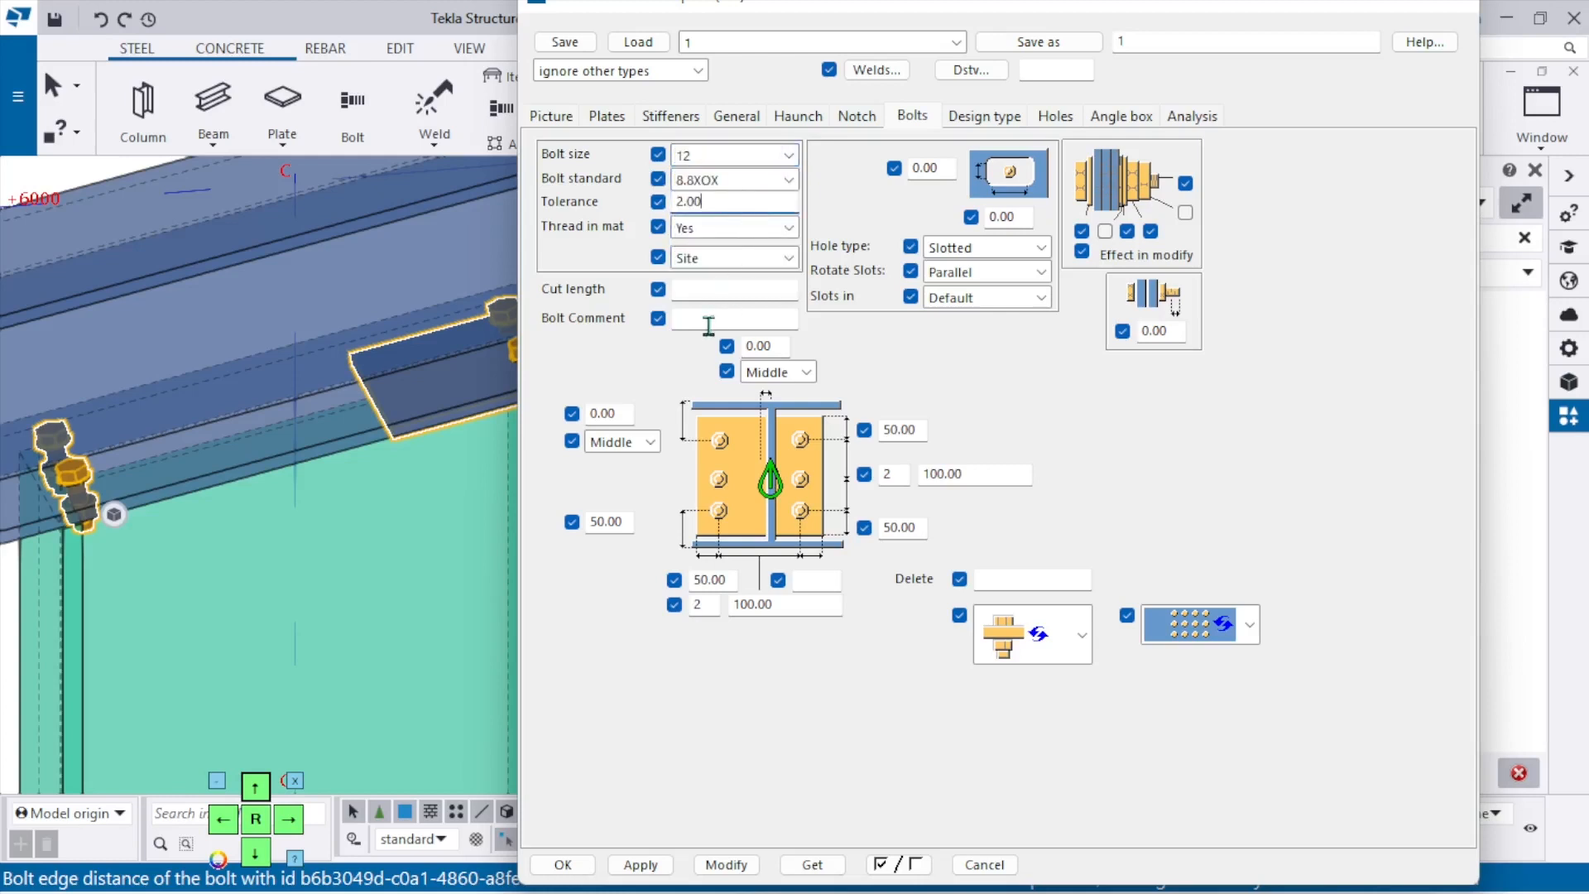
Clear all preset 50.00 bolt edge distances of the end plate connection.
double_click(616, 523)
key("BackSpace")
double_click(703, 605)
type("3")
left_click_drag(741, 581, 672, 579)
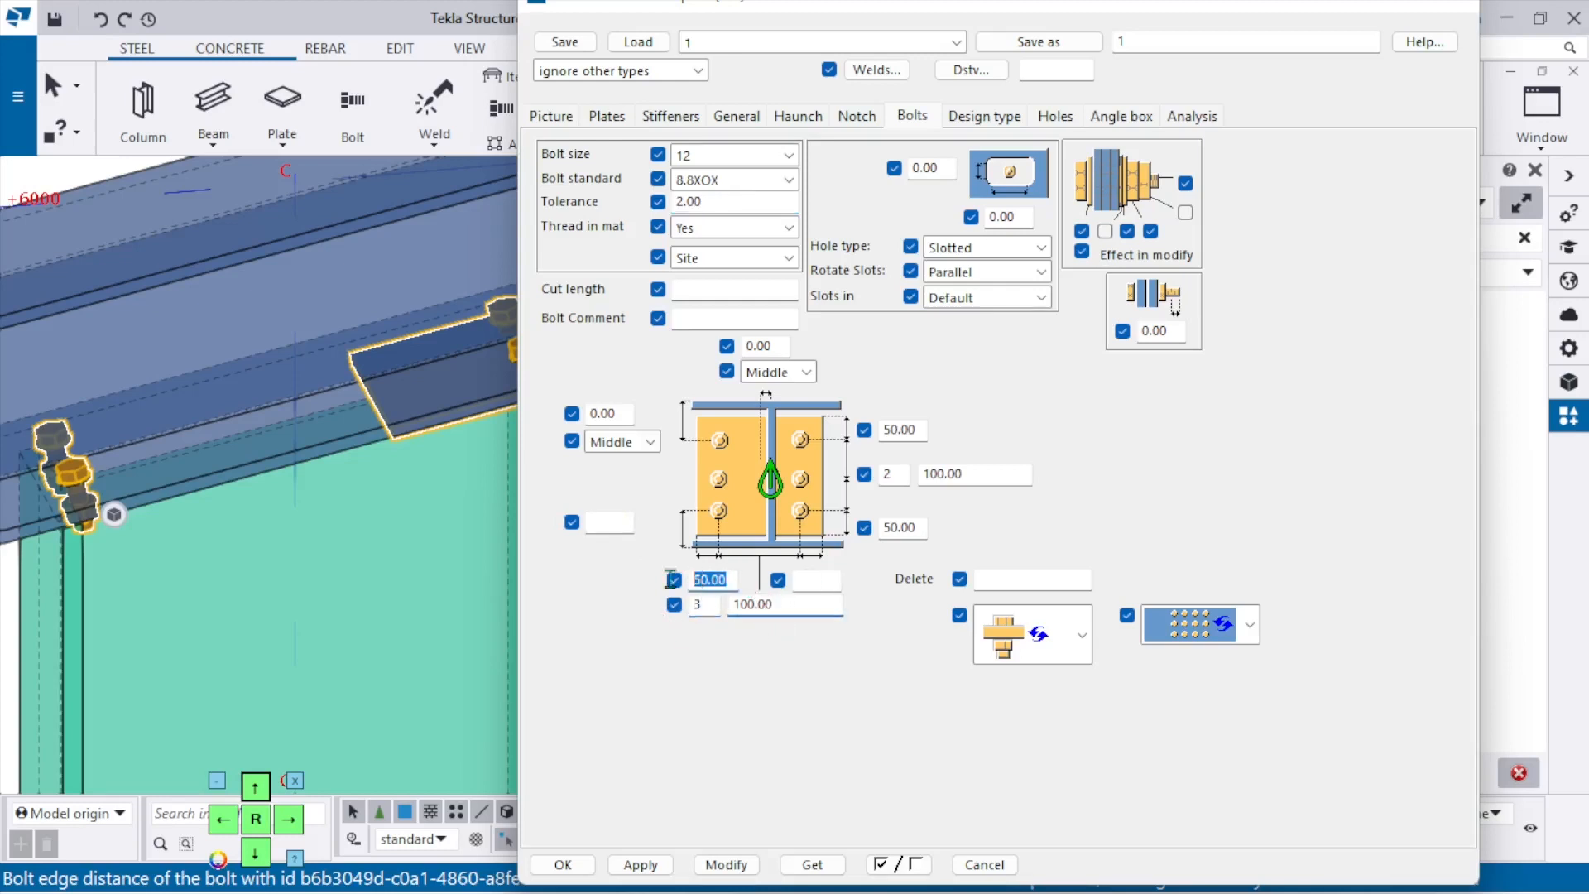
key("BackSpace")
double_click(920, 534)
key("BackSpace")
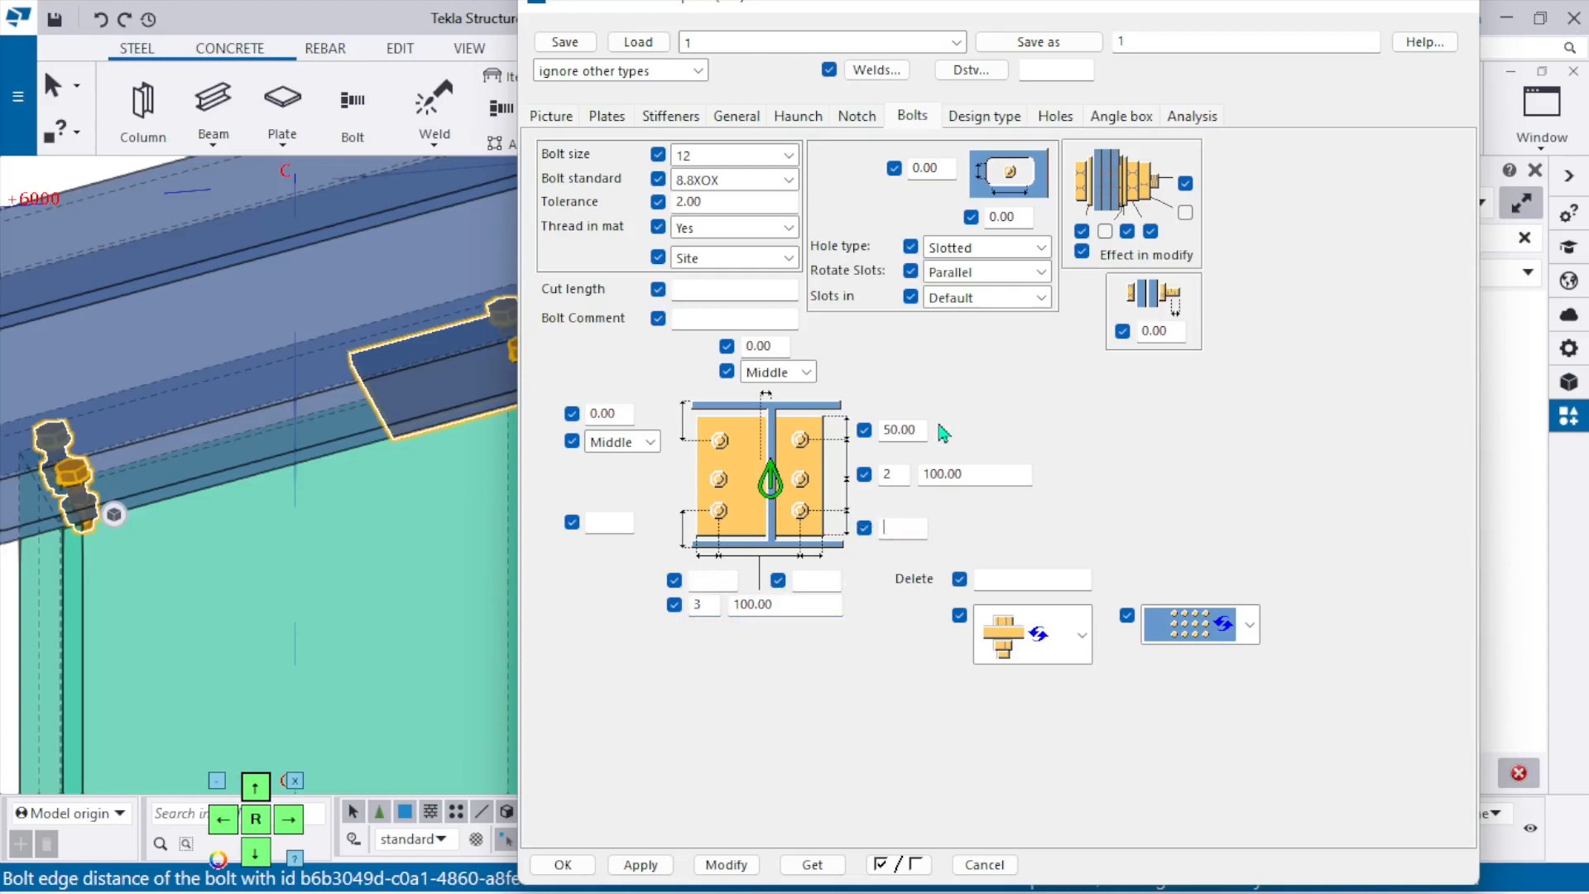
double_click(918, 430)
key("BackSpace")
Set the end plate bolts to 2 across at 150 spacing and 3 rows at 3*150, and apply them to the connection.
left_click_drag(710, 604, 674, 601)
key("Tab")
type("1")
left_click_drag(907, 474, 872, 474)
type("3")
key("Tab")
type("1")
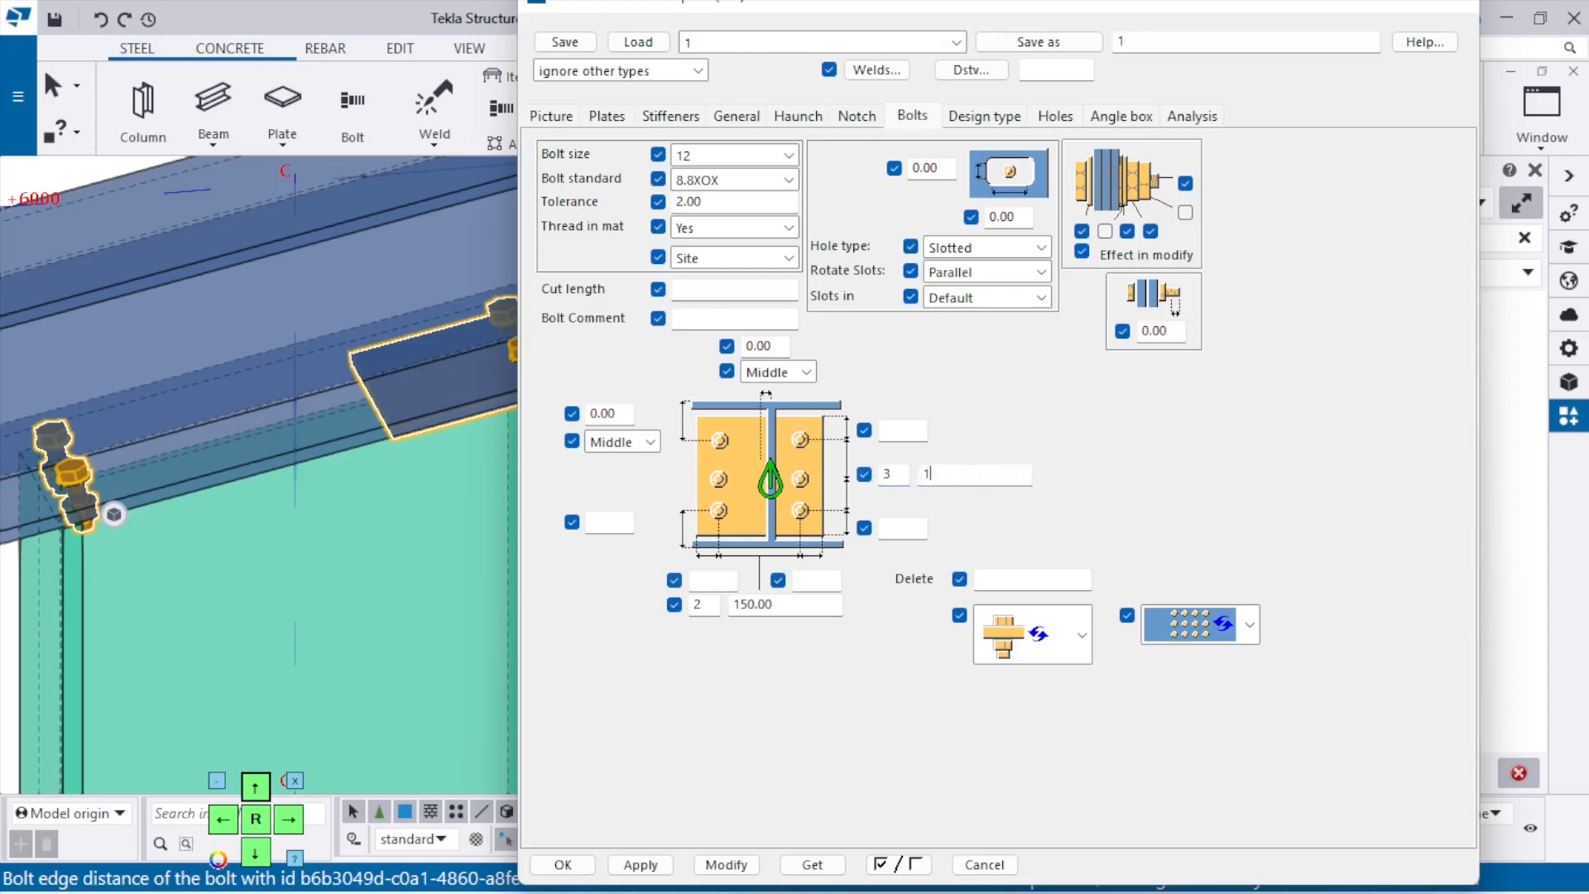
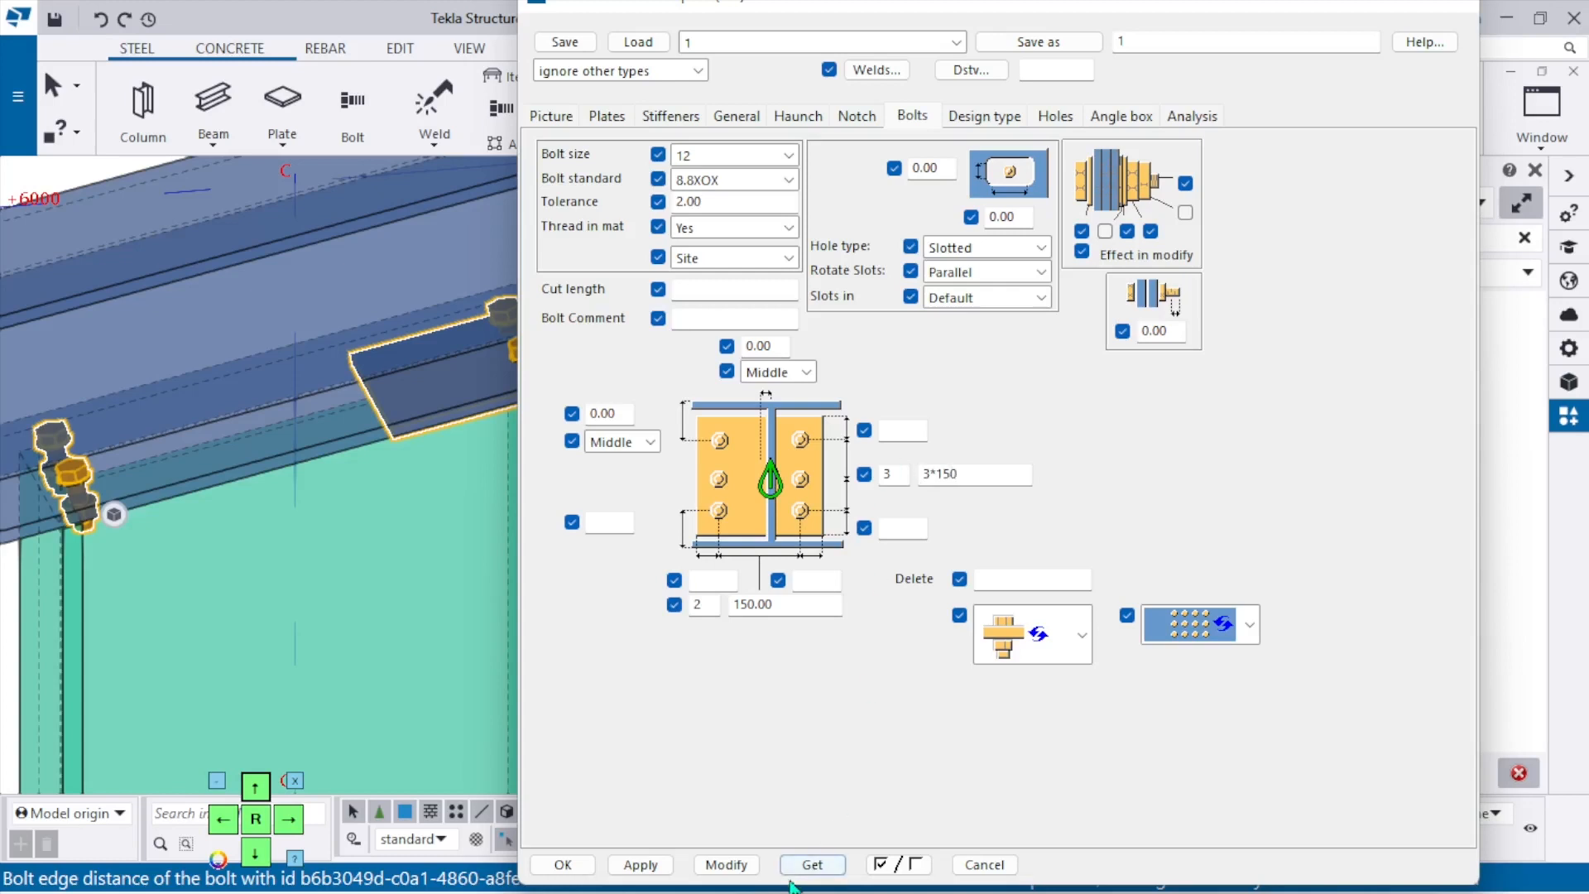
left_click(728, 866)
Redraw the view and show the parts around the rafter connection as shaded solids.
scroll(290, 456, "down", 3)
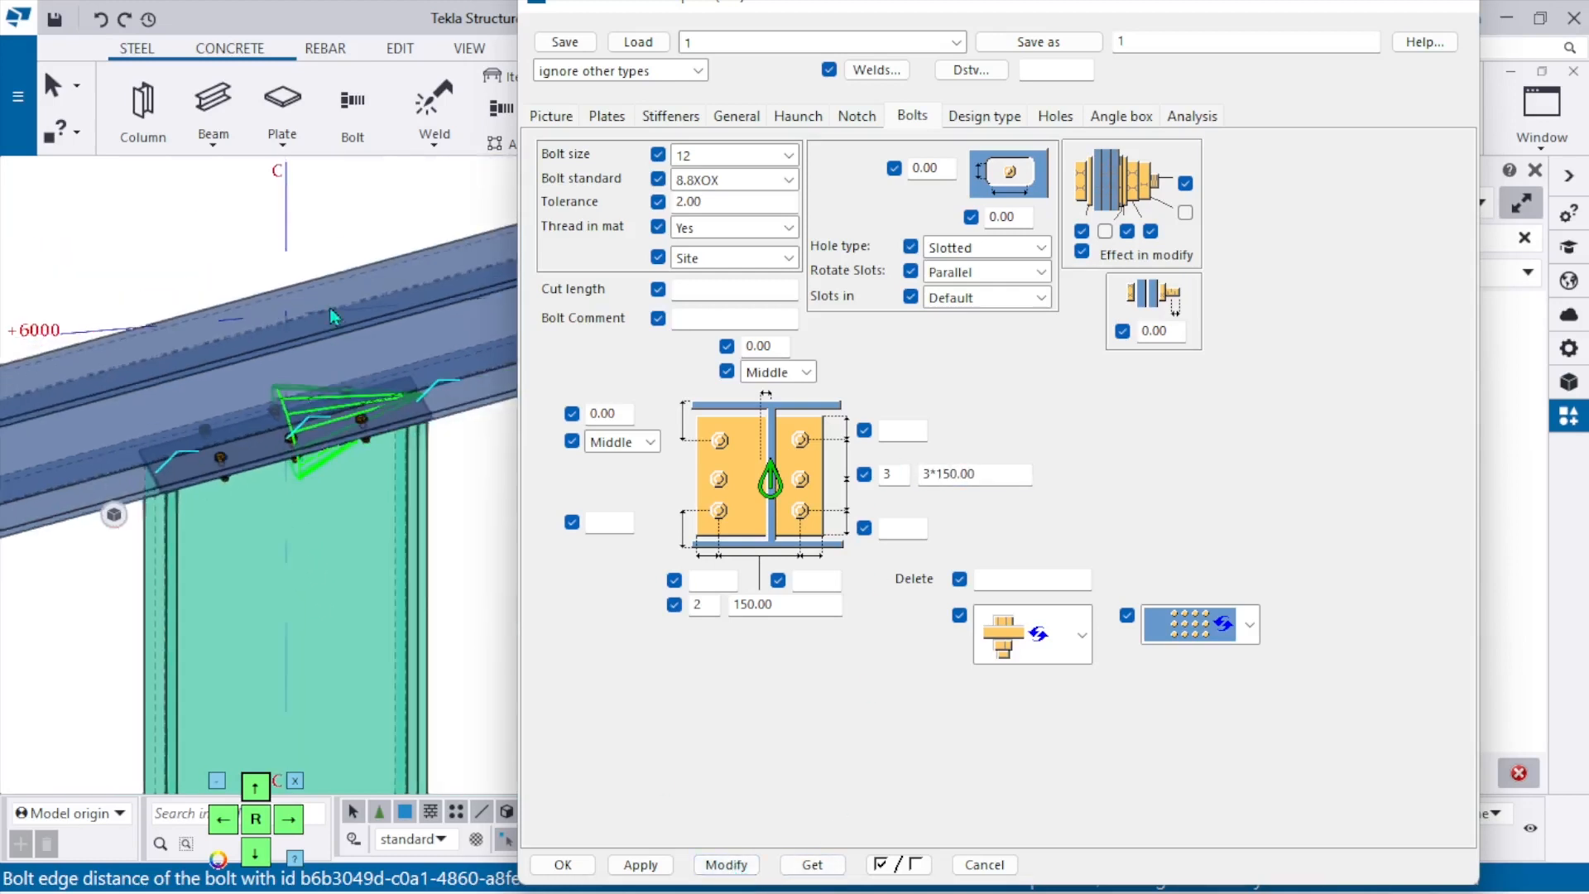
right_click(200, 167)
left_click(274, 312)
scroll(395, 354, "up", 2)
mouse_move(395, 272)
middle_mouse_down()
mouse_move(395, 354)
mouse_move(410, 295)
middle_mouse_up()
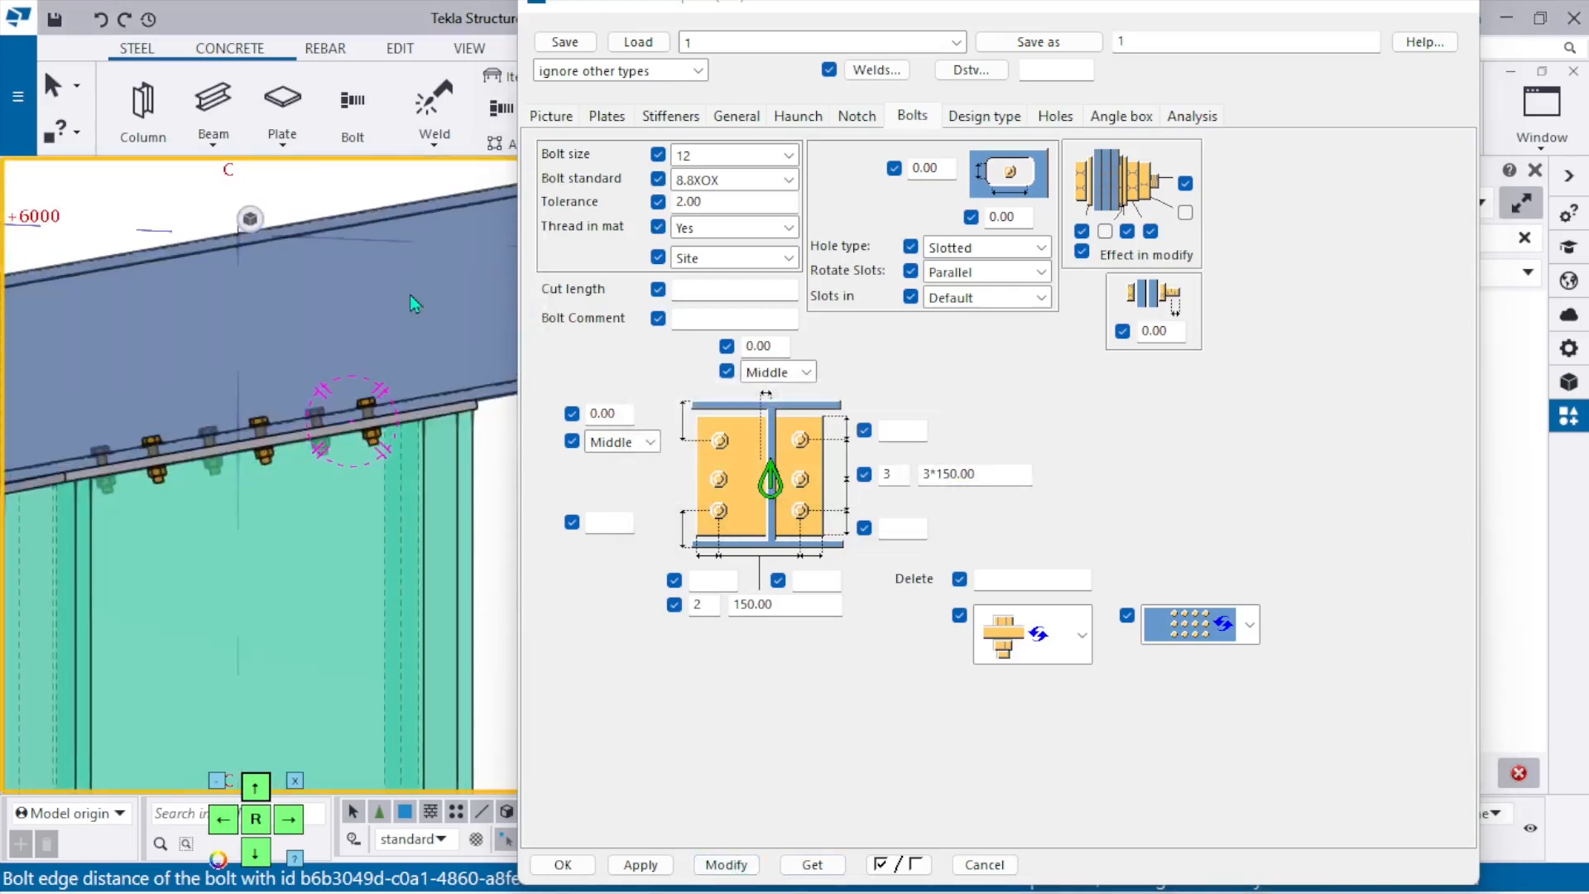
key("ctrl+4")
scroll(362, 389, "down", 1)
middle_click_drag(317, 425, 306, 475, "ctrl")
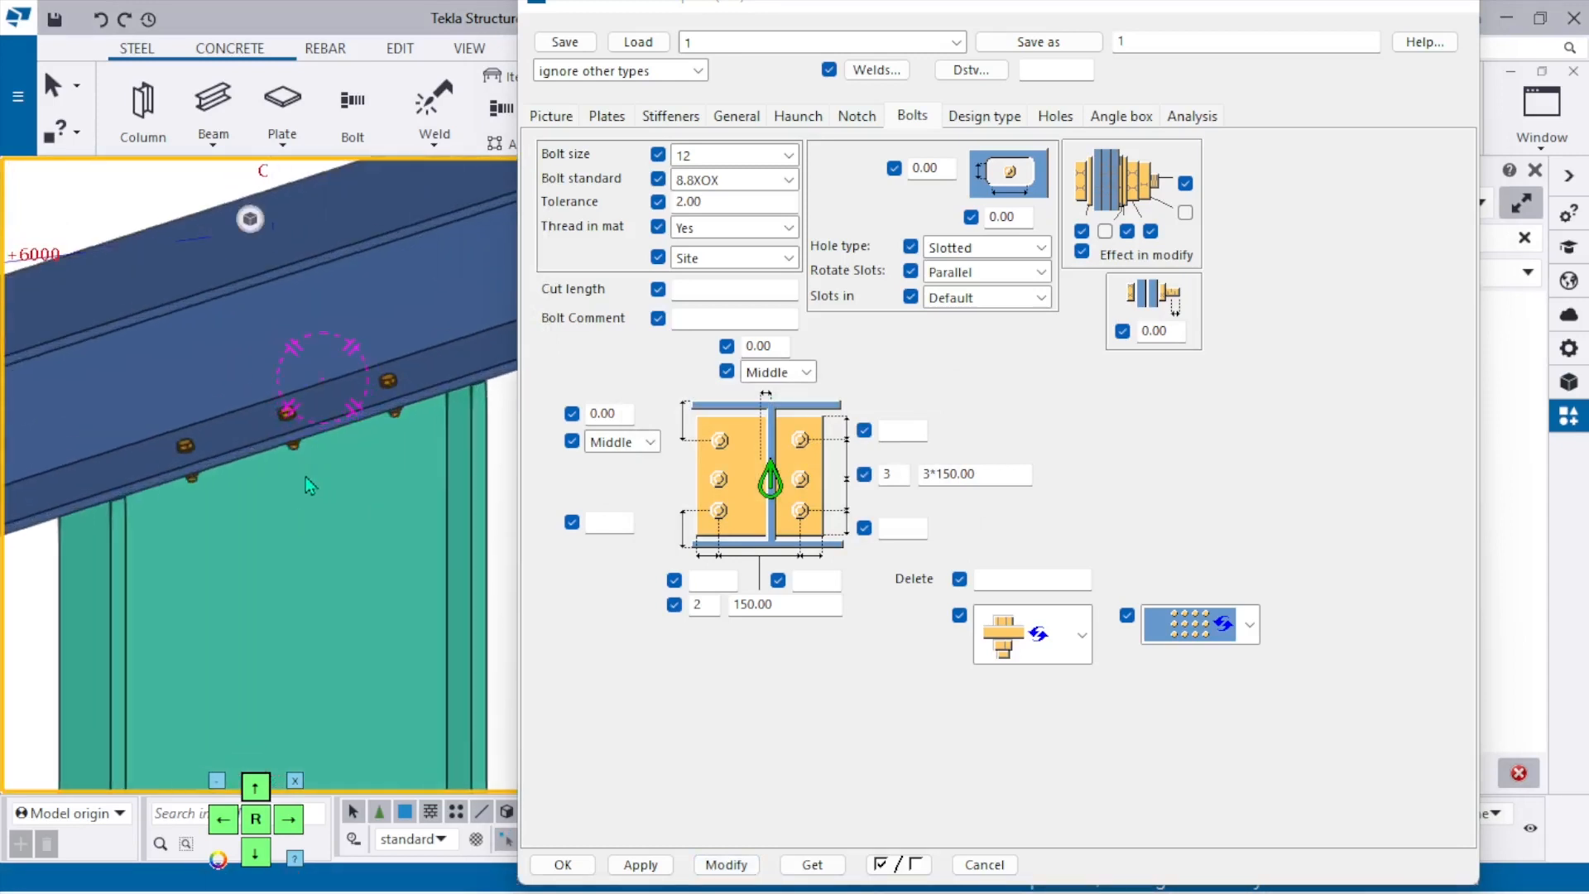
Examine the end plate and its bolt rows between rafter and column from above and below.
scroll(291, 471, "up", 5)
scroll(255, 424, "down", 5)
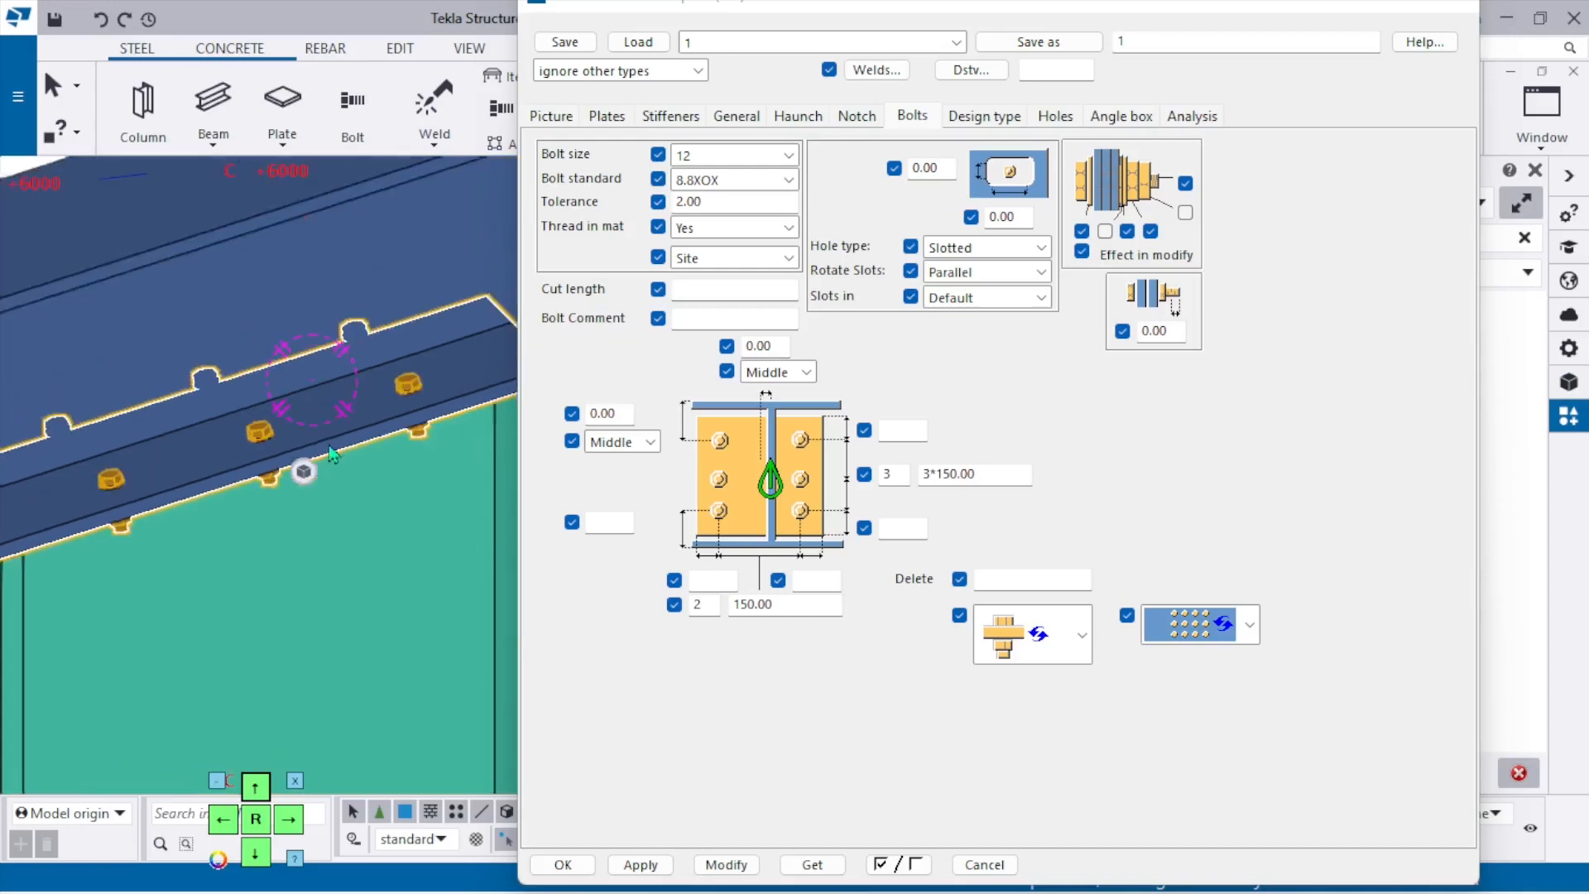
middle_click_drag(271, 470, 237, 264, "ctrl")
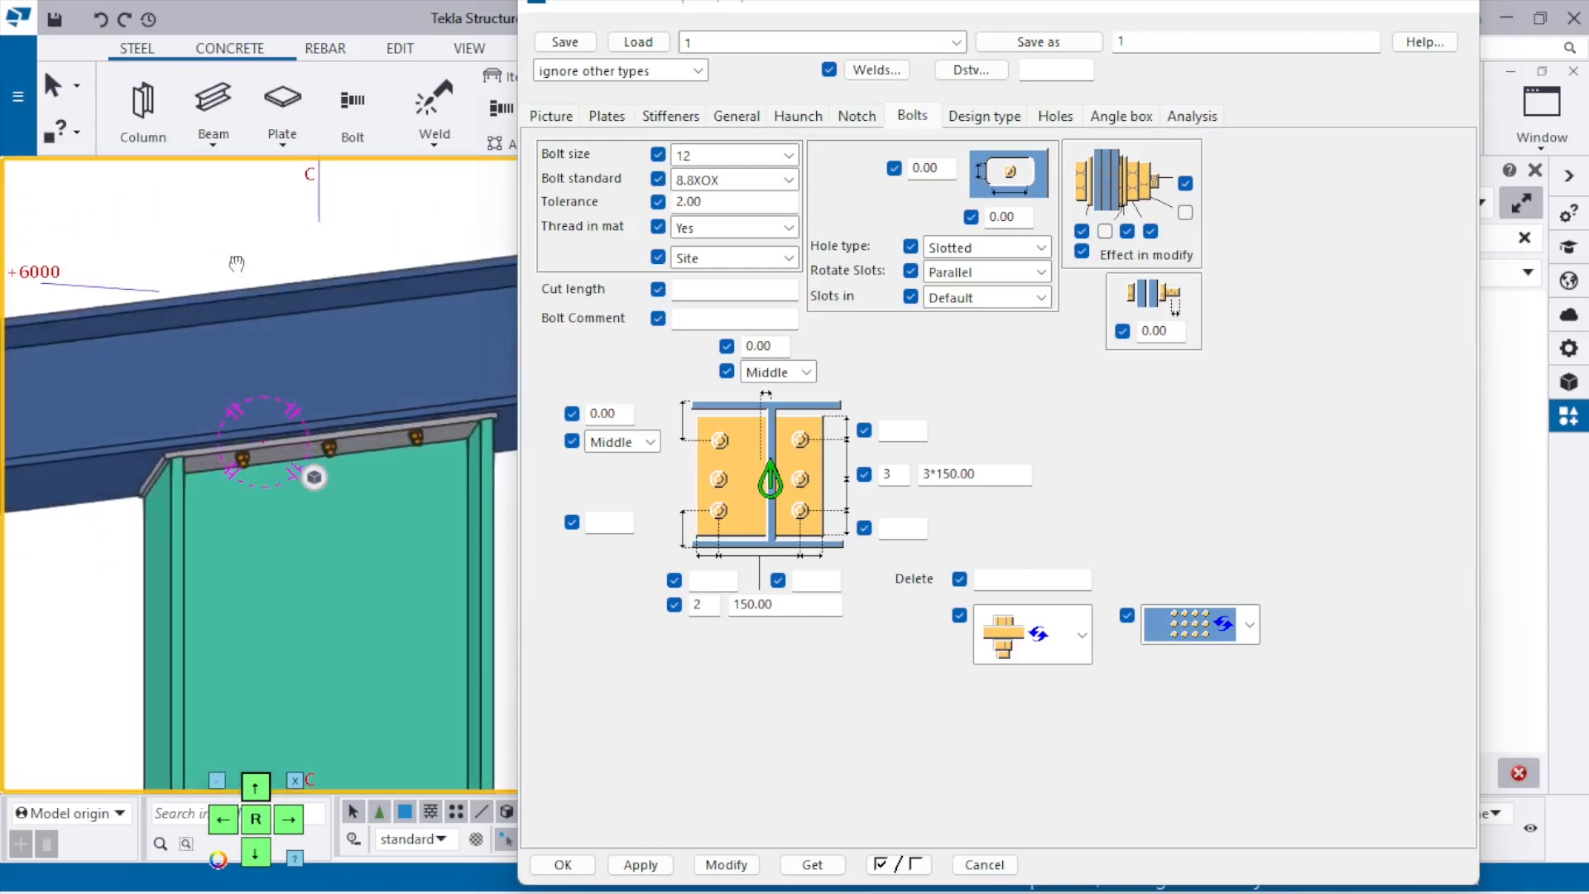
scroll(171, 473, "up", 5)
middle_click_drag(68, 506, 401, 589, "ctrl")
scroll(331, 433, "up", 3)
left_click(291, 433)
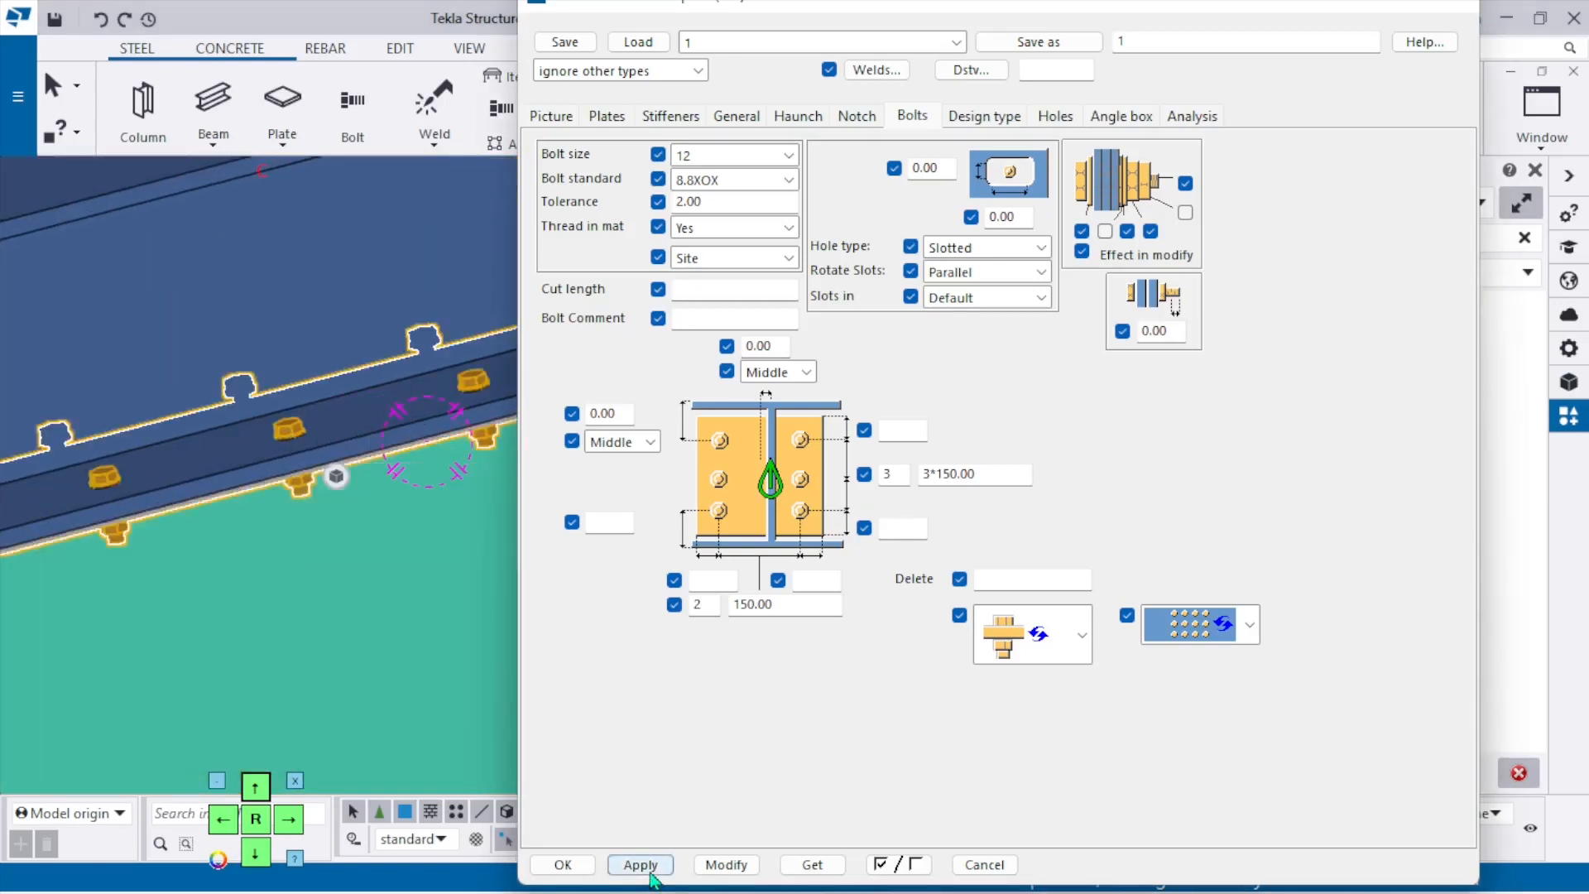
Accept the end plate connection settings and close their dialog.
left_click(563, 864)
scroll(485, 513, "down", 5)
scroll(484, 513, "down", 3)
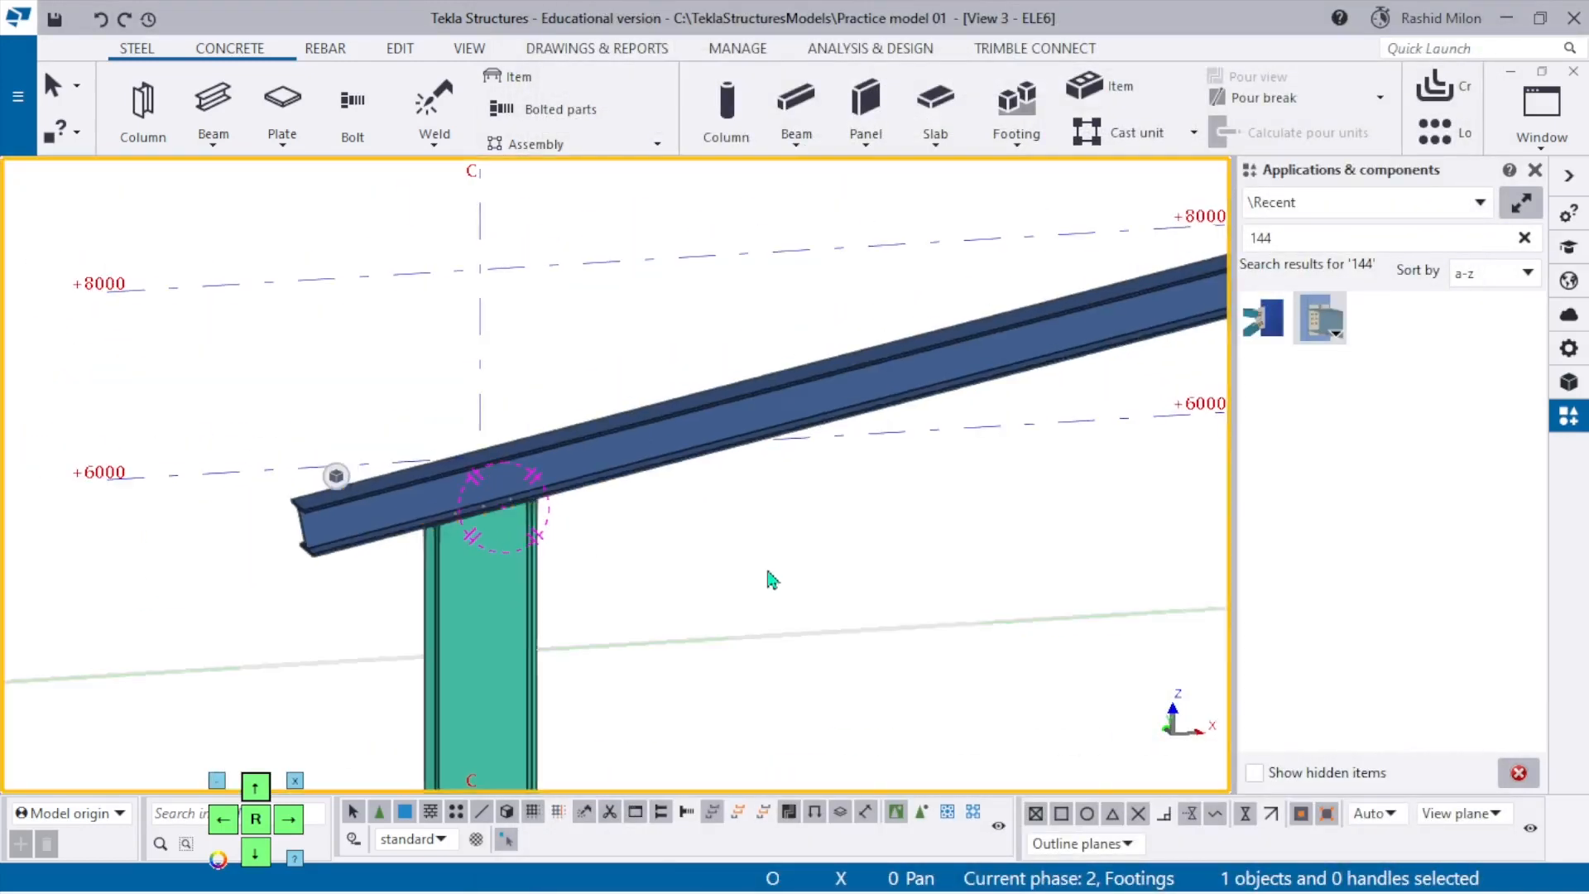
Redraw the view and switch it from 3D to a flat elevation of the column and rafter.
right_click(735, 560)
left_click(815, 706)
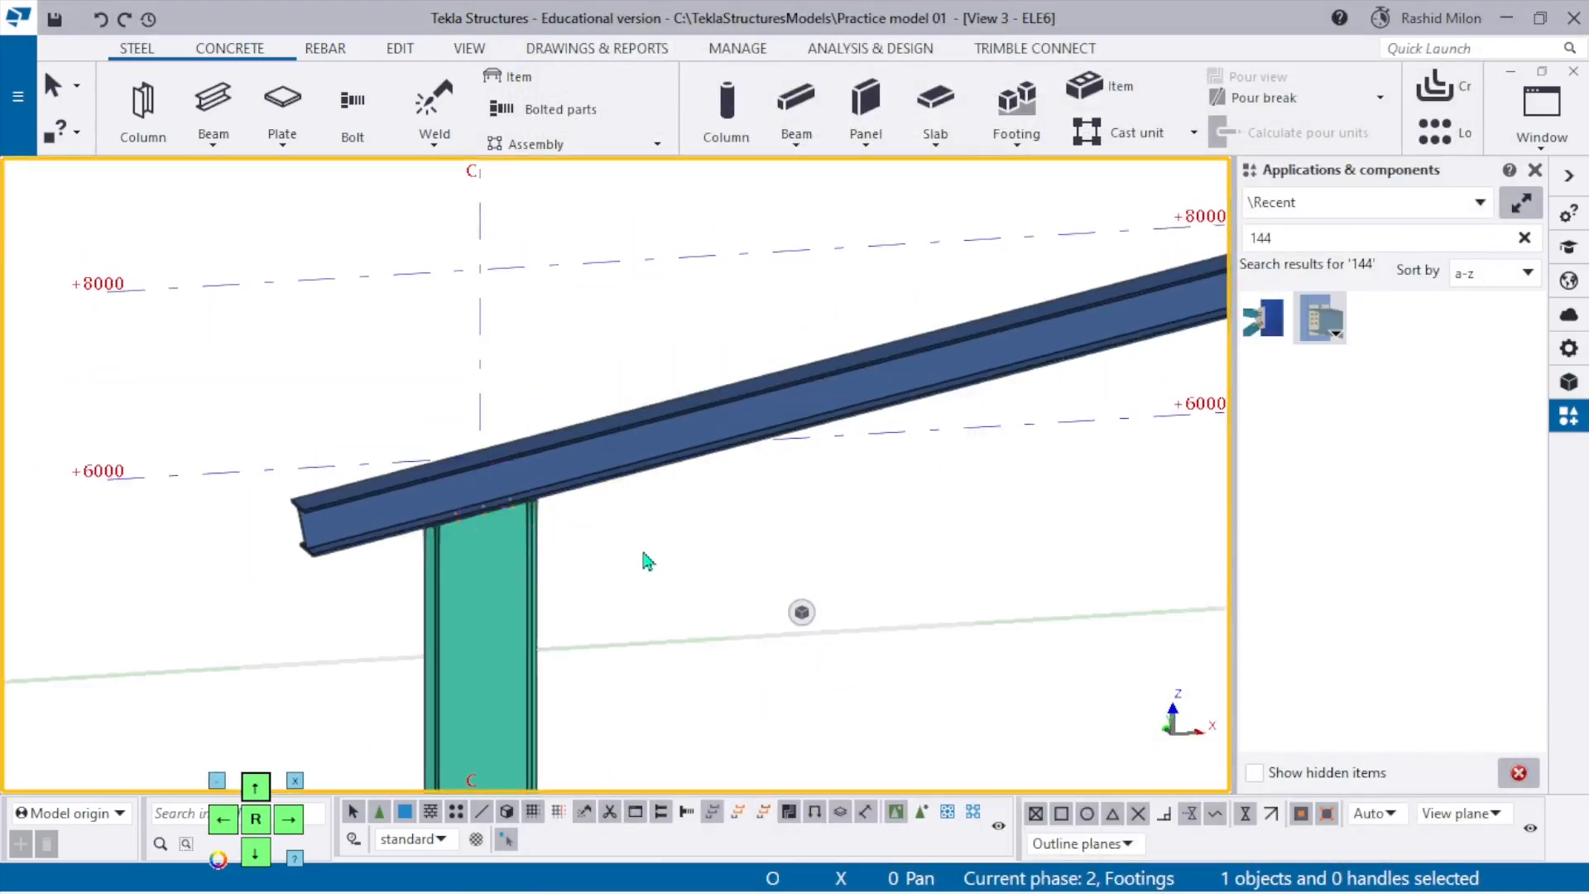
key("ctrl+p")
scroll(795, 426, "up", 2)
scroll(794, 426, "up", 3)
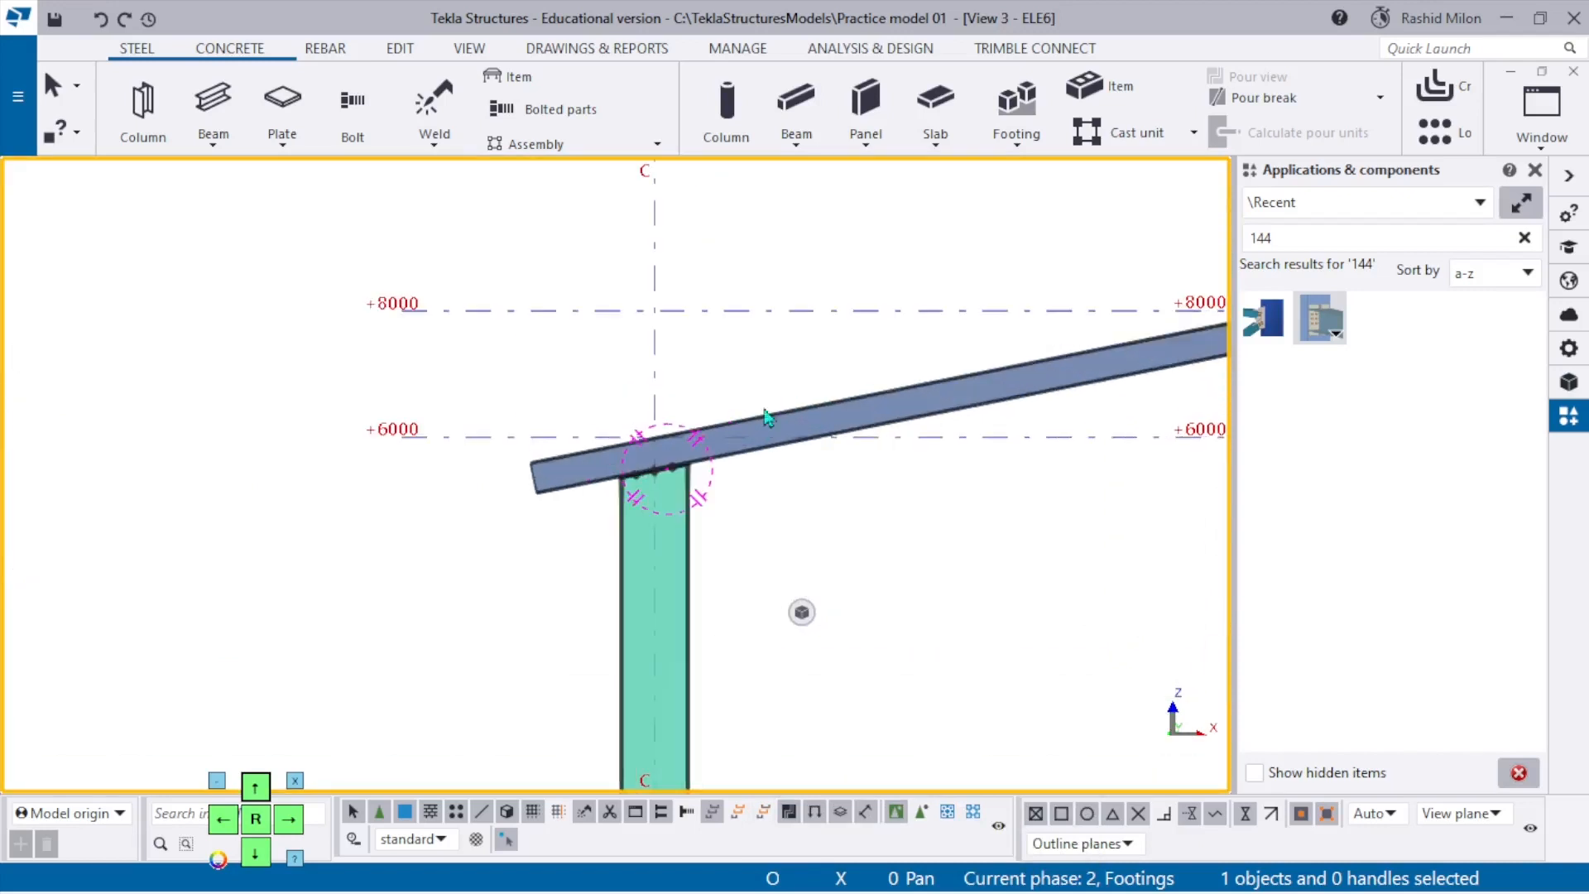
scroll(638, 426, "down", 2)
scroll(635, 420, "up", 1)
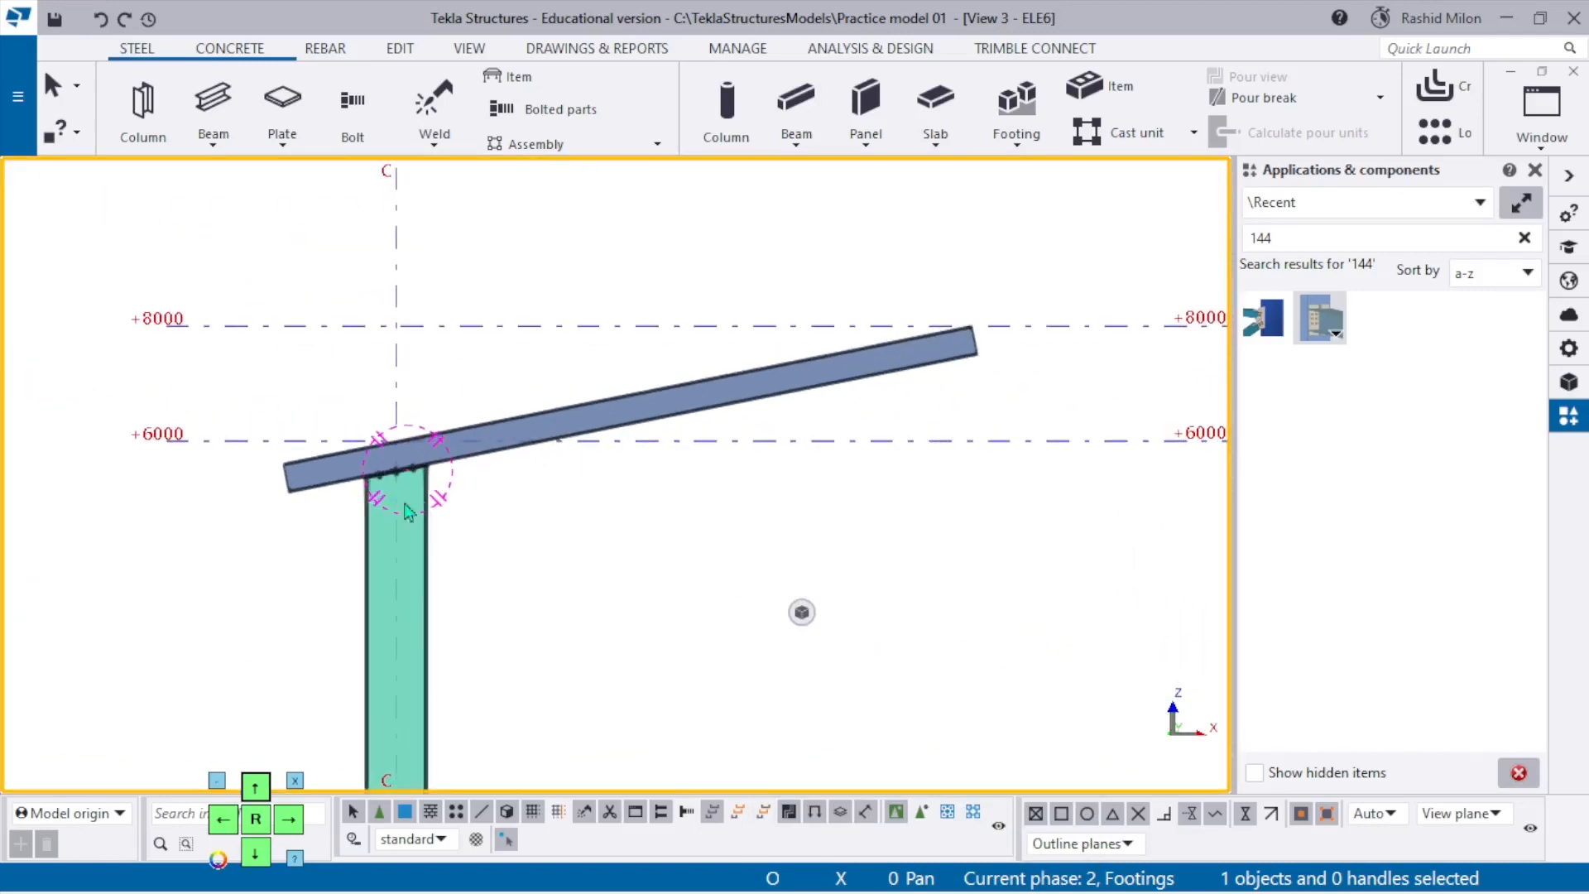
scroll(404, 502, "up", 5)
left_click(555, 409)
scroll(456, 401, "down", 3)
scroll(460, 407, "down", 3)
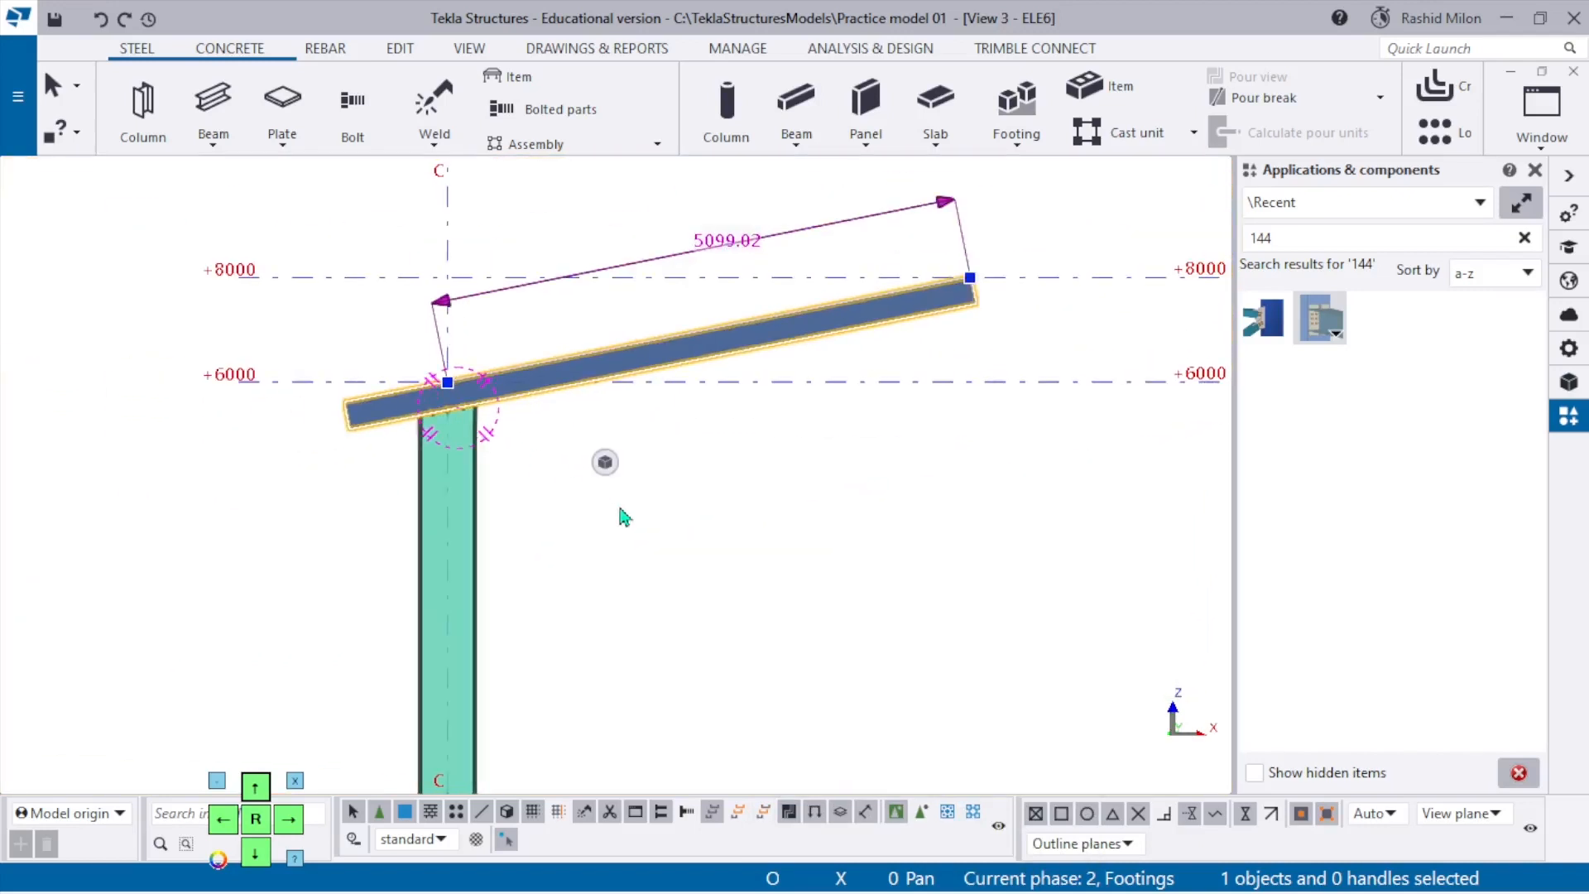
left_click(346, 741)
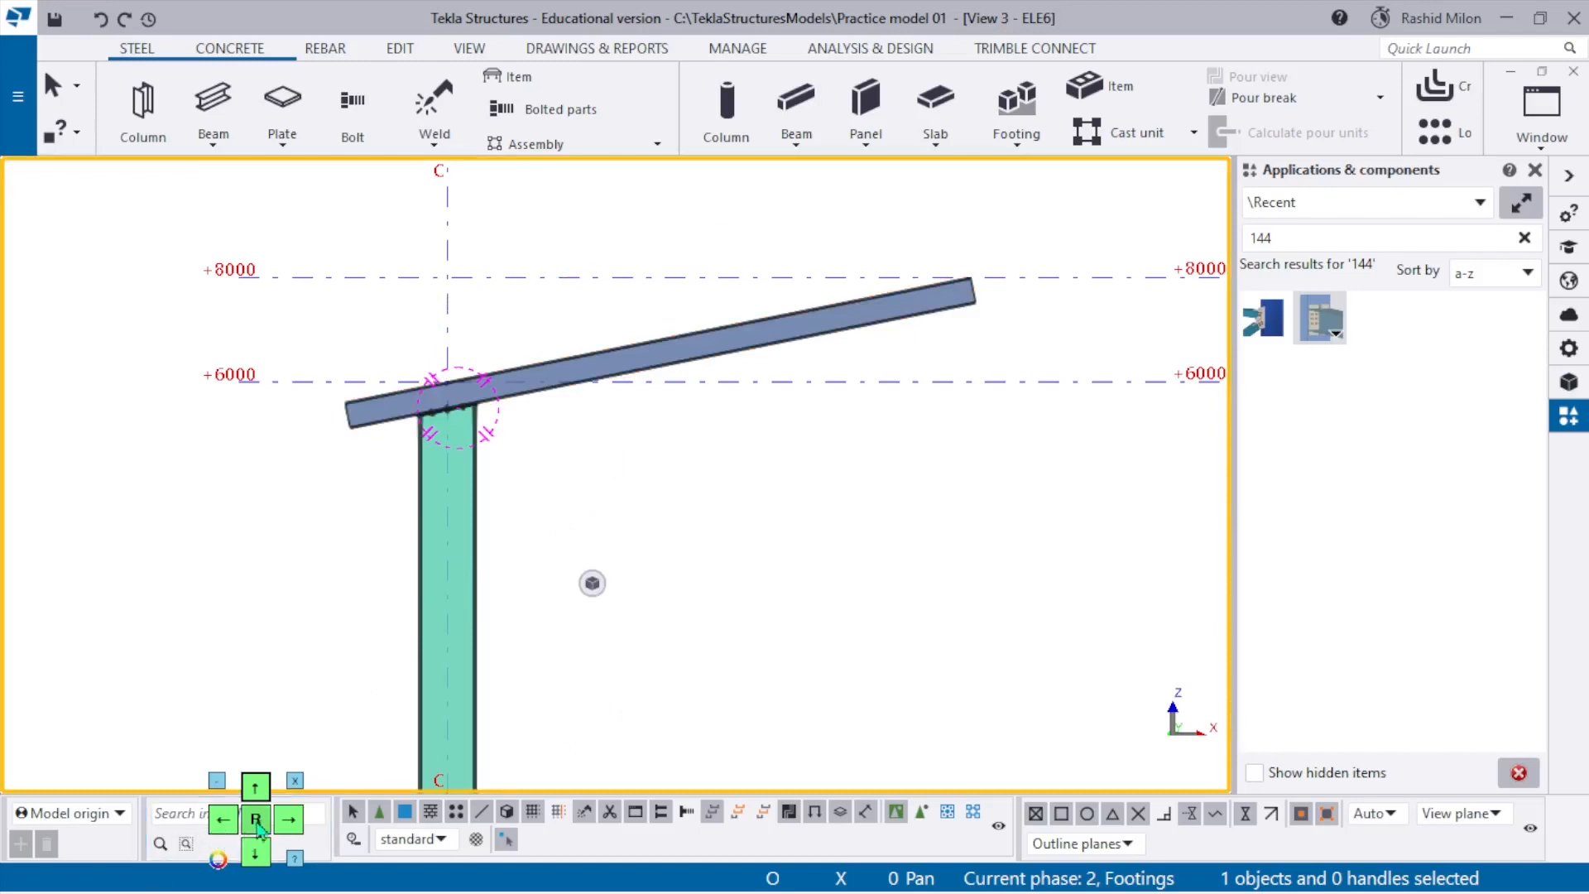
left_click_drag(248, 802, 166, 496)
scroll(603, 425, "down", 4)
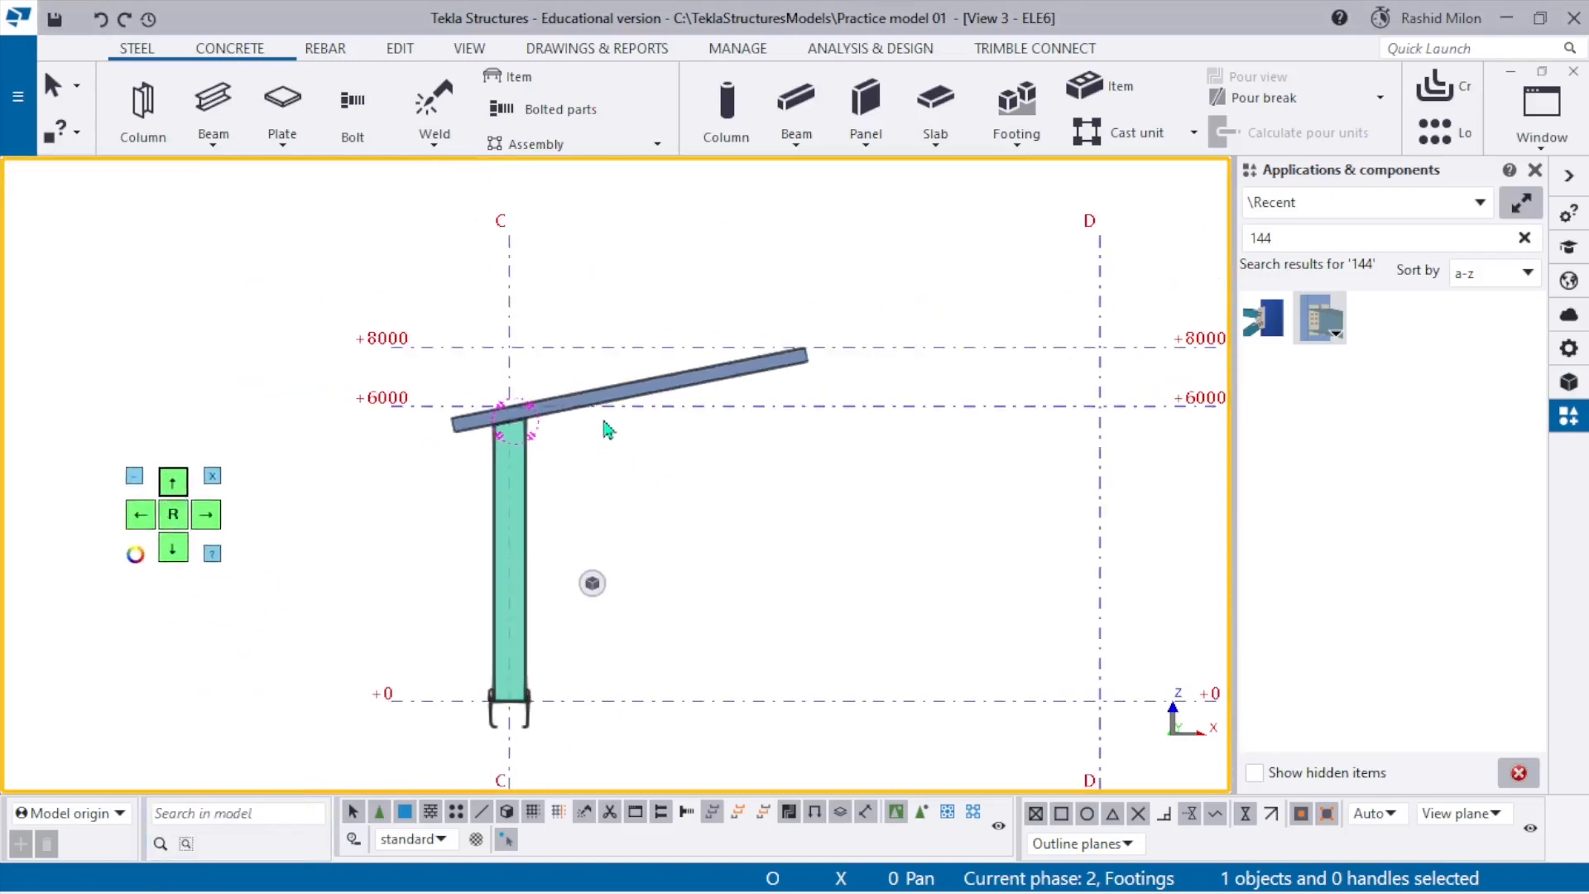
right_click(567, 399)
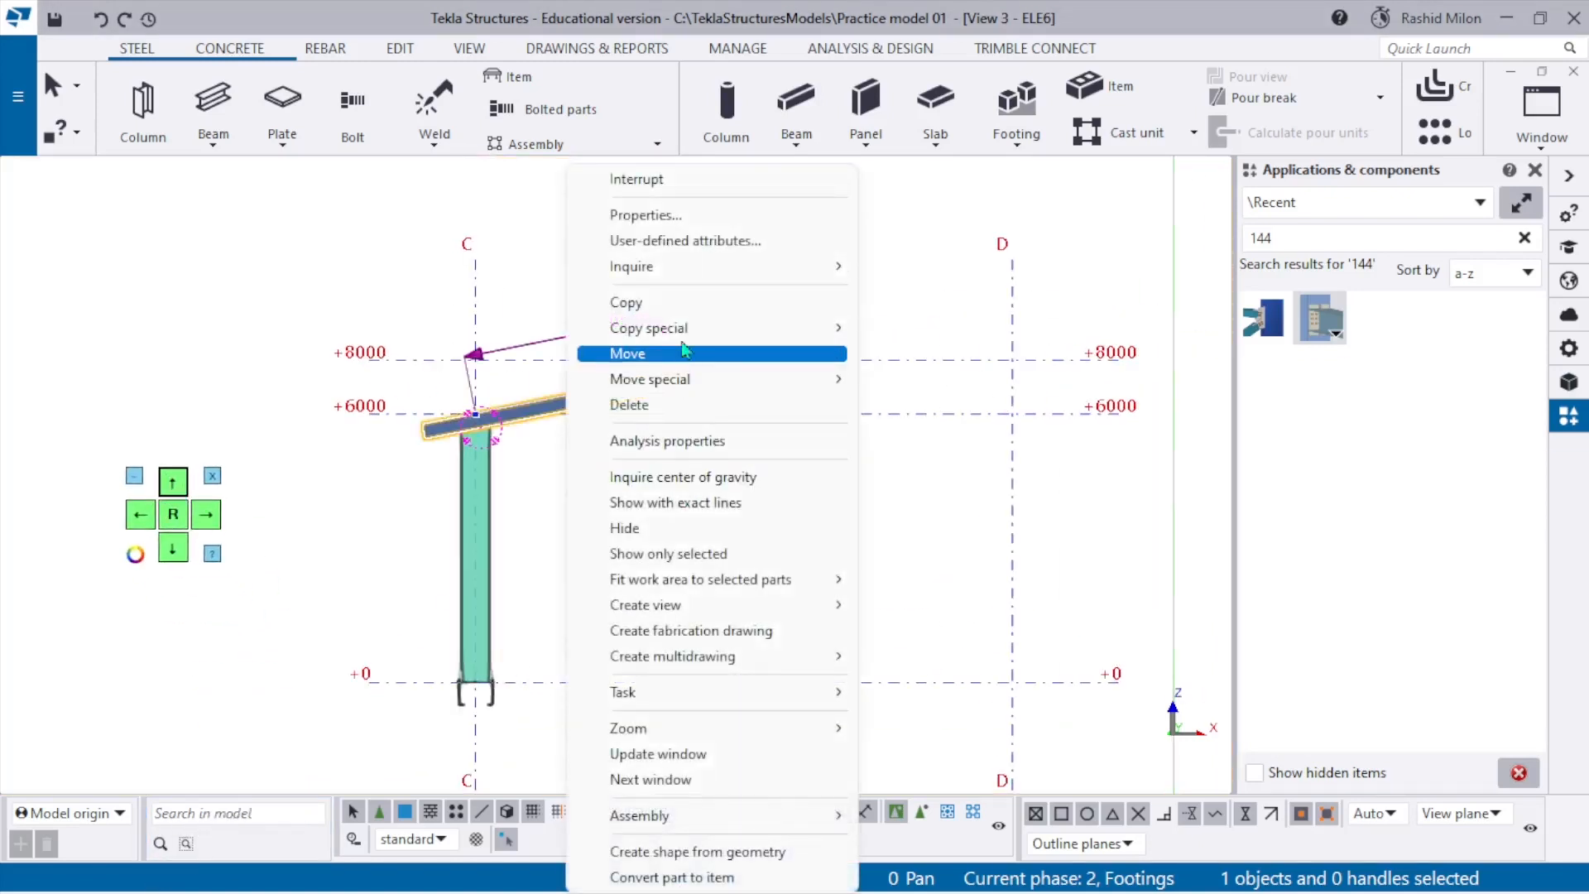
mouse_move(654, 328)
left_click(944, 377)
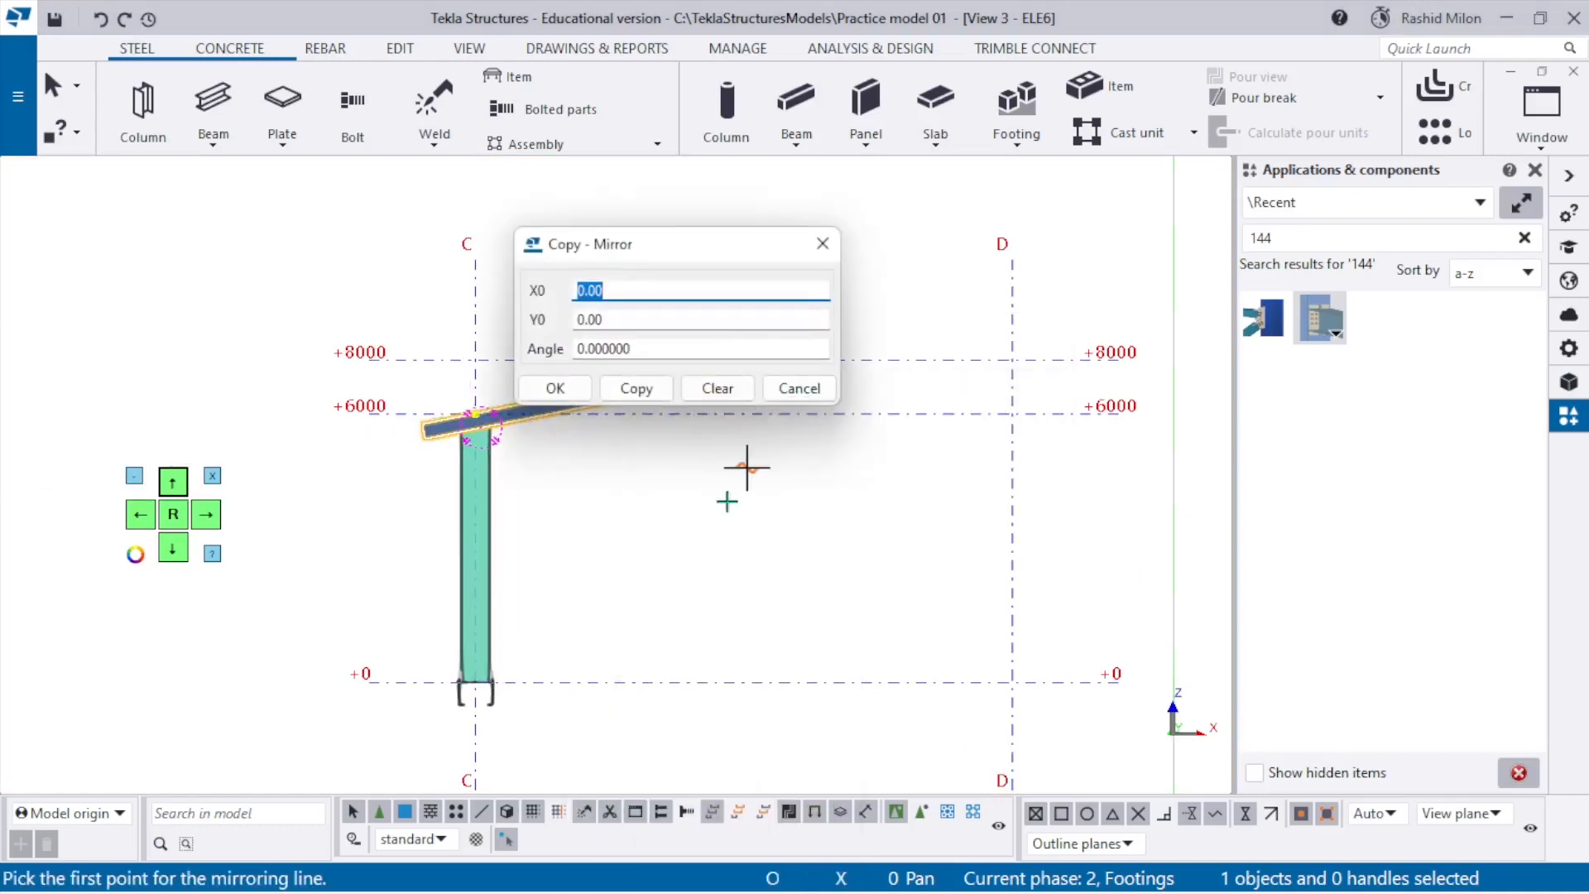
scroll(713, 600, "down", 3)
scroll(753, 538, "up", 5)
middle_click_drag(740, 662, 749, 724)
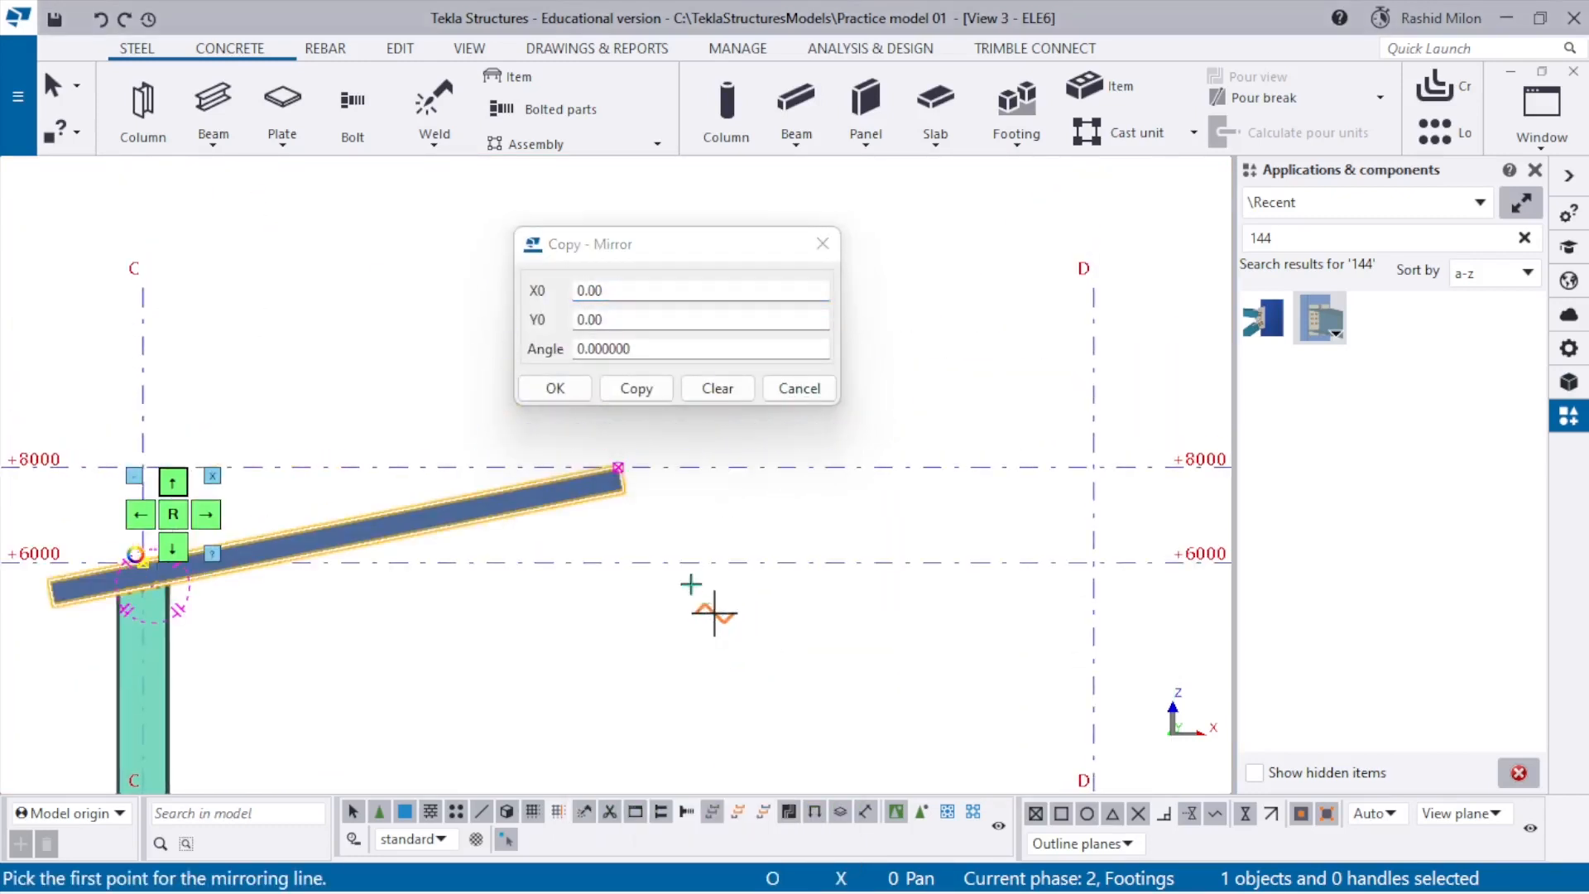
left_click(797, 389)
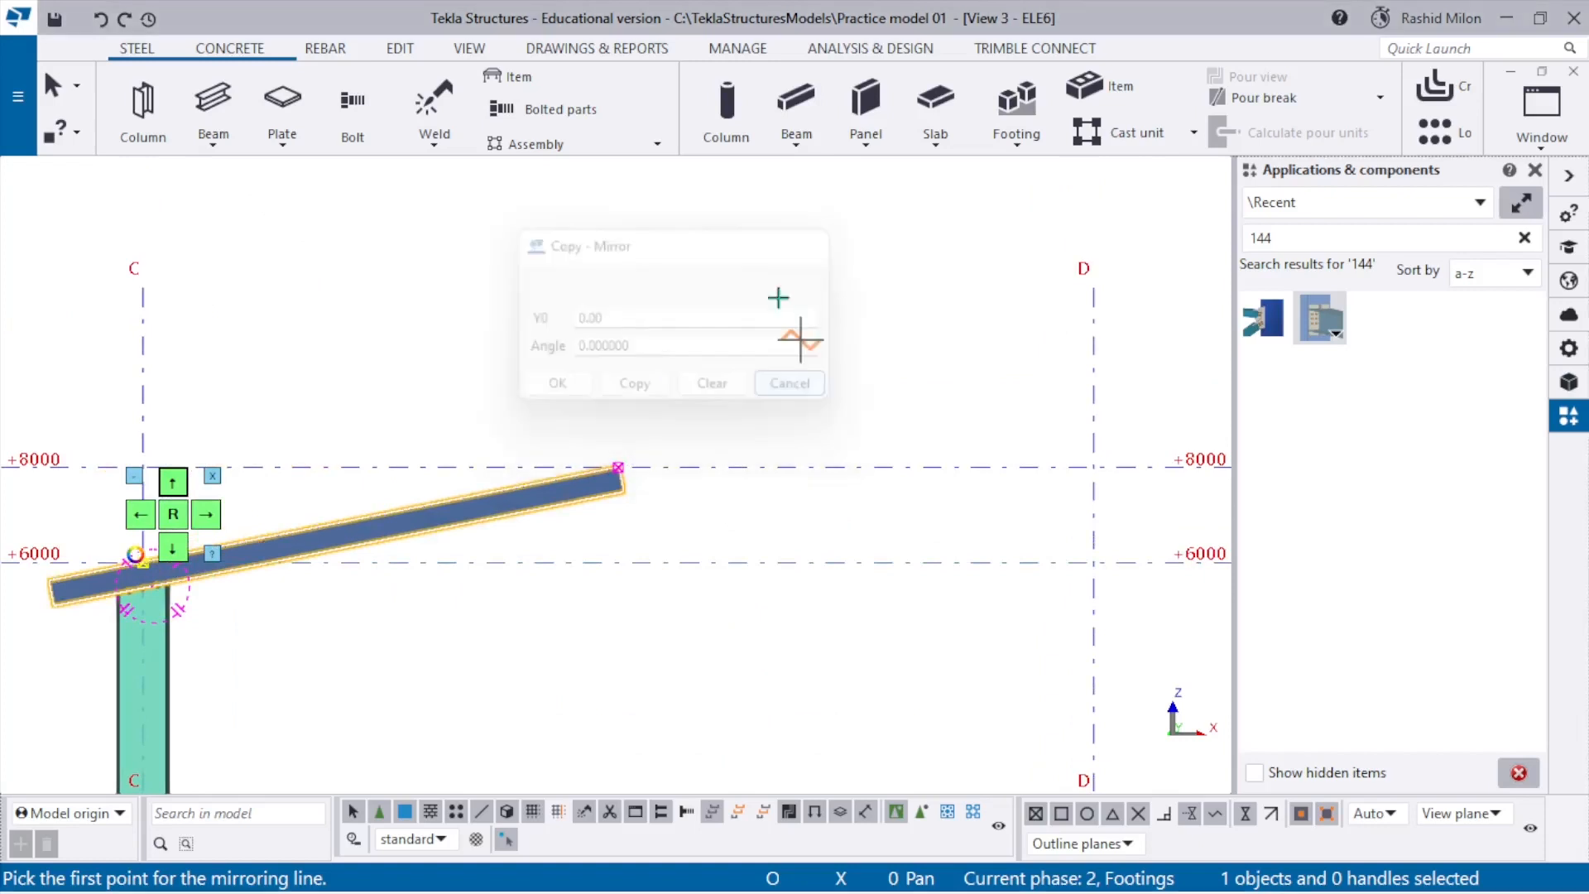
Set the work plane to the frame's elevation plane, with its origin near the 6000 level below the rafter's upper end.
left_click(470, 48)
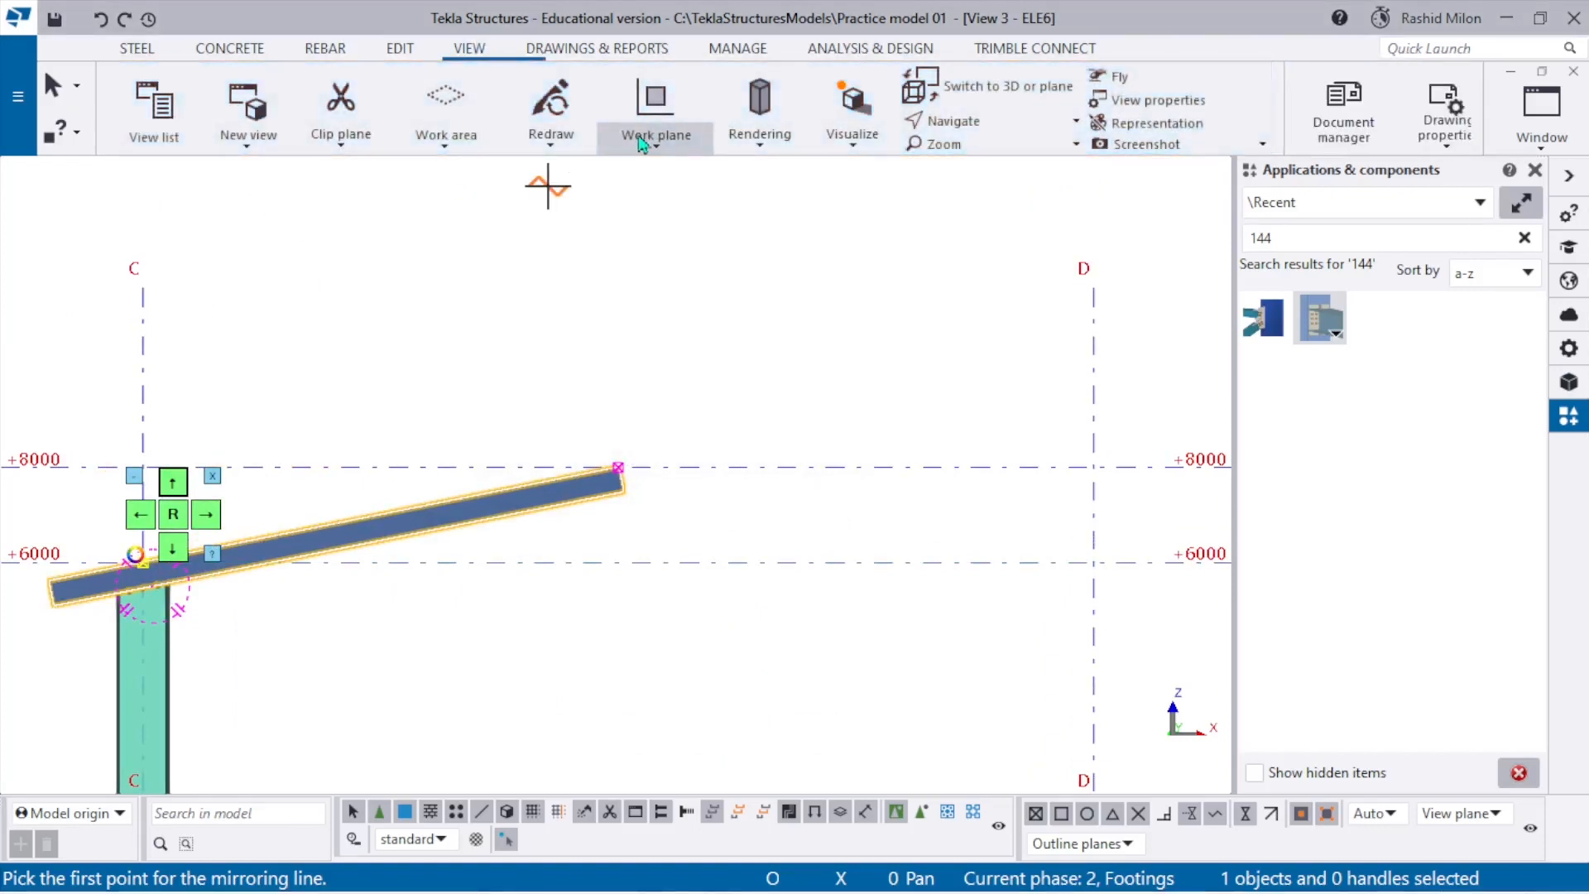
left_click(655, 135)
left_click(695, 213)
scroll(702, 501, "down", 1)
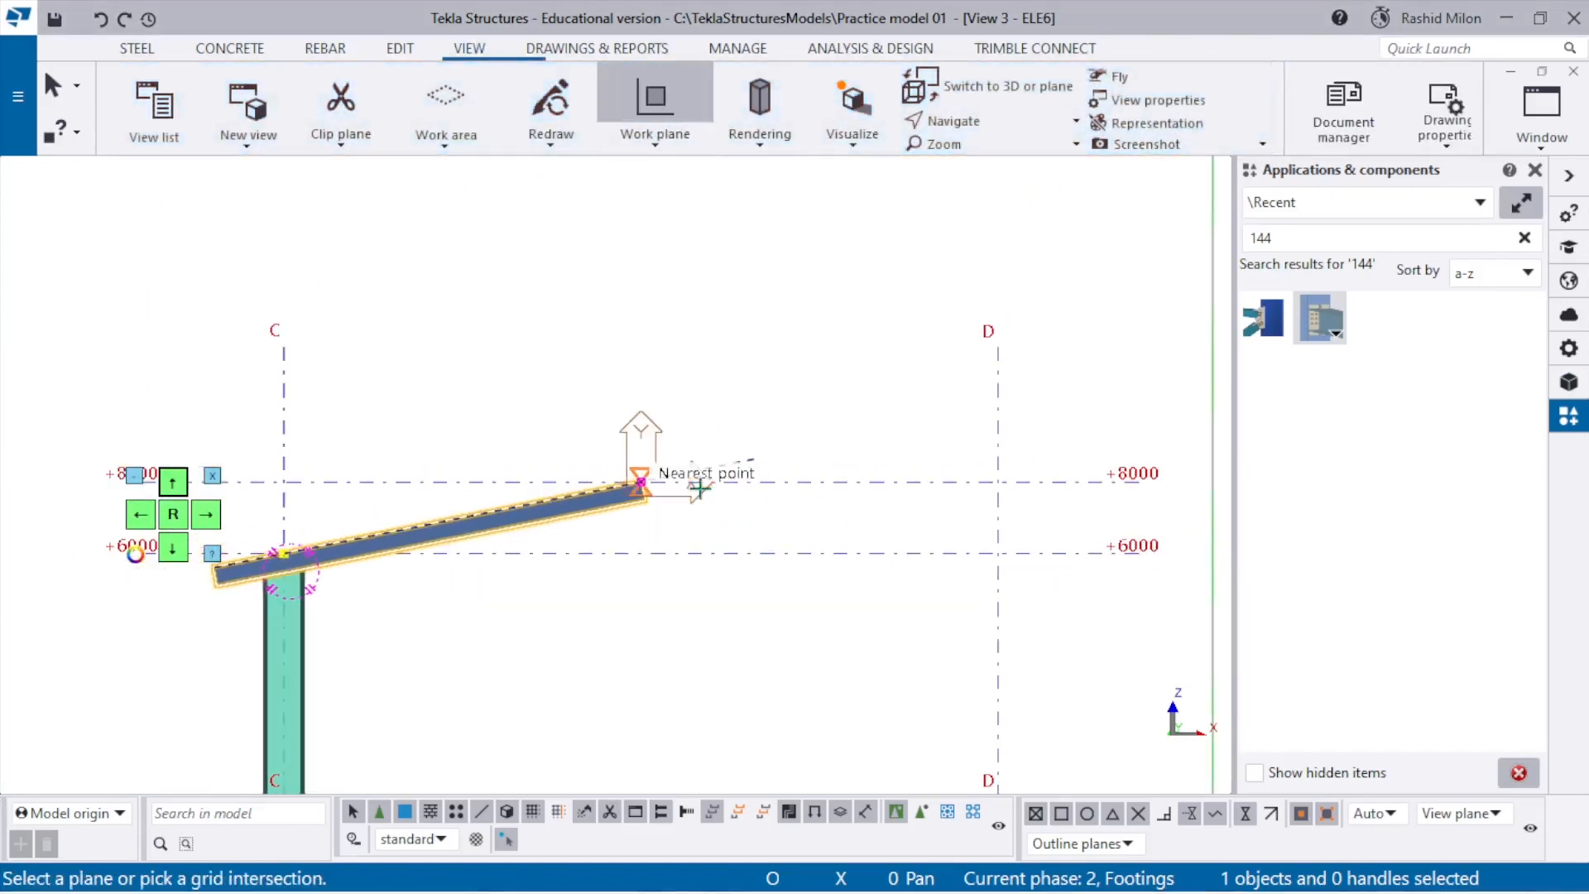
left_click(664, 569)
middle_click_drag(594, 565, 685, 354)
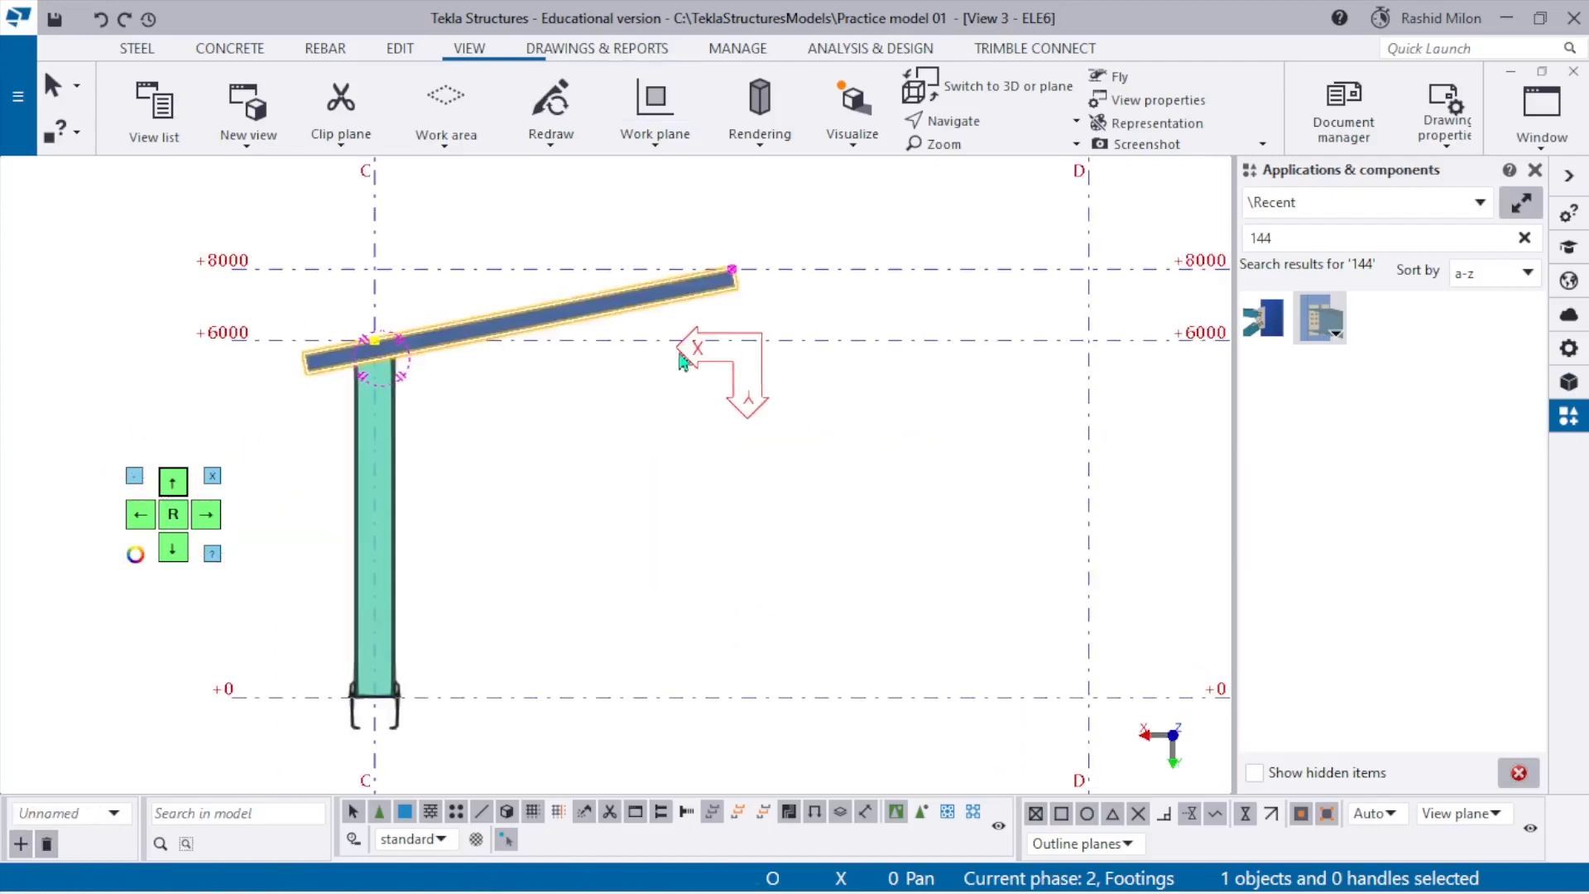
Mirror-copy the rafter about a vertical line through its upper end at the ridge and close the mirror command.
right_click(605, 302)
mouse_move(706, 343)
left_click(952, 377)
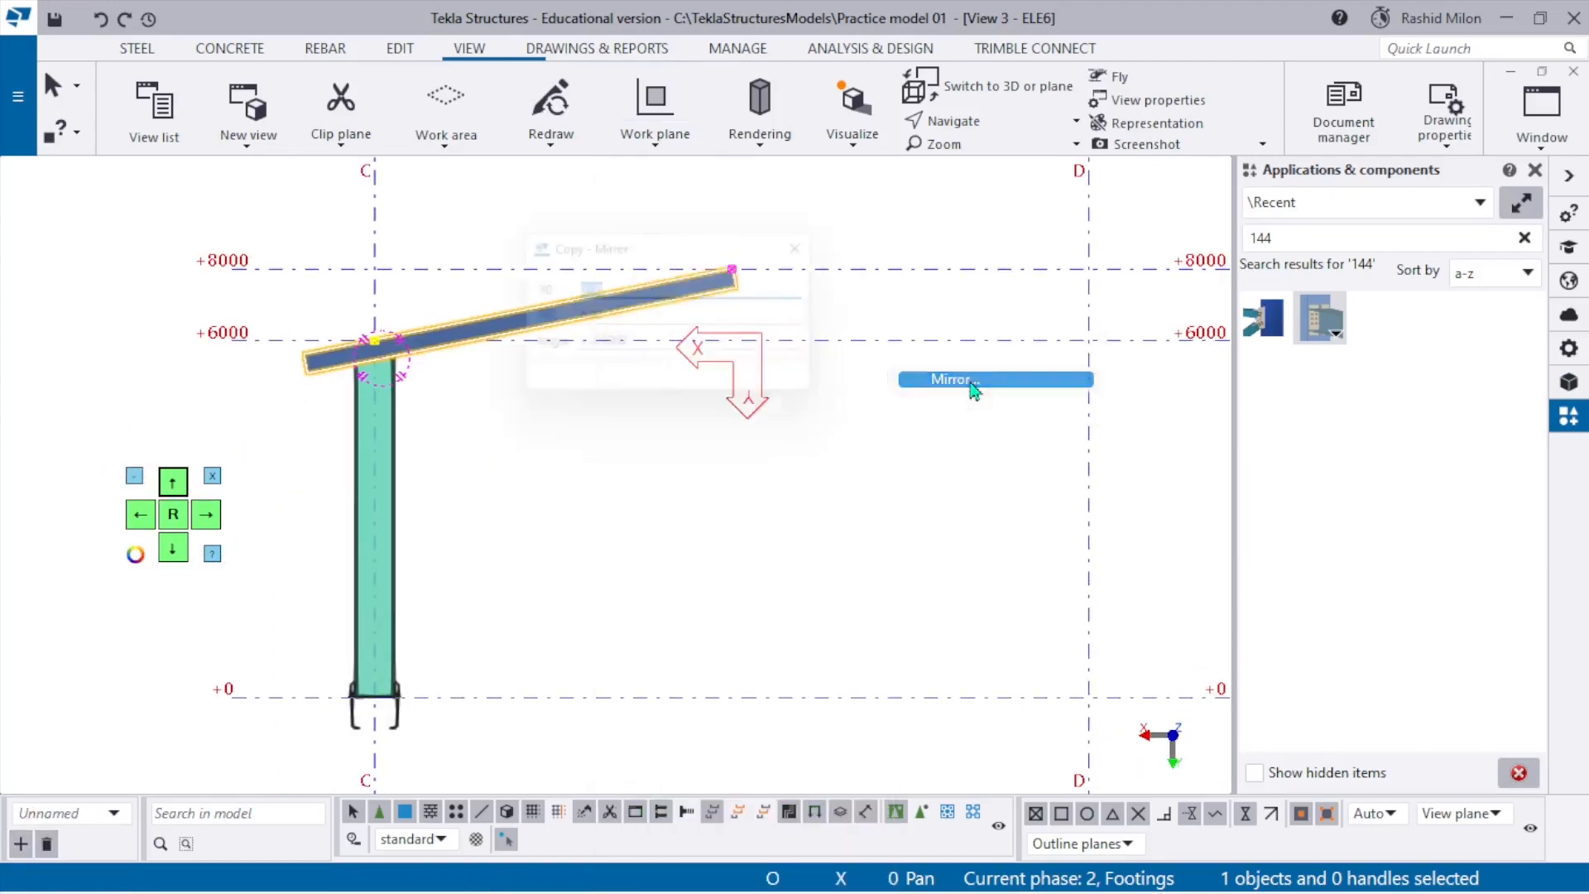
scroll(757, 311, "up", 1)
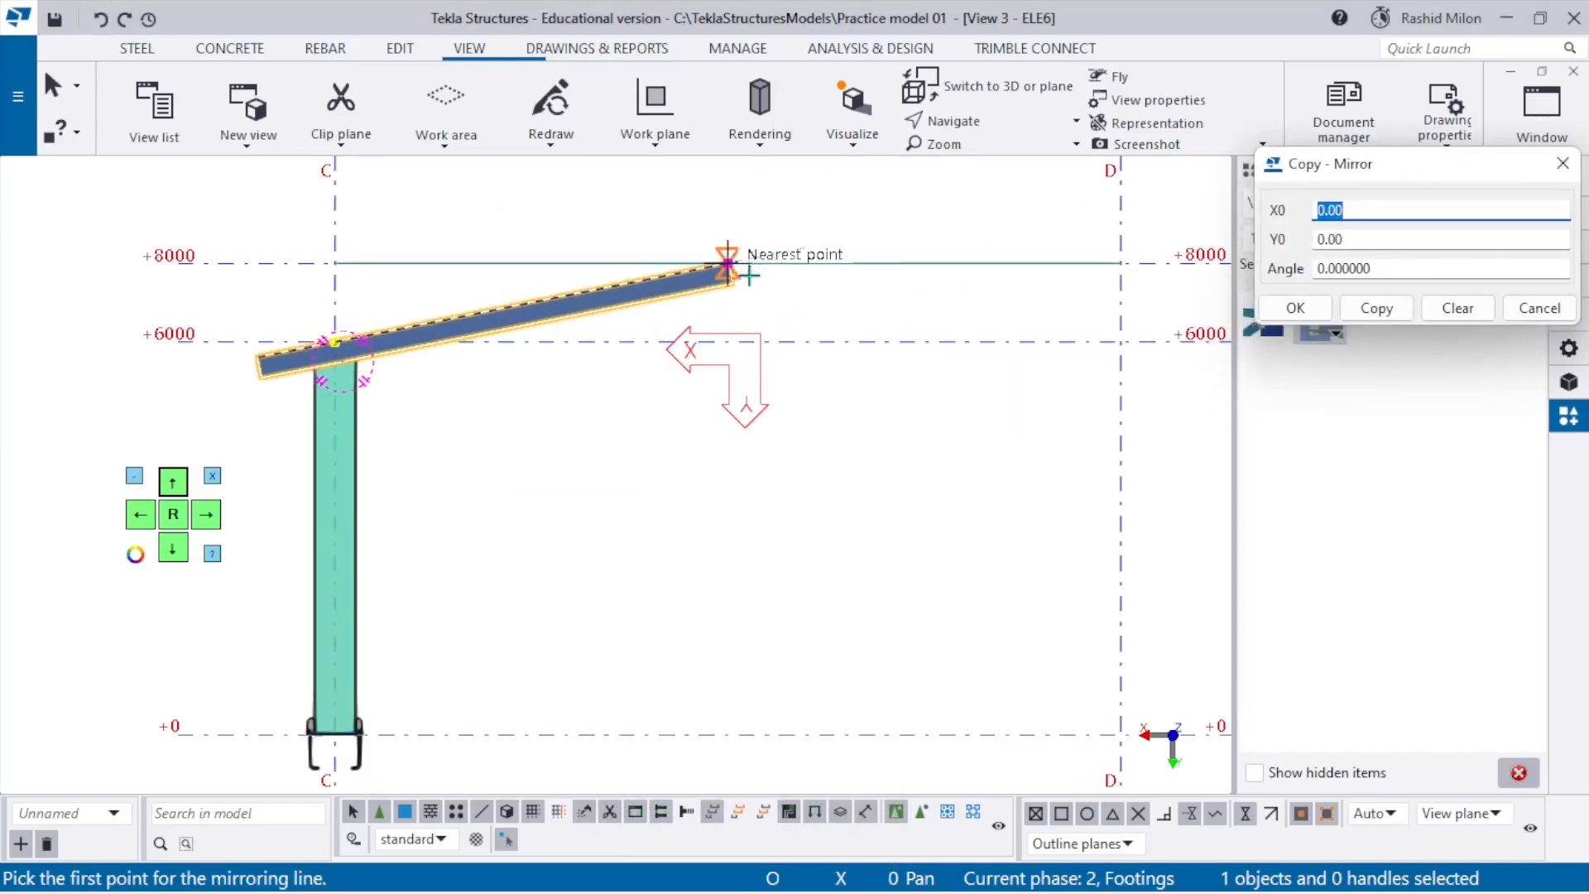
scroll(743, 293, "up", 3)
scroll(697, 452, "up", 2)
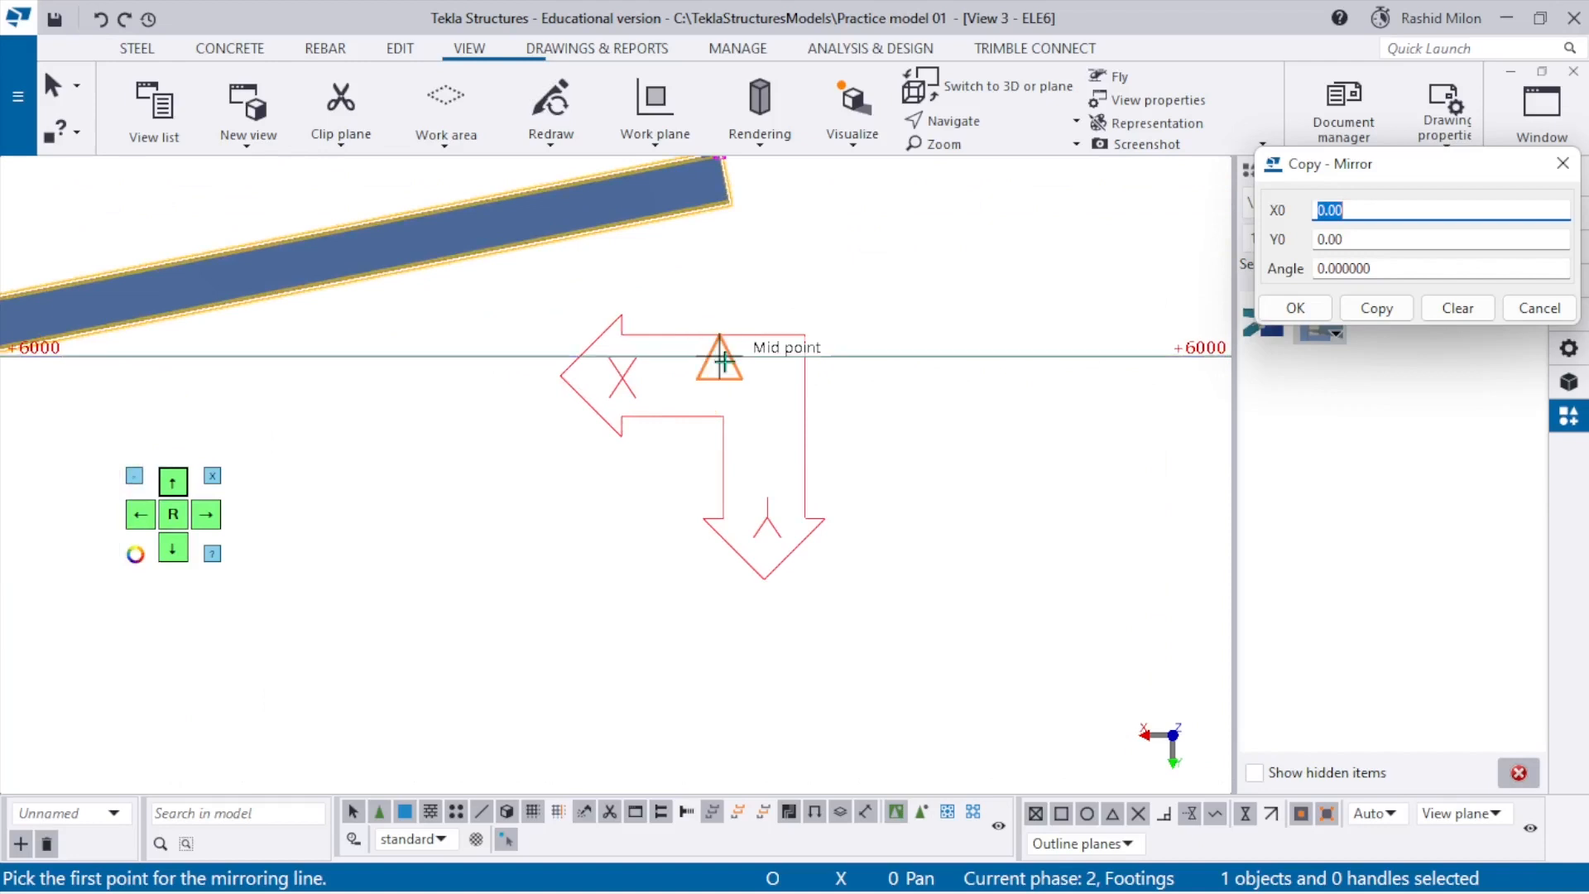
left_click(722, 347)
scroll(733, 385, "down", 4)
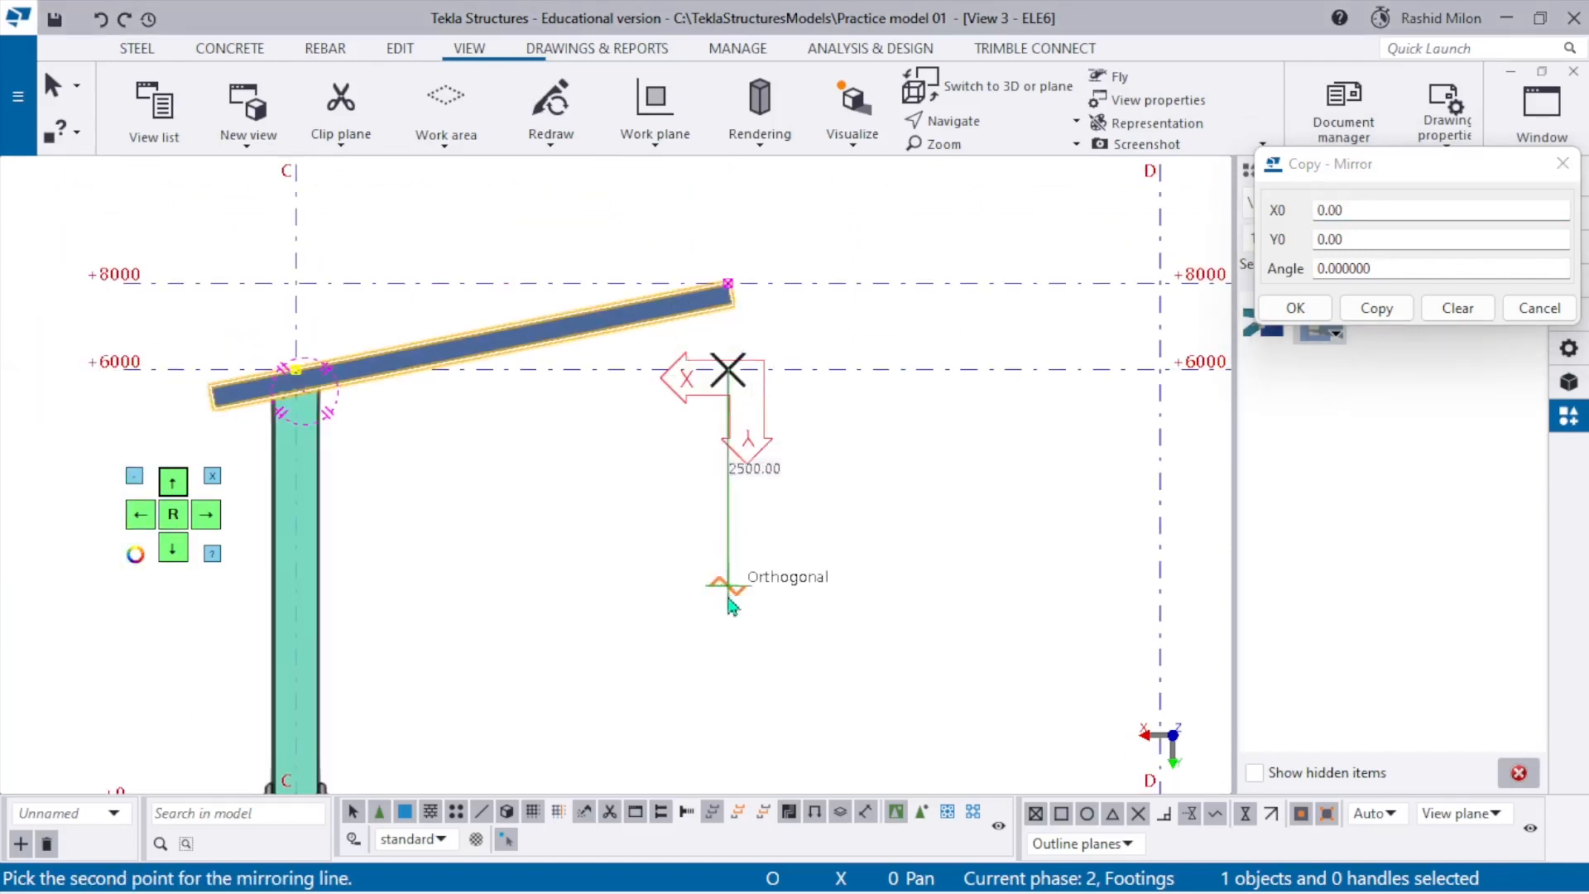
left_click(729, 600)
left_click(1377, 308)
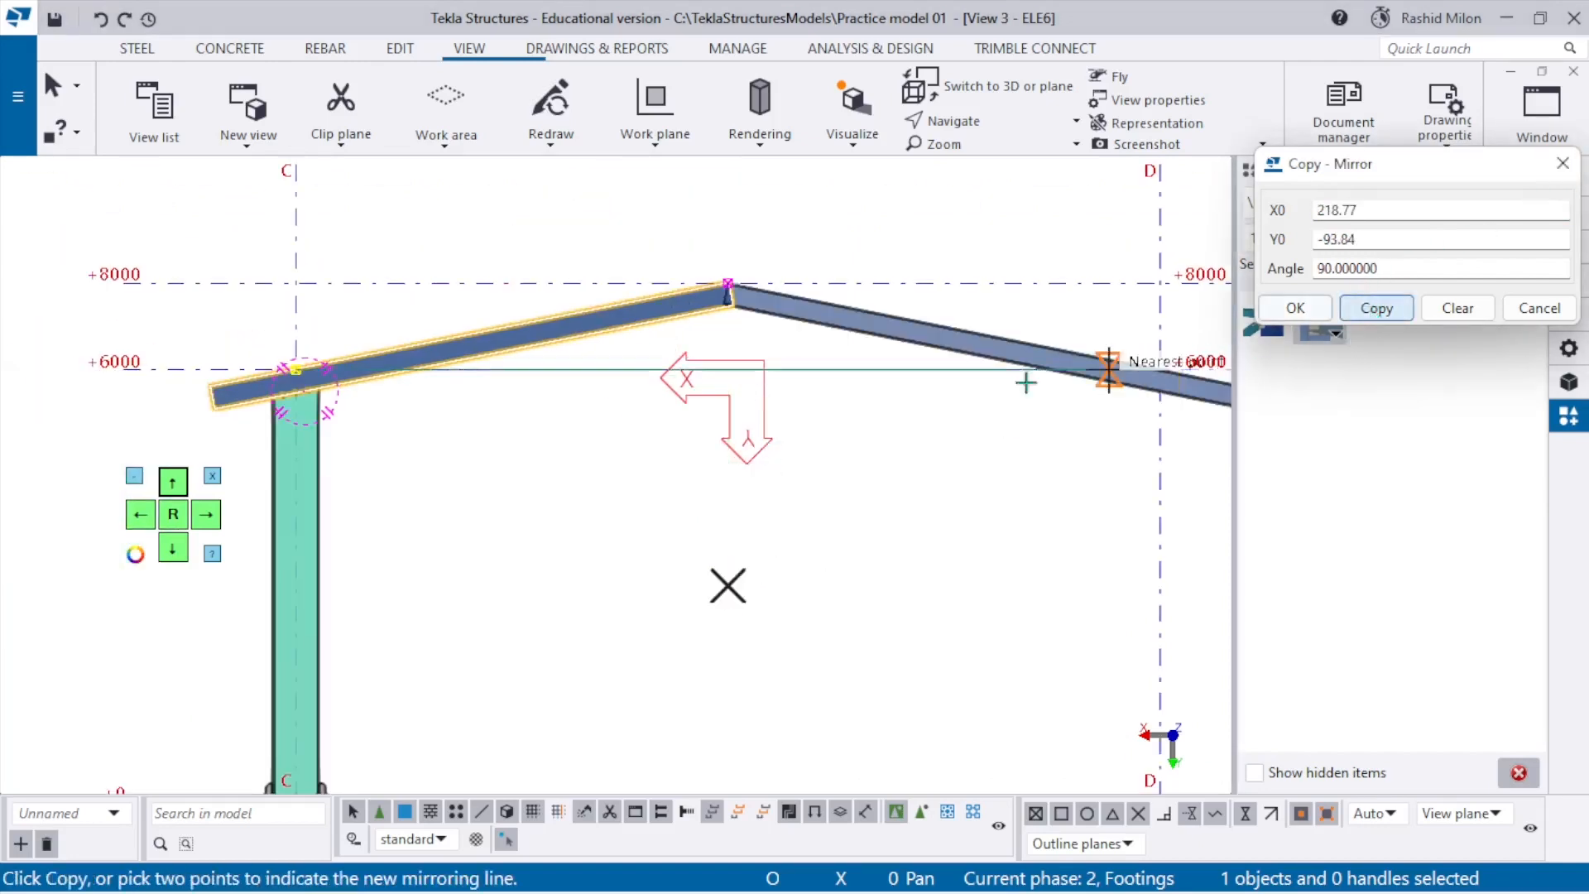
scroll(909, 403, "down", 2)
key("Escape")
left_click(1094, 481)
right_click(1111, 482)
key("Escape")
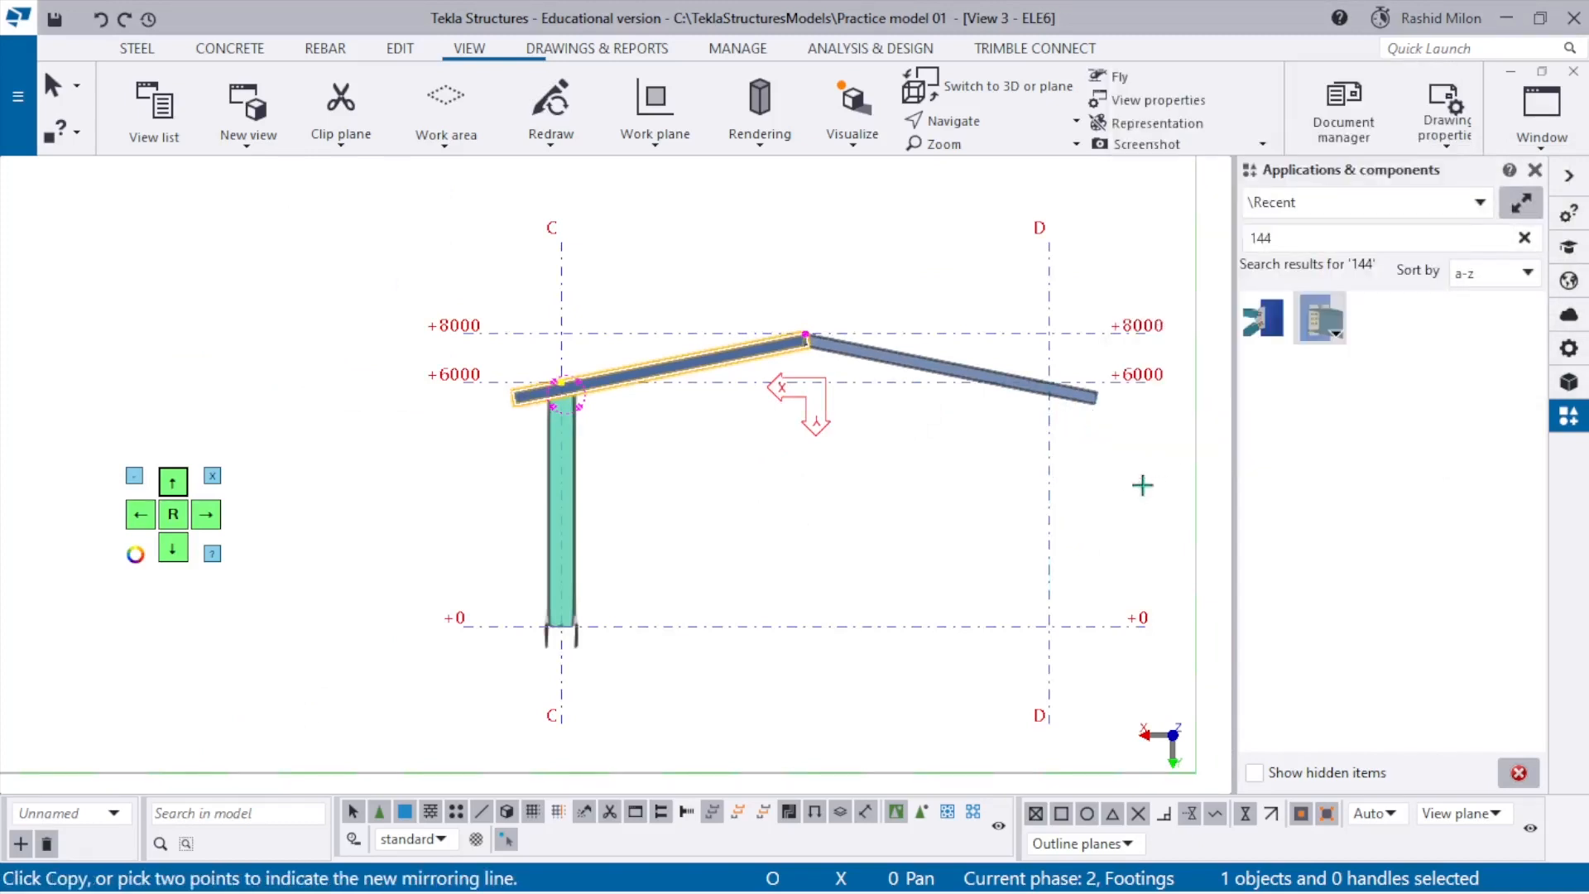
key("Escape")
Mirror-copy the grid C column with its connections about the ridge line onto grid D, and redraw the view.
scroll(658, 550, "up", 2)
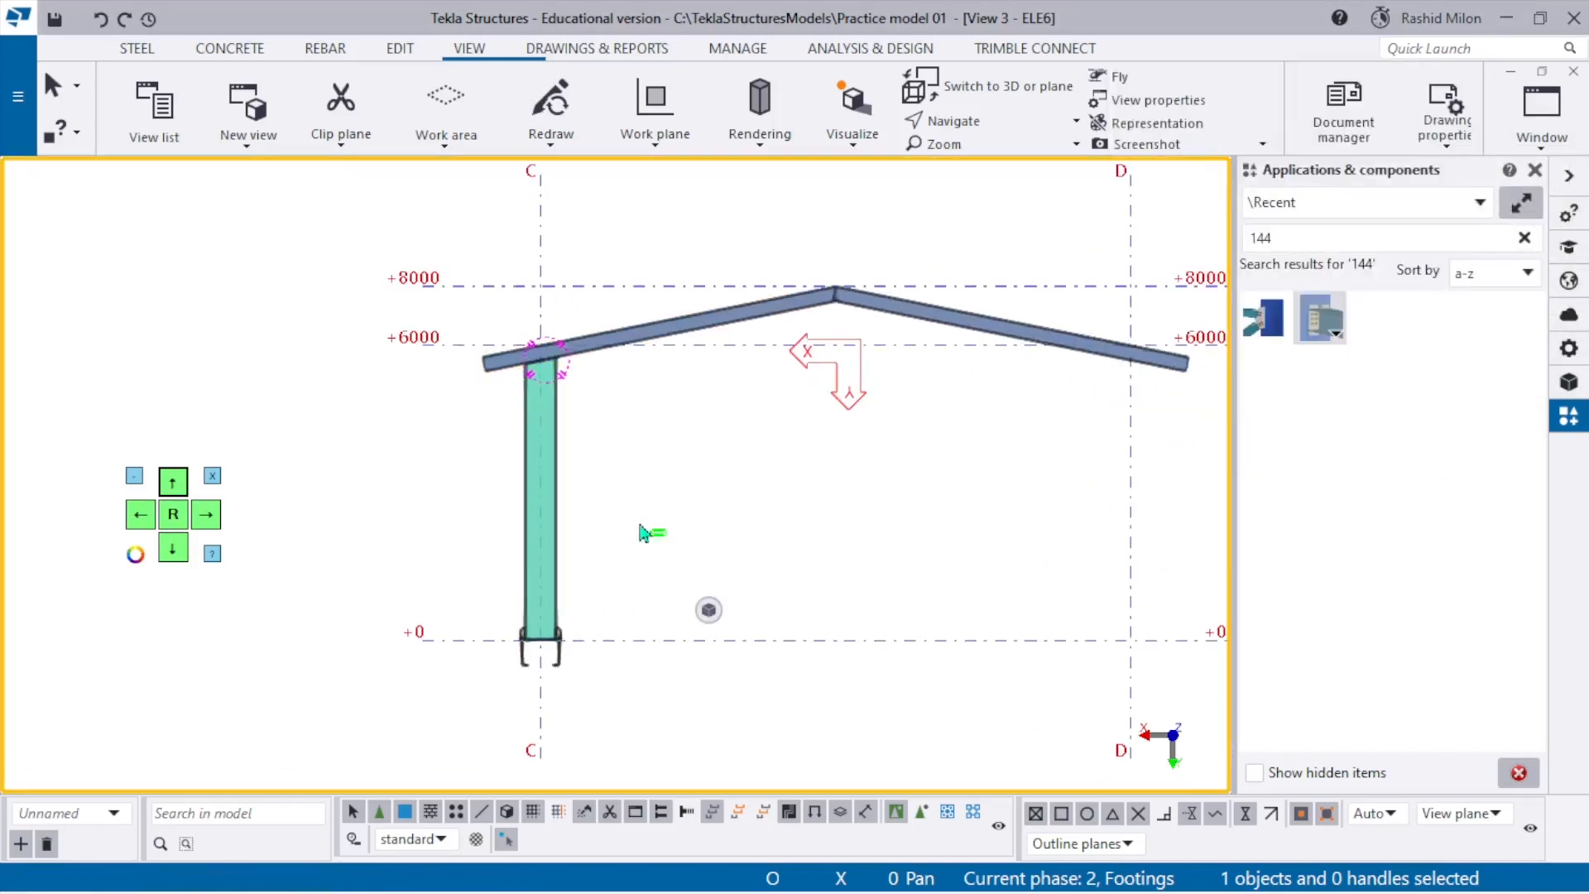
left_click(542, 489)
right_click(743, 423)
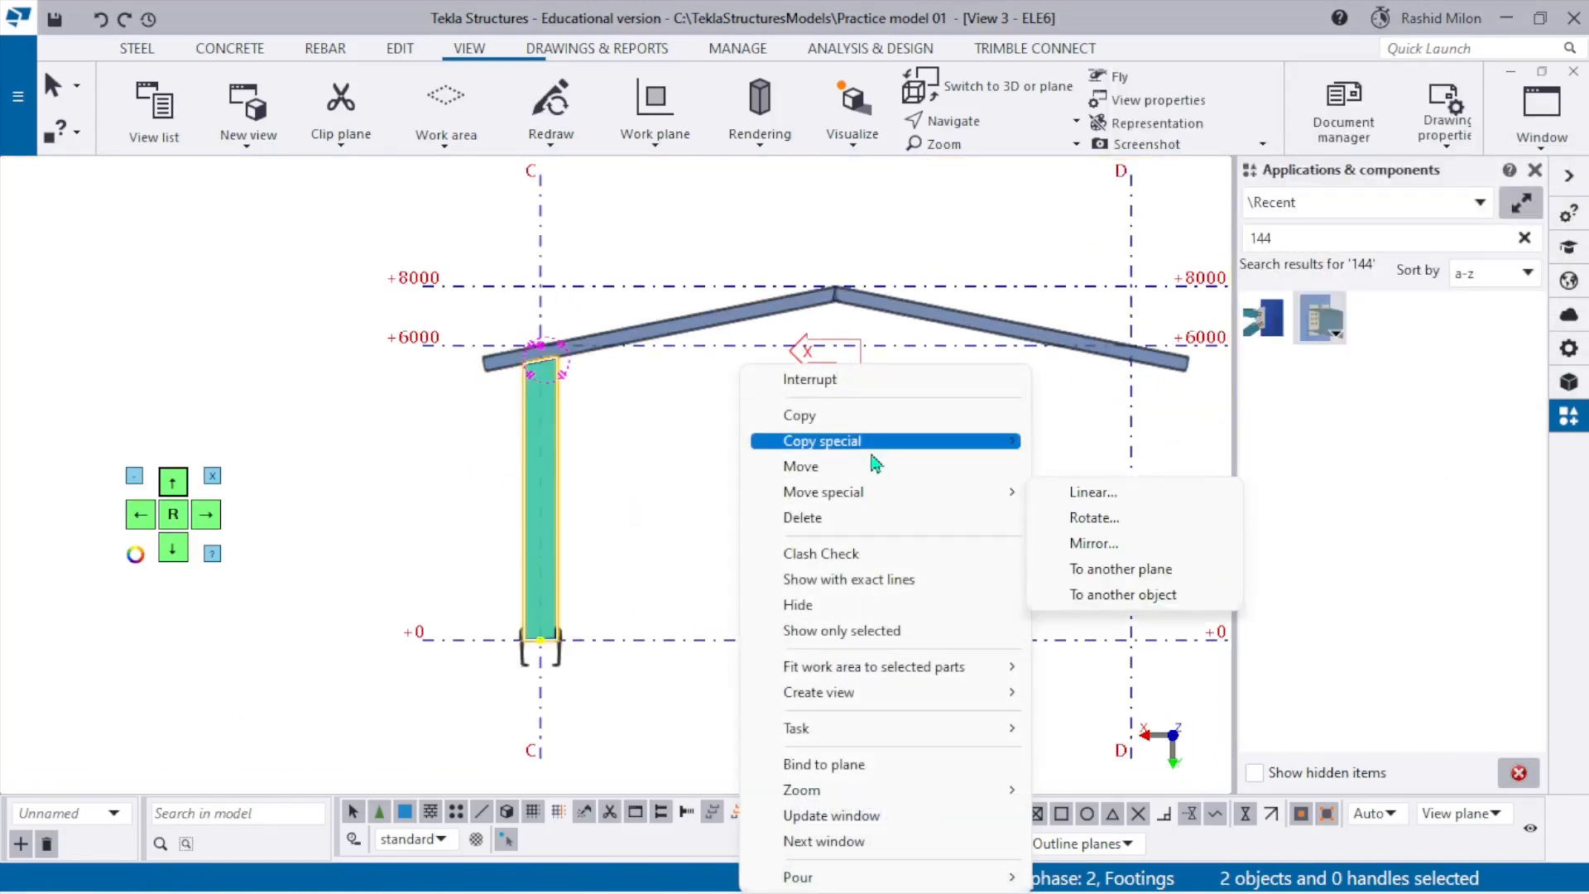
mouse_move(757, 443)
left_click(1139, 495)
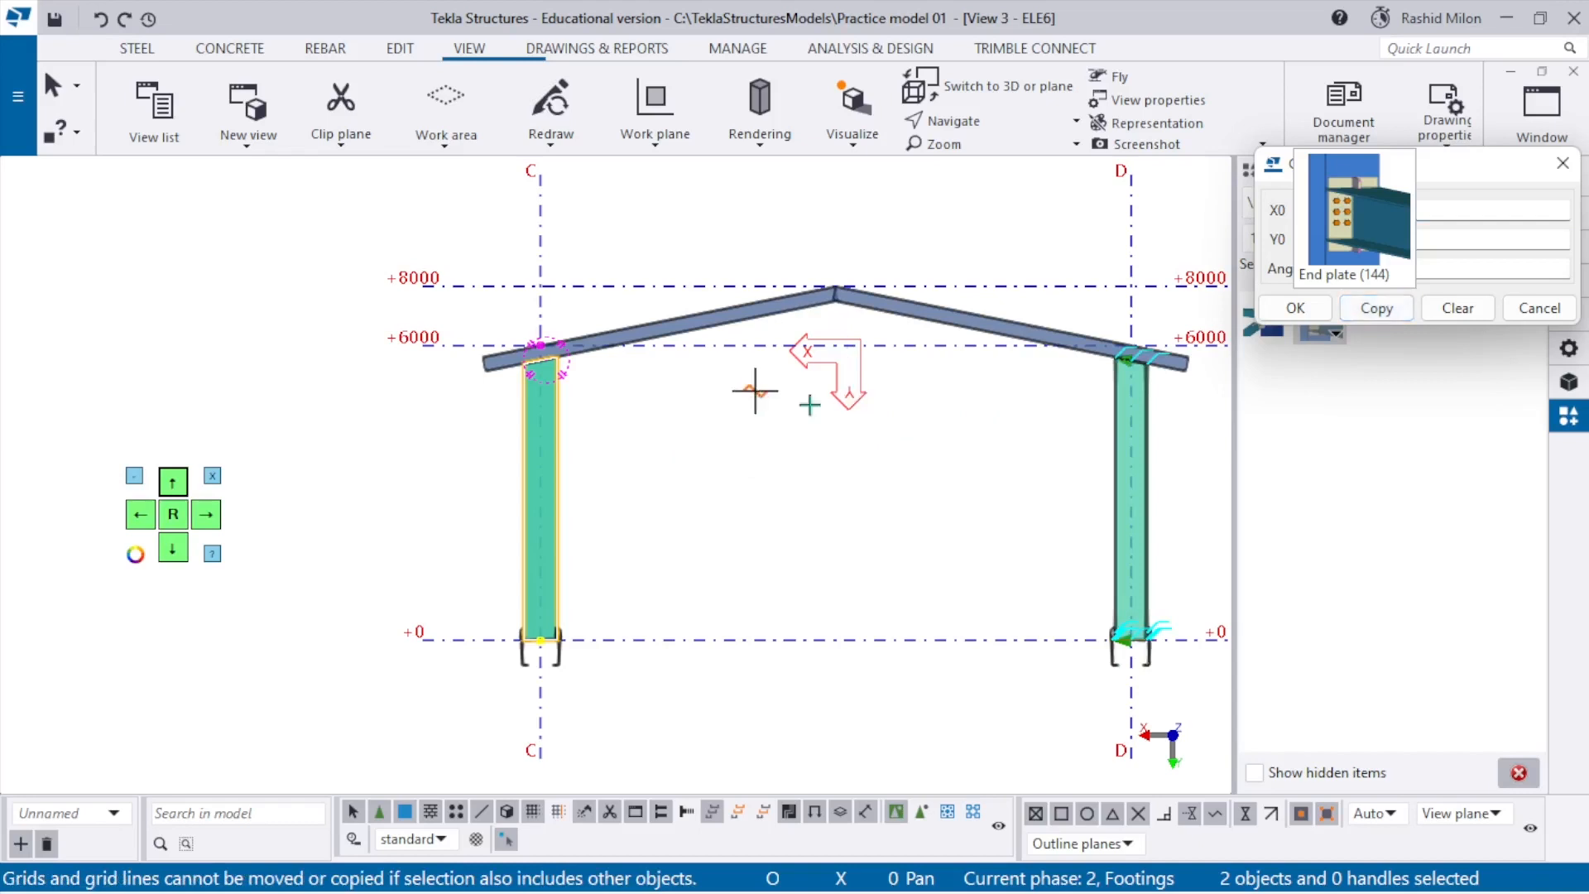
key("Escape")
right_click(914, 461)
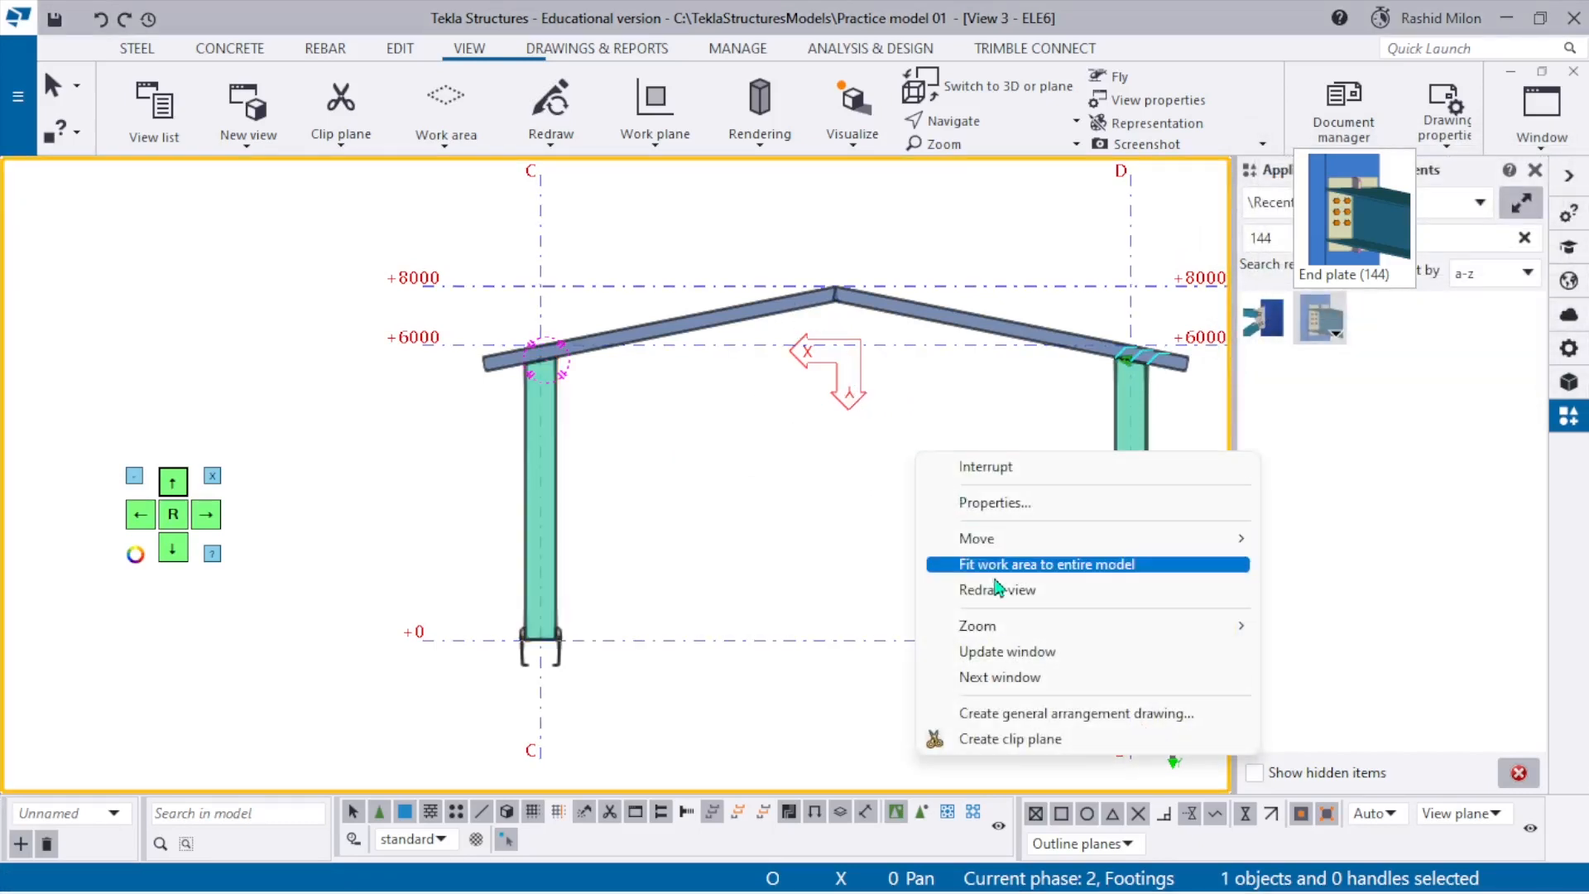
left_click(974, 504)
left_click(1150, 517)
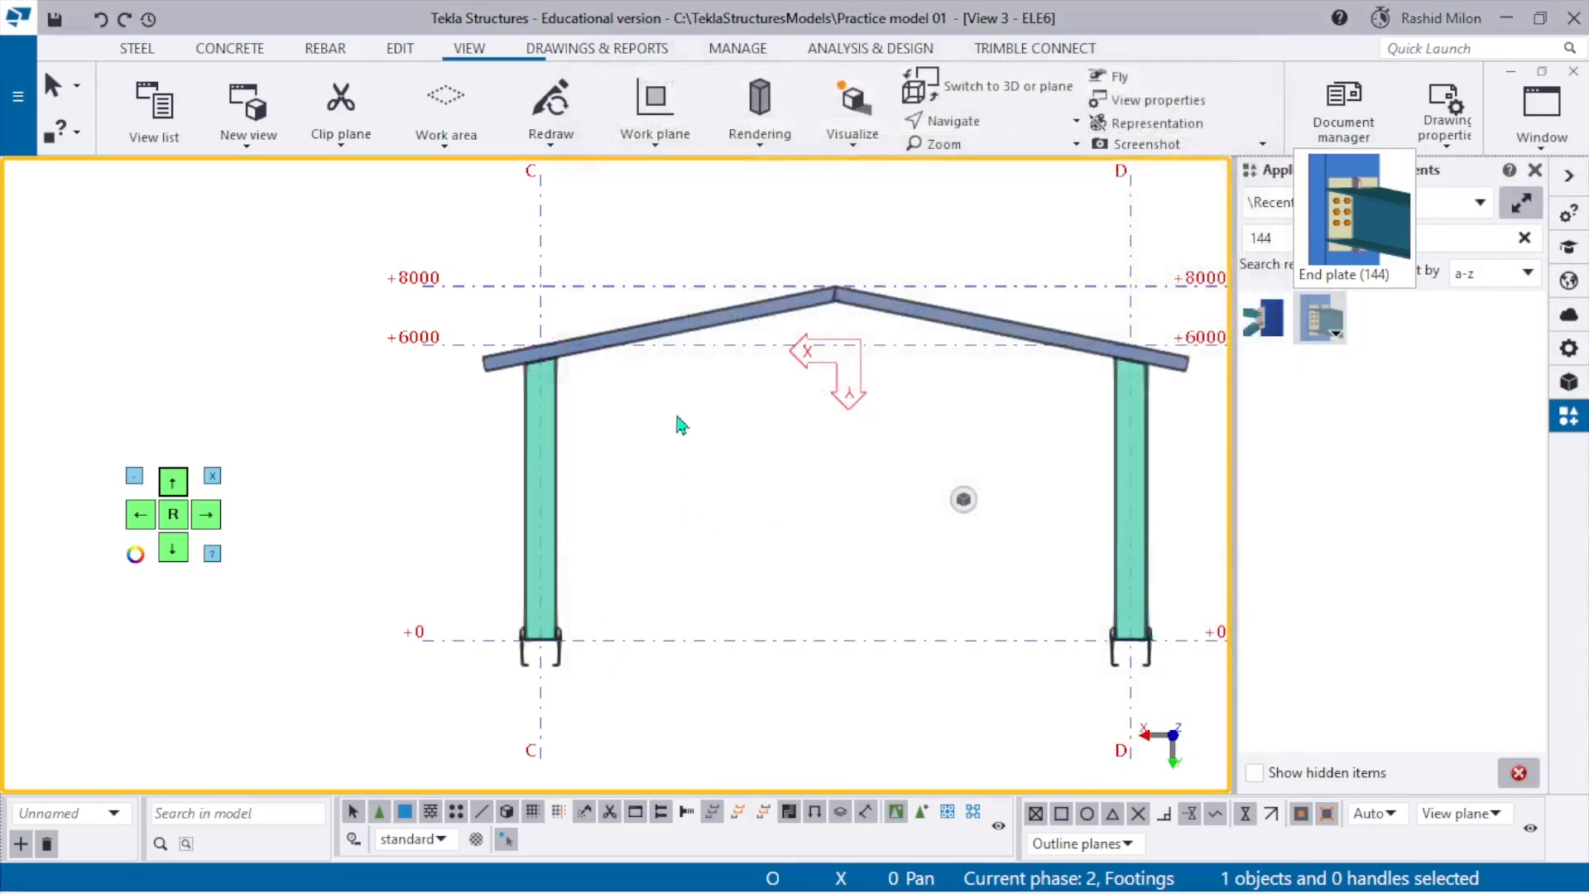
Redraw the view and examine how the two rafters meet at the ridge.
scroll(504, 356, "up", 4)
key("ctrl+1")
scroll(584, 380, "down", 2)
key("ctrl+4")
scroll(916, 440, "down", 2)
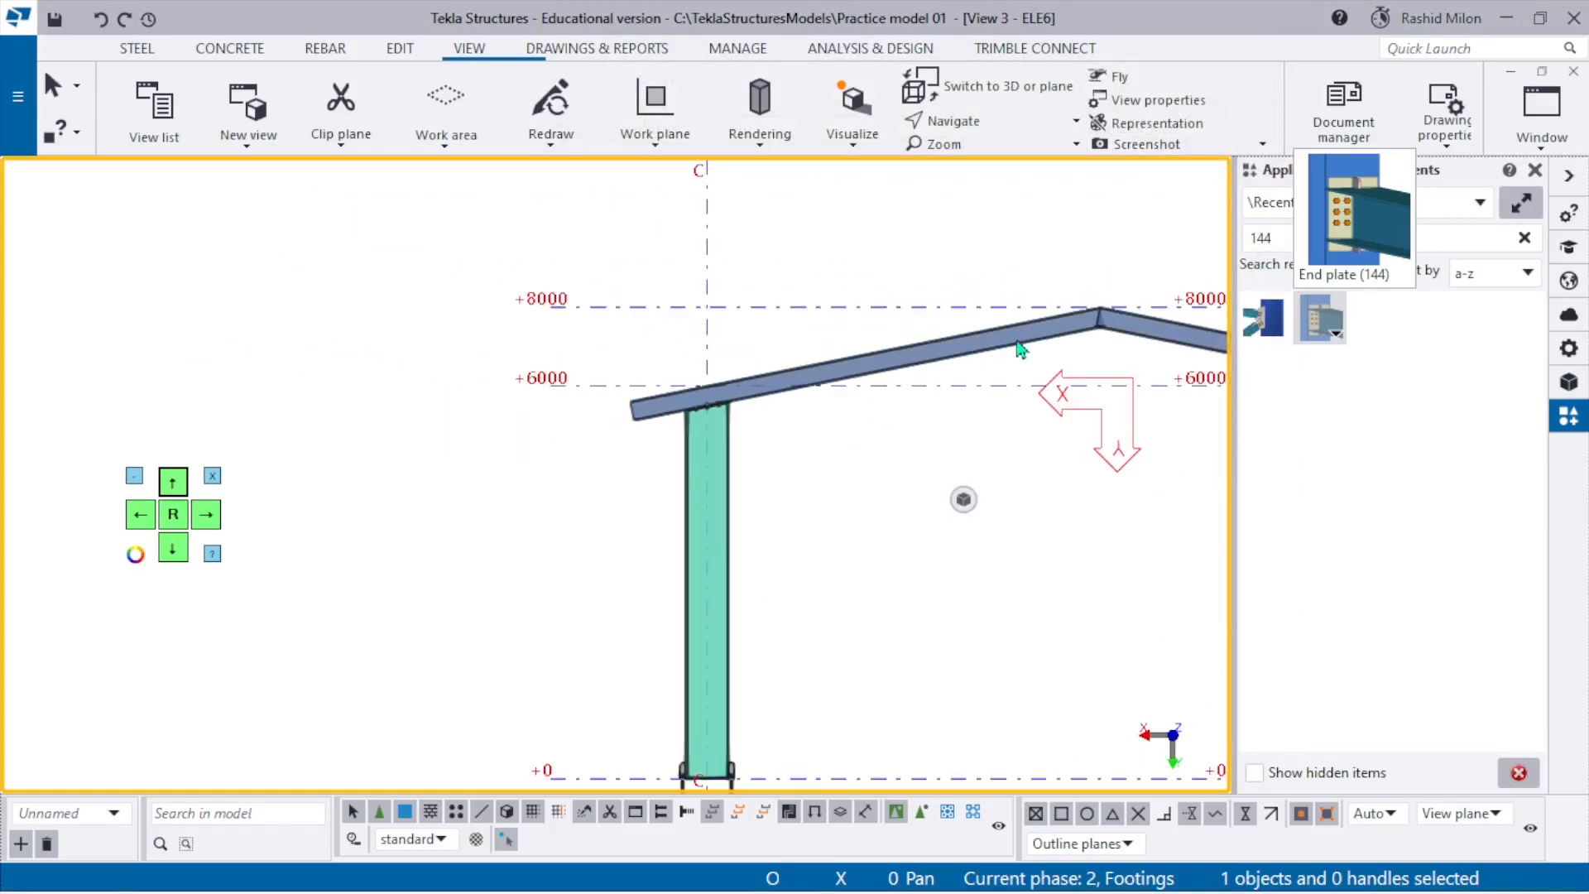
middle_click_drag(1150, 333, 858, 360)
scroll(858, 360, "up", 2)
scroll(782, 353, "up", 2)
right_click(755, 422)
left_click(859, 555)
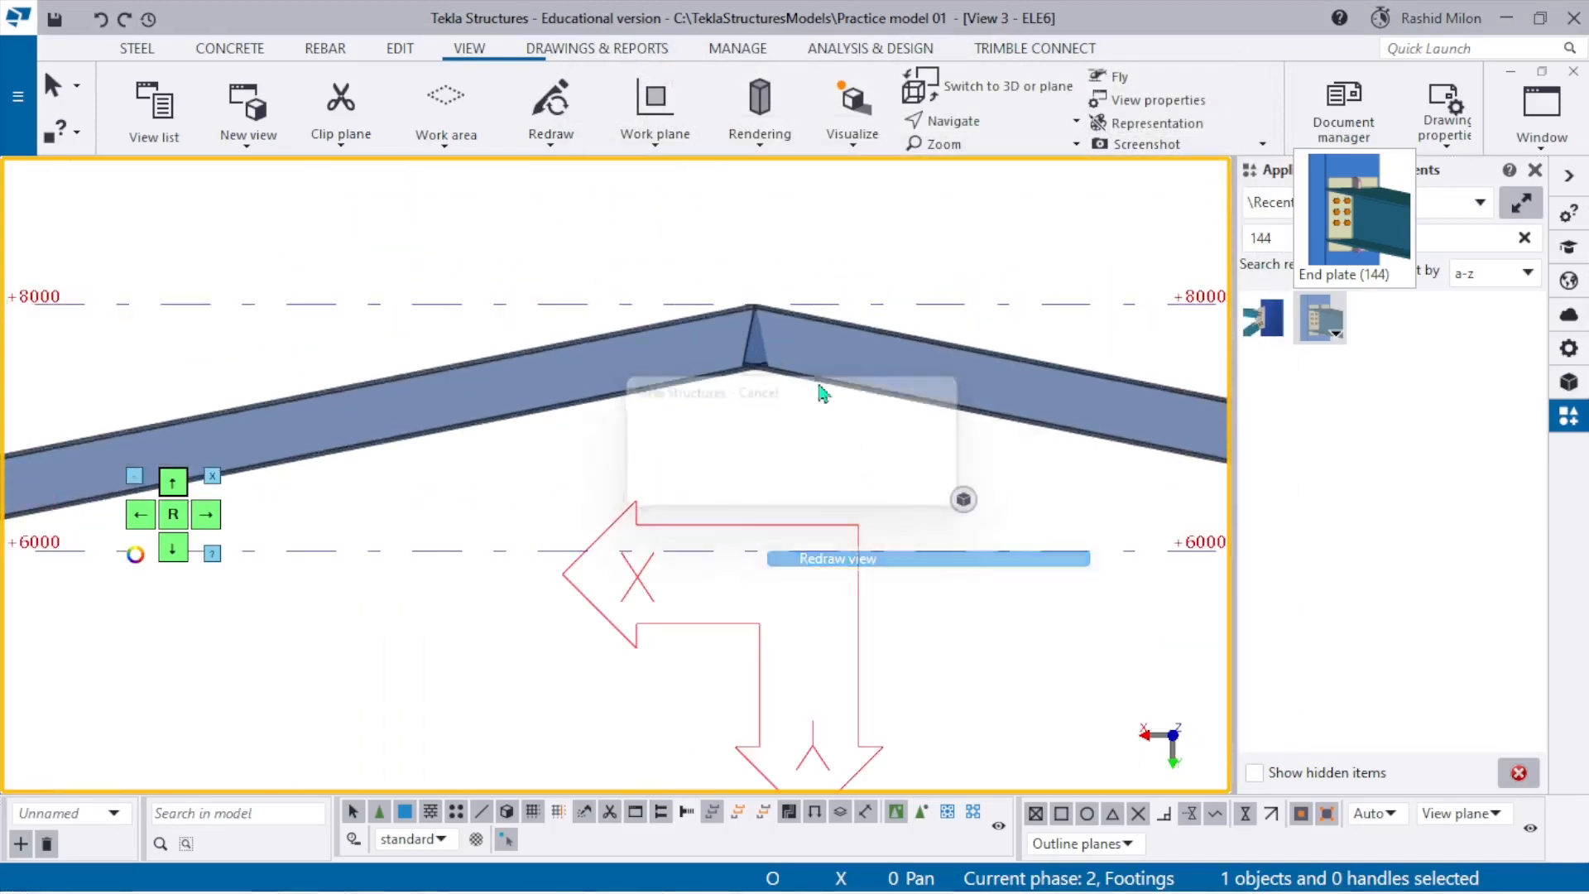
scroll(771, 348, "up", 5)
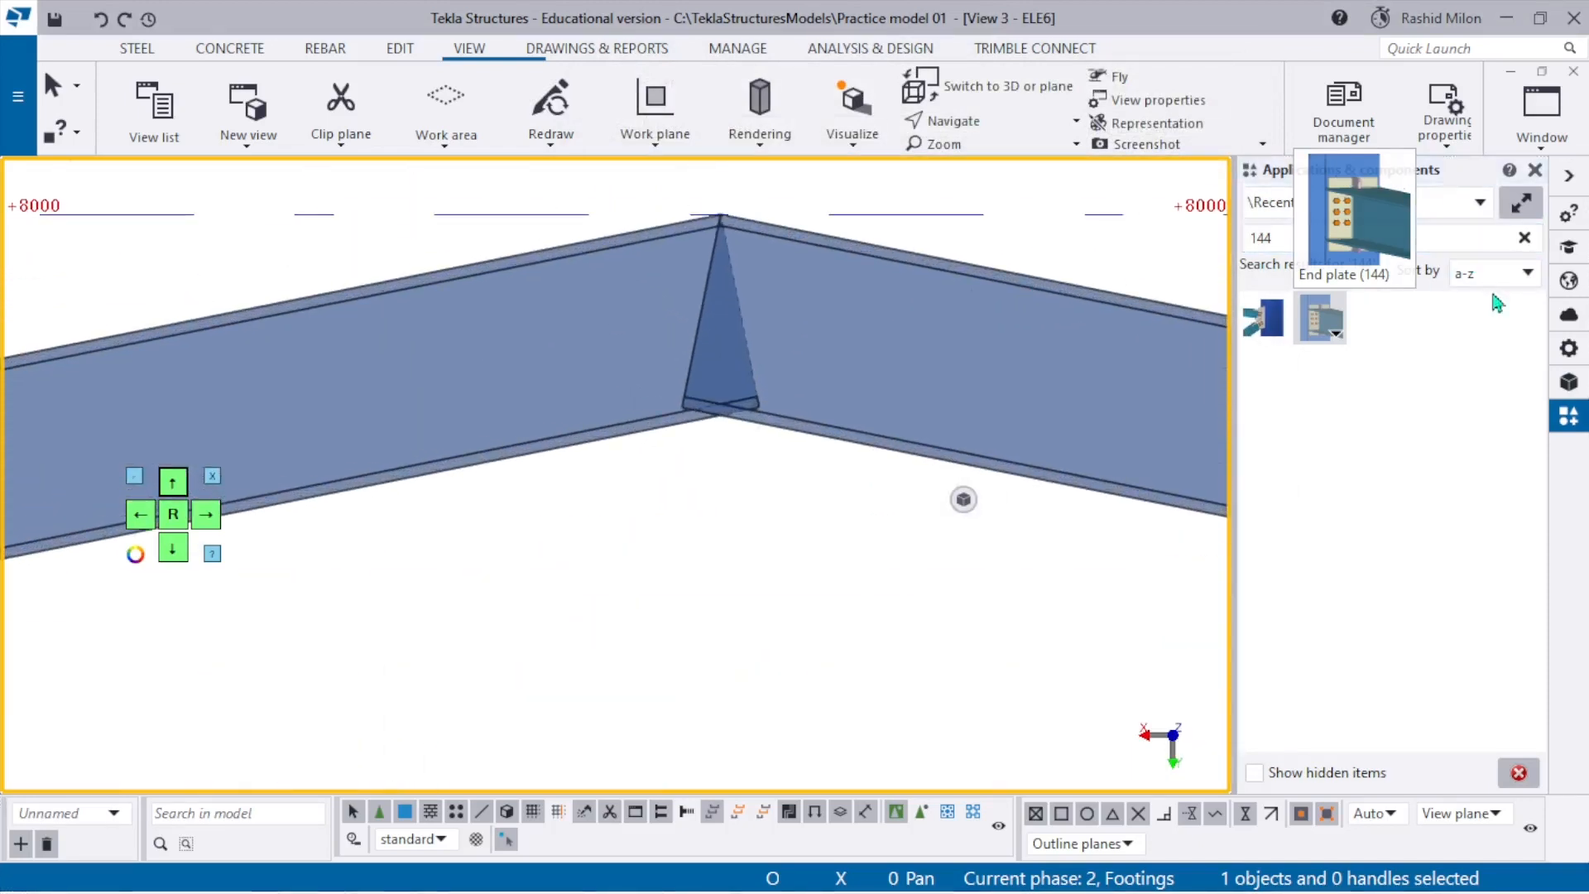
Search the components for join and apply Joining plates (14) between the two rafters at the ridge, redrawing the view.
left_click(1525, 238)
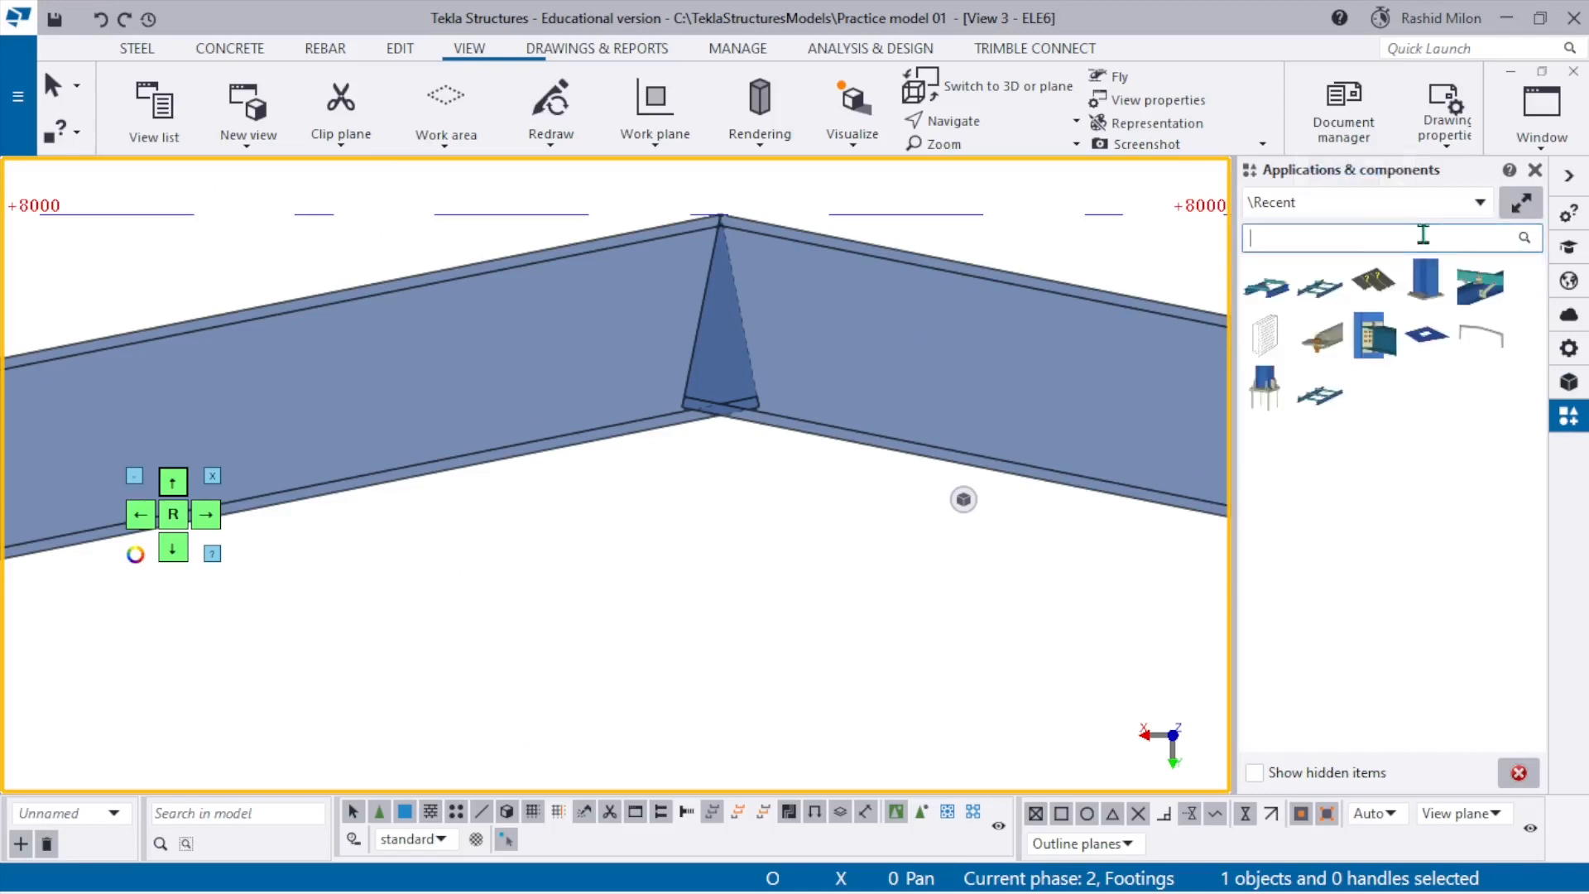
left_click(1423, 237)
type("join")
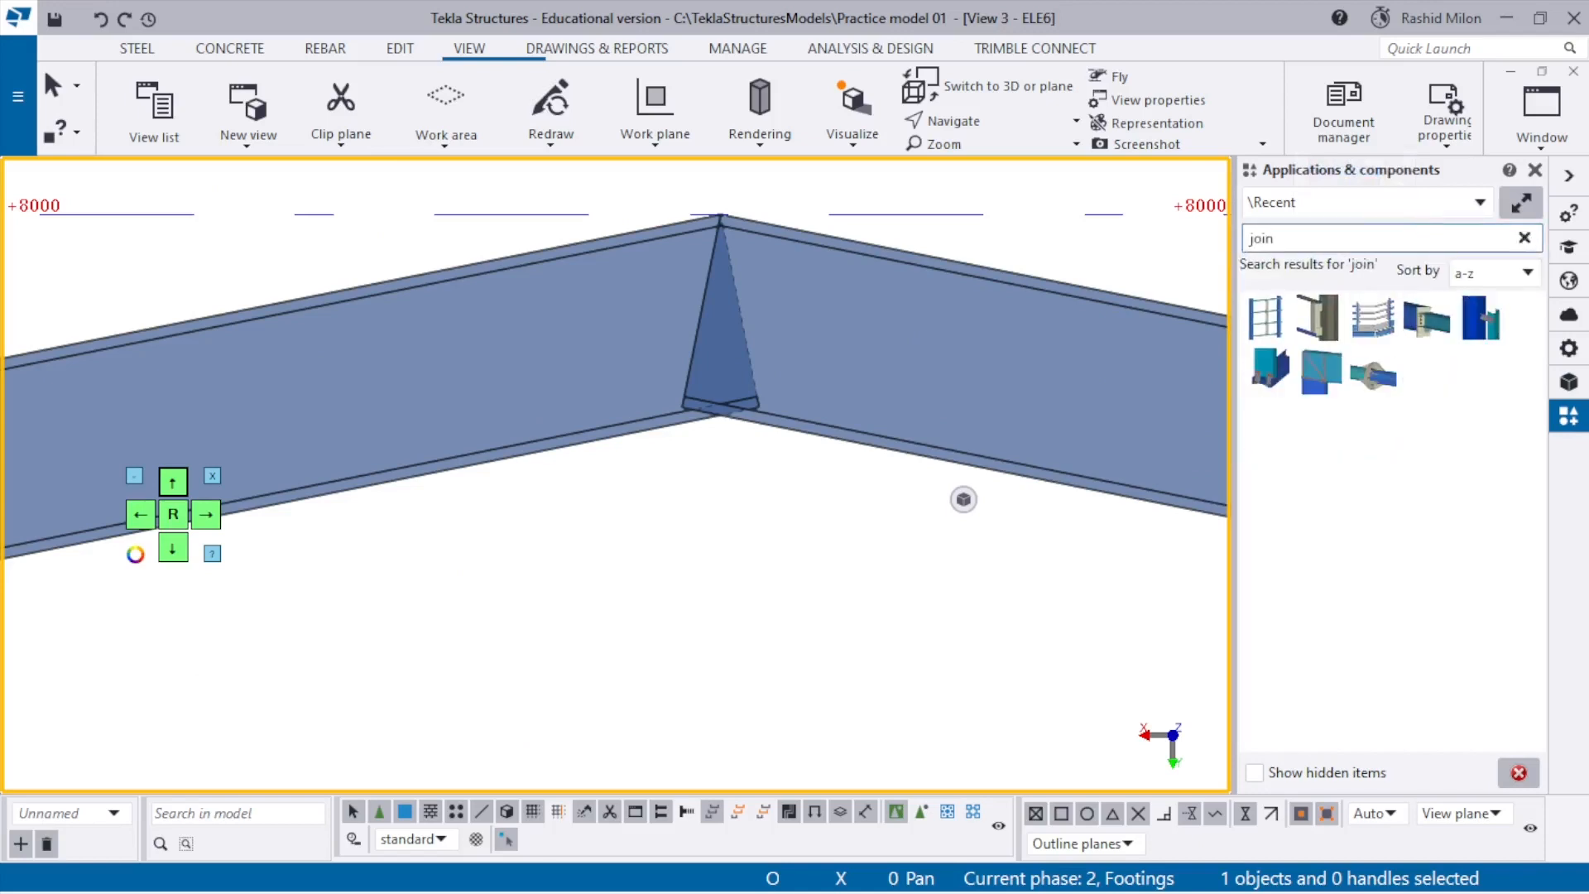
left_click(1427, 317)
scroll(815, 371, "up", 2)
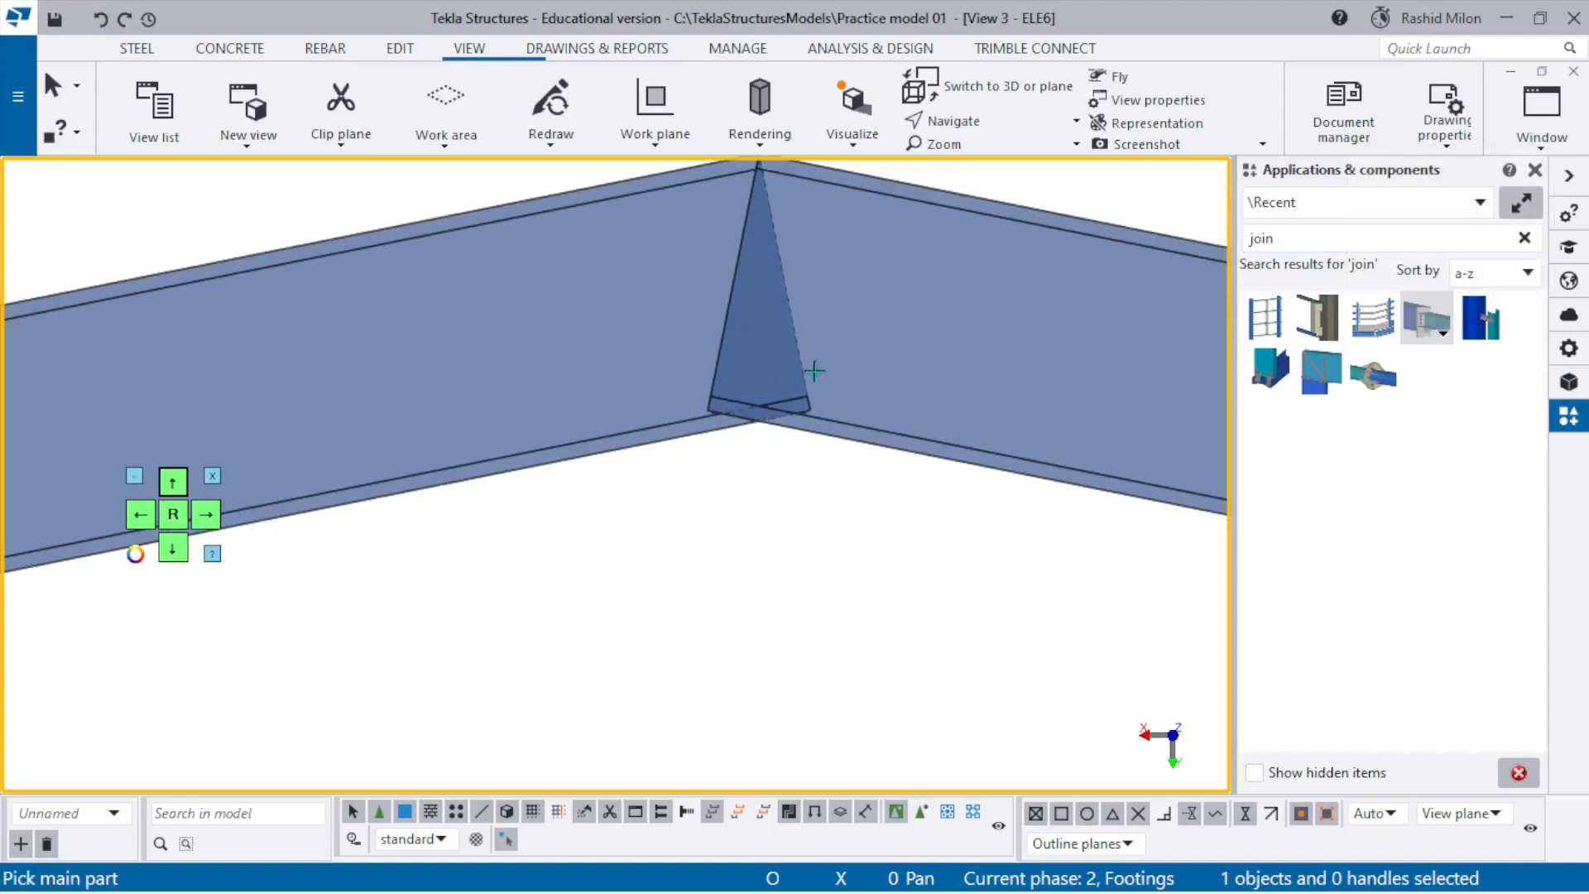
left_click(848, 429)
left_click(685, 451)
scroll(680, 435, "down", 2)
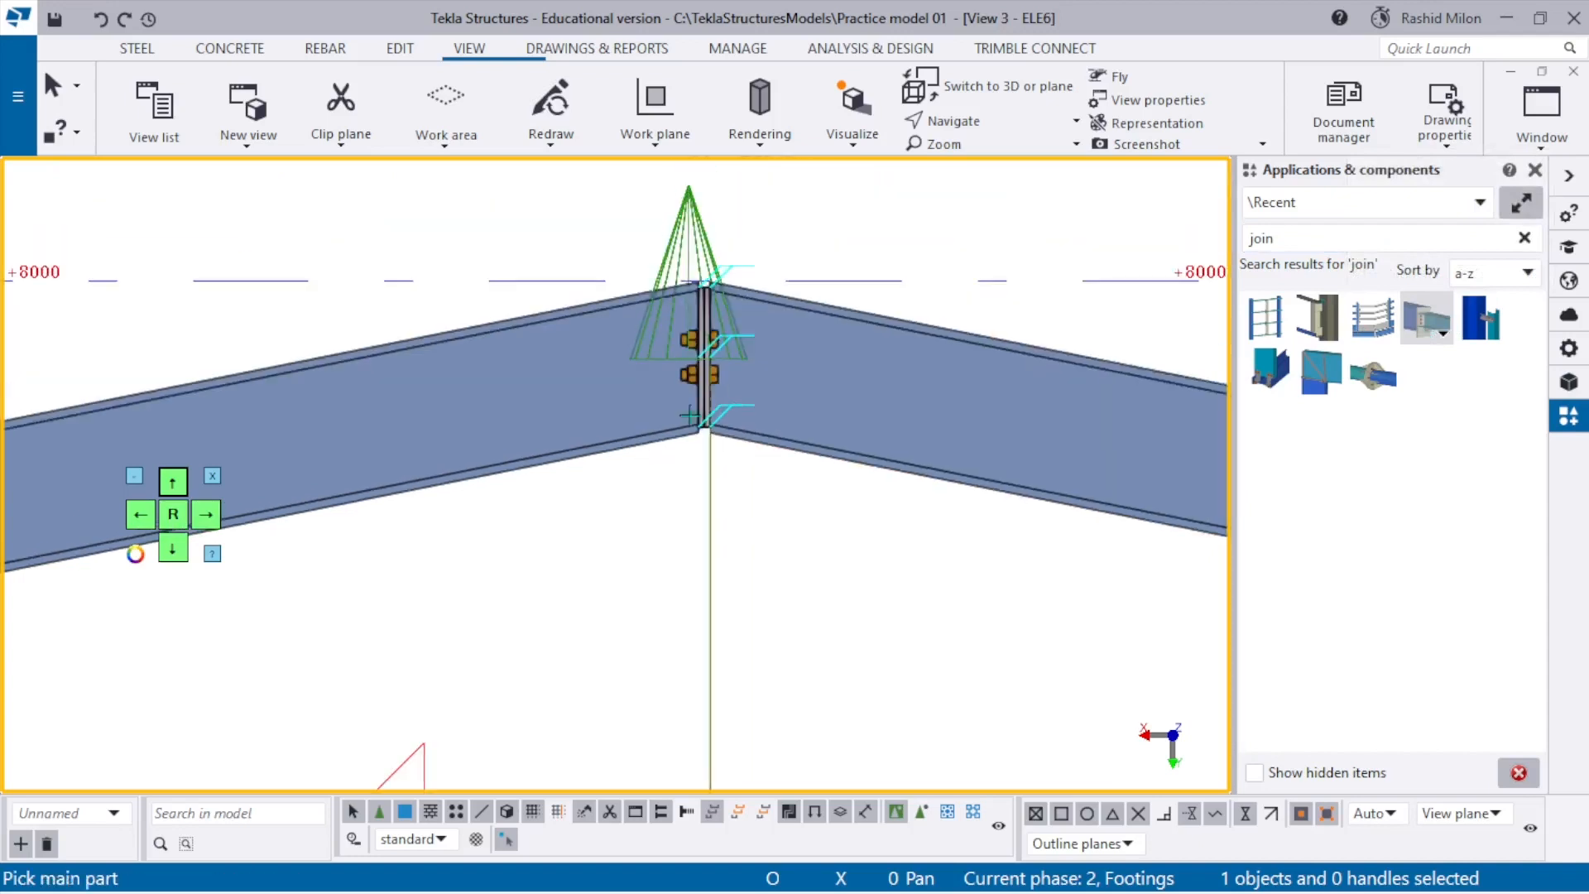
right_click(804, 240)
left_click(912, 381)
Edit the ridge joining plates connection, setting the secondary end plate thickness to 12, bolt size to 12 and tolerance to 2.
scroll(724, 336, "up", 5)
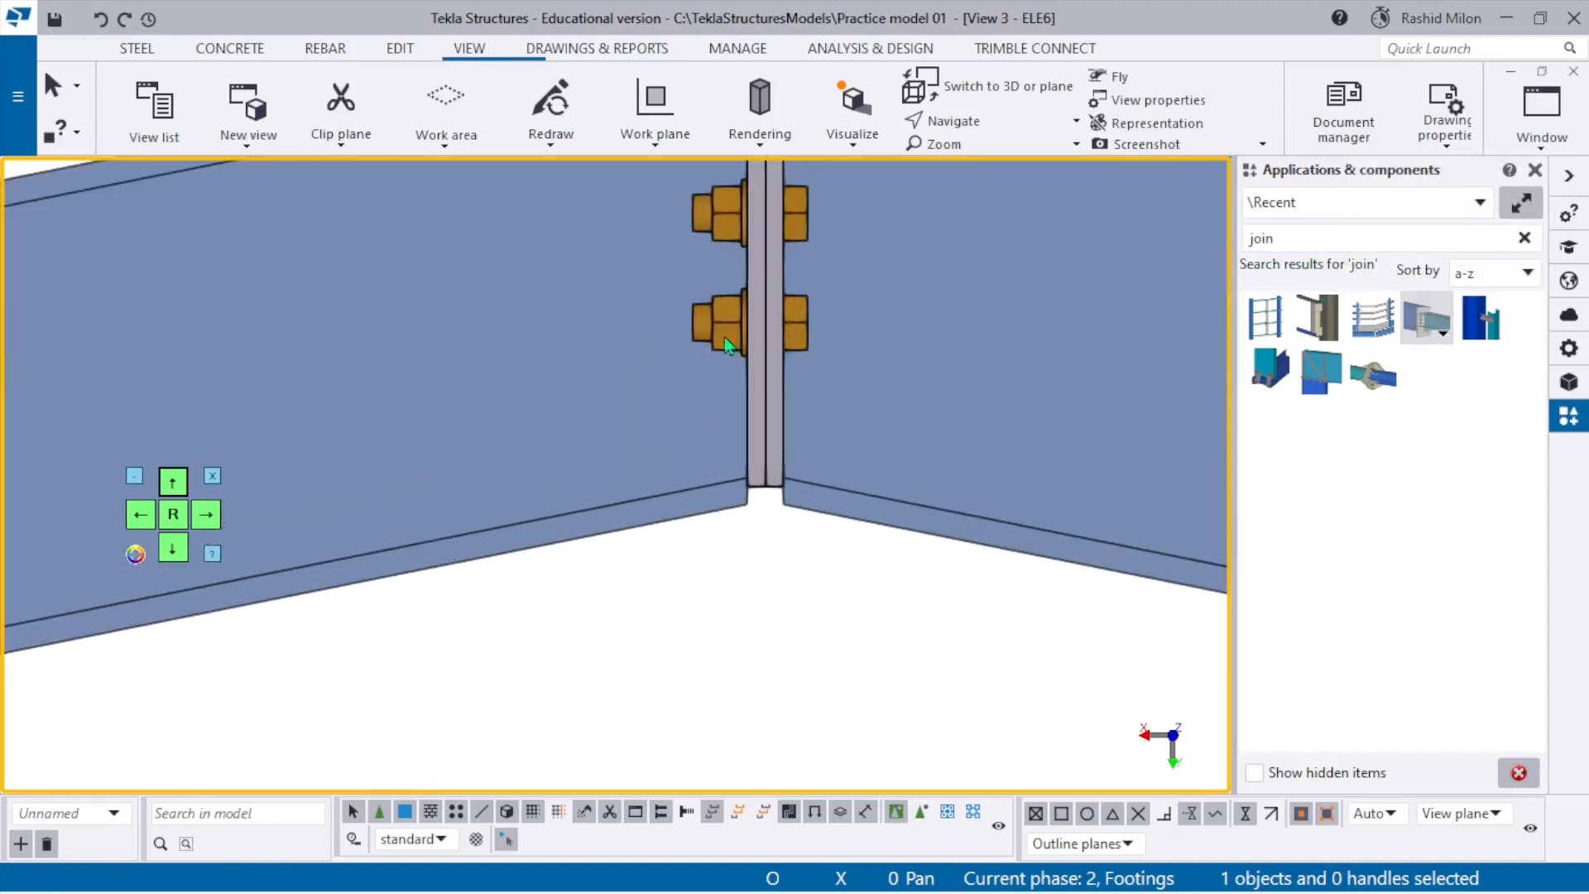
scroll(770, 360, "down", 3)
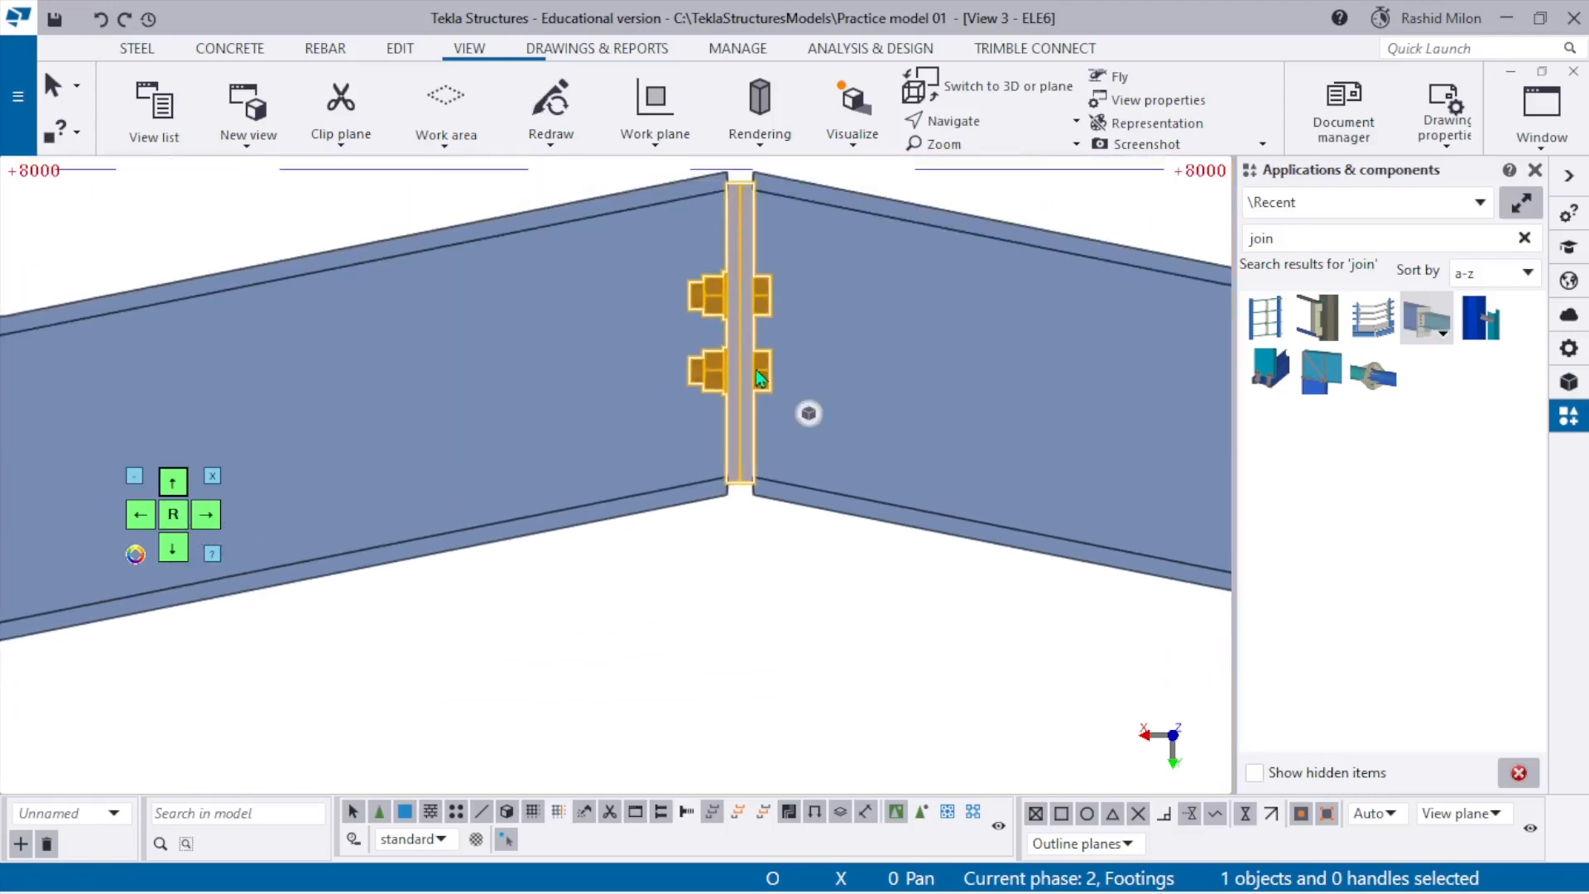
double_click(757, 369)
left_click(701, 158)
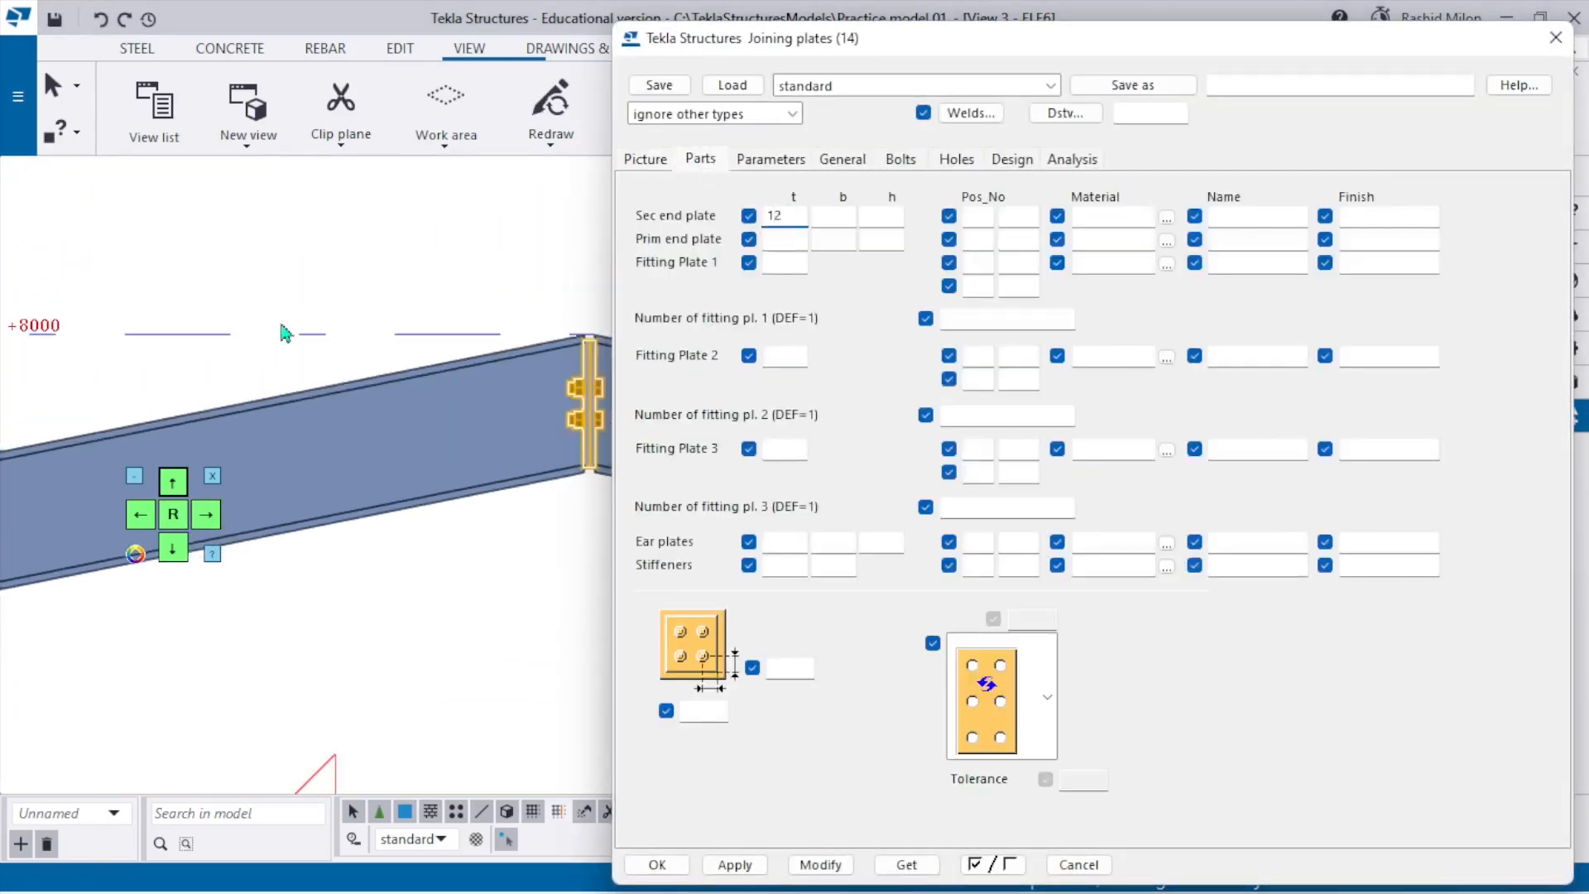
left_click(903, 163)
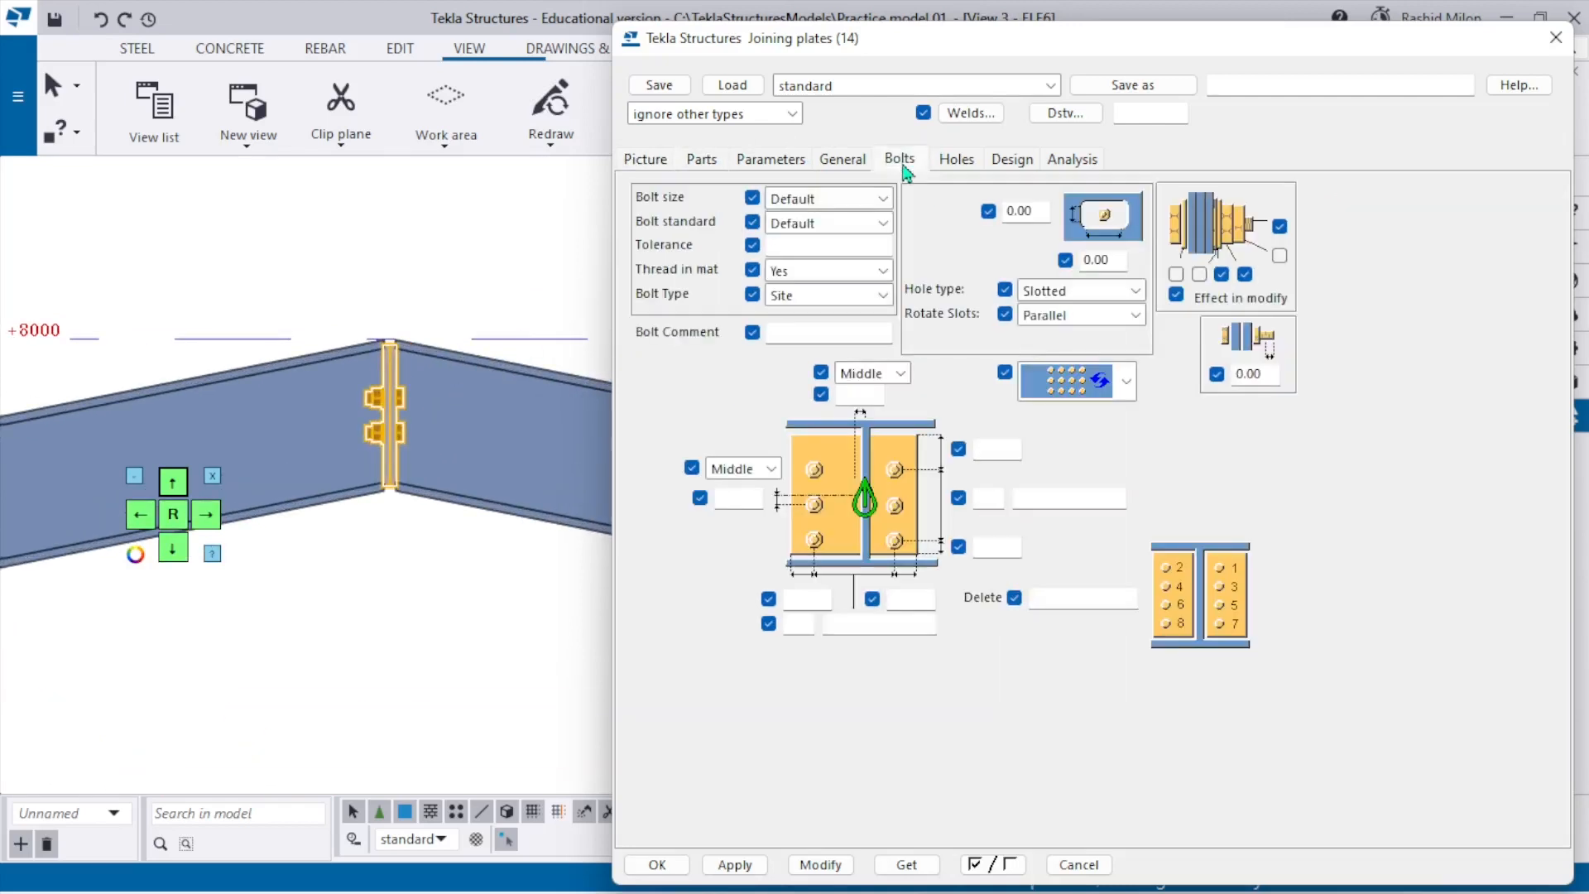
left_click(840, 203)
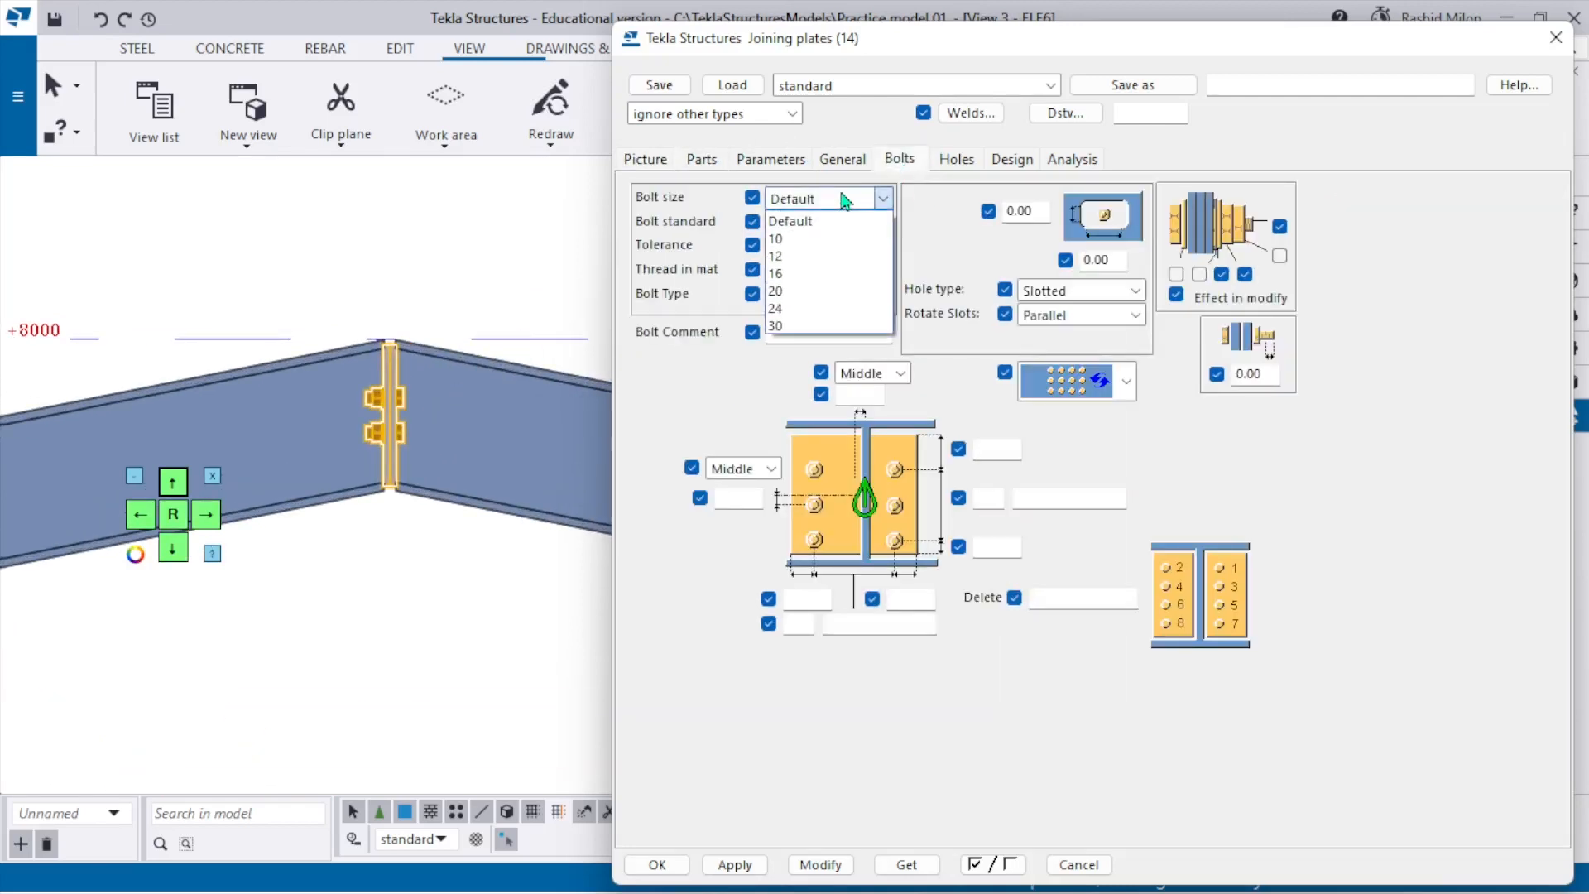
left_click(823, 257)
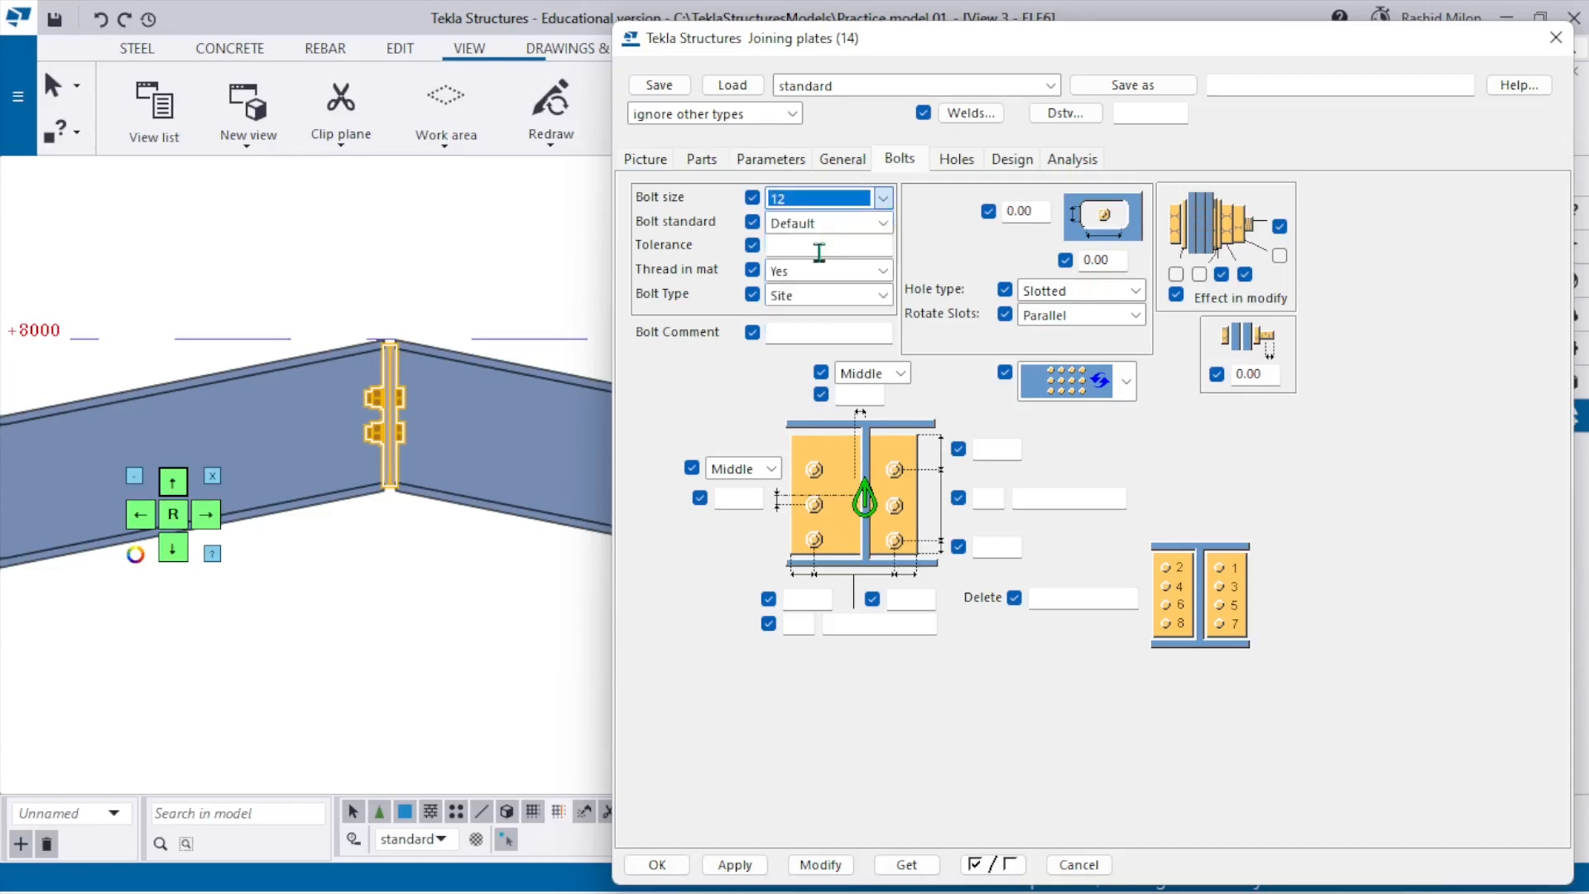
left_click(804, 246)
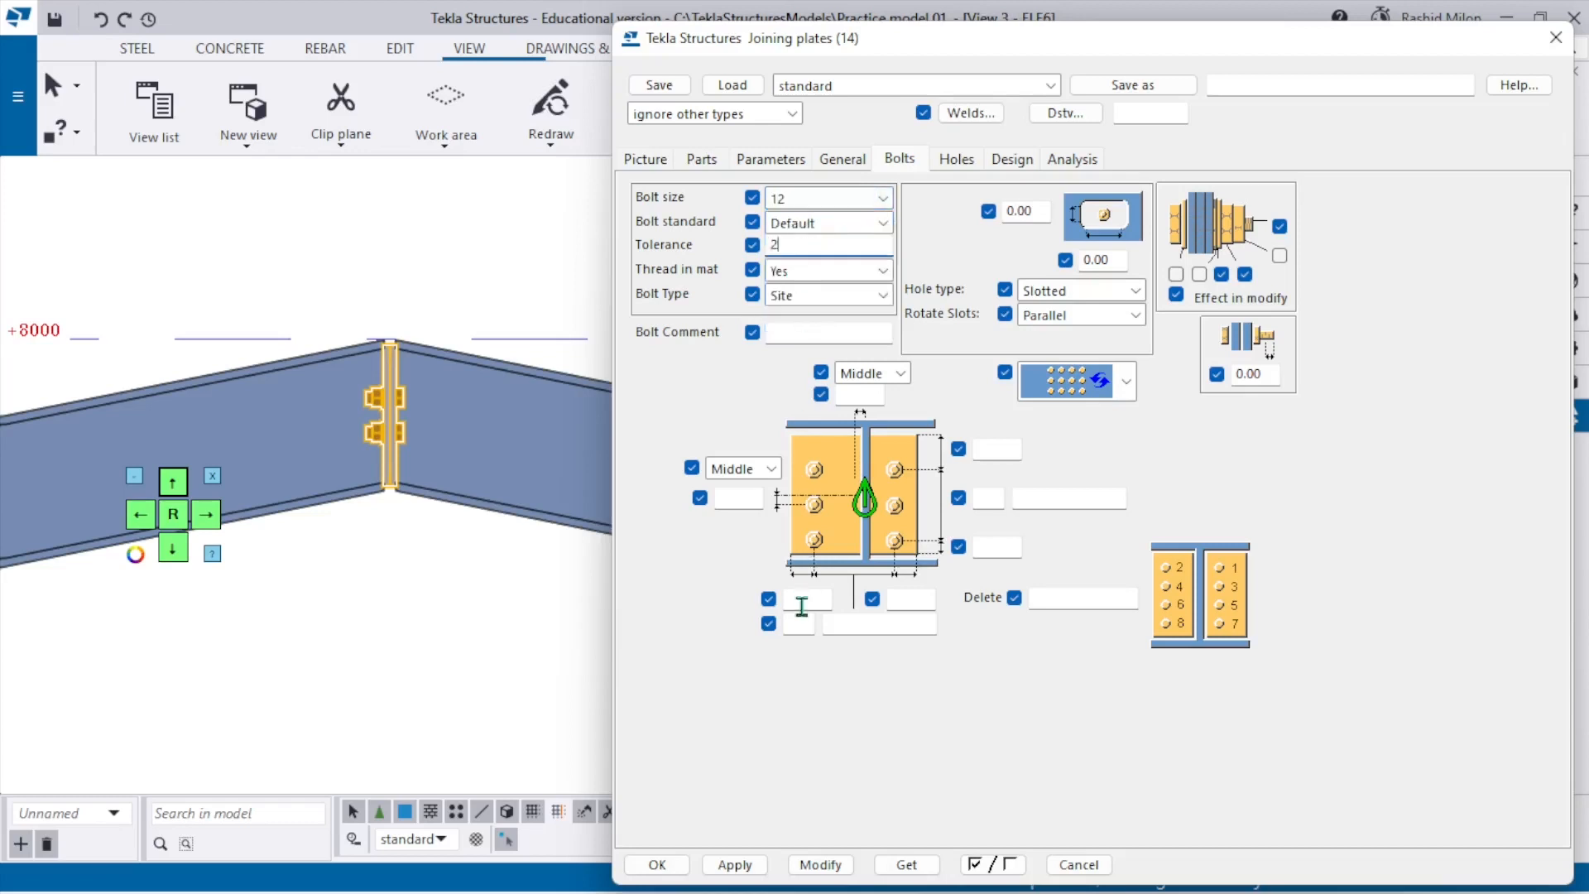
Set zero bolt offsets, 3 rows spaced 150 200 200 and 2 columns spaced 200, update the ridge connection and redraw the view.
left_click(732, 497)
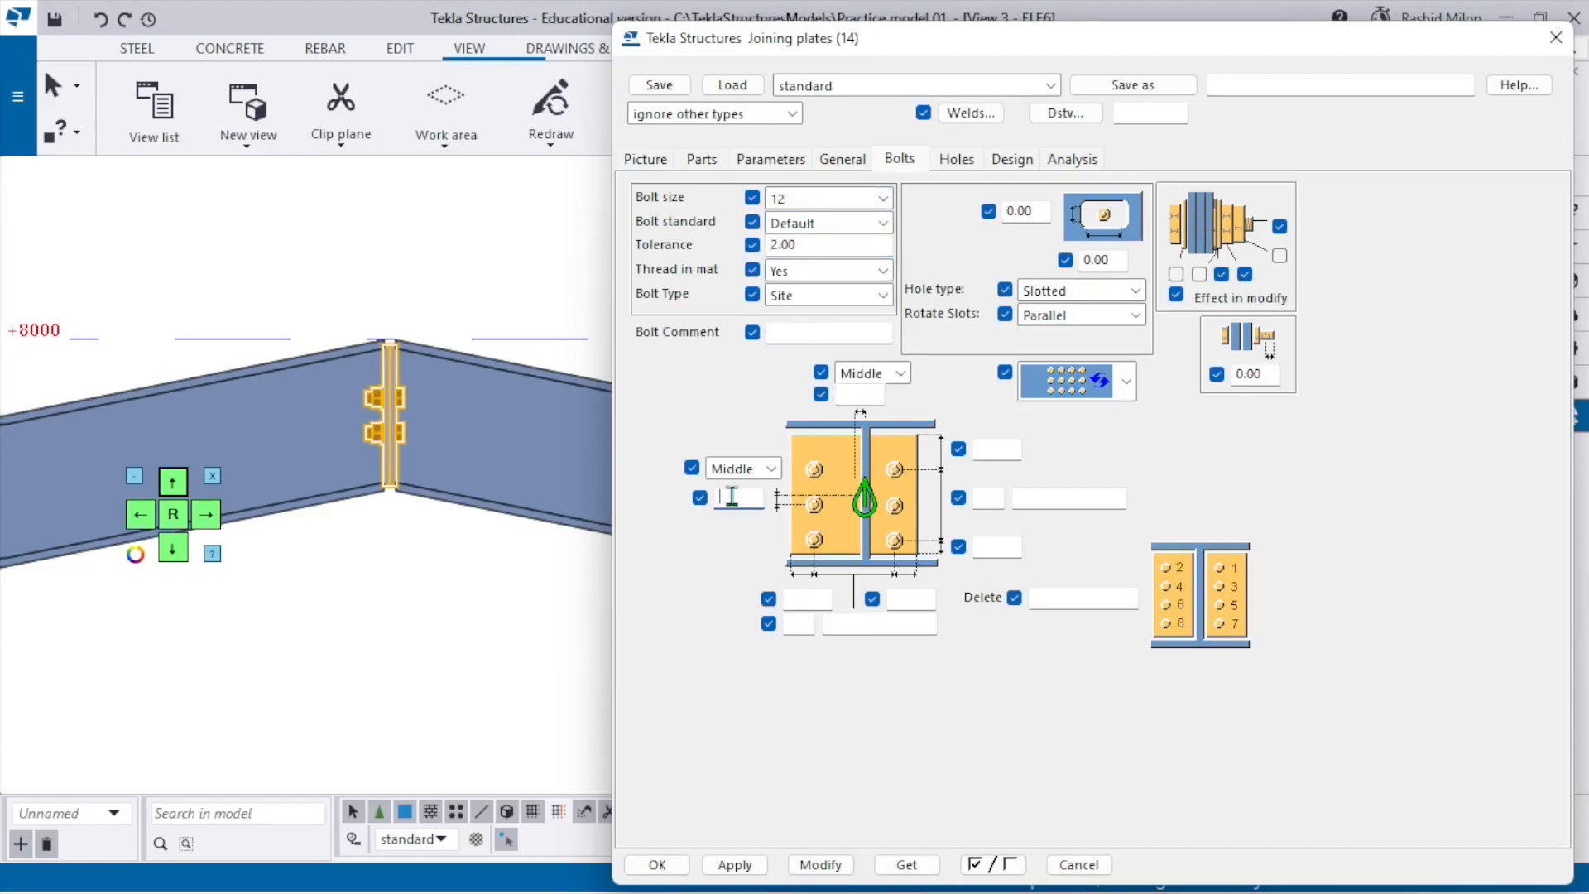
left_click(806, 623)
left_click(980, 499)
type("3")
left_click(1058, 498)
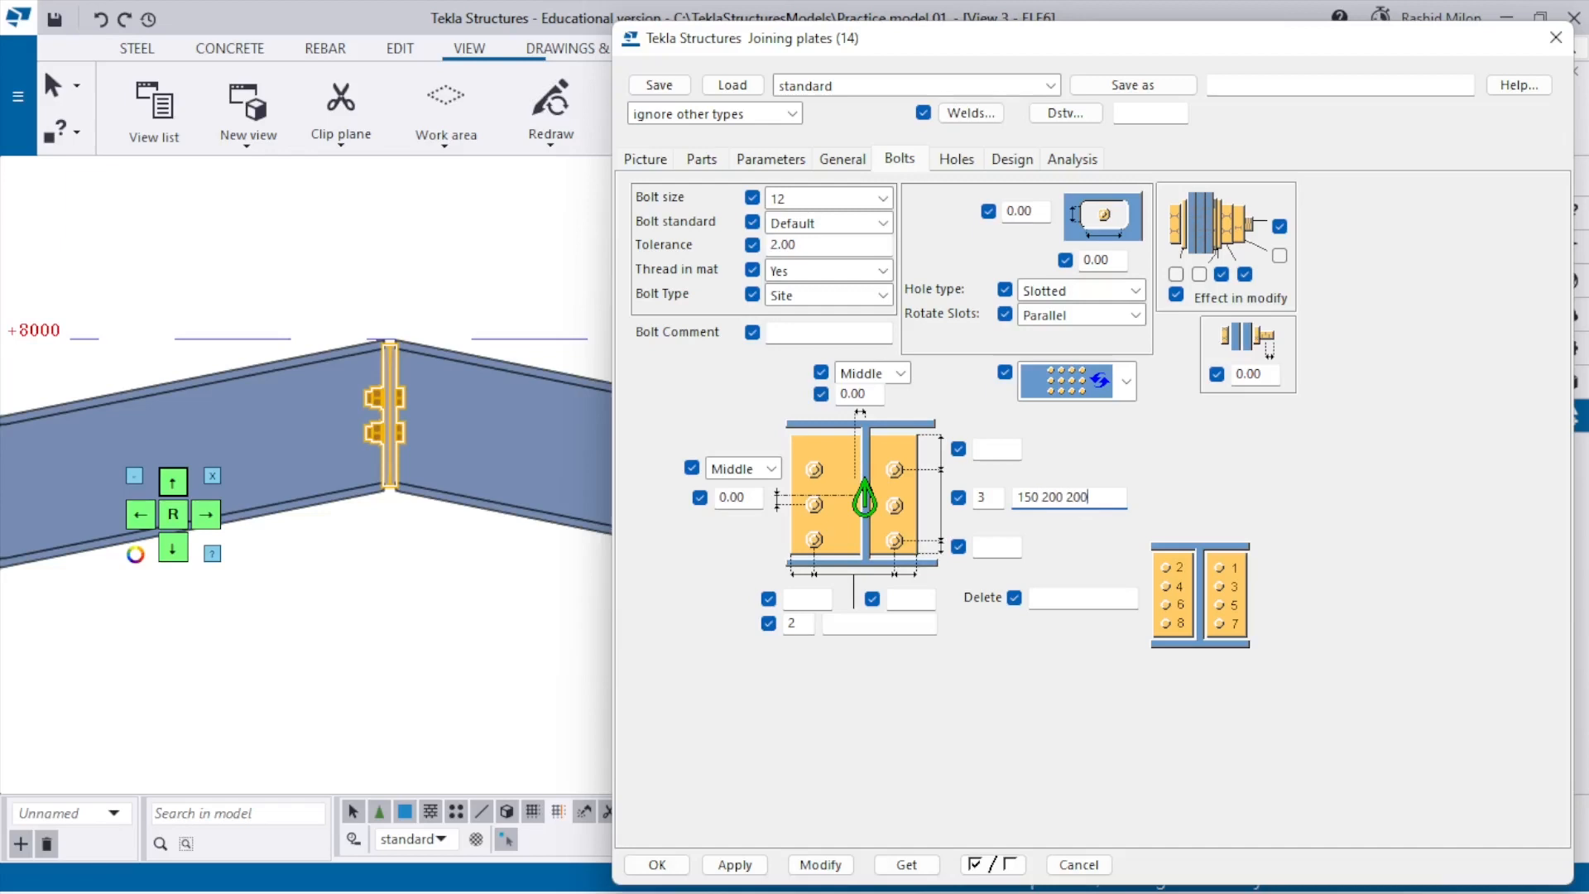
left_click(860, 627)
type("200")
left_click(819, 865)
right_click(515, 284)
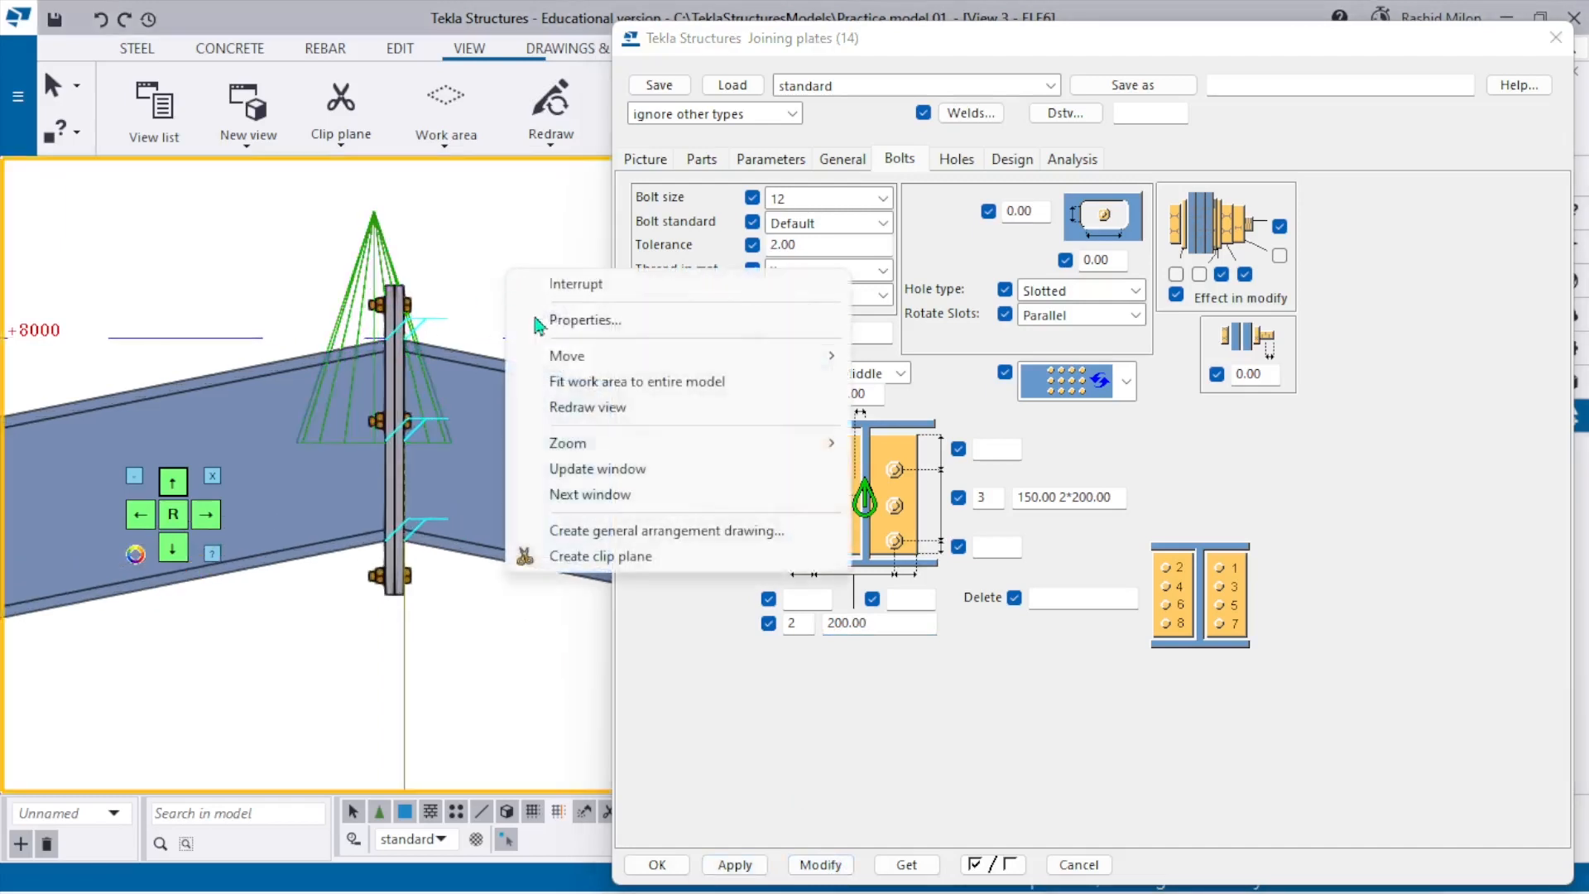
left_click(584, 409)
middle_click_drag(381, 515, 382, 455)
scroll(382, 455, "up", 1)
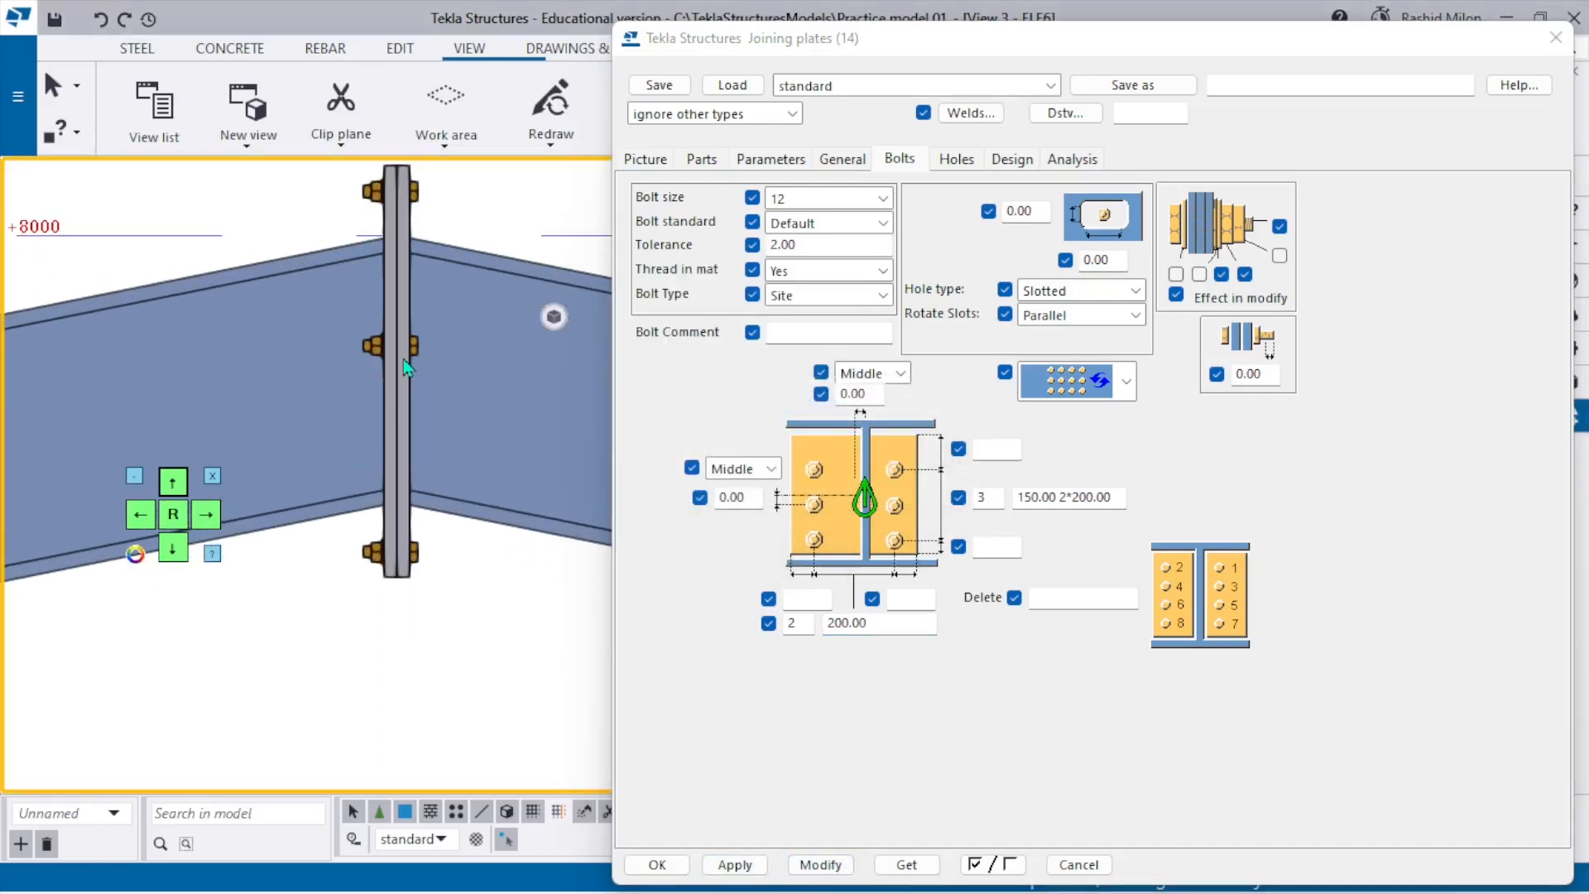
Set the number of bolt rows to 4 and update the selected ridge connection.
left_click(977, 498)
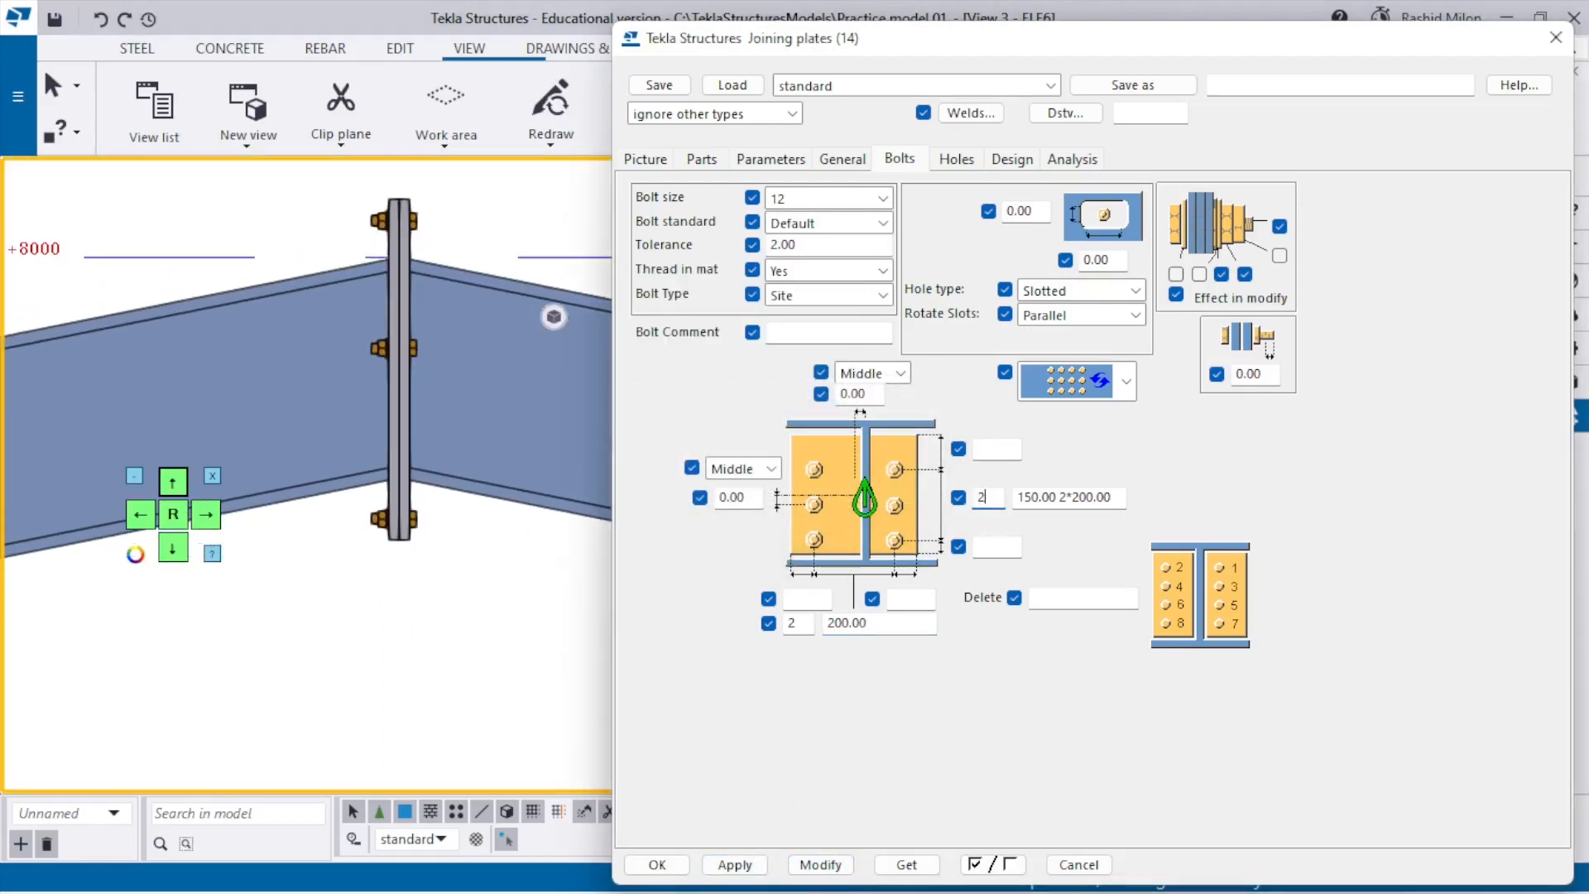
type("4")
left_click(820, 865)
left_click(398, 375)
left_click(820, 865)
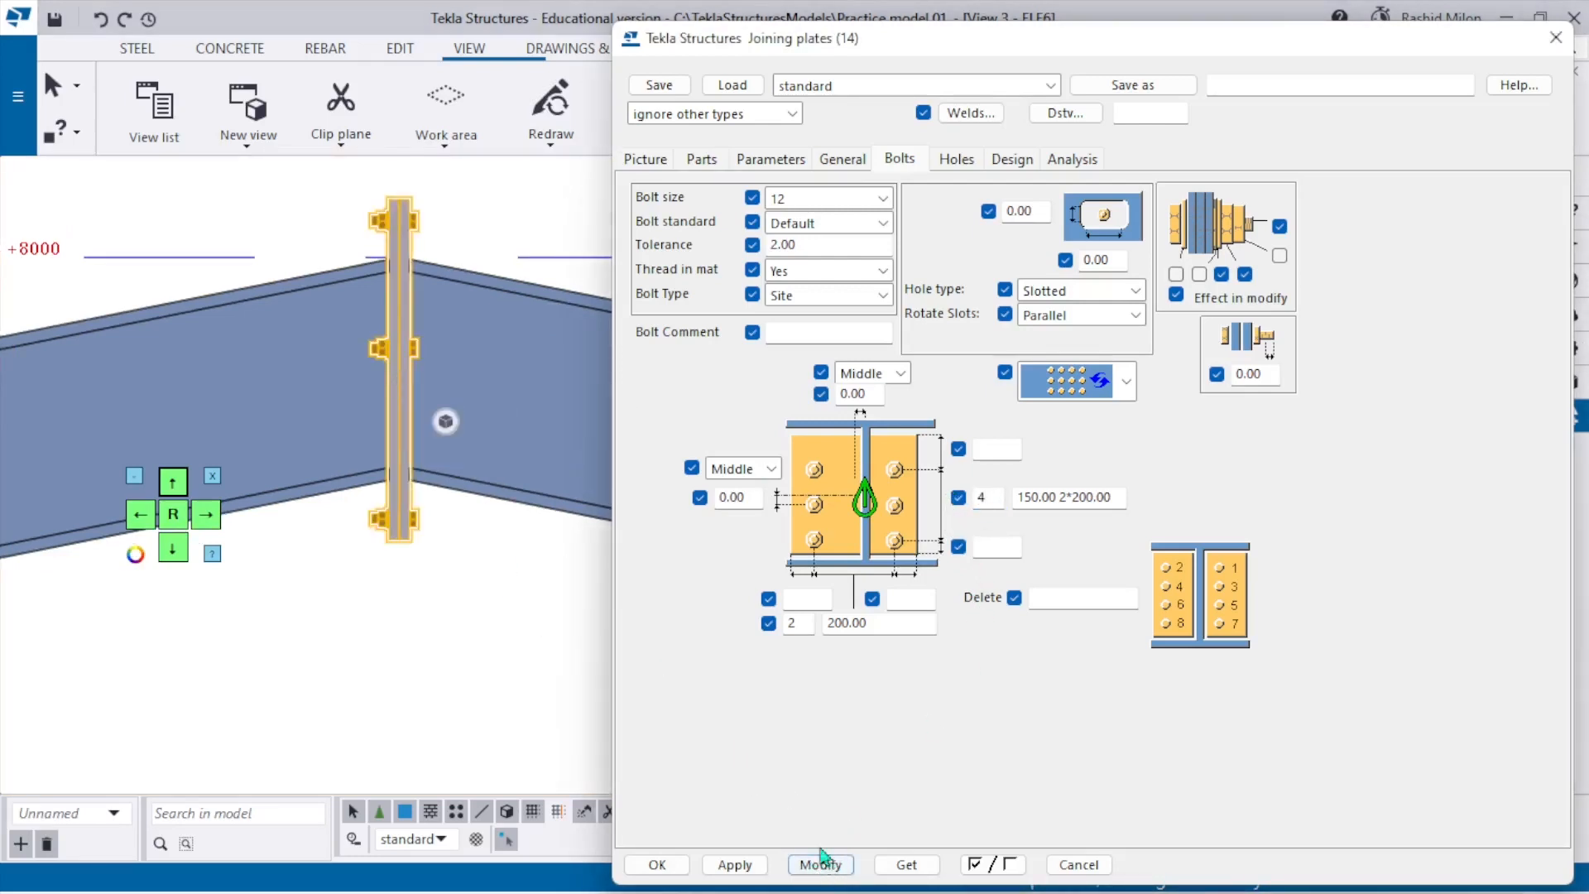
middle_click_drag(429, 459, 430, 509)
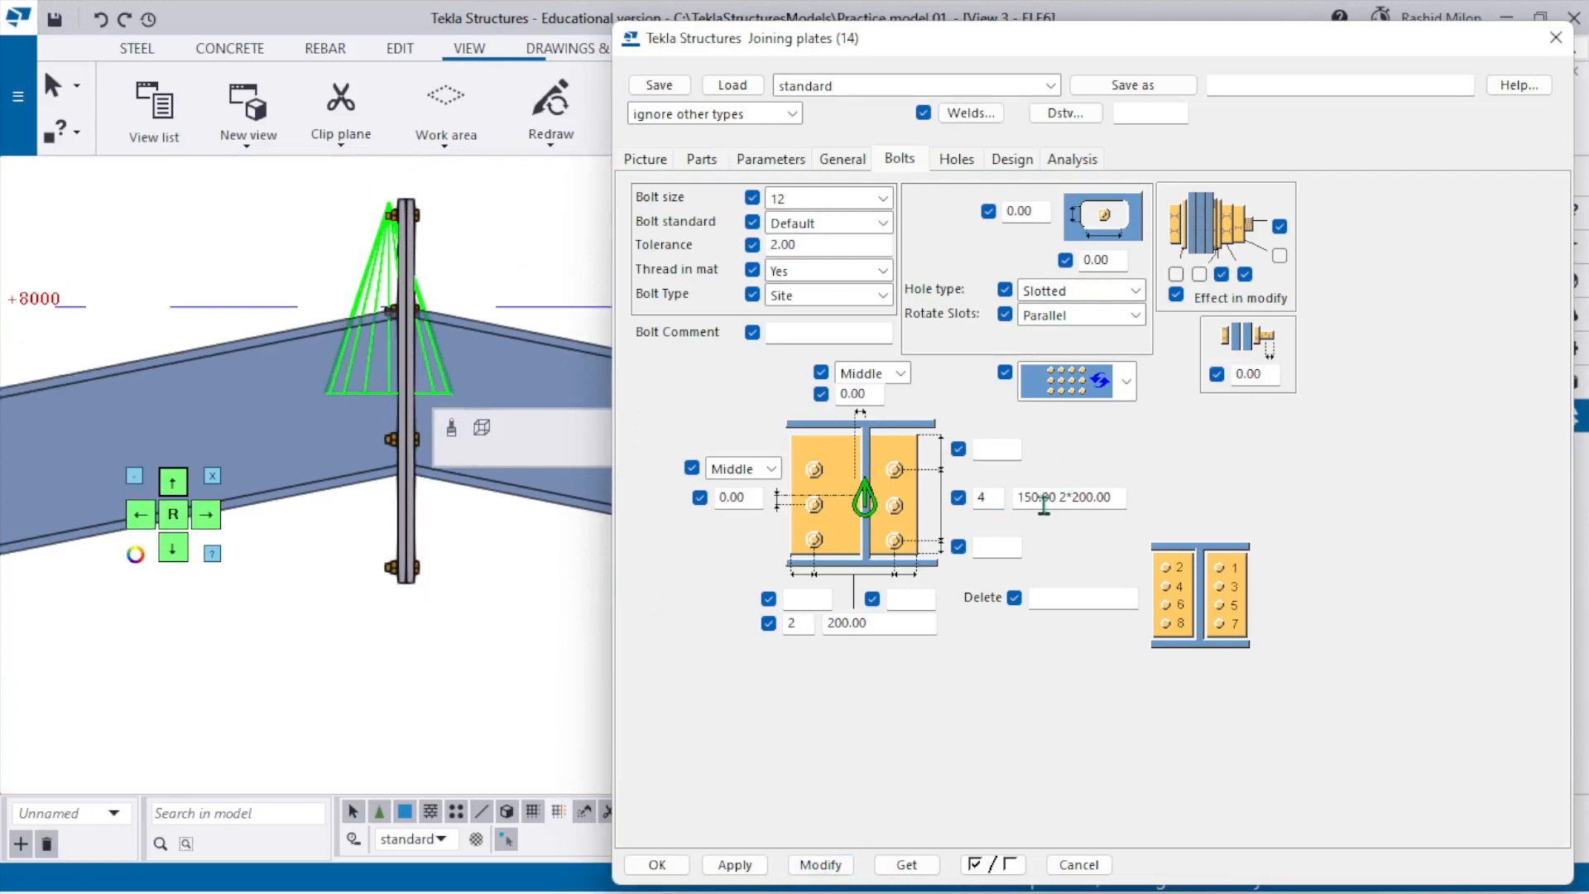
scroll(438, 372, "up", 2)
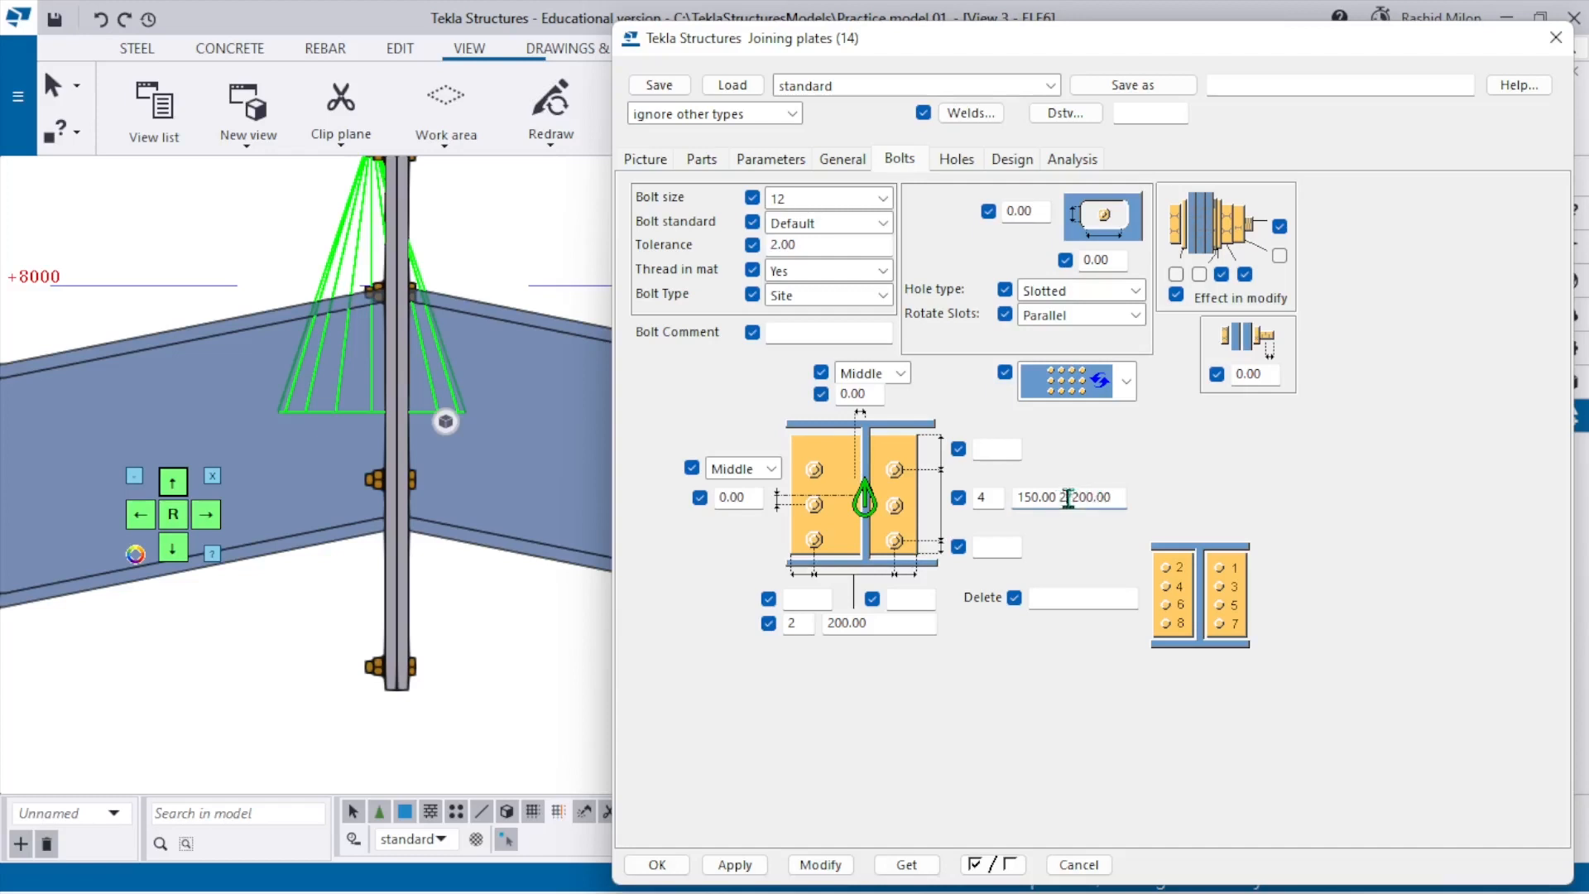
left_click_drag(1020, 497, 1233, 522)
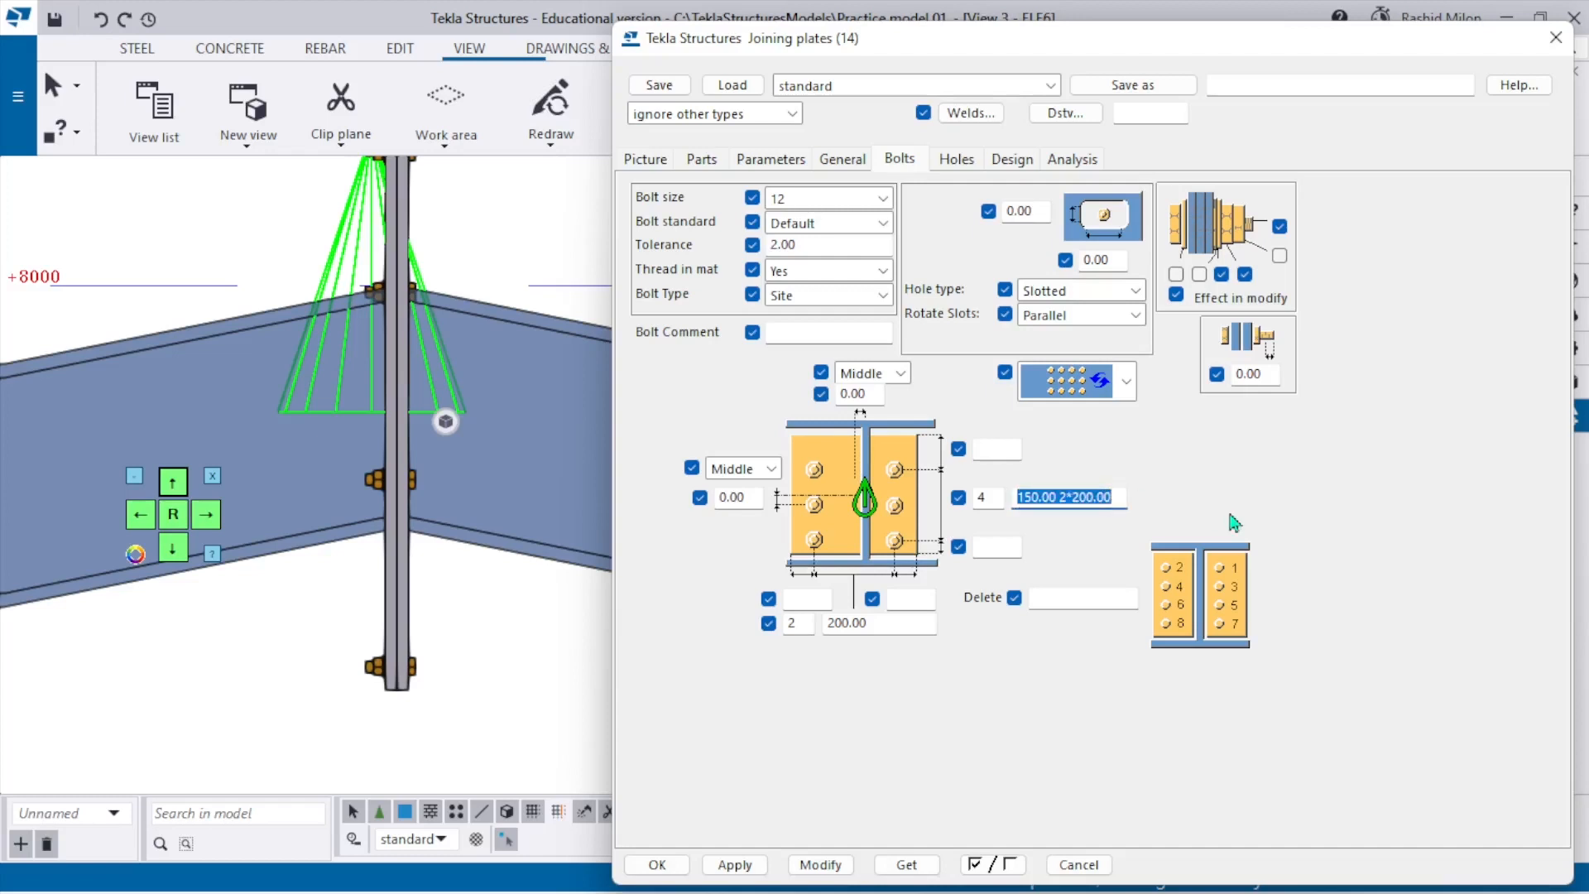
type("125 150 150 150")
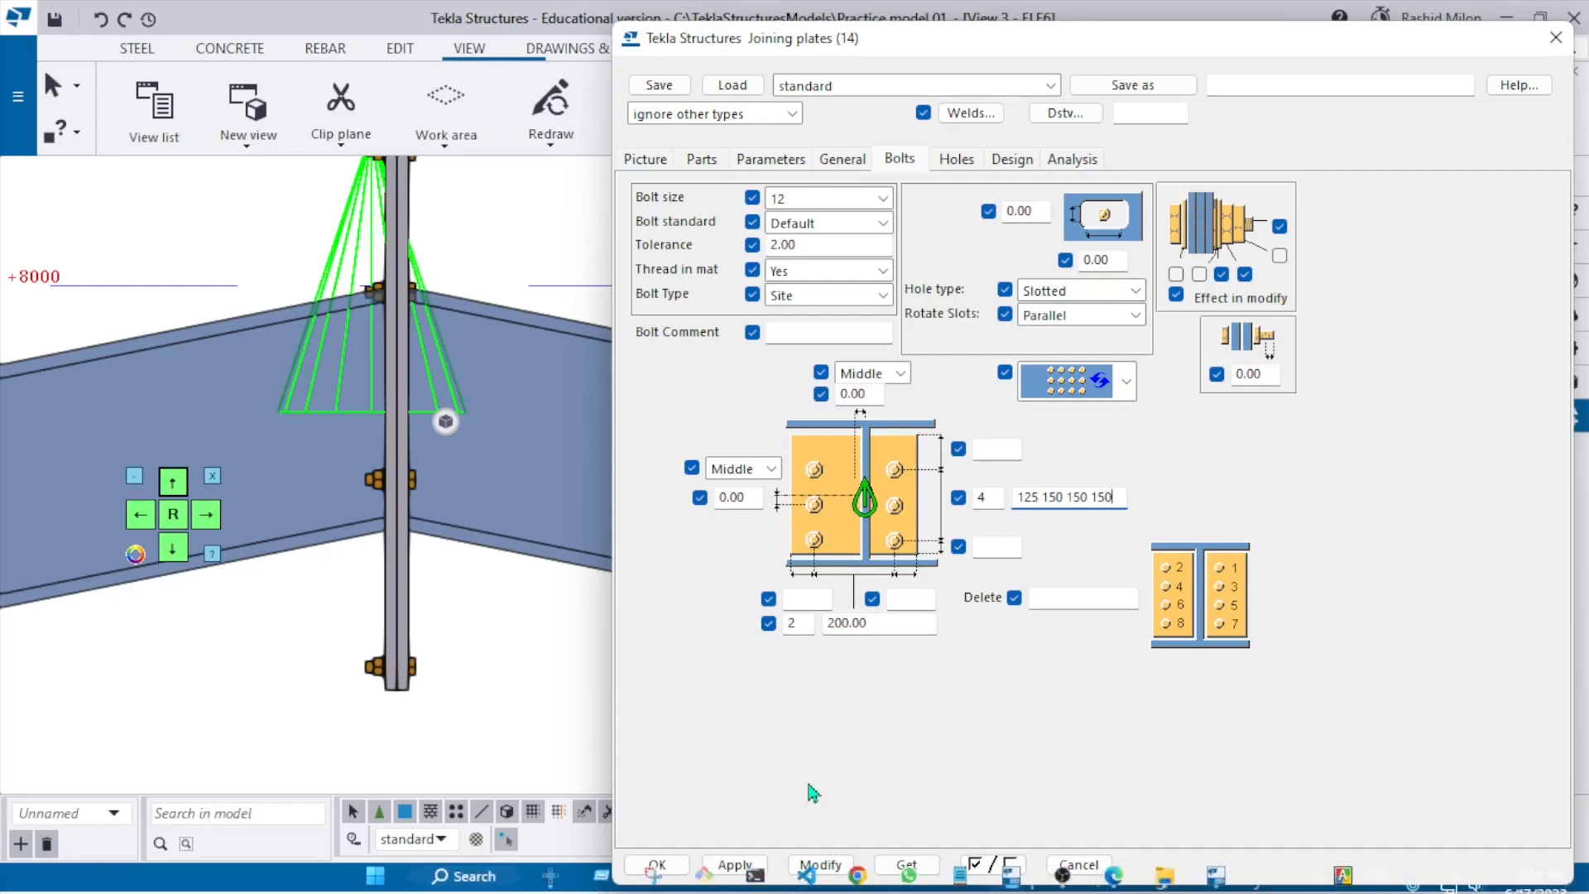
left_click(820, 864)
scroll(478, 501, "down", 2)
left_click(502, 289)
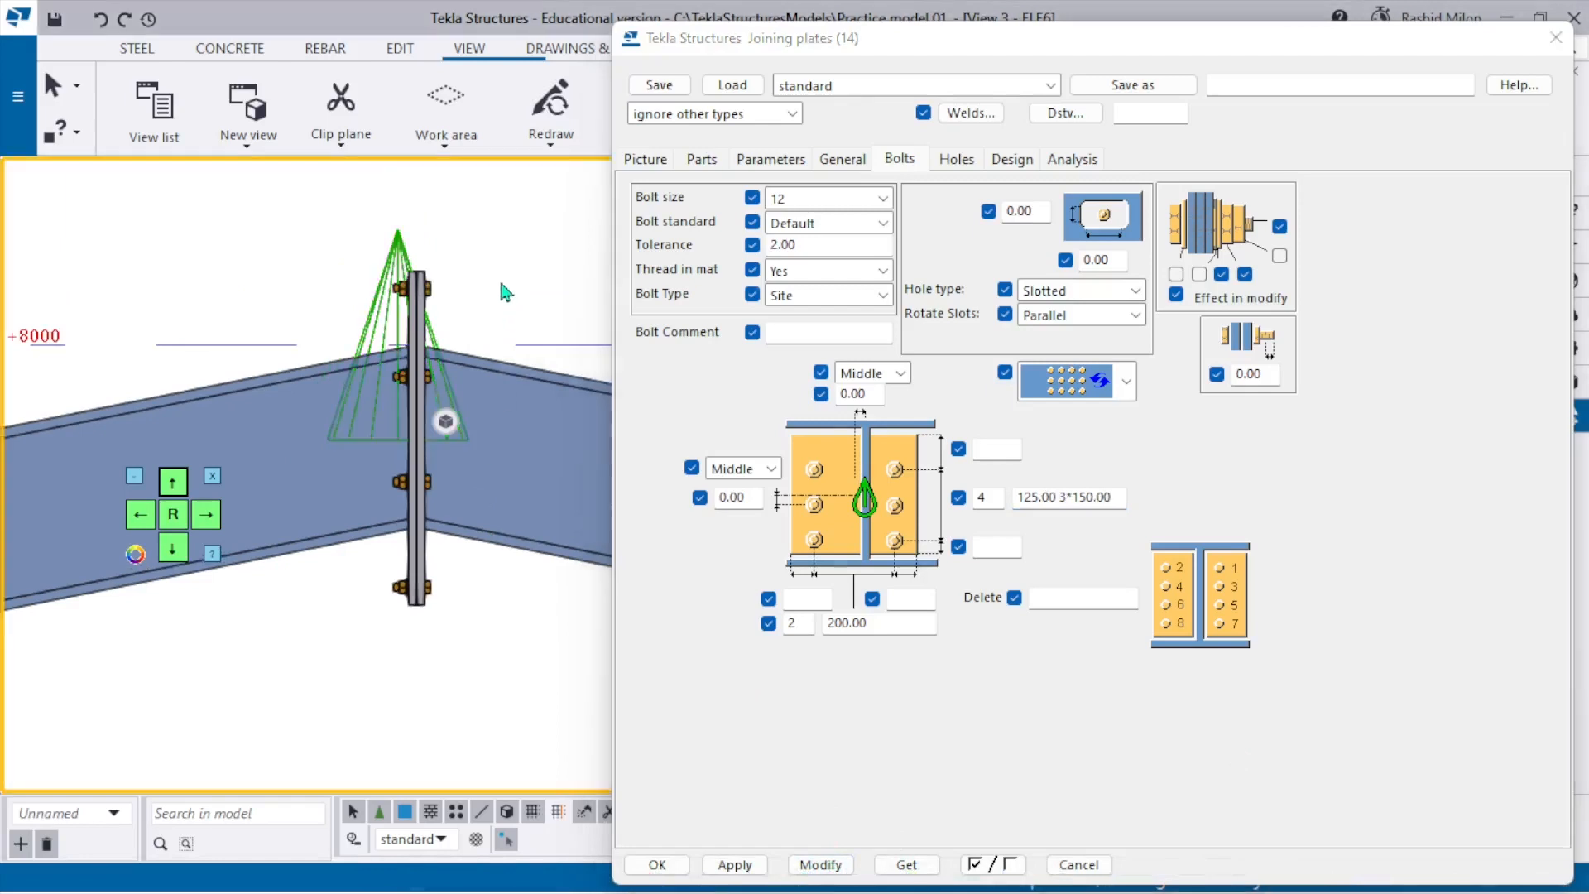
right_click(501, 289)
left_click(578, 420)
scroll(395, 516, "up", 2)
scroll(435, 464, "up", 1)
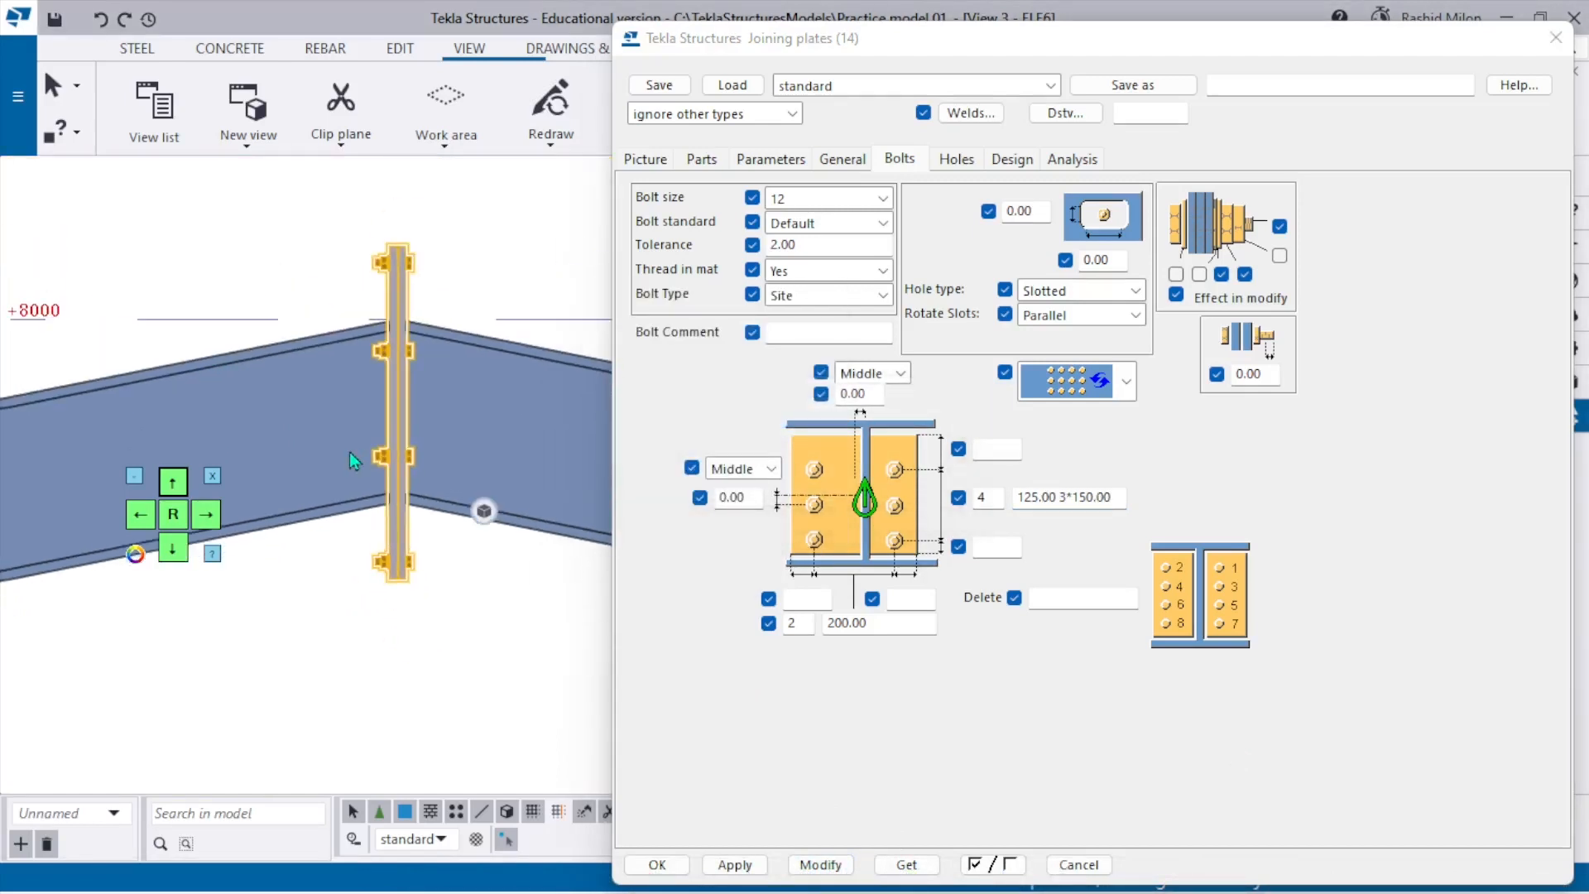
scroll(413, 476, "up", 1)
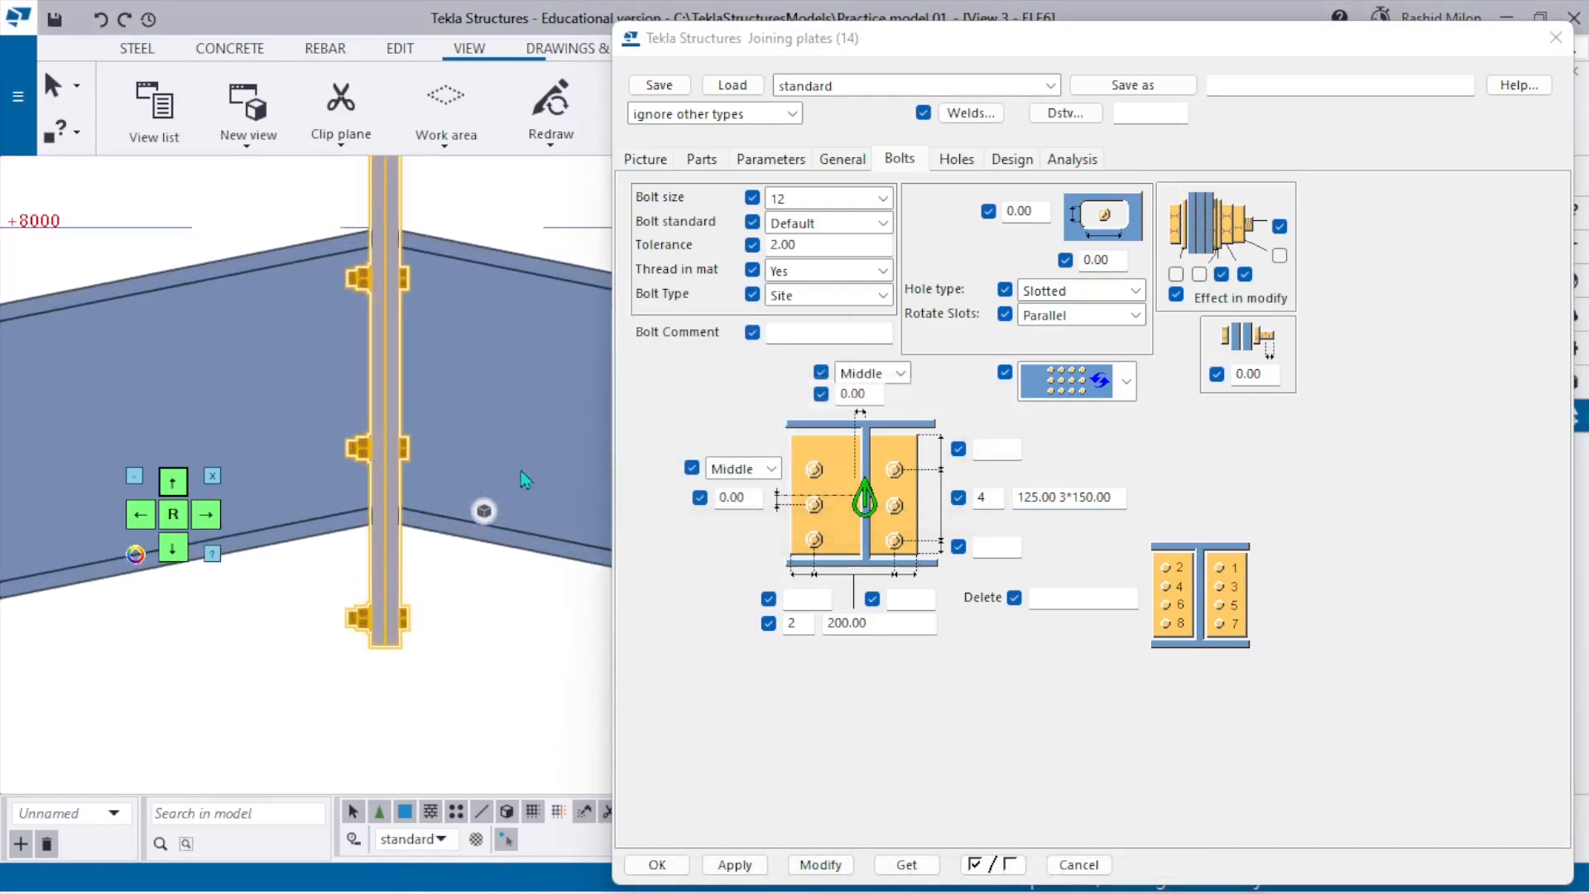
Set the first bolt row spacing value to 100 and update the ridge connection.
left_click(1026, 497)
type("0")
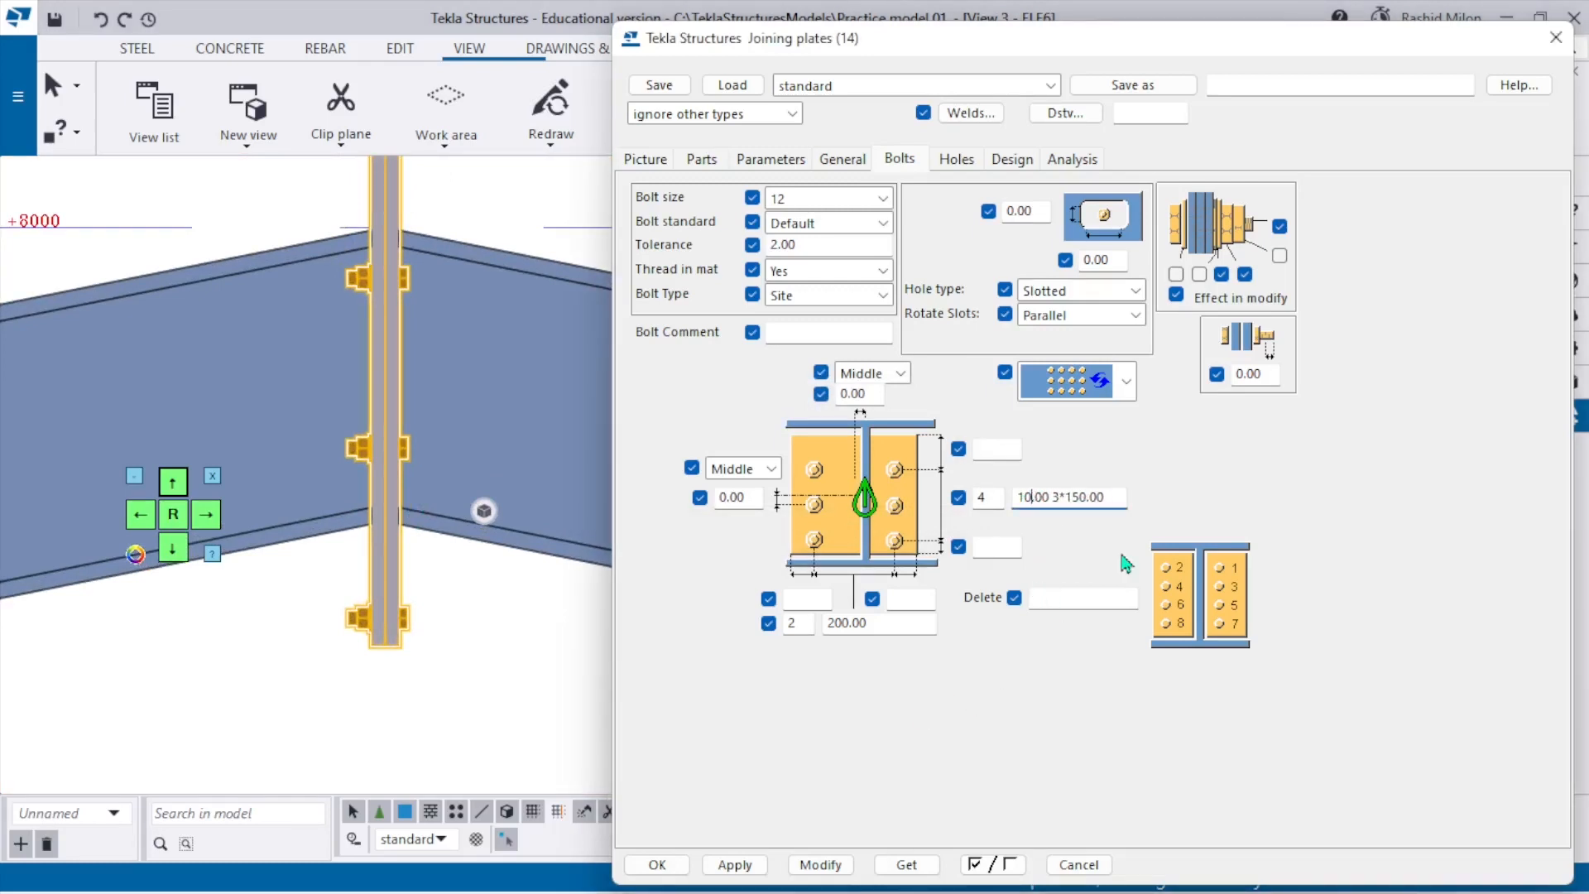
type("0")
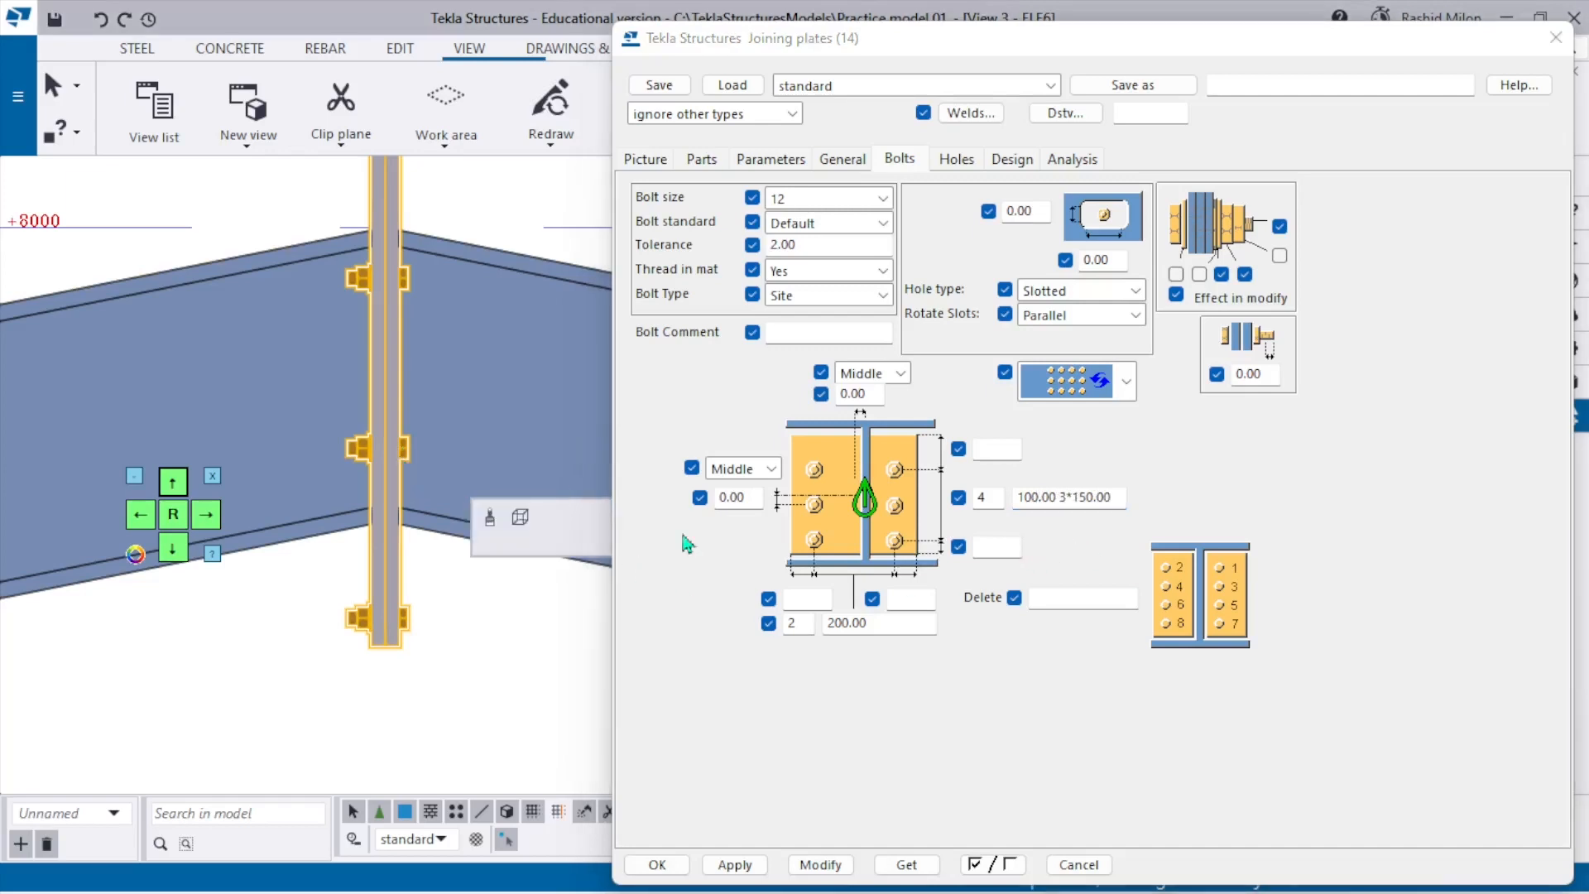
left_click(819, 865)
scroll(406, 556, "down", 3)
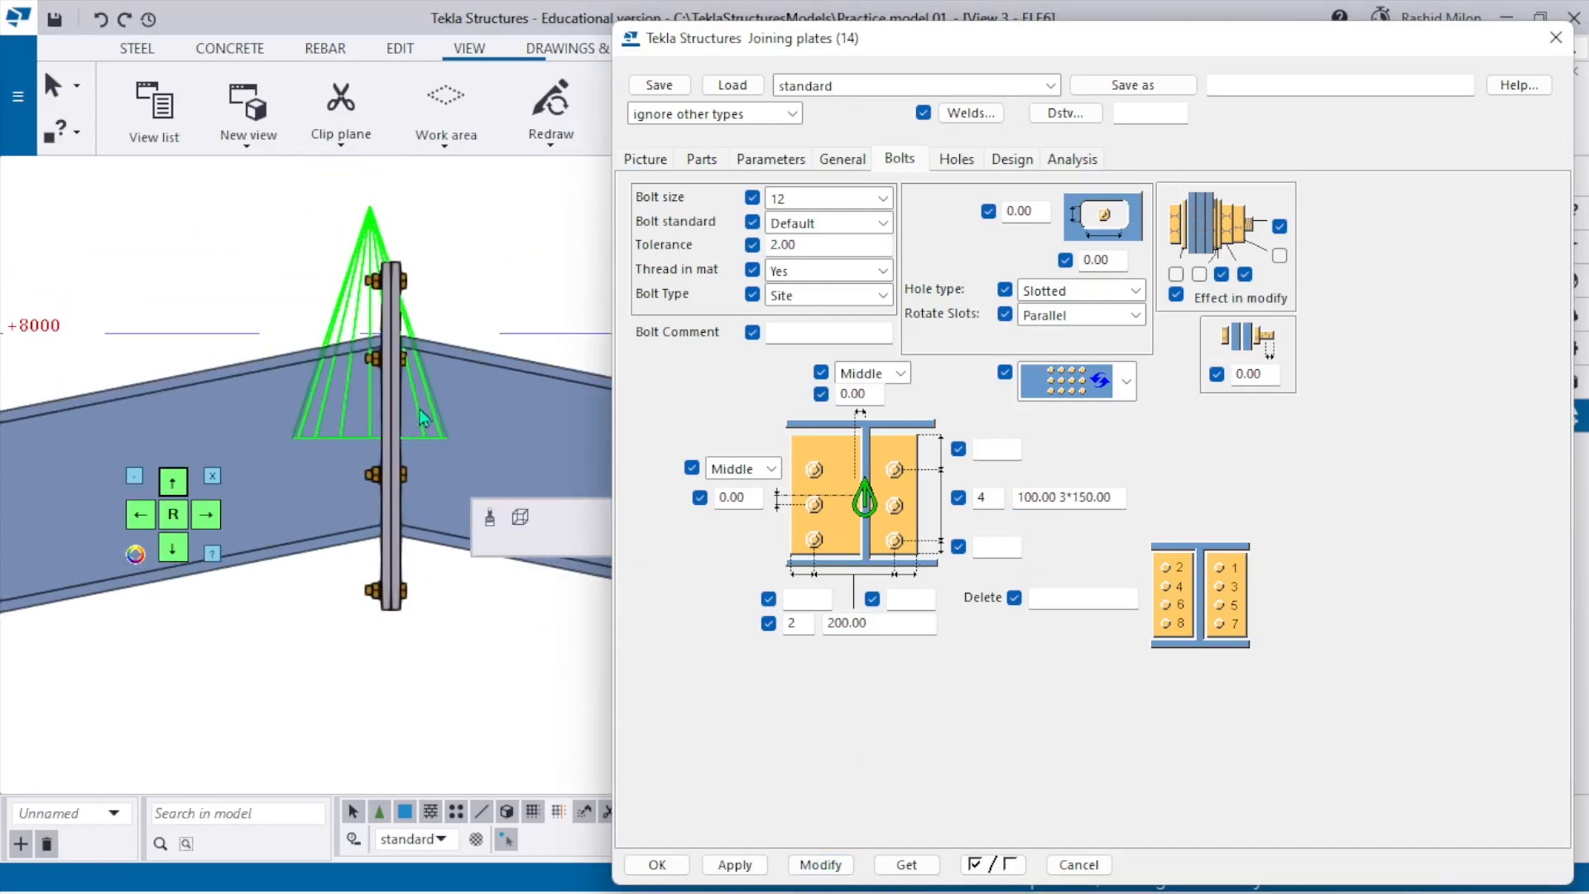
scroll(386, 492, "up", 2)
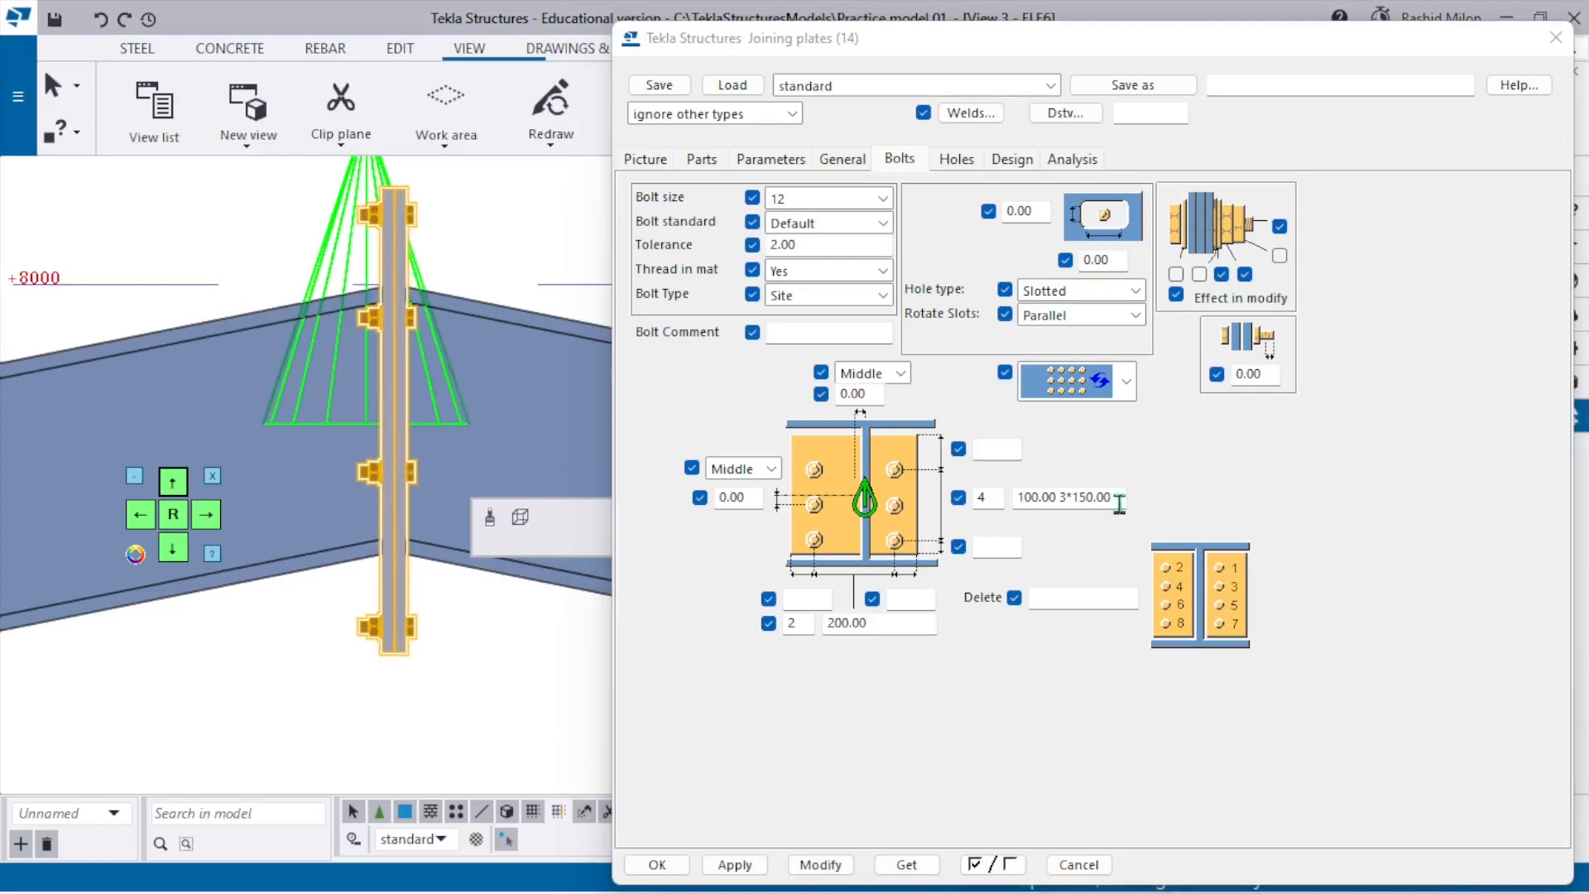
Set the remaining three bolt row spacings to 125, update the ridge connection, redraw the view and accept the settings.
left_click_drag(1119, 503, 1069, 517)
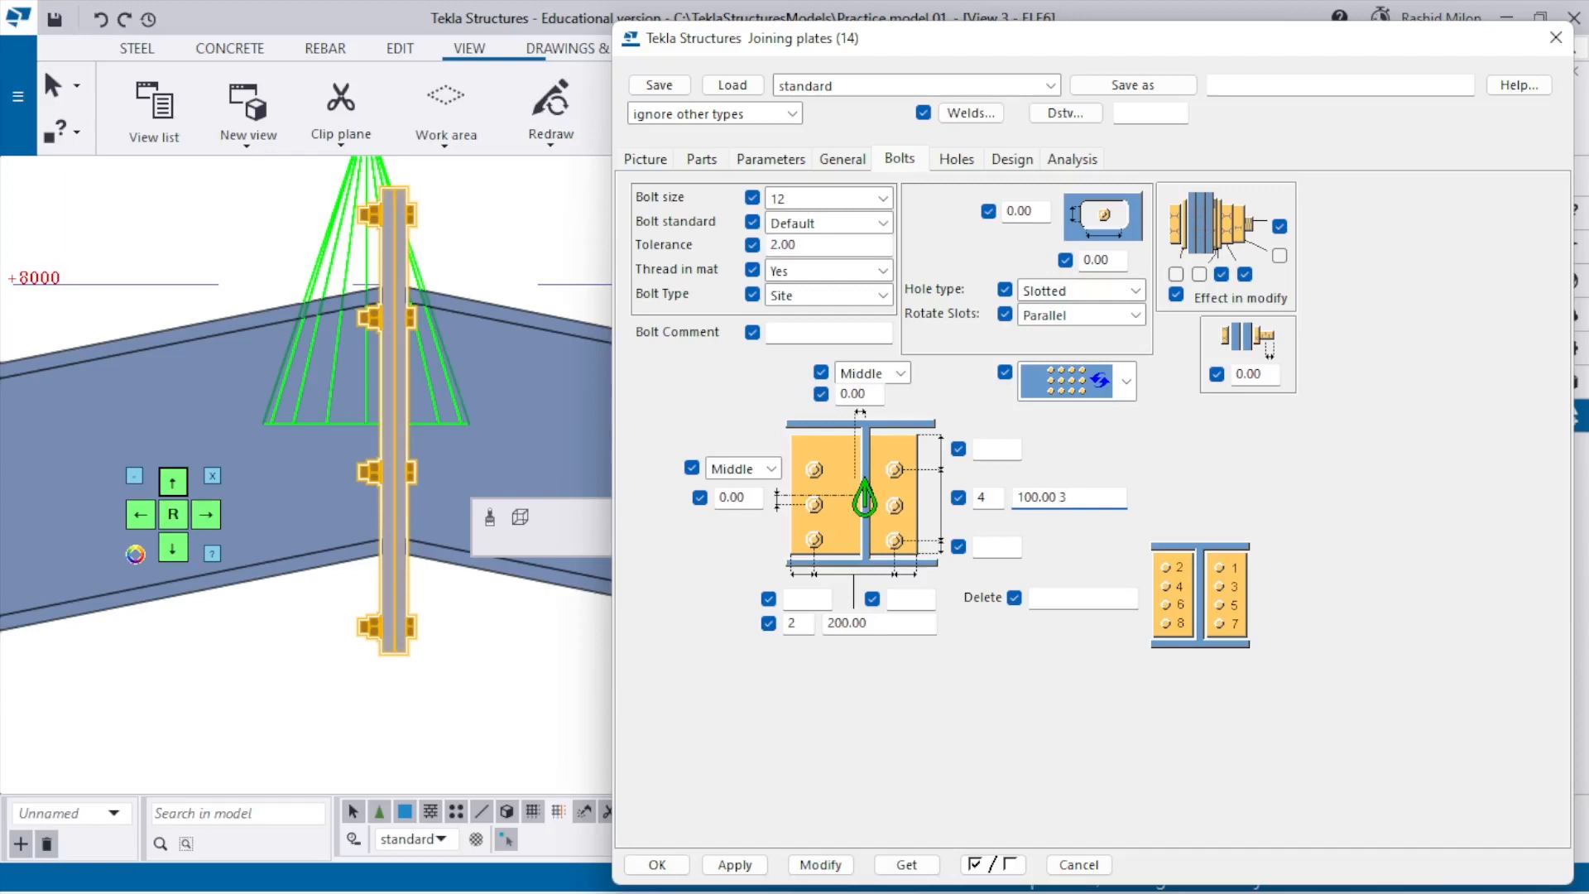
left_click(821, 865)
right_click(488, 215)
left_click(568, 354)
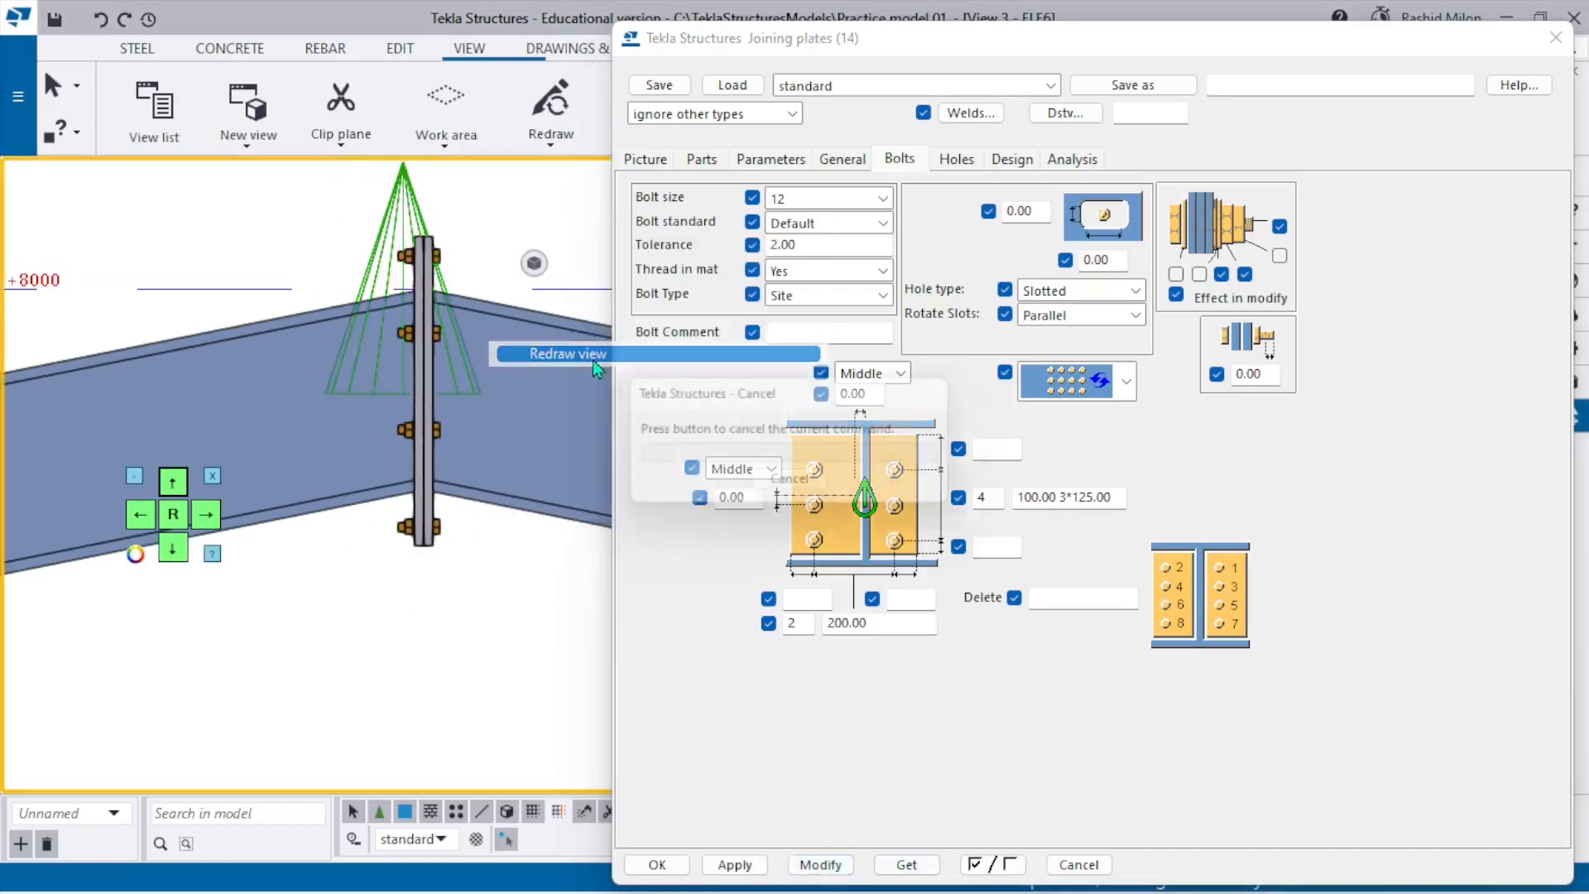
left_click(657, 865)
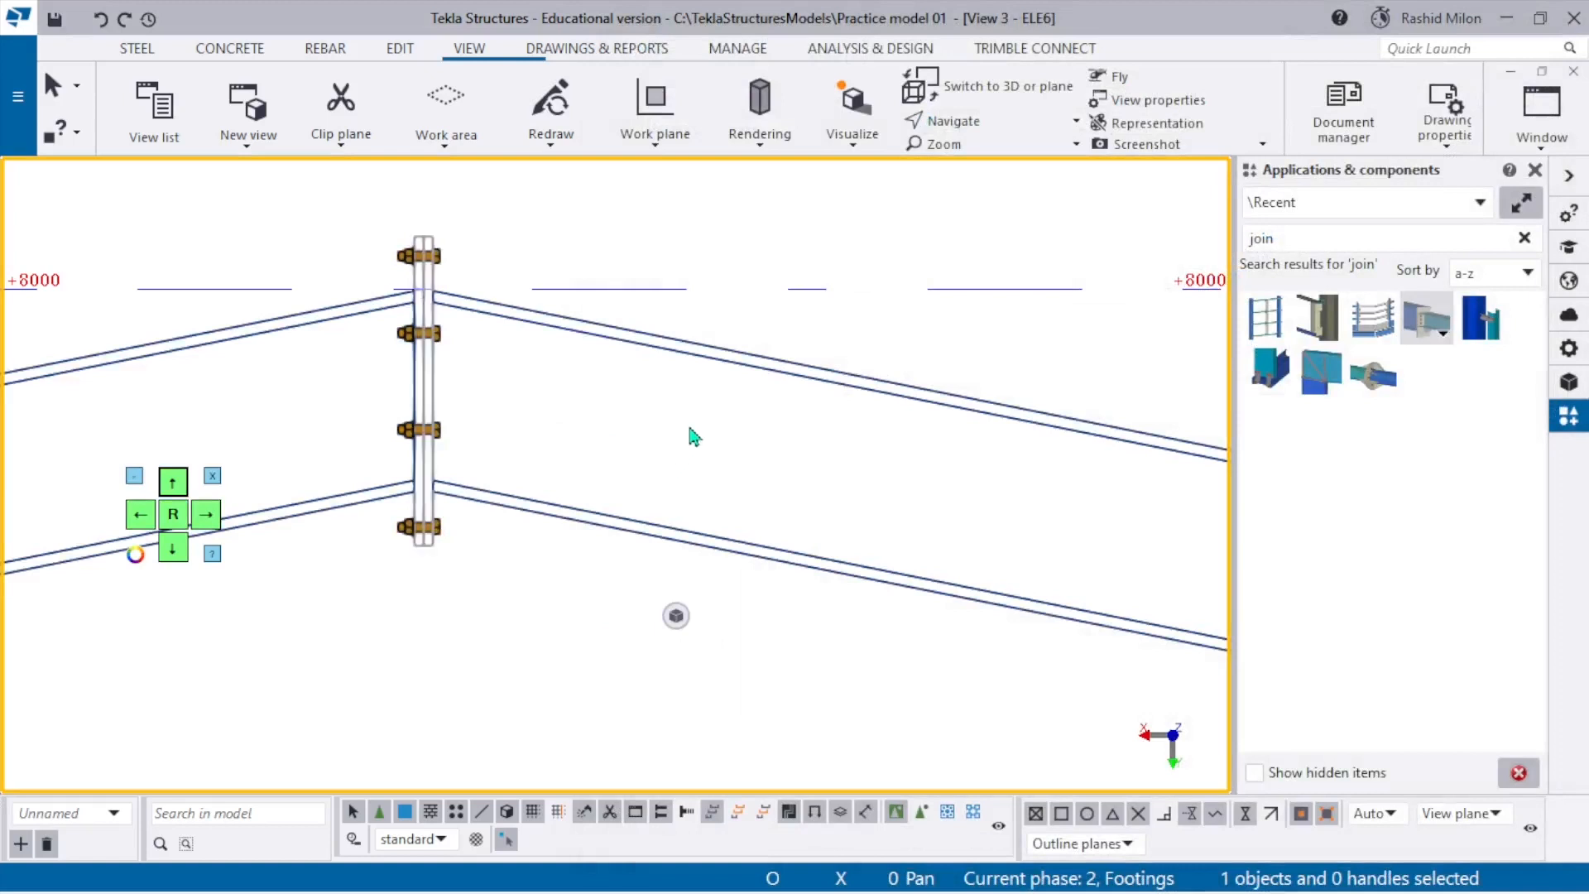
Redraw the view and examine the bolted connection between the rafter and the grid C column.
scroll(717, 369, "down", 3)
right_click(782, 236)
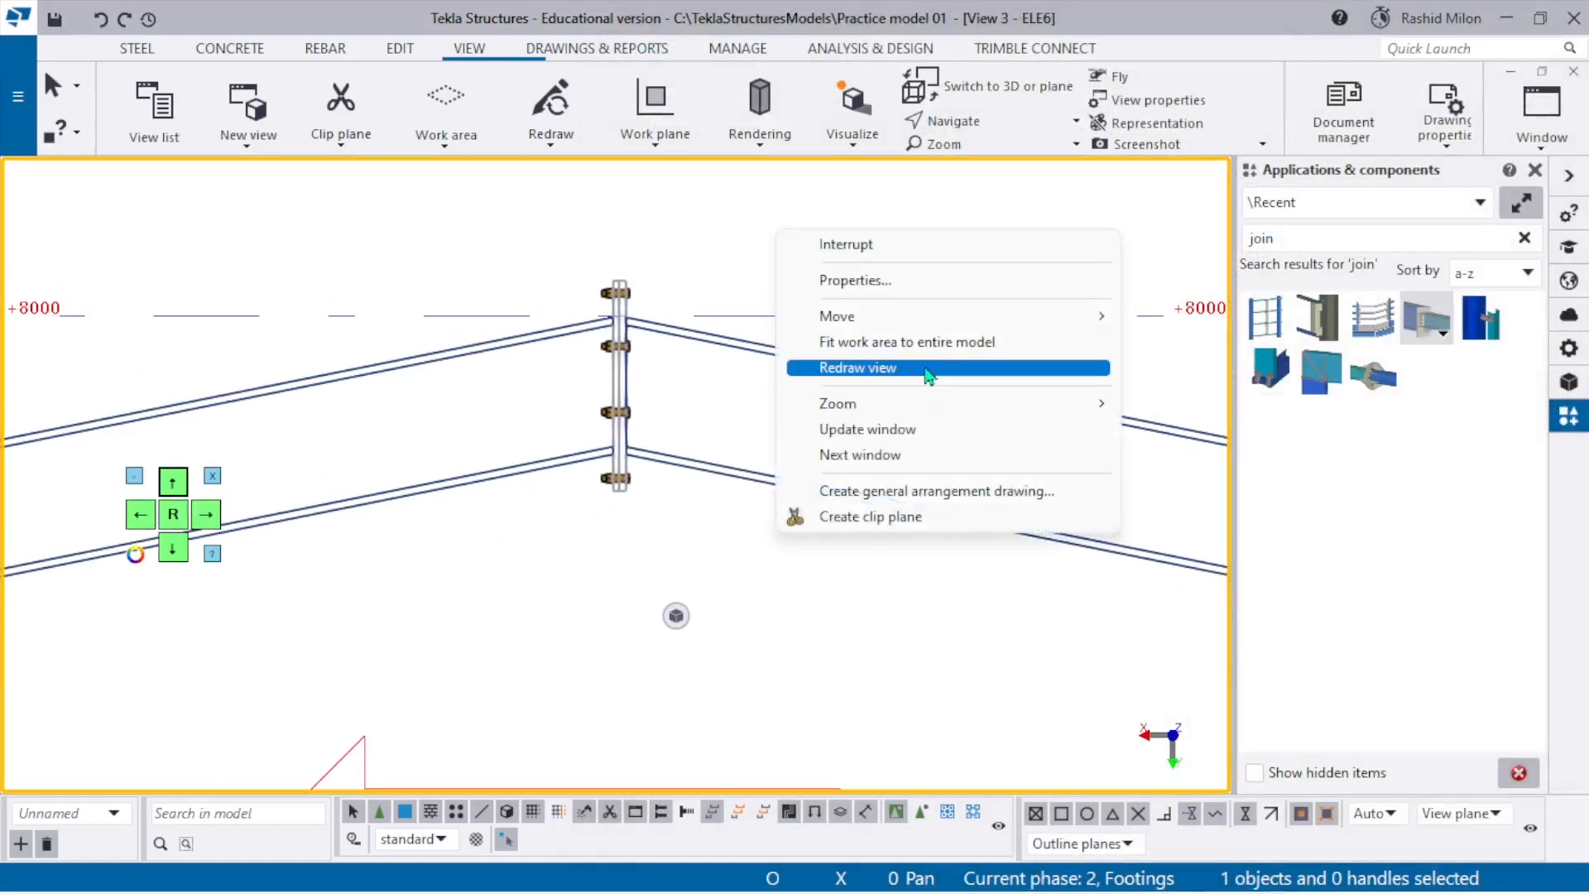
left_click(861, 368)
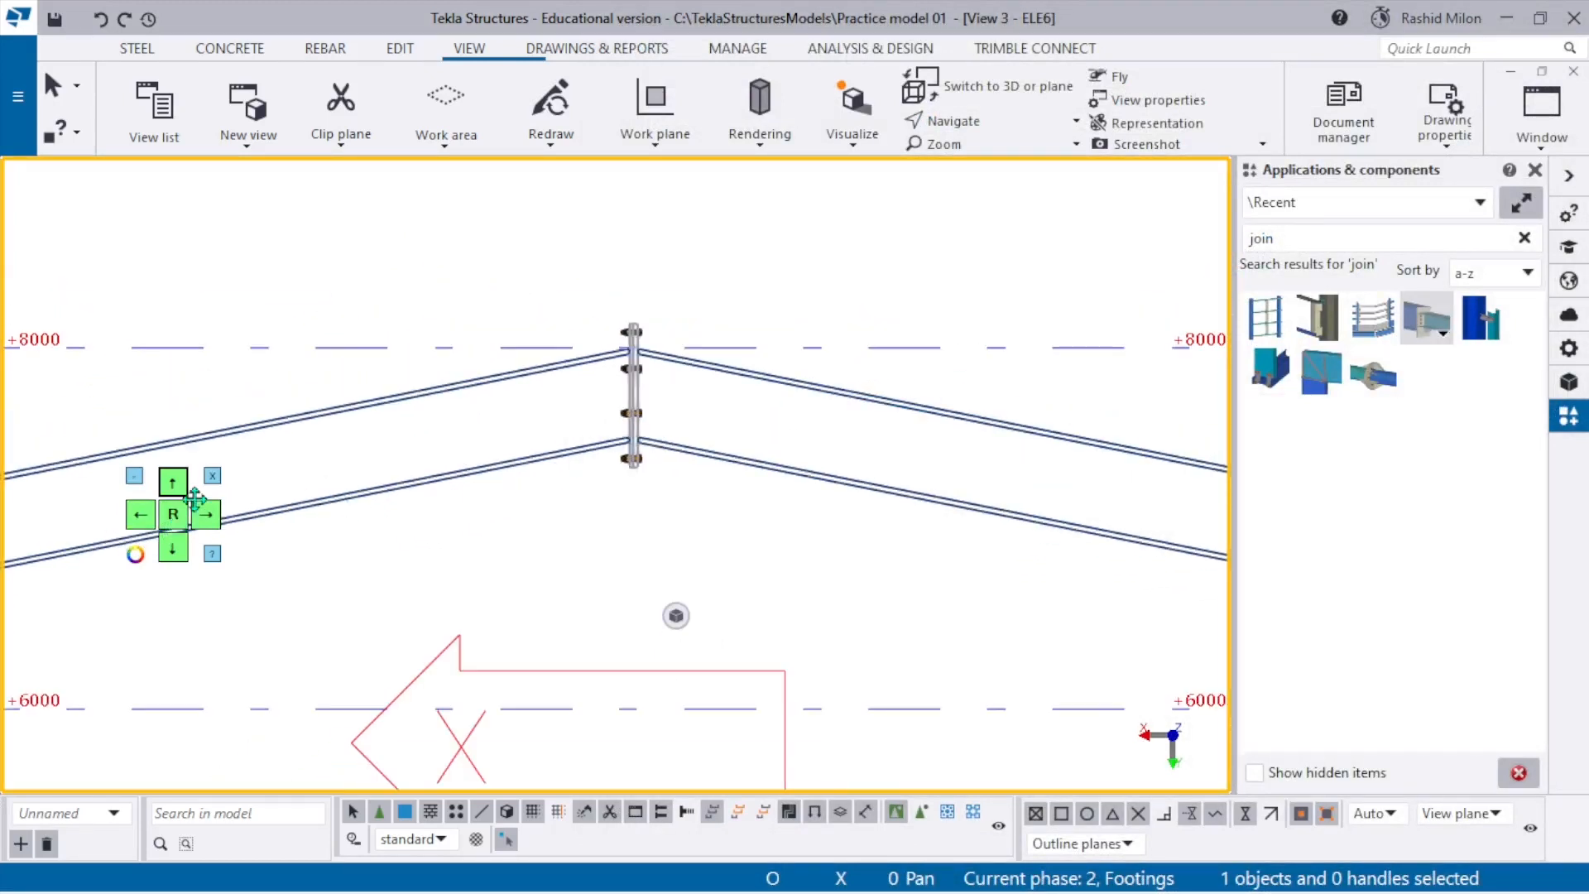
left_click_drag(195, 496, 1234, 142)
scroll(878, 344, "down", 5)
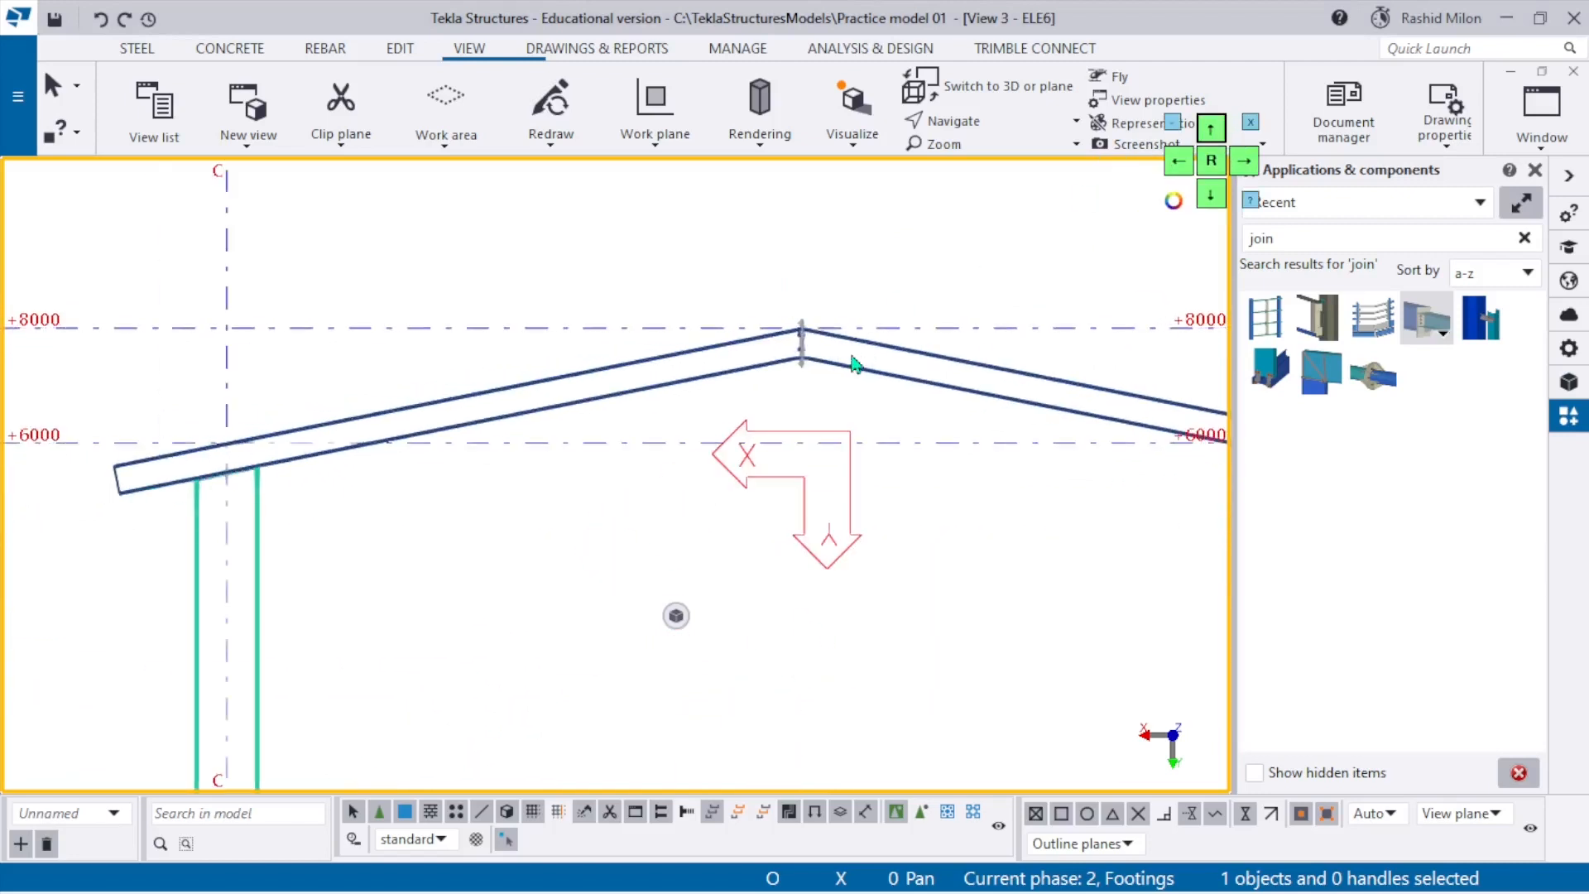
scroll(306, 531, "up", 3)
scroll(144, 471, "up", 3)
middle_click_drag(202, 476, 313, 497)
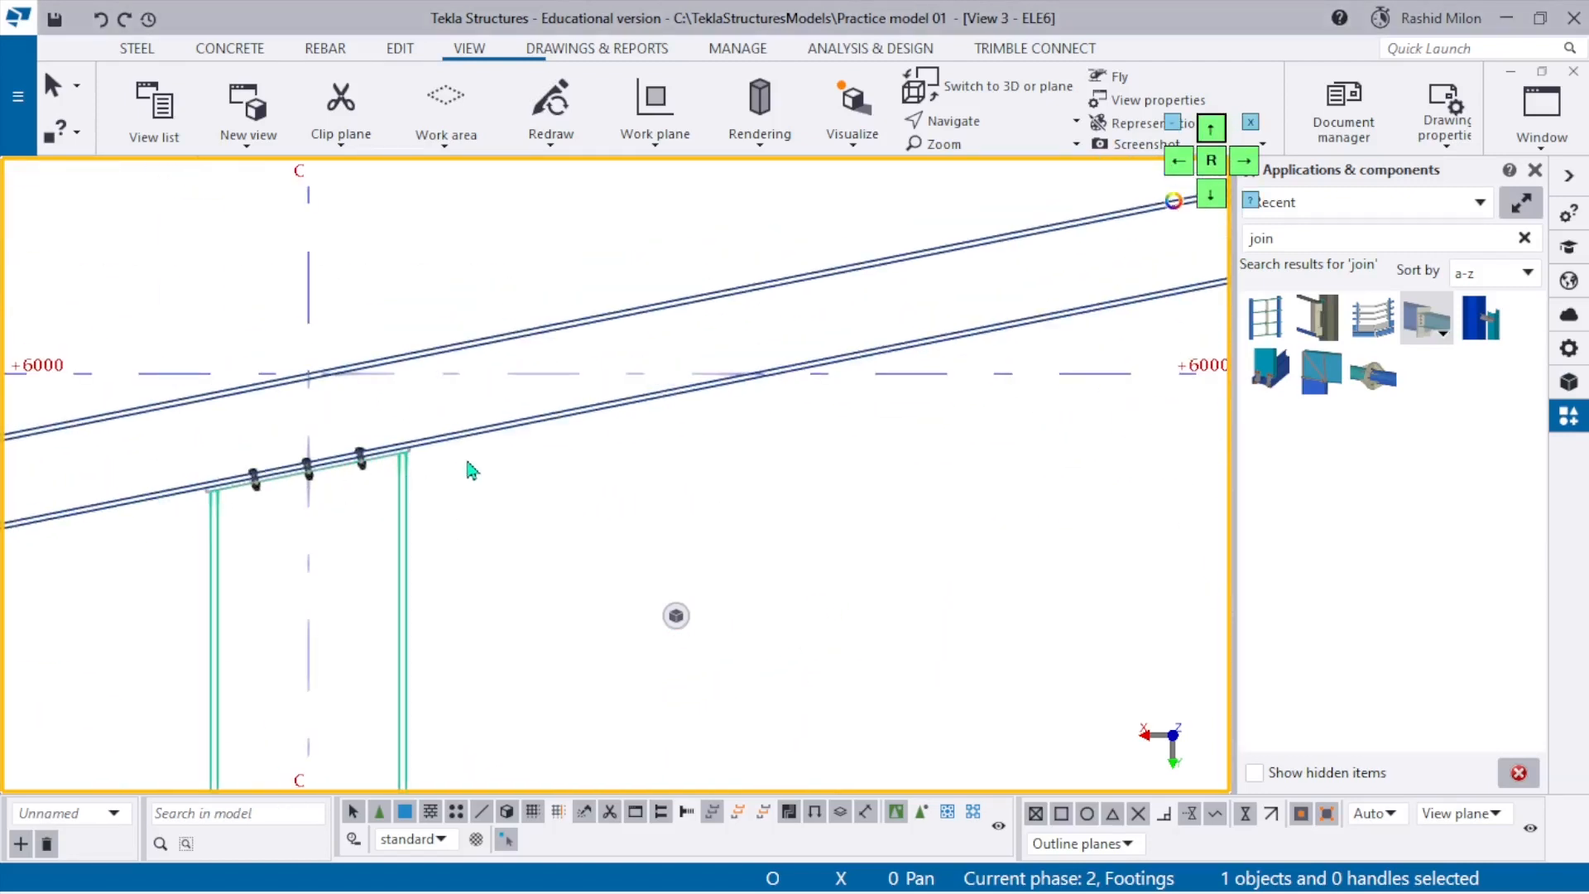
middle_click_drag(436, 431, 534, 489)
scroll(559, 424, "down", 3)
right_click(612, 349)
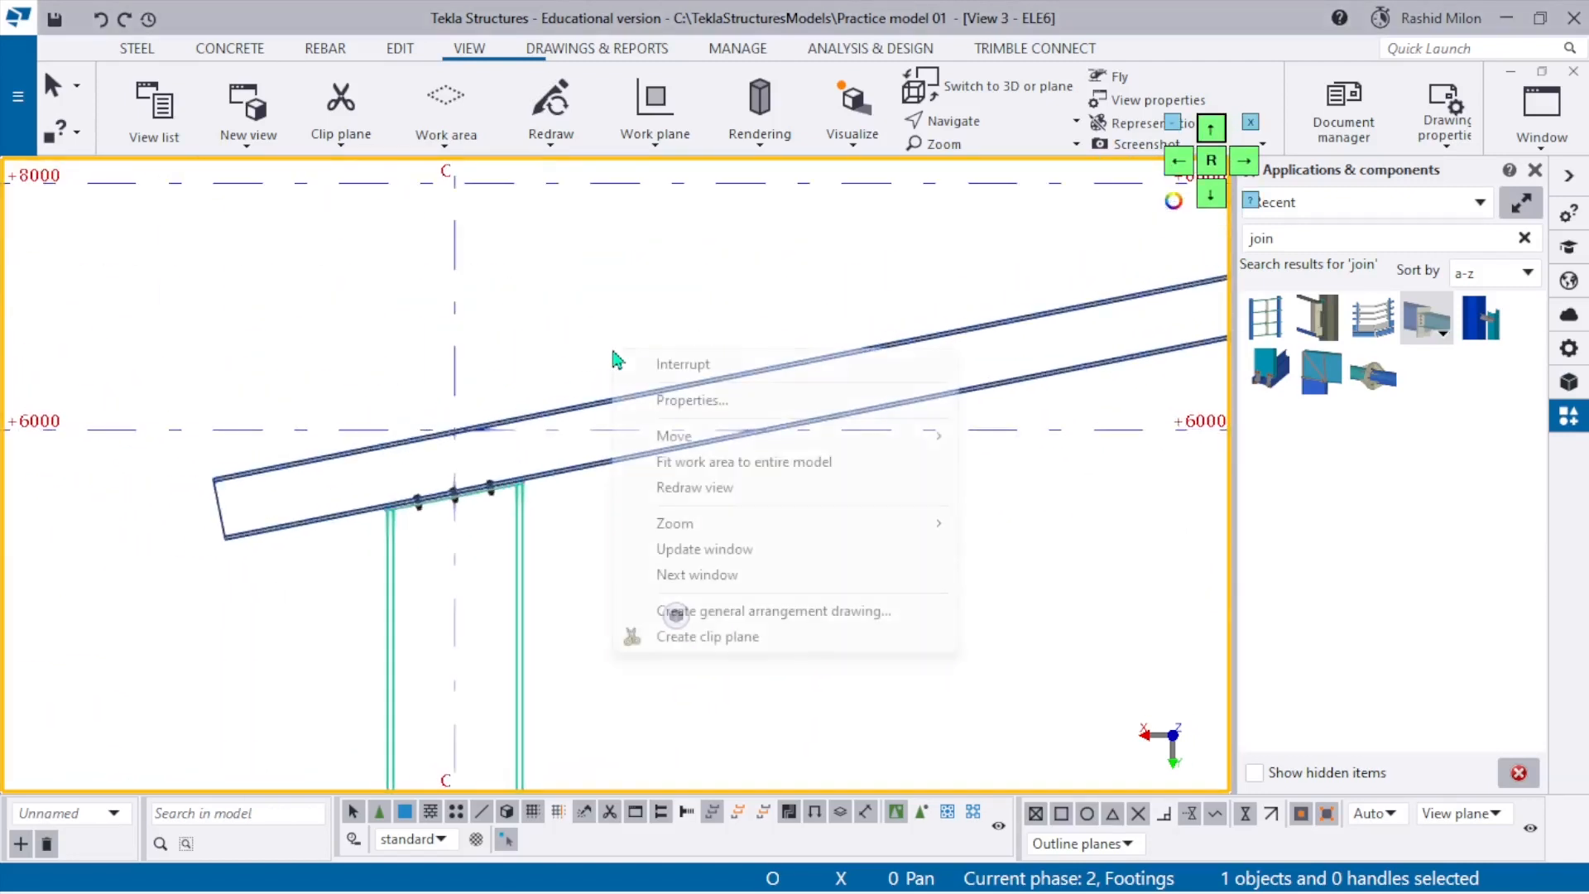
left_click(710, 487)
scroll(500, 380, "up", 5)
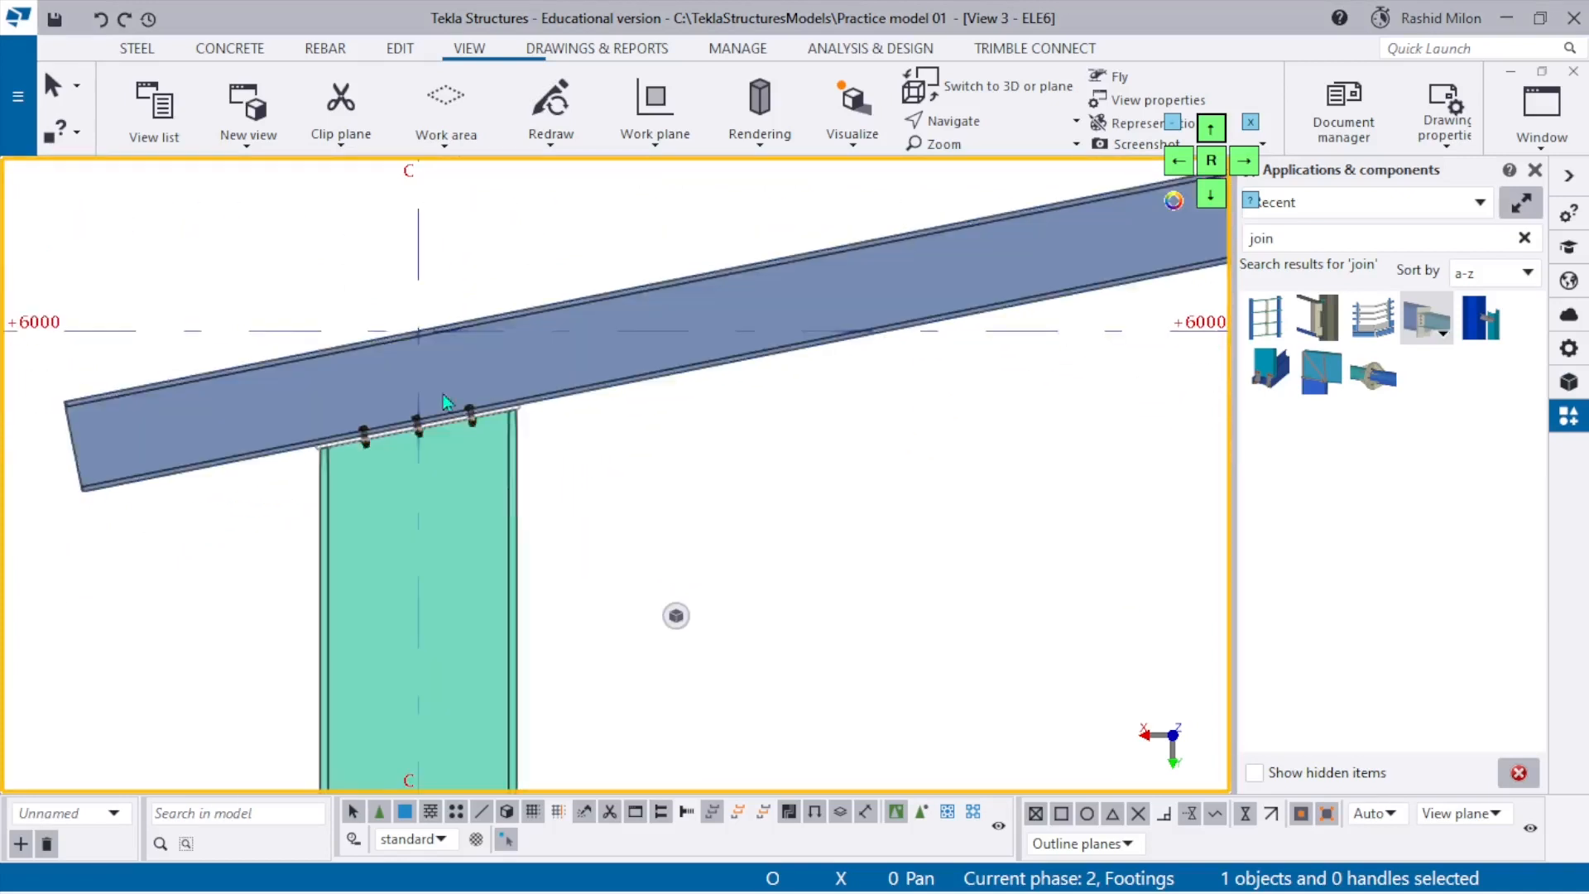
scroll(444, 401, "down", 4)
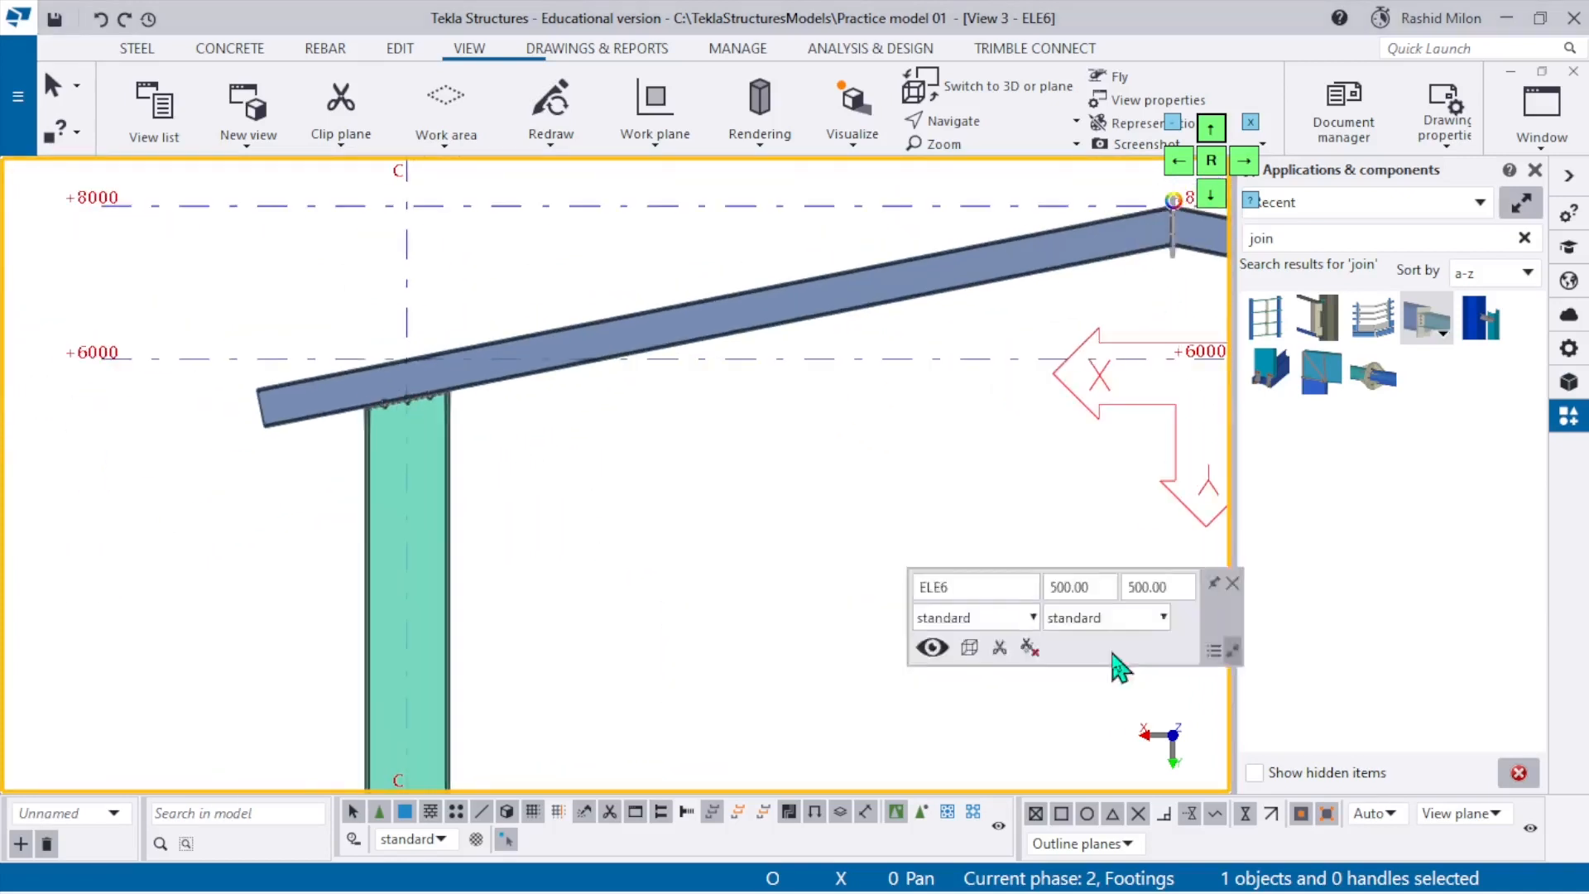
scroll(629, 480, "down", 3)
scroll(467, 393, "up", 5)
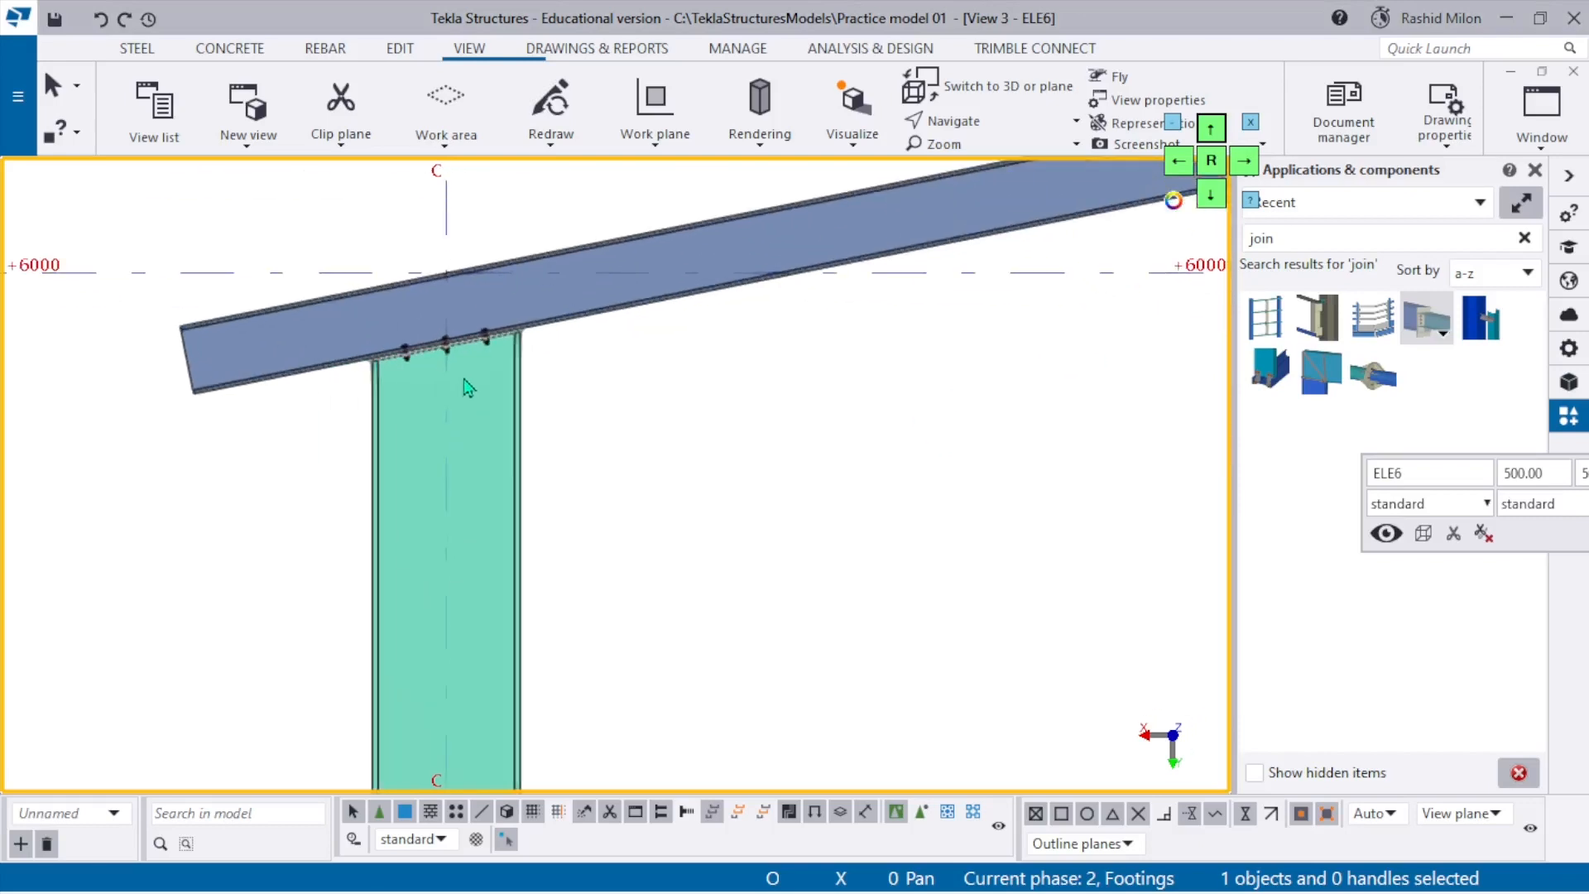
Turn on the part centre lines in the display settings of view ELE6 and apply the view properties.
scroll(466, 383, "up", 2)
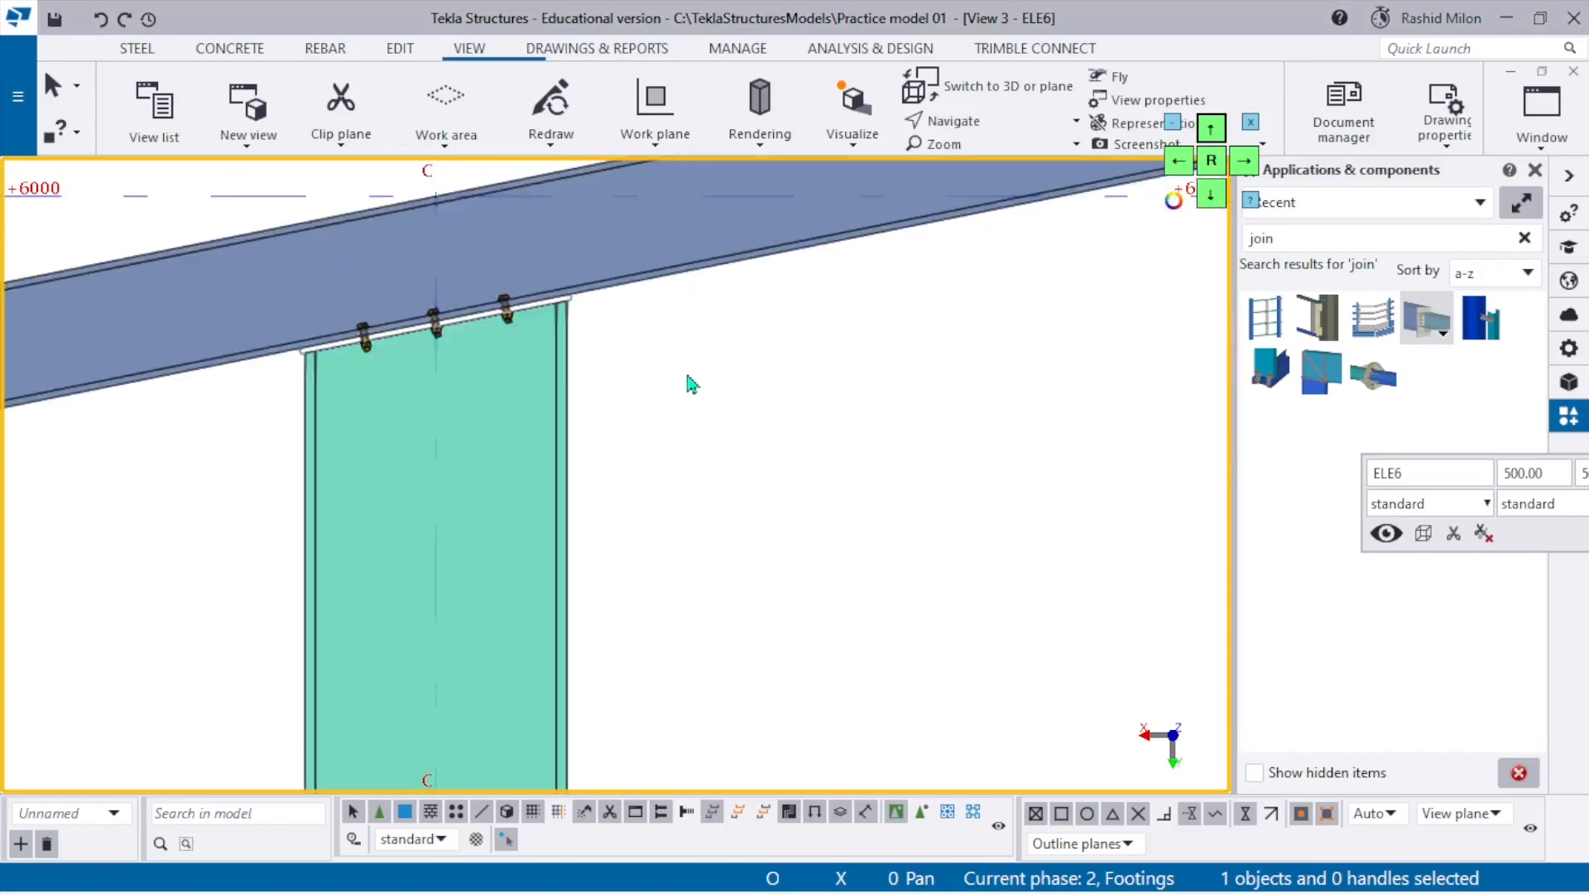
double_click(656, 390)
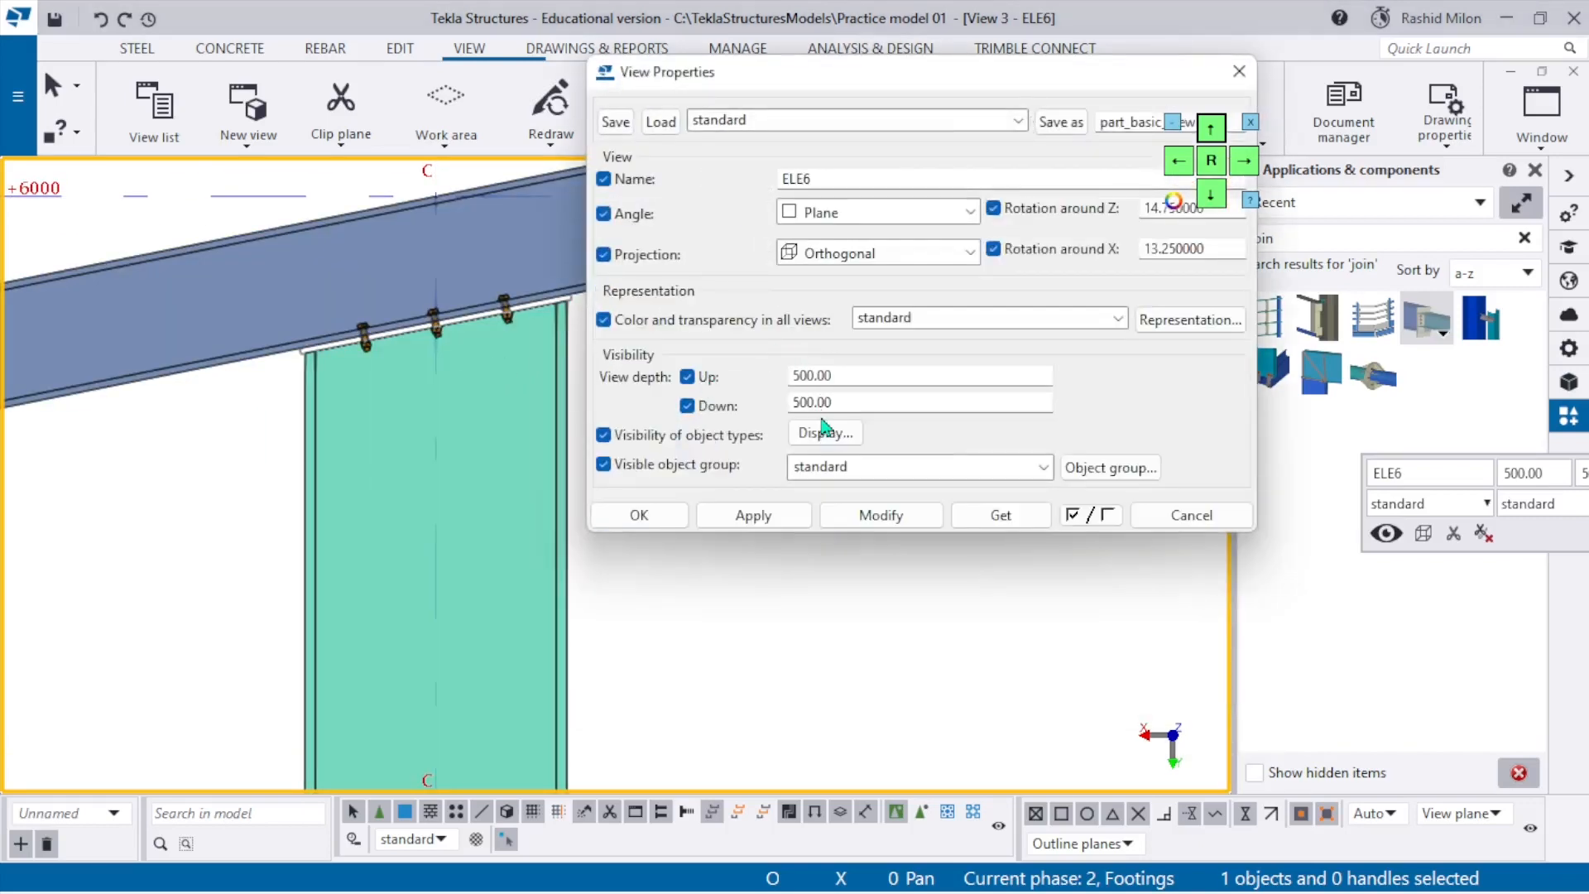
left_click(834, 432)
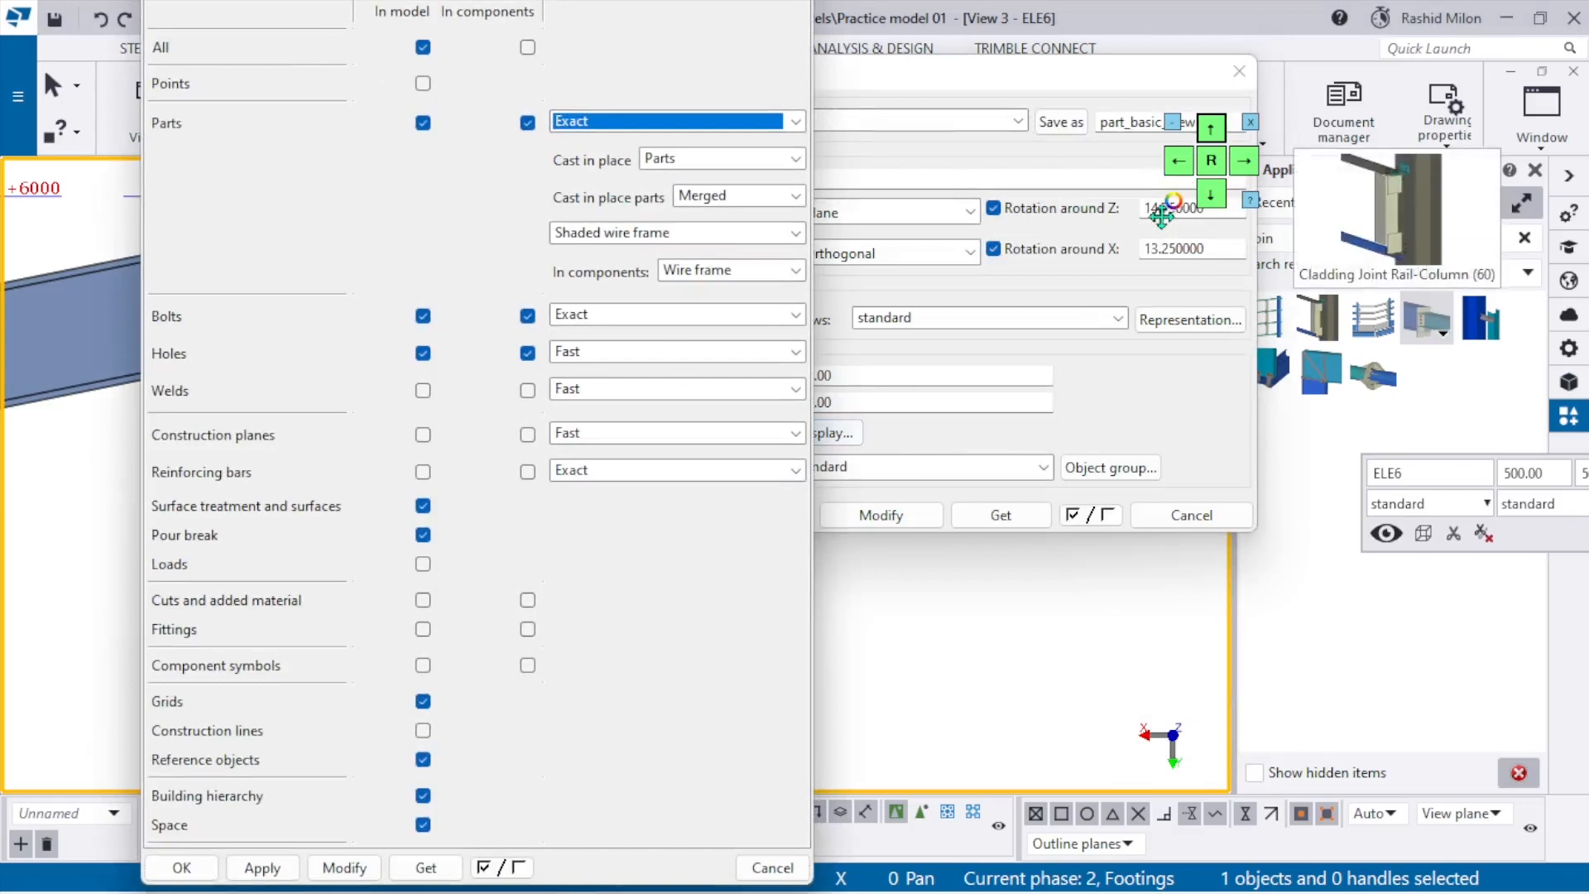
left_click(226, 67)
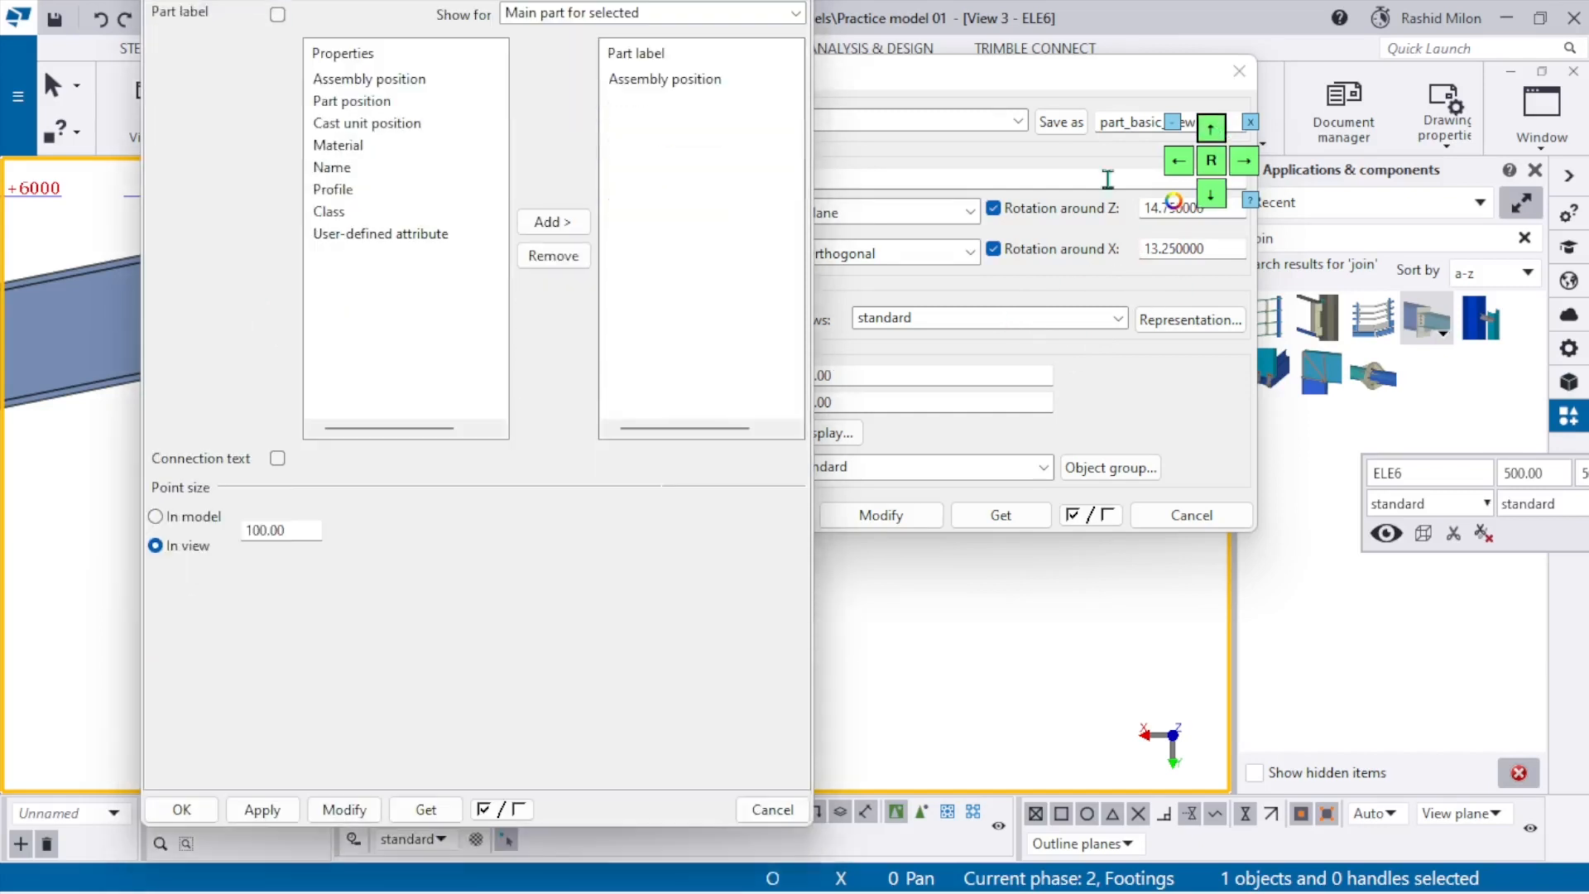
left_click(262, 809)
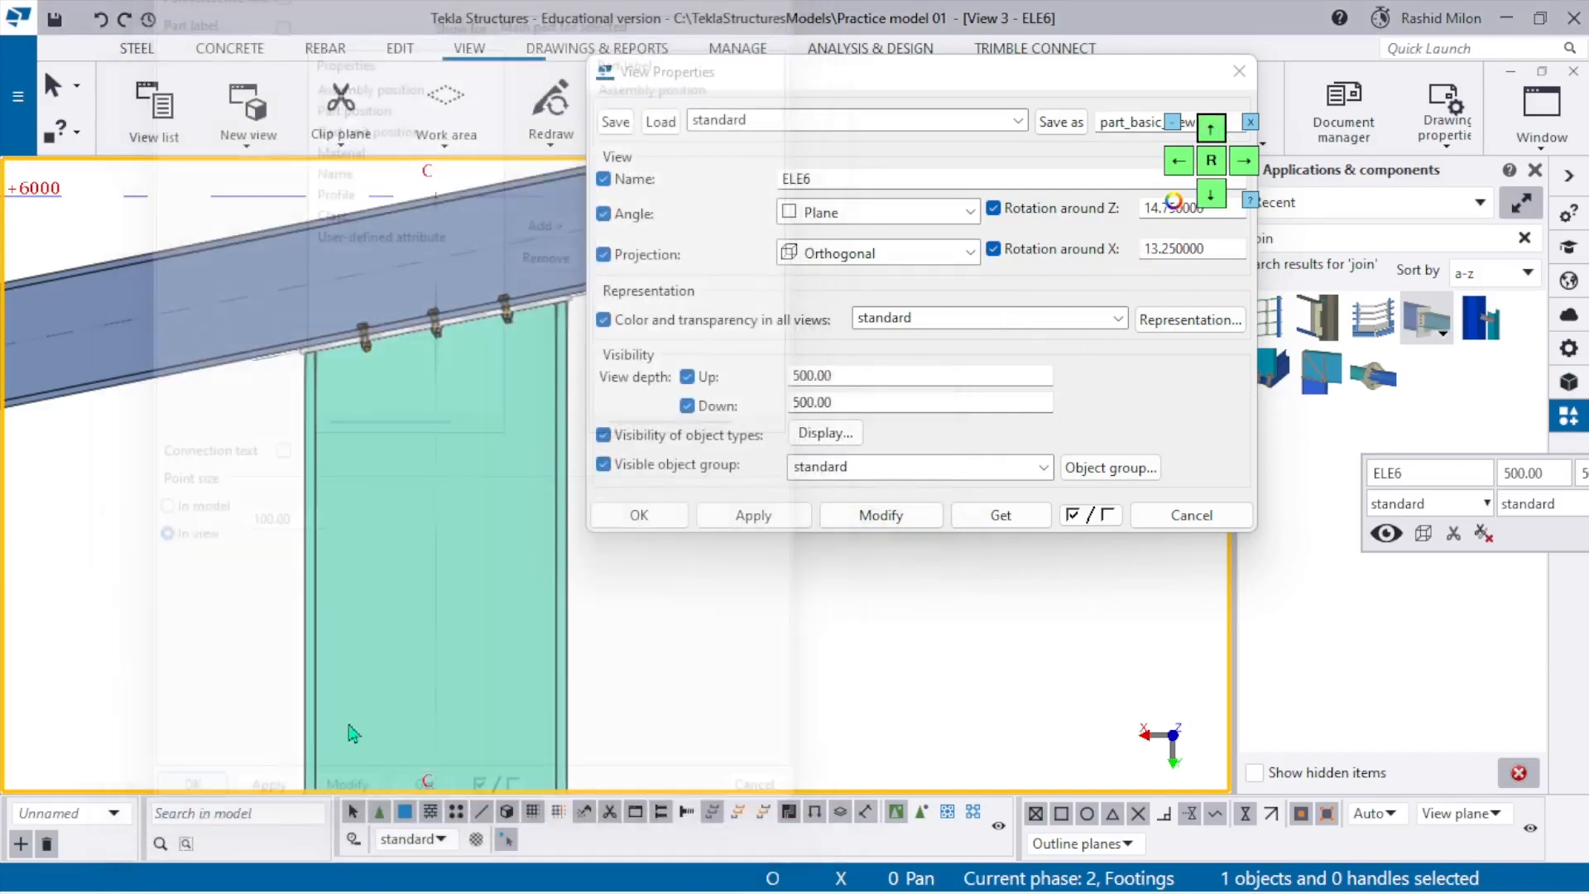
left_click(754, 515)
left_click(648, 515)
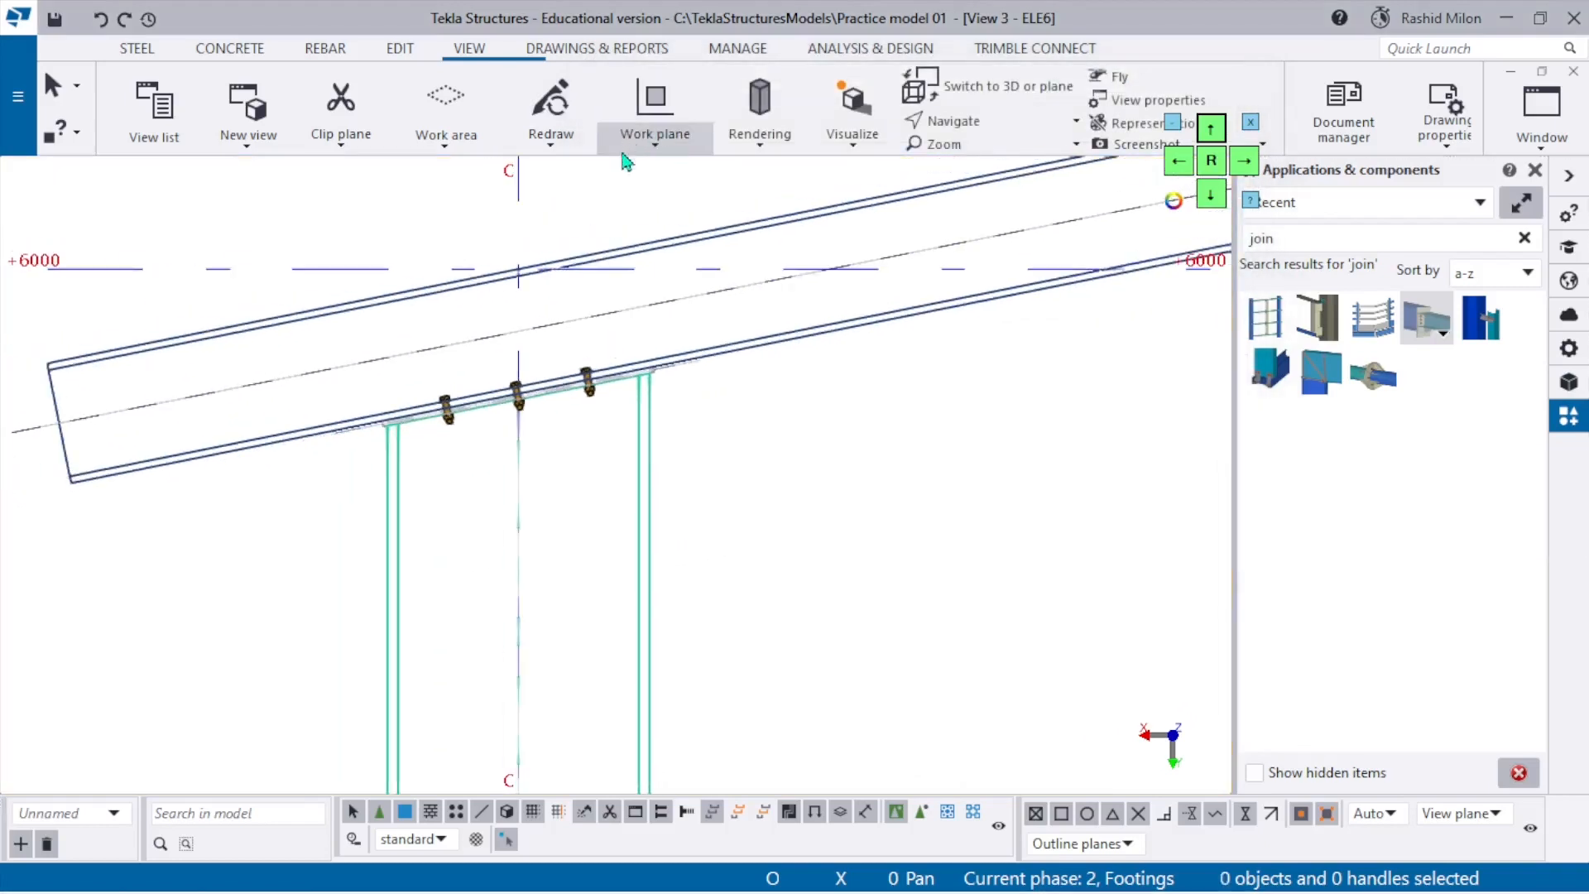
left_click(795, 454)
key("v")
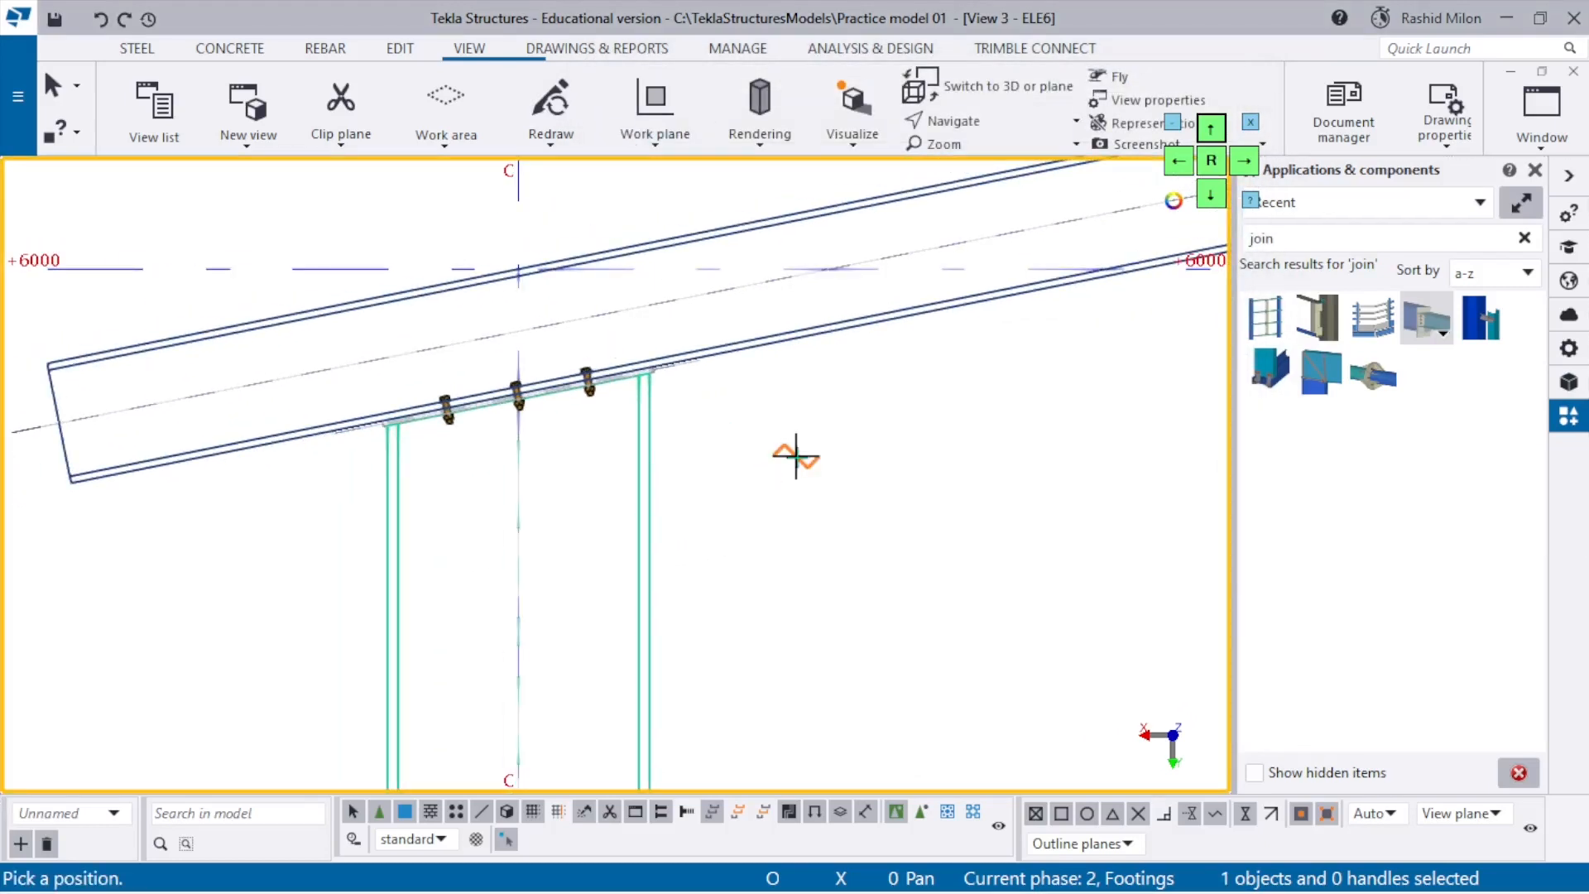
scroll(509, 389, "up", 5)
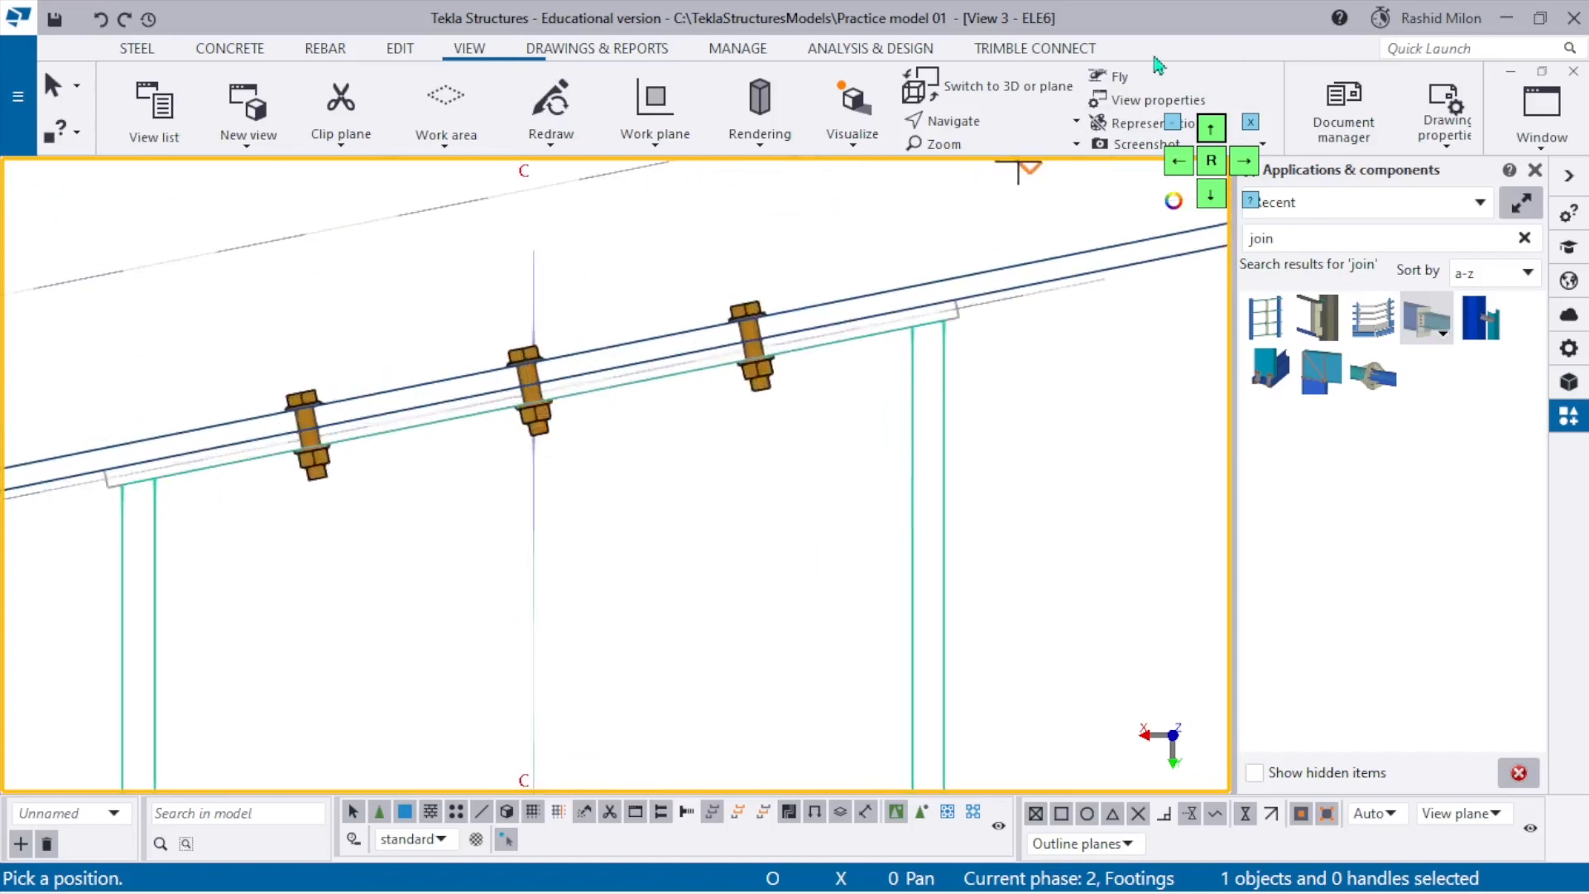
Search the commands for "short" and open the keyboard shortcuts list.
left_click(728, 54)
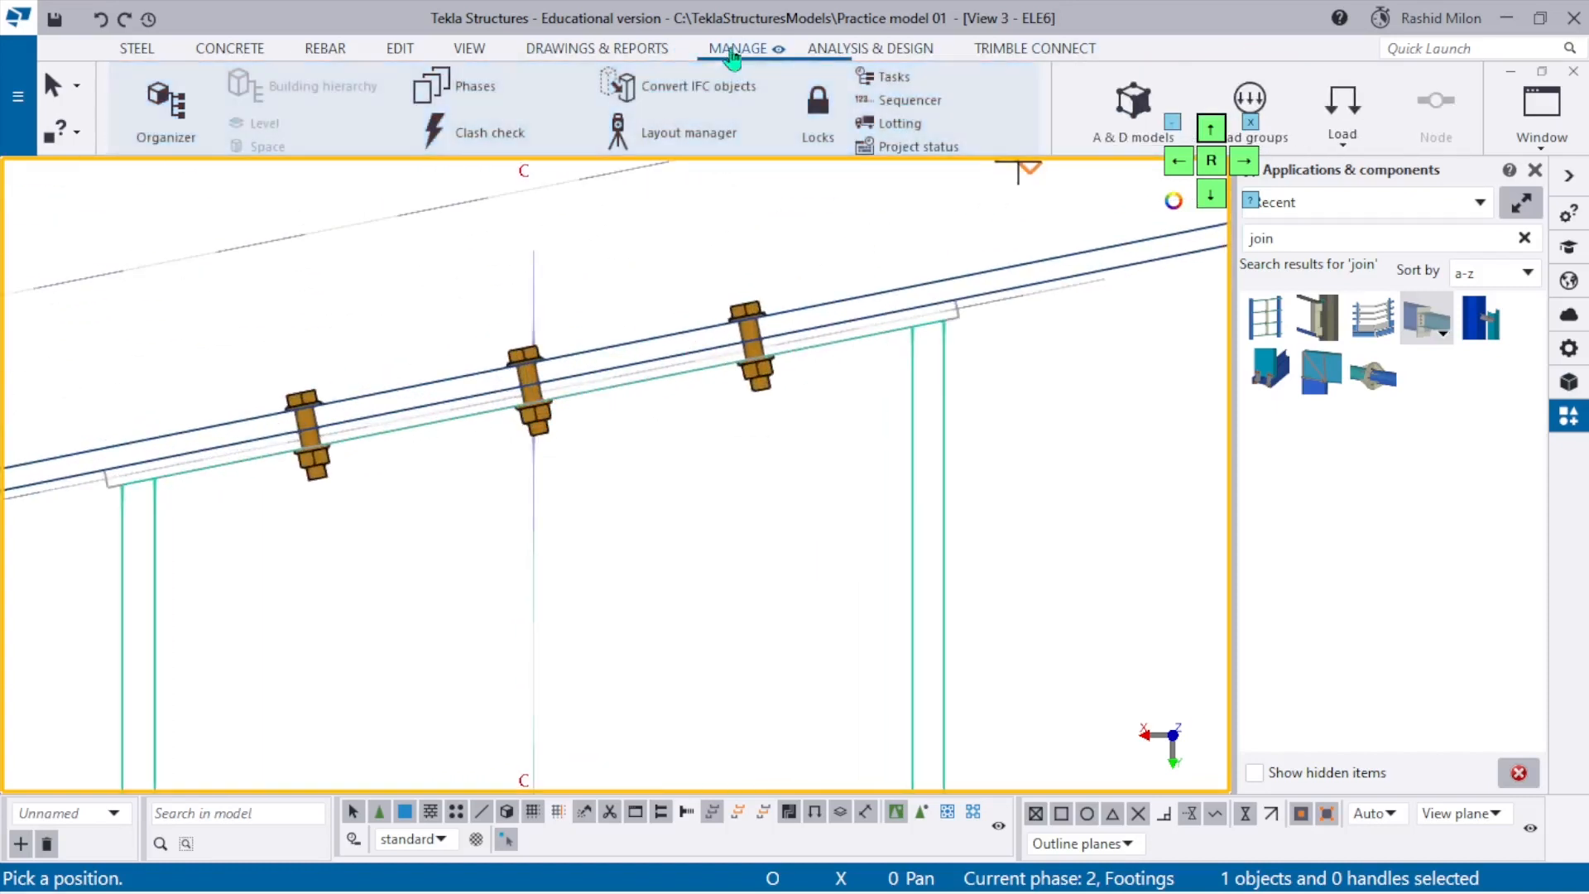
left_click_drag(1198, 176, 1407, 547)
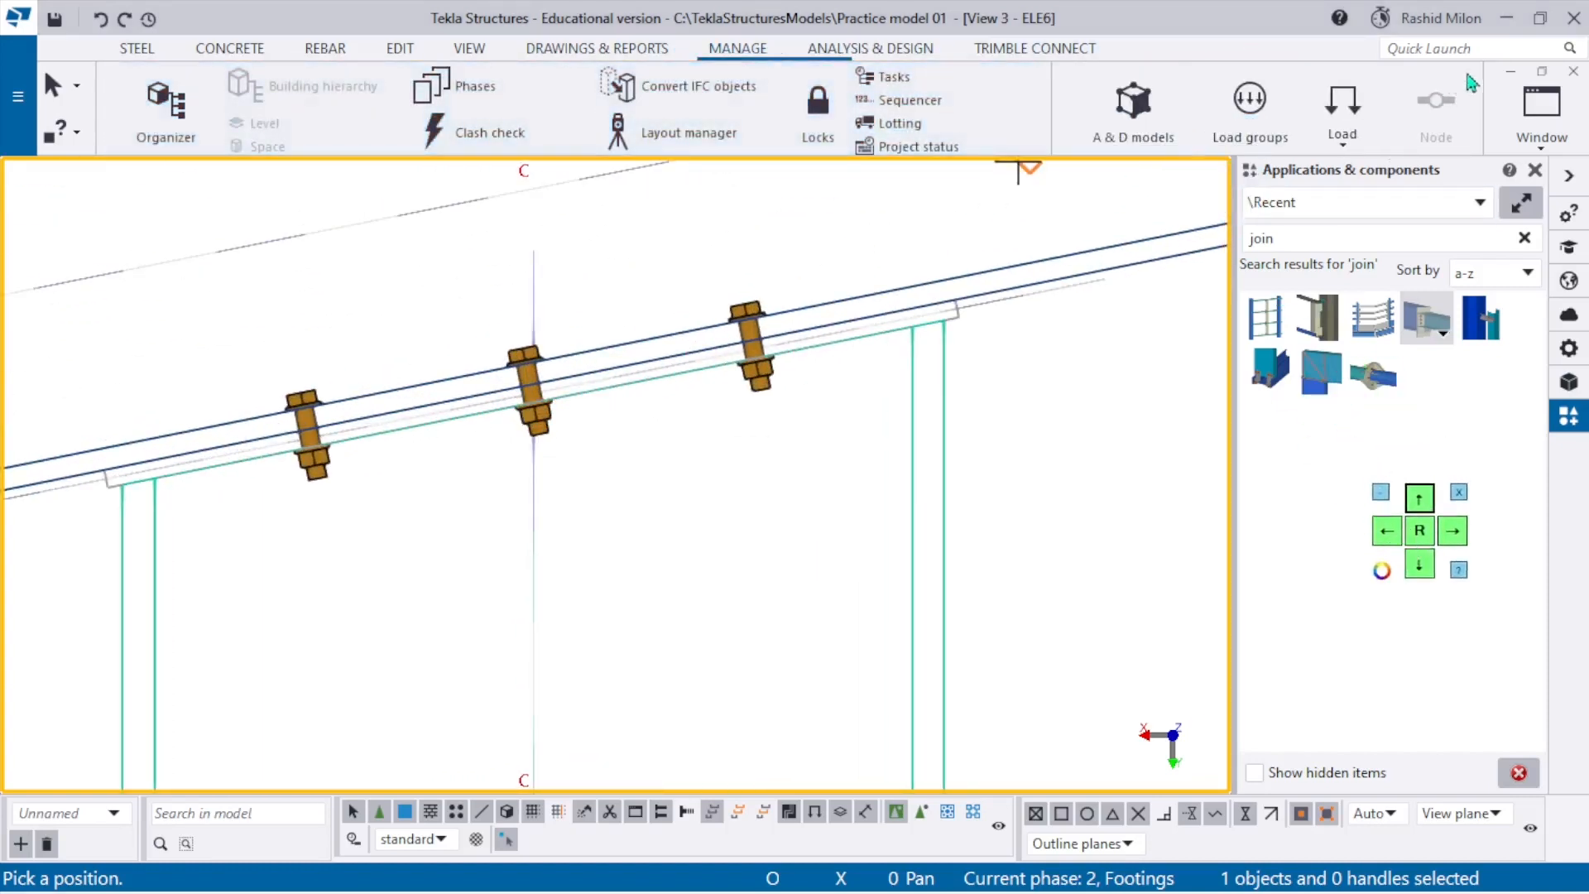
left_click(1473, 51)
type("s")
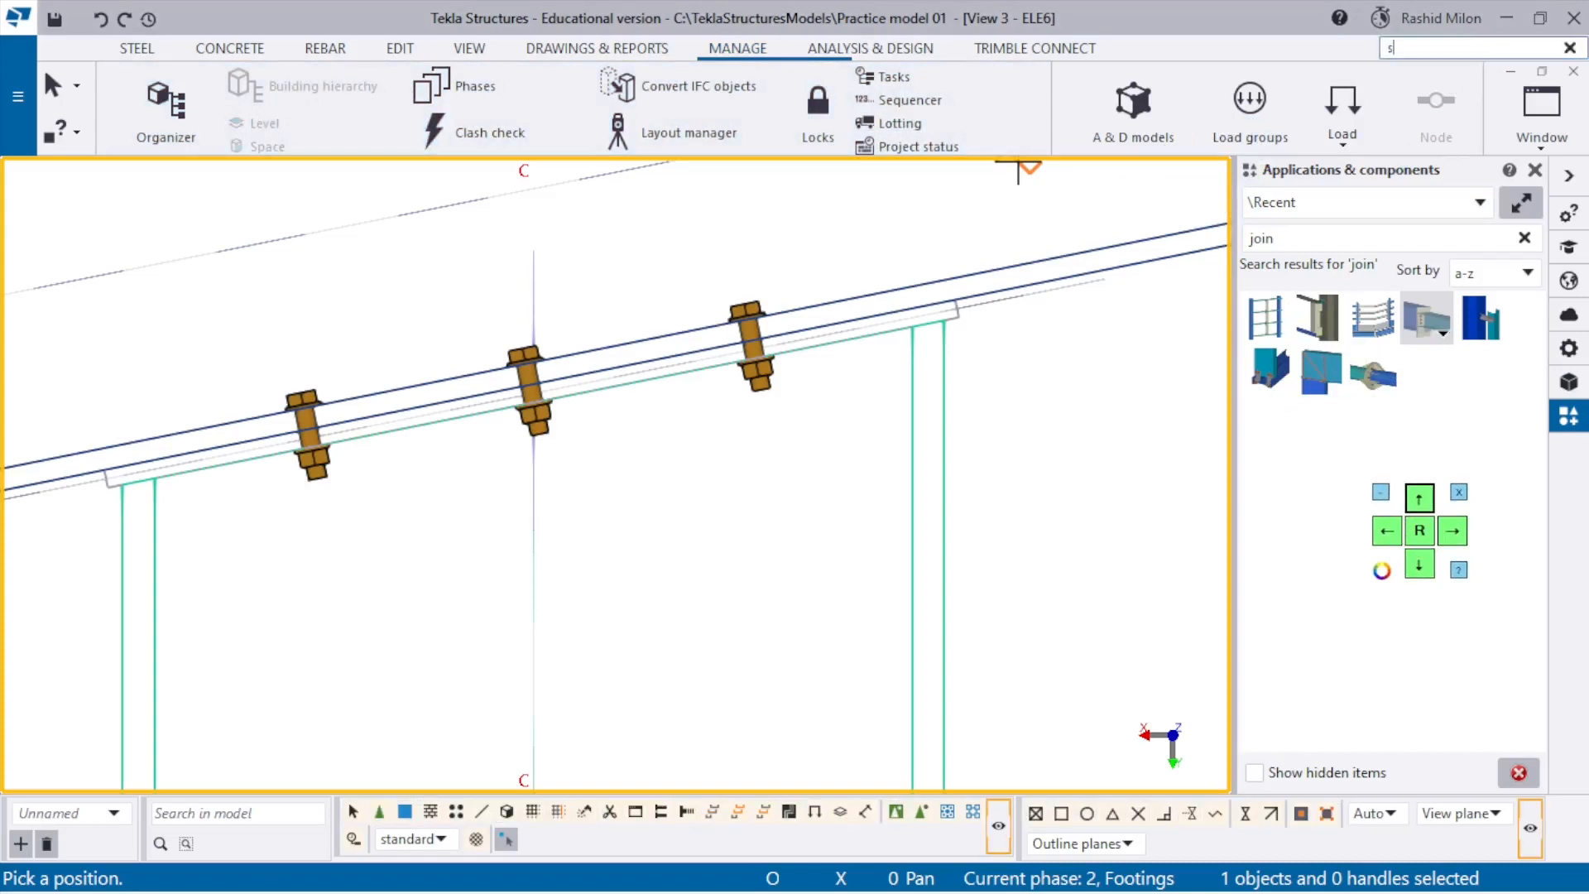
type("hoh")
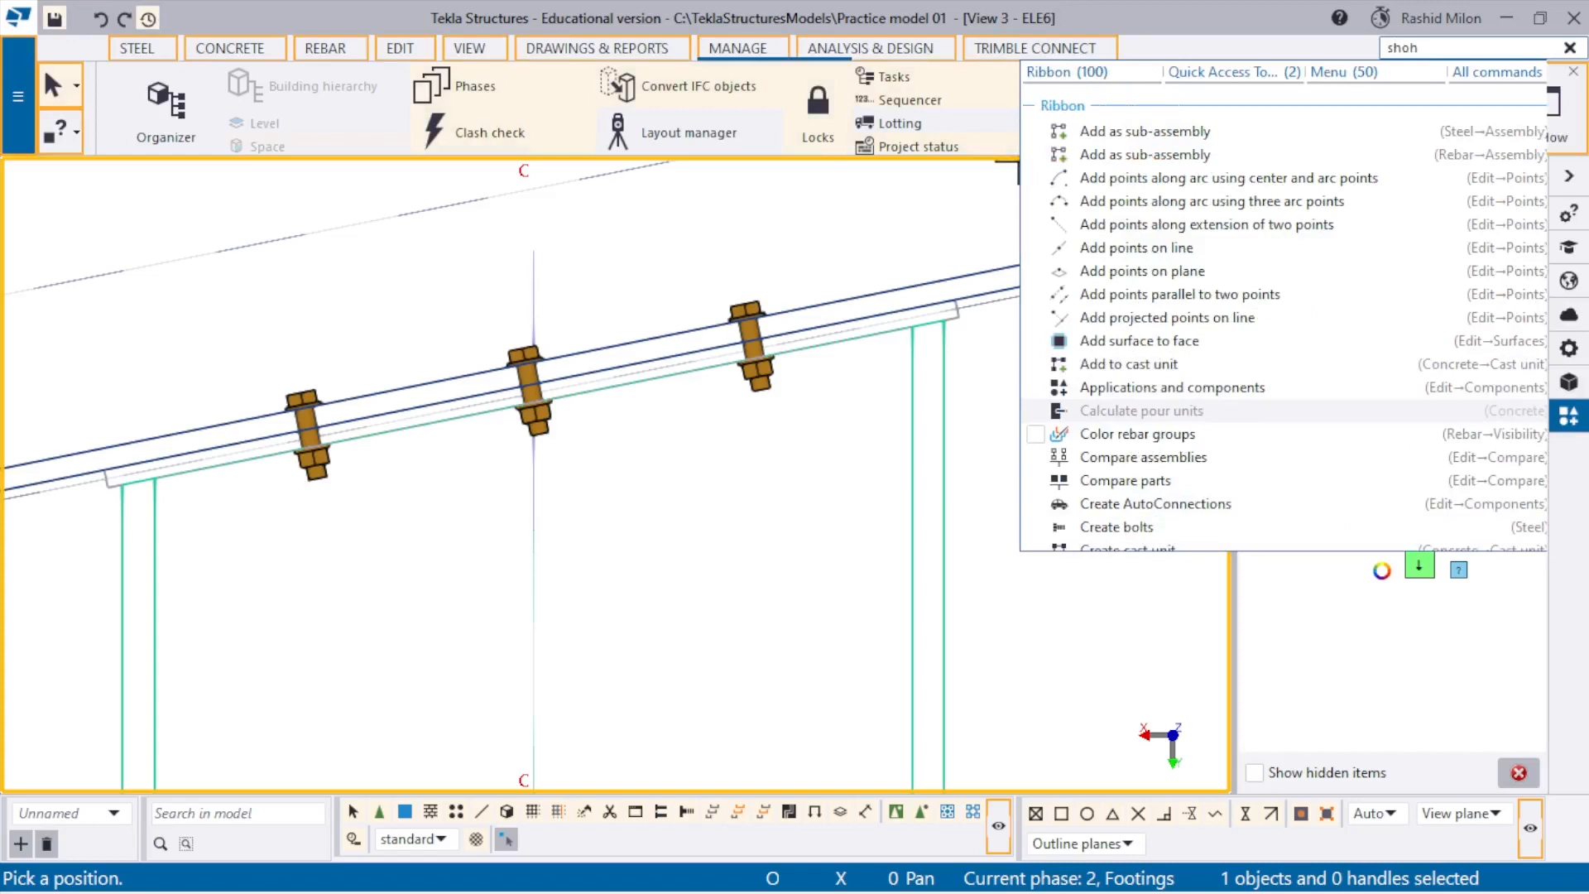
key("BackSpace")
key("BackSpace")
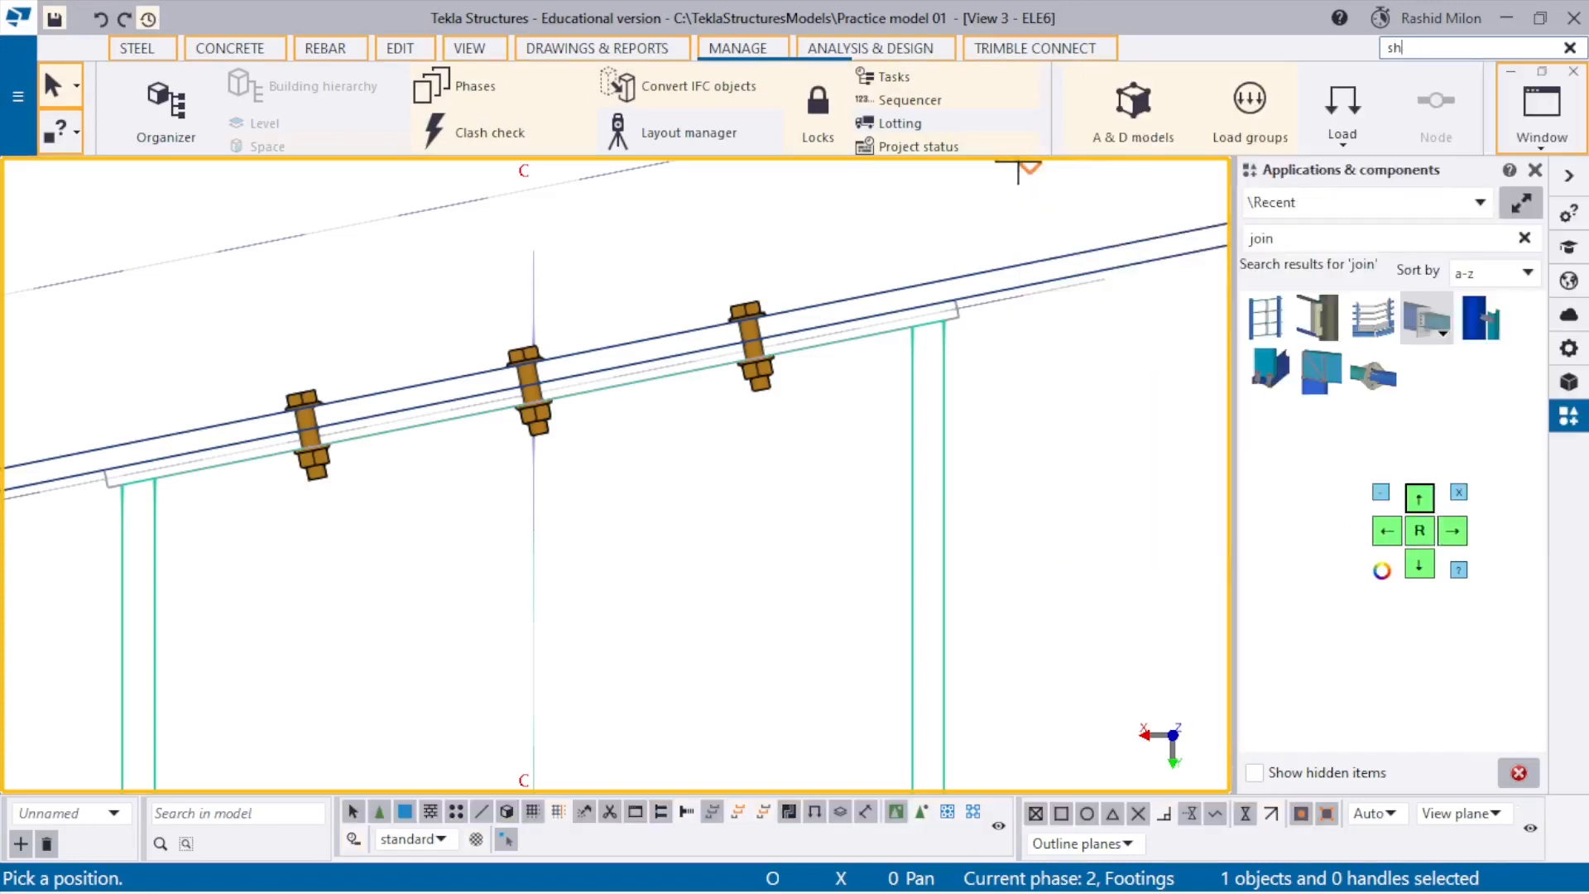
type("ort")
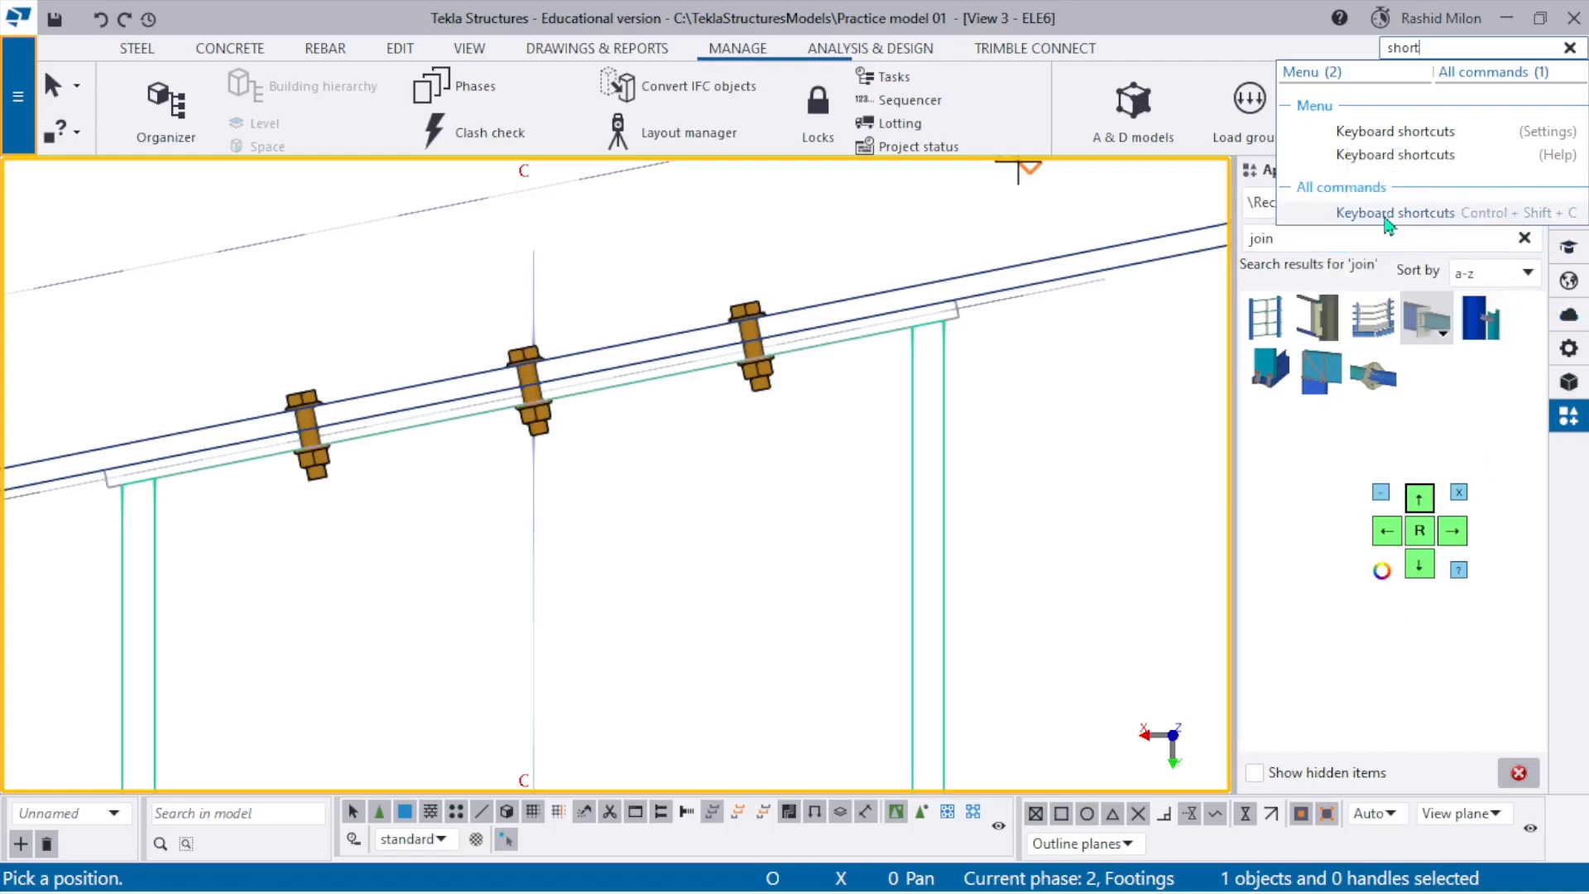
left_click(1388, 212)
Filter the modeling shortcuts by "point", look up the shortcuts of the point commands and close the list.
scroll(578, 358, "down", 3)
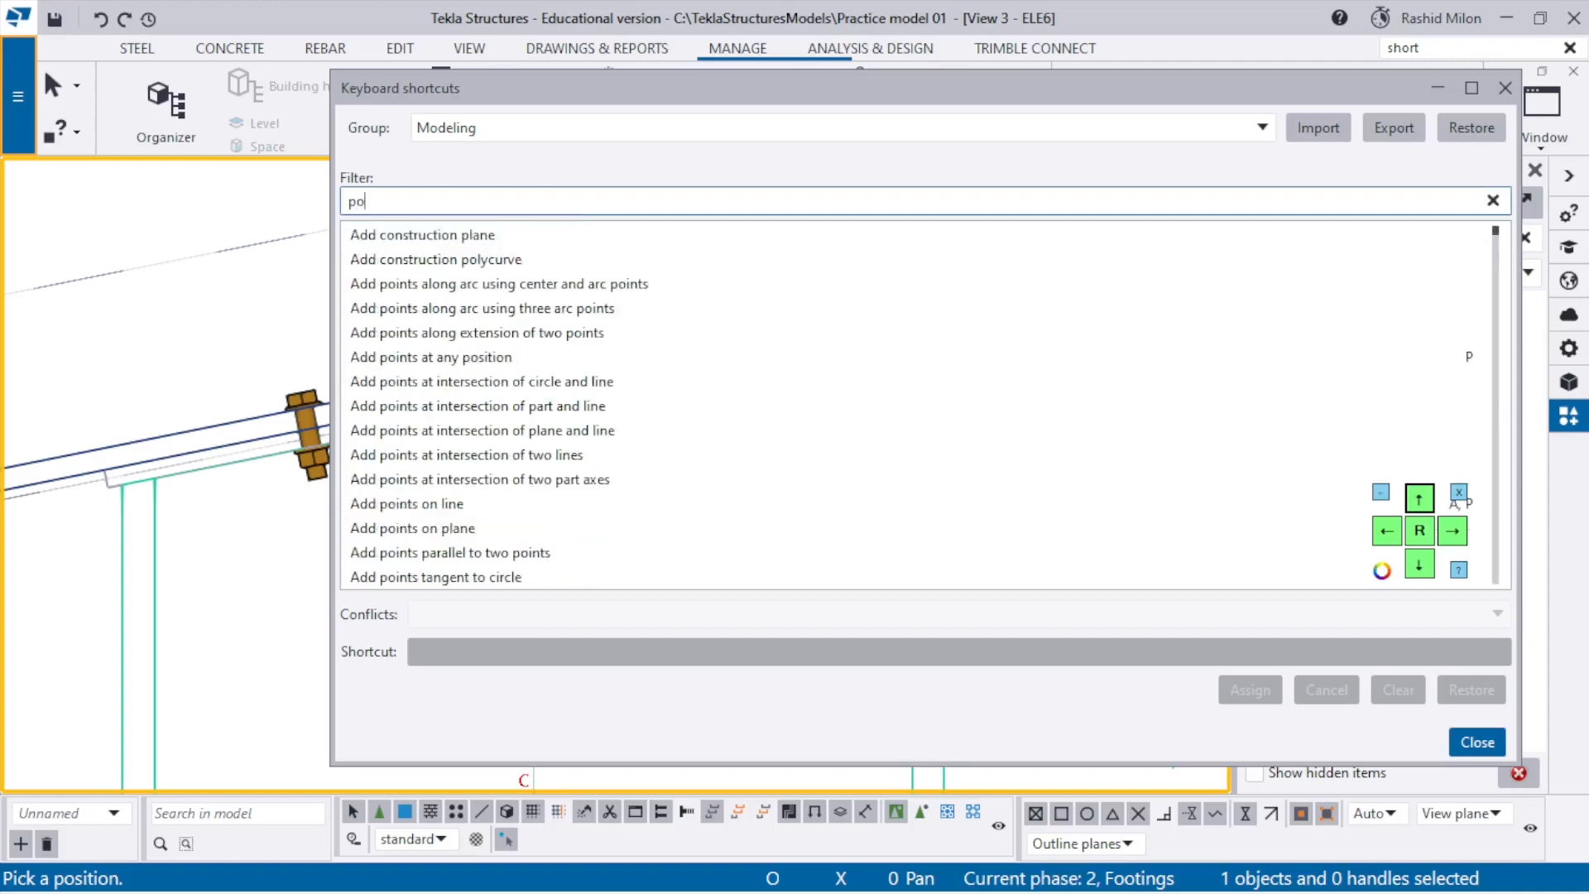
scroll(919, 405, "down", 1)
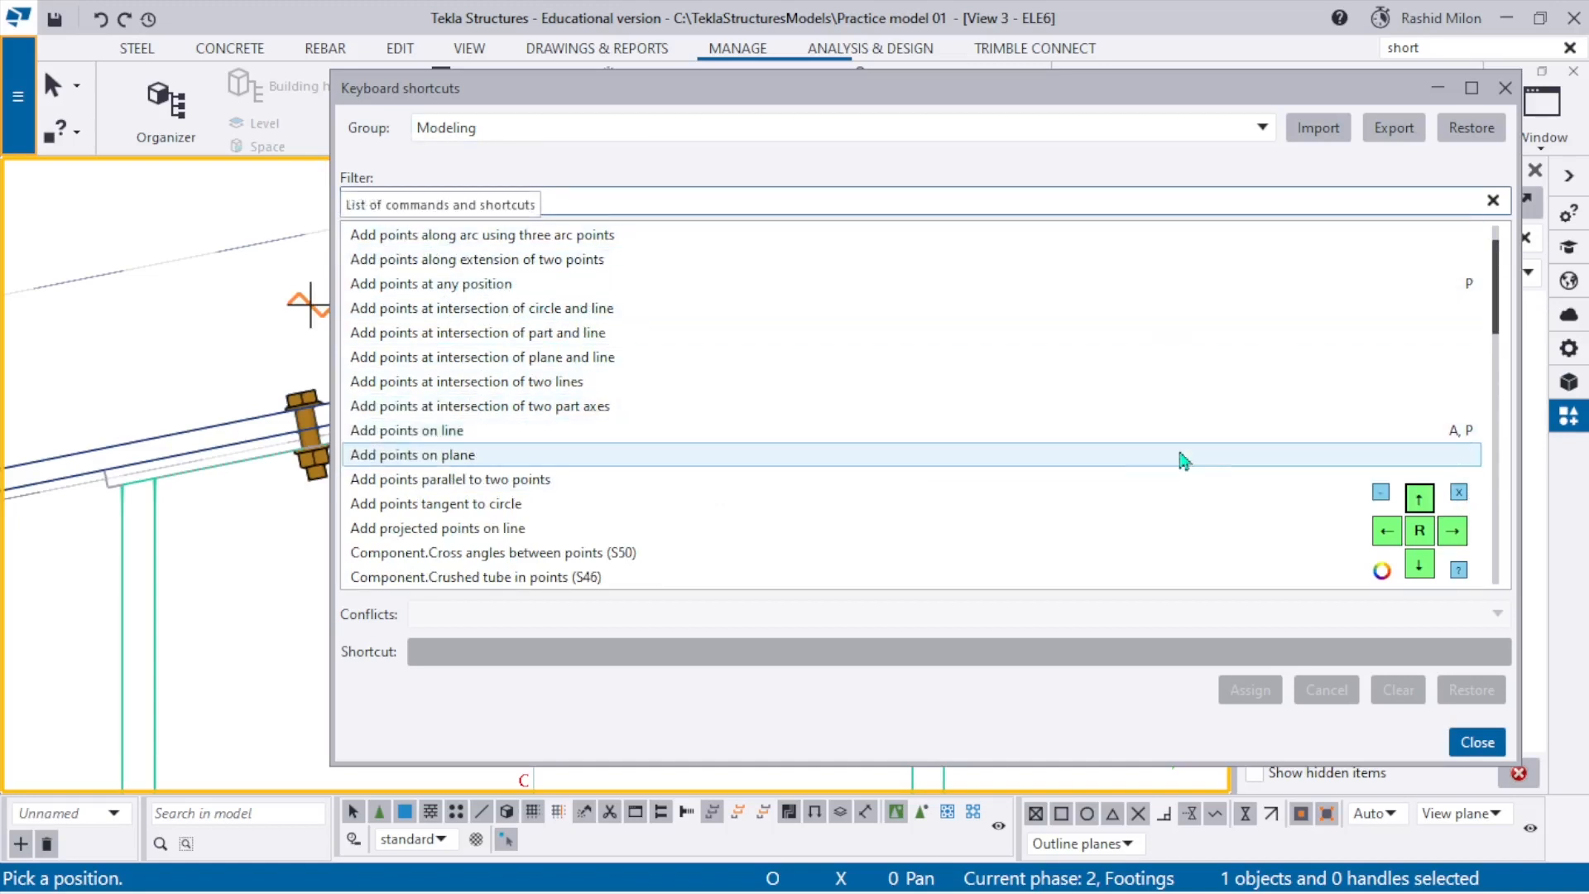
scroll(1411, 446, "down", 4)
scroll(897, 431, "down", 5)
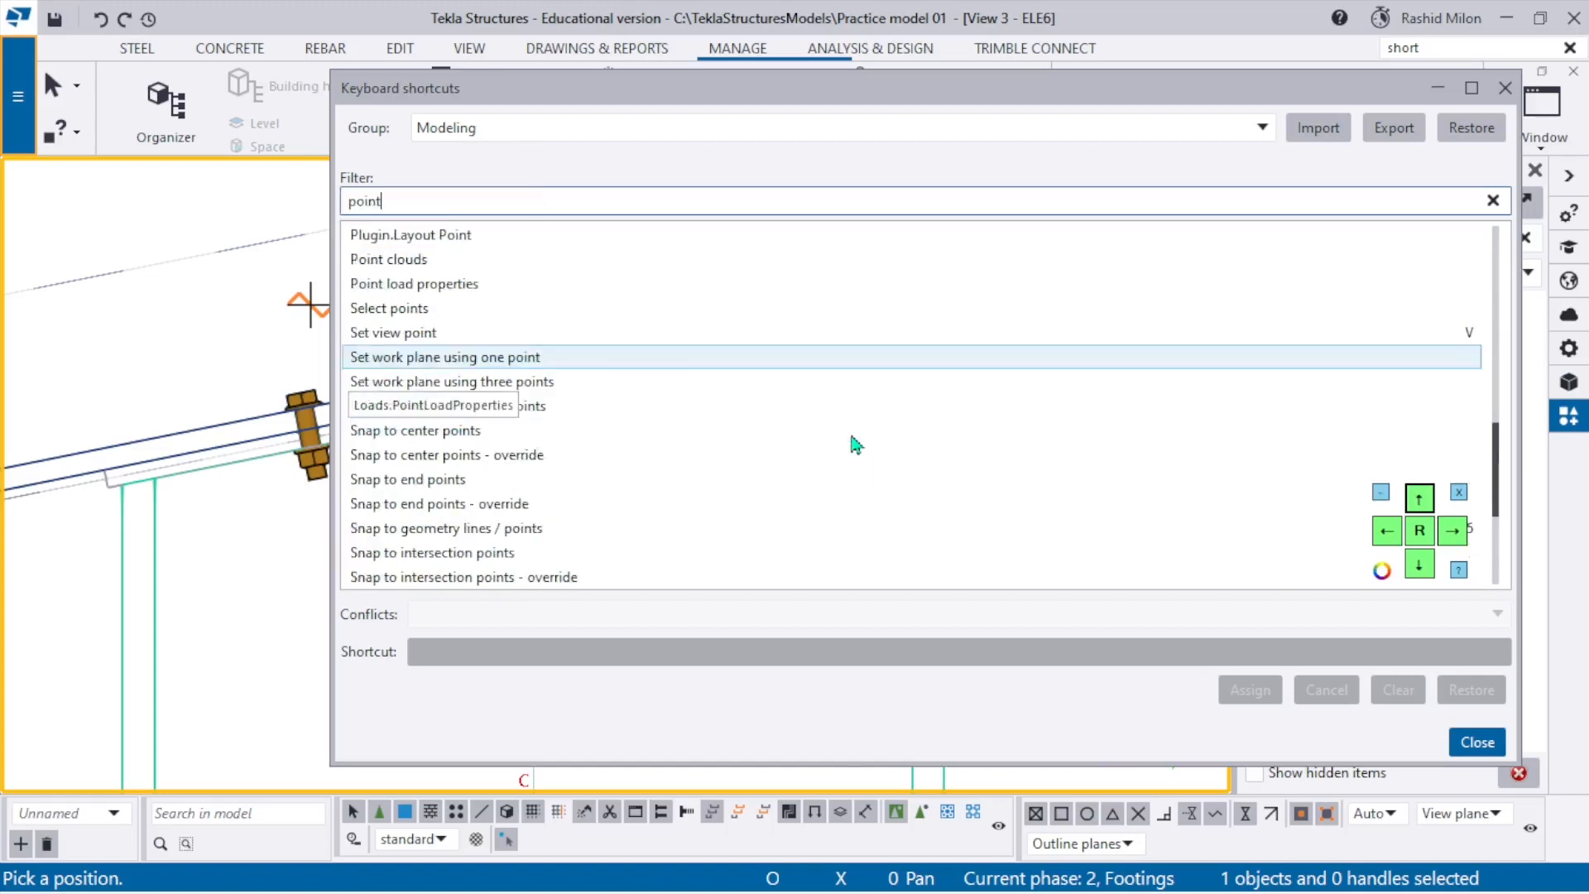
scroll(818, 447, "down", 3)
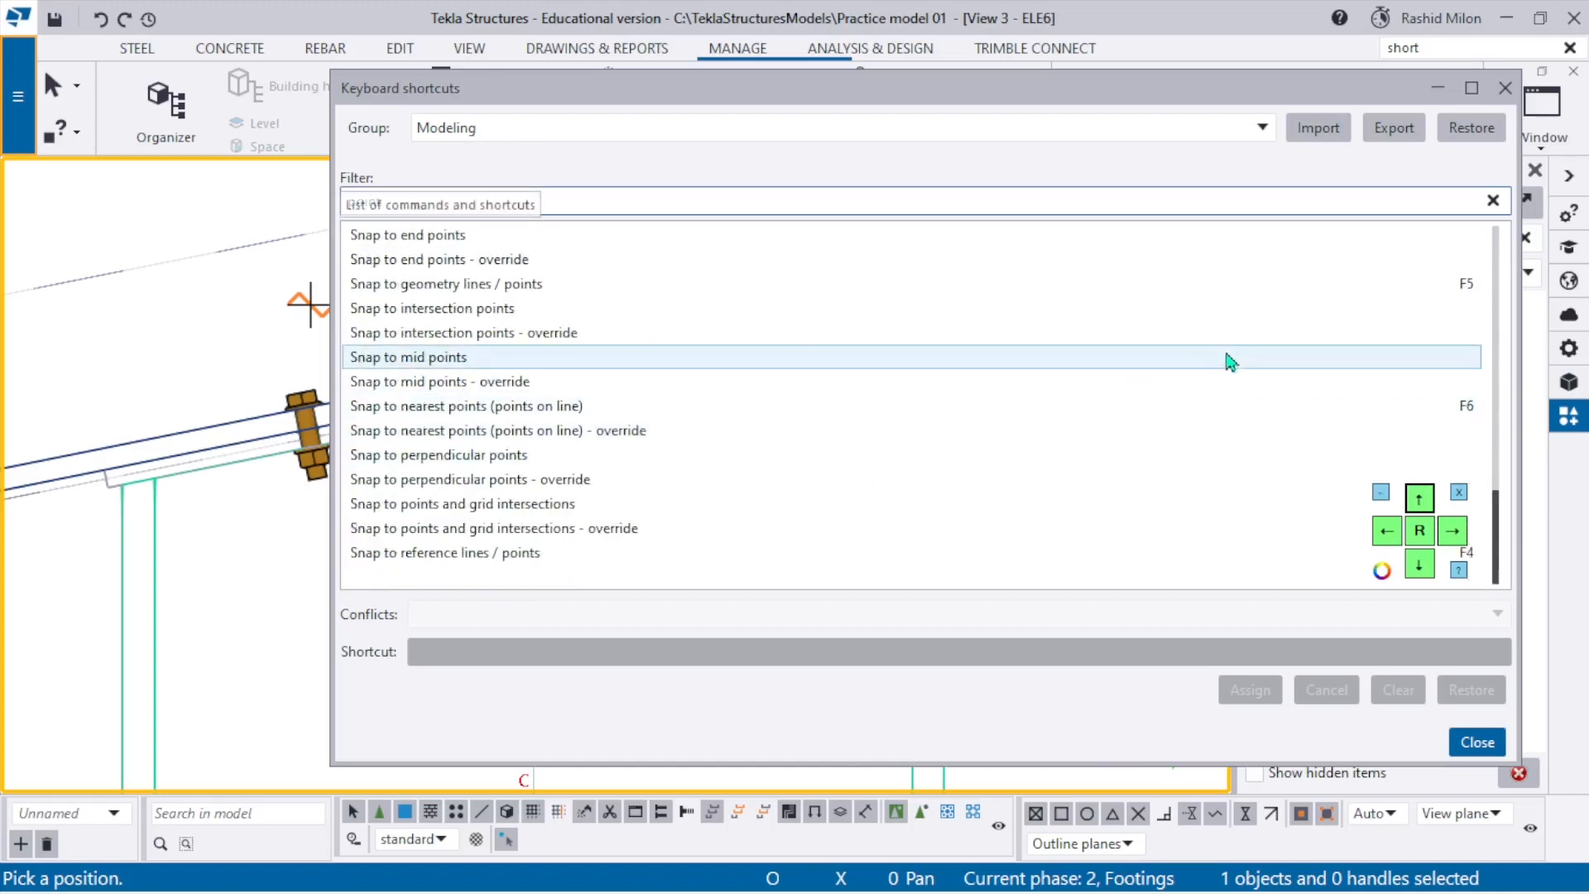
scroll(745, 265, "up", 12)
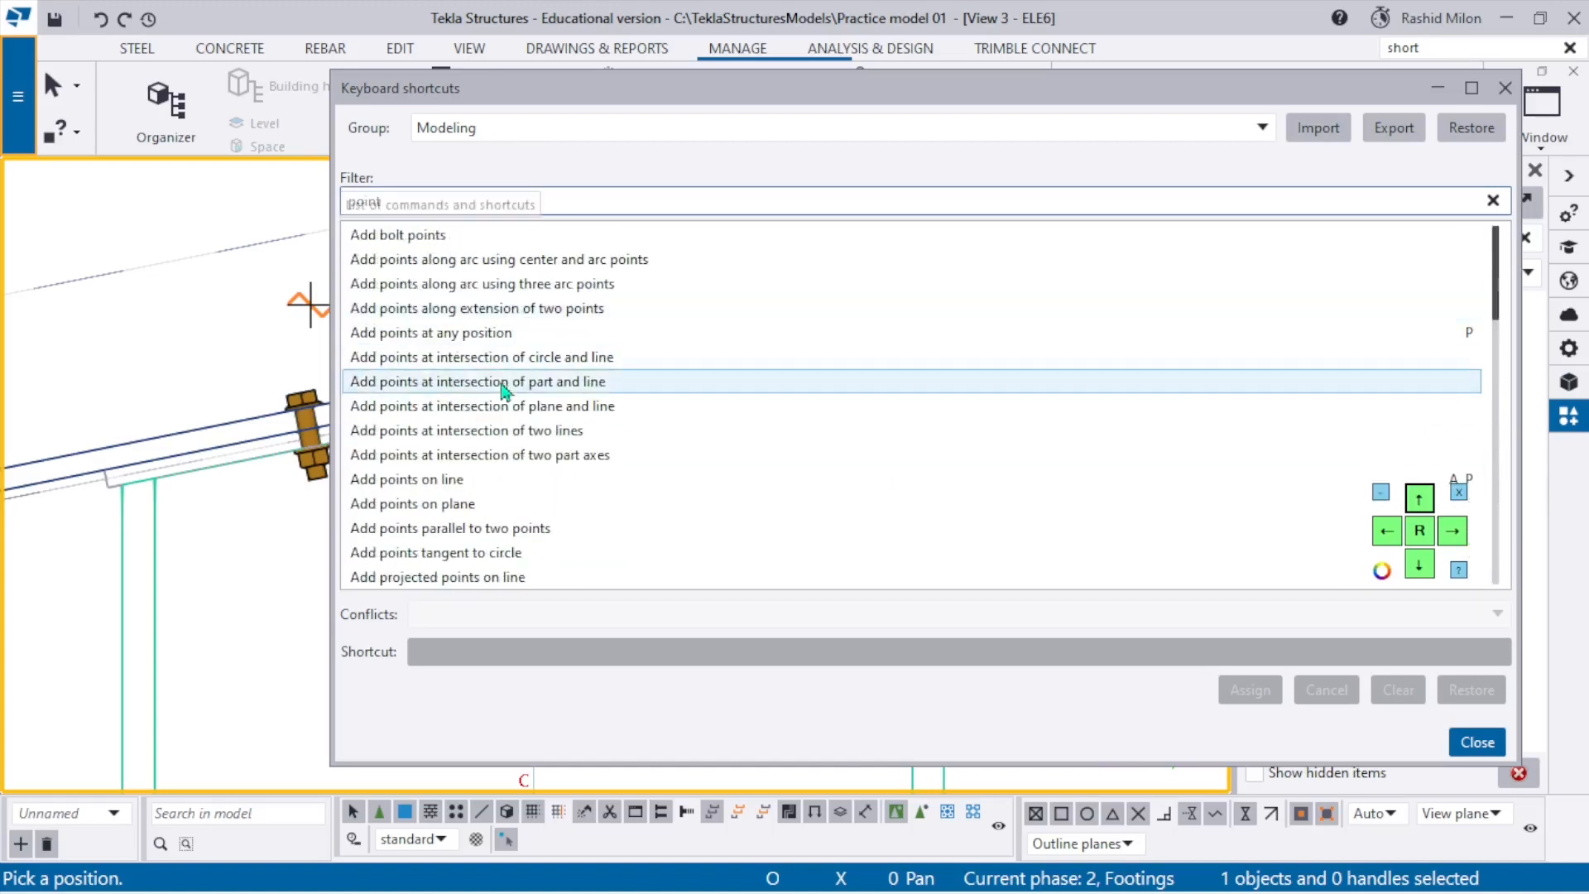
scroll(662, 376, "down", 12)
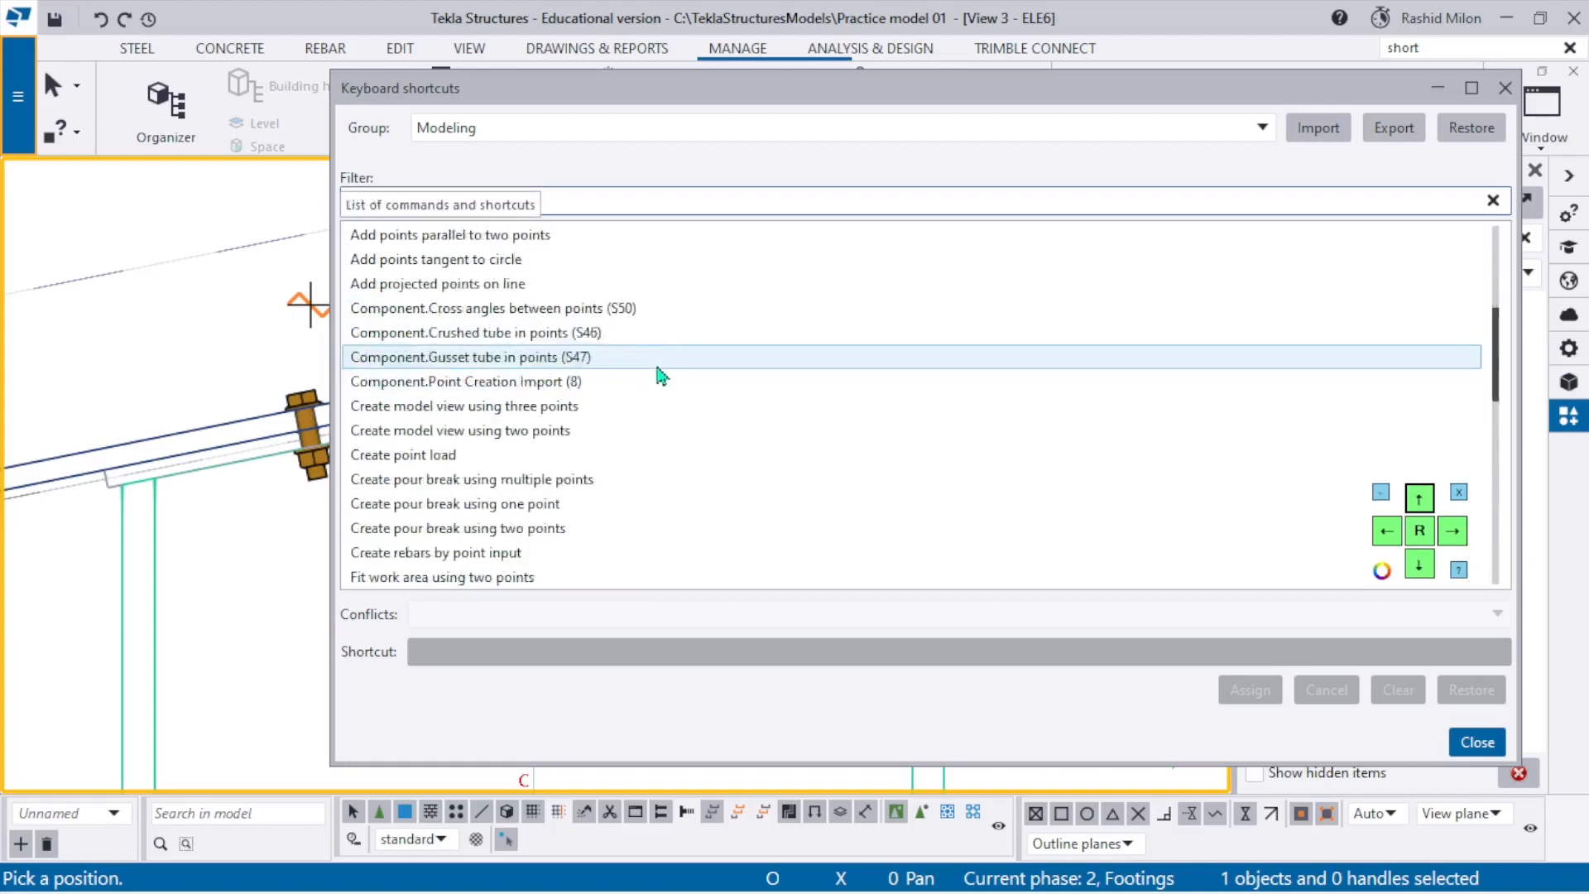
left_click(1512, 88)
Examine the middle bolt of the rafter-to-column connection on grid line C and interrupt the active position pick.
scroll(707, 439, "down", 7)
scroll(714, 495, "up", 5)
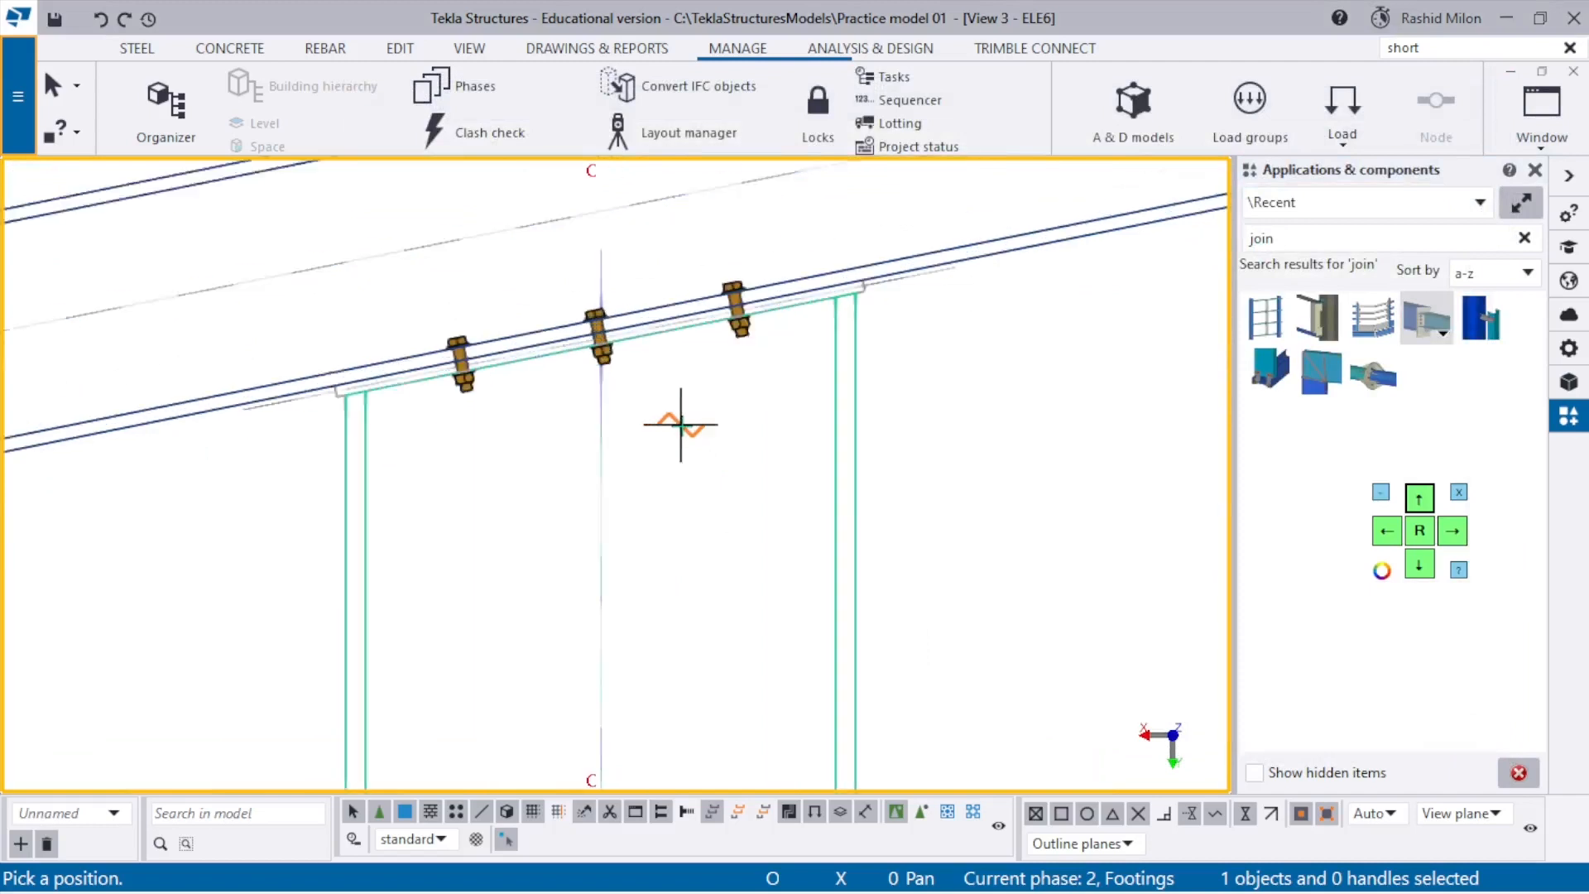
scroll(678, 423, "up", 2)
scroll(477, 298, "up", 4)
scroll(755, 517, "down", 3)
scroll(657, 406, "up", 5)
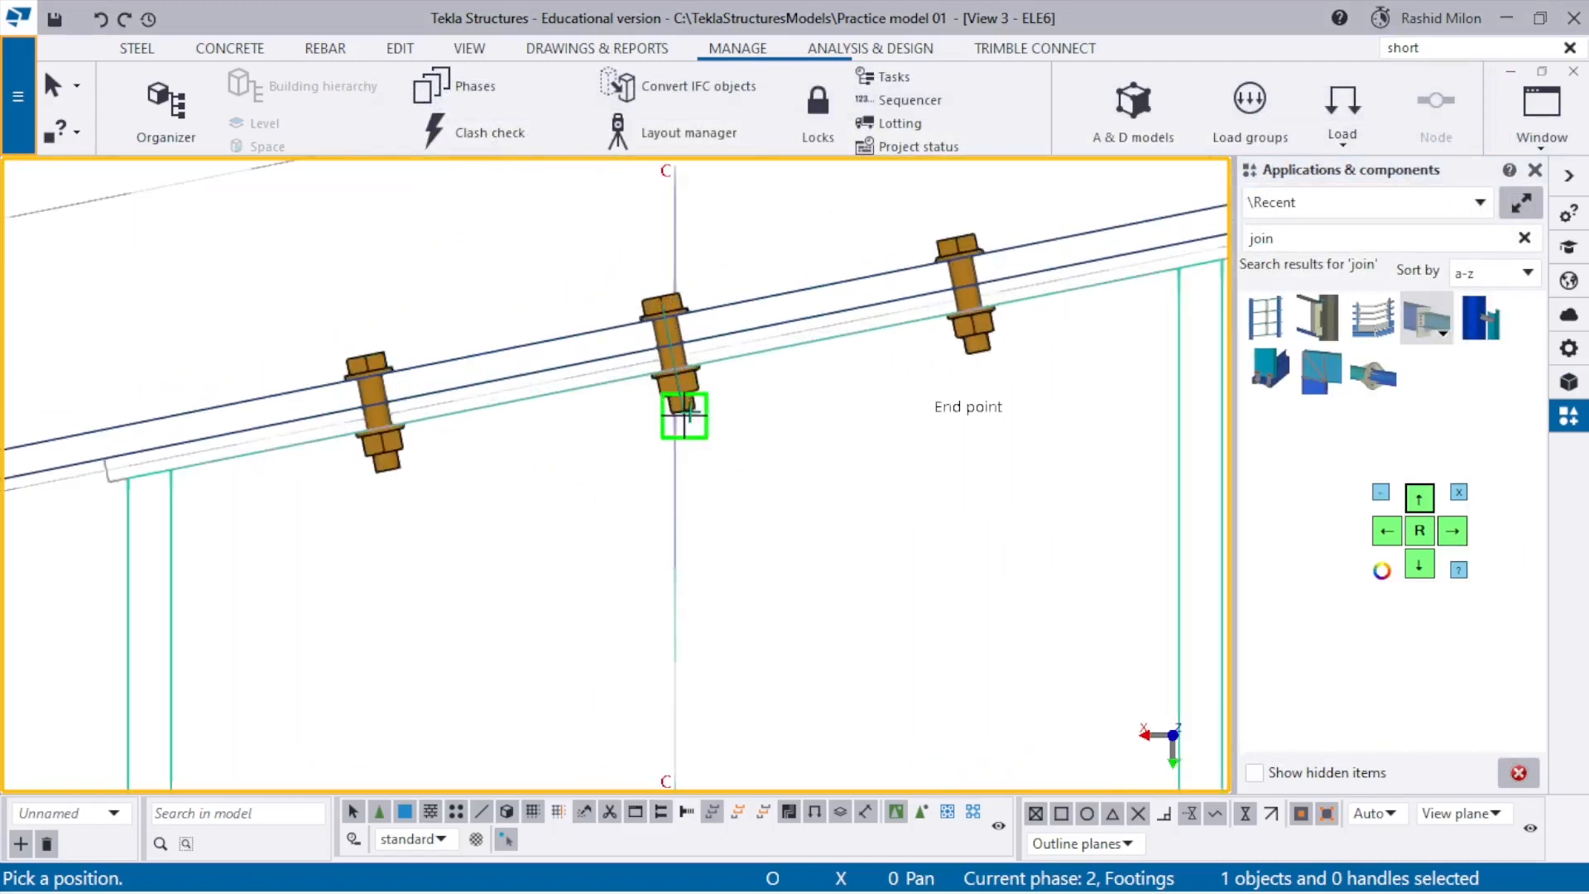
scroll(683, 389, "up", 4)
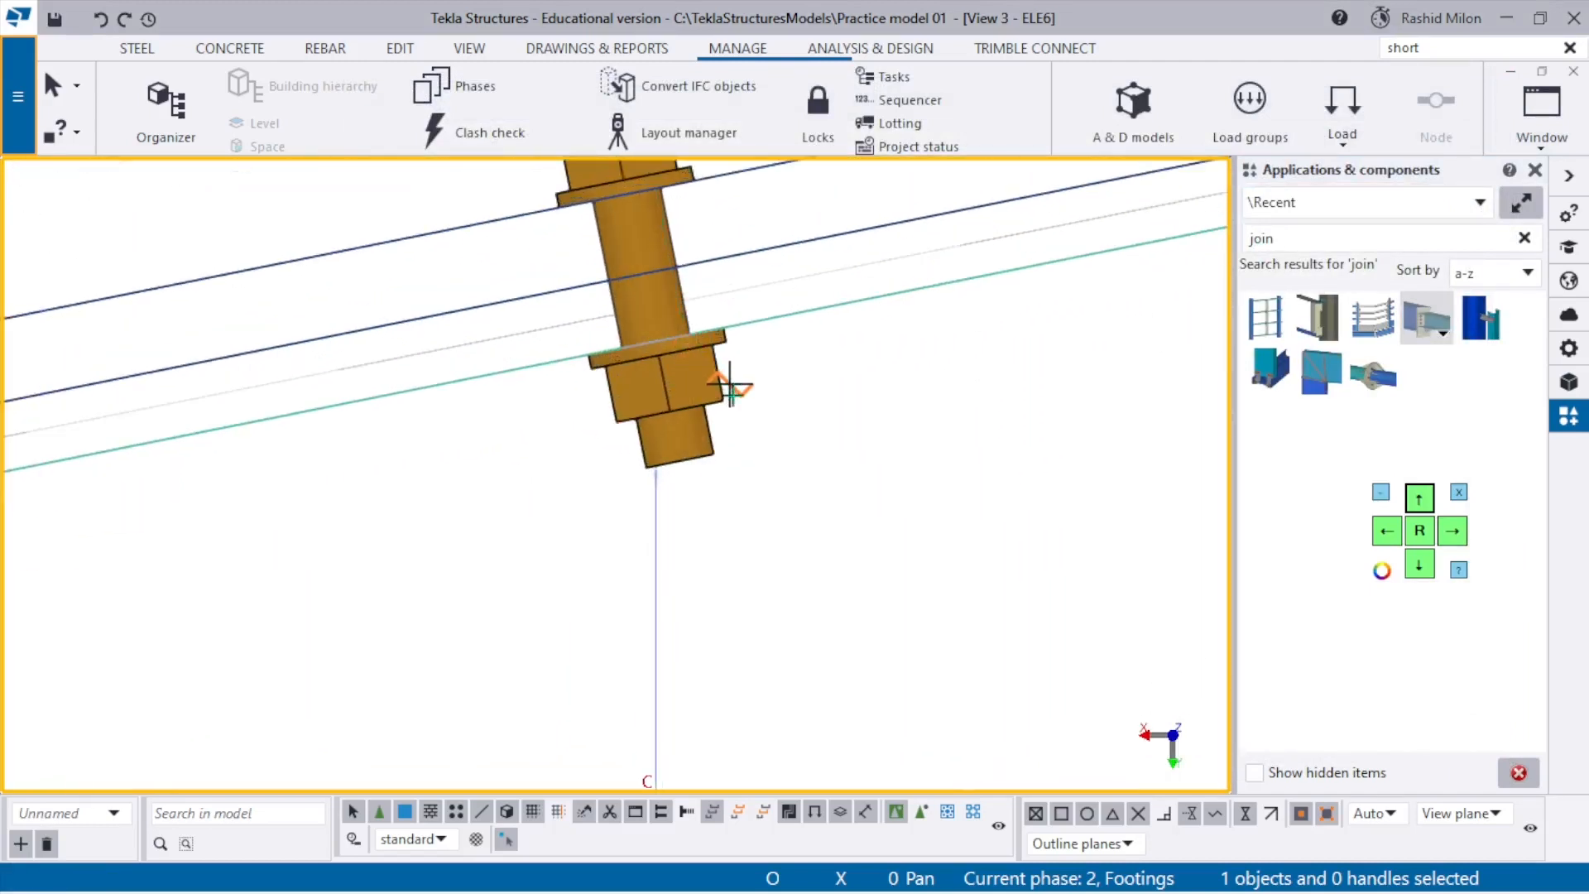
scroll(730, 387, "down", 3)
right_click(809, 383)
left_click(836, 409)
scroll(592, 335, "down", 2)
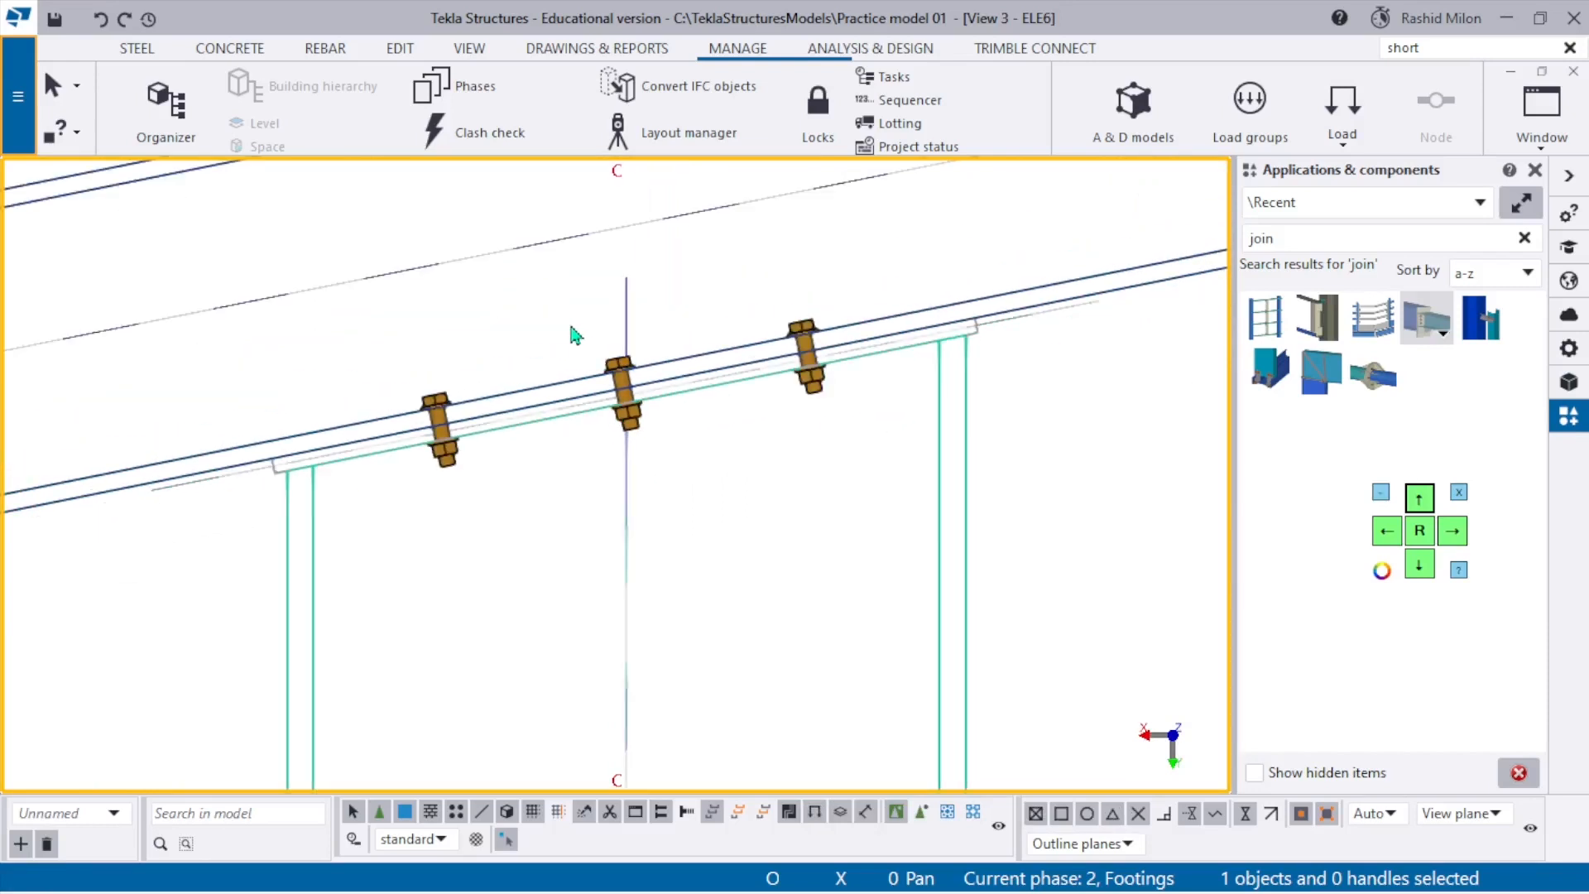
Hide bolts both in the model and in components in the display settings of view ELE6 and apply them.
double_click(576, 335)
left_click(838, 432)
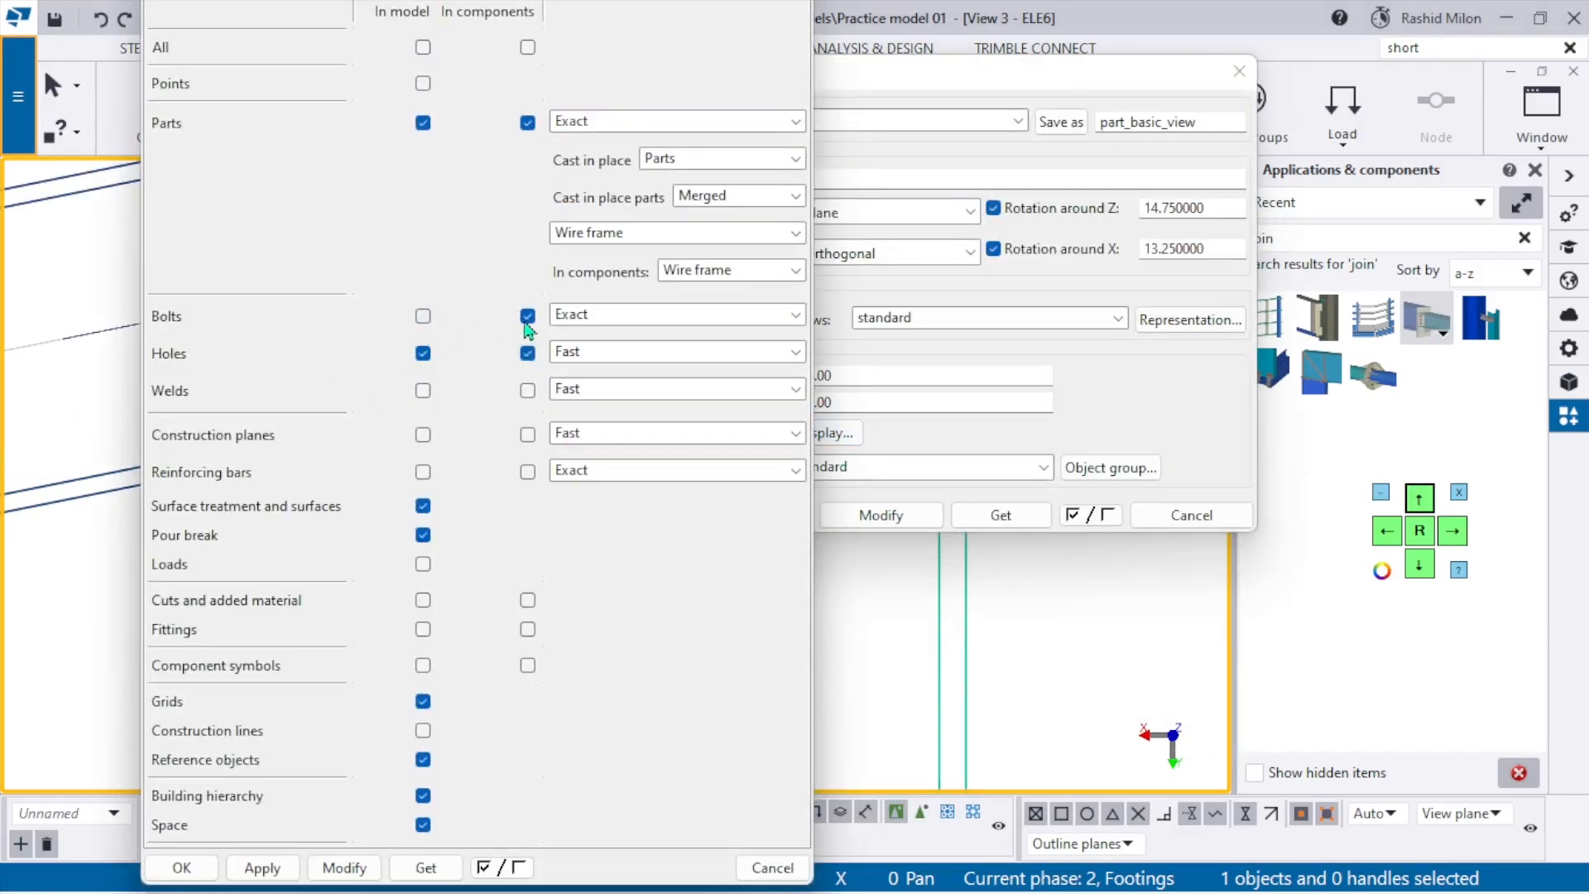
left_click(1421, 499)
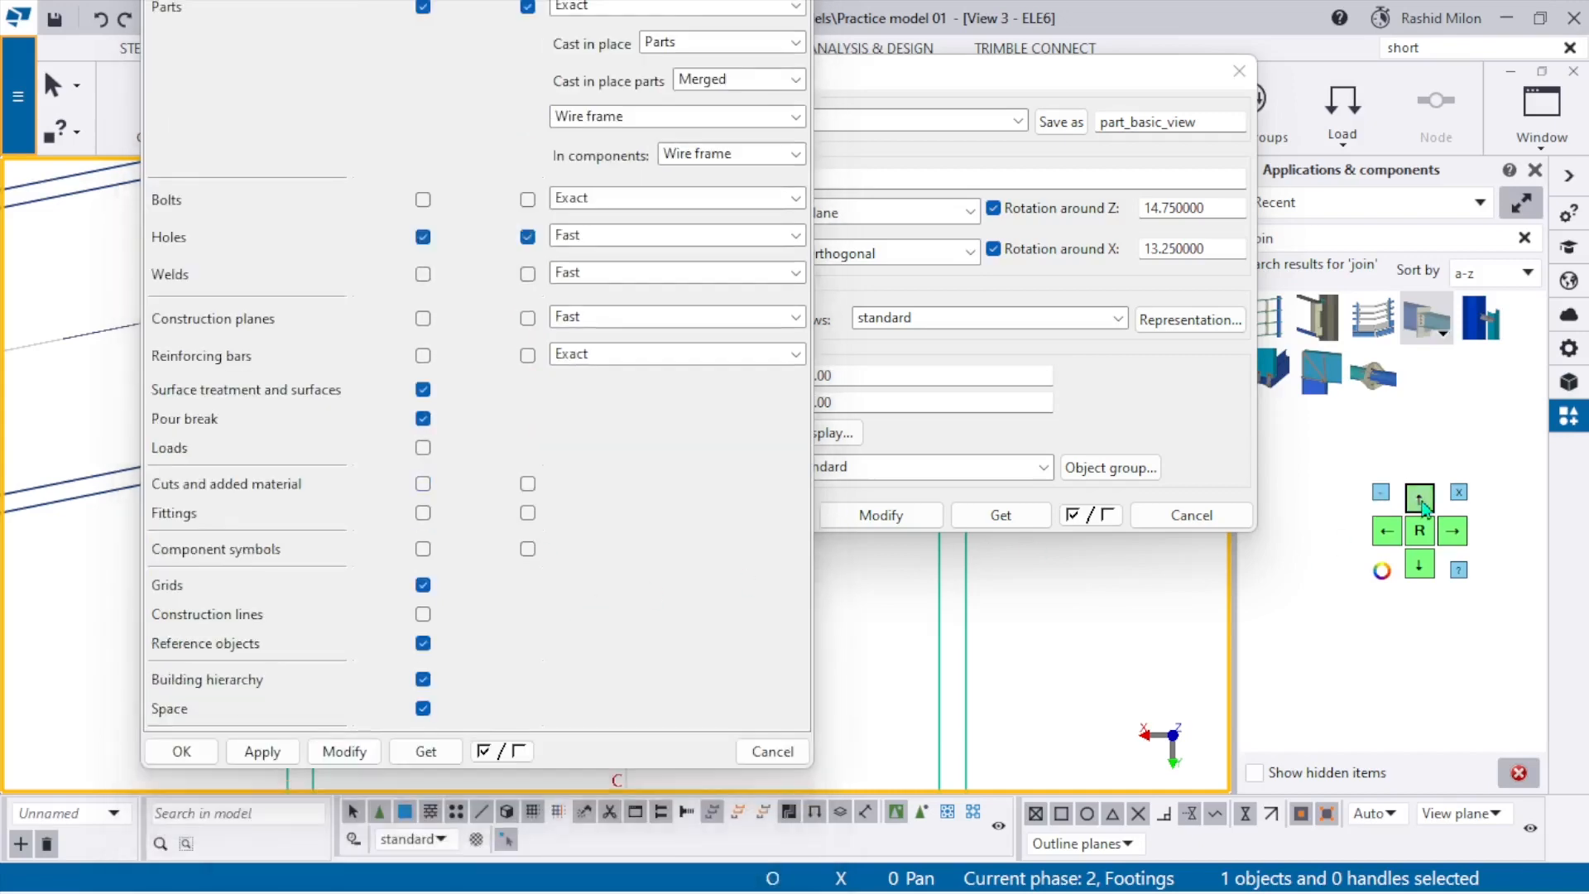
left_click(264, 695)
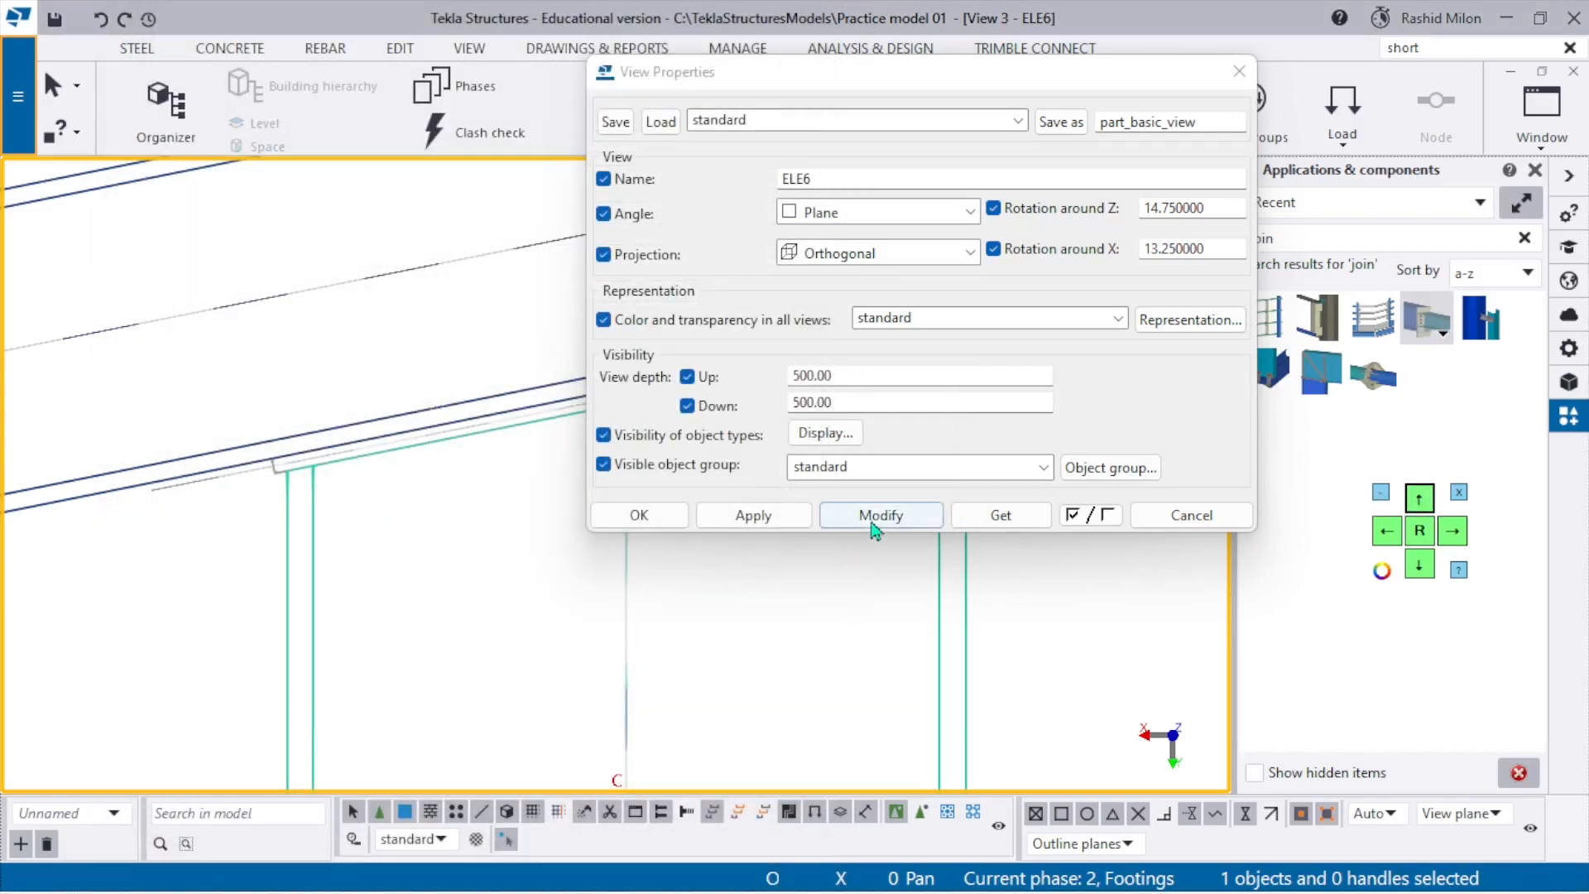
left_click(751, 515)
Switch the parts to shaded rendering and examine the joint between the rafter and the grid C column.
scroll(658, 412, "up", 4)
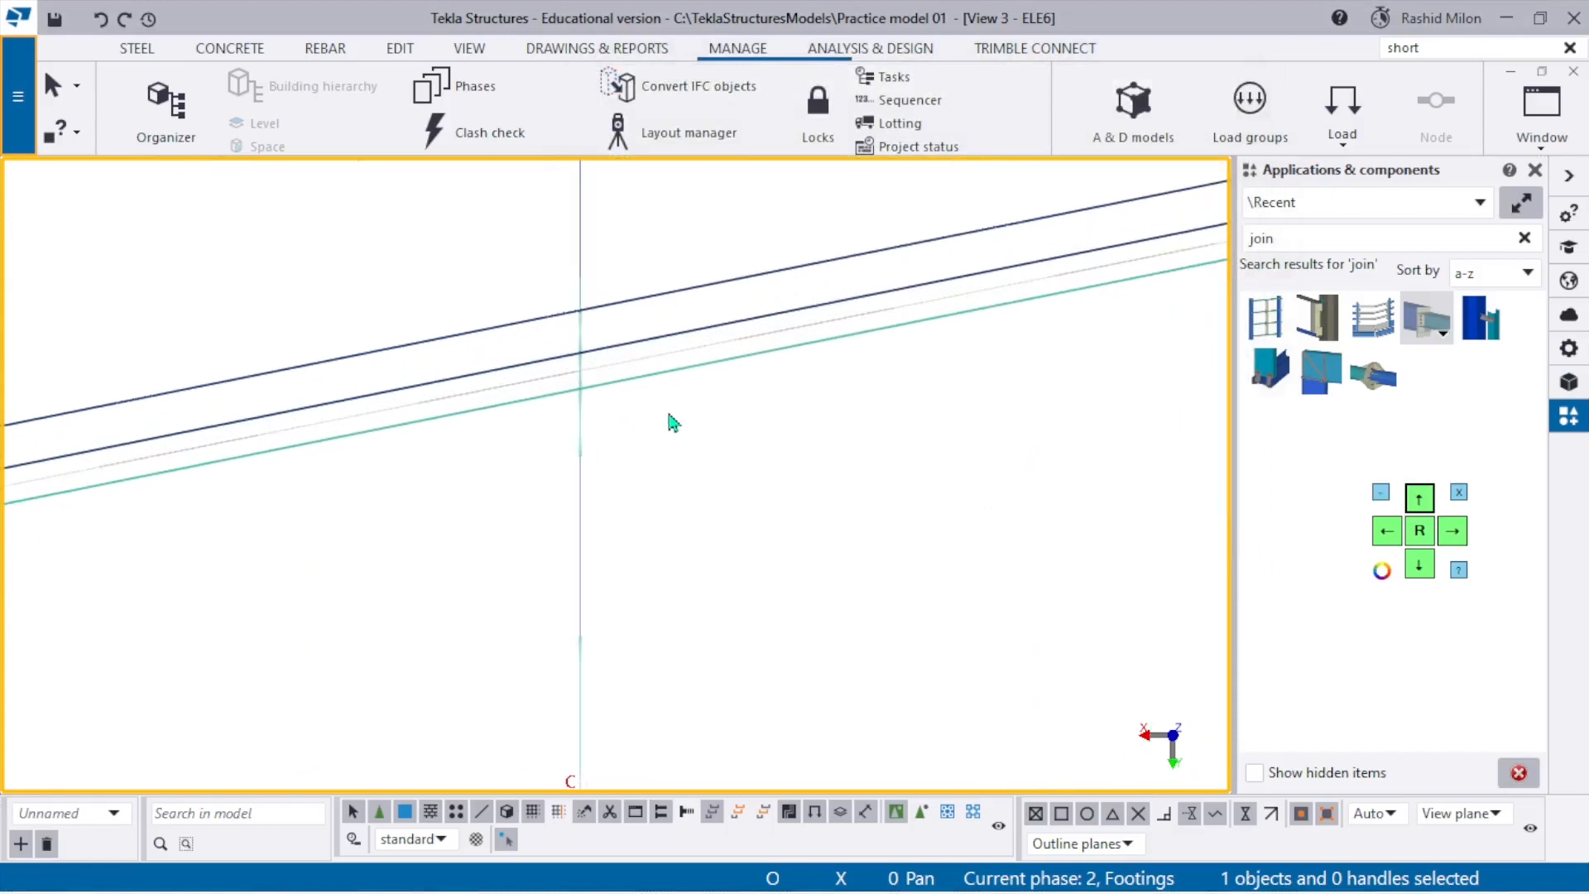
key("ctrl+4")
scroll(766, 480, "down", 5)
scroll(770, 491, "down", 2)
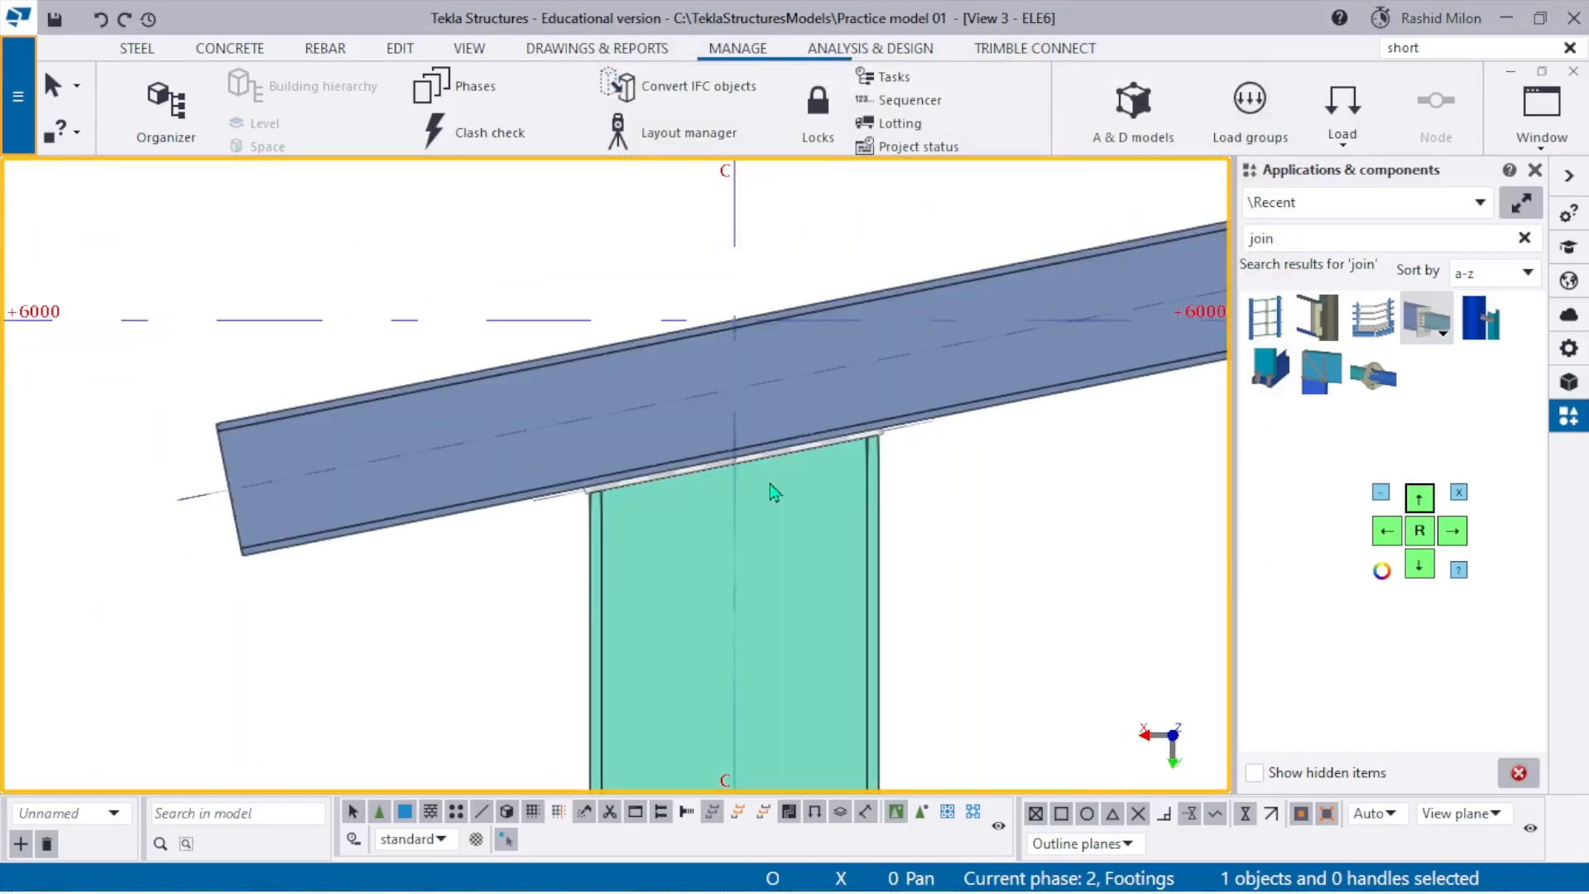
scroll(753, 432, "down", 3)
scroll(871, 464, "up", 5)
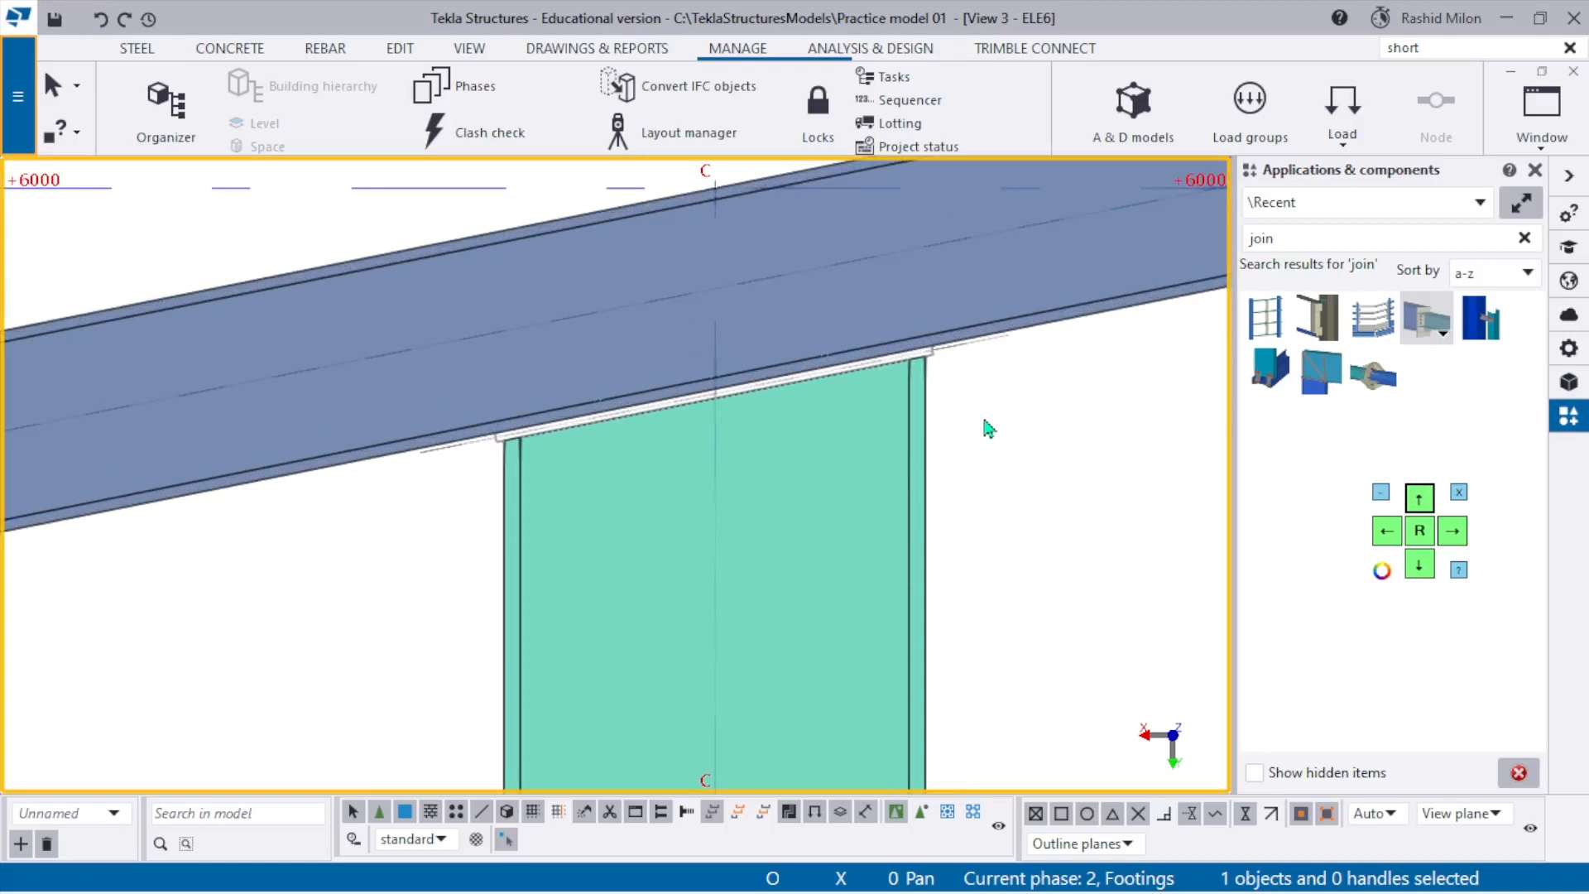
Switch the parts back to wireframe and pick a point where grid line C crosses the rafter's lower flange underside.
key("f")
scroll(725, 469, "up", 5)
key("ctrl+1")
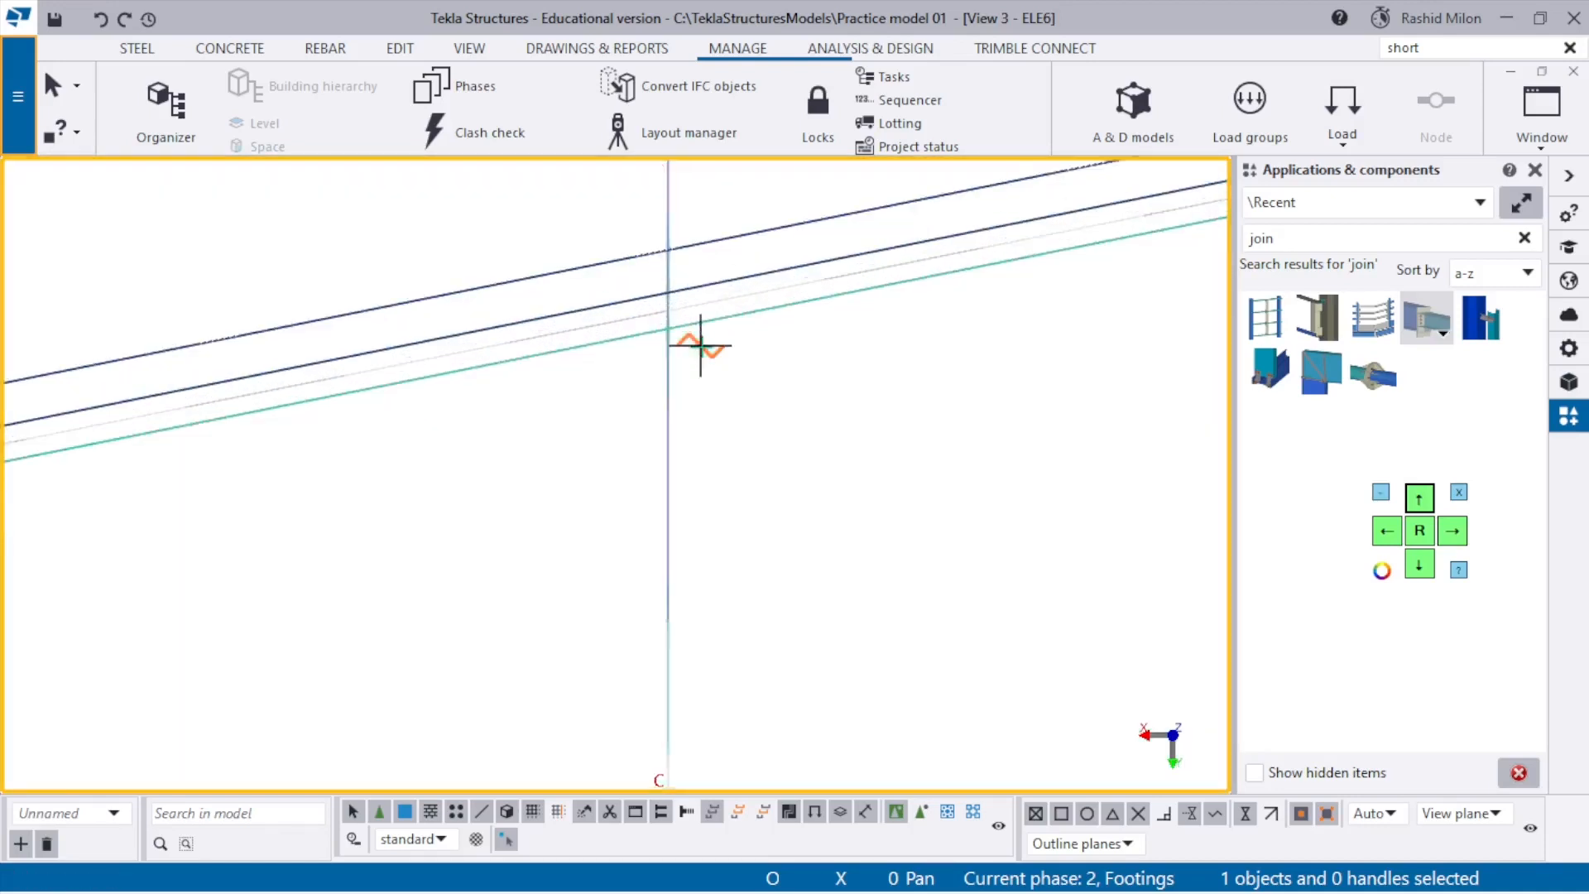
scroll(701, 345, "up", 1)
scroll(695, 314, "down", 3)
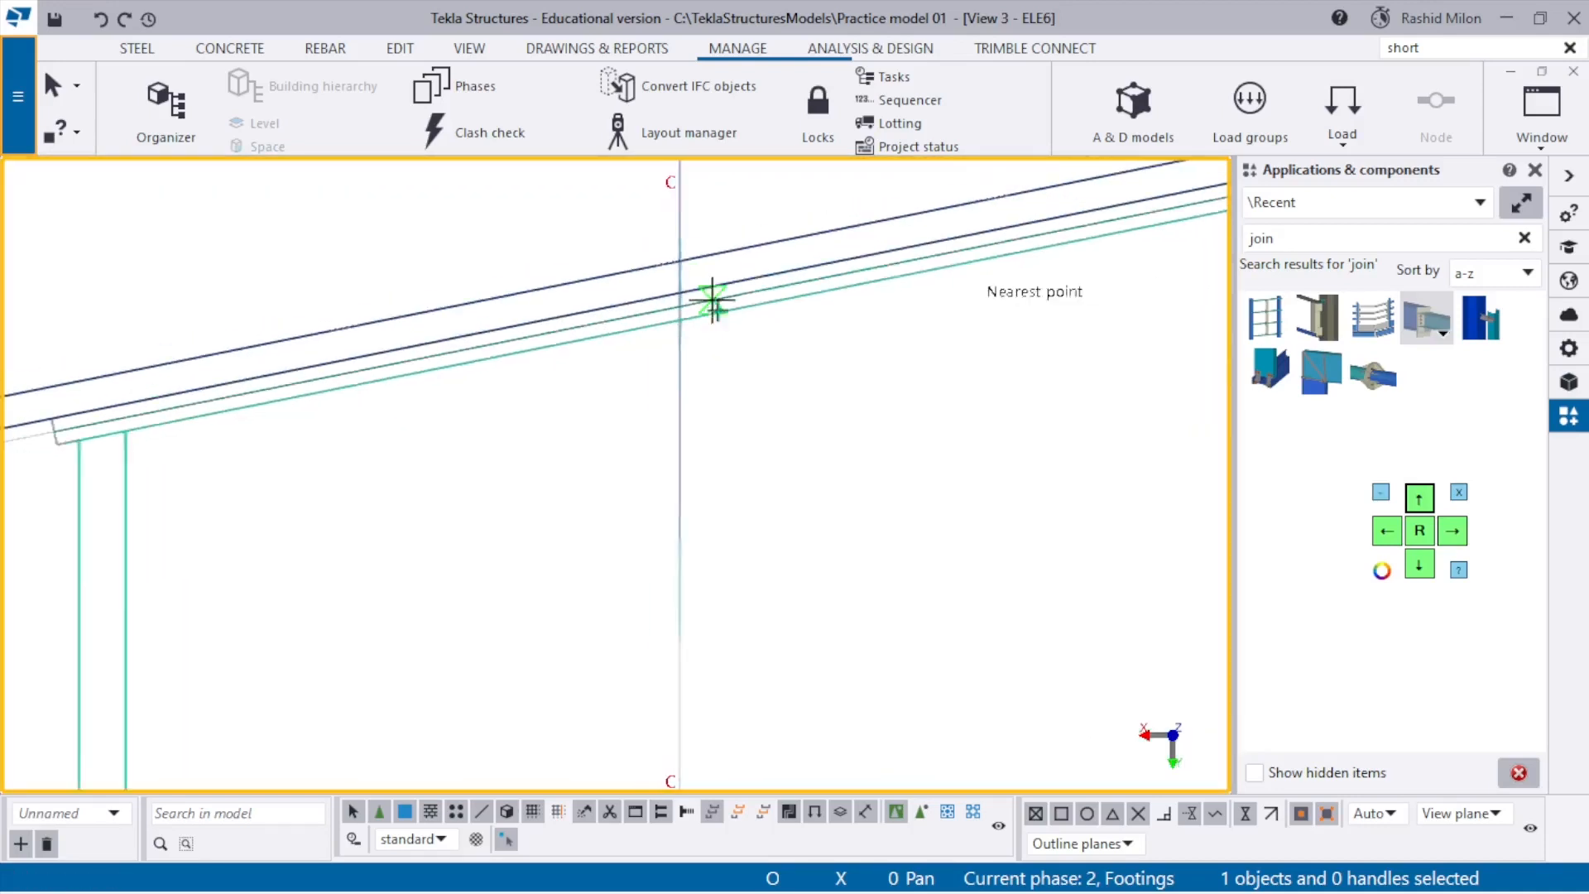
scroll(745, 286, "up", 4)
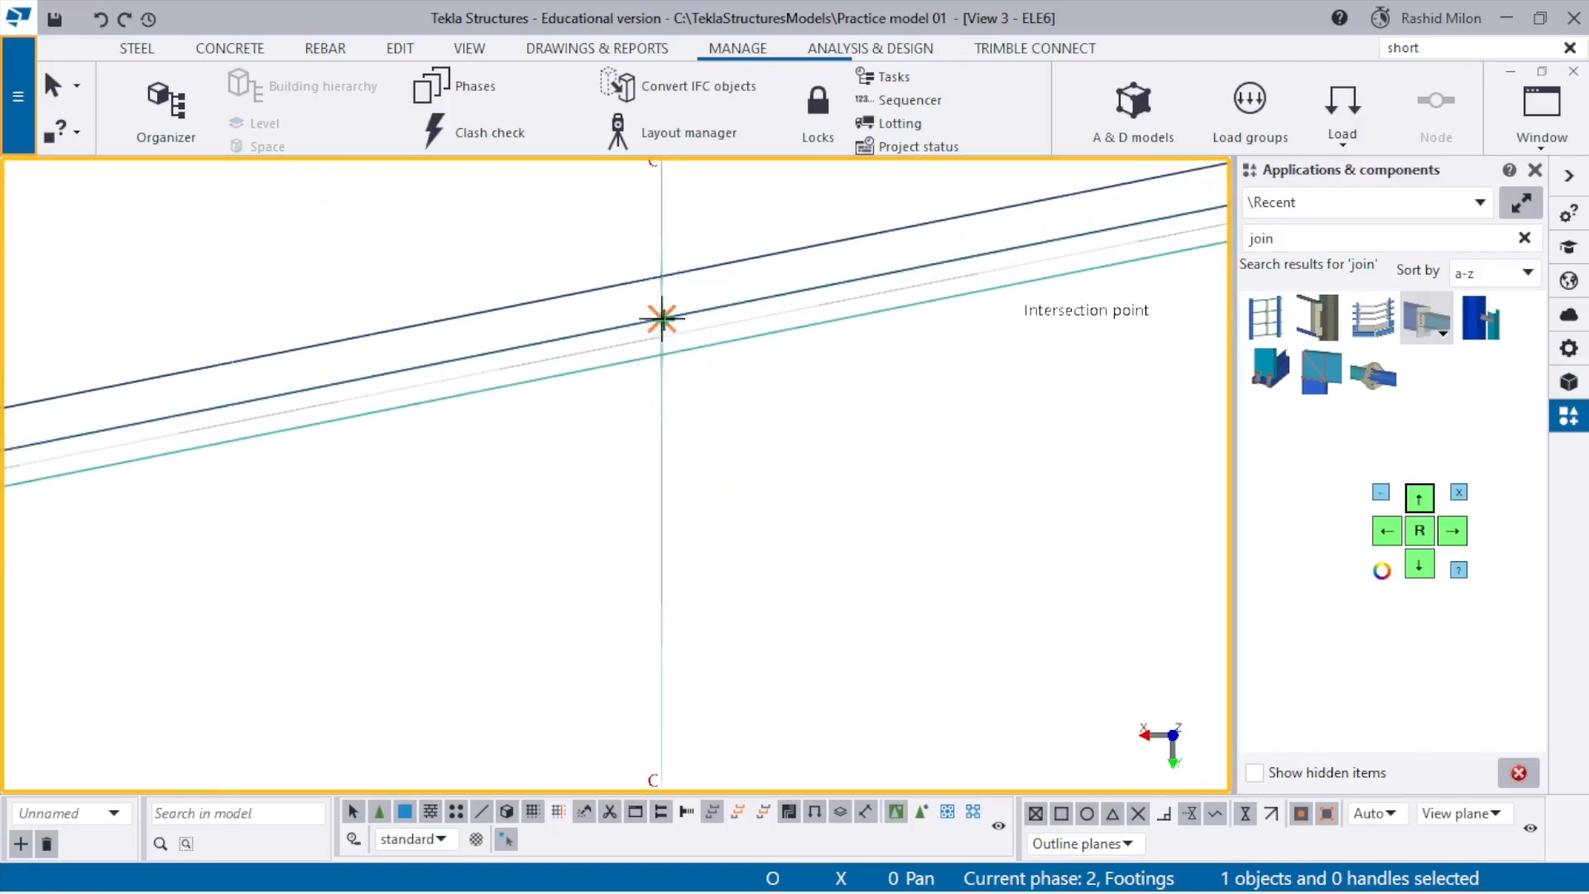
left_click(663, 318)
scroll(720, 383, "down", 3)
key("Escape")
scroll(756, 305, "up", 3)
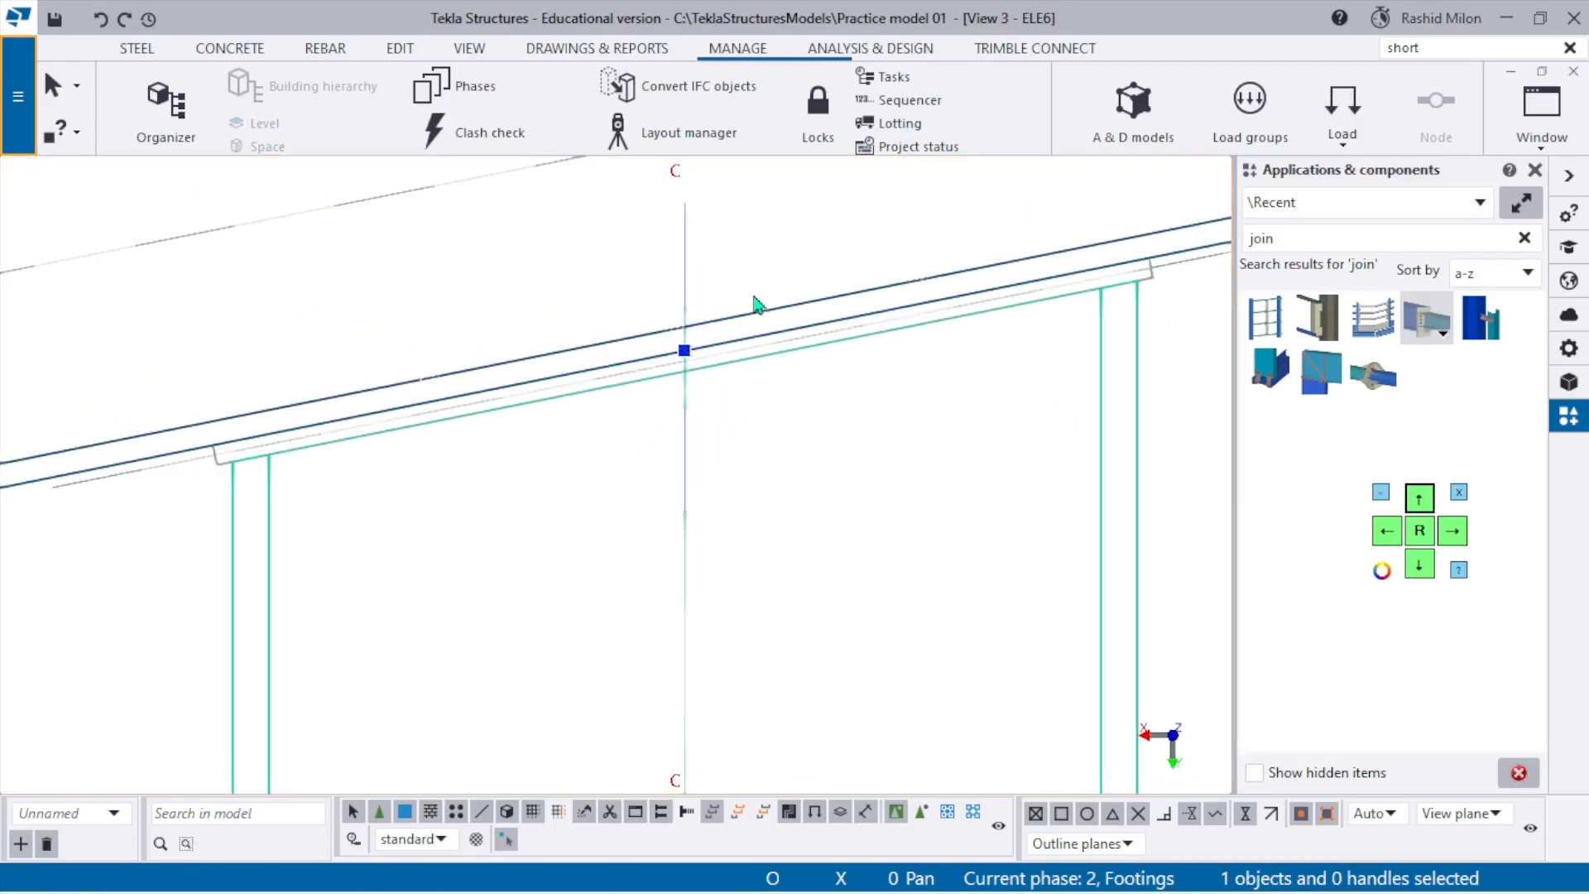
Make one linear copy of the rafter's lower flange point with dY 200, straight down grid line C.
right_click(756, 305)
mouse_move(869, 433)
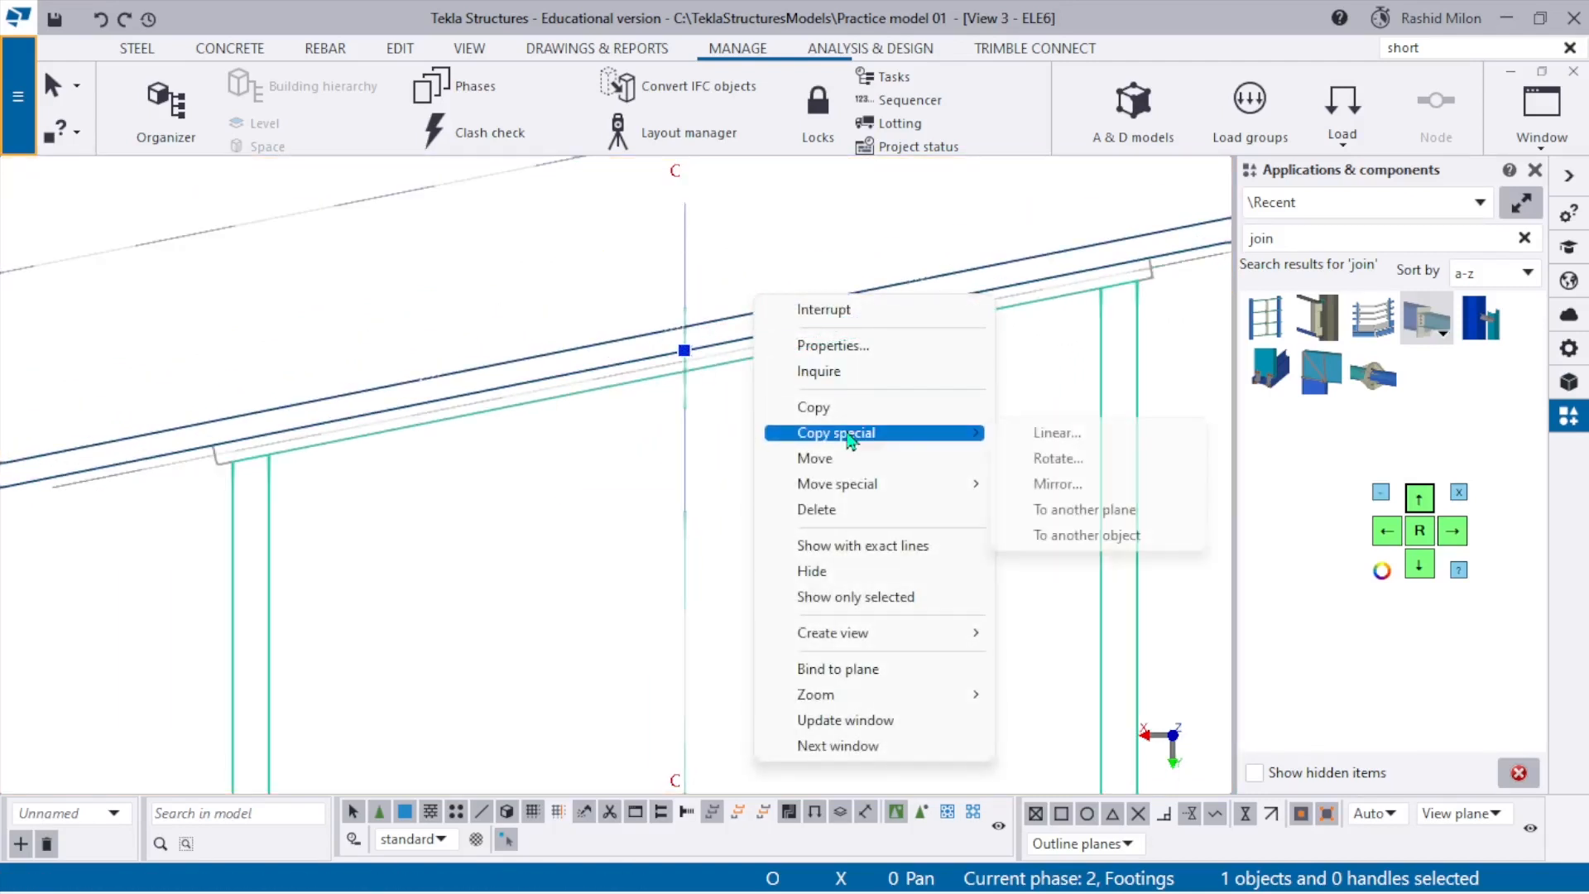
left_click(1061, 436)
left_click(685, 350)
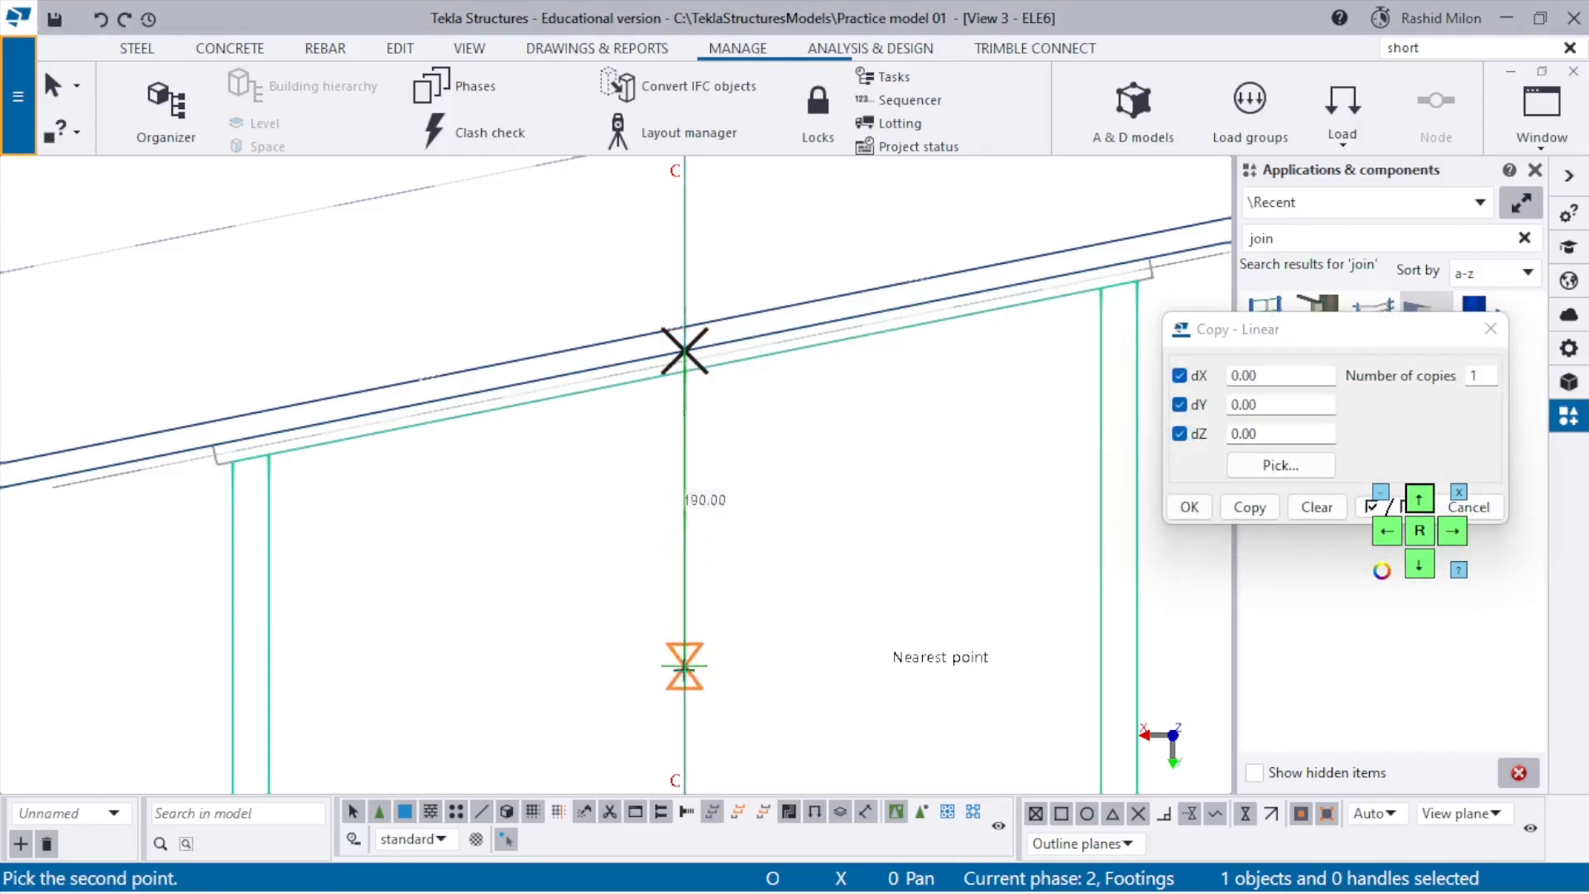
left_click(685, 683)
left_click(1268, 511)
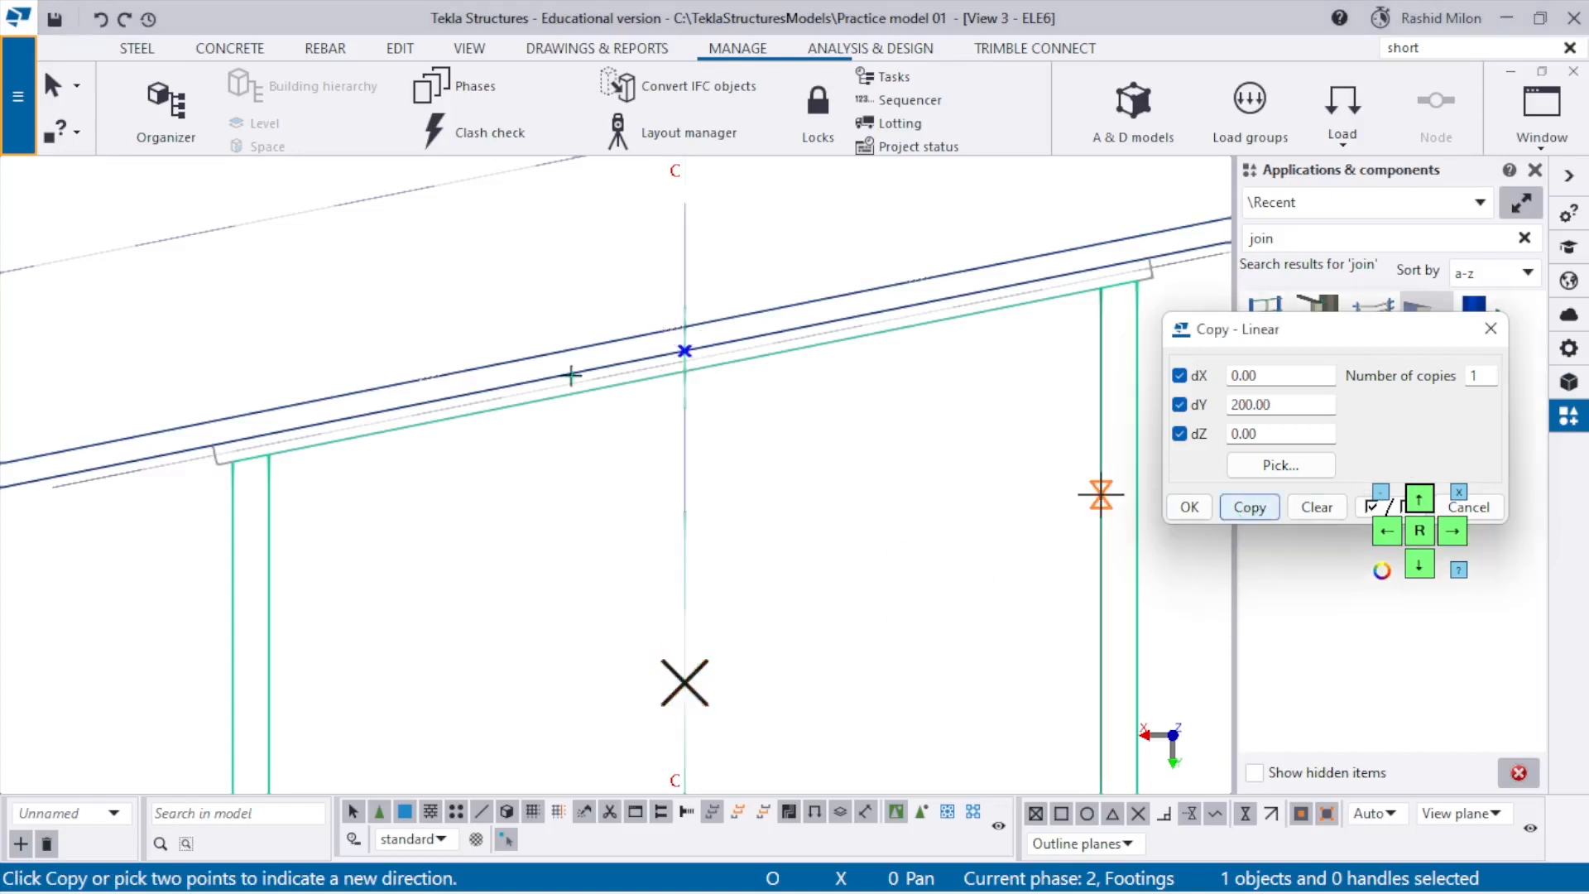
Copy both joint points to the grid C column base, from the lower point to the base plate's top face on the grid line.
scroll(571, 373, "down", 10)
left_click(650, 386)
right_click(656, 389)
left_click(704, 407)
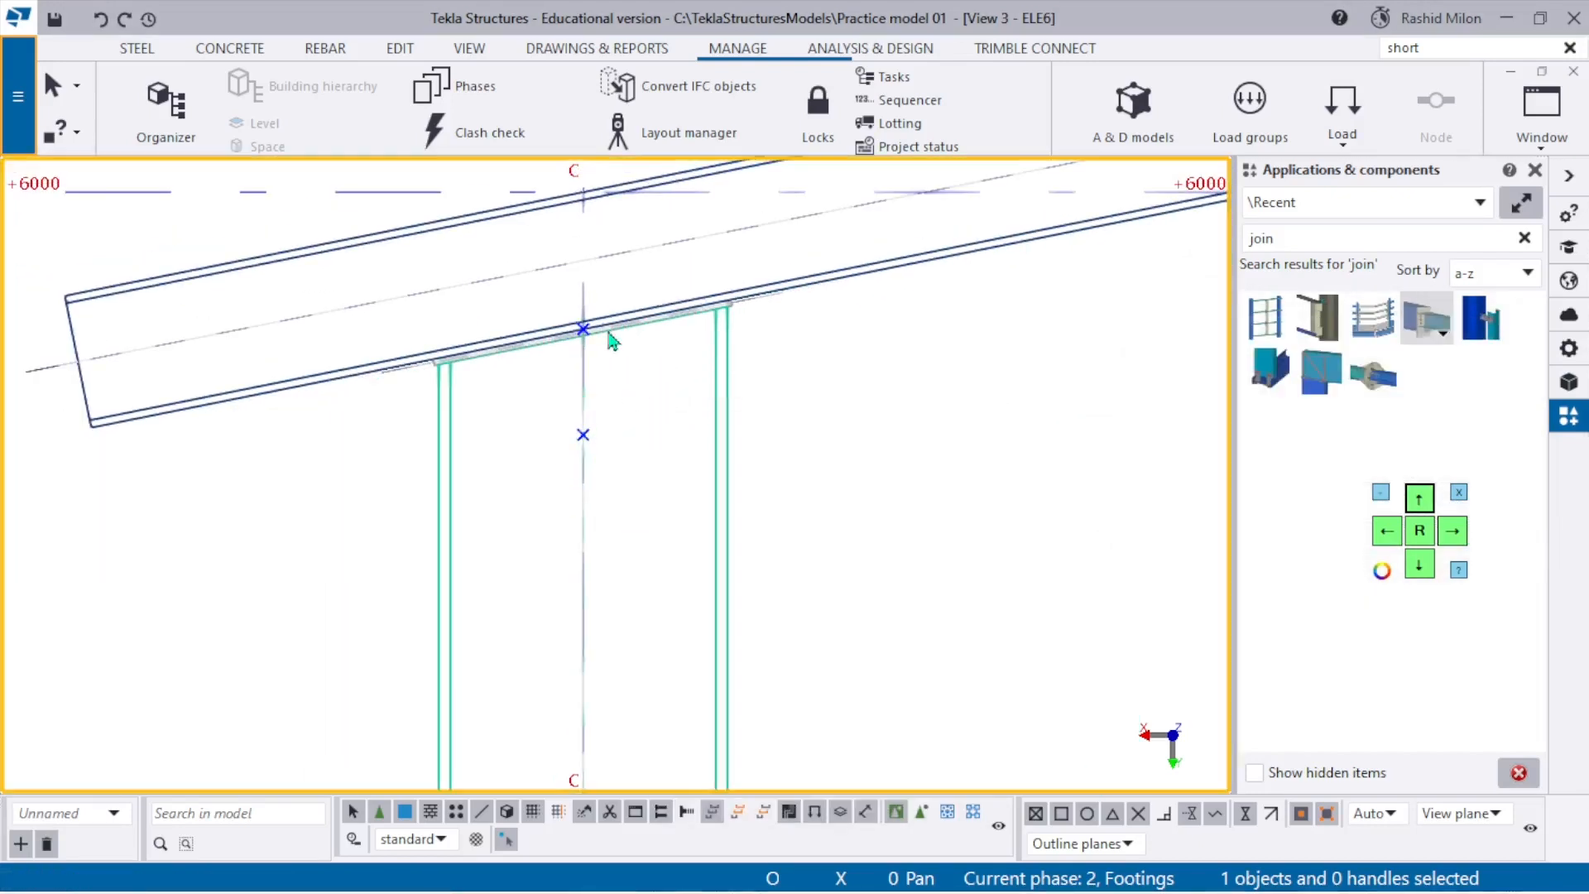
left_click_drag(652, 455, 667, 473)
right_click(668, 427)
left_click(705, 395)
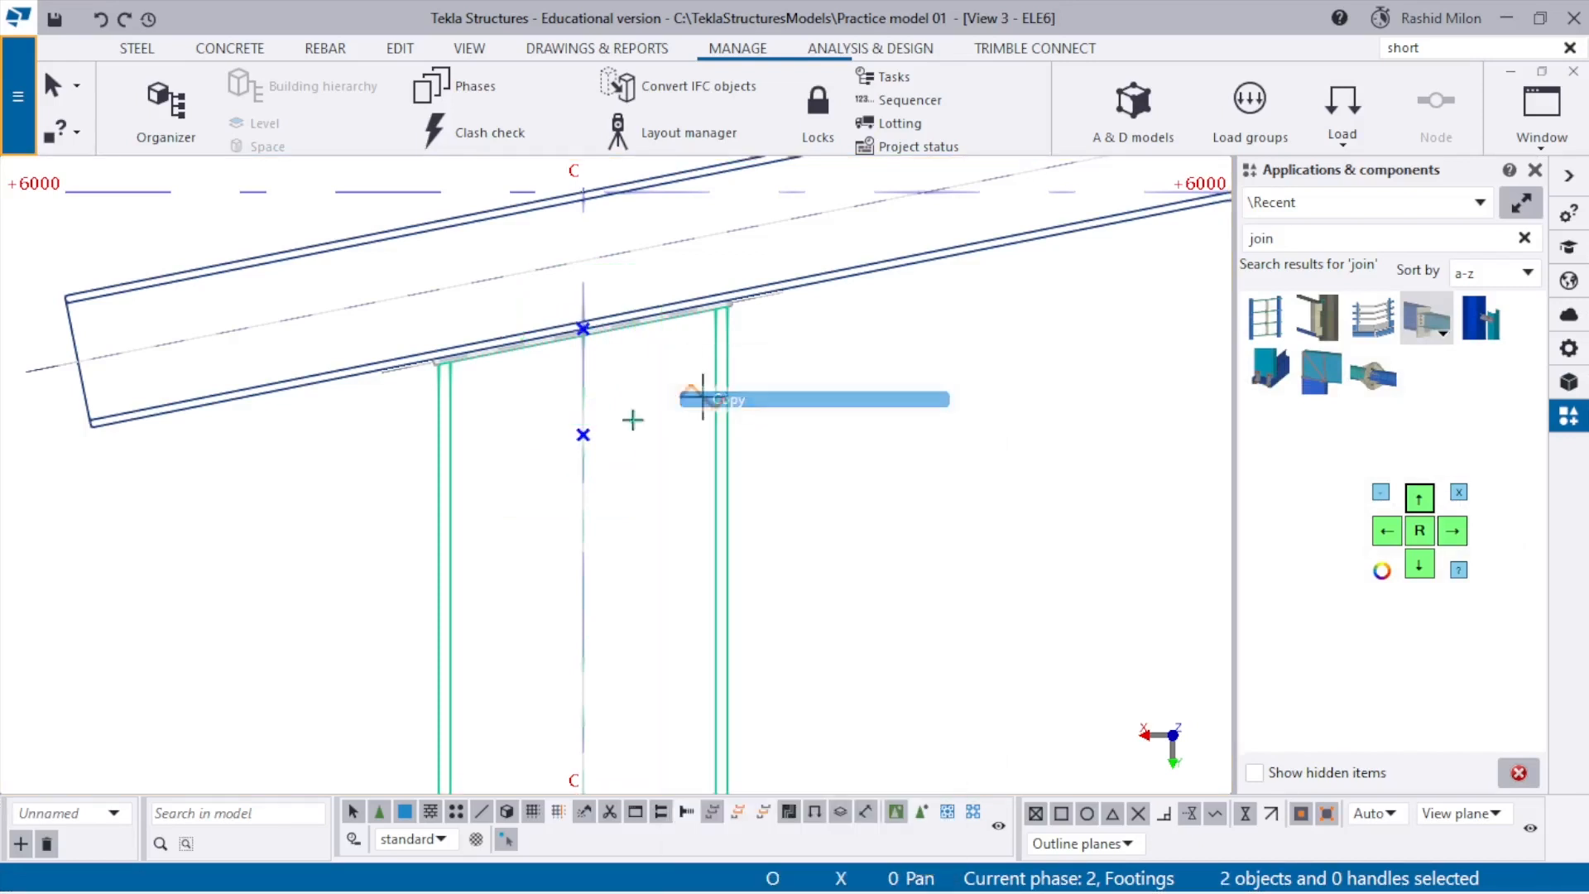
left_click(583, 436)
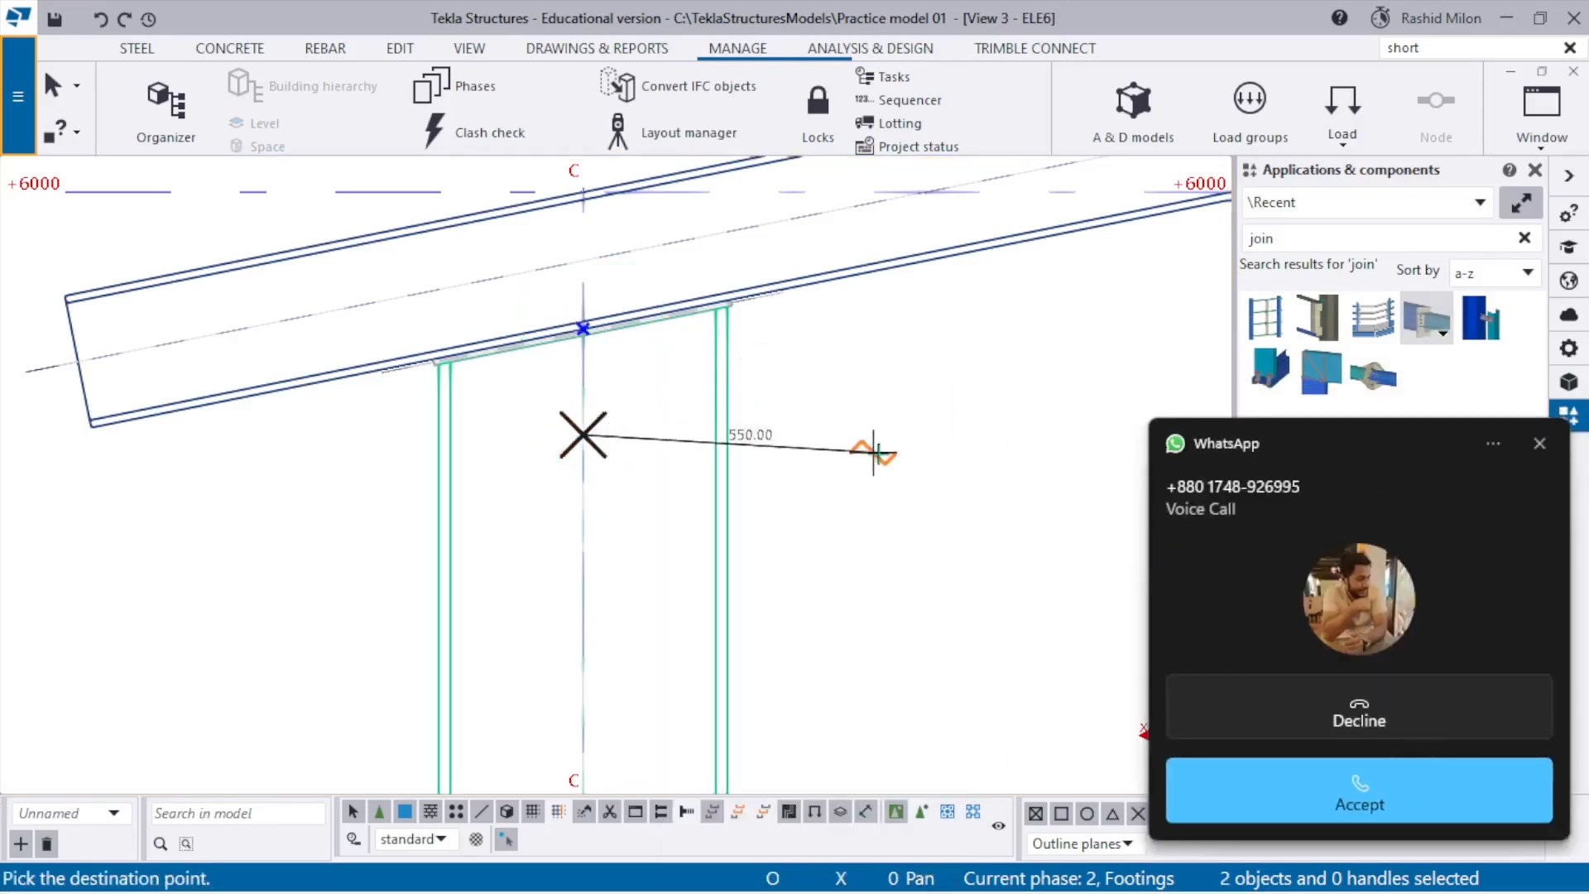
scroll(828, 447, "down", 3)
scroll(767, 432, "down", 4)
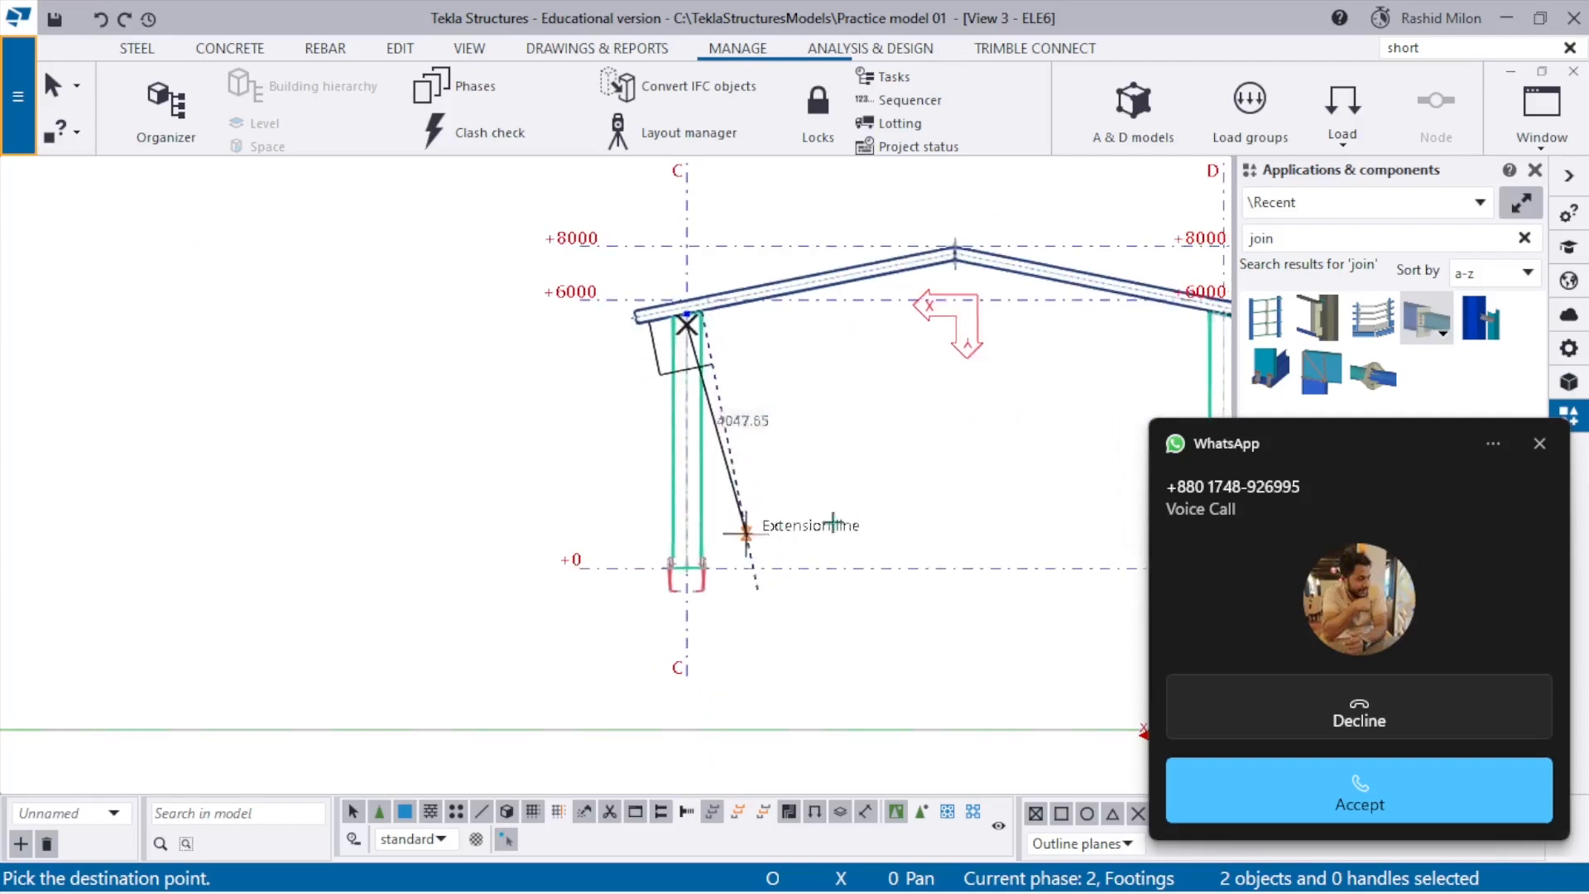
left_click(1540, 442)
scroll(734, 585, "up", 5)
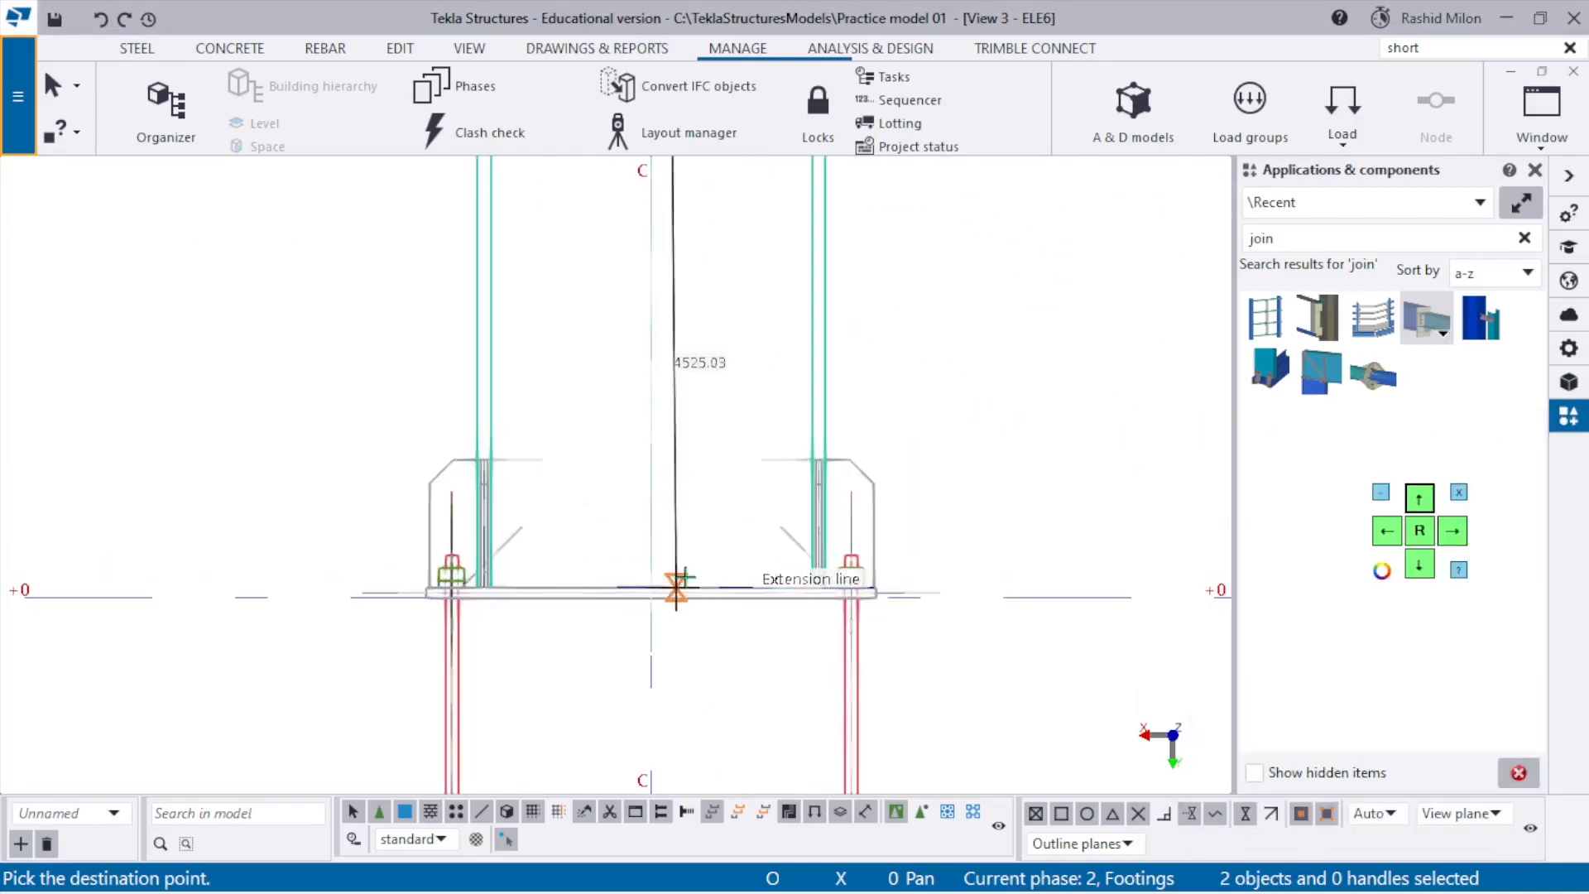
scroll(684, 575, "up", 2)
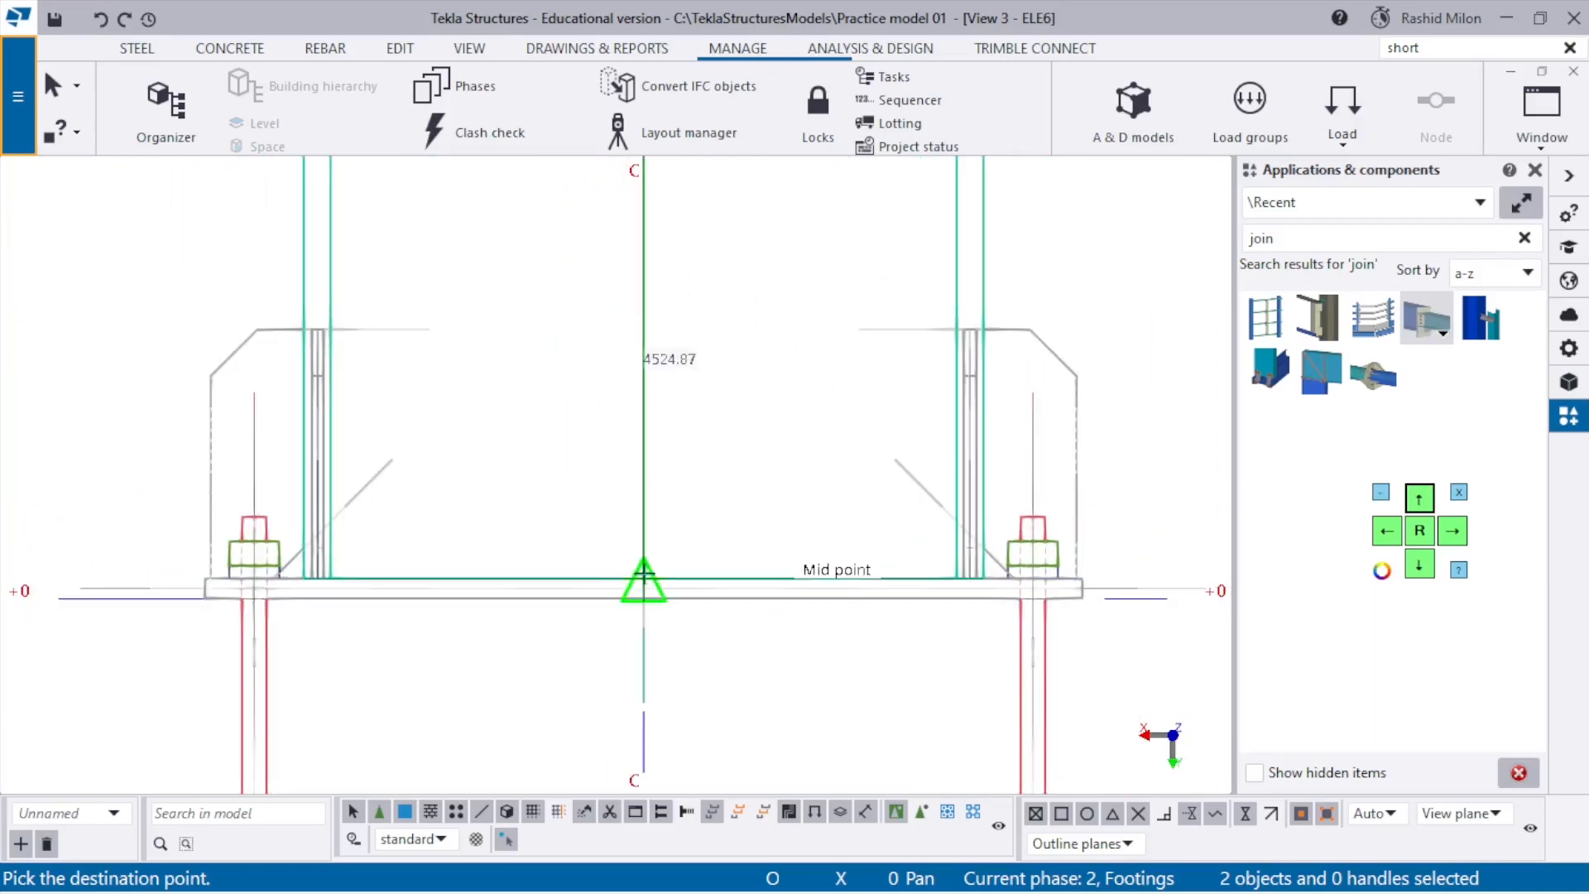
scroll(642, 620, "up", 3)
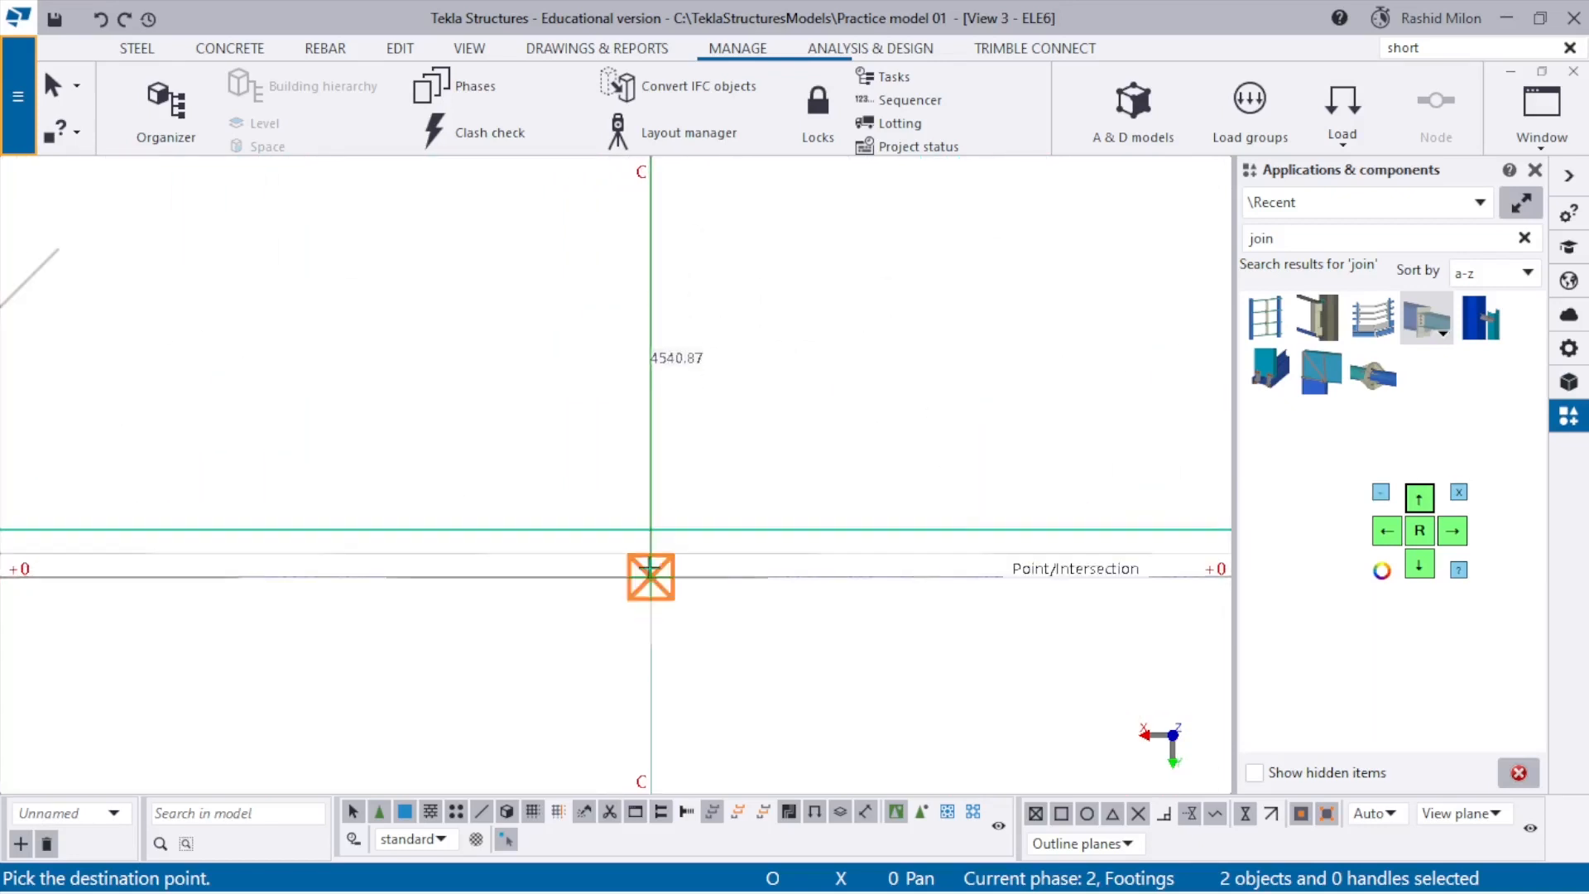
left_click(652, 529)
scroll(658, 546, "down", 4)
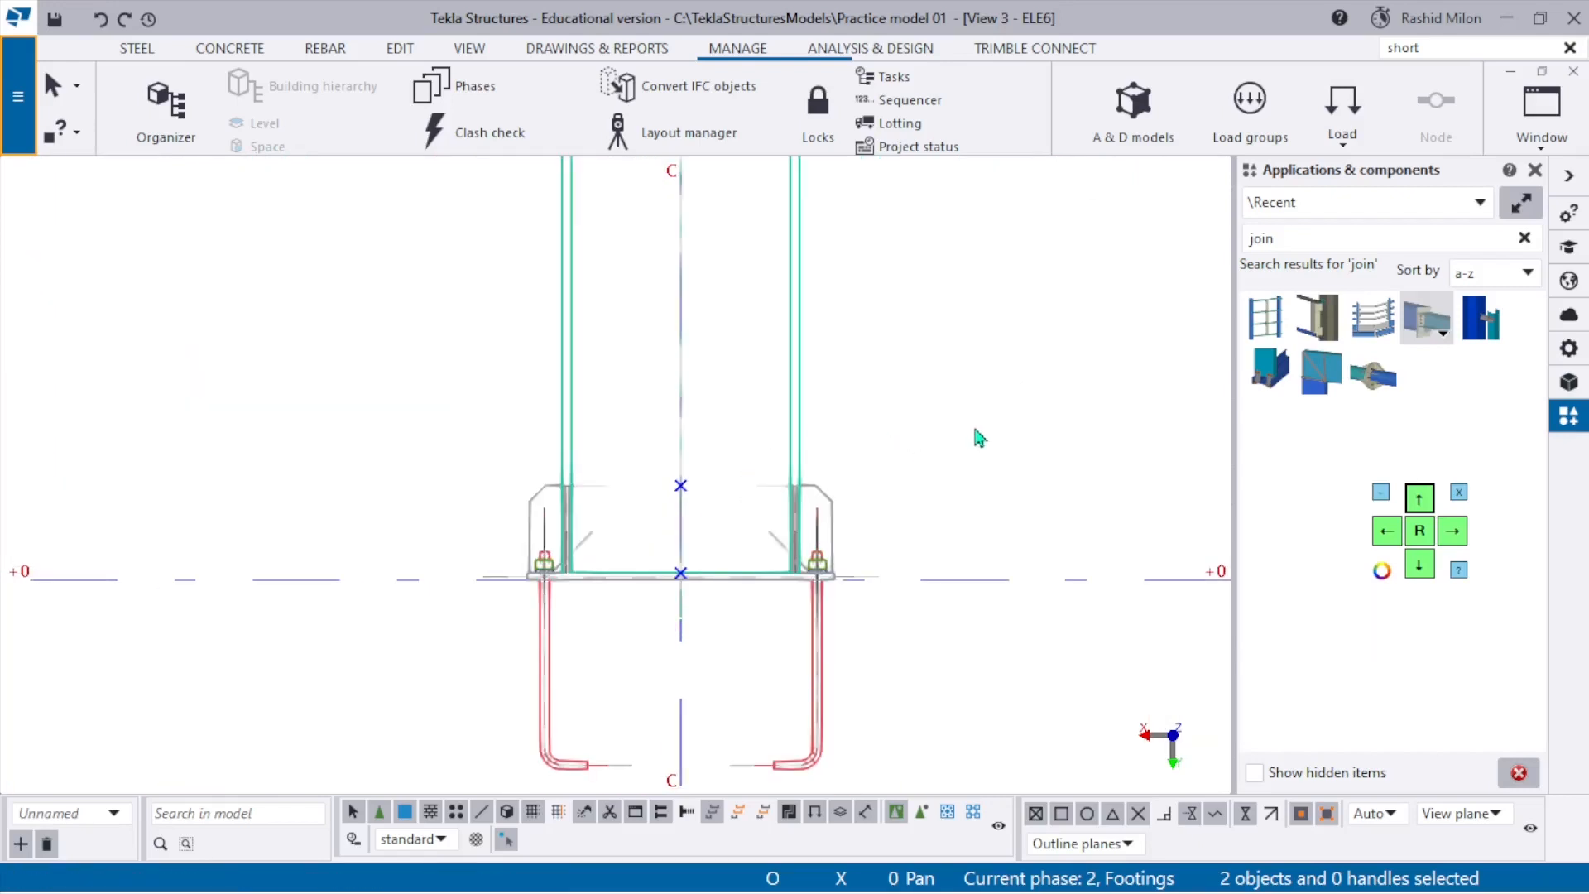
Measure the distance between the two copied points at the column base and clear the measurement from the view.
scroll(700, 563, "up", 2)
key("Escape")
scroll(697, 549, "up", 3)
key("f")
left_click(591, 645)
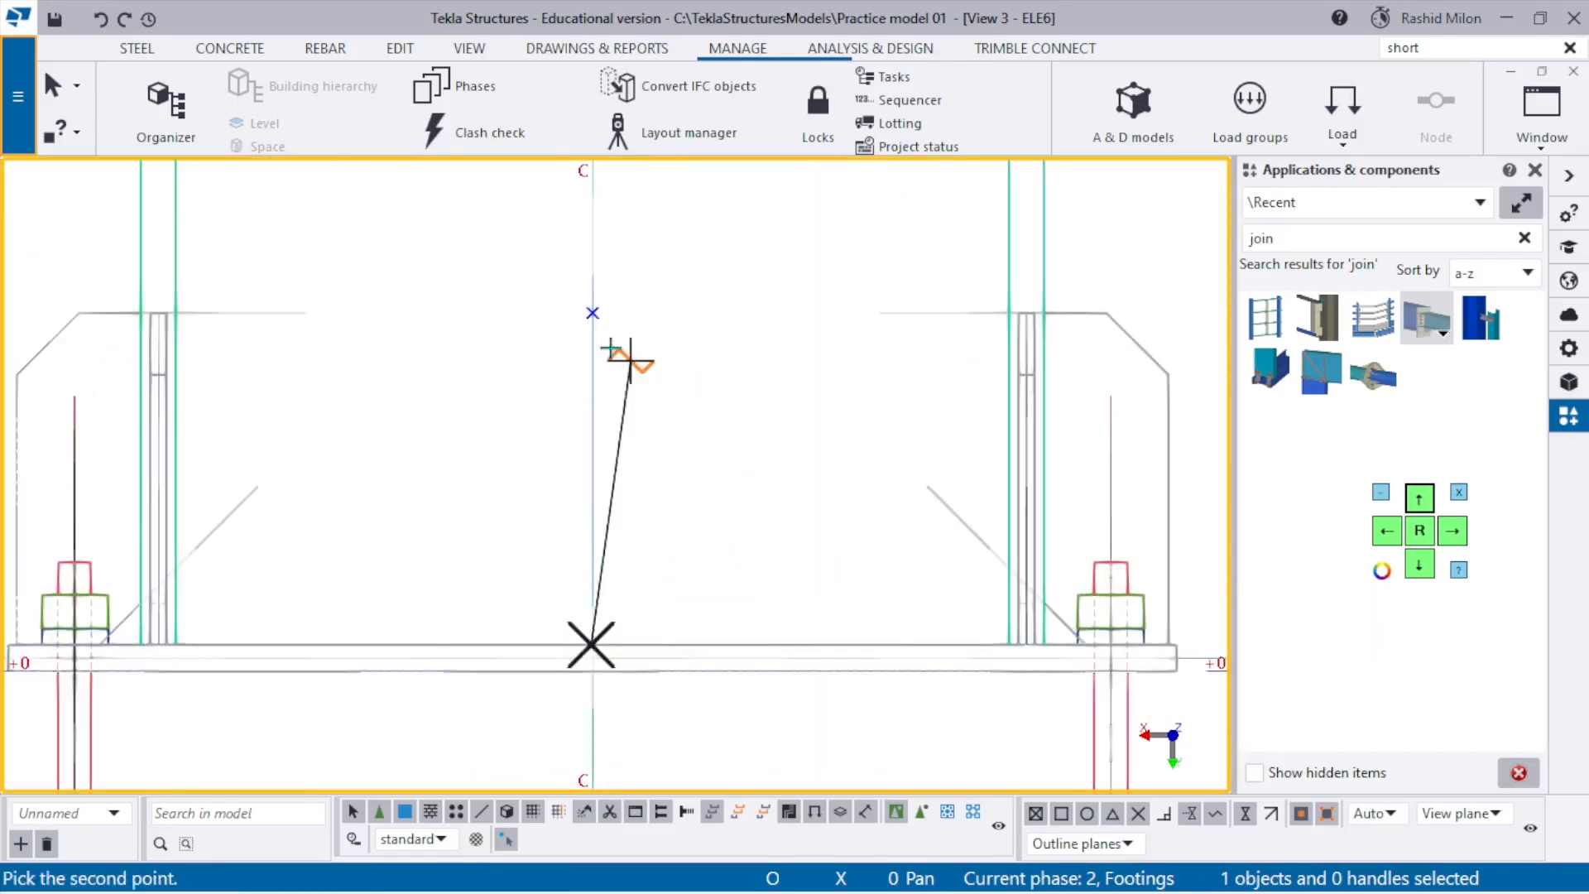
left_click(595, 313)
scroll(704, 463, "down", 3)
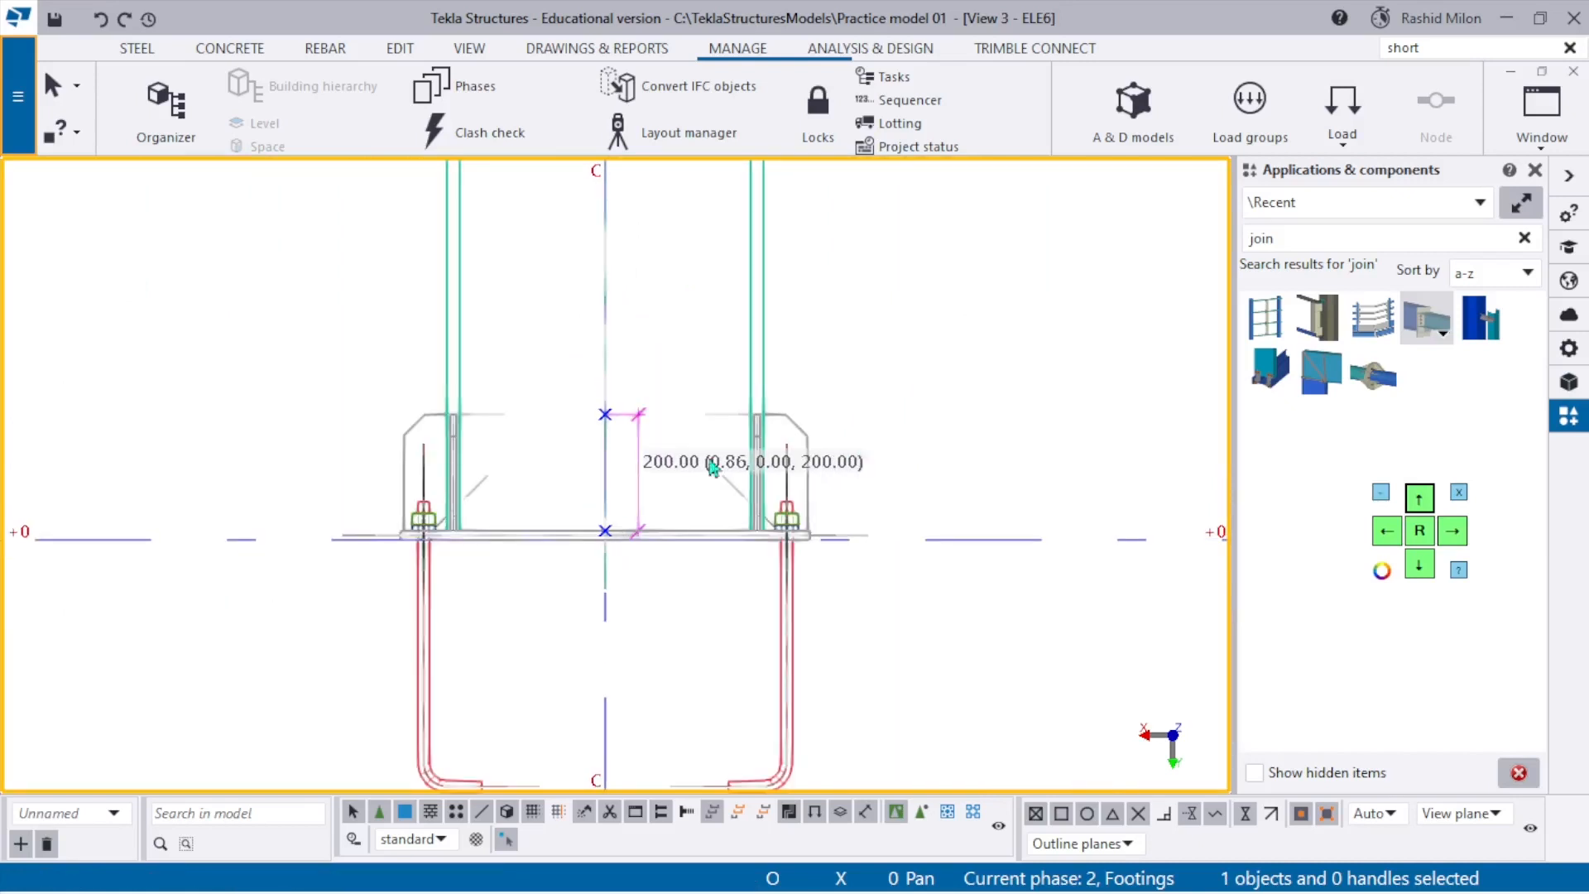
right_click(897, 337)
left_click(990, 477)
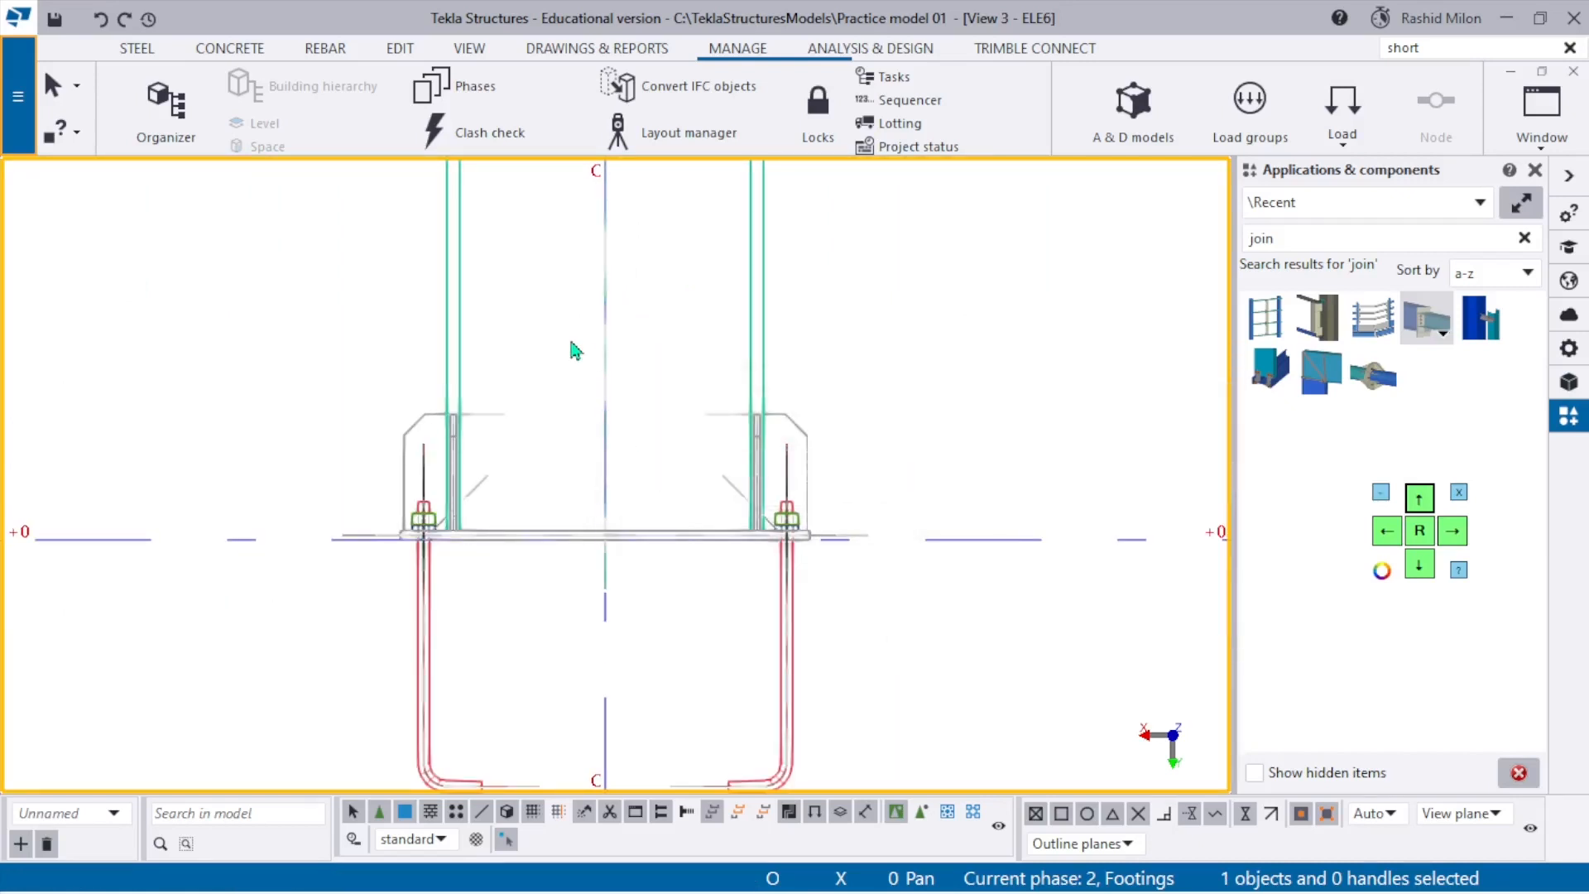
Show points in the model through the display settings of view ELE6 and apply the change.
scroll(609, 495, "down", 3)
scroll(841, 394, "down", 1)
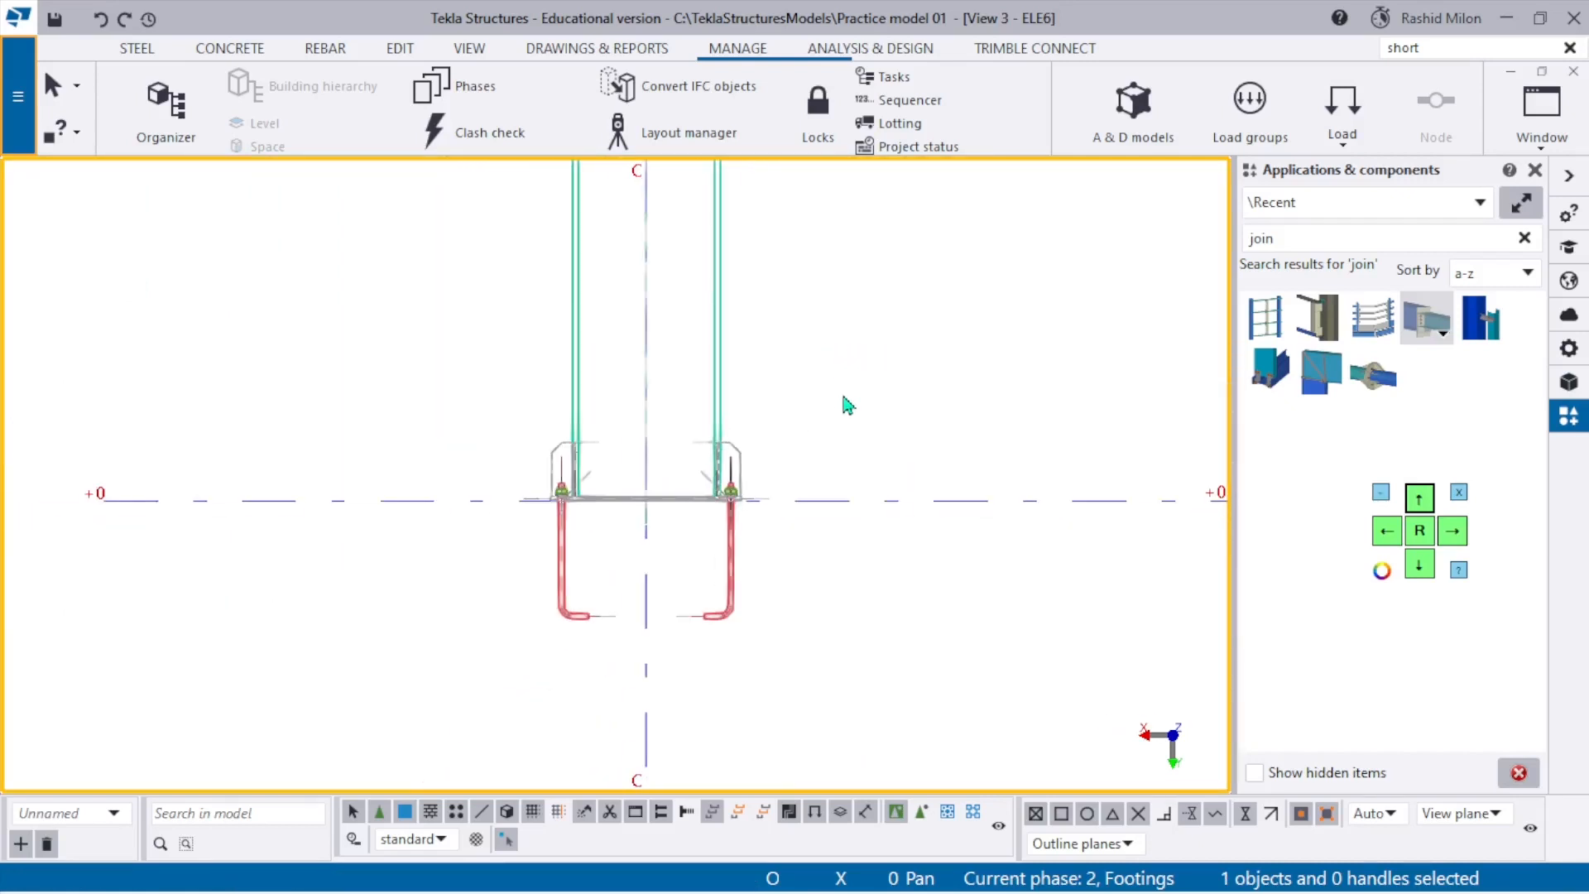
double_click(842, 398)
left_click(826, 433)
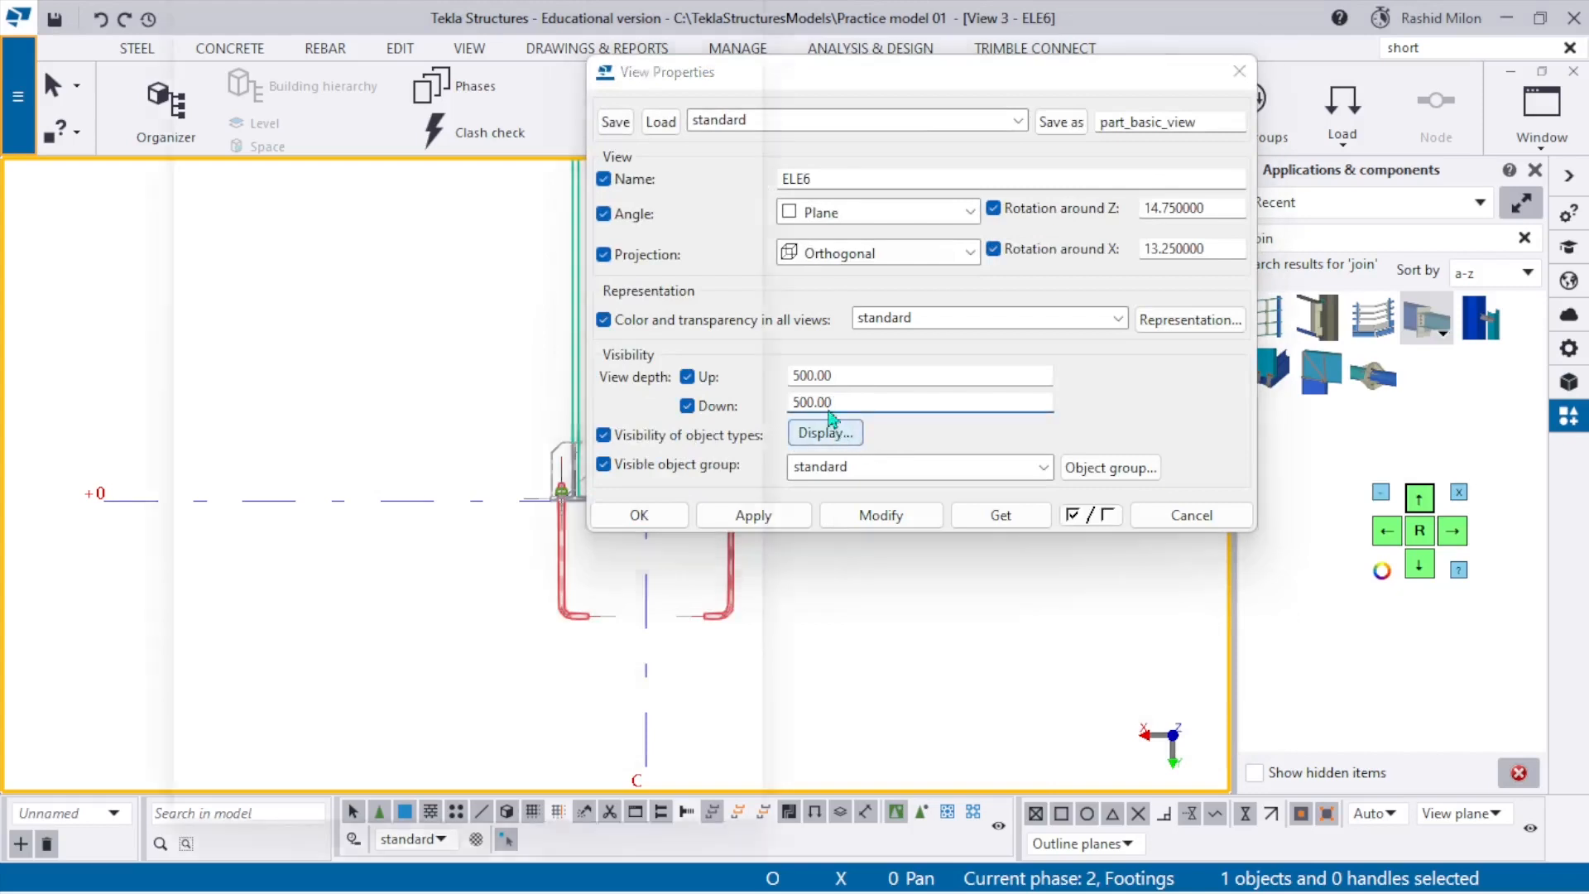
left_click(423, 84)
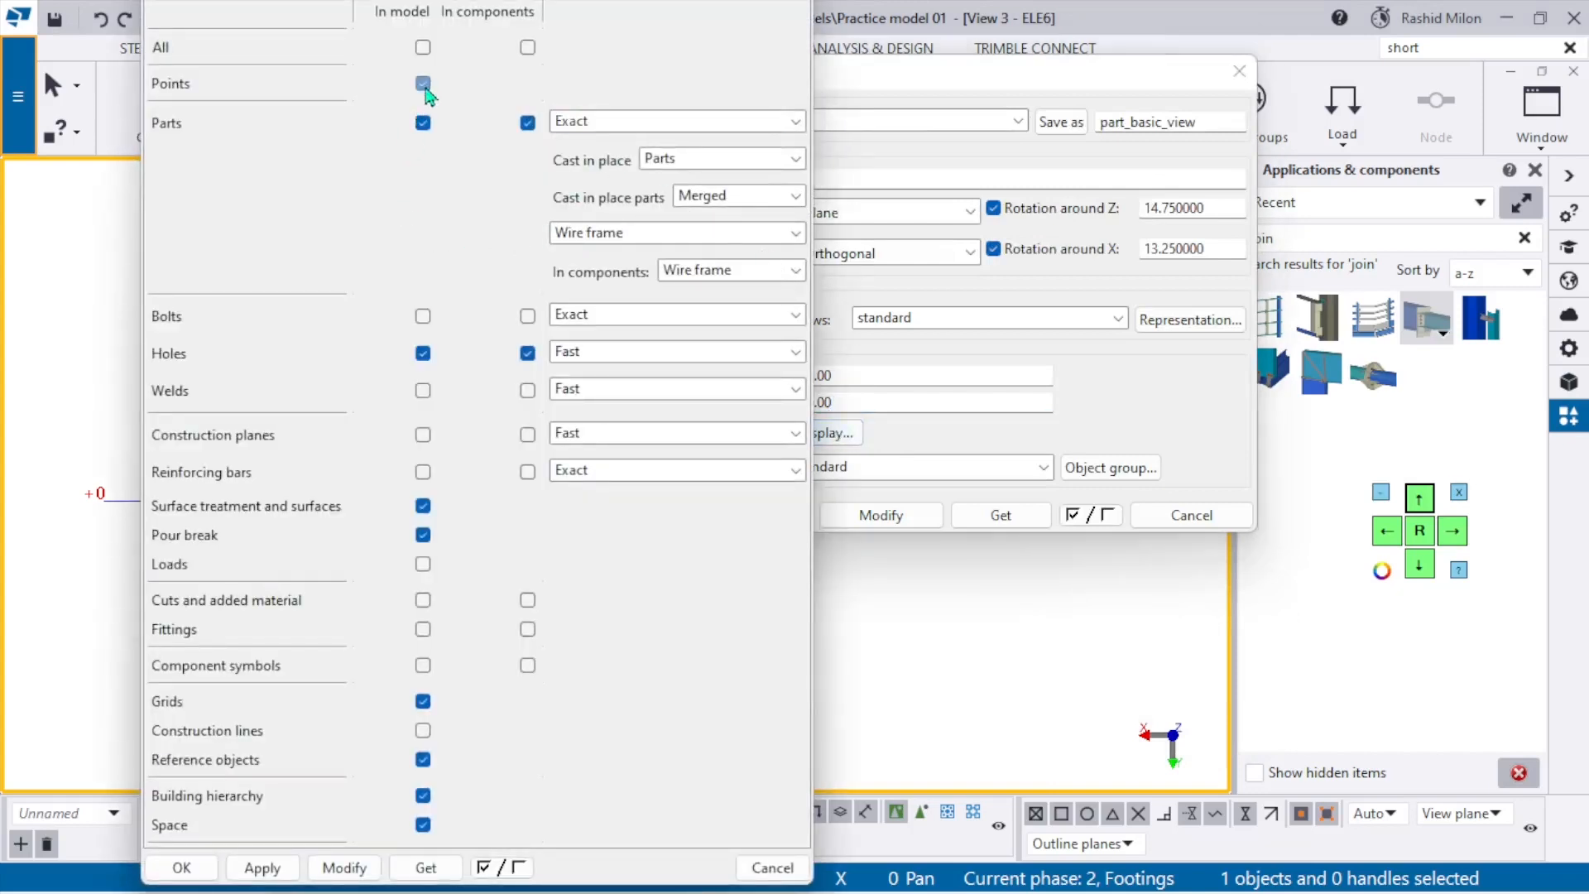
left_click(361, 876)
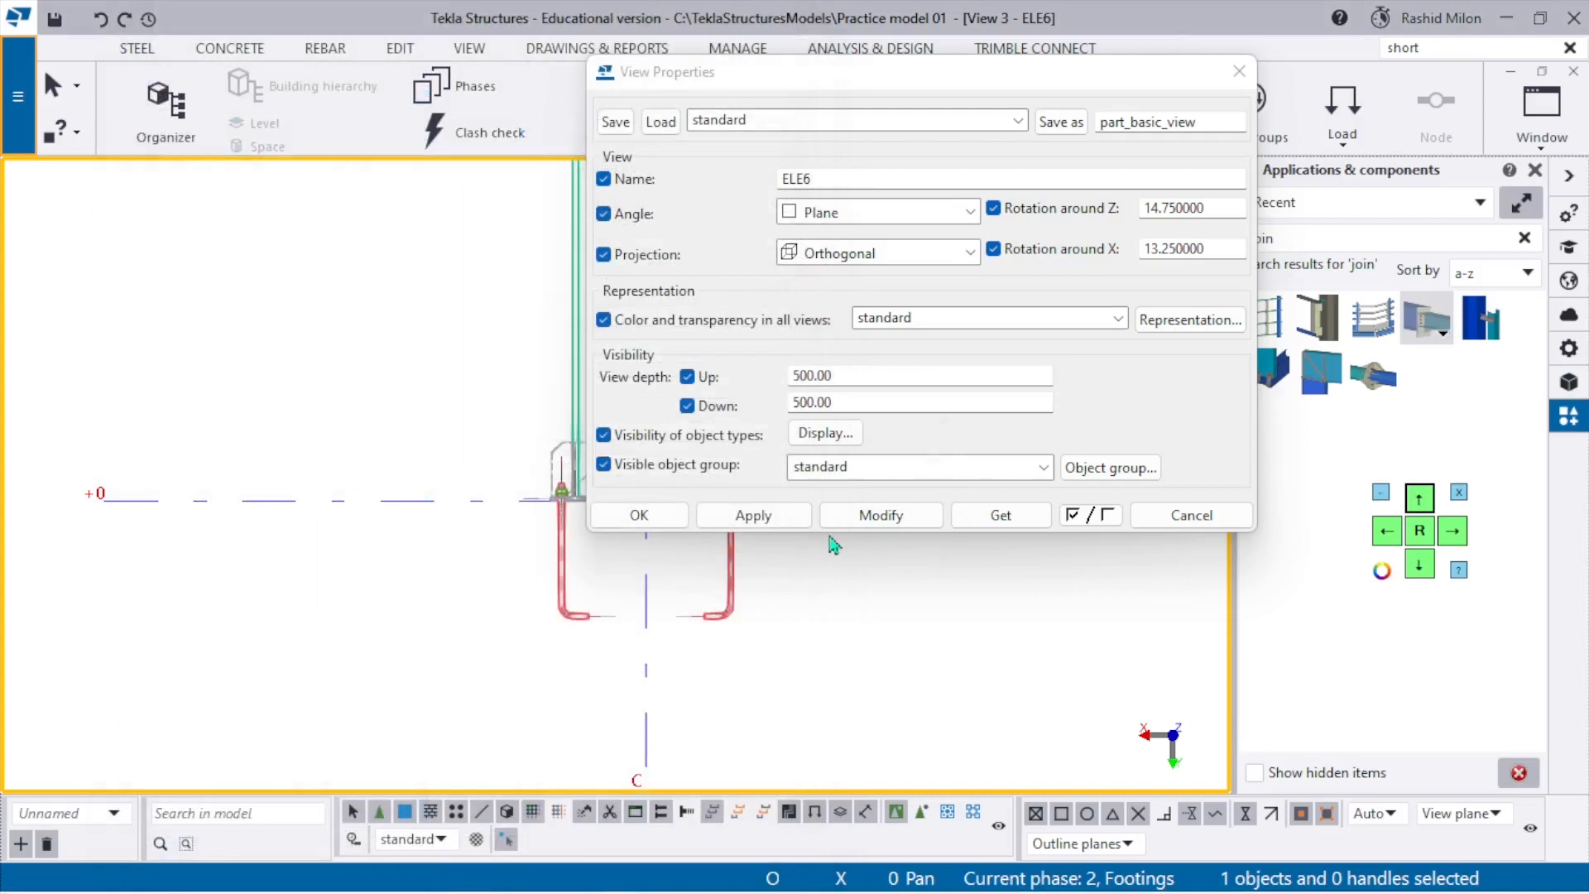
left_click(854, 521)
left_click(644, 516)
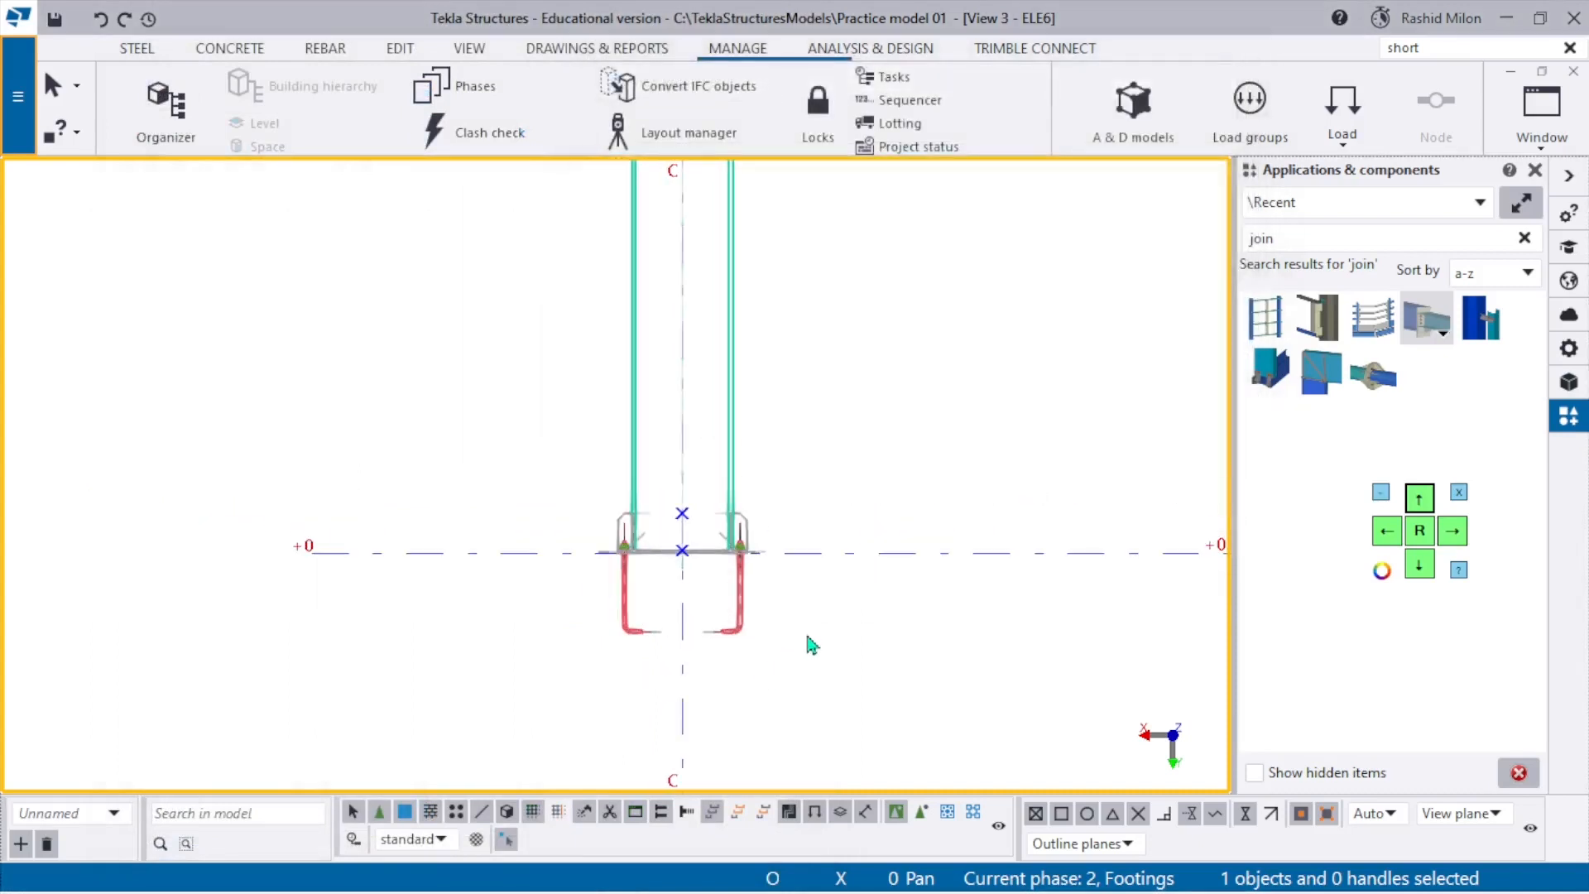
Align the work plane with the sloping rafter at grid line C using the Work plane tool.
scroll(620, 589, "down", 3)
middle_click_drag(768, 396, 739, 524)
scroll(629, 324, "up", 2)
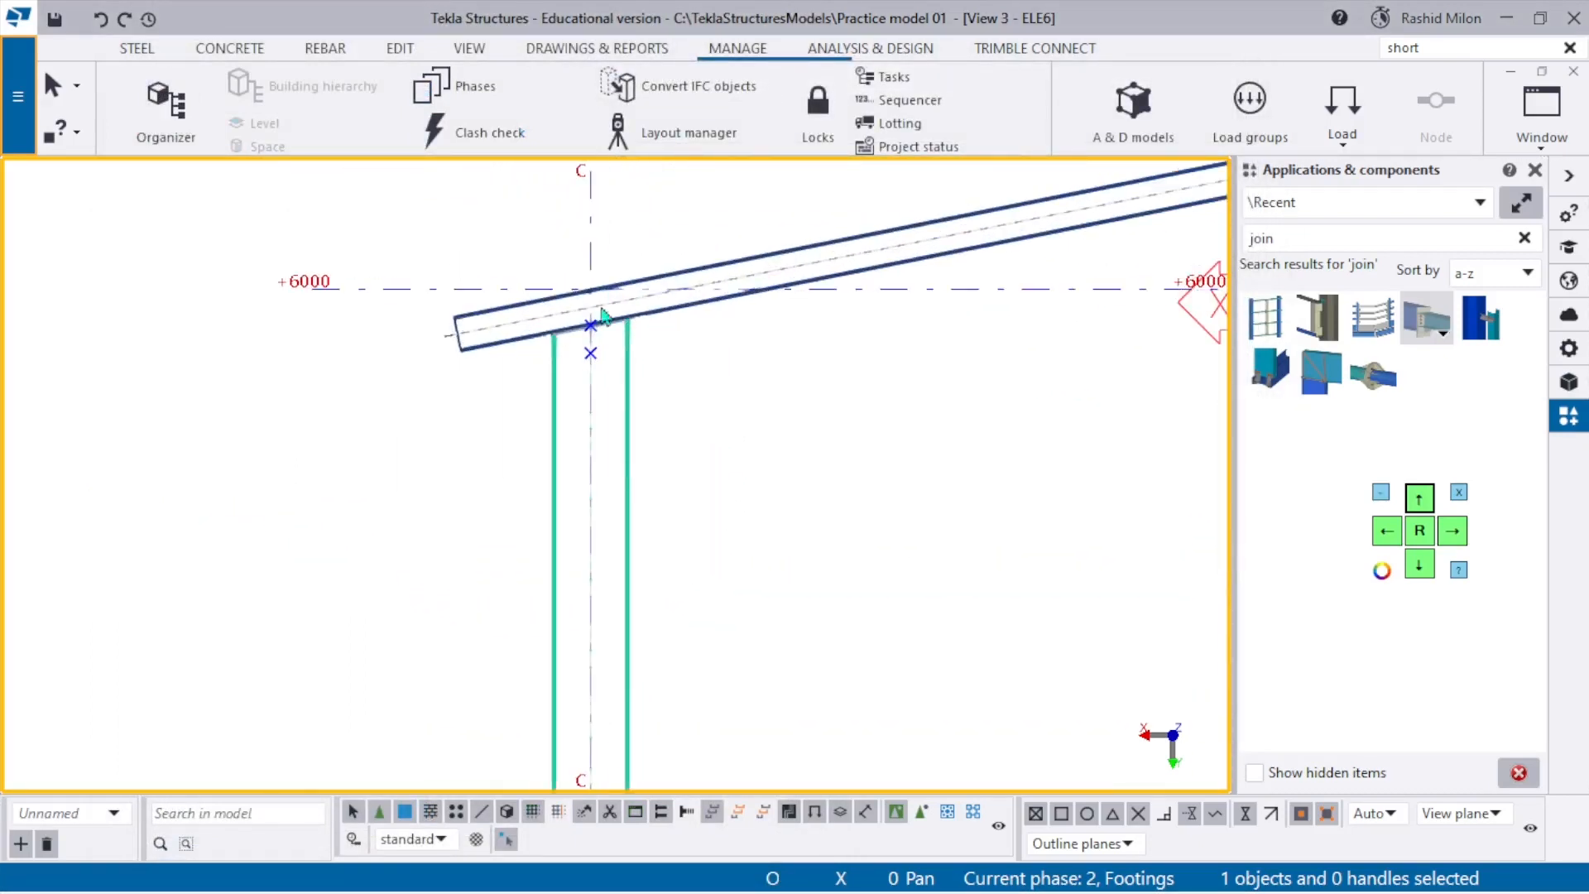
scroll(603, 315, "up", 5)
scroll(529, 372, "down", 4)
scroll(550, 344, "up", 2)
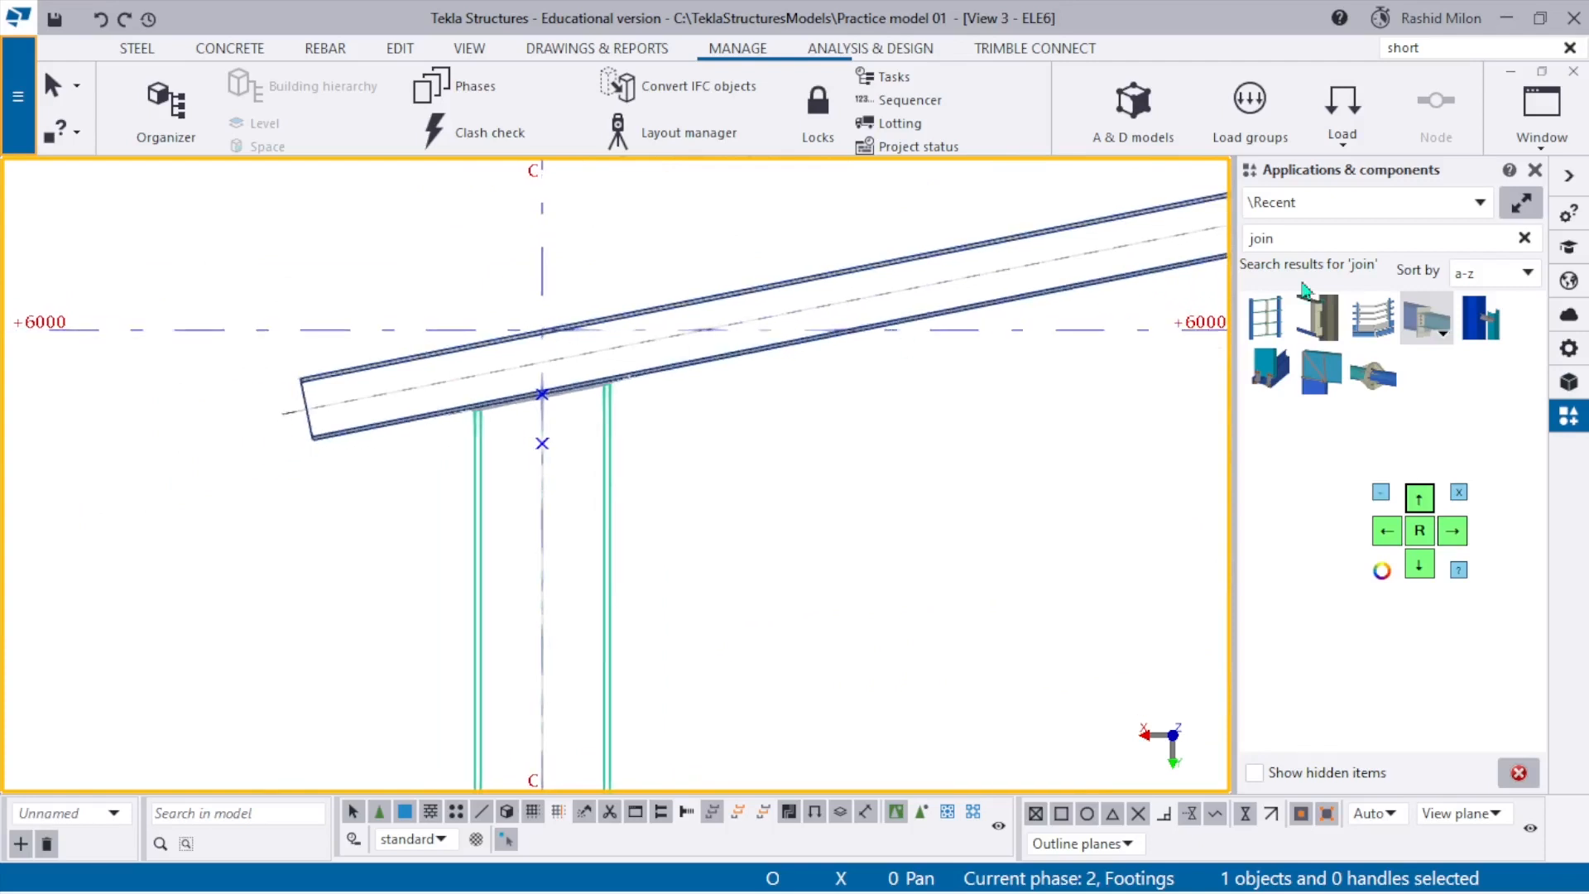
scroll(520, 344, "up", 4)
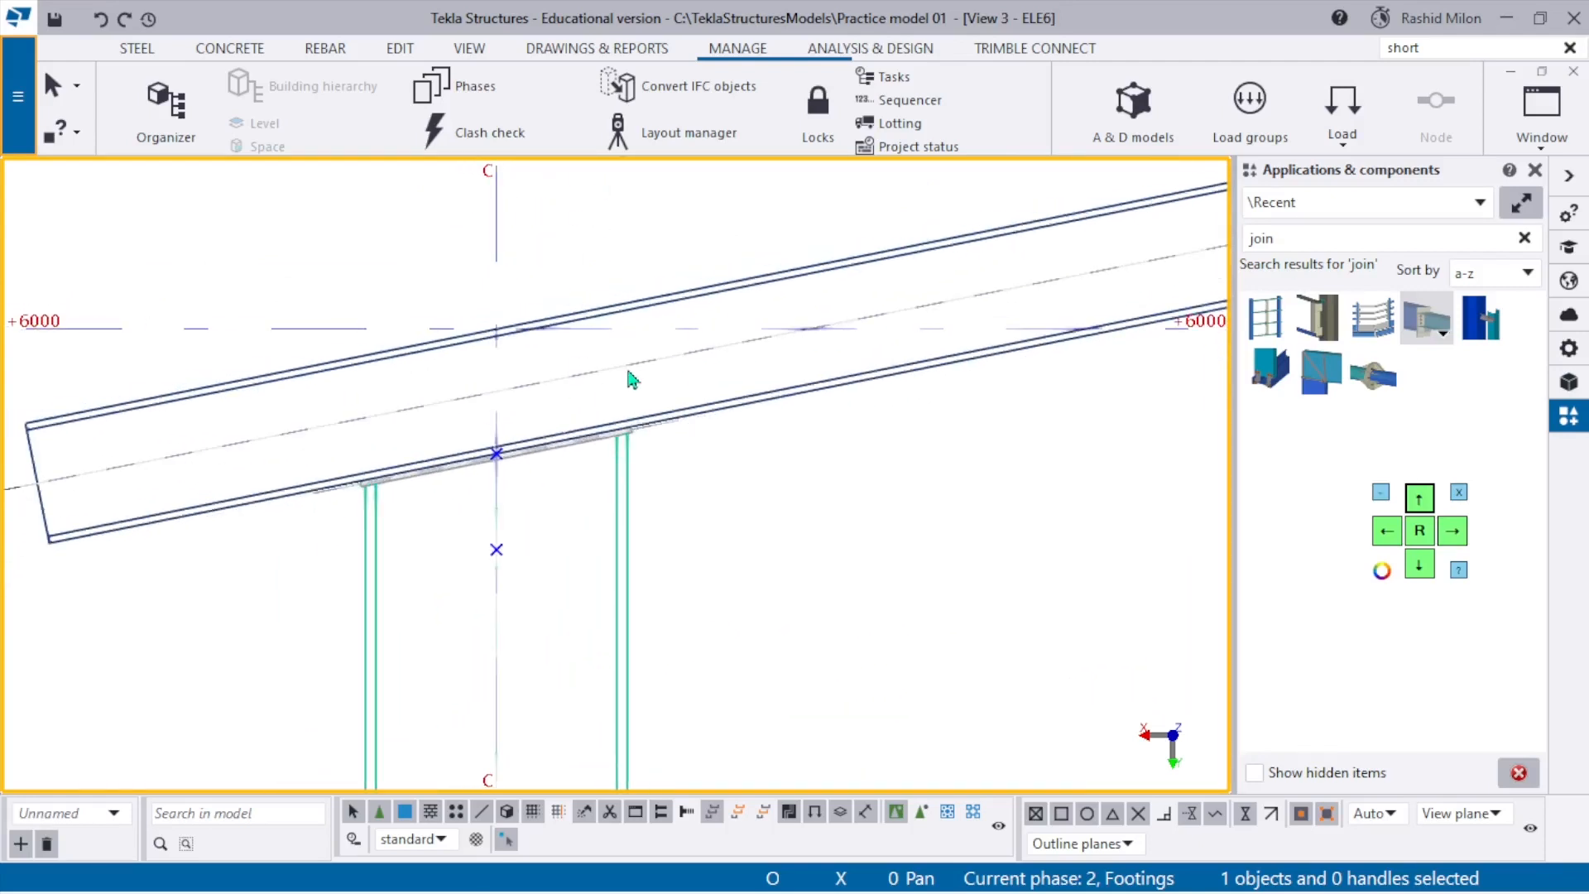
scroll(633, 380, "down", 2)
left_click(469, 48)
left_click(655, 132)
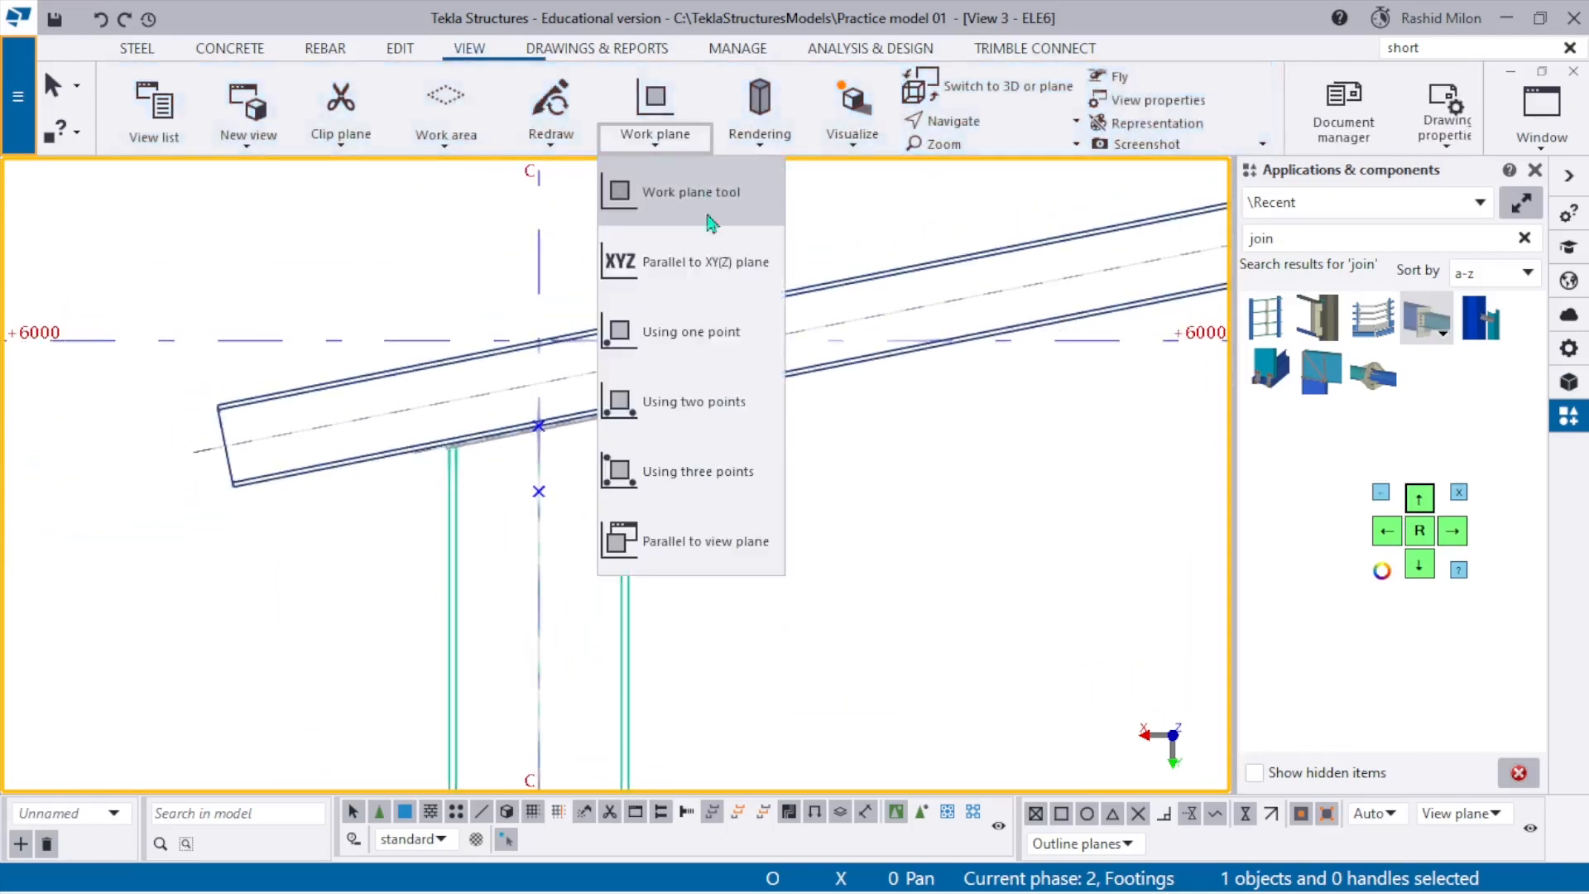
left_click(708, 217)
left_click(423, 376)
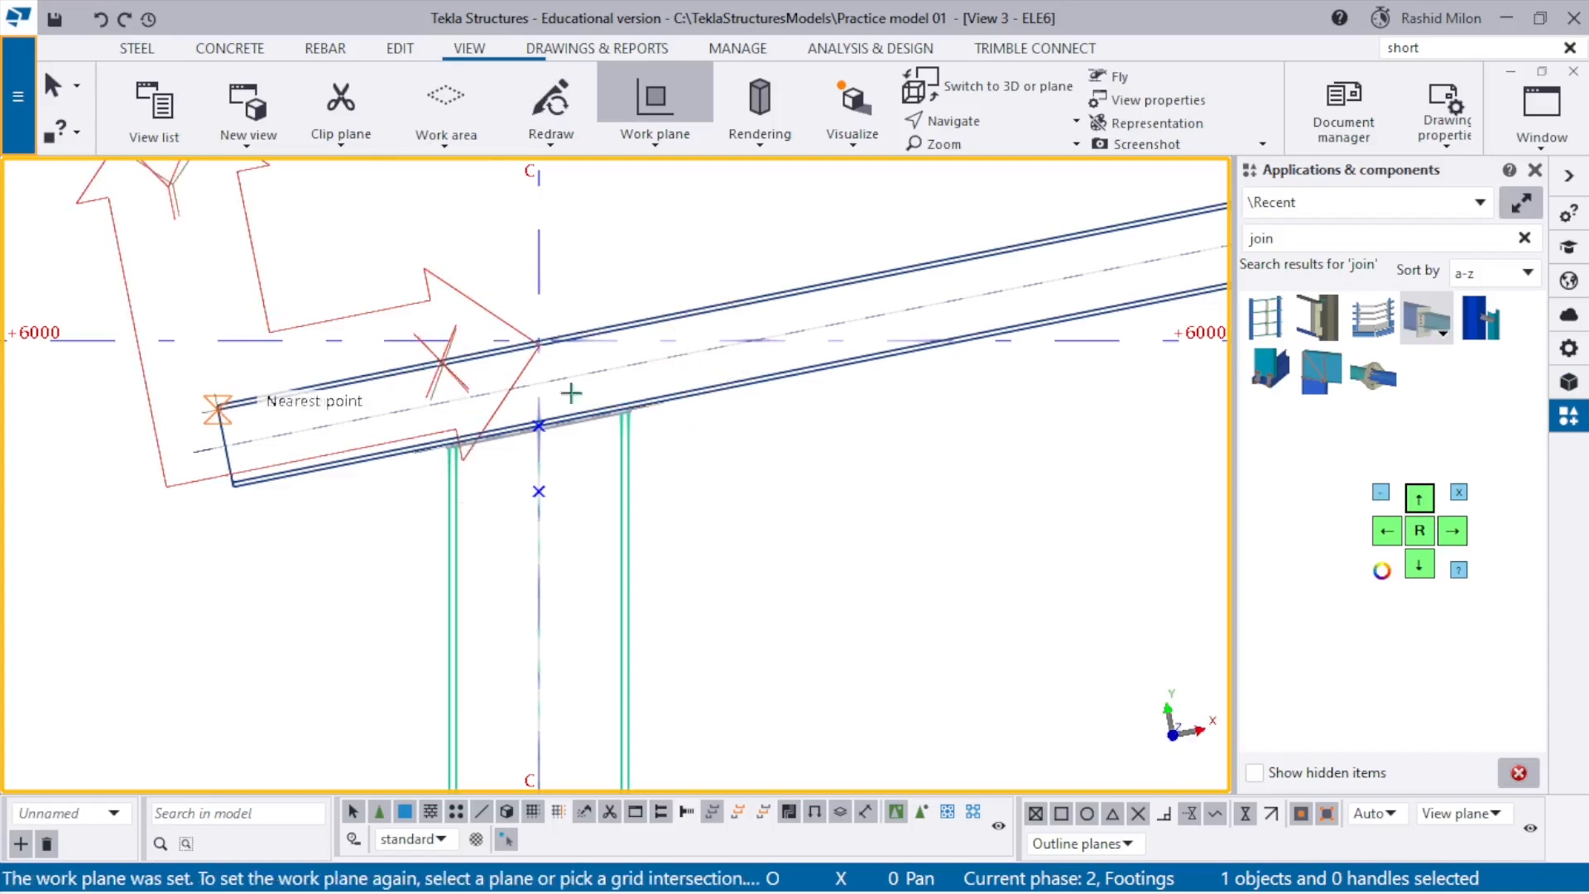
key("Escape")
Add a point where grid line C intersects the underside of the rafter's upper flange.
scroll(540, 375, "up", 5)
scroll(720, 389, "down", 2)
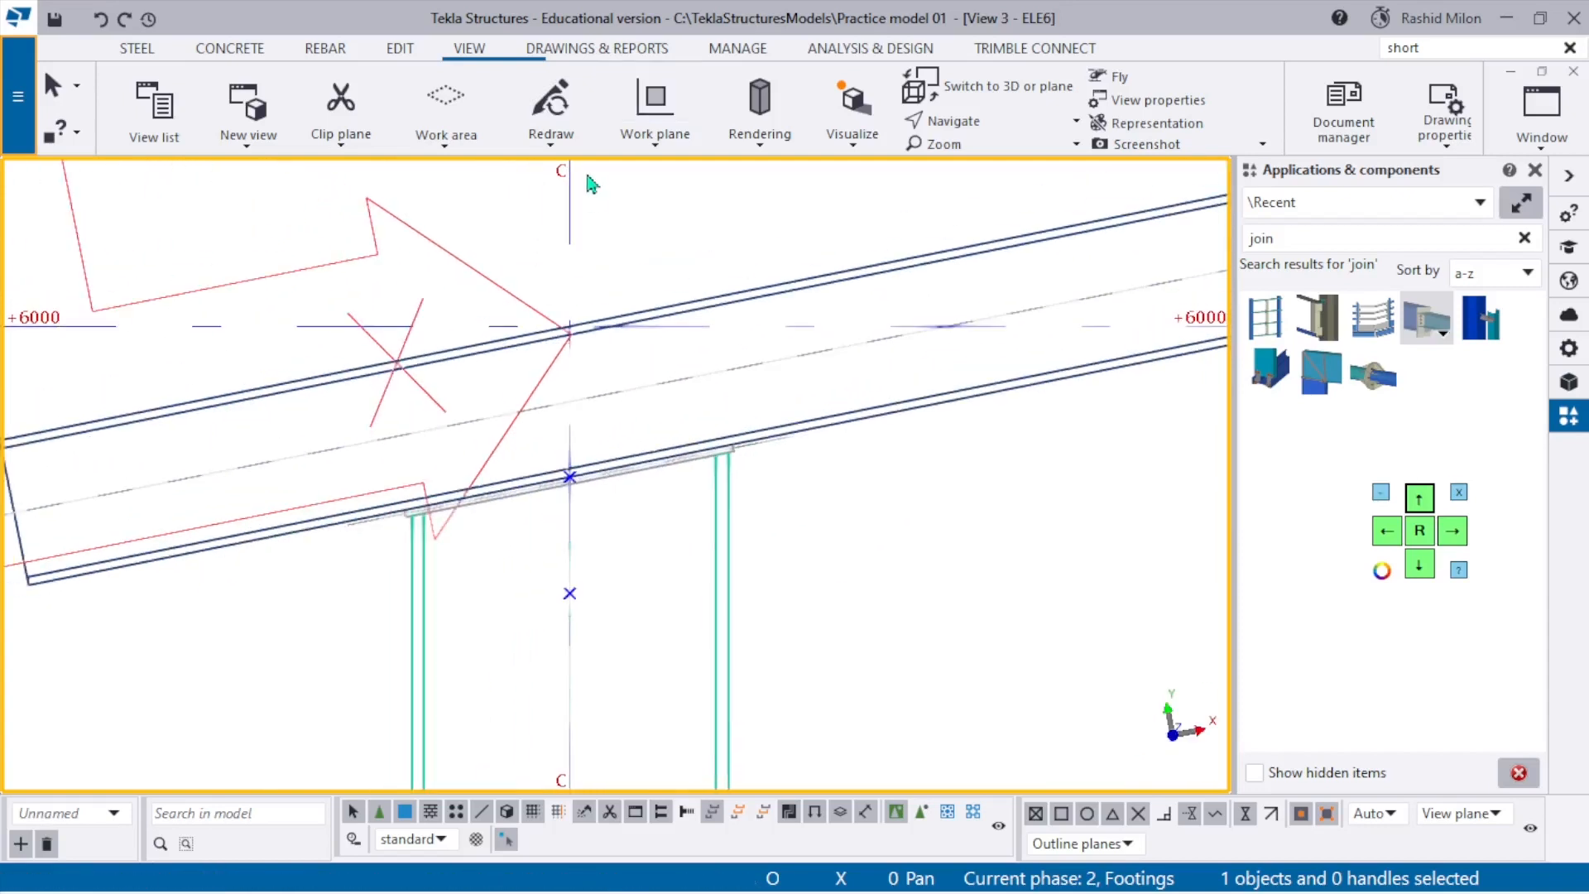
scroll(586, 176, "up", 1)
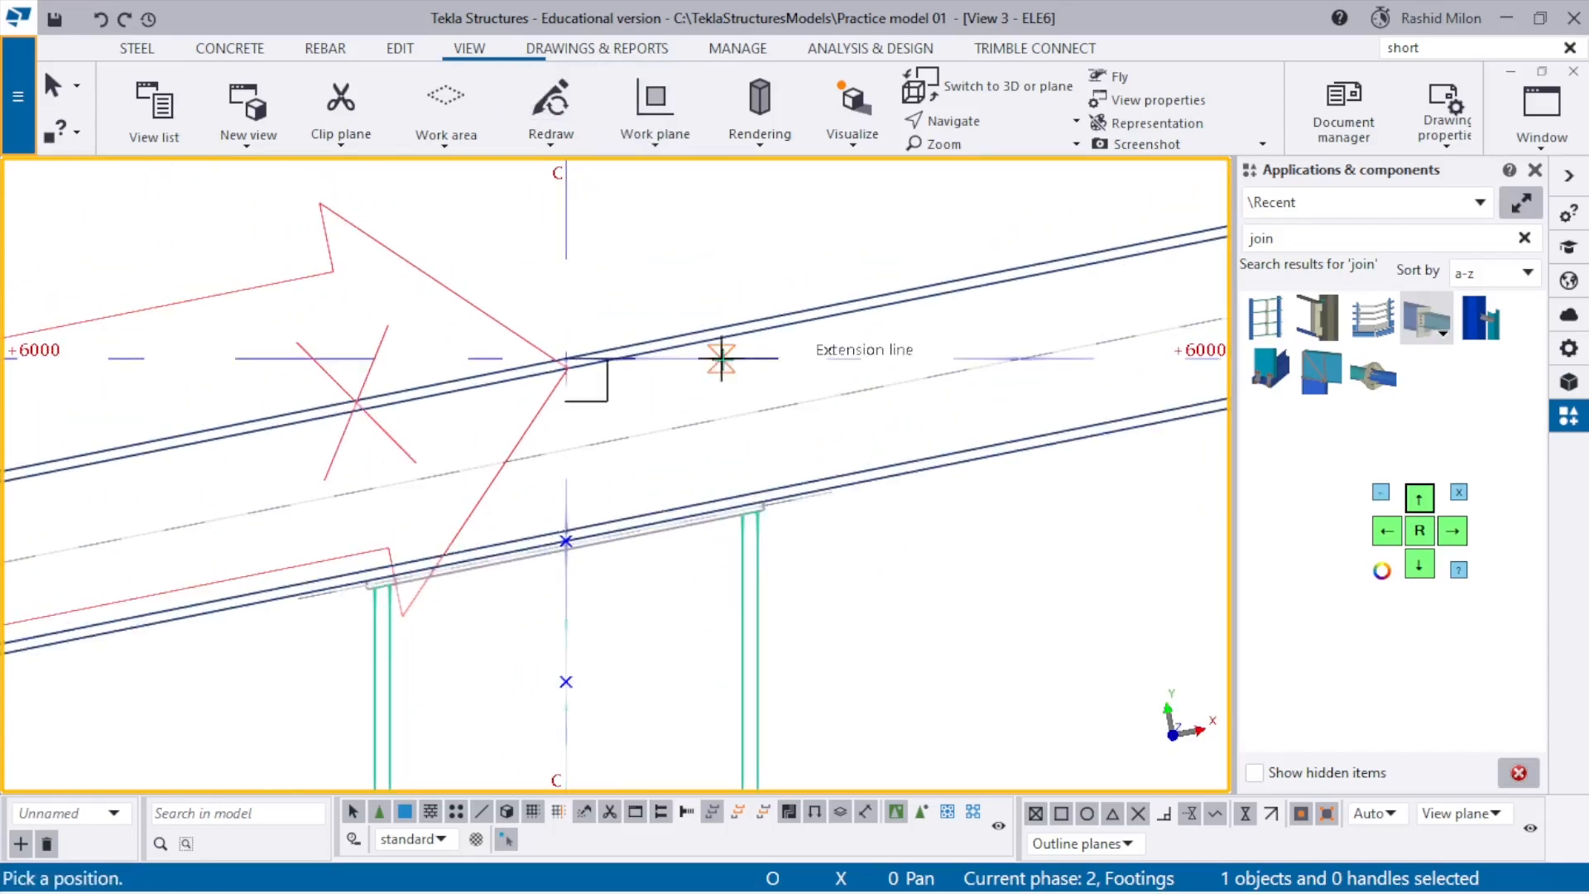
scroll(557, 414, "up", 4)
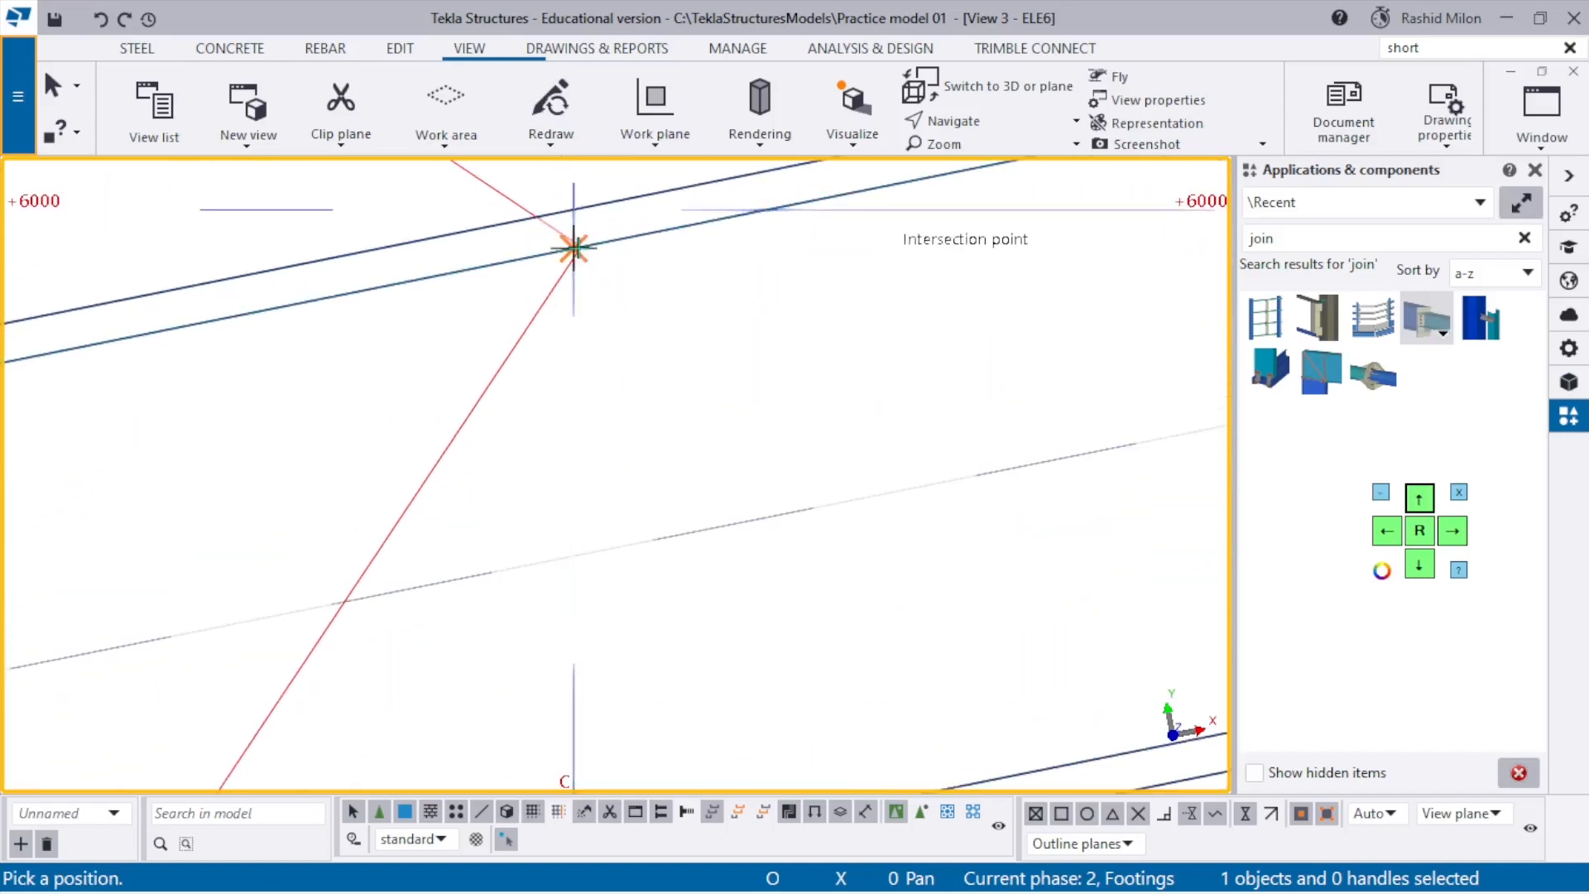
left_click(574, 248)
scroll(685, 436, "down", 3)
key("Escape")
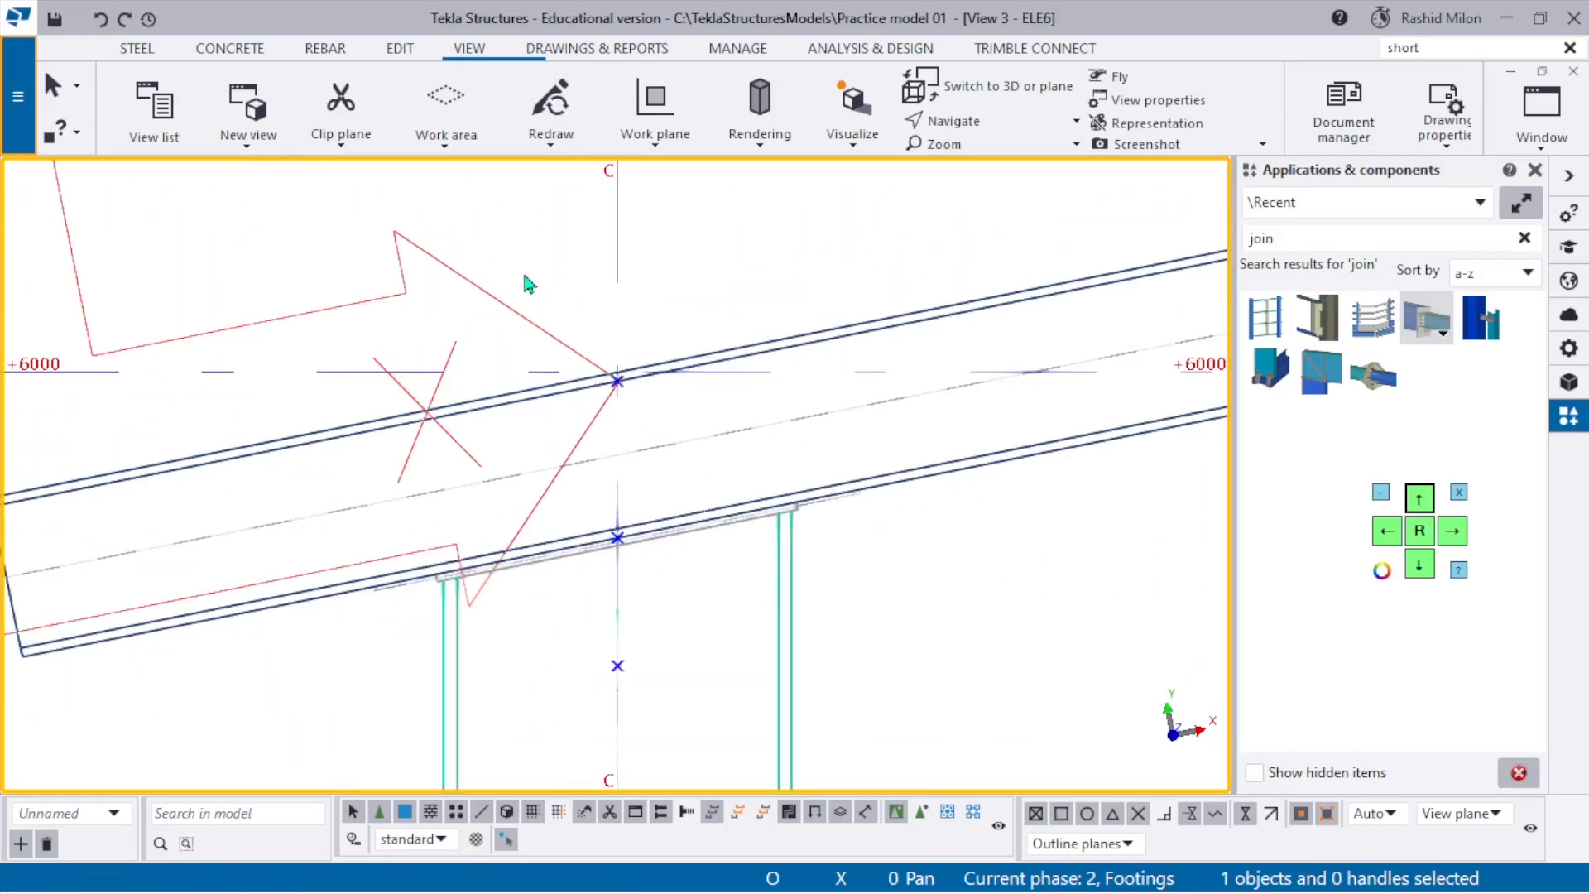
Make one linear copy of the upper flange point with dX -22.57 and dY -112.85, to grid line C's crossing with the rafter centre line.
right_click(677, 415)
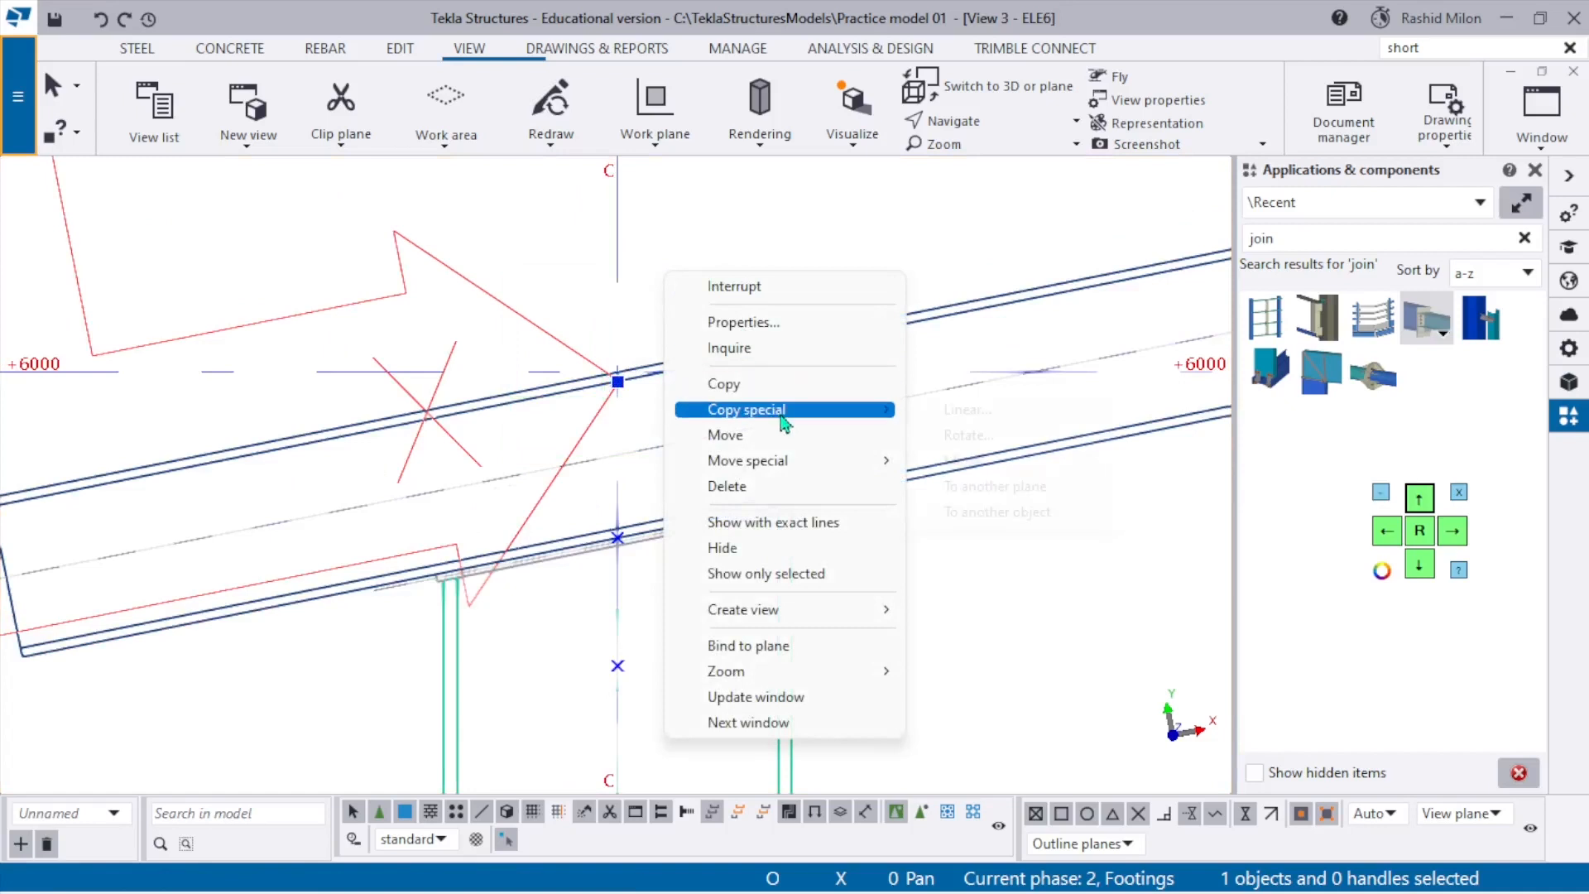
mouse_move(754, 410)
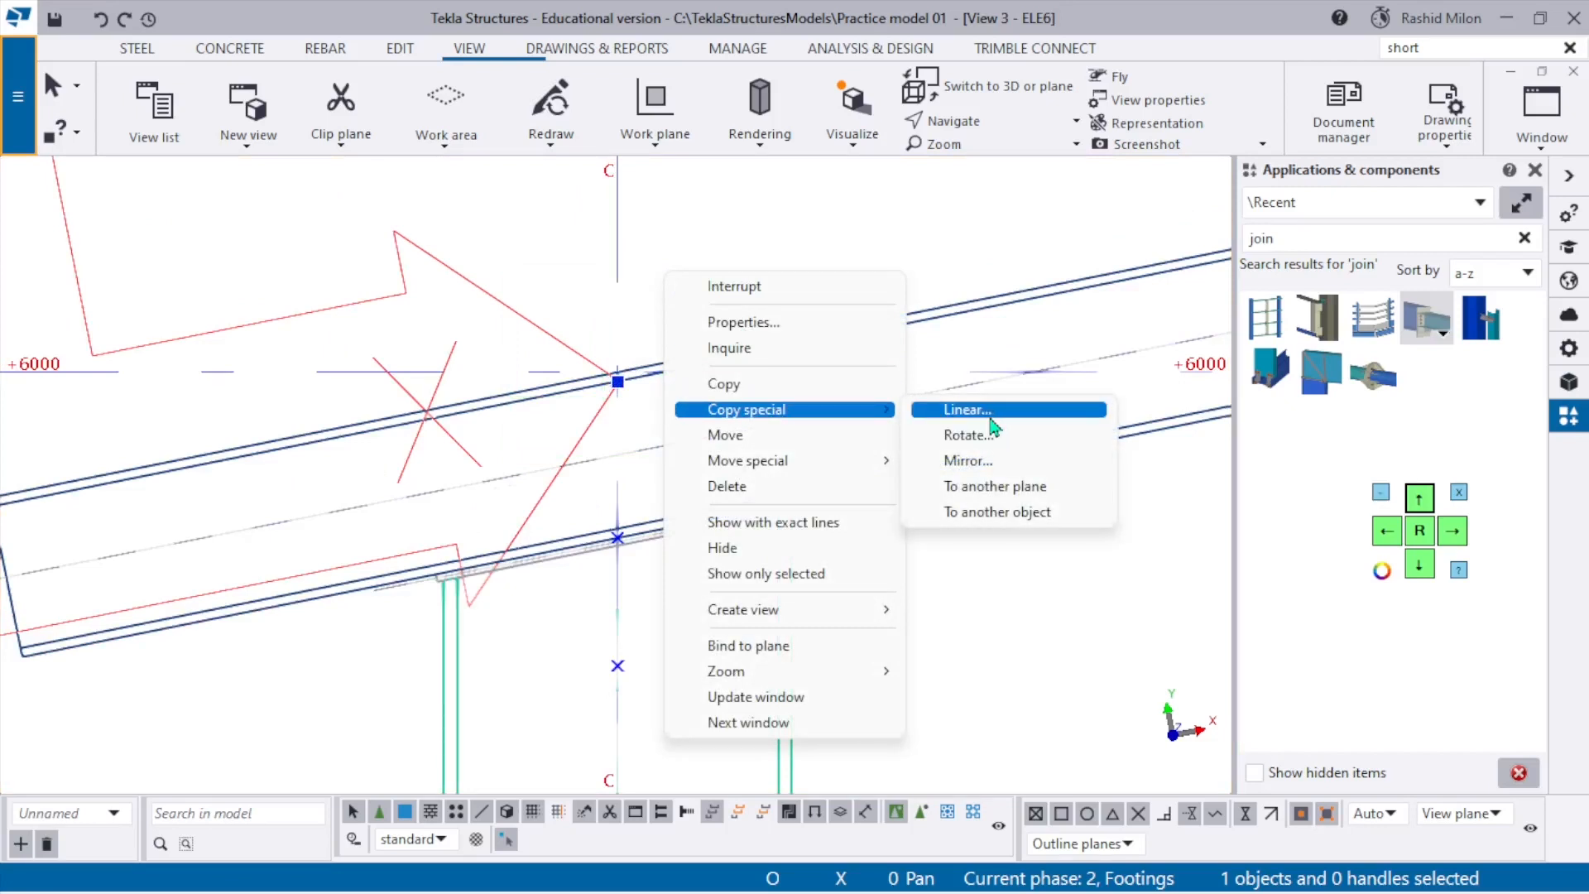
left_click(991, 419)
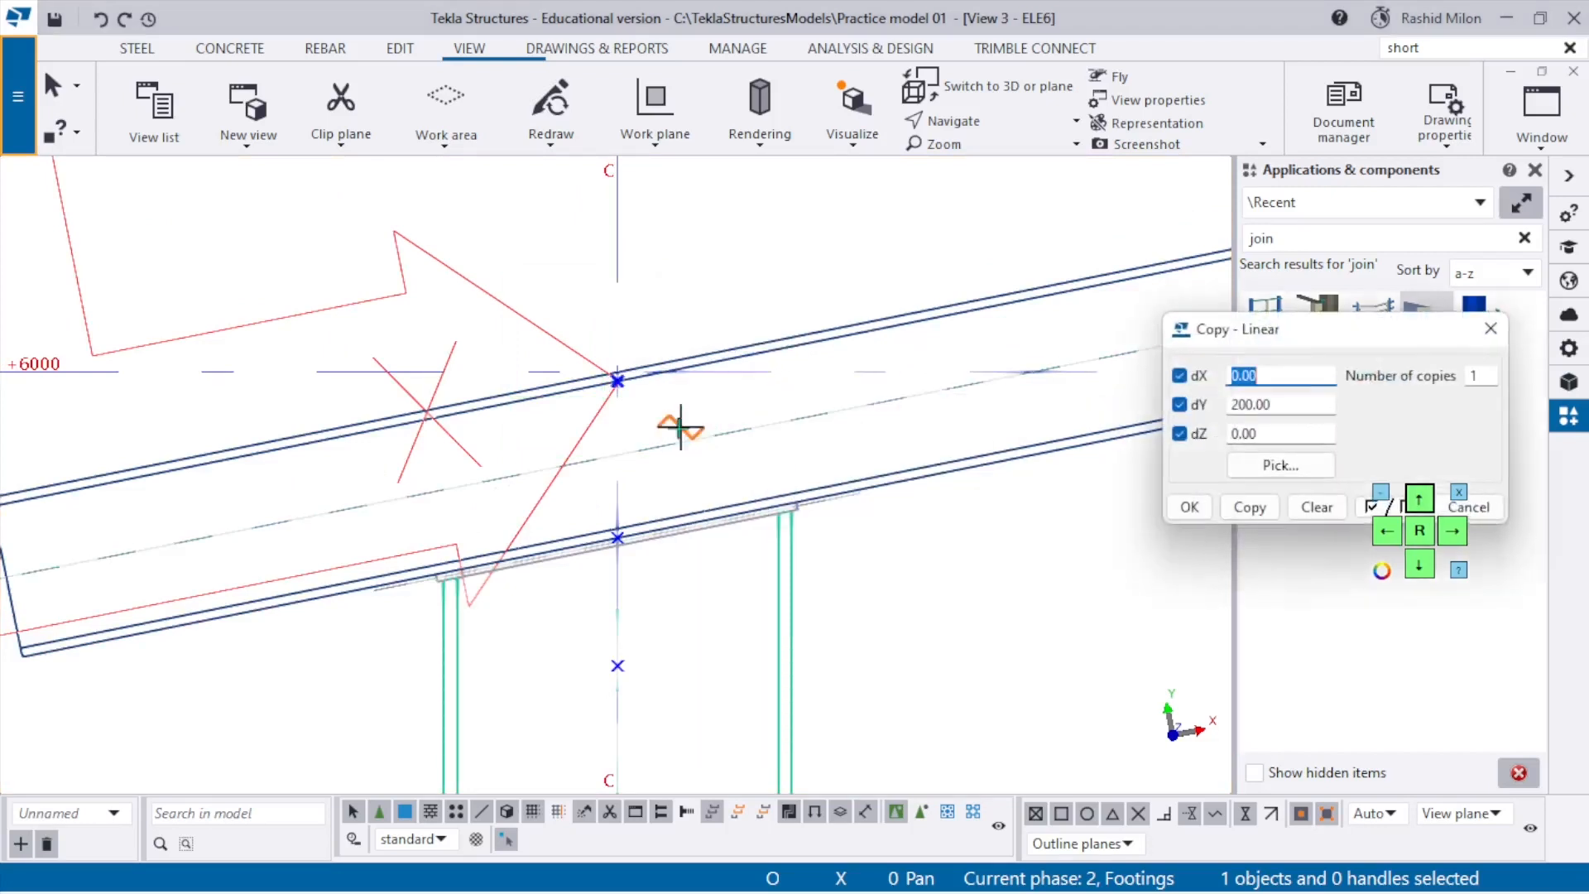
left_click(617, 381)
scroll(638, 481, "up", 4)
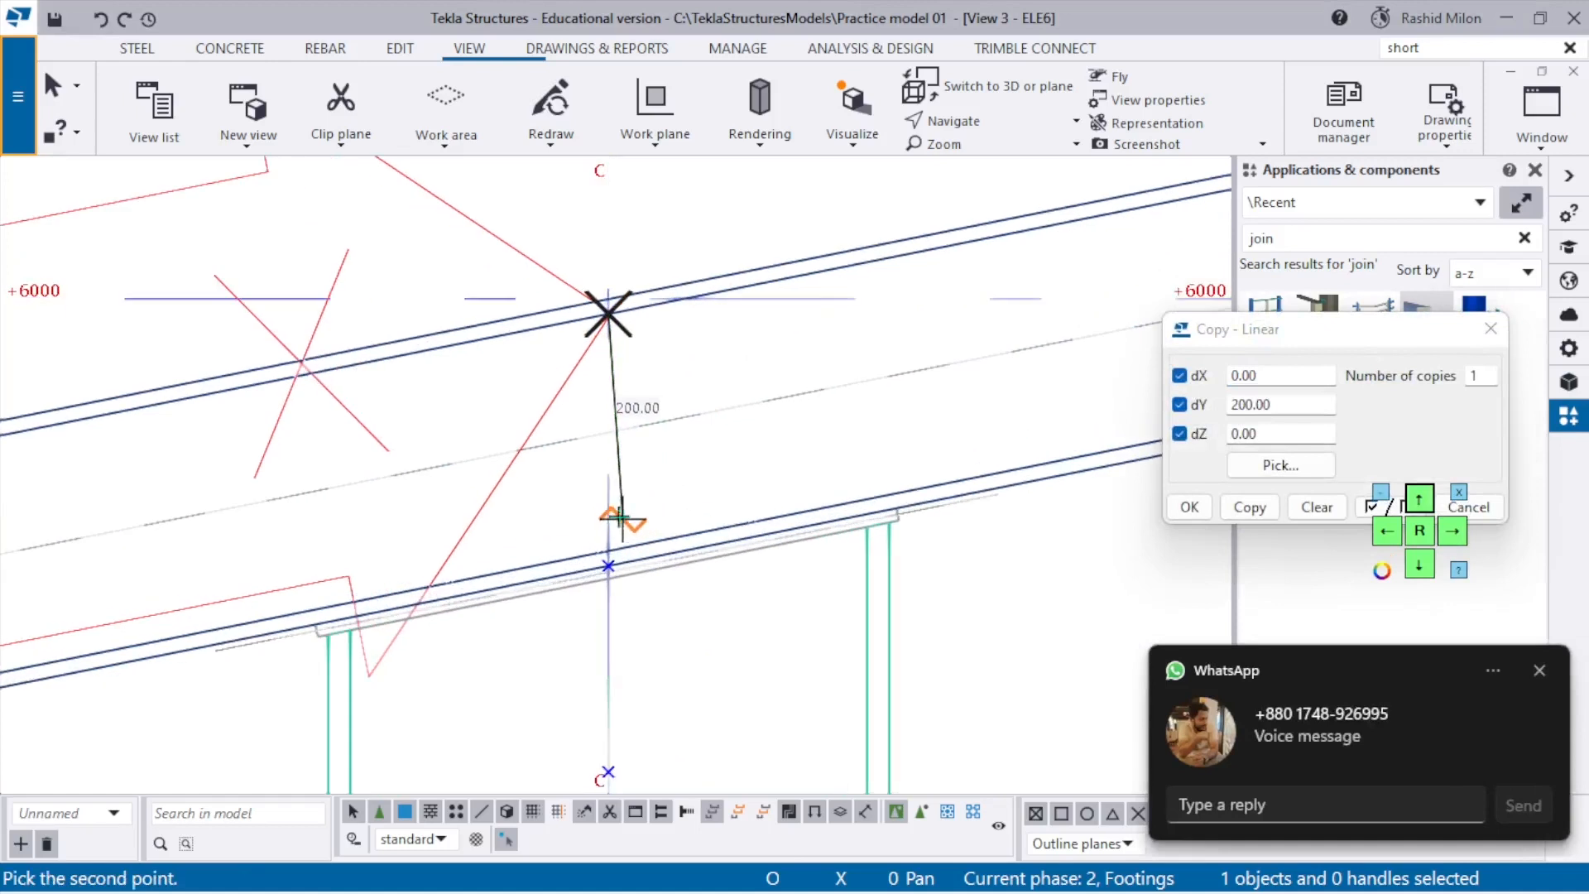
left_click(1540, 672)
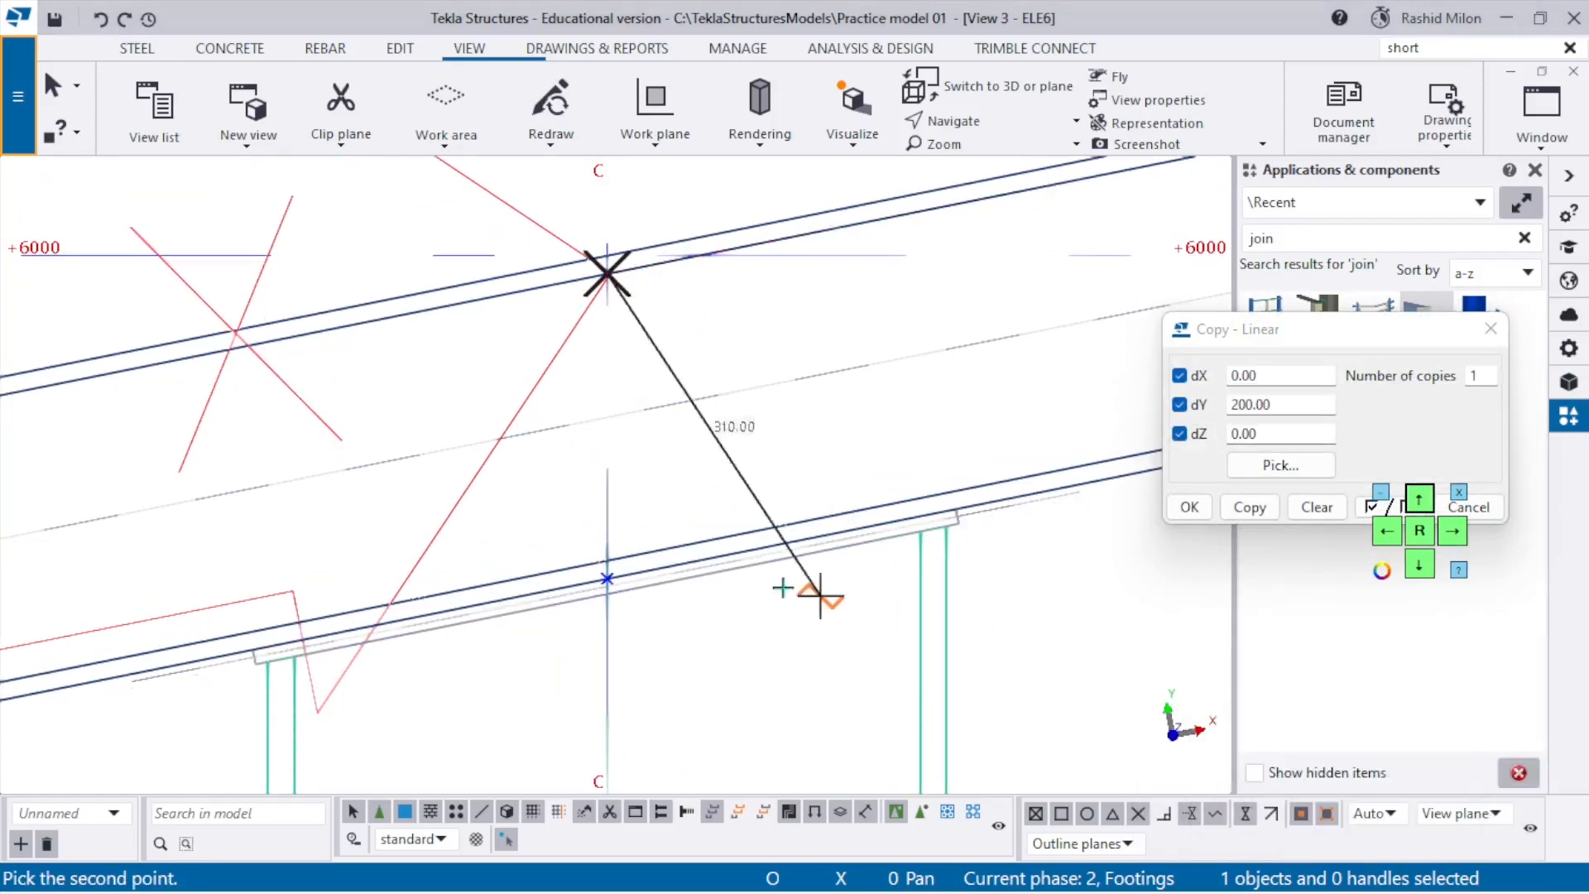
left_click(608, 418)
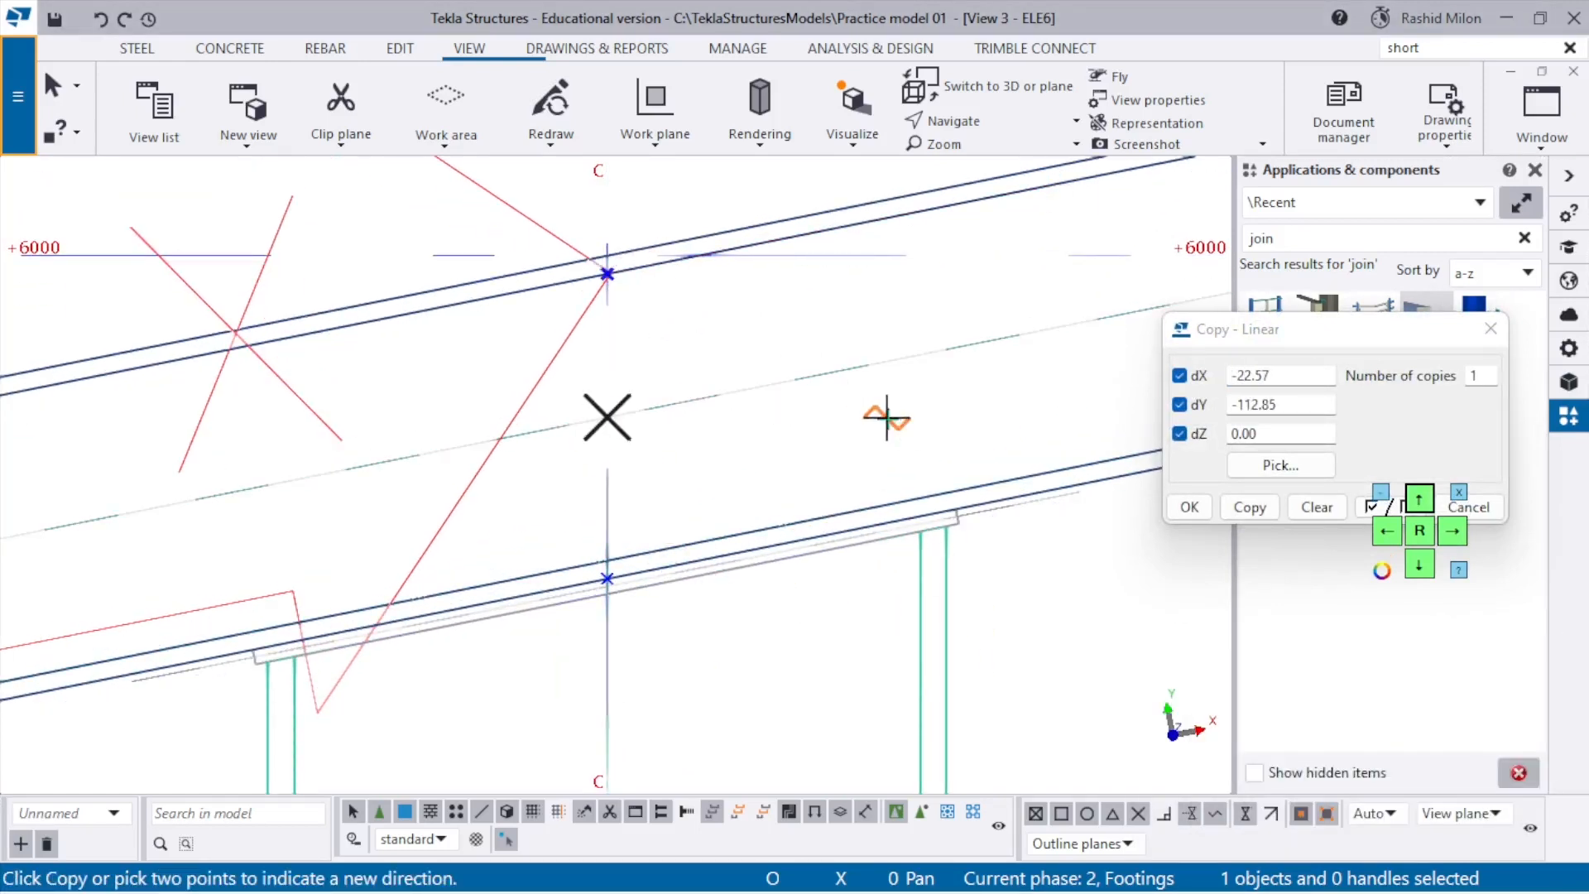
left_click(1257, 510)
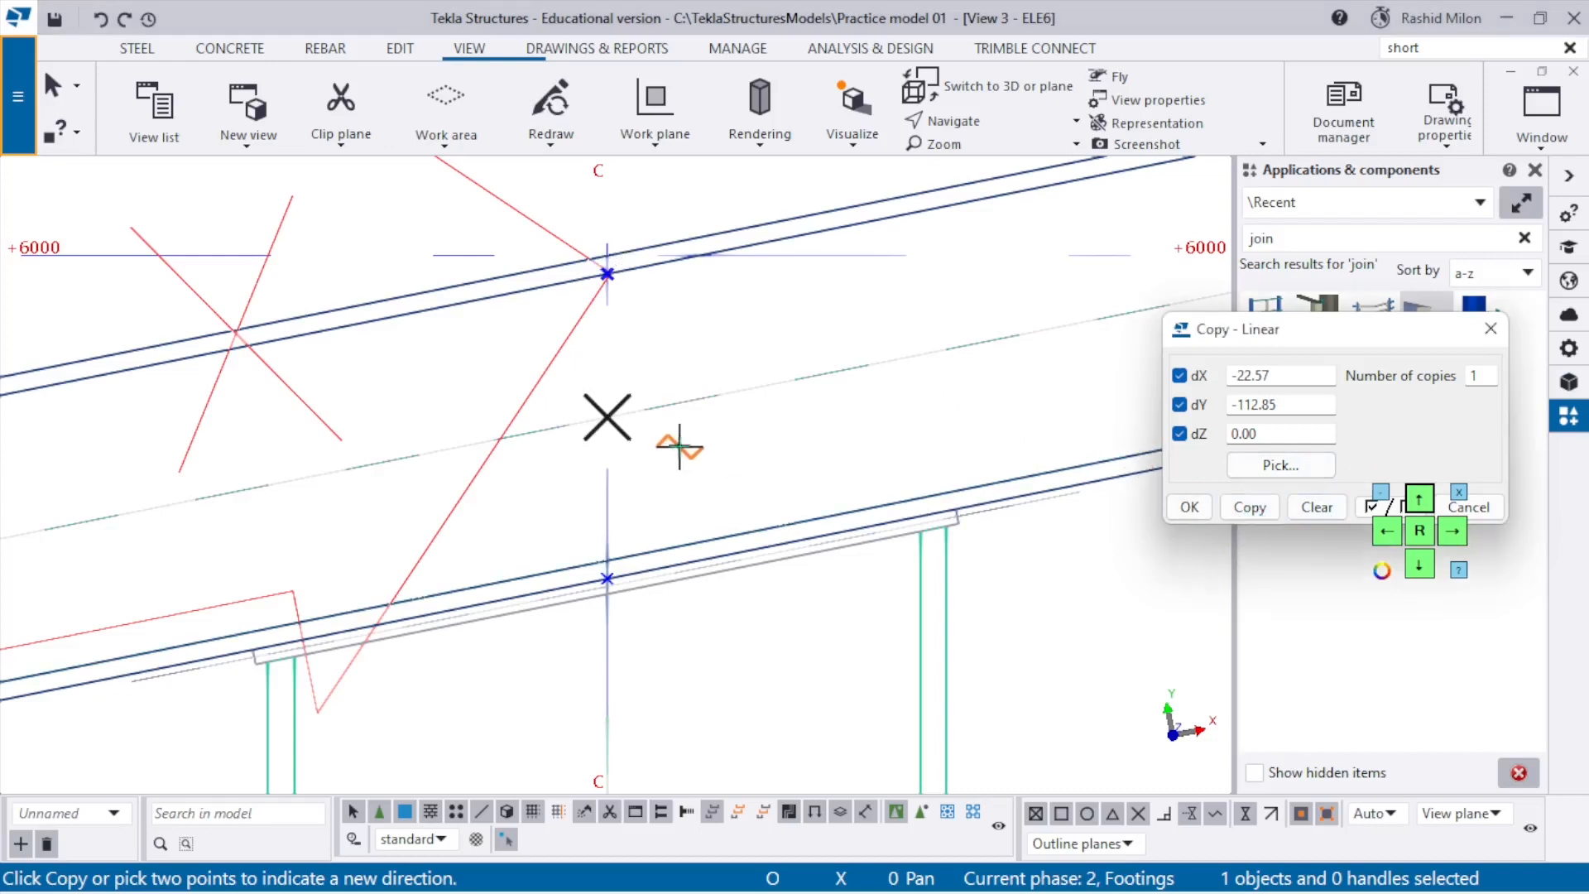
End the linear copy of the reference point at the column top on grid C.
right_click(745, 369)
left_click(812, 388)
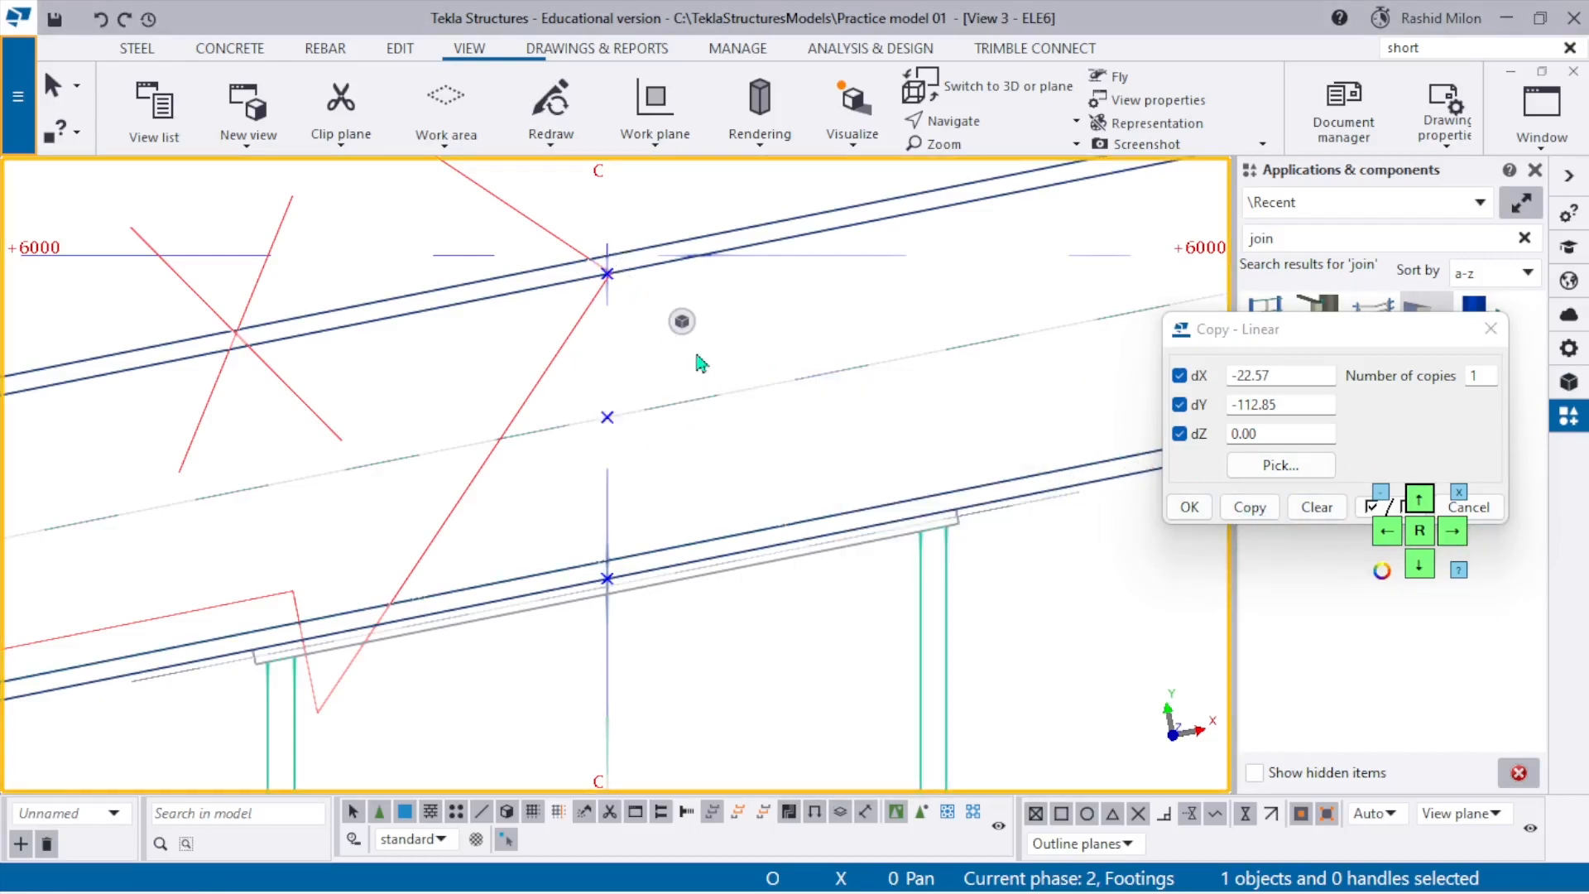
scroll(403, 381, "down", 4)
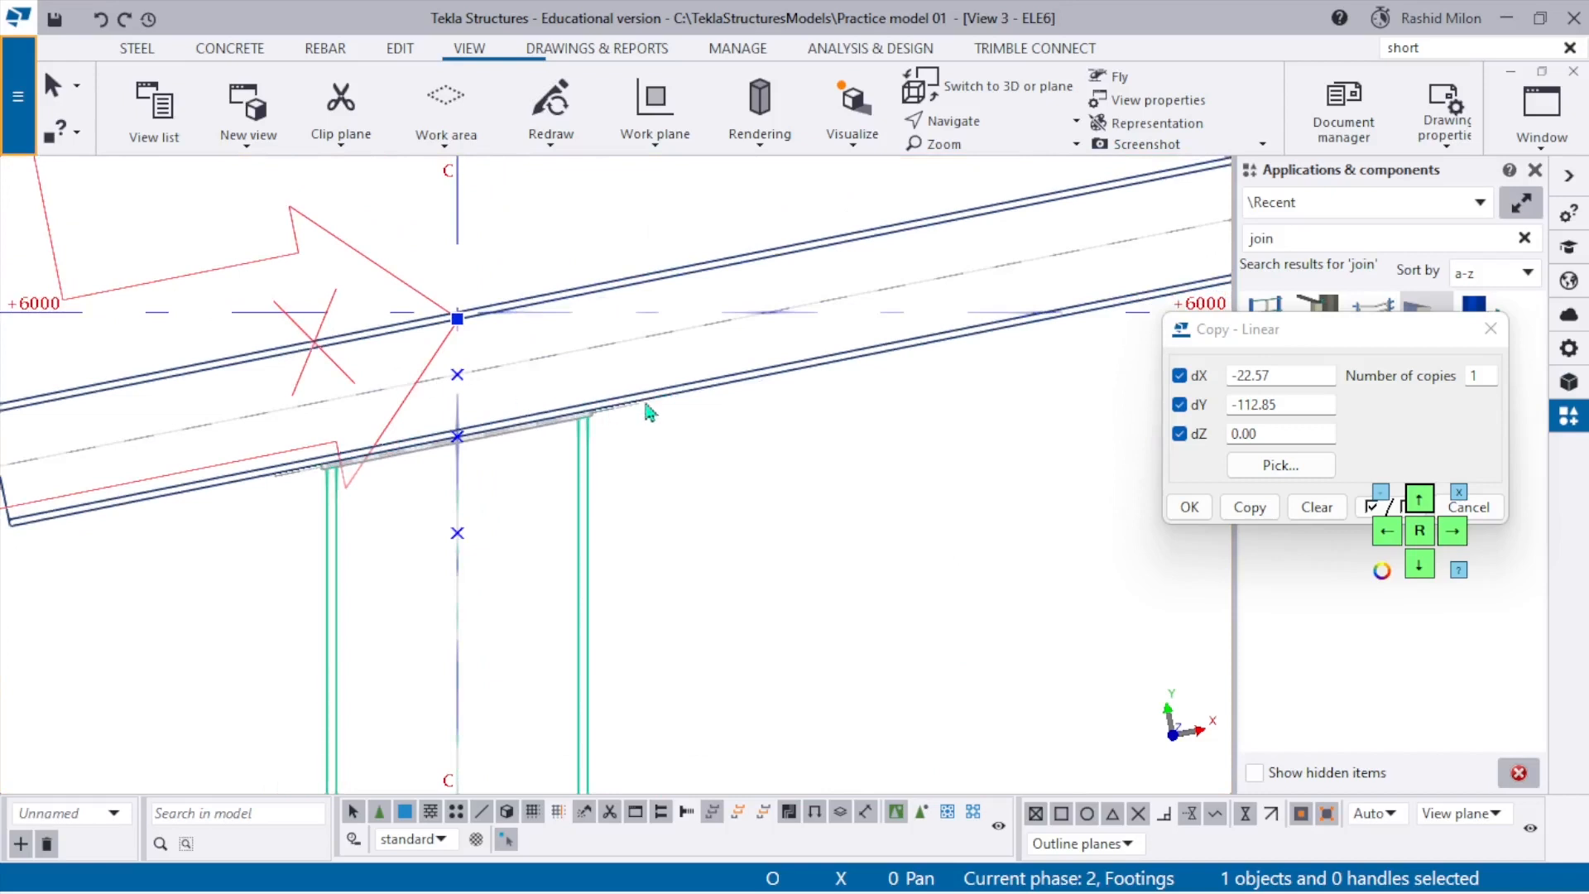
scroll(680, 445, "down", 2)
left_click(459, 449)
scroll(462, 447, "up", 5)
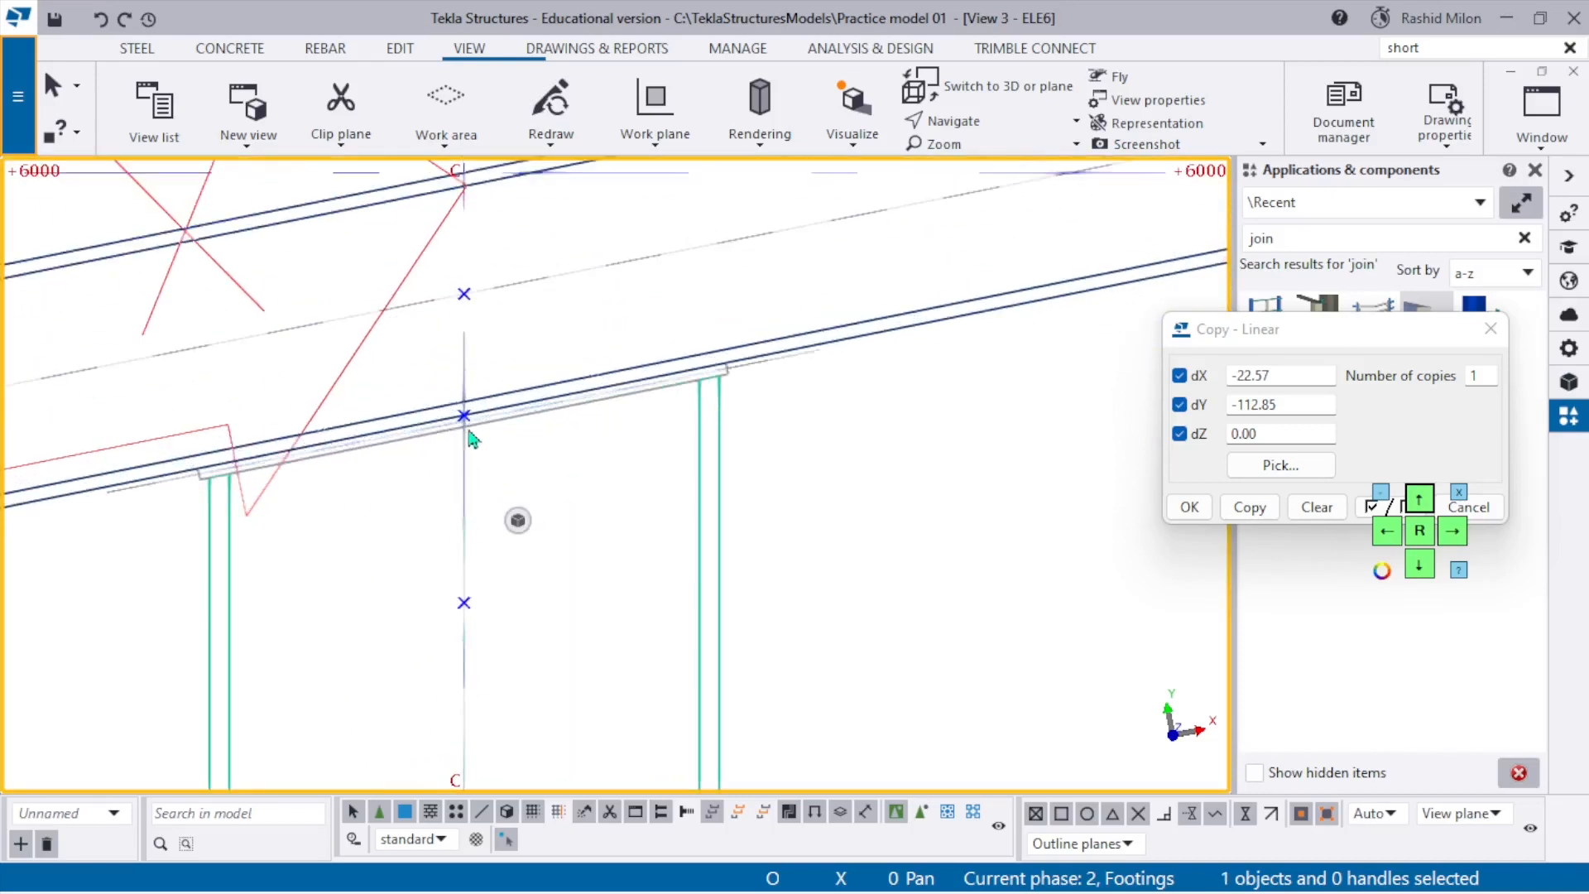
scroll(499, 431, "down", 5)
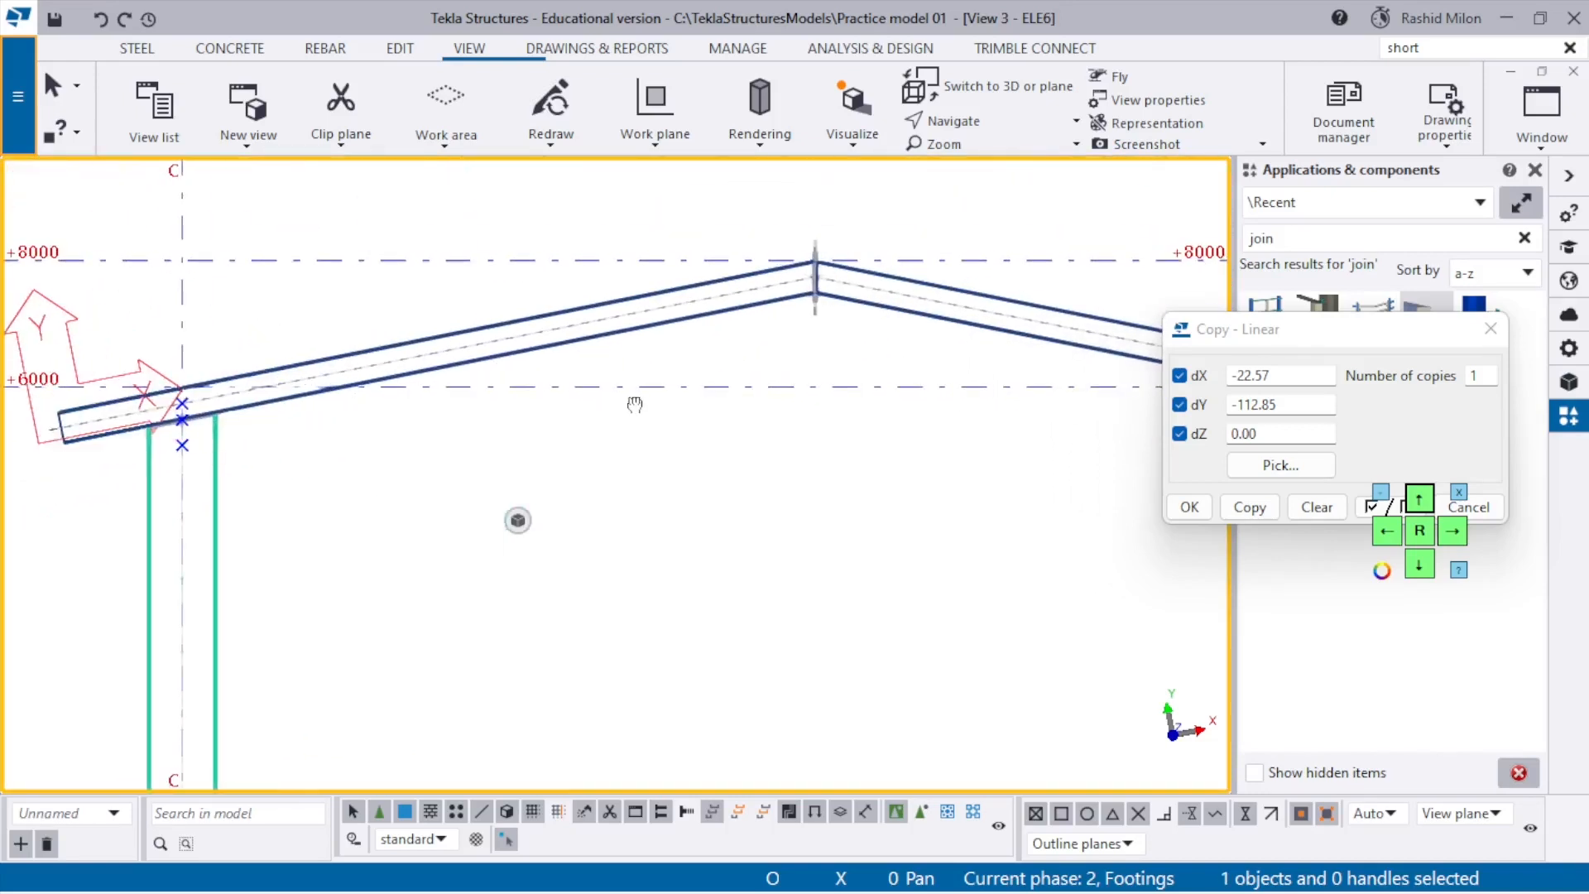
scroll(329, 414, "up", 5)
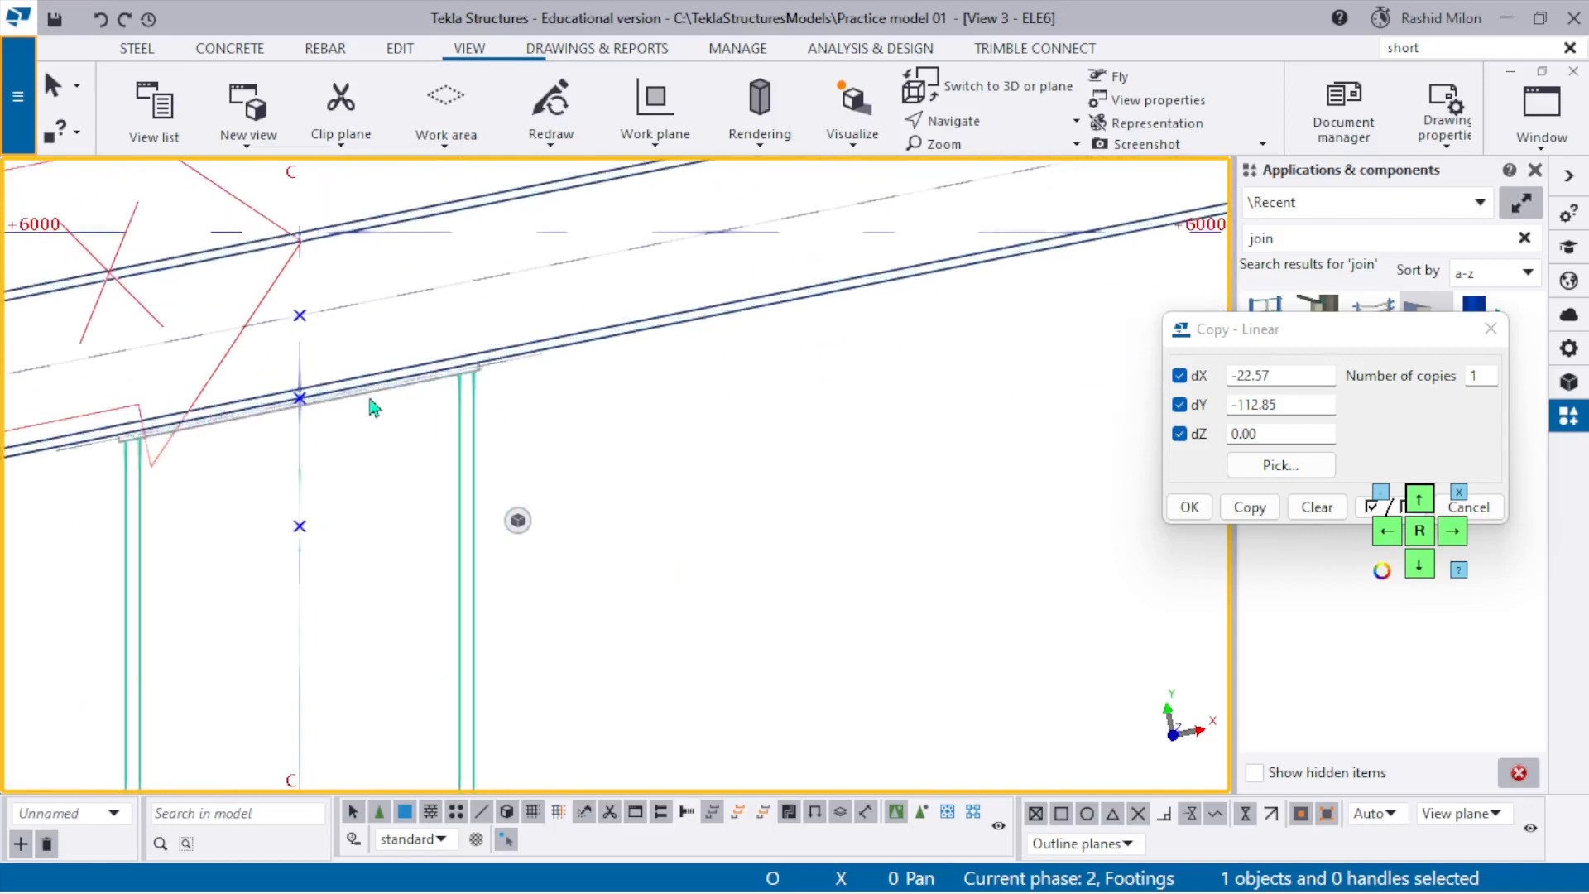
Copy the point on the rafter centreline at grid C to the ridge, where the two rafter centrelines meet.
right_click(414, 252)
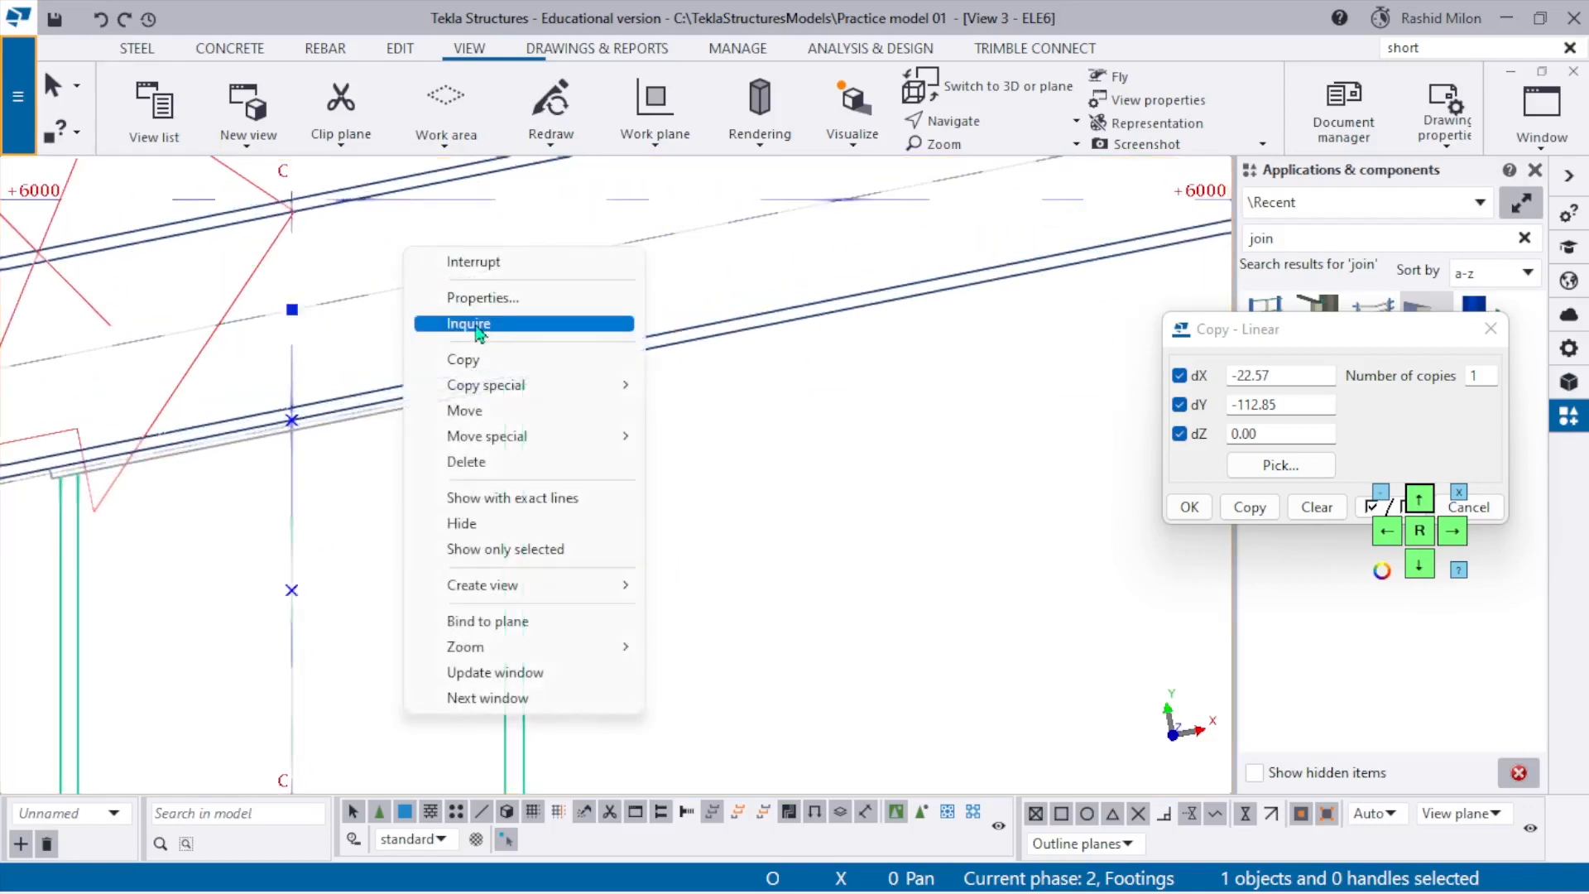
left_click(462, 304)
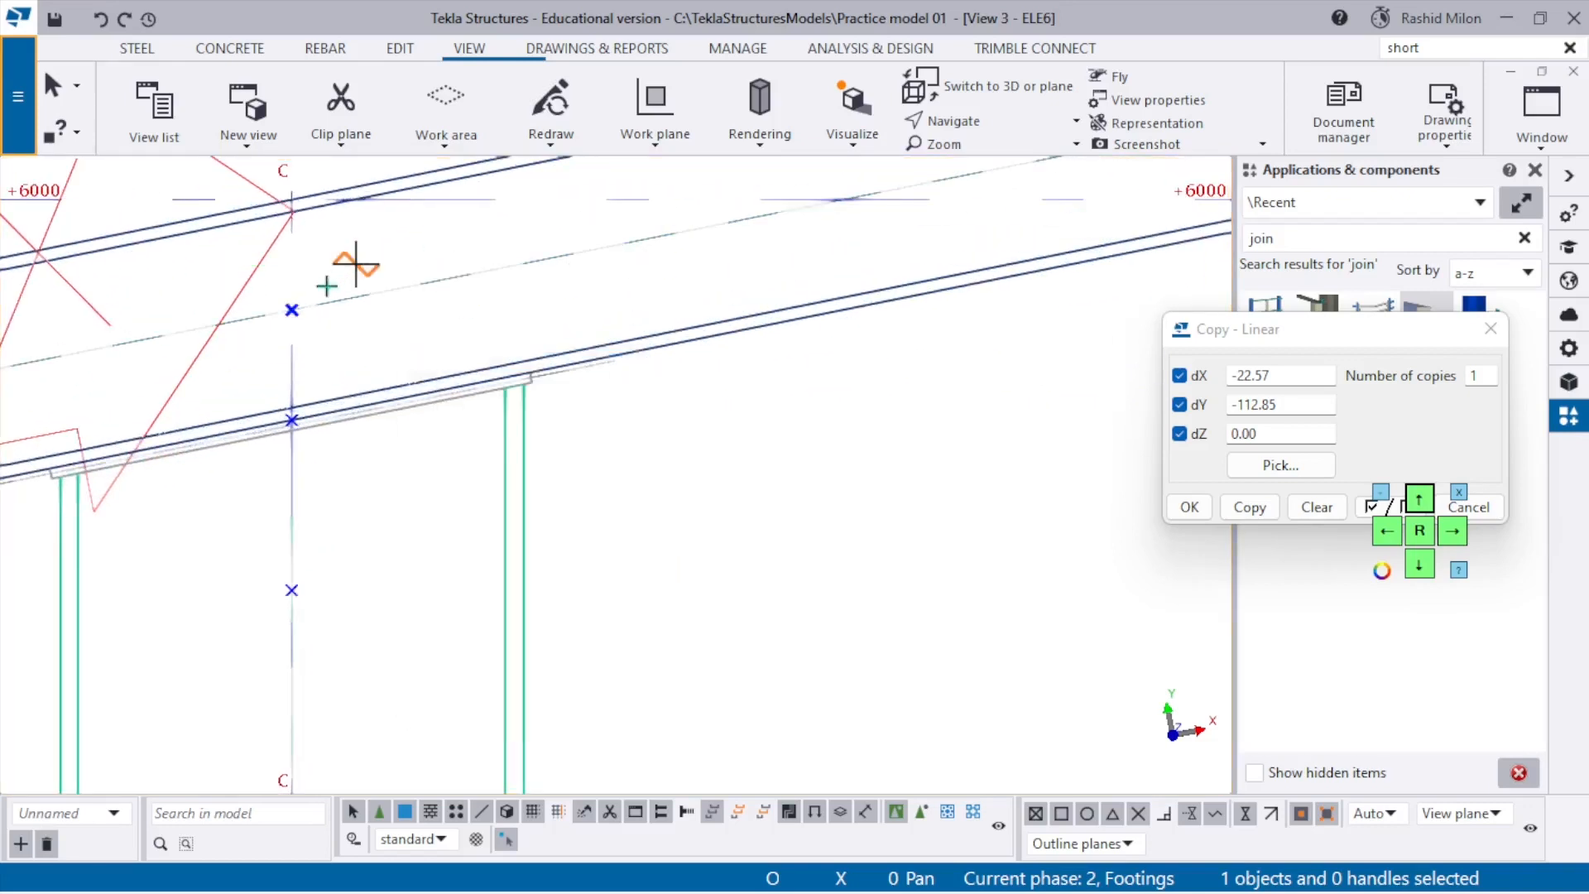
left_click(297, 318)
scroll(236, 431, "down", 6)
middle_click_drag(934, 291, 454, 419)
scroll(736, 352, "up", 5)
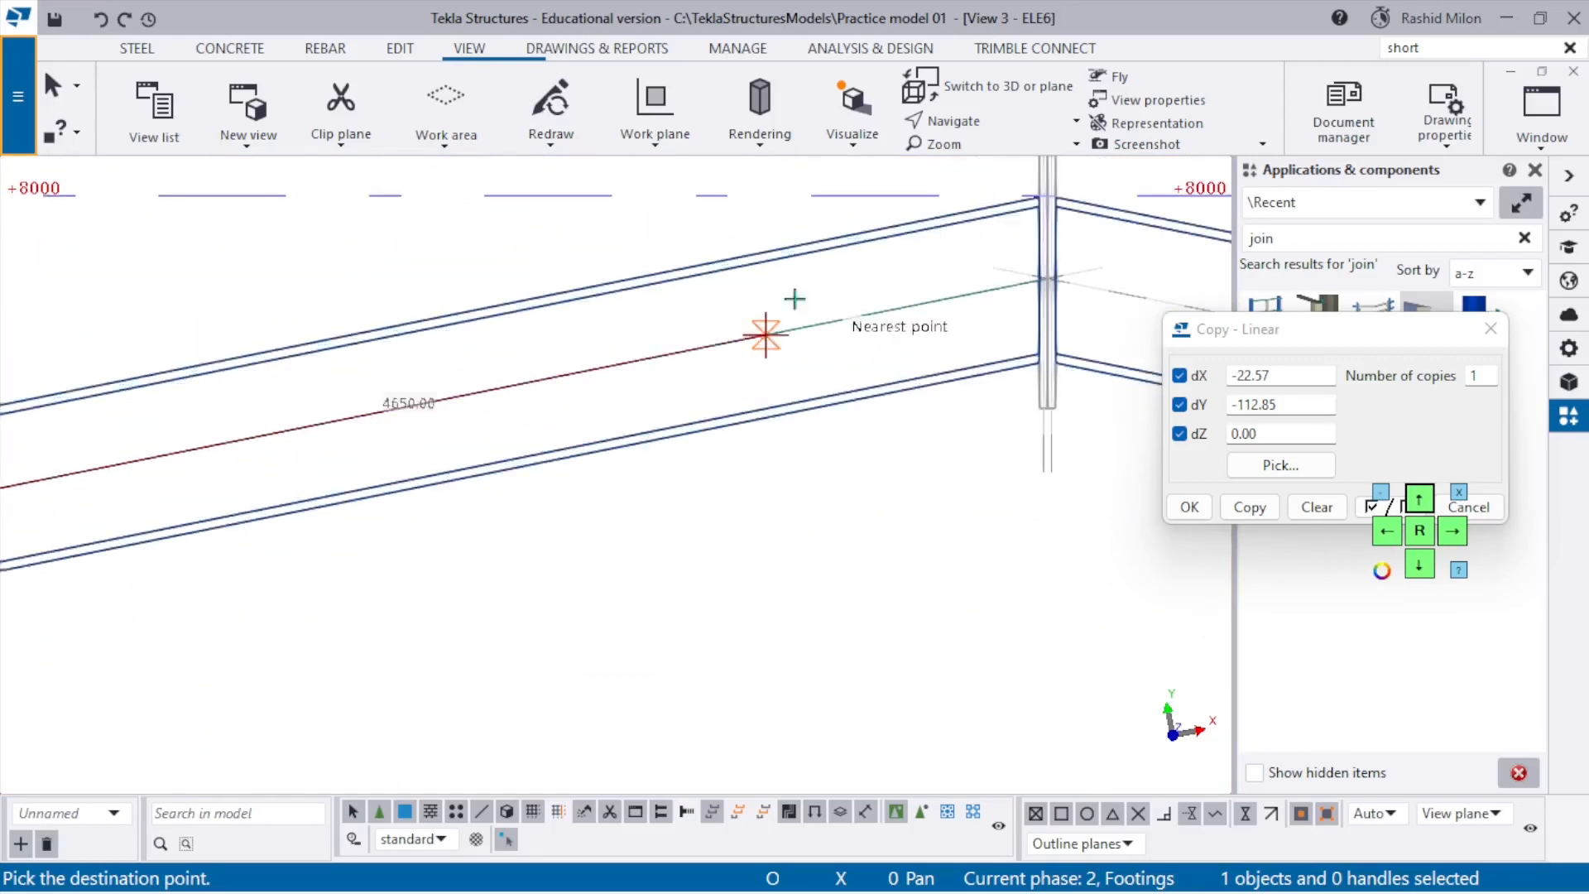
scroll(1054, 324, "up", 4)
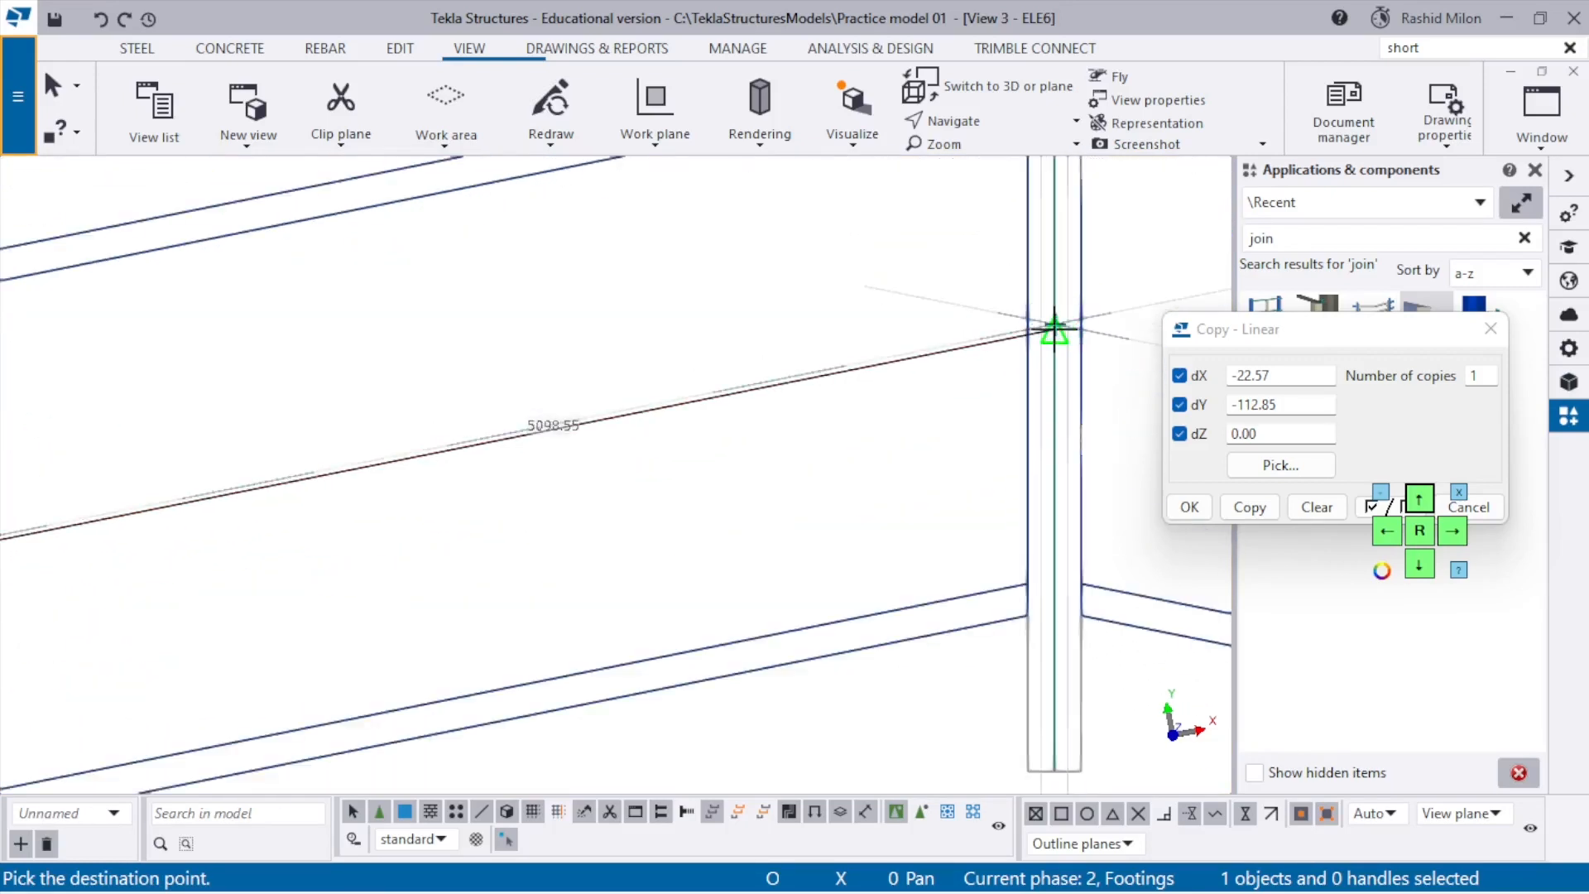
scroll(1054, 327, "up", 3)
left_click(1049, 387)
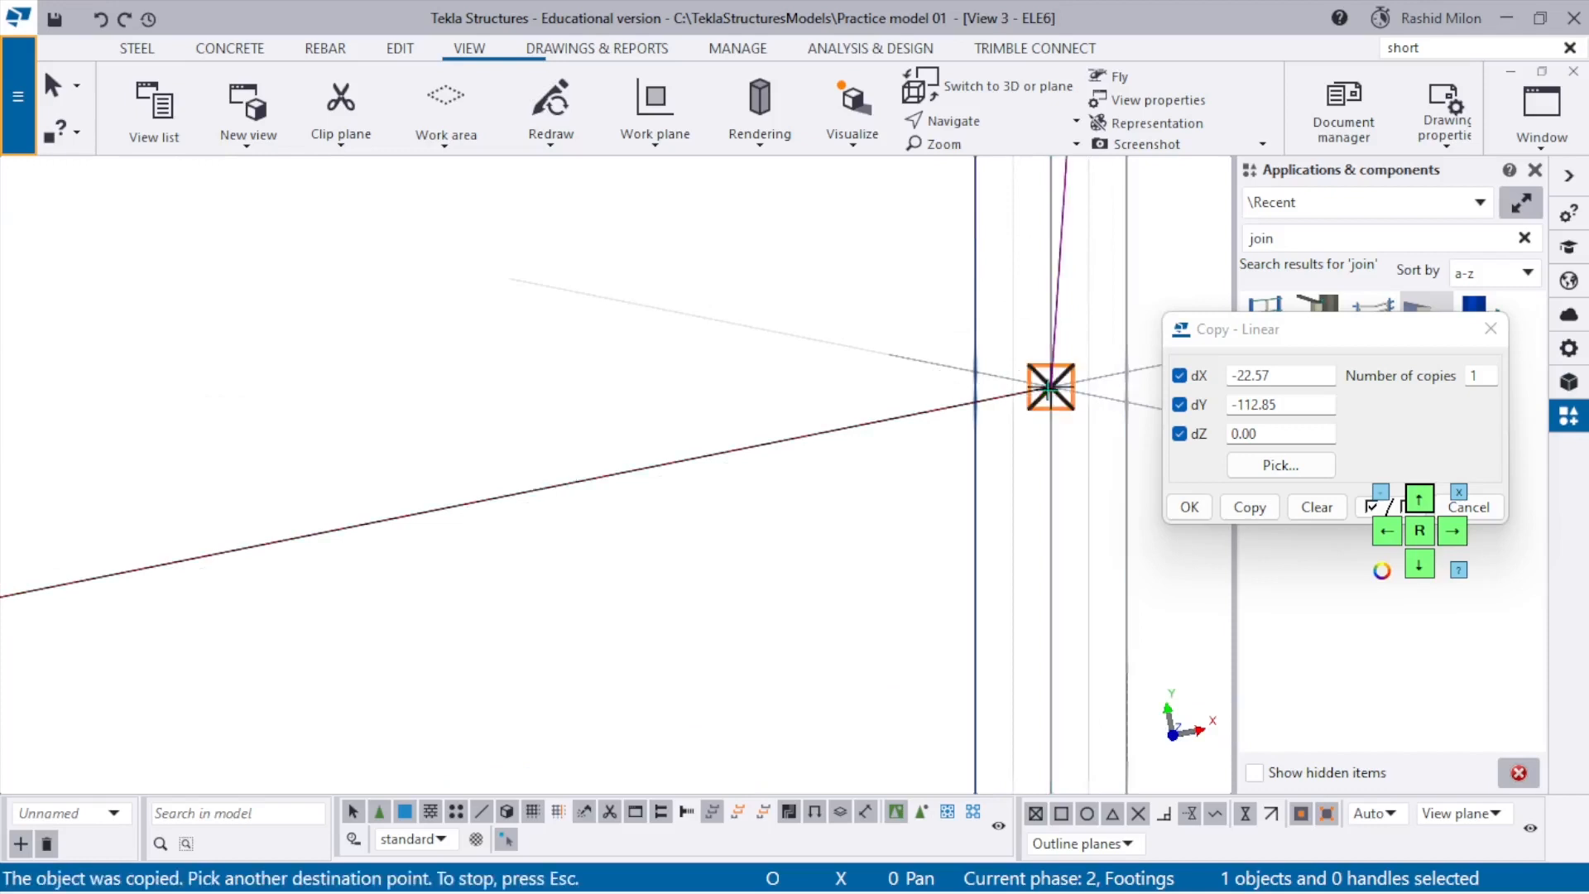
scroll(919, 341, "down", 2)
key("Escape")
Copy the ridge point 200 mm down the rafter's centreline towards grid C.
left_click_drag(692, 236, 1153, 560)
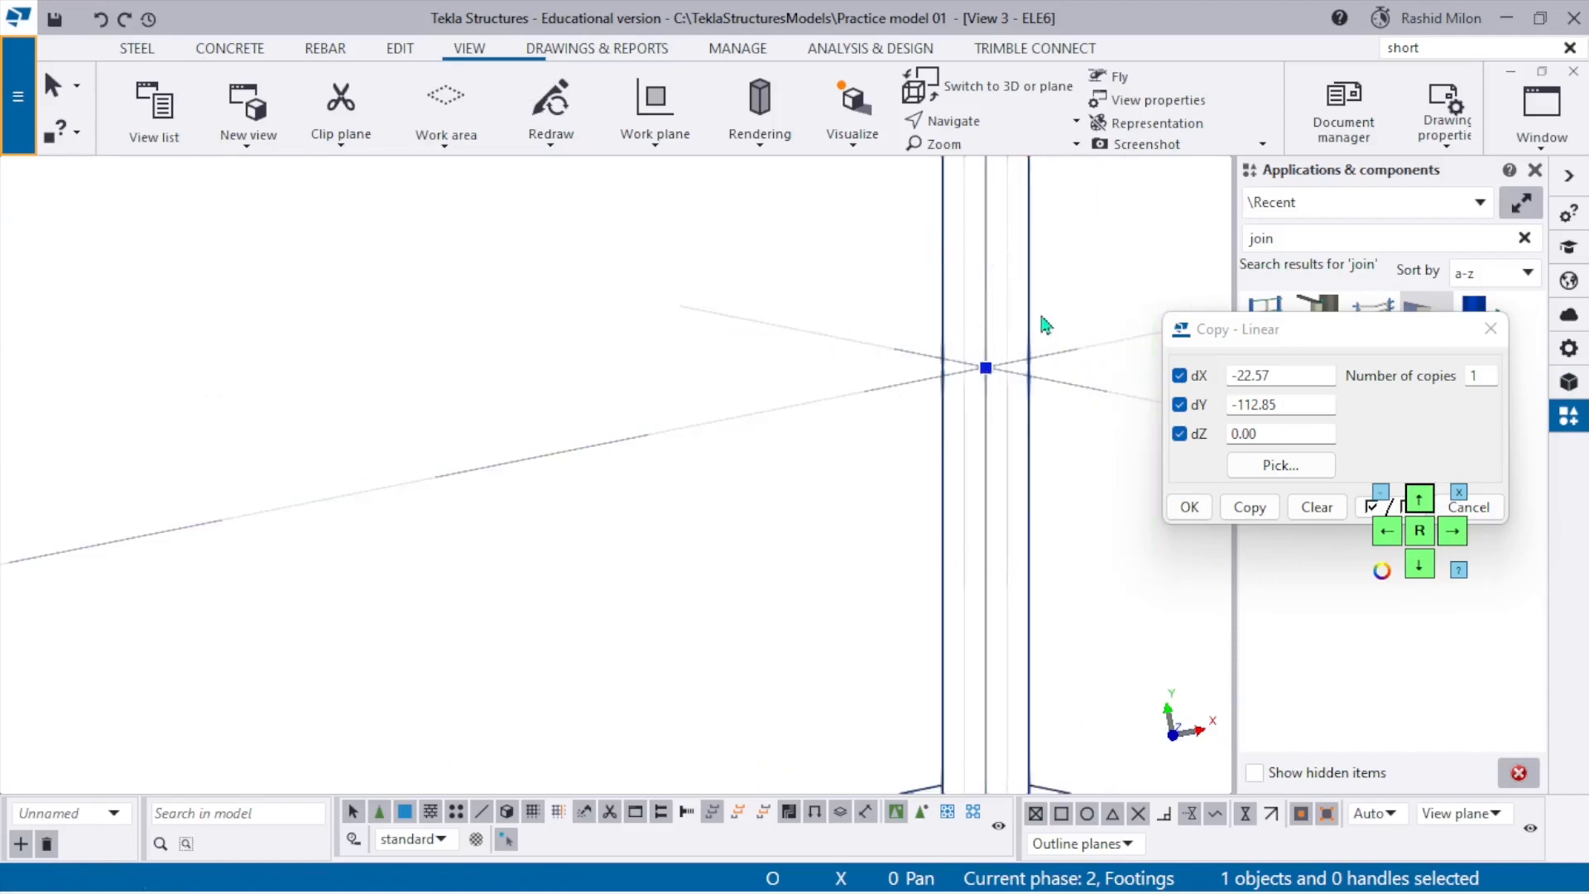
right_click(1056, 300)
left_click(1134, 407)
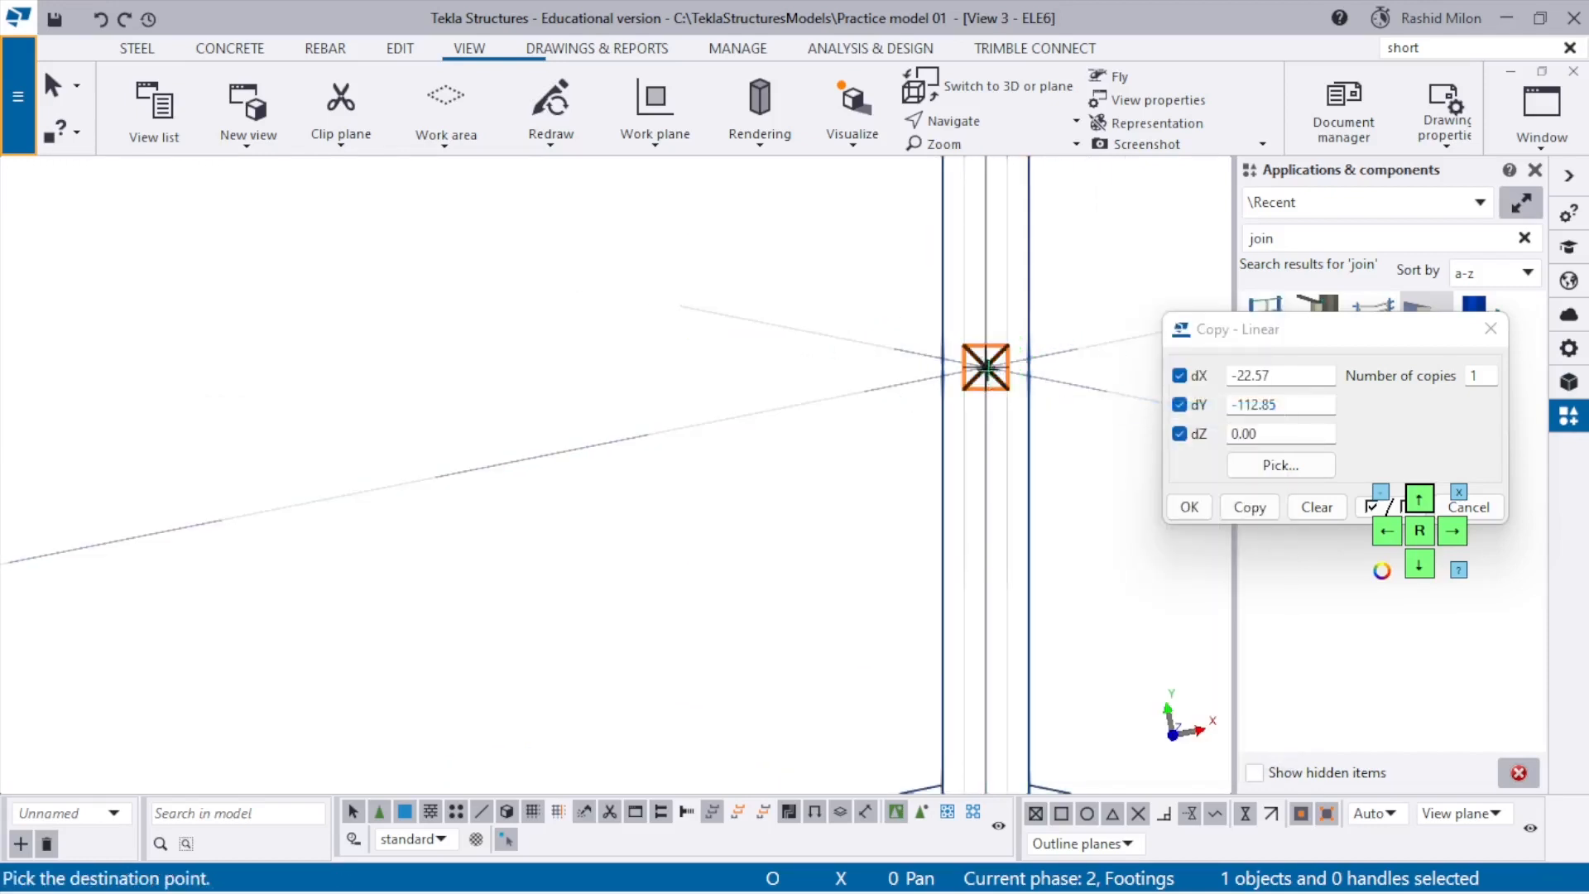
scroll(704, 389, "down", 2)
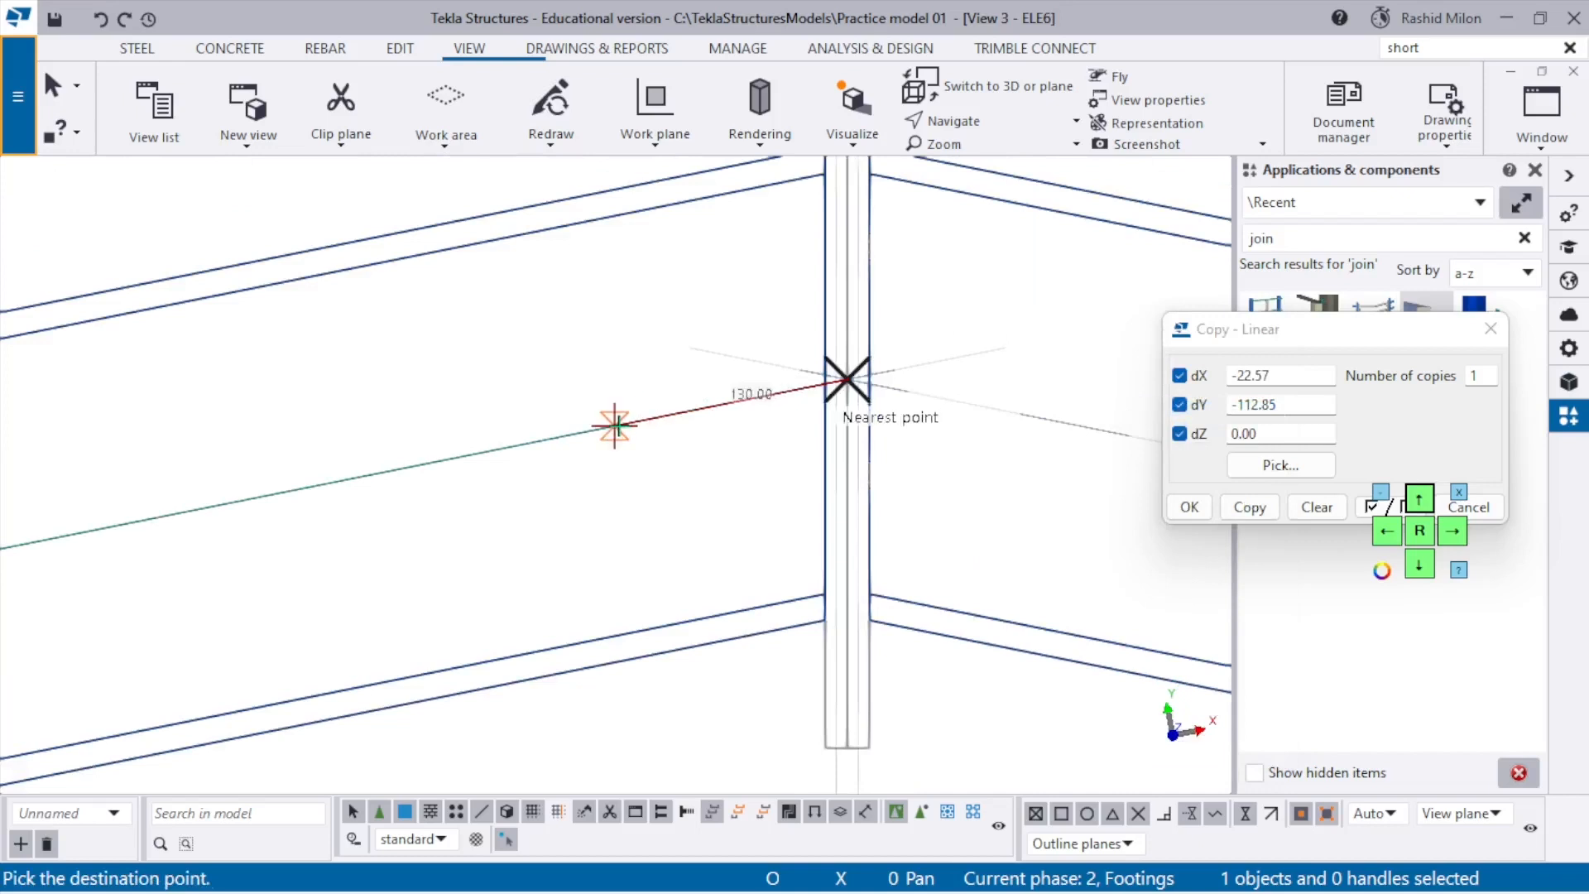
type("200")
key("Return")
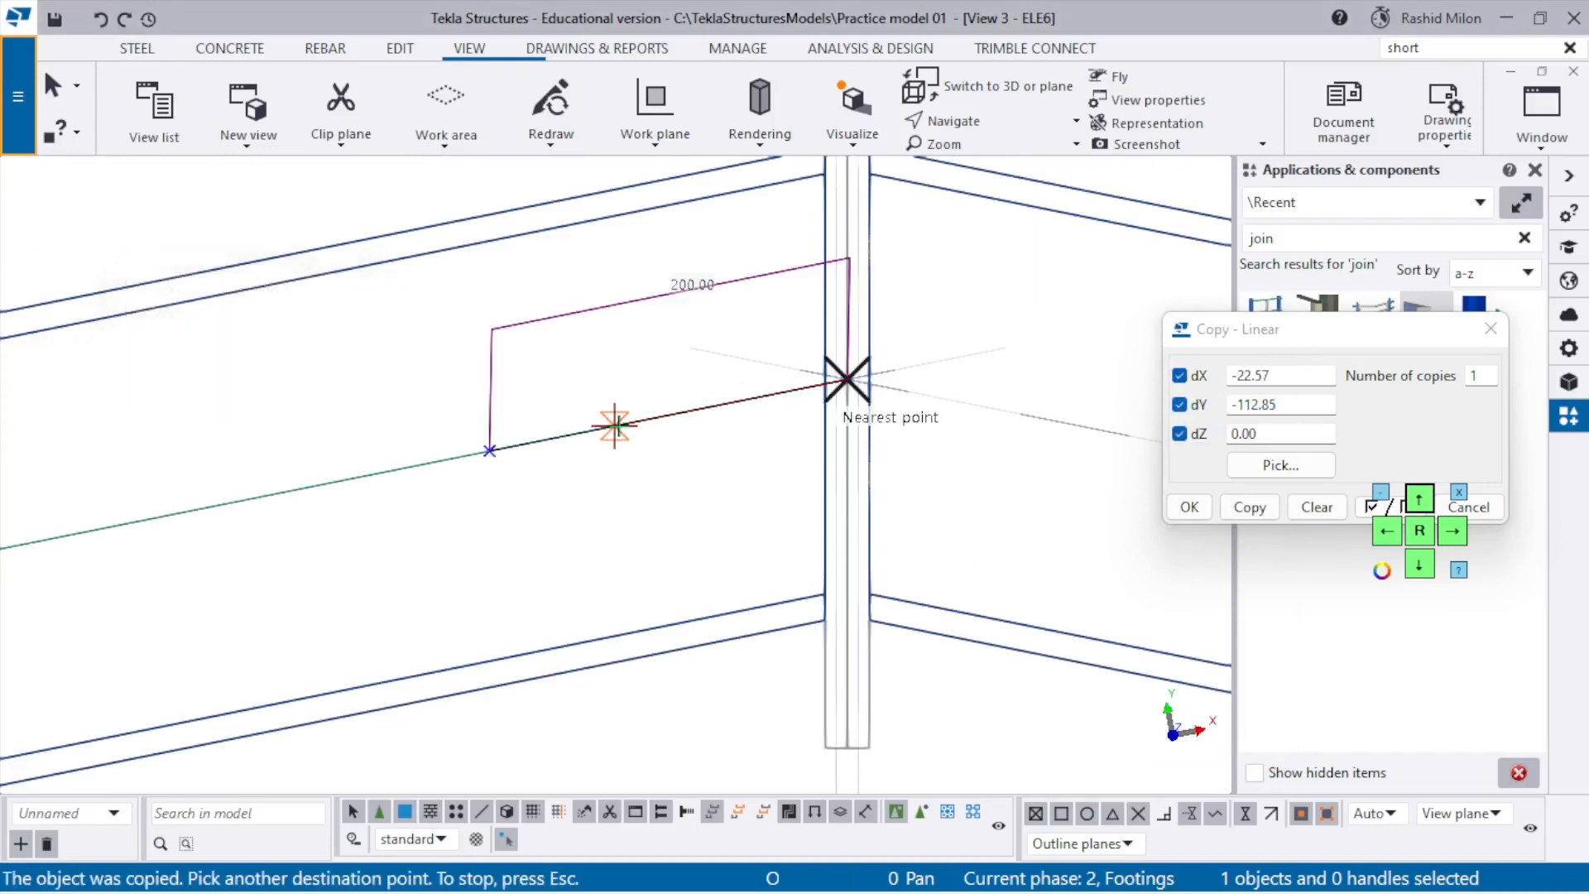
key("ctrl+p")
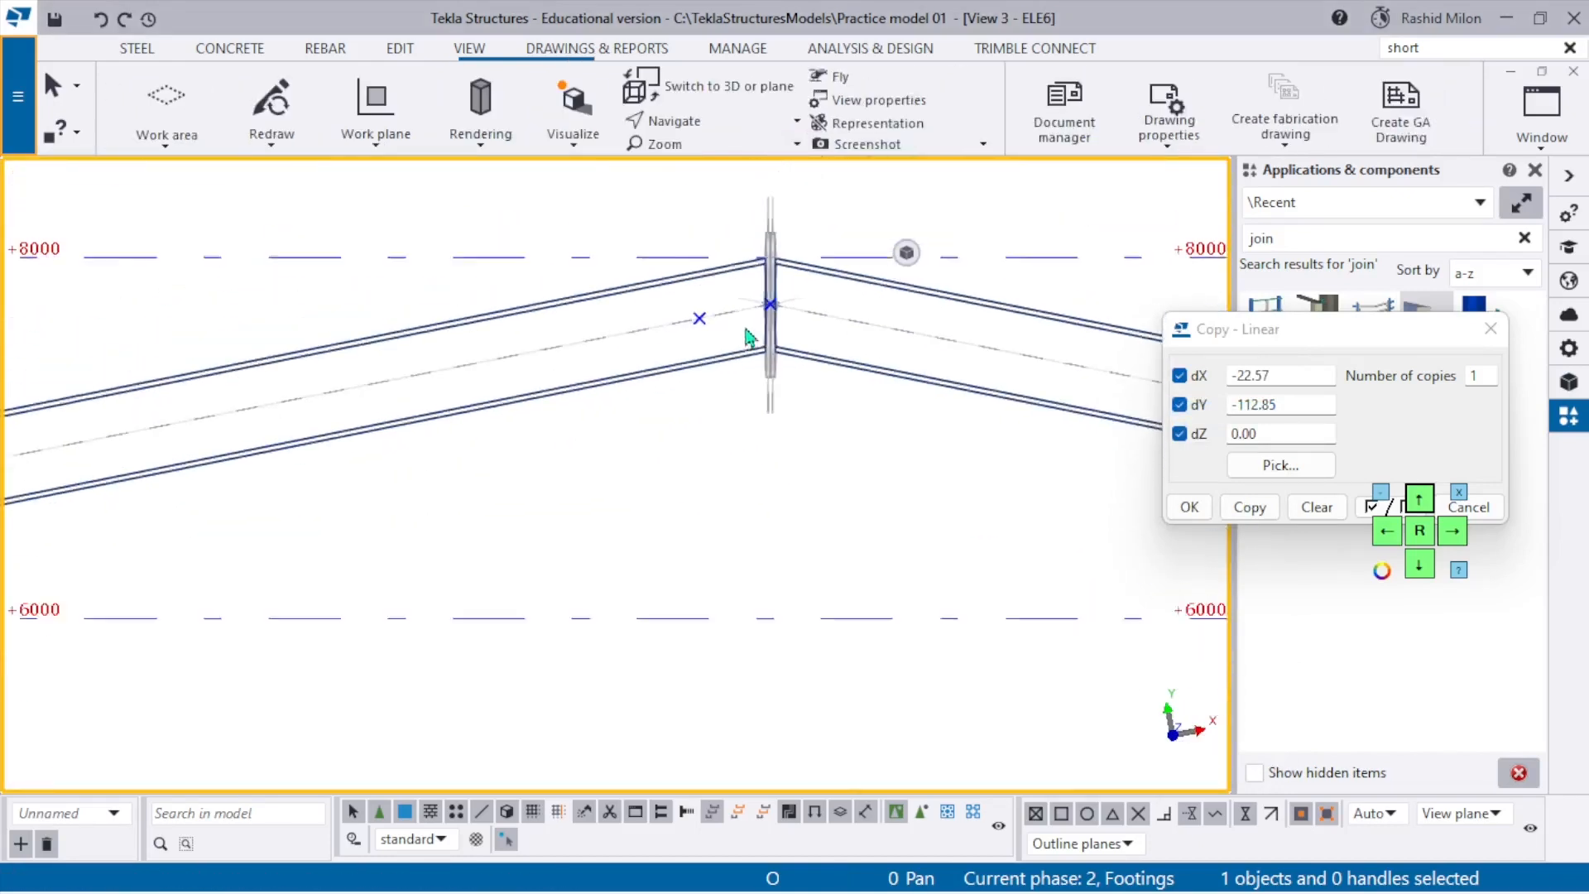
Delete the point on grid C at the rafter's lower flange, above the column cap plate.
scroll(276, 418, "up", 5)
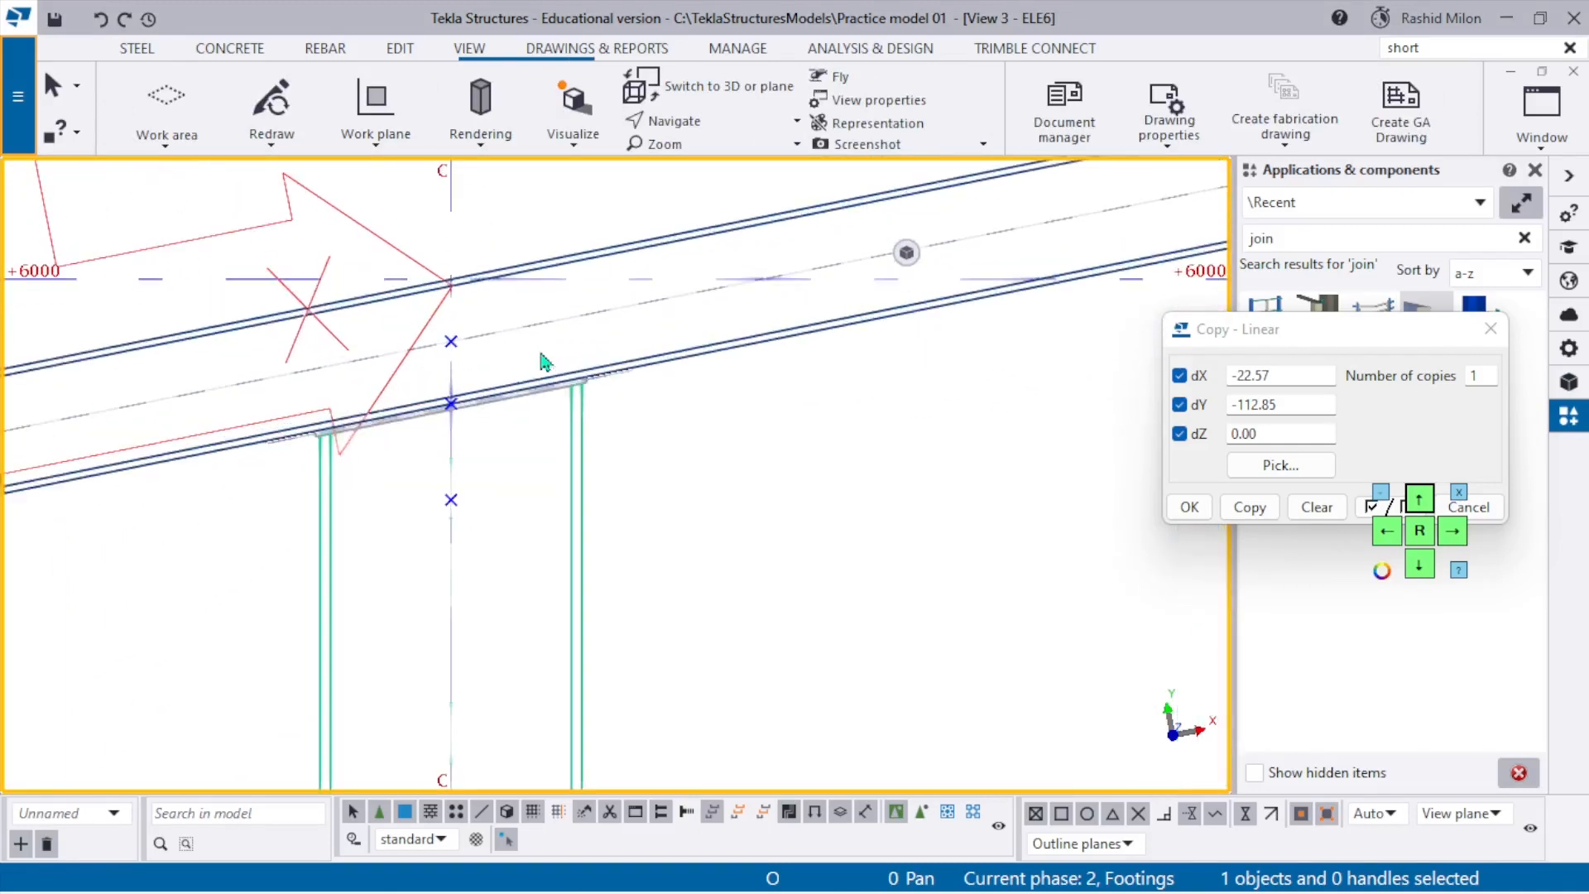
key("Escape")
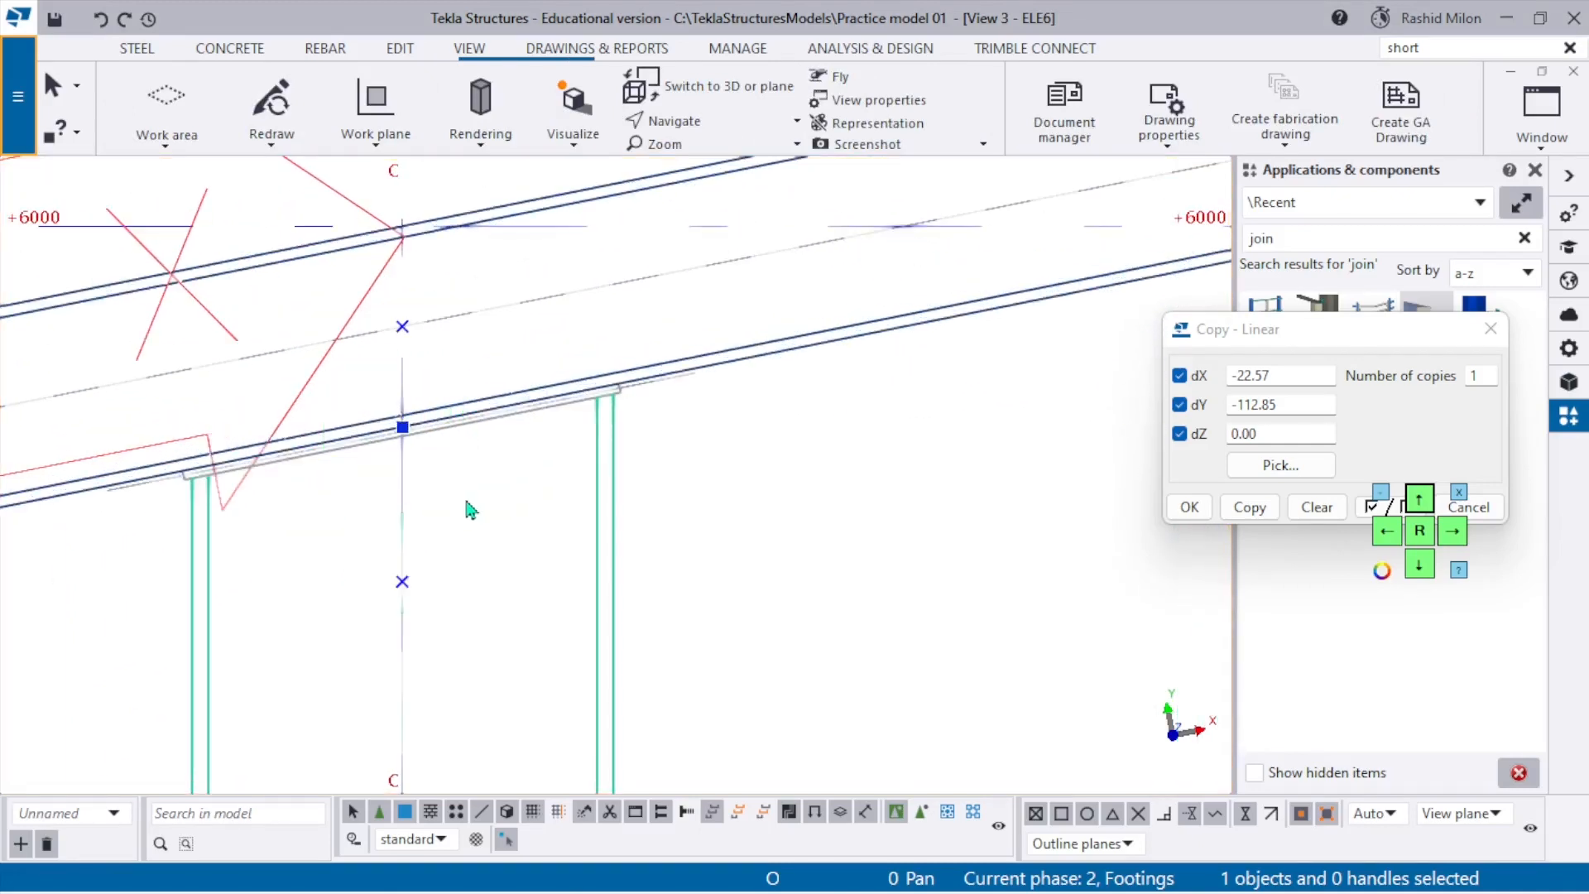
scroll(374, 418, "down", 5)
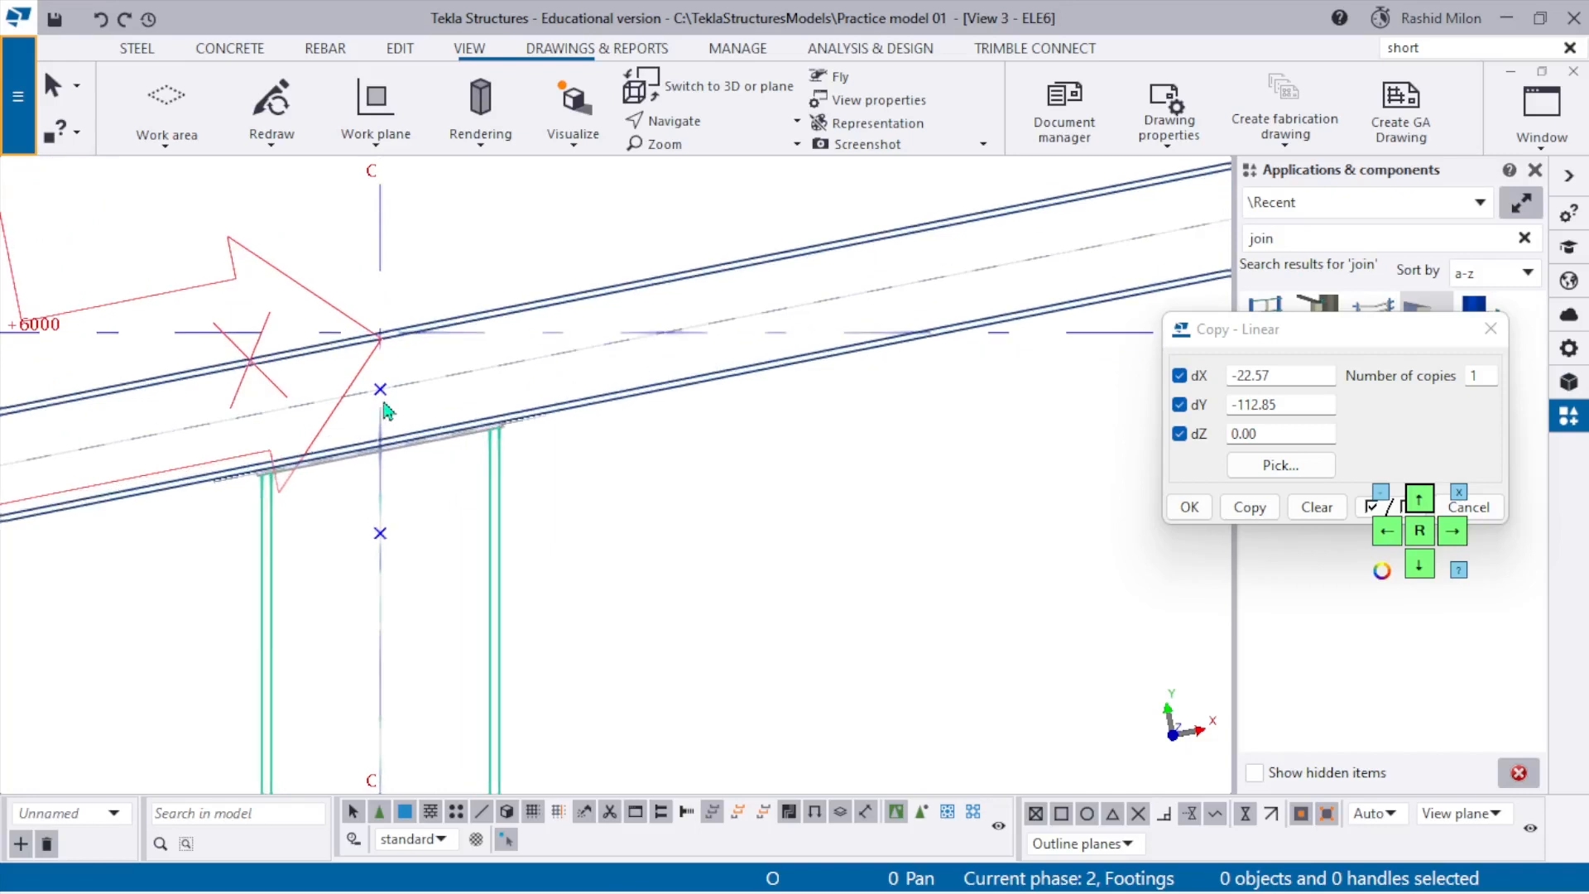
scroll(367, 423, "down", 3)
scroll(941, 298, "up", 1)
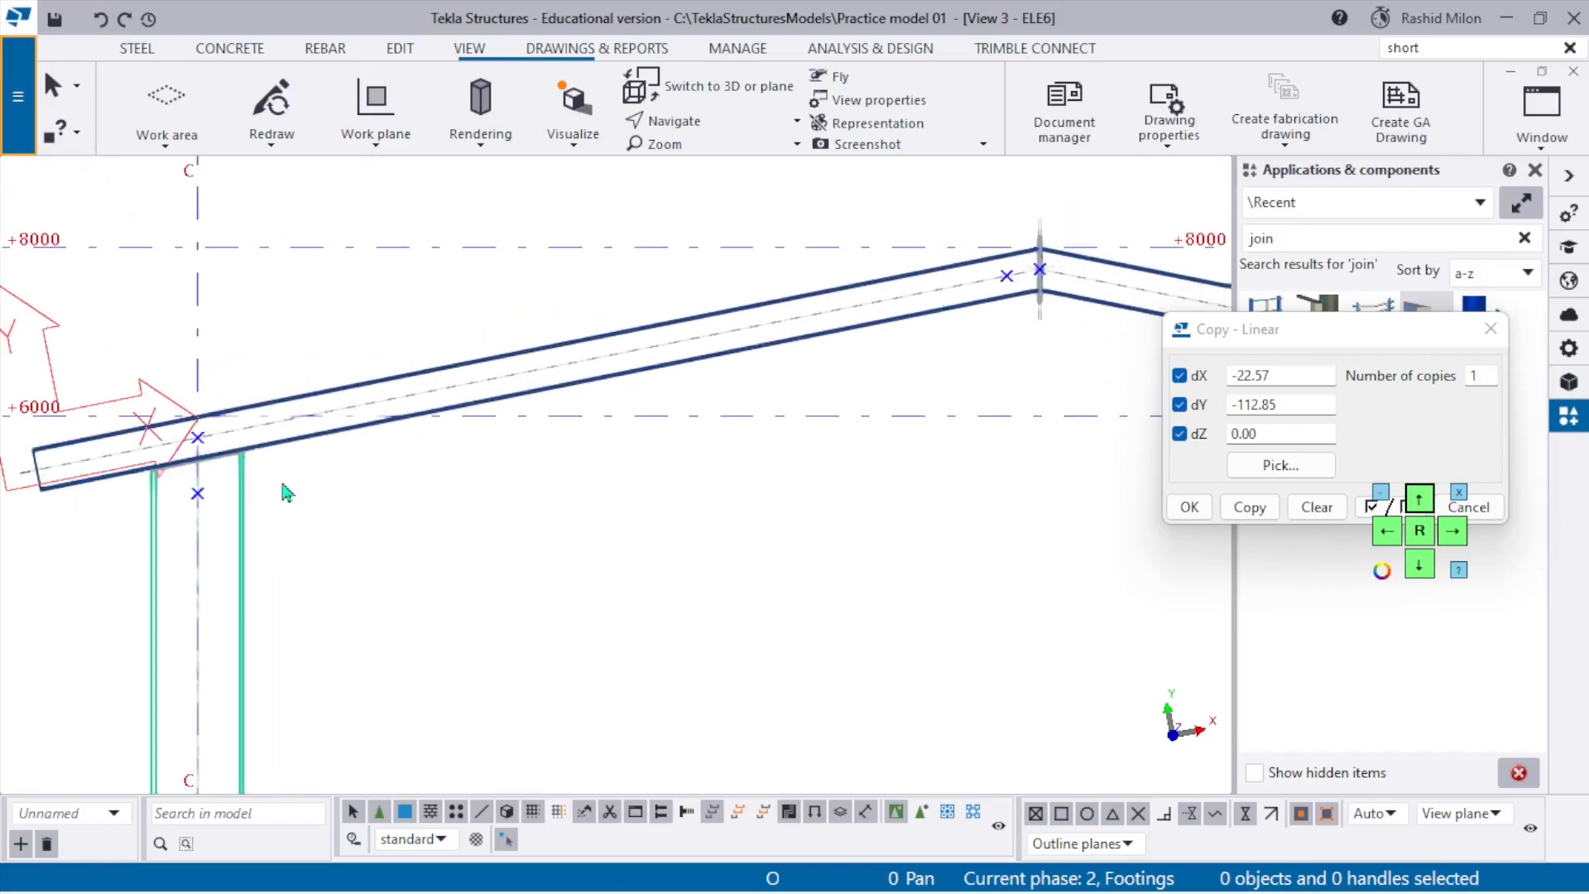
Move the centreline point at grid C 200 mm along the rafter towards the ridge.
scroll(285, 493, "up", 3)
right_click(230, 393)
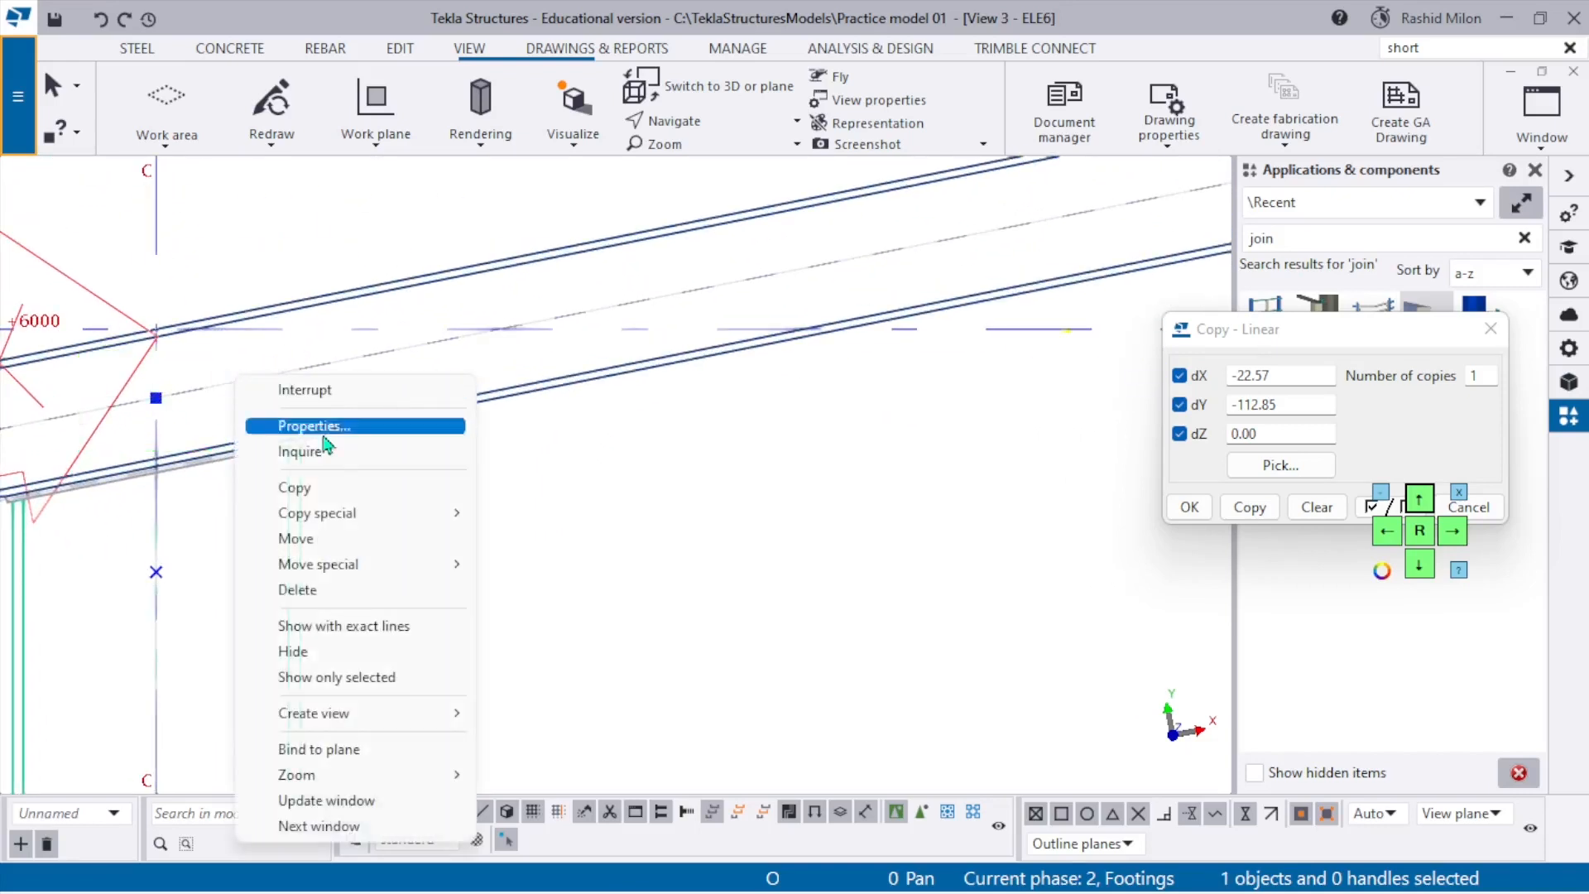
left_click(282, 543)
scroll(237, 427, "up", 2)
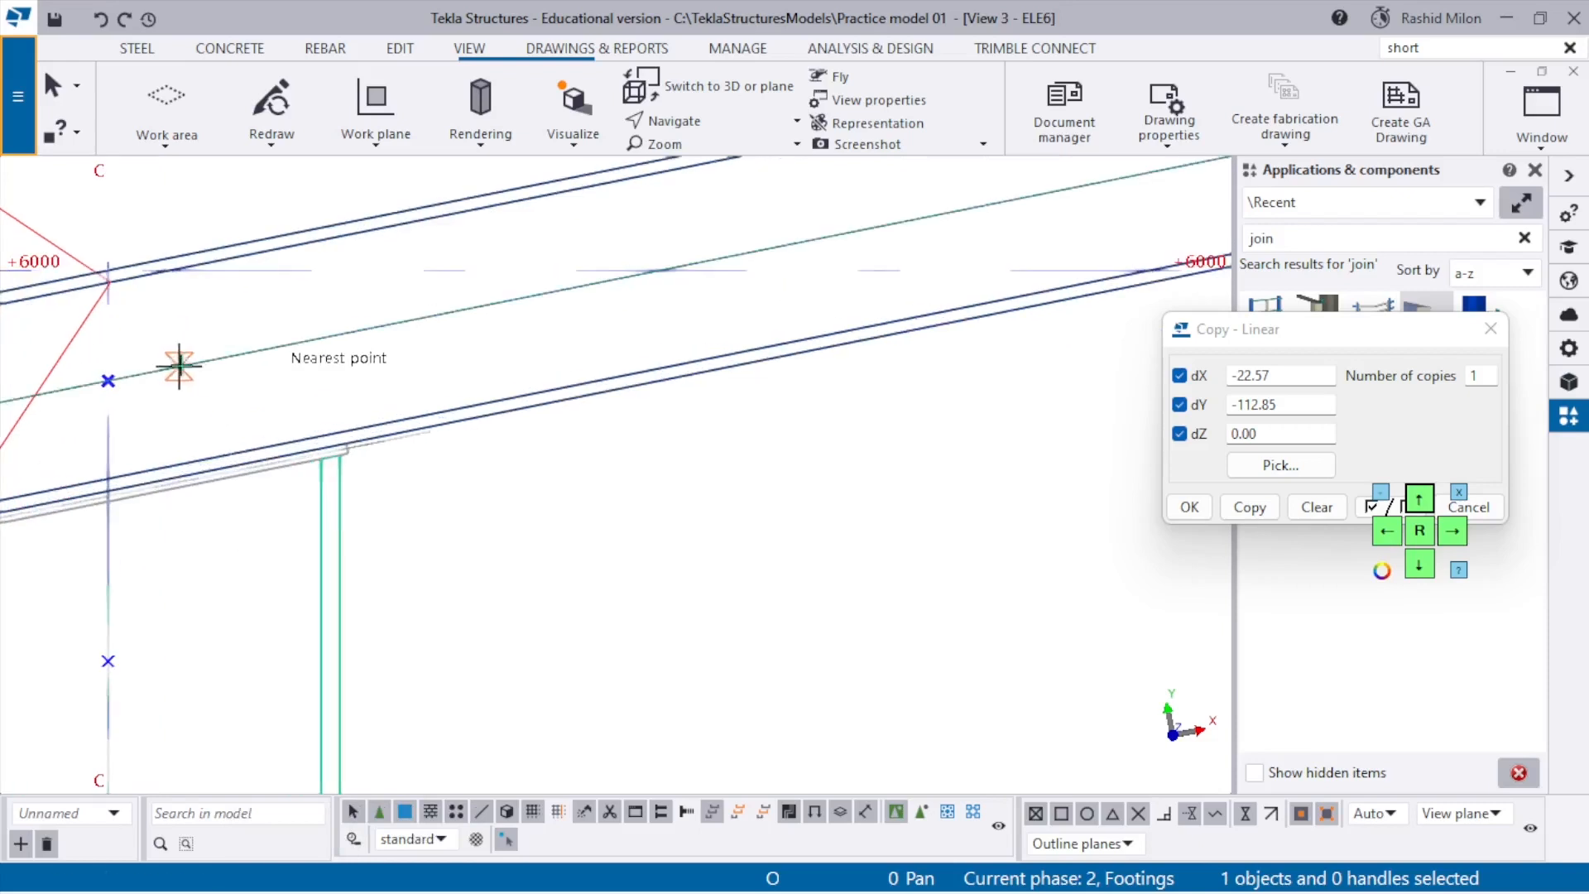
left_click(122, 379)
scroll(120, 381, "down", 2)
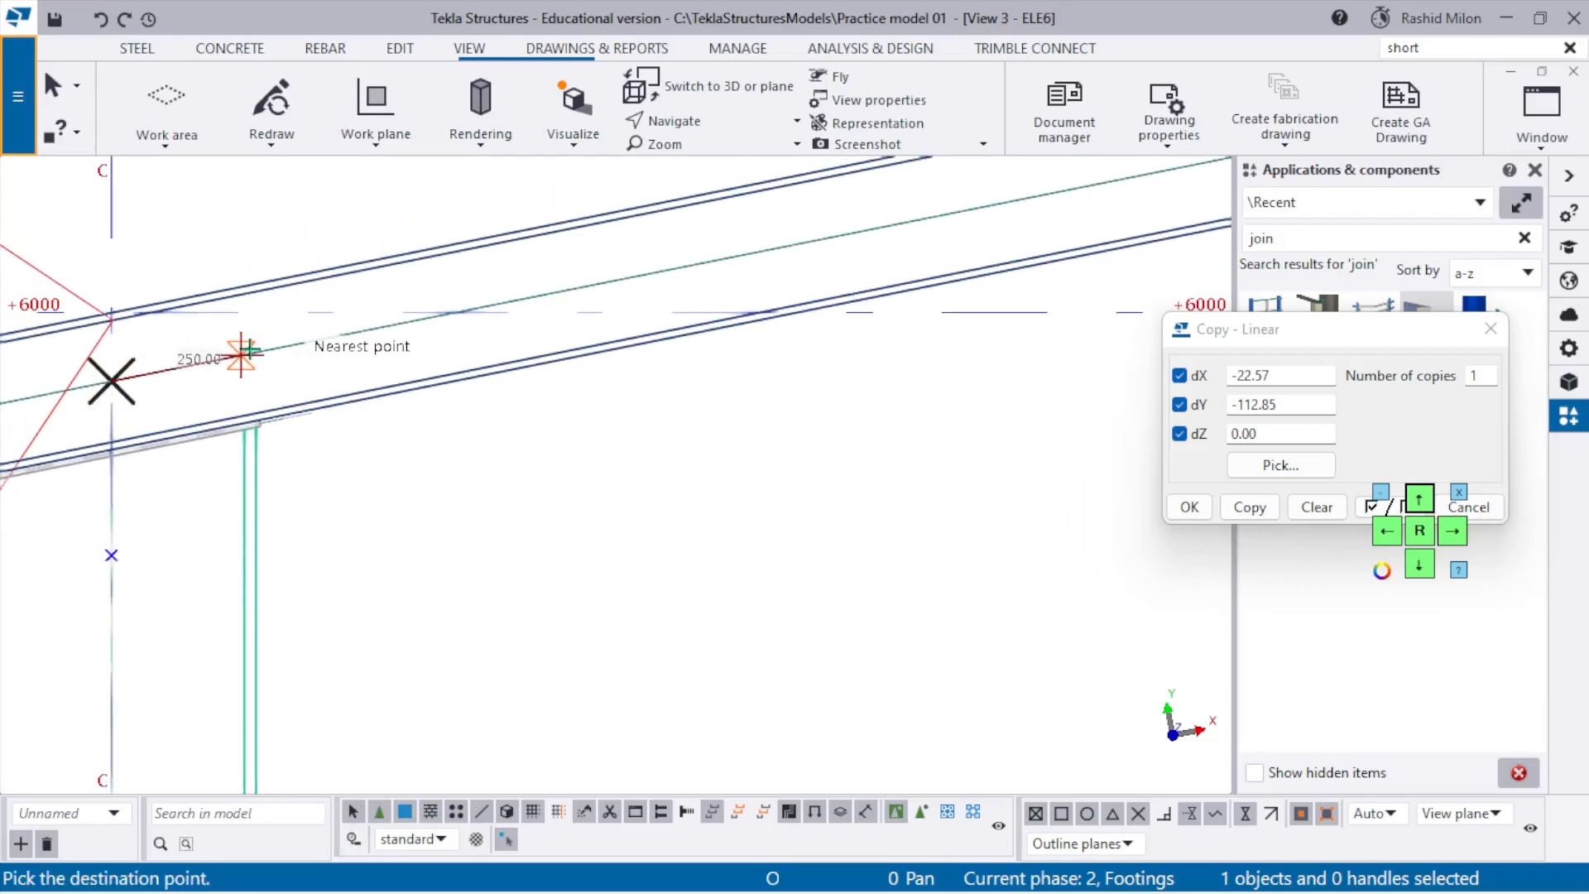
type("200")
key("Return")
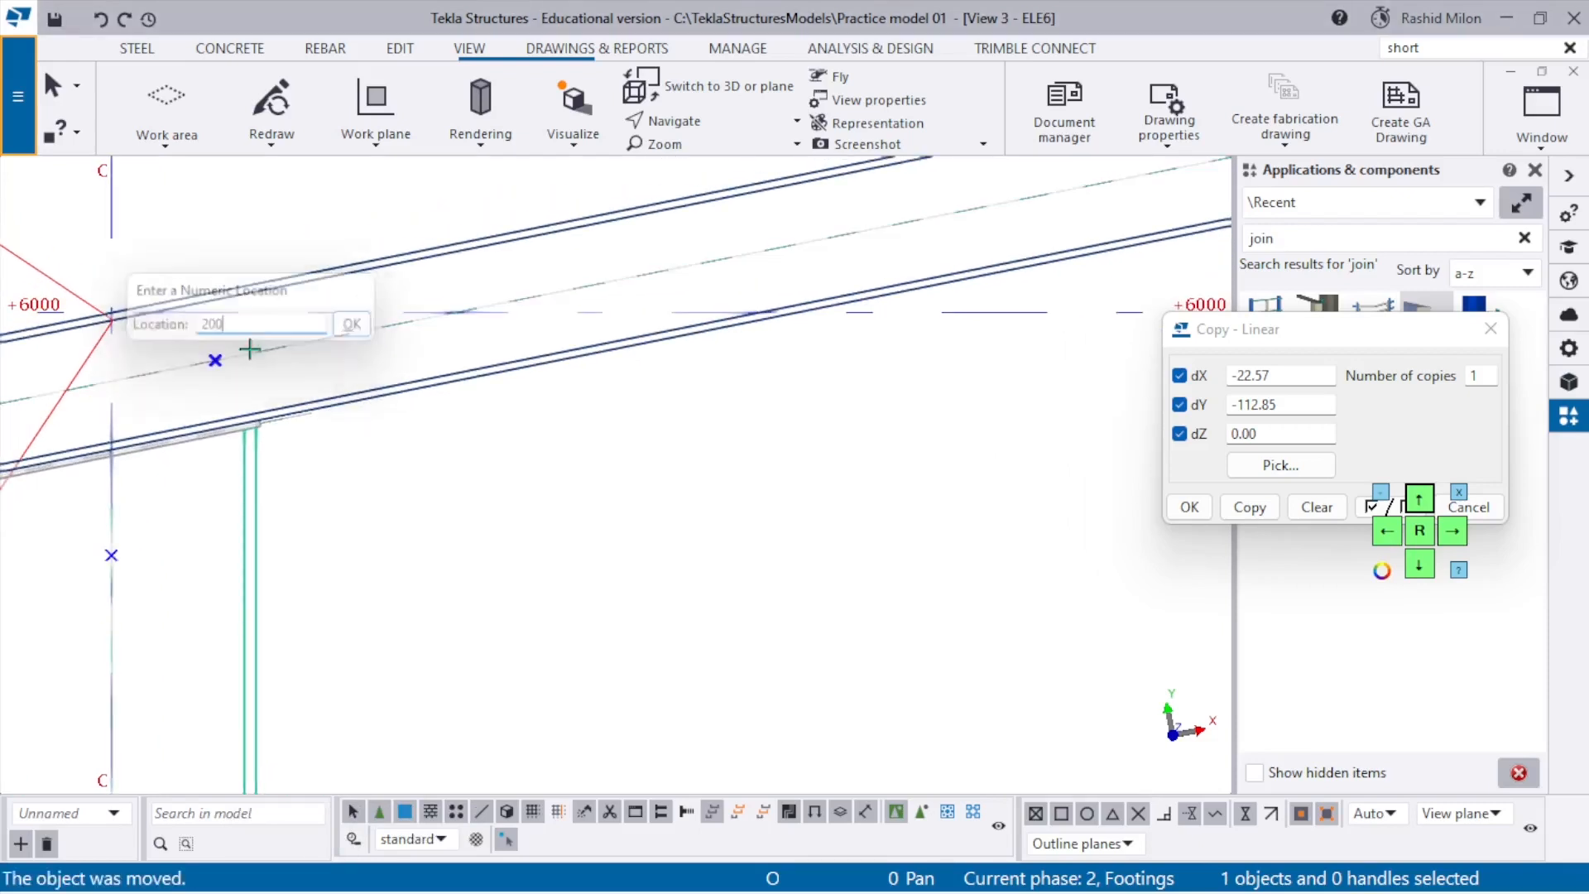
Move the contextual toolbar out of the way and examine the portal frame with the points placed along the rafter.
scroll(489, 411, "down", 2)
scroll(307, 403, "down", 5)
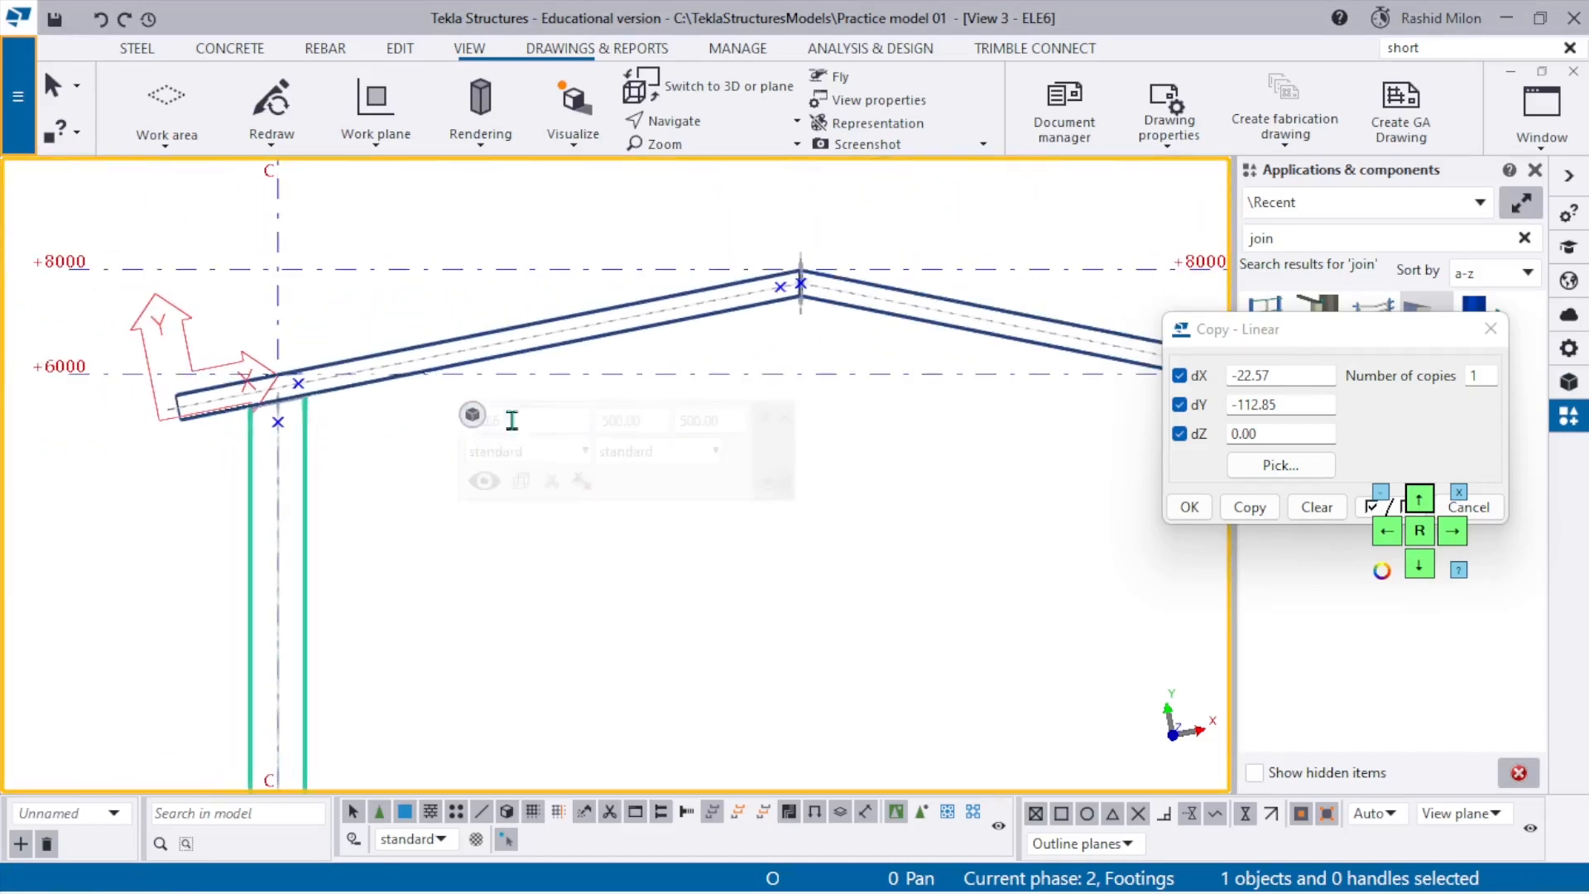
scroll(389, 404, "up", 5)
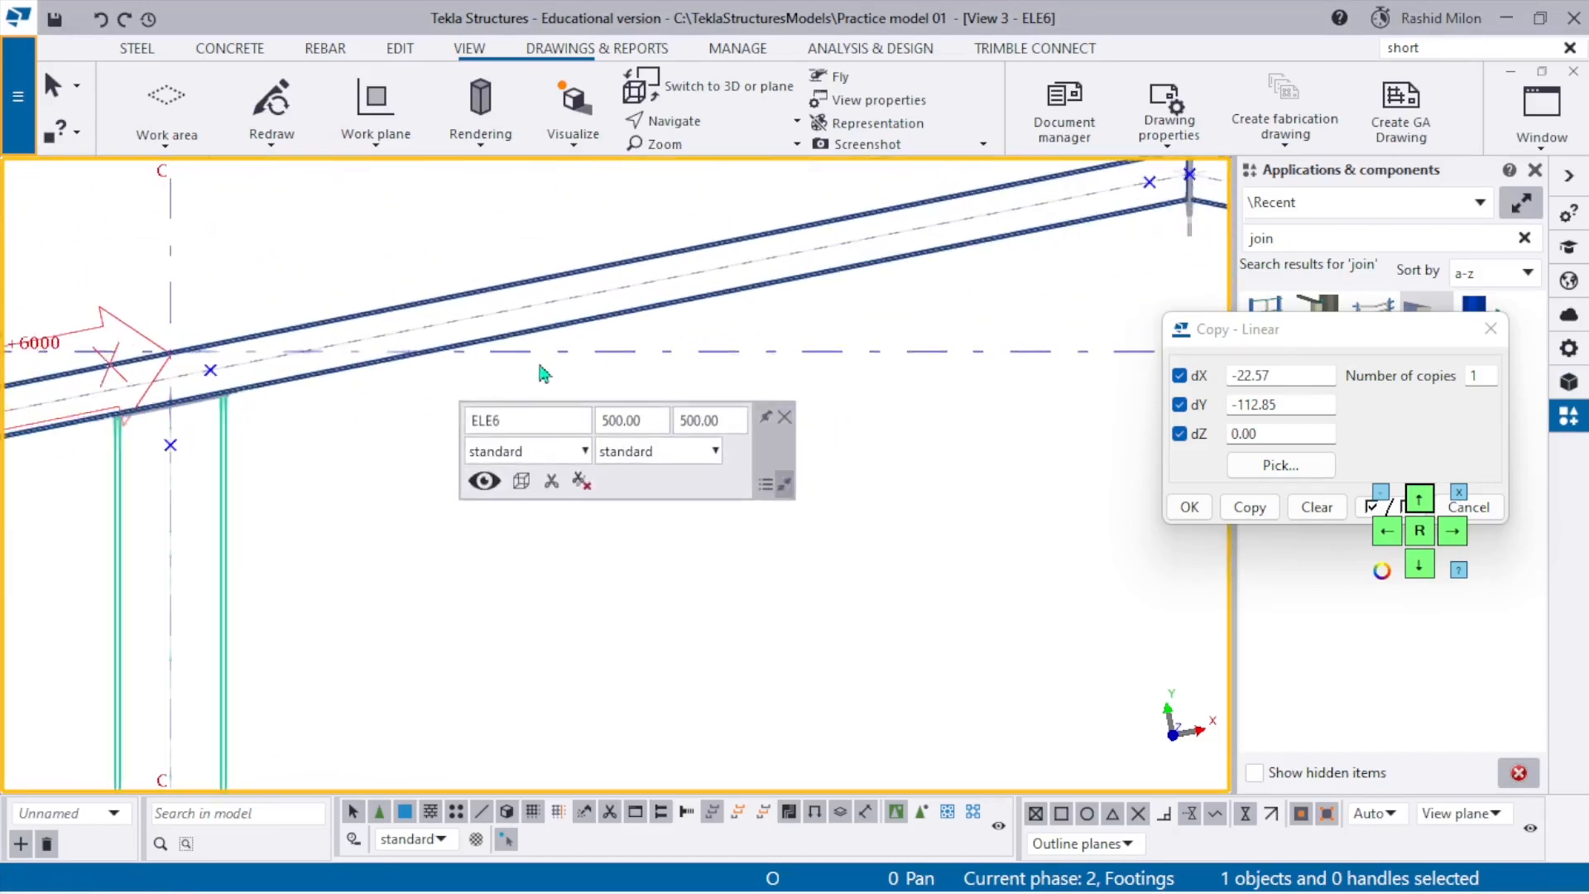
scroll(681, 365, "down", 1)
left_click_drag(677, 495, 1273, 168)
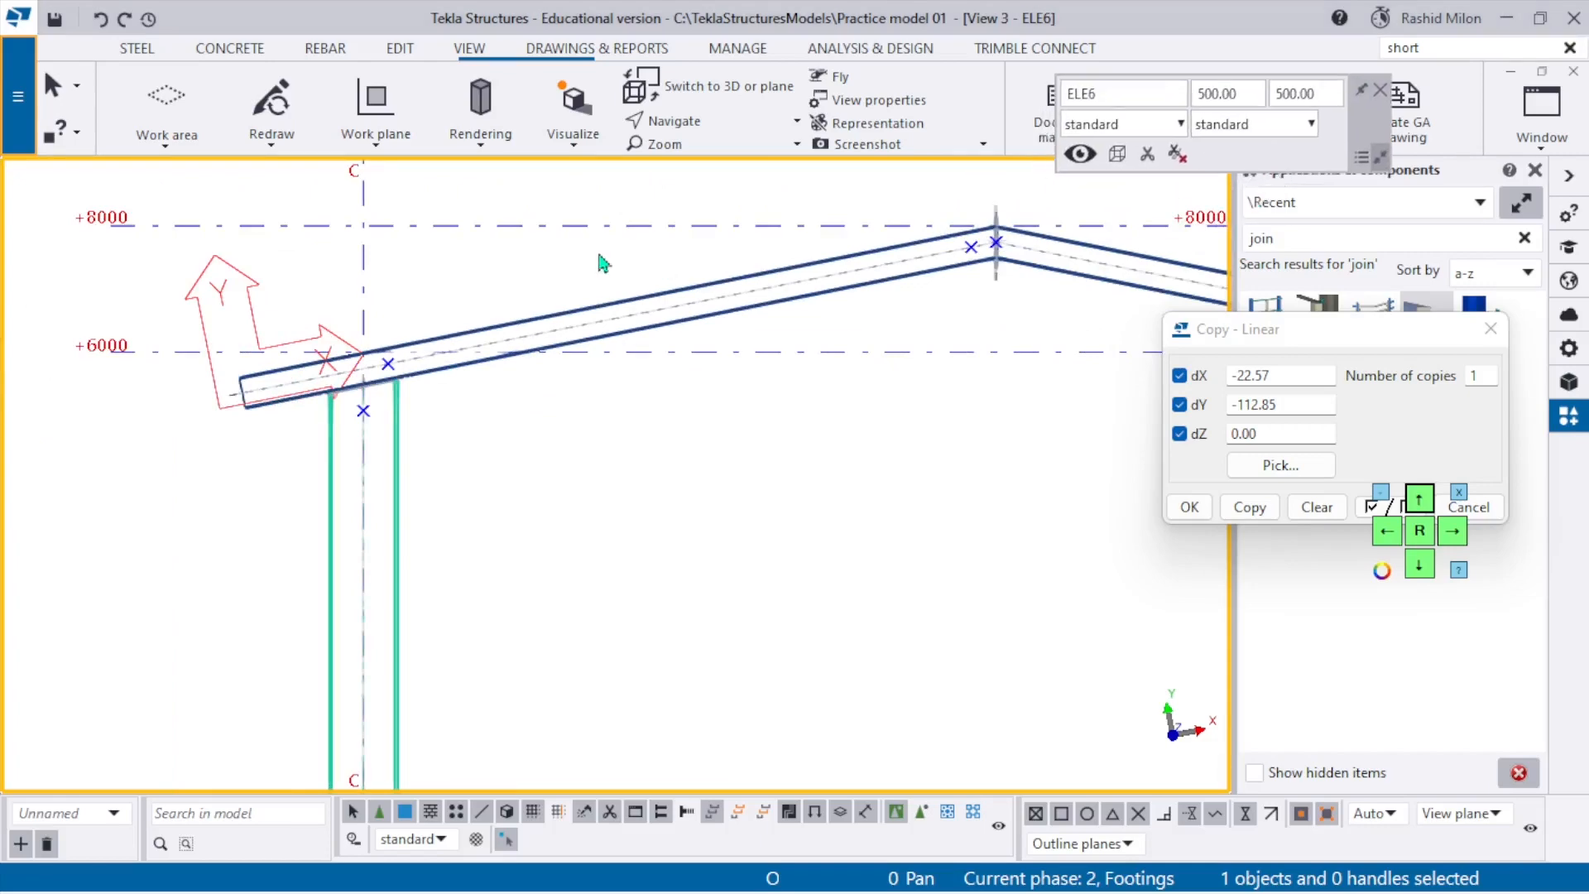
scroll(547, 274, "down", 3)
scroll(459, 447, "up", 2)
middle_click_drag(456, 428, 618, 489, "ctrl")
scroll(617, 489, "down", 3)
Tile the open views vertically and maximize the 3D view.
left_click(1542, 106)
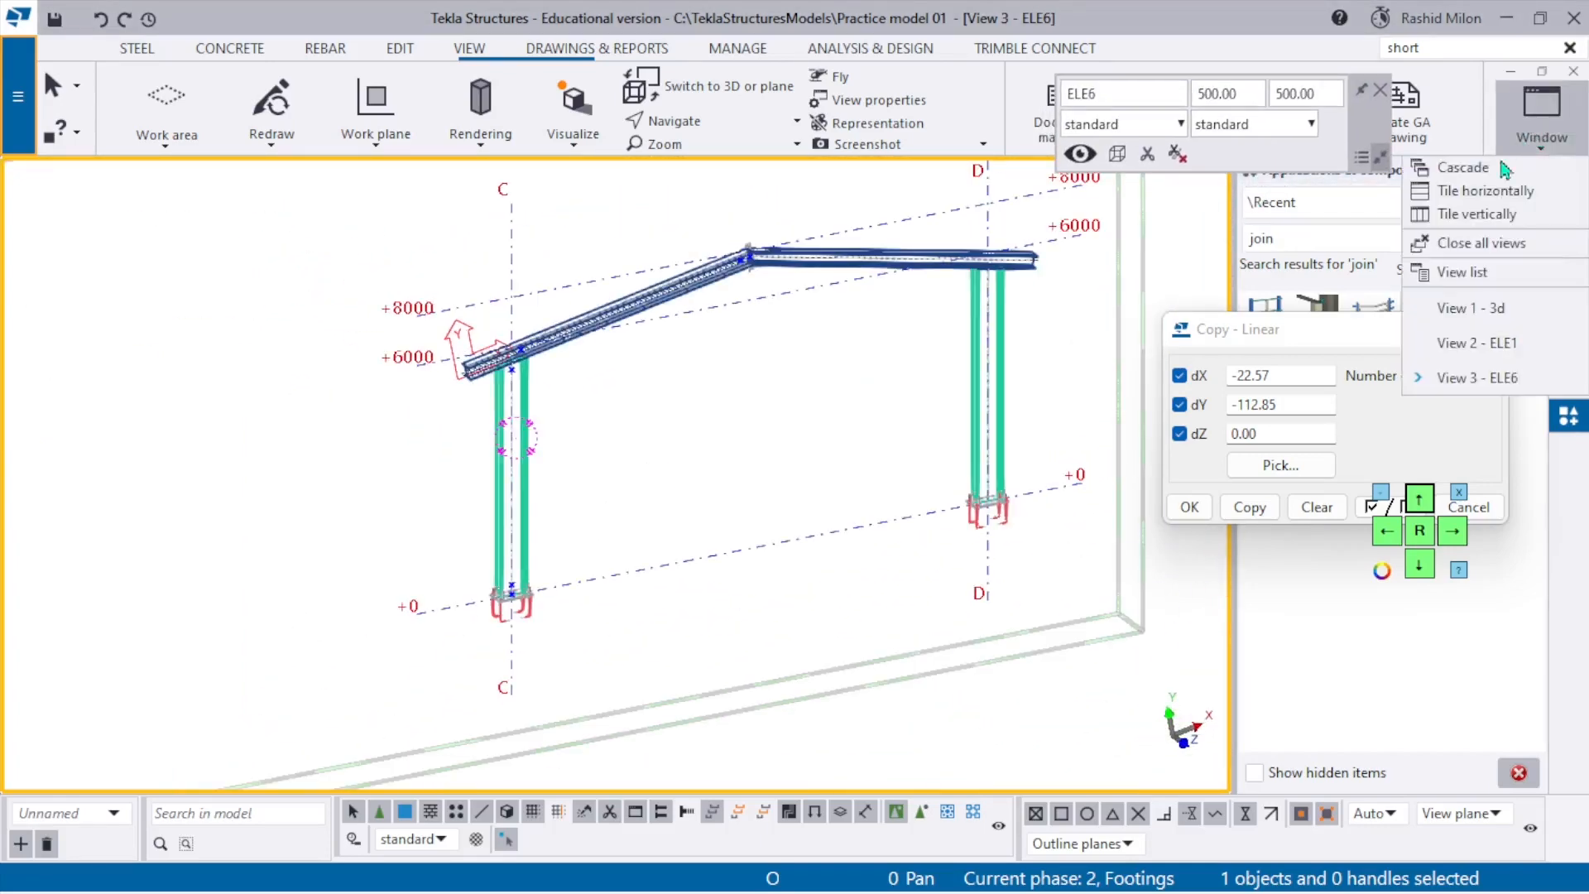
left_click(1457, 220)
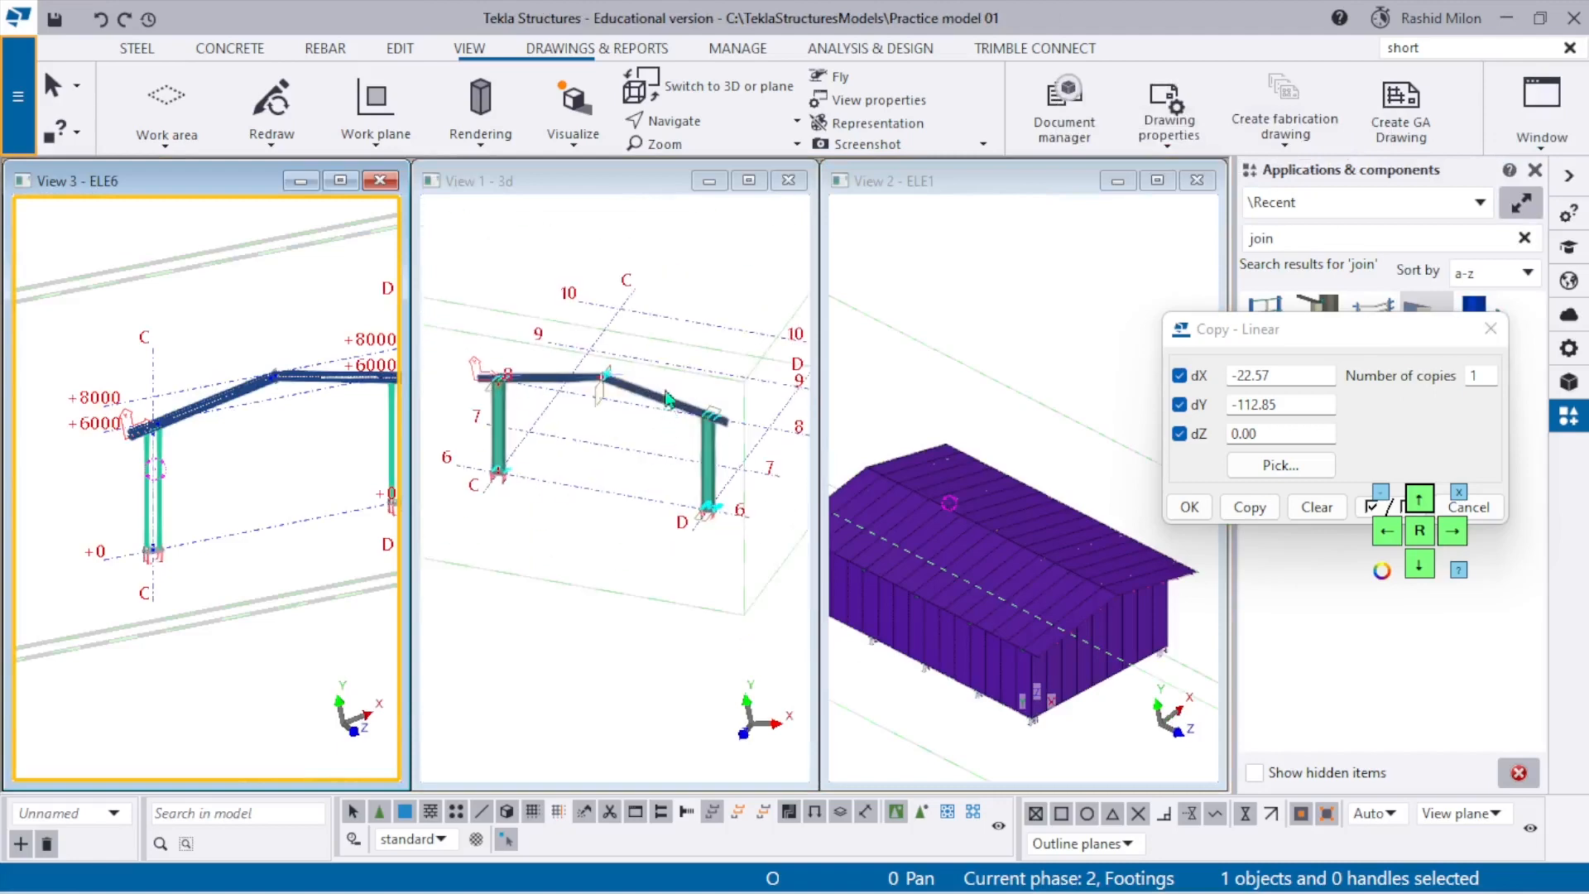
right_click(667, 247)
left_click(799, 387)
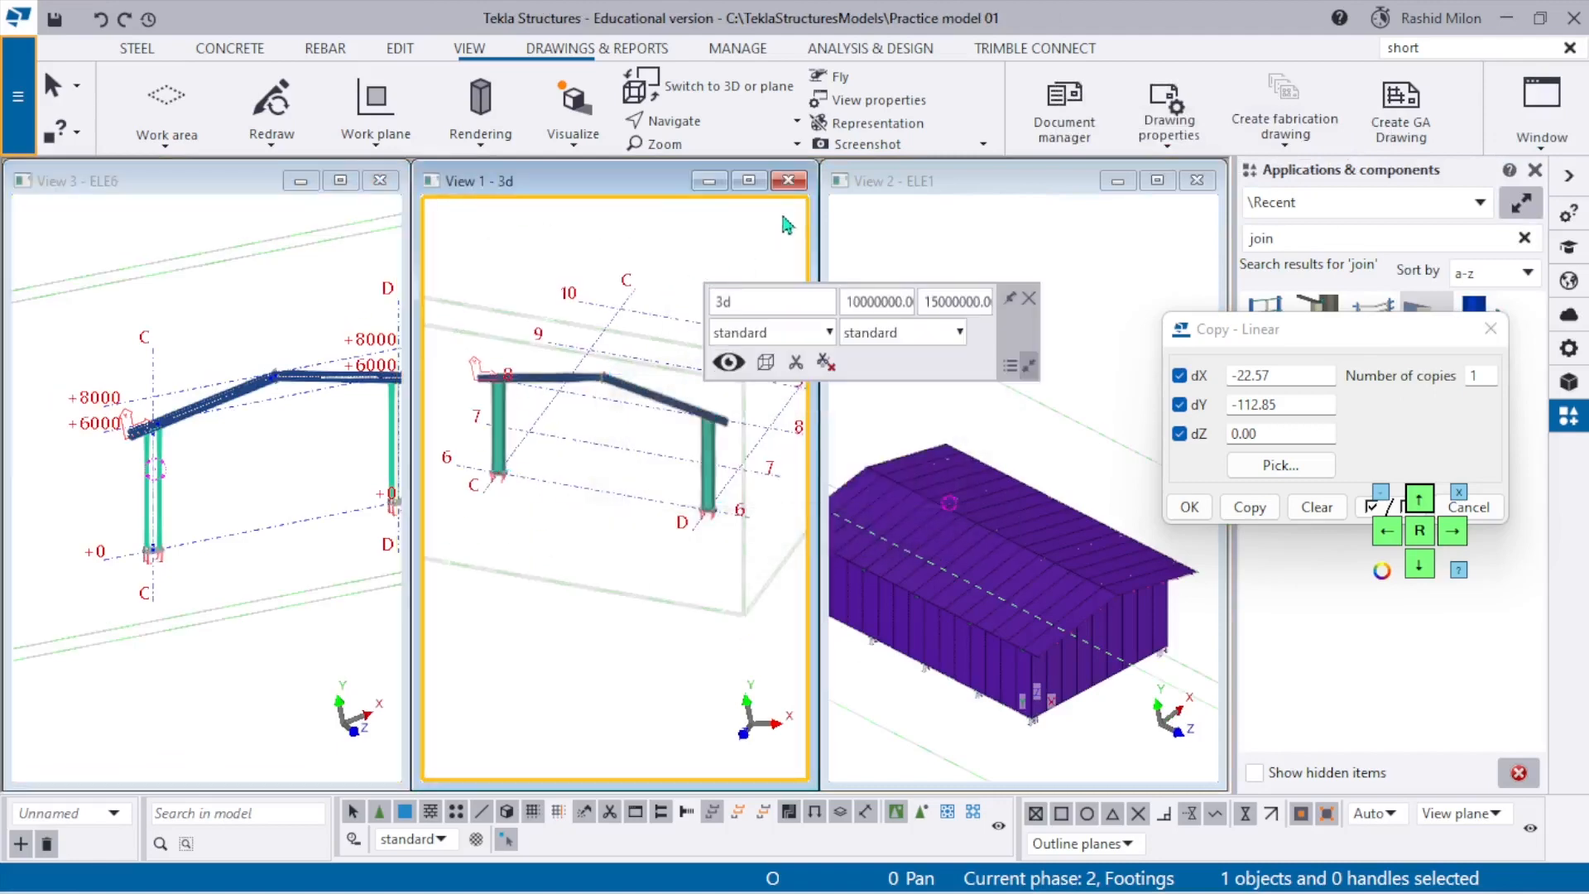
left_click(755, 187)
Examine the frame on grid line 6 in plan and in 3D, including the bolted column-to-rafter connection at grid C.
key("ctrl+p")
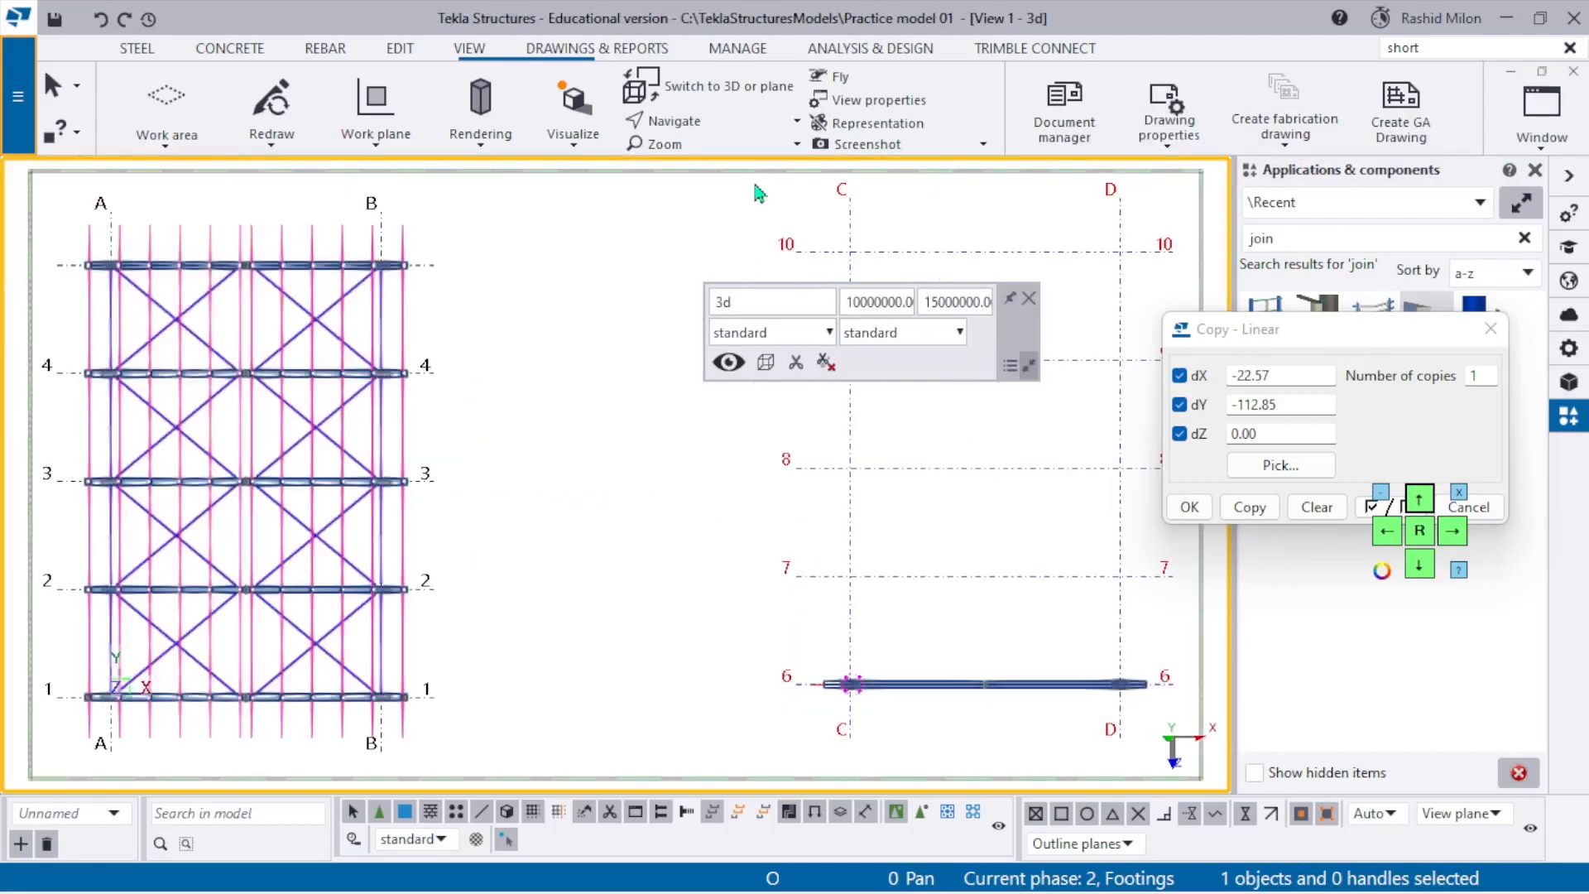
scroll(663, 465, "down", 1)
middle_click_drag(1067, 661, 922, 612)
scroll(922, 613, "up", 3)
scroll(922, 613, "up", 3)
scroll(530, 515, "down", 4)
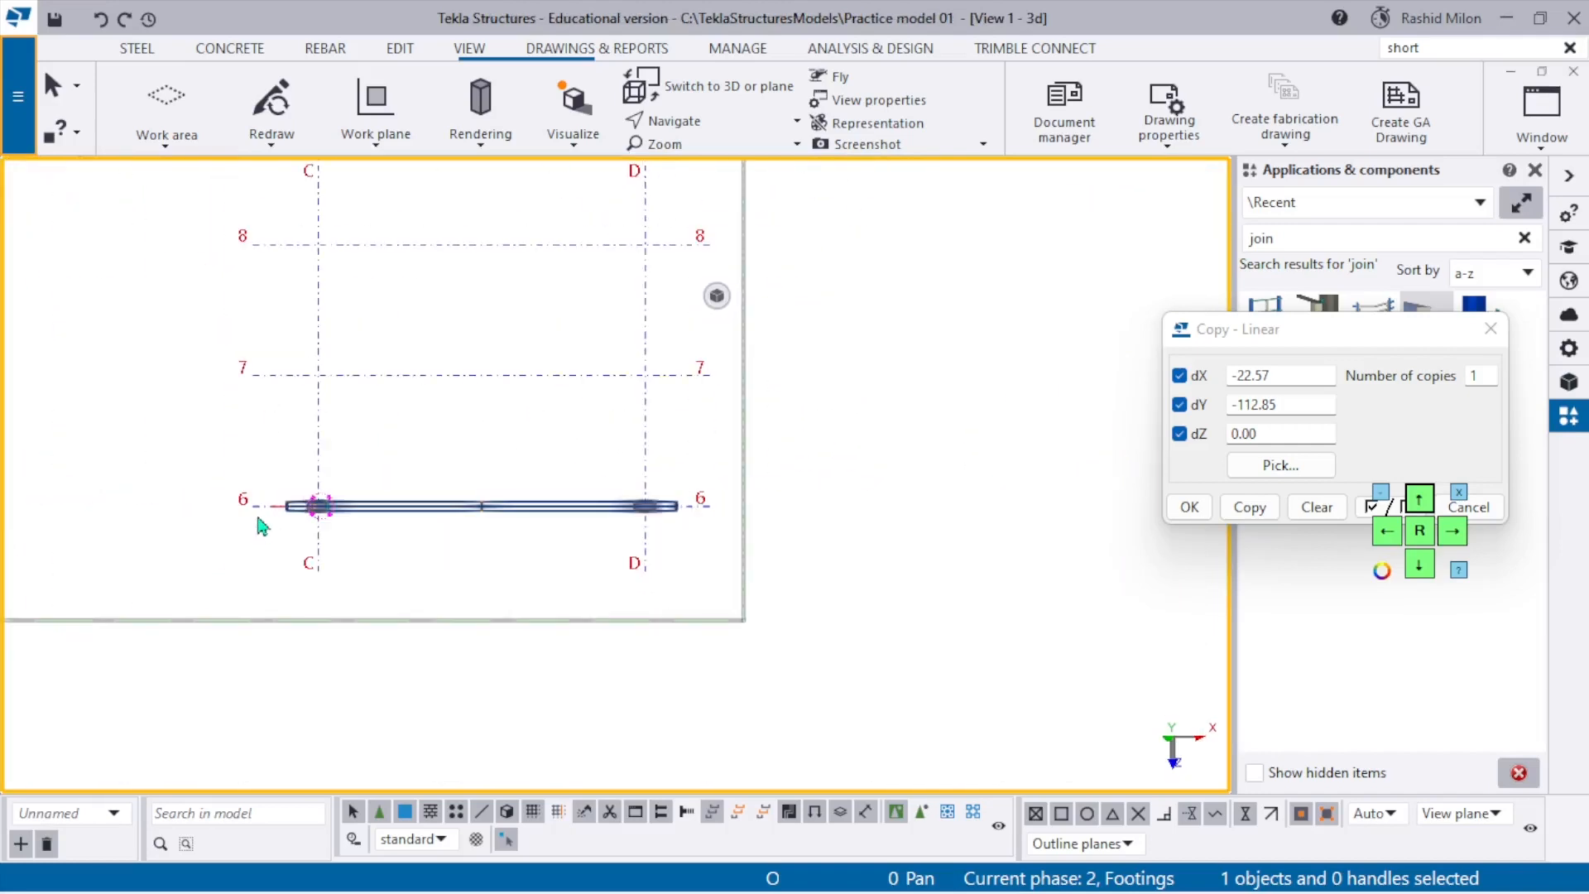
scroll(255, 512, "up", 3)
left_click_drag(104, 395, 443, 425)
scroll(413, 475, "up", 2)
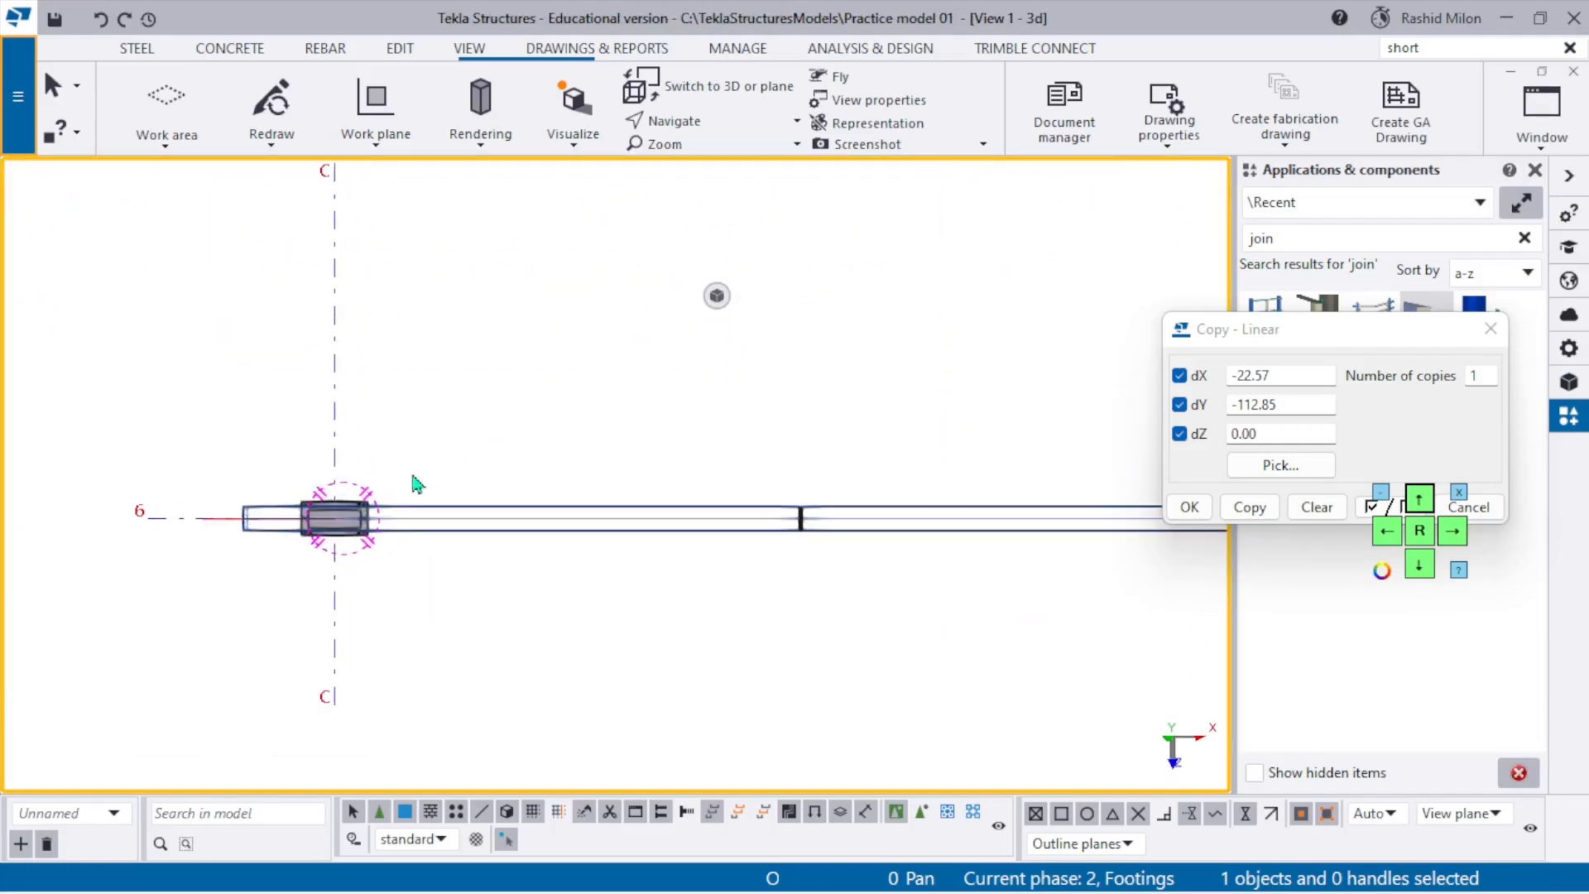
scroll(380, 536, "down", 3)
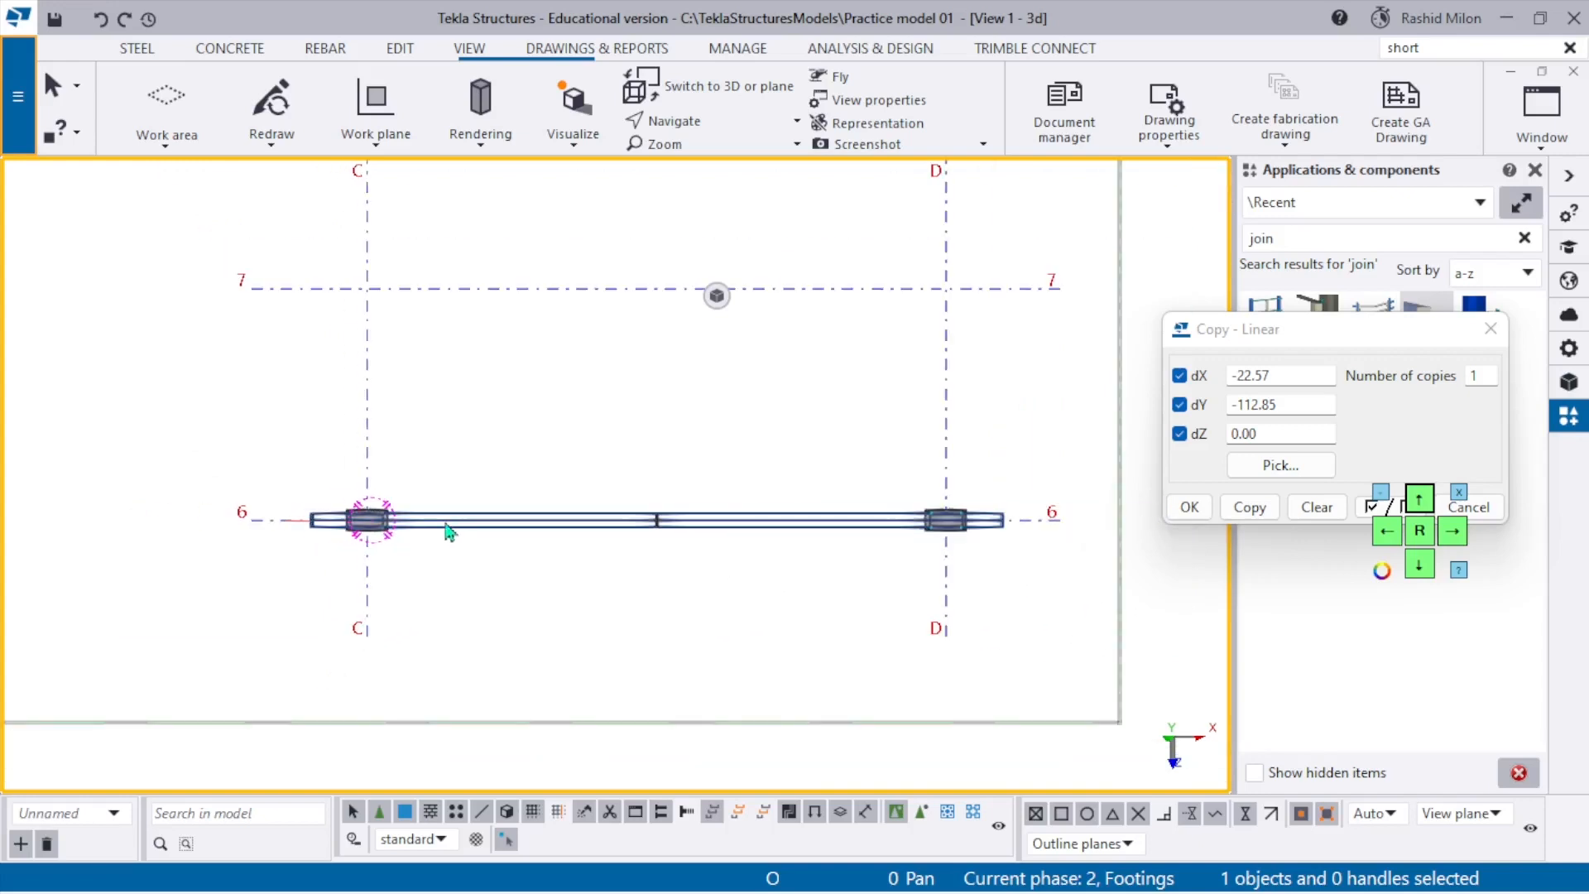
key("ctrl+p")
scroll(382, 440, "up", 8)
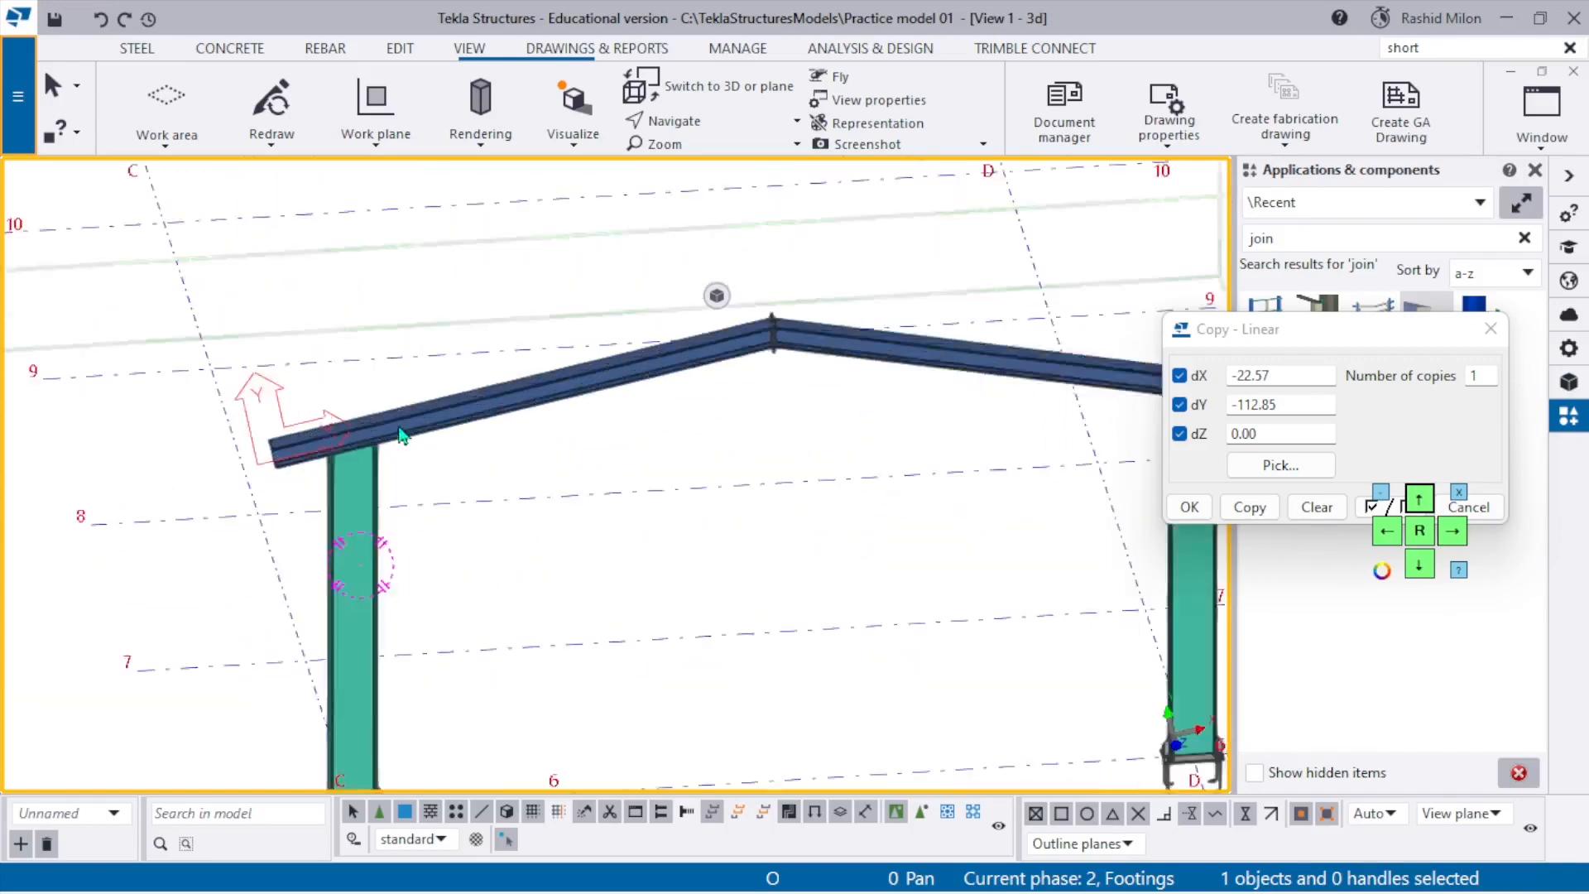
middle_click_drag(152, 261, 598, 326, "ctrl")
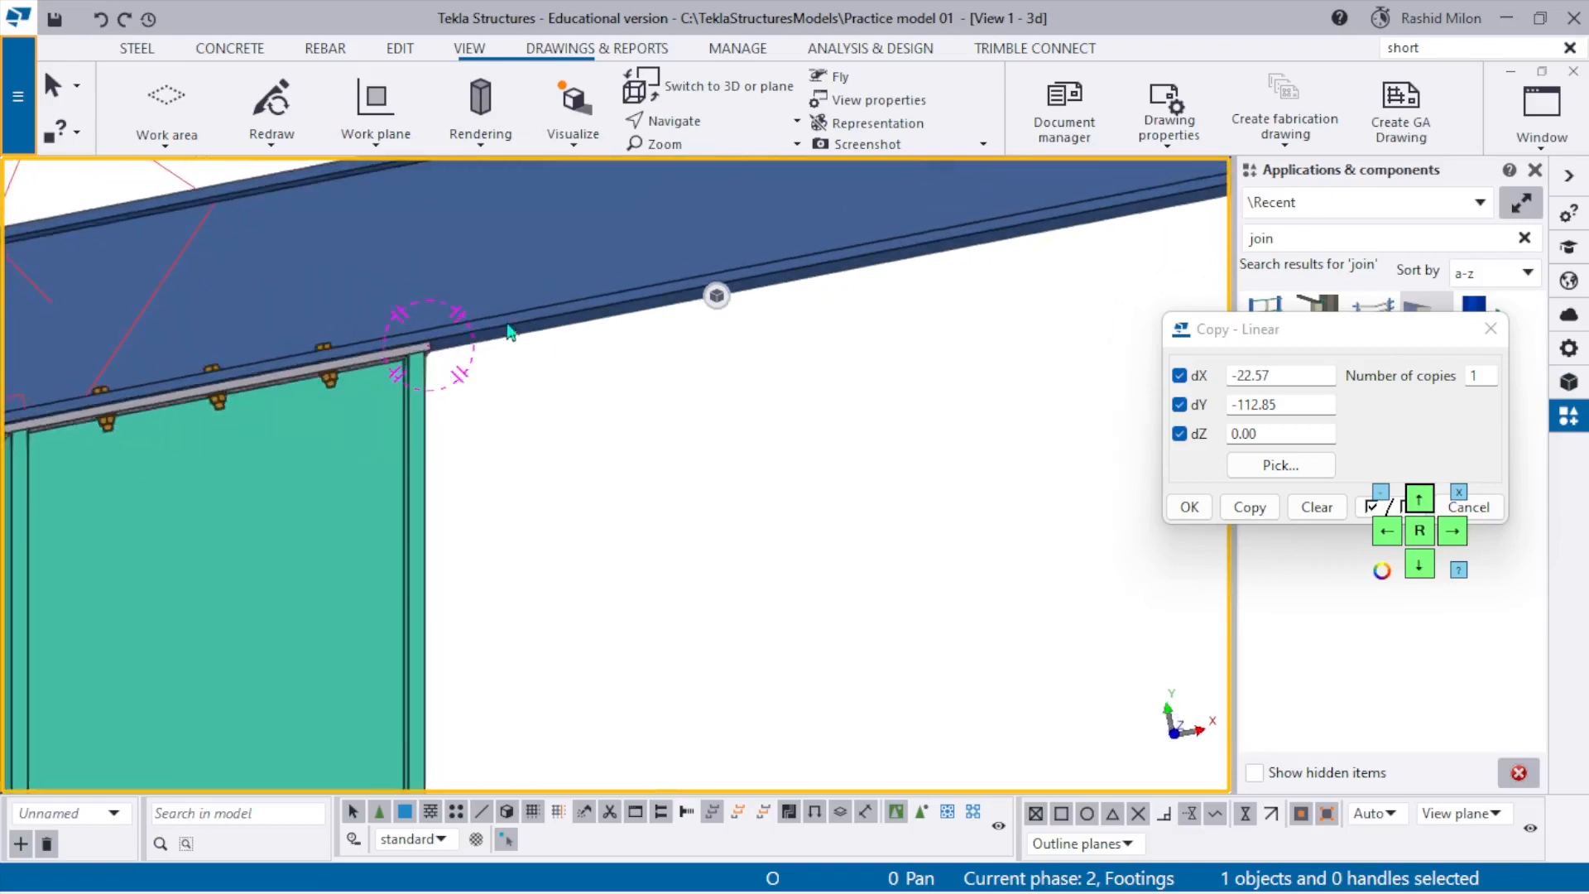
Add 10 mm Top NS and Top FS stiffeners to the column-to-rafter connection at grid C, with stiffener creation enabled.
scroll(507, 330, "down", 2)
left_click(1190, 507)
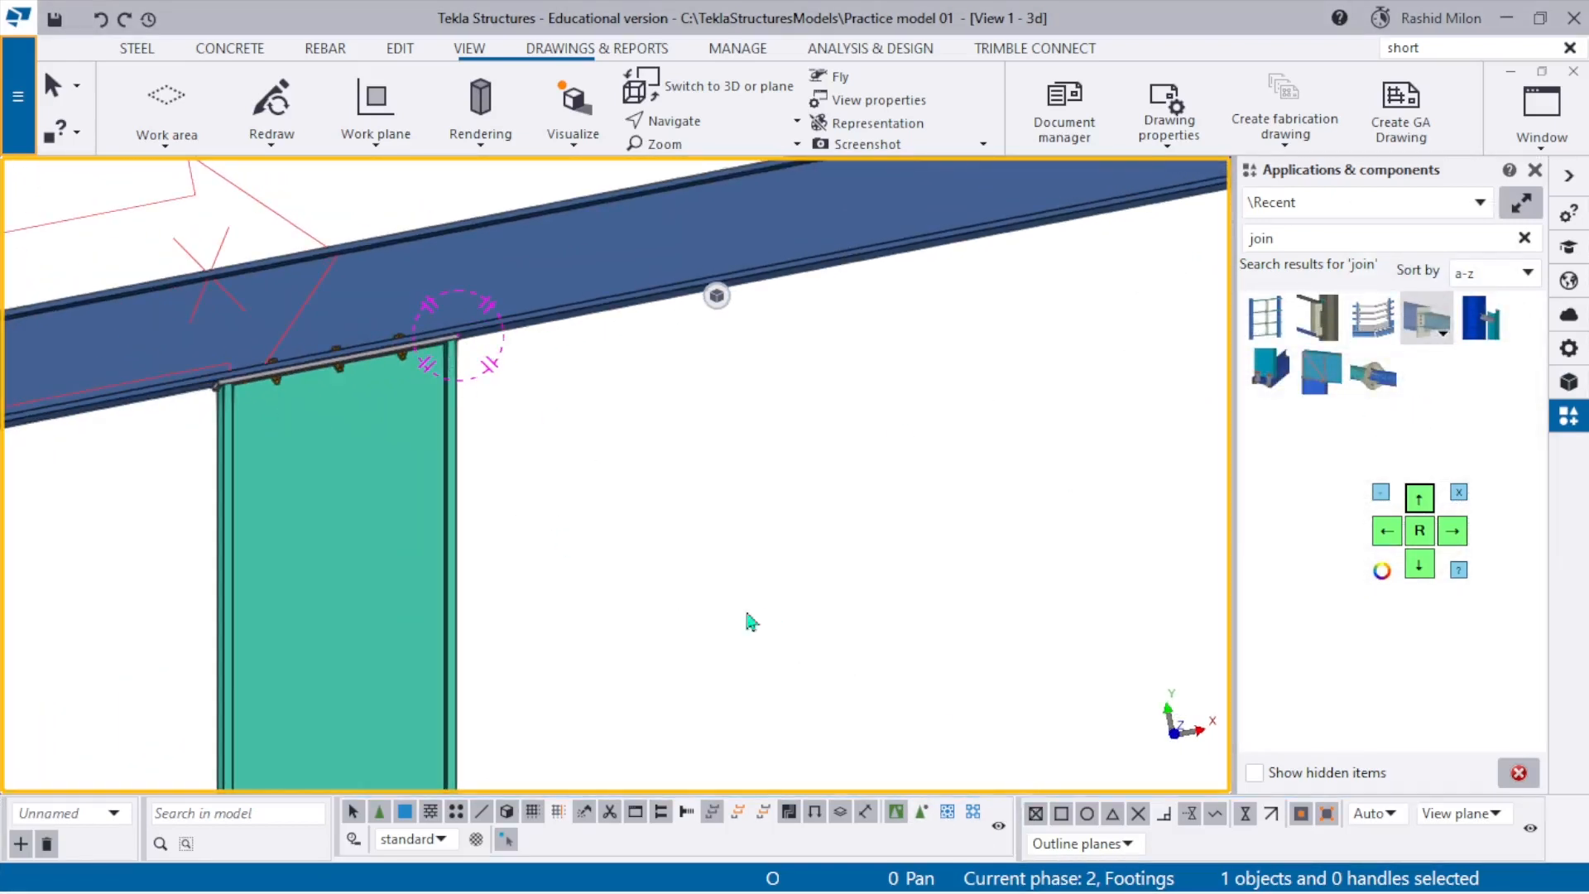
scroll(414, 397, "up", 4)
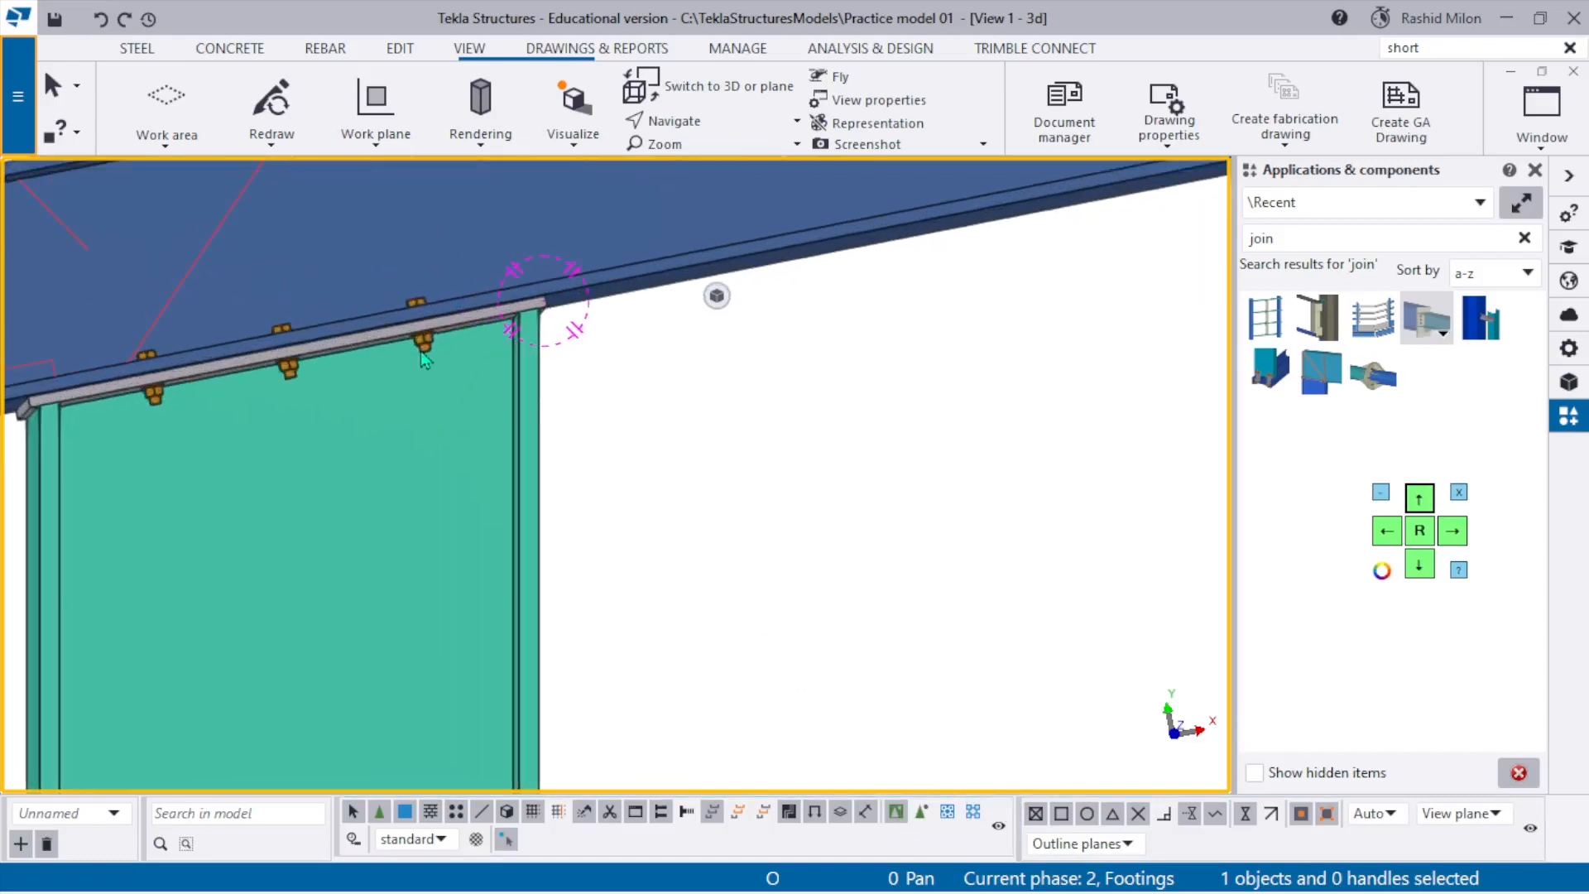
scroll(235, 299, "down", 6)
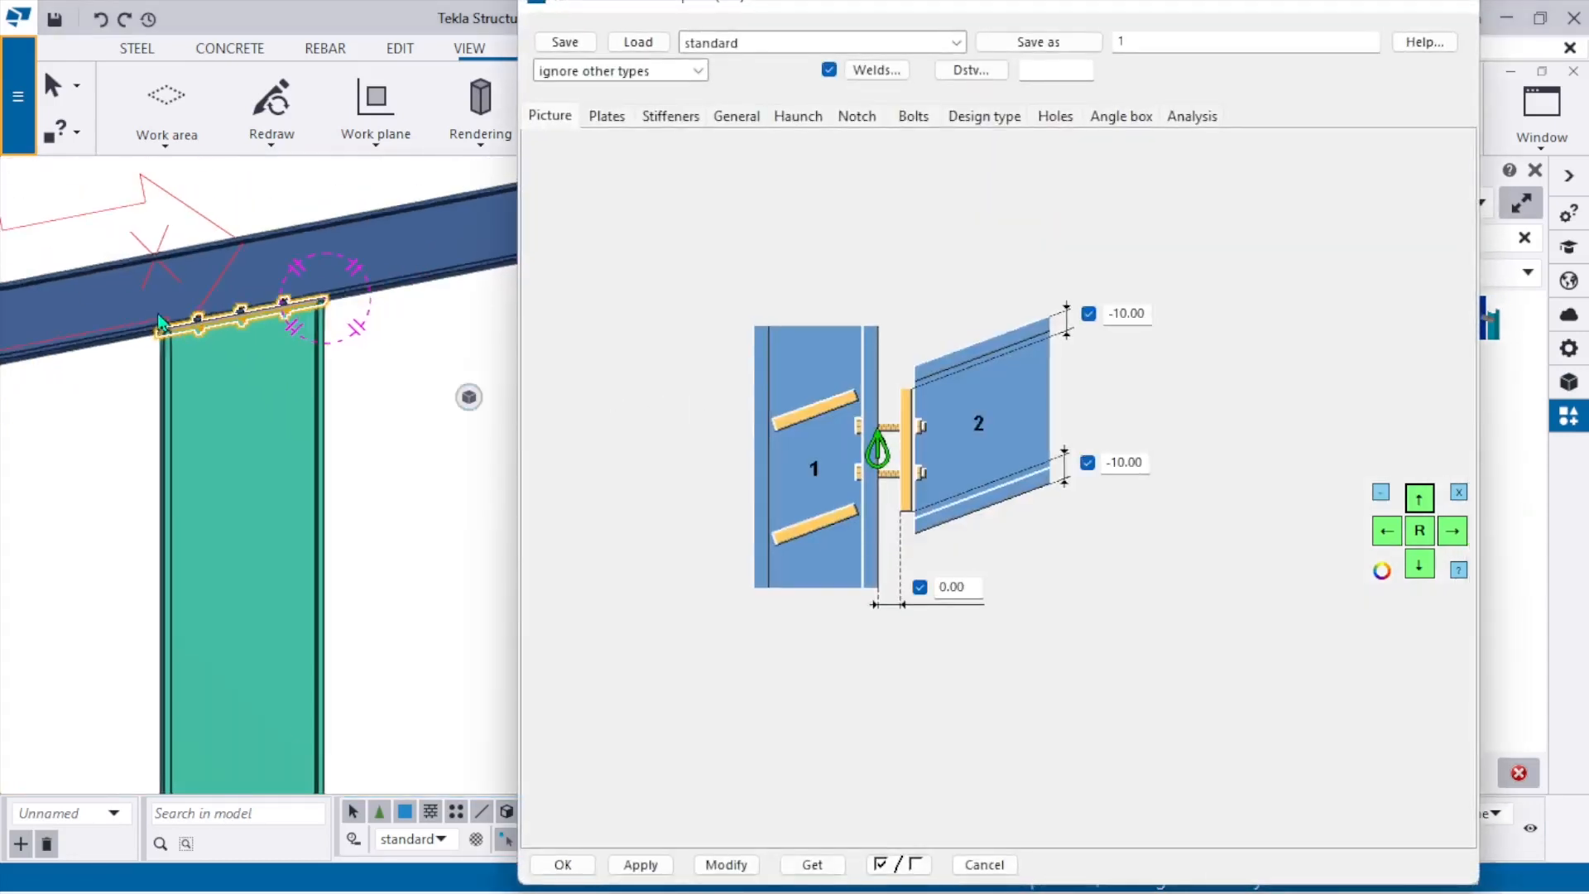
scroll(176, 299, "up", 3)
left_click(609, 117)
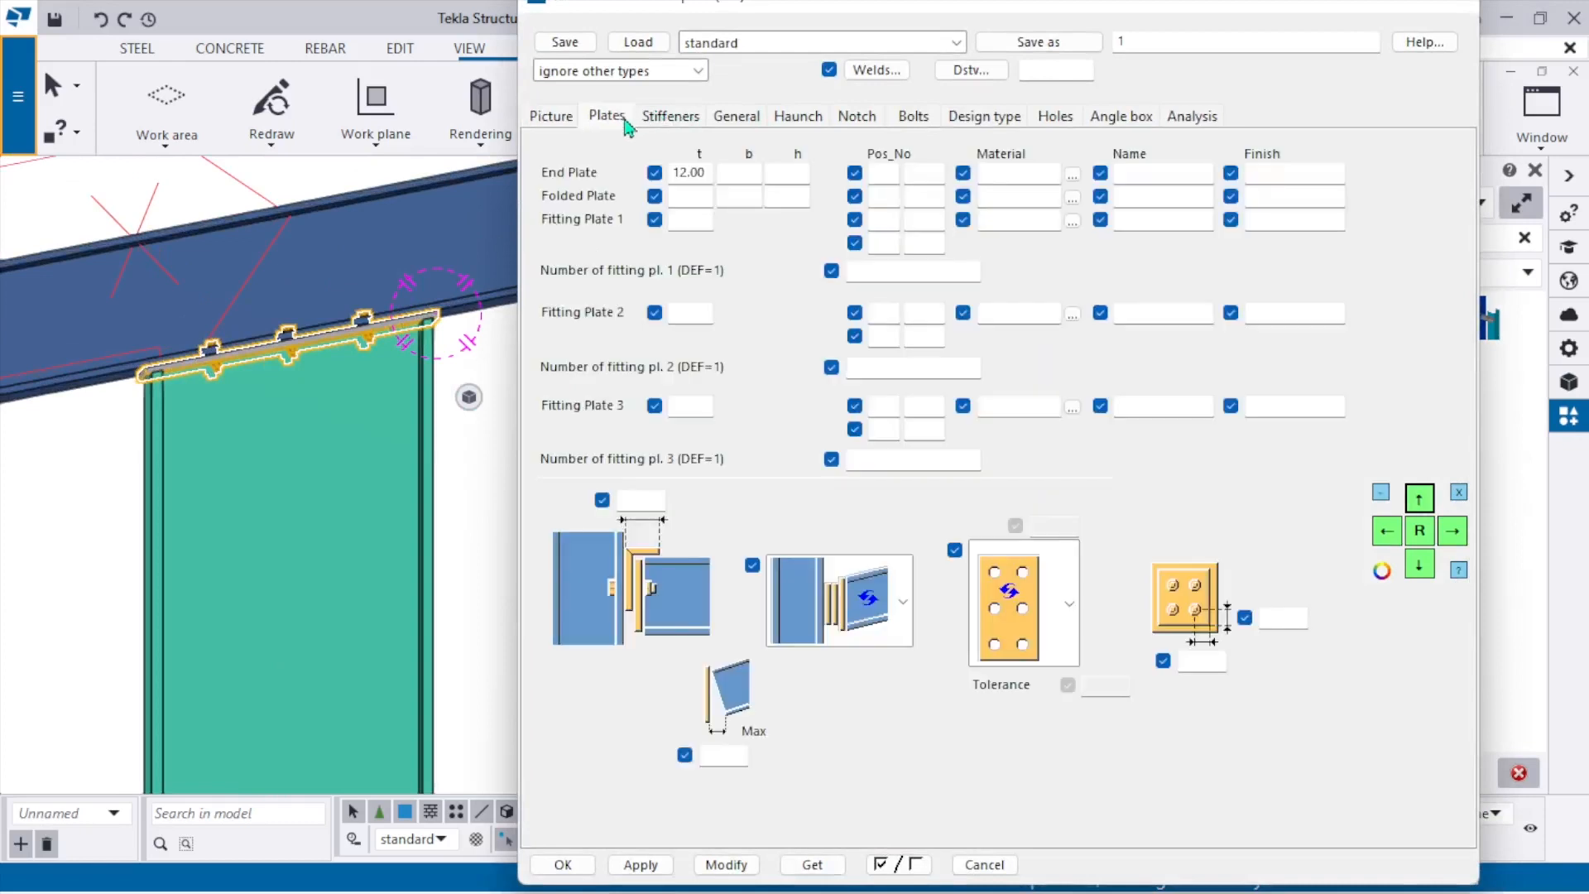
left_click(670, 116)
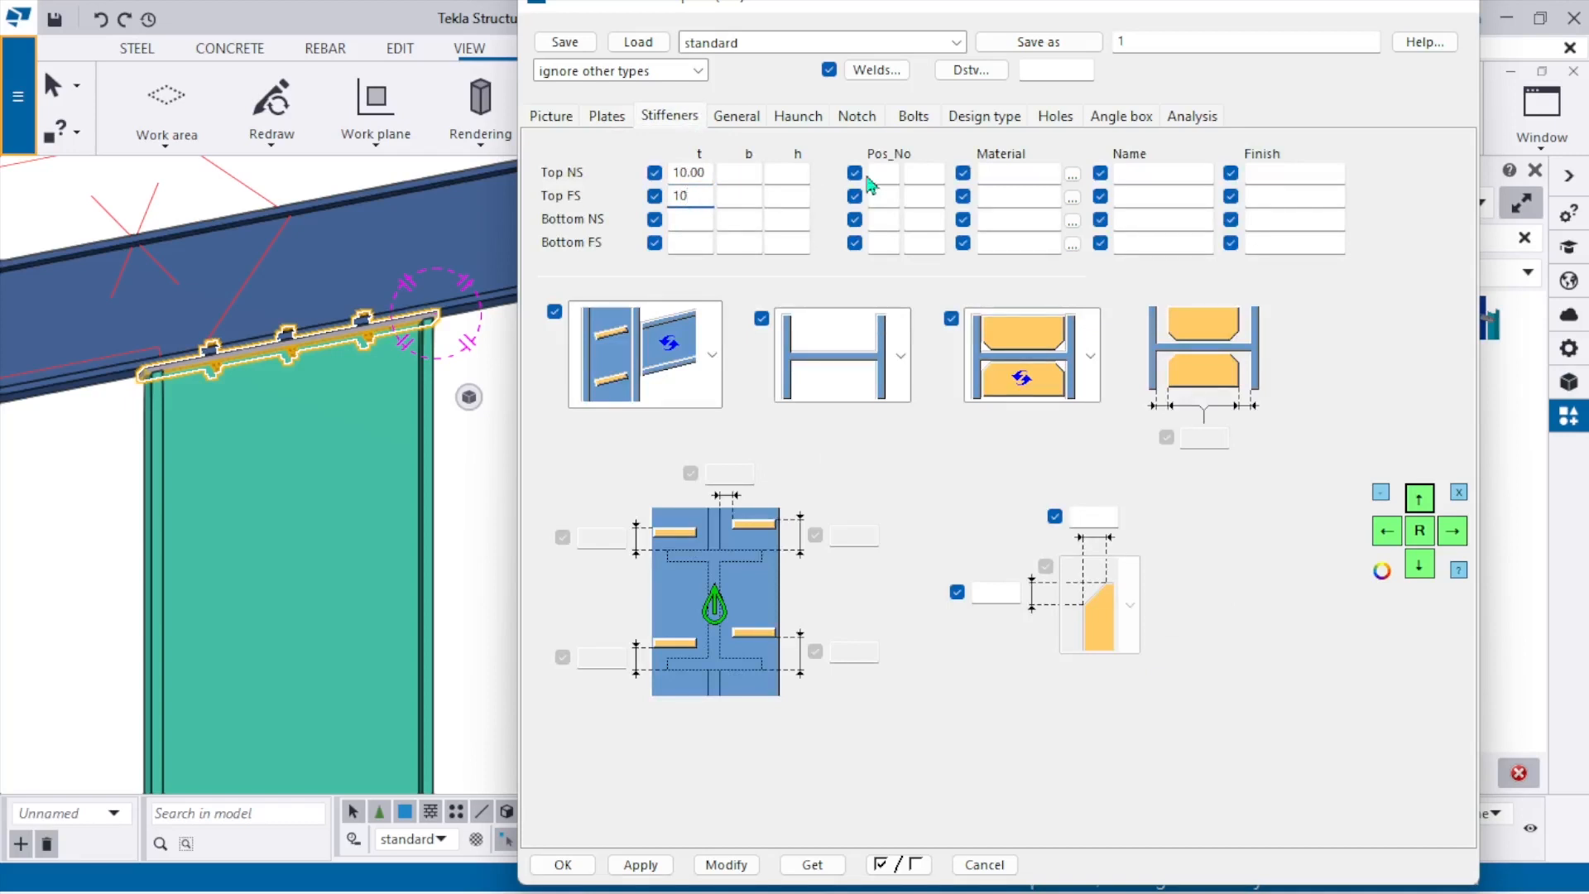
left_click(845, 387)
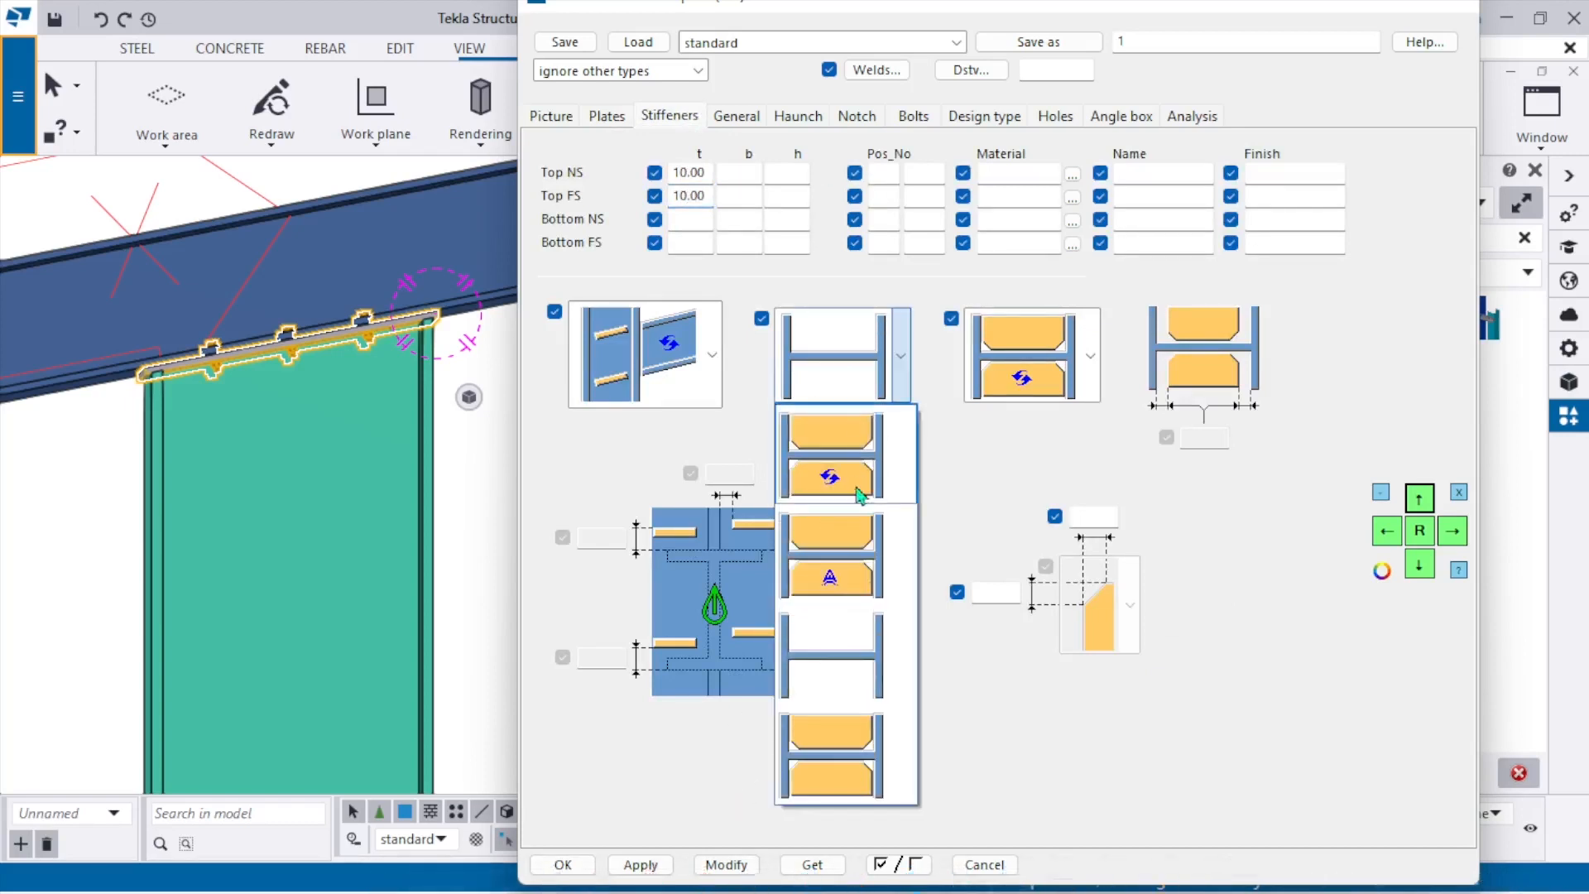
left_click(859, 476)
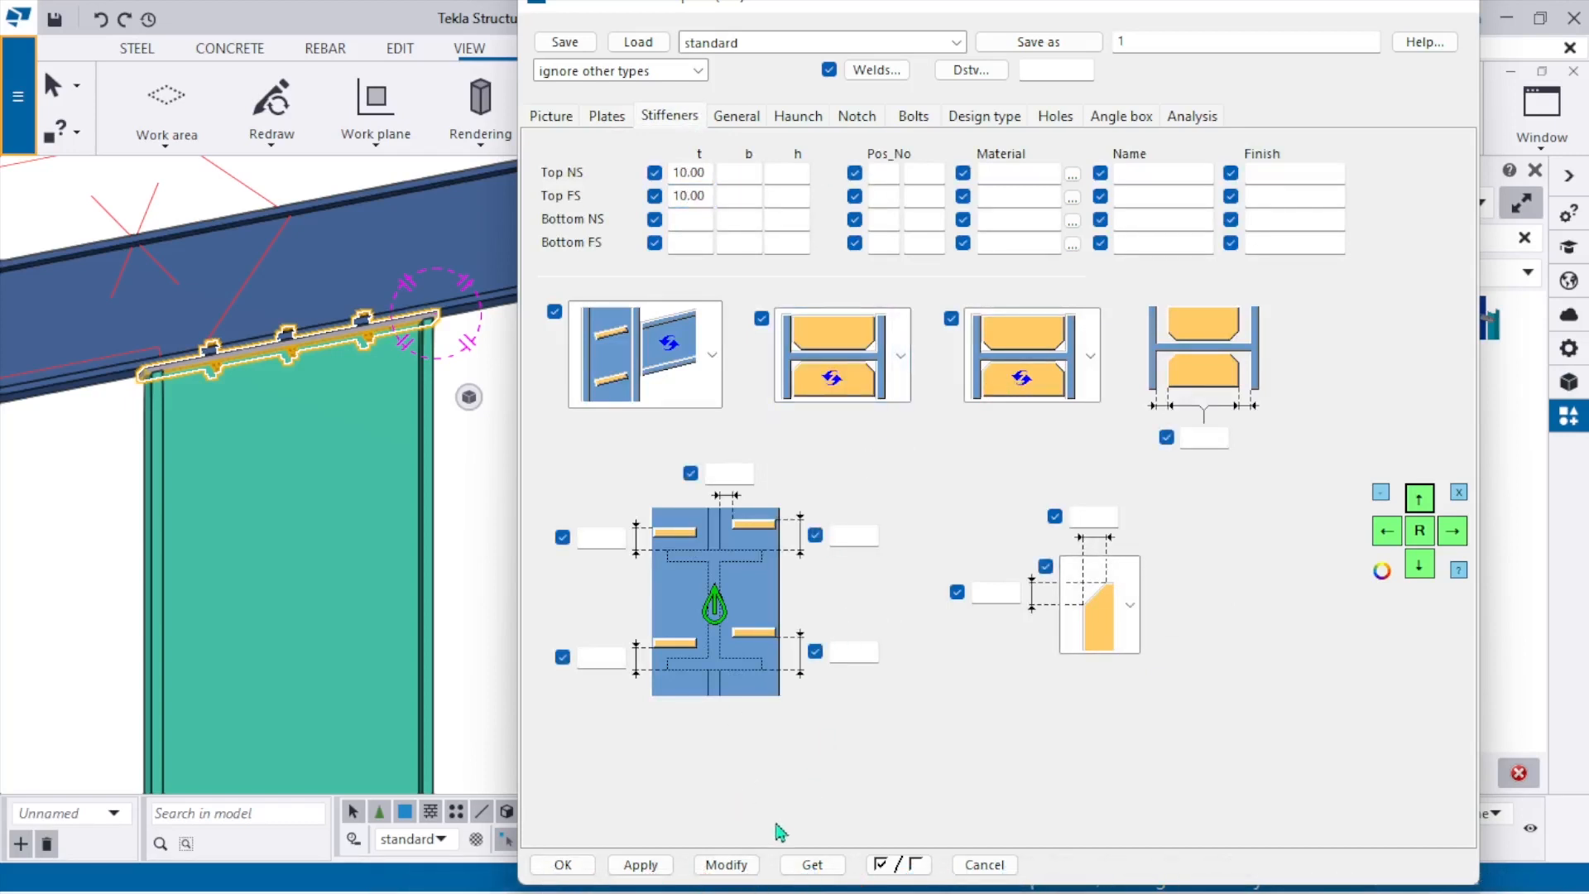
scroll(336, 355, "down", 2)
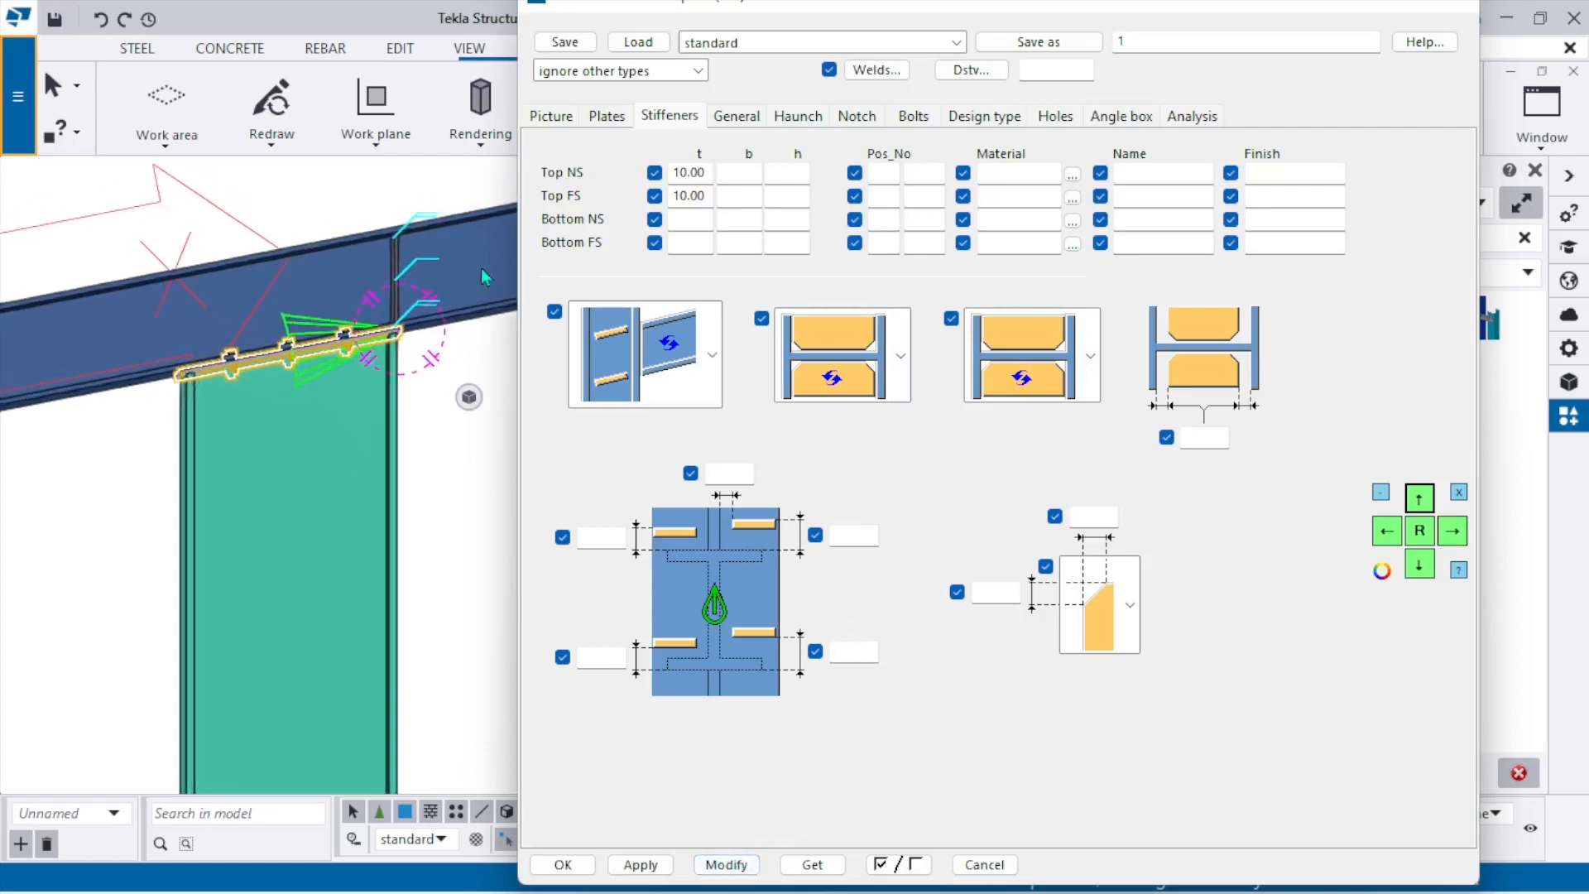
Add 10 mm Bottom NS and Bottom FS stiffeners to the same grid C connection and redraw the view.
scroll(481, 272, "up", 1)
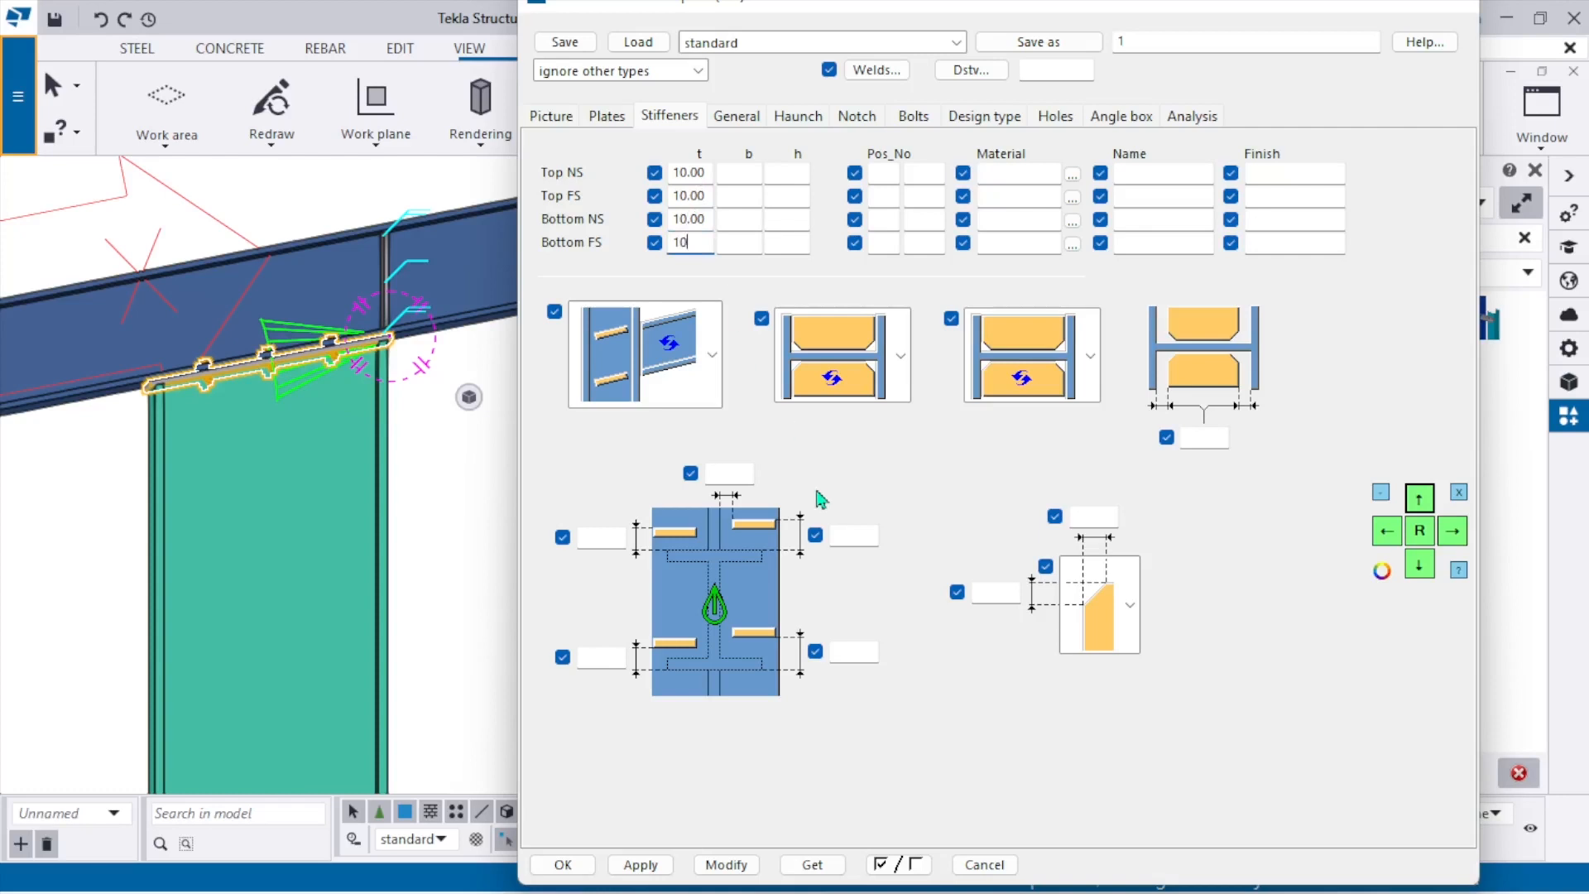
scroll(238, 354, "up", 2)
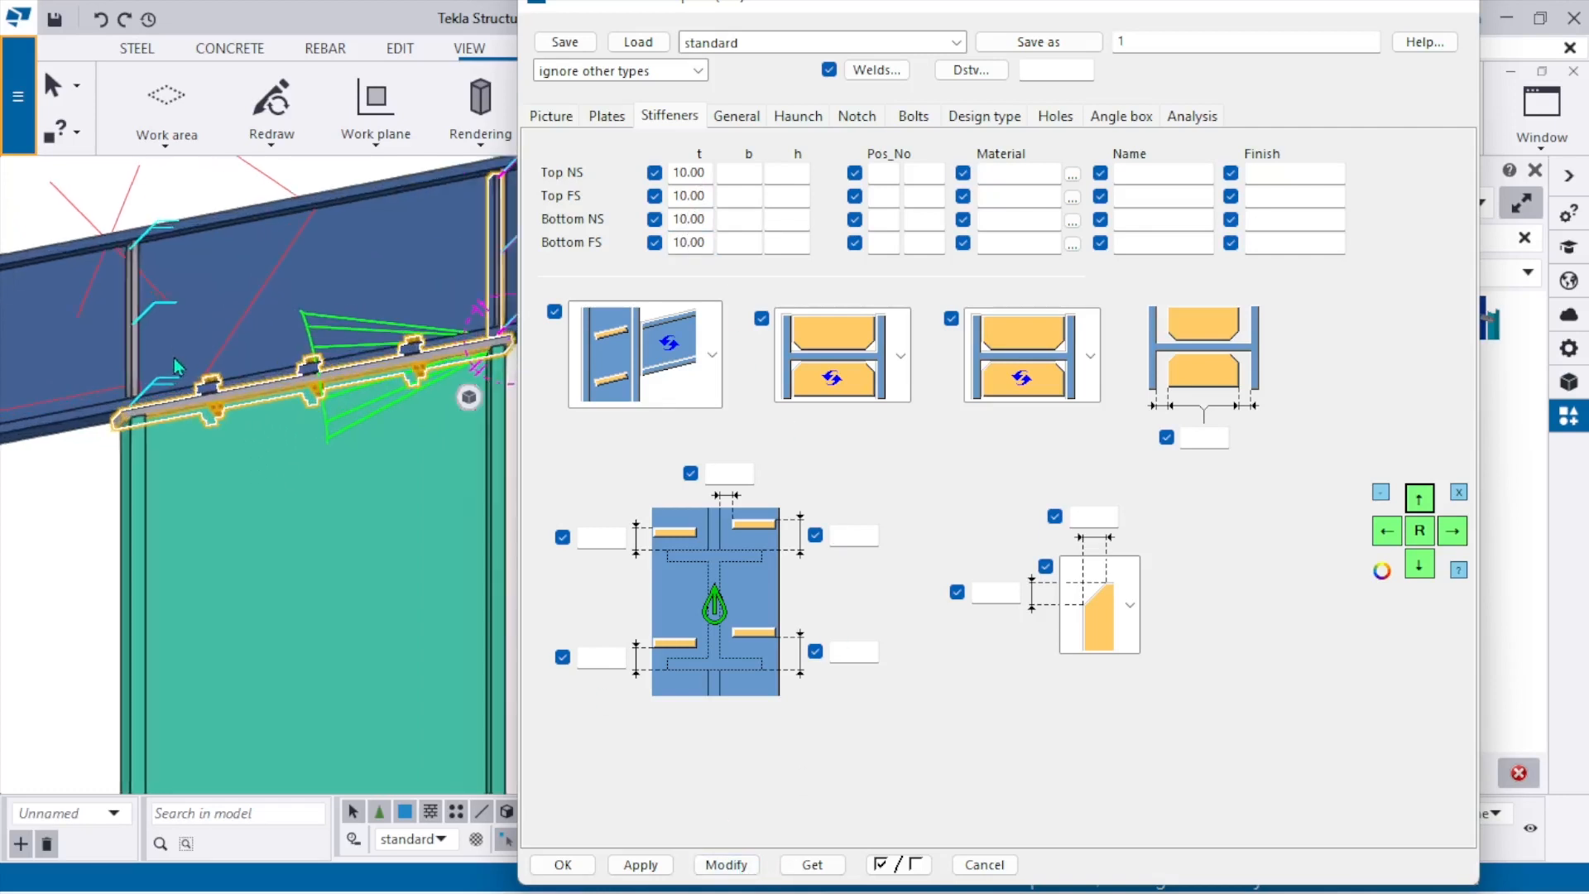
middle_click_drag(237, 354, 243, 277, "ctrl")
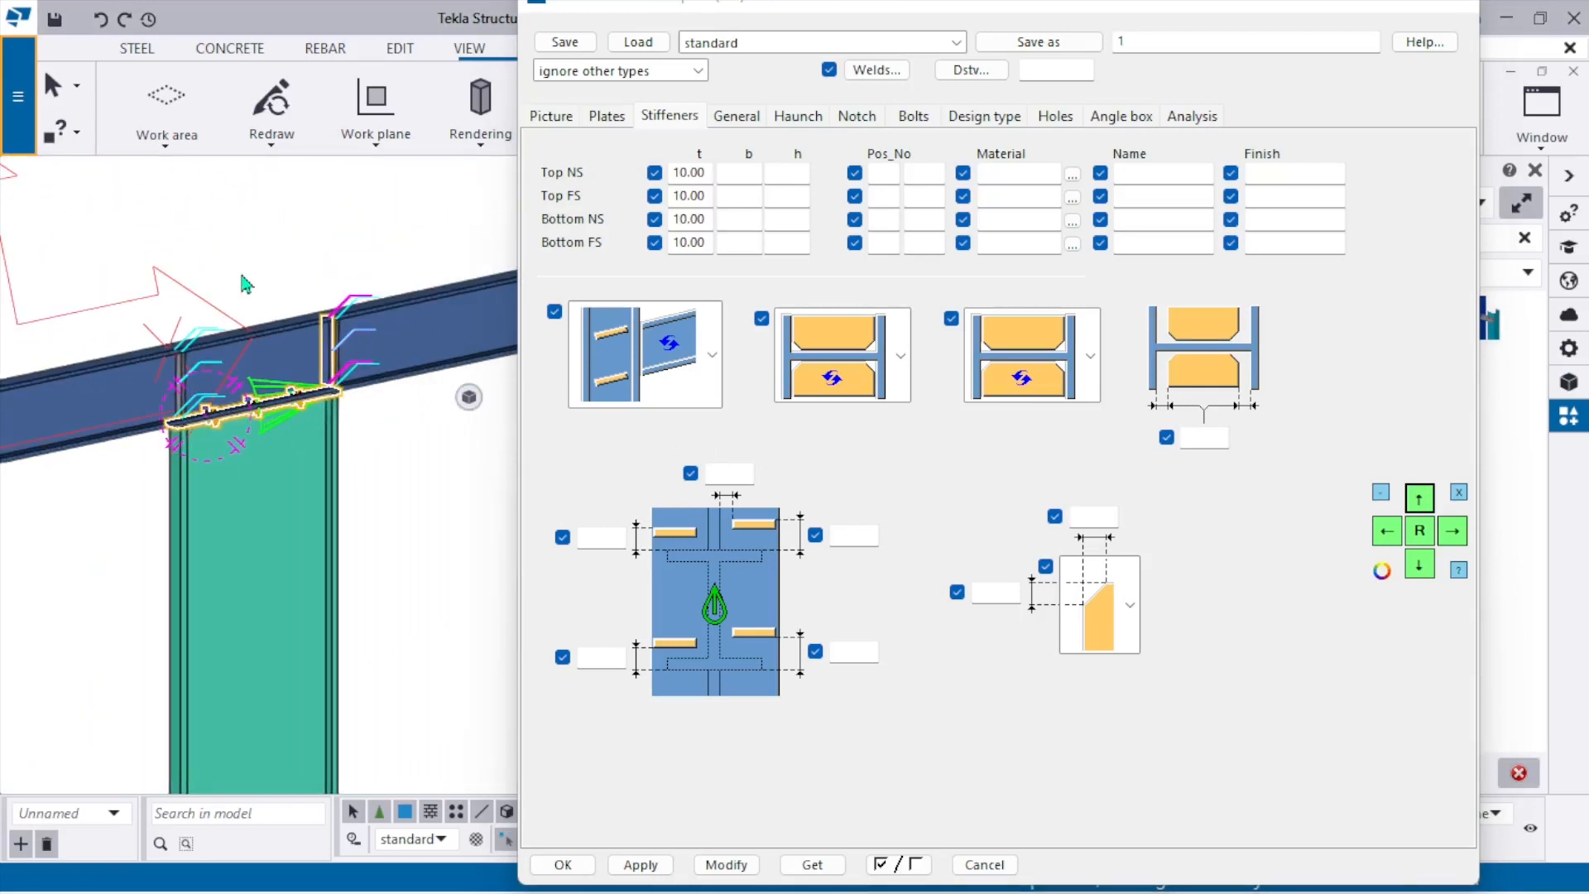
right_click(242, 275)
left_click(315, 418)
Apply the same four 10 mm stiffeners to the column-to-rafter connection at grid D and redraw the view.
scroll(157, 439, "down", 10)
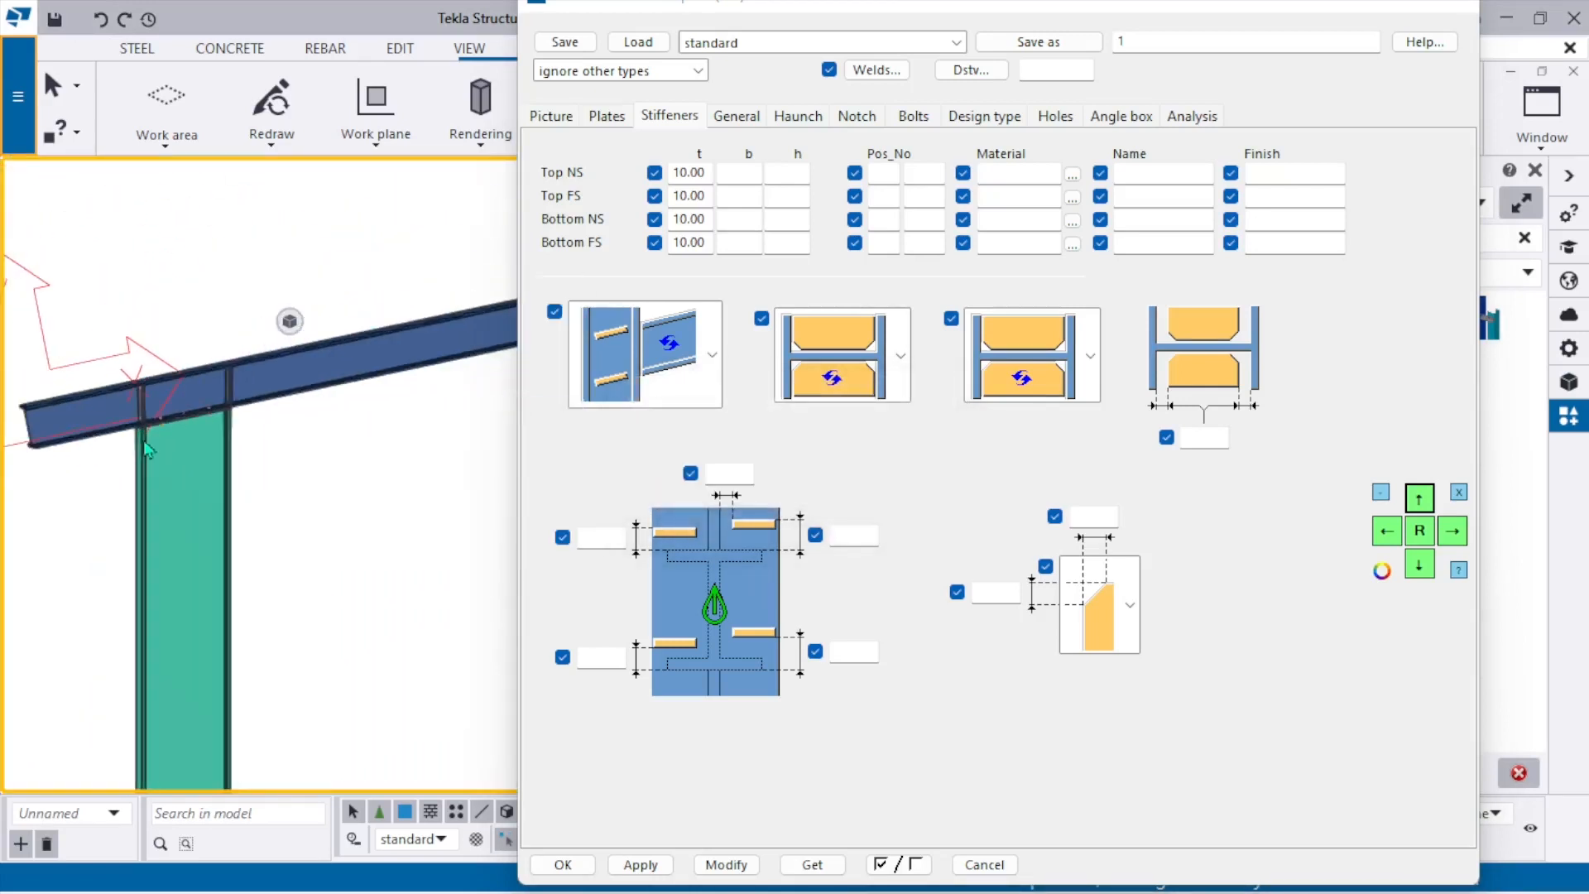
scroll(369, 466, "up", 5)
scroll(369, 466, "up", 8)
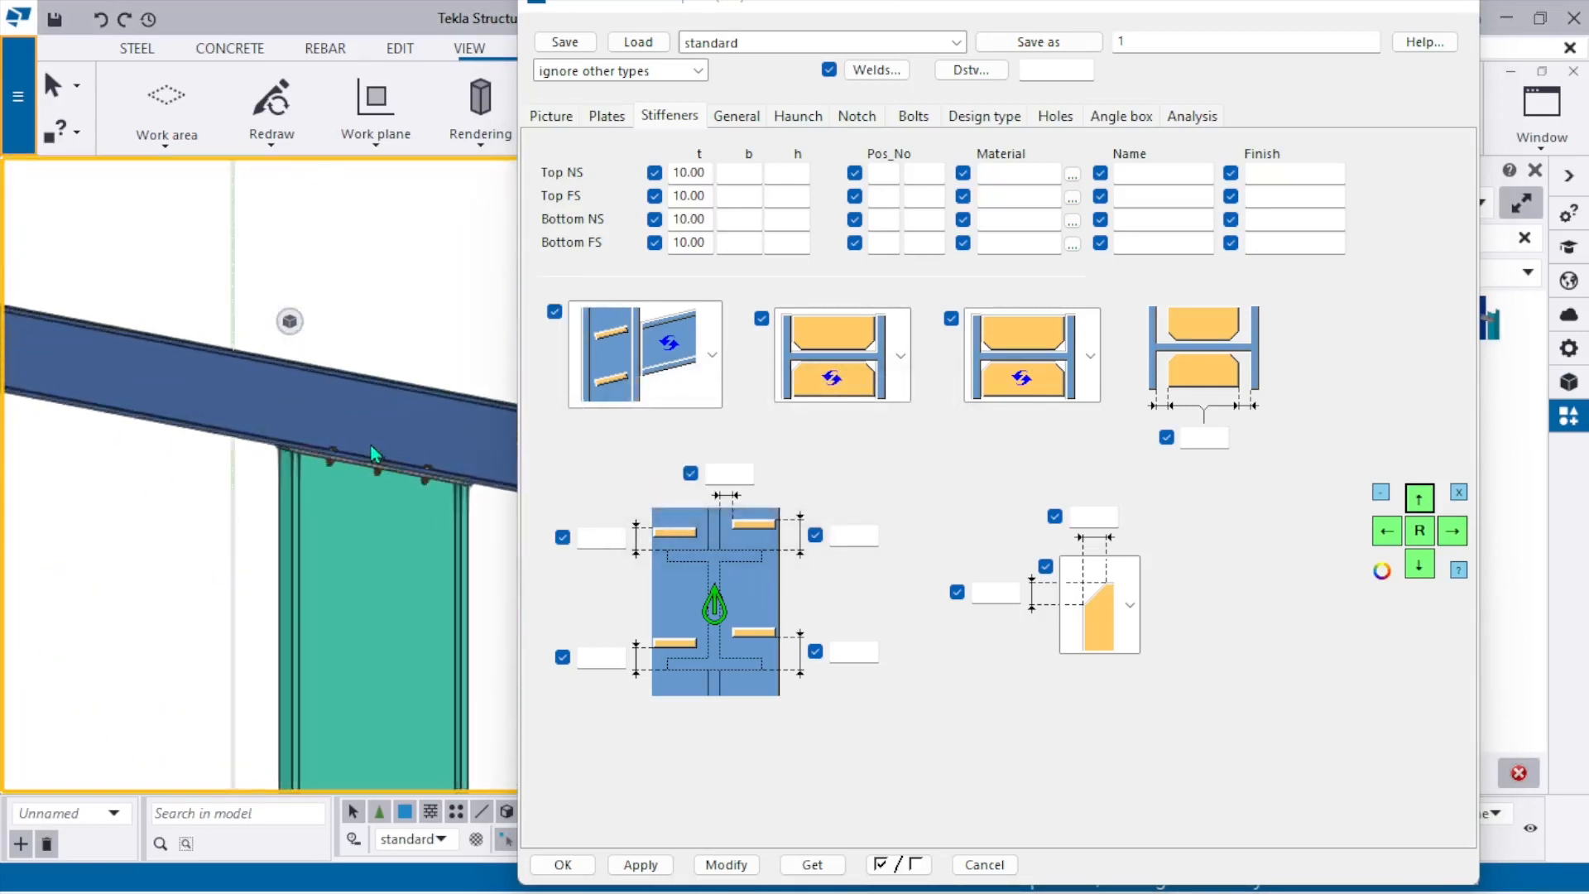
left_click(719, 862)
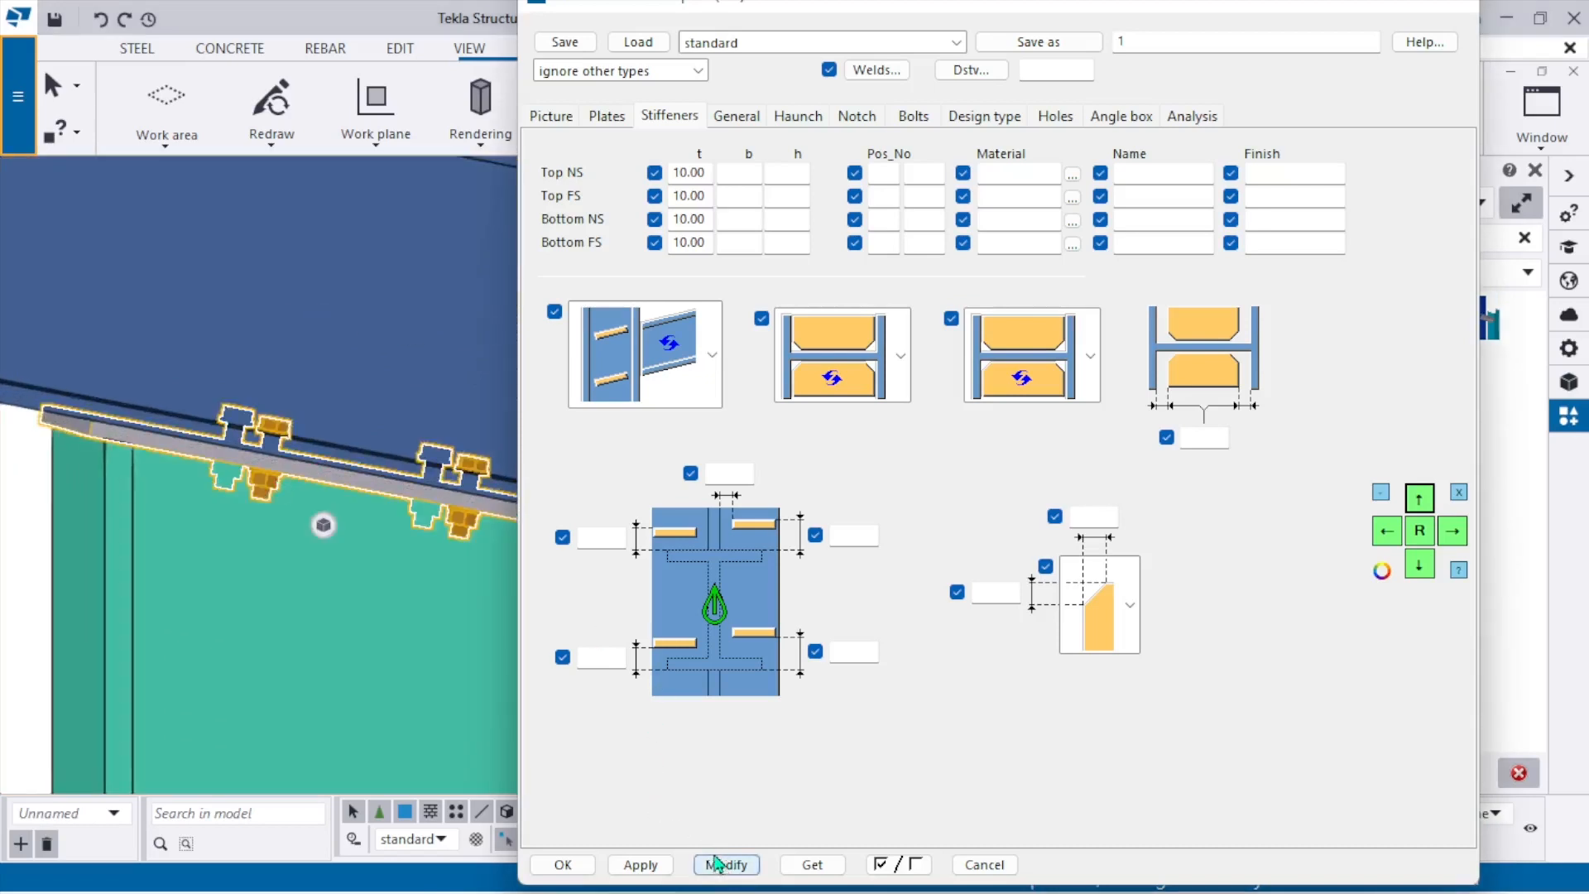
left_click(575, 867)
scroll(252, 588, "down", 5)
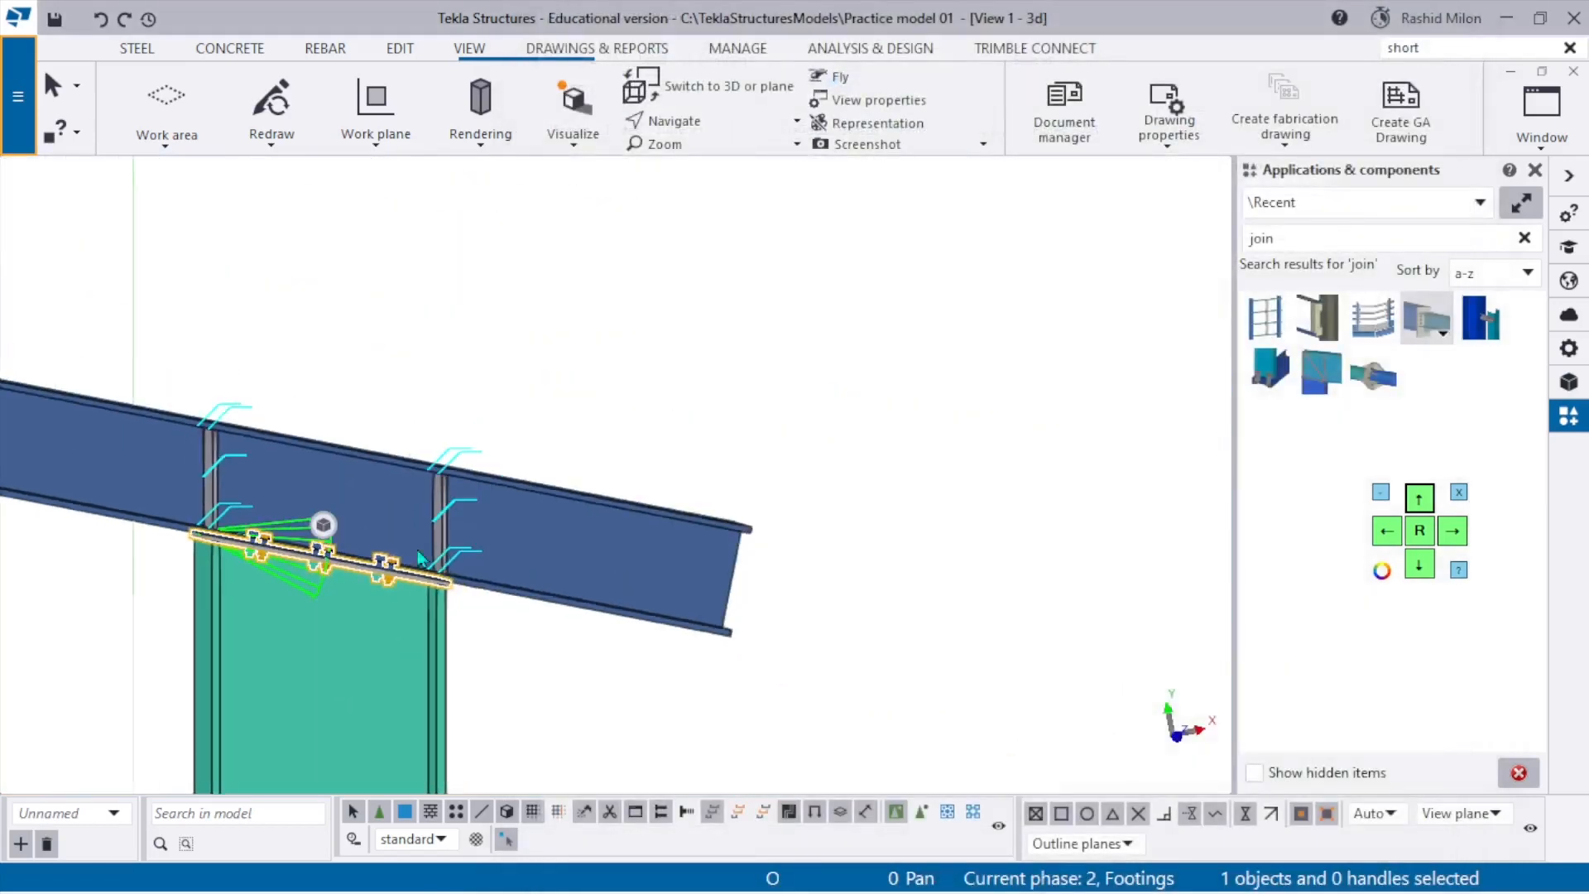
right_click(670, 279)
left_click(801, 419)
scroll(705, 420, "down", 5)
middle_click_drag(538, 435, 845, 405)
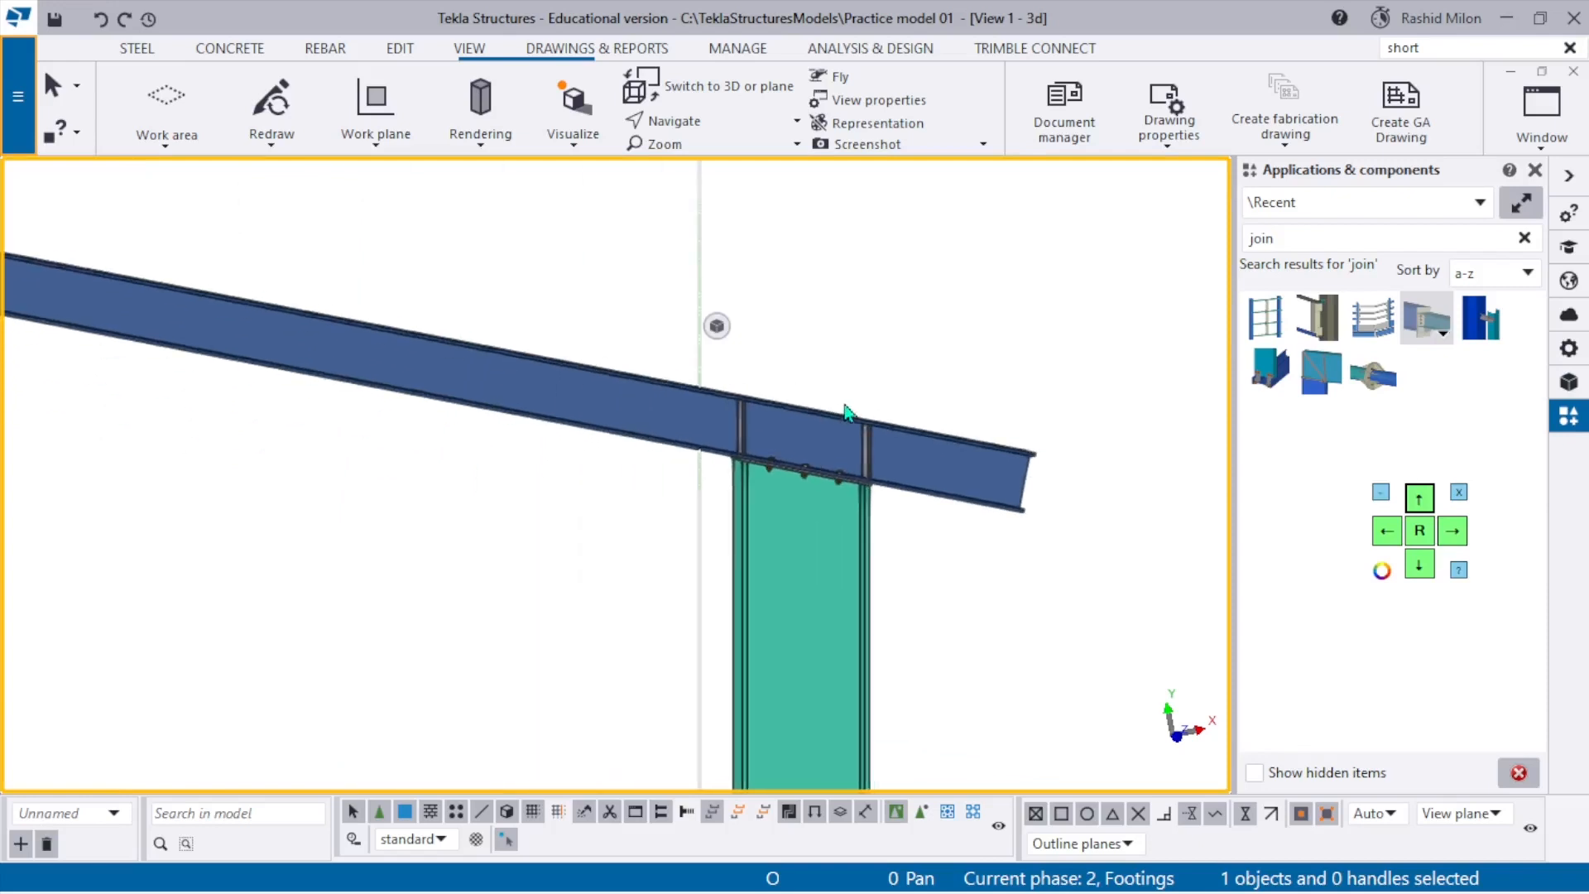
Copy the complete portal frame in plan from grid line 6 to grid line 7, 4000 mm away, and redraw the view.
key("ctrl+p")
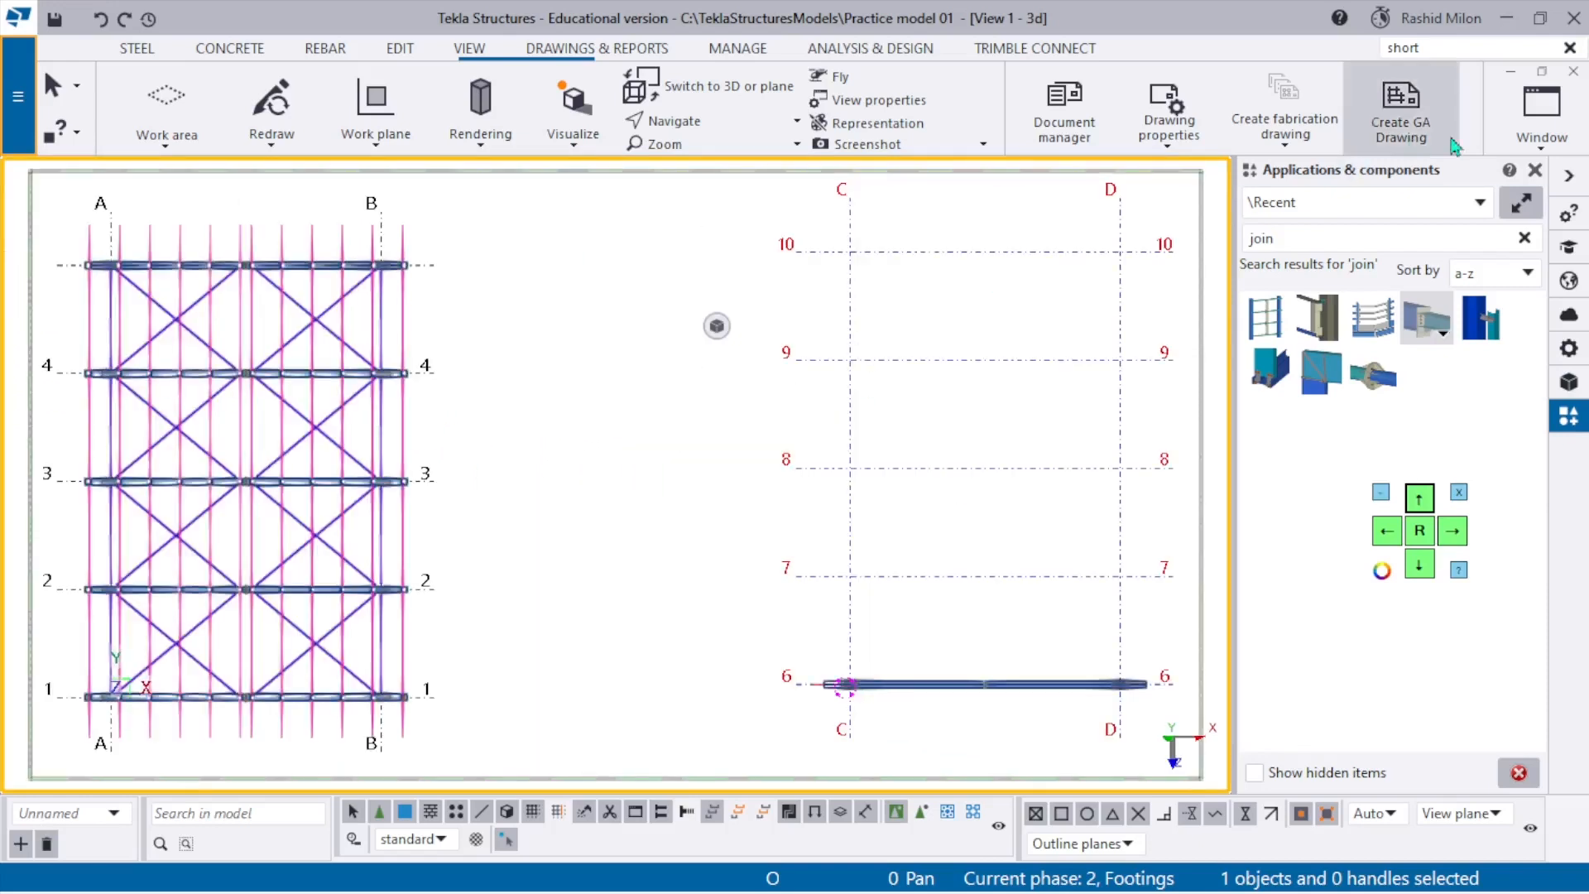
left_click(1521, 123)
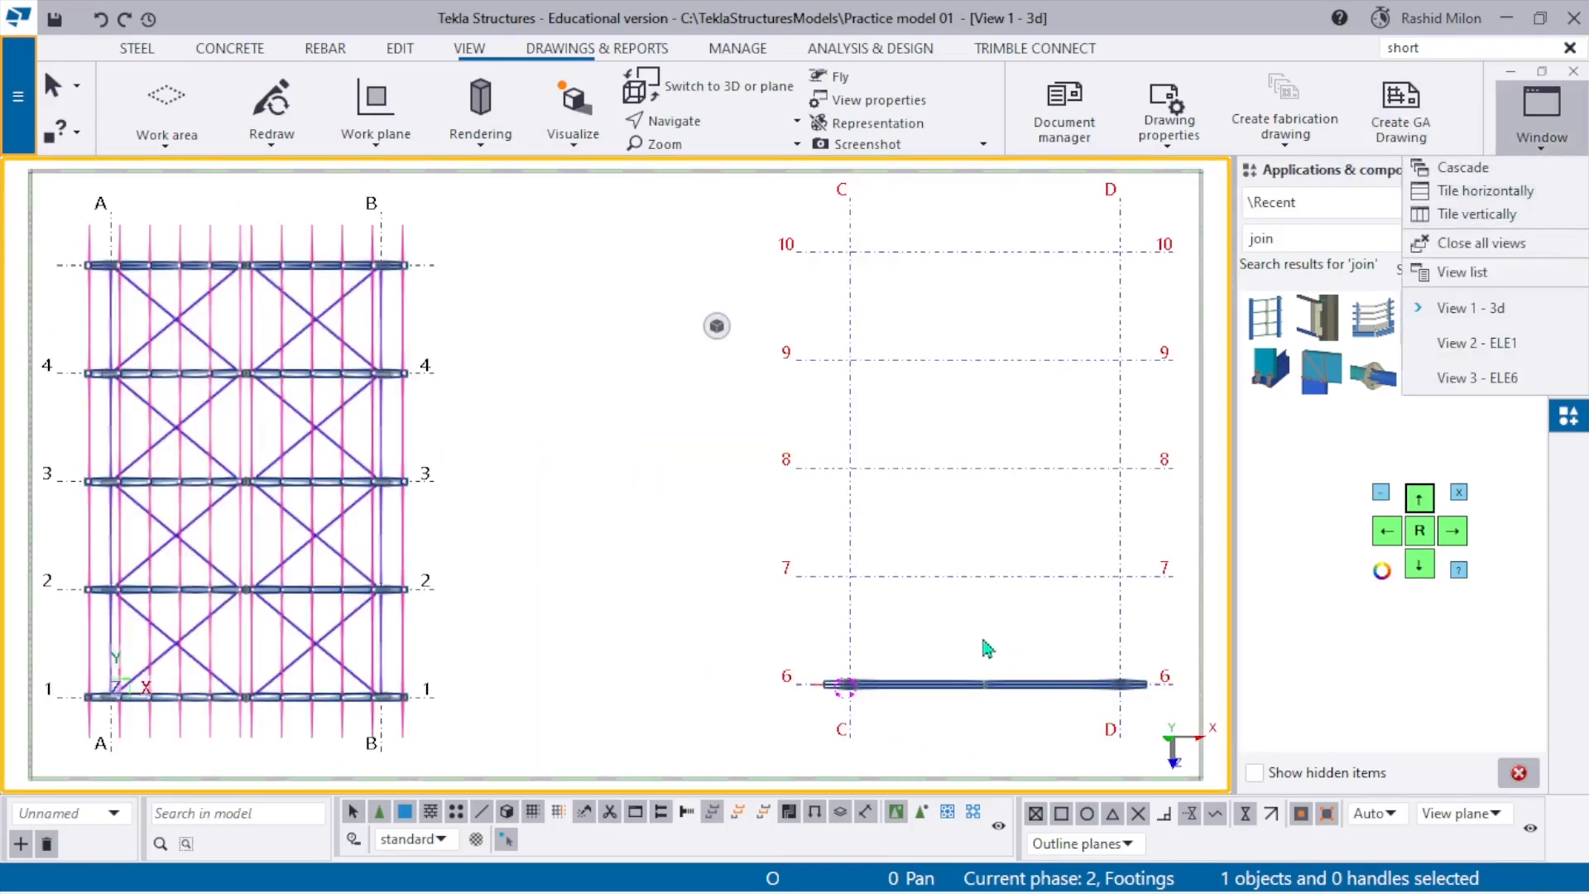
left_click(893, 577)
scroll(700, 532, "down", 4)
scroll(961, 598, "up", 5)
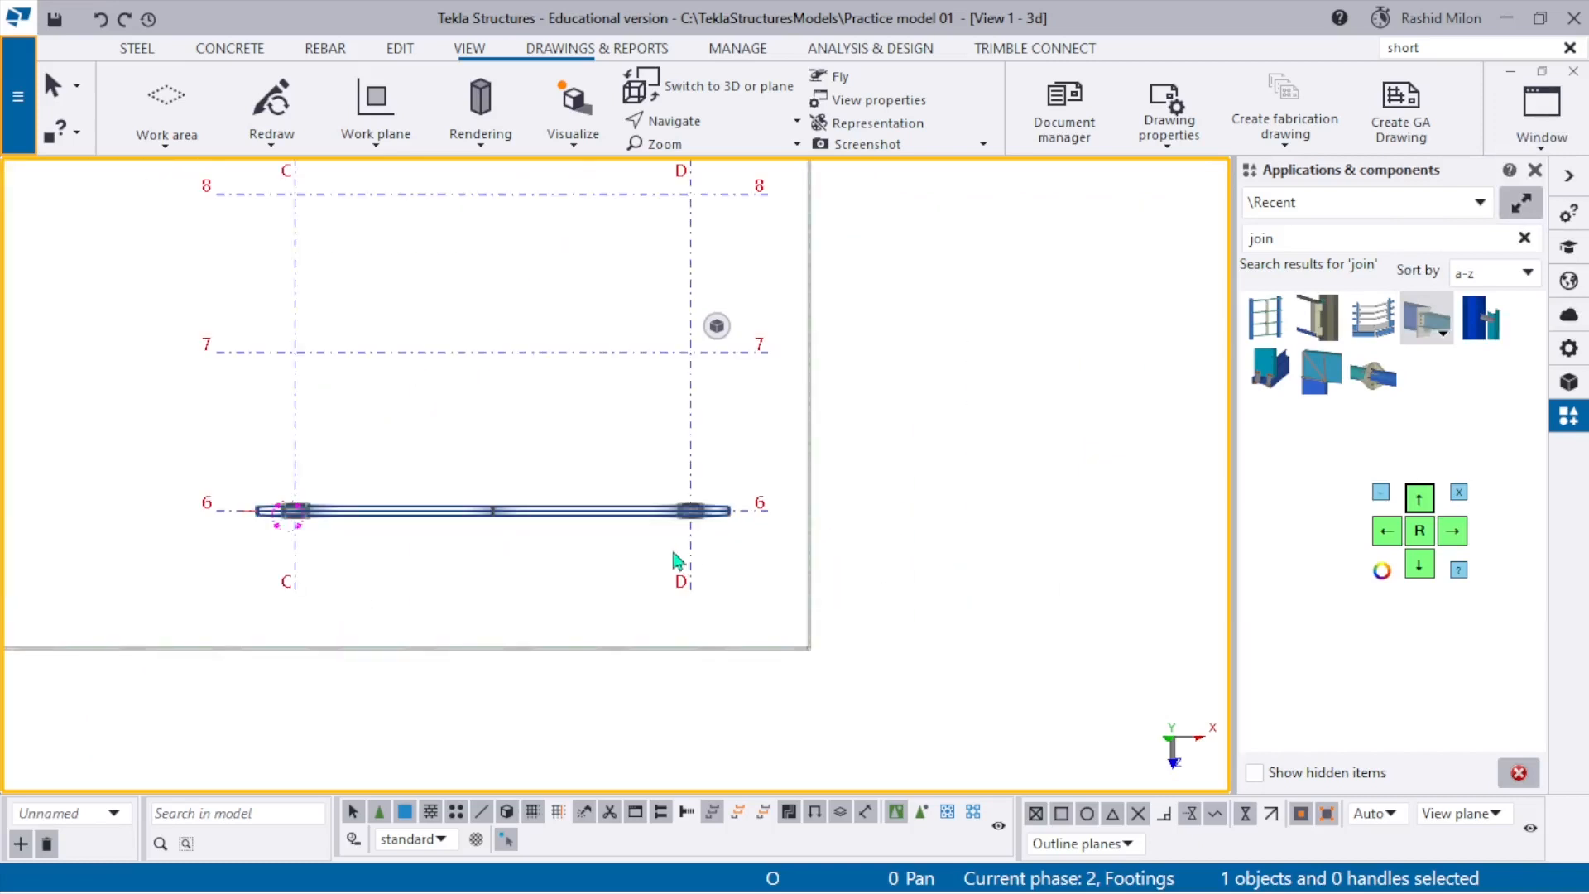
left_click_drag(111, 441, 1106, 651)
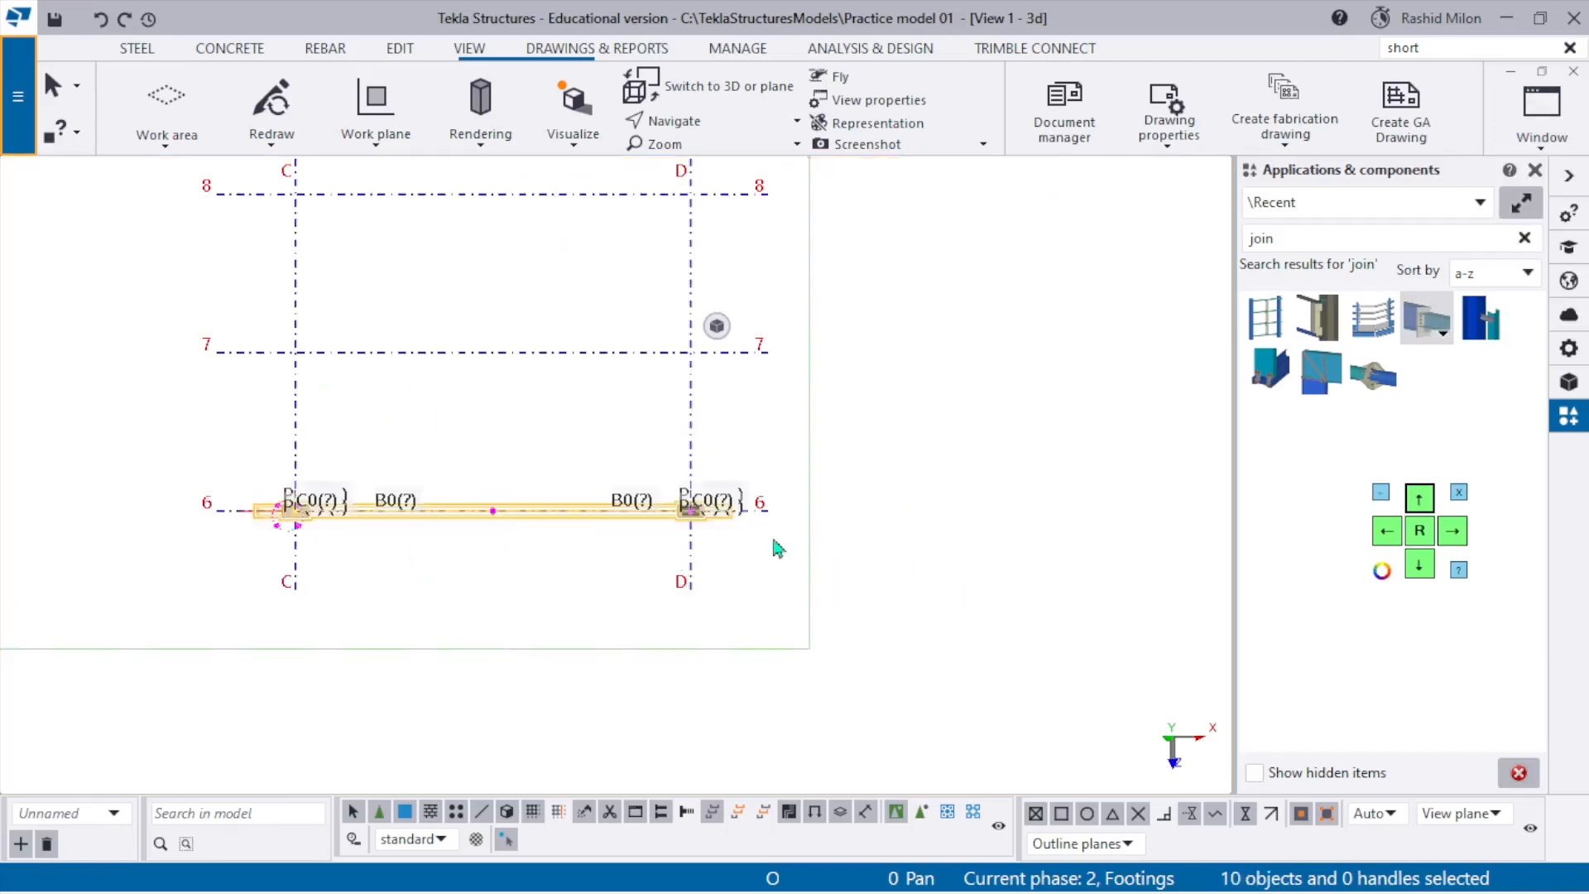
right_click(439, 444)
left_click(521, 415)
scroll(543, 454, "up", 4)
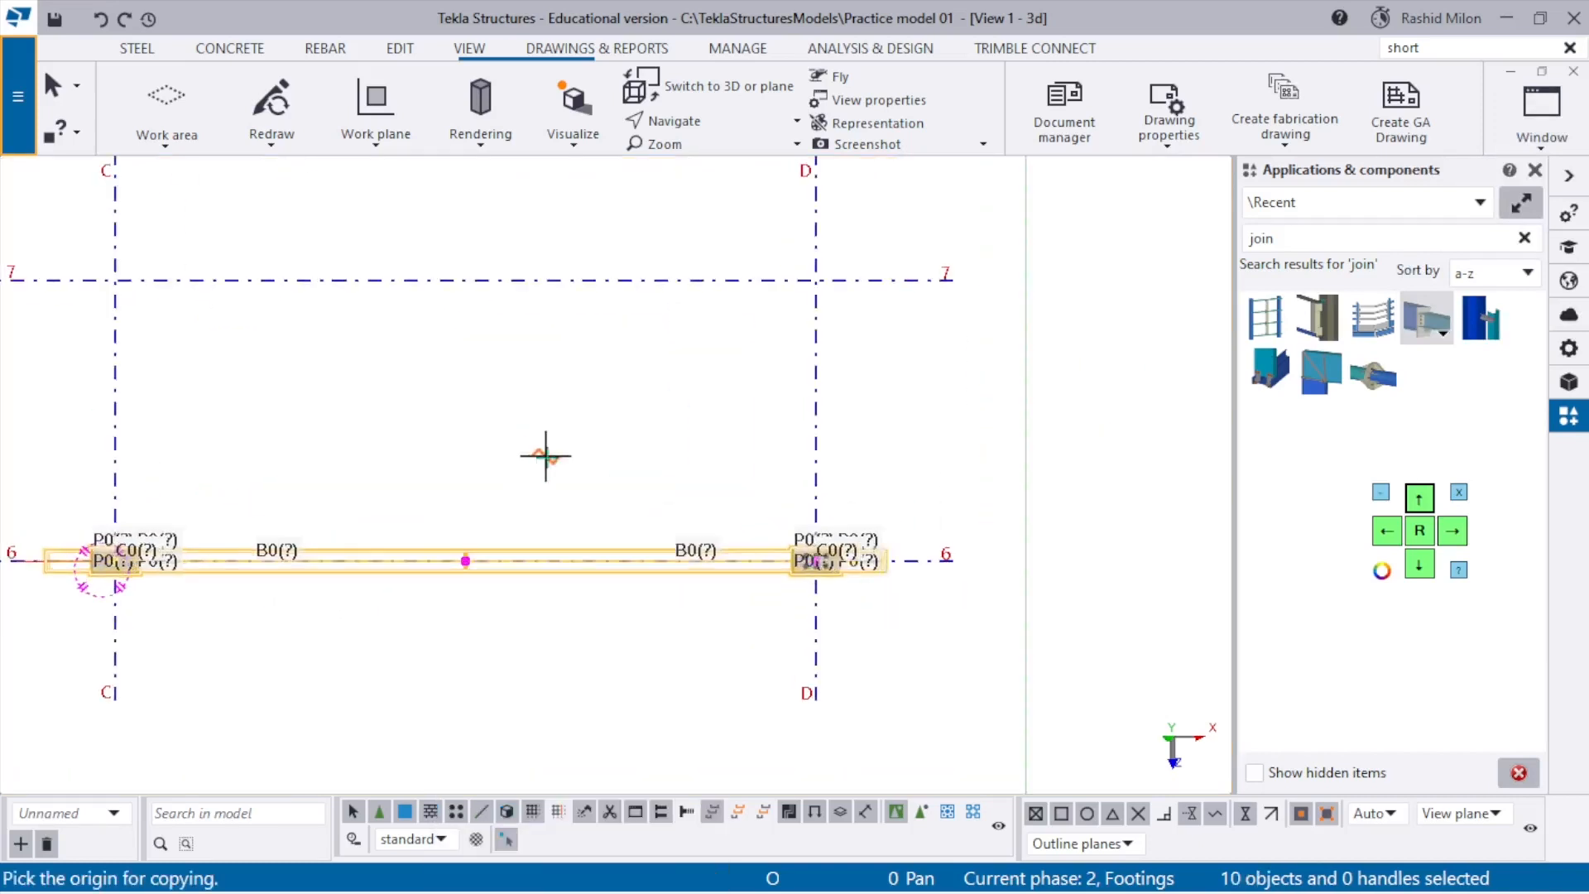
scroll(1076, 584, "down", 2)
left_click(1094, 619)
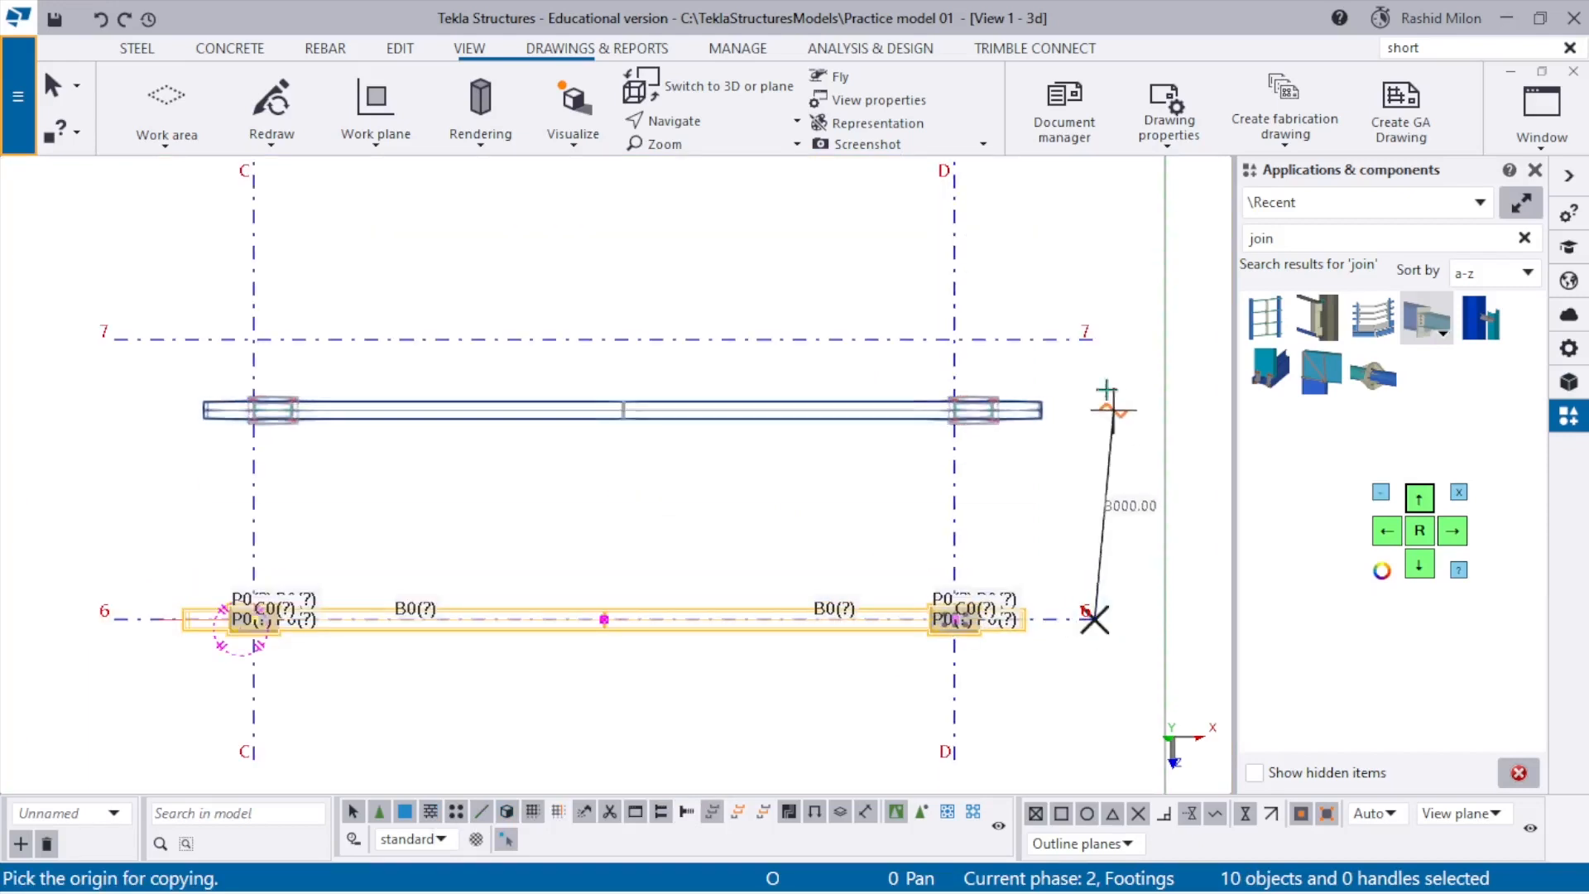
left_click(1094, 338)
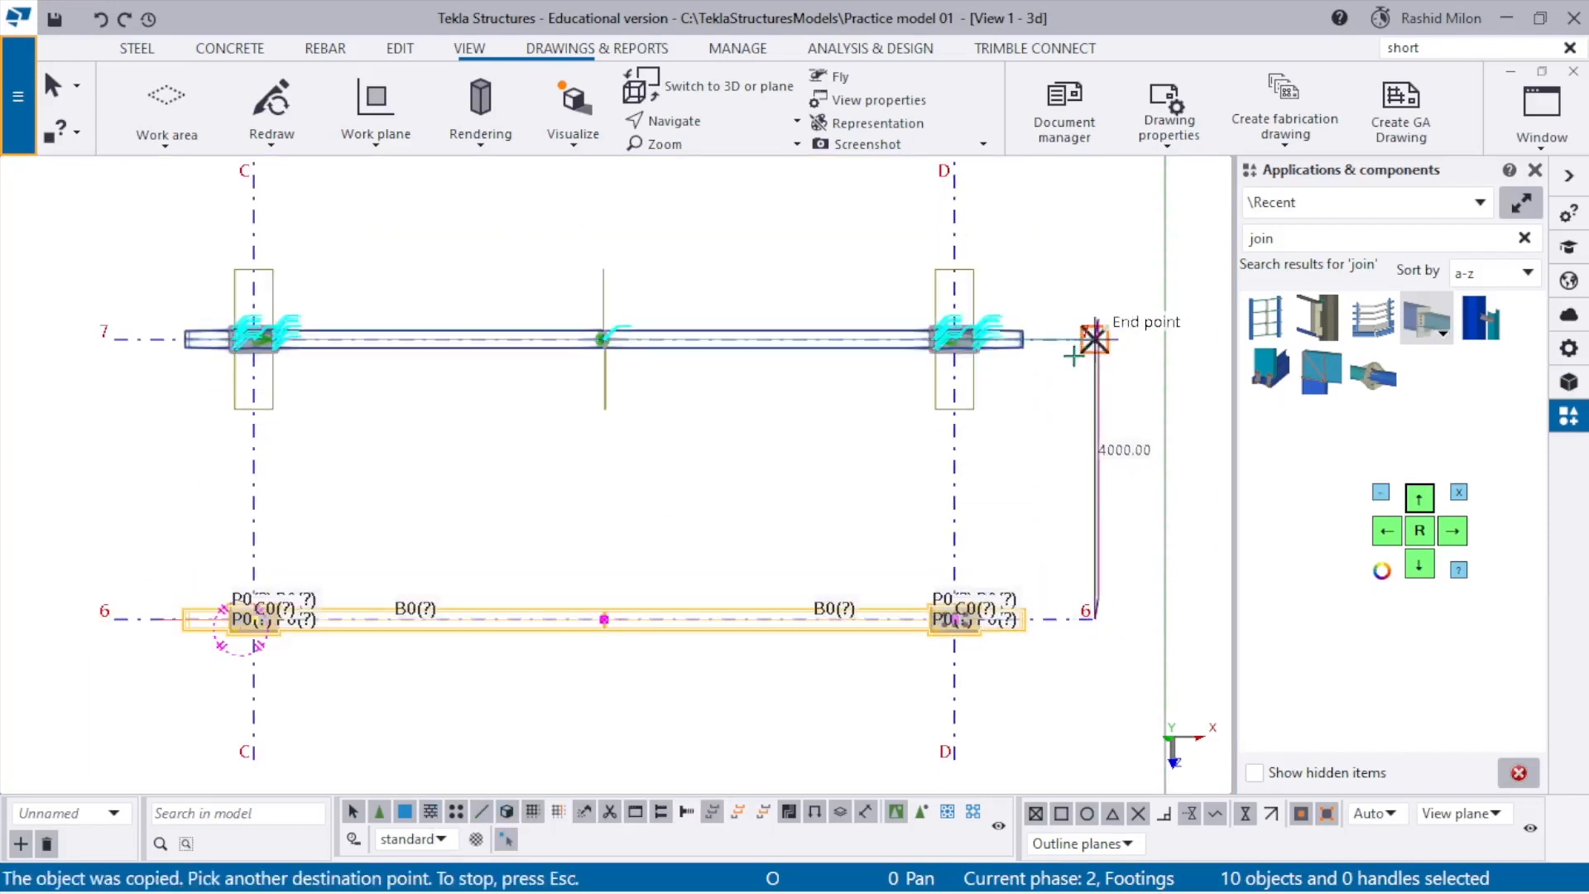
right_click(818, 356)
key("Escape")
right_click(692, 470)
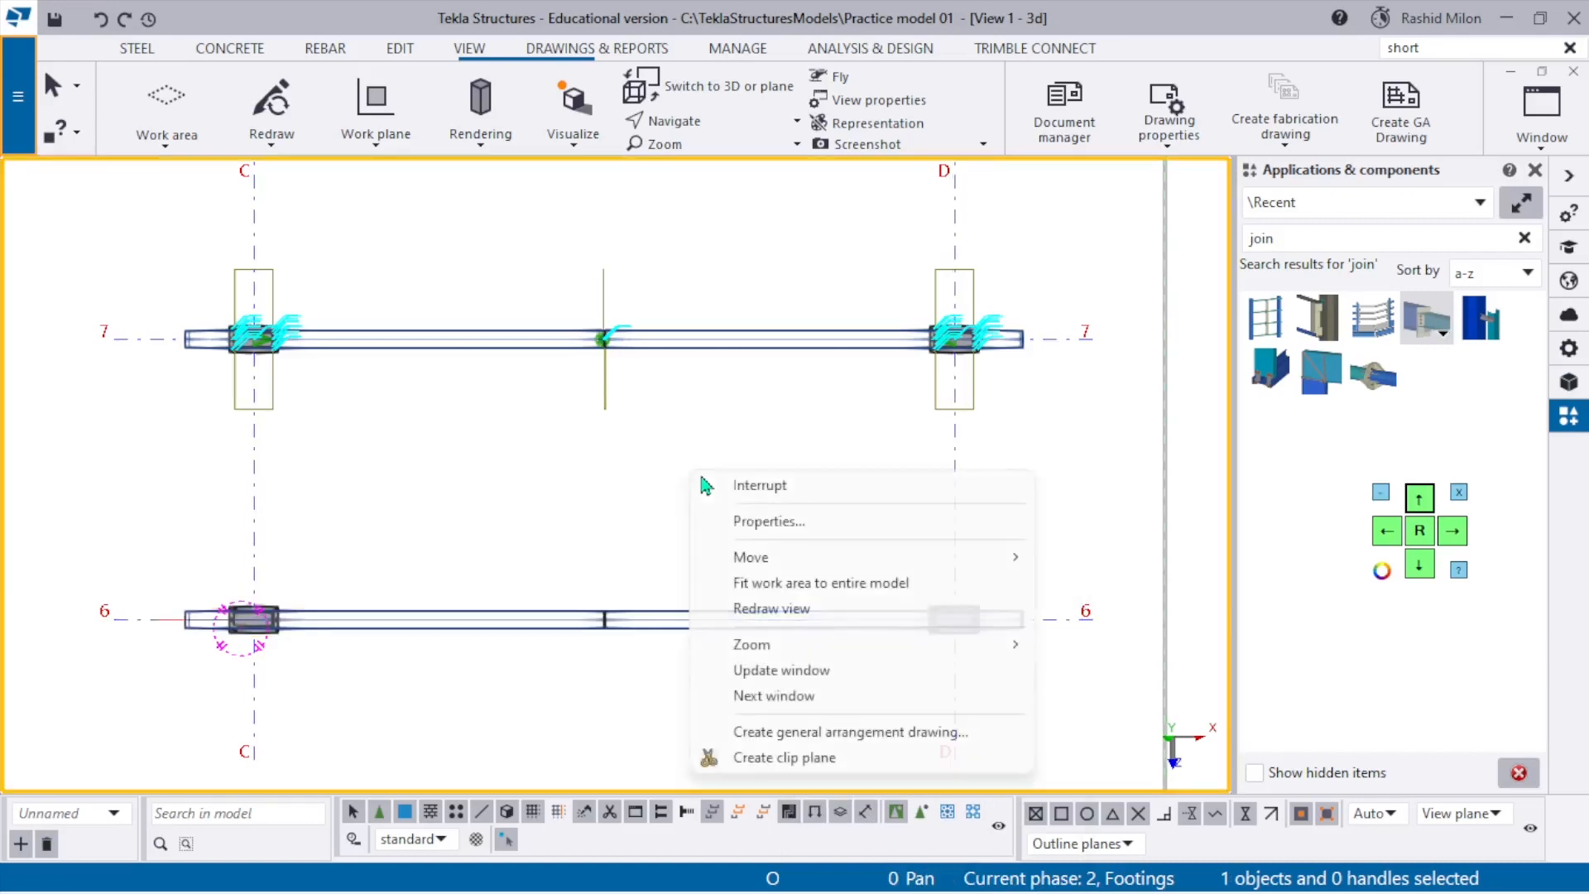
left_click(766, 604)
Turn on the visibility of points in the model for the 3D view.
key("ctrl+p")
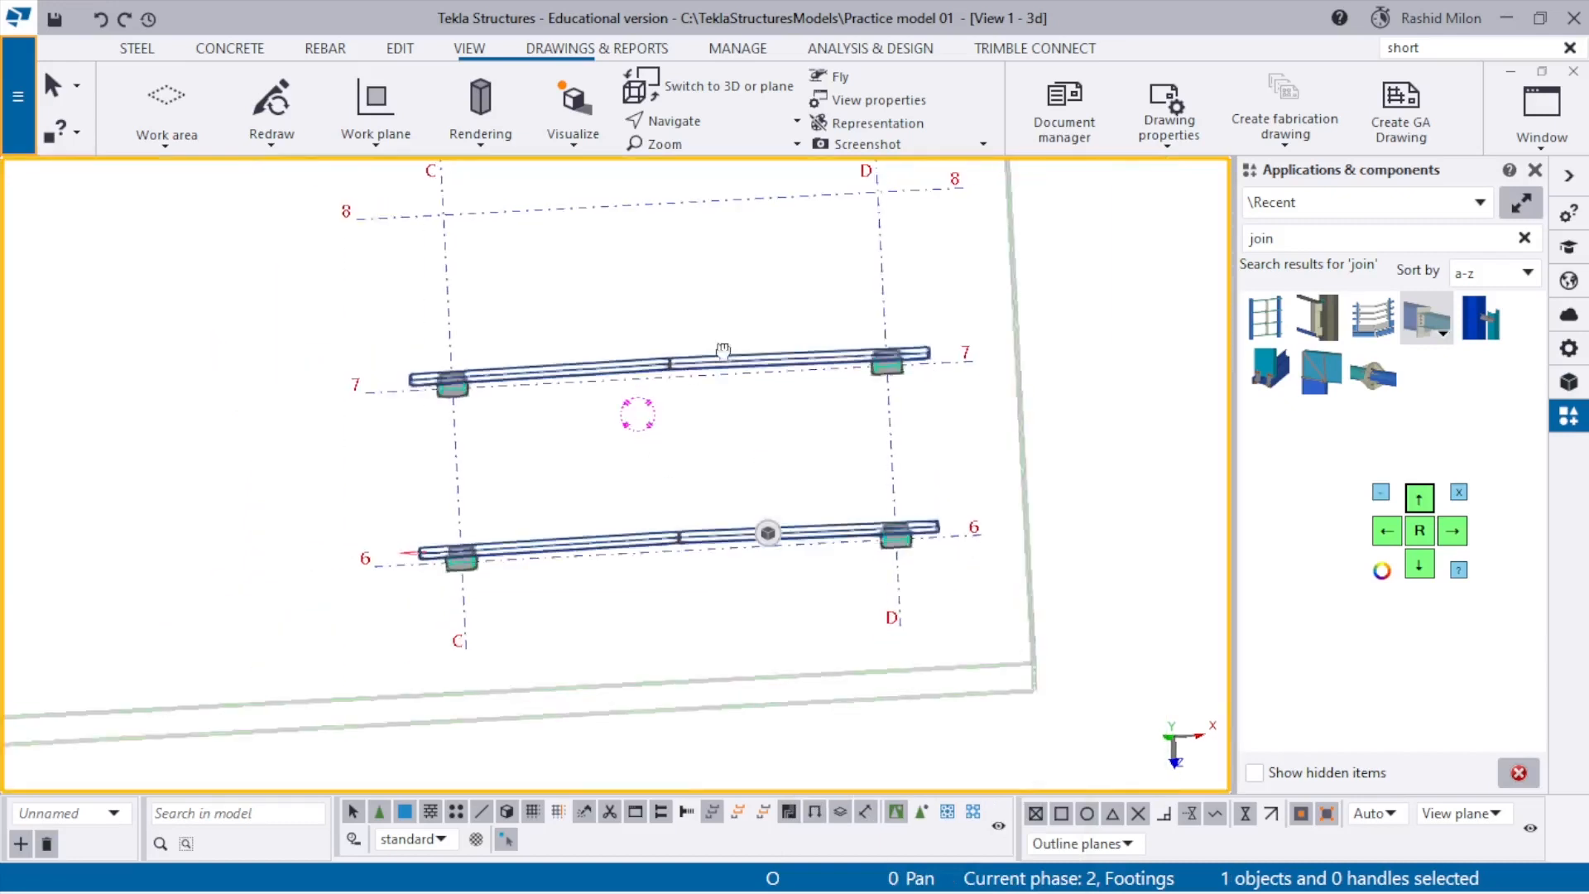
scroll(414, 497, "up", 5)
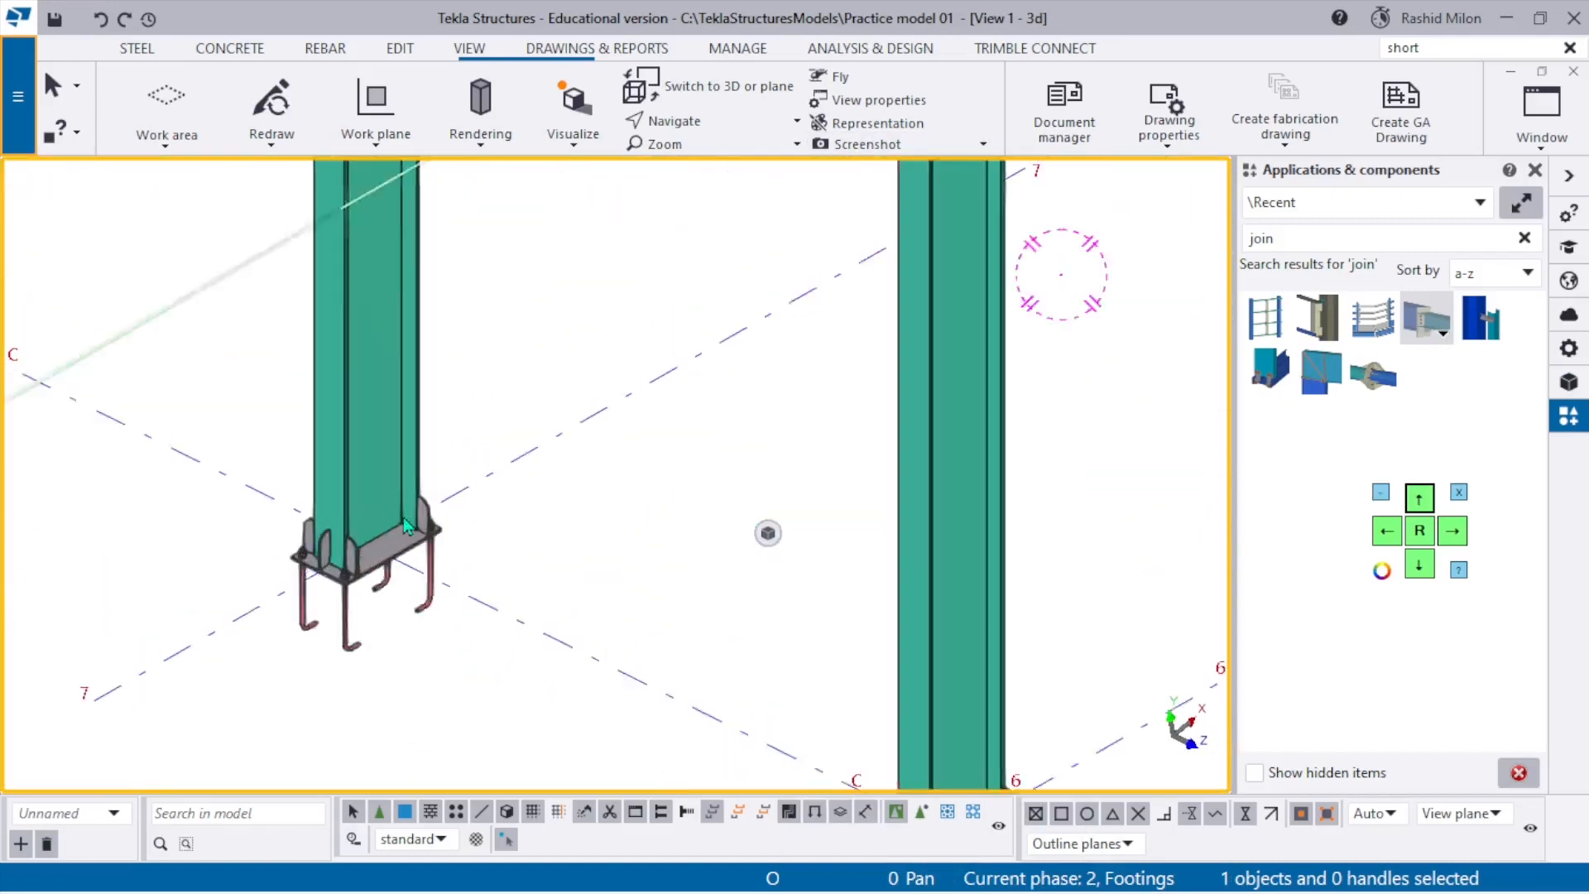
double_click(539, 415)
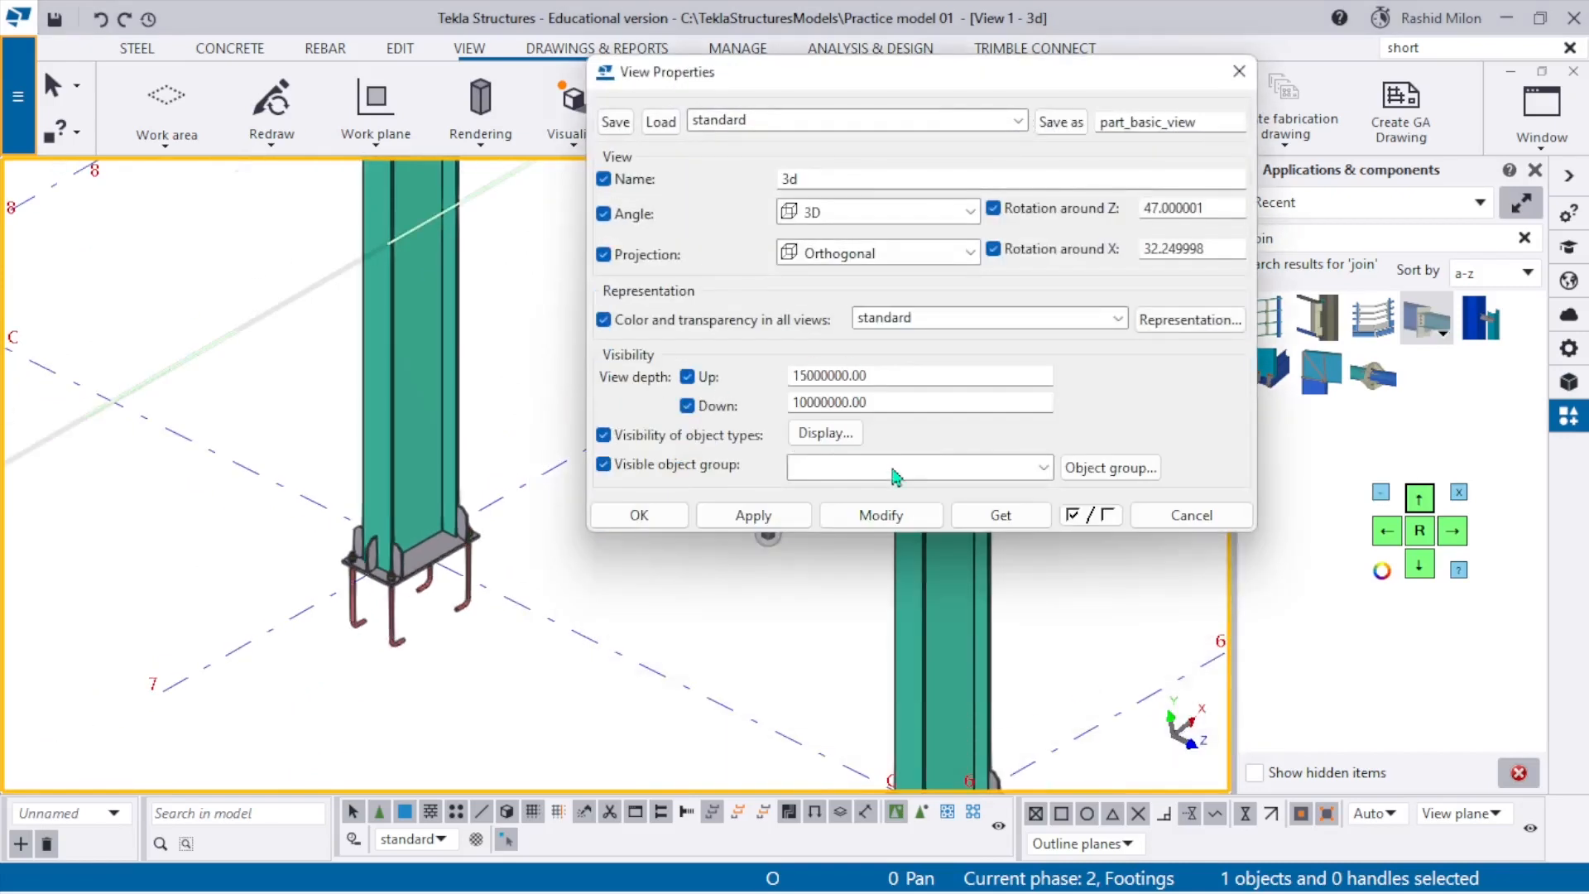
left_click(849, 440)
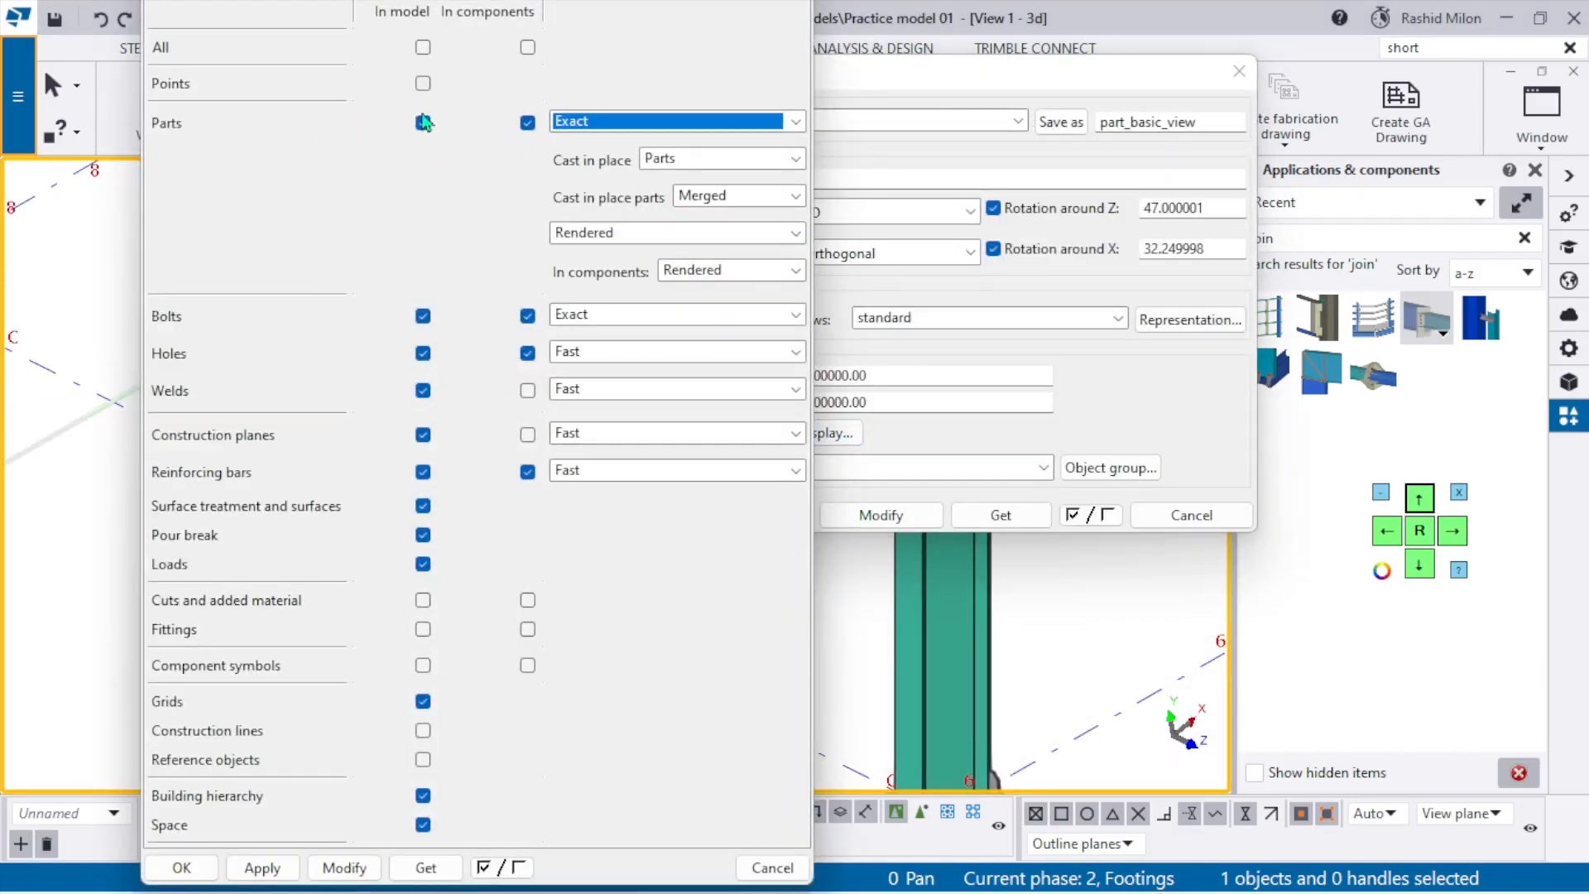
left_click(359, 873)
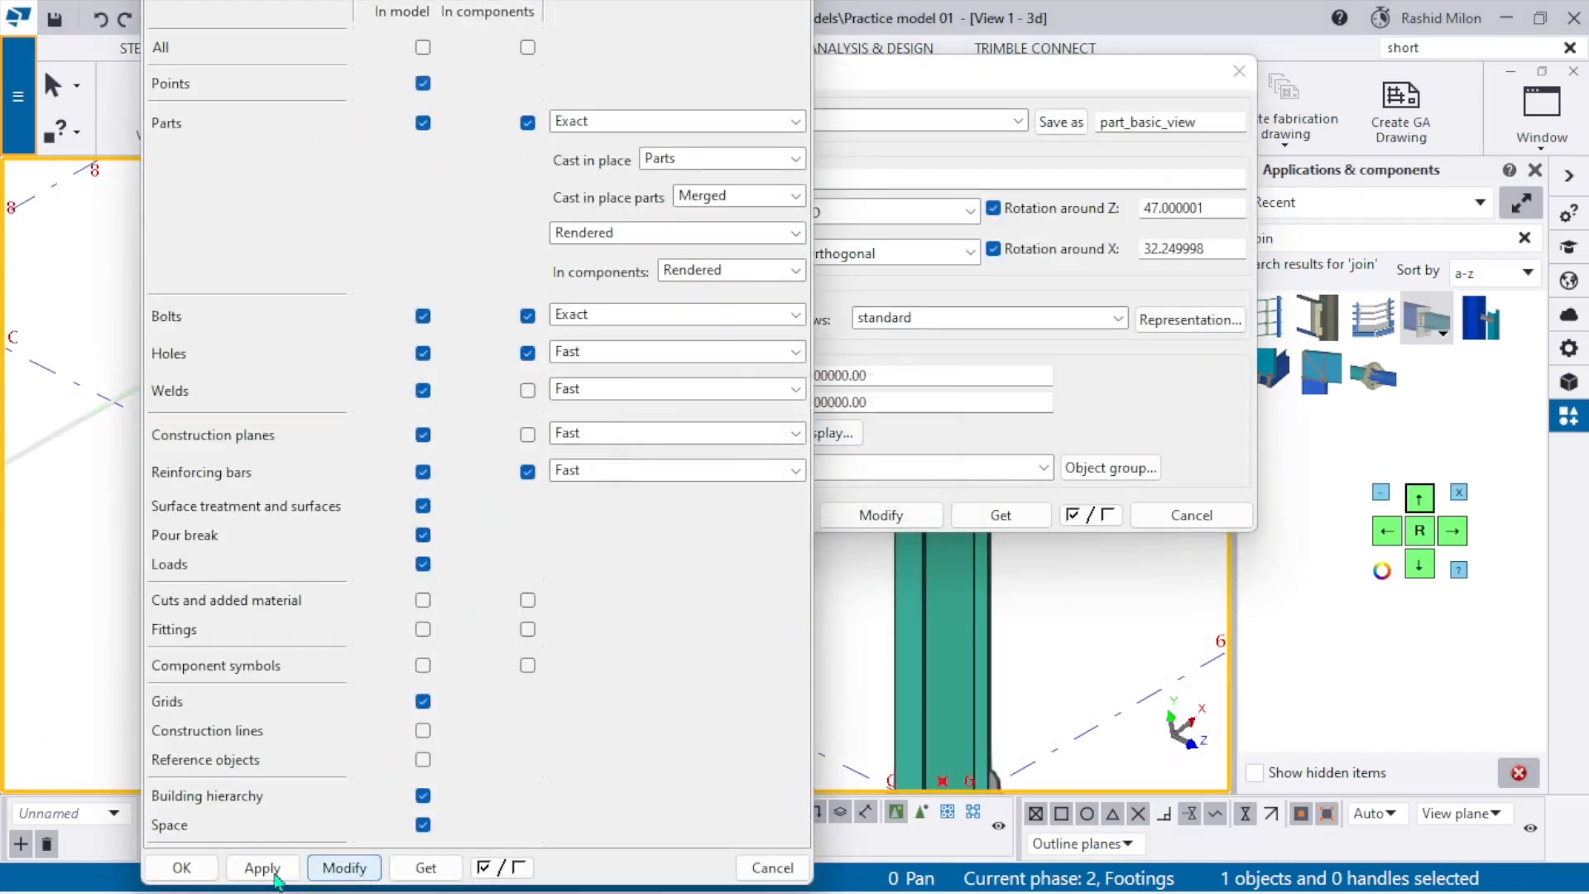
left_click(182, 868)
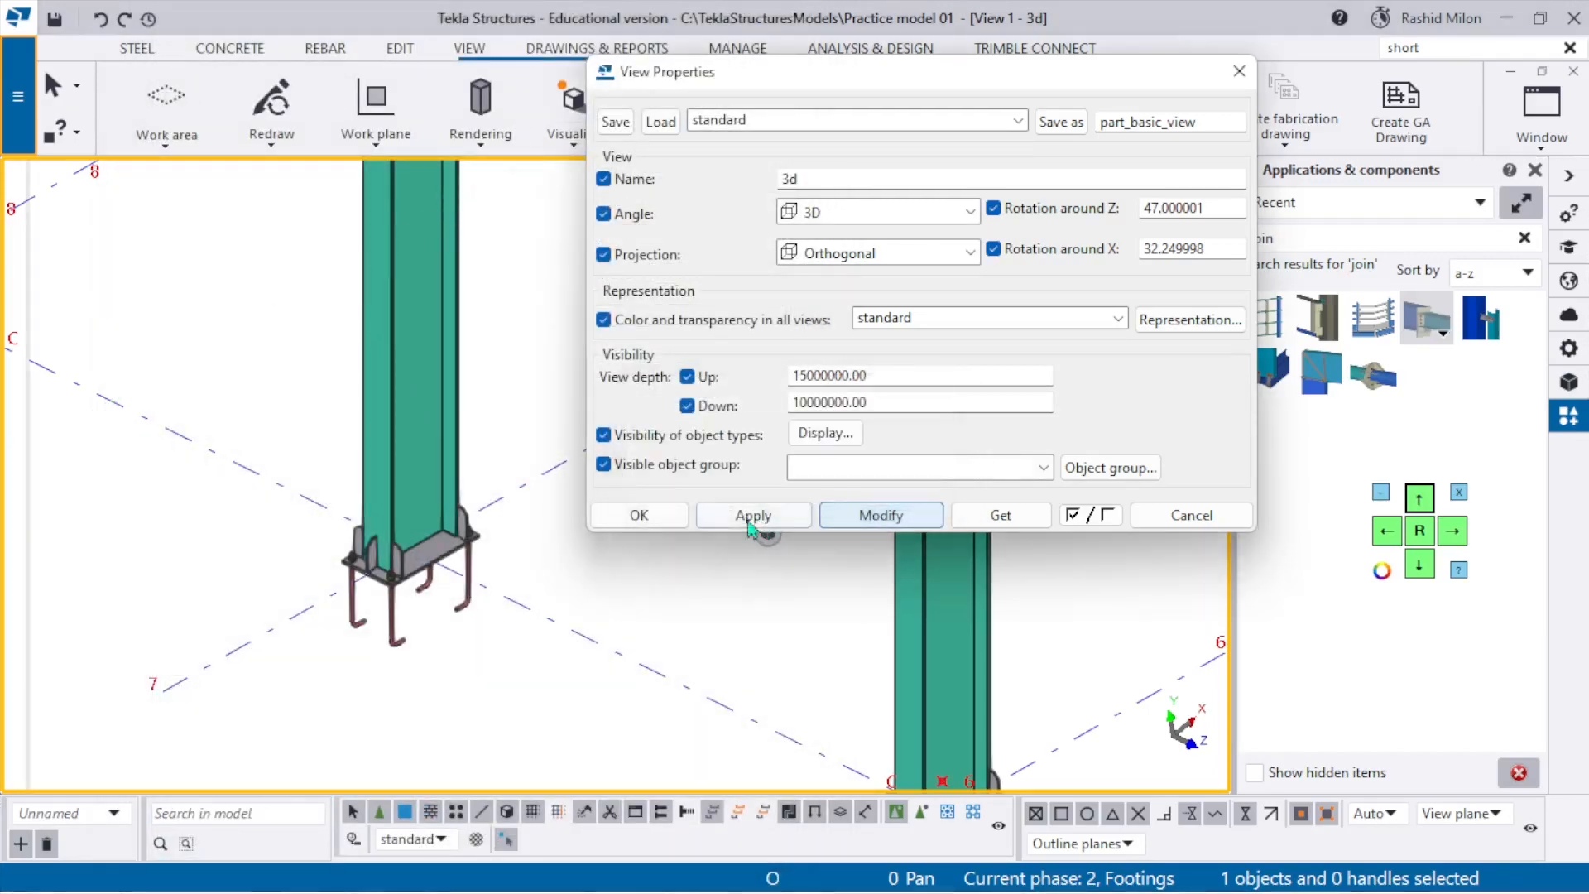
left_click(639, 515)
Examine the frames on grid lines 6 and 7 in 3D, including their rafter points, column connections and ridge joints.
scroll(714, 572, "down", 6)
scroll(530, 288, "up", 5)
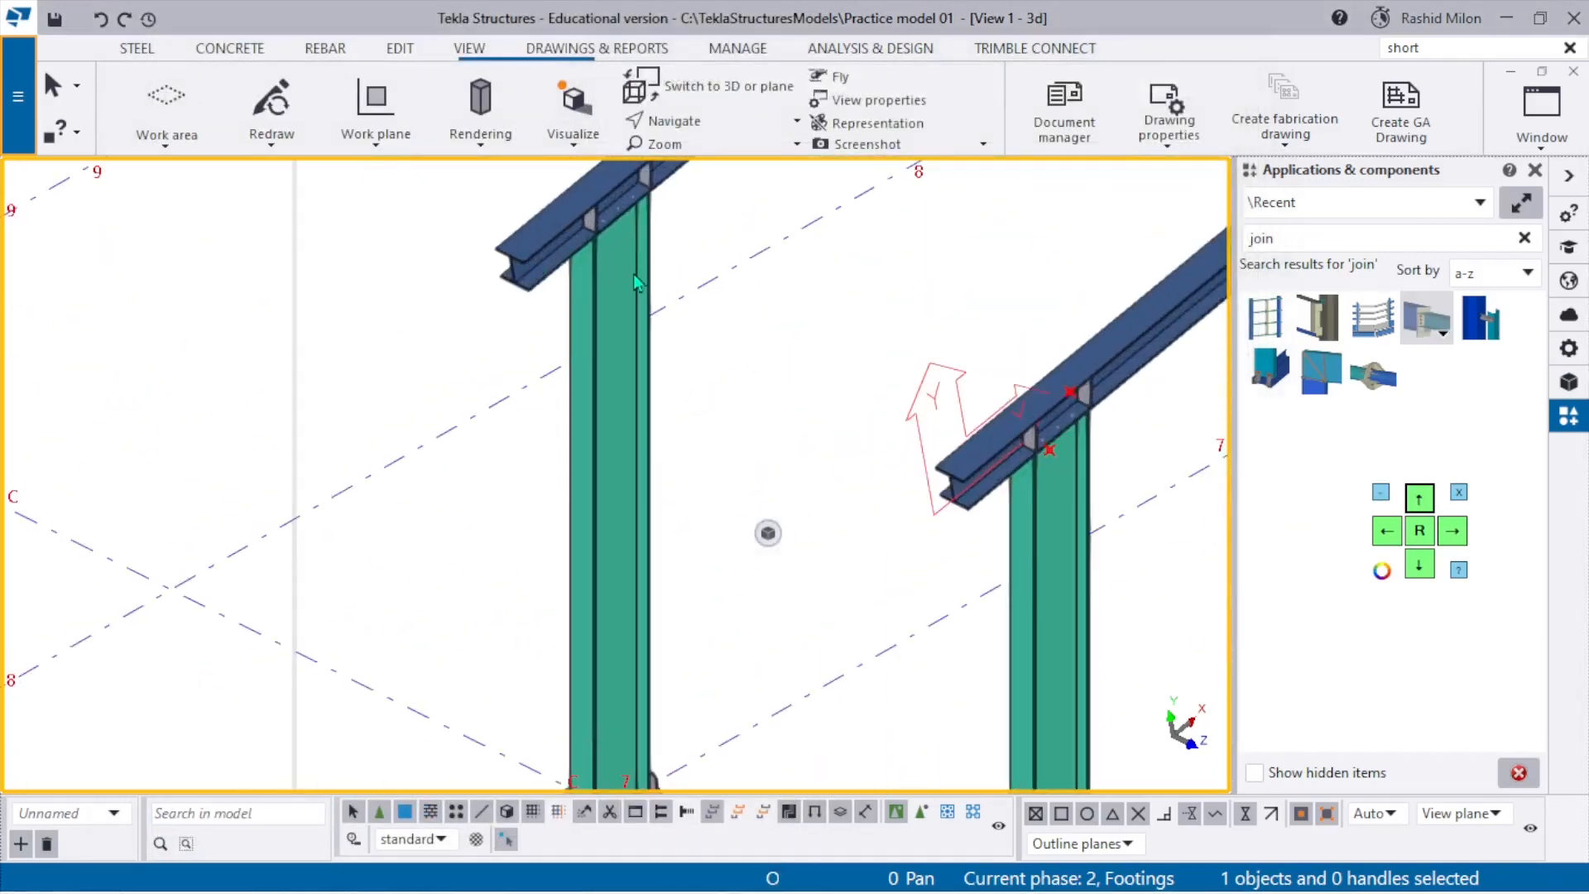
scroll(633, 273, "down", 4)
scroll(1018, 521, "up", 2)
scroll(430, 636, "up", 2)
scroll(455, 622, "down", 2)
middle_click_drag(451, 582, 394, 466, "ctrl")
scroll(392, 466, "down", 5)
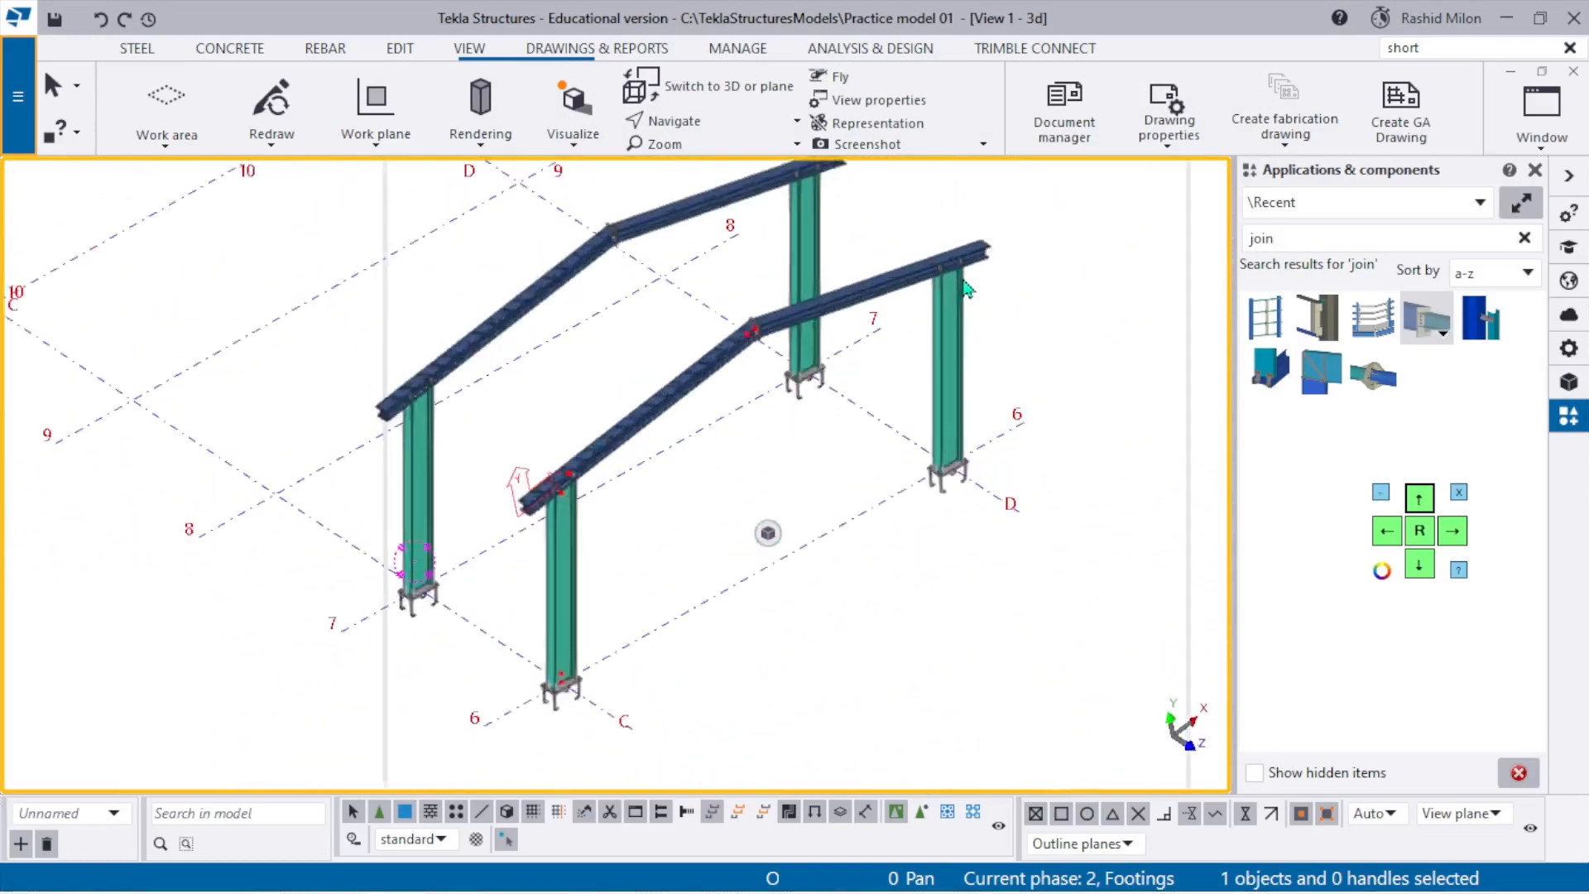
scroll(958, 281, "up", 5)
scroll(534, 437, "up", 4)
scroll(743, 515, "down", 6)
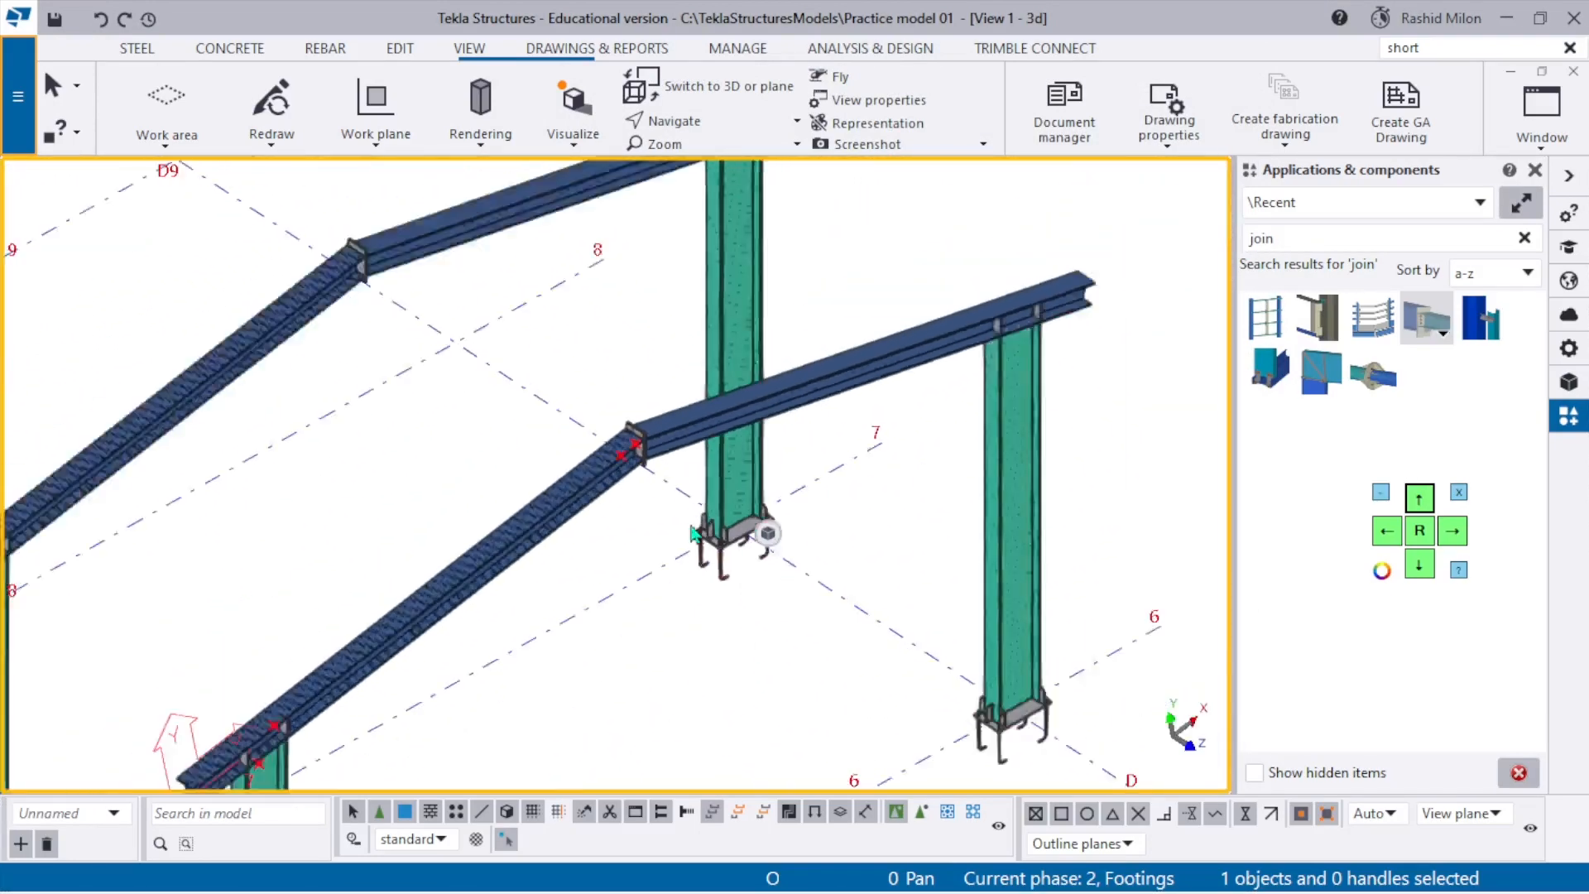
scroll(505, 431, "up", 5)
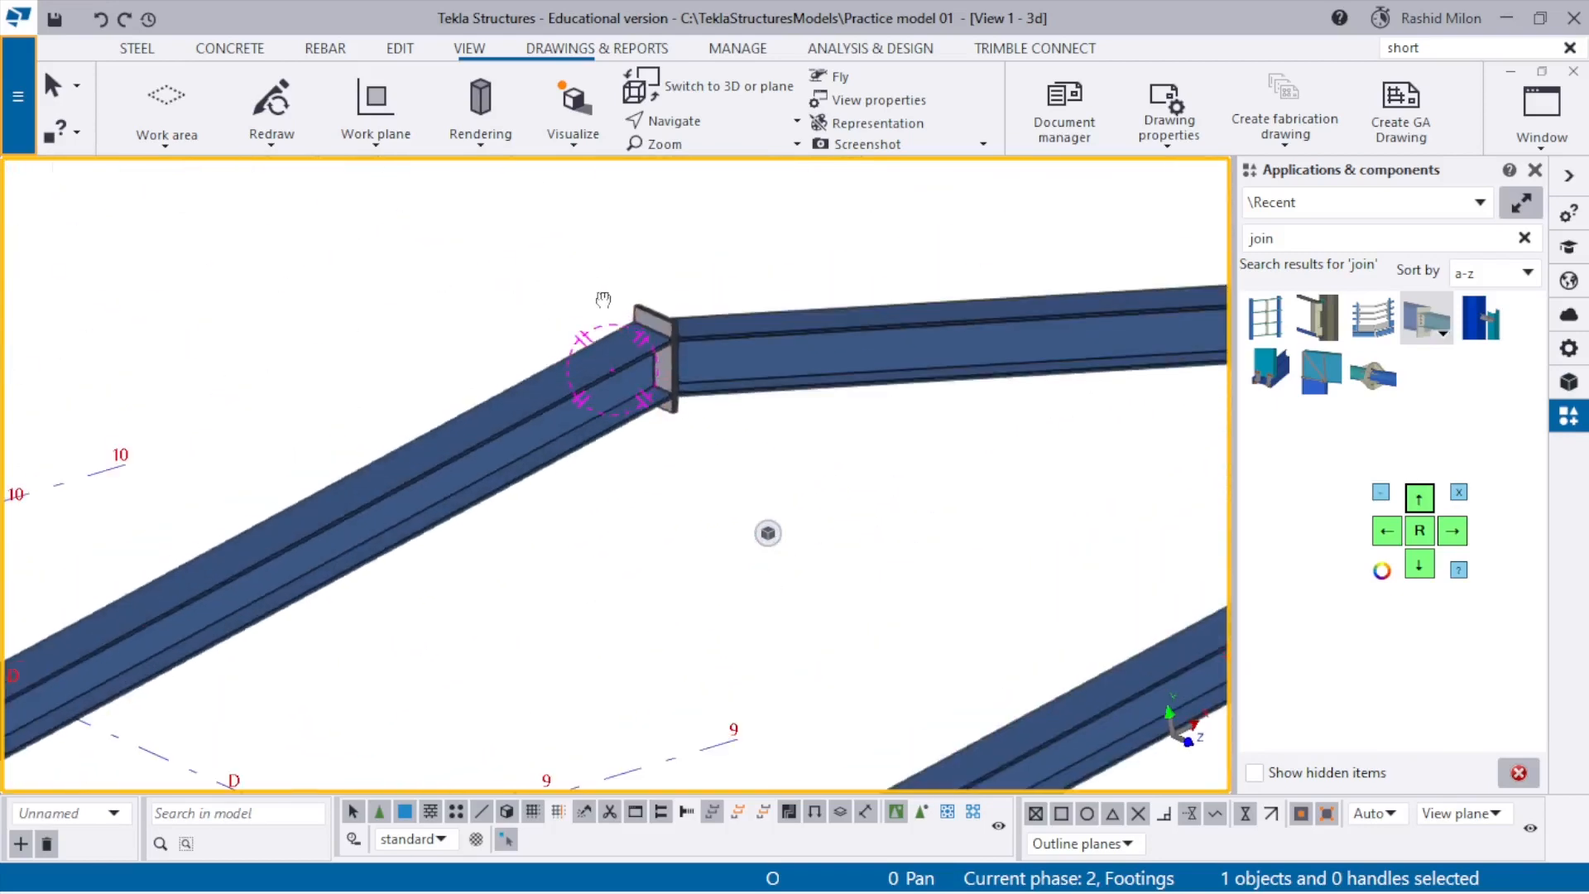
scroll(657, 391, "down", 5)
middle_click_drag(636, 542, 625, 485)
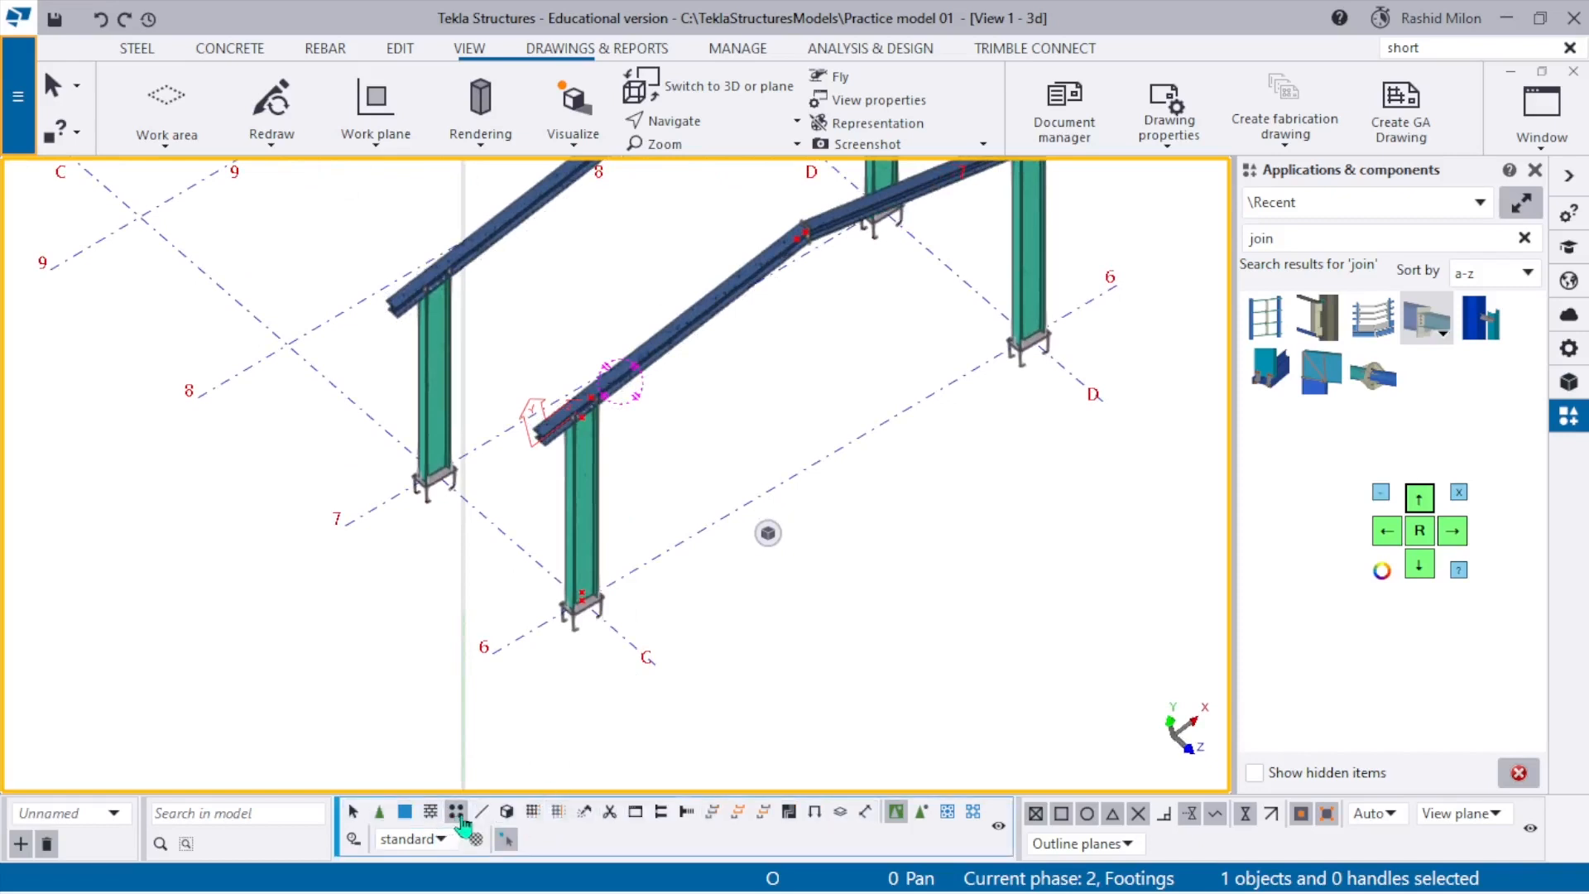
Copy the reference points of the grid line 6 frame to the grid line 7 frame, 4000 mm away.
left_click(733, 693)
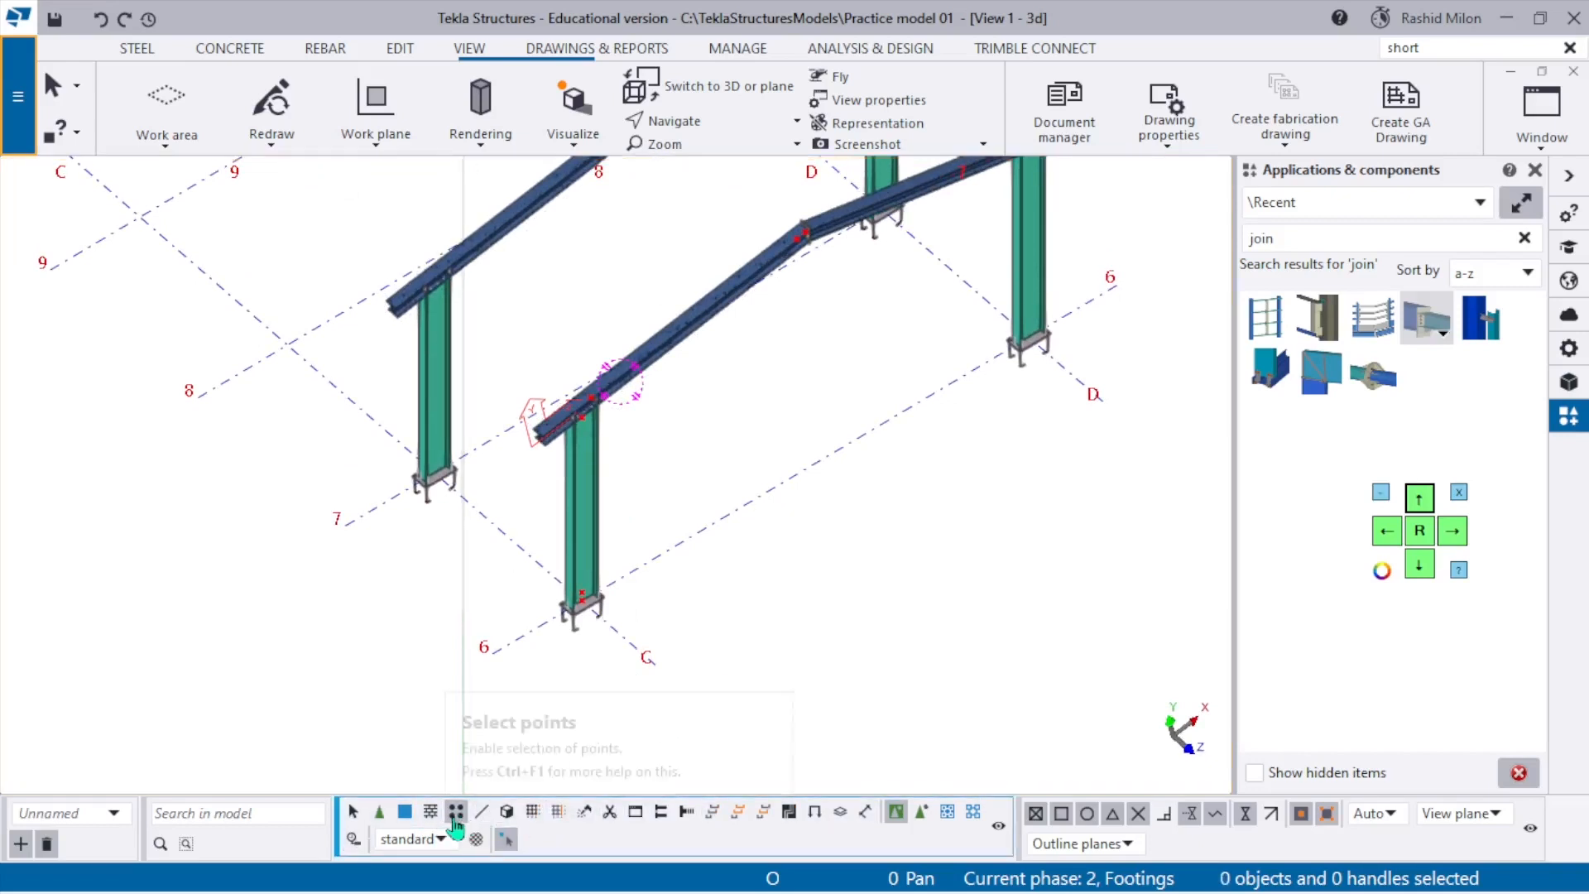
scroll(616, 550, "down", 3)
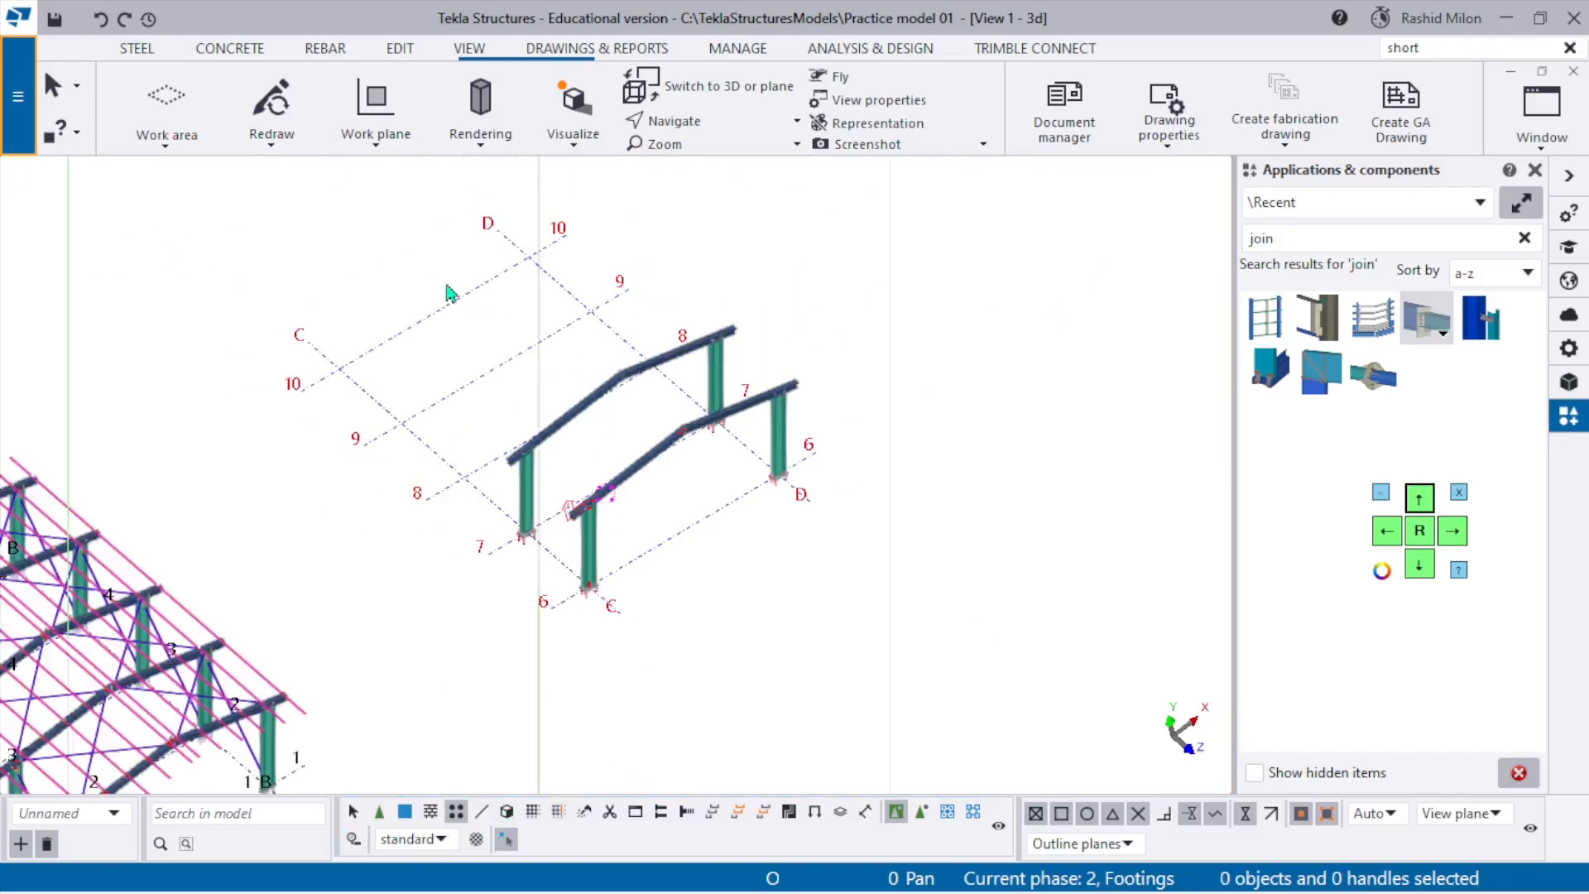
left_click_drag(401, 209, 1000, 725)
scroll(567, 455, "up", 5)
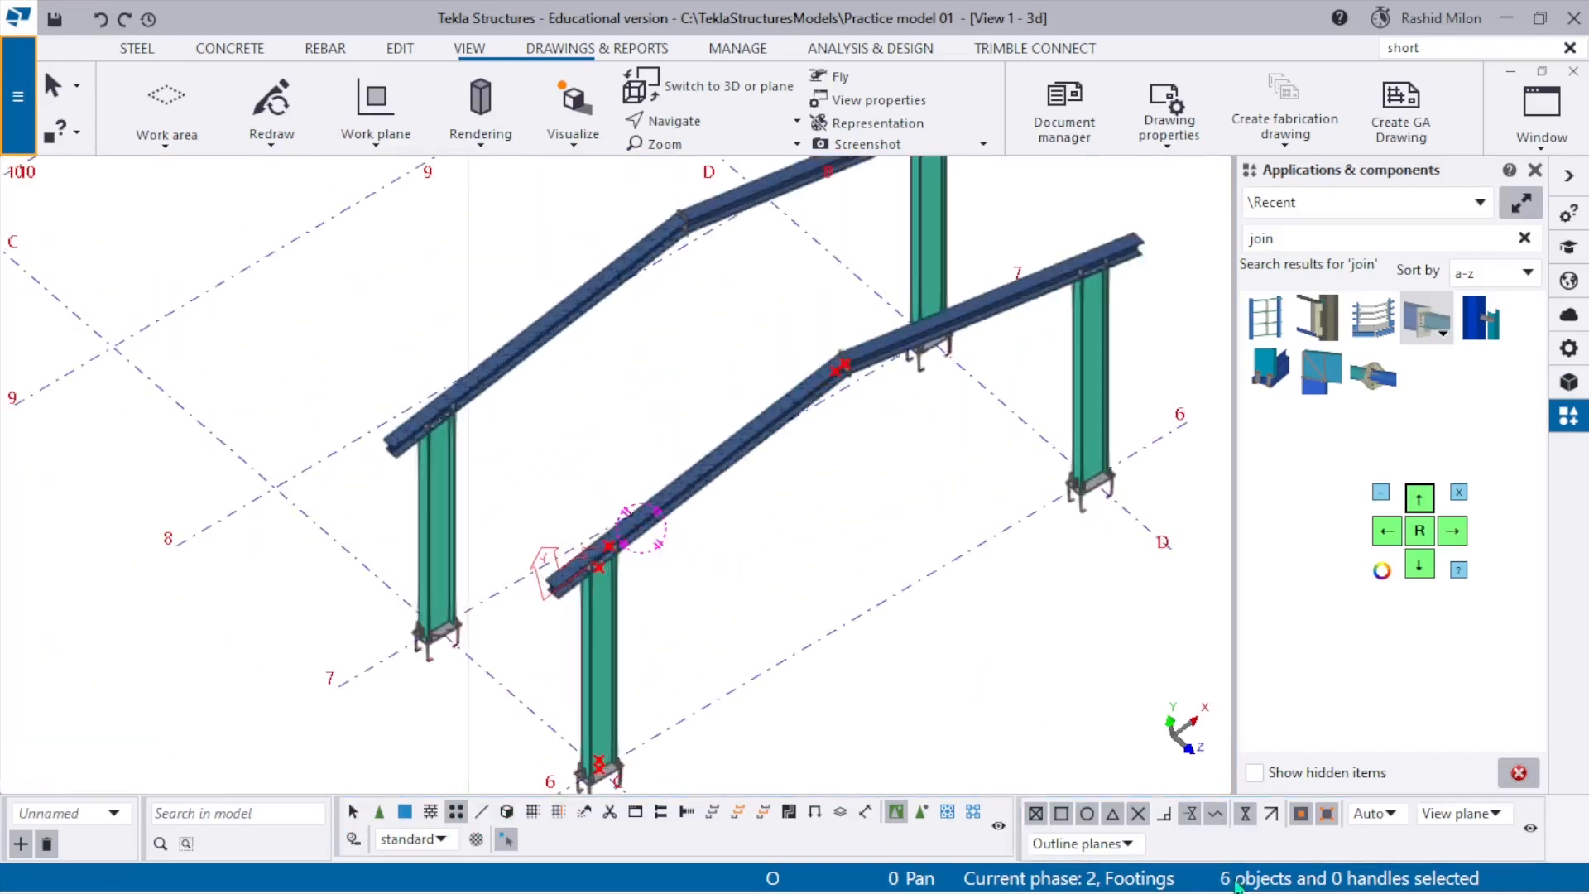
mouse_move(1239, 888)
middle_click_drag(847, 288, 844, 387, "ctrl")
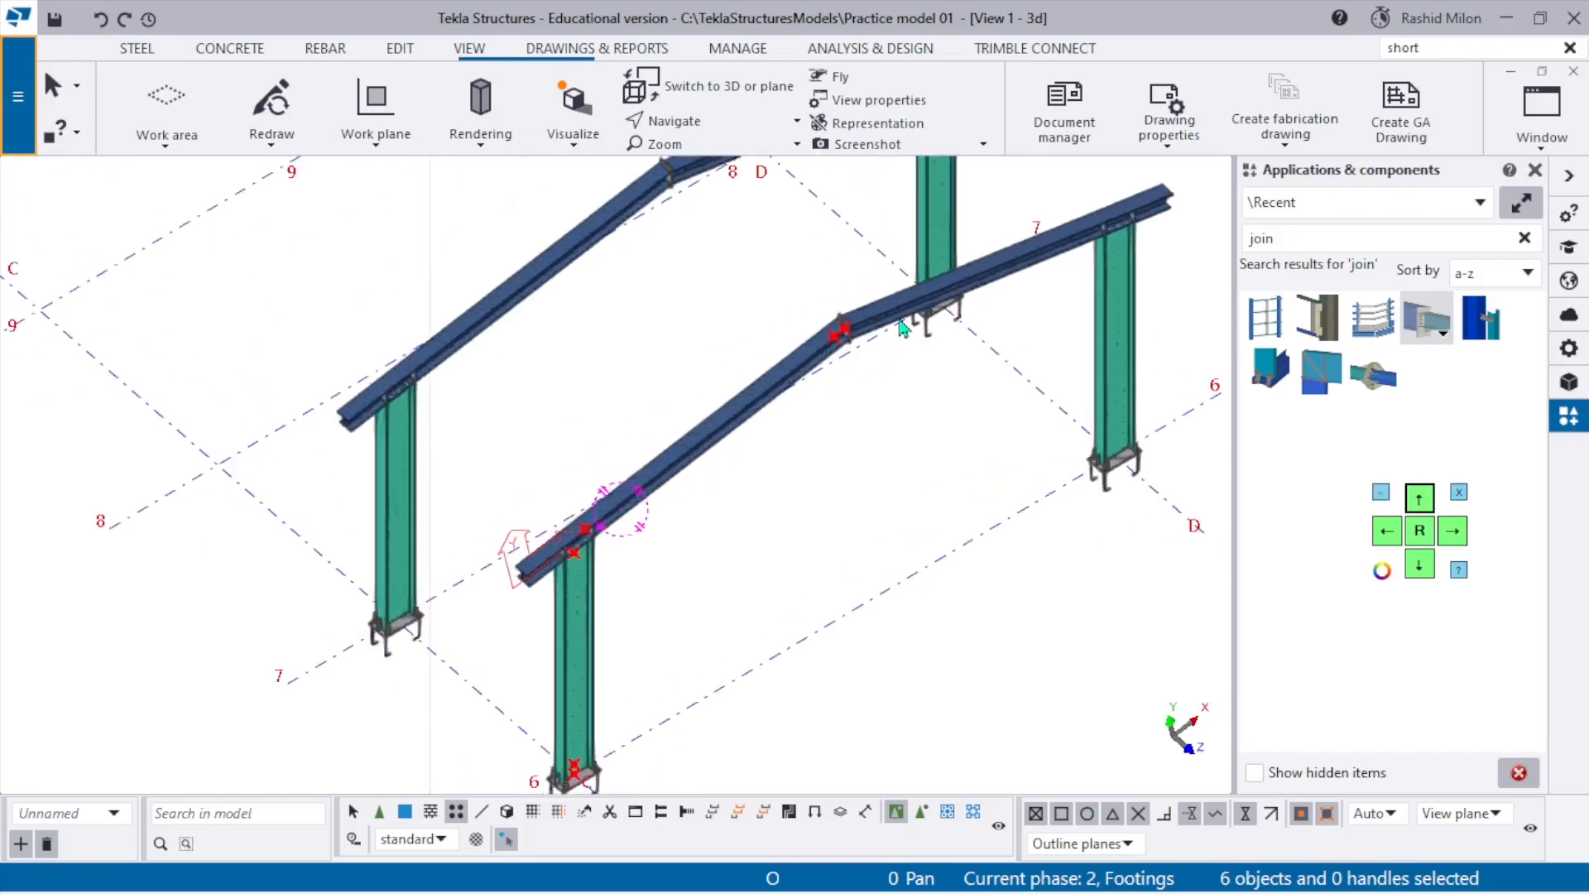
scroll(879, 318, "up", 3)
scroll(831, 326, "down", 3)
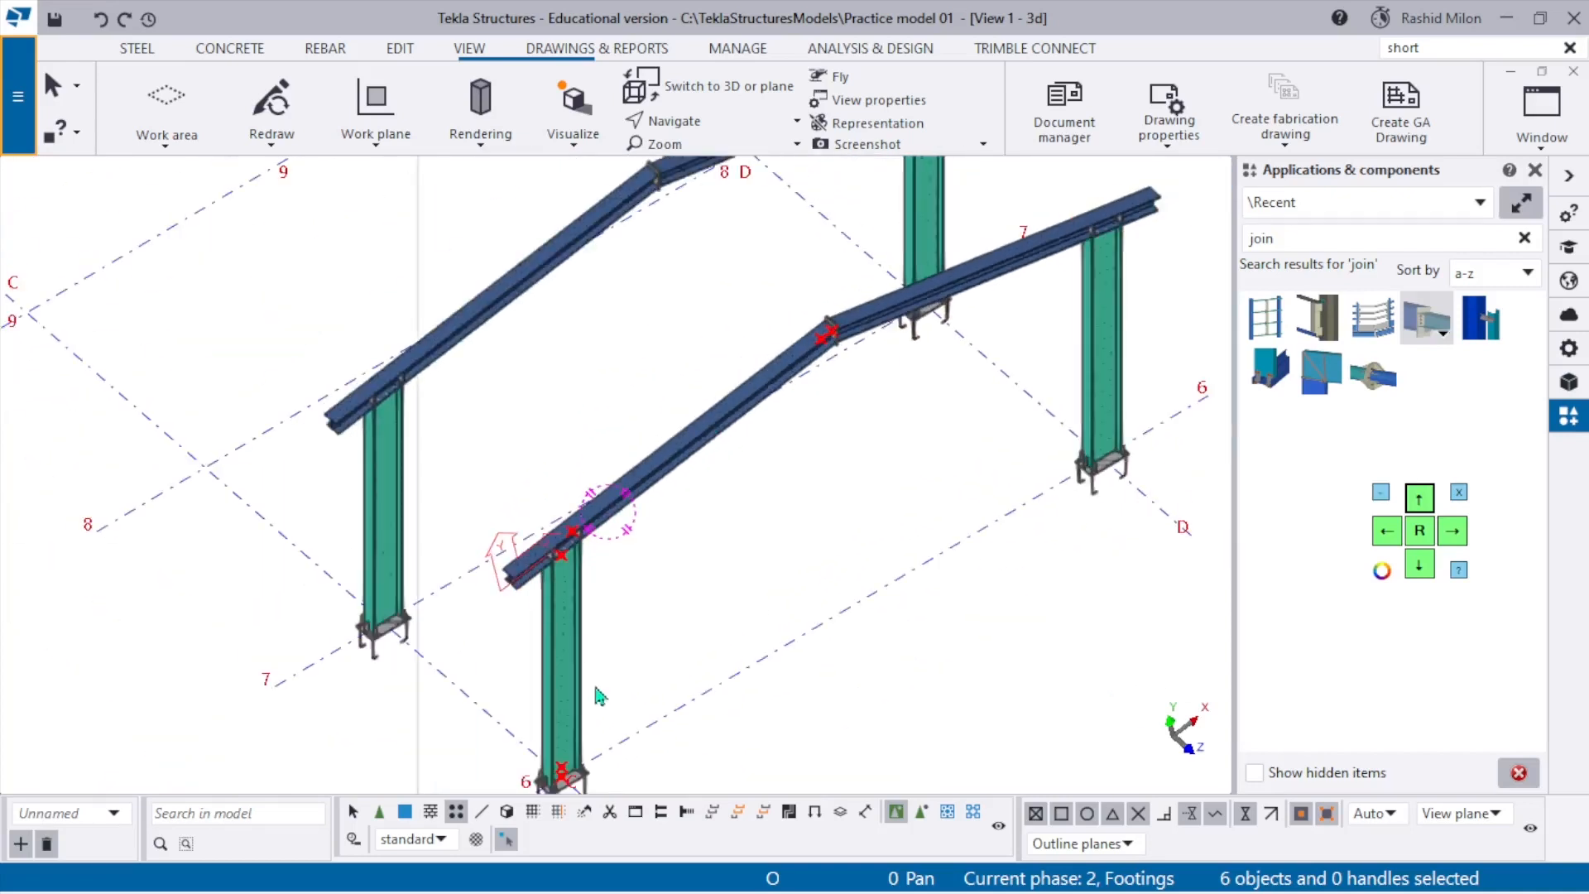
scroll(692, 324, "down", 2)
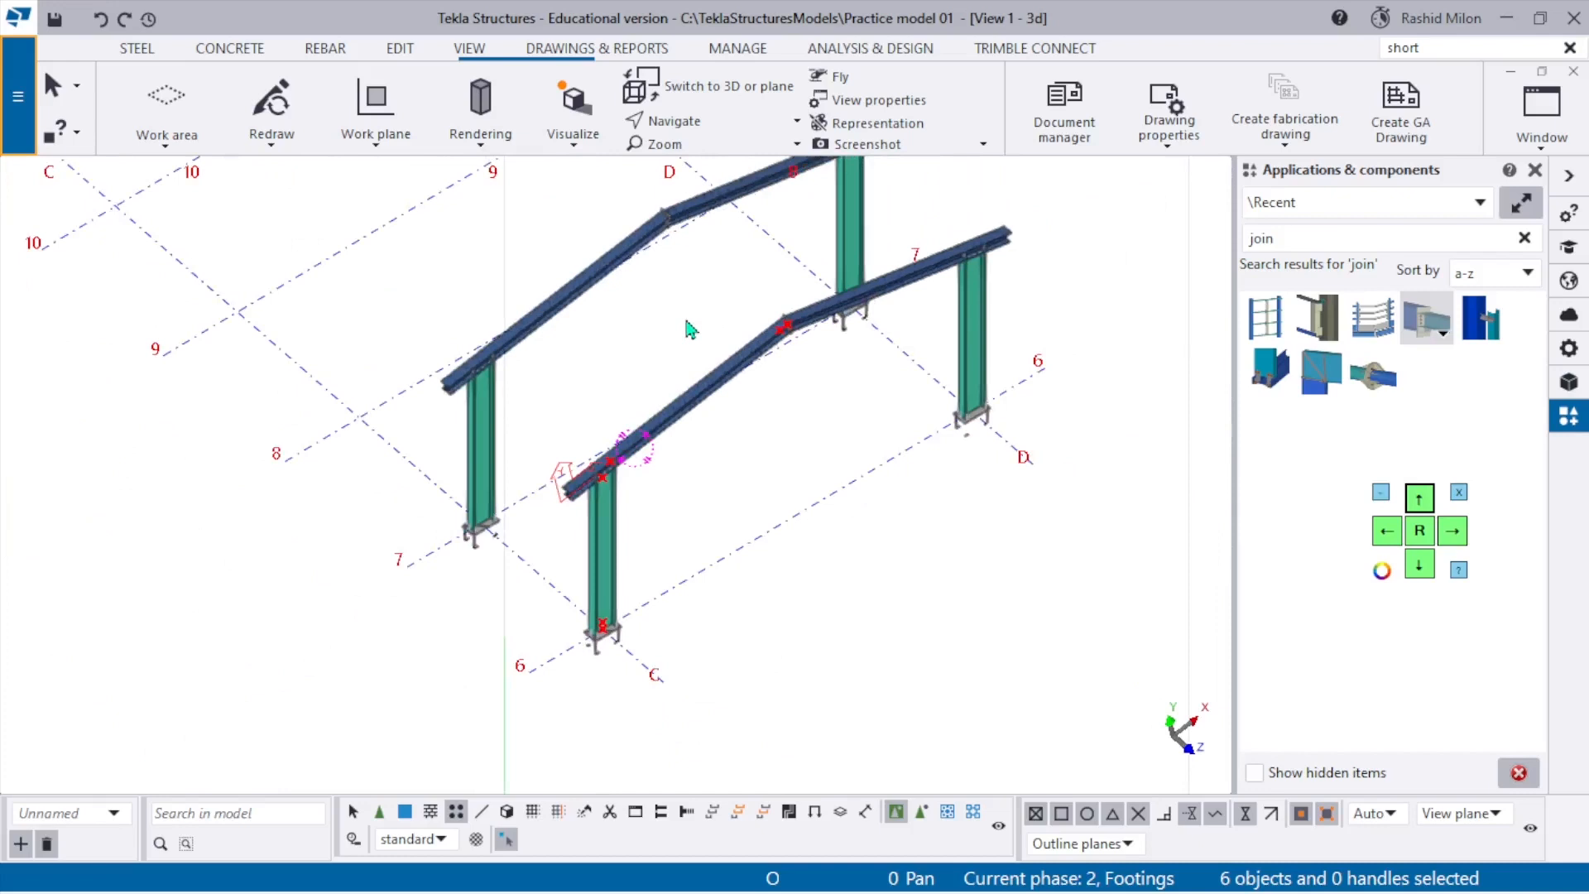
scroll(571, 691, "up", 5)
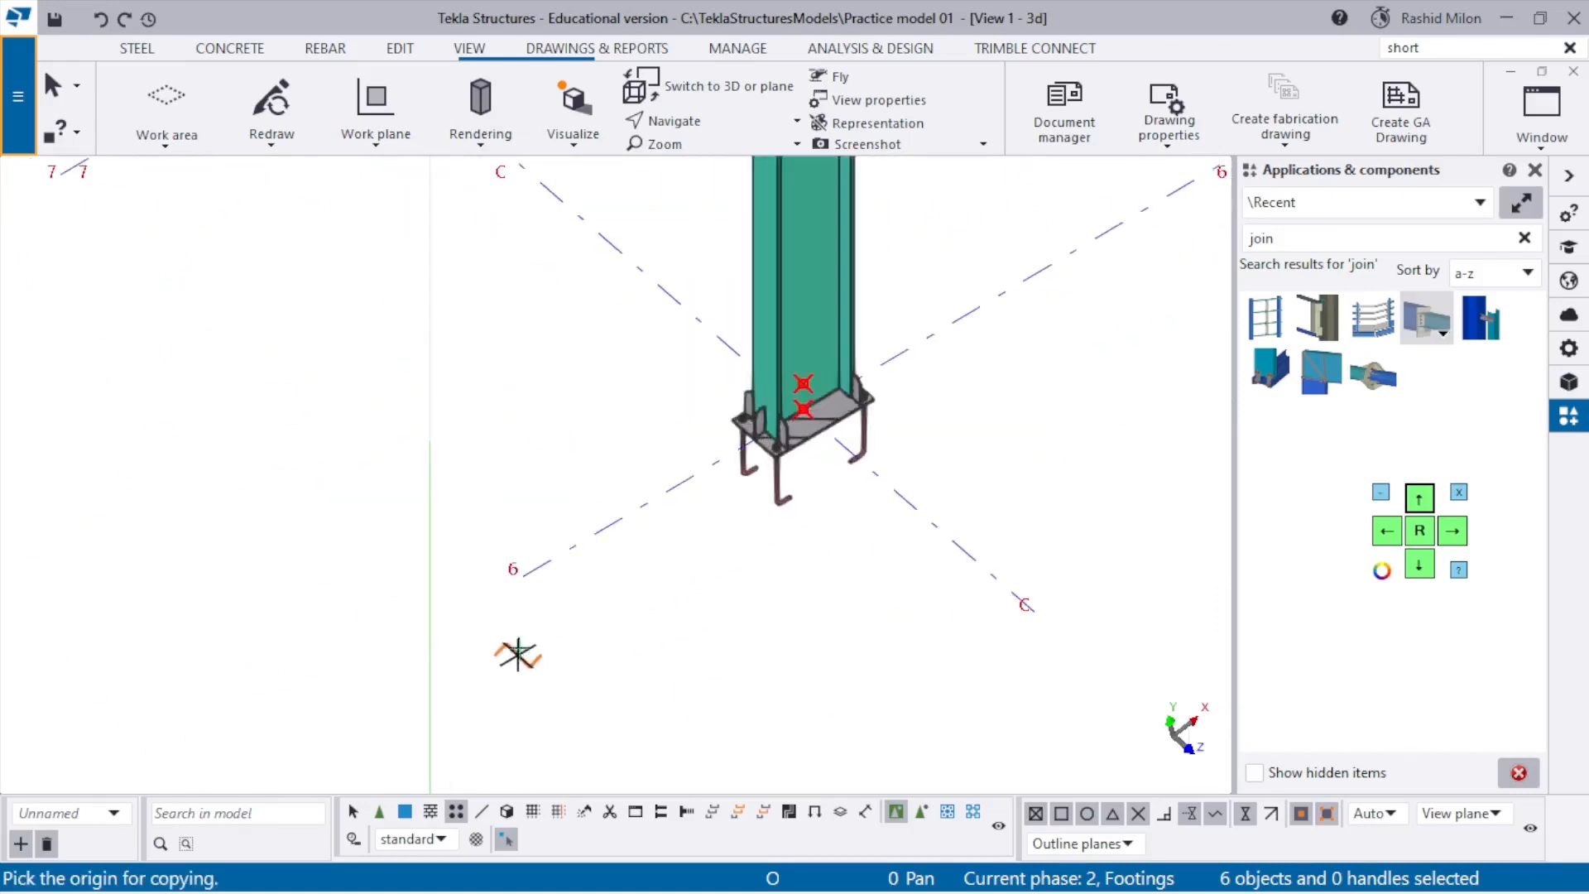
scroll(522, 577, "down", 3)
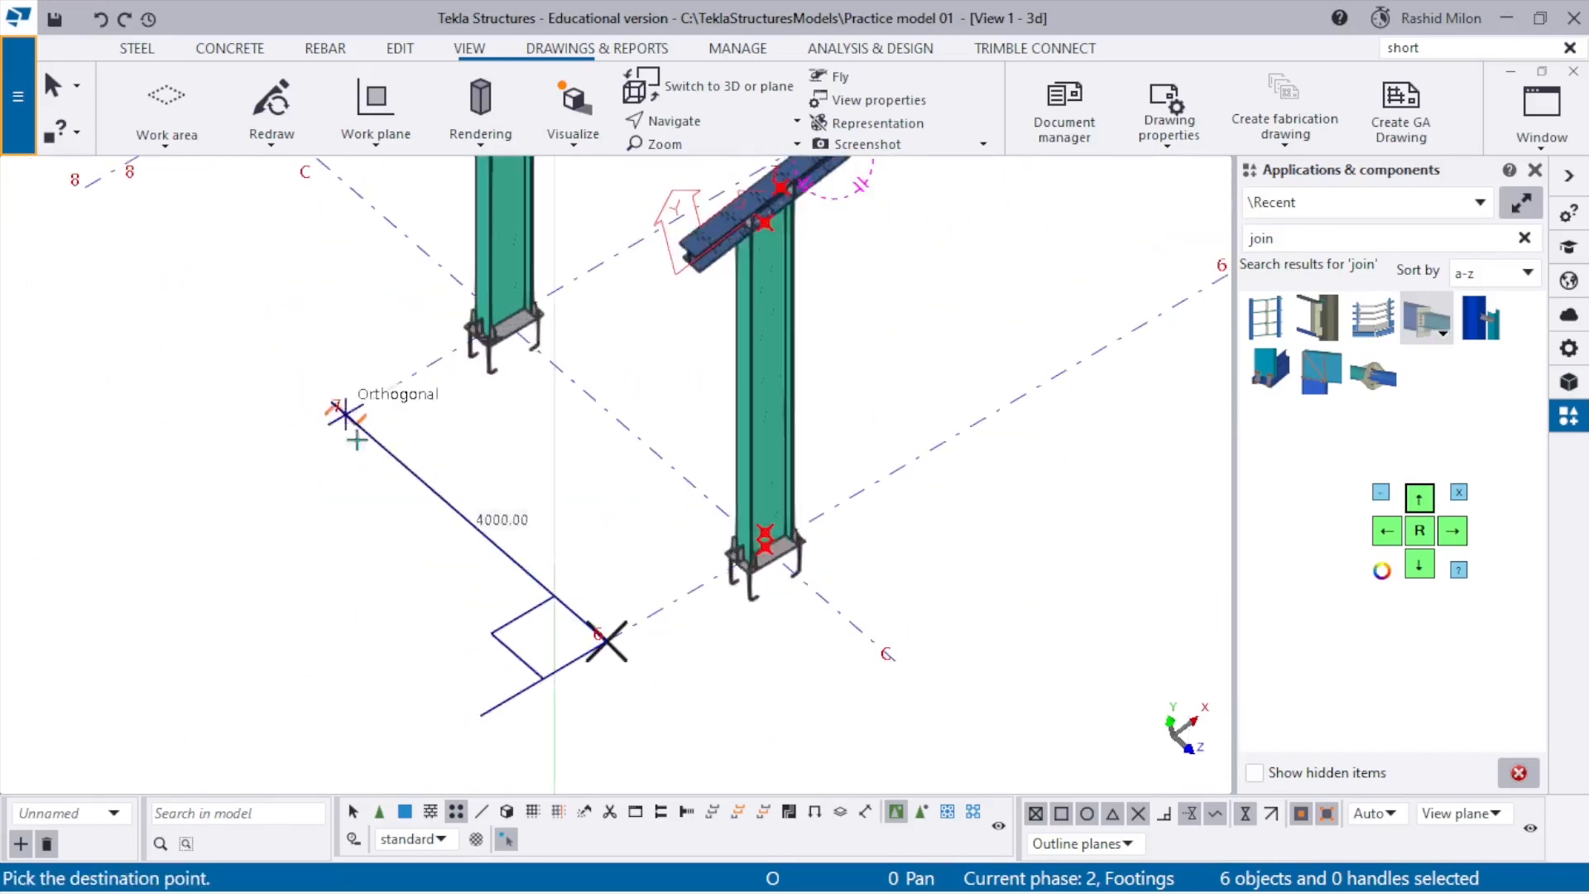
left_click(345, 411)
scroll(344, 418, "down", 3)
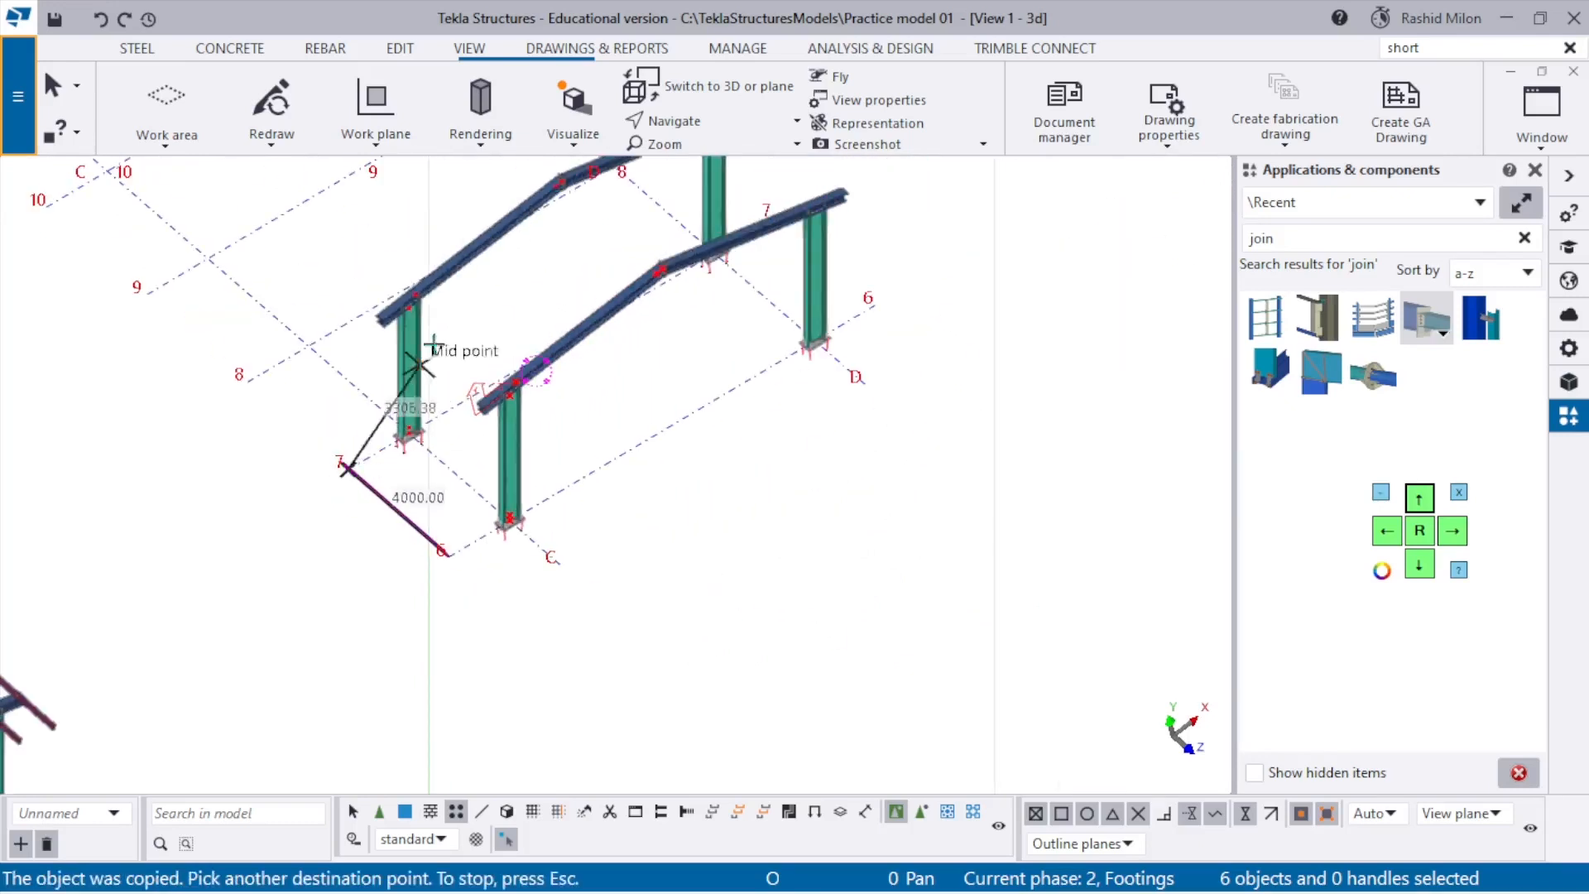
scroll(419, 354, "up", 5)
scroll(555, 328, "down", 3)
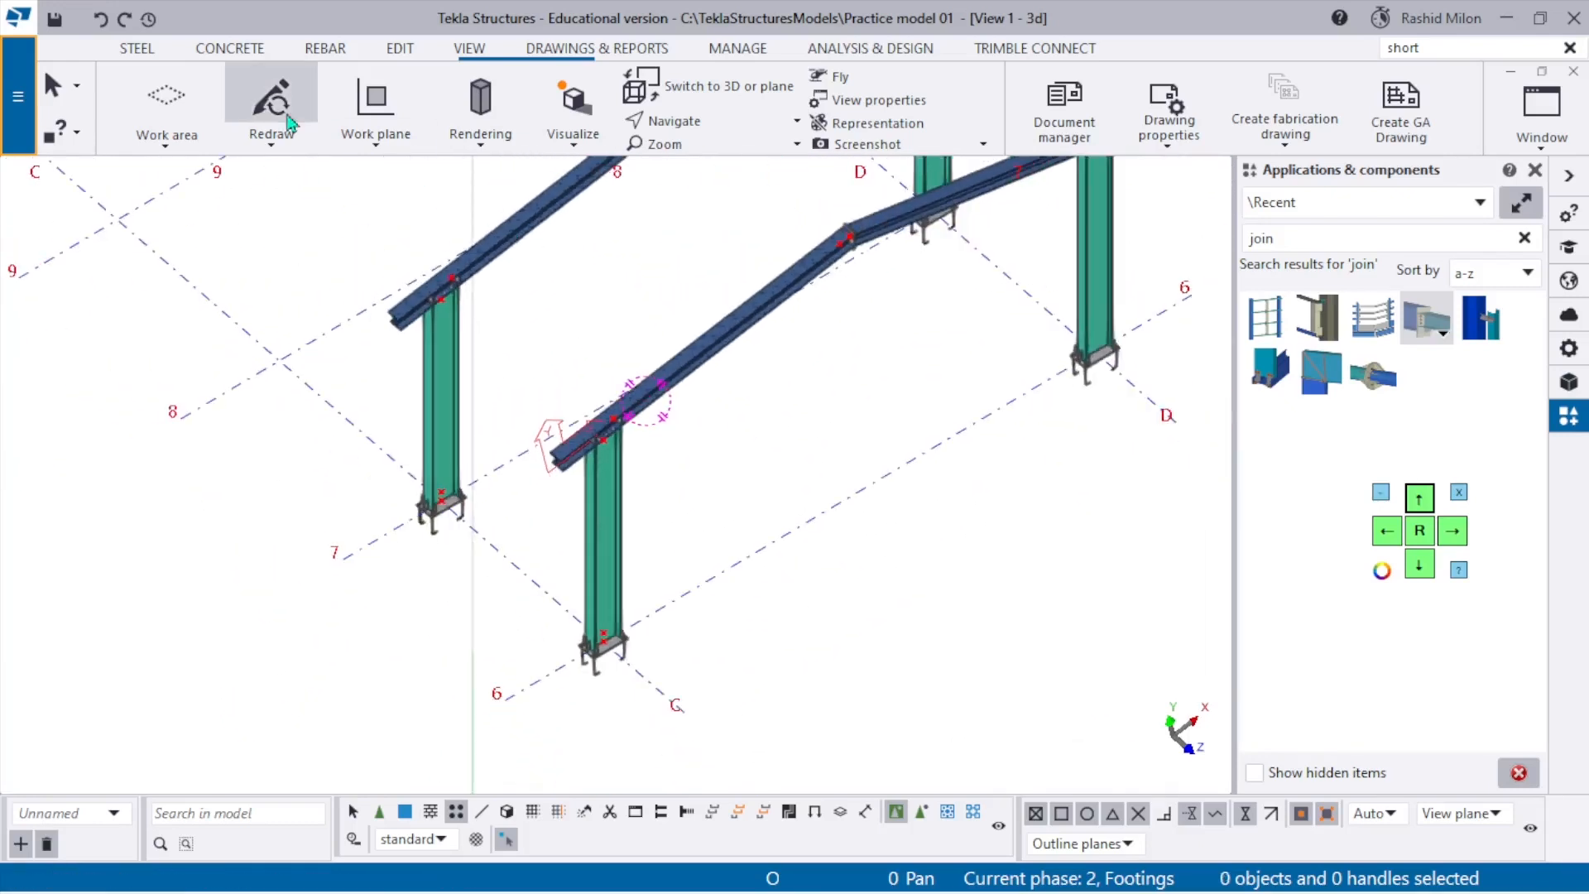
Model a steel beam diagonally from the upper base point of column C7 to the point near the top of column C6.
left_click(136, 48)
left_click(217, 108)
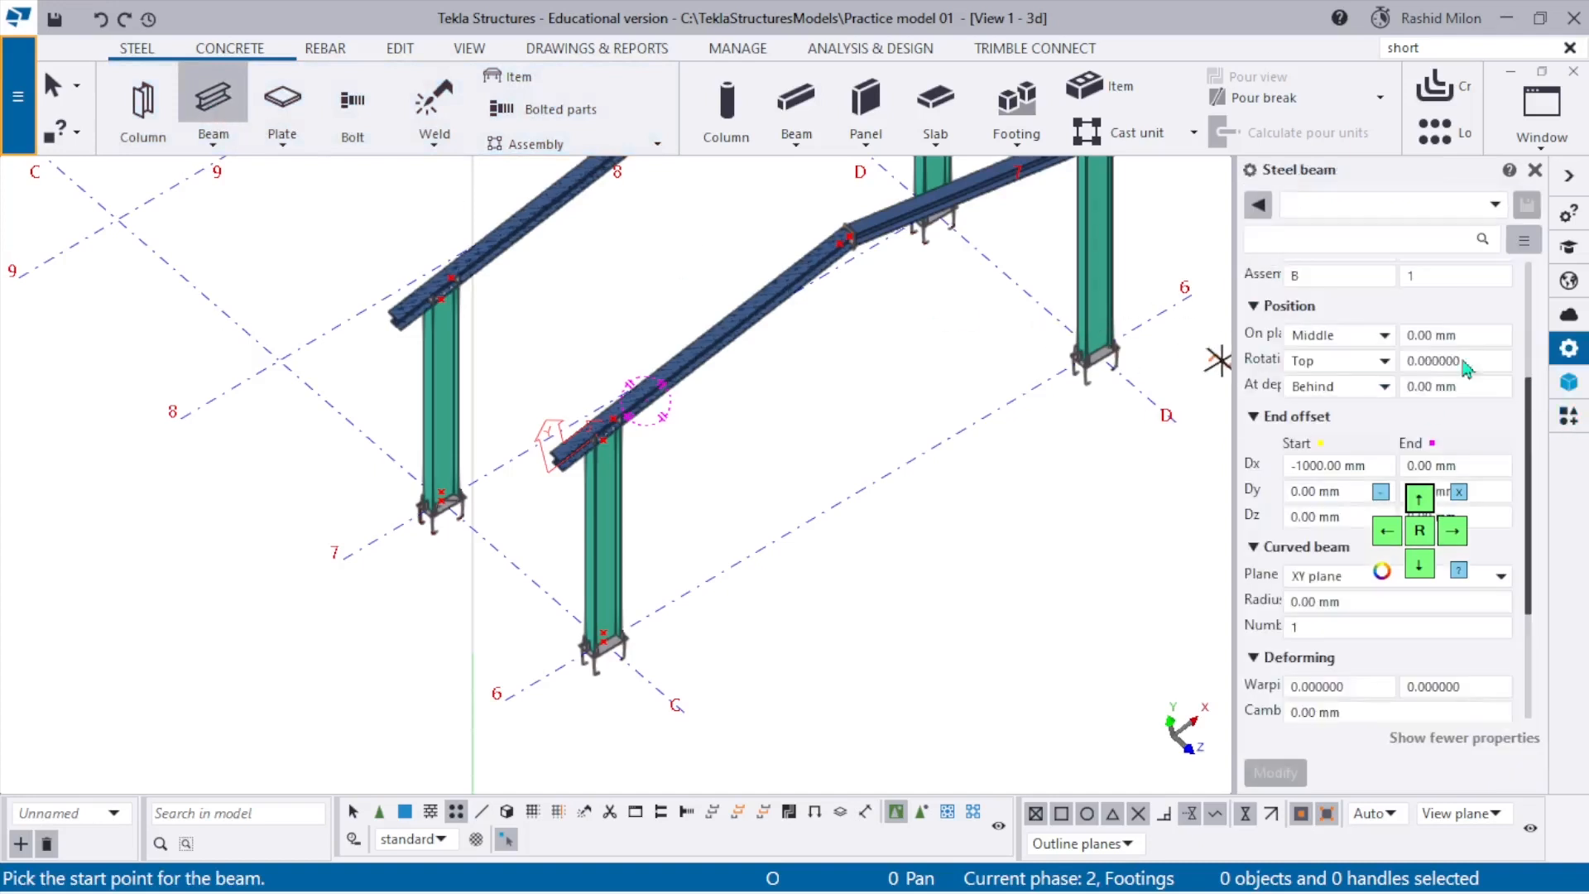
scroll(1465, 368, "up", 3)
scroll(430, 457, "up", 8)
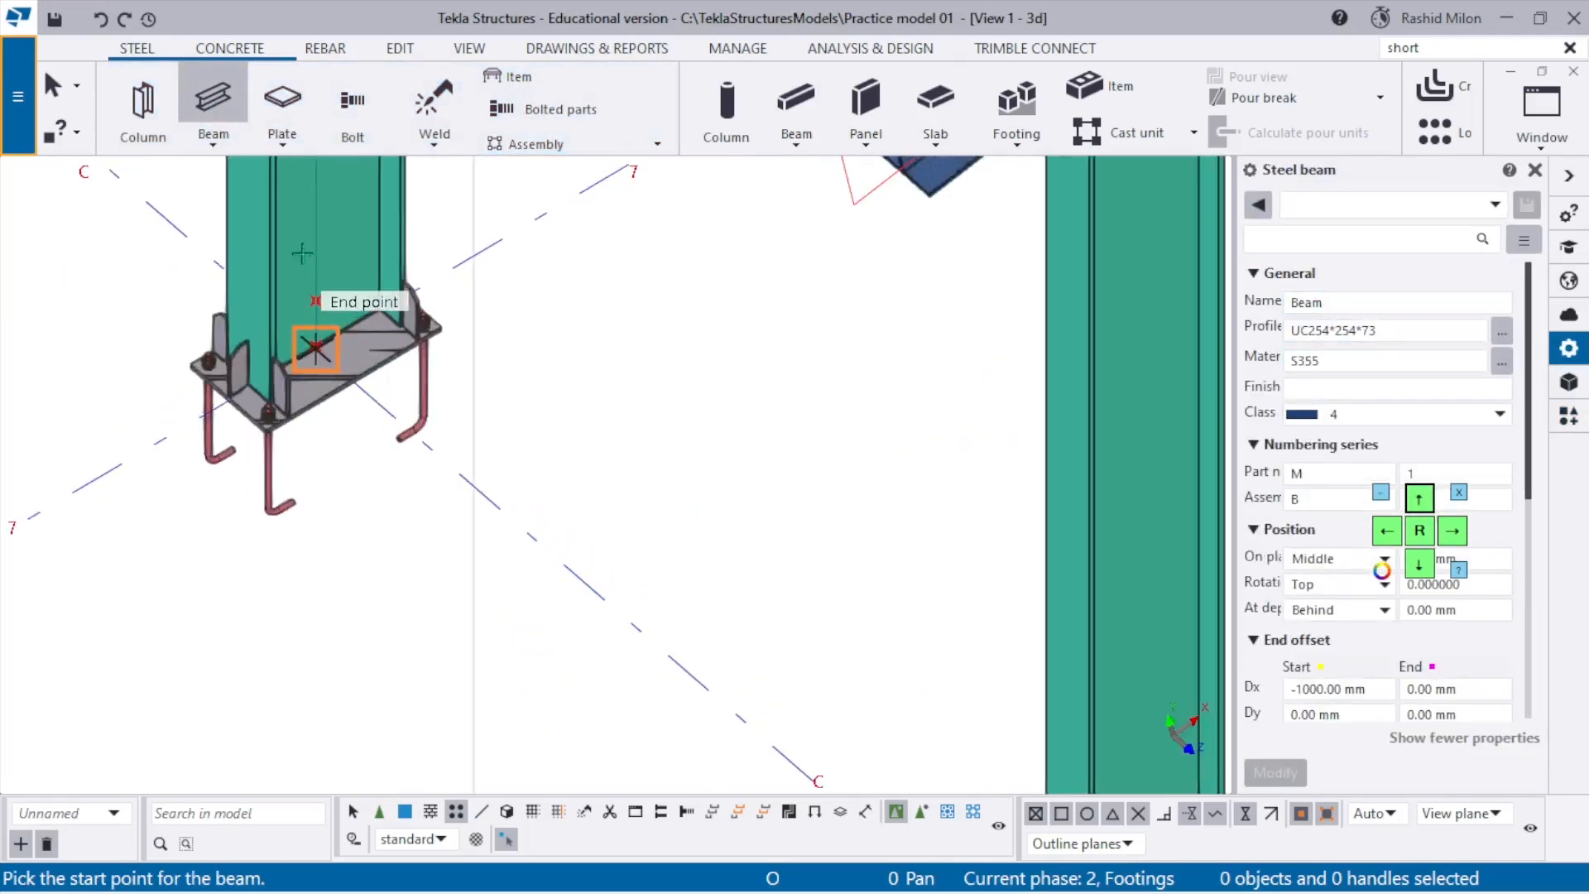
left_click(235, 281)
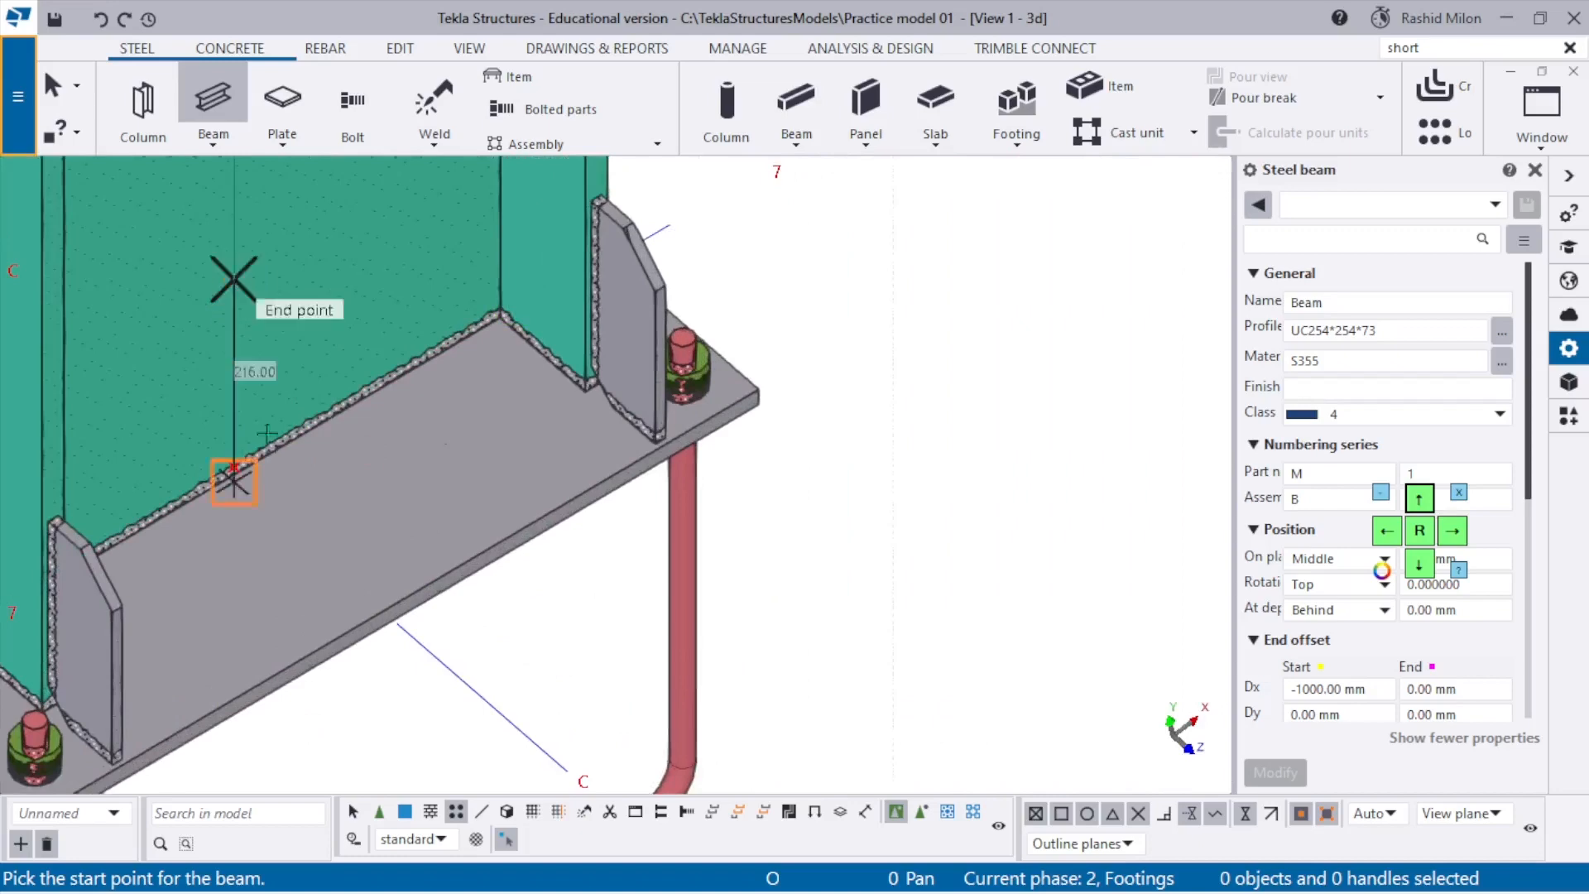
scroll(373, 488, "down", 6)
middle_click_drag(816, 383, 745, 430, "ctrl")
scroll(654, 463, "up", 5)
scroll(646, 492, "up", 5)
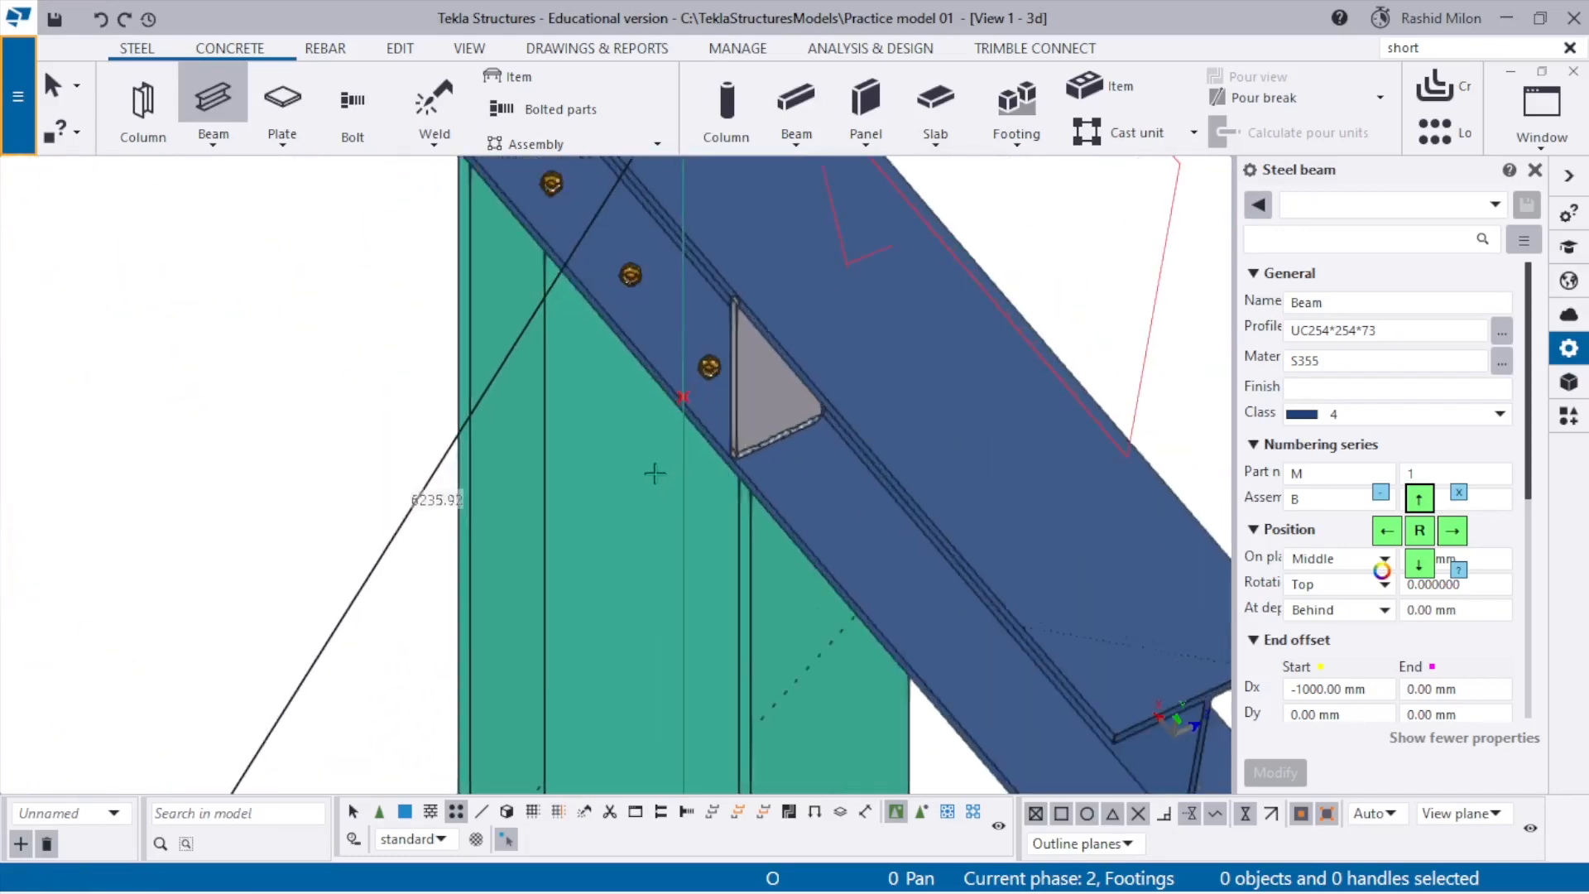
left_click(666, 382)
scroll(662, 381, "down", 3)
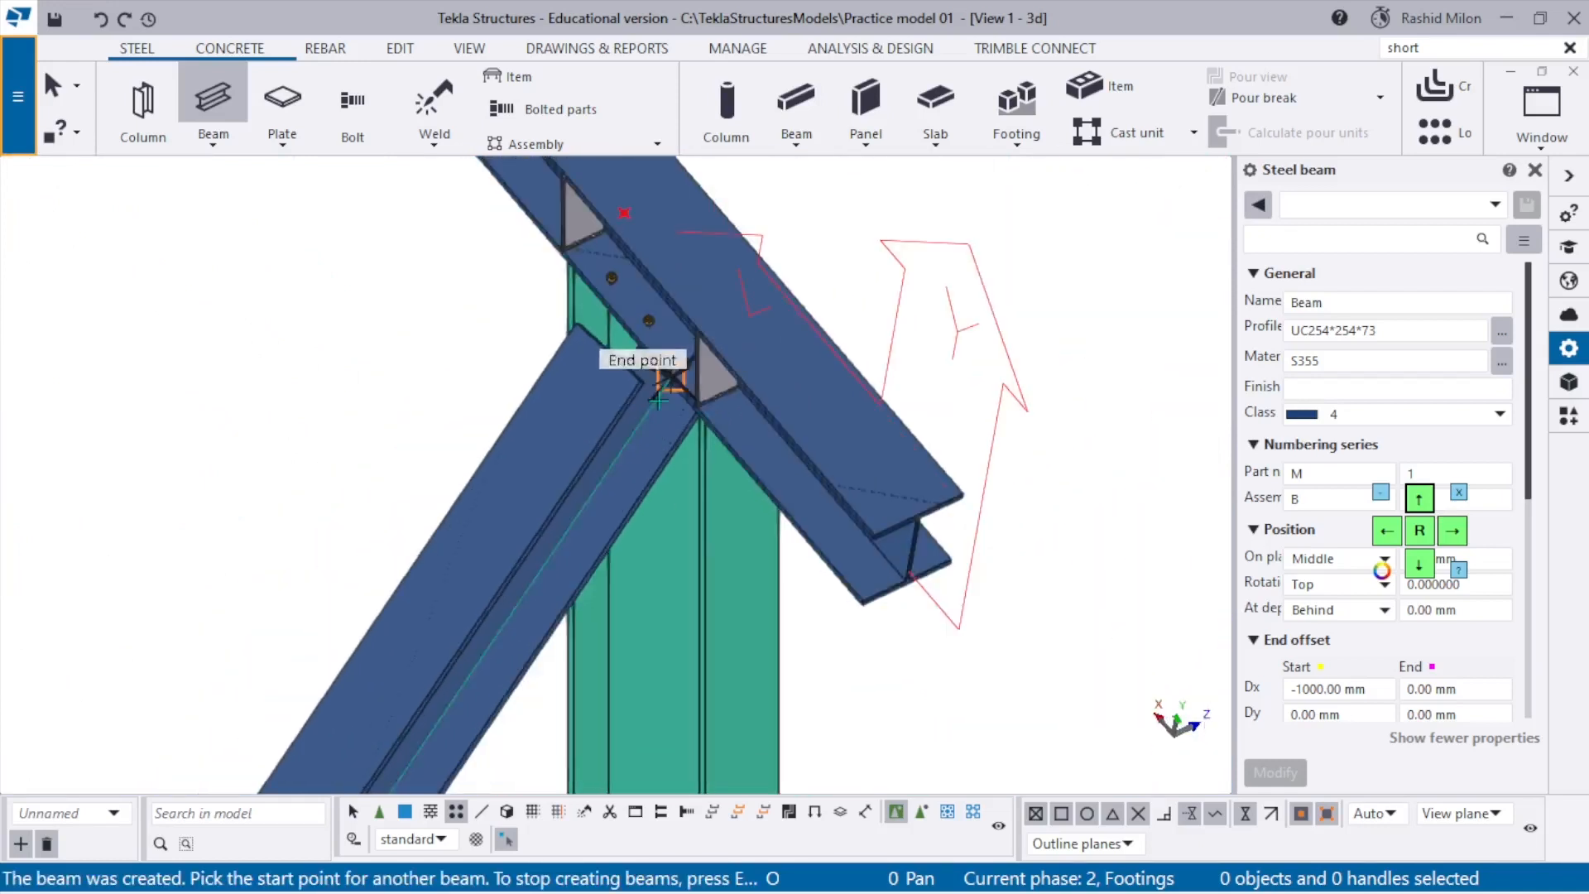
key("Escape")
Change the diagonal member's profile to ROD20 and set its start Dx end offset to 0.
scroll(531, 540, "down", 6)
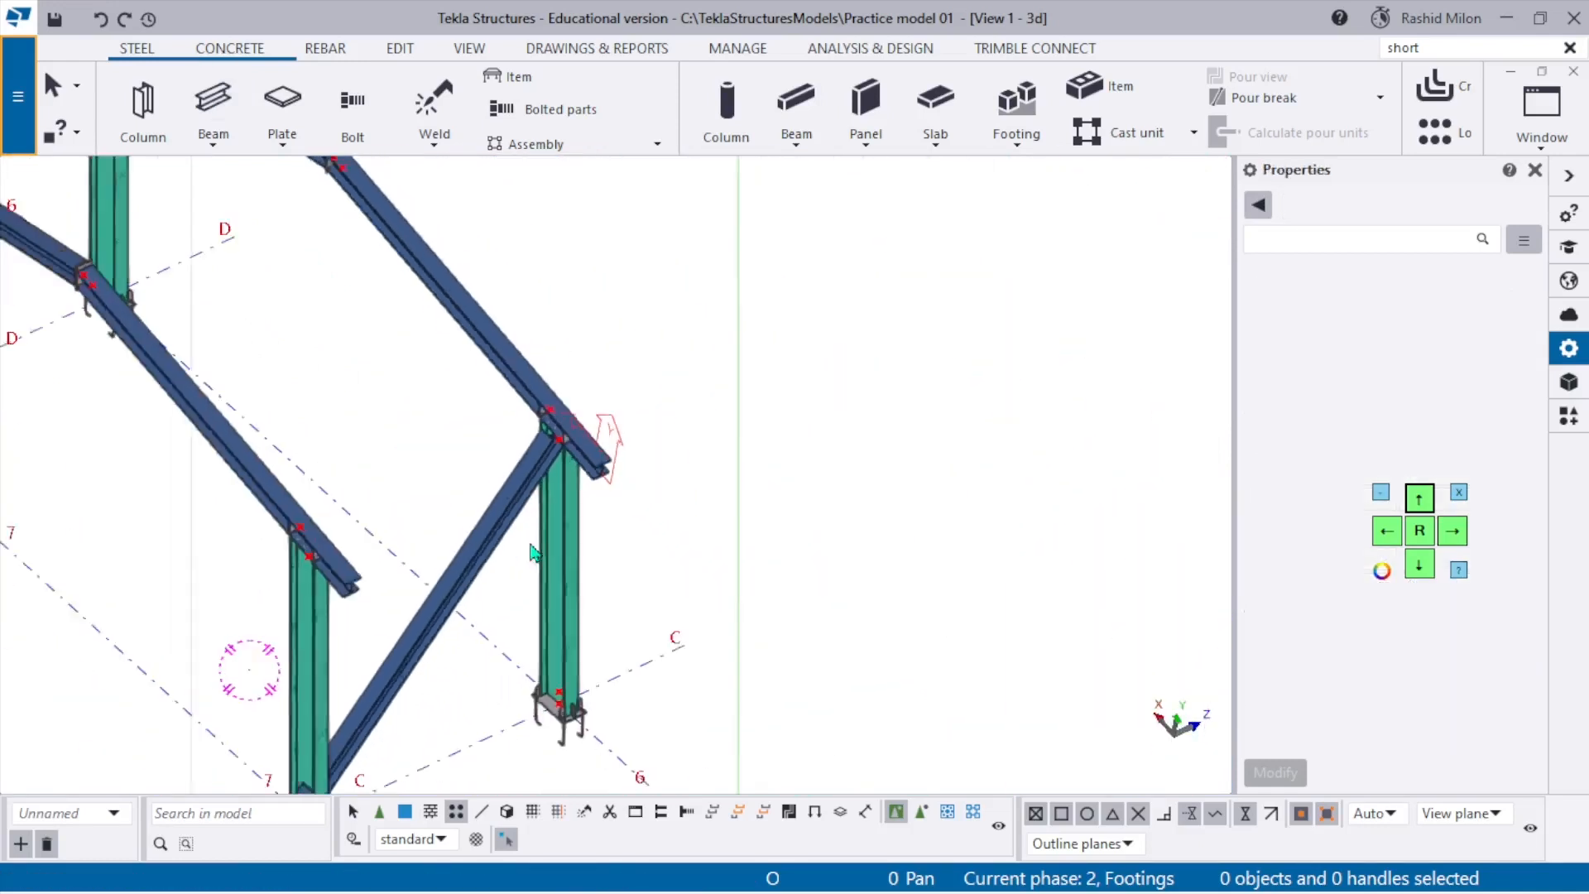
scroll(447, 672, "up", 2)
left_click(462, 581)
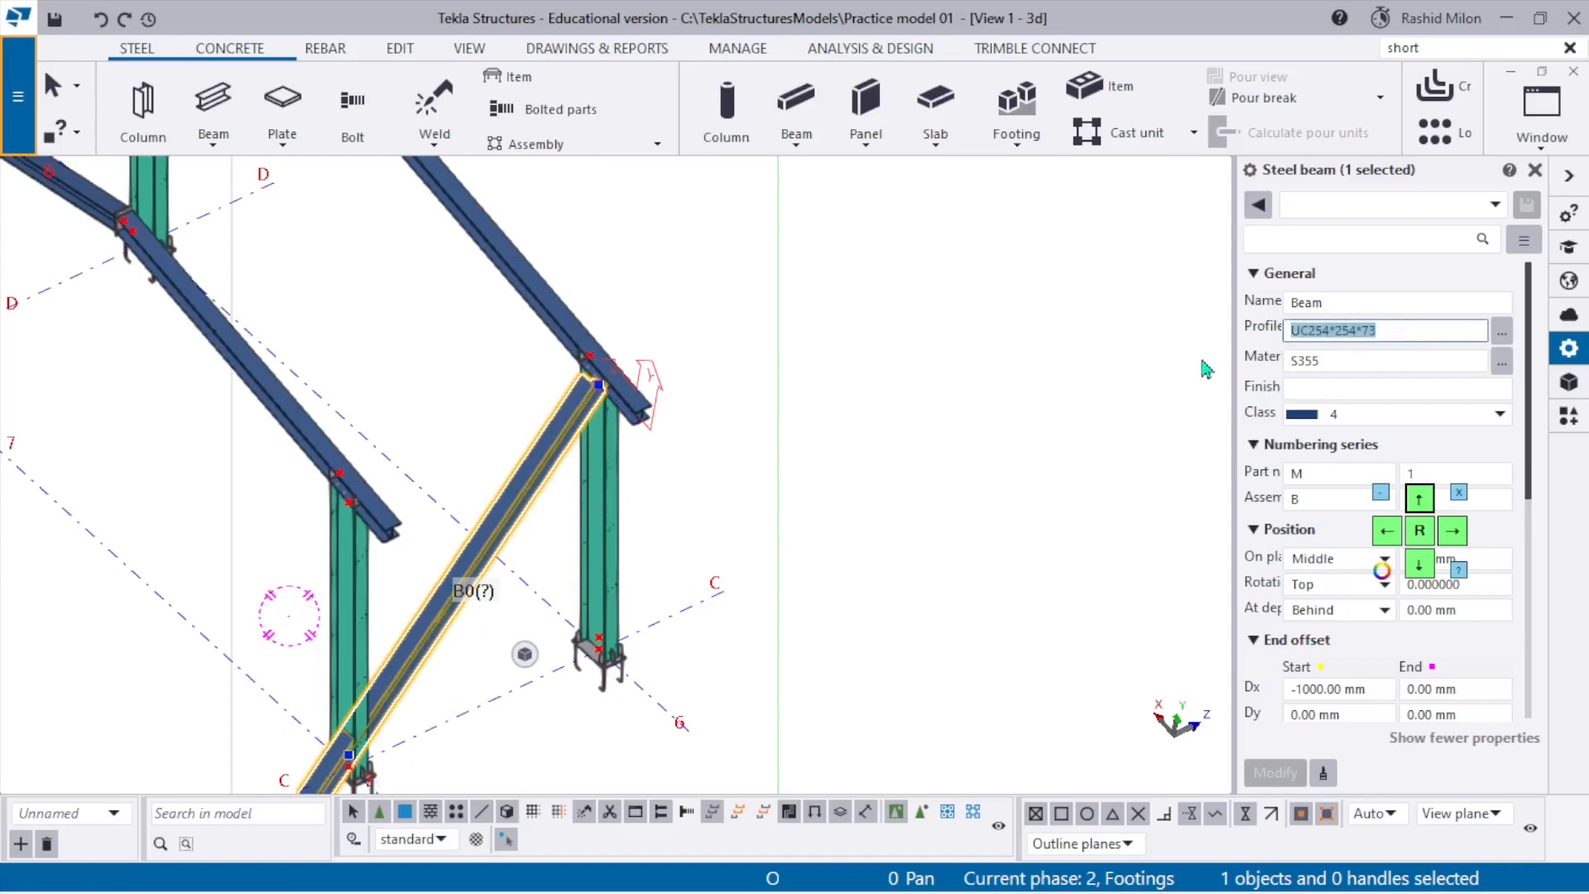
type("r")
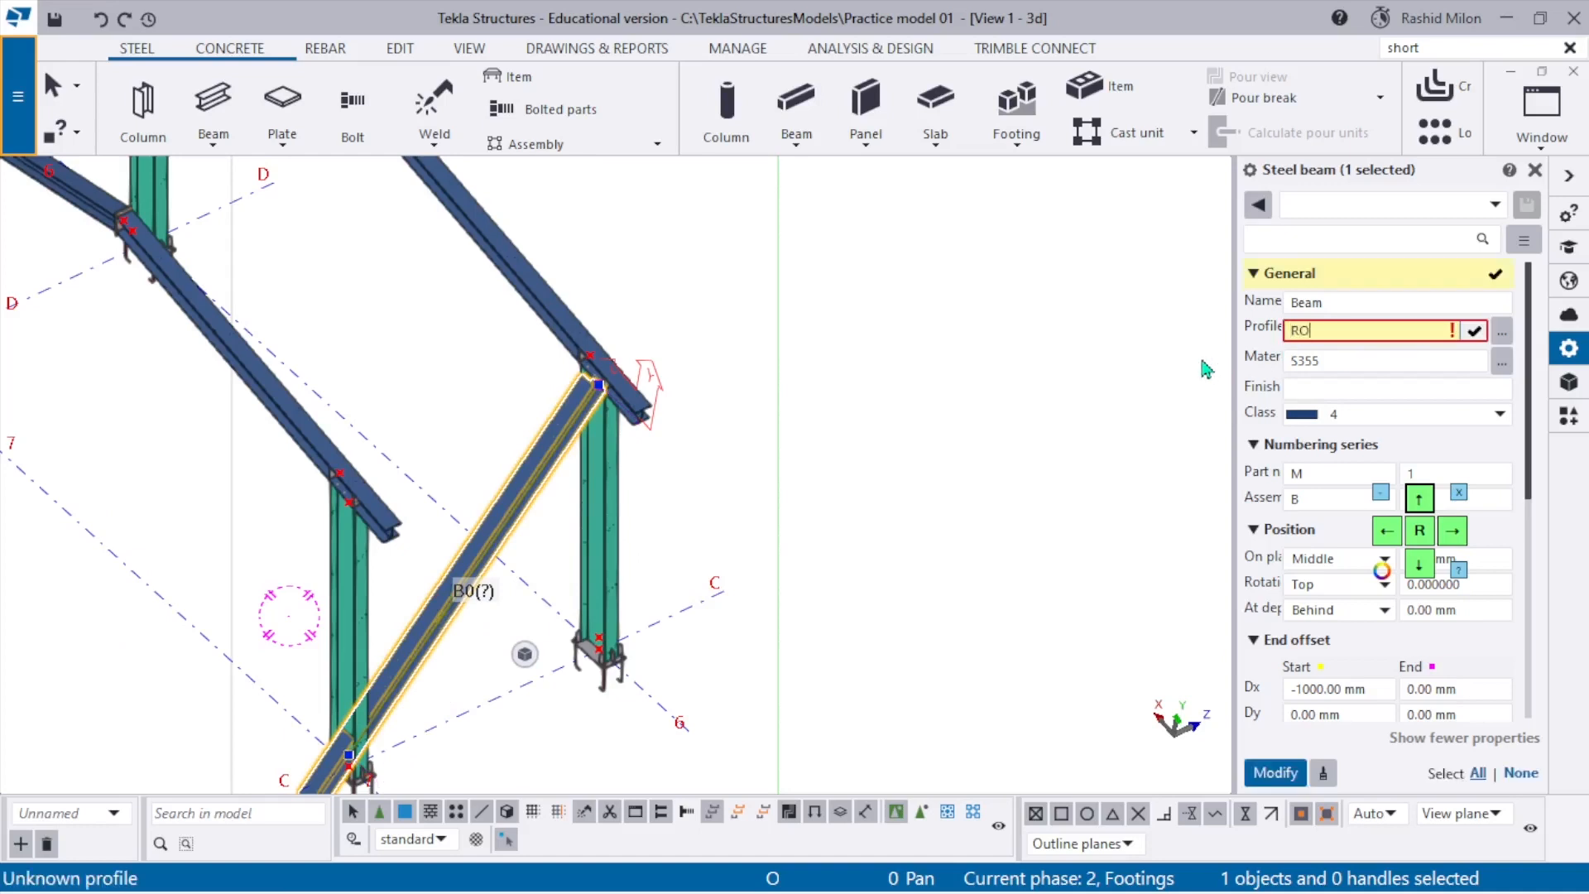
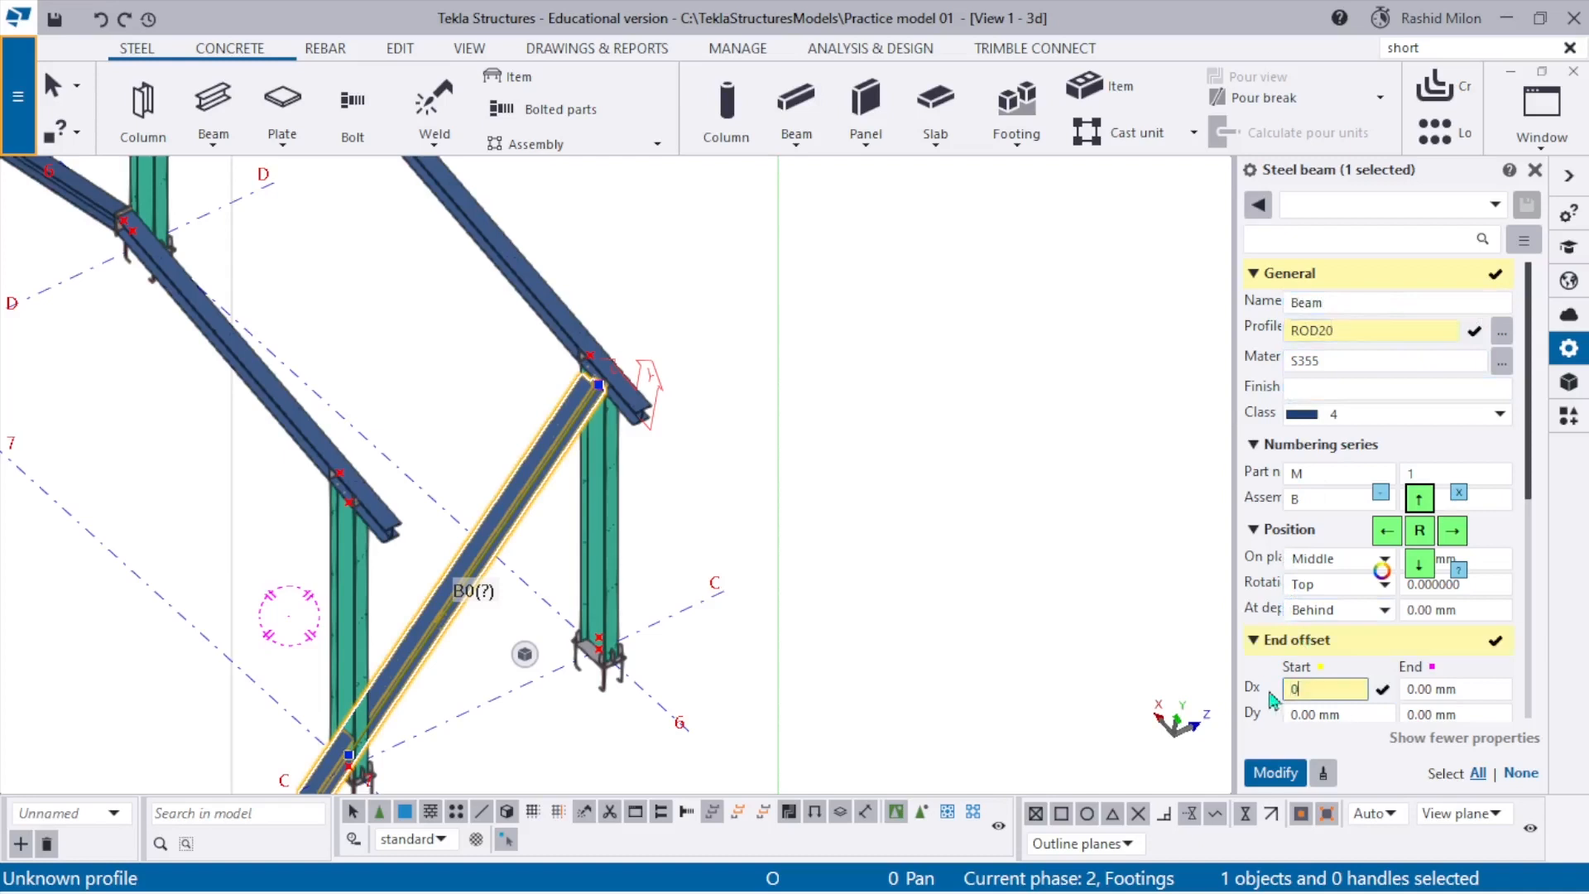
scroll(619, 602, "down", 5)
scroll(416, 631, "up", 8)
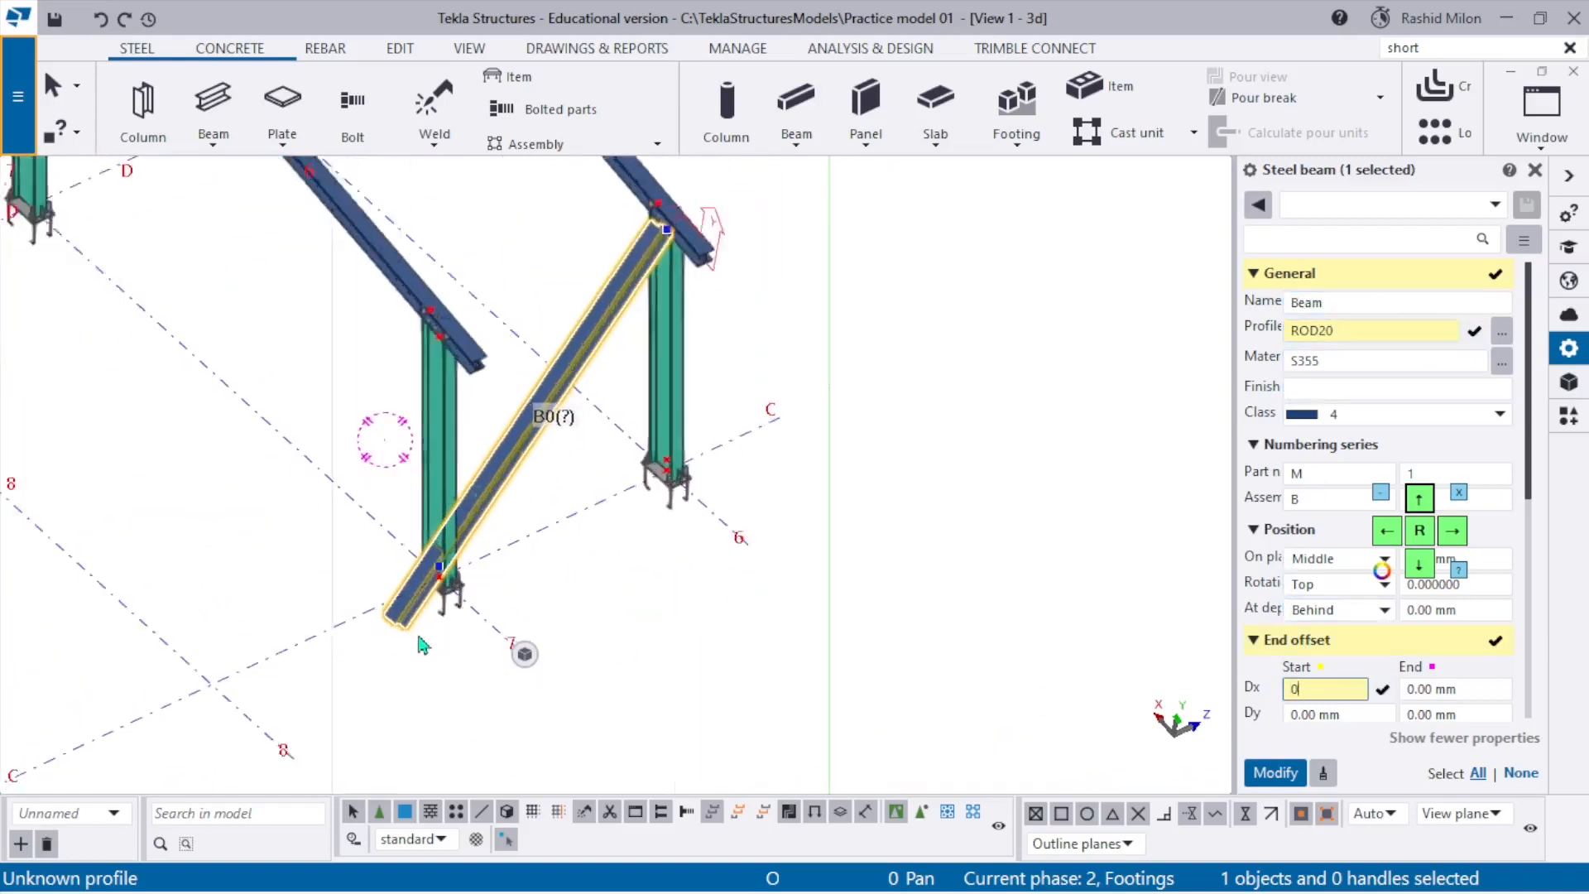
left_click(1298, 777)
left_click(727, 539)
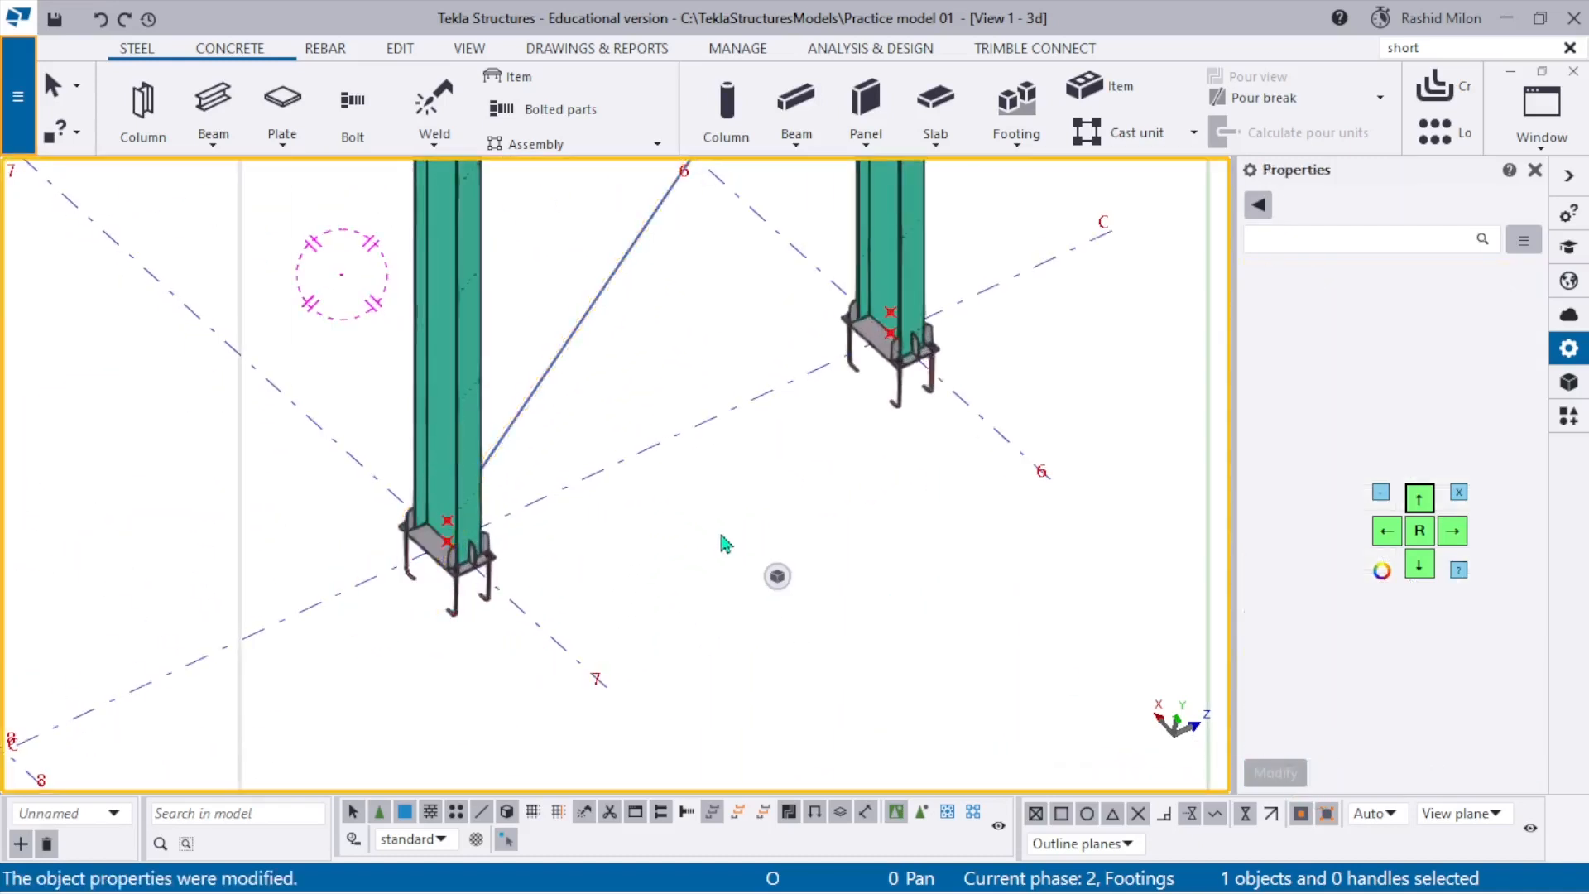
right_click(728, 539)
left_click(828, 672)
scroll(657, 573, "down", 2)
Add the crossing ROD20 brace from the upper base point of column C6 to the point near the top of column C7.
left_click(632, 391)
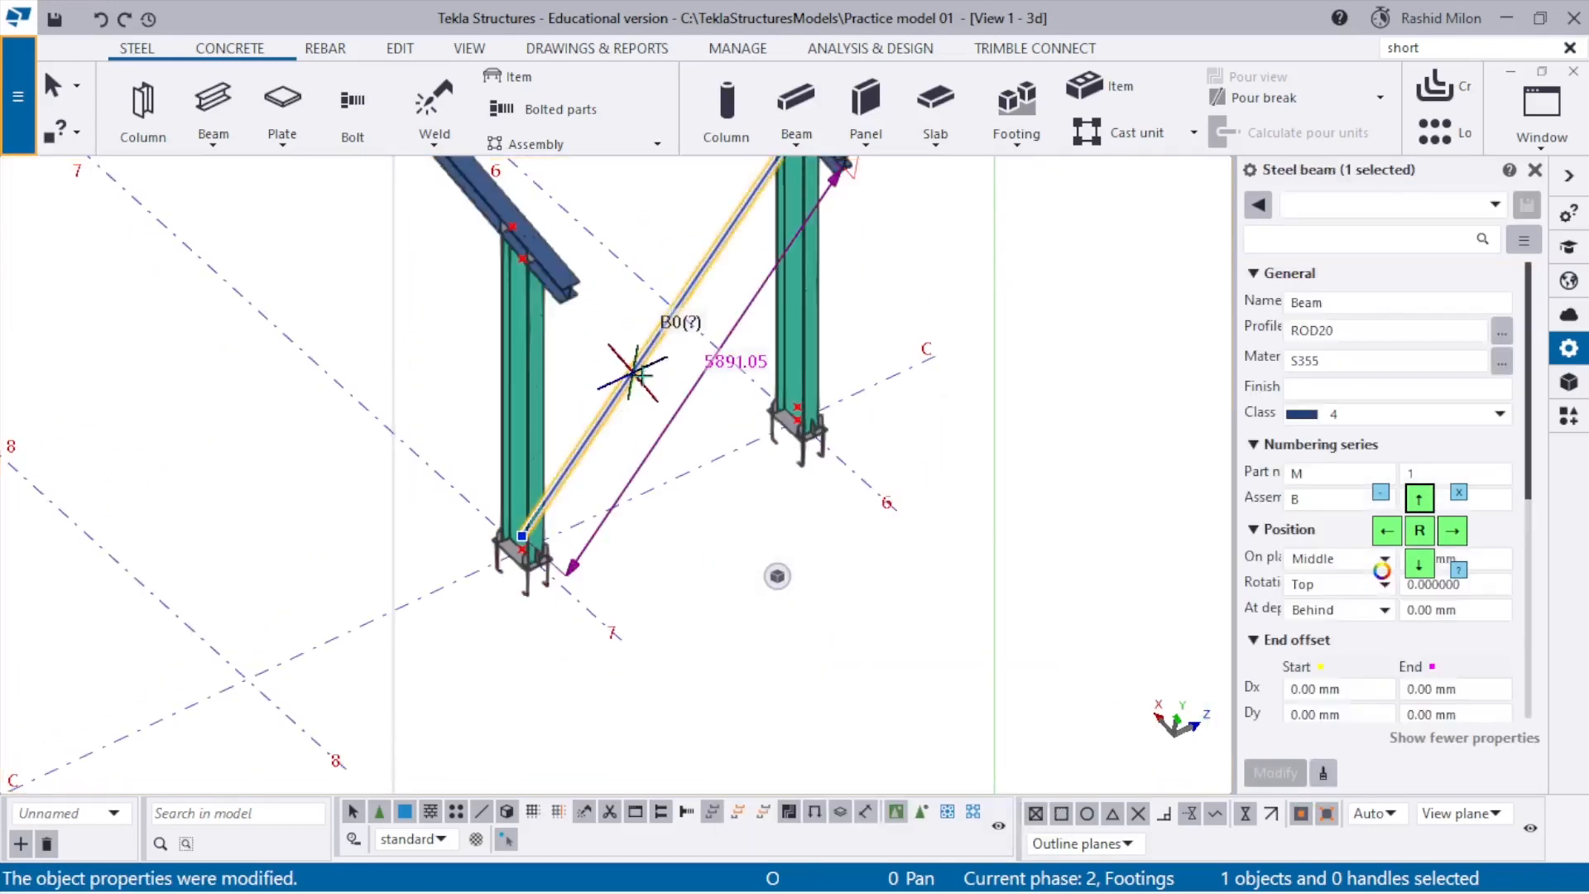
scroll(465, 433, "up", 1)
left_click(213, 108)
scroll(952, 398, "up", 5)
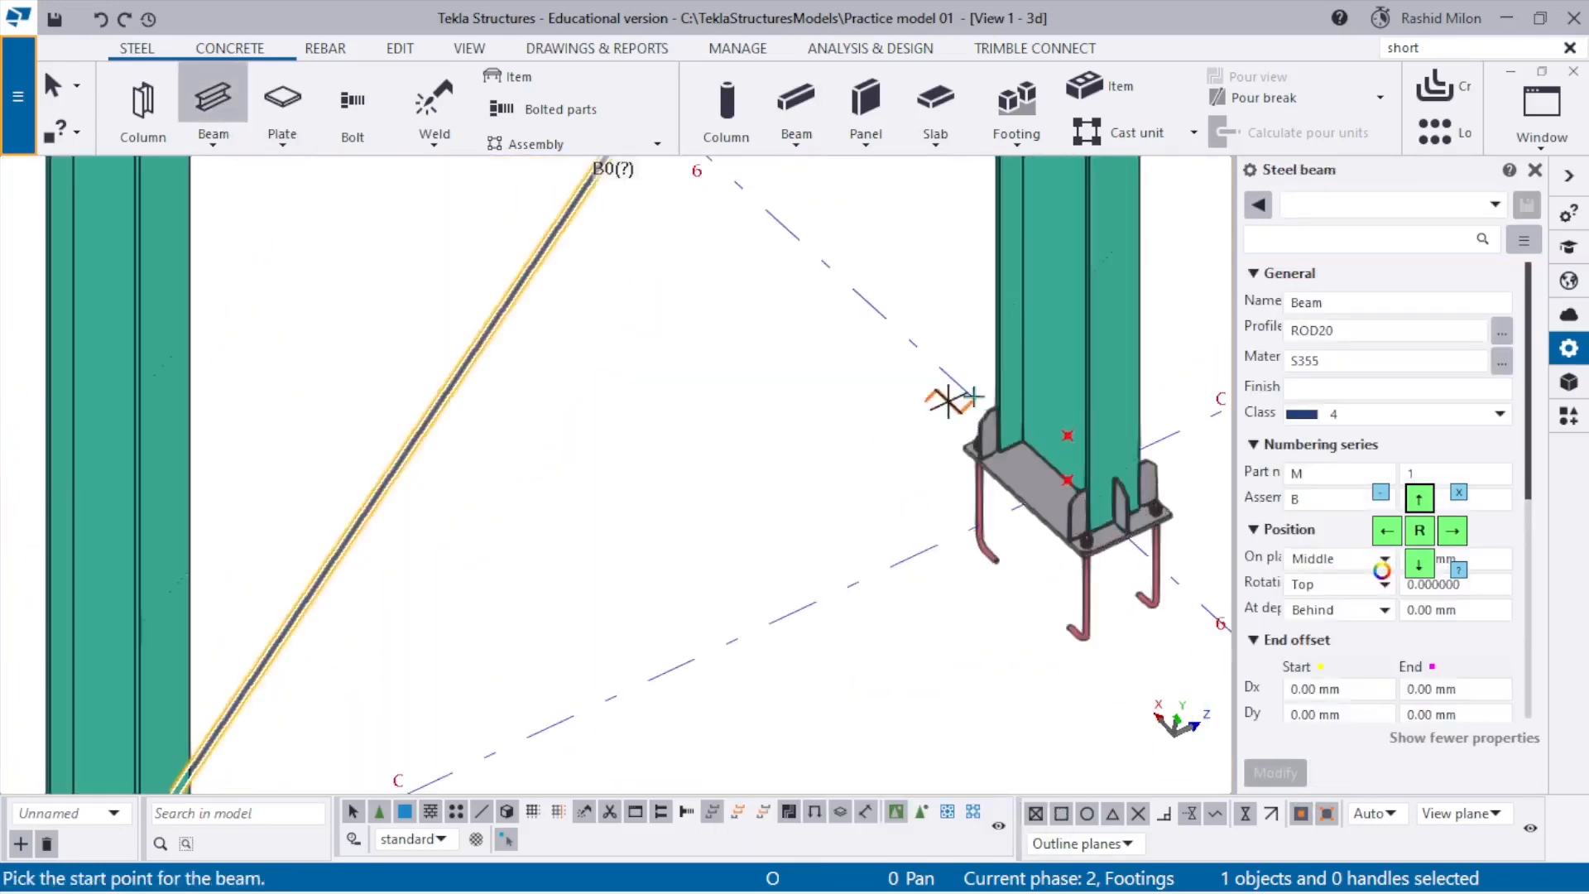
scroll(1101, 532, "up", 1)
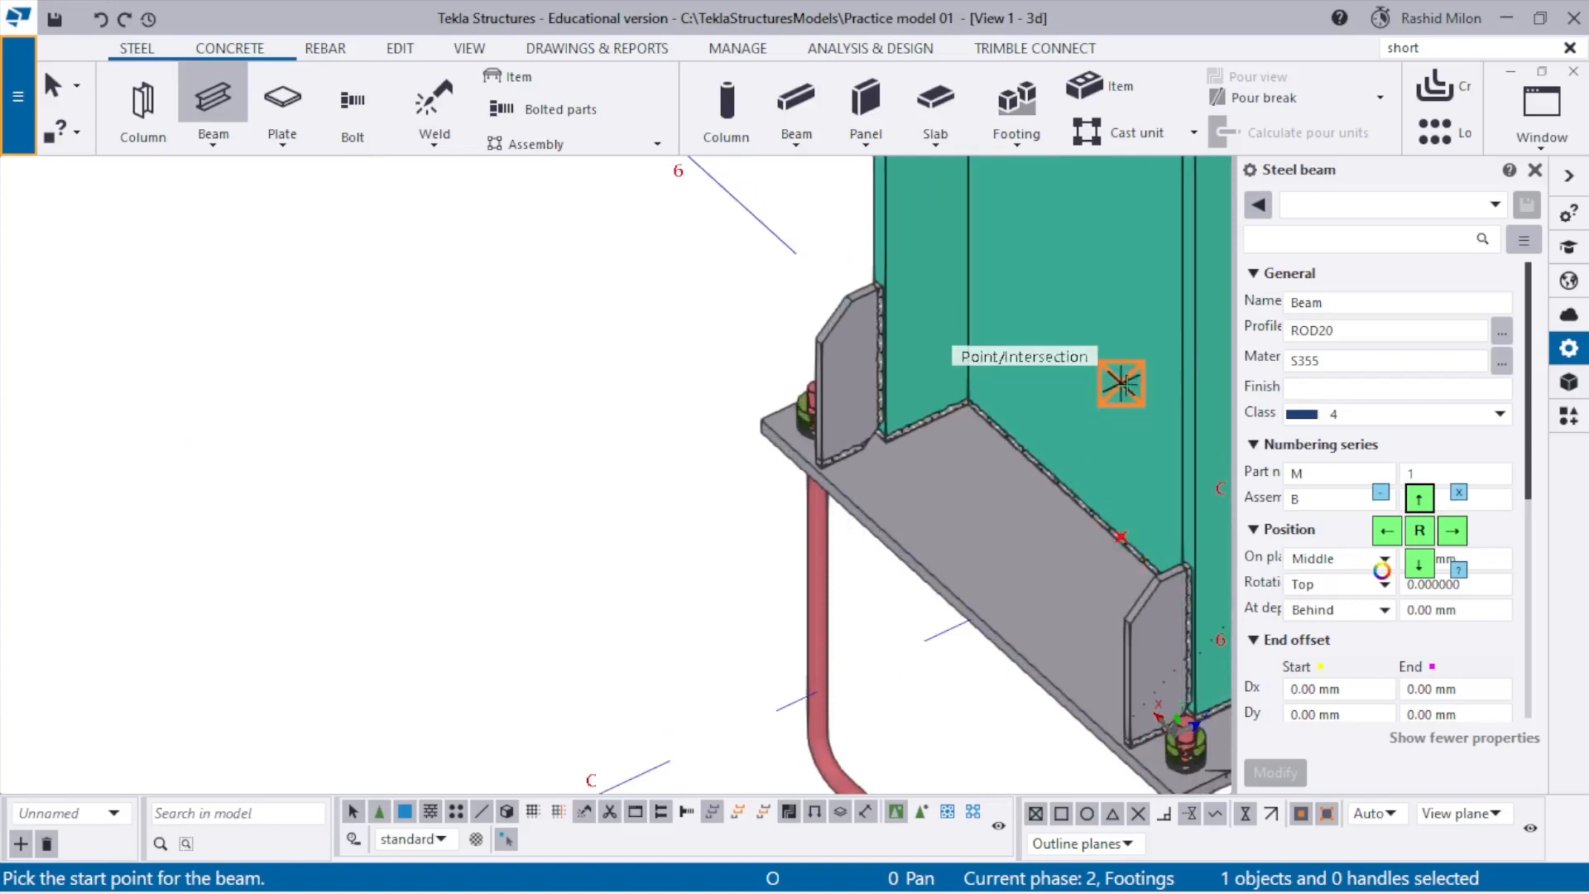
left_click(1126, 389)
scroll(910, 456, "down", 2)
scroll(736, 414, "down", 3)
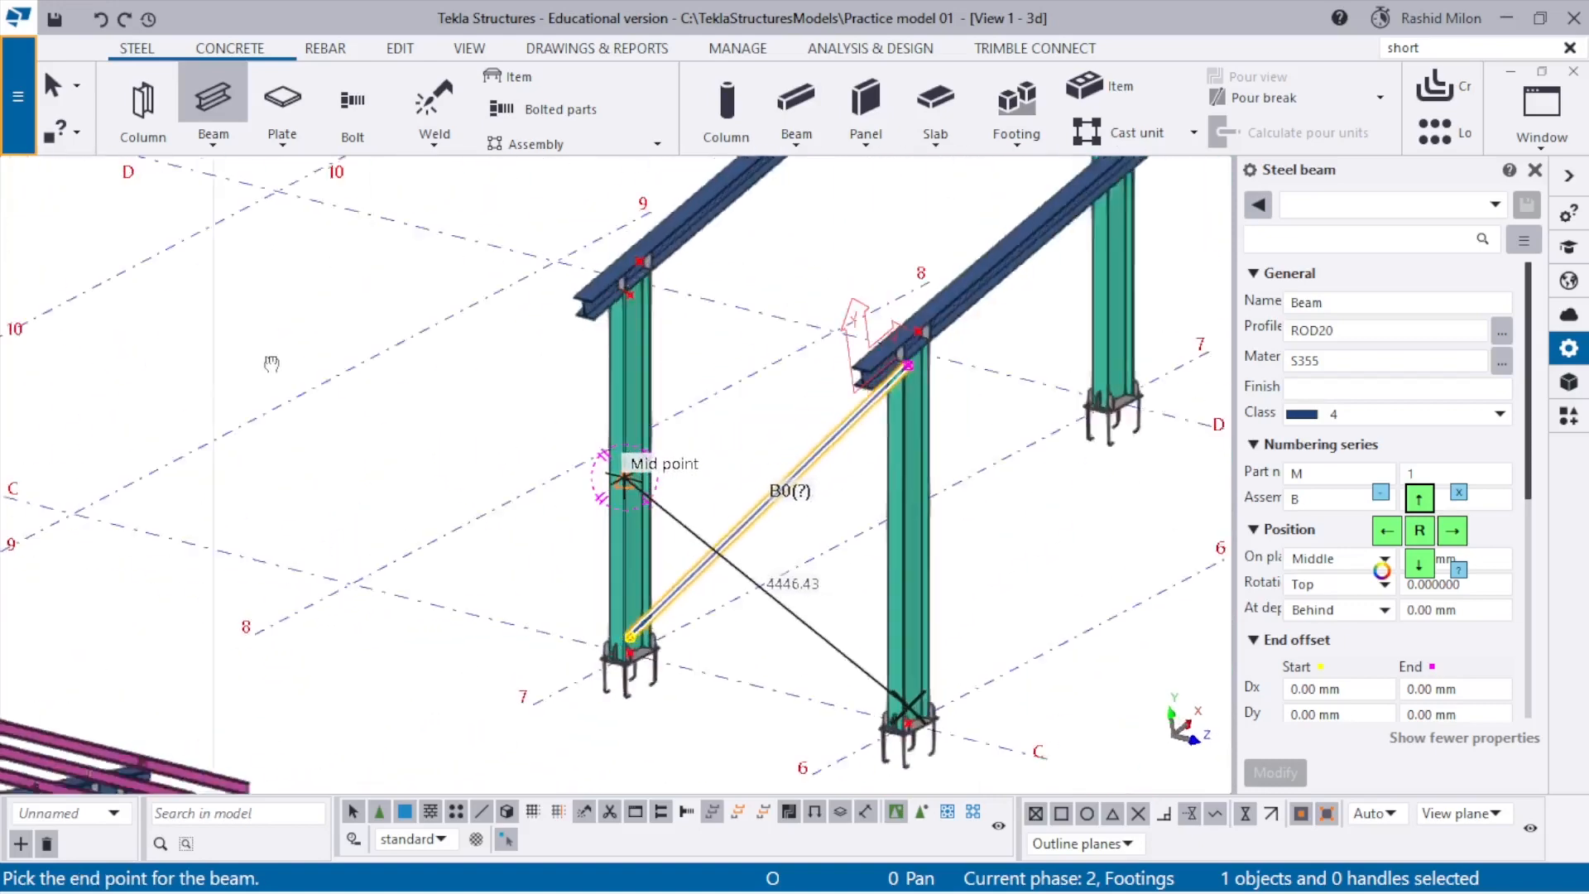
scroll(580, 264, "up", 4)
scroll(432, 348, "down", 1)
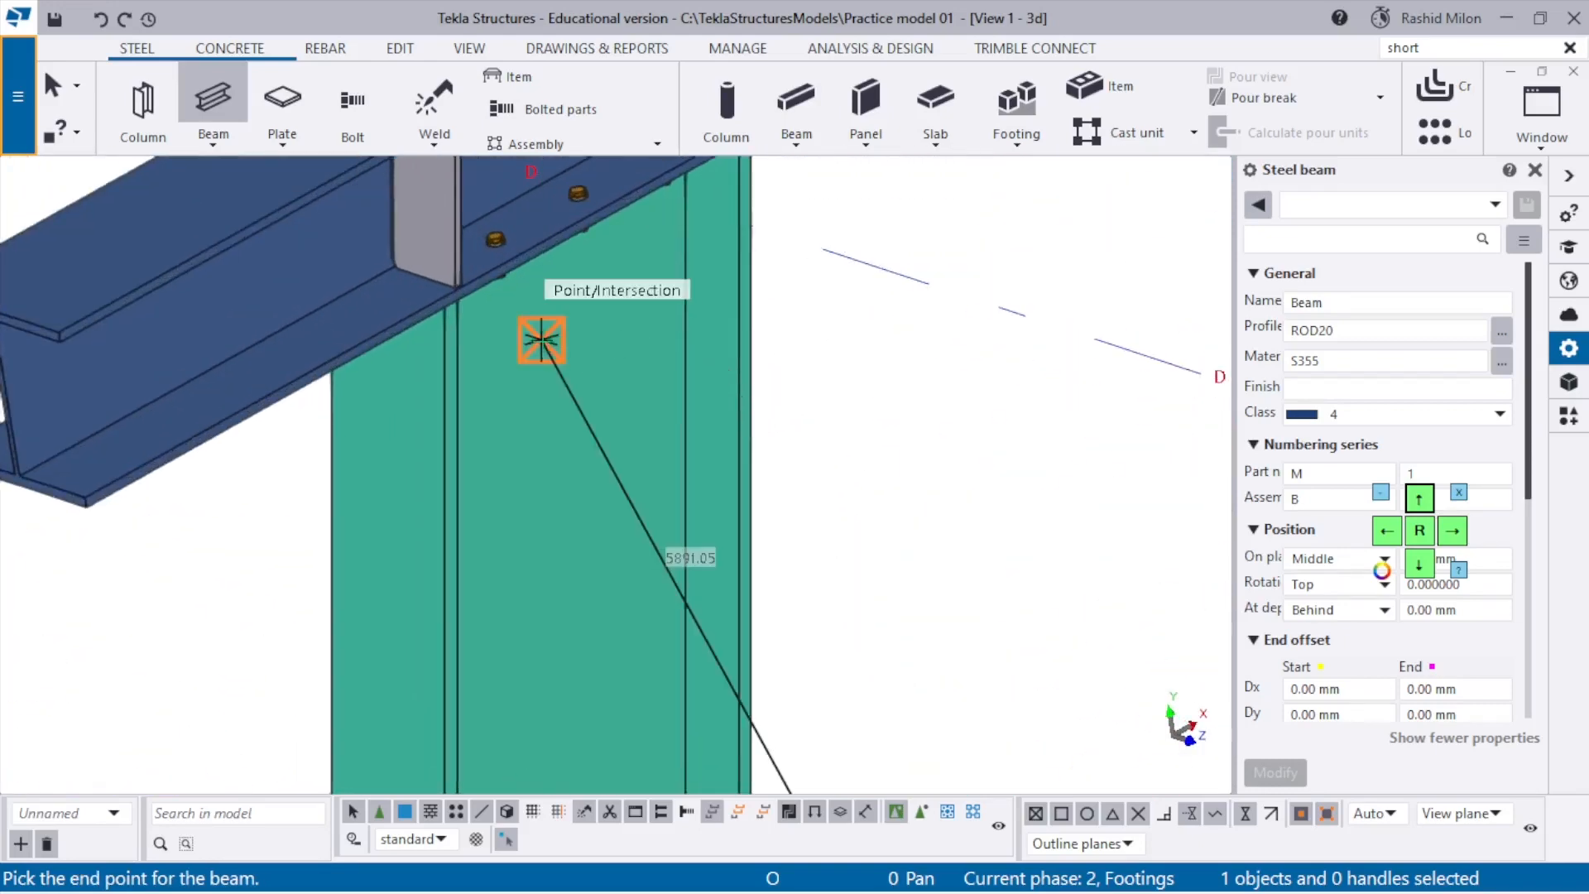
left_click(543, 340)
key("Escape")
scroll(621, 404, "down", 3)
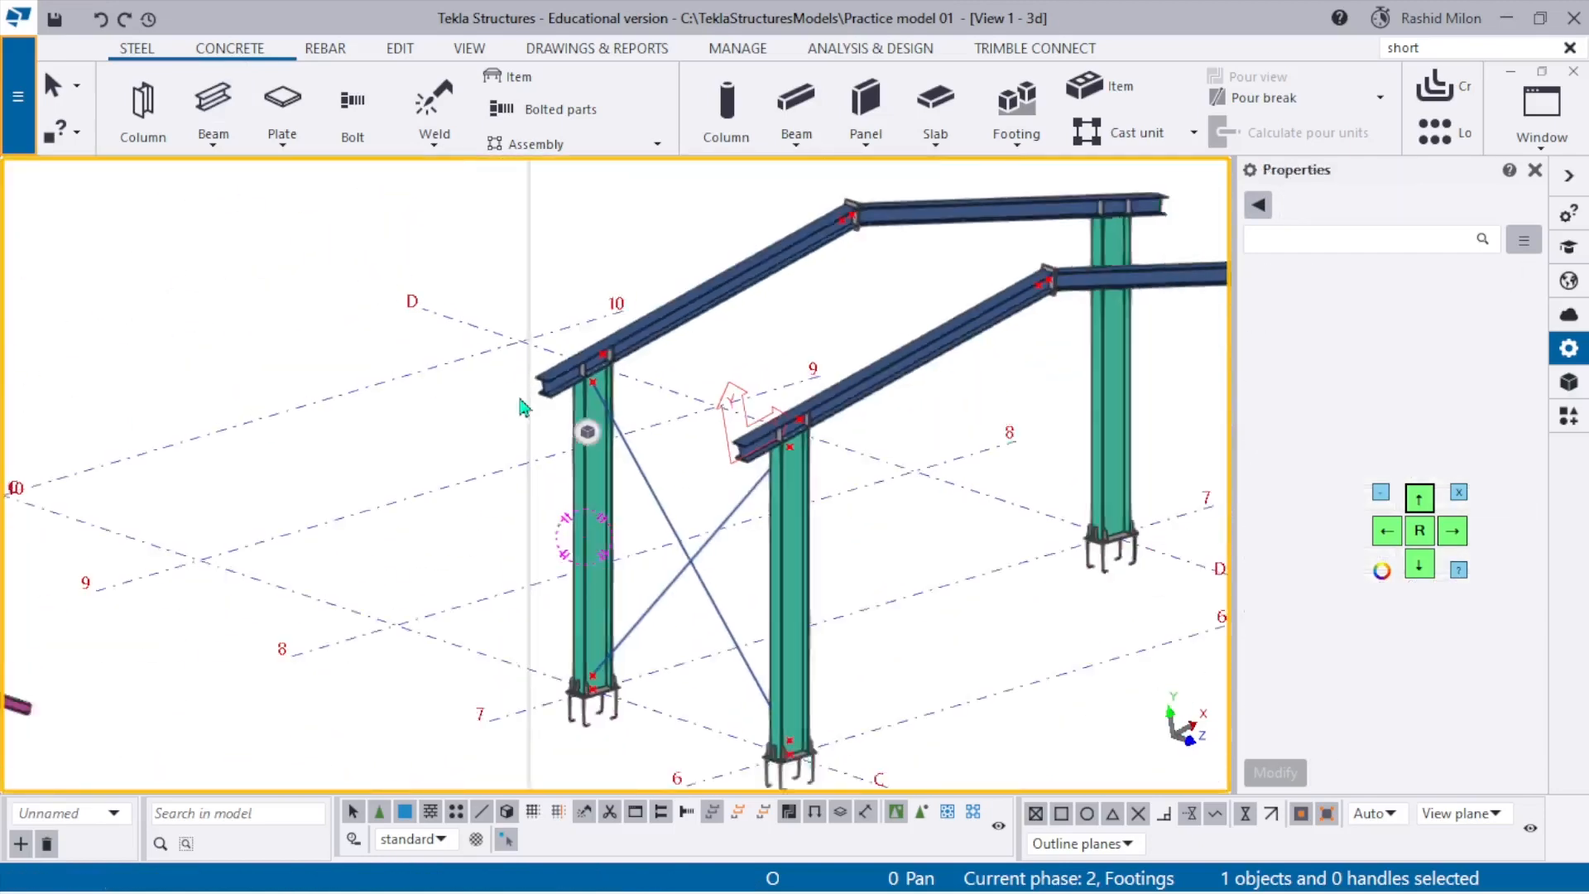
Model a ROD20 roof brace from the rafter point above column C7 to the point near the ridge of the grid line 6 rafter.
scroll(461, 340, "up", 4)
middle_click_drag(462, 340, 559, 260, "ctrl")
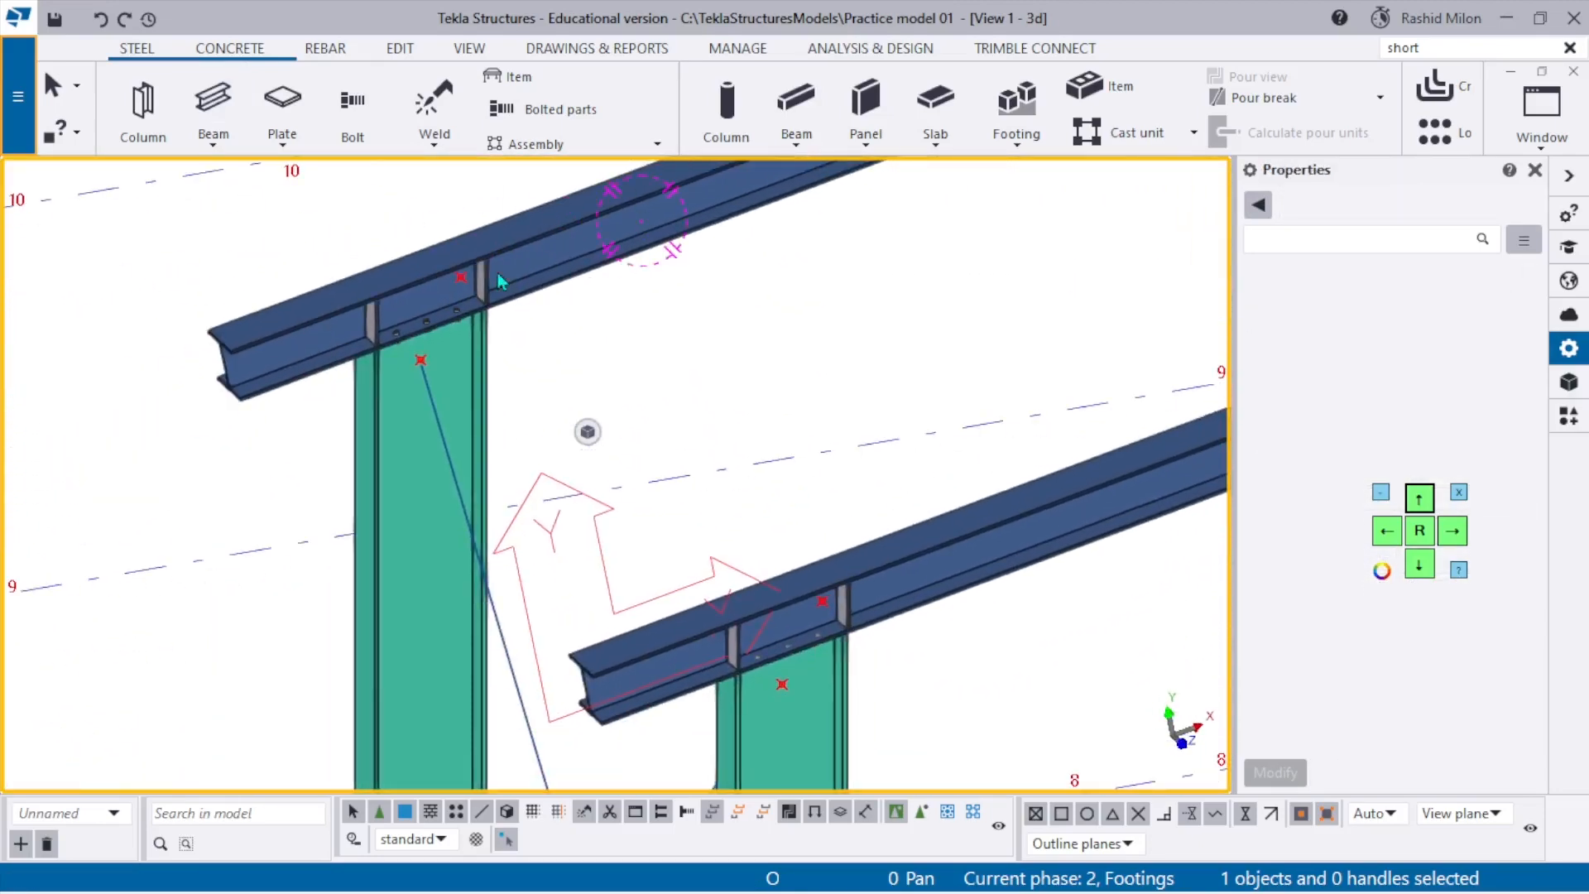
left_click(214, 101)
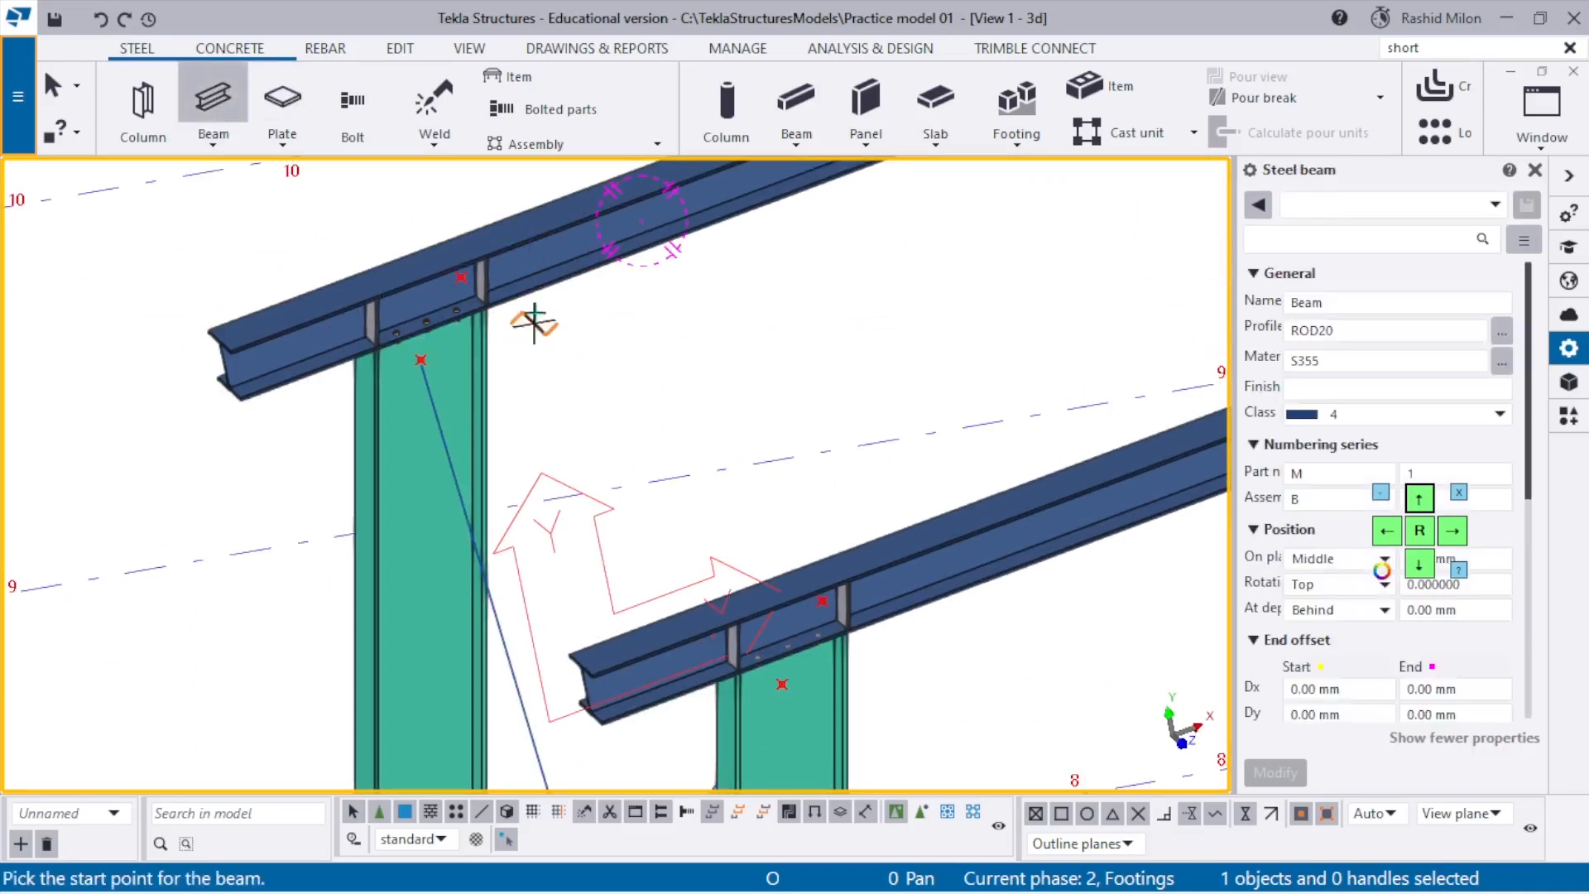
scroll(530, 322, "up", 5)
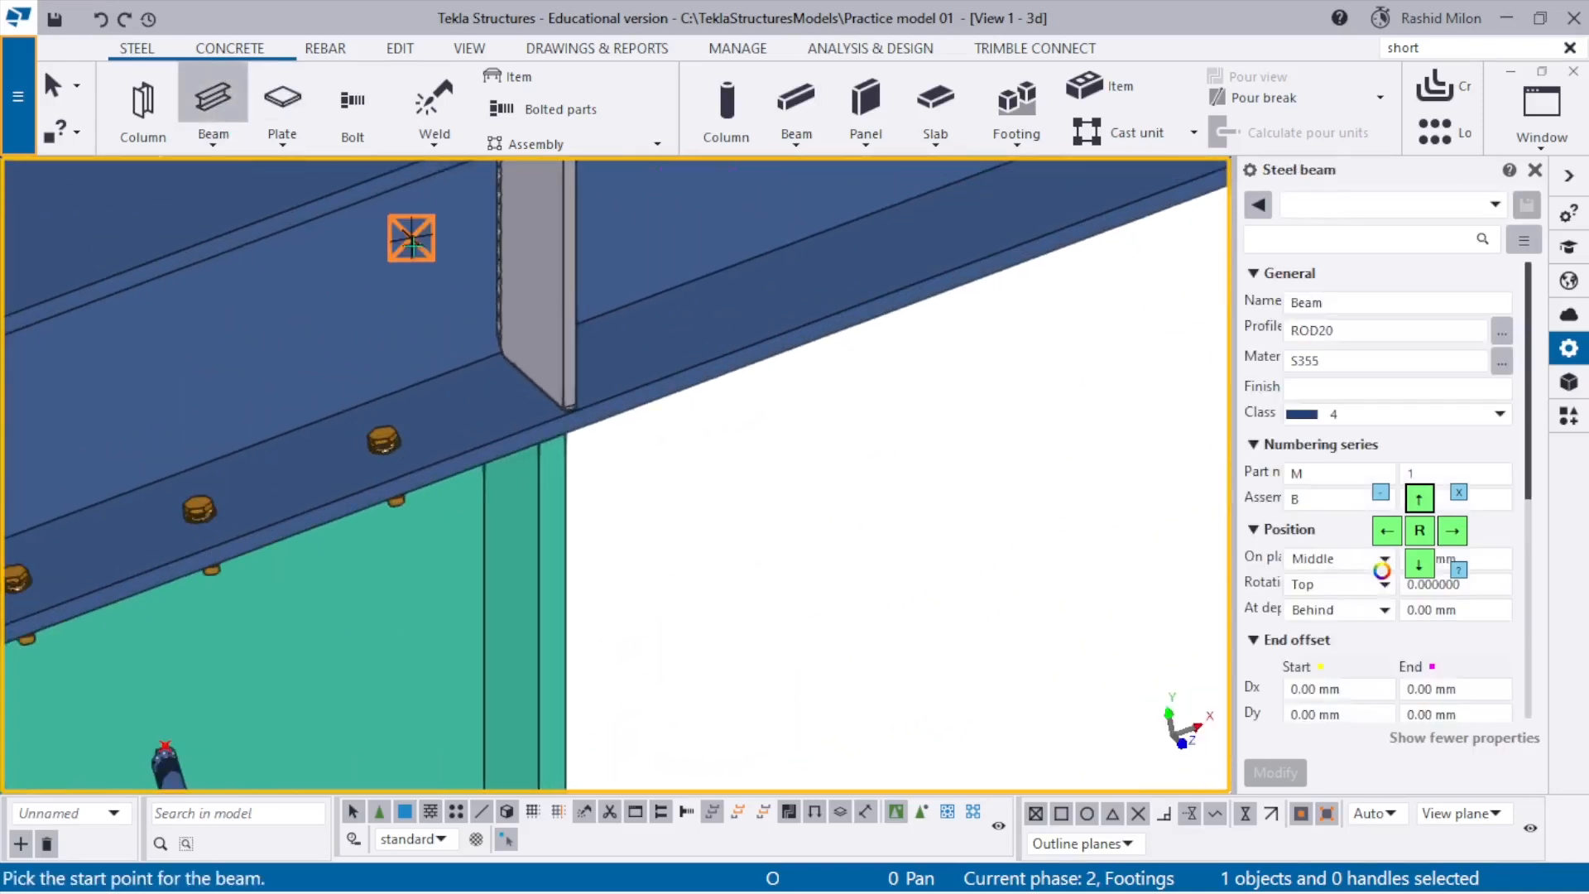
scroll(412, 240, "down", 3)
scroll(412, 240, "up", 1)
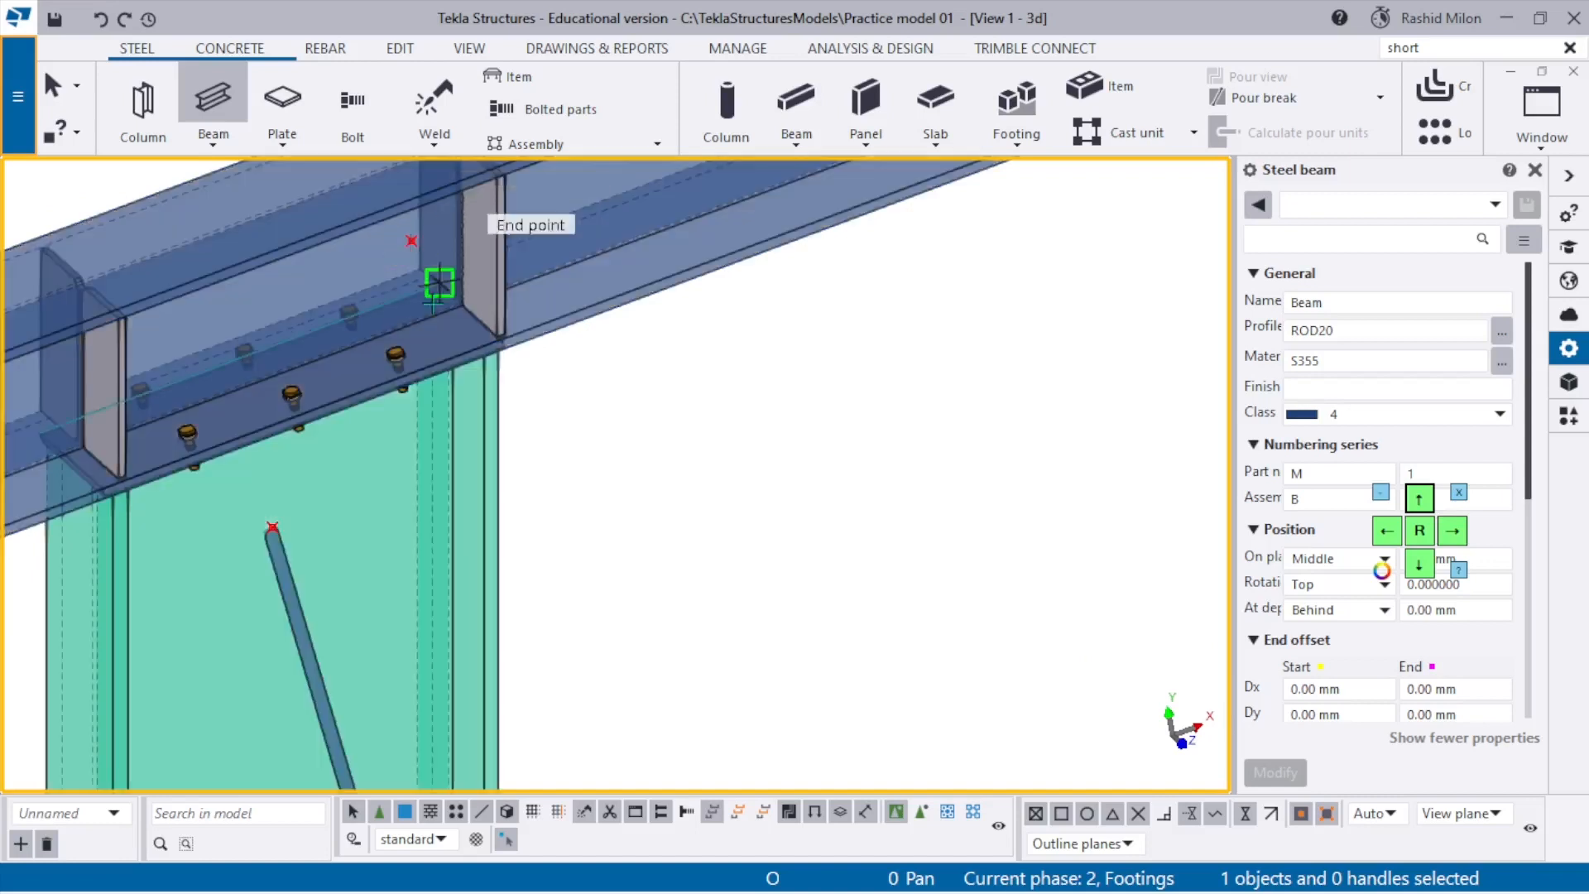
scroll(418, 266, "up", 1)
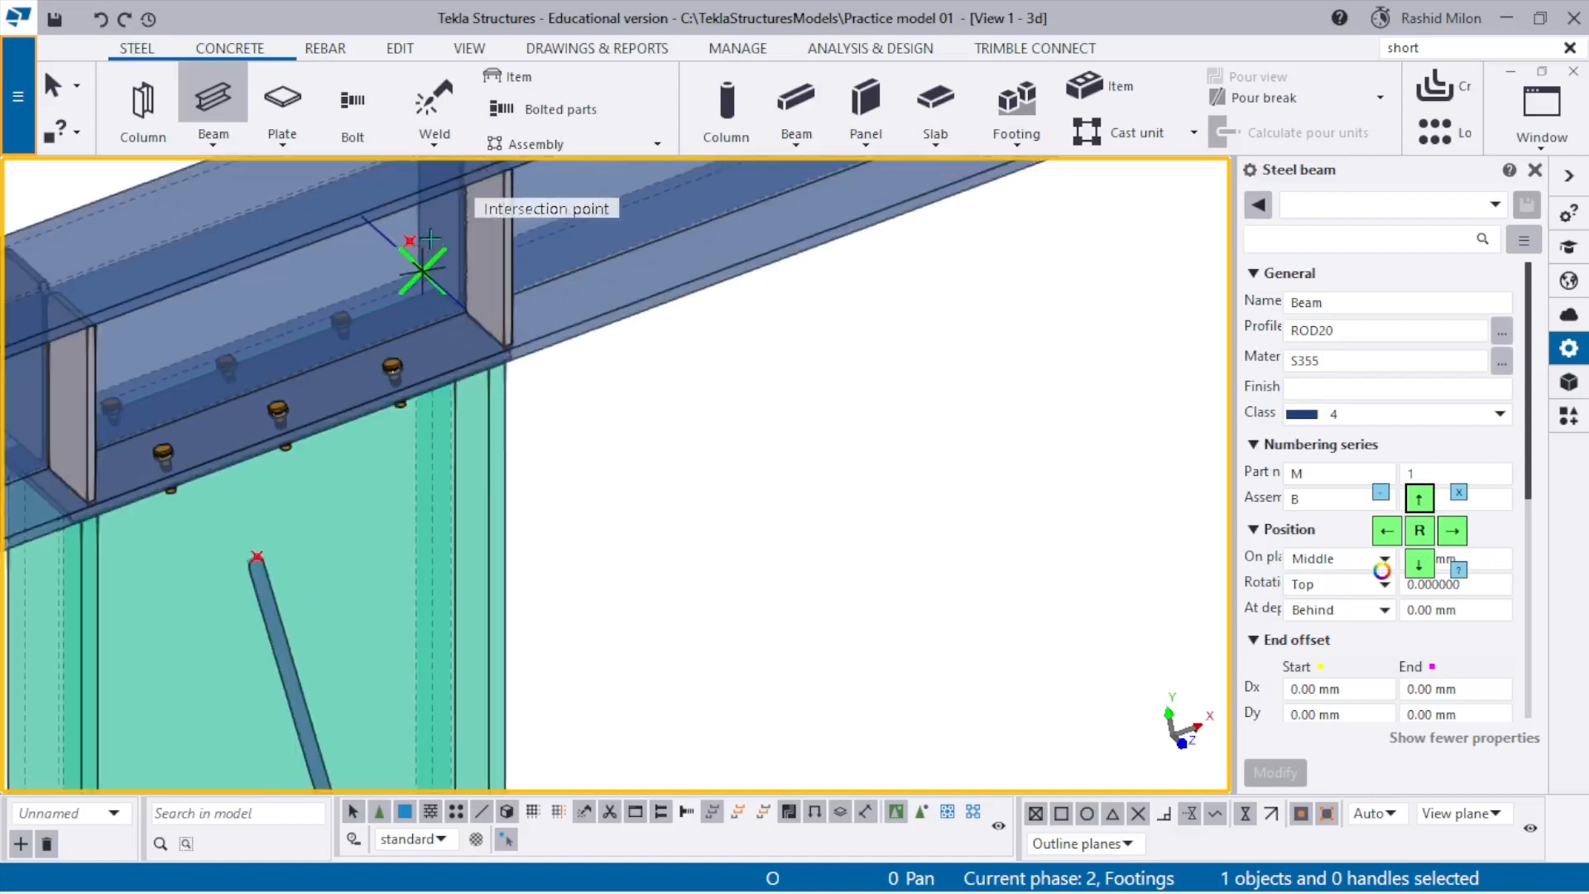
scroll(407, 253, "up", 2)
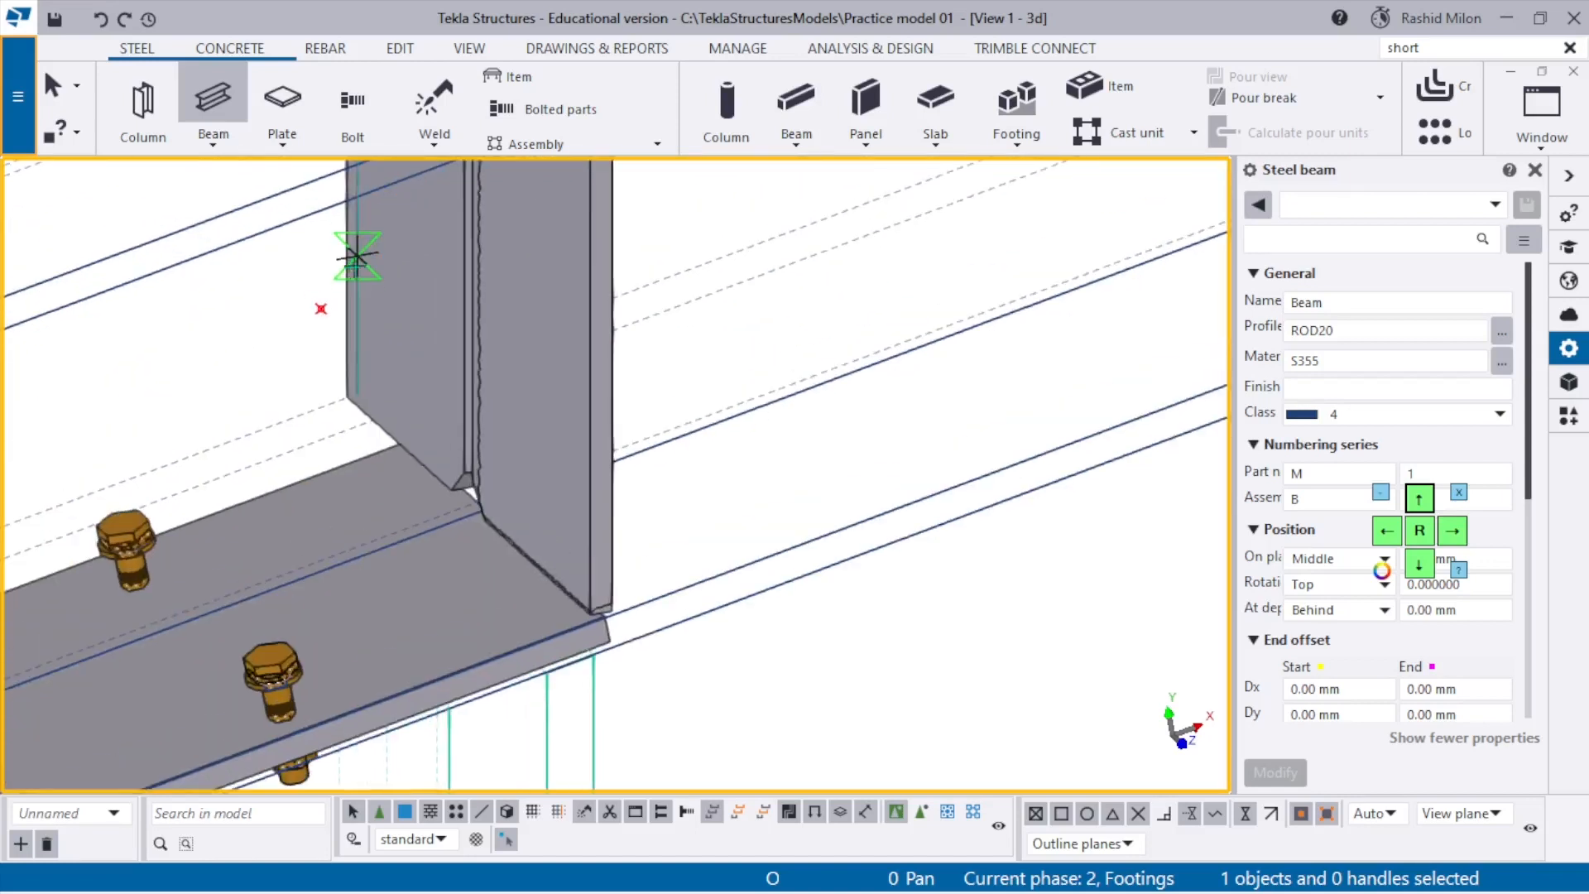
left_click(321, 308)
scroll(299, 339, "down", 5)
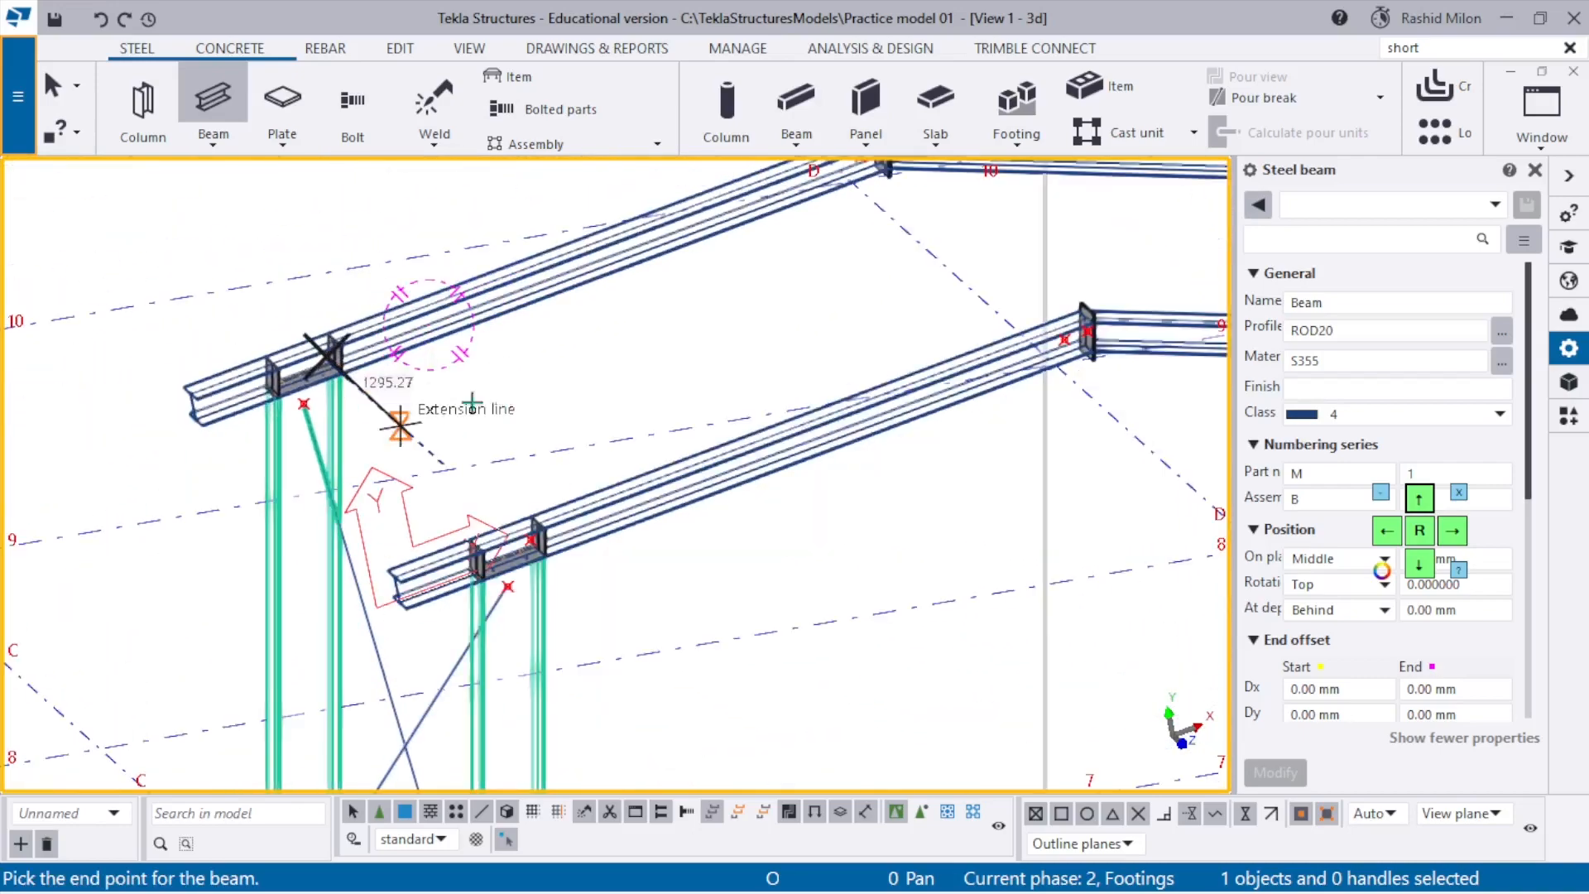
scroll(1023, 352, "up", 3)
scroll(1094, 321, "up", 4)
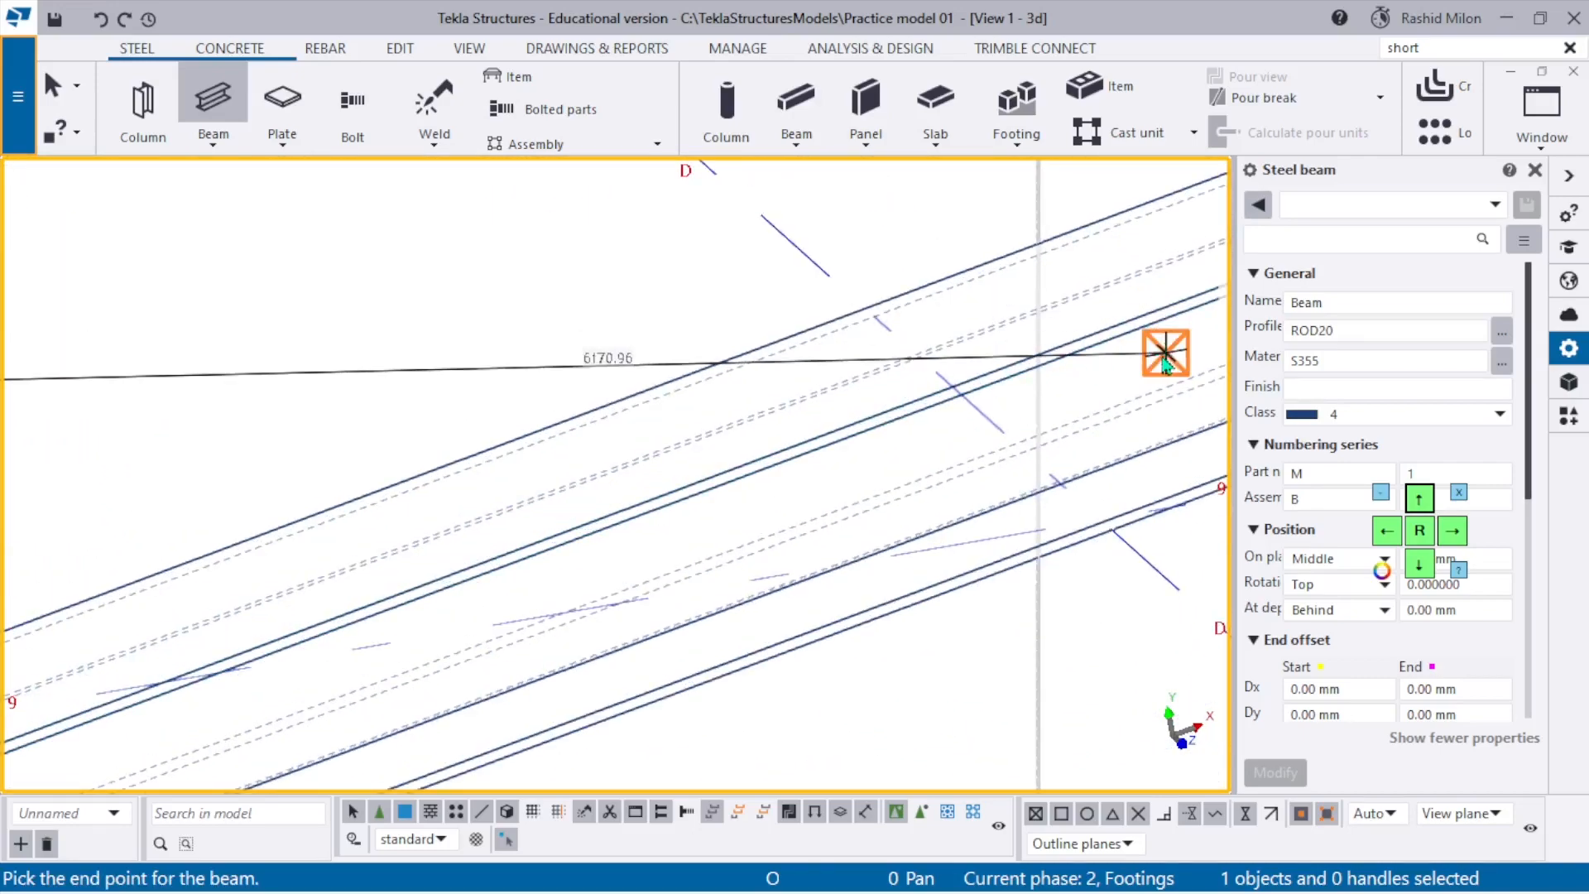
left_click(1167, 351)
Add the crossing ROD20 roof brace from the point near the ridge of the grid line 7 rafter to the rafter point above column C6.
scroll(745, 416, "down", 2)
scroll(740, 420, "down", 3)
scroll(621, 365, "up", 4)
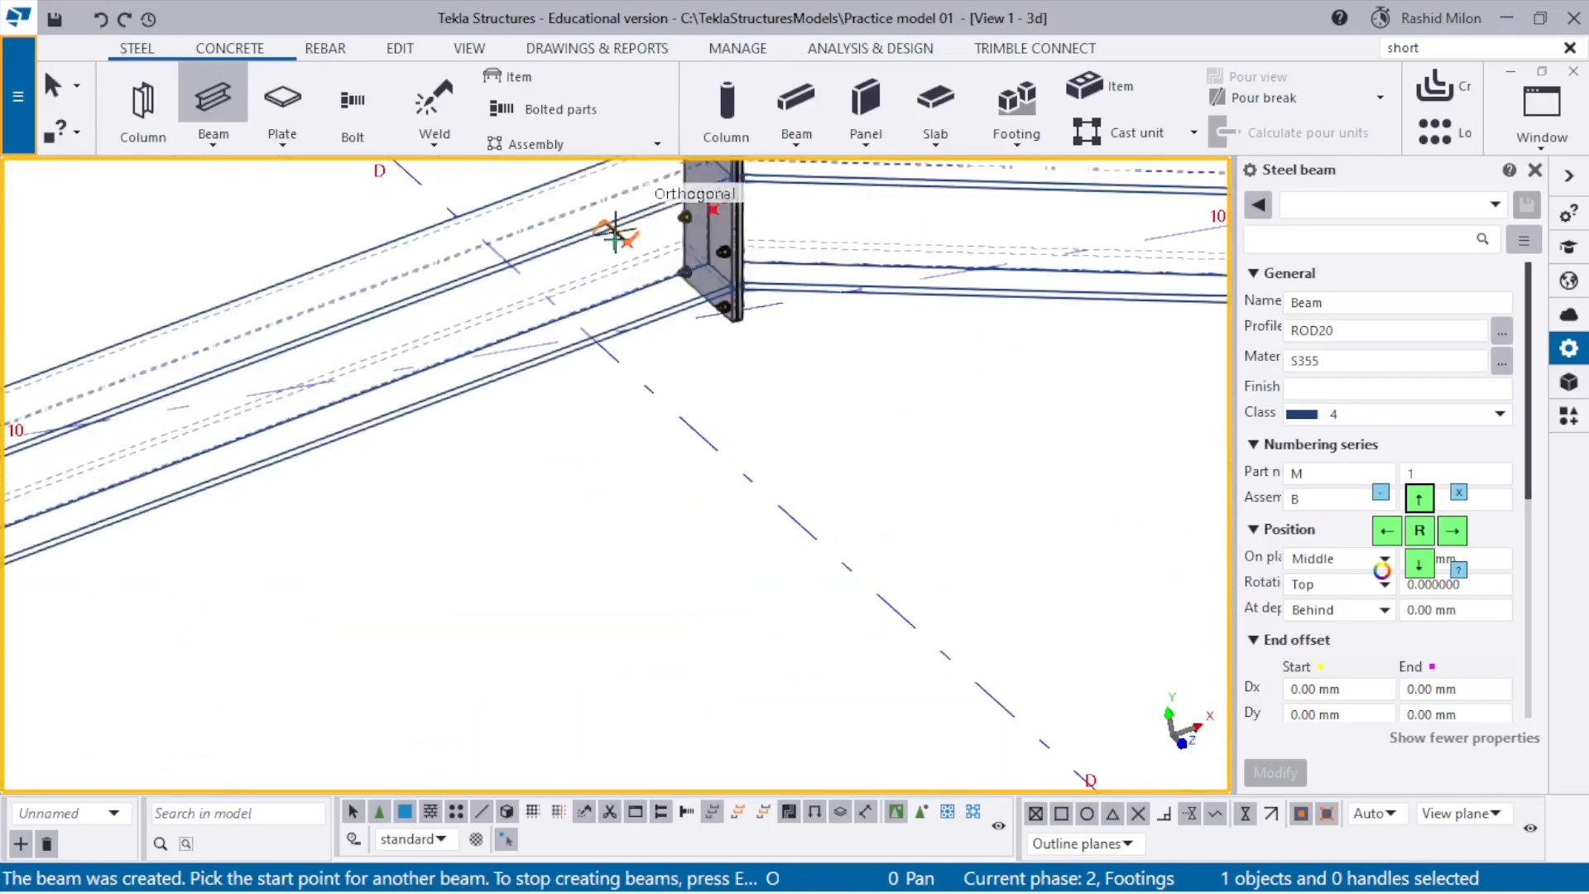
left_click(649, 258)
scroll(649, 255, "down", 5)
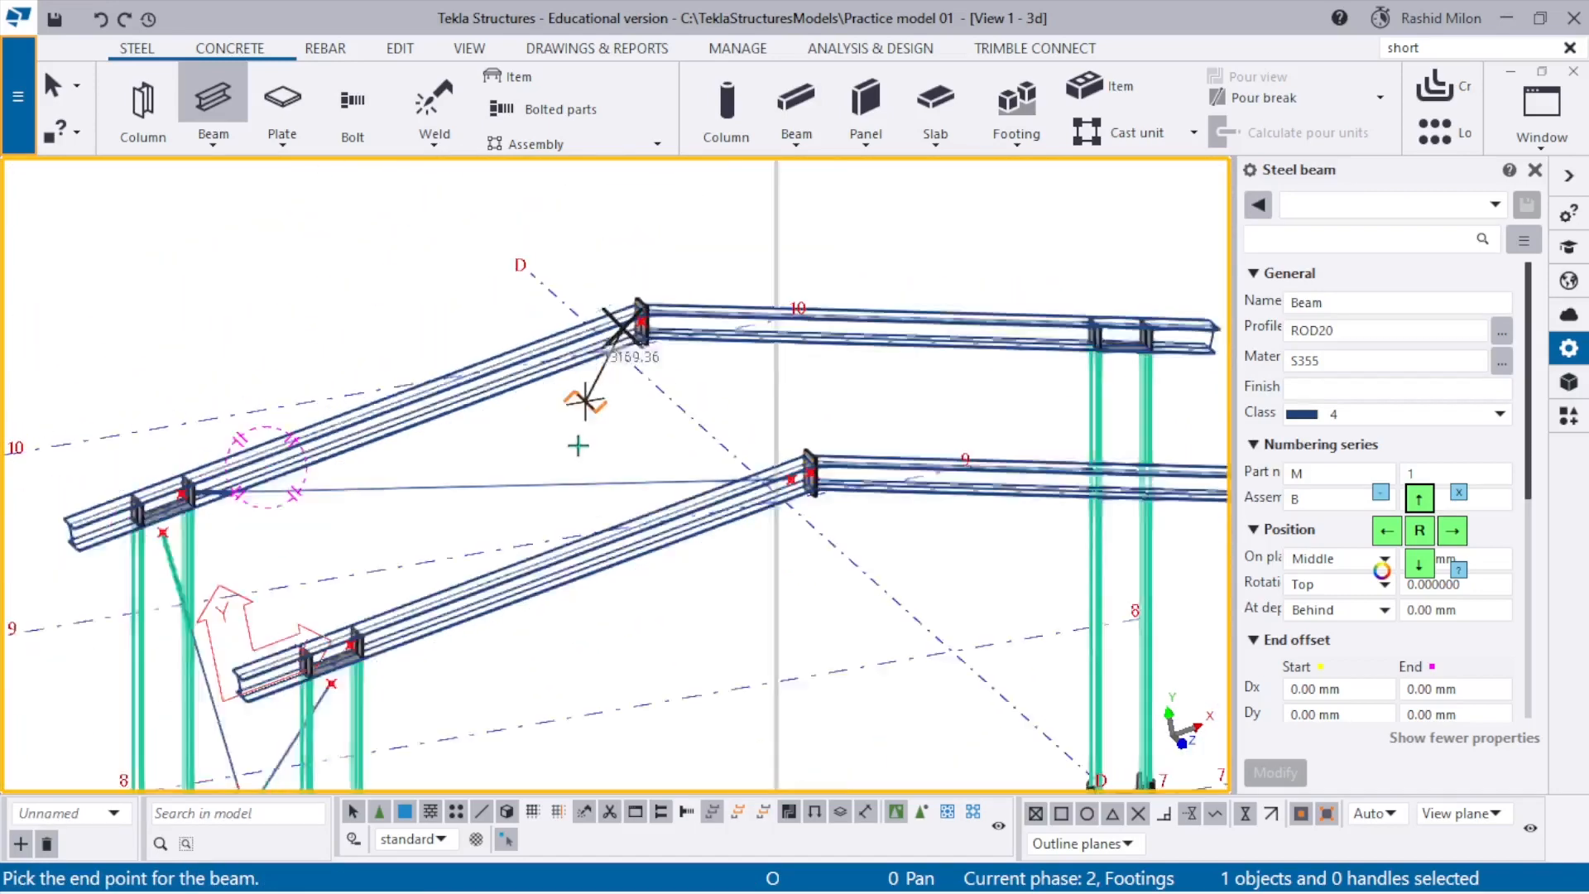
scroll(553, 534, "down", 2)
middle_click_drag(557, 555, 1022, 521, "ctrl")
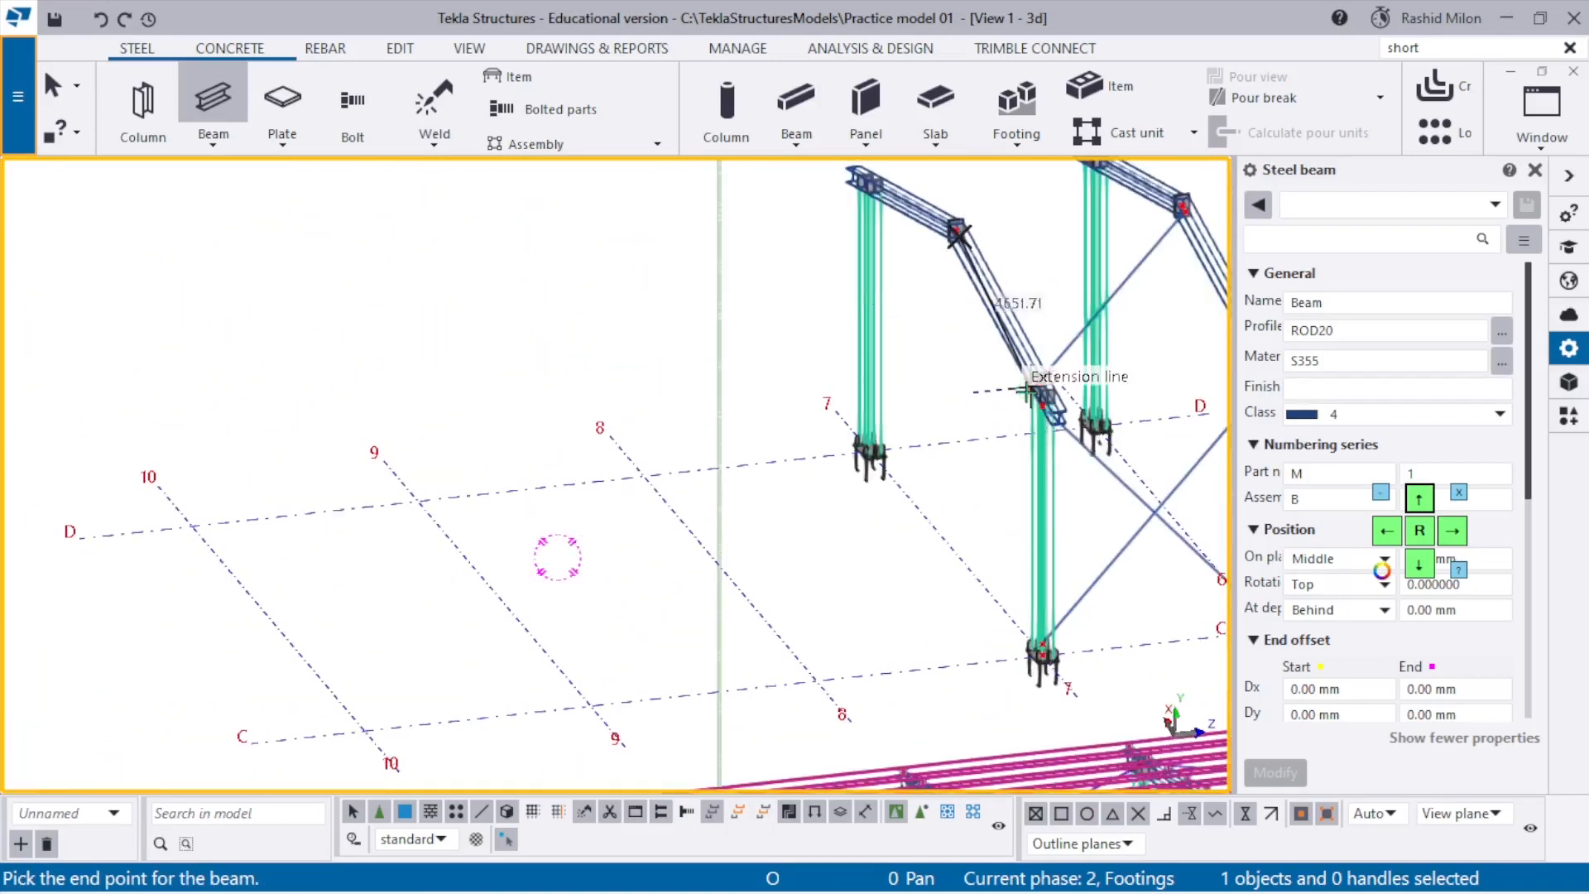
middle_click_drag(1067, 377, 538, 579)
scroll(681, 563, "up", 5)
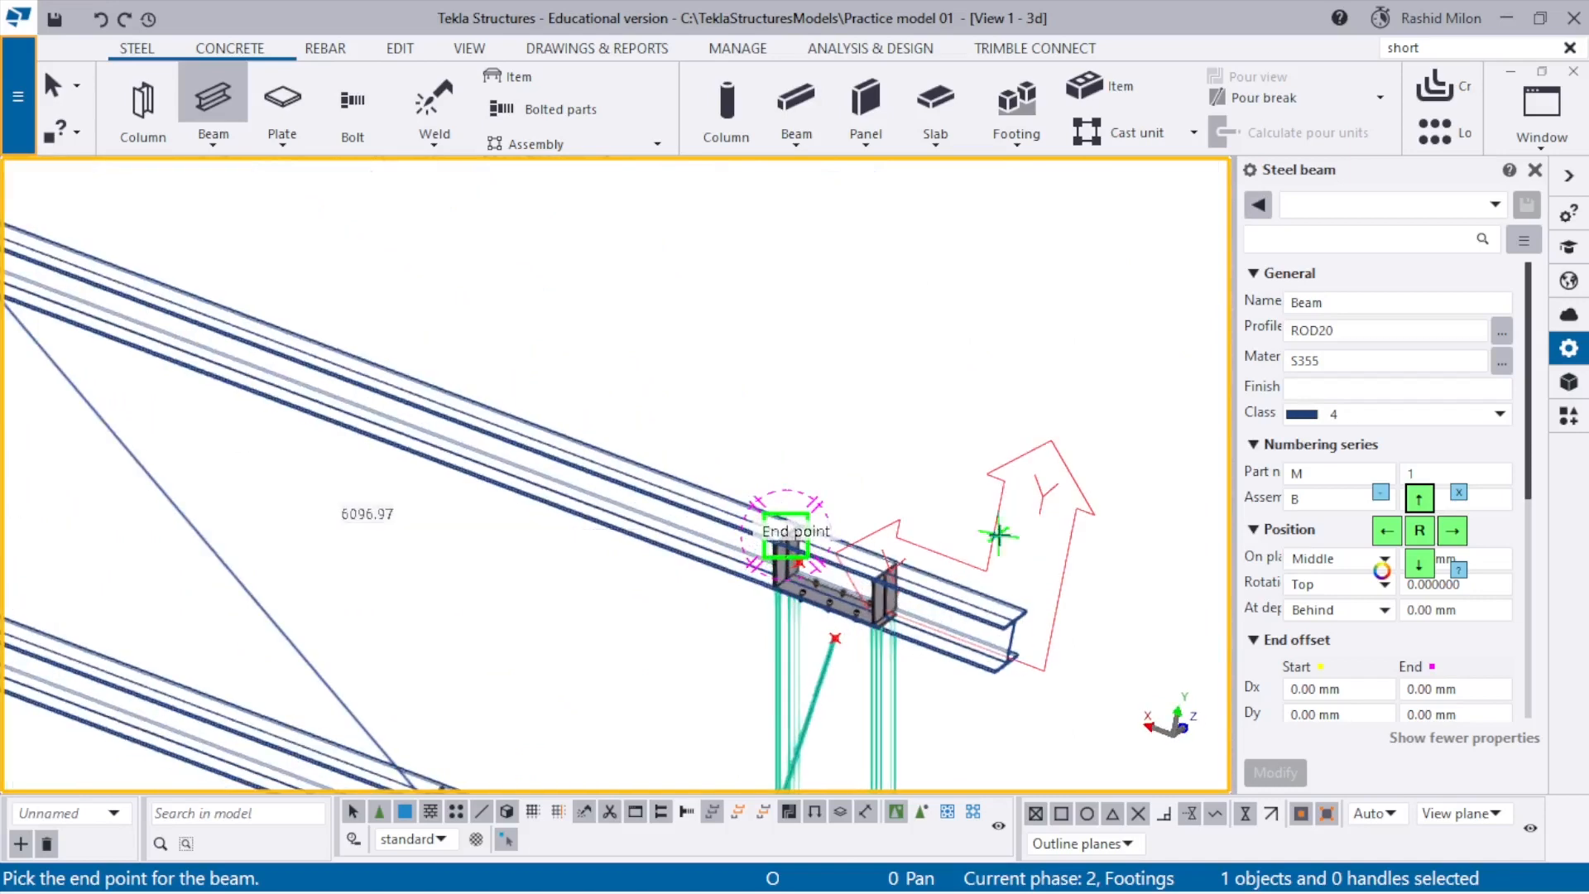
scroll(822, 568, "up", 6)
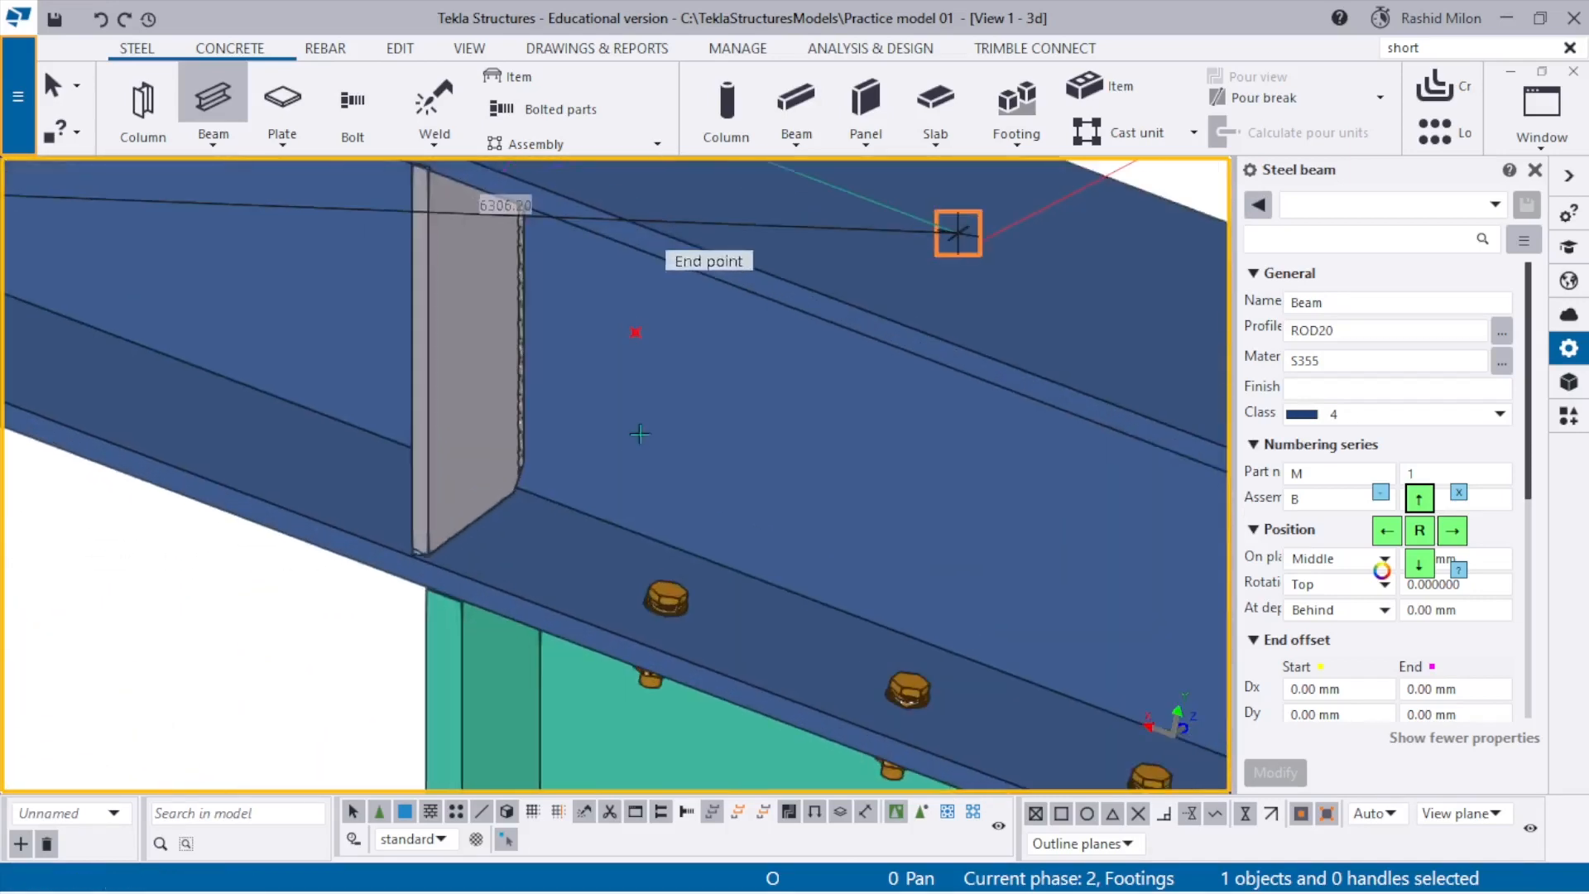
left_click(634, 338)
scroll(649, 344, "down", 4)
key("Escape")
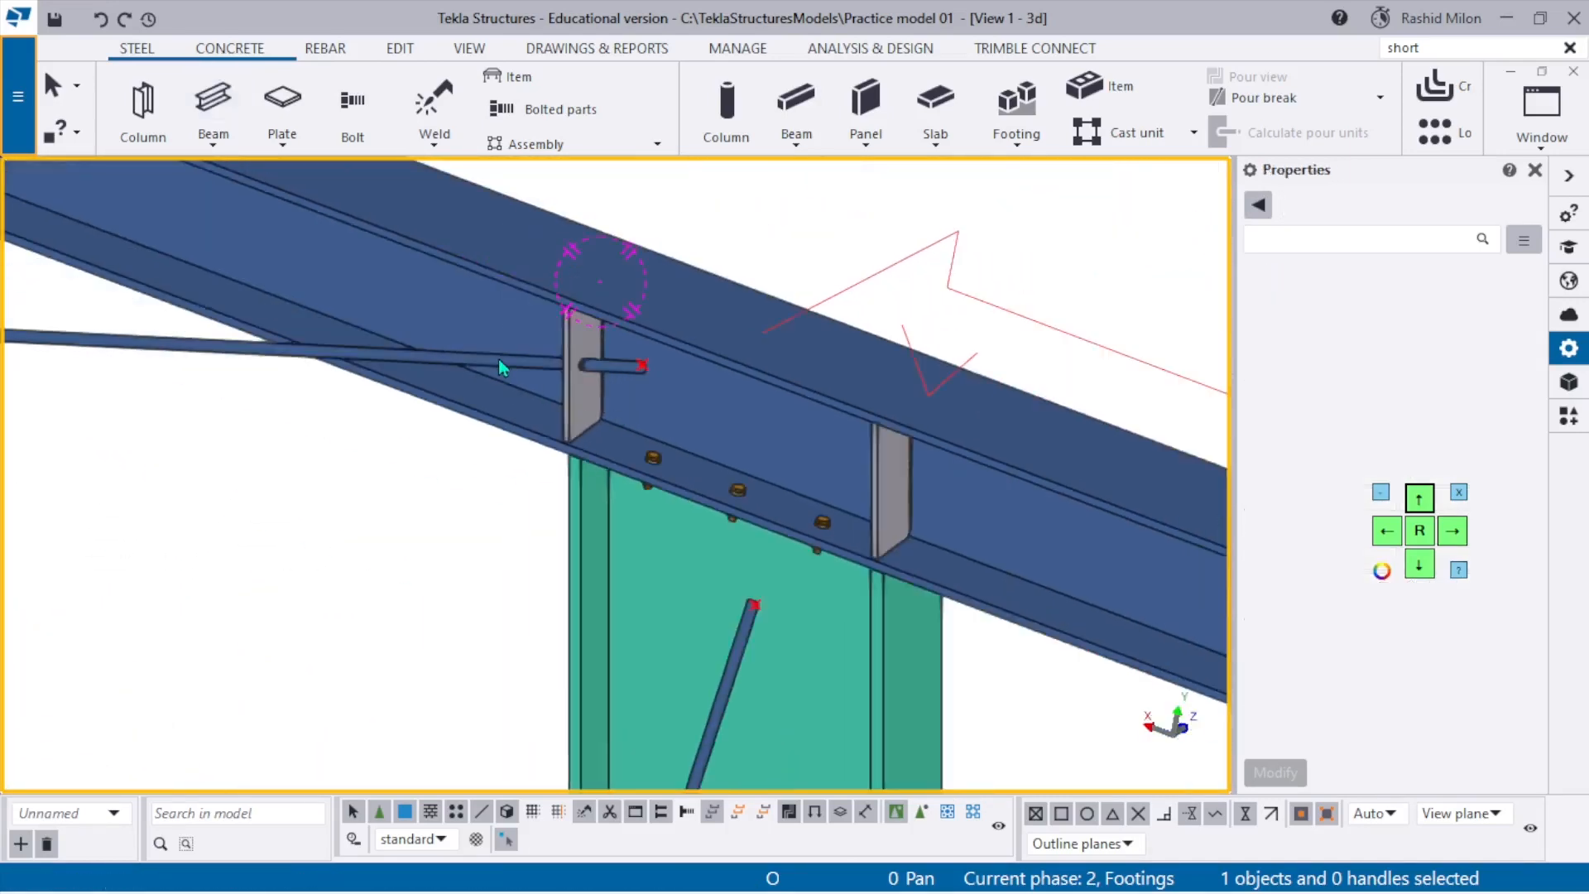
Select both crossing roof braces and bring the grid line C eave into view in elevation view ELE1.
left_click(577, 360)
scroll(577, 360, "down", 4)
left_click(276, 403, "ctrl")
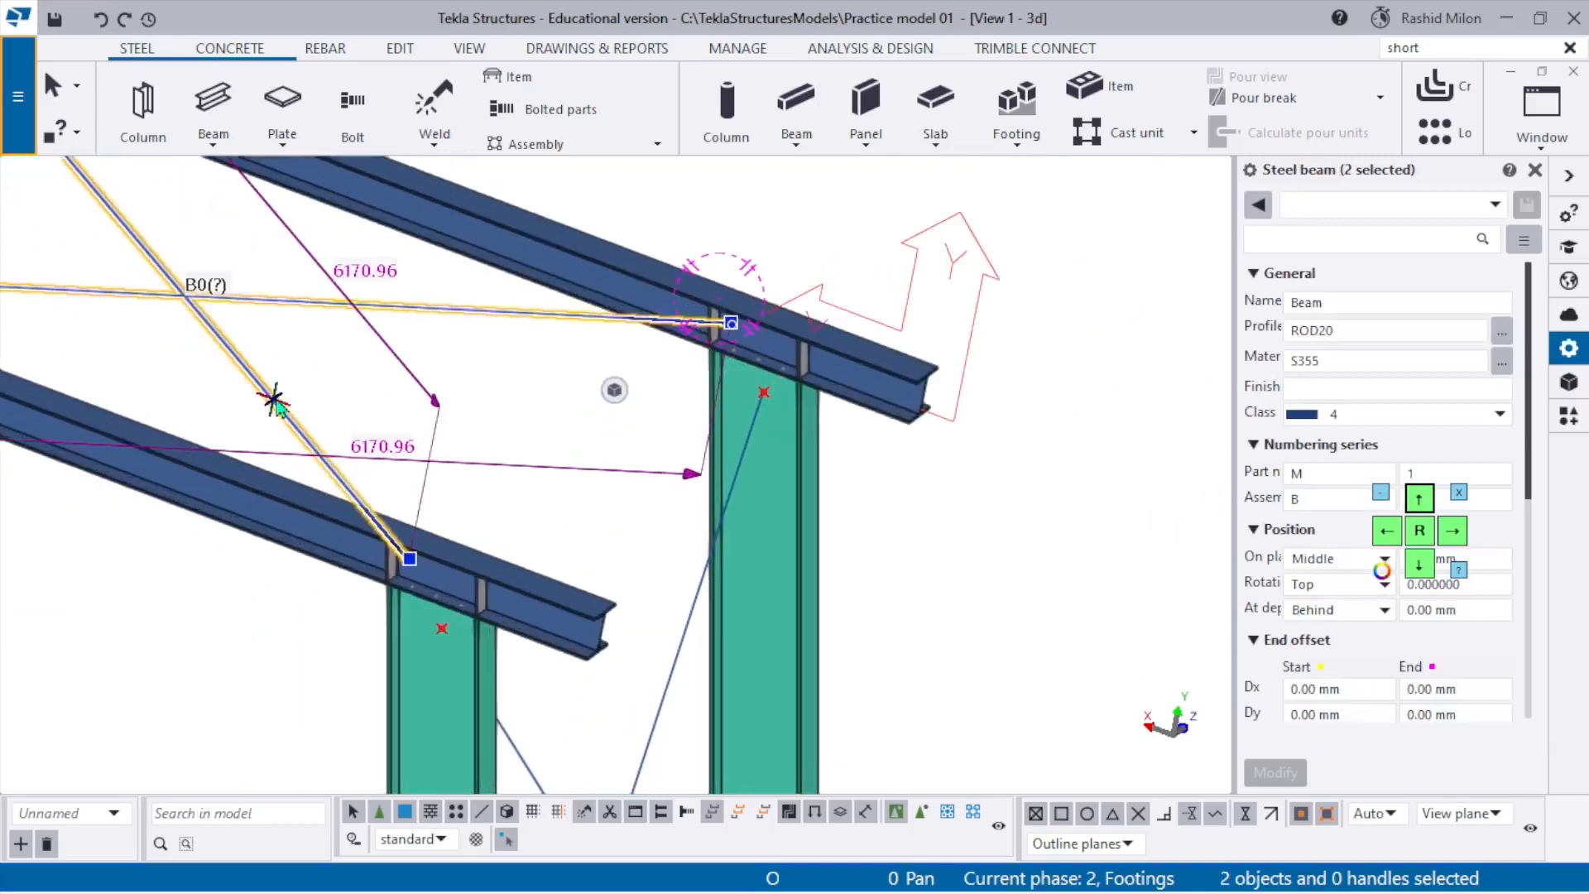
key("ctrl+p")
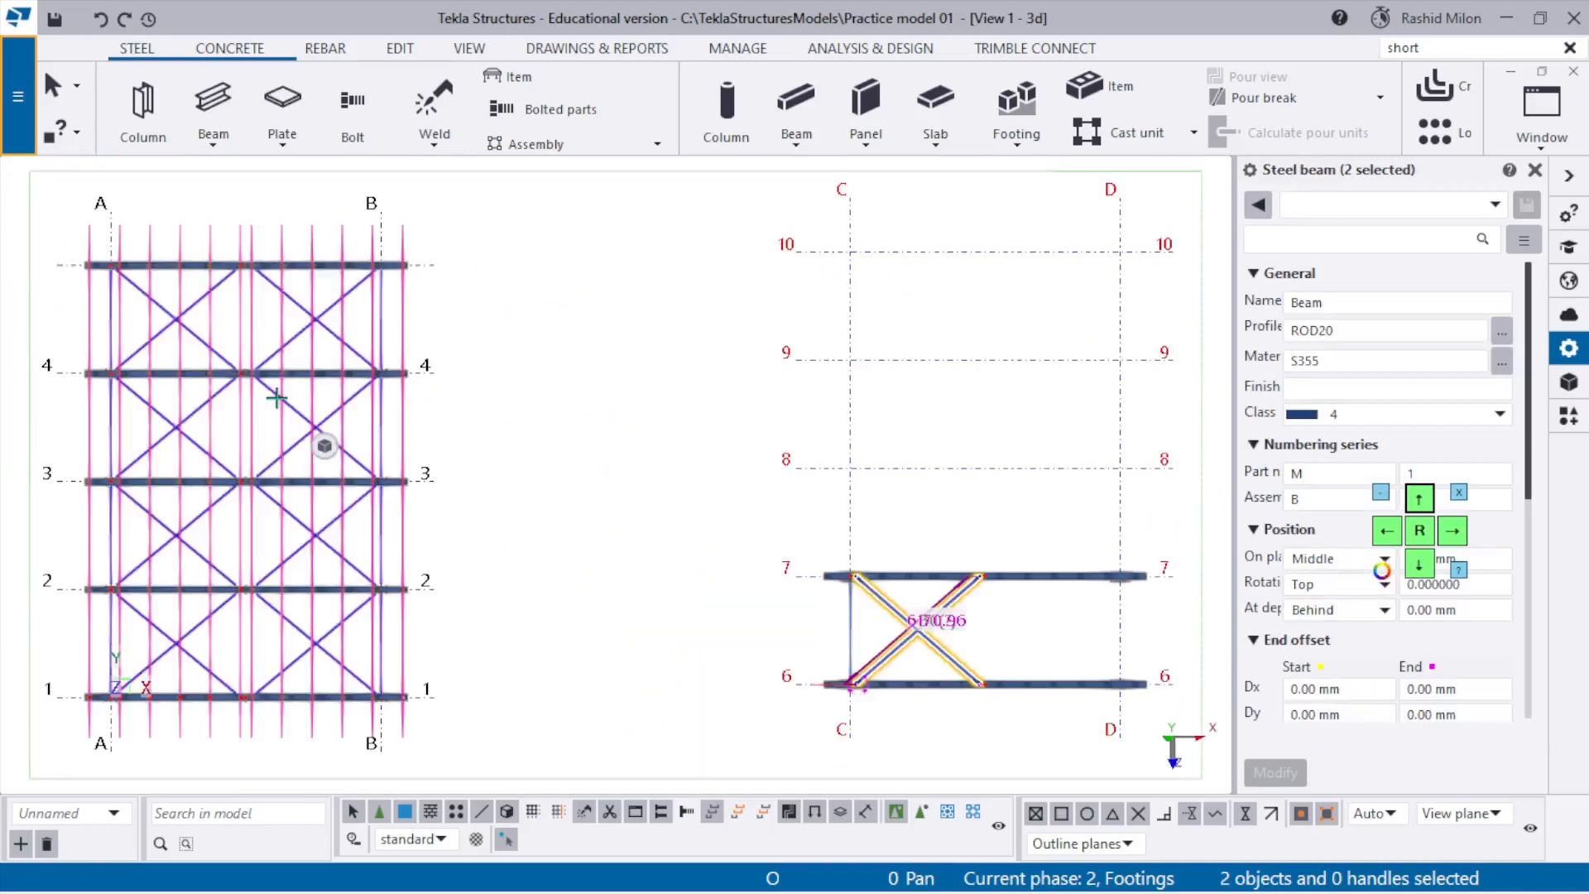
key("ctrl+Tab")
key("ctrl+p")
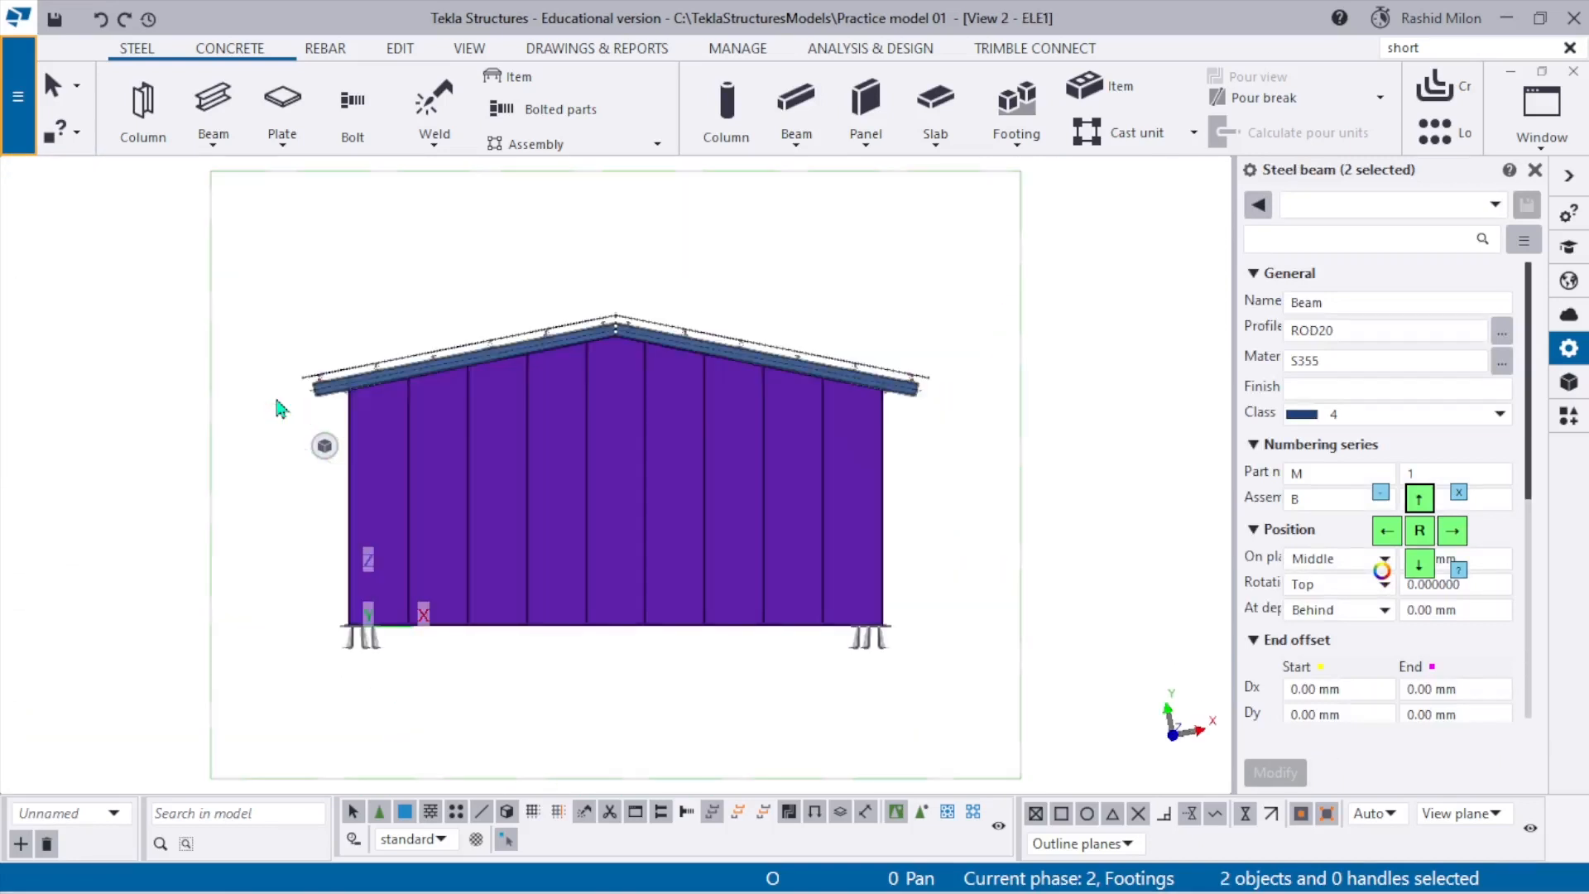
scroll(755, 412, "down", 2)
scroll(1067, 448, "down", 2)
middle_click_drag(1068, 448, 211, 442)
scroll(507, 373, "up", 10)
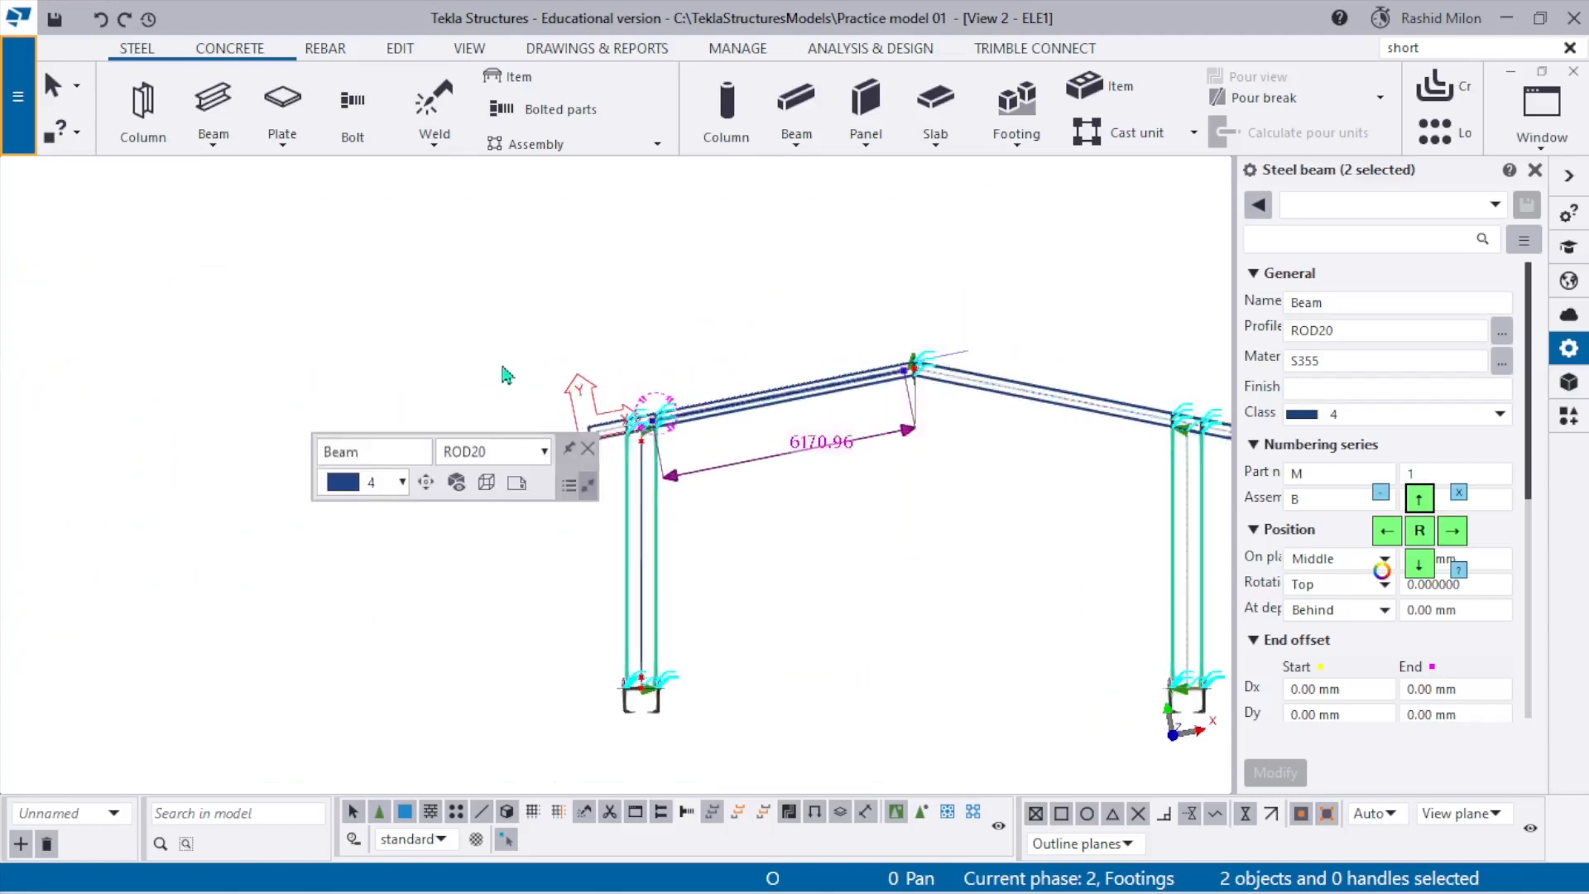
Move the eave end handles of both roof braces along the rafter's centre line to the column's centre line.
middle_click_drag(698, 388, 912, 276)
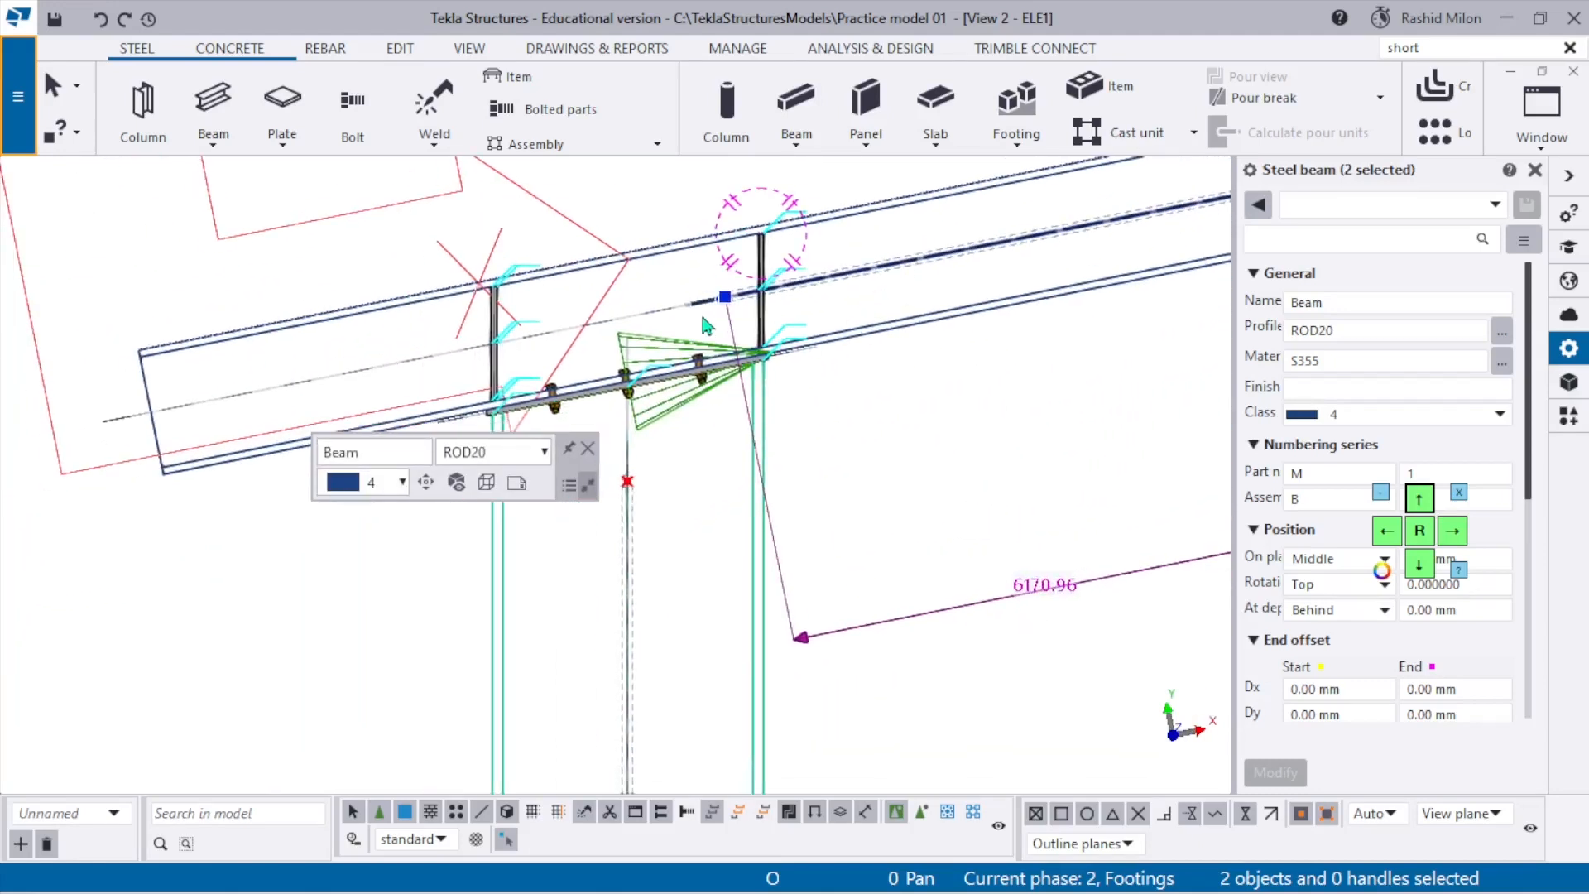
scroll(719, 306, "up", 3)
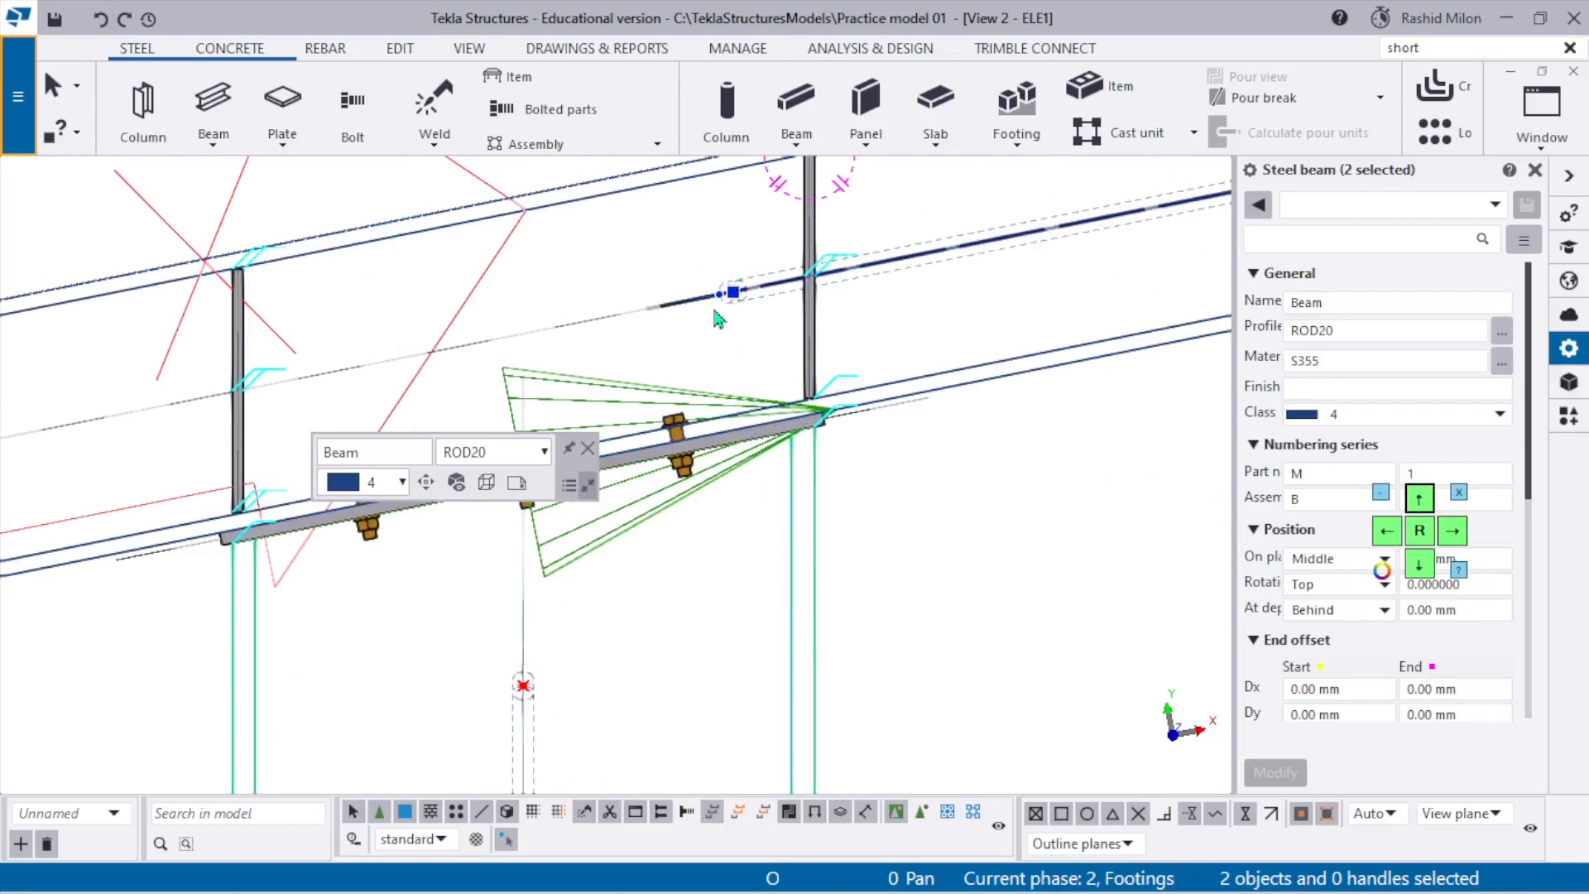
left_click_drag(788, 376, 787, 375)
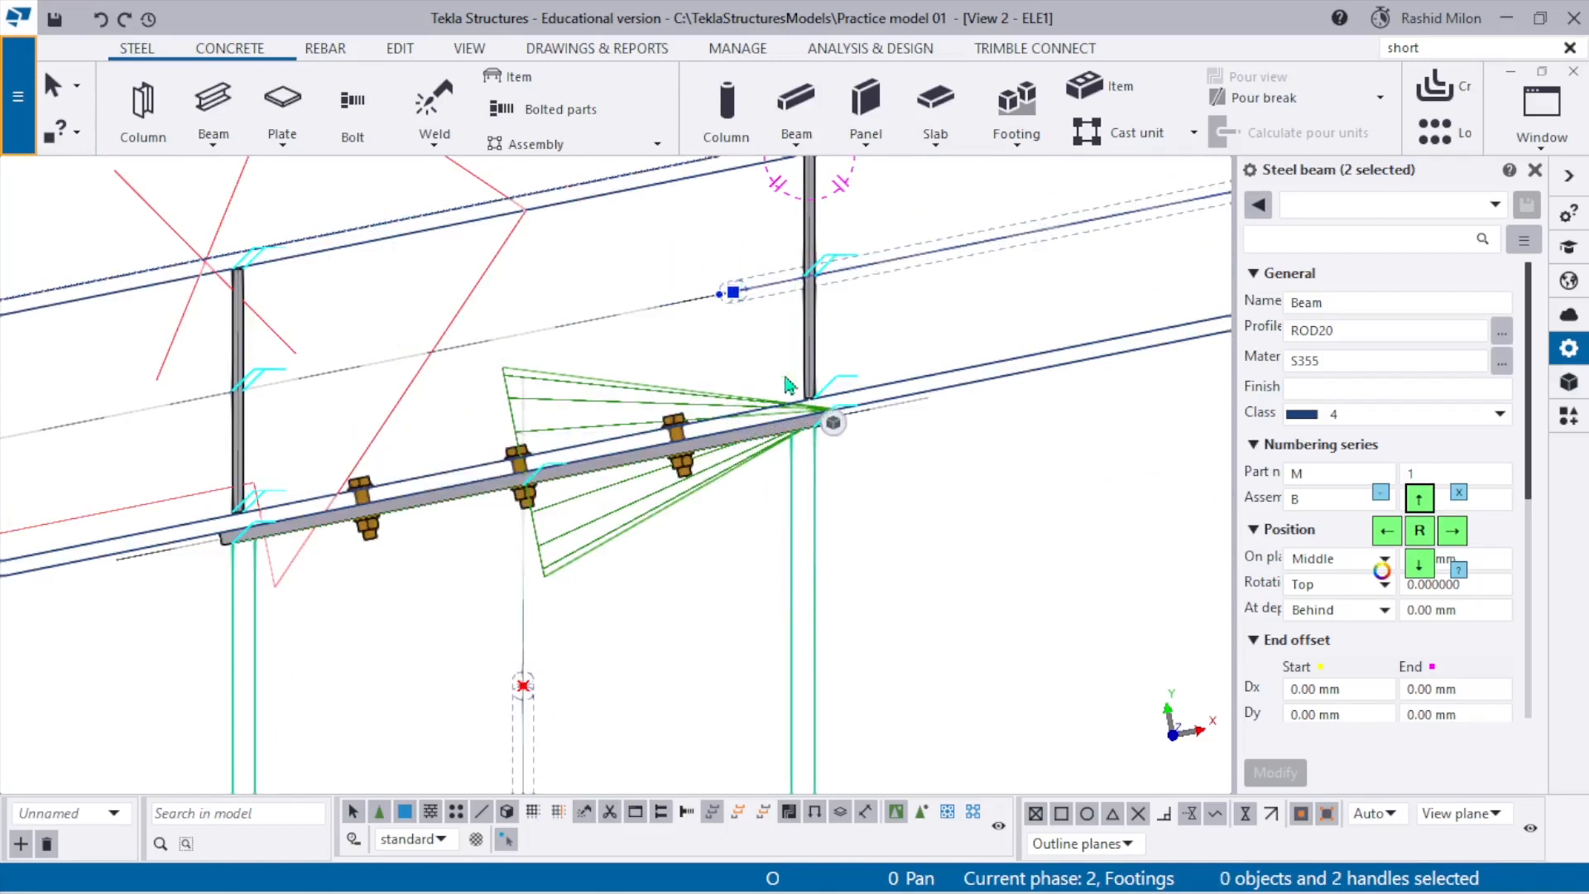
key("ctrl+m")
scroll(786, 290, "up", 1)
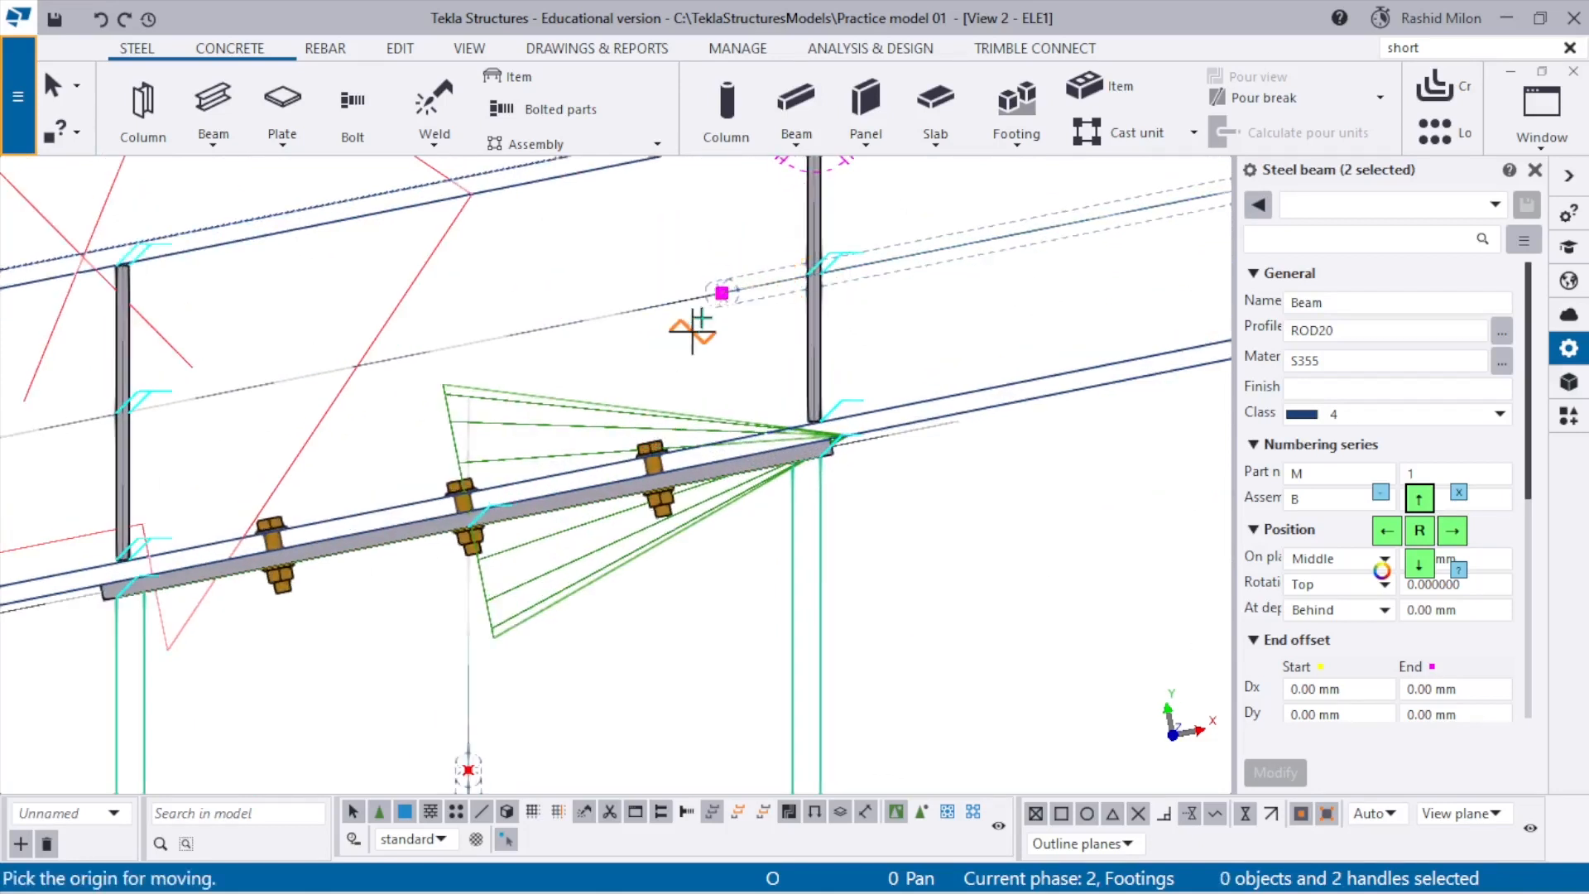
left_click(722, 293)
scroll(722, 293, "down", 2)
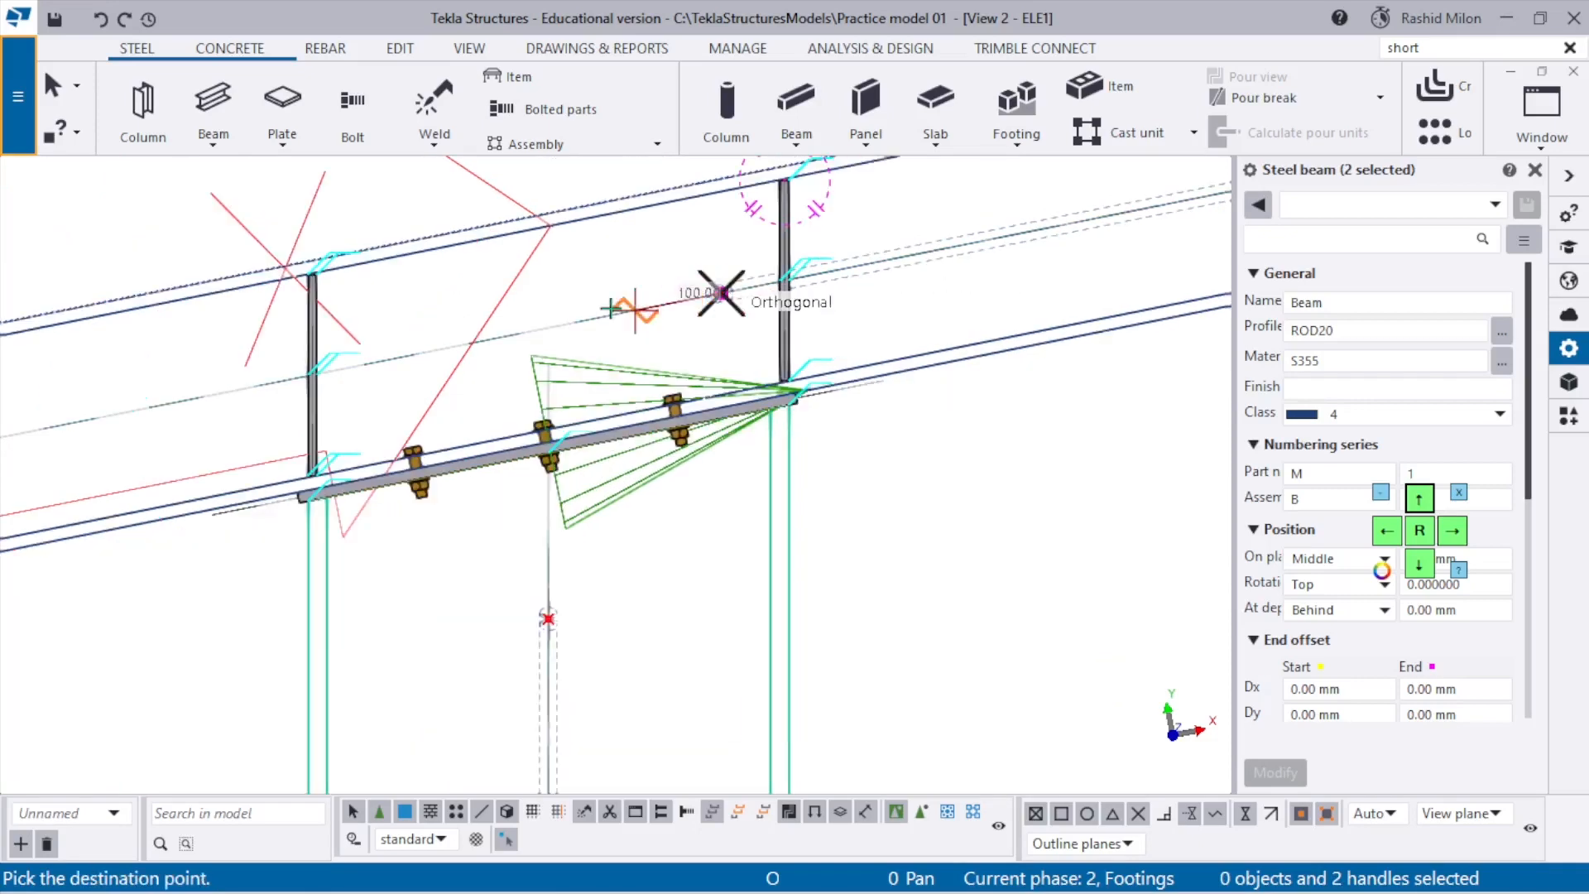
left_click(545, 333)
scroll(551, 354, "down", 9)
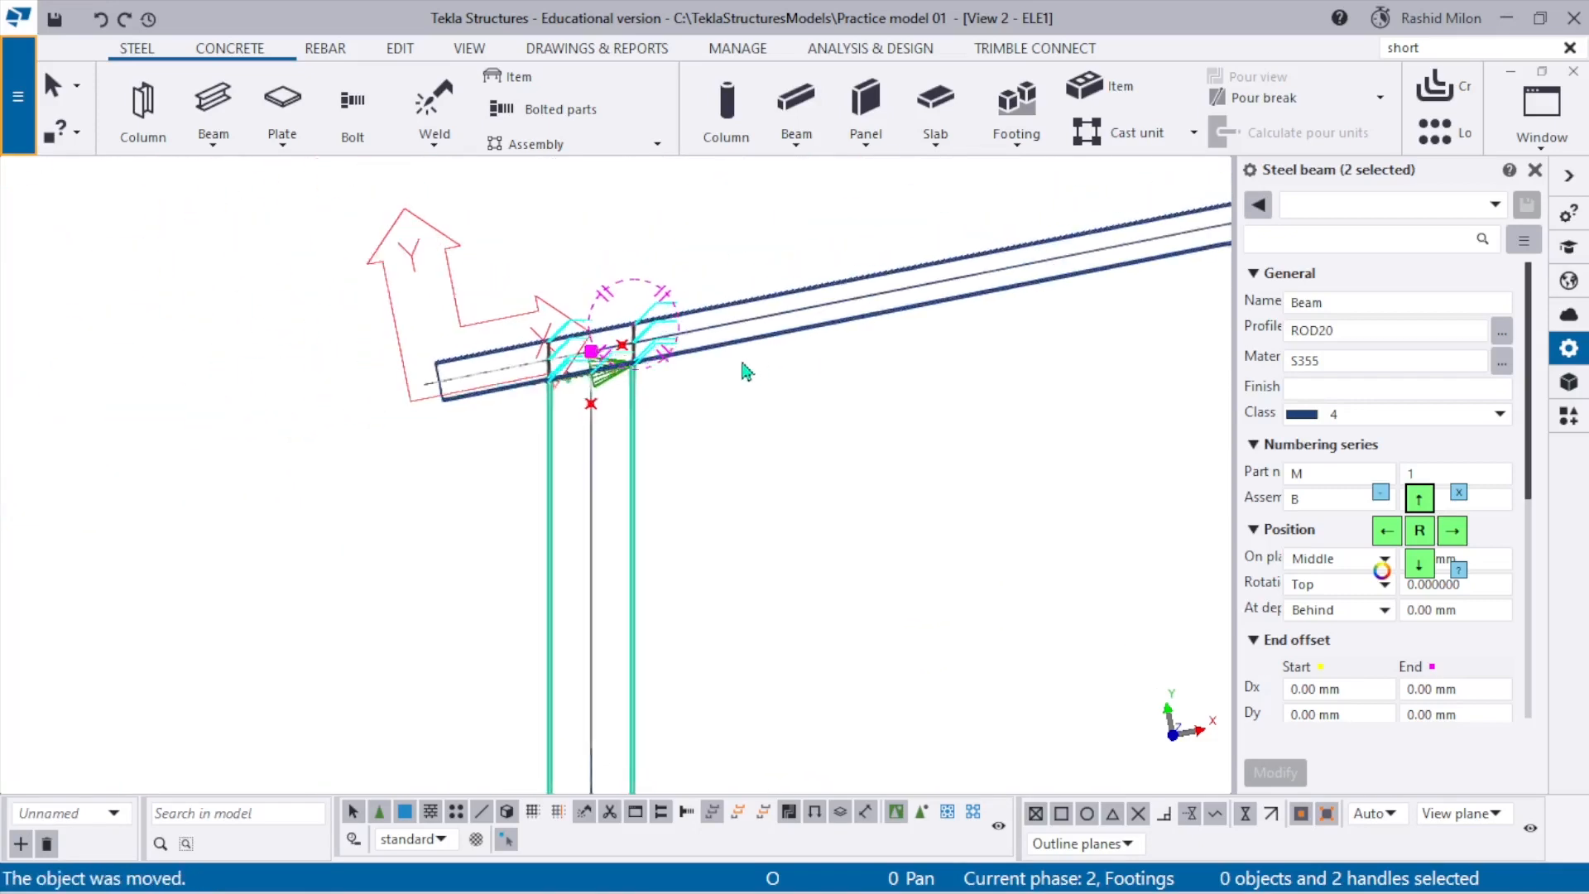
Examine the roof braces at the ridge and the complete cross bracing between the two portal frames in 3D.
middle_click_drag(1225, 260, 695, 418)
scroll(815, 383, "up", 8)
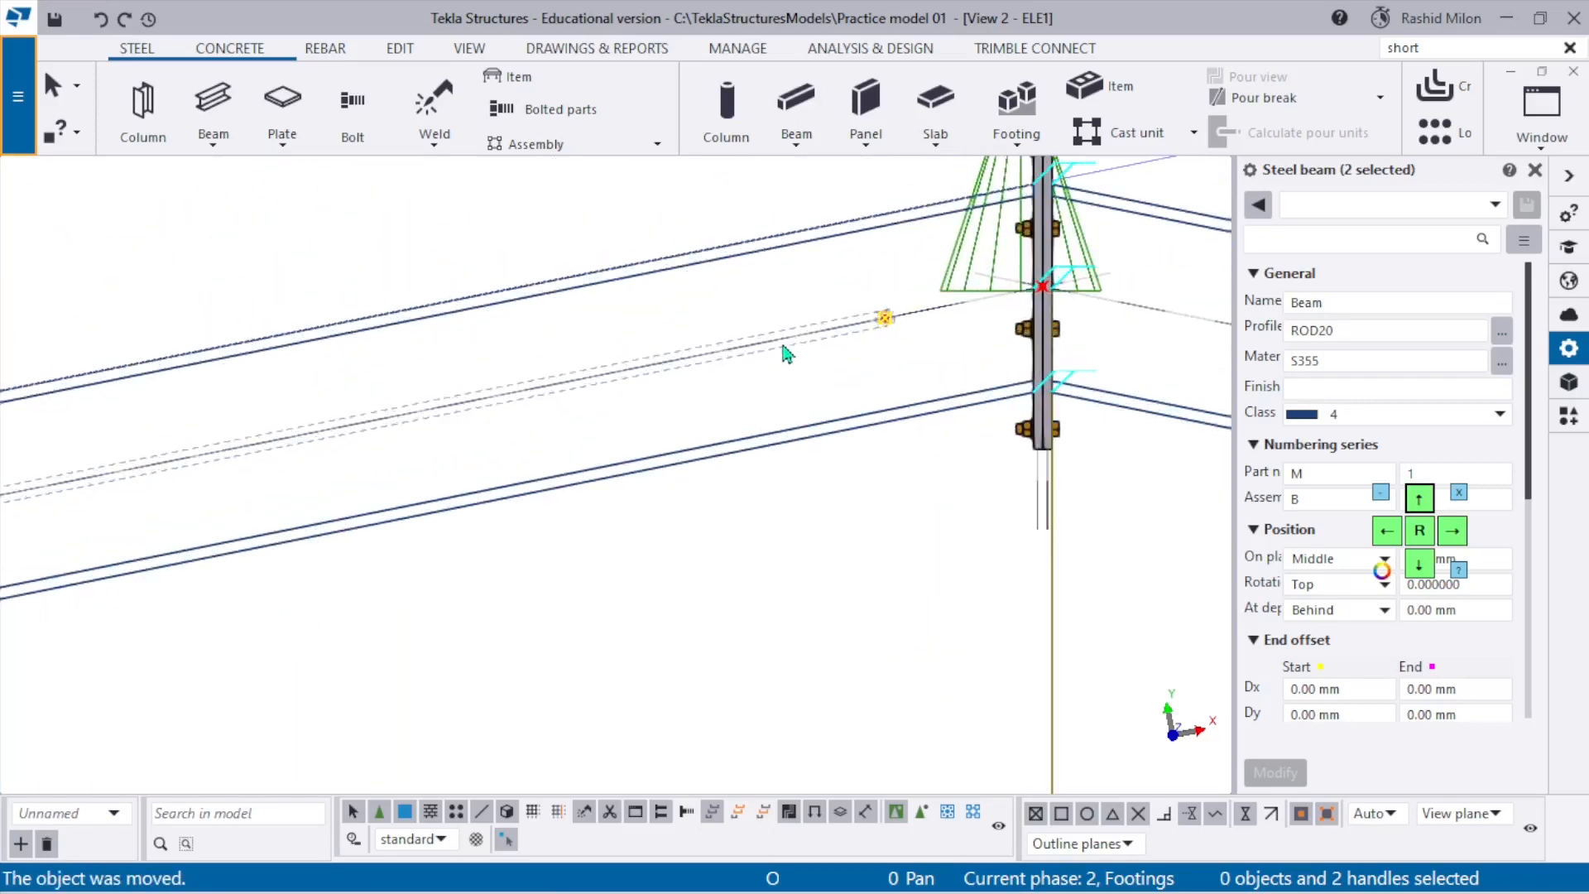
middle_click_drag(784, 354, 948, 429, "ctrl")
scroll(563, 298, "down", 5)
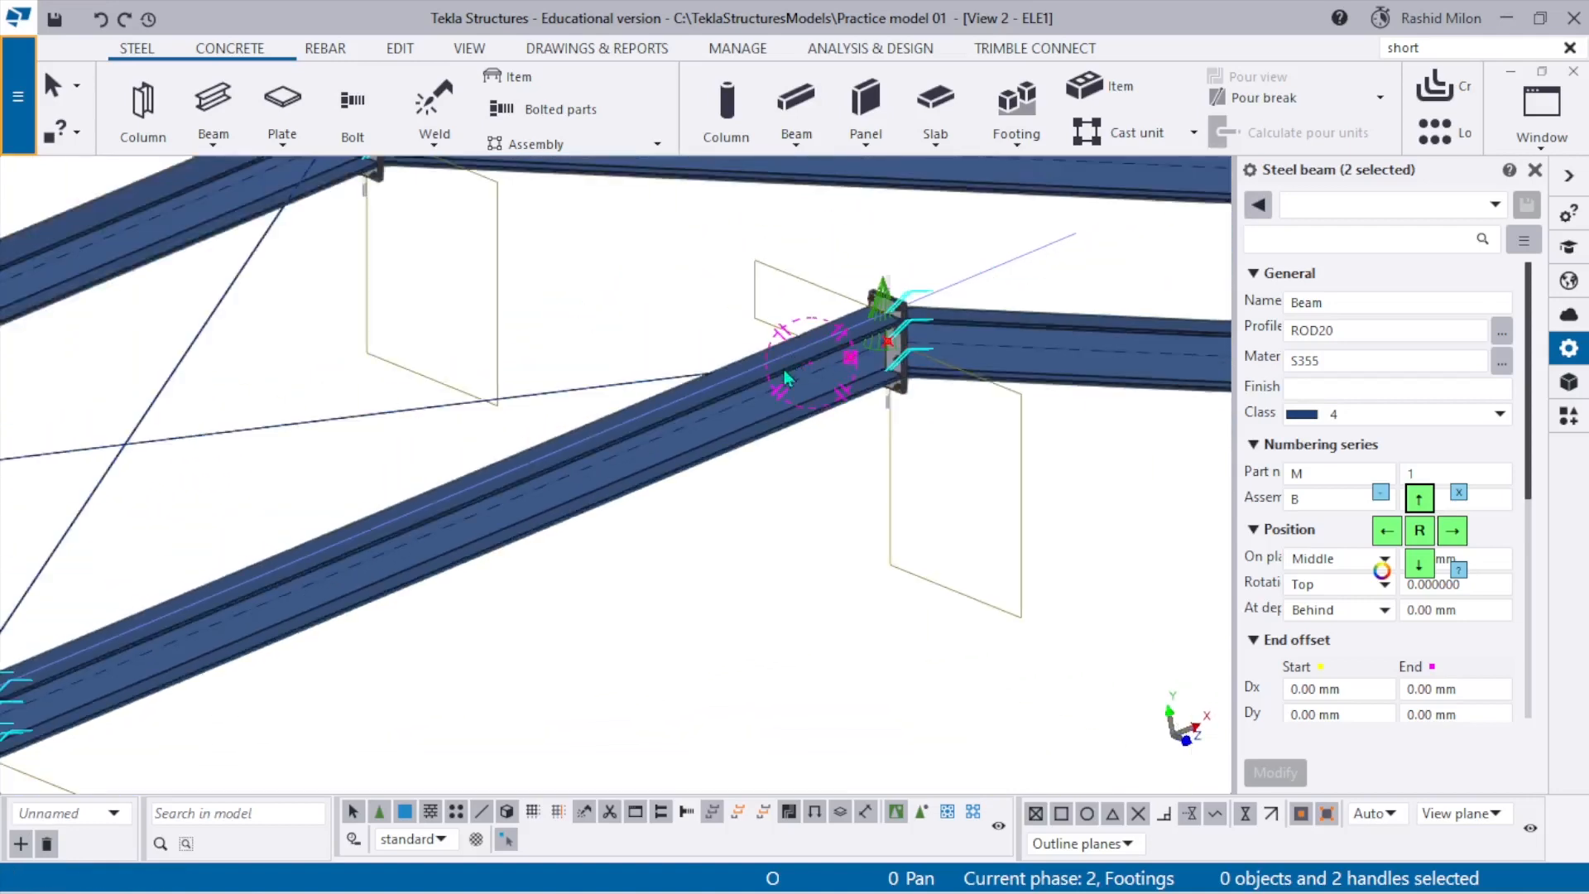
right_click(556, 307)
left_click(684, 438)
scroll(672, 356, "down", 6)
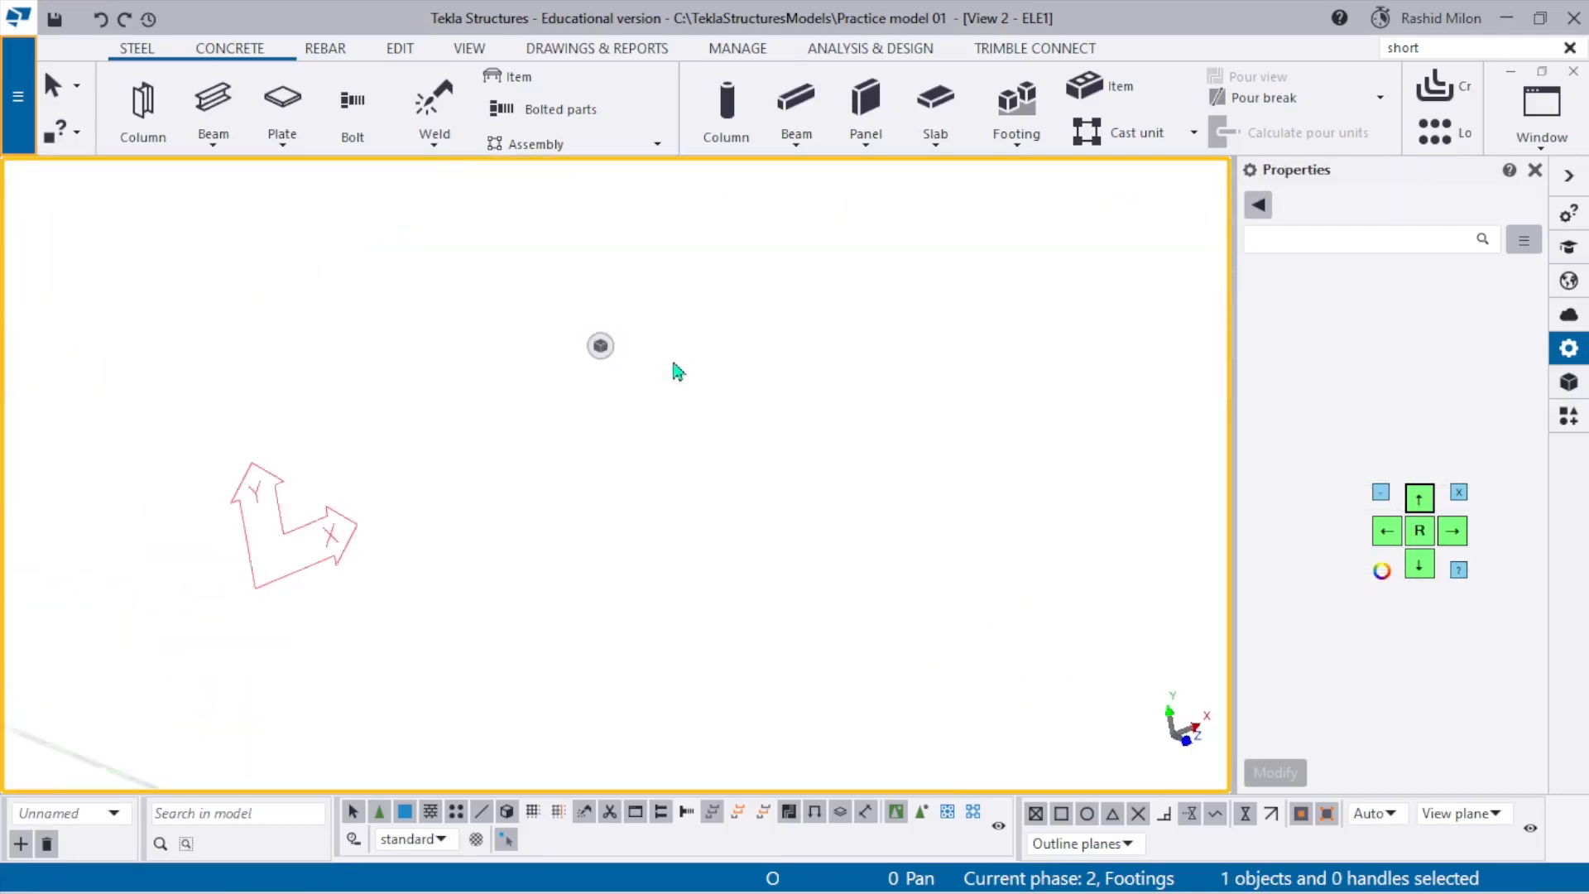
scroll(622, 499, "down", 4)
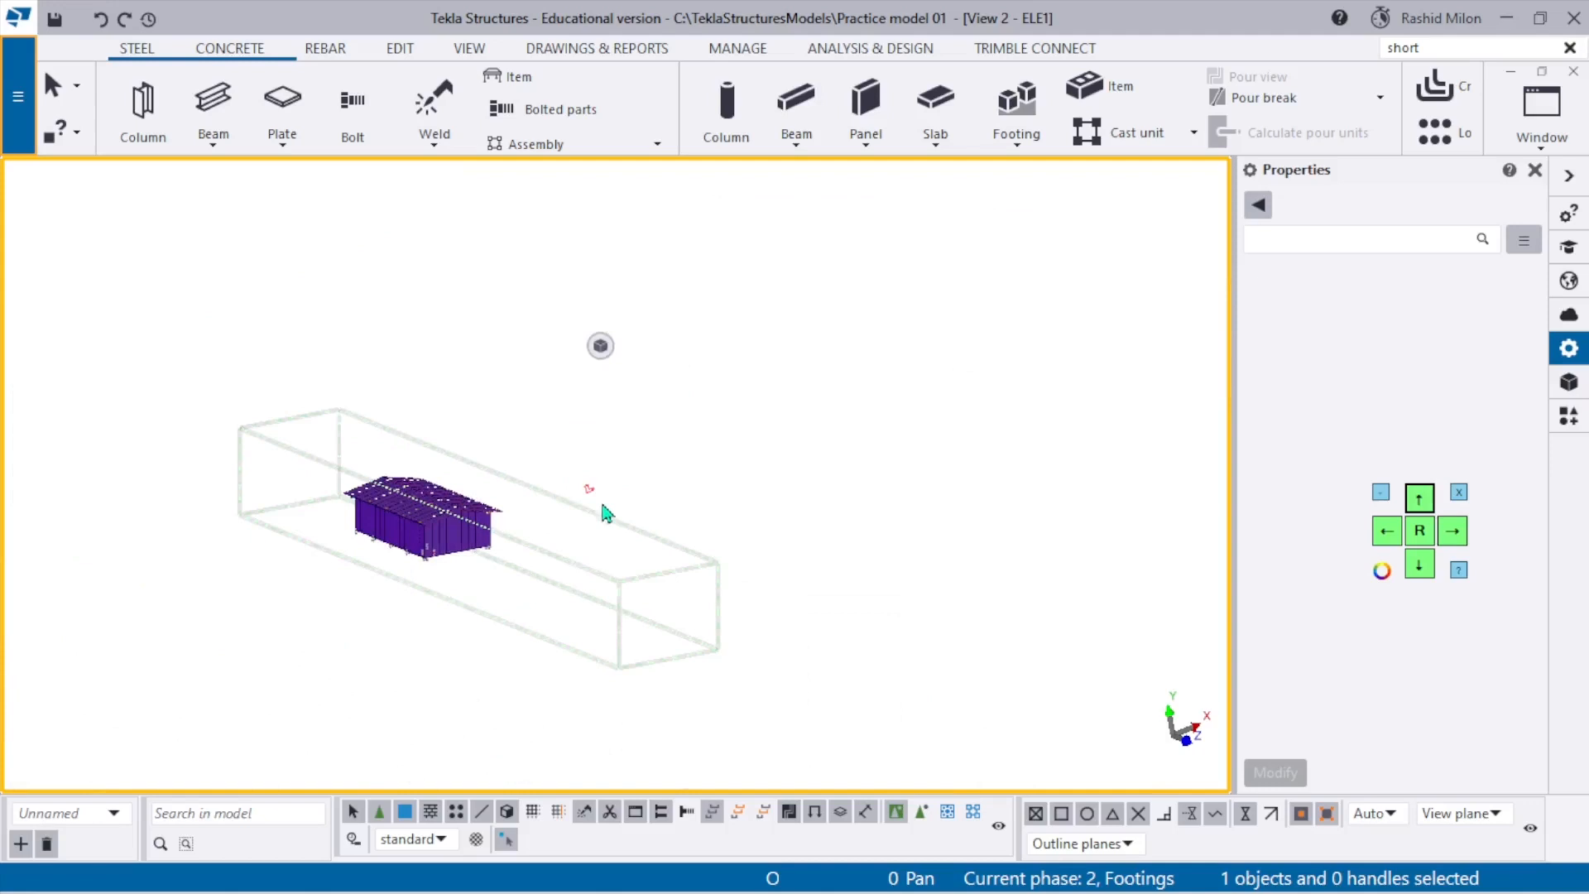
right_click(702, 391)
left_click(739, 488)
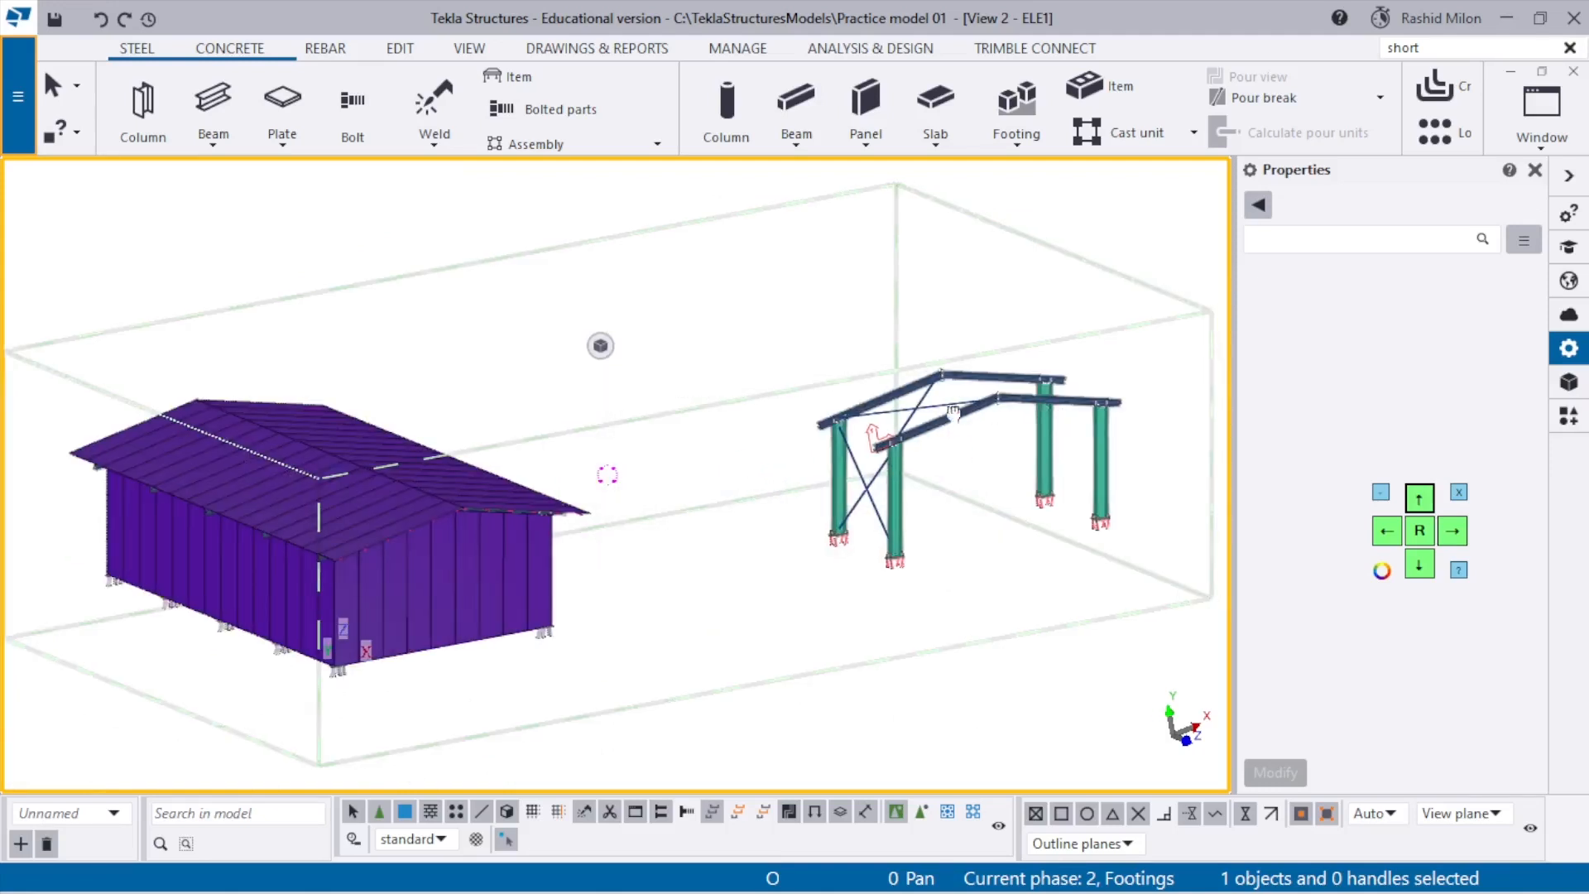
scroll(954, 412, "up", 10)
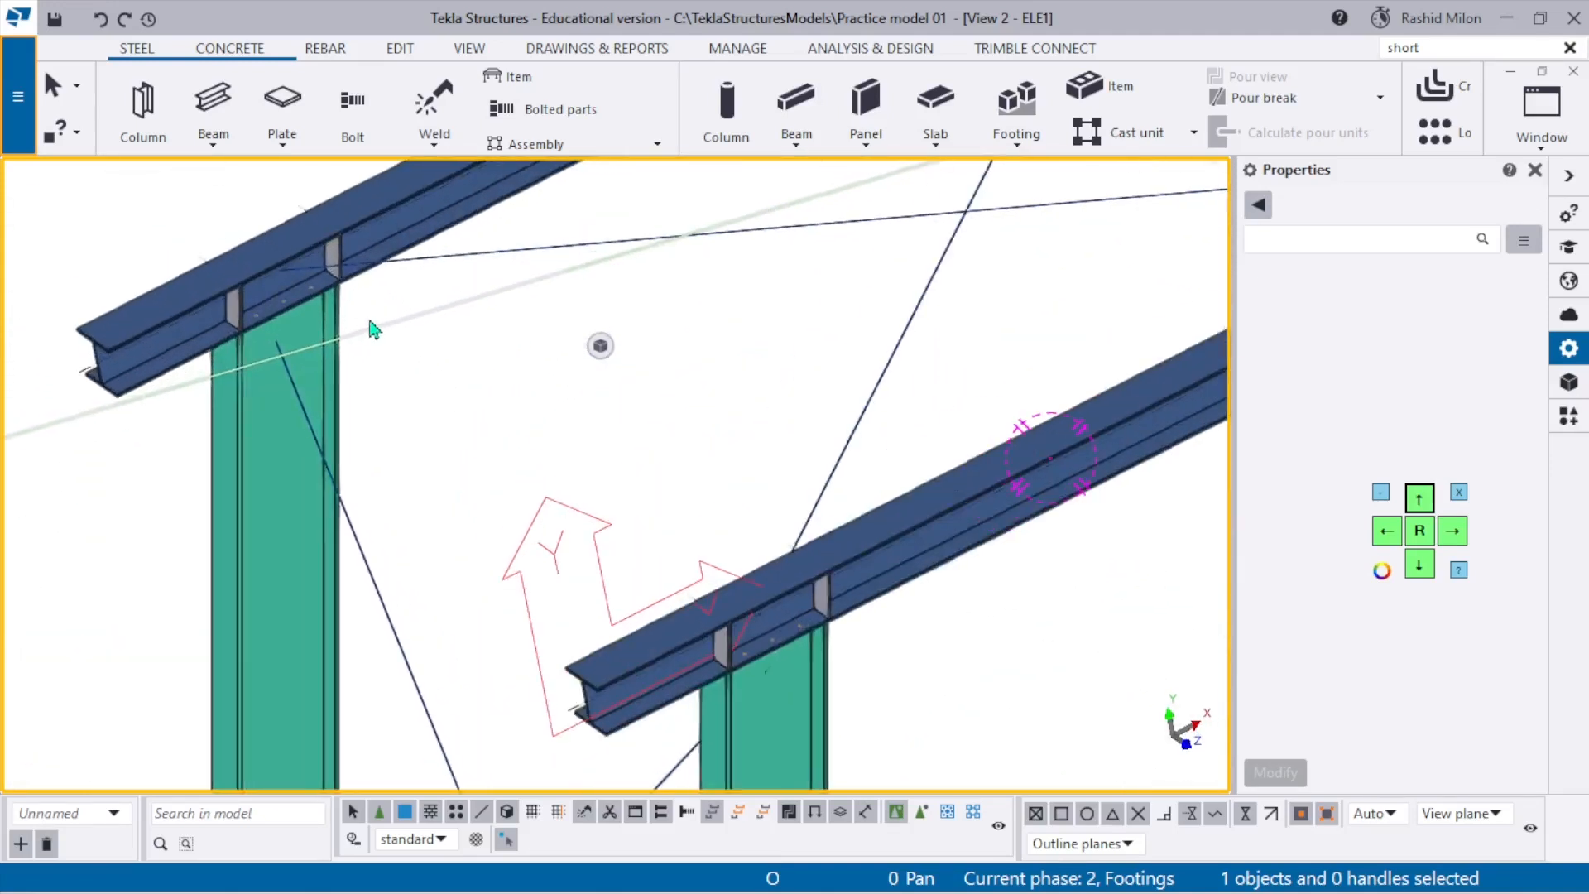
scroll(370, 329, "down", 8)
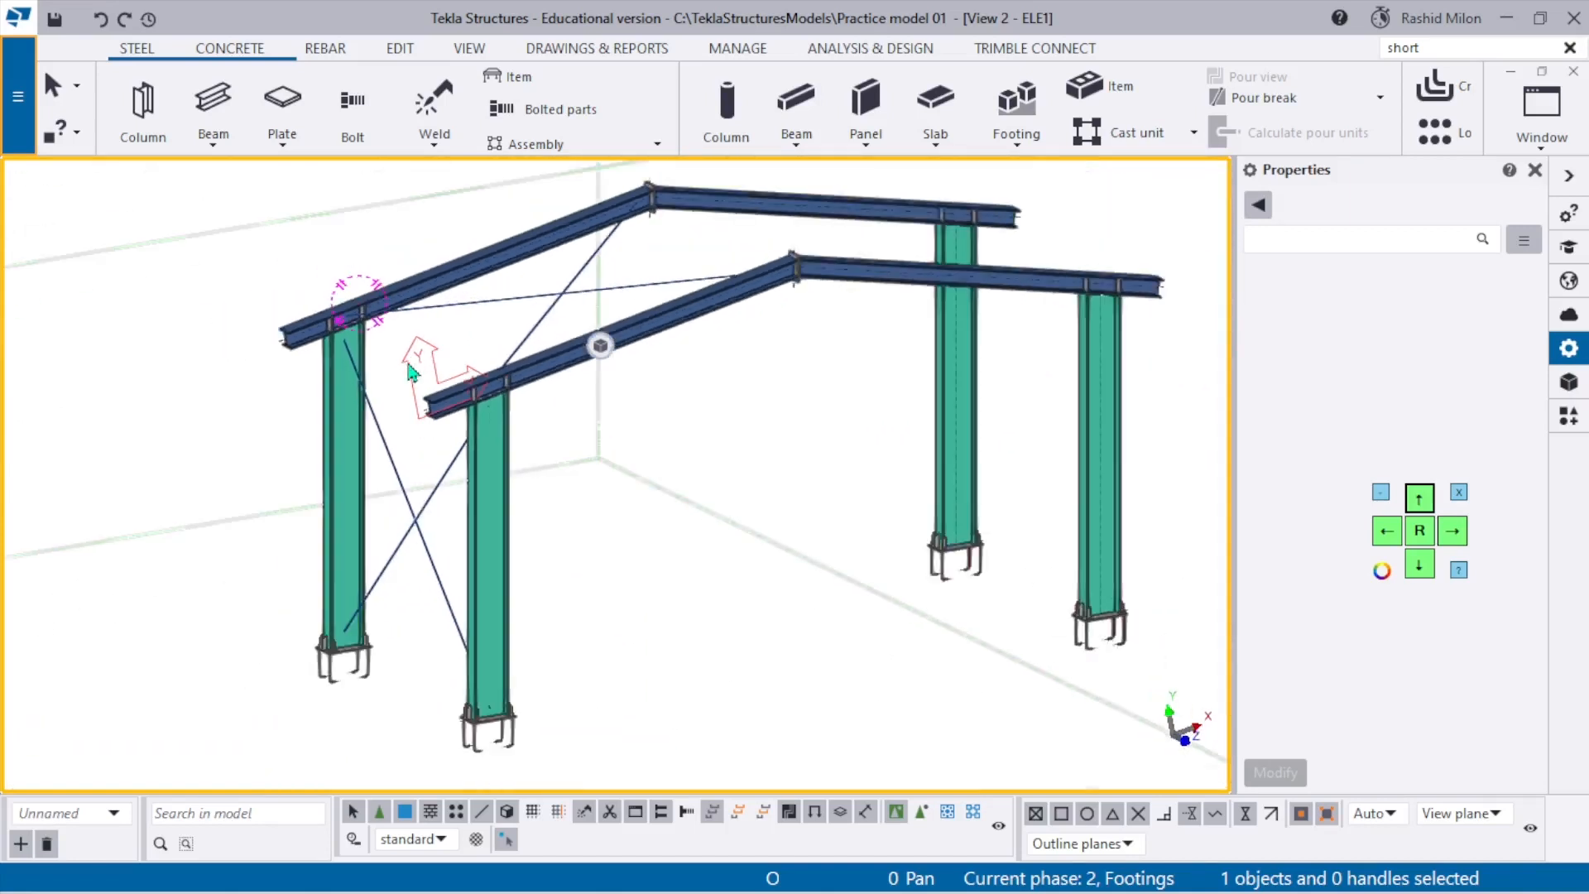
scroll(412, 373, "down", 3)
Search the component catalogue for TEN.
left_click(1564, 433)
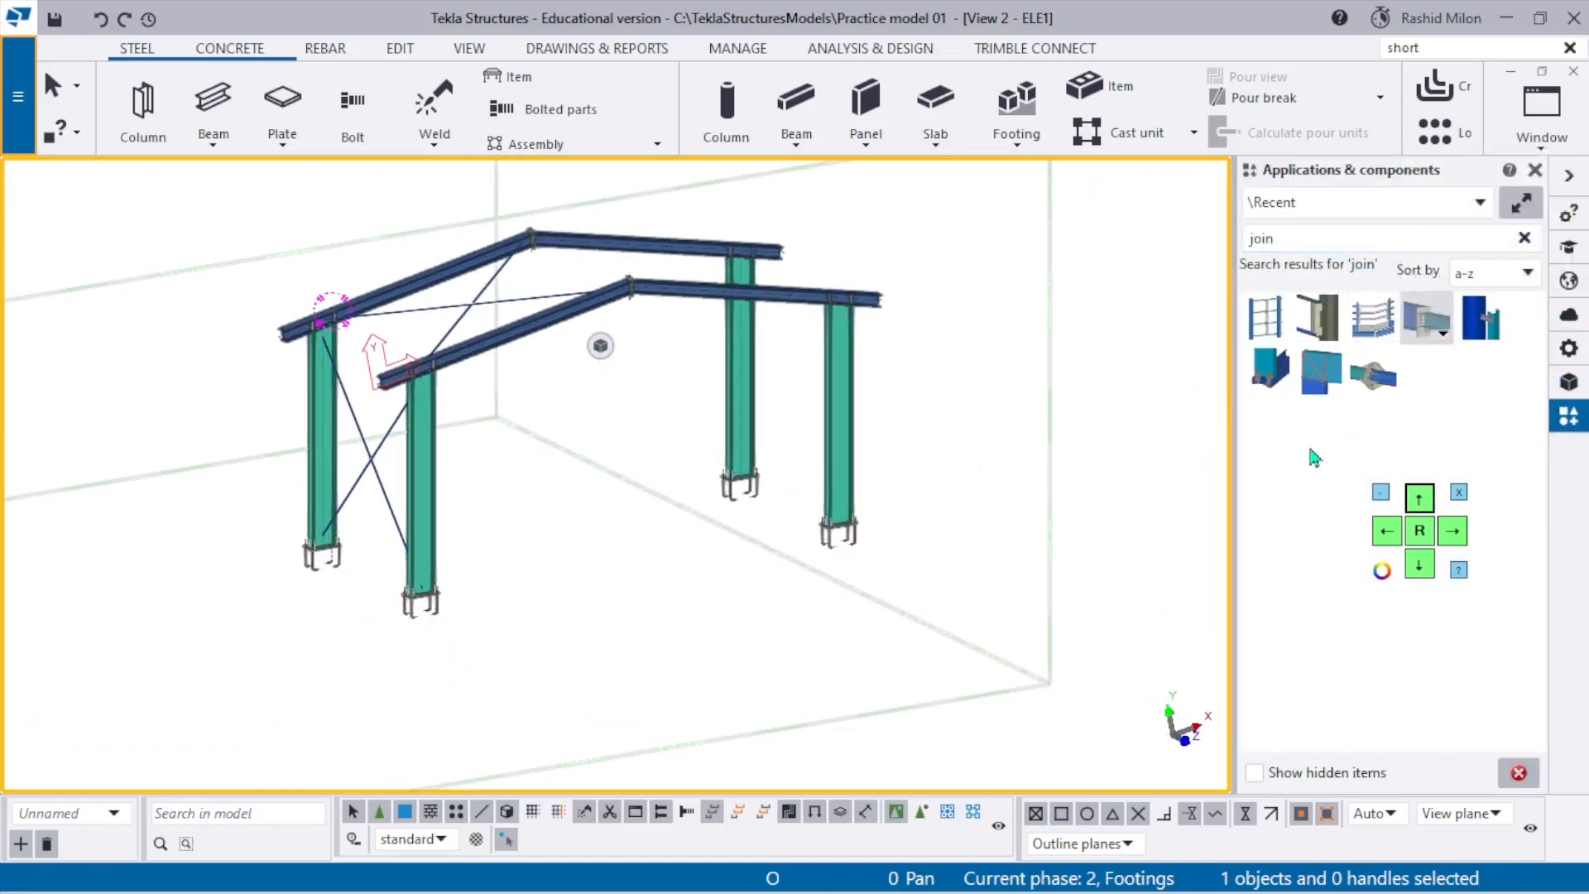
left_click(1524, 238)
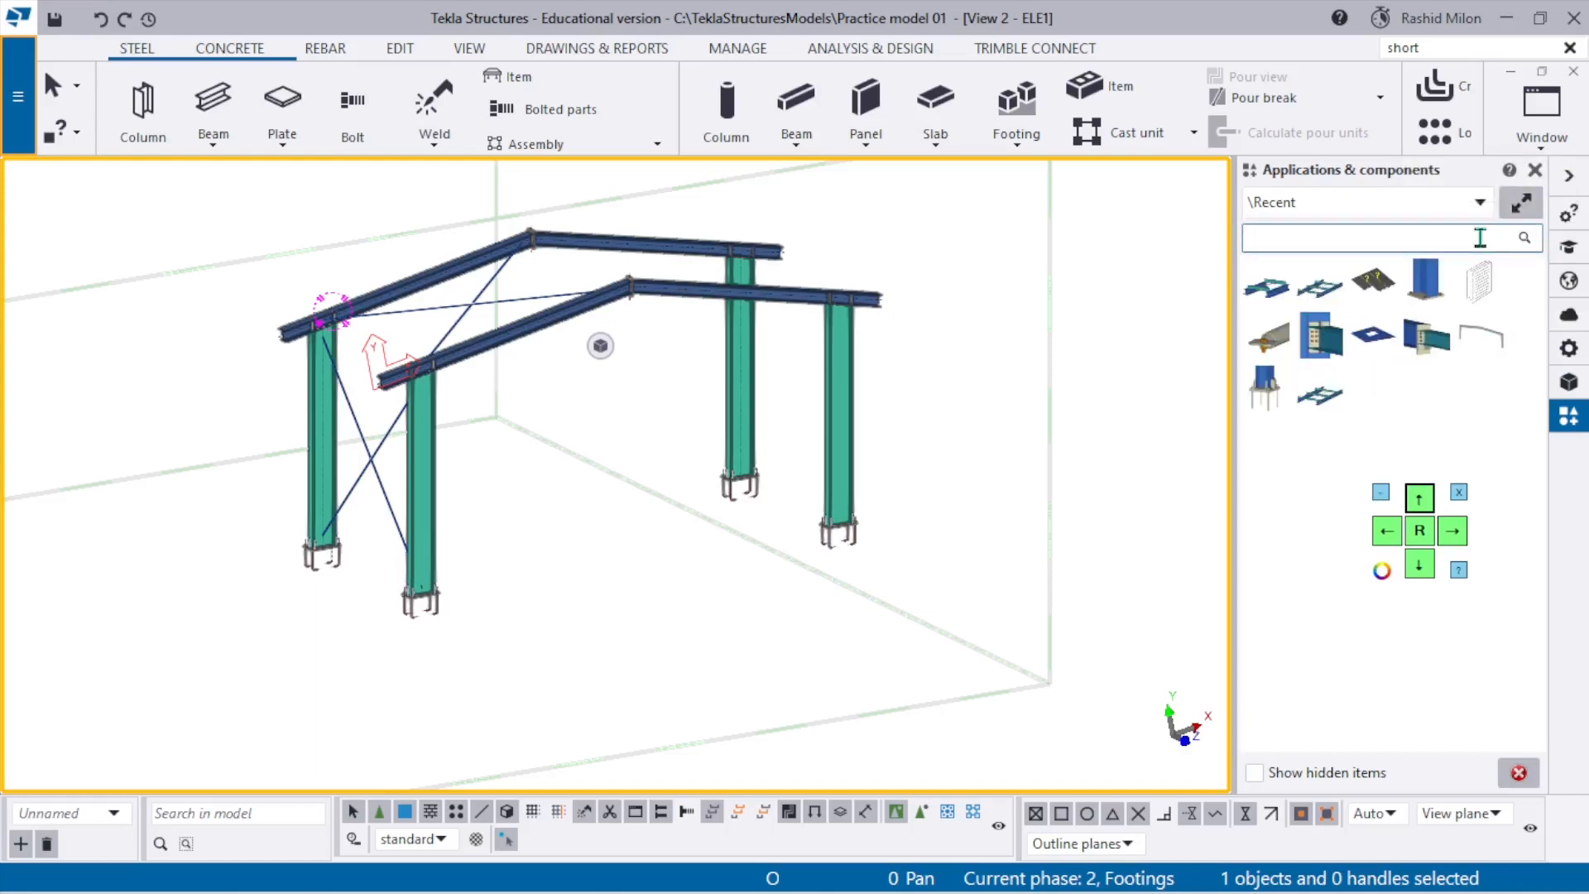
type("TEN")
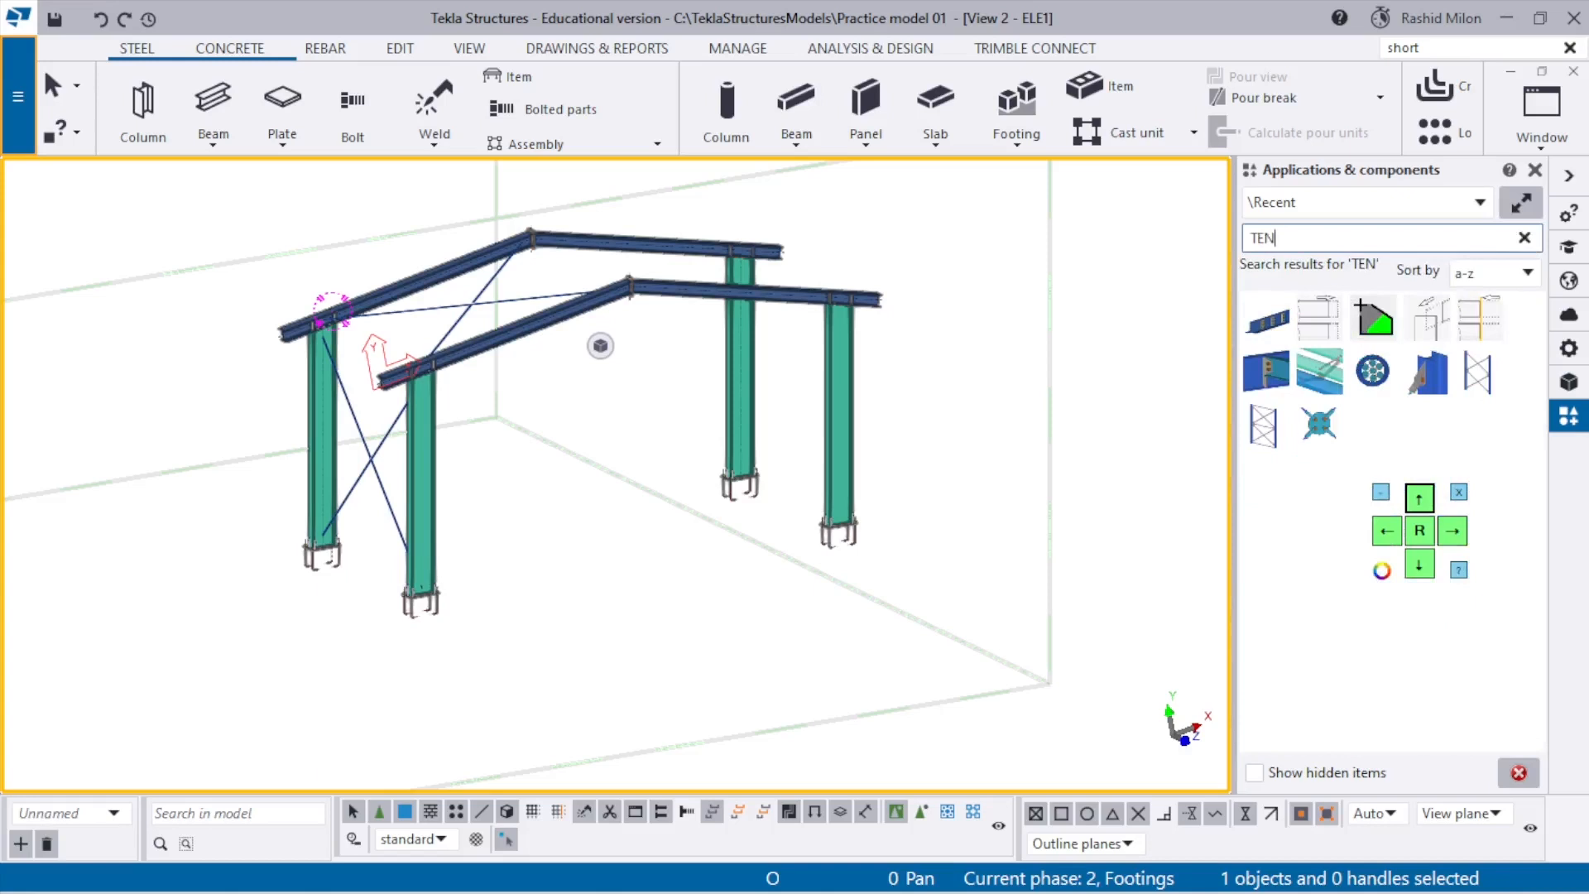
Connect the roof brace end near the ridge to the far frame's rafter with the bolted gusset-plate brace component and end the command.
left_click(1427, 372)
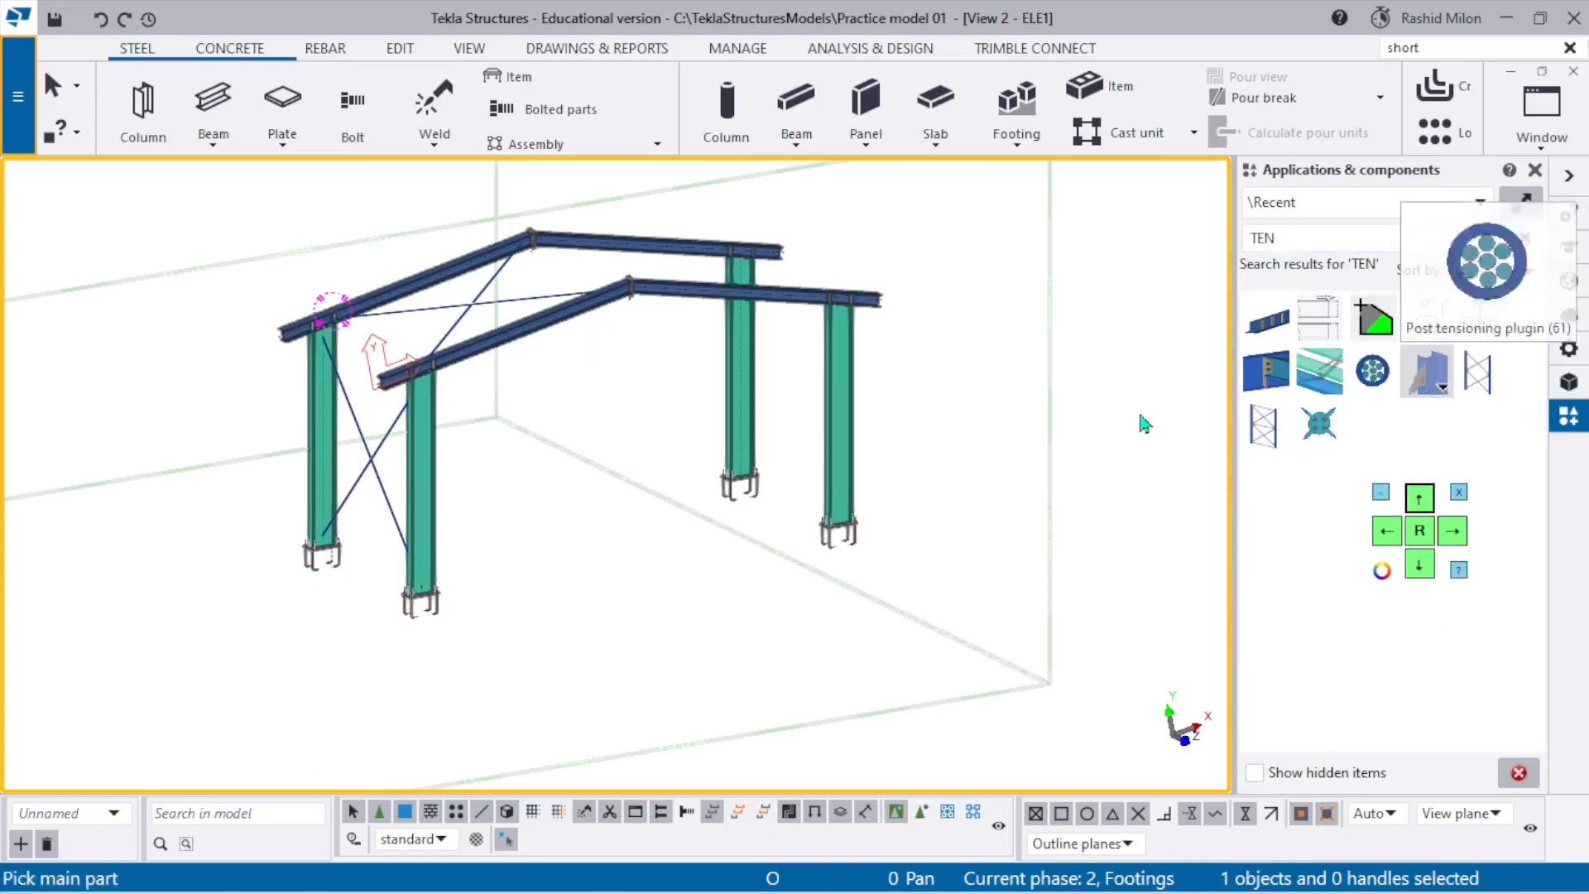
scroll(469, 253, "up", 3)
scroll(469, 253, "up", 6)
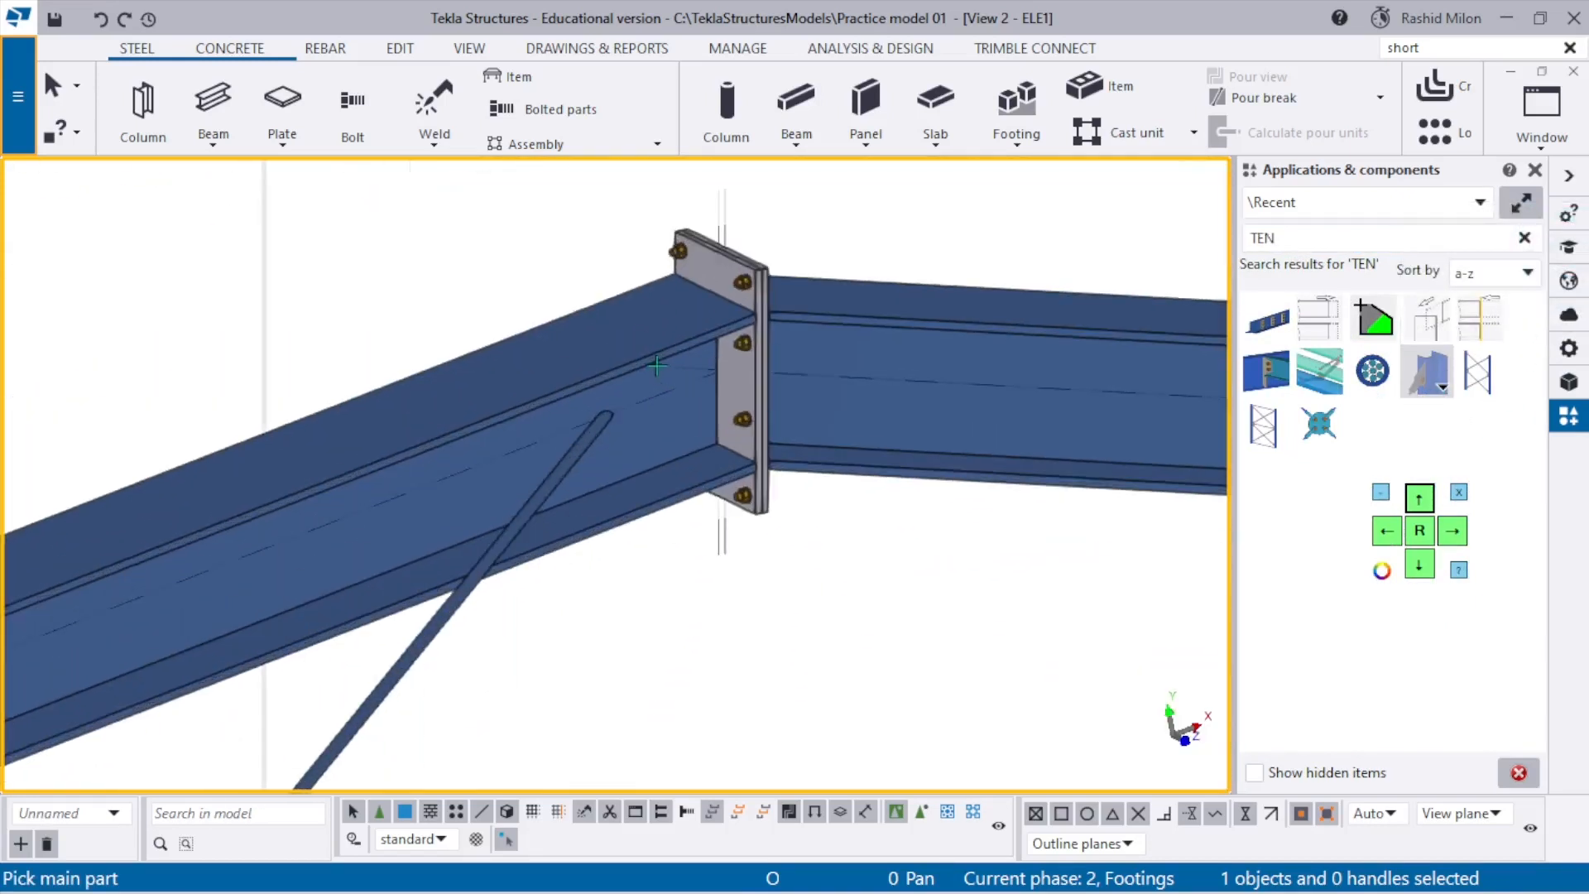
scroll(640, 324, "down", 1)
left_click(582, 469)
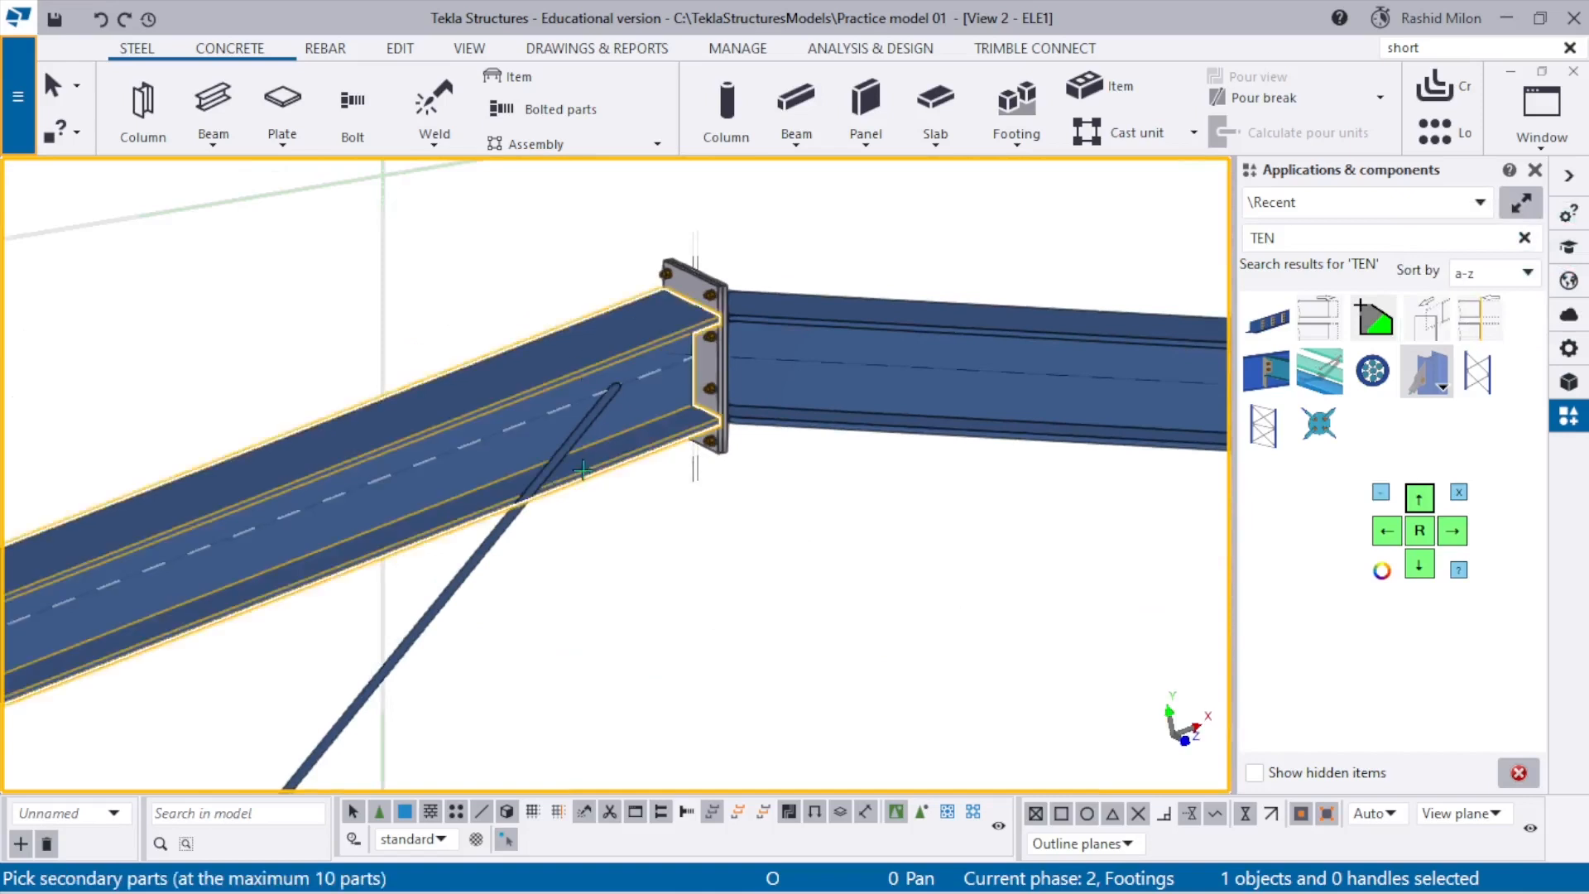
left_click(542, 488)
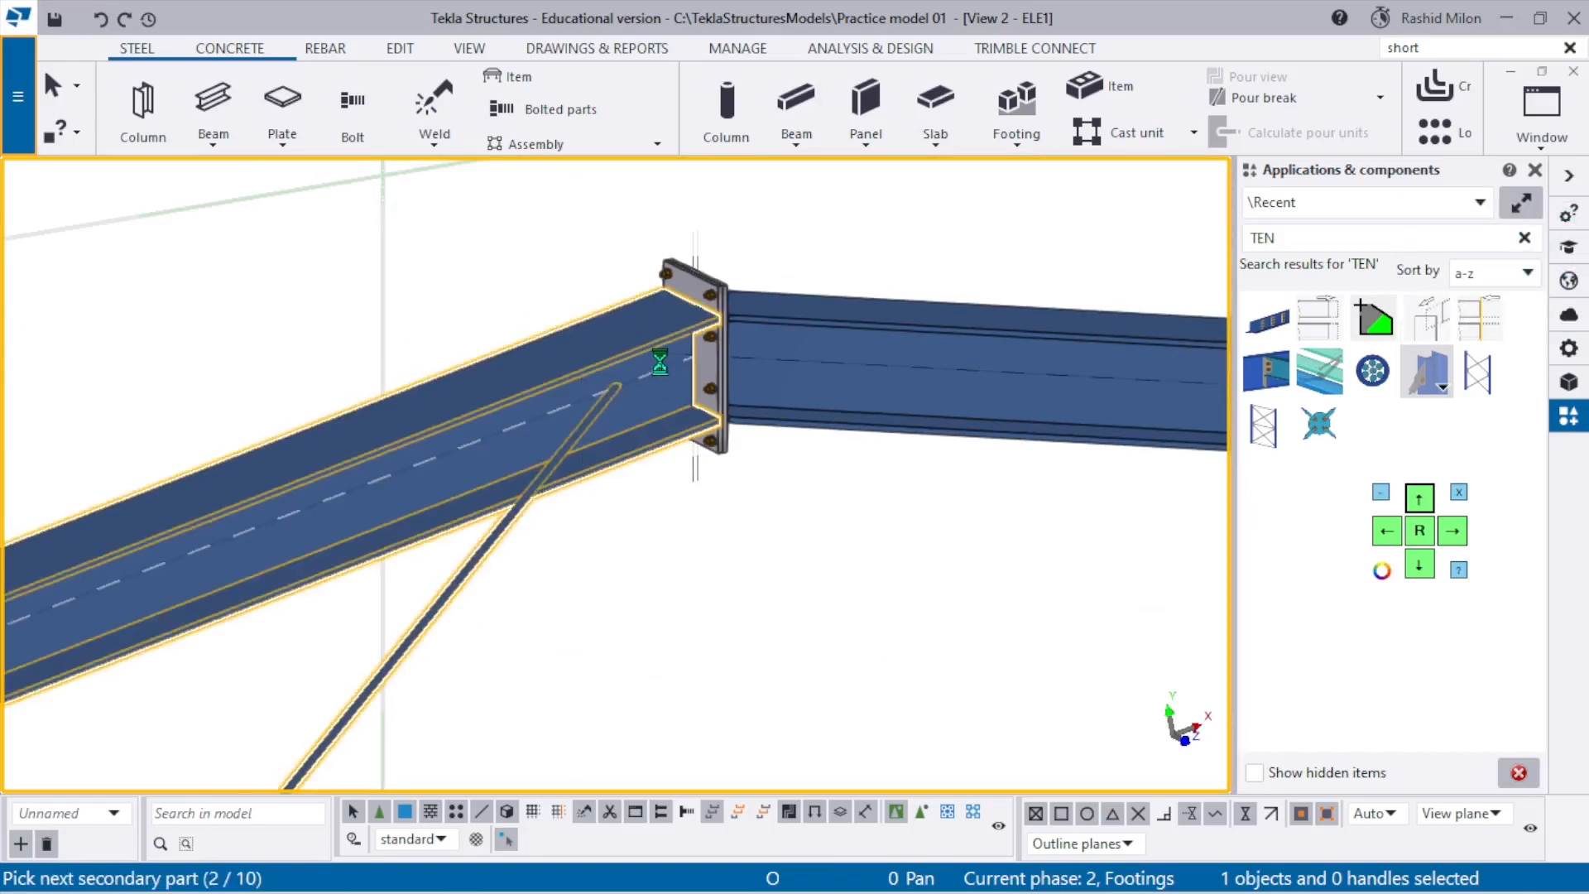
scroll(569, 304, "down", 2)
scroll(604, 405, "up", 4)
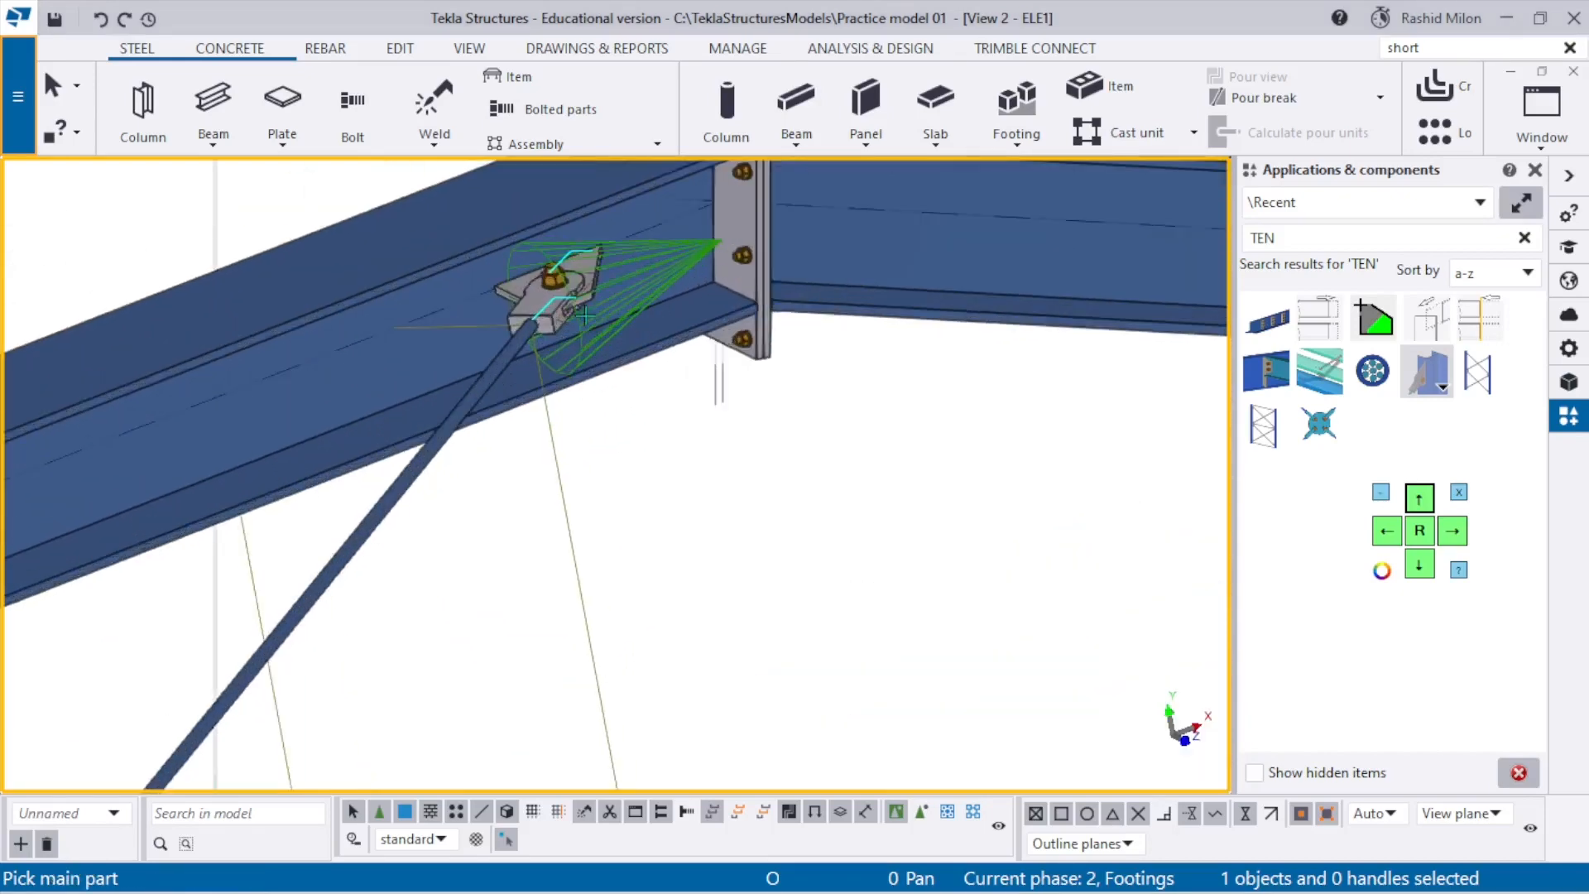
scroll(557, 283, "up", 4)
scroll(706, 422, "down", 2)
scroll(636, 347, "up", 3)
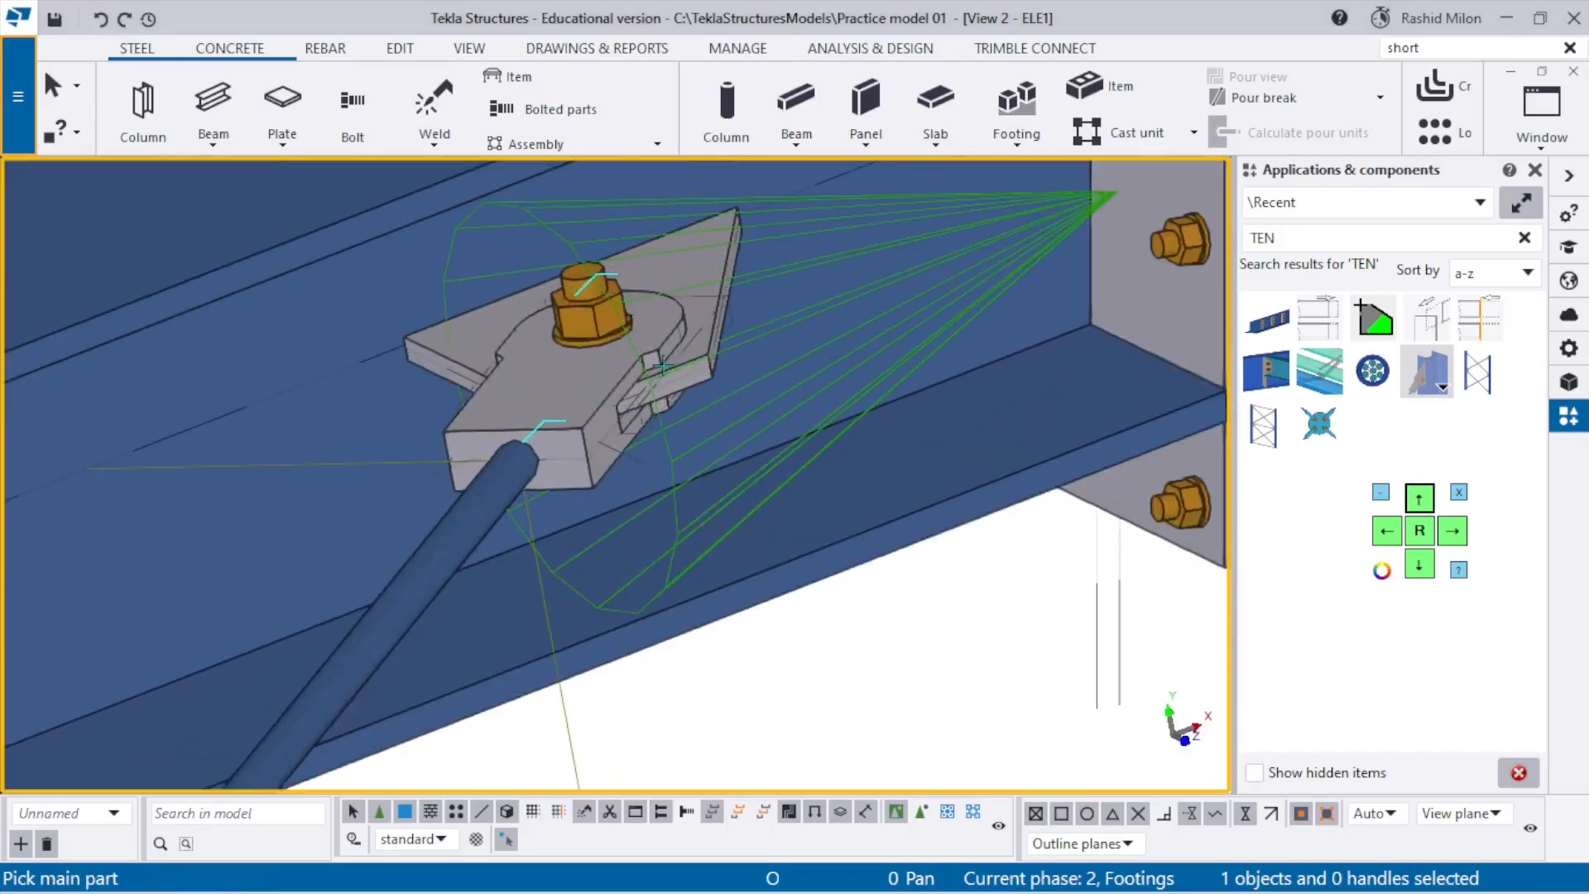
scroll(662, 366, "down", 5)
scroll(774, 438, "up", 1)
right_click(825, 414)
left_click(866, 435)
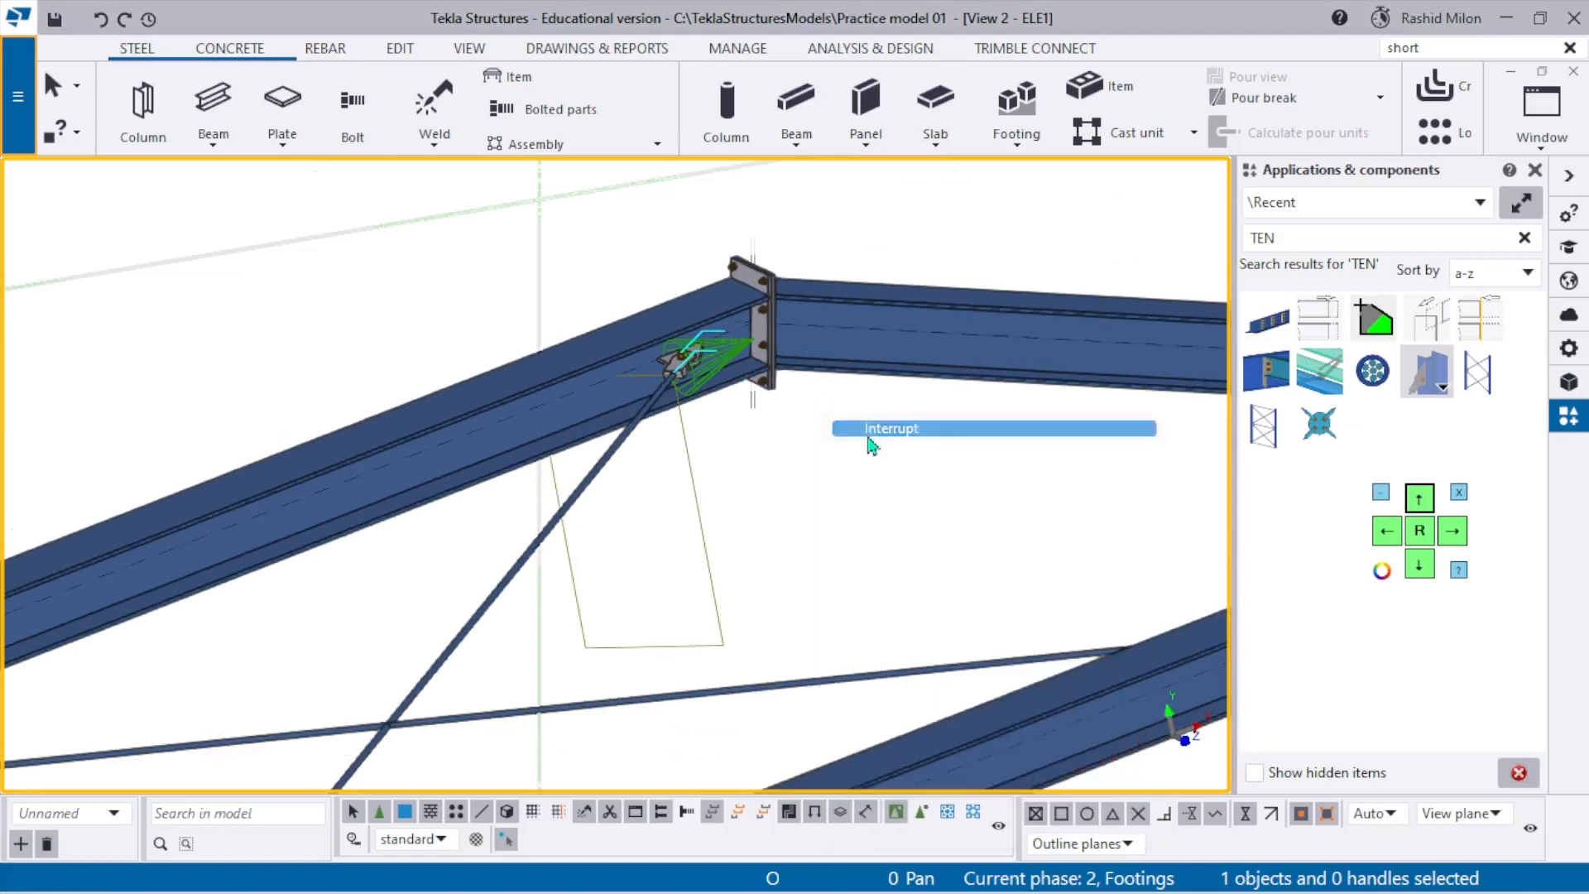
Refresh the view, switch ELE1 from 3D to plane view and bring the connected roof brace end near the ridge into close view.
right_click(851, 434)
left_click(960, 572)
scroll(613, 451, "up", 1)
left_click(615, 447)
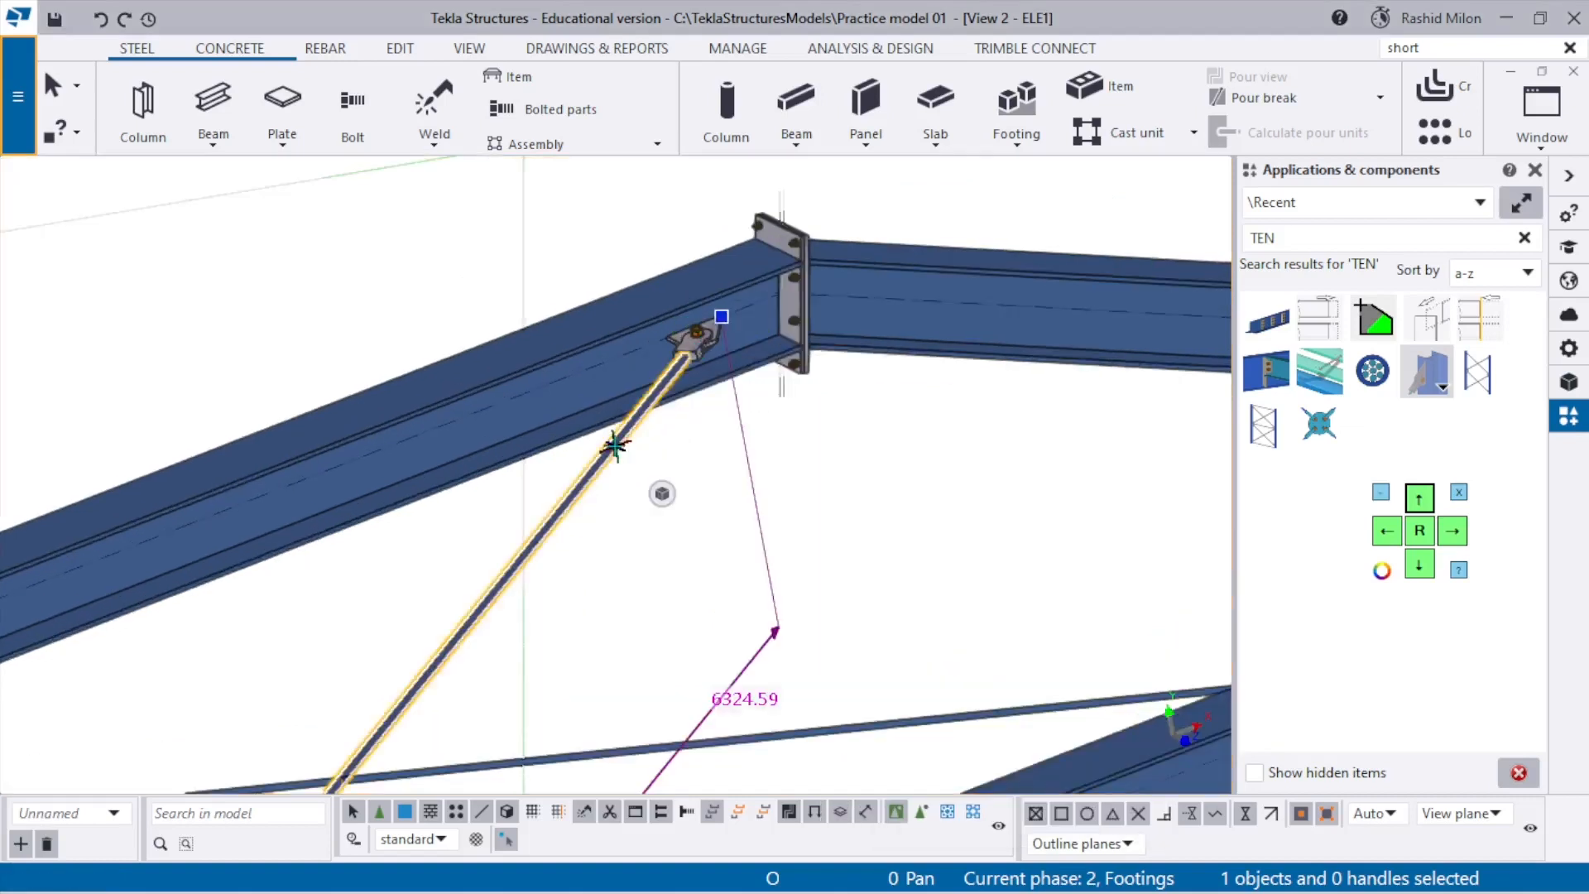
key("ctrl+p")
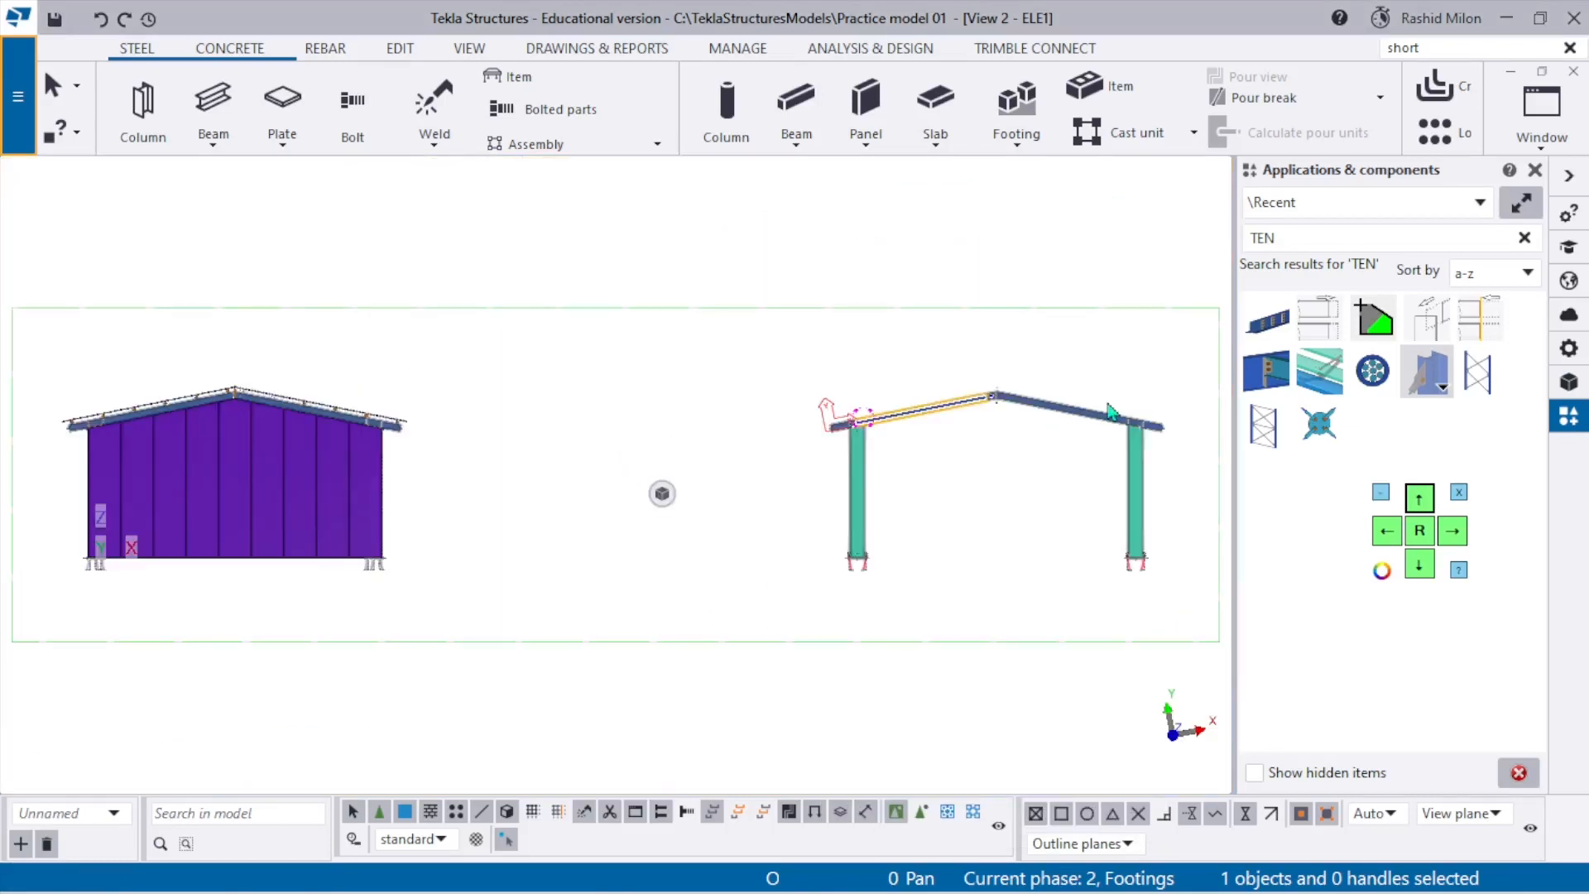
scroll(1112, 411, "up", 6)
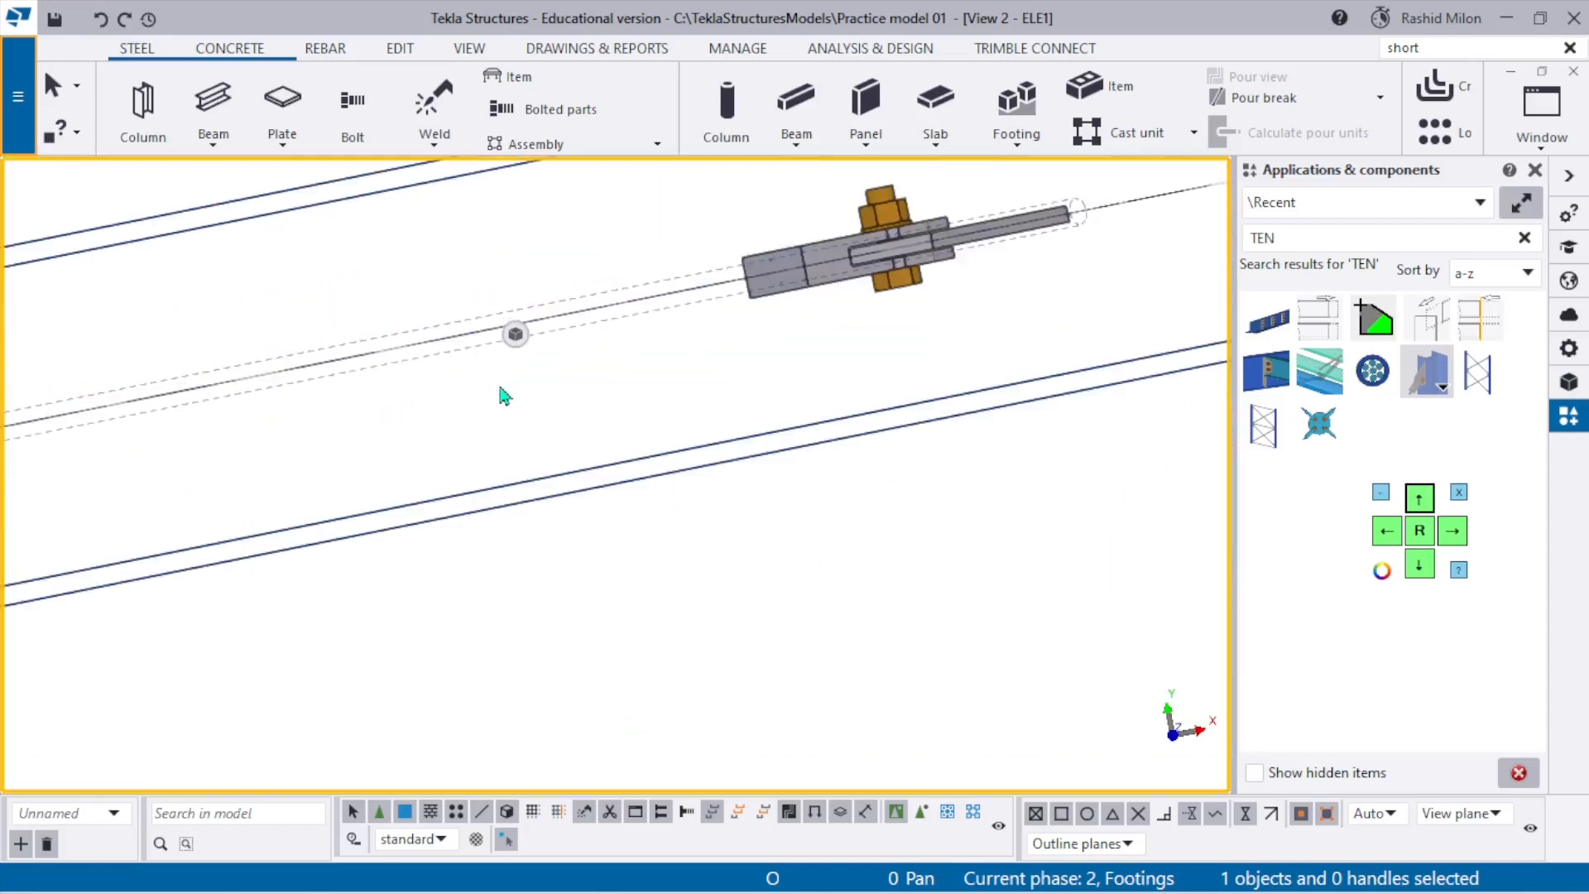
scroll(504, 396, "up", 1)
left_click_drag(453, 372, 372, 266)
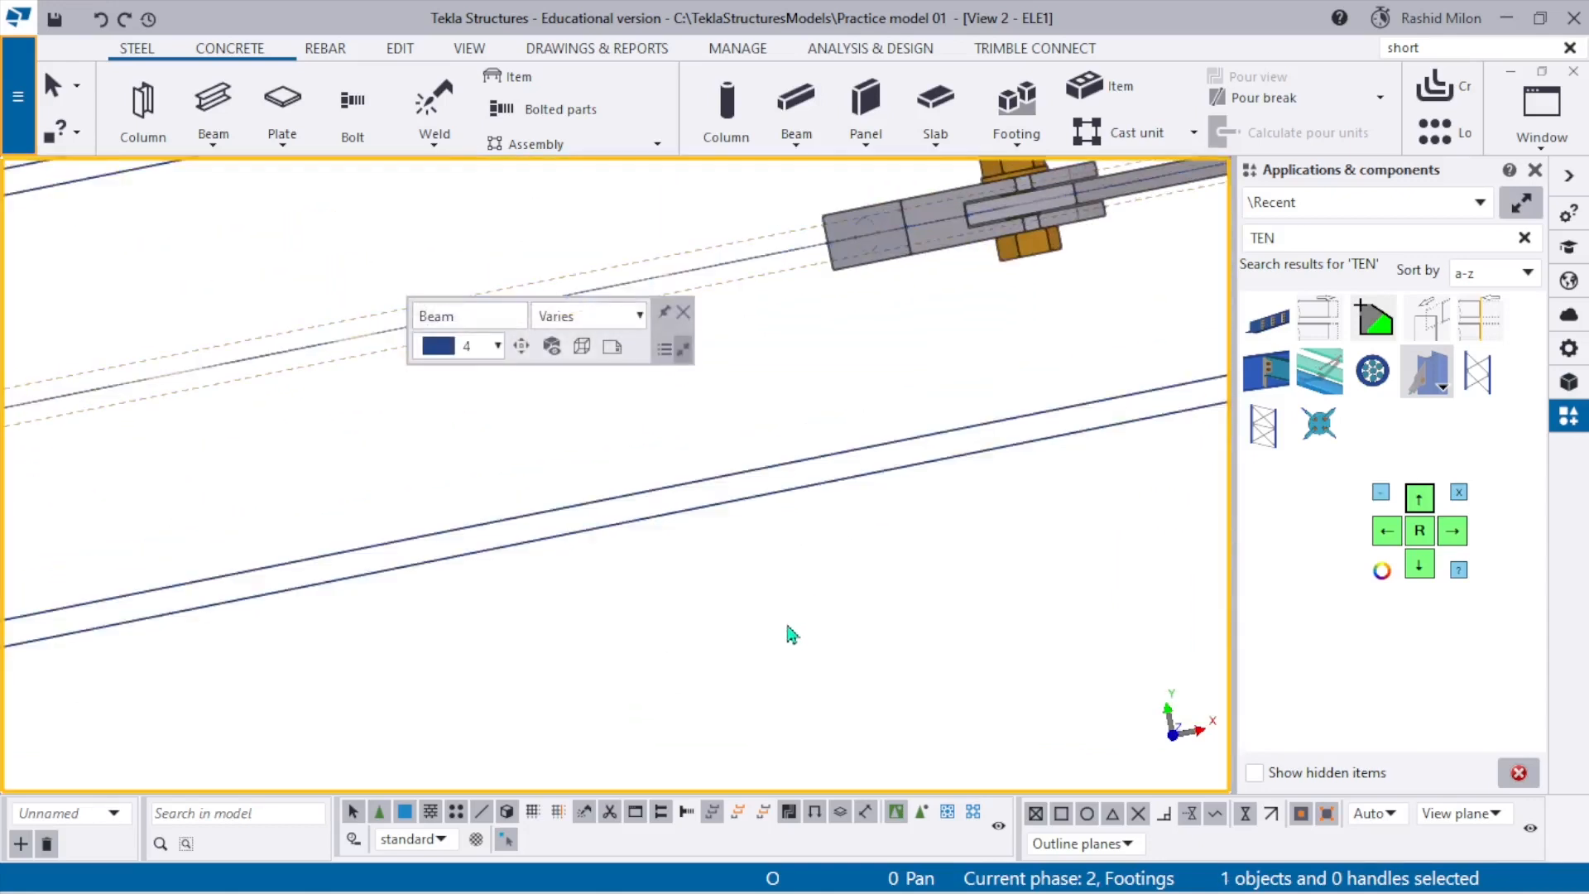
middle_click_drag(790, 634, 823, 654, "ctrl")
middle_click_drag(923, 553, 925, 532, "ctrl")
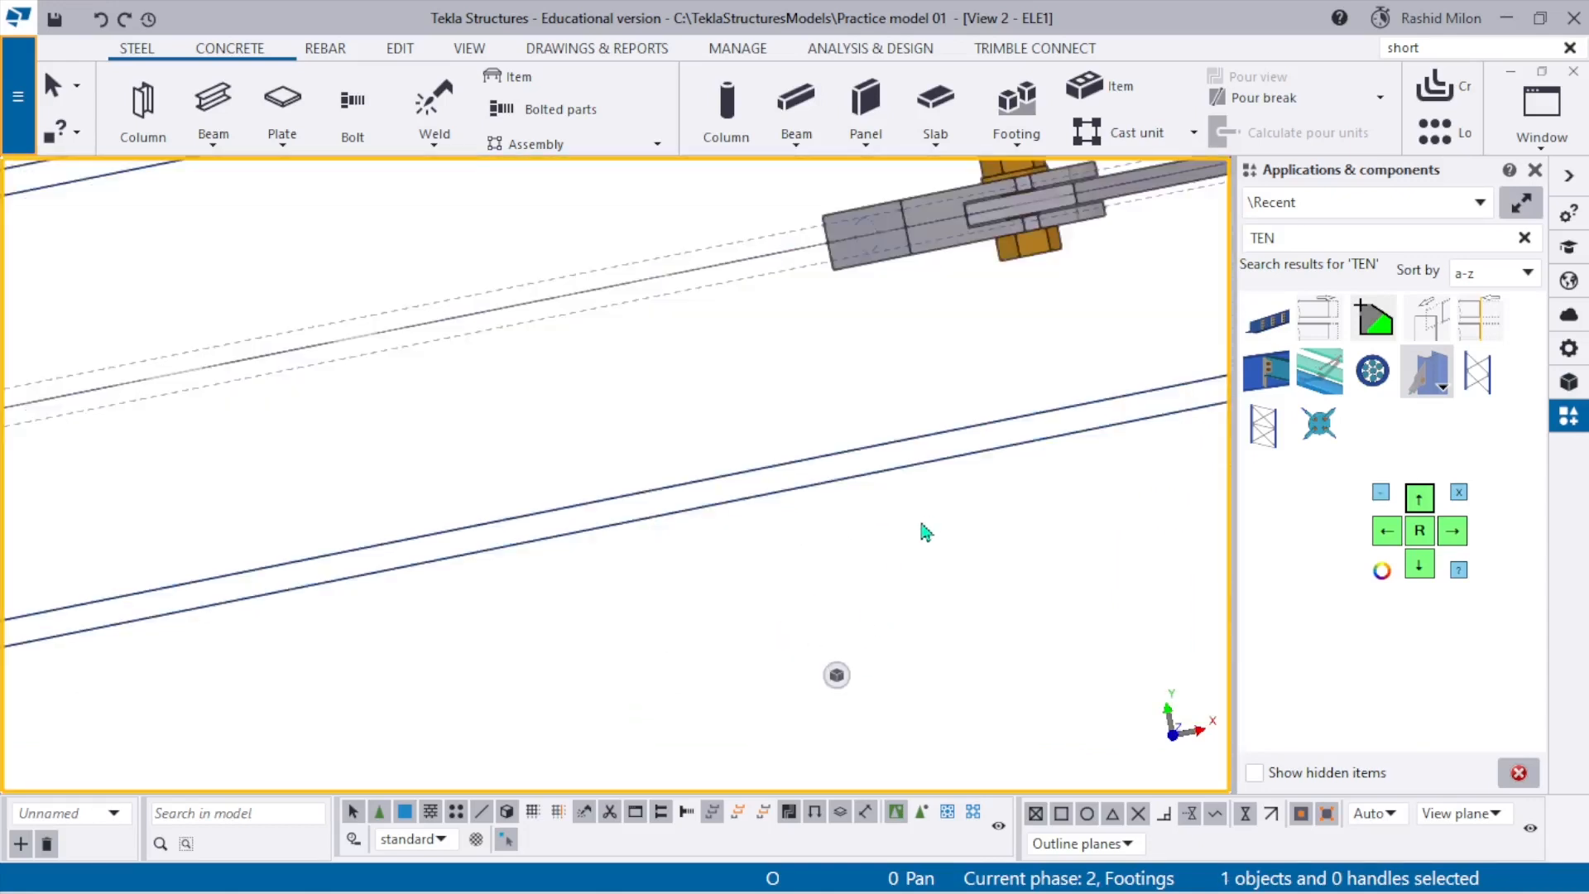
left_click(1525, 238)
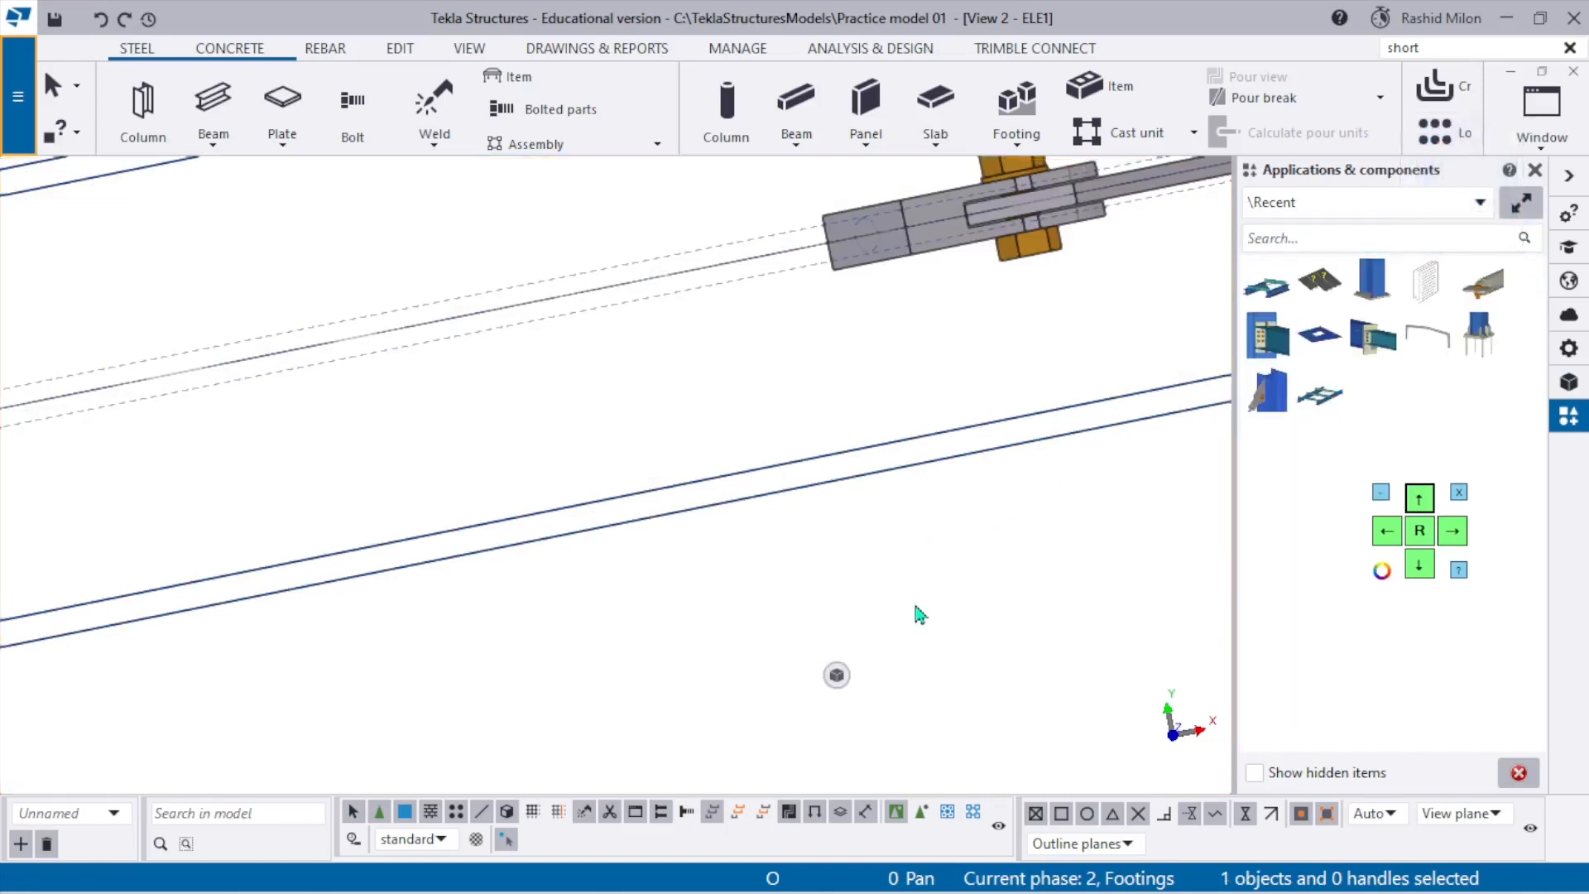
left_click(614, 312)
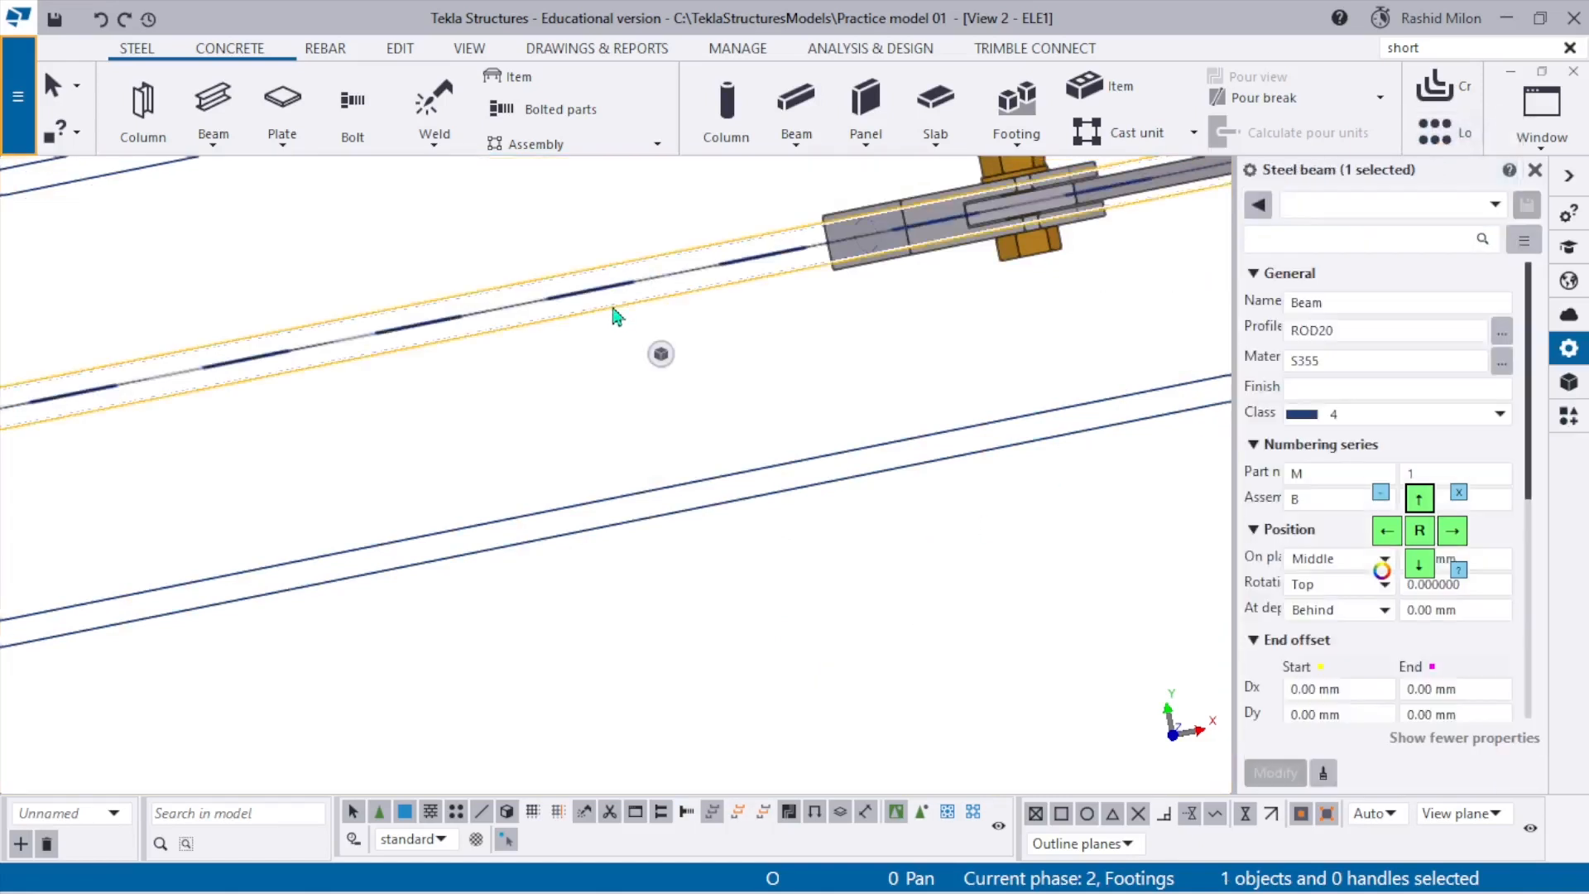
left_click_drag(603, 366, 558, 258)
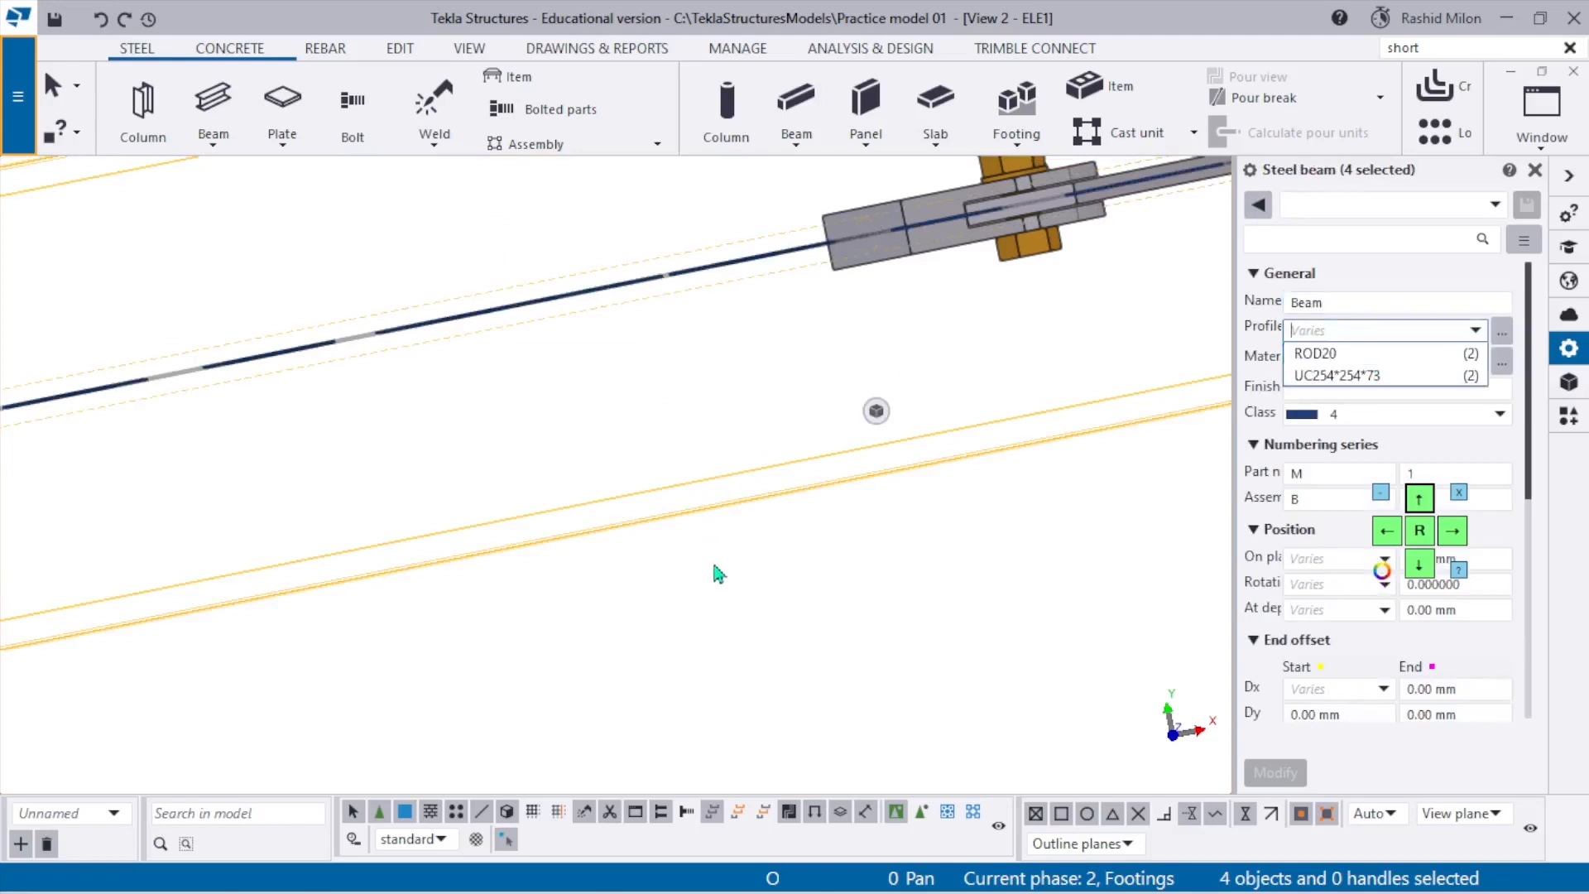
left_click(538, 374)
left_click_drag(495, 296, 497, 300)
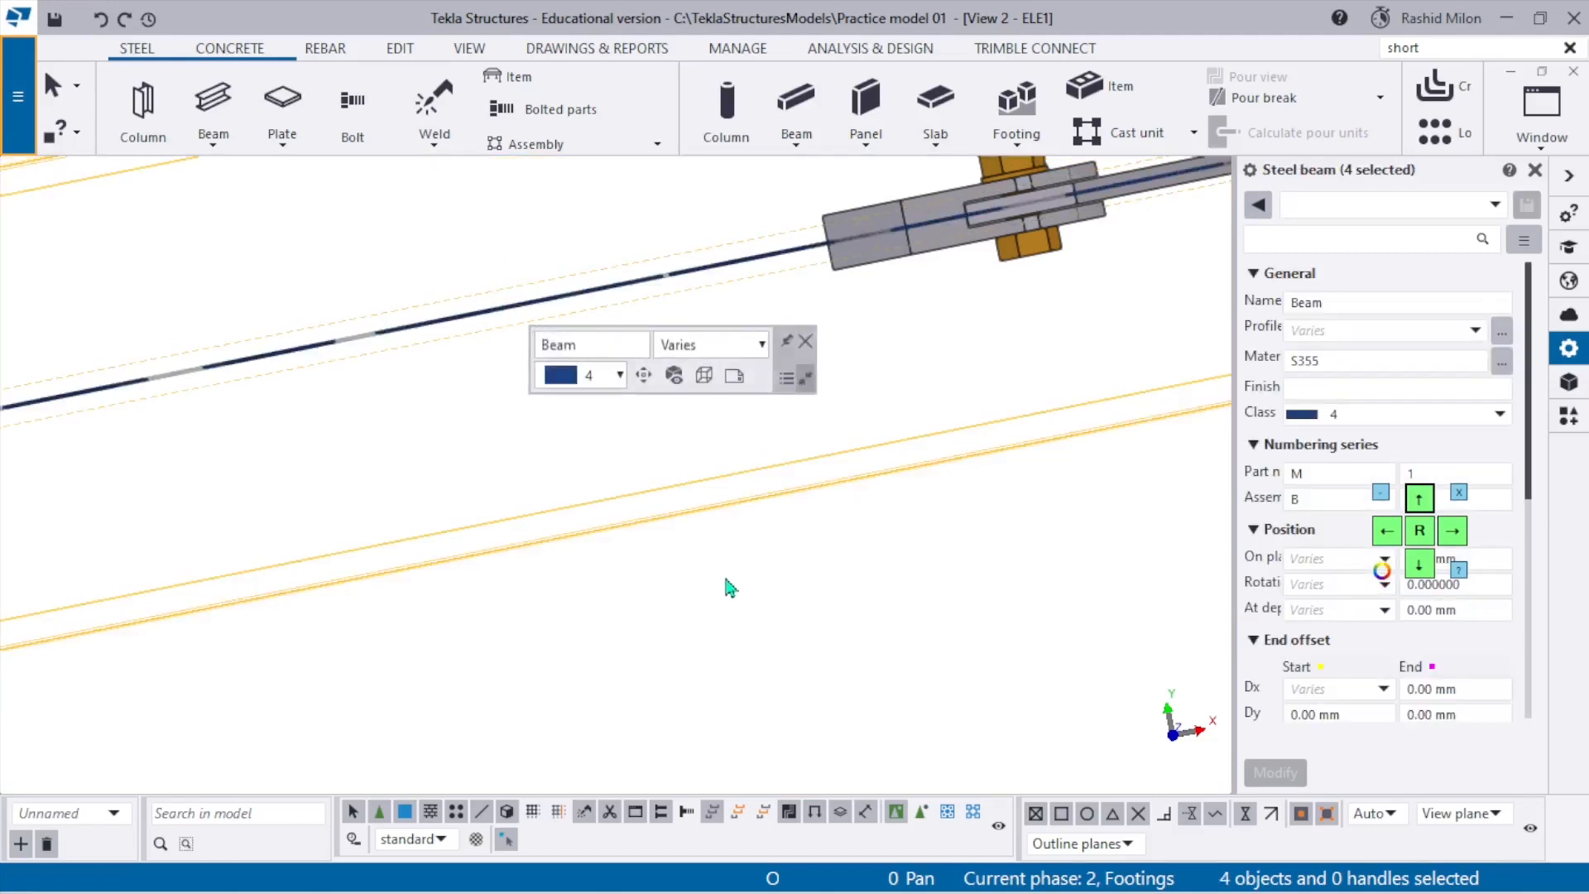
left_click(618, 437)
Select the two ROD20 roof braces and set their name to Sag ROD and their class to 2.
left_click(487, 328)
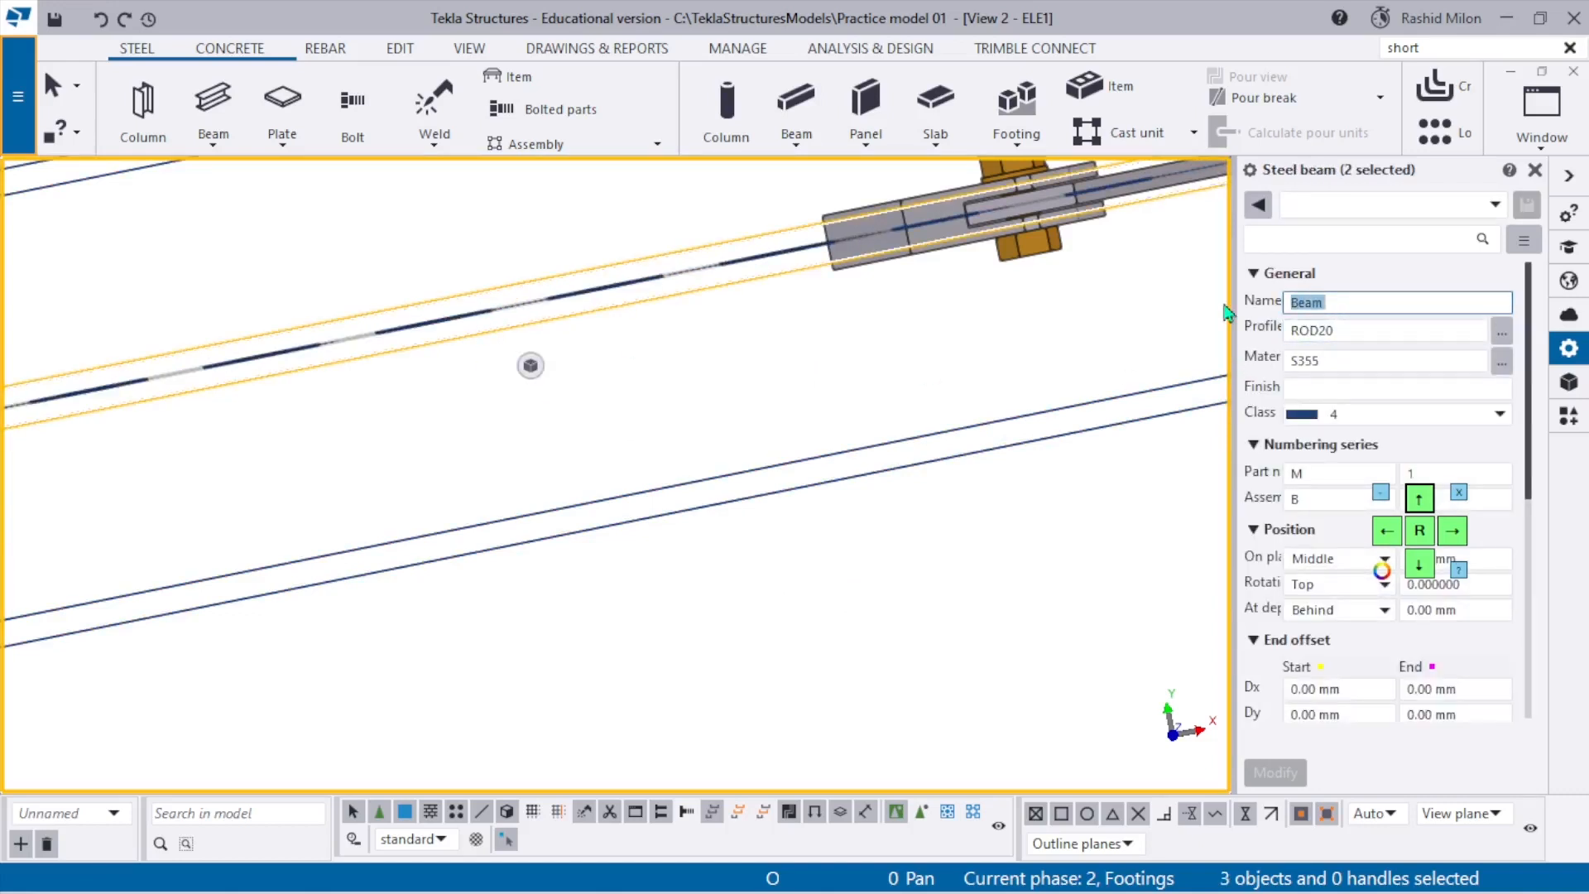
type("s")
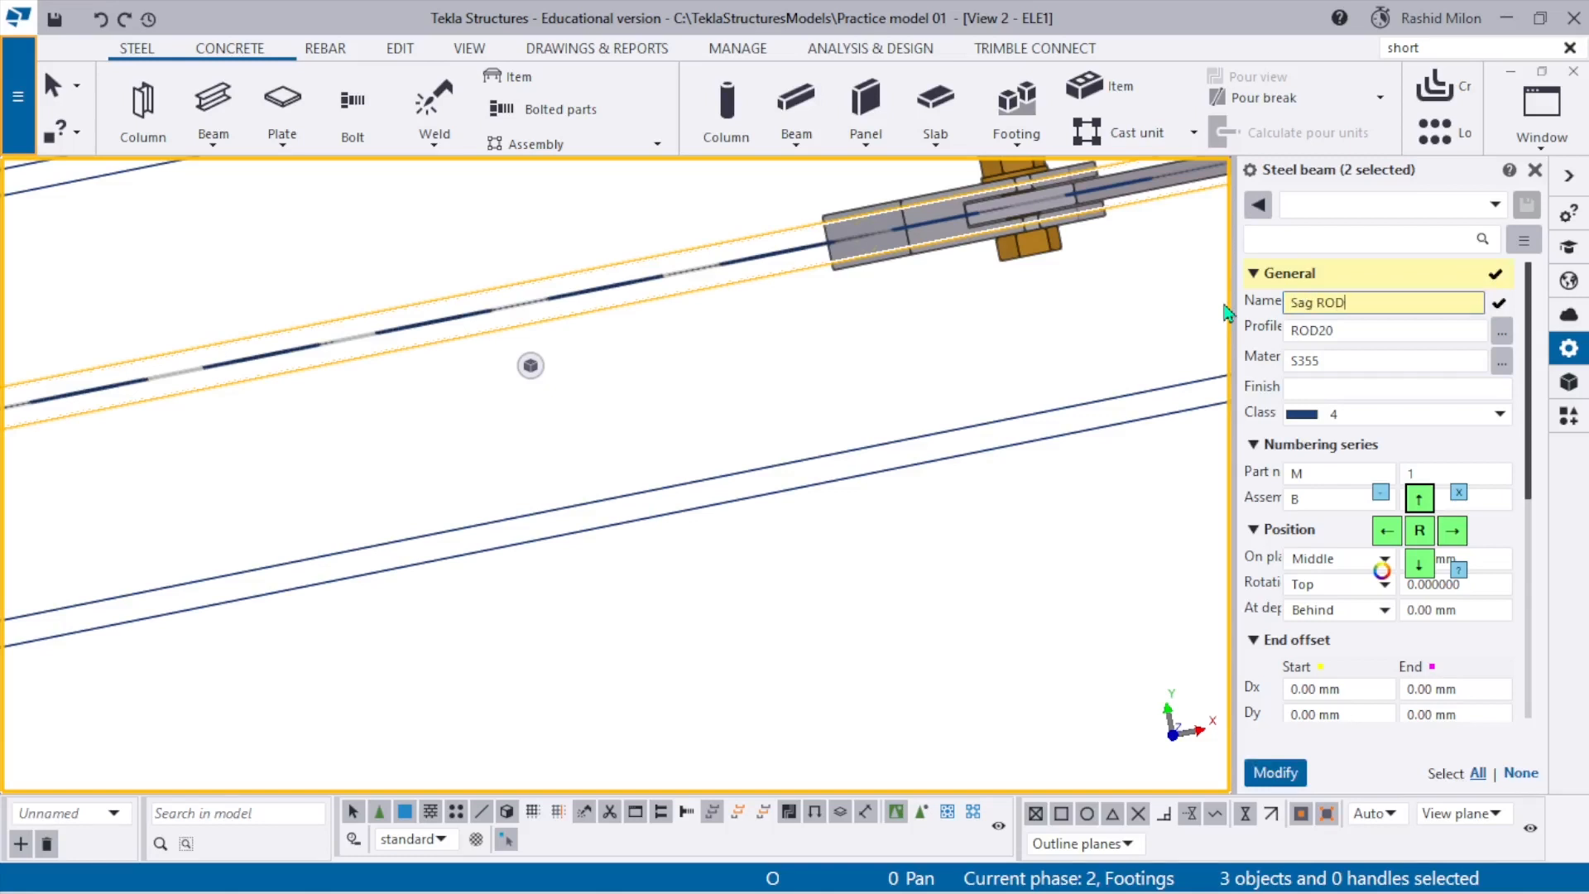
left_click(1339, 414)
left_click(1338, 484)
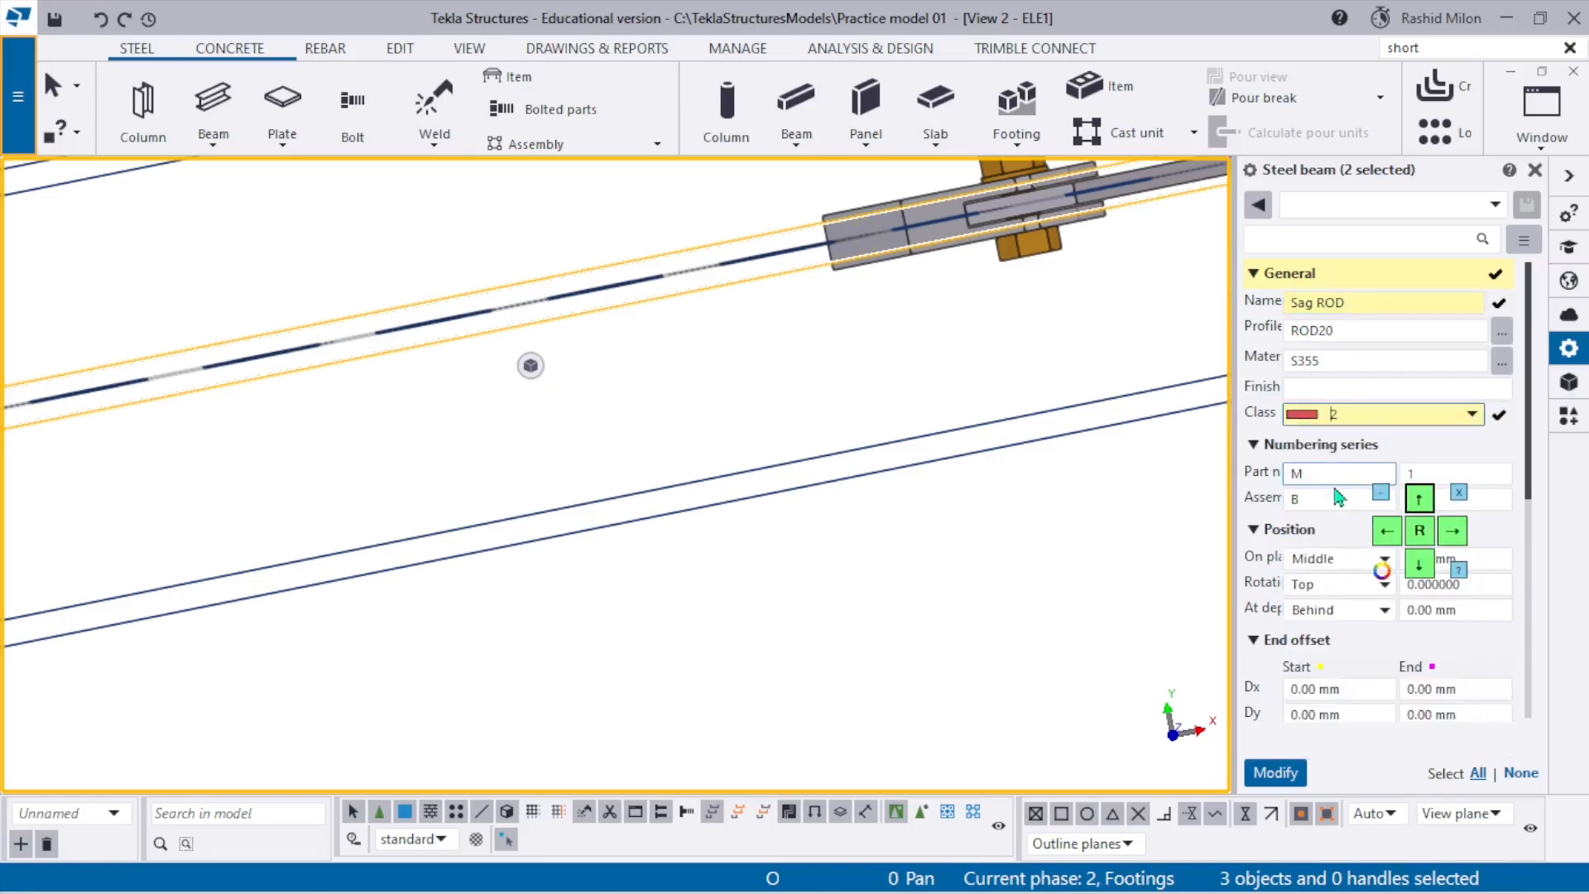
left_click(1275, 772)
Add the two column braces to the selection and set the name Sag ROD and class 2 for all four ROD20 braces.
scroll(1007, 479, "down", 3)
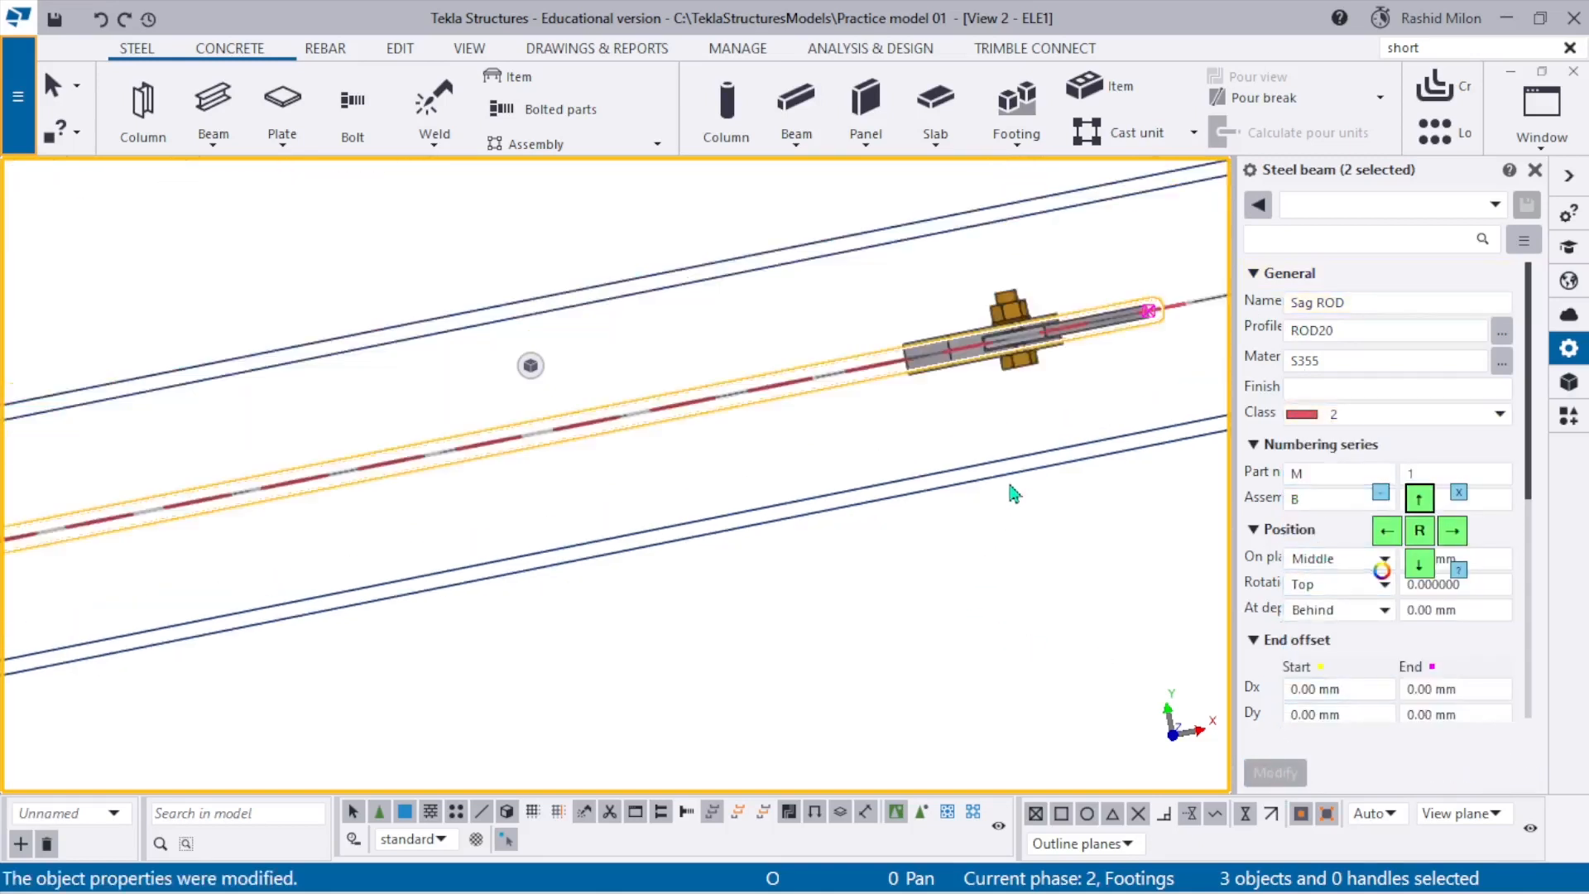
scroll(952, 430, "up", 4)
scroll(1063, 423, "up", 5)
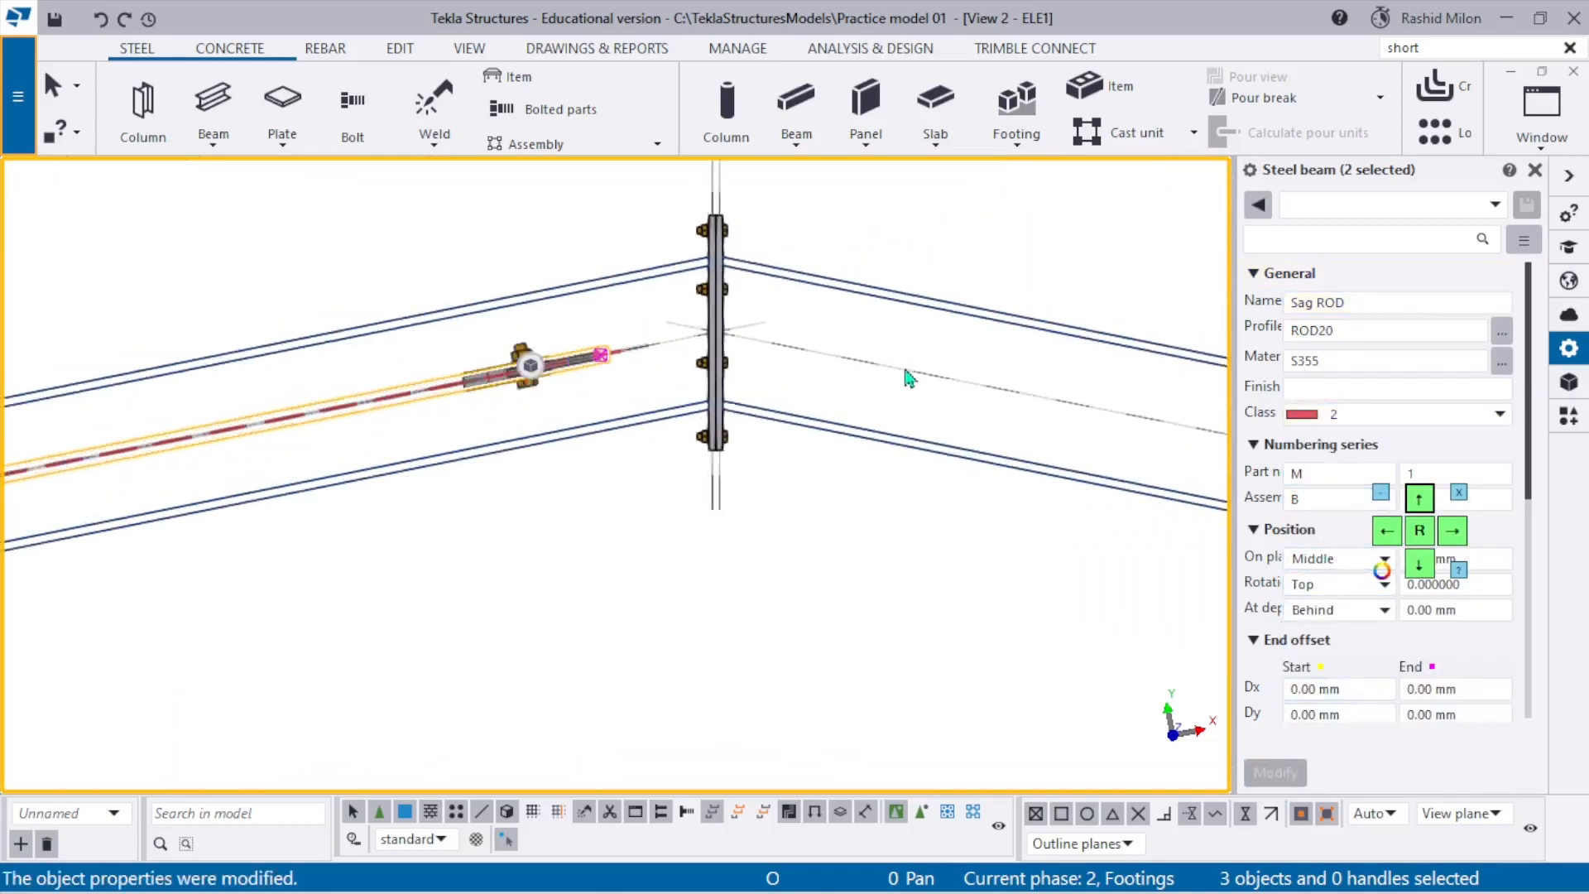
scroll(908, 370, "down", 5)
middle_click_drag(489, 593, 796, 386)
scroll(542, 414, "up", 8)
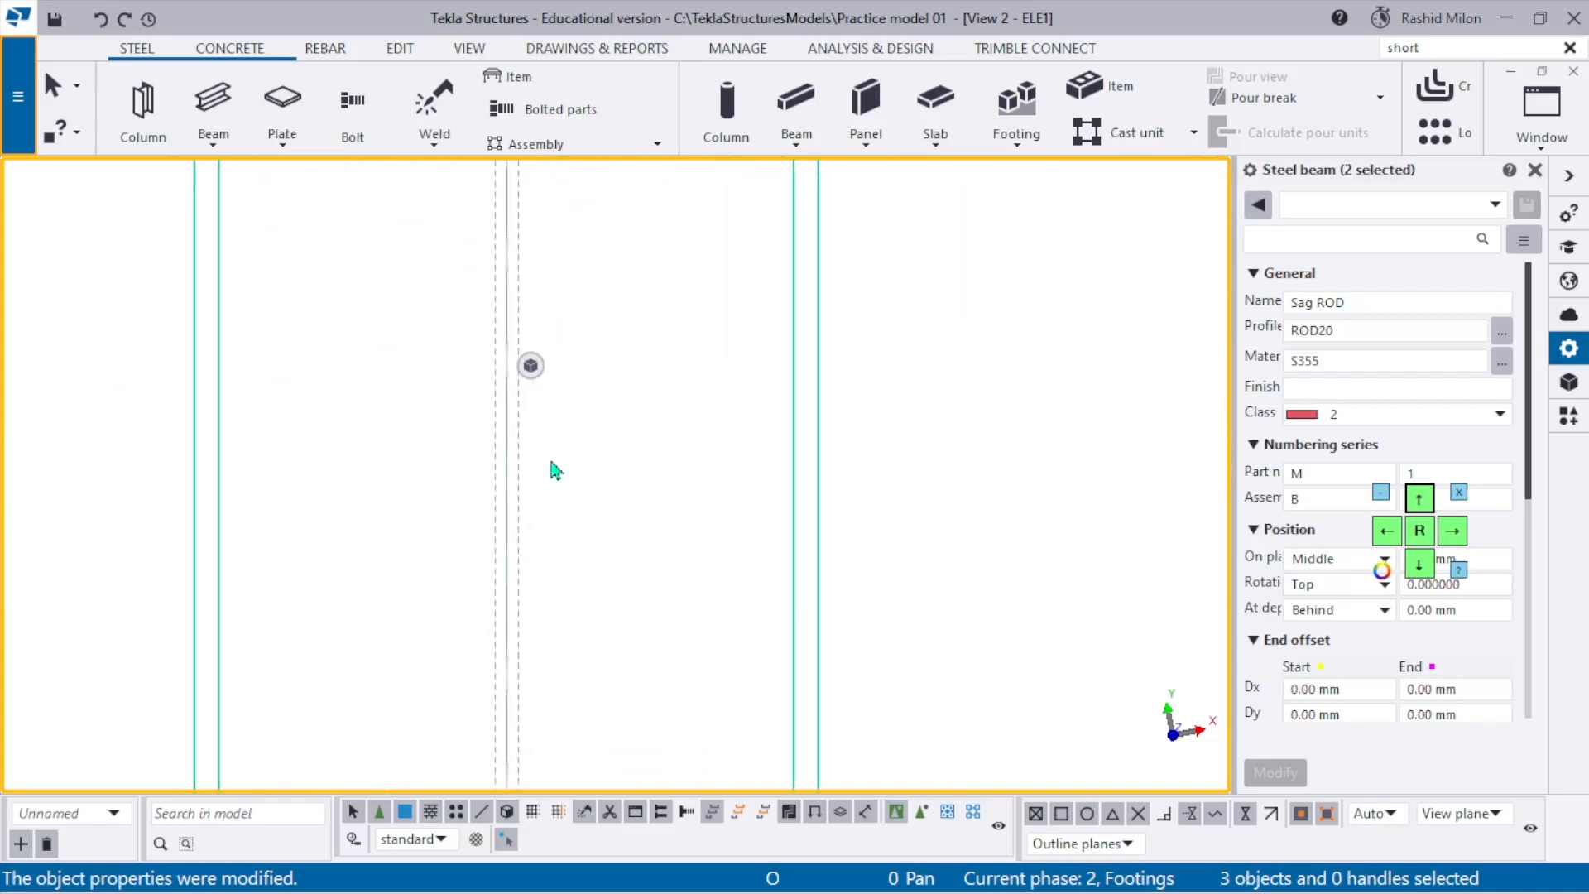
left_click_drag(543, 473, 495, 427)
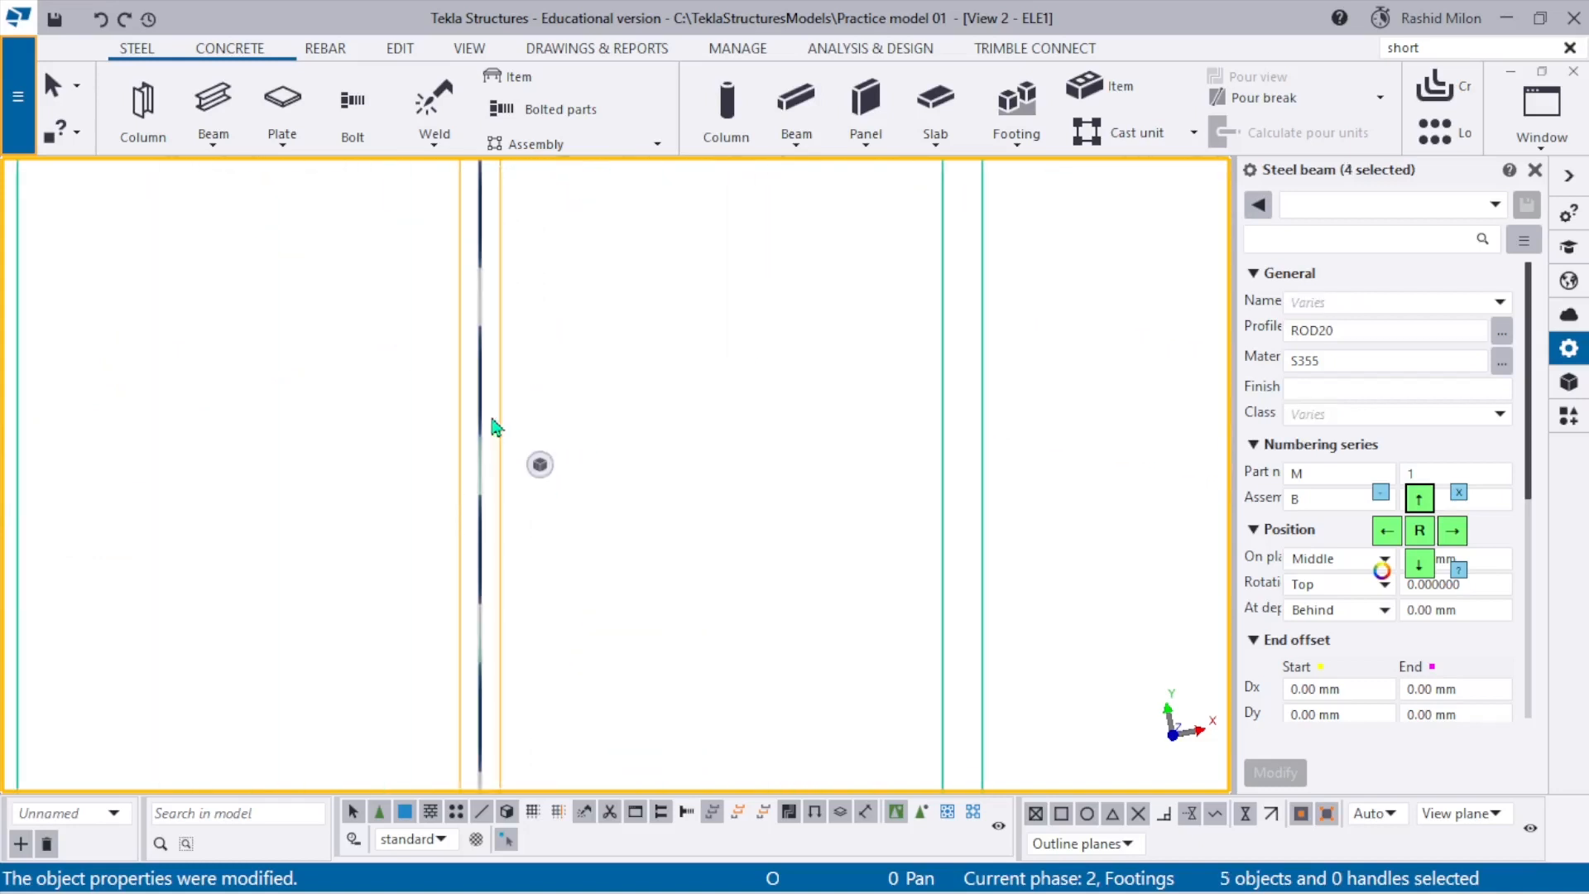
left_click(1343, 304)
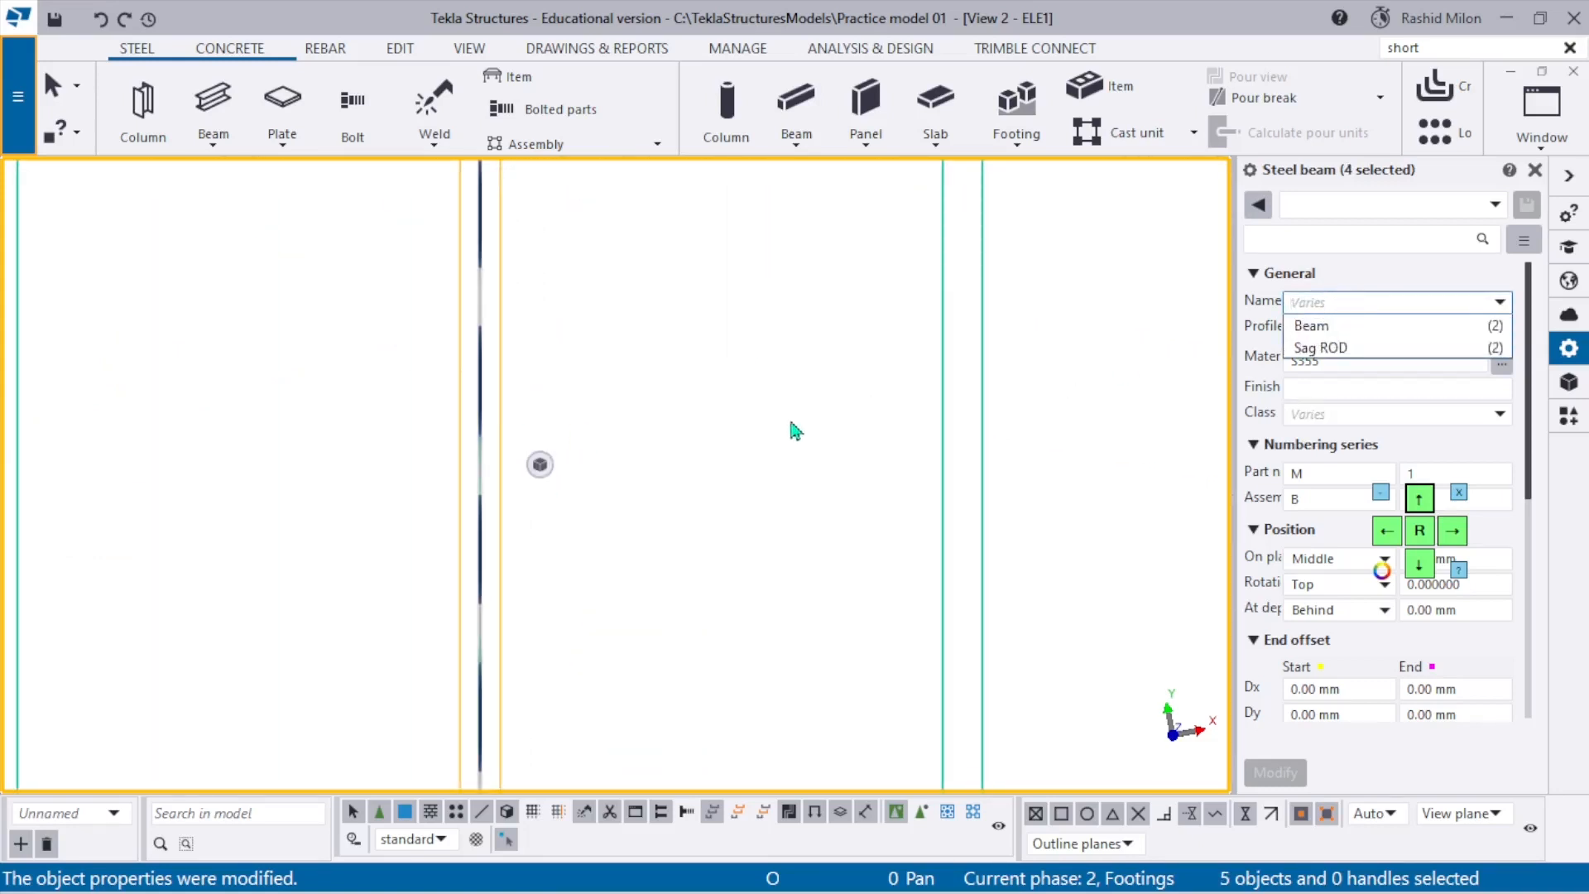
left_click(1333, 348)
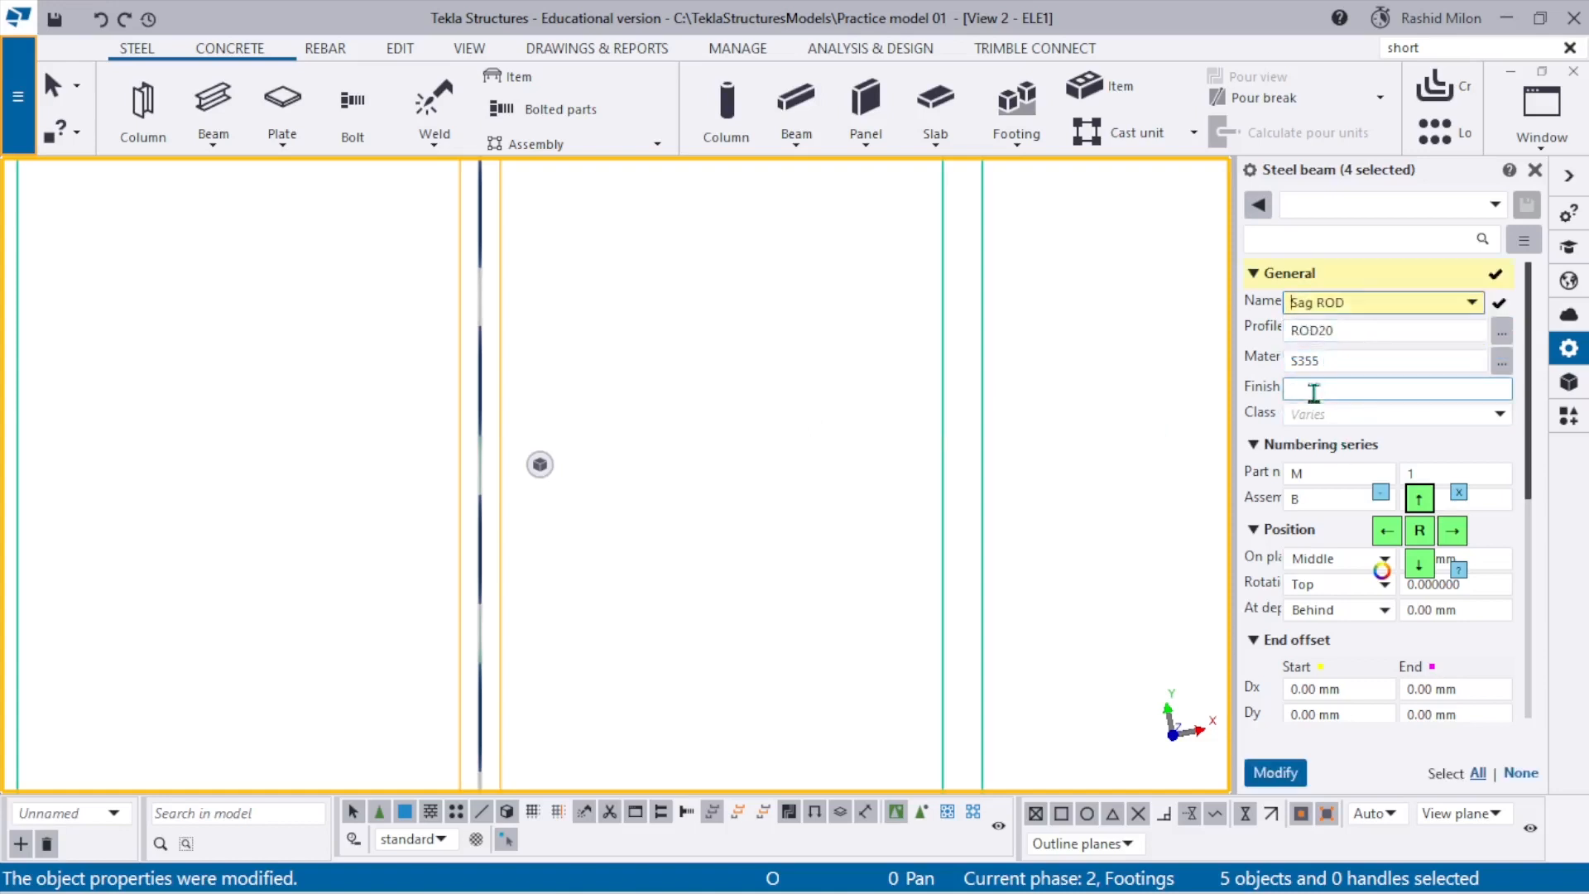
left_click(1338, 415)
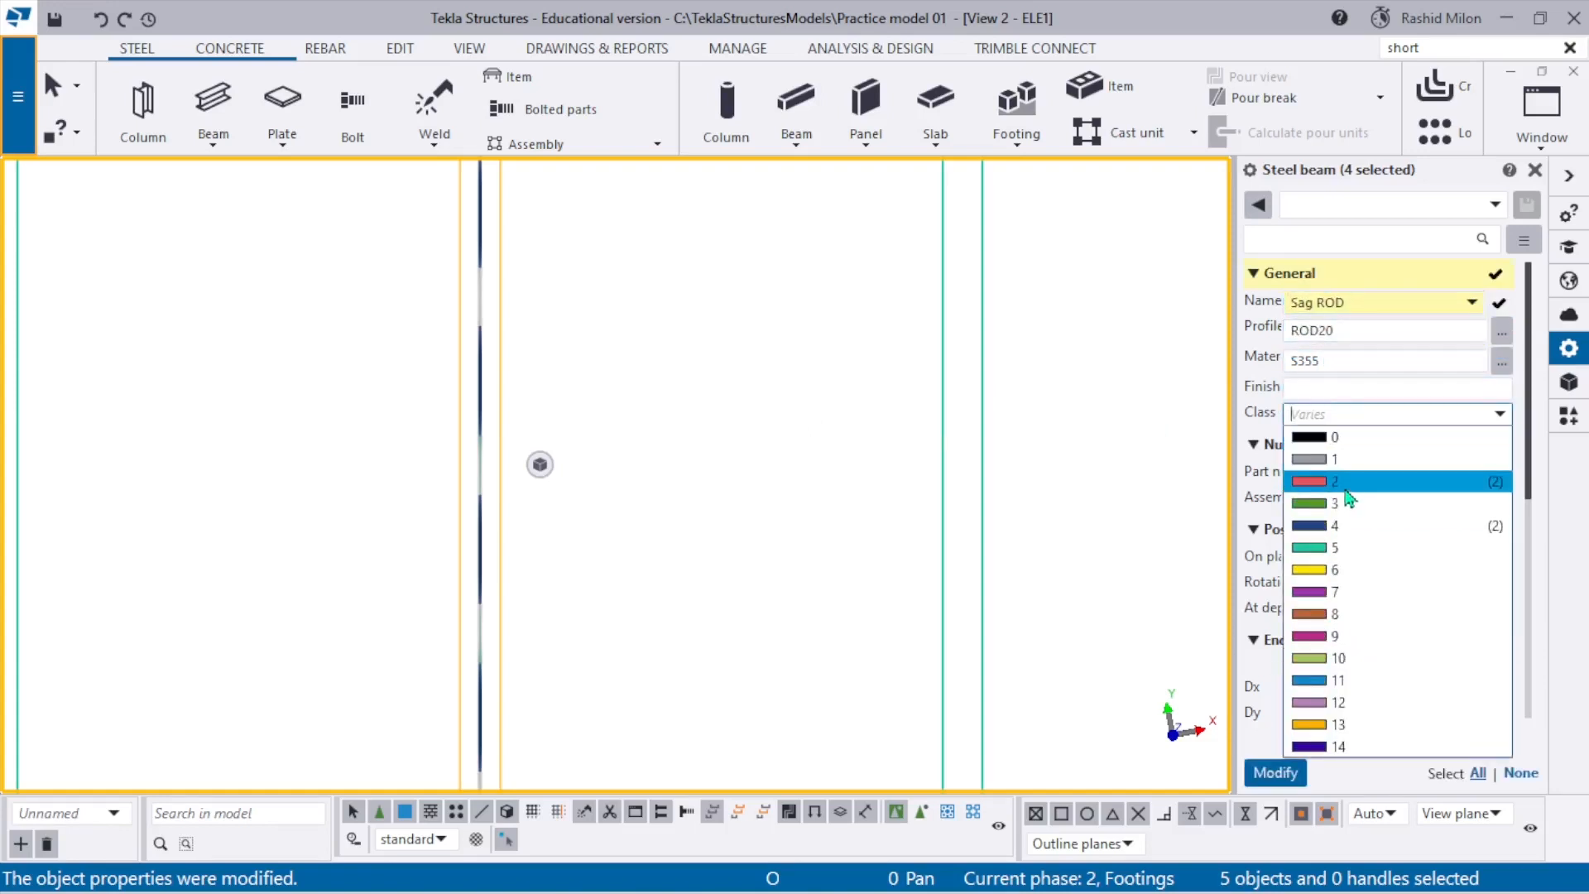
left_click(1347, 488)
left_click(1275, 772)
Examine the roof and column cross bracing in 3D, including the rafters and their eave ends above the columns.
scroll(448, 543, "down", 3)
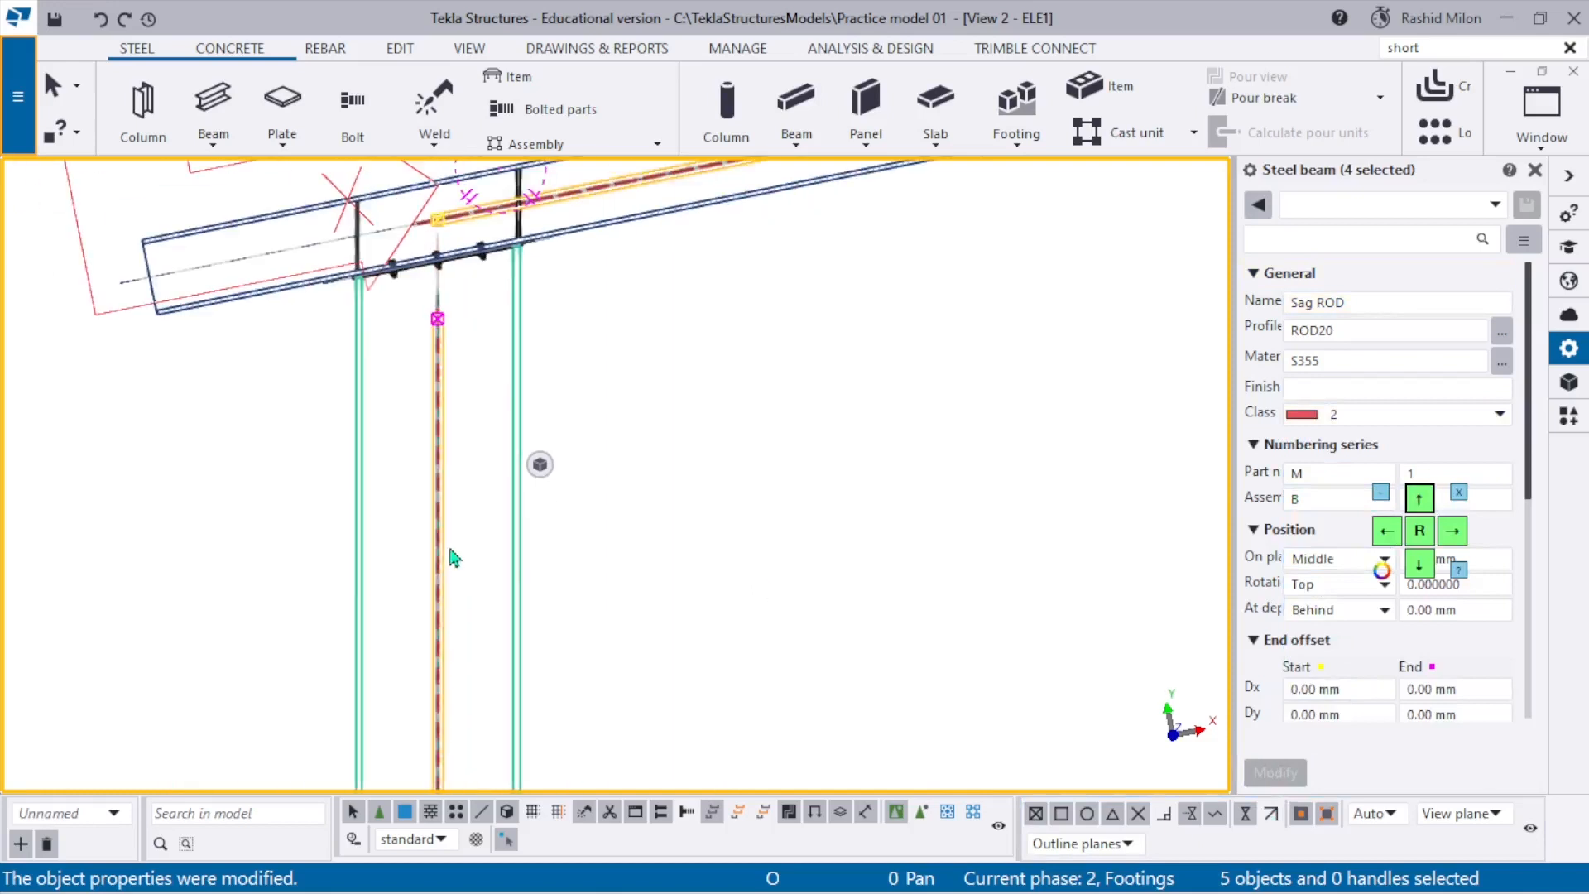
scroll(454, 550, "down", 5)
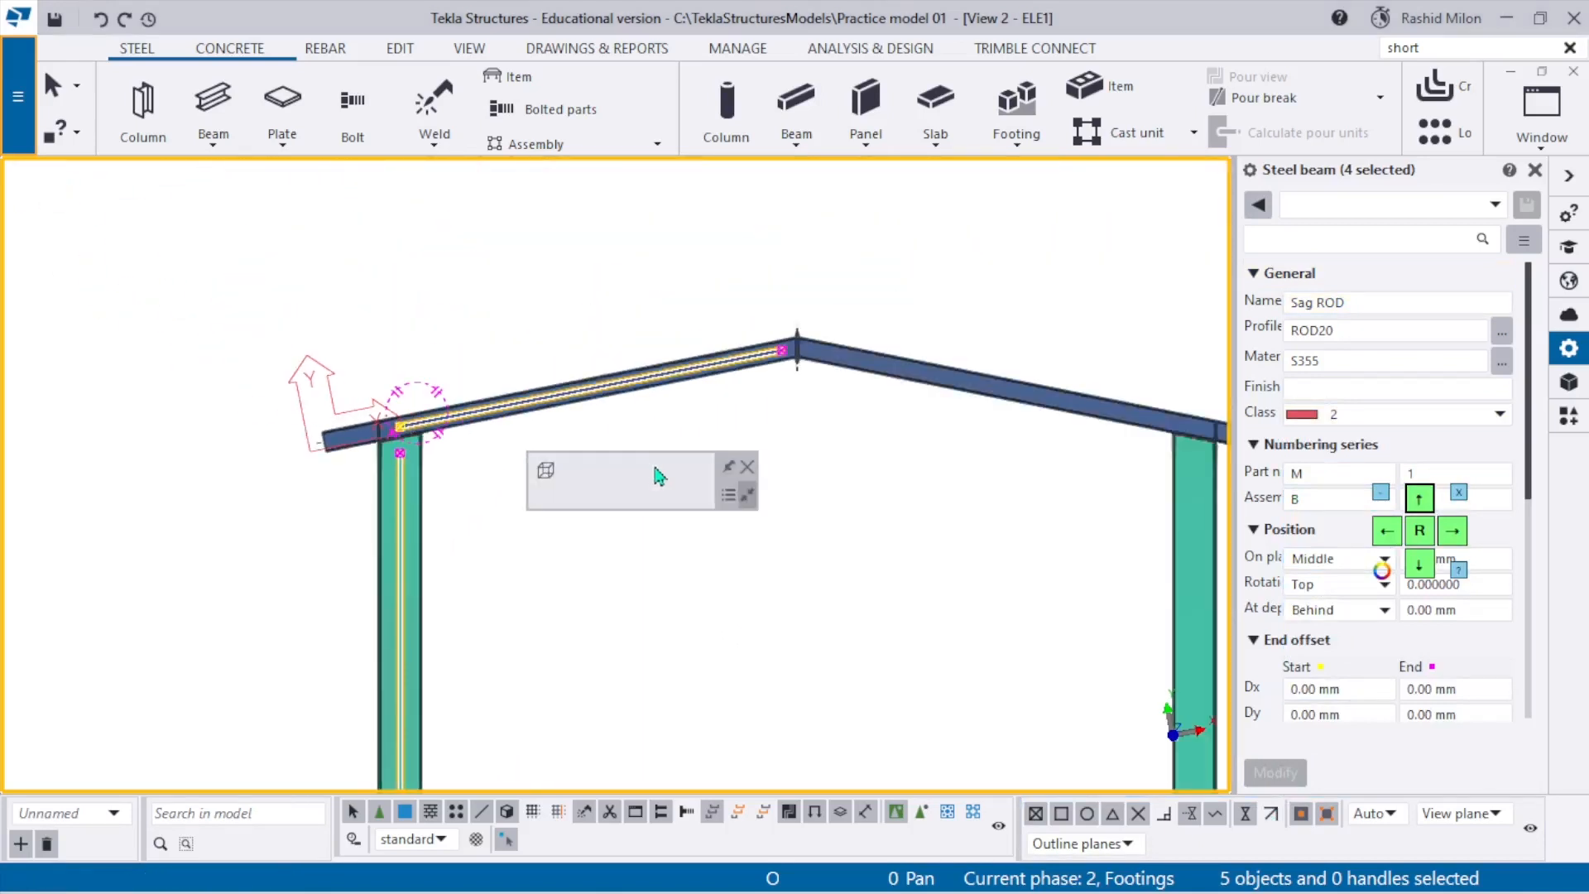
left_click(878, 435)
middle_click_drag(510, 407, 672, 517, "ctrl")
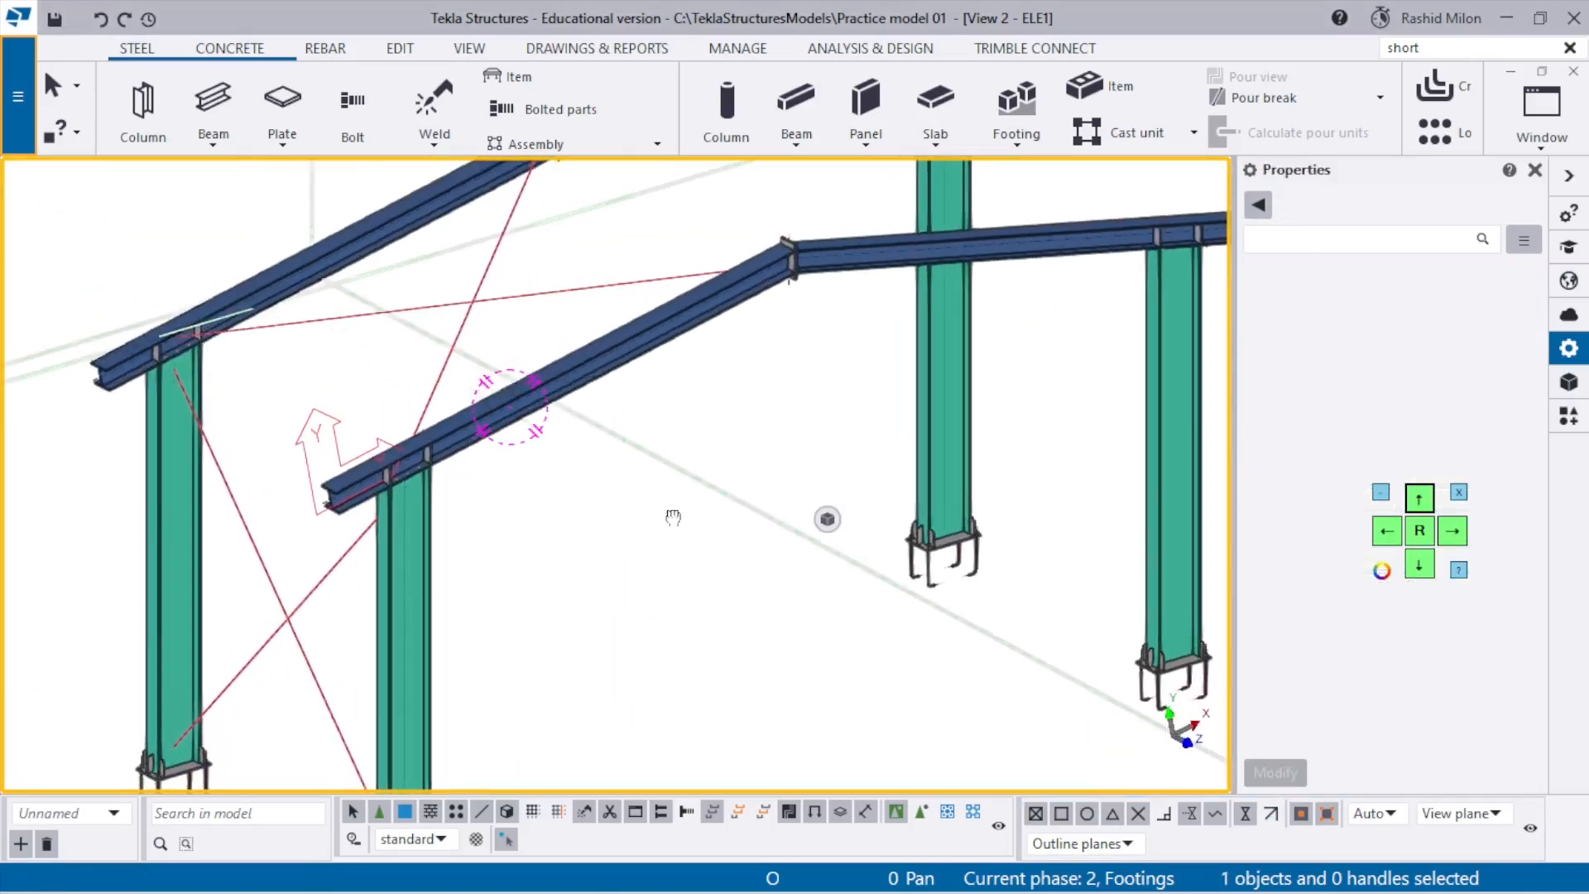
scroll(568, 461, "down", 4)
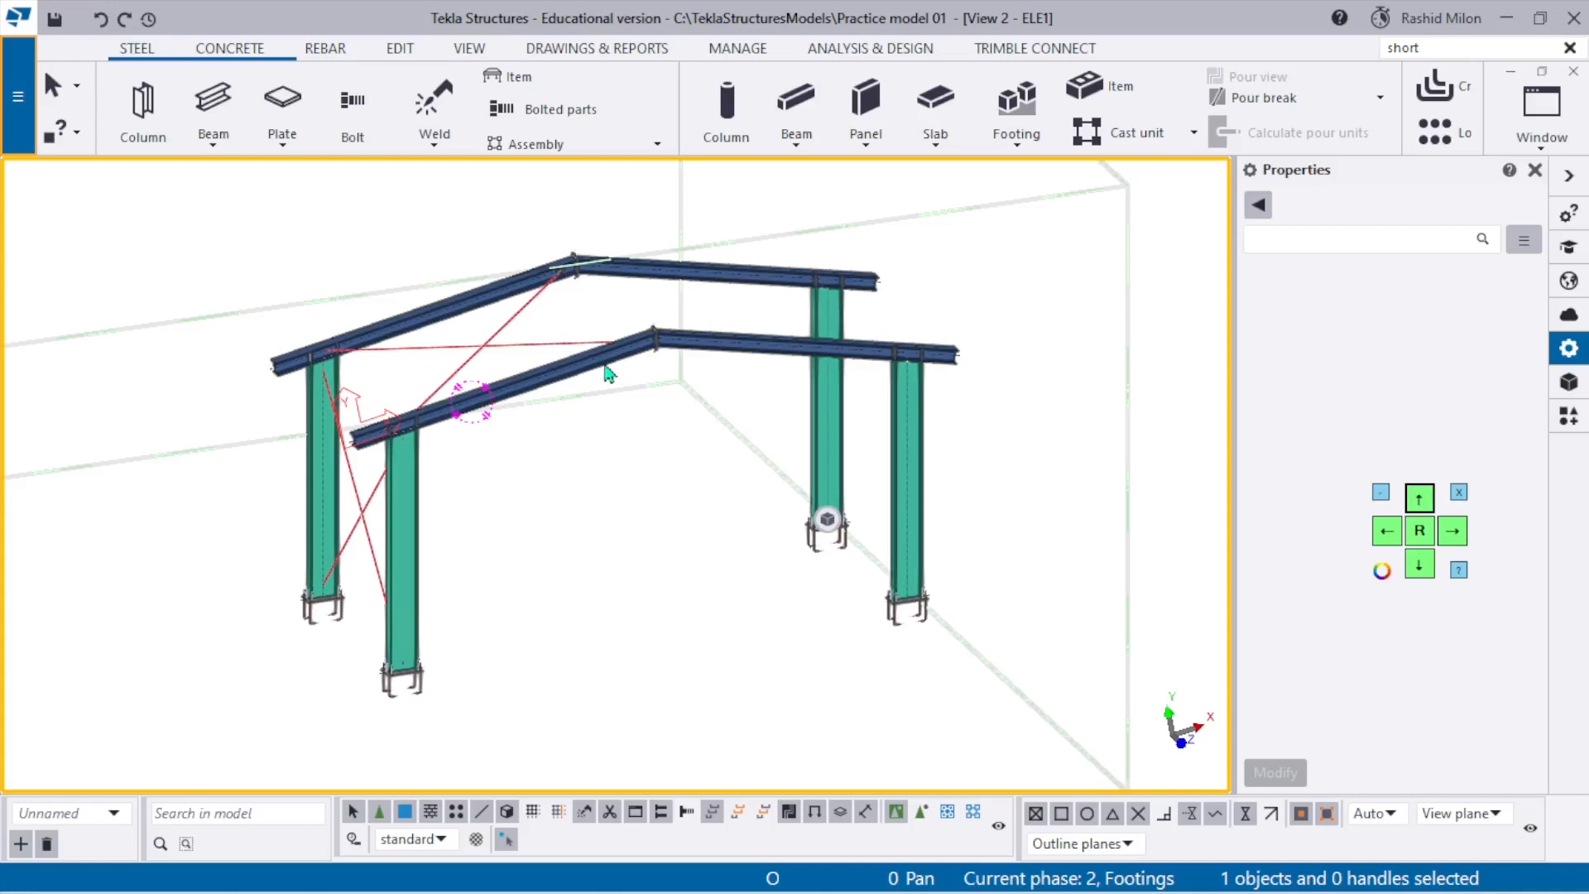
scroll(652, 314, "up", 3)
middle_click_drag(343, 422, 470, 371)
scroll(282, 383, "up", 3)
scroll(207, 327, "down", 2)
left_click(142, 345)
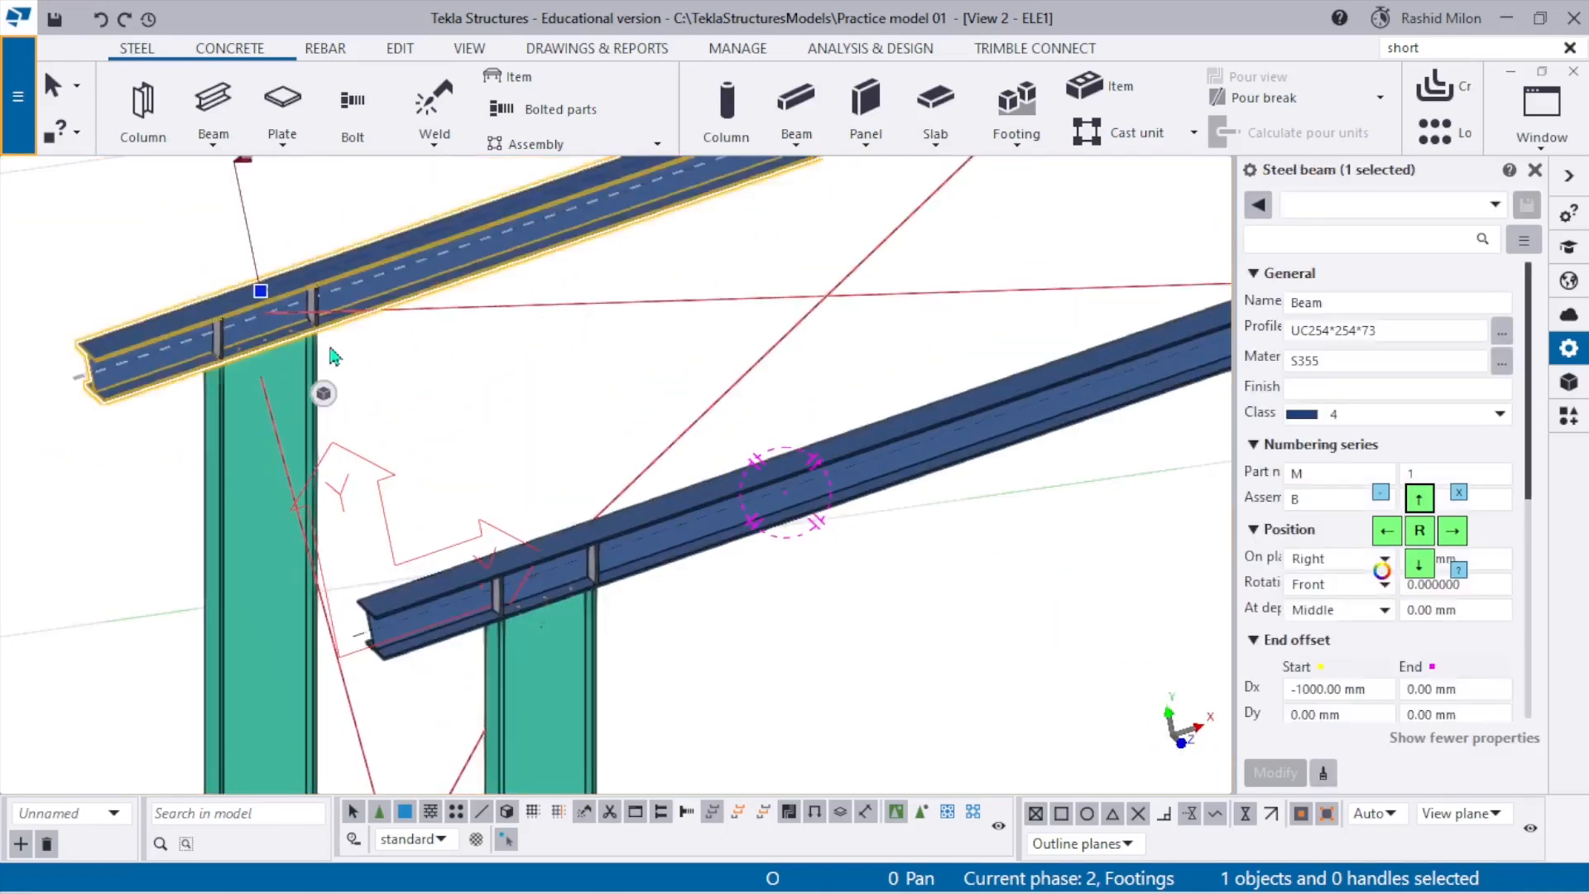
scroll(328, 341, "down", 3)
scroll(633, 455, "up", 2)
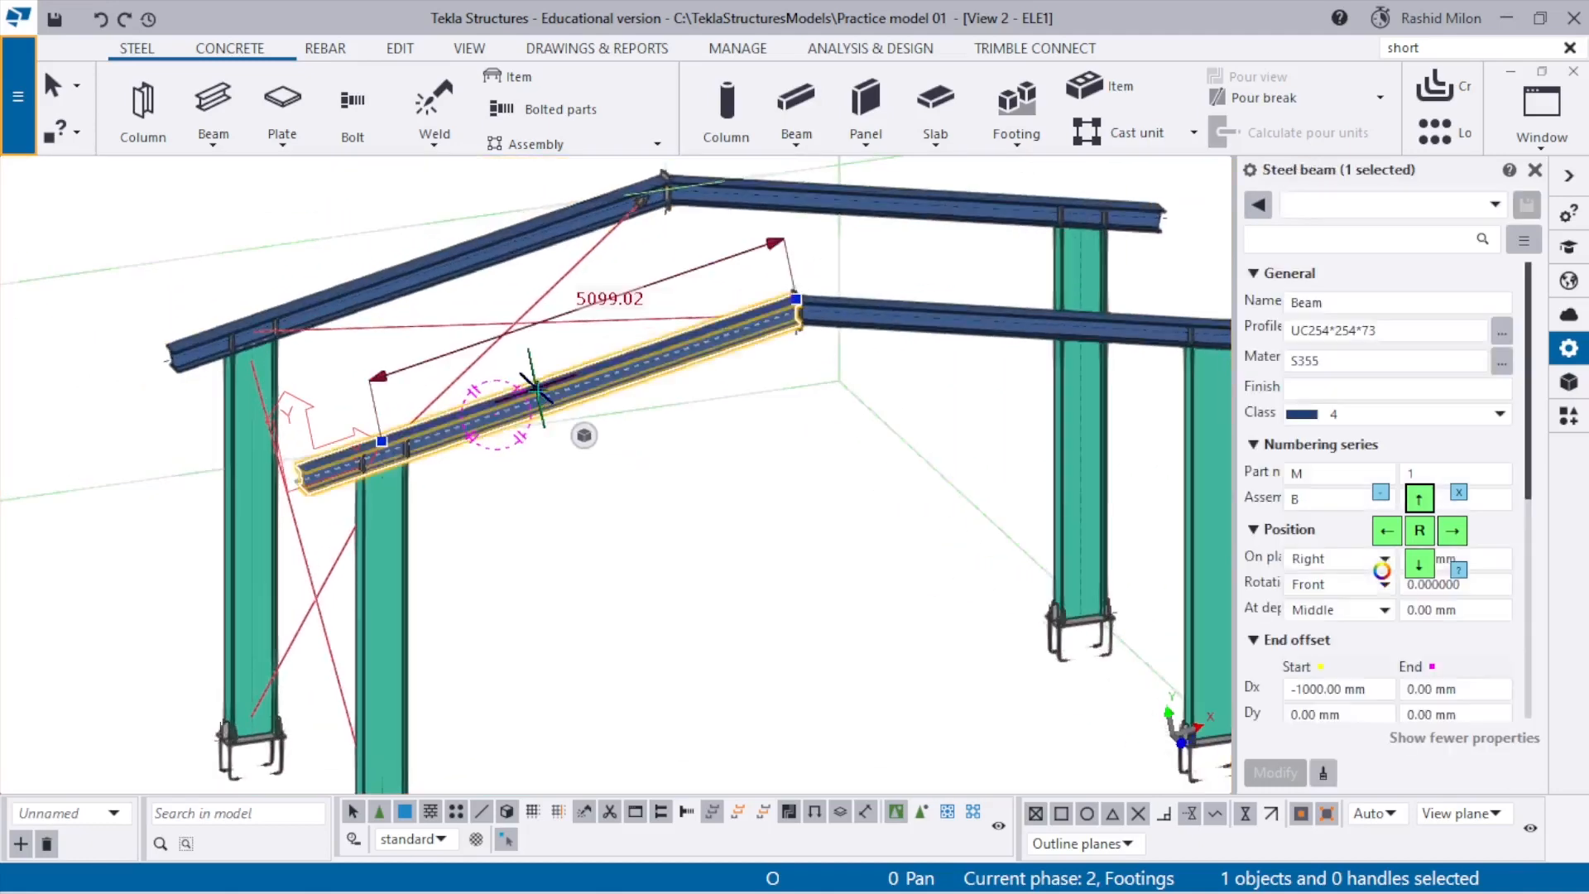
Deselect the rafter and switch view ELE1 from 3D to plane view.
right_click(741, 476)
left_click(823, 604)
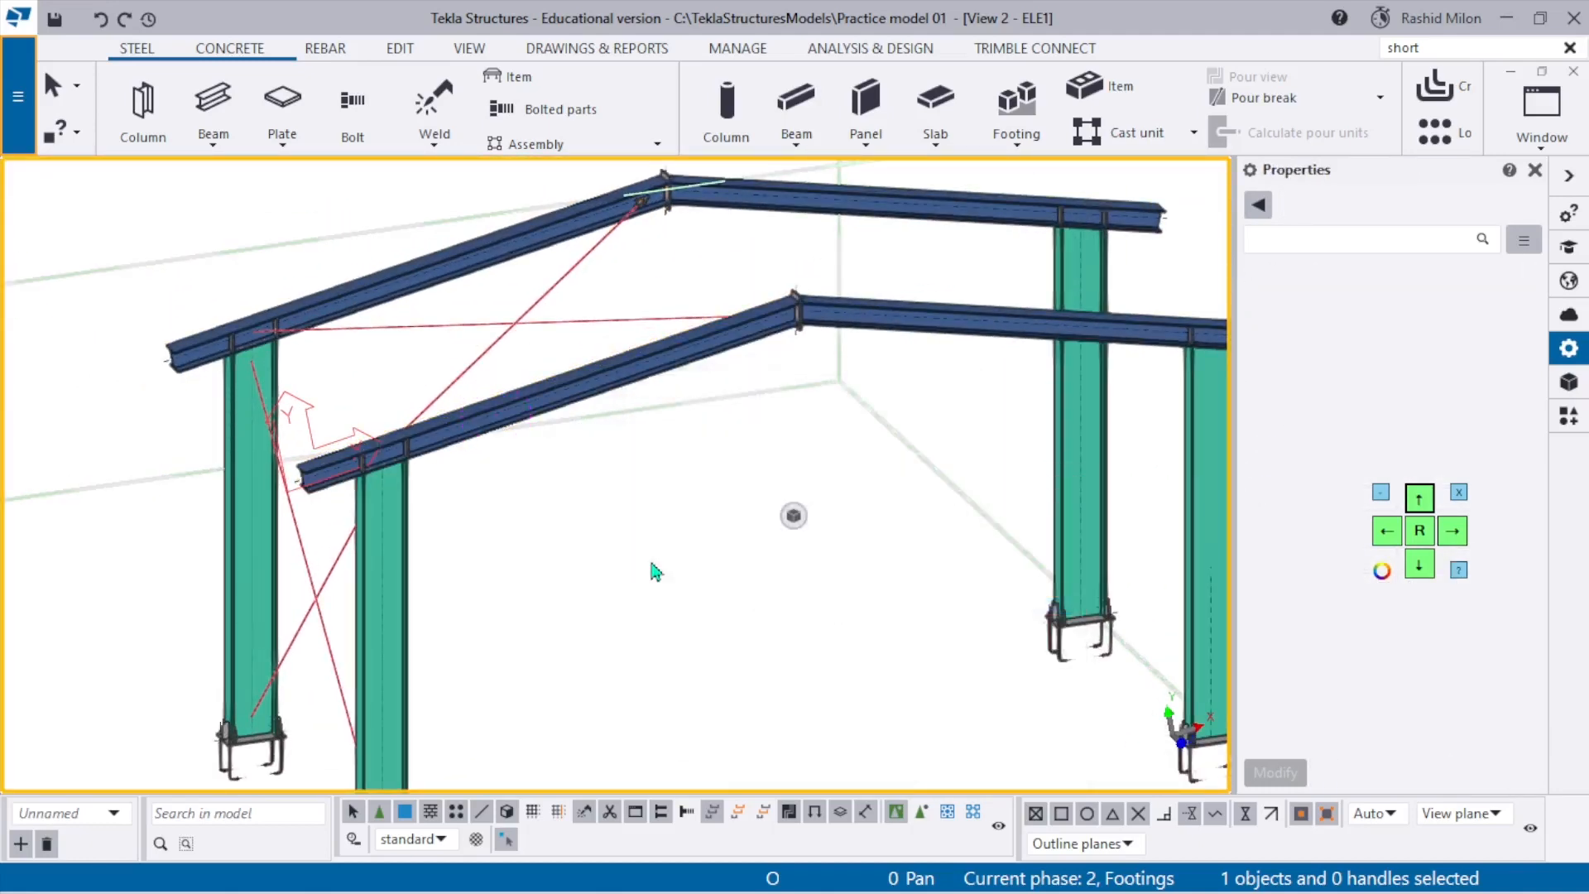
key("ctrl+p")
scroll(898, 405, "up", 6)
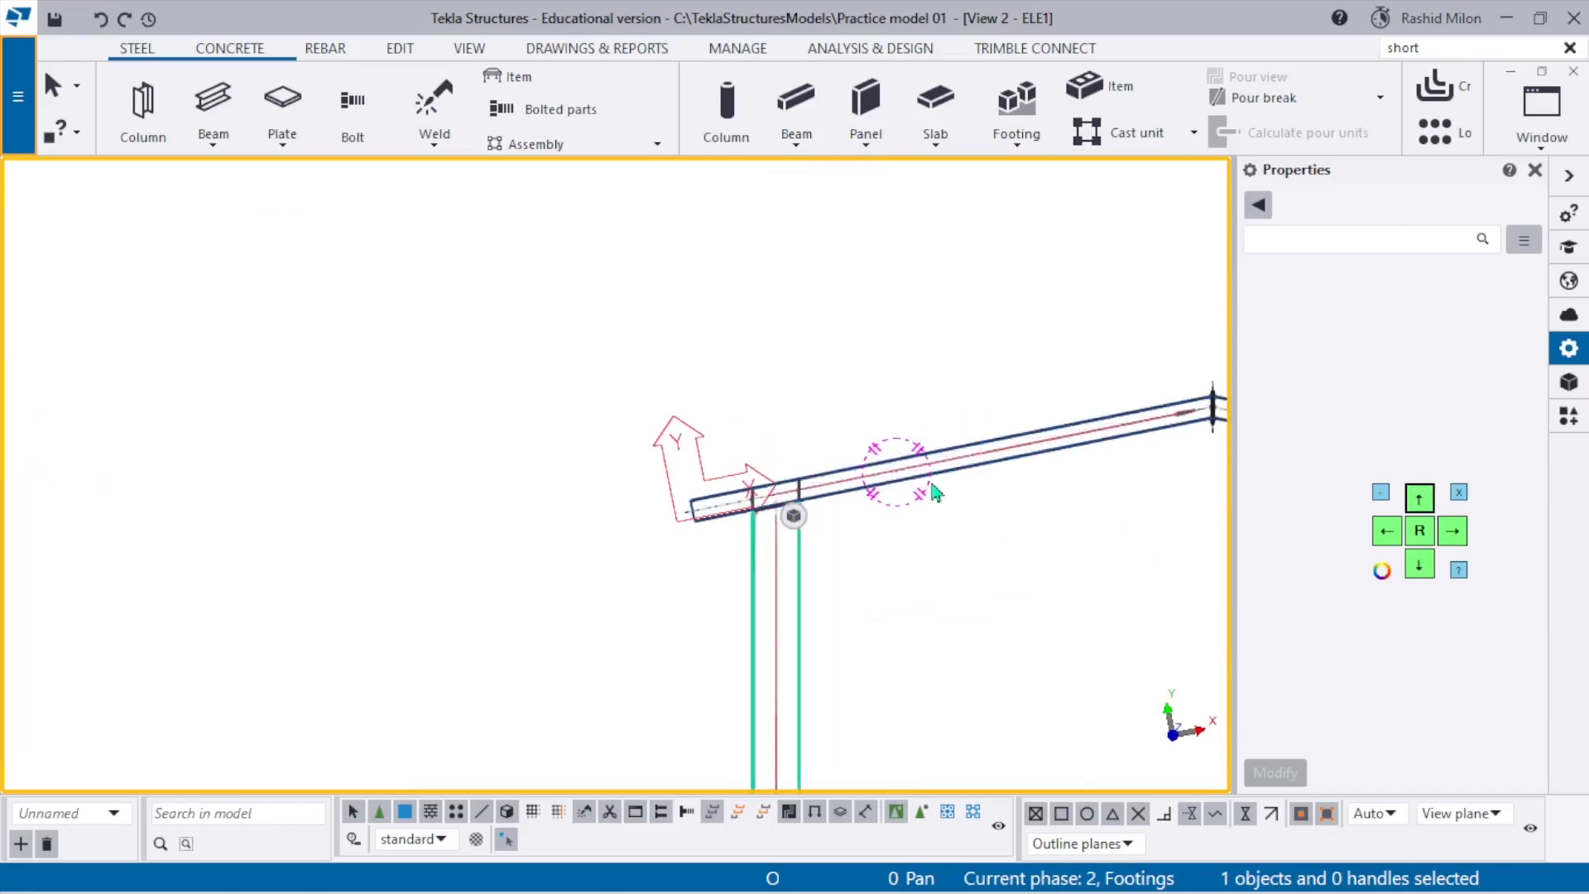
scroll(506, 365, "down", 8)
scroll(516, 536, "up", 6)
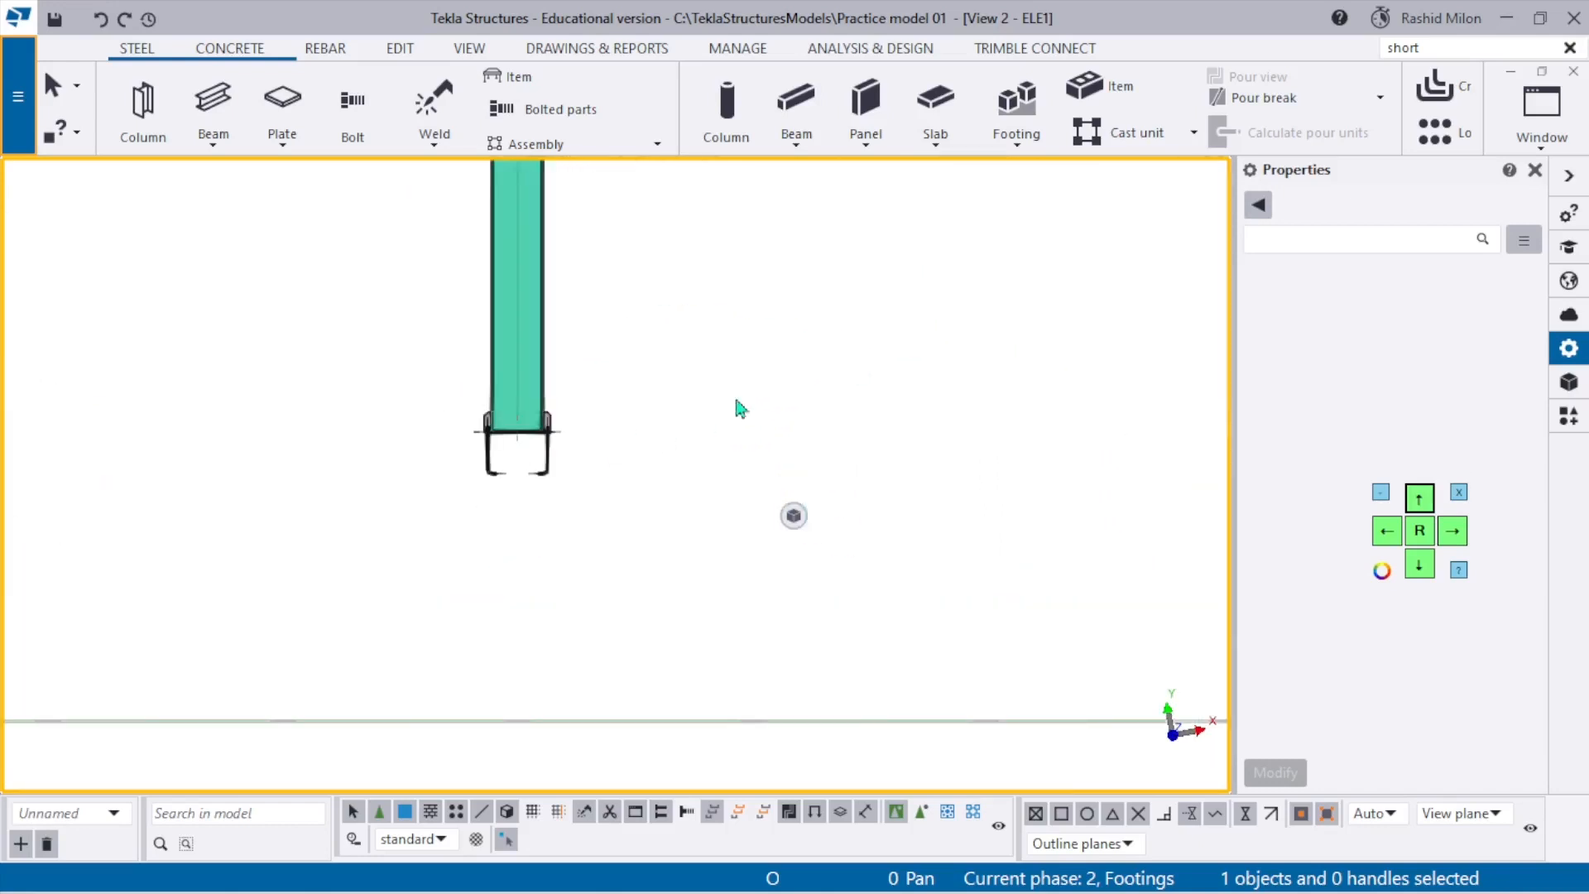
Turn on the display of grids in the view properties of ELE1 and apply the settings.
double_click(748, 375)
left_click(841, 438)
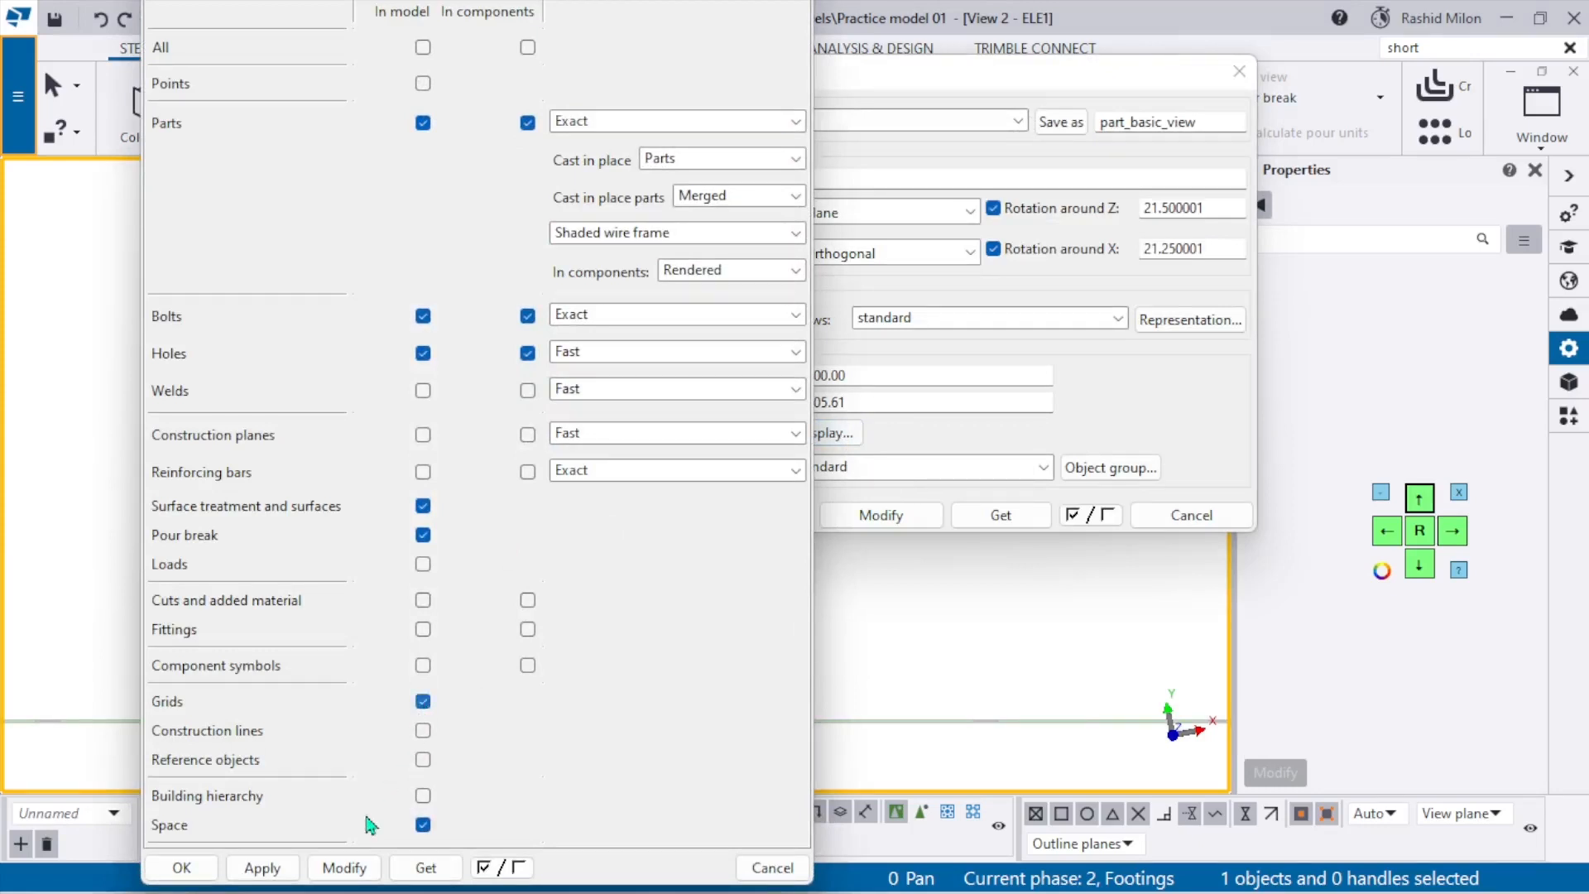
left_click(338, 865)
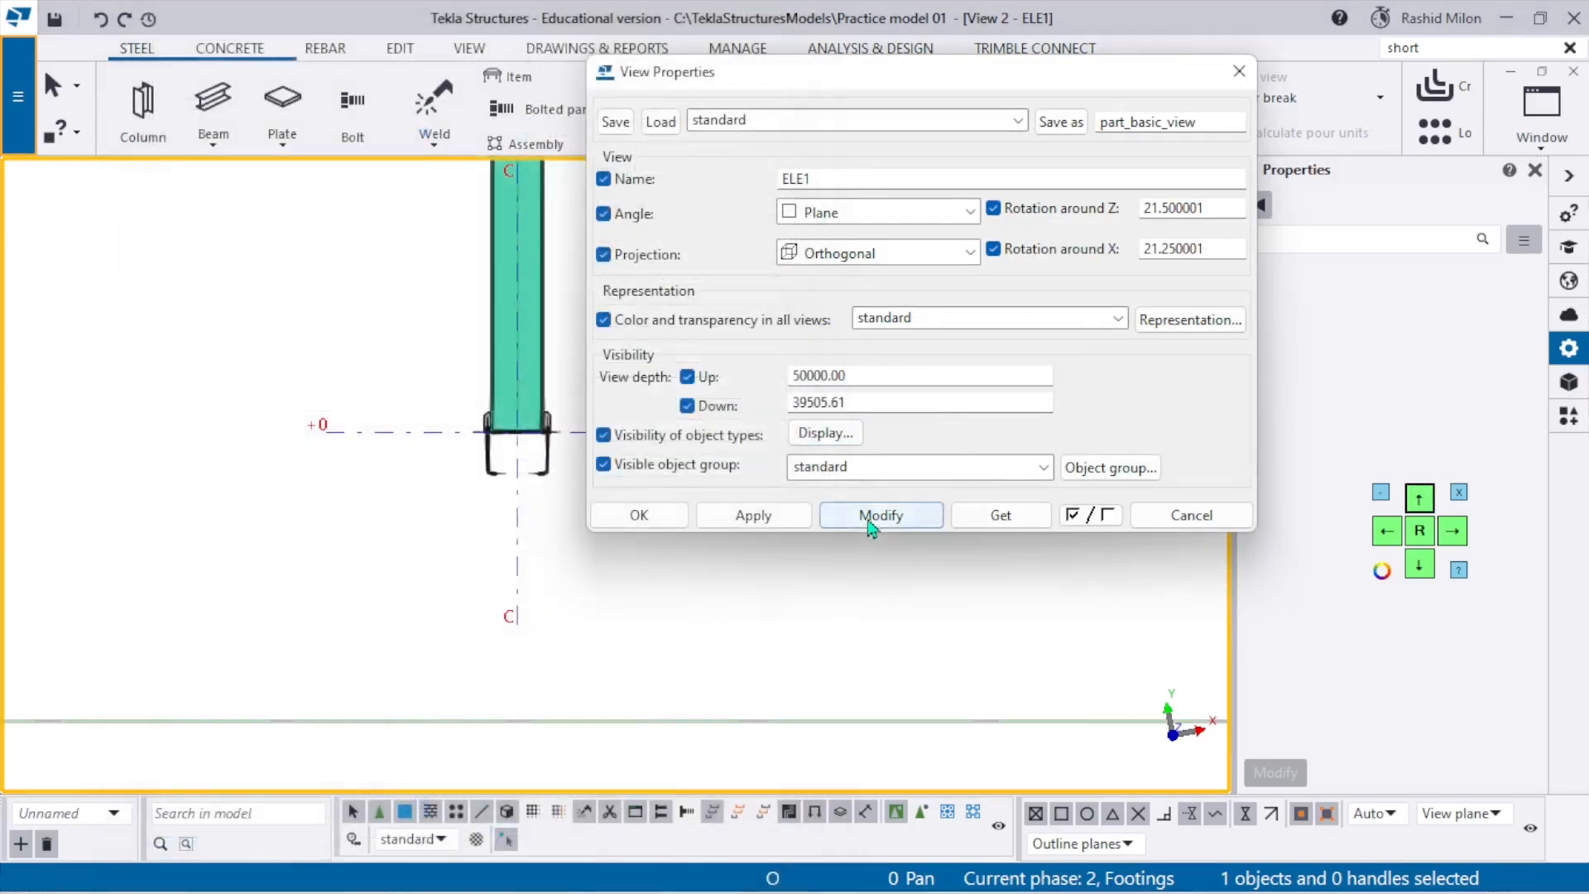
left_click(639, 515)
double_click(677, 507)
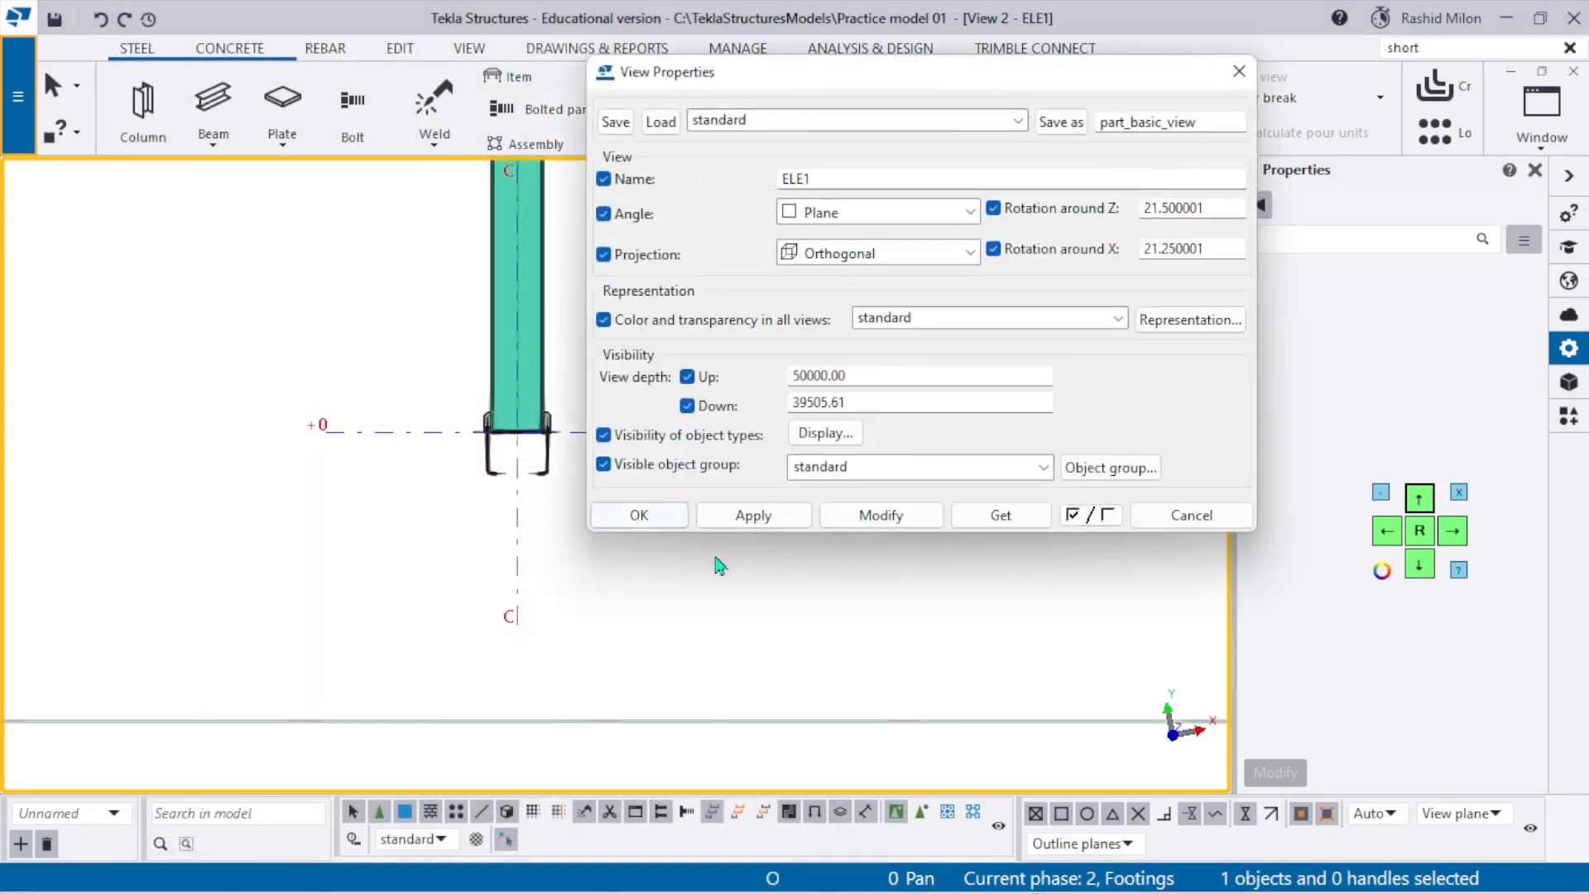
left_click(827, 433)
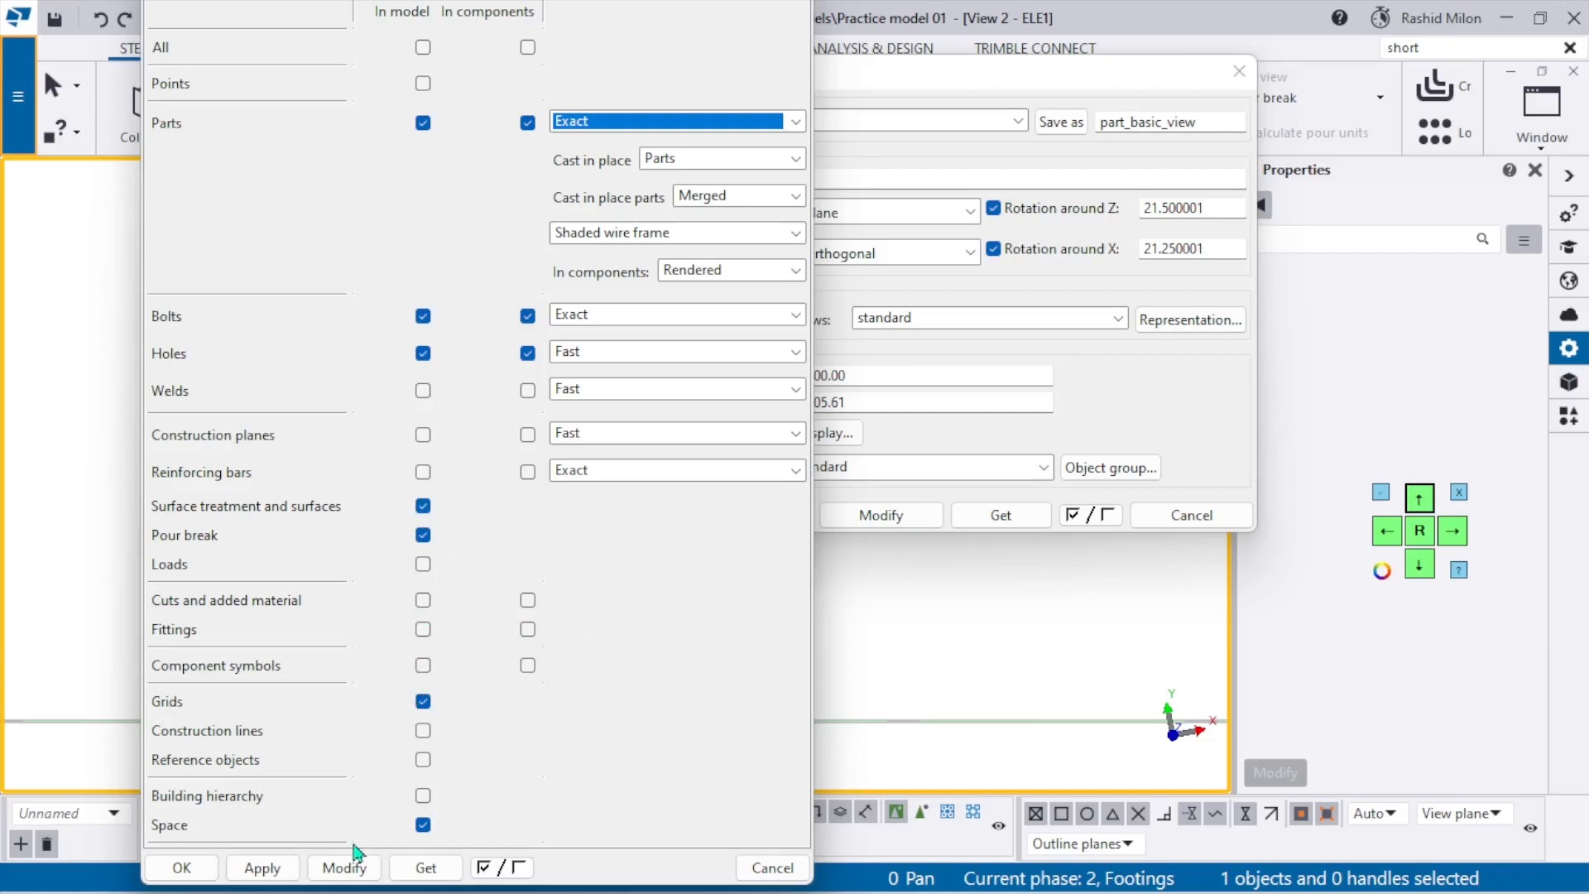
left_click(252, 866)
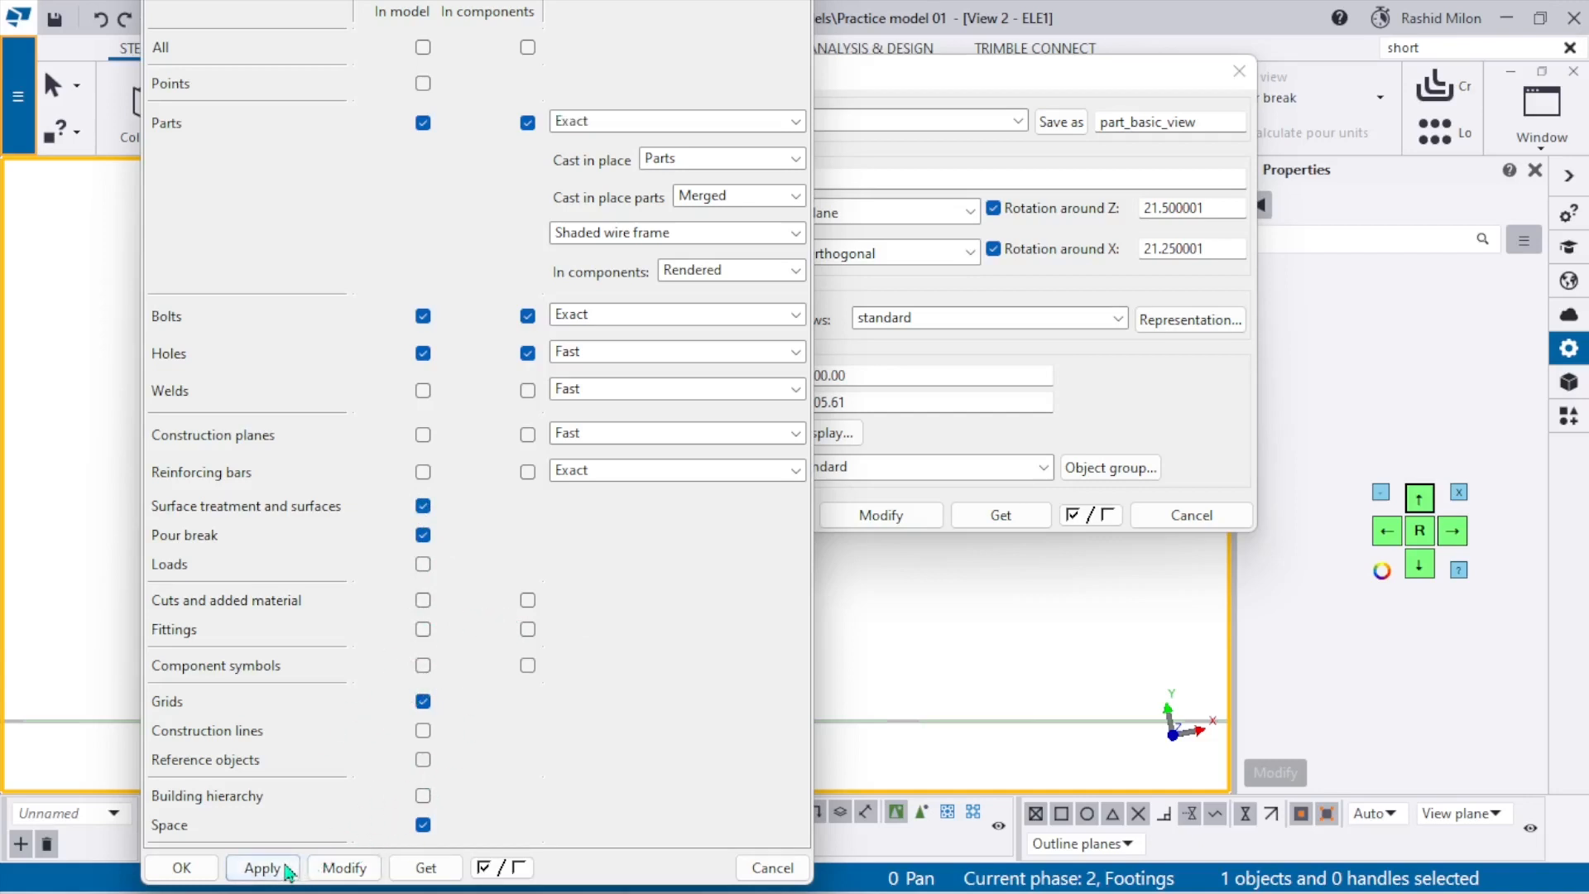
left_click(207, 867)
left_click(639, 517)
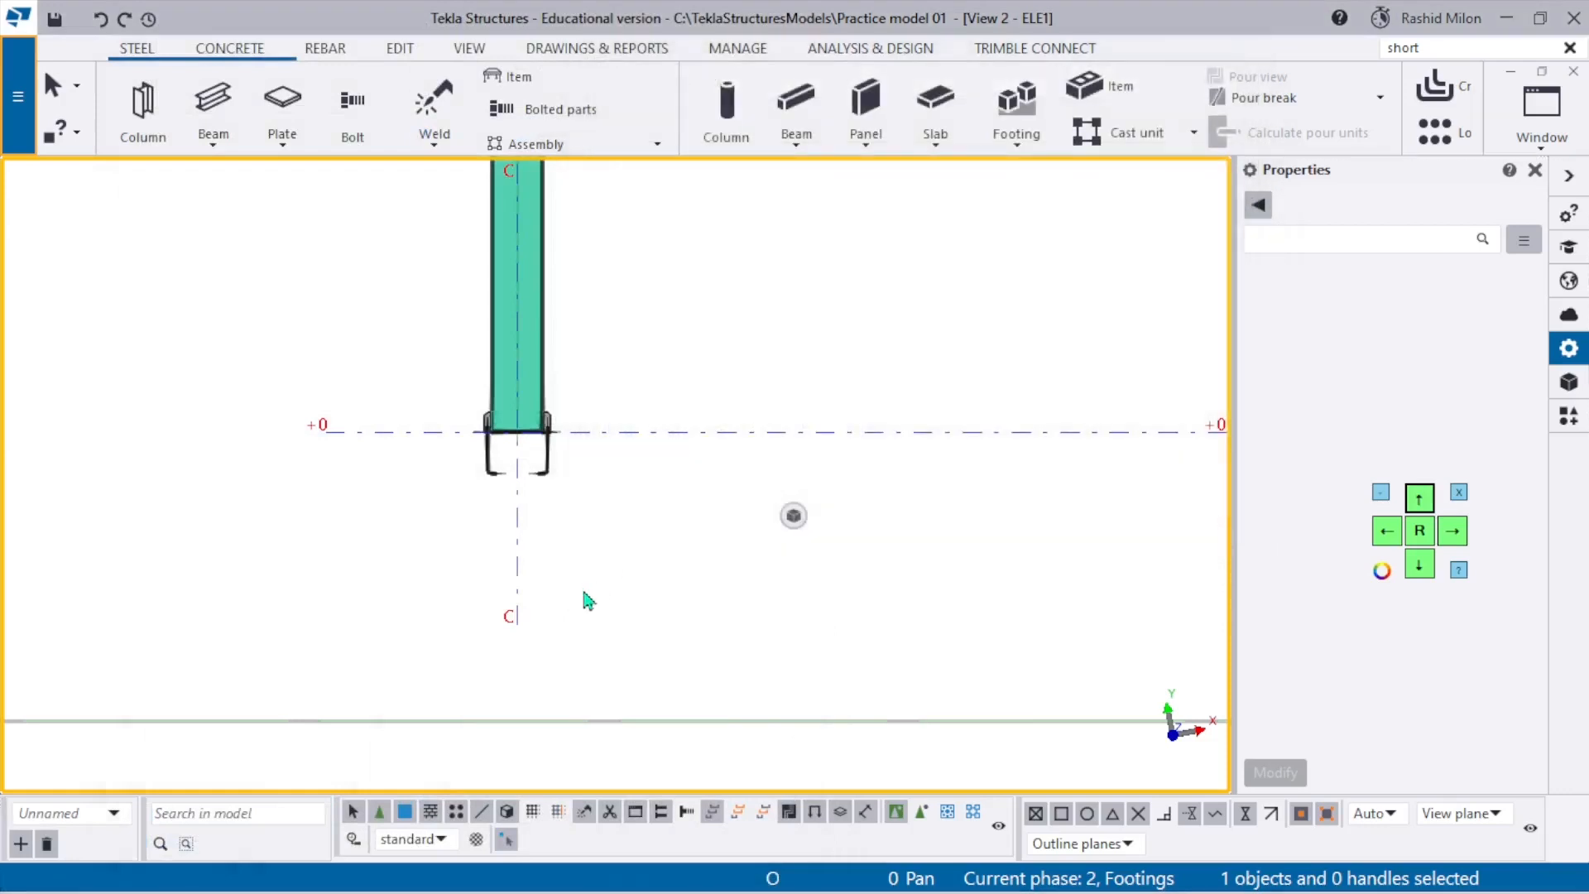
Show the parts in ELE1 as wireframe around the rafter's eave end above the grid line C column.
scroll(575, 474, "down", 5)
scroll(597, 390, "up", 8)
scroll(474, 299, "up", 2)
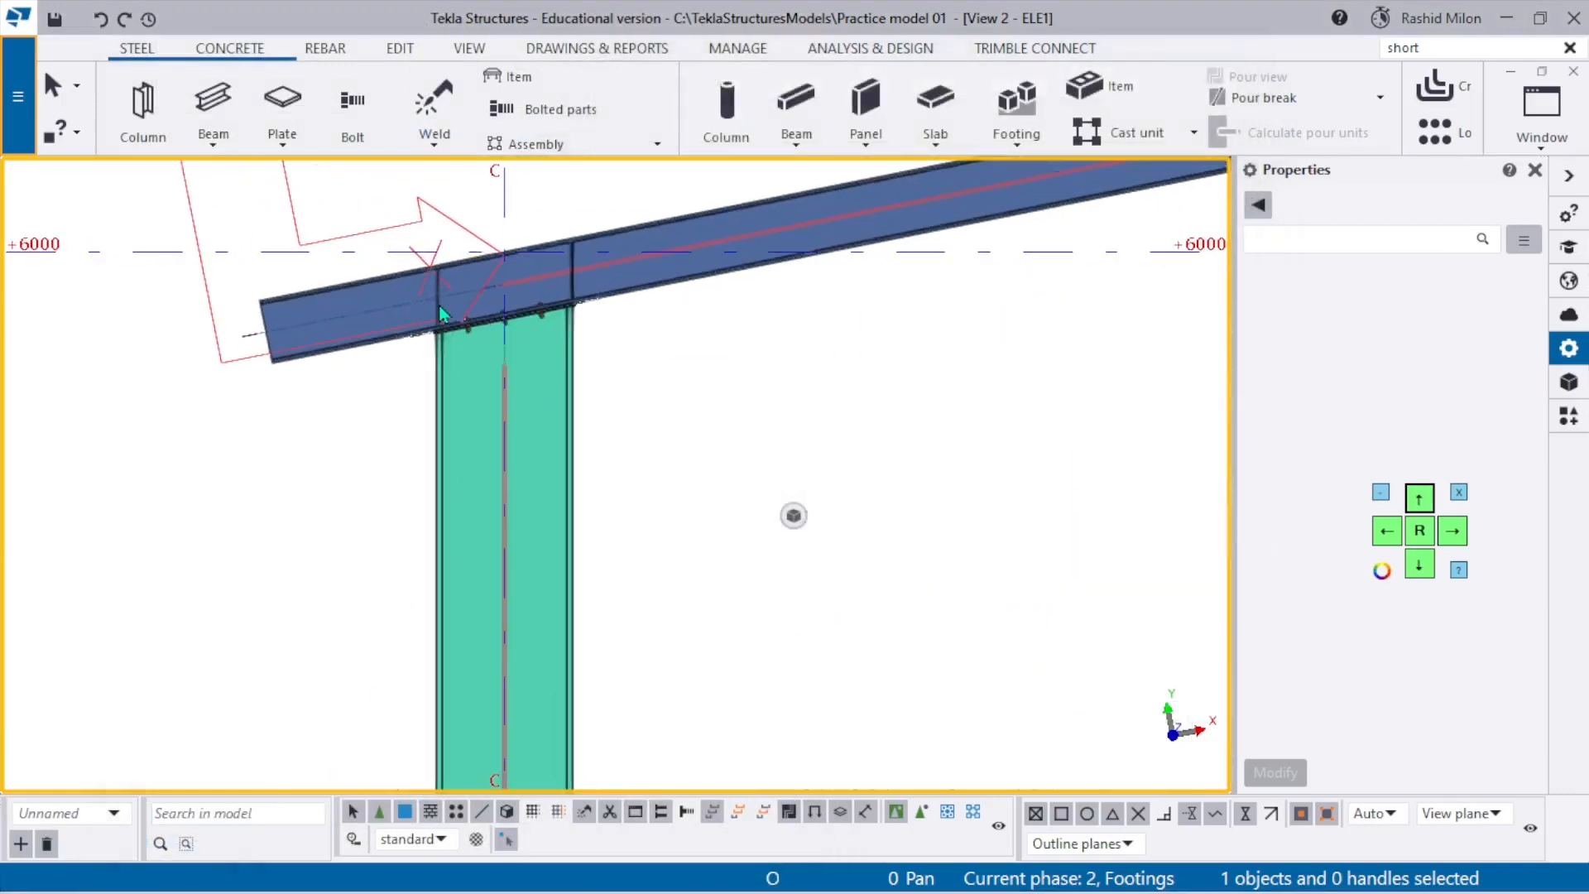
middle_click_drag(447, 294, 501, 390)
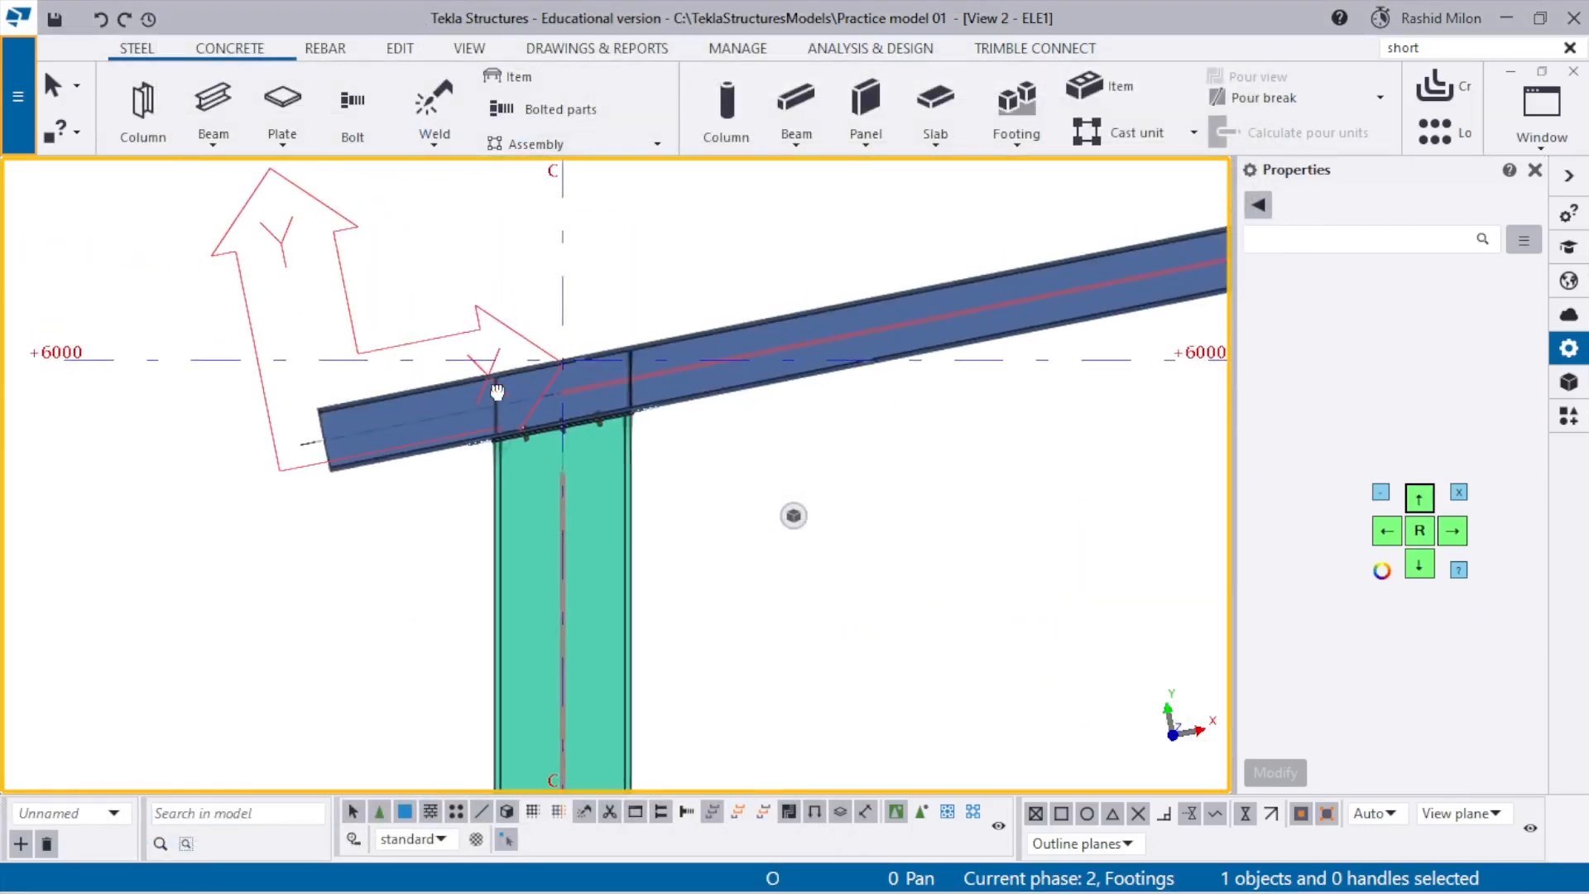
scroll(377, 409, "up", 2)
scroll(420, 365, "up", 2)
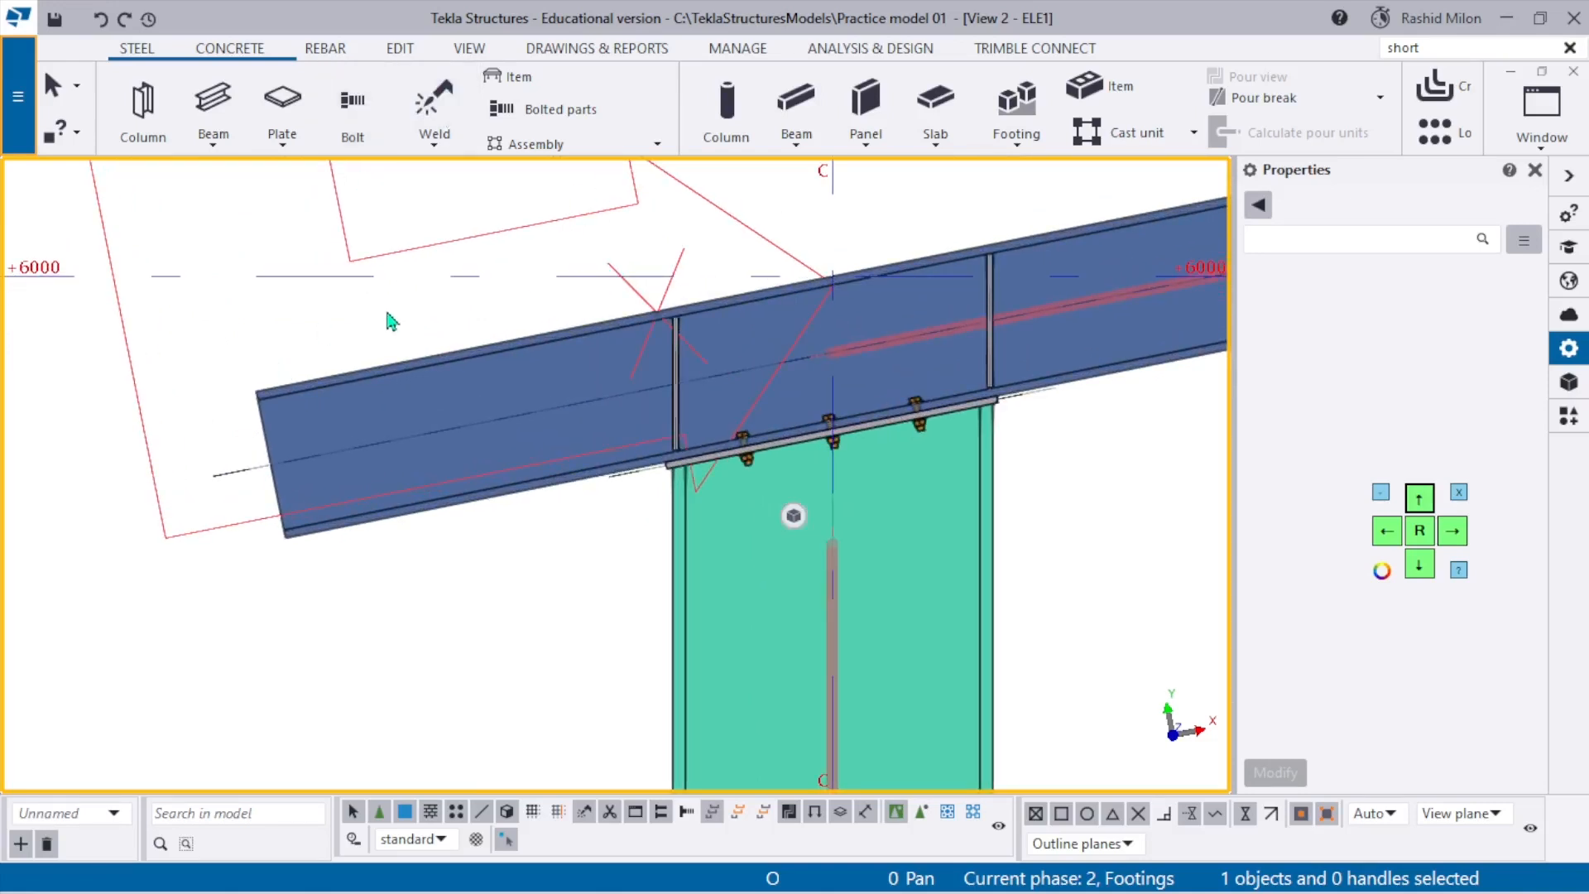
key("v")
key("ctrl+1")
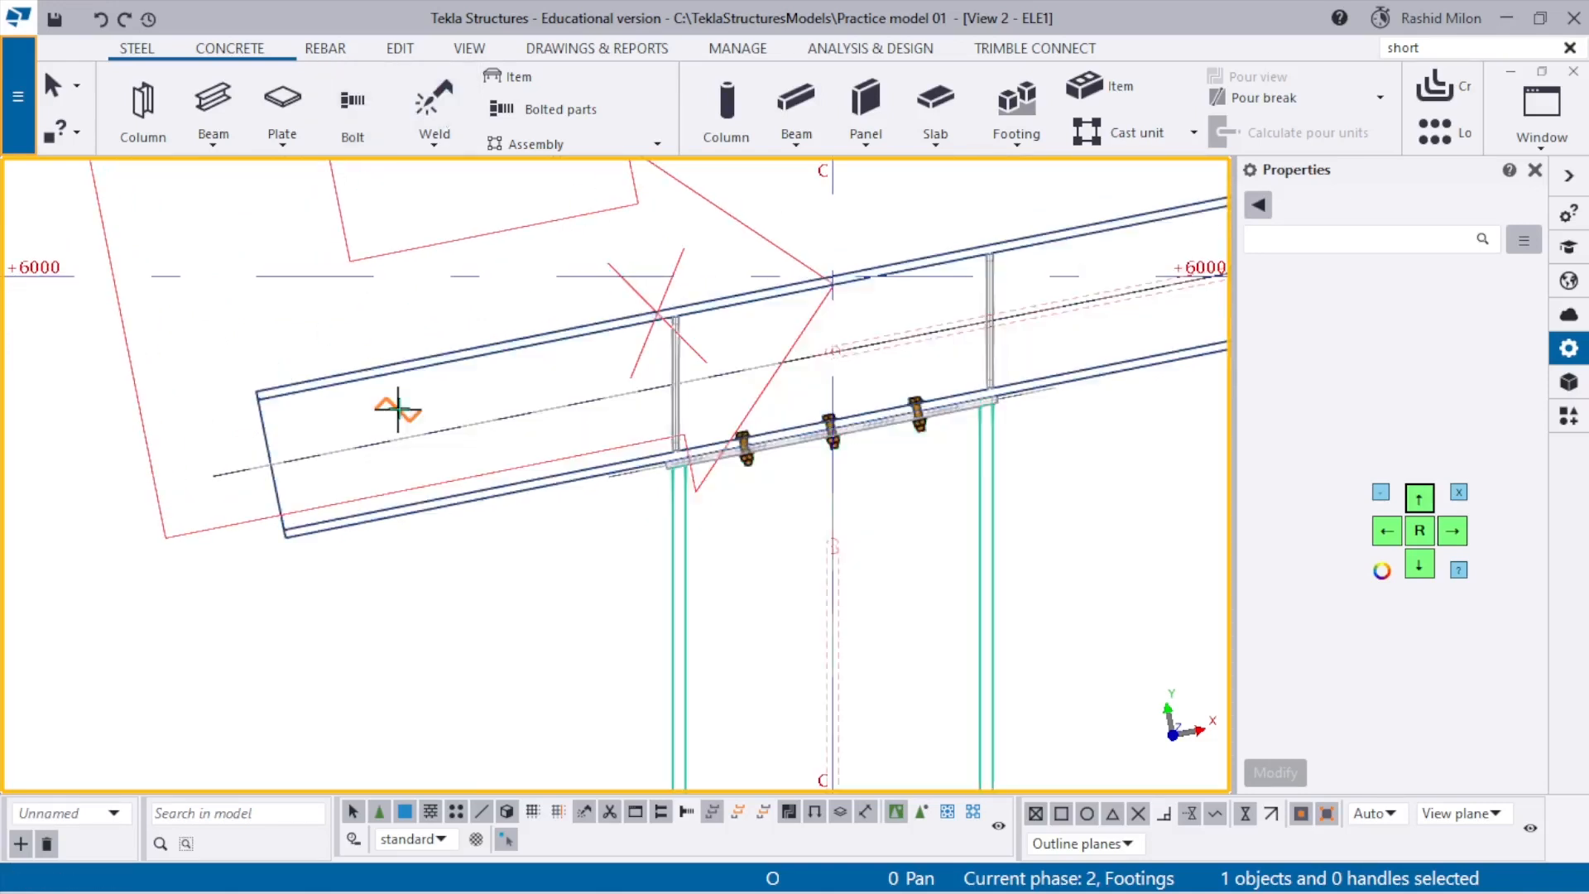
Create a point at the upper corner of the rafter's eave end.
scroll(399, 409, "up", 2)
scroll(312, 345, "up", 3)
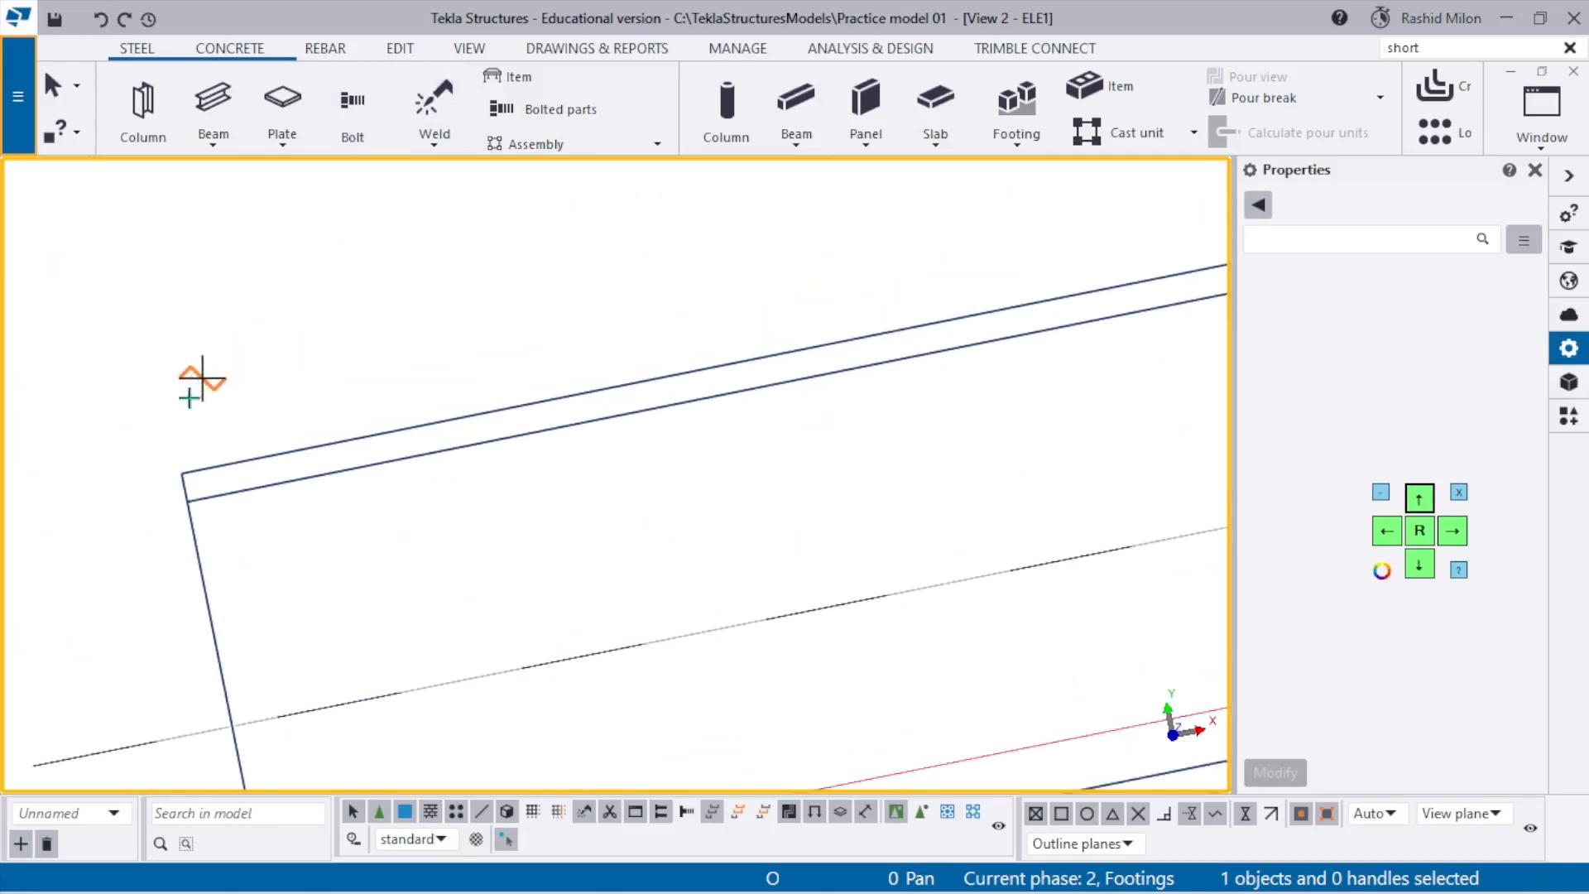
left_click(184, 469)
scroll(294, 385, "down", 2)
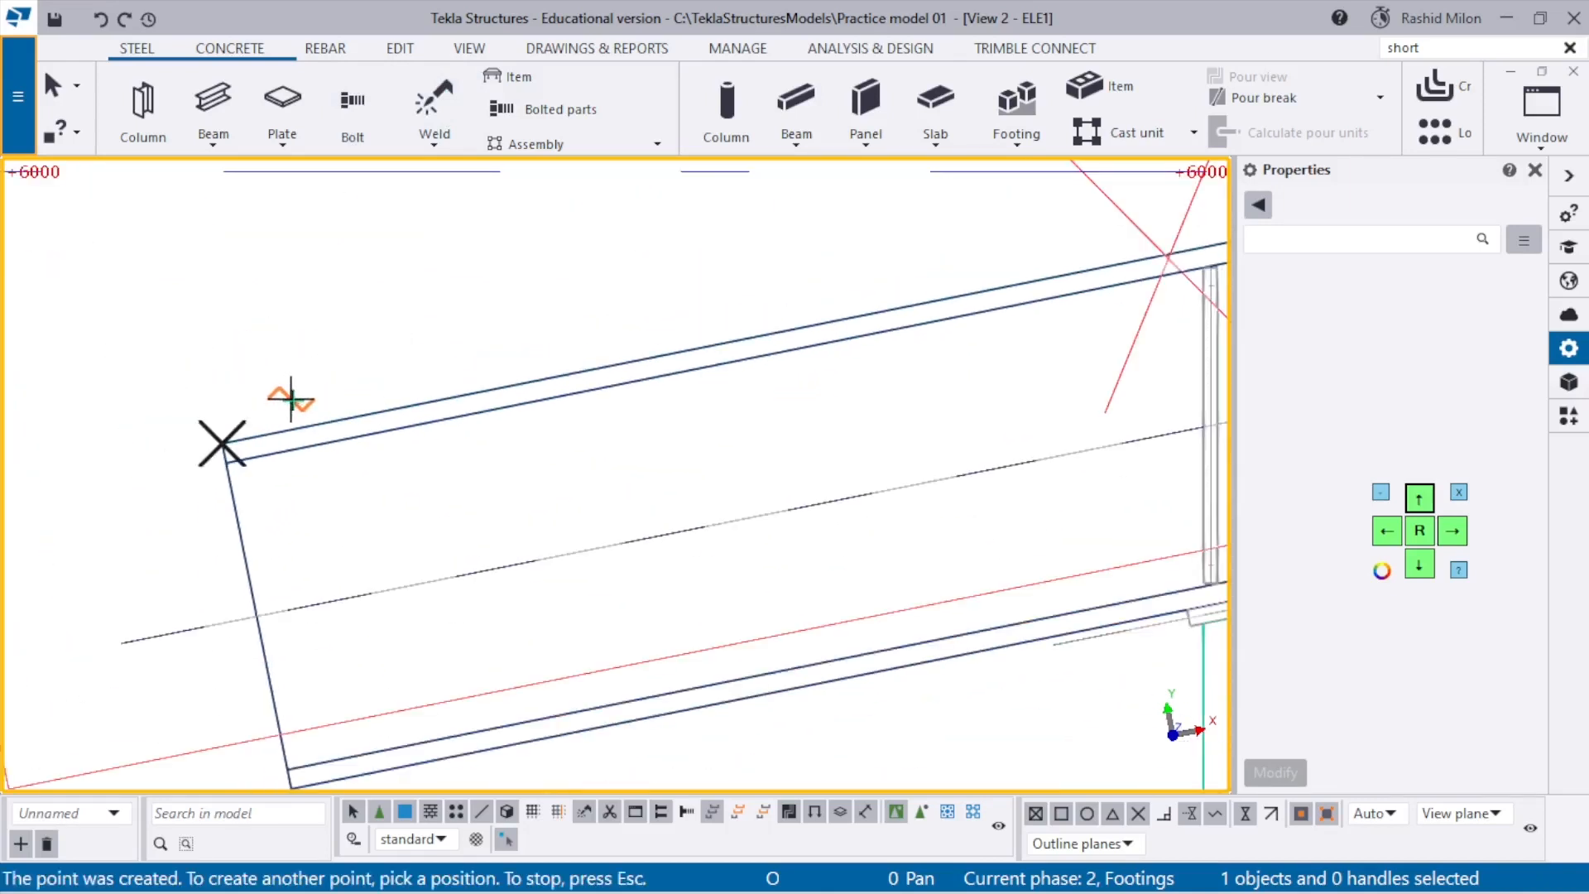
scroll(330, 308, "down", 2)
right_click(330, 336)
left_click(374, 343)
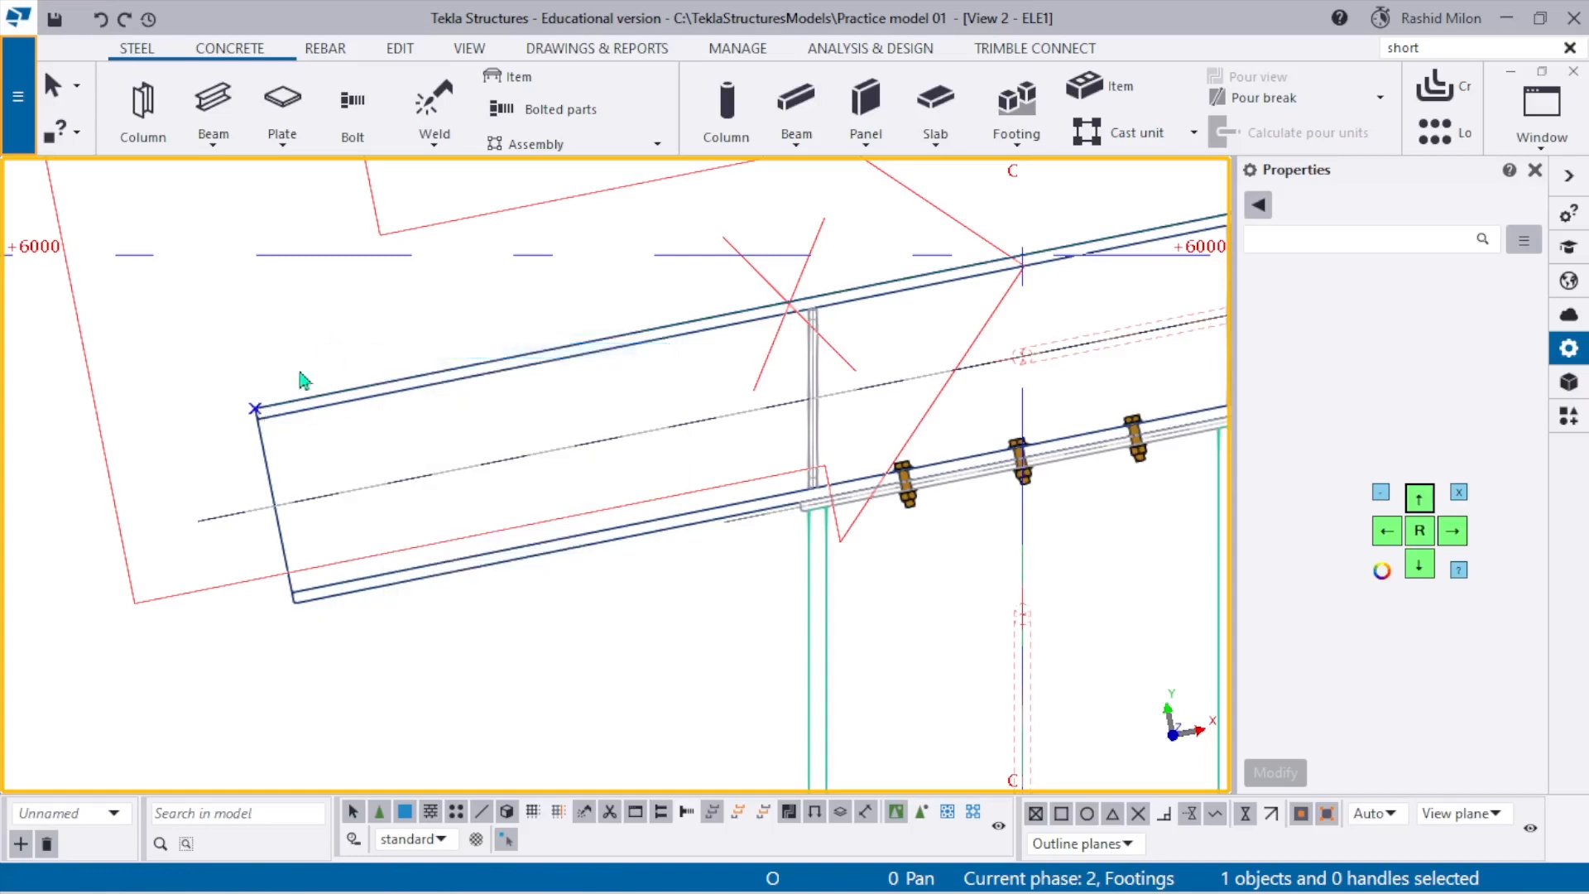
Move the eave point 250 mm up the slope along the rafter's top edge.
scroll(386, 447, "up", 2)
left_click(264, 416)
right_click(341, 314)
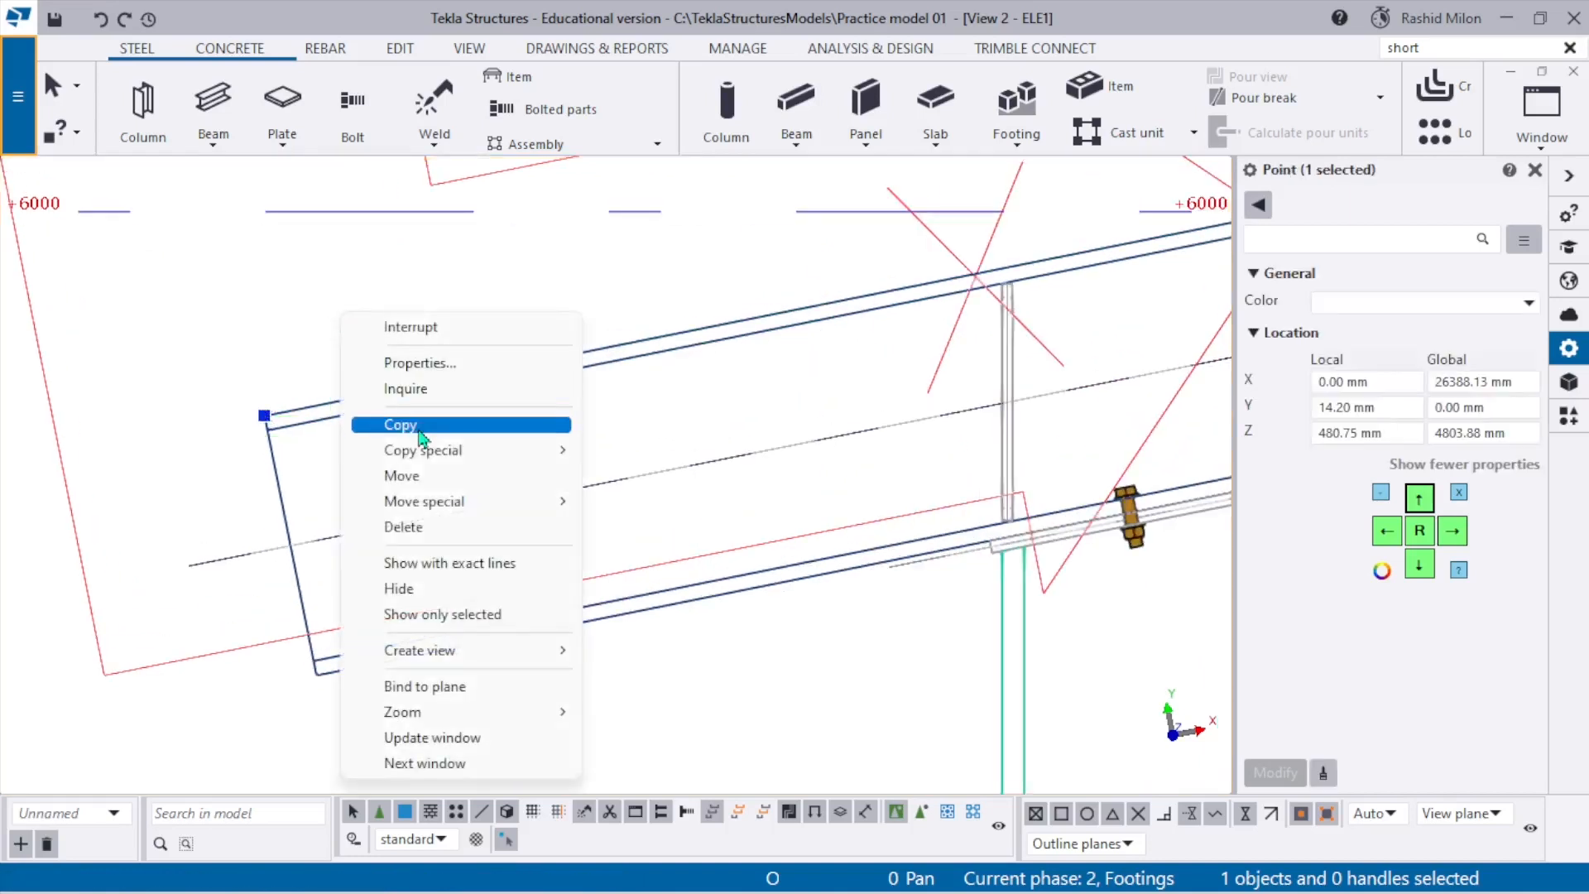
left_click(405, 475)
left_click(265, 416)
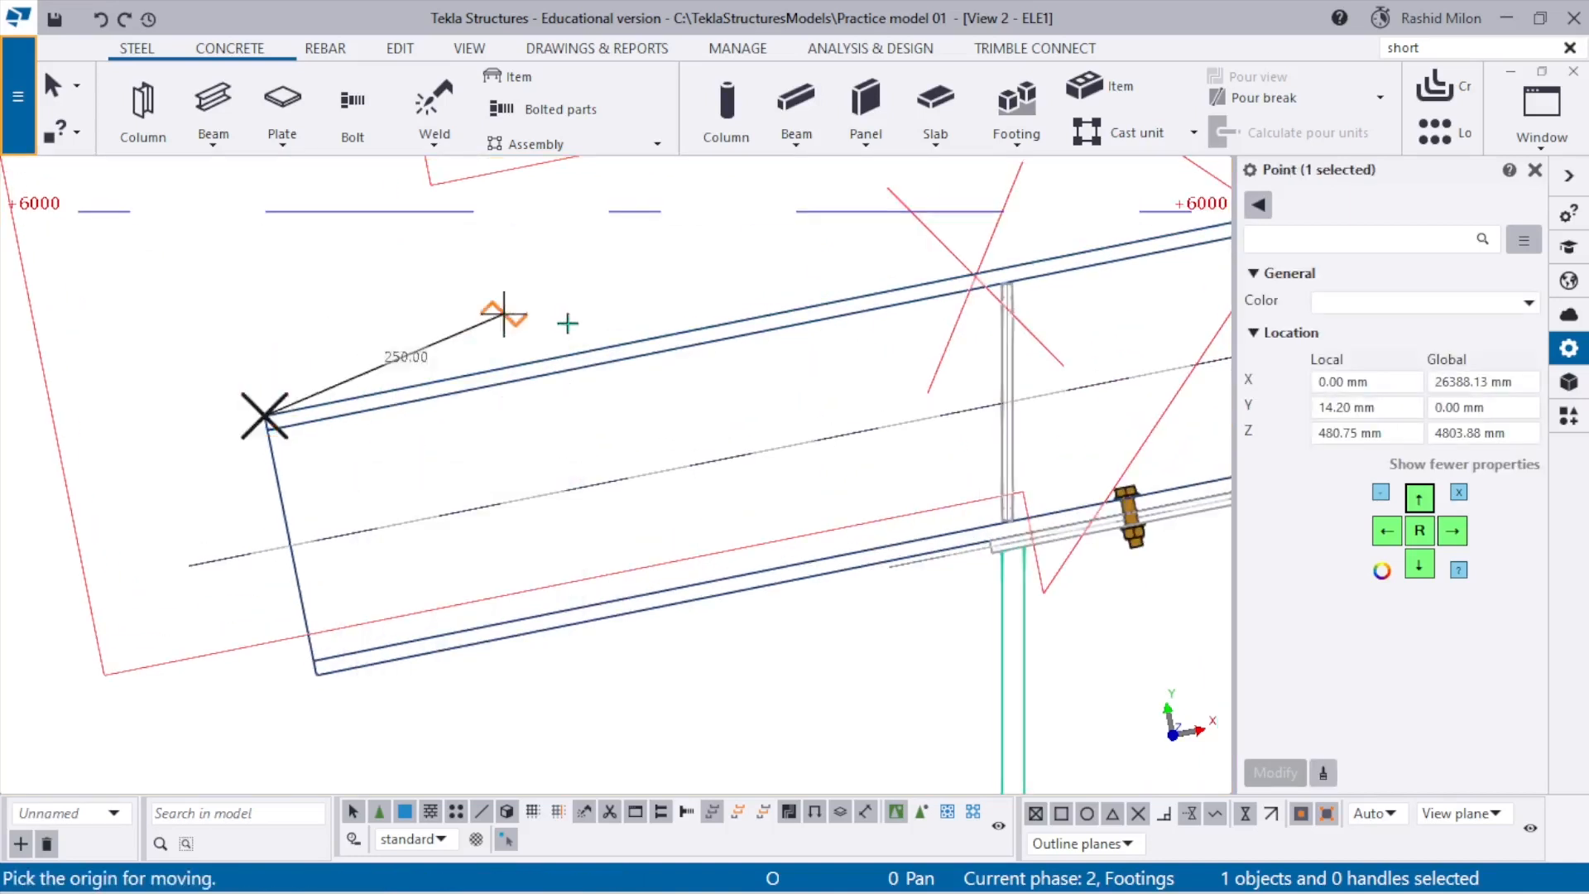
left_click(519, 367)
Shift the eave point 50 mm back toward the rafter end so it sits 200 mm from the end.
right_click(578, 331)
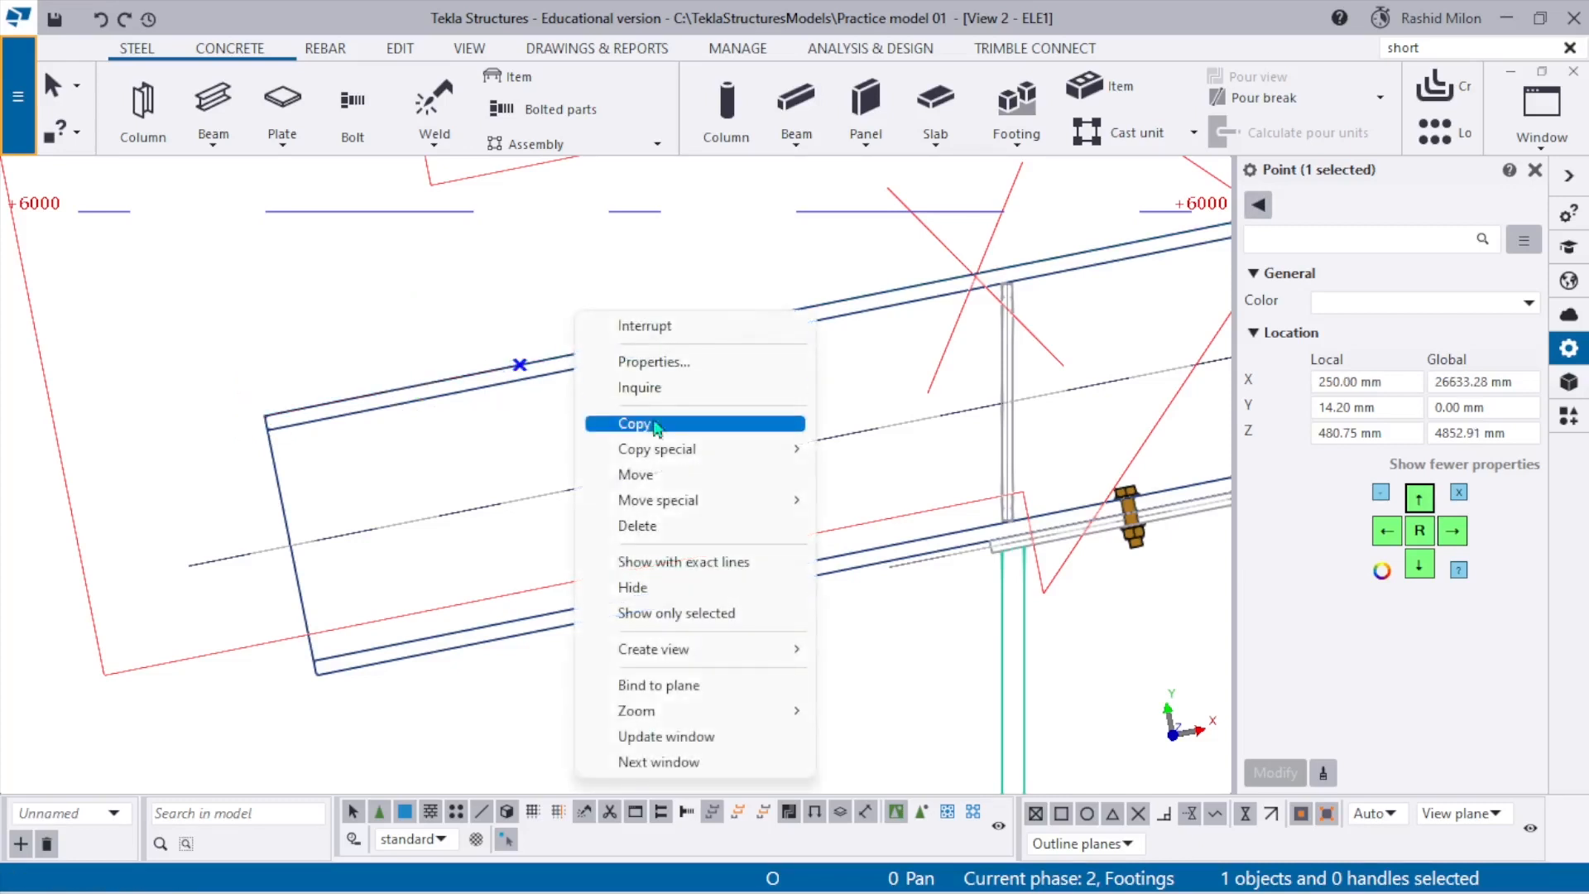
left_click(654, 425)
scroll(514, 331, "up", 3)
left_click(495, 358)
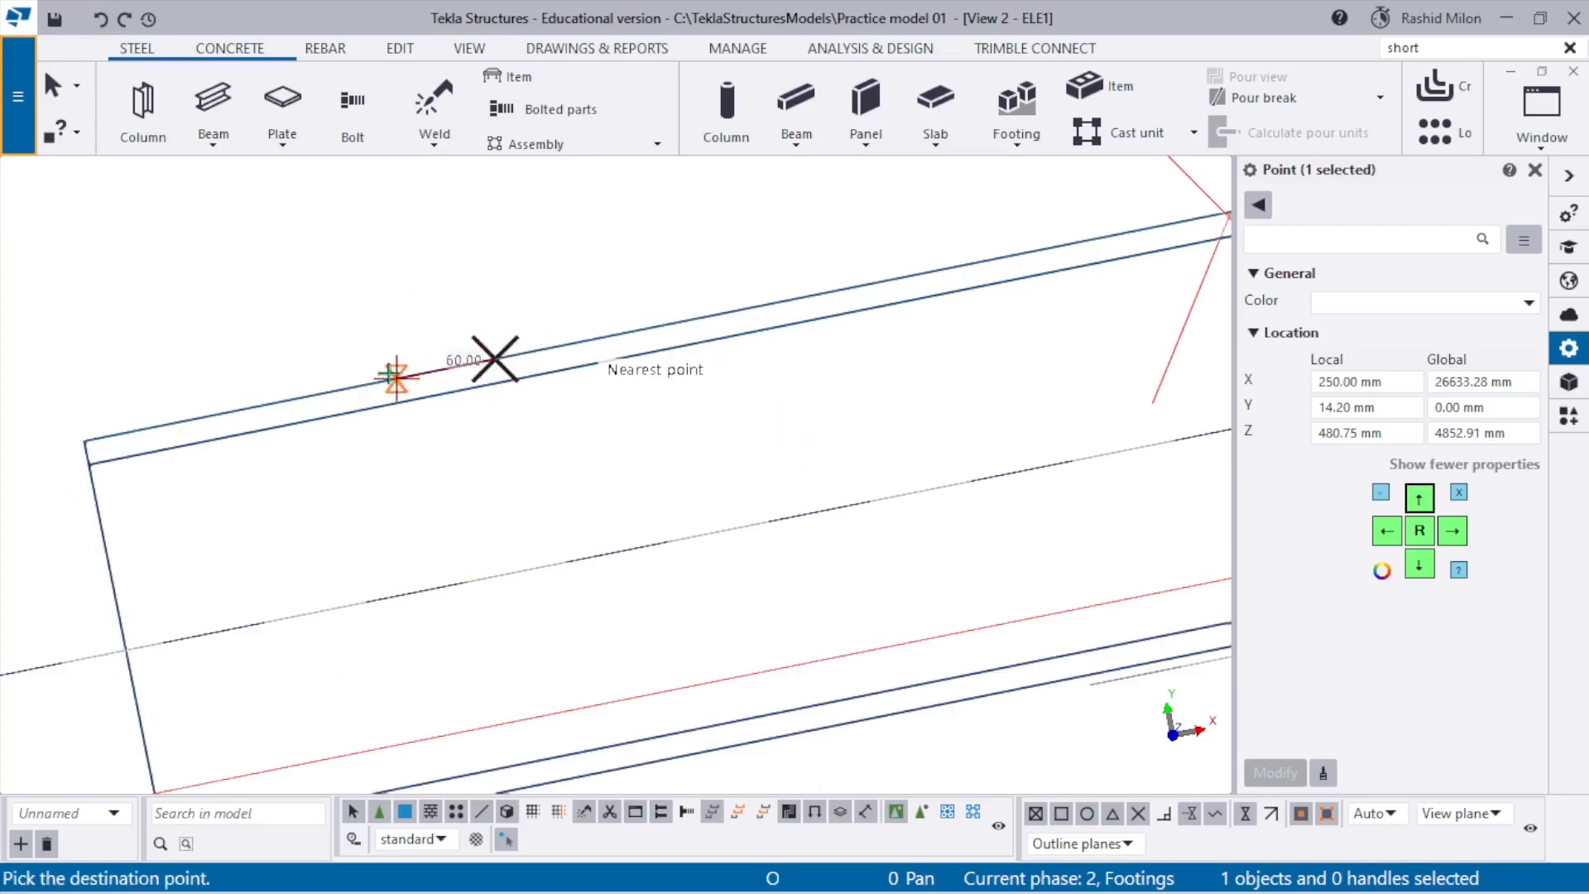
left_click(412, 378)
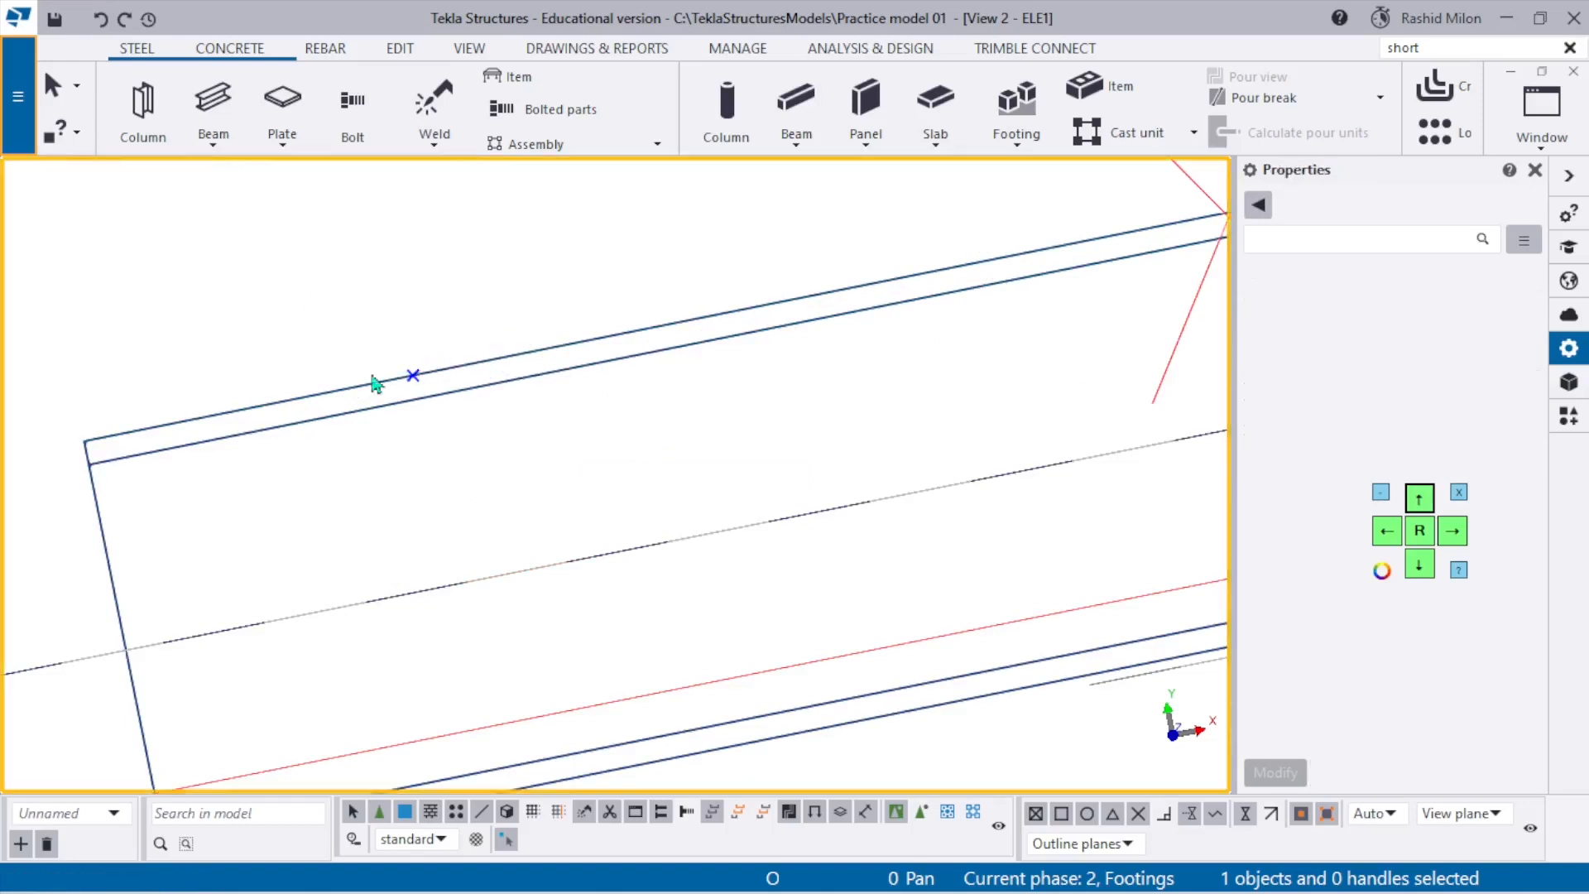
left_click_drag(277, 284, 603, 508)
right_click(499, 276)
left_click(559, 382)
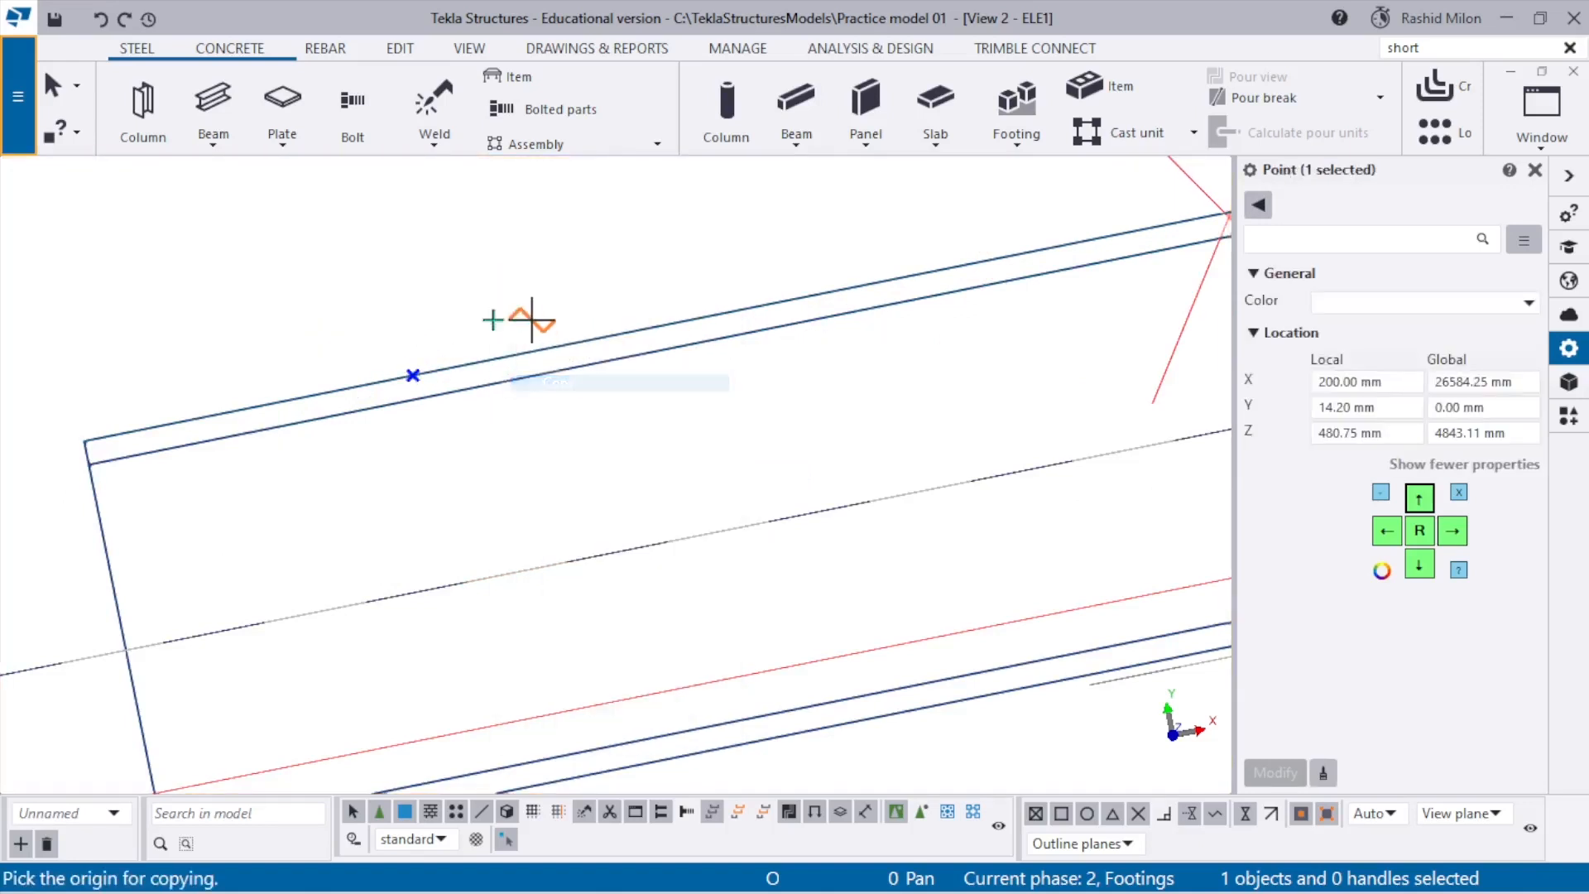
Create a point at the ridge end handle of the left rafter, in the middle of the ridge end plates.
scroll(339, 435, "up", 3)
scroll(355, 453, "down", 5)
scroll(1038, 323, "up", 5)
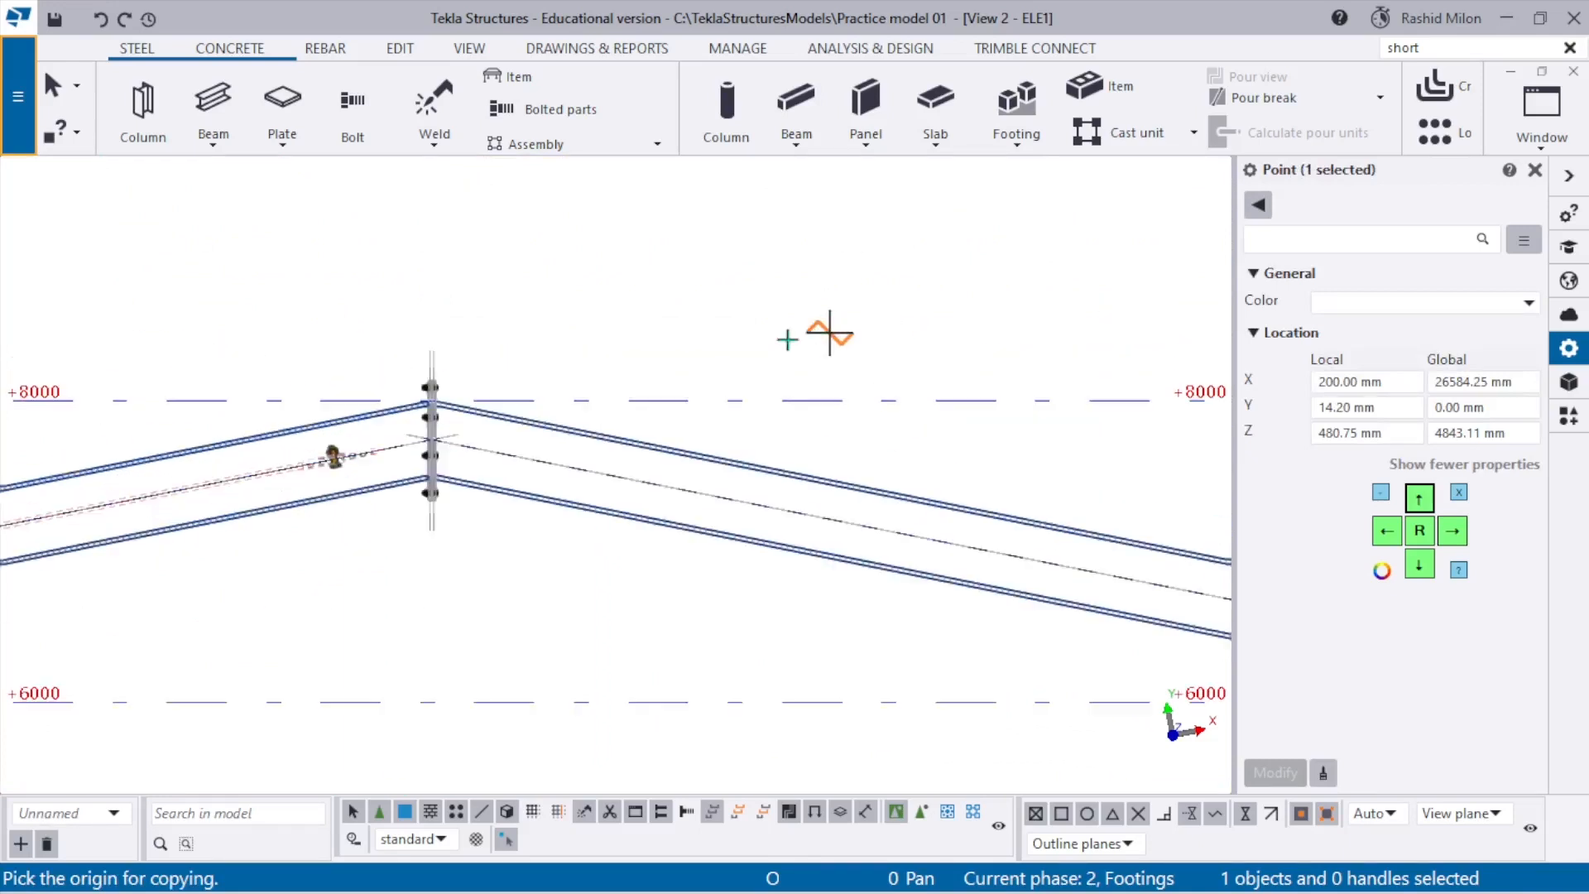
scroll(439, 434, "up", 6)
scroll(356, 308, "up", 2)
scroll(382, 232, "up", 3)
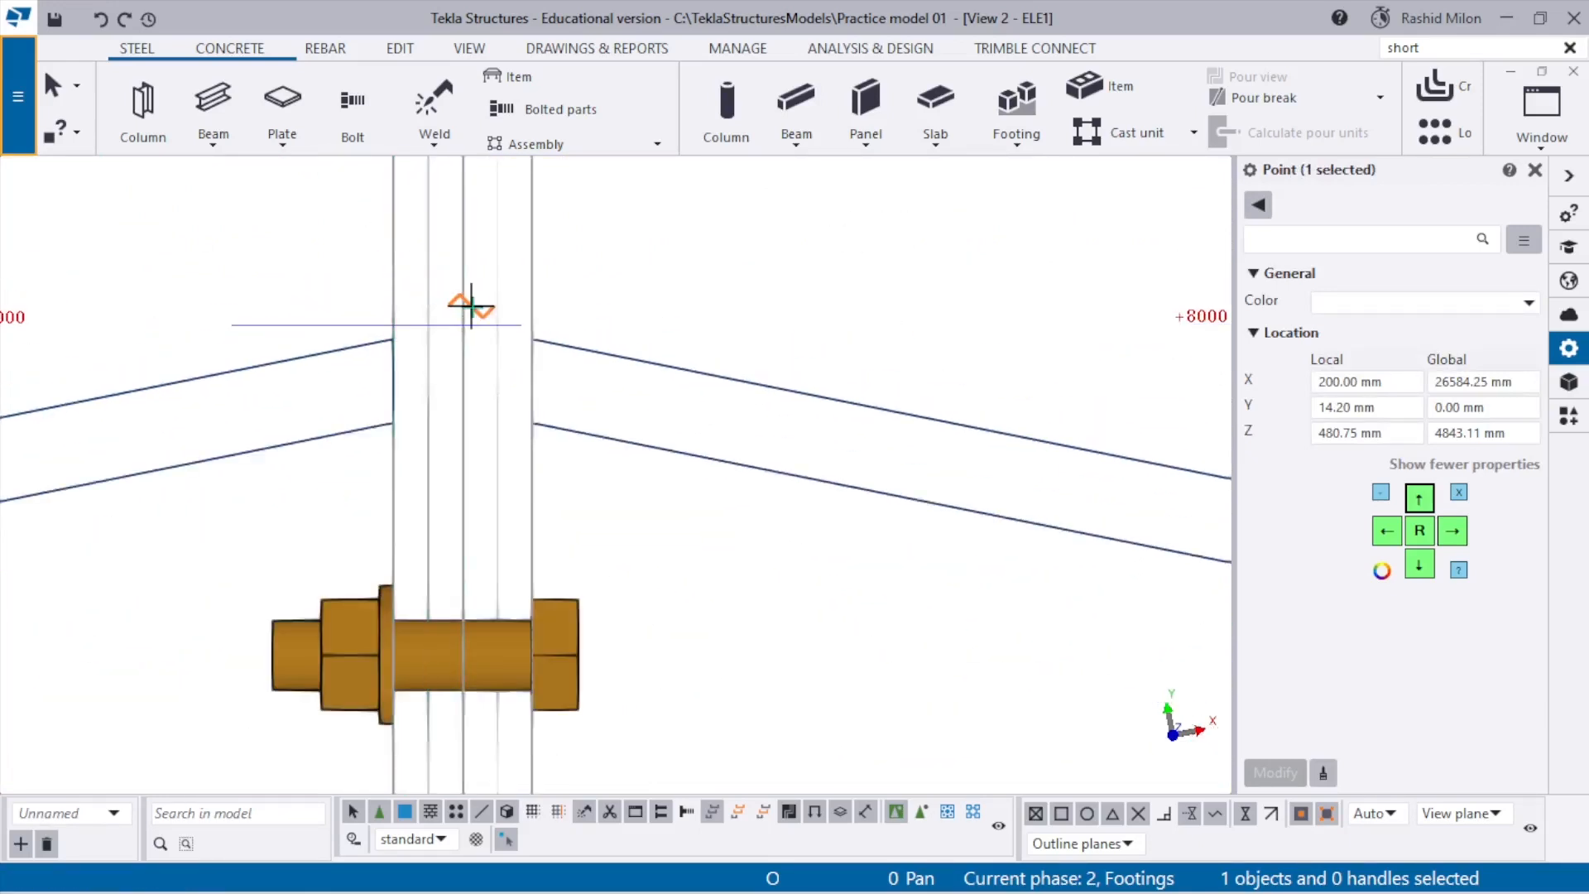
scroll(631, 335, "down", 1)
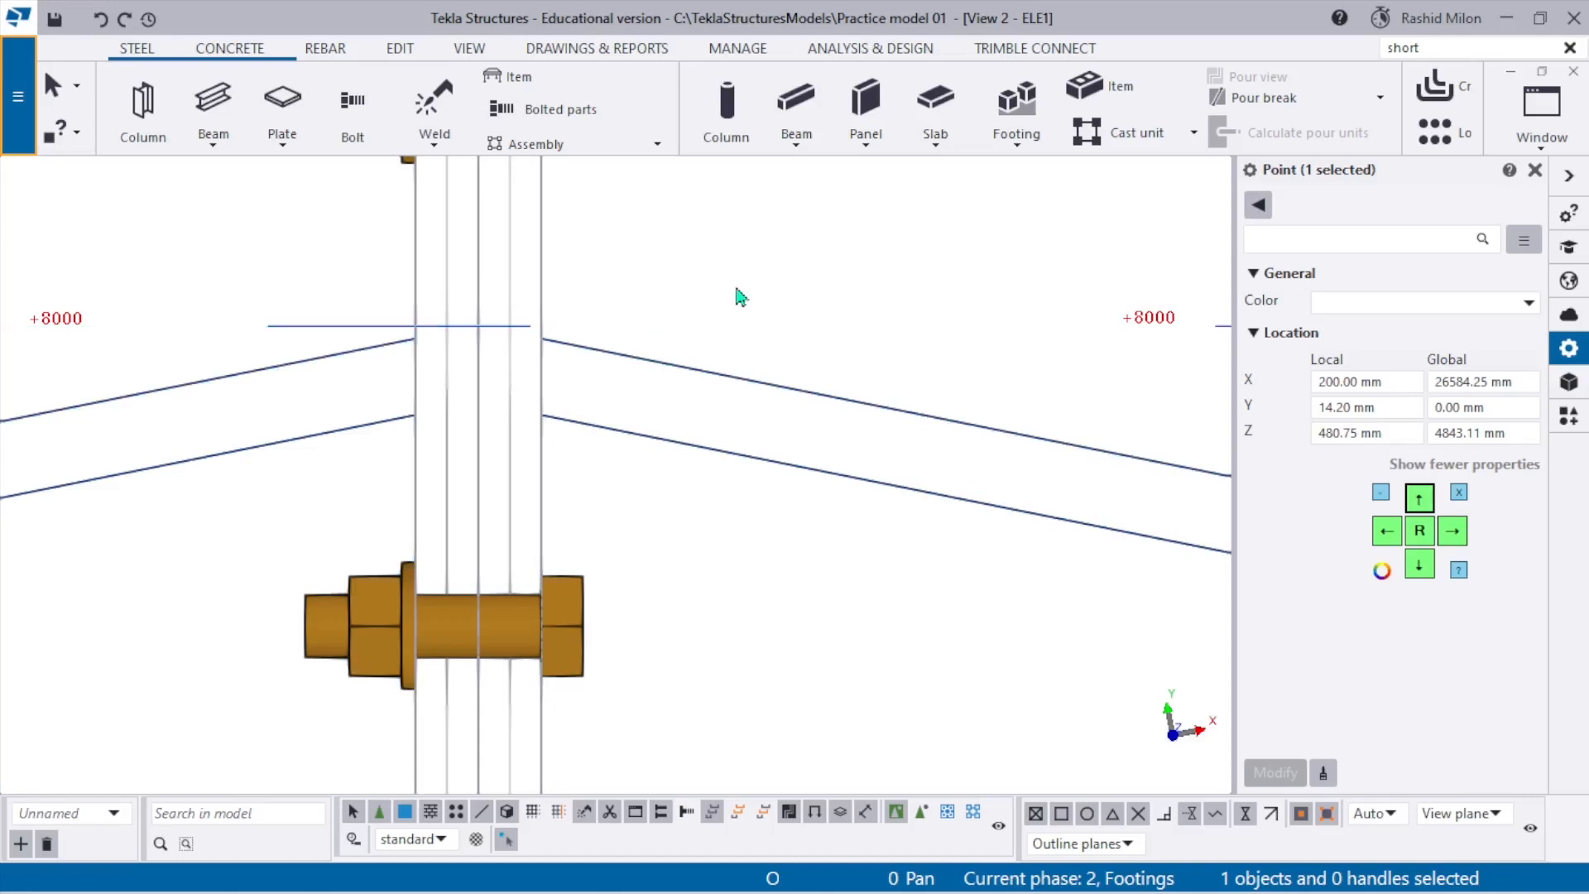
scroll(739, 296, "down", 3)
left_click(553, 362)
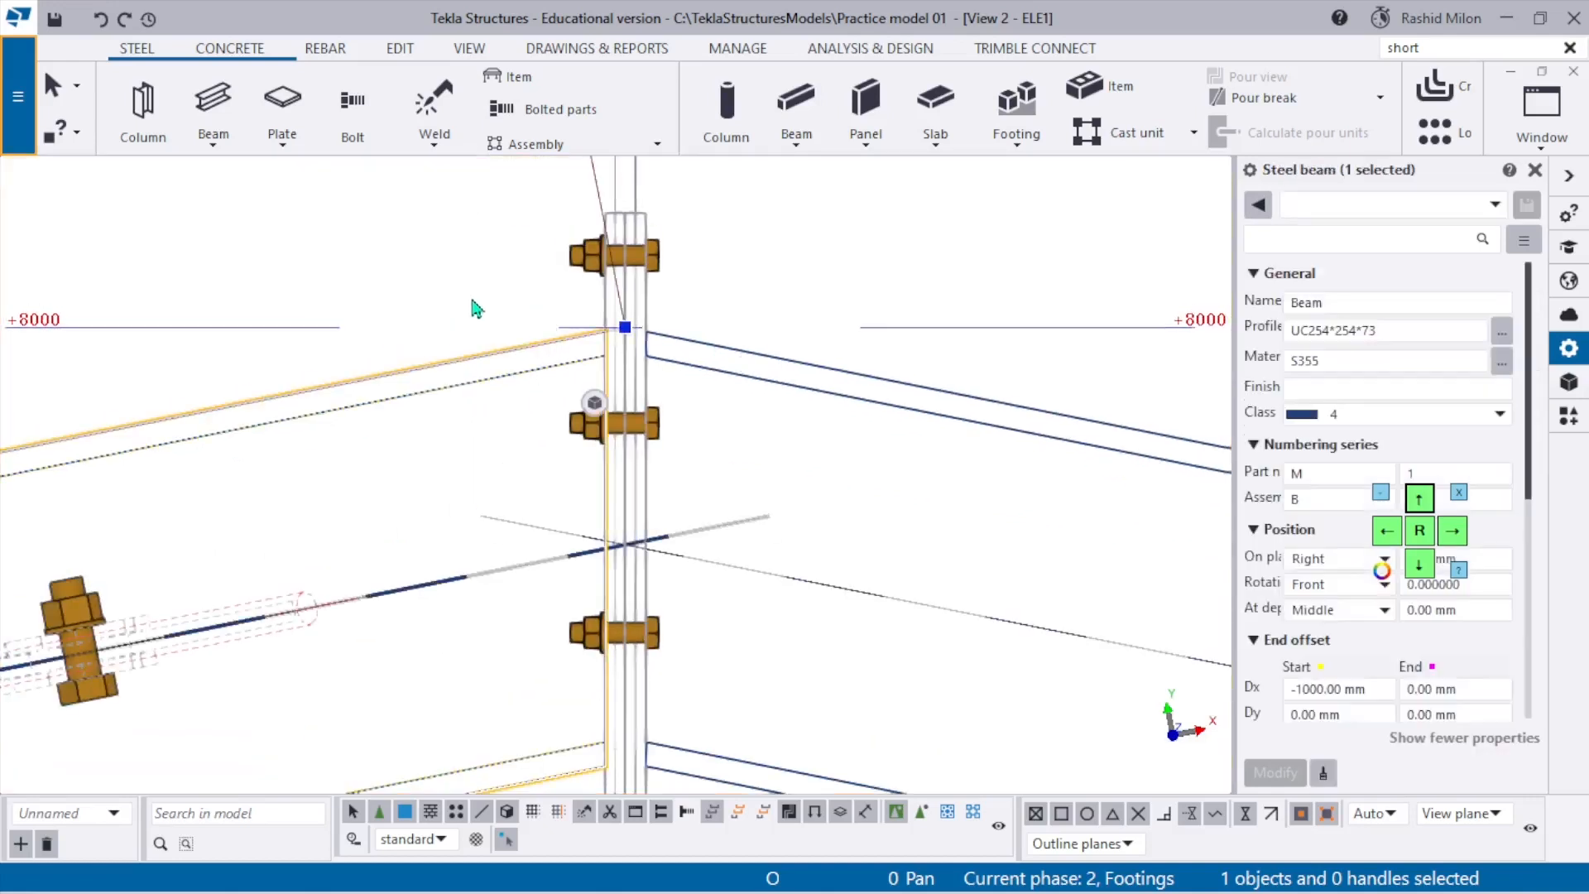
scroll(571, 310, "up", 5)
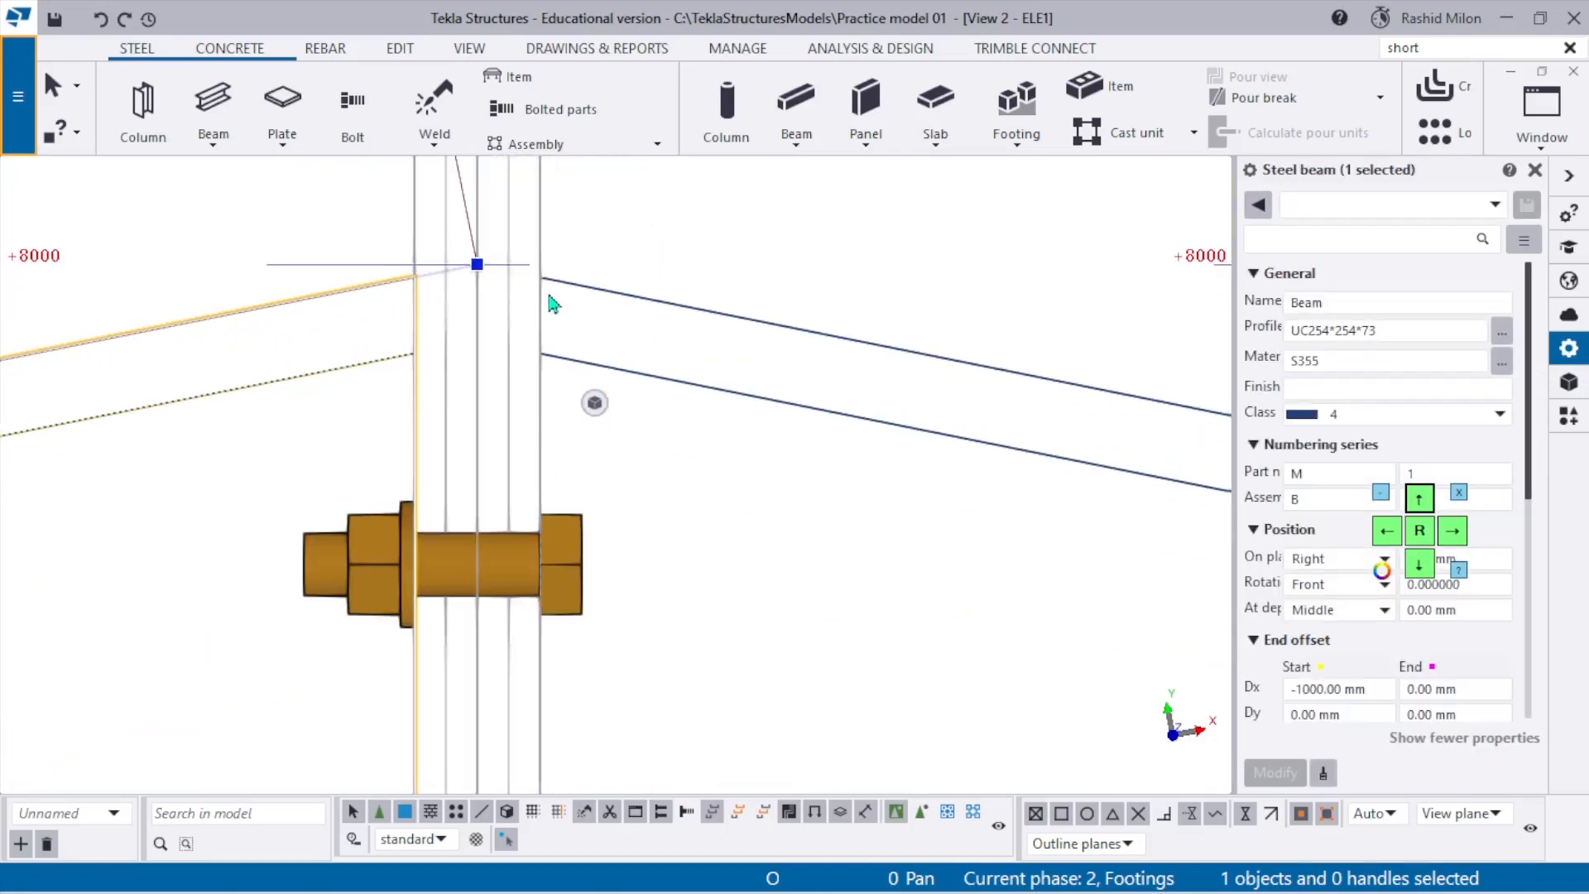
key("v")
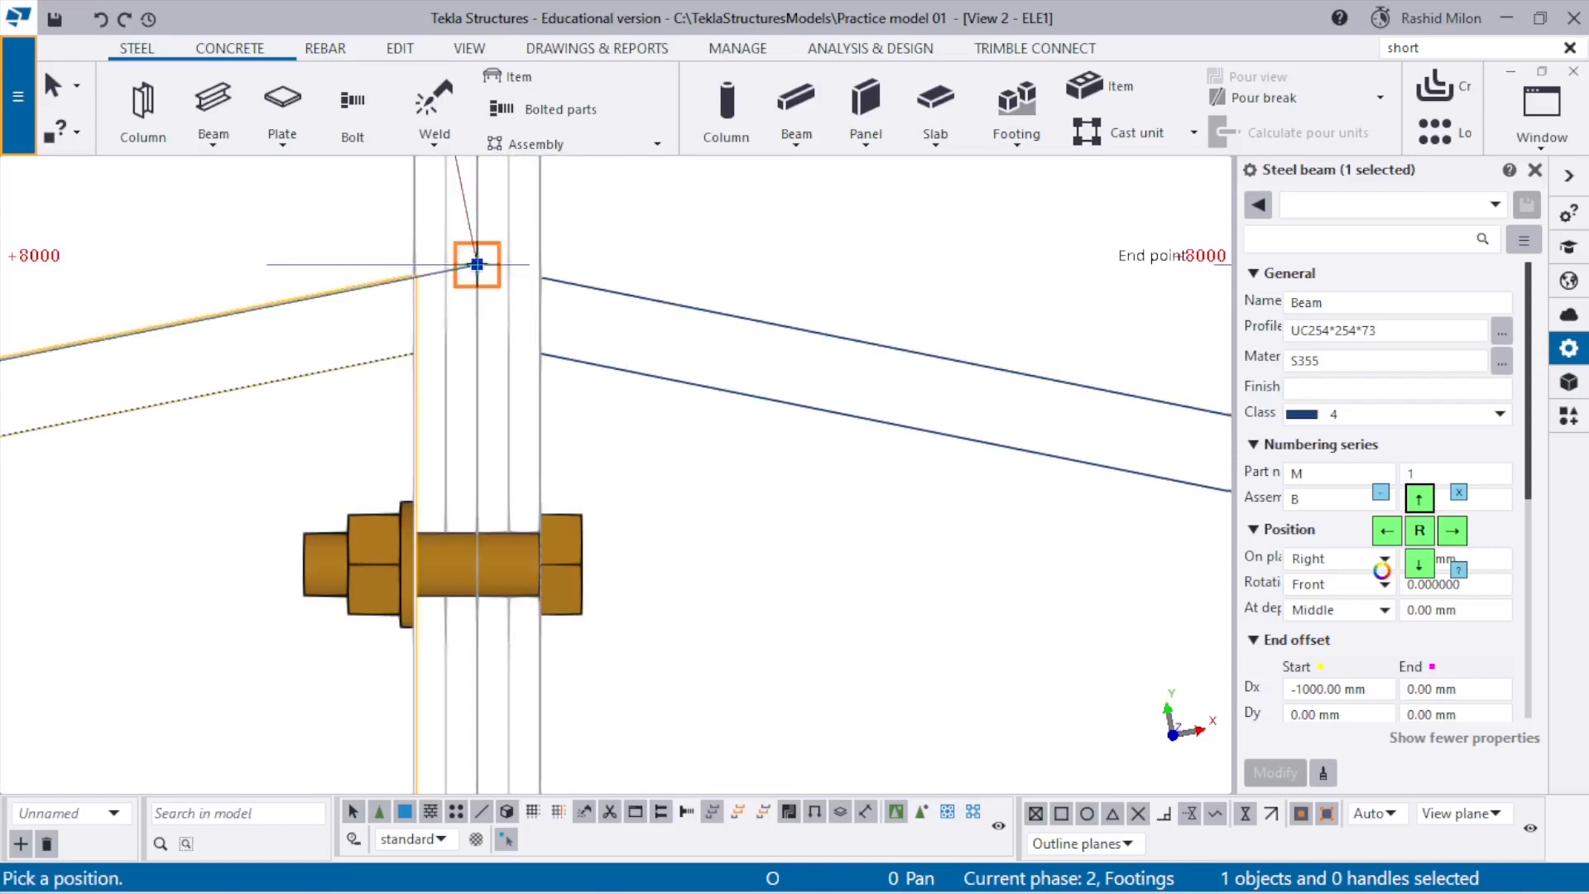
left_click(476, 264)
key("Escape")
Copy the ridge point 200 mm down the slope along the left rafter's top edge.
scroll(779, 290, "down", 3)
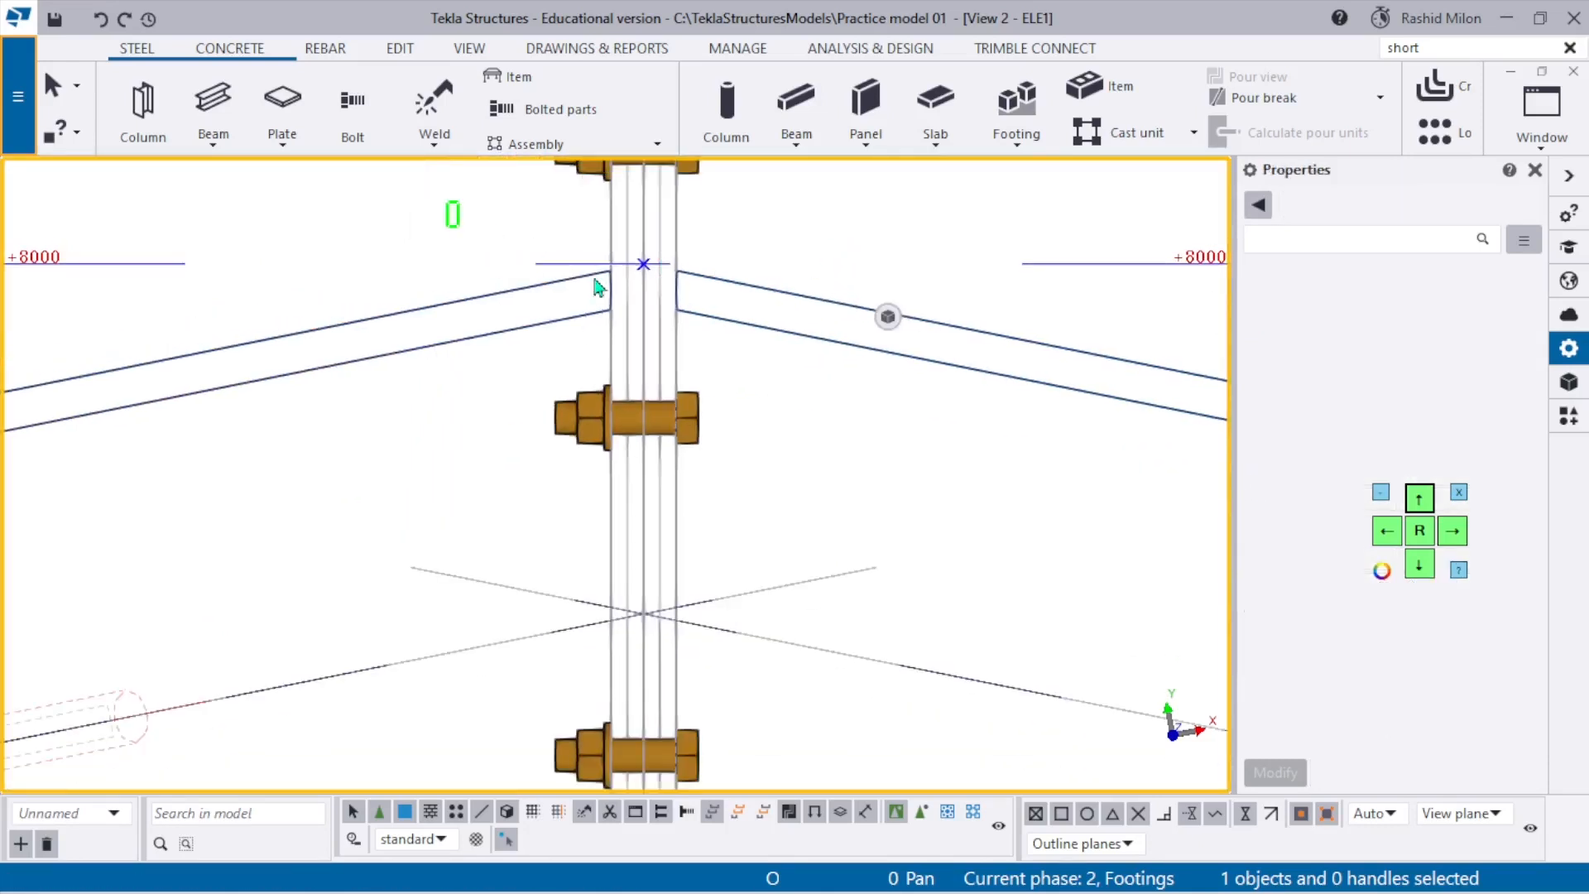
left_click(643, 264)
right_click(791, 187)
left_click(853, 300)
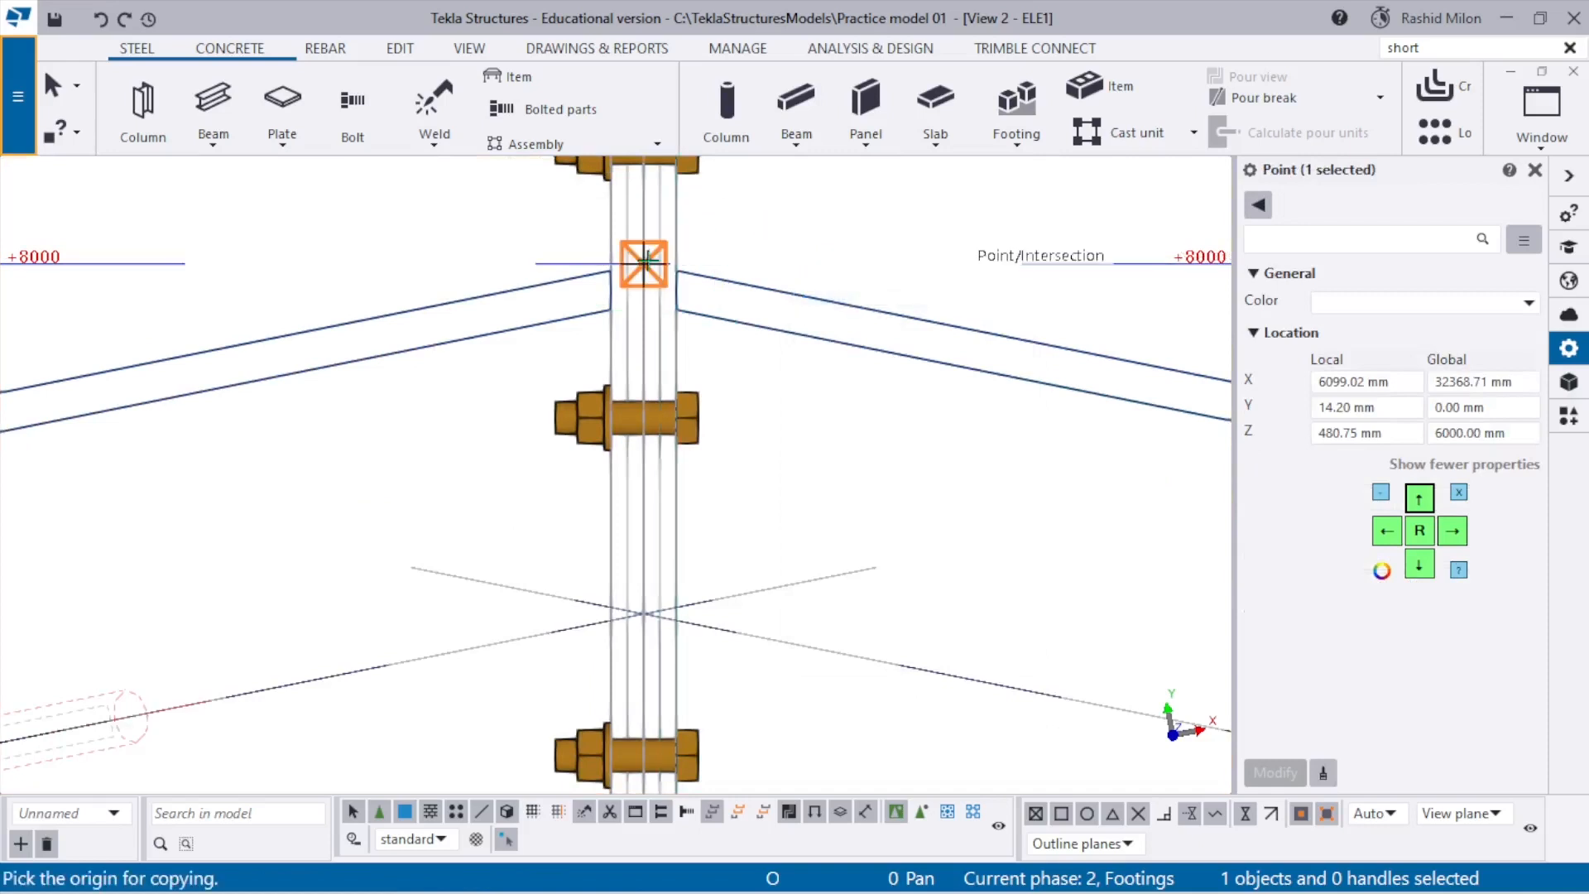
left_click(643, 264)
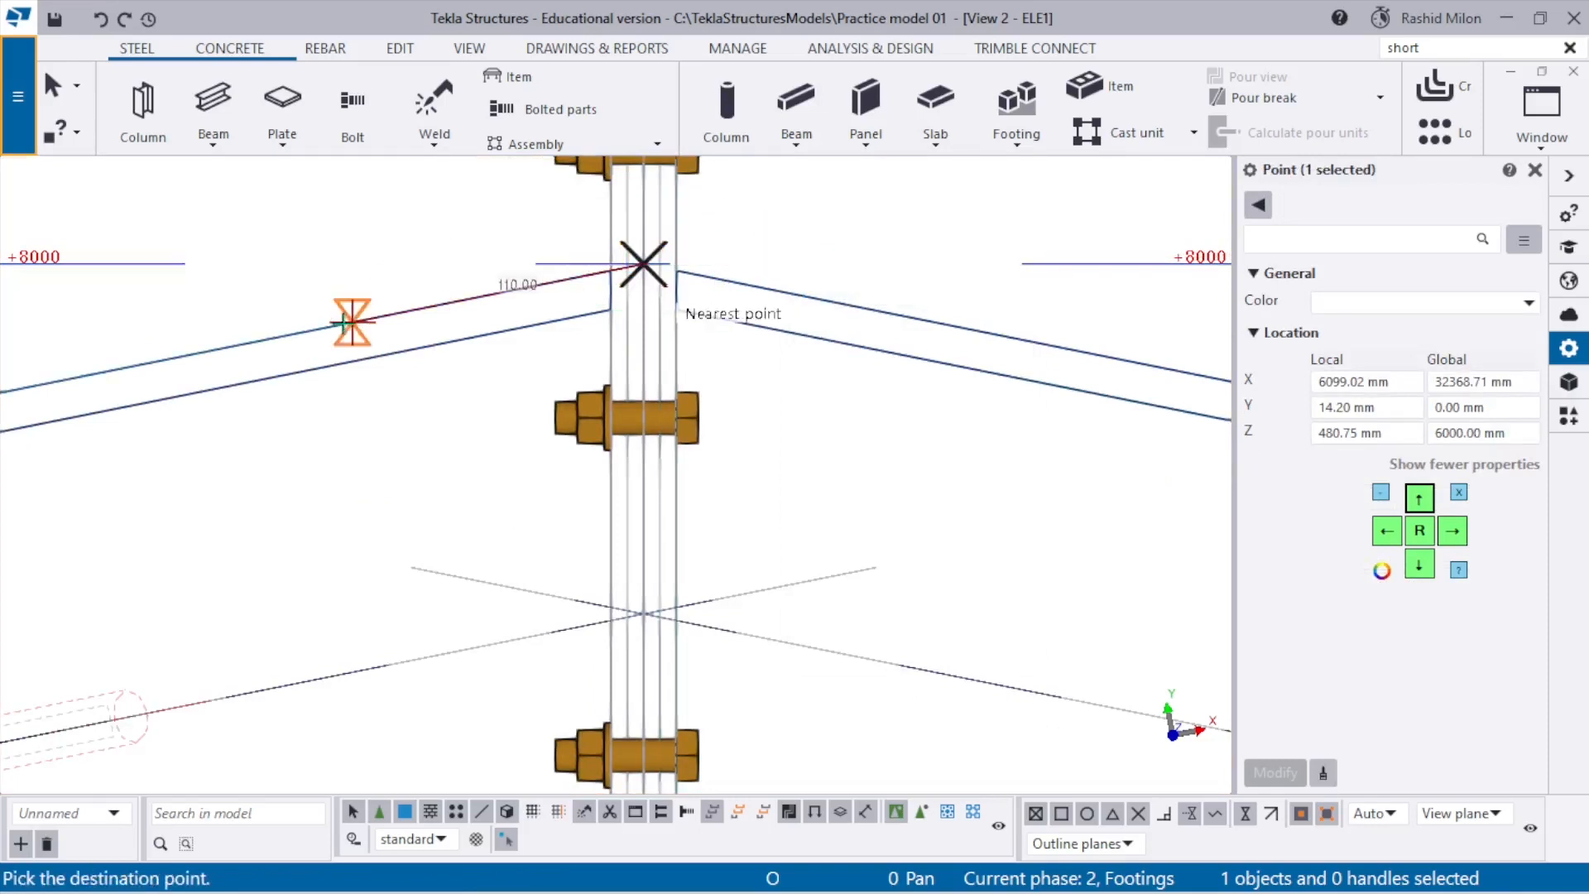
type("200")
key("Return")
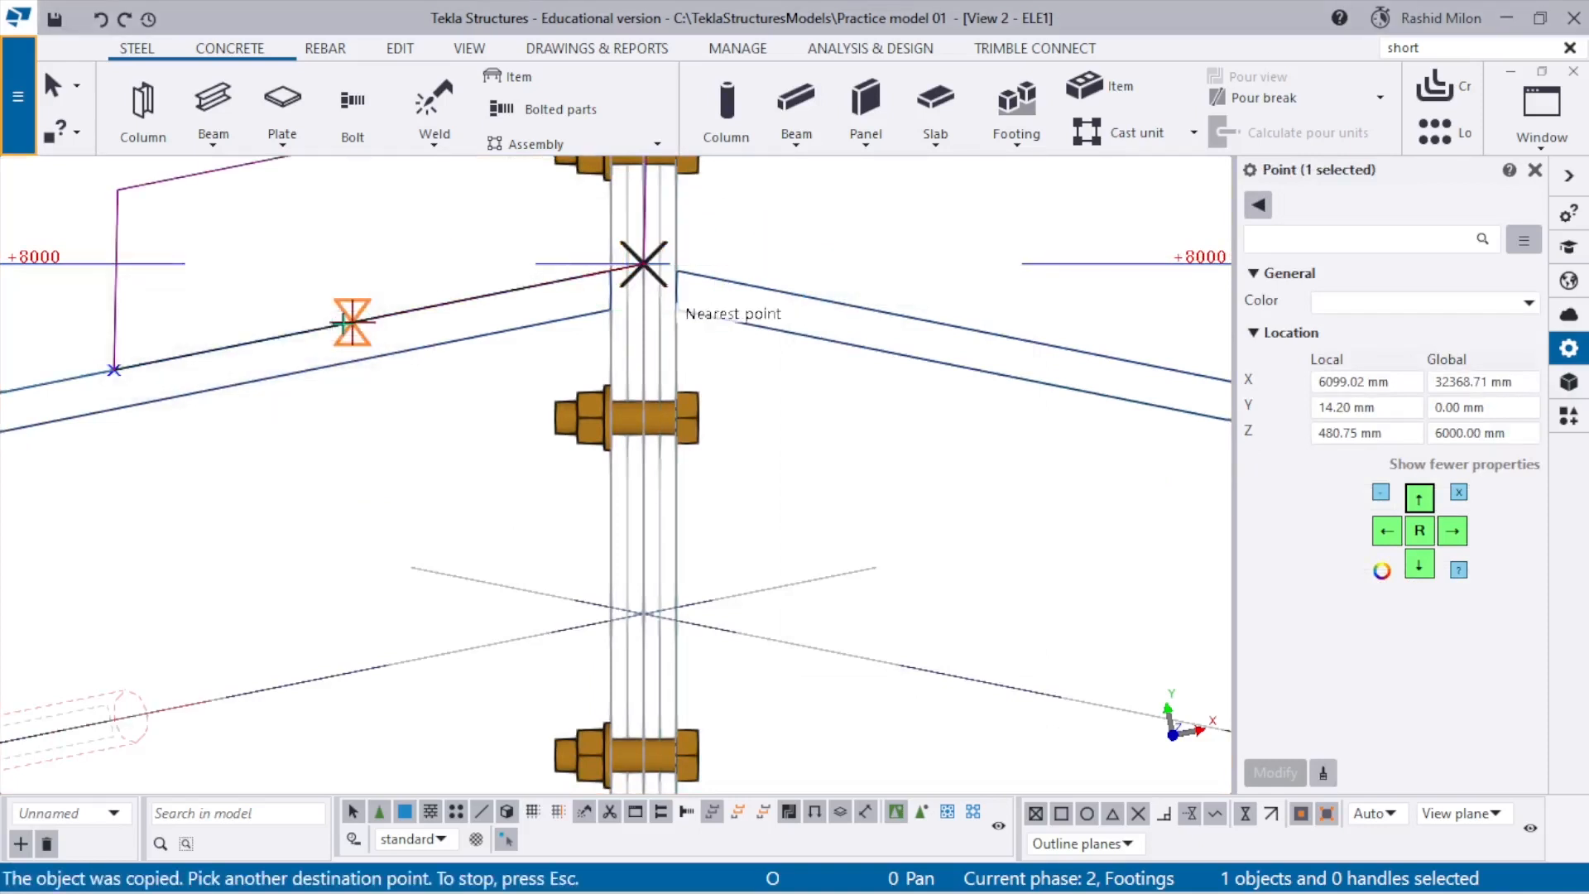
key("Escape")
Measure the distance along the rafter between the copied point near the ridge and the point near the eave.
scroll(817, 596, "down", 5)
scroll(664, 566, "up", 1)
key("f")
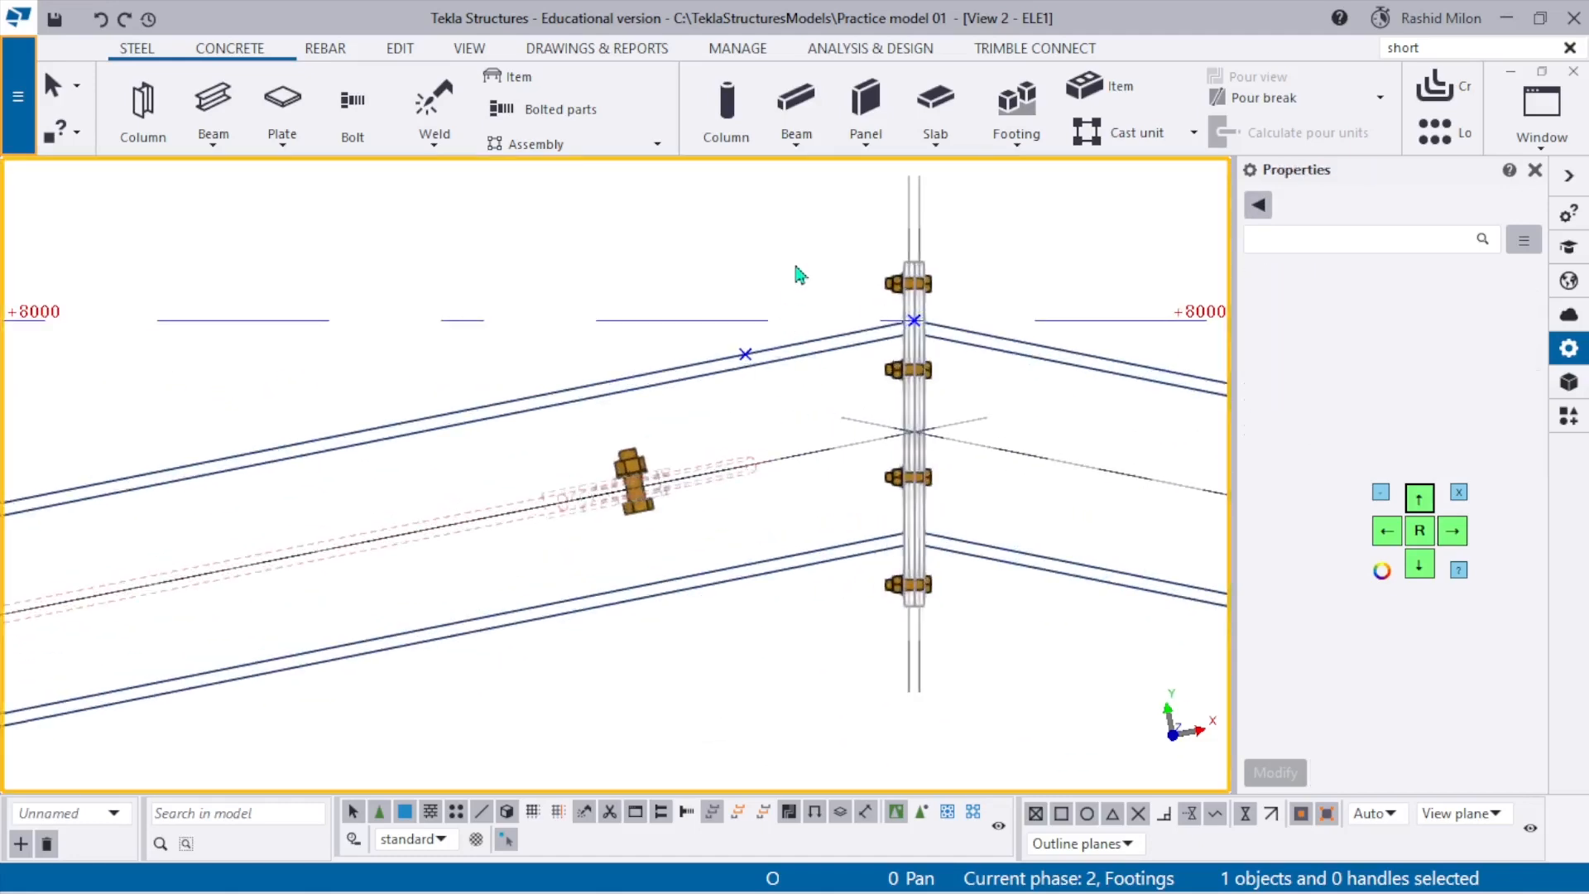
left_click(746, 354)
scroll(869, 265, "down", 4)
scroll(241, 376, "up", 7)
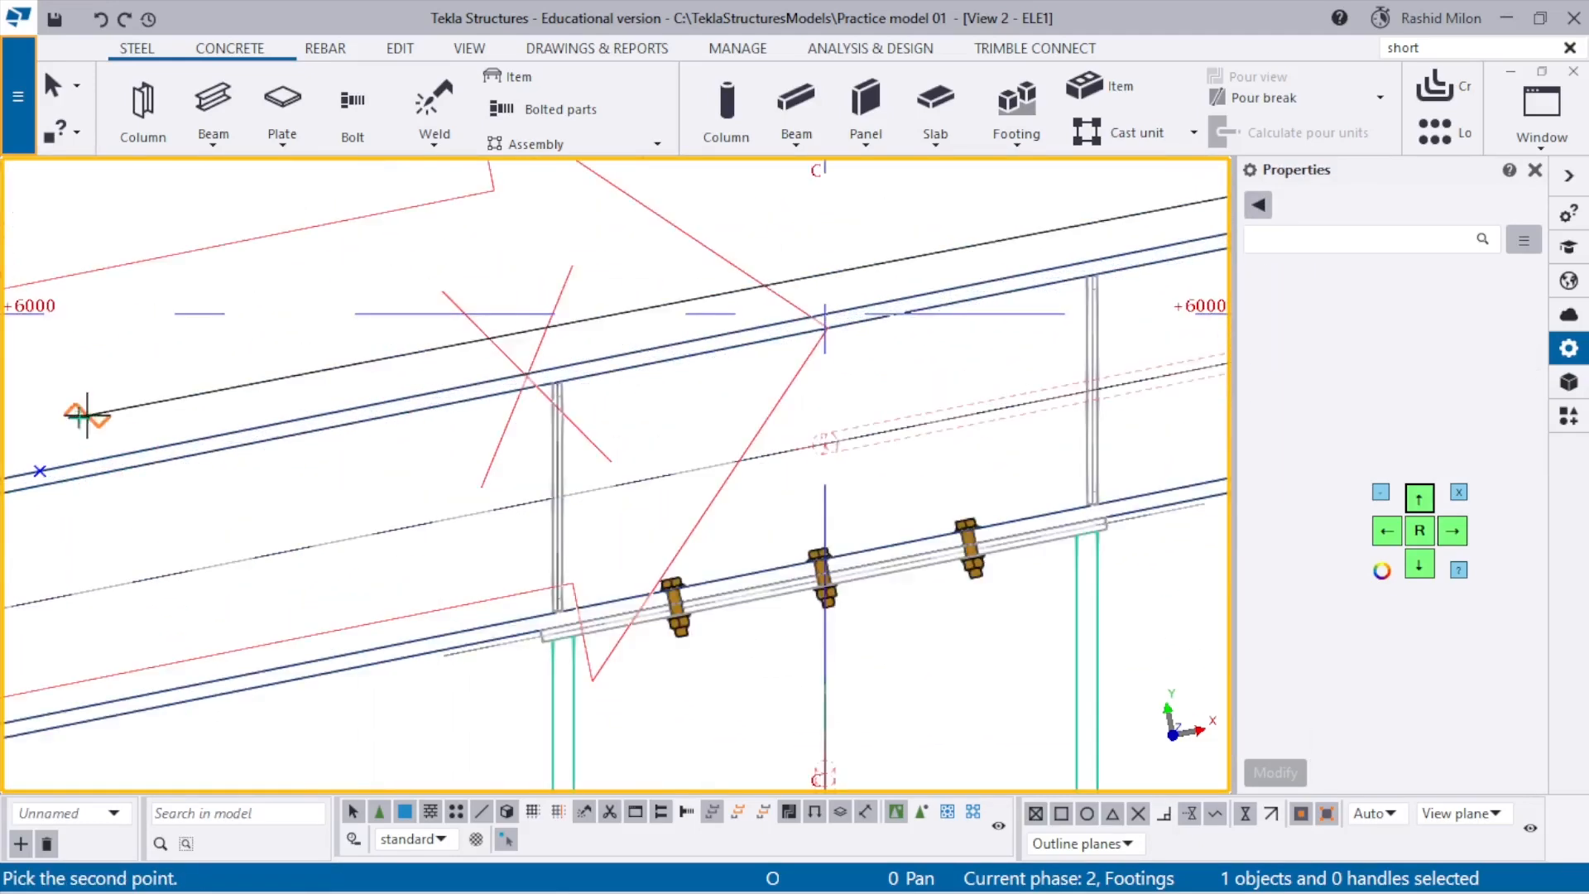
left_click(39, 471)
scroll(222, 505, "down", 8)
left_click(212, 320)
scroll(173, 441, "down", 1)
scroll(170, 439, "down", 3)
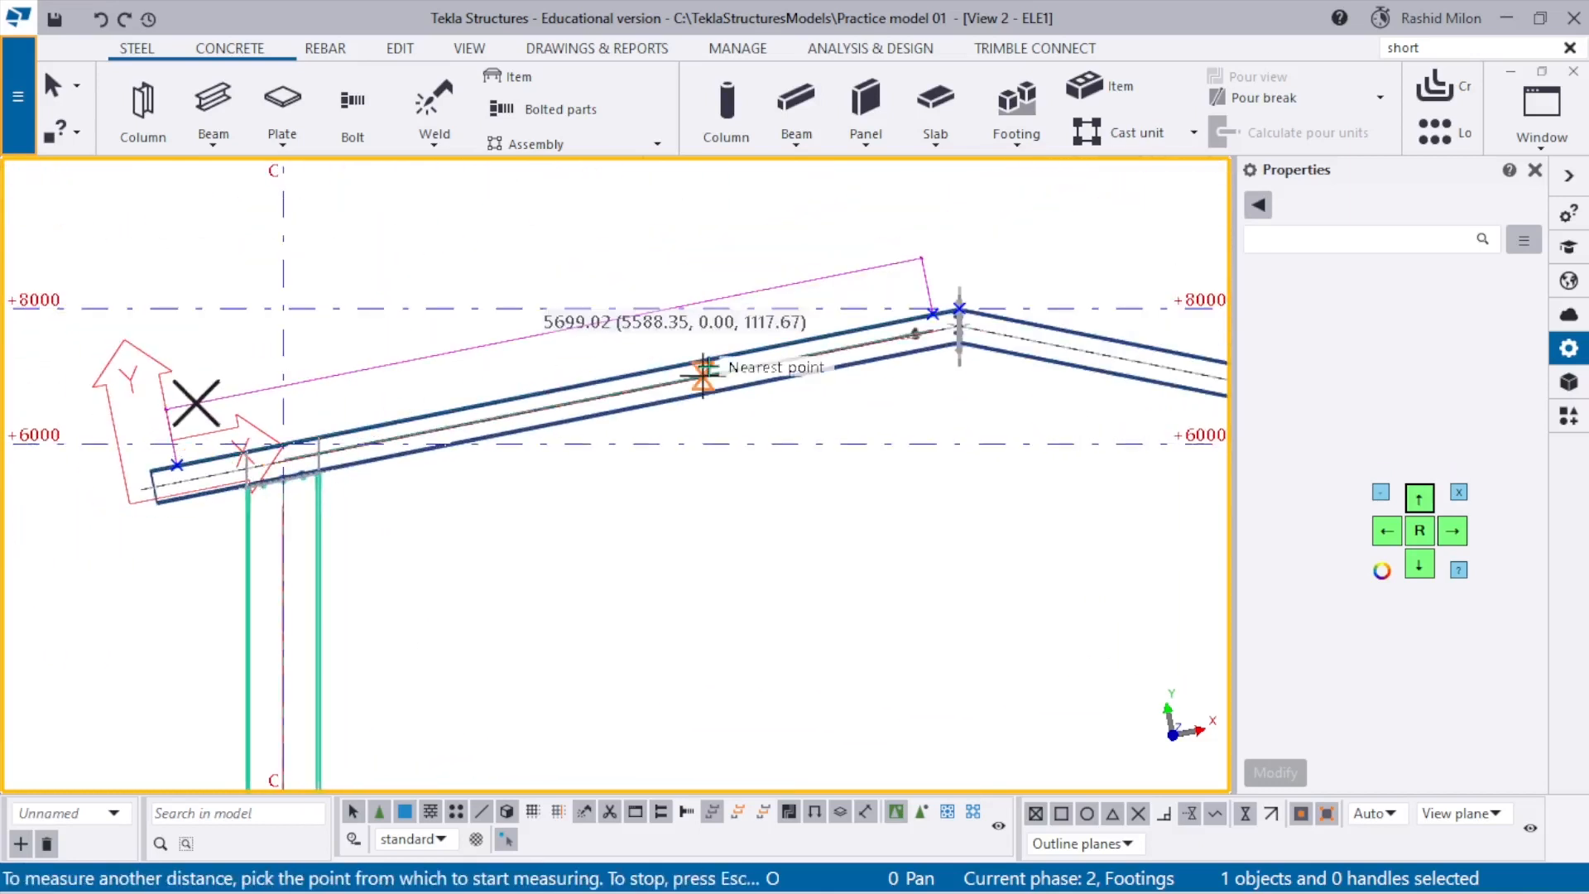
End the distance measurement and redraw the view to clear its dimension.
right_click(614, 262)
left_click(674, 274)
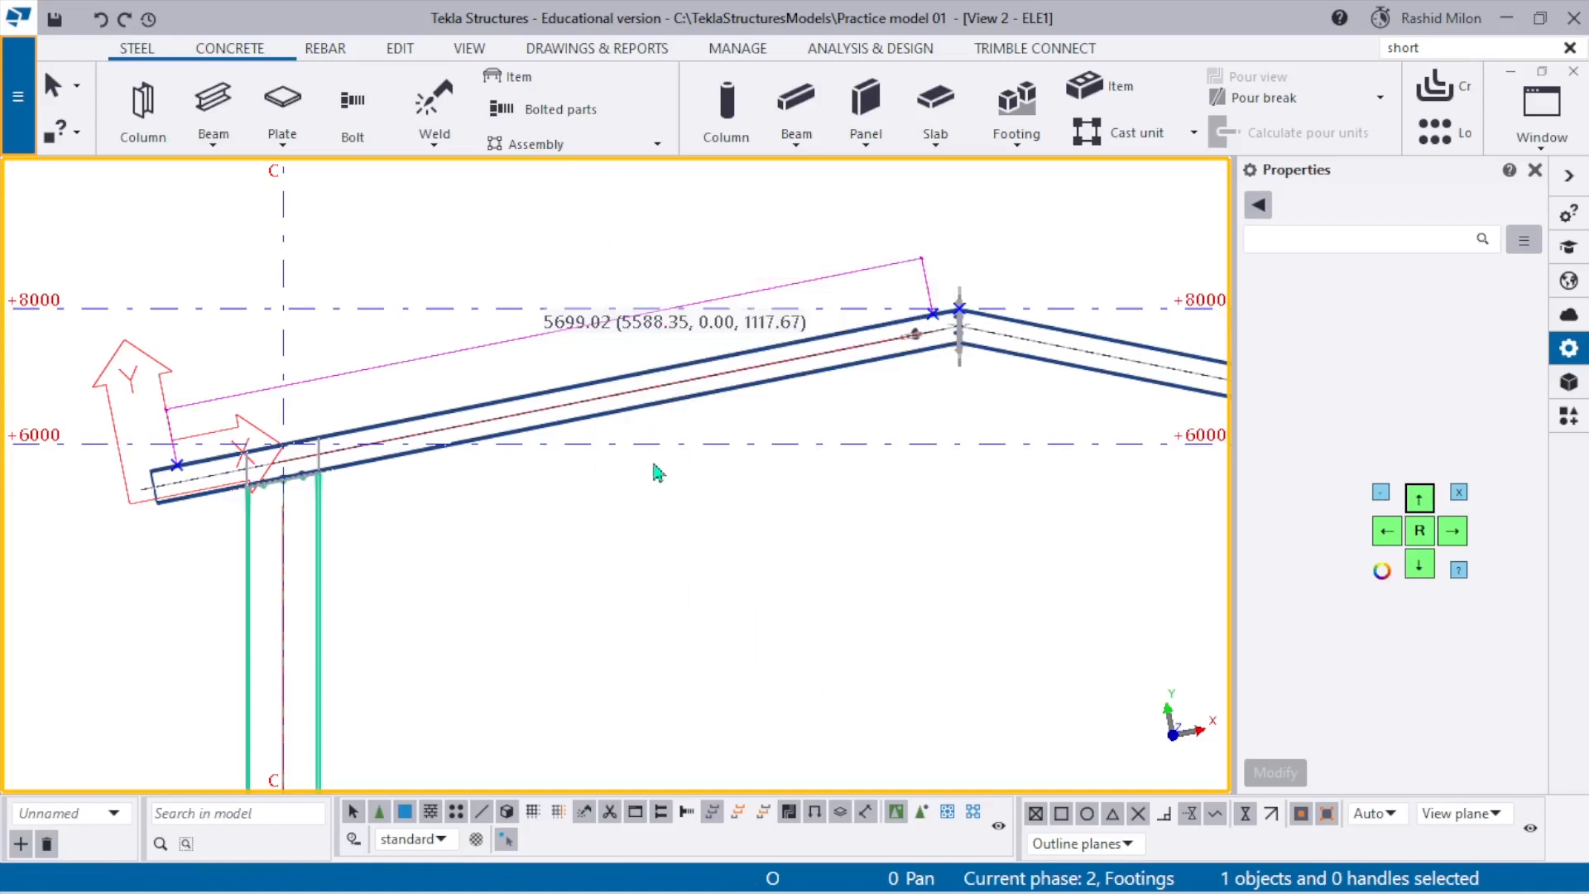
right_click(625, 246)
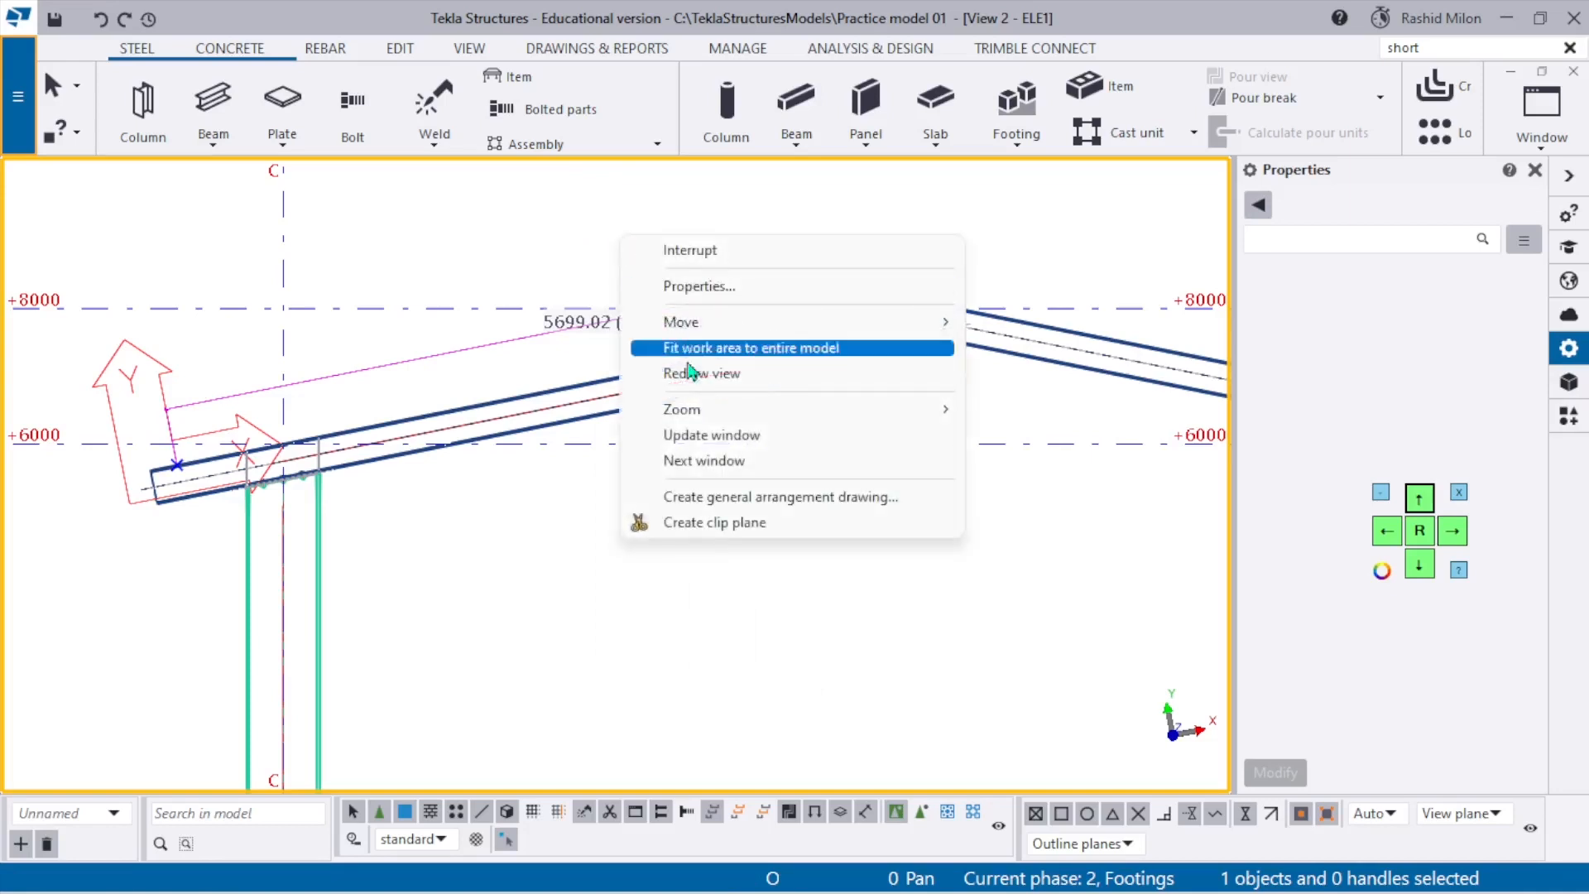
left_click(629, 248)
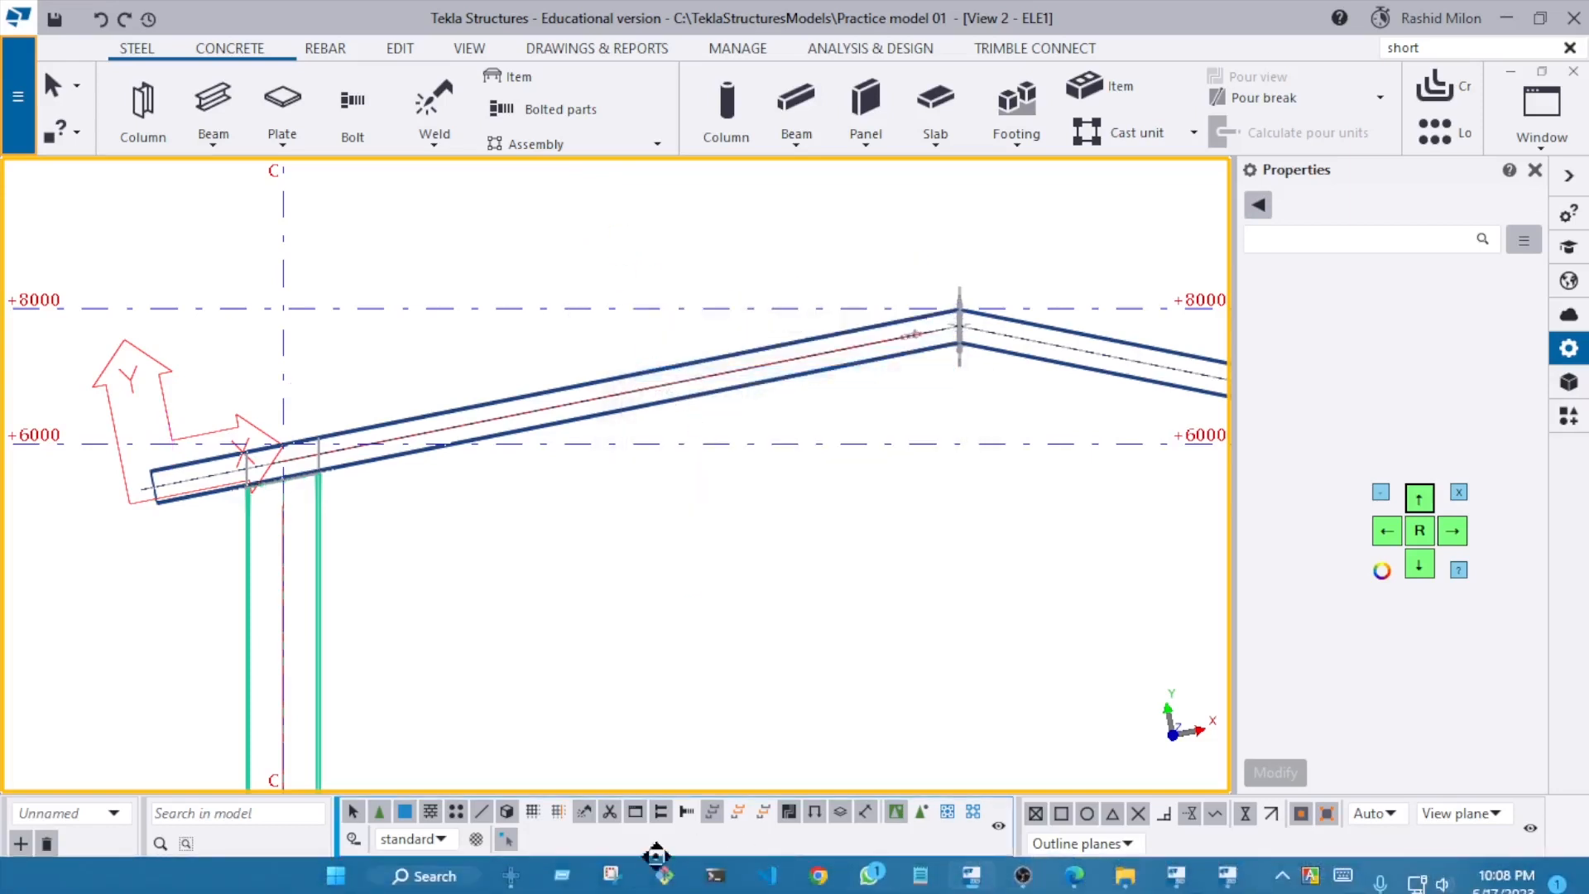
Switch to Calculator, divide 5700 by 1500, and close it again.
left_click(423, 877)
type("CAlculator")
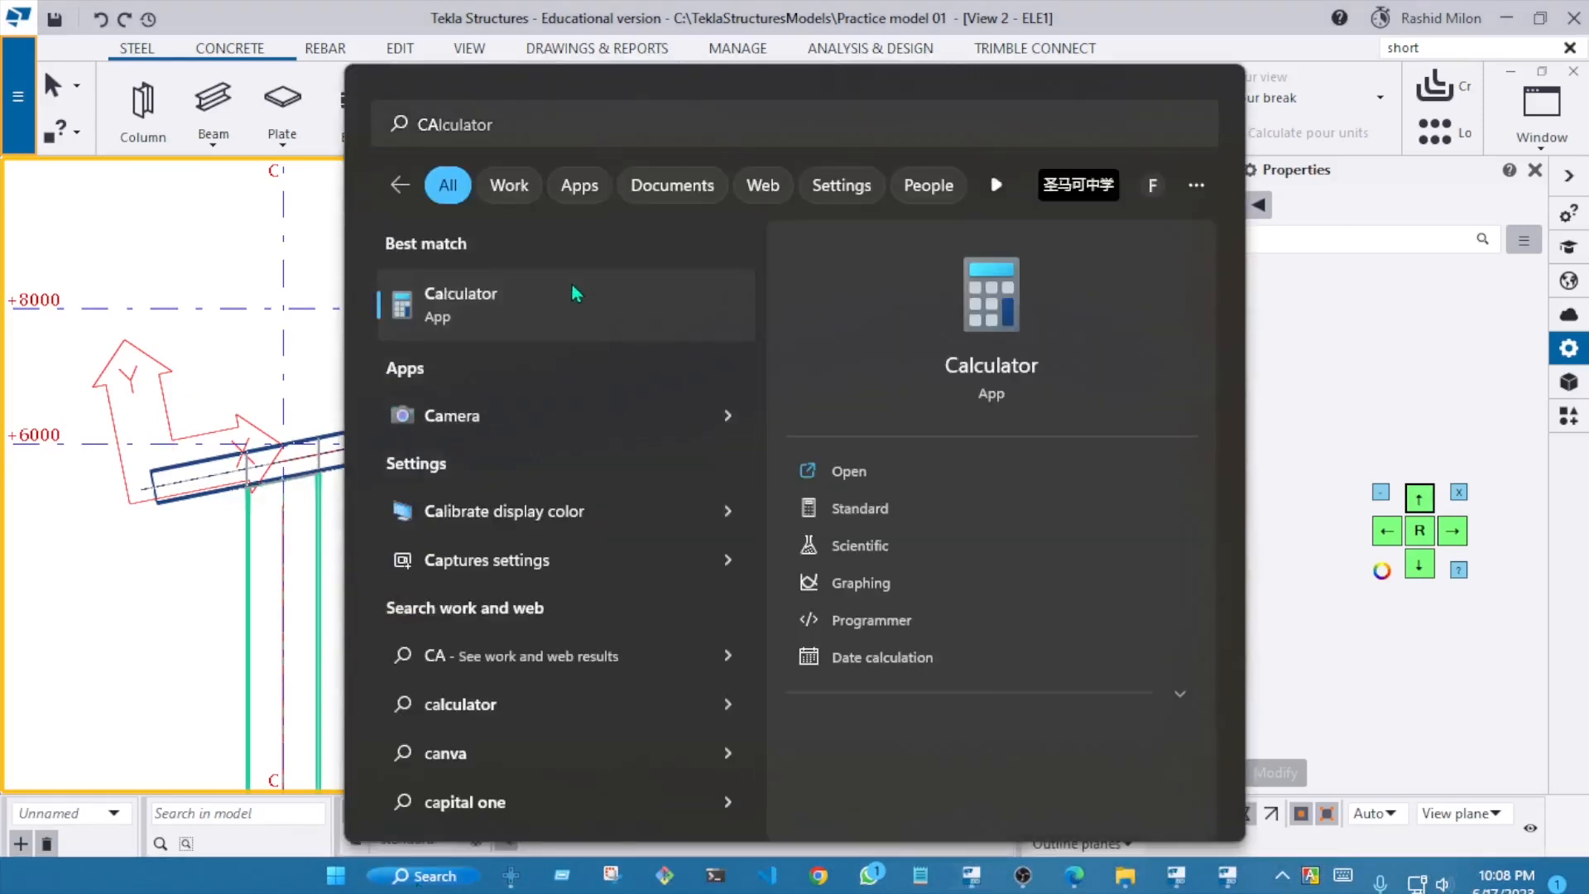
left_click(577, 294)
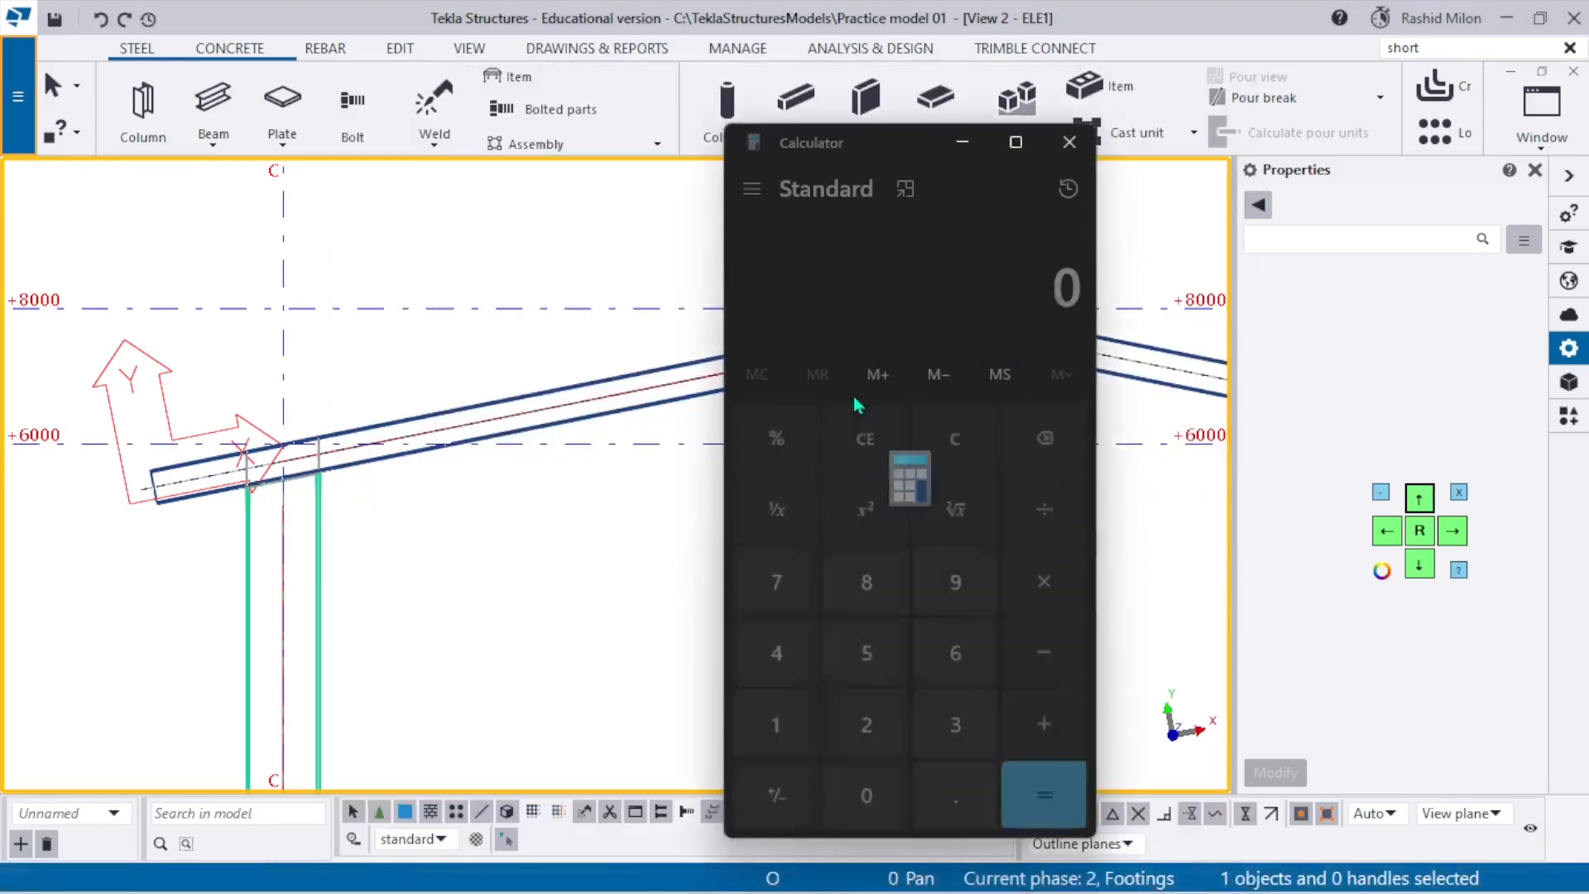
type("5700 ÷ ")
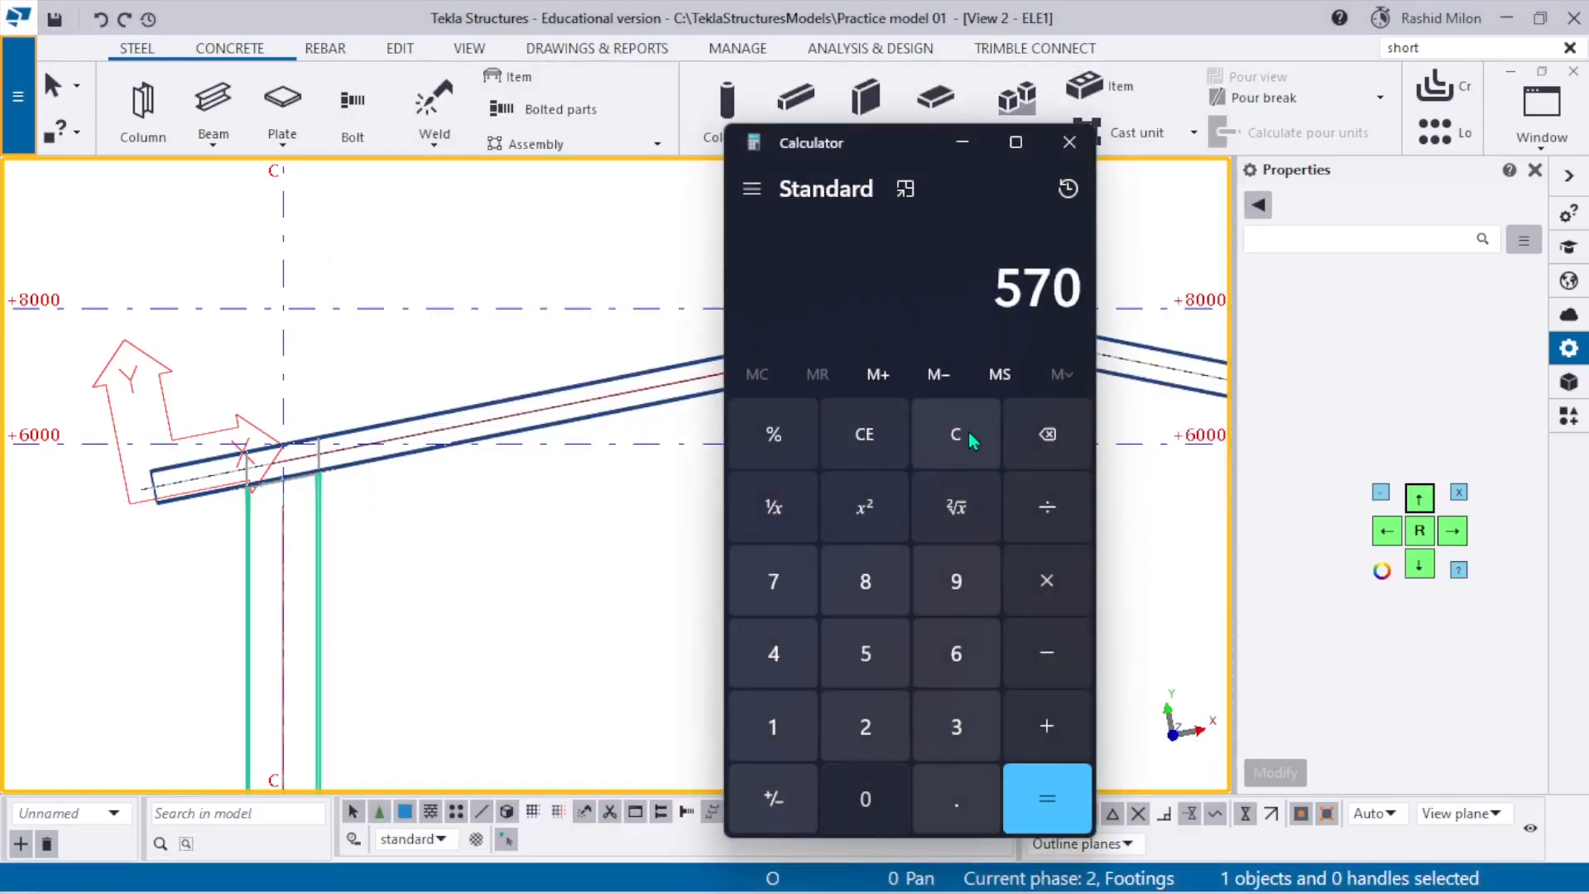
type("1,500")
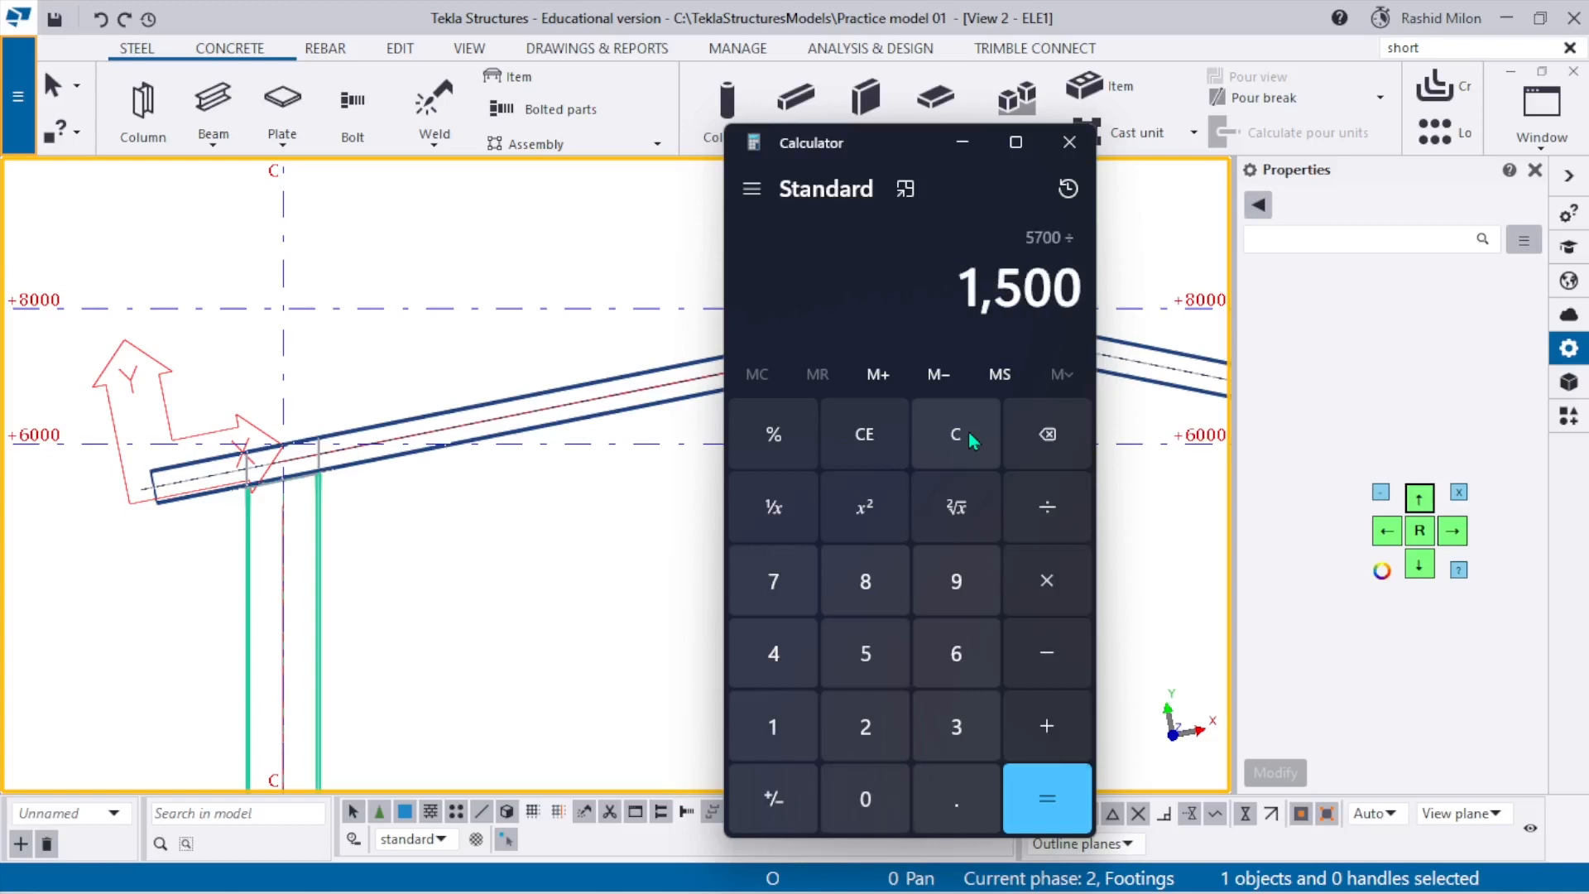
key("Return")
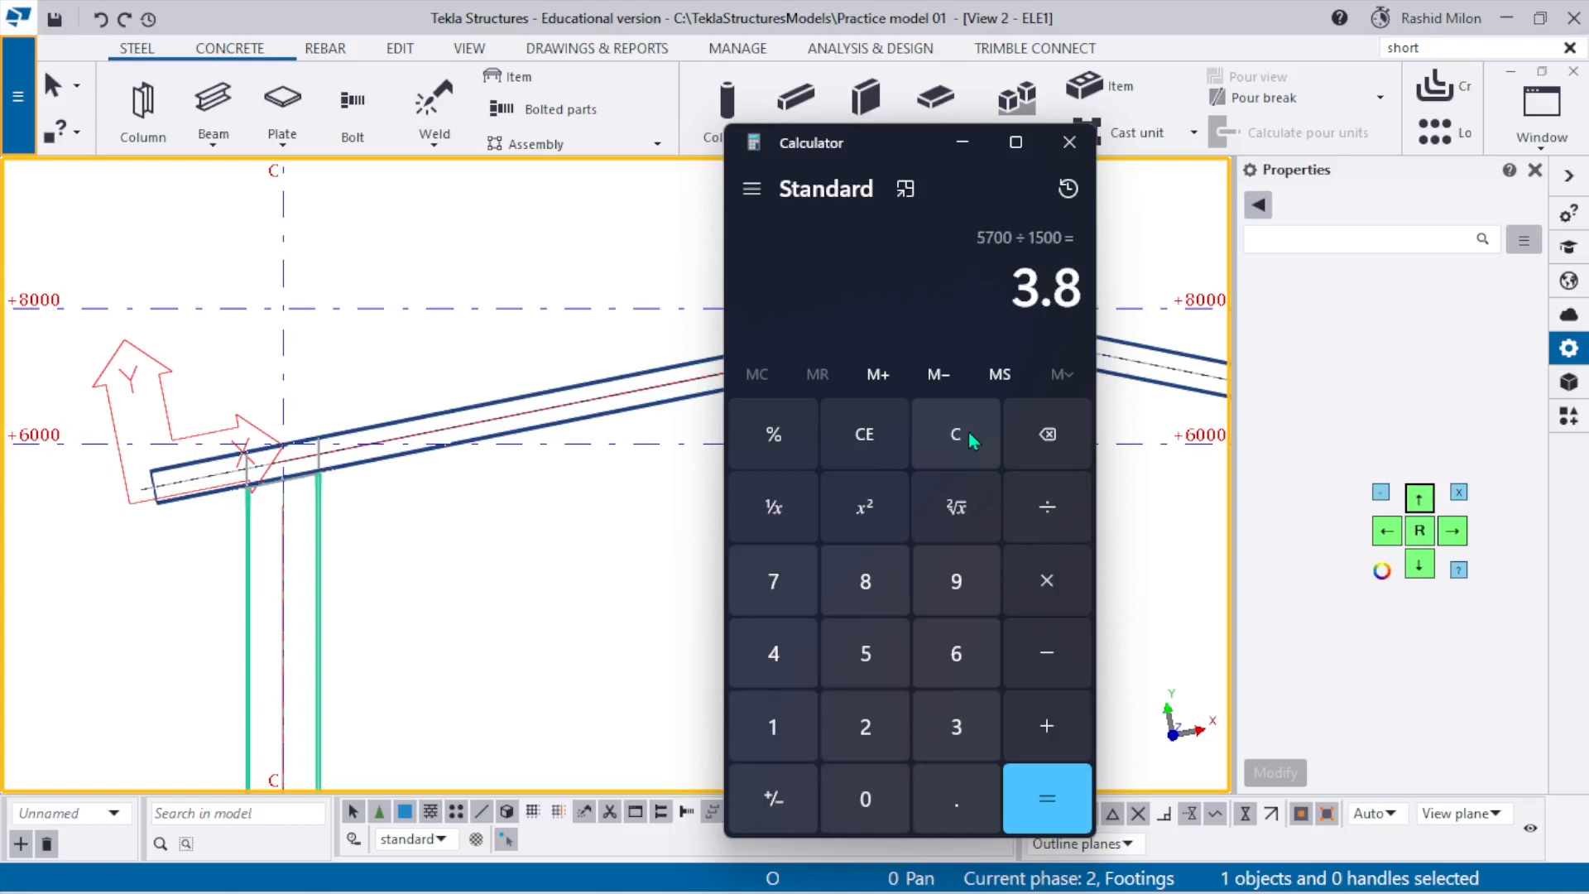
left_click(1069, 143)
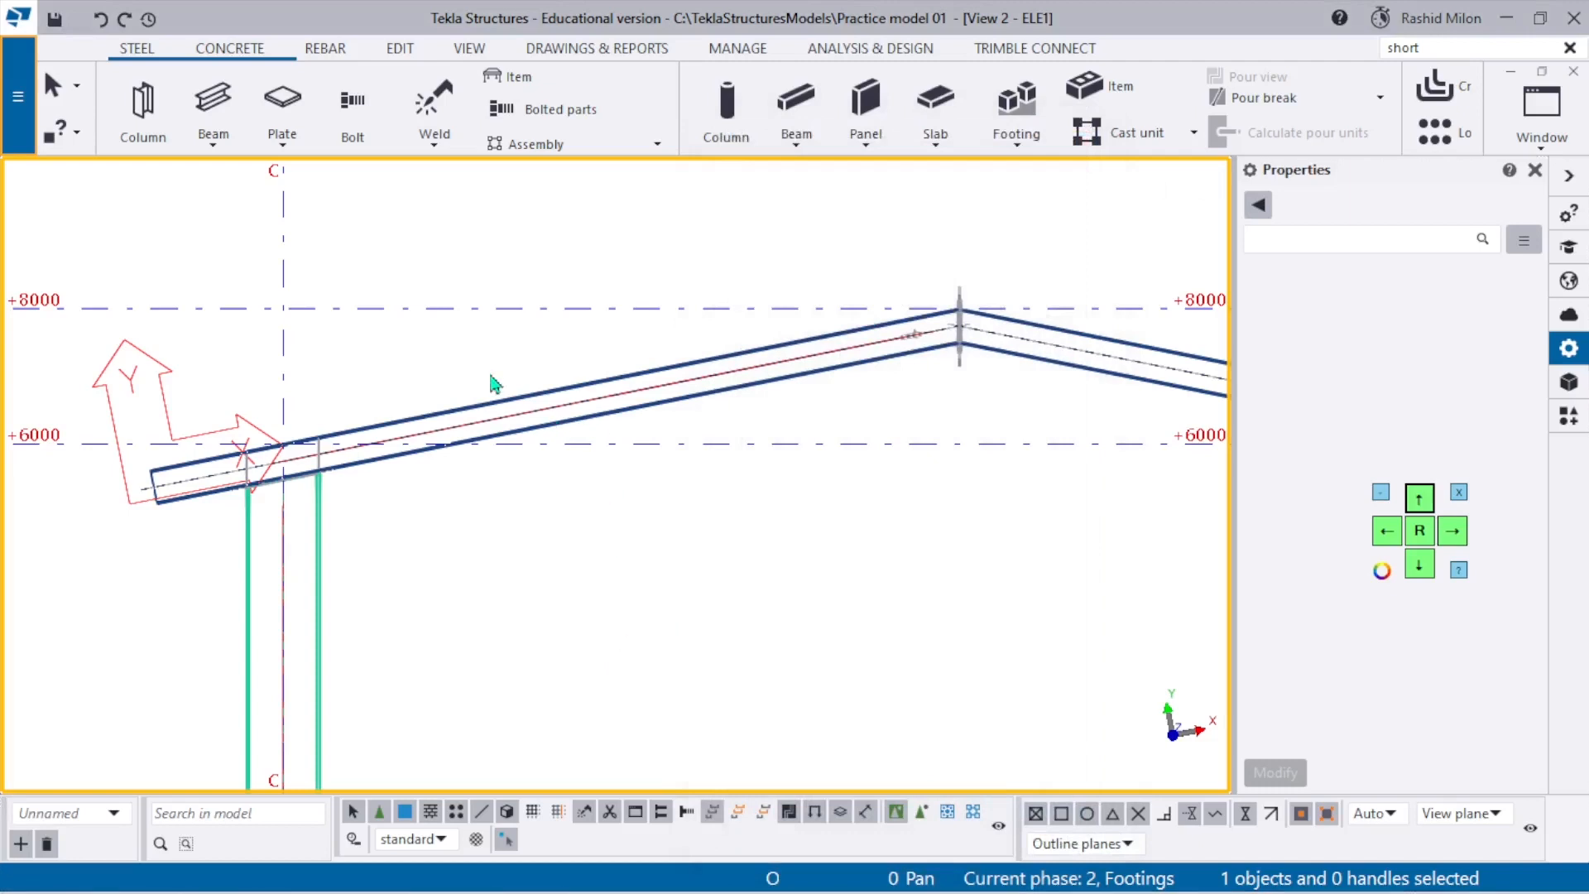
right_click(461, 346)
left_click(530, 486)
scroll(282, 484, "up", 3)
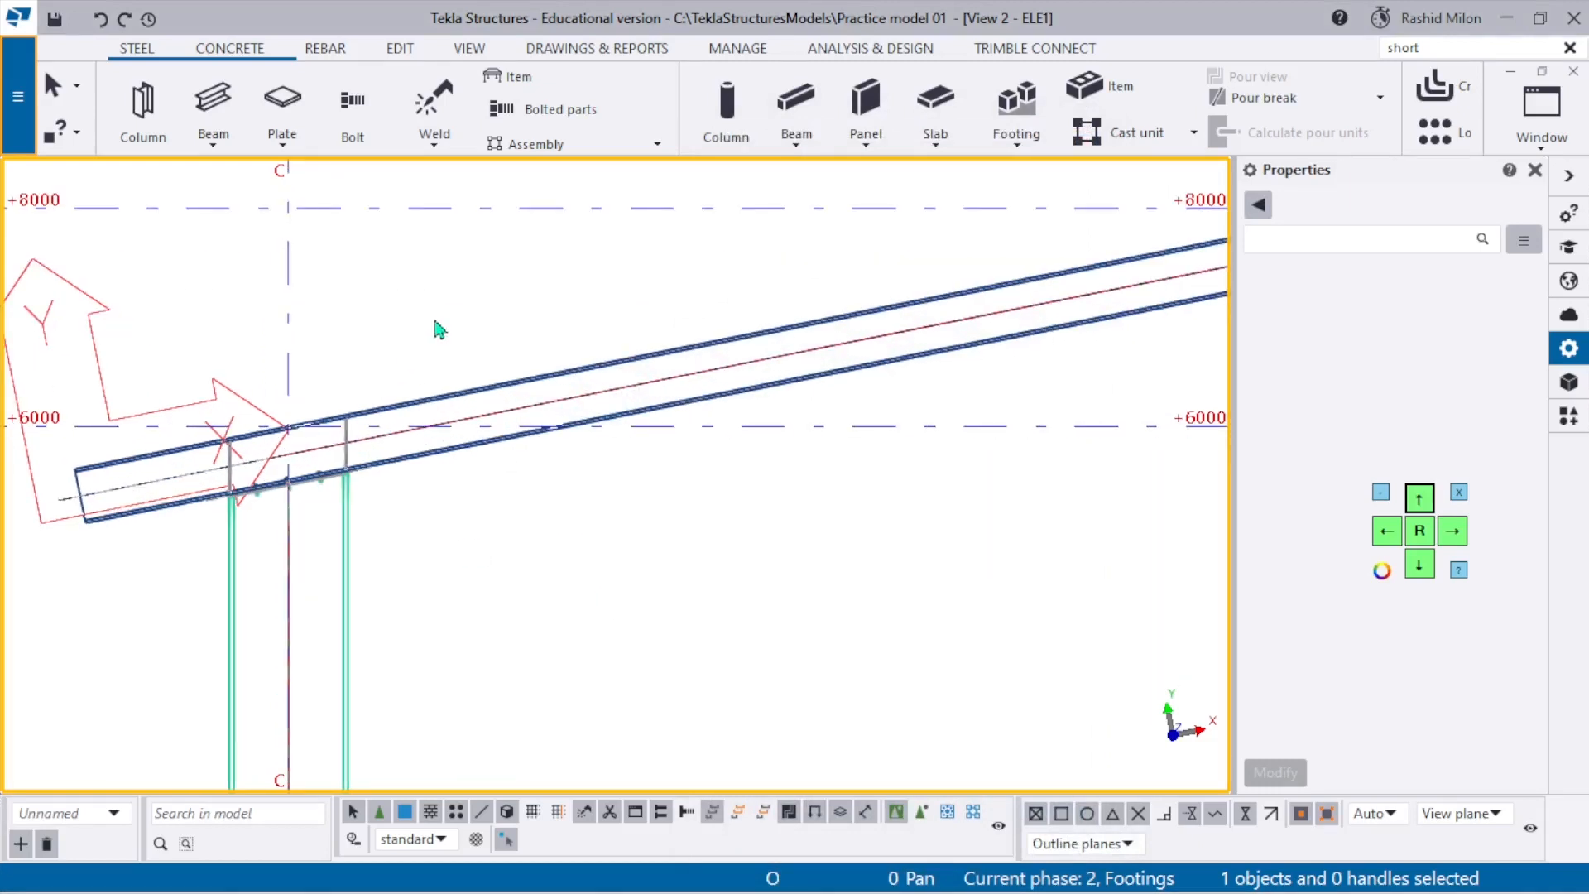
key("a")
key("d")
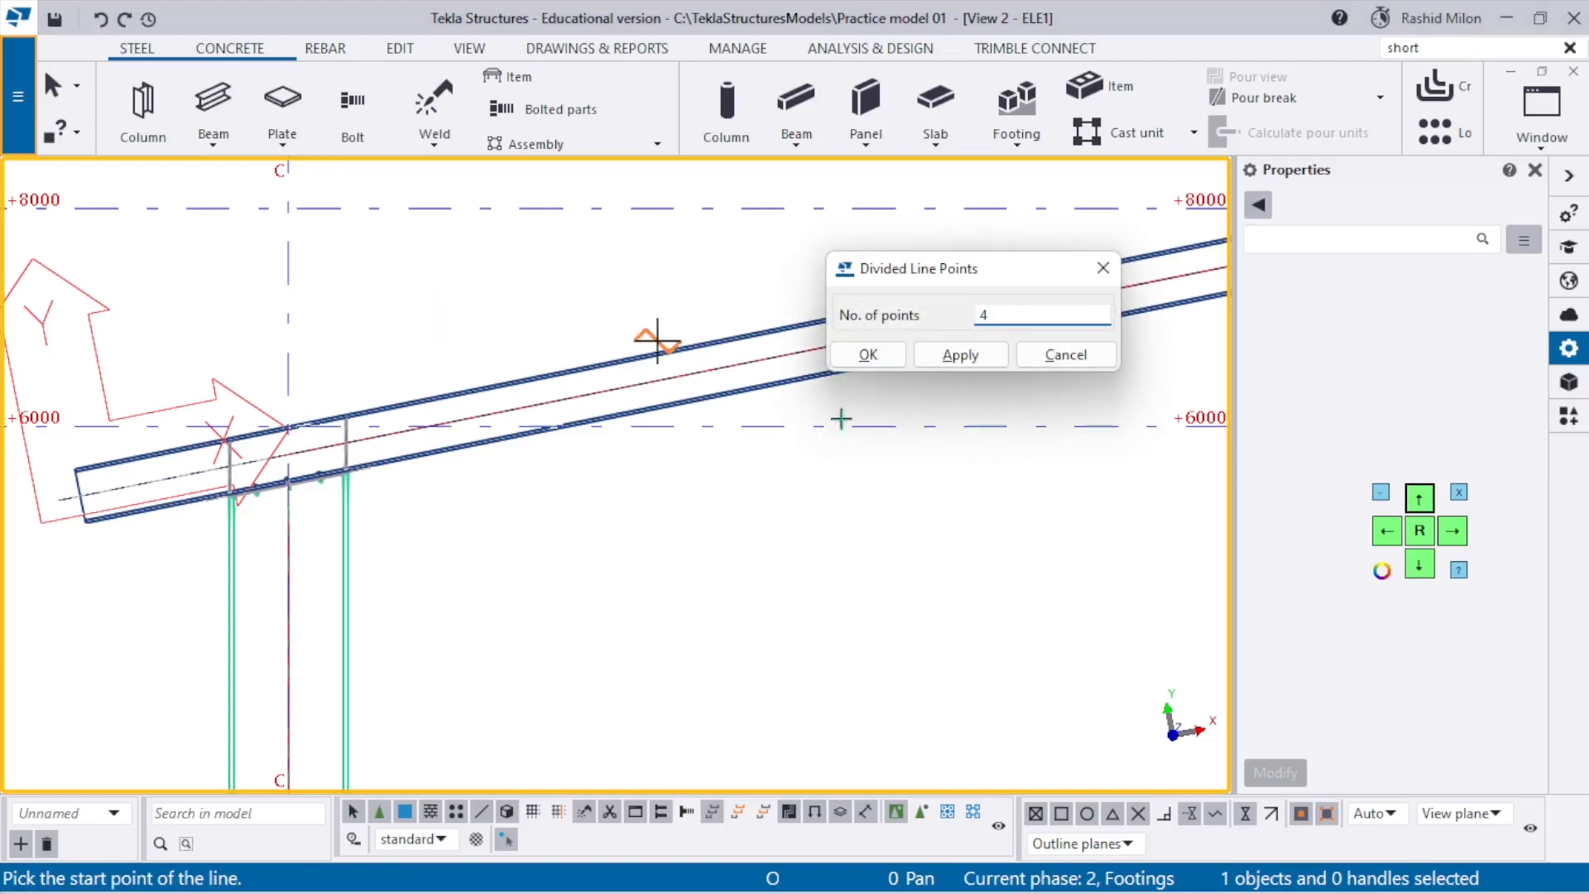
left_click(958, 380)
scroll(51, 482, "up", 2)
scroll(66, 478, "up", 5)
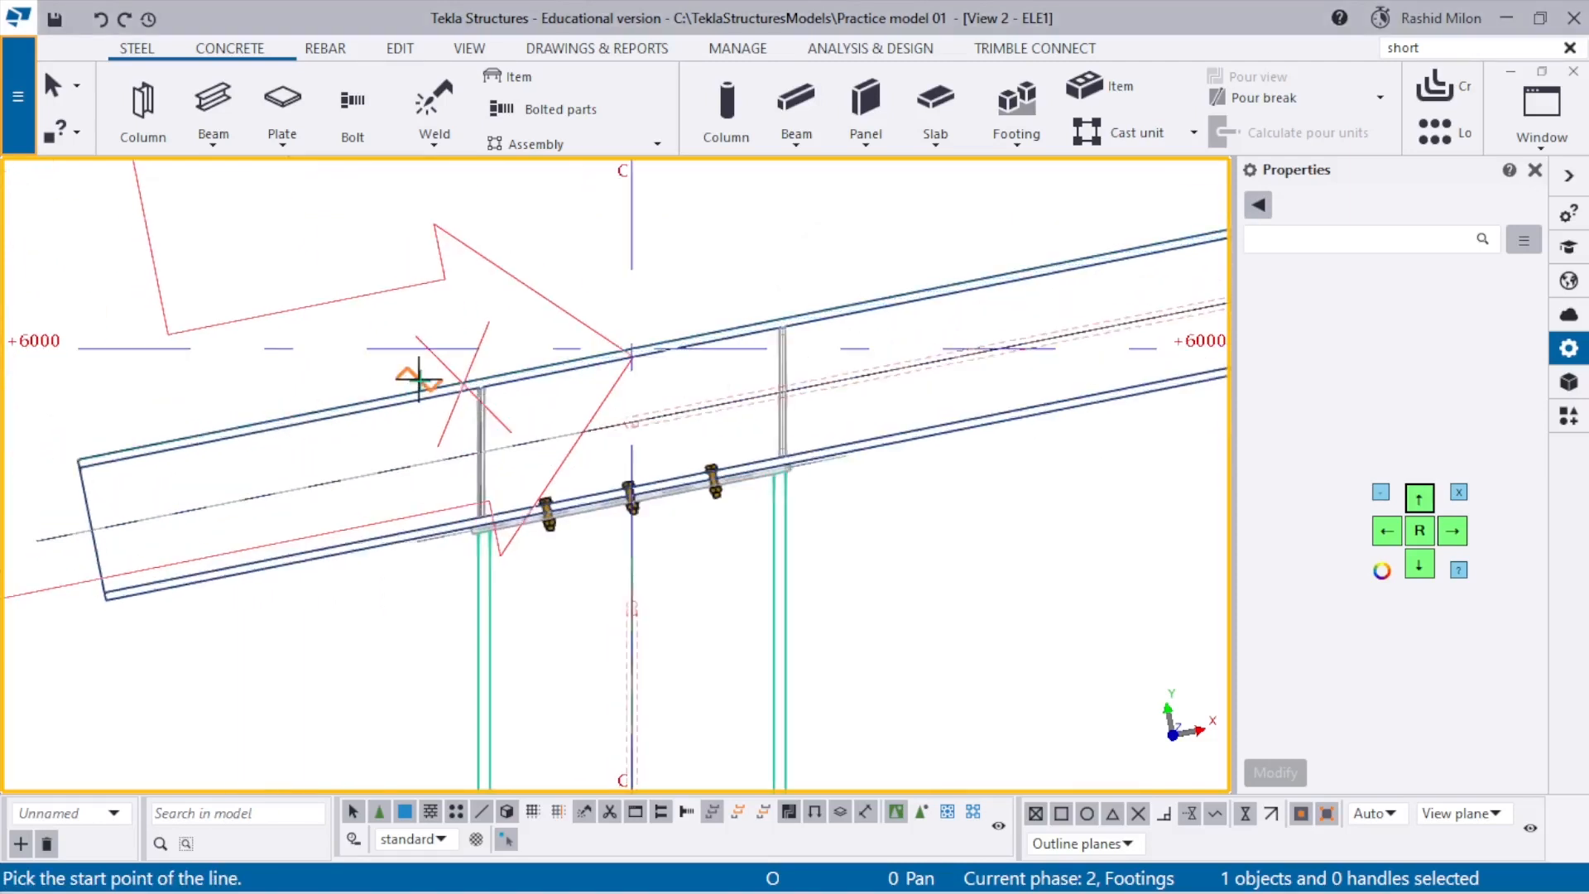
scroll(415, 392, "down", 4)
right_click(405, 305)
left_click(457, 322)
Turn on the display of points in the model for the ELE1 view.
double_click(478, 278)
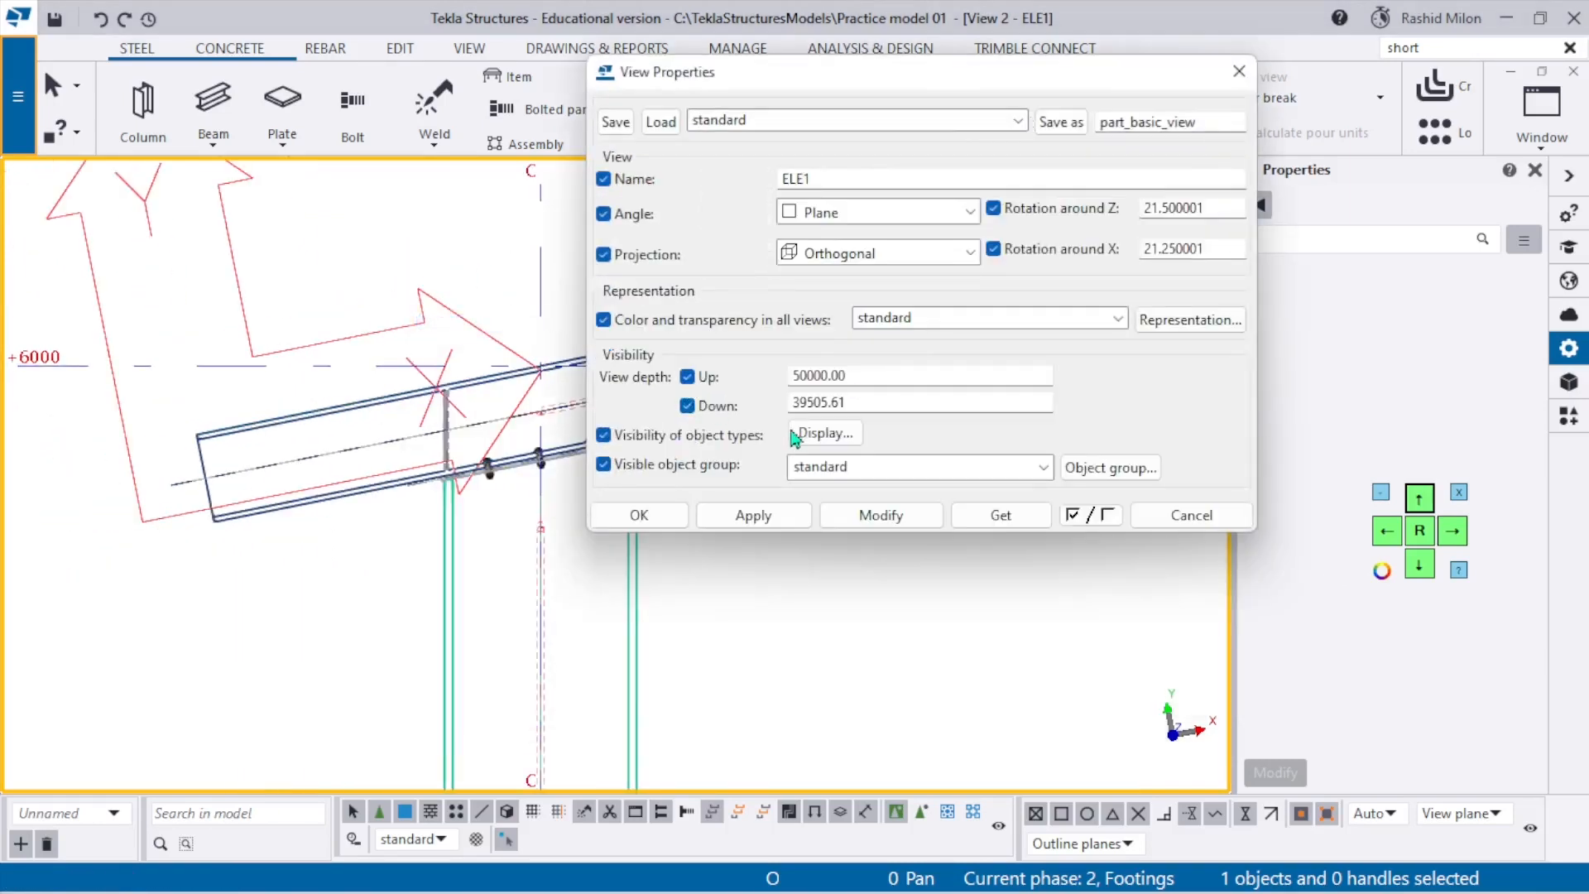
left_click(828, 432)
left_click(422, 83)
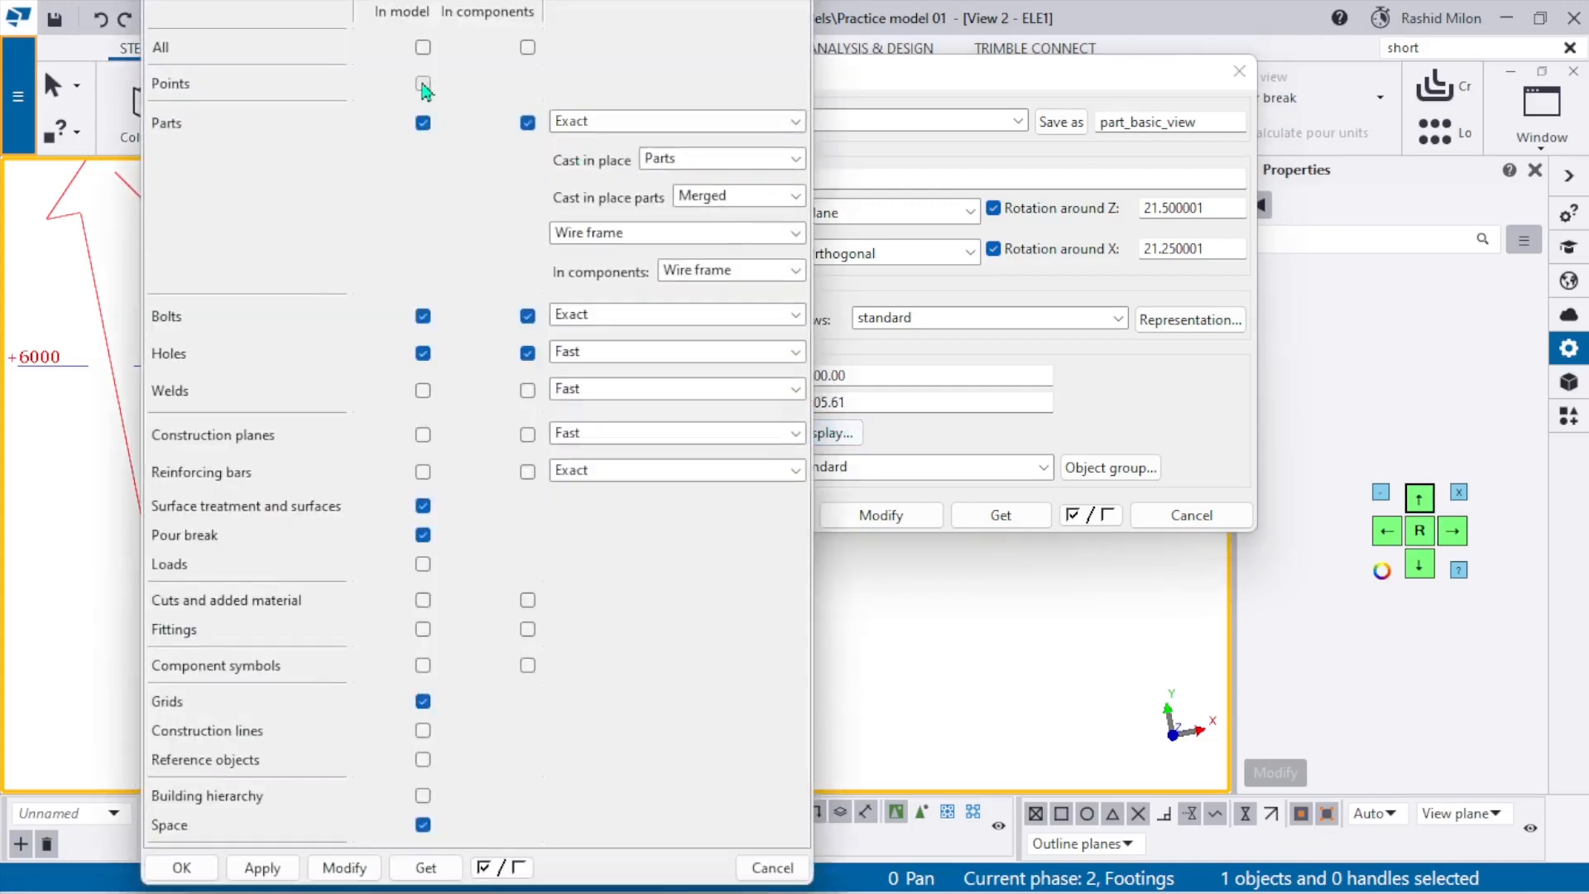
left_click(181, 867)
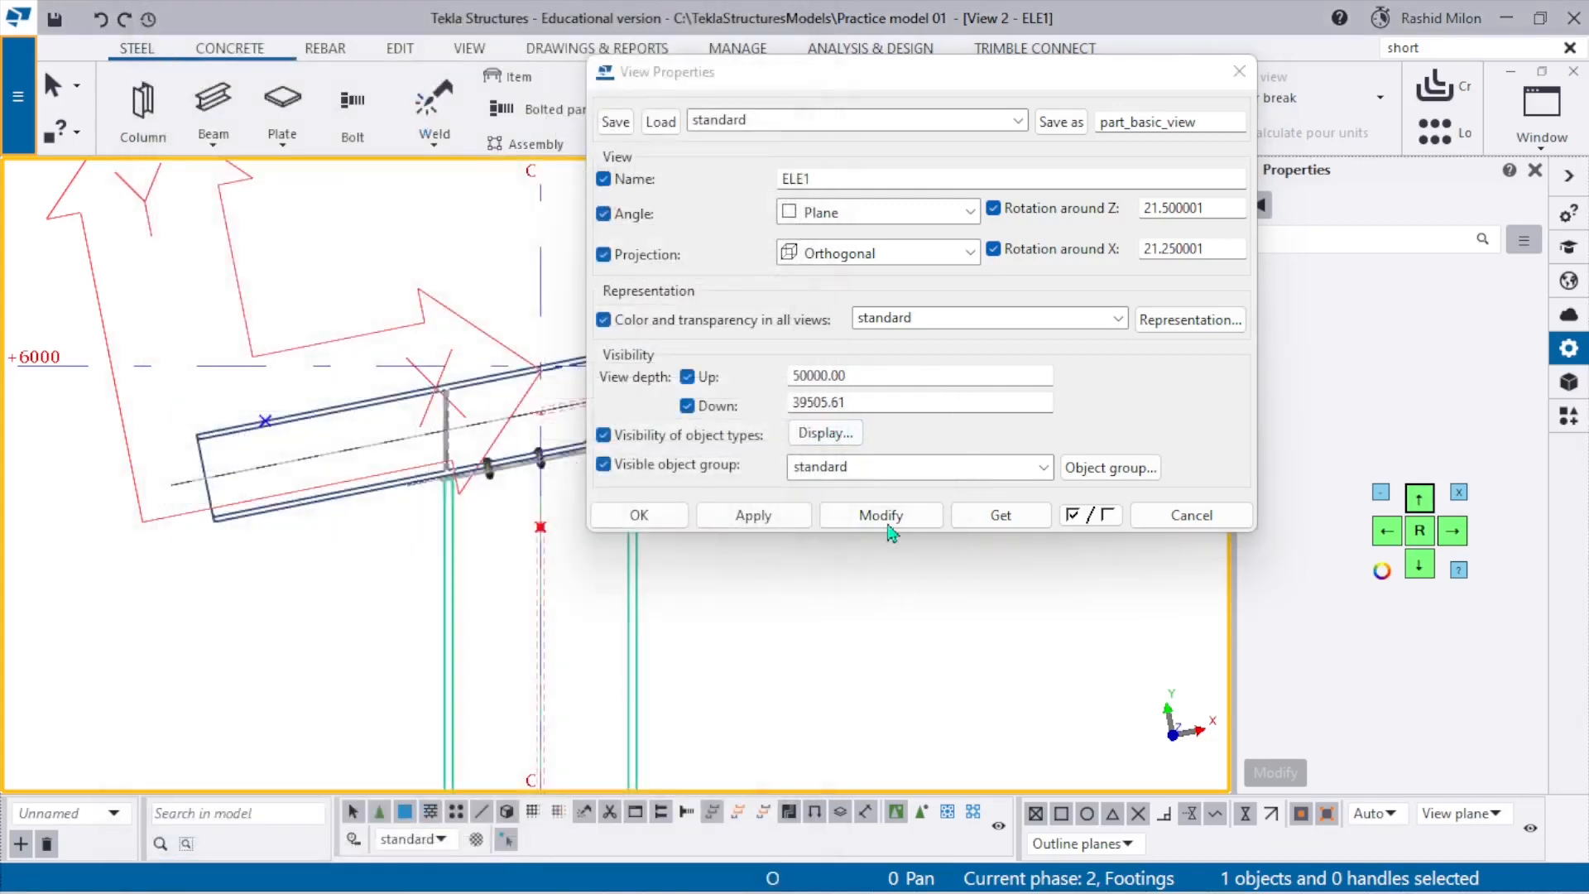
left_click(639, 515)
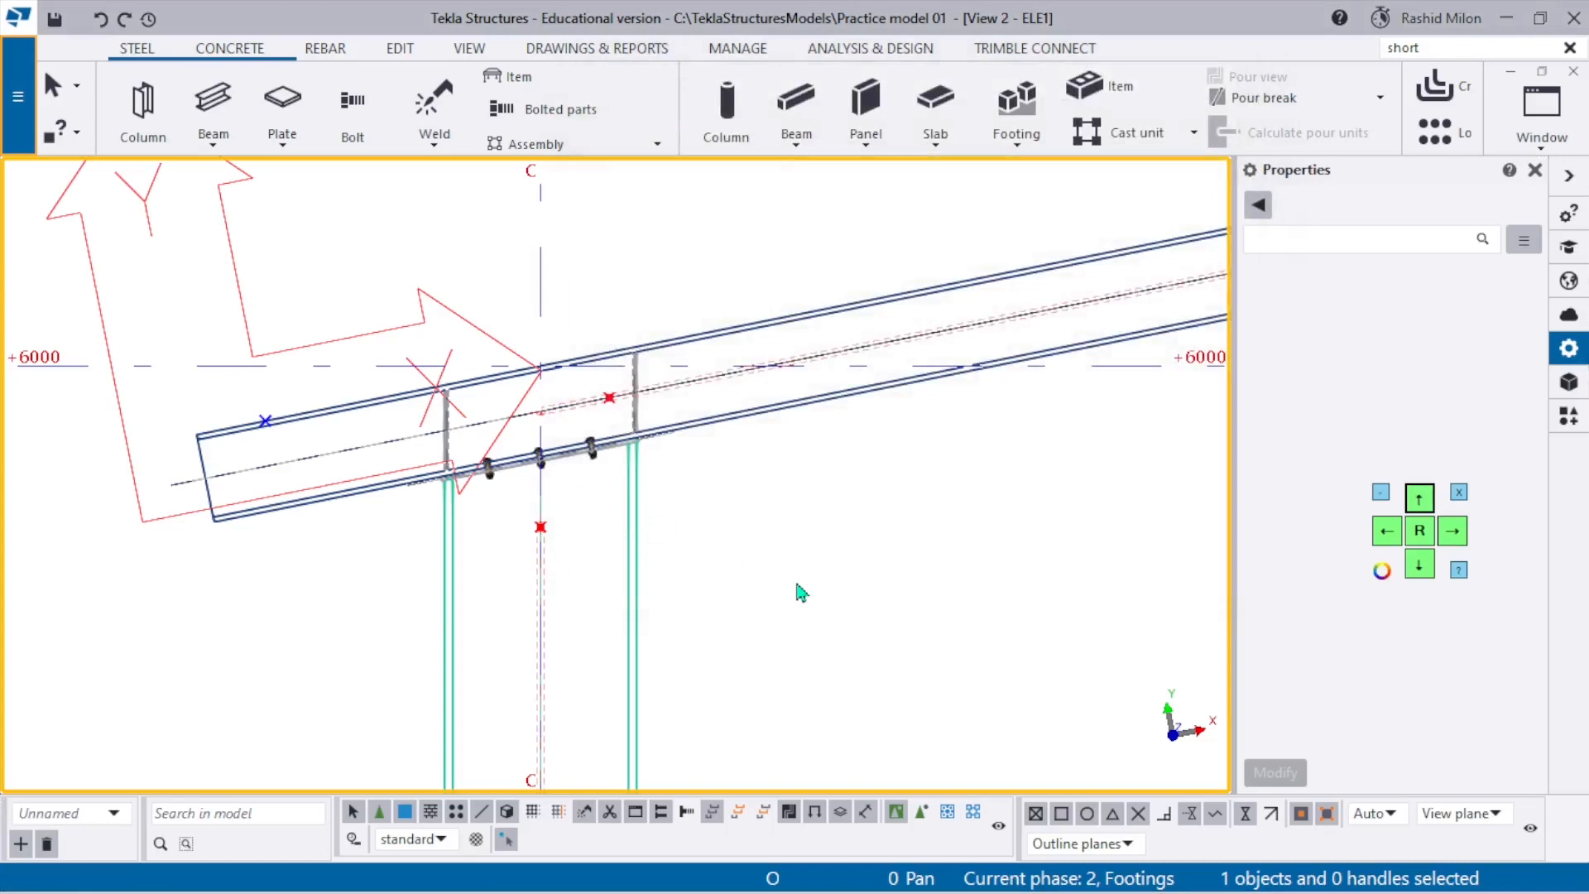
Create 4 divided line points along the left rafter's top edge, between the eave point and the copied point near the ridge.
left_click(865, 352)
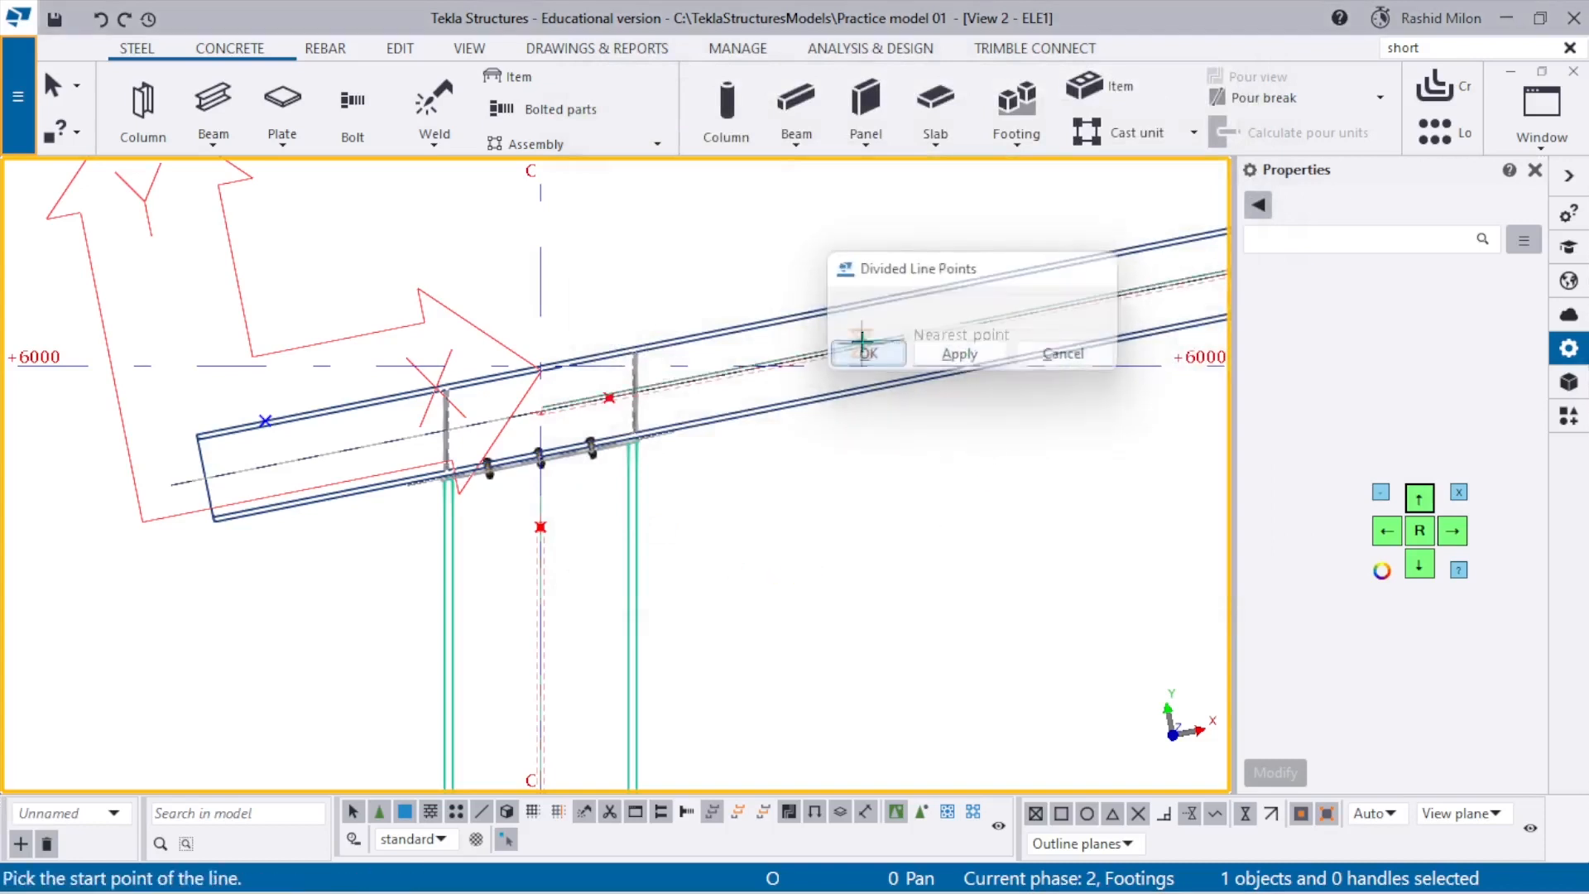
scroll(253, 409, "up", 7)
left_click(291, 428)
scroll(269, 495, "down", 10)
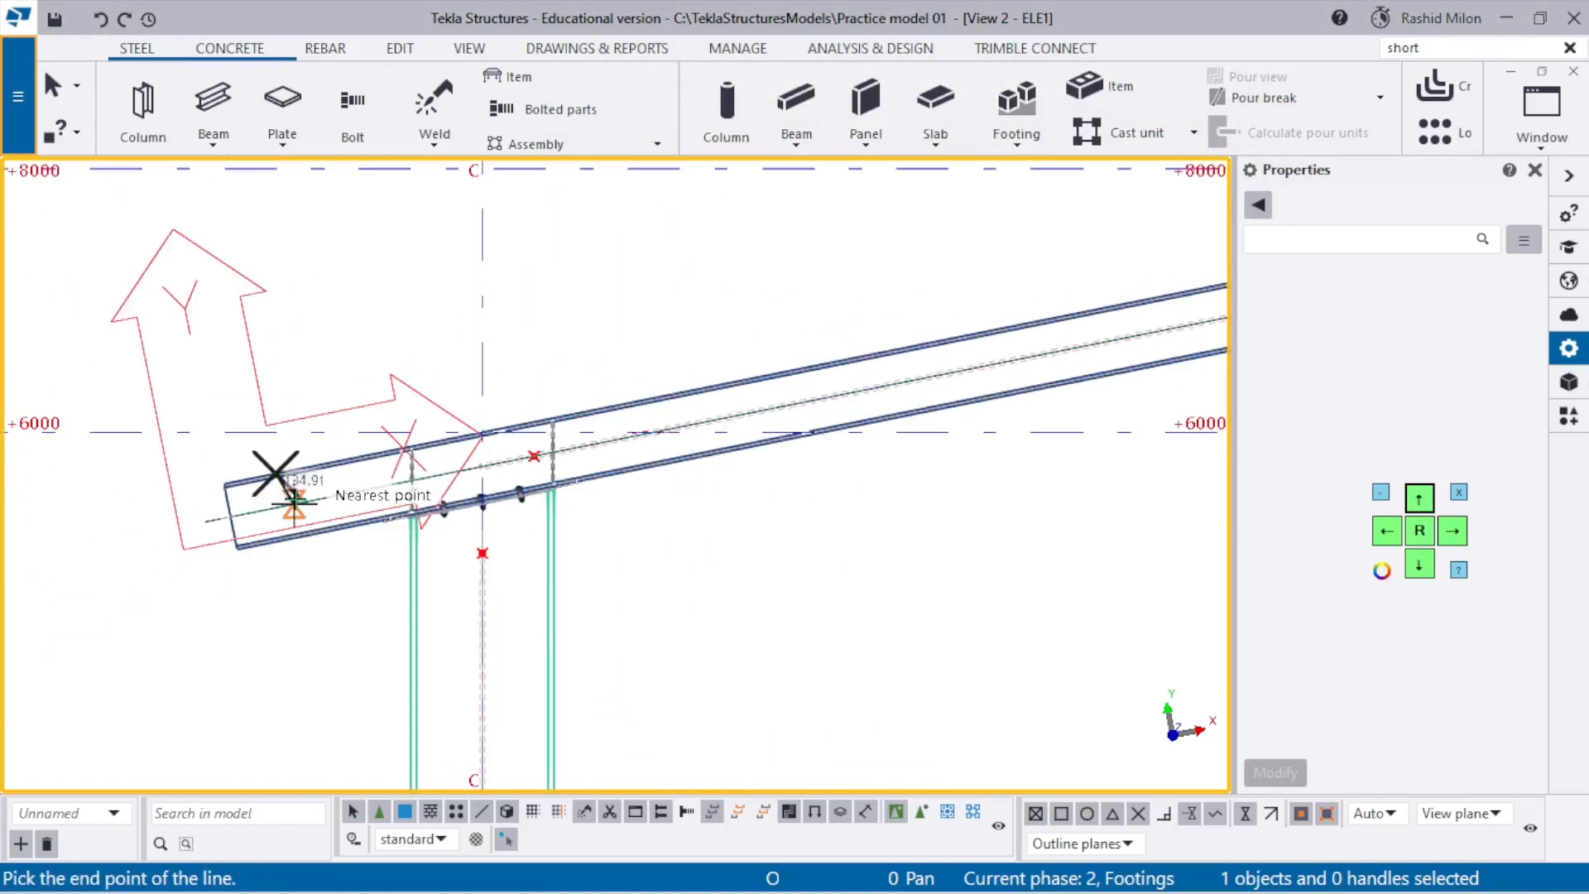
scroll(284, 496, "down", 3)
scroll(736, 389, "up", 8)
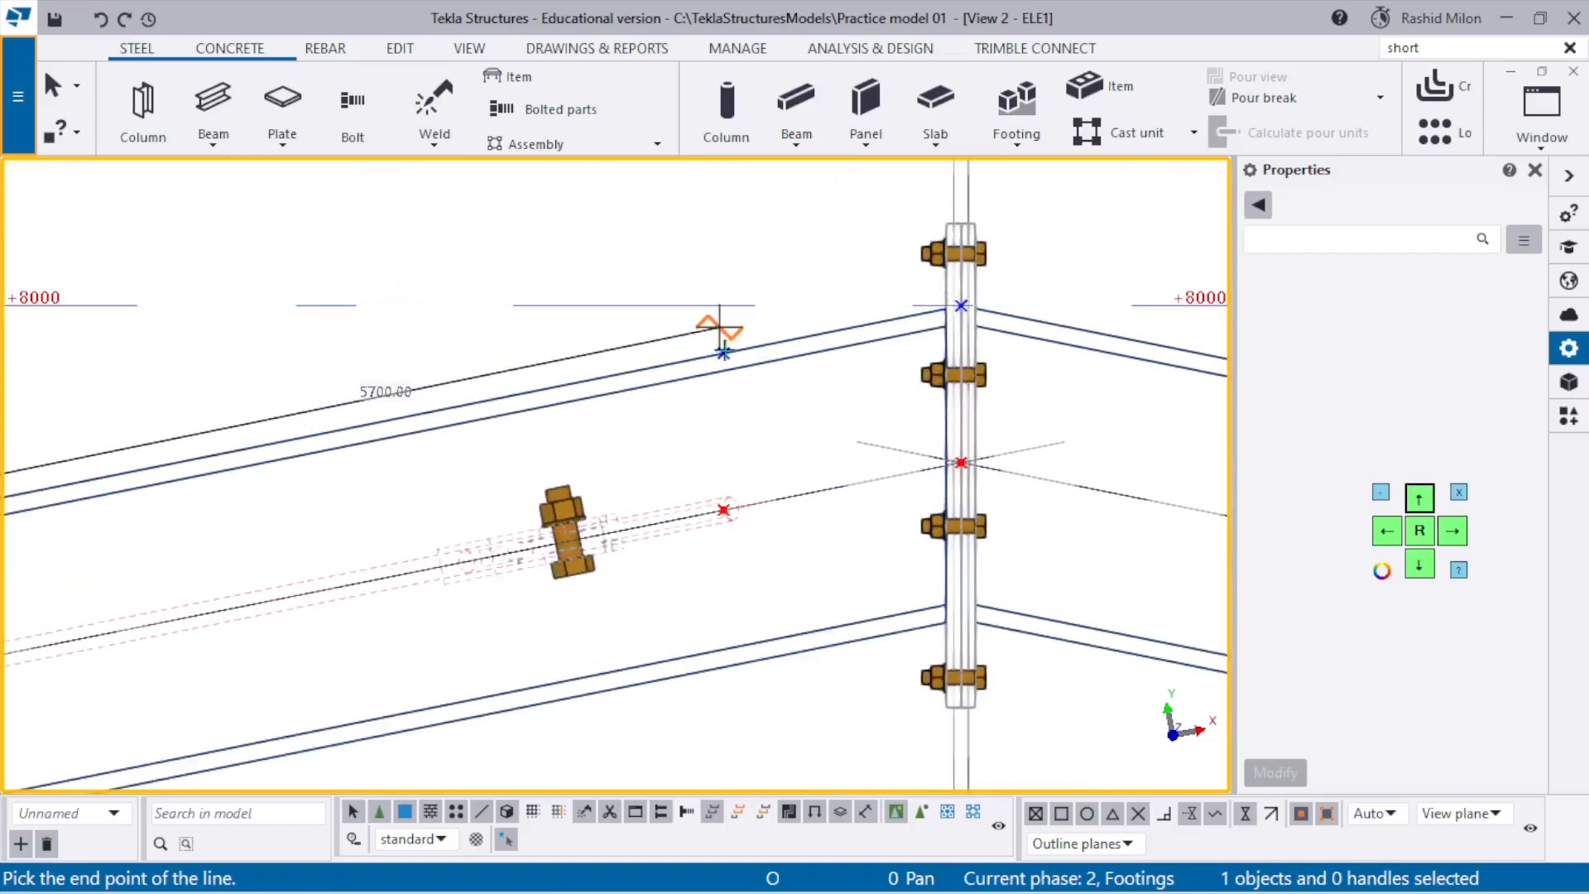
left_click(722, 352)
scroll(745, 356, "down", 5)
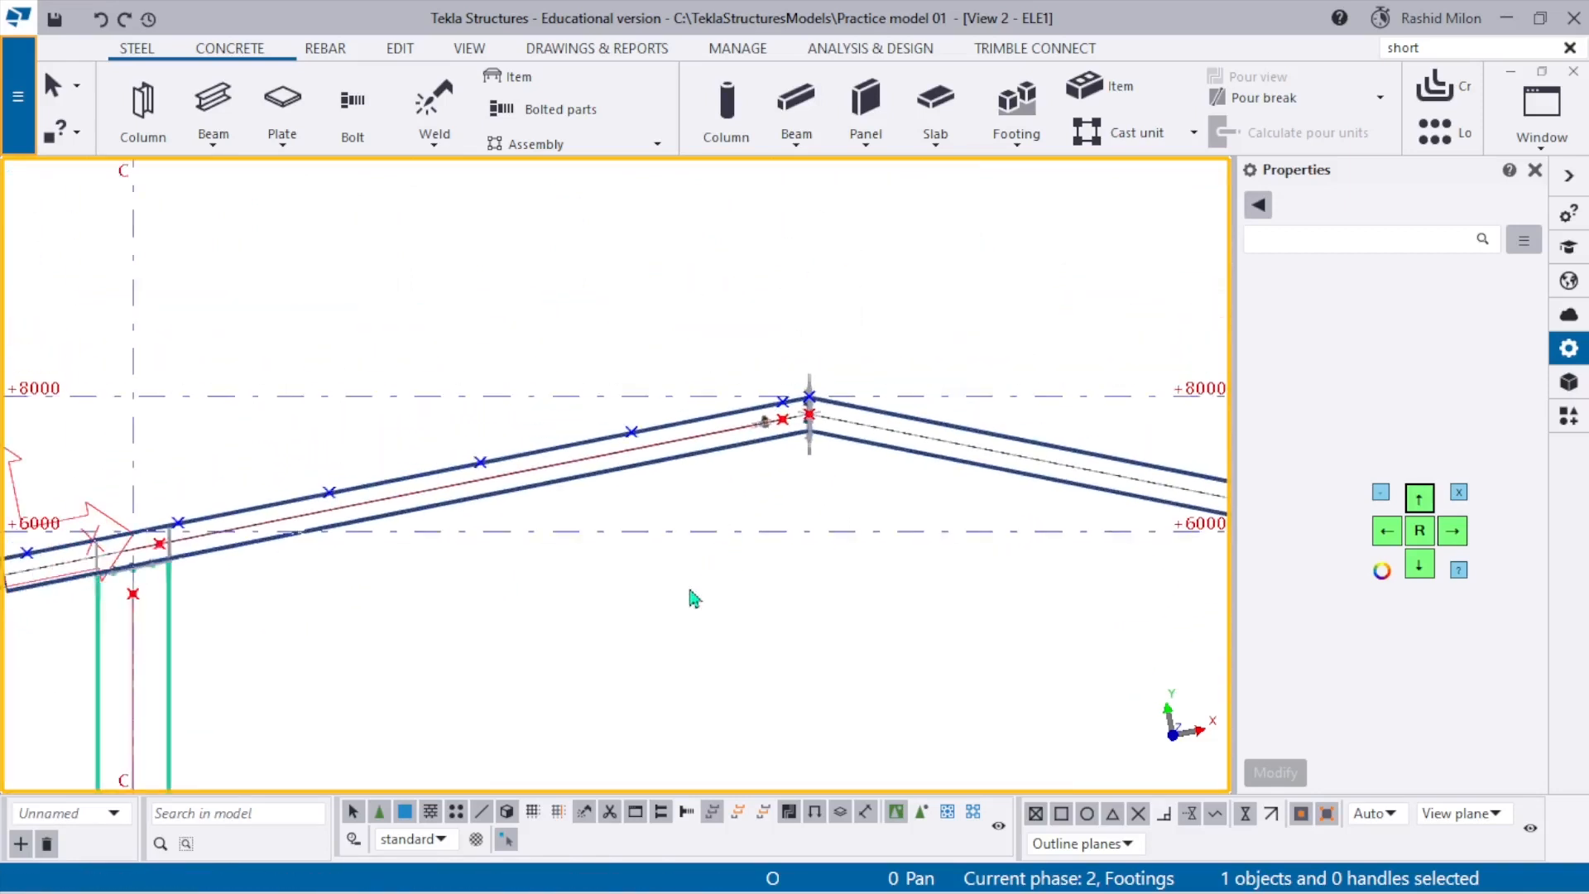
Measure the spacing between the third and fourth division points from the eave along the rafter's top edge.
scroll(567, 538, "up", 6)
key("f")
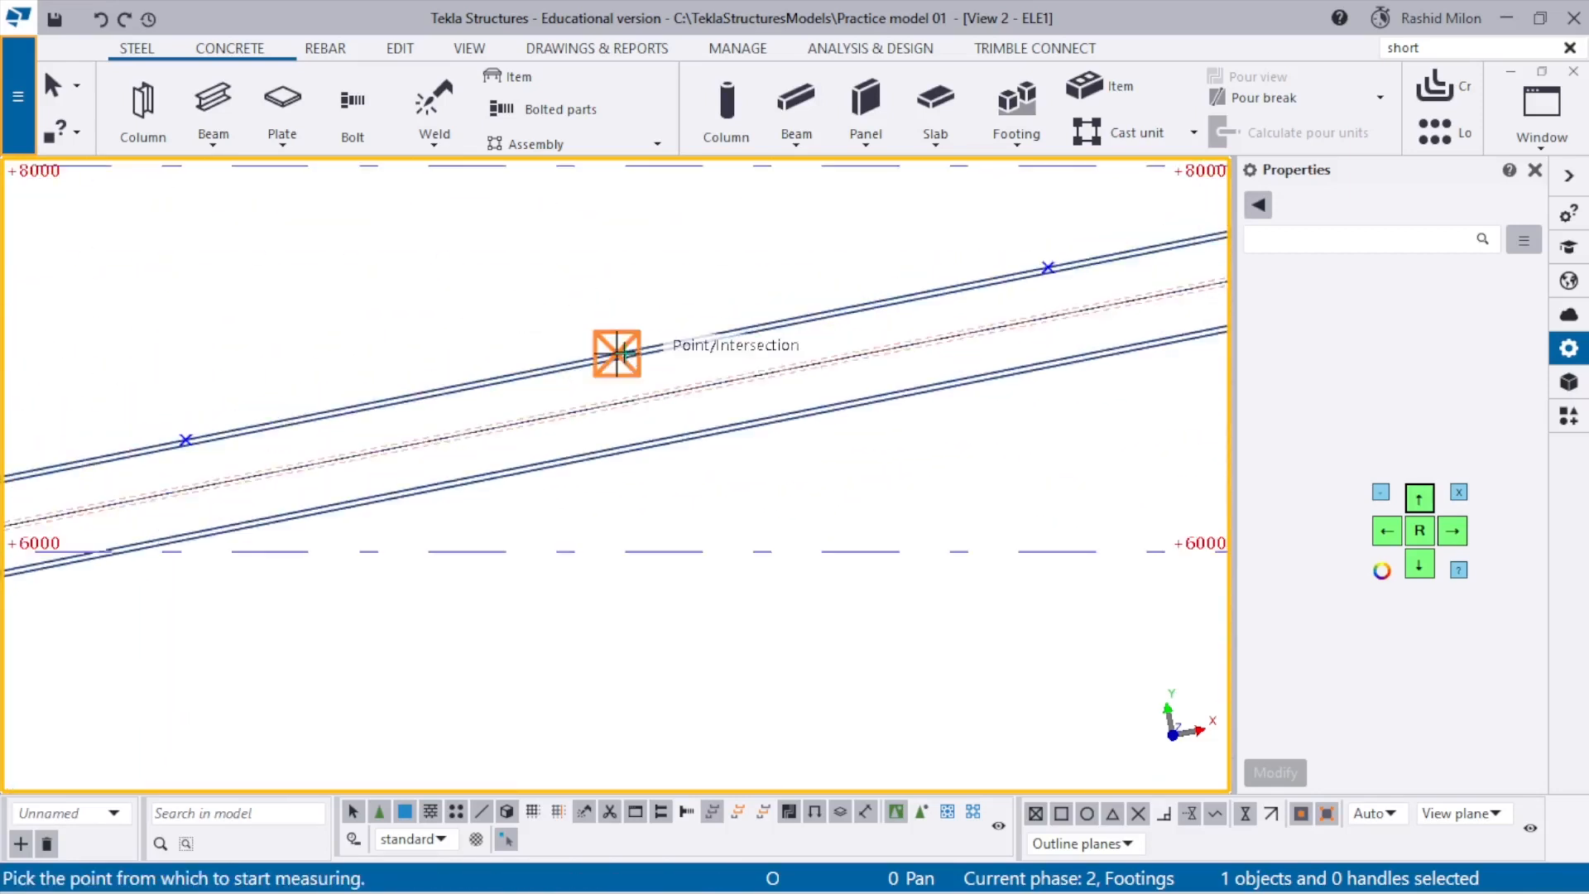
left_click(616, 354)
scroll(992, 249, "up", 2)
left_click(1060, 276)
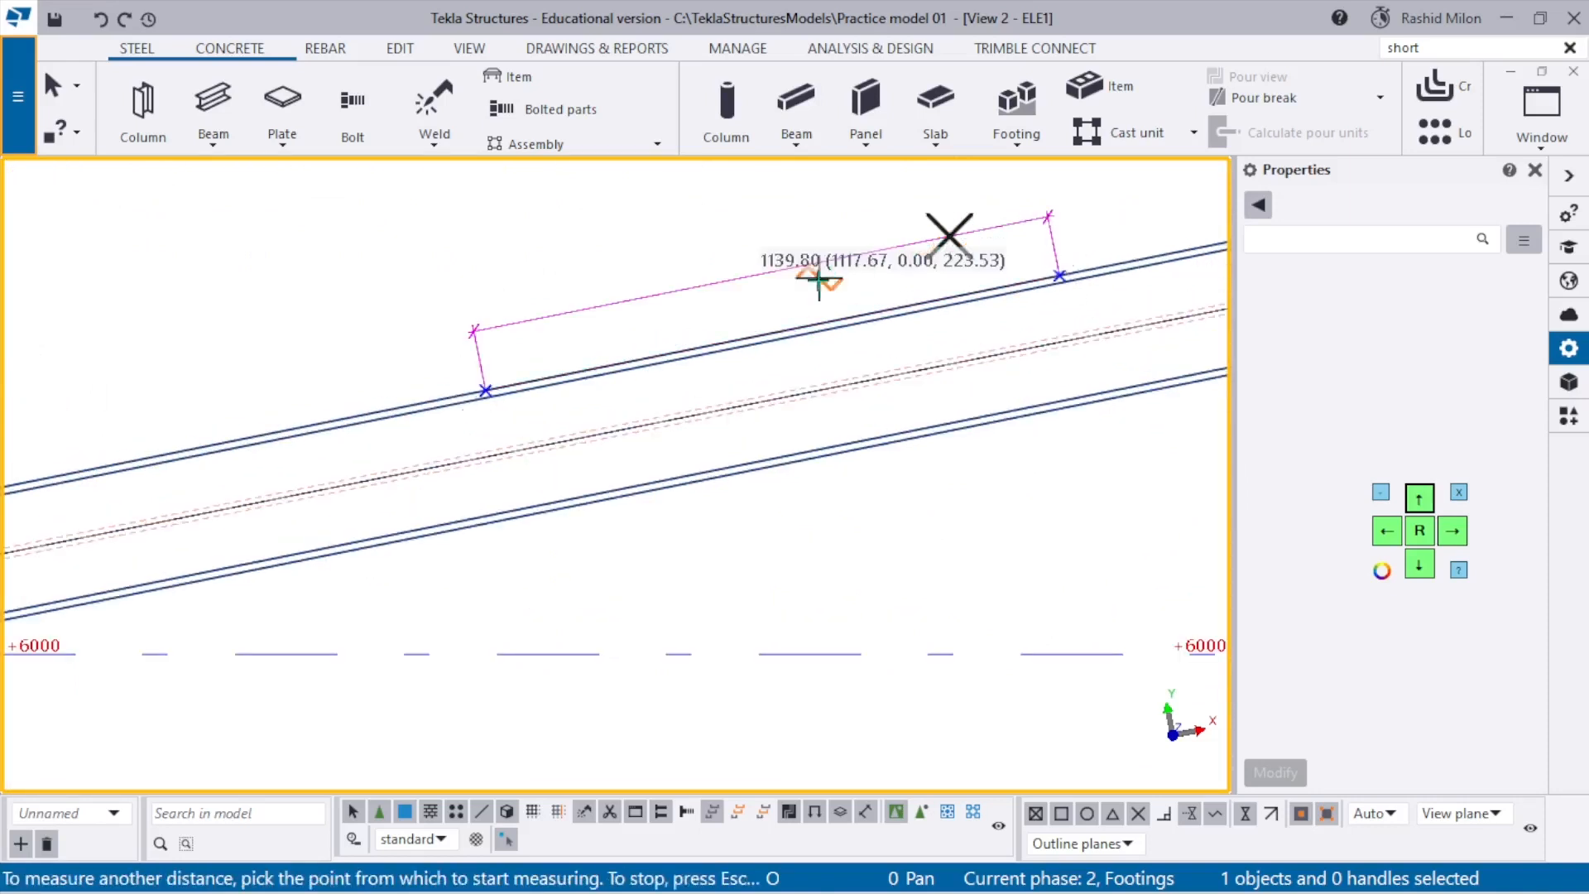
Measure the spacing between the third and second division points from the eave, then clear the measurements by redrawing the view.
scroll(628, 330, "down", 1)
left_click(564, 369)
middle_click_drag(774, 325, 1109, 265)
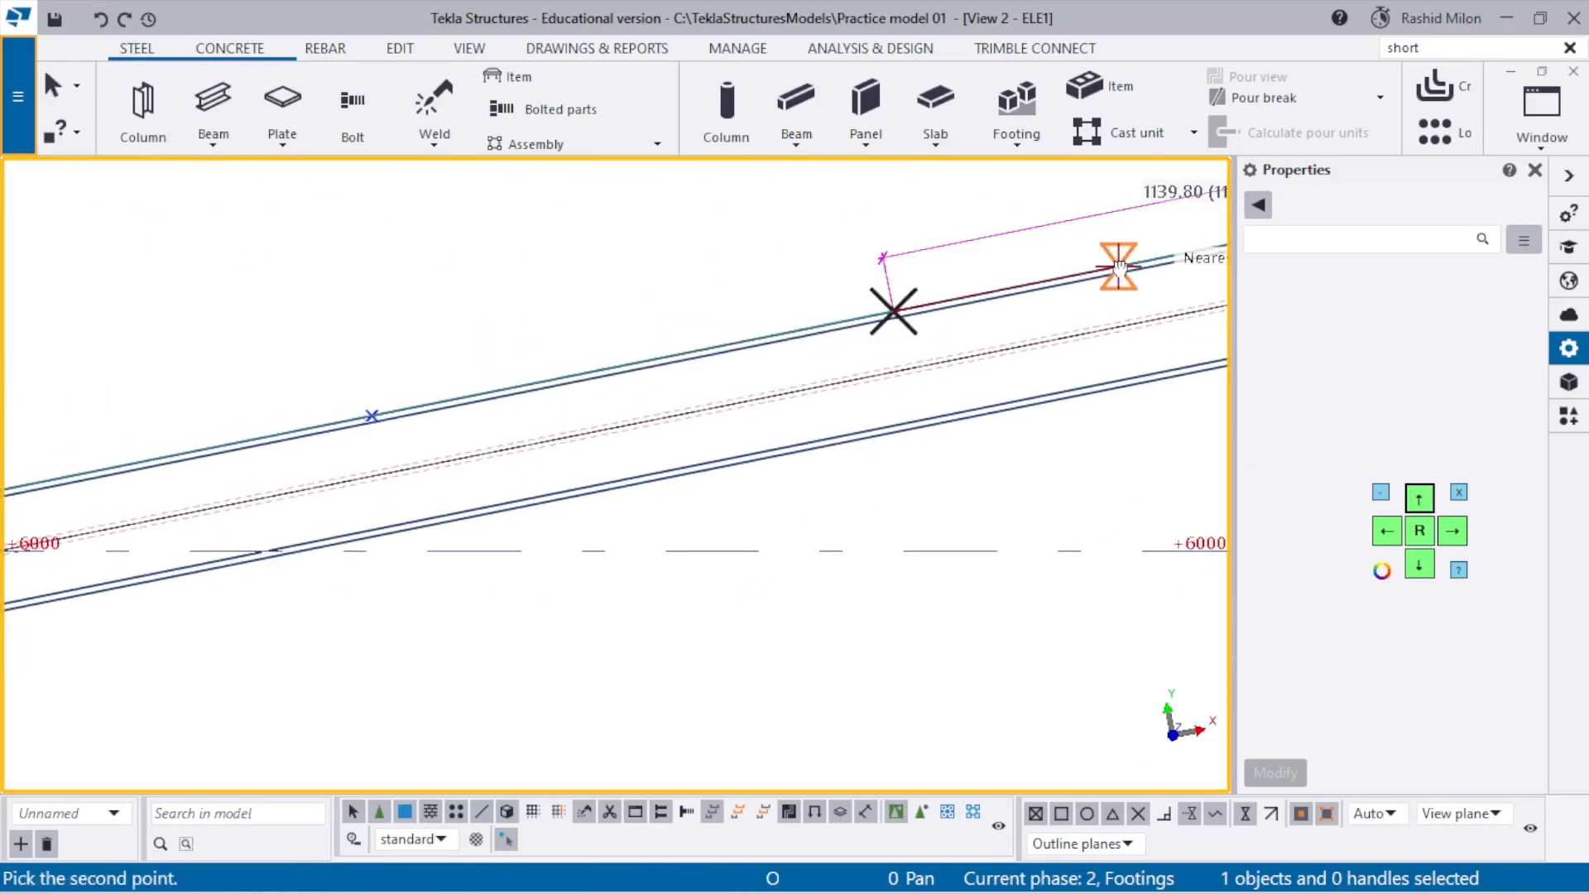
scroll(1111, 265, "down", 4)
scroll(716, 315, "up", 4)
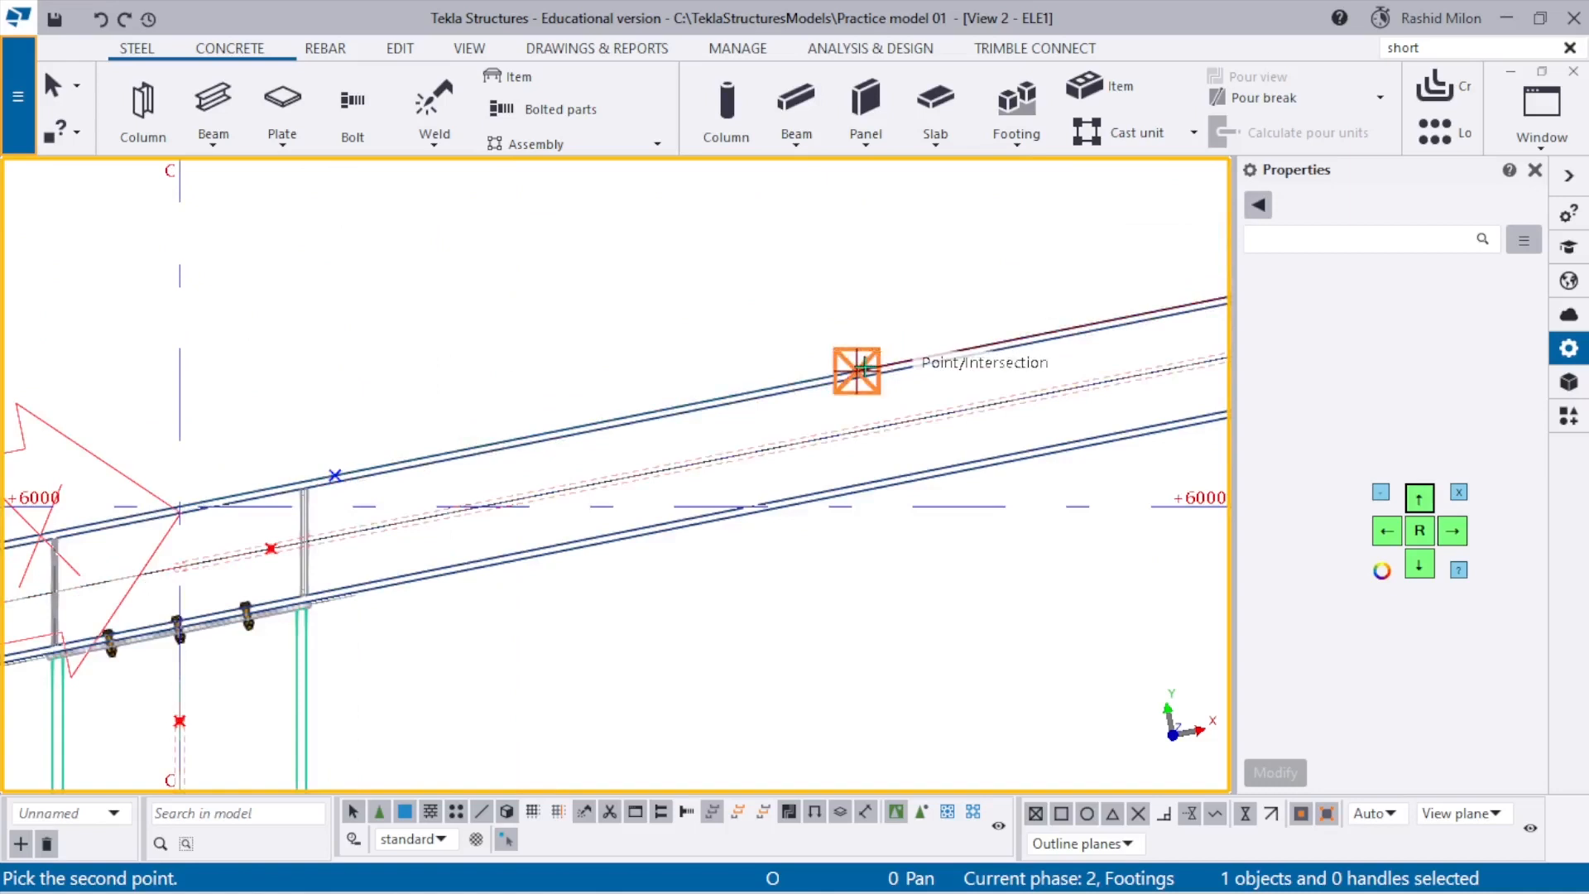
left_click(862, 365)
scroll(728, 326, "down", 2)
right_click(741, 270)
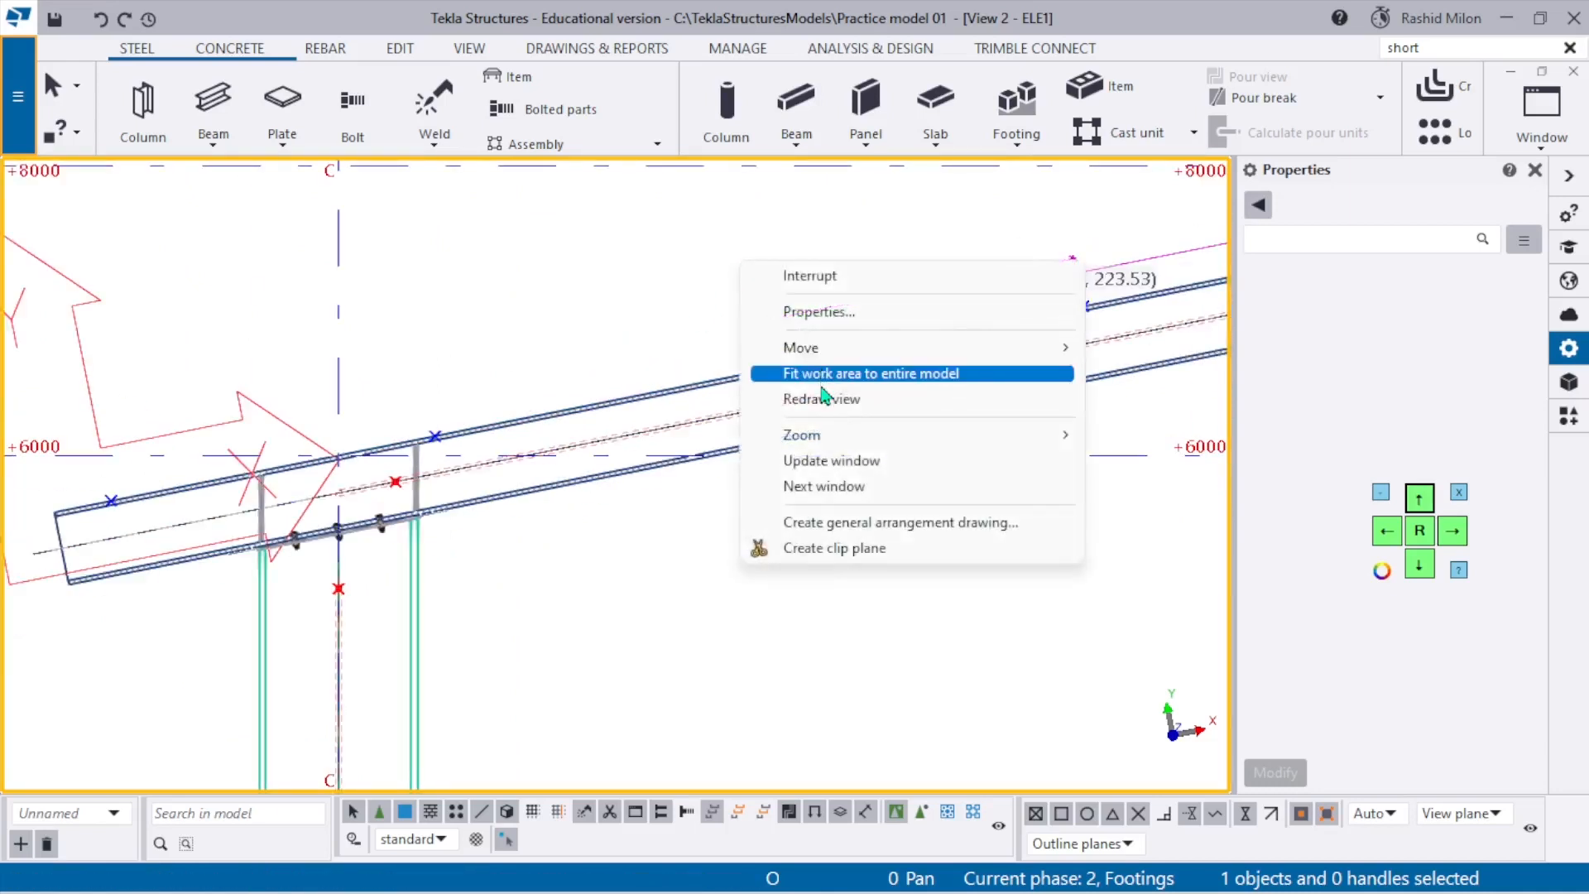
left_click(794, 374)
scroll(884, 397, "up", 5)
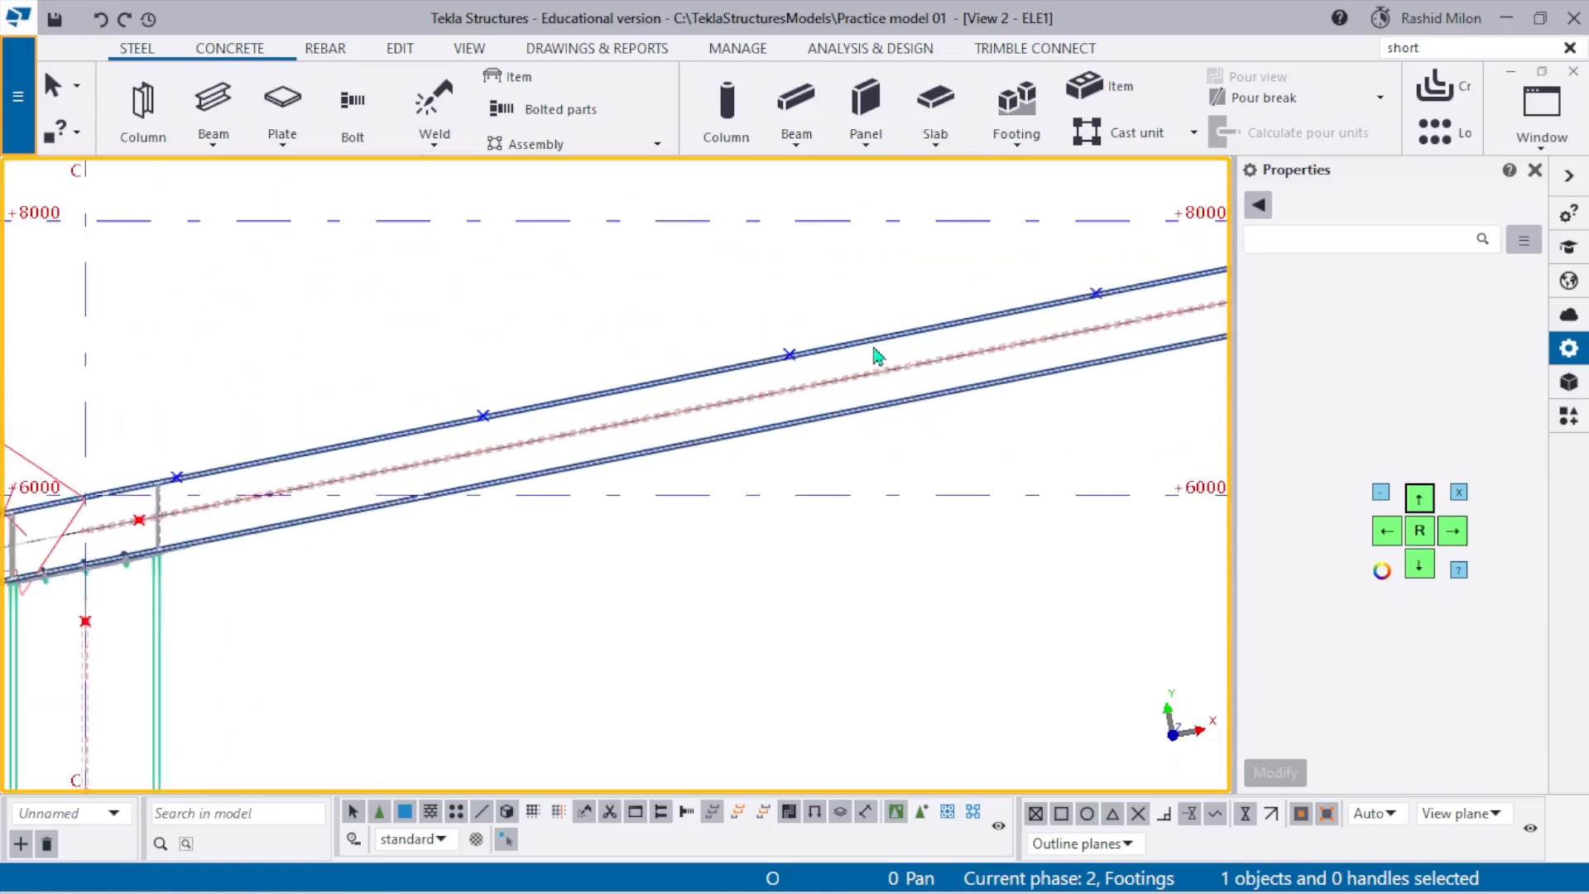
scroll(743, 362, "down", 5)
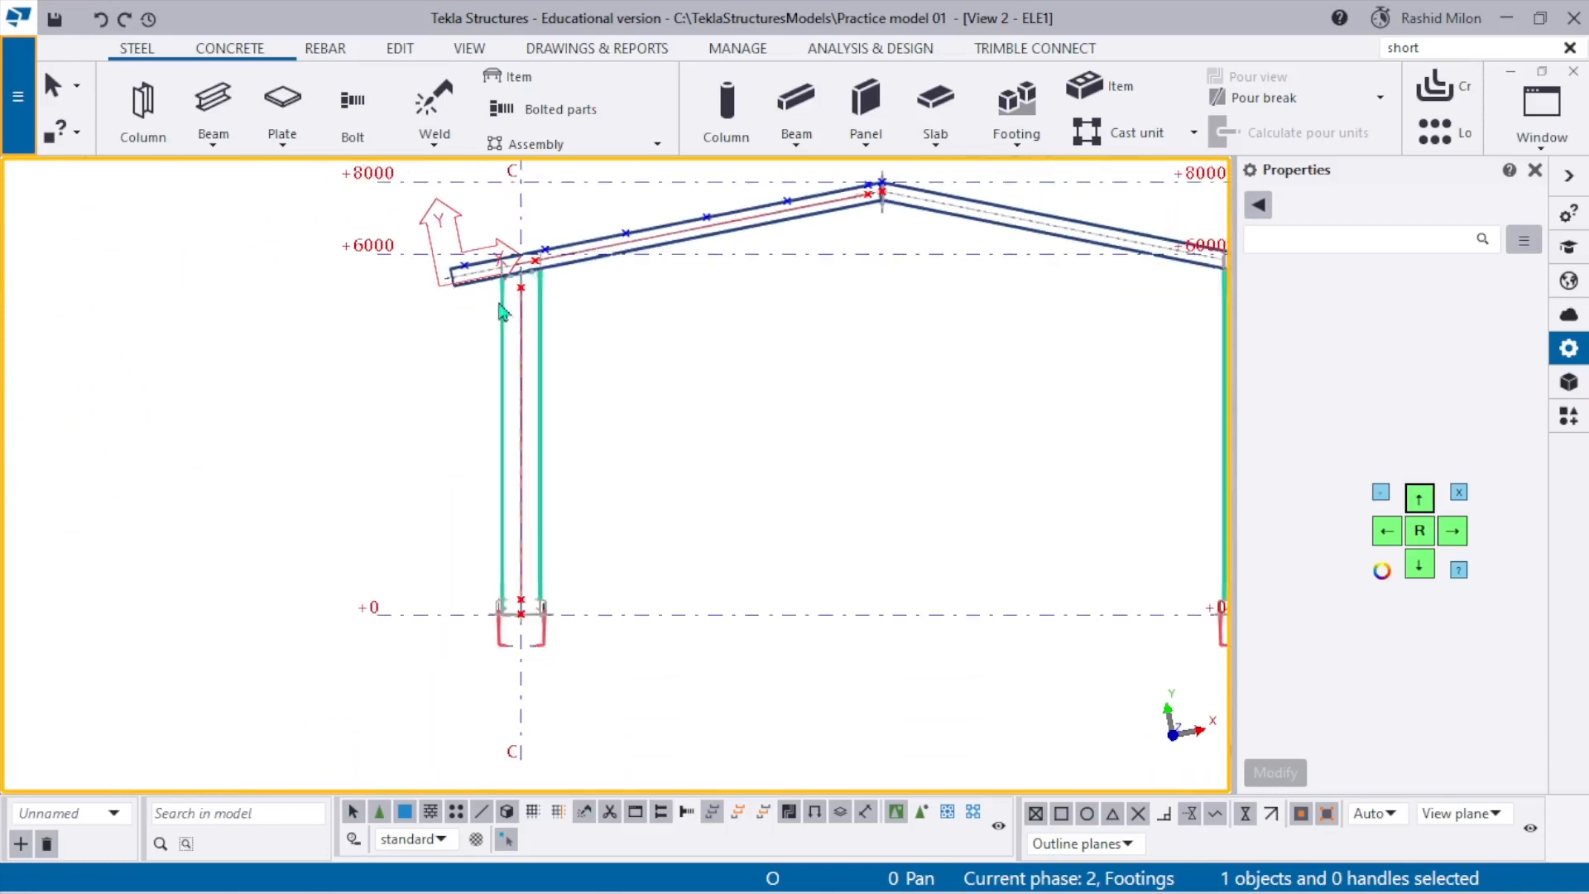
scroll(602, 370, "up", 3)
scroll(624, 489, "down", 2)
scroll(505, 310, "up", 6)
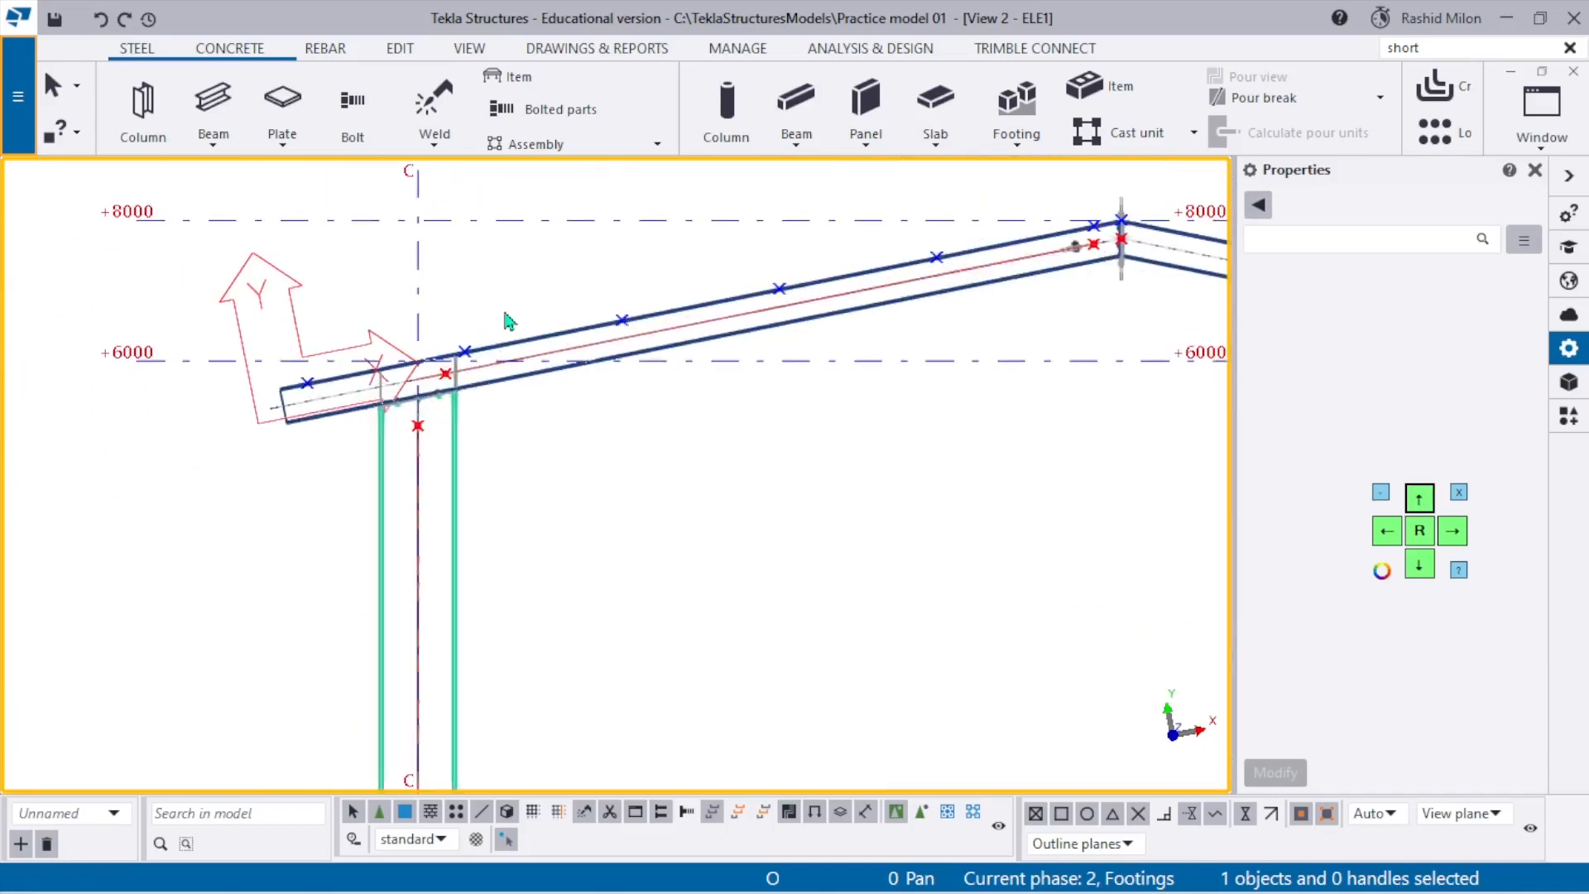
Tile the open views vertically, then maximize and redraw the 3d view around grid lines 6 and 7.
left_click(1542, 108)
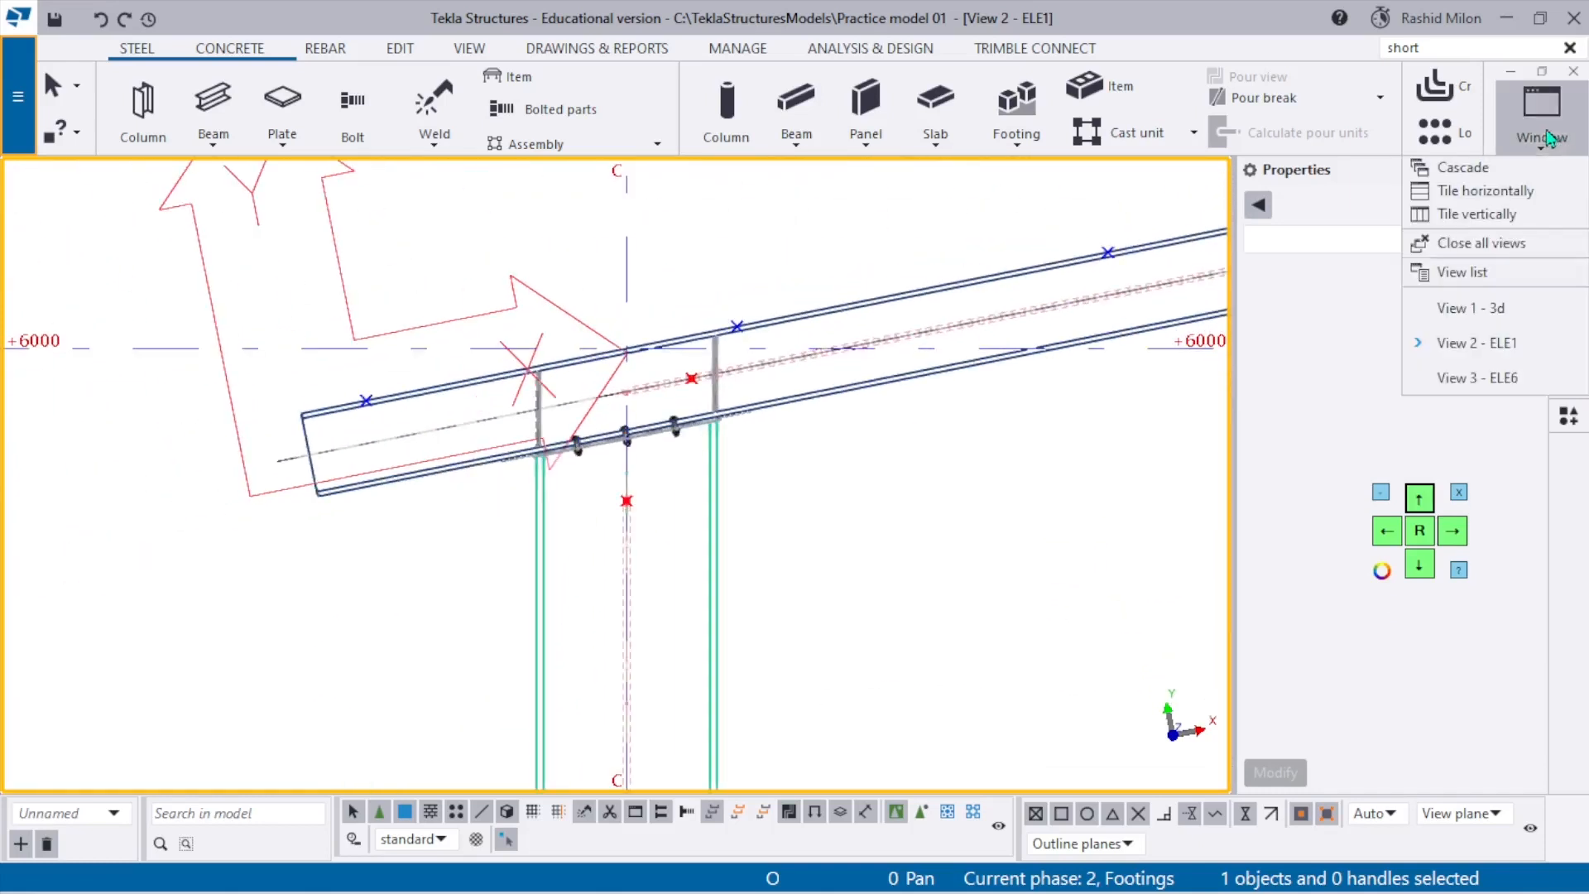
left_click(1468, 213)
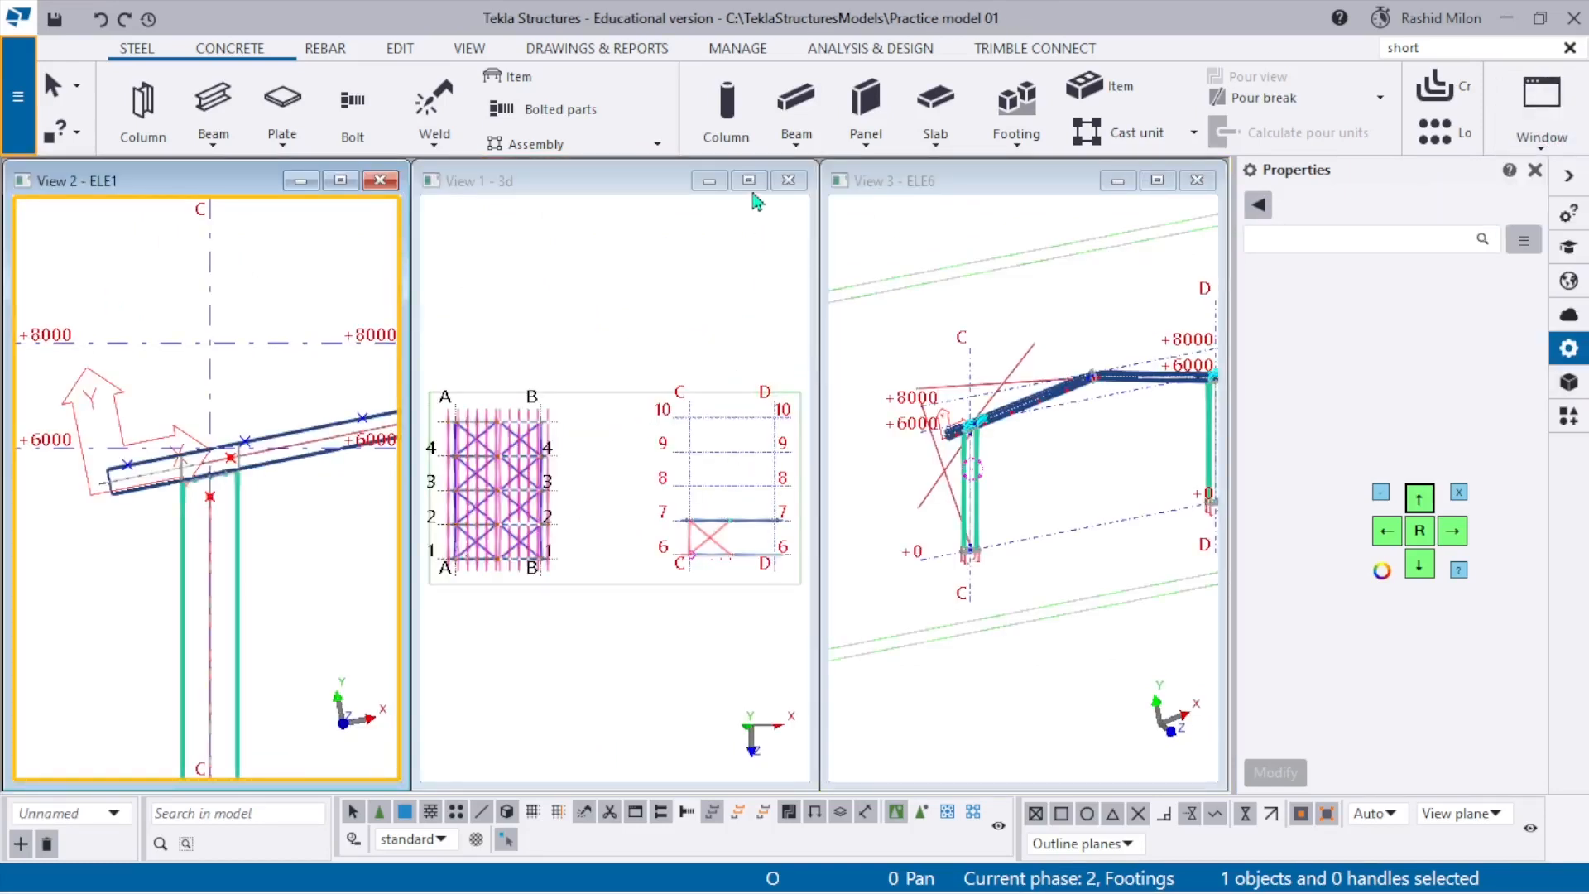
left_click(748, 181)
scroll(639, 485, "up", 4)
scroll(542, 404, "up", 2)
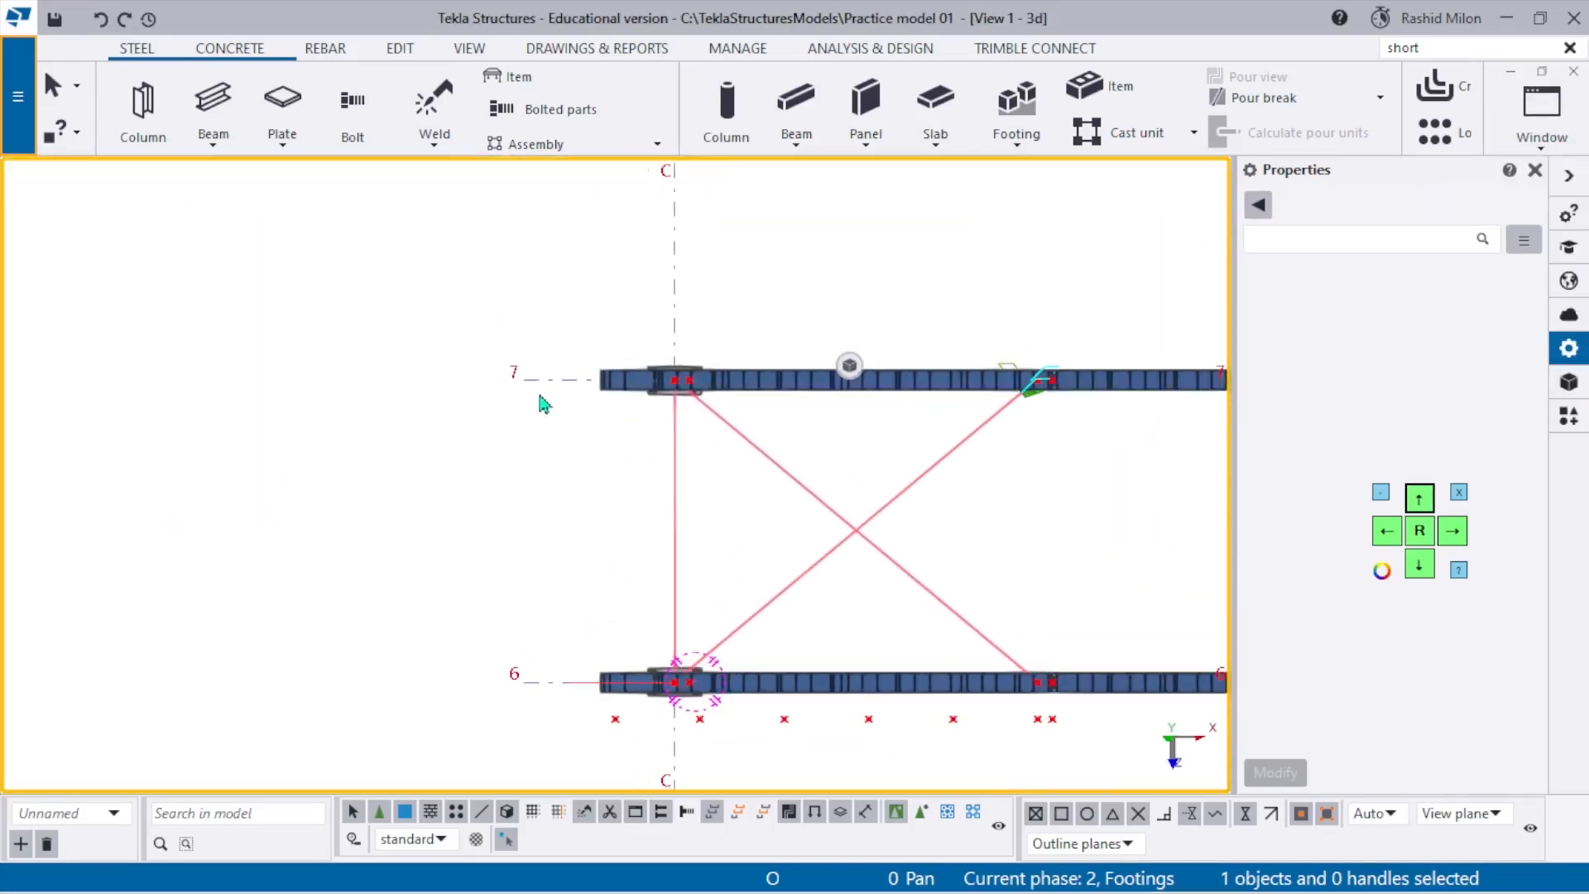
right_click(542, 319)
left_click(604, 455)
scroll(364, 303, "down", 1)
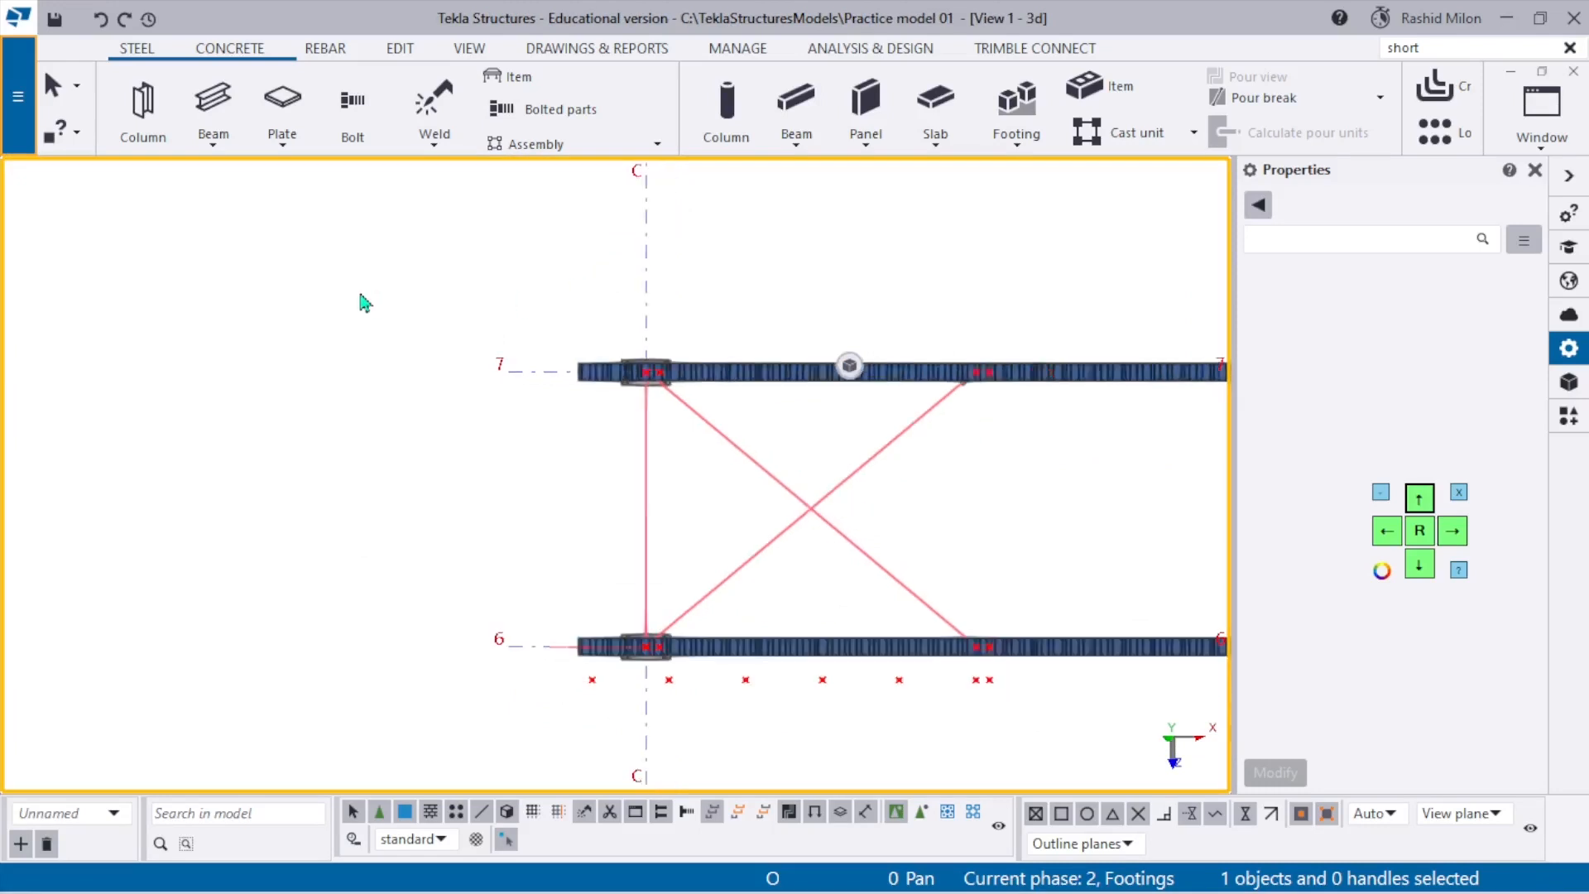
scroll(361, 303, "down", 1)
Model a steel beam outside the rafter ends near grid line C, spanning from grid line 6 to grid line 7.
left_click(216, 112)
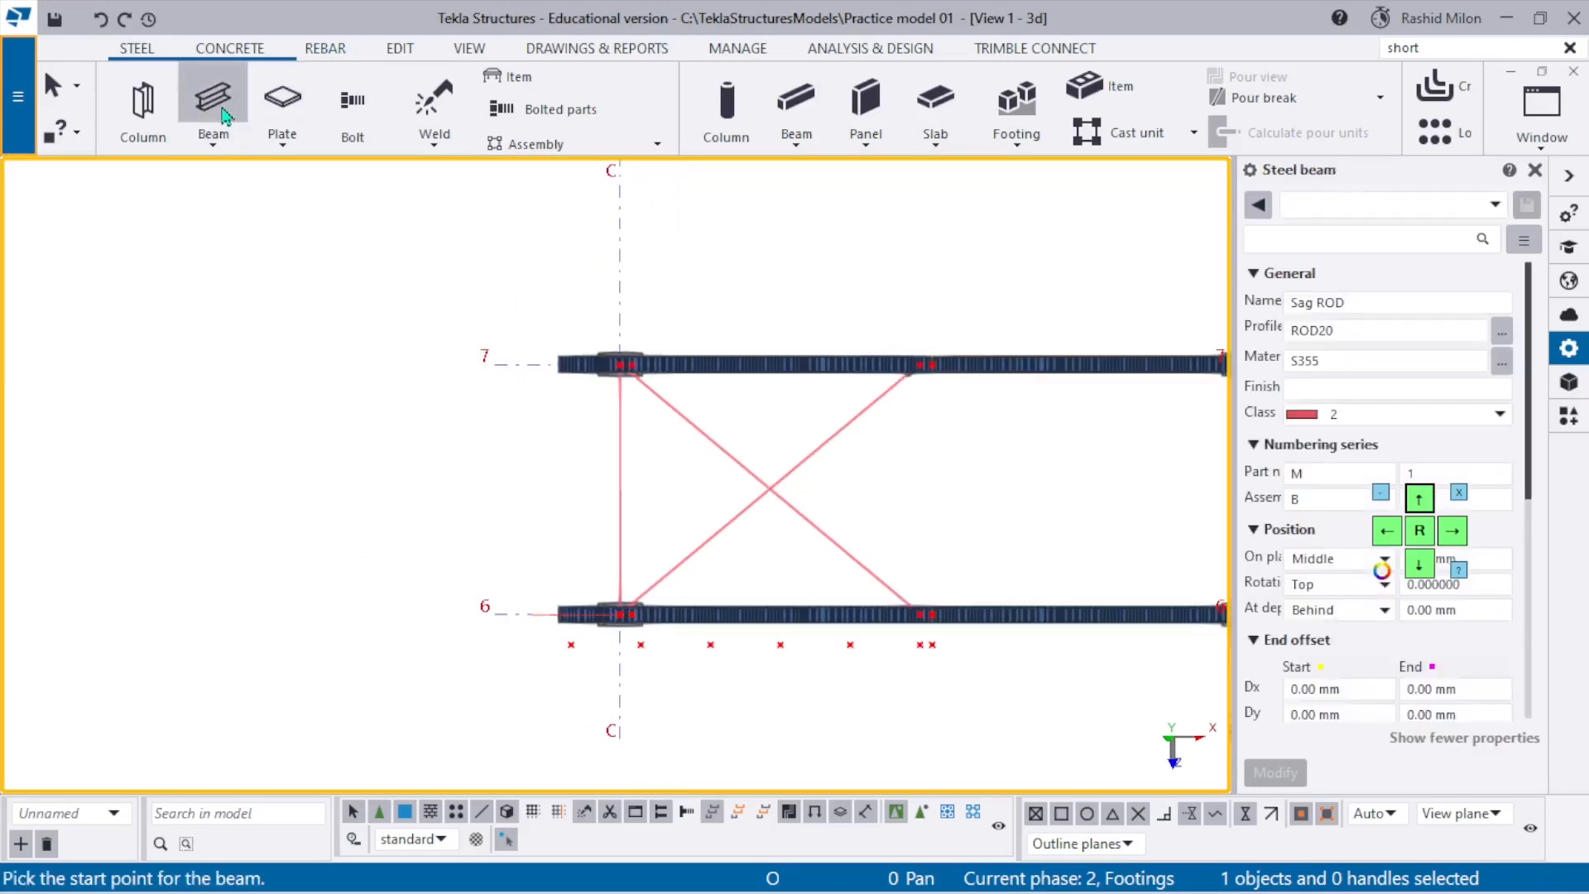
scroll(533, 632, "up", 6)
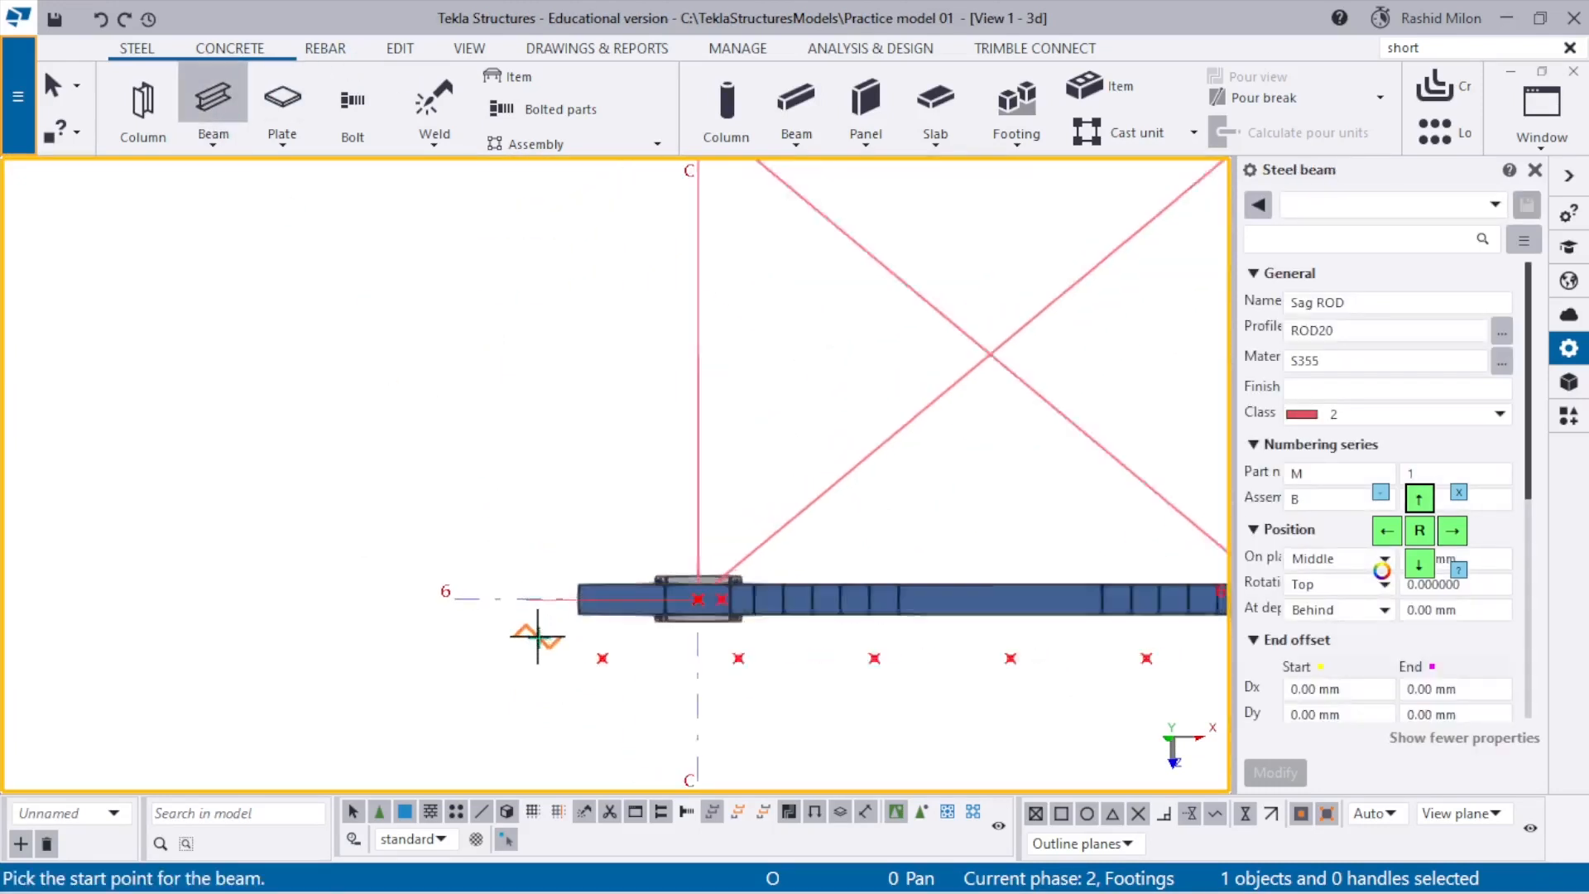
left_click(450, 596)
scroll(449, 596, "down", 4)
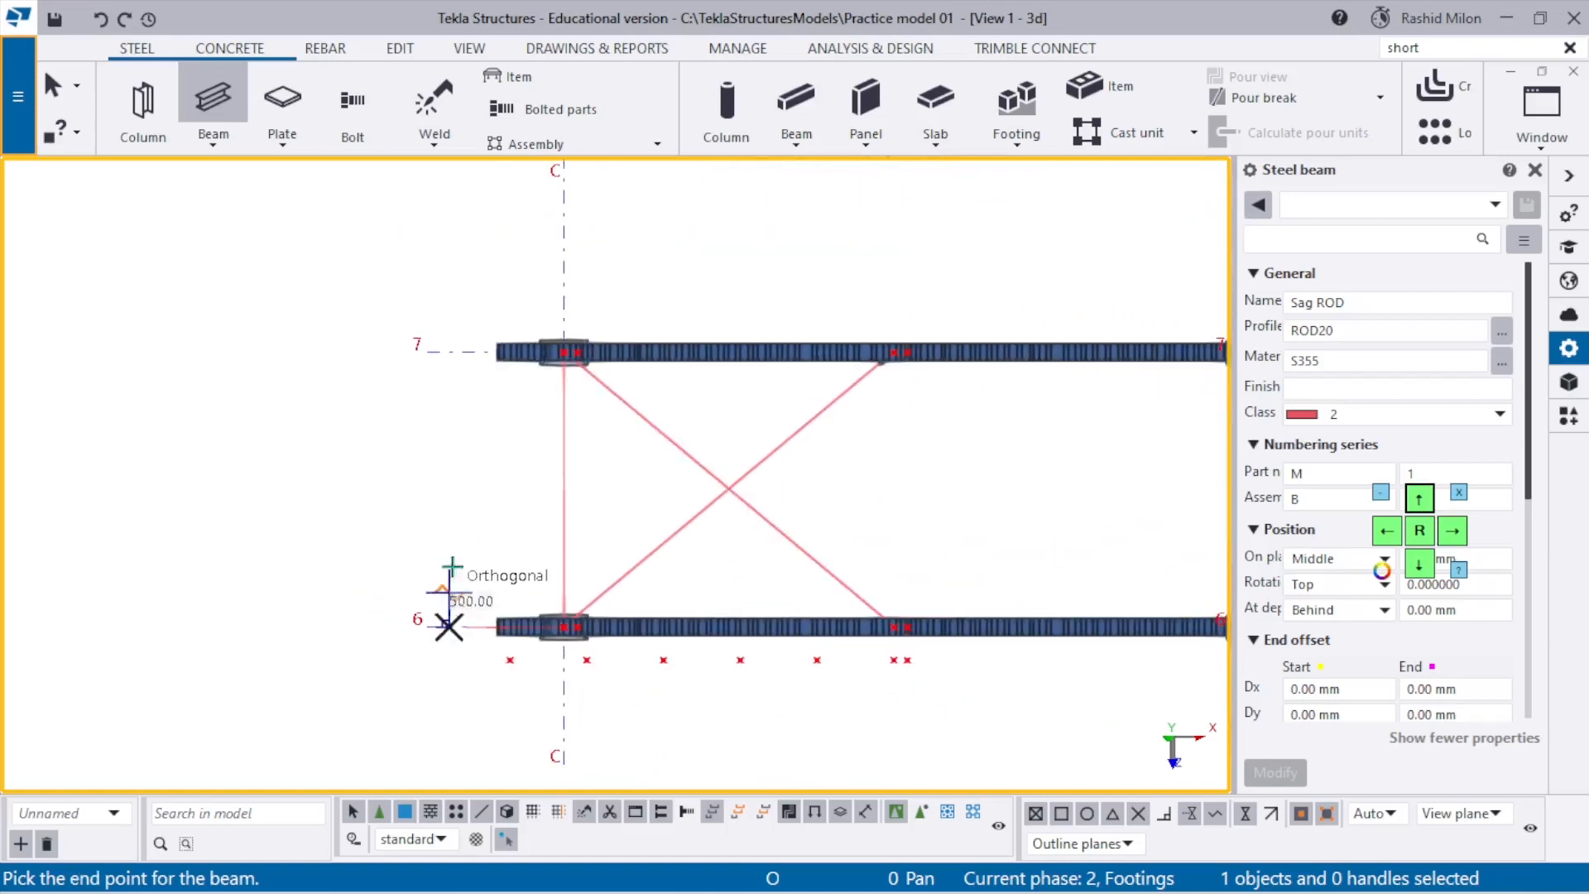
left_click(447, 324)
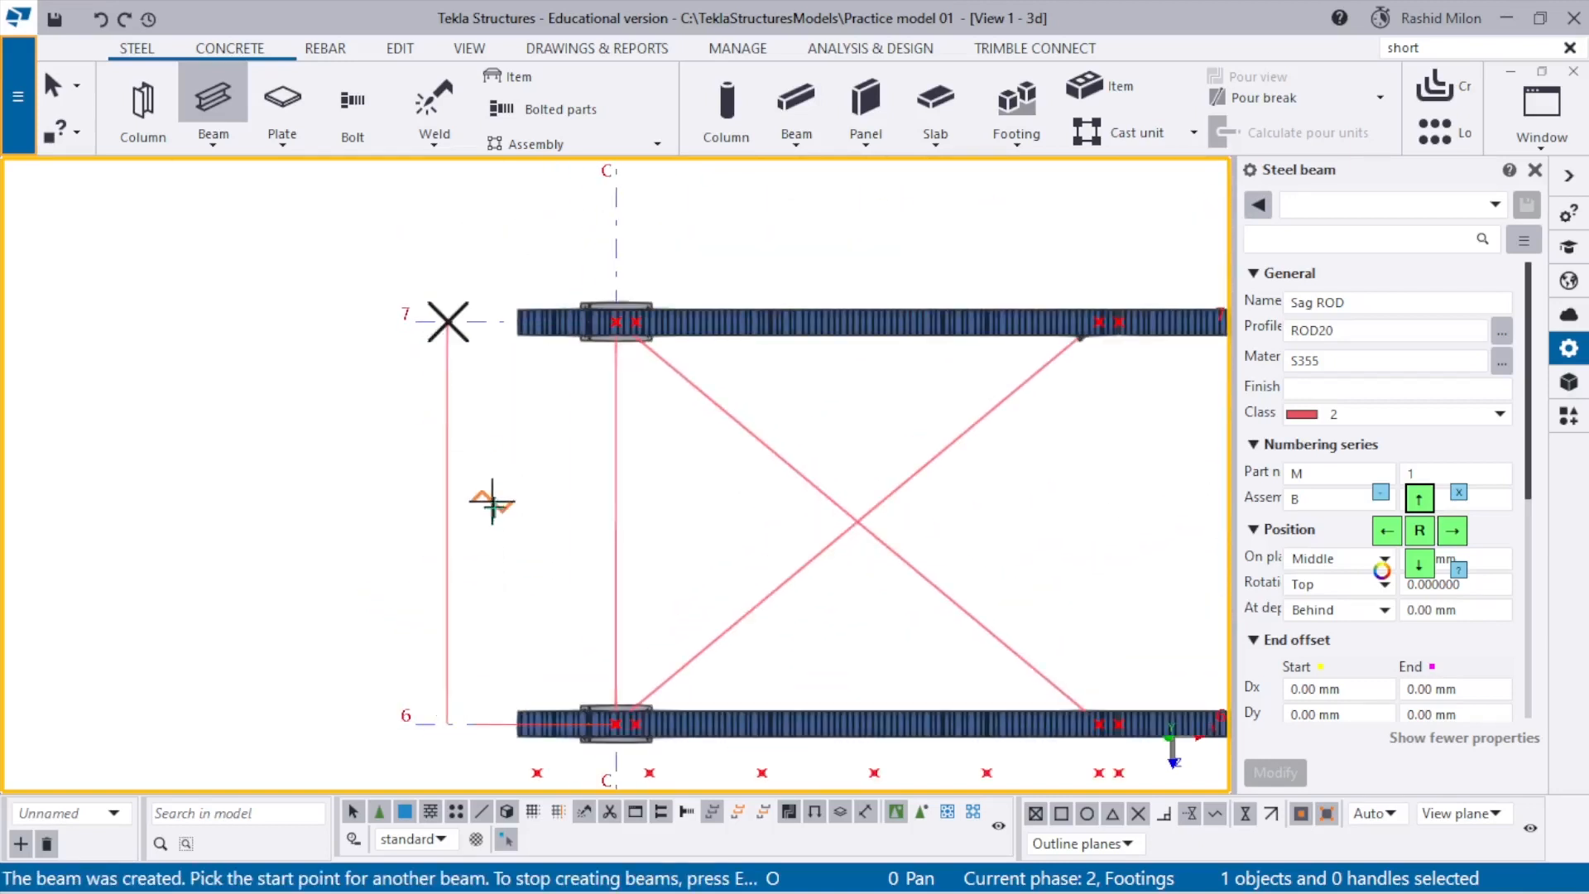
key("Escape")
Set the new beam's name to PURLIN in its properties.
left_click(448, 484)
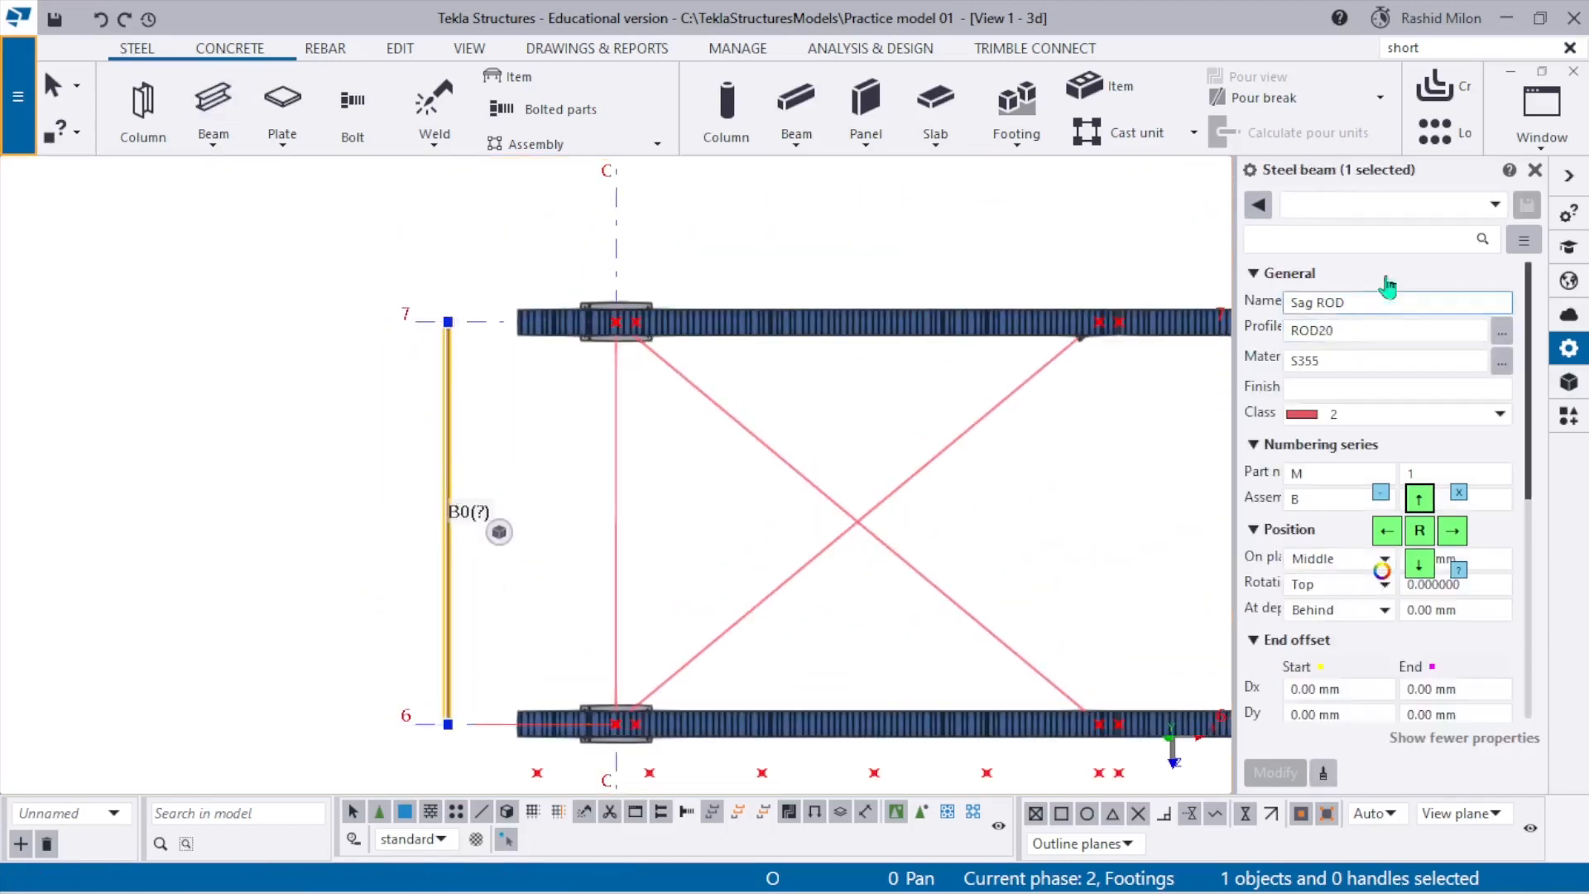
left_click(1404, 208)
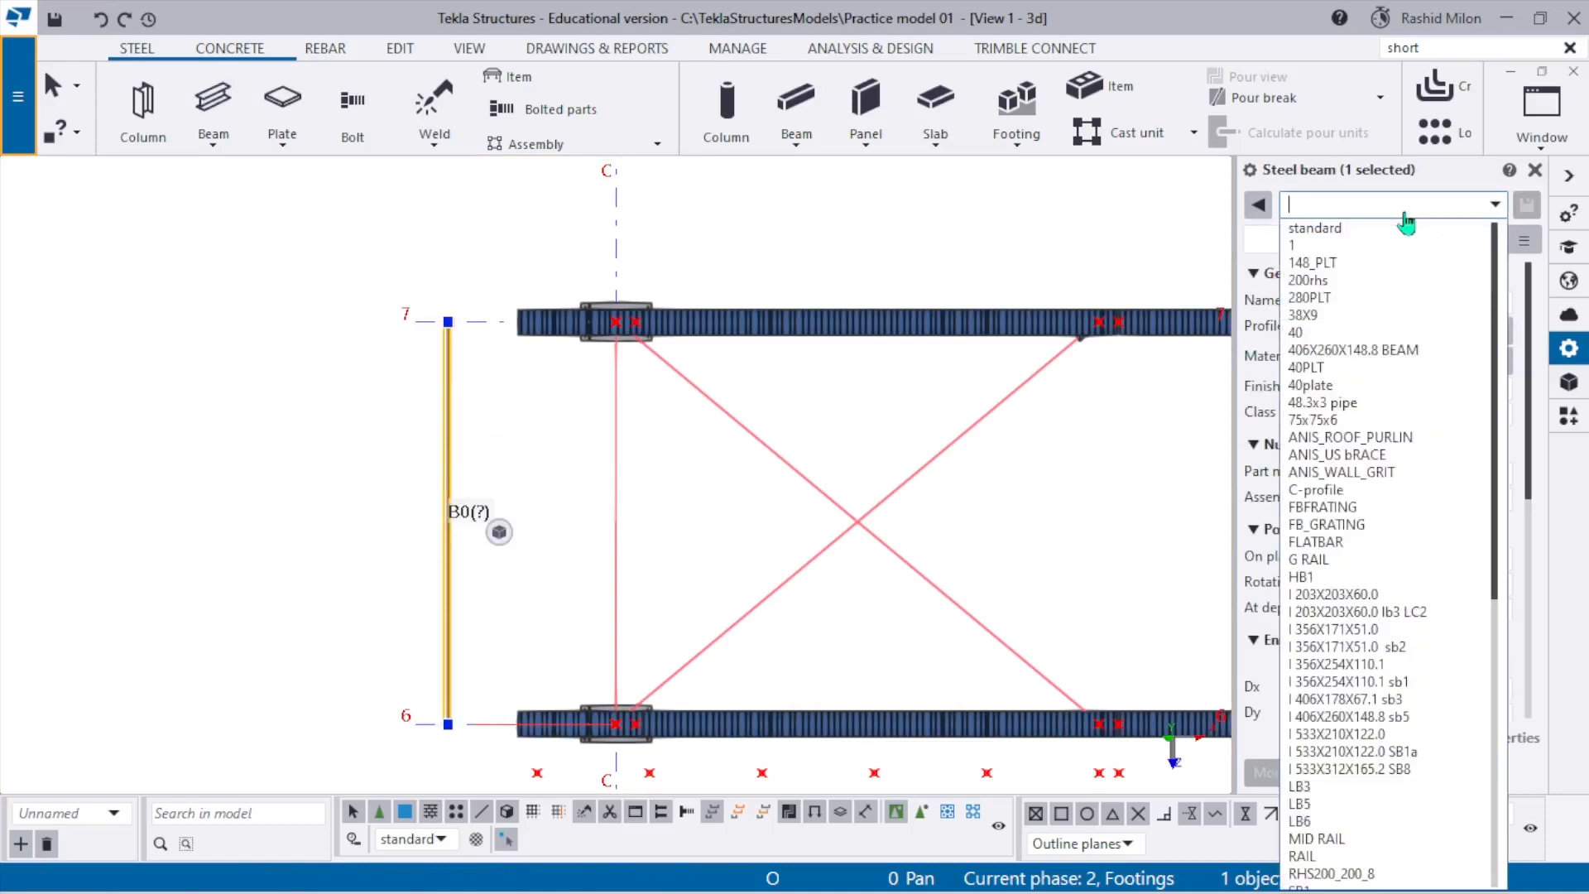
type("PUR")
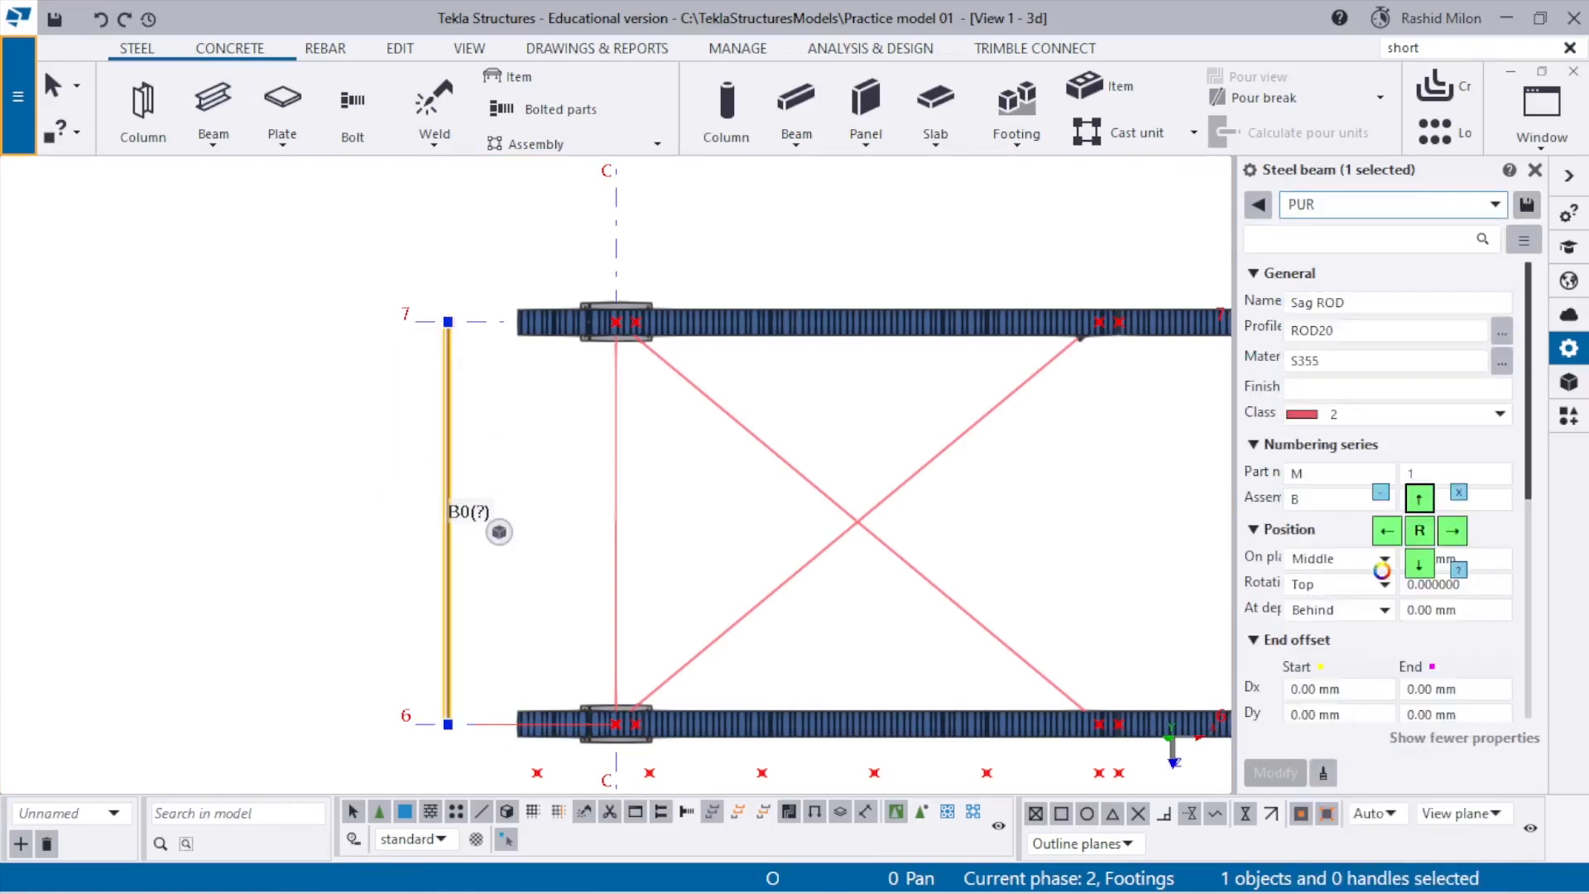
left_click(1324, 302)
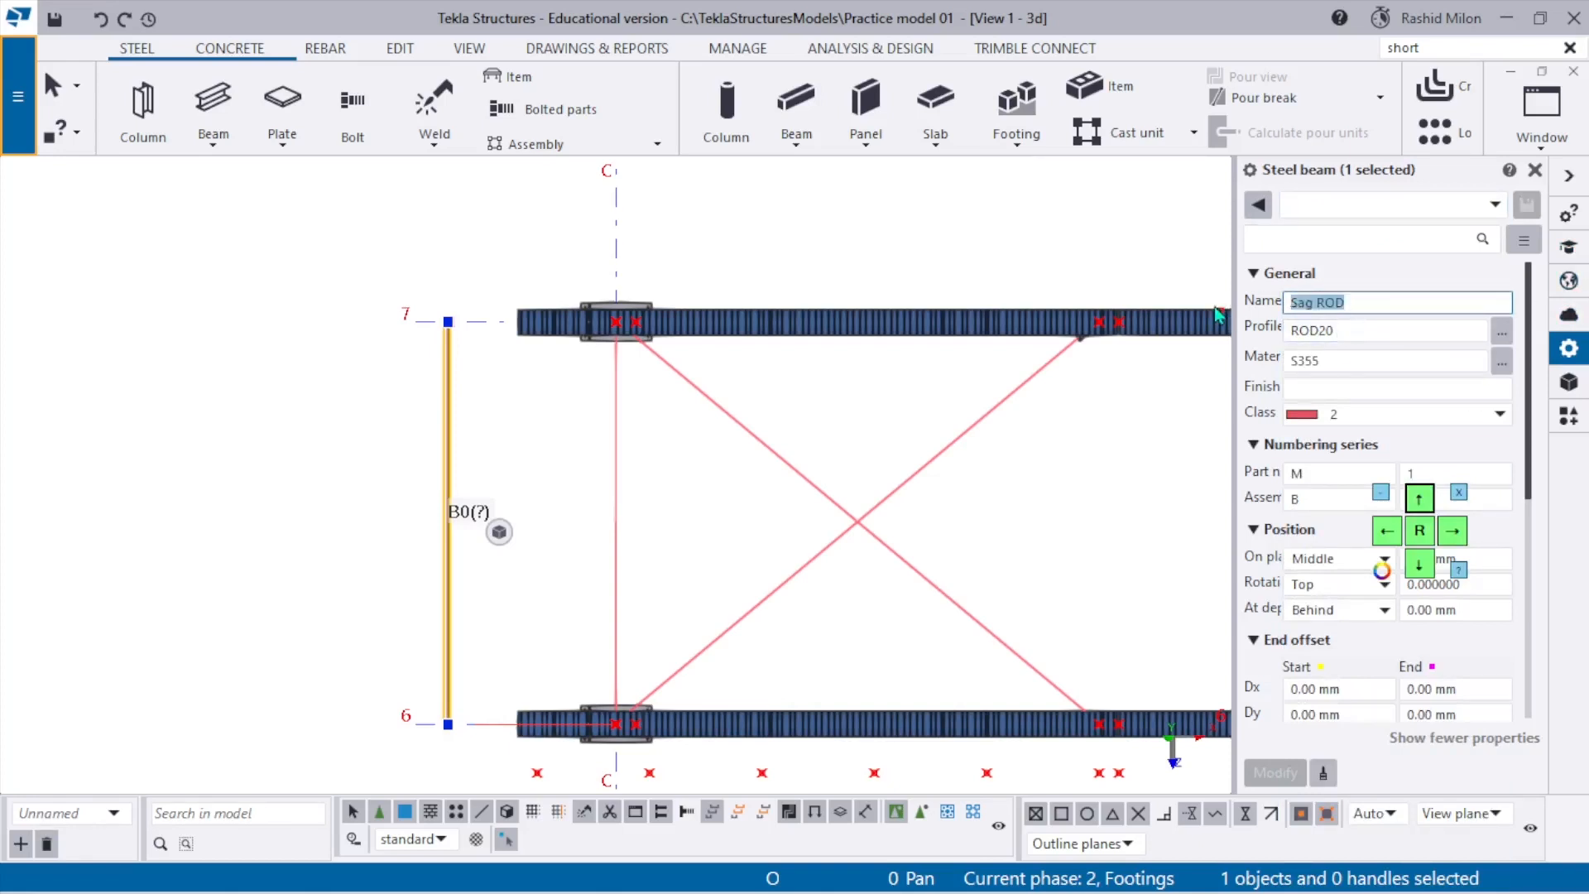
type("PURLIN")
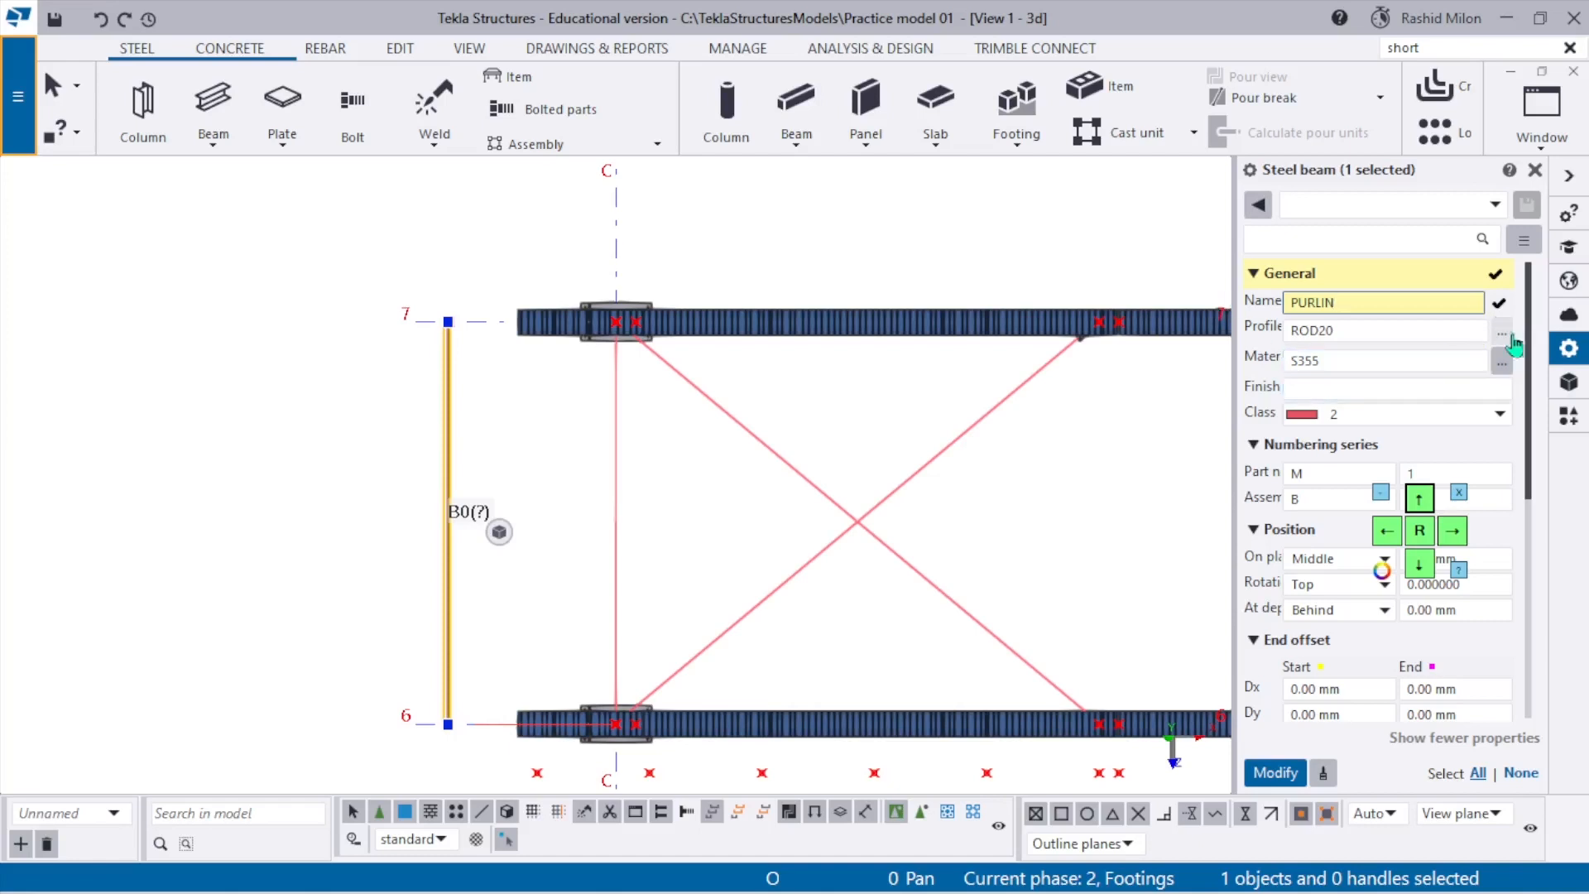
left_click(1502, 362)
left_click(379, 271)
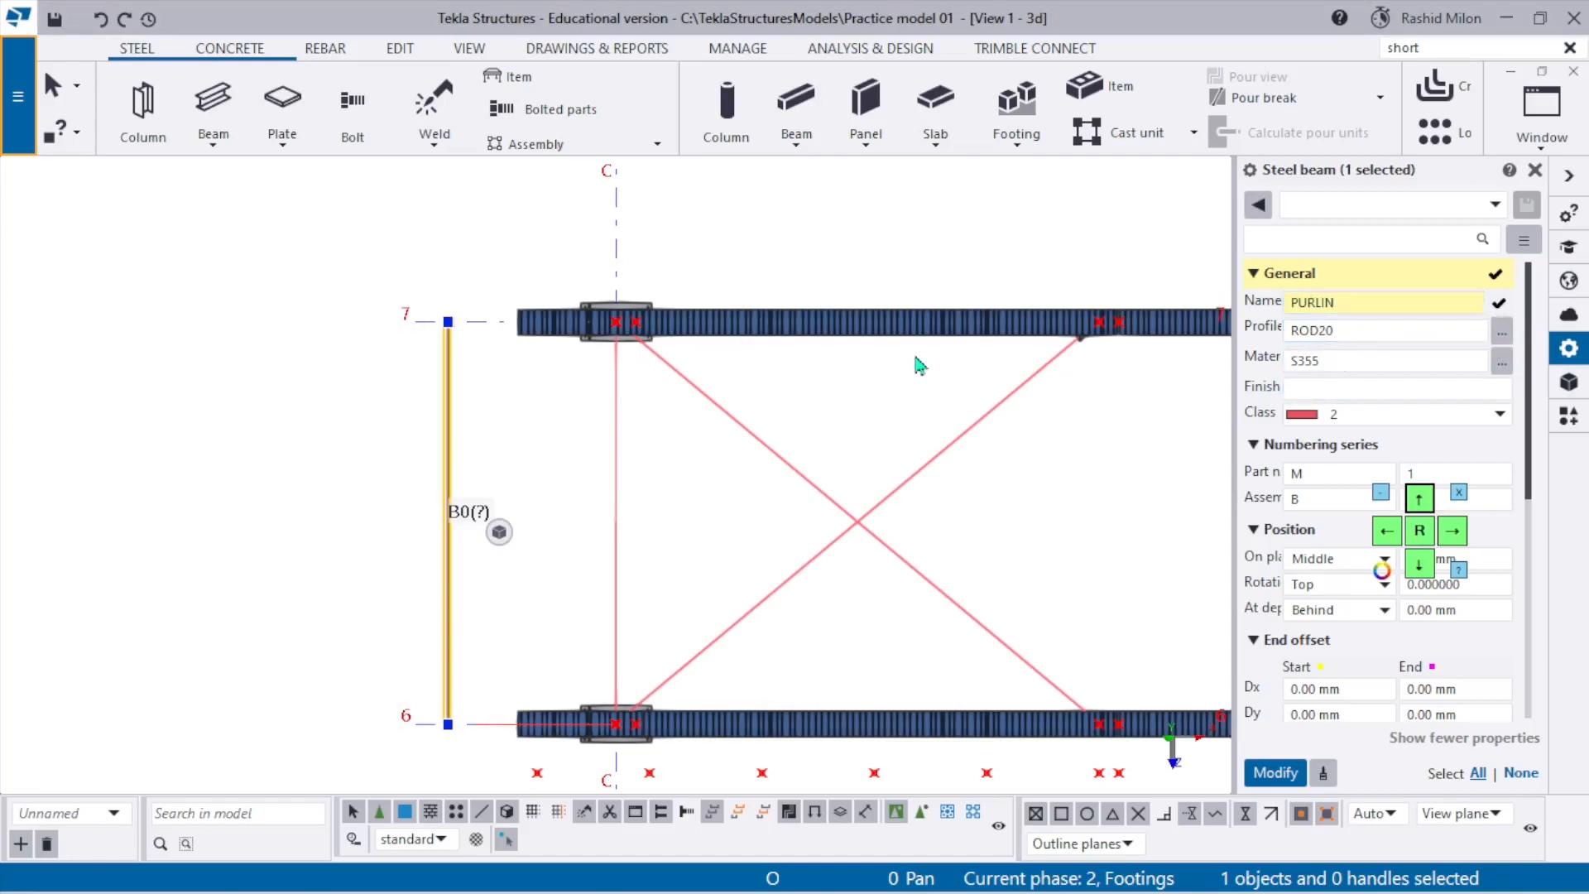
Choose the C-150X75X6.5X10 profile from the C profiles for the purlin and apply the modified properties.
left_click(1507, 333)
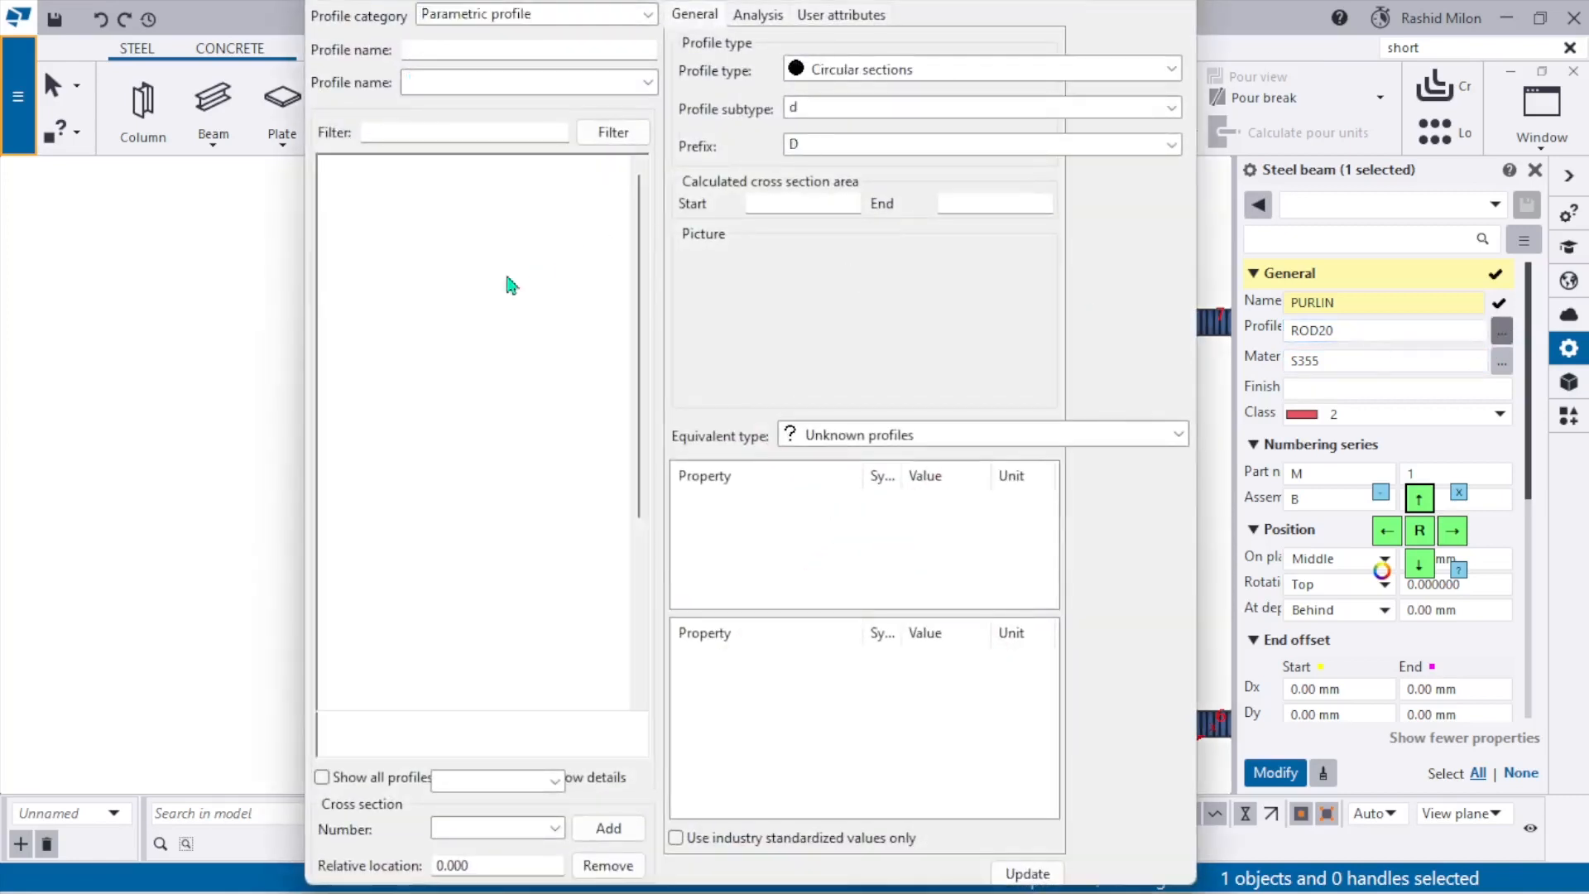
left_click(331, 248)
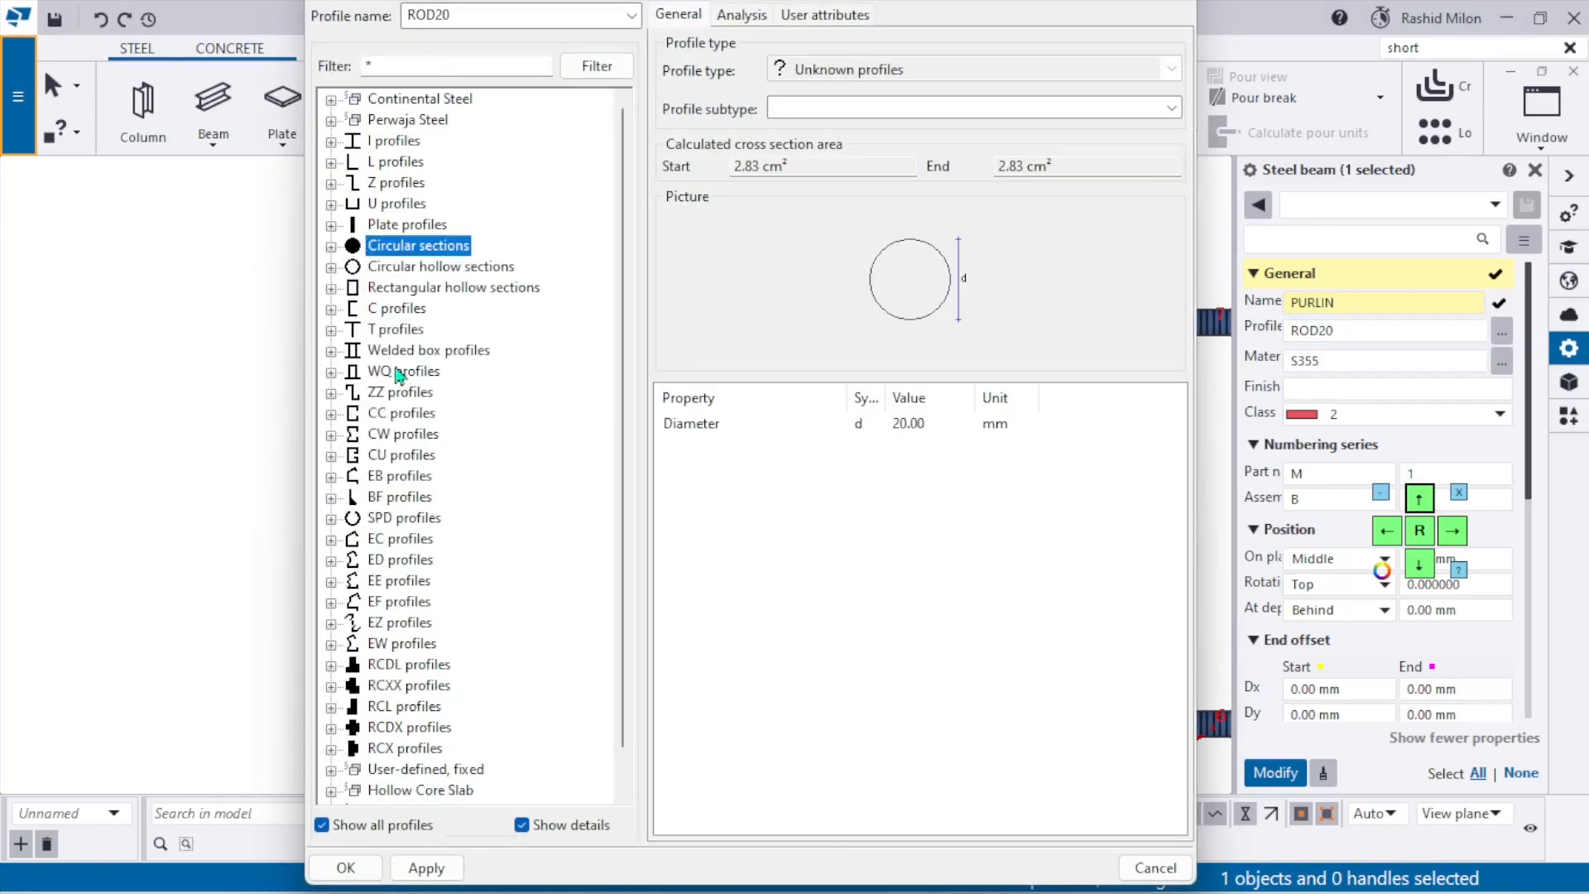
left_click(332, 415)
left_click(400, 456)
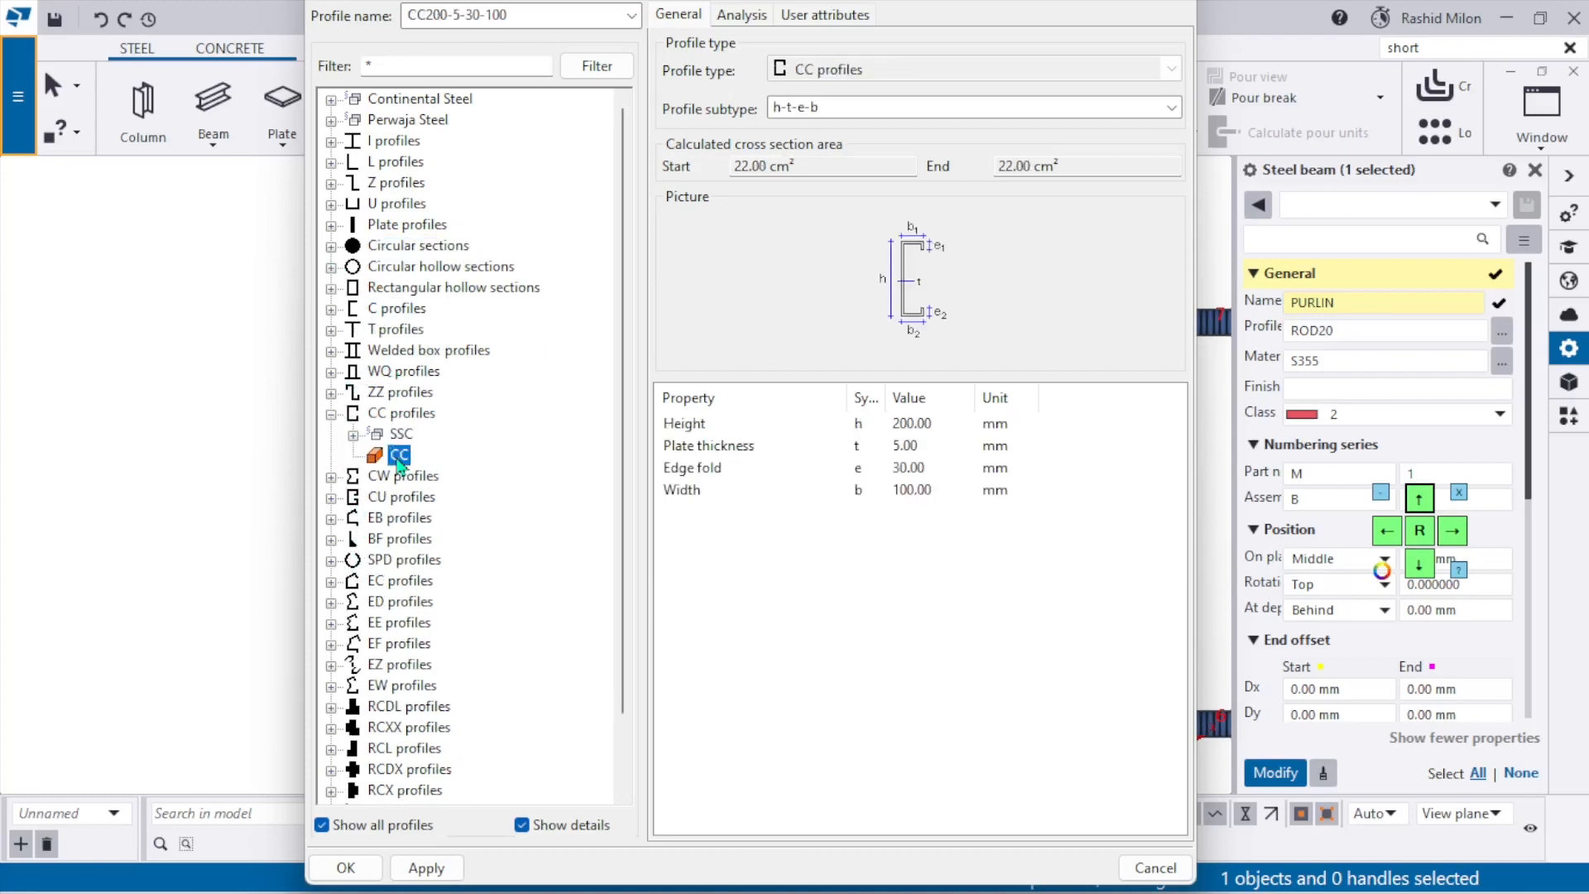
double_click(399, 309)
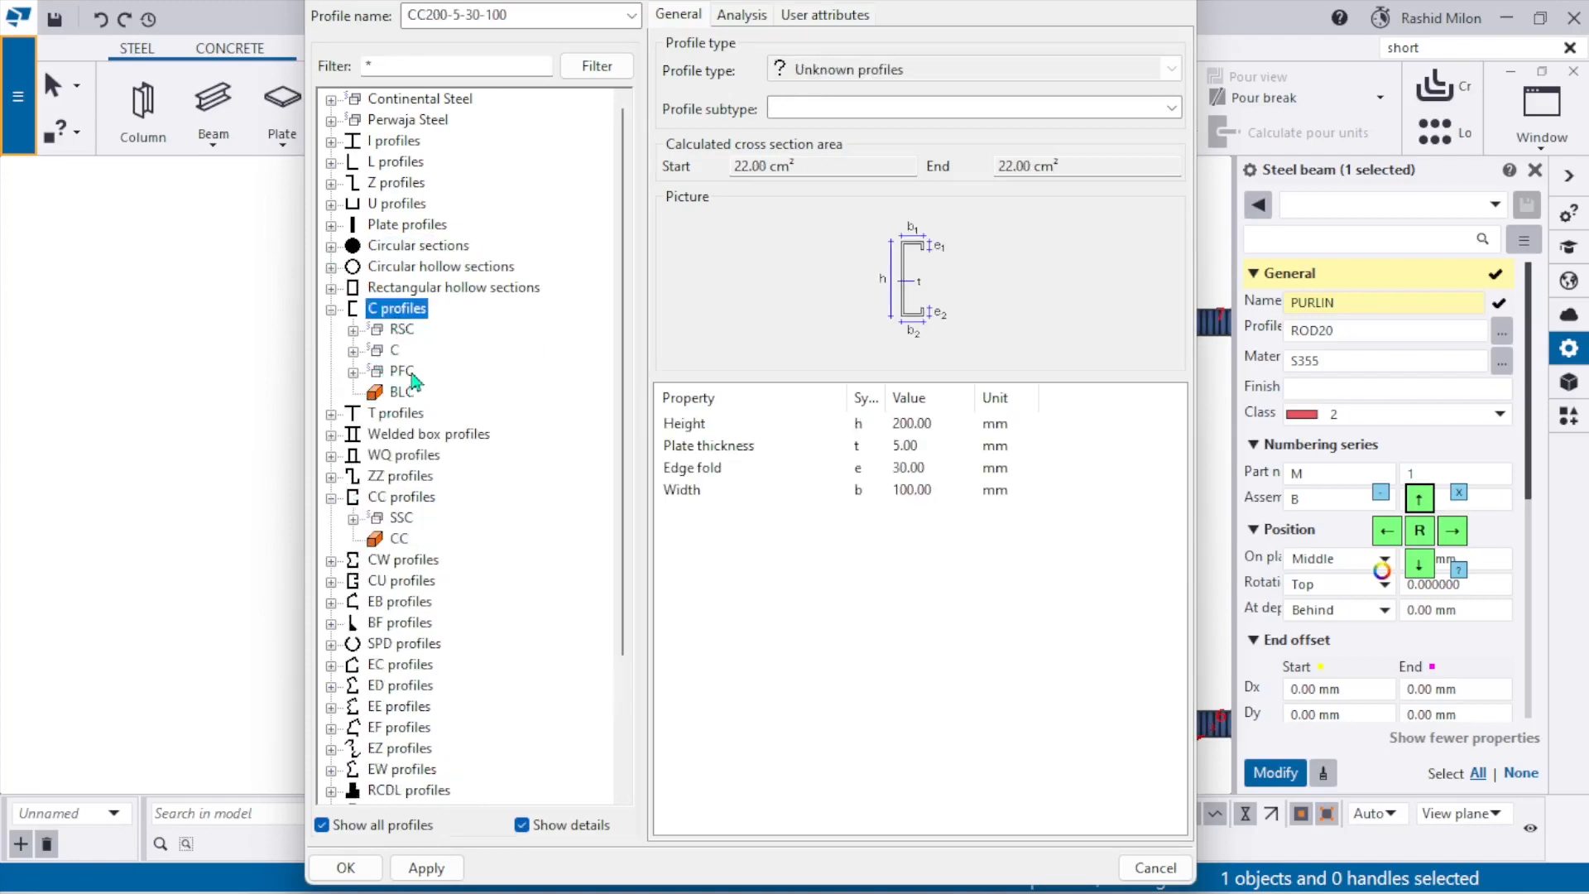
double_click(394, 354)
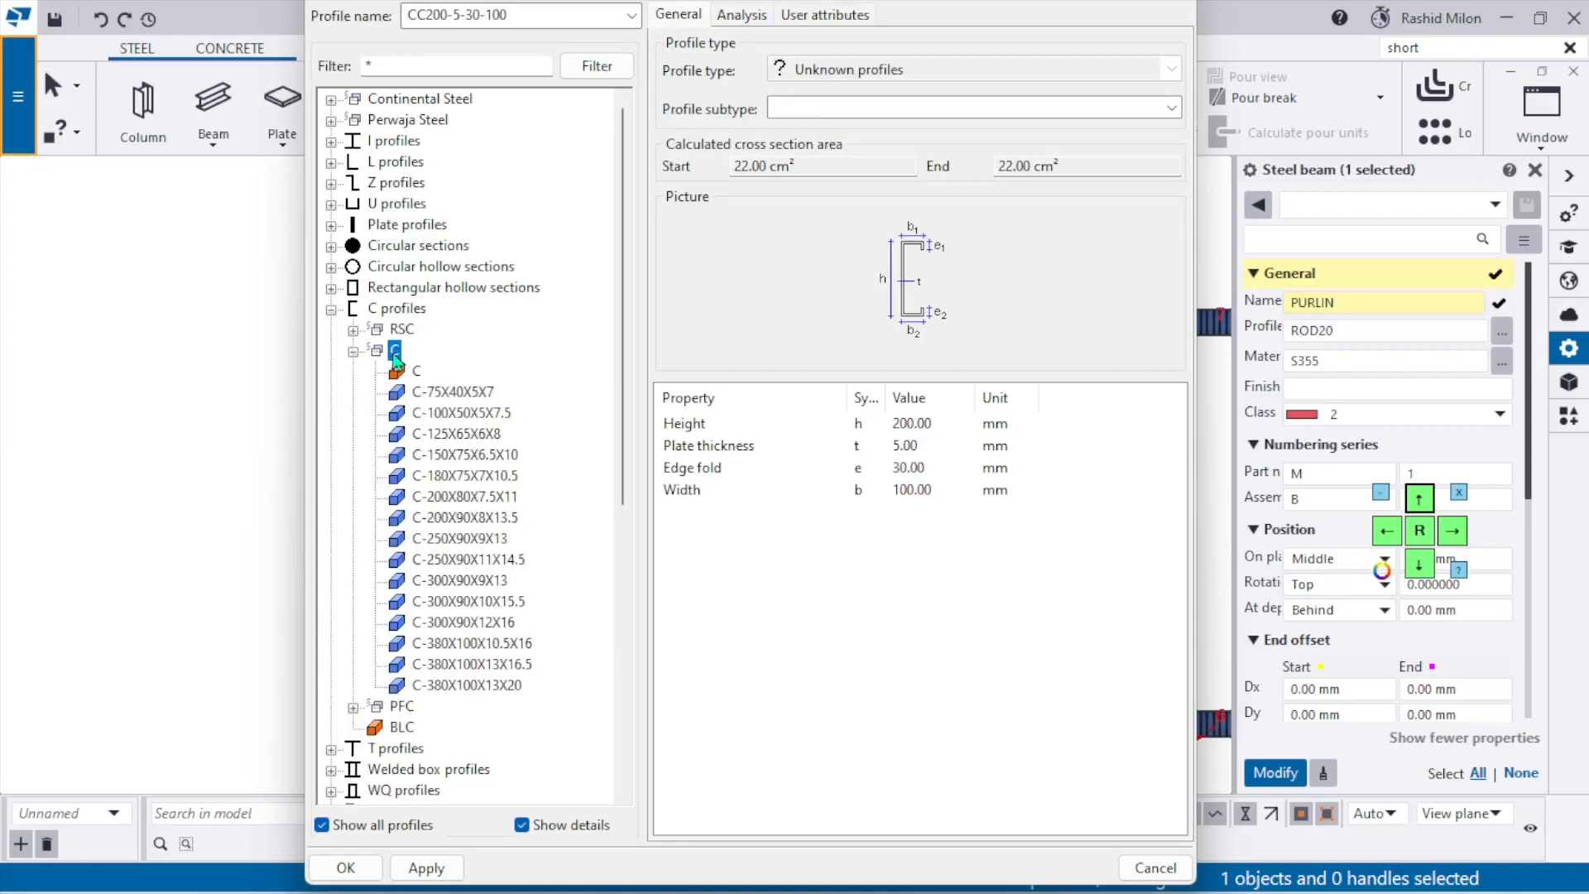
double_click(464, 455)
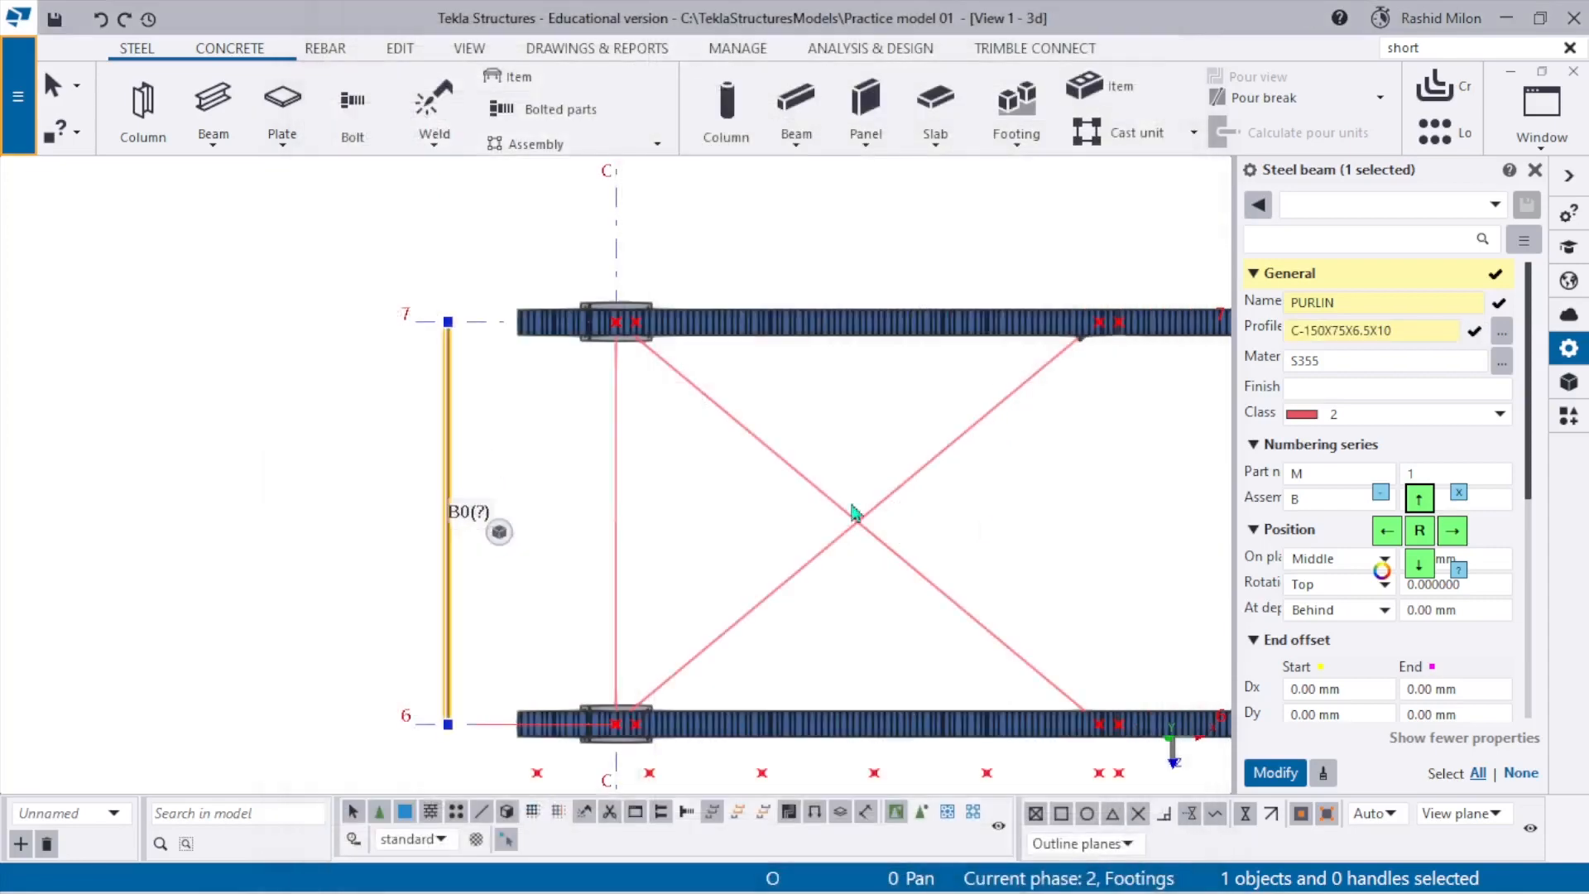
left_click(1276, 772)
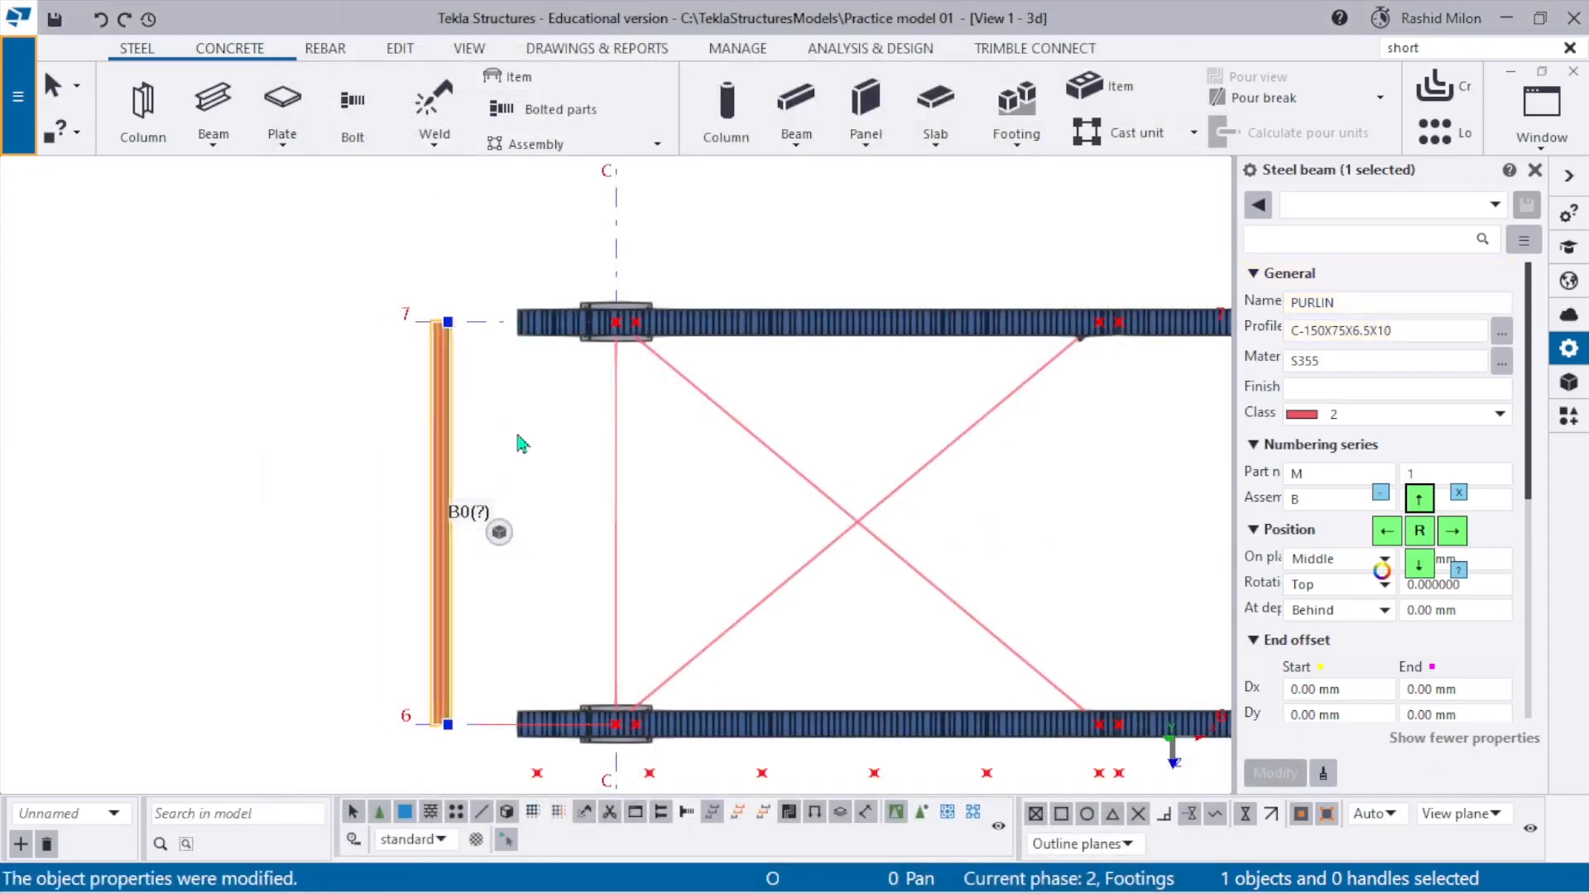
Change the purlin's class to 9.
left_click(536, 470)
left_click(441, 463)
left_click(1378, 413)
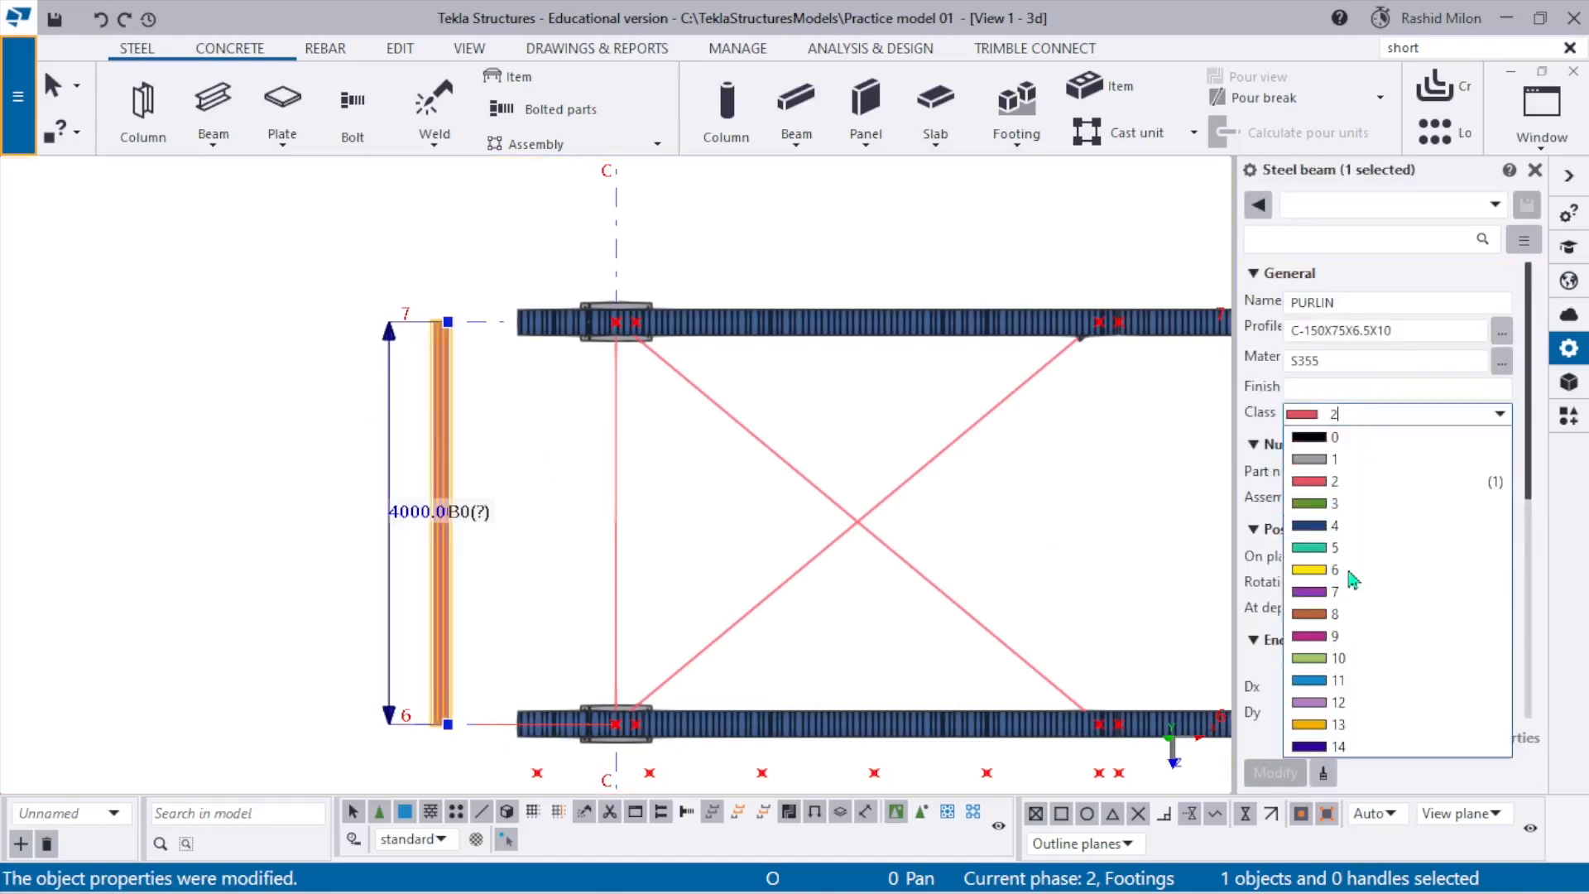
left_click(1371, 639)
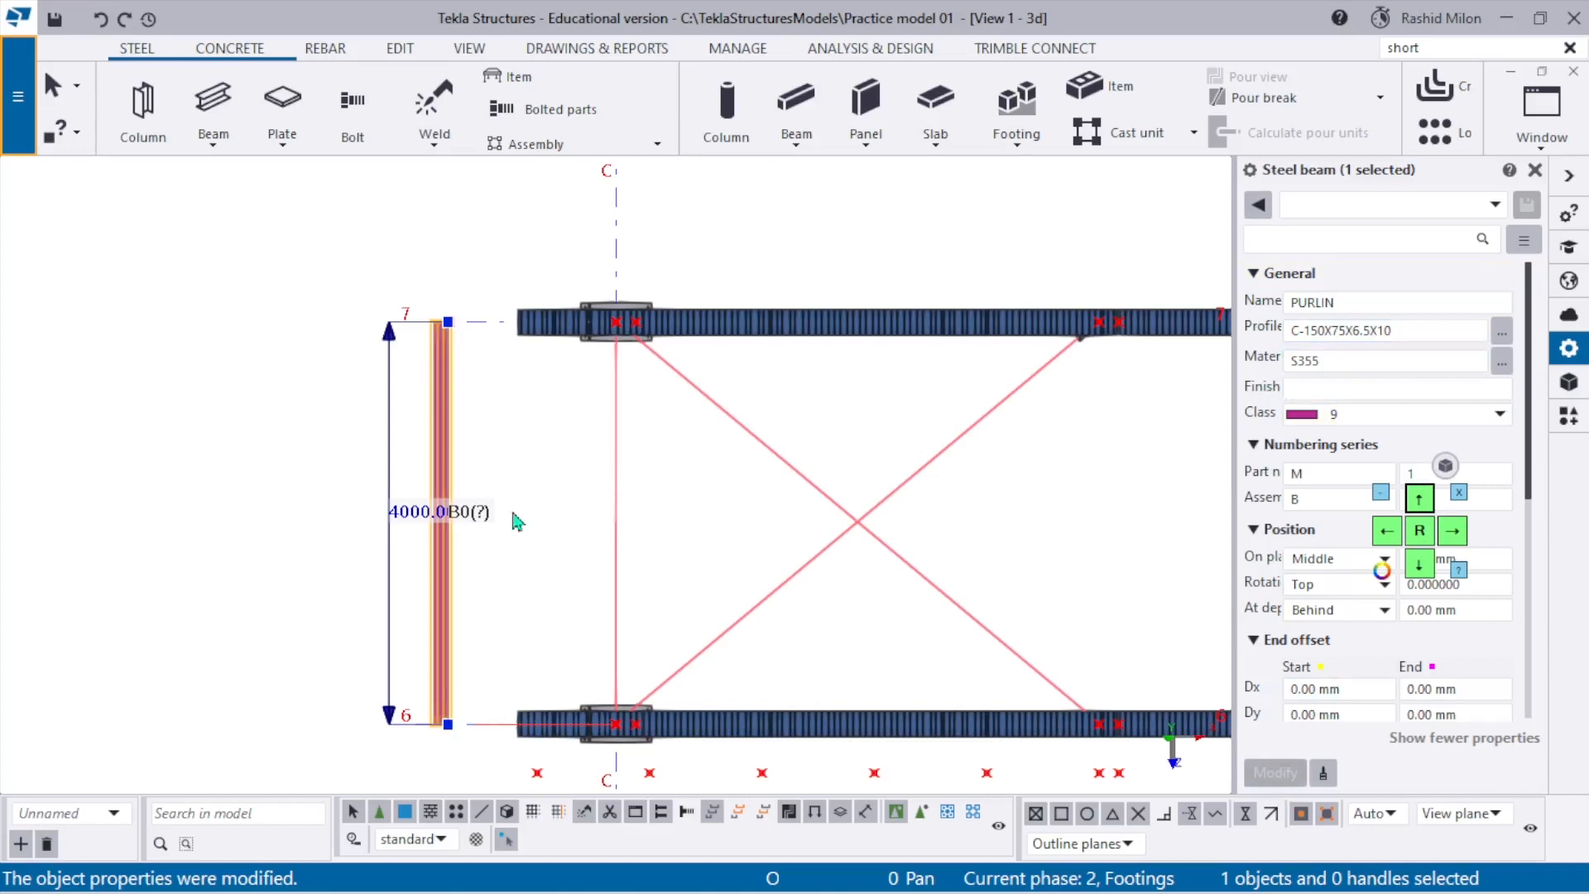
Extend the purlin by moving its end handle at grid line 6 straight outward about 1000 mm beyond the grid line.
left_click(366, 530)
scroll(468, 461, "down", 3)
middle_click_drag(471, 468, 451, 361)
scroll(455, 548, "up", 3)
left_click(417, 453)
scroll(446, 561, "up", 5)
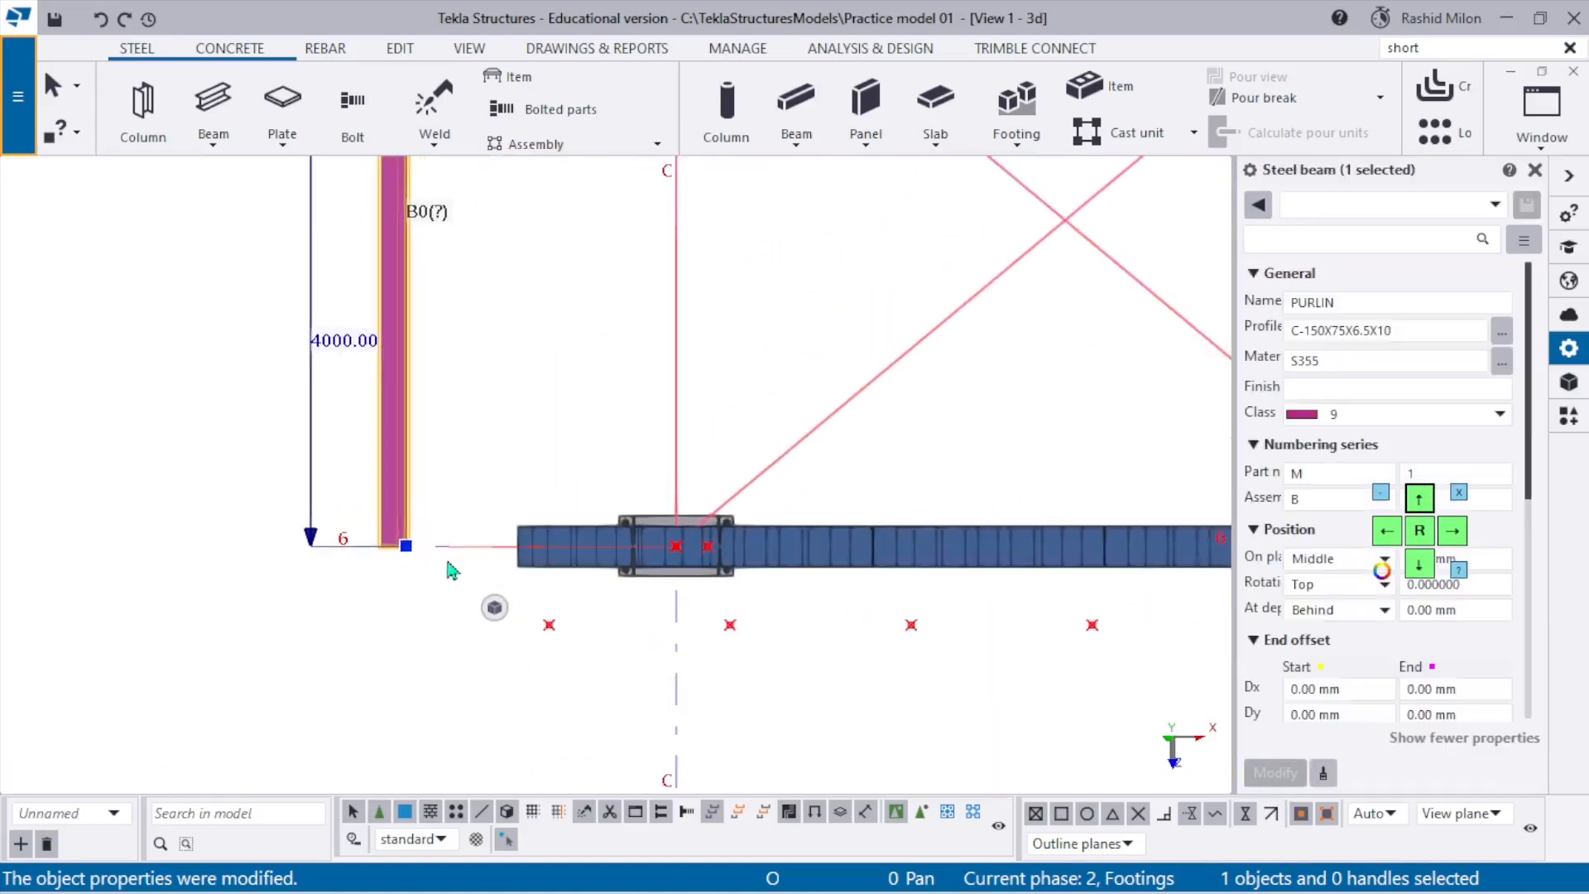
scroll(447, 569, "up", 2)
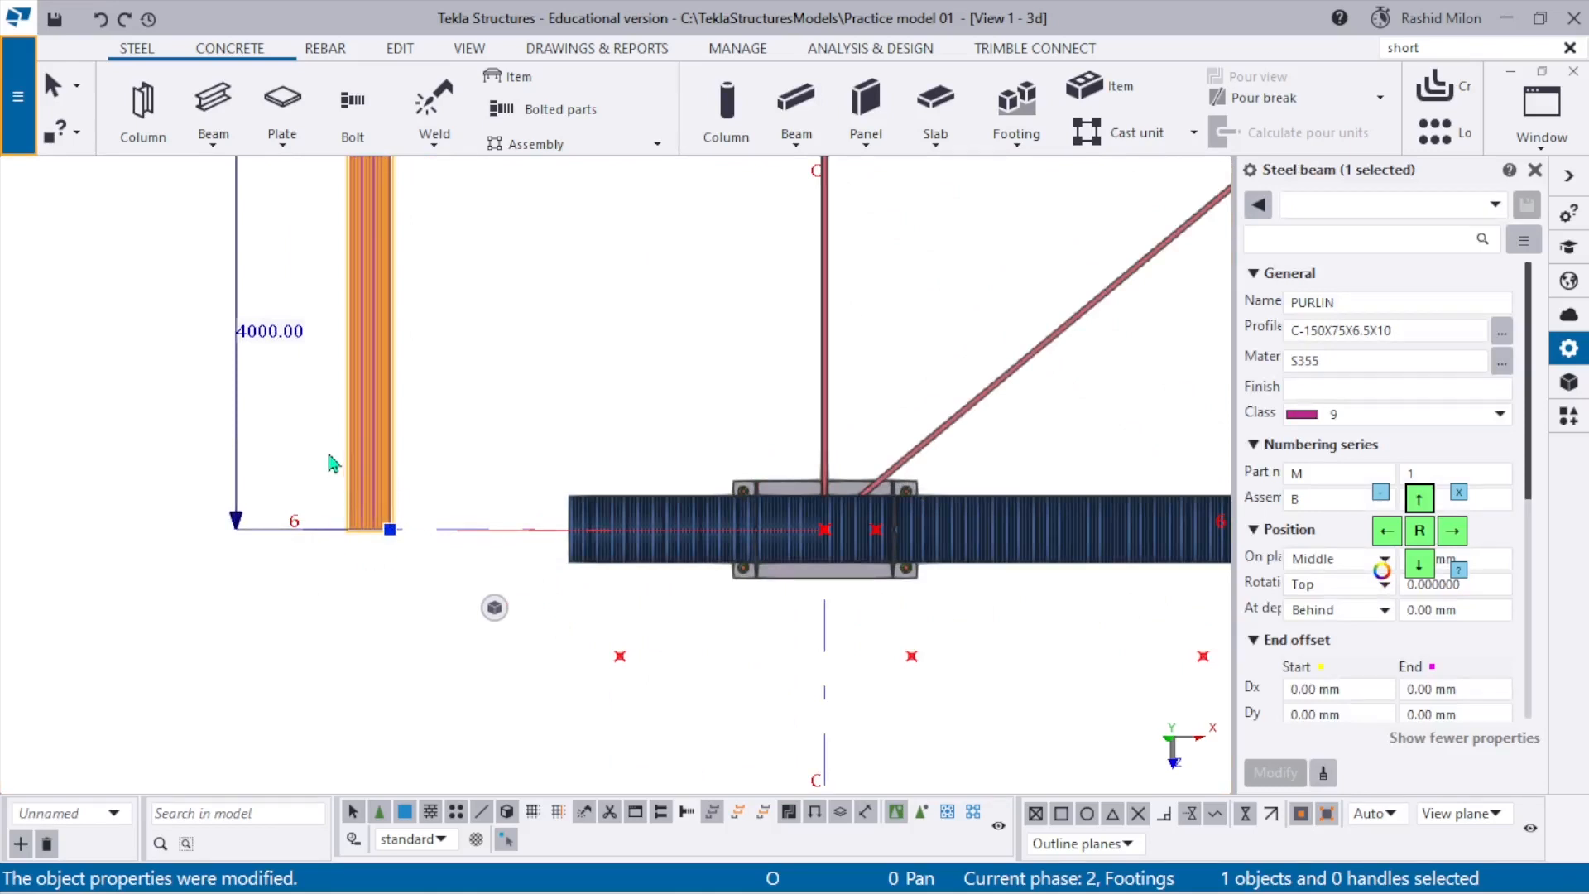
left_click_drag(313, 447, 429, 608)
key("ctrl+m")
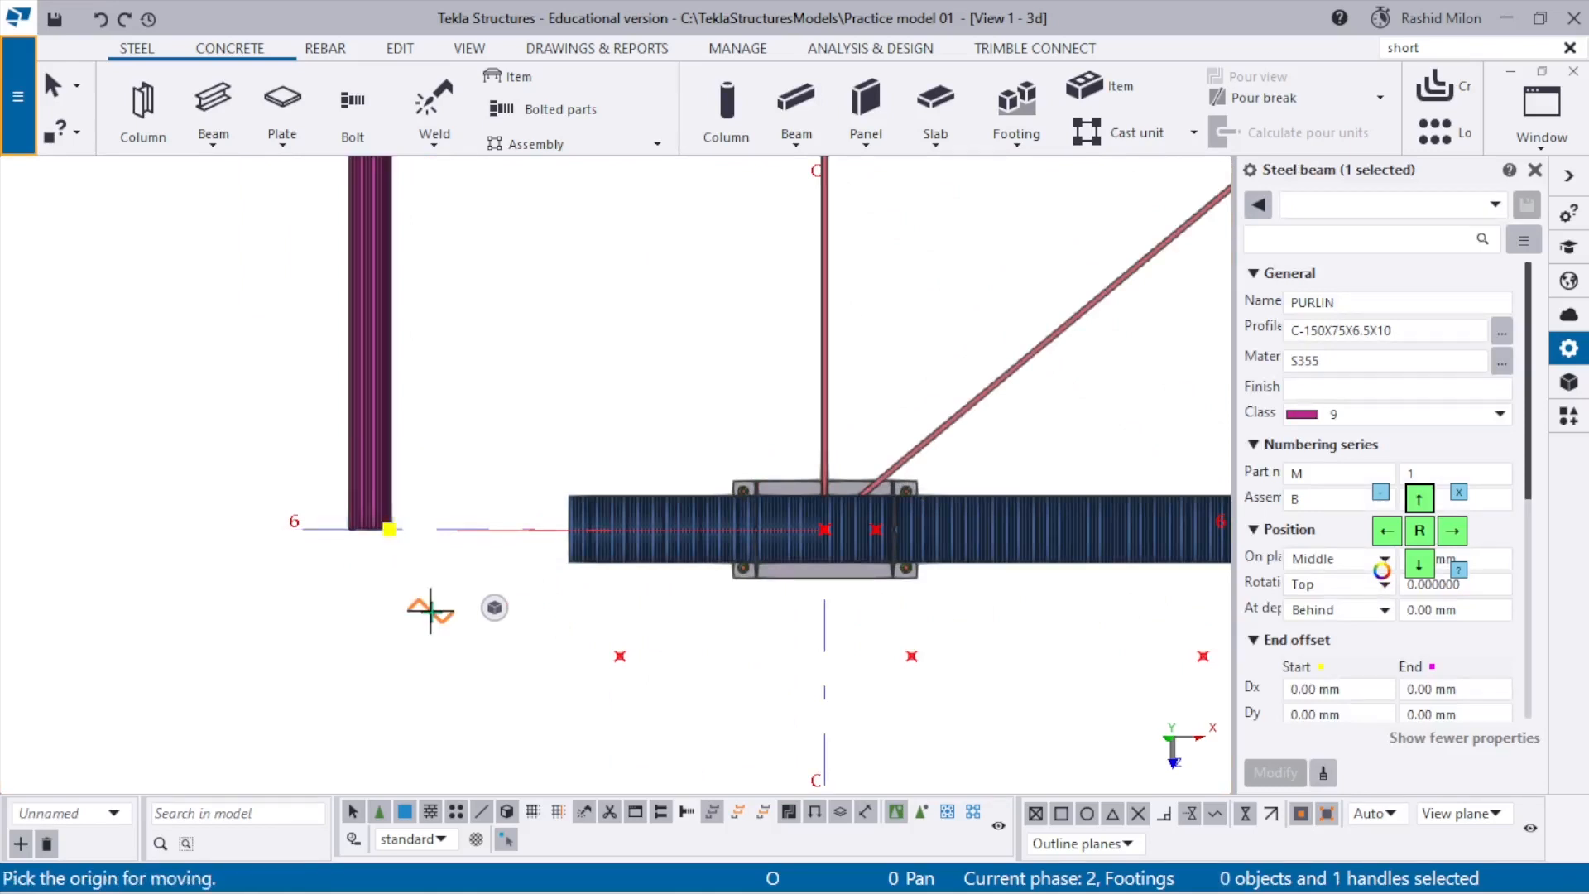
left_click(389, 529)
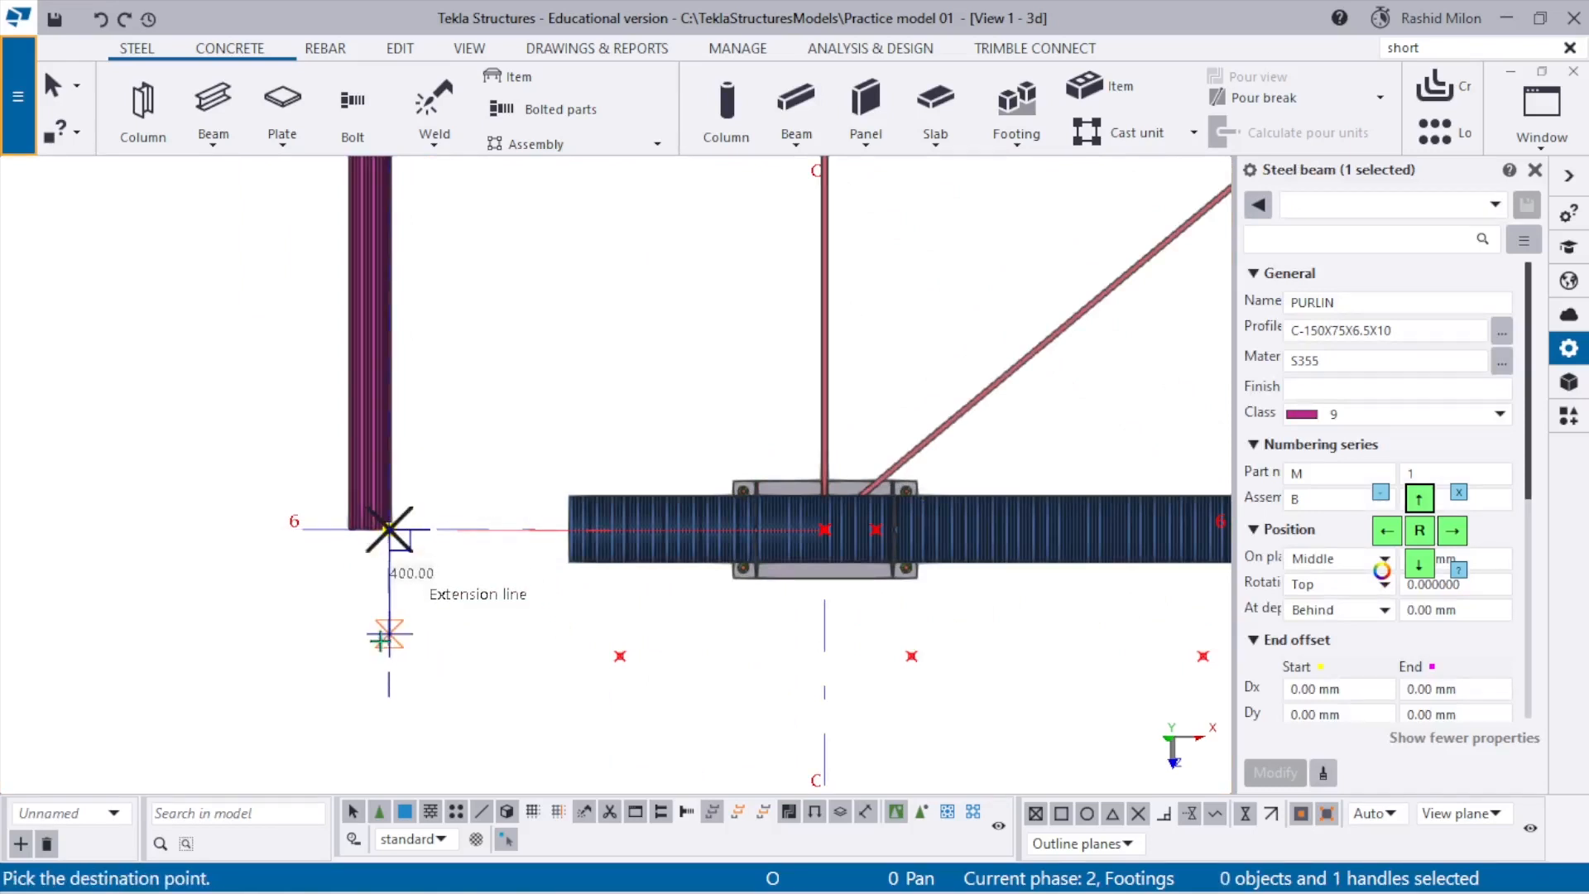
scroll(390, 685, "down", 2)
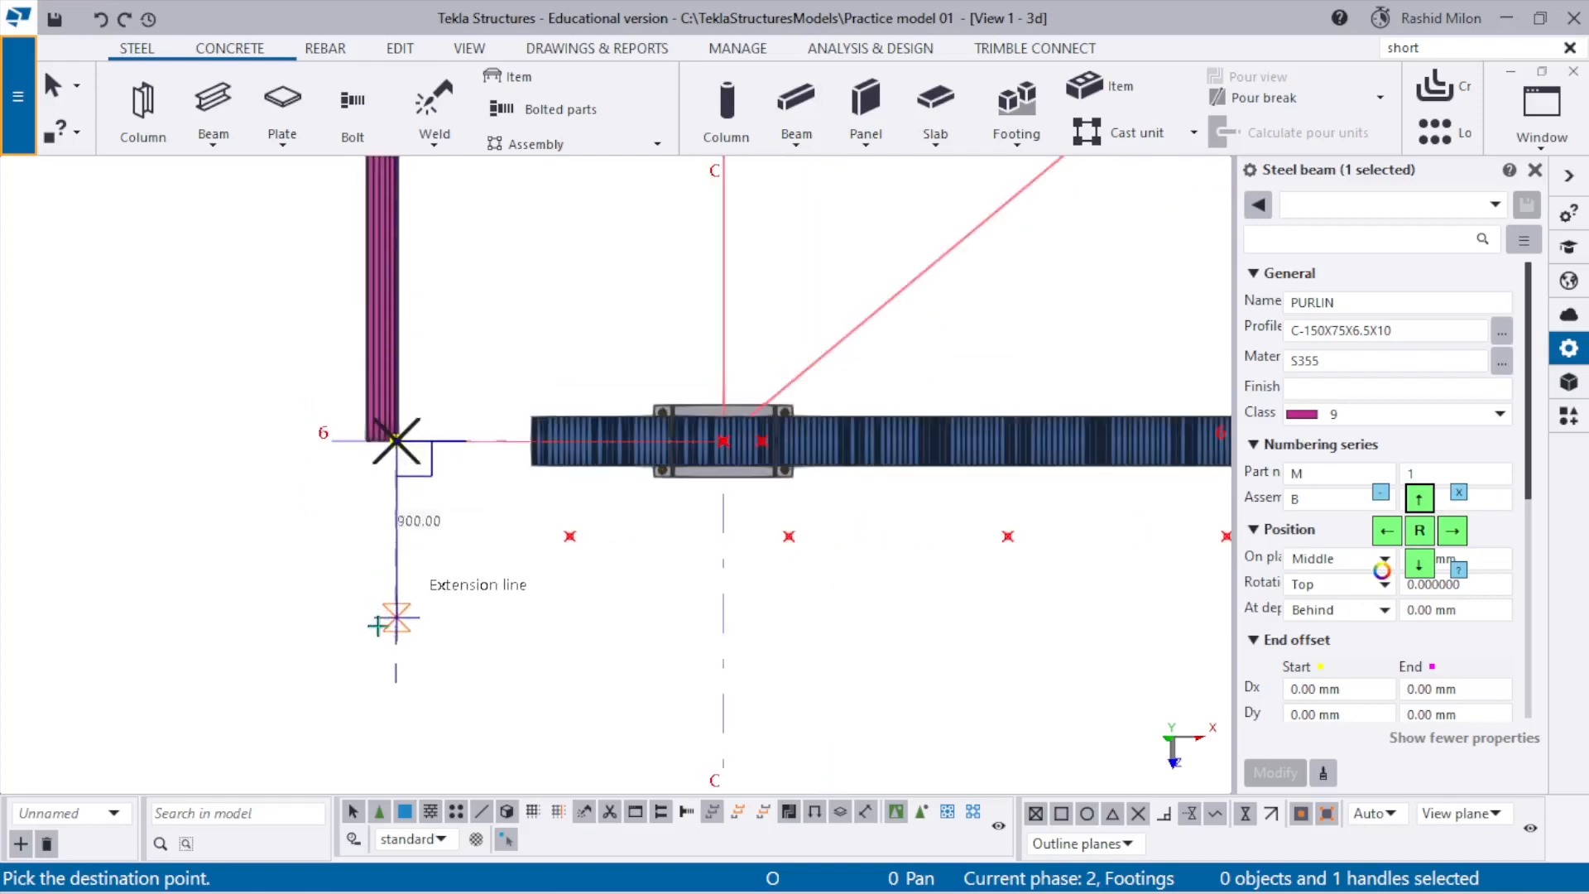
left_click(396, 636)
left_click(395, 602)
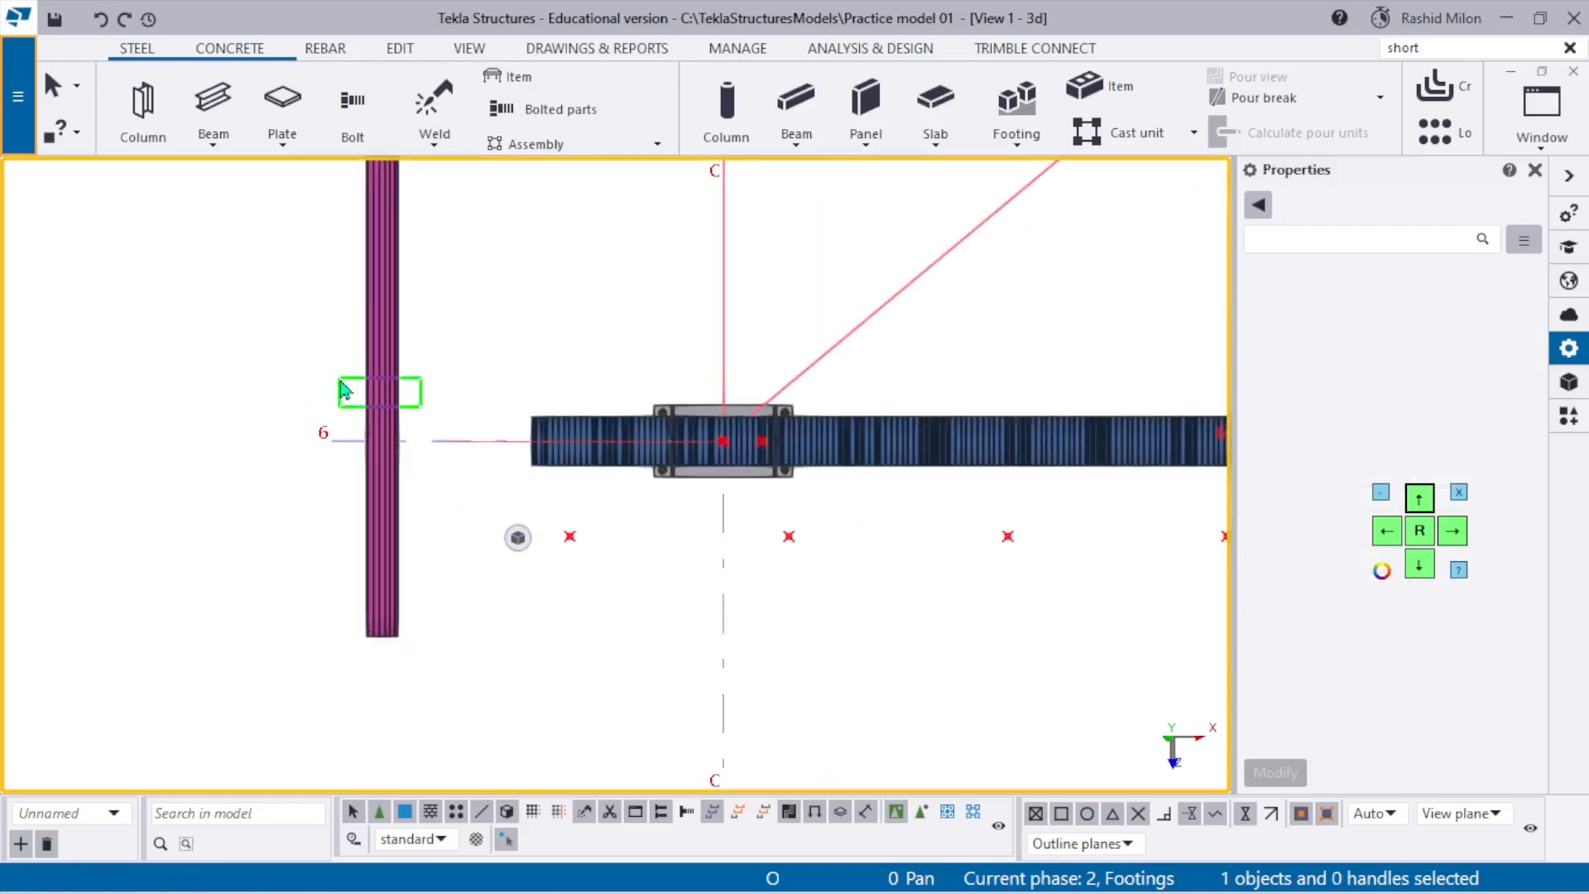
Model another purlin from the first one's end at grid line 7 straight to grid line 8.
scroll(395, 603, "down", 1)
scroll(396, 602, "down", 2)
scroll(402, 439, "up", 4)
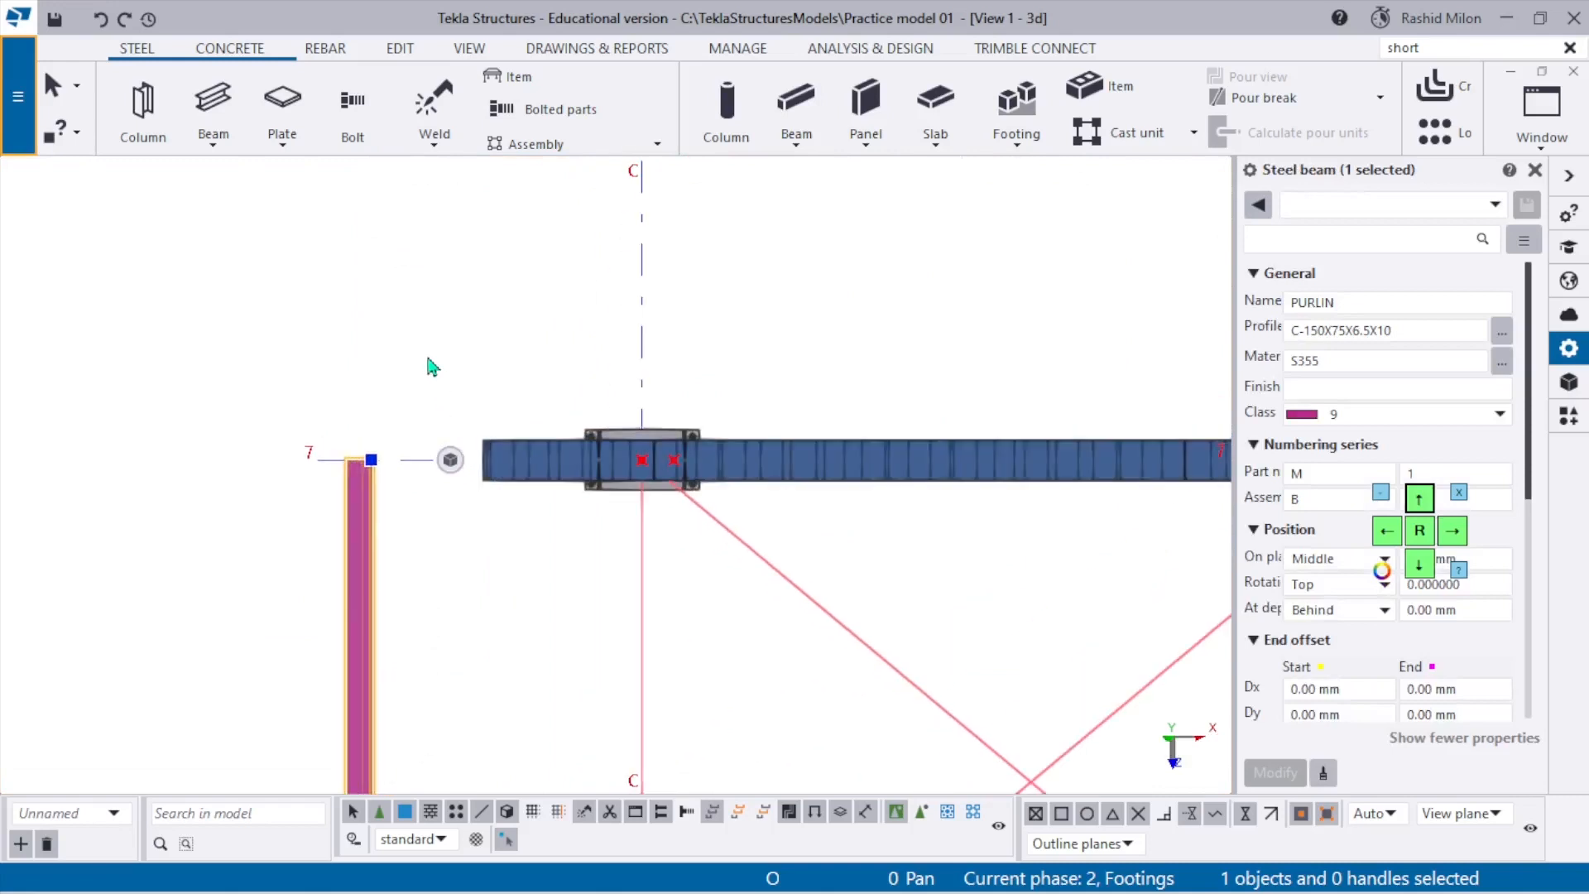
left_click(213, 103)
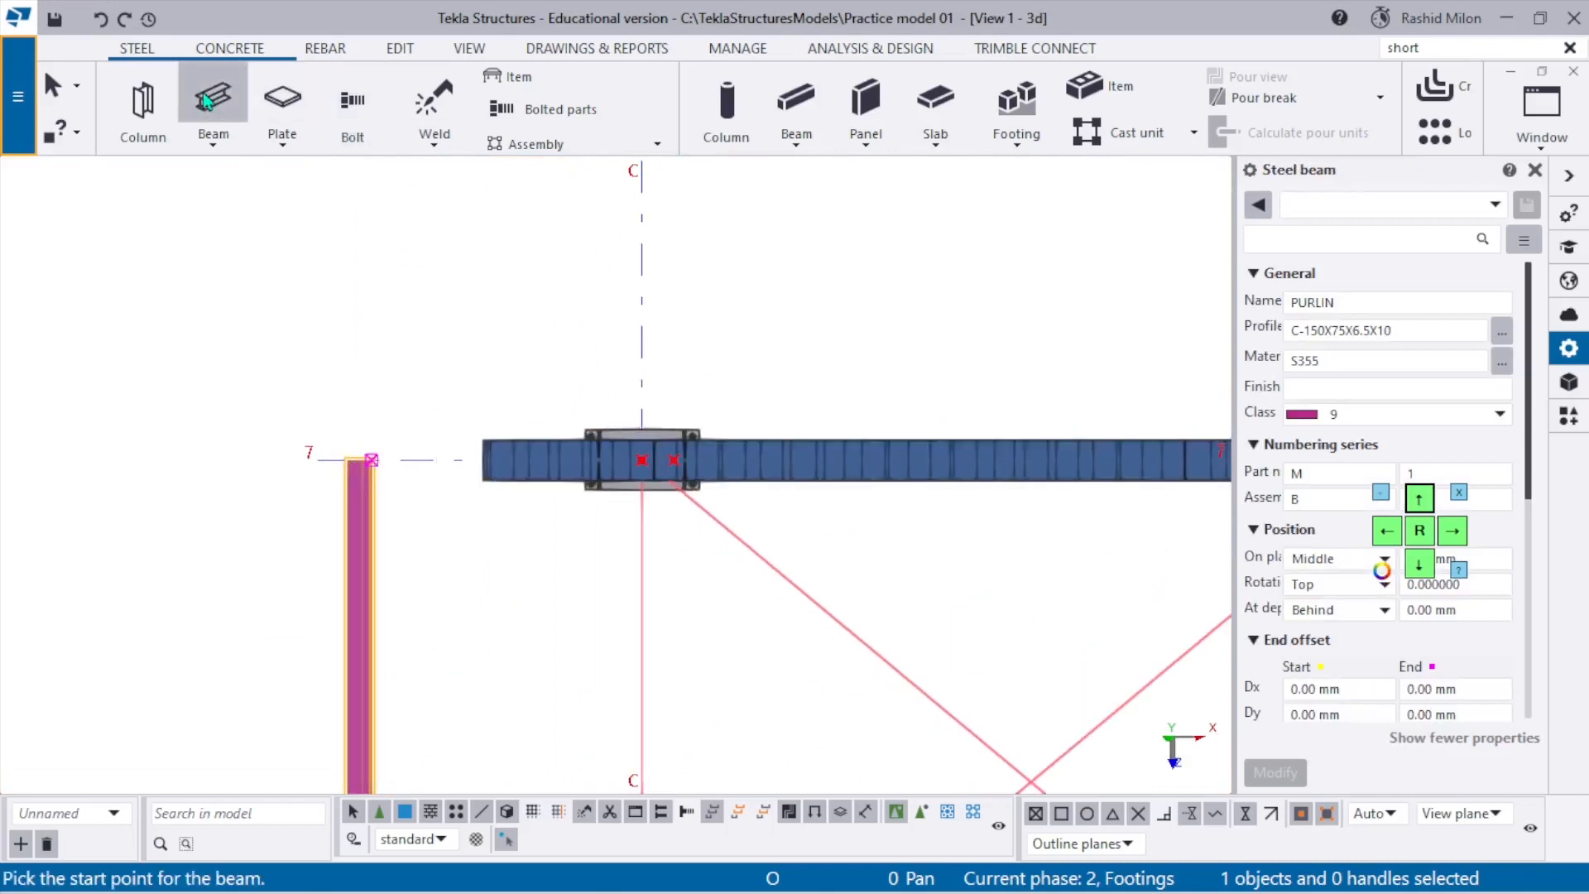
left_click(371, 460)
scroll(400, 549, "down", 2)
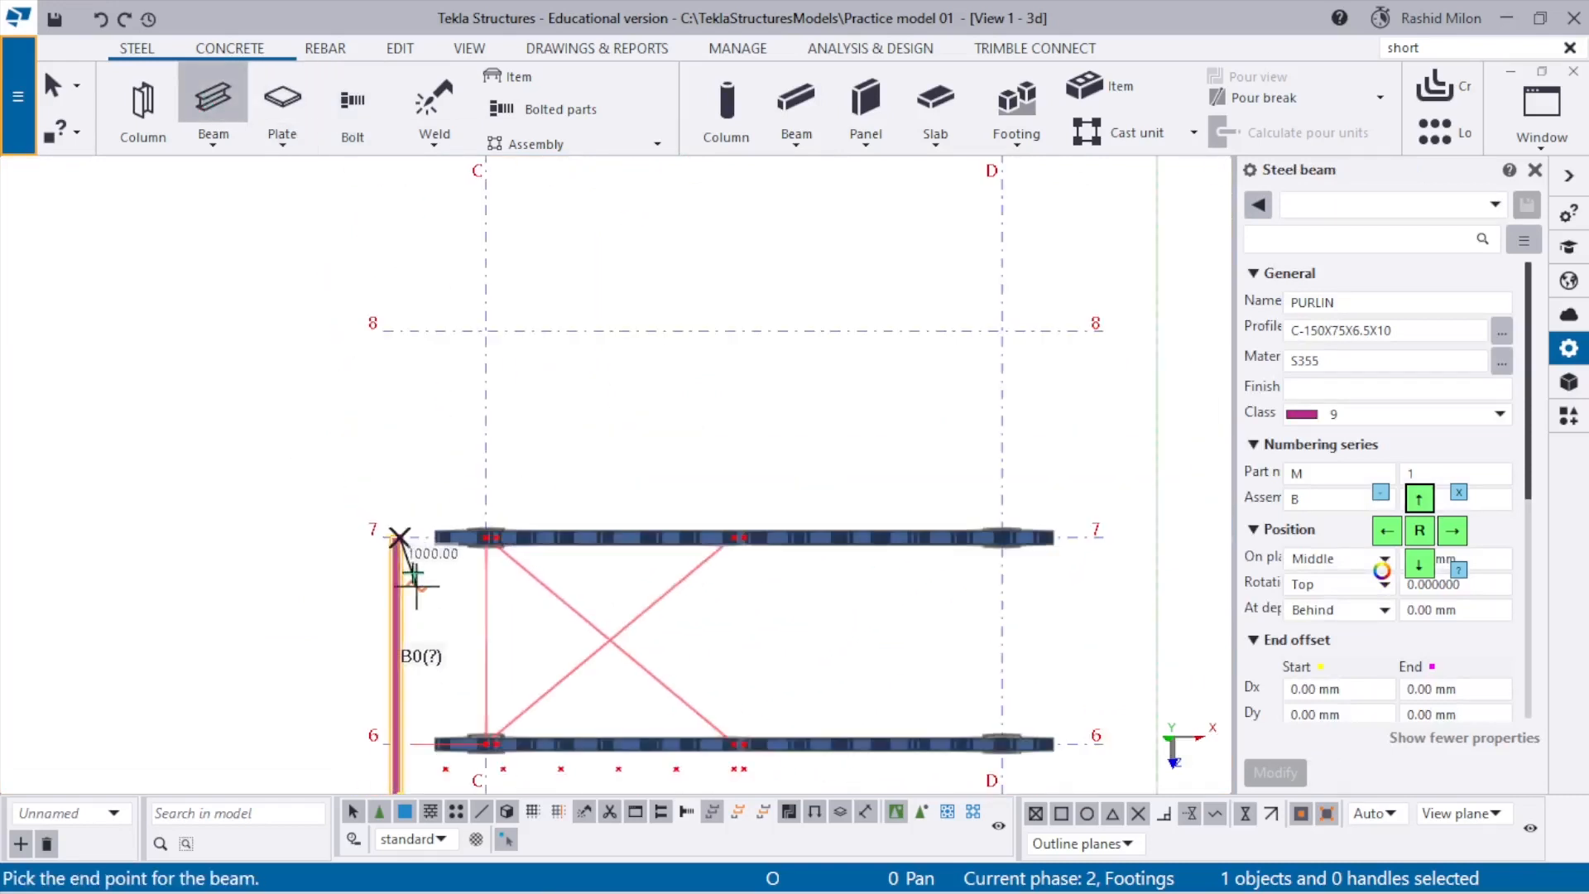
scroll(400, 425, "up", 3)
left_click(389, 419)
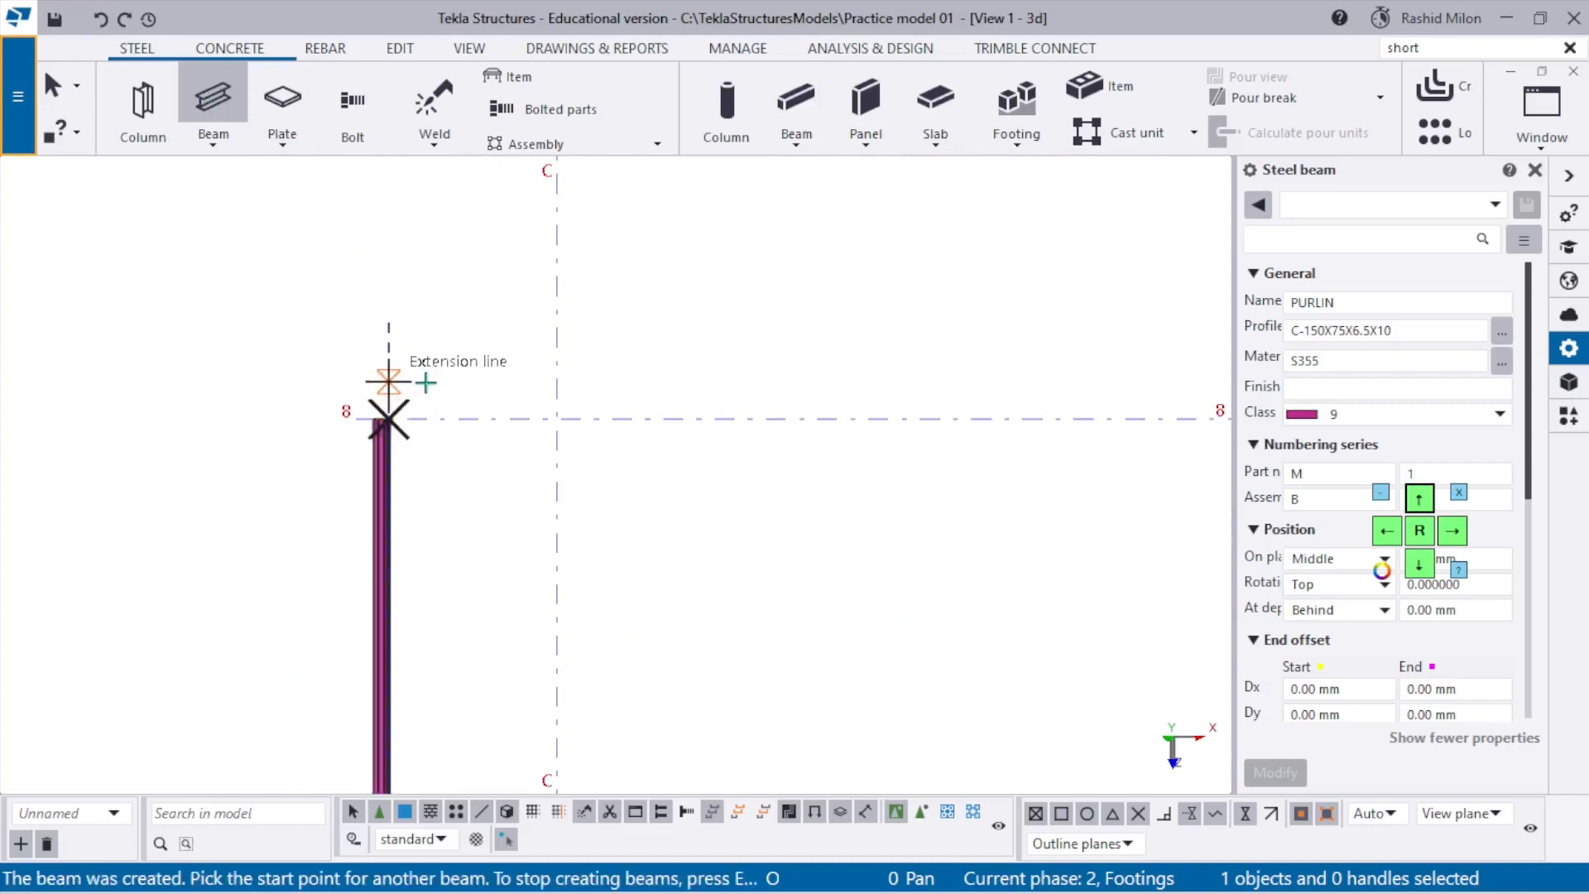
Continue the purlin line with two more beams, from grid line 8 to 9 and from 9 to 10.
scroll(429, 428, "down", 2)
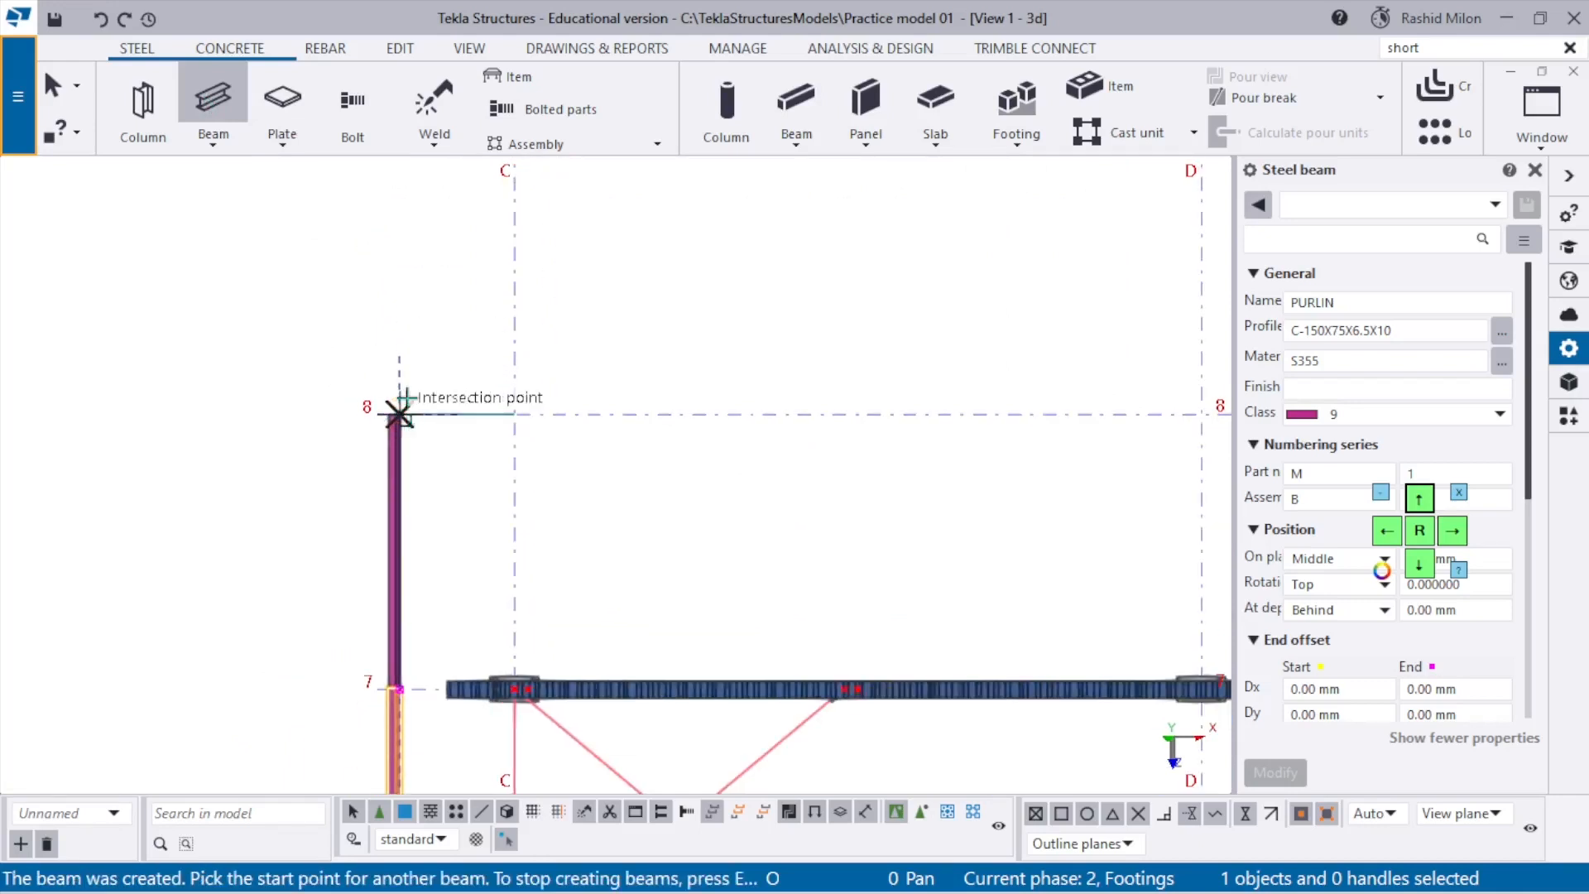
left_click(408, 401)
middle_click_drag(459, 330, 475, 524)
left_click(420, 340)
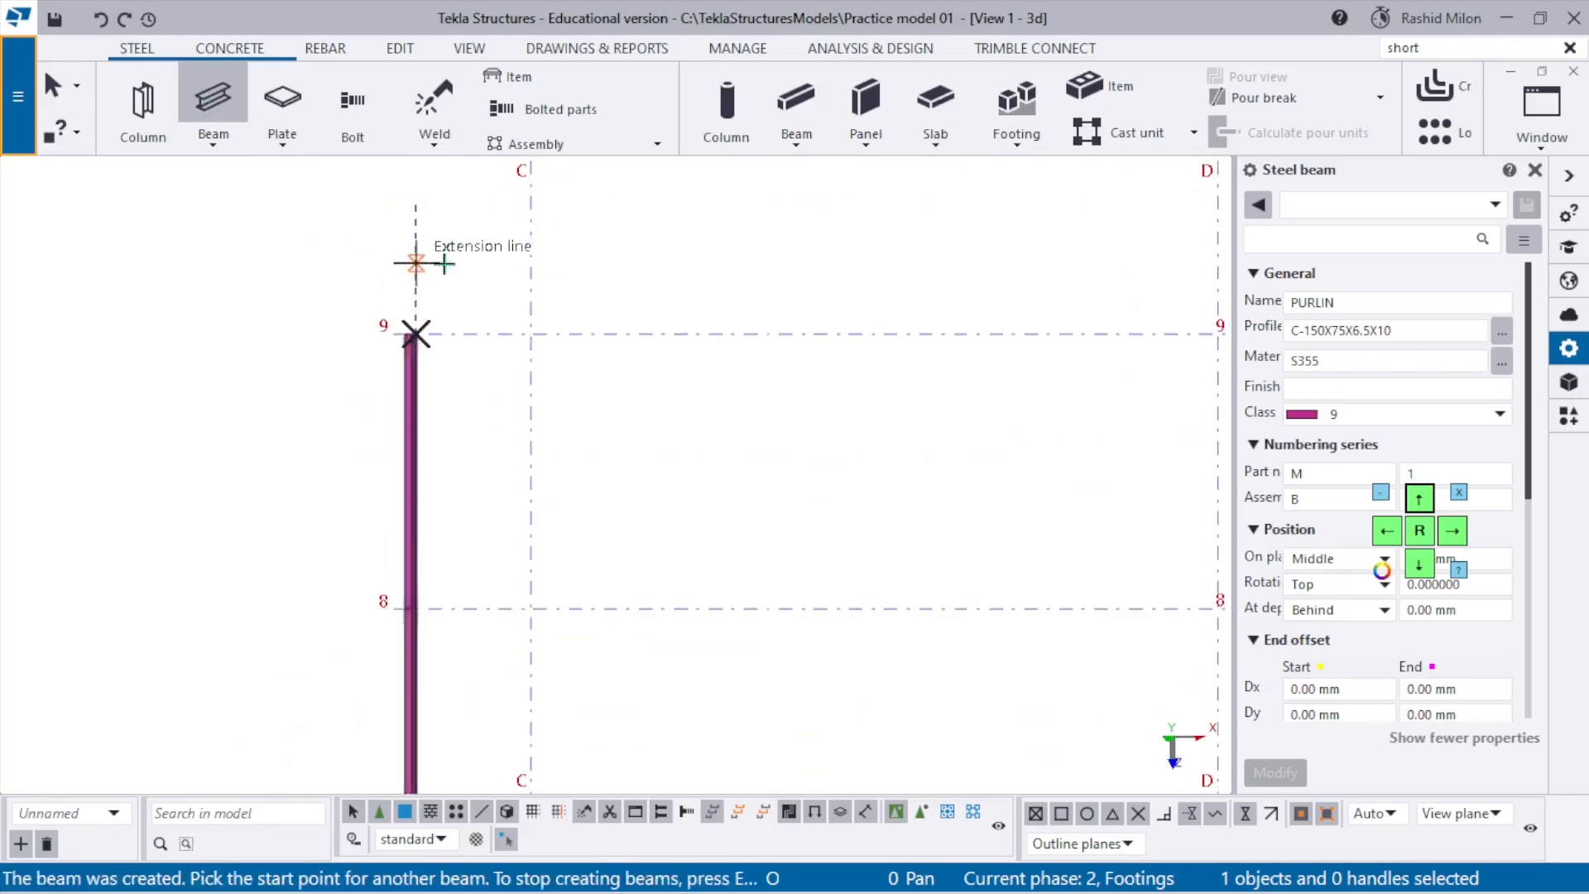
left_click(418, 337)
middle_click_drag(418, 338, 415, 596)
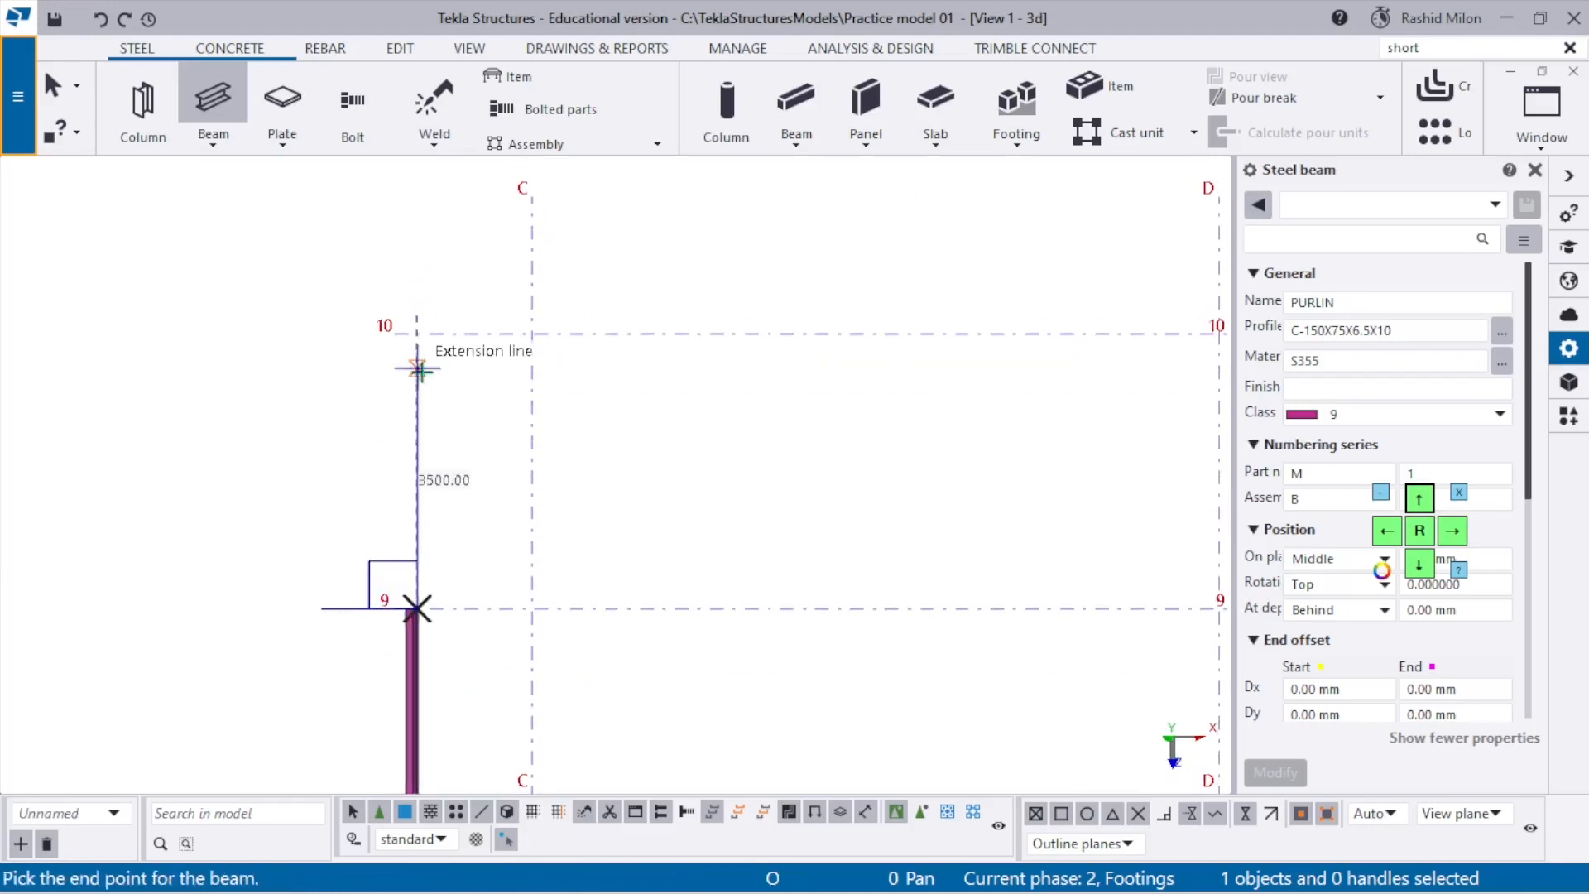
left_click(417, 333)
middle_click_drag(442, 290, 442, 479)
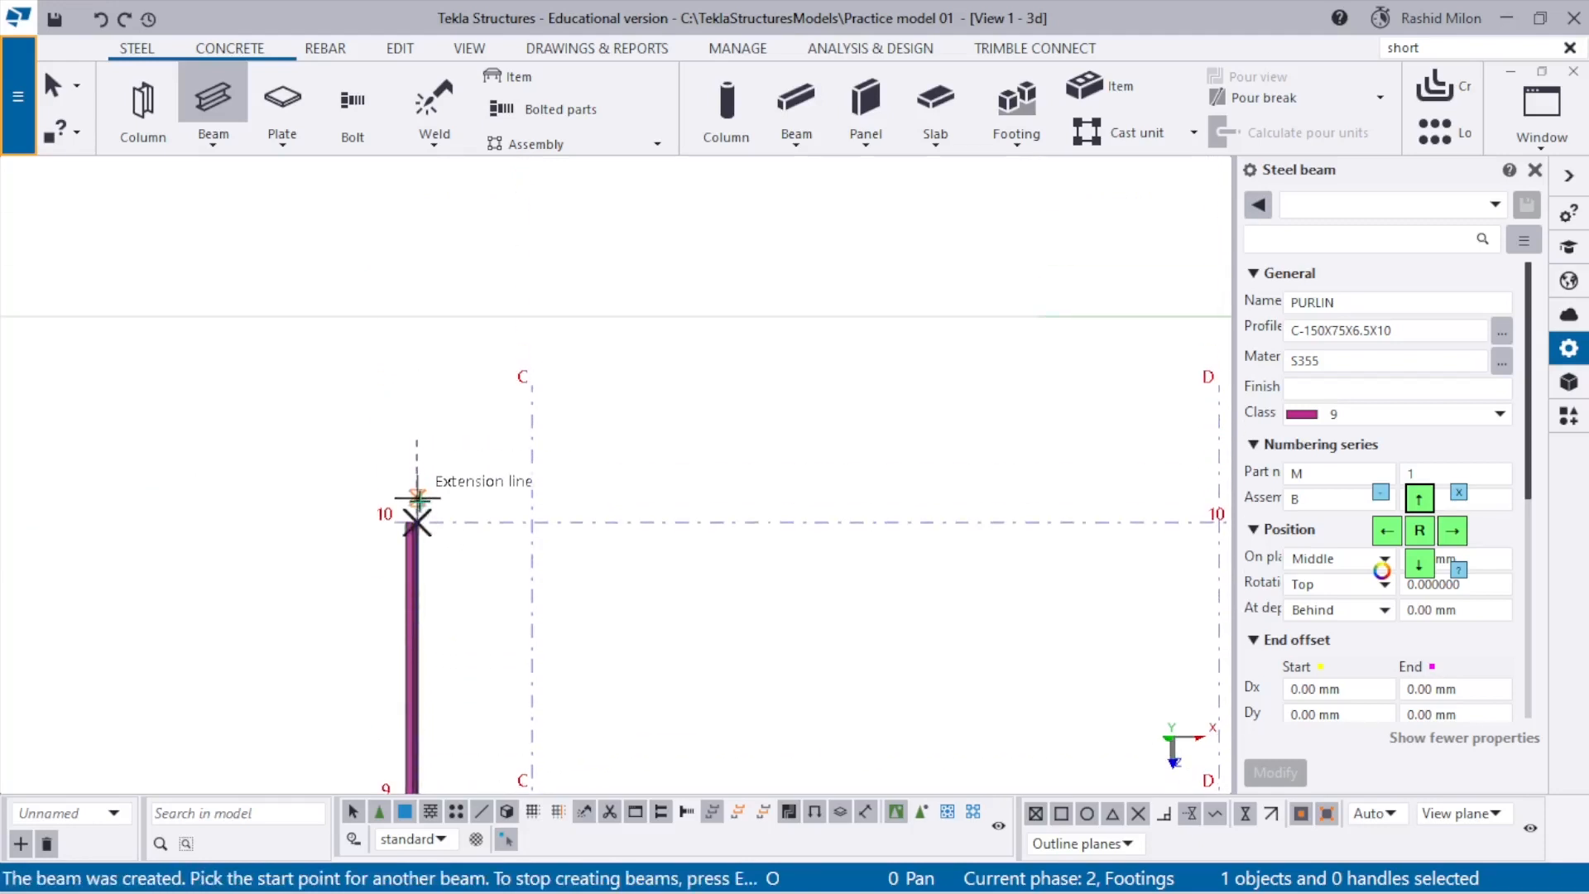
key("Escape")
Extend the last purlin by moving its end handle at grid line 10 straight outward about 1500 mm beyond the grid line.
left_click(419, 584)
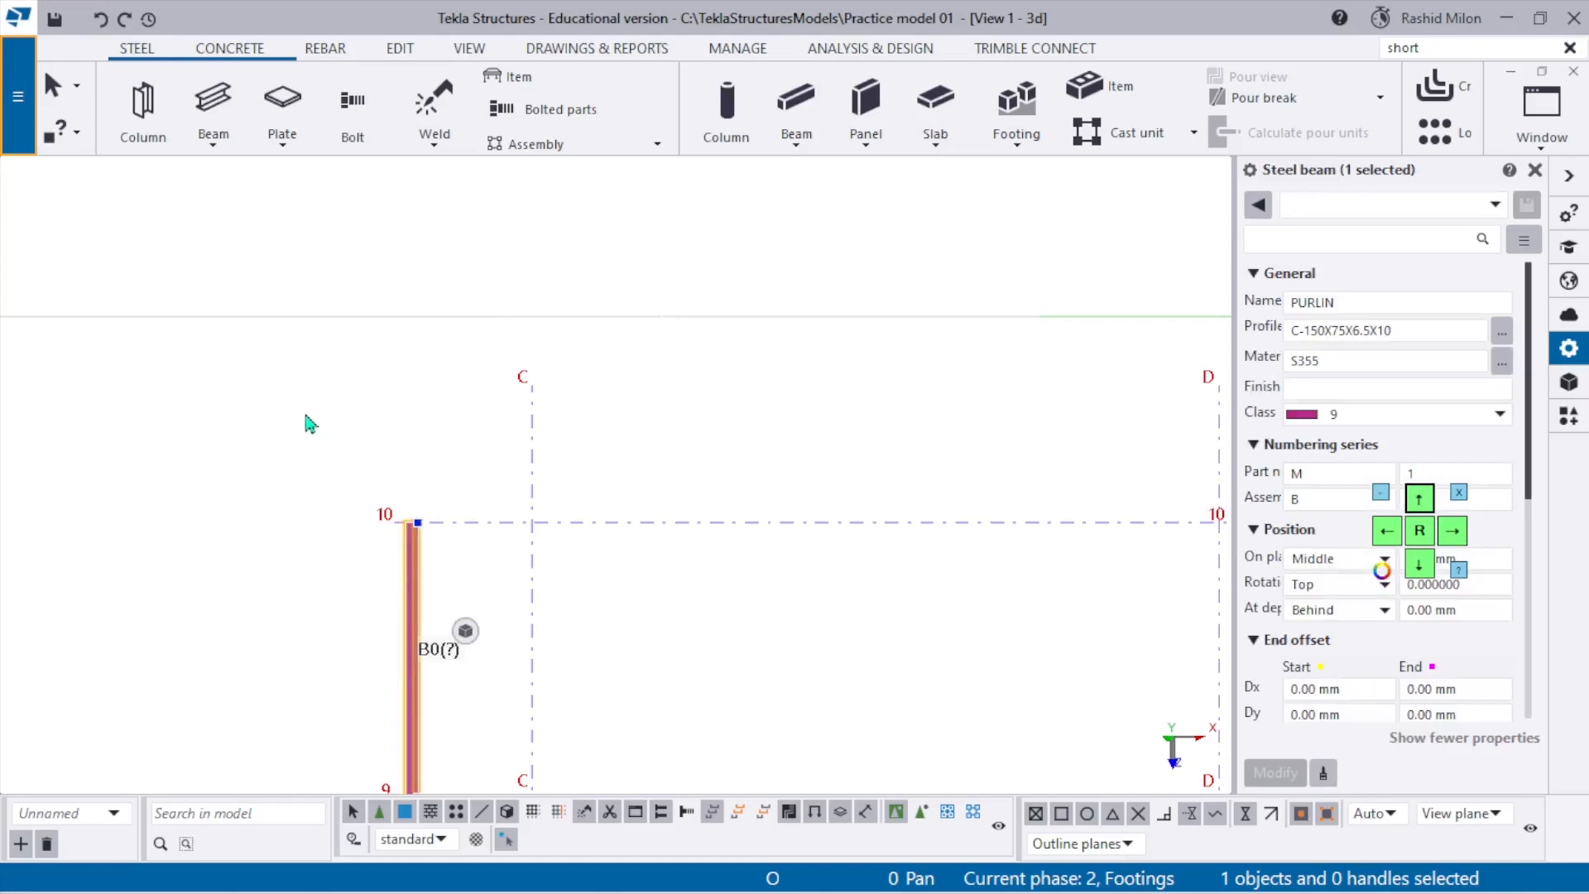
left_click_drag(306, 418, 546, 632)
key("ctrl+m")
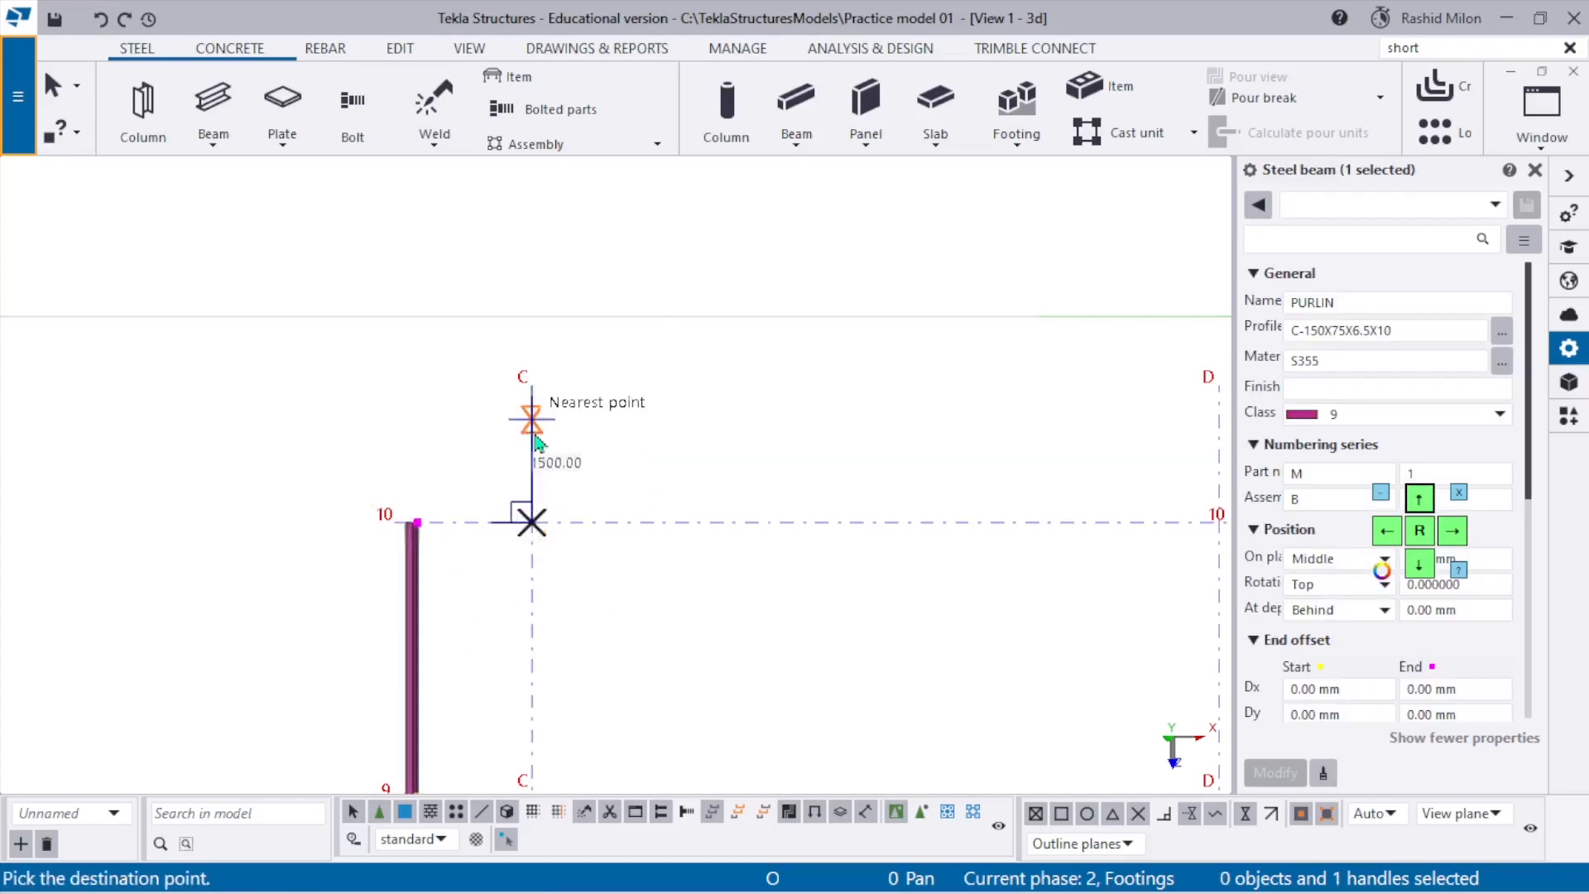
left_click(534, 437)
scroll(593, 419, "down", 8)
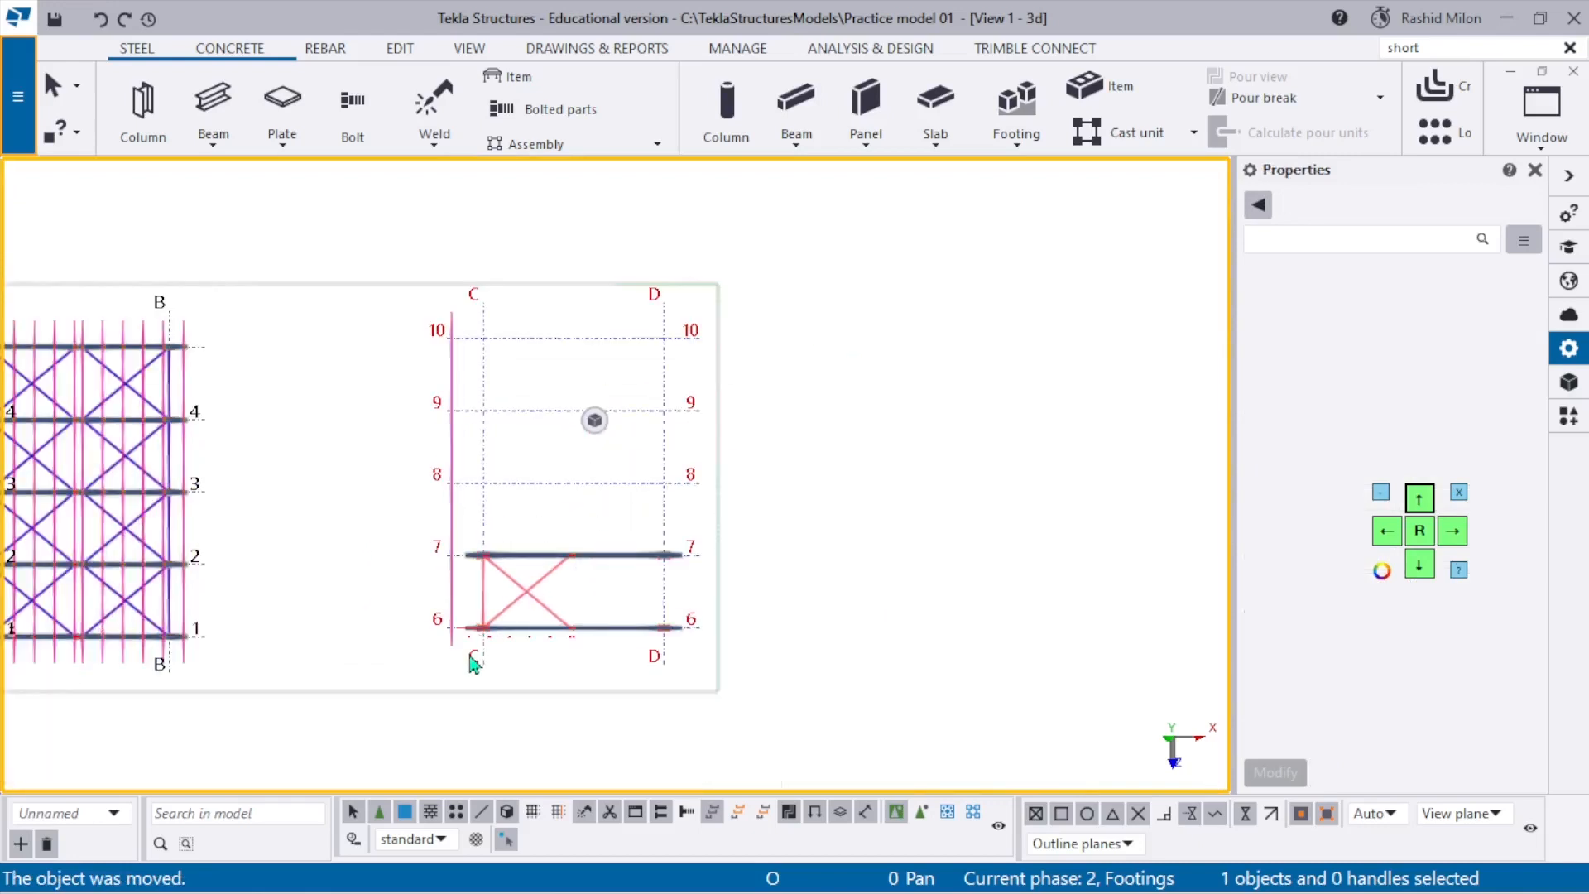
Select all four purlins along grid lines 6 to 10 and tile the open views vertically.
scroll(453, 660, "up", 2)
scroll(453, 660, "down", 3)
left_click_drag(380, 269, 461, 745)
left_click(1519, 124)
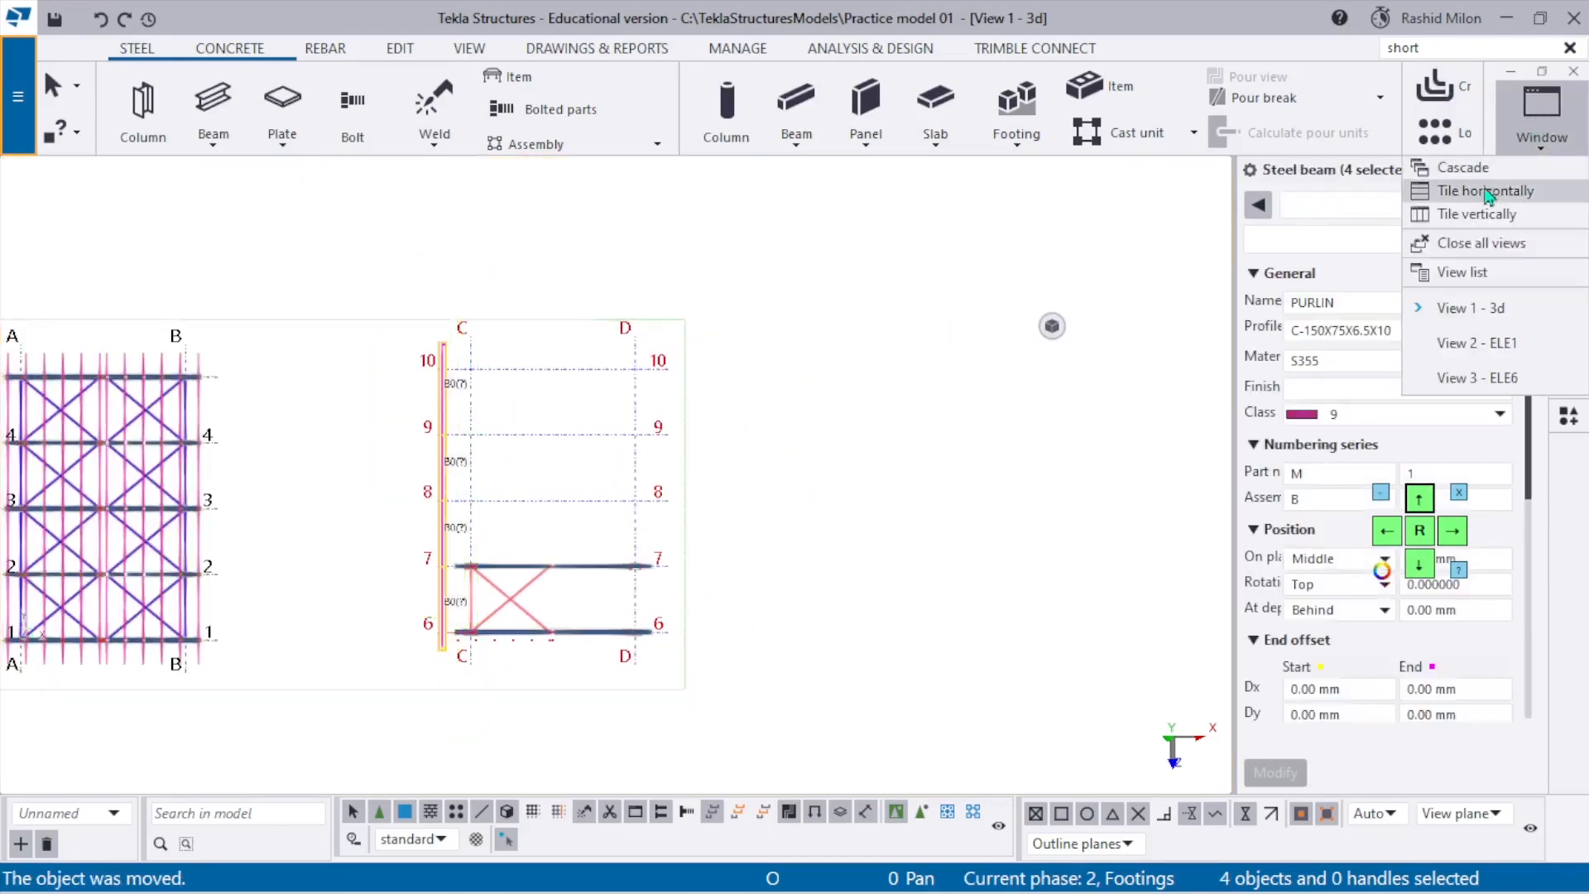
left_click(1490, 214)
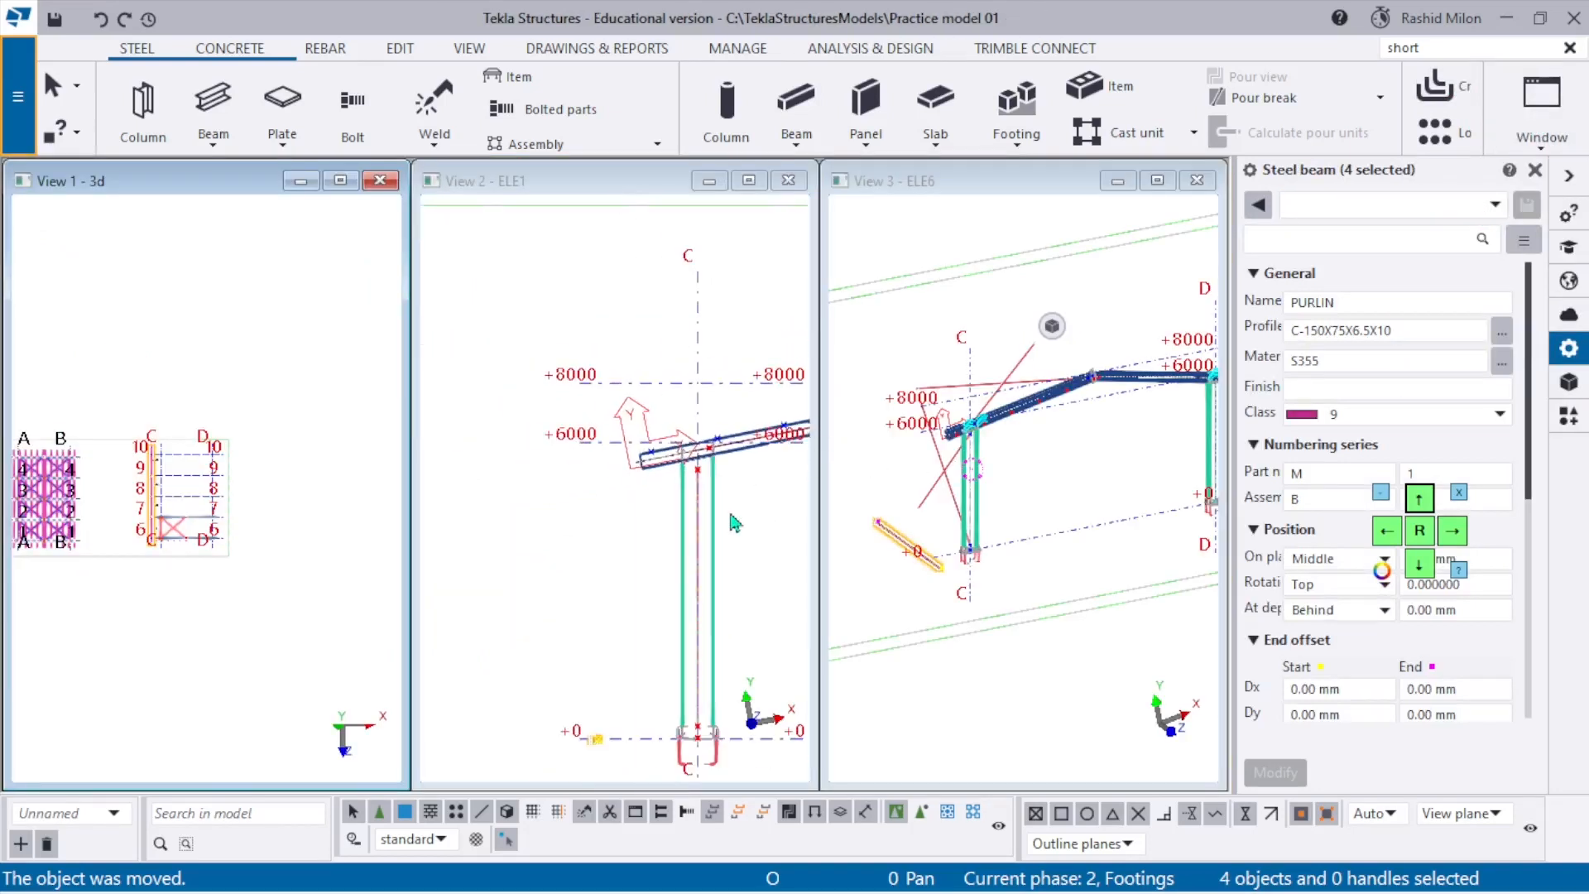
Change the rotation of the four selected purlins to Front.
scroll(733, 522, "down", 5)
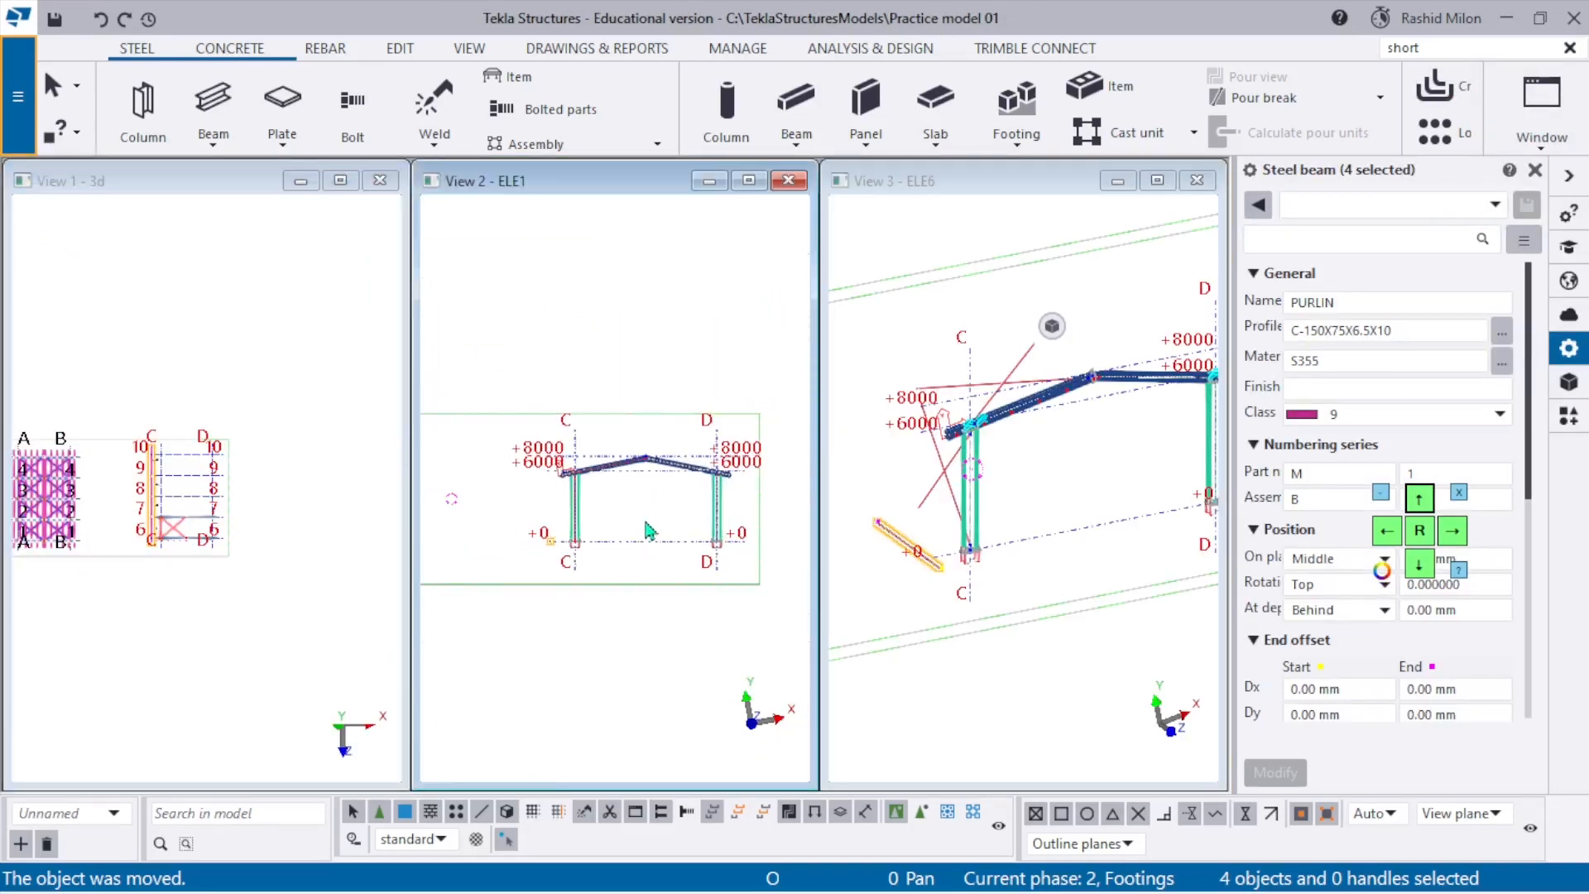
scroll(581, 510, "up", 7)
scroll(538, 411, "down", 4)
scroll(540, 578, "up", 4)
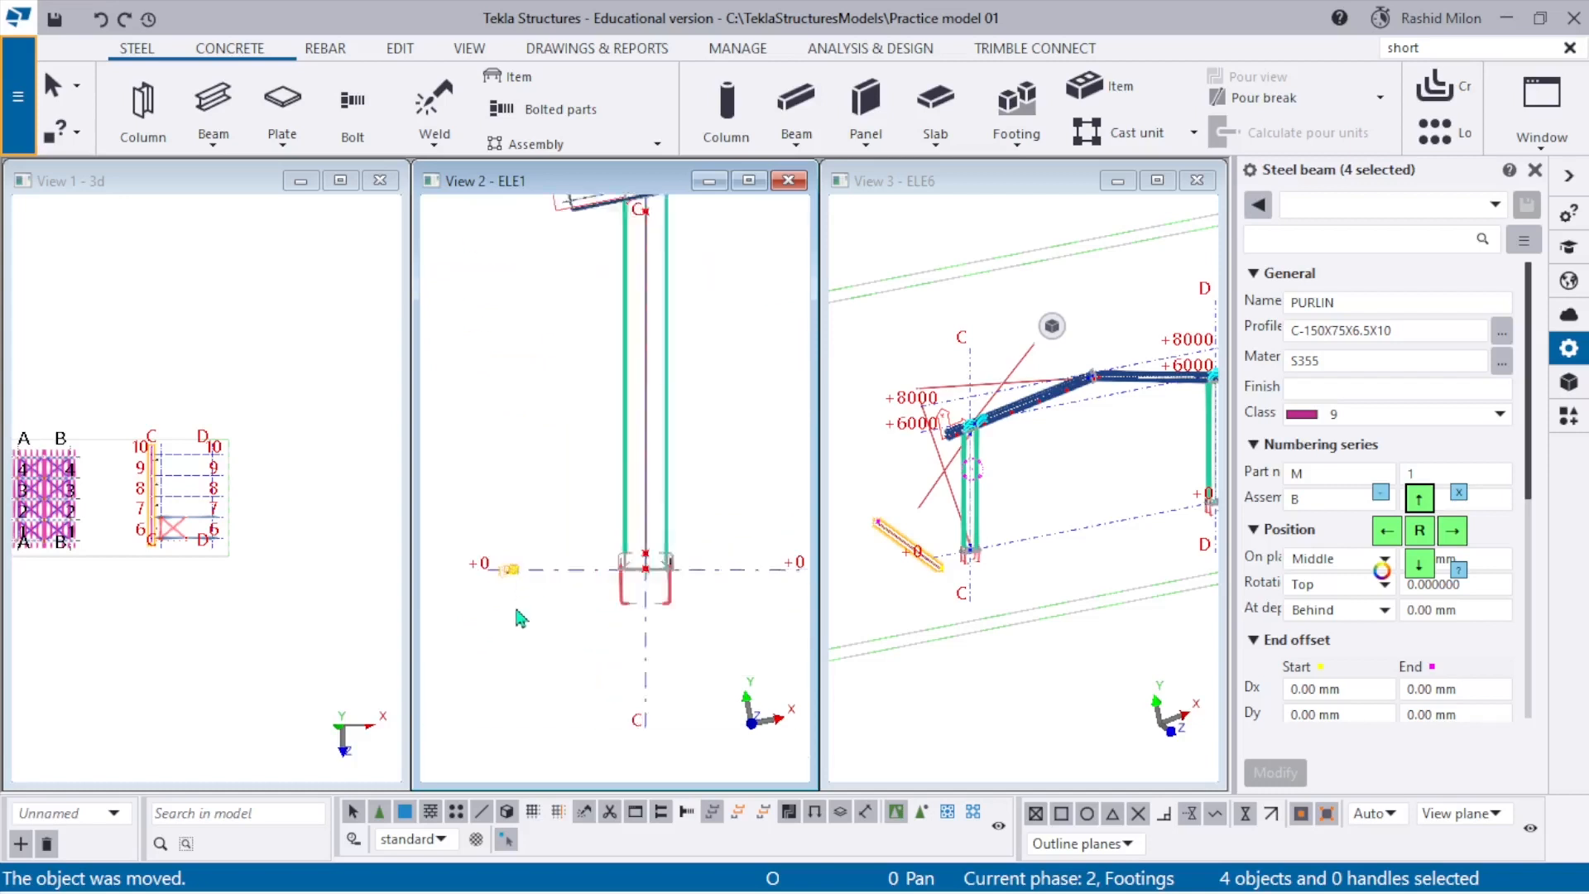
scroll(519, 619, "up", 8)
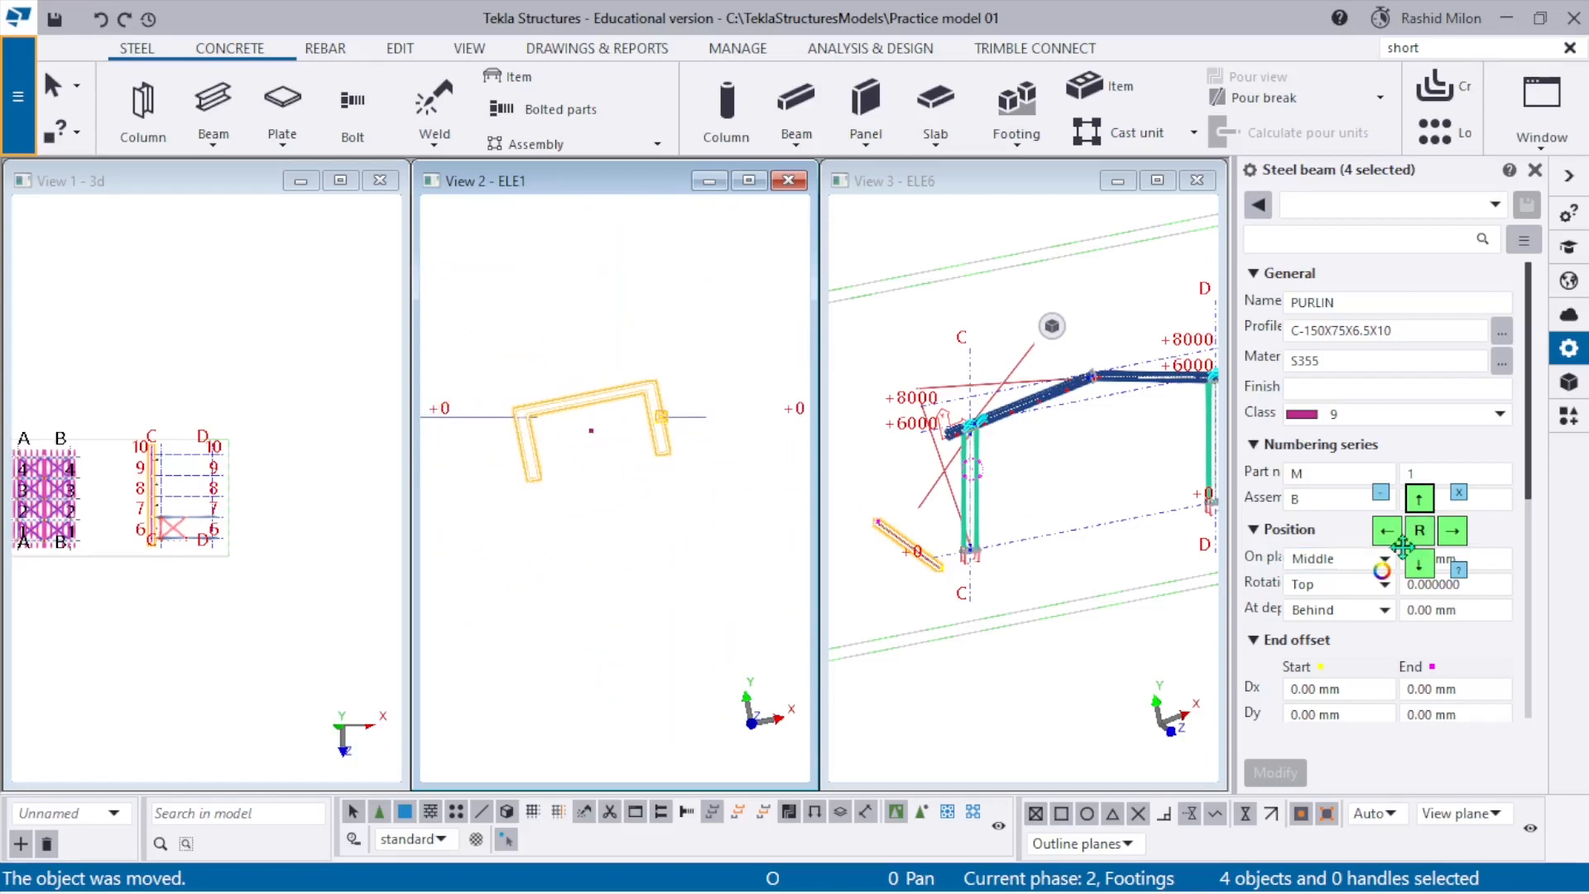
left_click_drag(1403, 546, 1432, 321)
left_click(1357, 585)
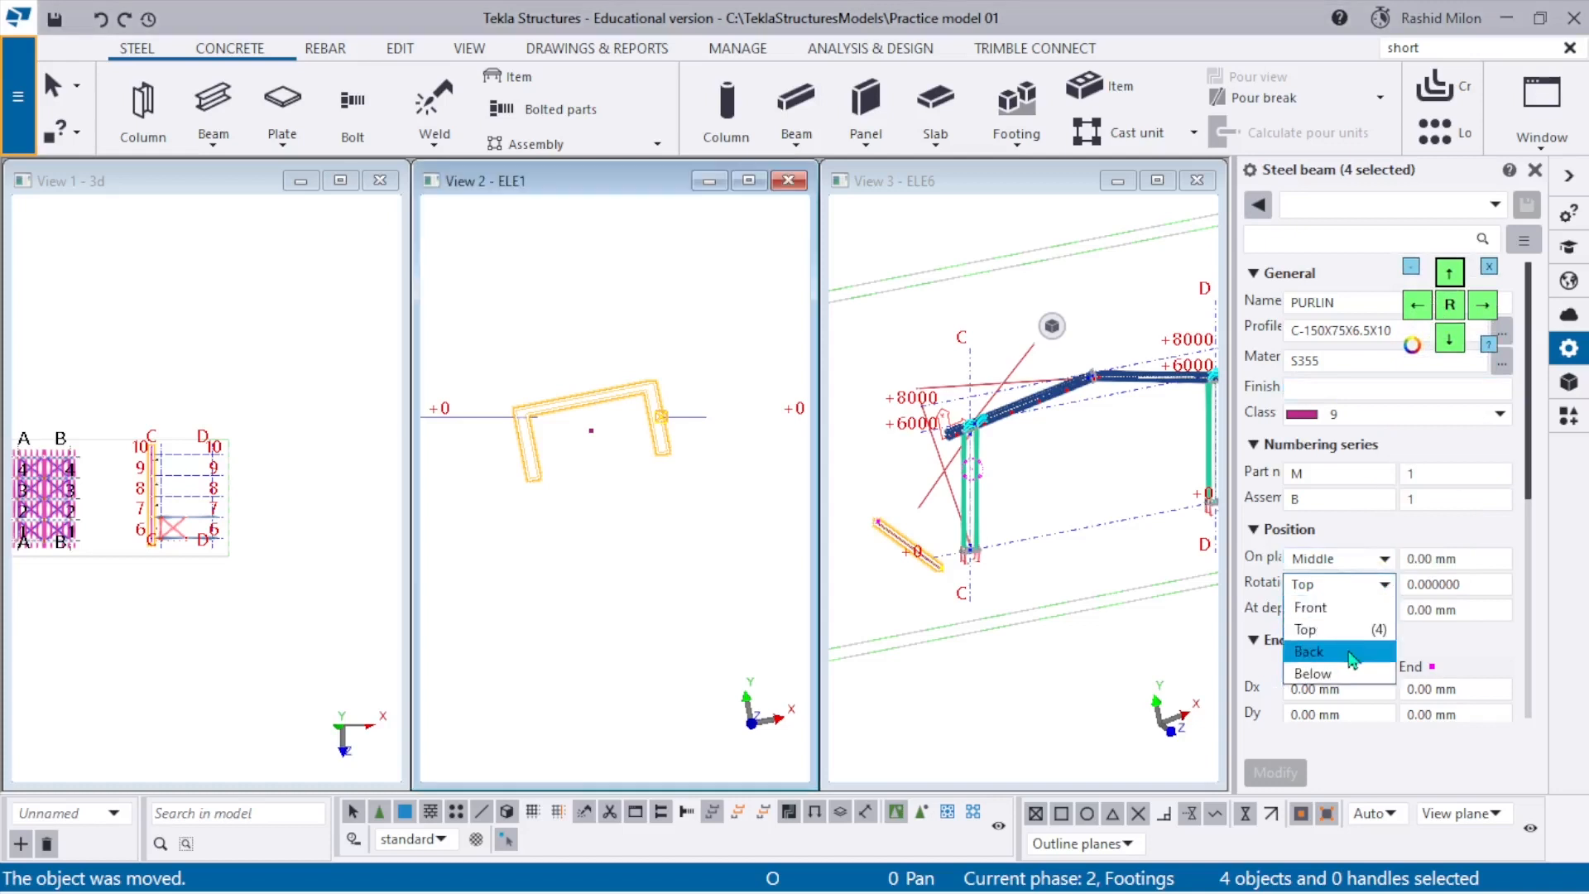
left_click(1345, 615)
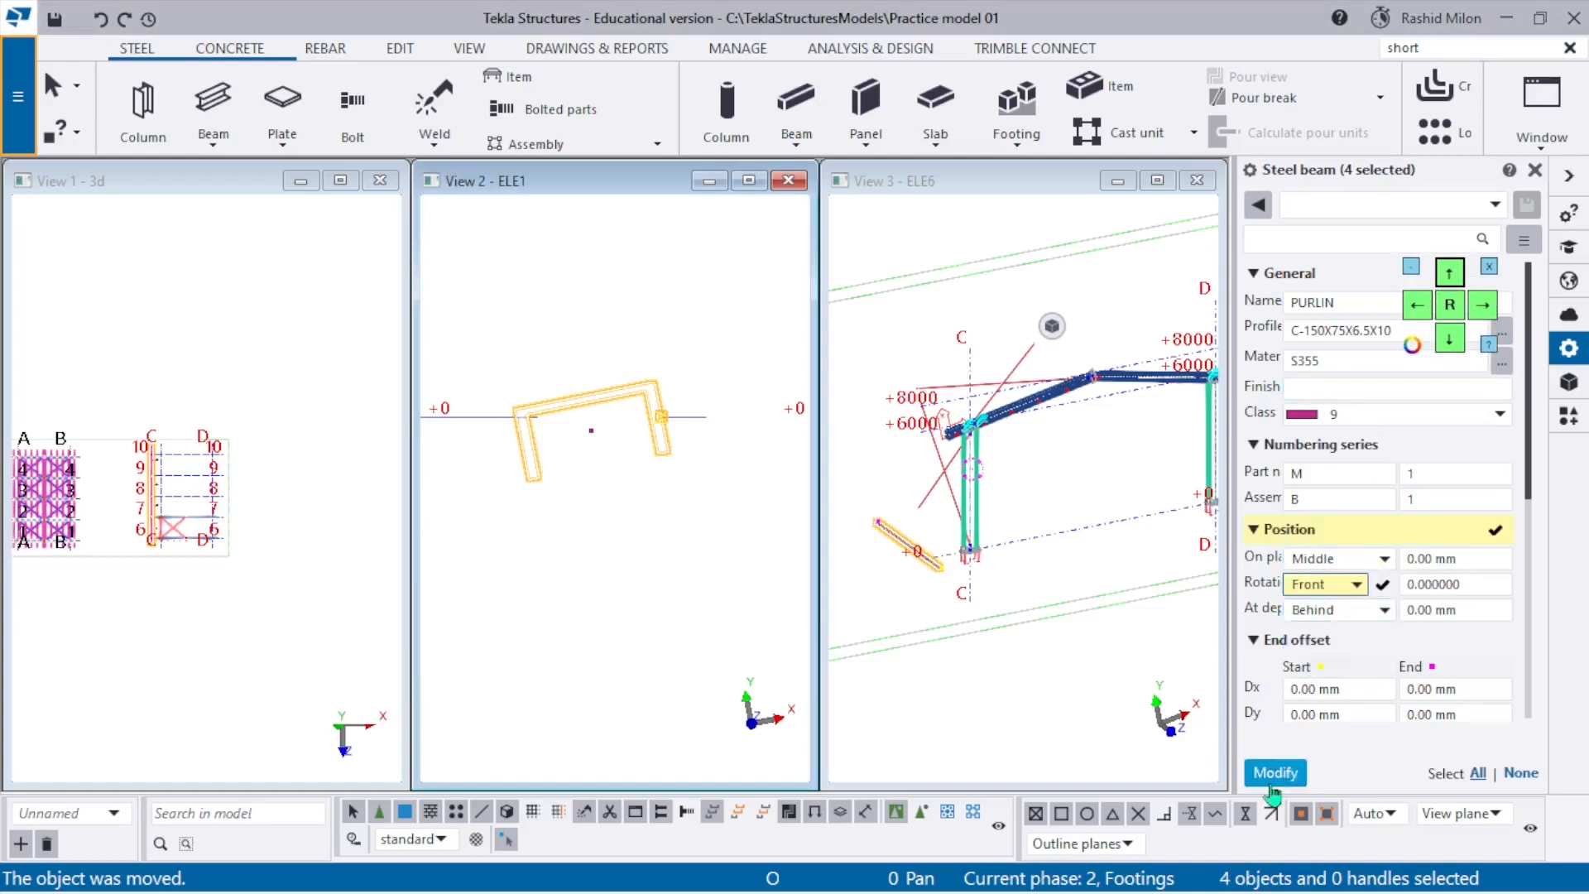
left_click(1275, 773)
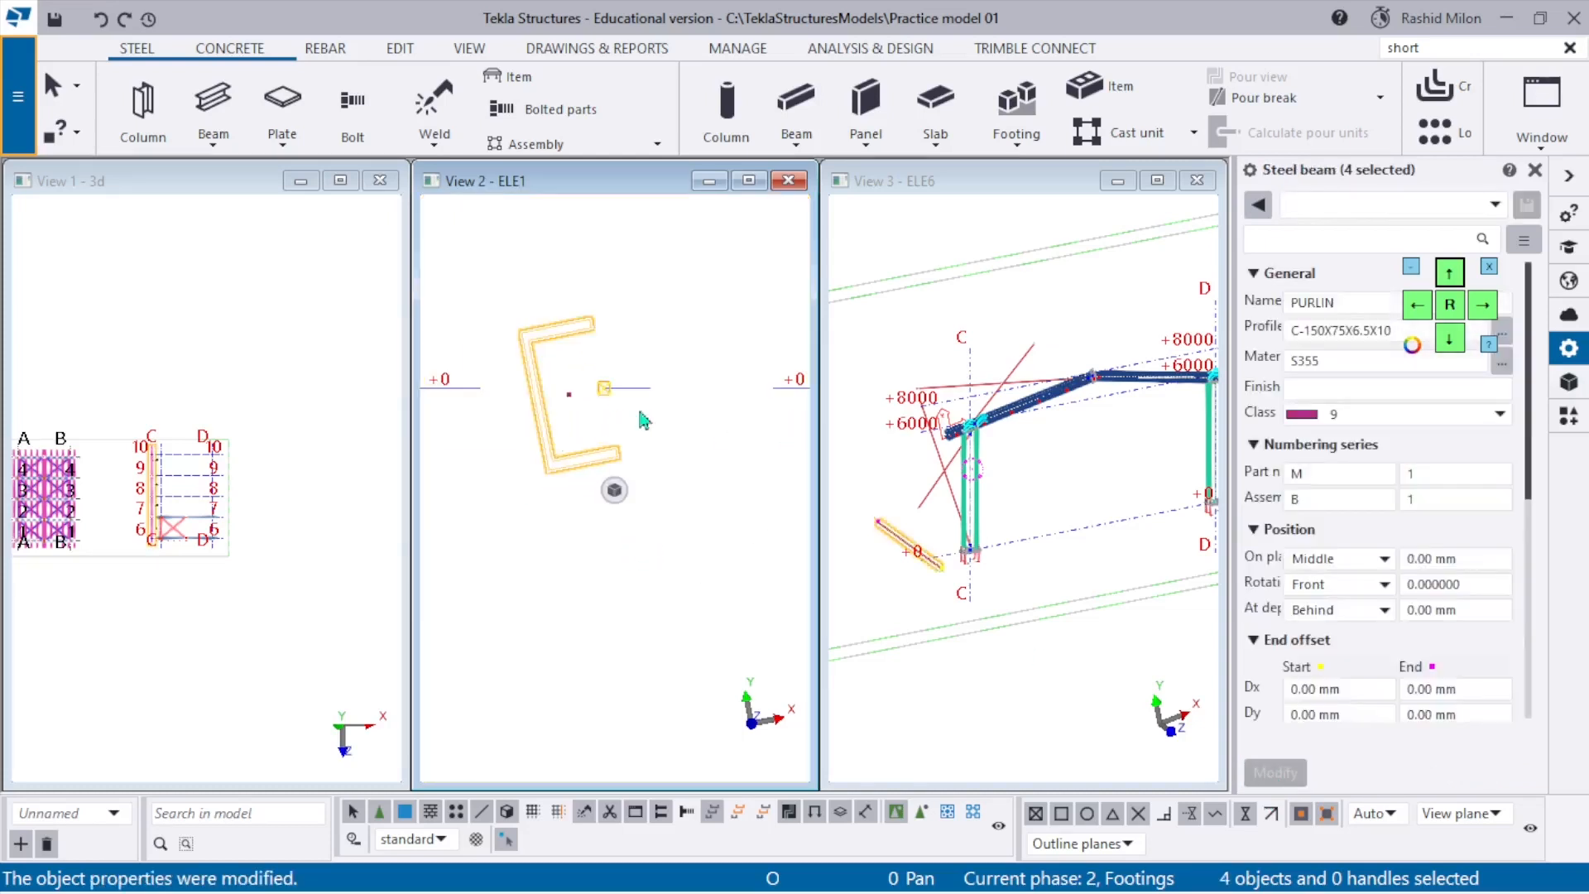
Change the at-depth position of the four purlins to Front.
left_click(1362, 617)
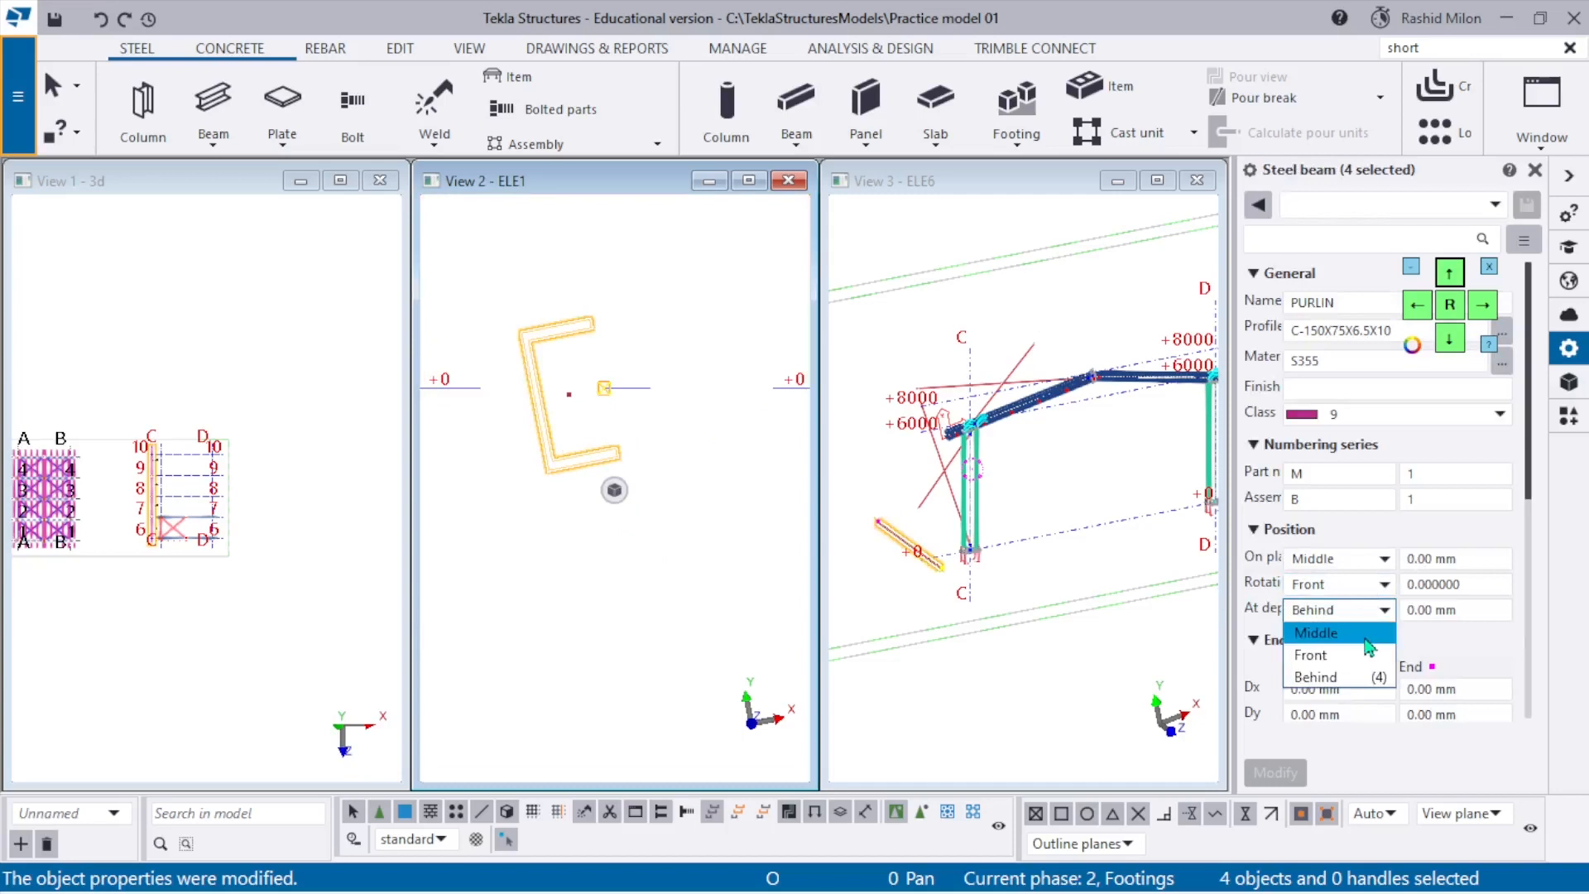
left_click(1366, 654)
left_click(1273, 774)
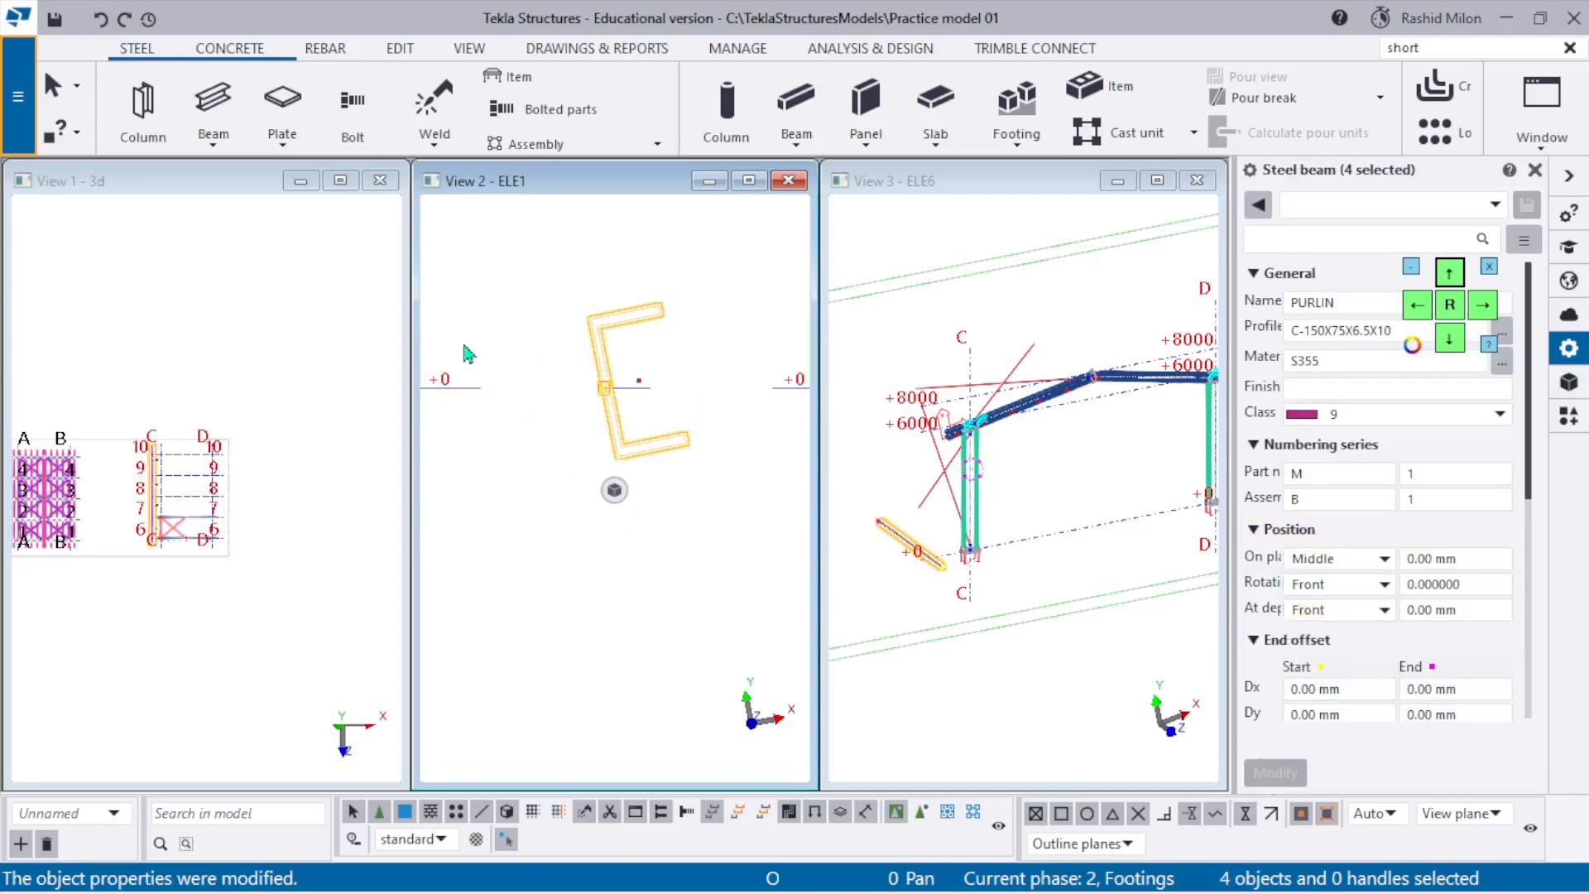
Try the Right option for the on-plane position of the four purlins.
scroll(651, 457, "up", 2)
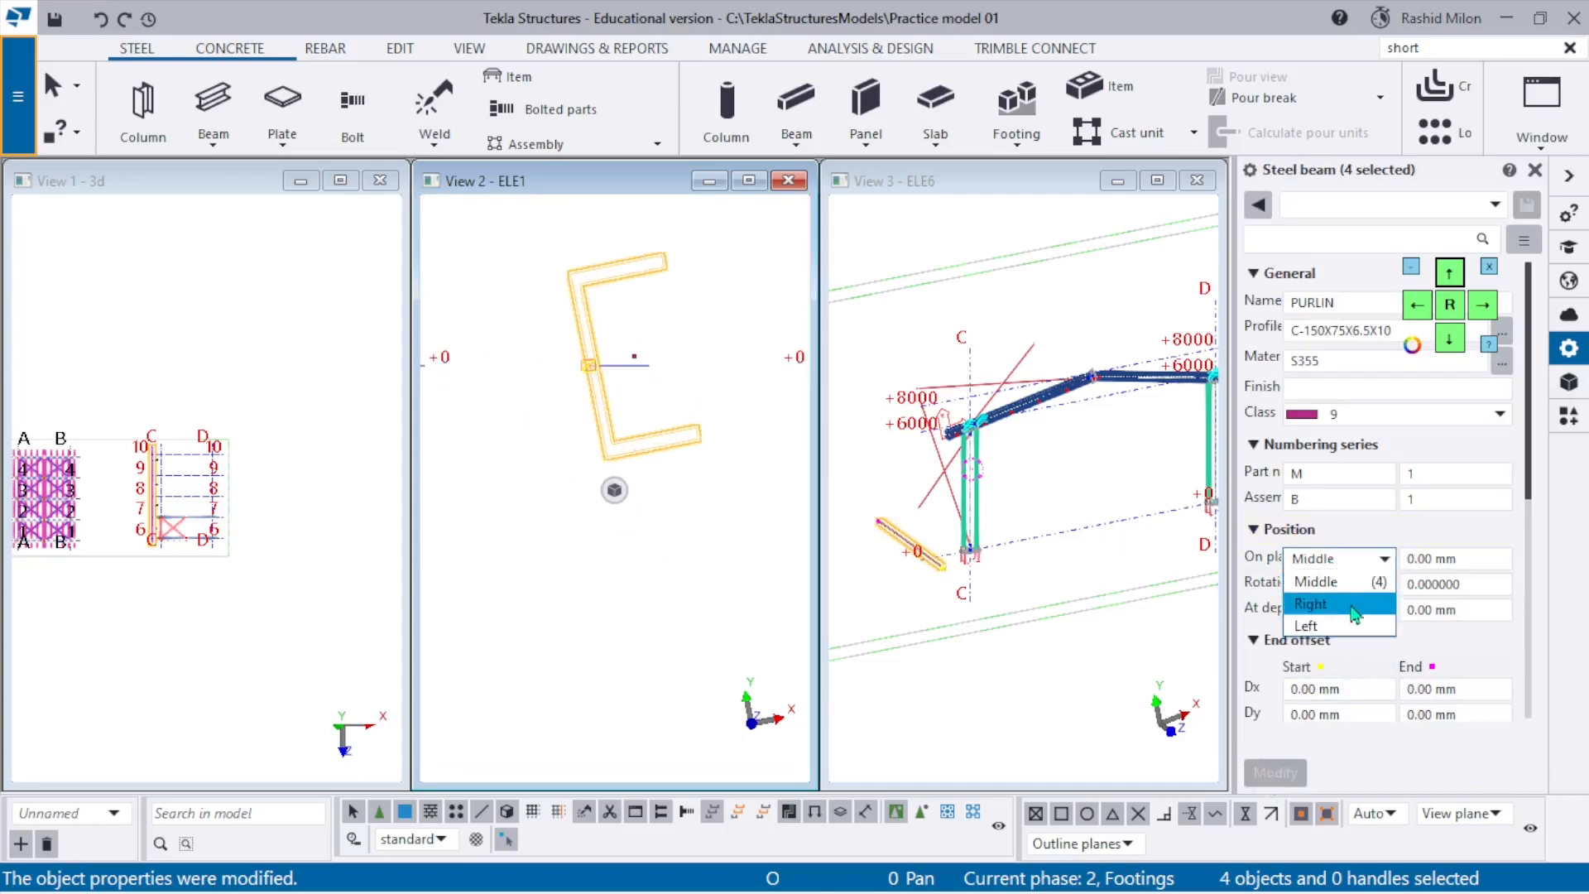
left_click(1353, 606)
left_click(1296, 773)
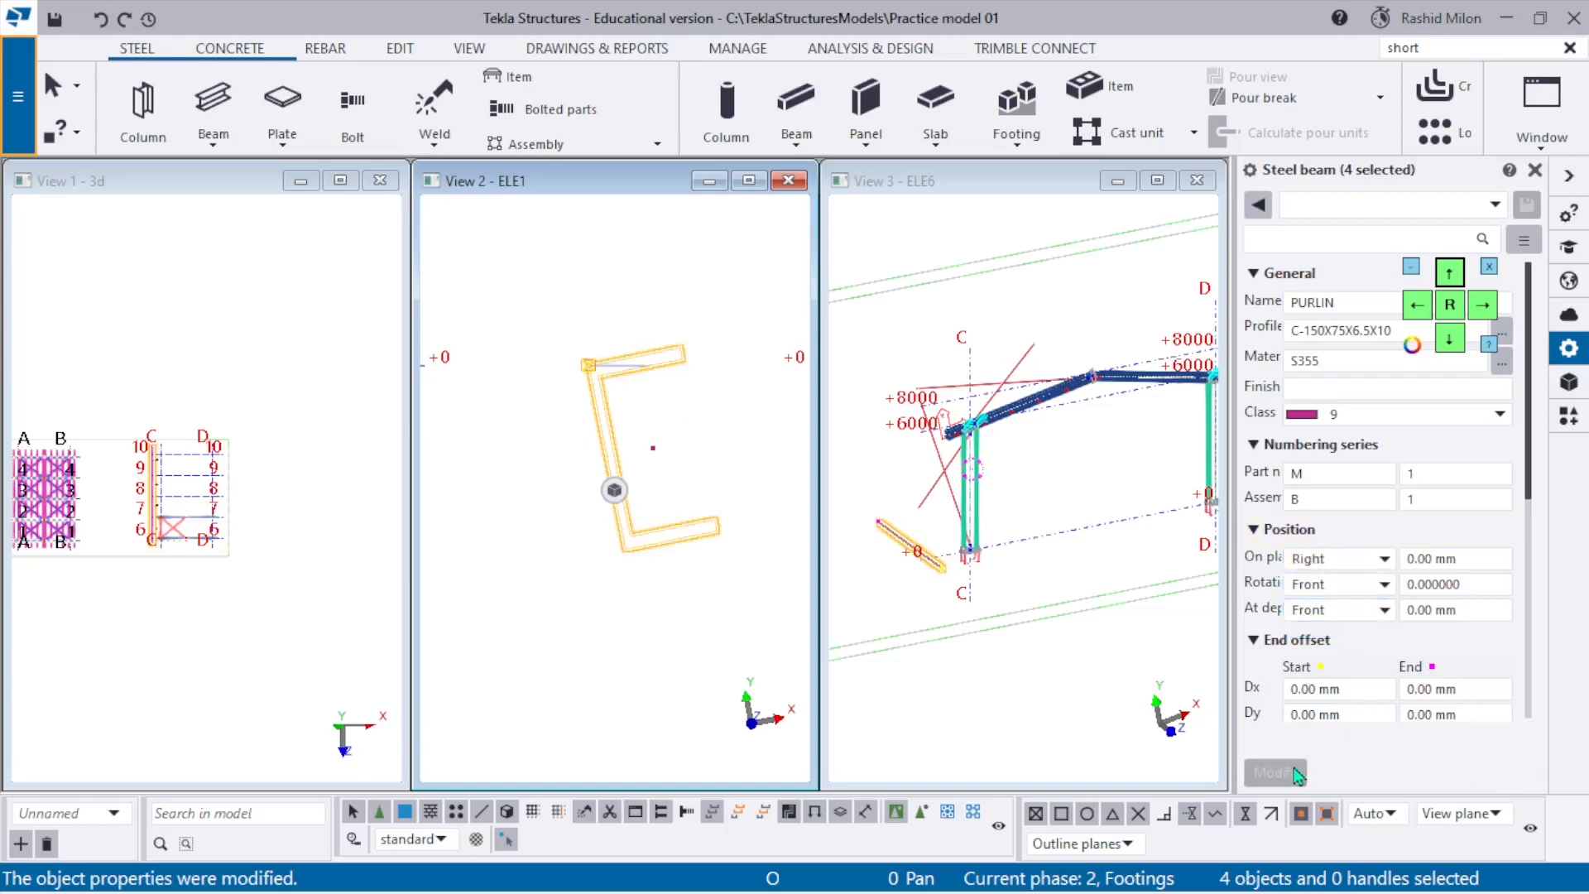
Set the on-plane position of the four purlins to Left.
left_click(1340, 627)
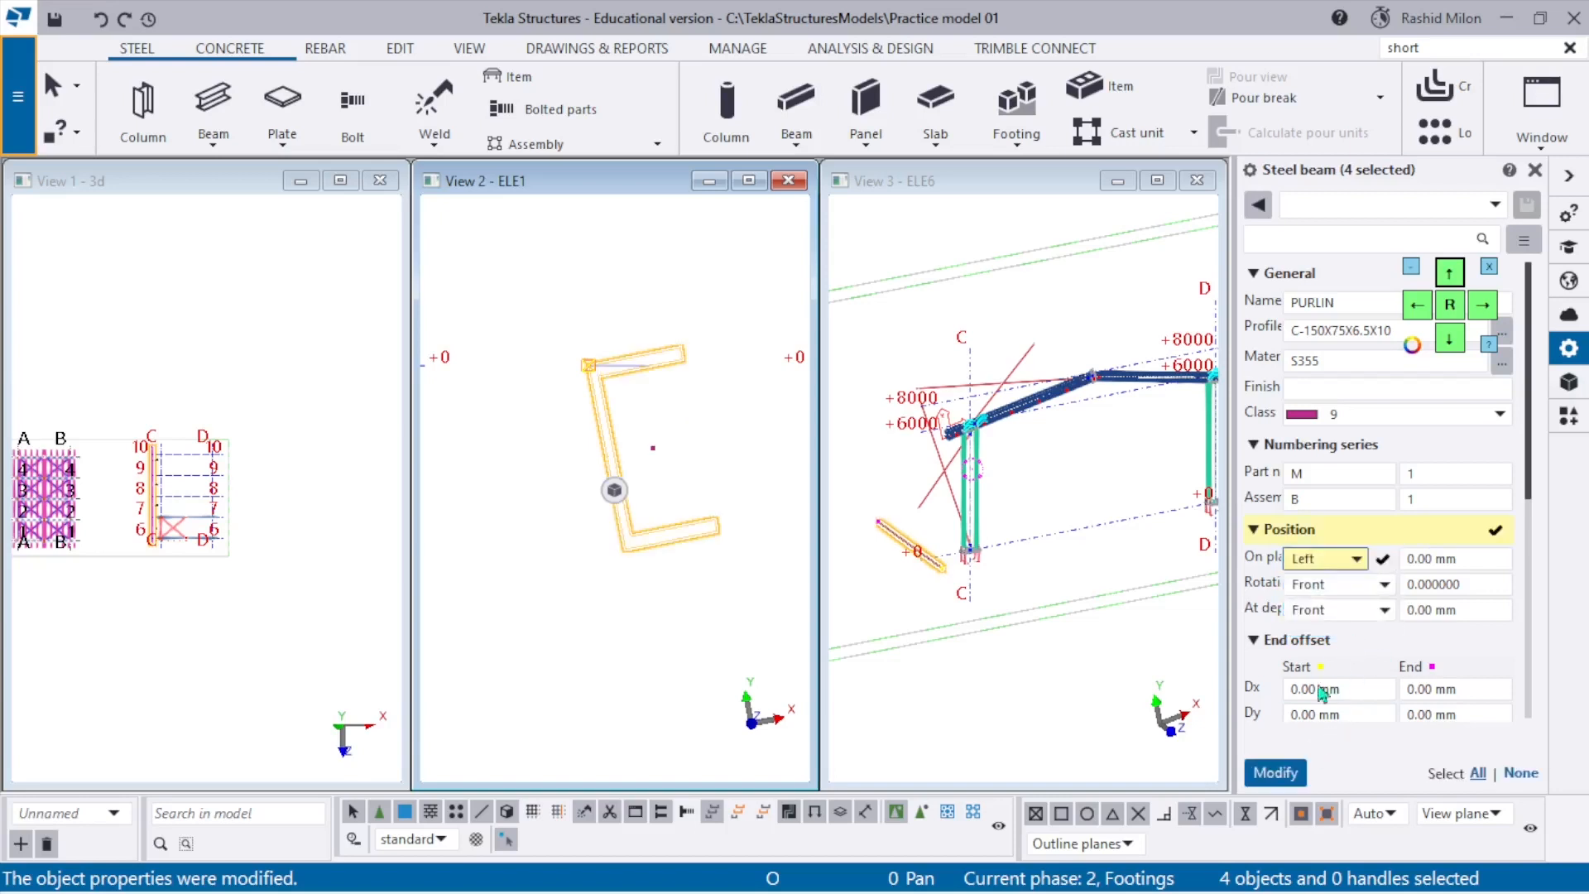
left_click(1275, 774)
left_click(554, 476)
left_click_drag(528, 223, 527, 221)
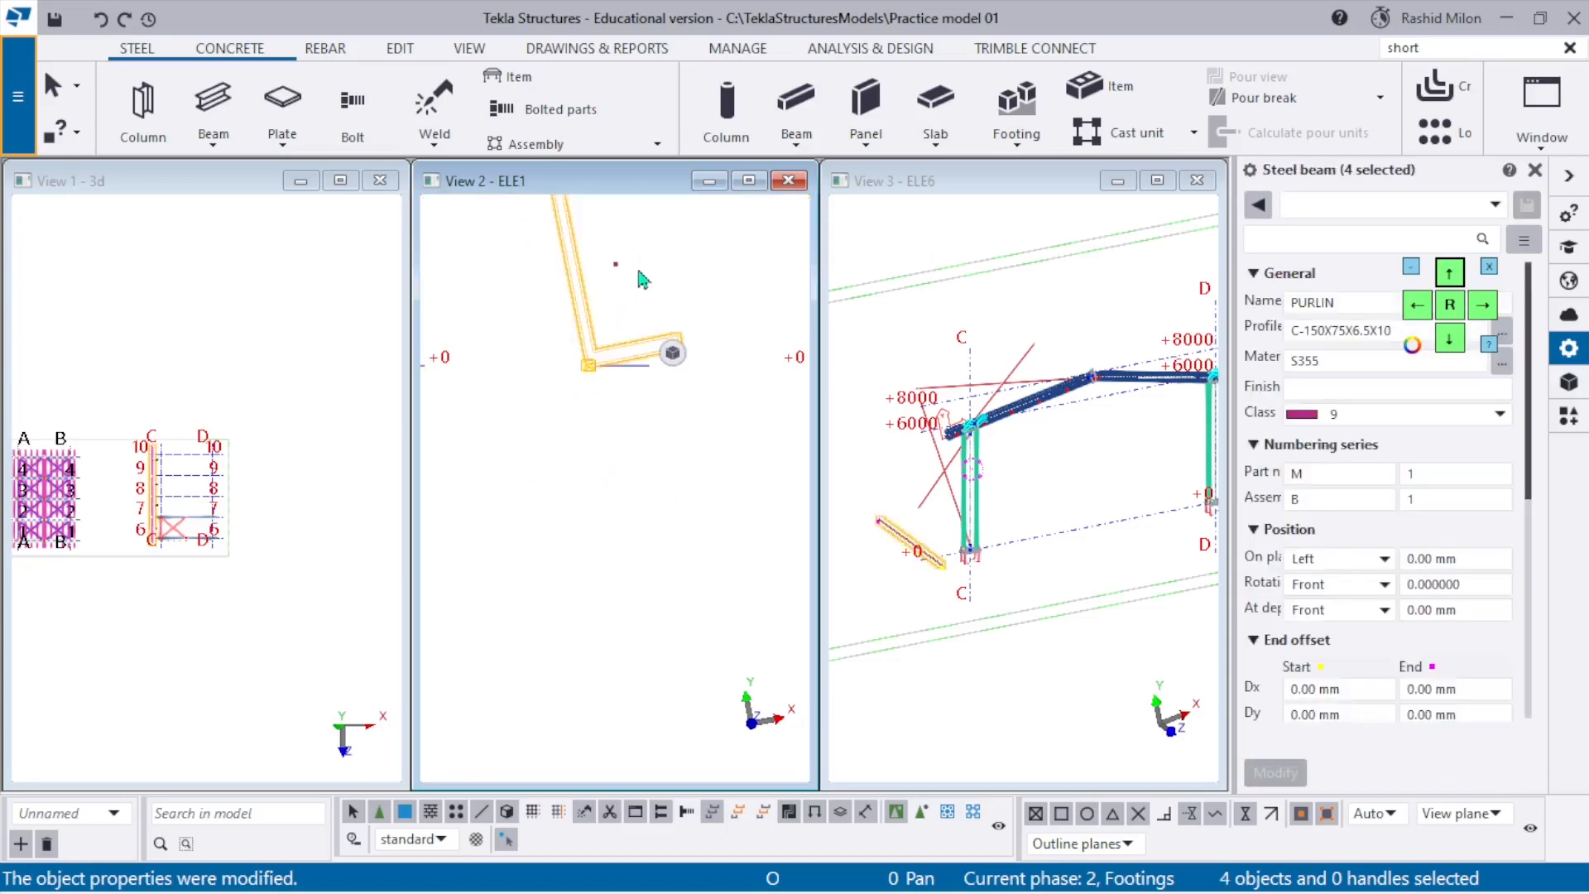
Move the four purlins in the ELE1 view from their reference point at the profile corner to the first reference point on the rafter's top flange.
right_click(638, 266)
left_click(679, 348)
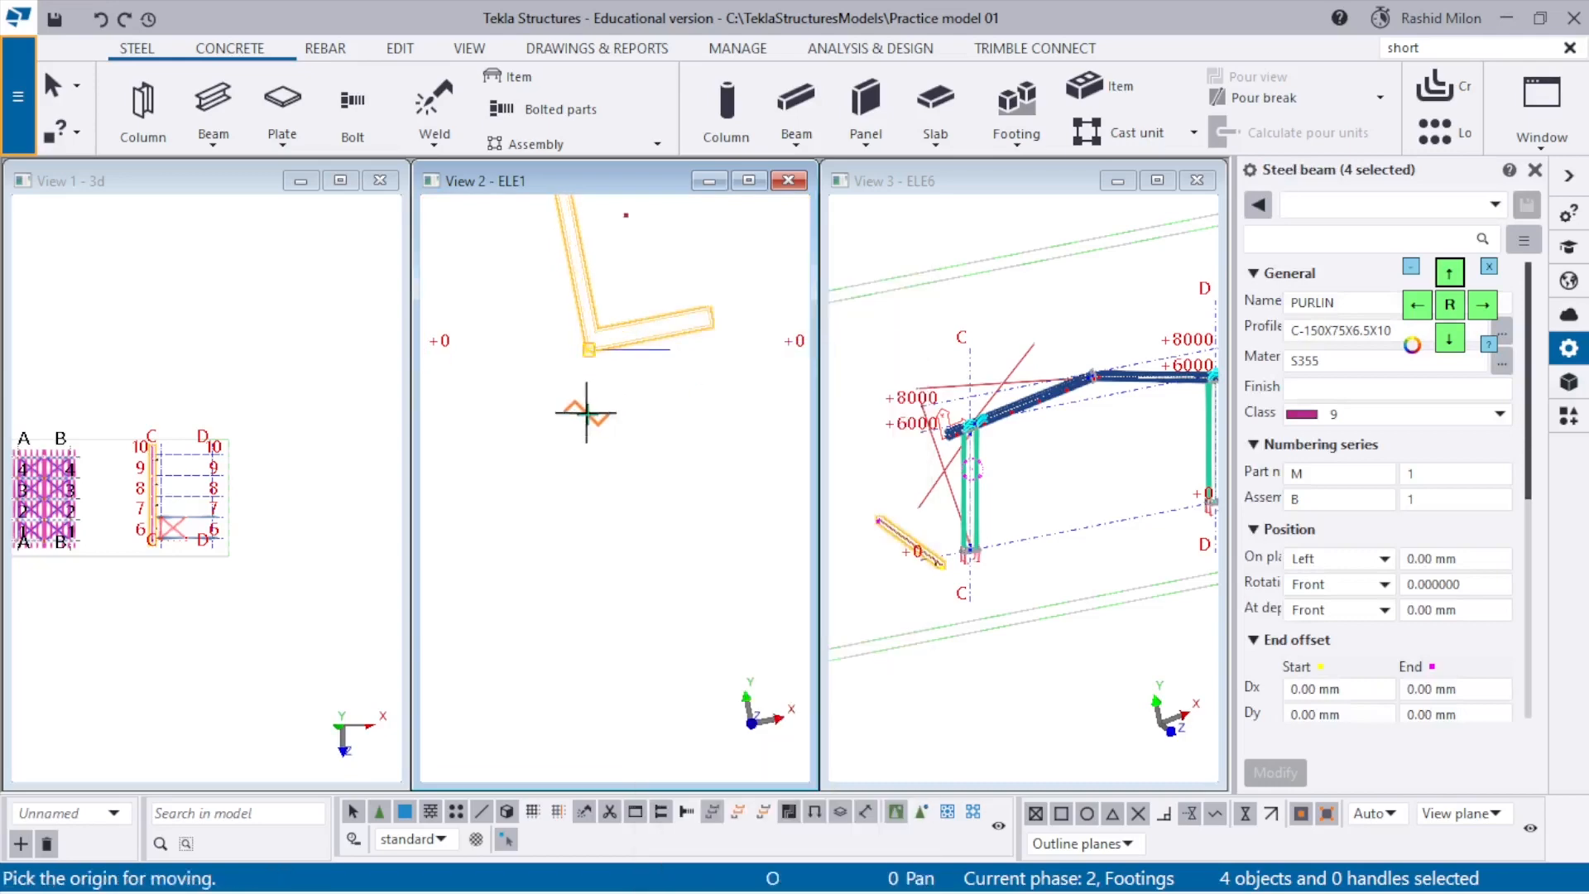
left_click(589, 349)
scroll(542, 534, "down", 8)
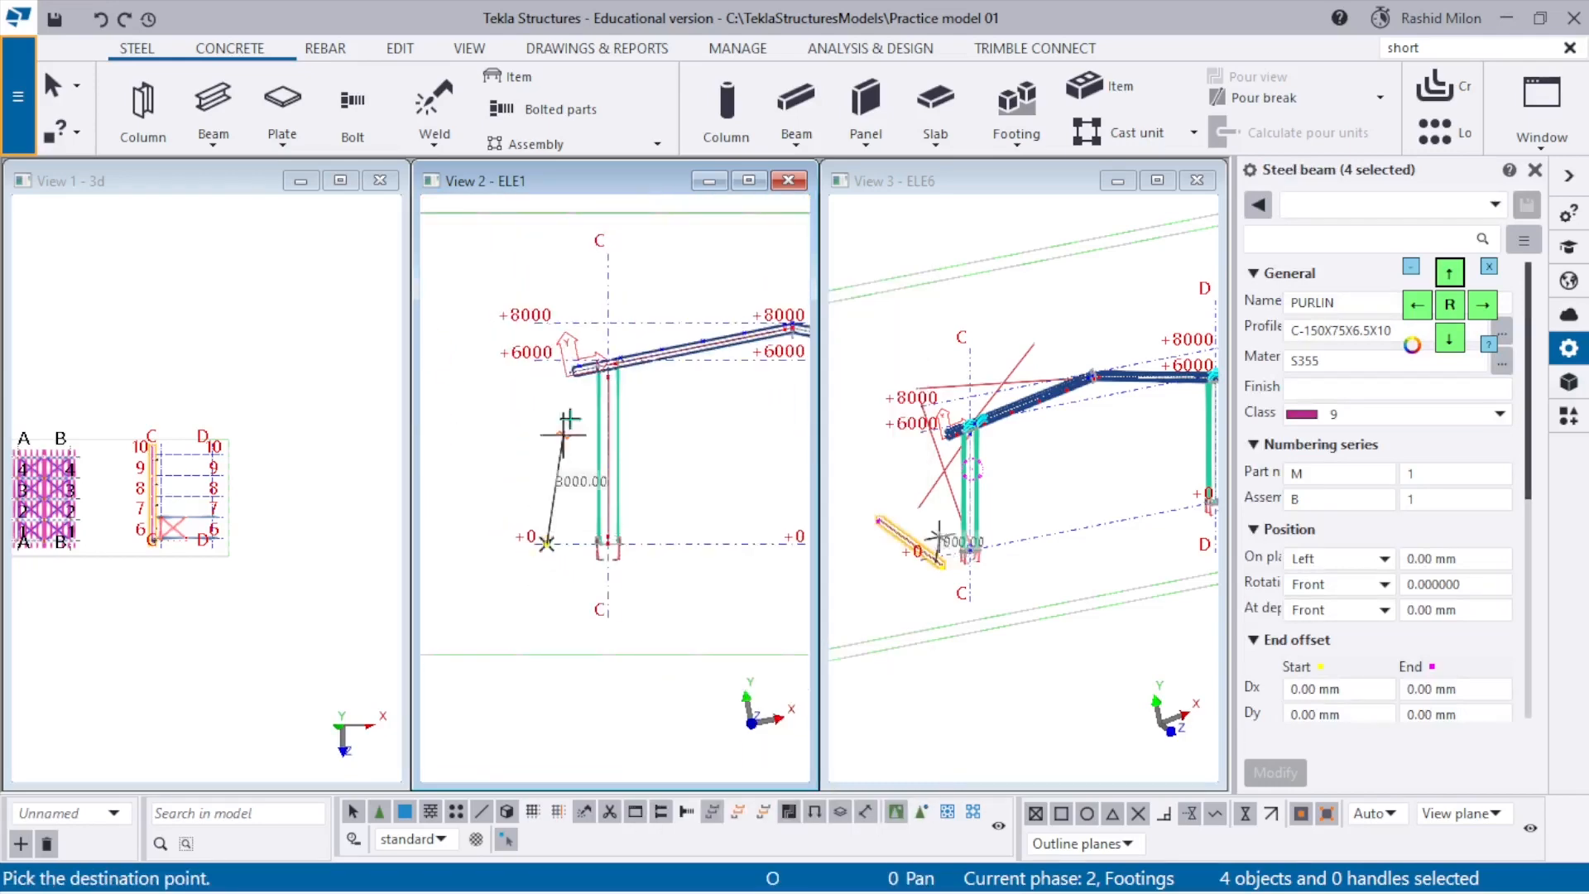
scroll(533, 339, "up", 10)
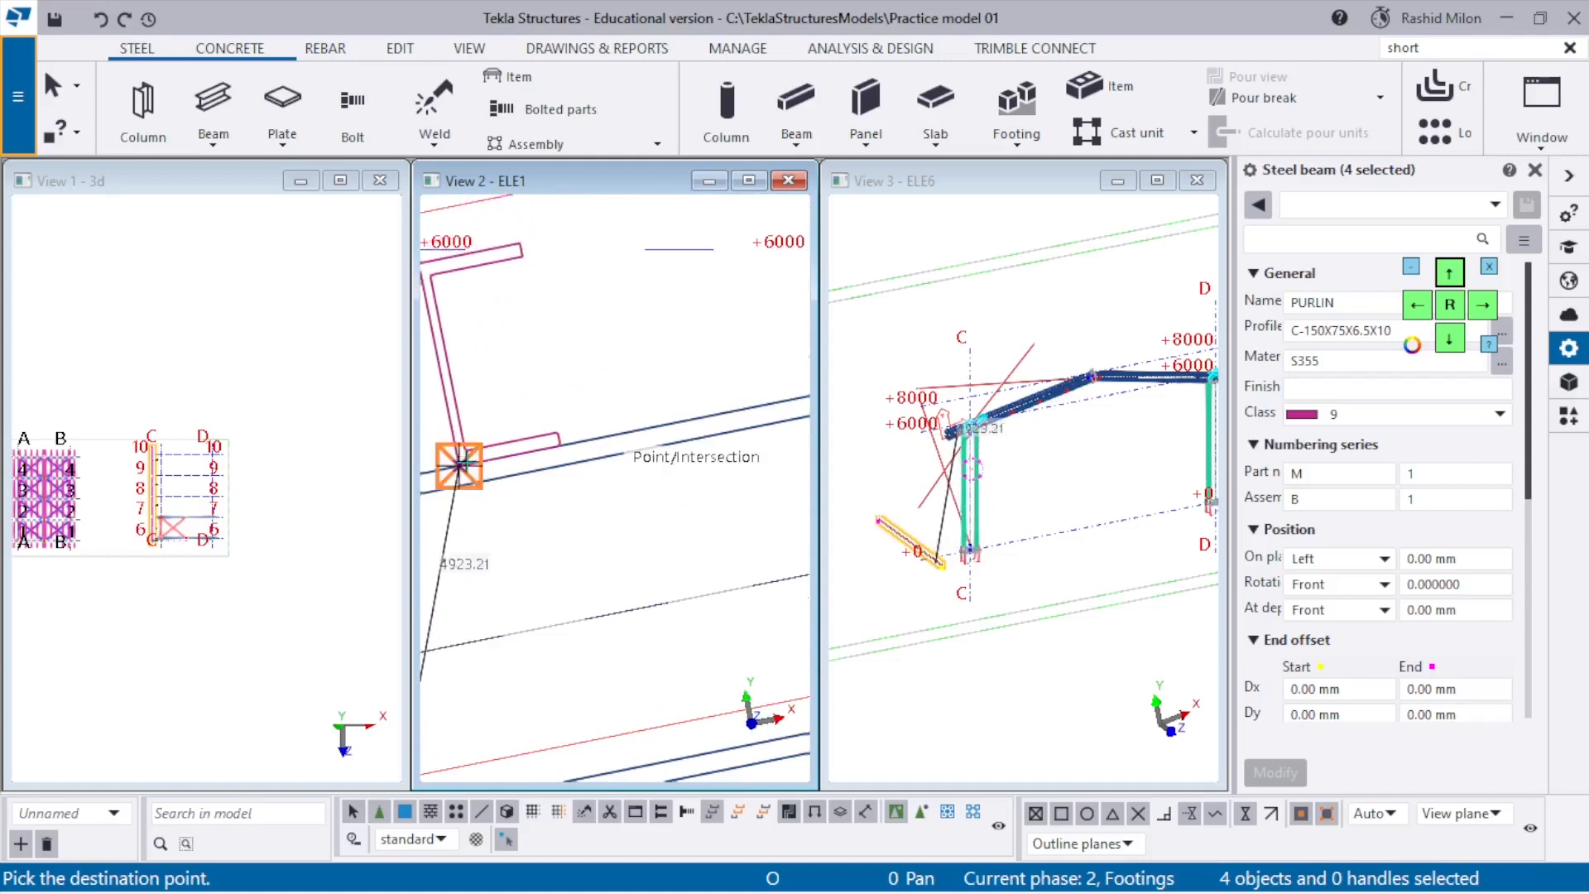
left_click(466, 467)
Examine how the moved purlins sit on the rafter end in the ELE1 and ELE6 views.
scroll(599, 434, "down", 3)
left_click(568, 400)
scroll(561, 401, "up", 2)
left_click_drag(565, 389, 466, 352)
scroll(1076, 396, "up", 3)
middle_click_drag(1011, 399, 1115, 368)
scroll(983, 381, "up", 4)
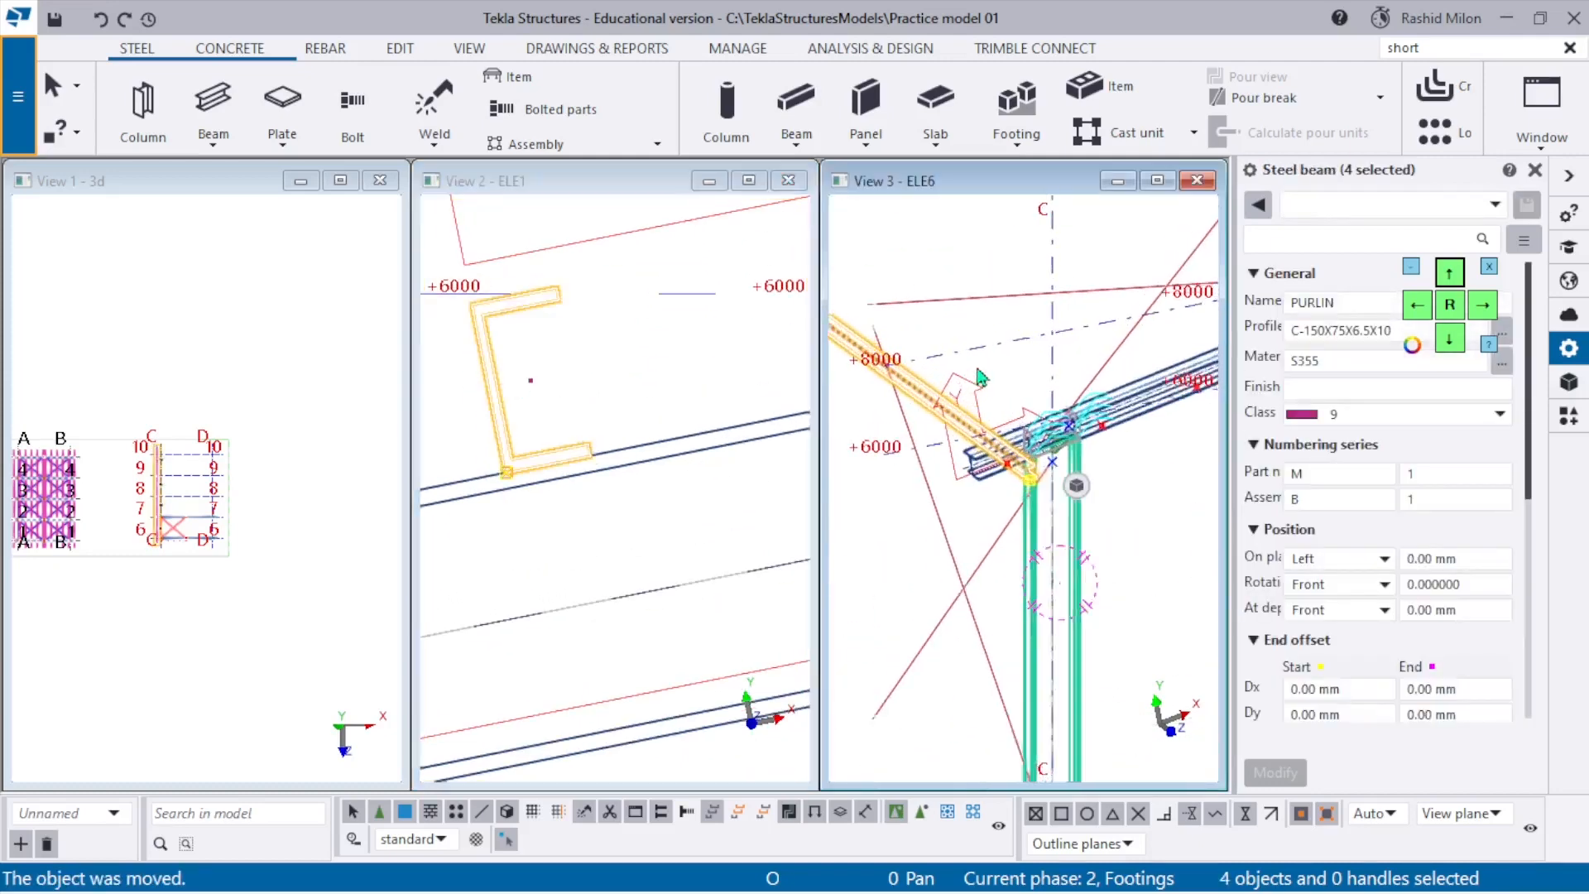
left_click(985, 322)
right_click(1020, 313)
left_click(1066, 447)
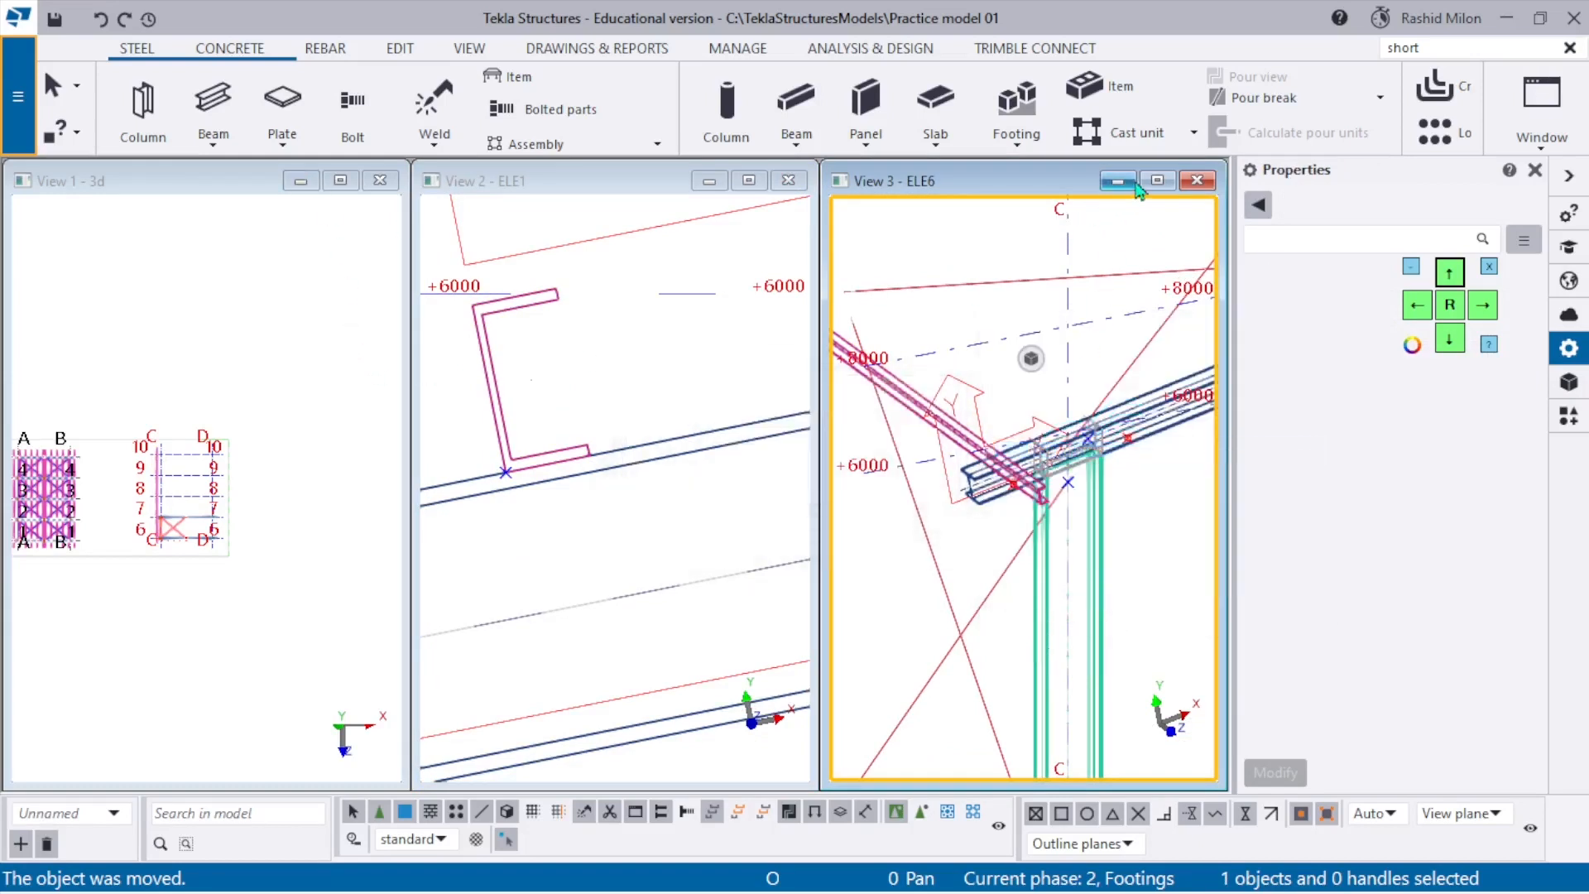
Minimize the ELE6 view and arrange the 3D and ELE1 views side by side, using the space freed by a narrower properties pane.
left_click(301, 180)
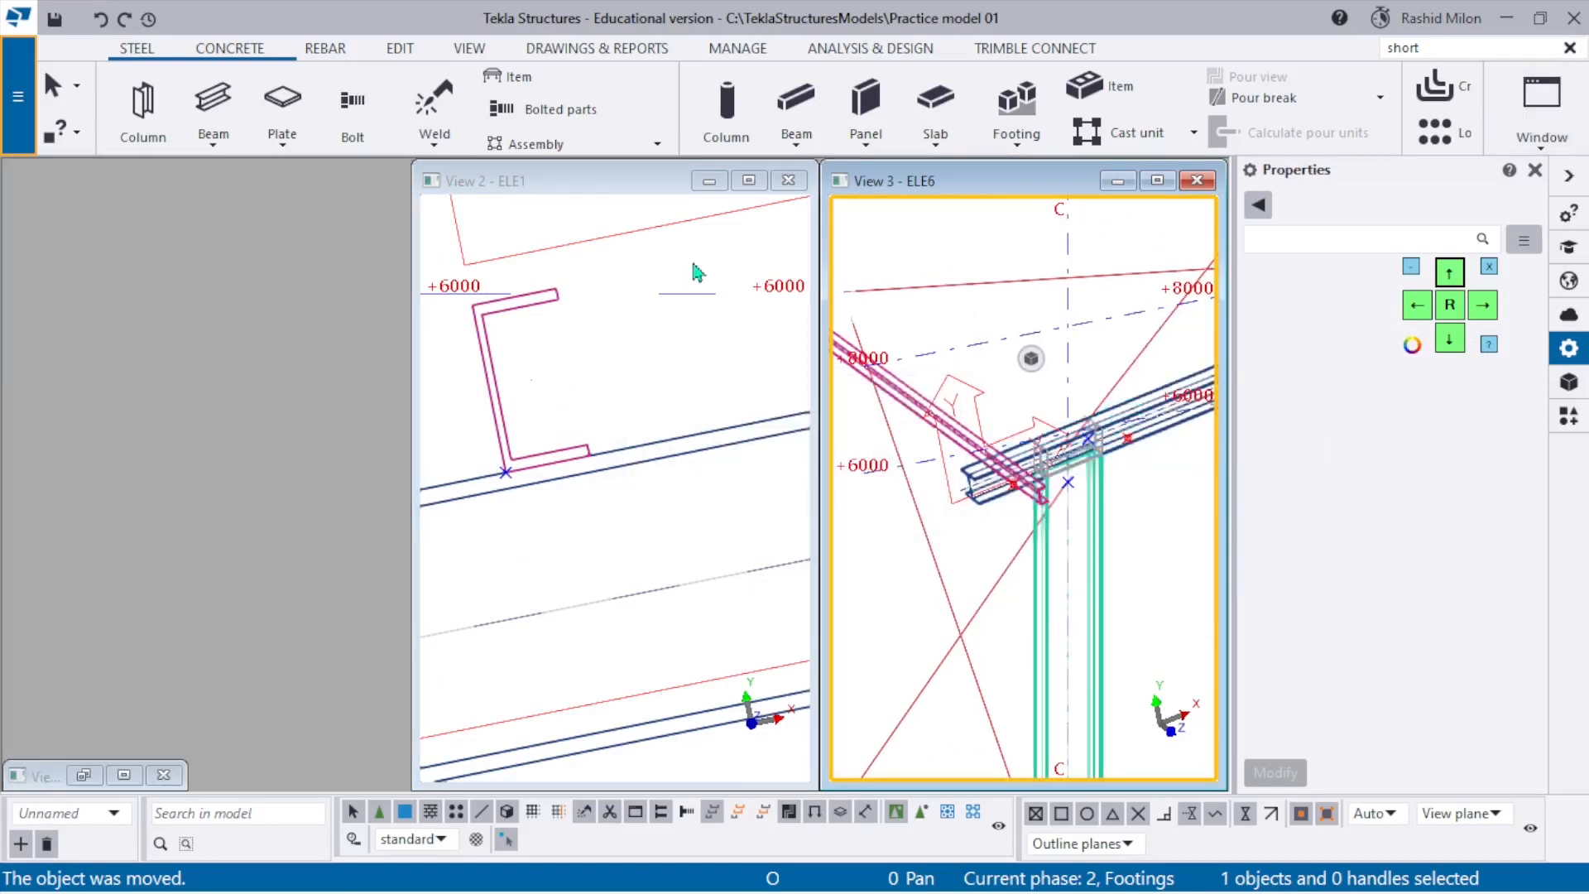
left_click(93, 776)
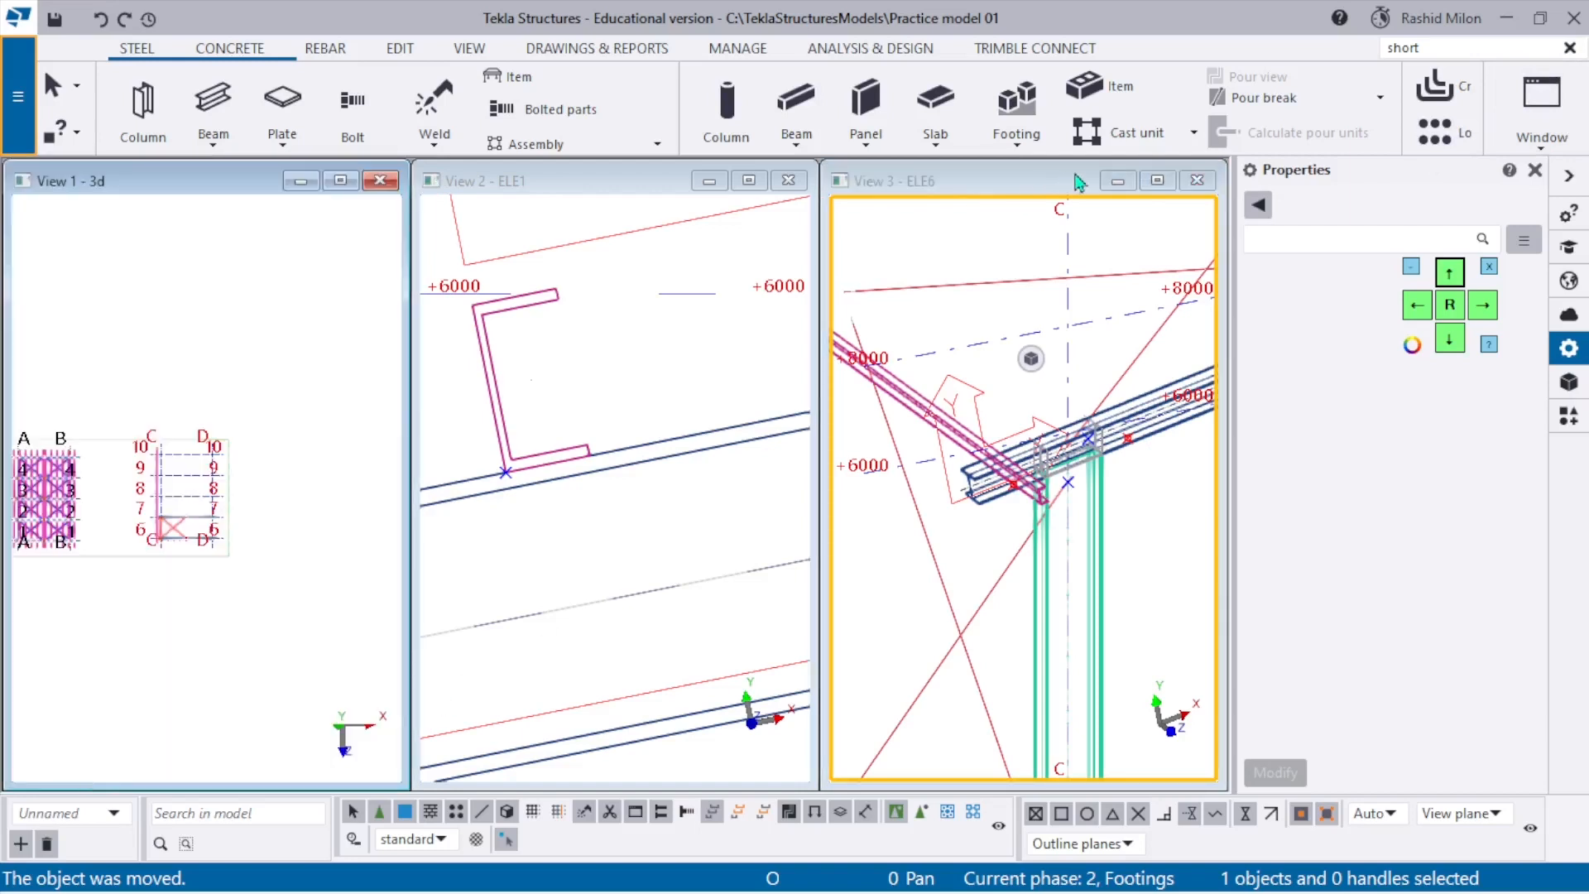
left_click(1118, 181)
left_click(1541, 107)
left_click(1358, 209)
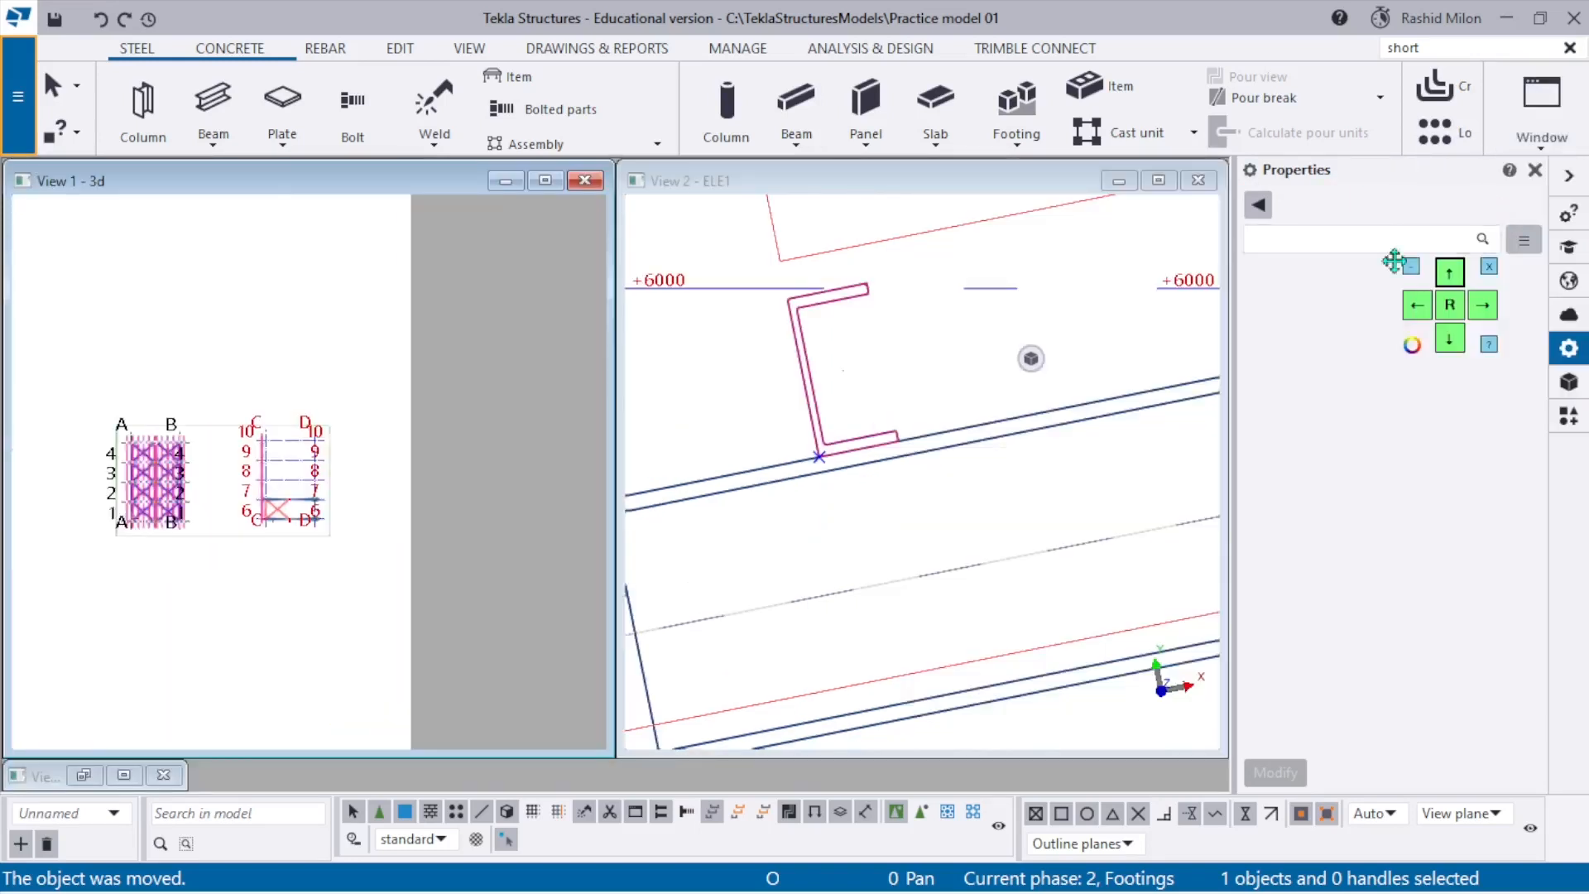
left_click_drag(1285, 403, 1362, 414)
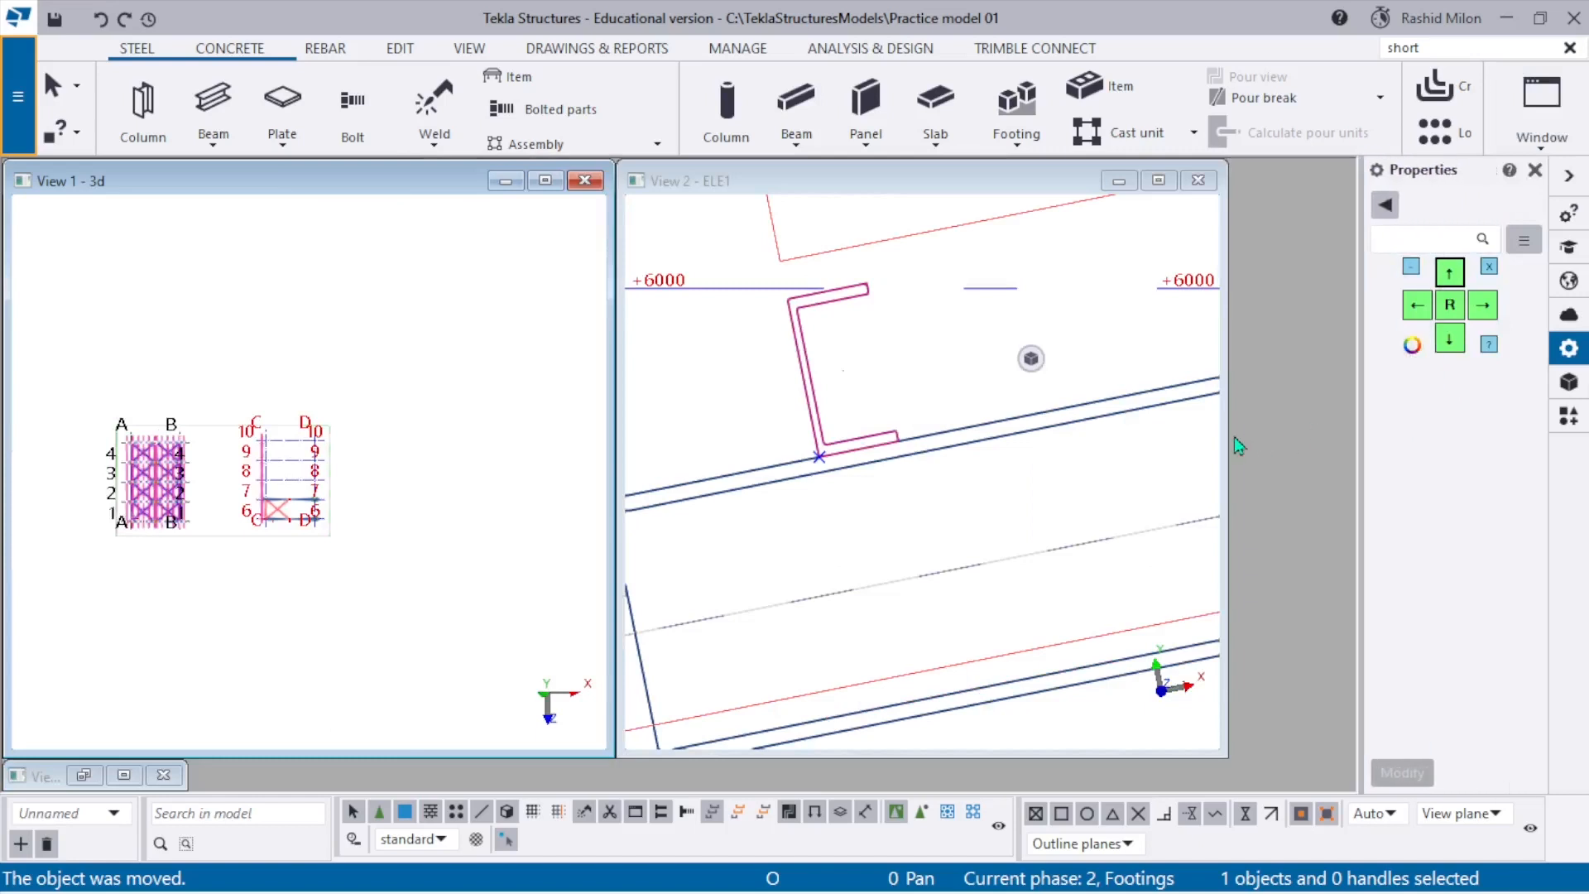
left_click_drag(1231, 436, 1355, 424)
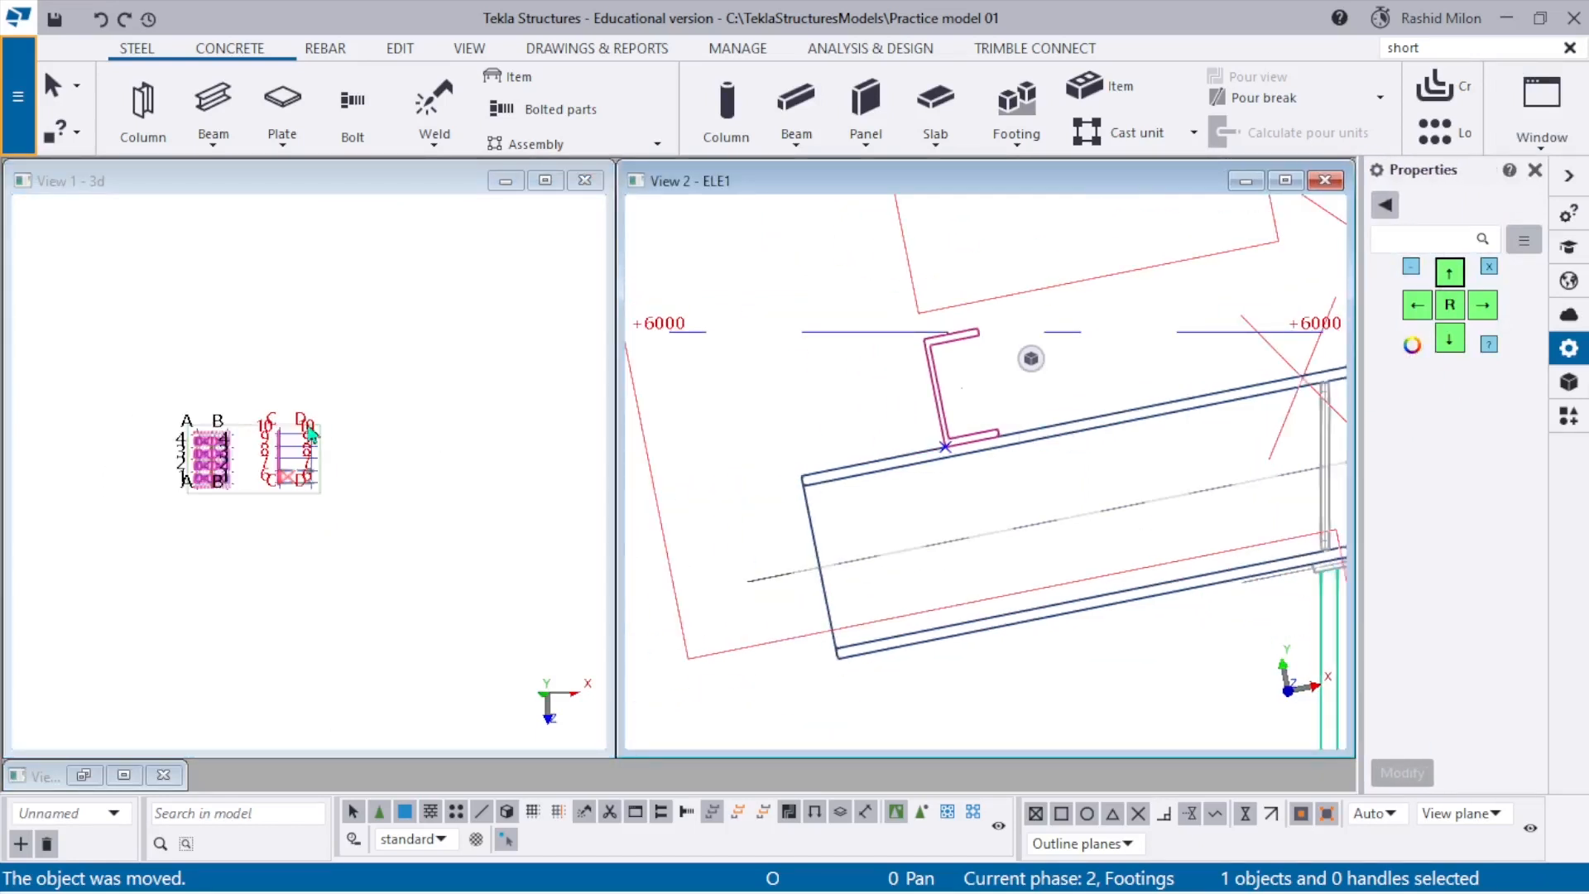
Examine in the 3D view how the purlin line rests on the two rafters at grid lines 6 and 7.
right_click(313, 360)
left_click(414, 501)
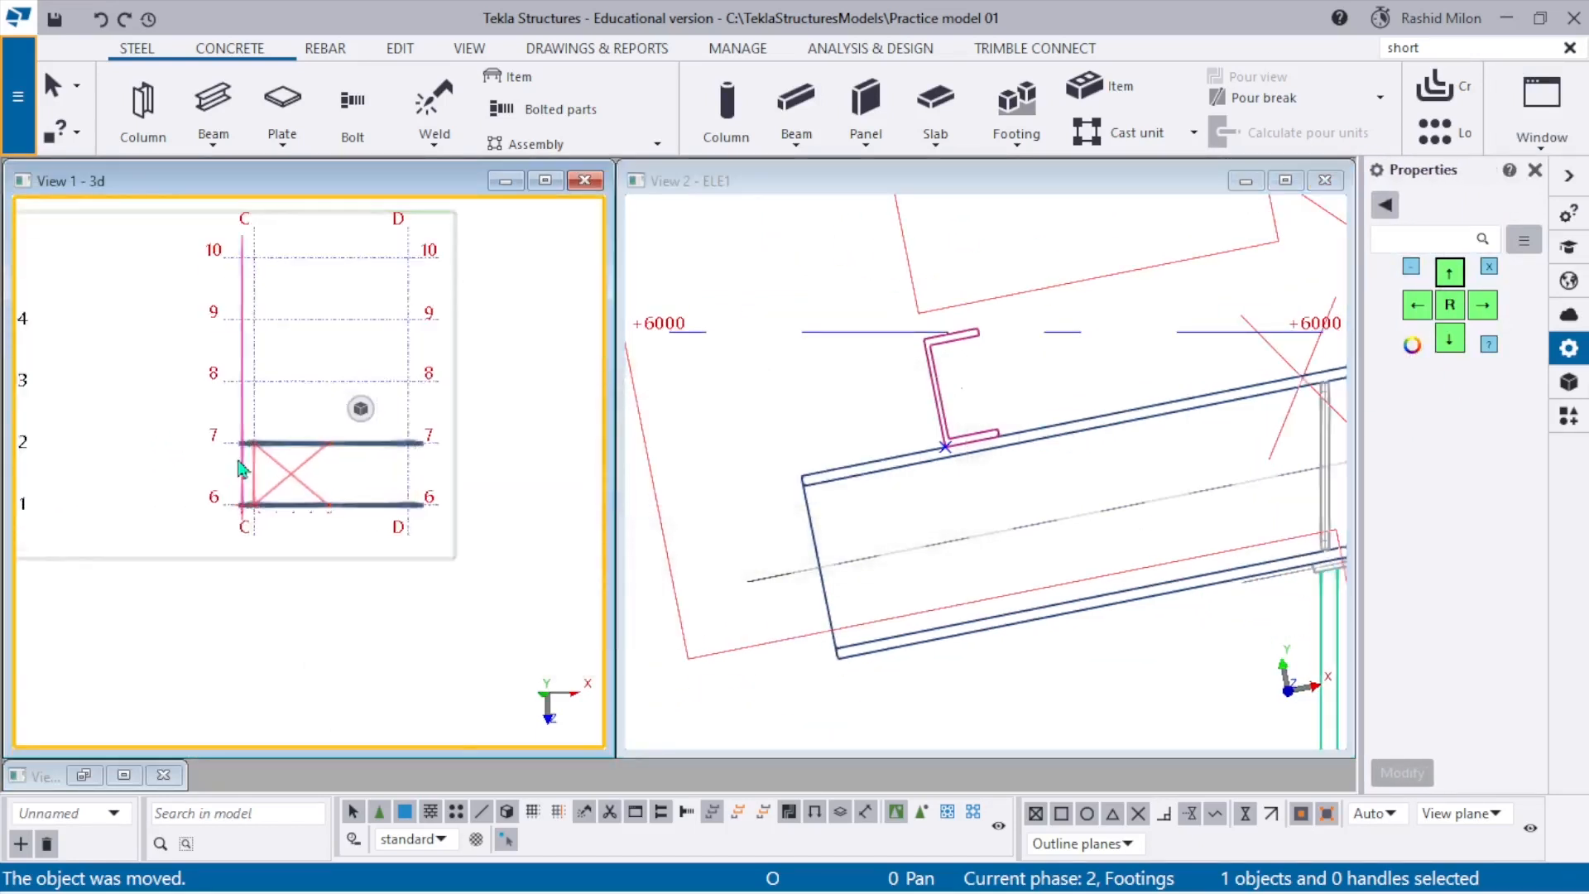
scroll(273, 454, "up", 3)
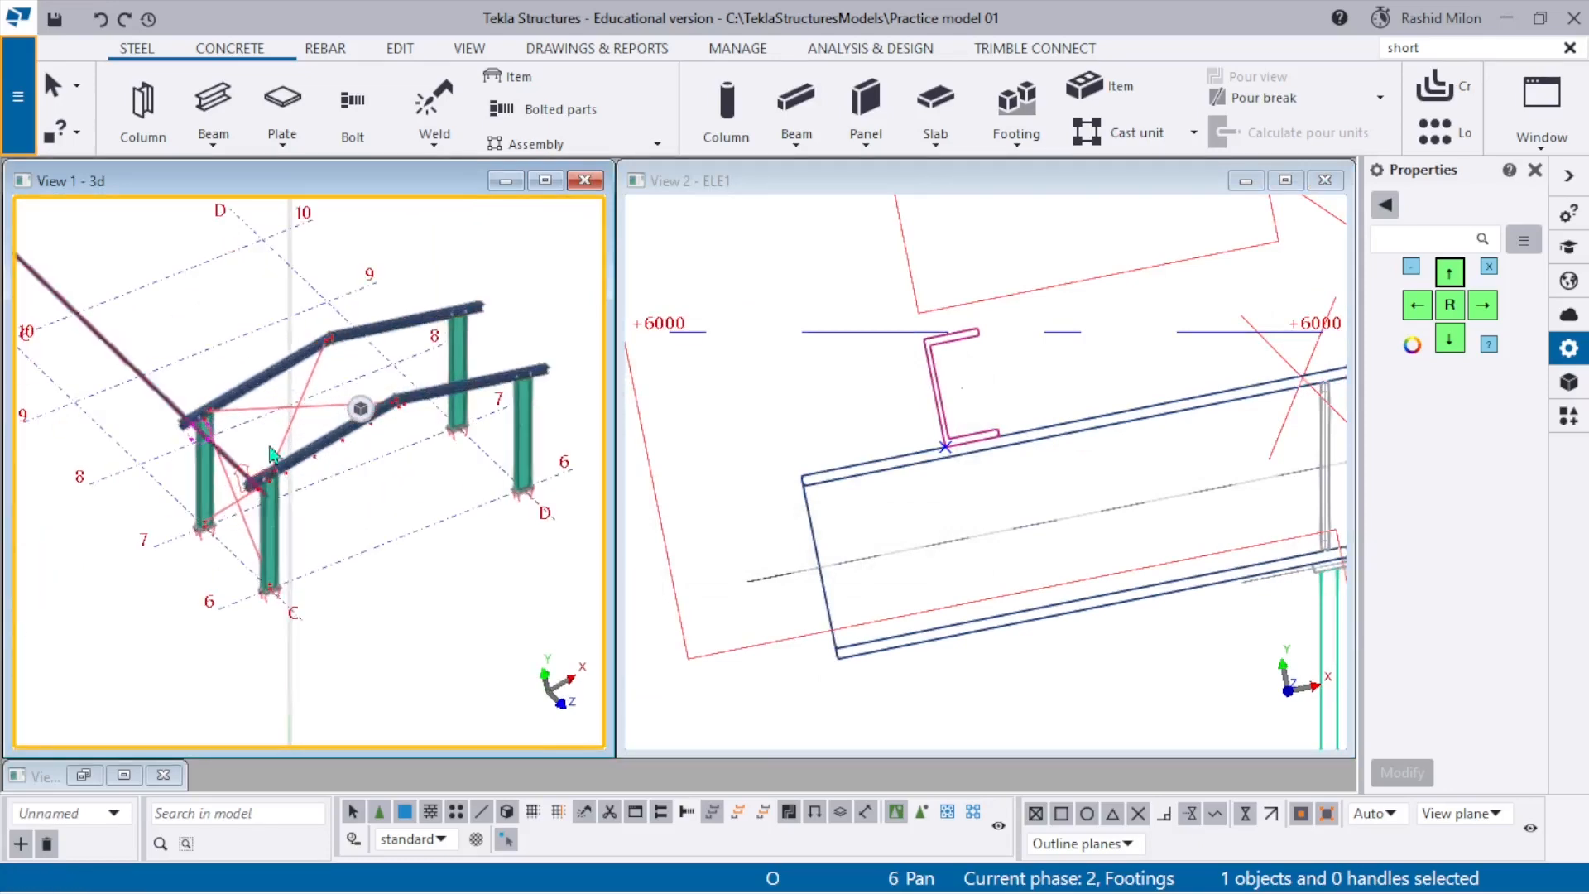
scroll(217, 425, "up", 5)
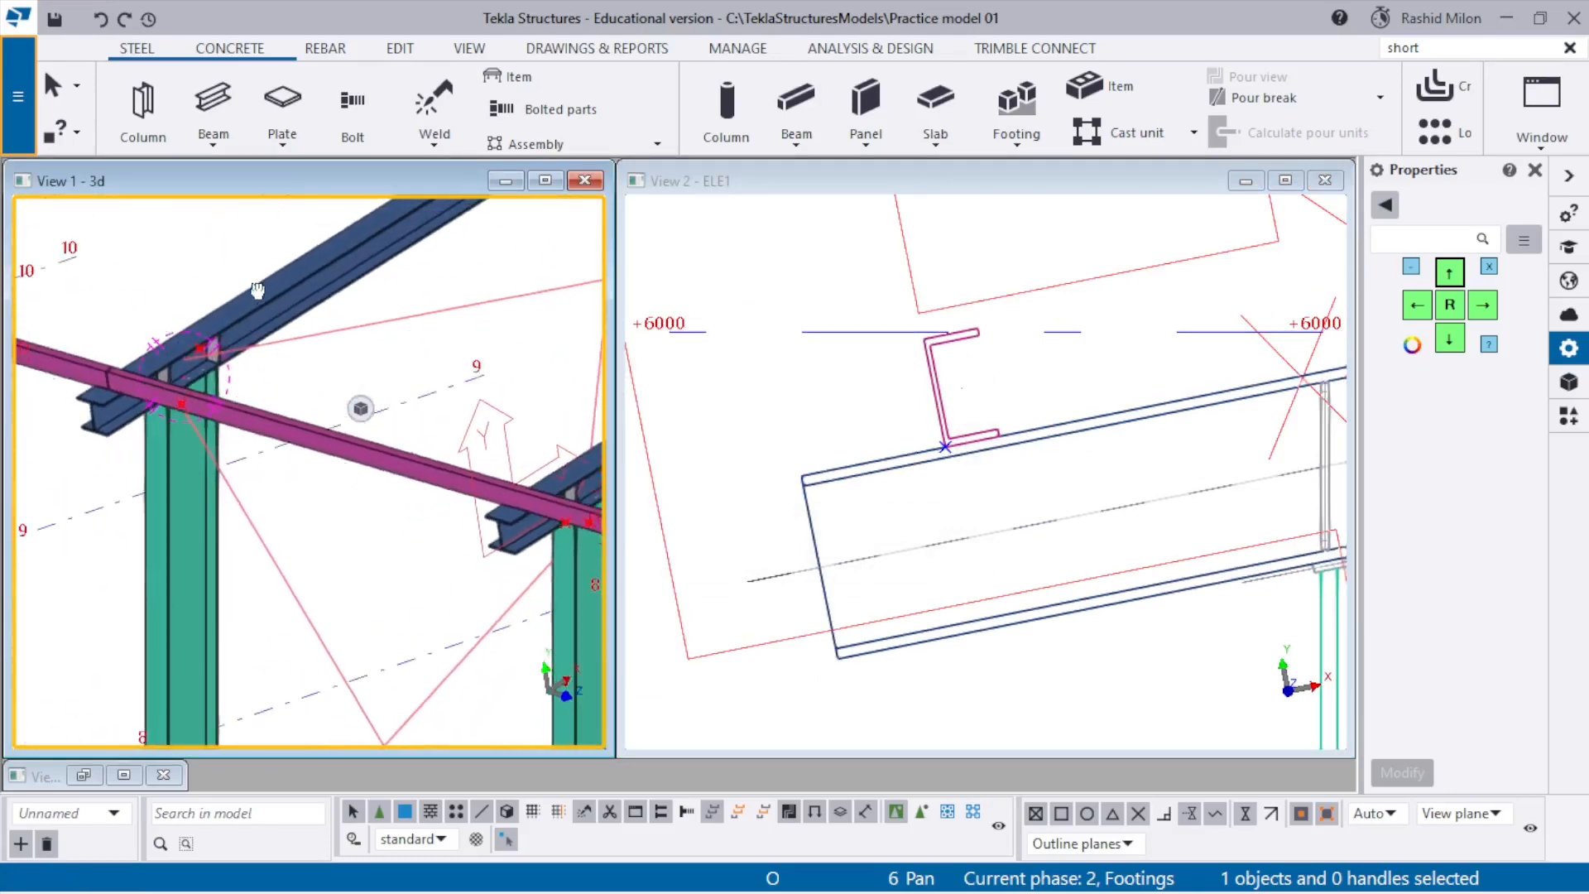
scroll(121, 394, "up", 6)
scroll(311, 430, "down", 5)
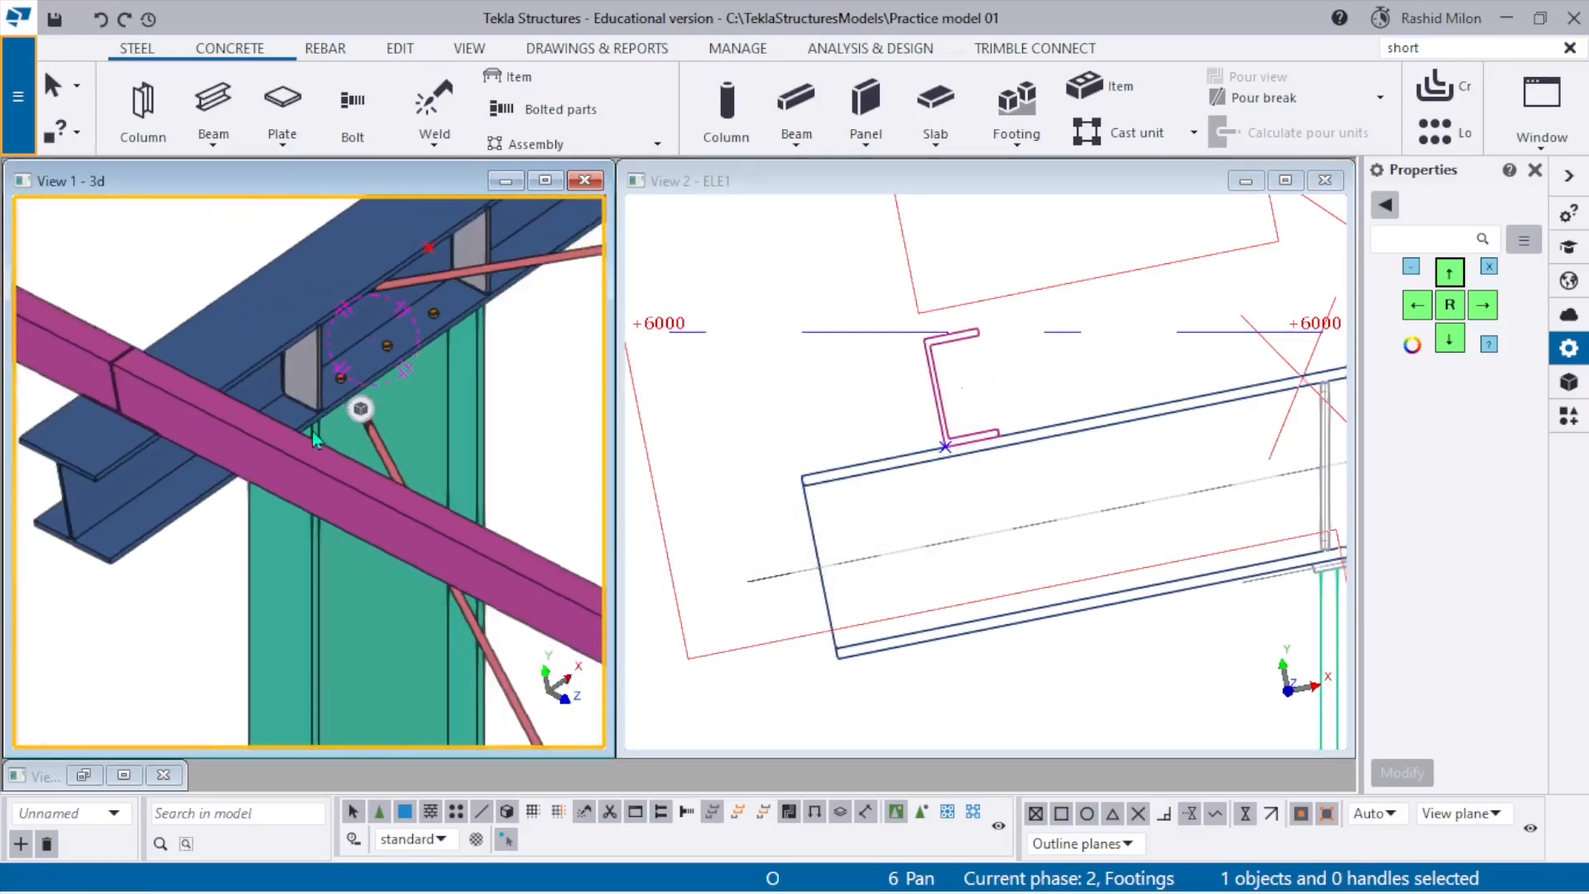
scroll(339, 460, "down", 6)
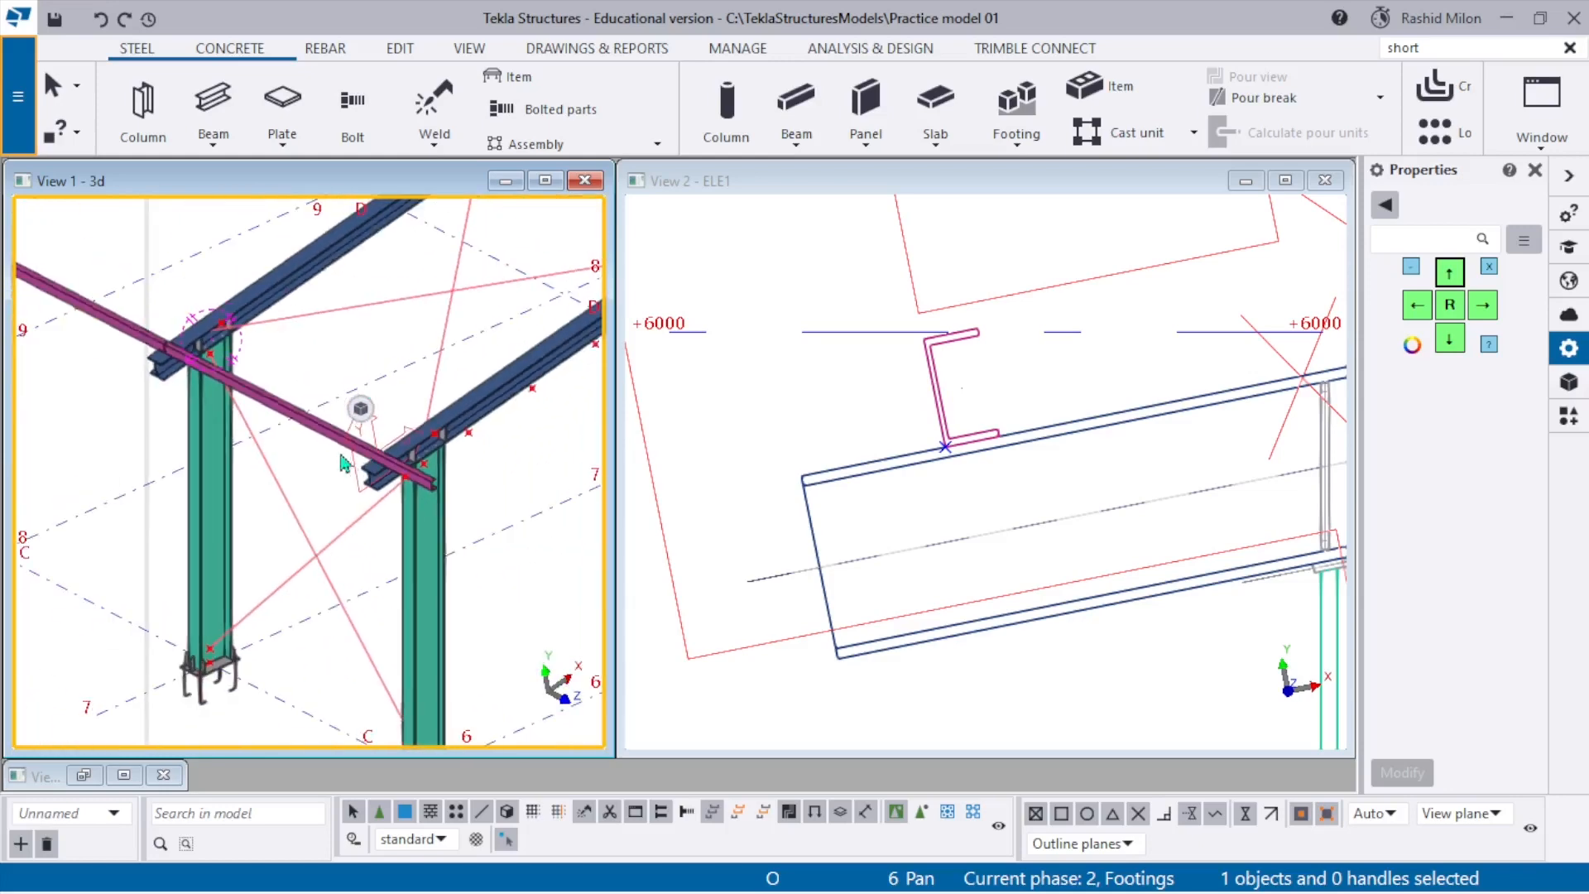
mouse_move(340, 462)
middle_mouse_down("ctrl")
mouse_move(347, 382)
mouse_move(316, 446)
mouse_move(360, 470)
middle_mouse_up("ctrl")
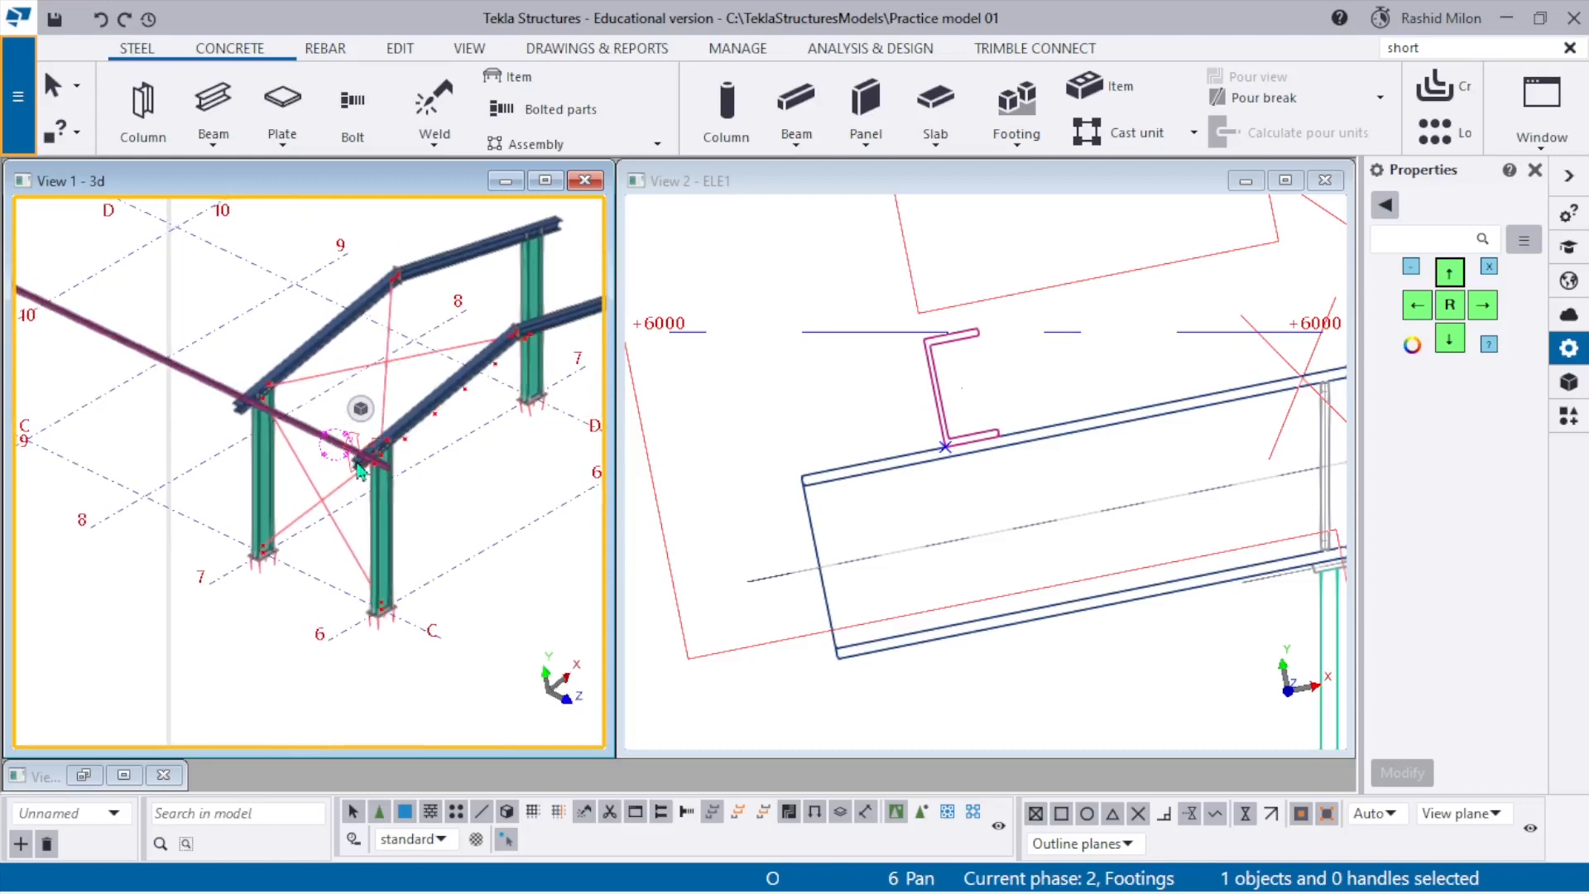
scroll(335, 548, "up", 5)
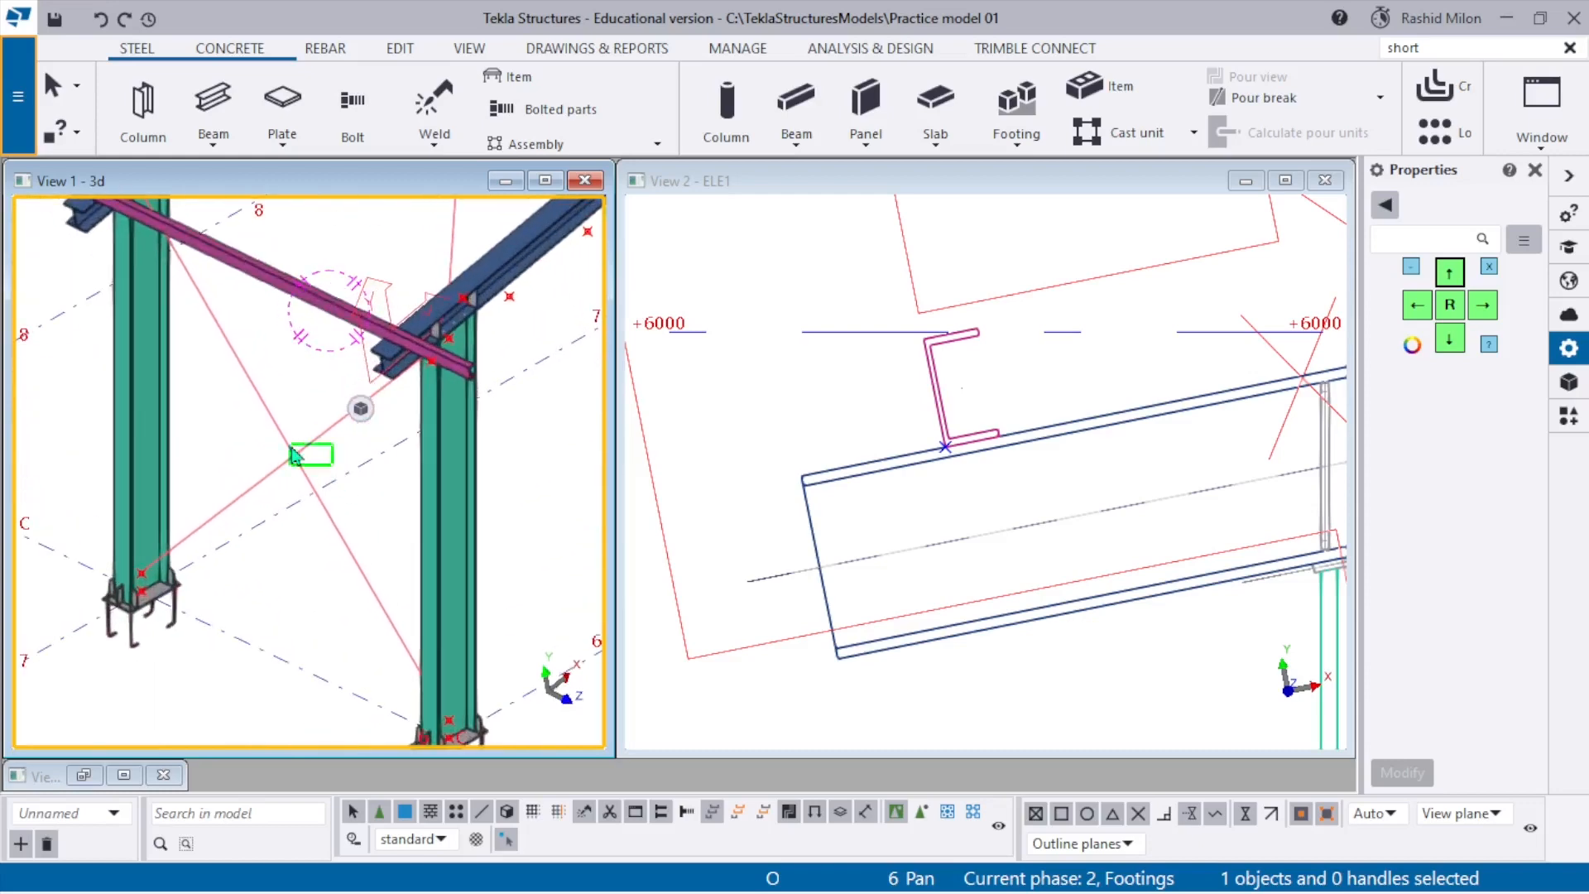
Select the four ROD20 bracing rods in the wall and roof on the column line C side between grid lines 6 and 7, and show the 3D view in plan.
left_click(294, 454)
scroll(283, 565, "down", 3)
scroll(345, 412, "up", 2)
left_click_drag(408, 345, 362, 243, "ctrl")
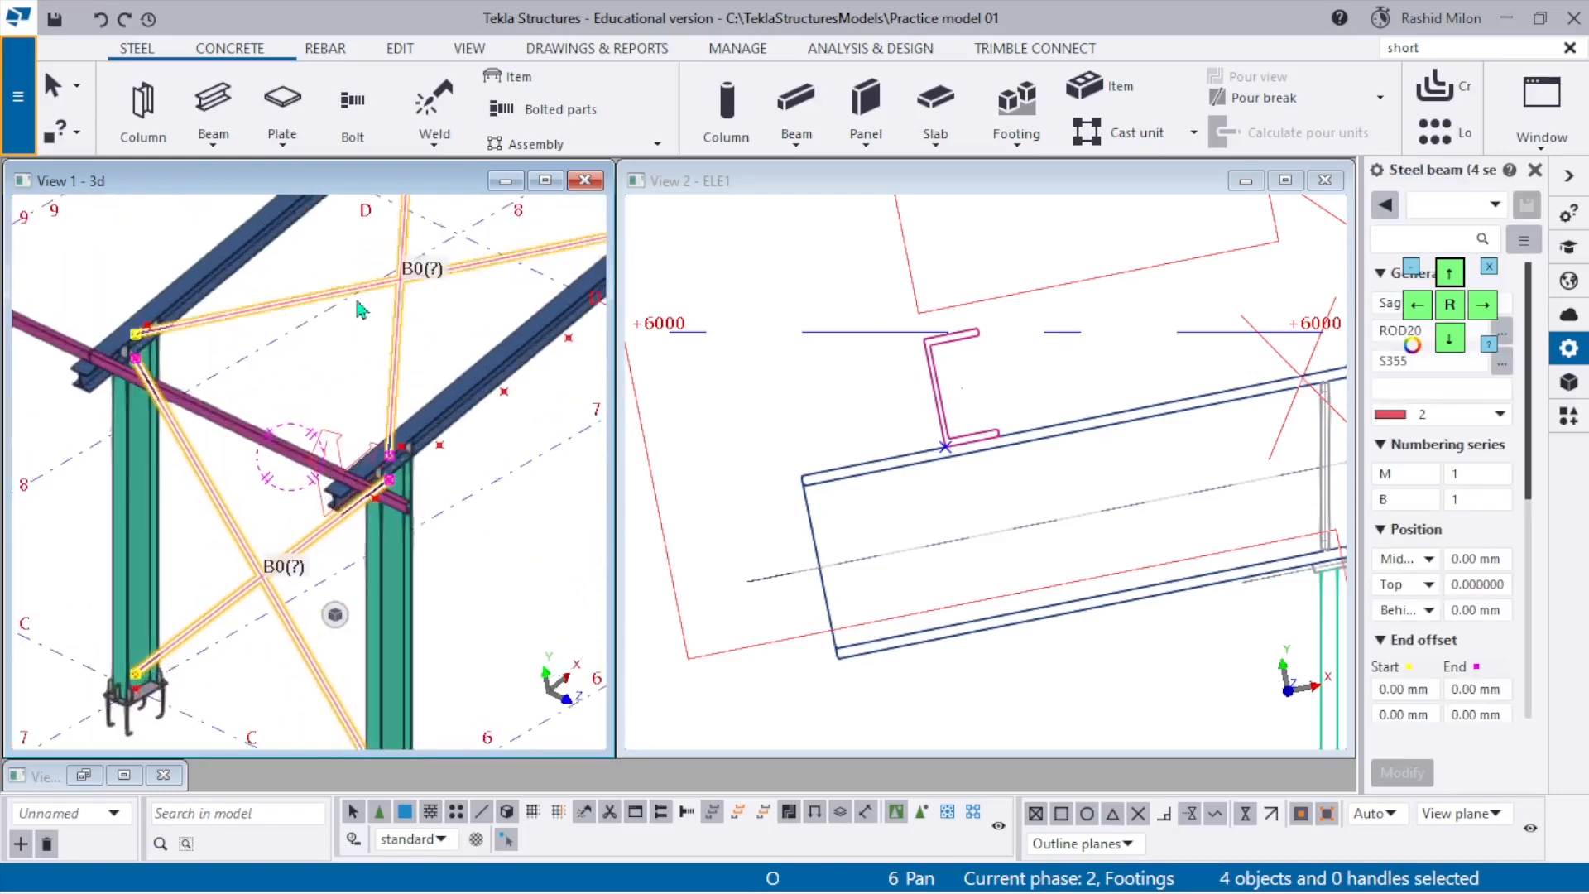
scroll(325, 350, "down", 1)
key("ctrl+p")
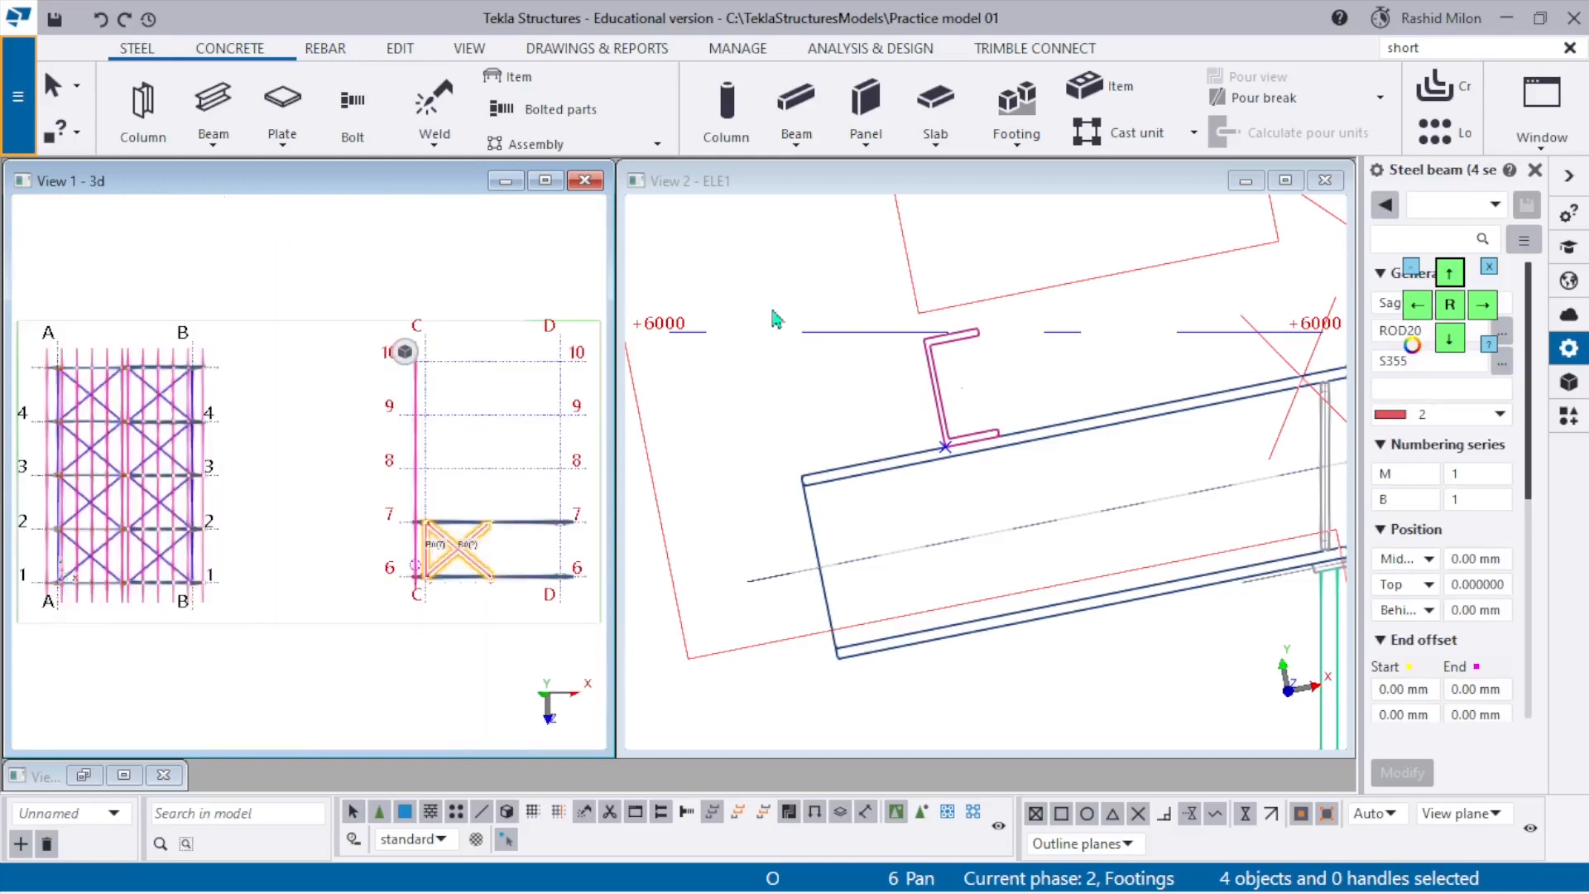
scroll(776, 319, "down", 6)
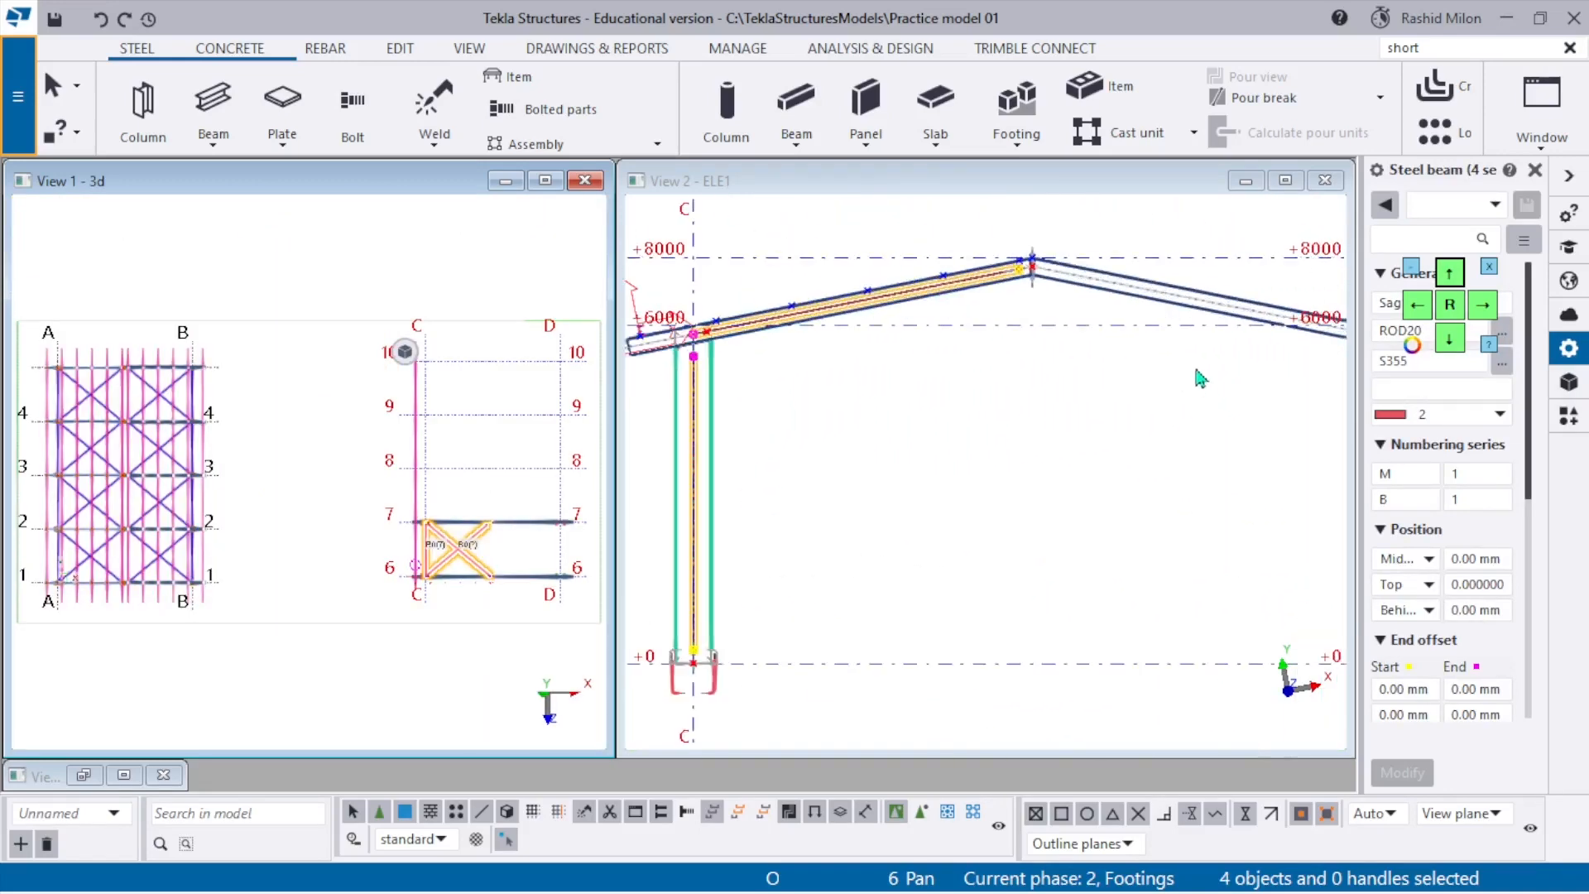
scroll(1158, 385, "down", 2)
scroll(1044, 386, "up", 1)
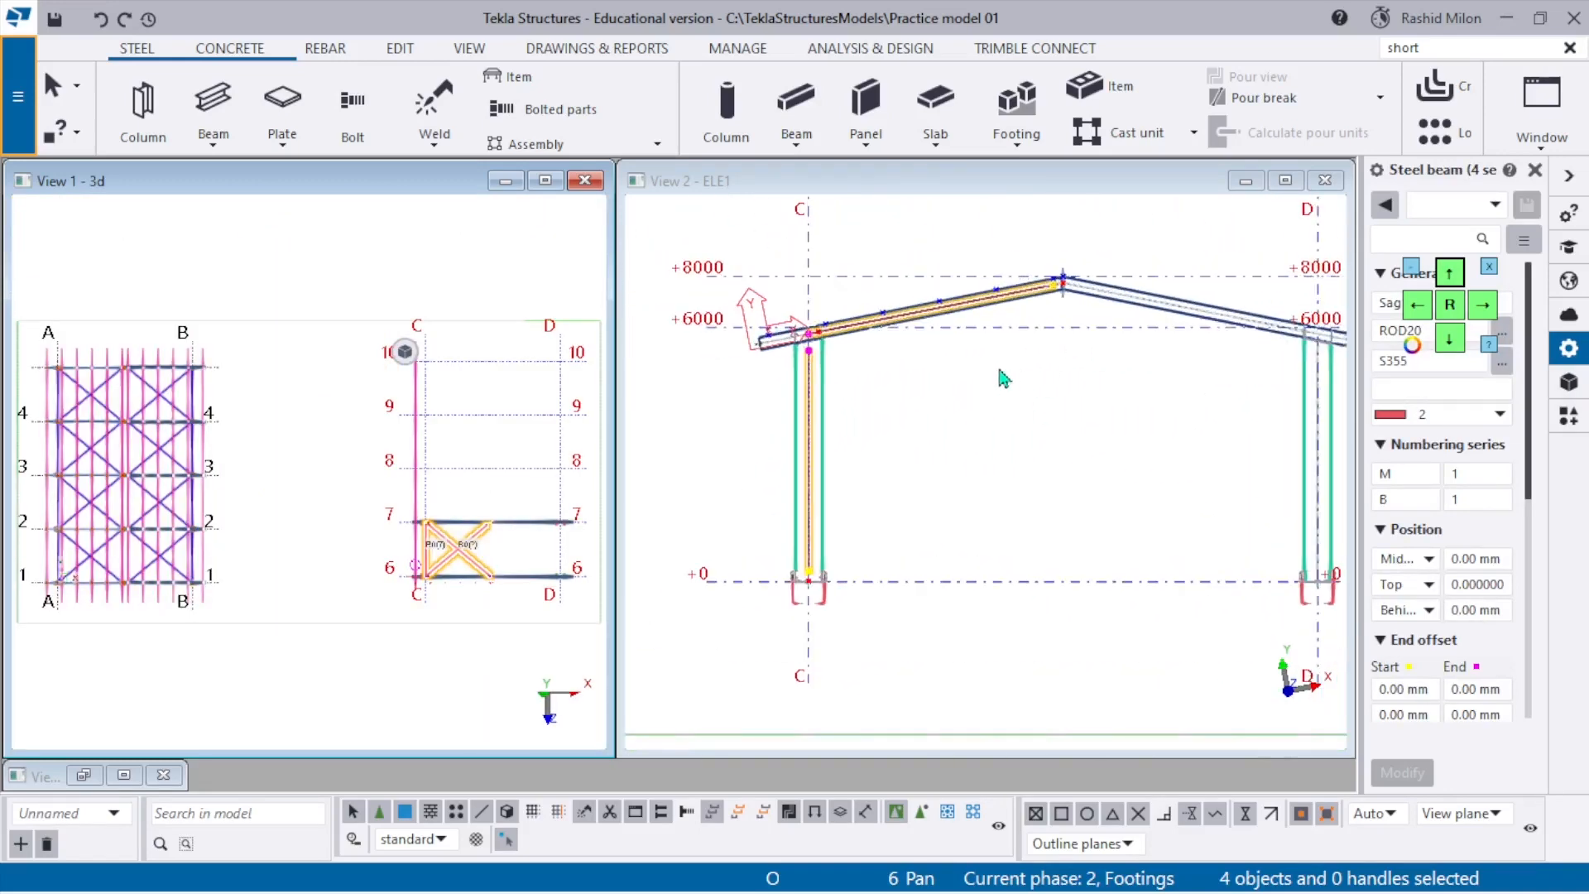
Activate the saved For mirror coordinate system and set the work plane in the ELE1 view just below the ridge with the work plane tool.
left_click(470, 48)
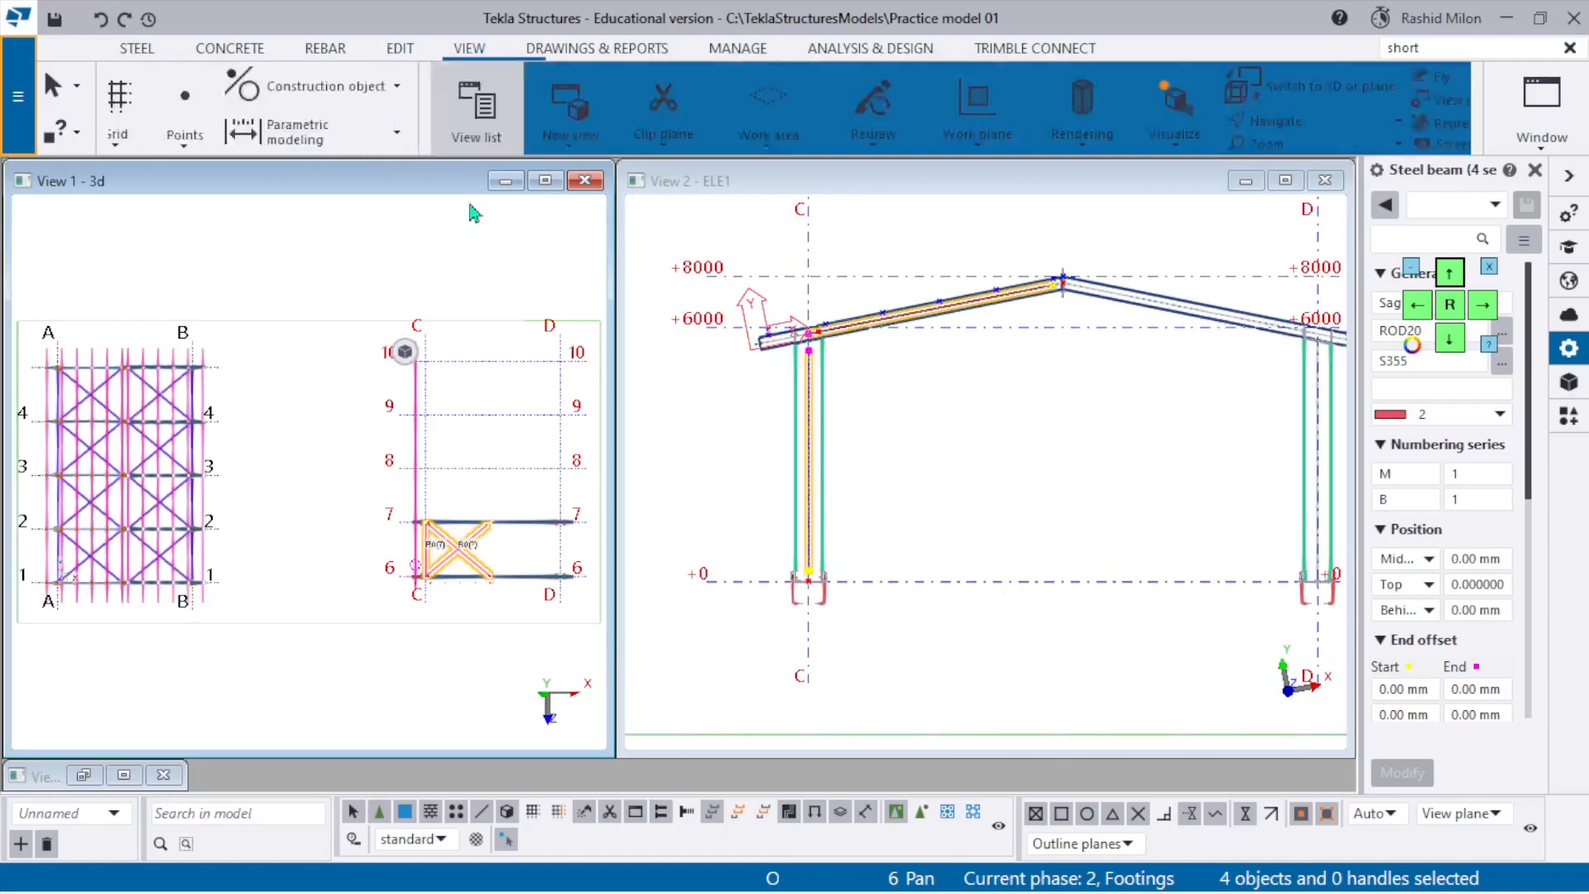
left_click(655, 128)
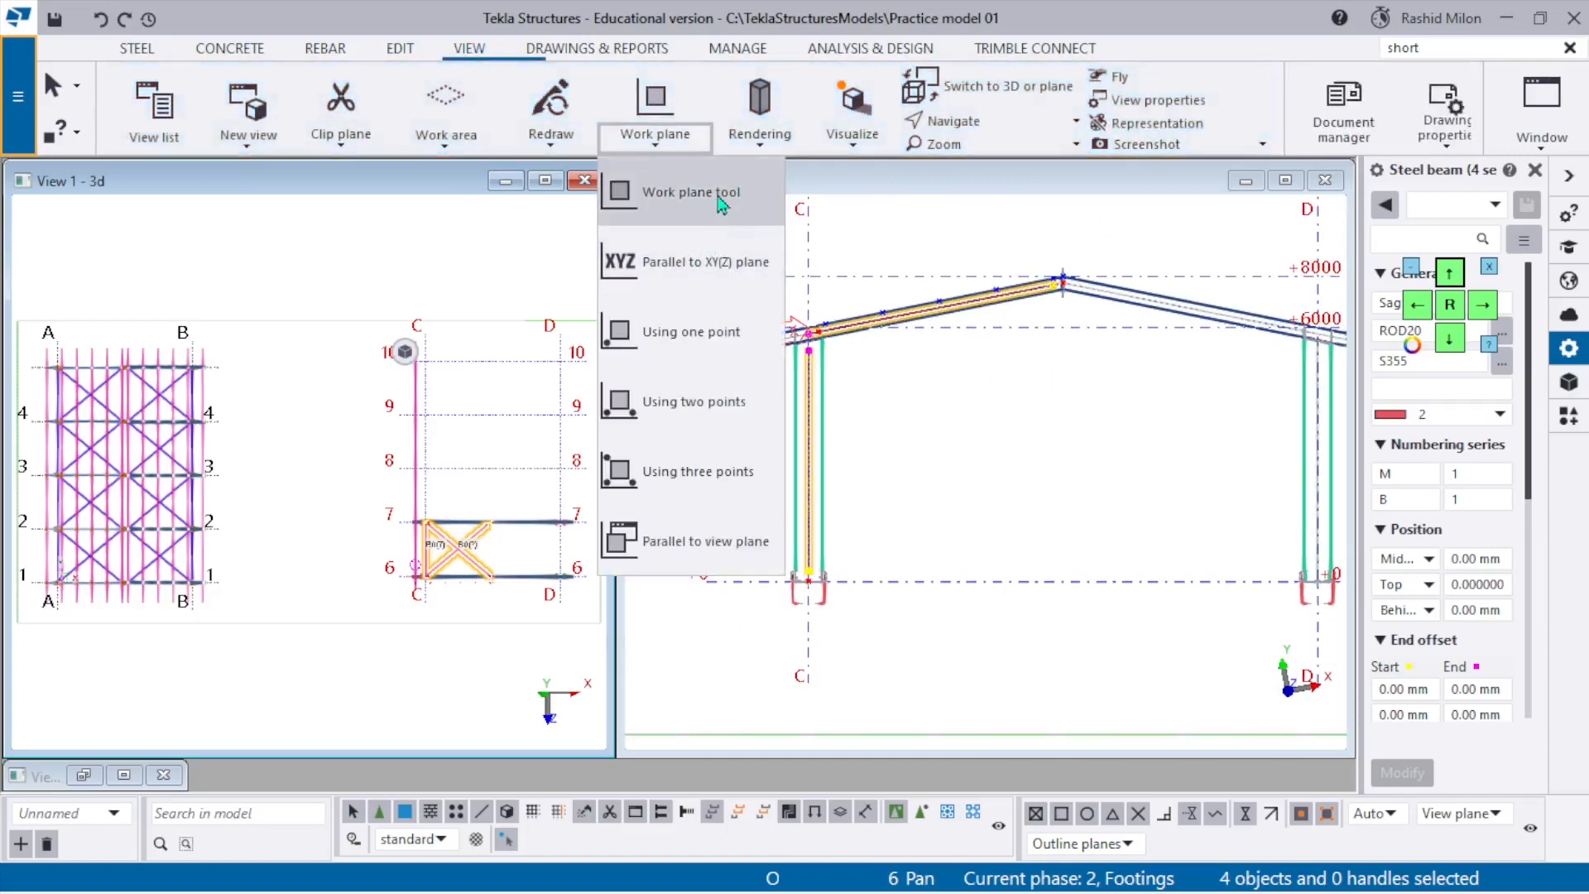
left_click(101, 821)
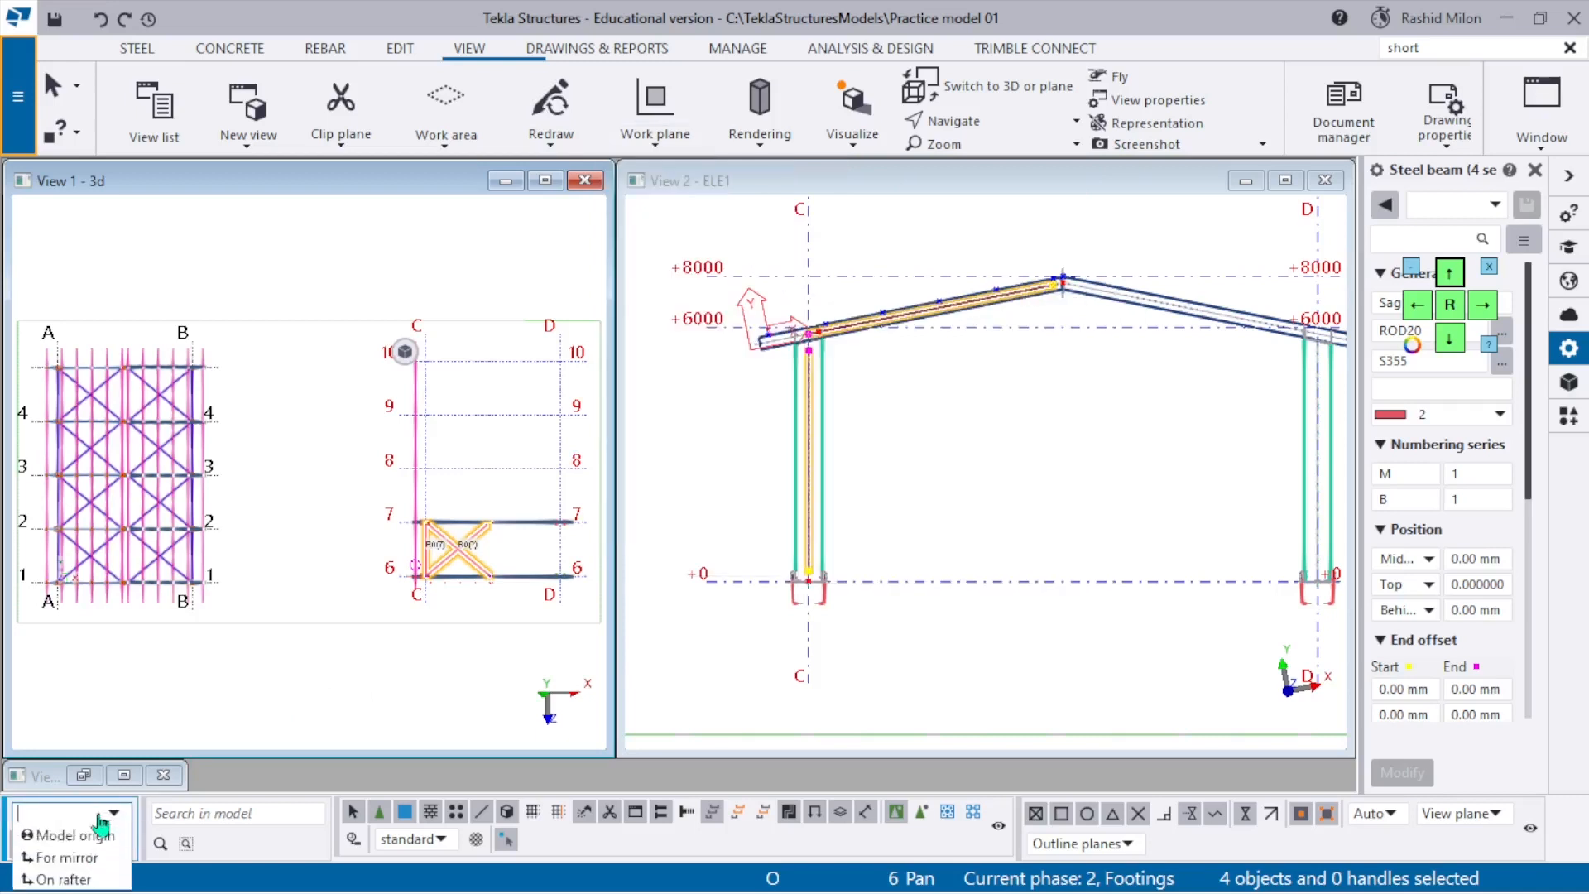
left_click(88, 857)
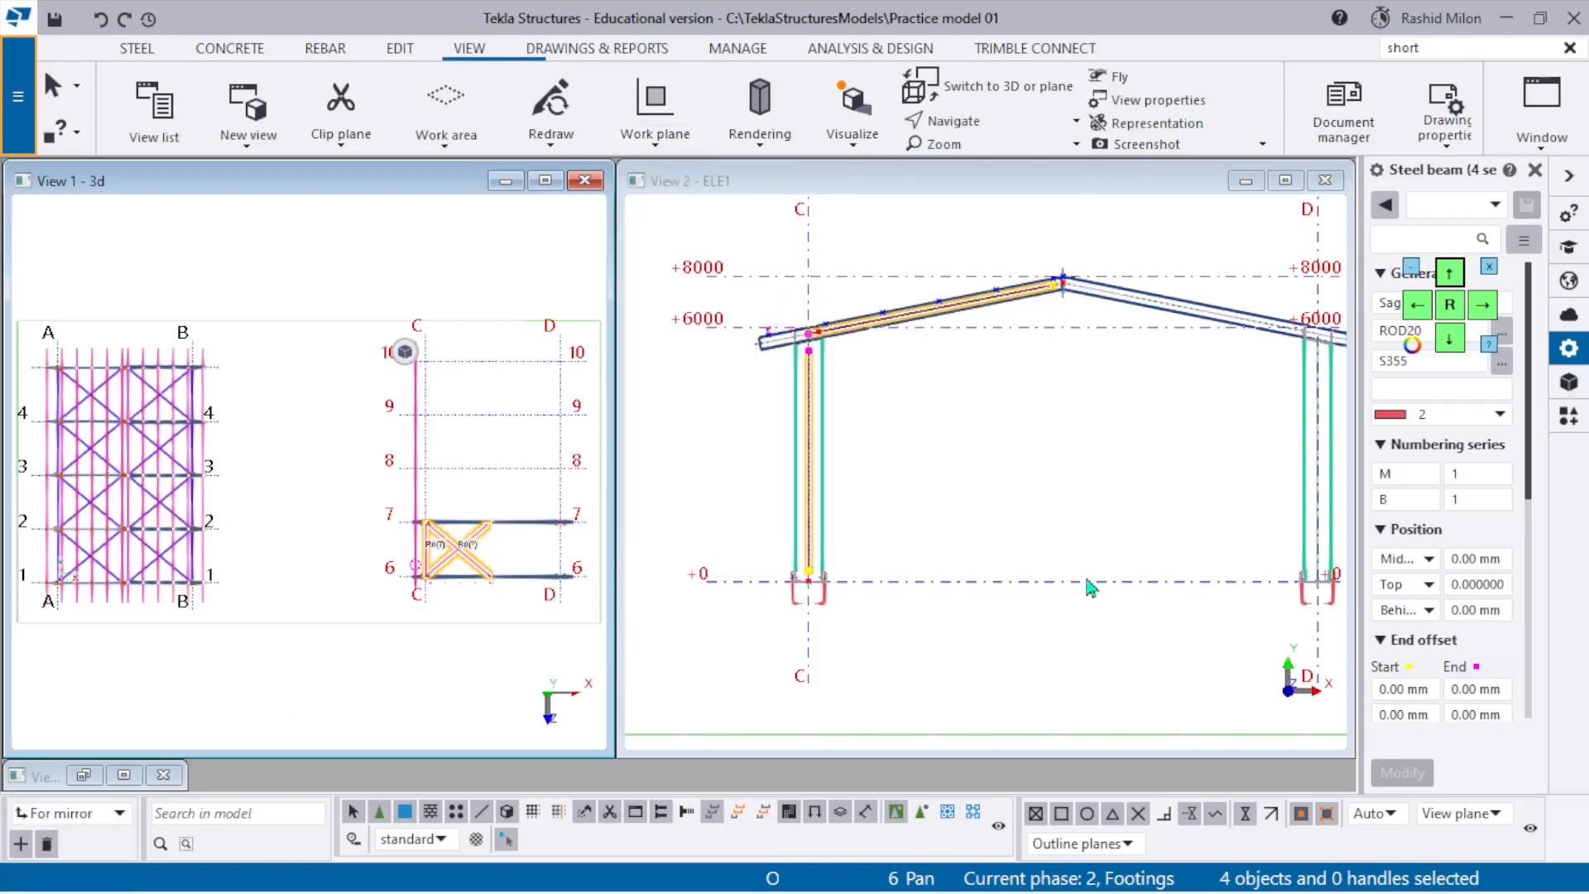
left_click(643, 148)
left_click(662, 256)
left_click(1045, 334)
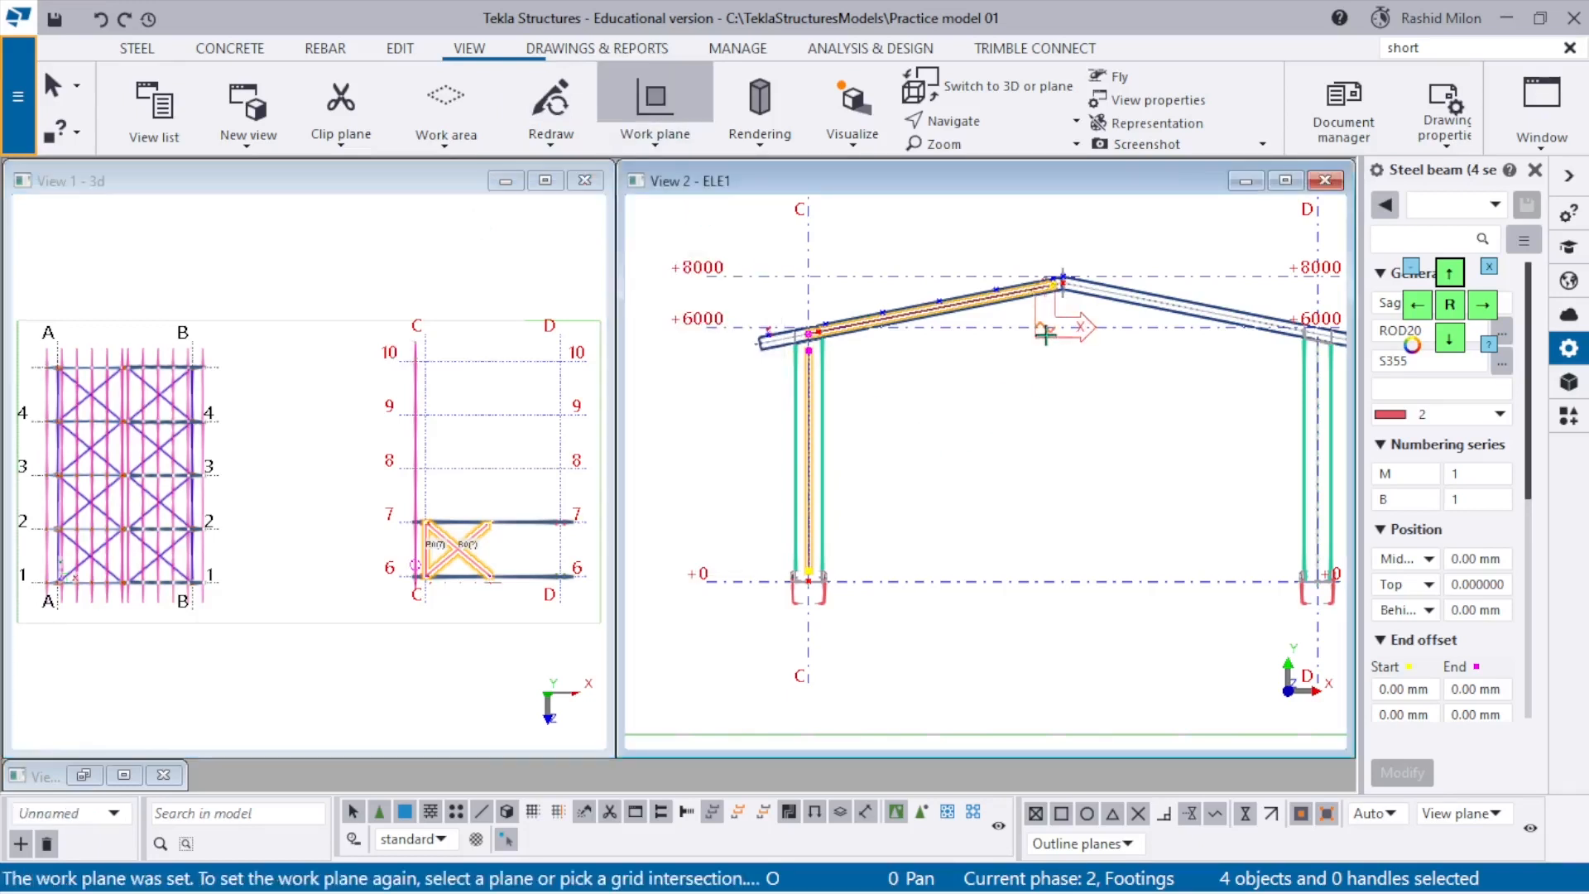
Copy the four selected bracing rods by mirroring them about a vertical line through the ridge in the ELE1 view.
right_click(1142, 242)
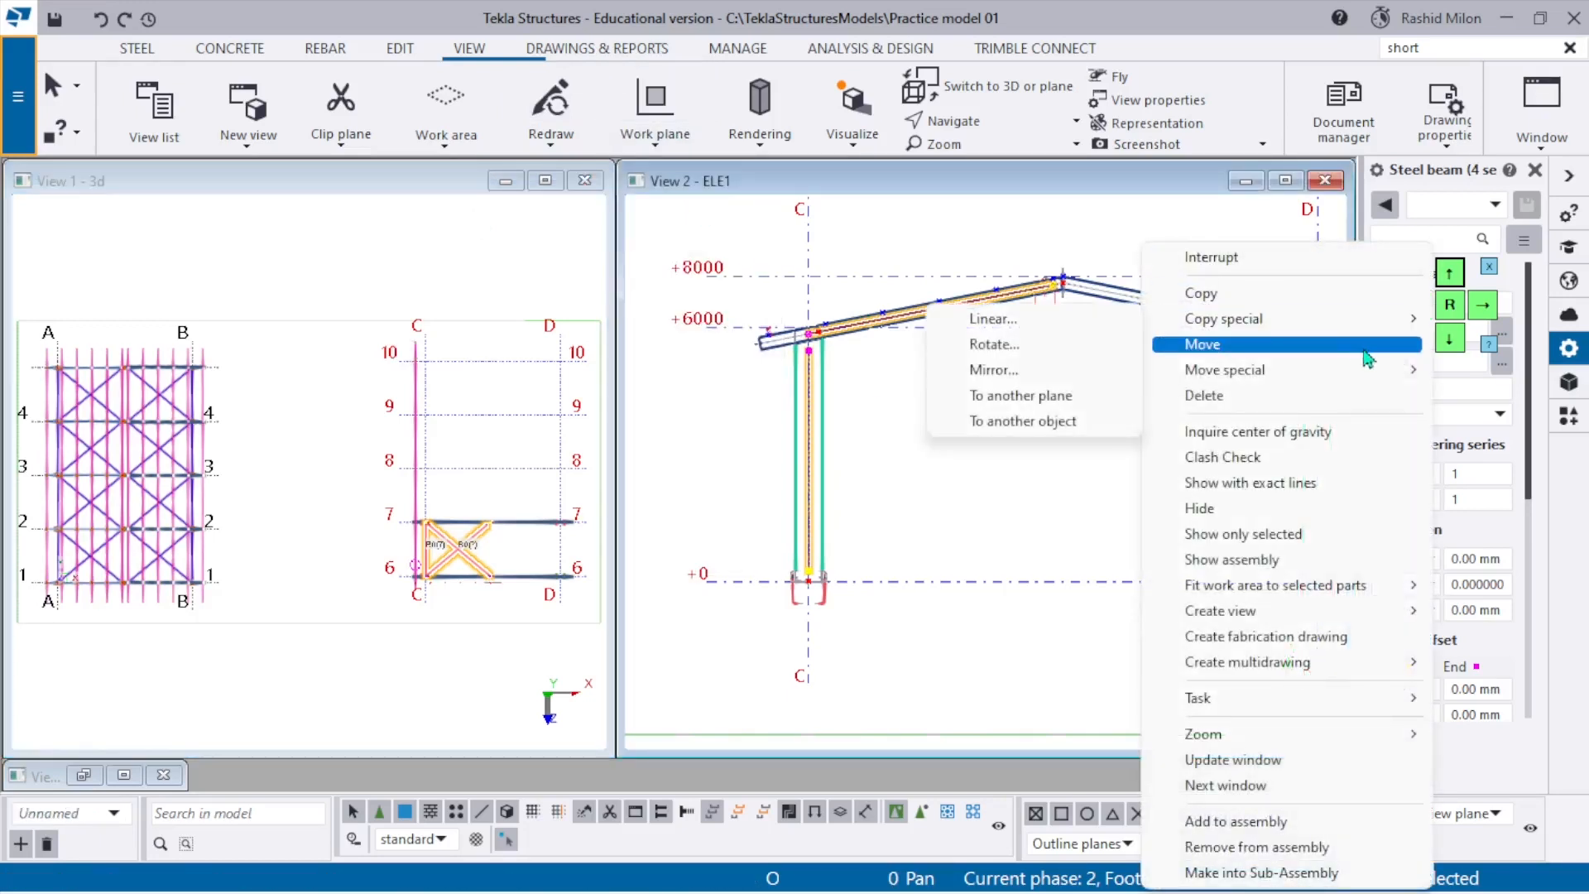
mouse_move(1289, 323)
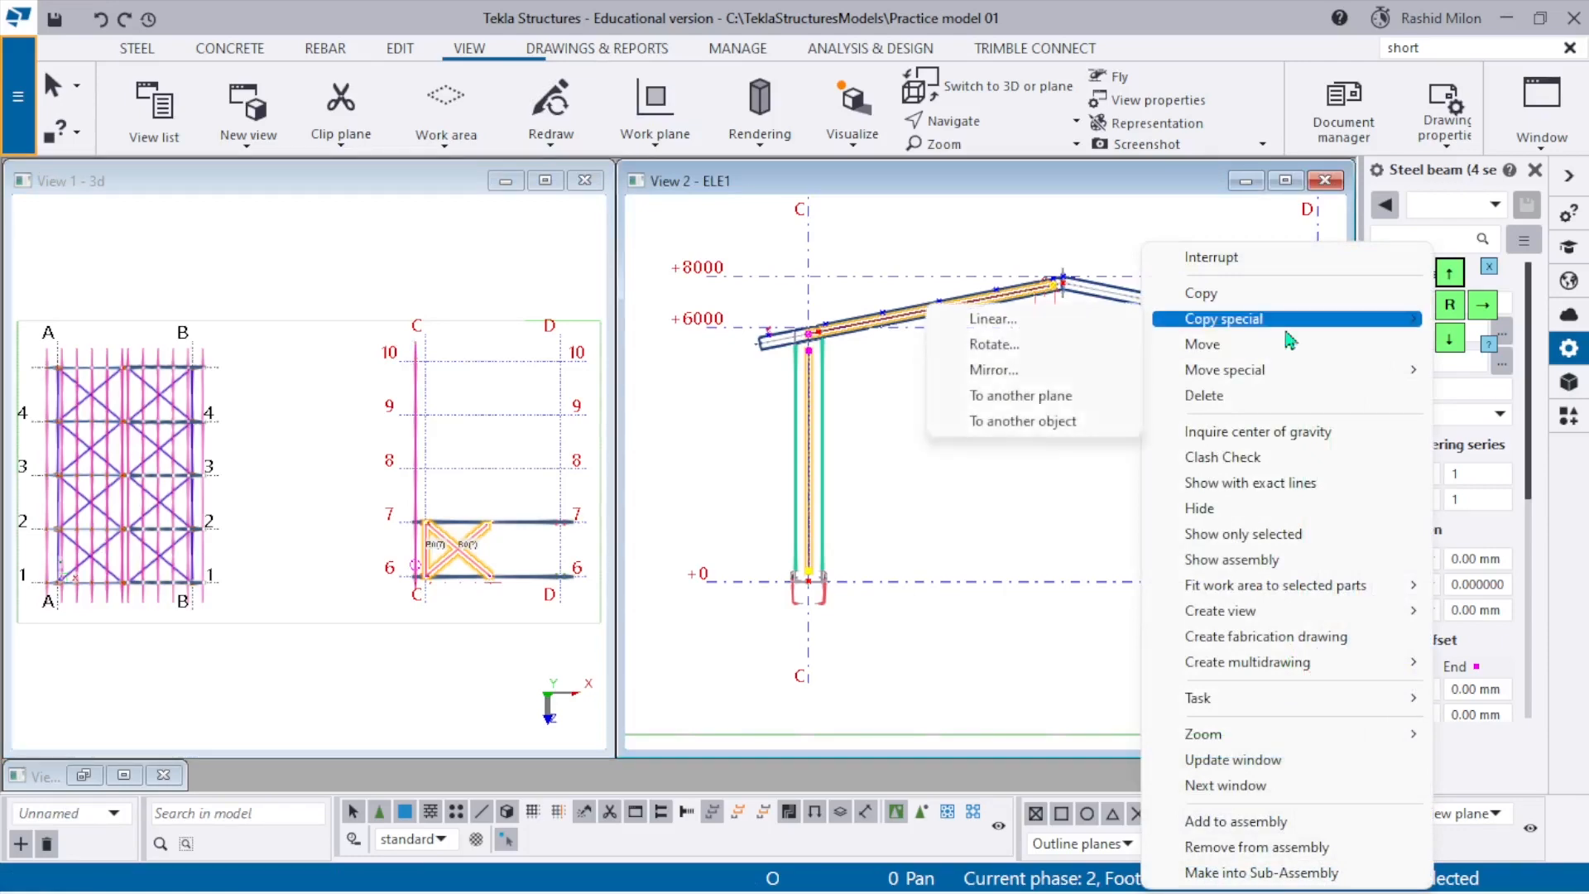
left_click(997, 369)
scroll(987, 385, "up", 5)
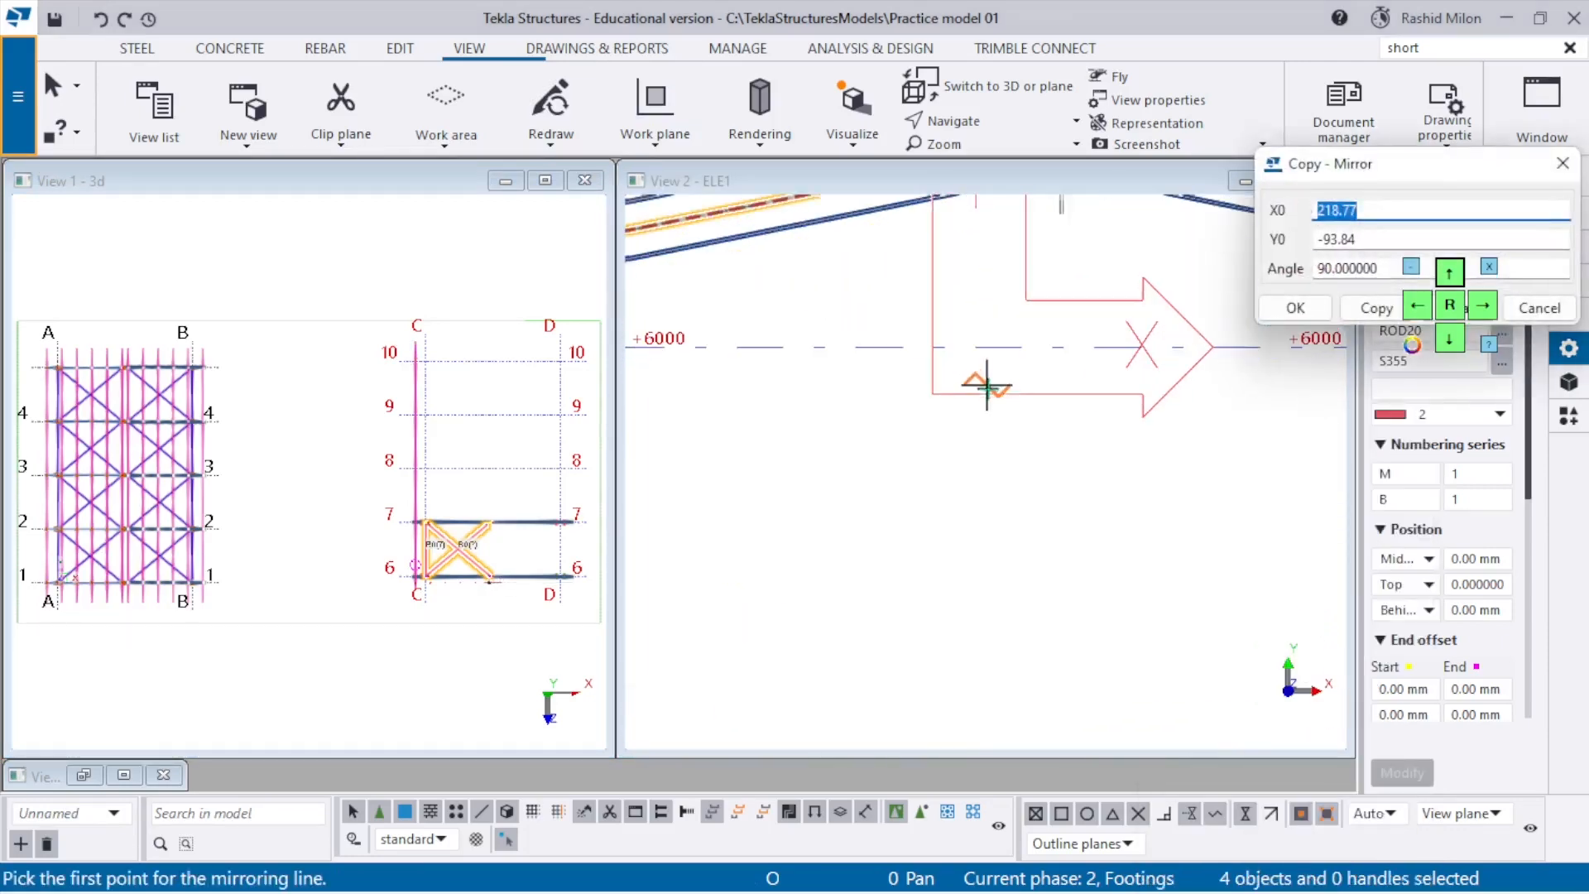
left_click(1063, 348)
scroll(1066, 350, "down", 3)
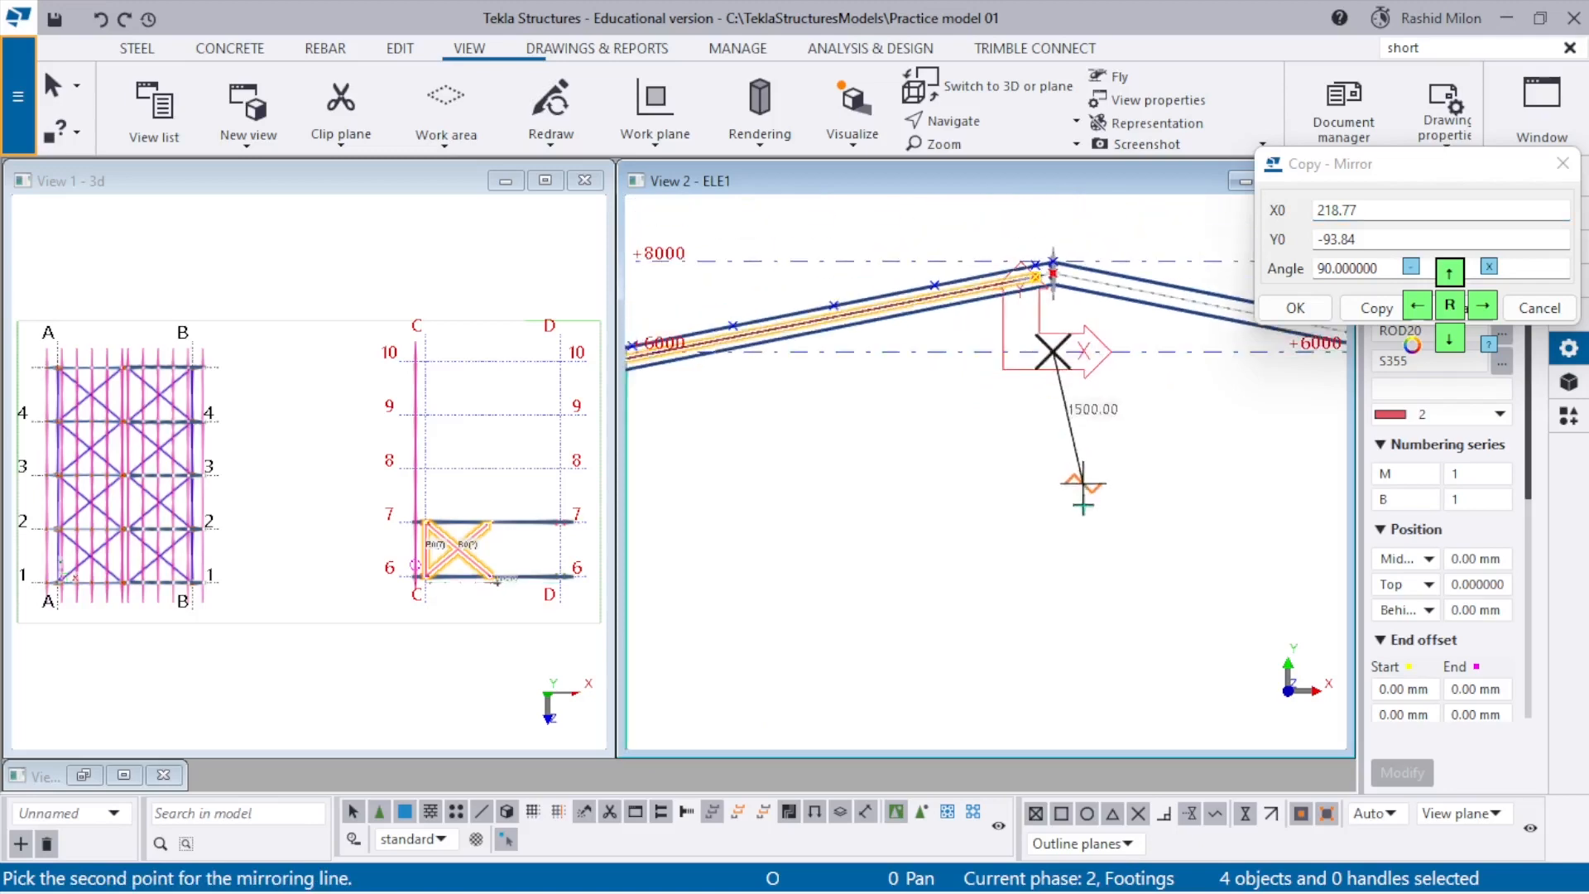
left_click(1054, 535)
left_click(1353, 308)
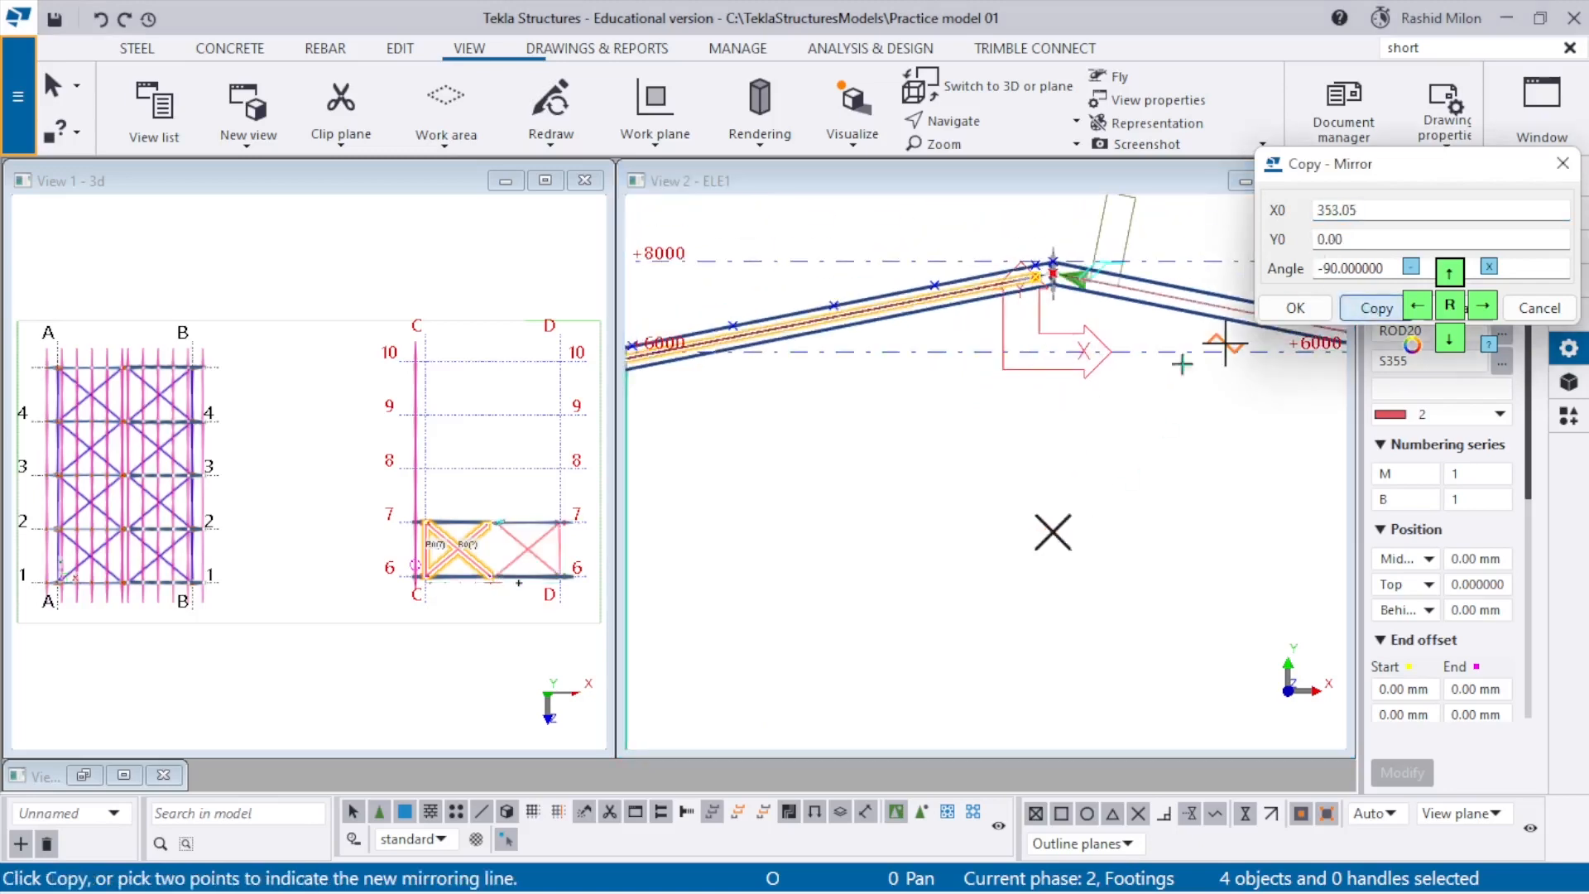
End the mirror copy and redraw both the 3D and ELE1 views.
scroll(869, 444, "down", 4)
scroll(542, 575, "up", 5)
scroll(522, 535, "up", 1)
middle_click_drag(520, 533, 515, 444)
right_click(411, 304)
left_click(494, 447)
scroll(368, 417, "up", 2)
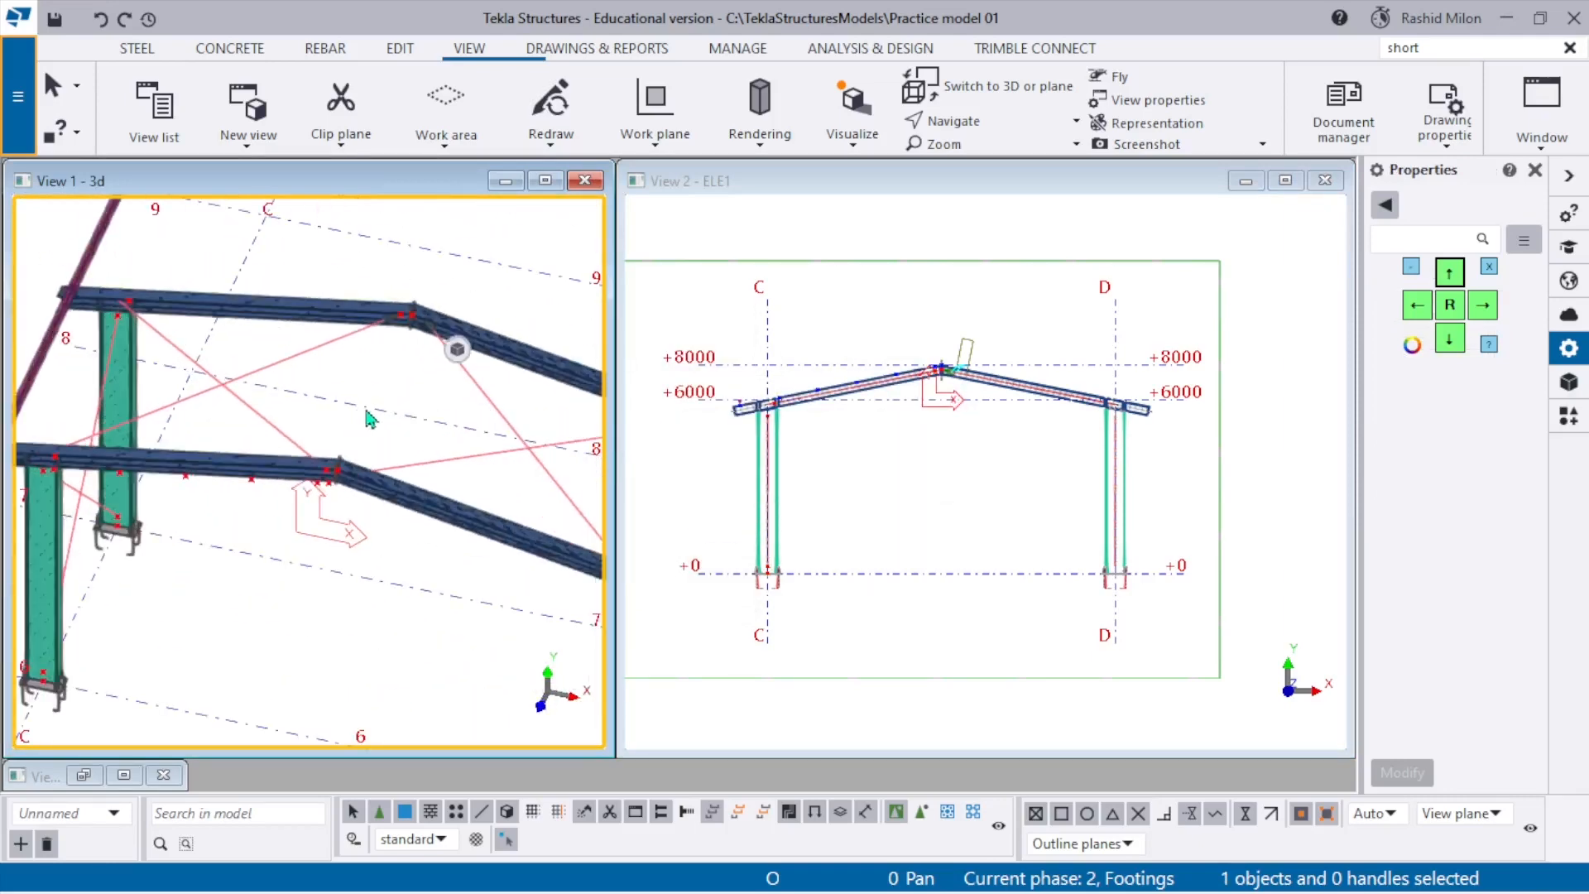
scroll(821, 444, "up", 2)
right_click(837, 303)
left_click(977, 444)
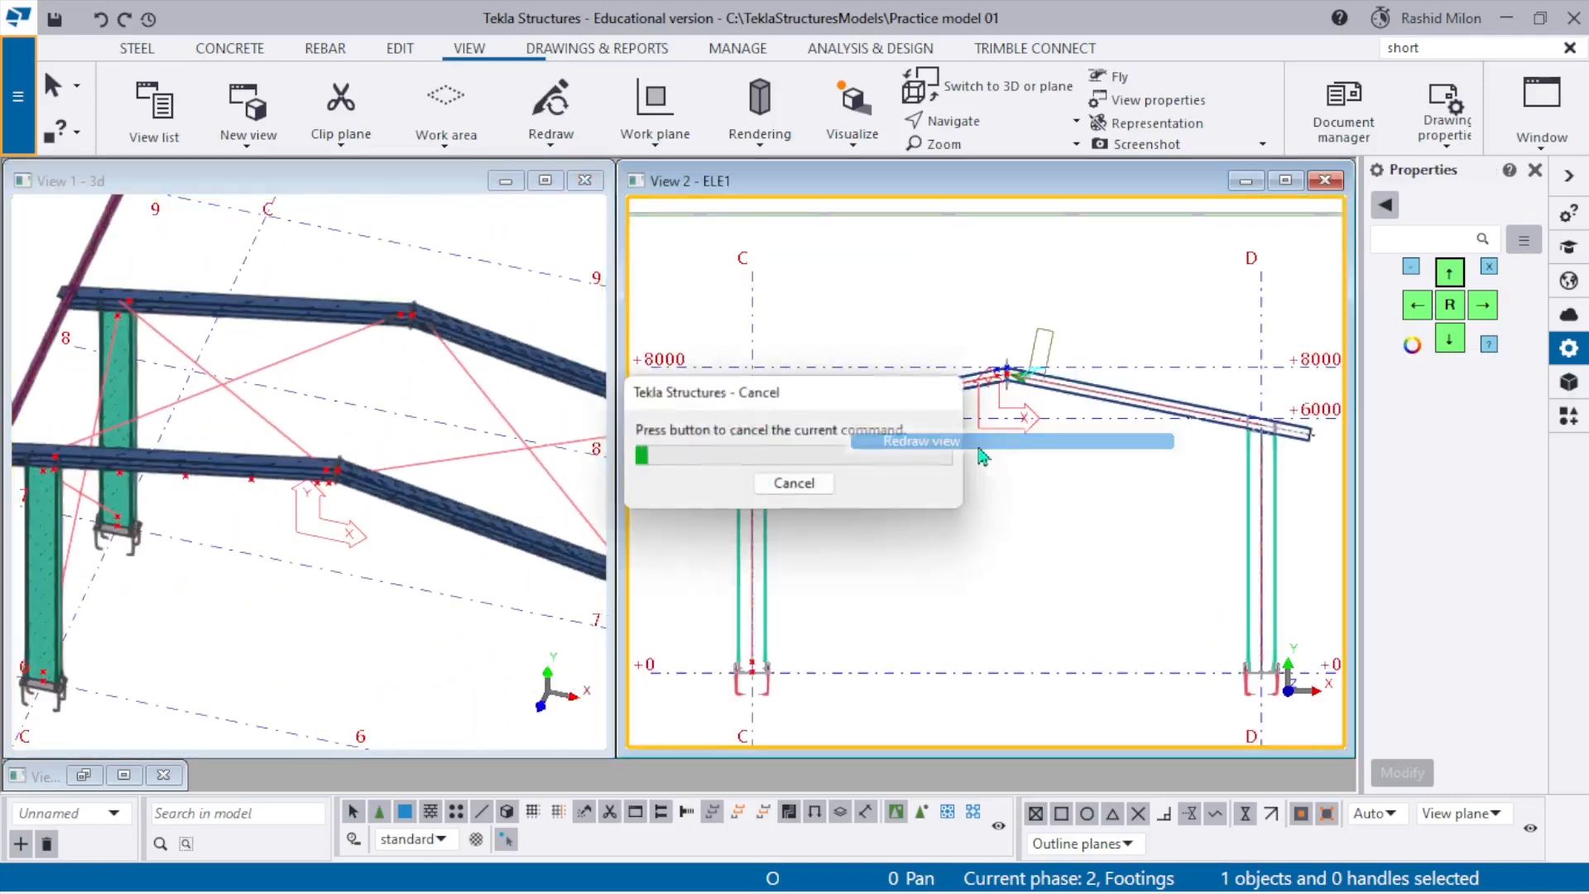
middle_click_drag(962, 511, 1017, 489)
scroll(397, 450, "down", 3)
Copy the eaves purlin between grid lines 6 and 7 from a point midway along its bottom flange to the rafter's second reference point.
middle_click_drag(209, 412, 300, 502)
scroll(299, 502, "up", 5)
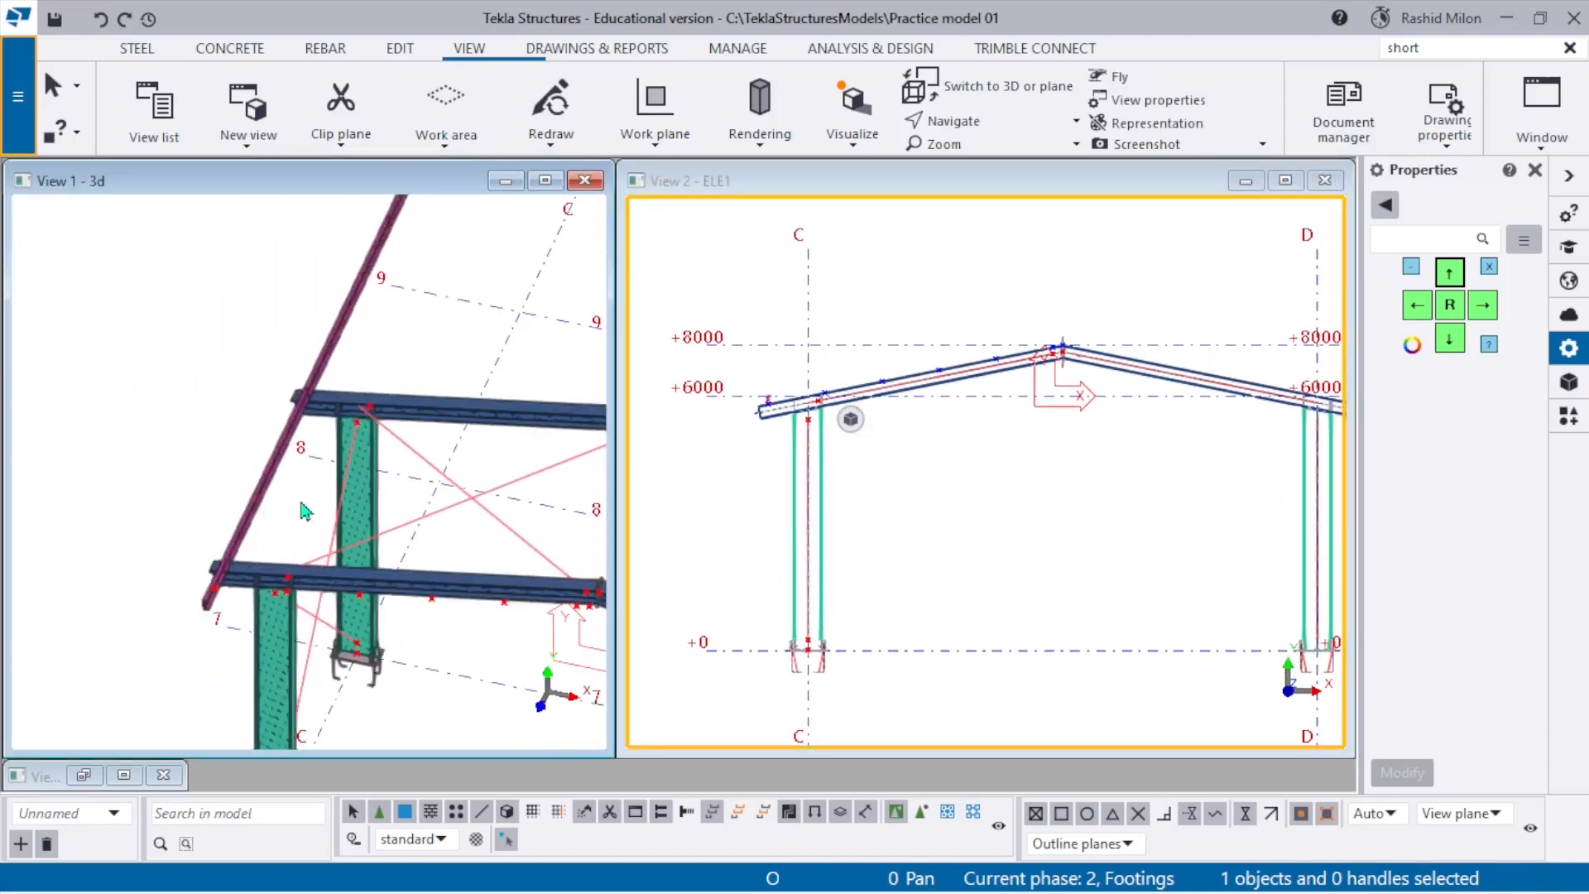
left_click(250, 480)
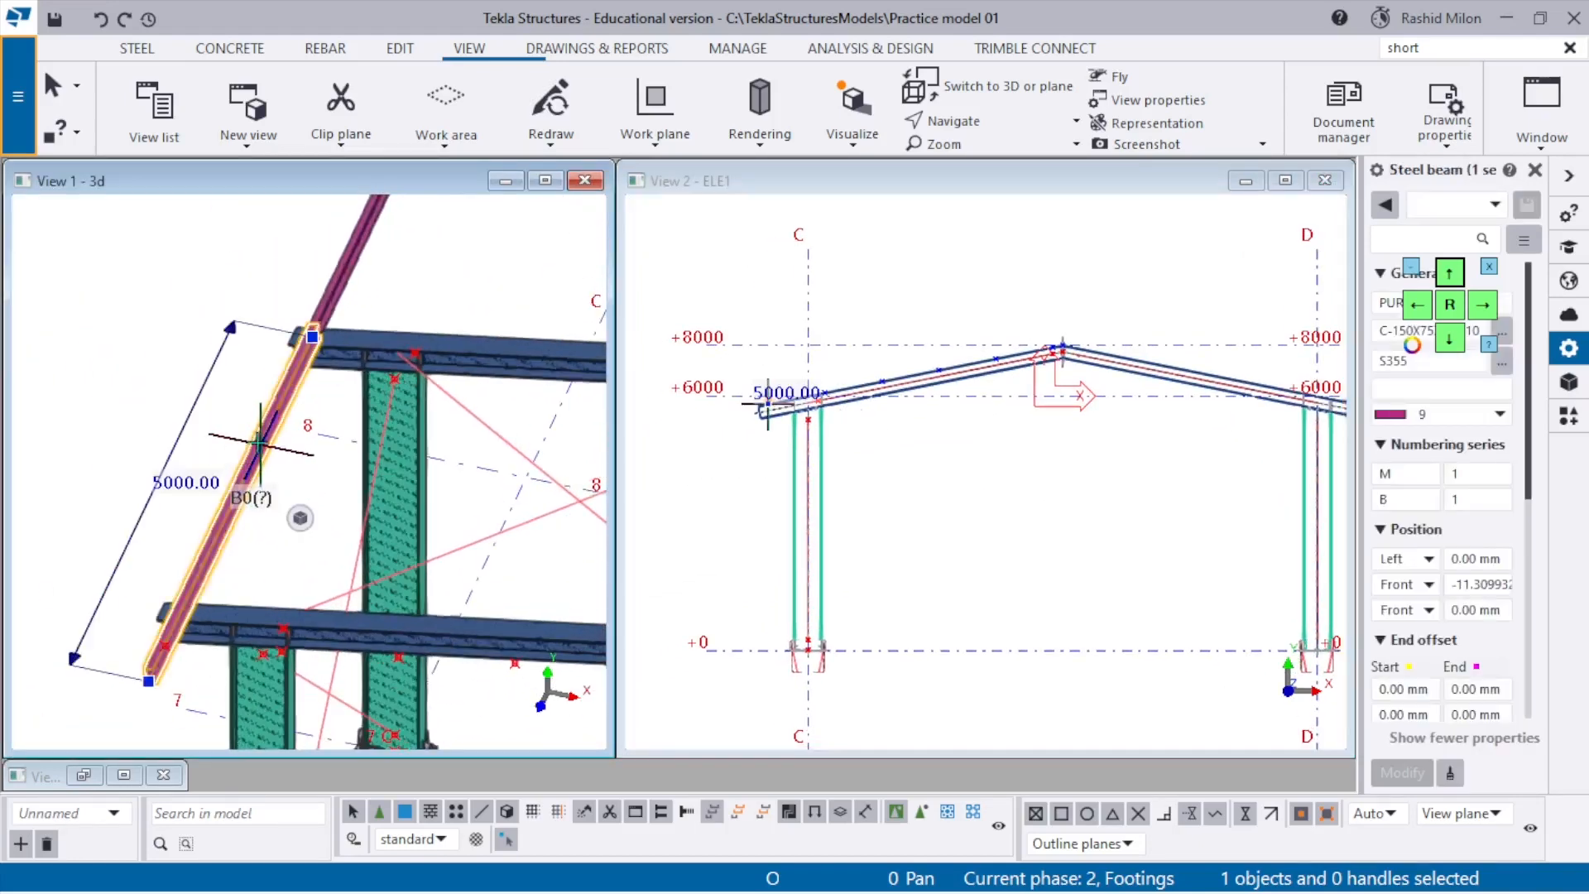
scroll(313, 448, "down", 3)
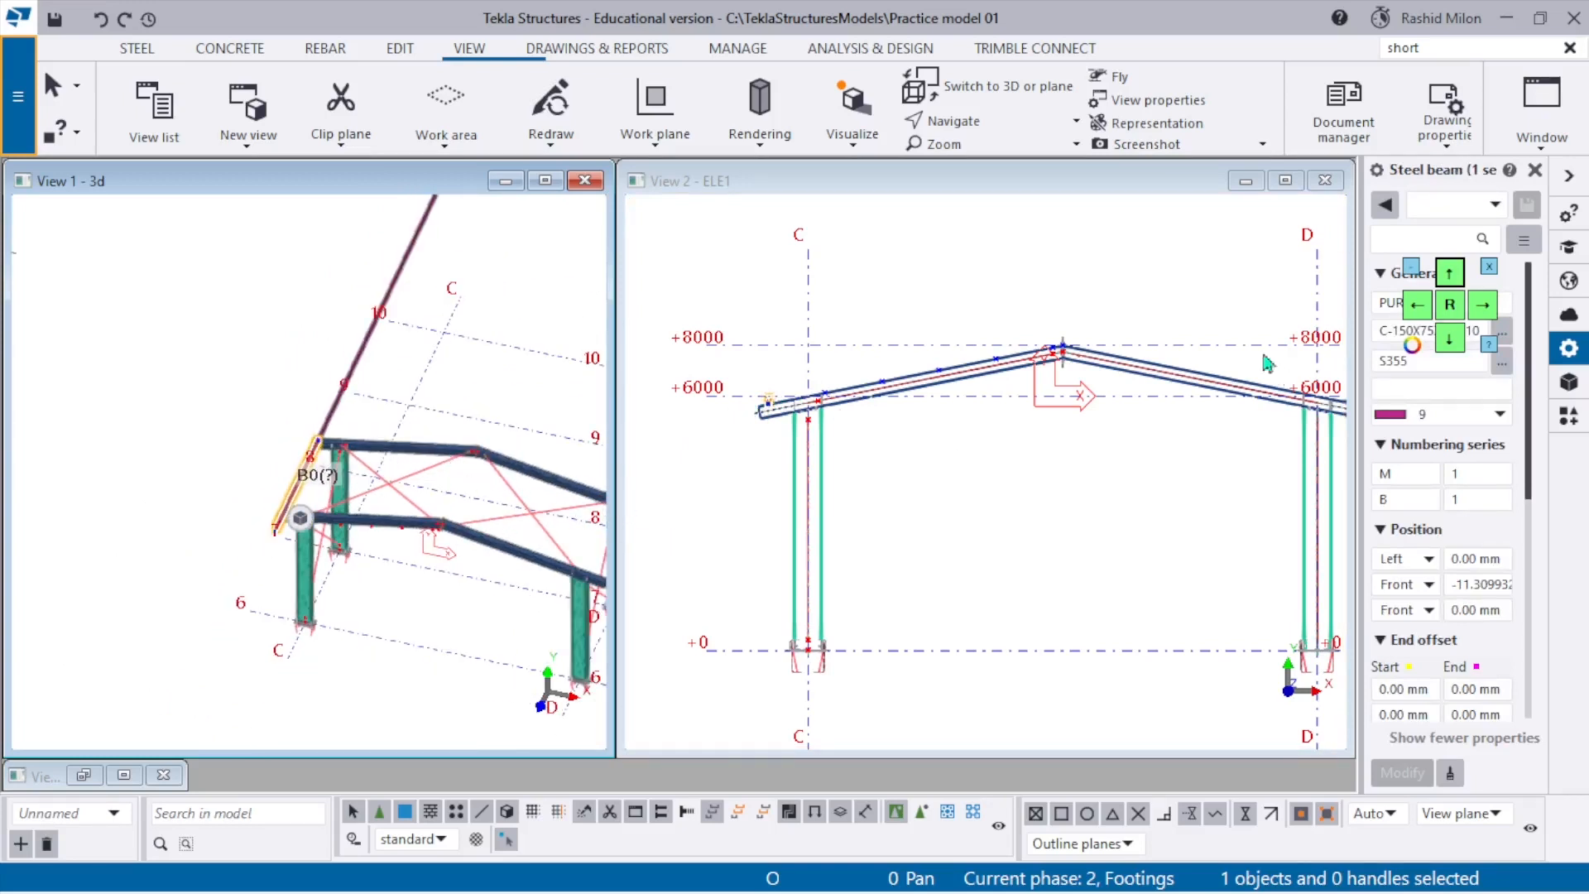
scroll(1045, 348, "up", 4)
scroll(589, 451, "up", 4)
middle_click_drag(265, 333, 271, 426)
scroll(263, 452, "down", 4)
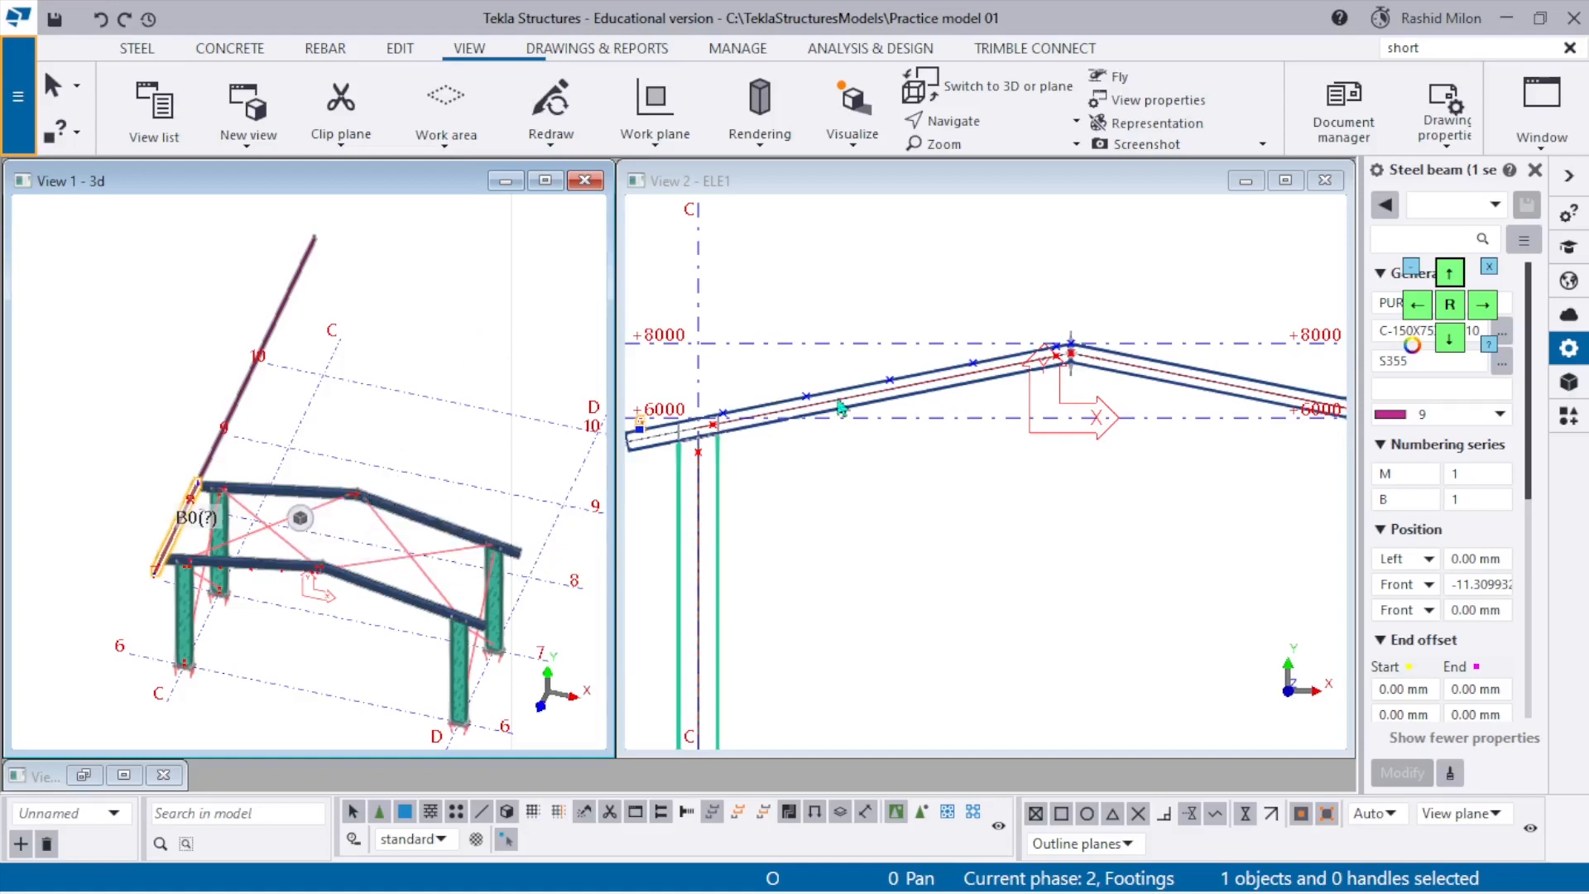
scroll(743, 412, "up", 4)
middle_click_drag(799, 420, 993, 401)
scroll(824, 382, "up", 3)
right_click(793, 303)
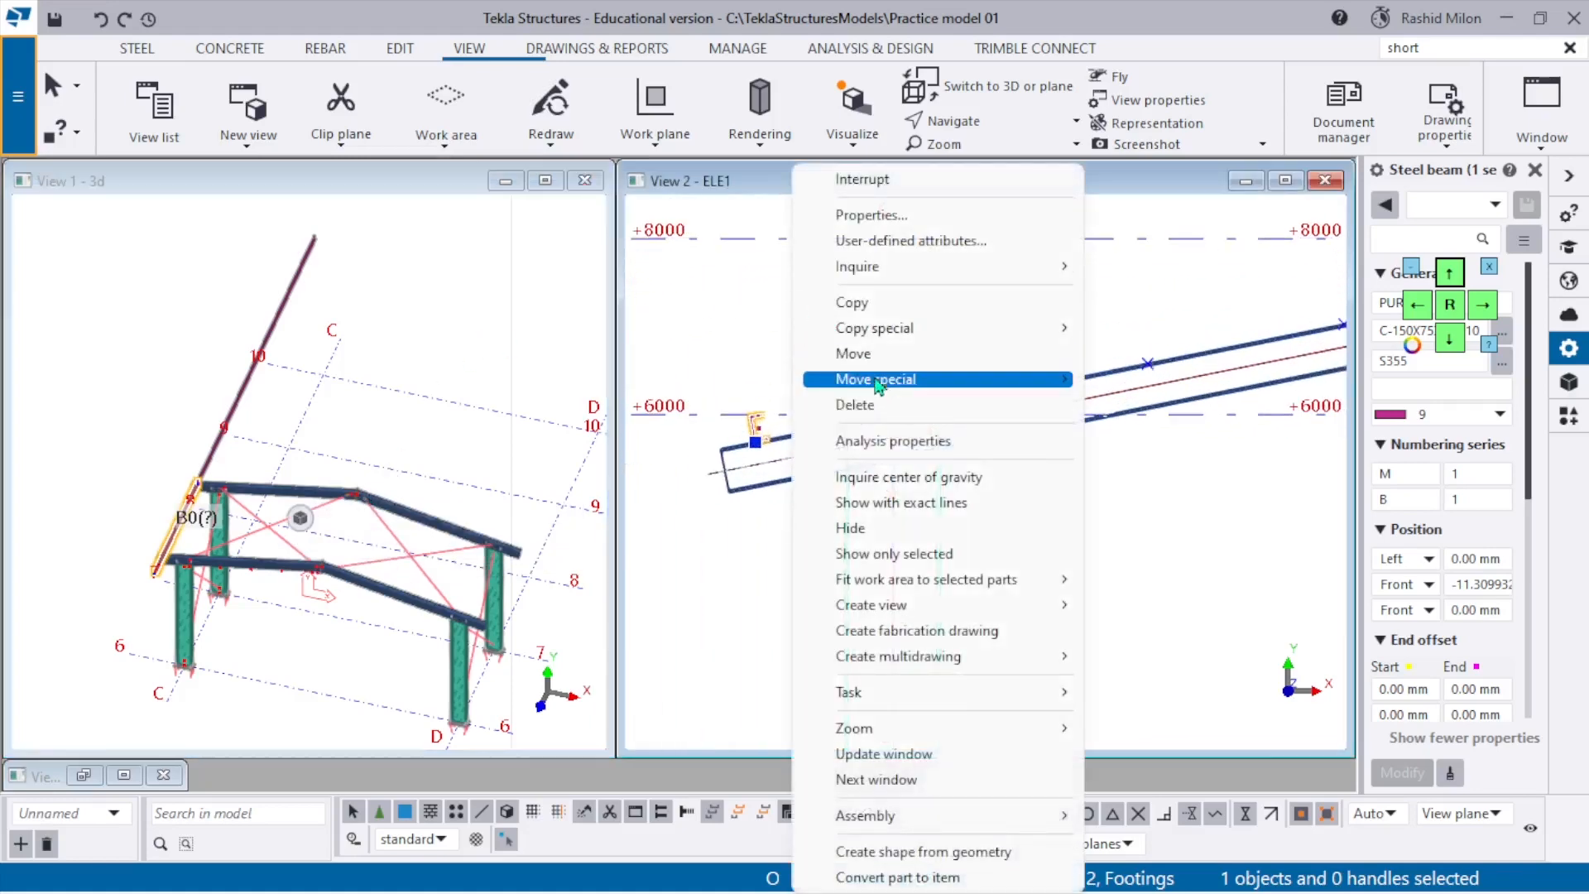
left_click(852, 302)
scroll(749, 385, "up", 5)
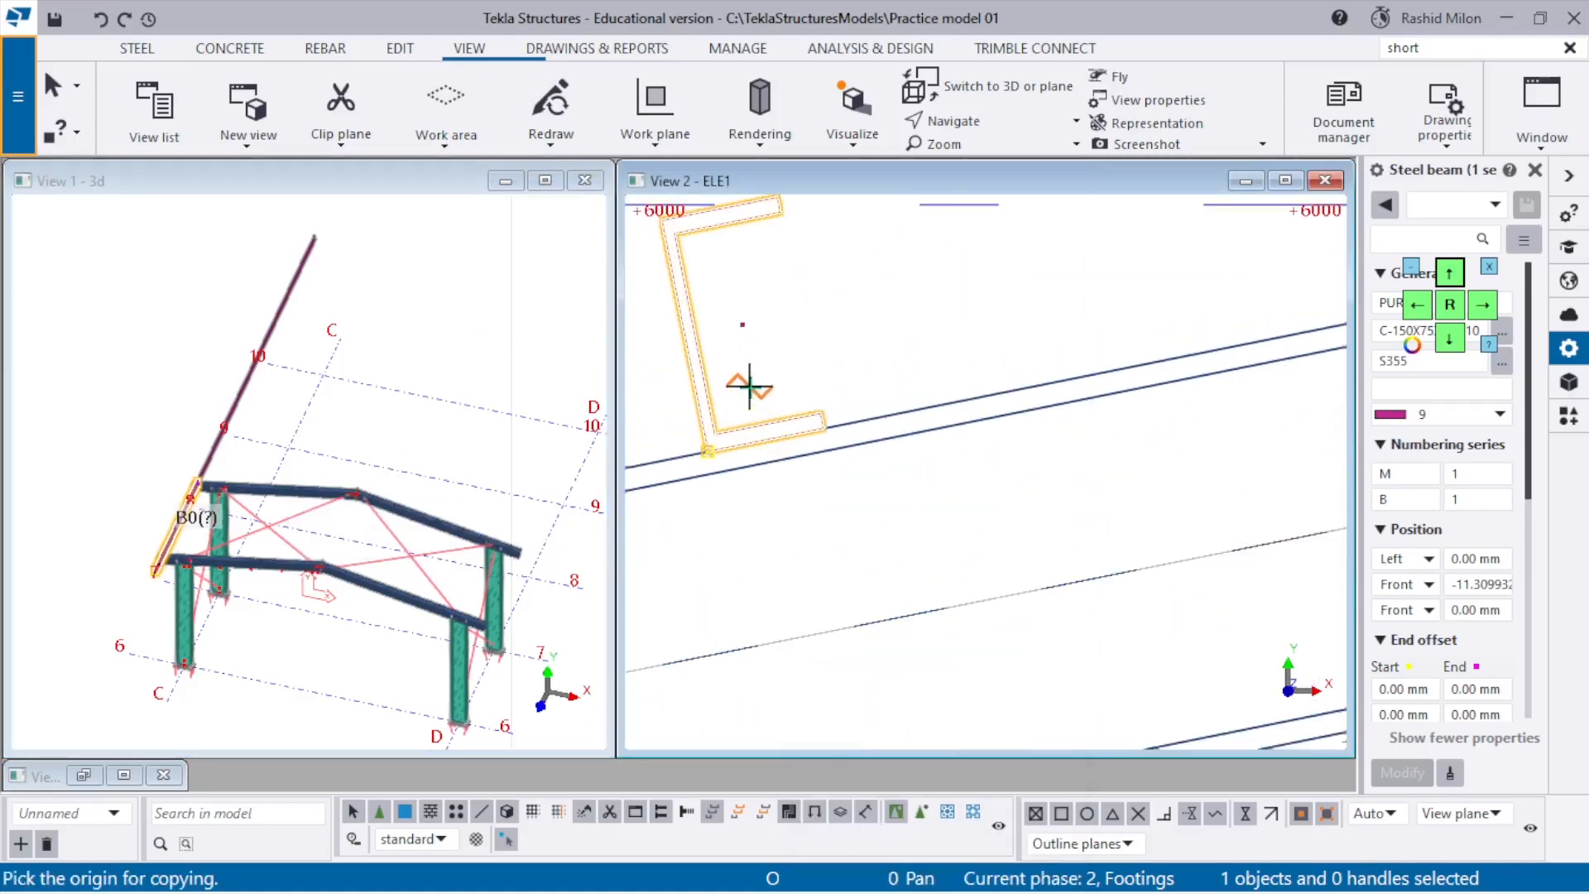
scroll(745, 447, "up", 3)
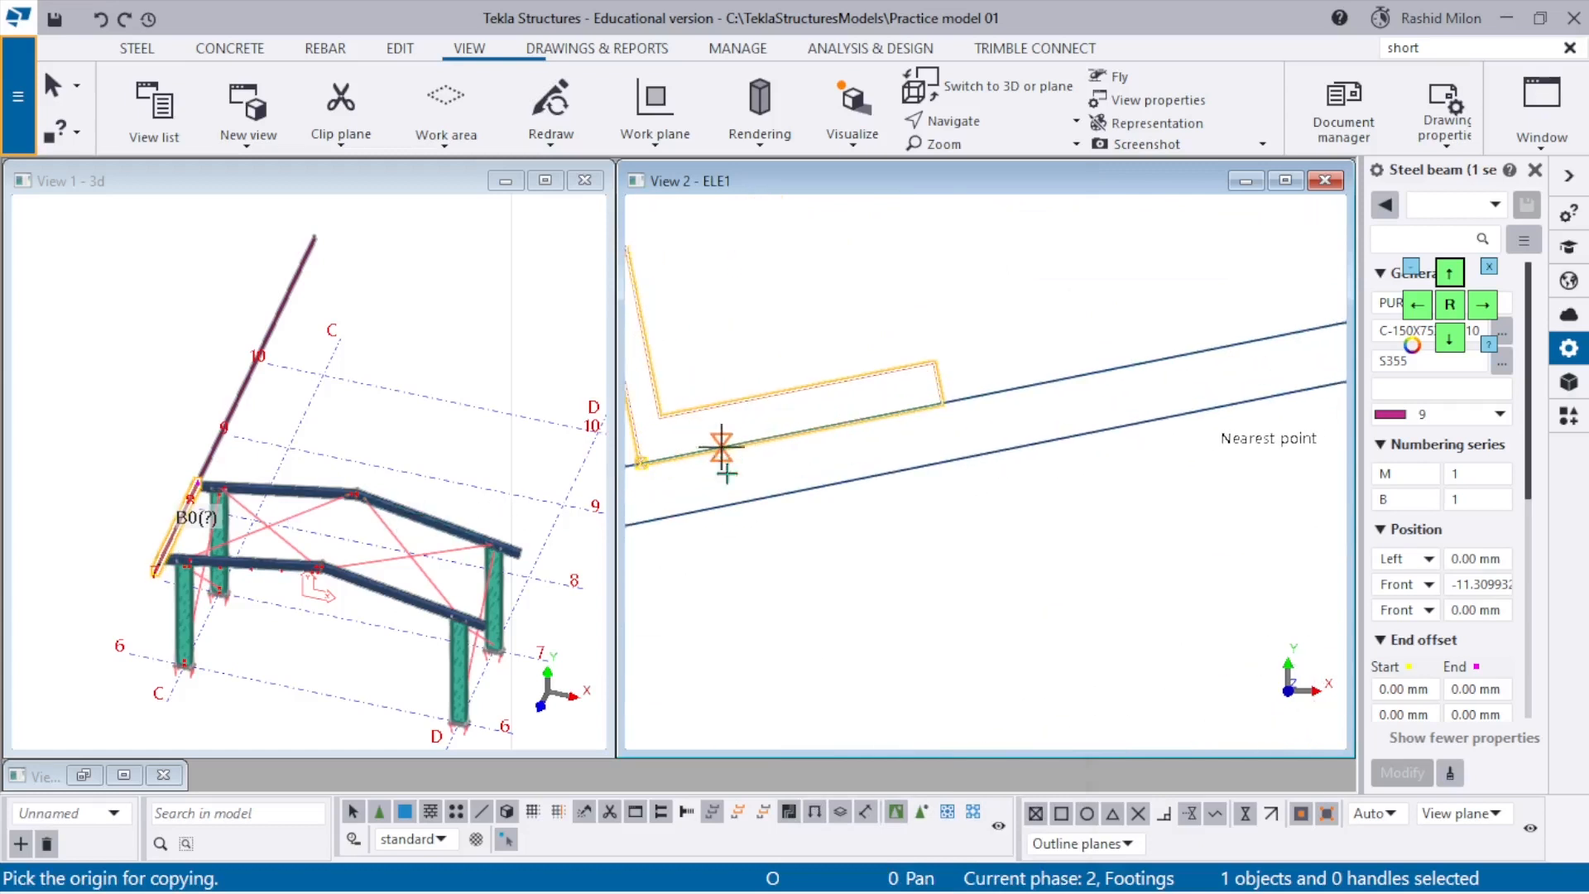
scroll(833, 528, "down", 2)
scroll(725, 520, "up", 1)
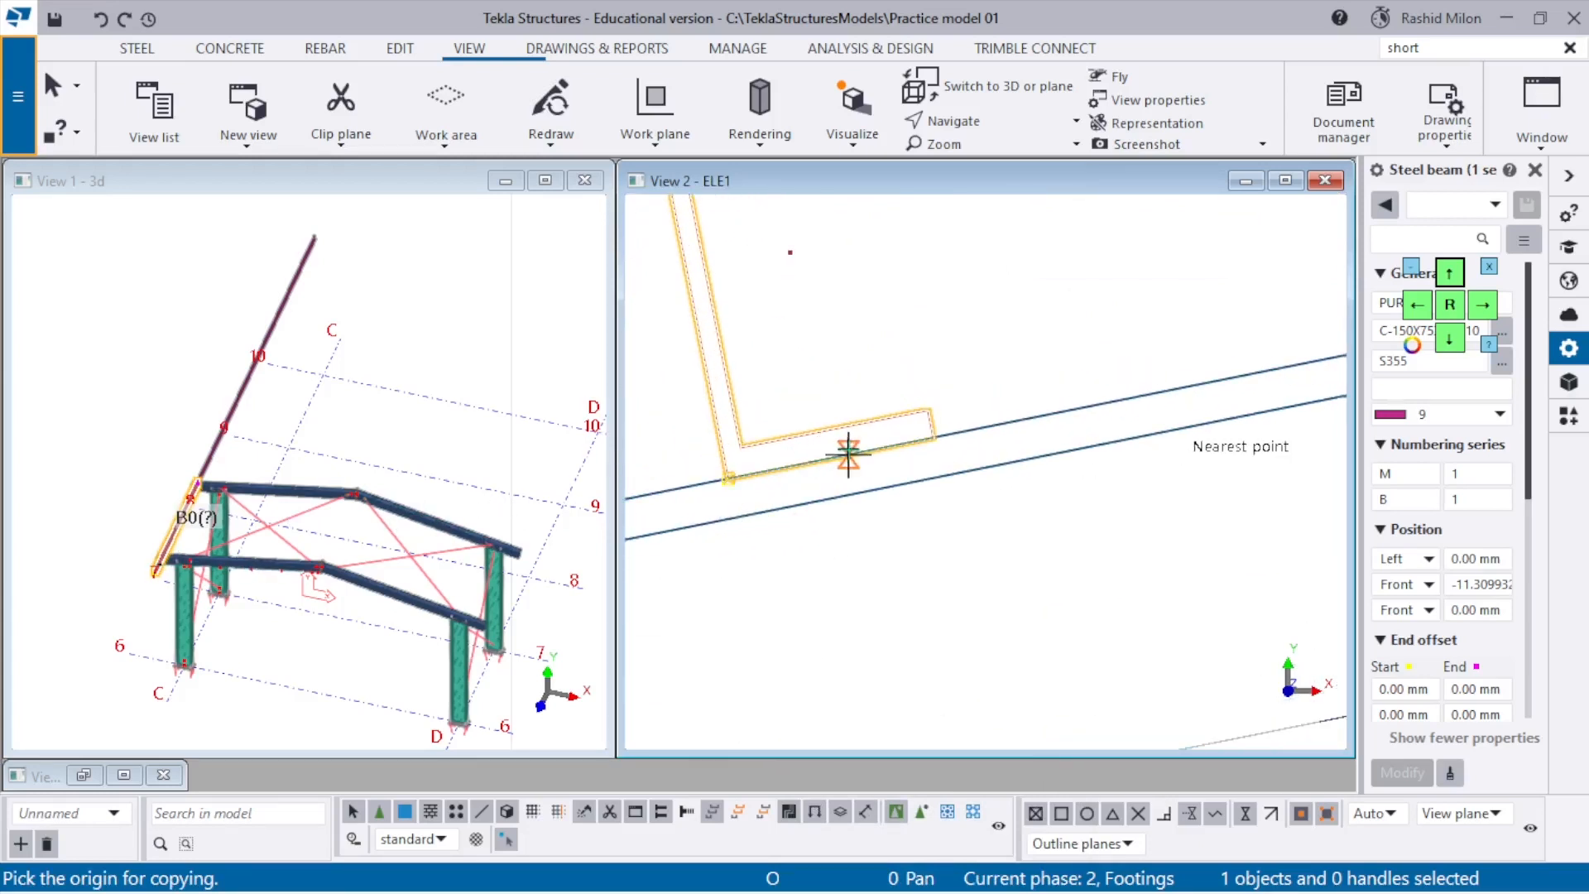
left_click(830, 460)
scroll(757, 490, "down", 3)
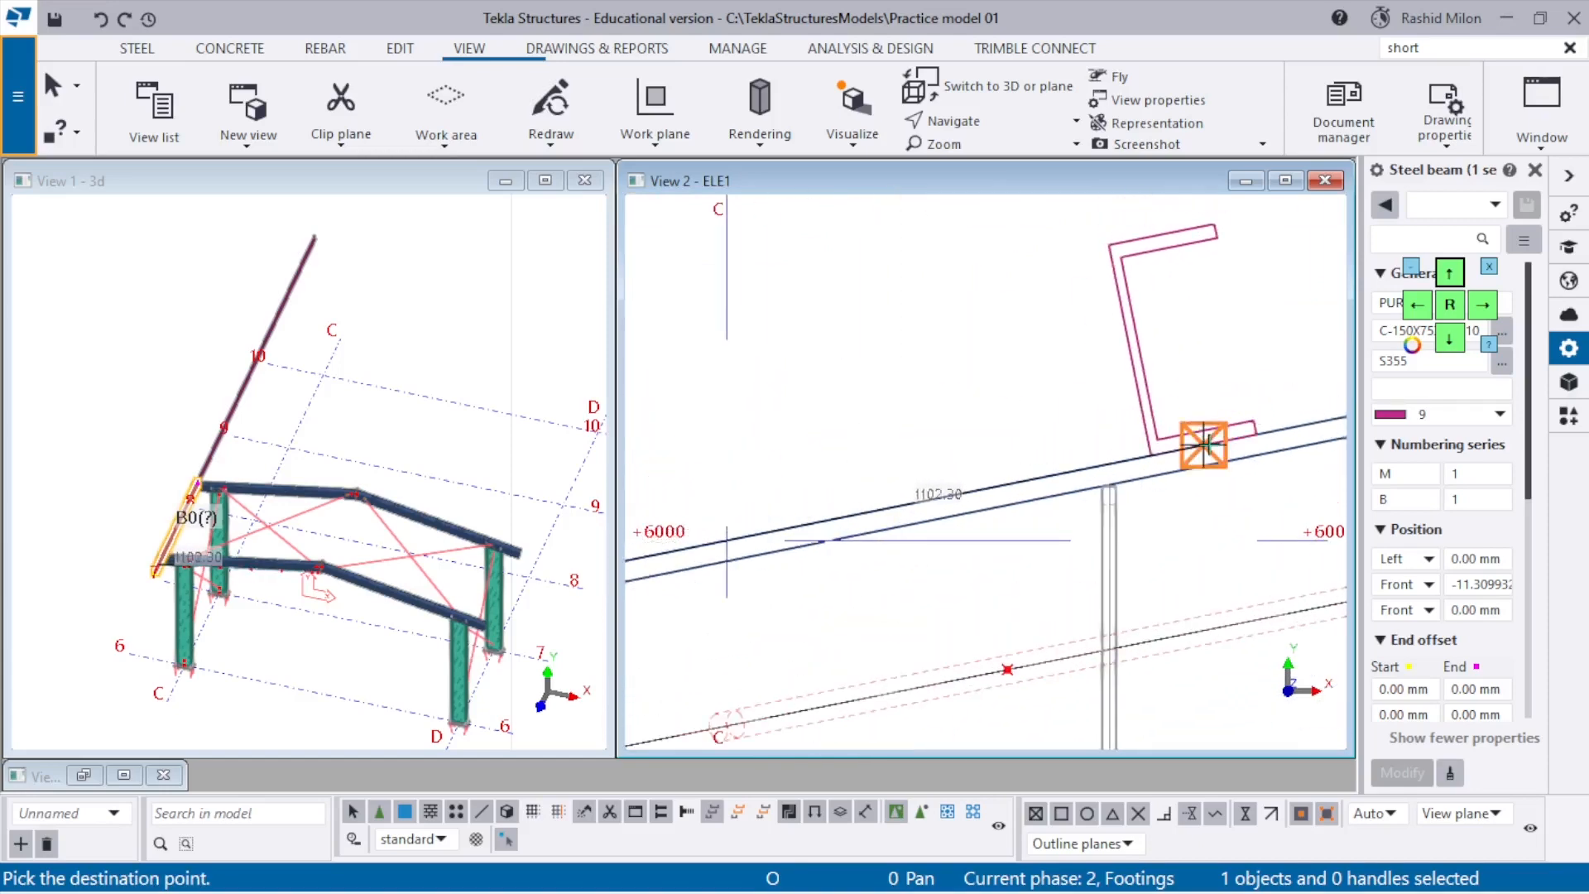
left_click(1205, 445)
Place two more purlin copies on the third and fourth reference points up the rafter in the ELE1 view.
scroll(1011, 457, "down", 3)
scroll(965, 497, "up", 2)
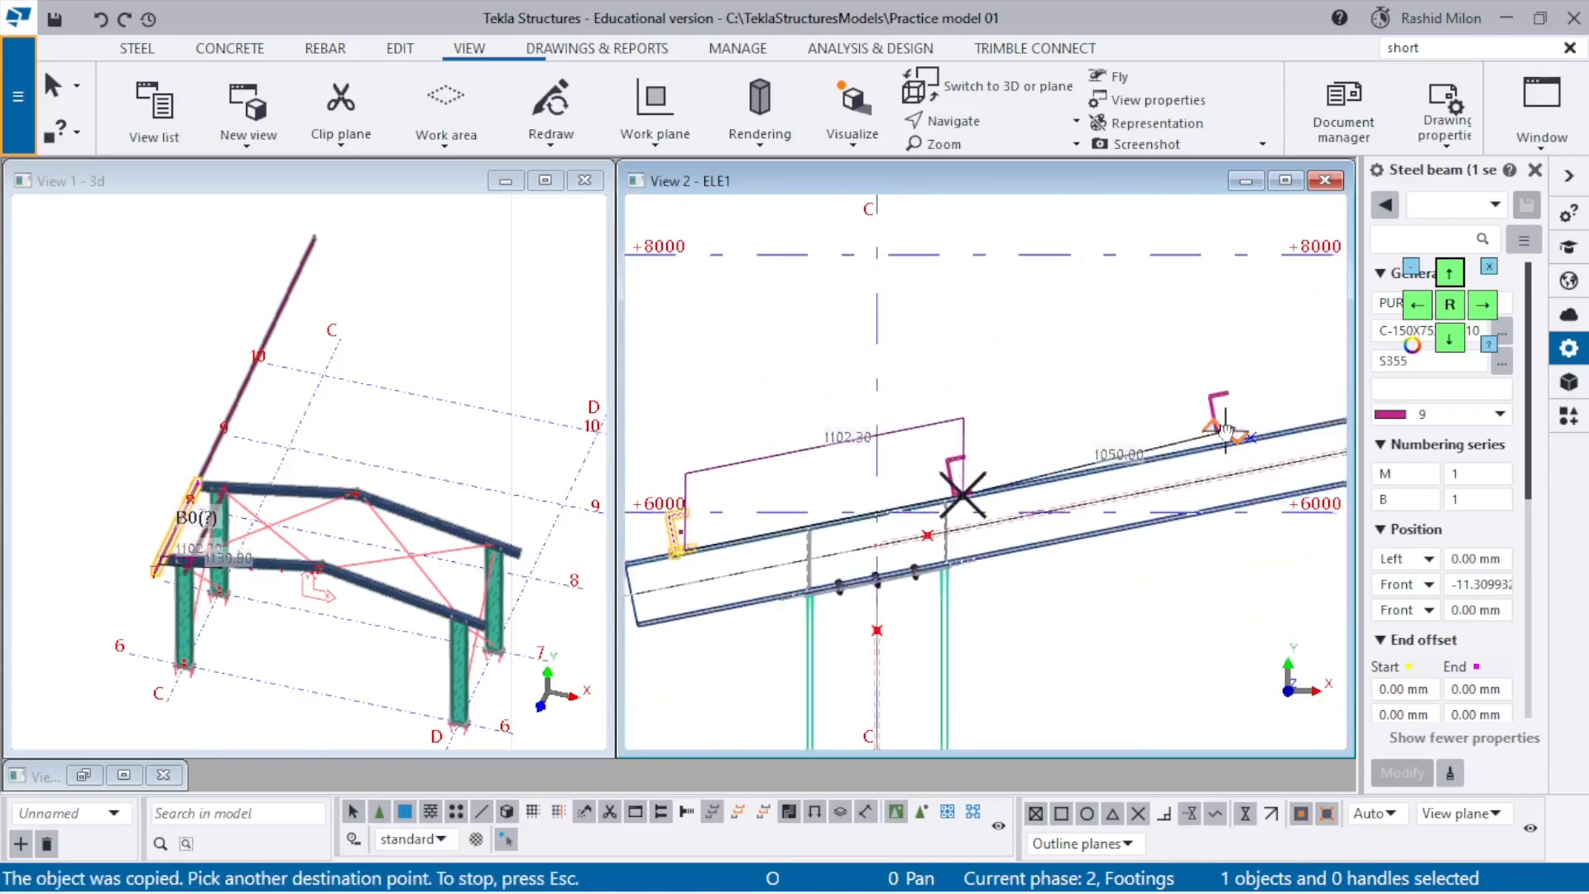
middle_click_drag(1225, 430, 1019, 421)
scroll(1039, 390, "up", 4)
left_click(1050, 480)
scroll(865, 463, "down", 3)
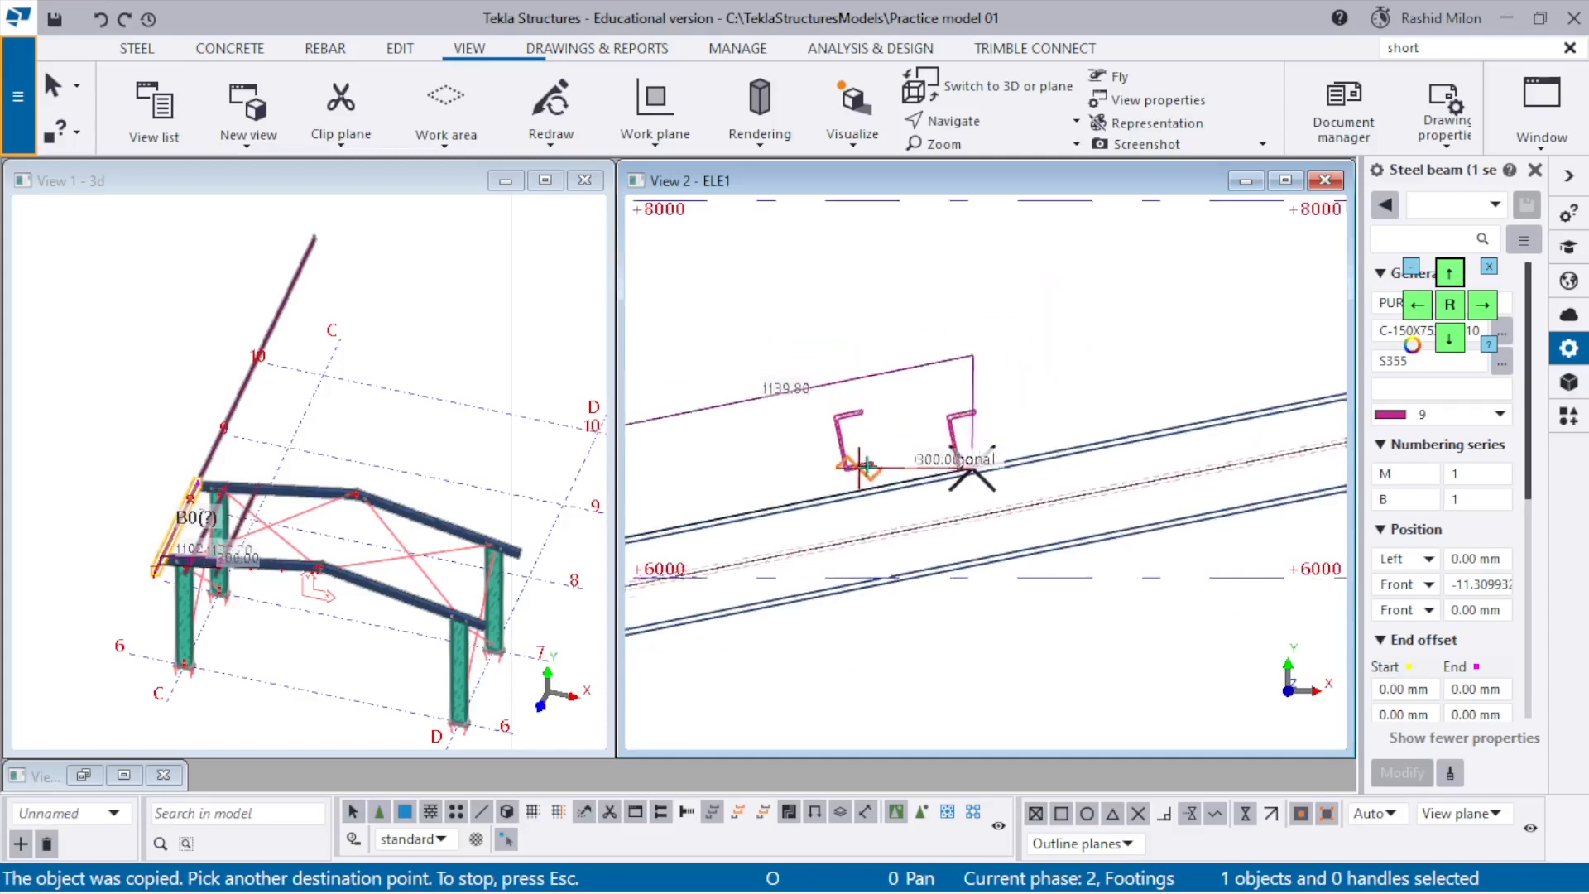
scroll(858, 466, "down", 3)
scroll(1142, 417, "up", 4)
left_click(1120, 438)
scroll(864, 483, "down", 3)
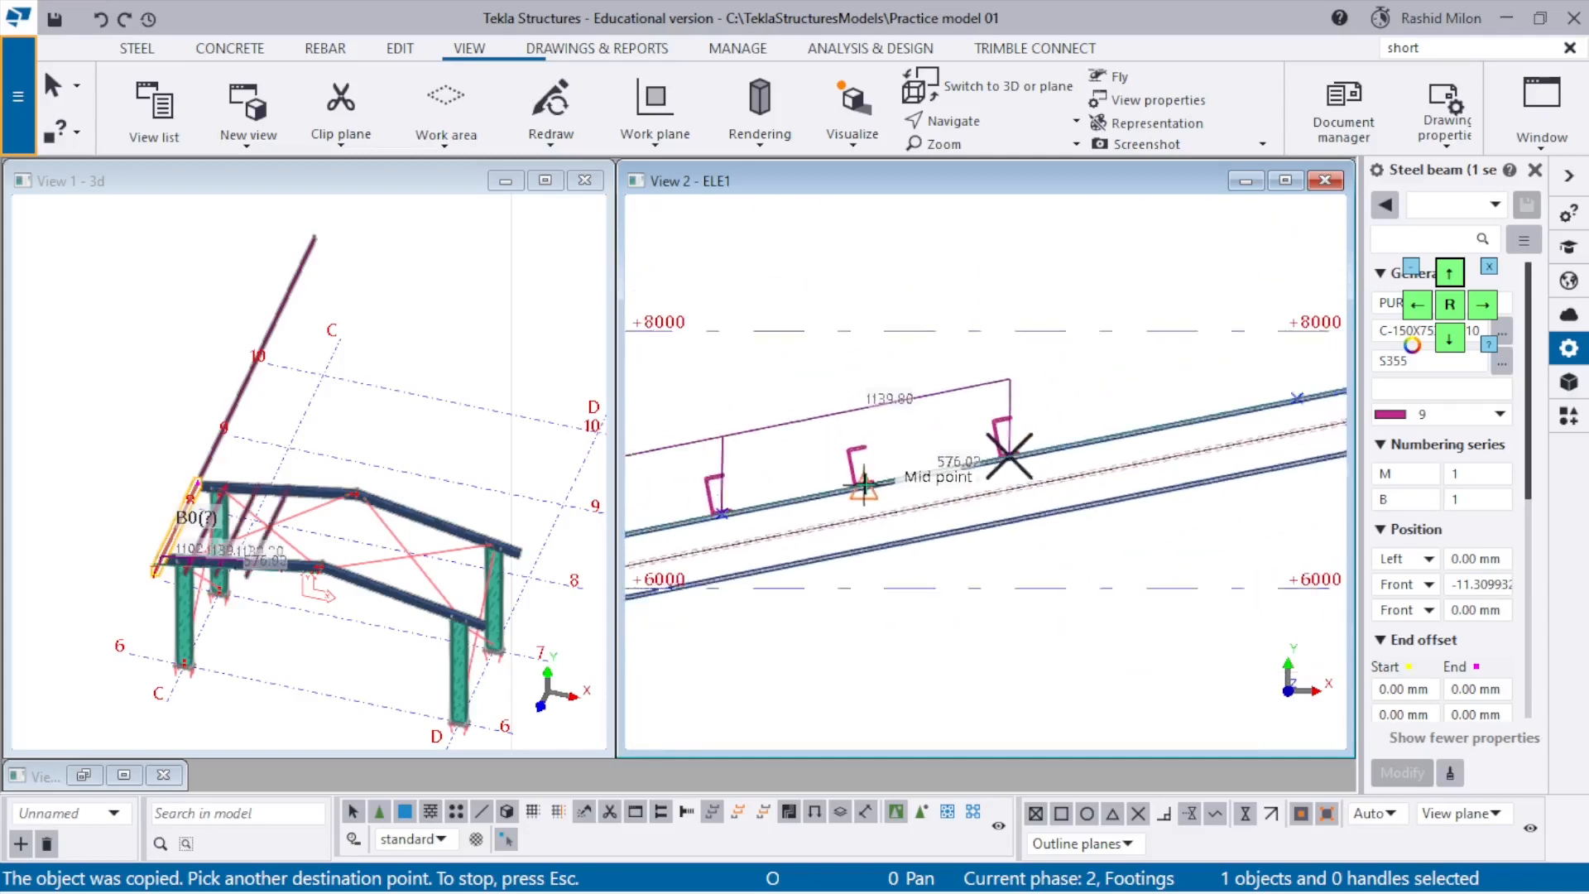
Place the last two purlin copies on the remaining reference points up to the ridge and end the copying.
scroll(865, 485, "down", 3)
scroll(1063, 424, "up", 4)
left_click(1066, 486)
scroll(878, 480, "down", 3)
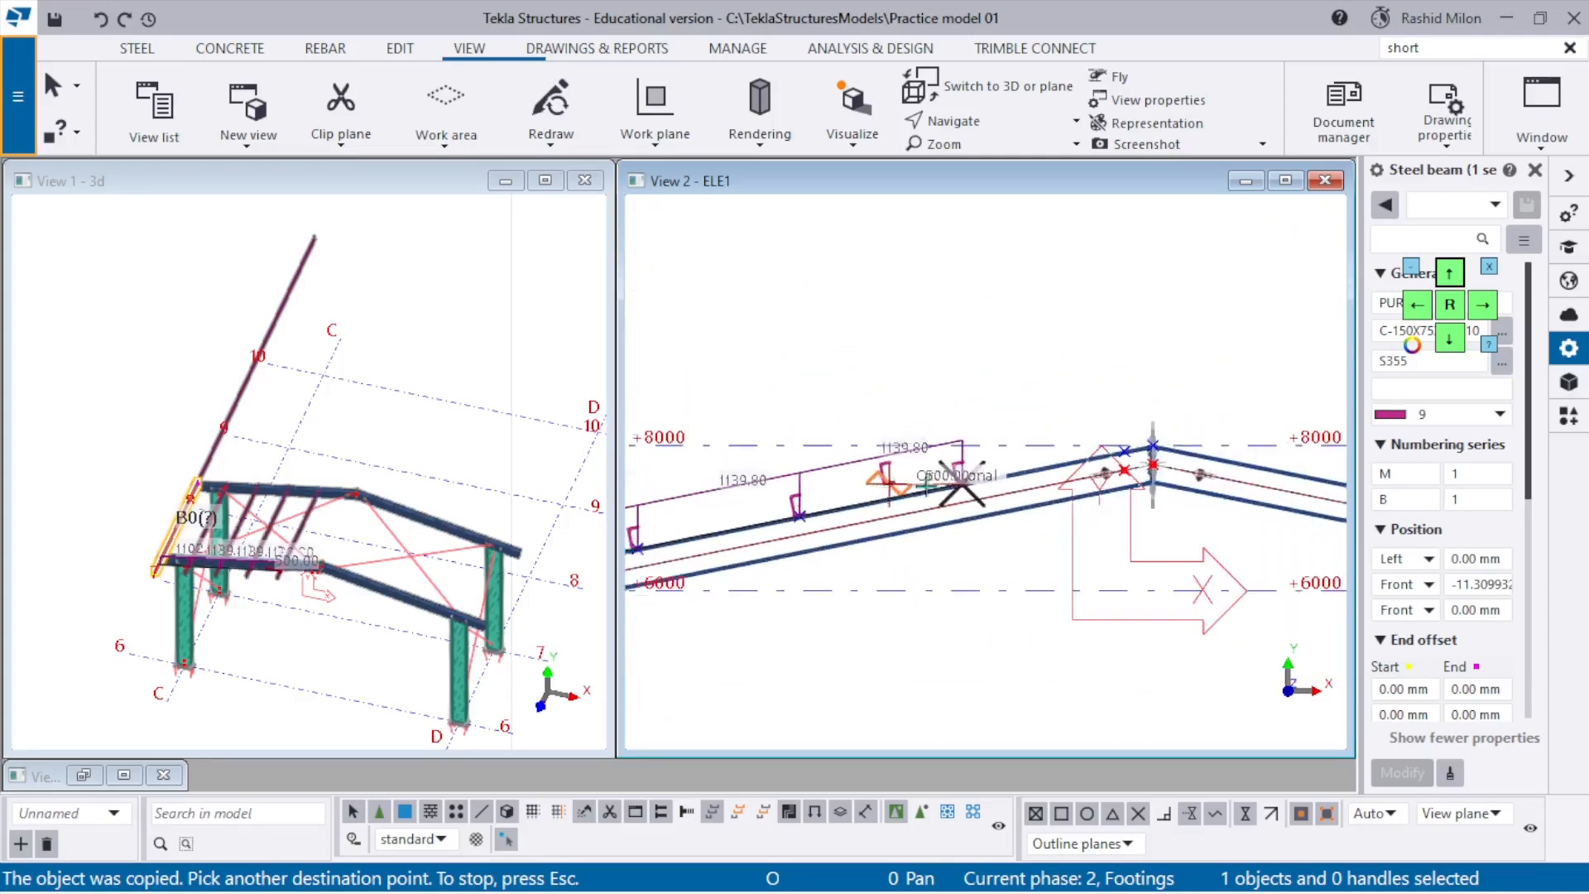
scroll(1113, 429, "up", 5)
left_click(1017, 494)
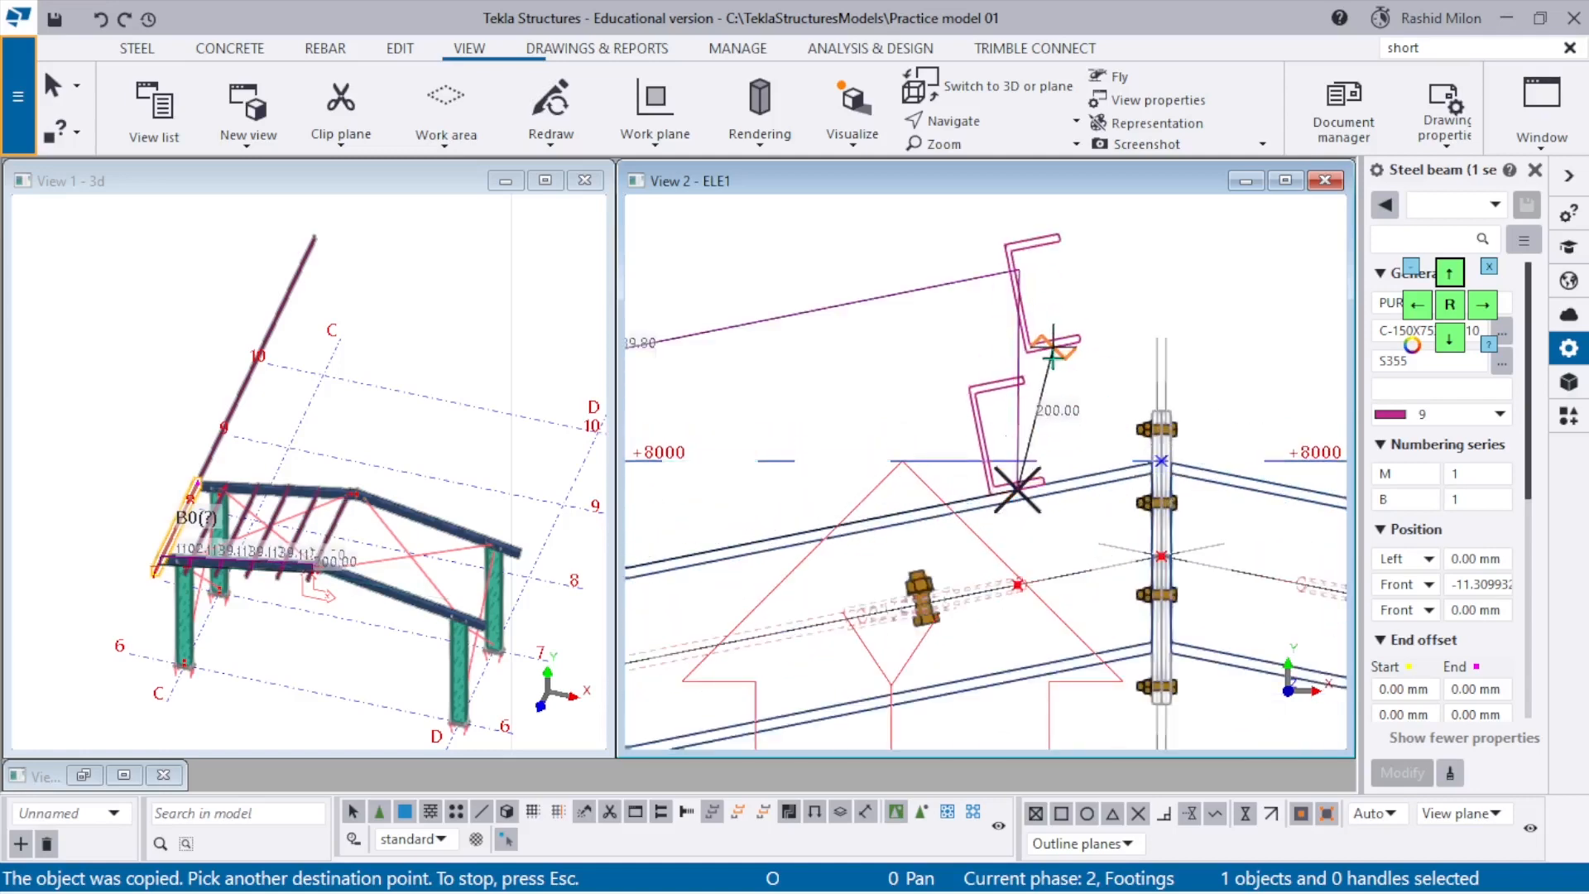
right_click(1090, 333)
left_click(1172, 468)
Move the purlin nearest the ridge down the slope so its bottom flange tip sits on the last reference point.
scroll(1025, 409, "down", 3)
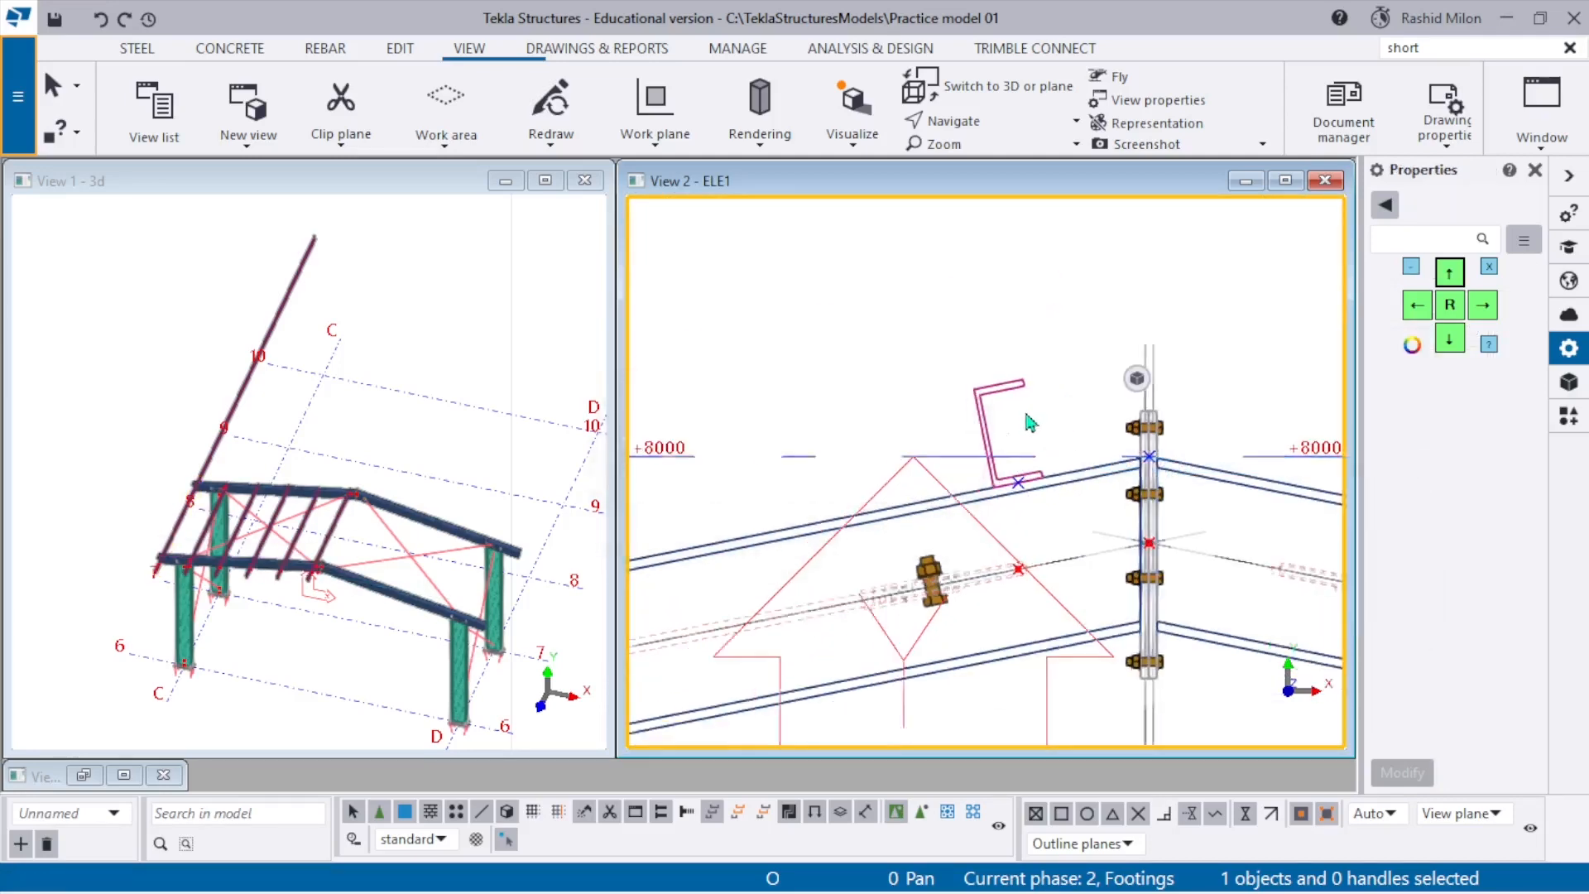
scroll(1047, 414, "up", 4)
right_click(1022, 357)
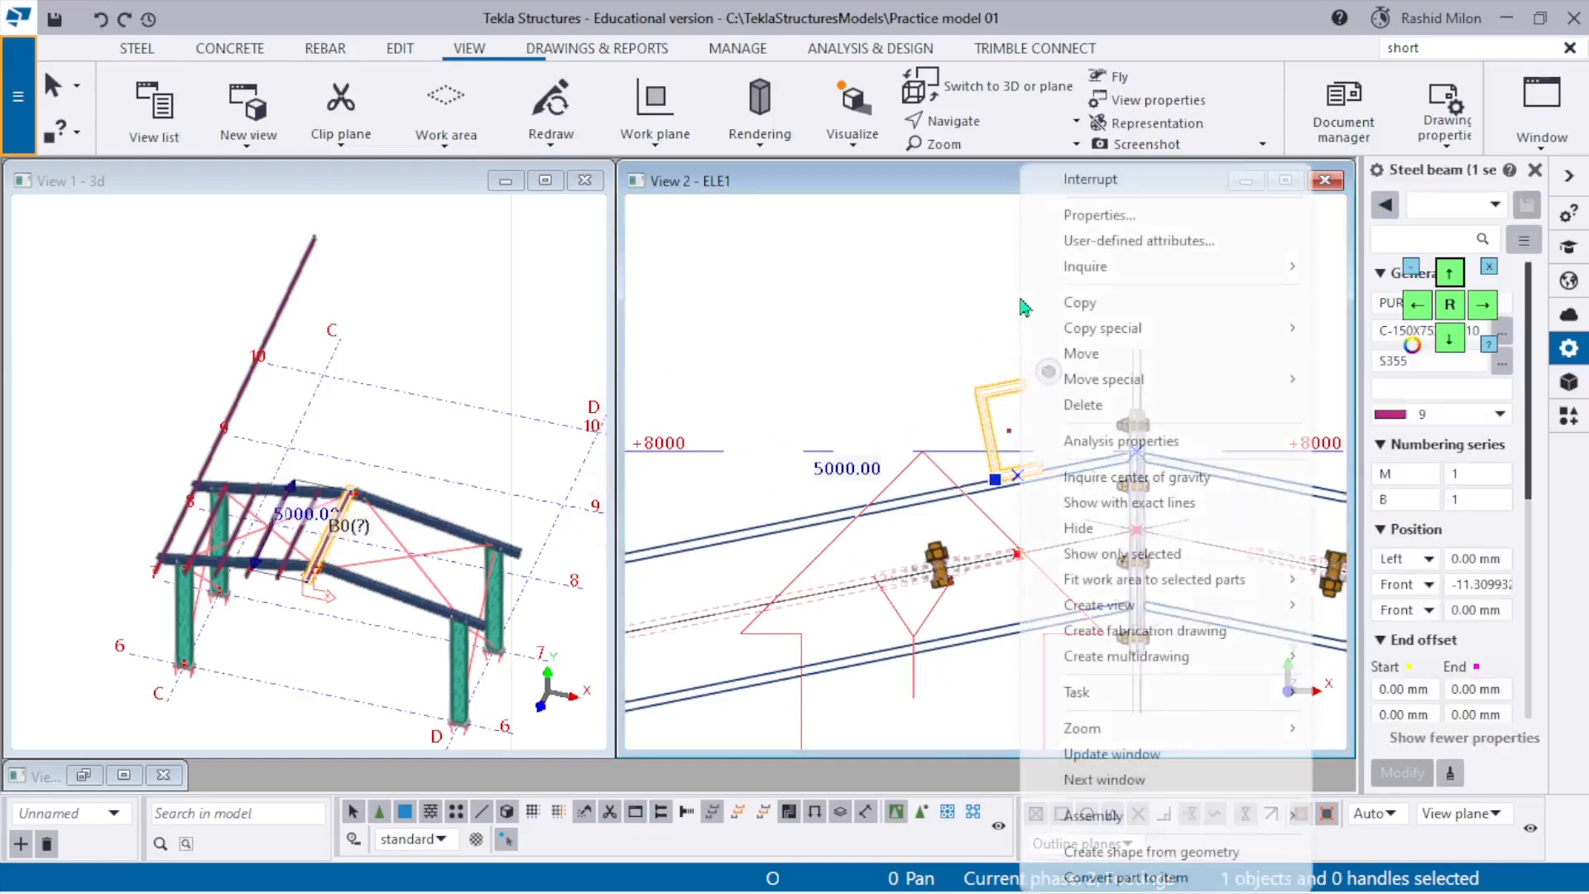
left_click(1068, 351)
scroll(1069, 486, "up", 5)
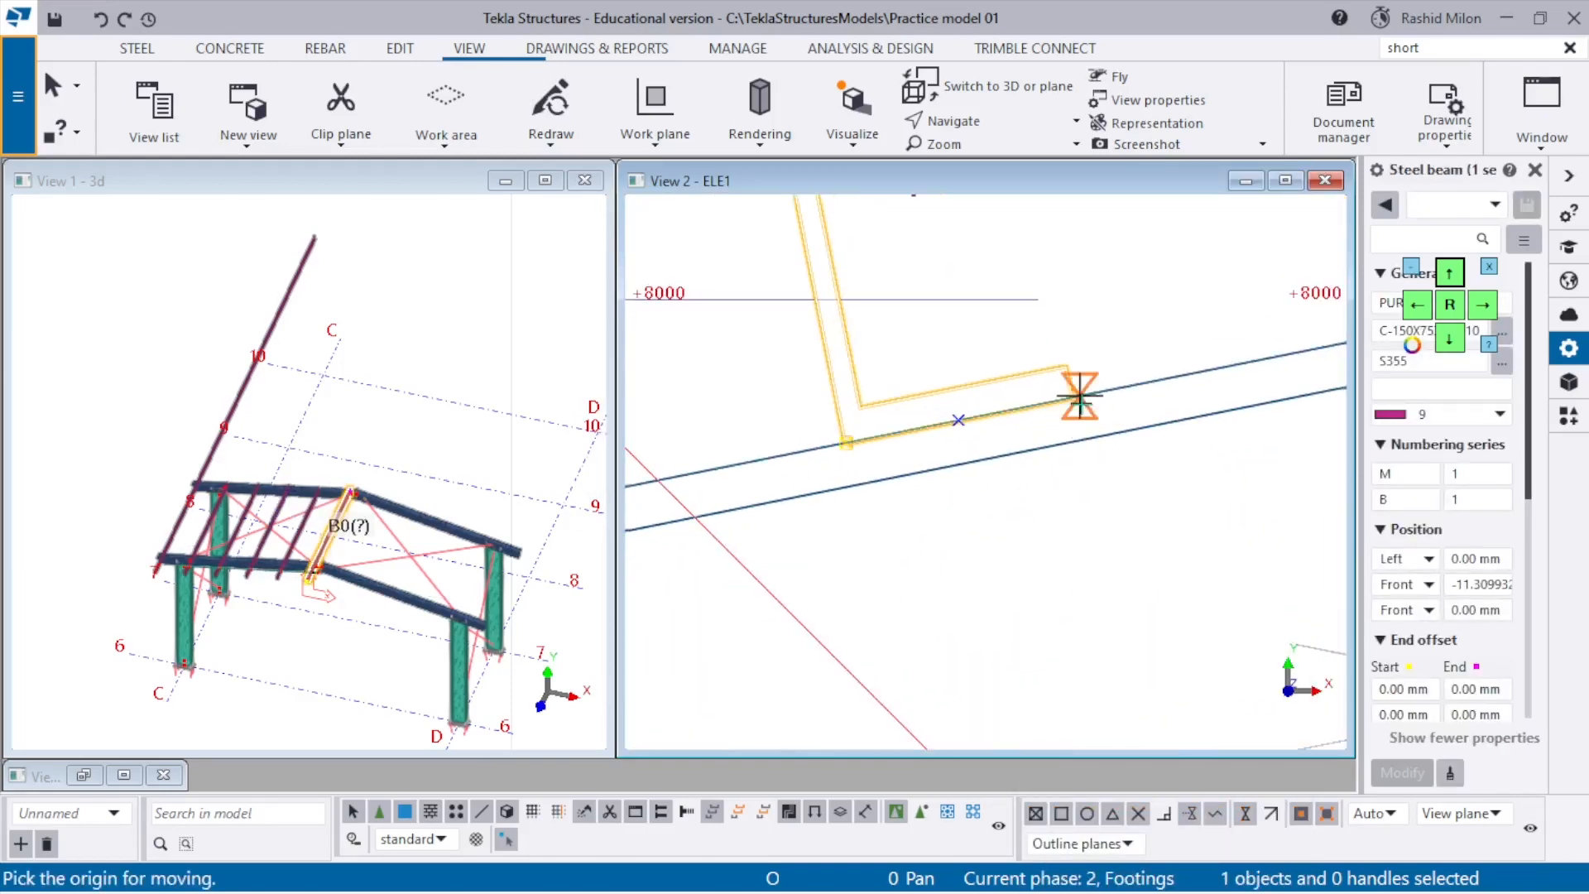
left_click(958, 419)
scroll(1049, 507, "down", 4)
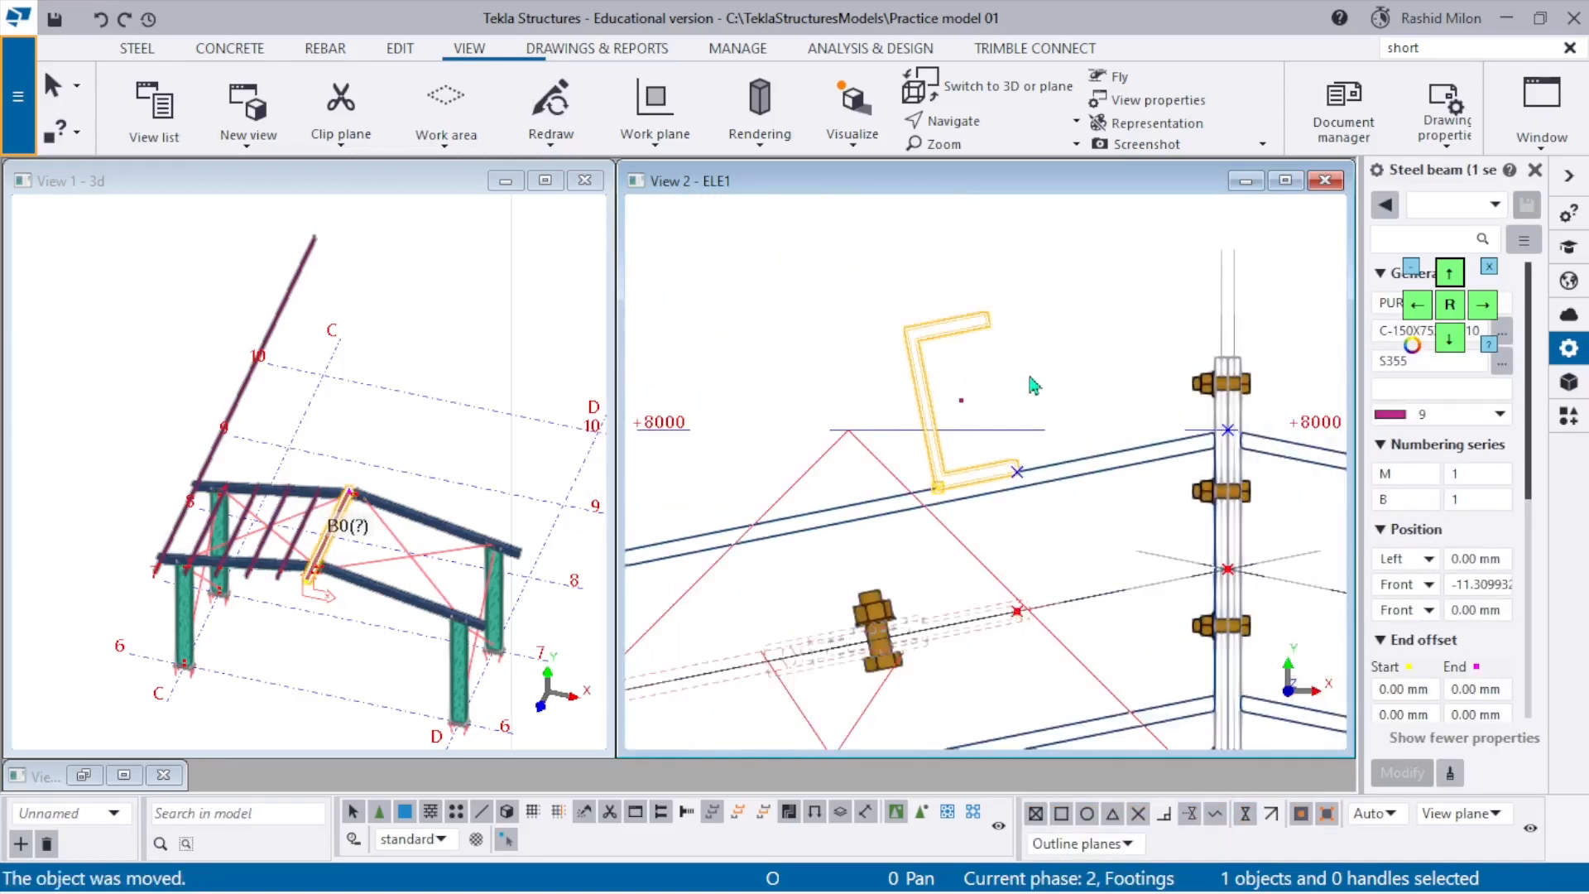
right_click(1029, 377)
left_click(1109, 508)
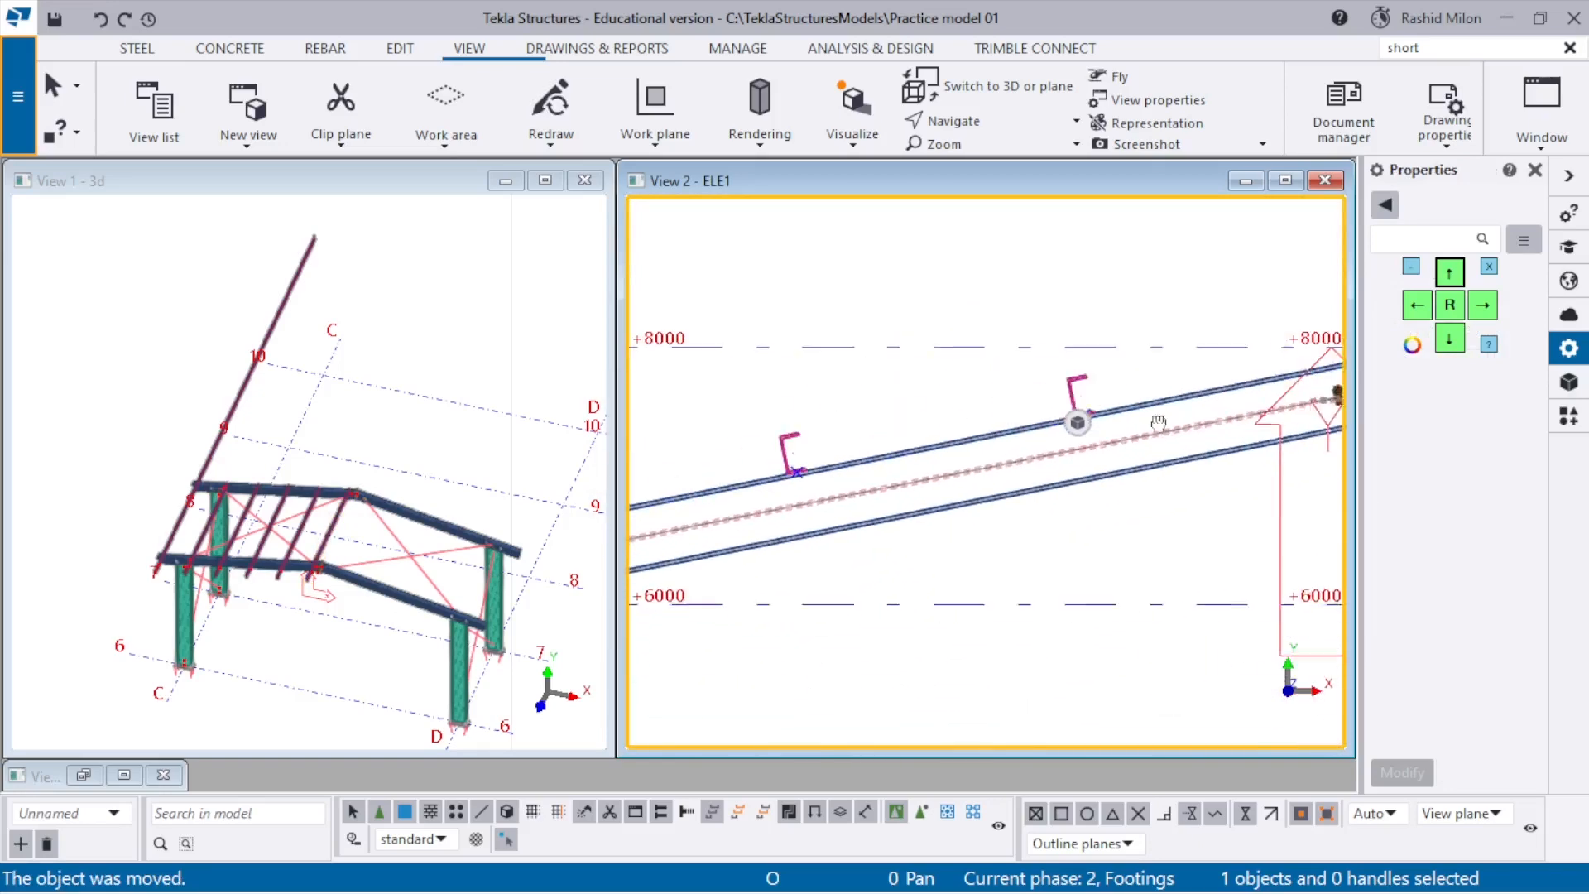
Check the purlin positions along the rafter in the ELE1 view and redraw that view.
scroll(1229, 444, "down", 2)
middle_click_drag(865, 515, 1137, 404)
scroll(1134, 377, "up", 5)
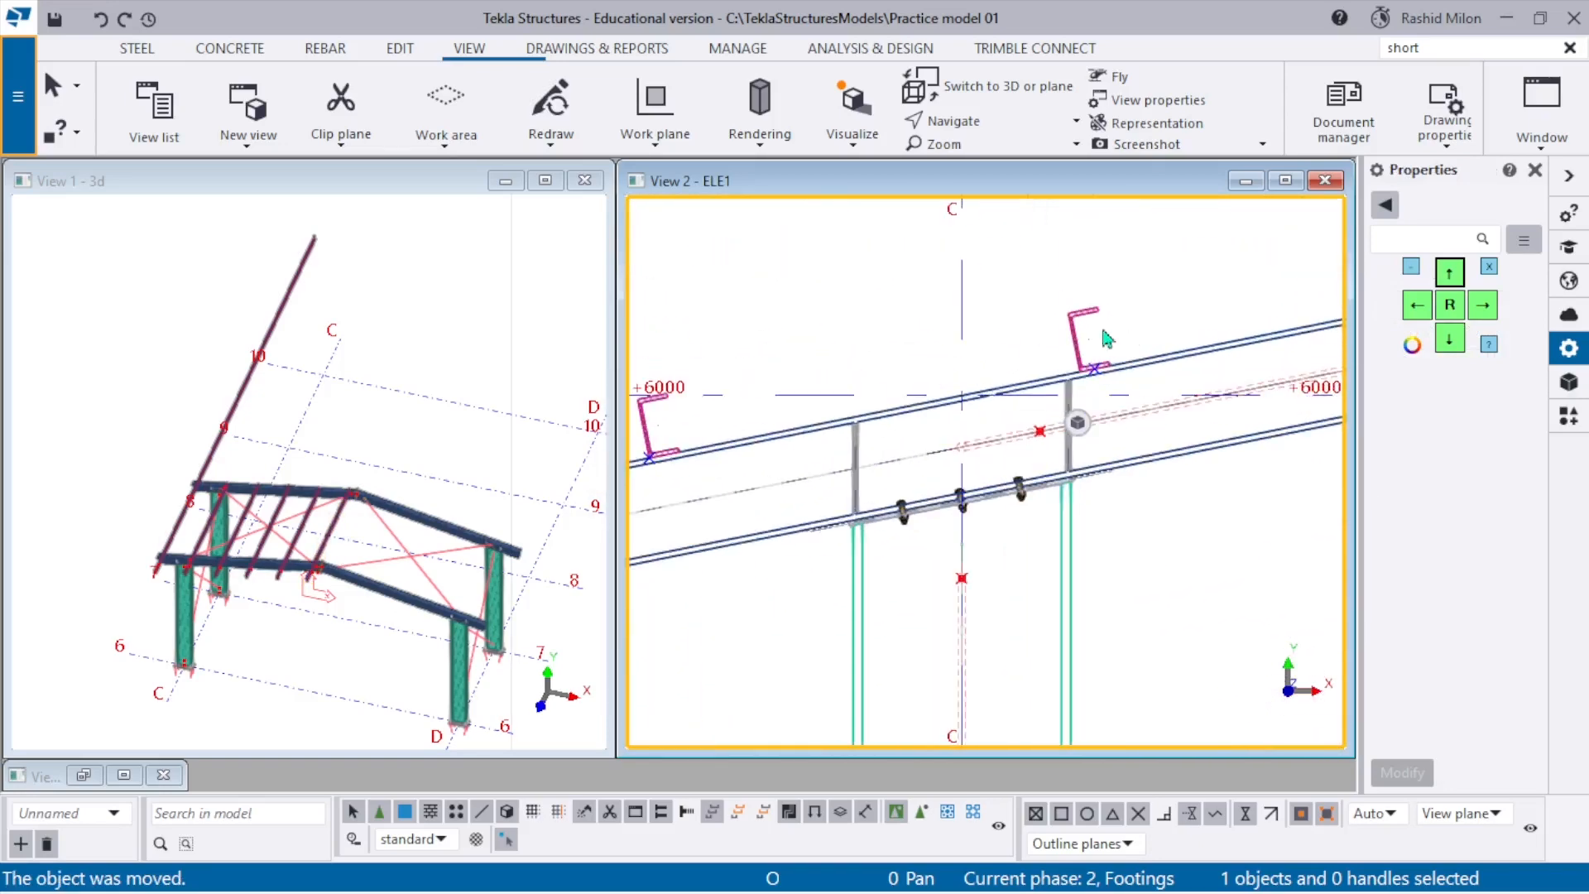
scroll(659, 473, "up", 1)
right_click(818, 301)
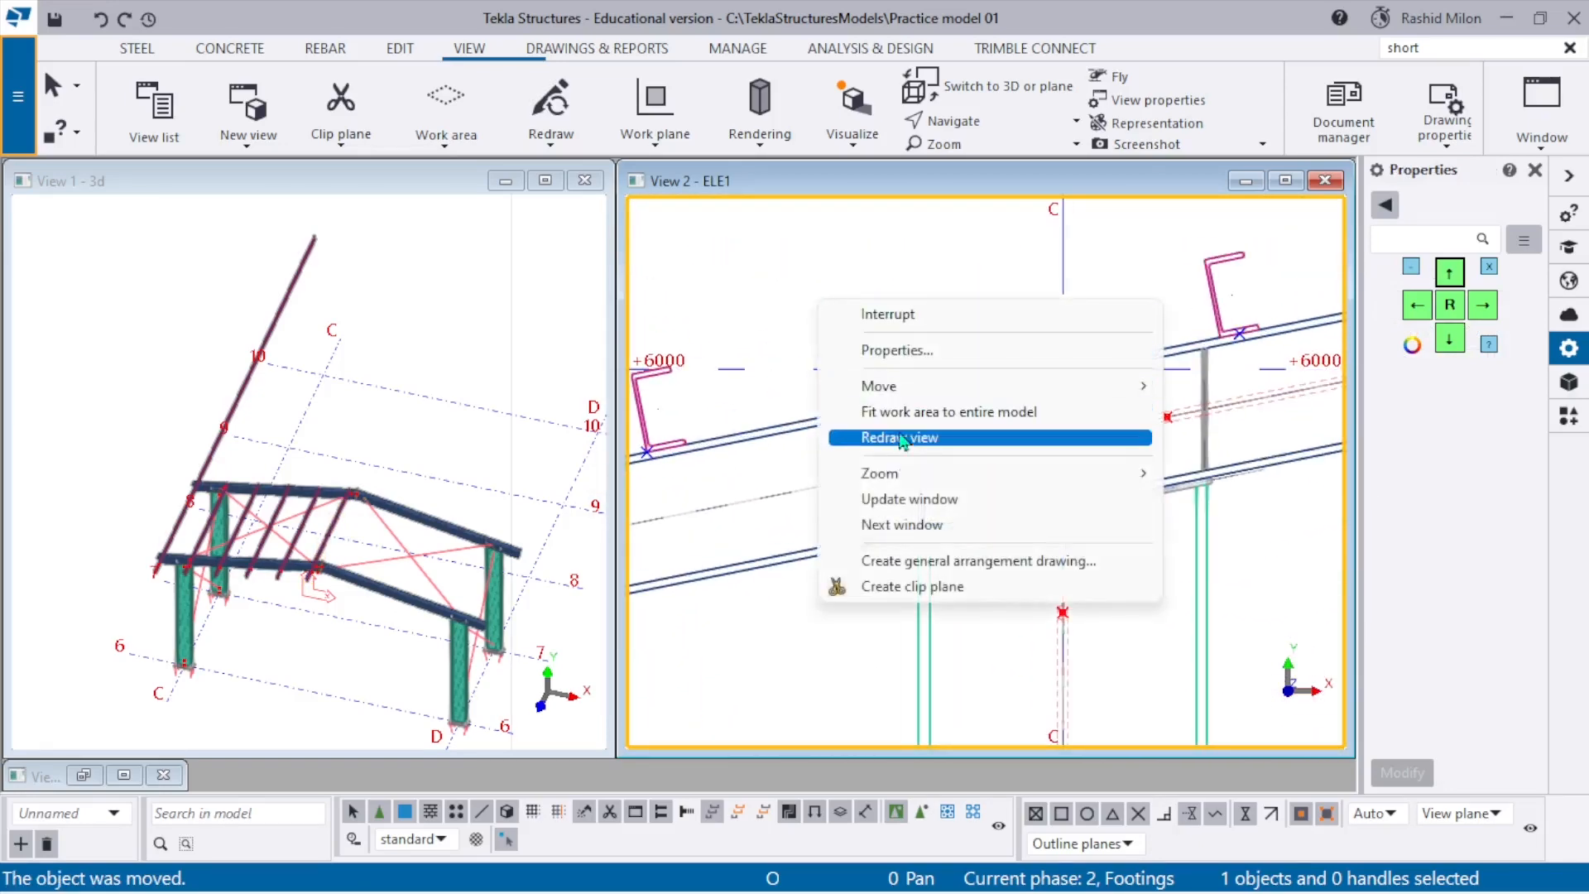
left_click(899, 436)
scroll(857, 315, "down", 7)
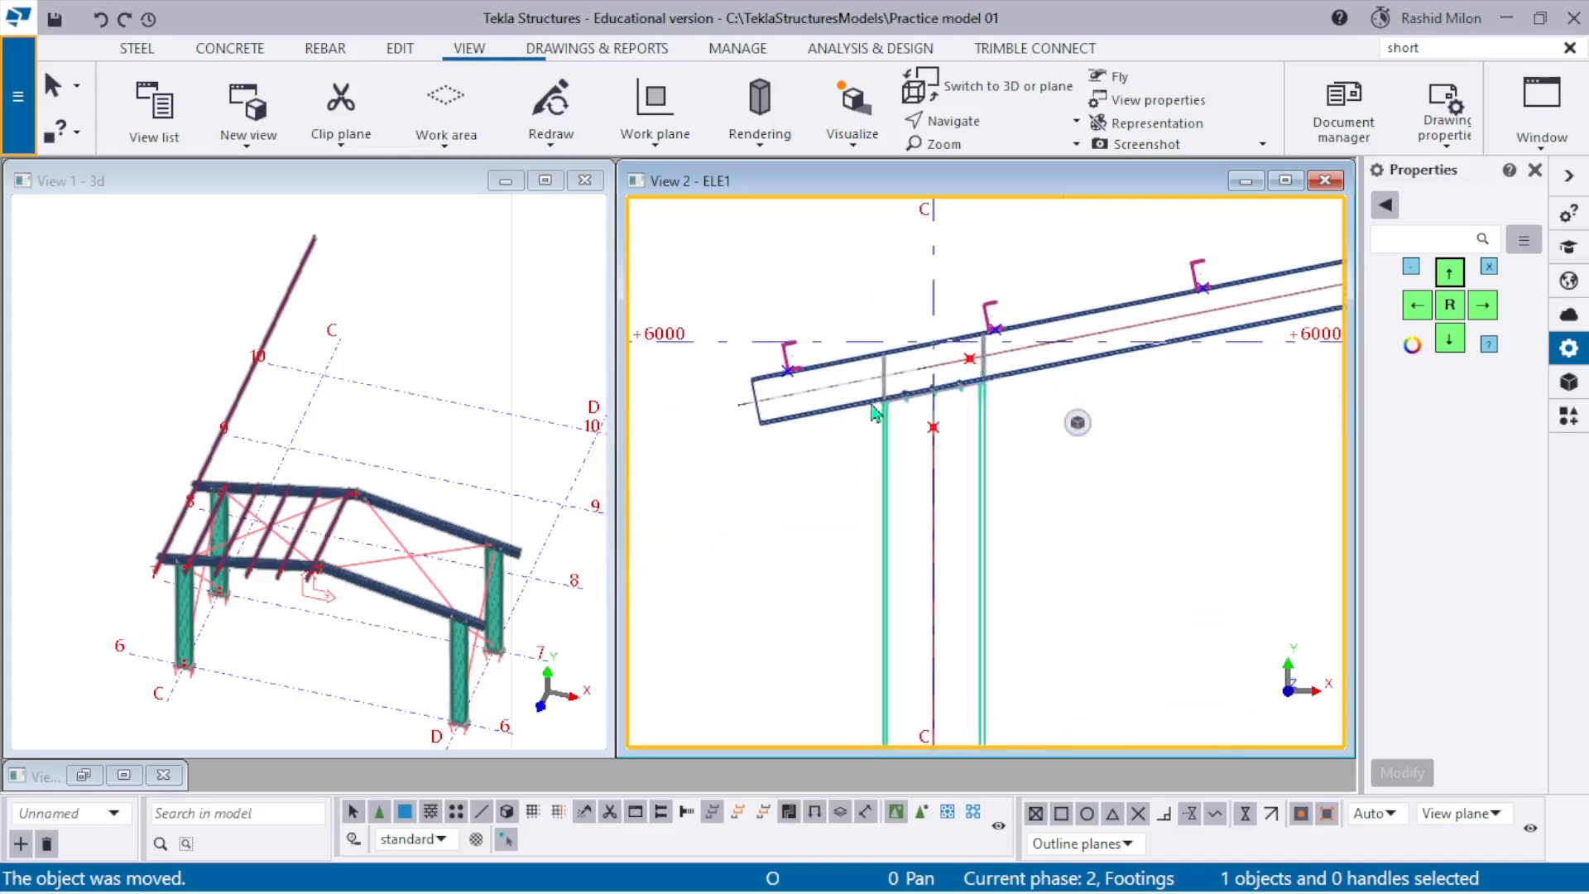
left_click(1081, 429)
left_click_drag(1273, 488, 1445, 609)
Search the component catalog for 1 and start the Cold rolled overlap (1) connection.
scroll(801, 332, "up", 4)
scroll(793, 395, "up", 2)
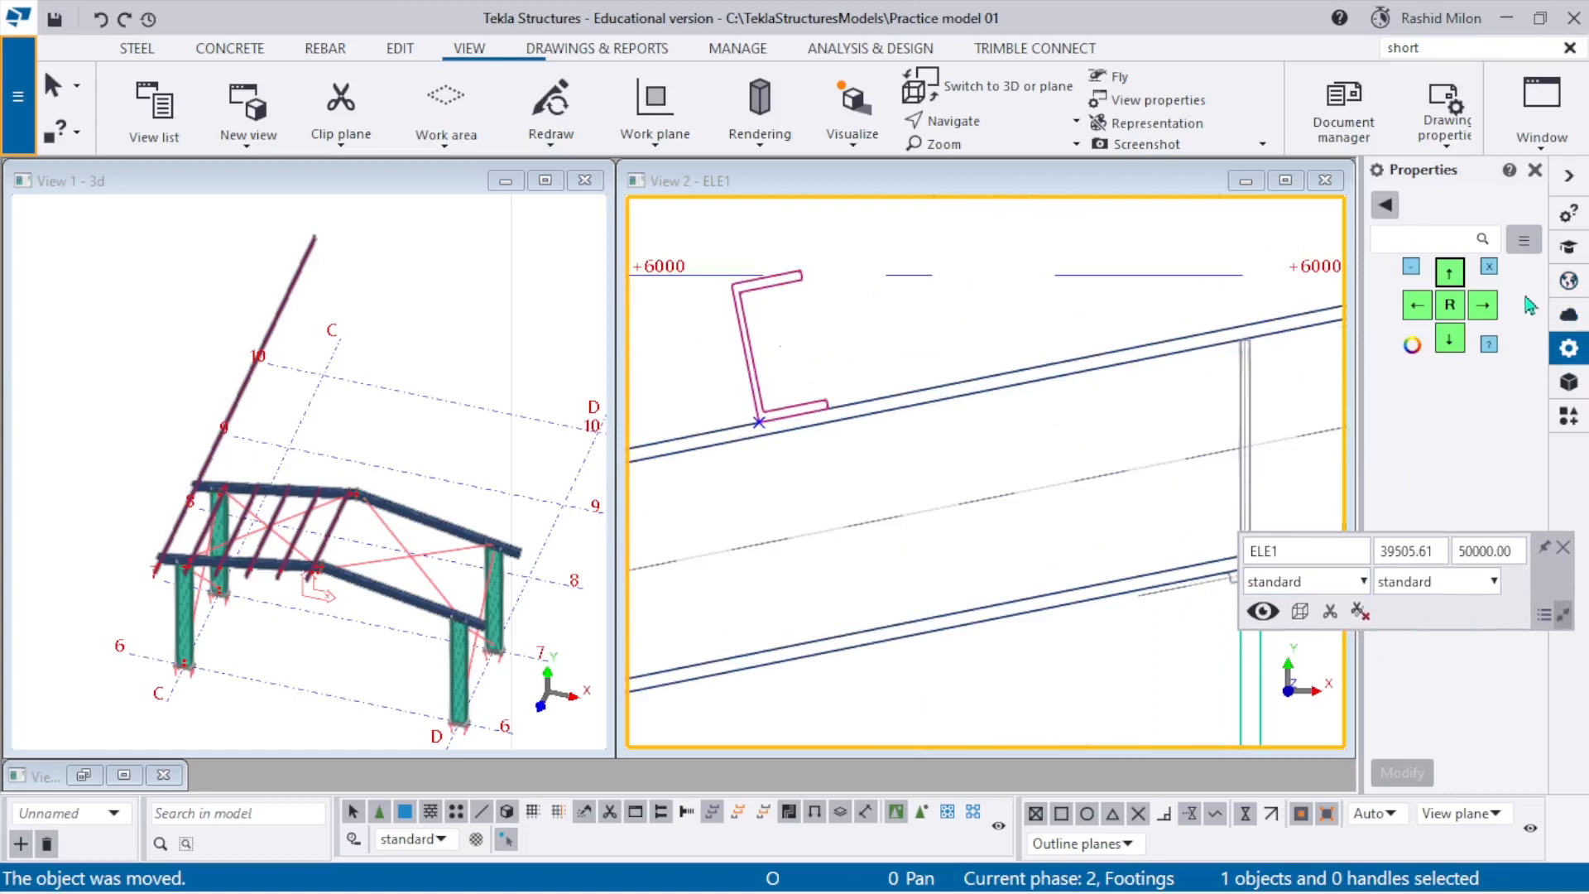
left_click(1413, 236)
left_click(1568, 415)
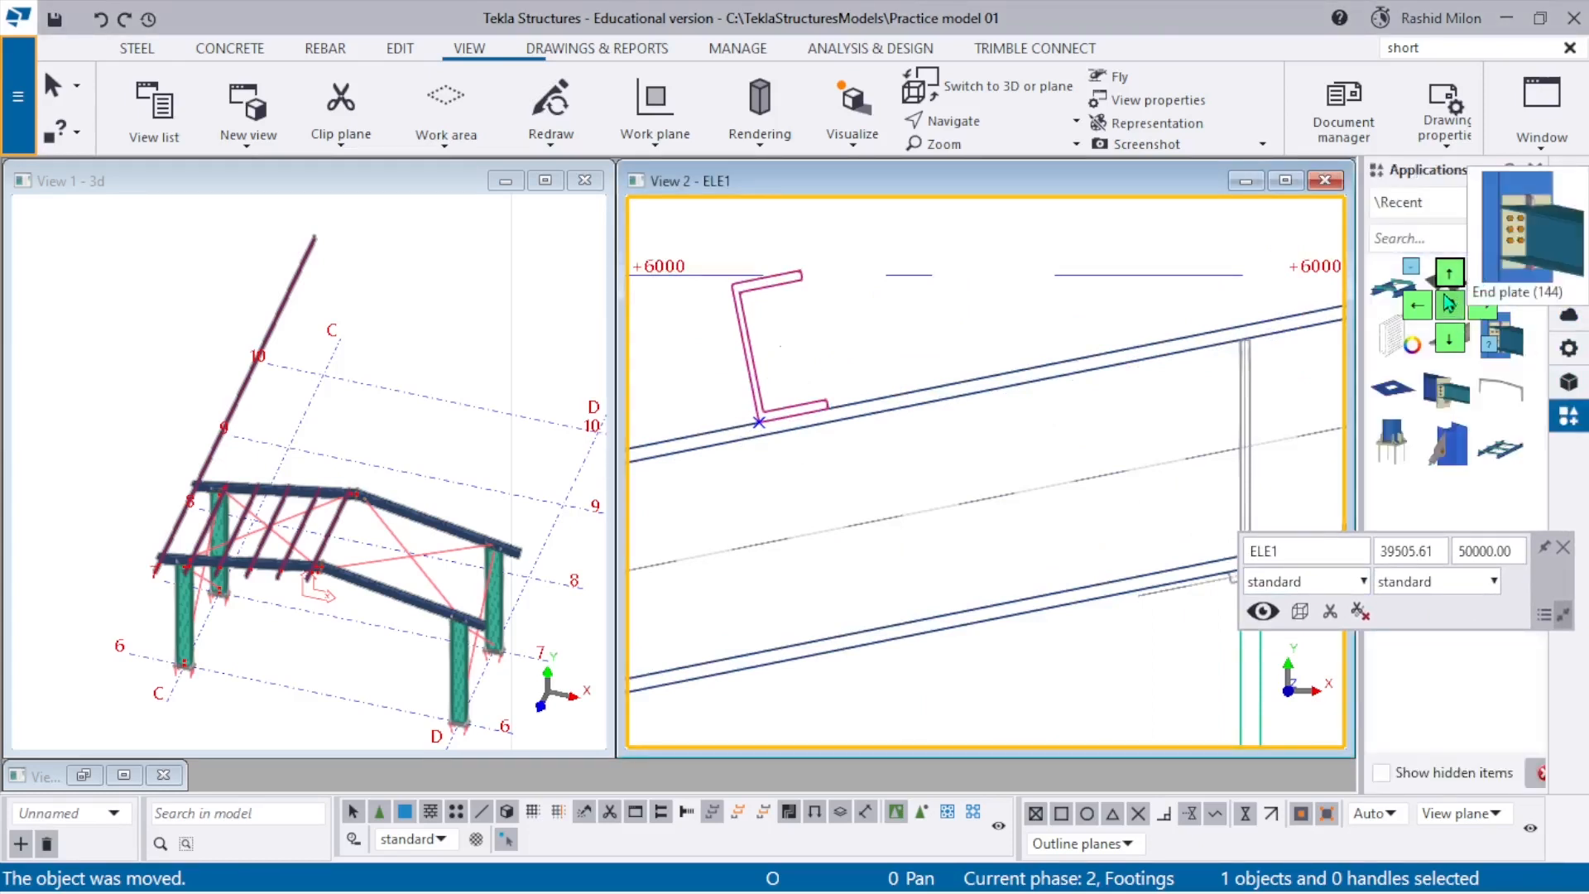
left_click_drag(1447, 298, 1031, 639)
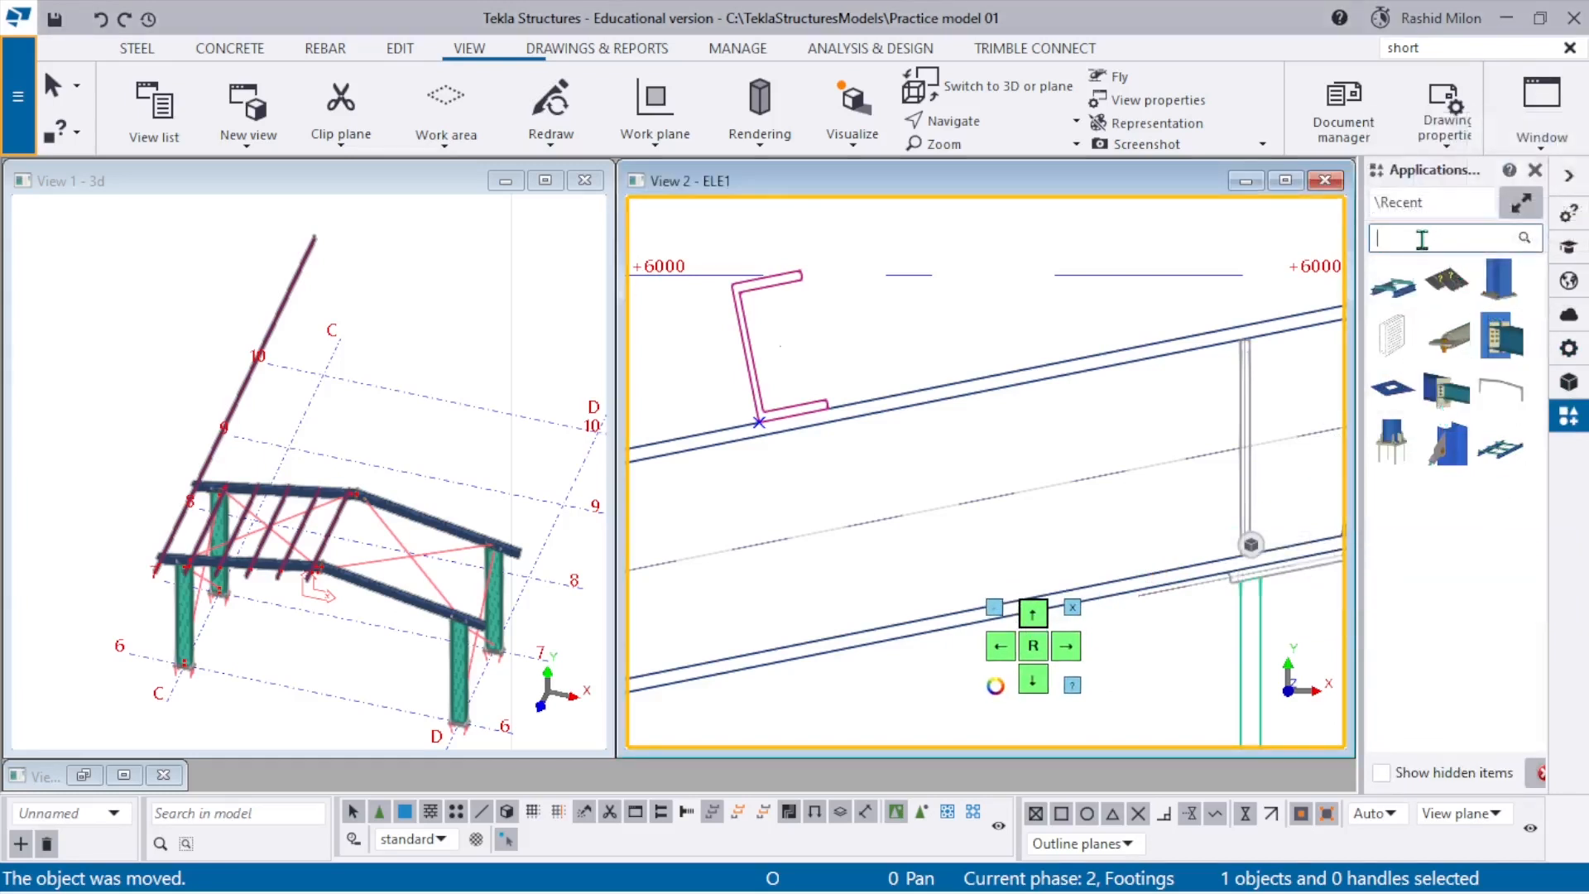
type("1")
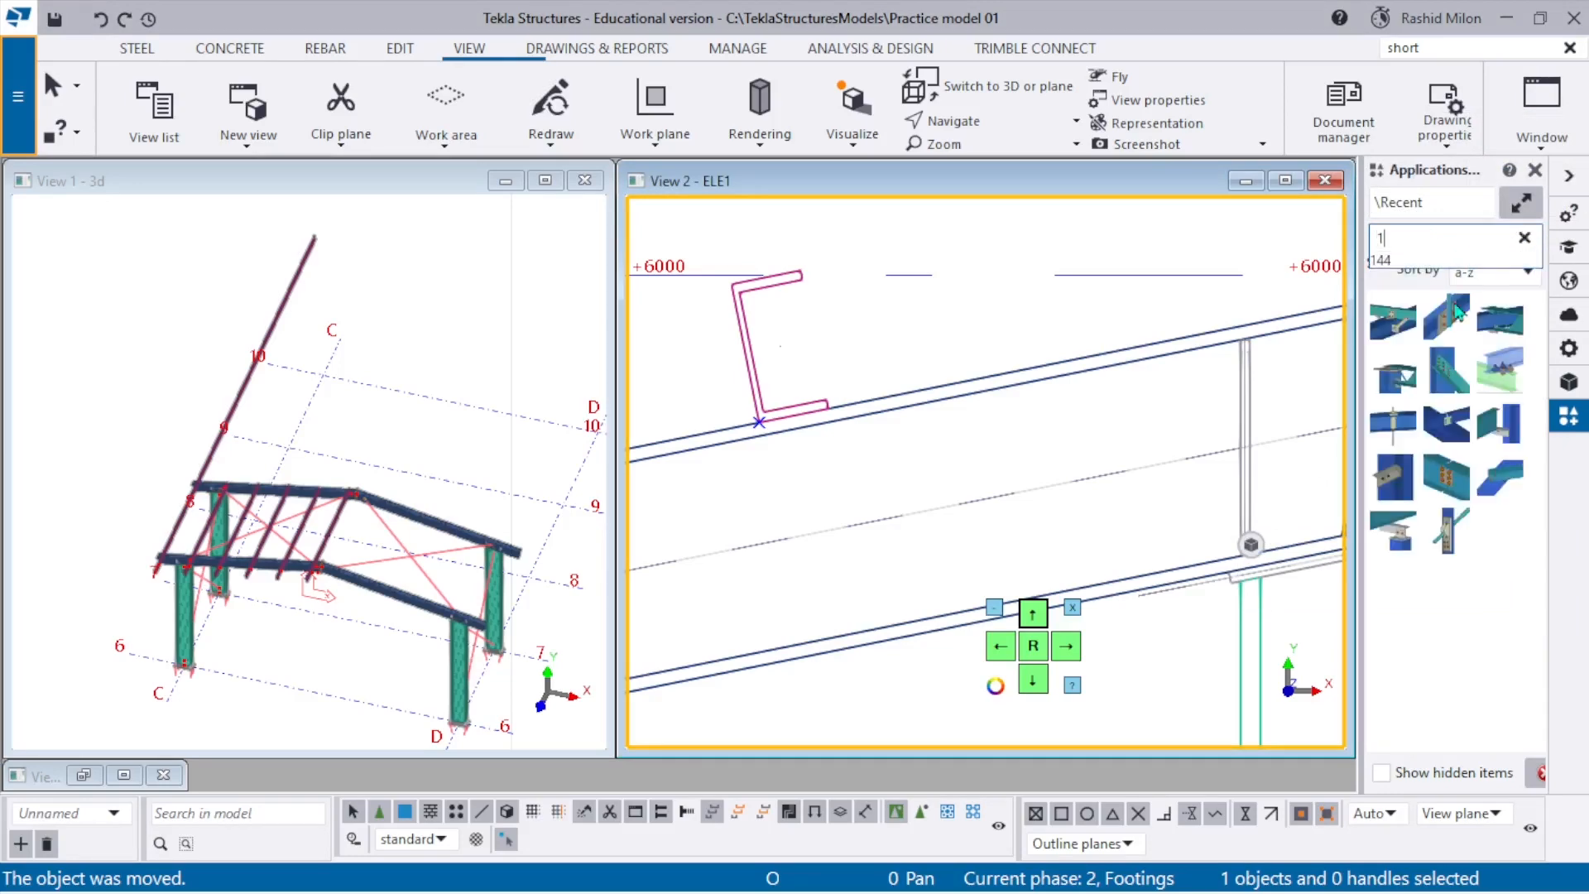
double_click(1411, 332)
Connect the eaves purlin to the grid line 6 rafter with the cold rolled overlap component and end the command.
scroll(970, 445, "down", 2)
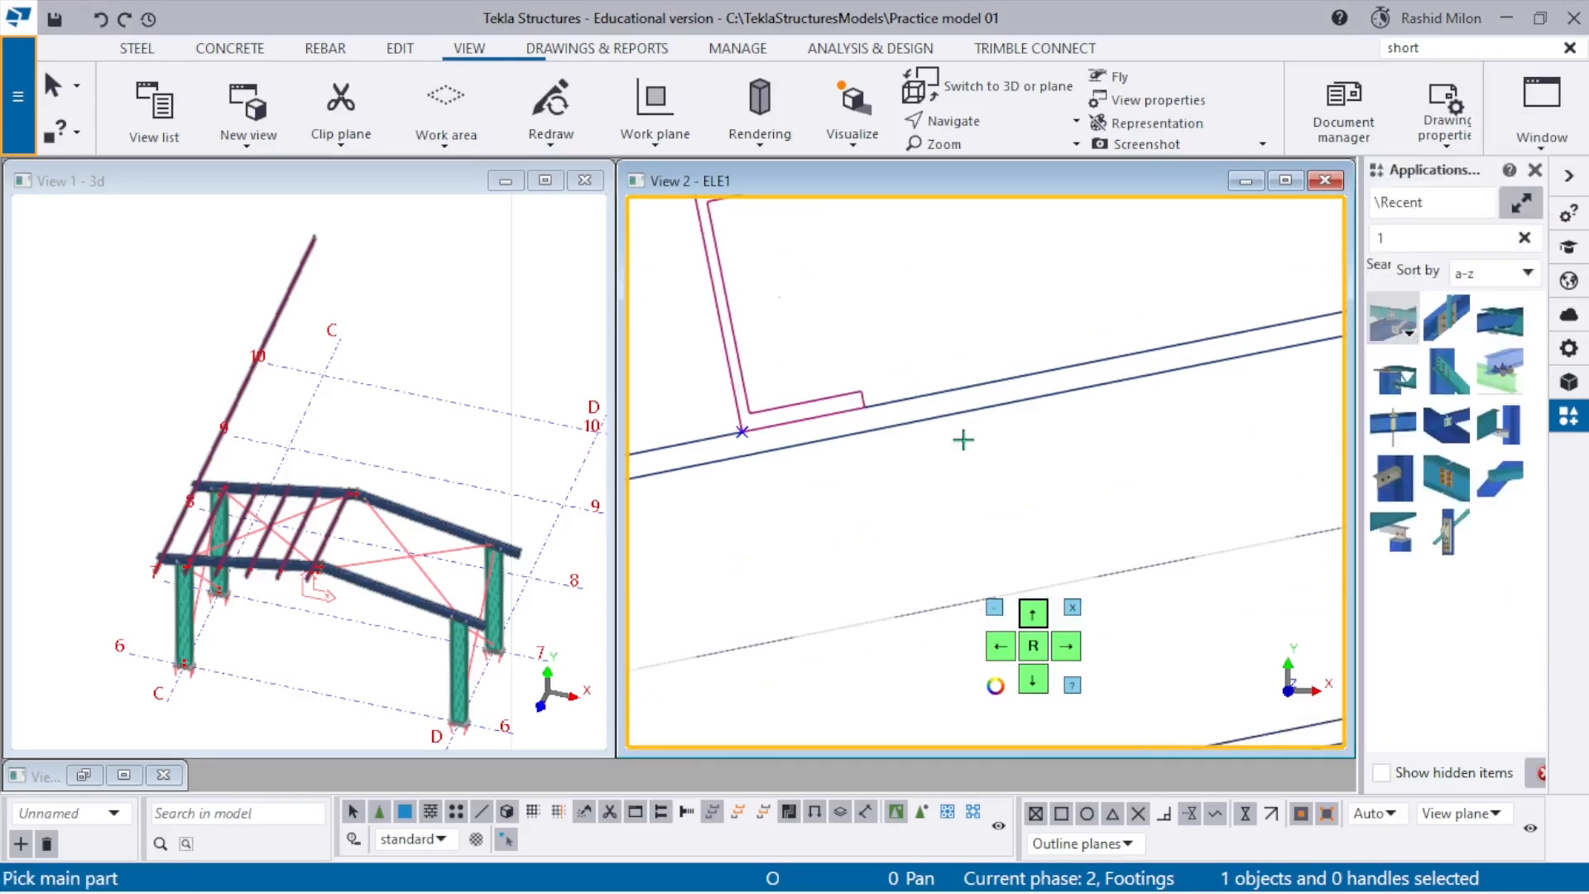
middle_click_drag(929, 437, 1145, 509, "ctrl")
key("ctrl+4")
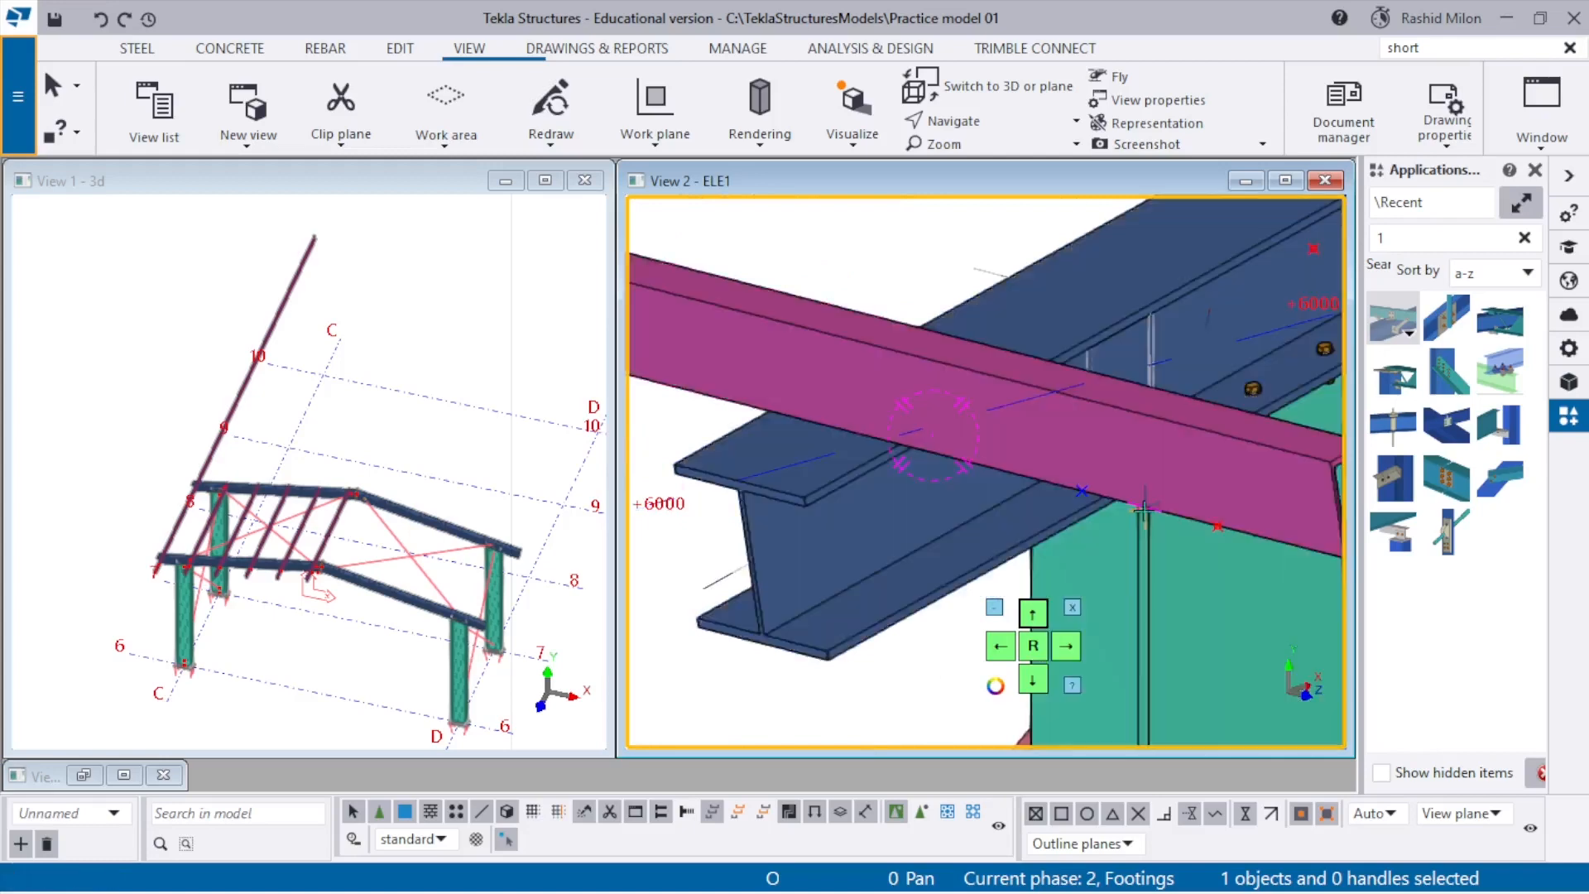
scroll(873, 492, "up", 2)
scroll(873, 493, "down", 2)
left_click(861, 449)
left_click(892, 355)
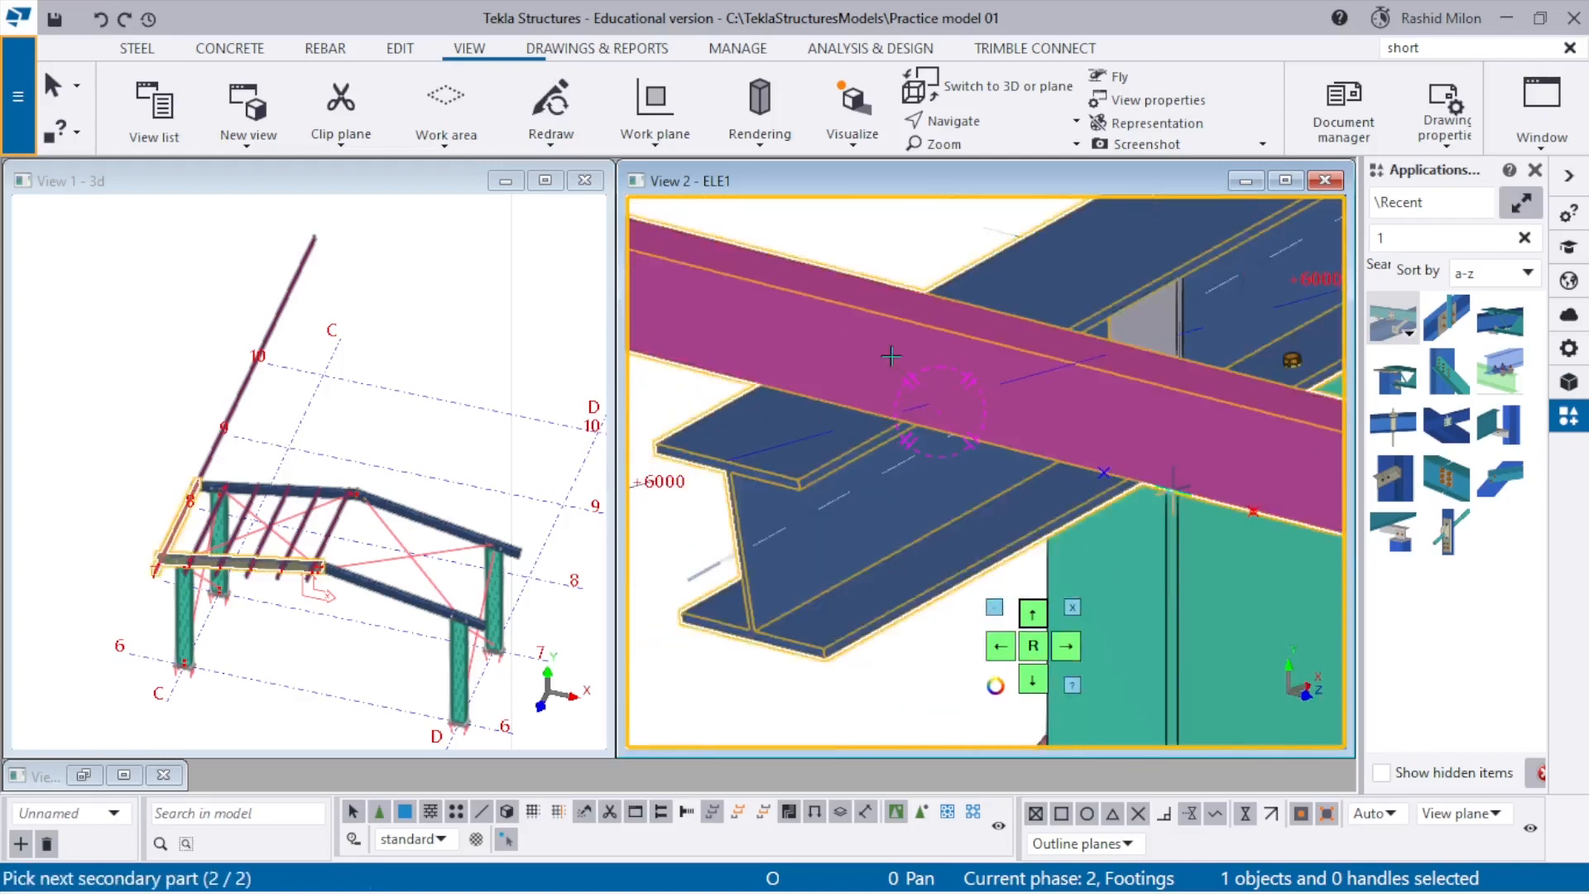
middle_click(889, 356)
right_click(937, 292)
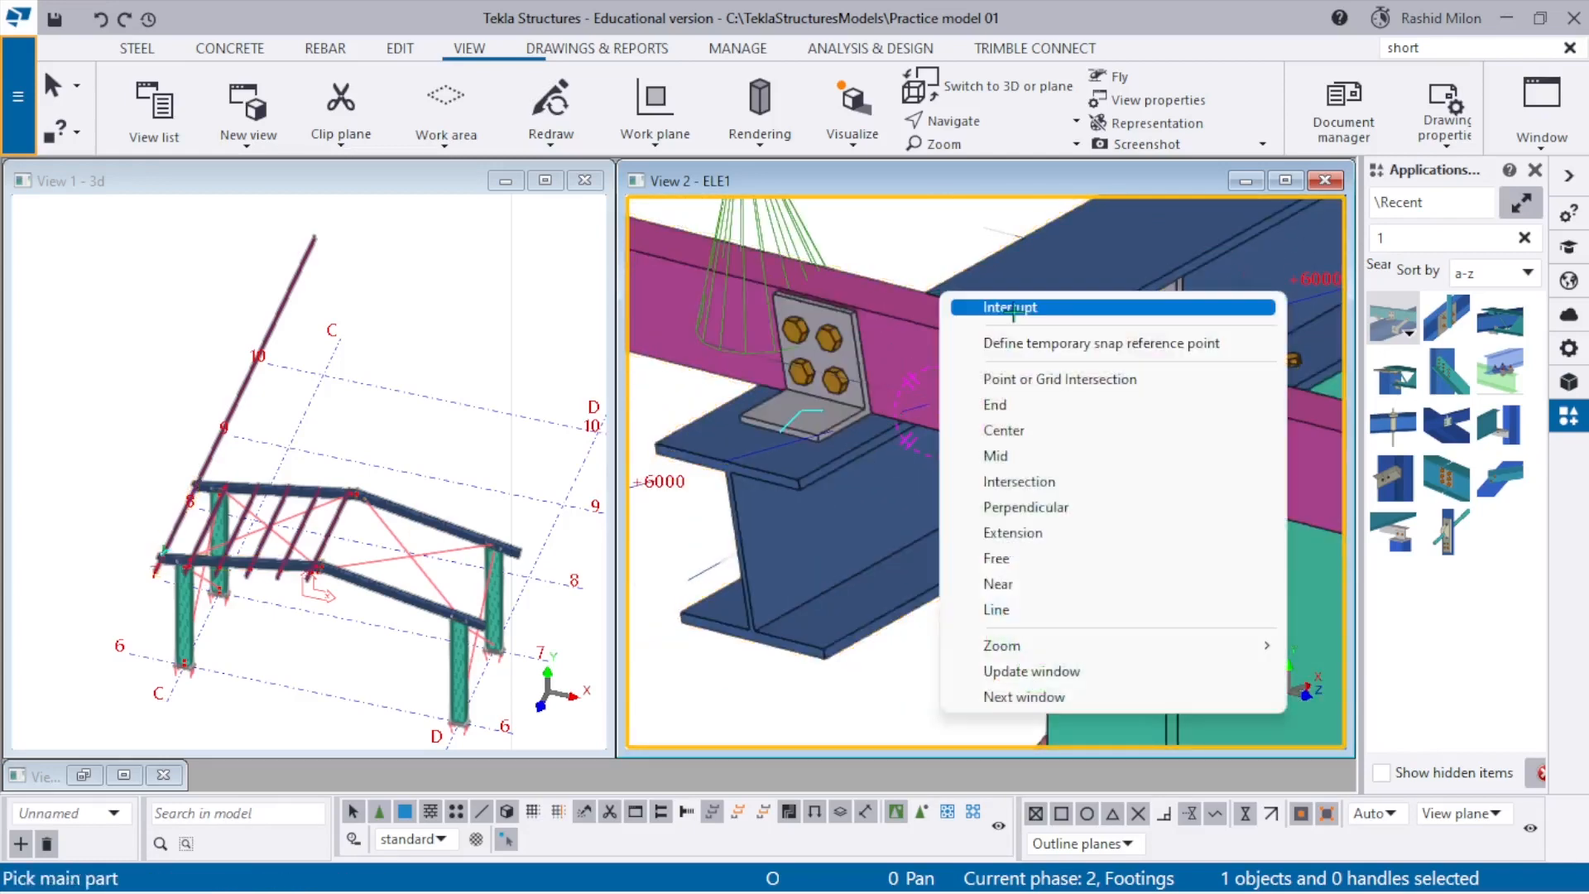
left_click(1011, 309)
Add another cold rolled overlap connection at the eaves purlin joint on the grid line 7 rafter.
scroll(877, 397, "down", 2)
scroll(855, 418, "up", 2)
middle_click_drag(861, 372, 1025, 421)
left_click(1026, 420)
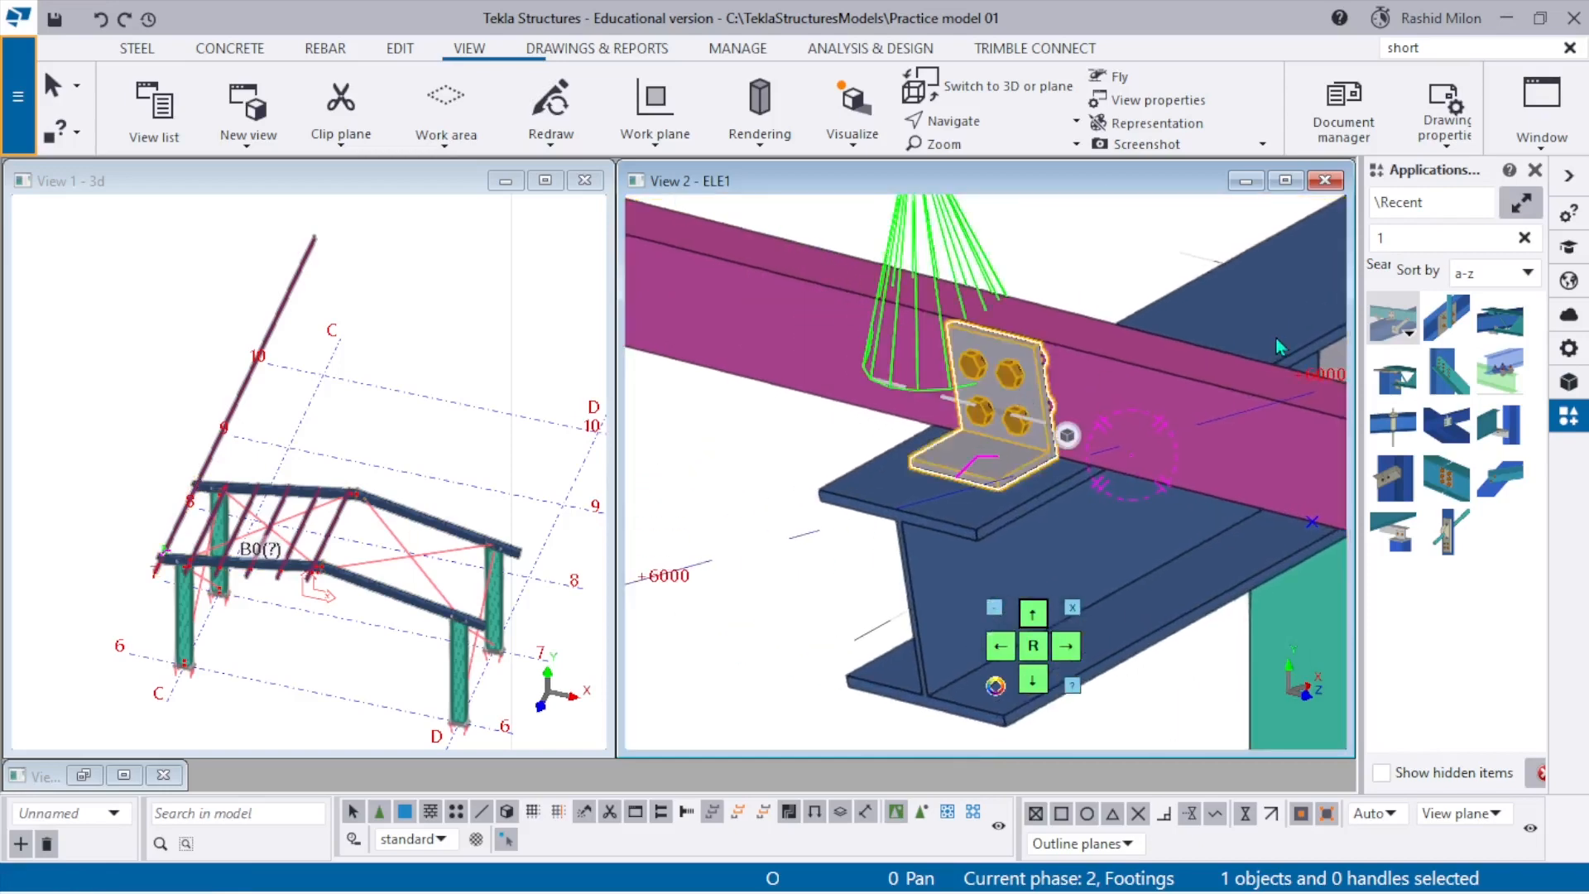
left_click(1399, 328)
scroll(1096, 516, "down", 3)
scroll(1068, 520, "down", 2)
middle_click_drag(811, 481, 1153, 489)
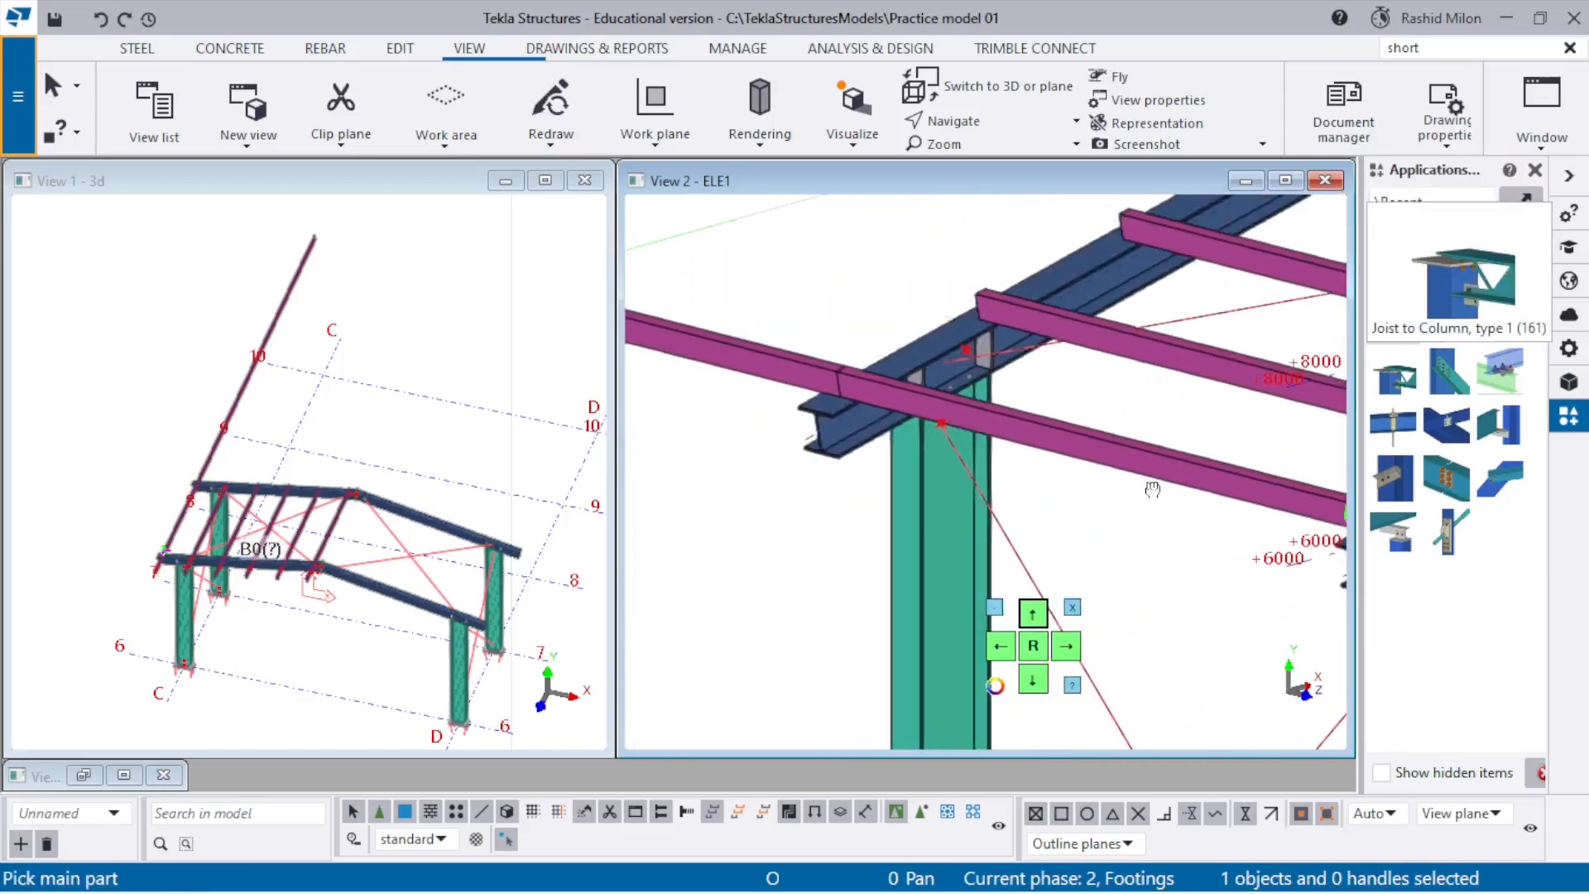
scroll(817, 393, "up", 5)
left_click(855, 483)
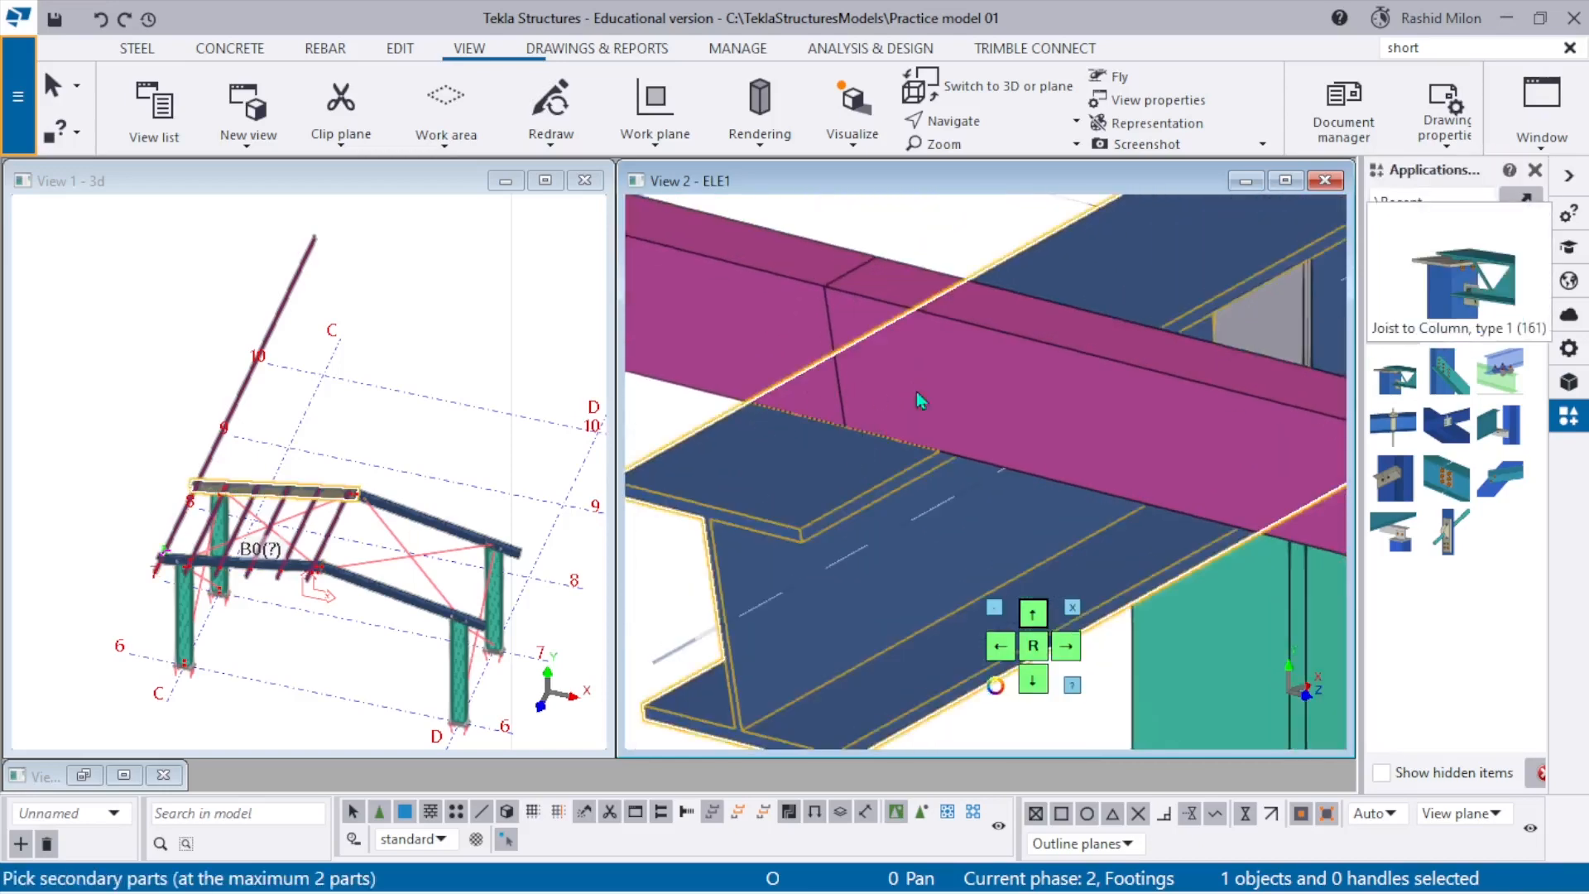
left_click(922, 401)
middle_click(919, 332)
right_click(918, 332)
left_click(949, 347)
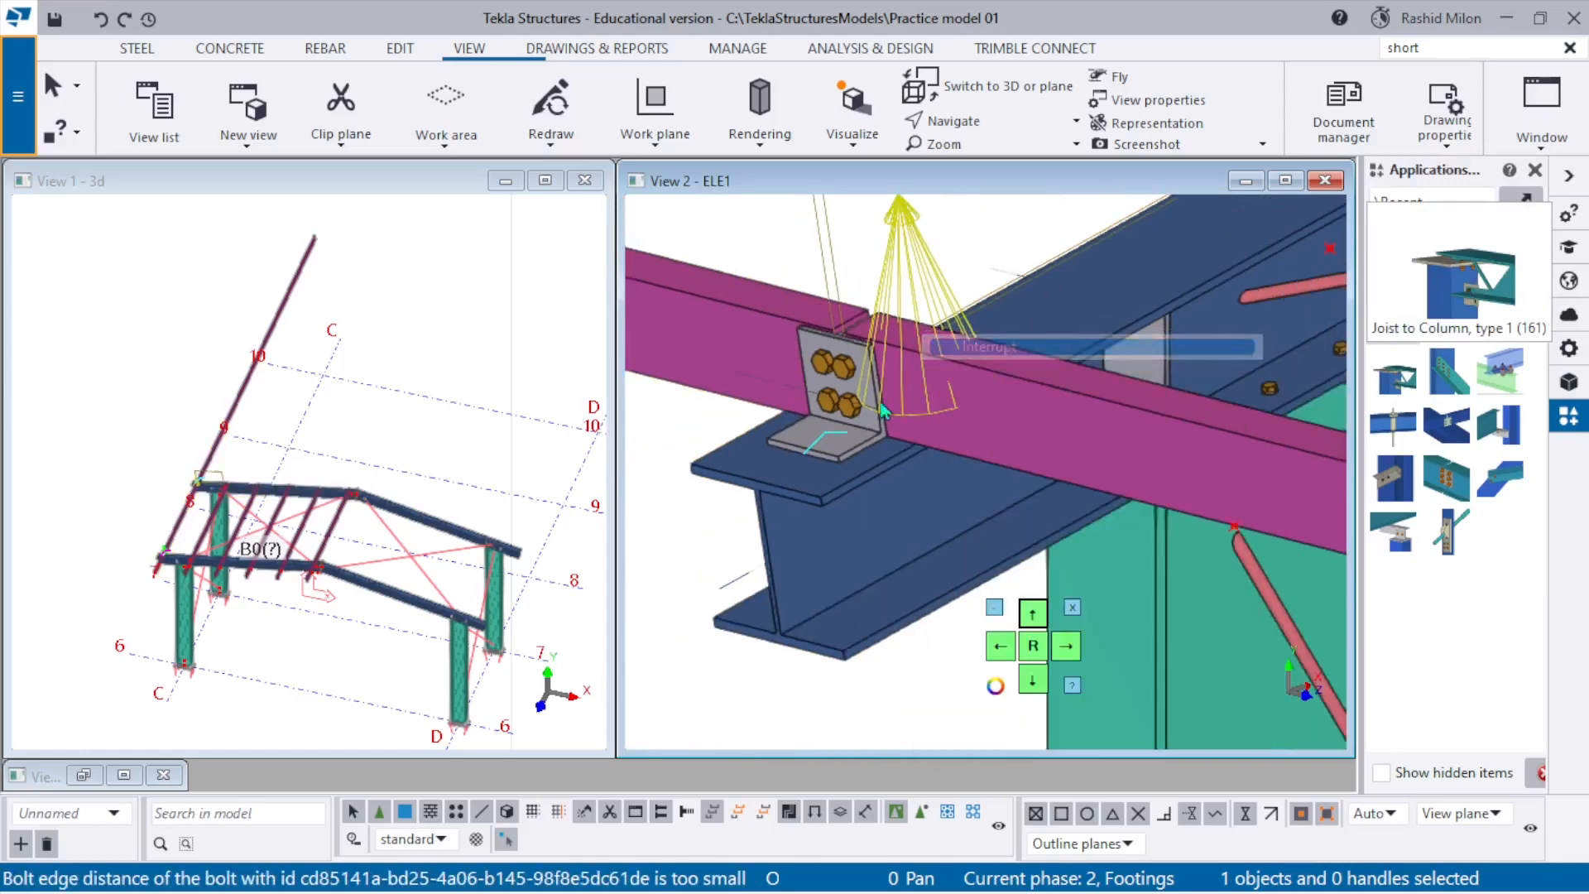
Set the purlin gap to 2.5 in the grid line 7 connection's properties and redraw the ELE1 view.
left_click(858, 408)
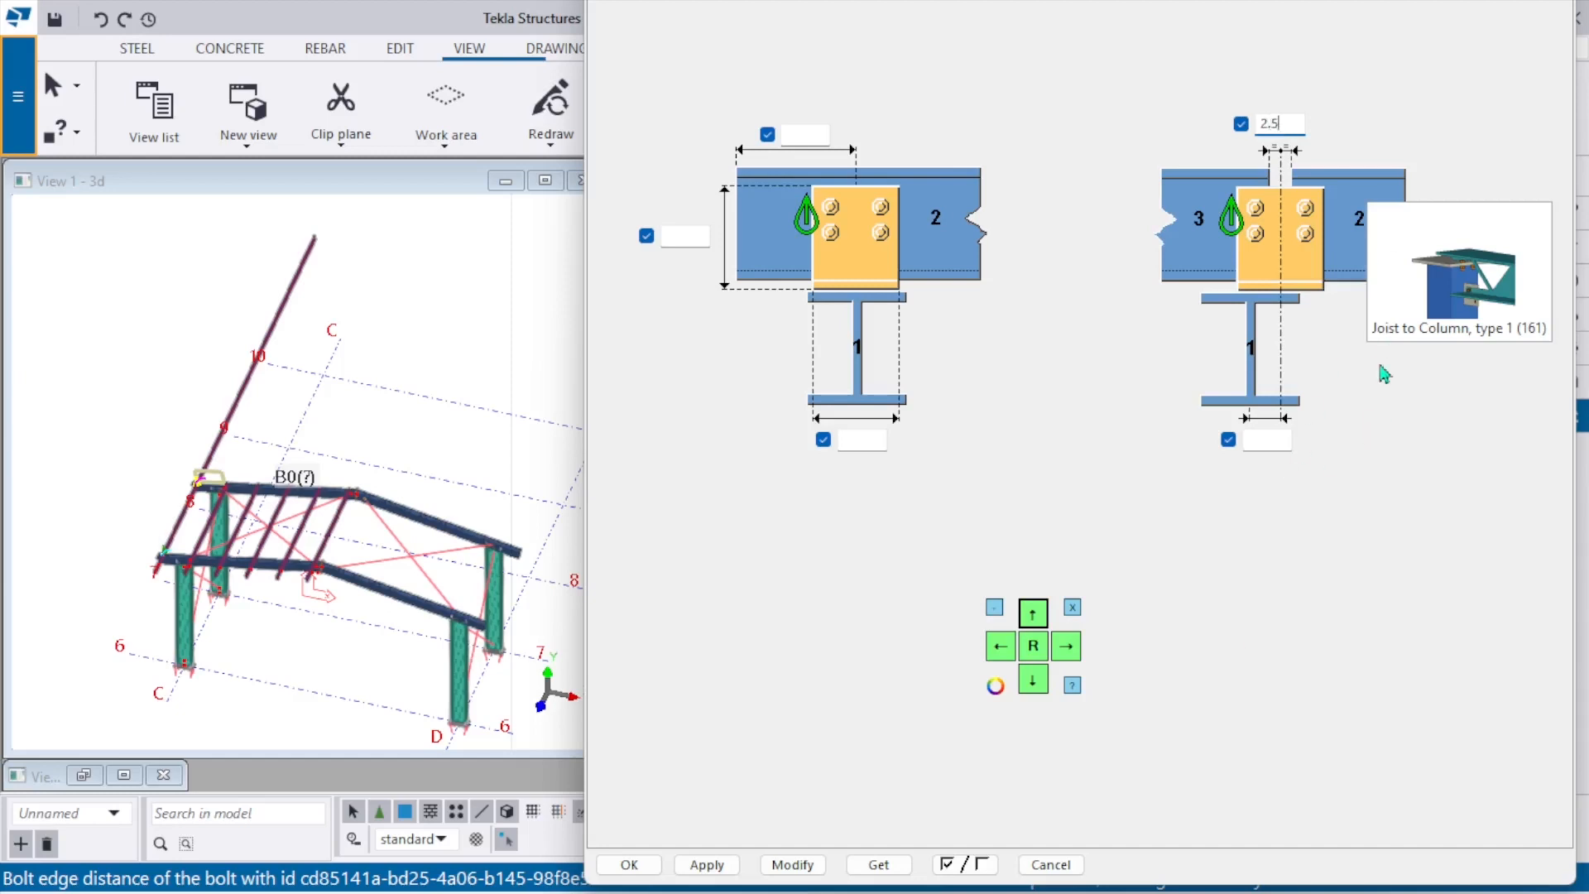
left_click(629, 864)
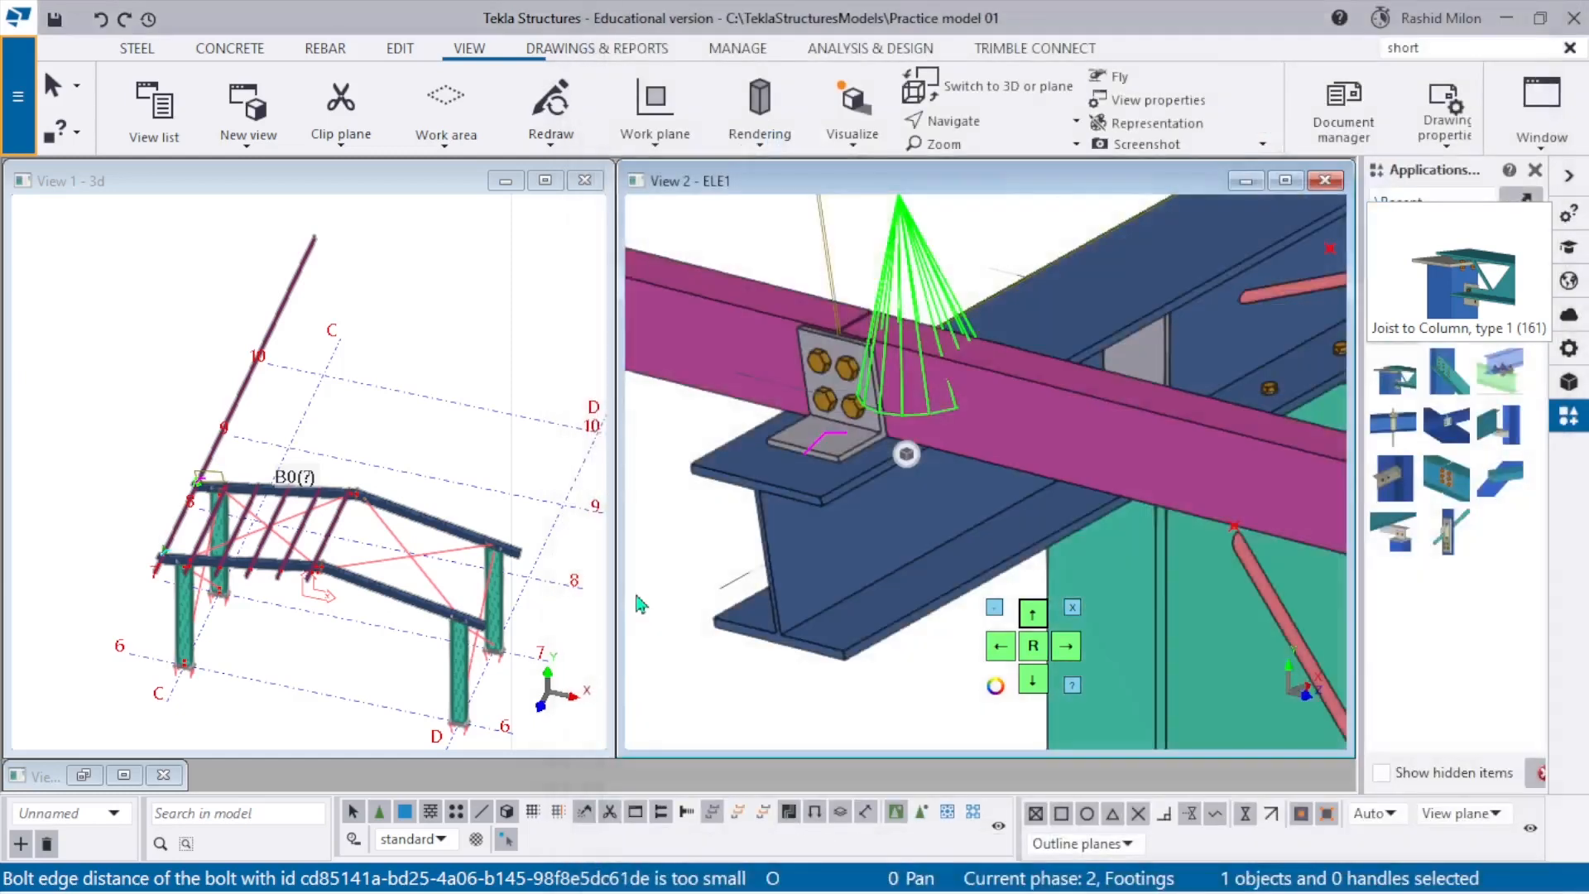
scroll(587, 455, "down", 2)
scroll(885, 385, "up", 2)
right_click(1041, 223)
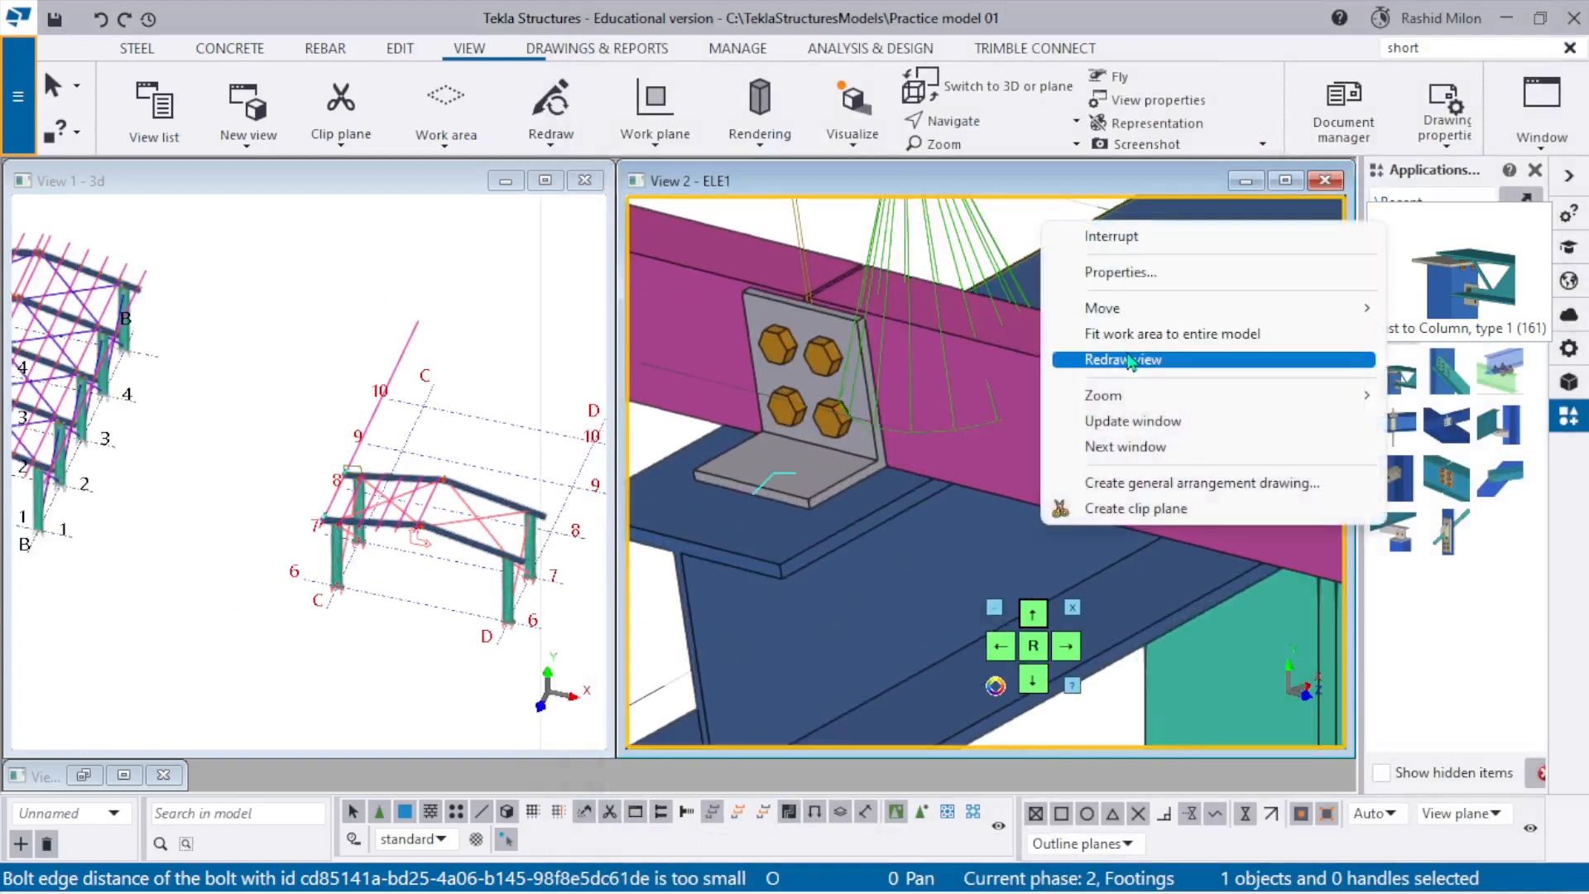
left_click(1130, 362)
Set the grid line 7 connection's horizontal bolt count to 2 and the bolt group's vertical offset to 2.
double_click(884, 401)
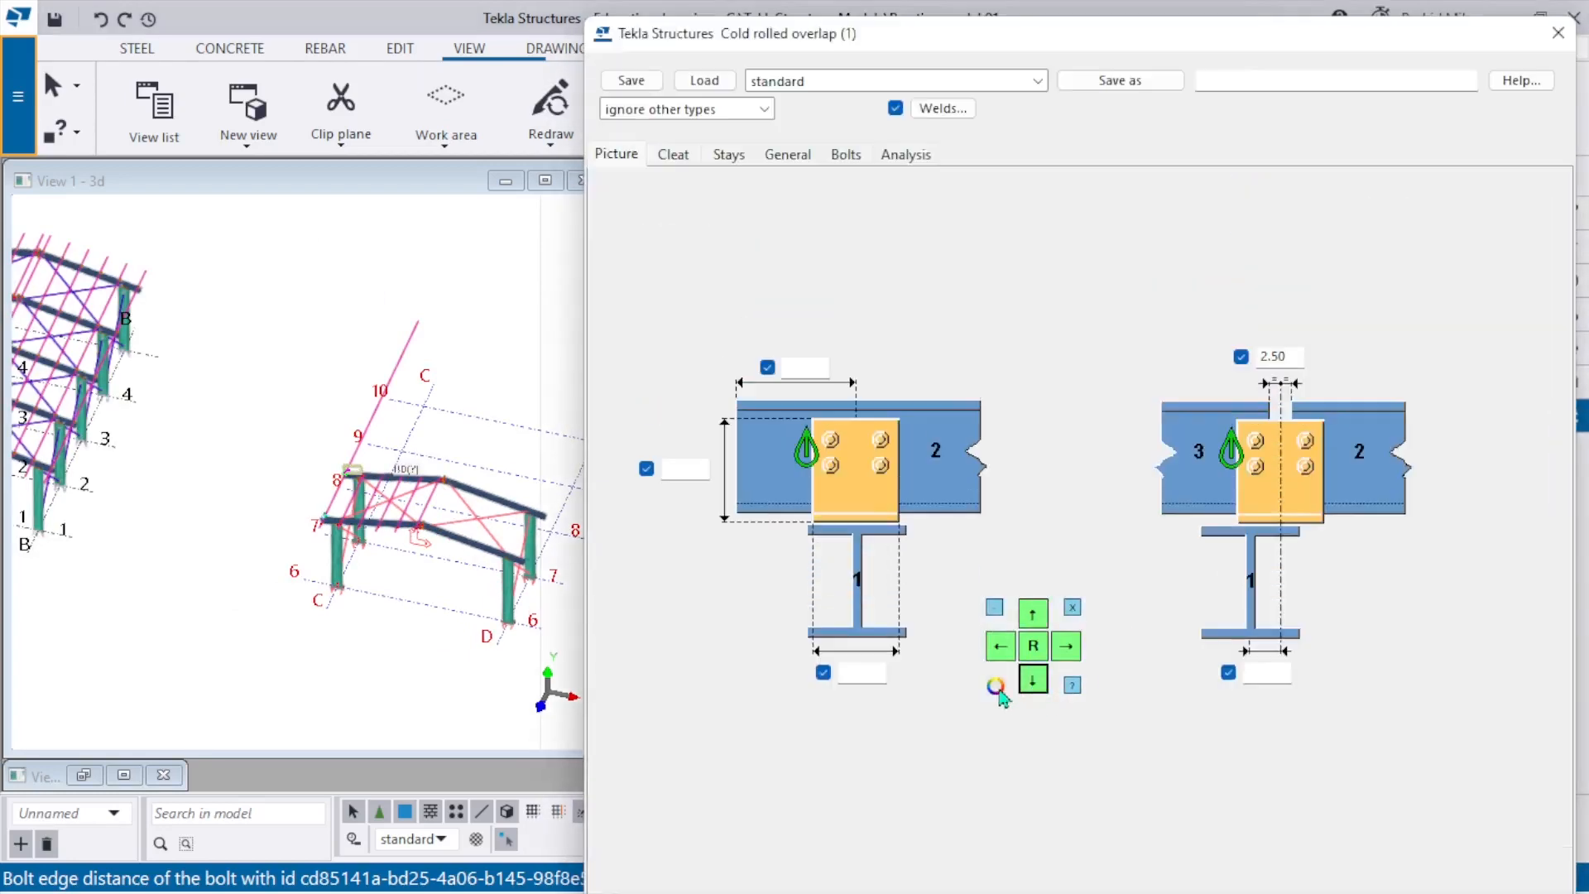
left_click(670, 154)
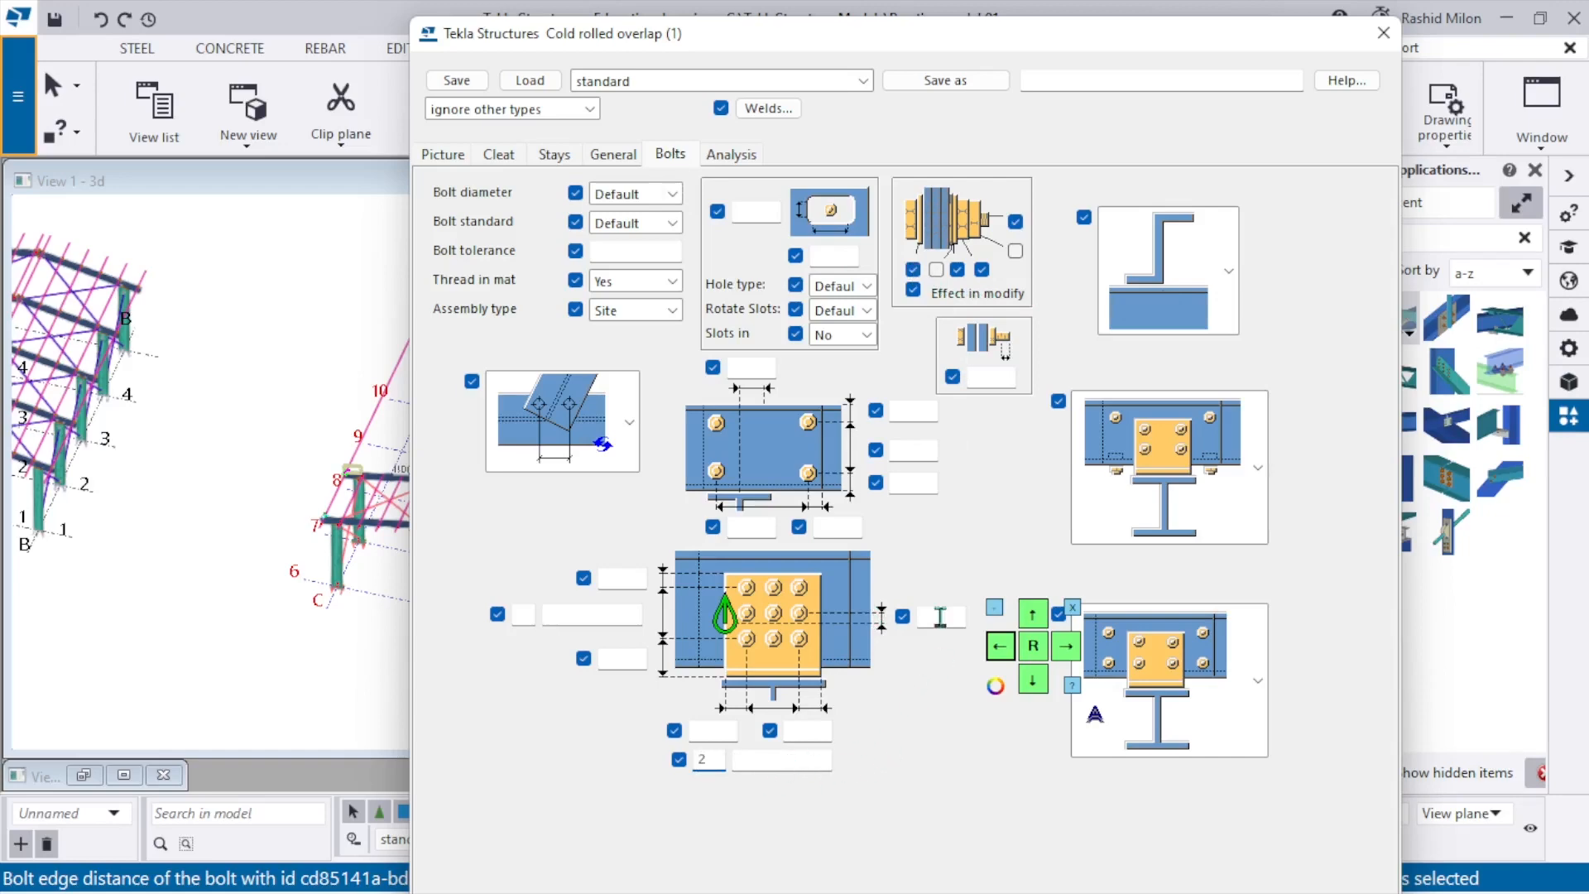
left_click(940, 617)
Move the Cold rolled overlap properties dialog aside to uncover the selected connection in the ELE1 view.
left_click(1032, 618)
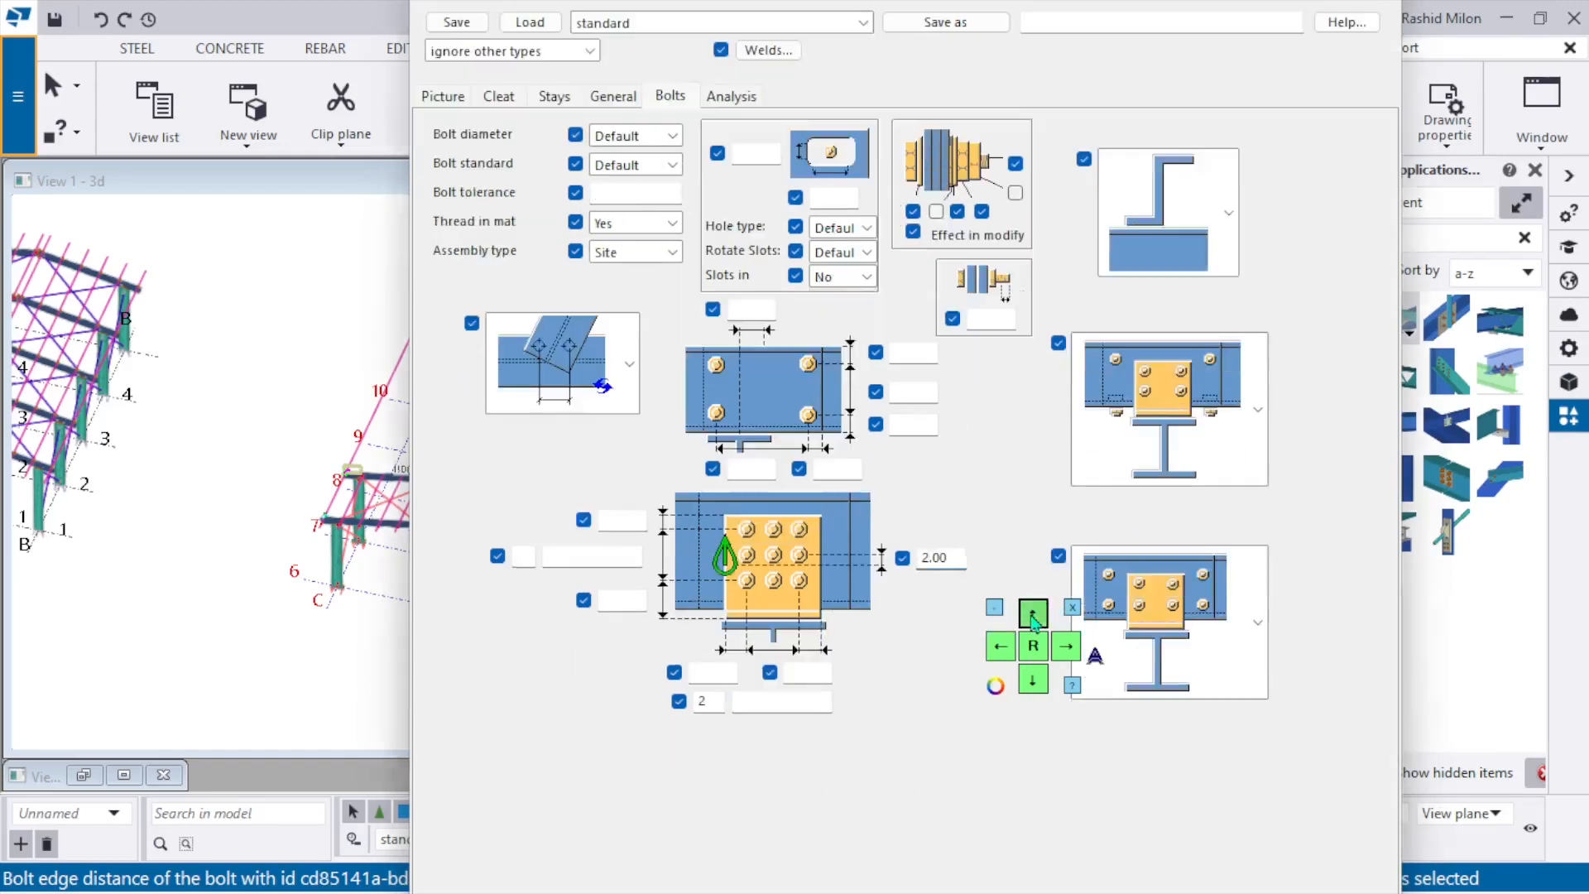
left_click(1031, 618)
left_click(1031, 618)
left_click(1031, 619)
left_click(1065, 650)
left_click(1064, 652)
left_click(1065, 651)
left_click(1064, 651)
left_click(1065, 652)
left_click(1064, 651)
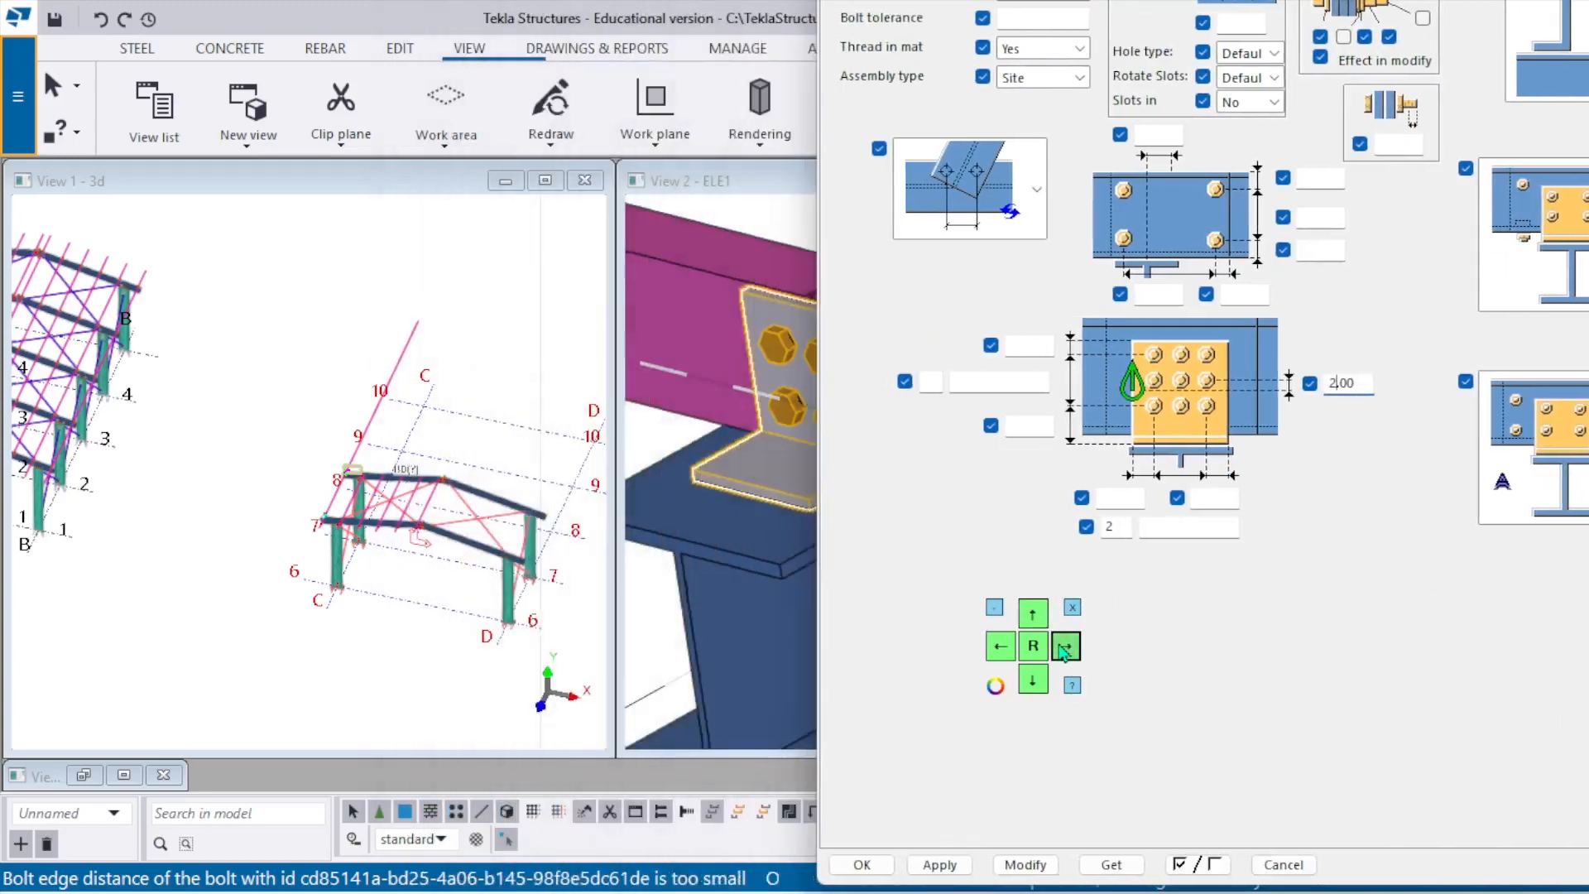
left_click(1065, 651)
left_click(1064, 652)
left_click(1064, 651)
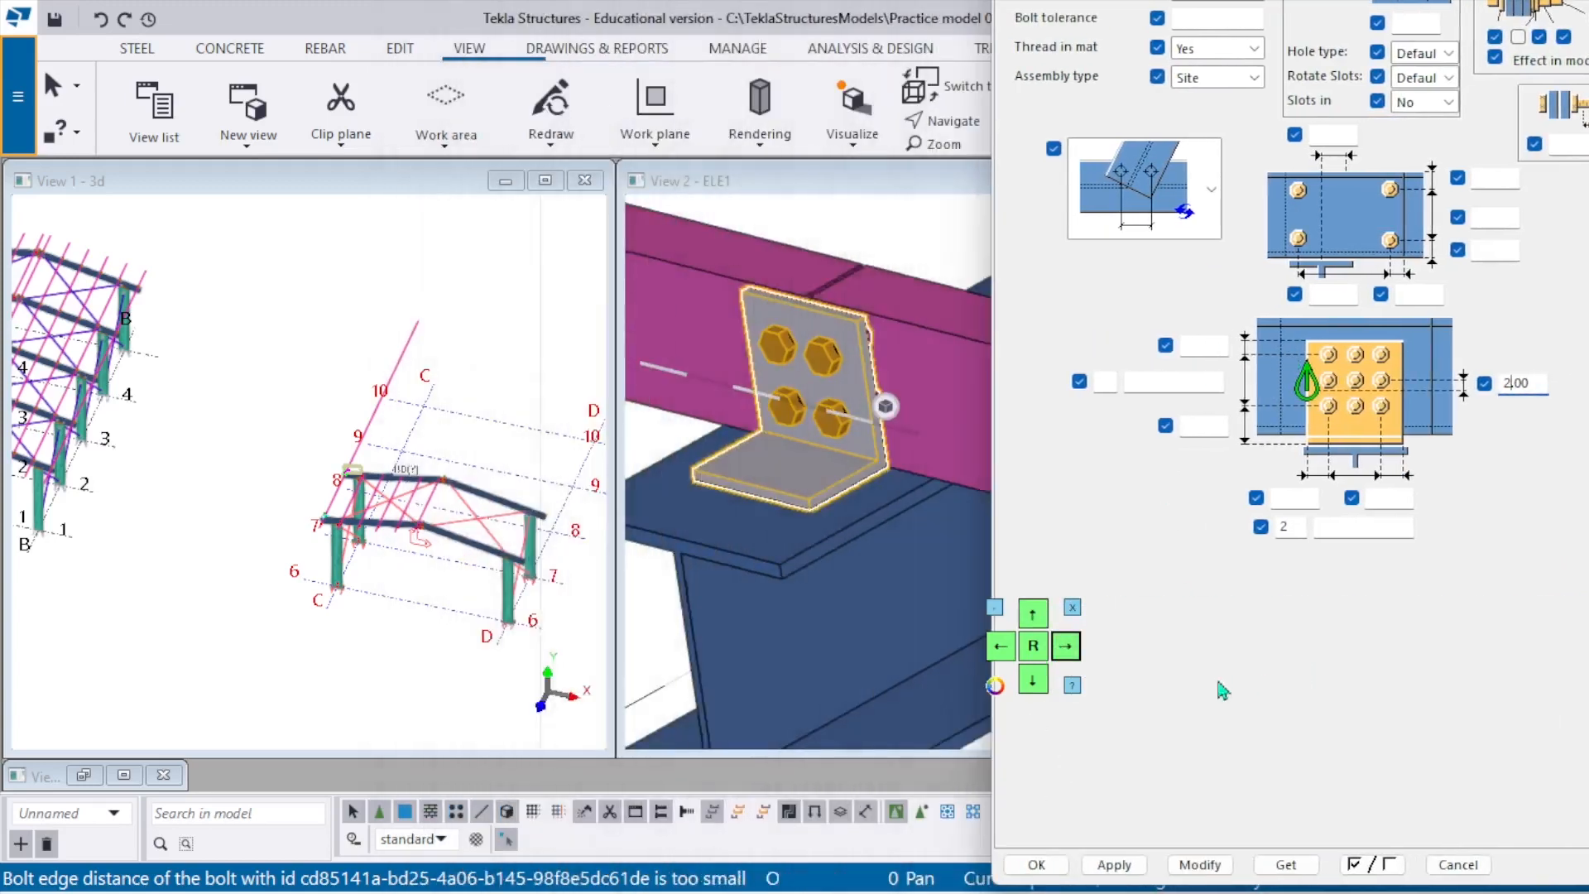
Set the connection's bolt diameter to 12 and the bolt tolerance to 2.
left_click(1033, 679)
left_click(1255, 77)
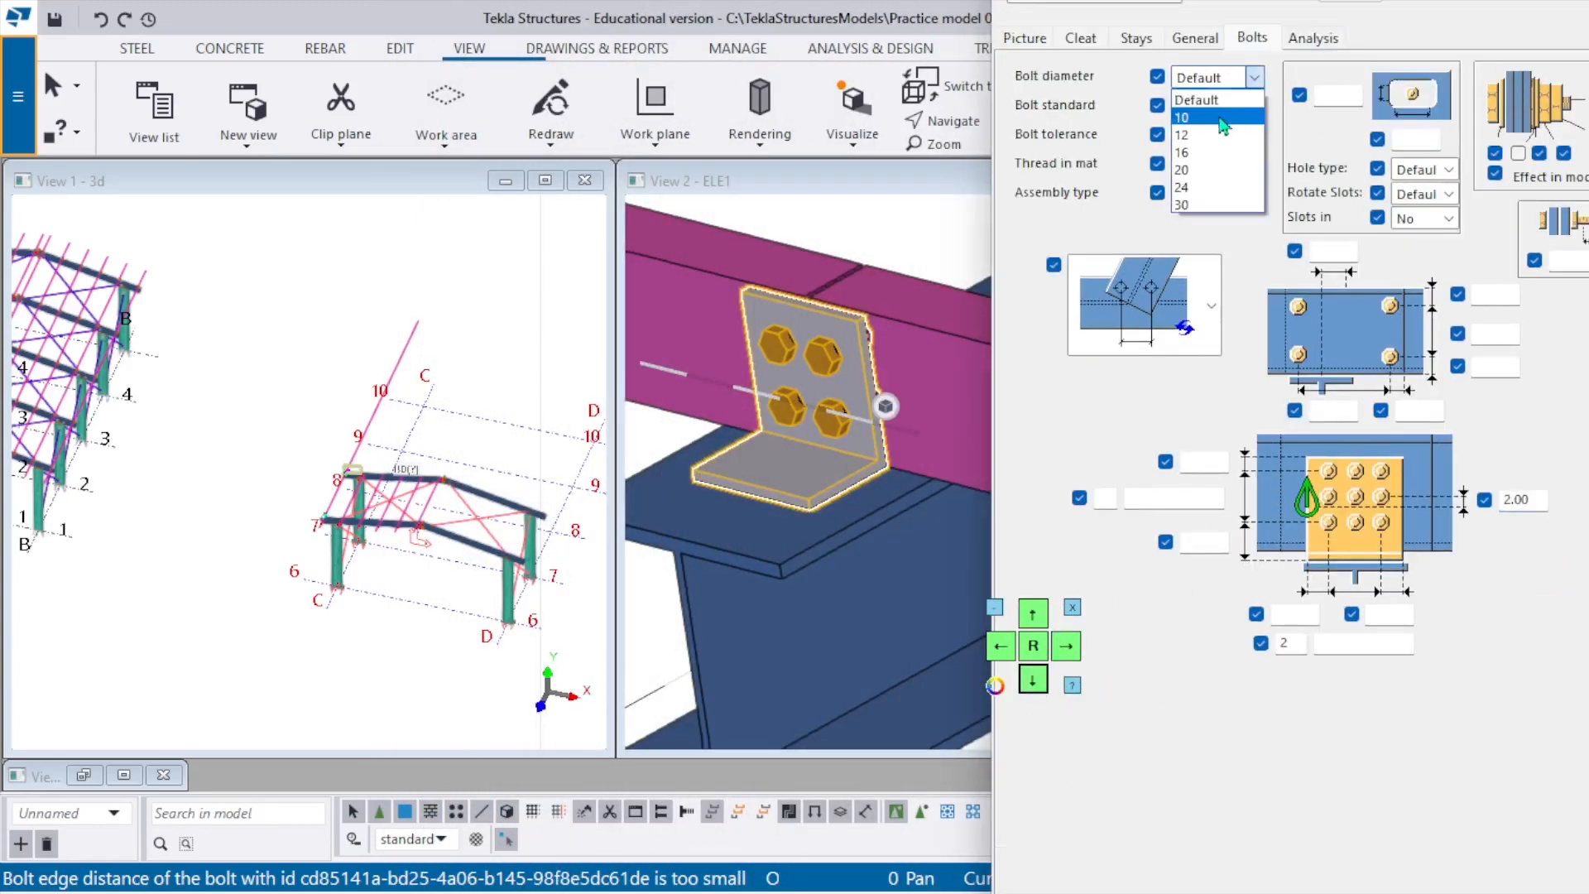
left_click(1217, 134)
left_click(1219, 137)
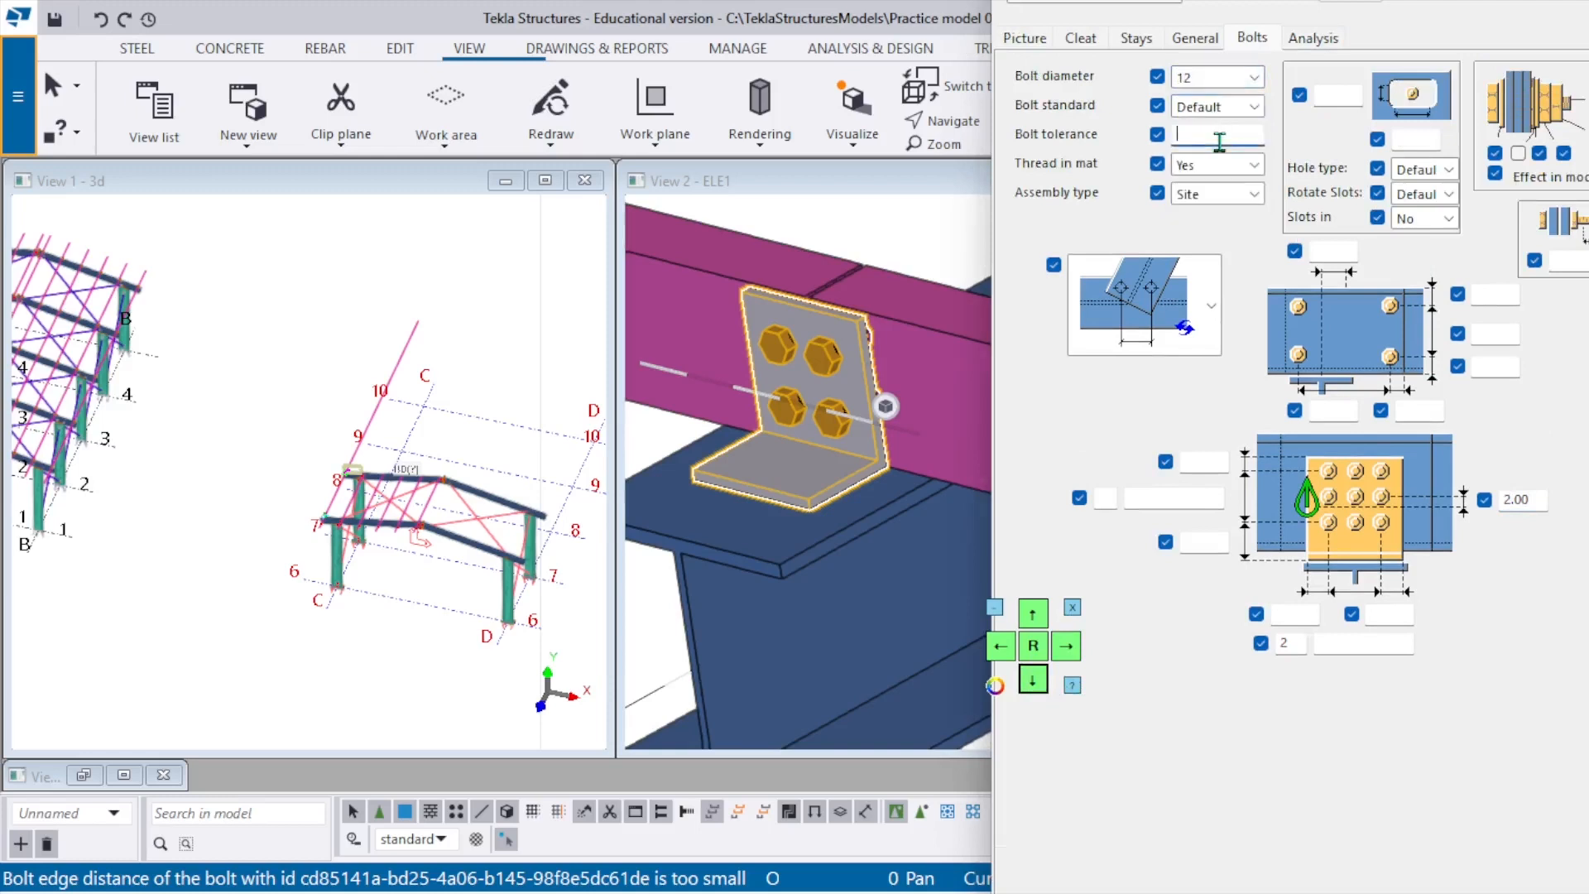
left_click(1032, 613)
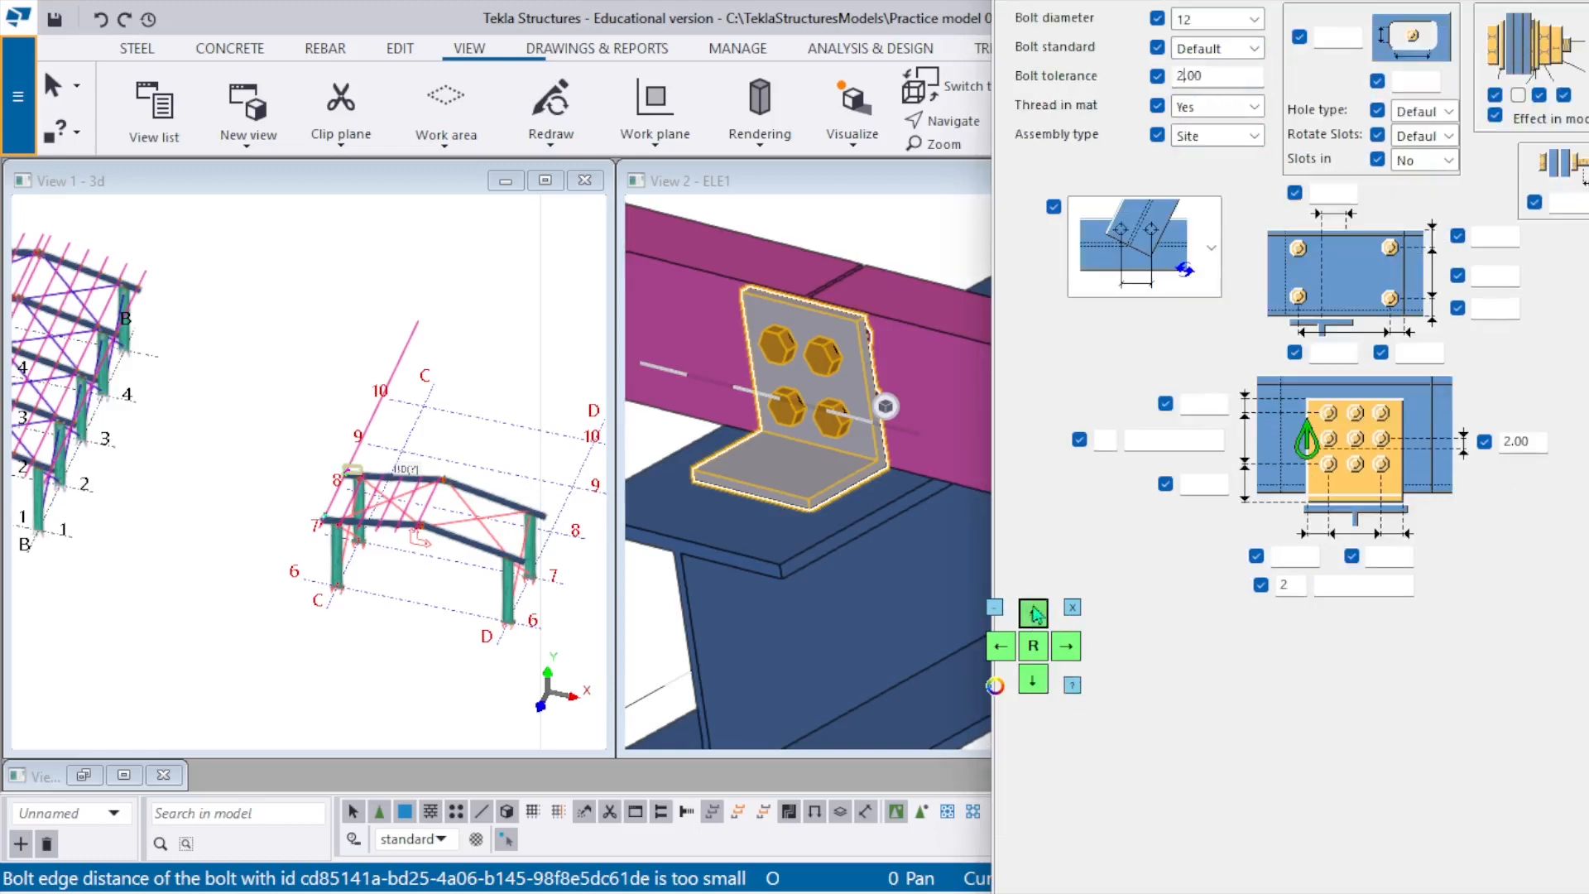
Choose the connection's bolt diameter again and modify the grid line 7 connection with the current bolt settings.
left_click(1214, 13)
left_click(1215, 47)
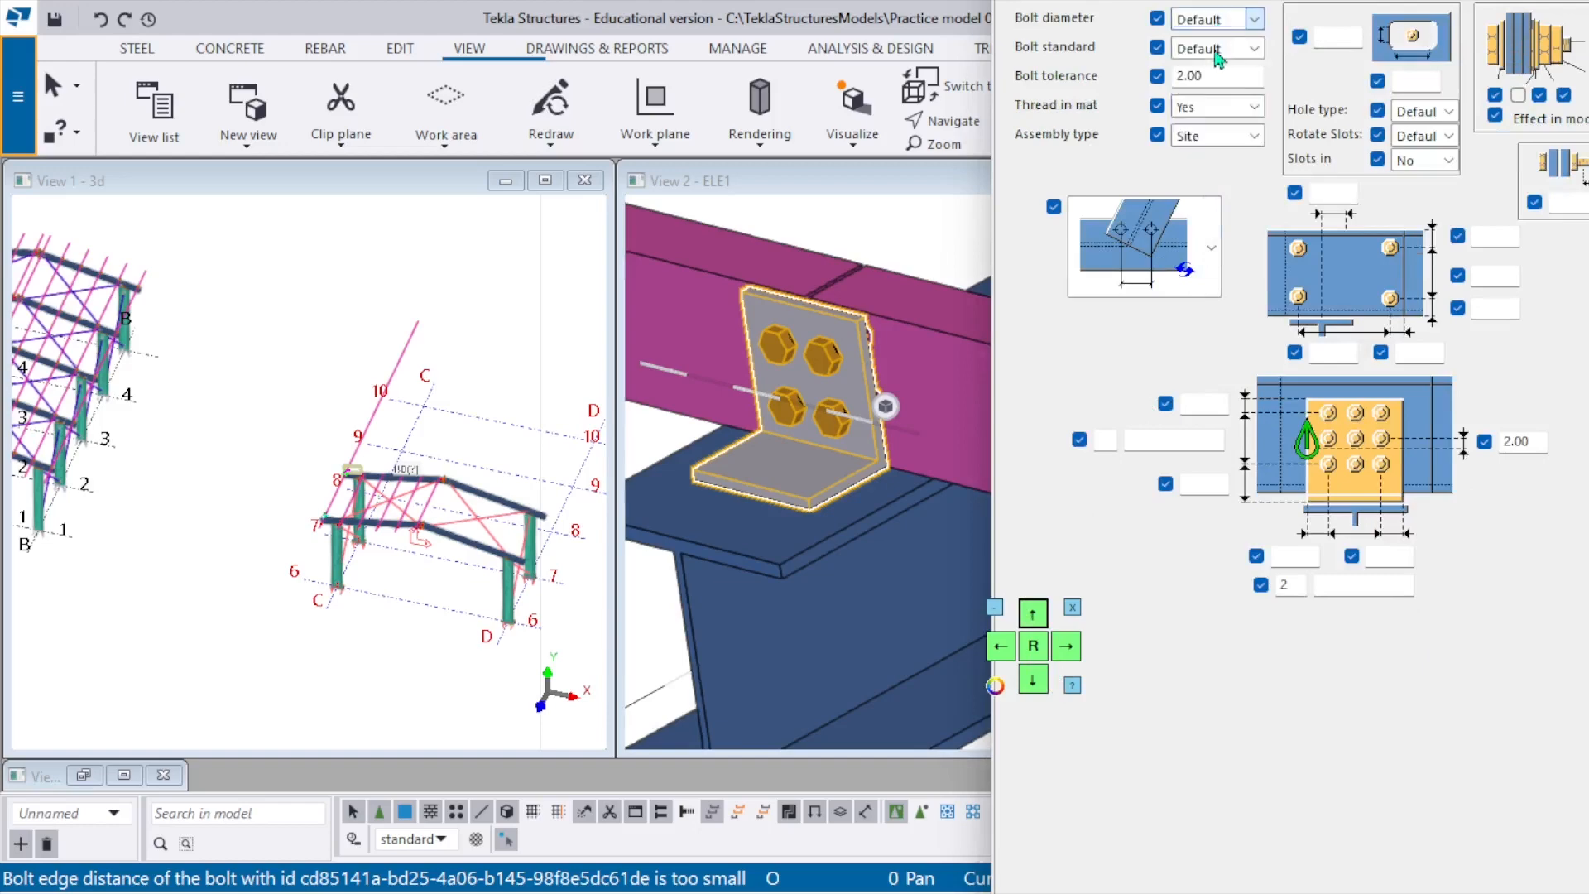
left_click(1215, 49)
left_click(1215, 27)
left_click(1217, 20)
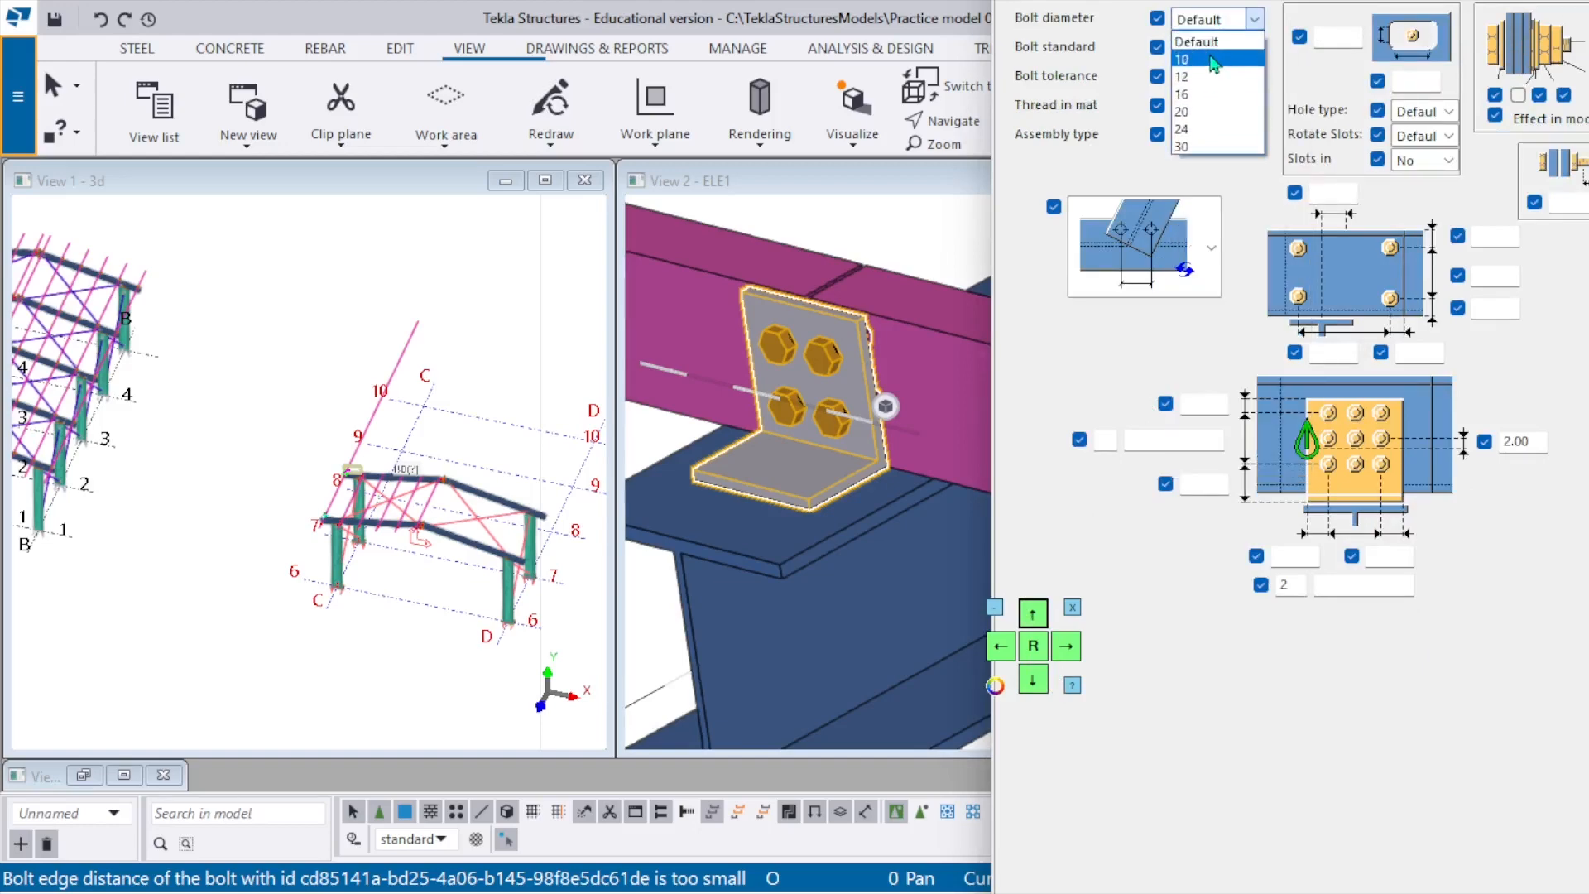
left_click(1200, 51)
left_click(1033, 614)
left_click(1032, 613)
left_click(1033, 613)
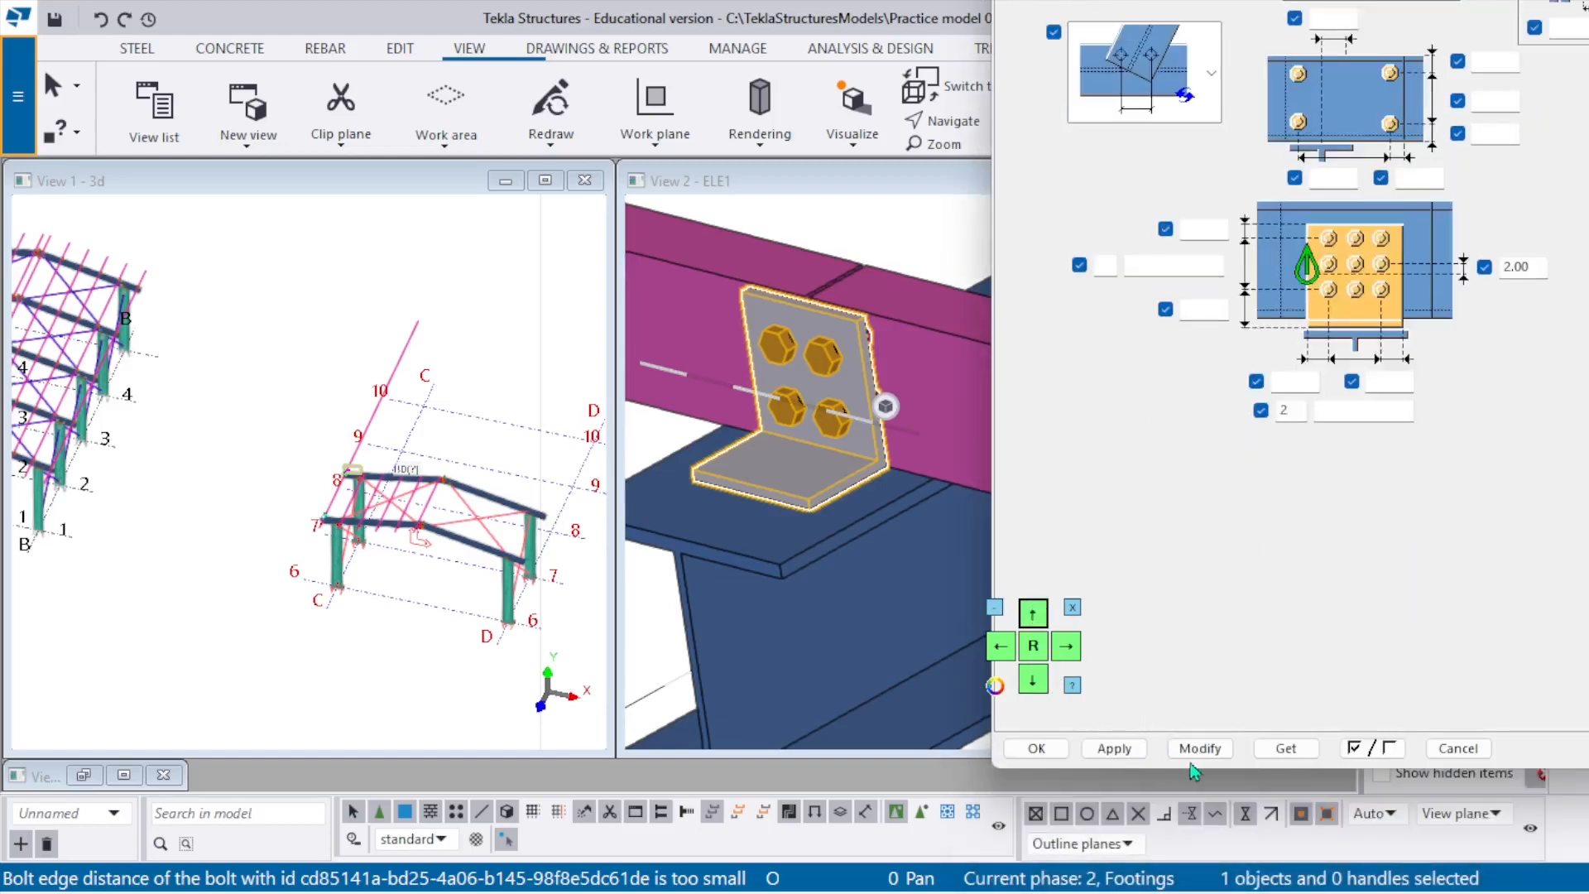
left_click(1200, 748)
left_click(832, 441)
scroll(833, 414, "up", 2)
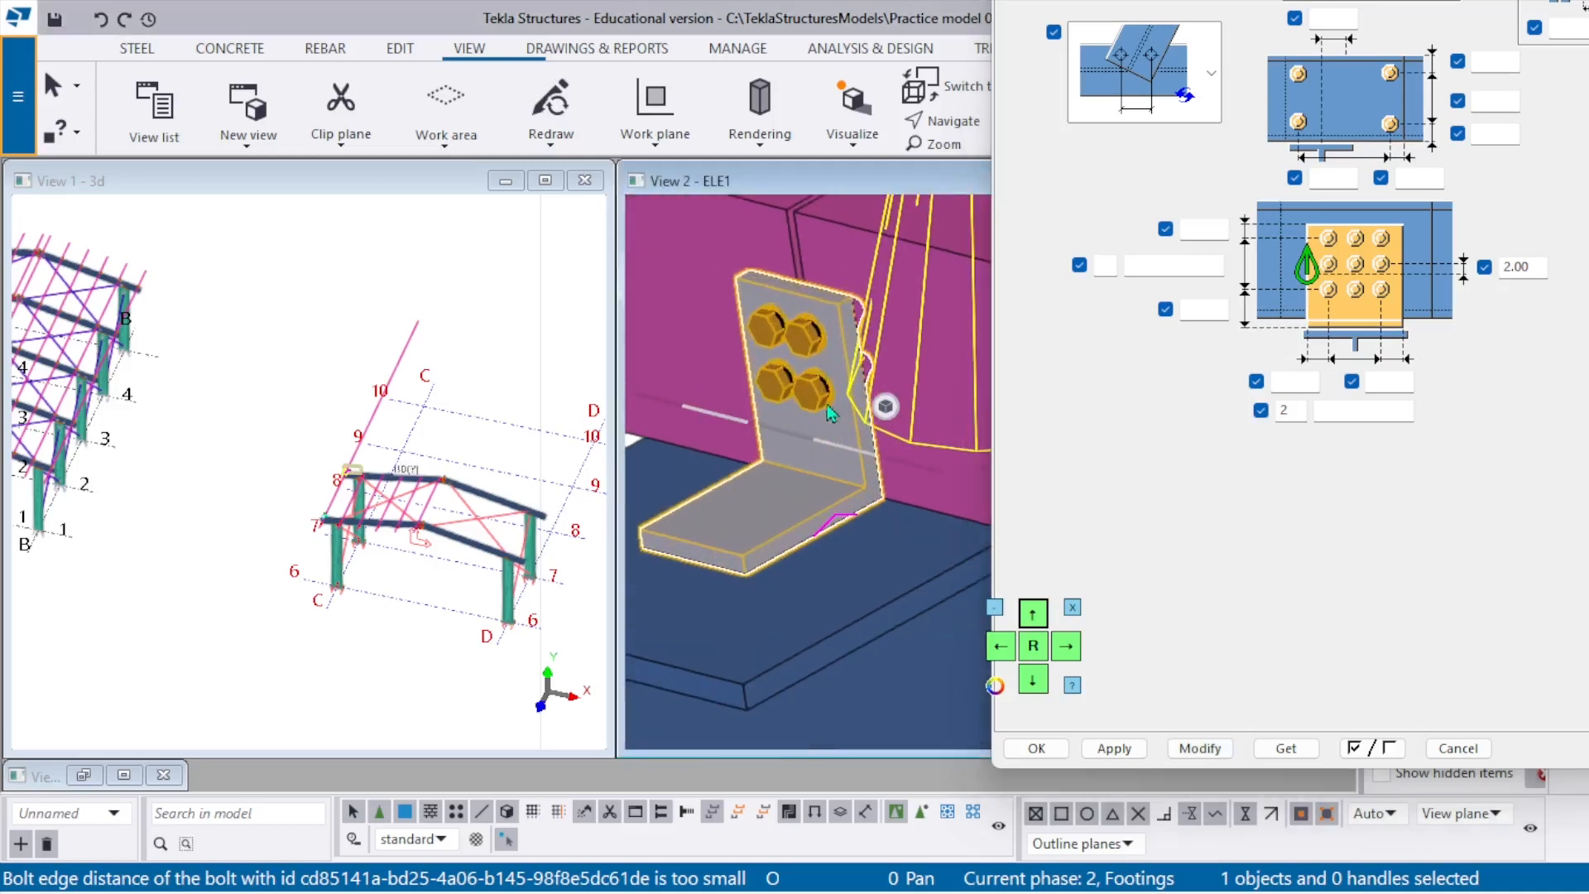
scroll(834, 409, "down", 2)
Set the horizontal bolt spacing to 100, the vertical spacing to 50 and the lower edge distance to 75, and modify the connection.
left_click(1357, 412)
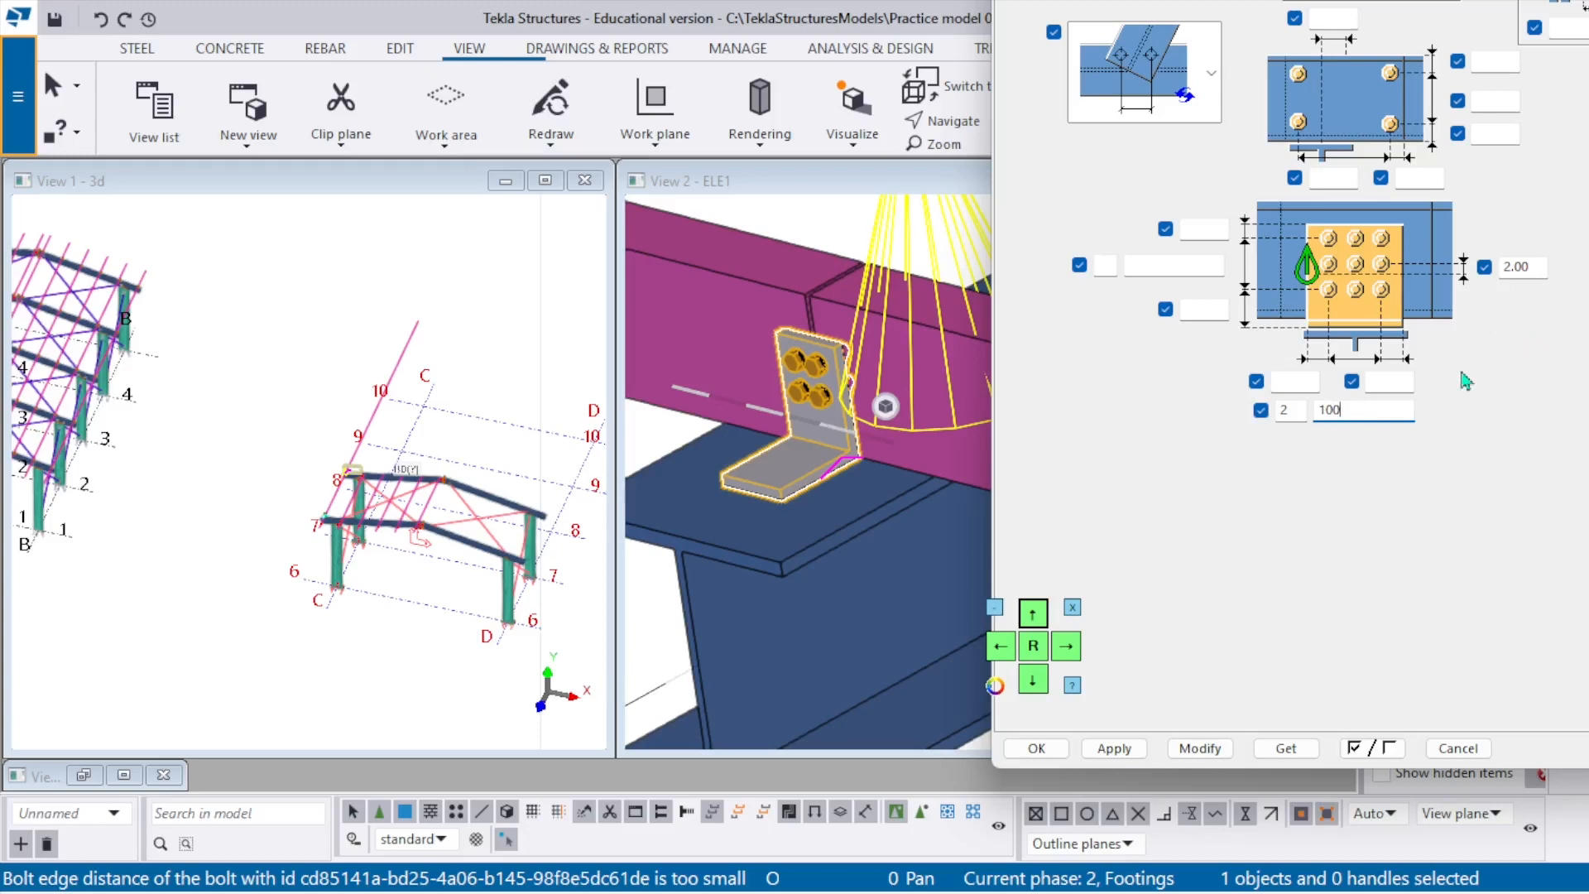
left_click(1066, 646)
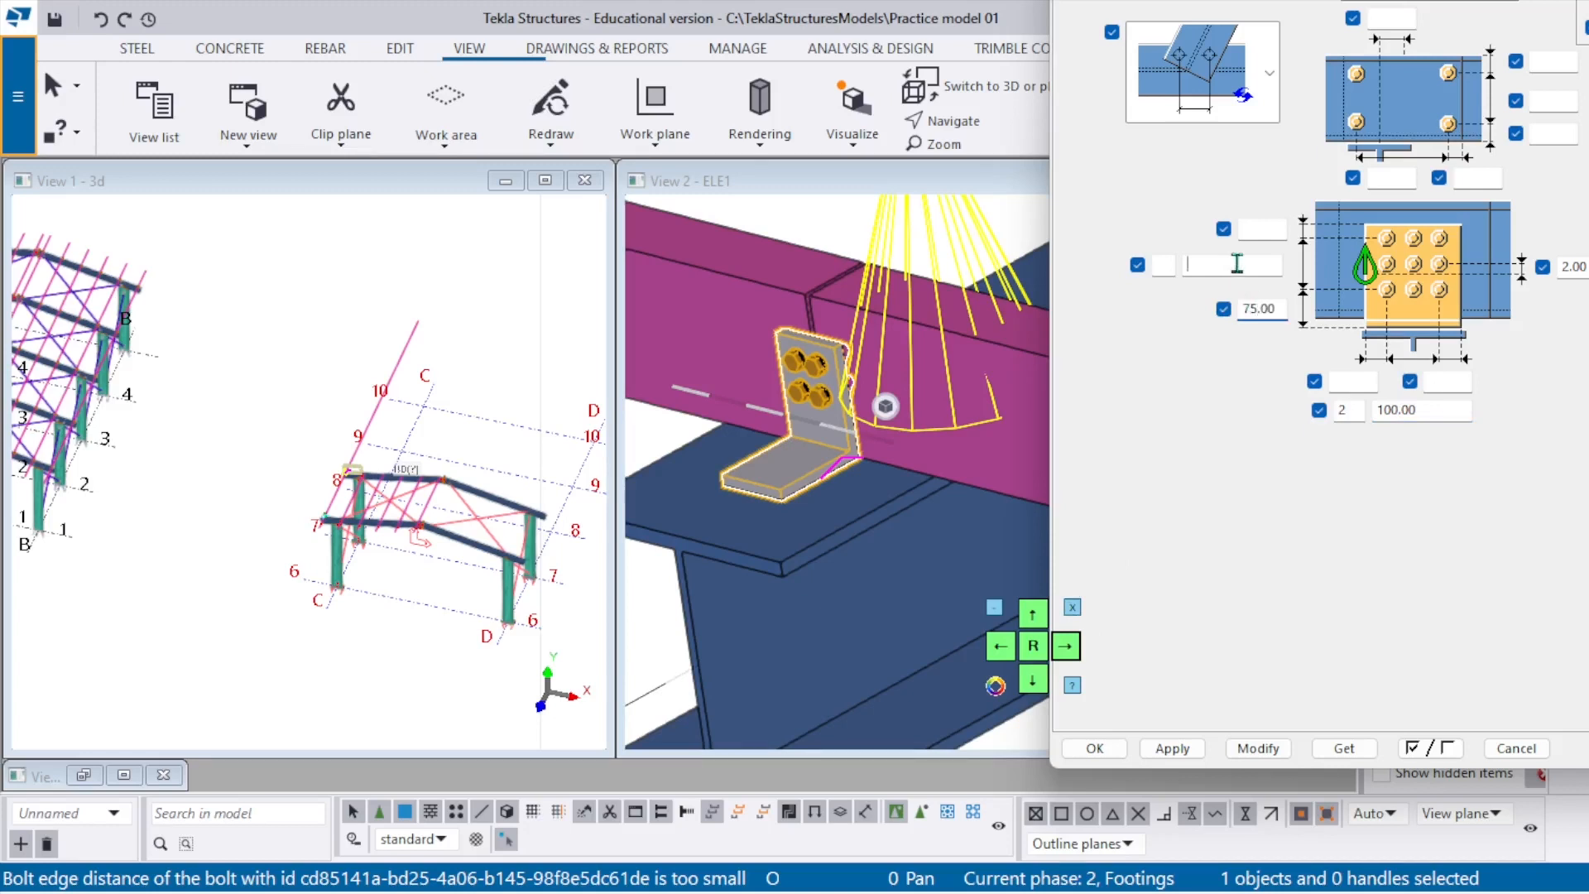
left_click(1237, 263)
left_click(1258, 748)
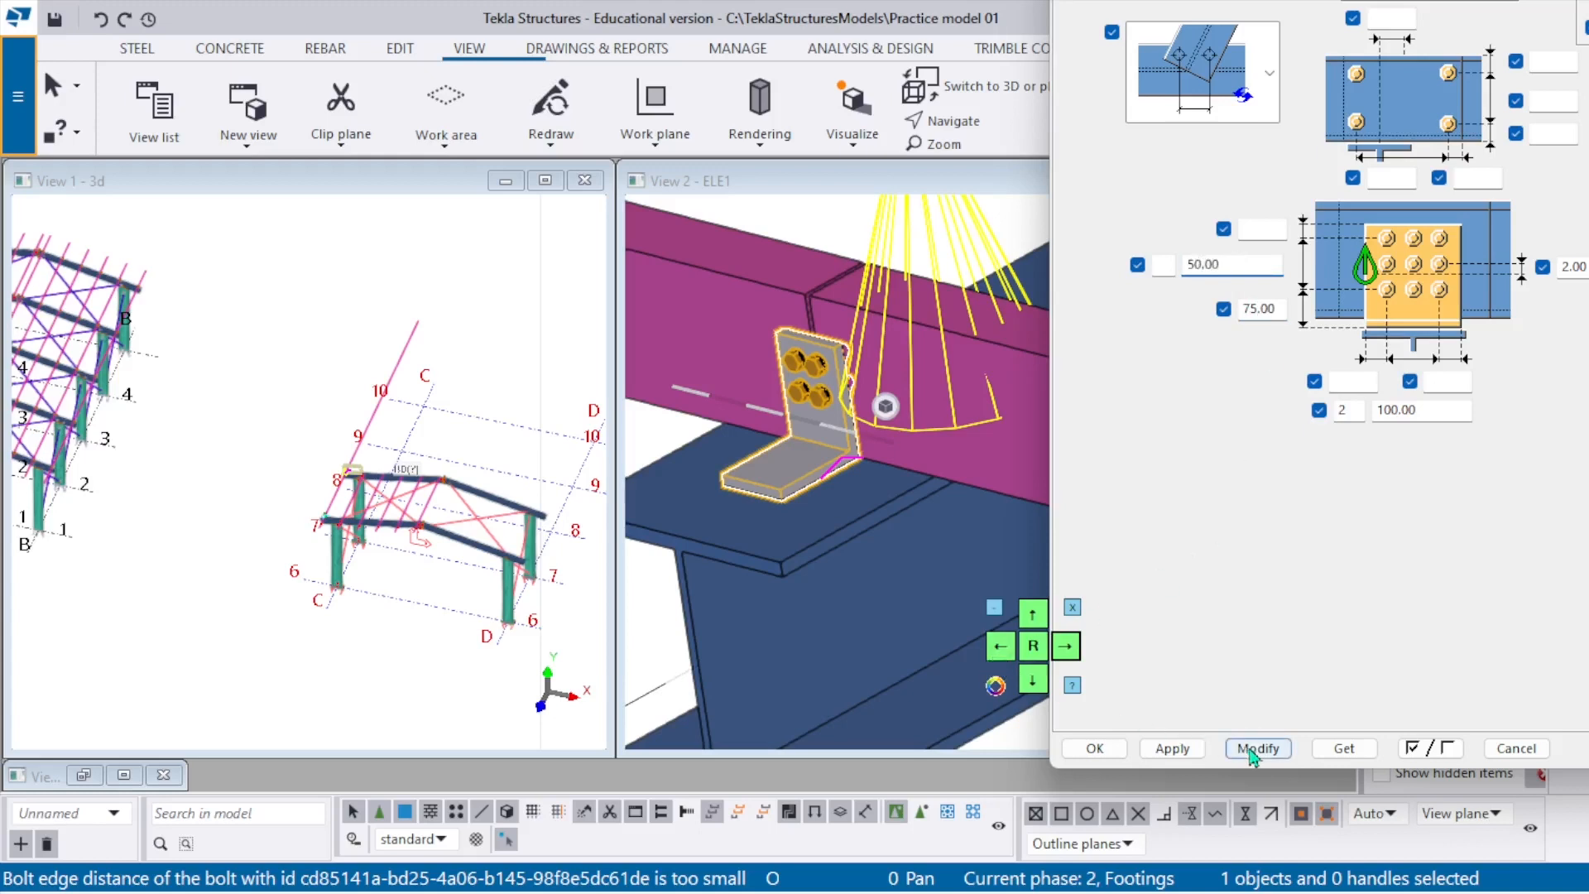
scroll(814, 451, "up", 2)
left_click(807, 448)
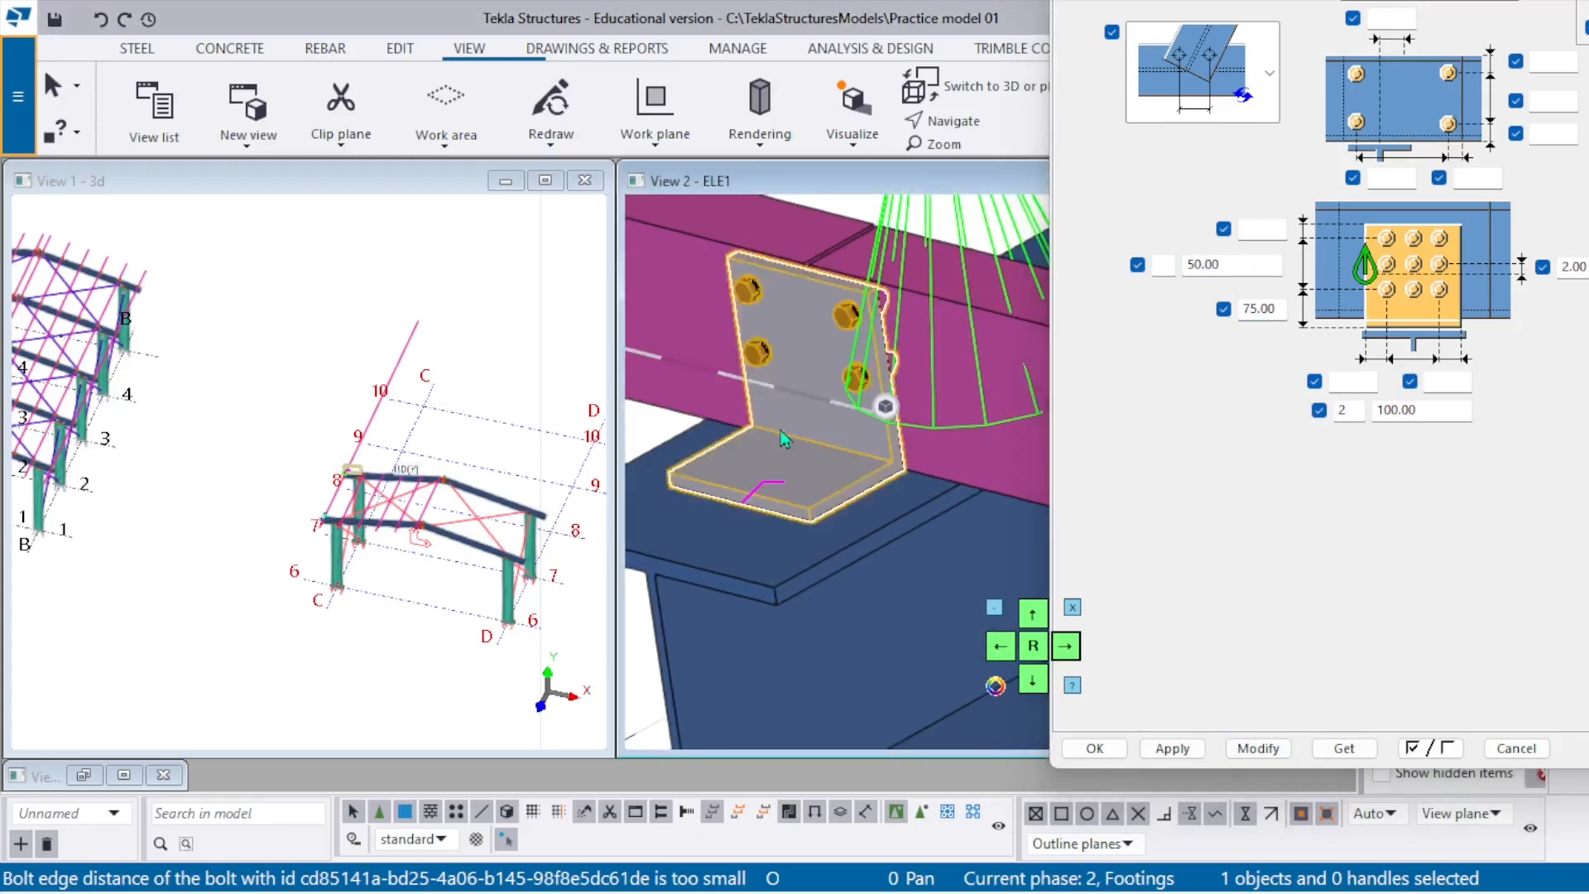
Open the connection's horizontal bolt spacing for editing.
double_click(1372, 410)
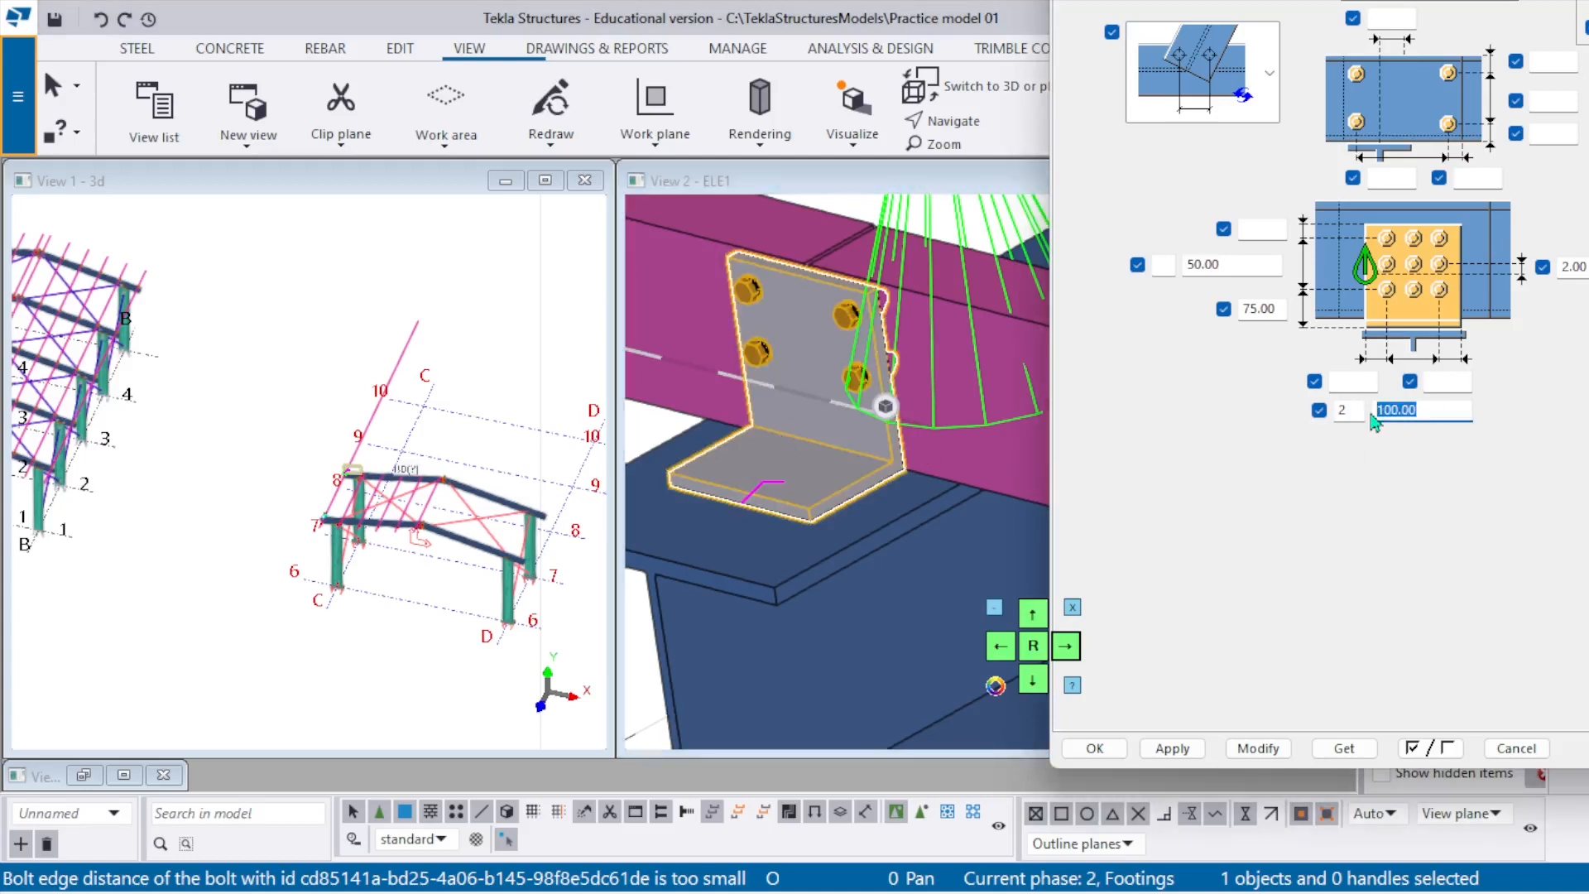
Set the horizontal bolt spacing of the purlin's angle cleat to 75 mm and update the connection.
type("75")
left_click(1258, 748)
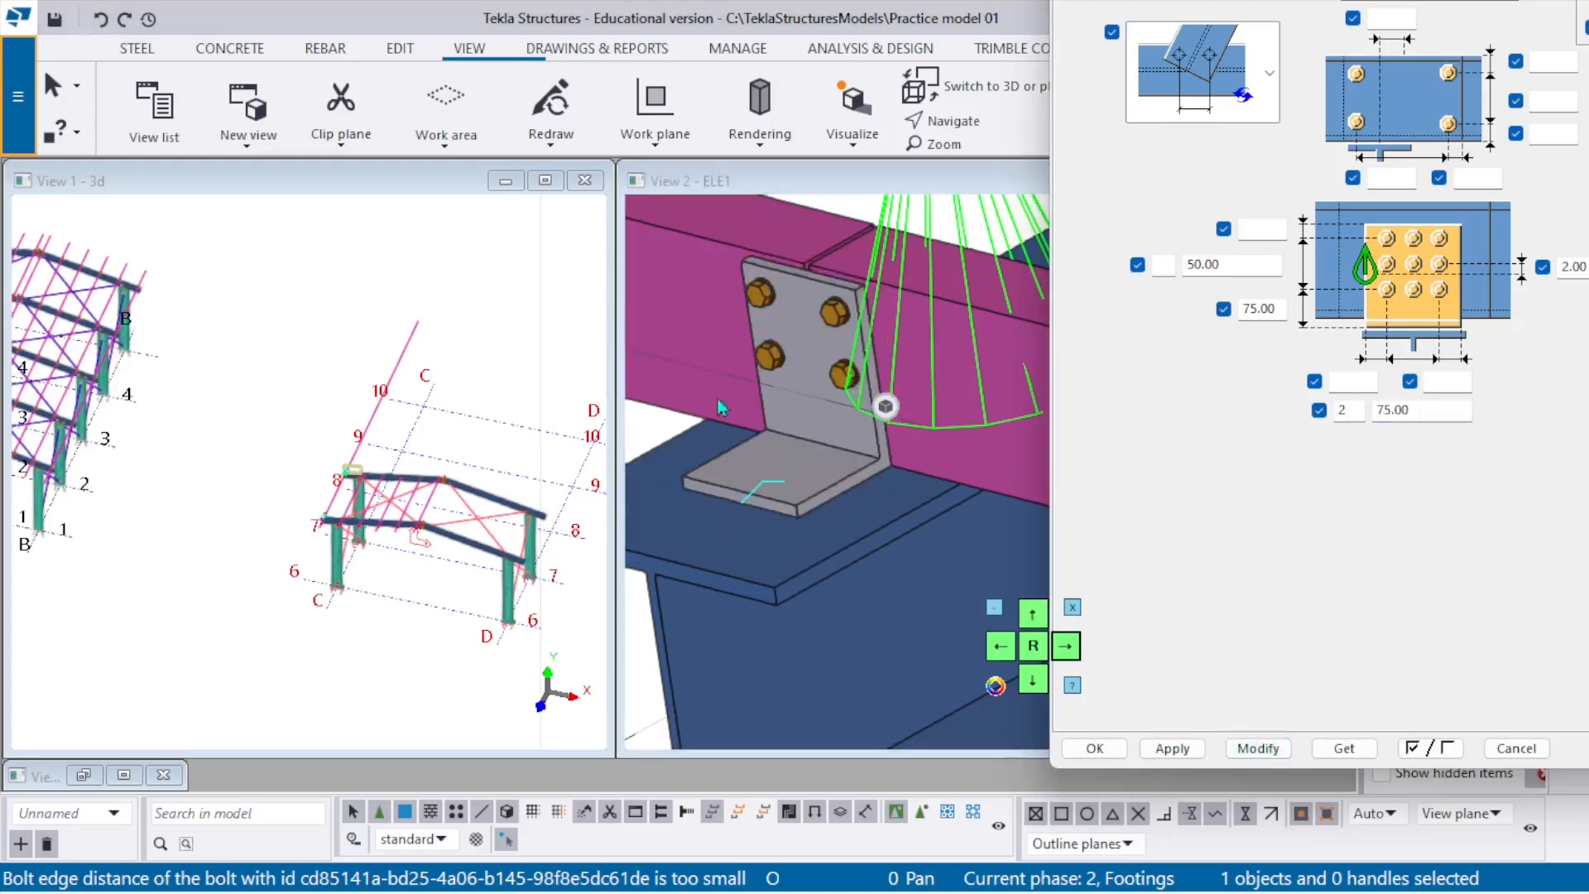
left_click(797, 454)
scroll(797, 454, "down", 2)
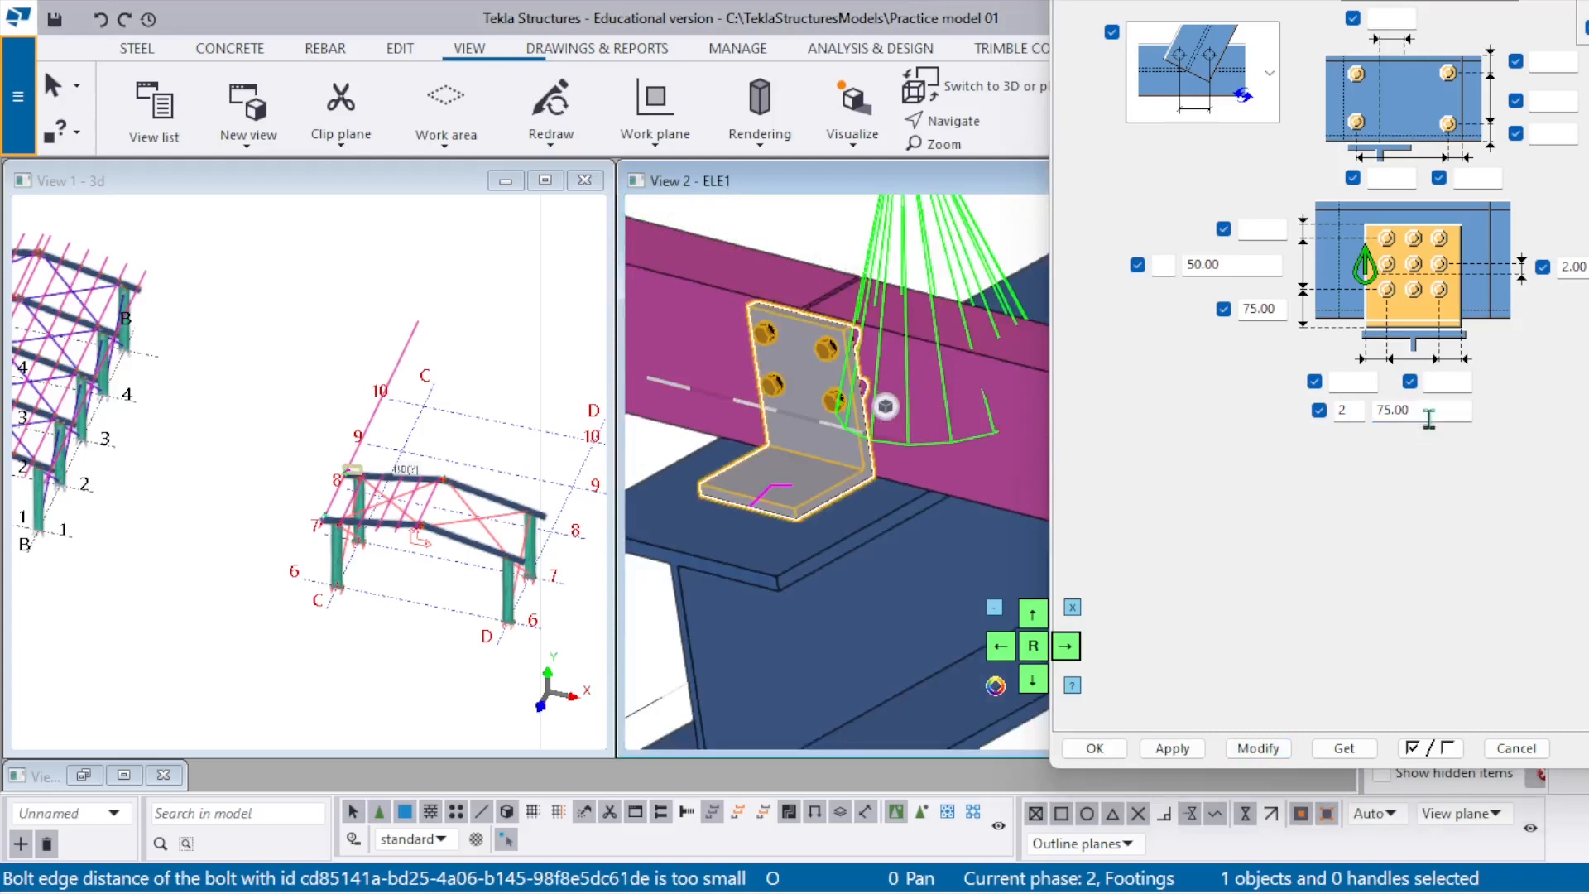
Set the cleat's horizontal bolt spacing to 65 mm and update the connection.
left_click_drag(1430, 420, 1365, 417)
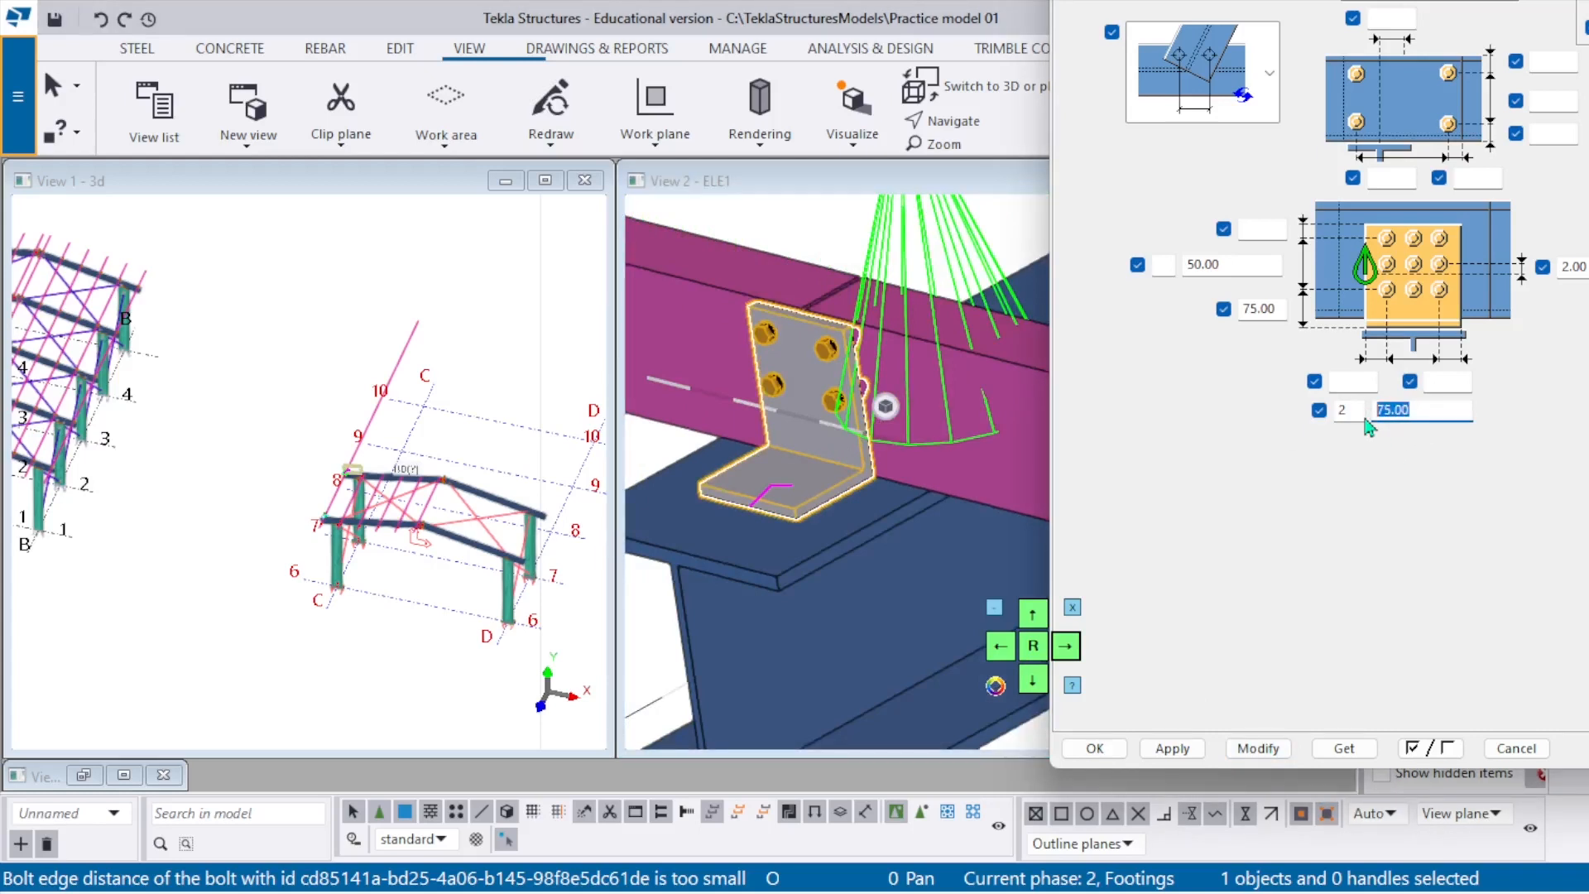
type("65")
left_click(1275, 749)
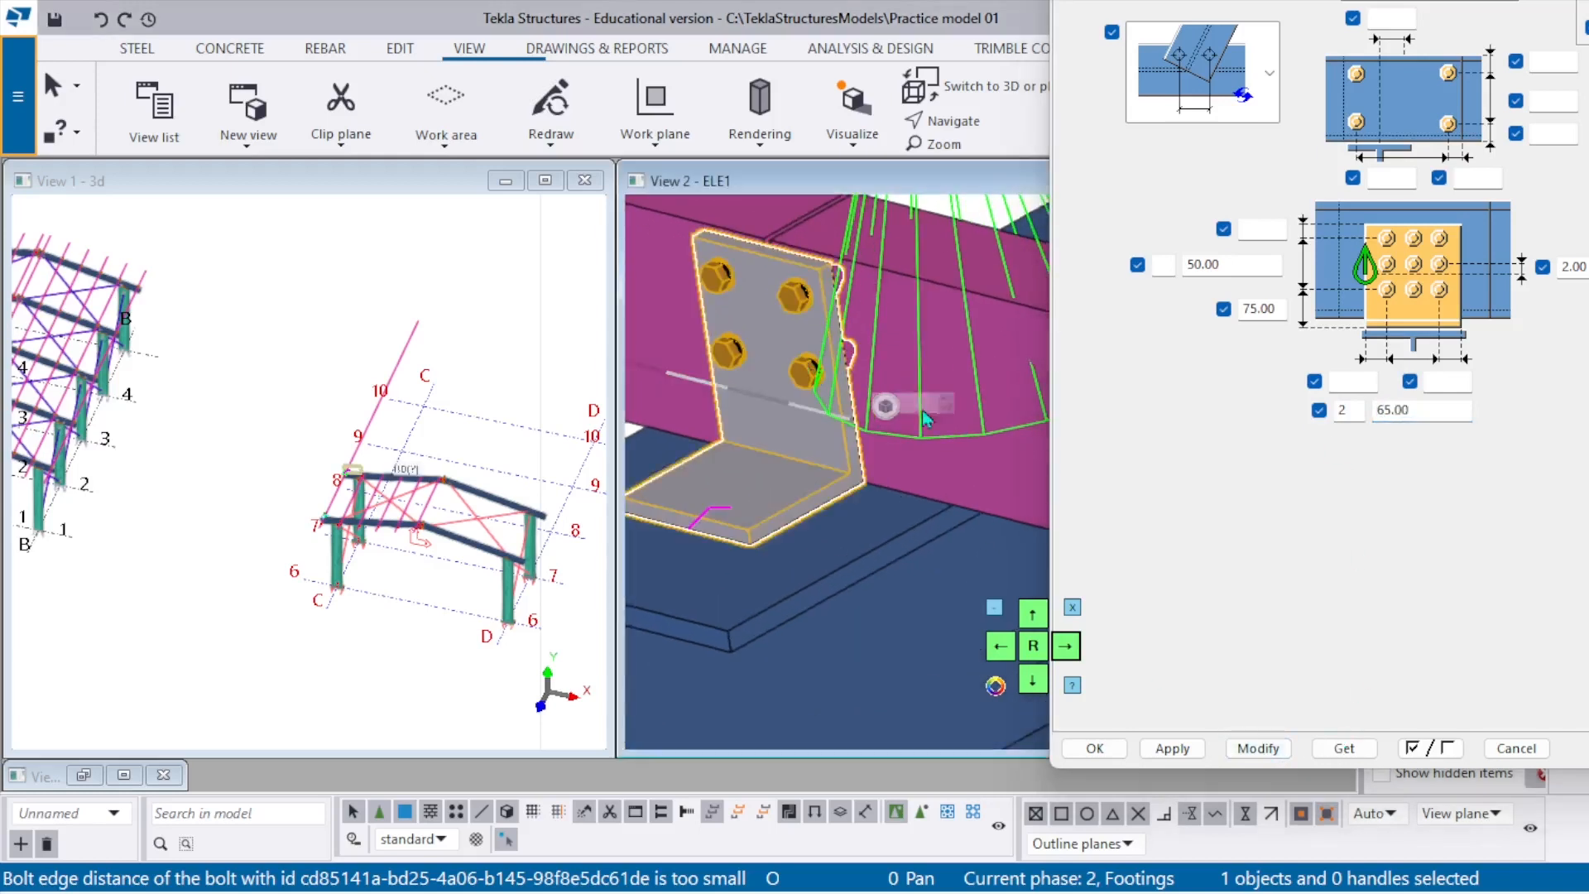
Set the cleat's lower bolt edge distance to 60 mm and update the connection.
left_click(1066, 646)
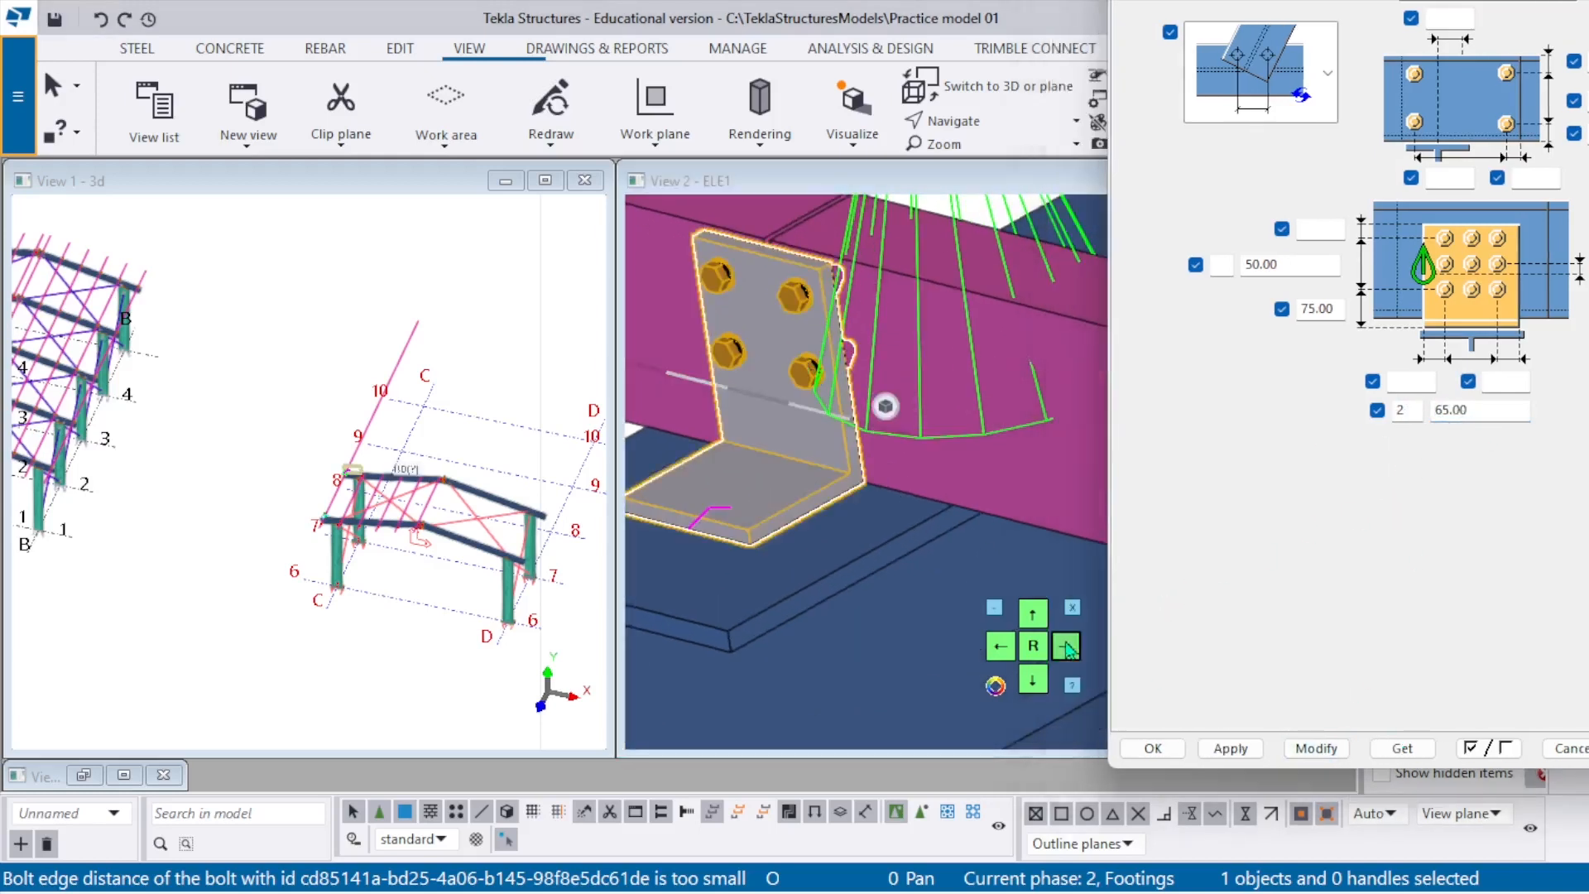
left_click(1001, 646)
left_click(1001, 645)
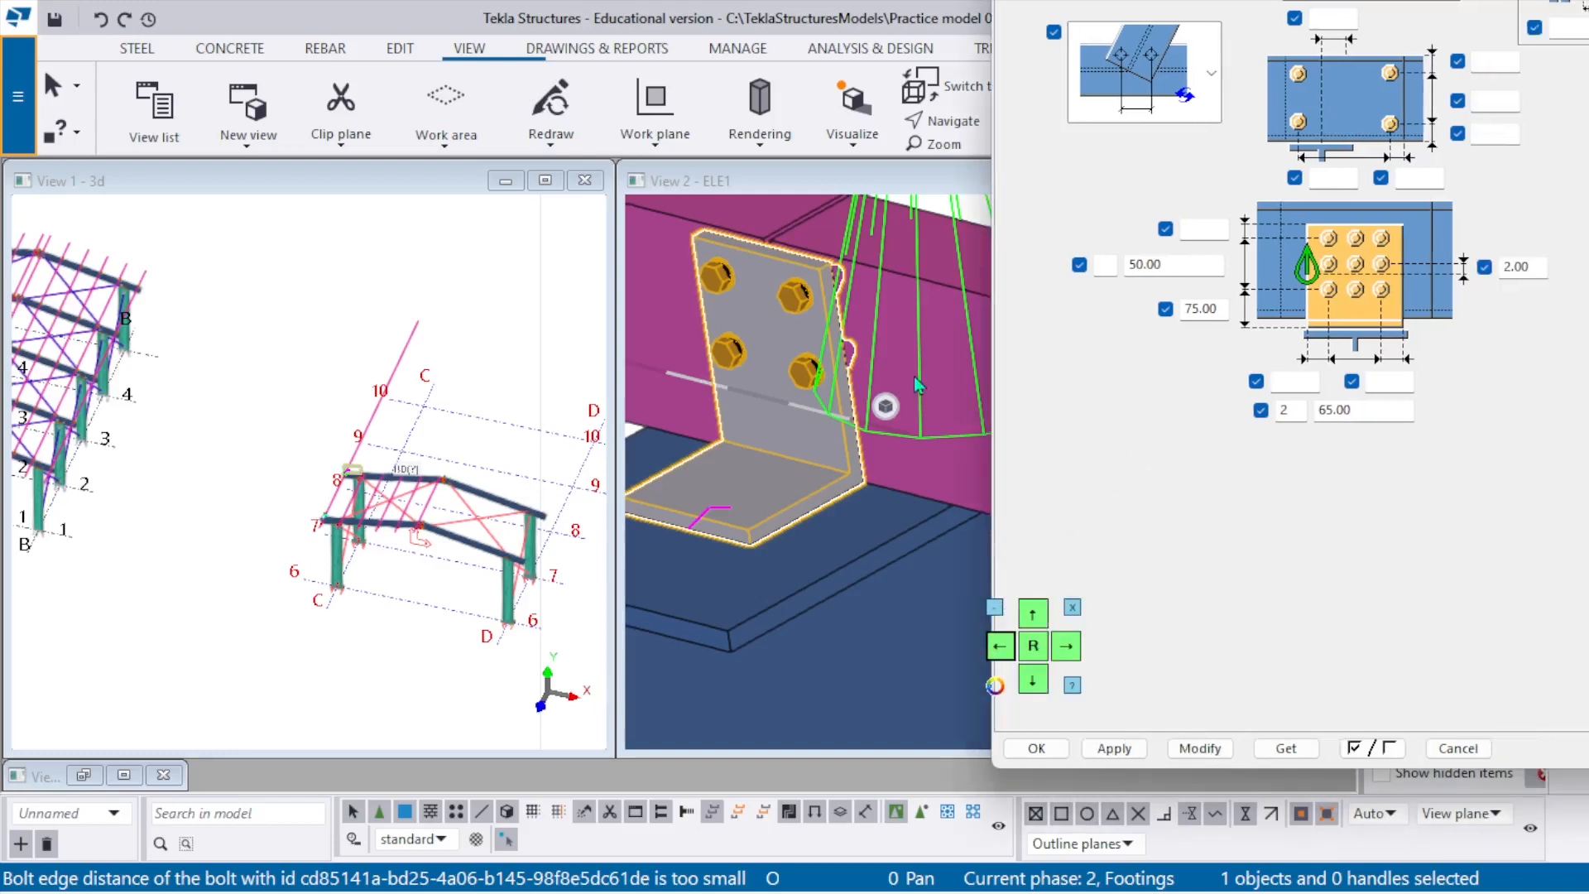
left_click_drag(1224, 308, 1158, 314)
type("60")
left_click(1198, 748)
scroll(774, 389, "up", 1)
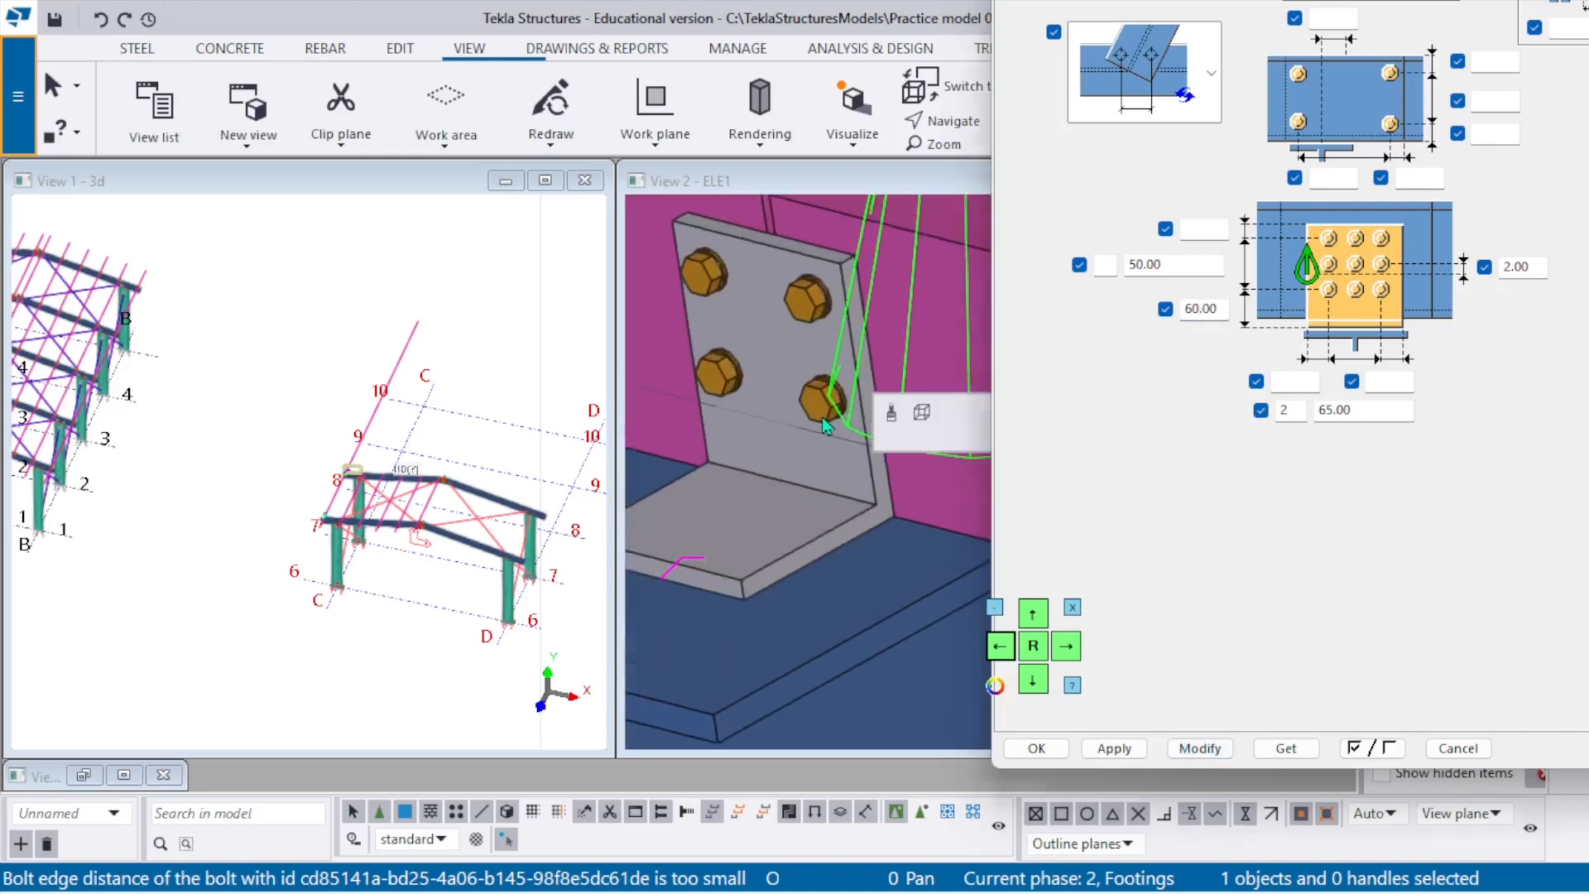
Set the cleat's lower bolt edge distance to 50 mm and its vertical bolt spacing to 40 mm, updating the connection.
left_click_drag(1217, 309, 1157, 312)
type("50")
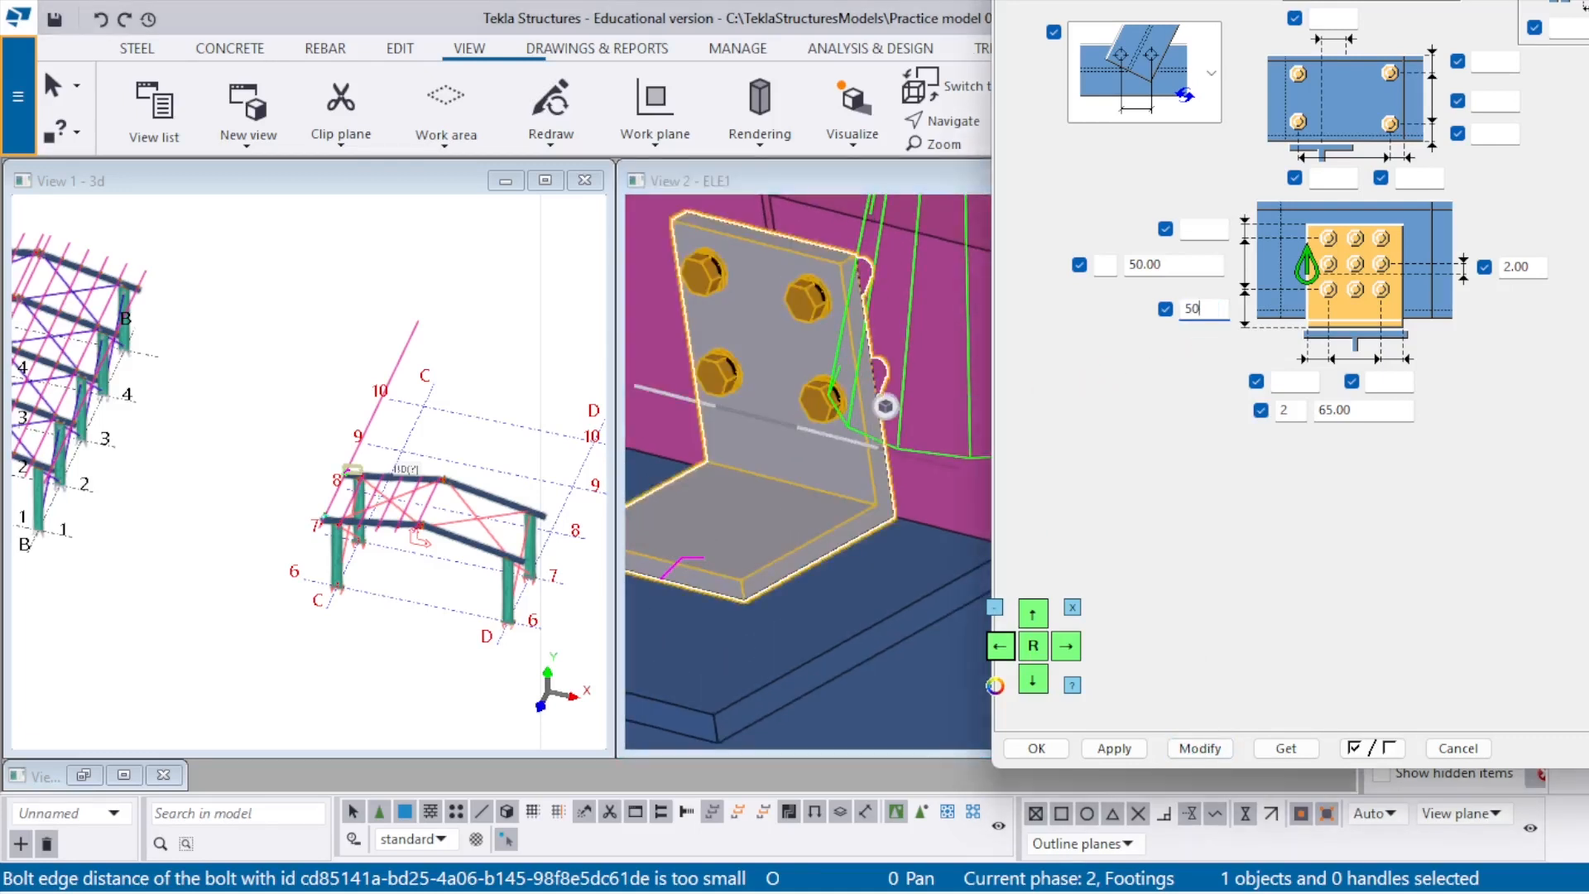
left_click(1199, 749)
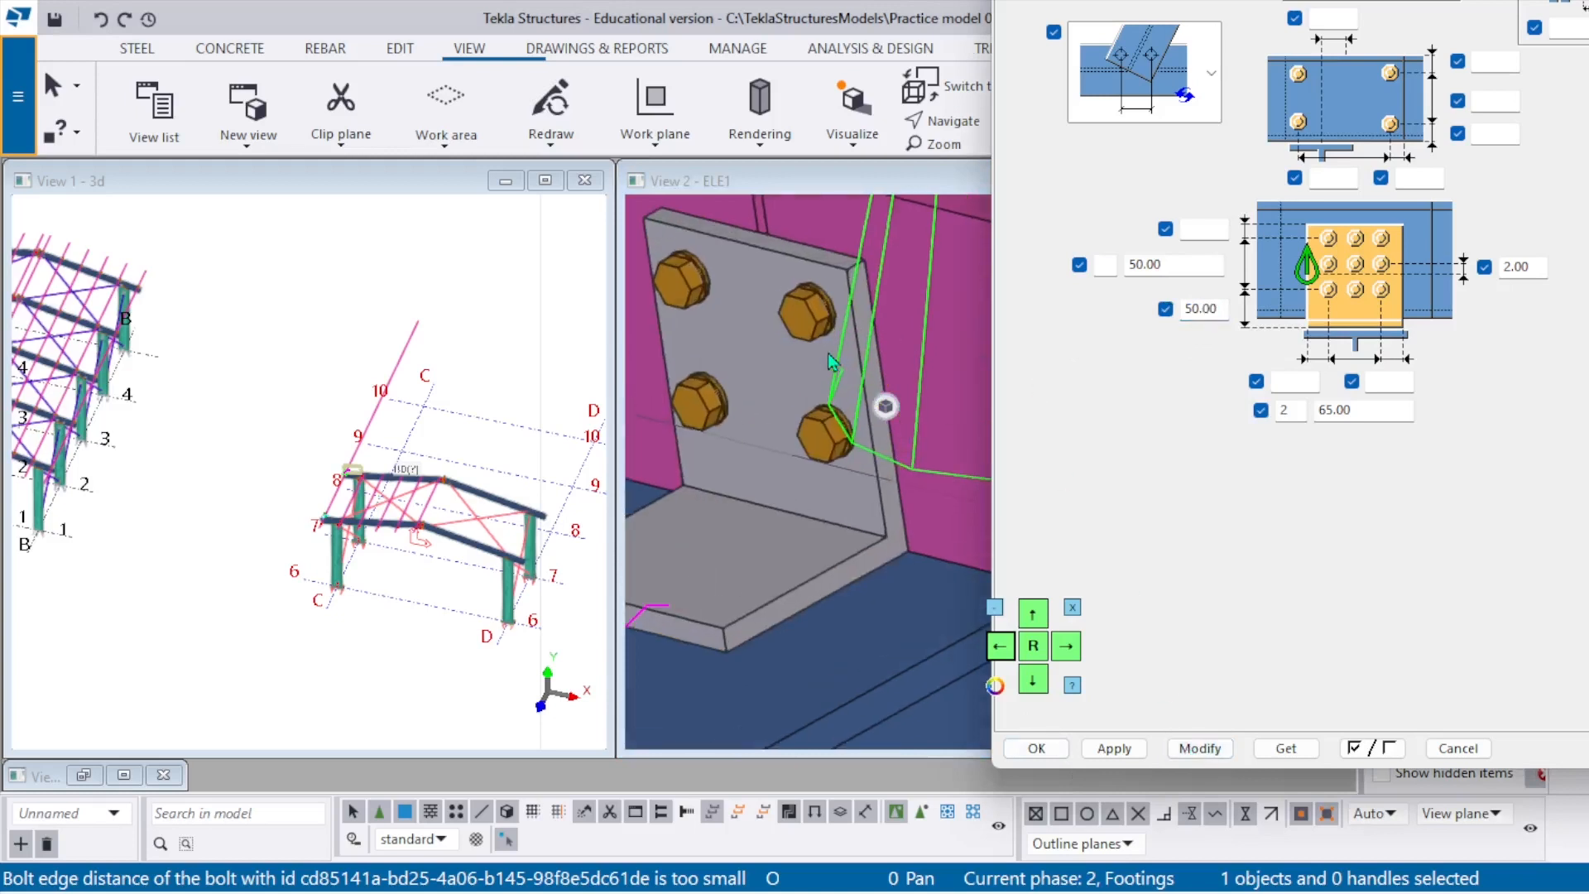
left_click_drag(1170, 266, 1100, 264)
type("40")
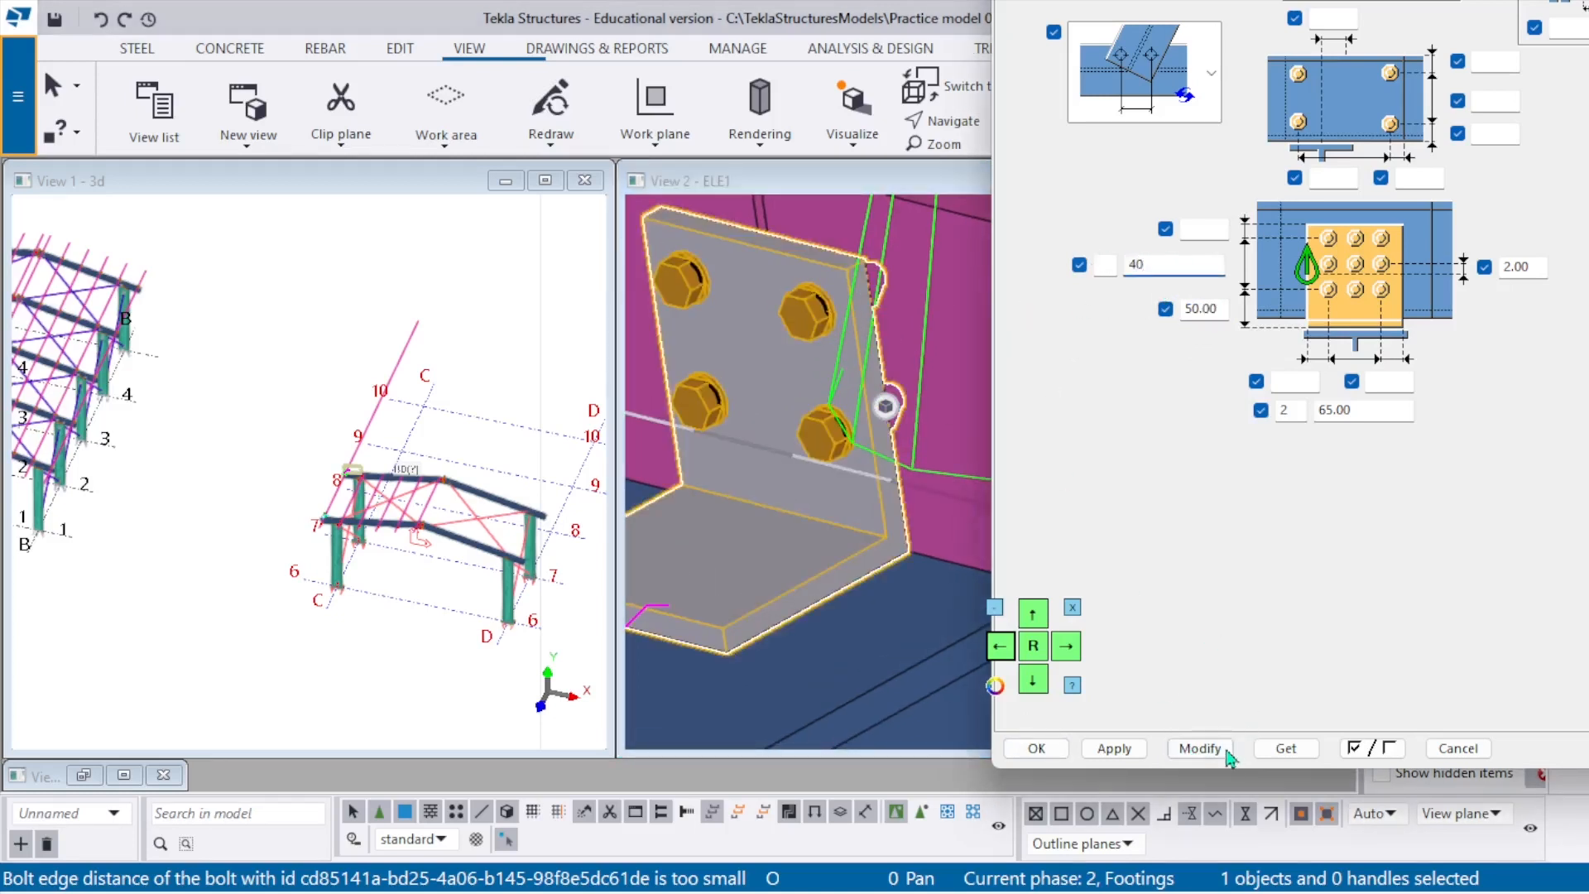
left_click(1226, 750)
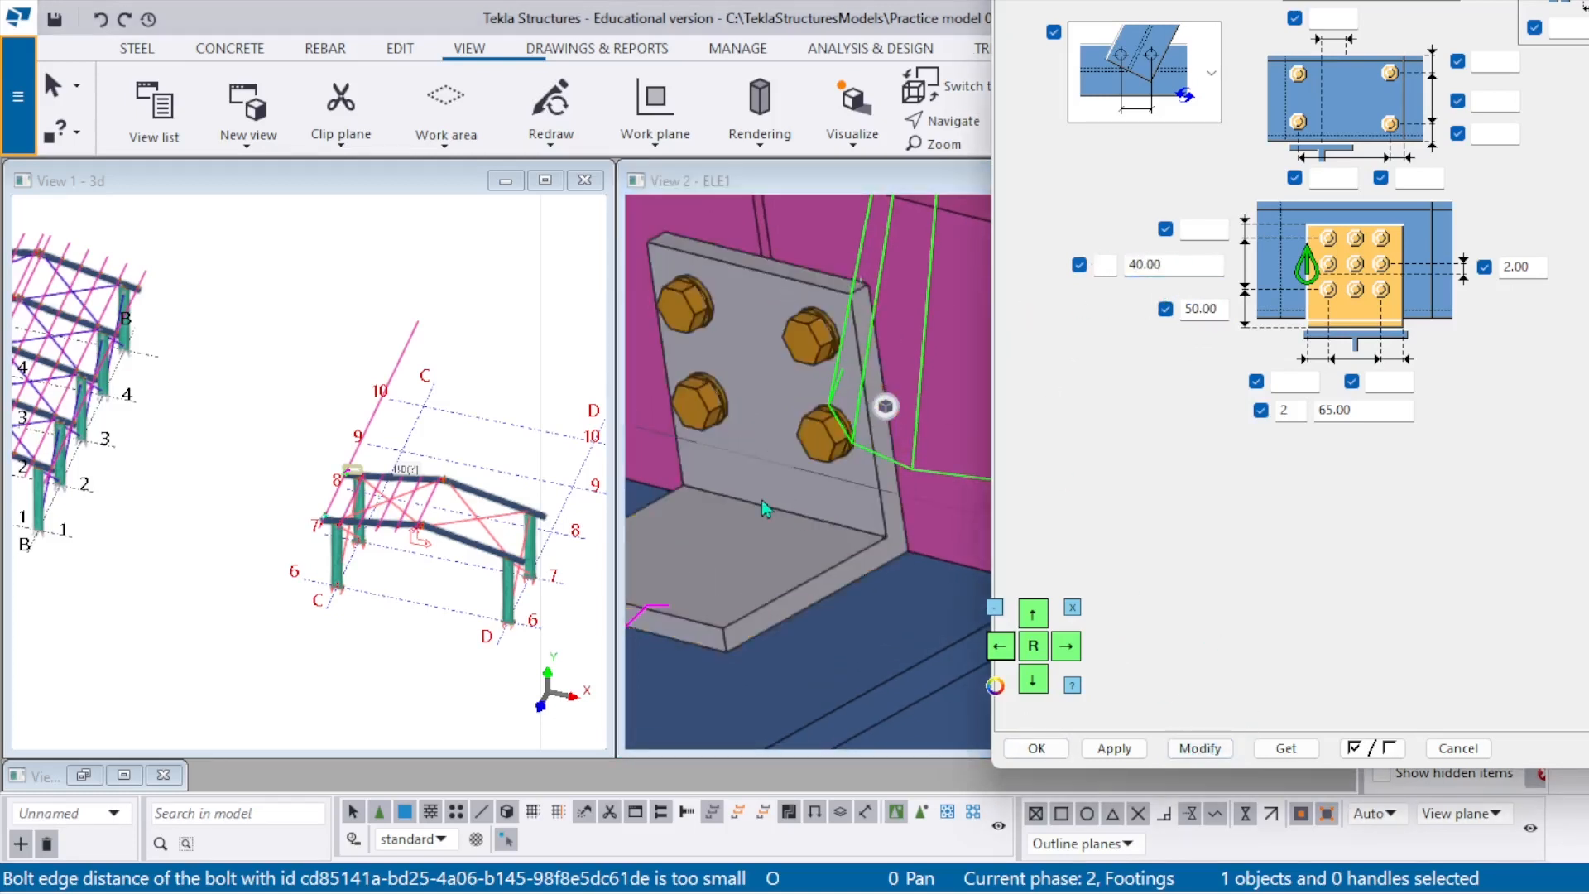
Set the number of vertical bolt rows to 2 and the bolt group offset to 0, updating the connection.
left_click(1113, 261)
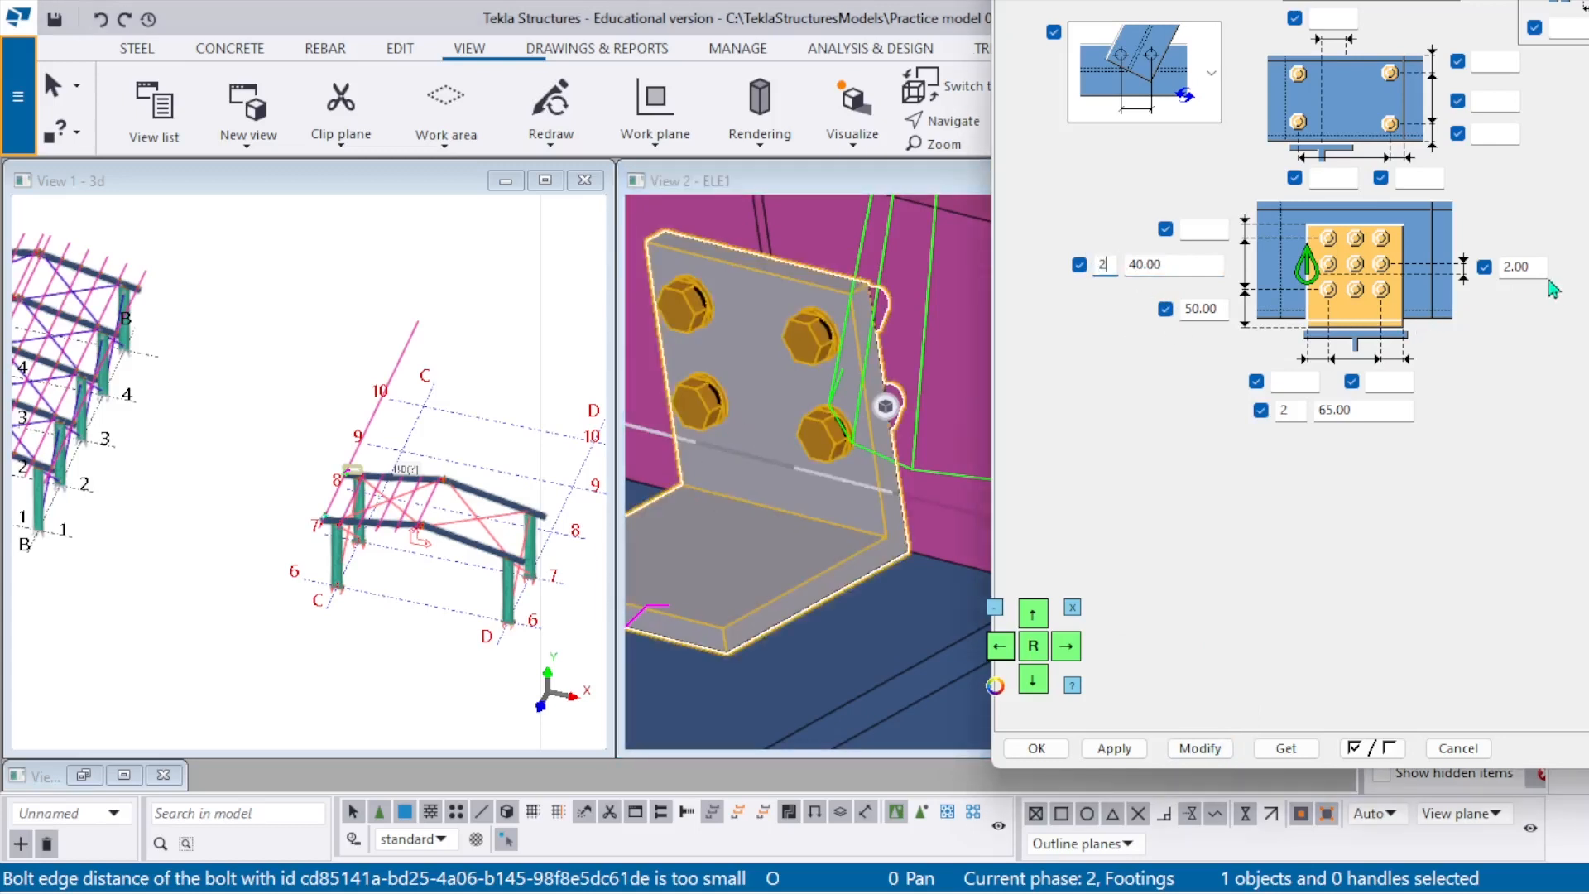
left_click_drag(1539, 269, 1485, 268)
type("0")
left_click(1200, 749)
scroll(813, 438, "down", 3)
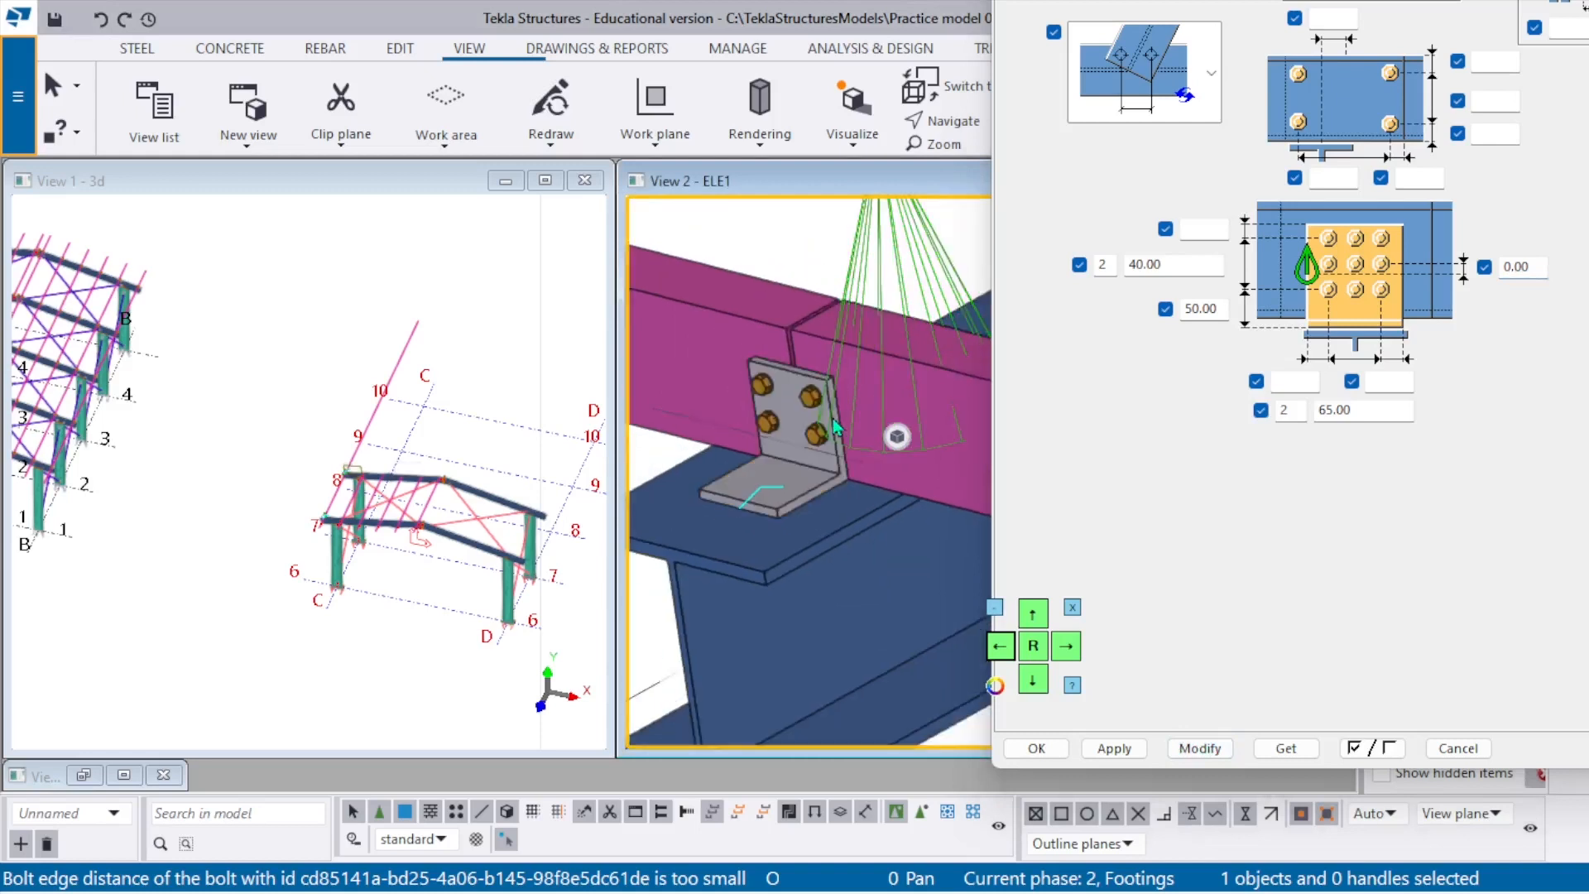
left_click(1201, 748)
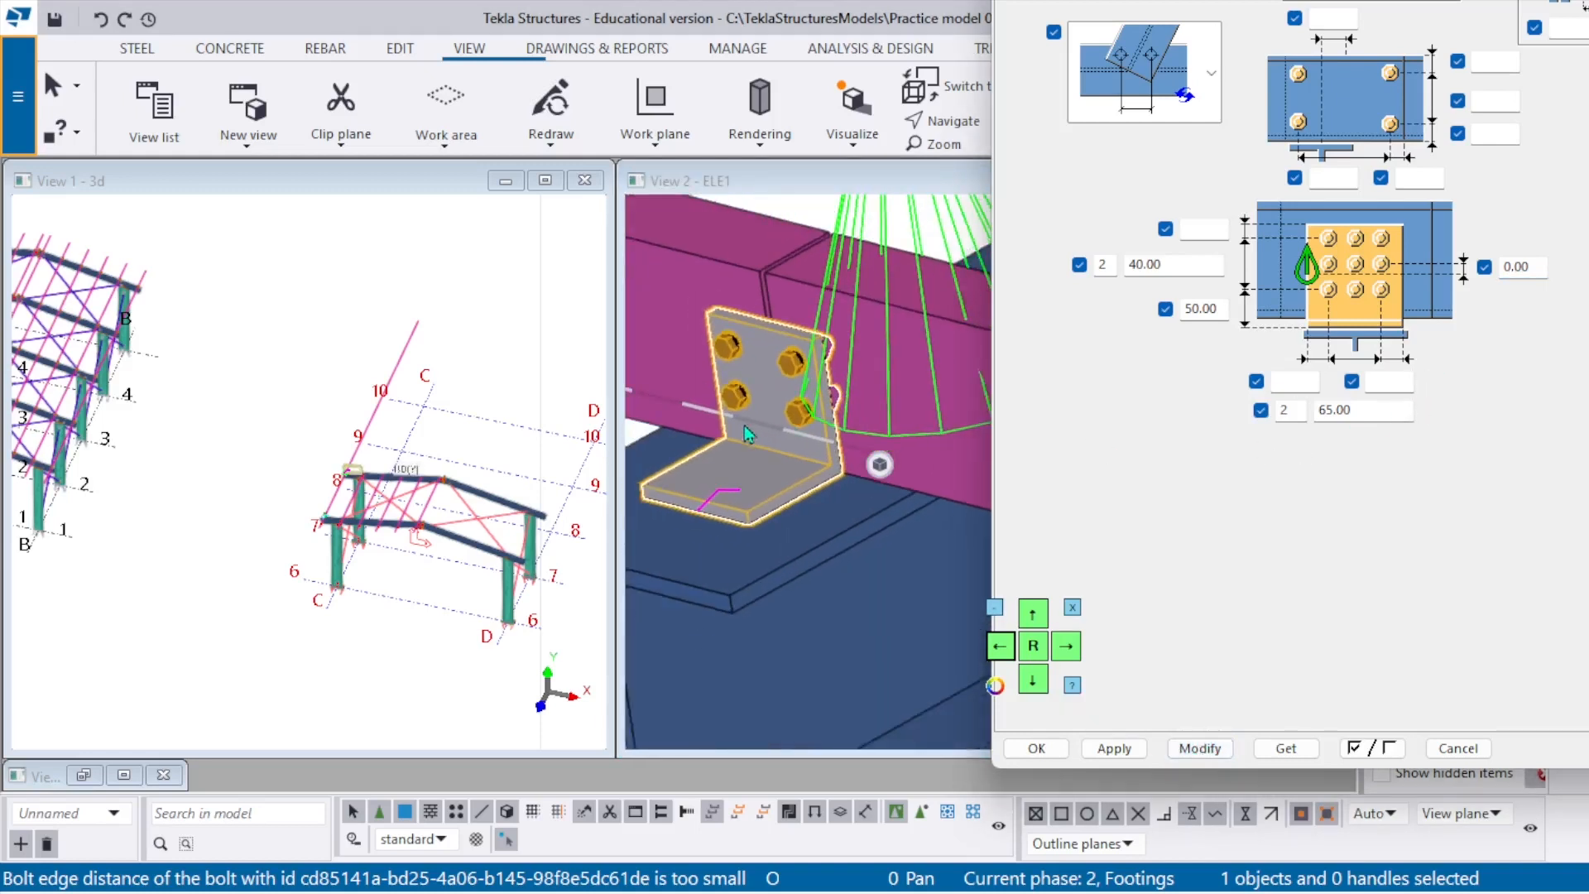
Clear the temporary graphics around the cleat in the ELE1 view and accept the connection settings.
scroll(748, 433, "up", 5)
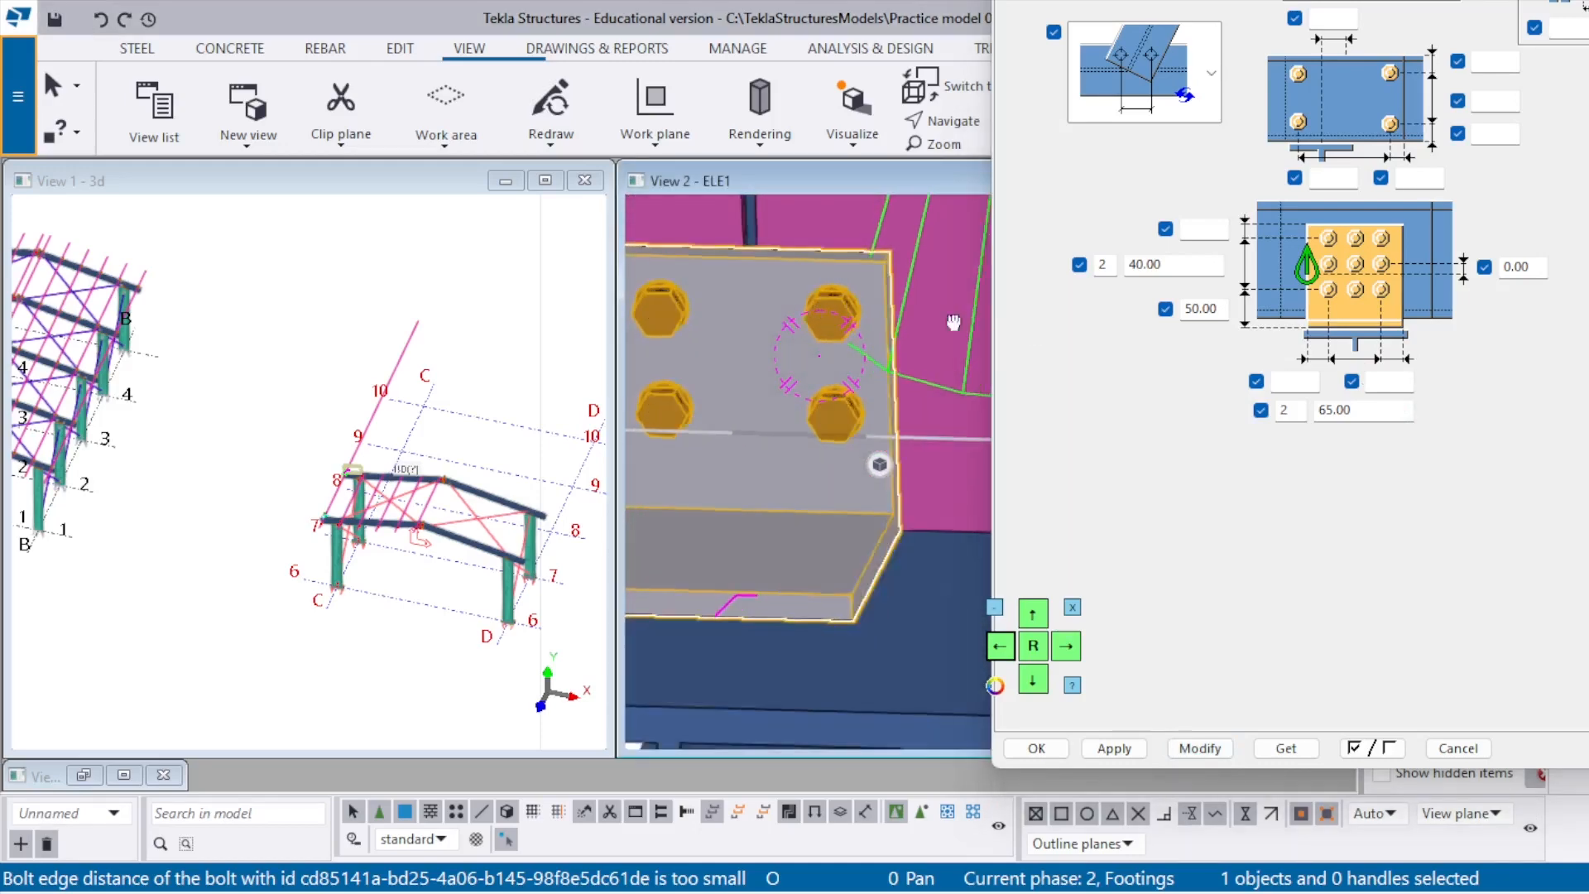
scroll(791, 447, "down", 5)
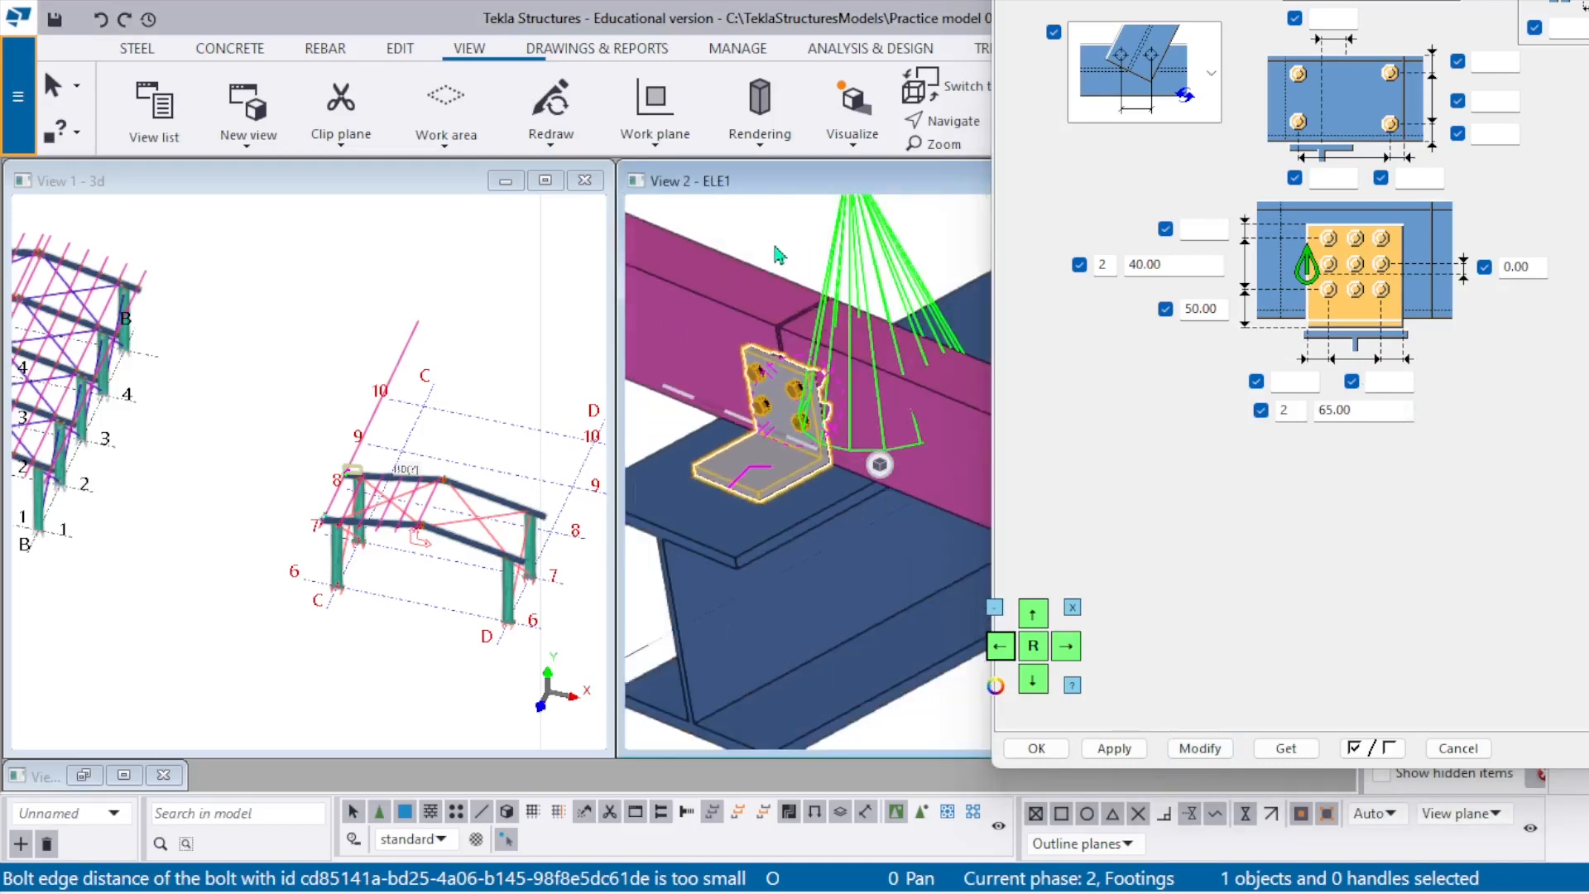
right_click(778, 254)
left_click(828, 351)
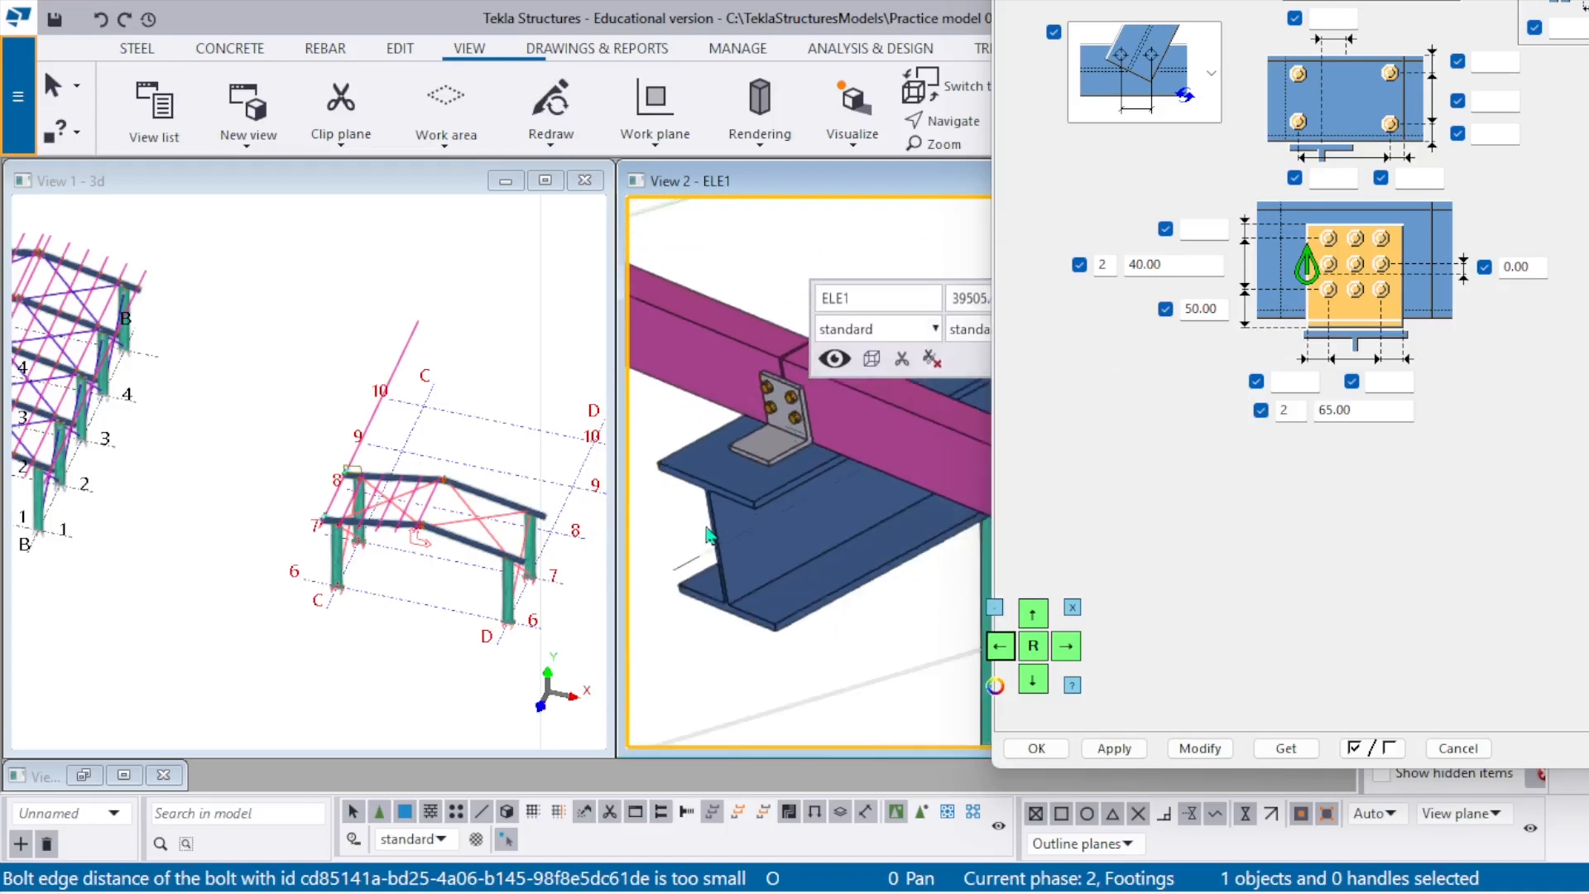
scroll(755, 451, "up", 4)
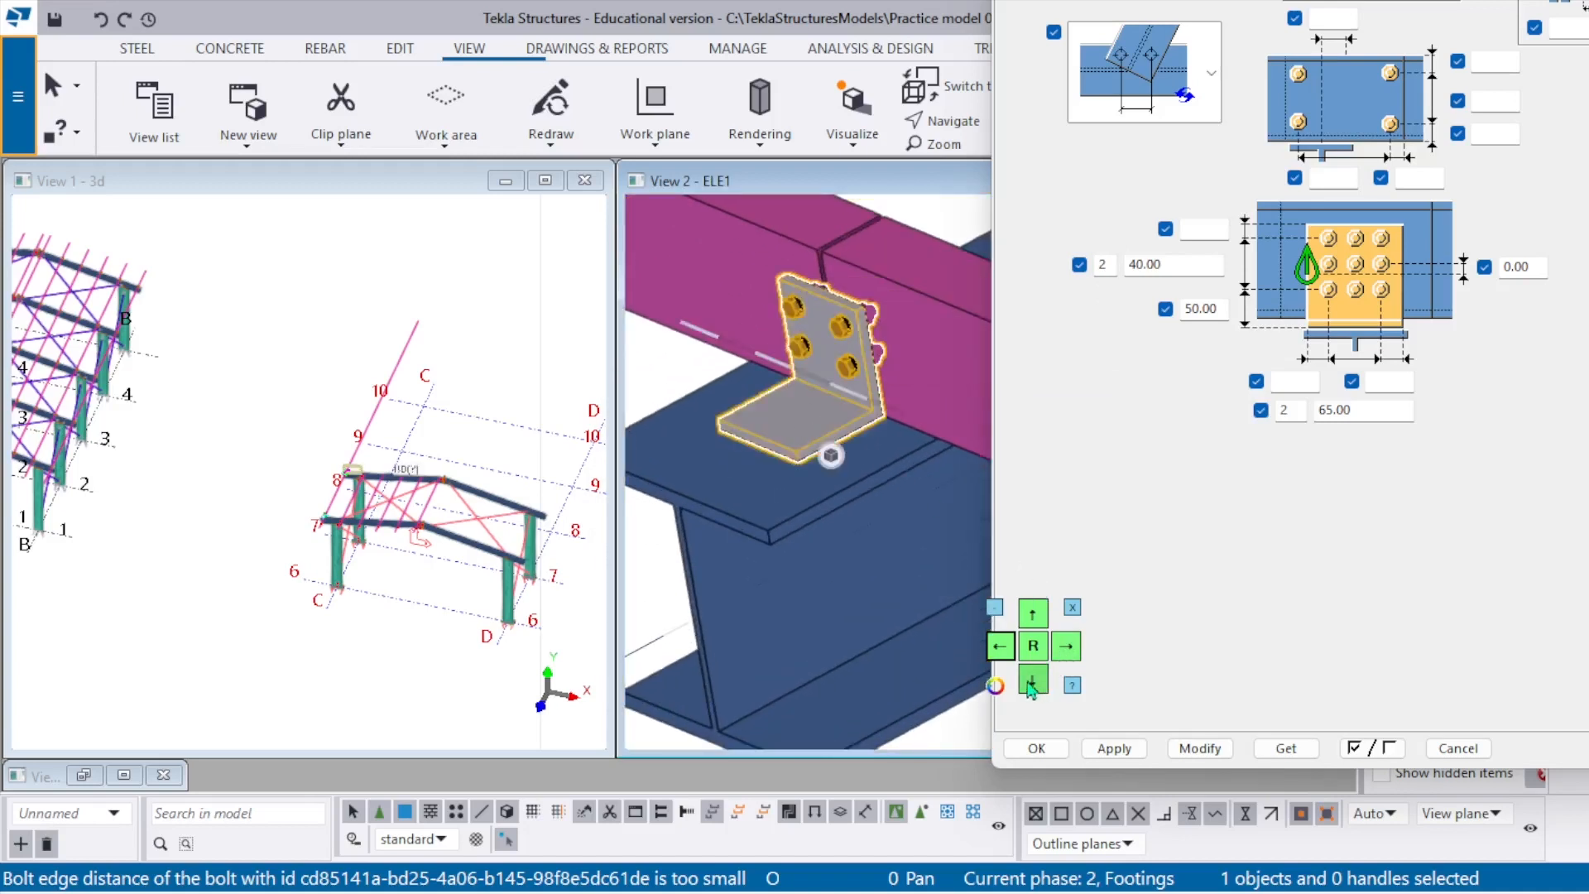
left_click_drag(1012, 664, 287, 676)
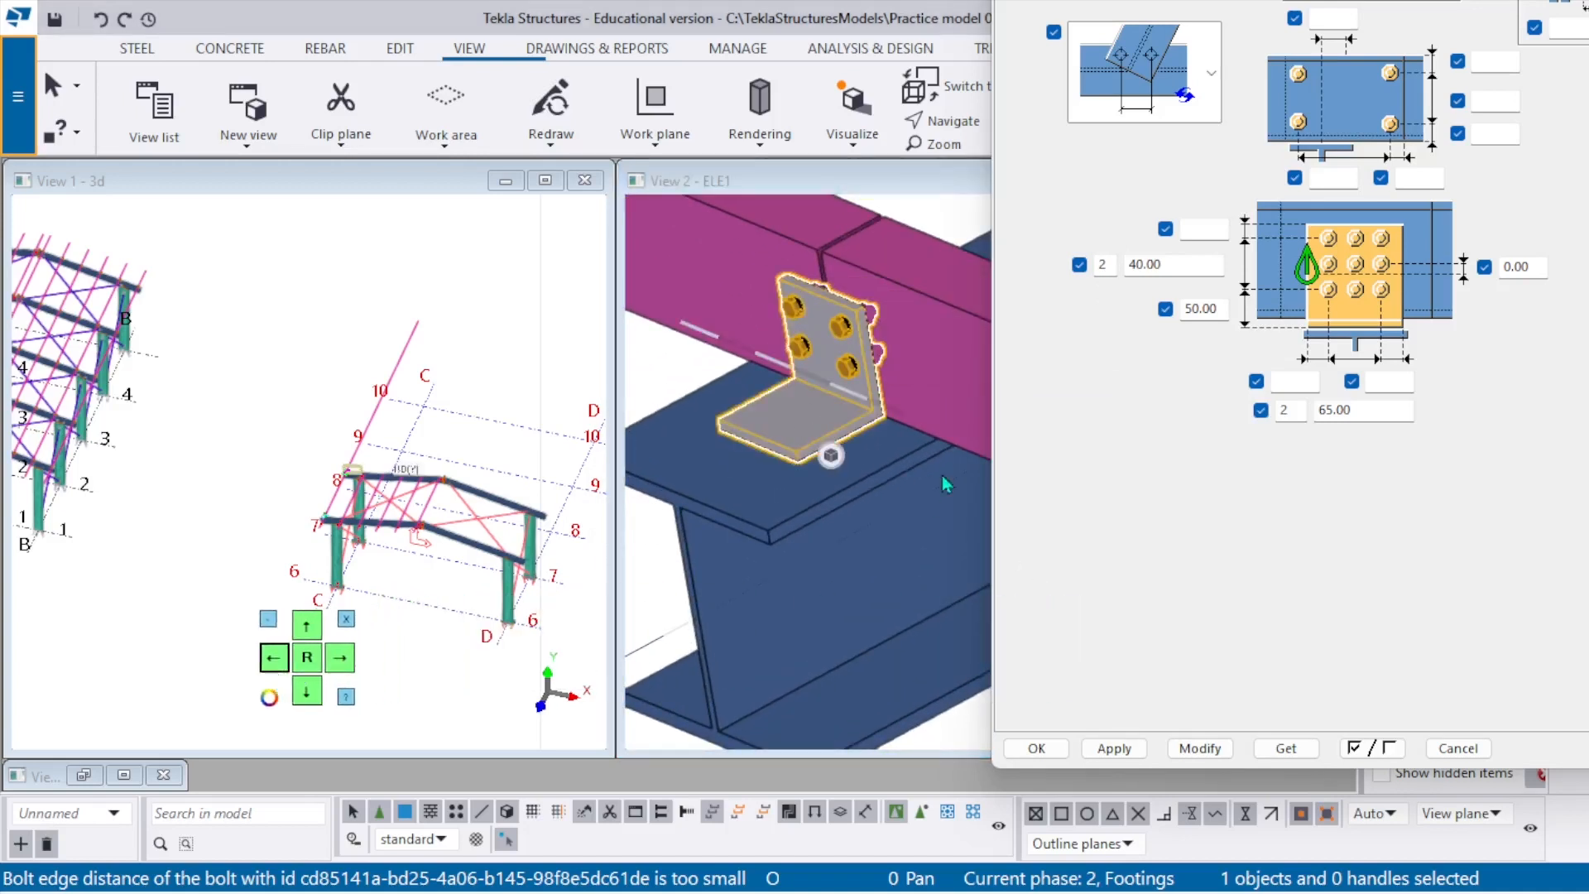
scroll(946, 484, "down", 5)
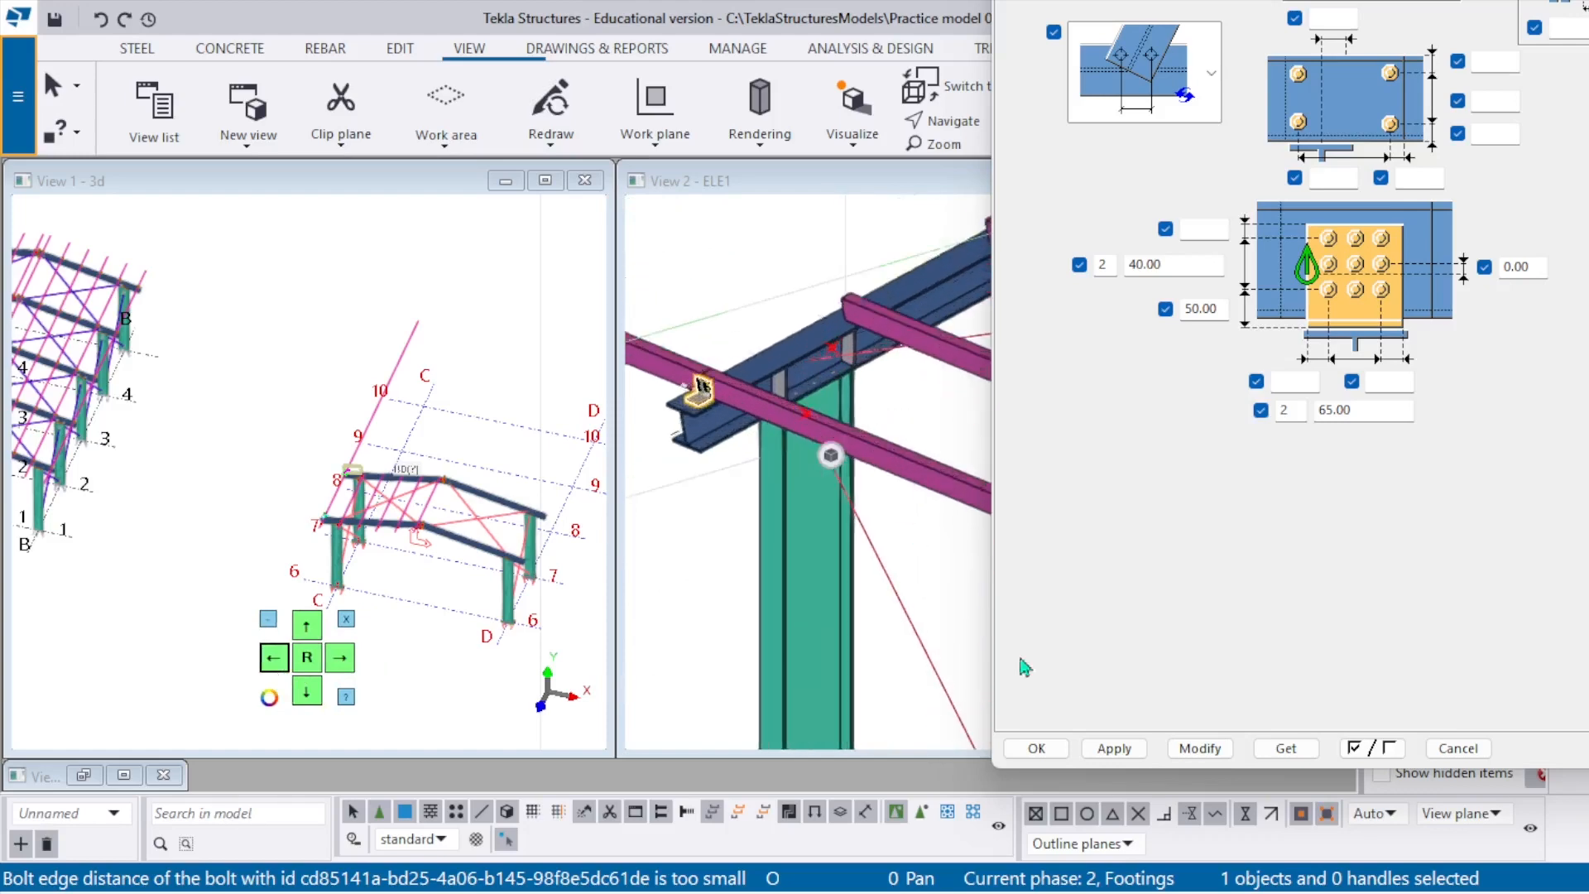
left_click(1037, 748)
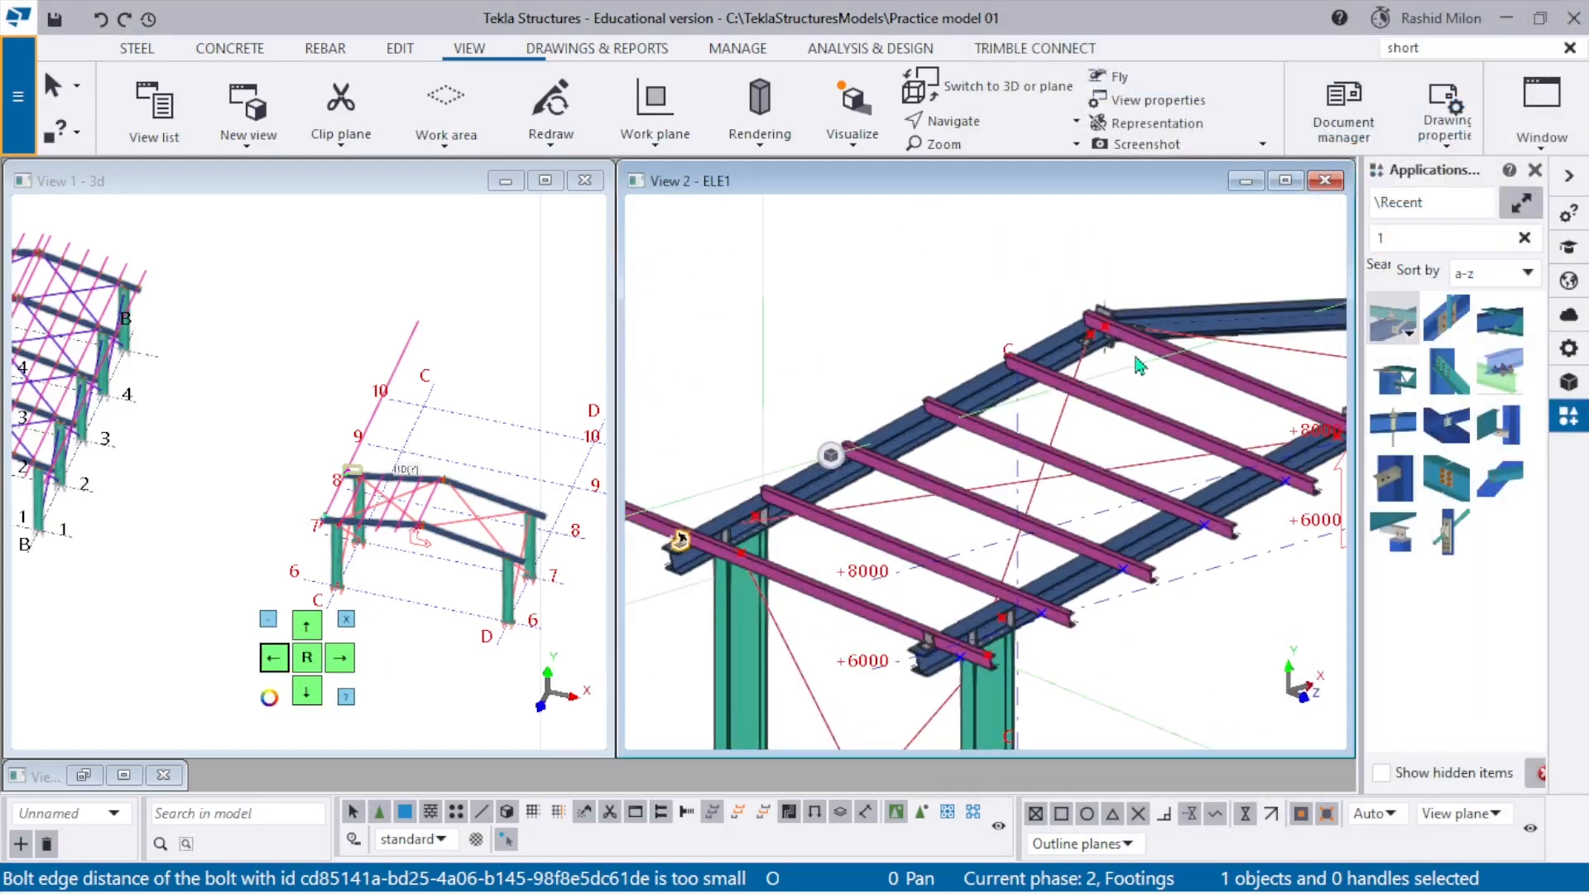
Redraw the ELE1 view and switch it from 3D to its plane view.
scroll(1137, 364, "down", 5)
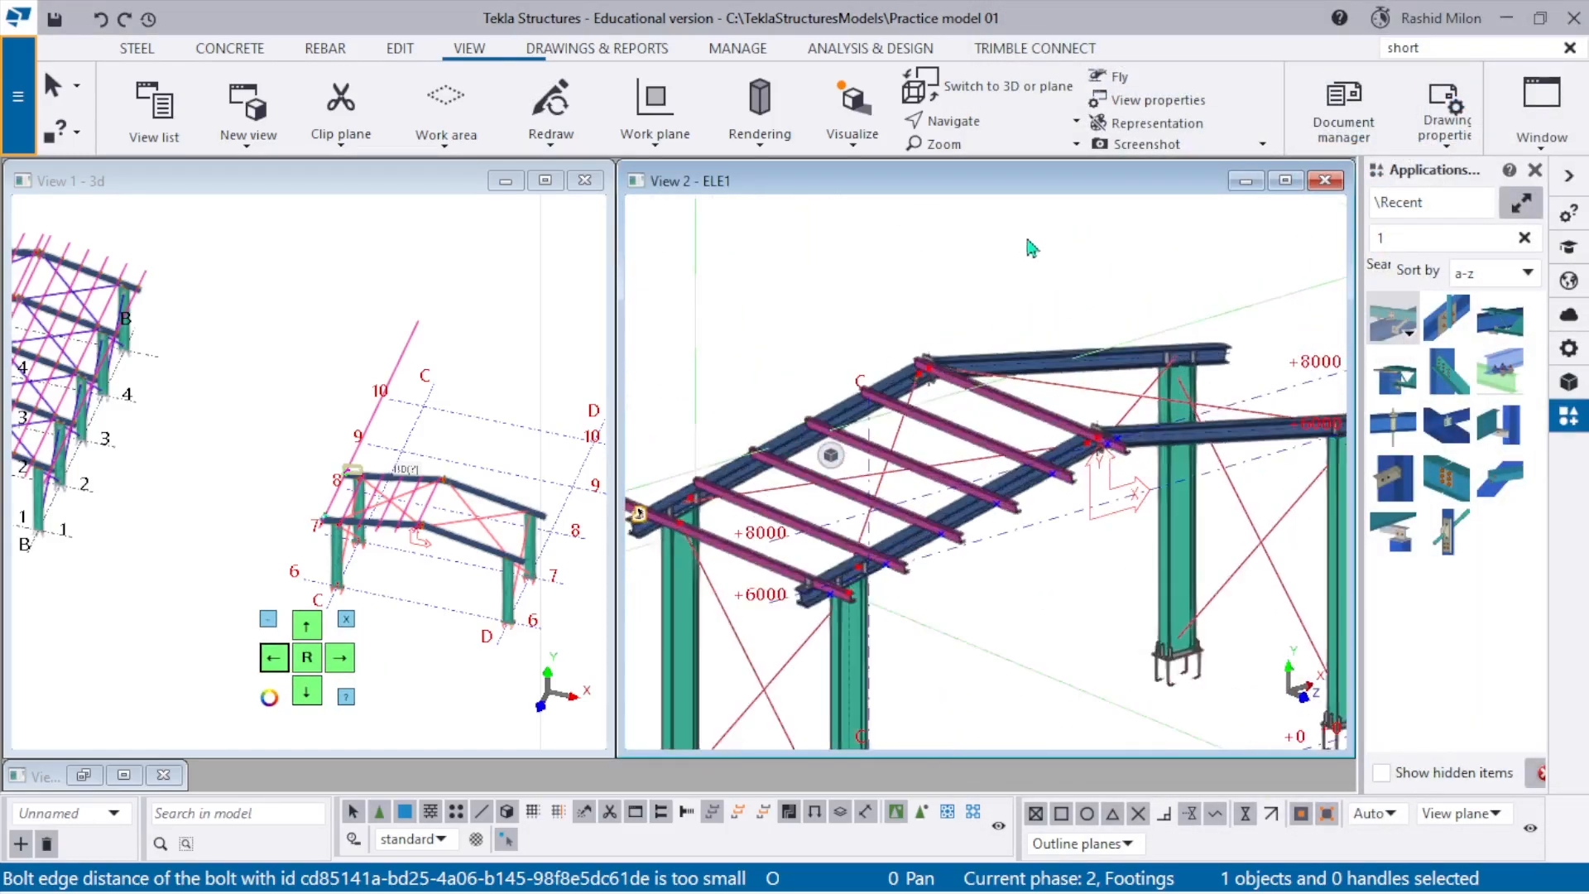
right_click(1030, 248)
left_click(1066, 340)
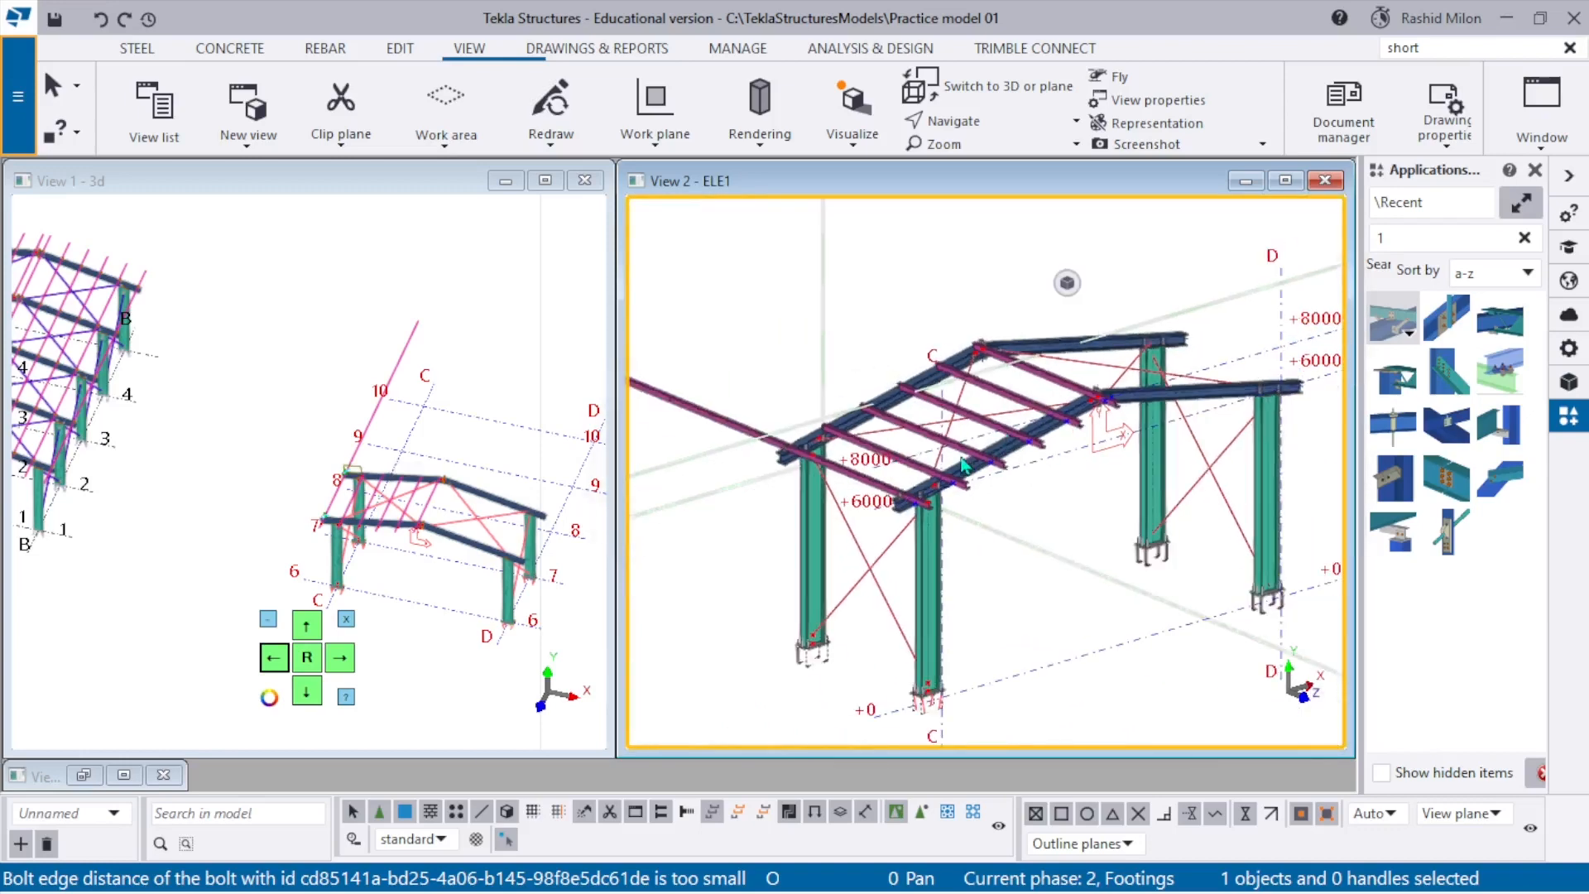
scroll(962, 465, "up", 2)
key("ctrl+p")
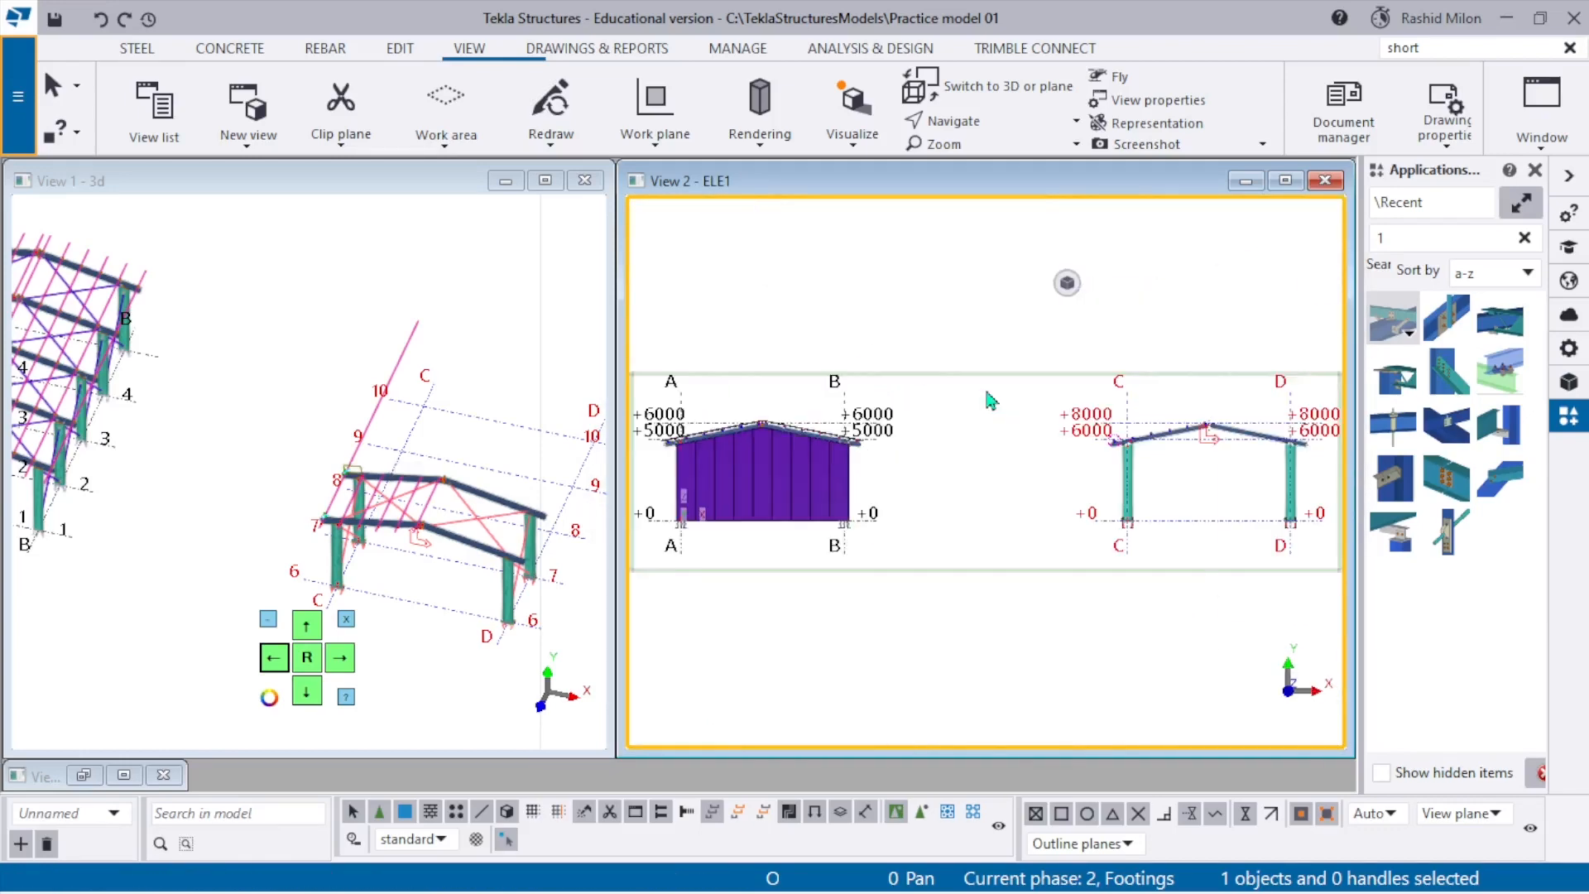
Switch the 3d view to a plan view around grid lines 6 and 7 and redraw it.
left_click(536, 269)
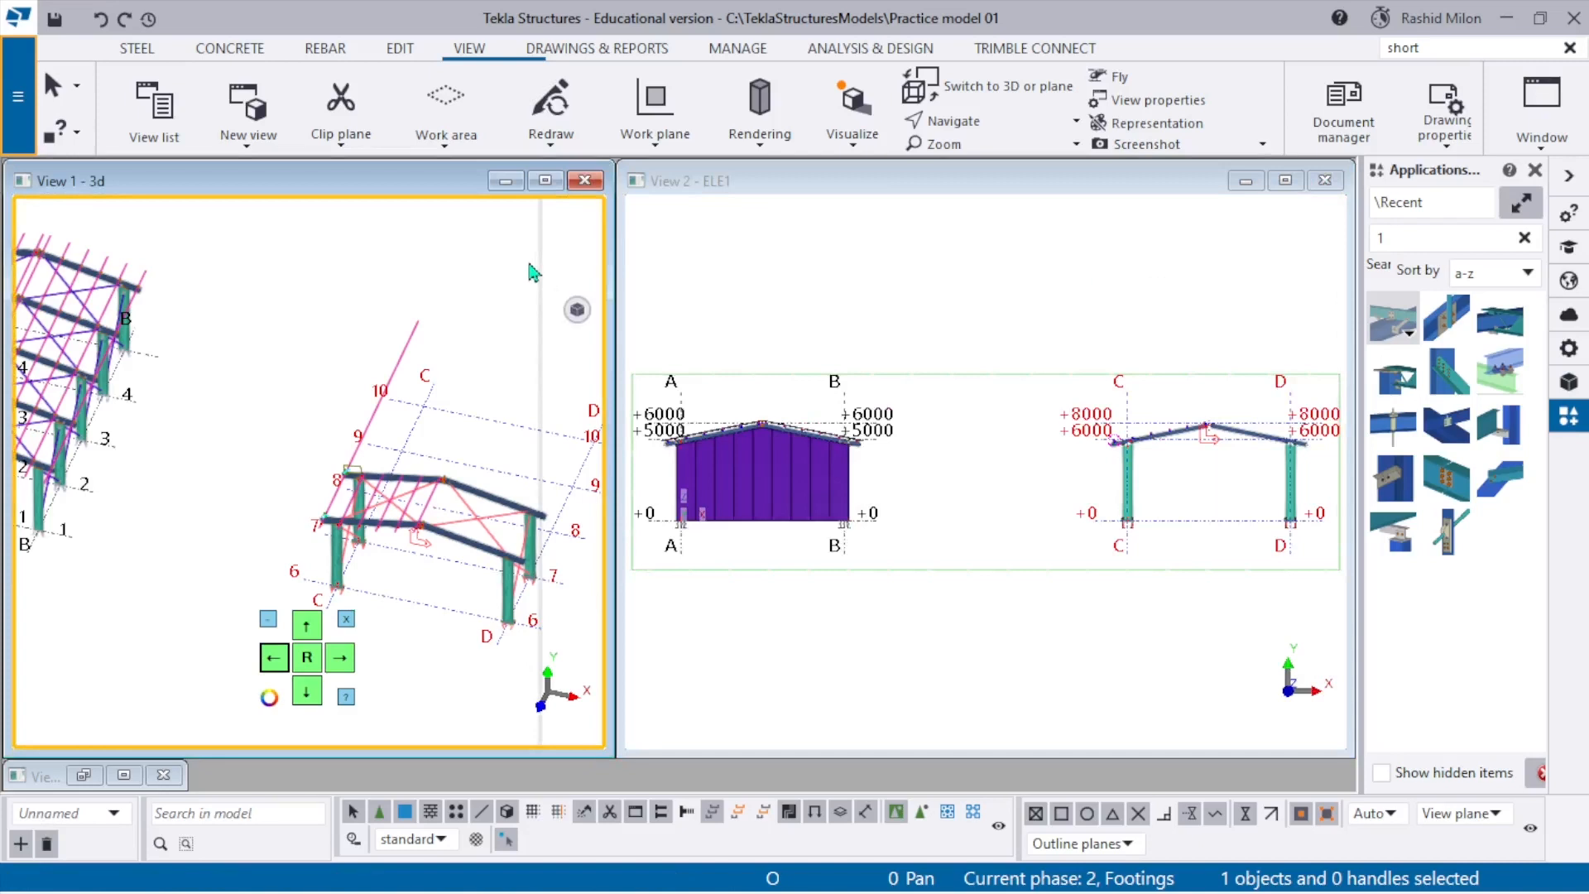
key("ctrl+p")
middle_click_drag(500, 550, 384, 398)
scroll(384, 398, "up", 4)
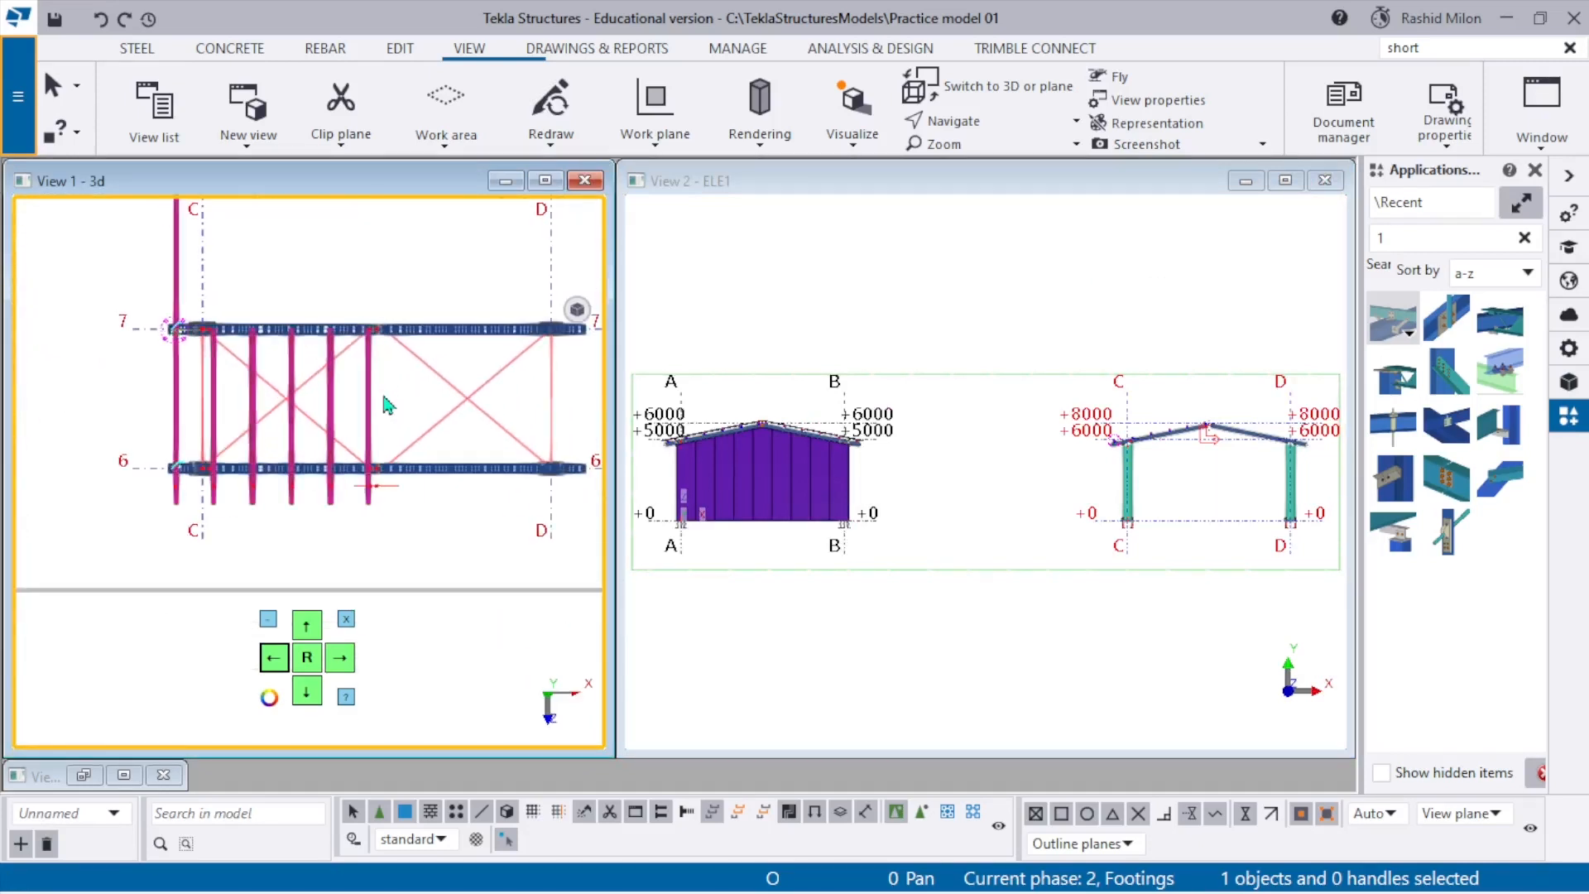
scroll(240, 354, "down", 2)
right_click(296, 269)
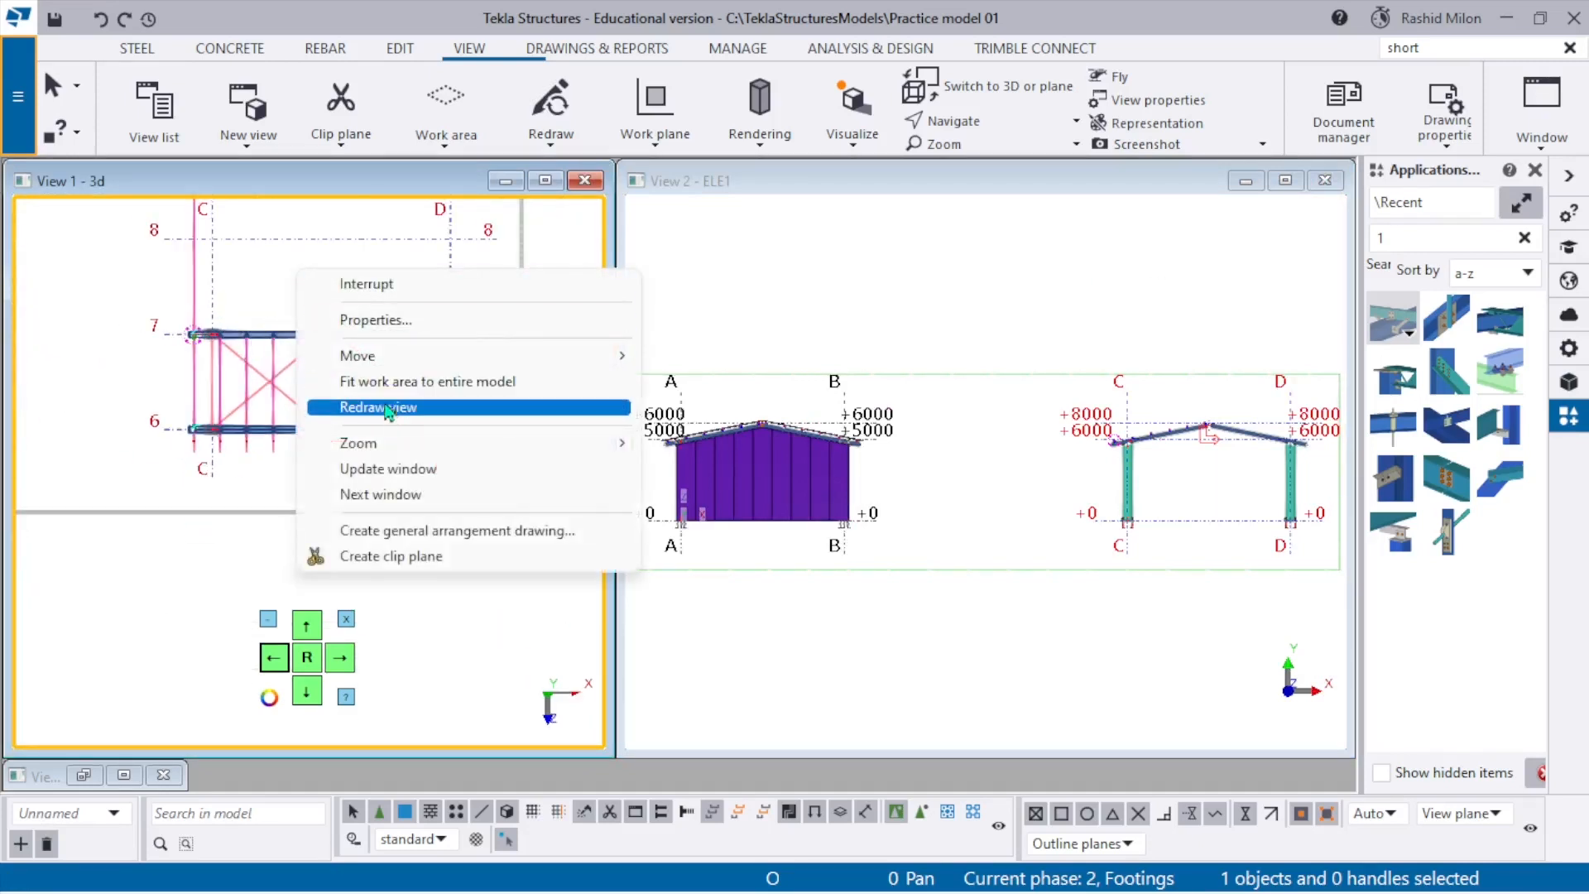
left_click(384, 406)
Select the frame, purlins and bracing between grid lines 6 and 7, excluding the long purlin running past grid line 8.
scroll(503, 369, "up", 3)
scroll(478, 418, "down", 1)
left_click_drag(476, 432, 54, 315)
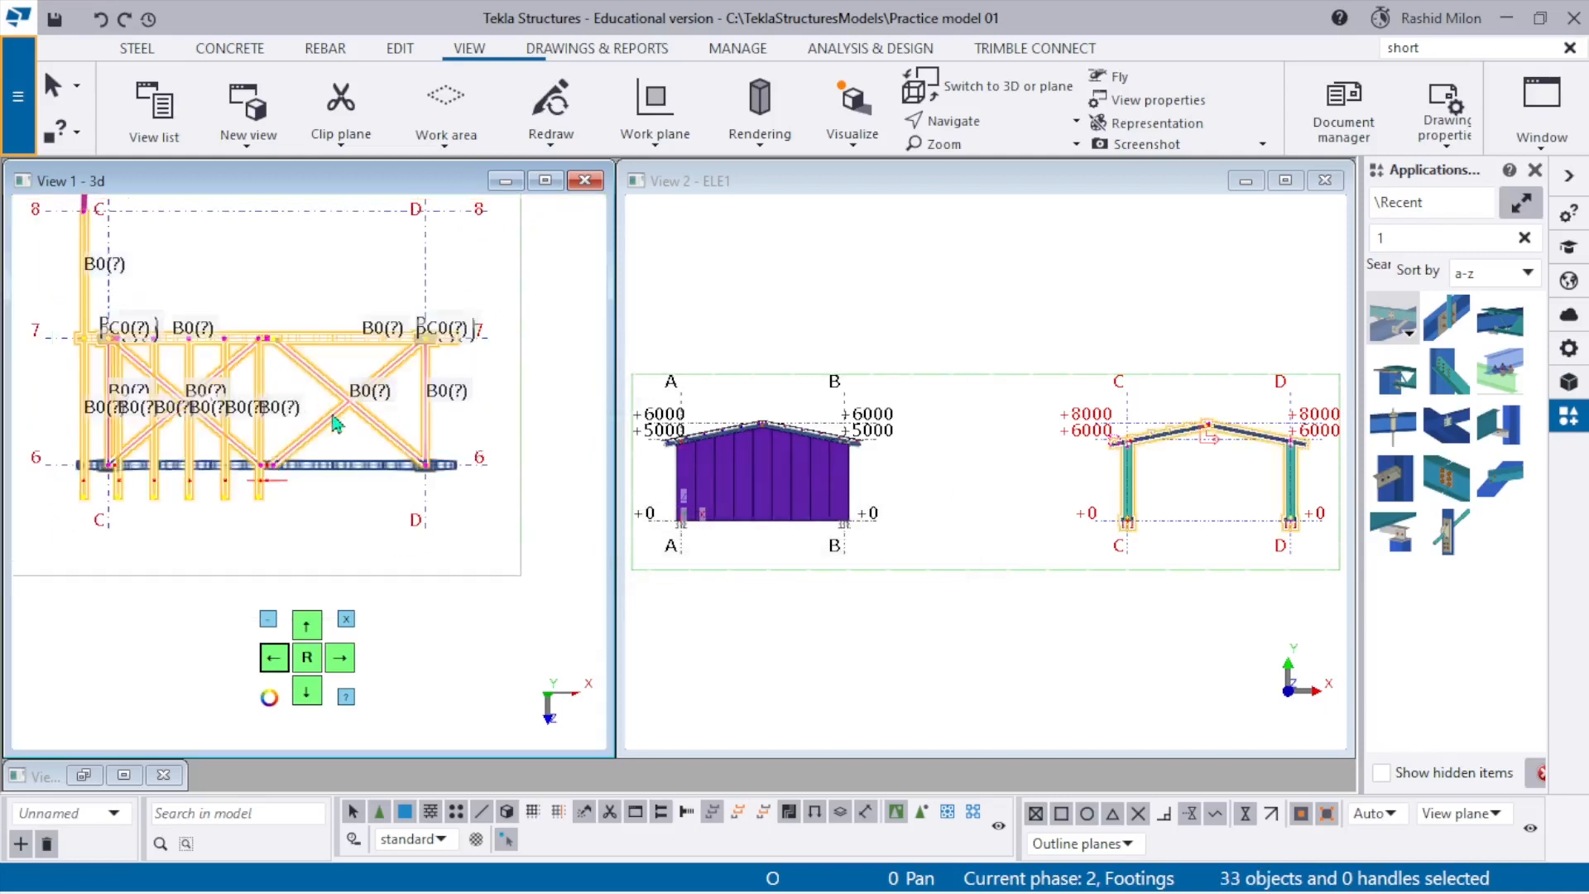
middle_click_drag(146, 282, 206, 325)
left_click_drag(264, 314, 96, 294, "ctrl")
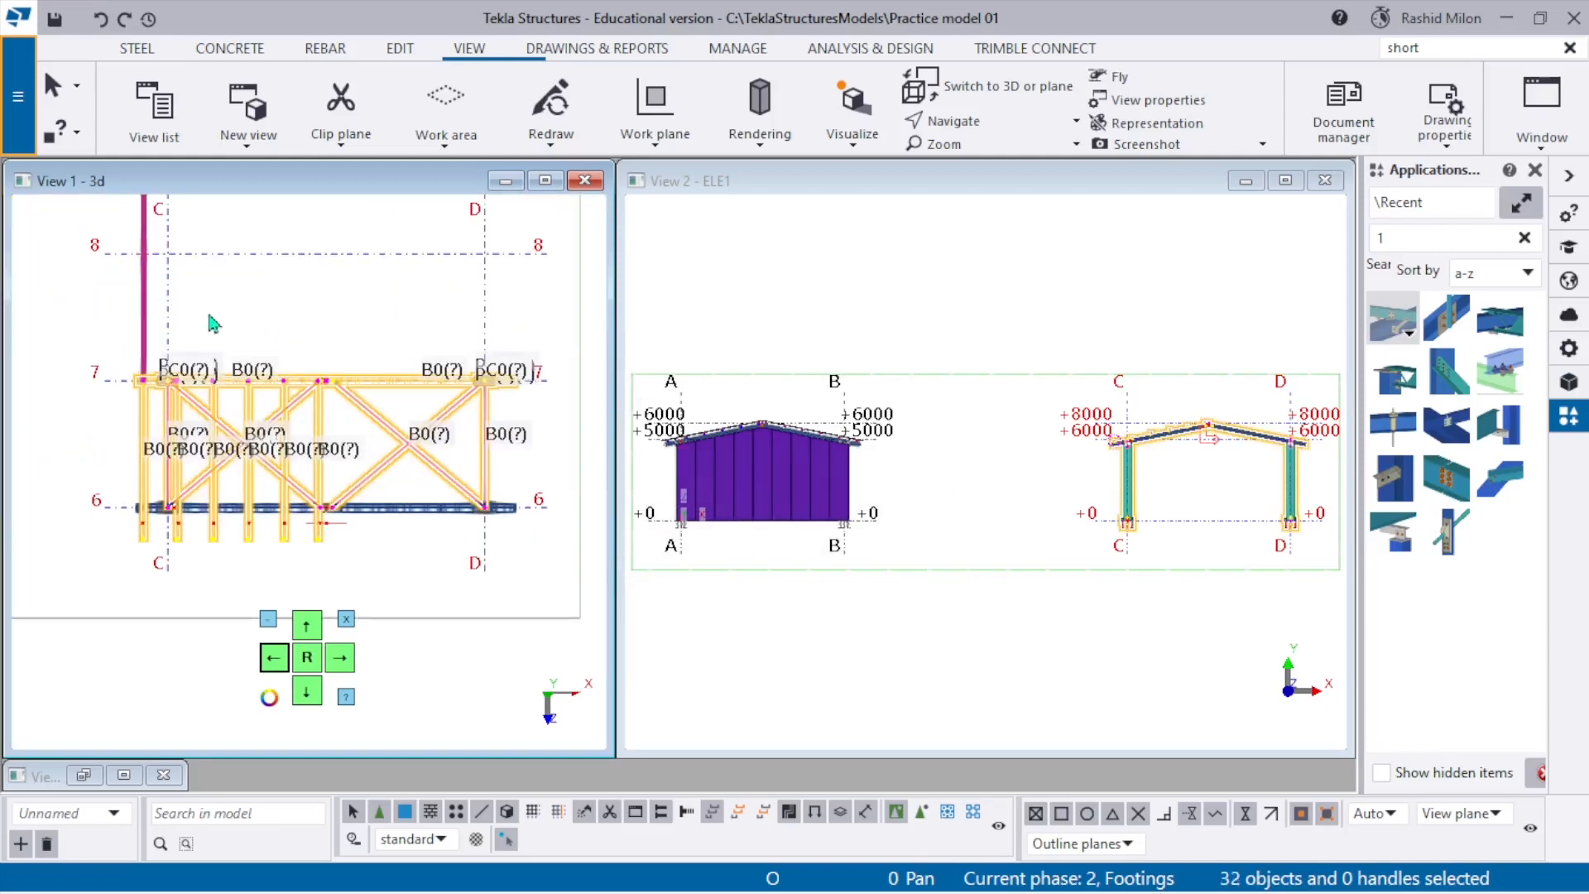
right_click(322, 302)
left_click(427, 352)
scroll(496, 497, "up", 5)
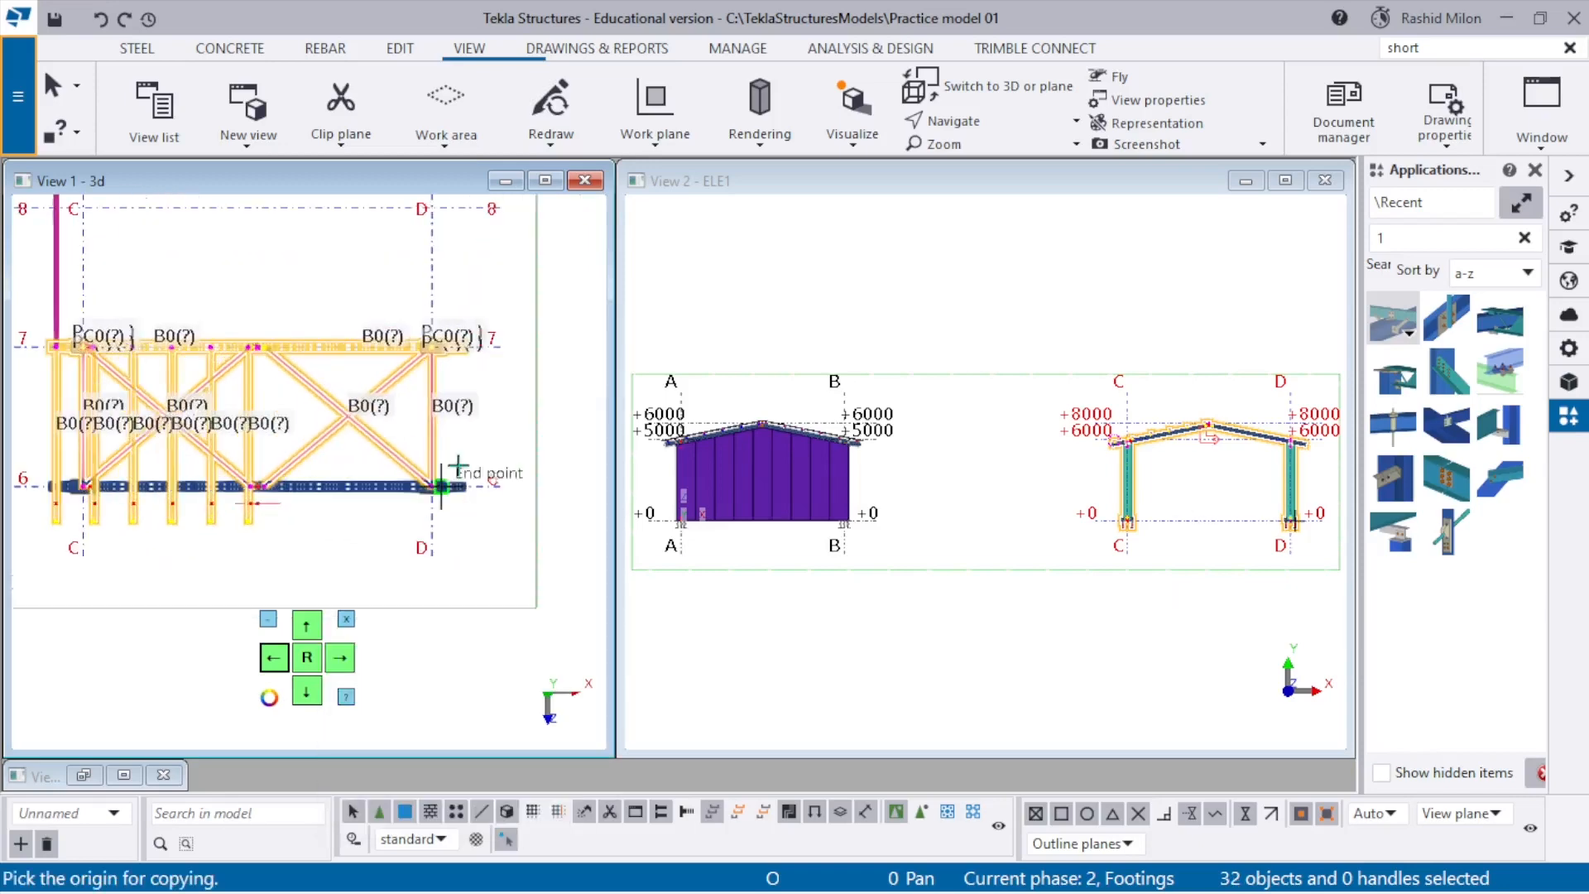
right_click(466, 520)
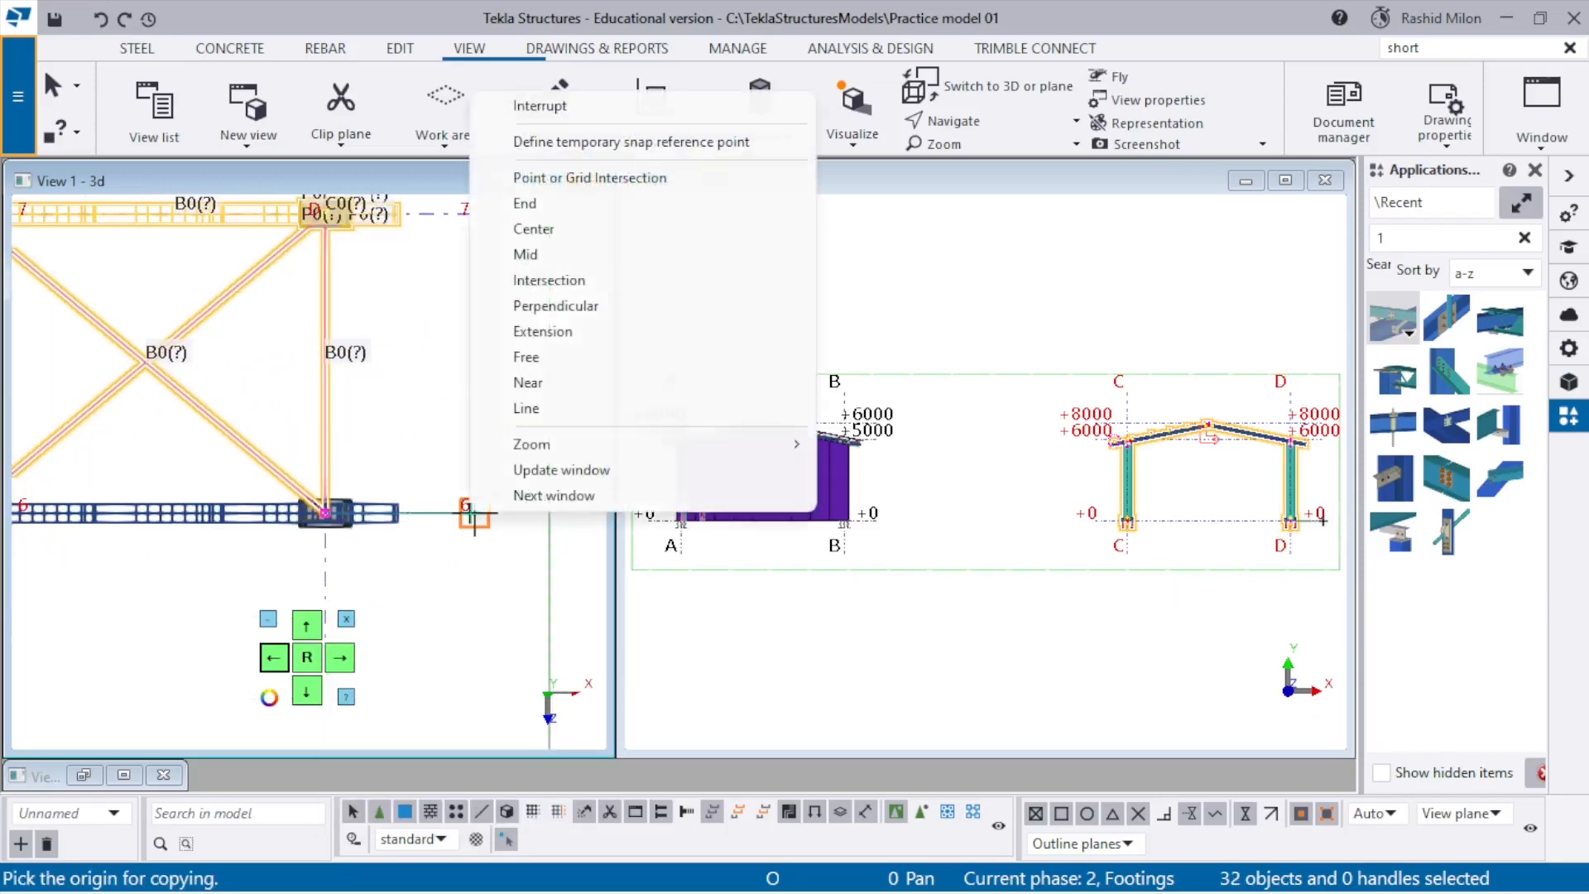
left_click(542, 105)
right_click(480, 309)
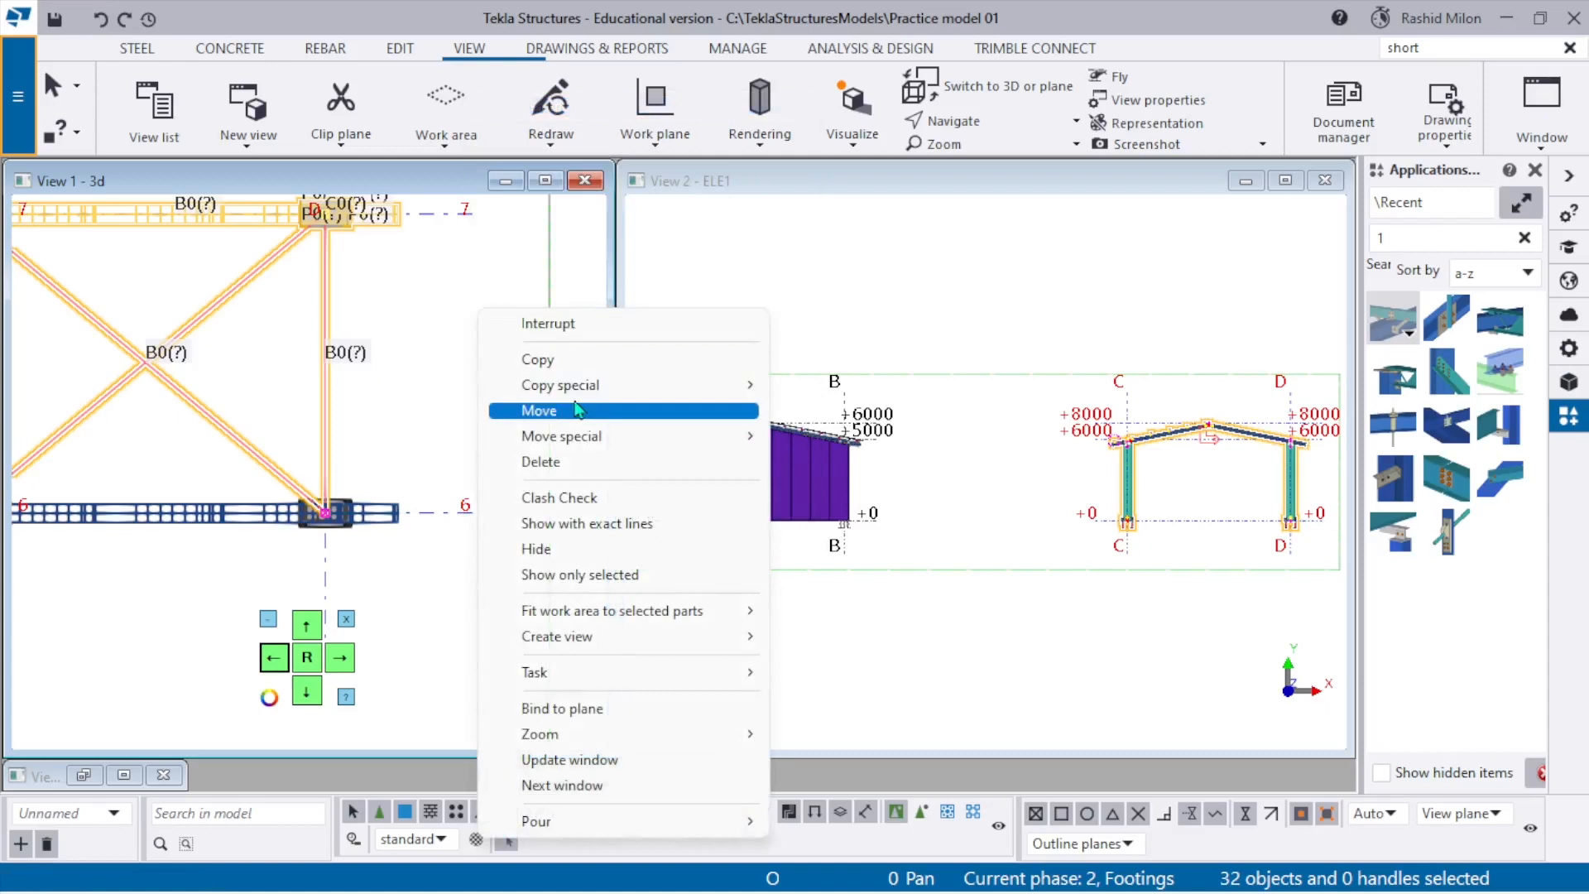
left_click(538, 411)
right_click(497, 359)
left_click(519, 376)
Start a linear copy of the selection and pick its direction from grid line 6 to grid line 7, giving dZ -4000.
right_click(477, 351)
mouse_move(655, 433)
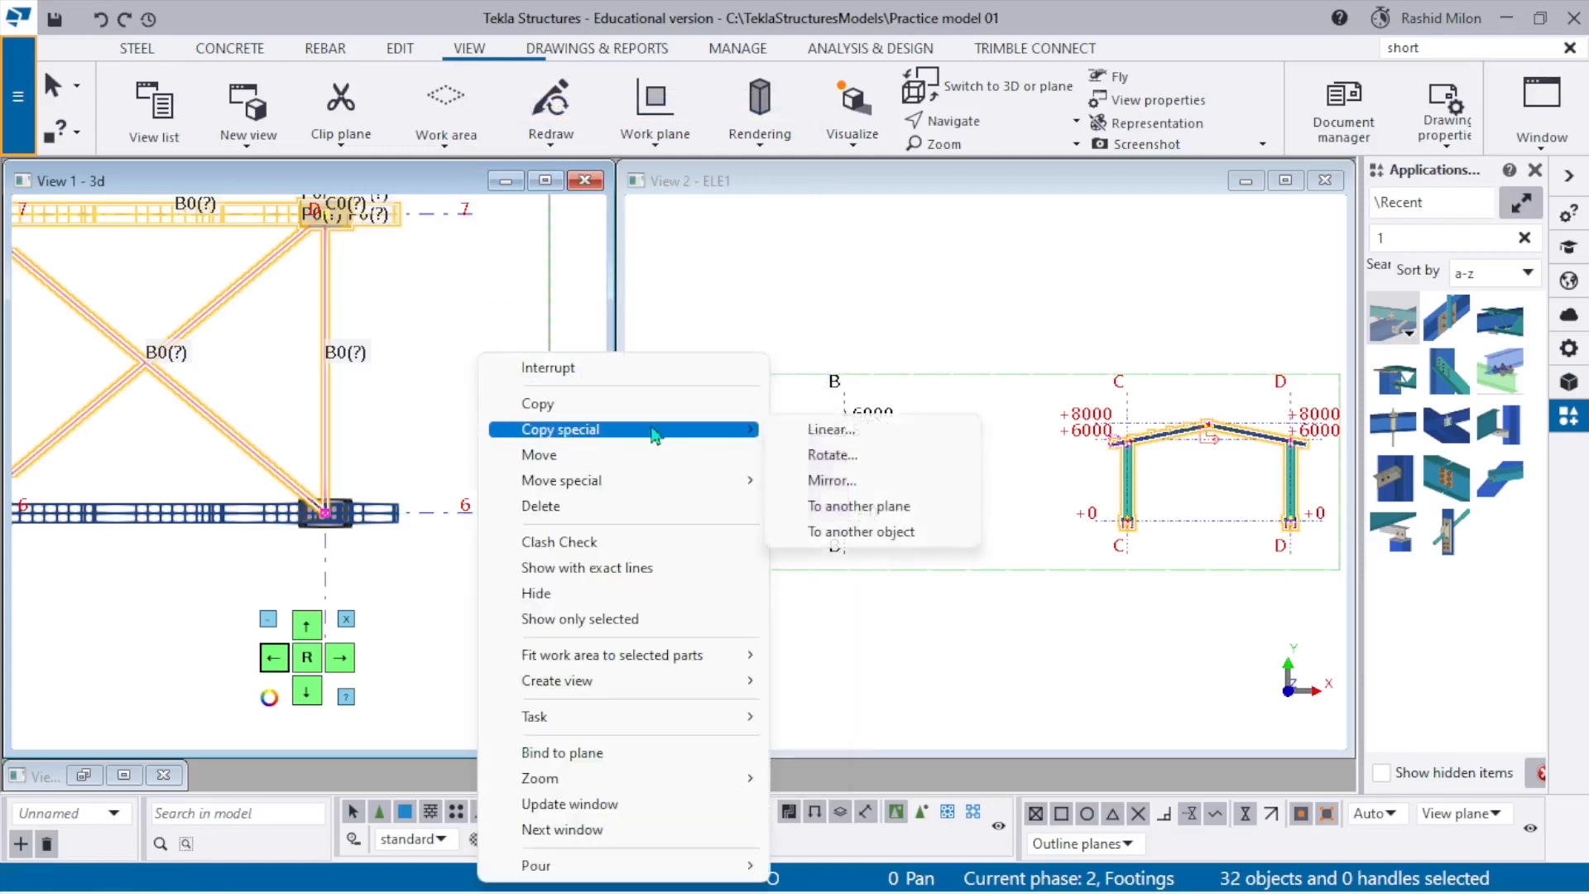
left_click(837, 434)
left_click(494, 520)
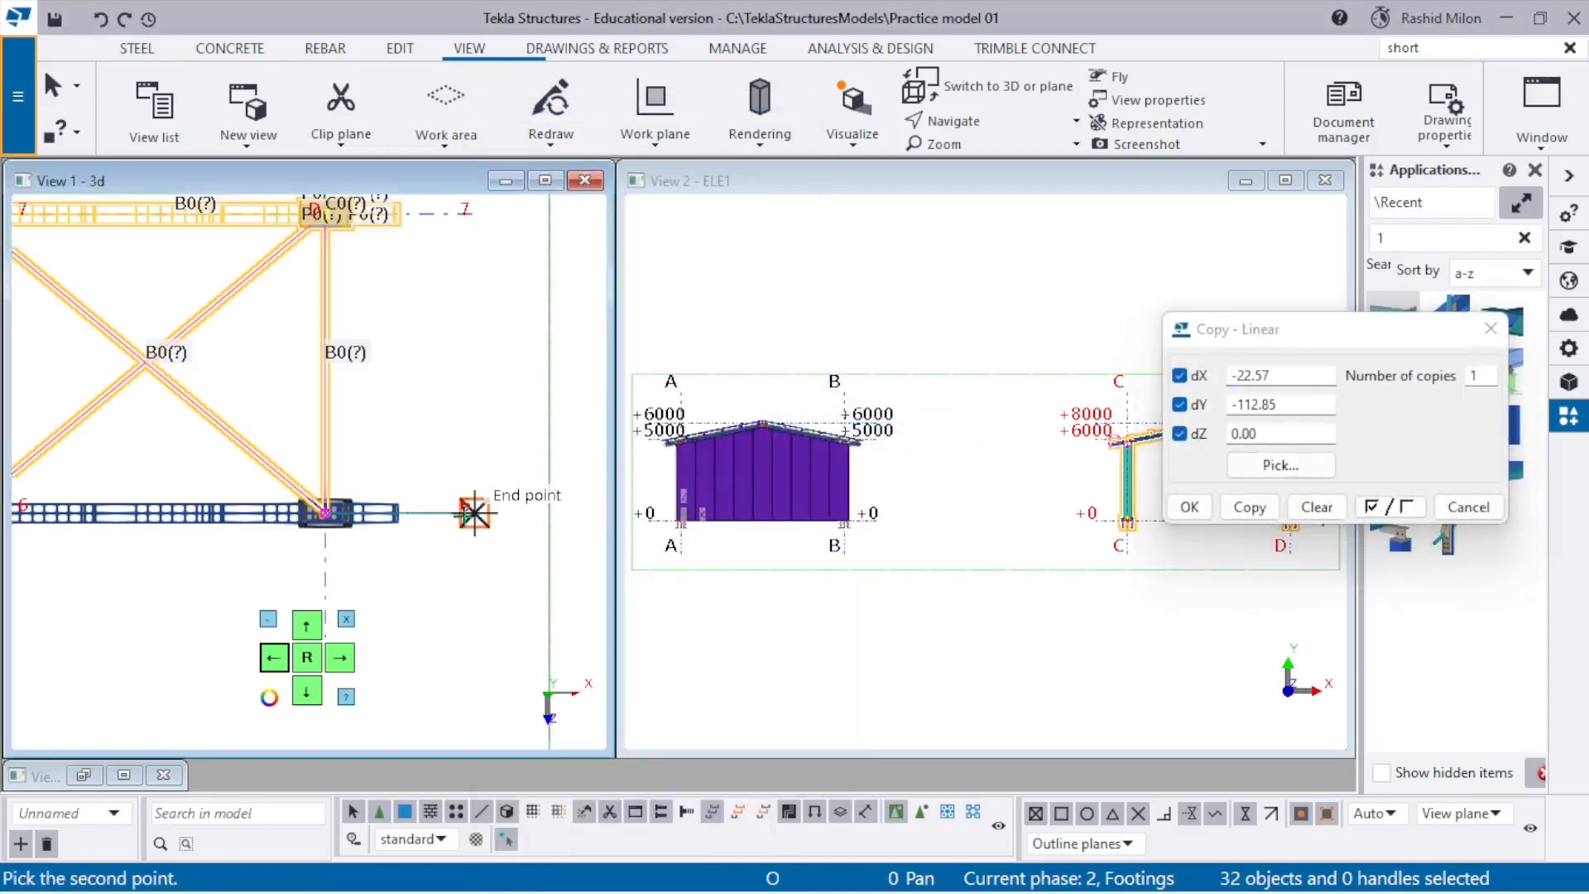
scroll(470, 514, "down", 2)
left_click(472, 332)
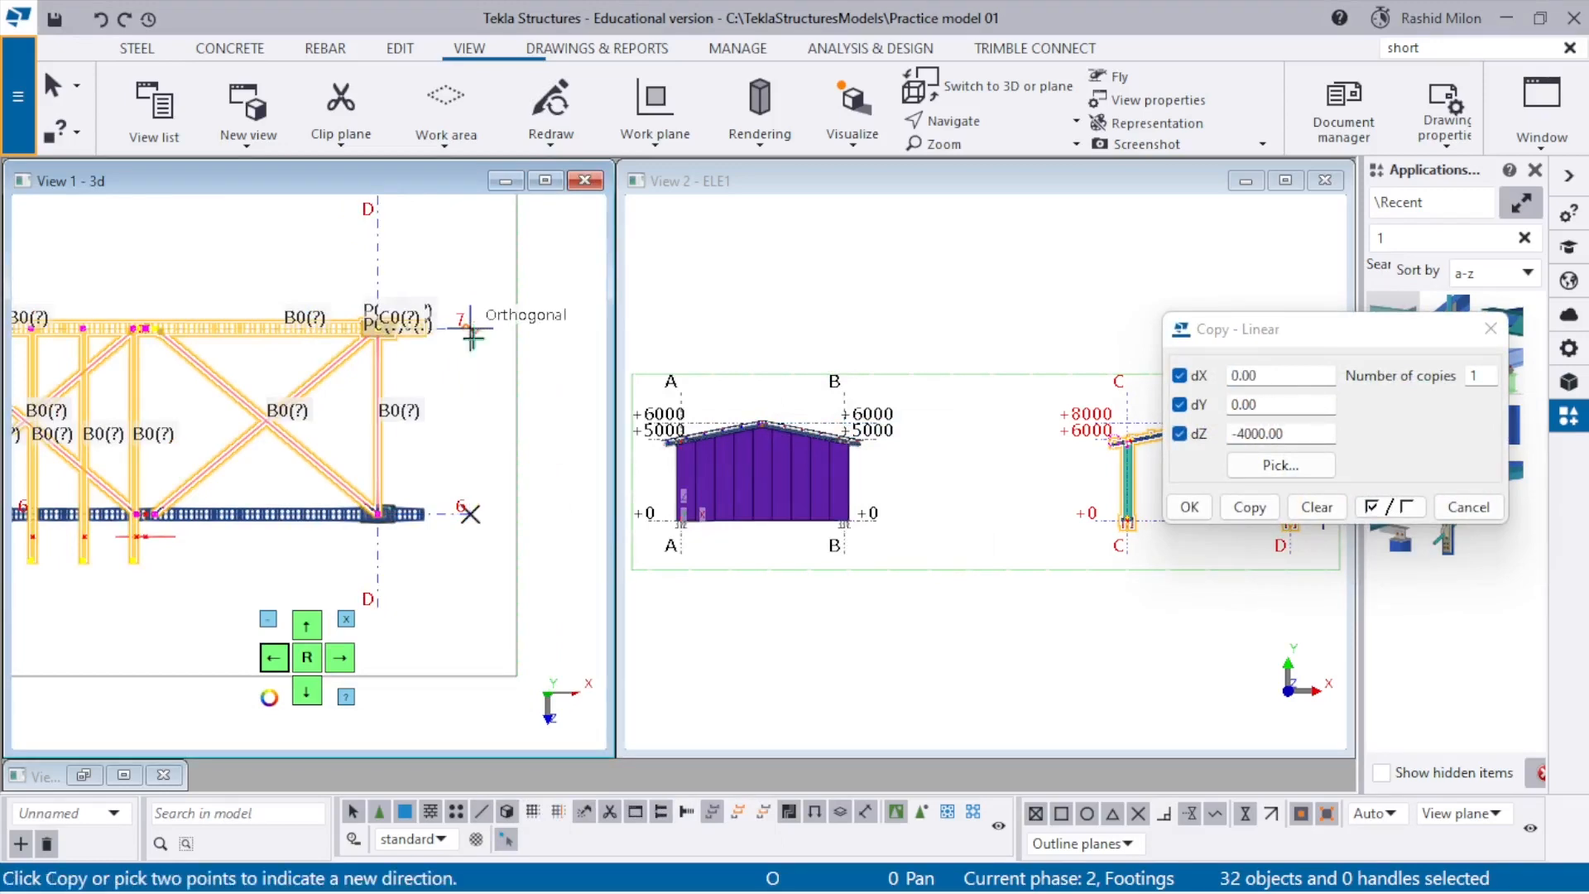
scroll(459, 394, "down", 3)
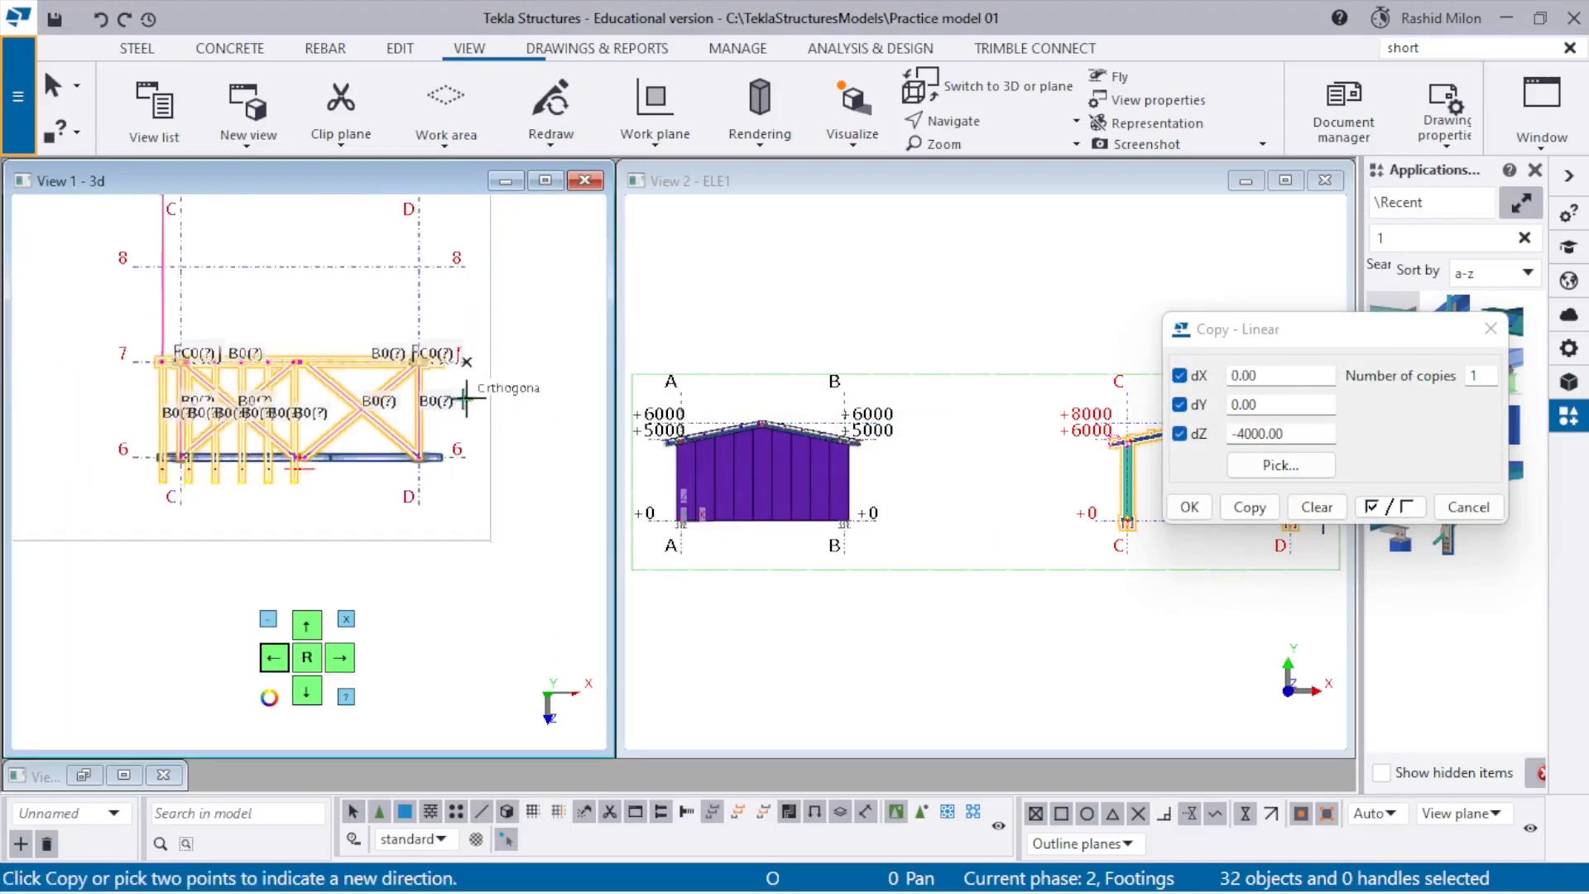
Create 4 linear copies of the selected frame, purlins and bracing at dZ -4000.
double_click(1478, 376)
scroll(421, 393, "up", 2)
scroll(422, 390, "up", 1)
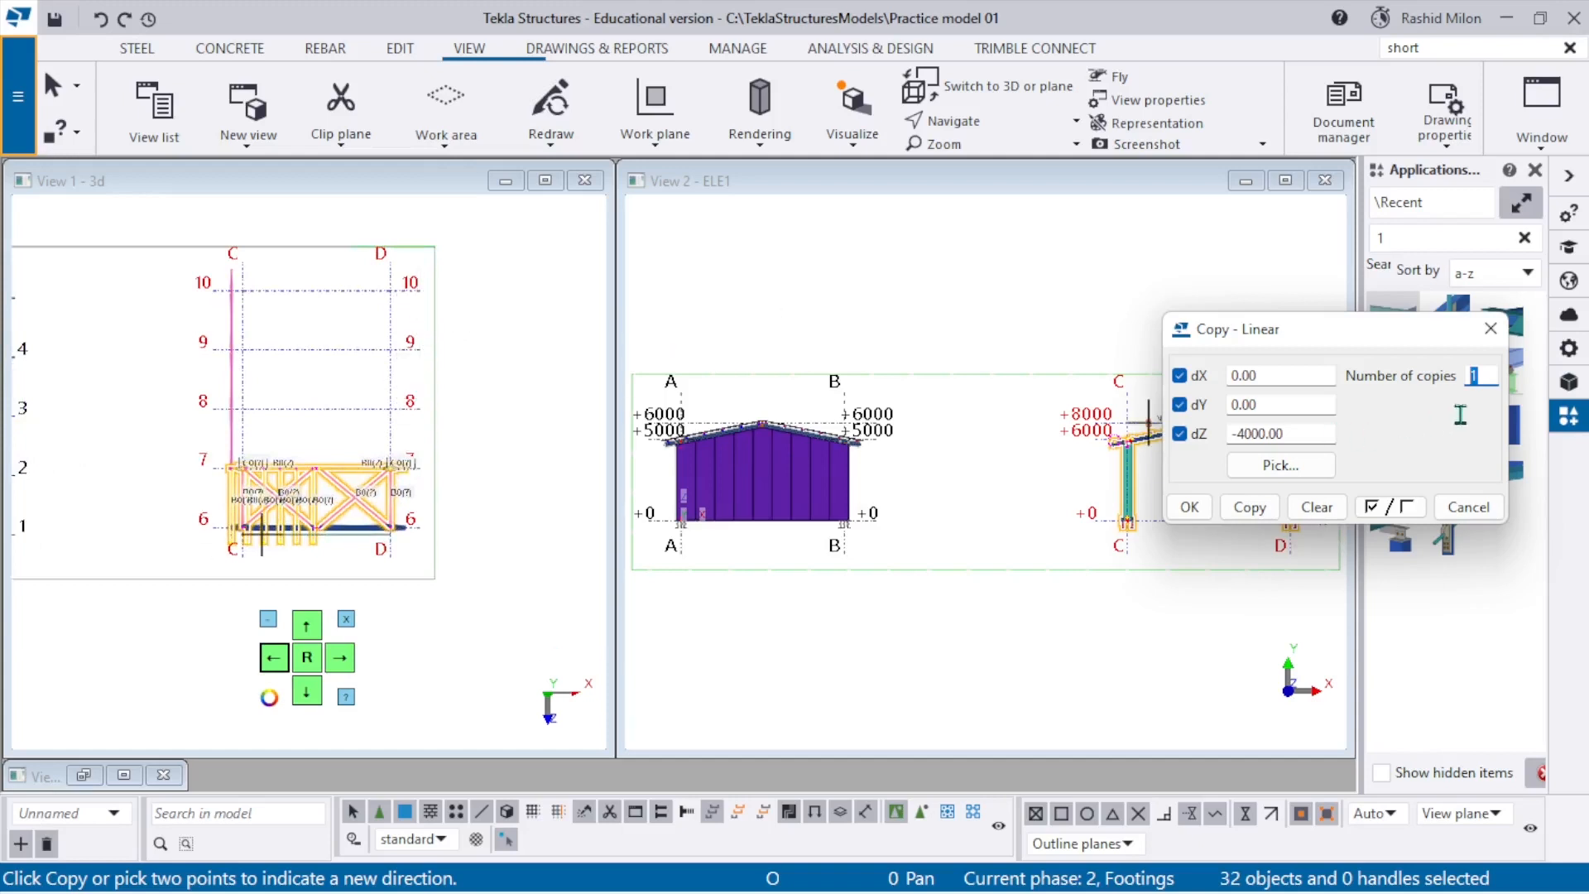
left_click(1248, 507)
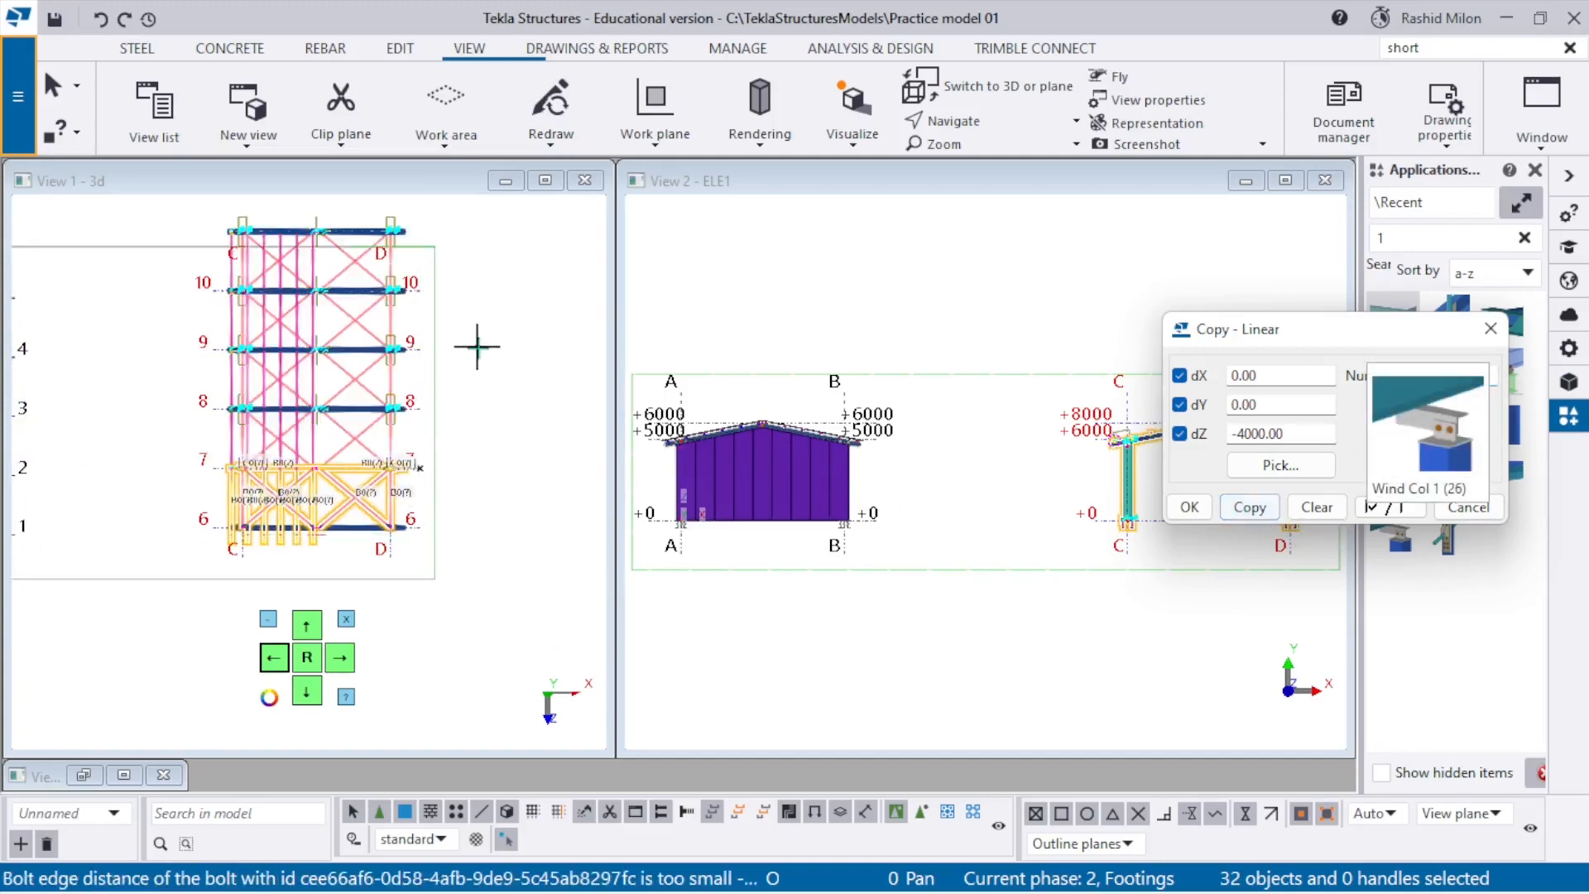
Redraw the 3d view and undo the four linear copies.
right_click(517, 288)
left_click(522, 305)
left_click(616, 435)
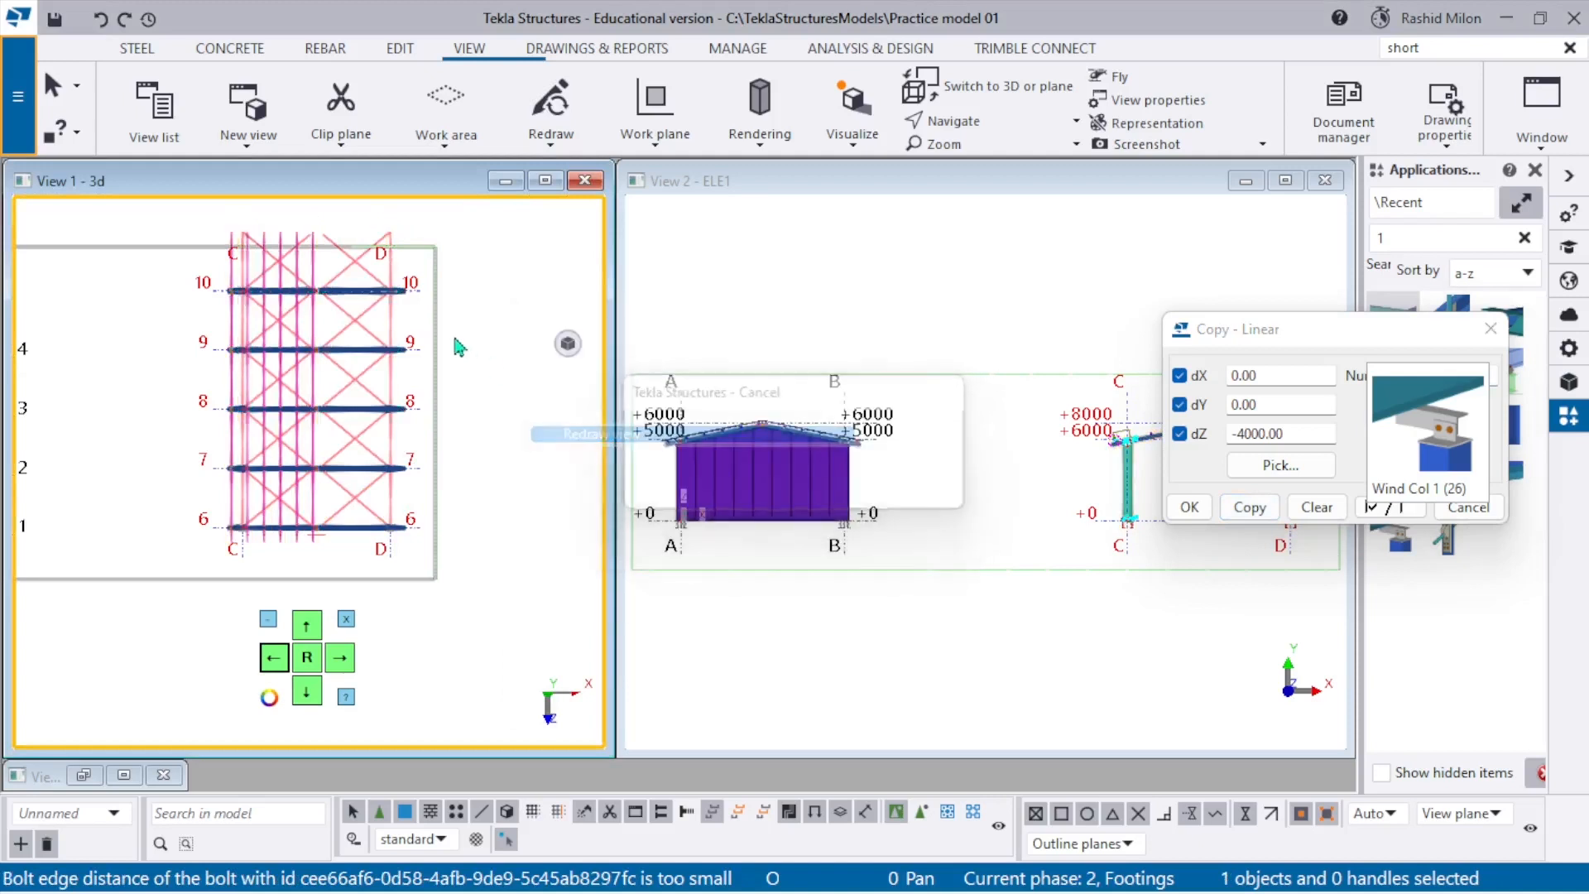
left_click(513, 439)
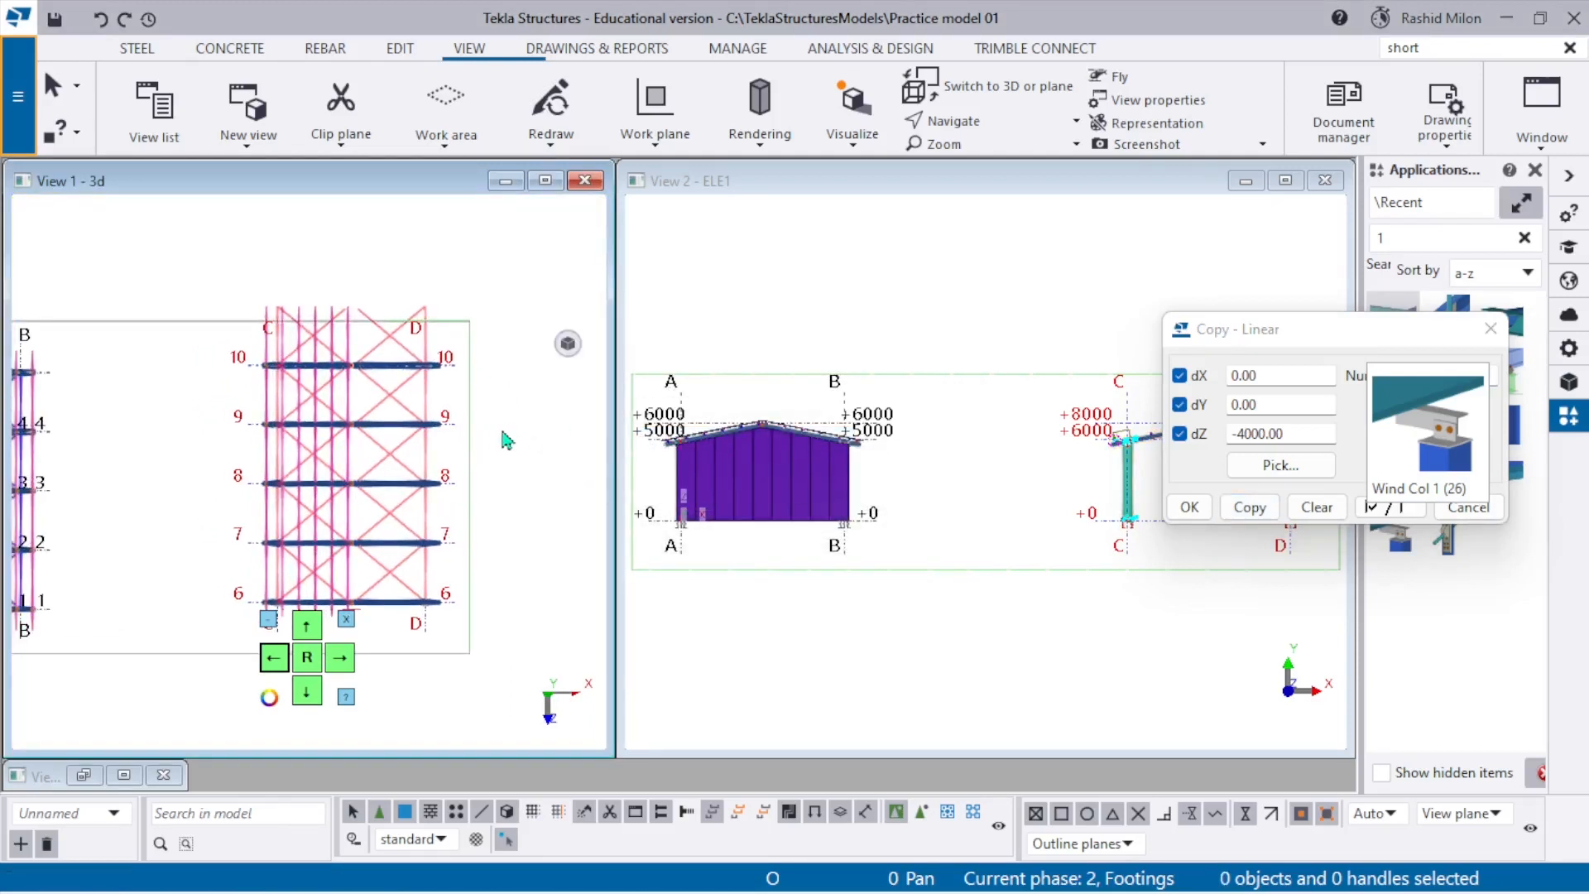
left_click(514, 441)
key("ctrl+z")
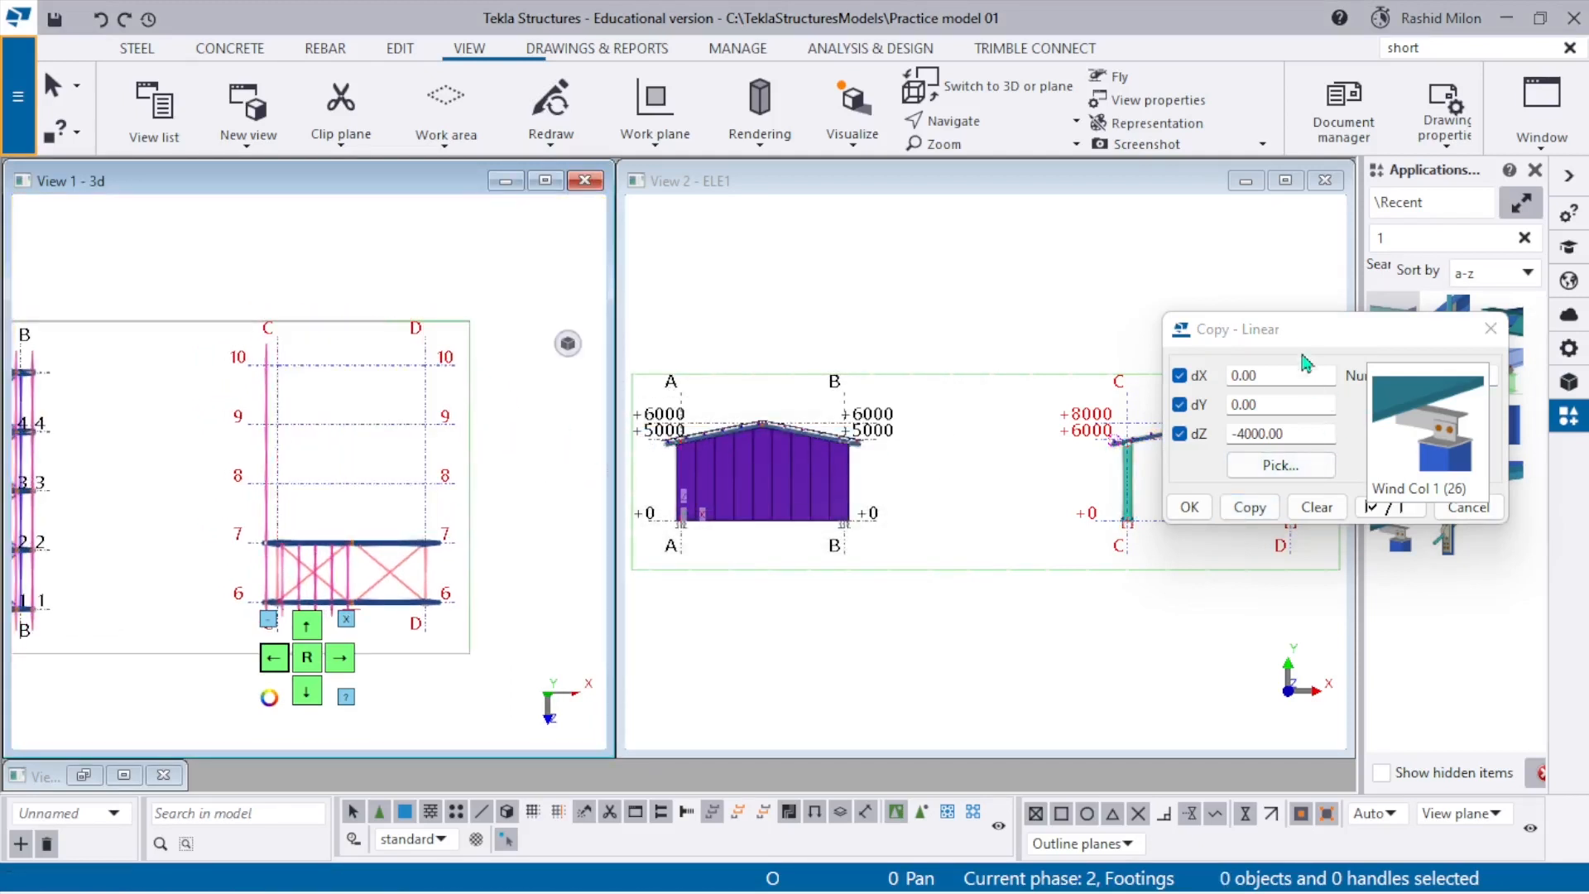
Set the number of linear copies to 3 and reselect the frame, purlins and bracing between grid lines 6 and 7.
left_click_drag(1304, 330, 1057, 249)
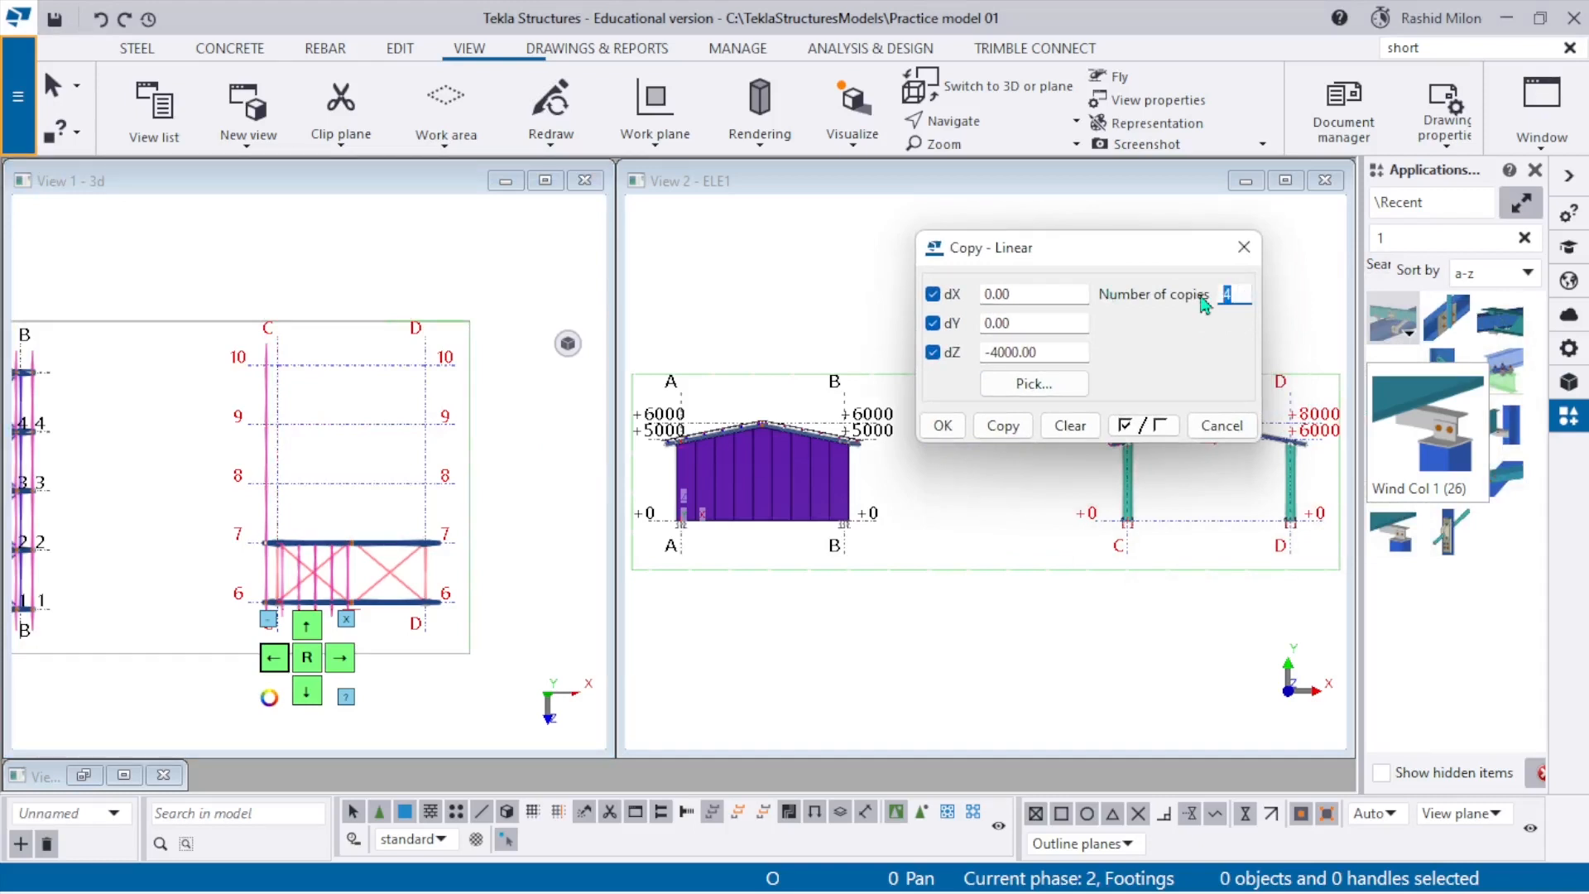
scroll(418, 579, "up", 2)
left_click_drag(481, 575, 202, 512)
scroll(223, 513, "up", 2)
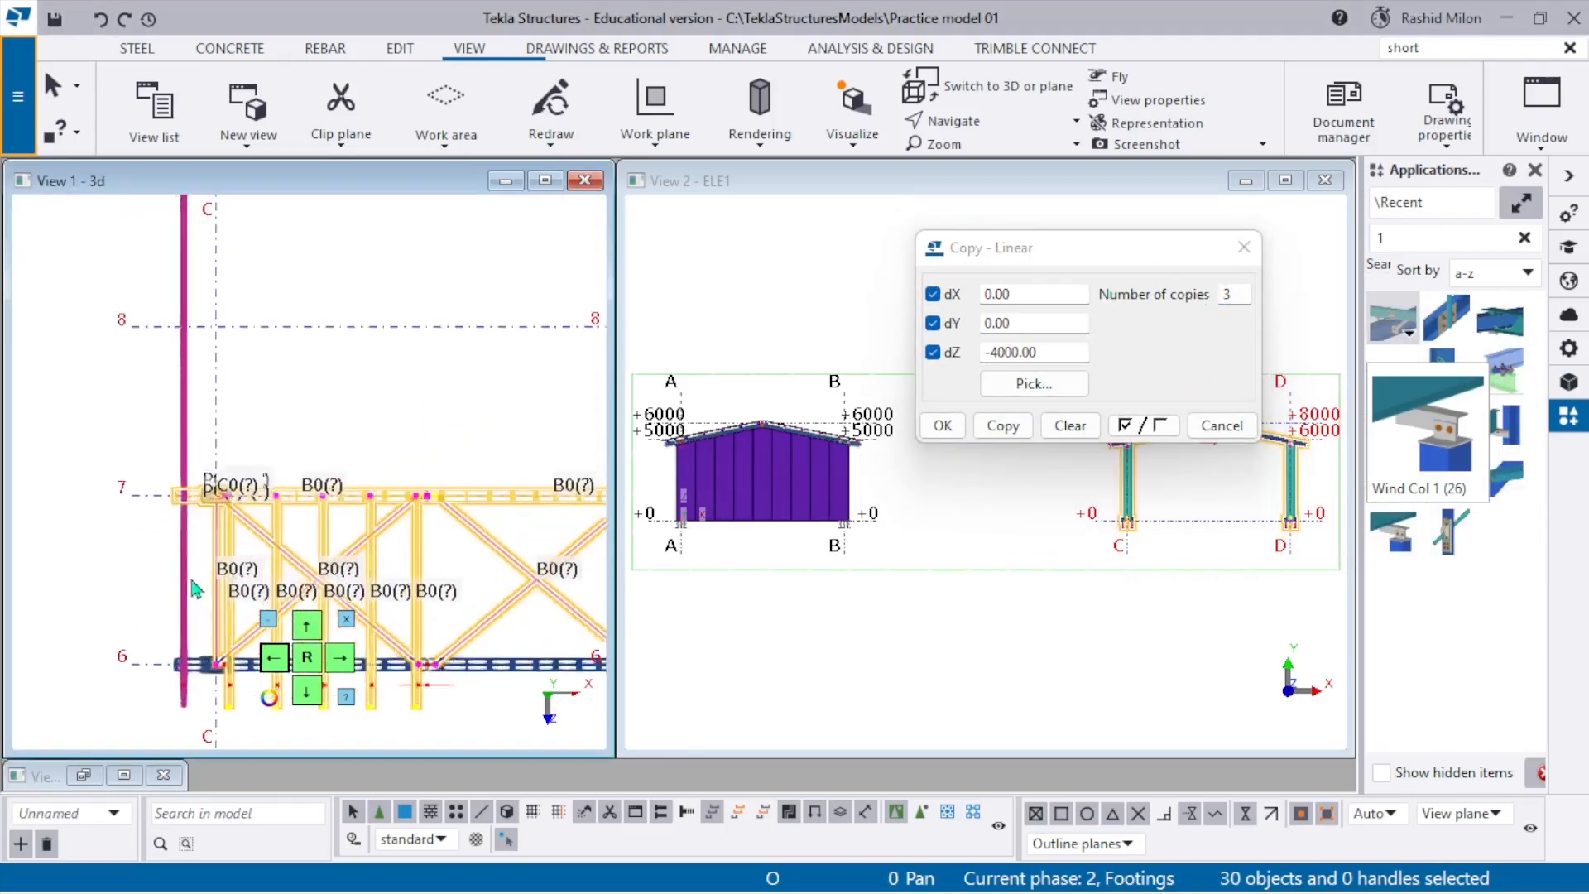
scroll(234, 515, "down", 2)
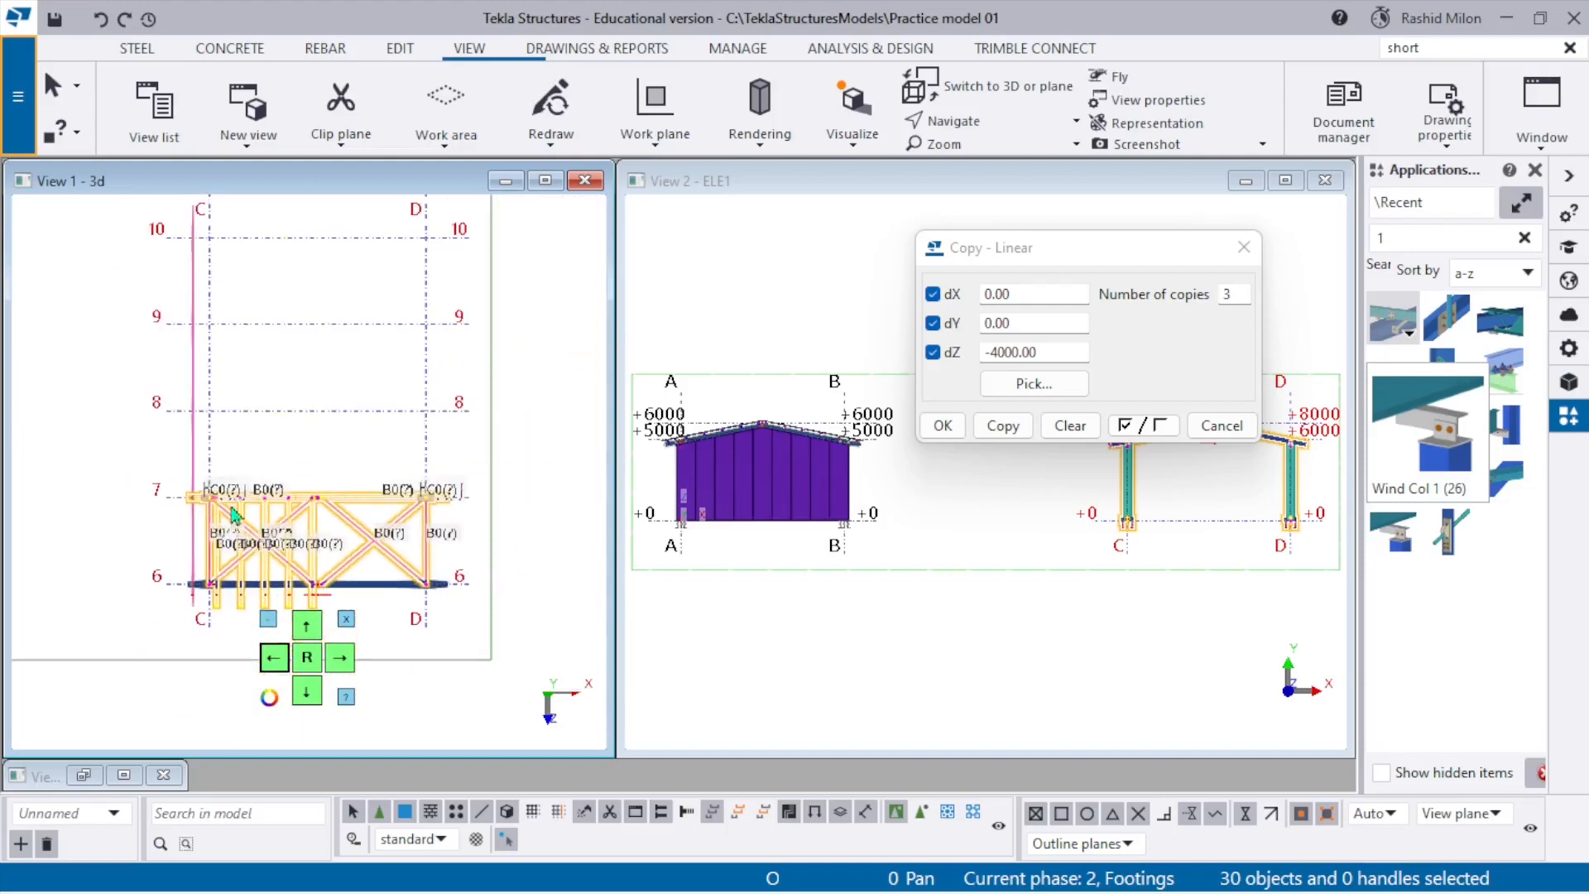
Create the three linear copies up to grid line 10, end the copy command and redraw the 3d view.
left_click(1009, 430)
scroll(328, 440, "down", 2)
key("Escape")
right_click(481, 351)
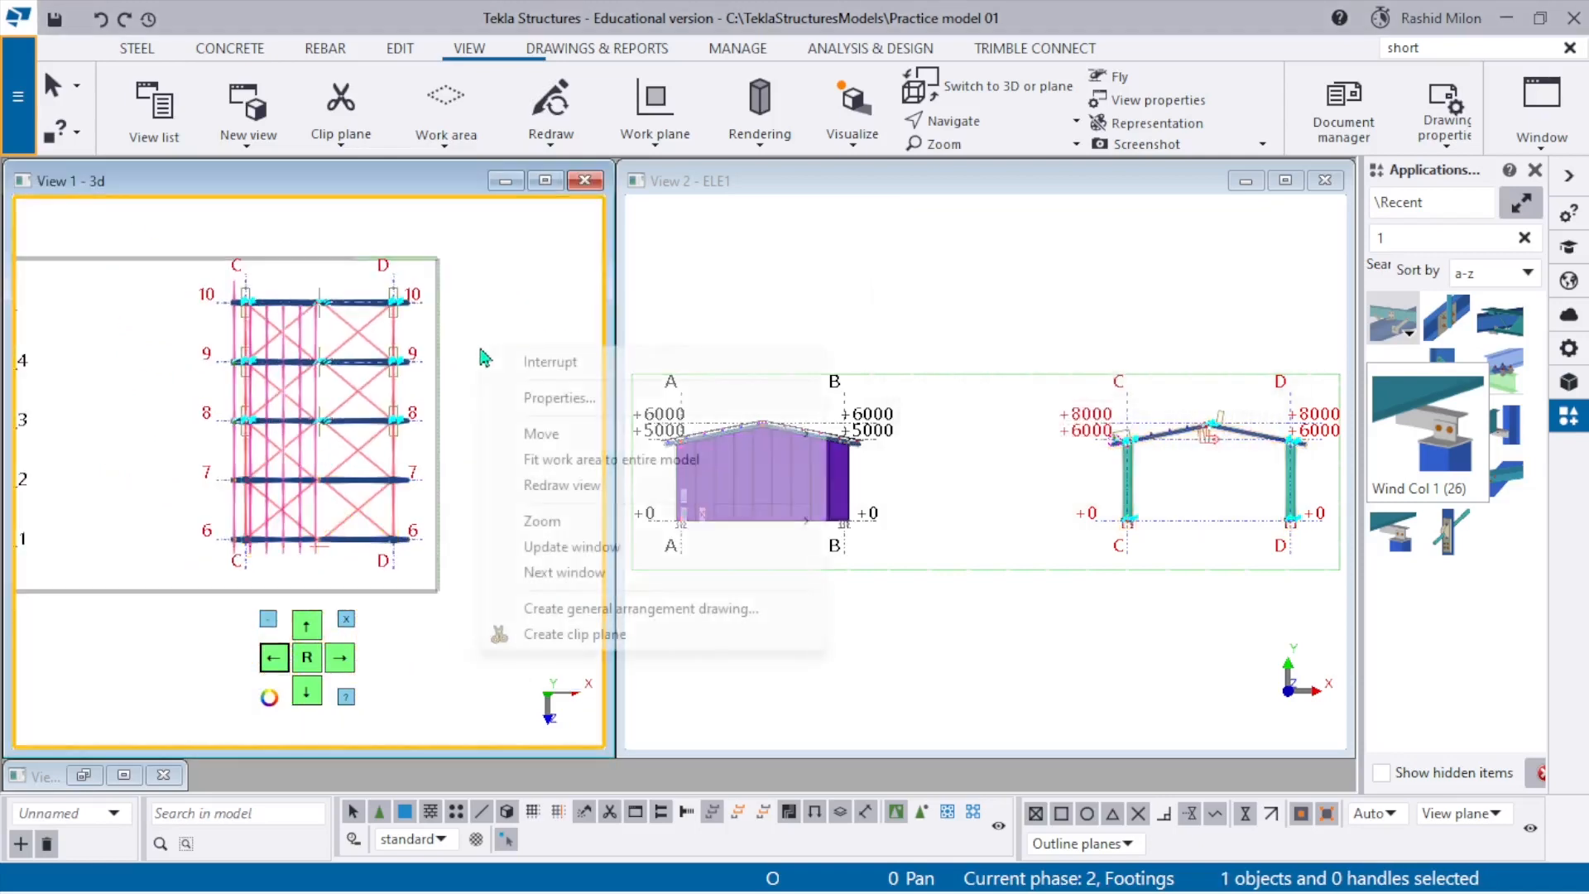
left_click(579, 460)
Maximize the 3d view around the copied purlins at grid lines 9 and 10.
scroll(280, 400, "up", 5)
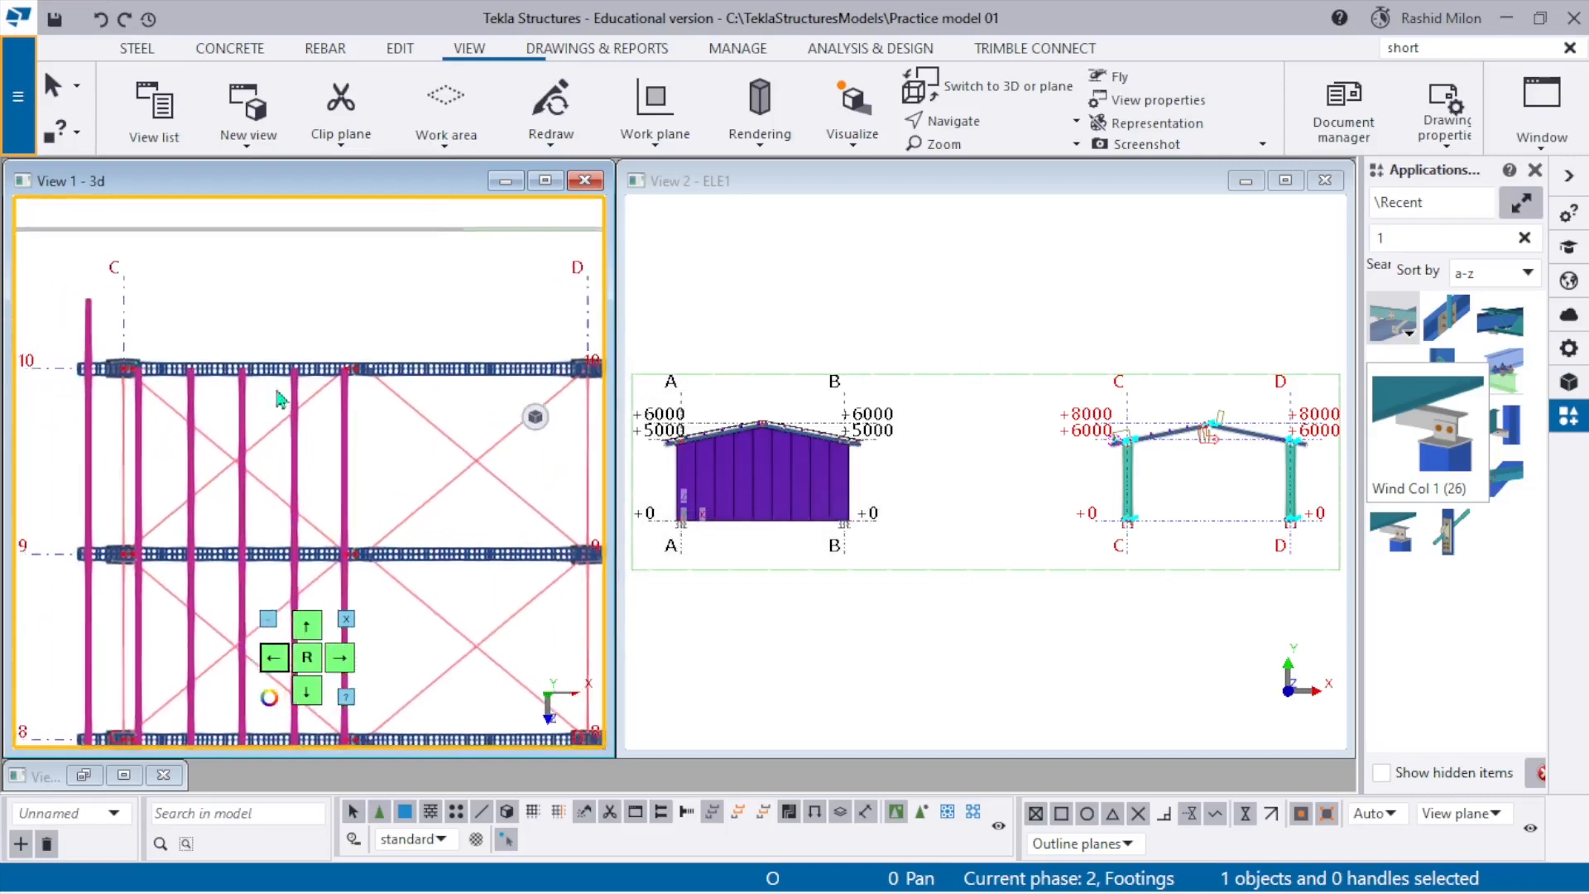
scroll(309, 344, "up", 3)
scroll(463, 244, "down", 2)
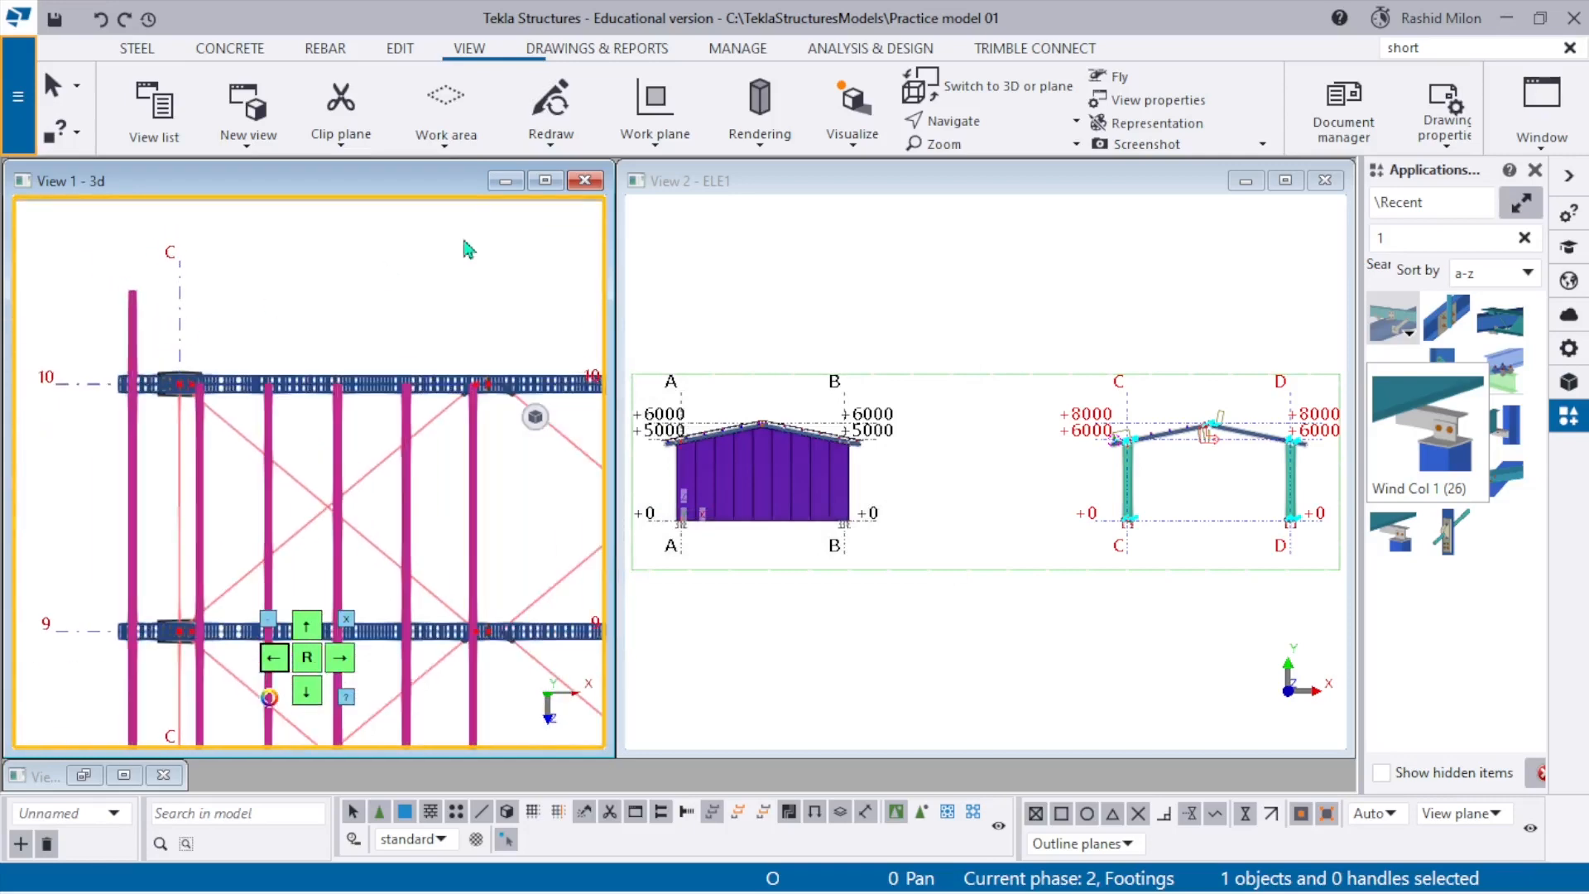
left_click(544, 181)
scroll(520, 281, "up", 3)
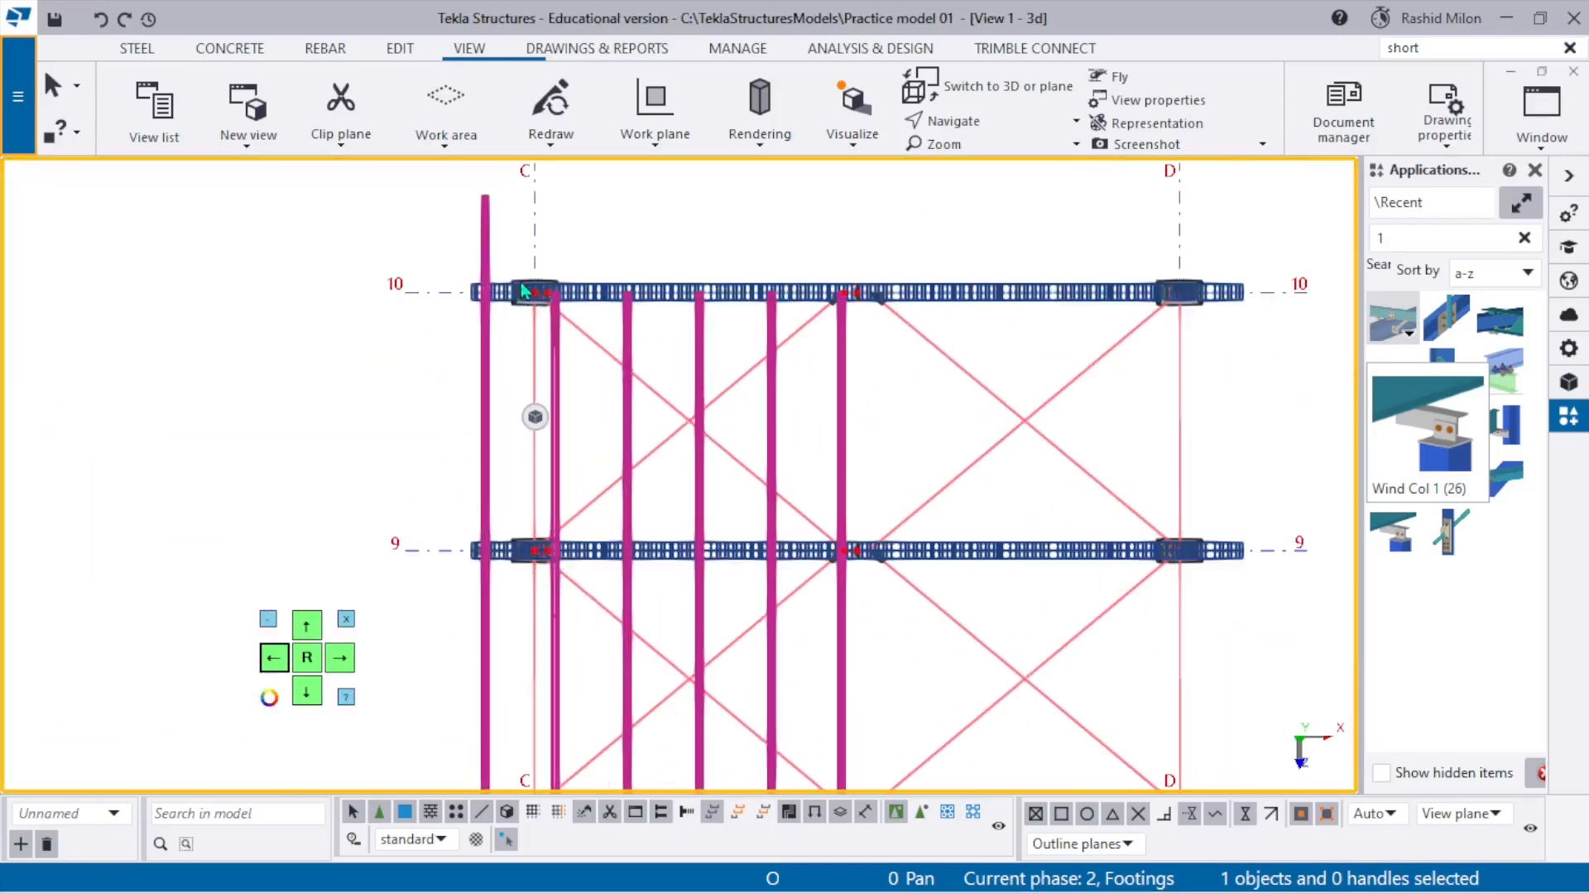
Examine the ends and overlaps of the copied purlins between grid lines 9 and 10 in a 3D orientation.
left_click_drag(505, 285, 578, 457)
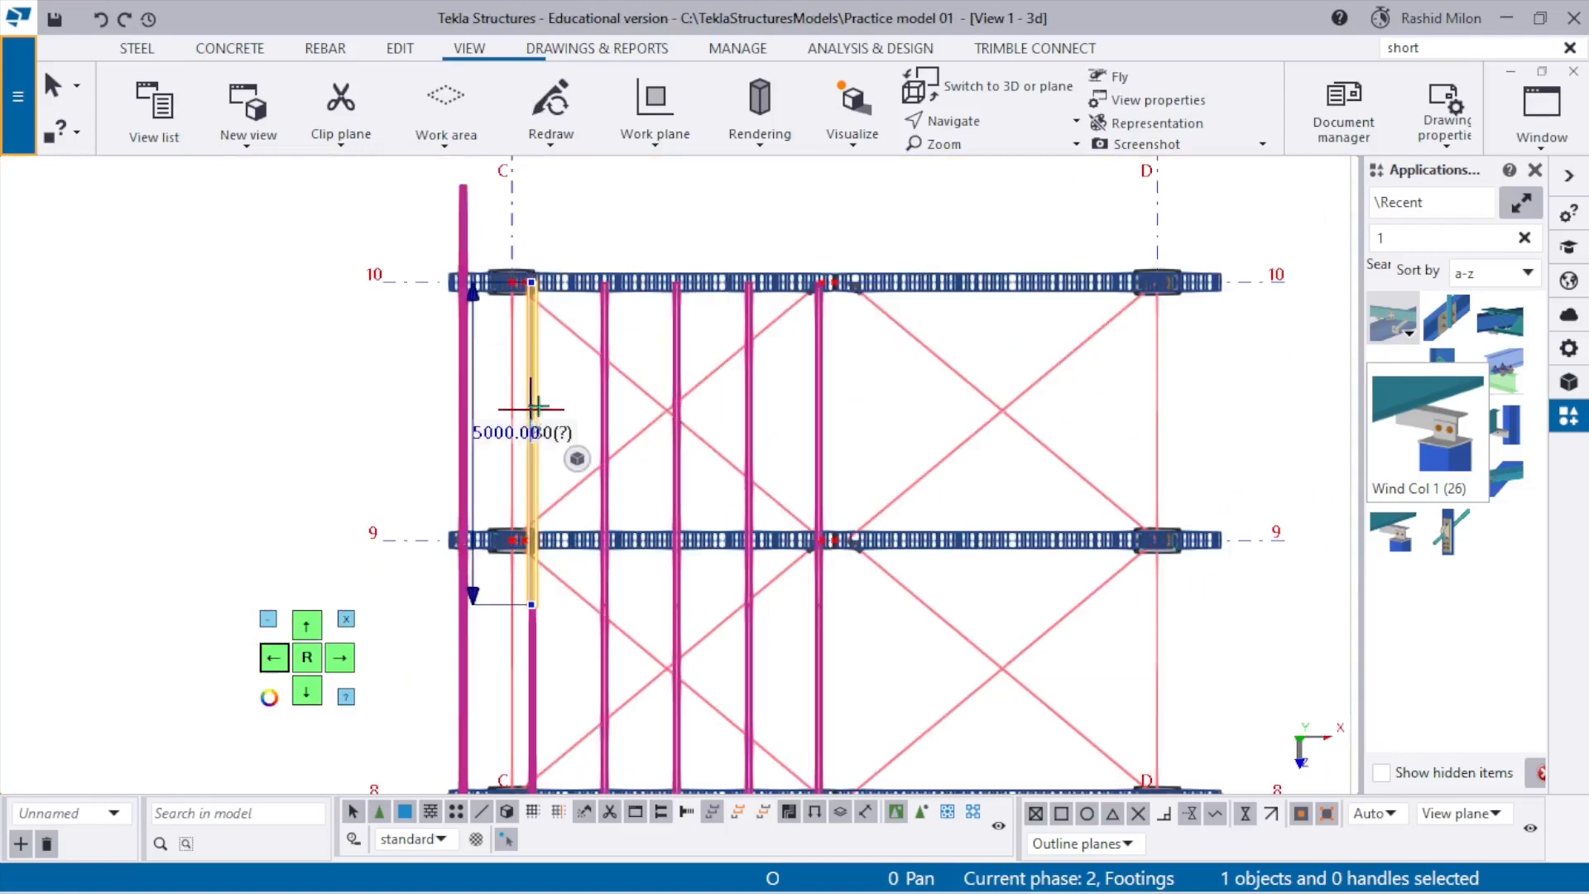
left_click_drag(850, 408, 749, 389)
scroll(755, 404, "down", 2)
scroll(755, 412, "down", 1)
middle_click_drag(755, 413, 1046, 200, "ctrl")
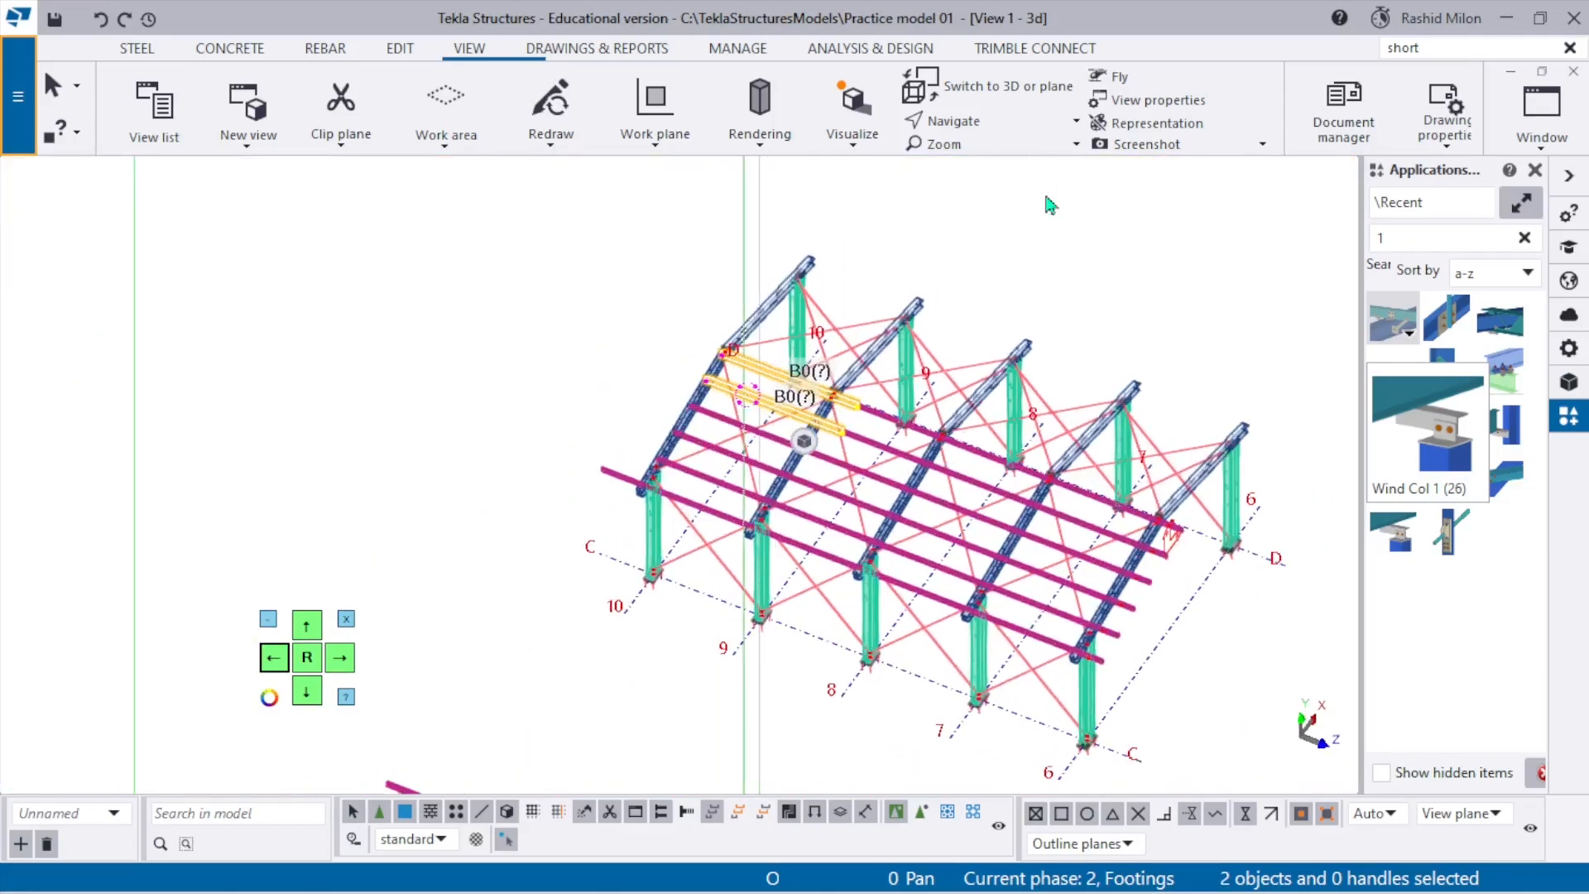
scroll(917, 413, "up", 2)
scroll(844, 426, "up", 3)
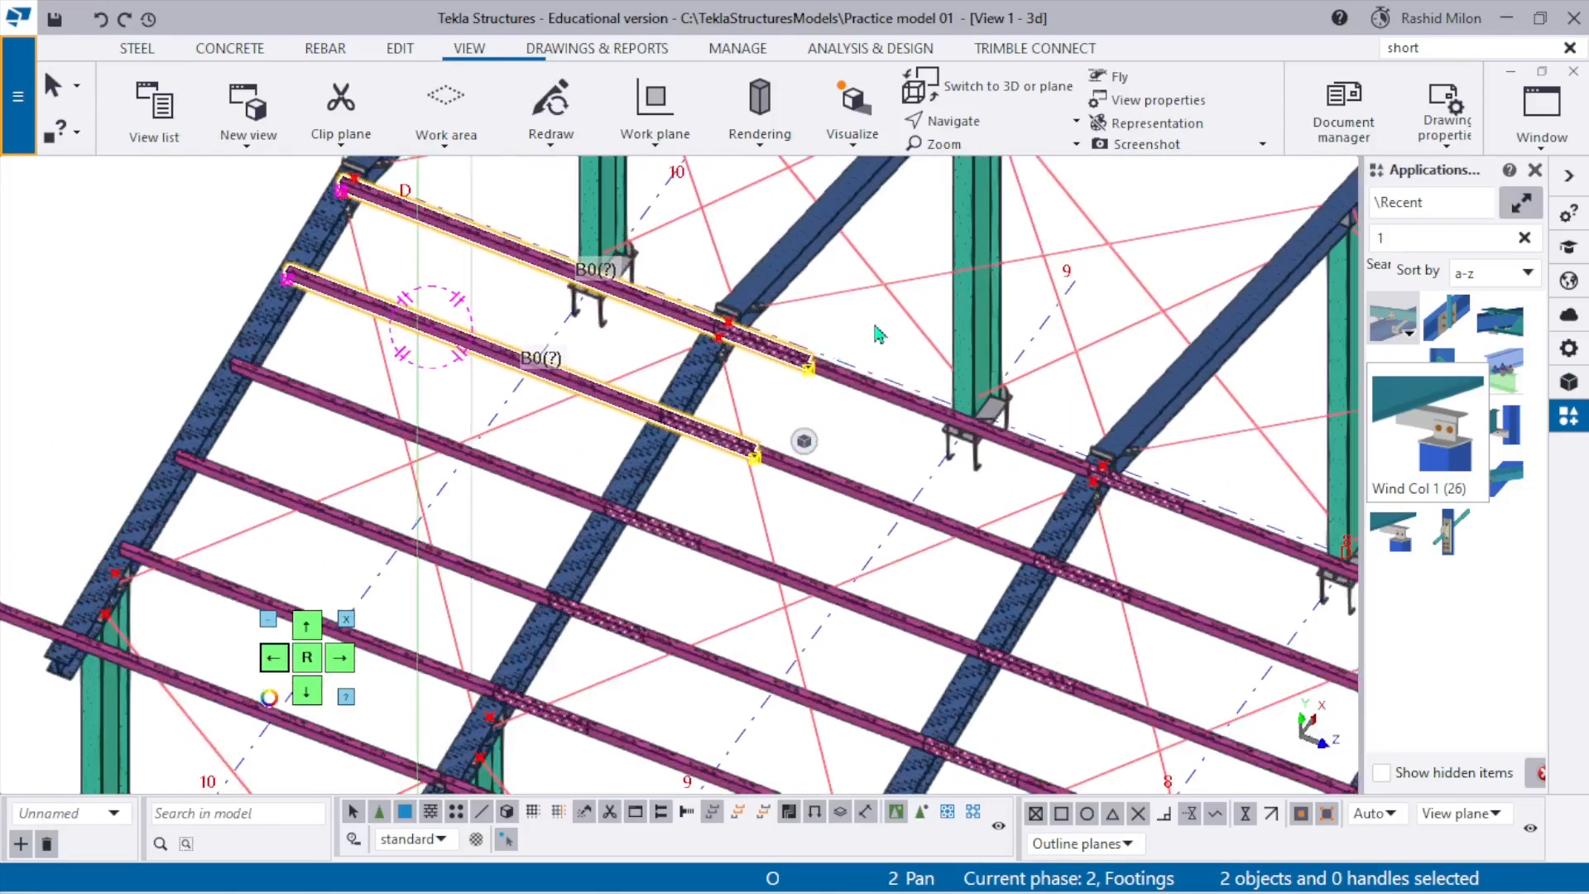
scroll(939, 321, "down", 4)
scroll(609, 366, "up", 4)
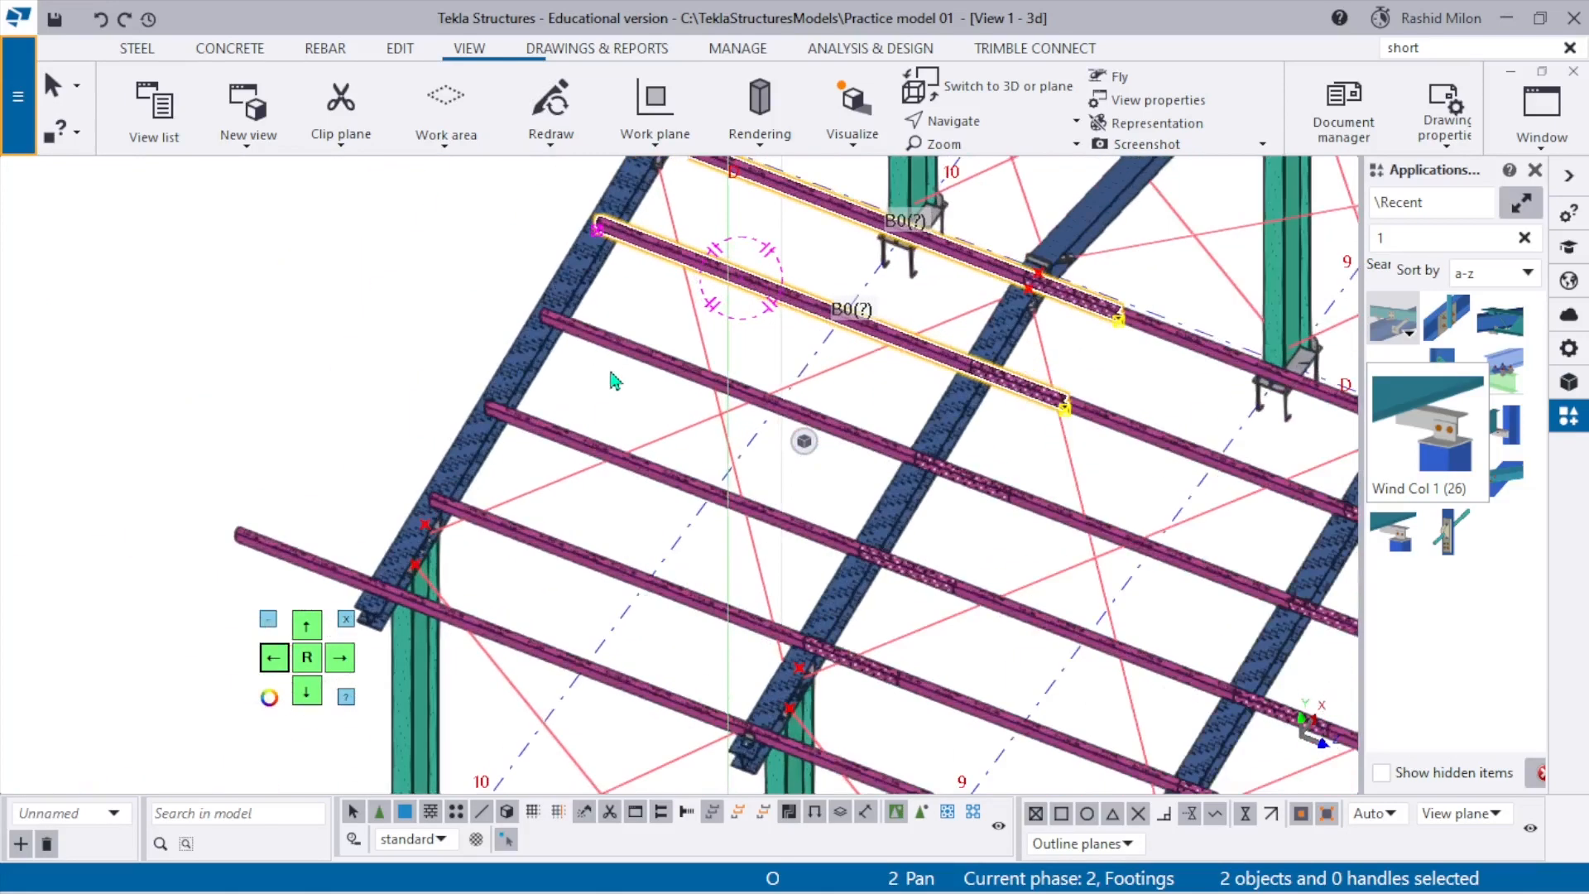
Select the three lower short purlins between grid lines 9 and 10 and the five short purlins between grid lines 8 and 9.
left_click(616, 352)
left_click(577, 447, "ctrl")
left_click(579, 561, "ctrl")
scroll(579, 563, "down", 3)
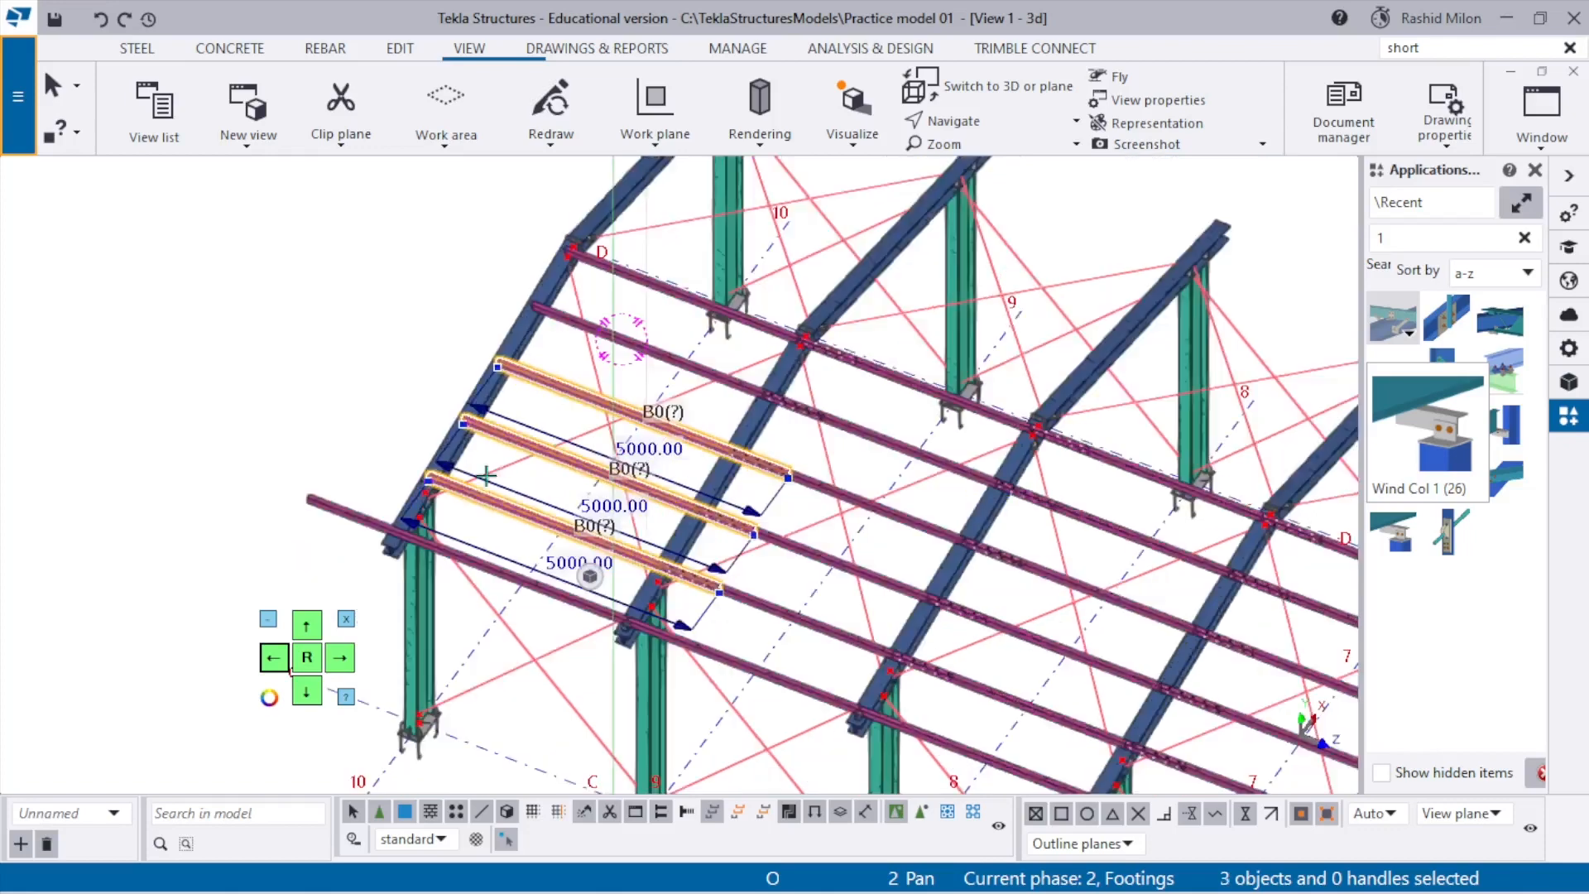
scroll(774, 663, "up", 3)
left_click(774, 647, "ctrl")
left_click(827, 553, "ctrl")
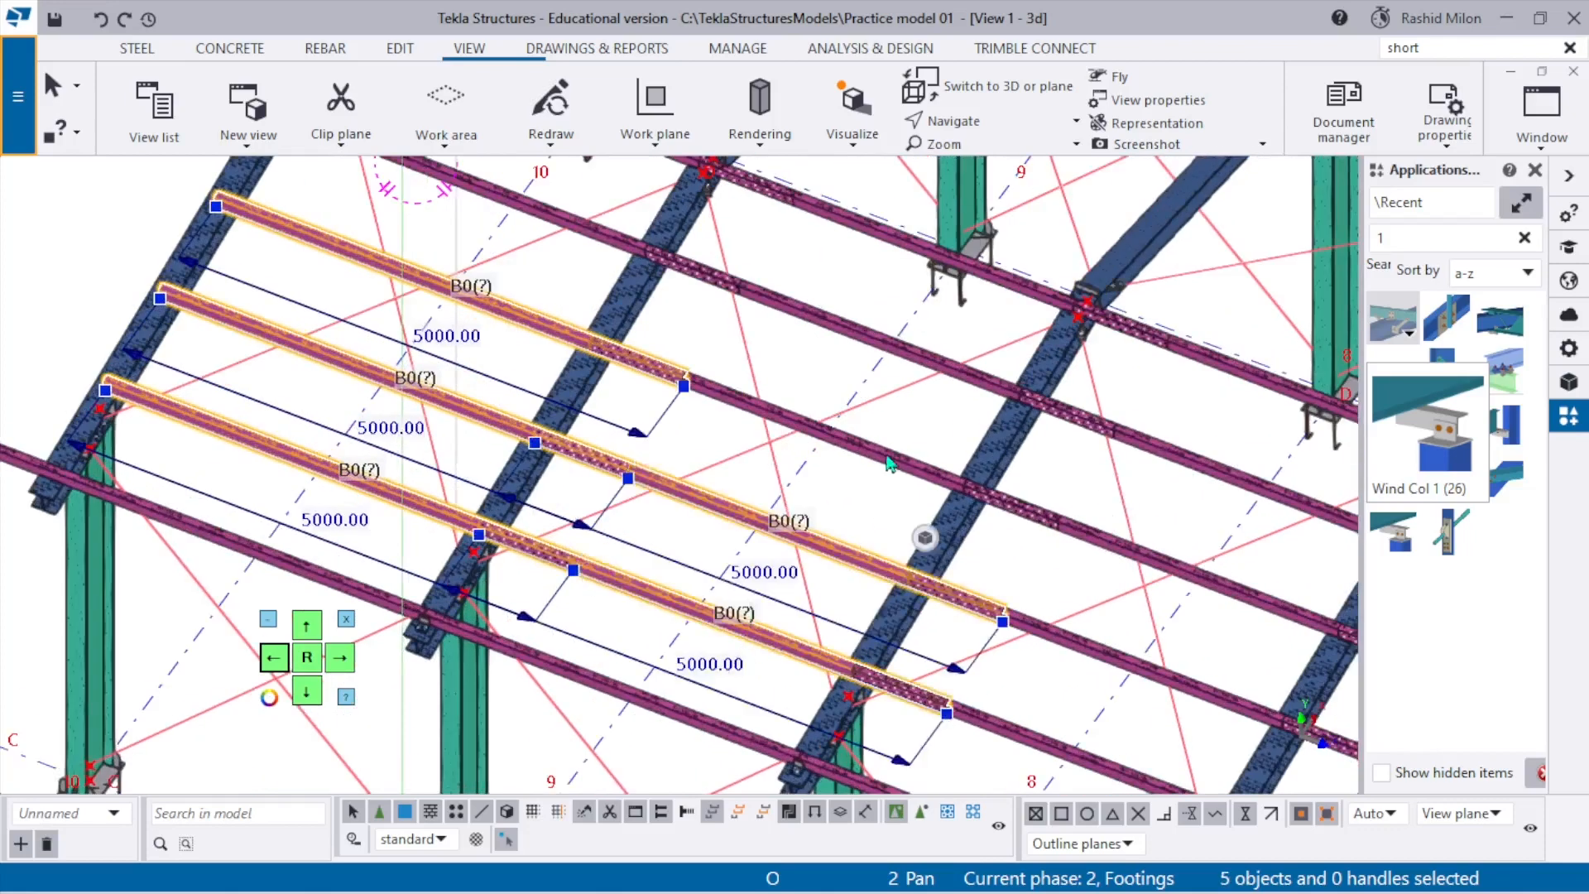
left_click(869, 458, "ctrl")
left_click(862, 338, "ctrl")
left_click(852, 224, "ctrl")
Add the five short purlins between grid lines 7 and 8 to the selection.
scroll(853, 224, "down", 3)
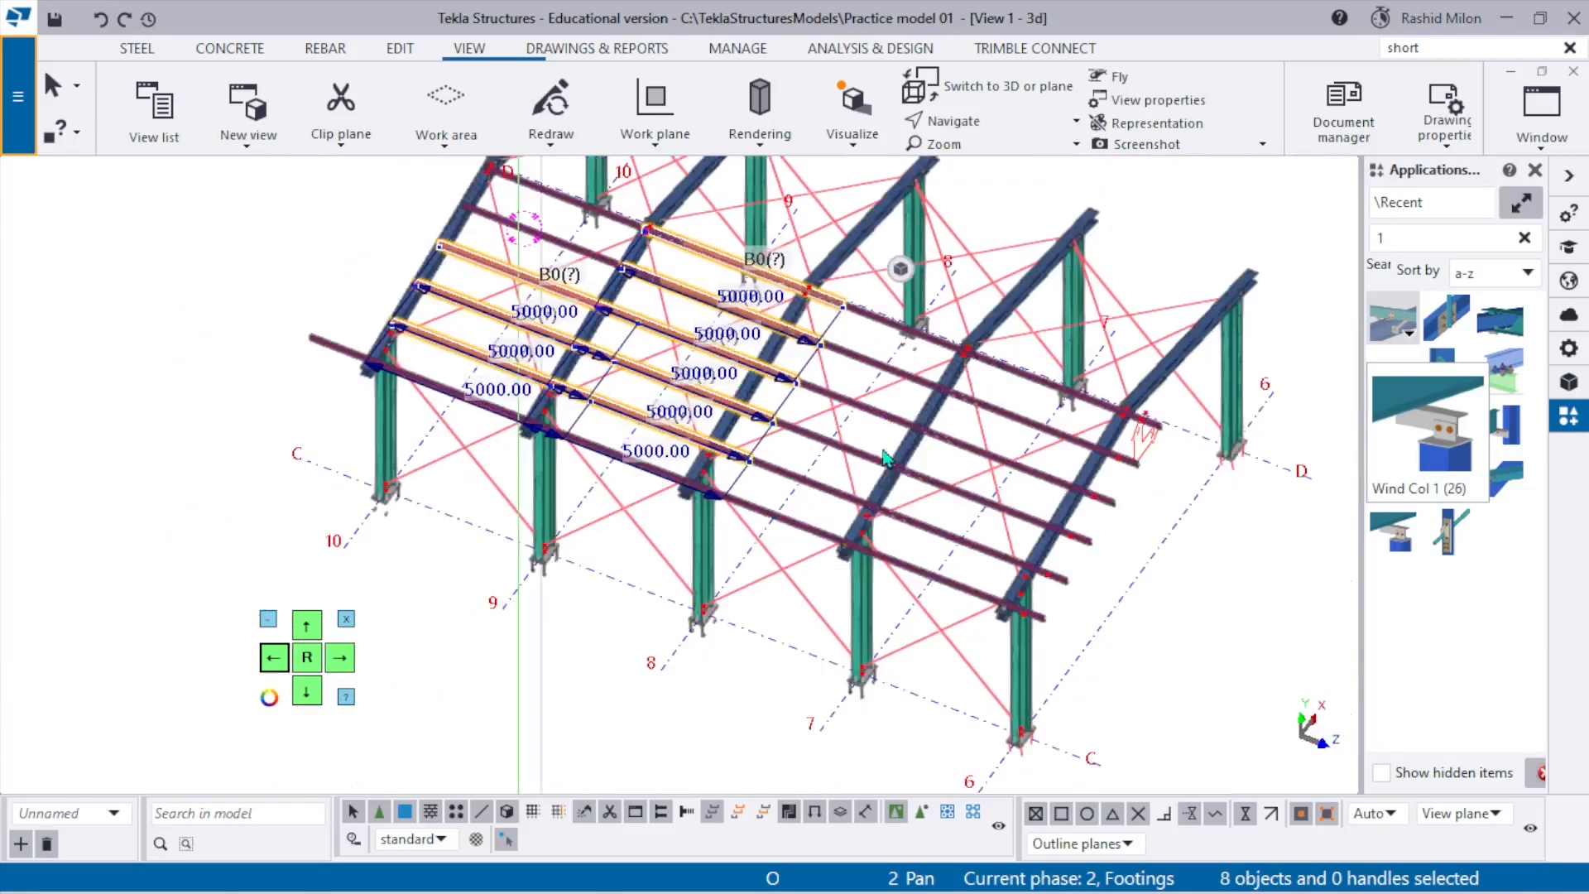
scroll(826, 374, "up", 3)
left_click(757, 395, "ctrl")
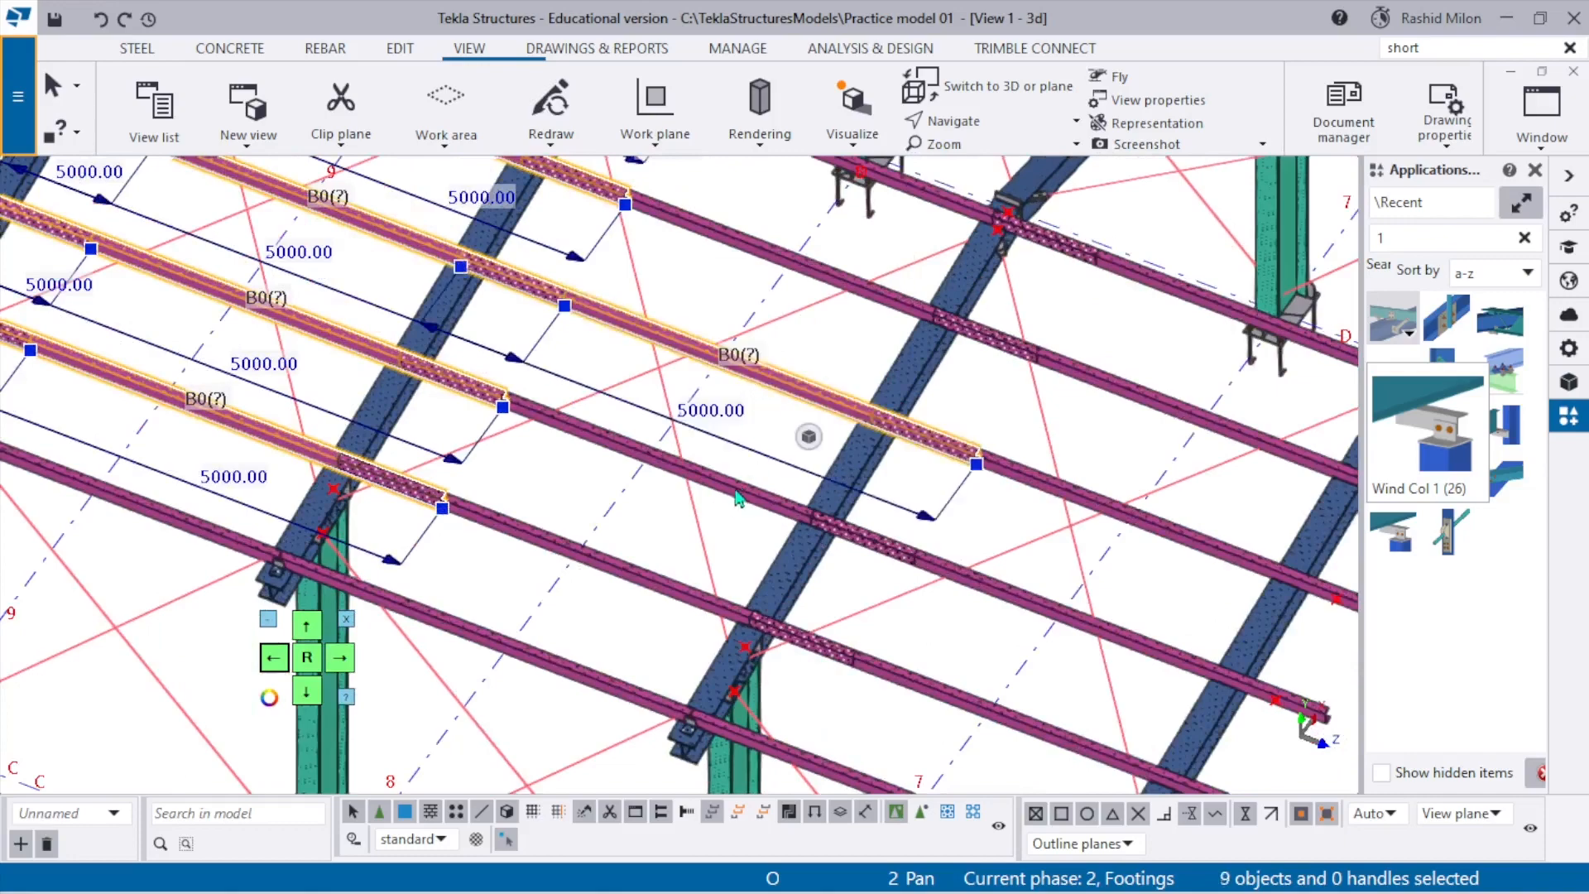
left_click(738, 497, "ctrl")
left_click(621, 579, "ctrl")
left_click(828, 280, "ctrl")
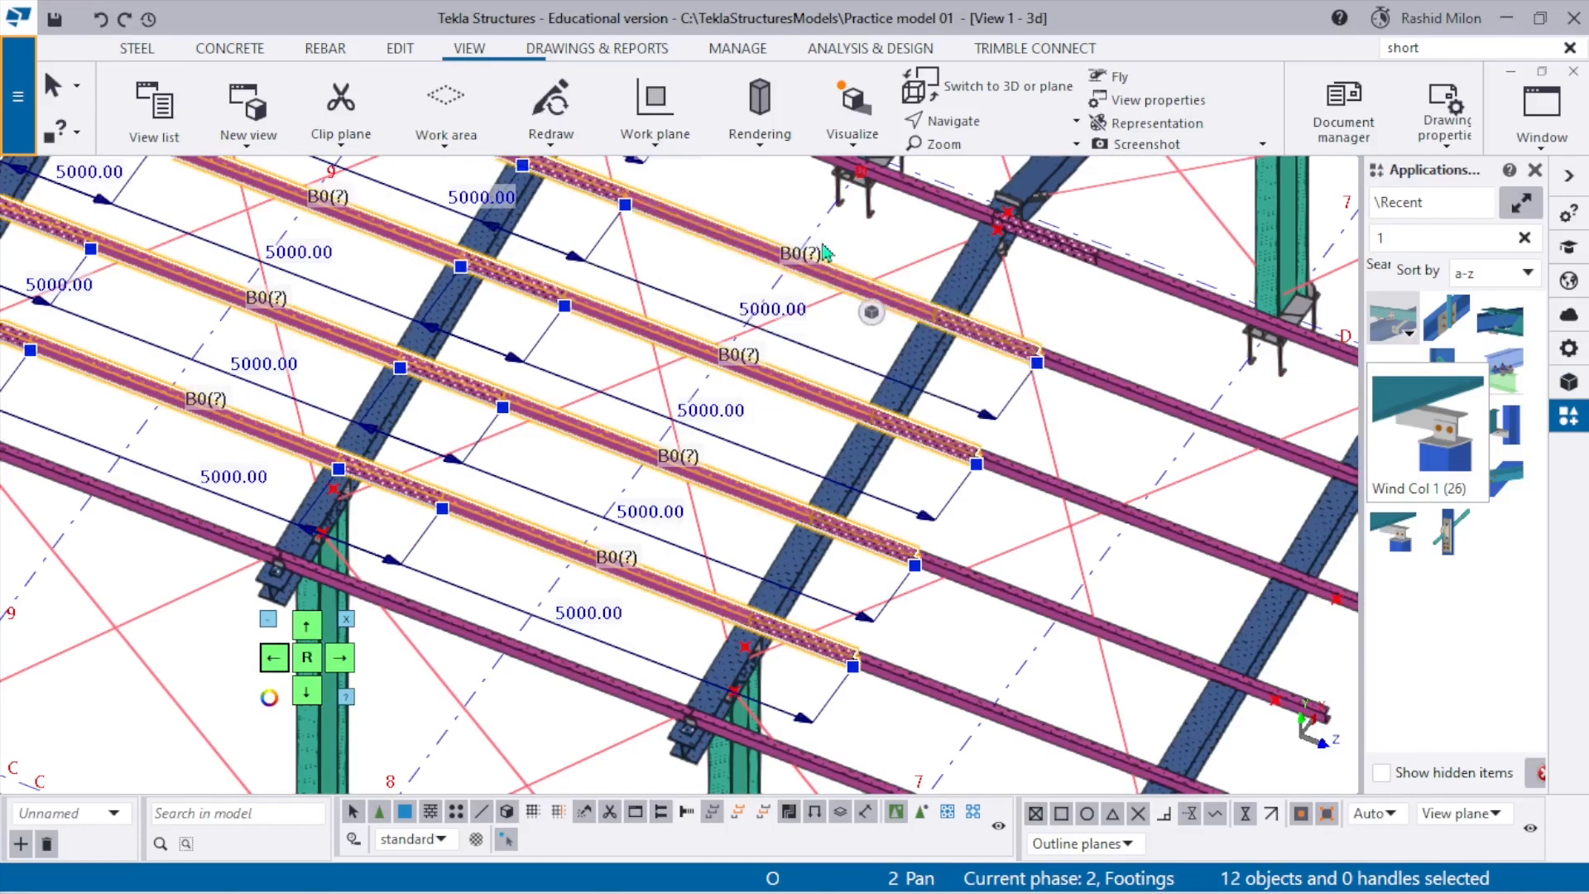
scroll(821, 253, "down", 3)
scroll(752, 310, "up", 3)
left_click(750, 307, "ctrl")
scroll(768, 359, "down", 2)
scroll(767, 360, "down", 3)
scroll(986, 498, "up", 3)
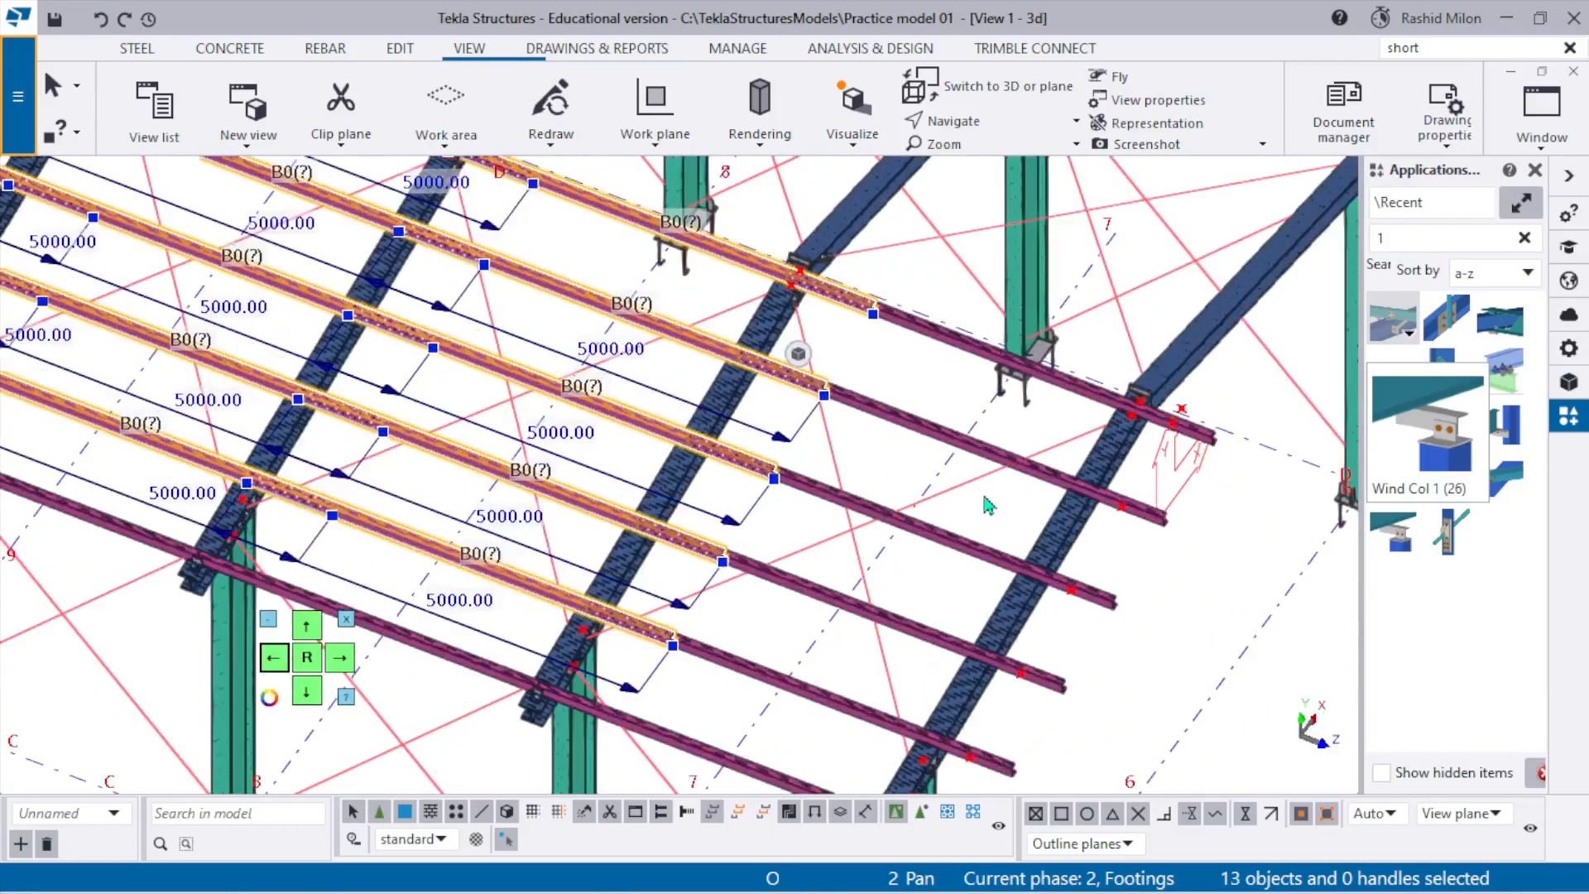
scroll(1063, 476, "down", 4)
scroll(698, 607, "up", 4)
scroll(697, 612, "up", 3)
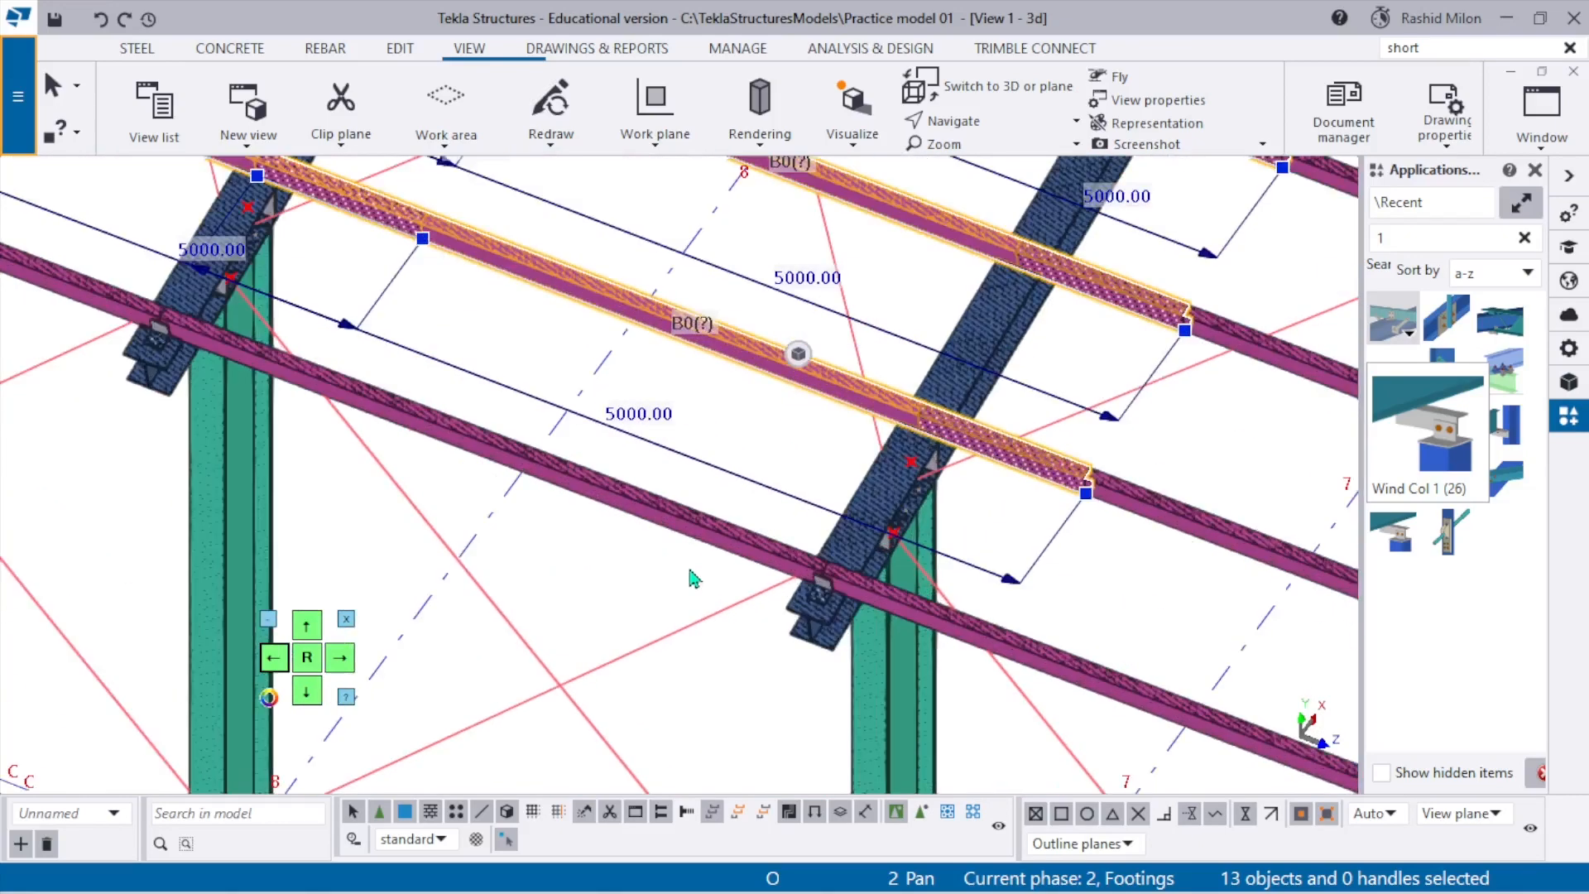
scroll(758, 595, "down", 3)
Switch to the plan view and move the selected purlins past grid line 10, level with the long eave purlin's end.
key("ctrl+p")
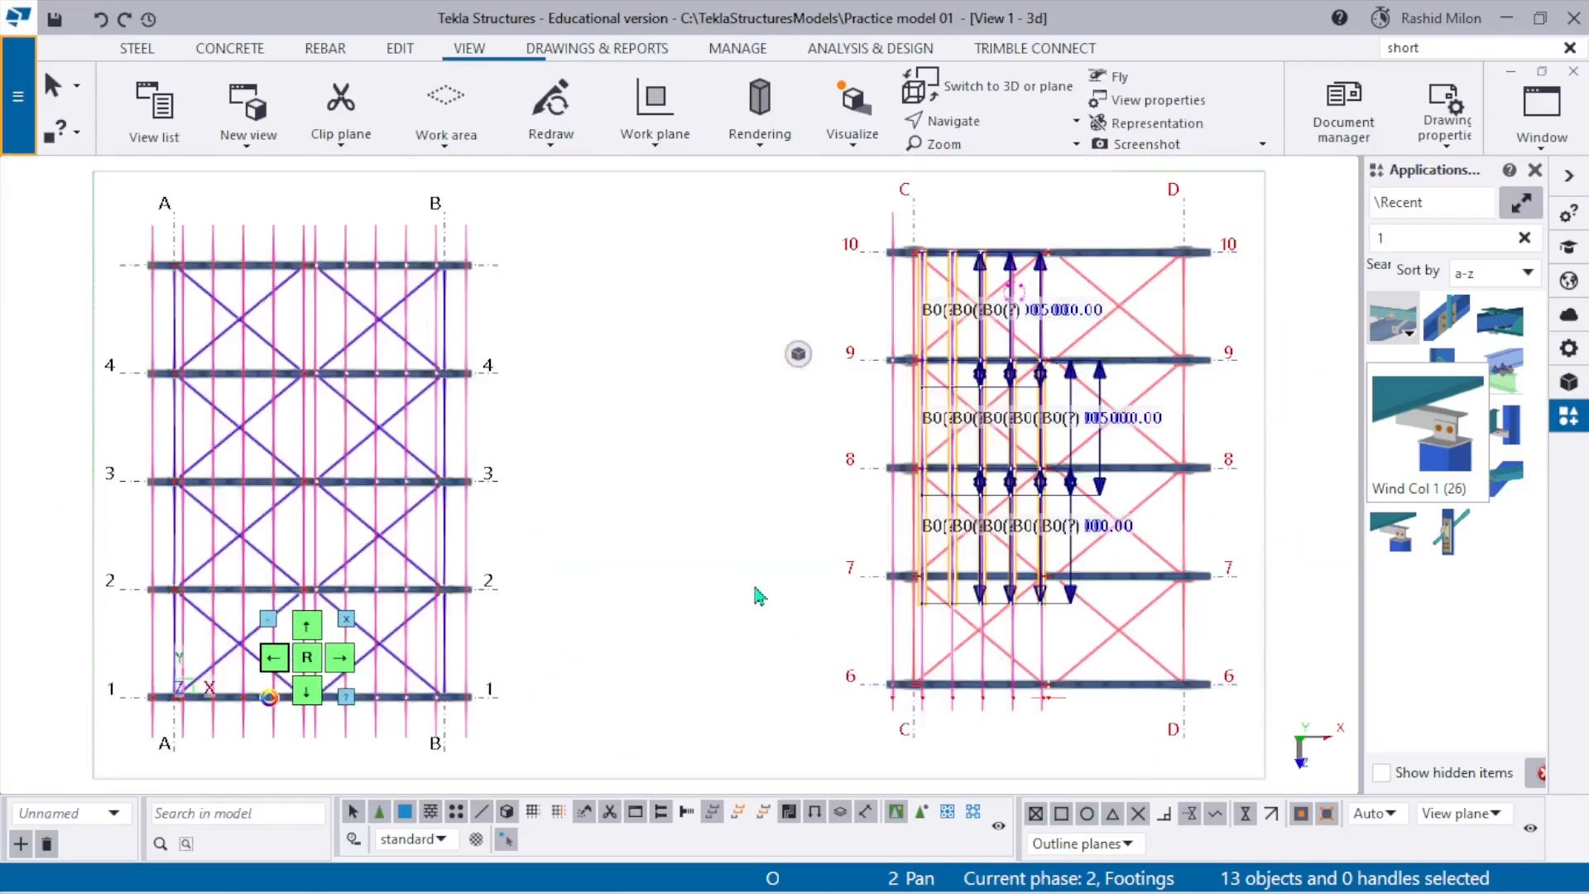
scroll(1036, 488, "up", 1)
middle_click_drag(1058, 184, 908, 406)
scroll(904, 390, "up", 2)
right_click(902, 351)
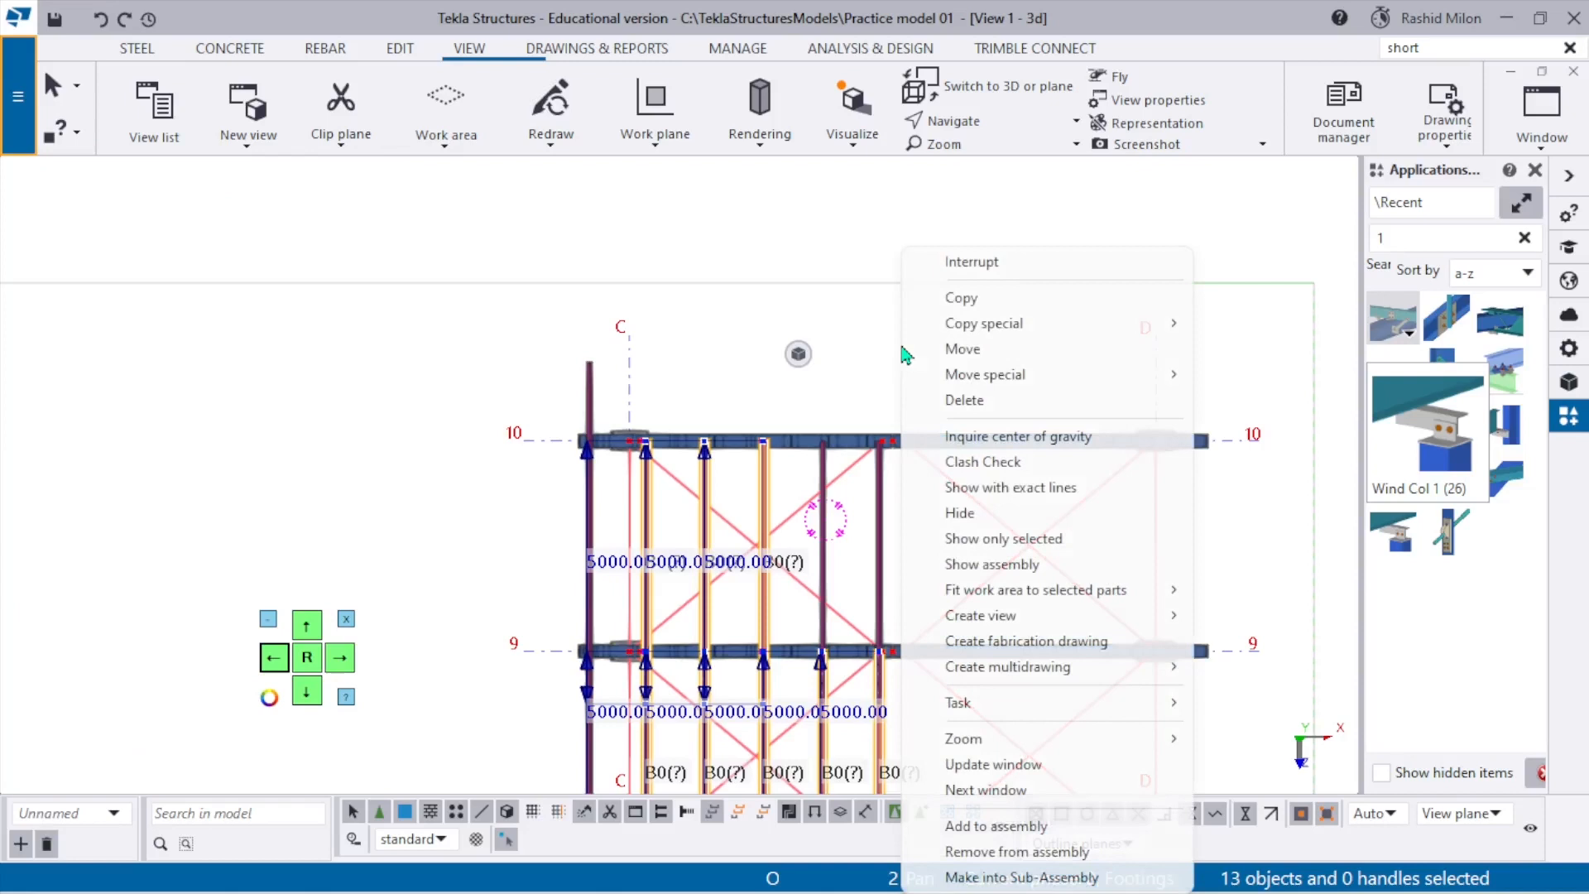
left_click(1001, 349)
scroll(674, 401, "up", 4)
left_click(642, 555)
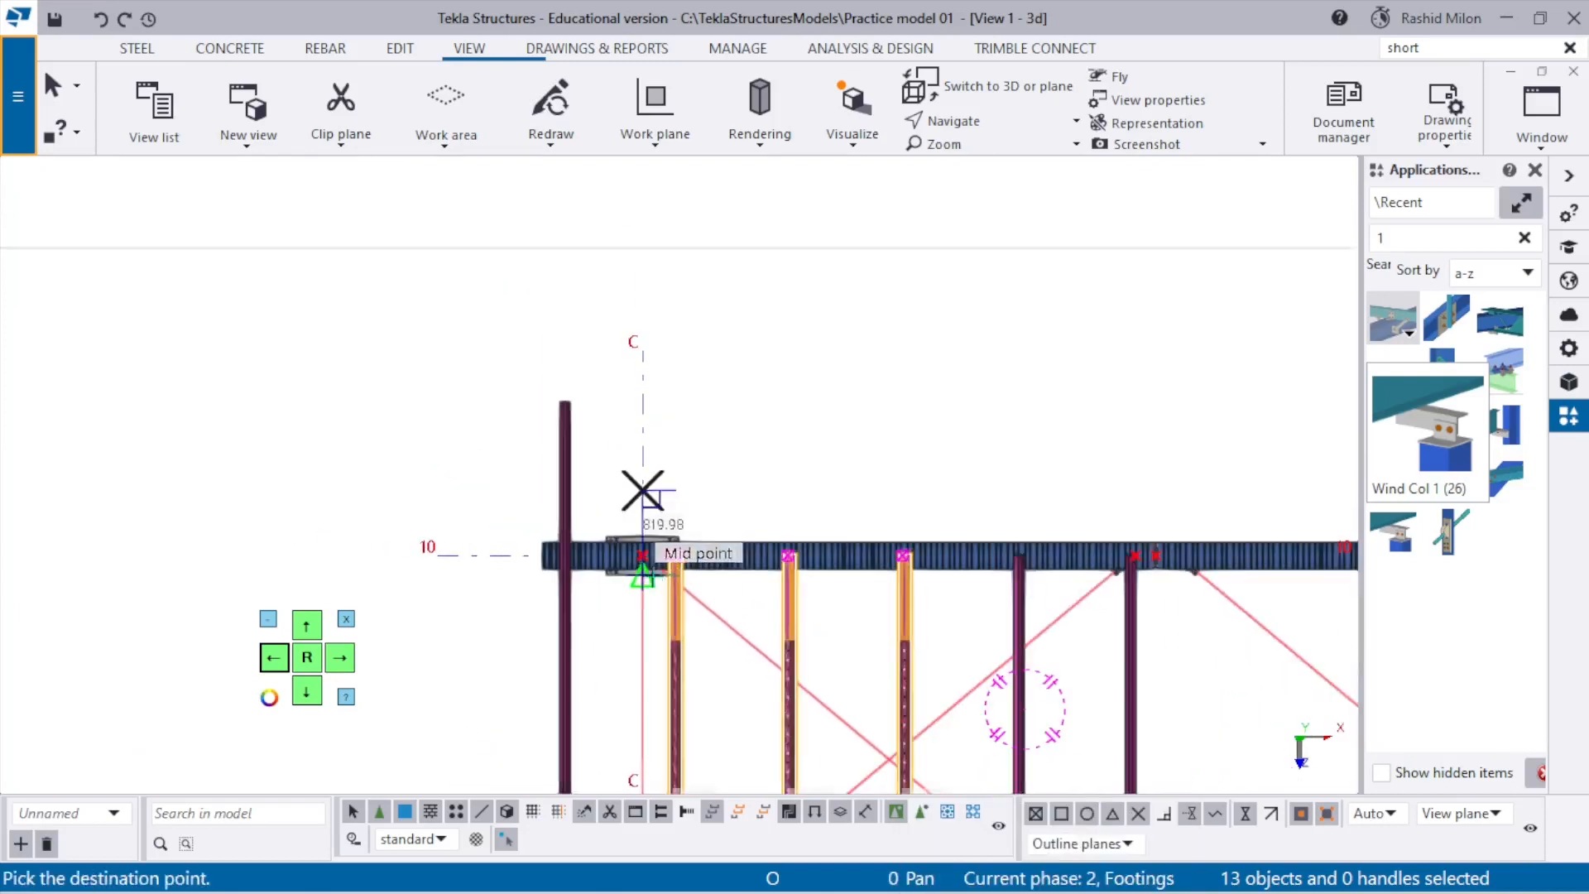
scroll(642, 493, "down", 2)
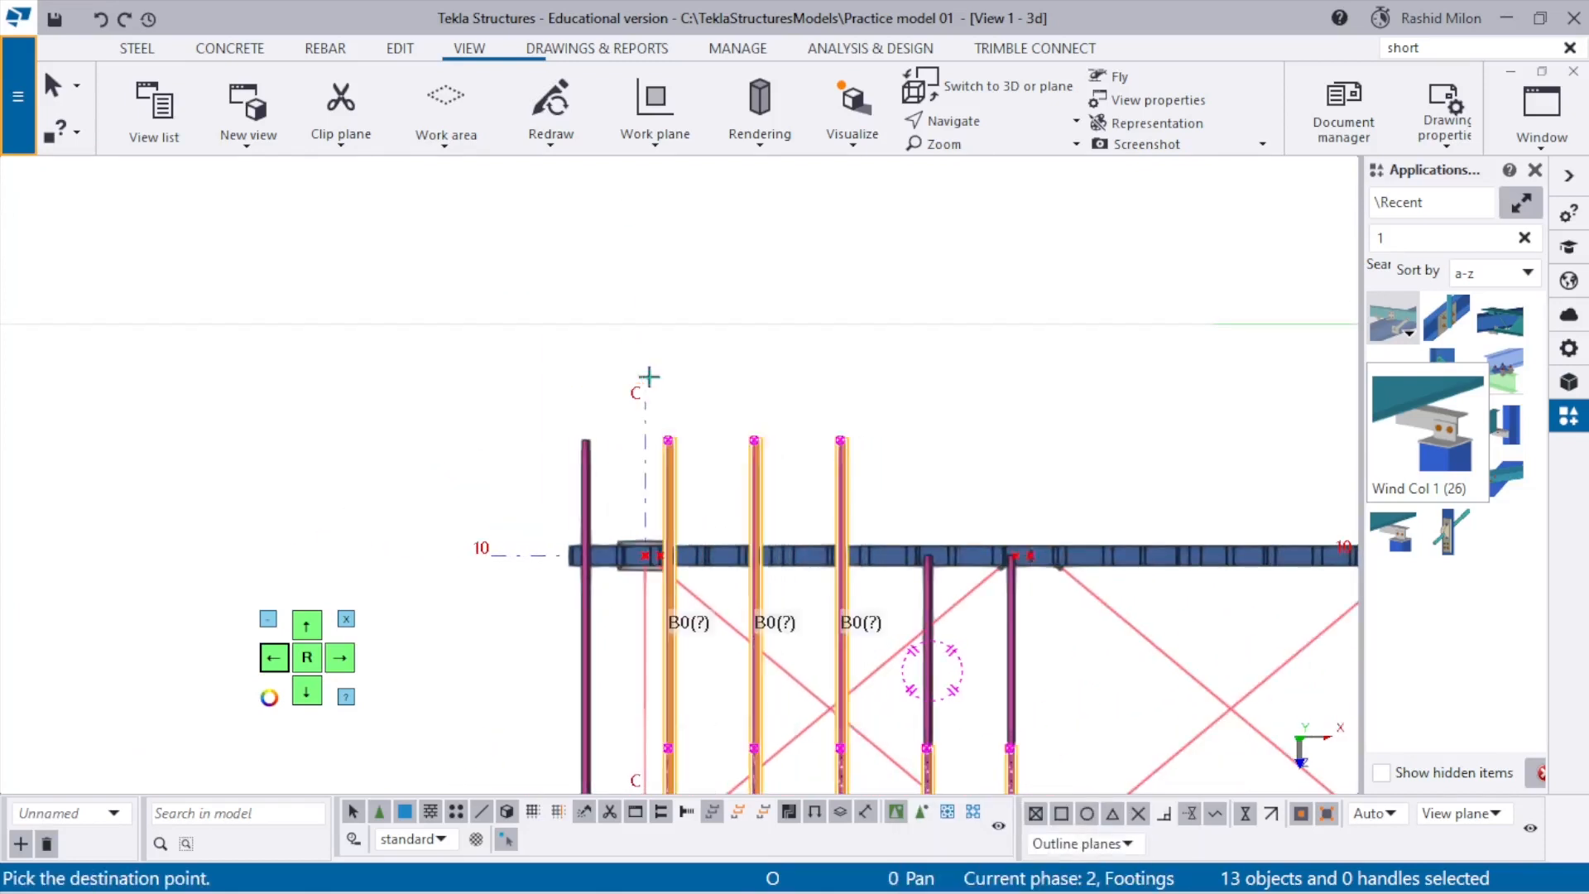
left_click(648, 375)
Select the two remaining purlins between grid lines 9 and 10 and move them 1500 mm outward past grid line 10.
left_click(1011, 656)
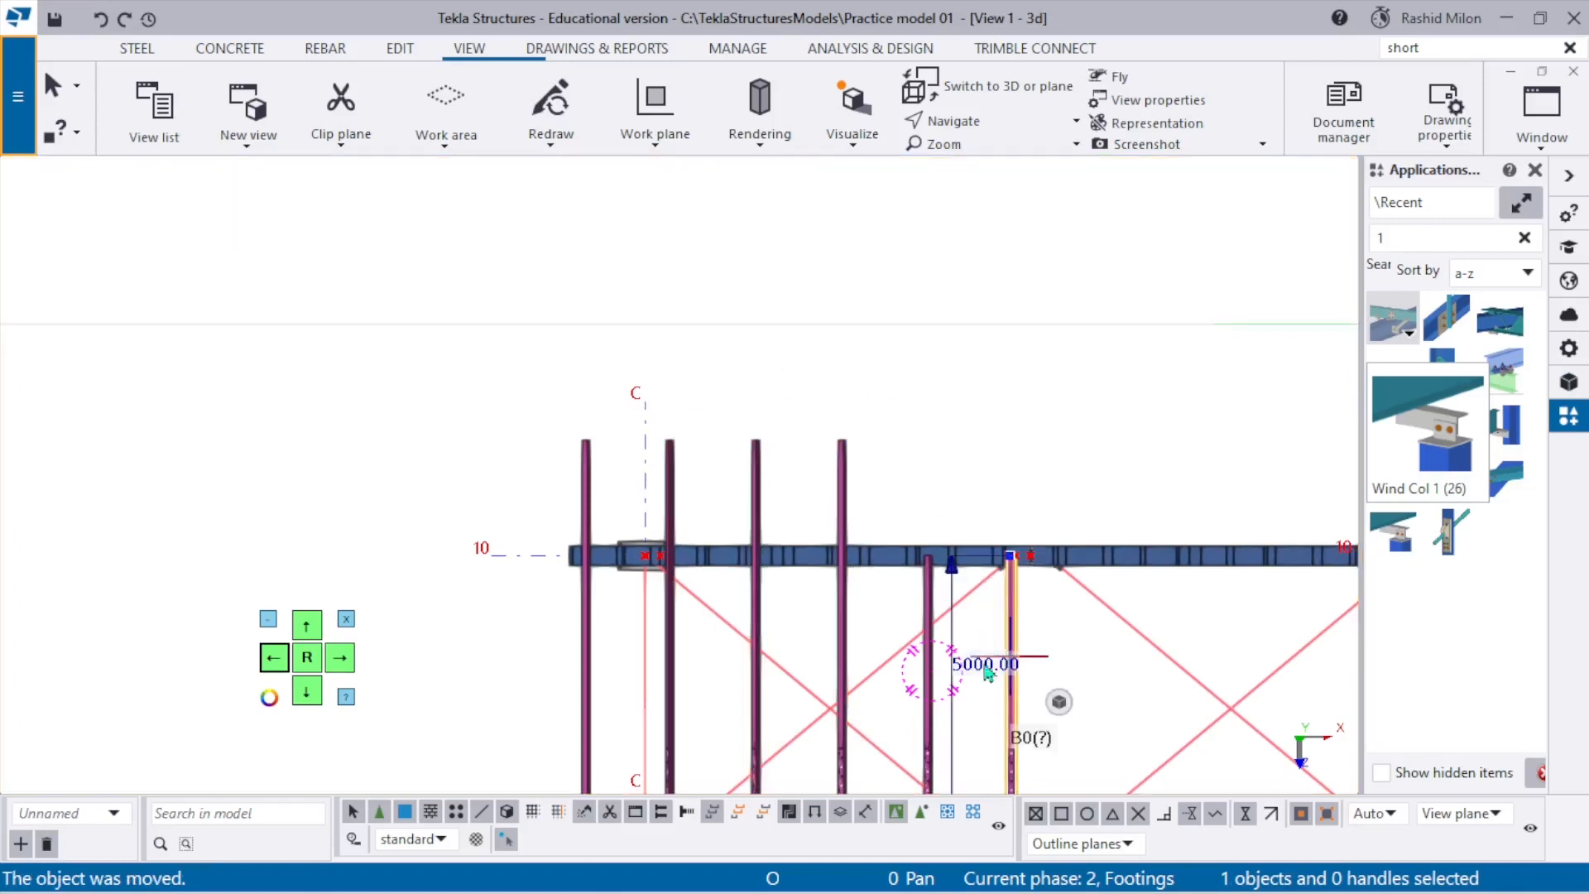
left_click(930, 704, "ctrl")
right_click(1024, 687)
left_click(1067, 320)
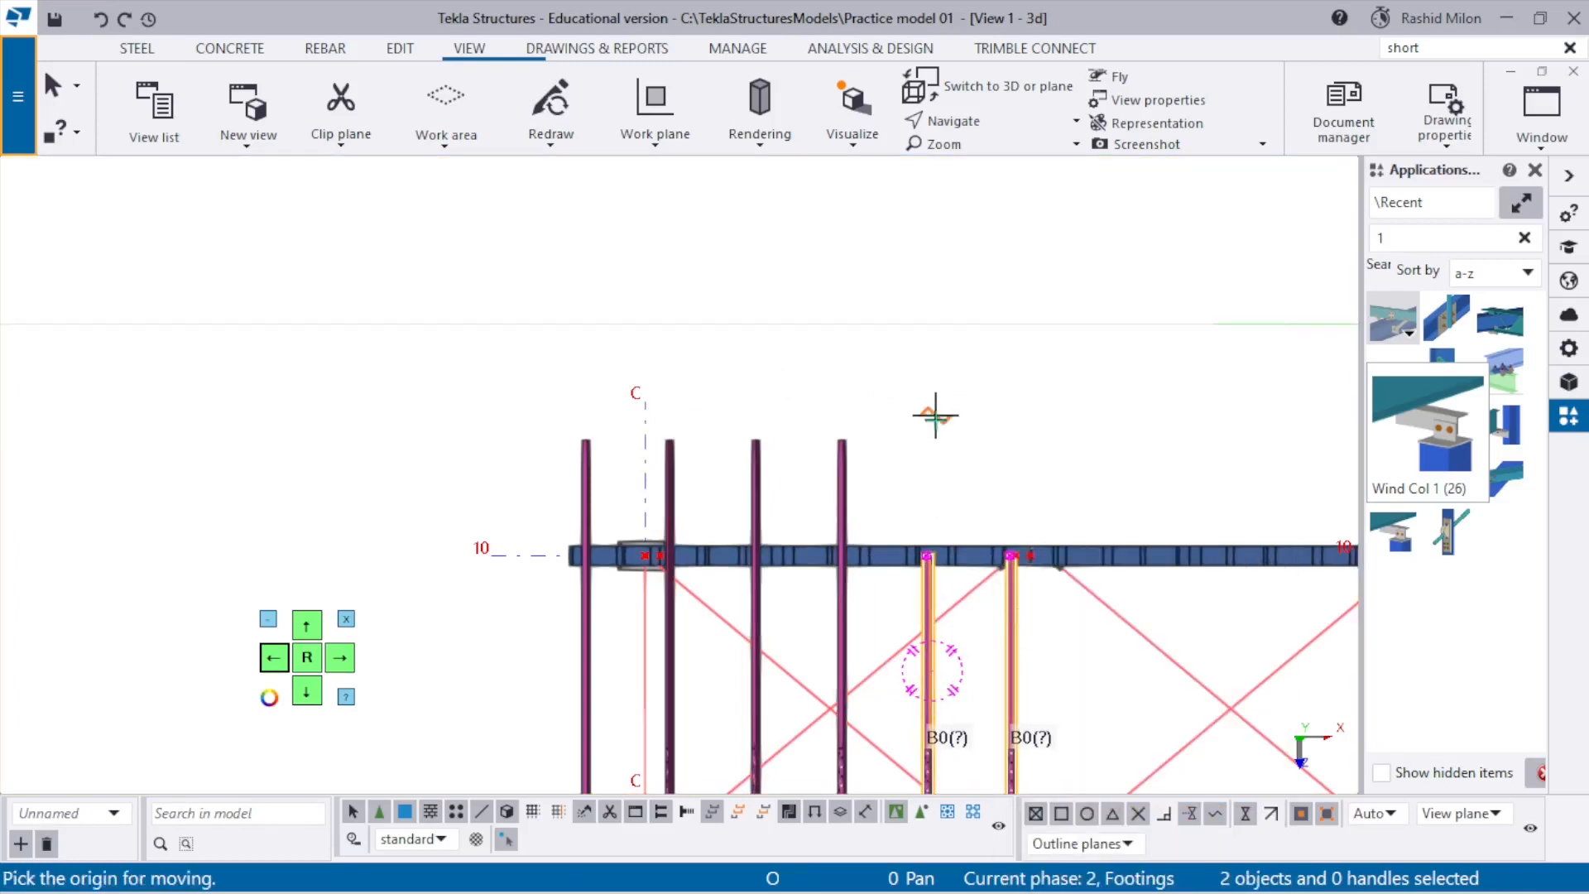
left_click(934, 417)
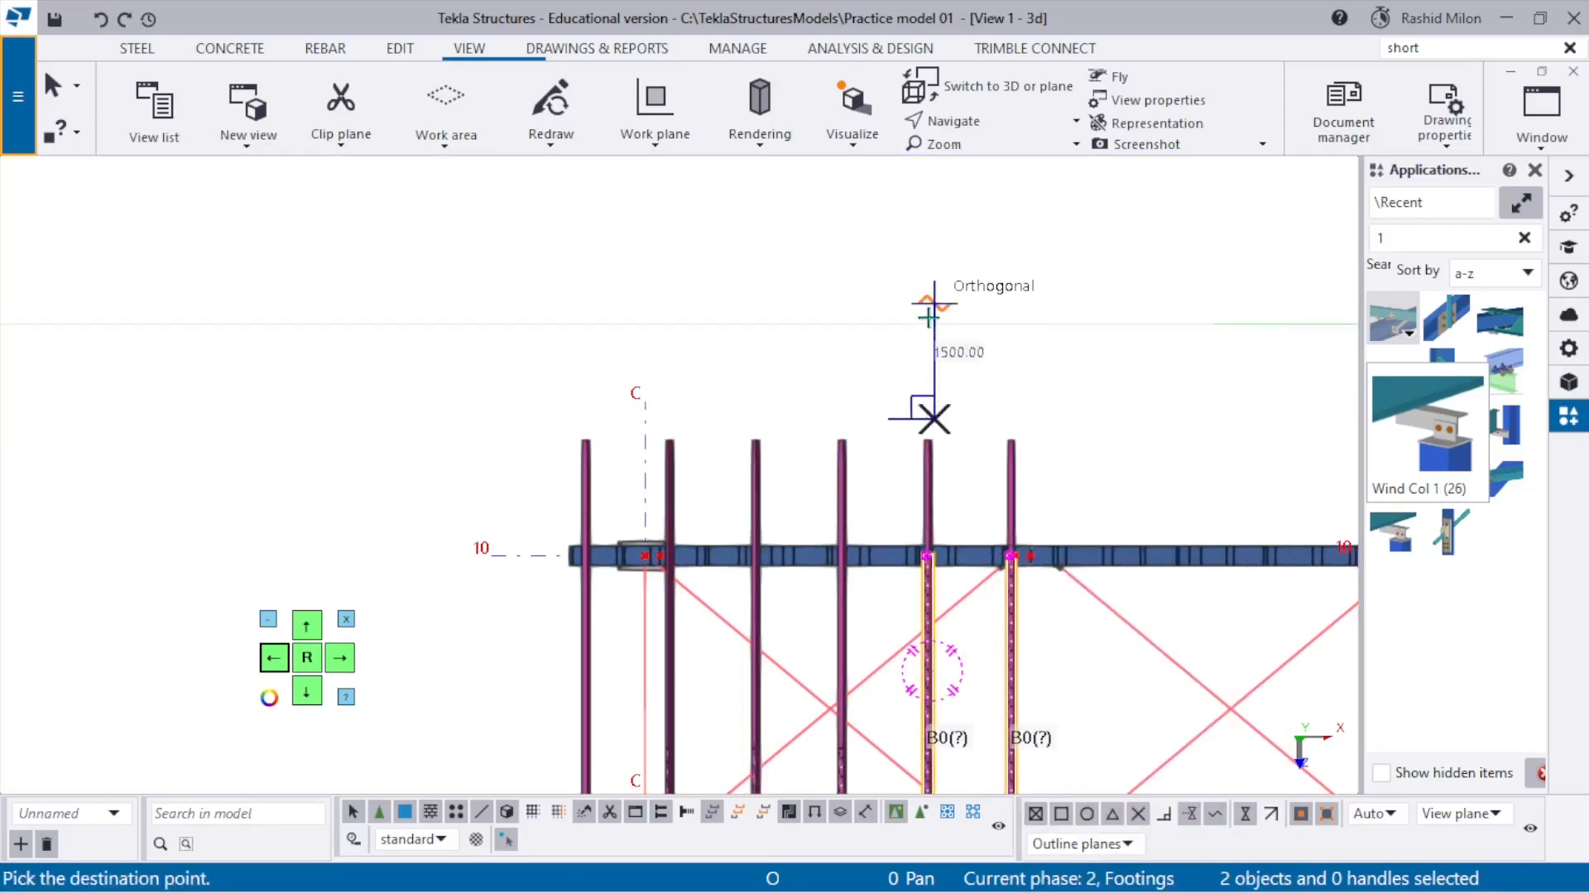
left_click(929, 323)
right_click(1089, 450)
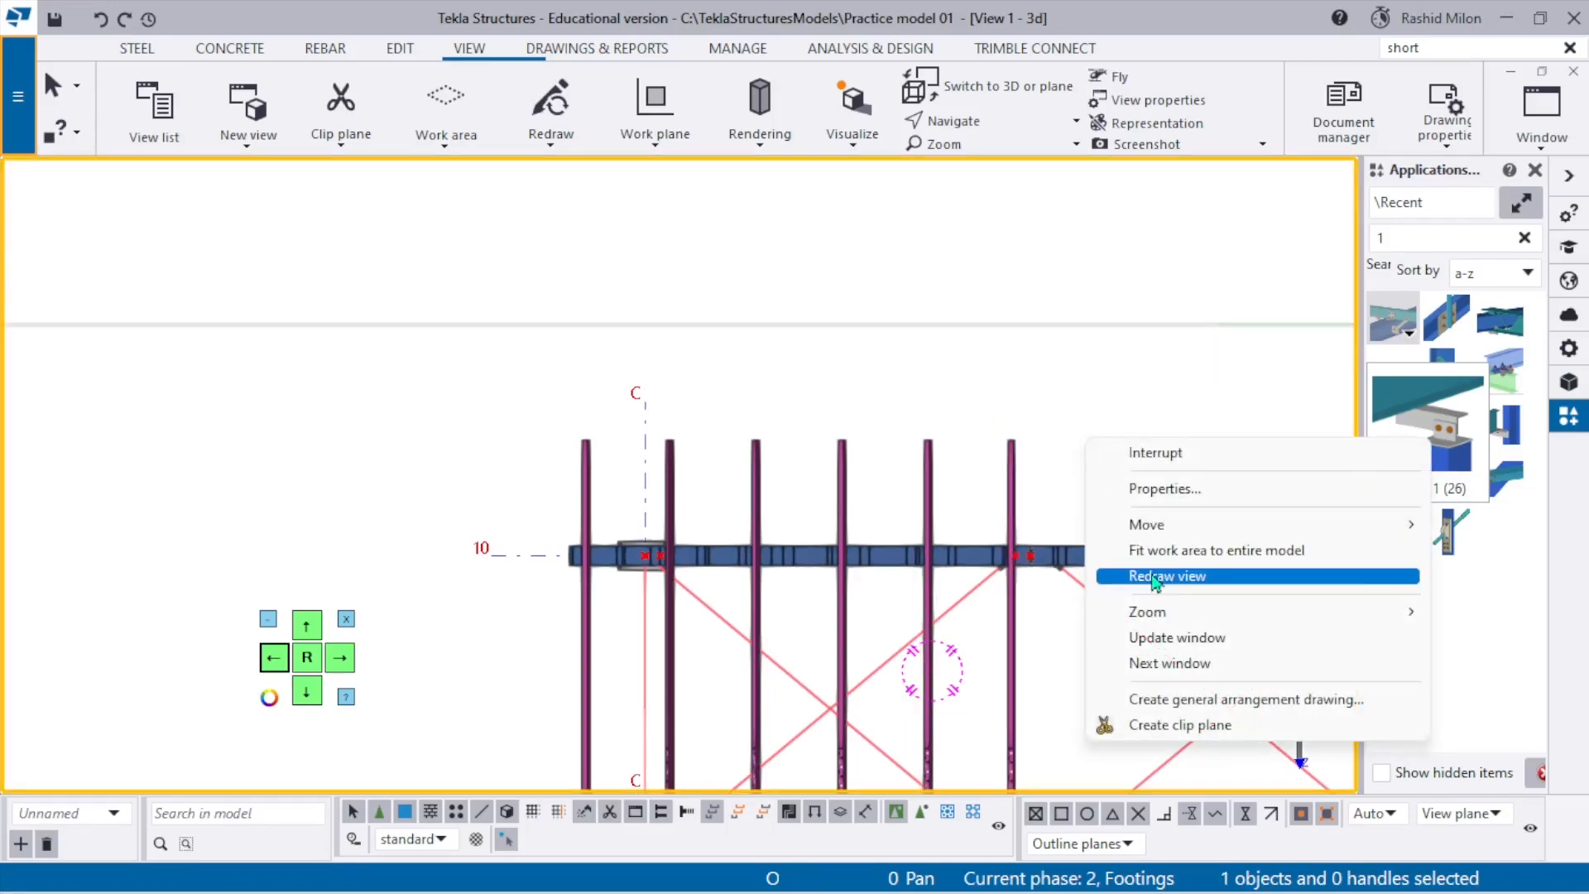
Redraw the plan view and return to the 3D view of the shifted purlins.
left_click(1101, 574)
key("ctrl+p")
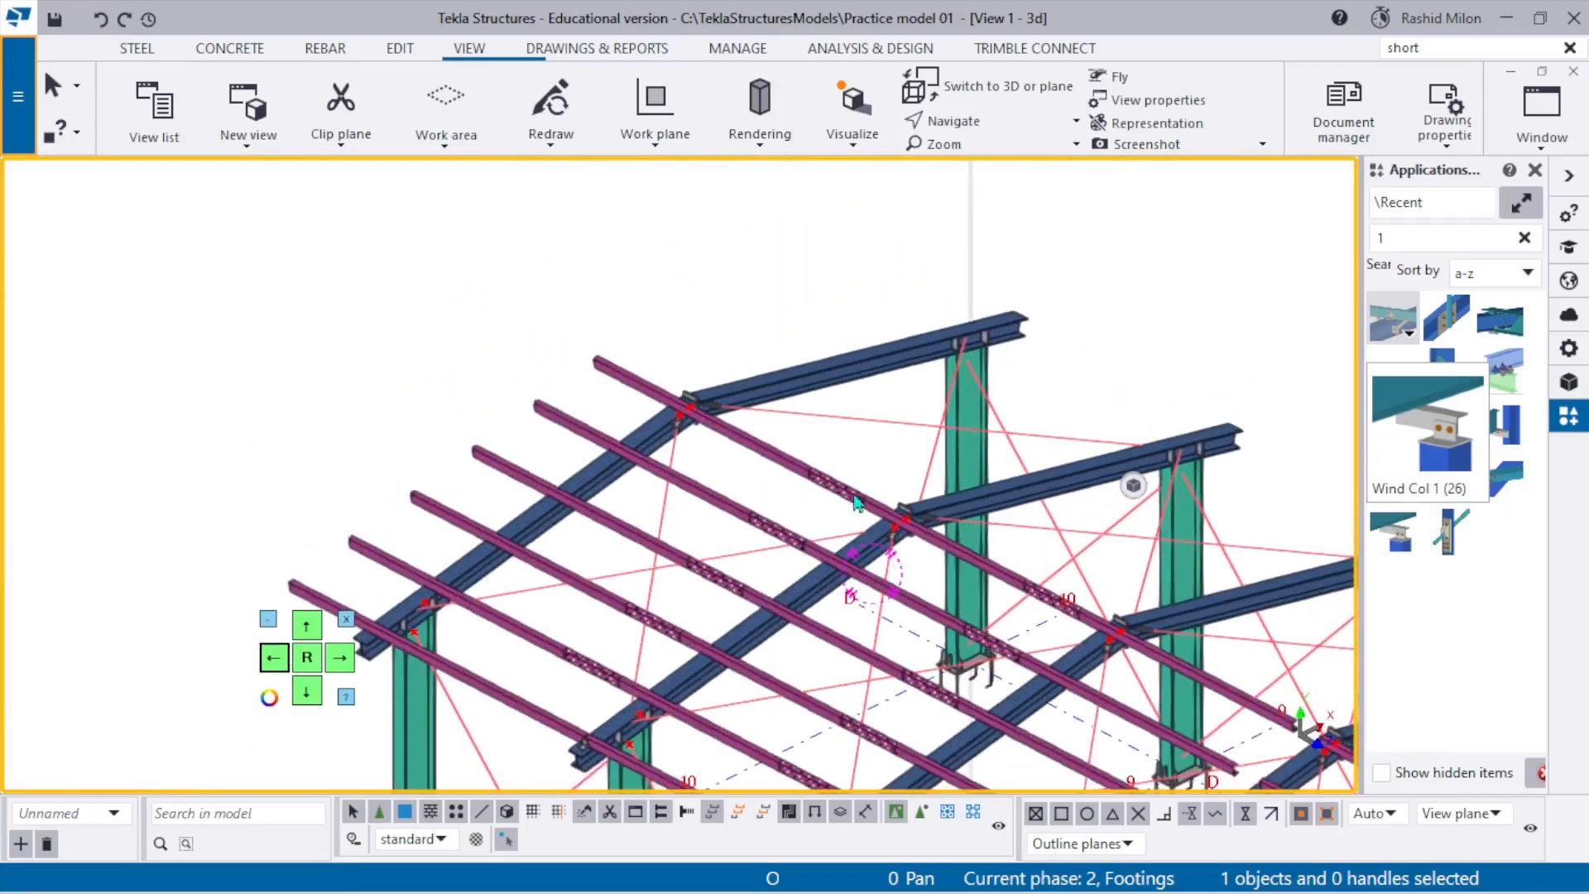
scroll(877, 608, "up", 5)
scroll(878, 596, "down", 7)
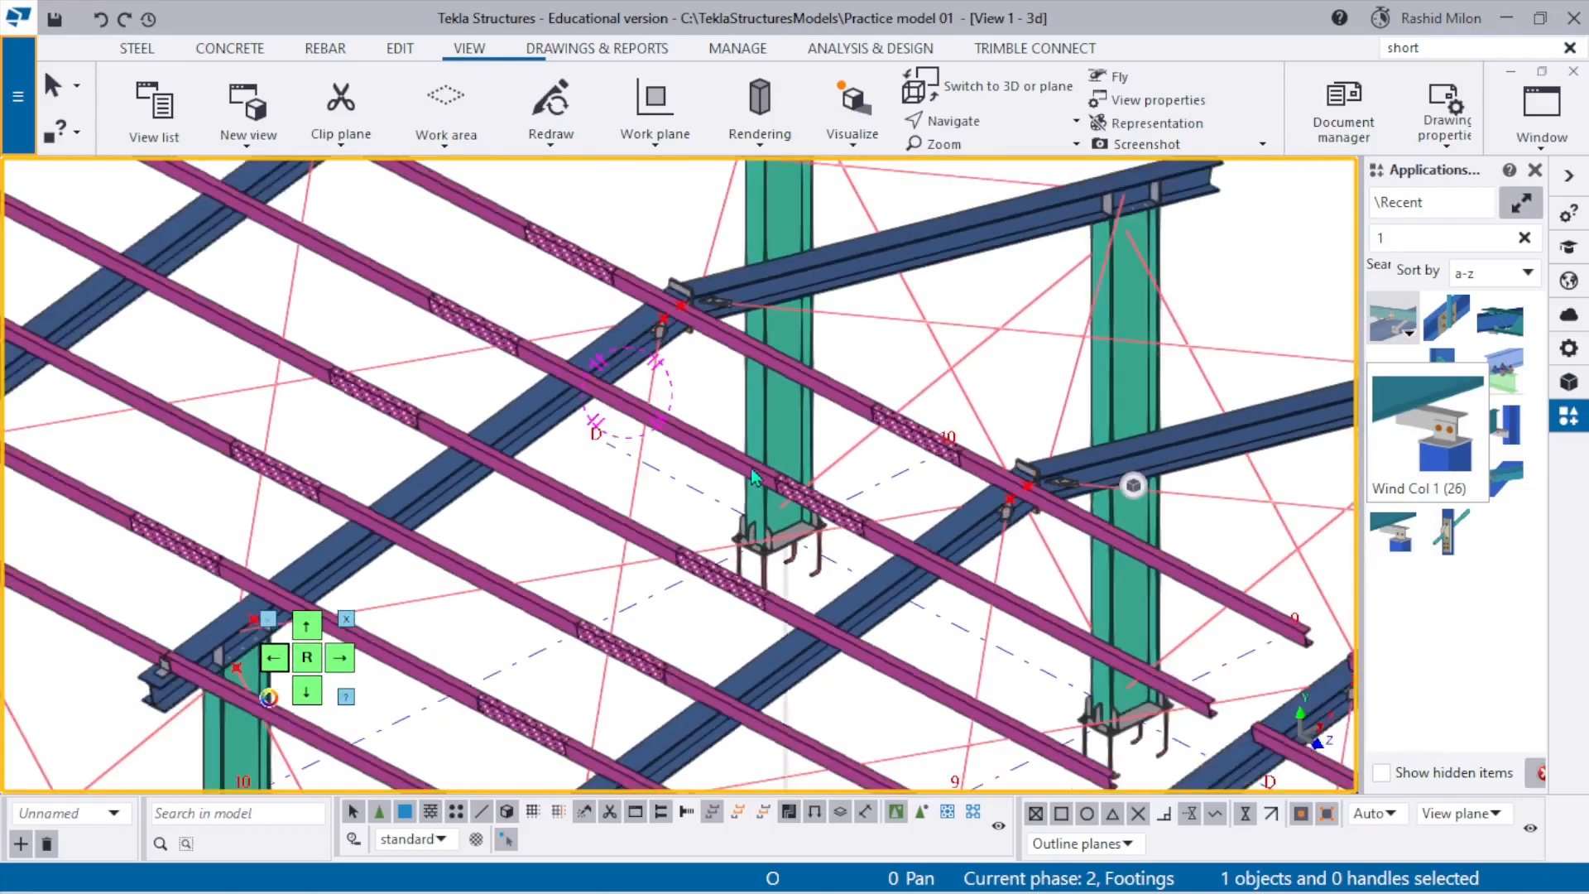
middle_click_drag(906, 612, 813, 453)
scroll(695, 565, "up", 3)
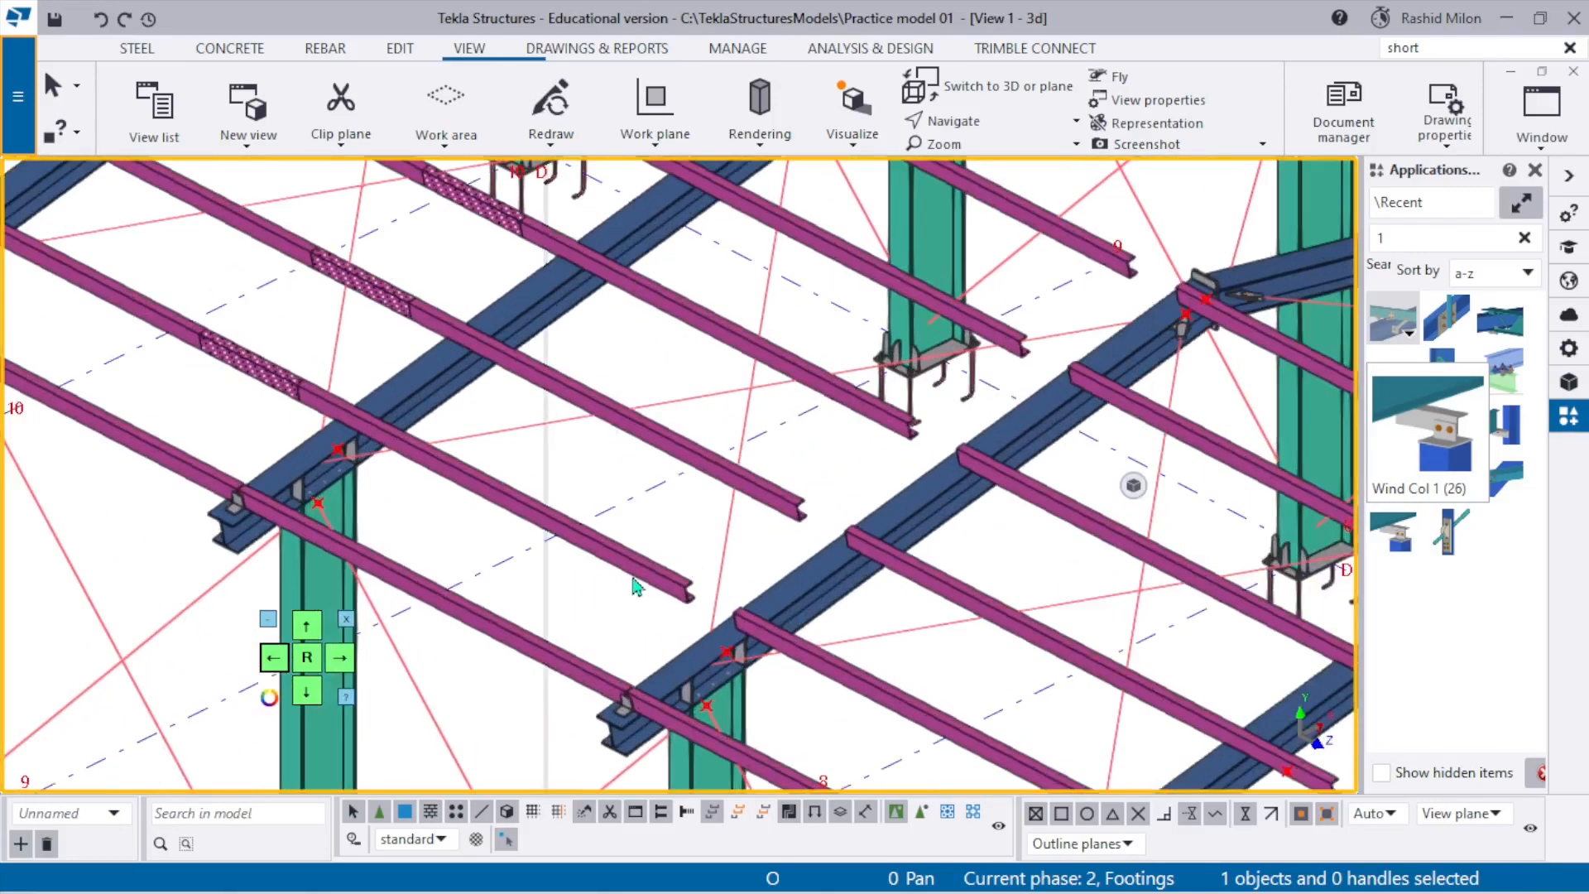
left_click(635, 583)
left_click(745, 495, "ctrl")
left_click(886, 402, "ctrl")
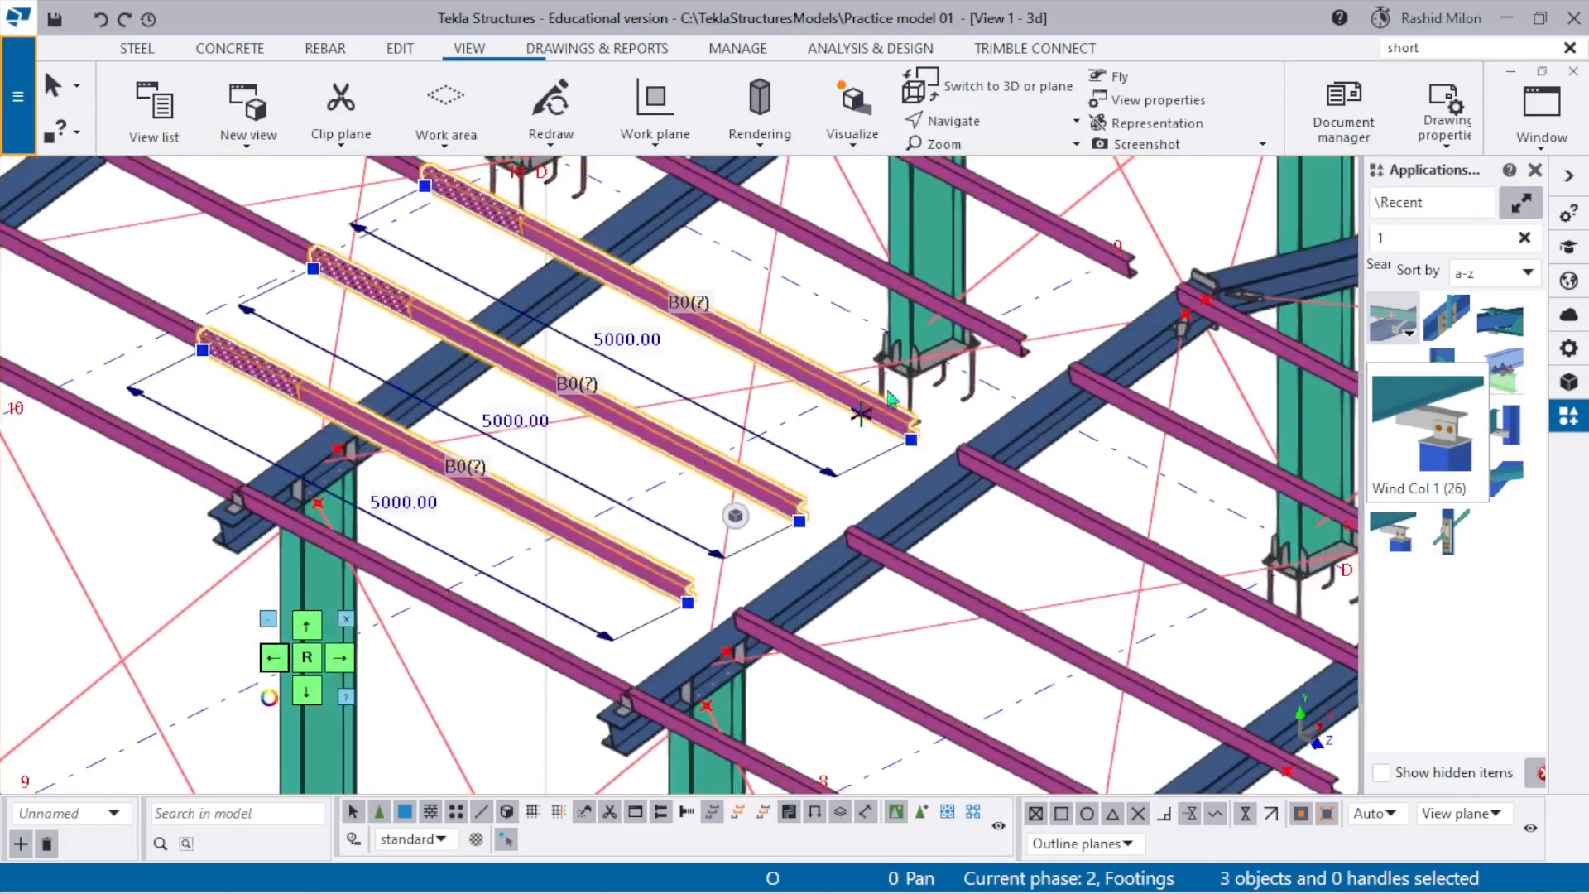
left_click(854, 250, "ctrl")
middle_click_drag(855, 252, 843, 392)
left_click(1015, 375, "ctrl")
scroll(997, 422, "down", 4)
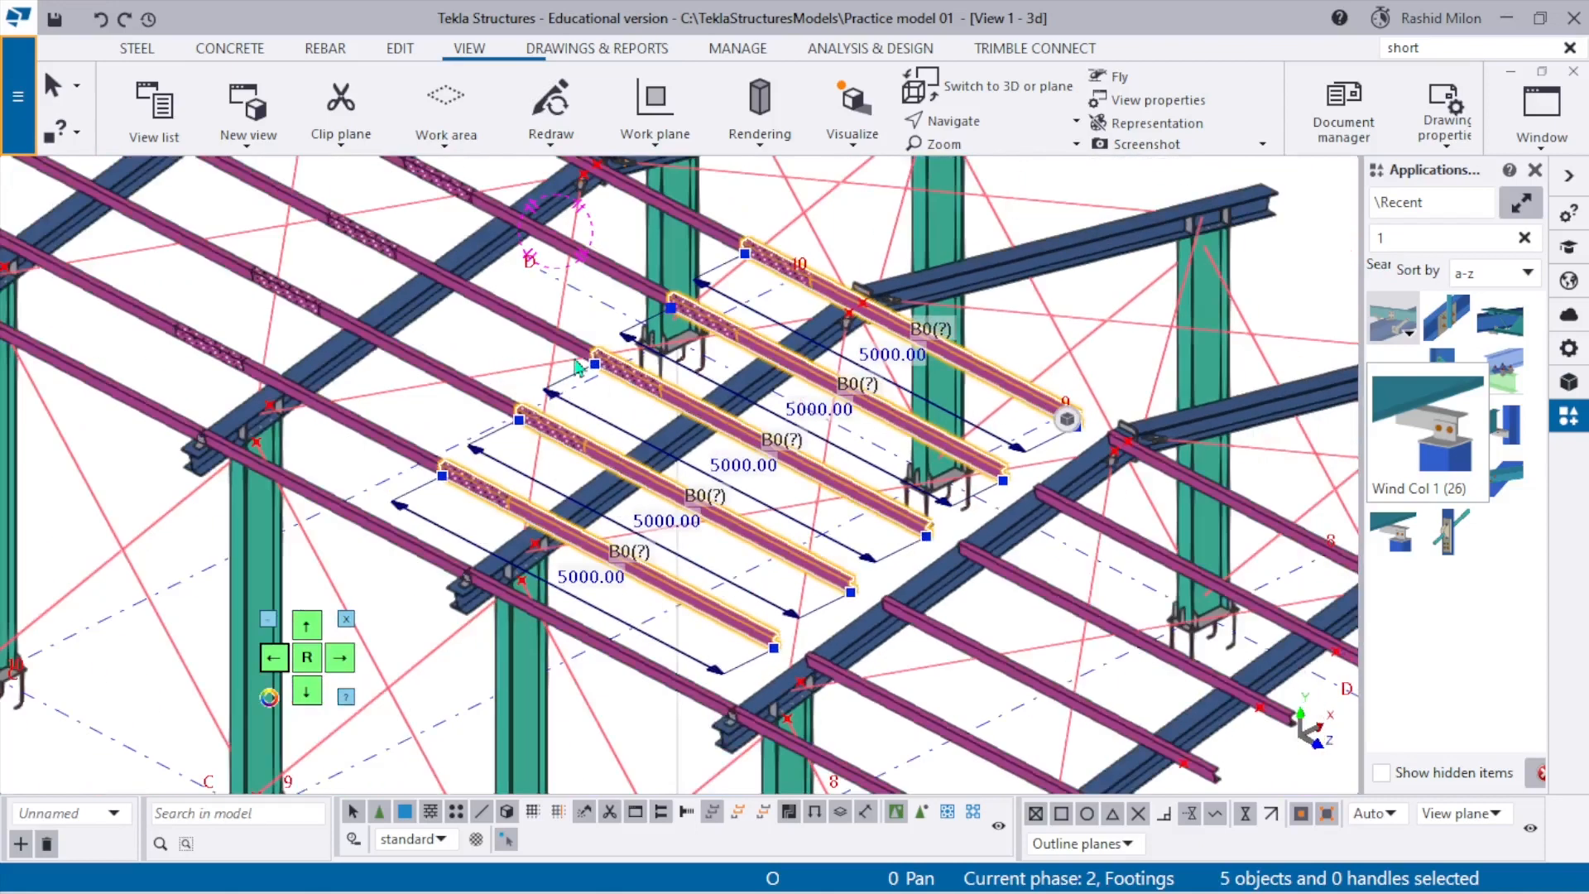
scroll(578, 367, "up", 2)
left_click(330, 474, "ctrl")
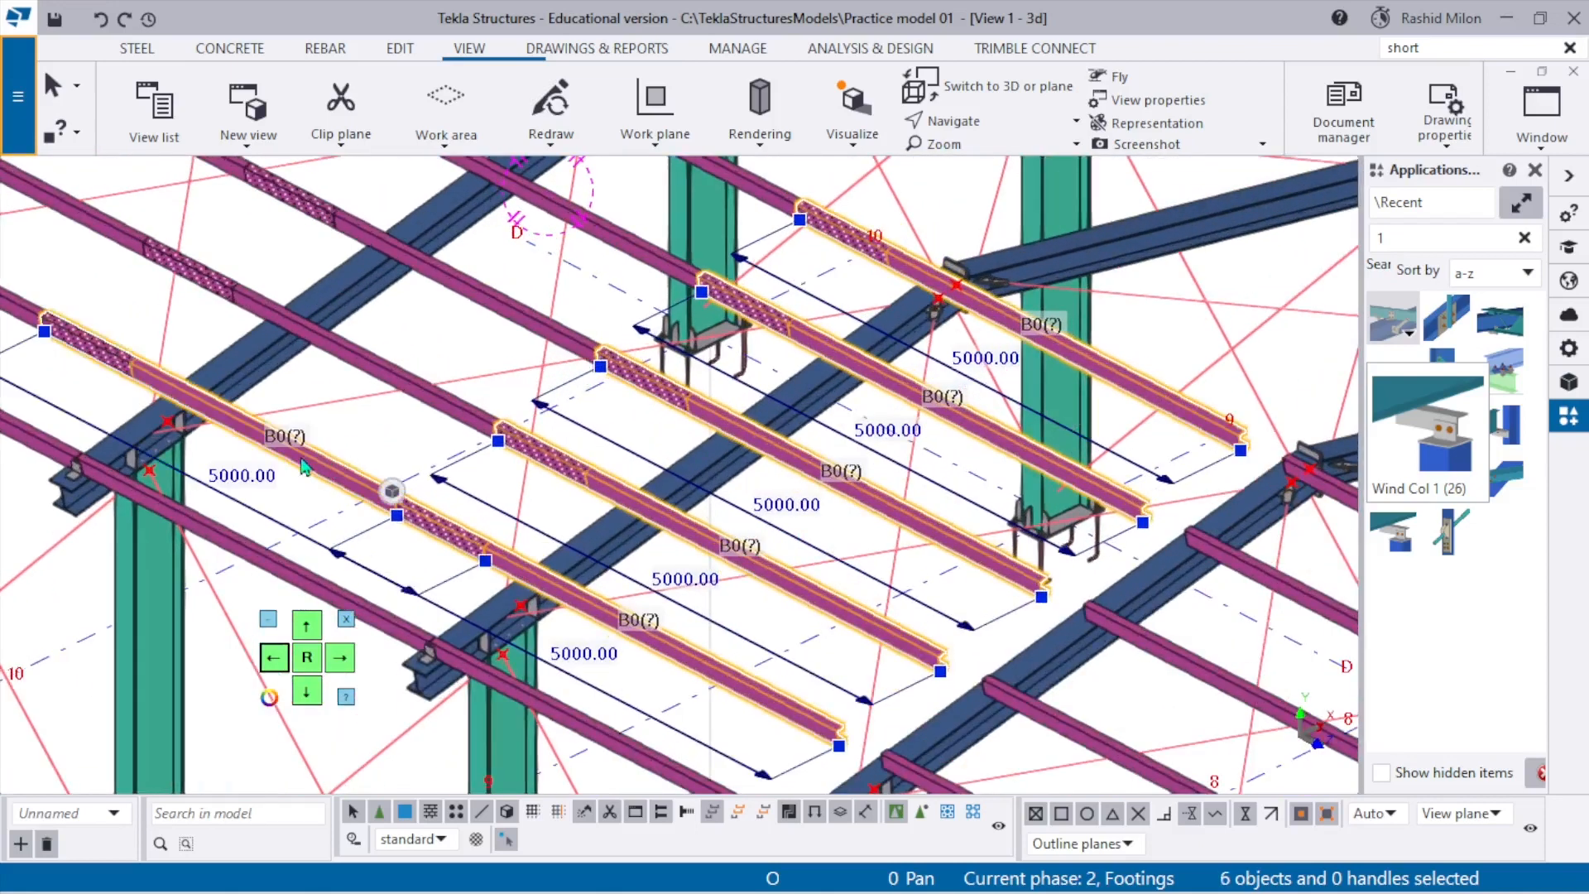
left_click(401, 379, "ctrl")
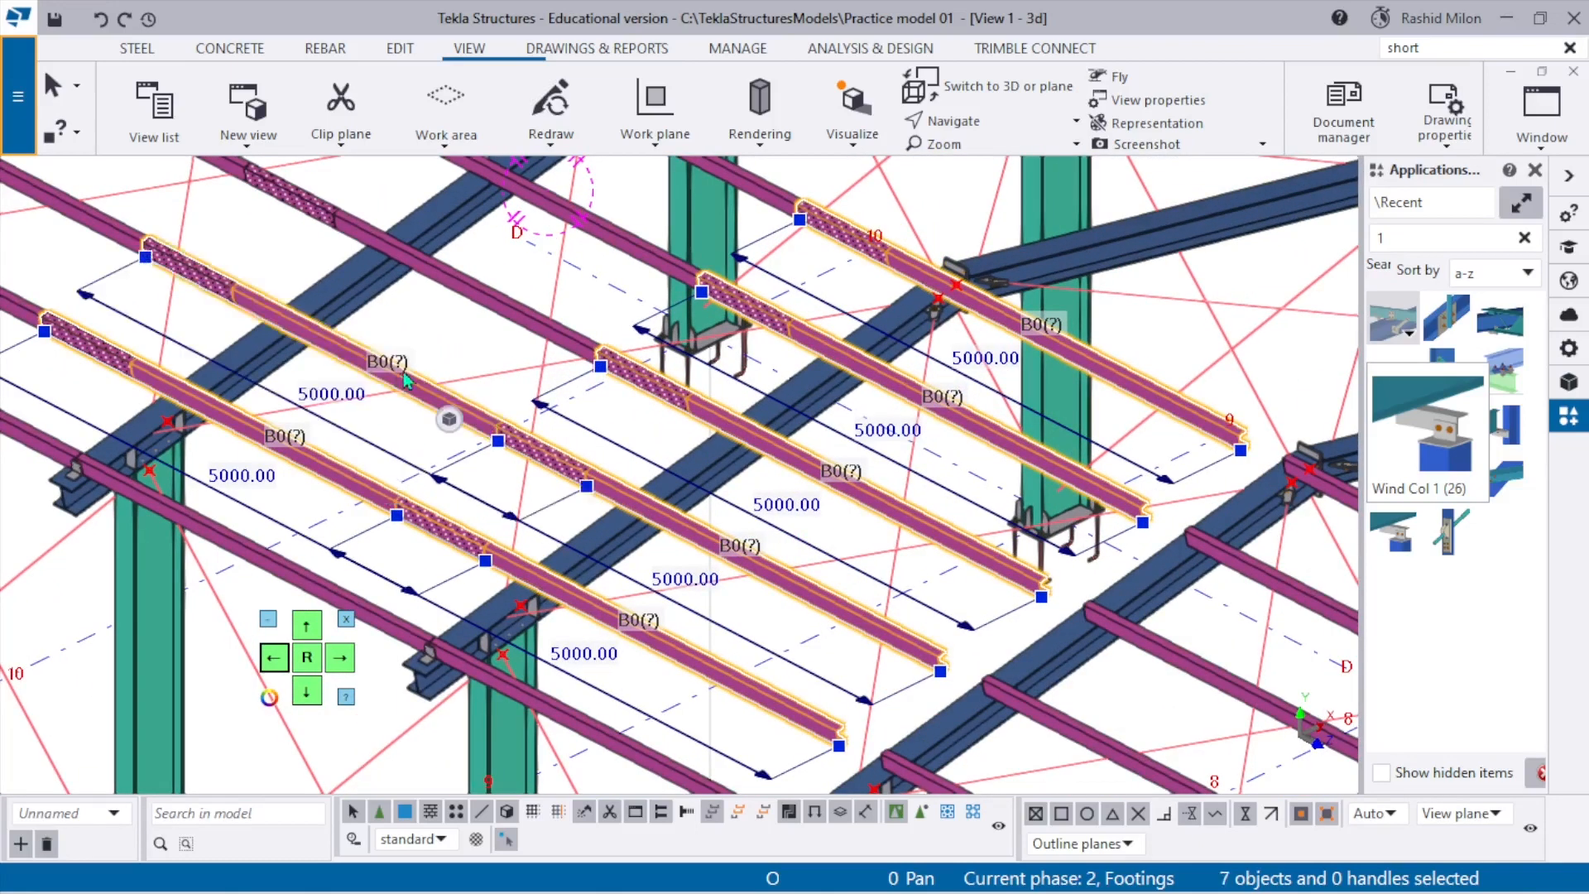
left_click(459, 288, "ctrl")
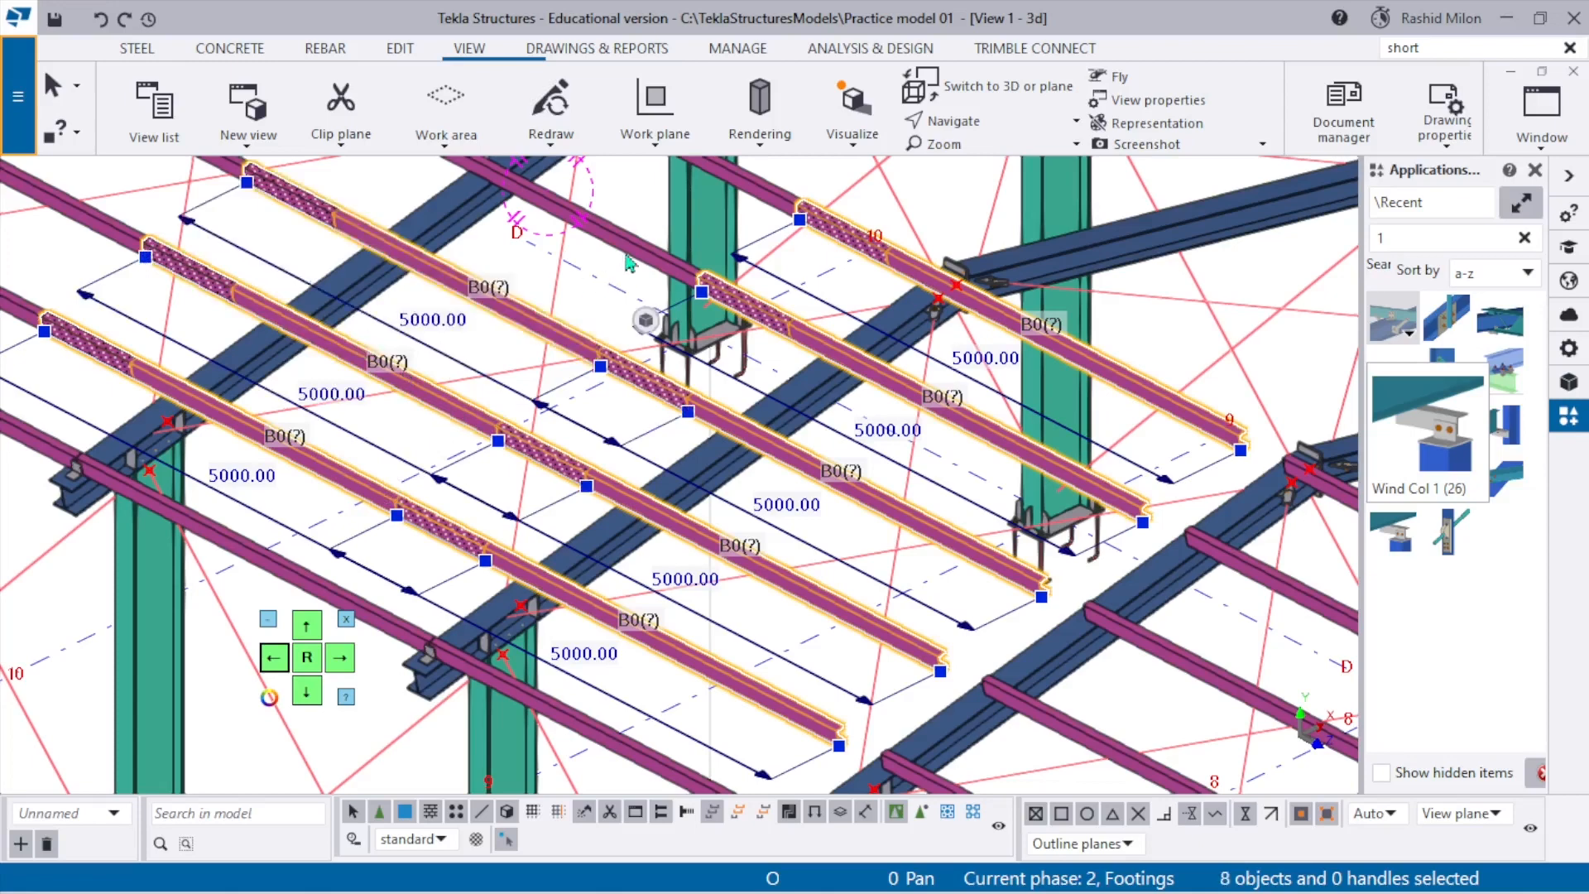
left_click(662, 261, "ctrl")
middle_click_drag(662, 261, 619, 406)
left_click(604, 286, "ctrl")
right_click(604, 285)
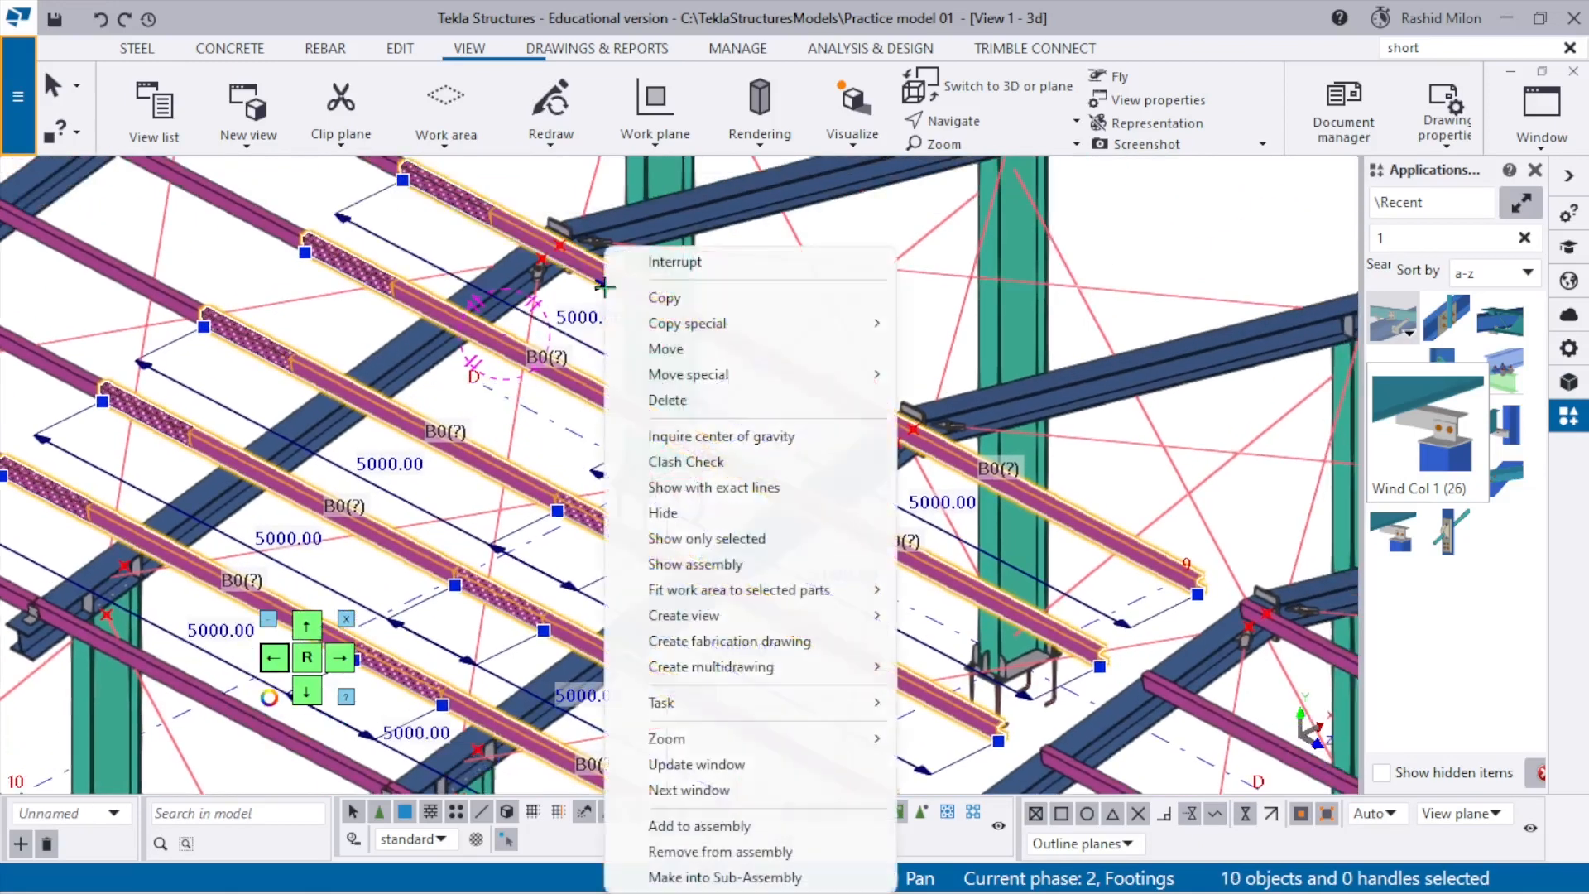
mouse_move(714, 324)
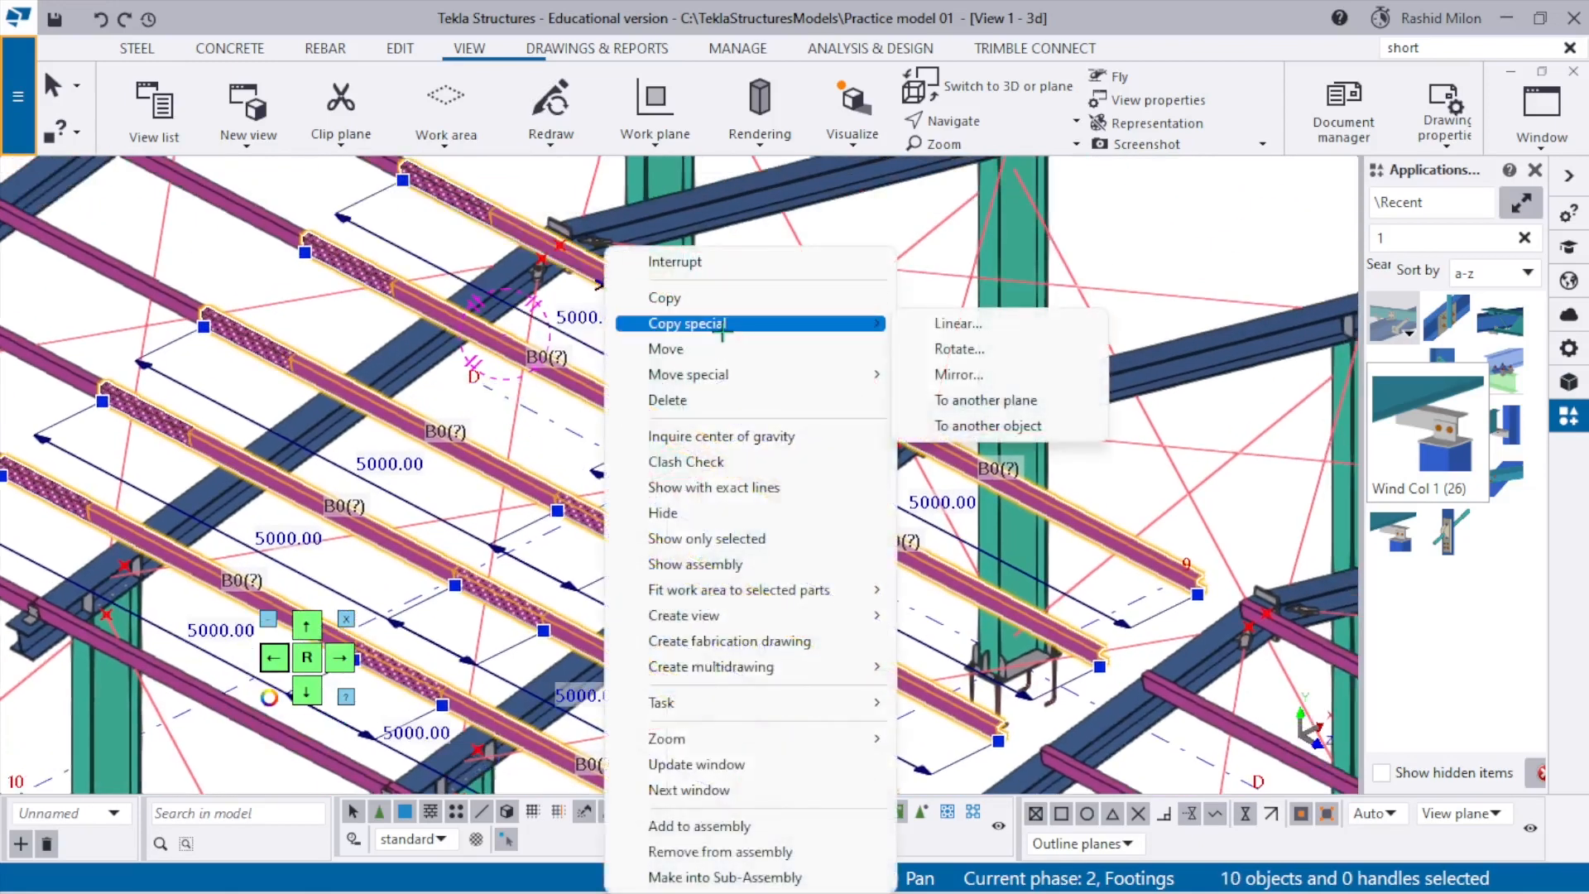
left_click(958, 324)
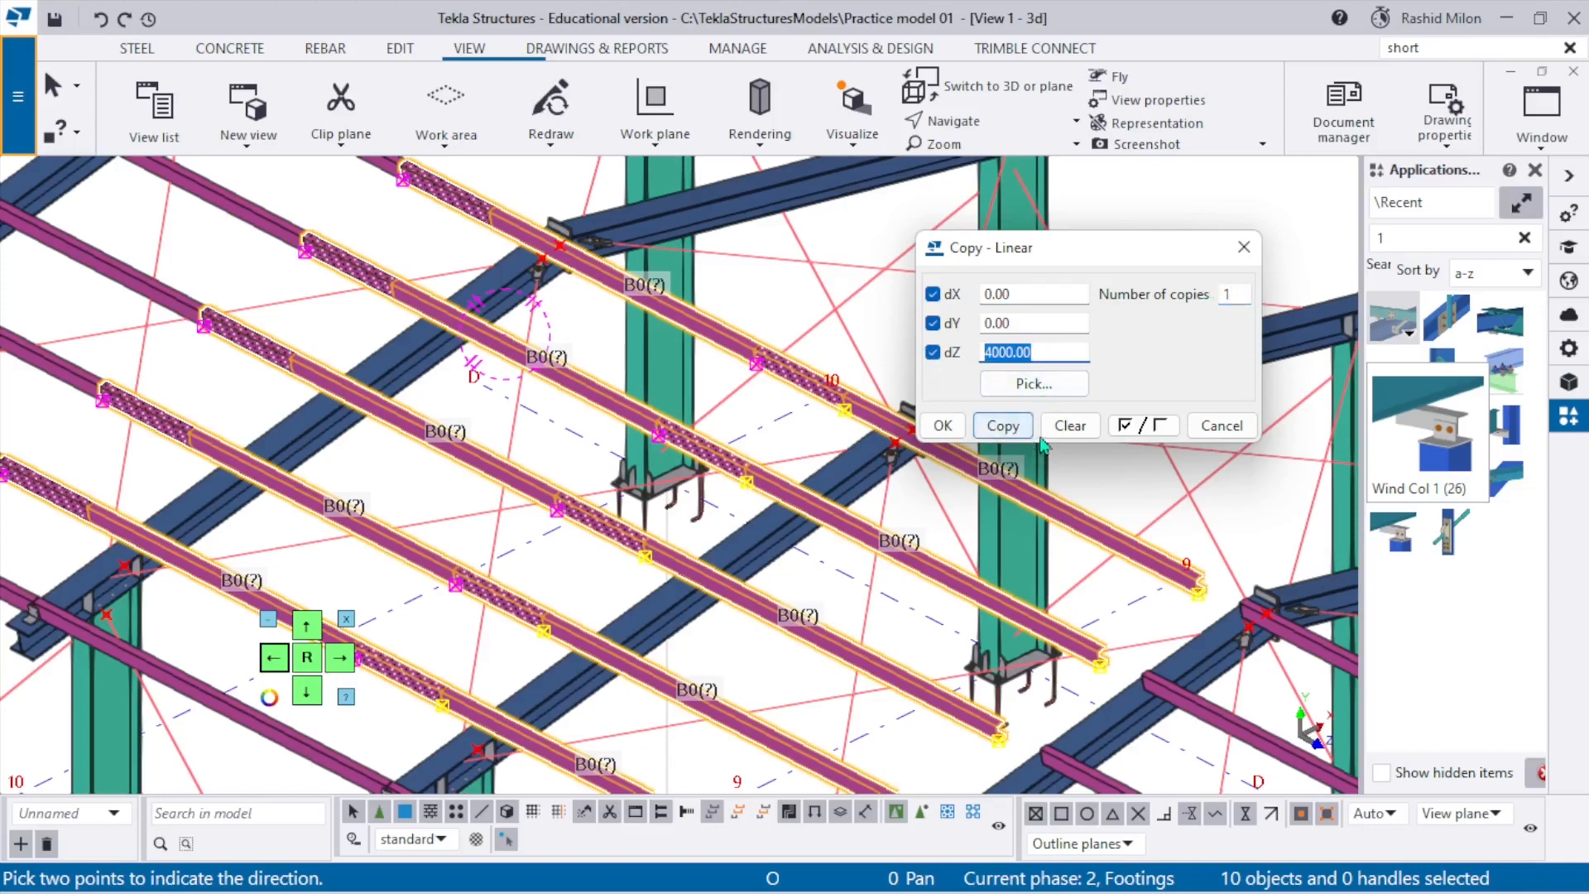
left_click(1221, 426)
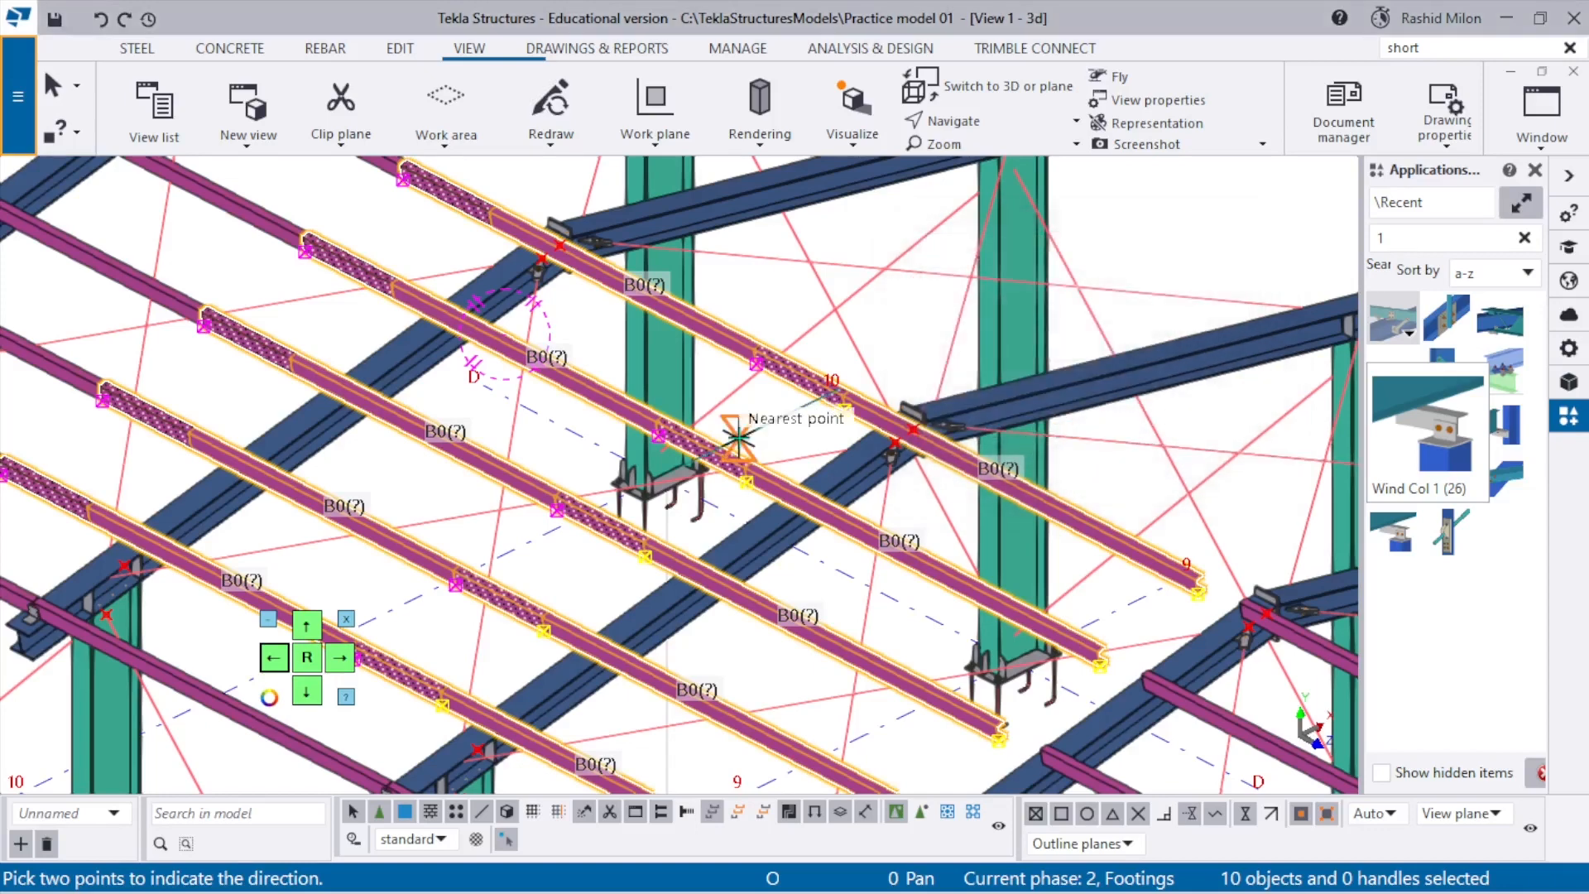
key("Escape")
Delete the five short purlins that cross the frame on grid line 9.
scroll(737, 430, "down", 5)
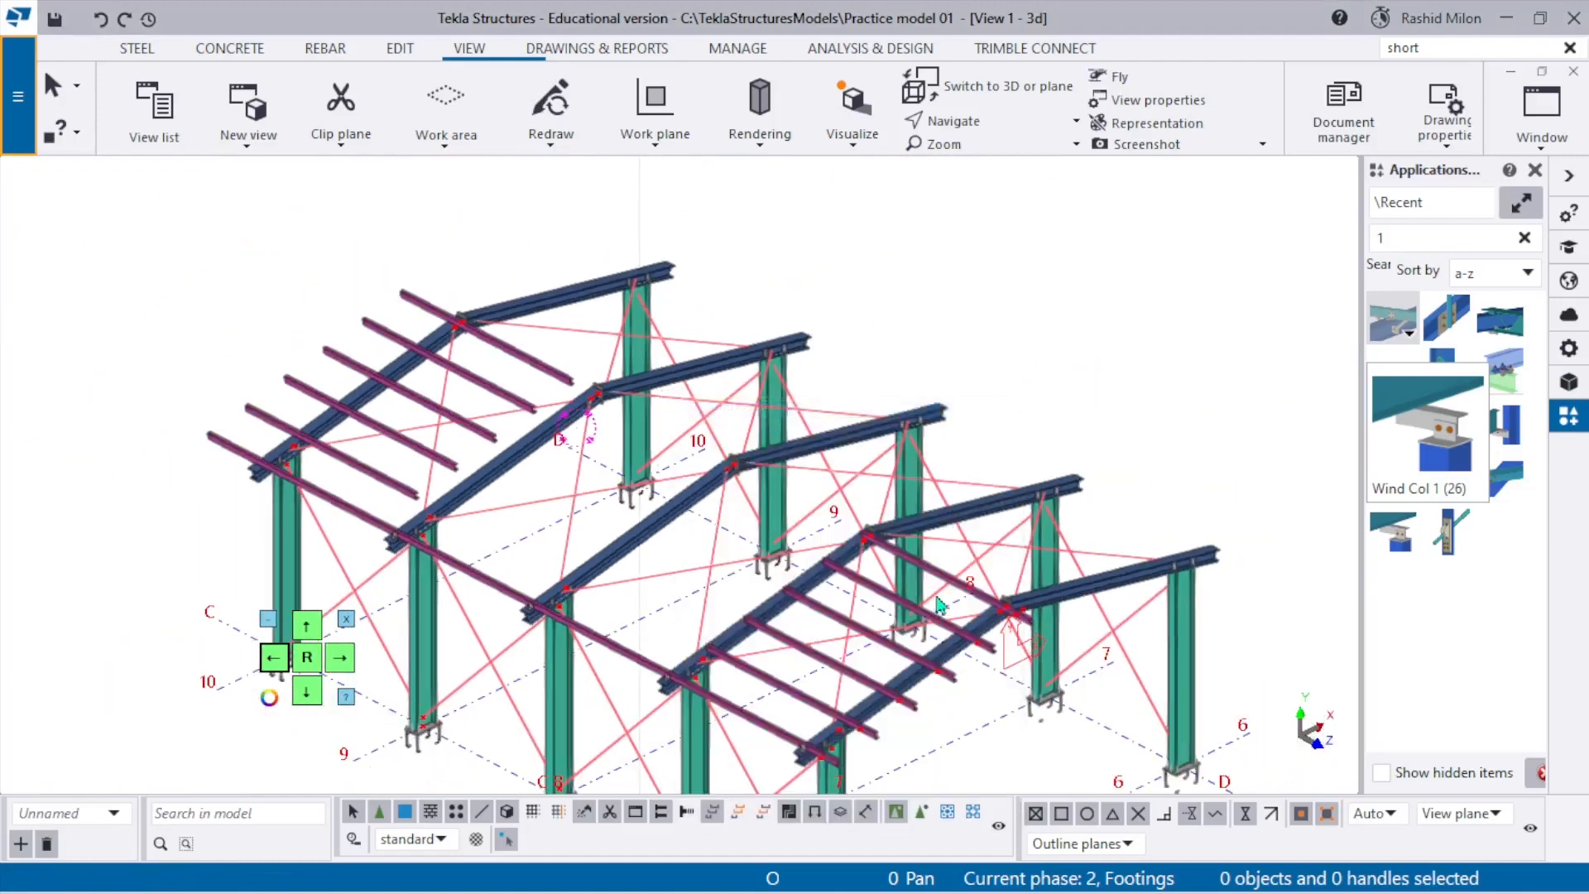
scroll(827, 503, "up", 3)
scroll(828, 503, "down", 3)
middle_click_drag(828, 503, 672, 448, "ctrl")
scroll(578, 356, "up", 3)
scroll(578, 356, "down", 2)
scroll(961, 573, "up", 3)
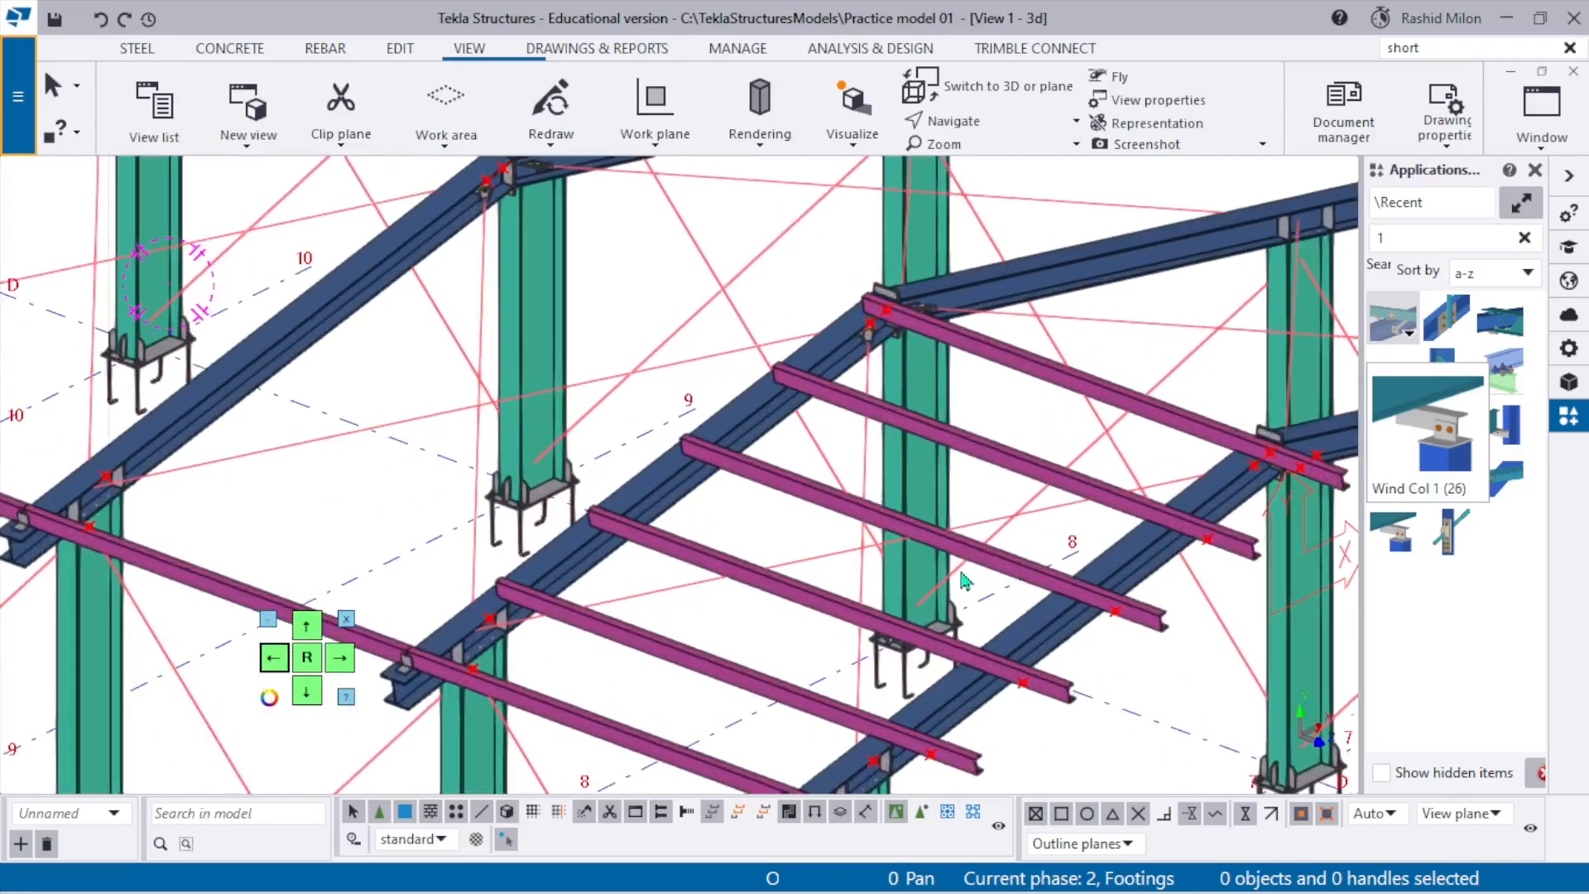
scroll(963, 530, "down", 4)
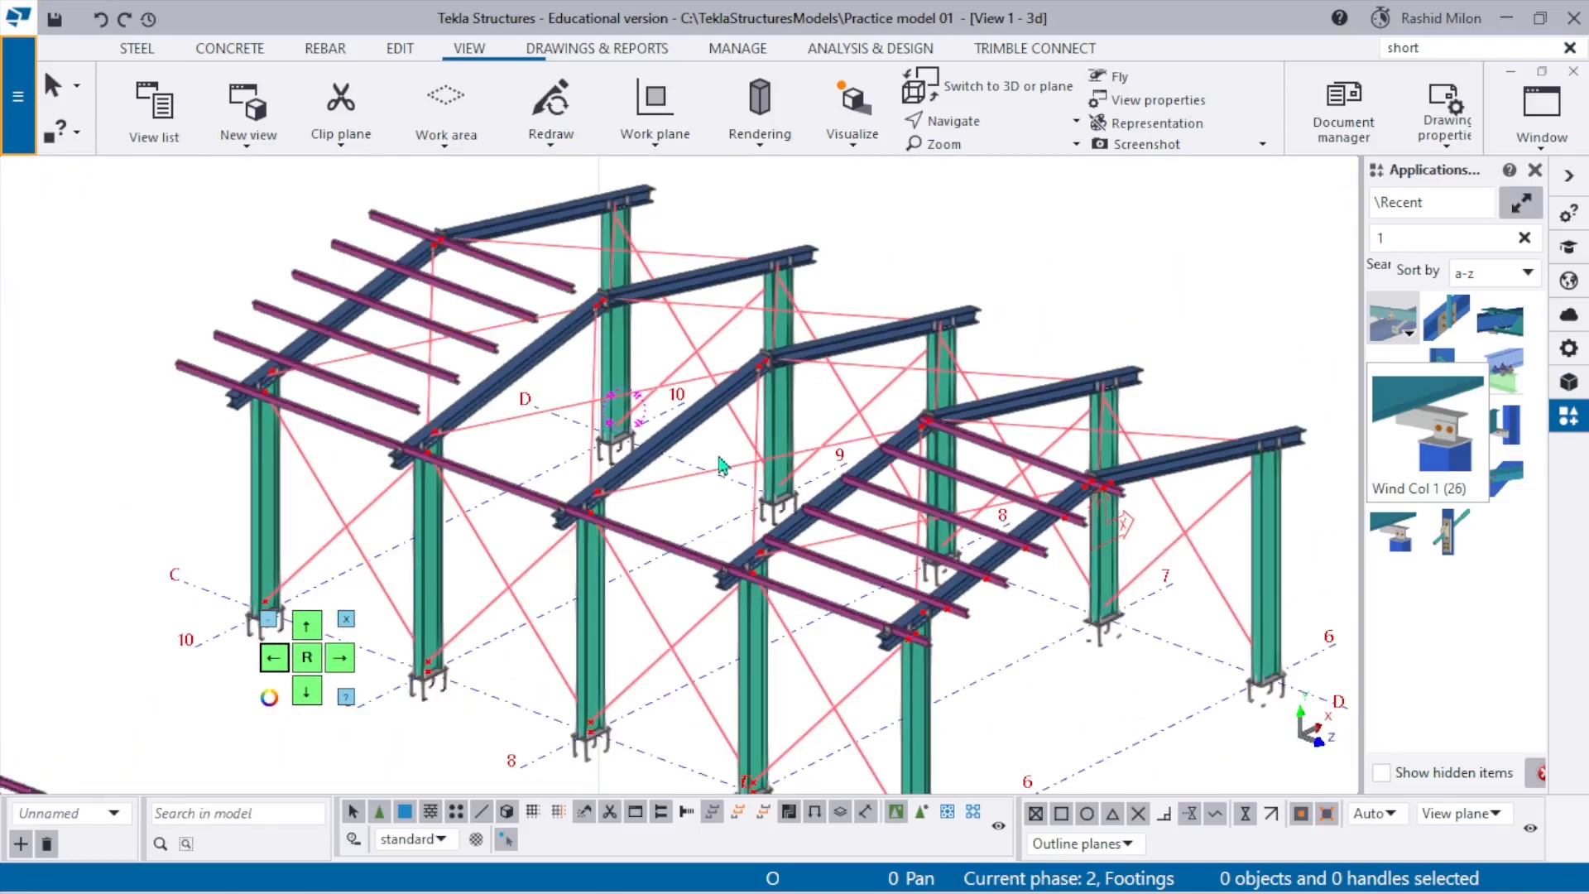
scroll(597, 317, "up", 1)
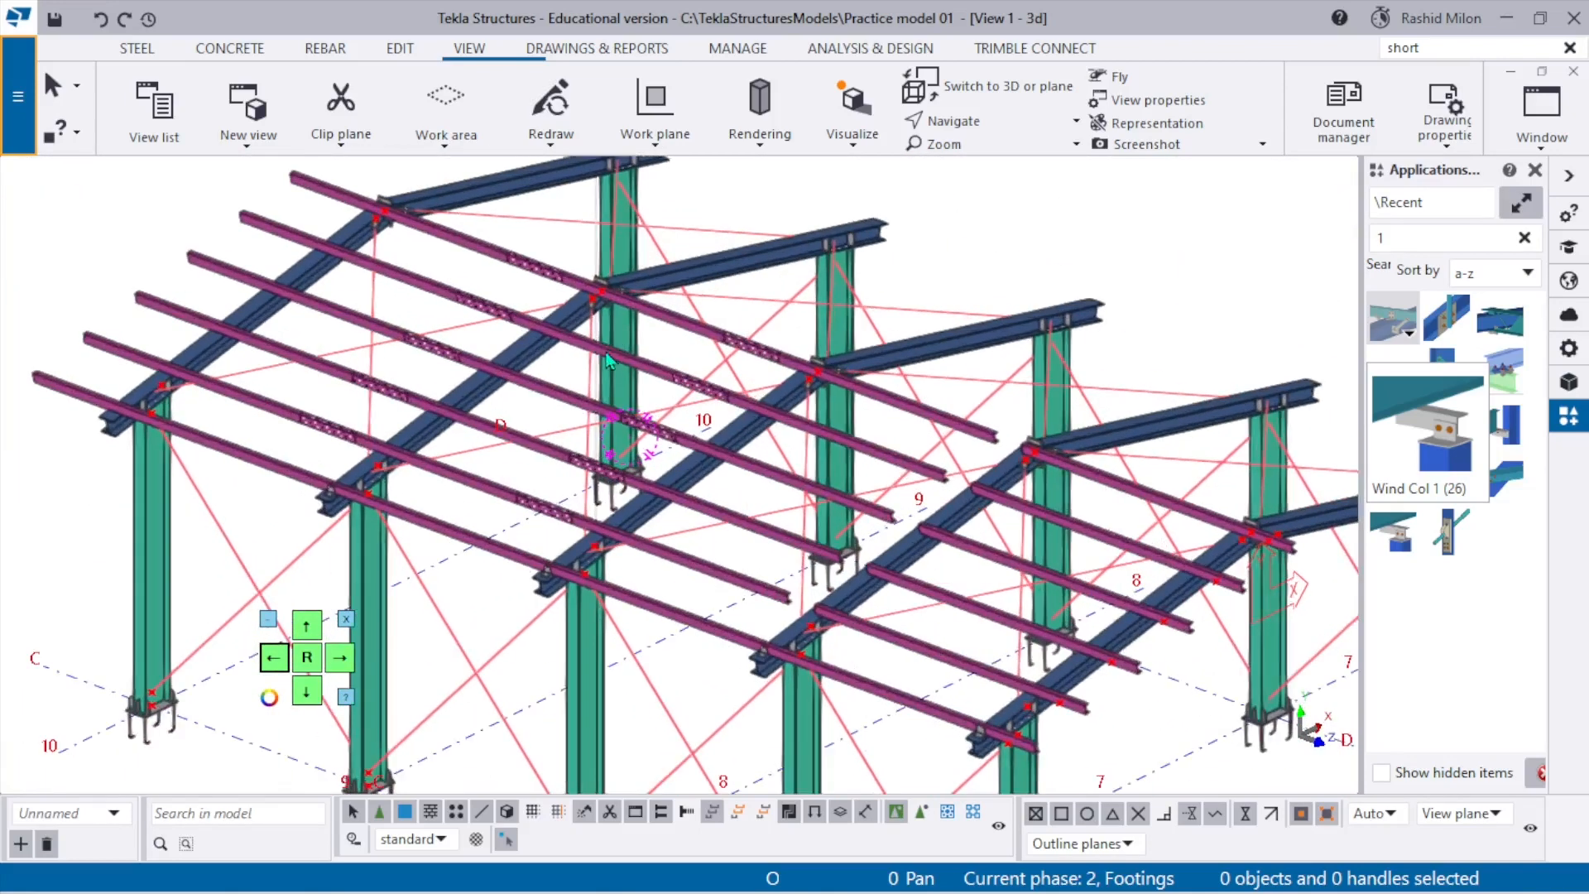
left_click(574, 407)
key("Delete")
left_click(523, 435)
key("Delete")
left_click(488, 486)
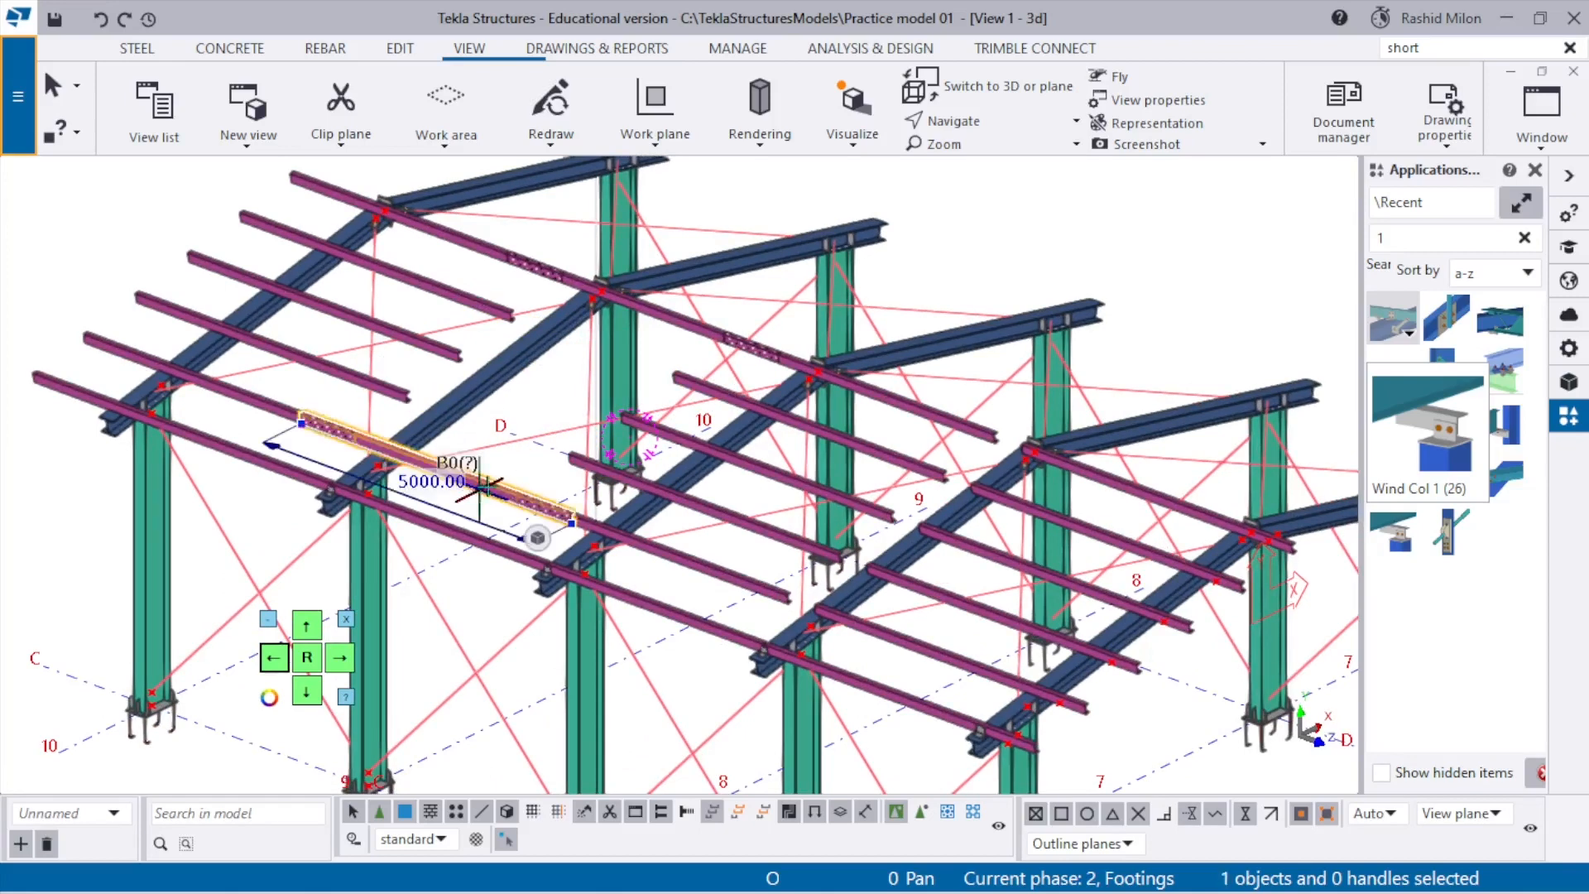
Move the five short purlins crossing grid line 8 in the plan view so their ends meet the adjoining purlins on grid line 7.
scroll(728, 557, "up", 2)
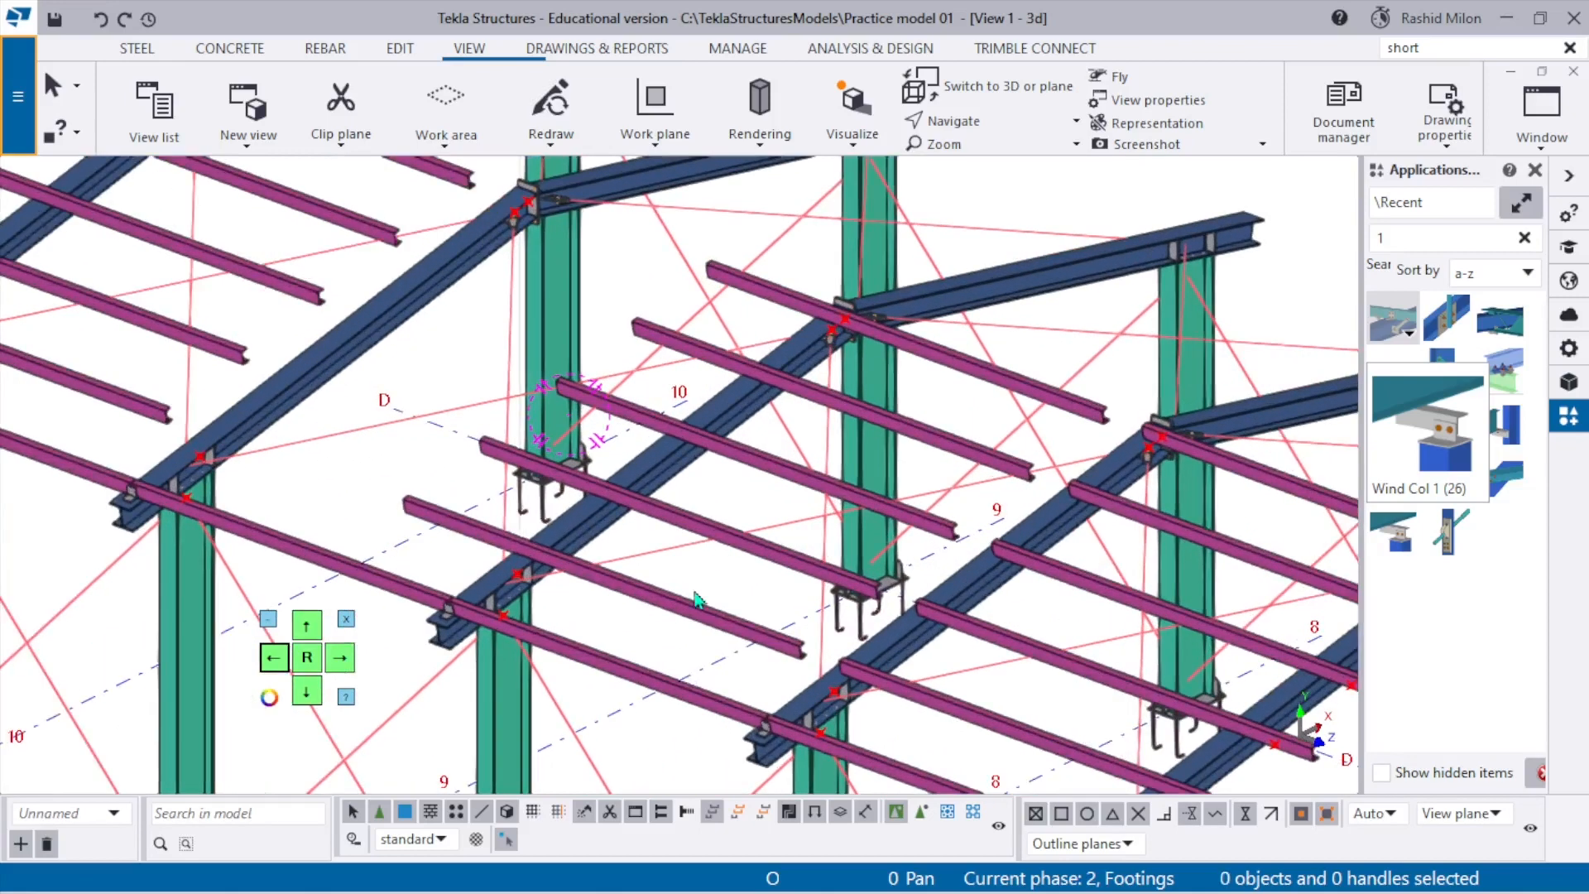
left_click(734, 542, "ctrl")
left_click(755, 472, "ctrl")
left_click(830, 405, "ctrl")
left_click(933, 358, "ctrl")
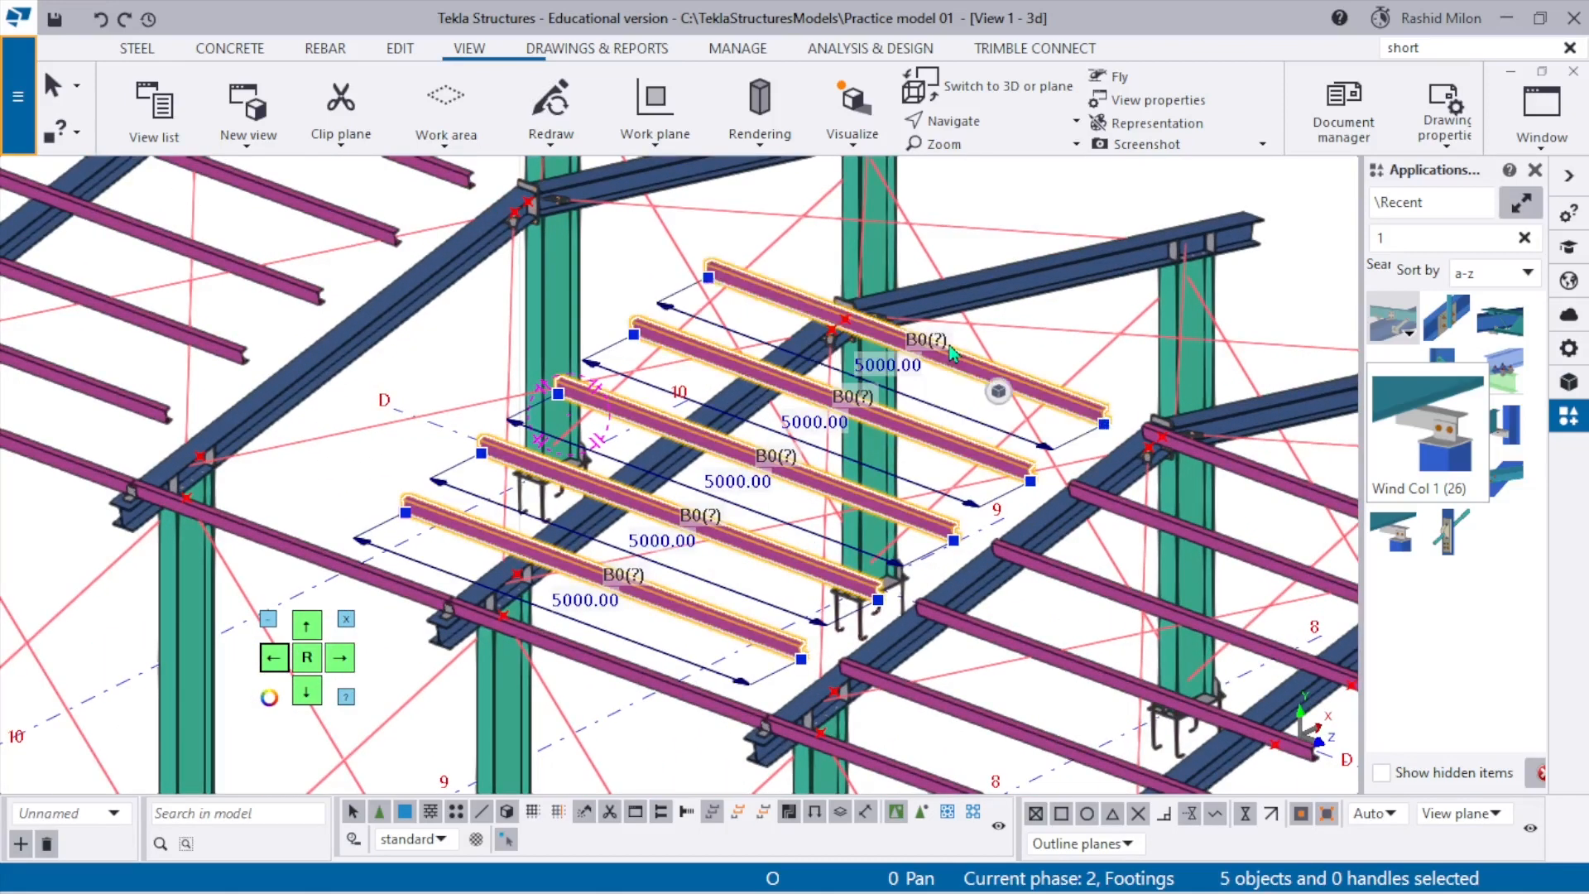
key("ctrl+p")
scroll(1092, 629, "up", 3)
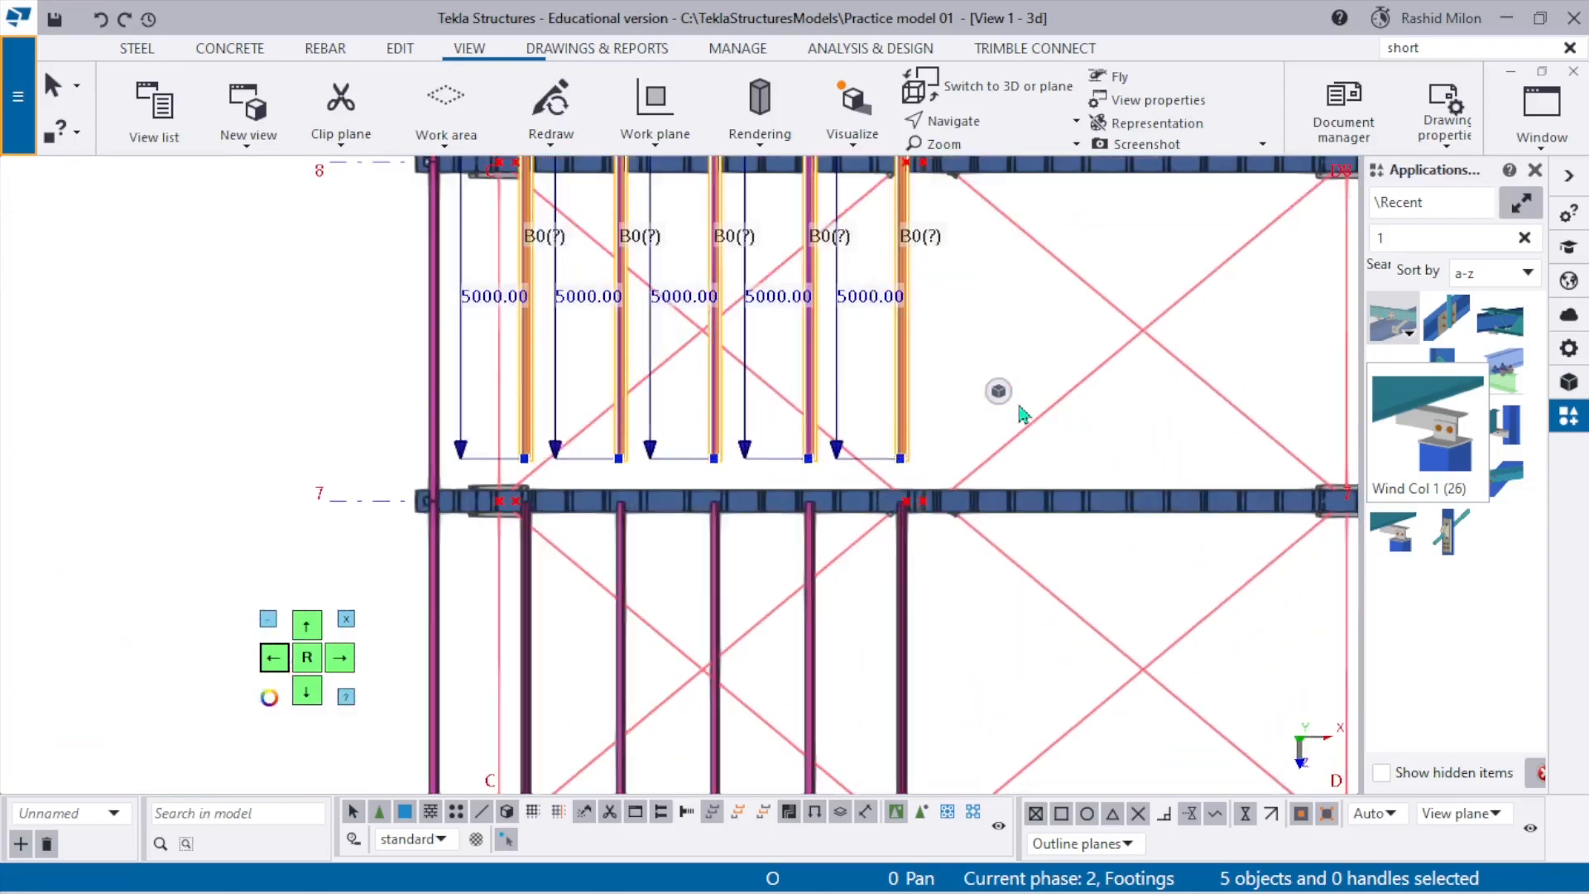
right_click(1025, 412)
left_click(1044, 348)
scroll(831, 617, "up", 5)
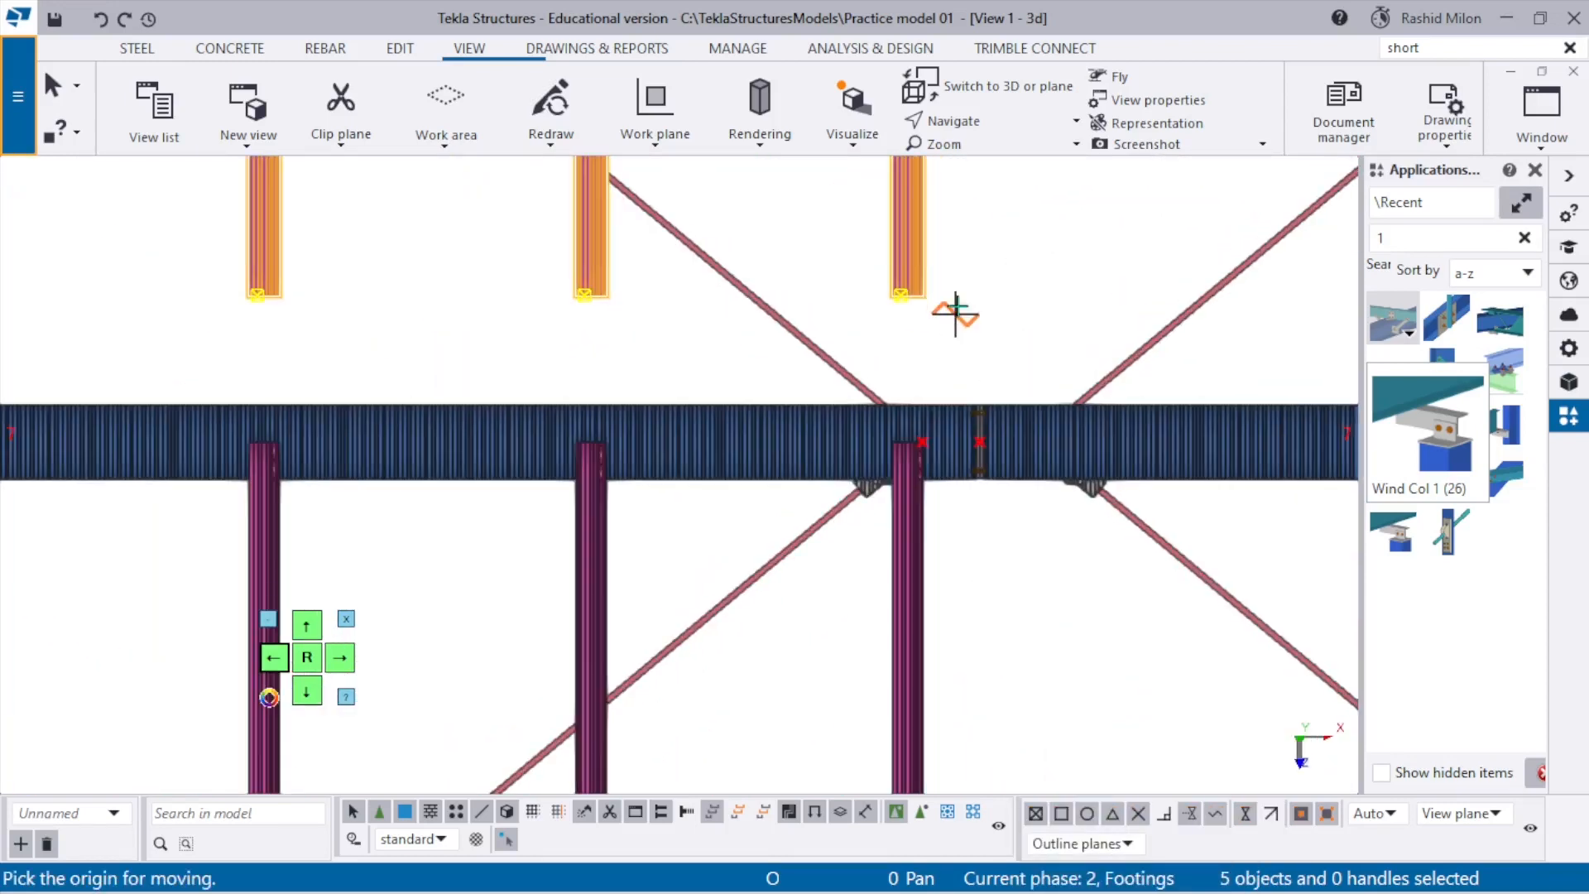
left_click(851, 281)
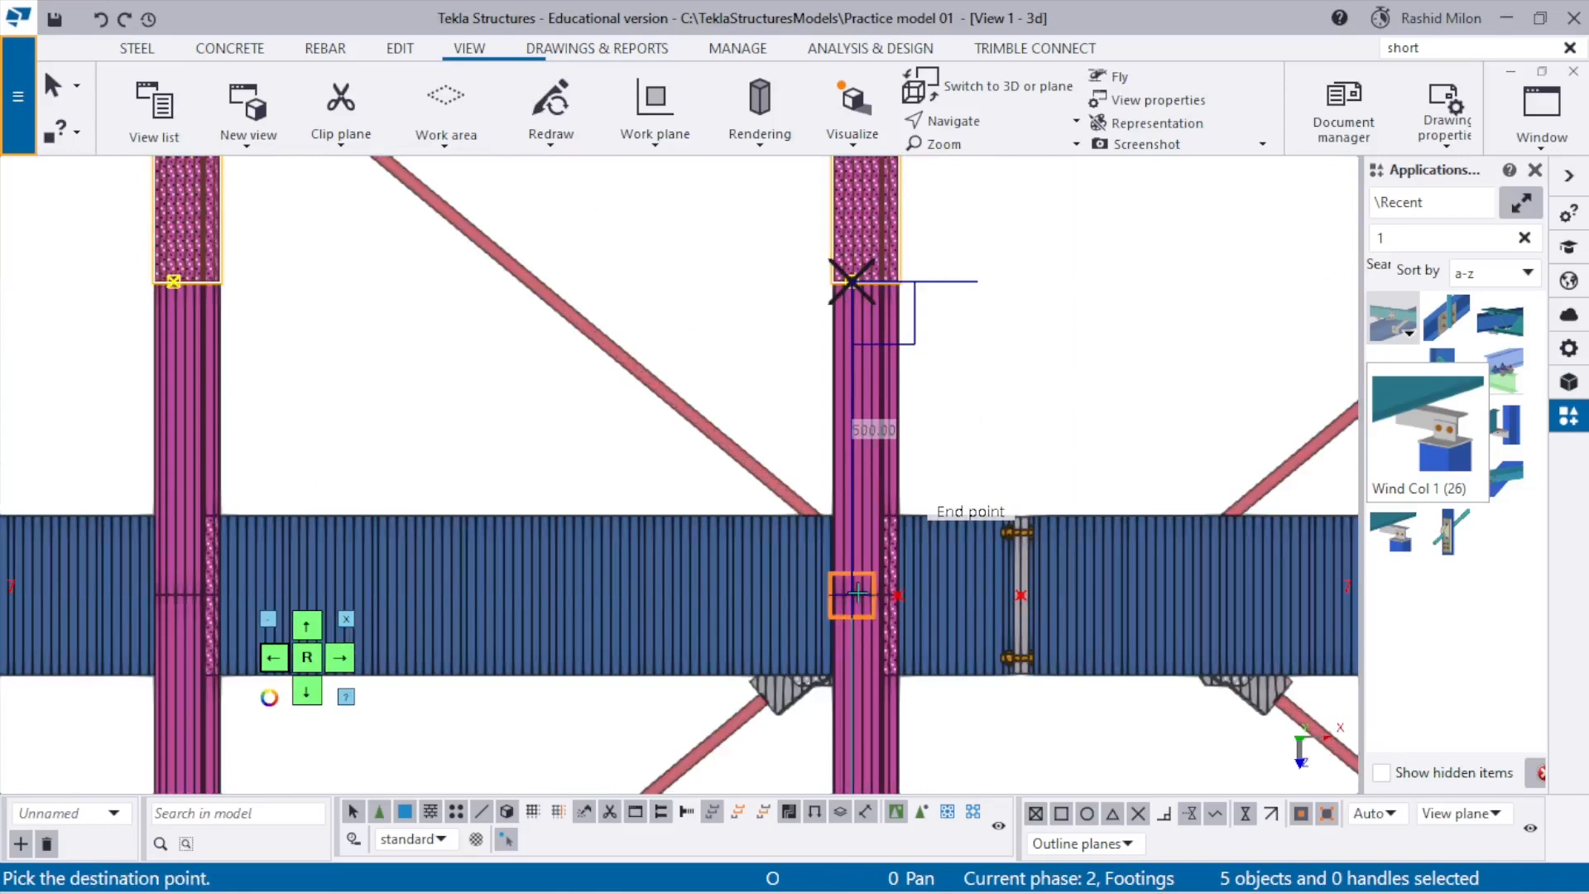
left_click(856, 593)
scroll(861, 613, "down", 3)
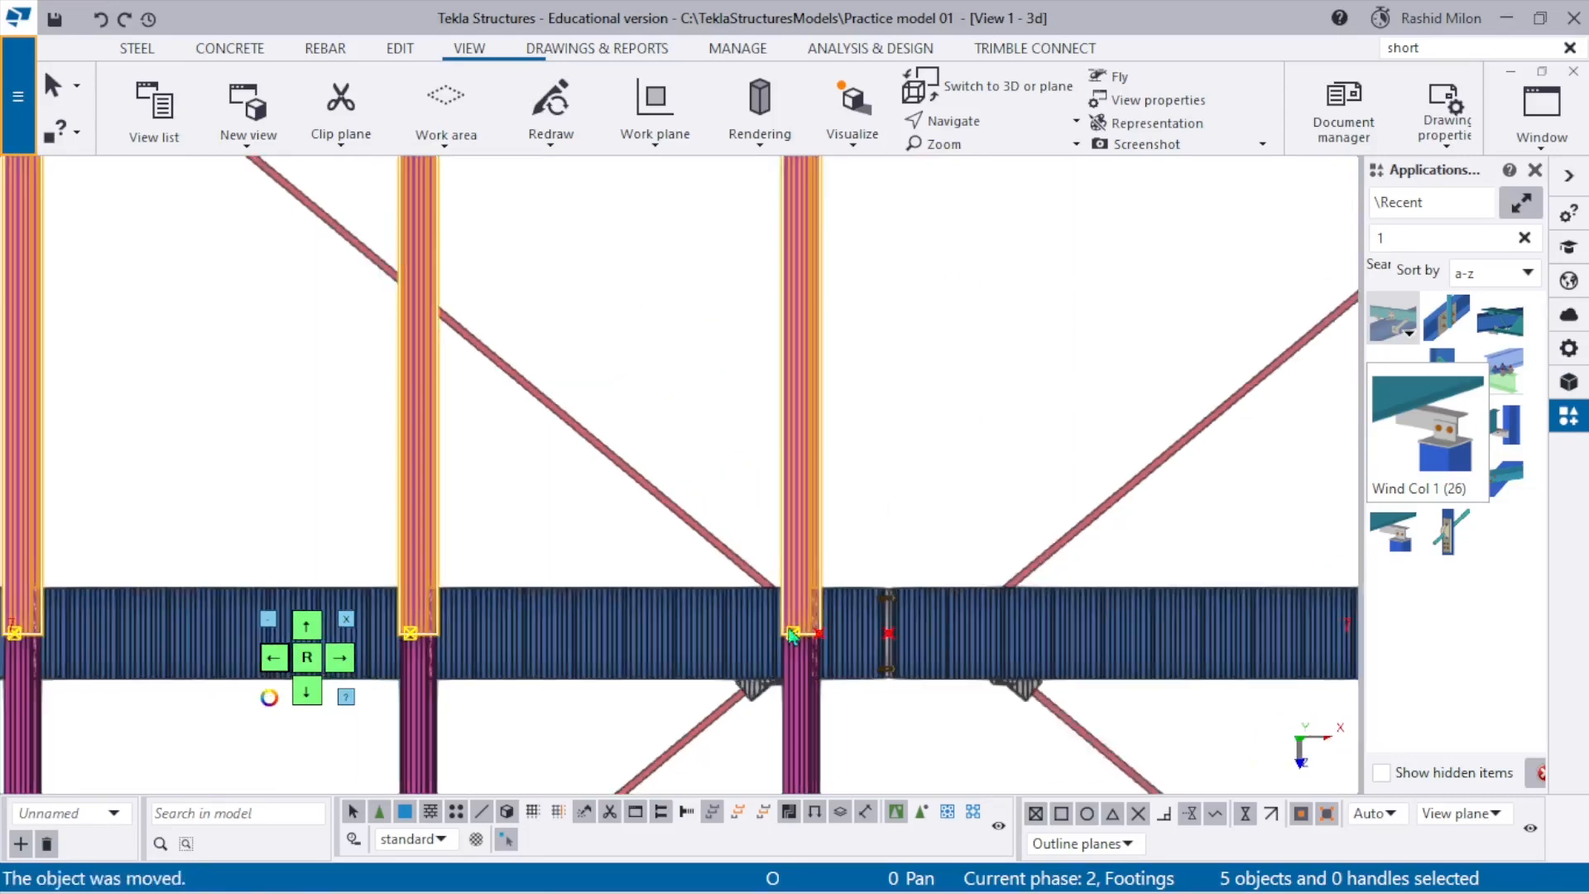
scroll(865, 629, "up", 4)
scroll(868, 637, "down", 1)
scroll(867, 637, "down", 5)
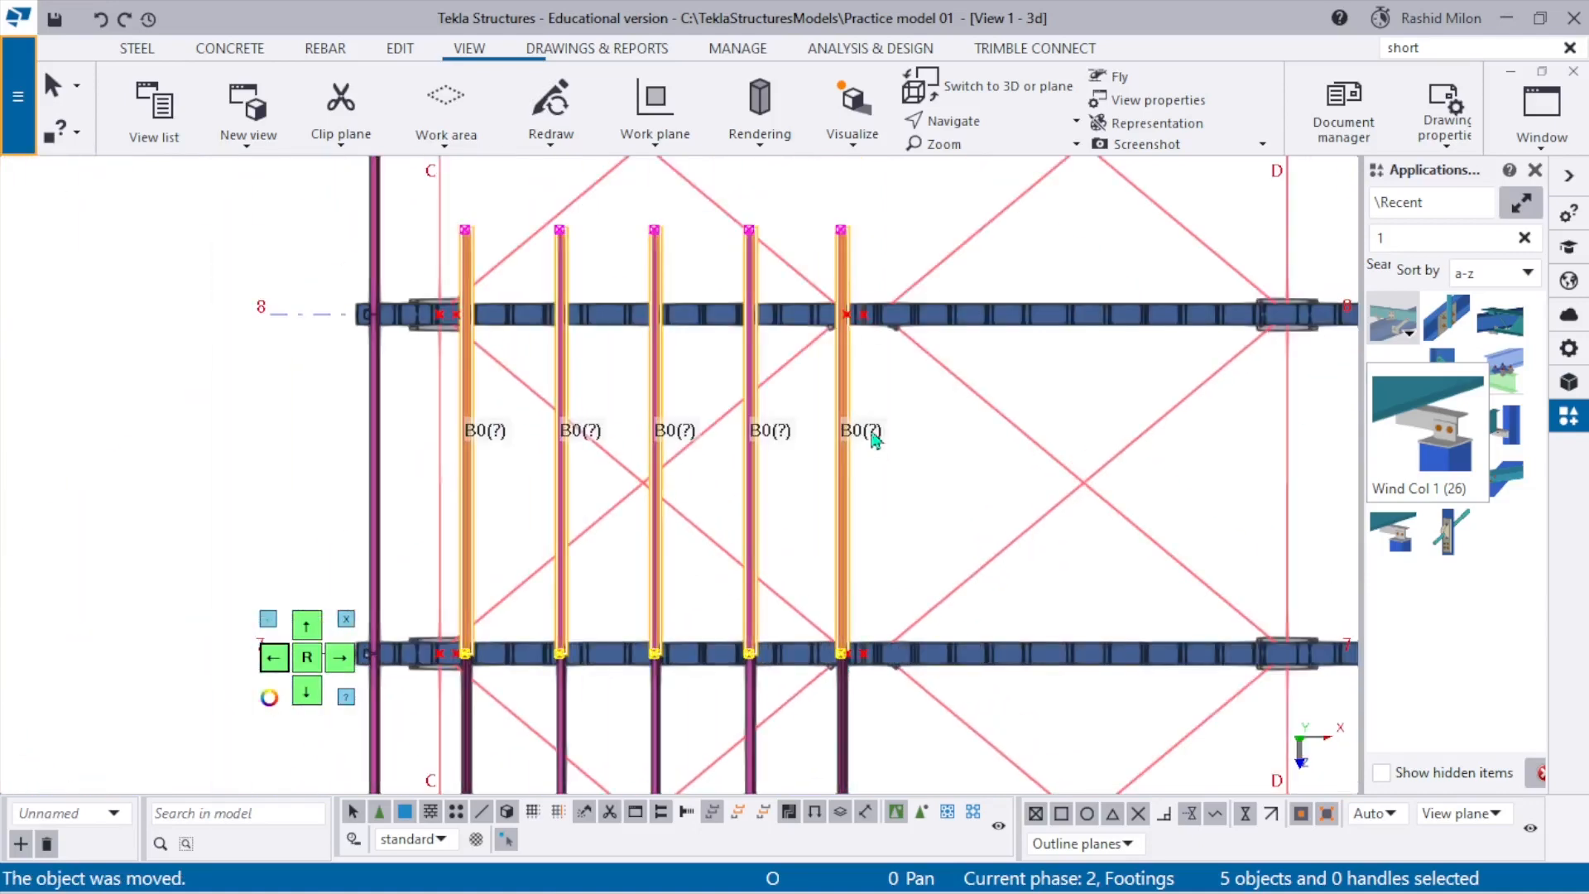
Delete the five moved purlins between grid lines 7 and 8 and undo the deletion.
scroll(728, 497, "down", 5)
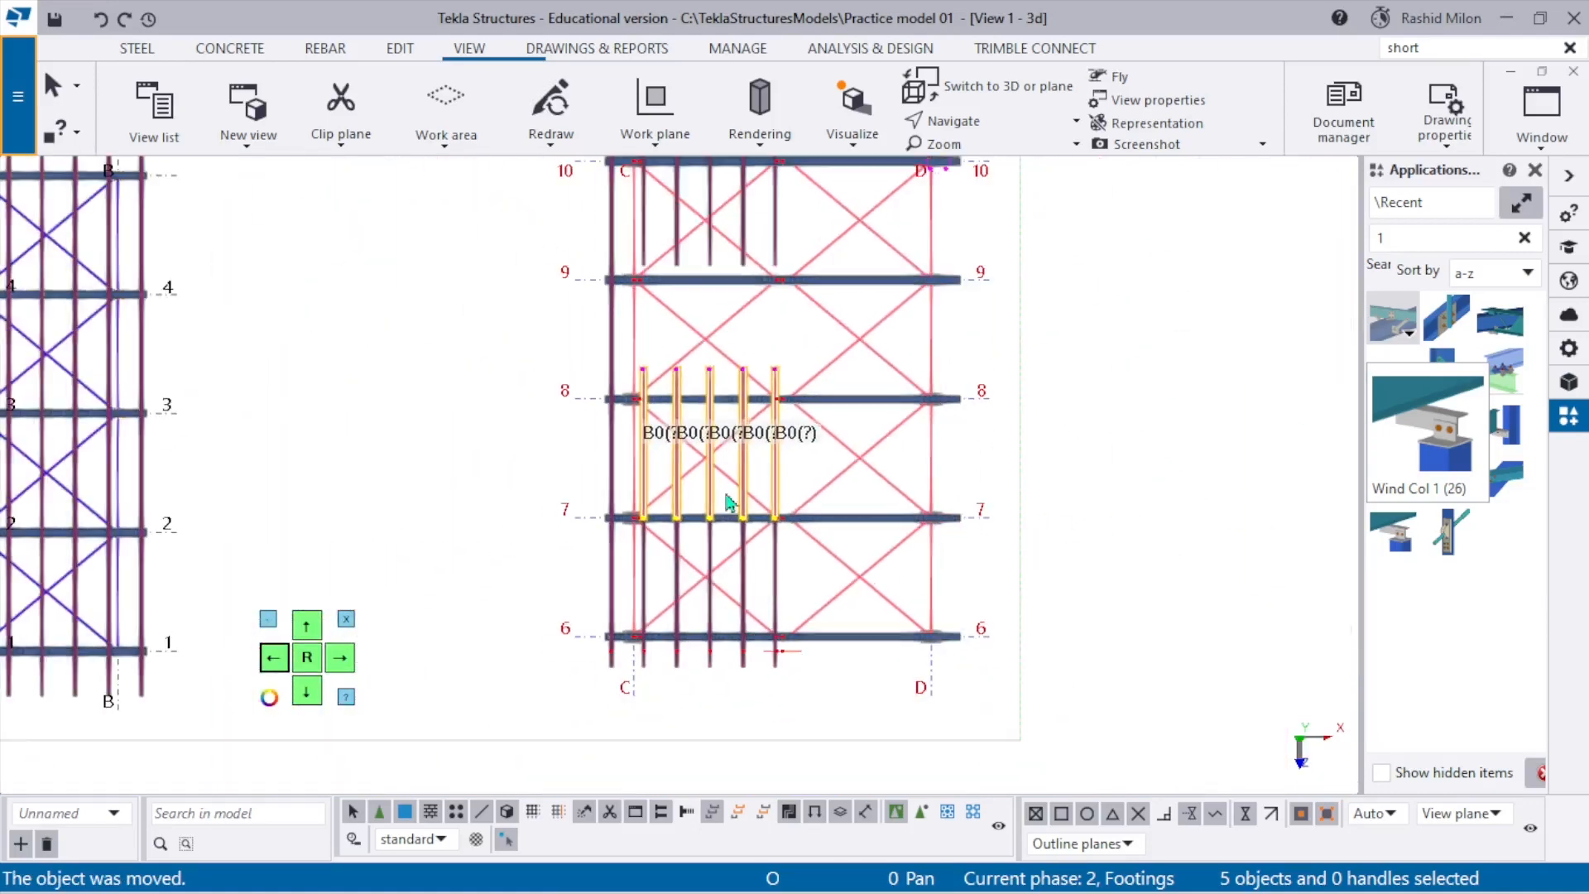
scroll(709, 301, "up", 6)
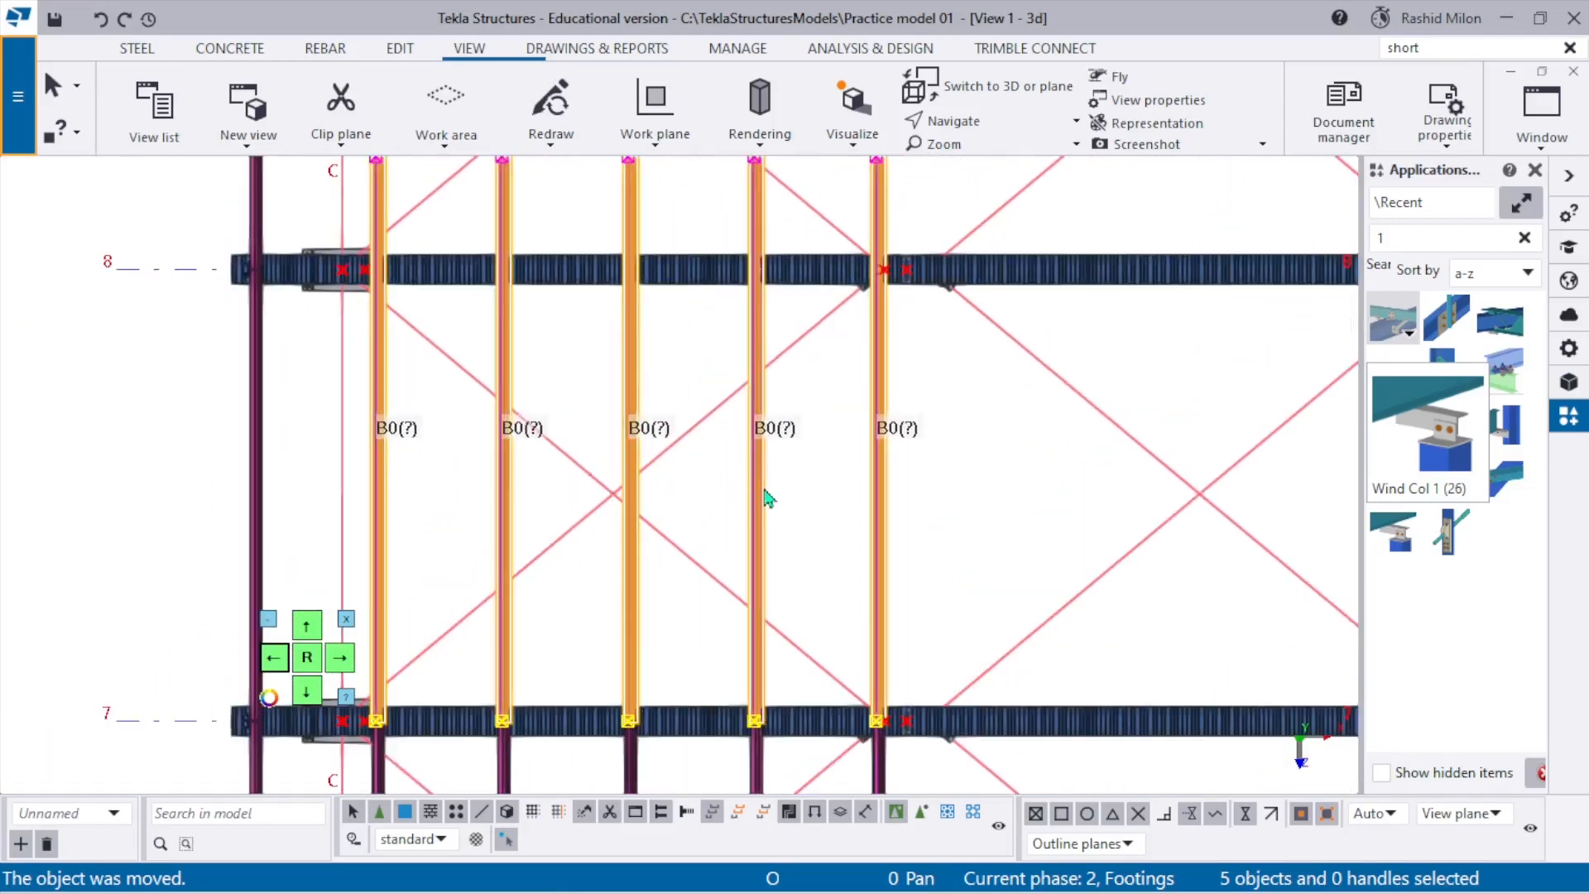
scroll(766, 496, "down", 5)
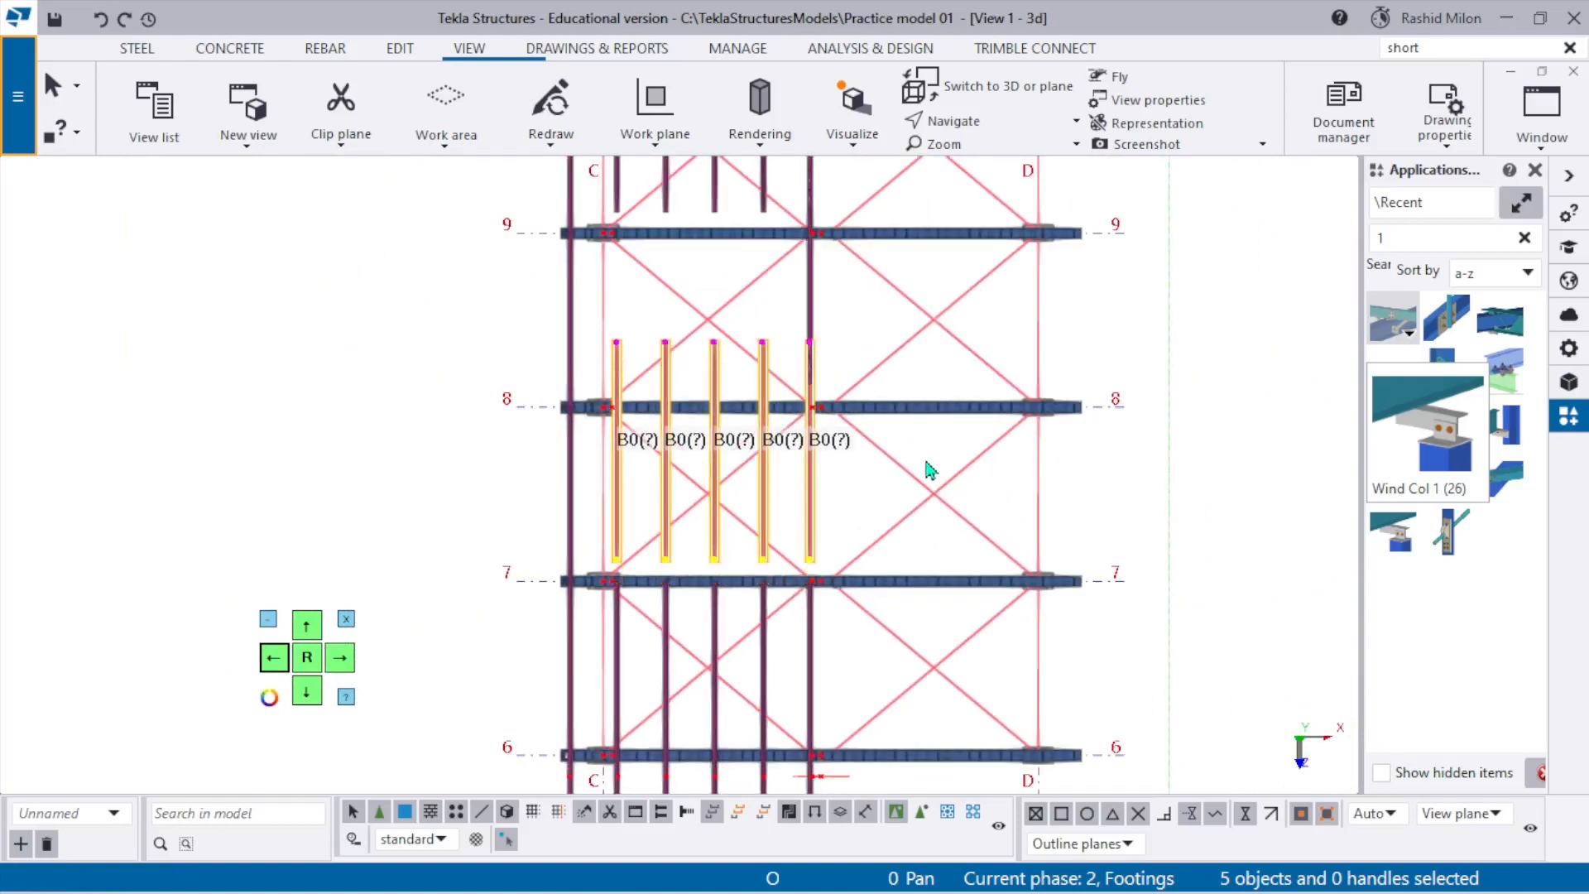
key("Delete")
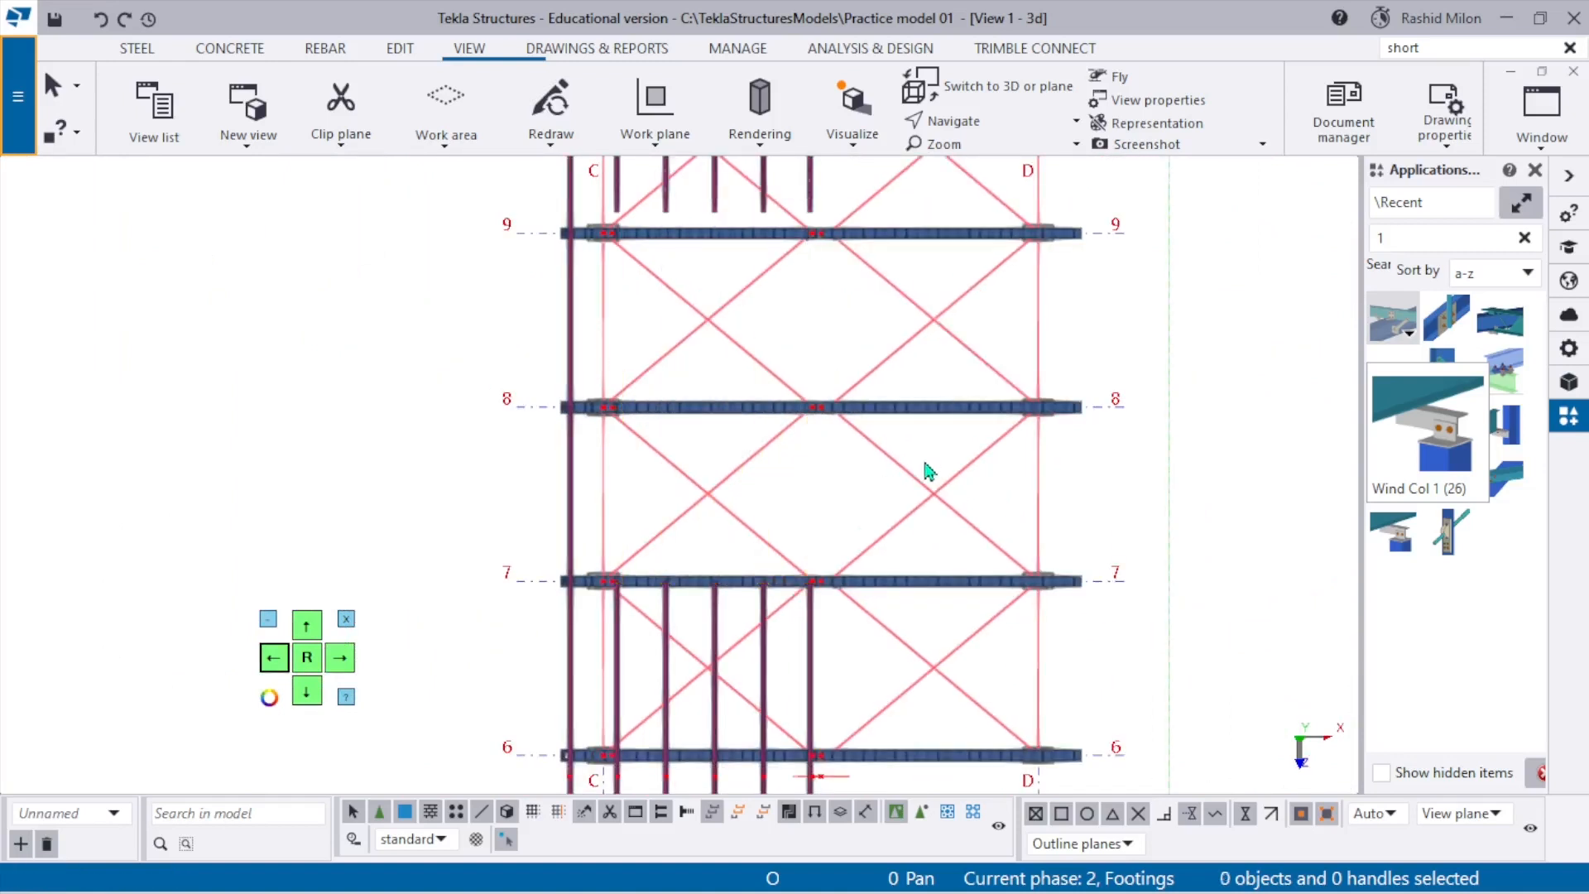
key("ctrl+z")
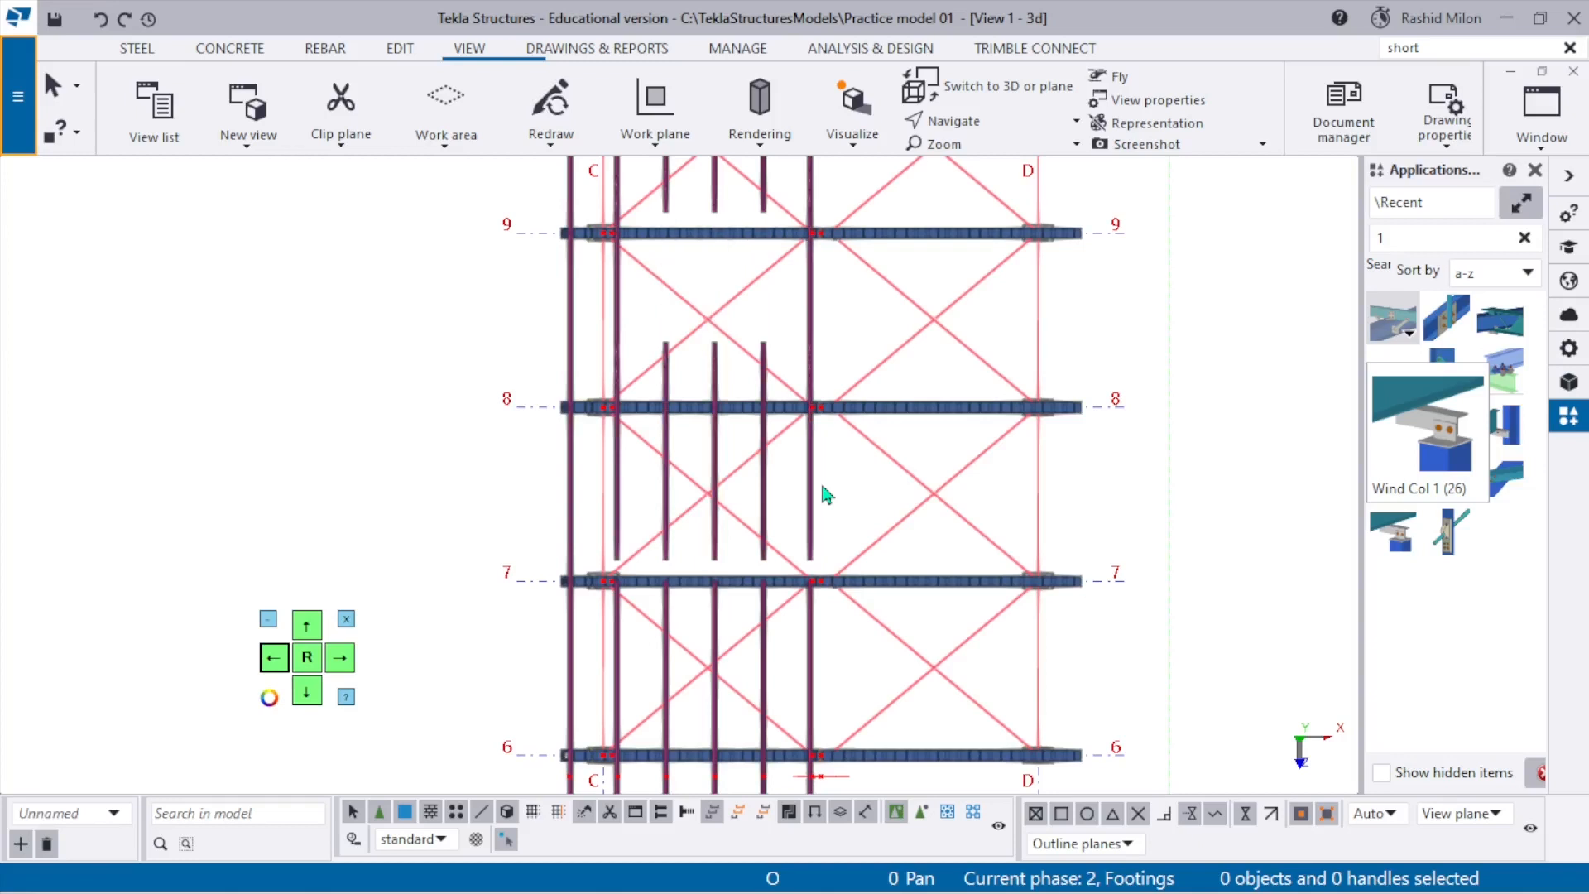
Move the end handles of the five short purlins overhanging grid line 8 back onto the frame on grid line 8.
scroll(826, 494, "up", 1)
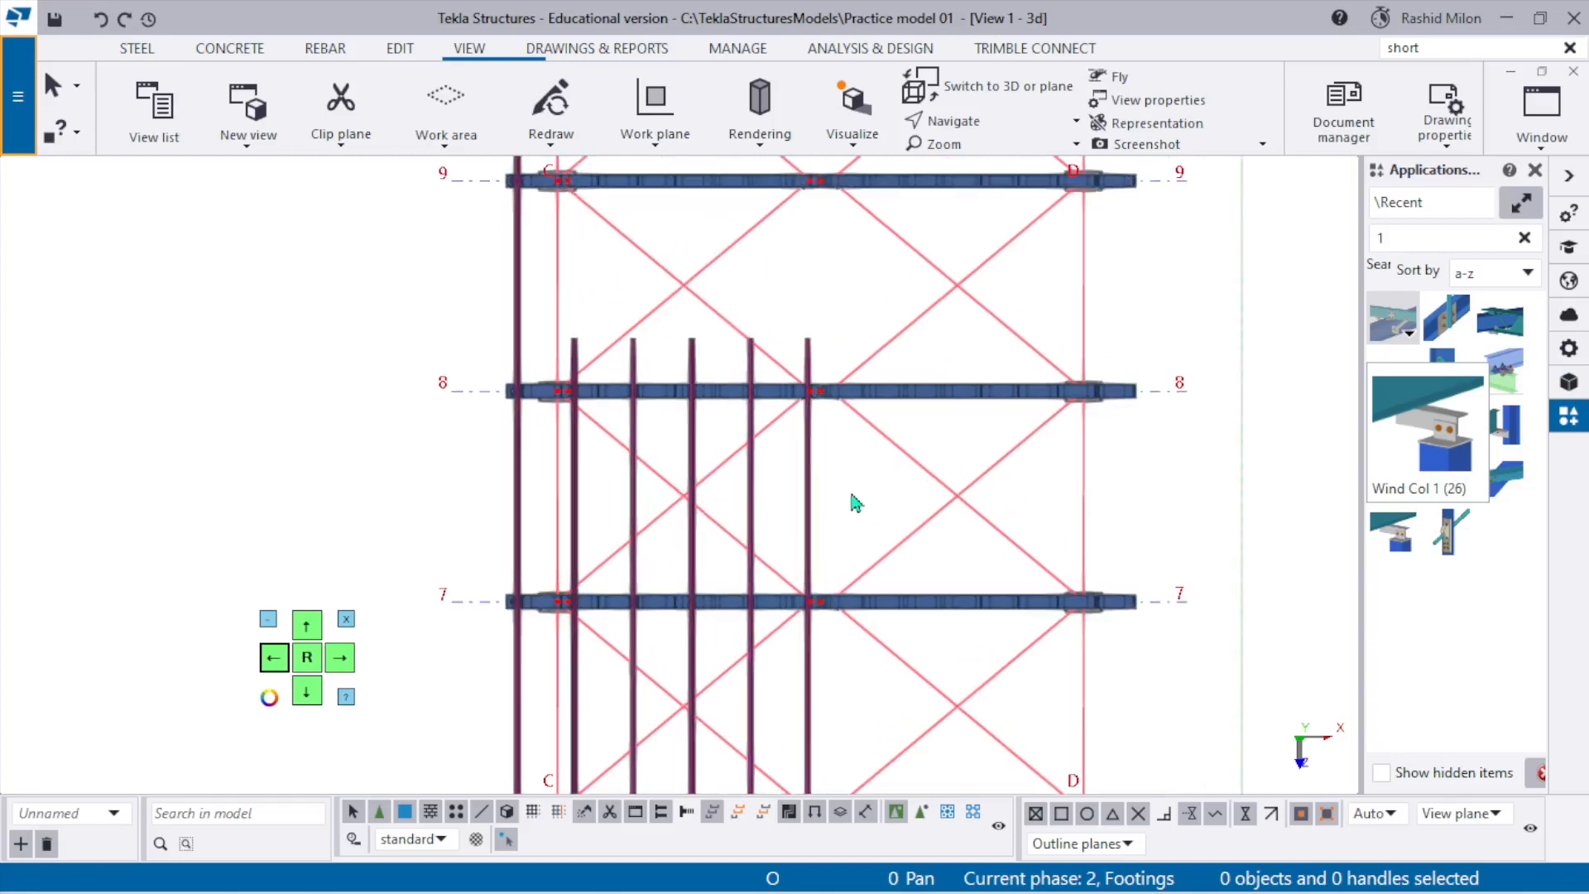
left_click_drag(750, 490, 751, 493)
left_click(687, 432, "ctrl")
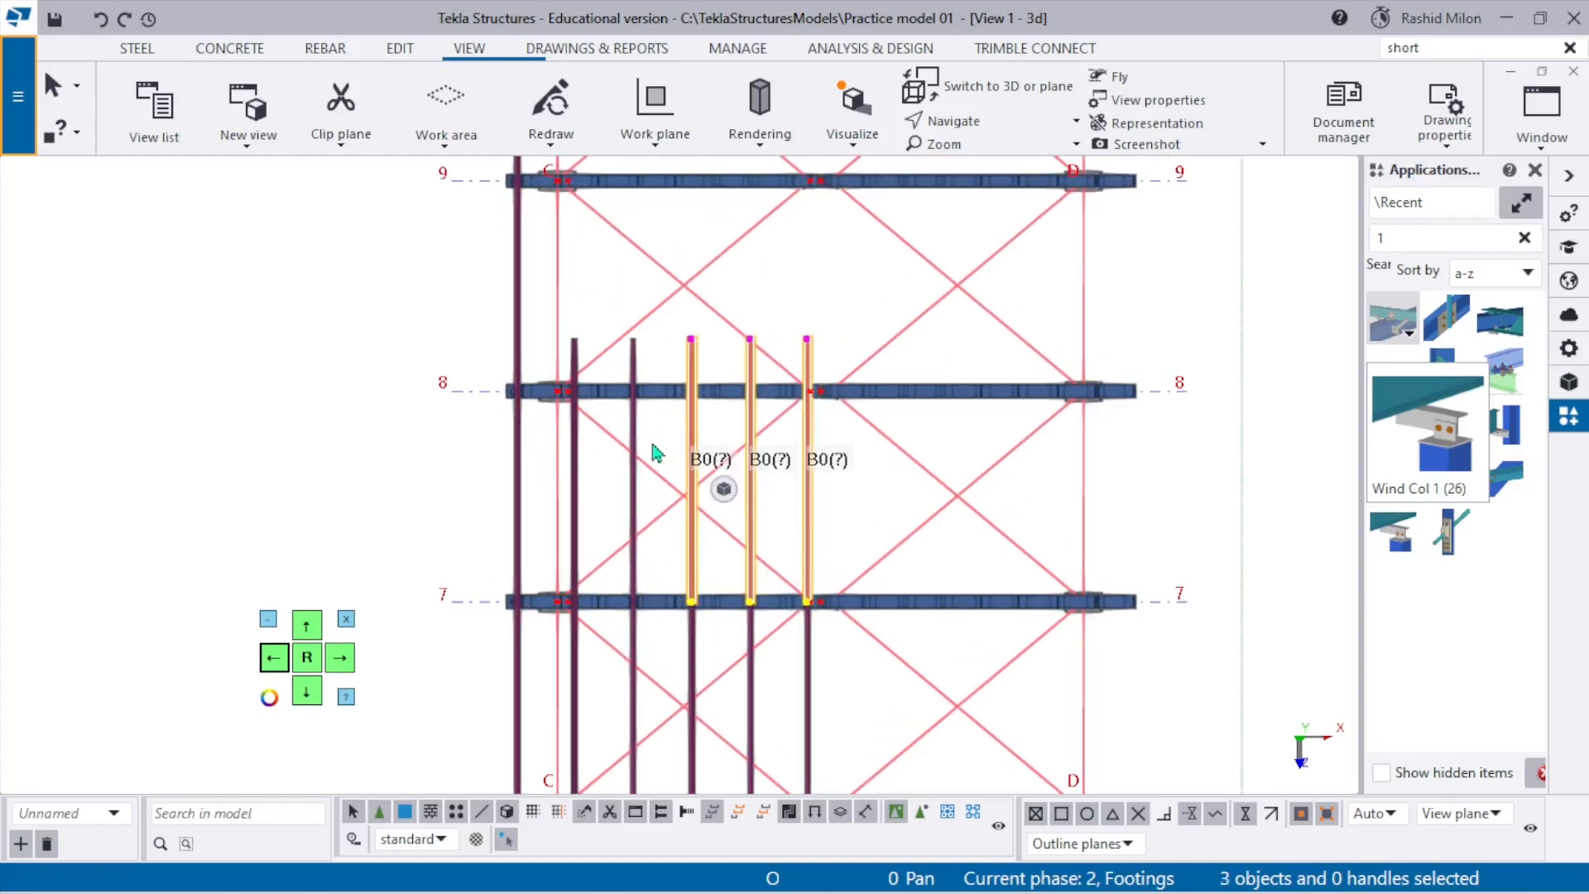
left_click(638, 433, "ctrl")
left_click(575, 491, "ctrl")
scroll(570, 336, "up", 1)
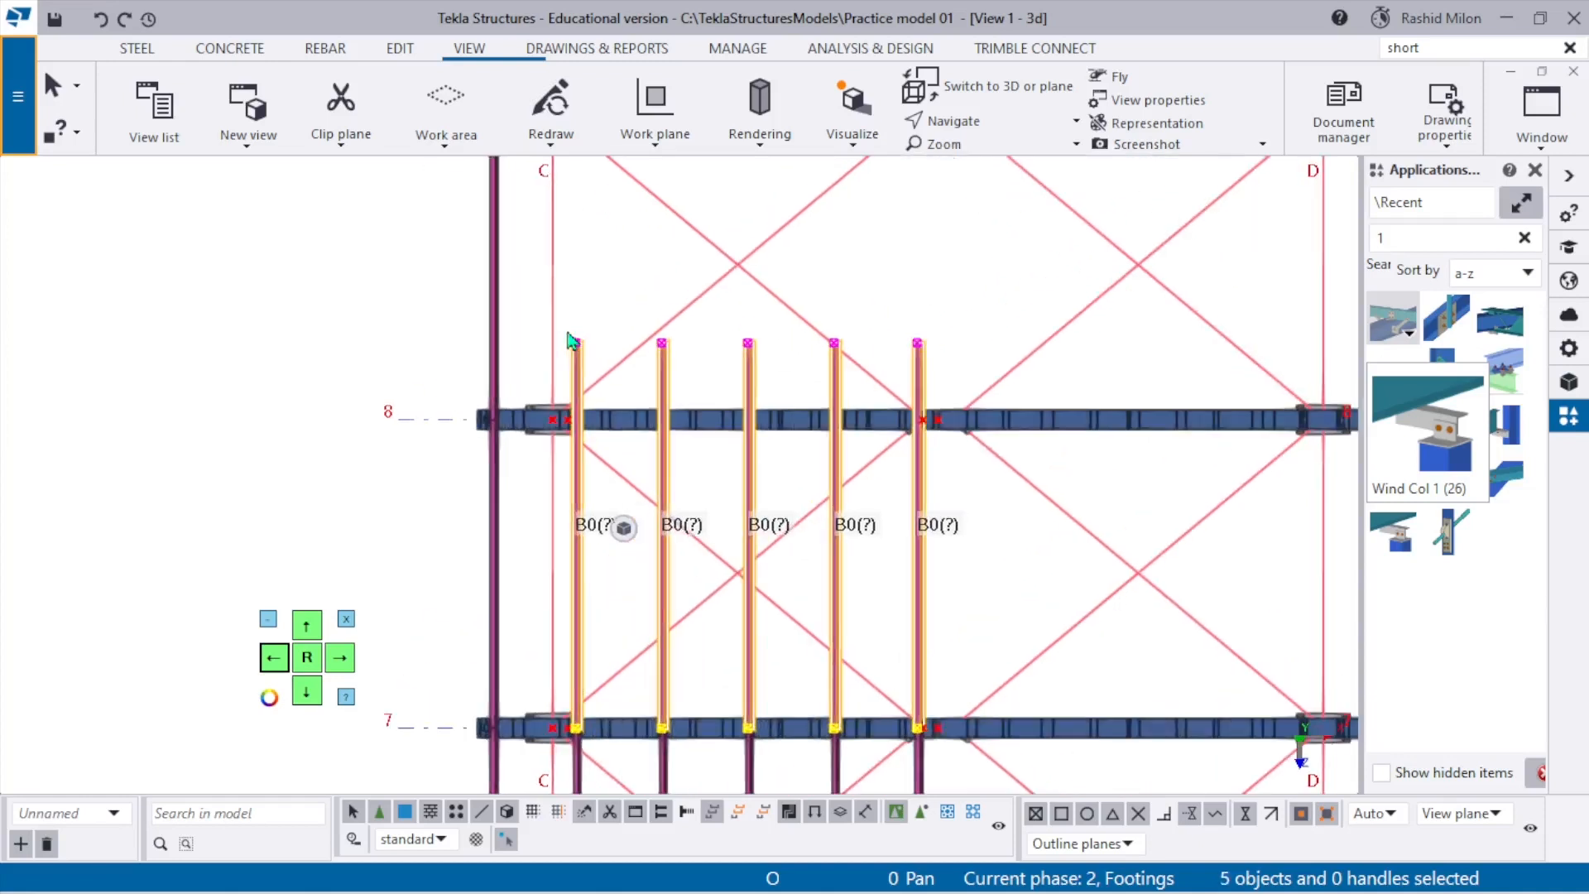
left_click_drag(531, 287, 984, 378)
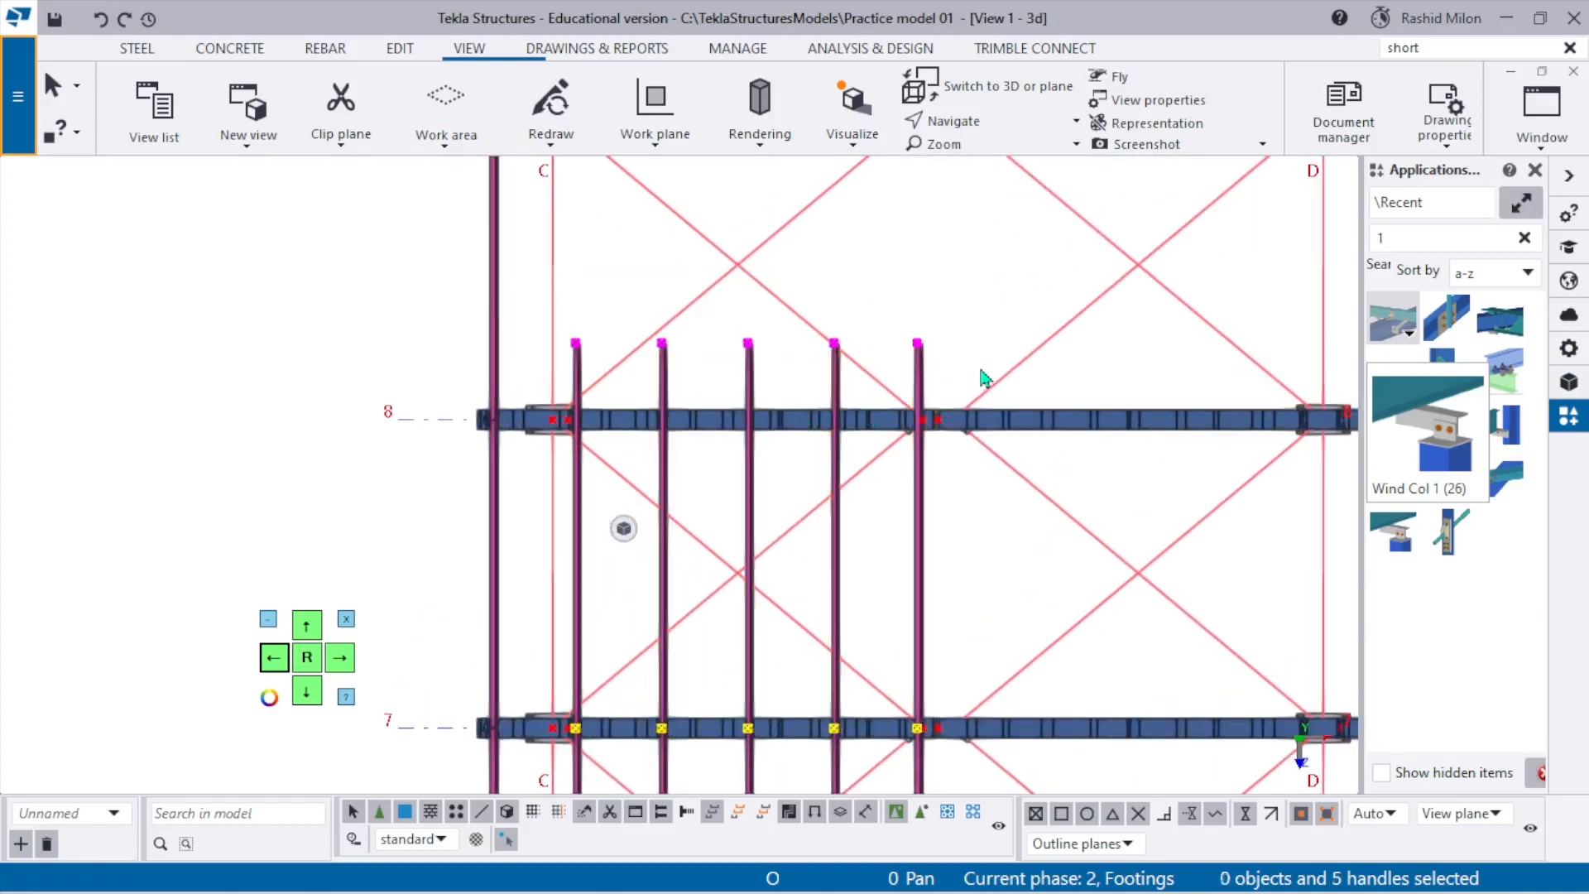
key("ctrl+m")
scroll(975, 359, "up", 4)
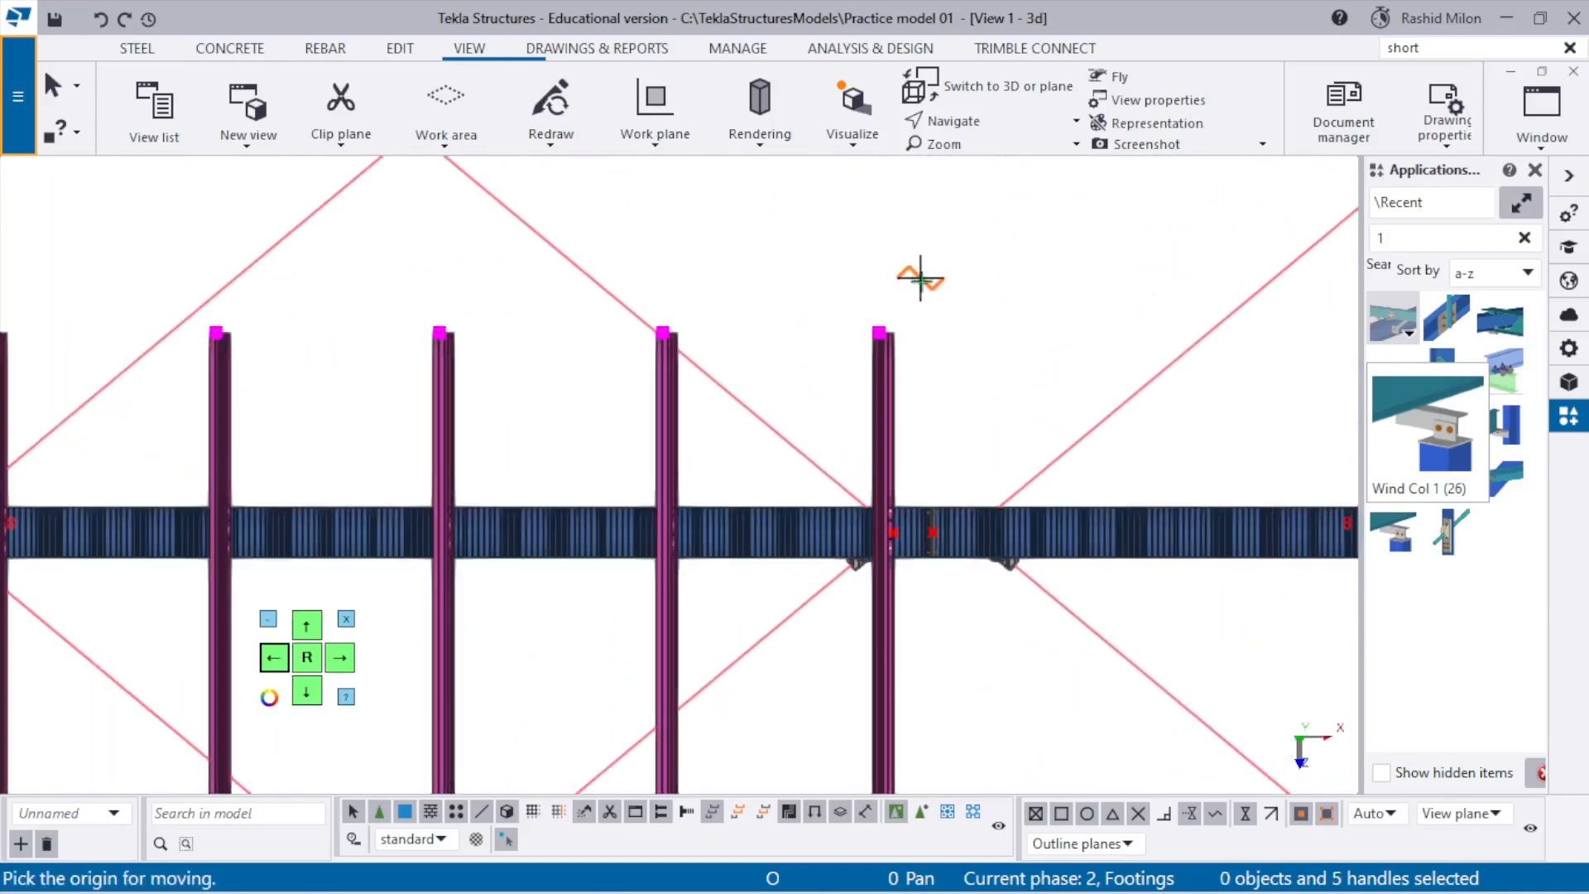
left_click(878, 331)
scroll(879, 464, "down", 1)
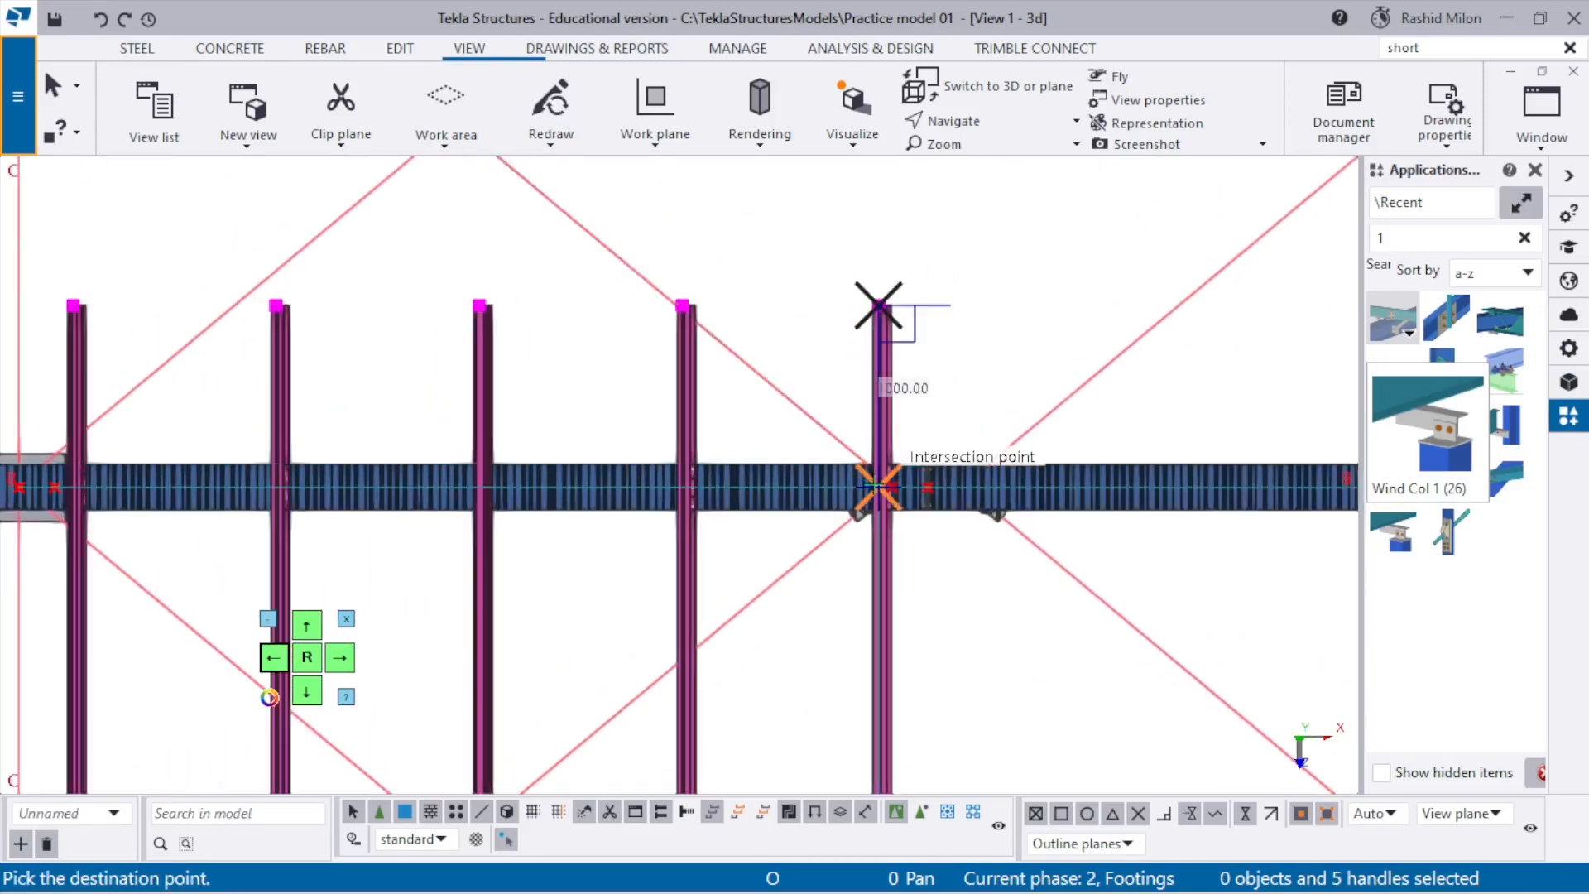
left_click(879, 485)
scroll(952, 410, "down", 3)
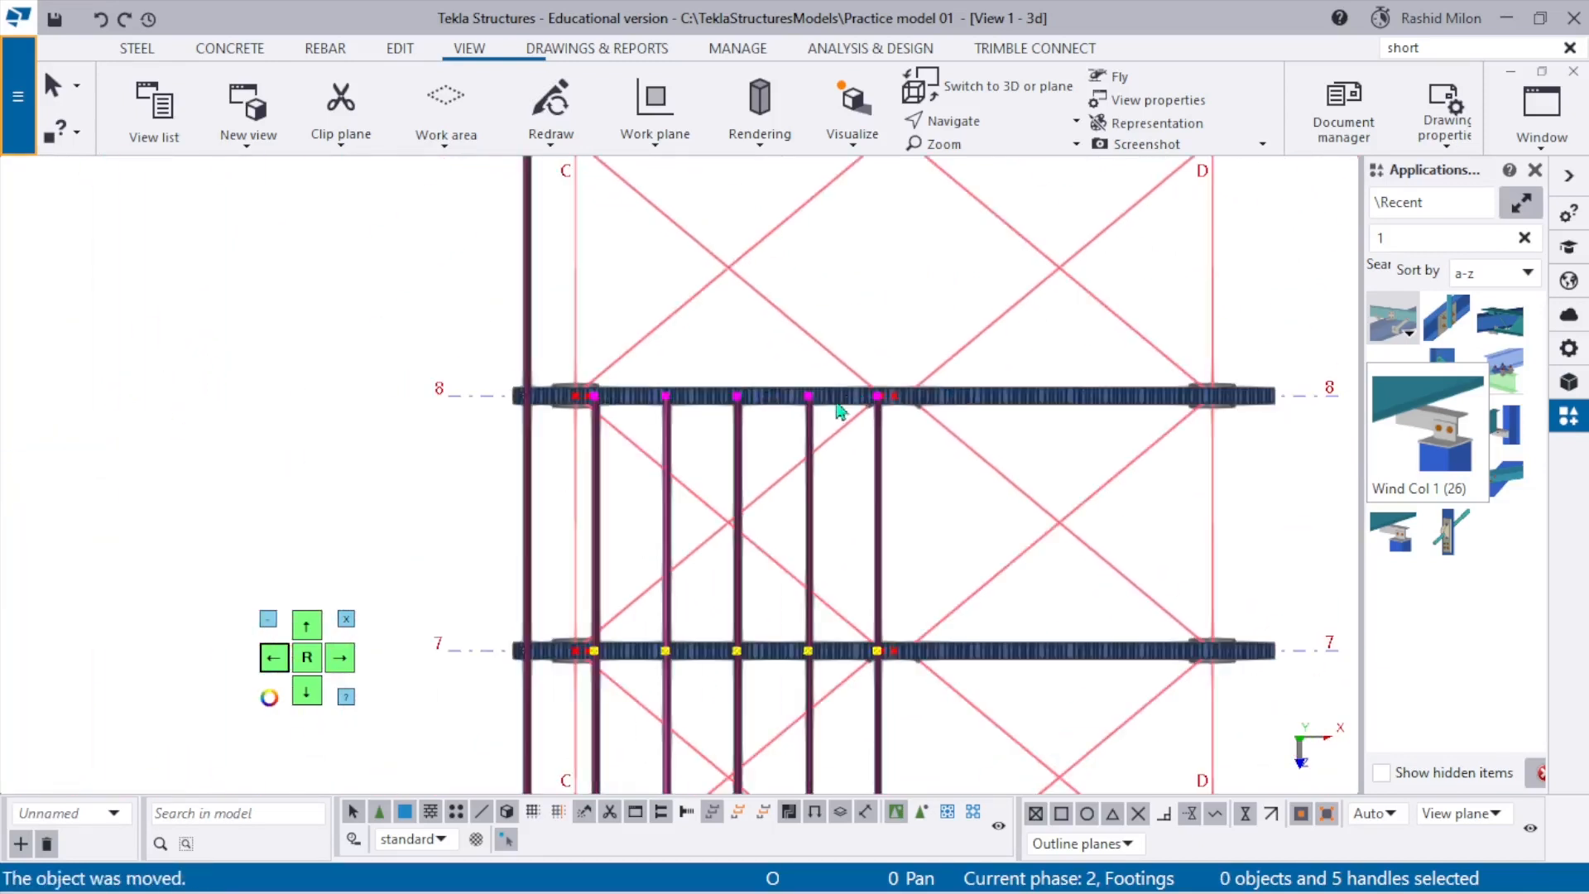
Define a linear copy of one copy with dZ -4000.00 by picking grid lines 8 and 9, and try it on the selected purlin handles.
right_click(880, 316)
mouse_move(960, 391)
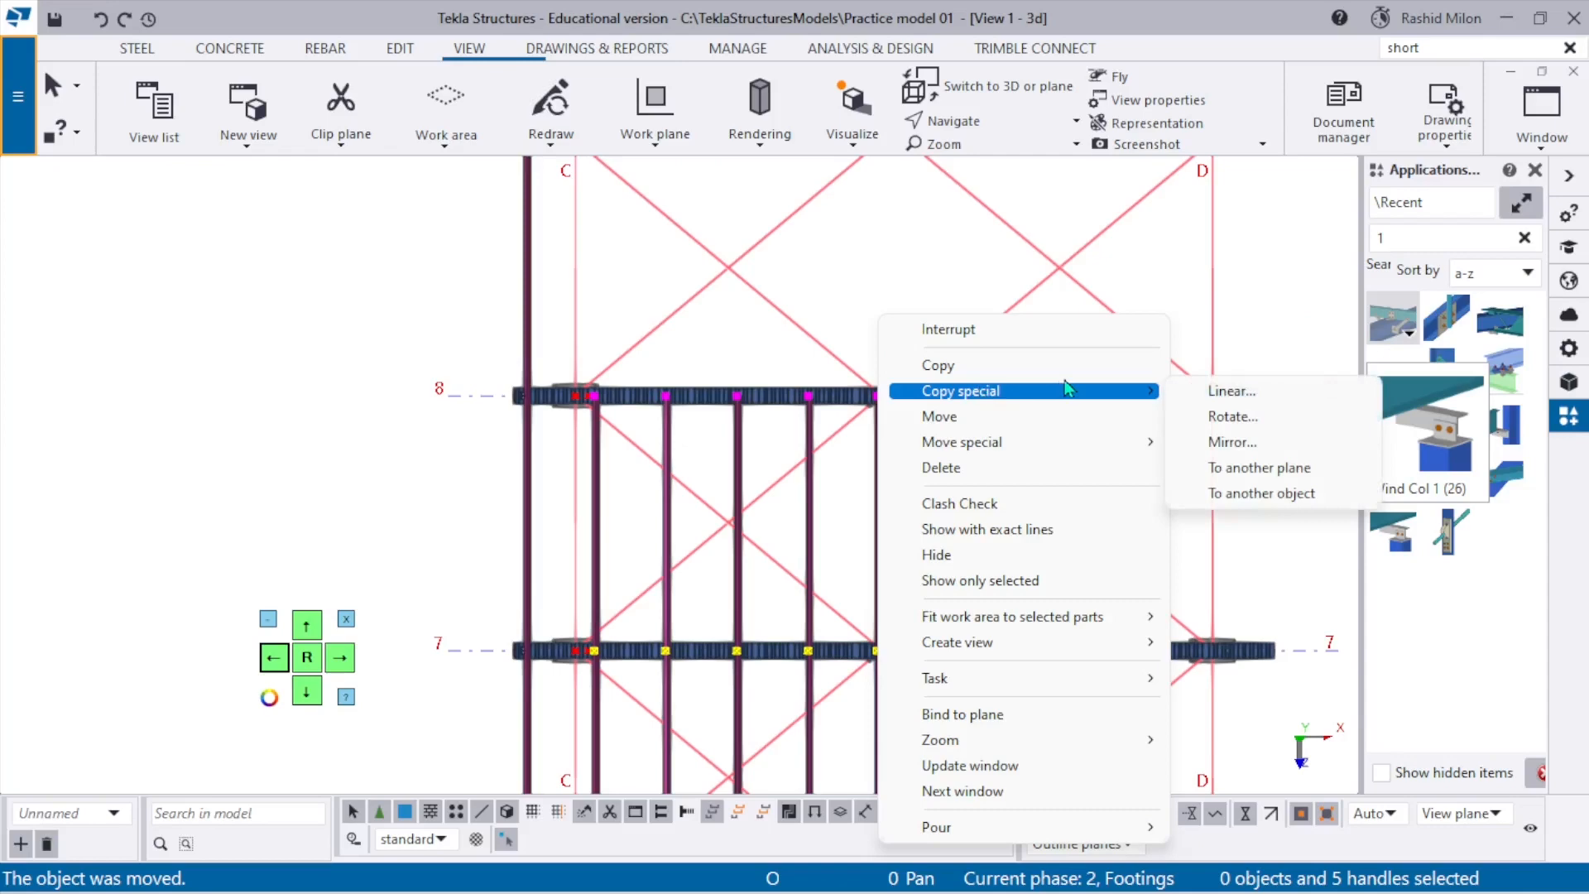
left_click(1219, 403)
scroll(596, 463, "down", 3)
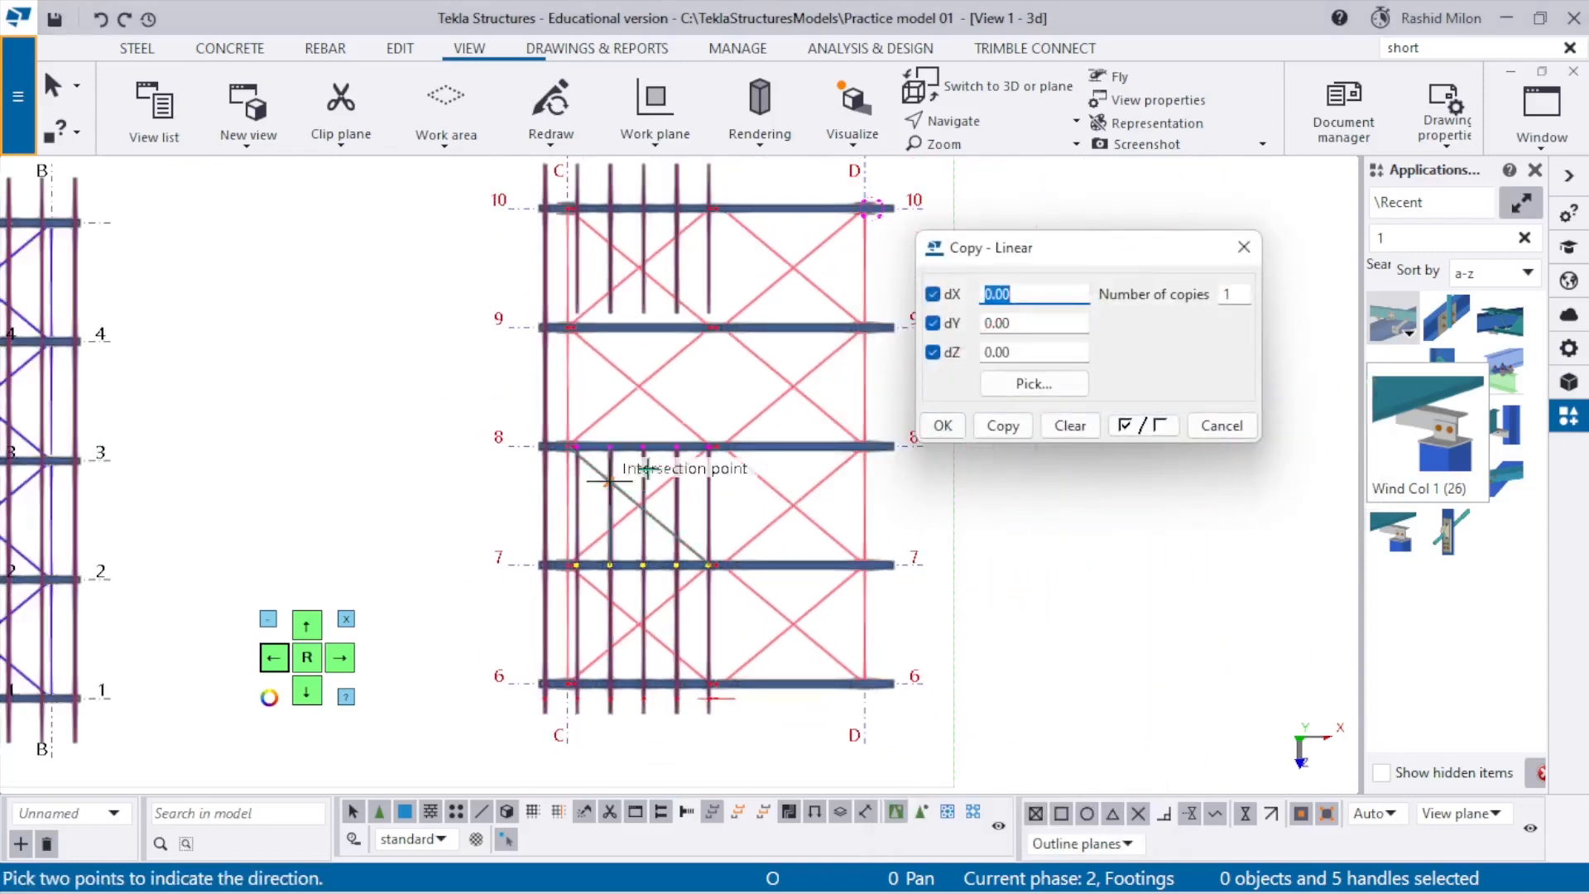
scroll(849, 451, "up", 3)
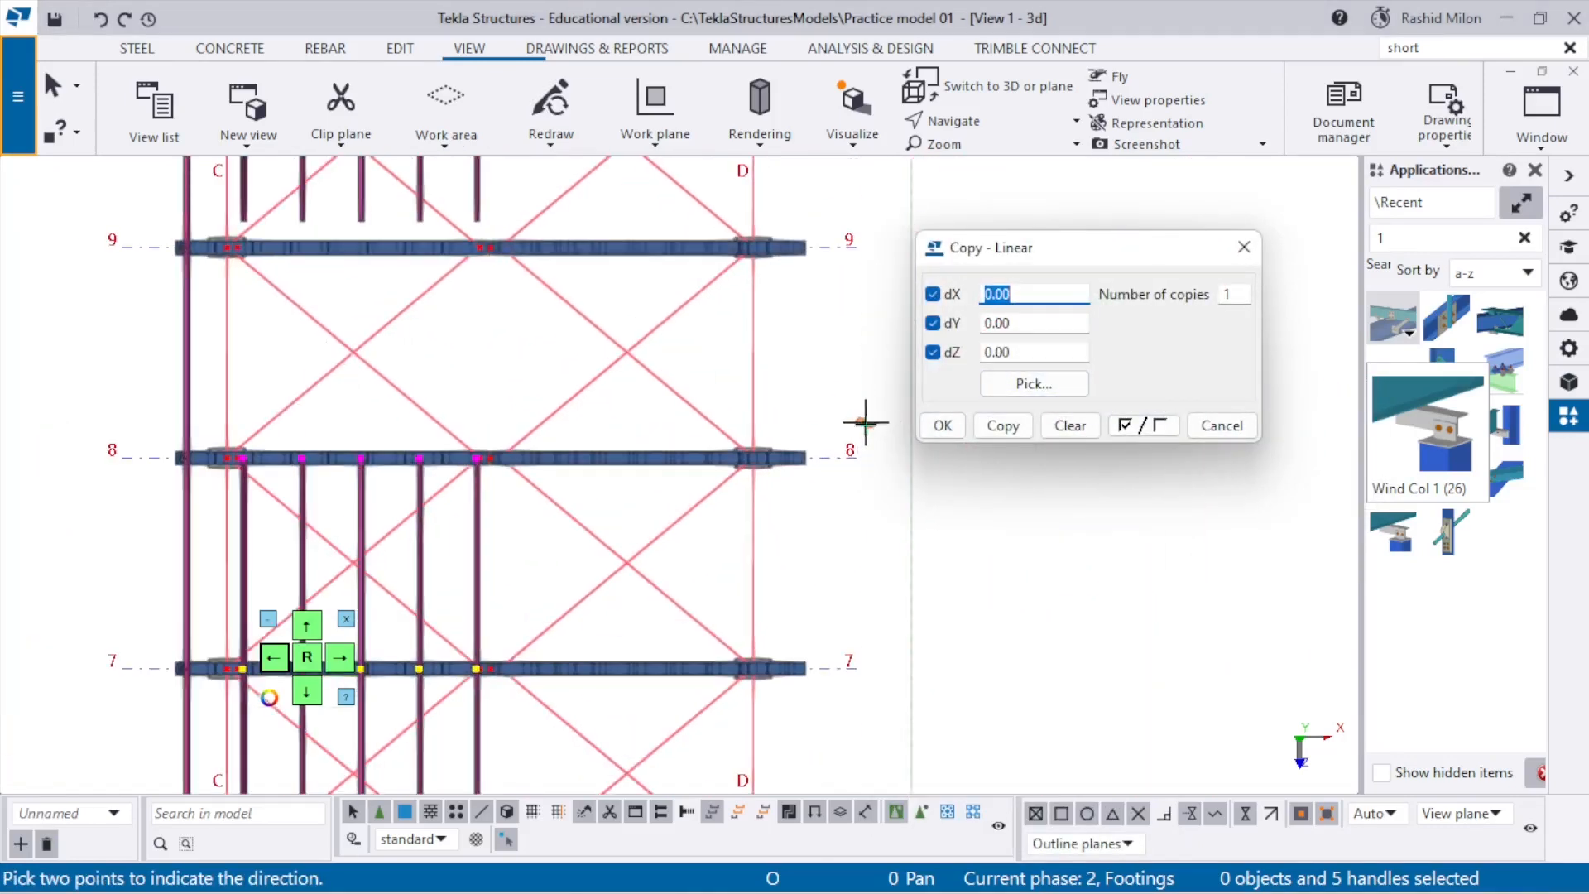
left_click(858, 457)
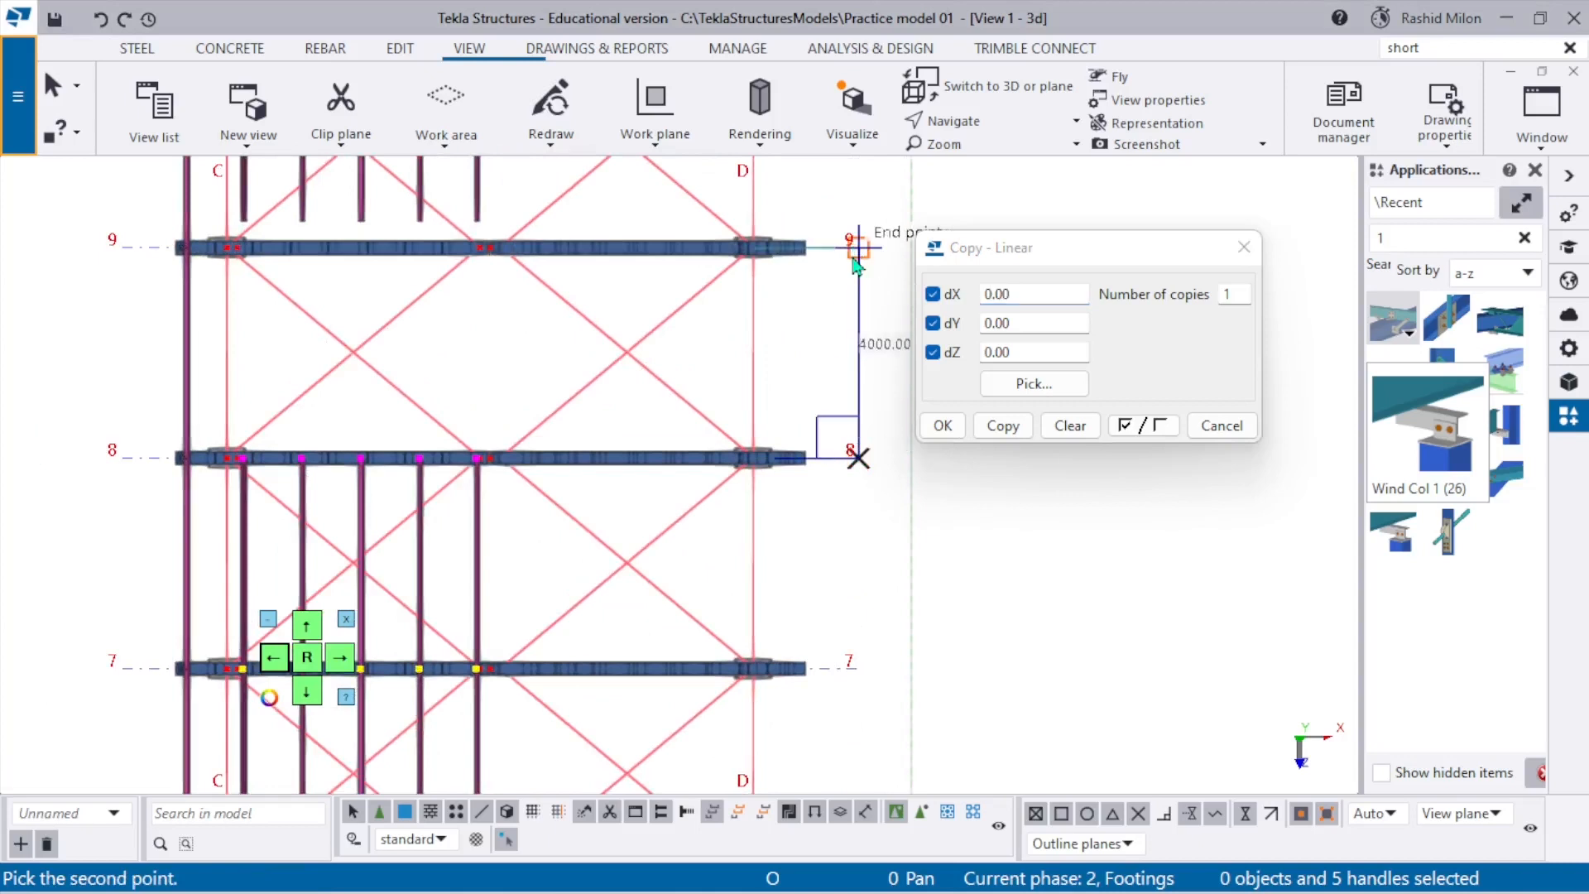
left_click(856, 249)
left_click(998, 432)
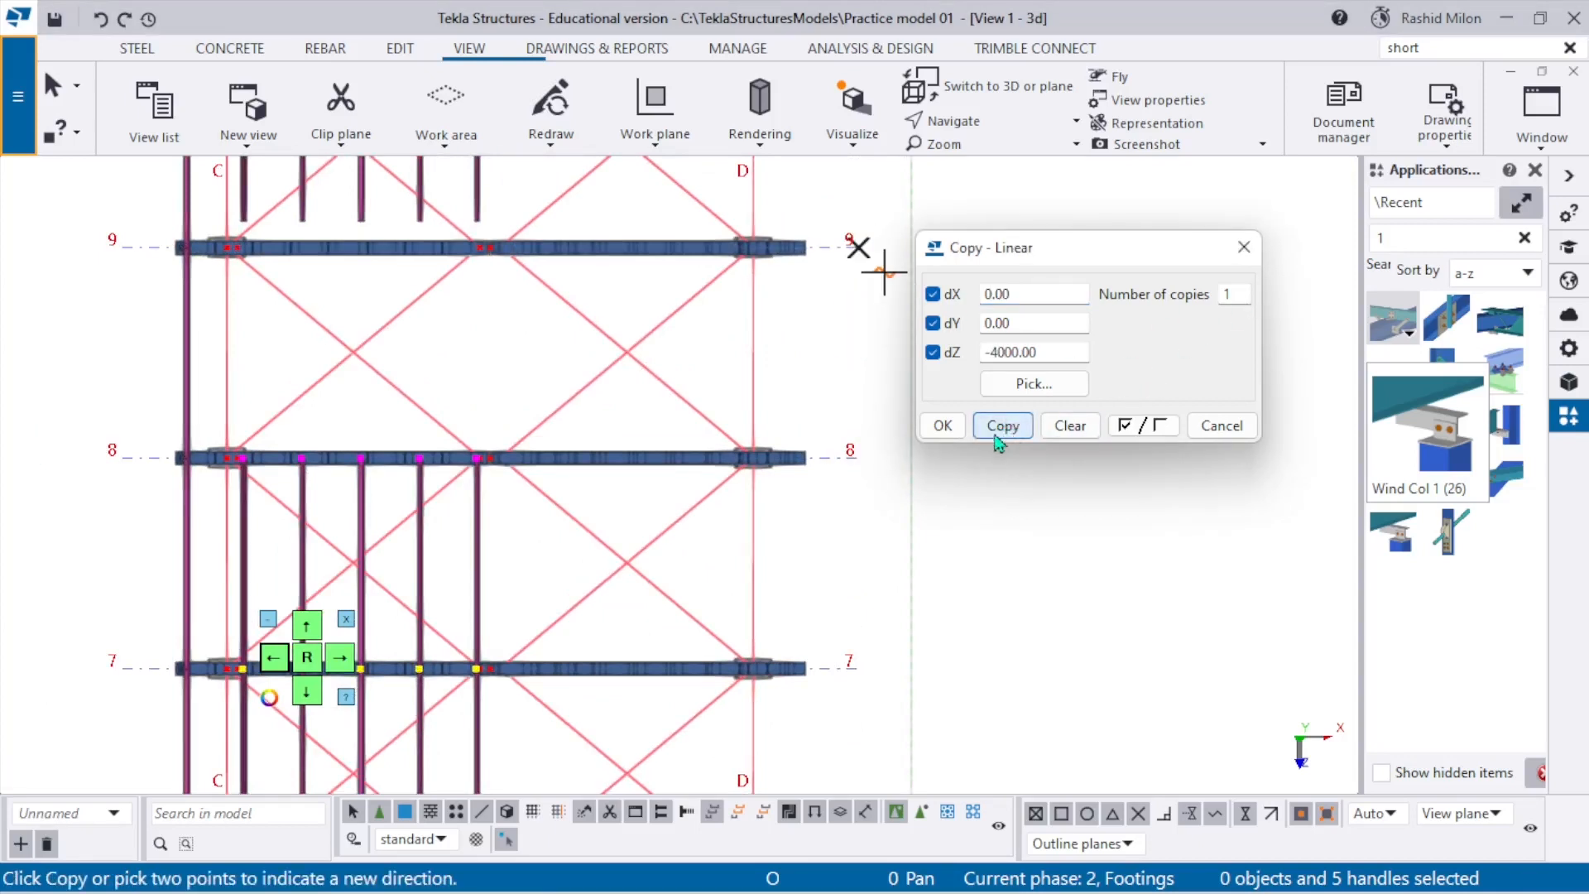
scroll(464, 373, "down", 2)
right_click(514, 355)
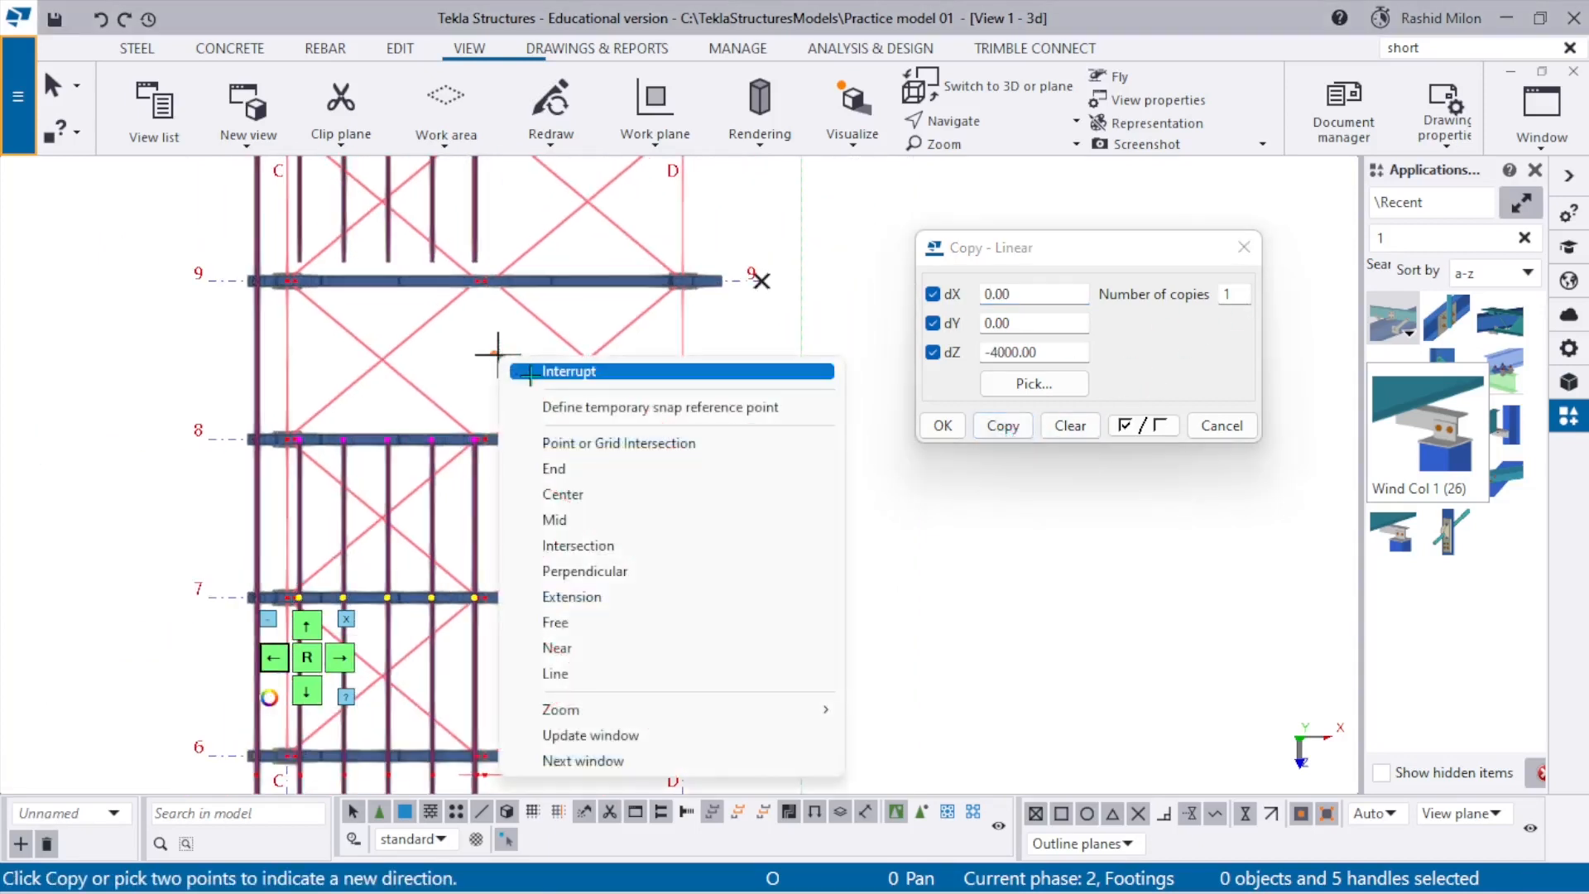
left_click(533, 359)
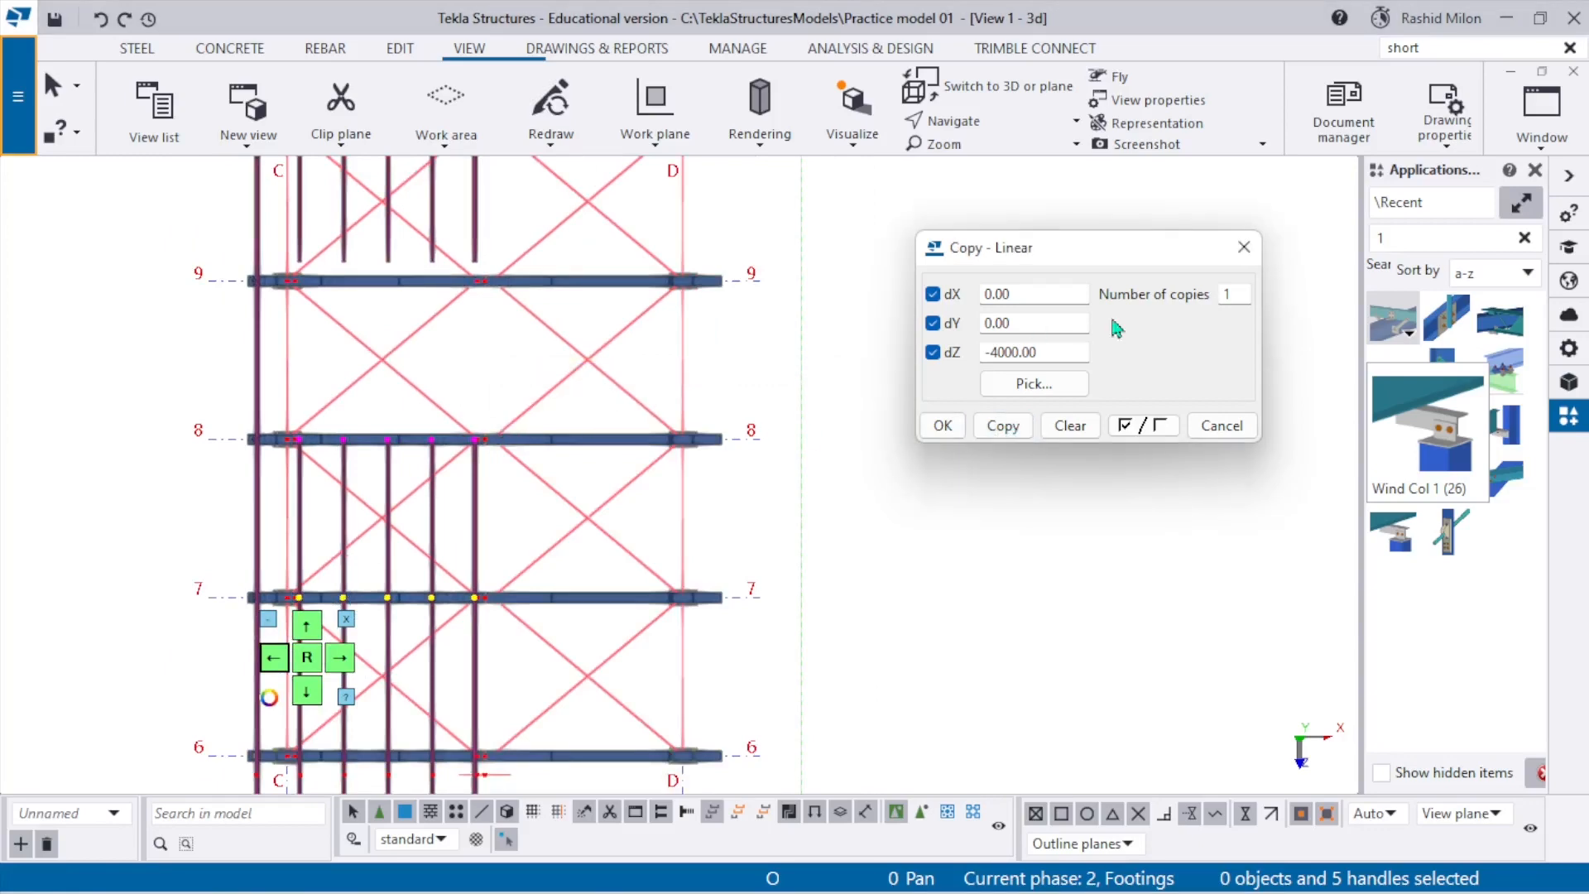
scroll(667, 452, "up", 2)
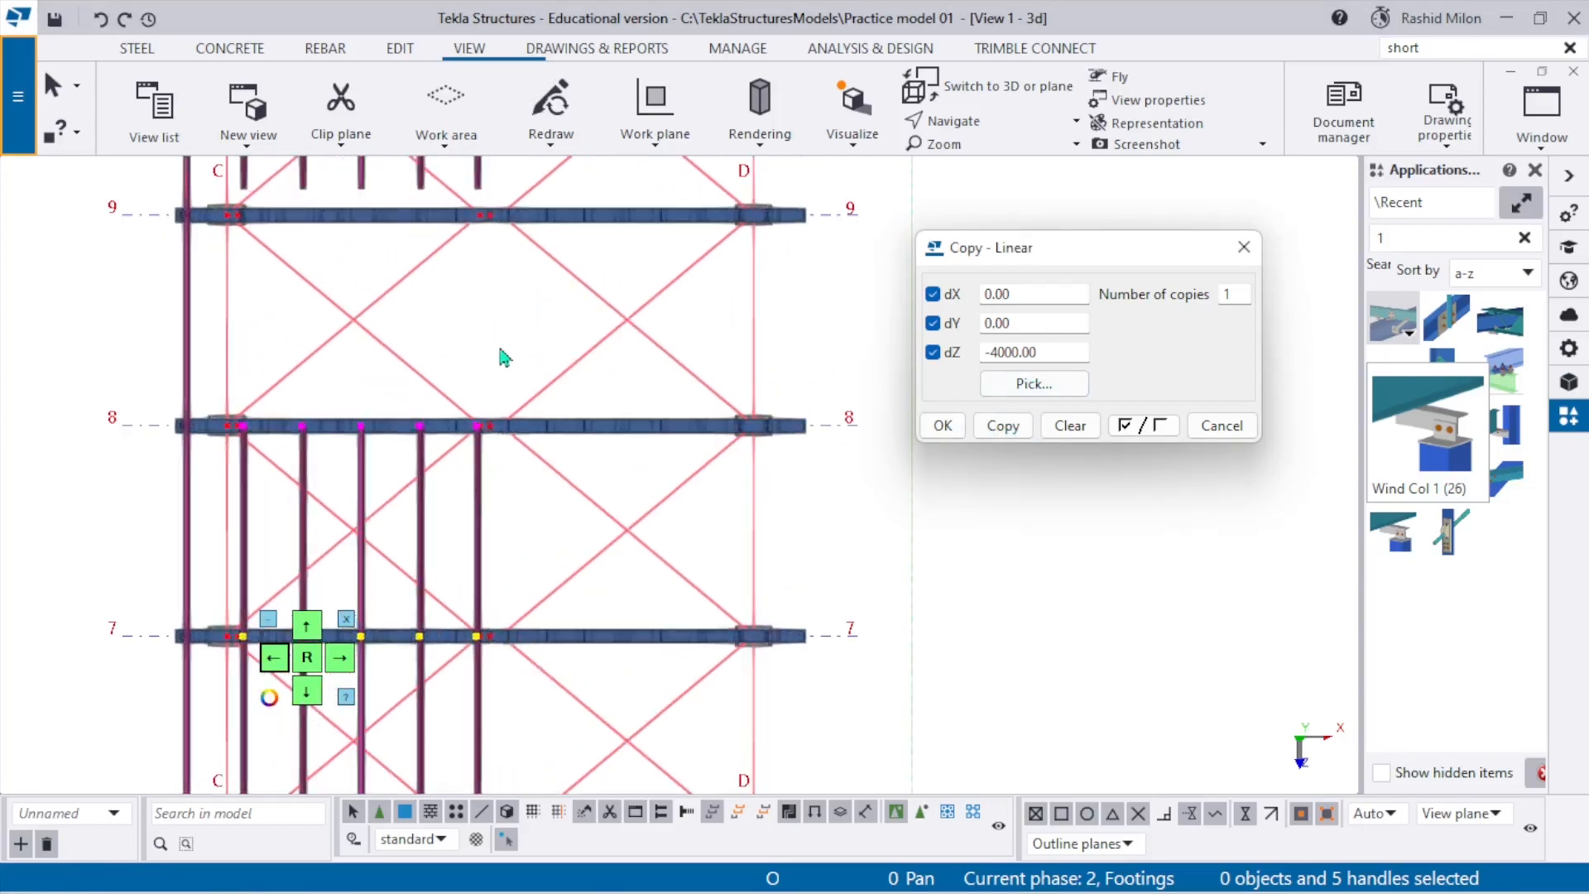
Try to copy the selected purlin end handles from grid line 8 to grid line 9 by picking origin and destination points.
right_click(498, 343)
left_click(563, 397)
scroll(650, 455, "down", 2)
scroll(783, 438, "up", 3)
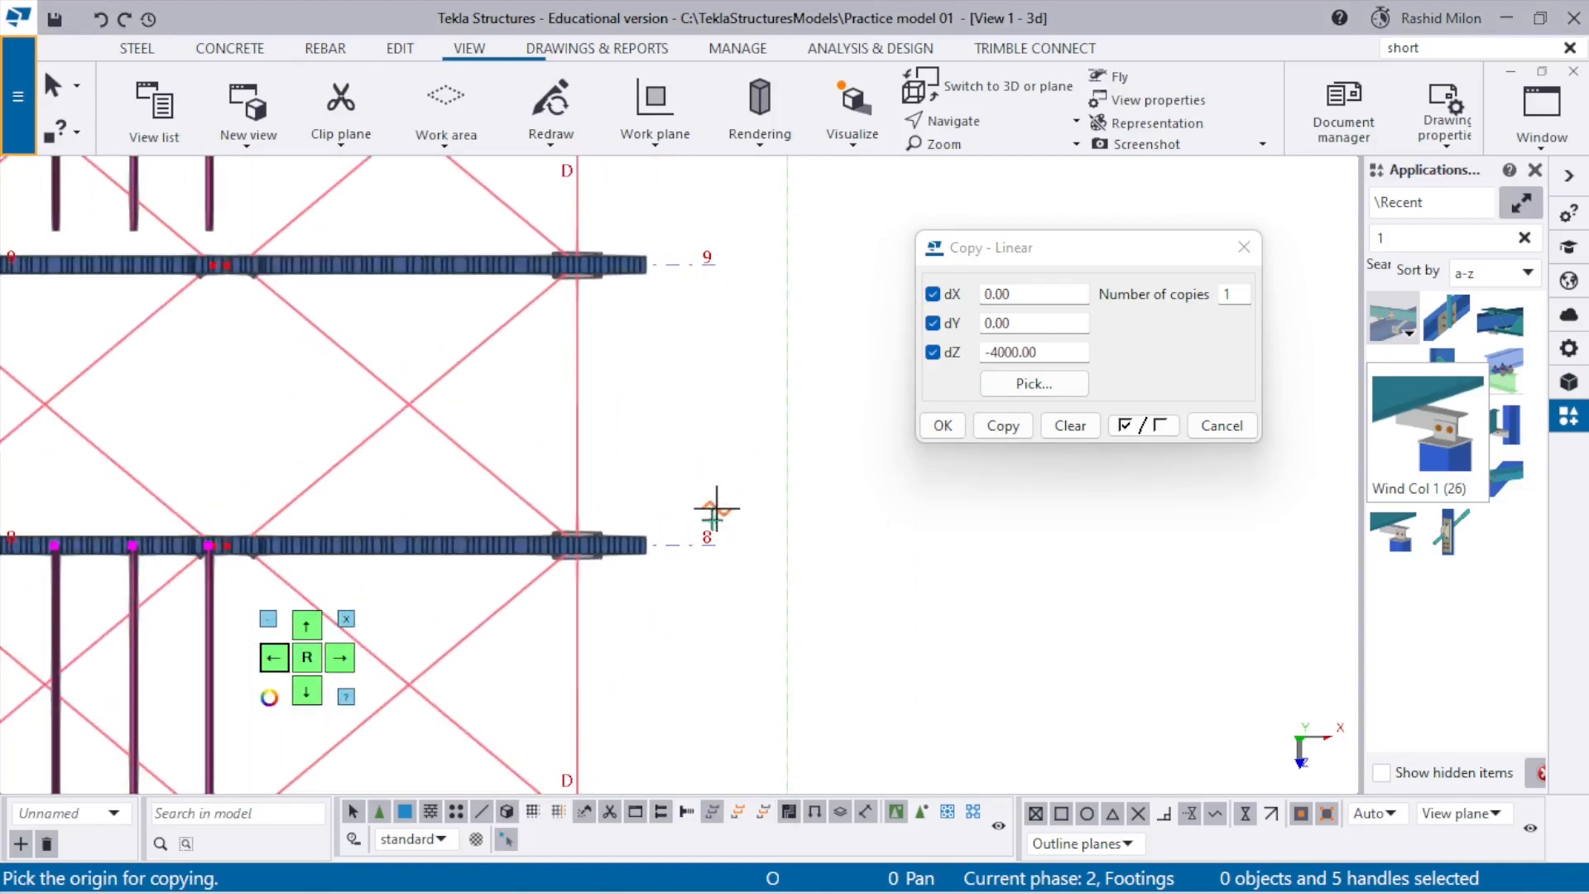
left_click(702, 543)
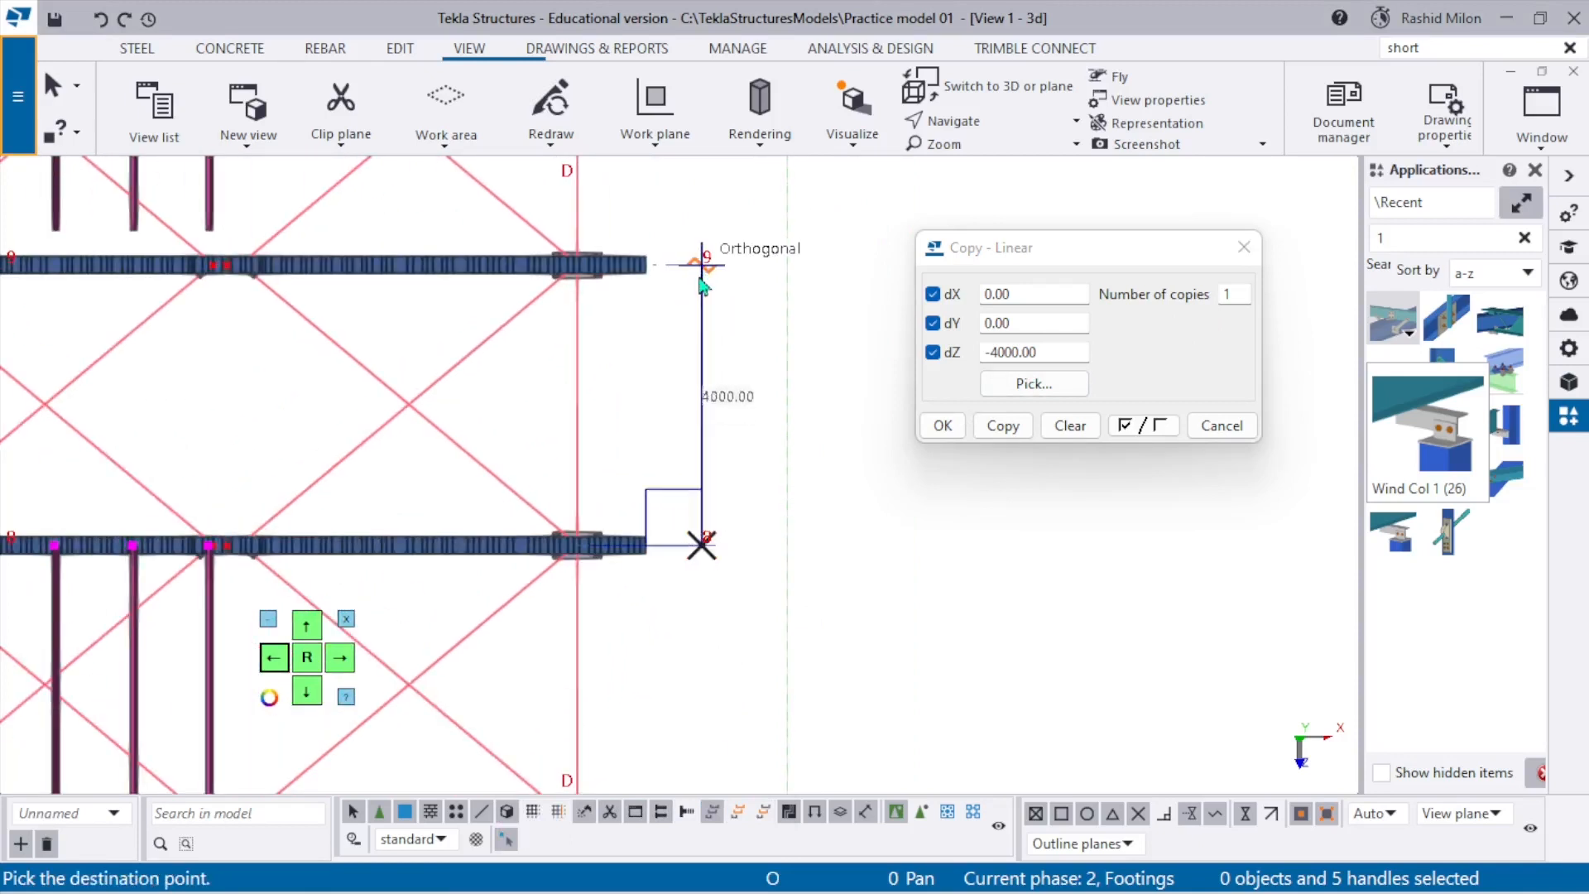
left_click(704, 269)
scroll(795, 451, "down", 3)
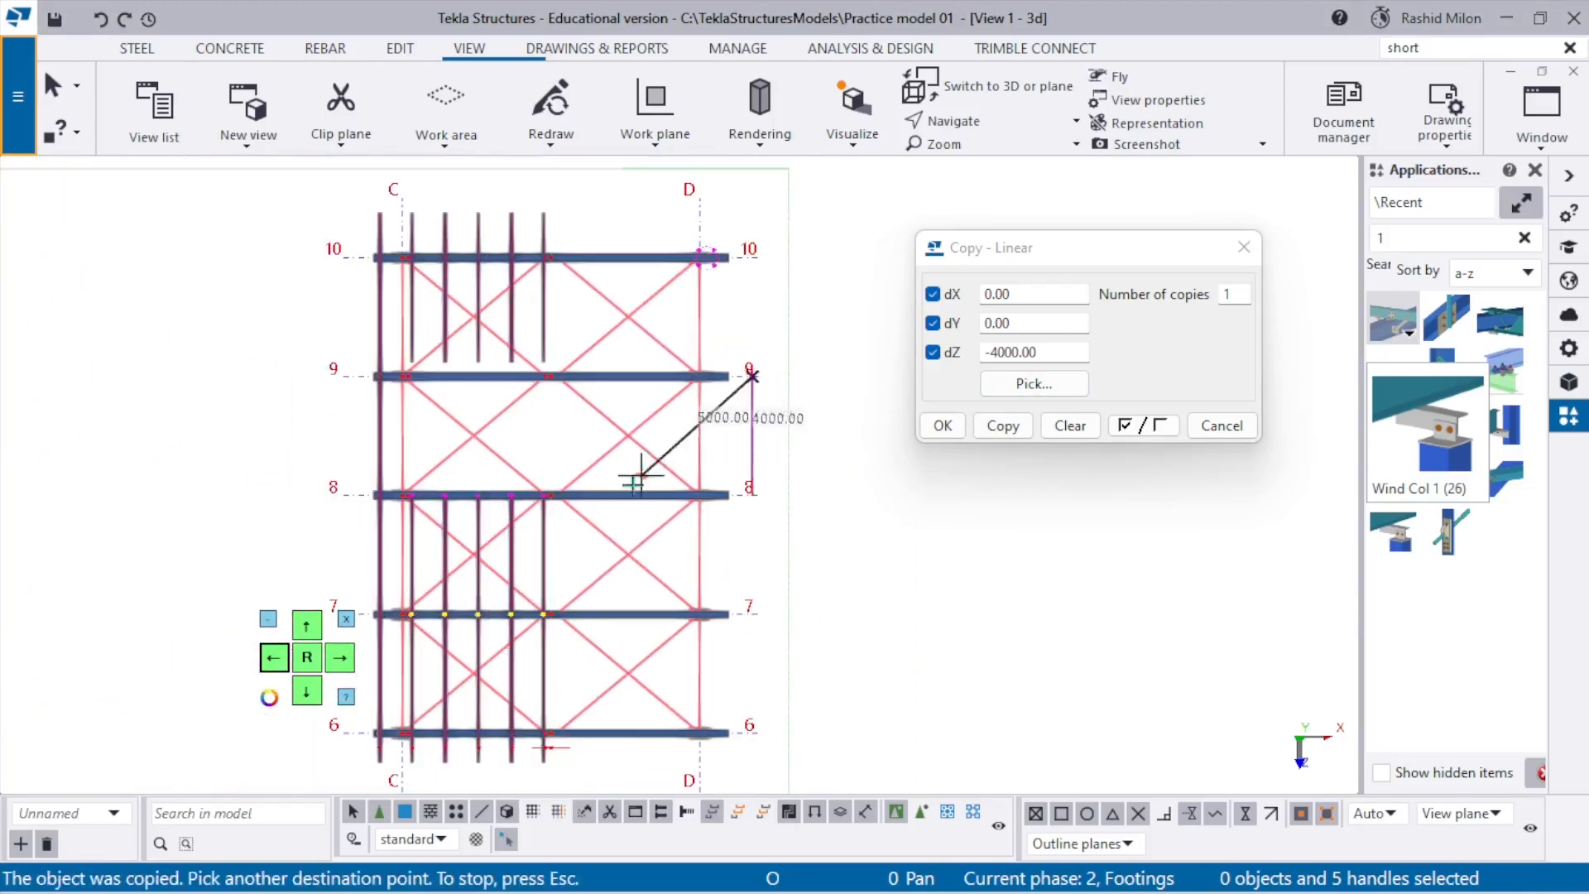
key("Escape")
Return to a 3D view of the frames and redraw it.
middle_click_drag(530, 533, 705, 334, "ctrl")
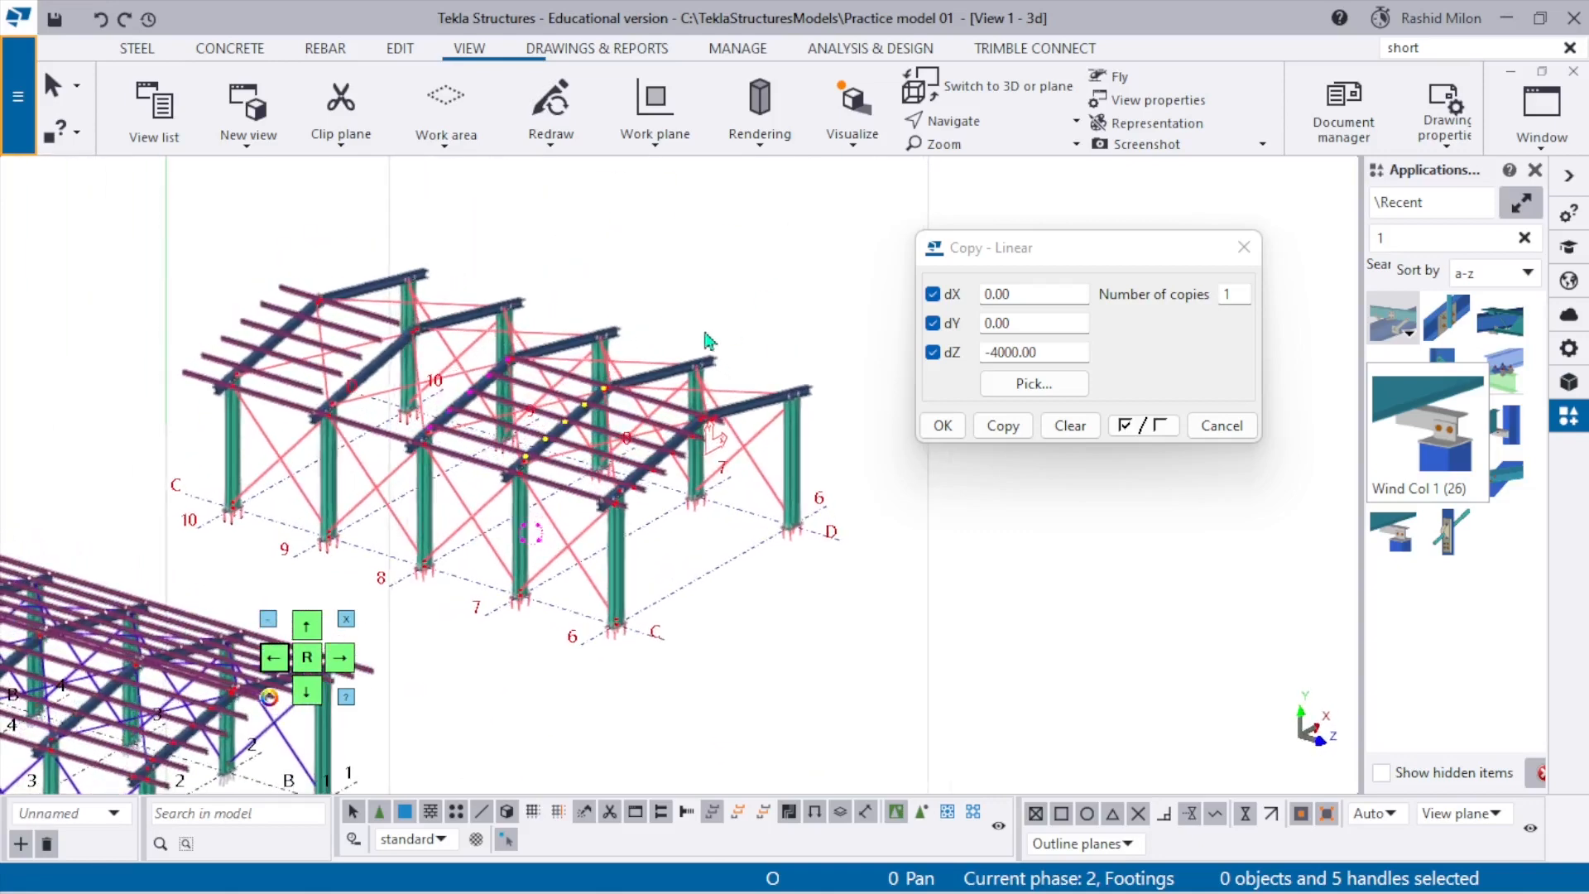
right_click(699, 237)
left_click(782, 377)
scroll(529, 438, "up", 5)
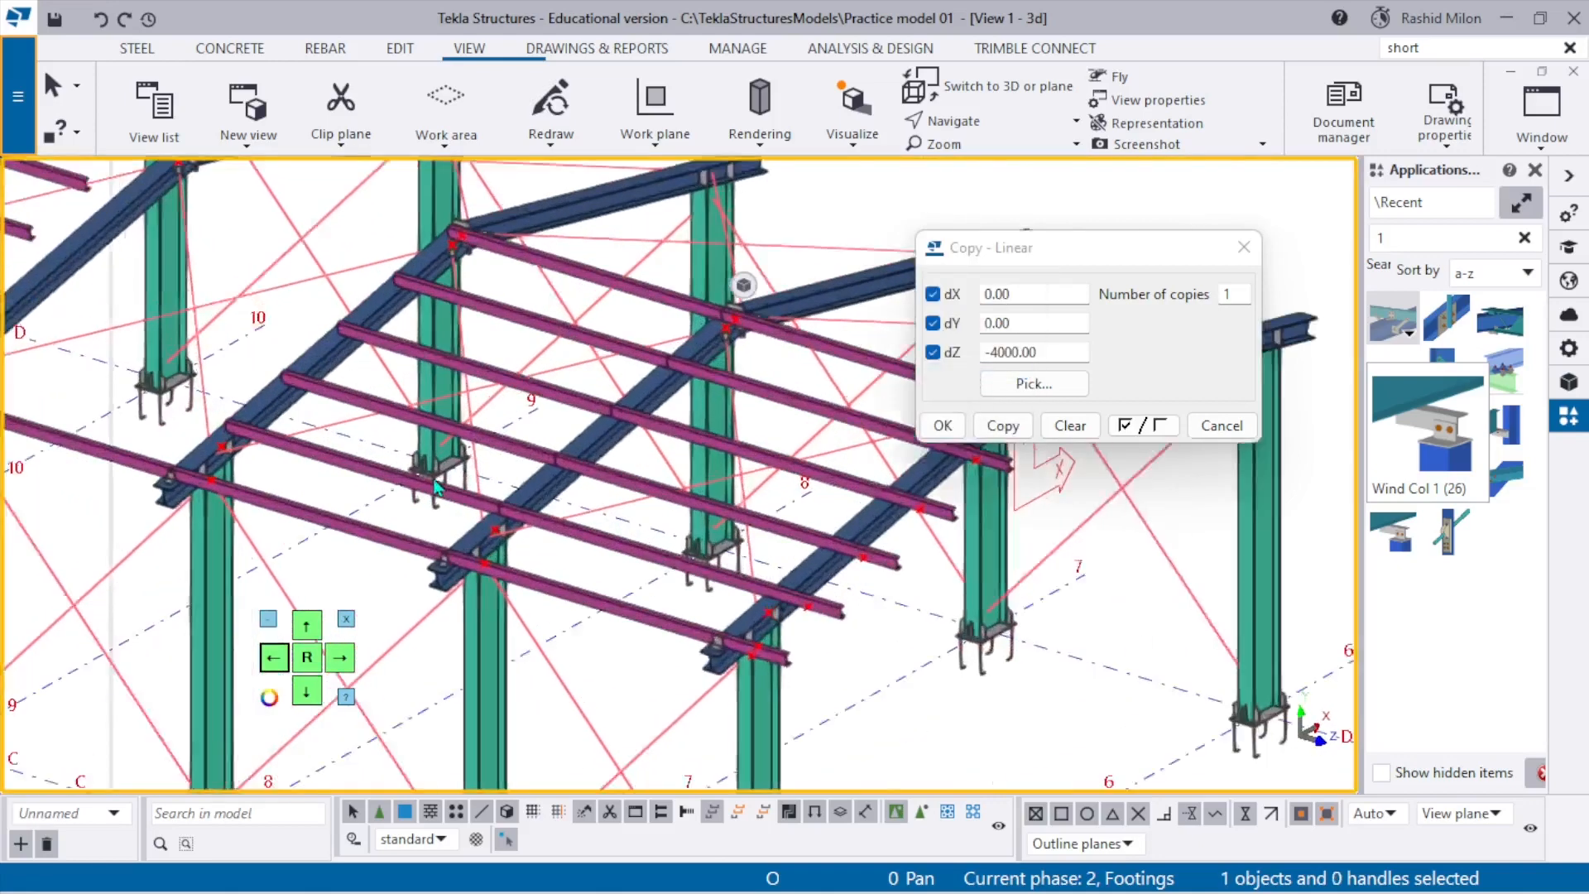
Copy the five short purlins between grid lines 7 and 8 linearly by dZ -4000.00 into the next bay and redraw the view.
scroll(437, 488, "up", 3)
left_click(330, 476)
left_click(371, 363, "ctrl")
left_click(447, 275, "ctrl")
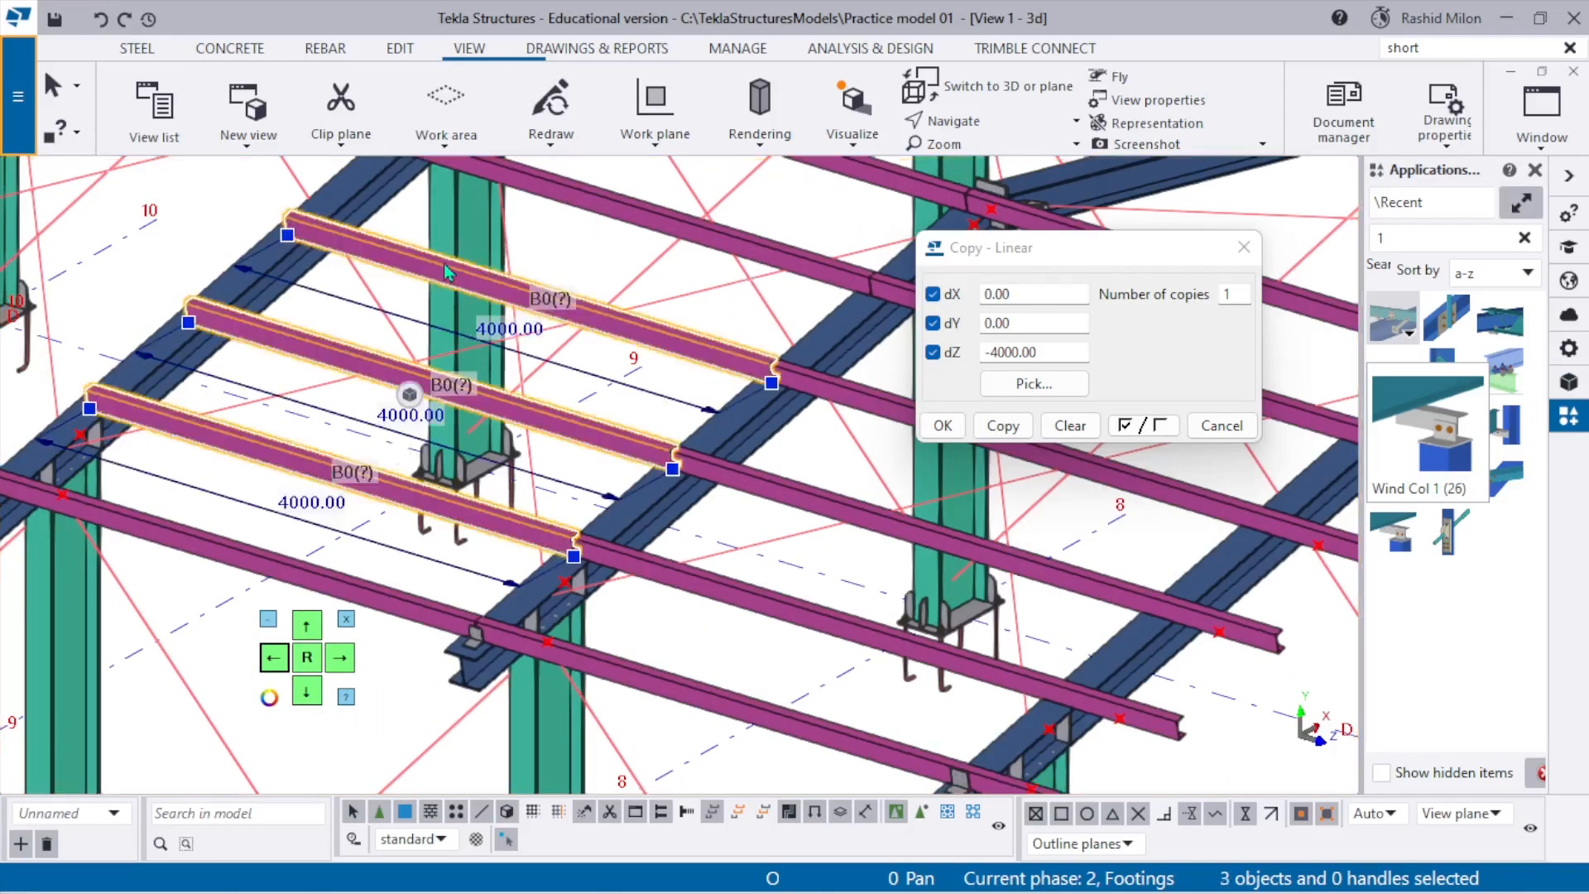
left_click(644, 215, "ctrl")
middle_click_drag(654, 212, 552, 373)
scroll(553, 370, "down", 3)
left_click(573, 299, "ctrl")
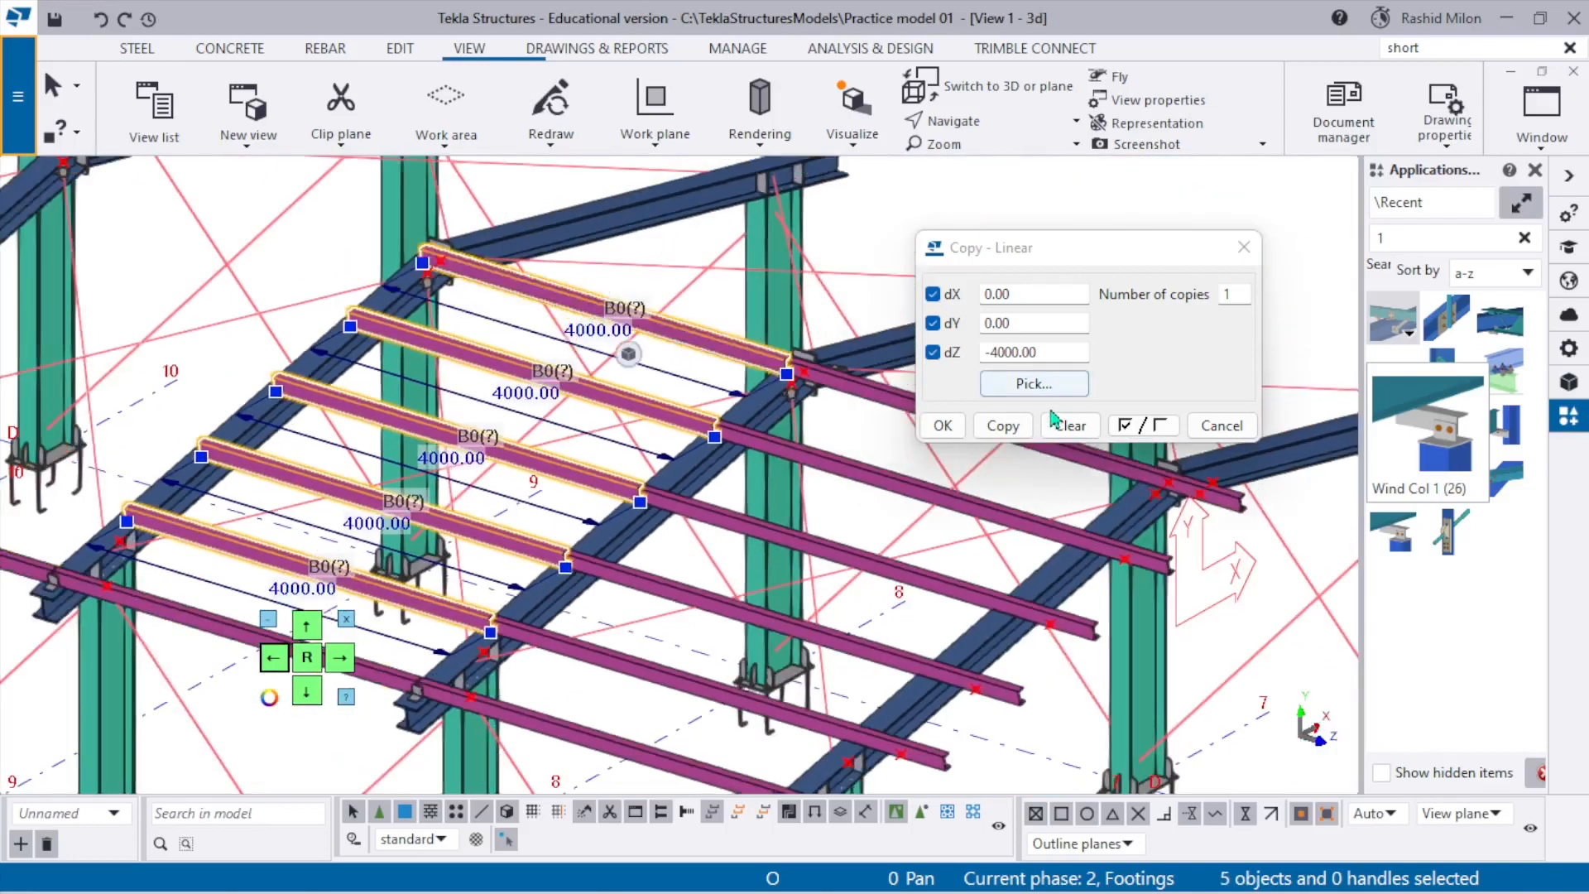
left_click(996, 428)
scroll(625, 460, "down", 5)
key("Escape")
right_click(691, 248)
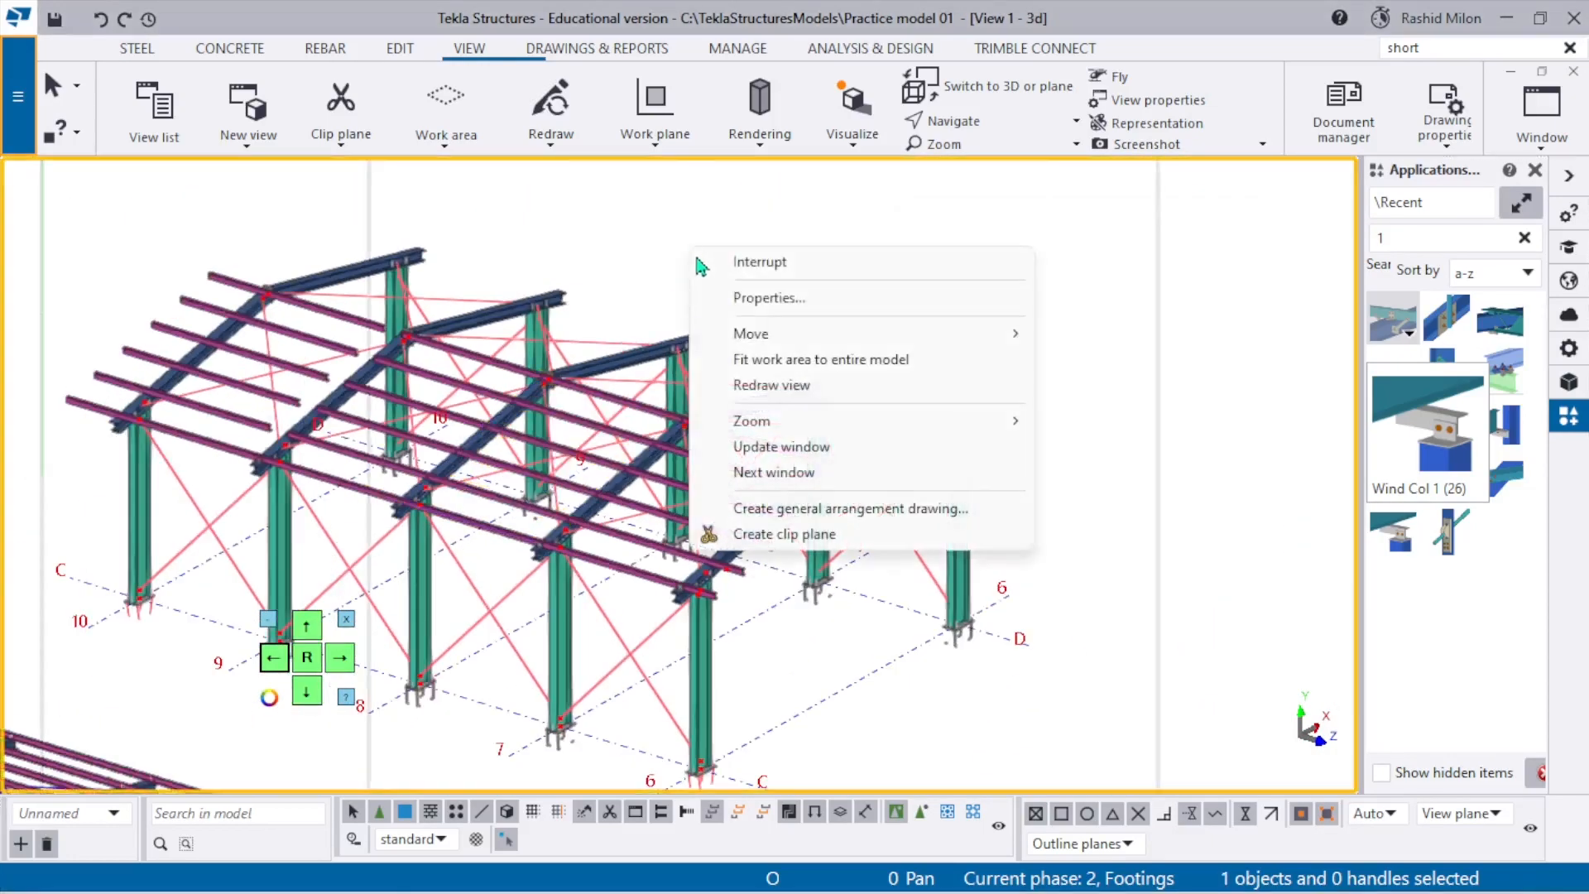
left_click(752, 387)
Select the five short purlins crossing the end frame on grid line 10 and switch to the plan view.
scroll(266, 419, "up", 4)
mouse_move(317, 410)
middle_mouse_down()
mouse_move(658, 501)
mouse_move(757, 509)
middle_mouse_up()
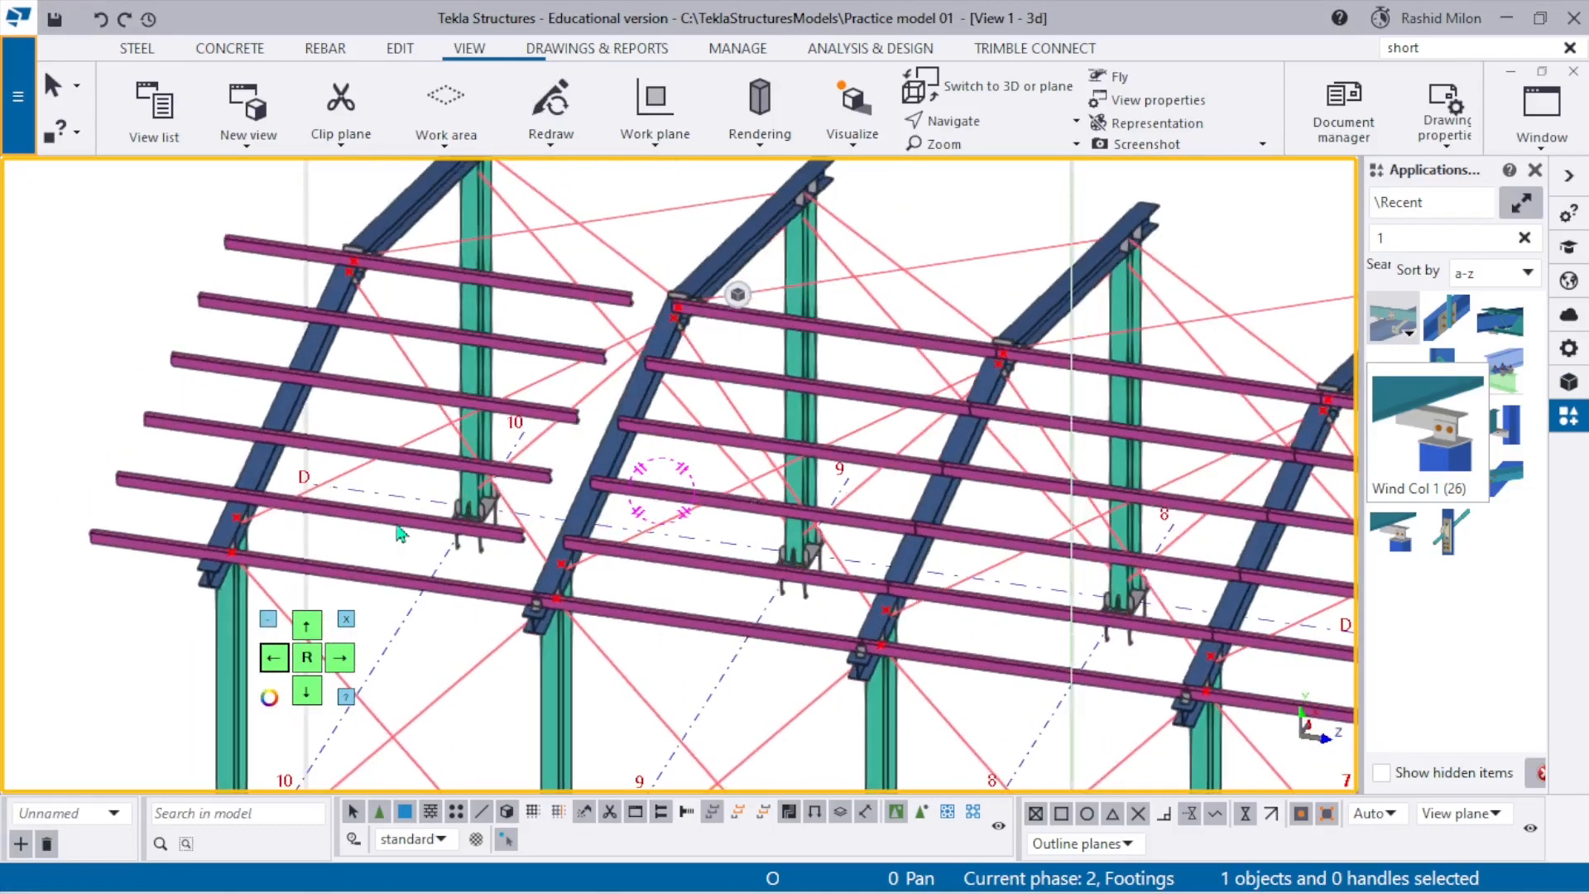
scroll(398, 525, "up", 5)
left_click(374, 518)
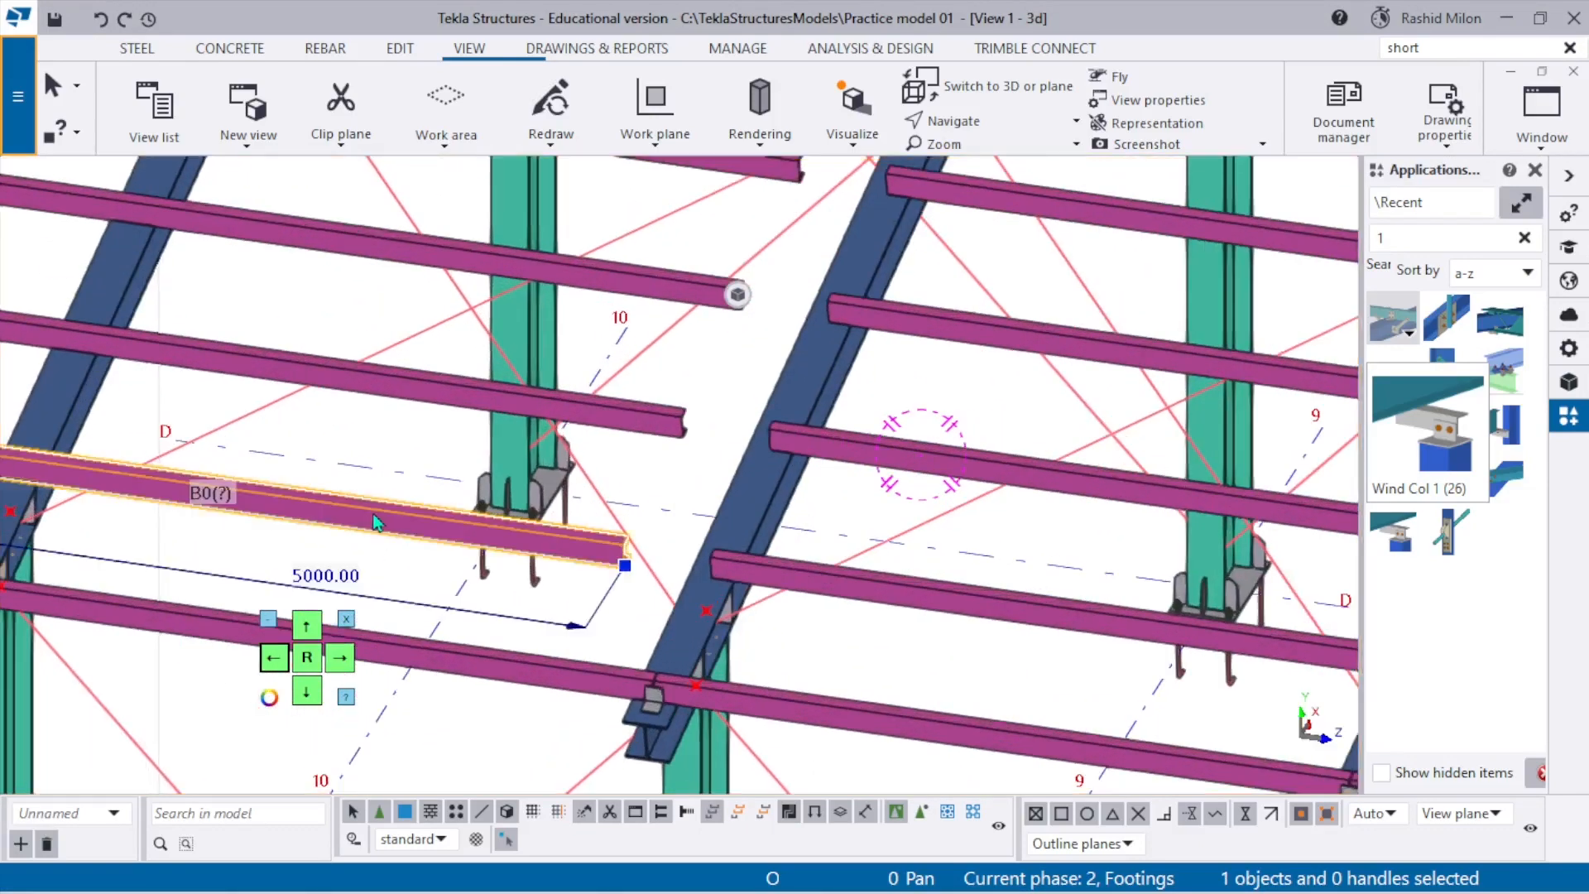
left_click(486, 404, "ctrl")
left_click(579, 262, "ctrl")
left_click(359, 250)
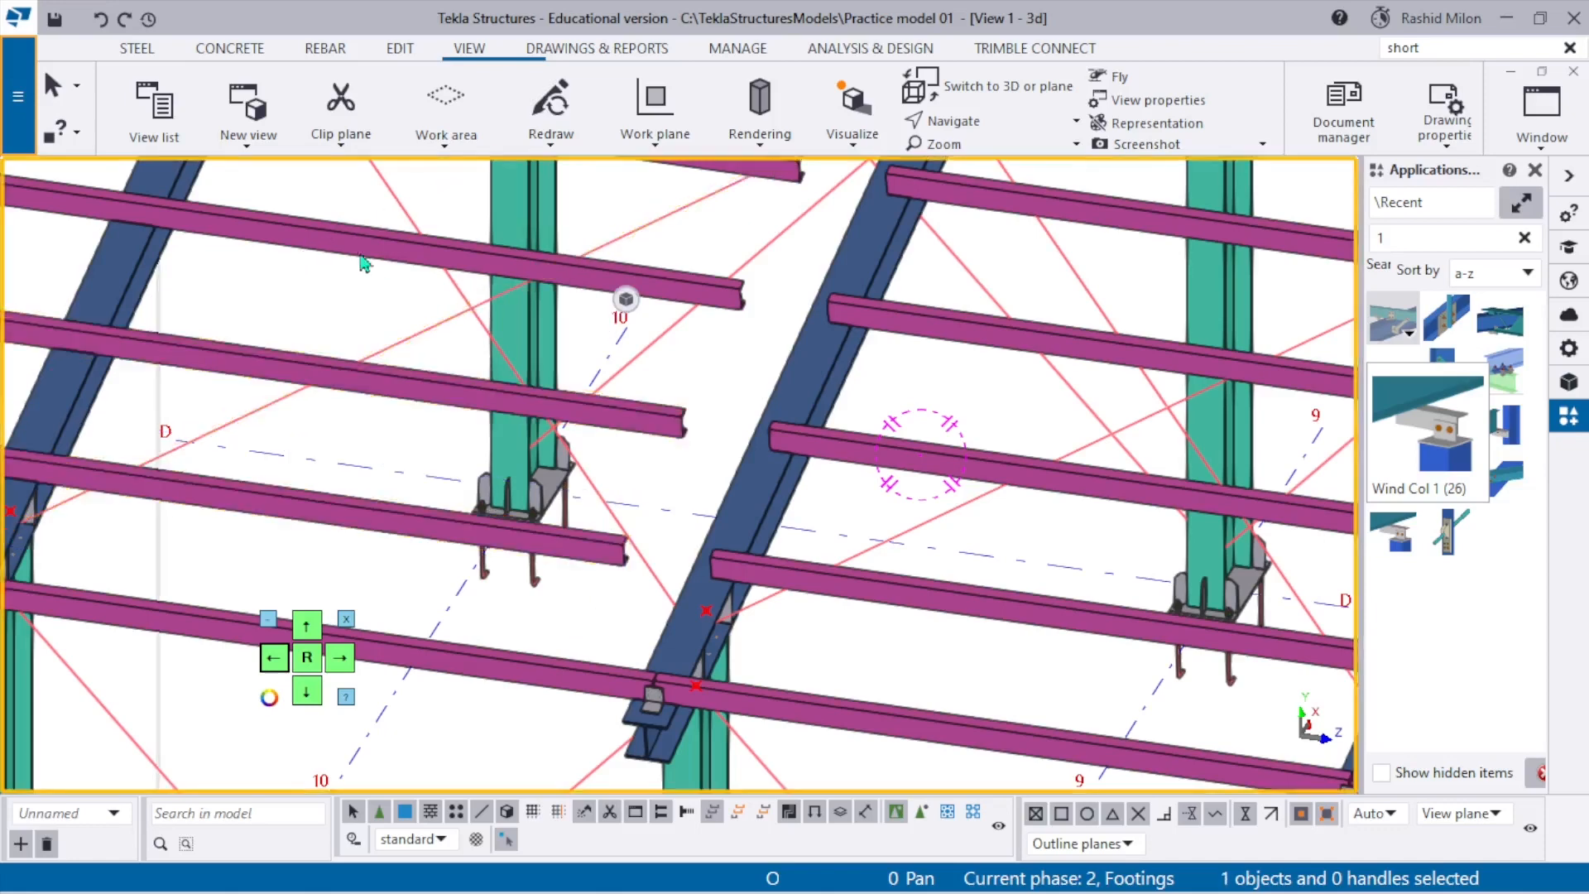
left_click(344, 377, "ctrl")
left_click(311, 493, "ctrl")
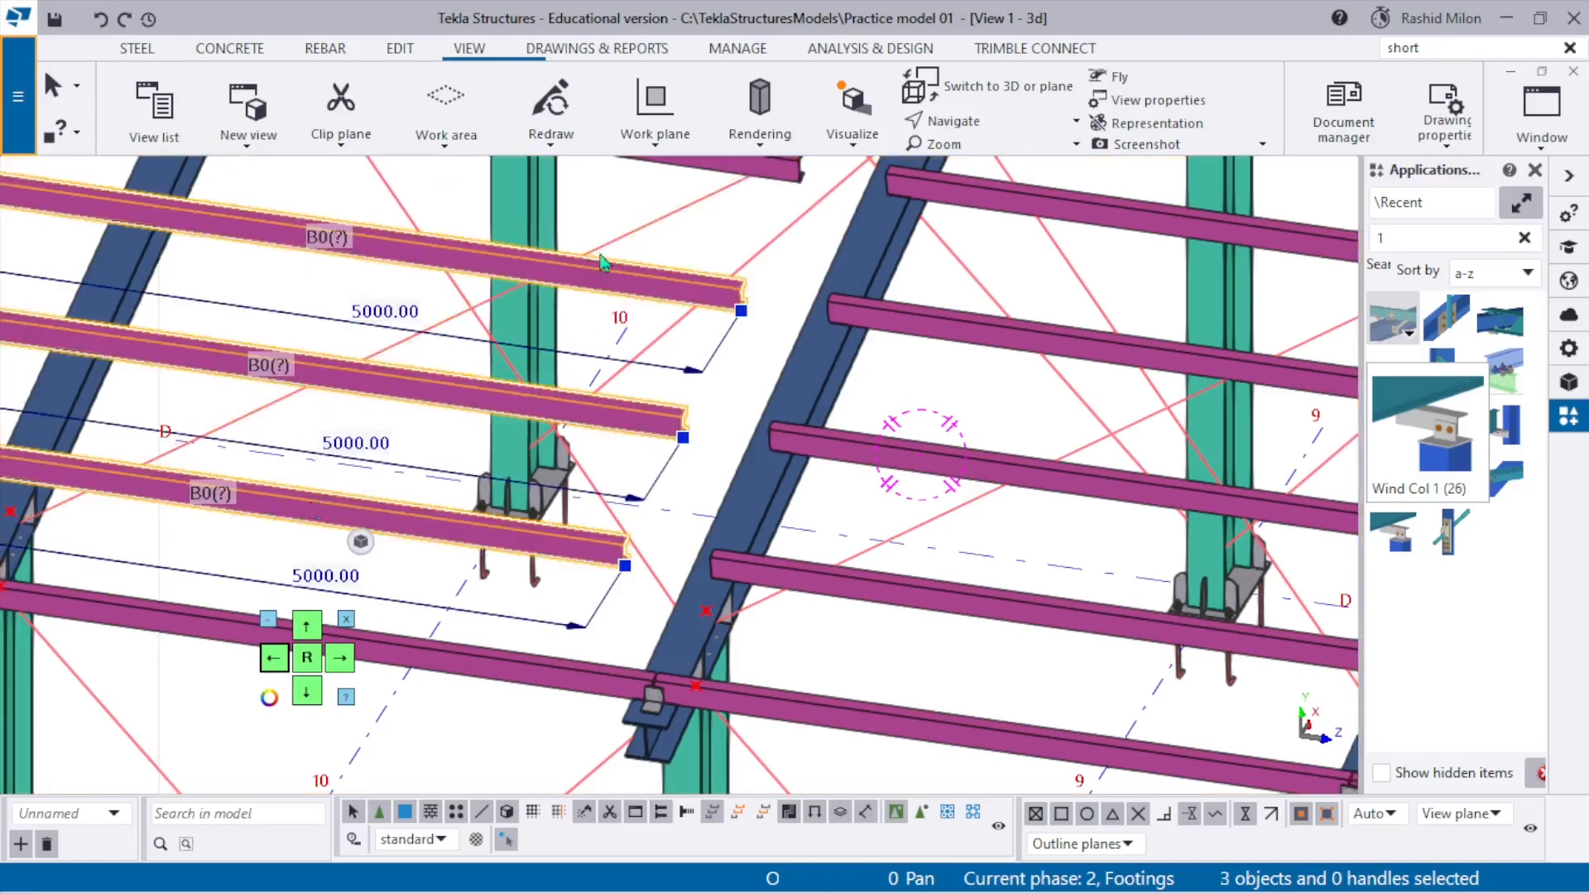
left_click(712, 173, "ctrl")
middle_click_drag(703, 165, 671, 336)
left_click(663, 216, "ctrl")
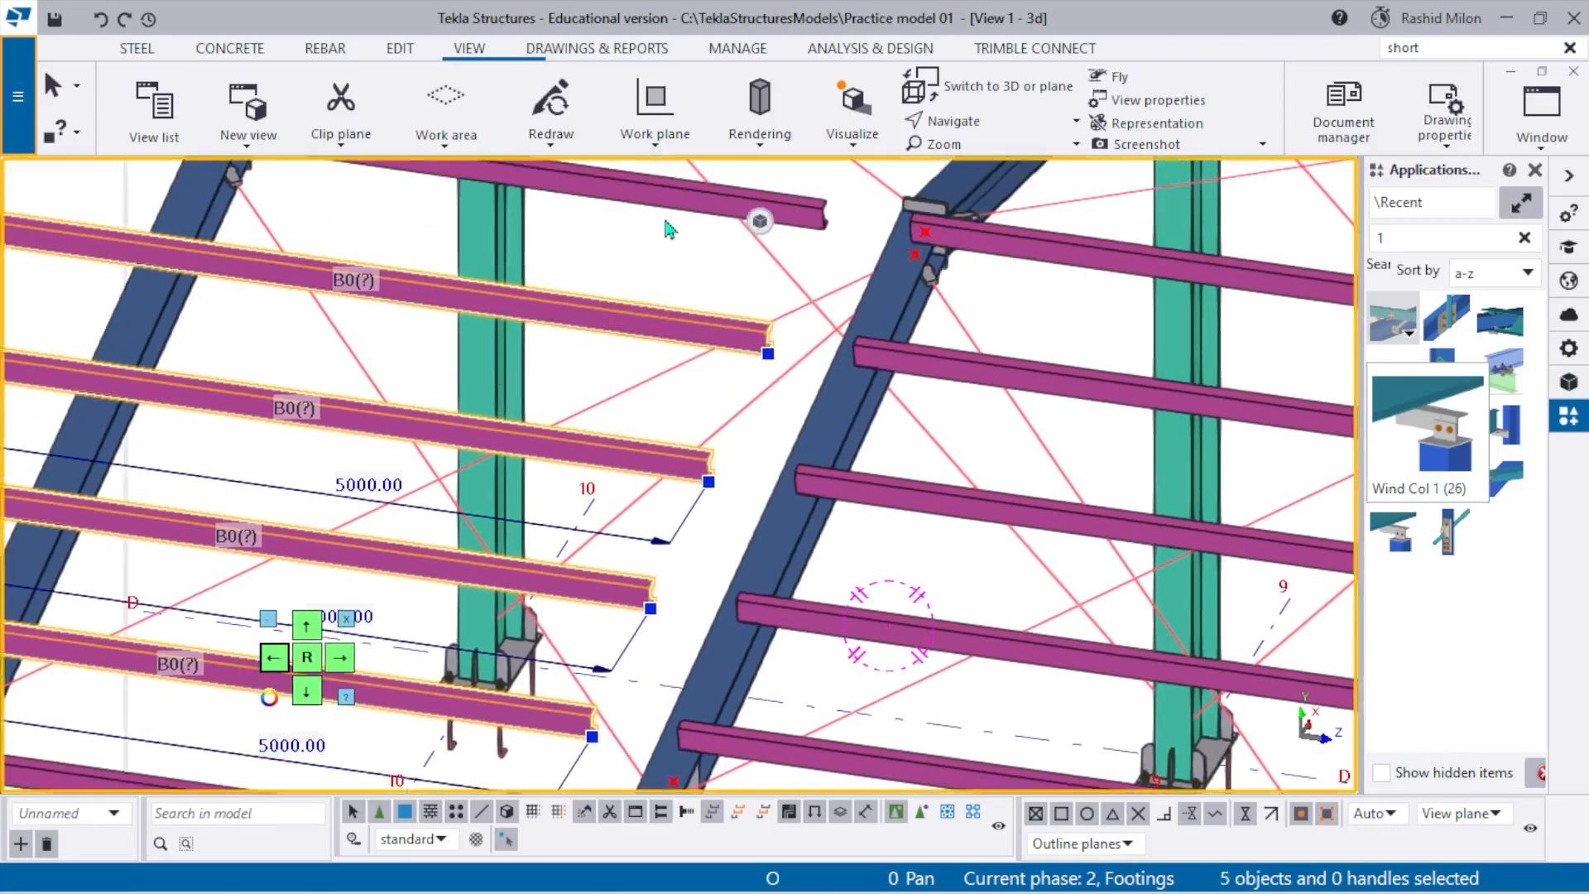
left_click(672, 202, "ctrl")
scroll(675, 211, "down", 4)
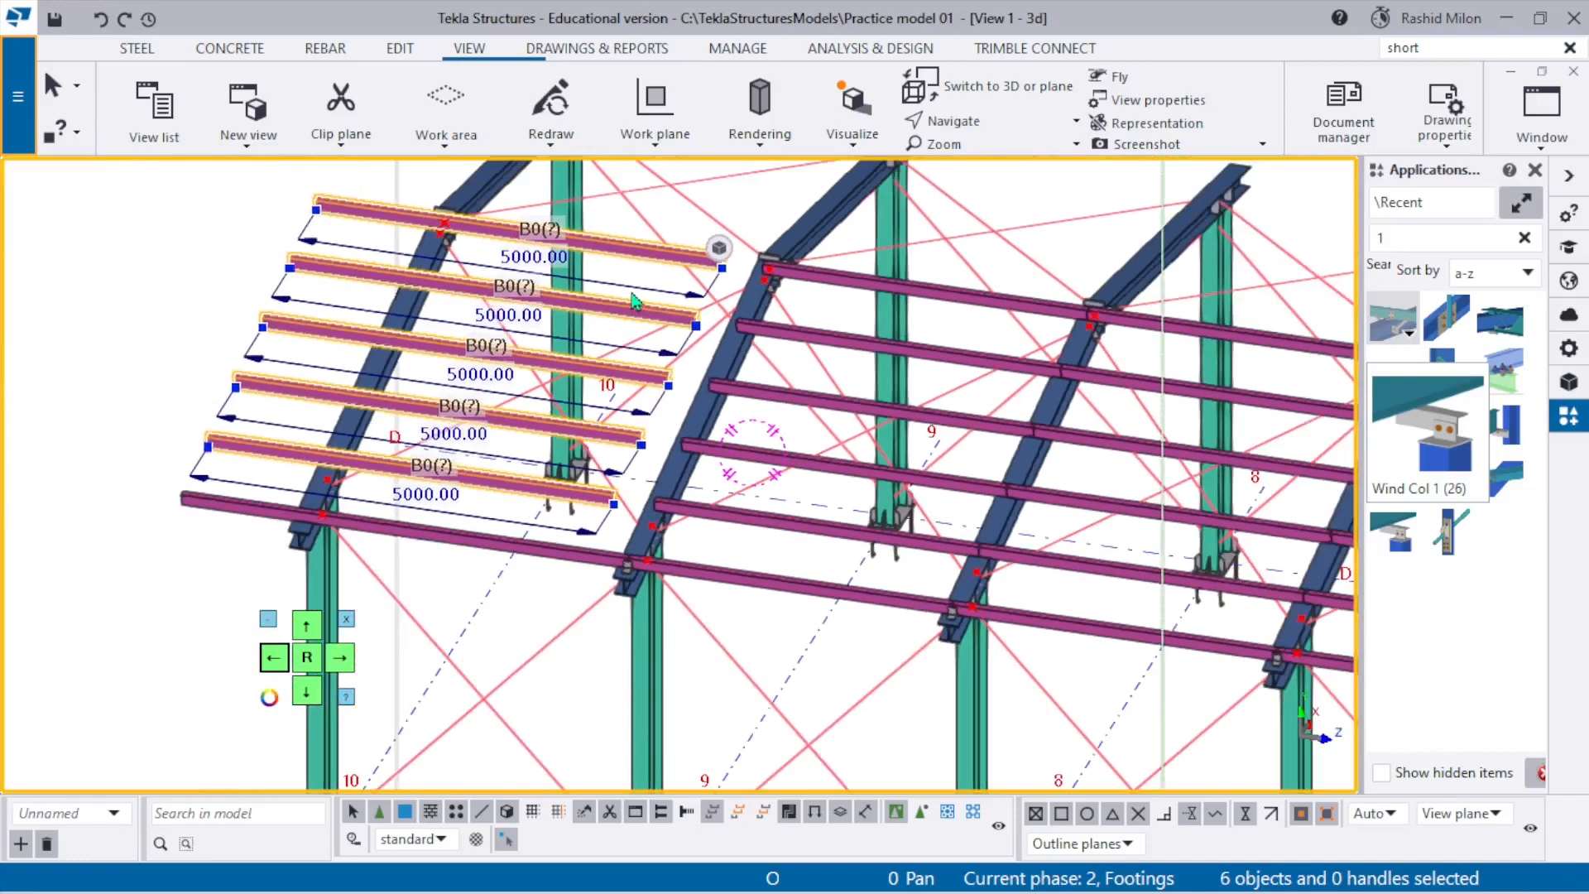
key("ctrl+p")
Try to move the five short purlins' end handles just short of grid line 9 onto the matching purlin ends at that frame.
scroll(811, 348, "up", 6)
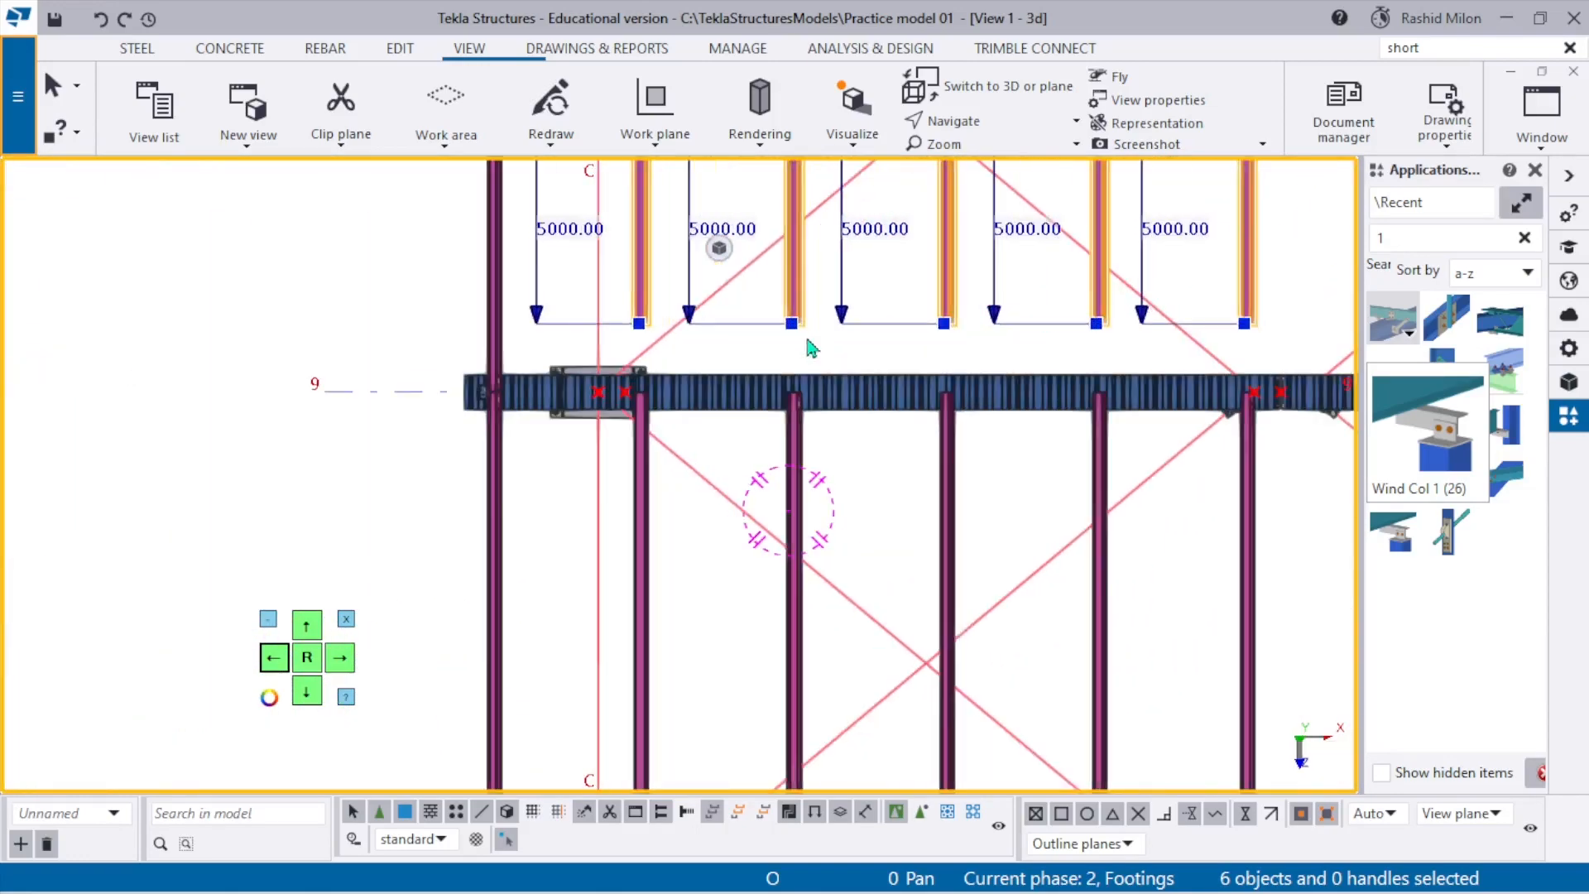
scroll(810, 348, "up", 3)
scroll(479, 419, "down", 4)
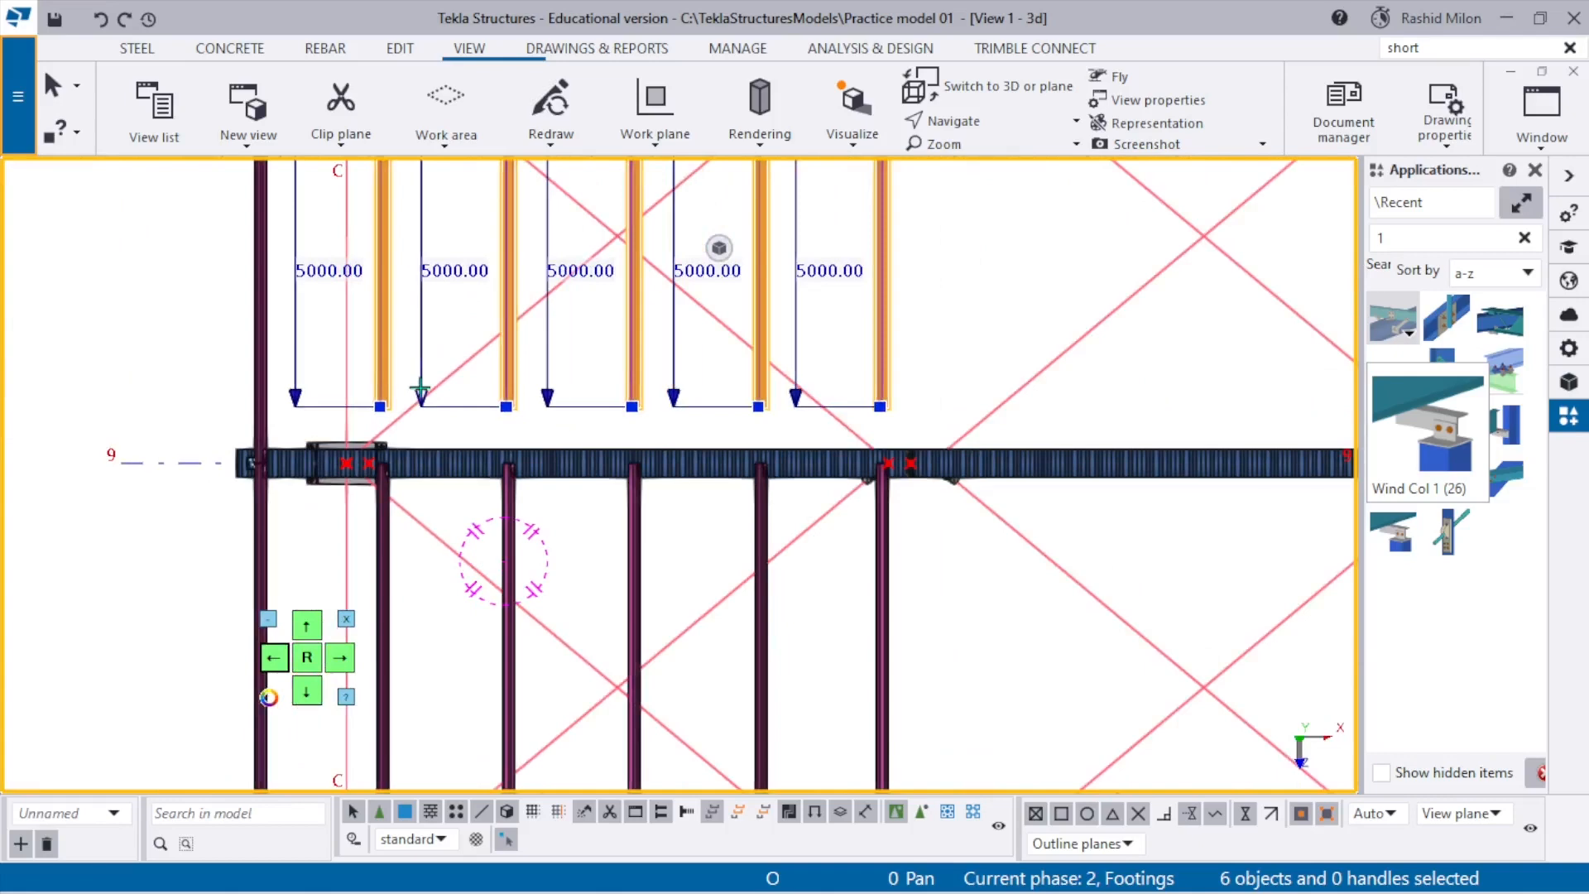
left_click_drag(610, 439, 1081, 437)
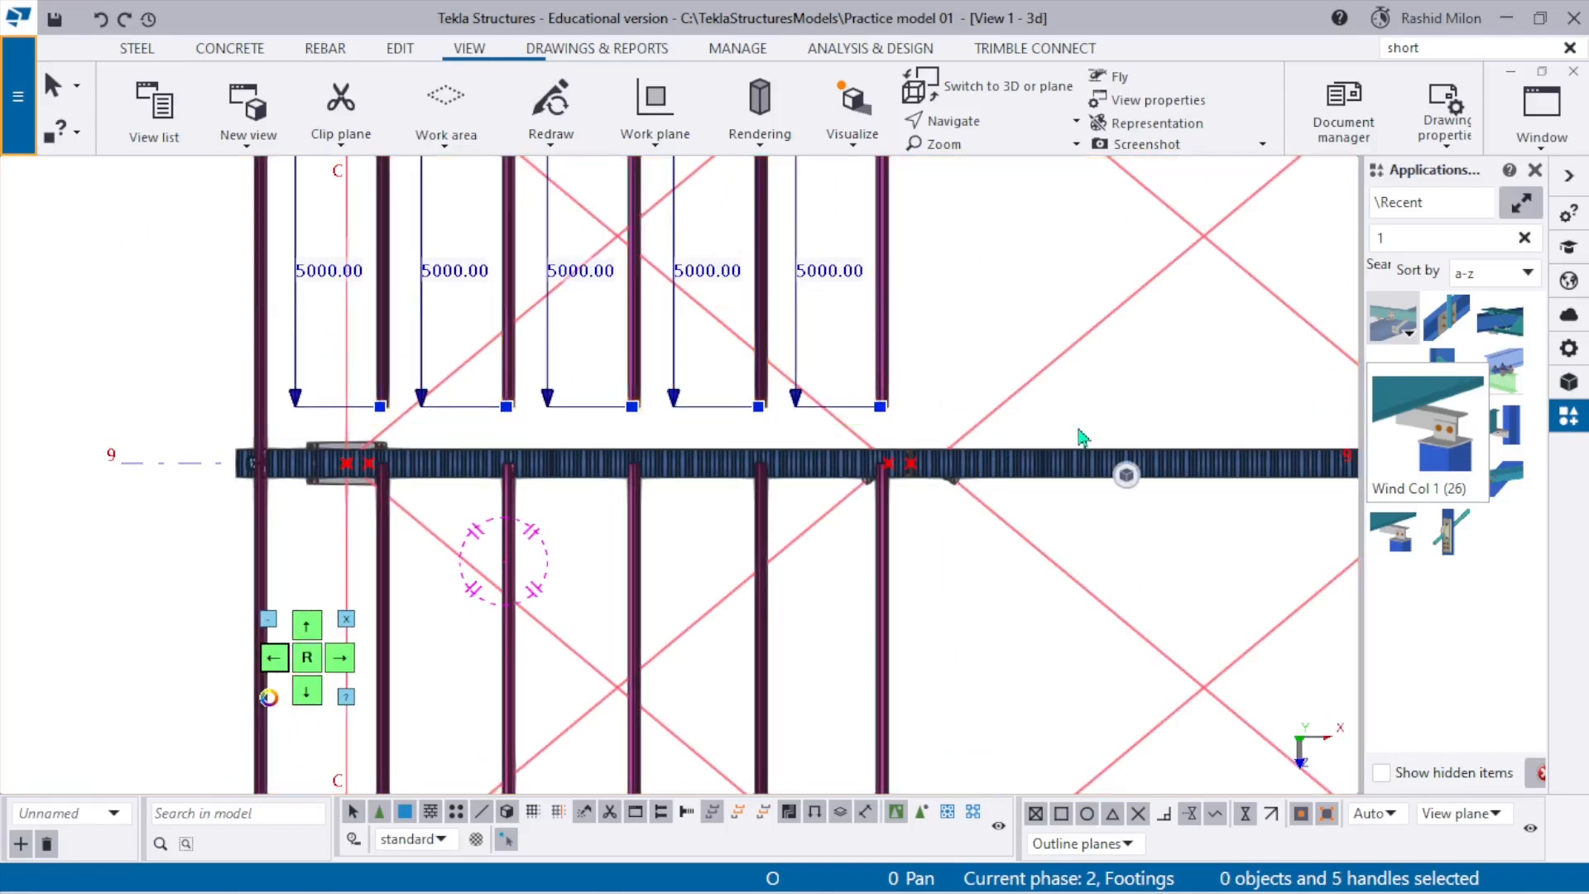
key("ctrl+m")
scroll(610, 373, "up", 5)
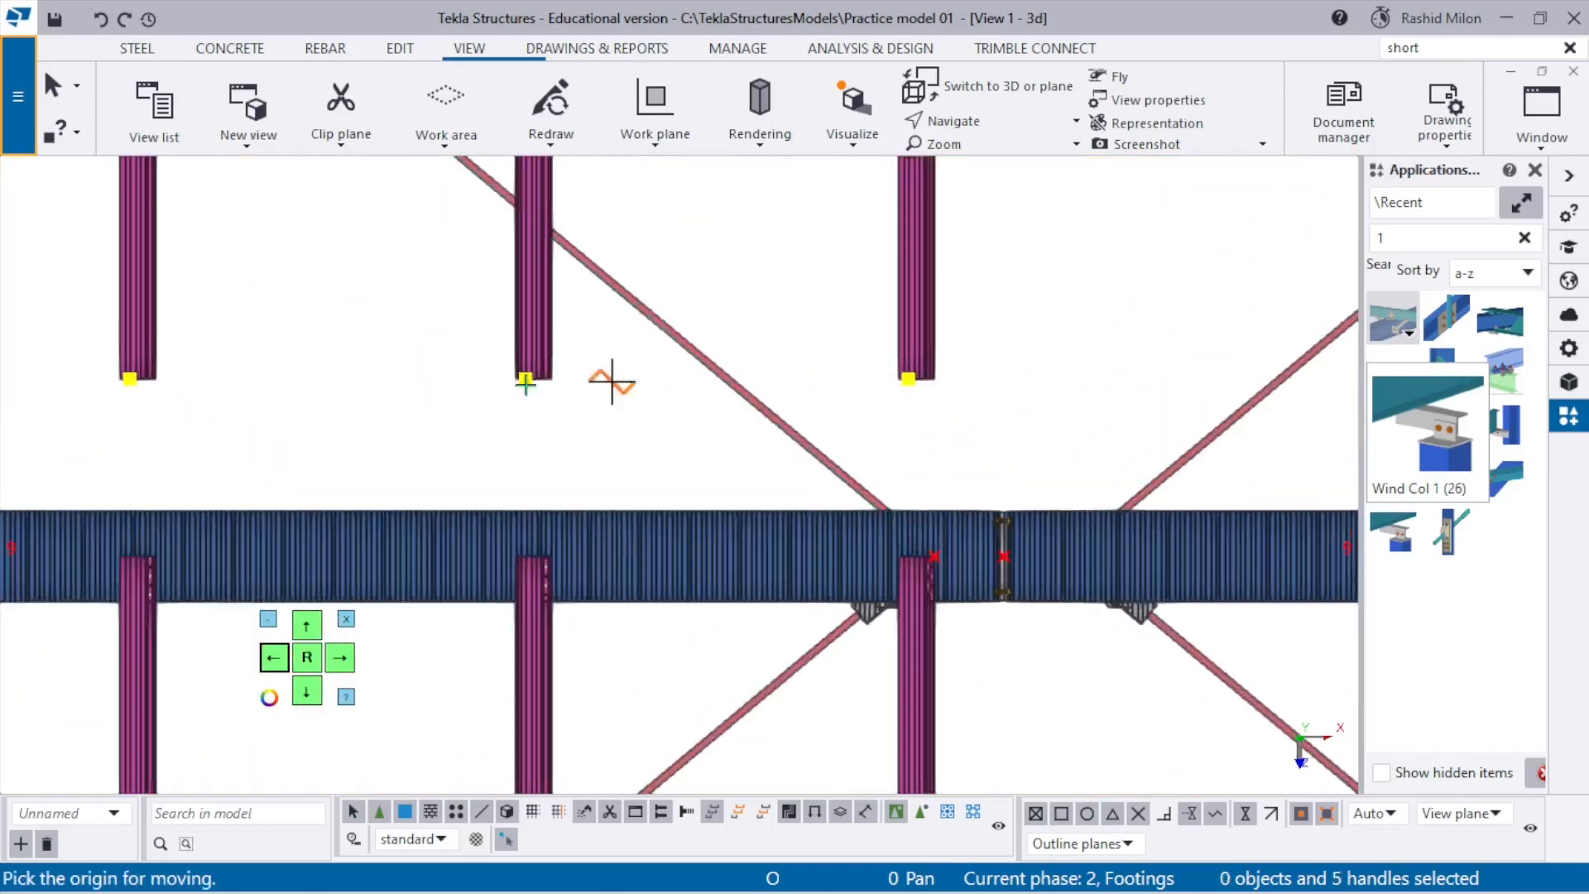
left_click(569, 309)
scroll(571, 306, "down", 3)
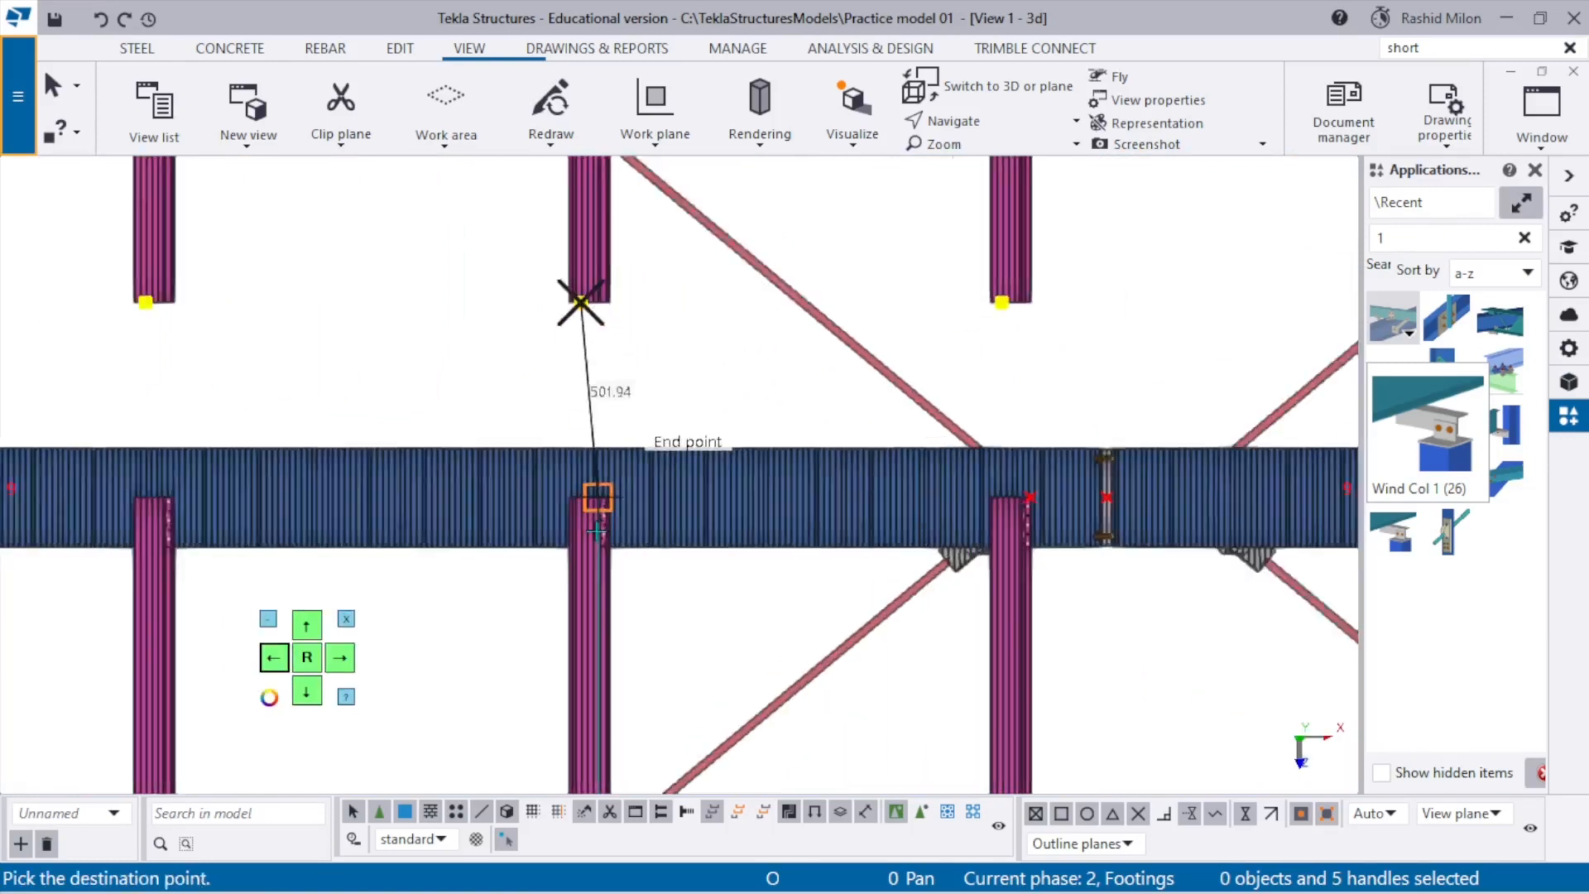
scroll(588, 463, "up", 5)
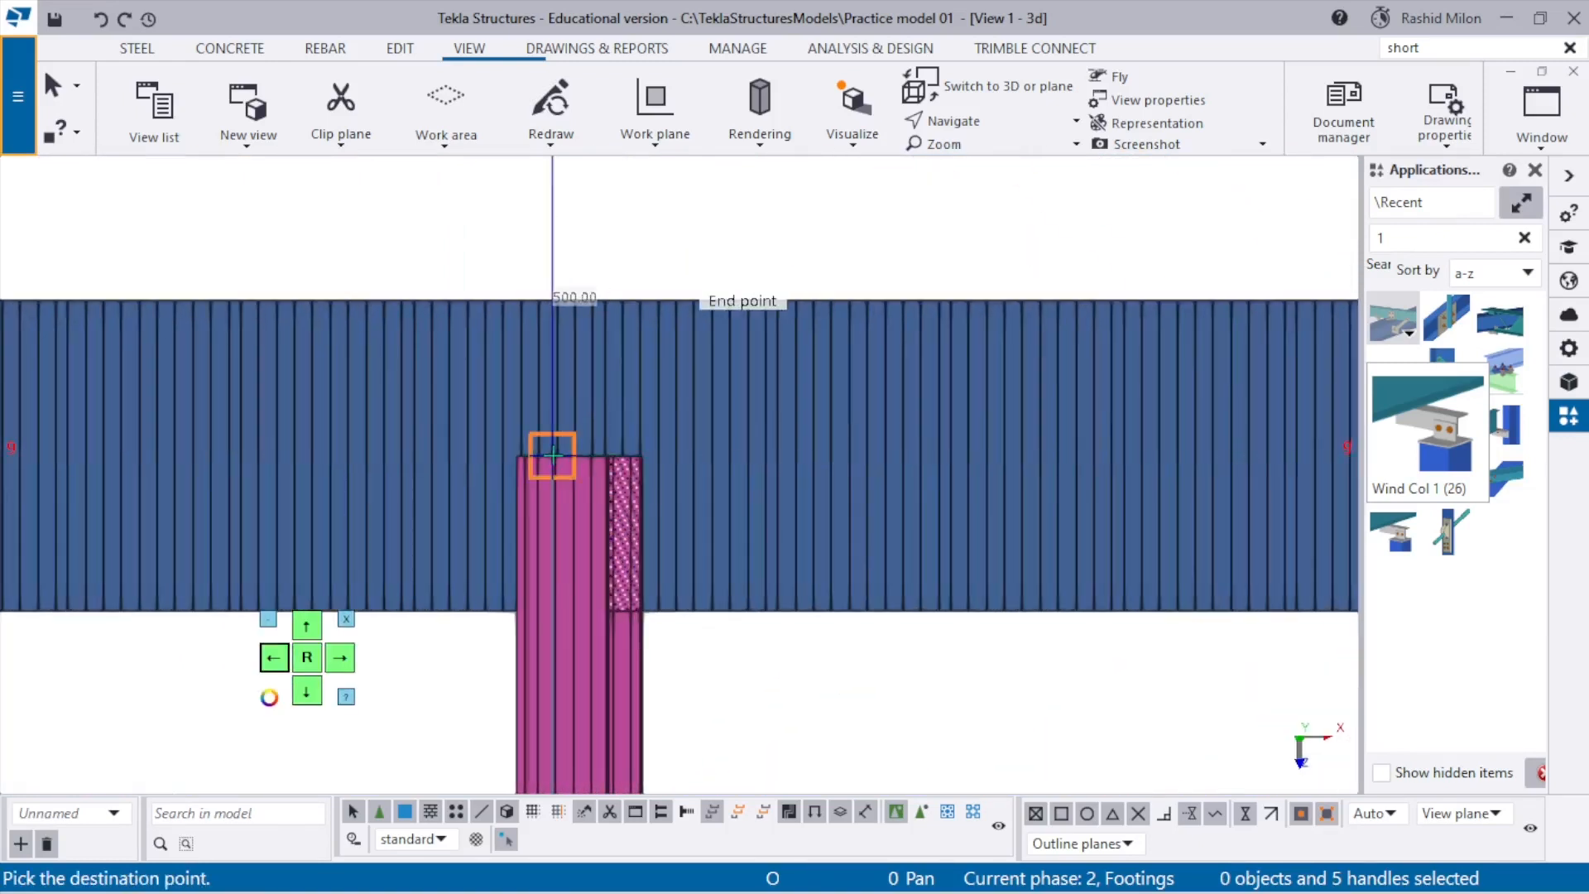
left_click(552, 455)
scroll(552, 455, "down", 6)
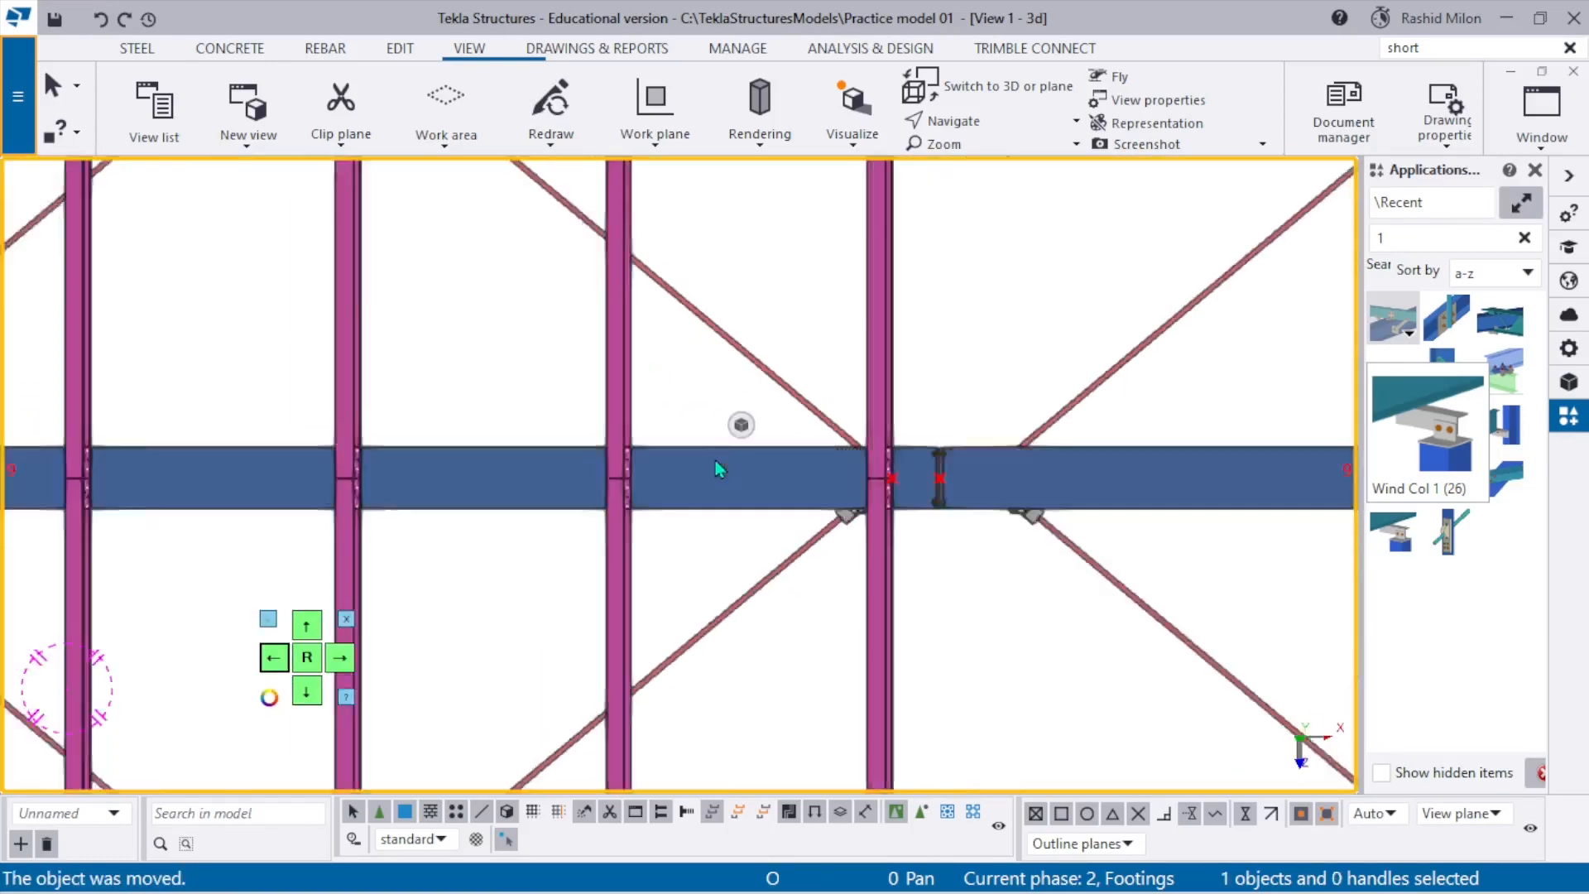
Undo the last move of the purlin ends at grid line 9.
scroll(713, 479, "down", 3)
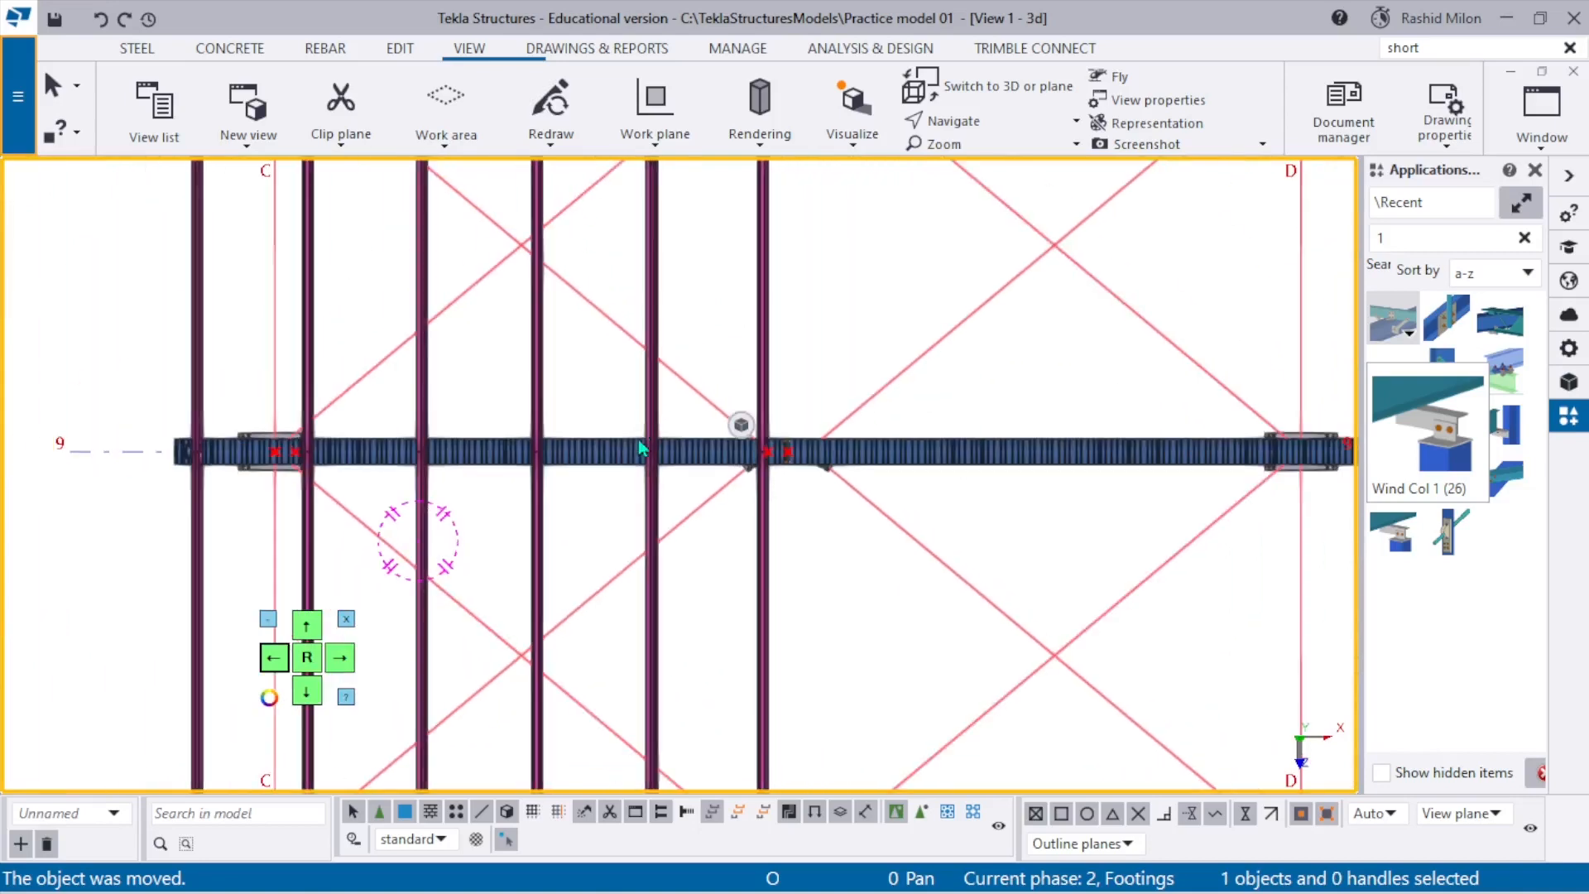
scroll(649, 422, "up", 7)
key("ctrl+z")
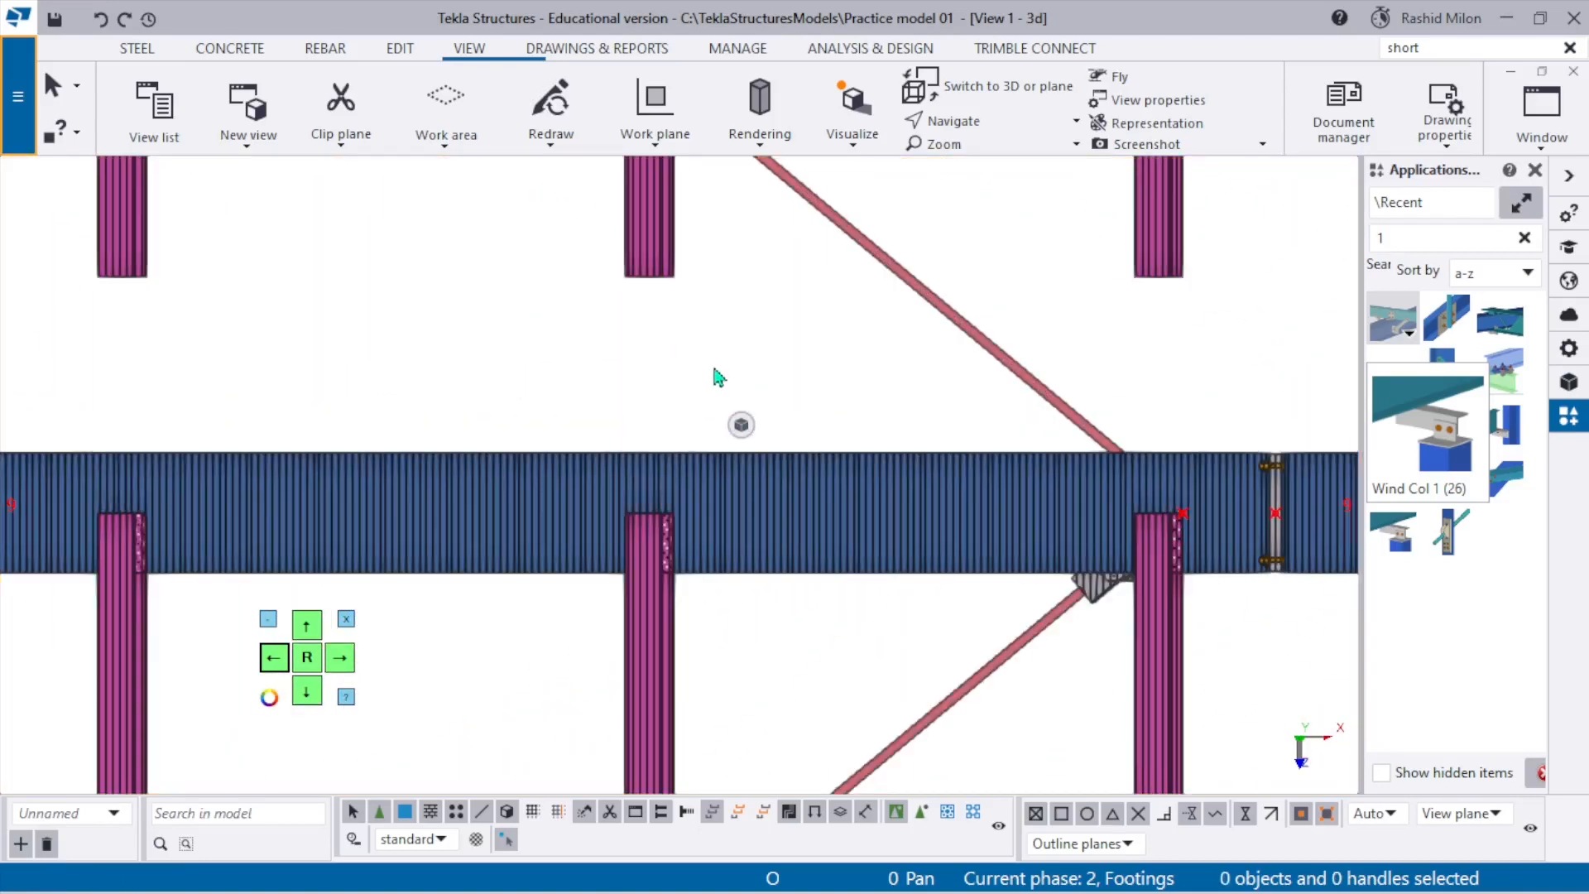
scroll(702, 486, "down", 5)
scroll(675, 530, "up", 6)
scroll(689, 589, "down", 2)
scroll(690, 586, "down", 6)
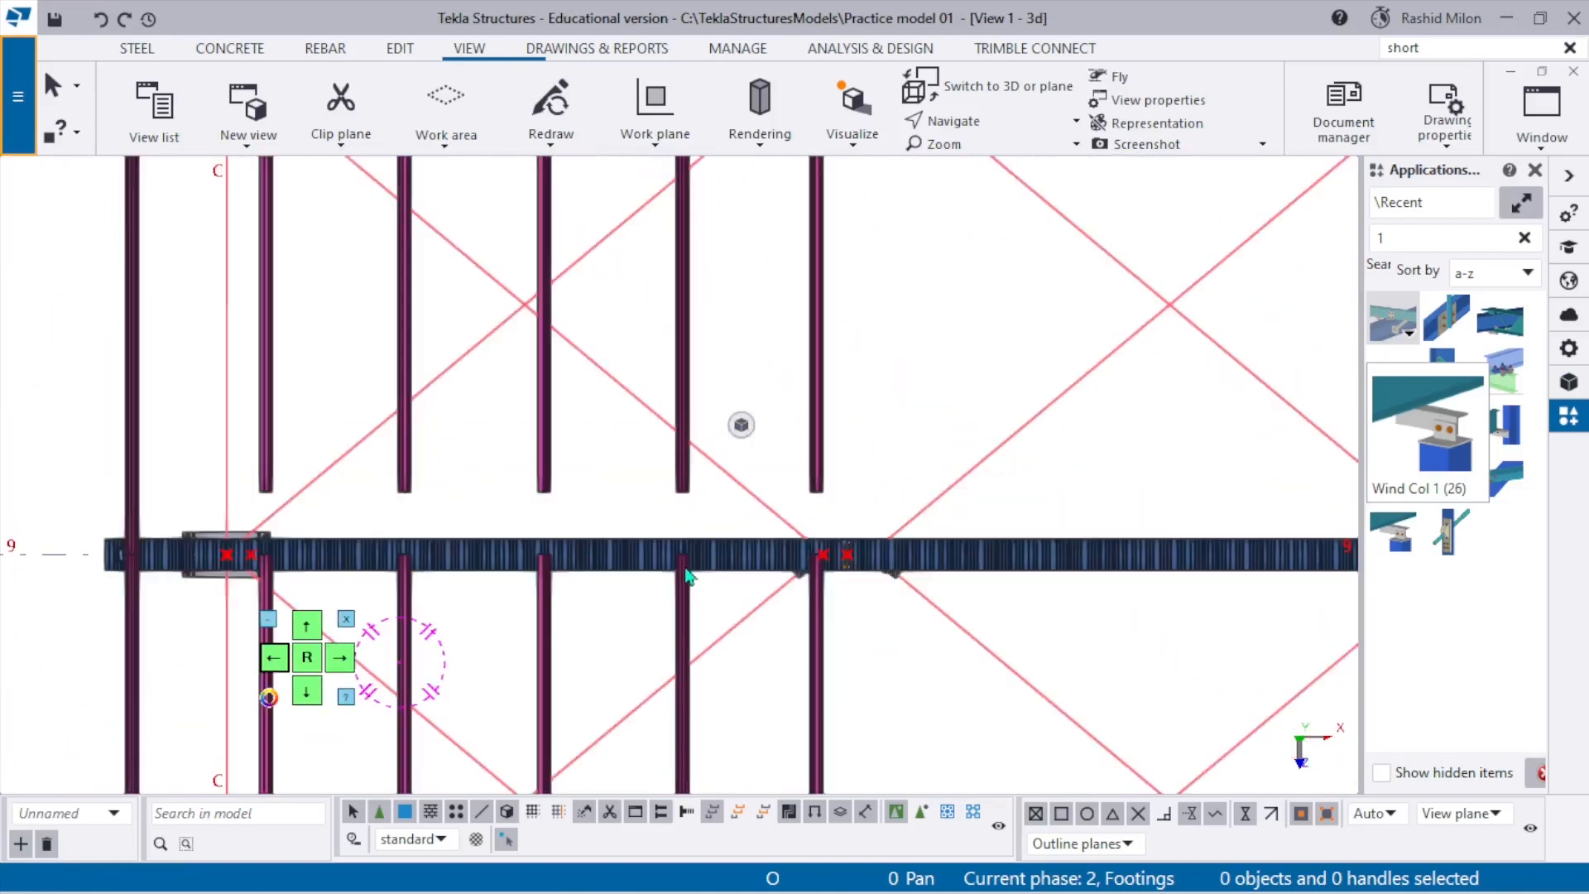
Select the five short purlins between grid lines 9 and 10 and pin their contextual toolbar.
left_click_drag(826, 384, 659, 362)
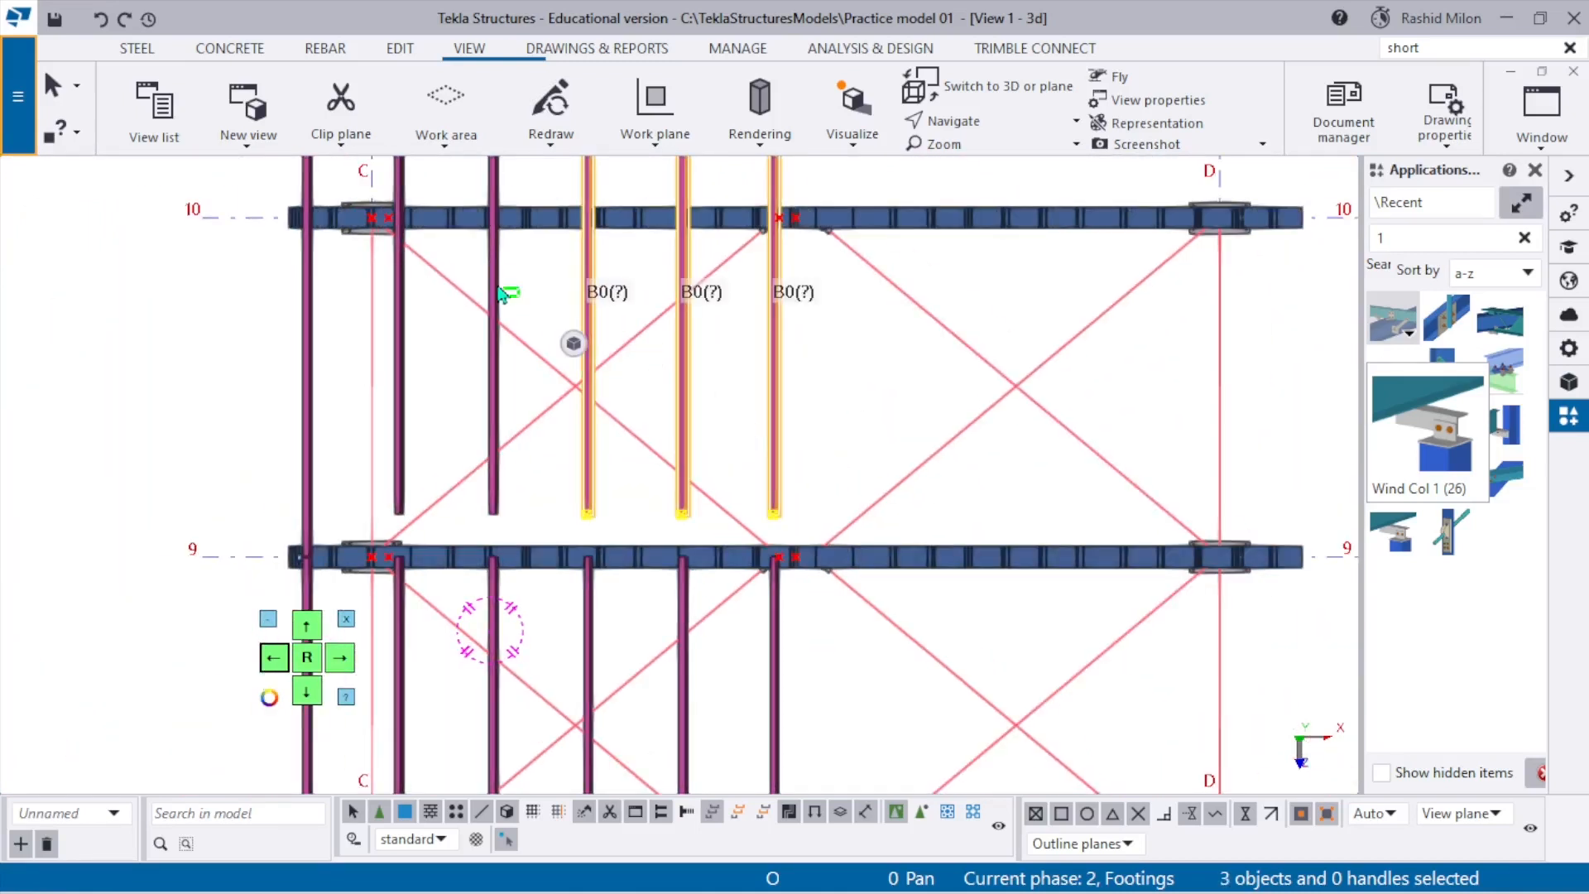
left_click(401, 387, "ctrl")
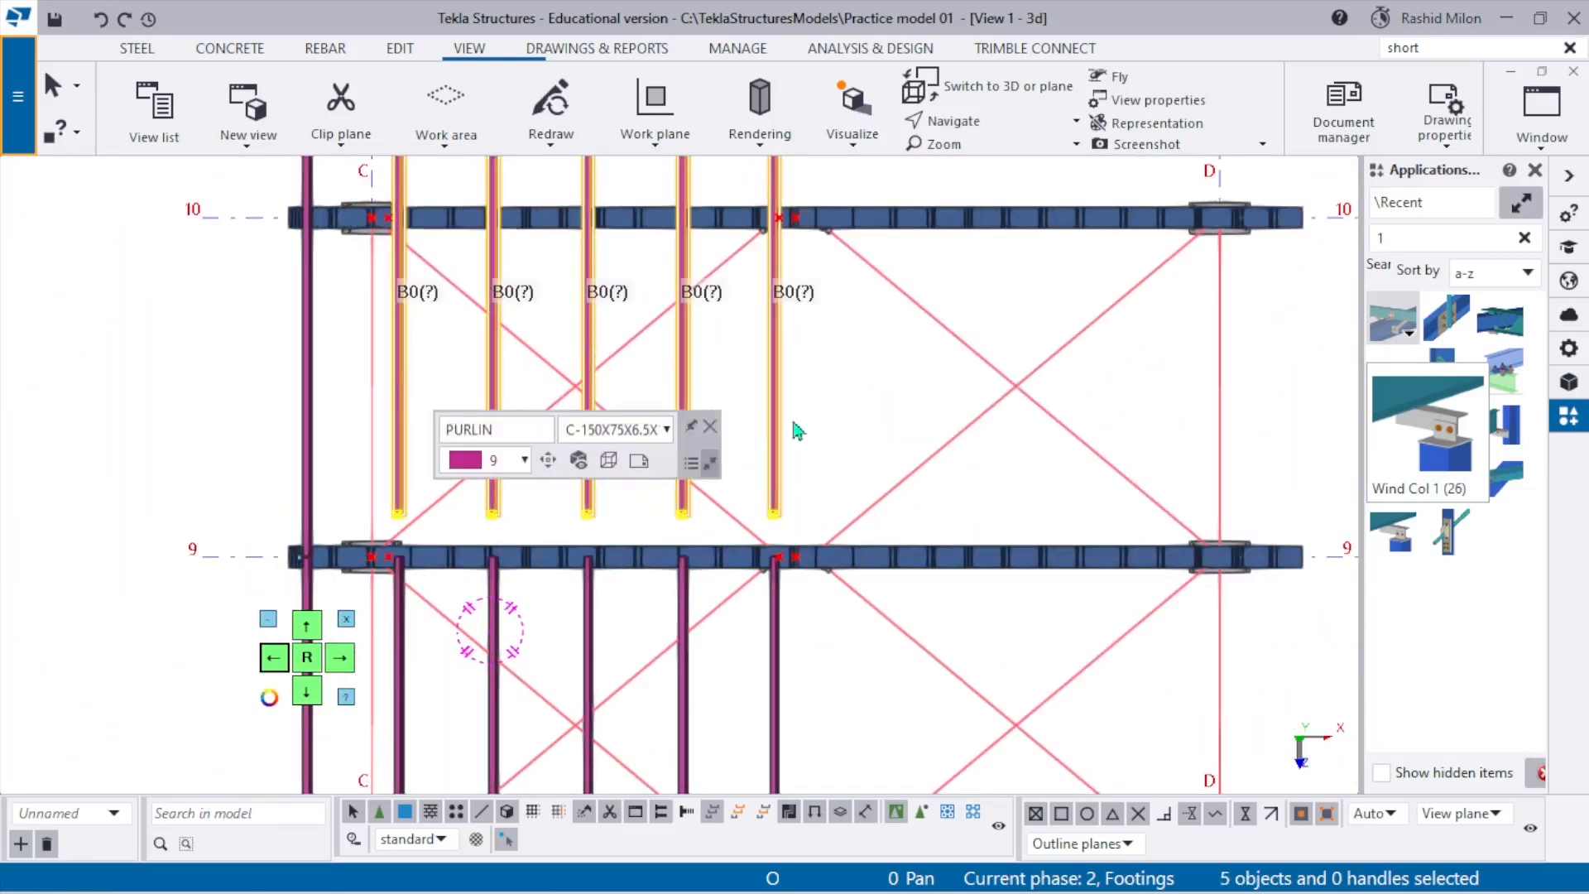
left_click(692, 426)
scroll(554, 493, "up", 3)
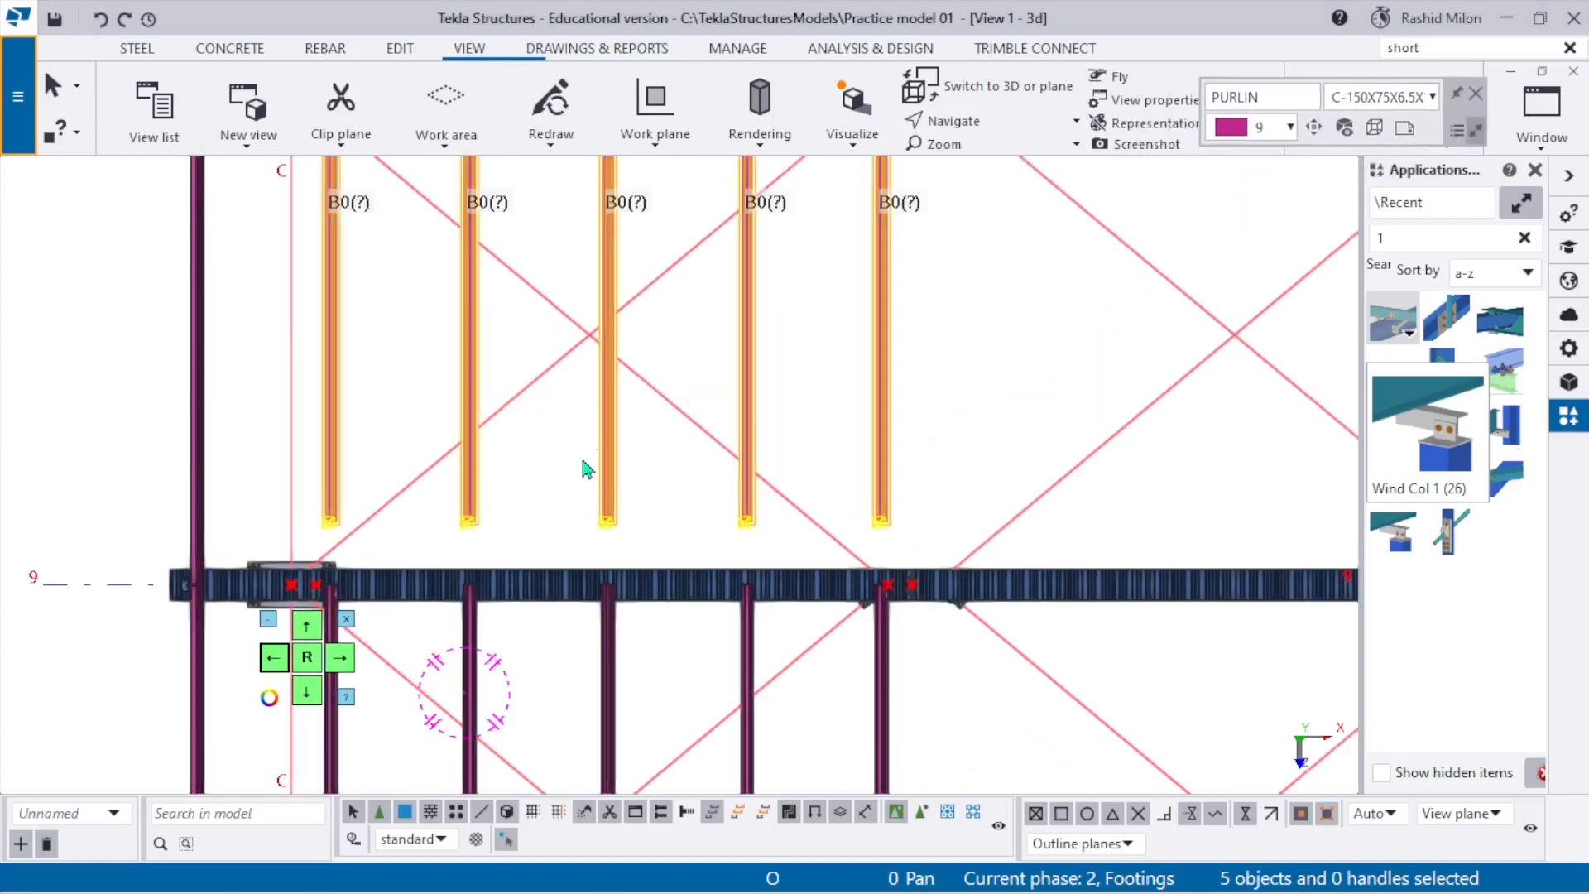
scroll(498, 403, "down", 3)
scroll(333, 501, "up", 3)
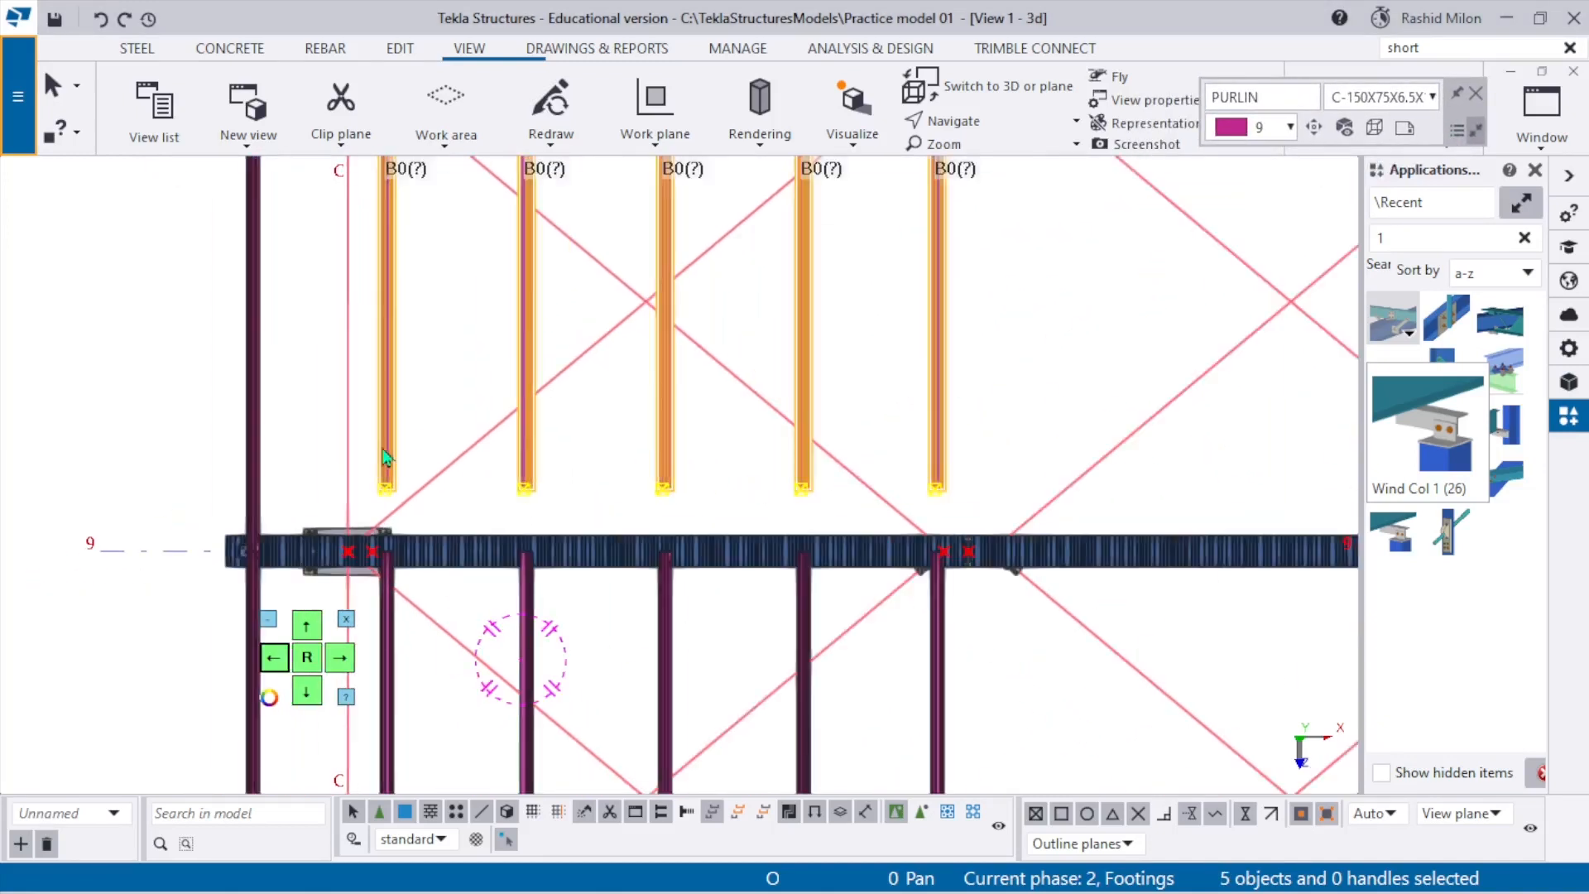
Try to start a move of the five purlin end handles just short of grid line 9.
left_click_drag(304, 392, 1043, 516)
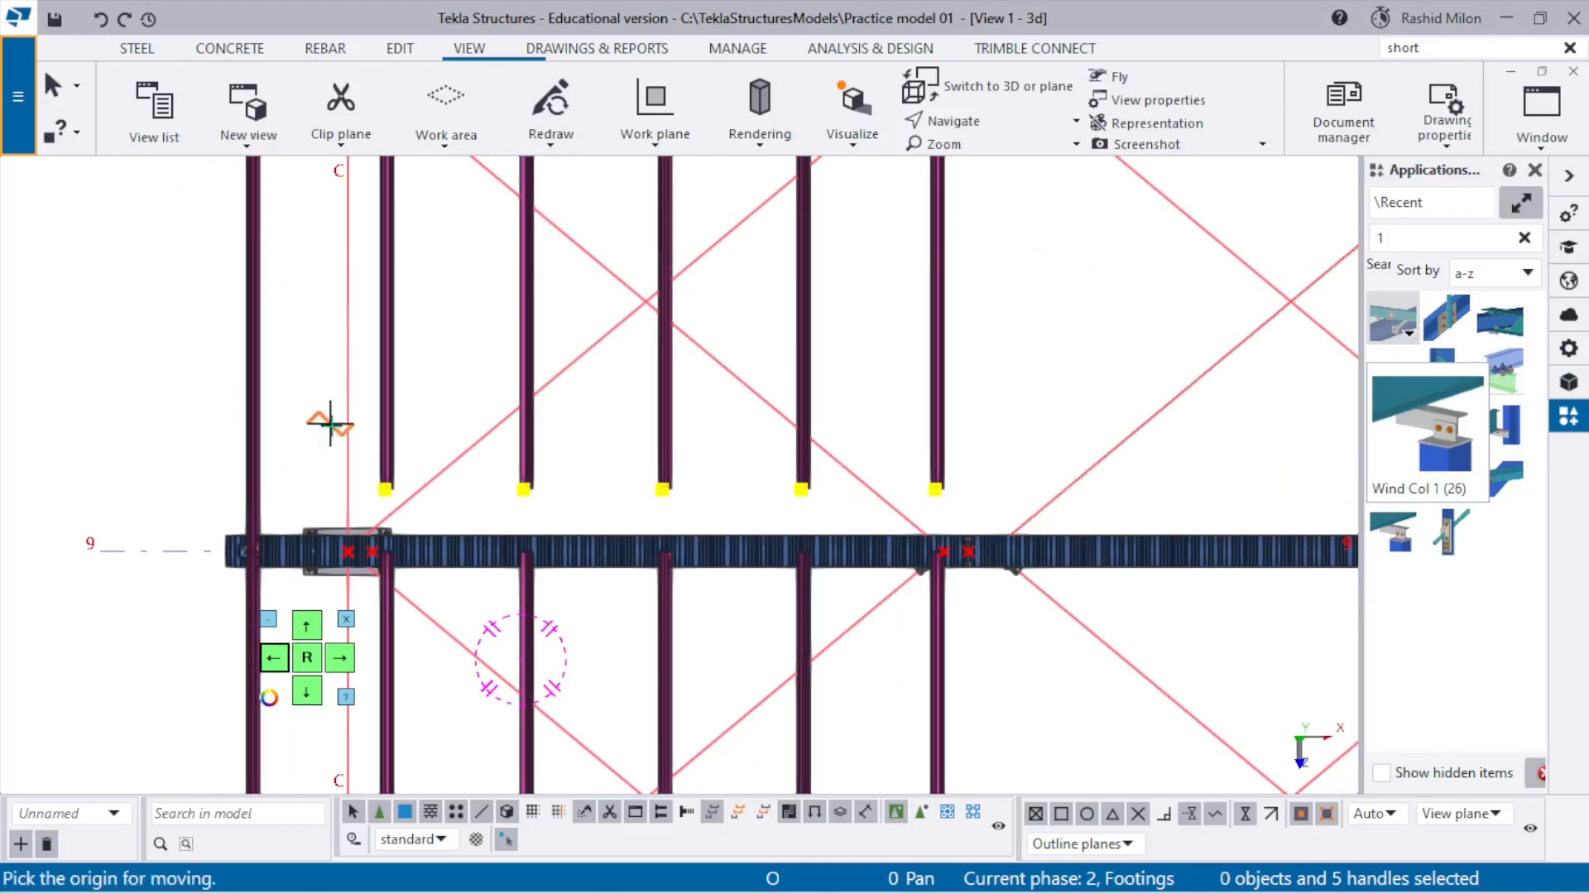
scroll(430, 447, "up", 4)
right_click(506, 374)
left_click(571, 391)
scroll(472, 450, "down", 3)
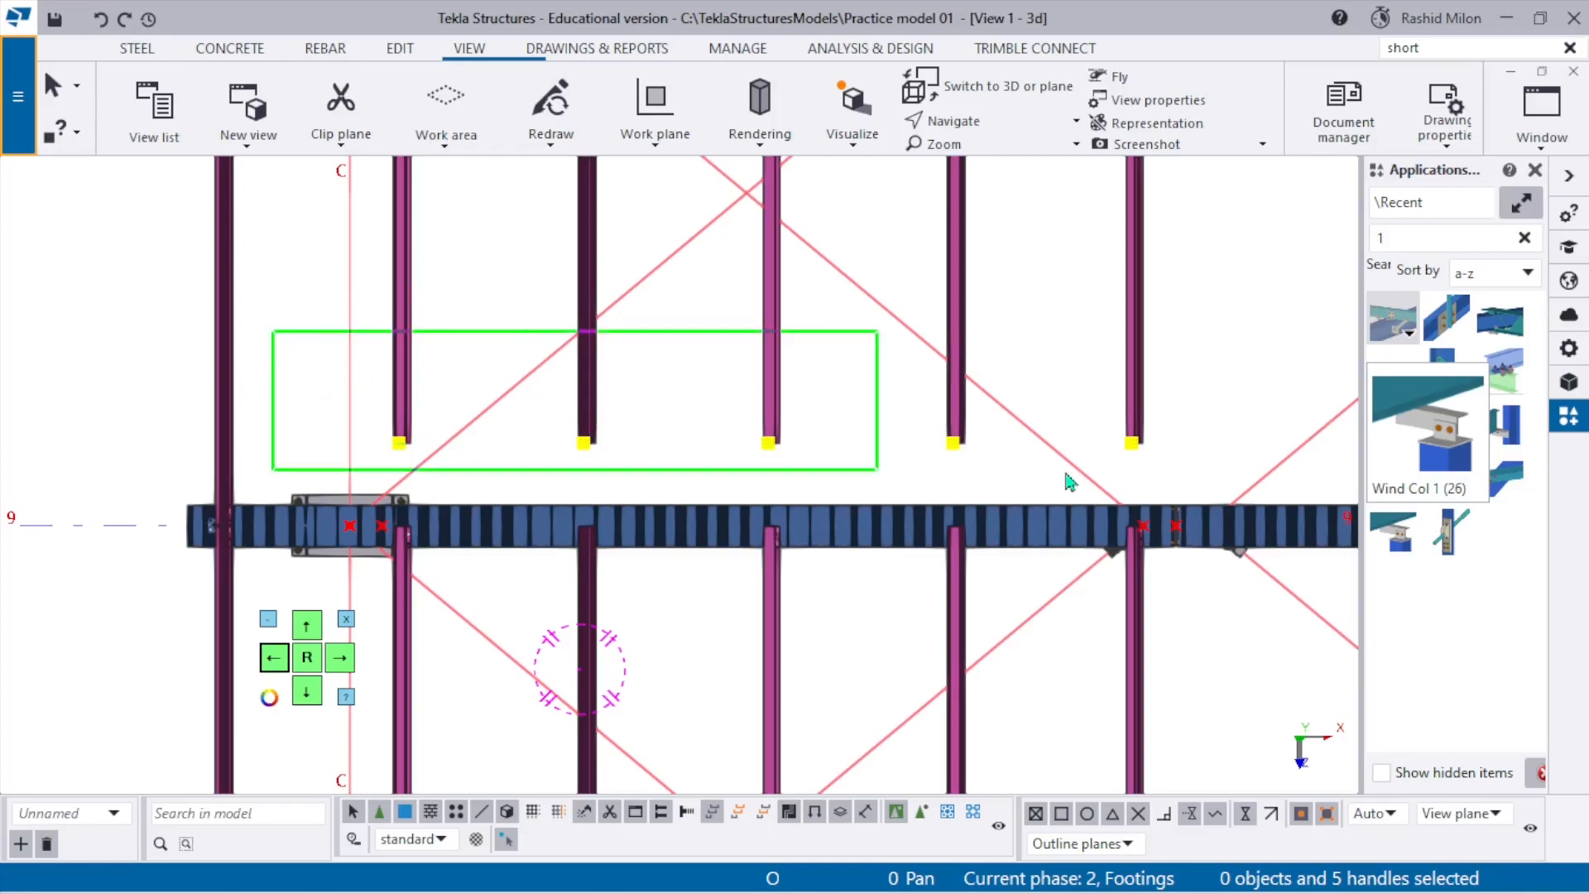
left_click_drag(1070, 482, 434, 372)
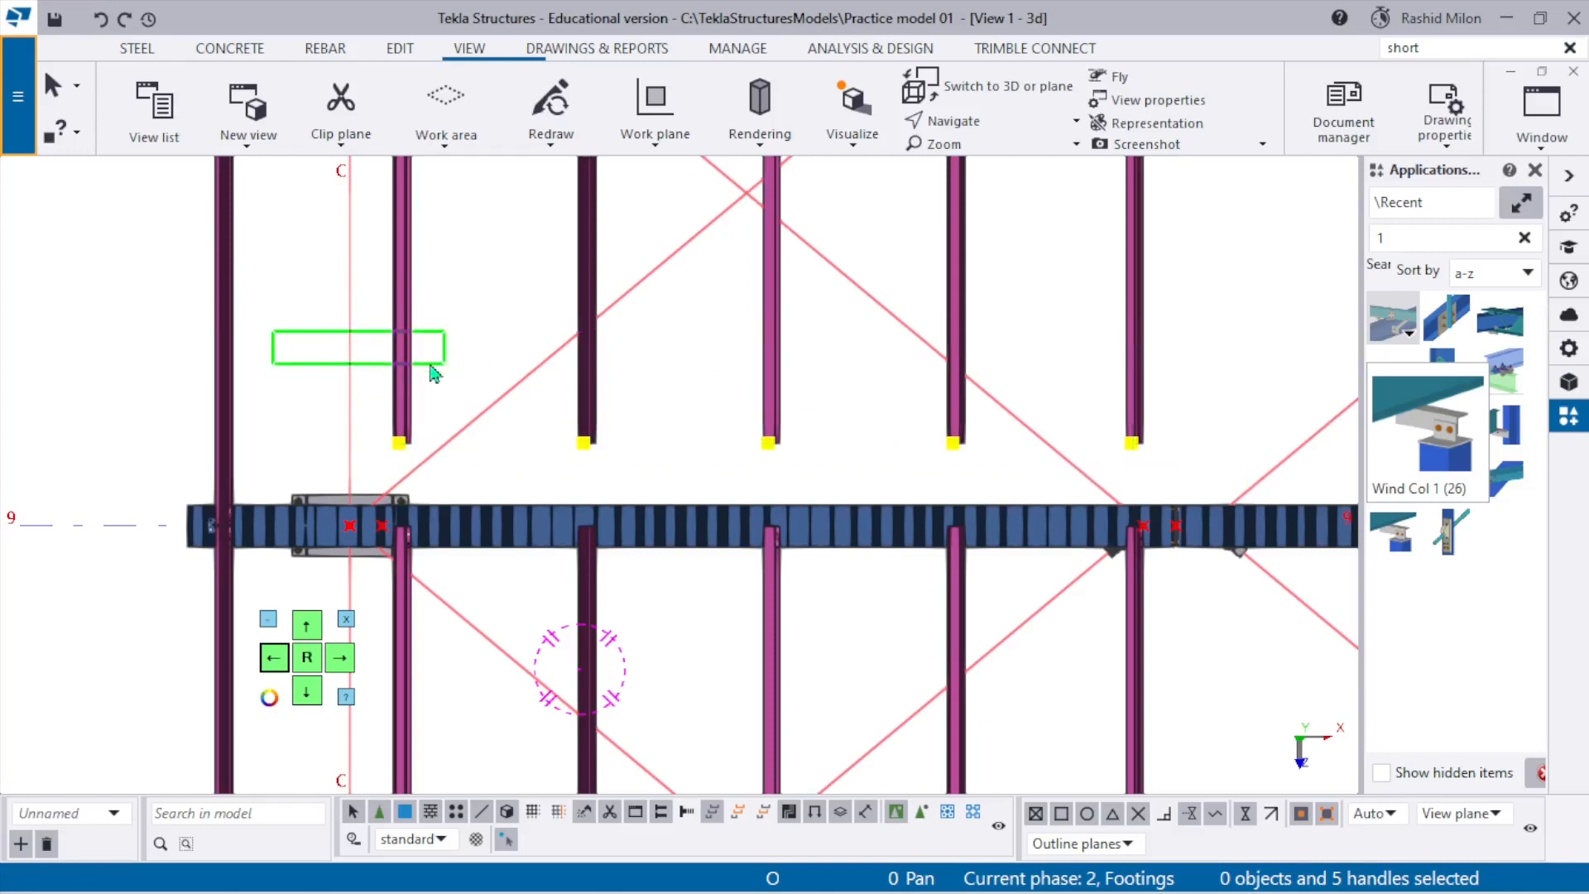
left_click(285, 339)
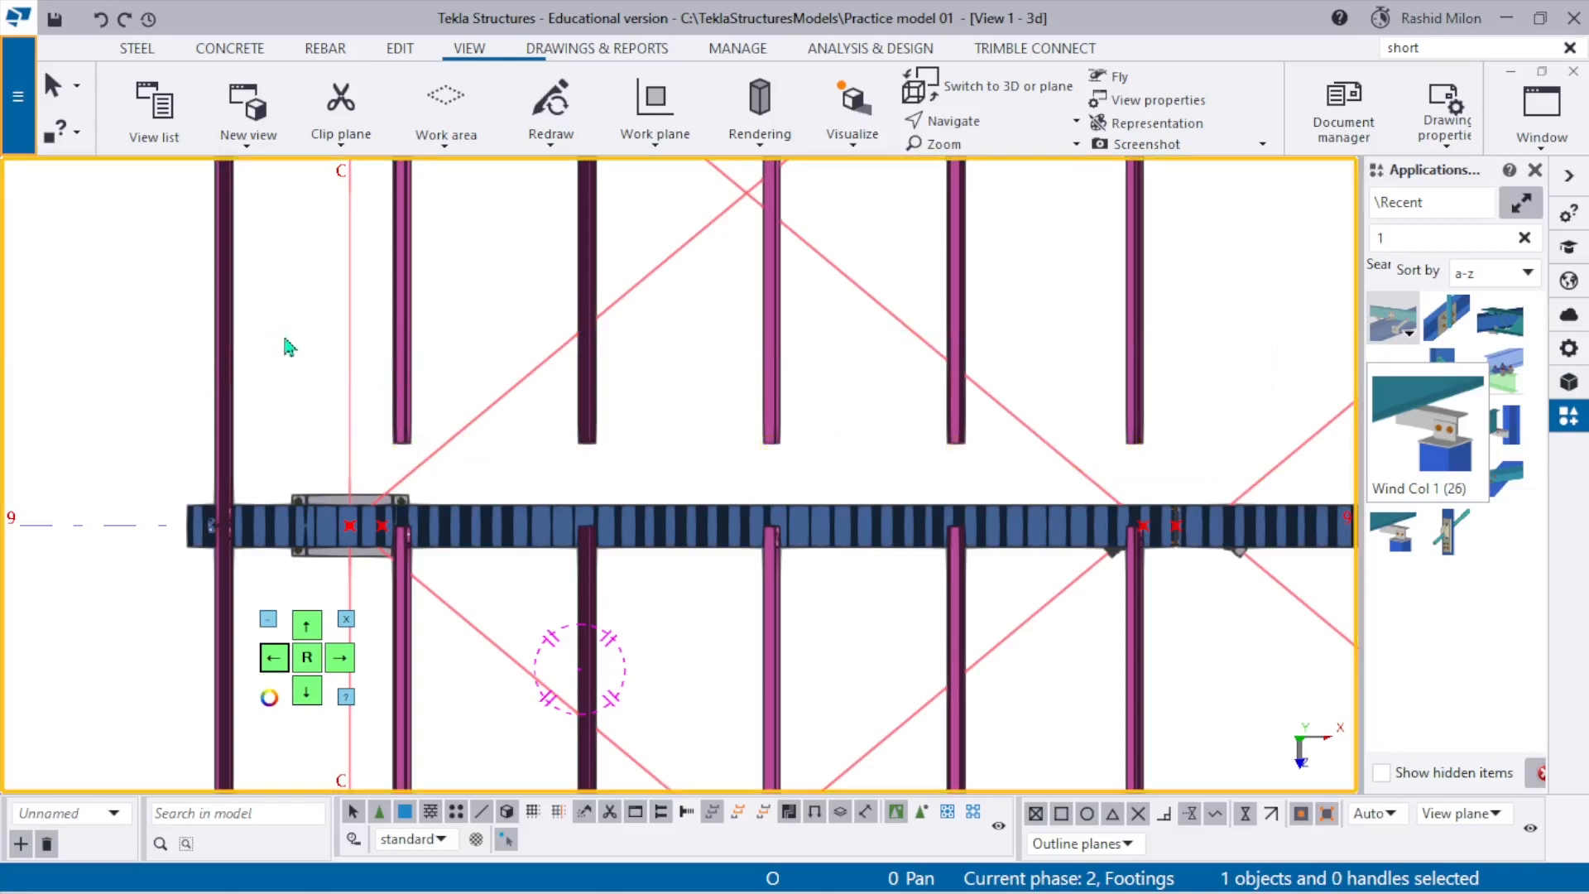
scroll(423, 411, "up", 1)
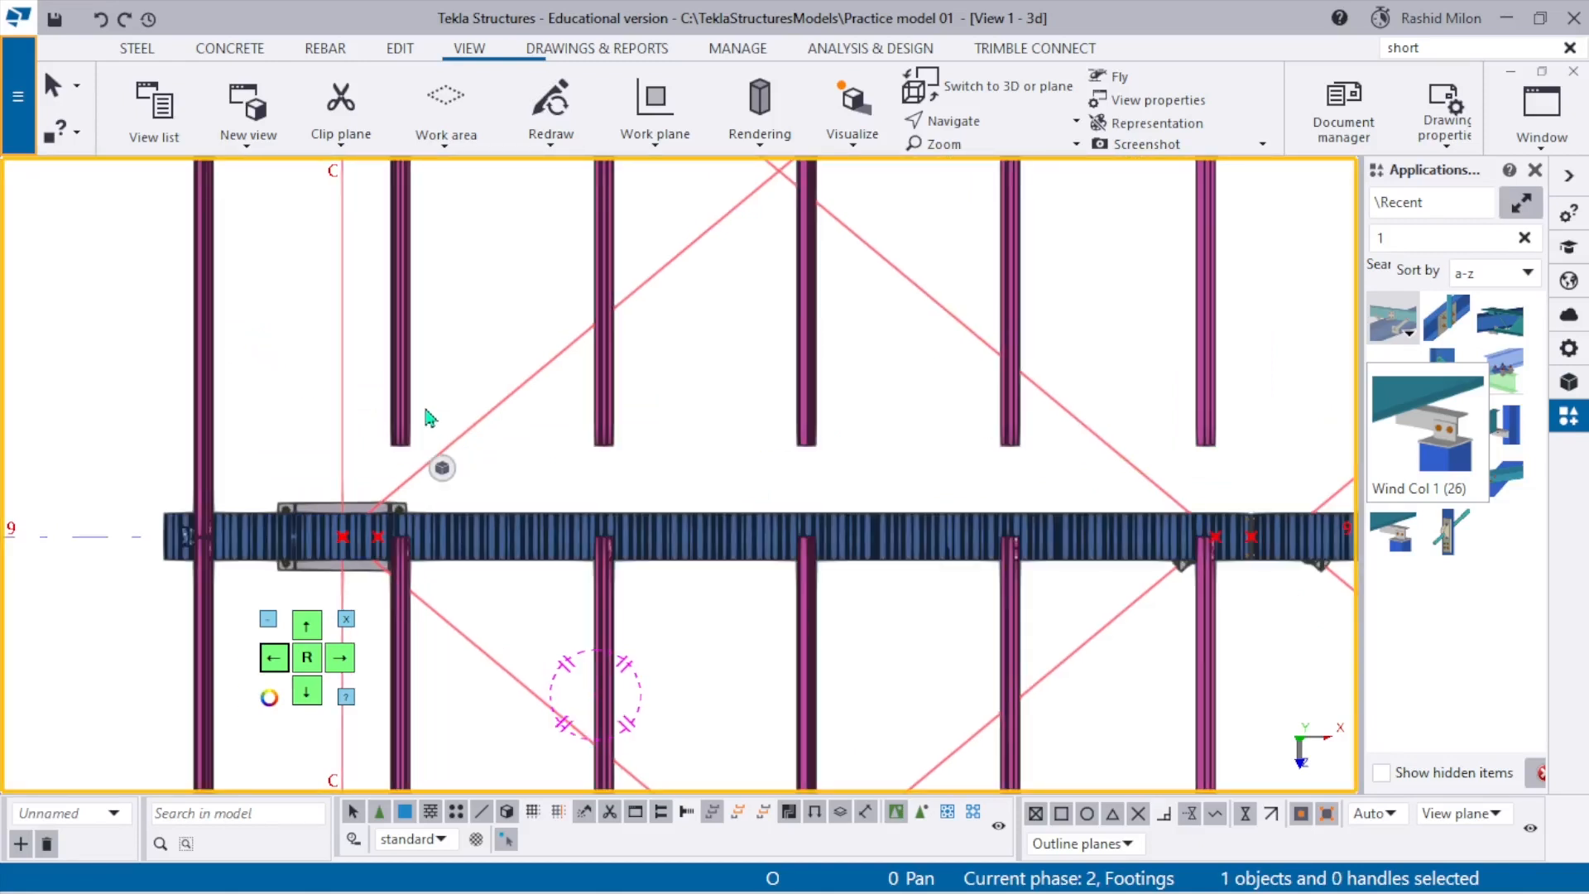
key("alt+p")
key("alt+[")
scroll(654, 463, "down", 3)
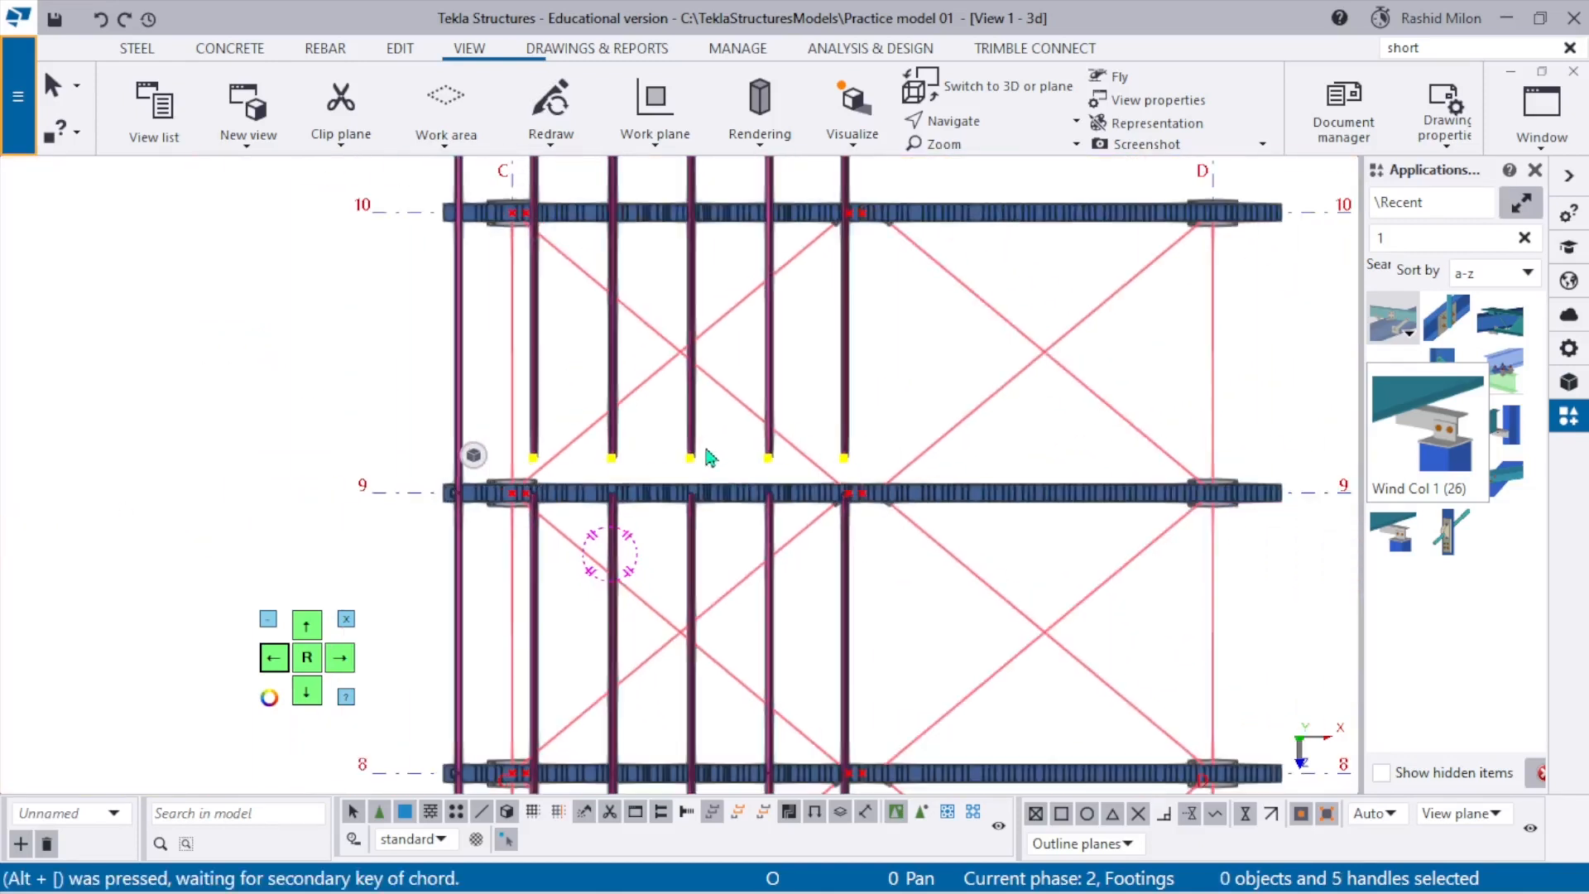
scroll(795, 389, "up", 3)
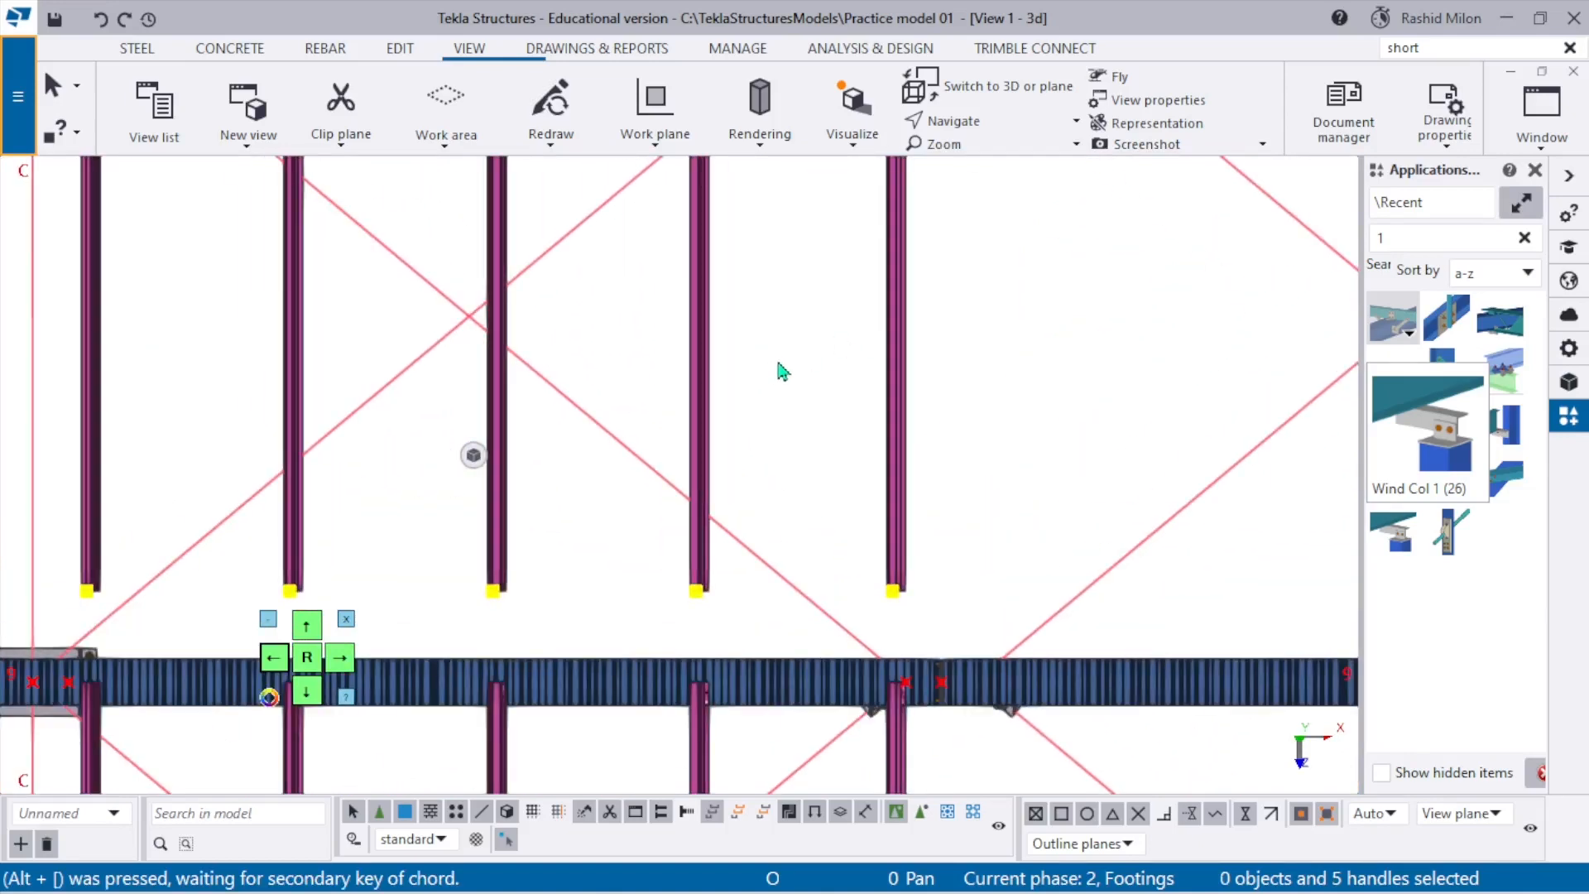
scroll(818, 397, "down", 2)
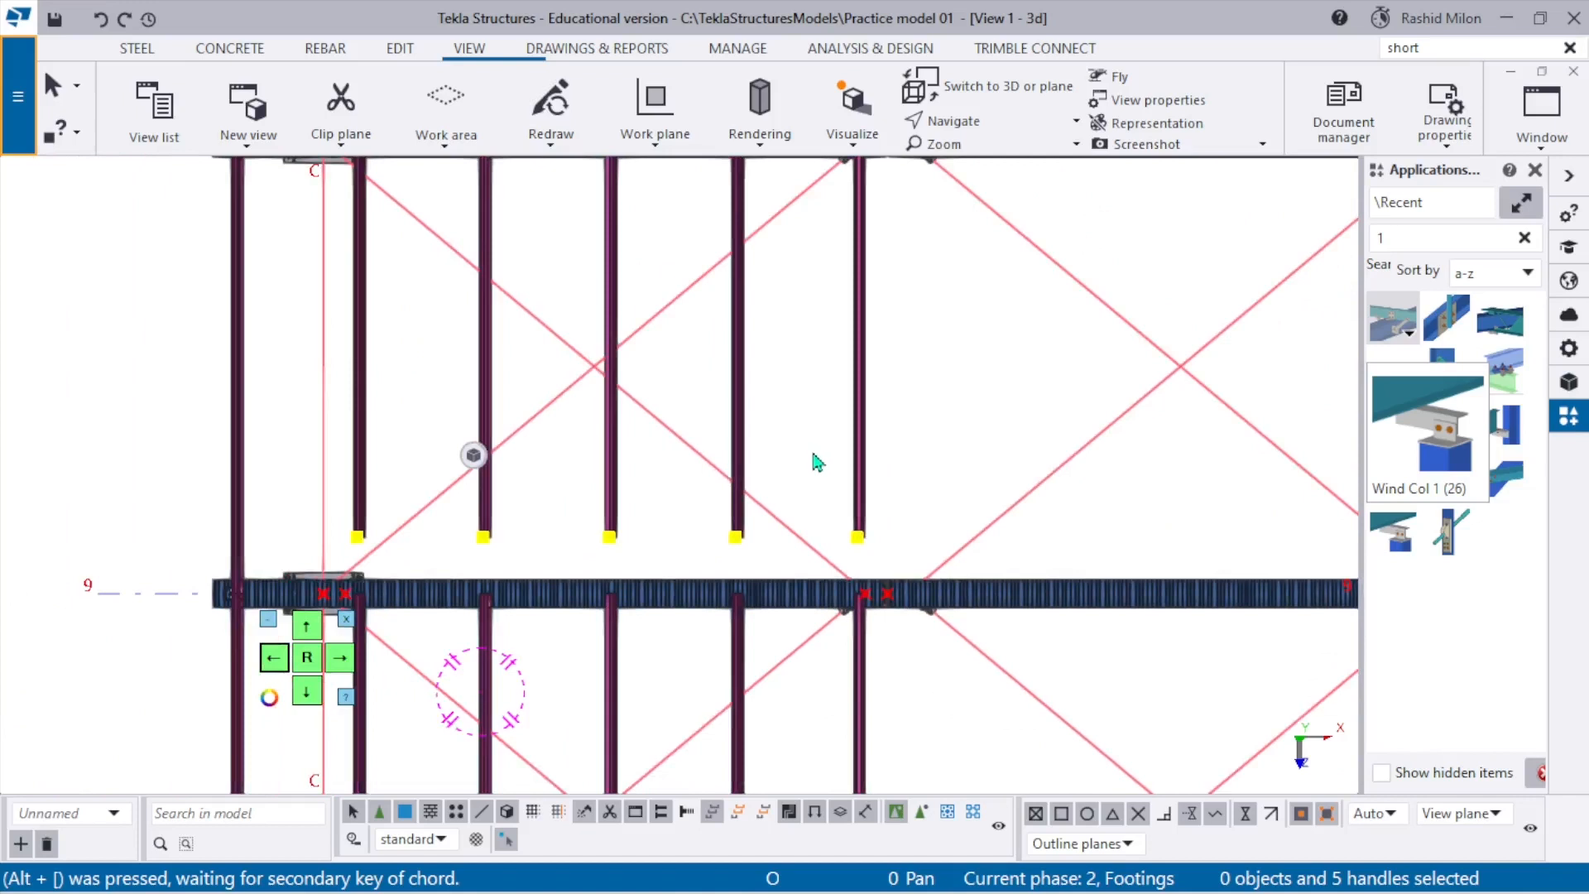
left_click(936, 414)
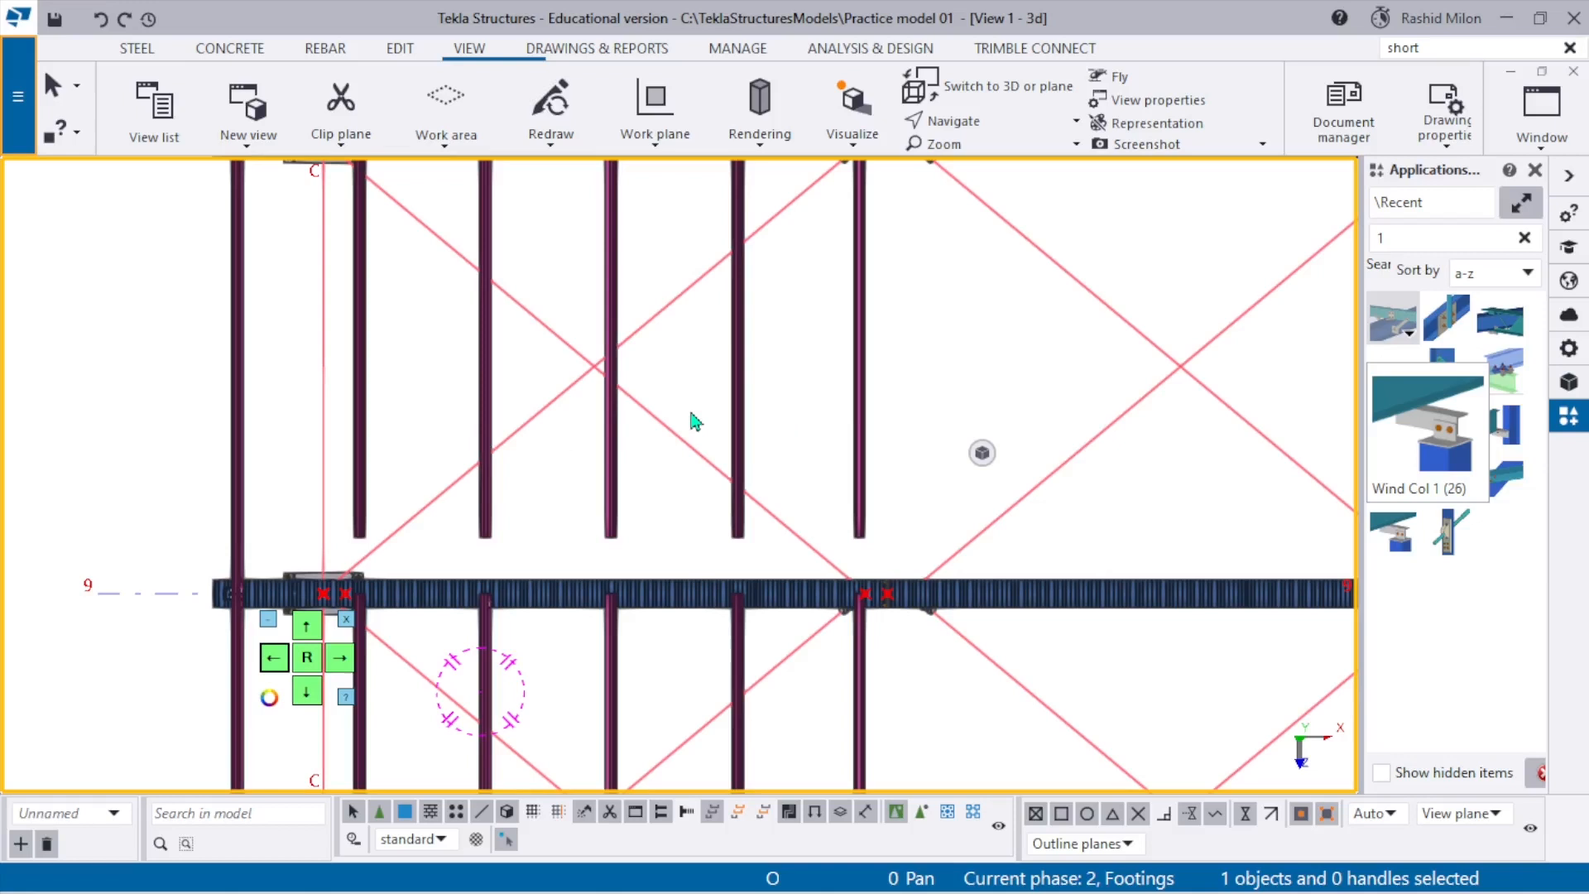
Select only the five end handles near grid line 9 and move them to meet the adjoining purlin ends on that frame.
key("alt+p")
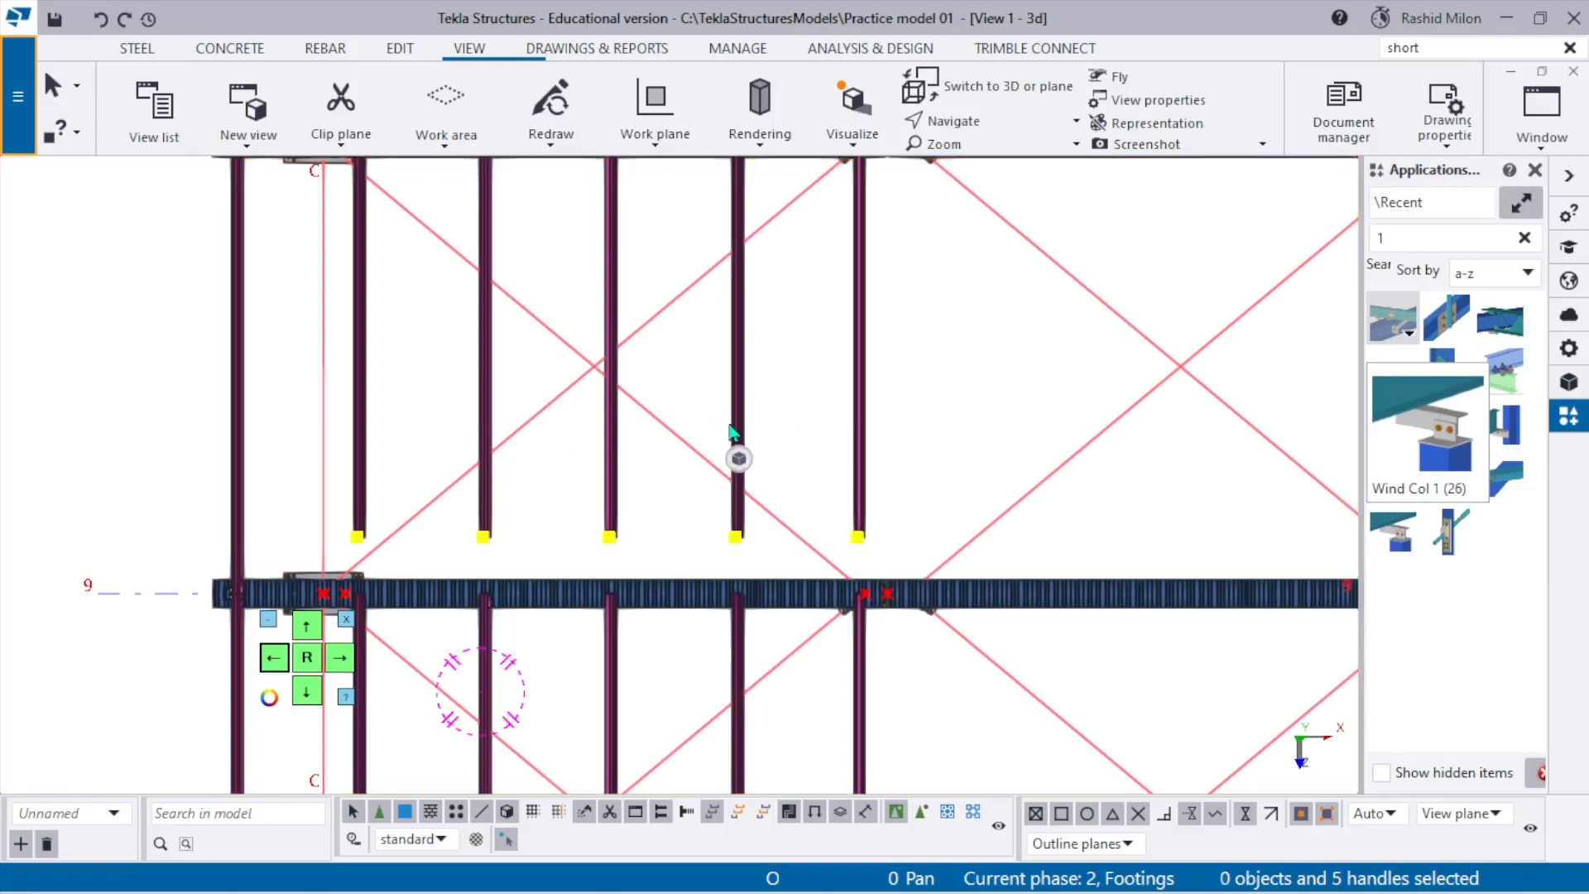
right_click(784, 335)
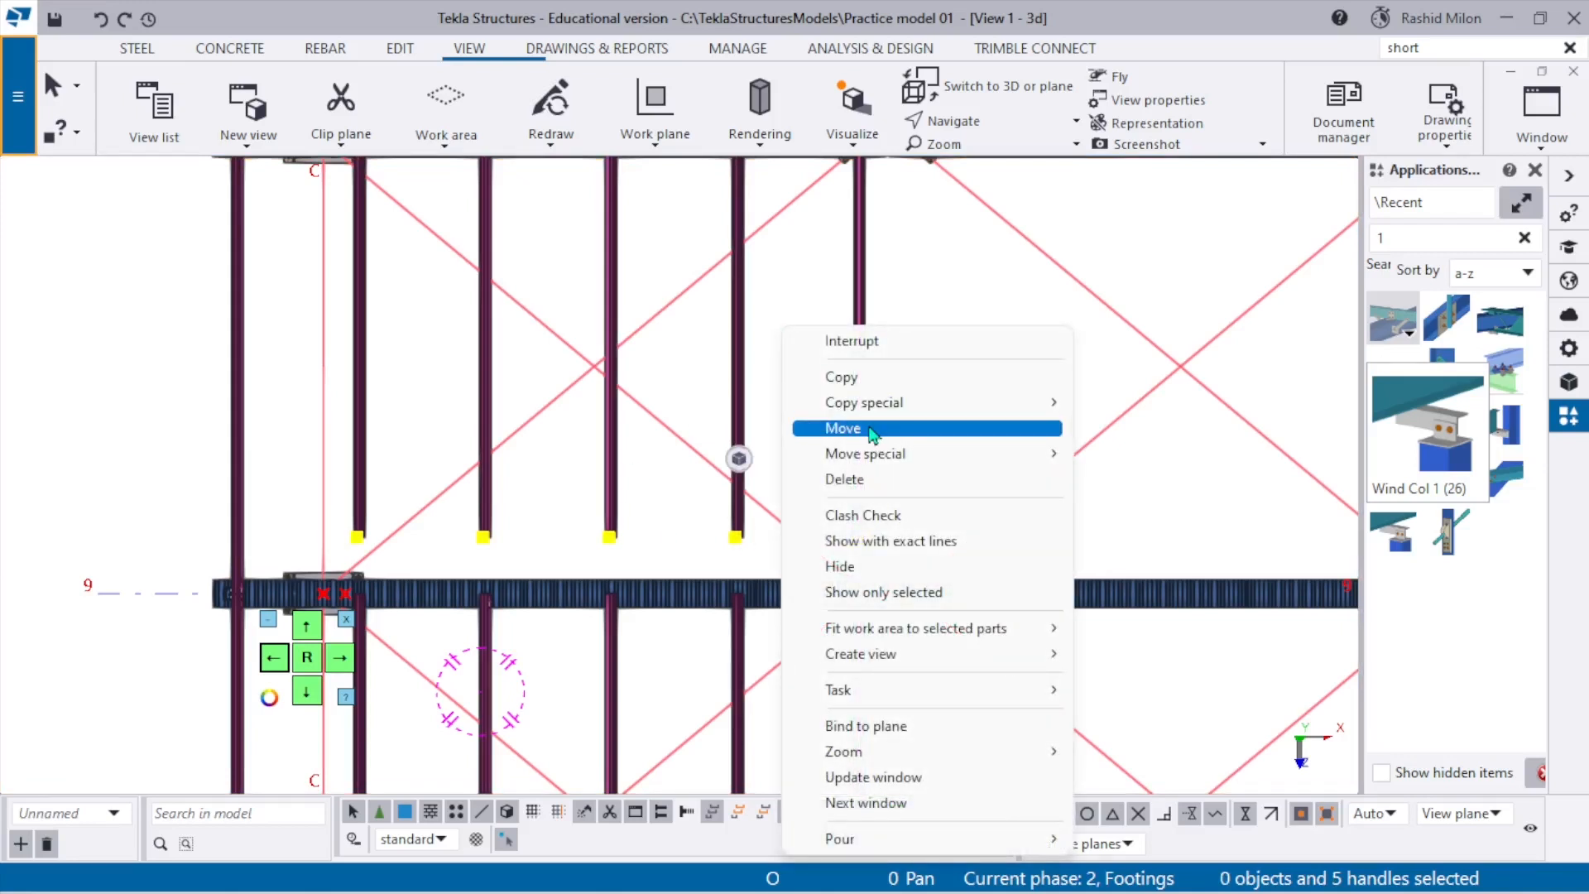
left_click(870, 429)
scroll(665, 503, "up", 5)
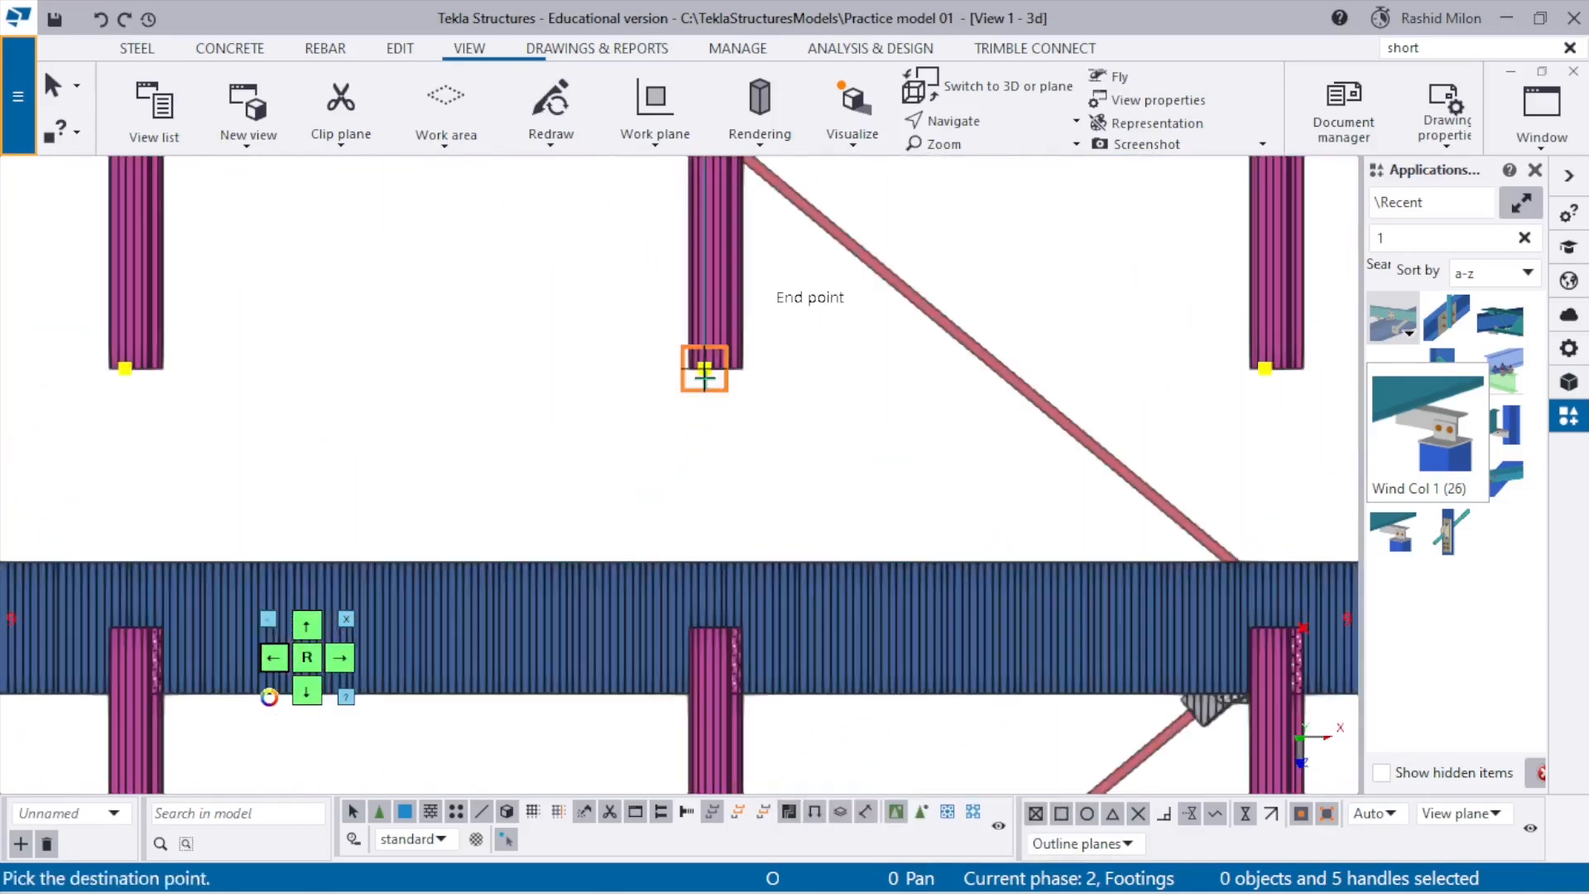
left_click(711, 623)
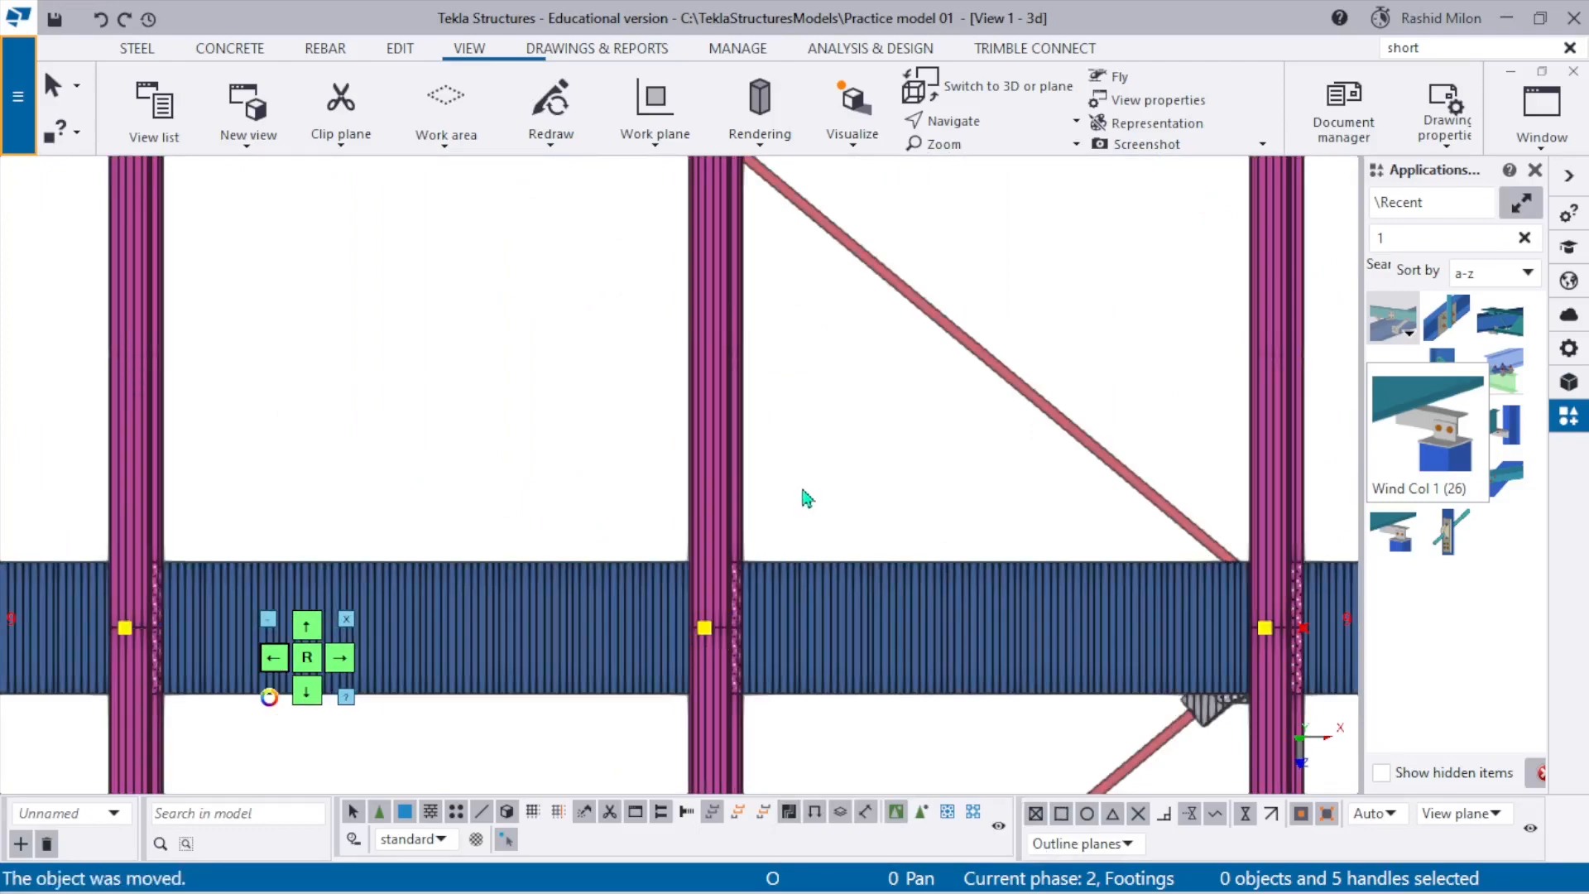
Return to a 3D view, open the properties of the cleat connection on the eave purlin at the end frame, and accept them.
scroll(808, 497, "down", 8)
key("ctrl+p")
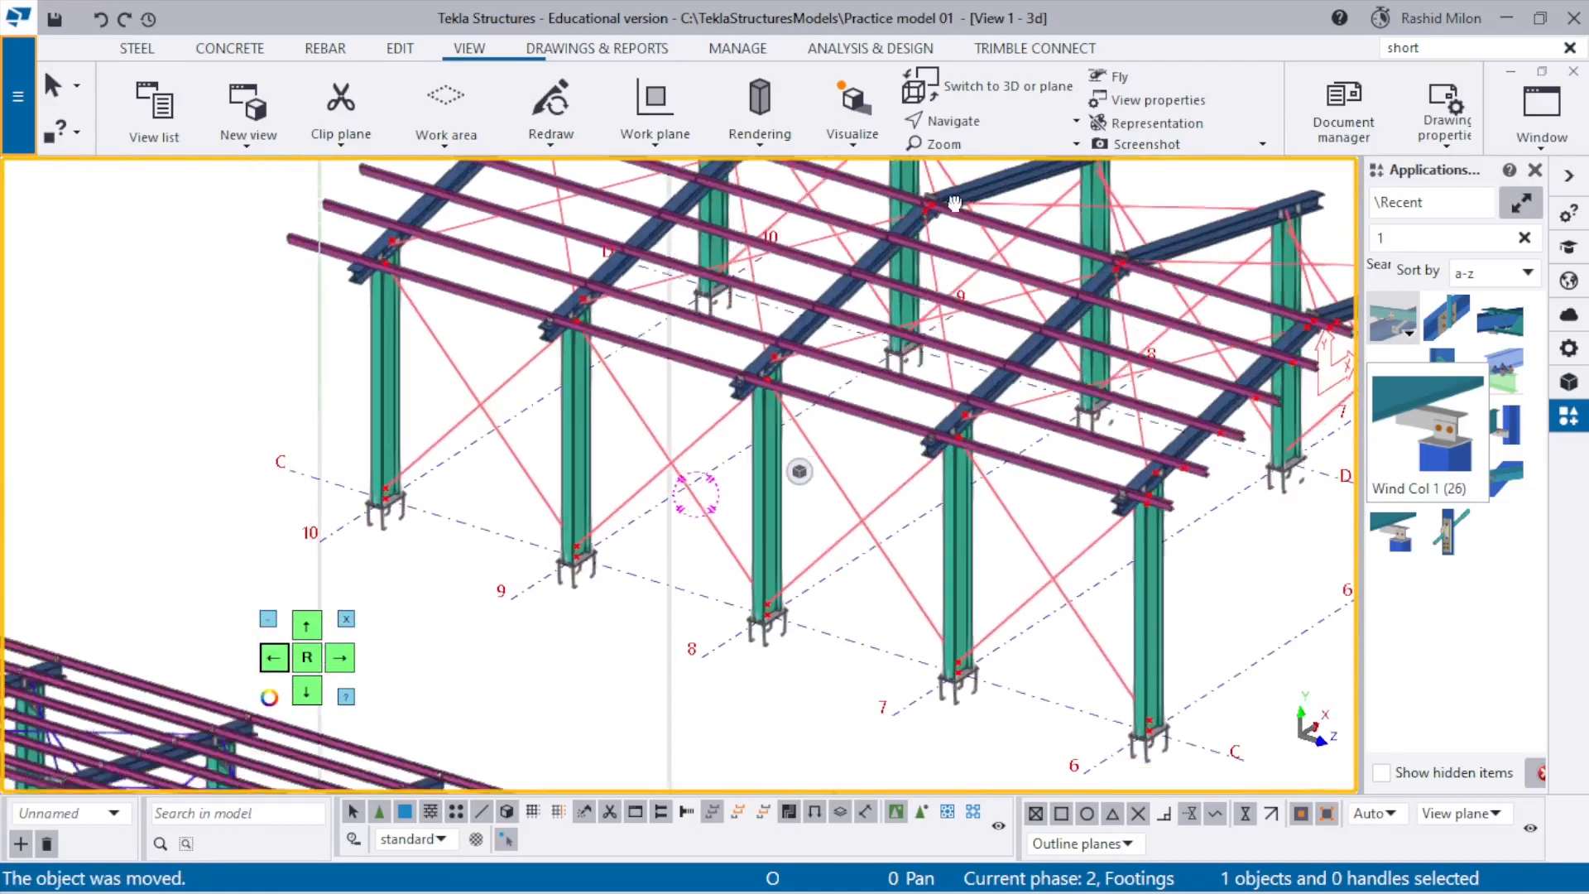
middle_click_drag(952, 389, 704, 579)
scroll(894, 497, "up", 4)
middle_click_drag(807, 637, 778, 411)
scroll(704, 493, "up", 6)
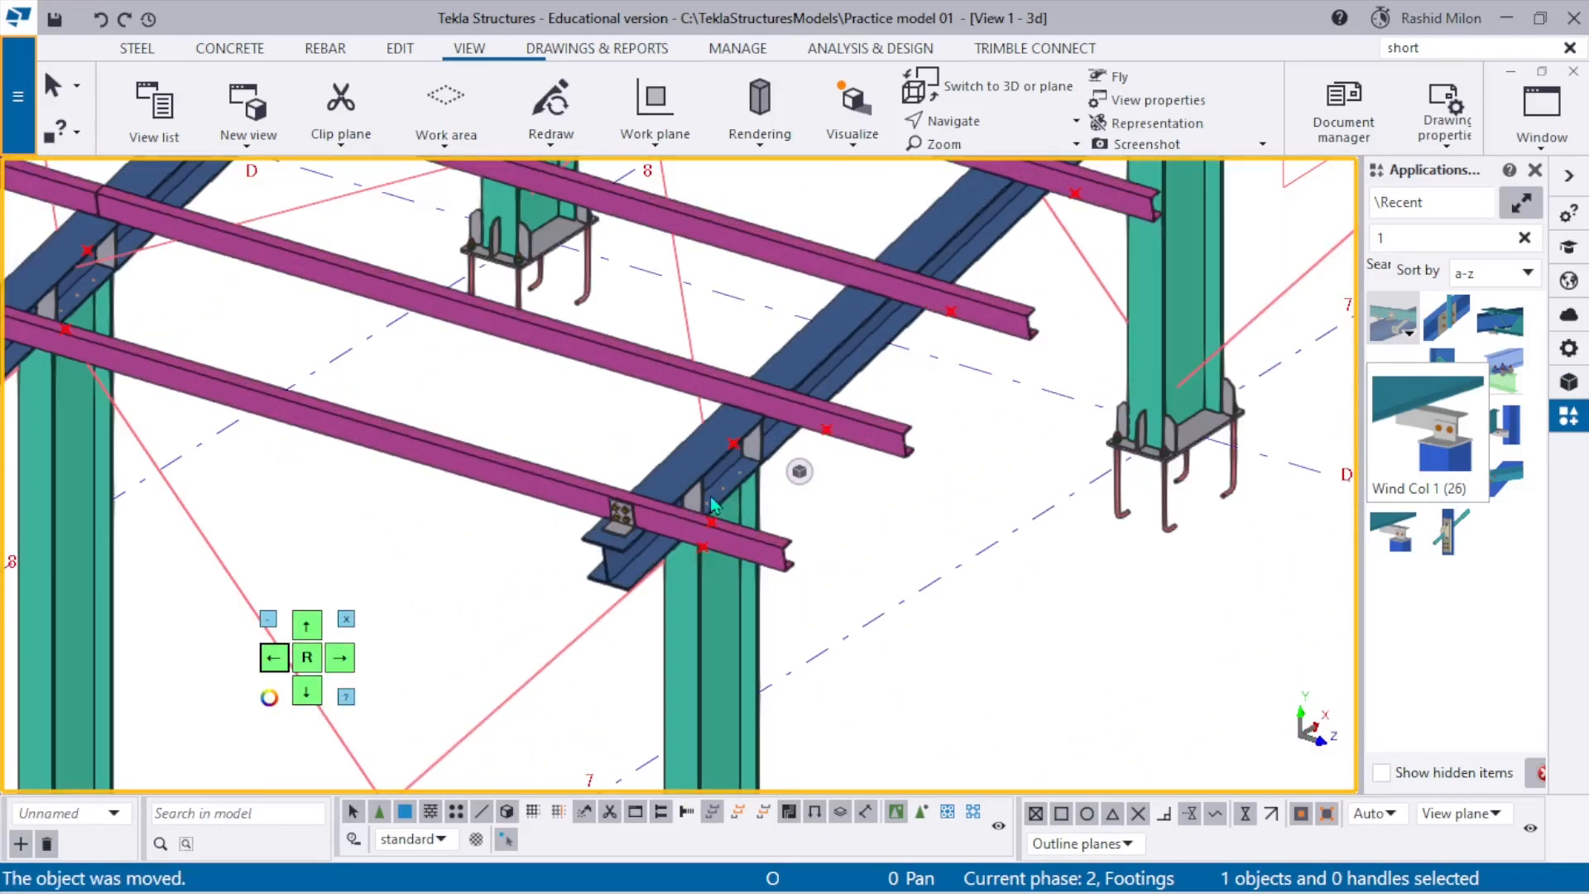
double_click(561, 536)
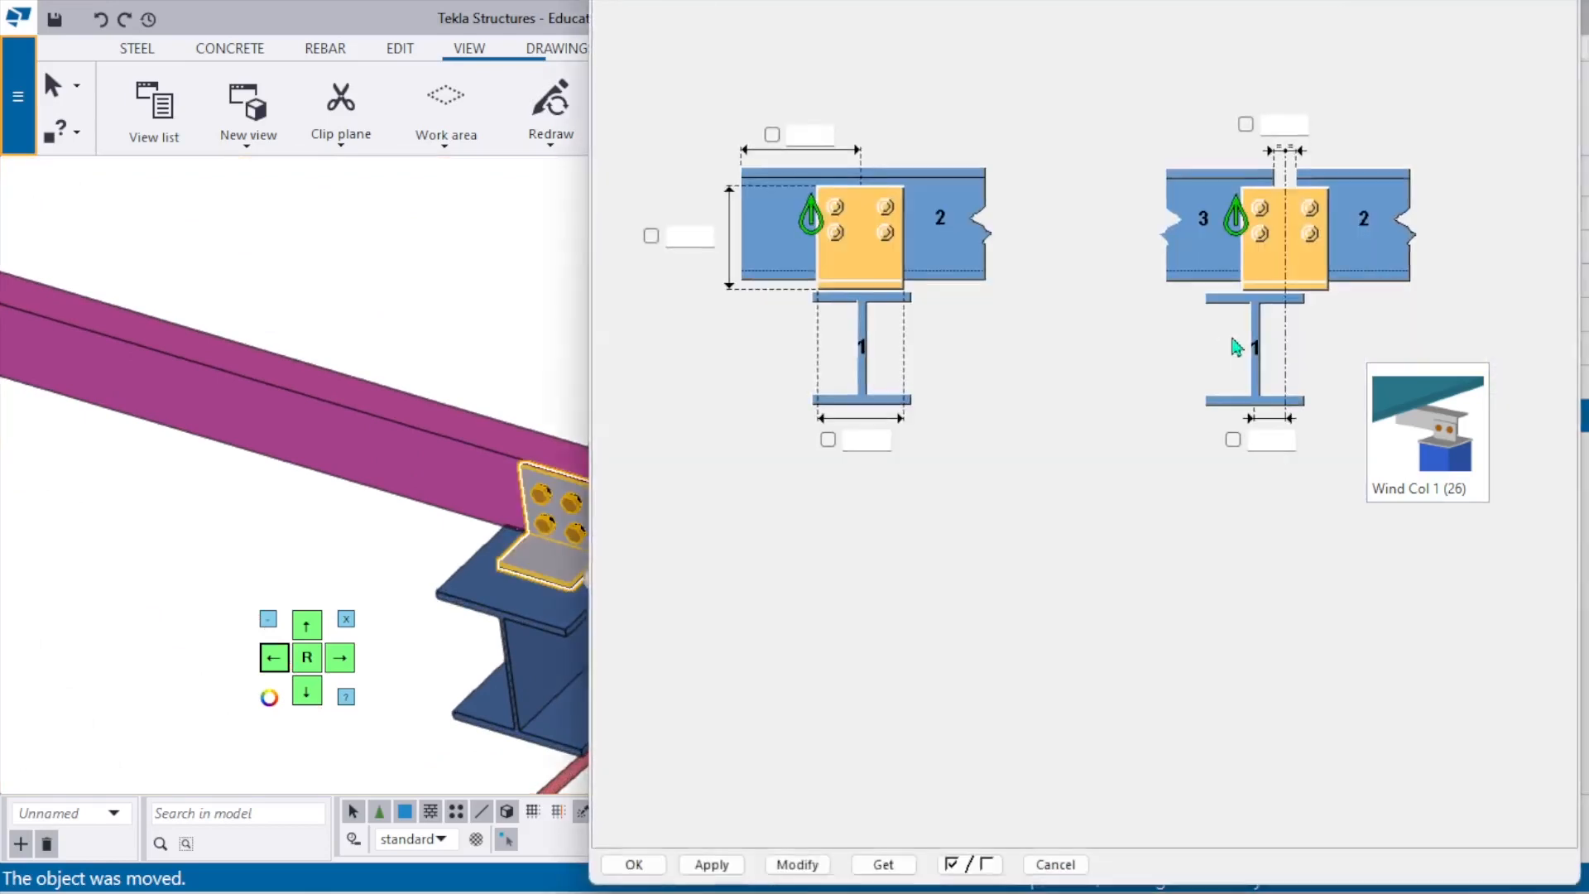
left_click(634, 864)
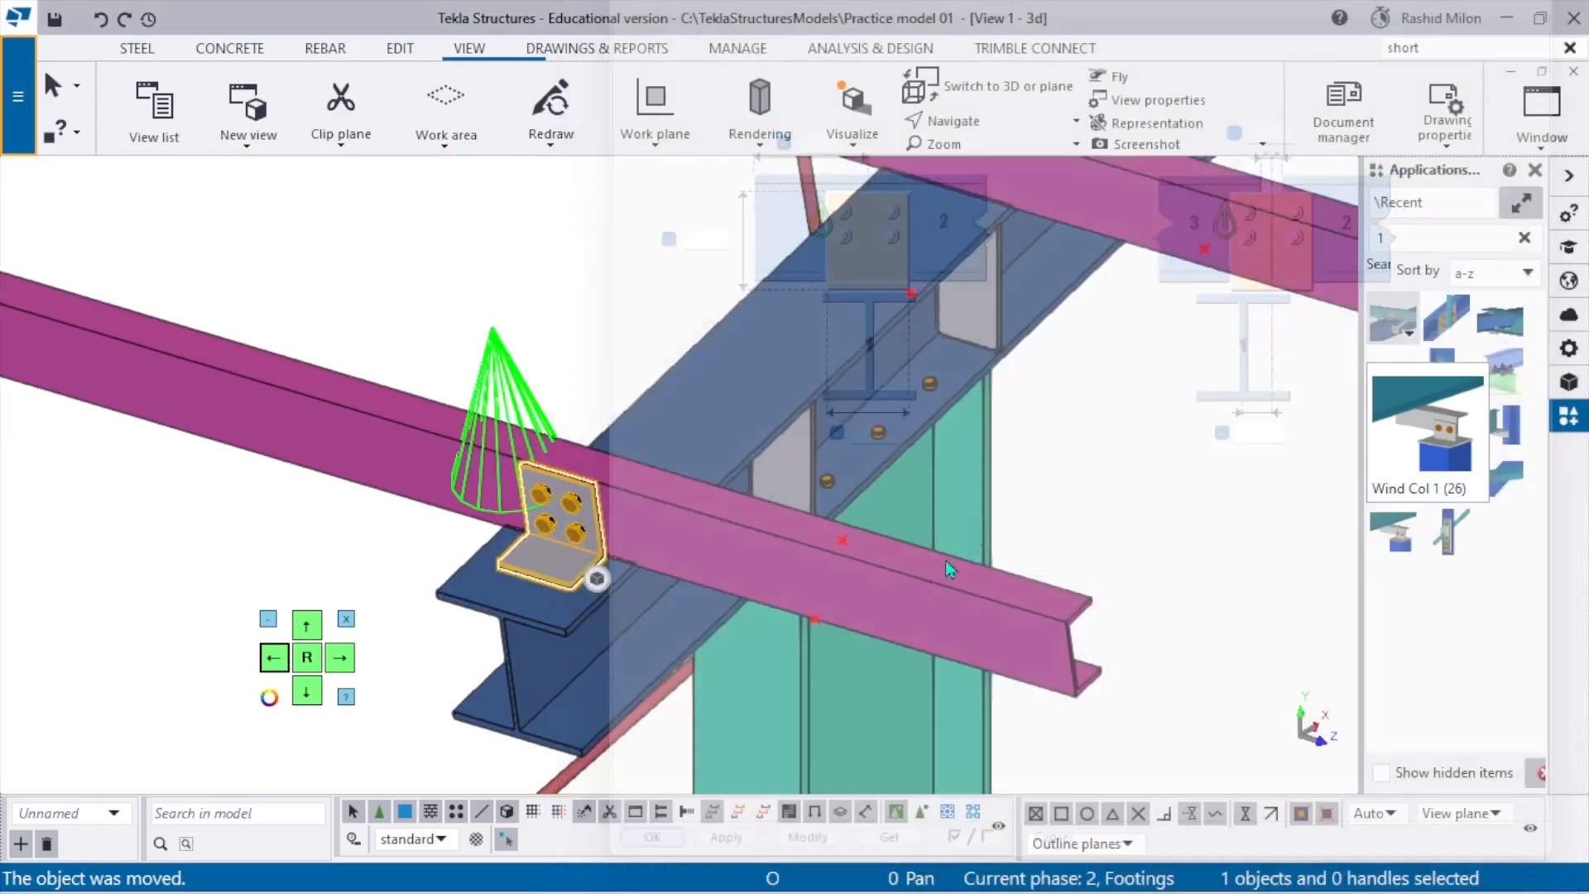
Add a Cold rolled overlap connection between the end frame's rafter and the second purlin up from the eave.
left_click(1409, 327)
middle_click_drag(871, 201, 837, 336)
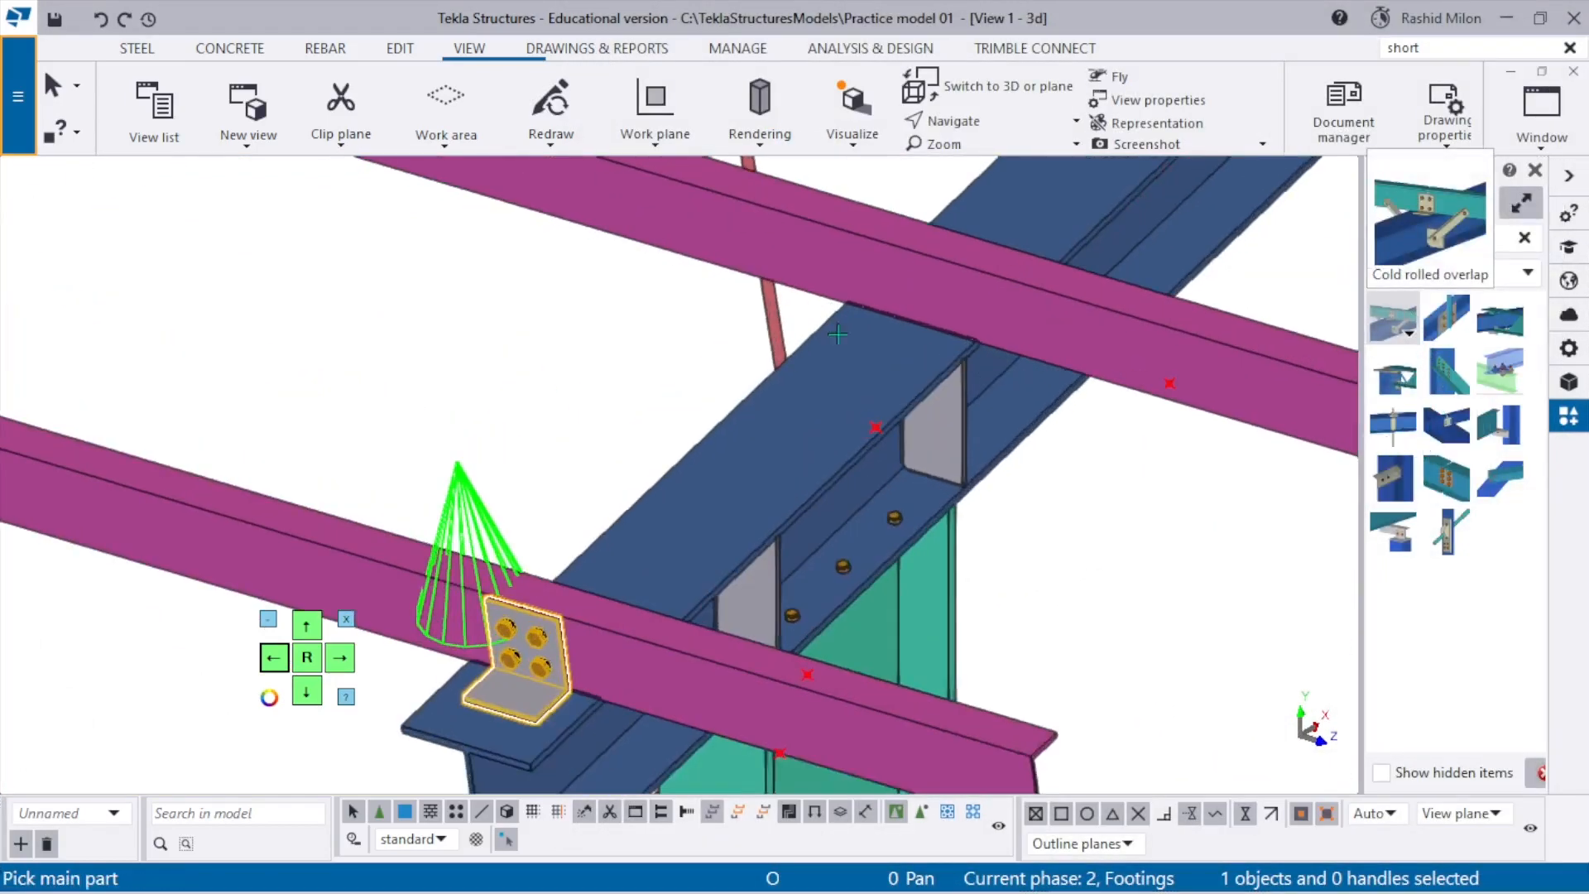
left_click(850, 376)
left_click(899, 306)
middle_click(909, 309)
scroll(770, 460, "down", 3)
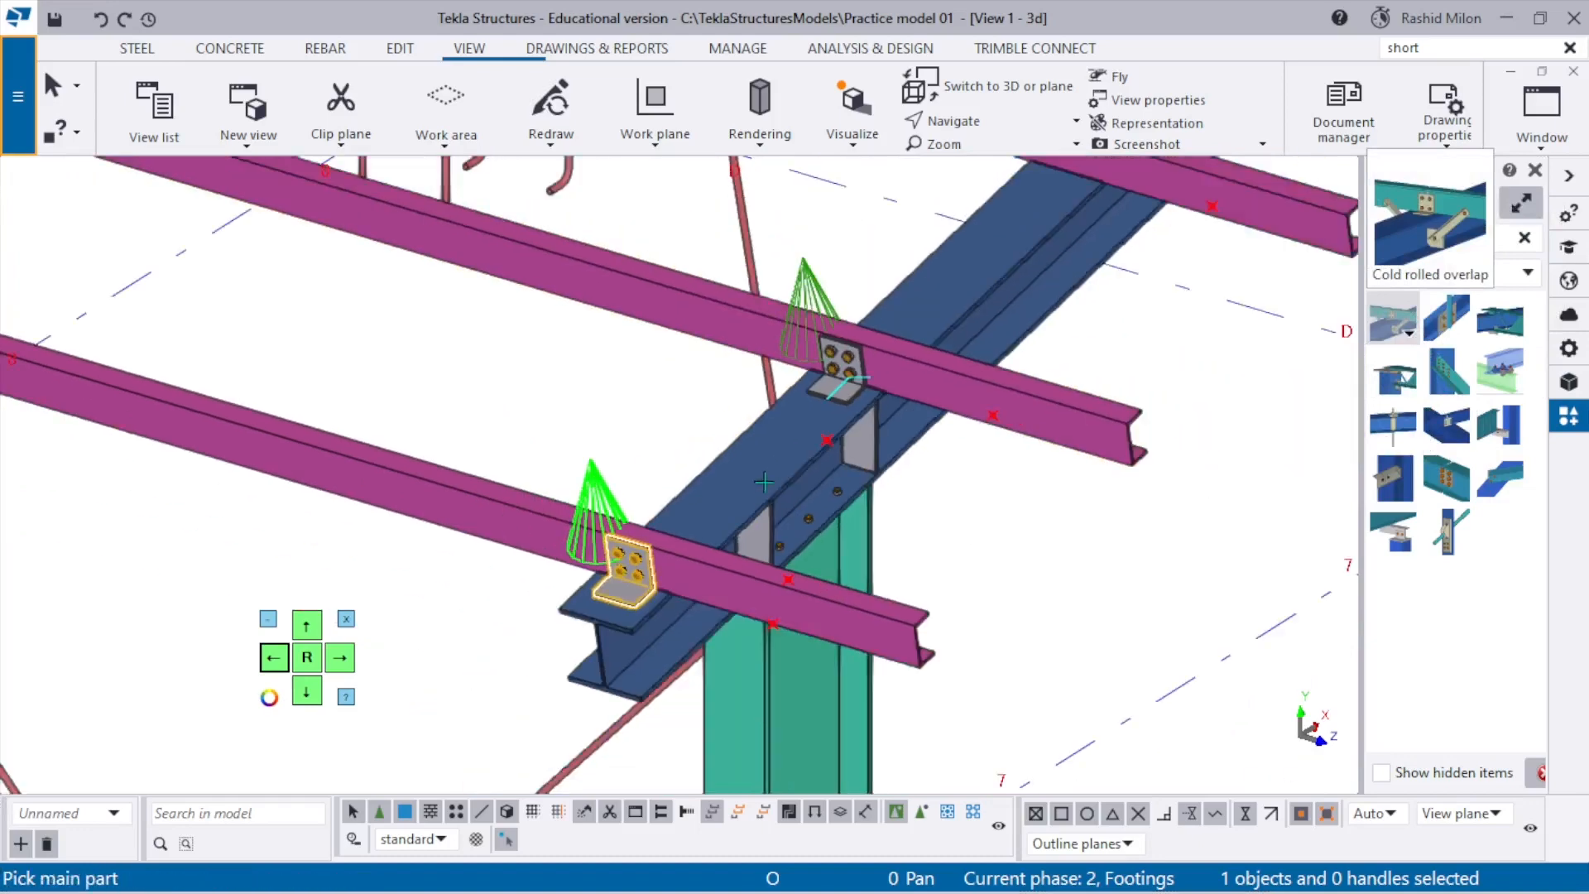
Add the same purlin connection between the end frame's rafter and the third purlin up from the eave.
middle_click_drag(769, 461, 704, 518)
left_click(879, 335)
left_click(917, 290)
middle_click(919, 328)
middle_click_drag(919, 330, 795, 541)
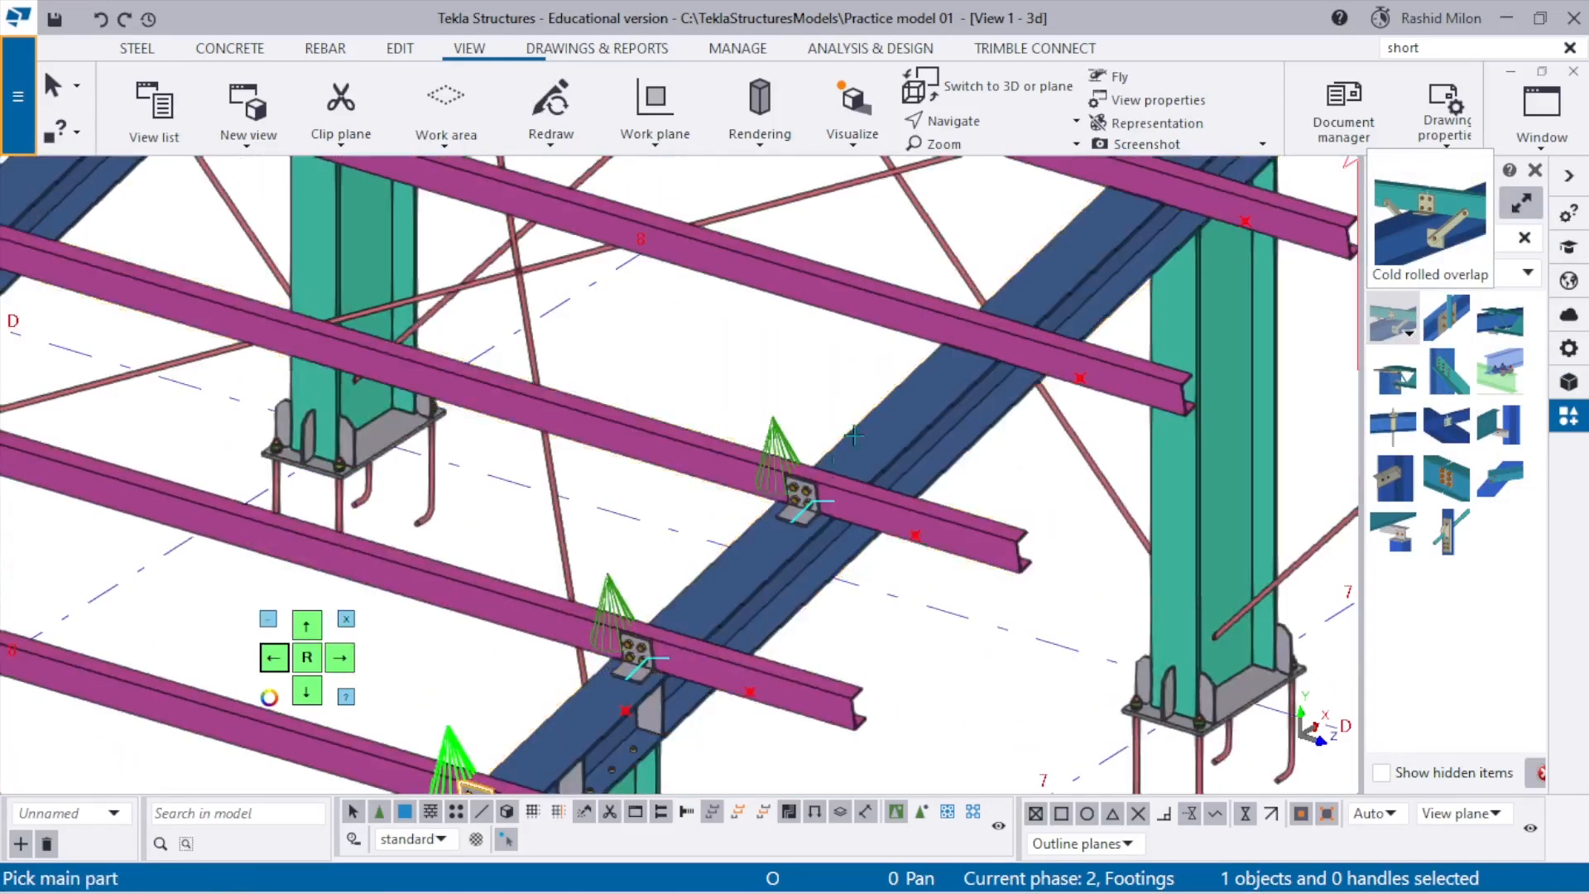
Connect the fourth purlin up from the eave to the end frame's rafter with the same connection.
scroll(894, 353, "up", 2)
left_click(940, 349)
left_click(983, 322)
middle_click(982, 323)
scroll(965, 321, "up", 1)
scroll(820, 435, "down", 3)
middle_click_drag(820, 435, 781, 480)
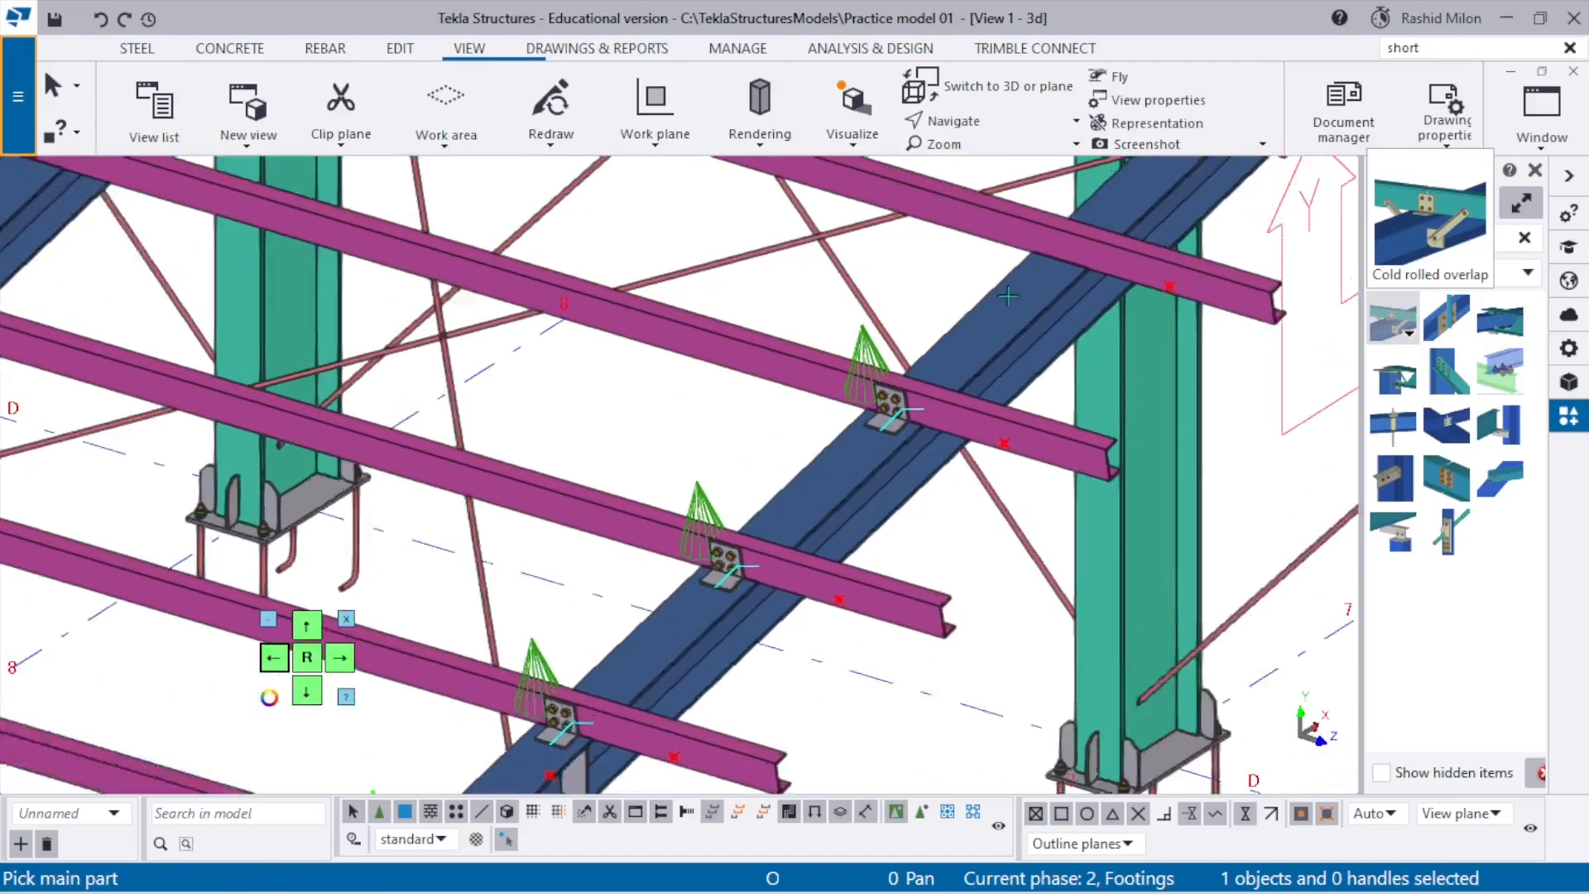
Connect the fifth purlin up from the eave and the topmost purlin at the ridge to the grid 6 end frame's rafter.
scroll(1065, 216, "up", 1)
left_click(1050, 280)
left_click(1076, 242)
middle_click(1075, 242)
middle_click_drag(1004, 353, 712, 766)
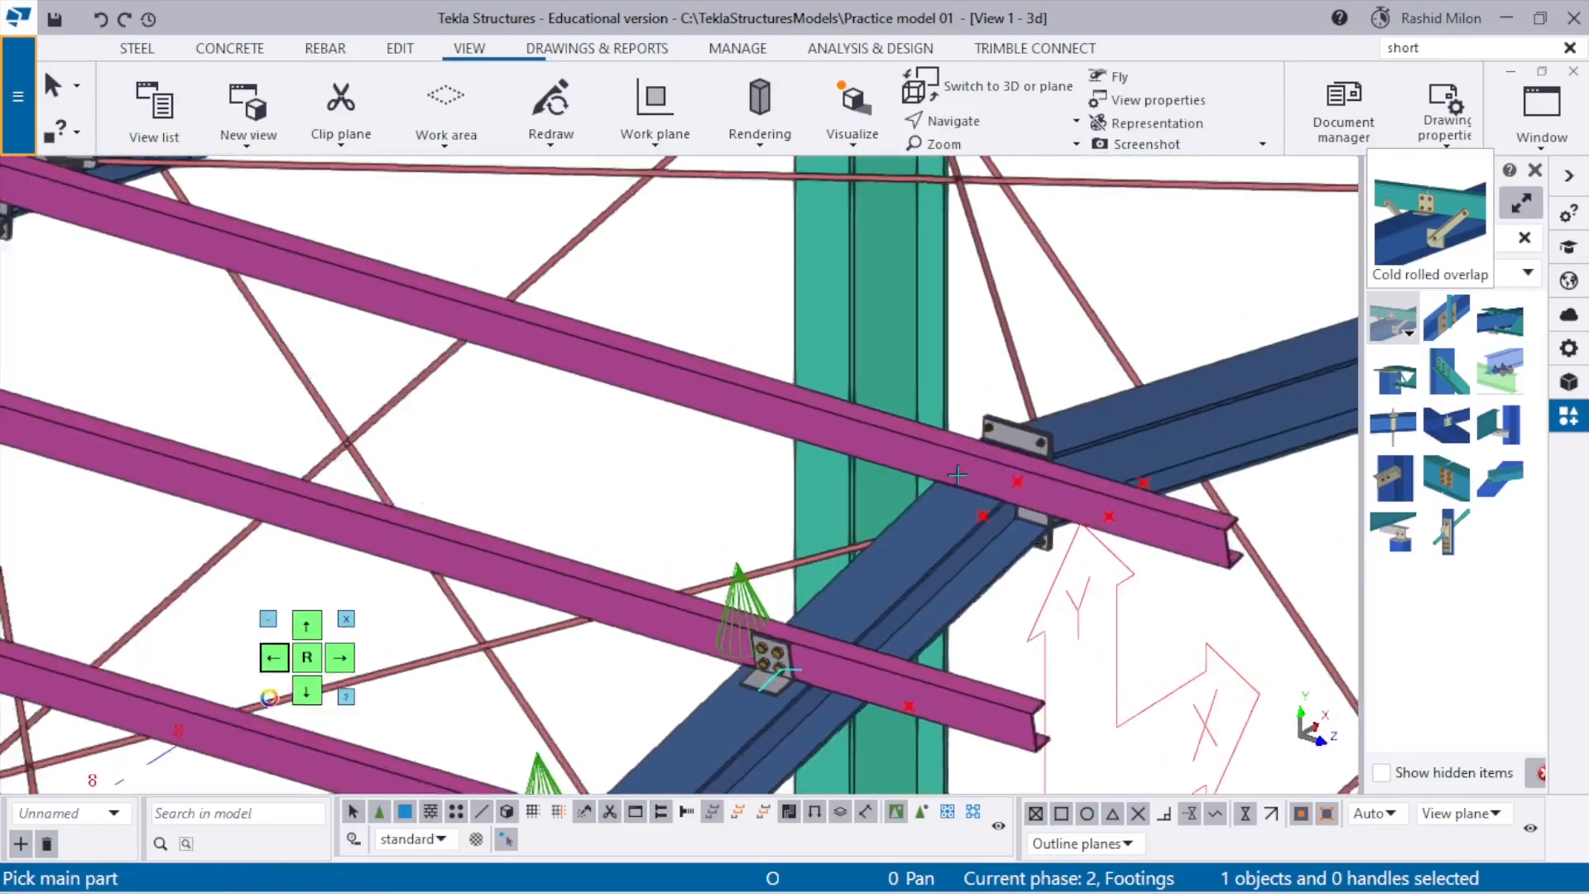
scroll(956, 473, "up", 1)
left_click(982, 509)
left_click(1007, 466)
middle_click(1006, 468)
Add the Cold rolled overlap connection between the eave purlin and the rafter of the end frame on grid 10.
scroll(1063, 390, "down", 2)
scroll(1064, 390, "down", 3)
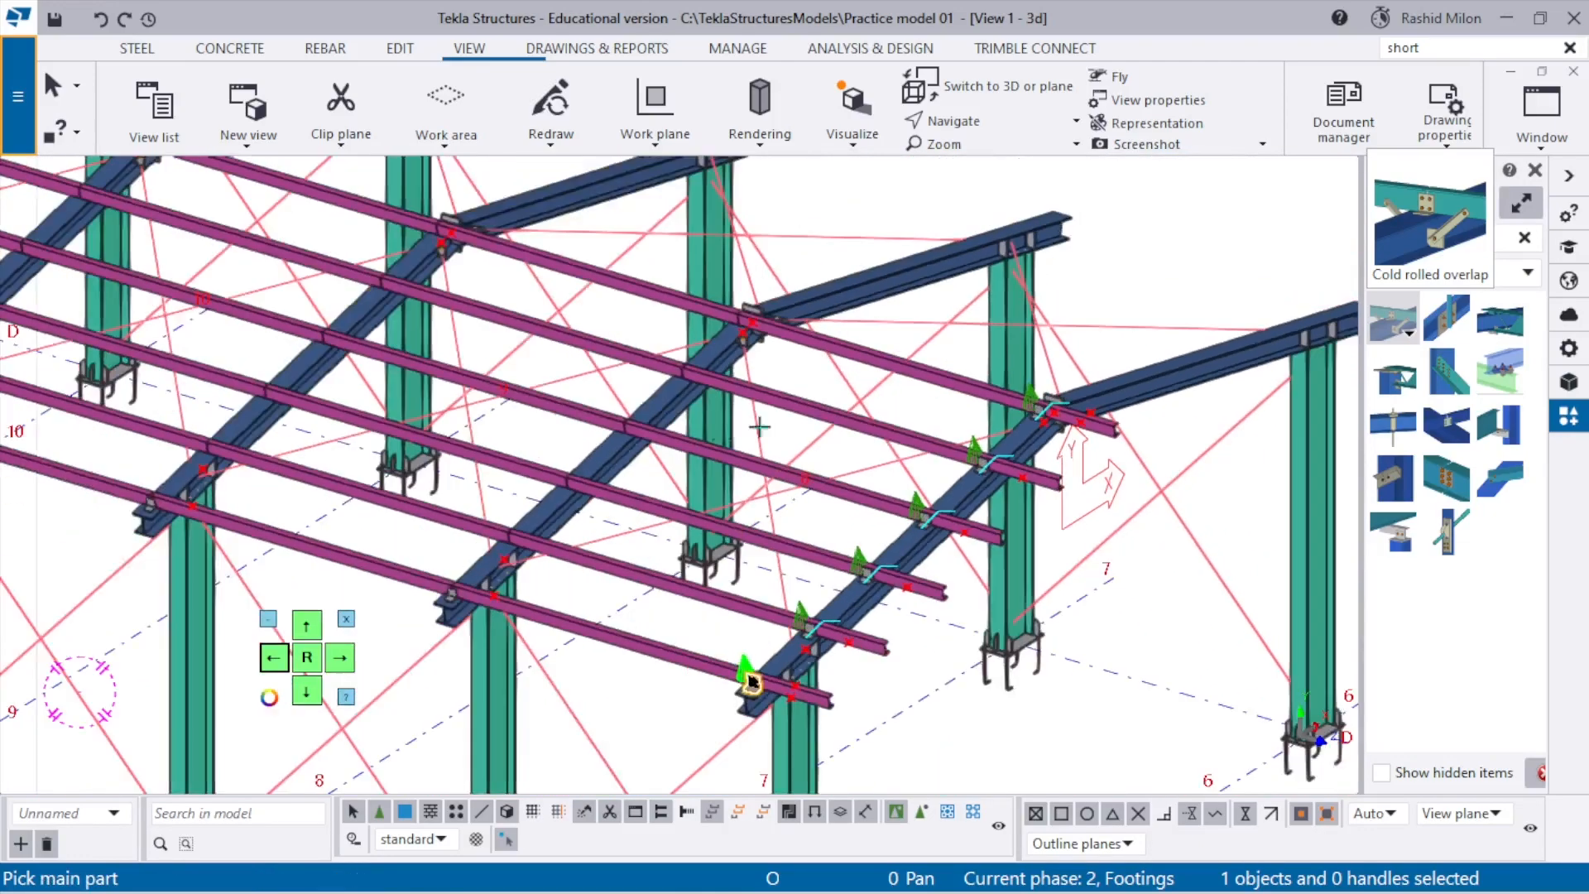
scroll(759, 429, "down", 2)
middle_click_drag(240, 356, 629, 525)
scroll(625, 518, "up", 5)
scroll(549, 493, "up", 1)
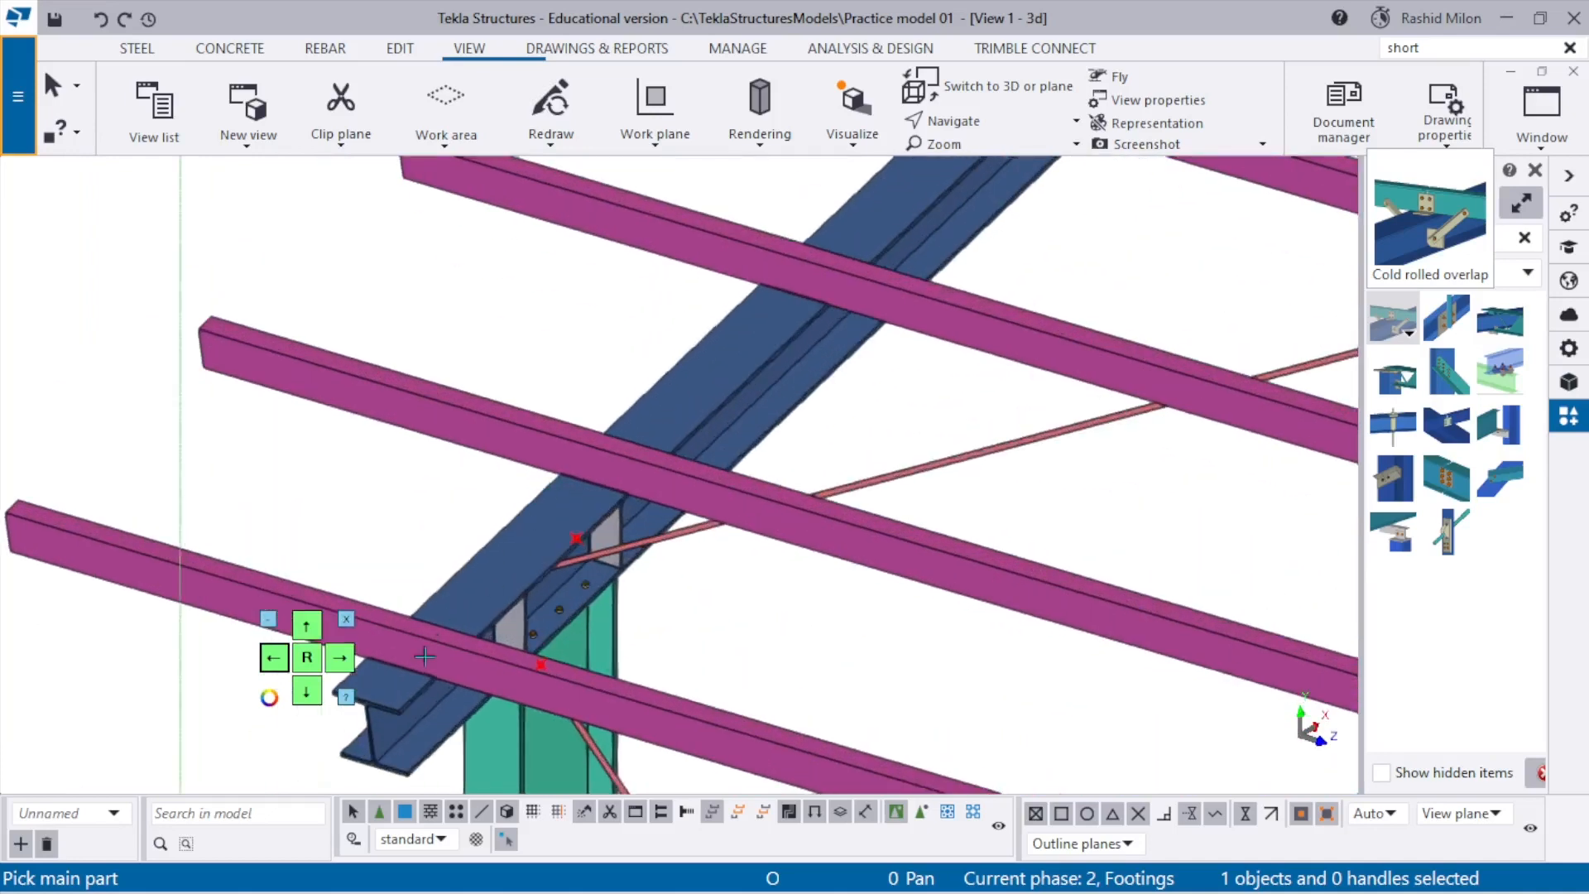
left_click(385, 675)
left_click(424, 652)
middle_click(426, 650)
Connect the second and third purlins up from the eave to the grid 10 end frame's rafter.
left_click(563, 512)
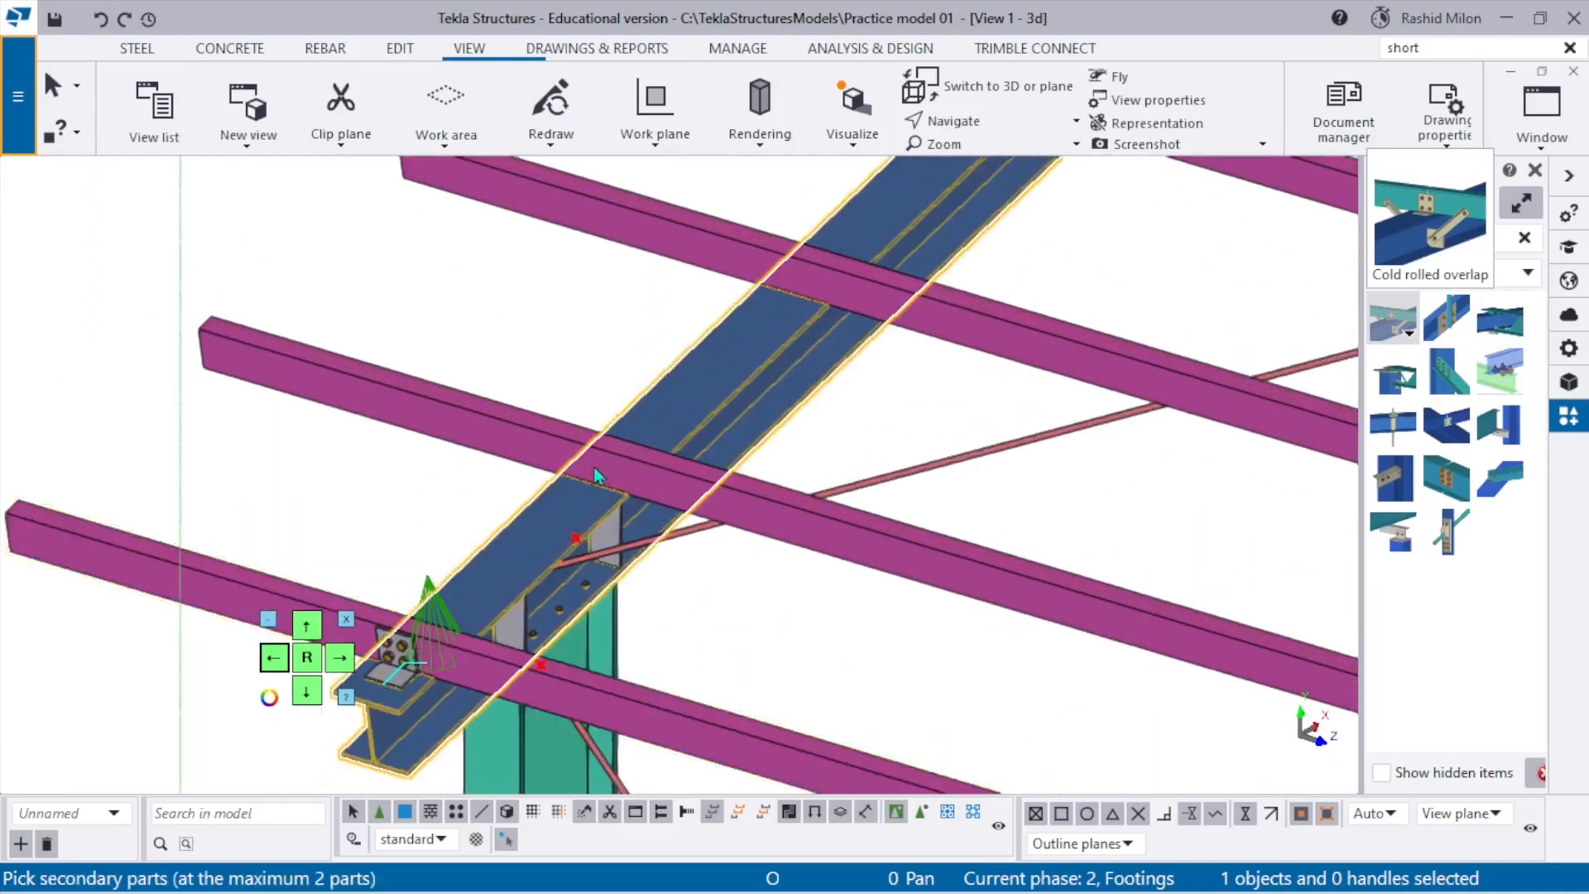
left_click(653, 474)
middle_click(653, 474)
left_click(681, 376)
left_click(759, 273)
middle_click(760, 273)
Connect the fourth and fifth purlins up from the eave to the grid 10 end frame's rafter.
scroll(760, 275, "down", 2)
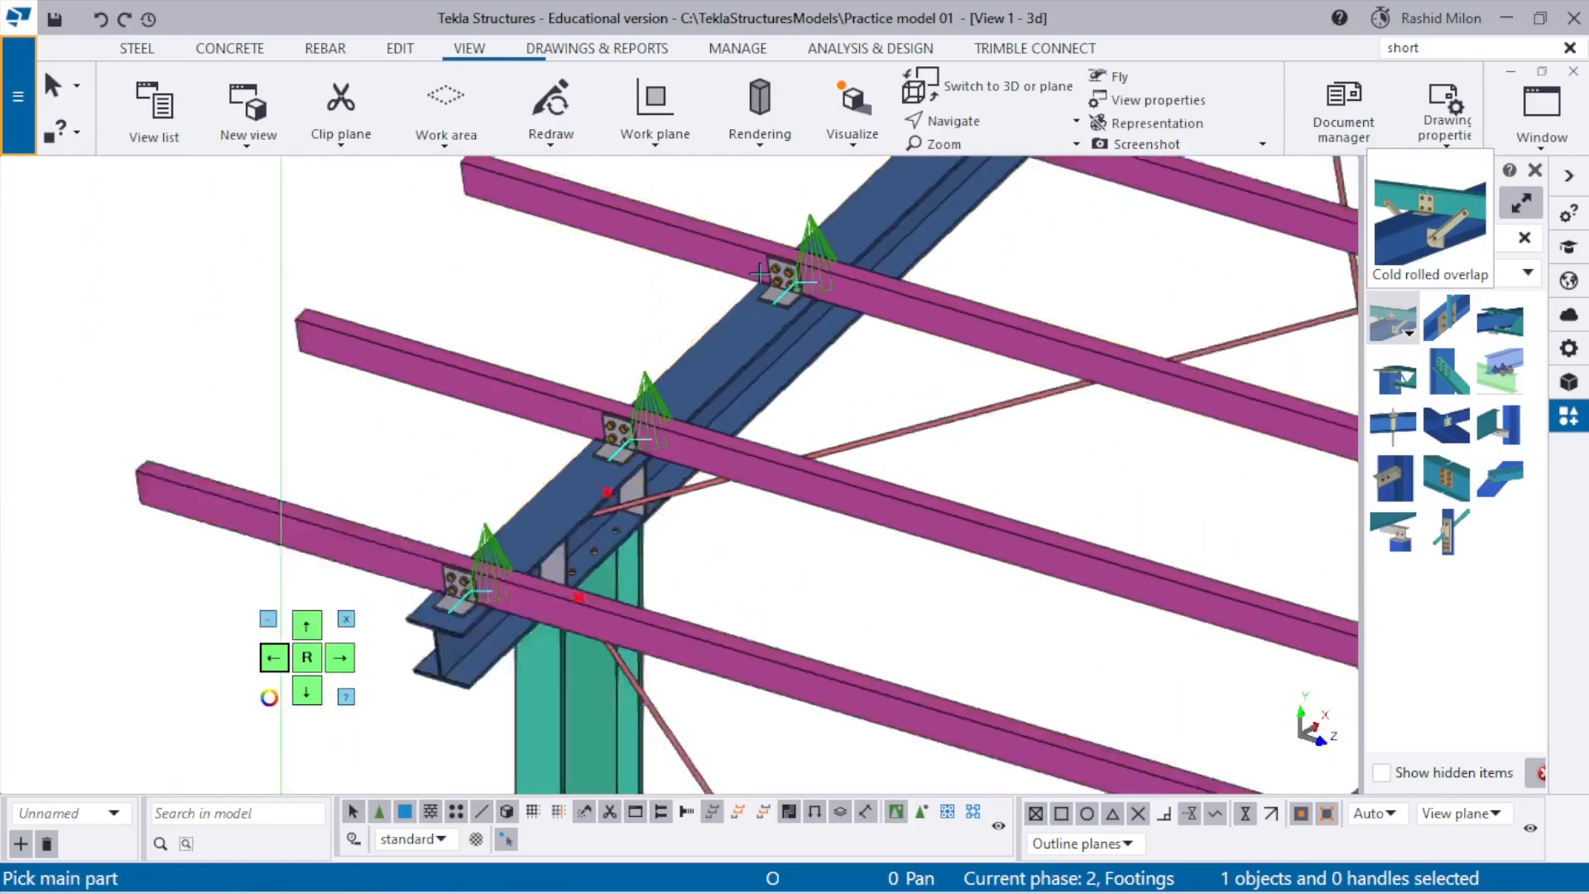
middle_click_drag(759, 277, 581, 540)
scroll(695, 485, "up", 2)
left_click(699, 465)
left_click(739, 381)
middle_click(739, 381)
middle_click_drag(744, 455, 554, 703)
left_click(704, 496)
left_click(756, 430)
middle_click(756, 429)
Connect the topmost purlin at the ridge to the grid 10 end frame's rafter and redraw the view.
middle_click_drag(799, 403, 664, 619)
scroll(664, 619, "up", 1)
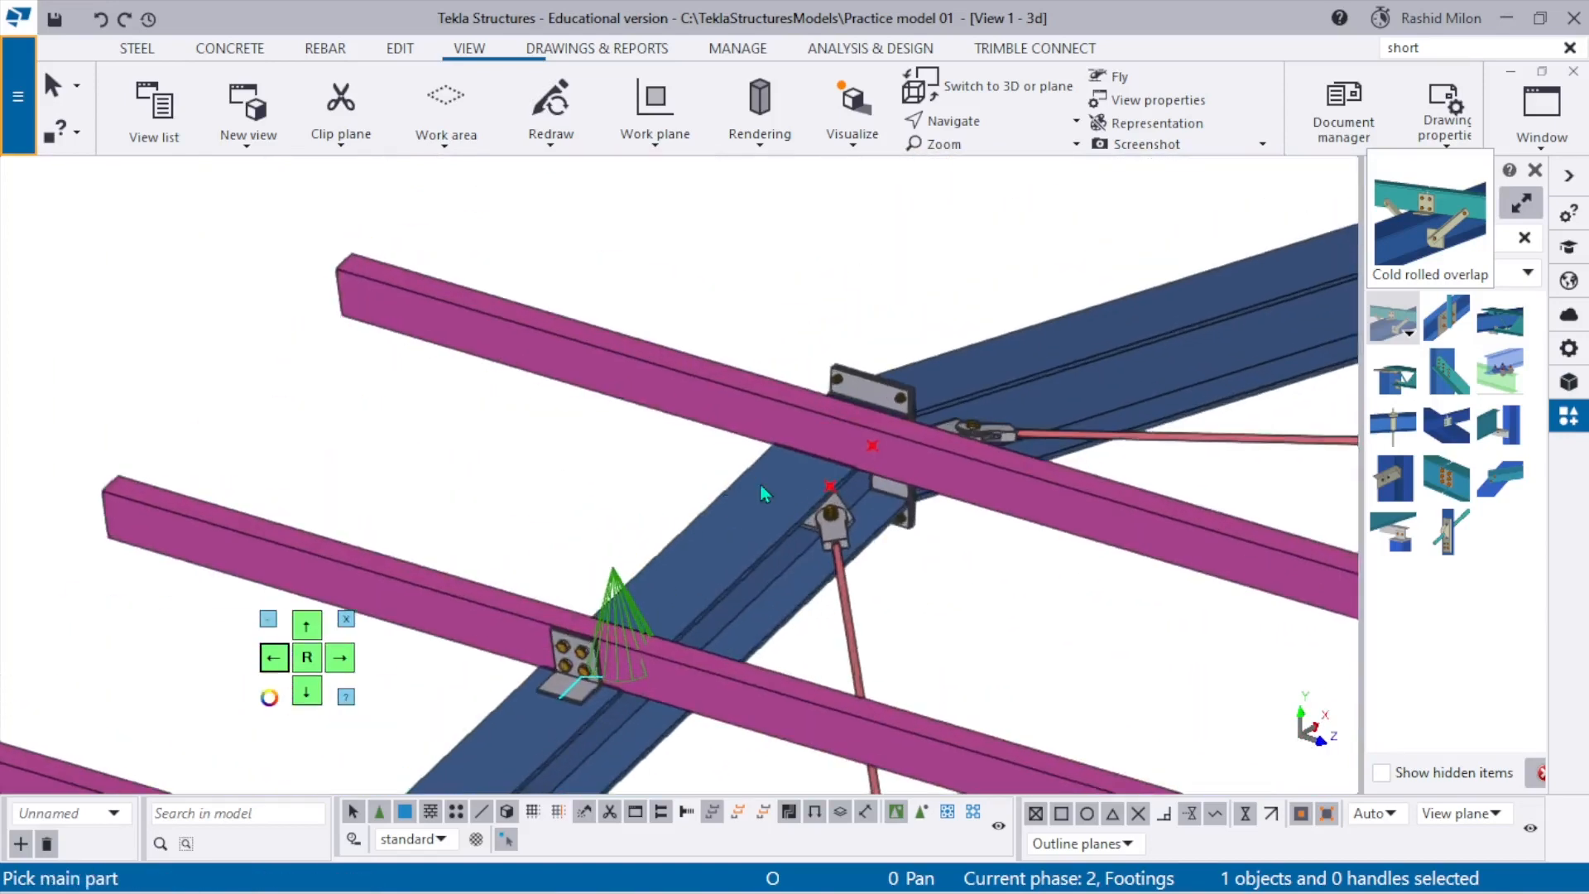
left_click(763, 492)
left_click(803, 420)
middle_click(803, 420)
scroll(693, 414, "down", 5)
middle_click_drag(699, 434, 712, 328)
right_click(712, 328)
left_click(776, 469)
Open the properties of the cleat connection at the eave purlin splice on the grid 7 frame and accept them.
scroll(776, 469, "down", 5)
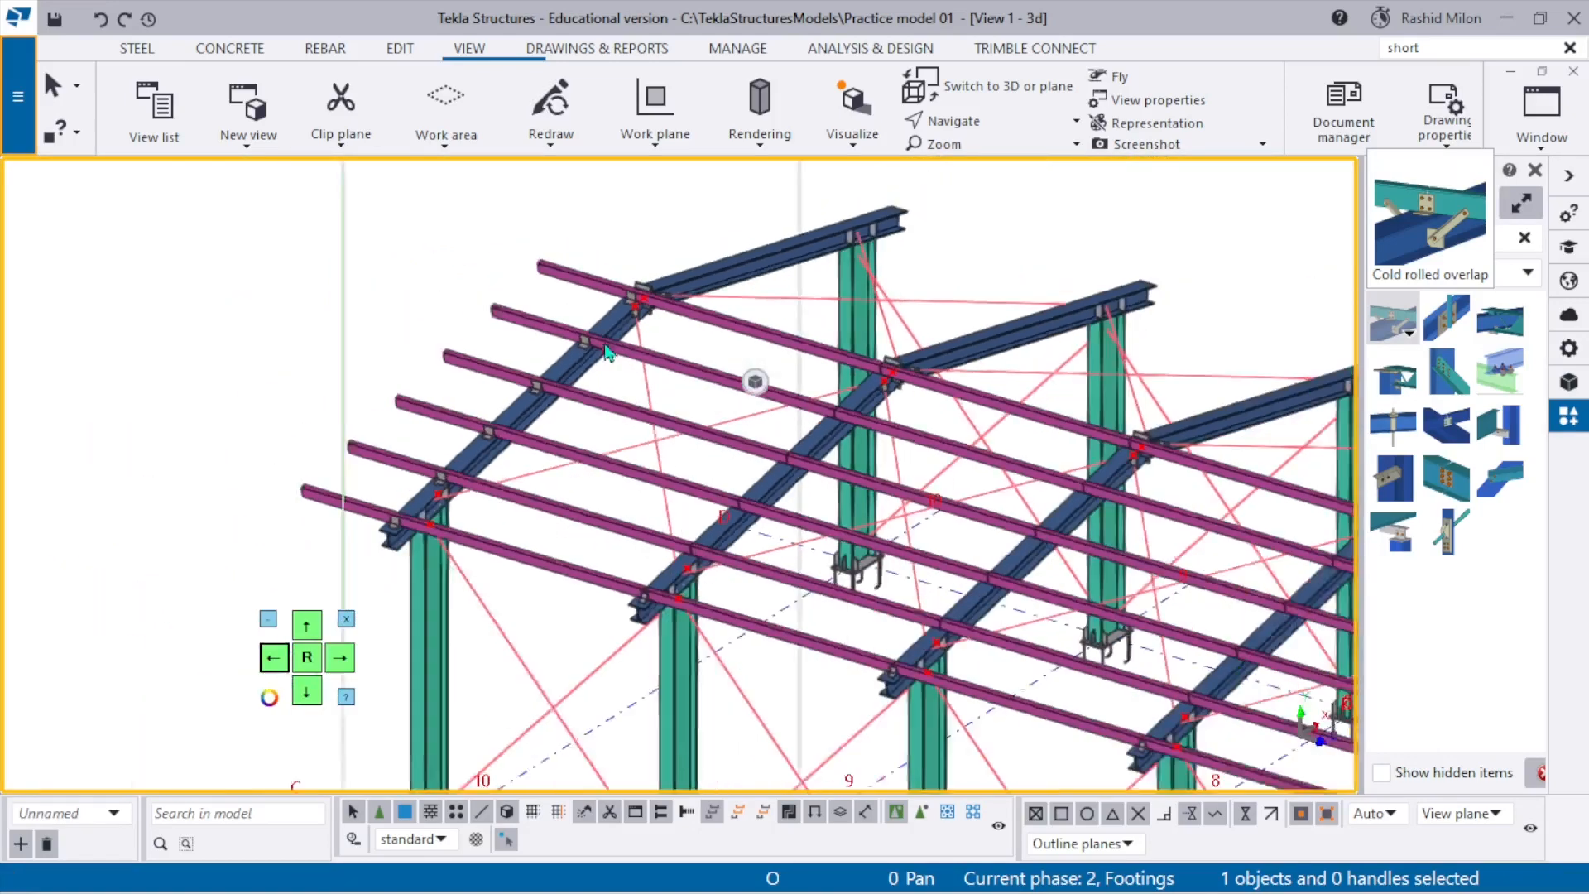
scroll(586, 418, "up", 8)
scroll(585, 418, "up", 5)
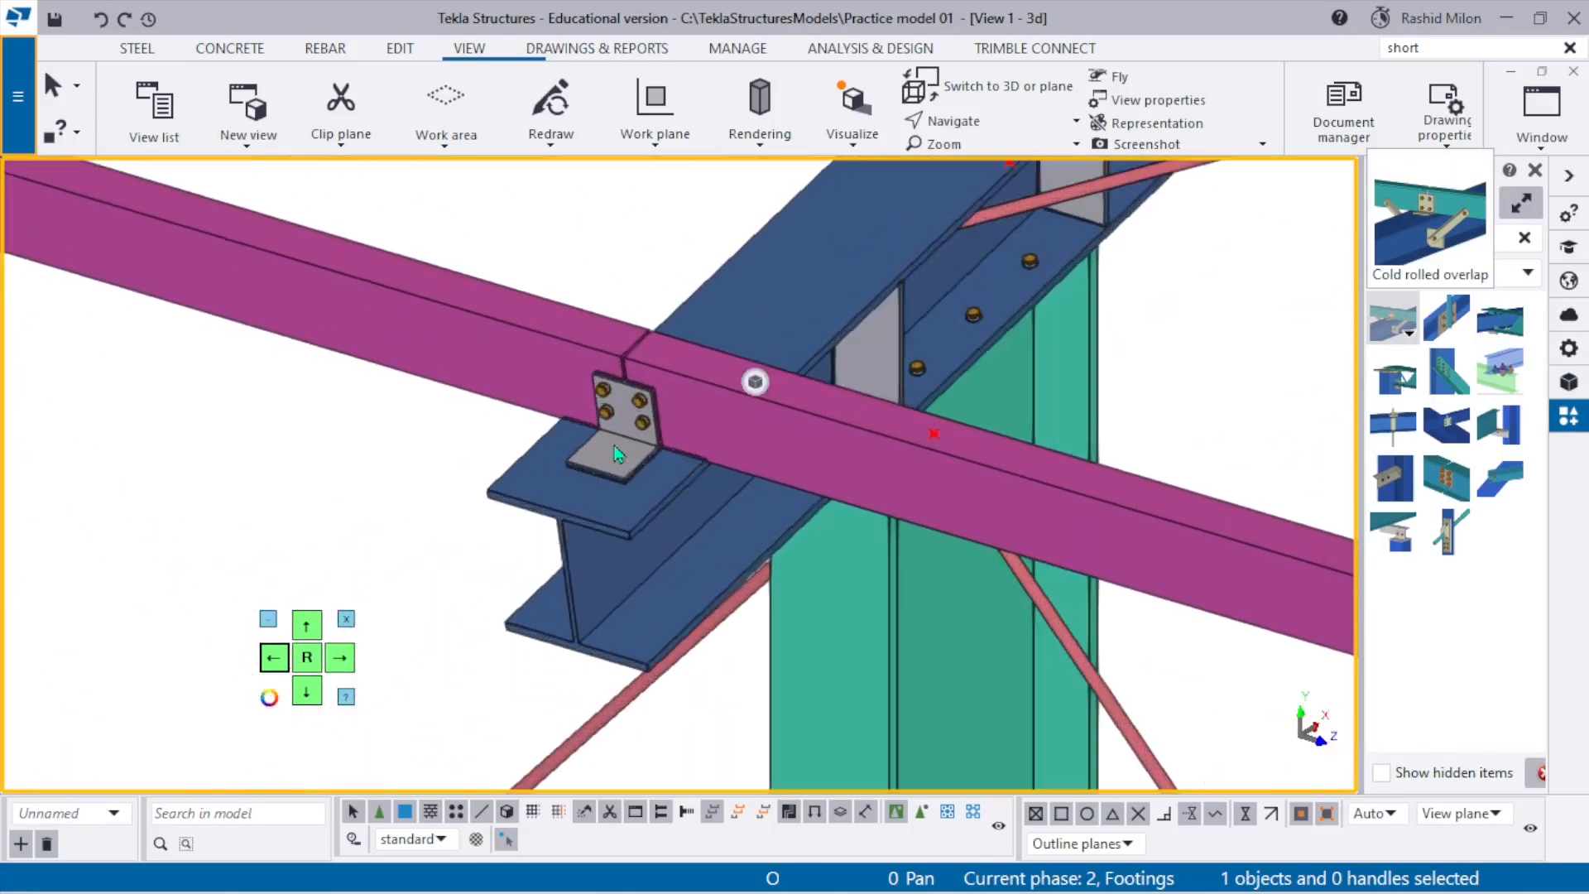
double_click(634, 427)
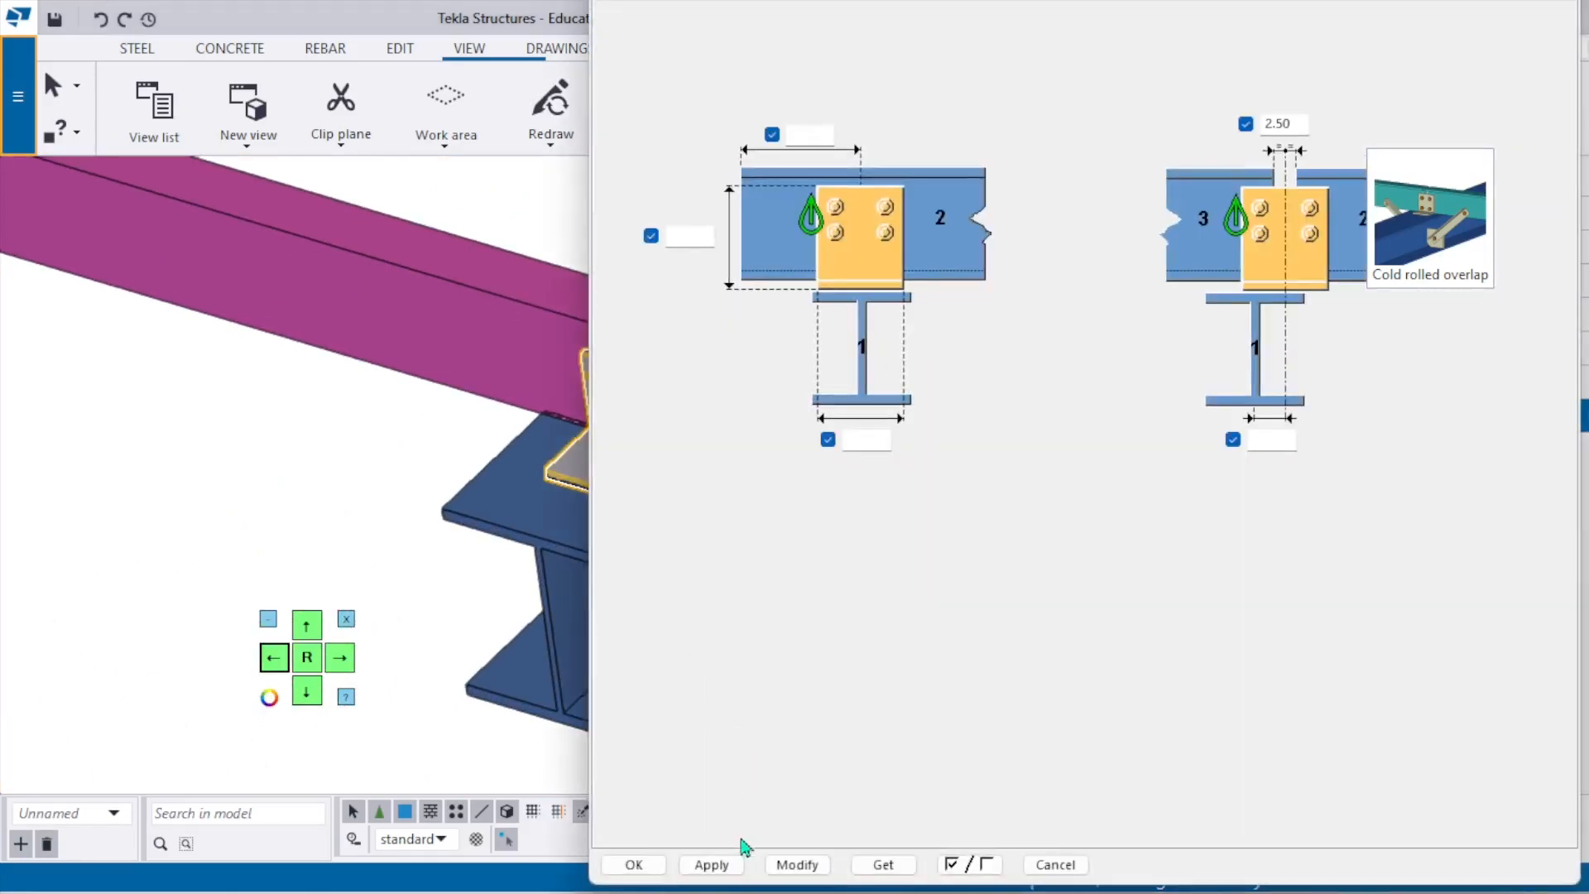
left_click(634, 865)
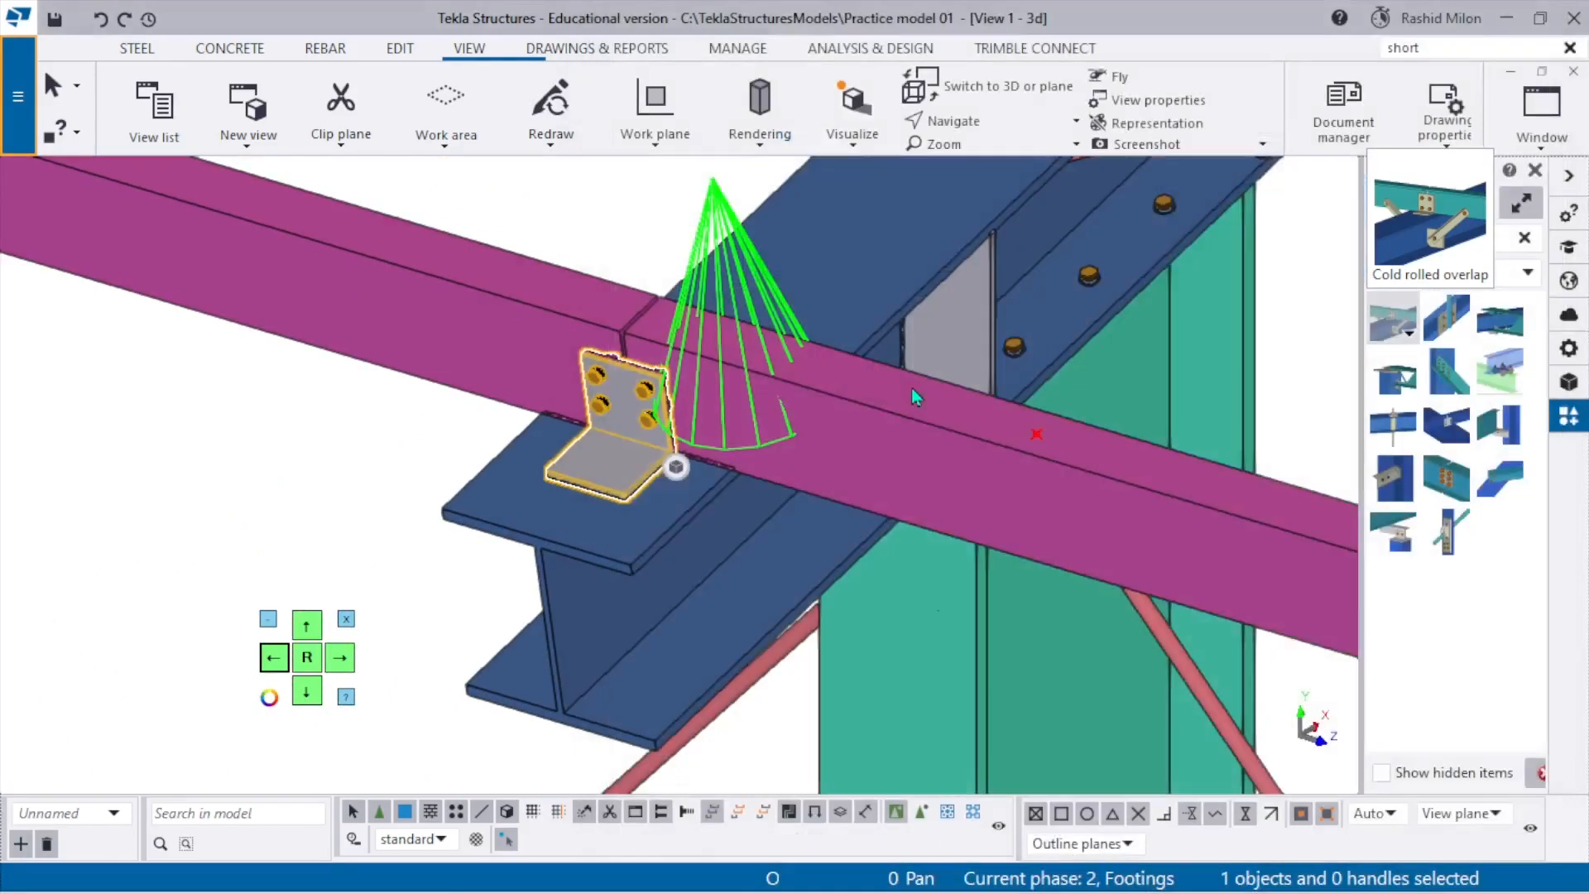
Connect both purlin segments meeting at the second purlin up from the eave to the grid 7 frame's rafter.
scroll(700, 404, "down", 6)
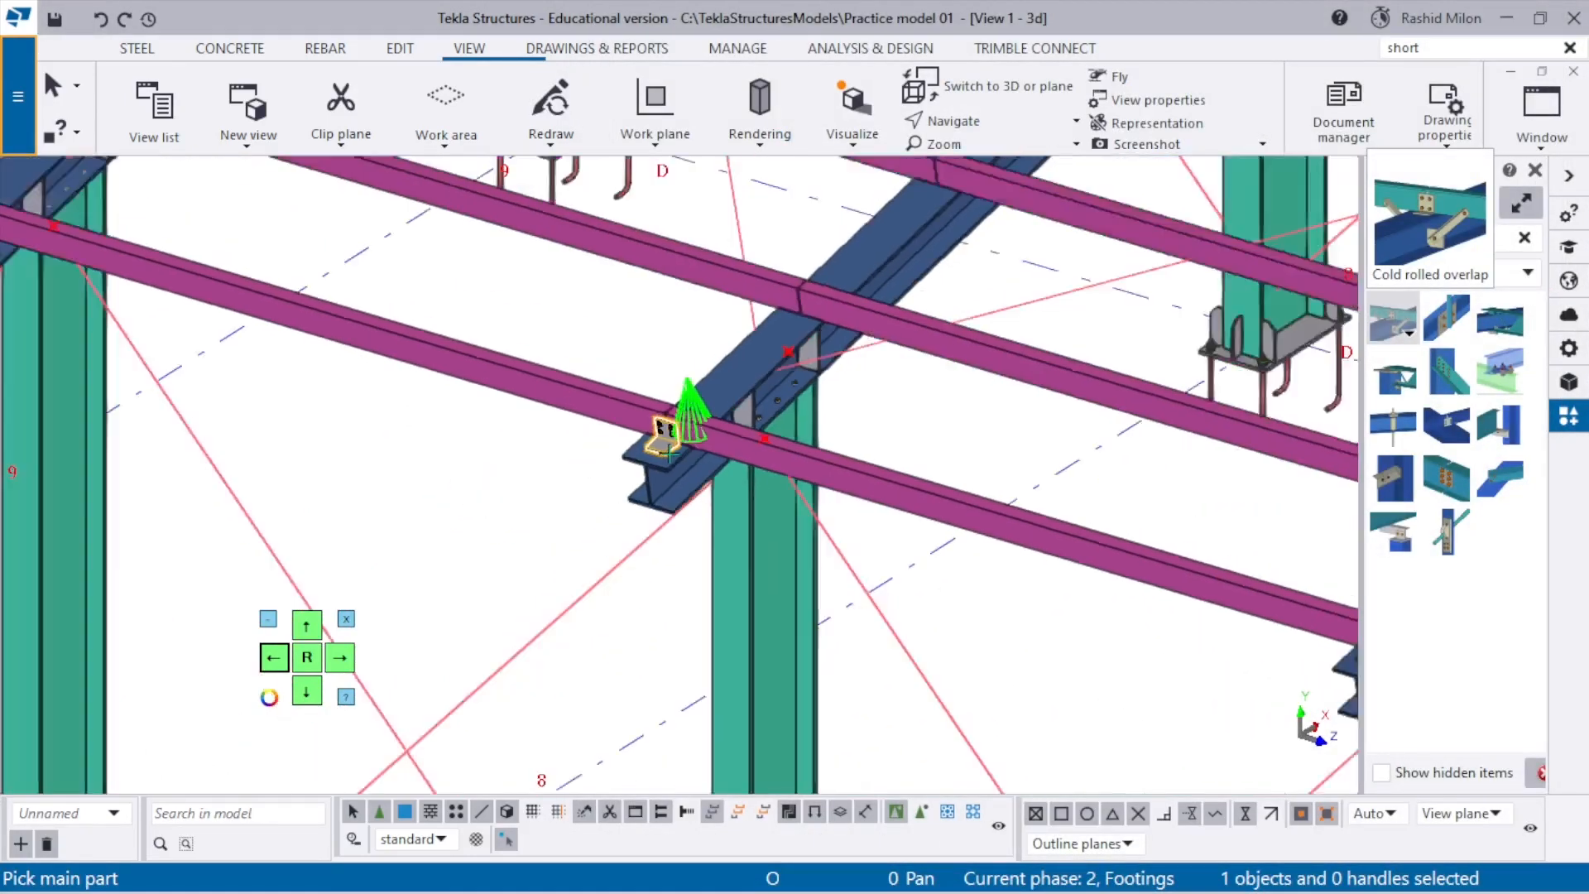
scroll(658, 377, "up", 6)
left_click(659, 377)
left_click(659, 383)
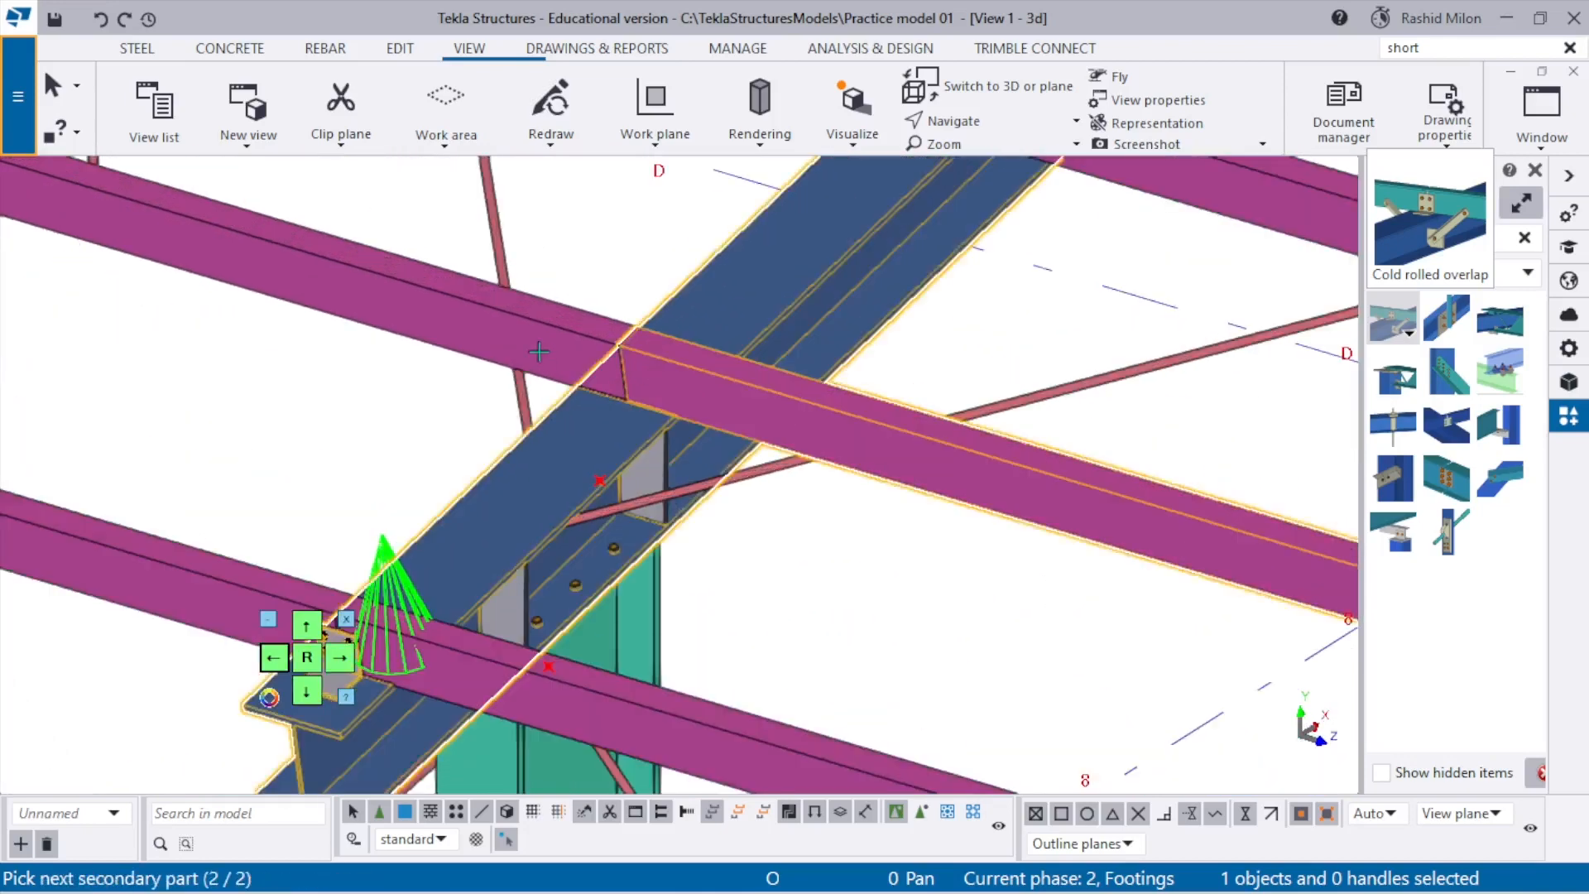
left_click(539, 351)
middle_click(542, 351)
Add the same two-purlin overlap connection at the third purlin up from the eave on the grid 7 frame.
middle_click_drag(841, 305, 704, 580)
scroll(754, 438, "up", 2)
left_click(754, 437)
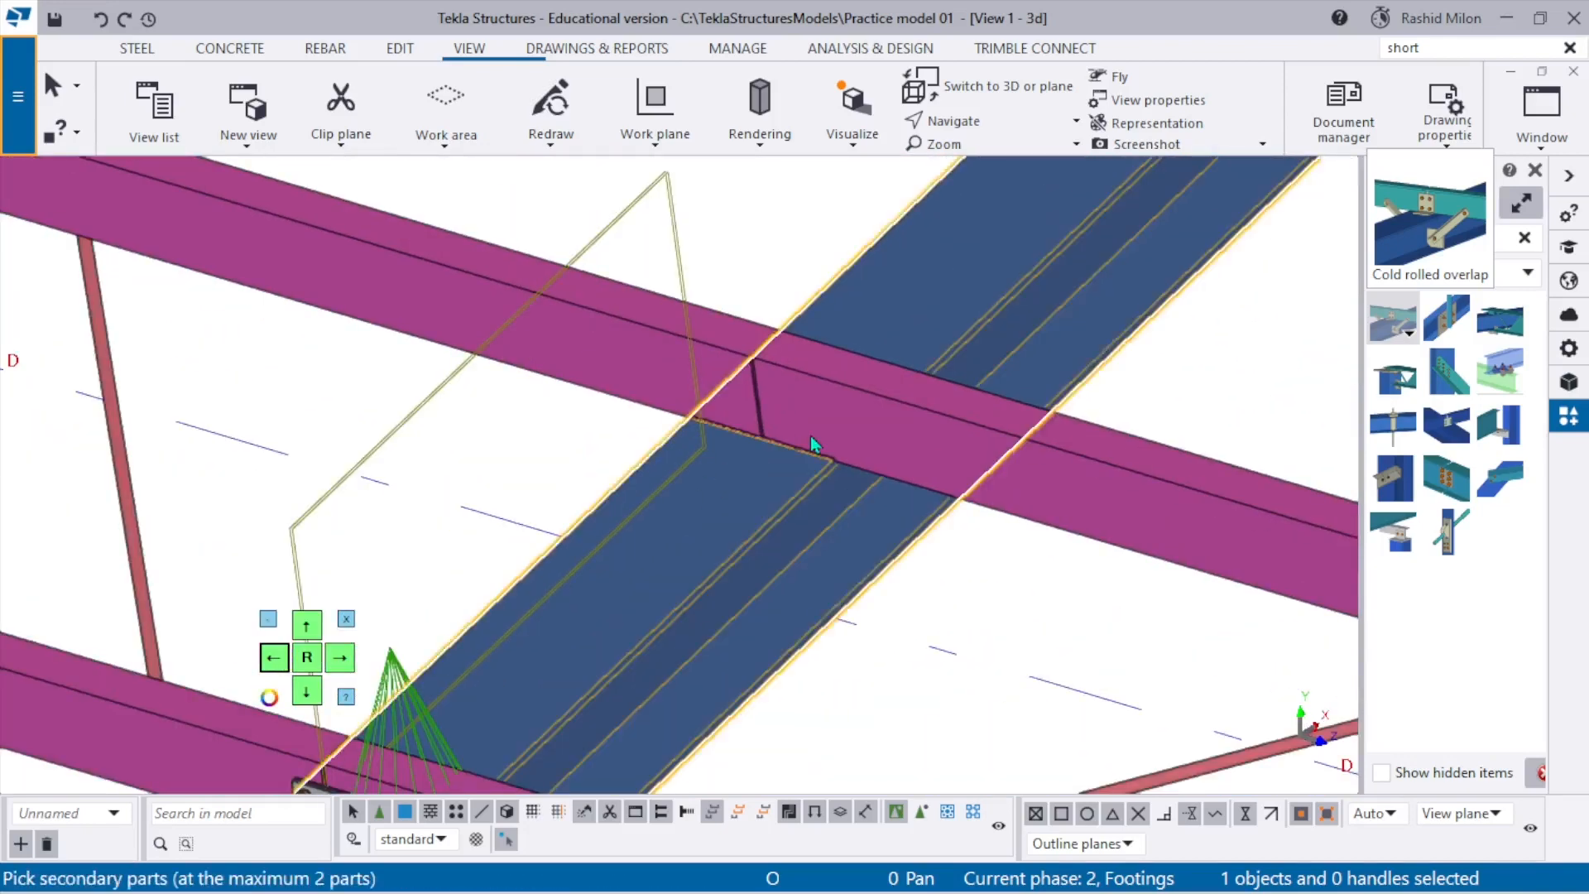
left_click(763, 414)
left_click(745, 399)
middle_click(745, 399)
Connect both segments of the fourth purlin up from the eave to the grid 7 frame's rafter.
scroll(745, 398, "down", 2)
middle_click_drag(737, 480, 665, 552)
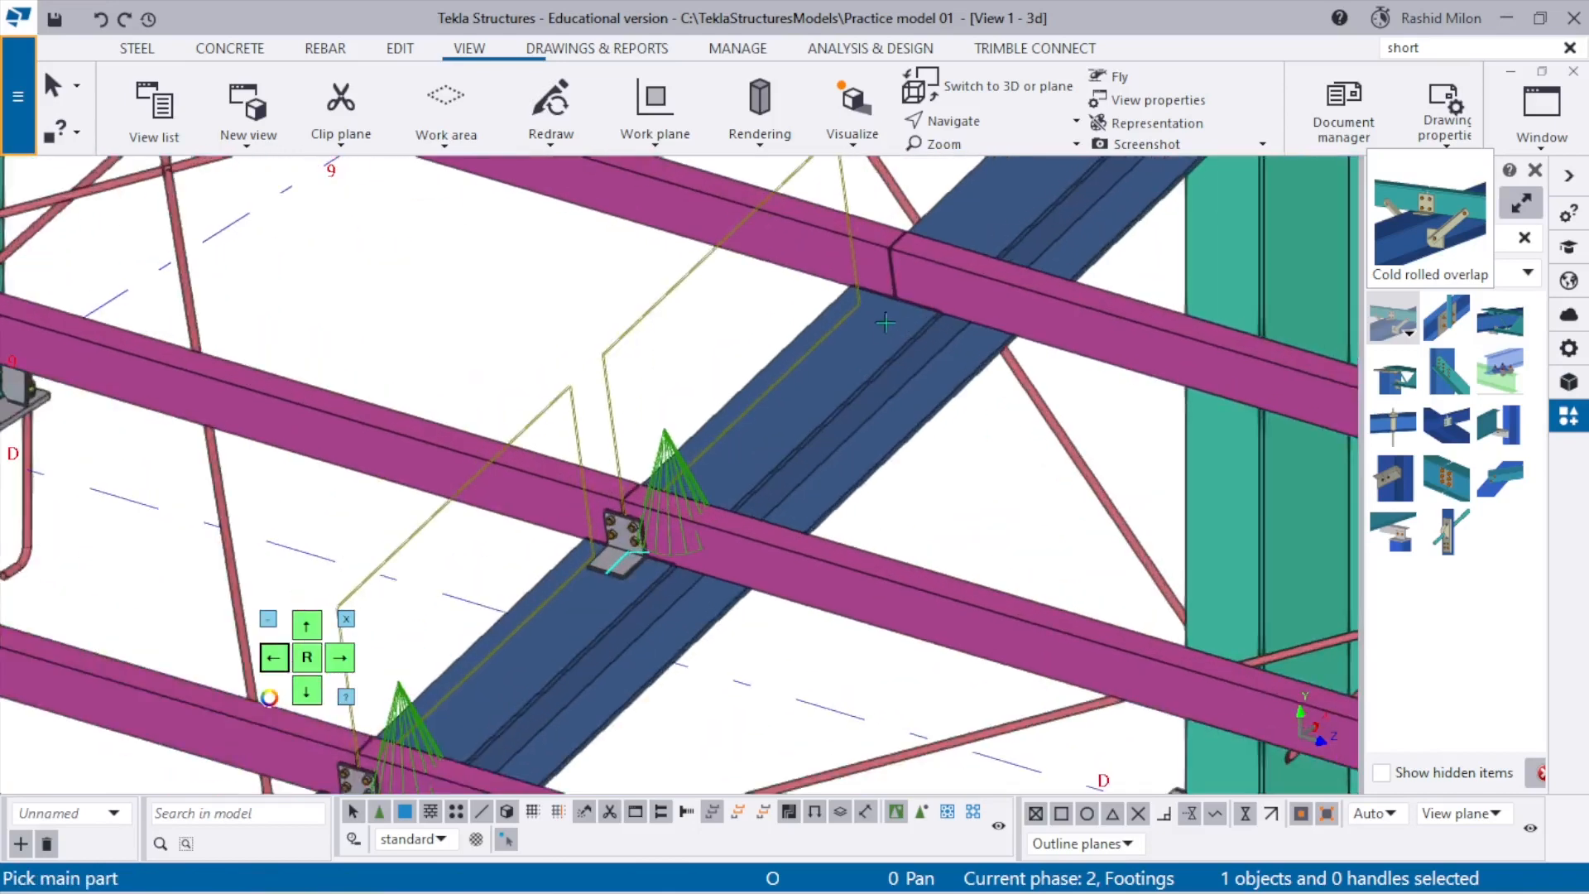
left_click(909, 319)
left_click(916, 274)
left_click(881, 252)
middle_click(881, 252)
Connect both segments of the fifth purlin up from the eave to the grid 7 frame's rafter.
middle_click_drag(880, 252, 723, 609)
scroll(940, 461, "up", 2)
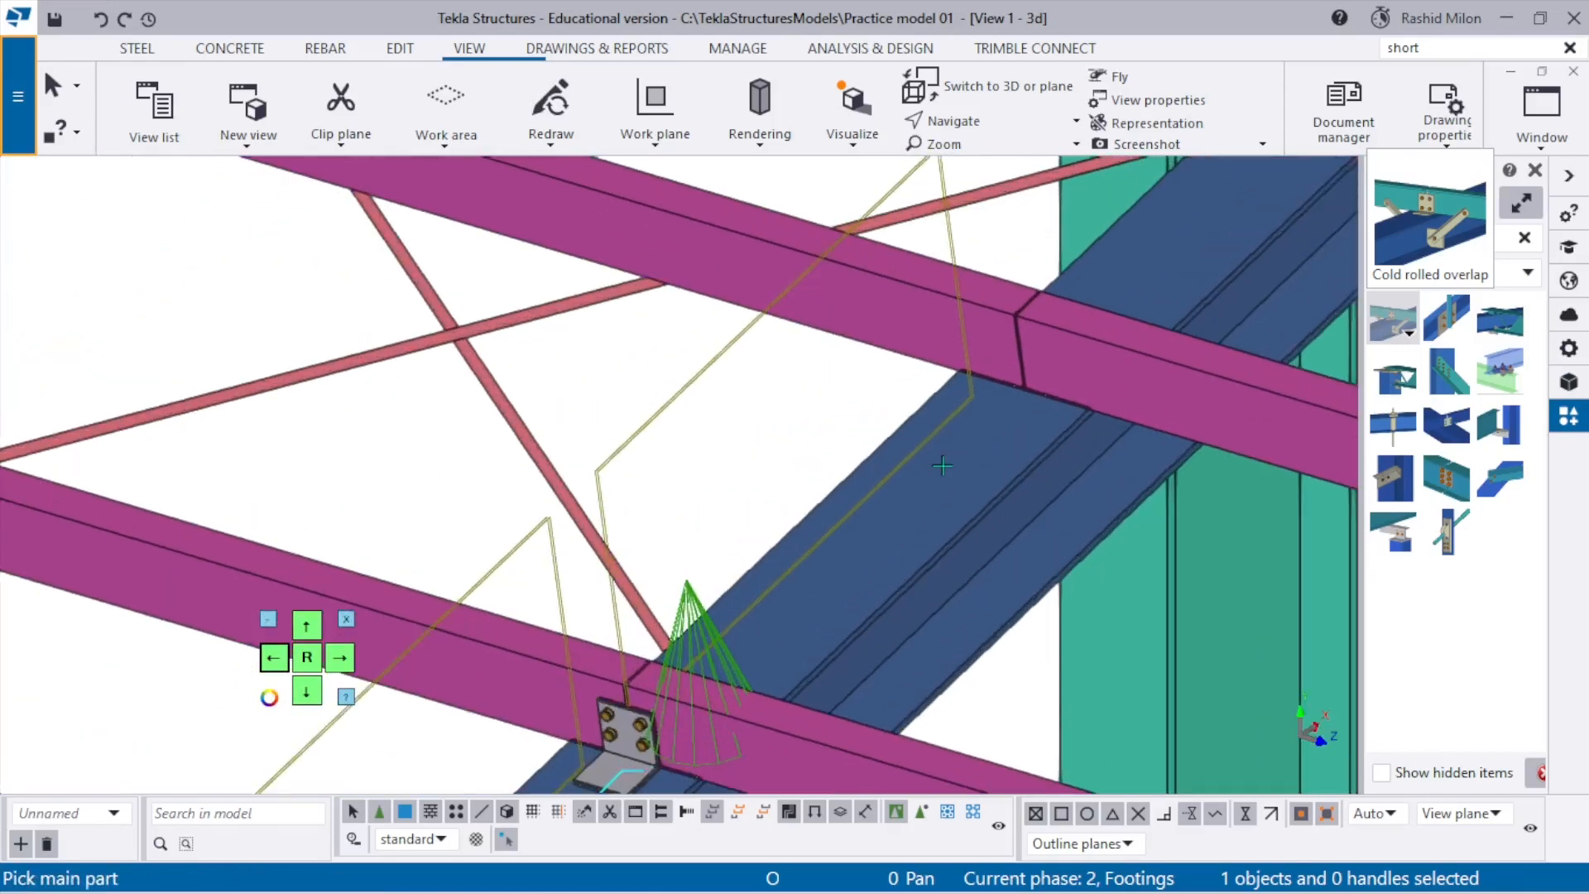
left_click(940, 461)
left_click(1040, 408)
left_click(911, 323)
middle_click(911, 323)
Connect both segments of the topmost purlin at the ridge to the grid 7 frame's rafter.
middle_click_drag(863, 516, 766, 546)
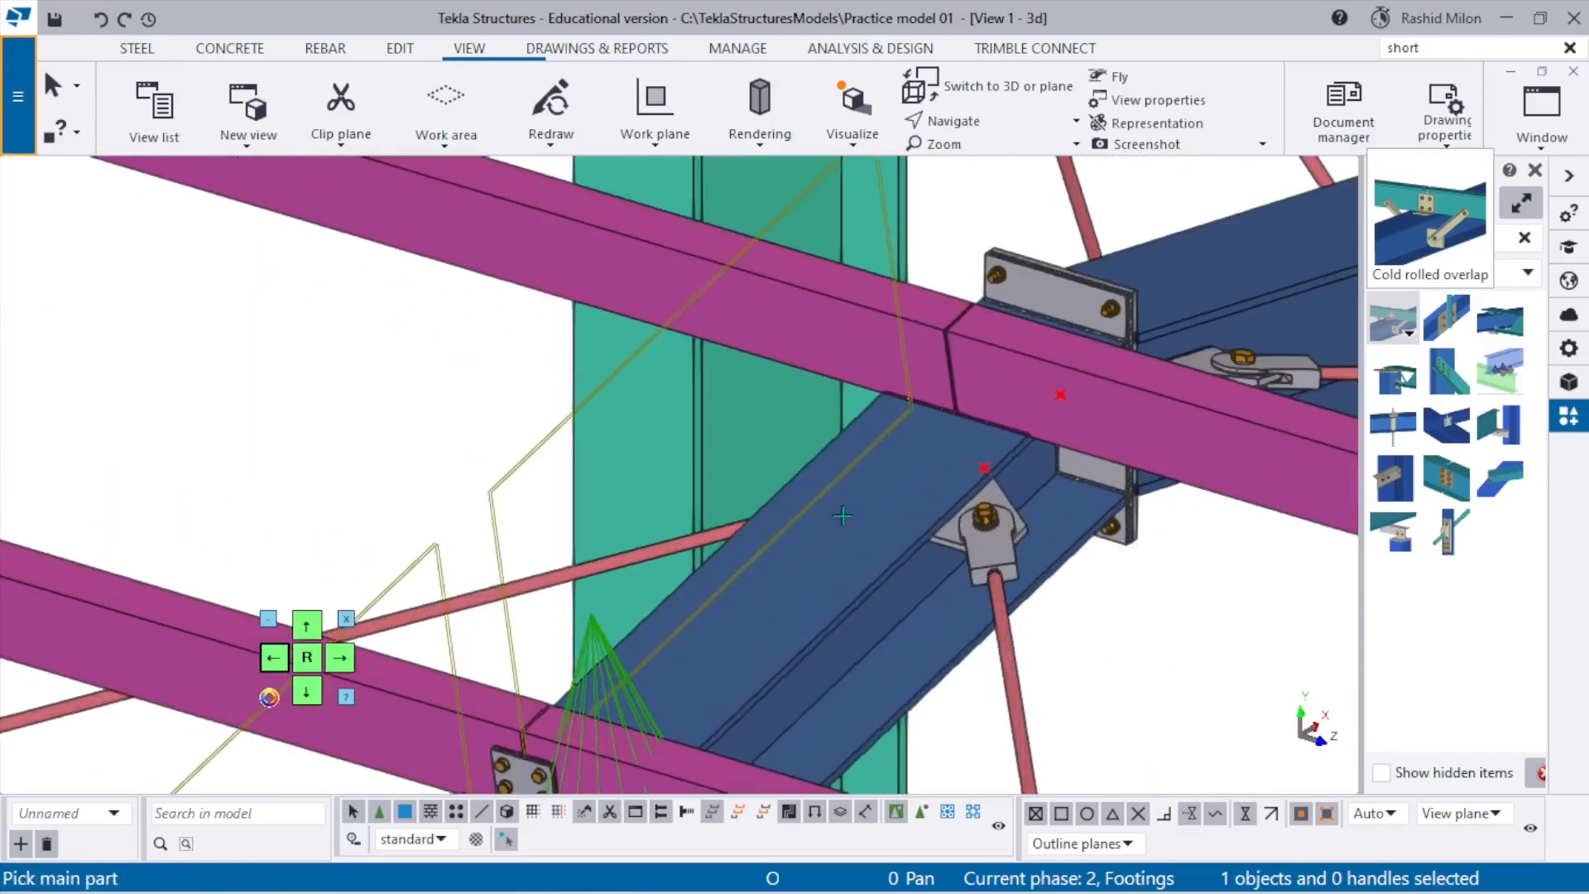
left_click(960, 444)
left_click(1045, 389)
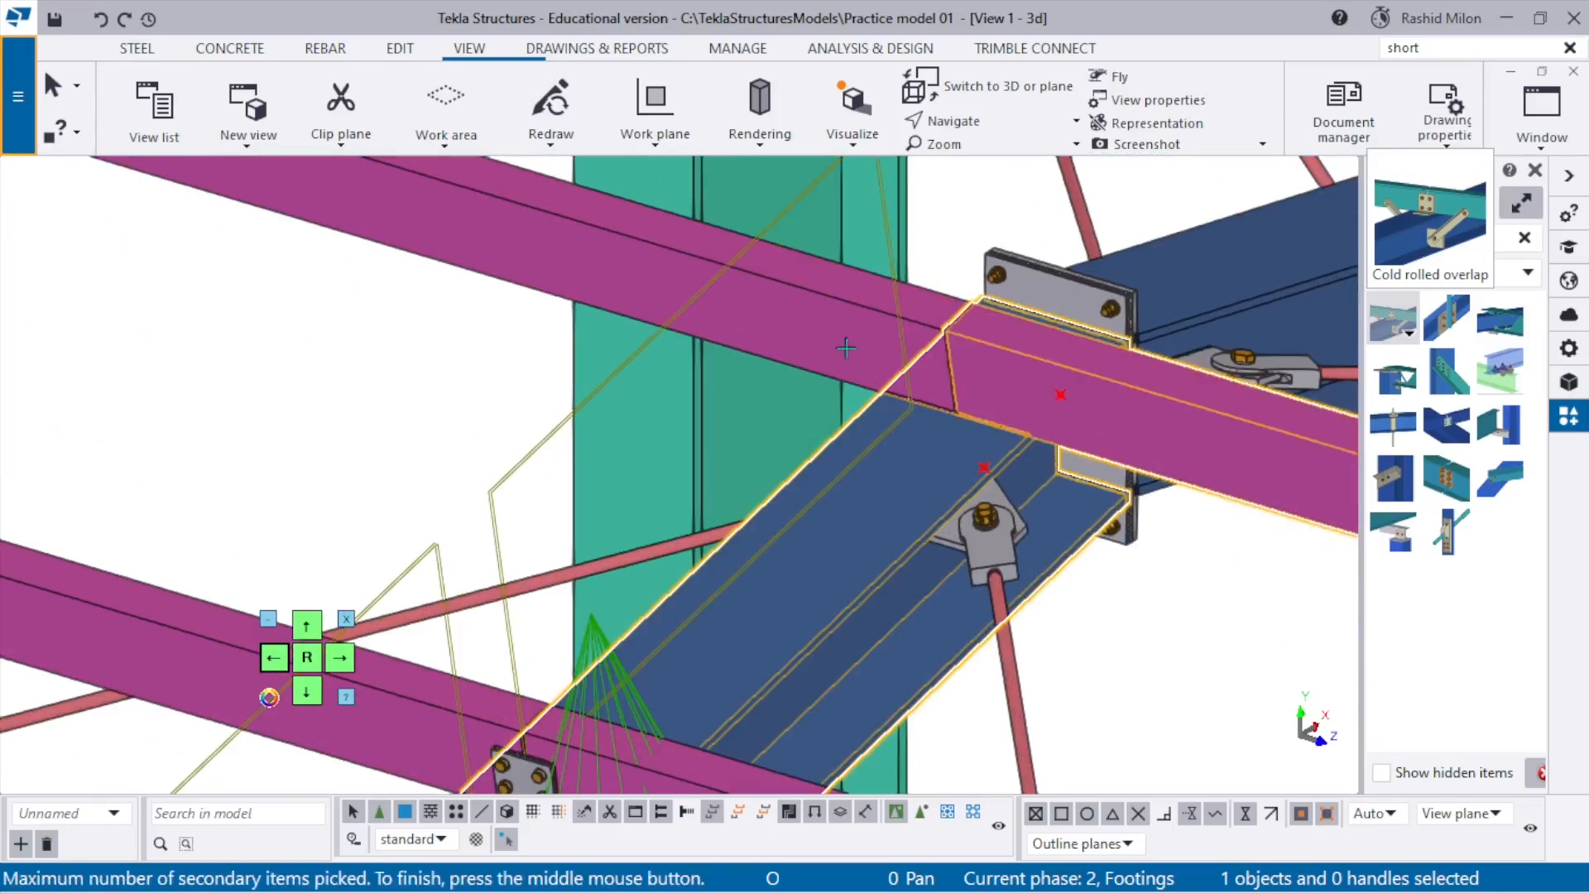
middle_click(853, 348)
Add the overlap connection joining both segments of the topmost purlin to the rafter of the grid 8 frame.
scroll(935, 418, "down", 5)
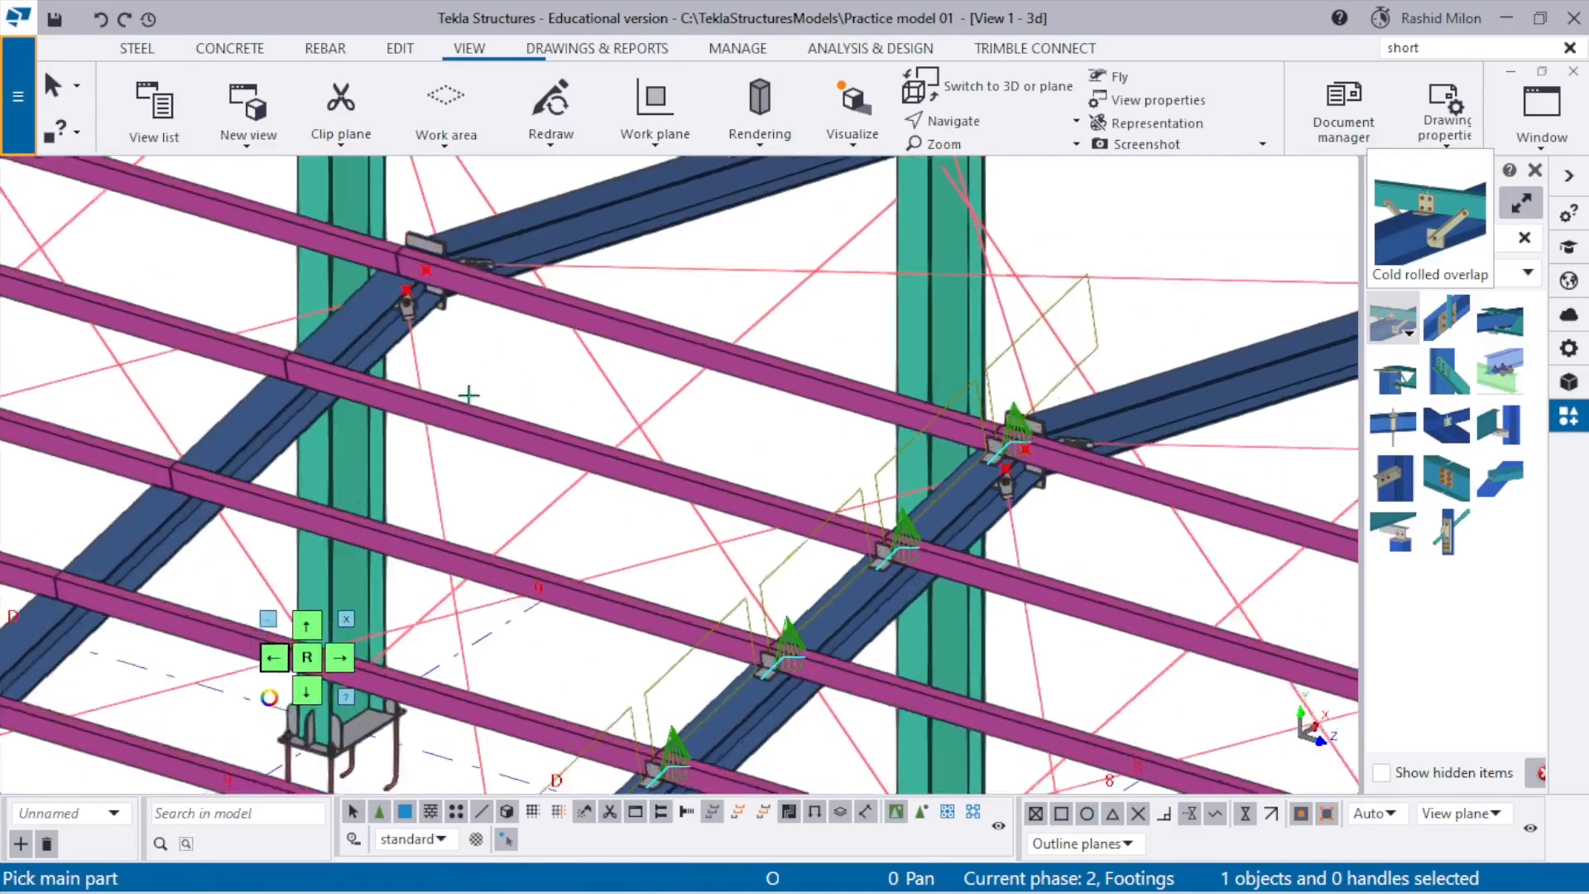
scroll(447, 364, "up", 5)
middle_click_drag(332, 234, 587, 457)
left_click(588, 457)
scroll(714, 352, "up", 1)
left_click(714, 352)
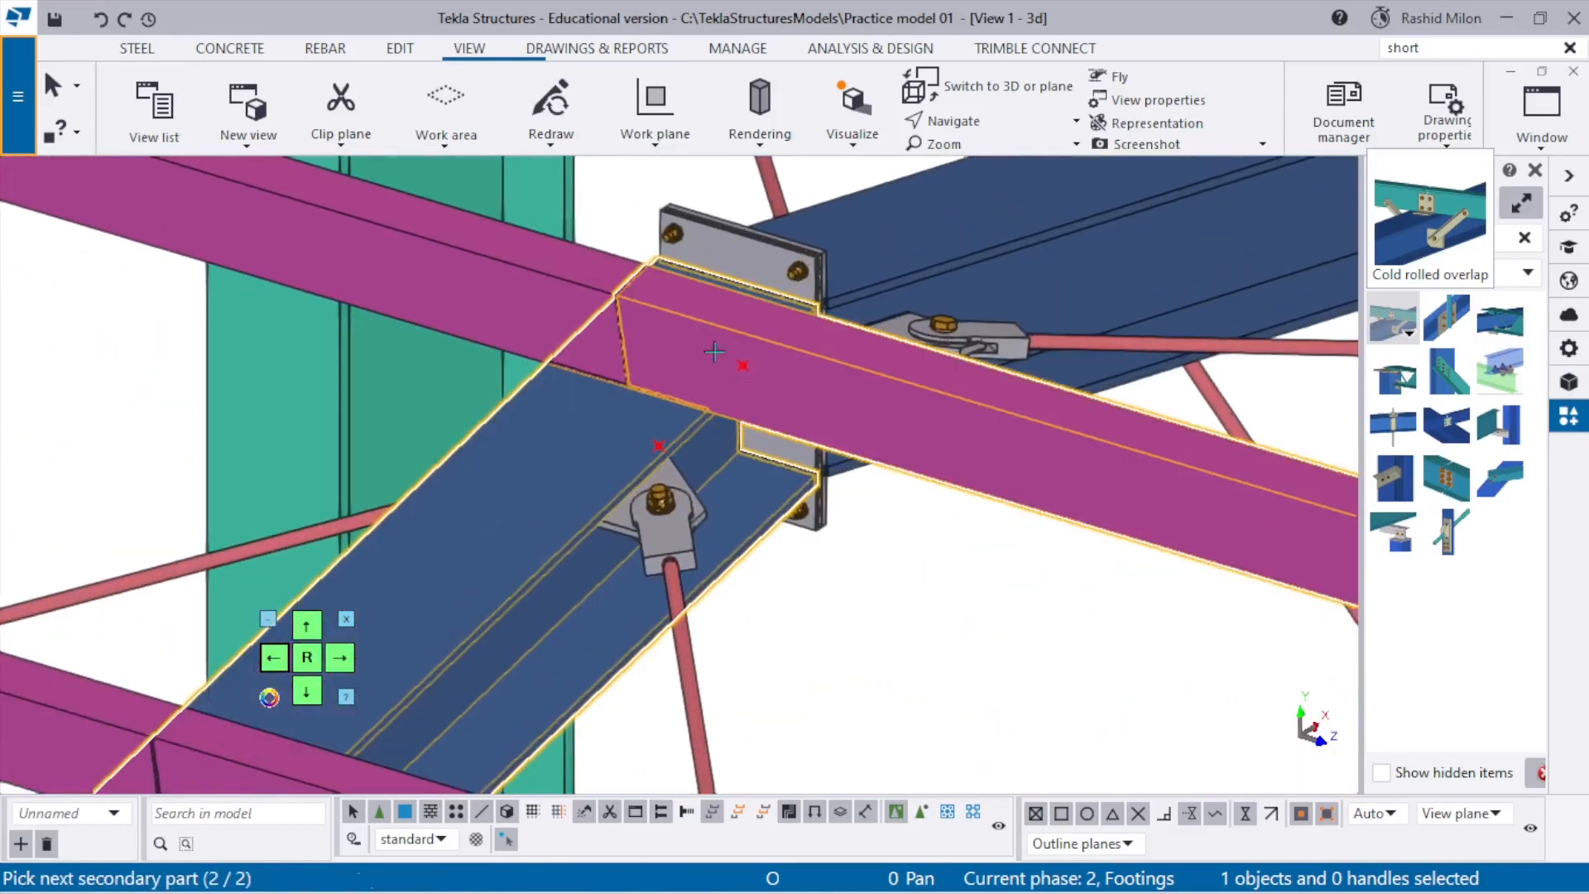
left_click(542, 316)
middle_click(550, 320)
Connect both segments of the fifth purlin up from the eave to the grid 8 frame's rafter.
scroll(935, 382, "down", 4)
scroll(566, 610, "up", 2)
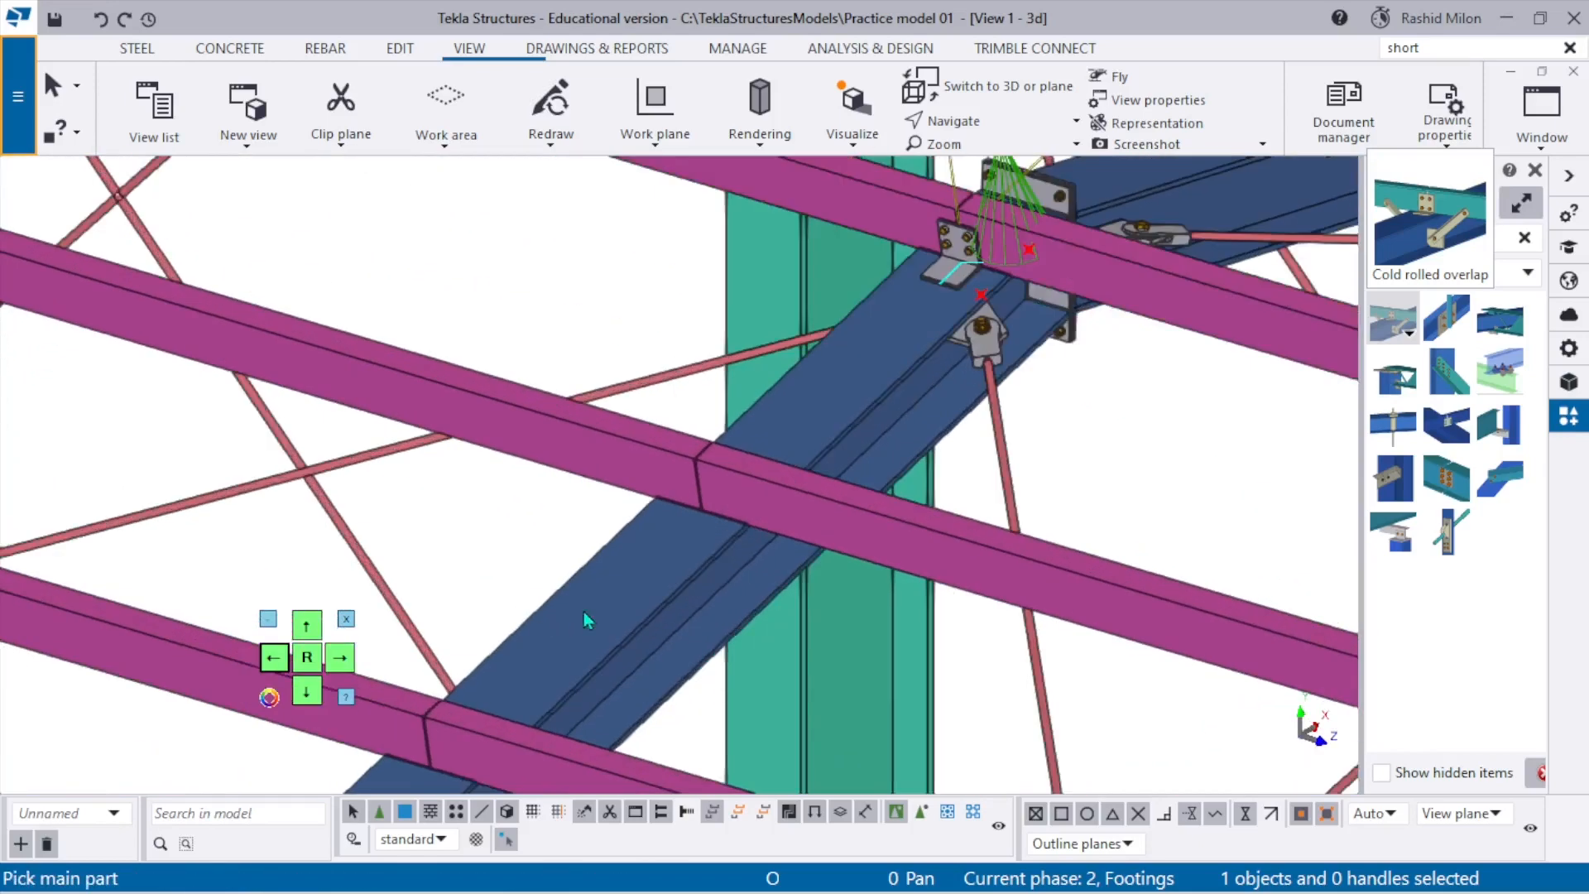
left_click(589, 617)
left_click(733, 490)
left_click(657, 466)
middle_click(662, 466)
Connect both segments of the fourth purlin up from the eave to the grid 8 frame's rafter.
scroll(792, 497, "down", 4)
scroll(716, 514, "up", 5)
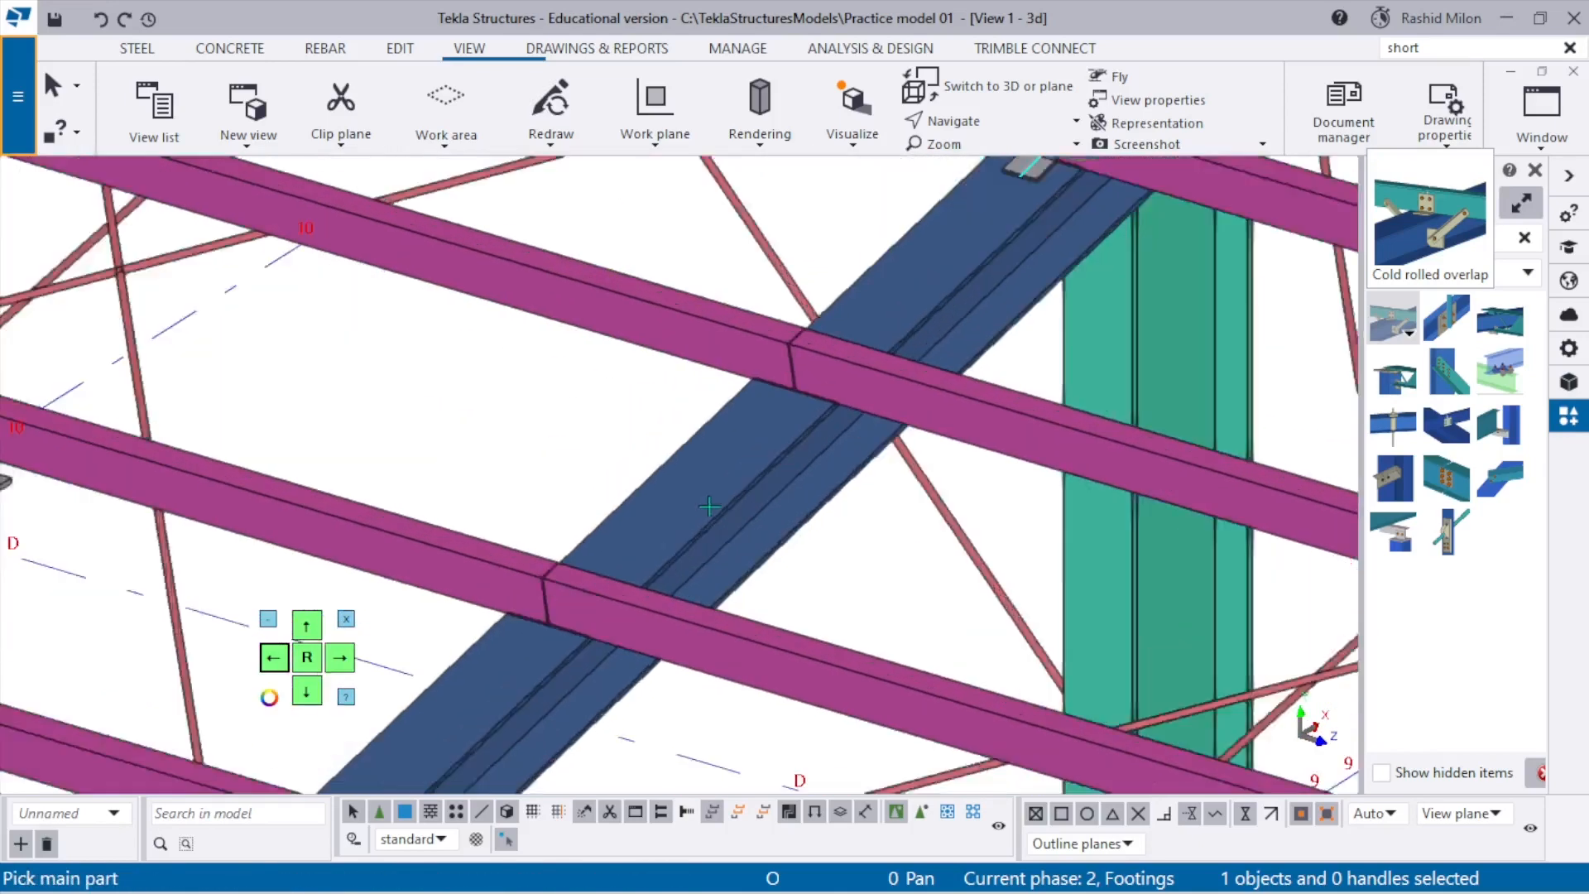
left_click(828, 378)
left_click(886, 310)
left_click(734, 274)
middle_click(734, 274)
Connect both segments of the third purlin up from the eave to the grid 8 frame's rafter.
scroll(869, 369, "down", 3)
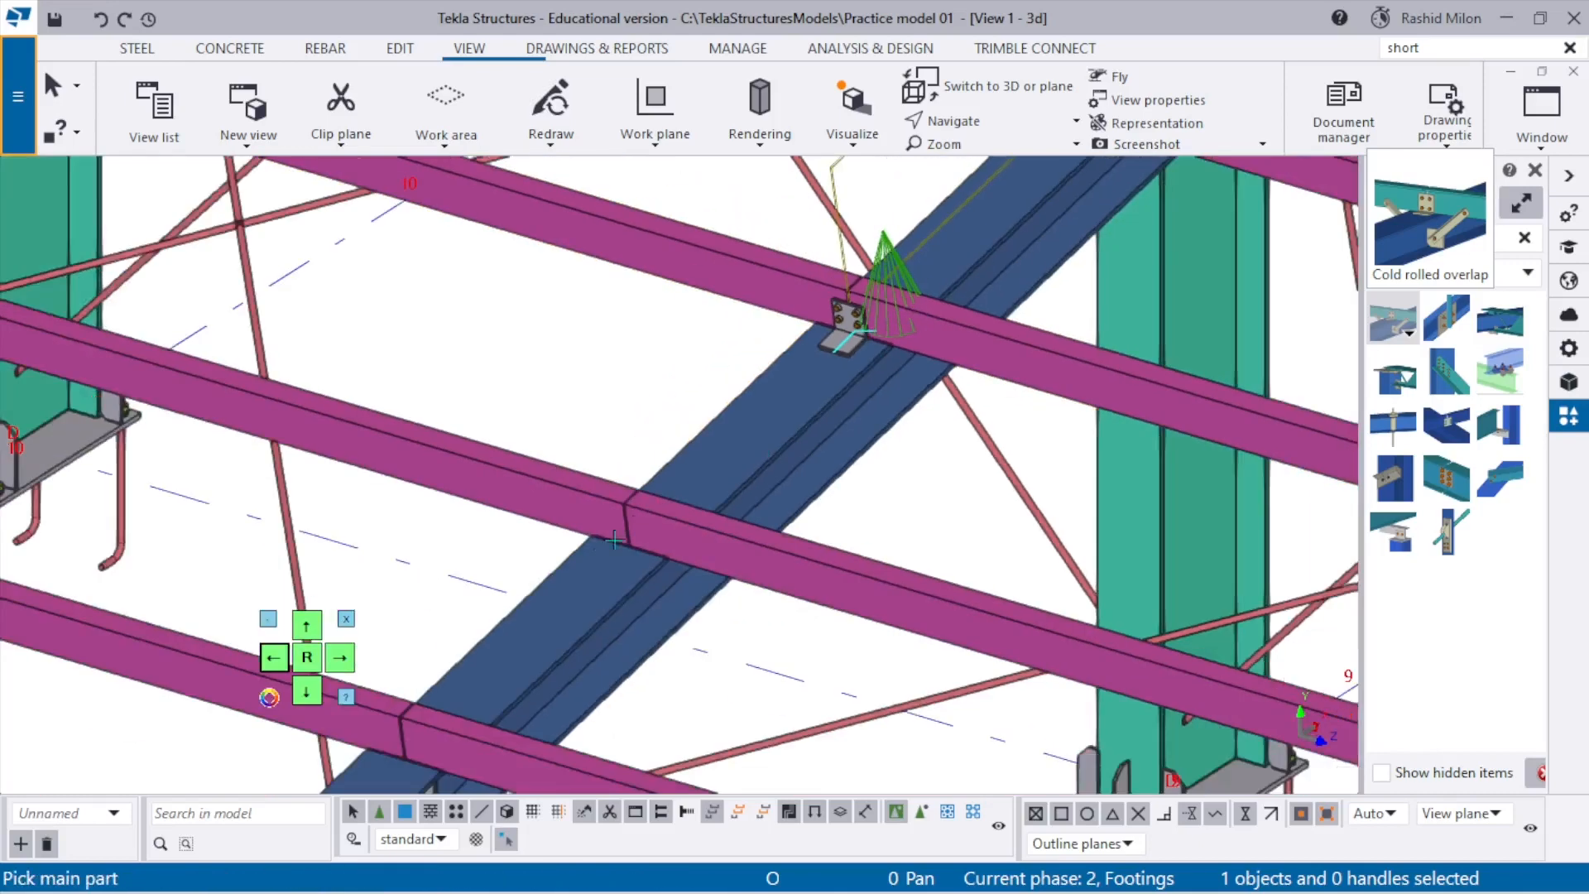
scroll(571, 587, "up", 5)
left_click(559, 605)
left_click(751, 462)
left_click(614, 402)
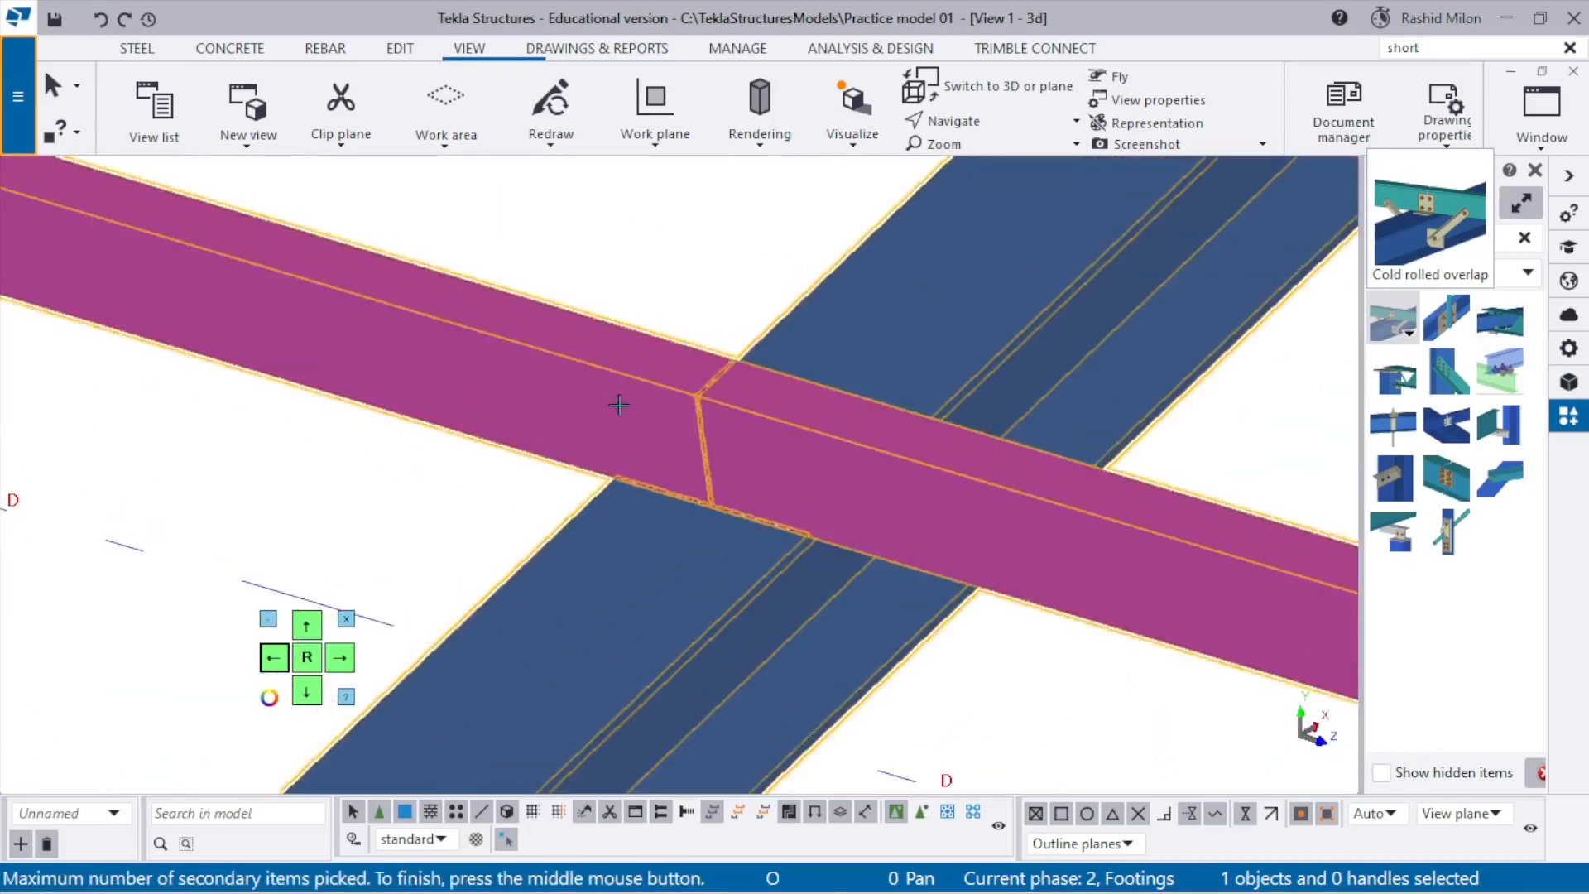
middle_click(620, 405)
Connect both segments of the second purlin up from the eave to the grid 8 frame's rafter.
scroll(894, 348, "down", 3)
scroll(895, 349, "down", 2)
scroll(687, 592, "up", 5)
left_click(693, 594)
left_click(815, 459)
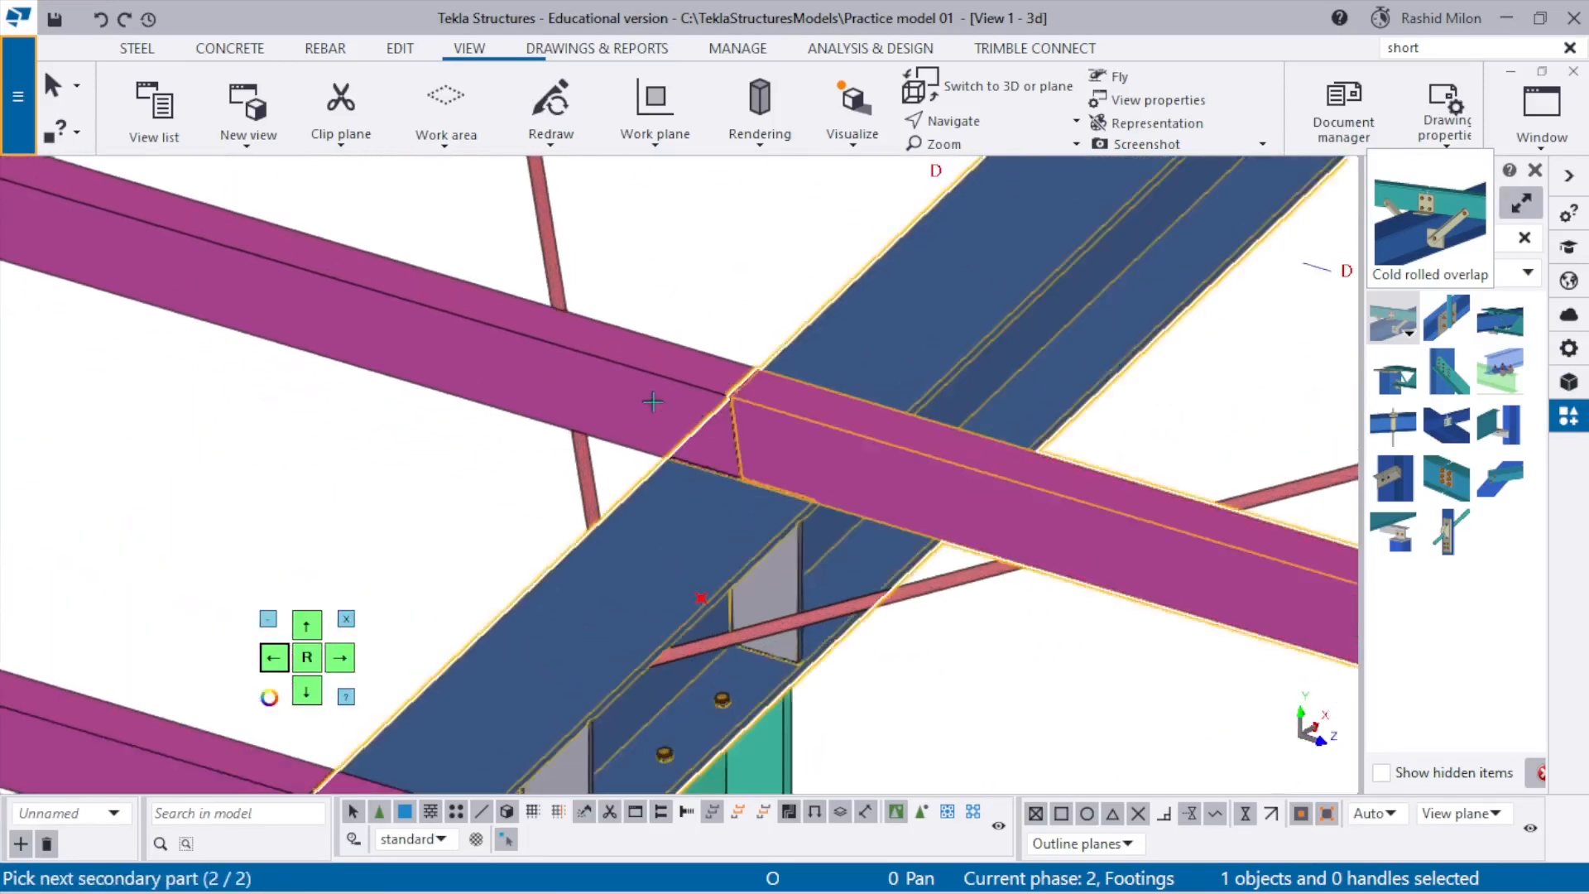
left_click(667, 407)
middle_click(672, 411)
Add the overlap connection joining both segments of the second purlin up from the eave to the grid 9 frame's rafter.
scroll(672, 411, "down", 3)
scroll(700, 507, "up", 5)
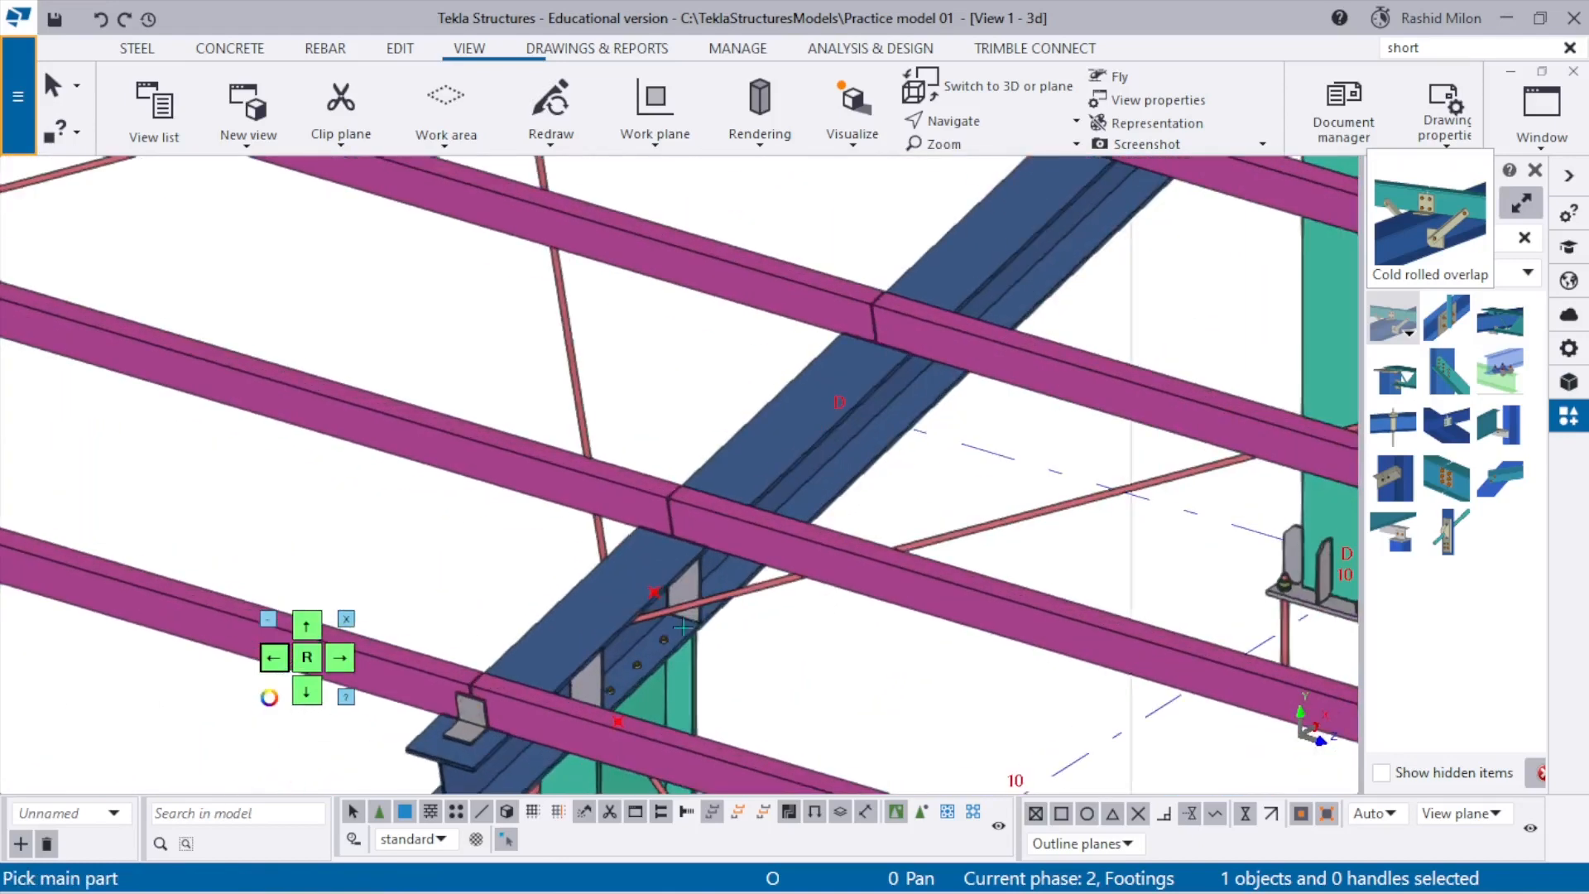
left_click(699, 507)
left_click(625, 440)
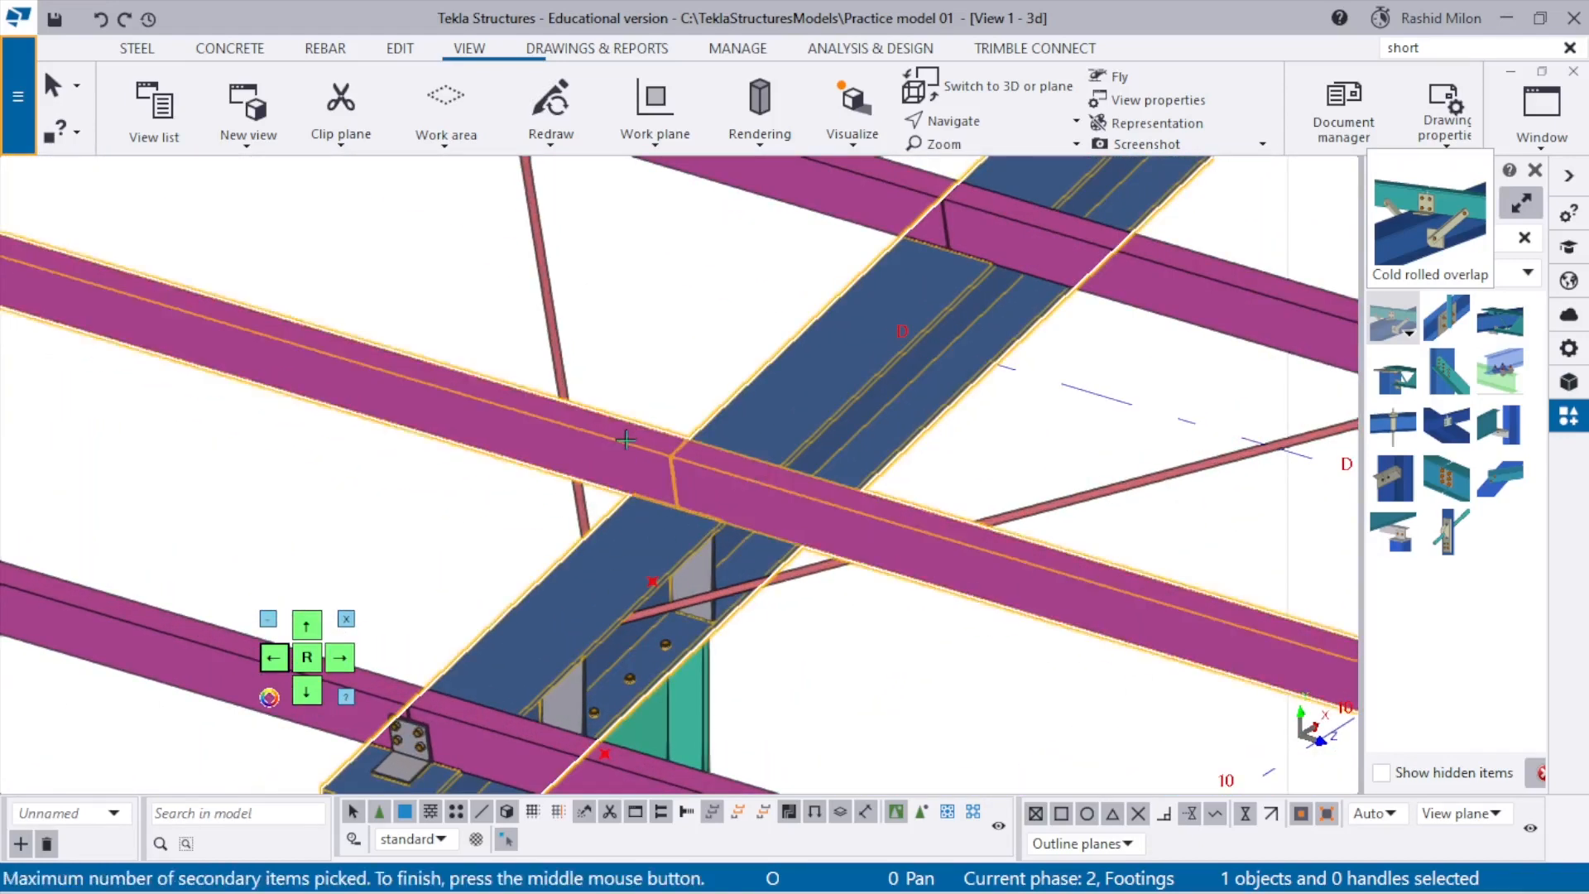
middle_click(625, 439)
Connect both segments of the third purlin up from the eave to the grid 9 frame's rafter.
scroll(902, 220, "down", 3)
scroll(935, 207, "up", 4)
left_click(908, 443)
left_click(941, 409)
left_click(819, 373)
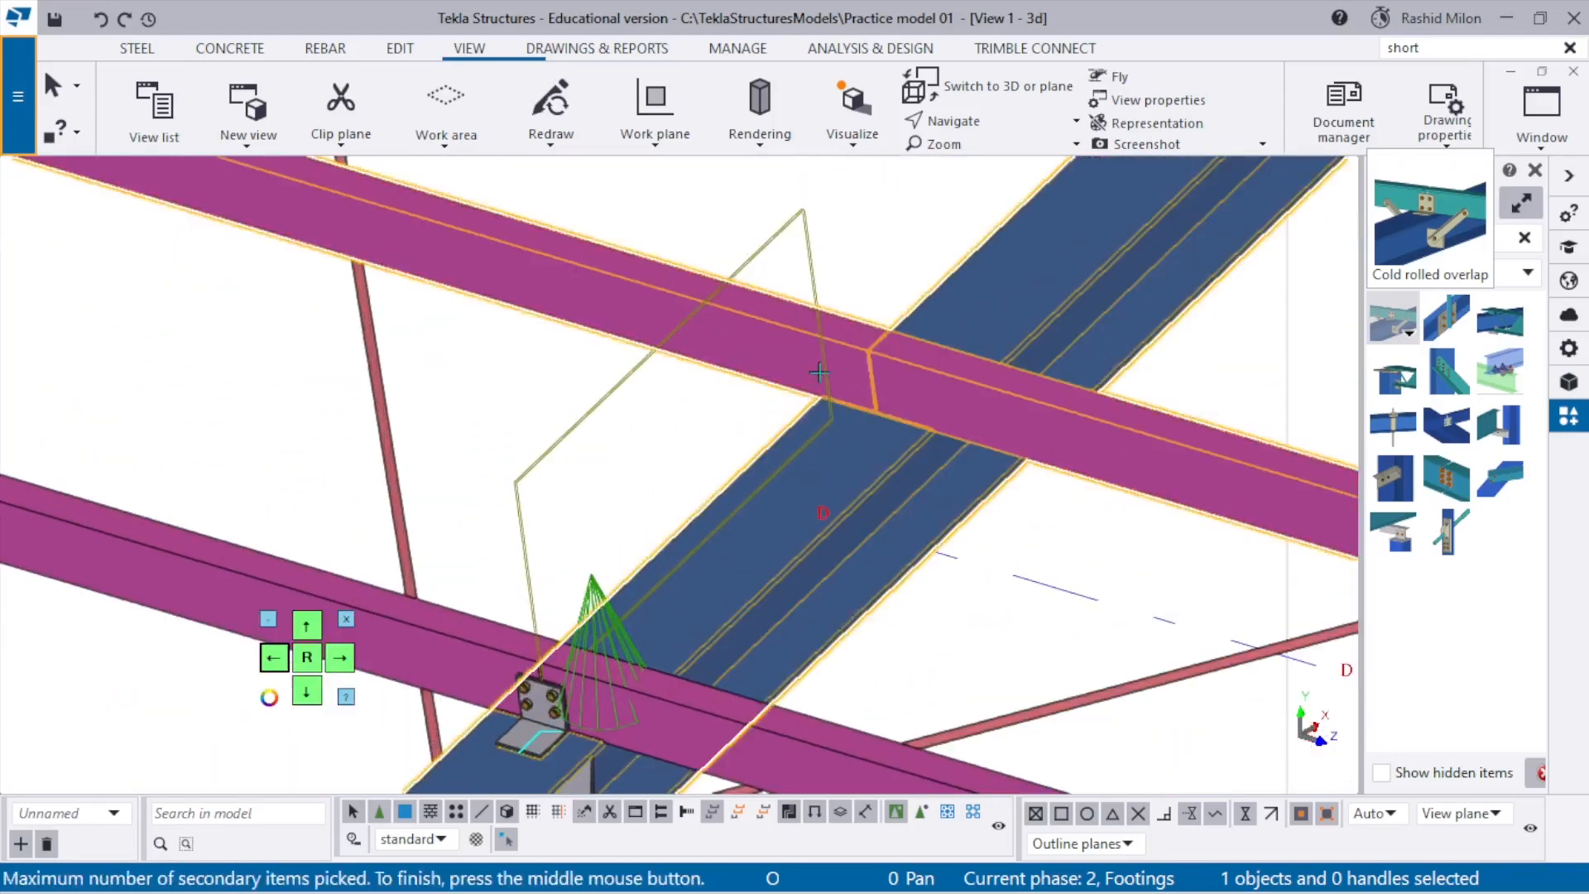
middle_click(819, 373)
Connect both segments of the fourth purlin up from the eave to the grid 9 frame's rafter.
scroll(894, 289, "down", 3)
scroll(952, 249, "up", 4)
left_click(861, 567)
left_click(922, 497)
left_click(764, 462)
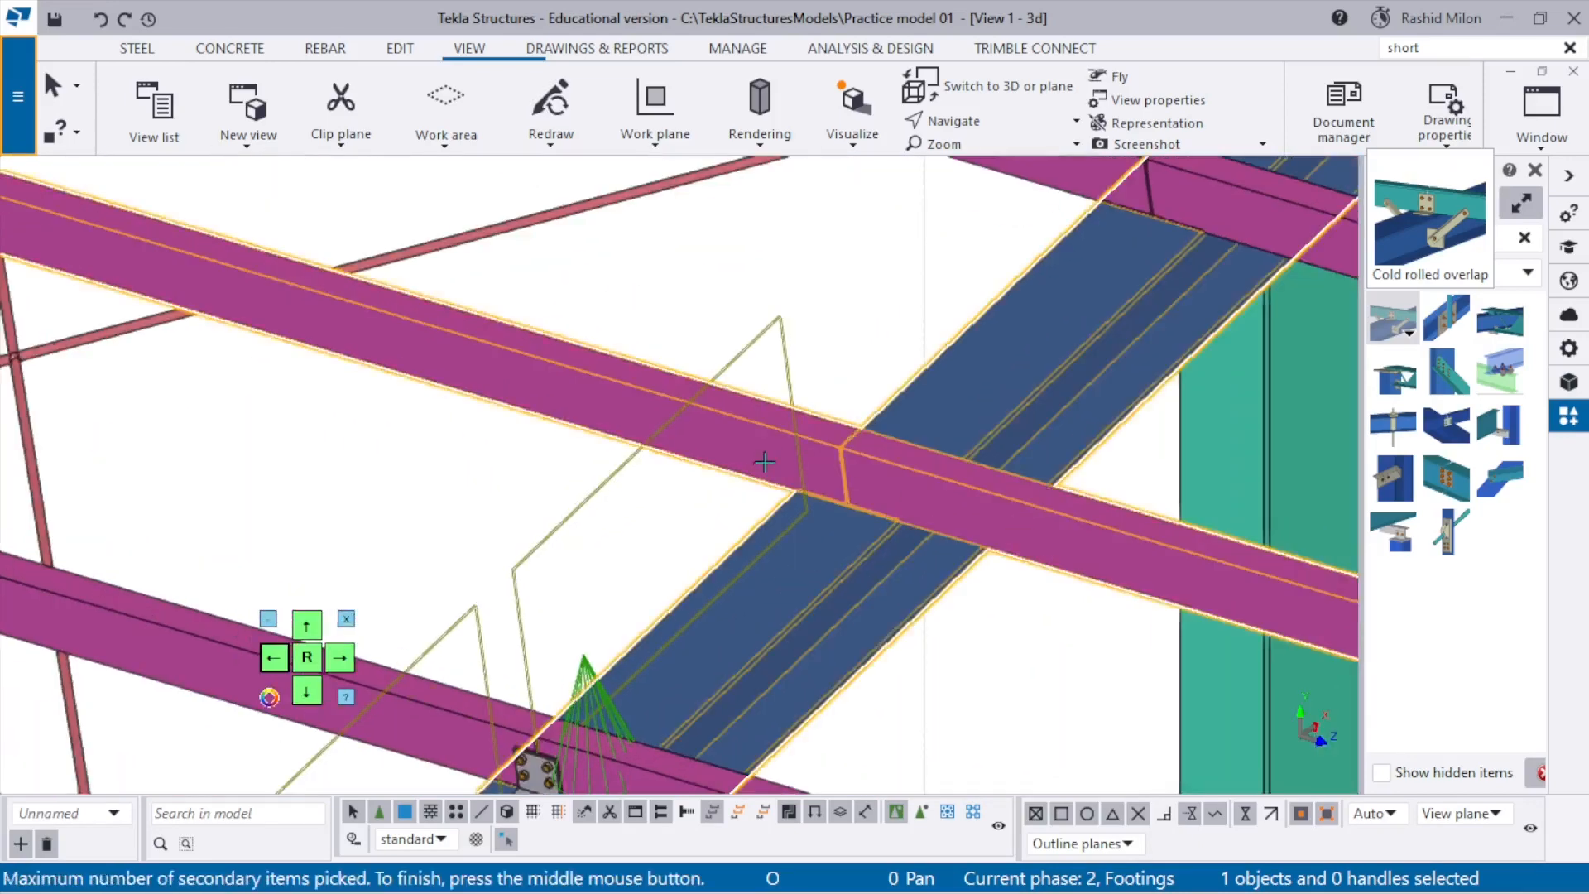
middle_click(764, 462)
Connect both segments of the fifth purlin up from the eave to the grid 9 frame's rafter.
scroll(828, 446, "down", 3)
scroll(1014, 281, "up", 4)
left_click(807, 680)
left_click(862, 613)
left_click(718, 585)
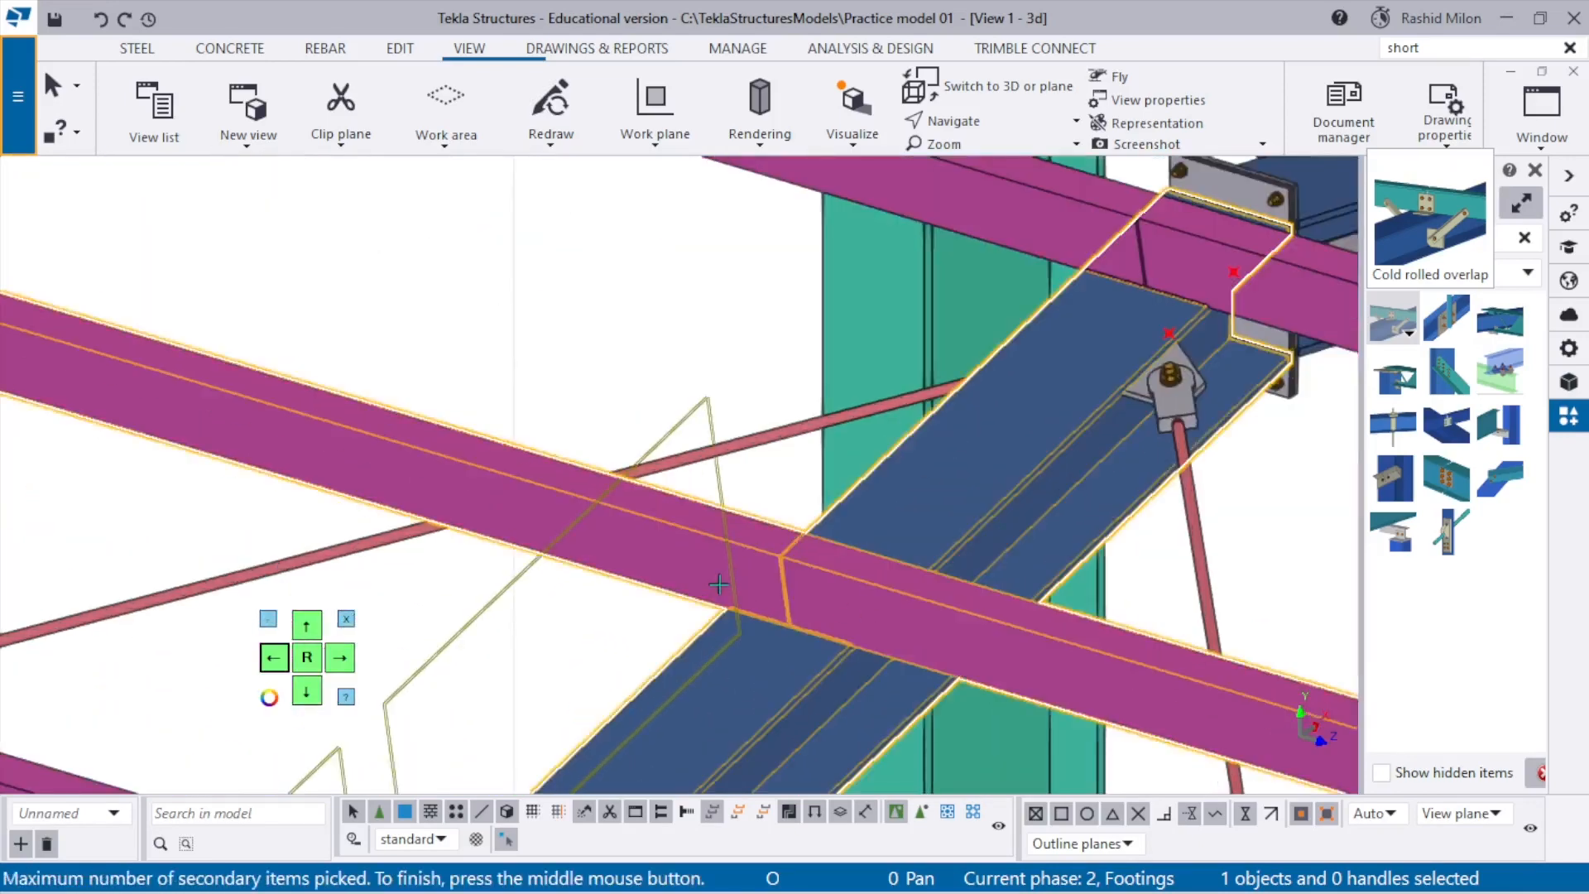
middle_click(719, 585)
Connect both segments of the topmost purlin at the ridge to the grid 9 frame's rafter and redraw the view.
scroll(745, 563, "down", 3)
scroll(940, 365, "up", 3)
left_click(846, 686)
left_click(901, 616)
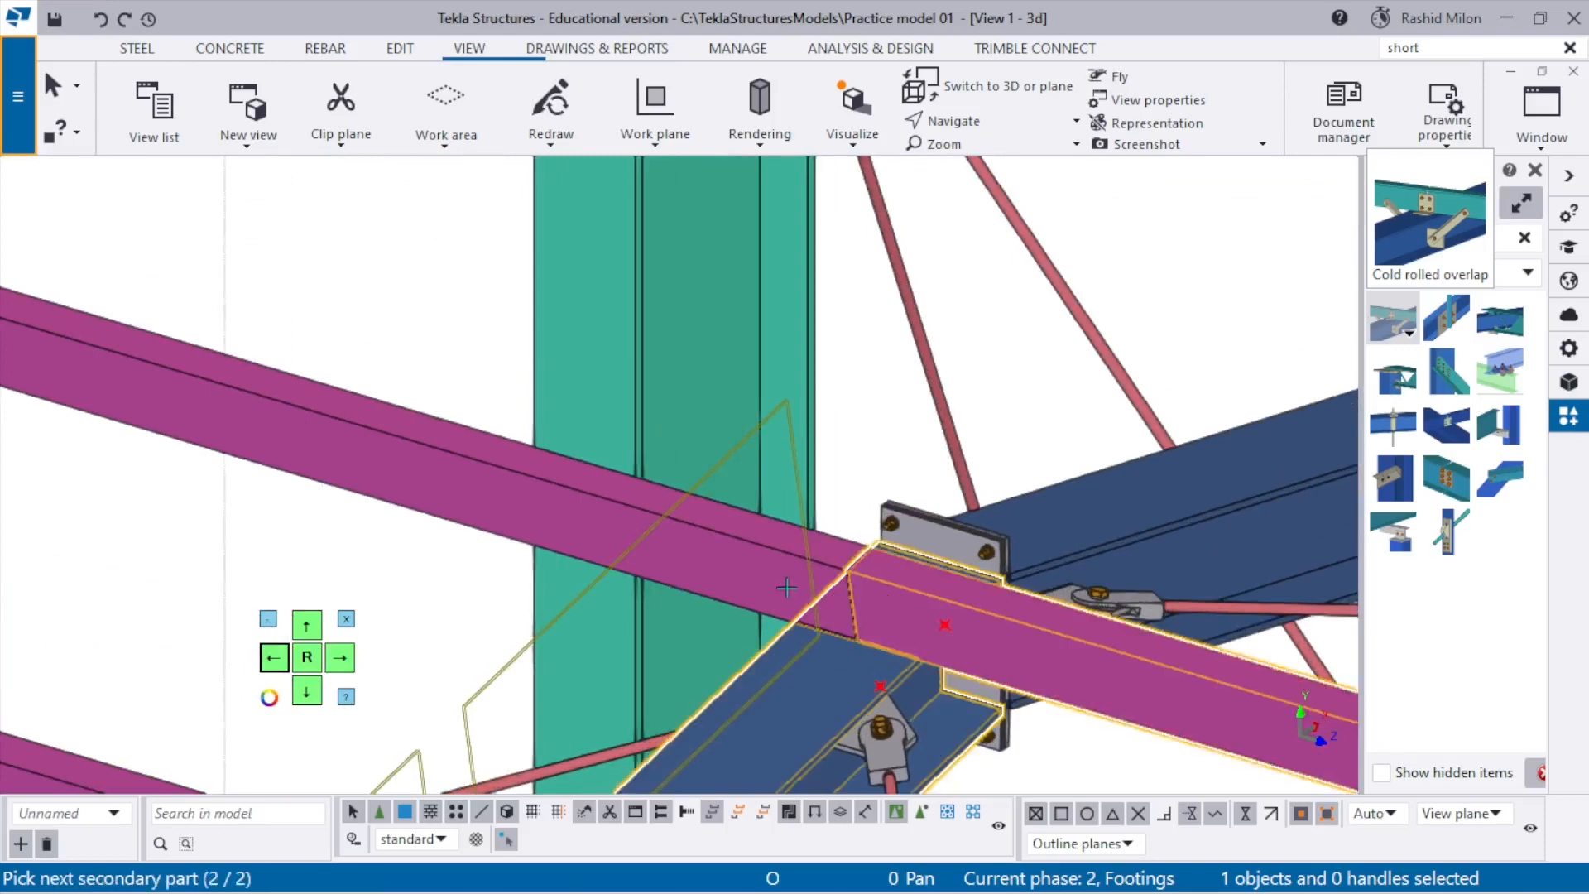
left_click(786, 587)
middle_click(787, 587)
scroll(786, 588, "down", 3)
scroll(869, 530, "up", 3)
right_click(1020, 424)
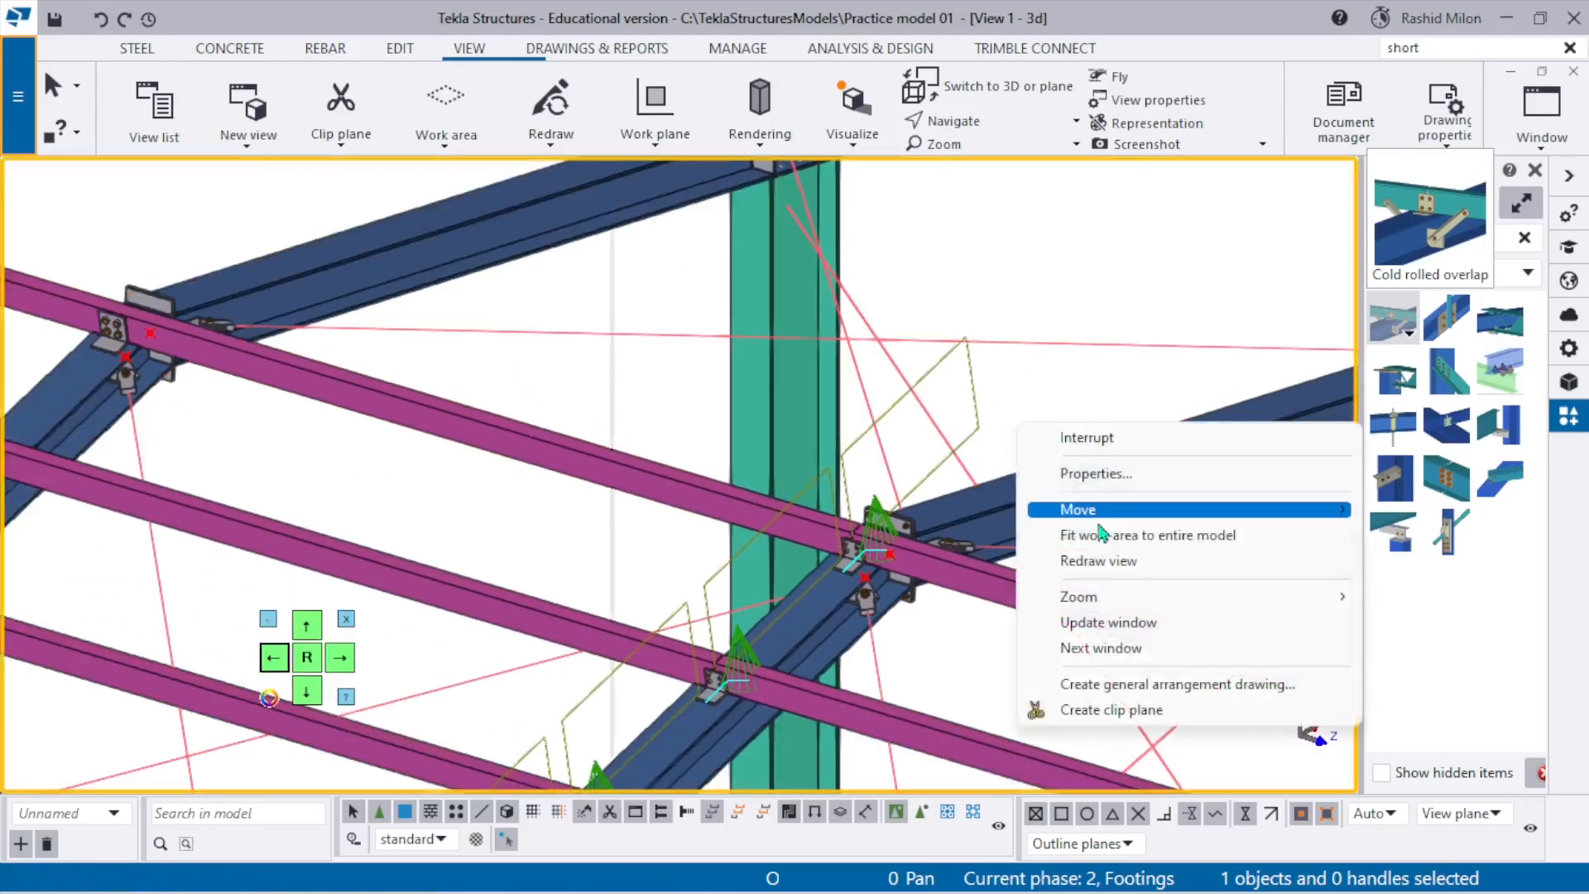
left_click(1098, 561)
Examine the purlin cleats across all the frames from several angles and move the floating arrow pad aside.
scroll(619, 435, "down", 5)
middle_click_drag(620, 443, 535, 513, "ctrl")
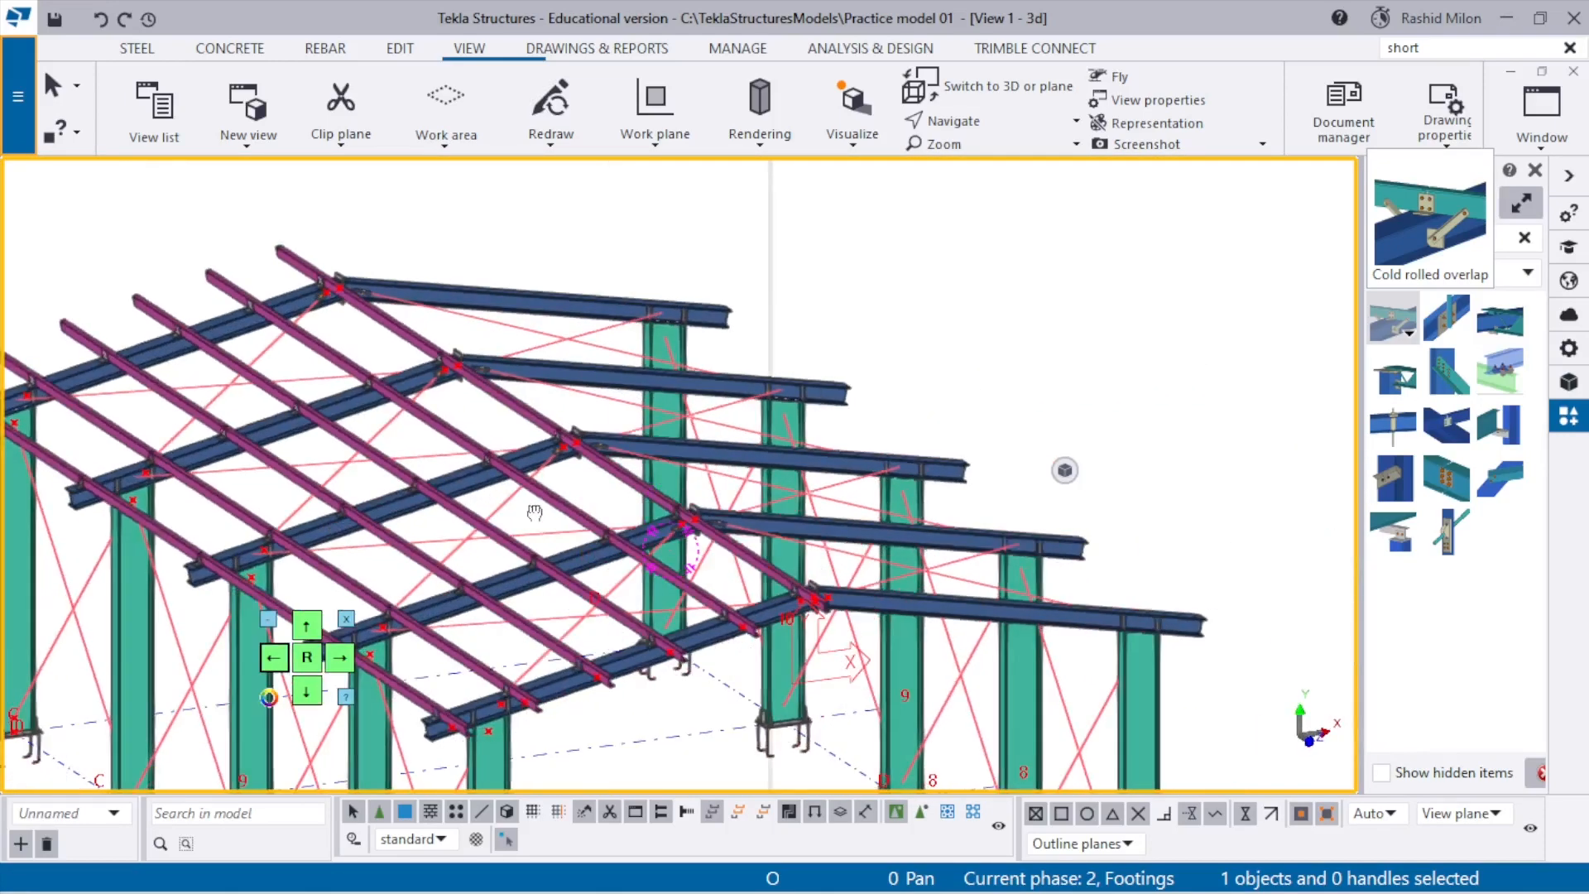
scroll(365, 410, "up", 6)
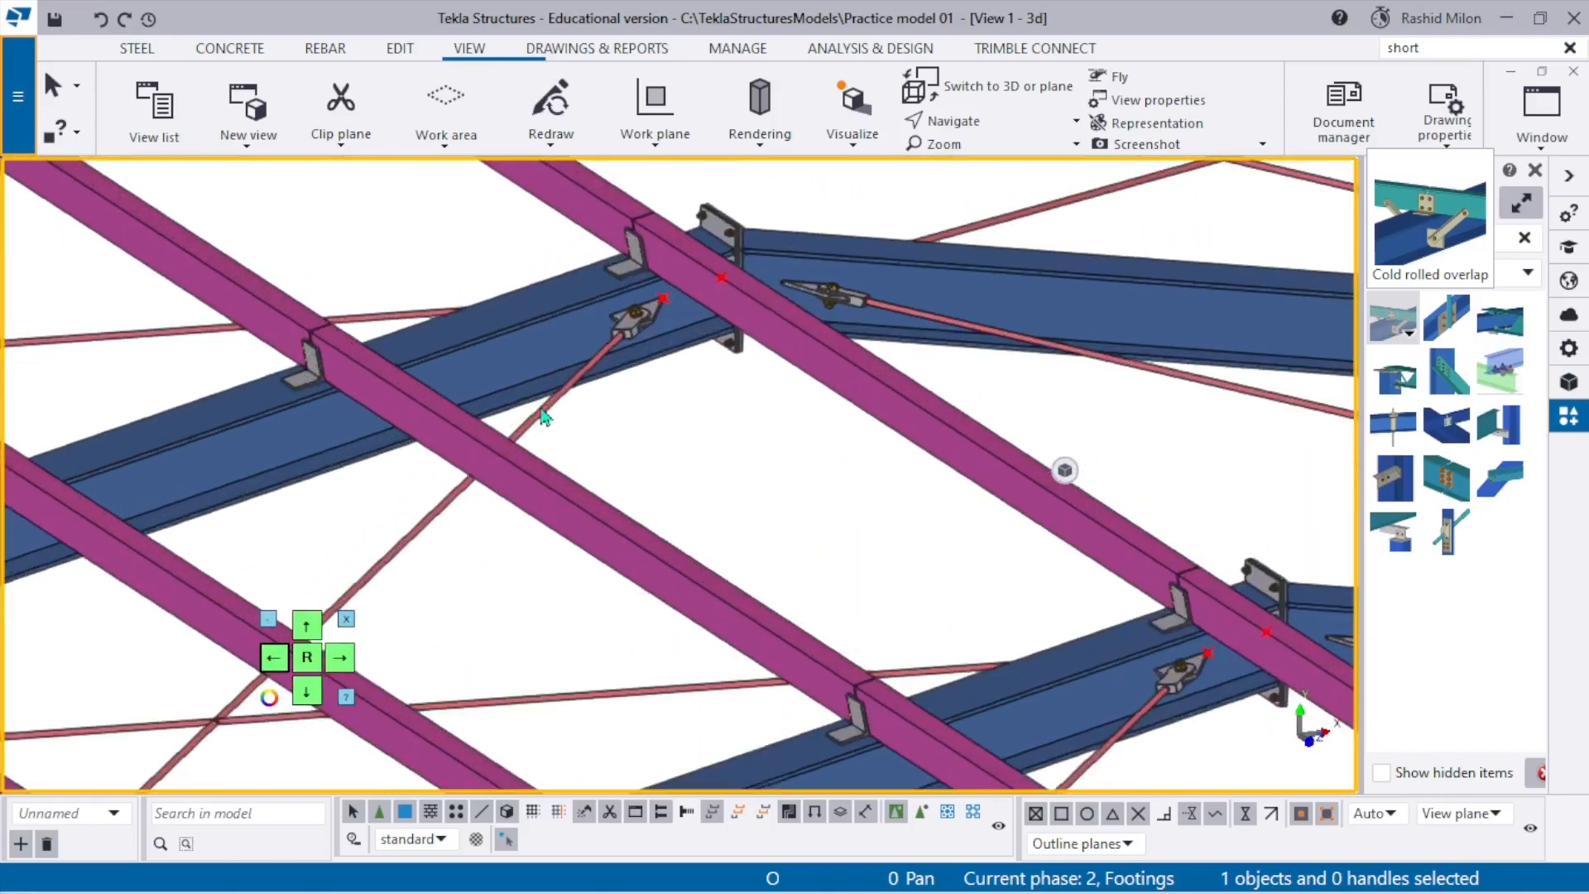
scroll(545, 416, "down", 5)
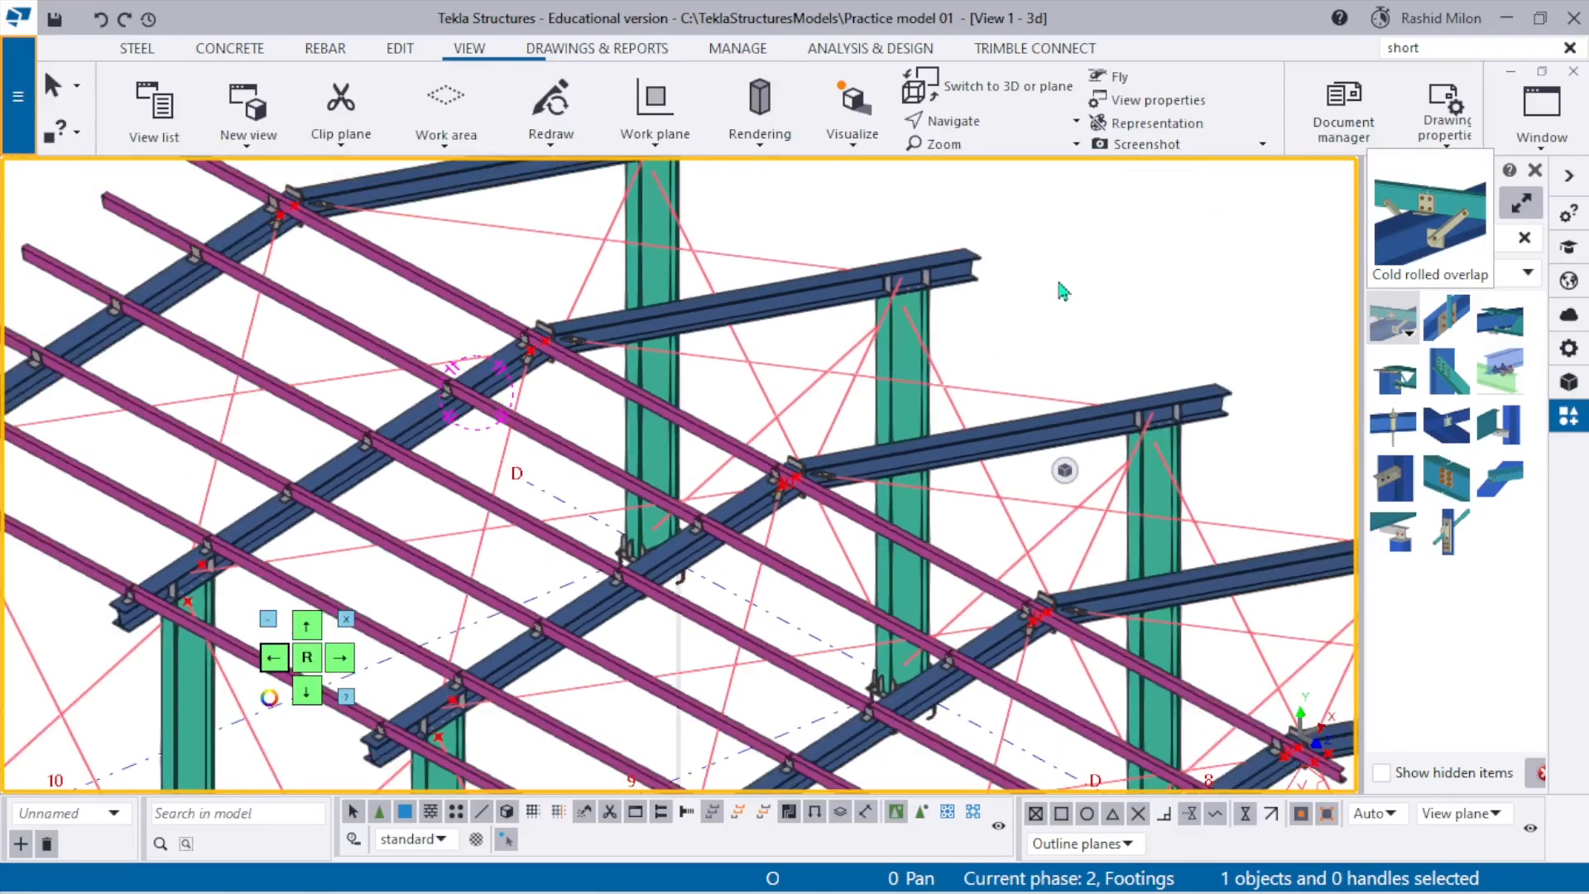
scroll(712, 414, "down", 2)
middle_click_drag(711, 422, 743, 649, "ctrl")
middle_click_drag(742, 650, 744, 454)
scroll(370, 666, "up", 1)
left_click_drag(279, 677, 68, 648)
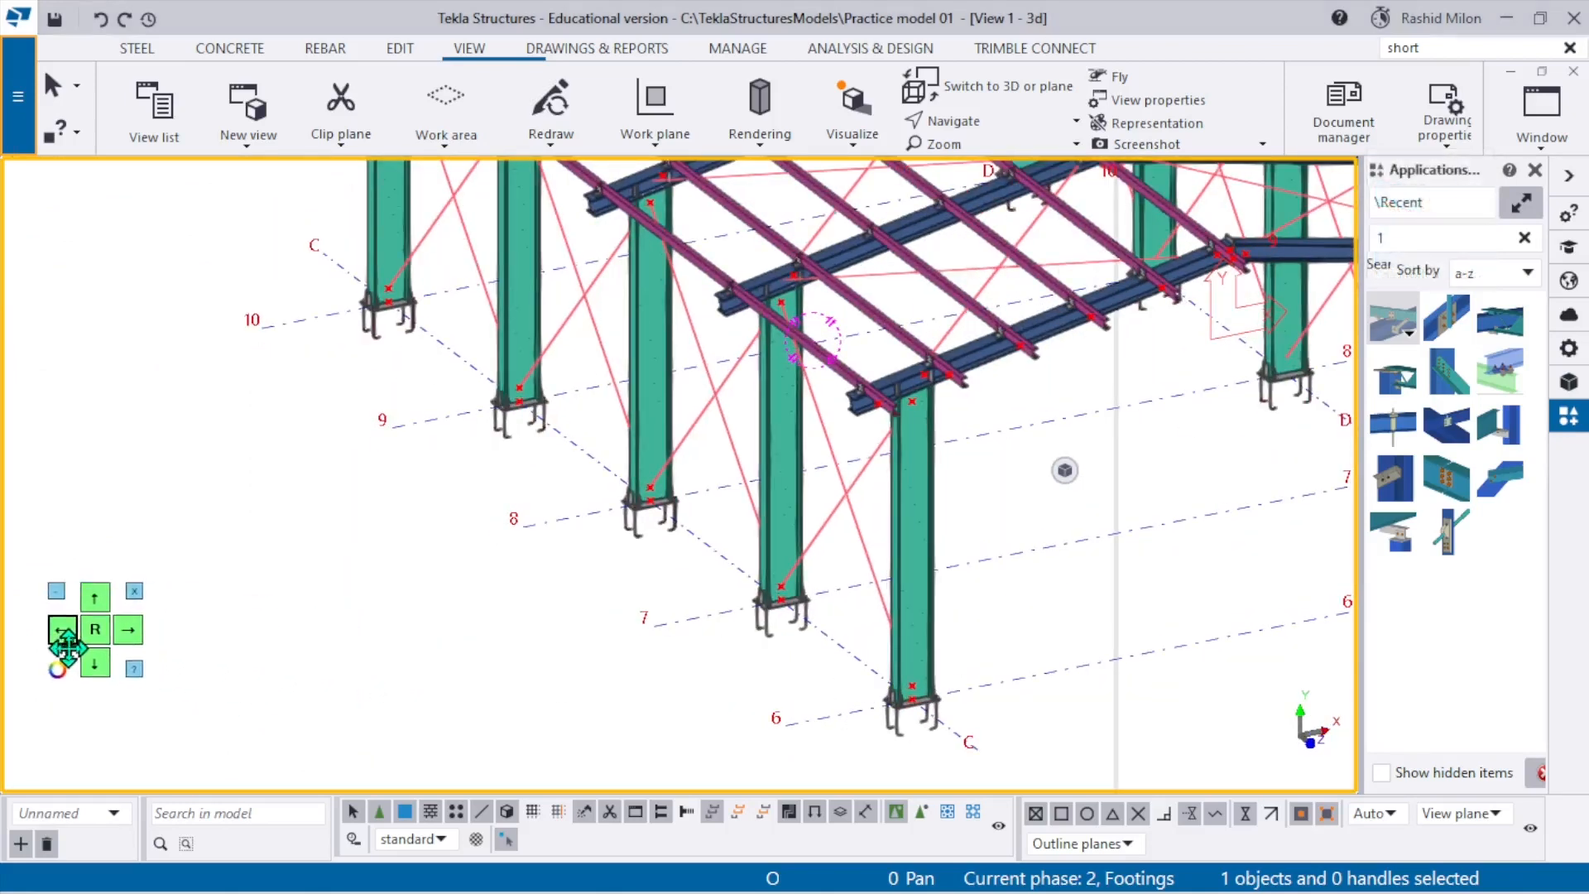
Switch the 3D view to plan and tile it beside the ELE1 elevation, refitting the elevation around the frame between grids C and D.
scroll(624, 571, "down", 5)
middle_click_drag(662, 492, 737, 370, "ctrl")
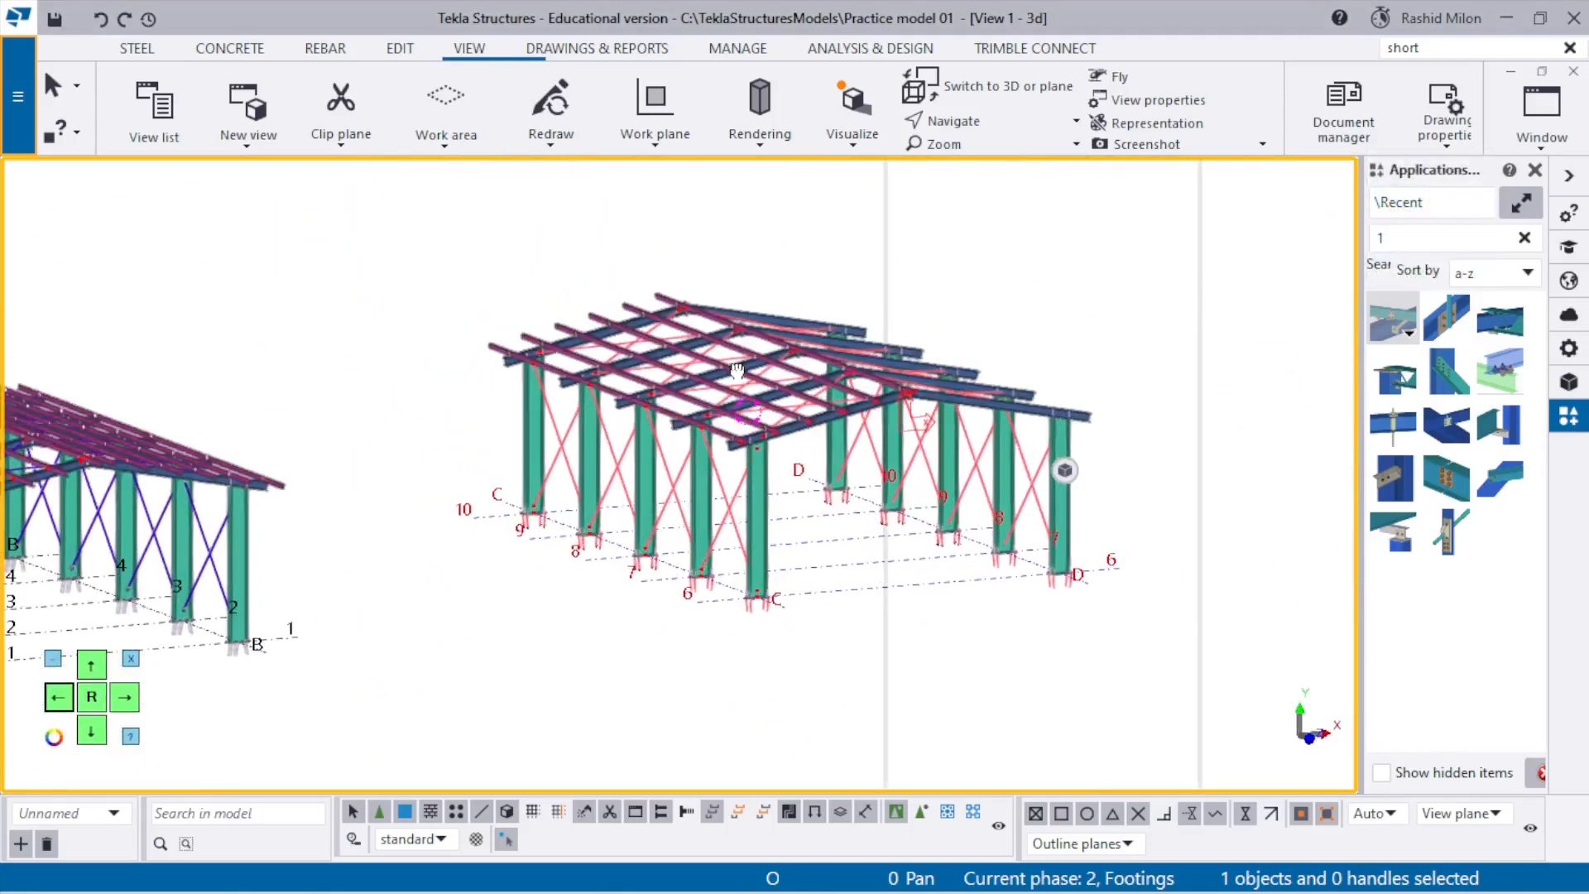
key("ctrl+p")
scroll(737, 380, "down", 2)
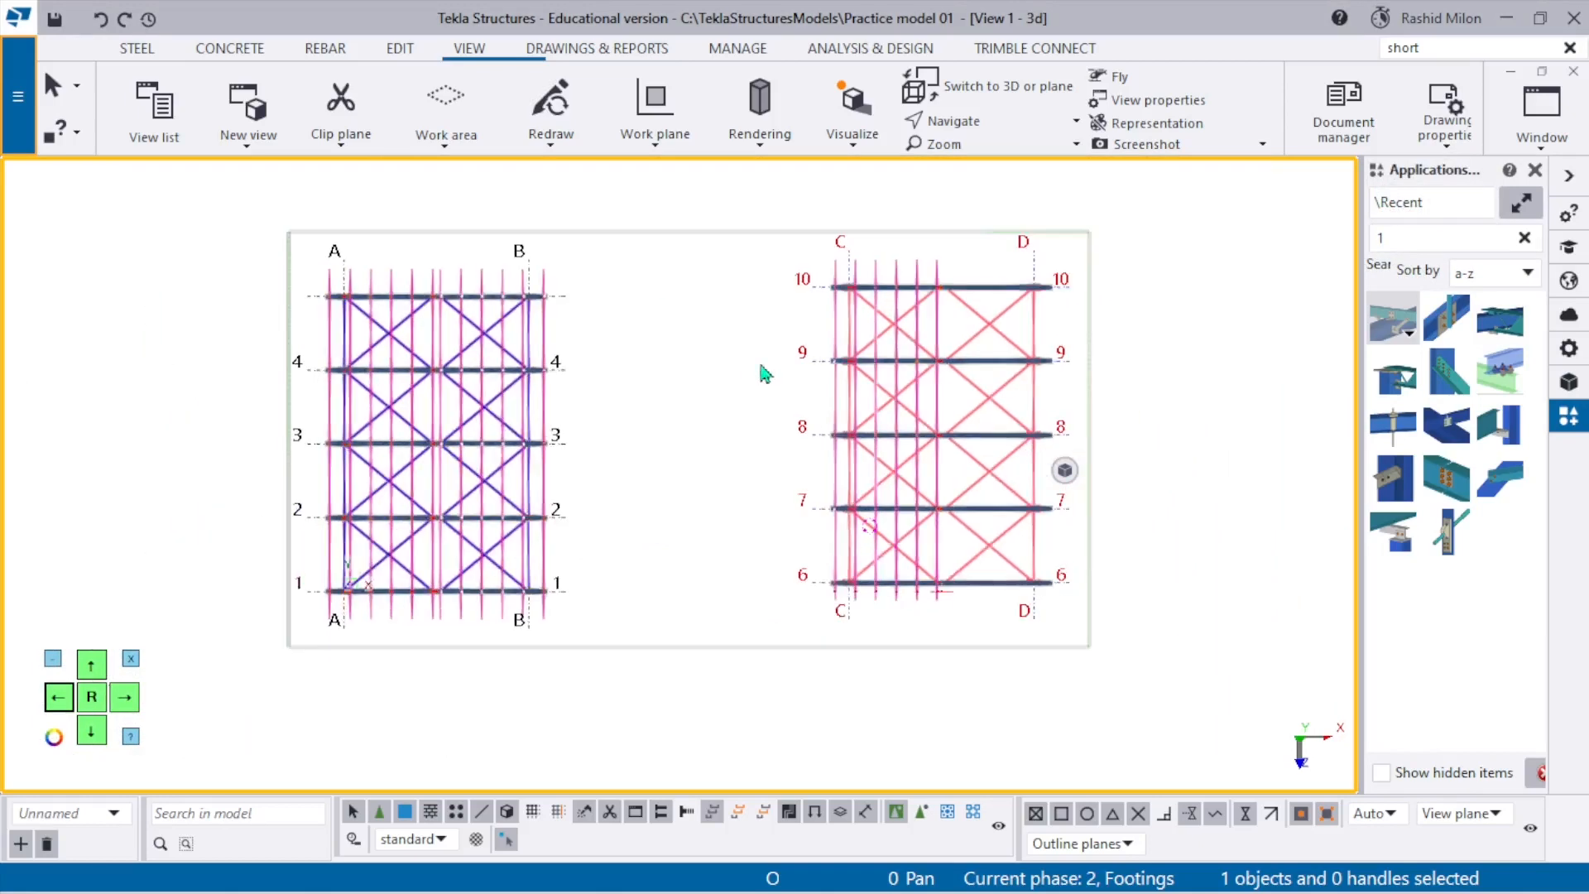
left_click(1542, 132)
left_click(1478, 215)
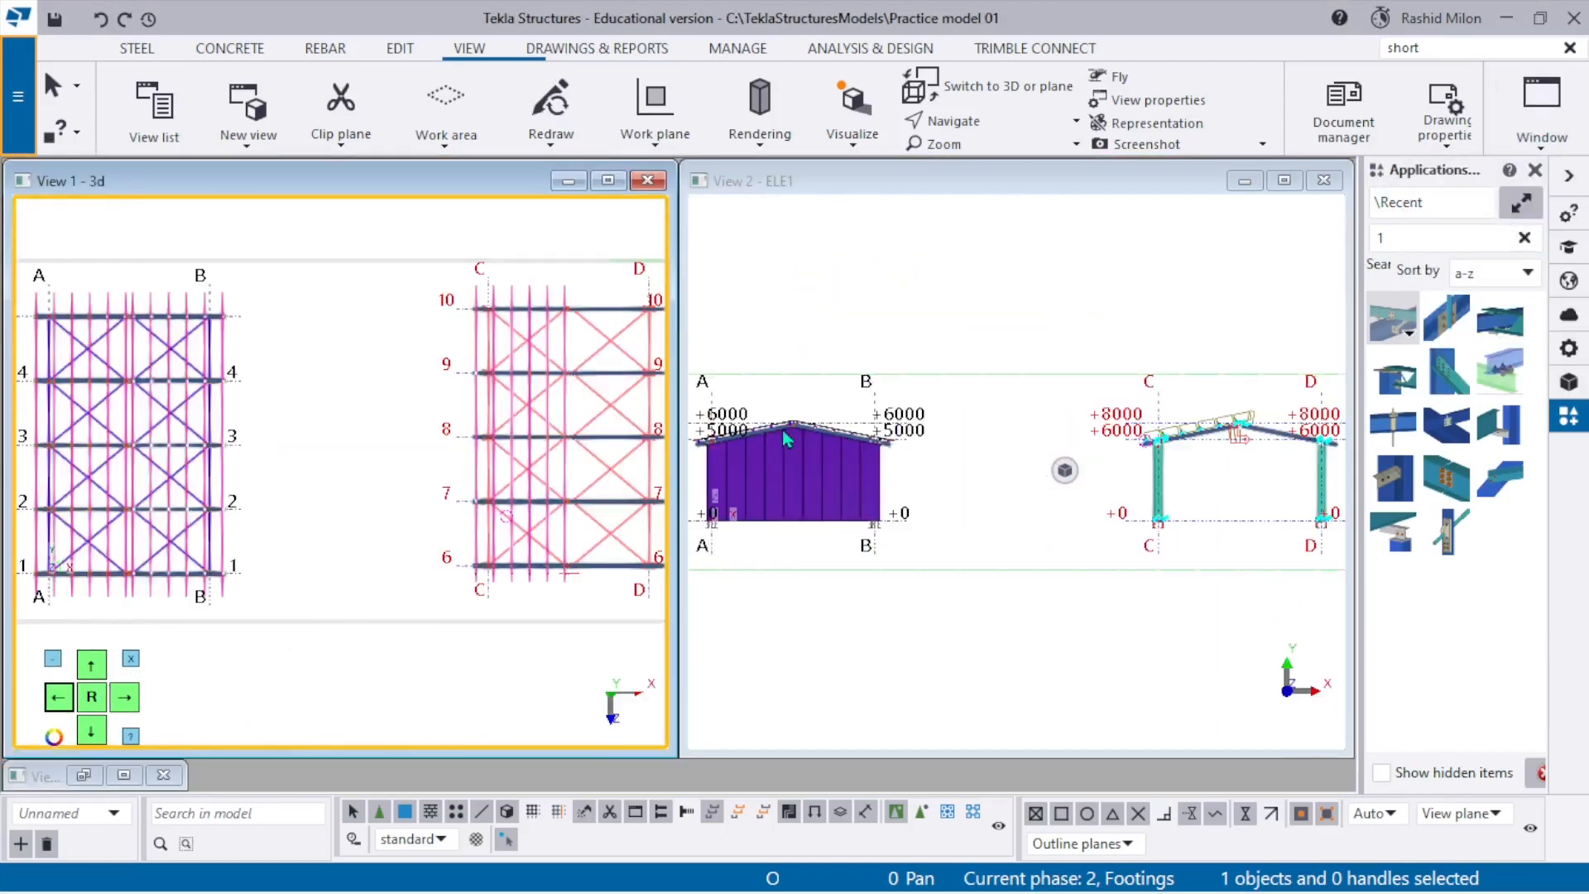
right_click(1112, 335)
left_click(1185, 468)
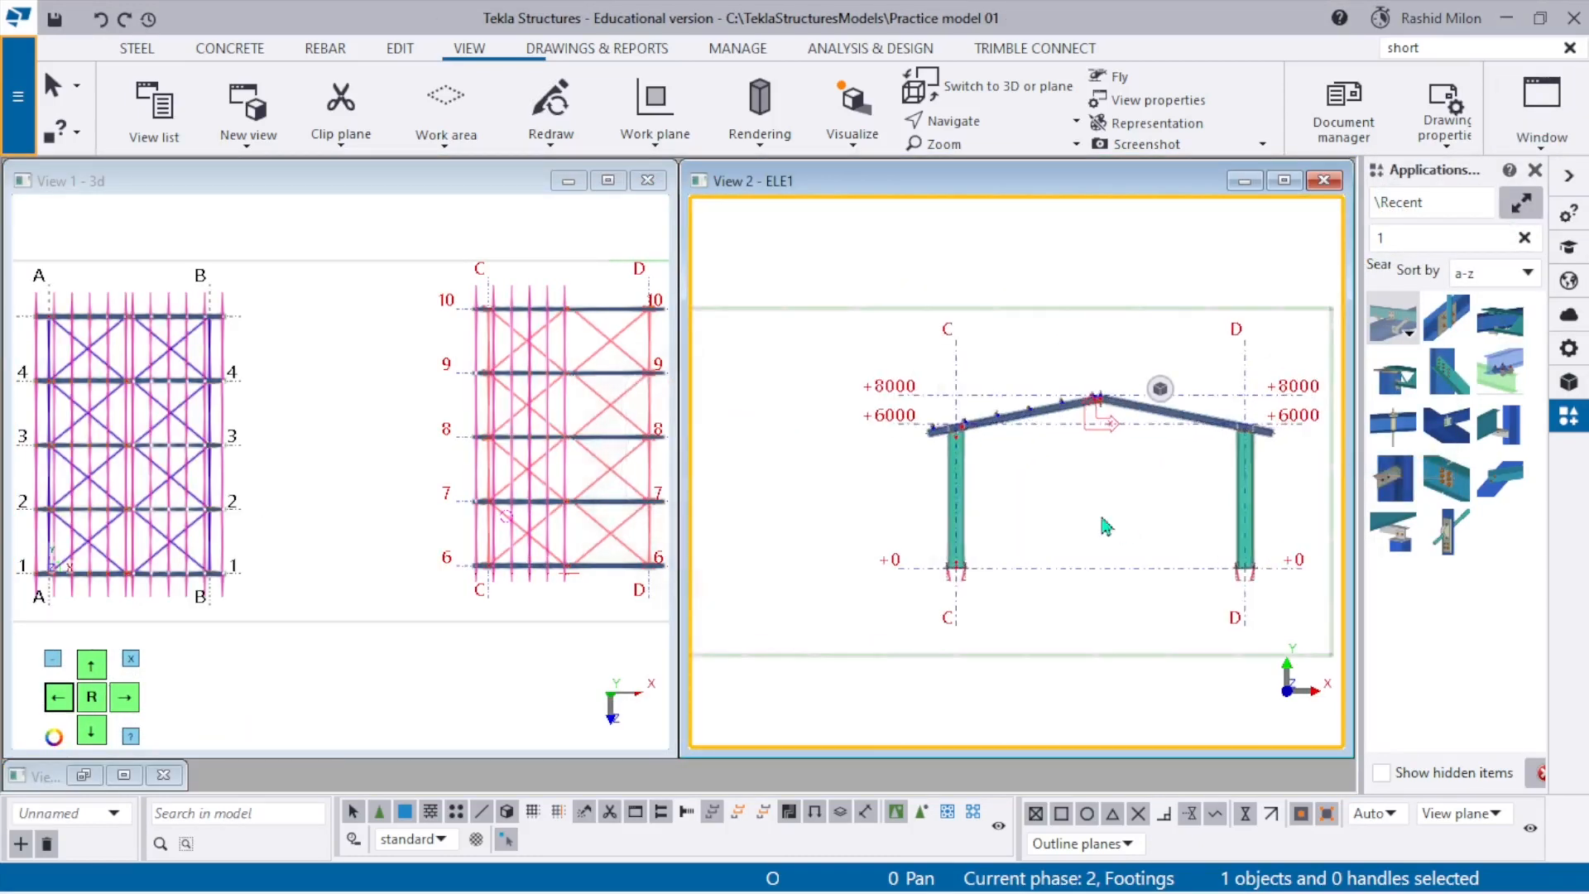
scroll(960, 374, "up", 3)
scroll(951, 403, "up", 10)
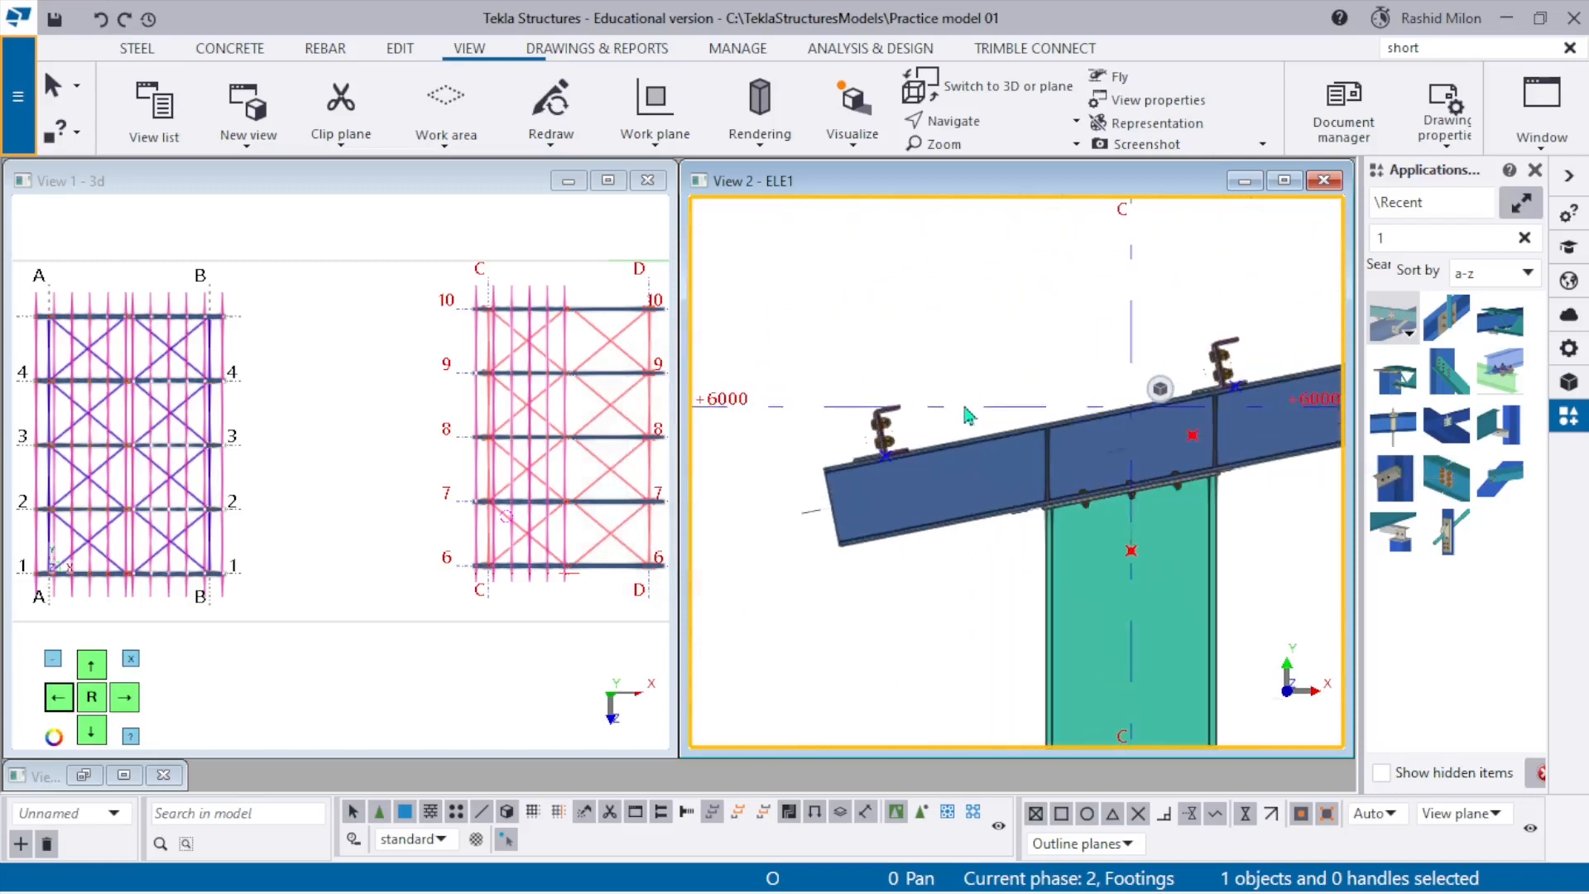
left_click_drag(896, 427, 754, 389)
scroll(754, 398, "down", 6)
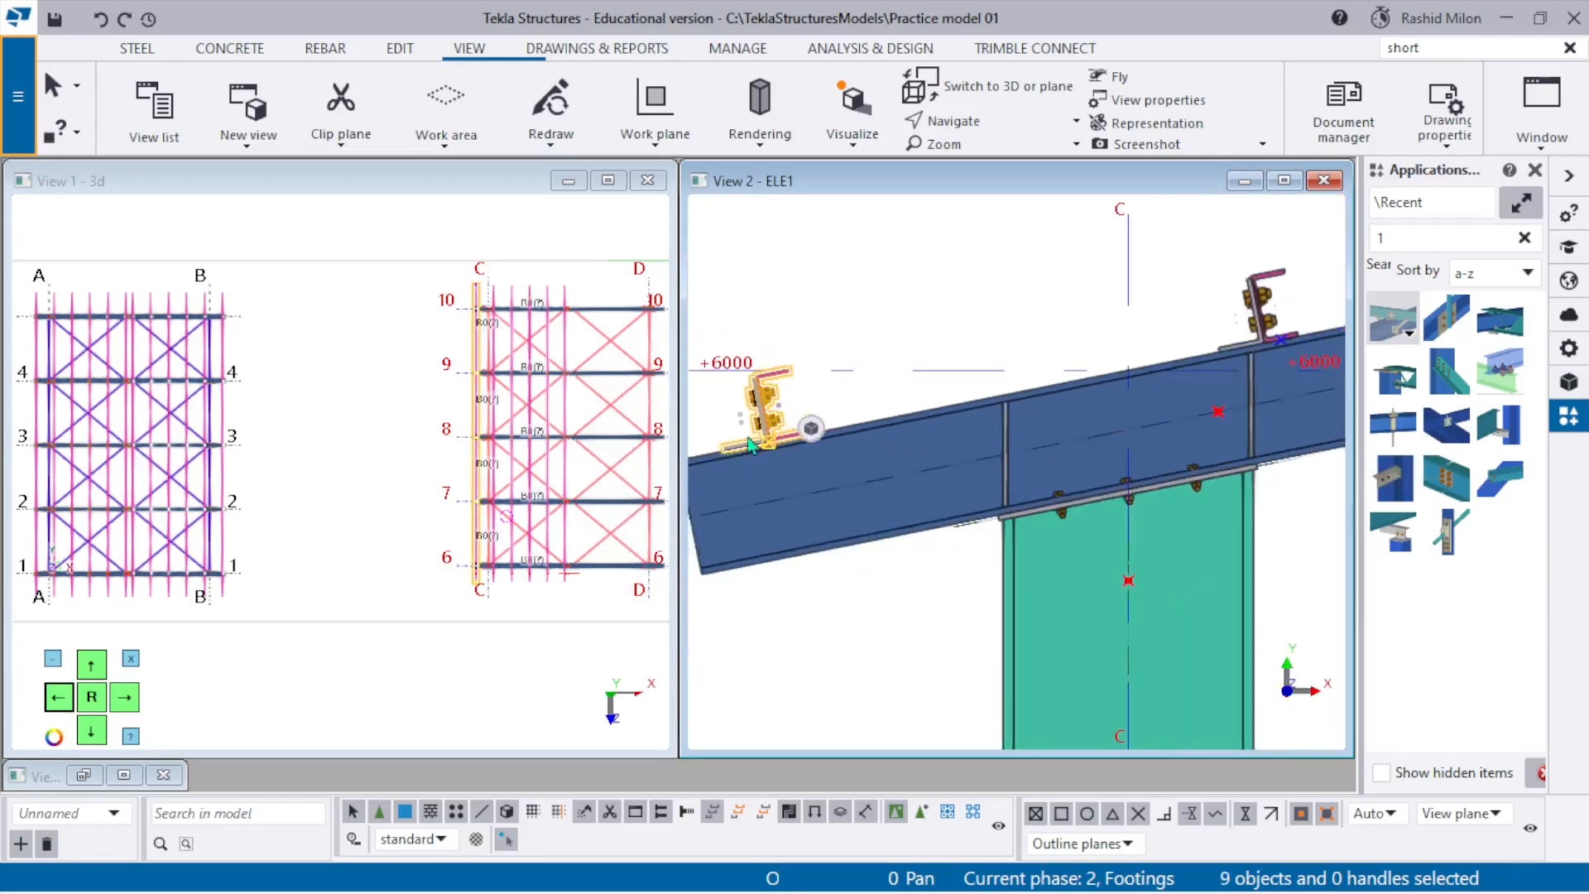
scroll(1199, 329, "up", 3)
left_click_drag(979, 393, 768, 310, "shift")
scroll(901, 380, "down", 4)
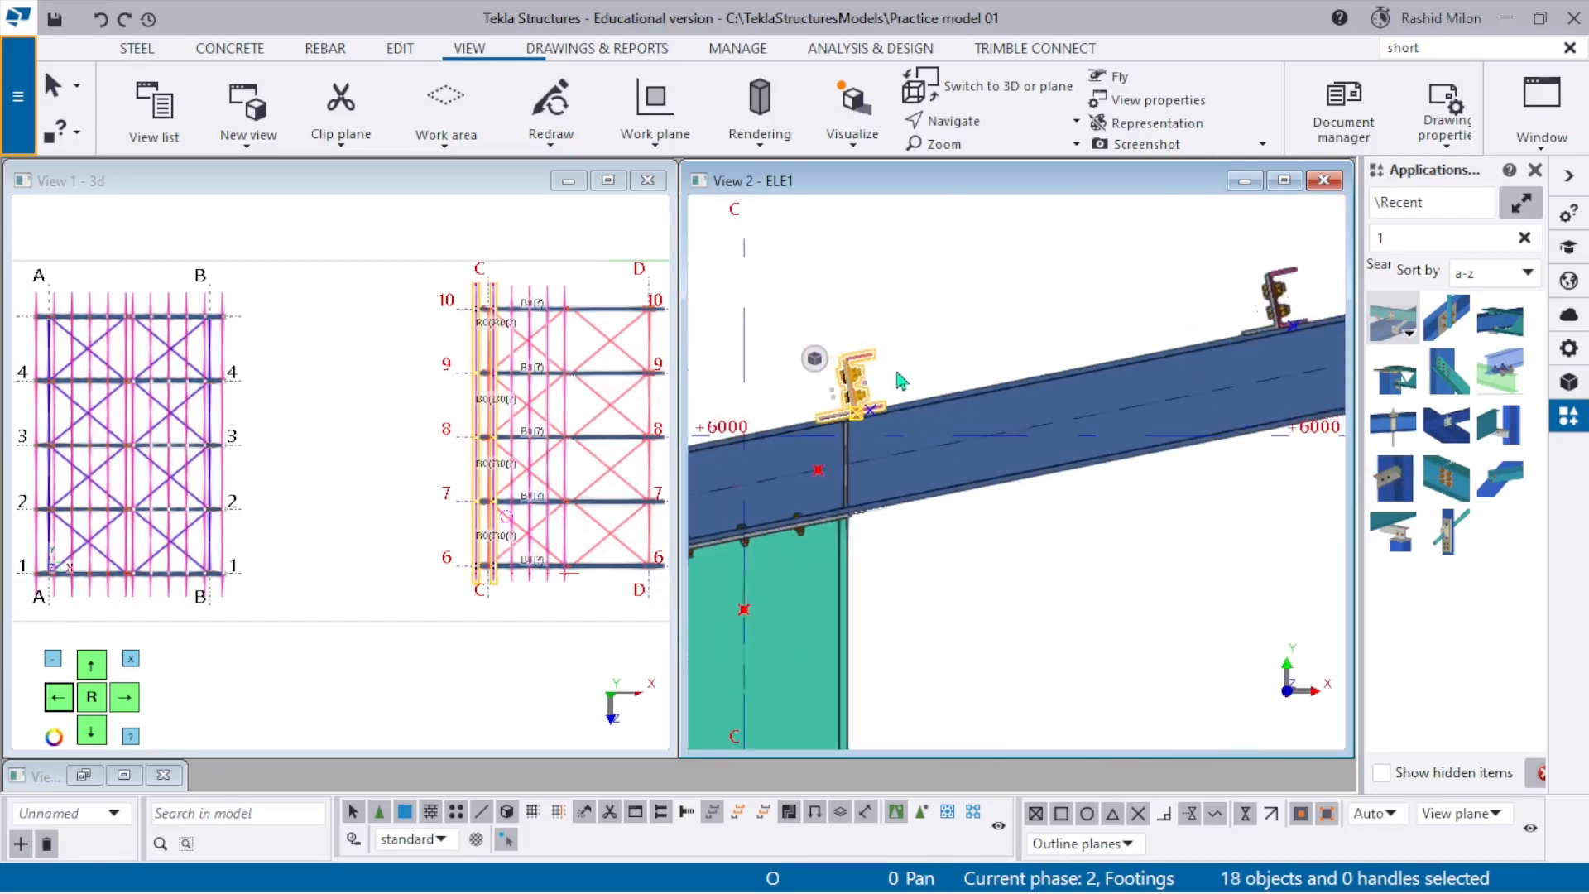
scroll(1163, 336, "up", 3)
left_click_drag(1159, 323, 983, 260, "shift")
left_click(959, 240)
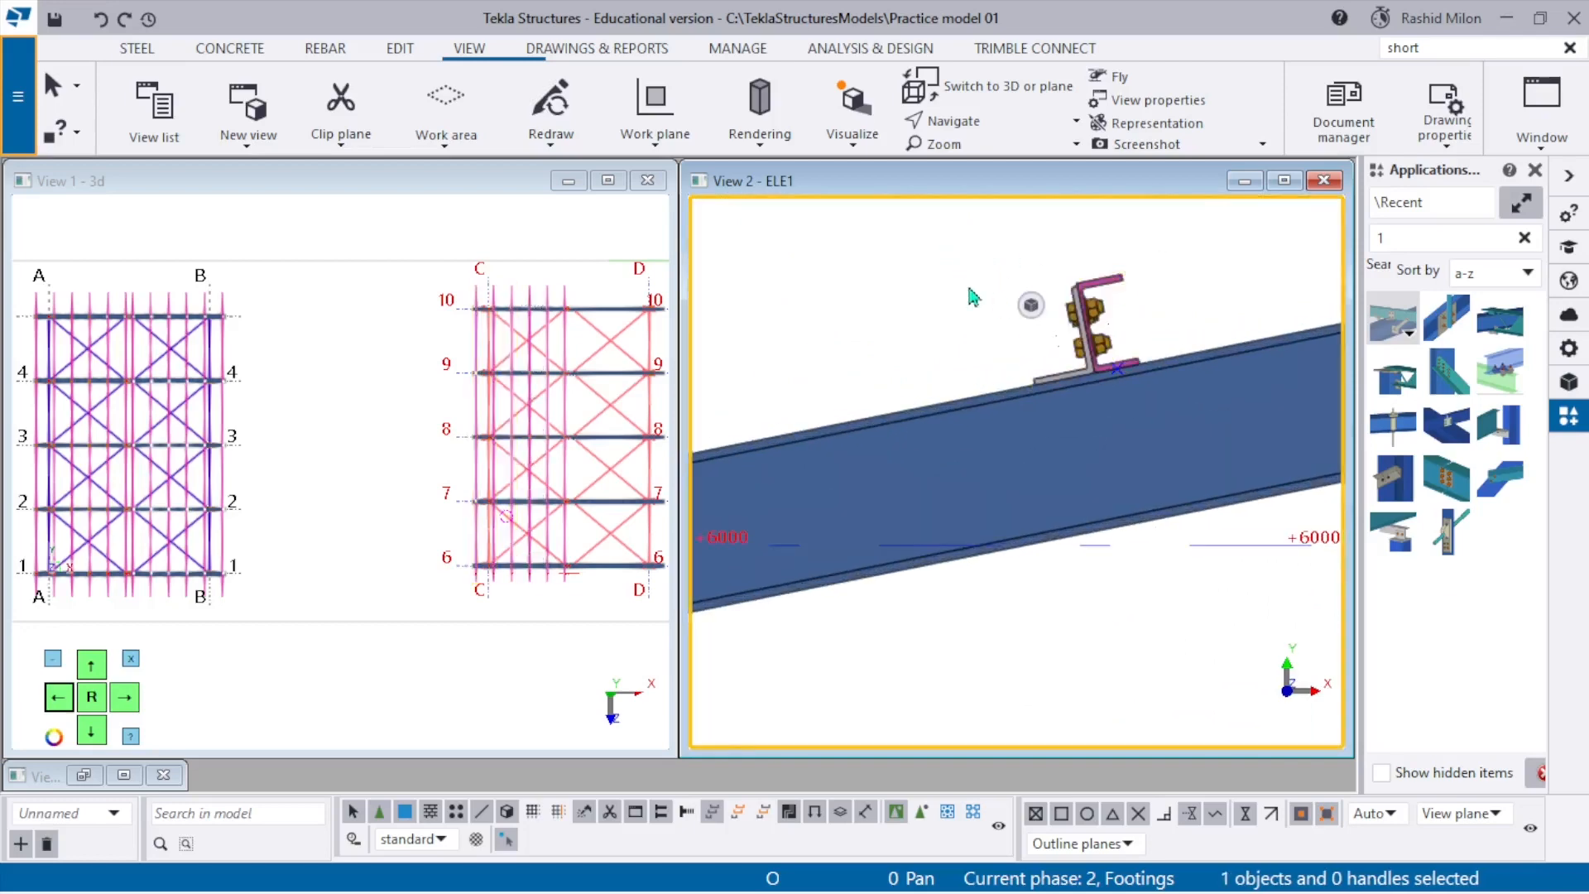
Examine the purlins over the frames at an angle and select a segment of the second purlin up from the eave.
scroll(1026, 368, "down", 4)
middle_click_drag(1099, 397, 1246, 479, "ctrl")
scroll(1250, 486, "down", 4)
scroll(1016, 498, "up", 4)
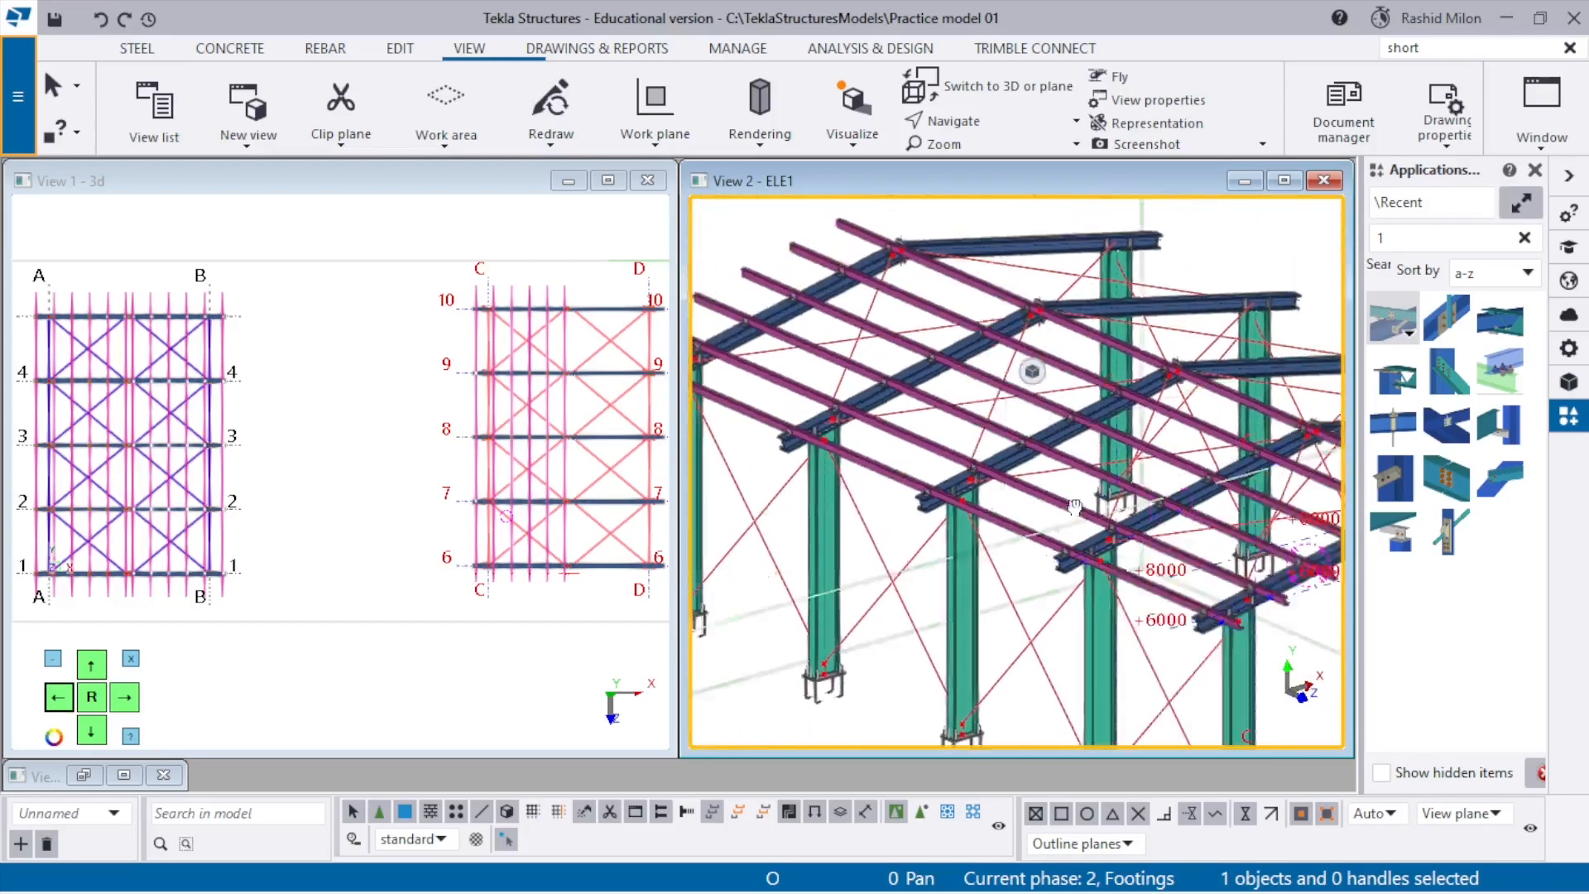
middle_click_drag(1015, 495, 1000, 464, "ctrl")
middle_click_drag(1161, 557, 970, 455)
left_click(970, 455)
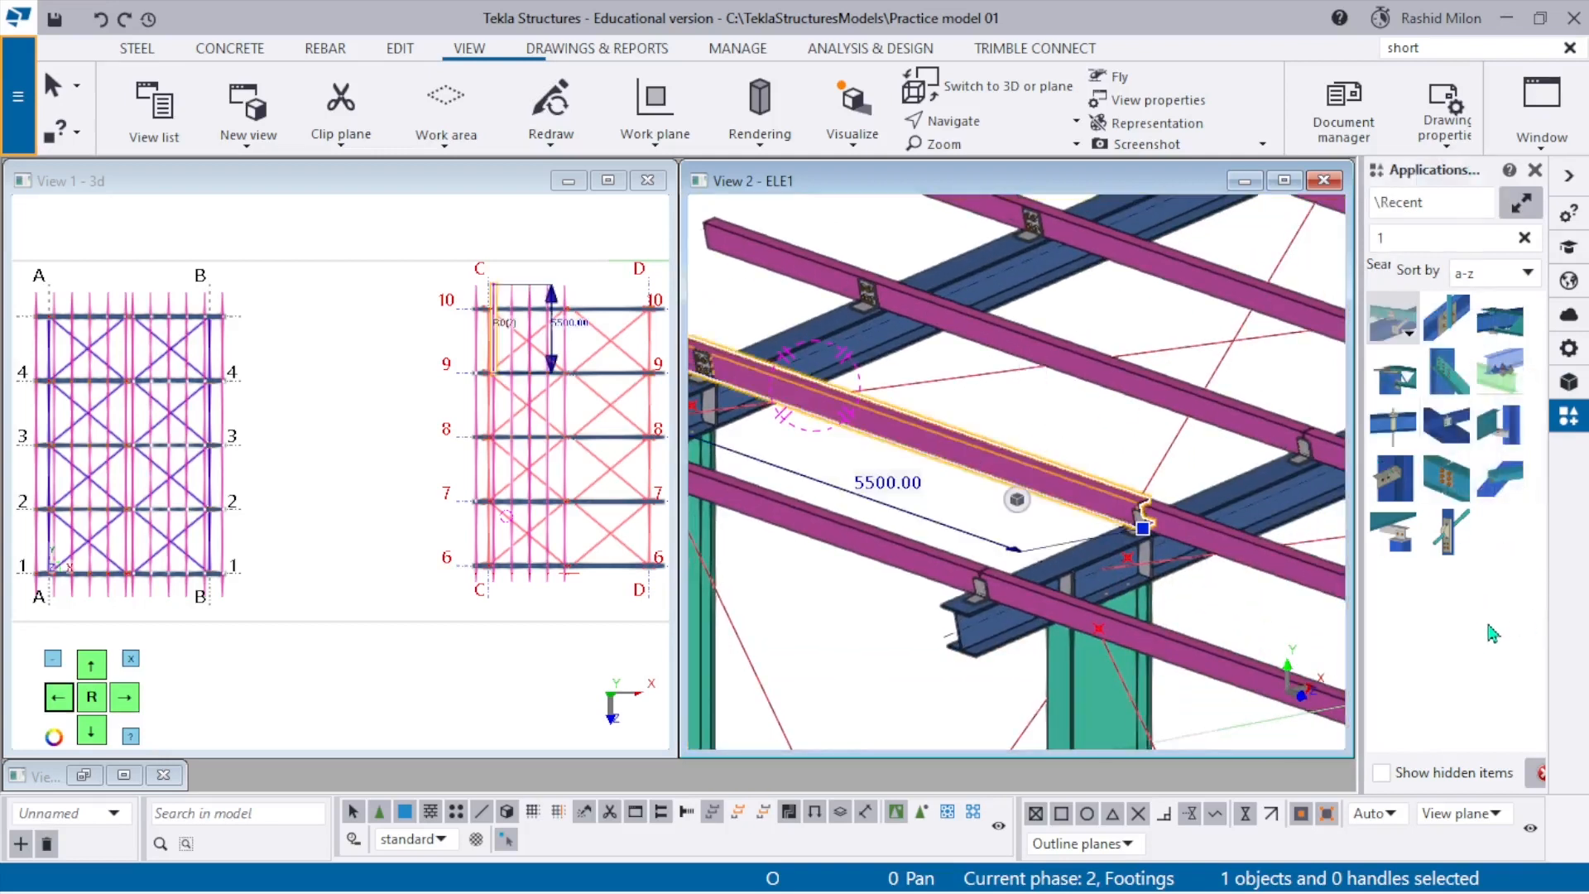
Search the component catalog for SAG.
left_click(1524, 238)
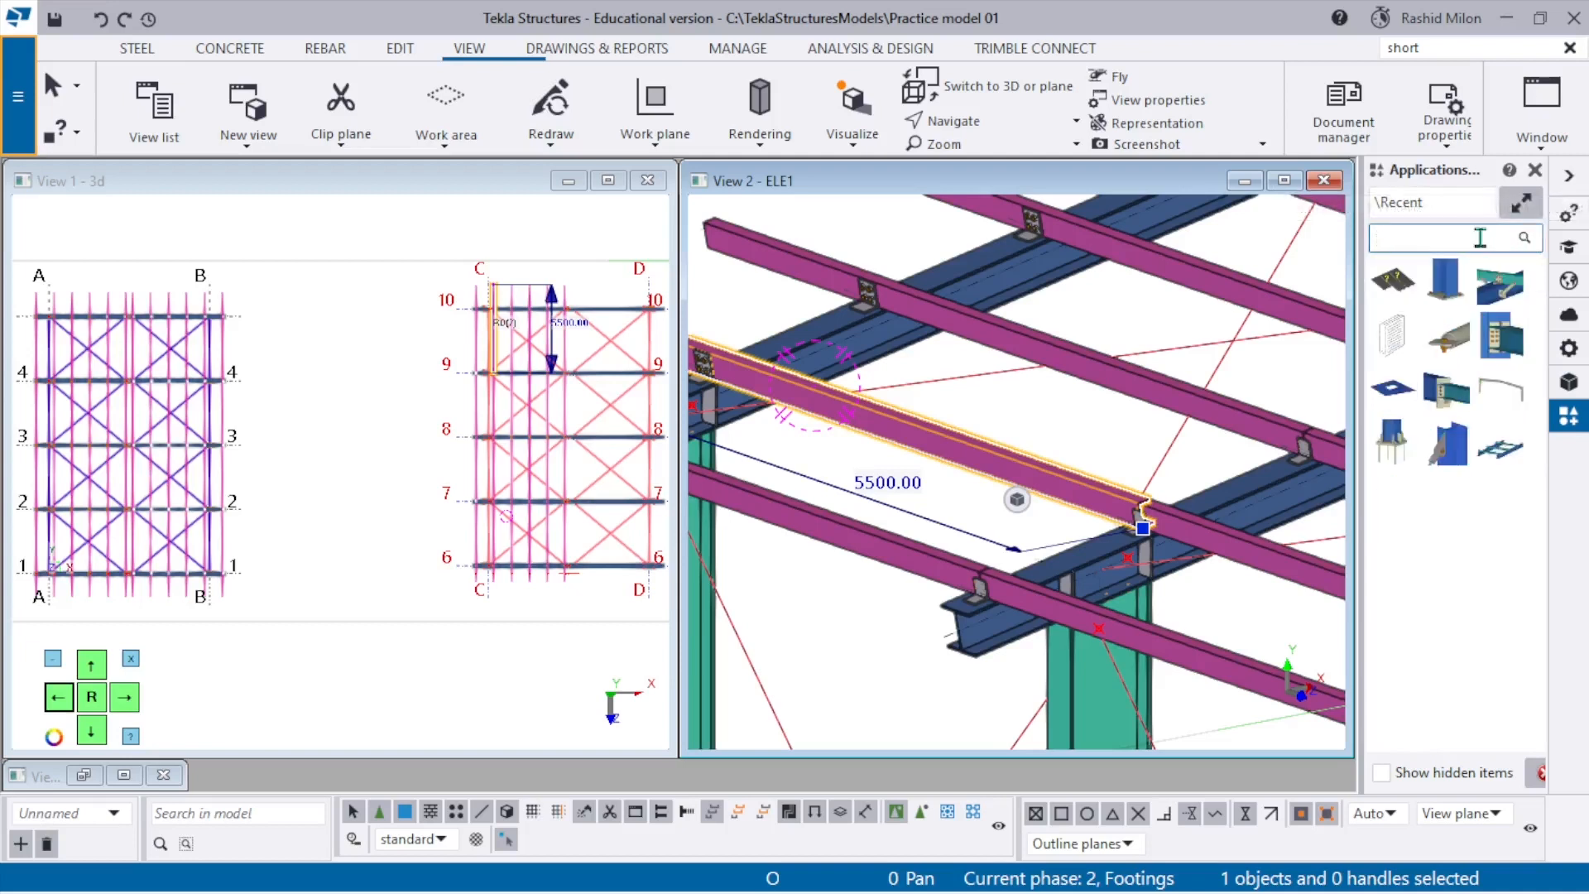
type("SAF")
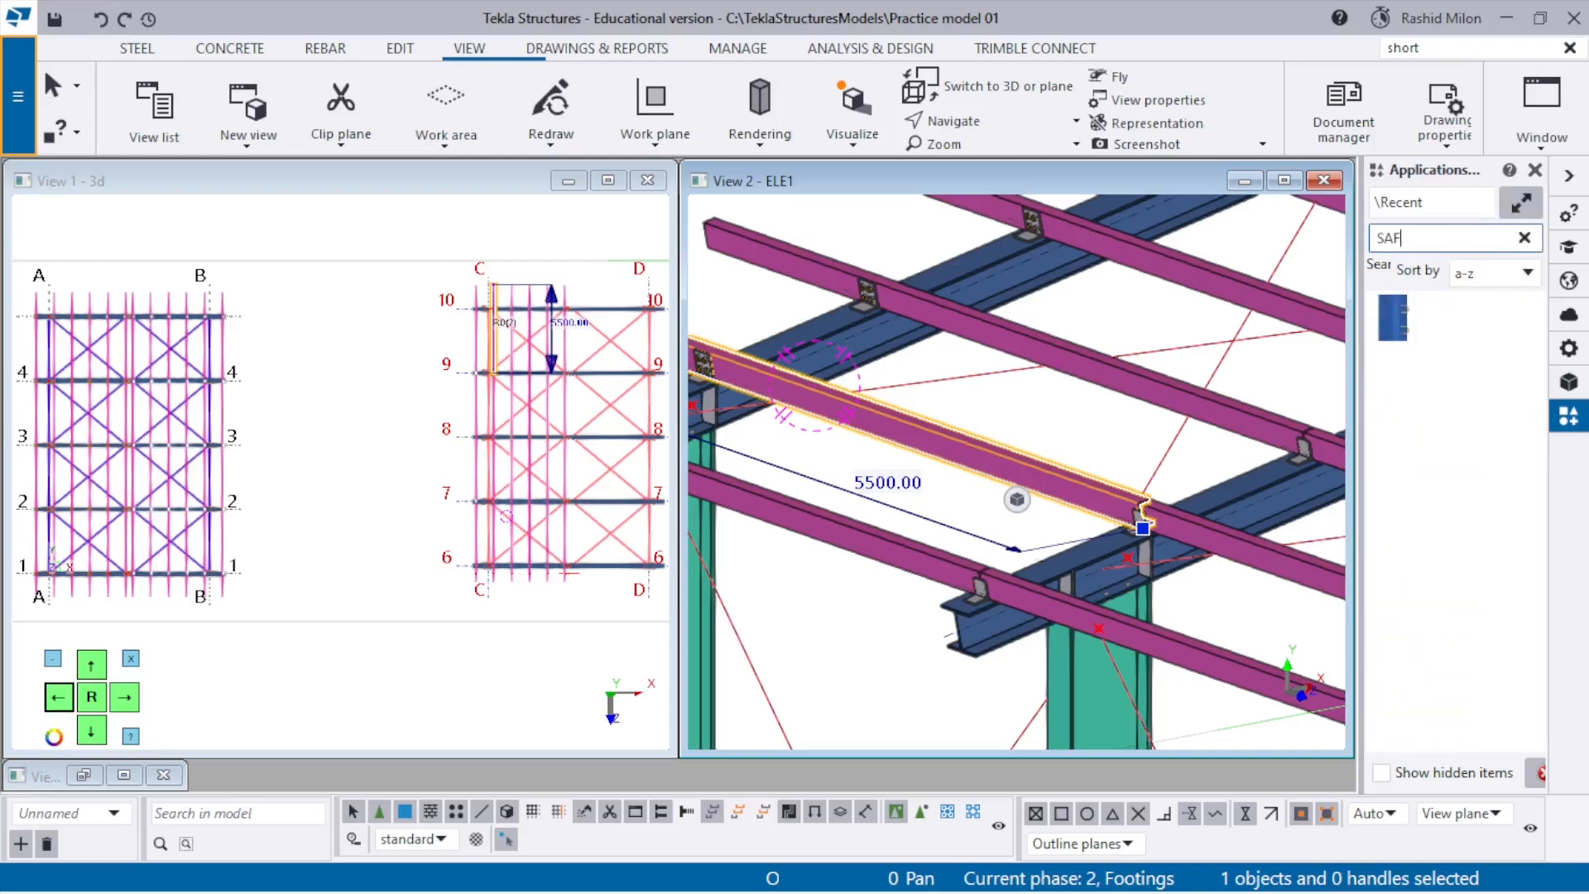
key("BackSpace")
type("G")
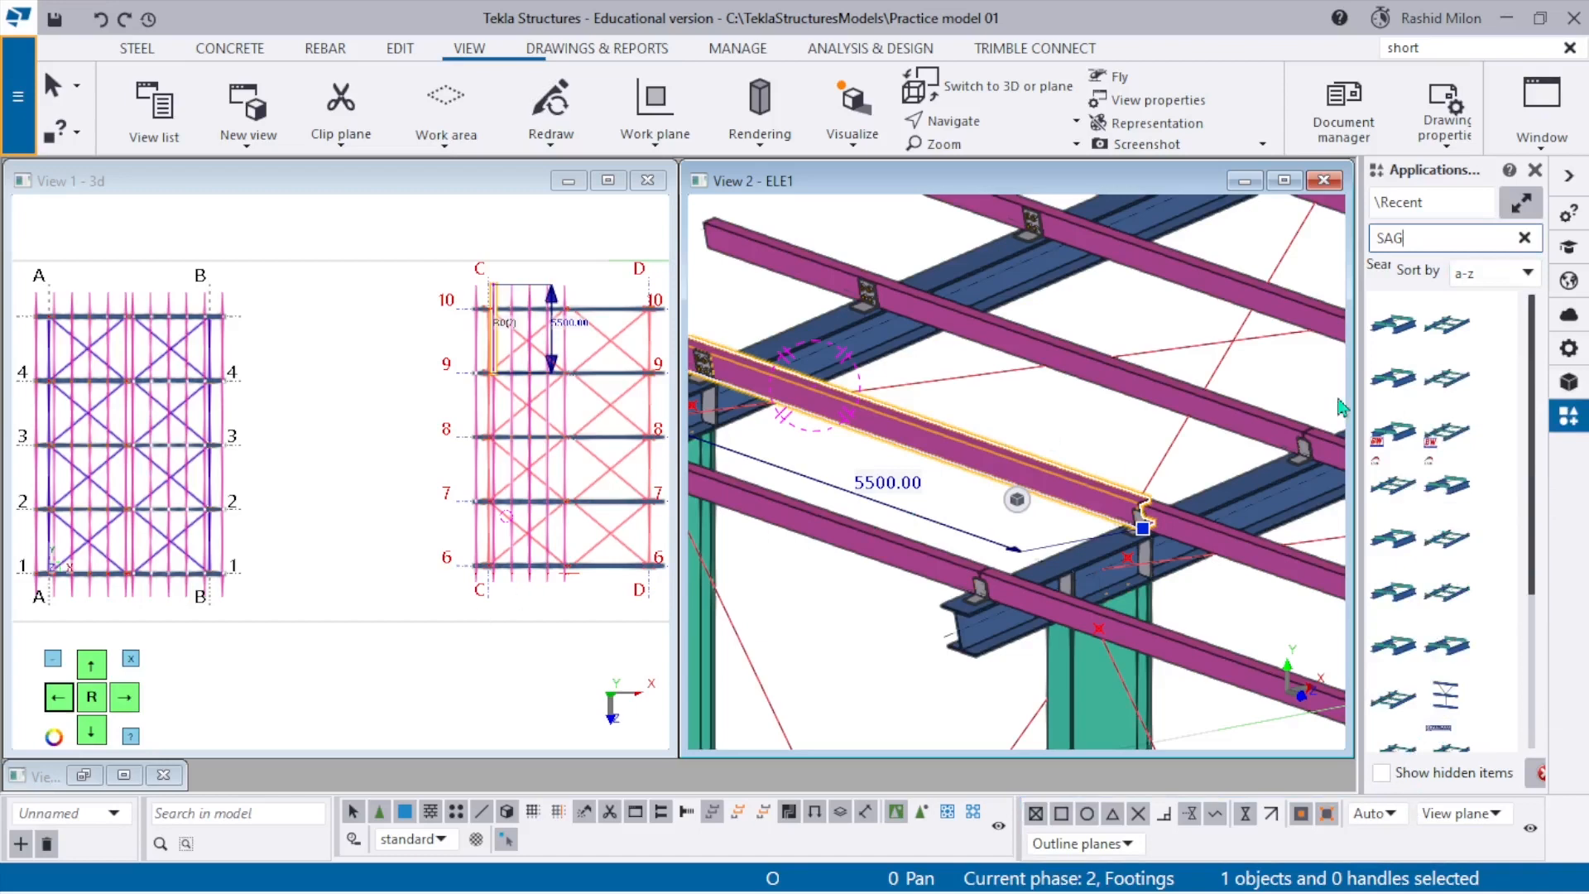
Examine the purlin layout on both buildings from several angles in the 3D view.
scroll(463, 430, "up", 3)
scroll(491, 419, "down", 3)
middle_click_drag(490, 420, 546, 319, "ctrl")
scroll(108, 422, "up", 3)
scroll(225, 464, "up", 2)
middle_click_drag(58, 443, 365, 464)
scroll(225, 464, "up", 4)
scroll(365, 465, "down", 2)
middle_click_drag(249, 468, 364, 340, "ctrl")
scroll(363, 340, "down", 5)
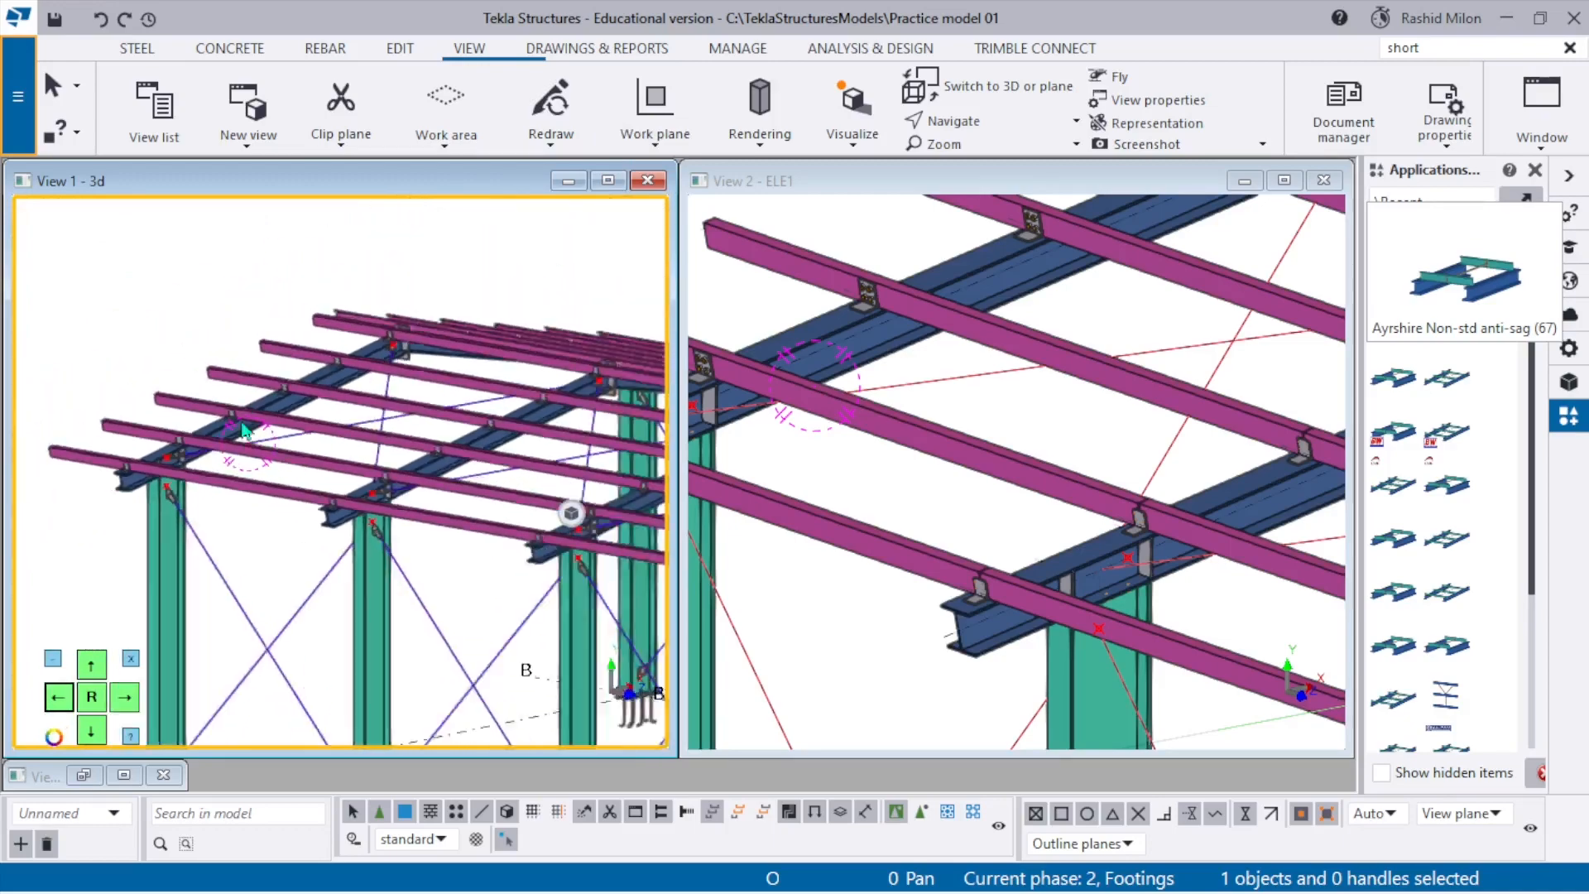
scroll(451, 450, "up", 2)
scroll(451, 449, "up", 3)
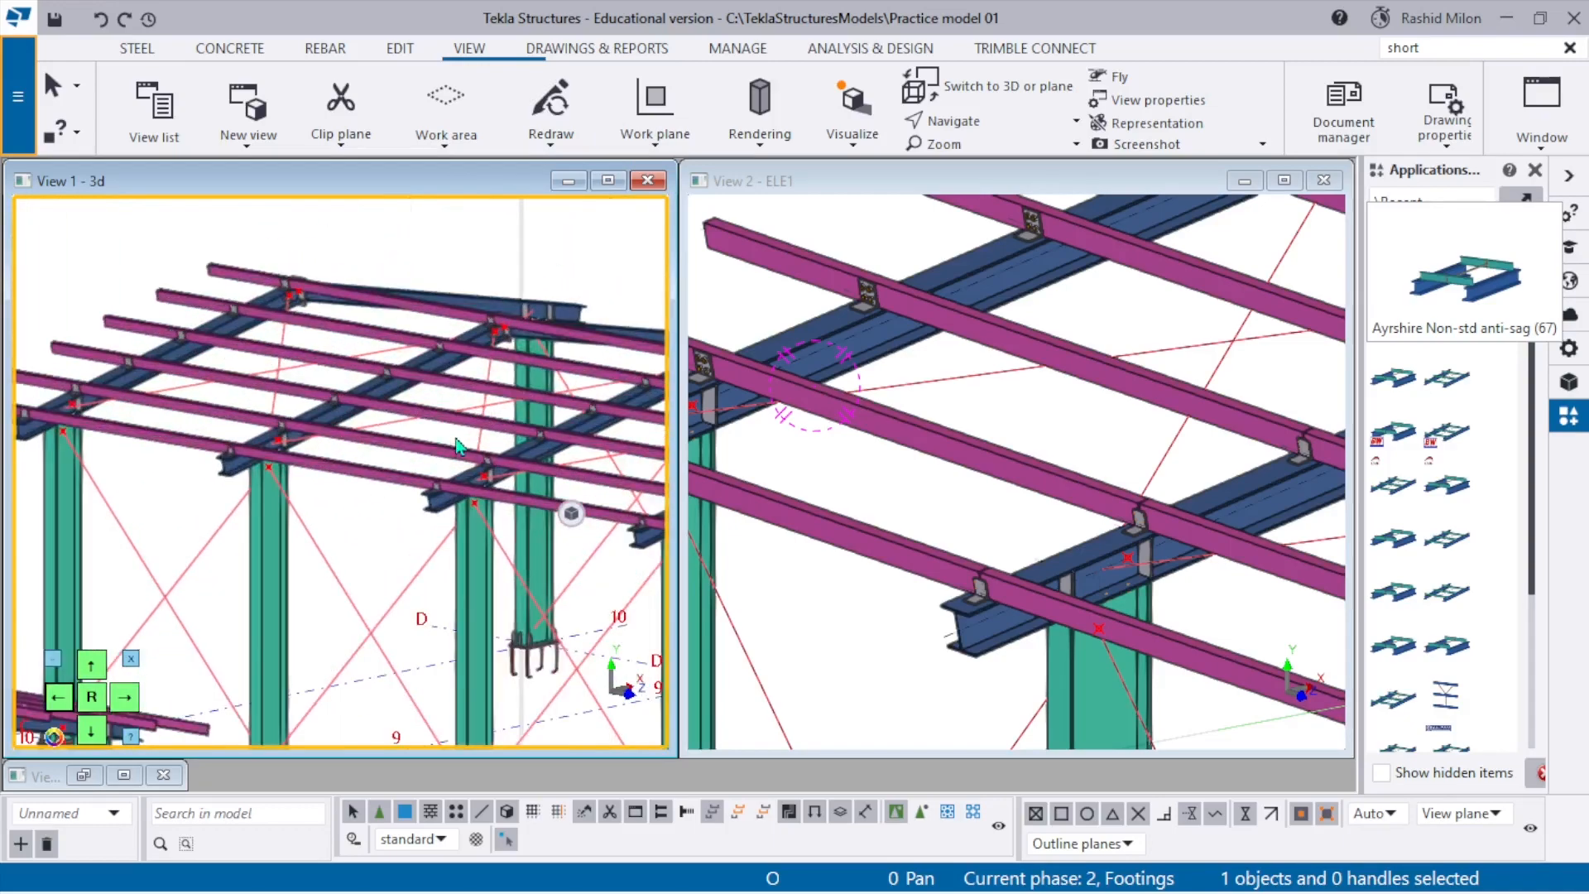
middle_click_drag(235, 427, 571, 390)
scroll(538, 397, "down", 4)
scroll(220, 488, "up", 3)
middle_click_drag(220, 489, 401, 493)
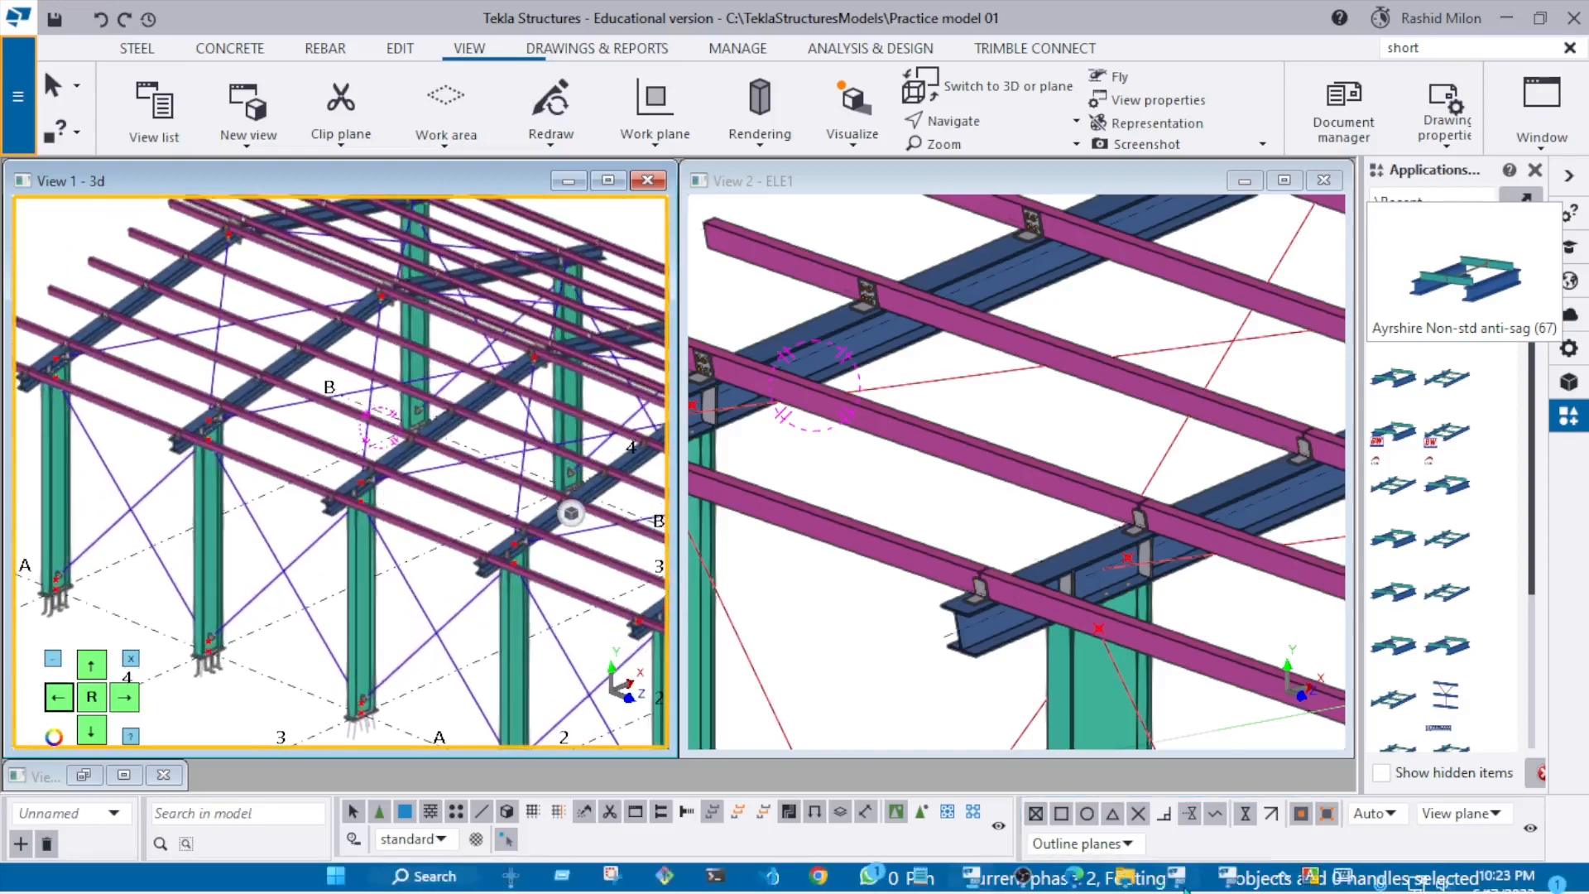
left_click(1027, 877)
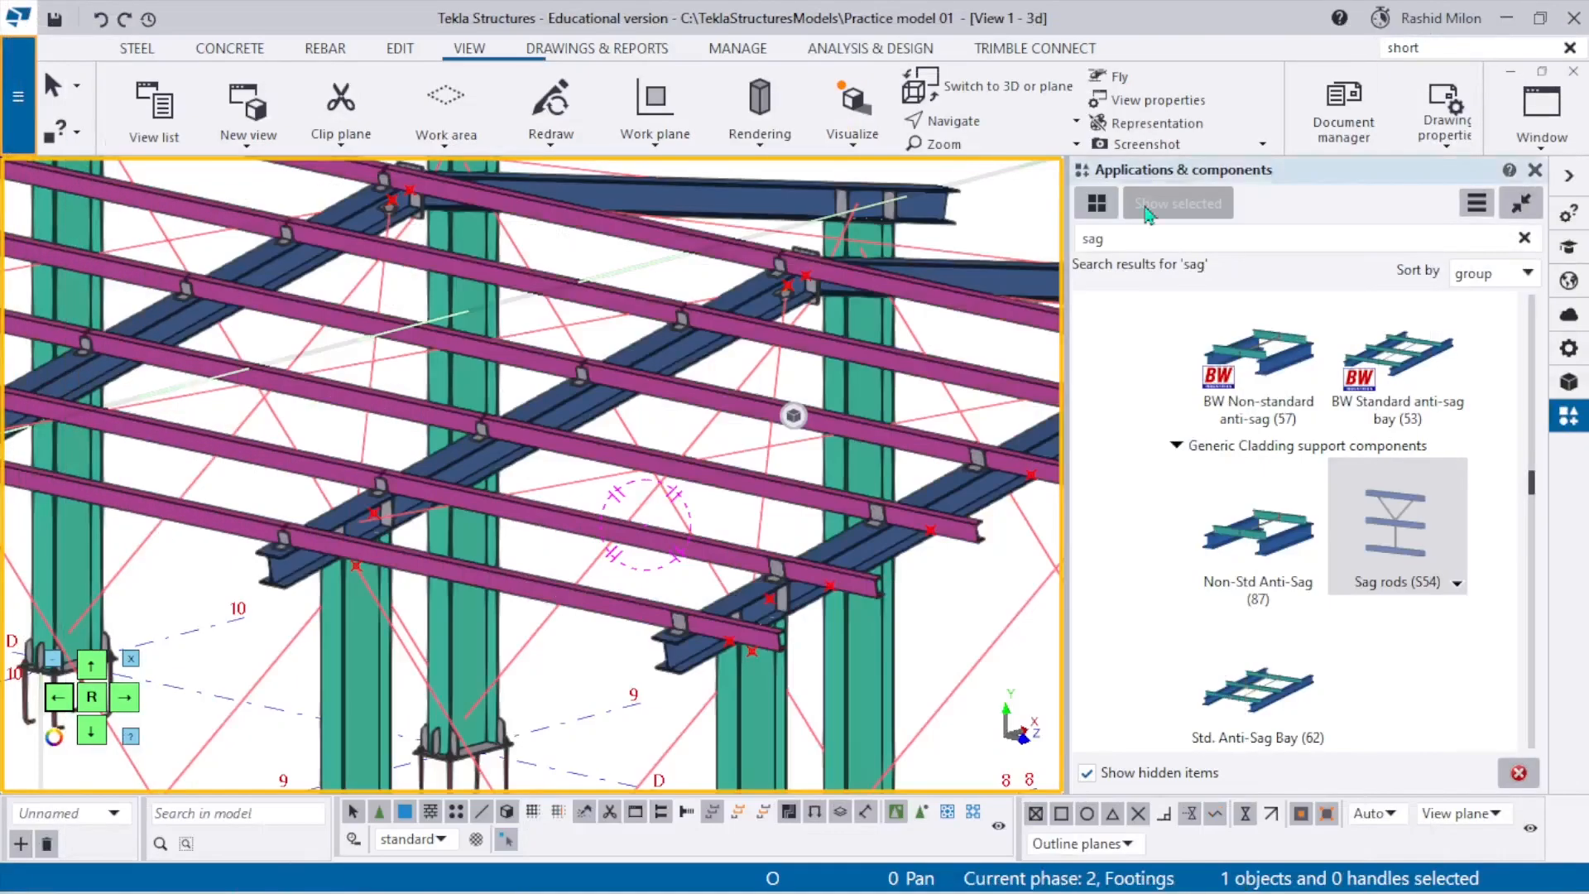
Open the settings of the Sag rods (S54) component.
scroll(887, 472, "up", 5)
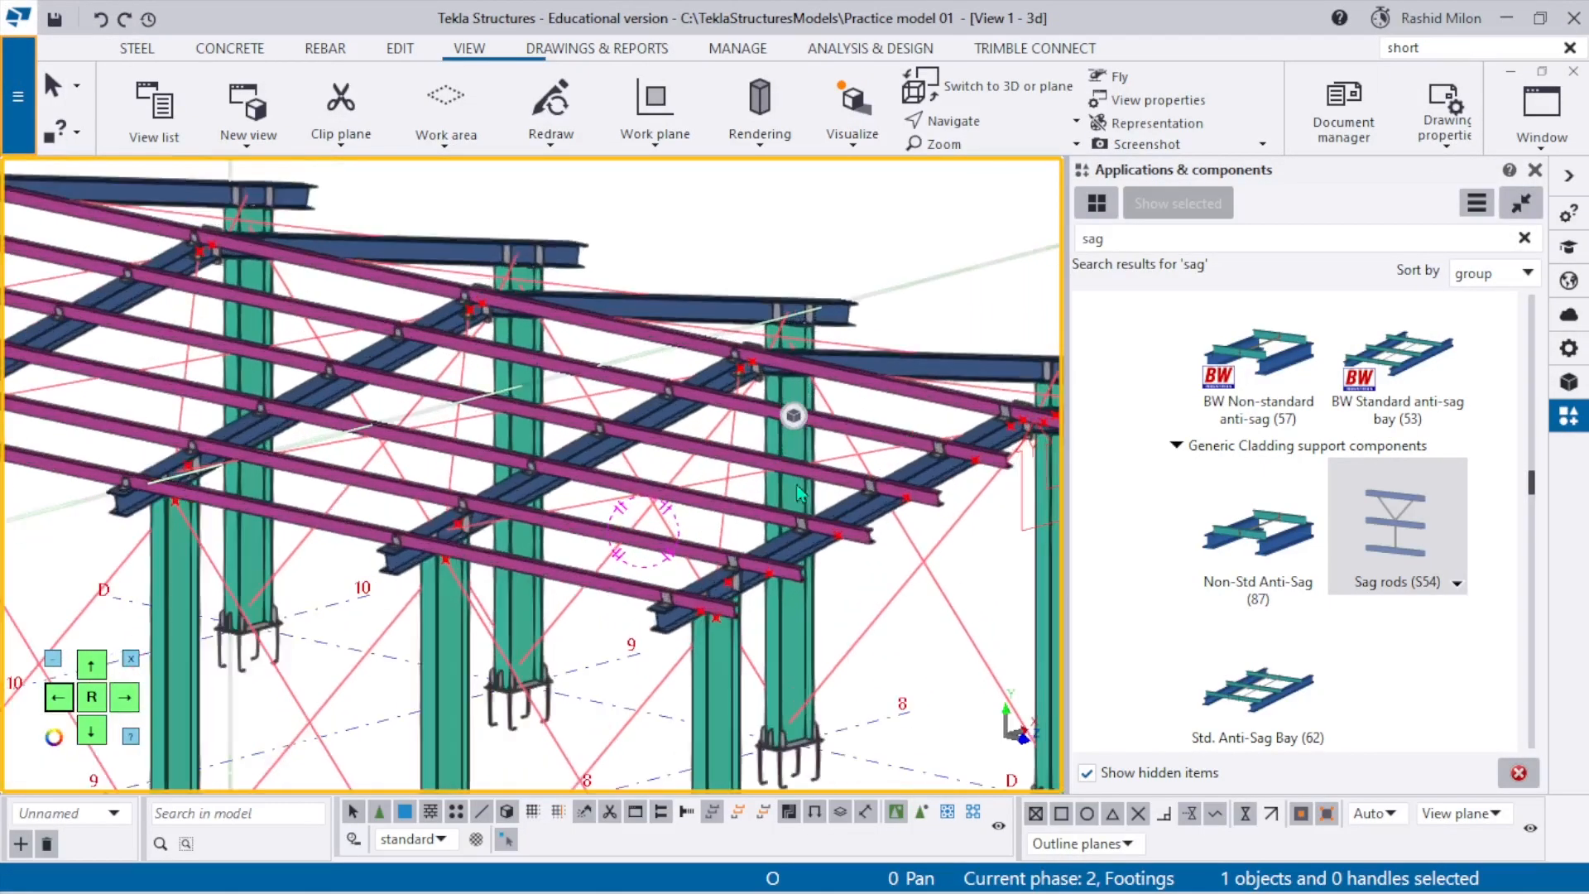
scroll(636, 409, "down", 8)
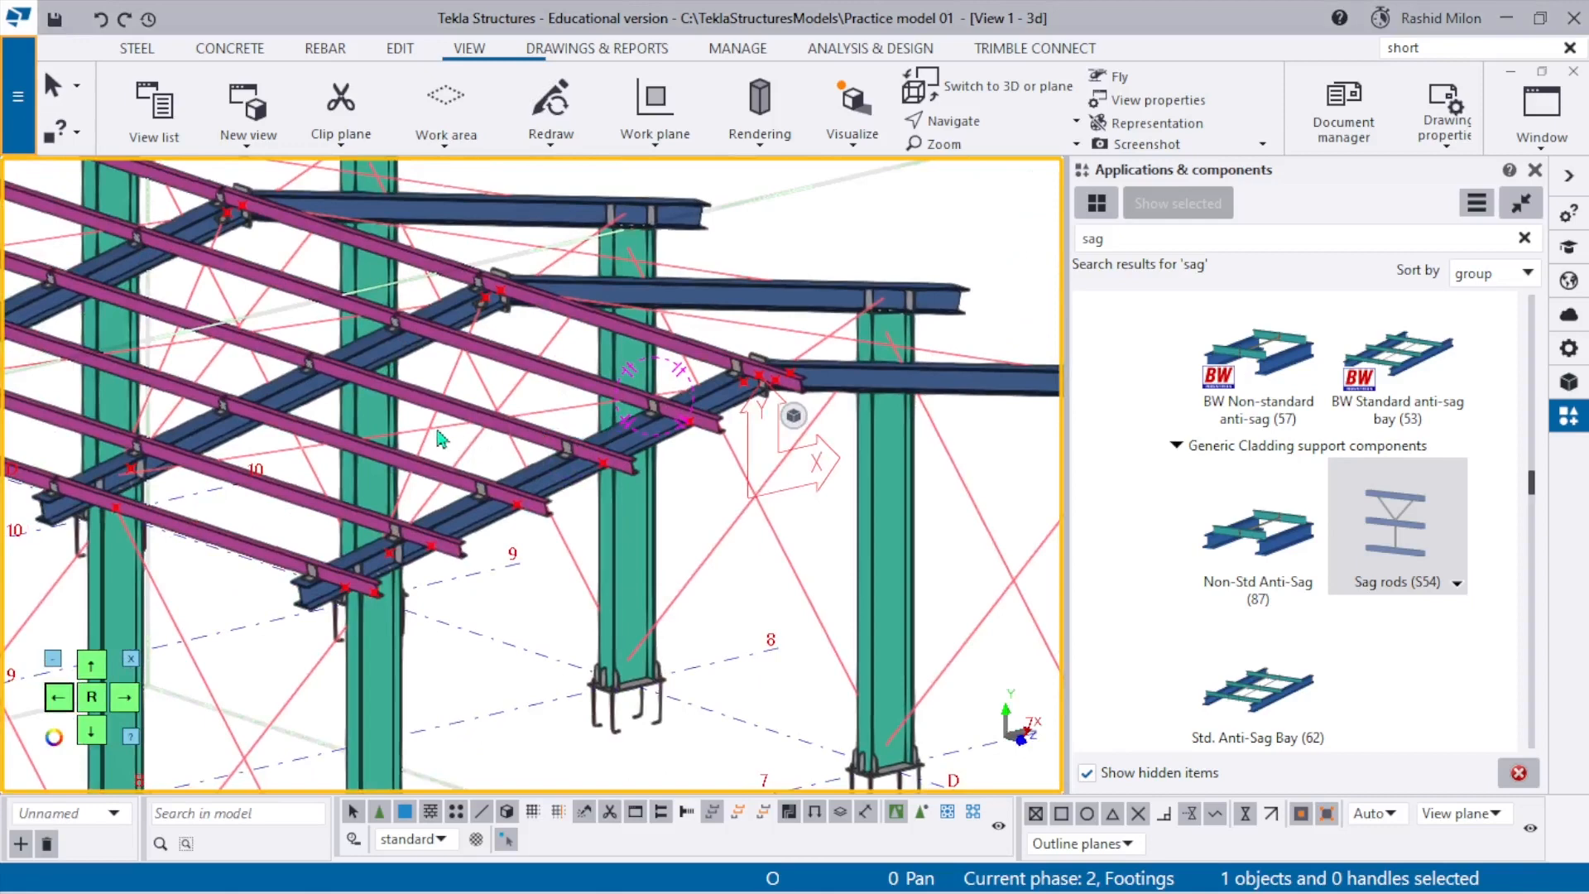
scroll(439, 439, "down", 1)
middle_click_drag(439, 439, 993, 617)
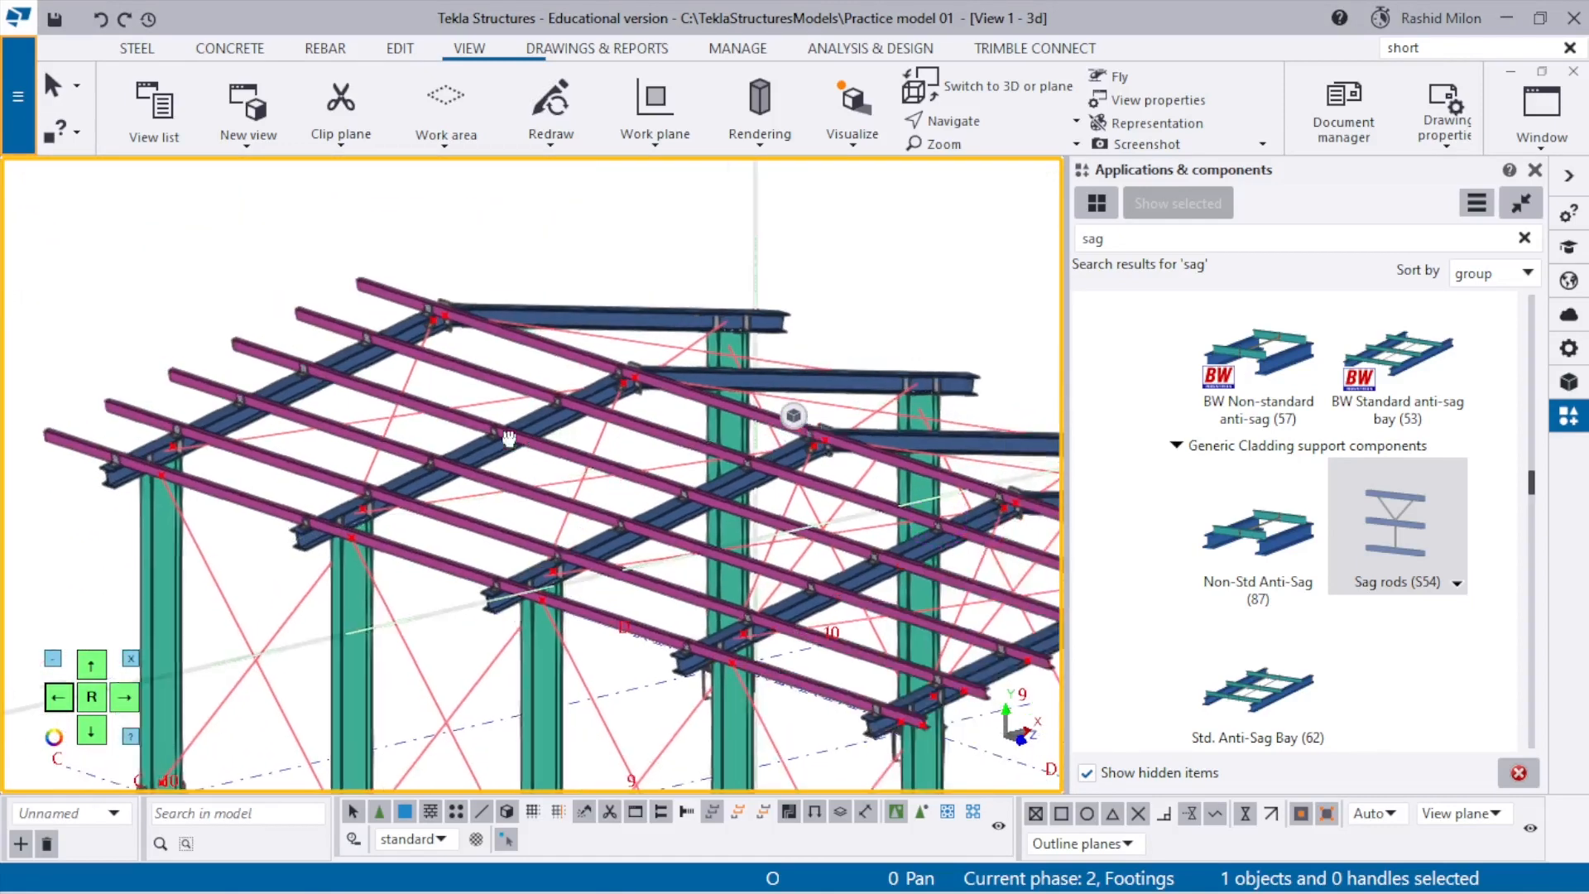
scroll(293, 451, "up", 2)
double_click(1399, 556)
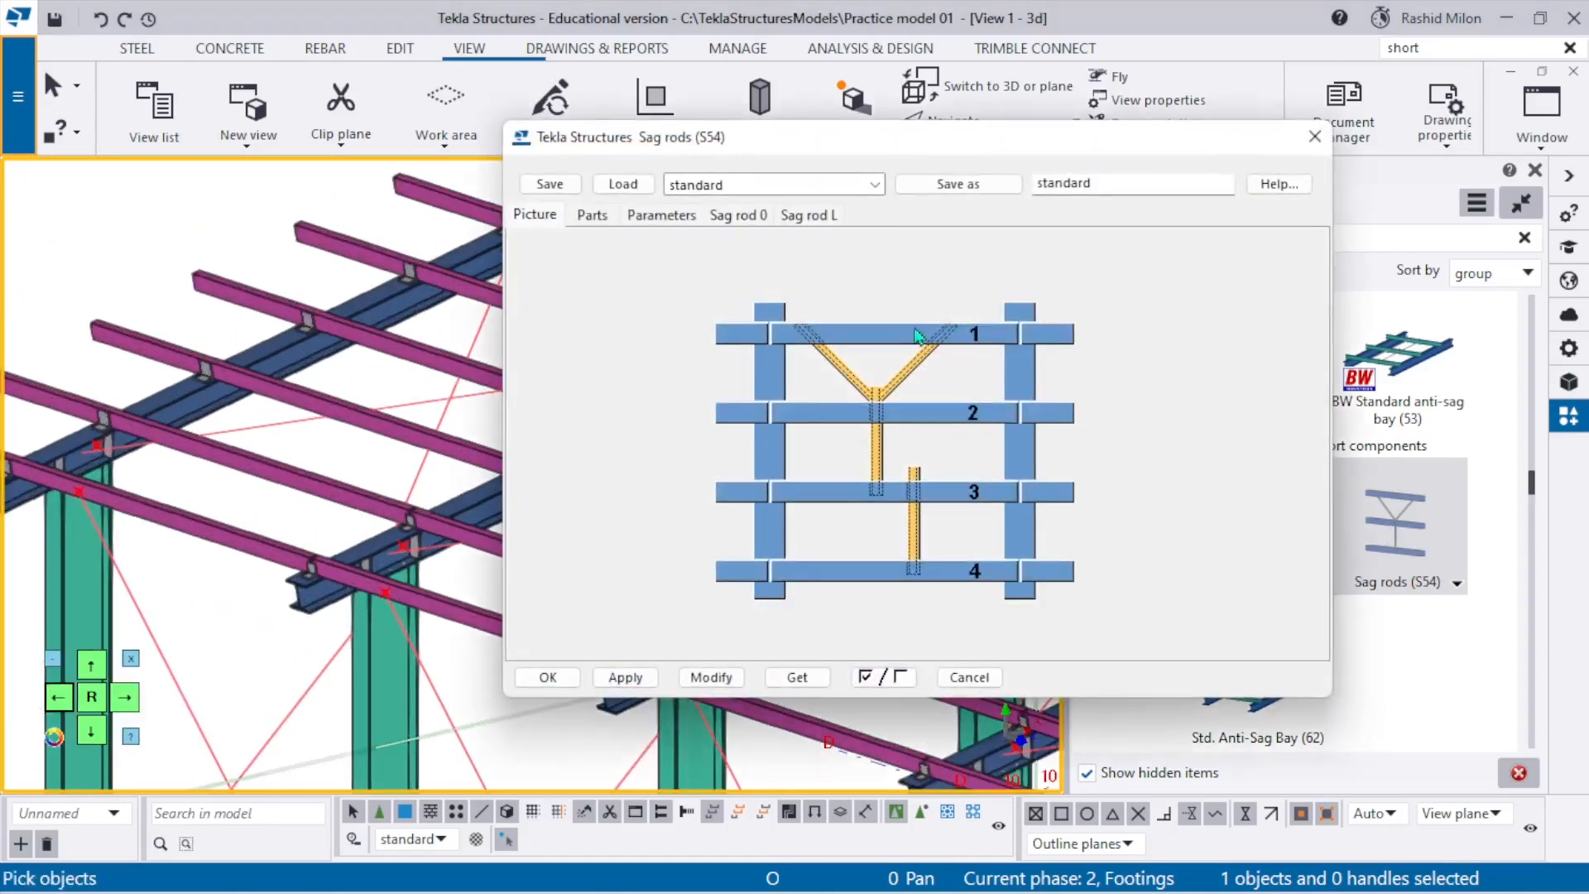
Review the sag rod profile and the distance from the below purlin, and accept the component settings.
left_click(593, 217)
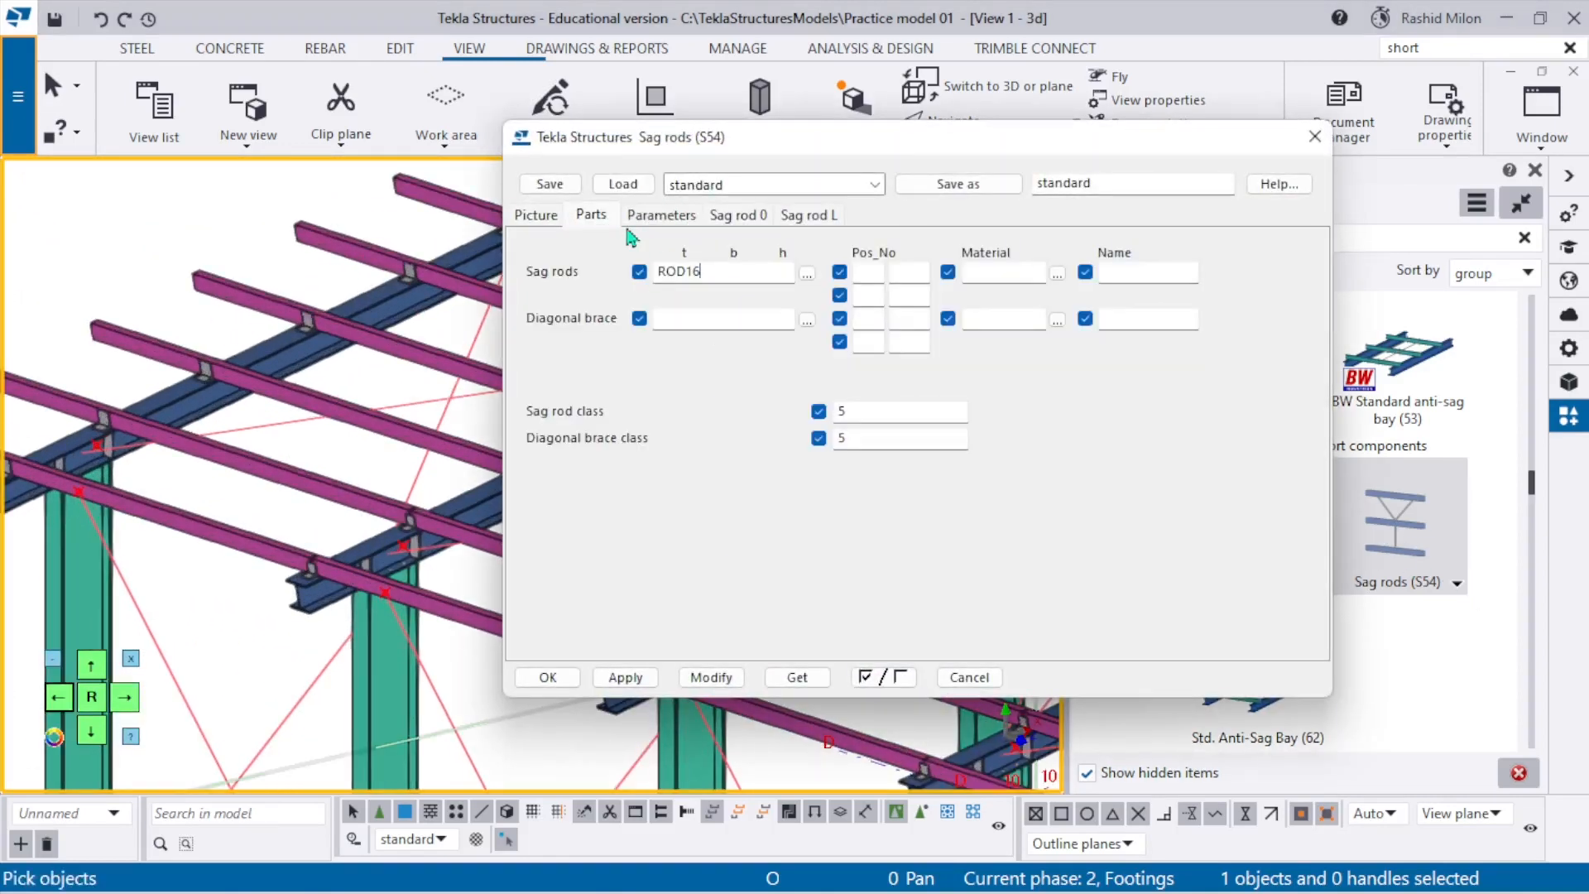
left_click(667, 219)
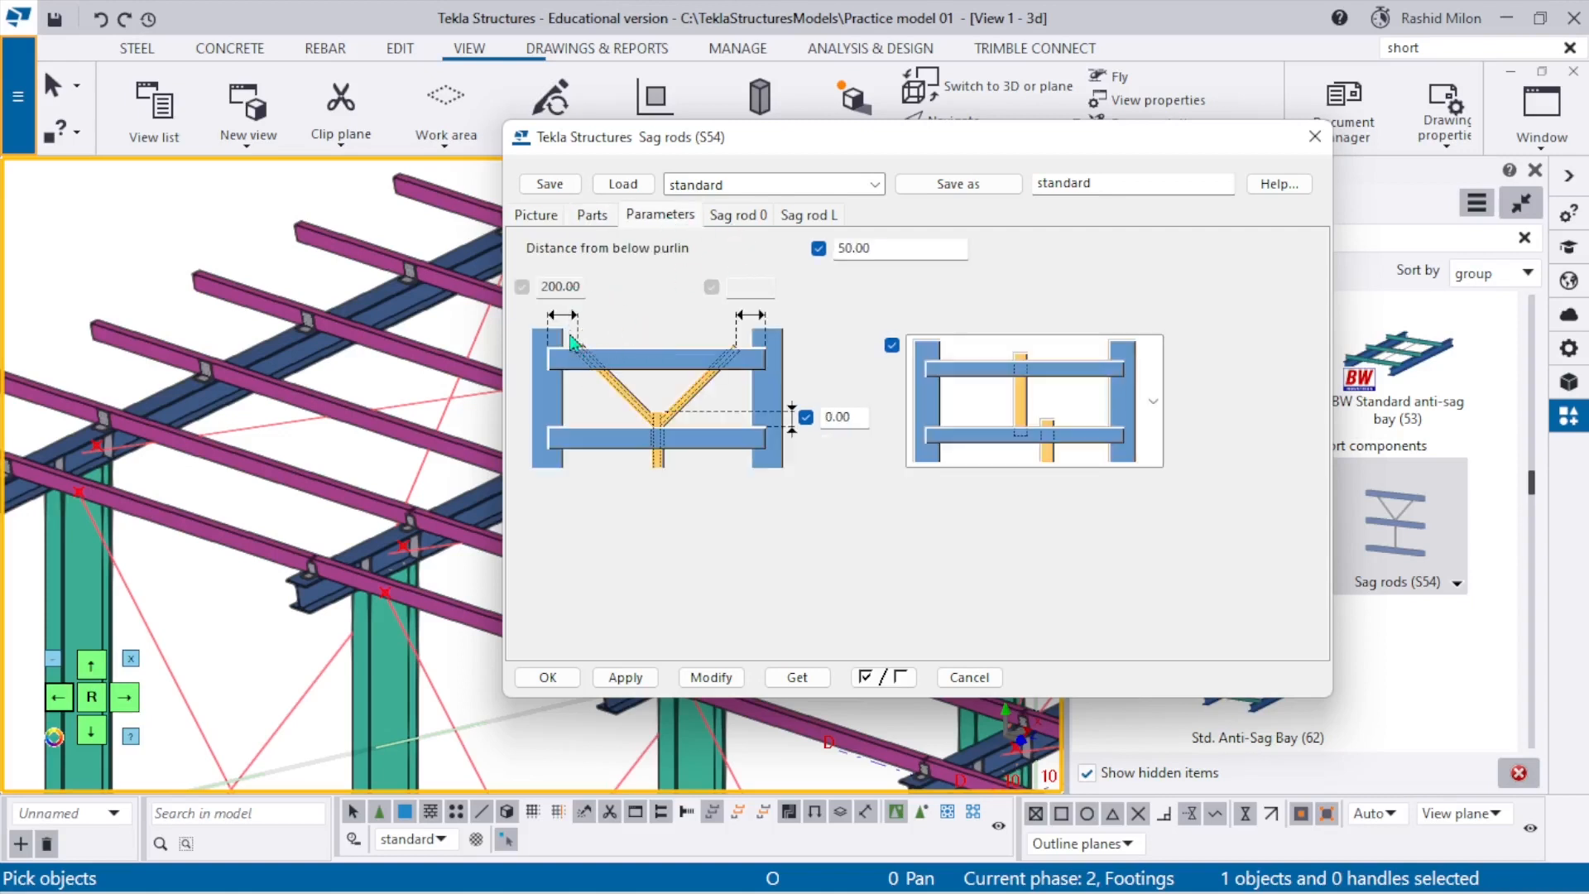
scroll(167, 433, "up", 5)
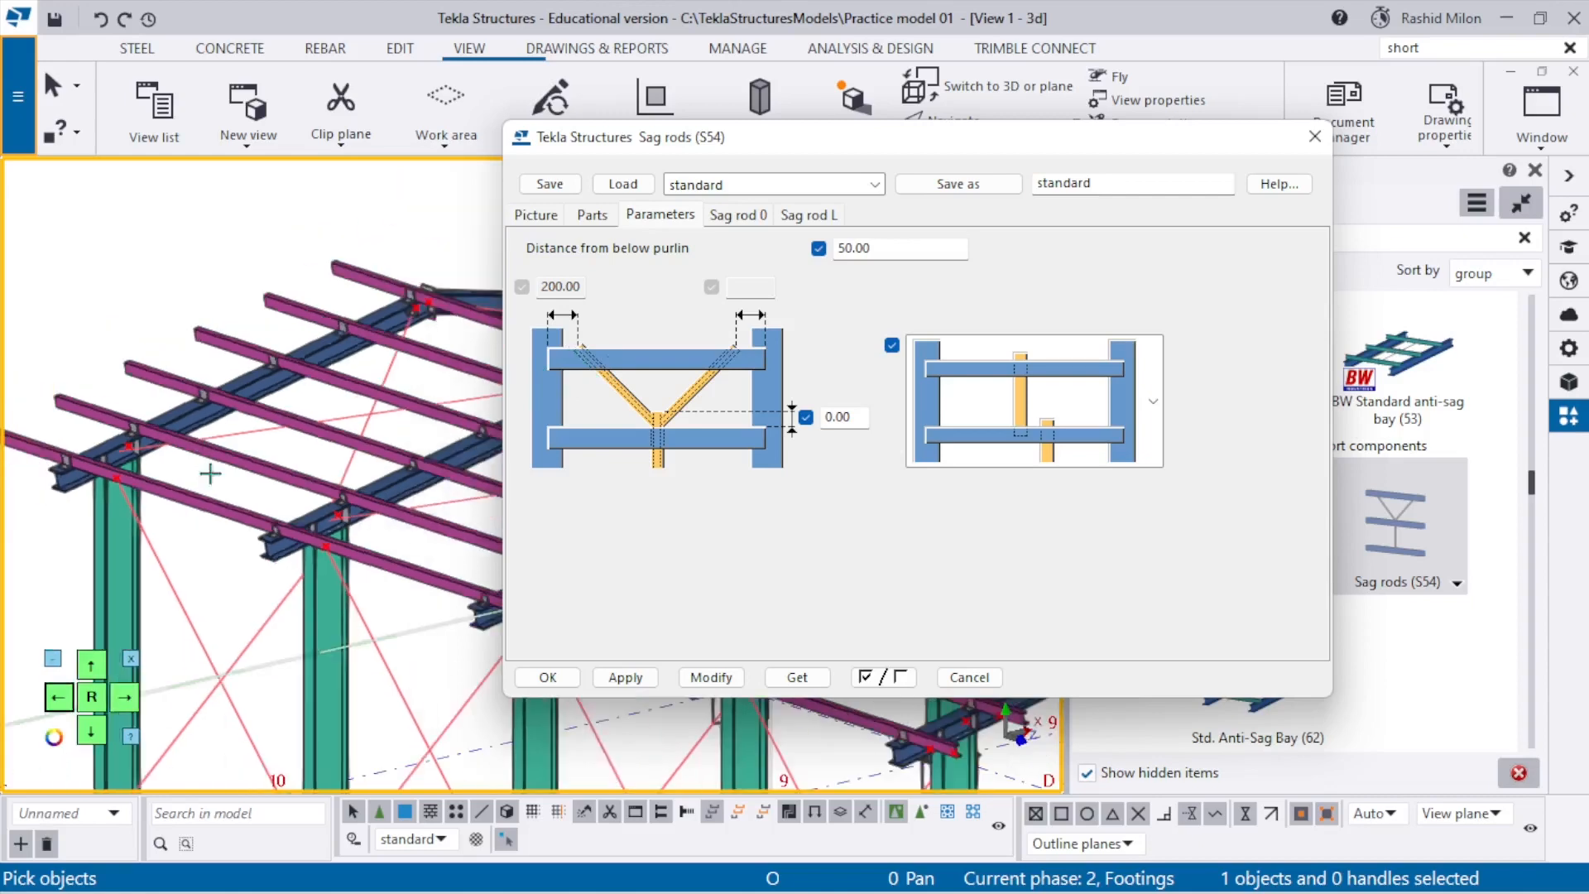
scroll(236, 439, "down", 5)
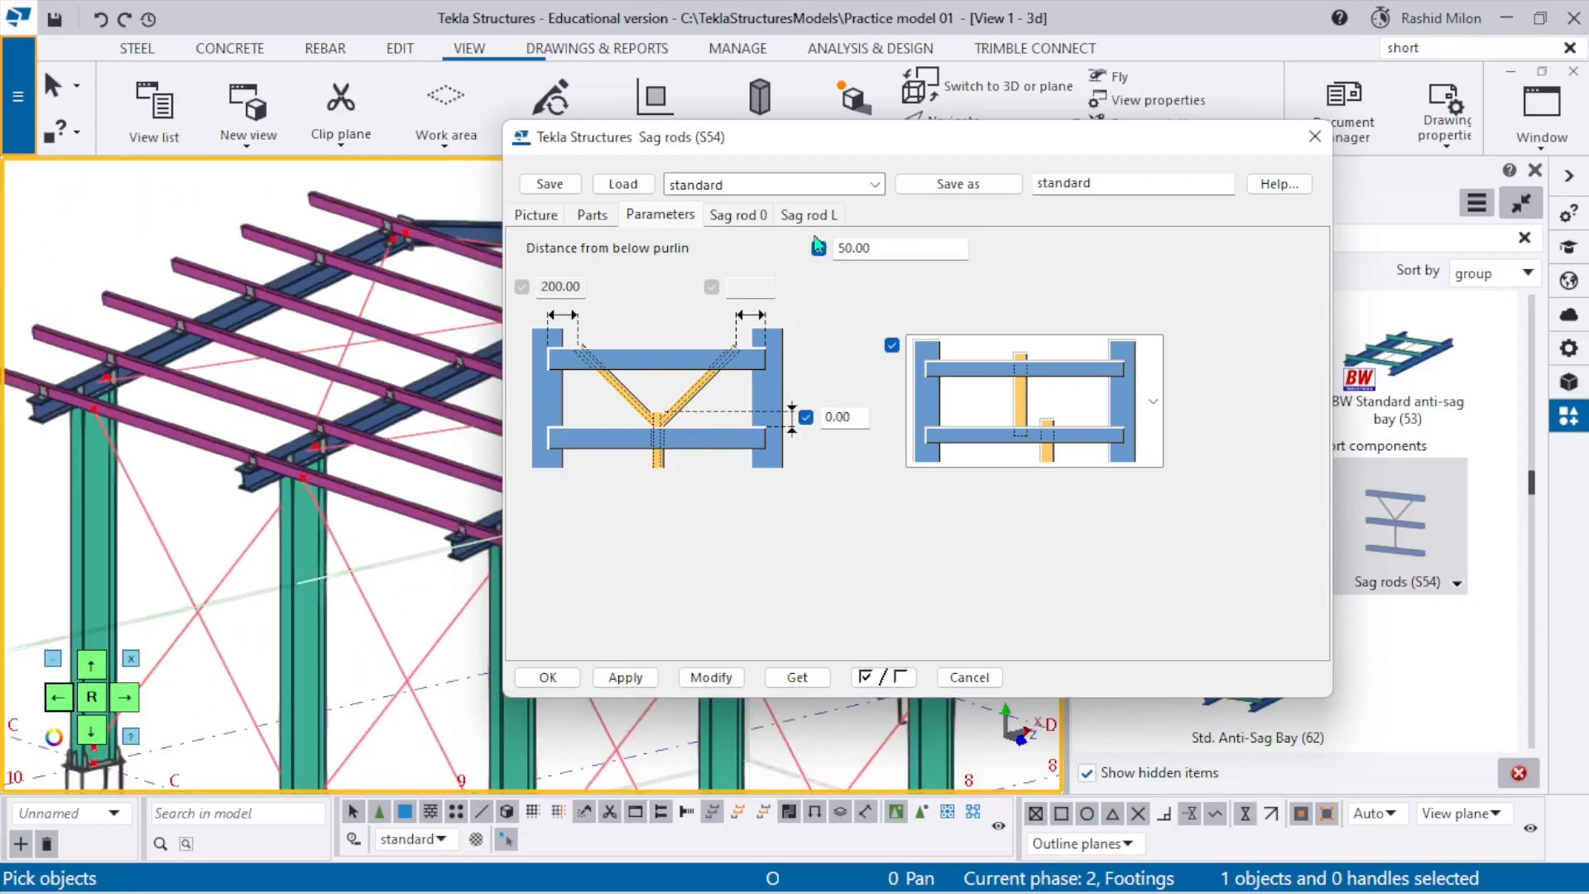
scroll(348, 470, "up", 4)
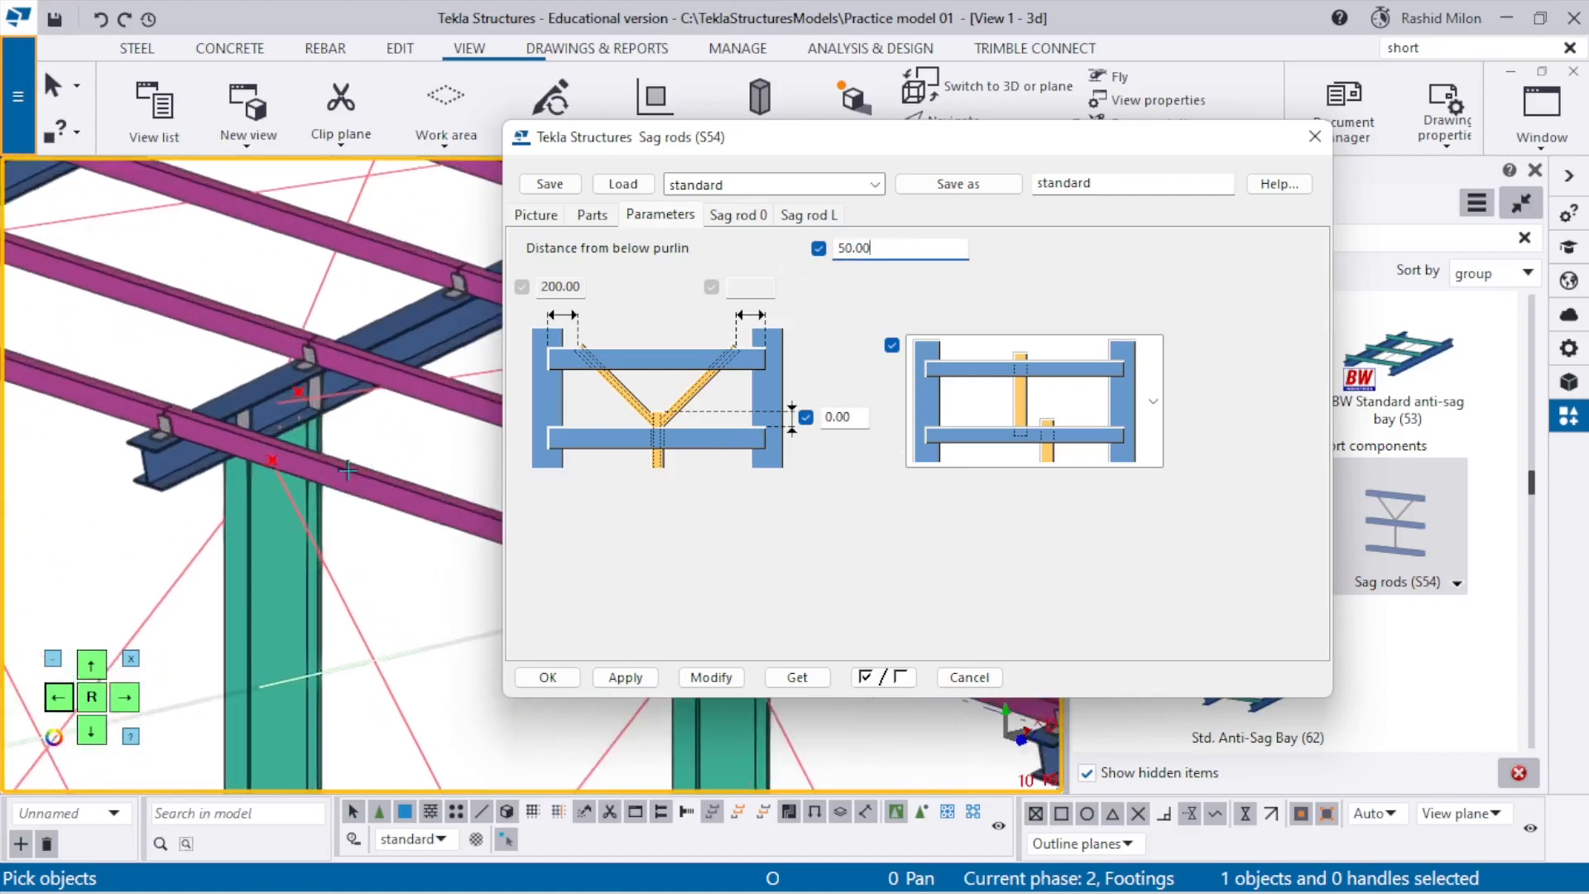
left_click(577, 678)
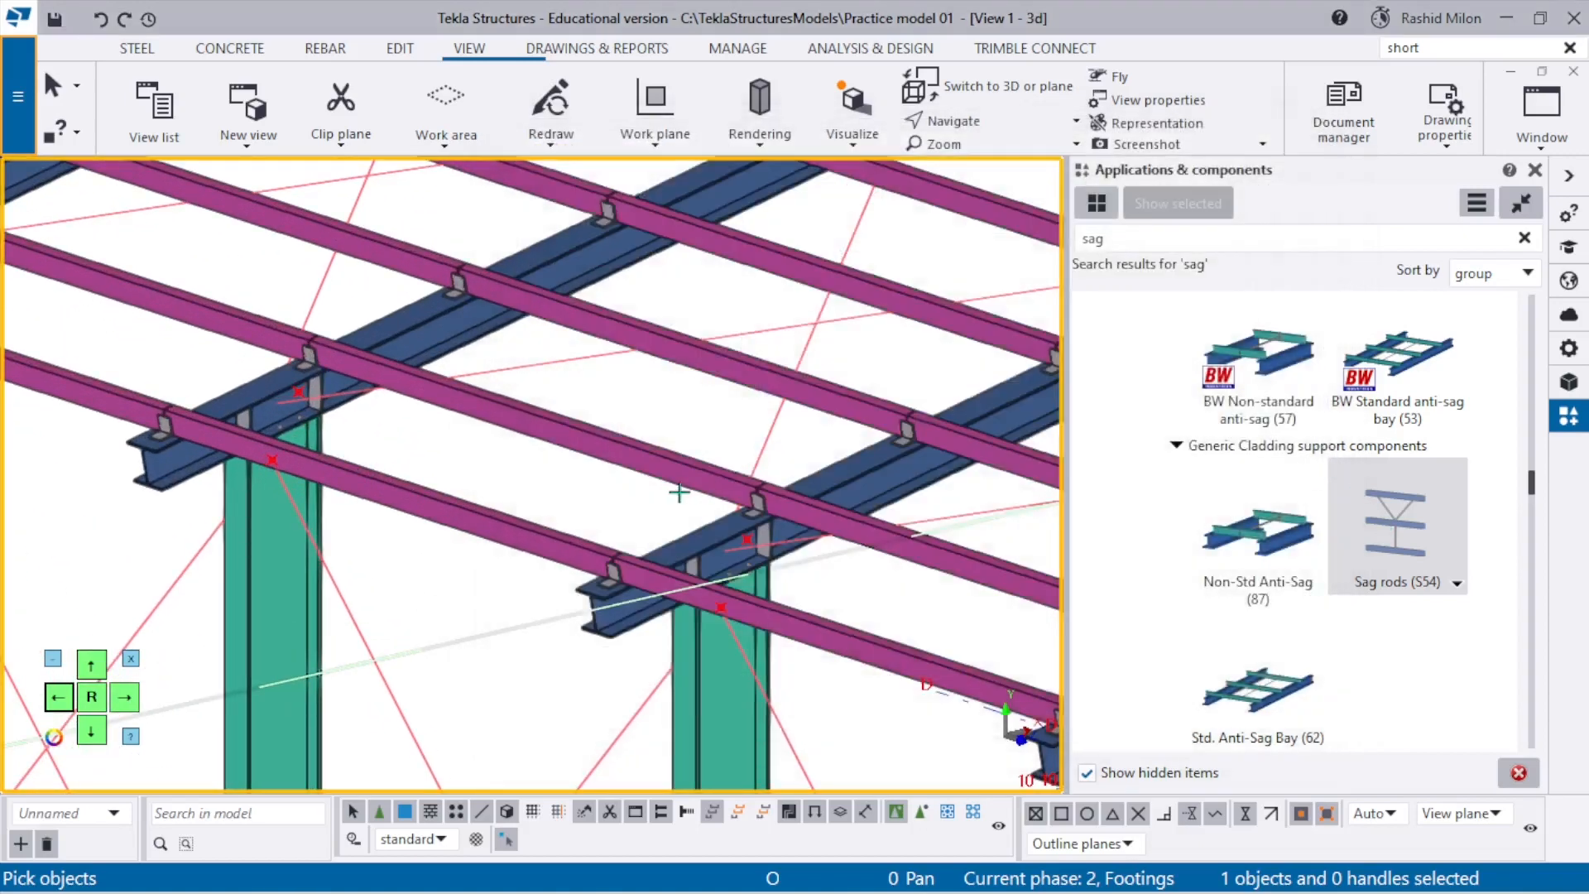
Create sag rods between the six purlins in the bay between grids 9 and 8, picking the purlins in order from eave to ridge.
scroll(644, 485, "up", 2)
left_click(393, 527)
scroll(392, 521, "down", 2)
left_click(486, 456)
left_click(663, 367)
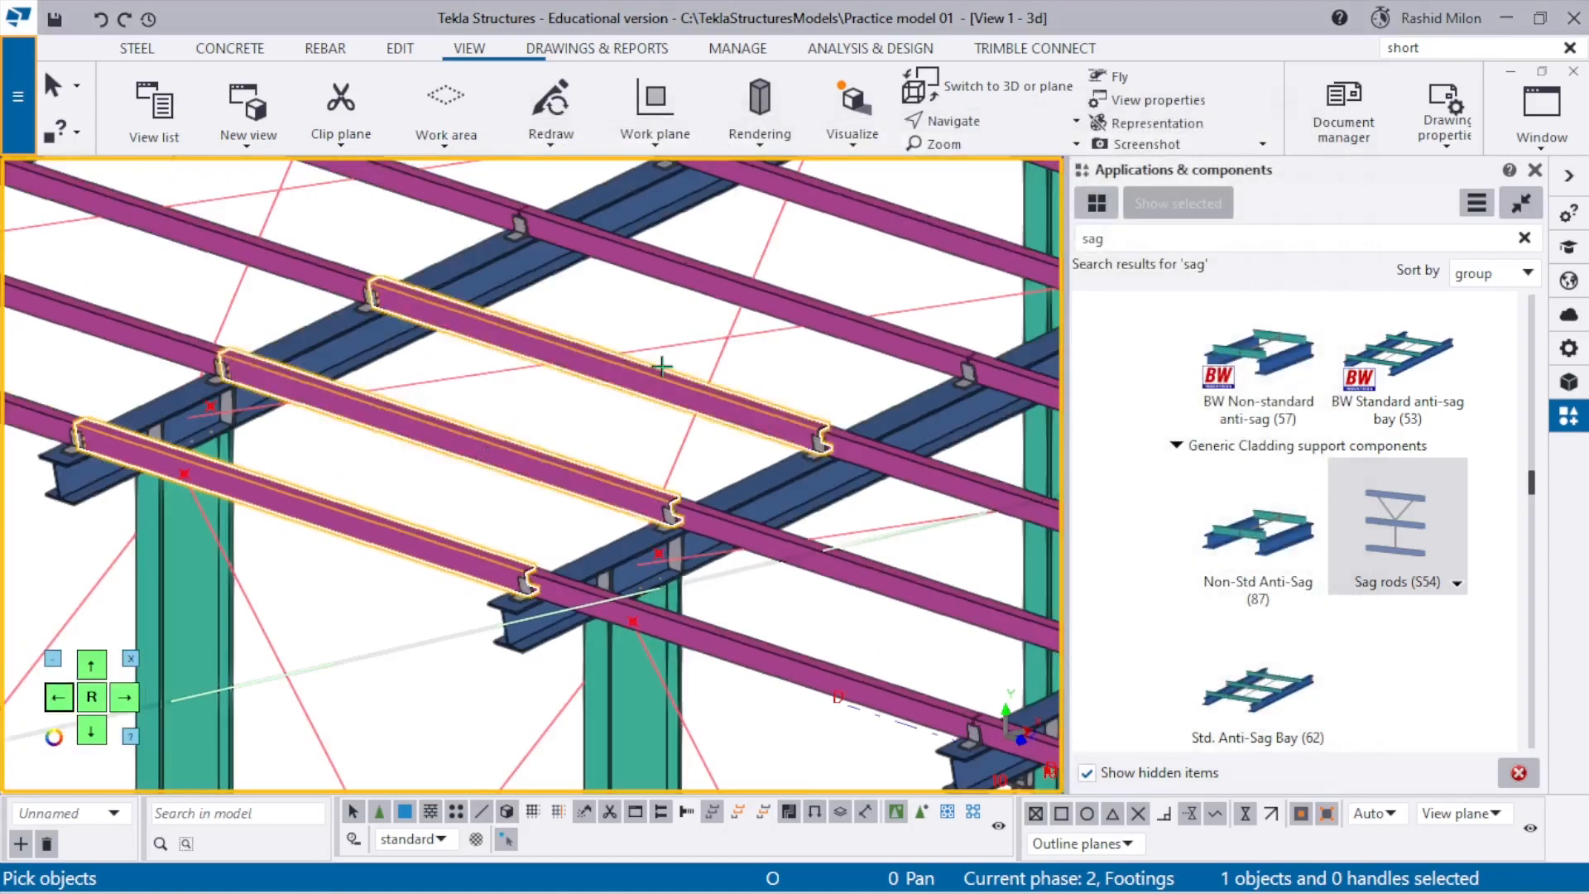
left_click(672, 274)
middle_click_drag(648, 299, 413, 456)
left_click(633, 378)
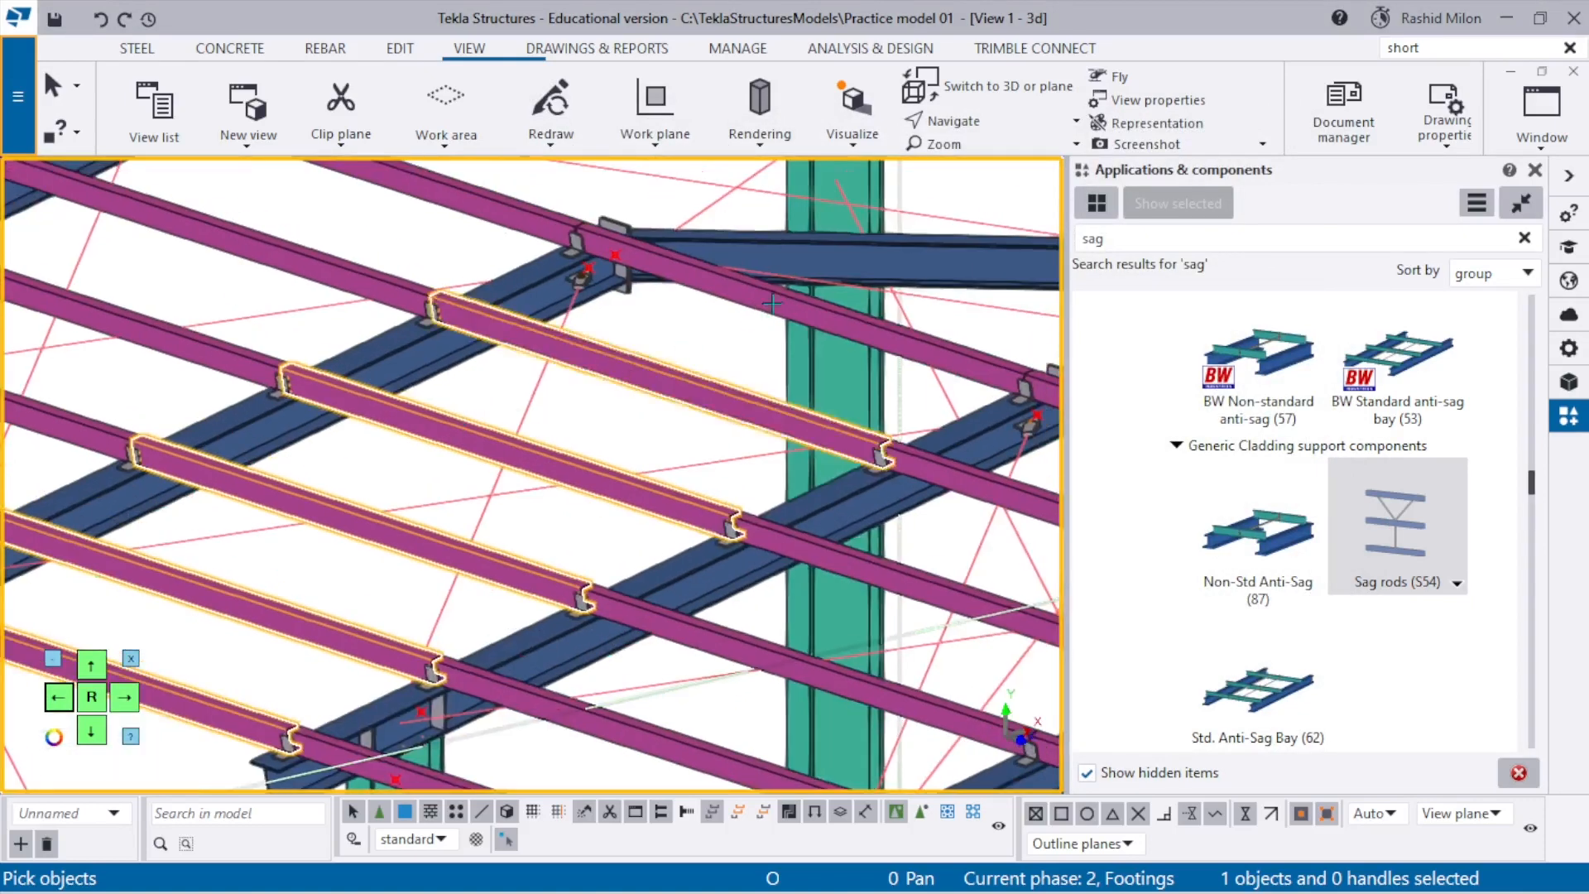
left_click(768, 303)
middle_click(740, 311)
Check the new sag rods up close and open the settings of their placed component.
scroll(426, 521, "up", 6)
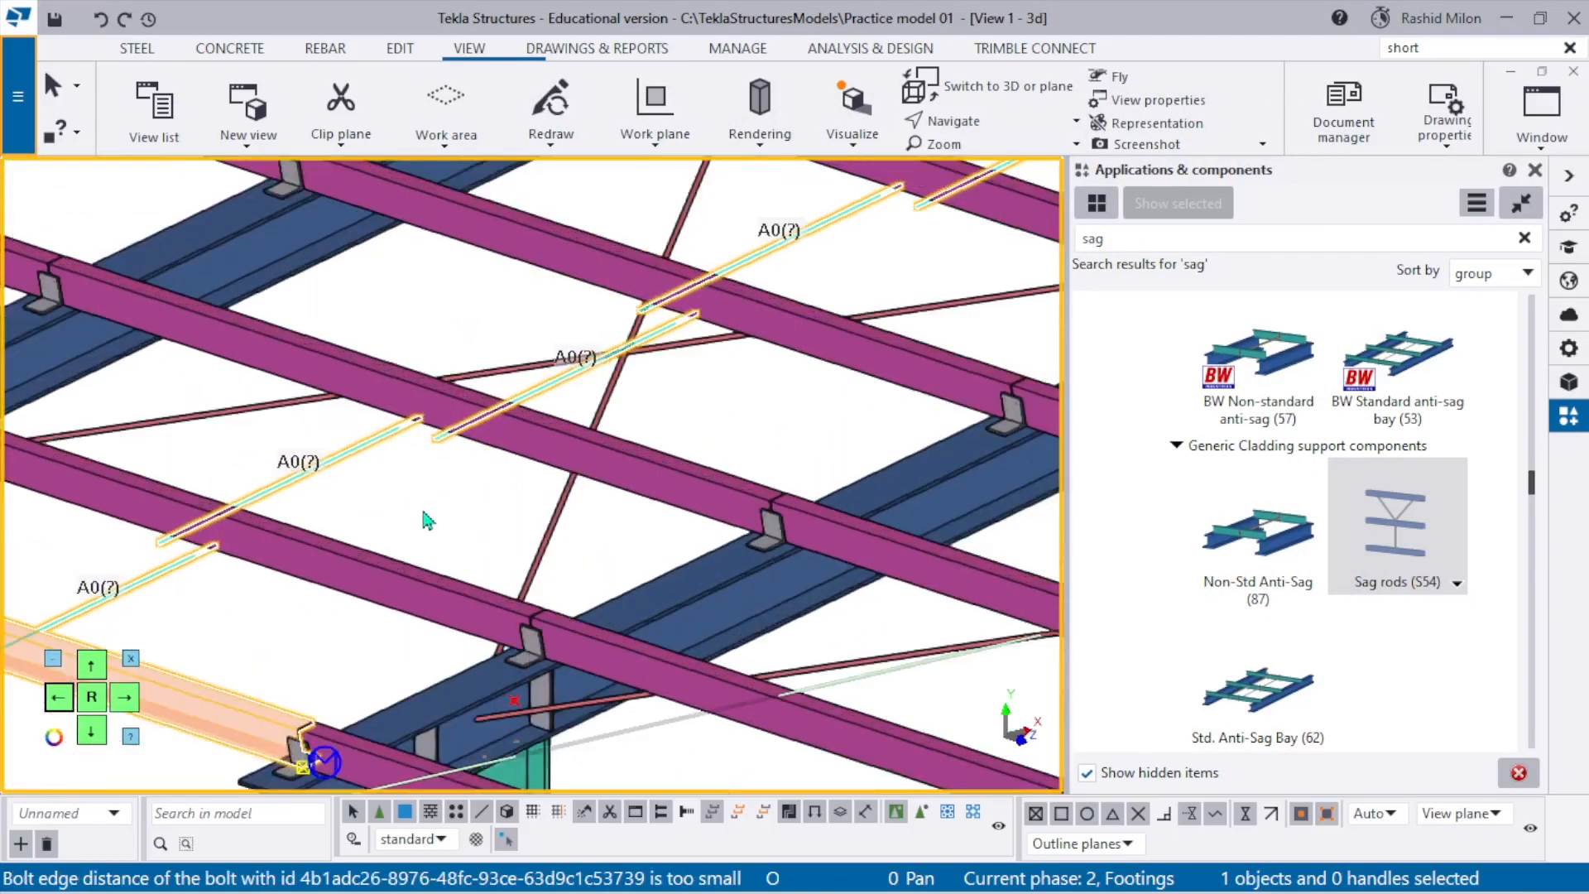
scroll(443, 443, "down", 6)
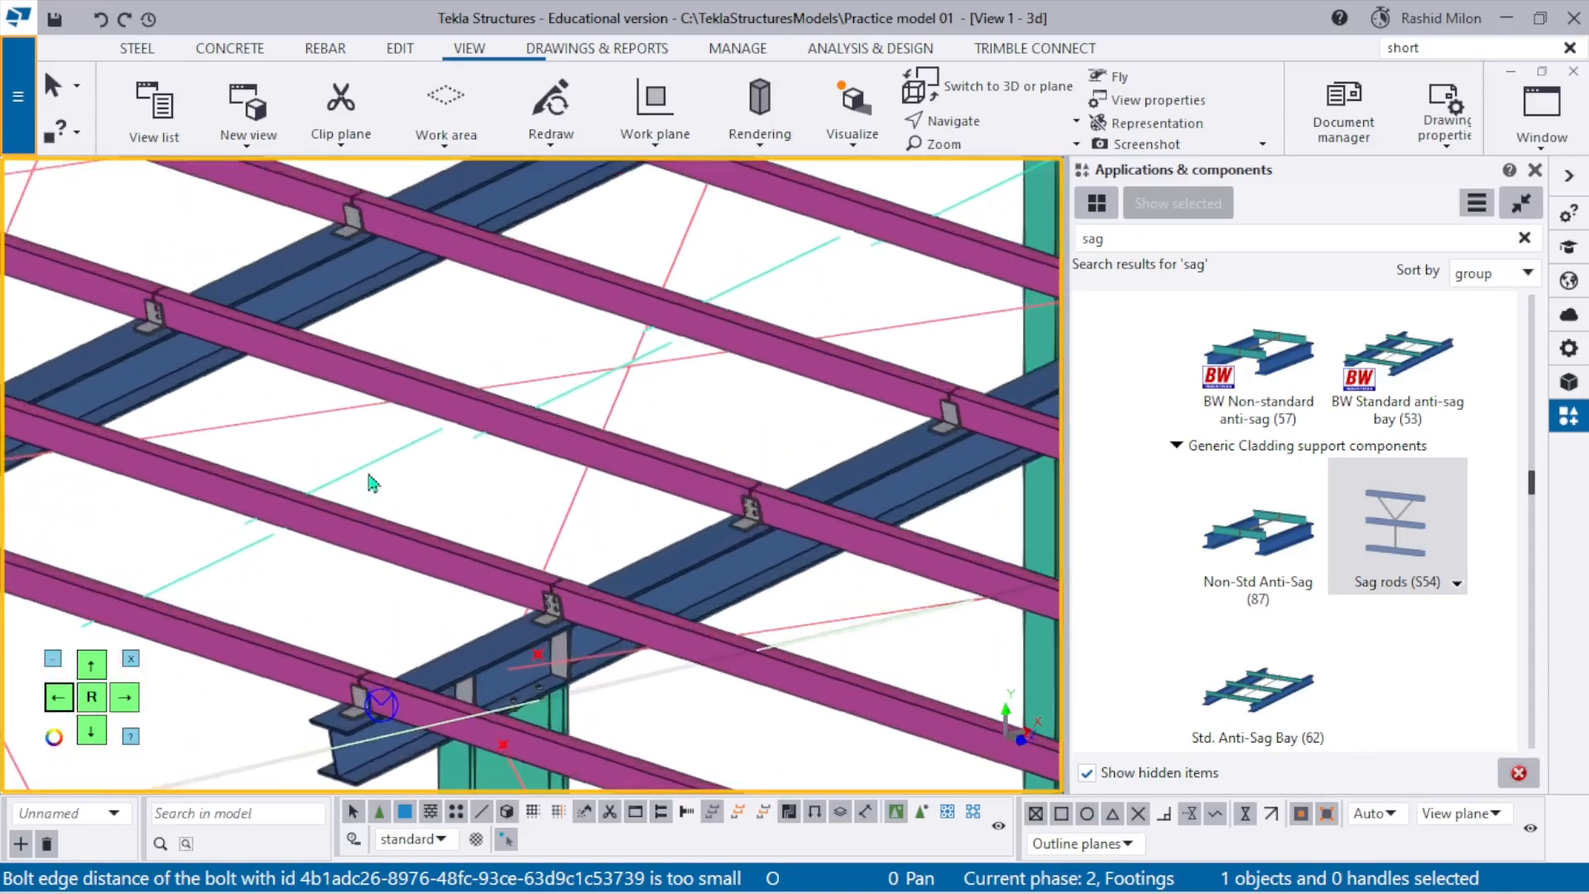
scroll(356, 487, "up", 5)
double_click(384, 470)
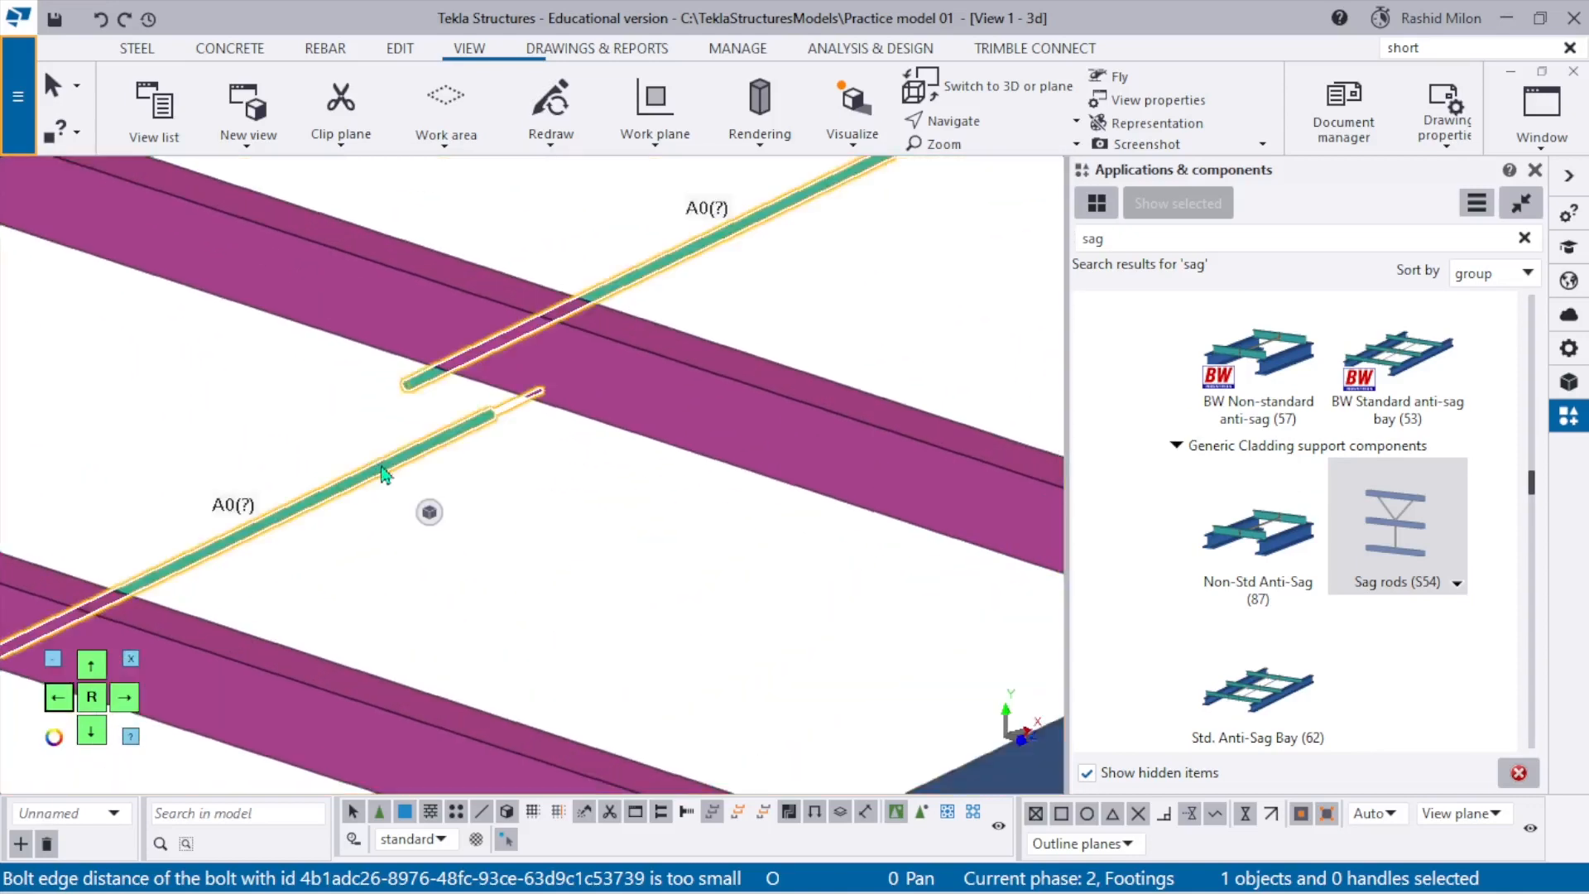
left_click_drag(831, 134, 1127, 88)
scroll(440, 391, "down", 4)
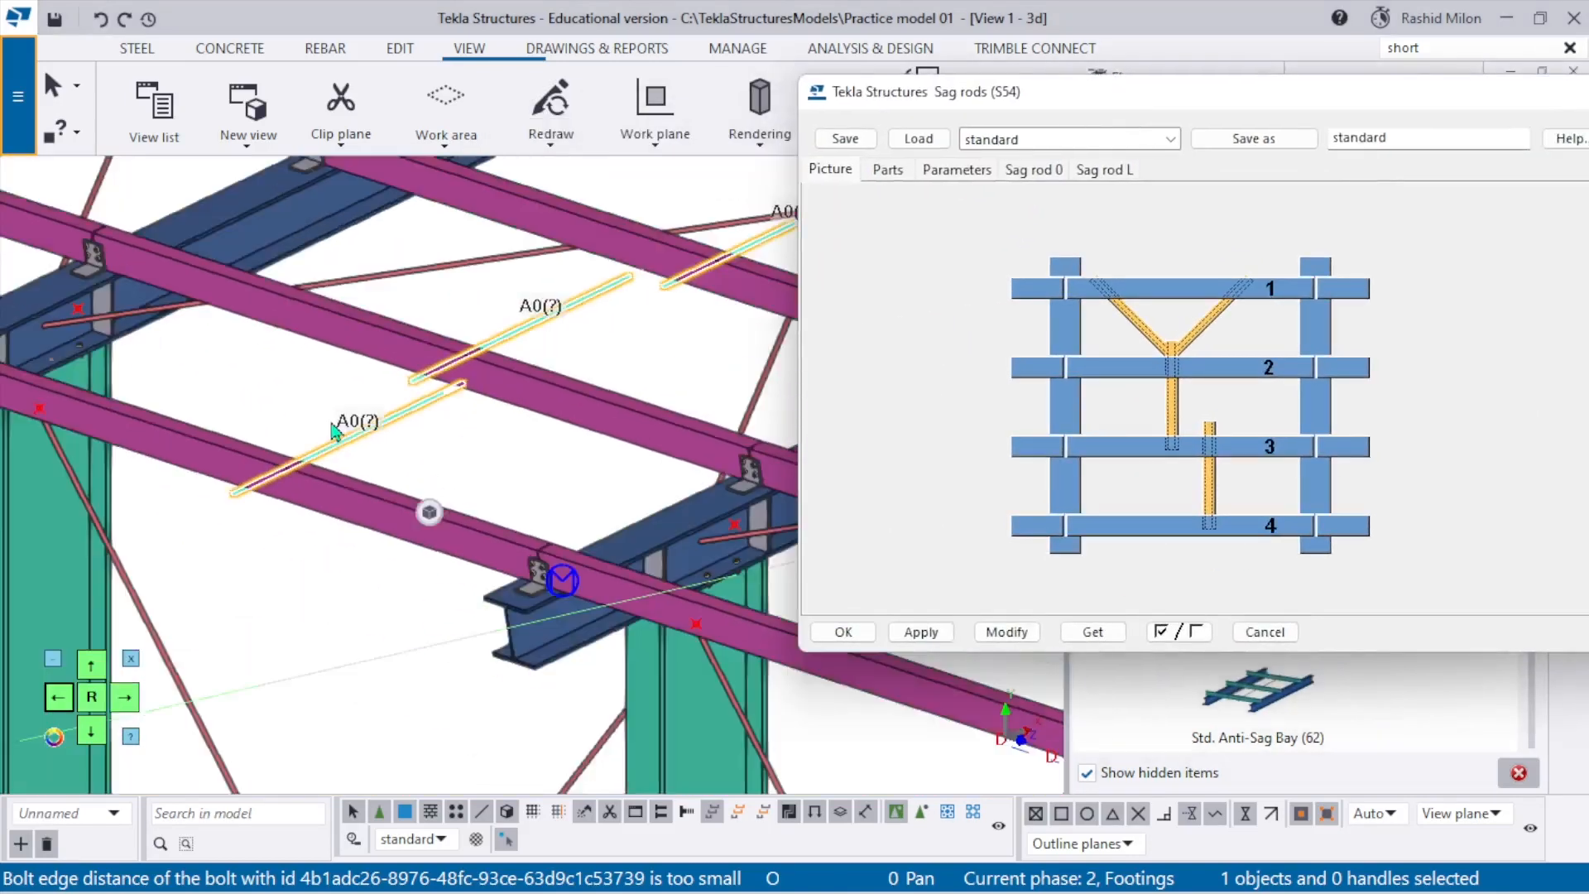
Set the distance from below purlin to 150 for the placed sag rods and apply the modification to the model.
middle_click_drag(439, 391, 334, 327, "ctrl")
middle_click_drag(642, 349, 343, 358)
middle_click_drag(709, 289, 643, 370)
scroll(549, 331, "up", 4)
scroll(642, 370, "down", 3)
middle_click_drag(383, 405, 666, 298)
middle_click_drag(484, 418, 524, 332, "ctrl")
left_click(888, 169)
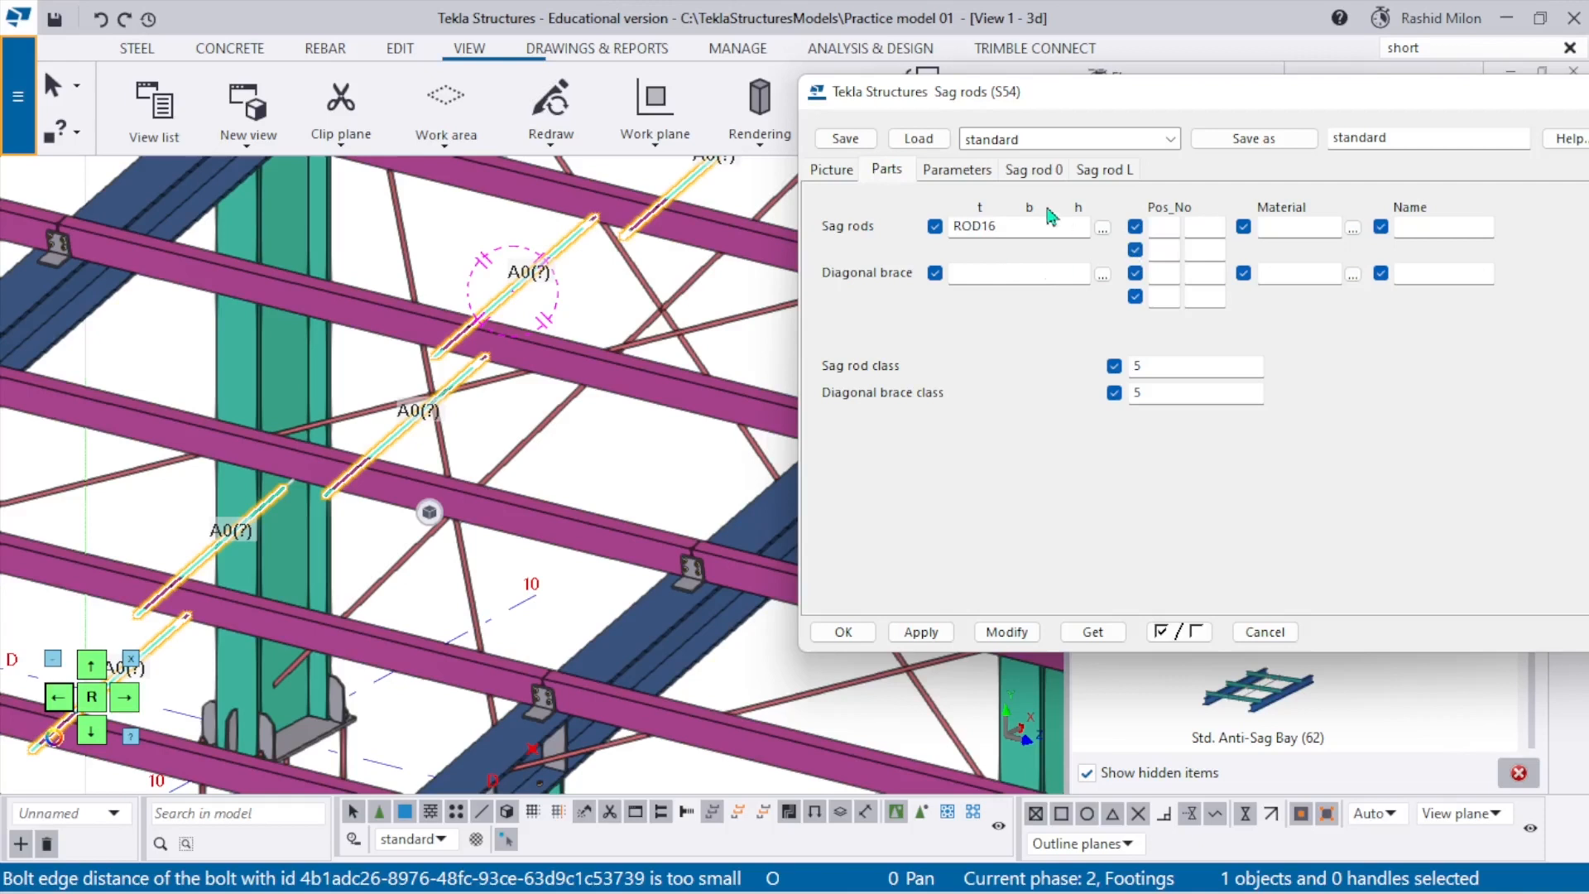
left_click(982, 175)
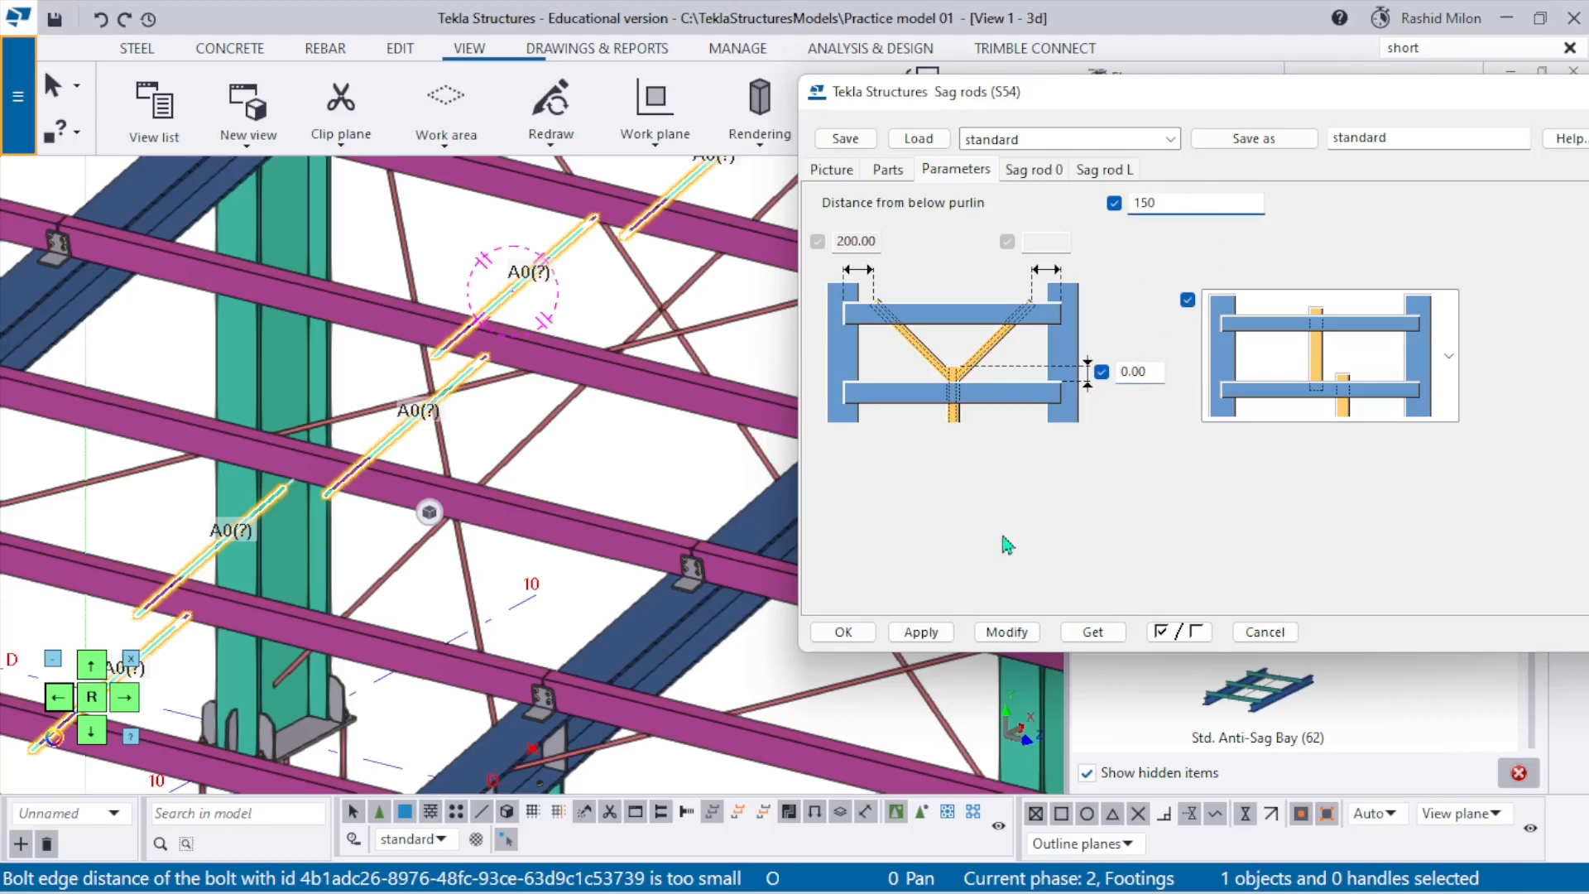
left_click(1007, 631)
scroll(372, 501, "up", 5)
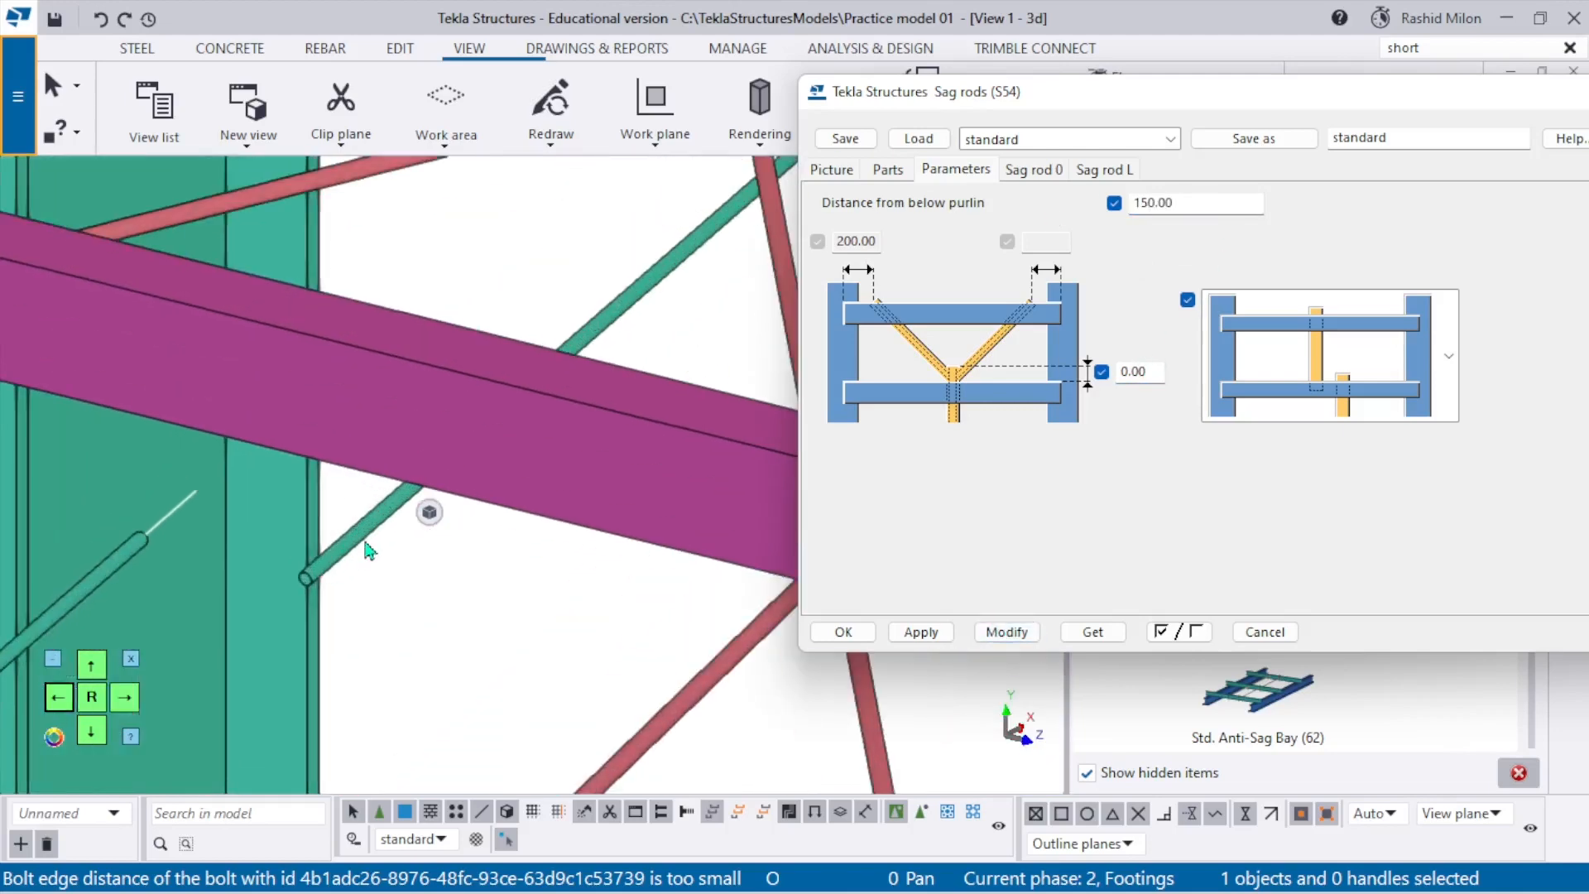
Set the placed sag rods' distance from below purlin to 0 and apply the modification.
left_click_drag(1194, 207, 1113, 209)
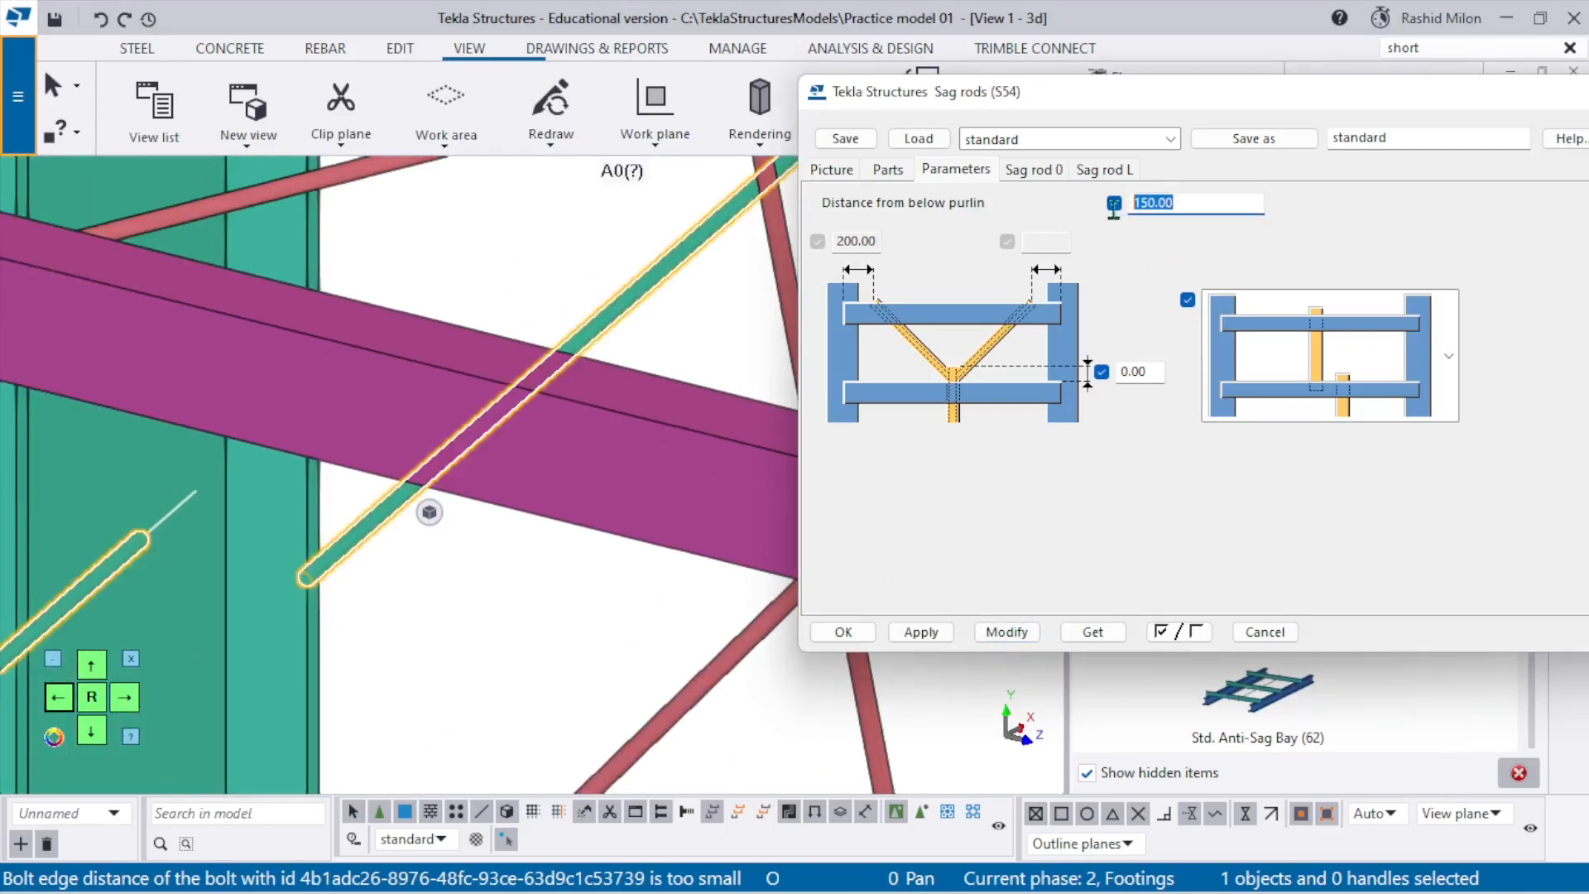
left_click(996, 639)
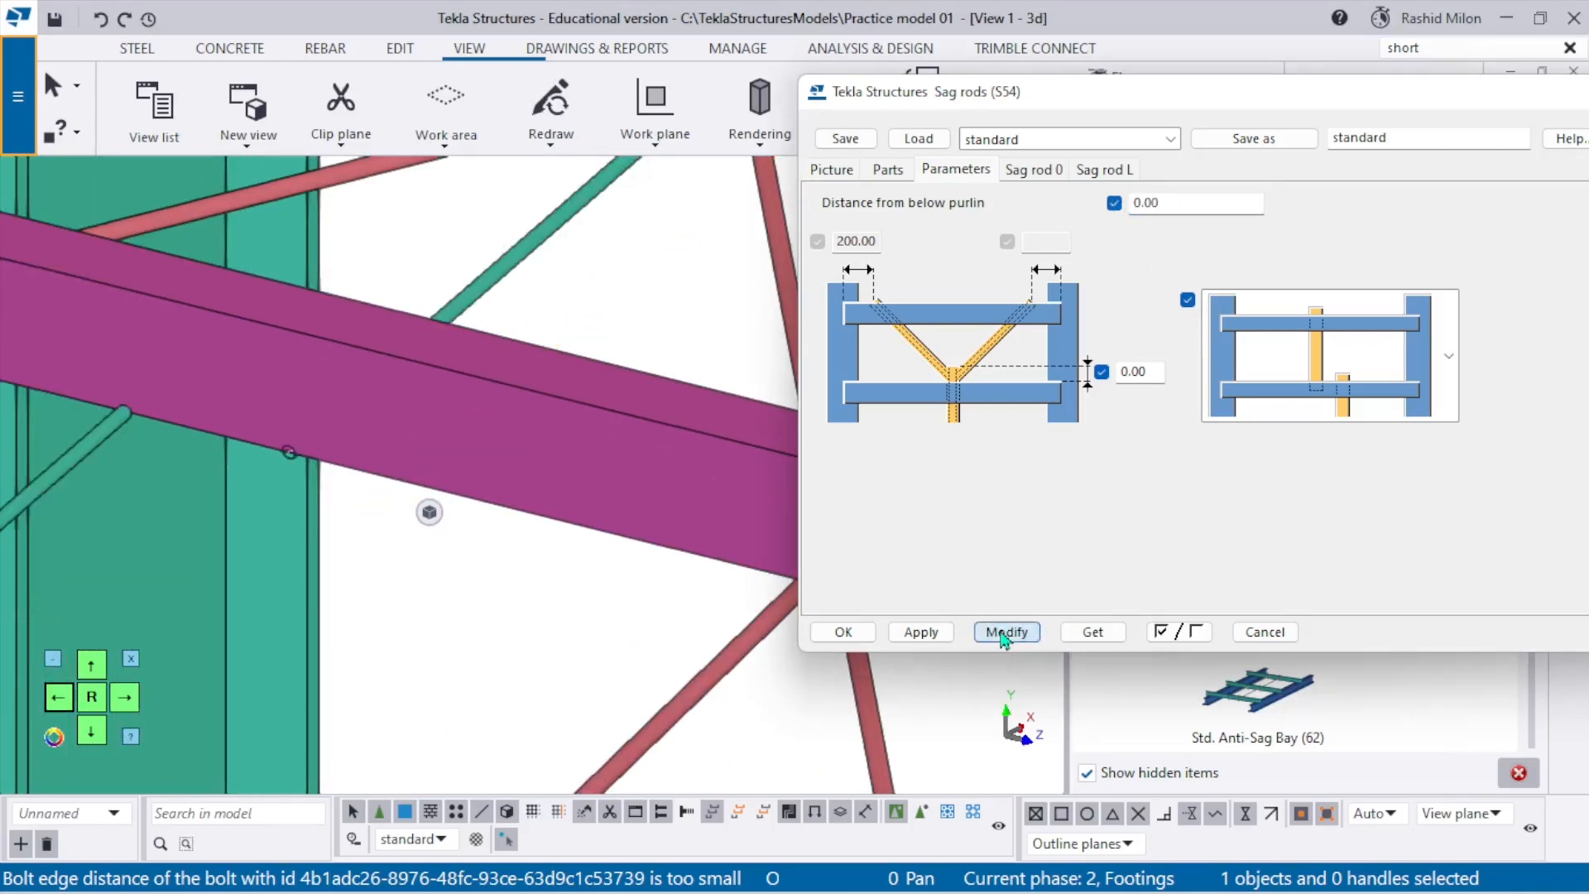
scroll(373, 444, "down", 4)
middle_click_drag(378, 418, 323, 354, "ctrl")
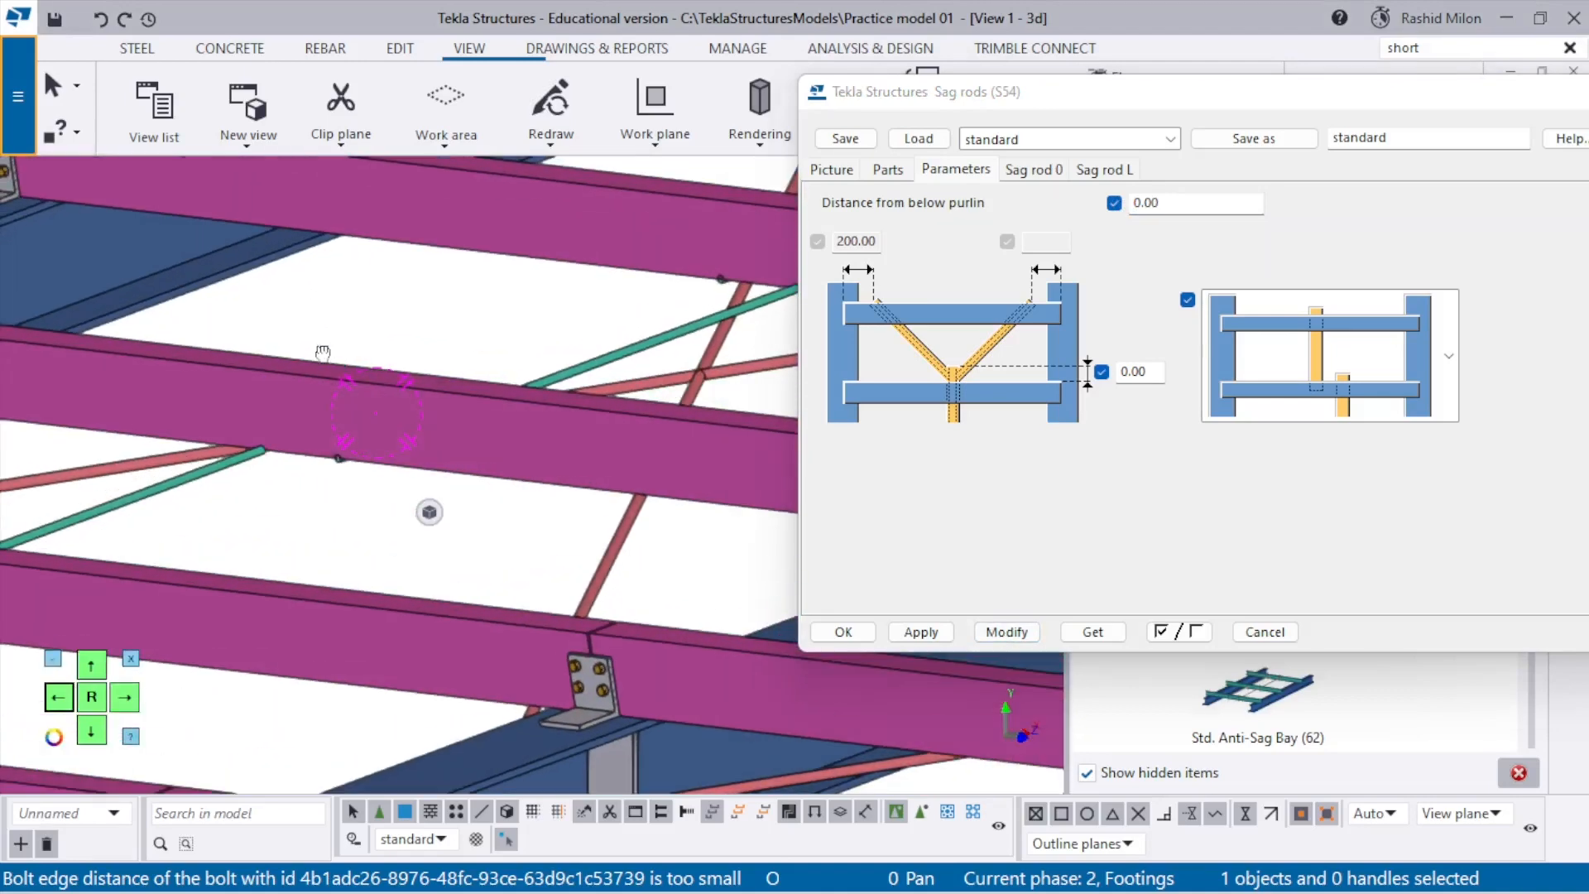
Modify the placed sag rods with a distance from below purlin of -50 and accept the component settings.
left_click(1138, 205)
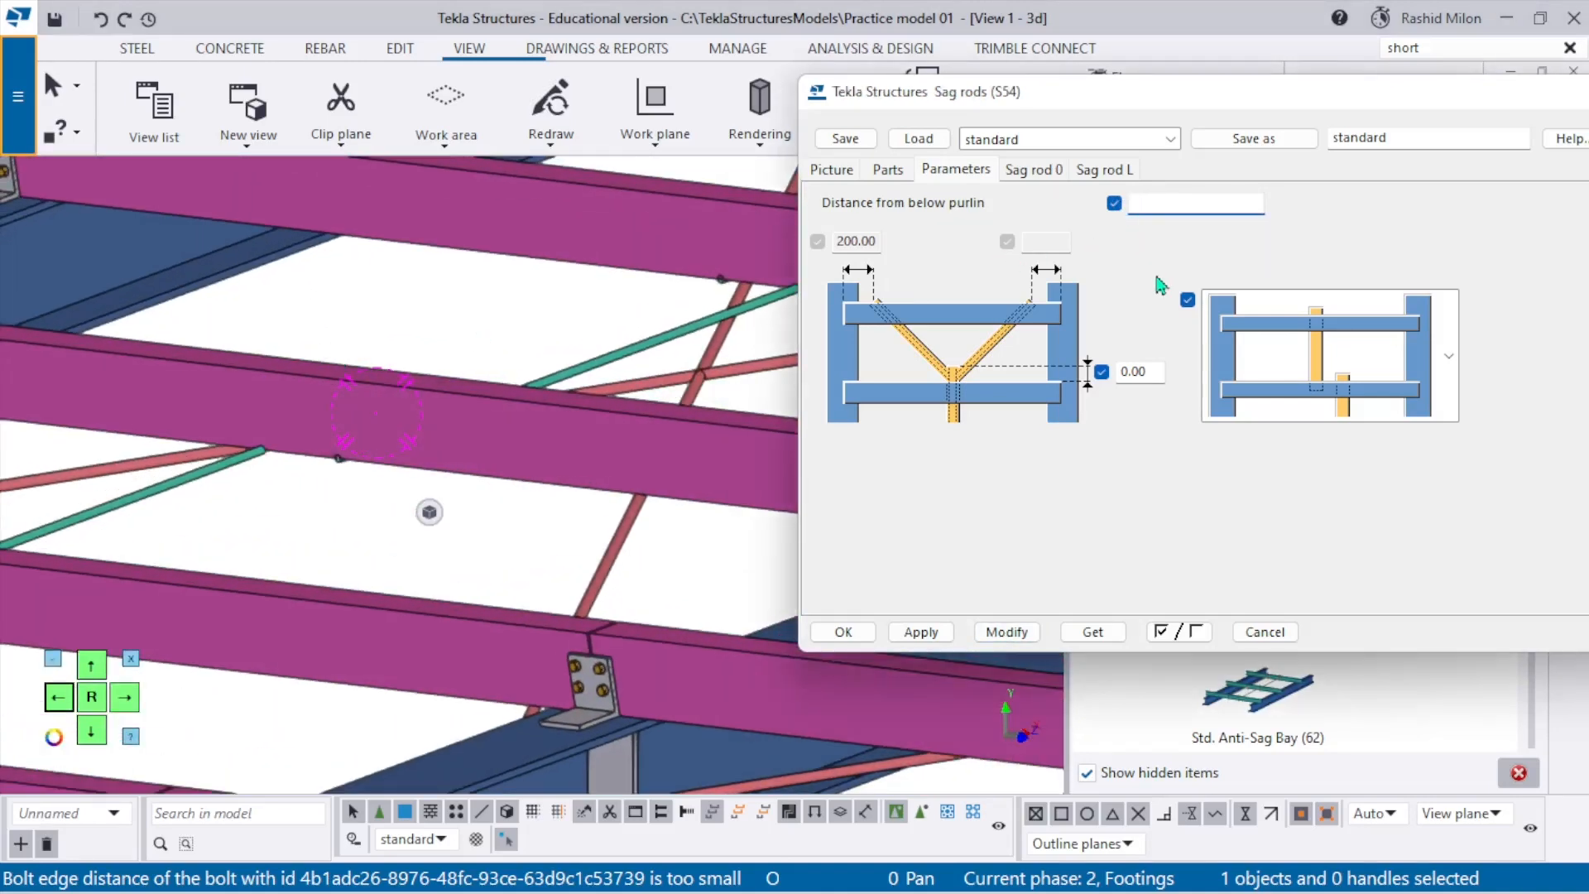
left_click(1029, 643)
scroll(241, 424, "up", 3)
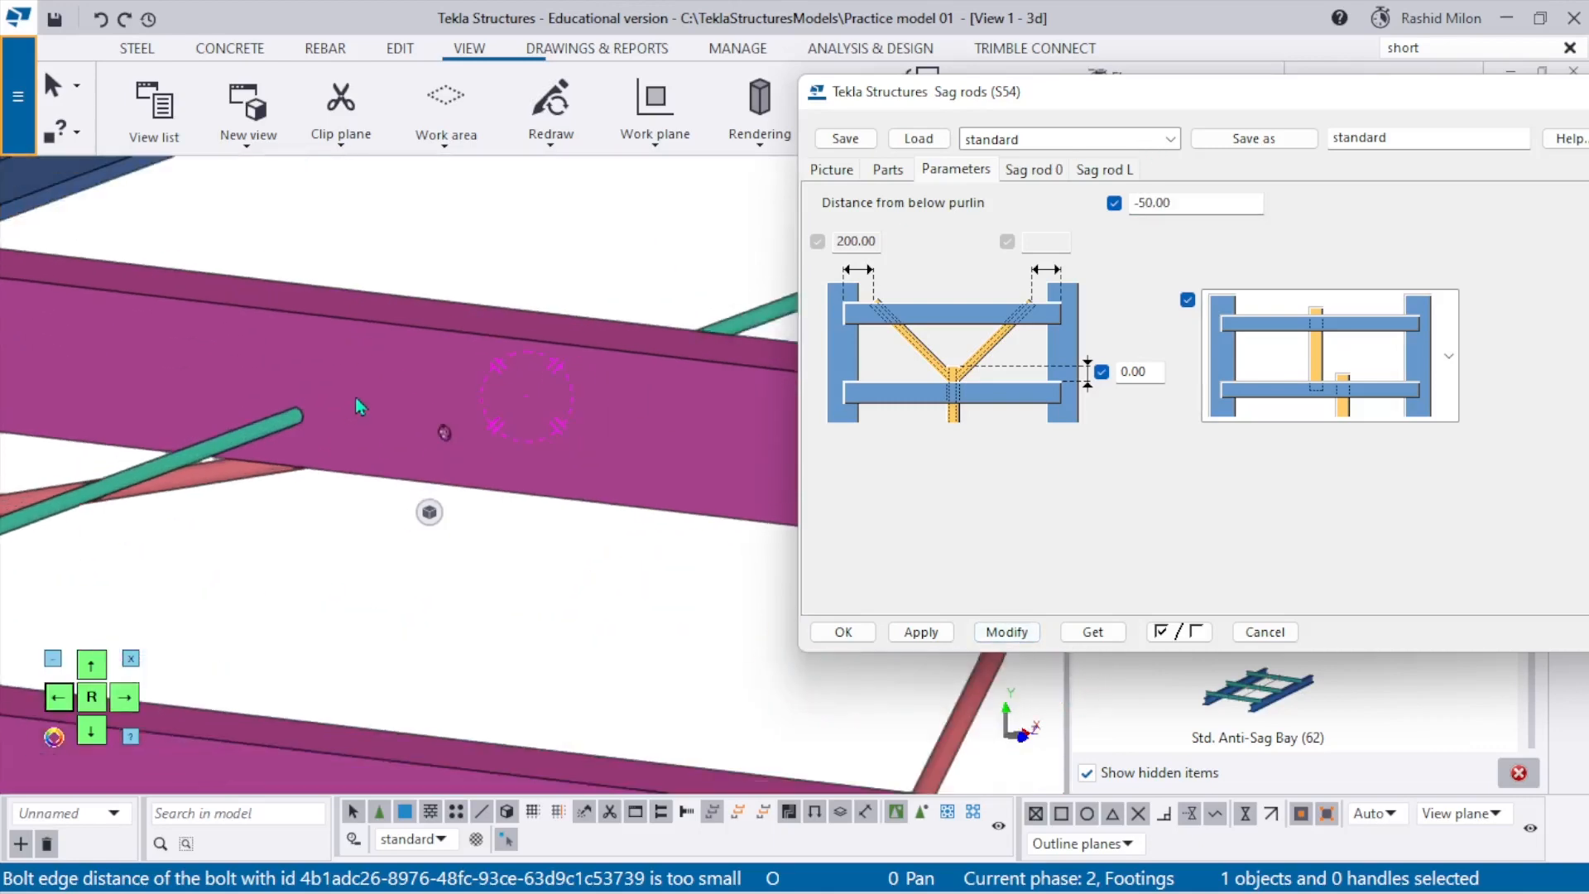
middle_click_drag(354, 394, 626, 365, "ctrl")
scroll(543, 307, "up", 4)
middle_click_drag(539, 303, 509, 341, "ctrl")
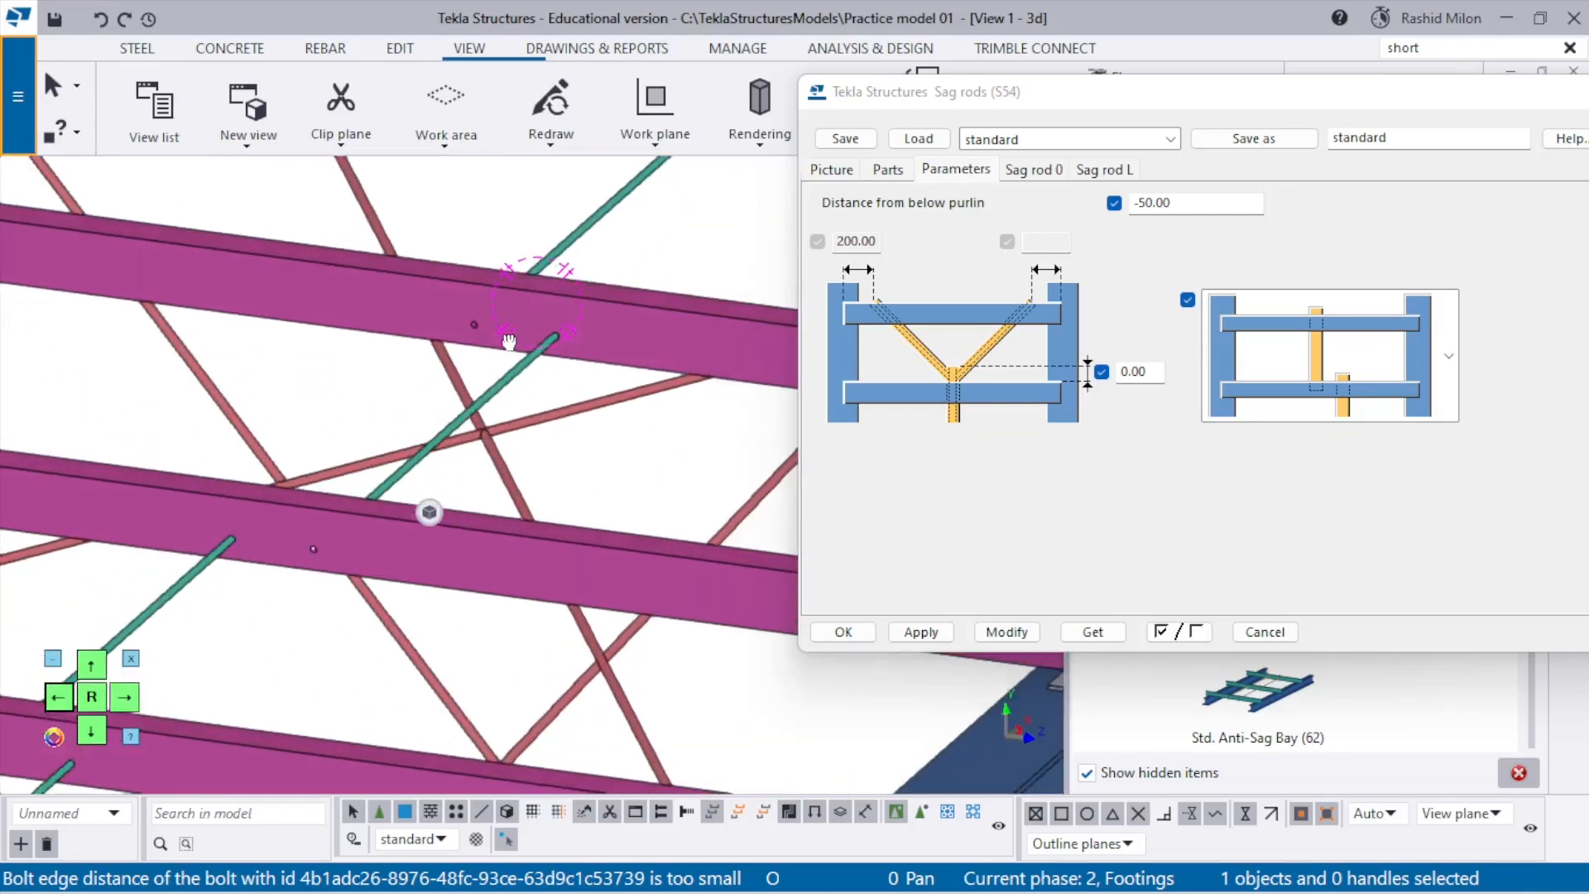
left_click(1008, 631)
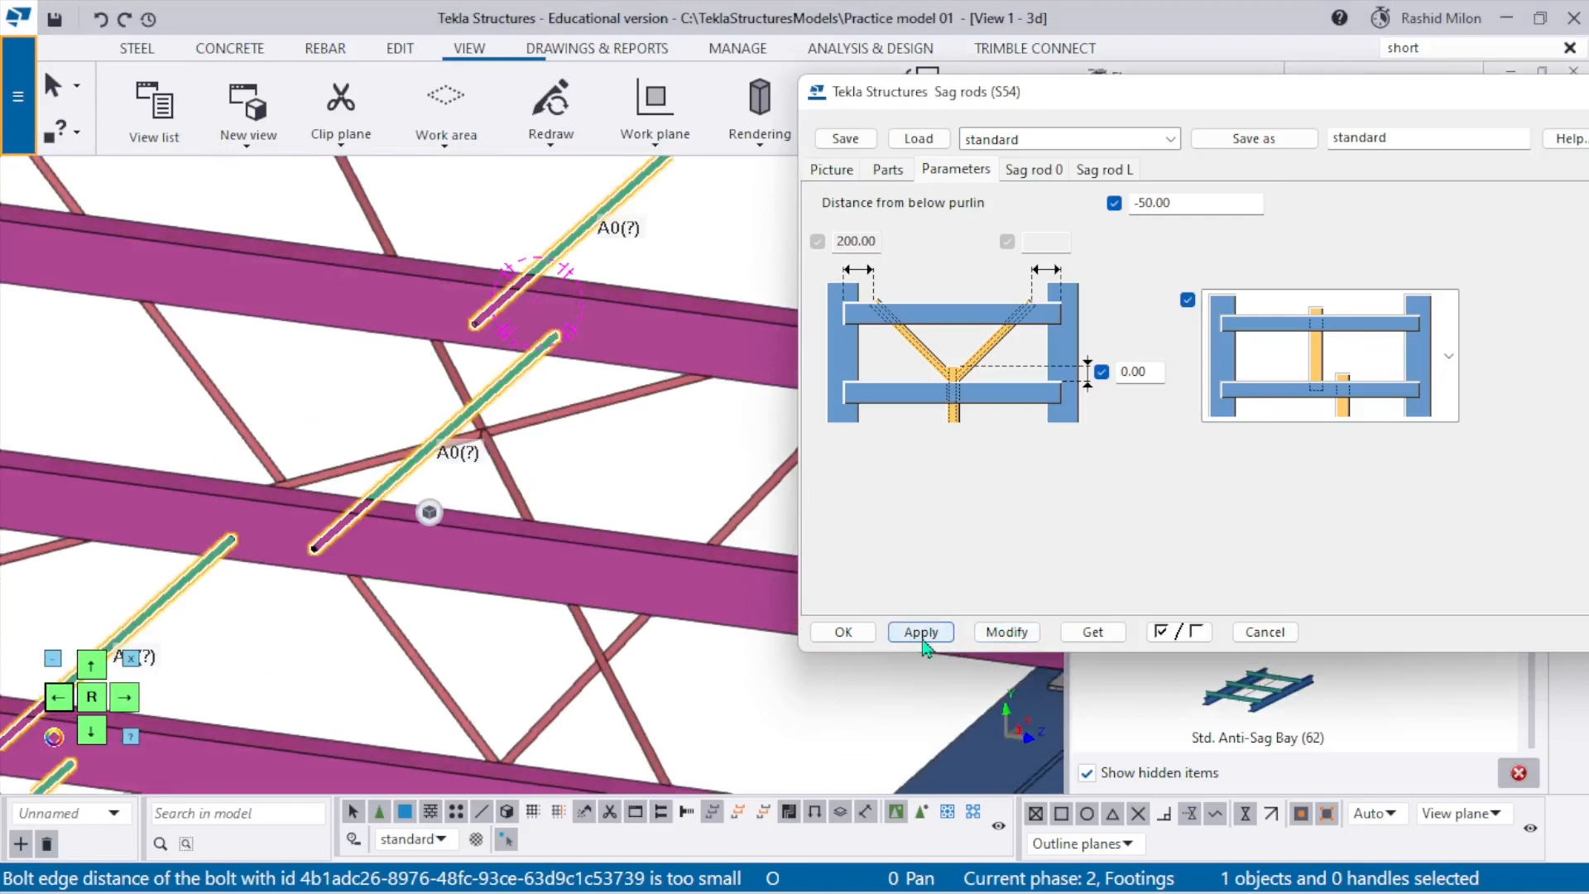
left_click(843, 632)
Create sag rods (S54) between the six purlins in the bay between grids 8 and 7, picking them from eave to ridge.
scroll(598, 440, "down", 5)
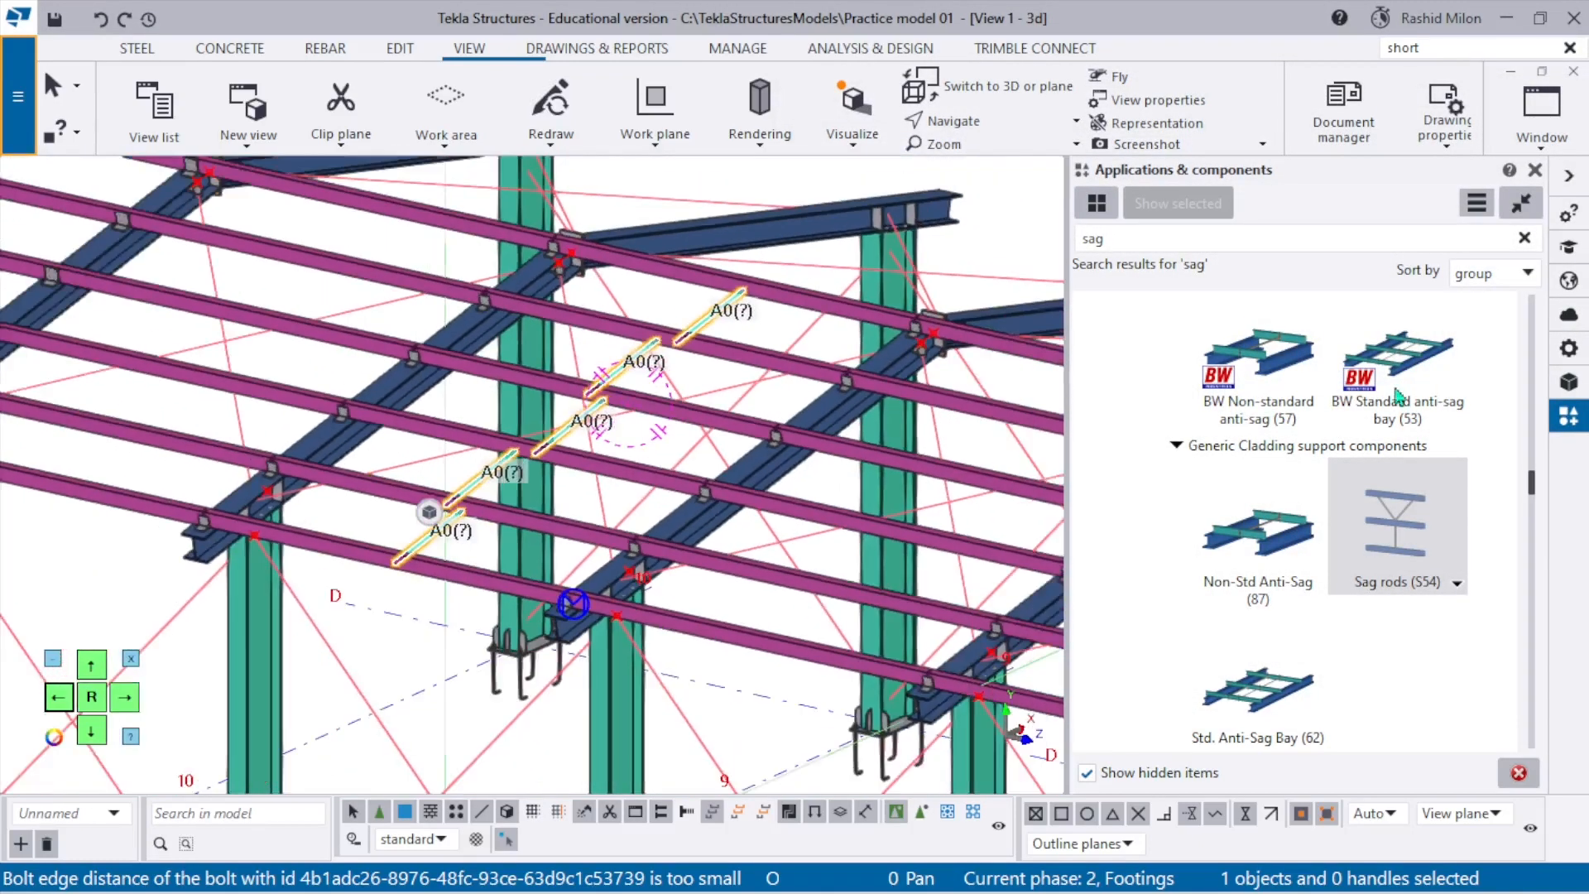
left_click(1420, 524)
scroll(497, 464, "down", 3)
scroll(581, 559, "up", 5)
left_click(710, 563)
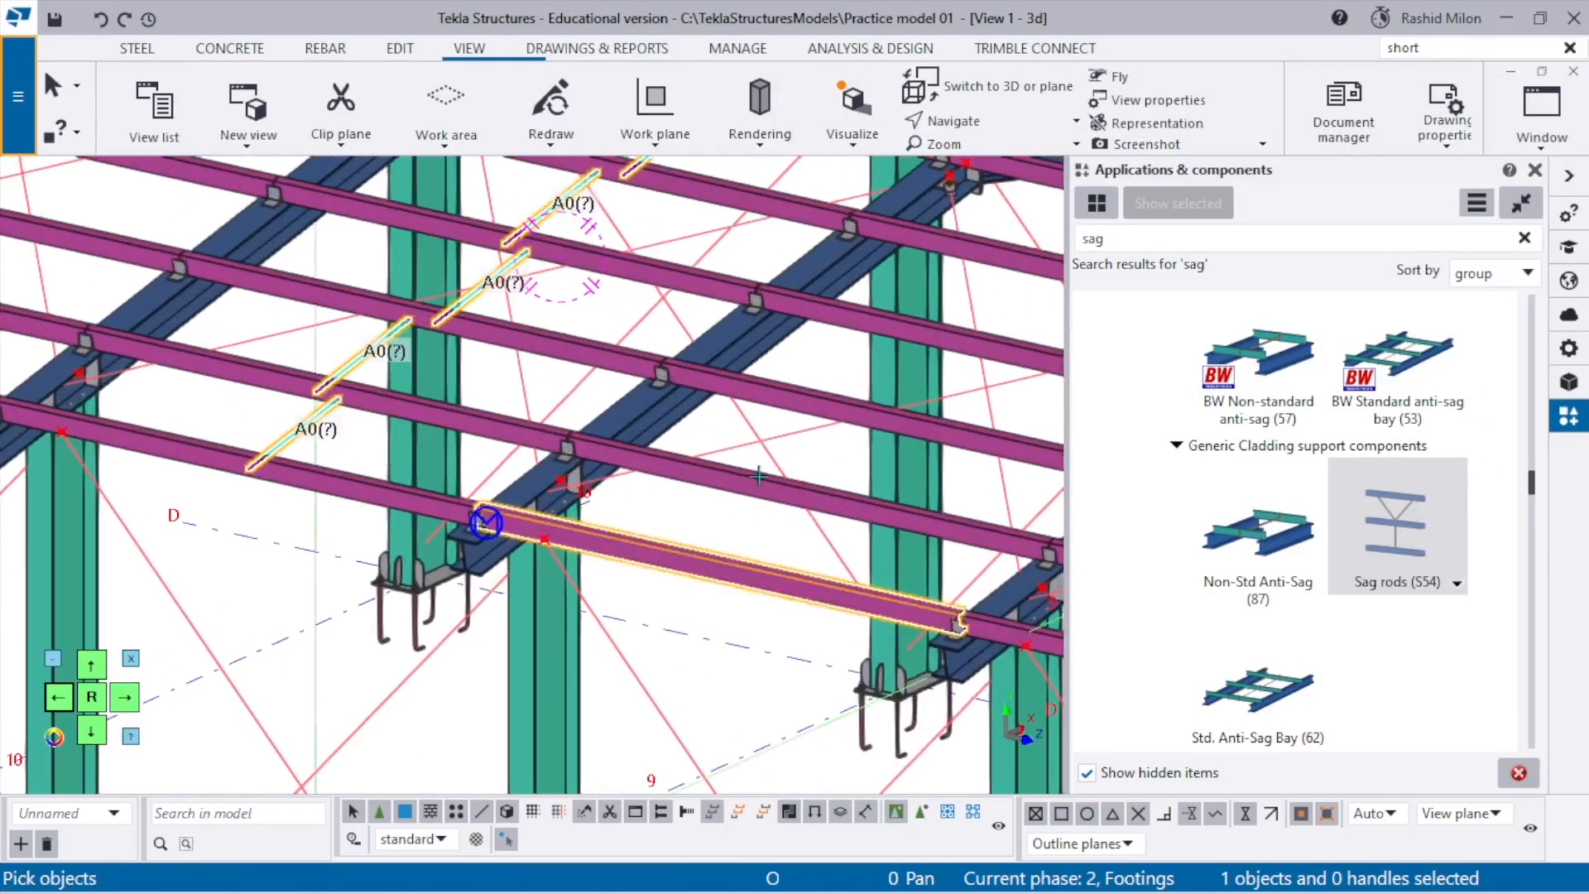
middle_click_drag(840, 386, 674, 467)
left_click(753, 411)
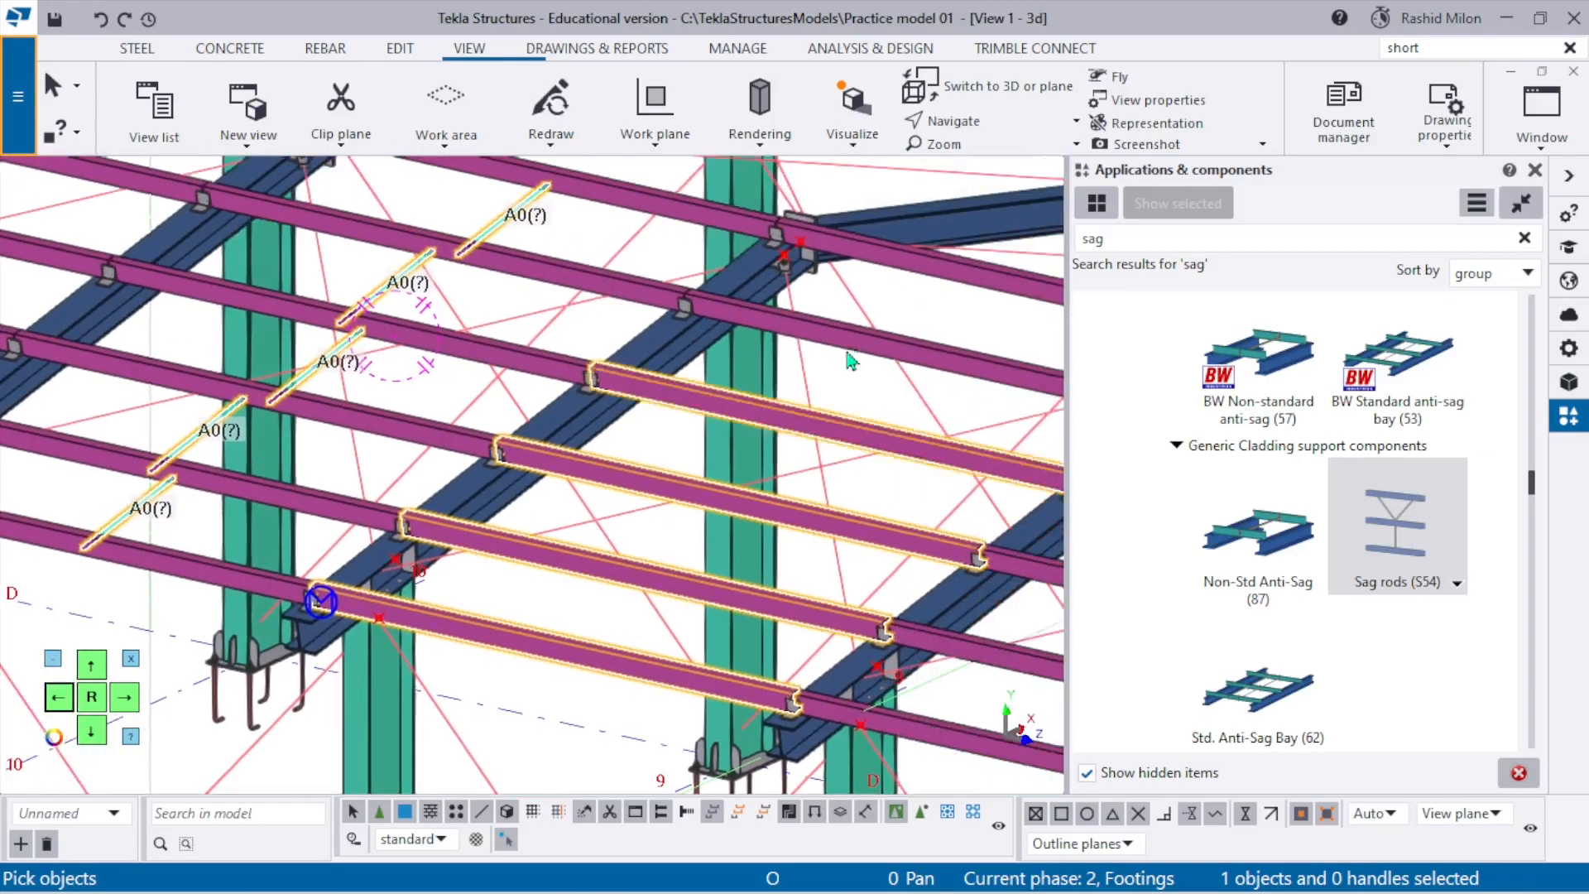
left_click(954, 276)
middle_click(952, 281)
Create sag rods between the six purlins in the end bay between grids 7 and 6, picking them from eave to ridge.
middle_click_drag(902, 287, 508, 316)
scroll(507, 318, "down", 3)
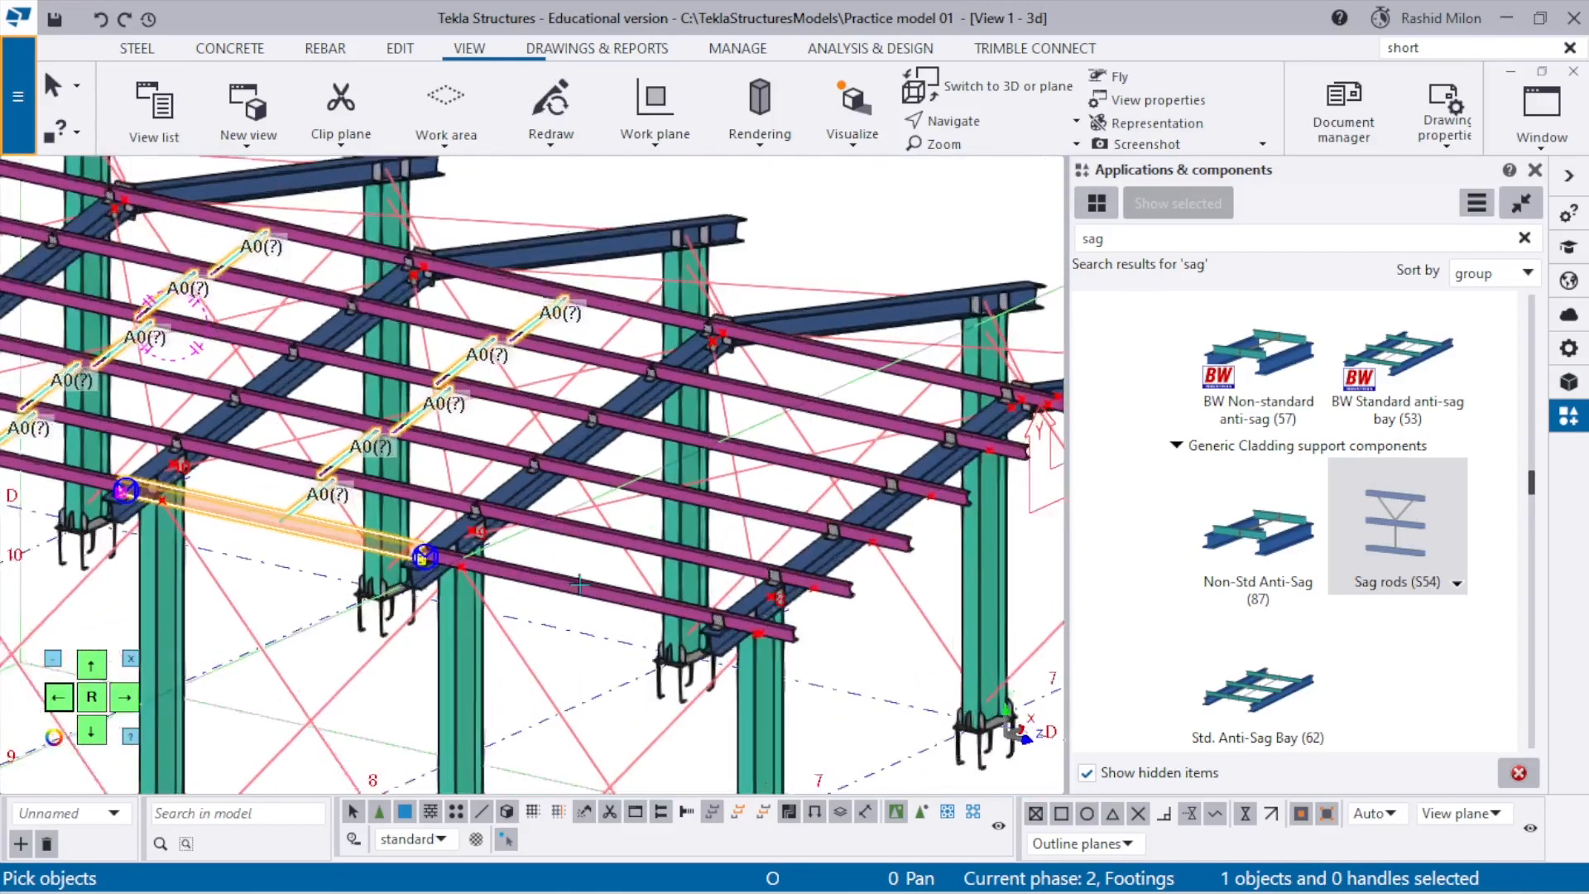
scroll(589, 597, "up", 3)
left_click(590, 601)
left_click(678, 513)
left_click(751, 441)
left_click(867, 366)
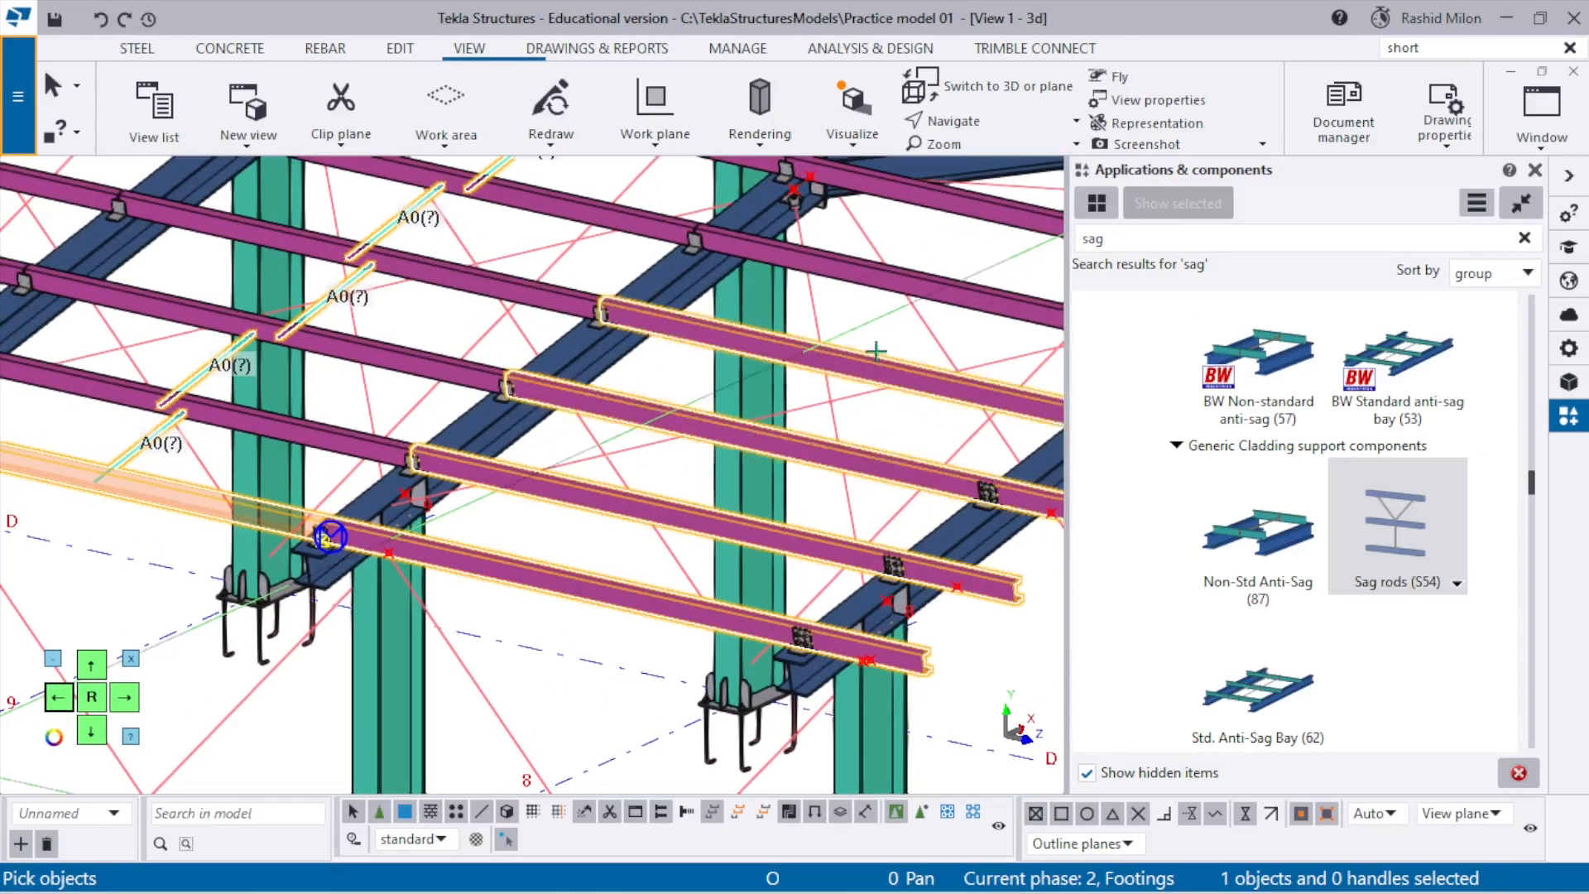
middle_click_drag(940, 306, 865, 364)
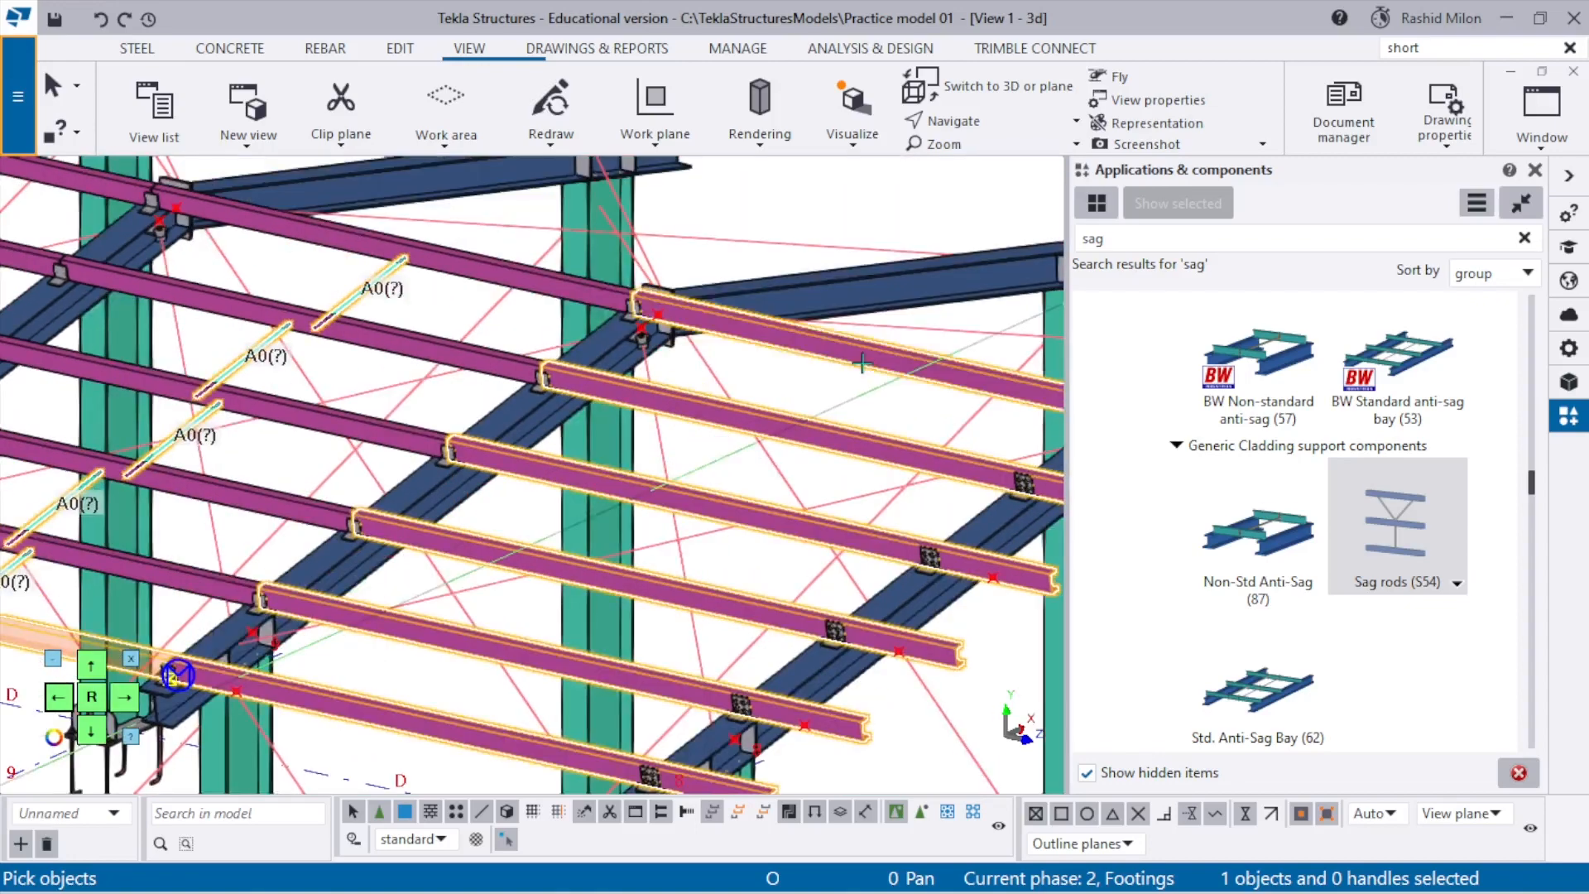
scroll(857, 372, "down", 4)
middle_click(846, 440)
Create sag rods between the six purlins in the end bay between grids 10 and 9, picking them from eave to ridge.
scroll(775, 579, "down", 2)
middle_click_drag(742, 530, 766, 515)
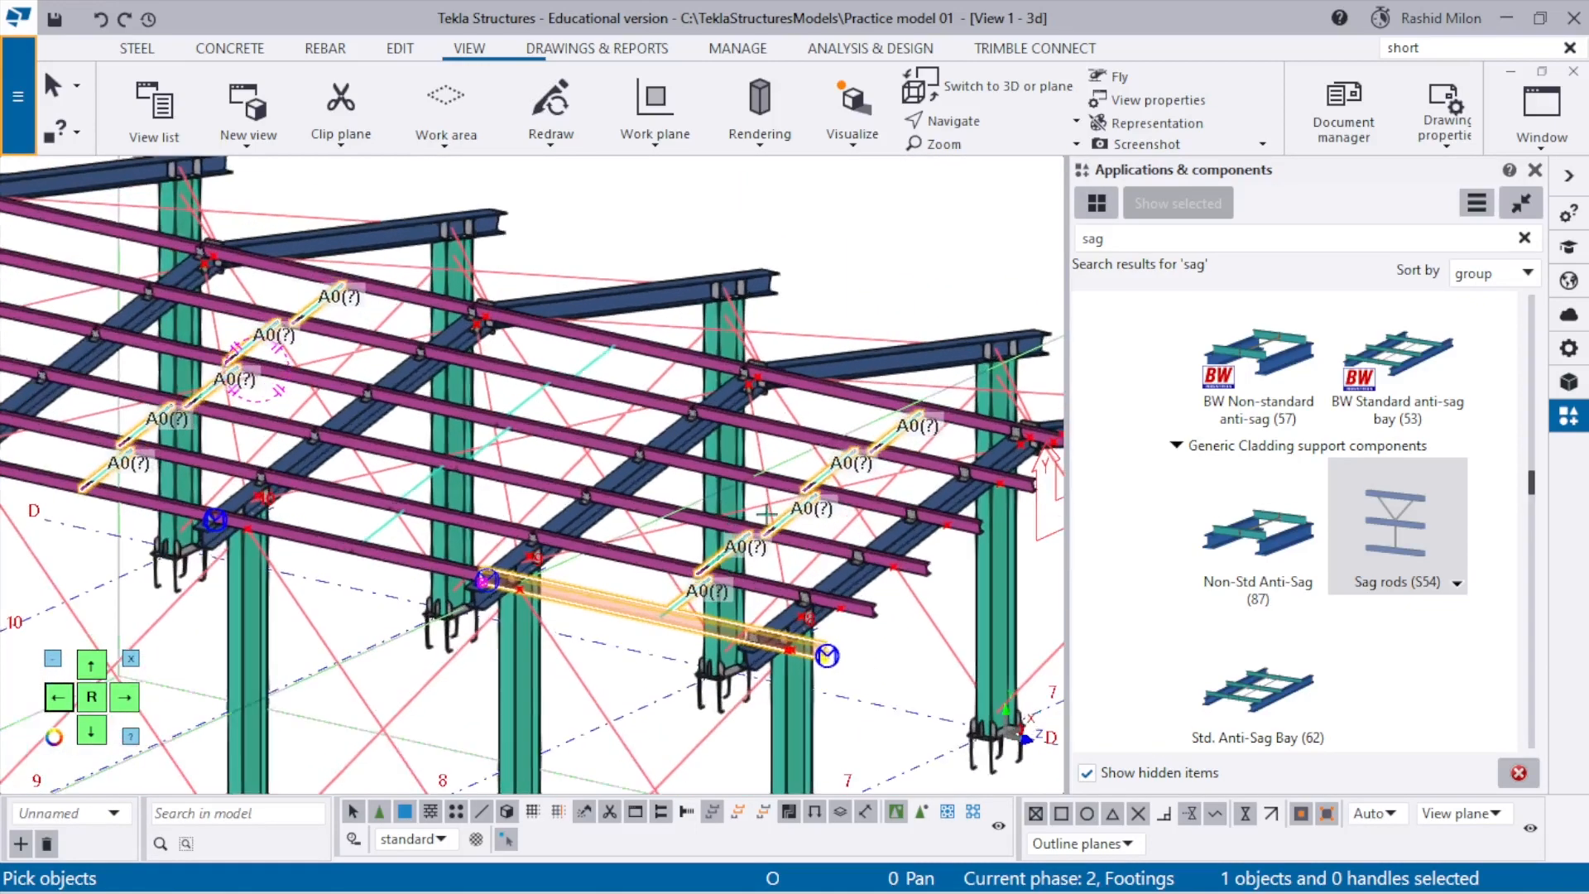
scroll(766, 513, "up", 5)
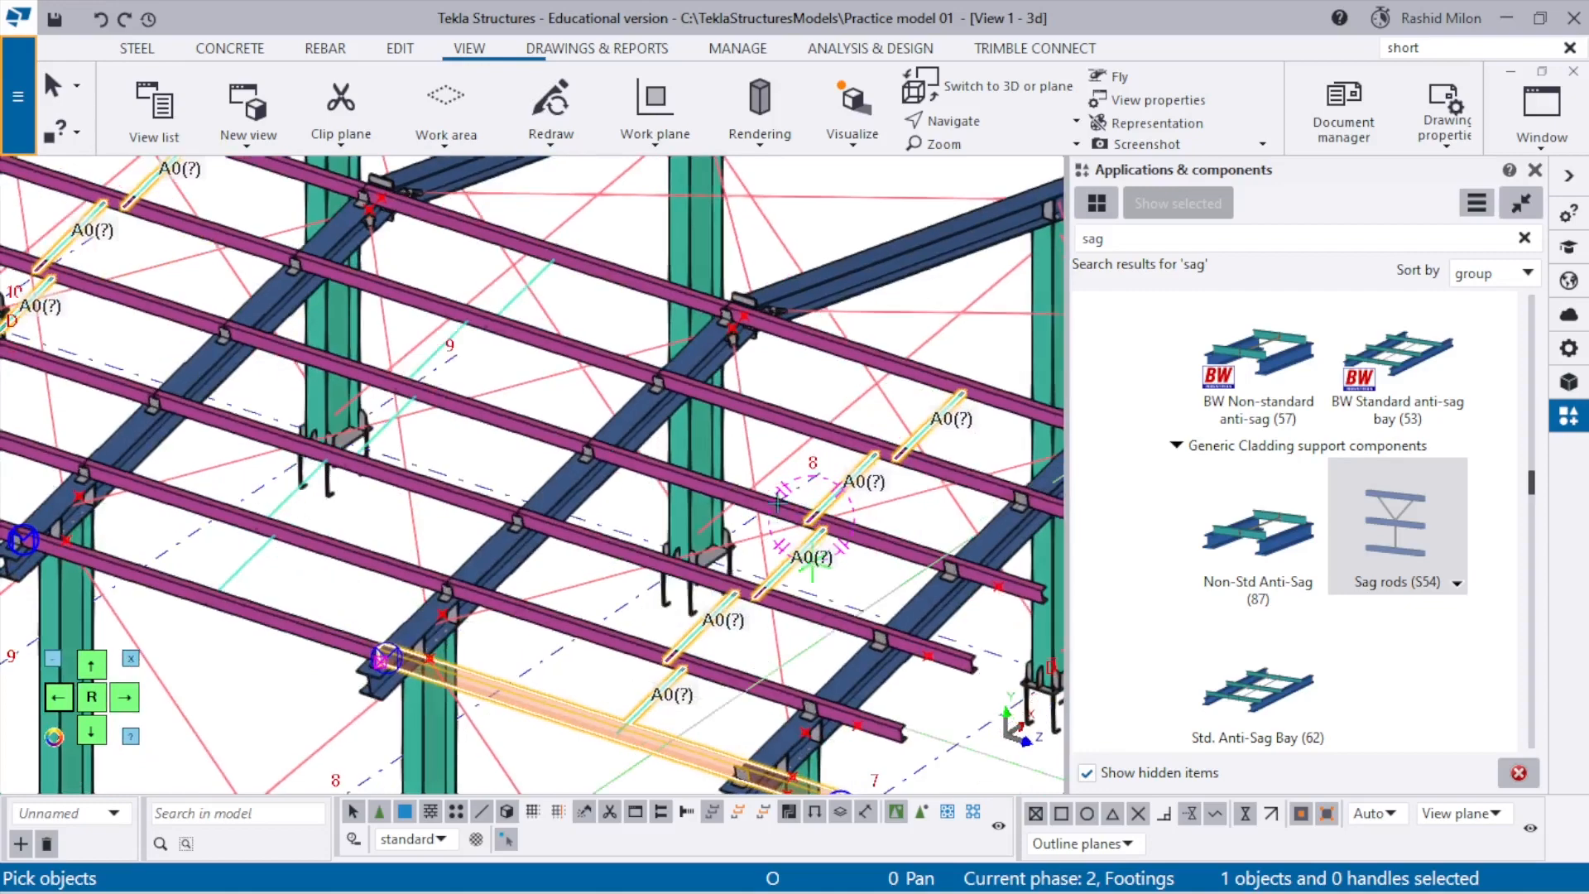
scroll(778, 505, "down", 2)
scroll(810, 510, "up", 3)
scroll(726, 538, "down", 3)
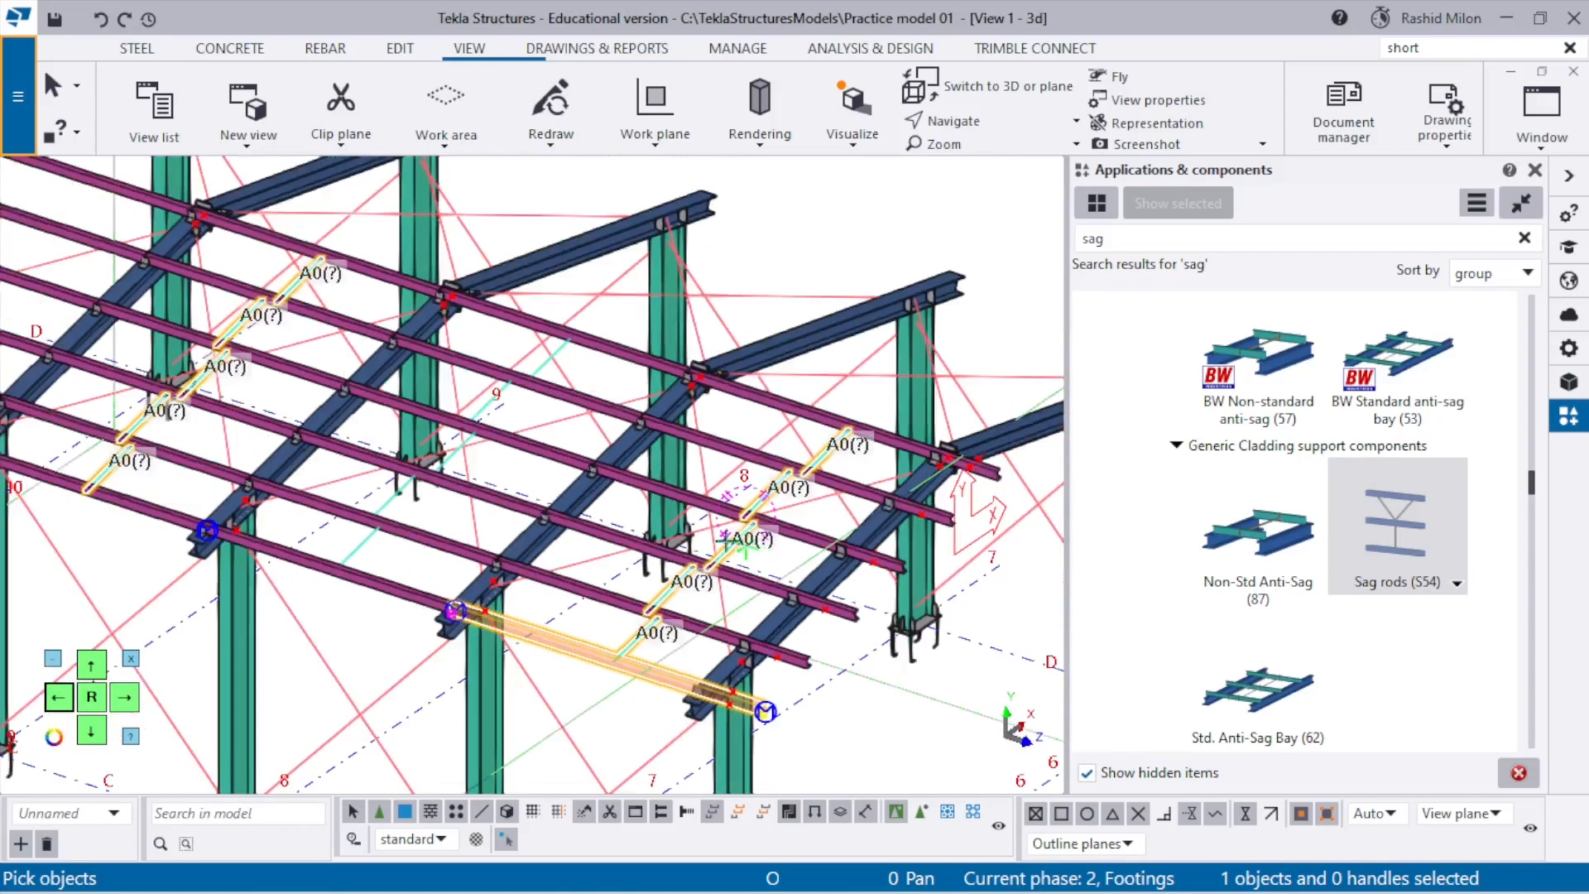
scroll(744, 548, "up", 3)
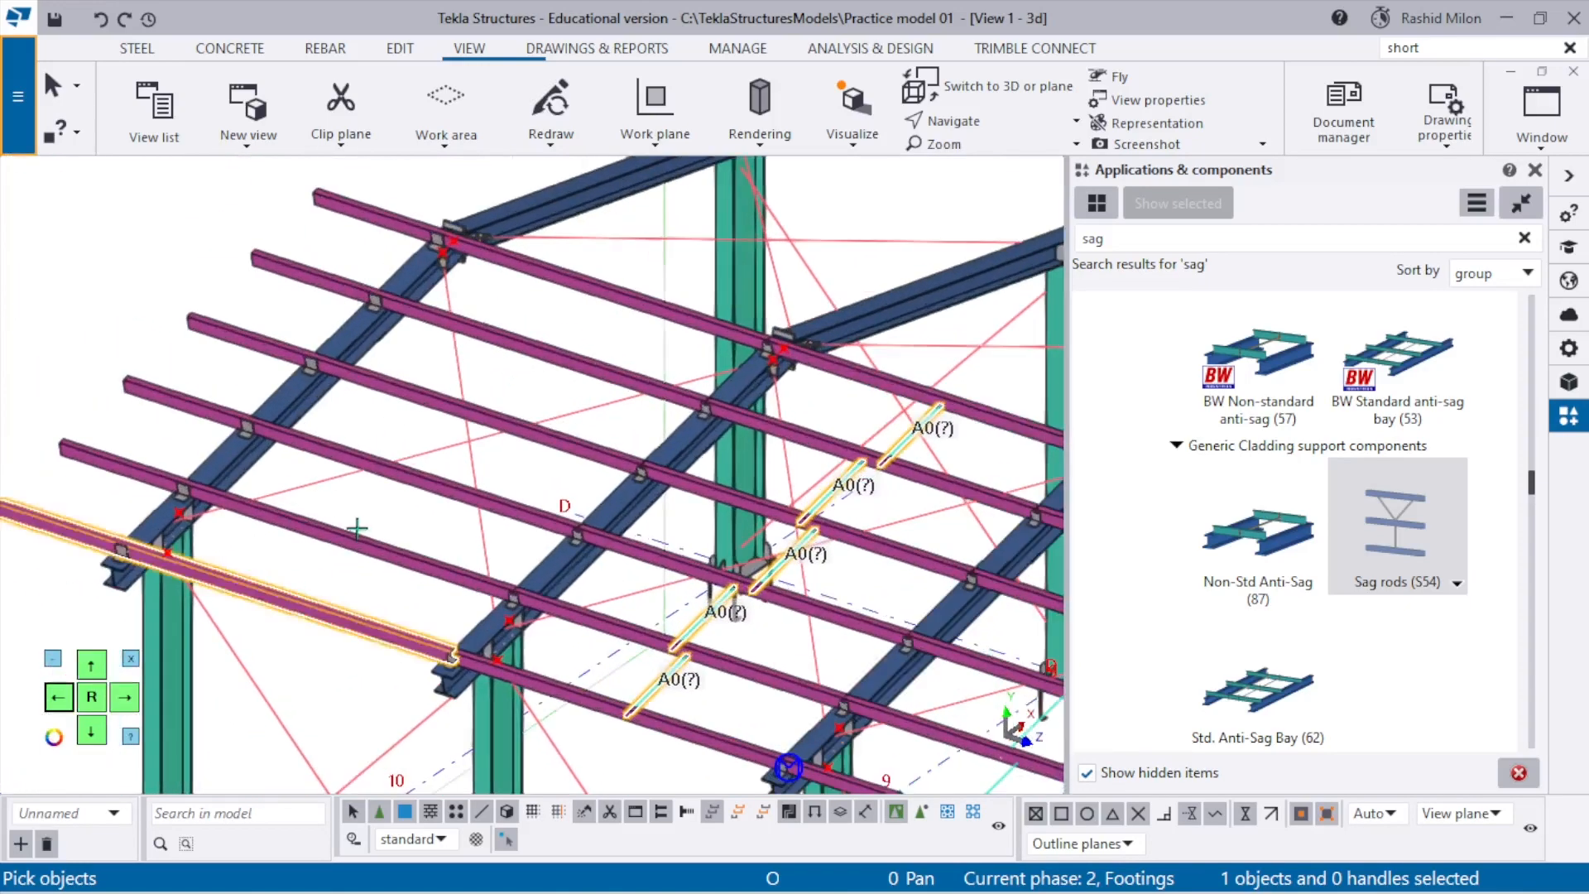
left_click(362, 523, "shift")
left_click(422, 473, "shift")
left_click(460, 403, "shift")
left_click(525, 358, "shift")
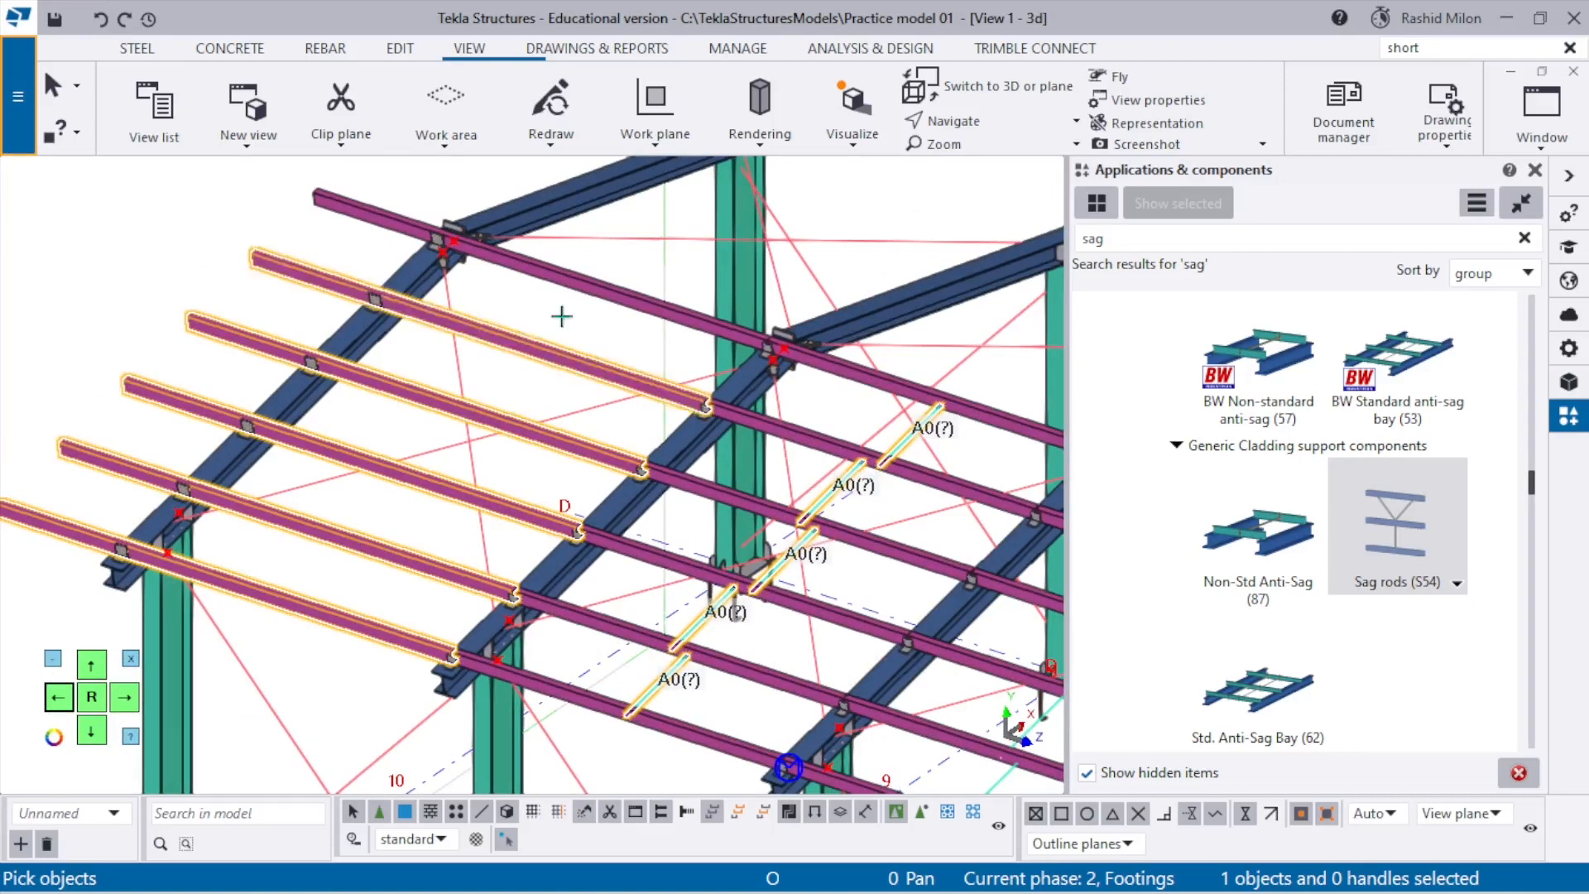
scroll(561, 316, "down", 5)
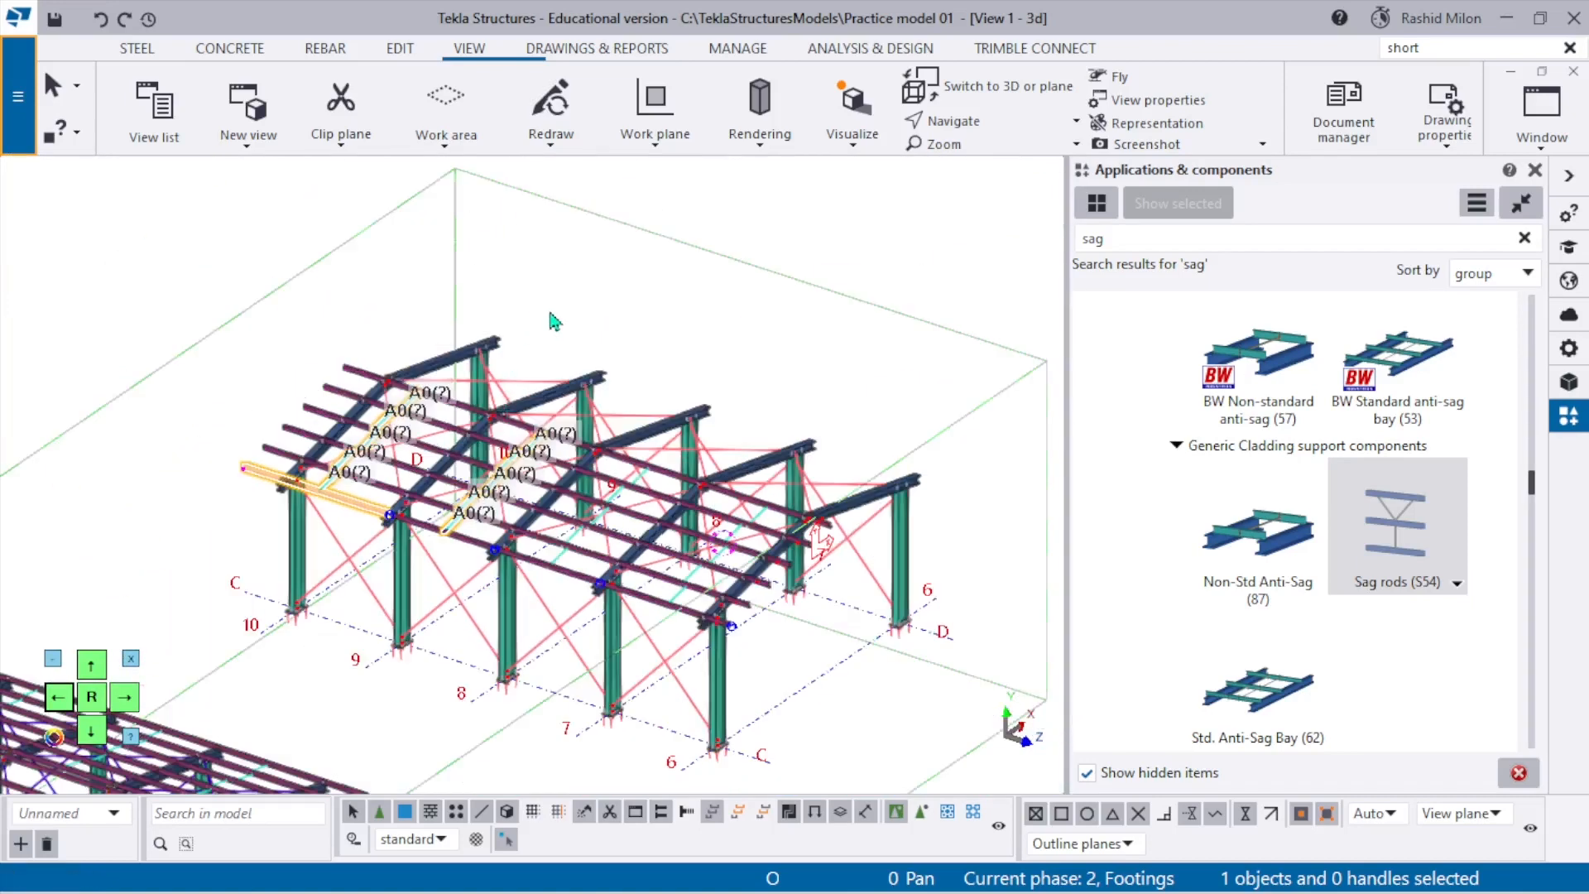
Switch the 3D view to a plan view of the whole model.
right_click(554, 321)
left_click(654, 450)
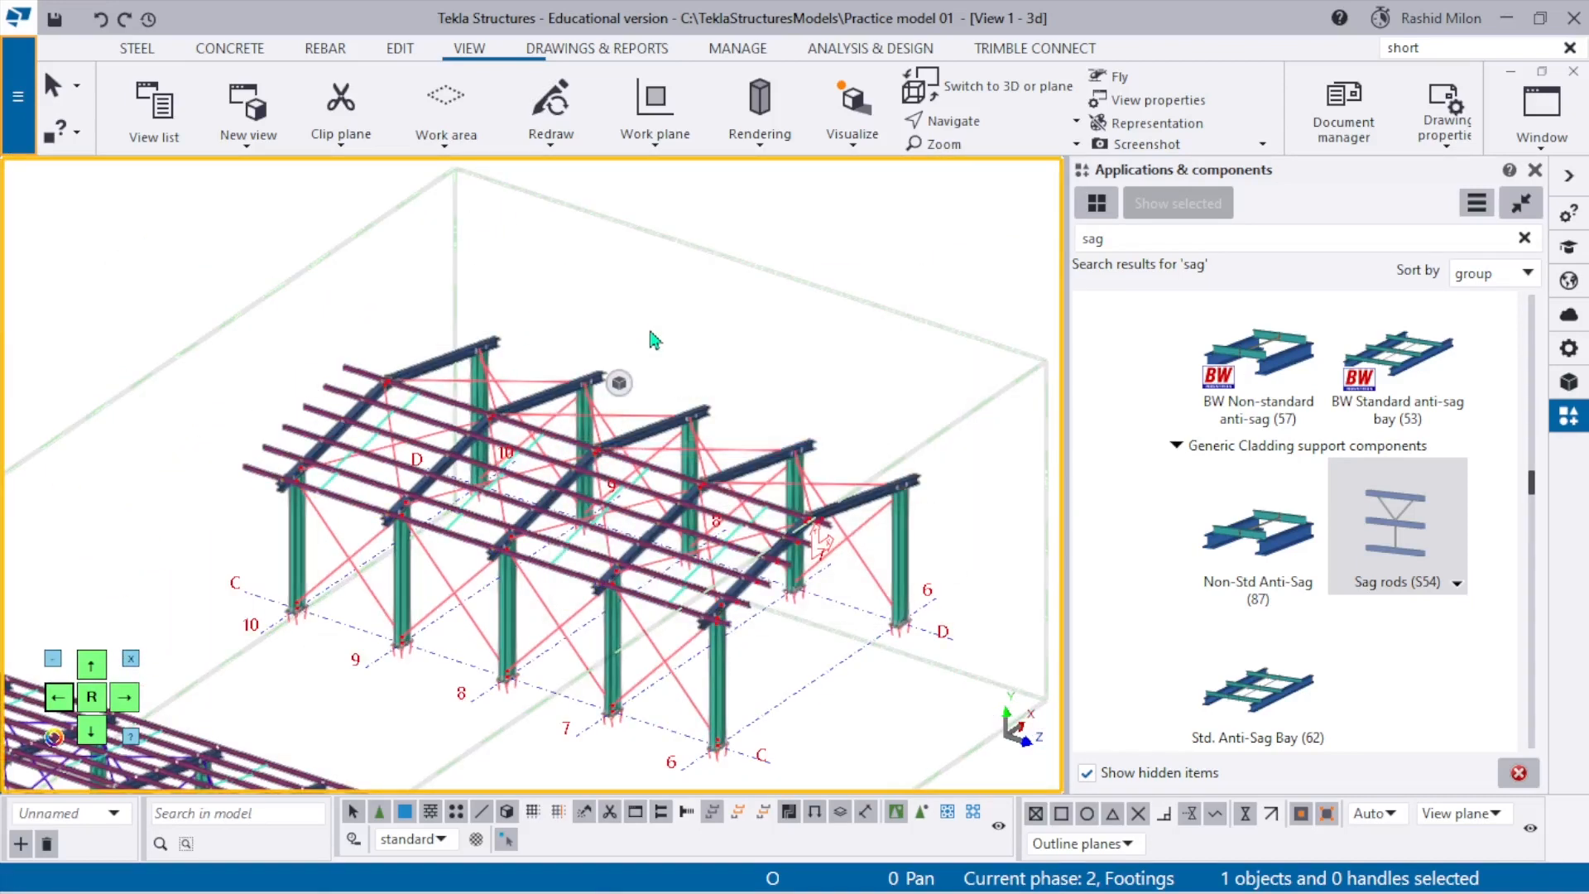
key("ctrl+p")
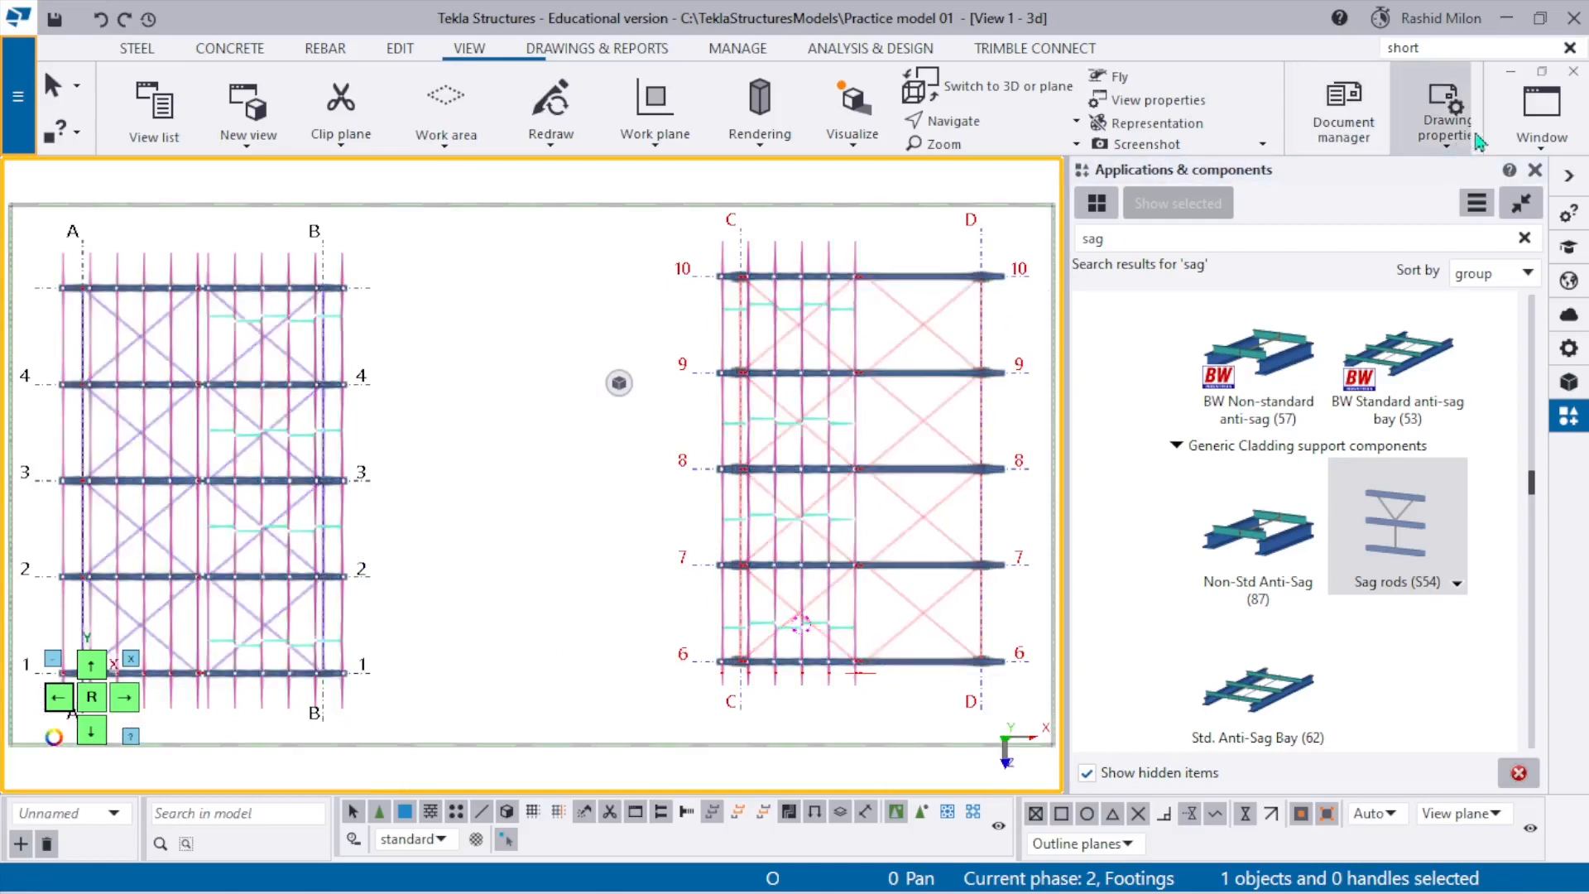
Tile the 3D and ELE1 views side by side and turn the ELE1 view to its elevation plane.
left_click(1531, 116)
left_click(1504, 226)
left_click(865, 242)
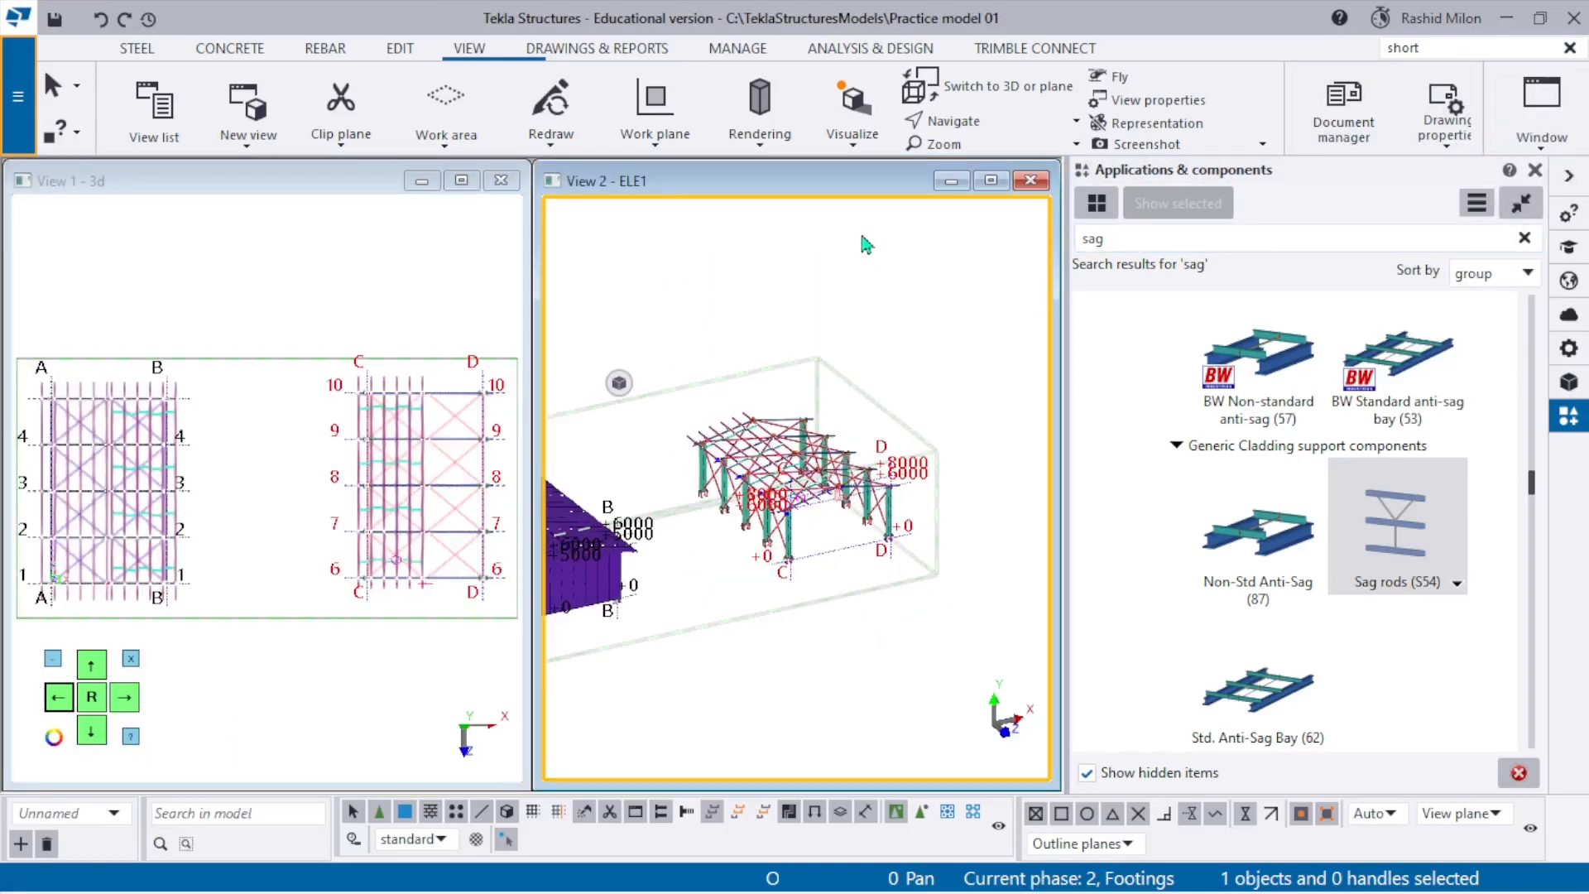
key("ctrl+p")
scroll(936, 422, "up", 6)
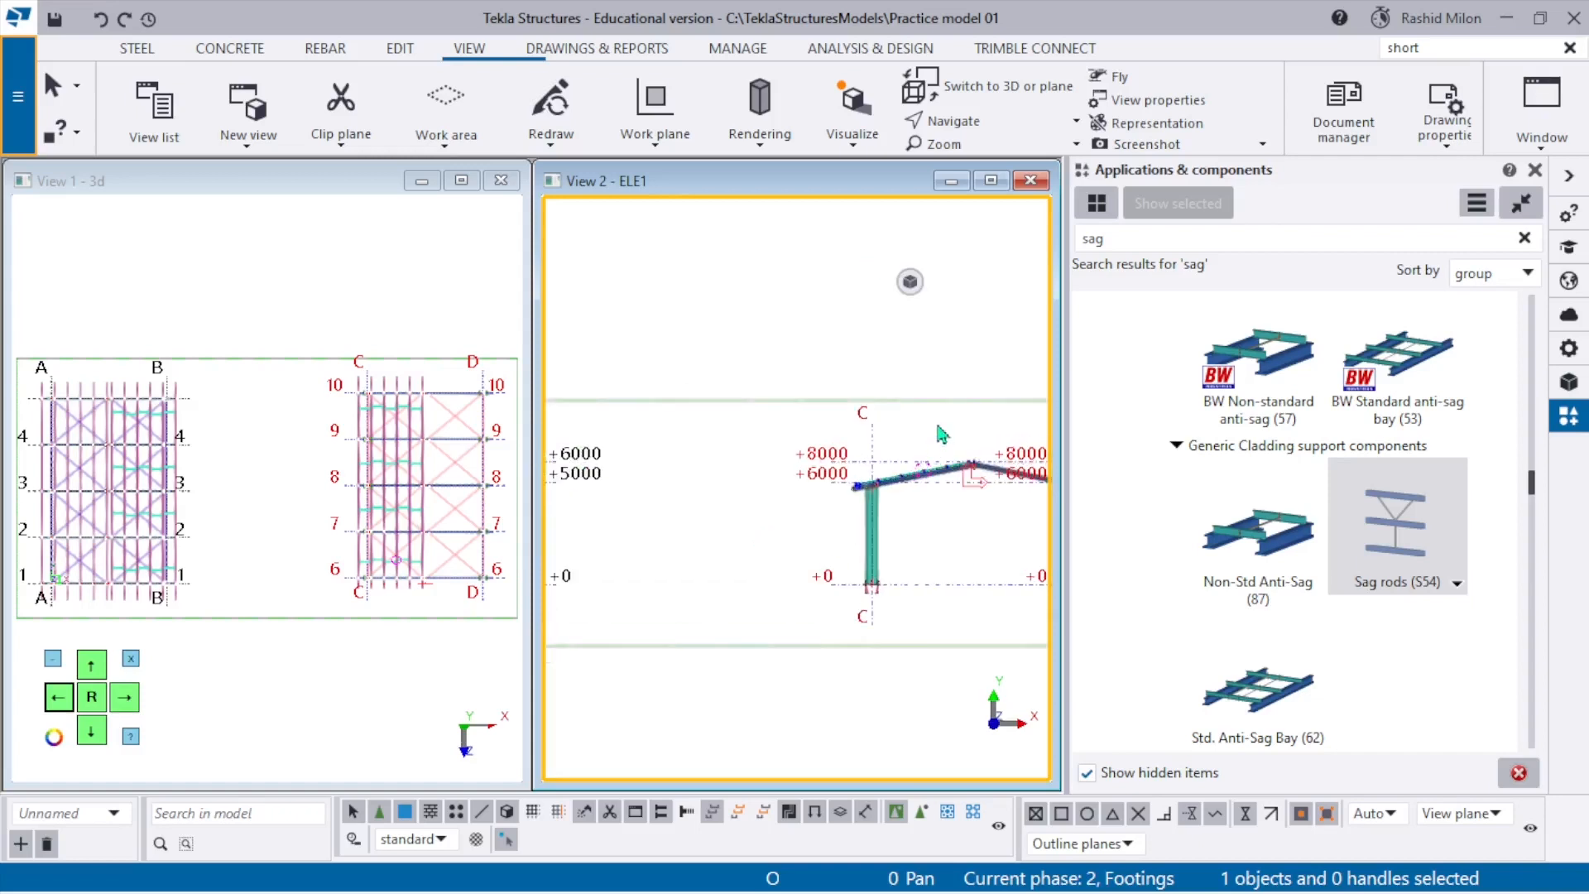
right_click(879, 375)
left_click(959, 502)
Examine the purlins, bolts and sag rods along the rafter from the eave to the ridge in the elevation view.
scroll(918, 385, "up", 6)
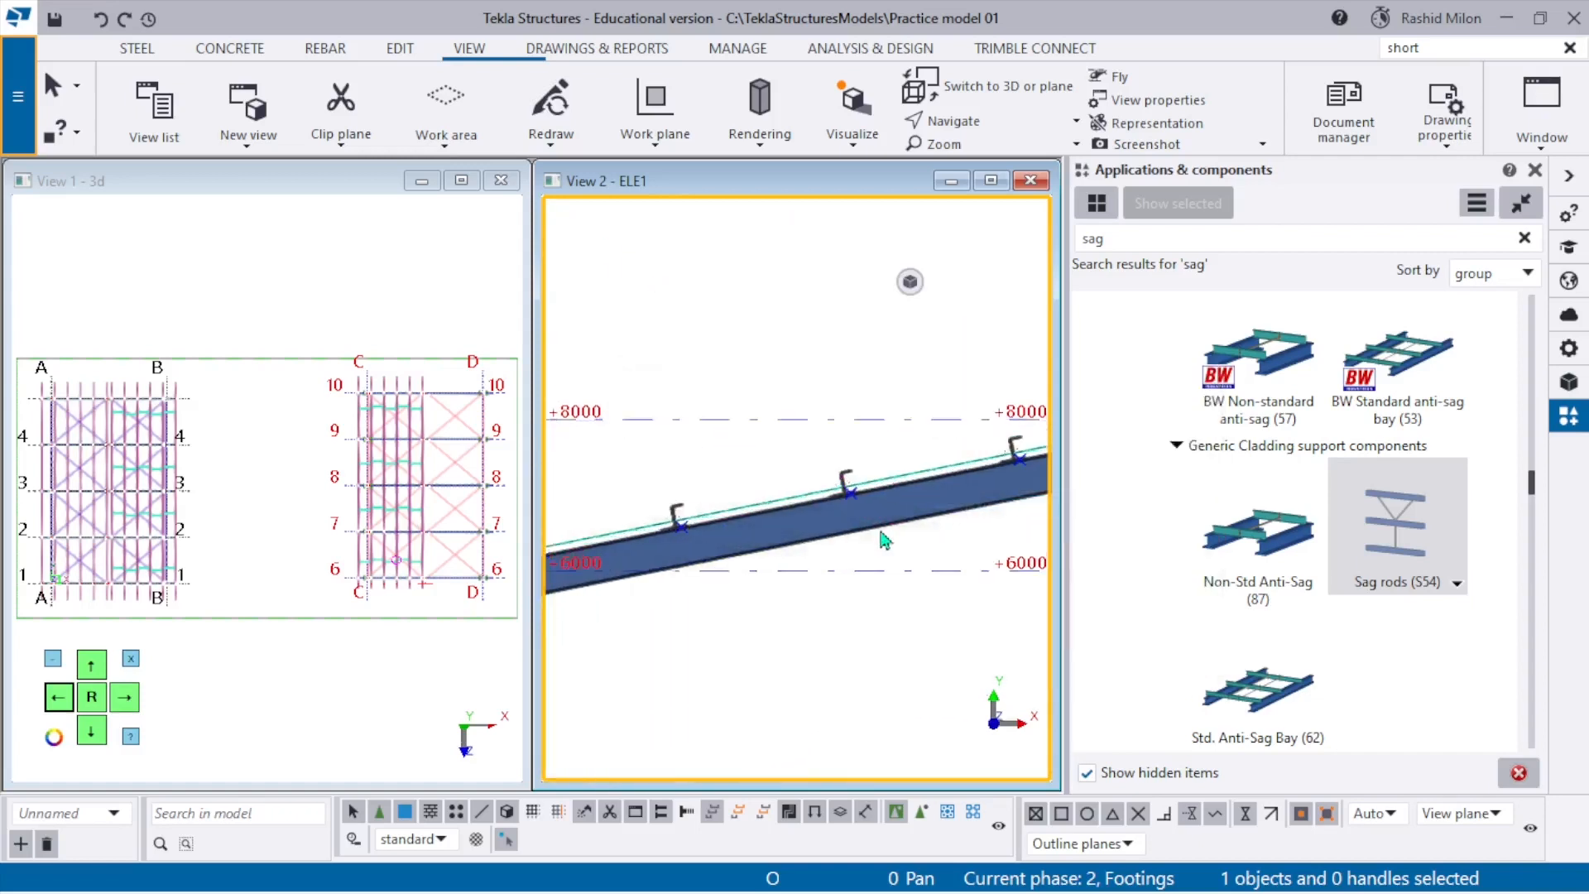
scroll(917, 389, "down", 8)
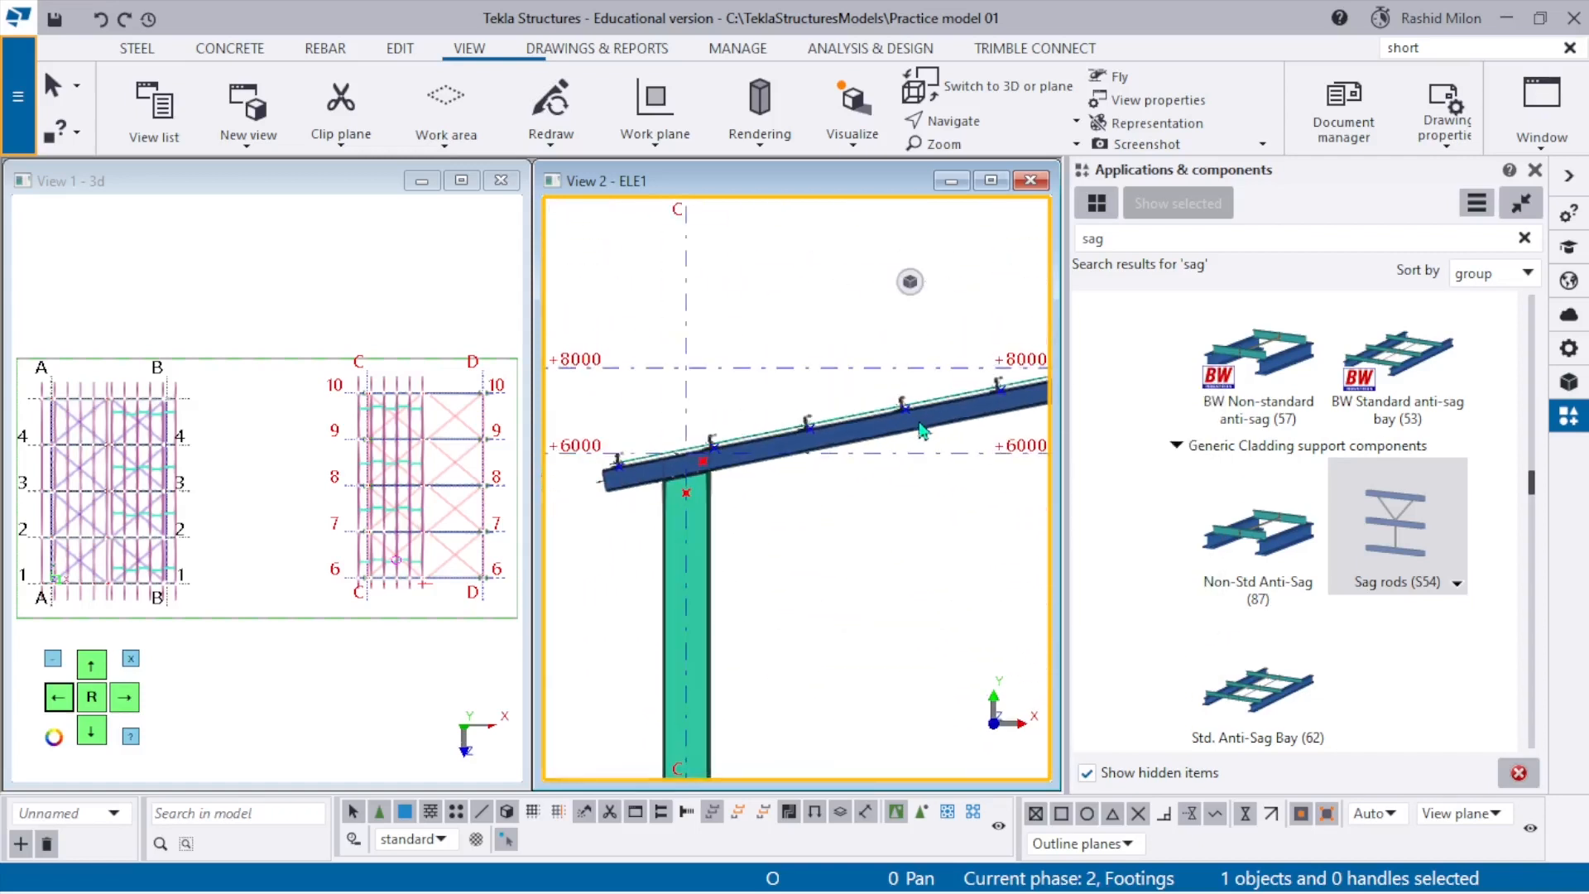
scroll(706, 487, "up", 2)
middle_click_drag(878, 439, 381, 580)
scroll(379, 580, "down", 1)
scroll(523, 571, "down", 1)
scroll(806, 493, "up", 8)
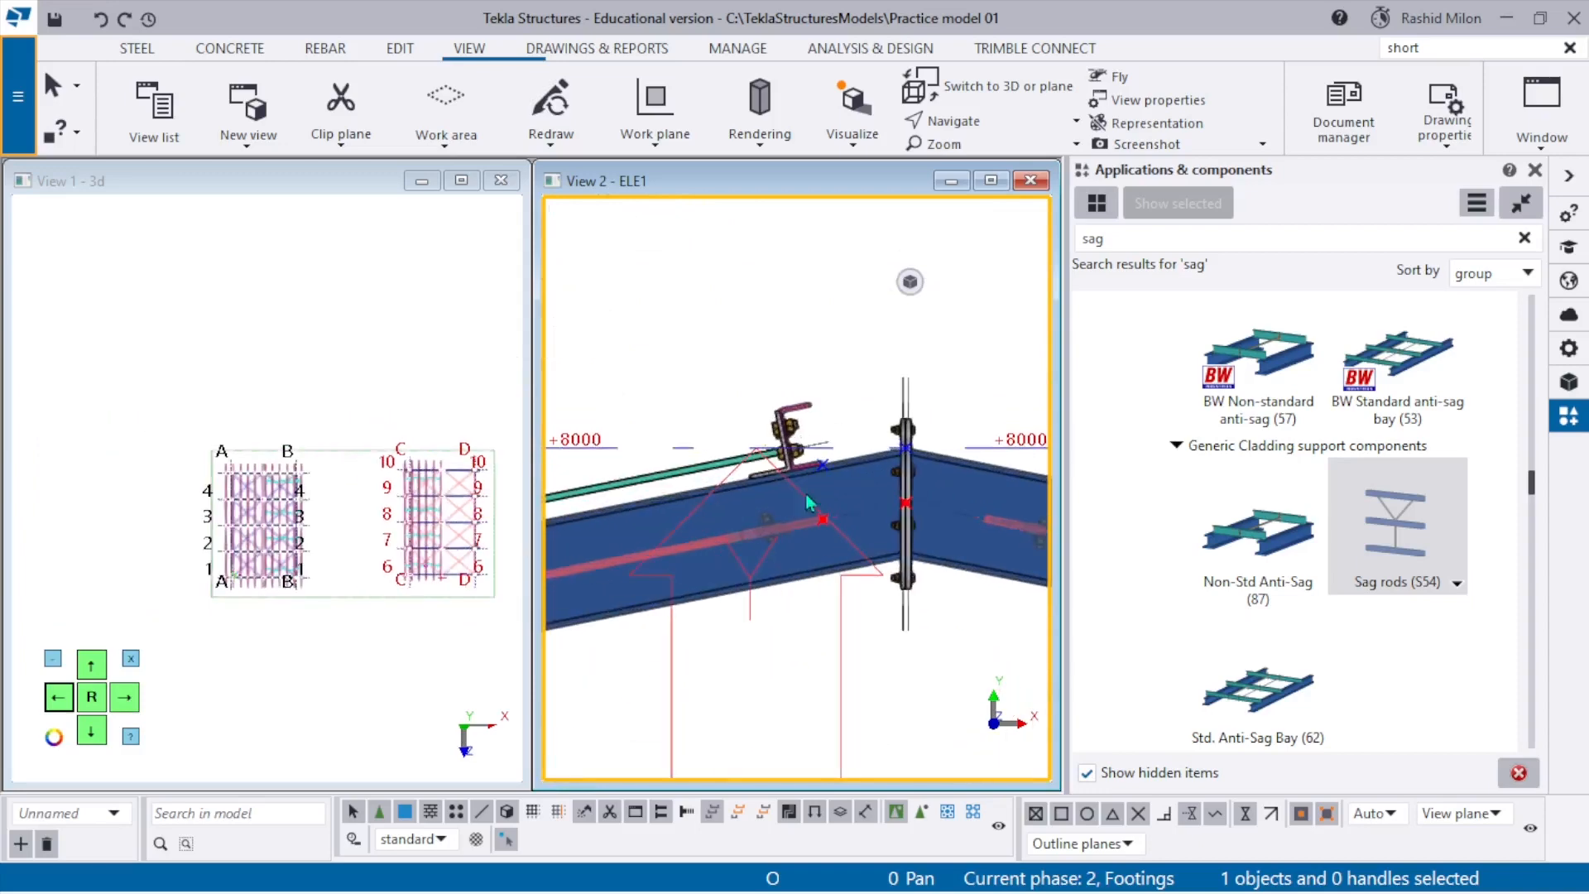
scroll(832, 418, "down", 5)
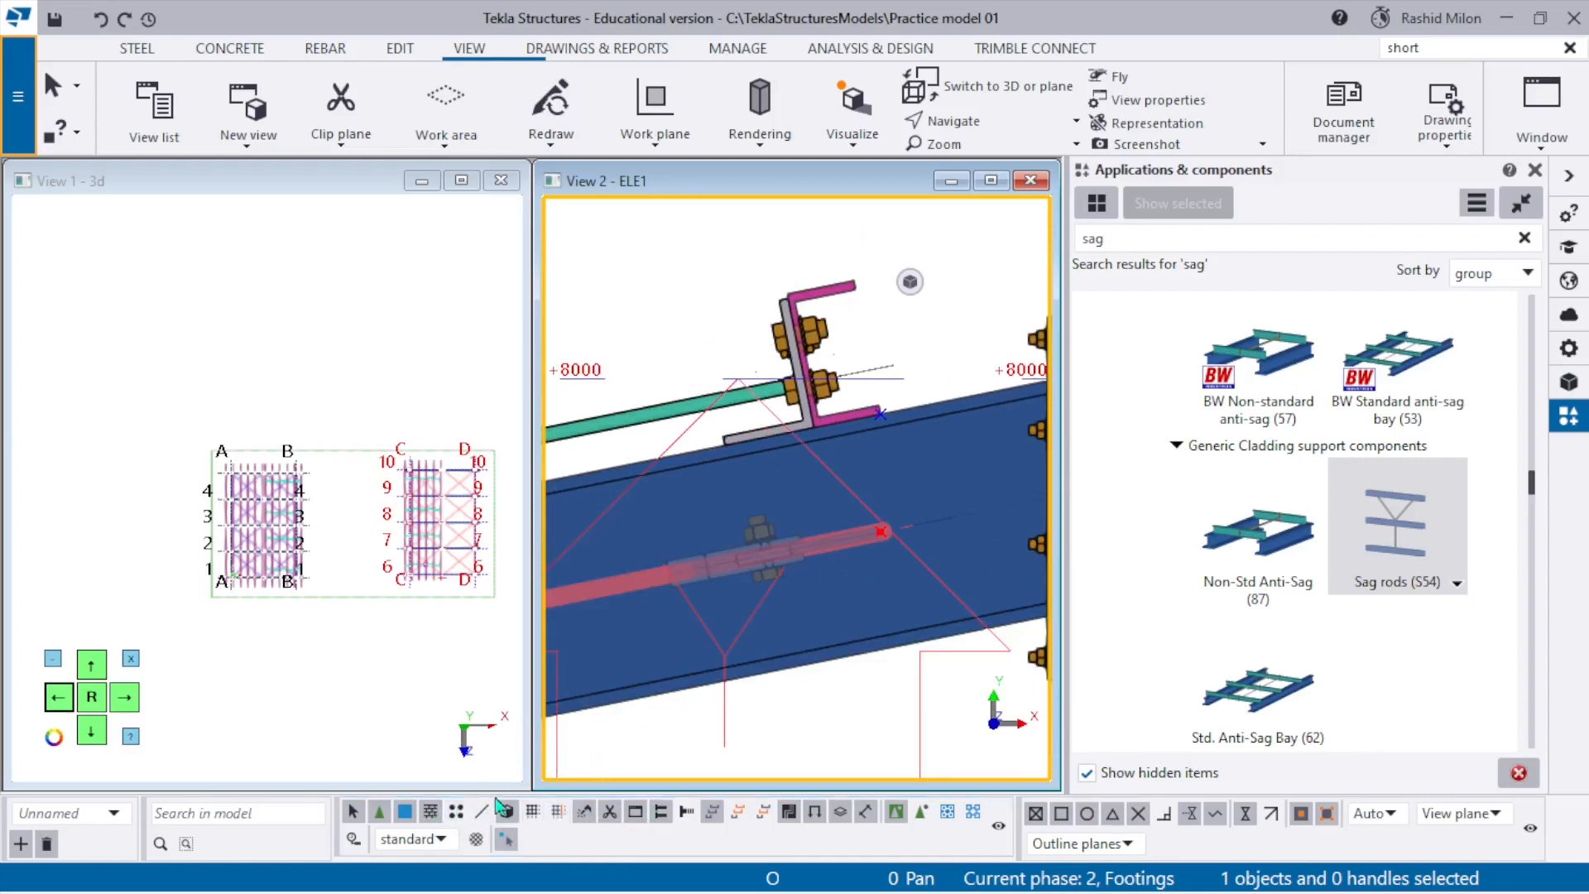
scroll(892, 358, "up", 2)
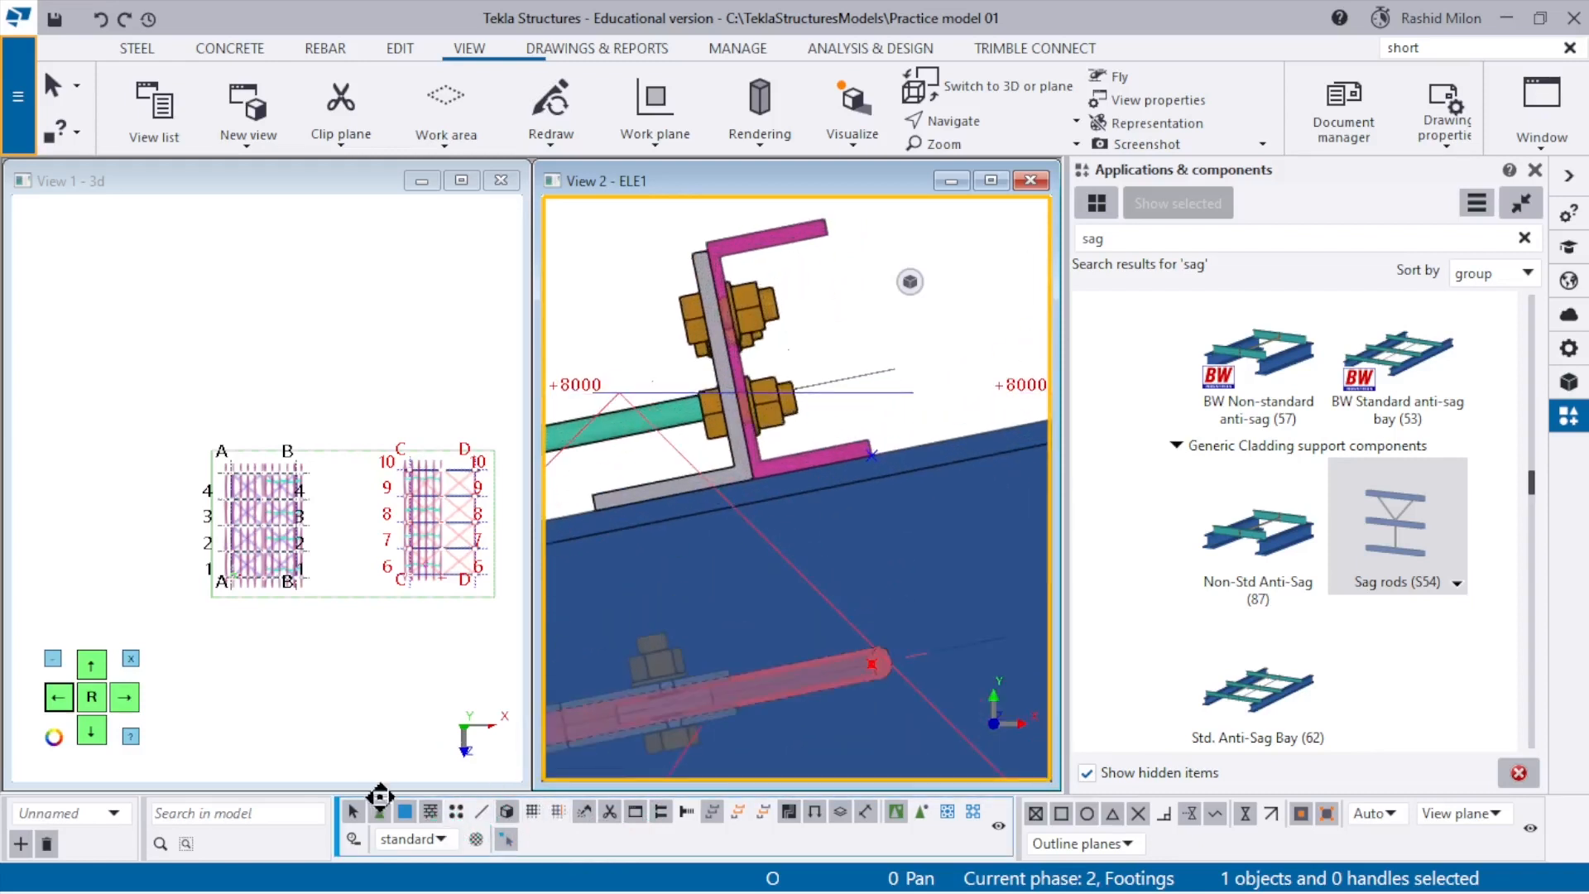
scroll(888, 272, "up", 2)
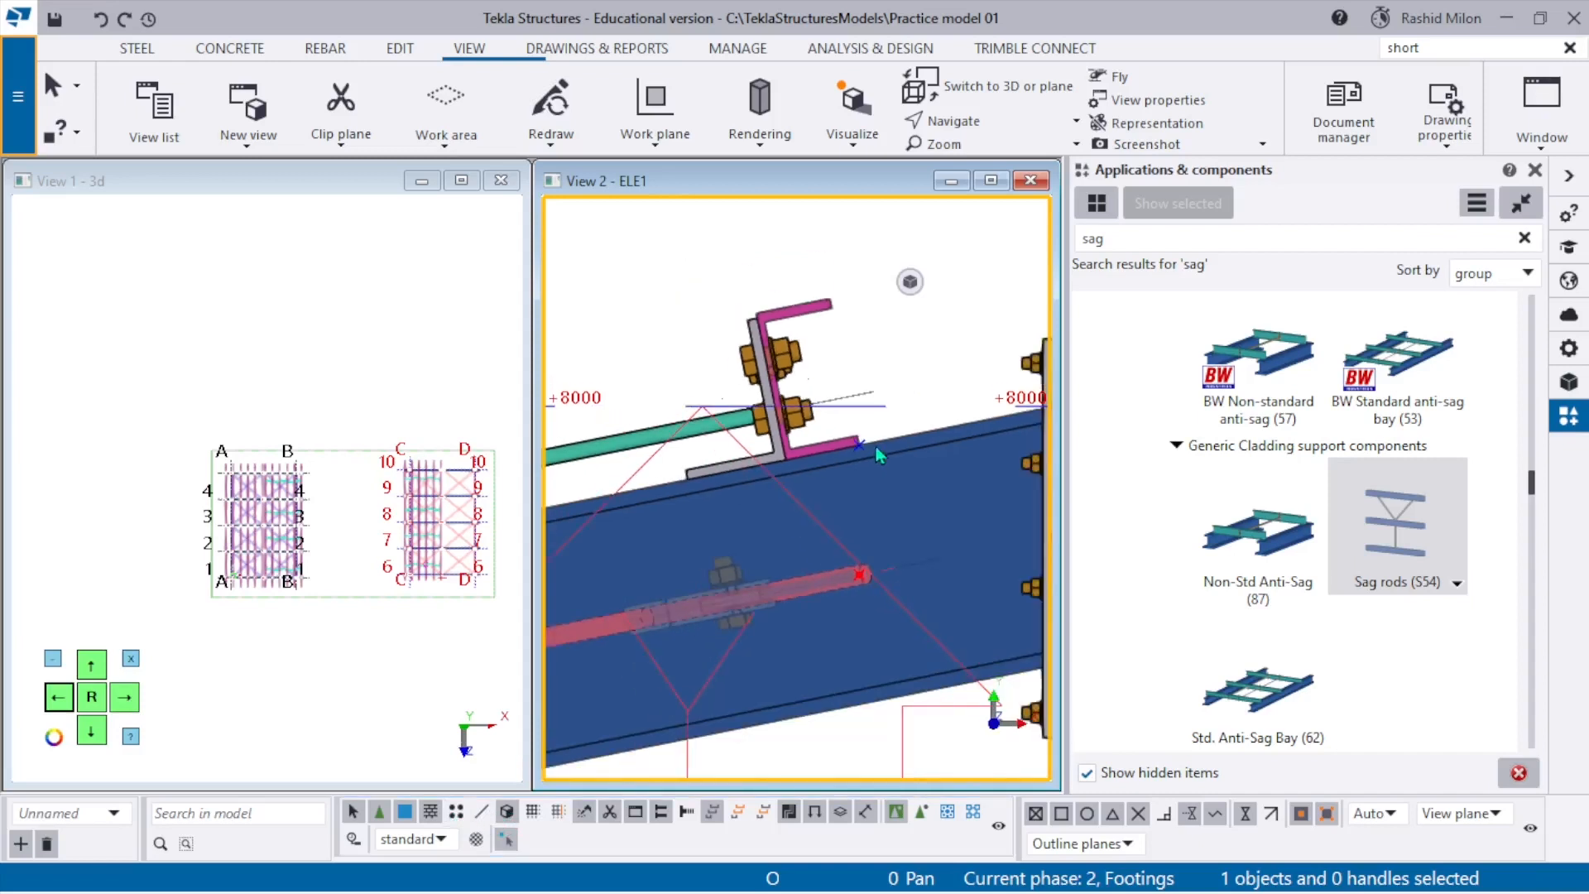
Select the purlins with their bolted connections and sag rods along the rafter from the ridge down to the eave.
left_click_drag(595, 430, 586, 437)
scroll(875, 449, "down", 5)
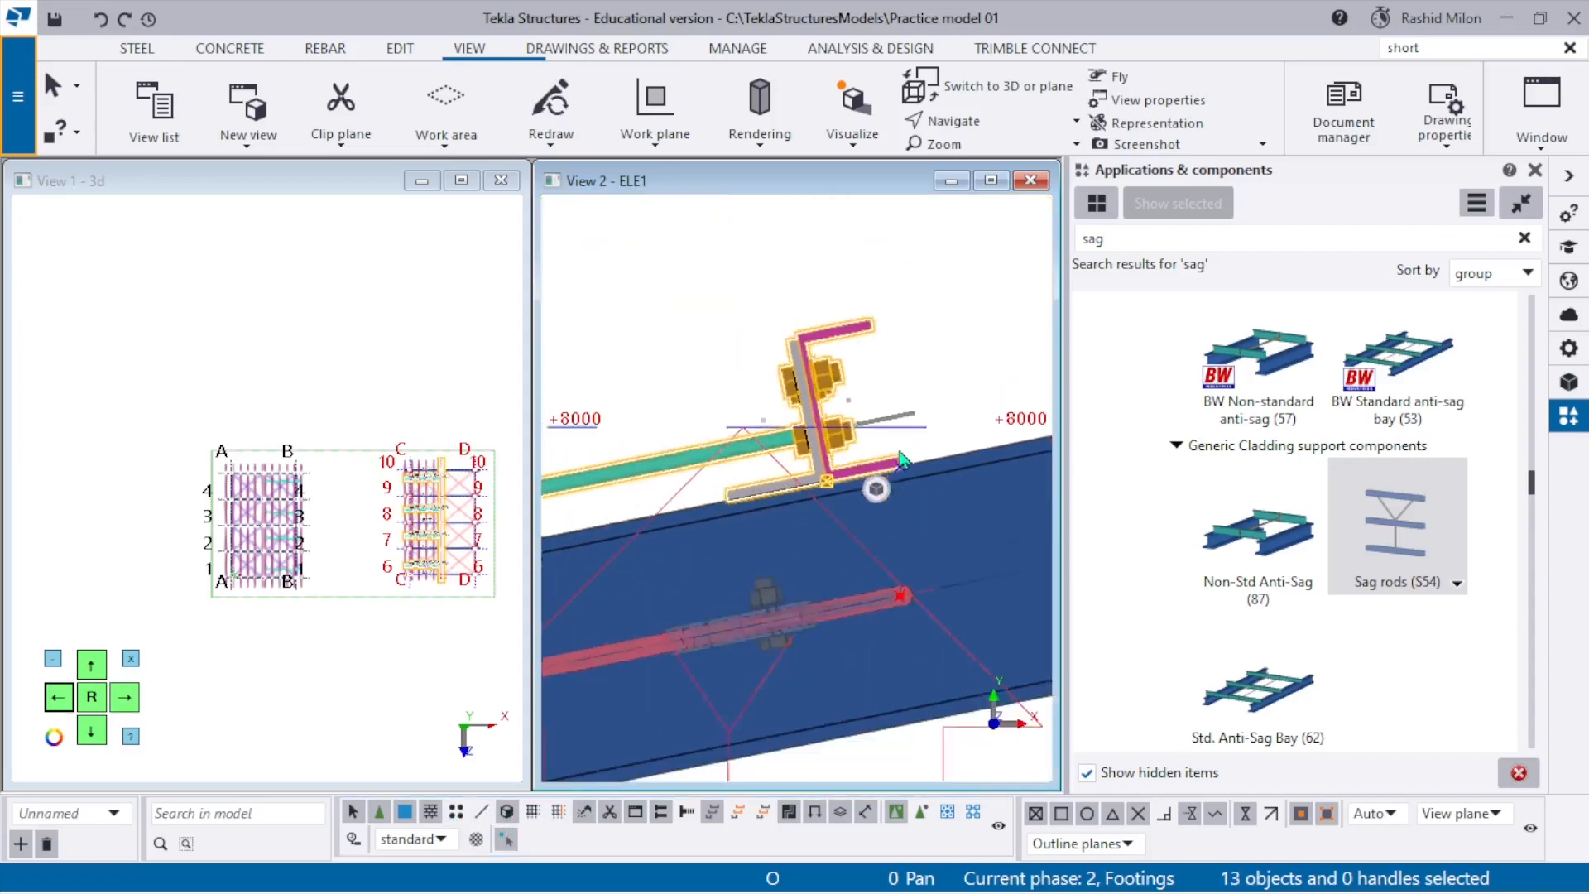
middle_click_drag(645, 515, 901, 407)
scroll(894, 397, "up", 4)
left_click_drag(897, 287, 765, 364, "shift")
scroll(884, 352, "down", 4)
scroll(911, 356, "up", 4)
scroll(888, 333, "down", 4)
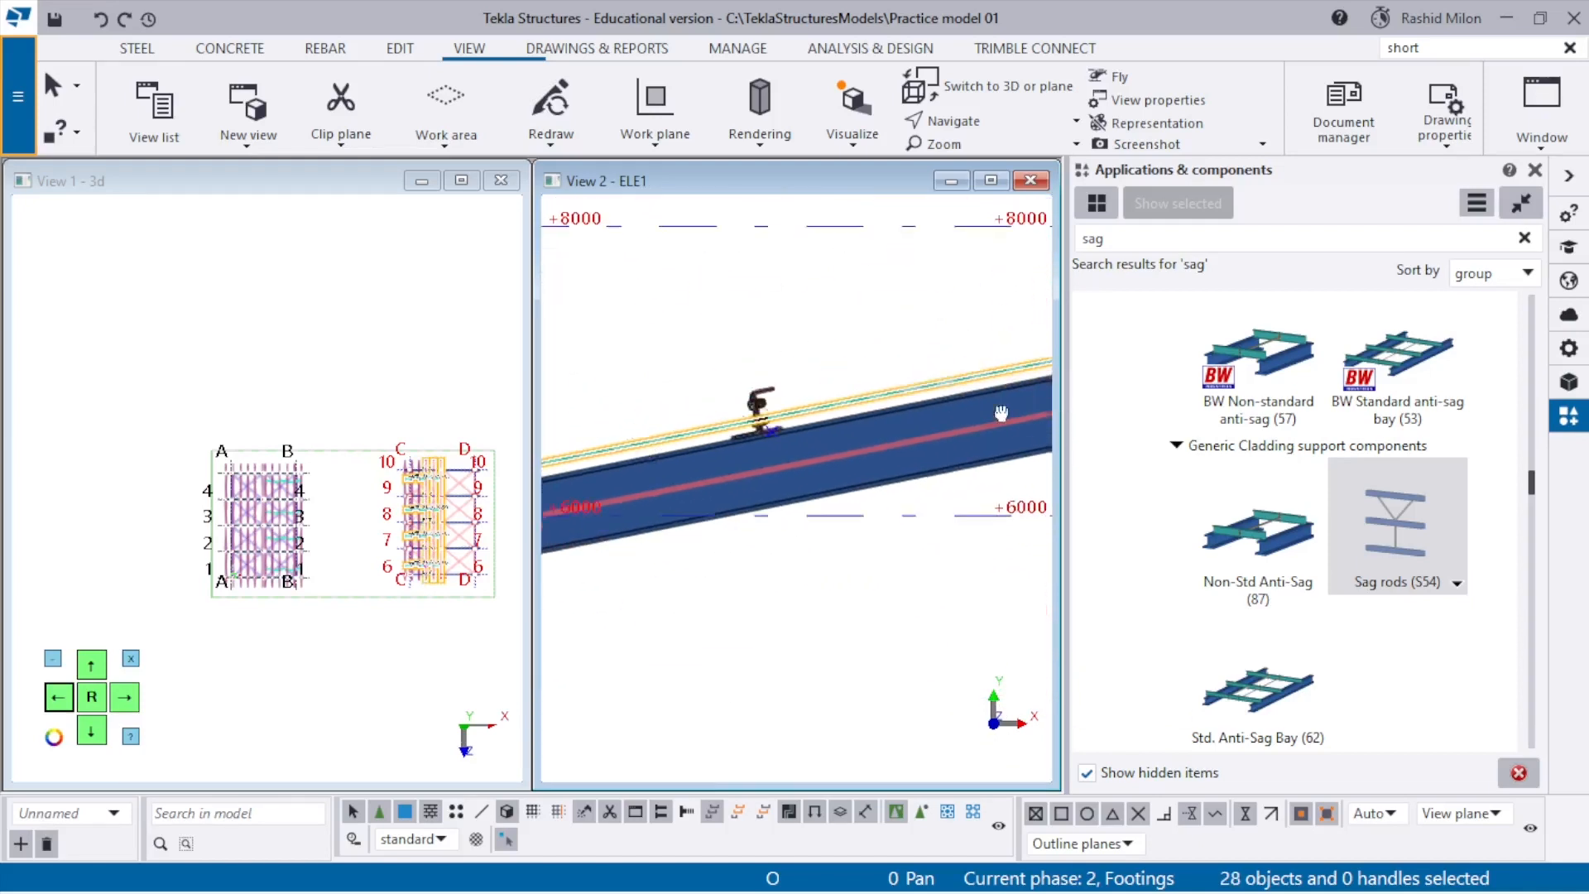
scroll(890, 334, "up", 2)
scroll(694, 385, "down", 2)
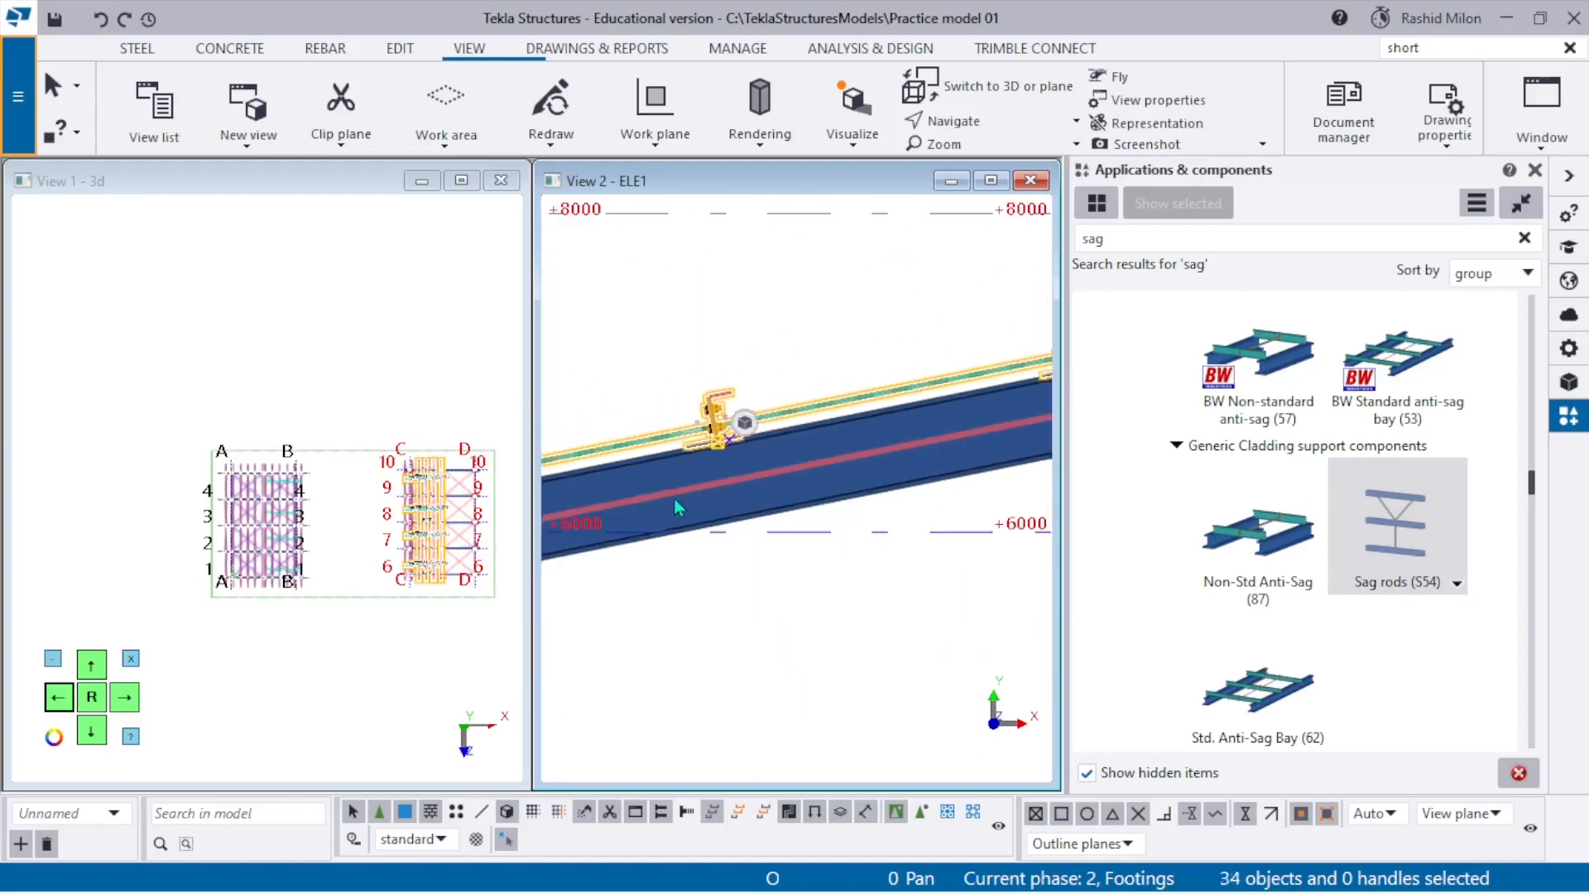
scroll(745, 331, "up", 4)
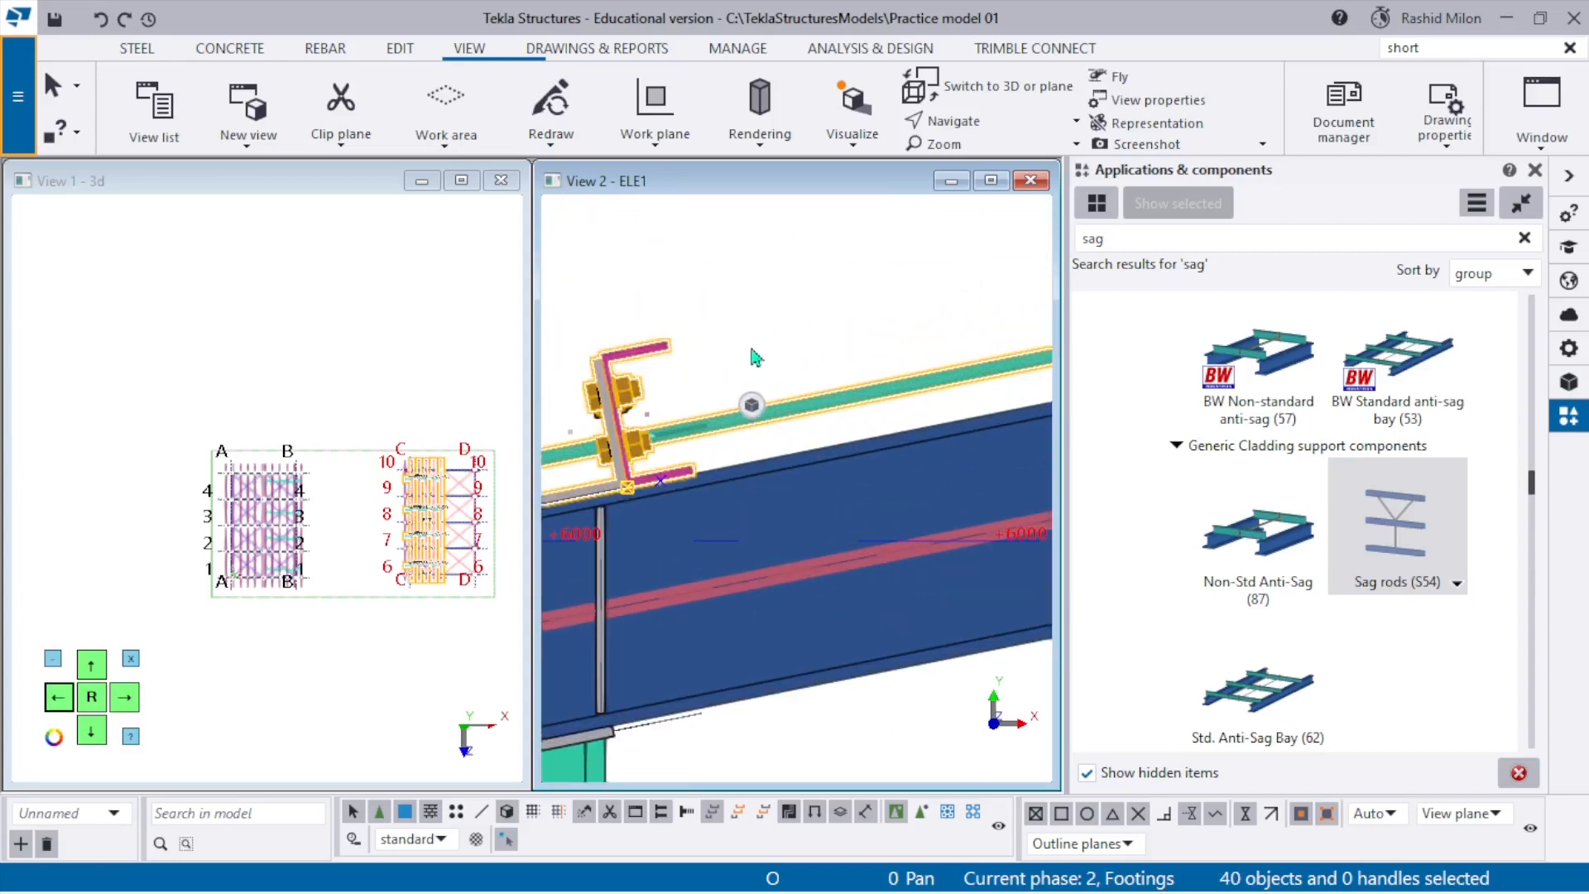
scroll(754, 351, "down", 3)
middle_click_drag(628, 461, 1042, 387)
scroll(654, 384, "up", 6)
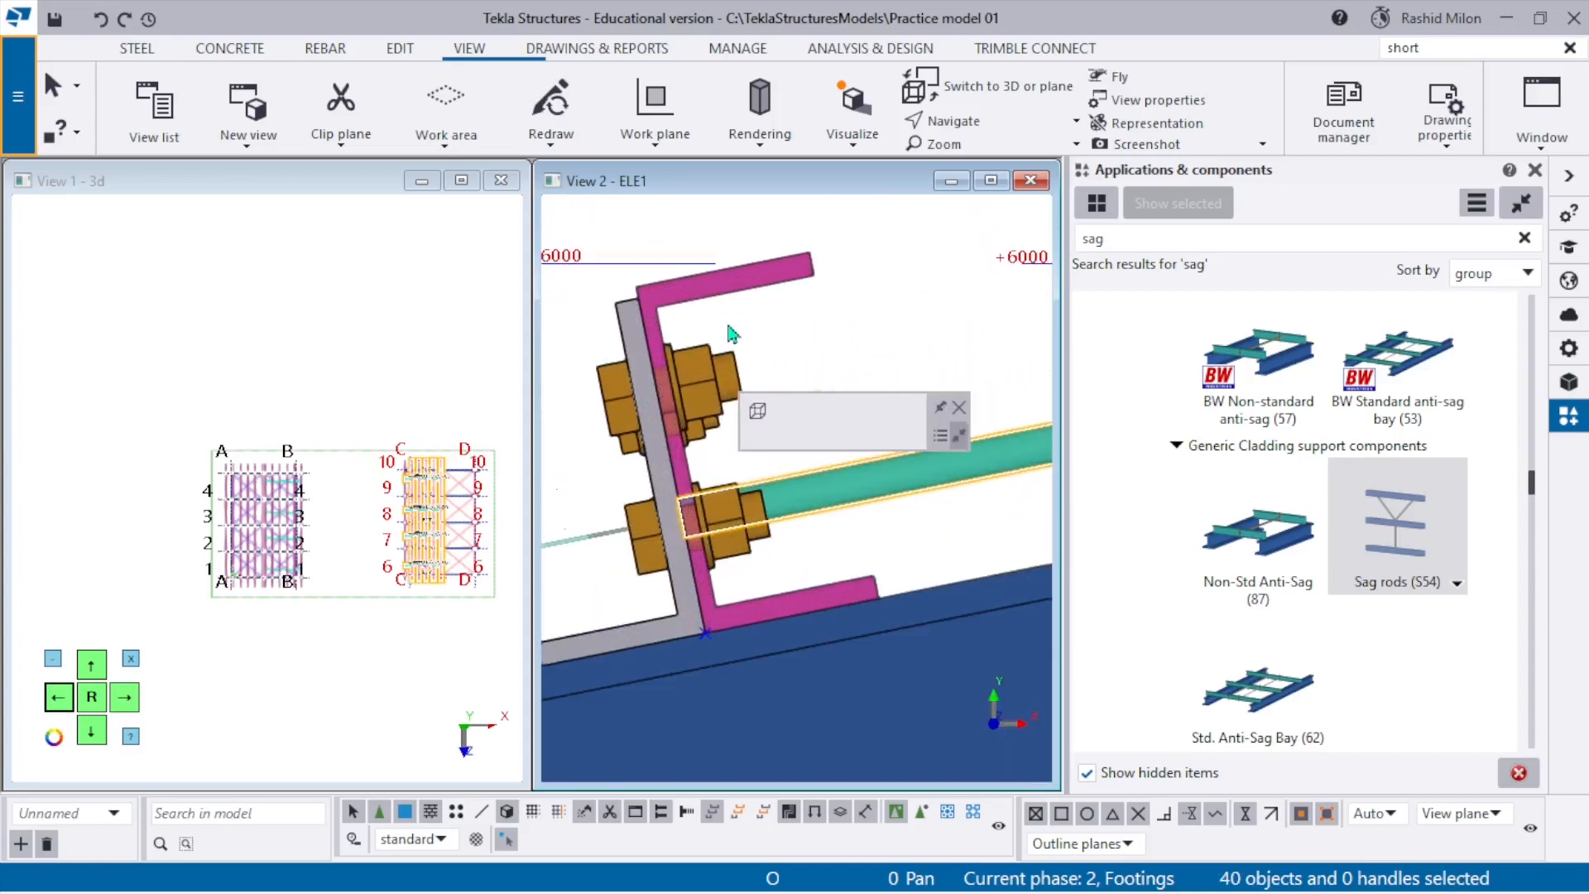
scroll(610, 400, "down", 5)
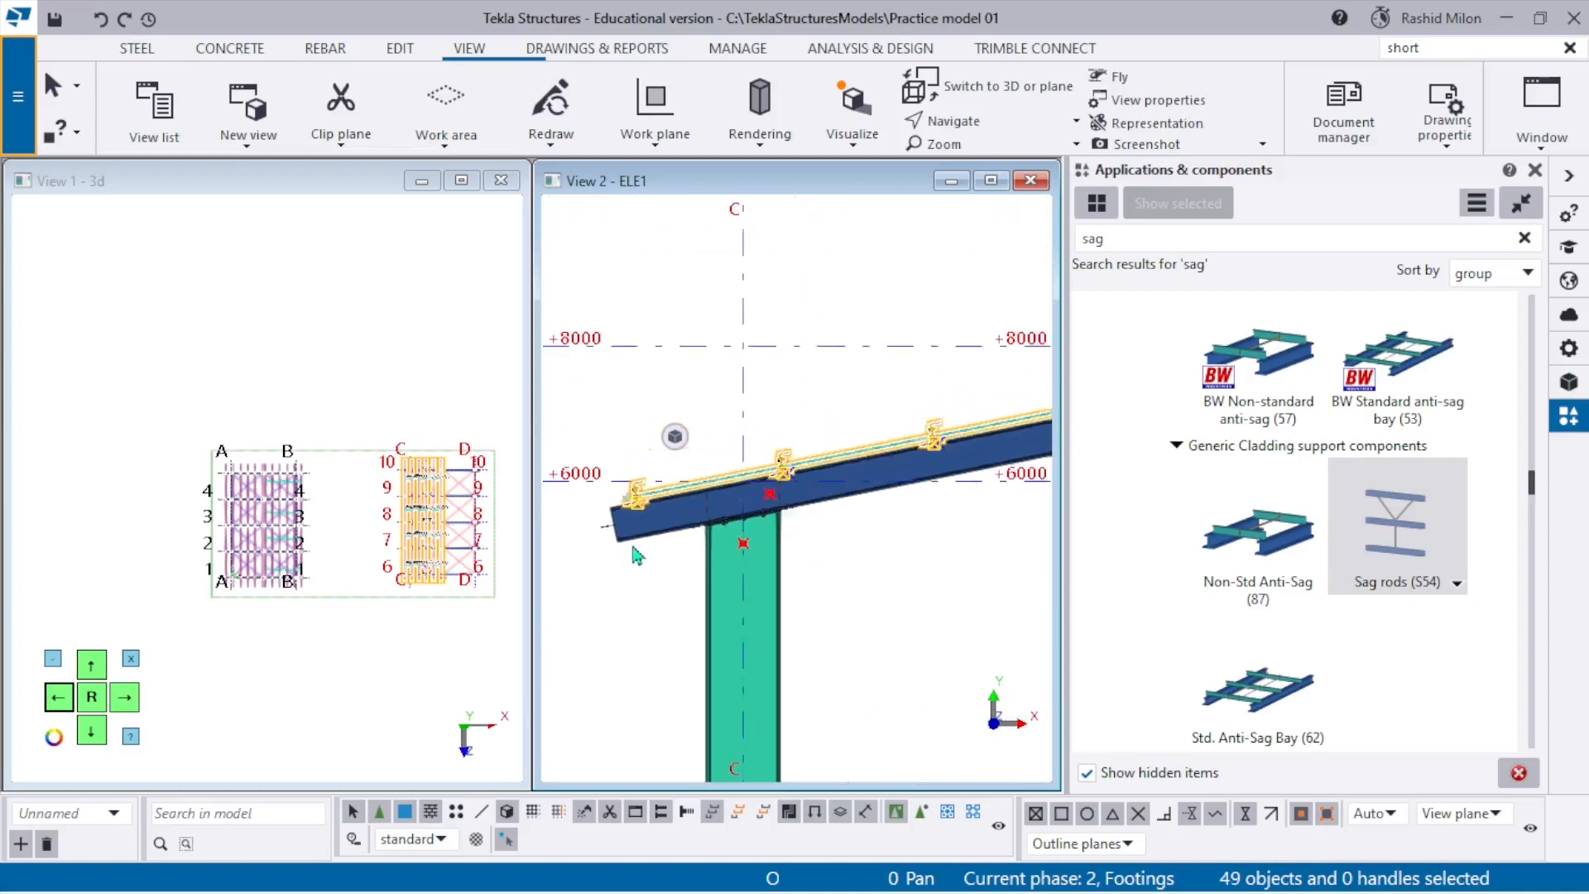
Copy-mirror the selected purlins, connections and sag rods about the ridge with X0 353.05, Y0 0.00 and angle -90, and redraw the ELE1 view.
middle_click_drag(918, 550, 701, 519)
right_click(860, 331)
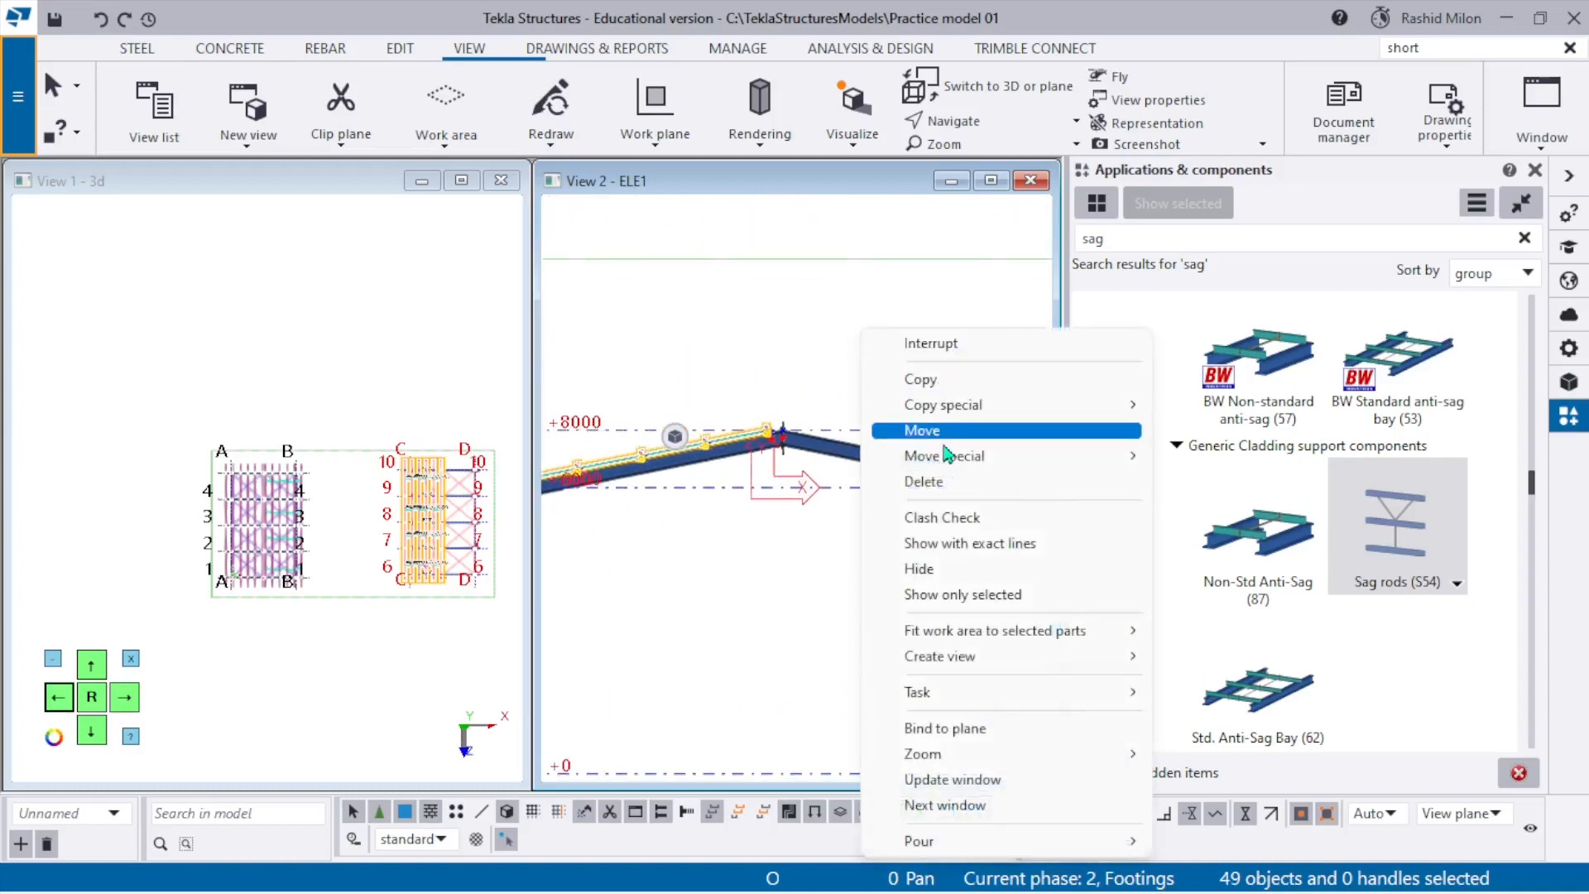
mouse_move(948, 455)
mouse_move(1076, 416)
left_click(1236, 460)
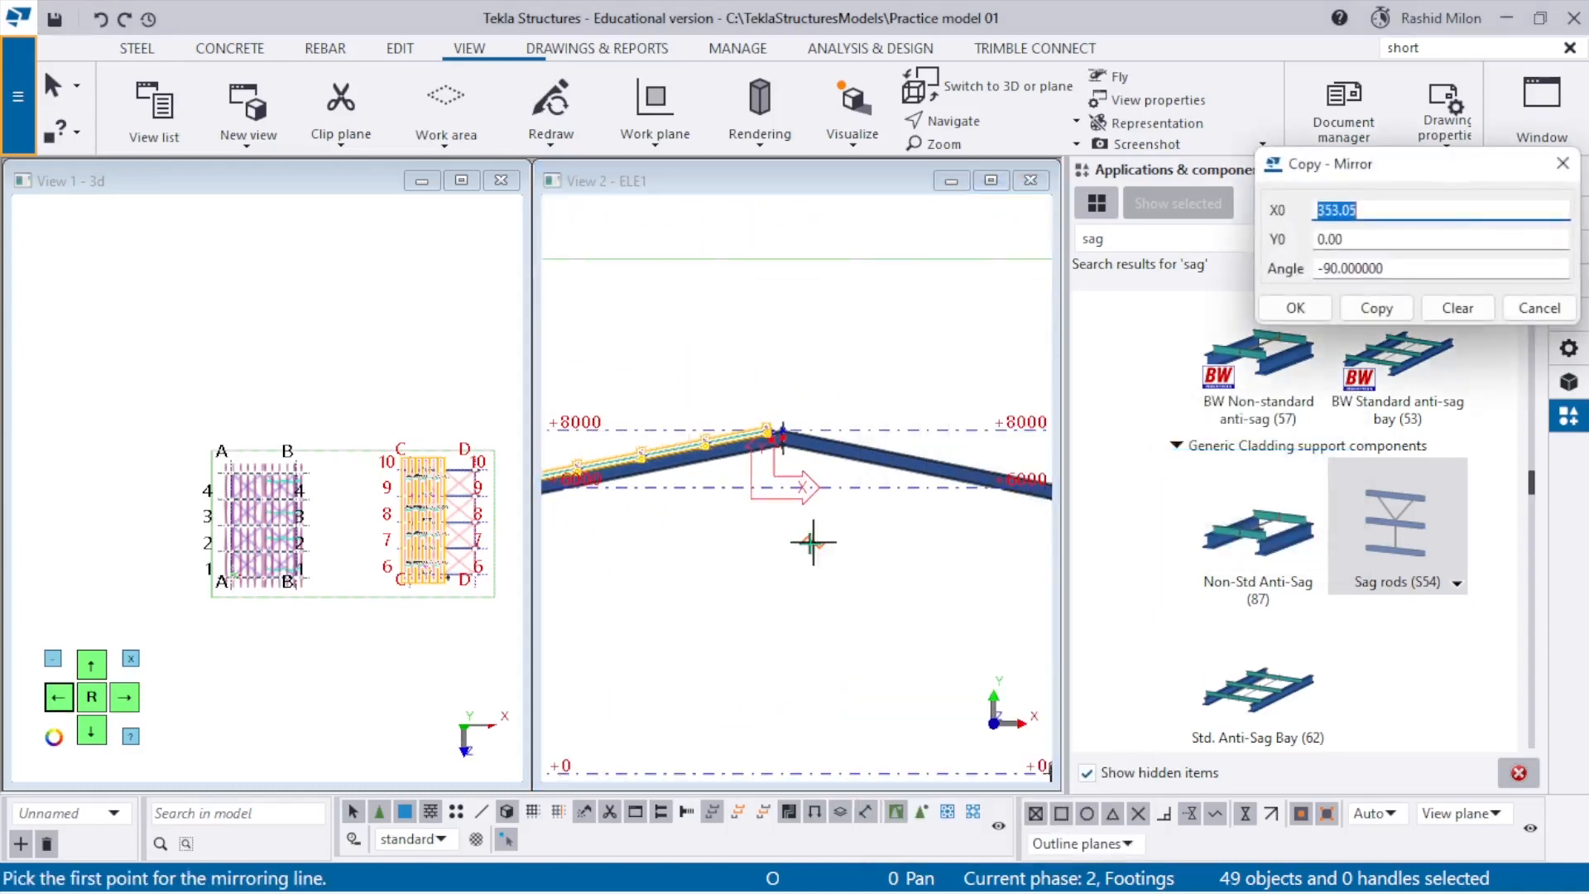
scroll(785, 509, "up", 2)
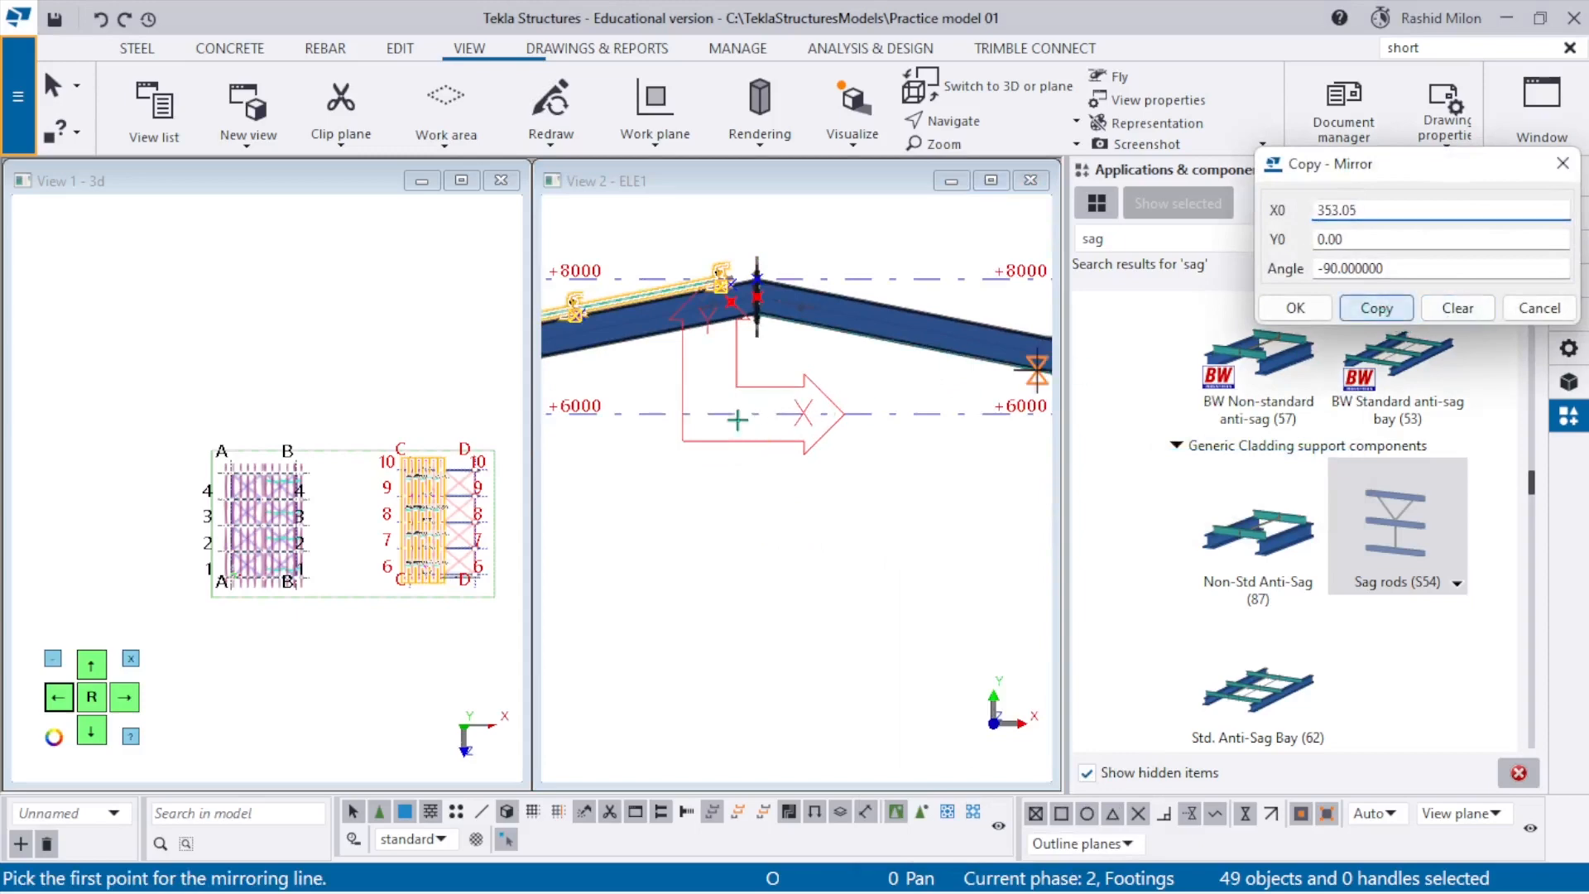
scroll(703, 447, "down", 4)
scroll(870, 438, "up", 6)
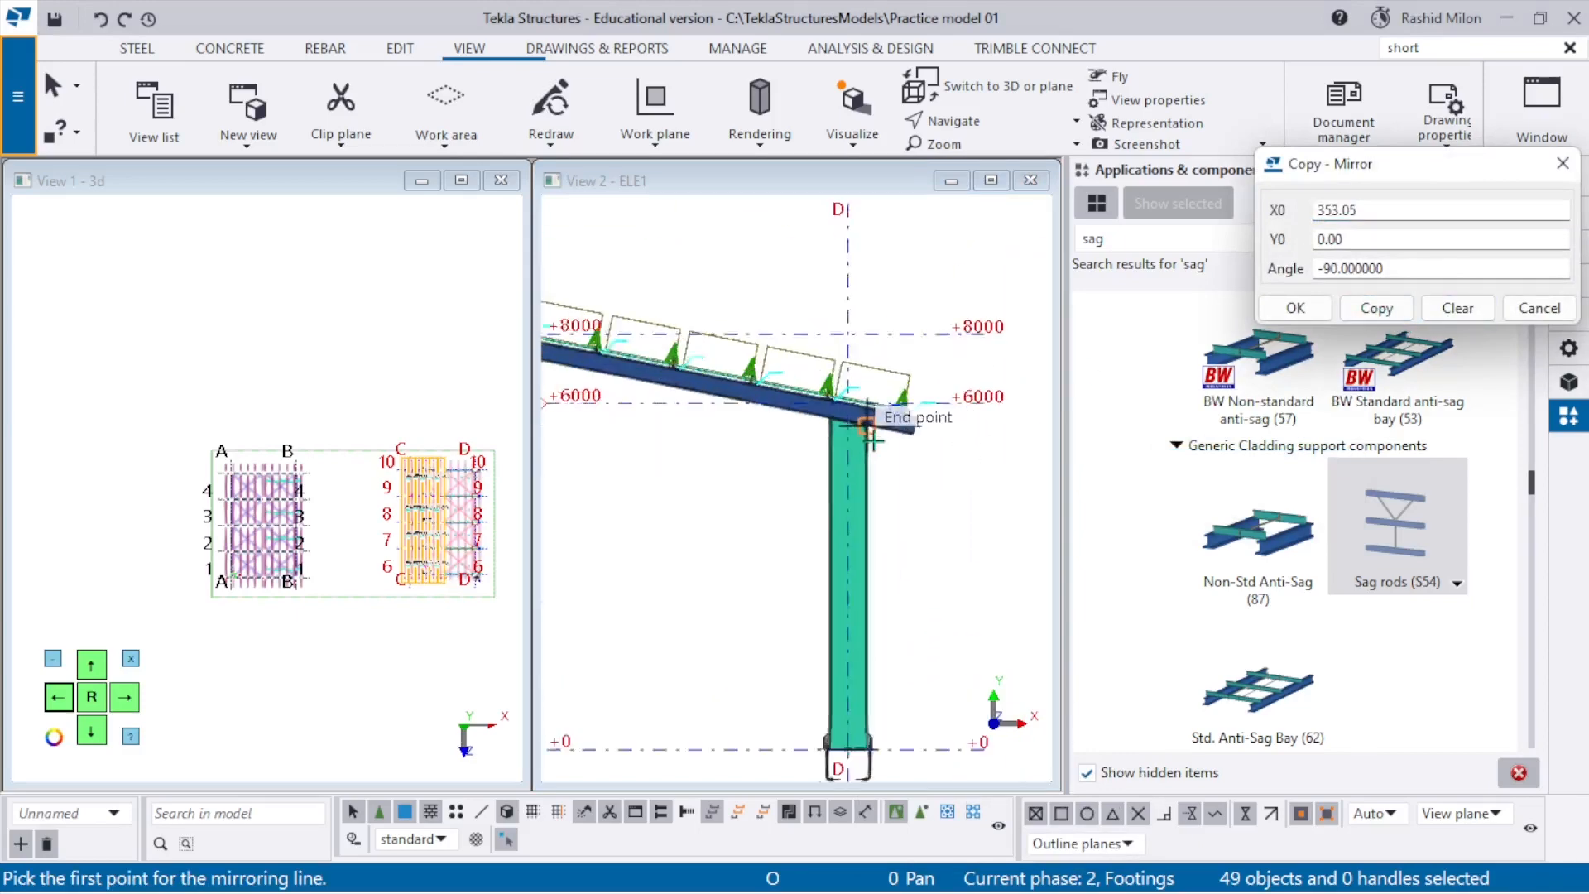
key("Escape")
left_click(902, 288)
right_click(899, 280)
left_click(988, 418)
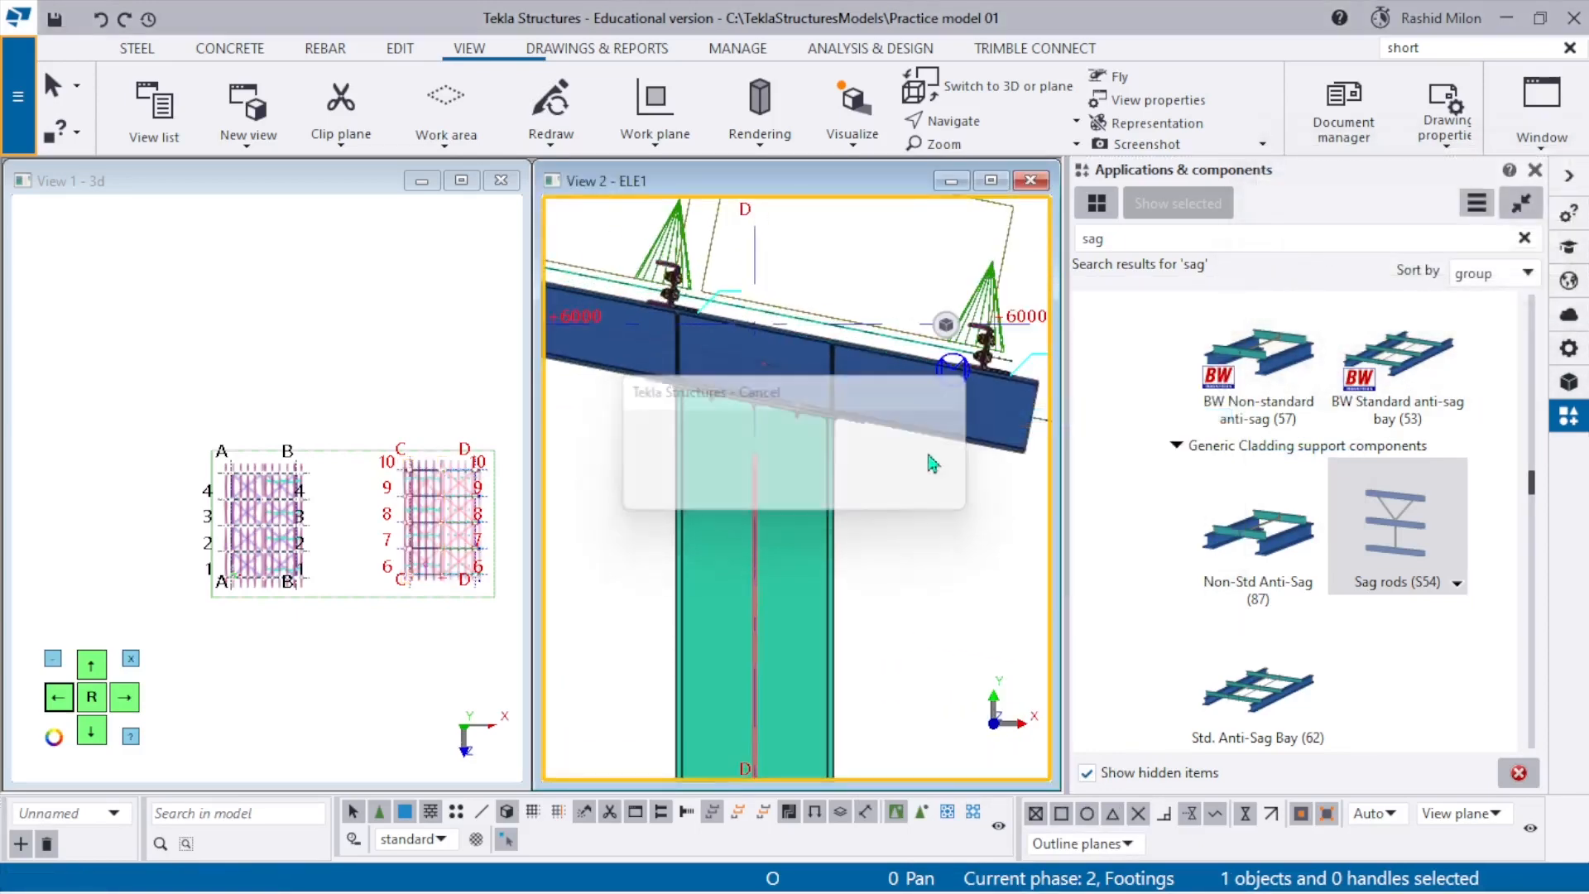
Maximize the 3D view, orient it to show both roof slopes, and redraw it.
scroll(918, 439, "down", 6)
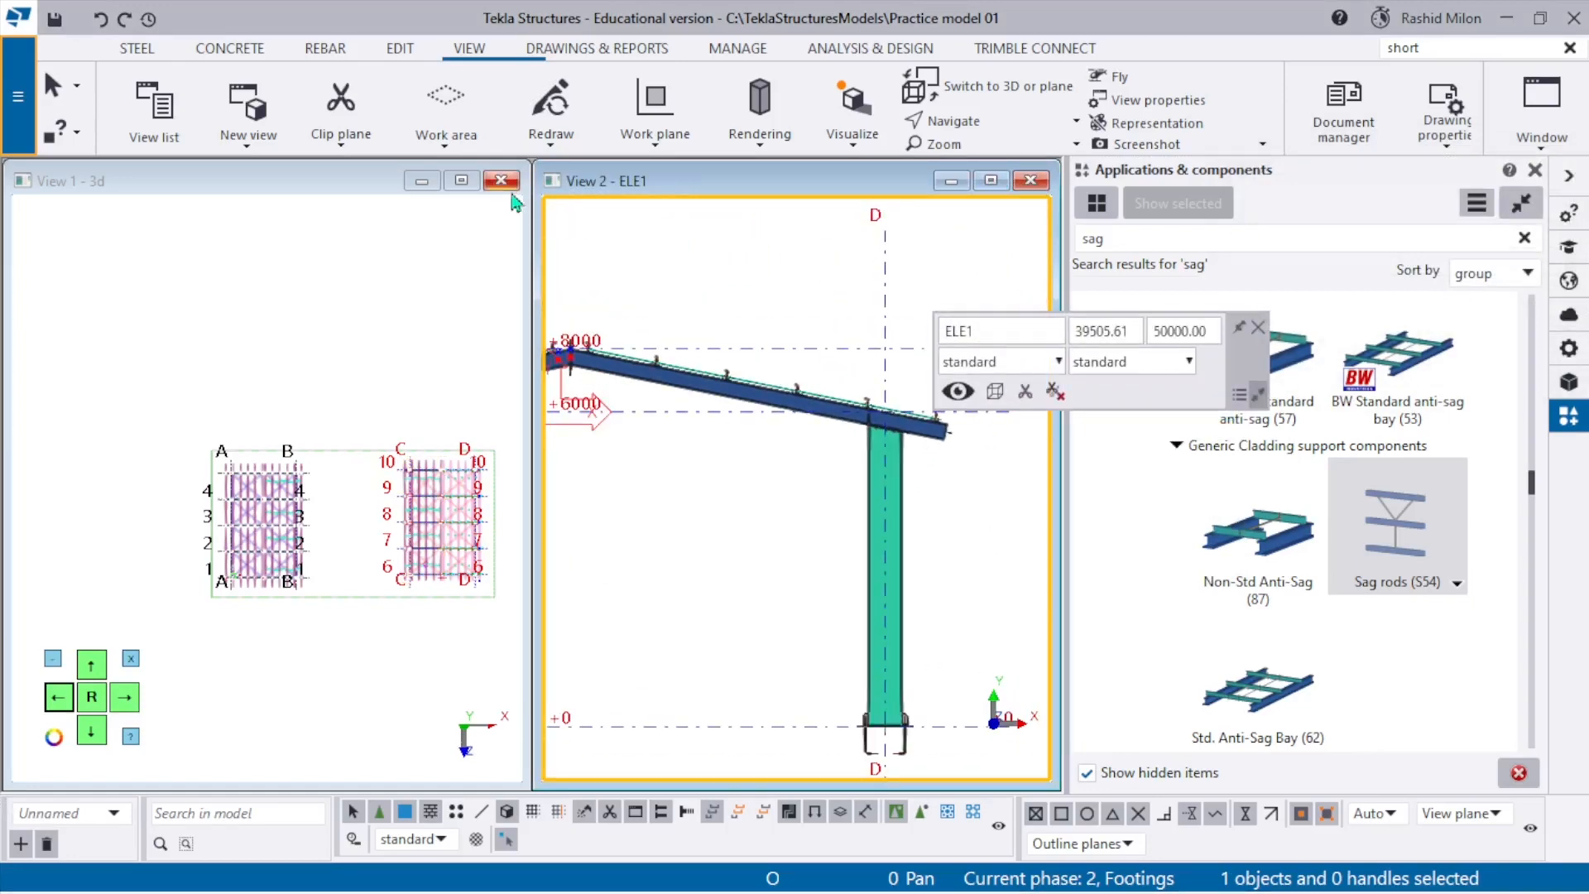
left_click(462, 181)
scroll(691, 509, "up", 7)
middle_click_drag(748, 522, 541, 335, "ctrl")
scroll(489, 498, "up", 3)
middle_click_drag(489, 499, 514, 420, "ctrl")
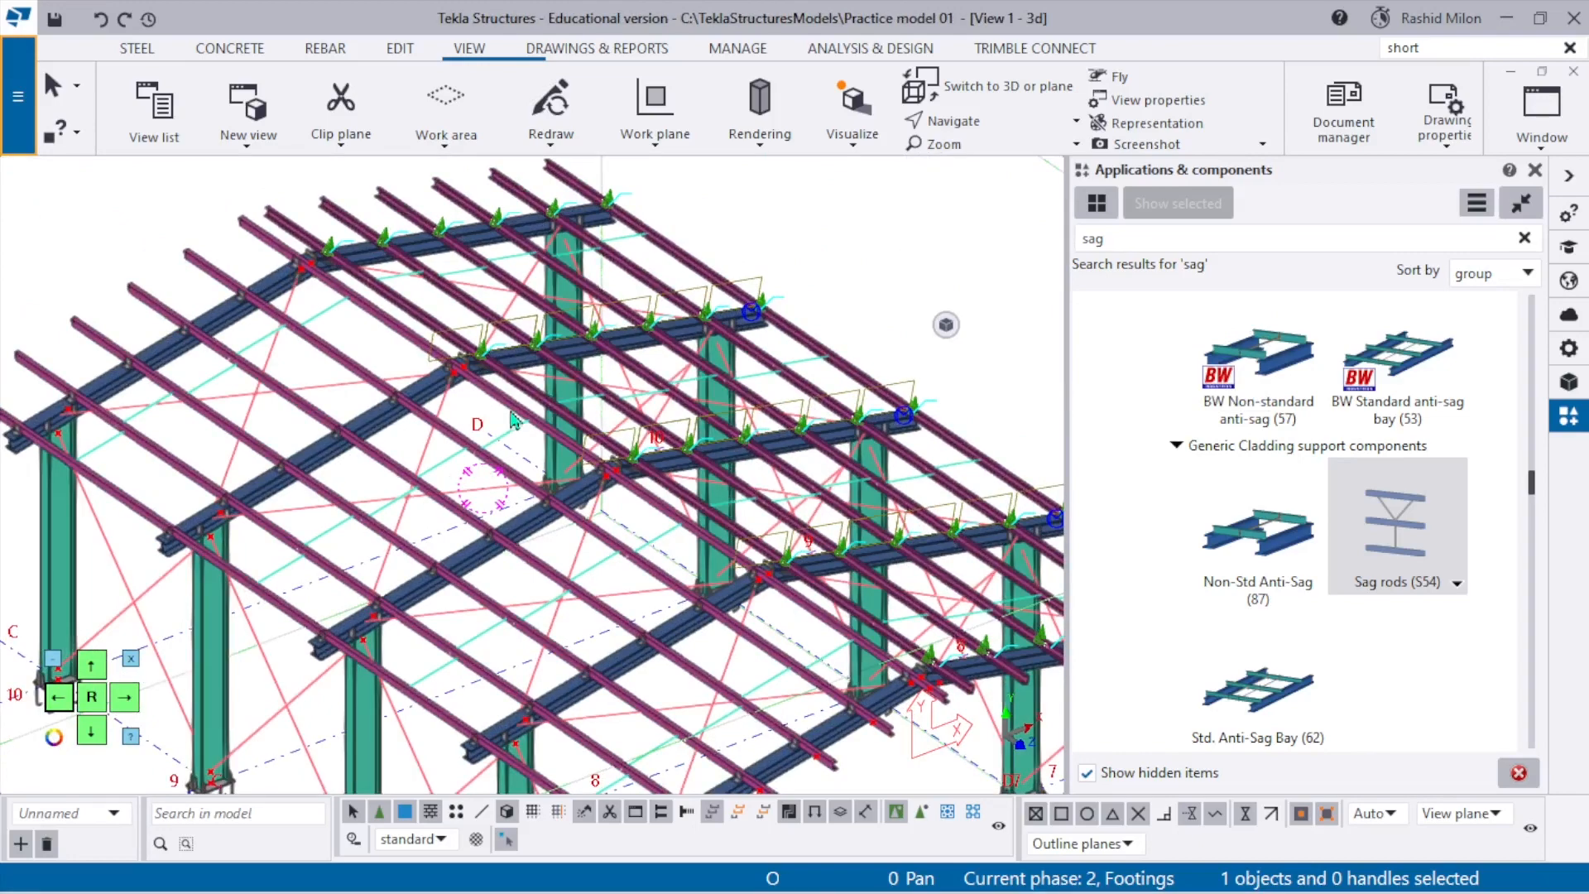
right_click(767, 225)
left_click(835, 352)
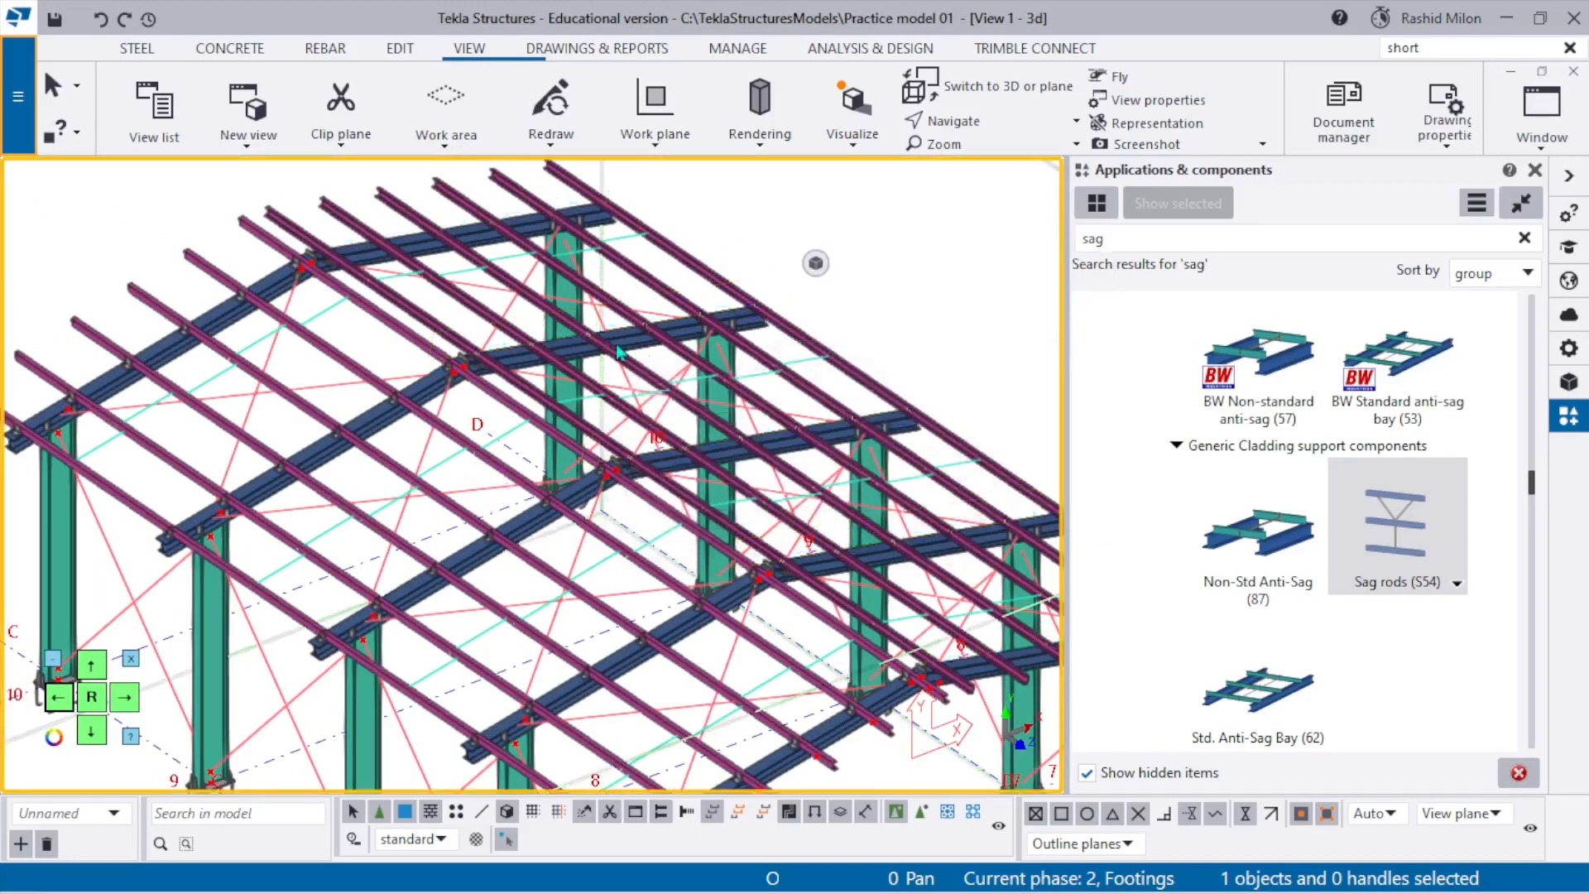
Examine the purlins, their connections and the sag rods at the ridge, along the frames and at the eave.
scroll(698, 579, "up", 10)
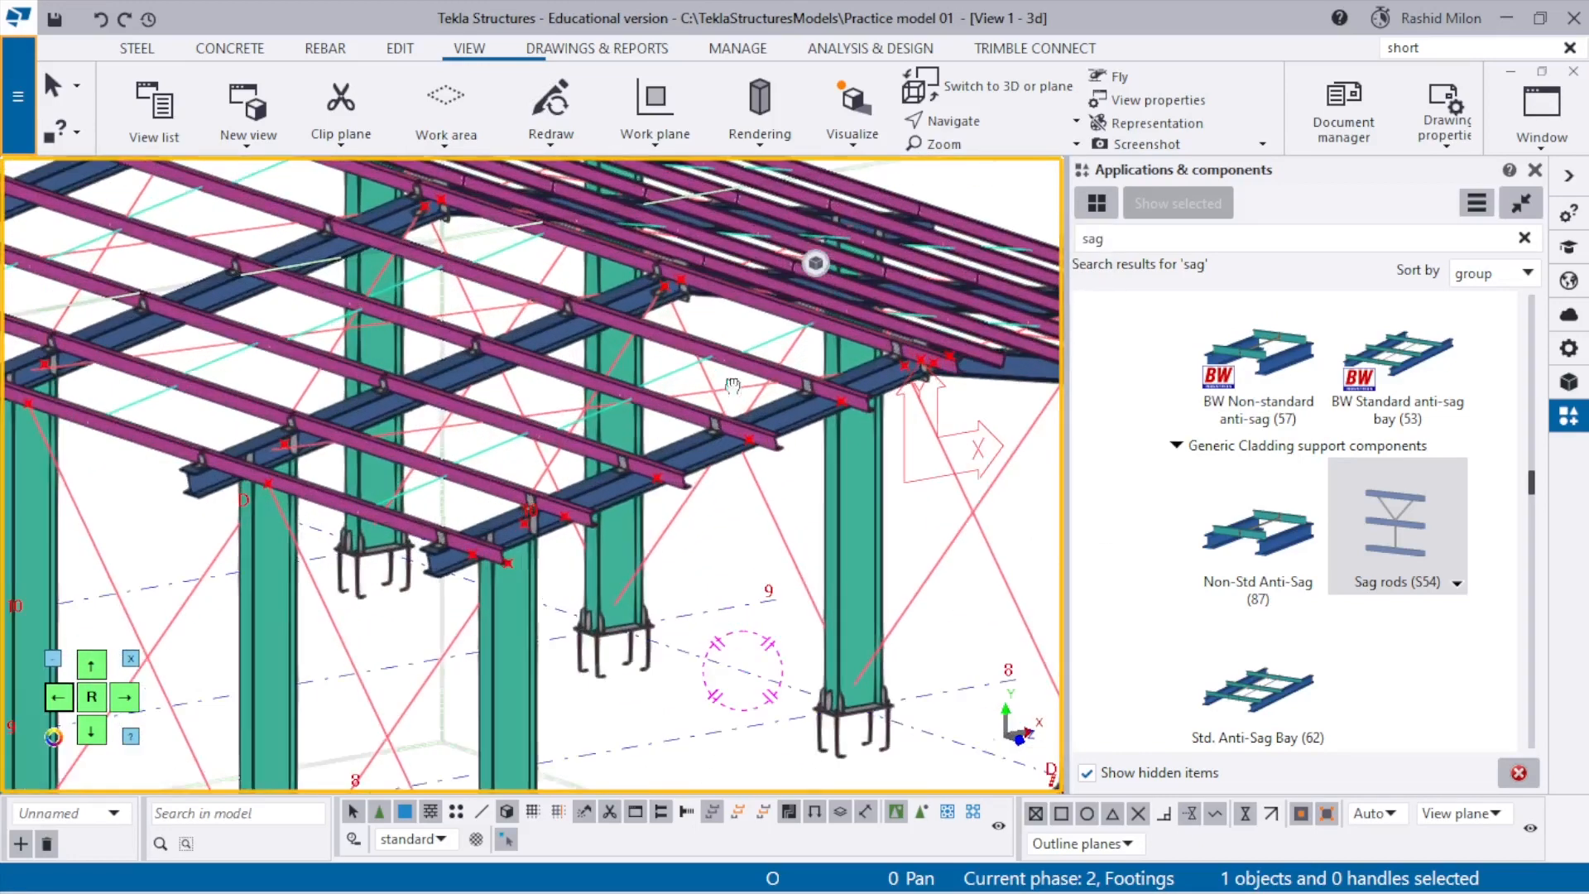
scroll(739, 435, "up", 8)
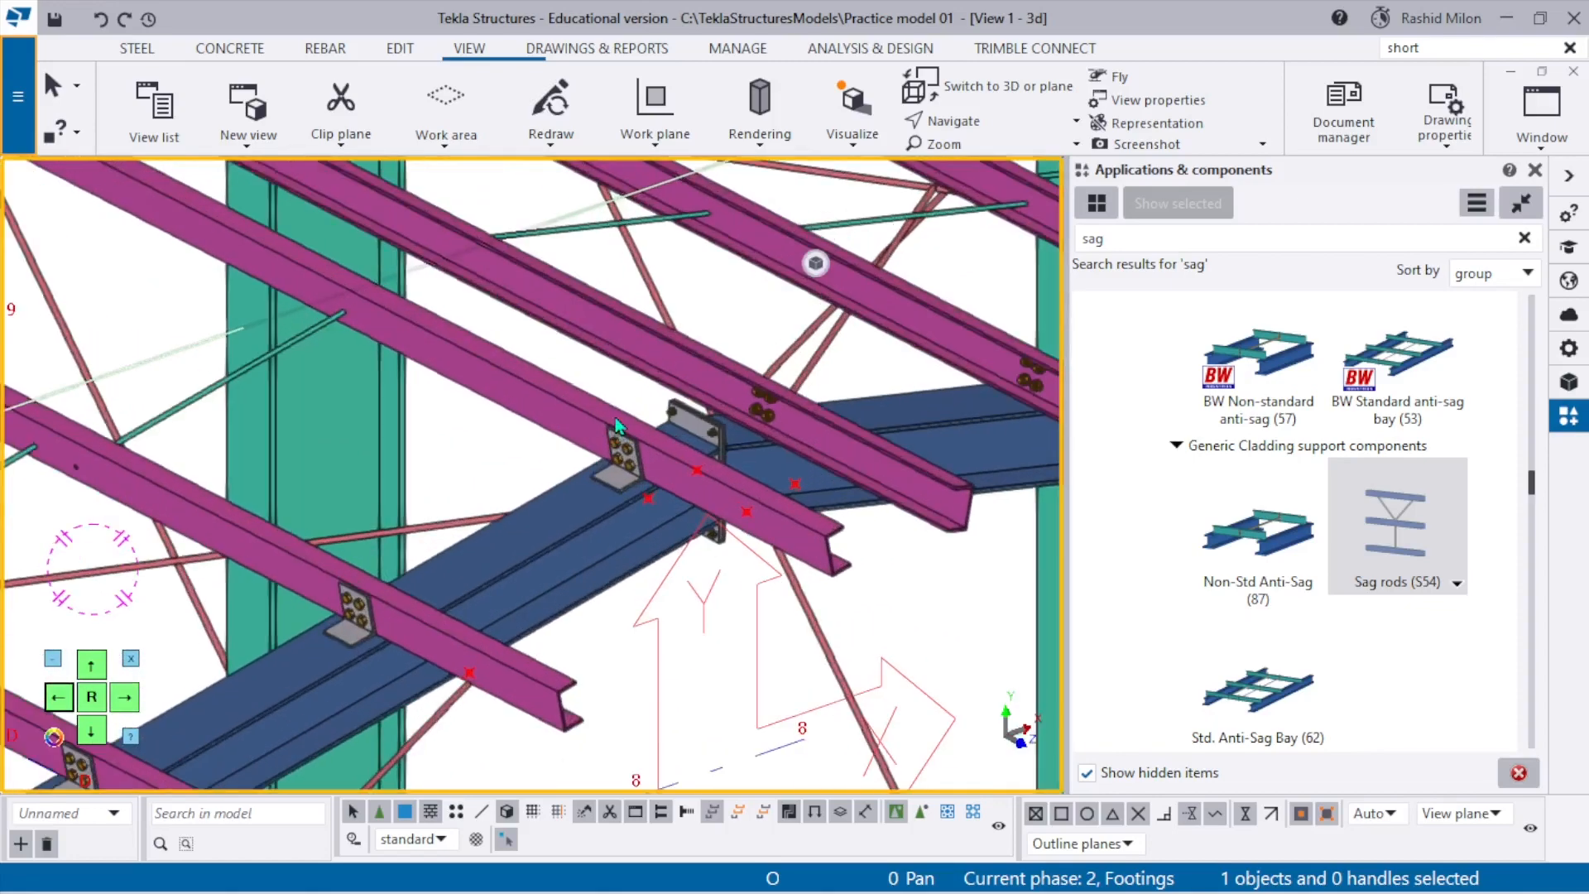
scroll(576, 416, "down", 8)
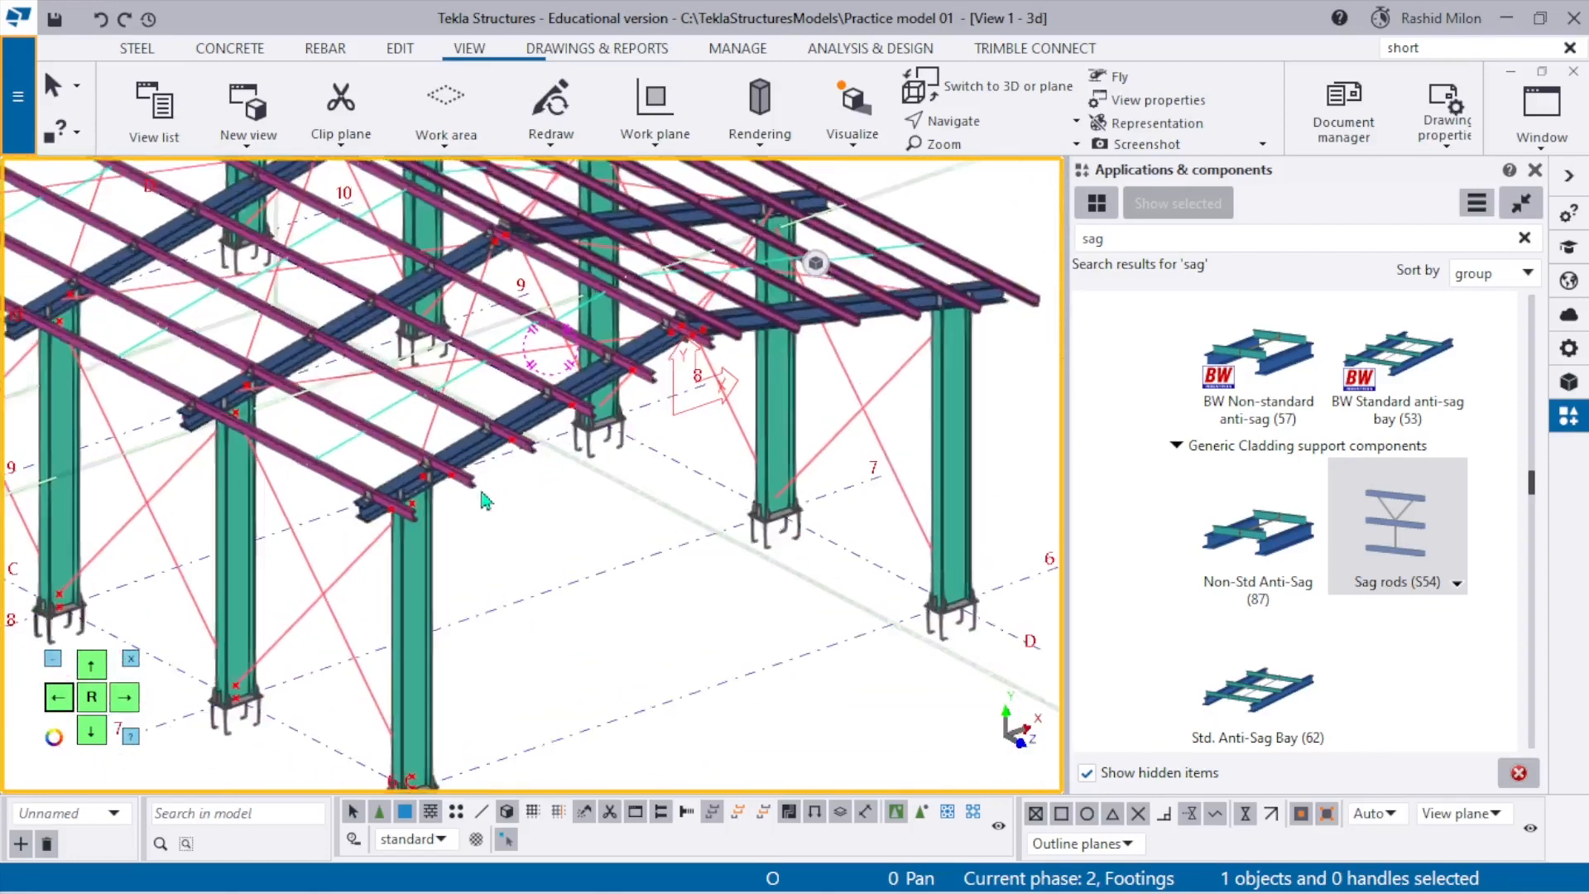
scroll(349, 540, "up", 6)
scroll(350, 540, "up", 2)
scroll(384, 523, "down", 8)
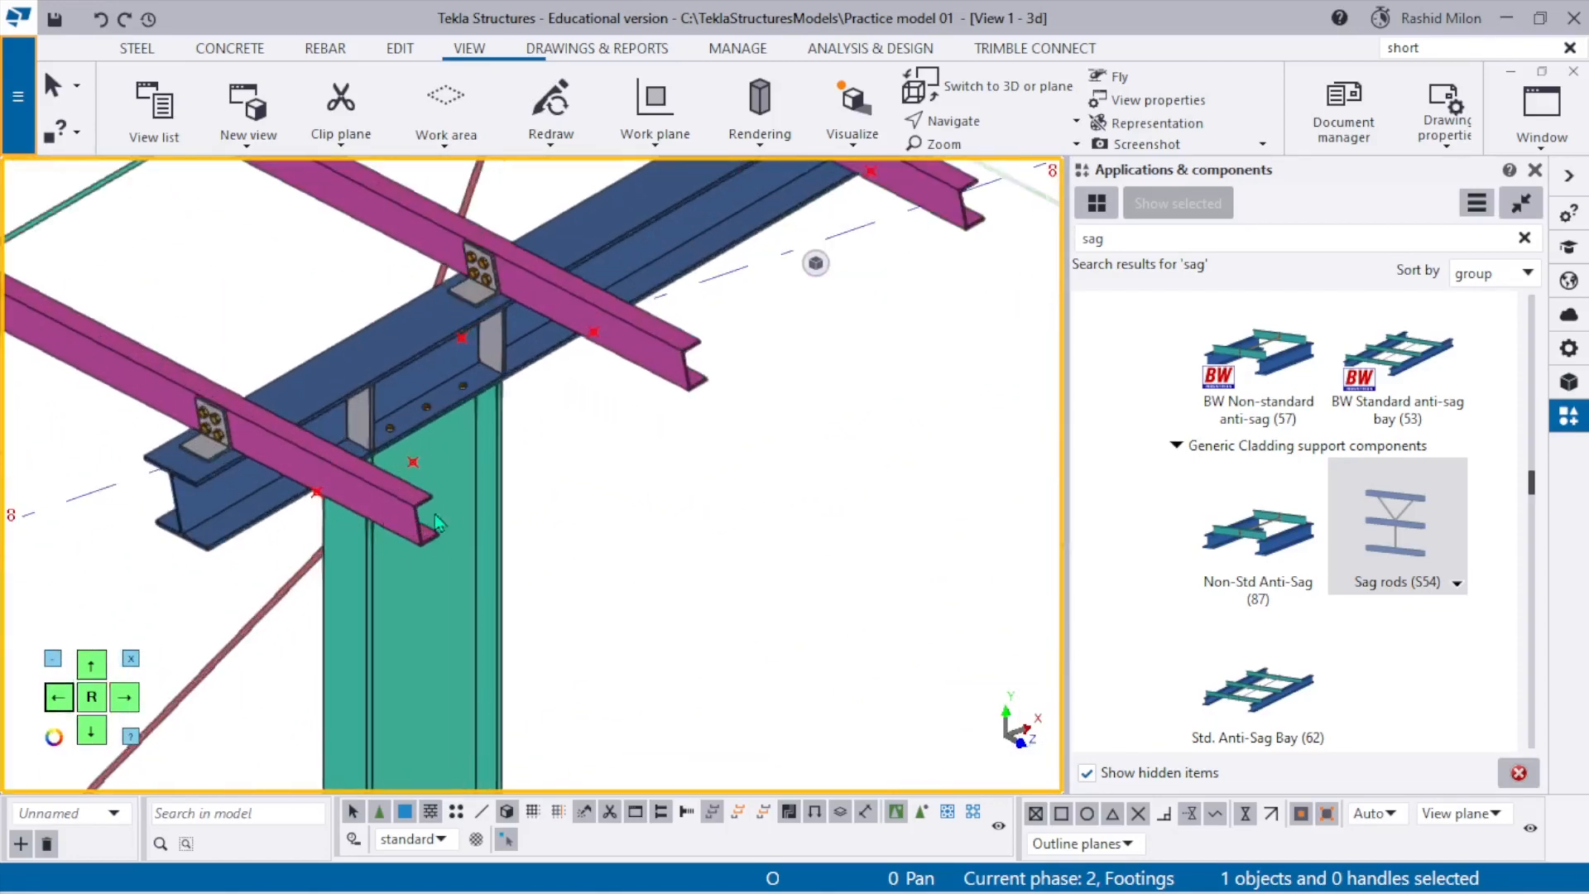
scroll(392, 537, "down", 5)
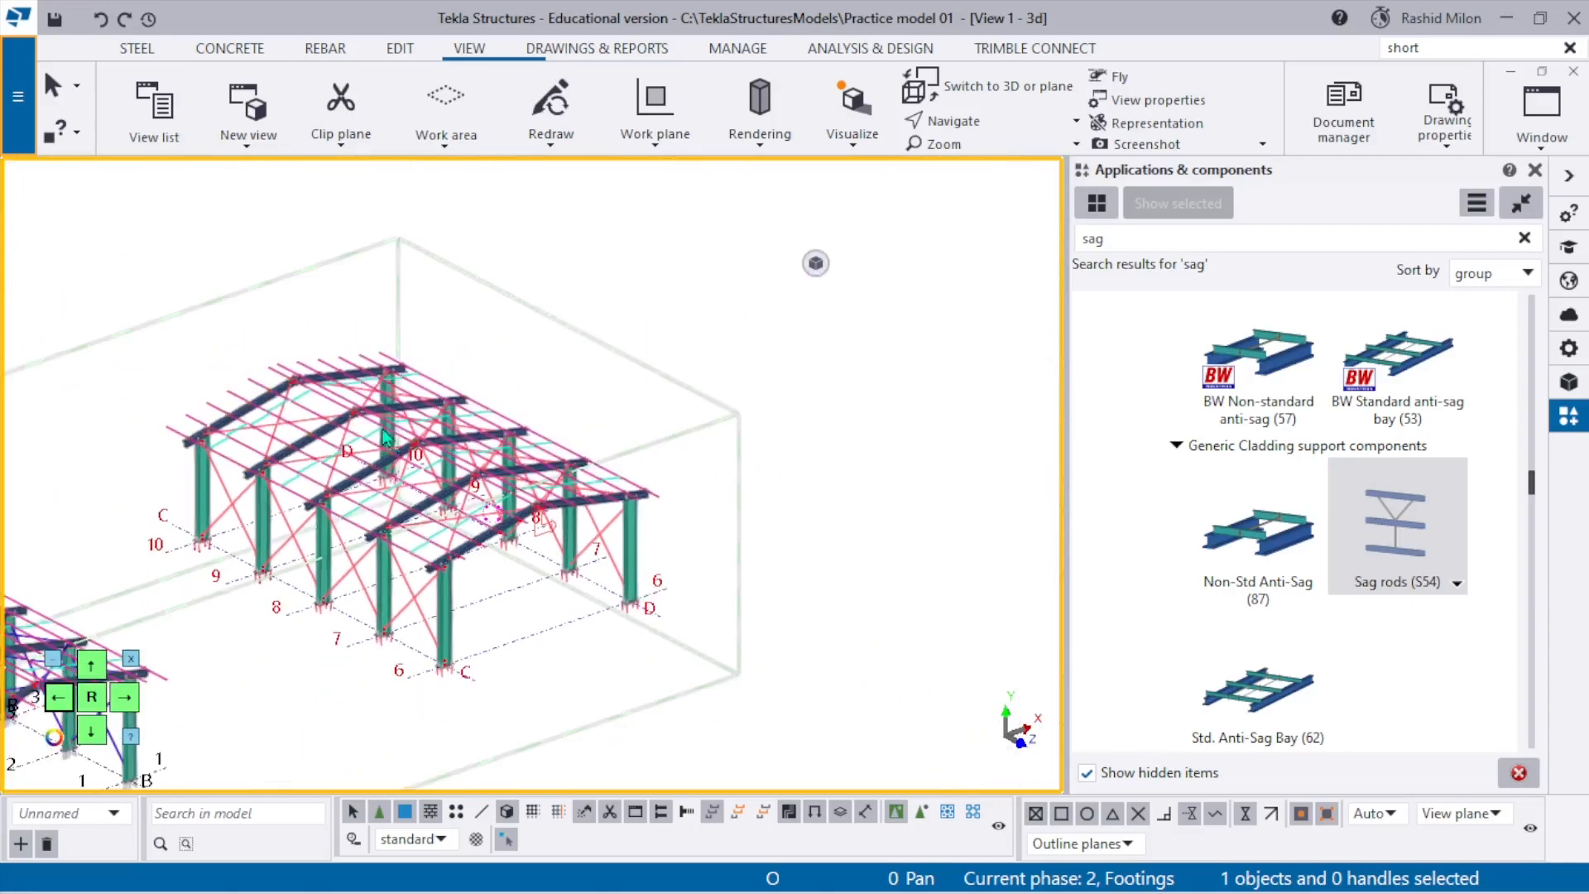
scroll(396, 425, "up", 5)
middle_click_drag(524, 515, 563, 364)
scroll(547, 513, "up", 2)
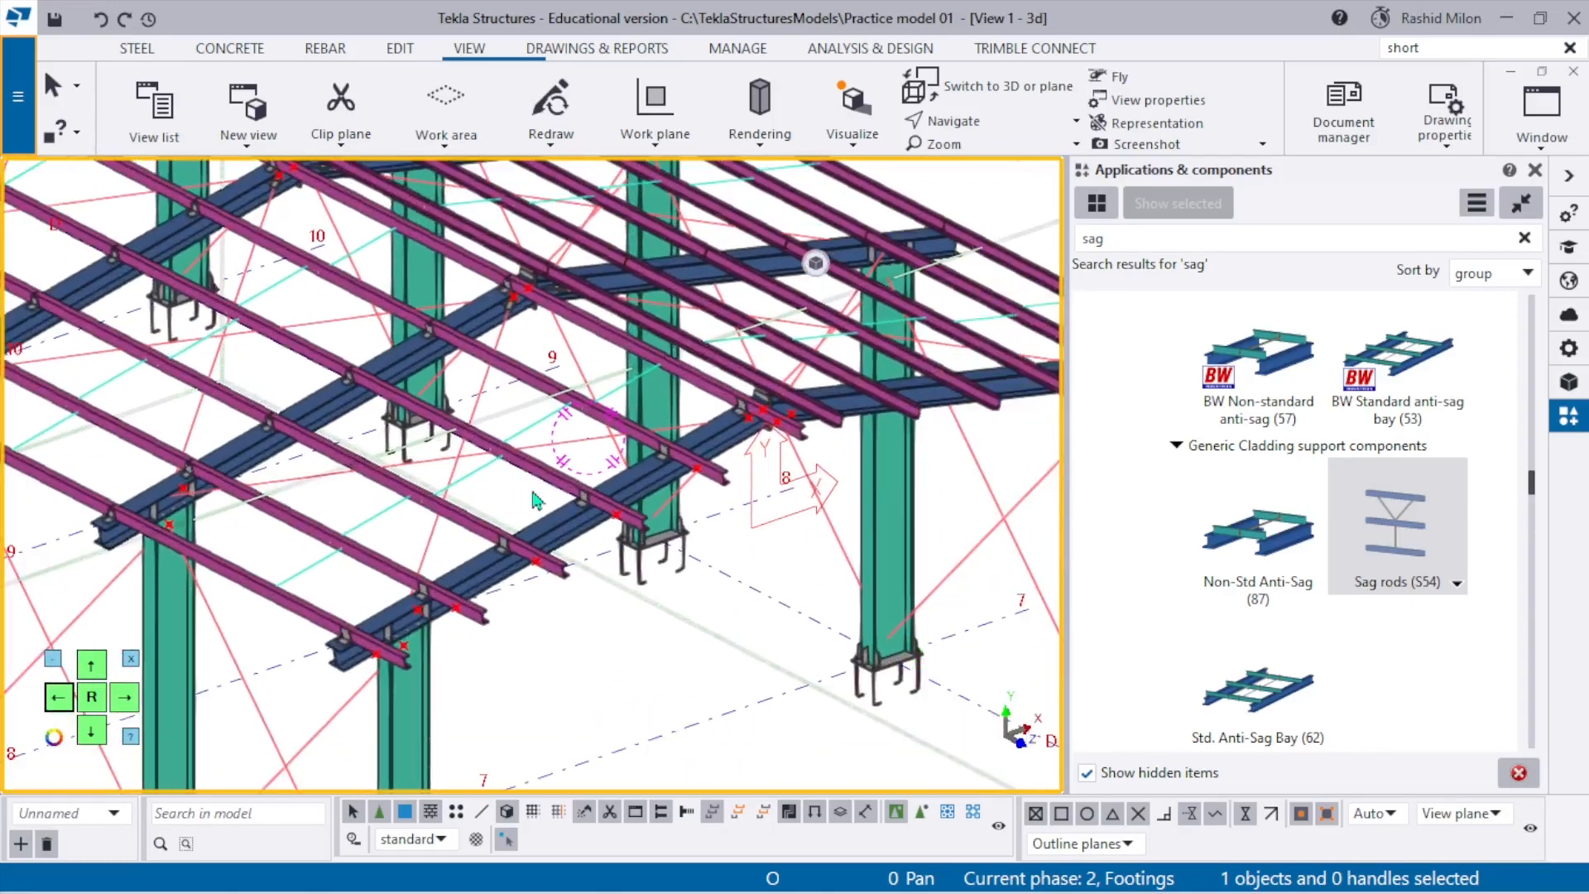
Search the component catalog for FL and browse the results to the slab structures group.
left_click(1523, 237)
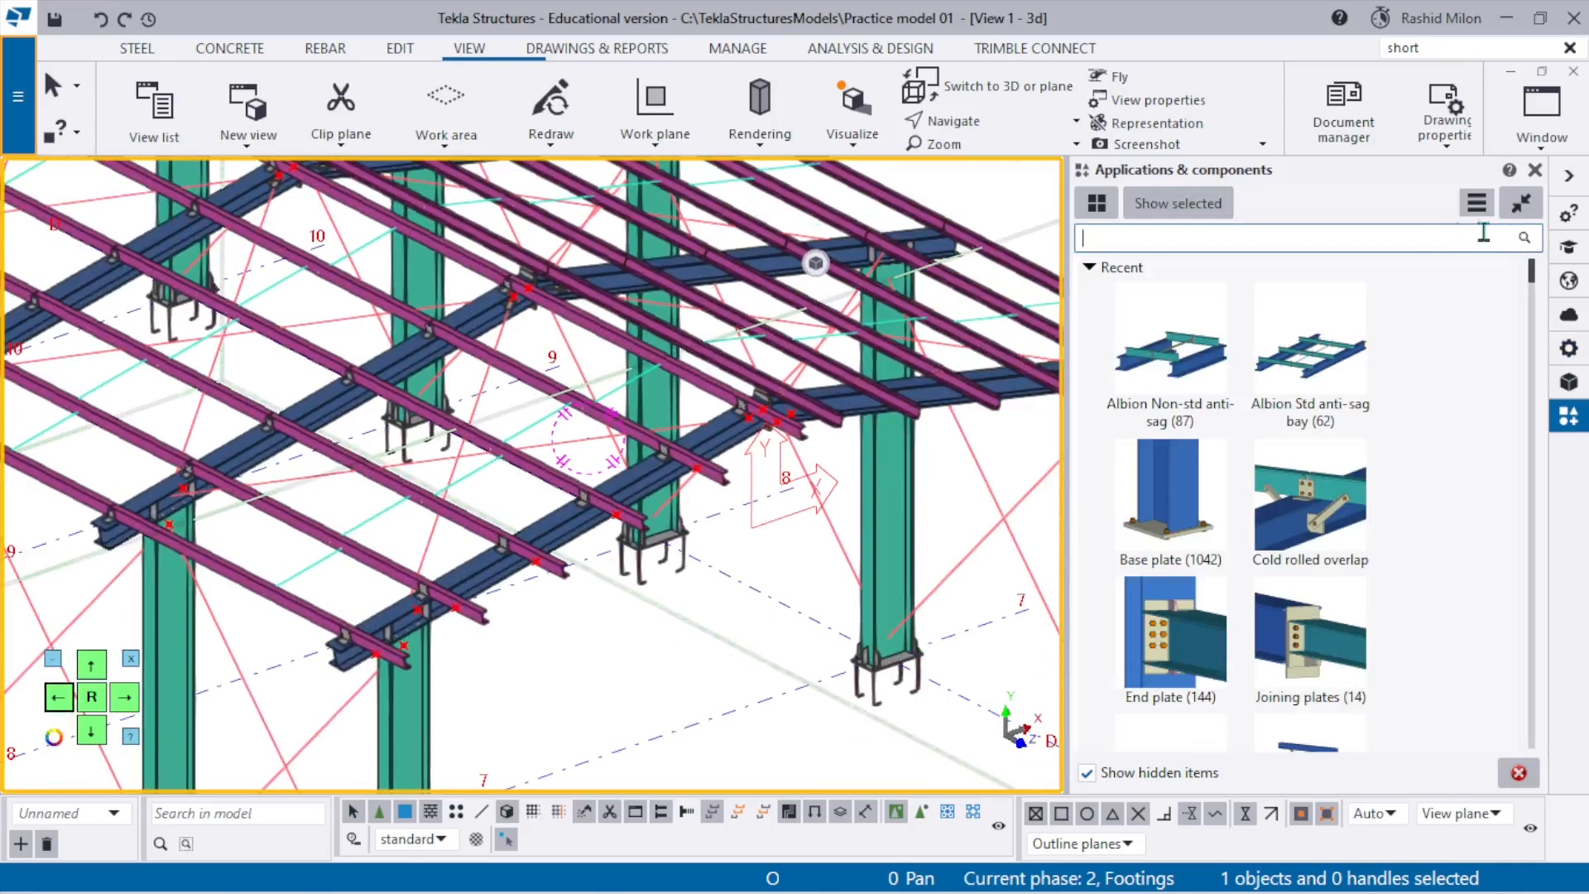
left_click(1380, 234)
type("FLOOR")
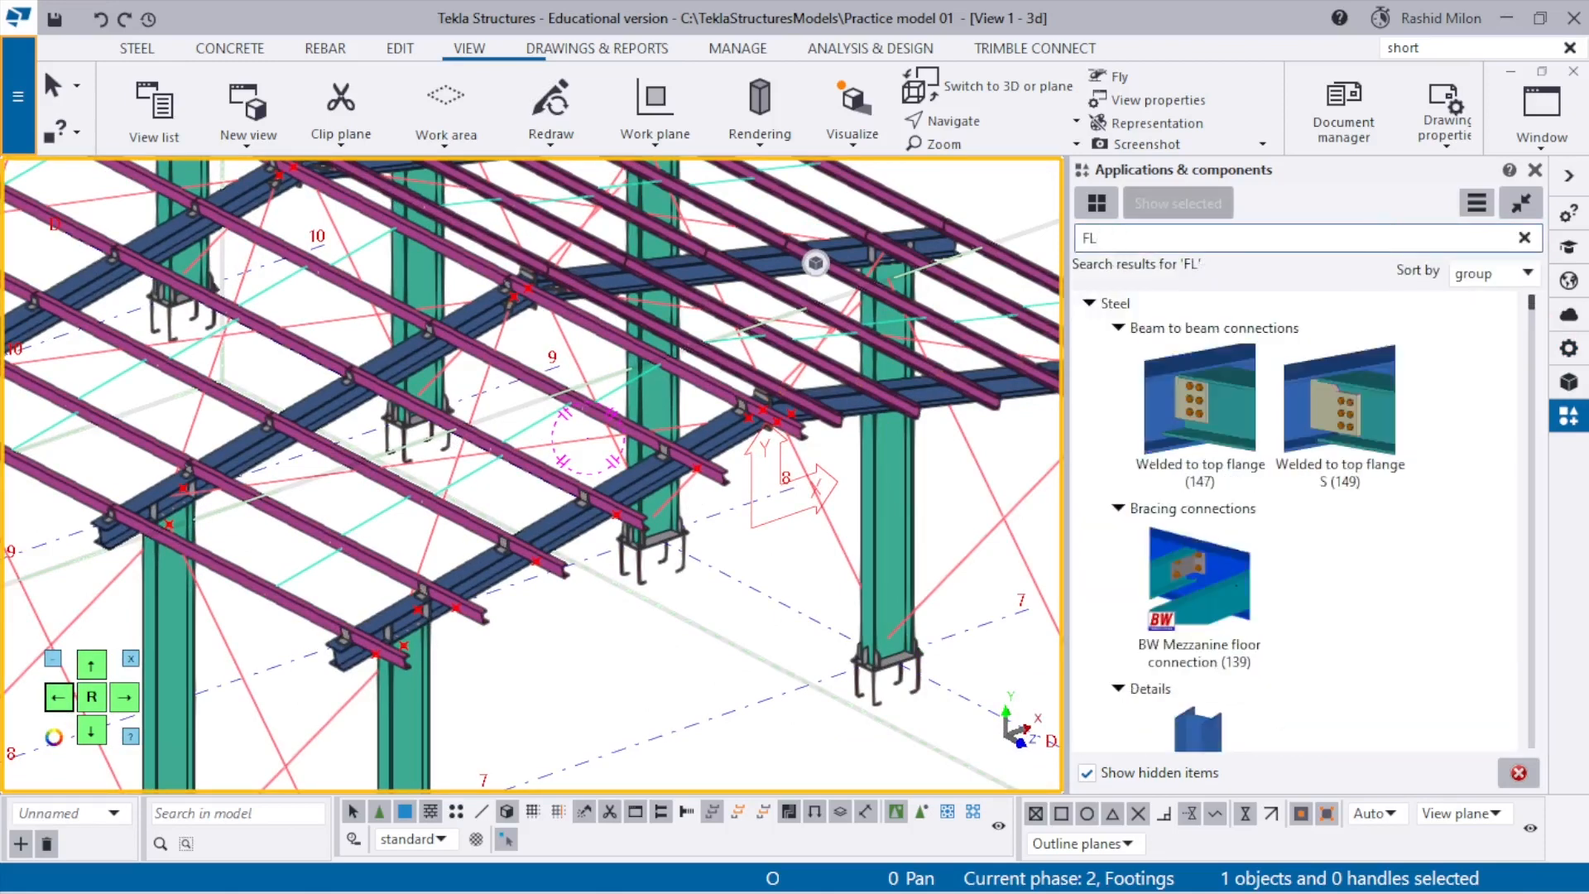
left_click(1476, 204)
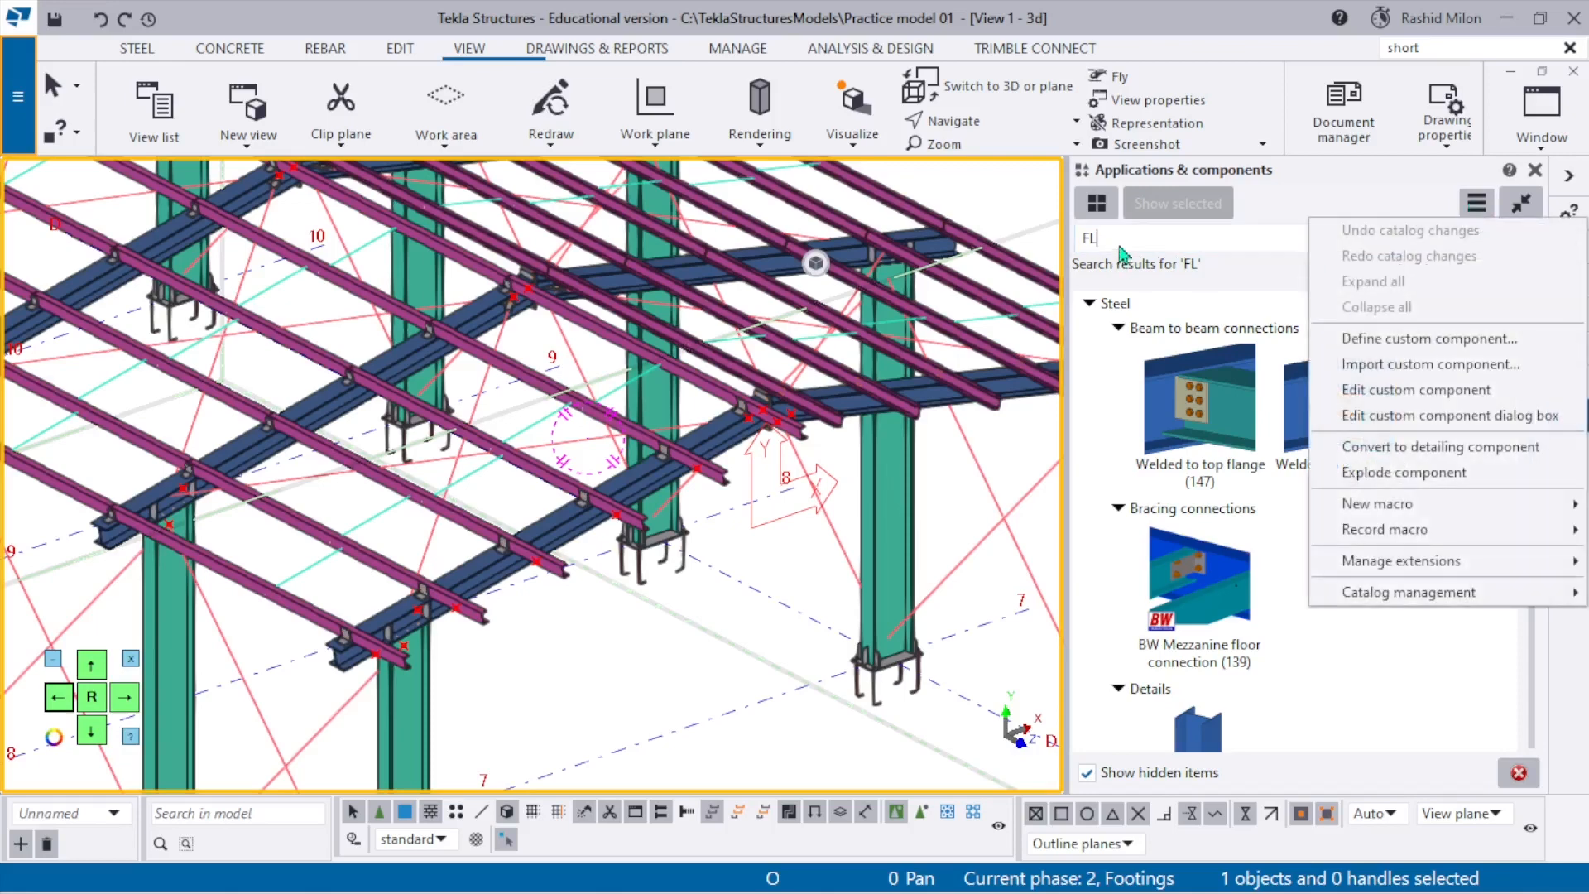
left_click(1099, 204)
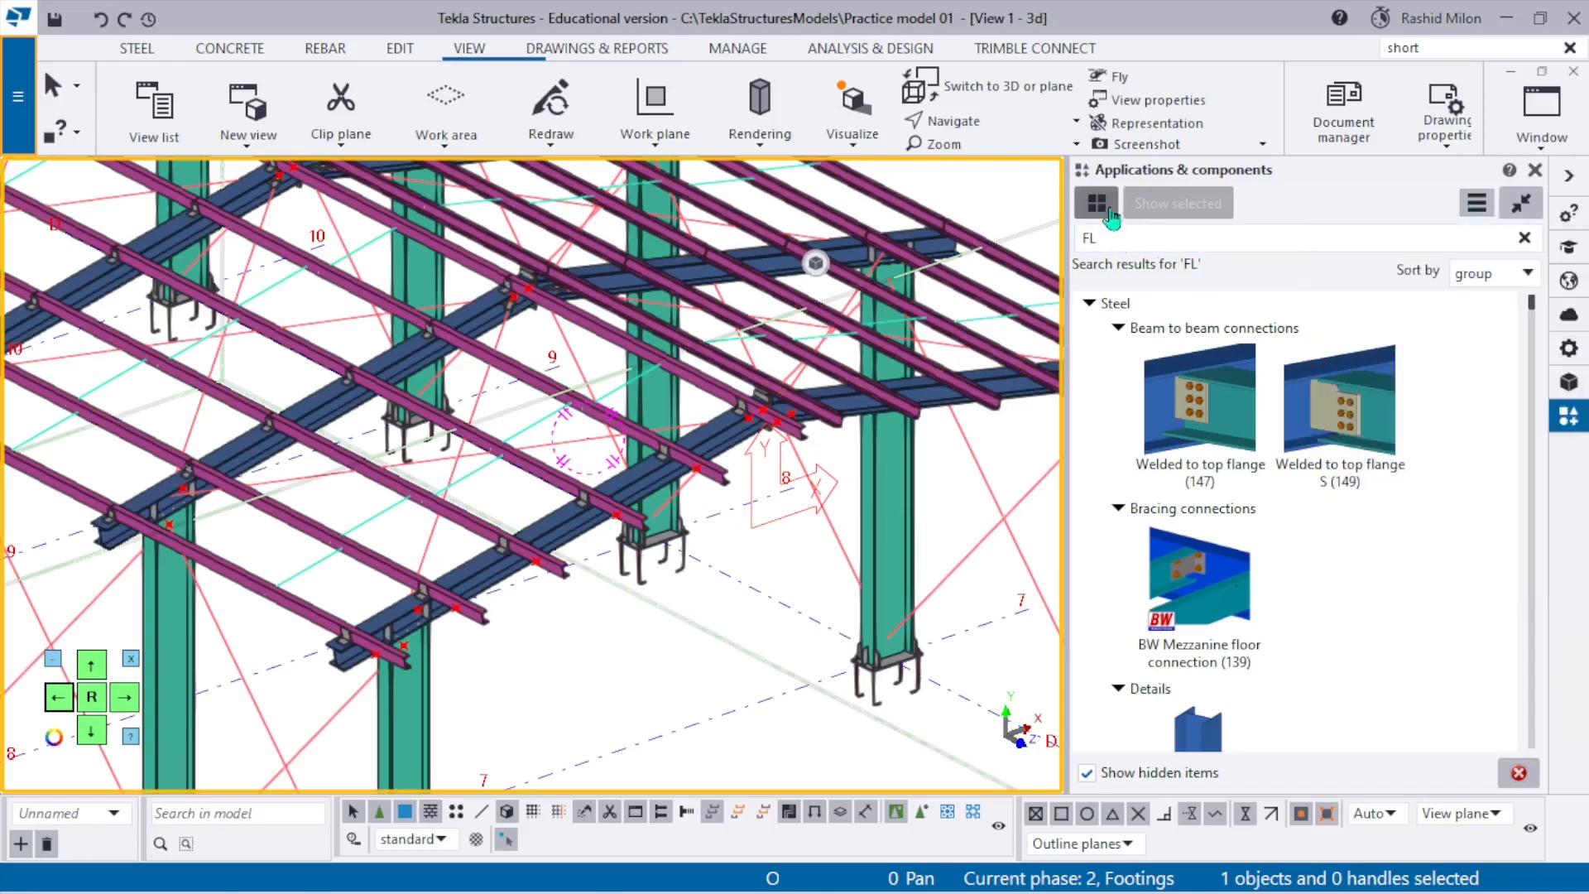
left_click(1472, 215)
left_click(1097, 203)
scroll(1242, 383, "down", 10)
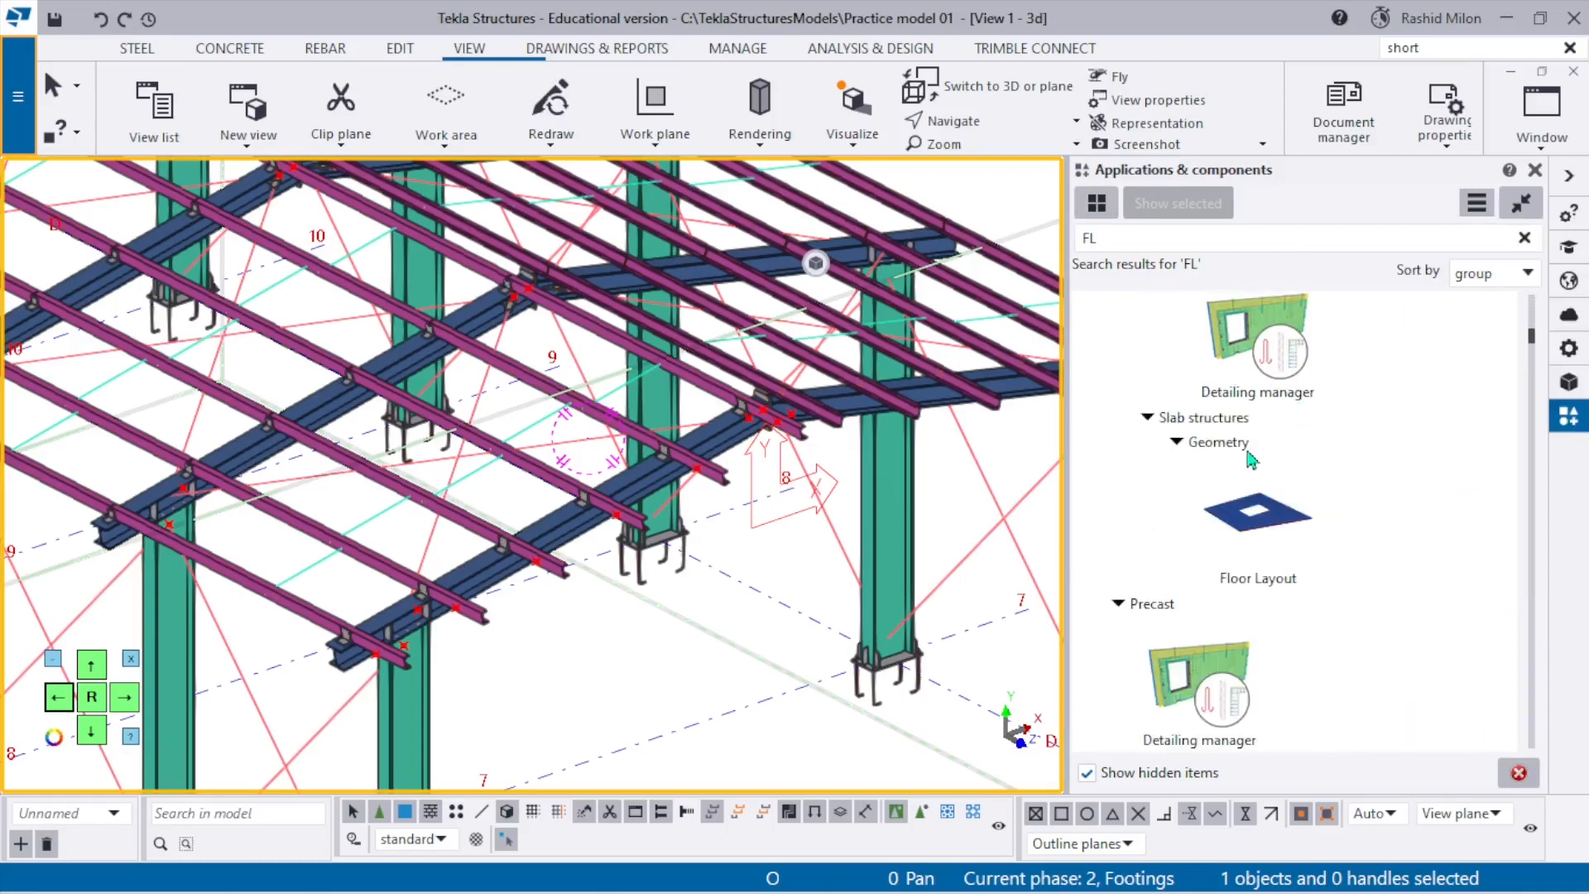
scroll(1252, 460, "down", 15)
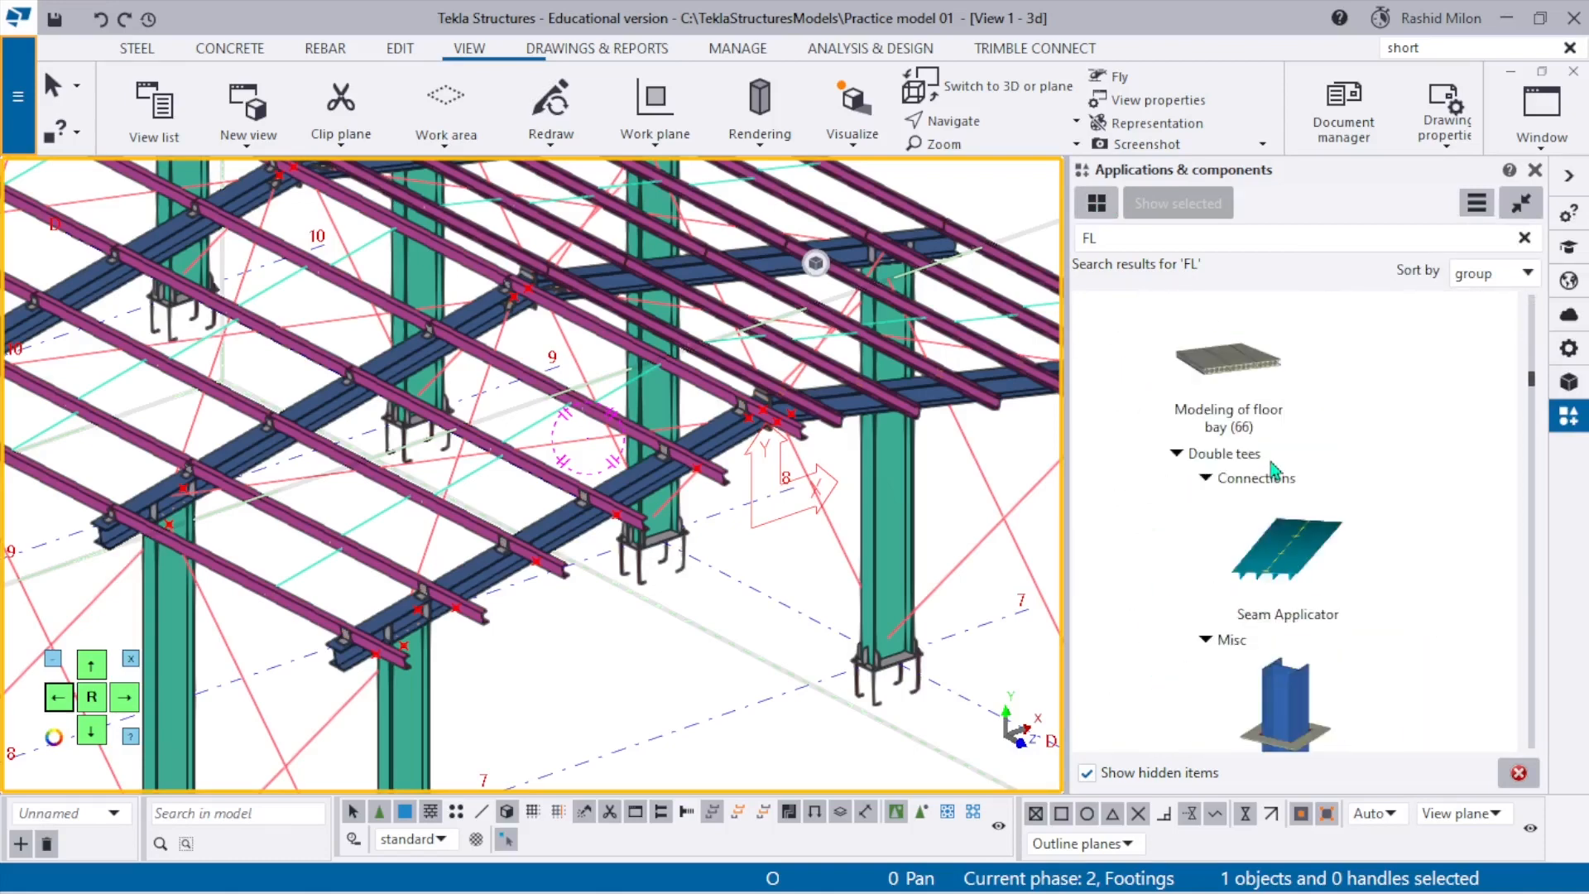
scroll(1287, 471, "up", 3)
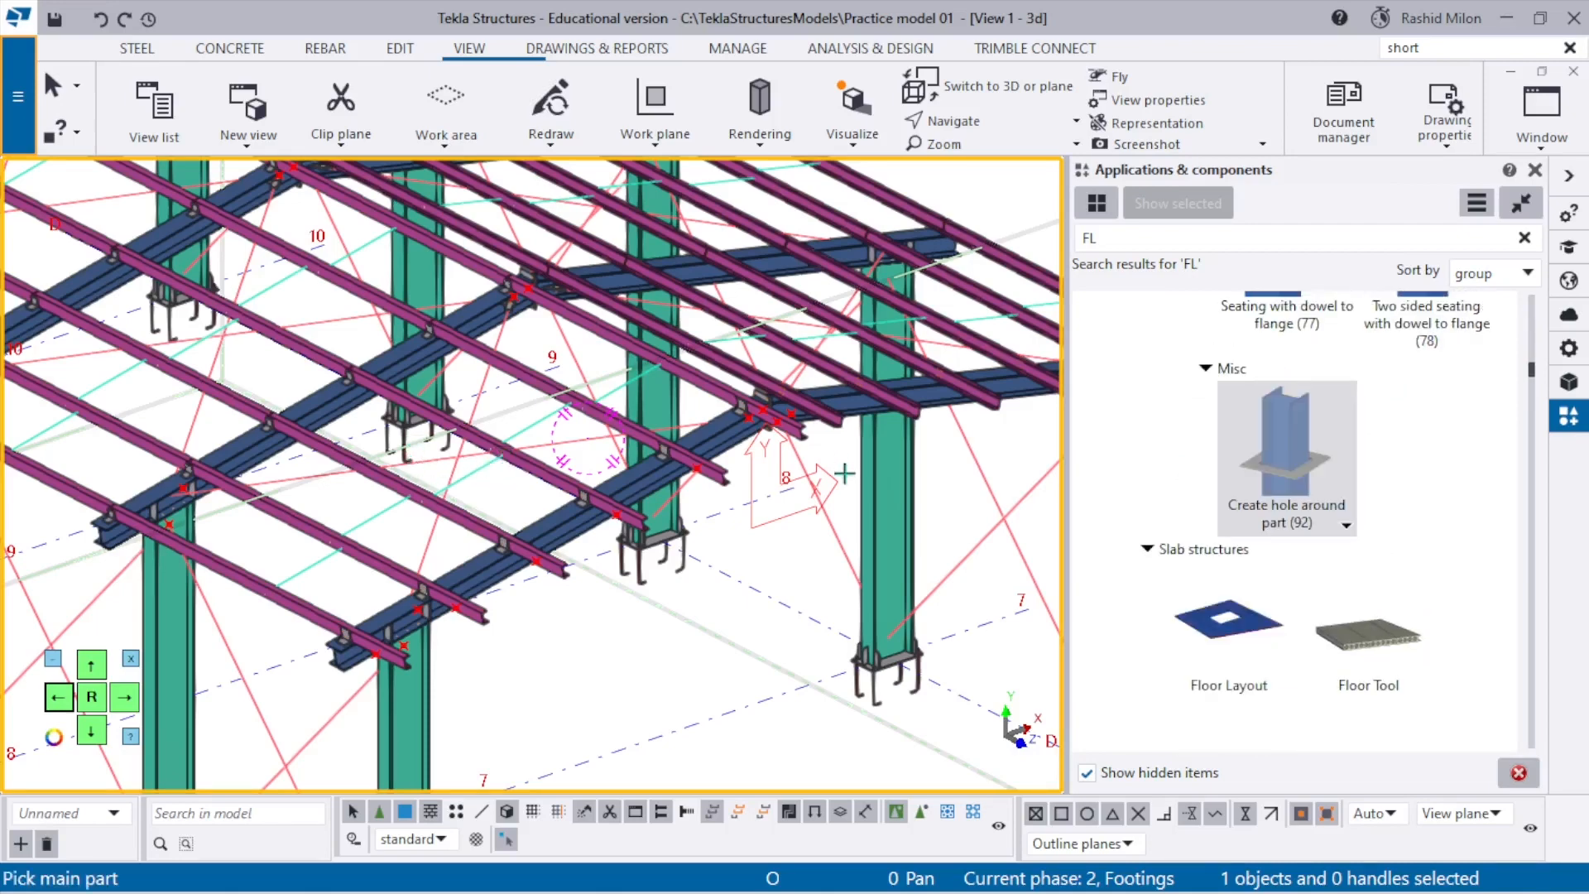
scroll(783, 422, "down", 3)
scroll(574, 483, "up", 8)
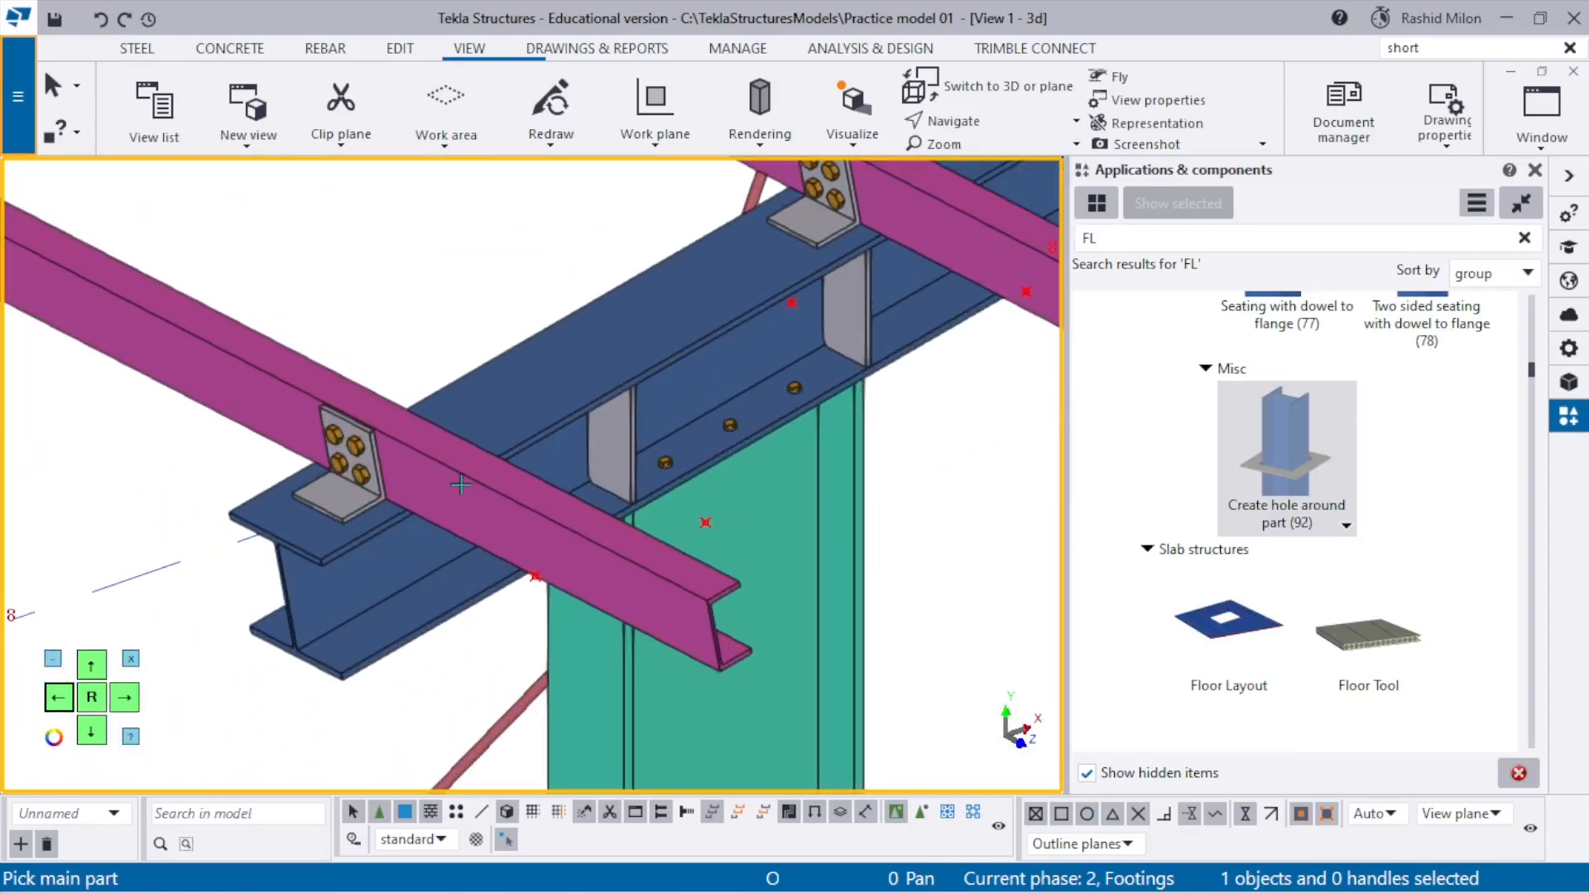
scroll(596, 524, "up", 2)
scroll(532, 506, "down", 2)
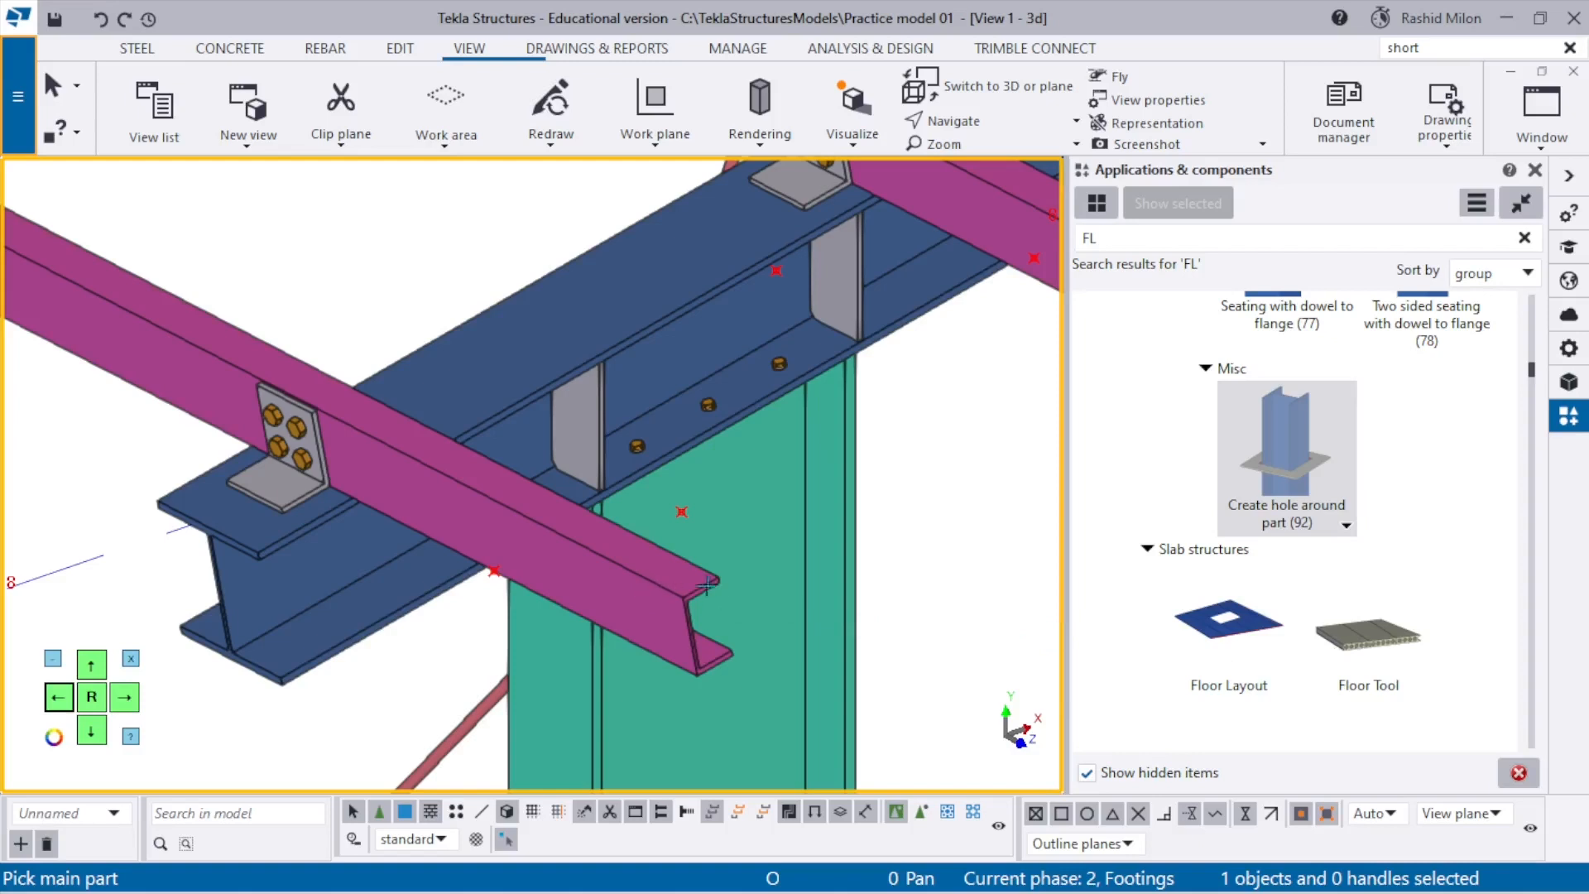
scroll(706, 585, "up", 2)
scroll(608, 570, "down", 2)
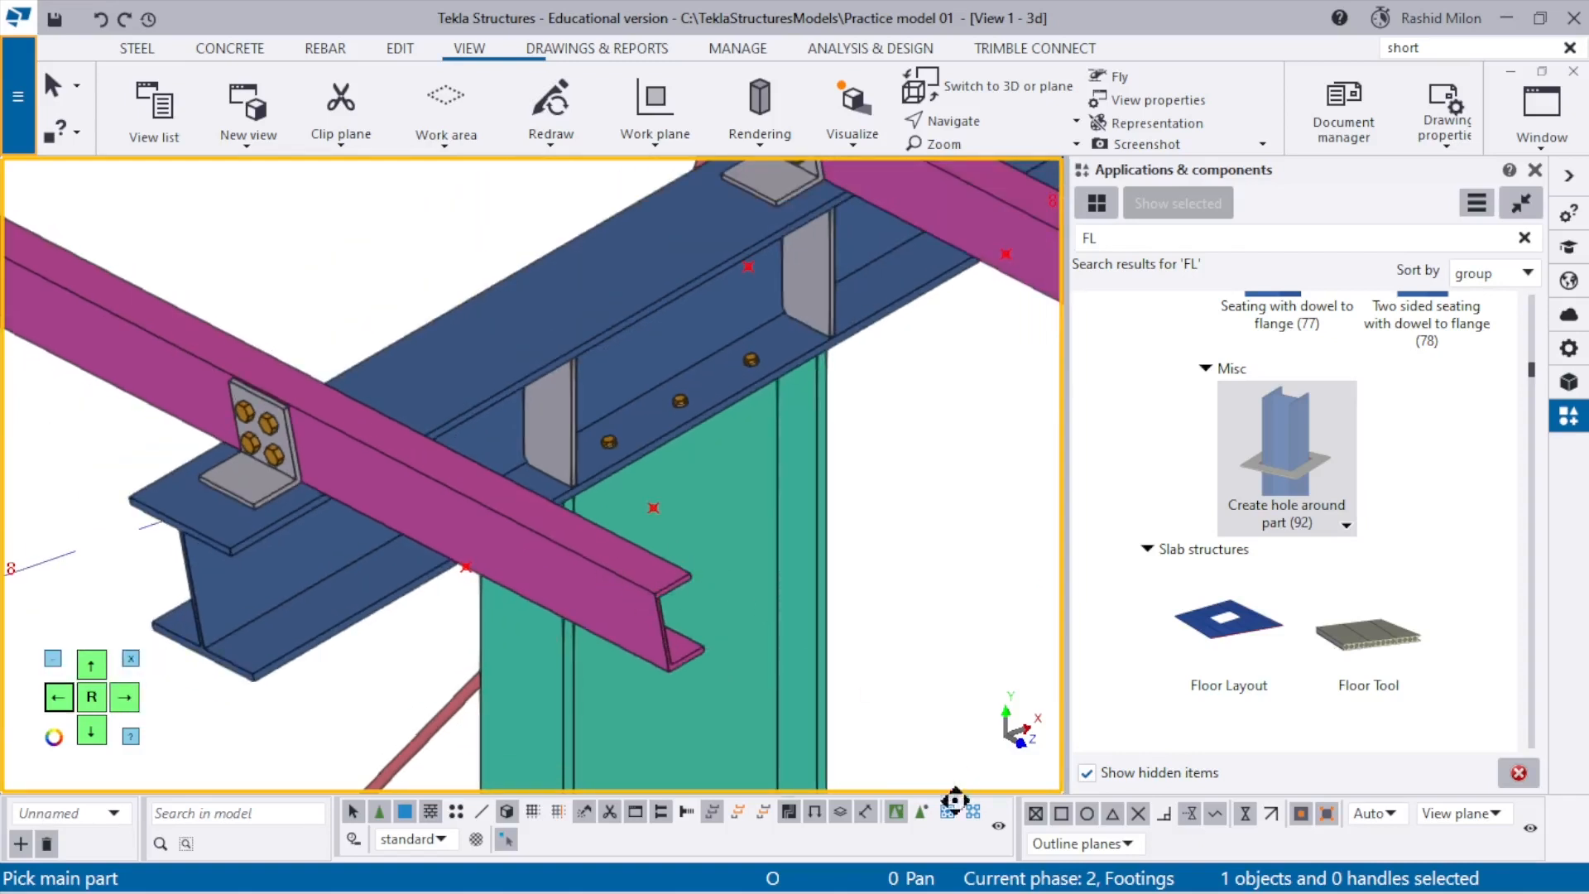
scroll(708, 538, "up", 2)
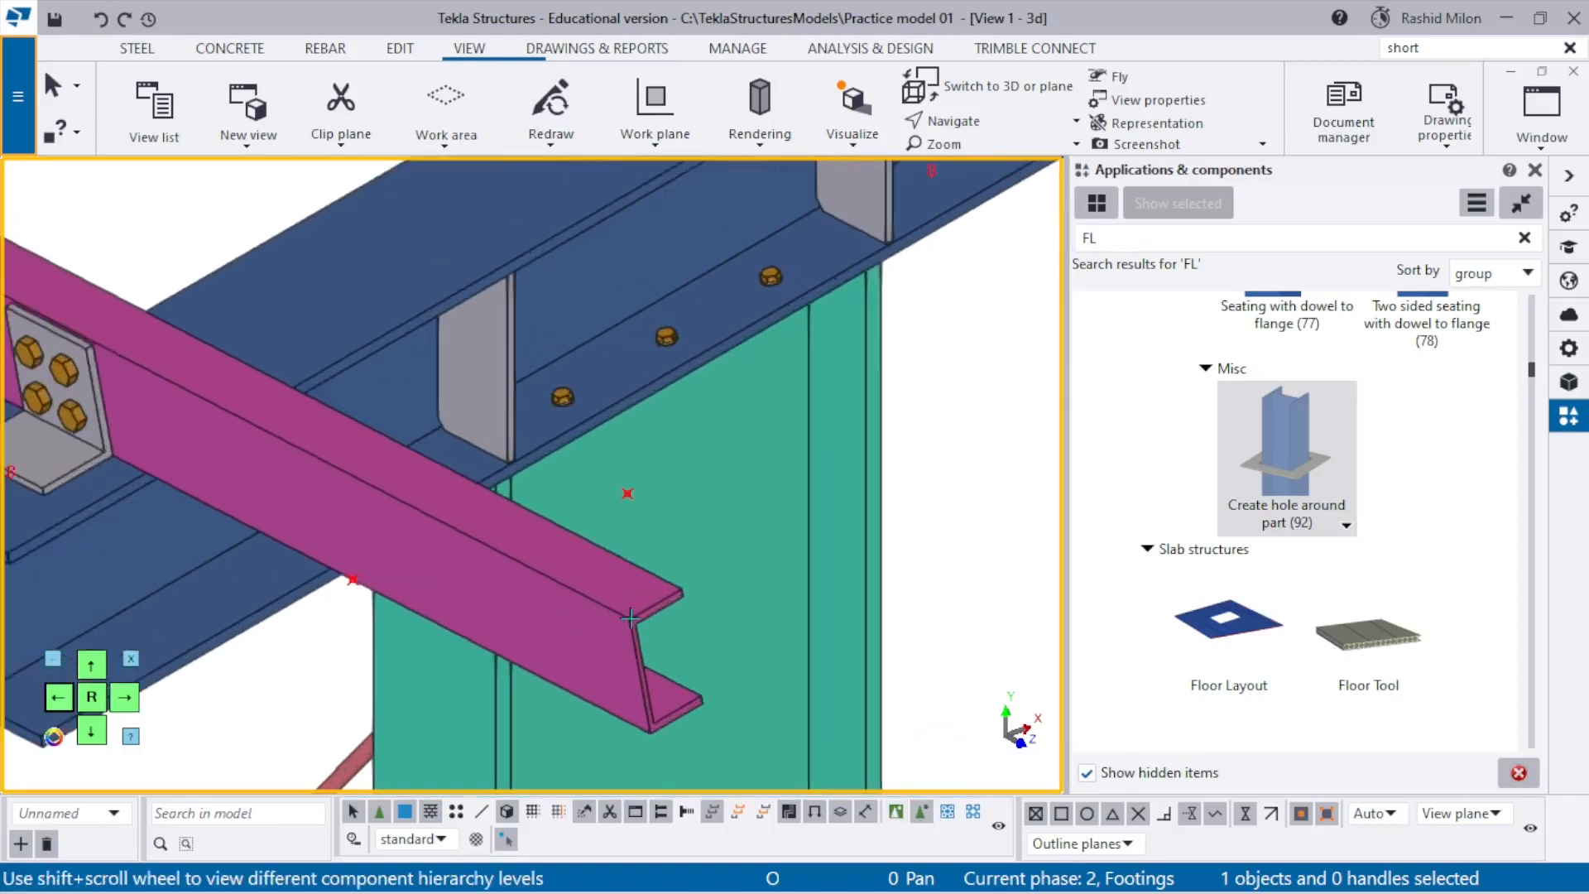
right_click(818, 514)
key("Escape")
key("Escape")
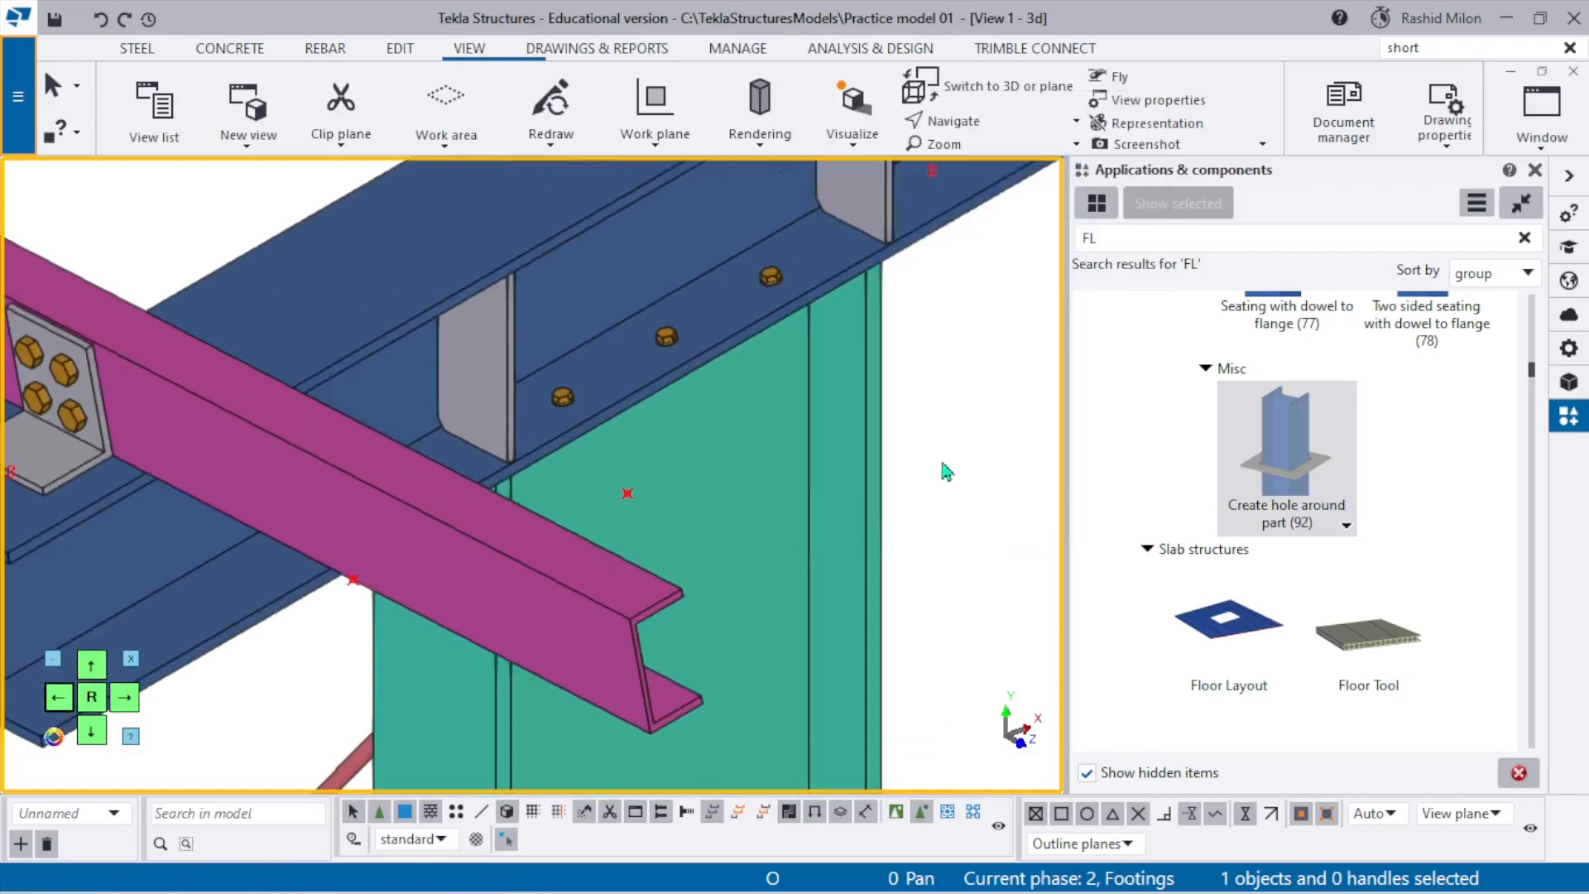
Redraw the 3D view and start a Floor Layout along the eave purlin's top edge, from its grid 6 end to its grid 10 end.
right_click(941, 461)
left_click(1001, 597)
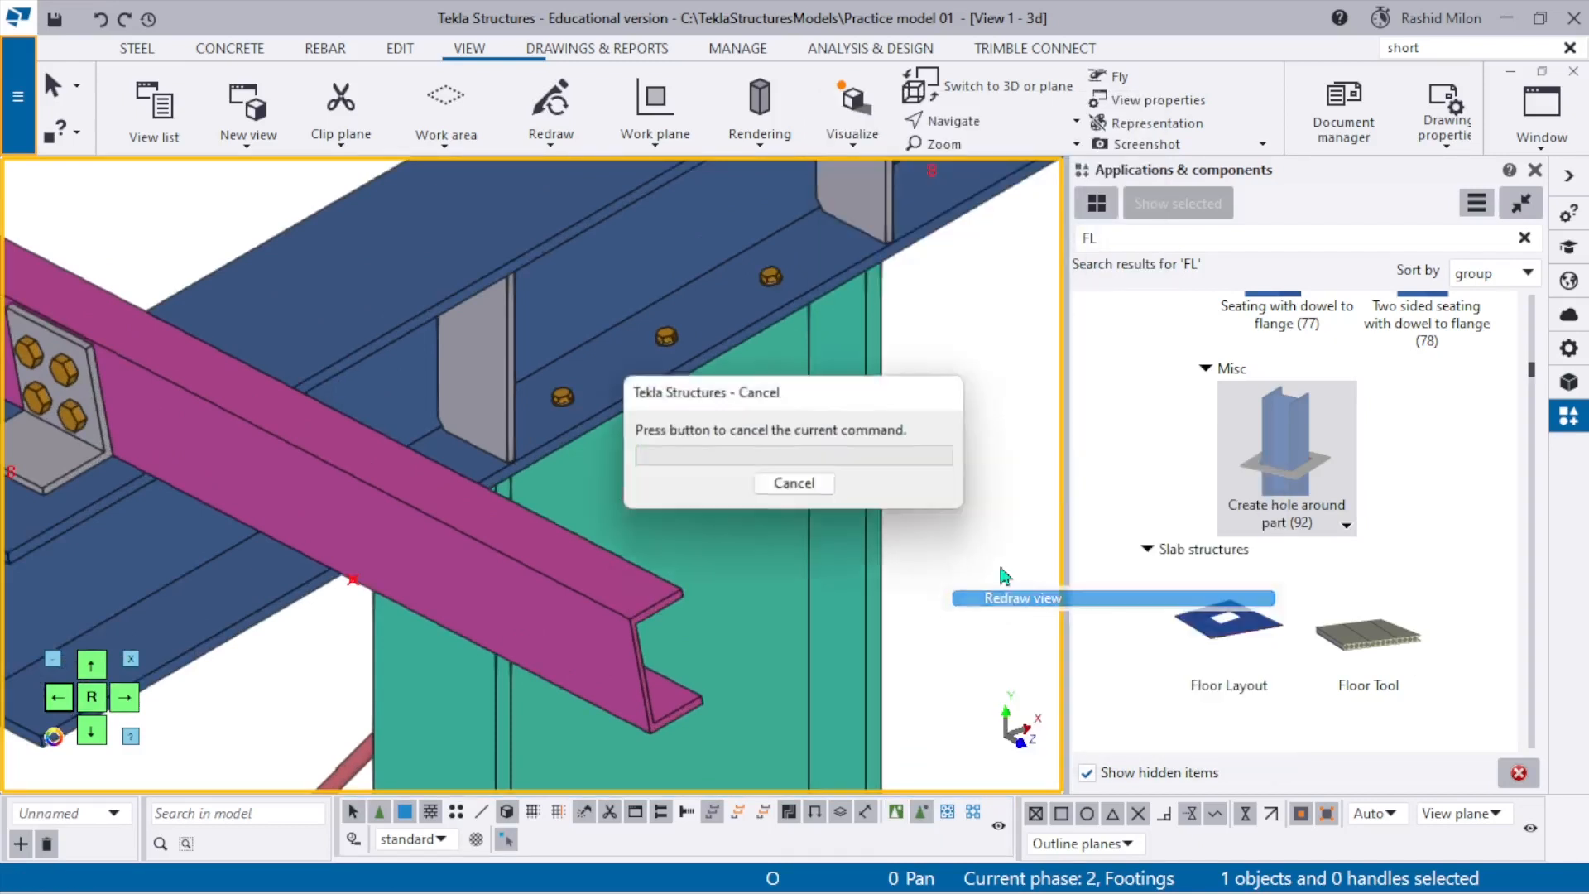
left_click(1223, 633)
scroll(685, 566, "up", 5)
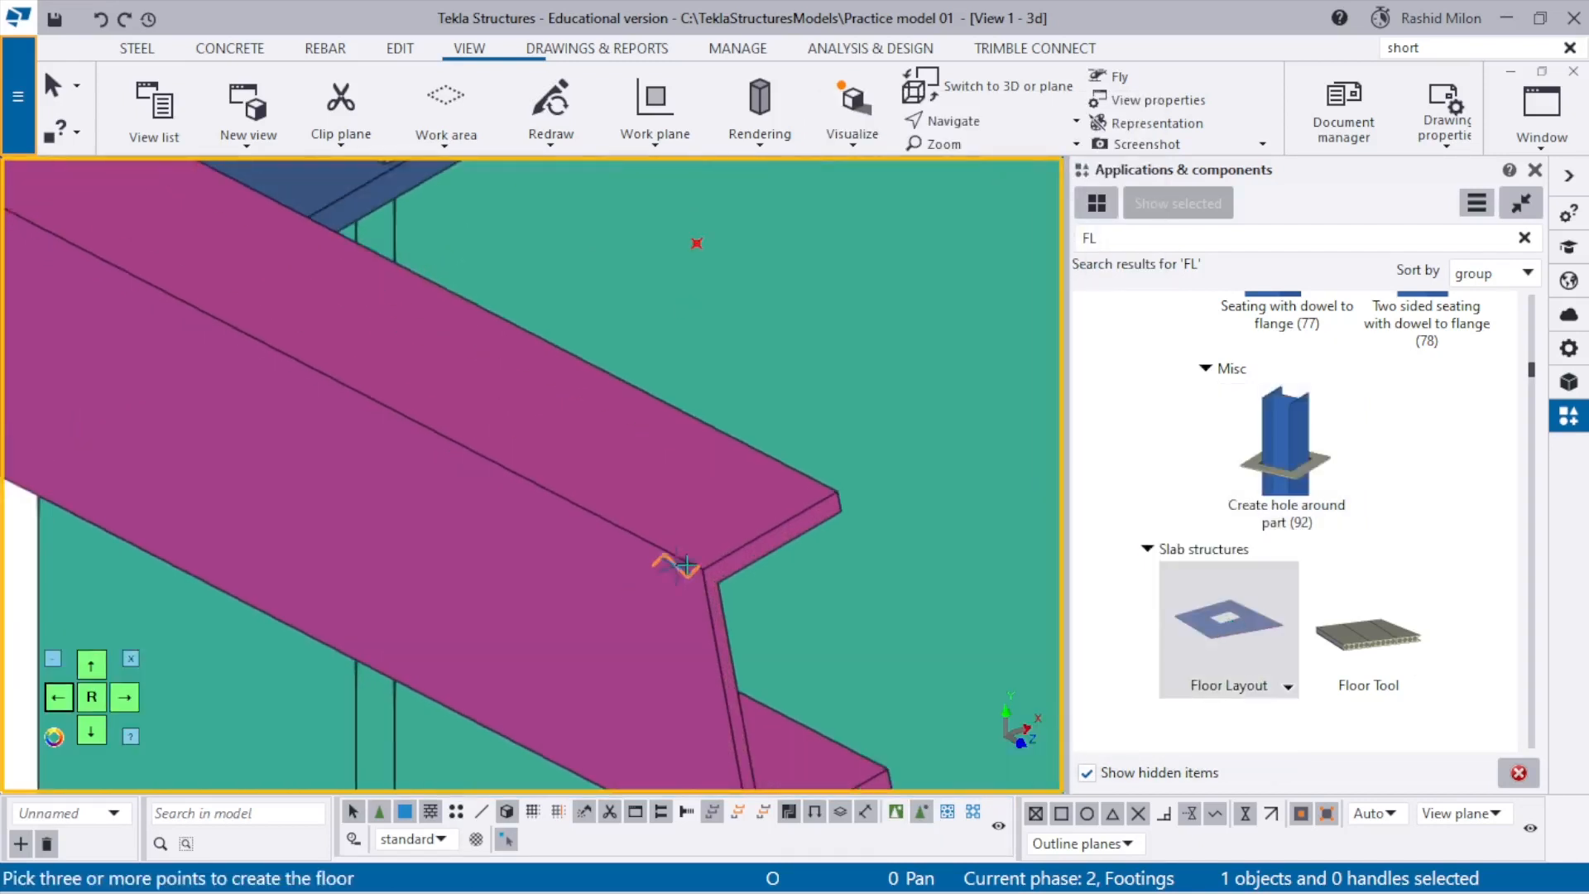
scroll(699, 566, "down", 10)
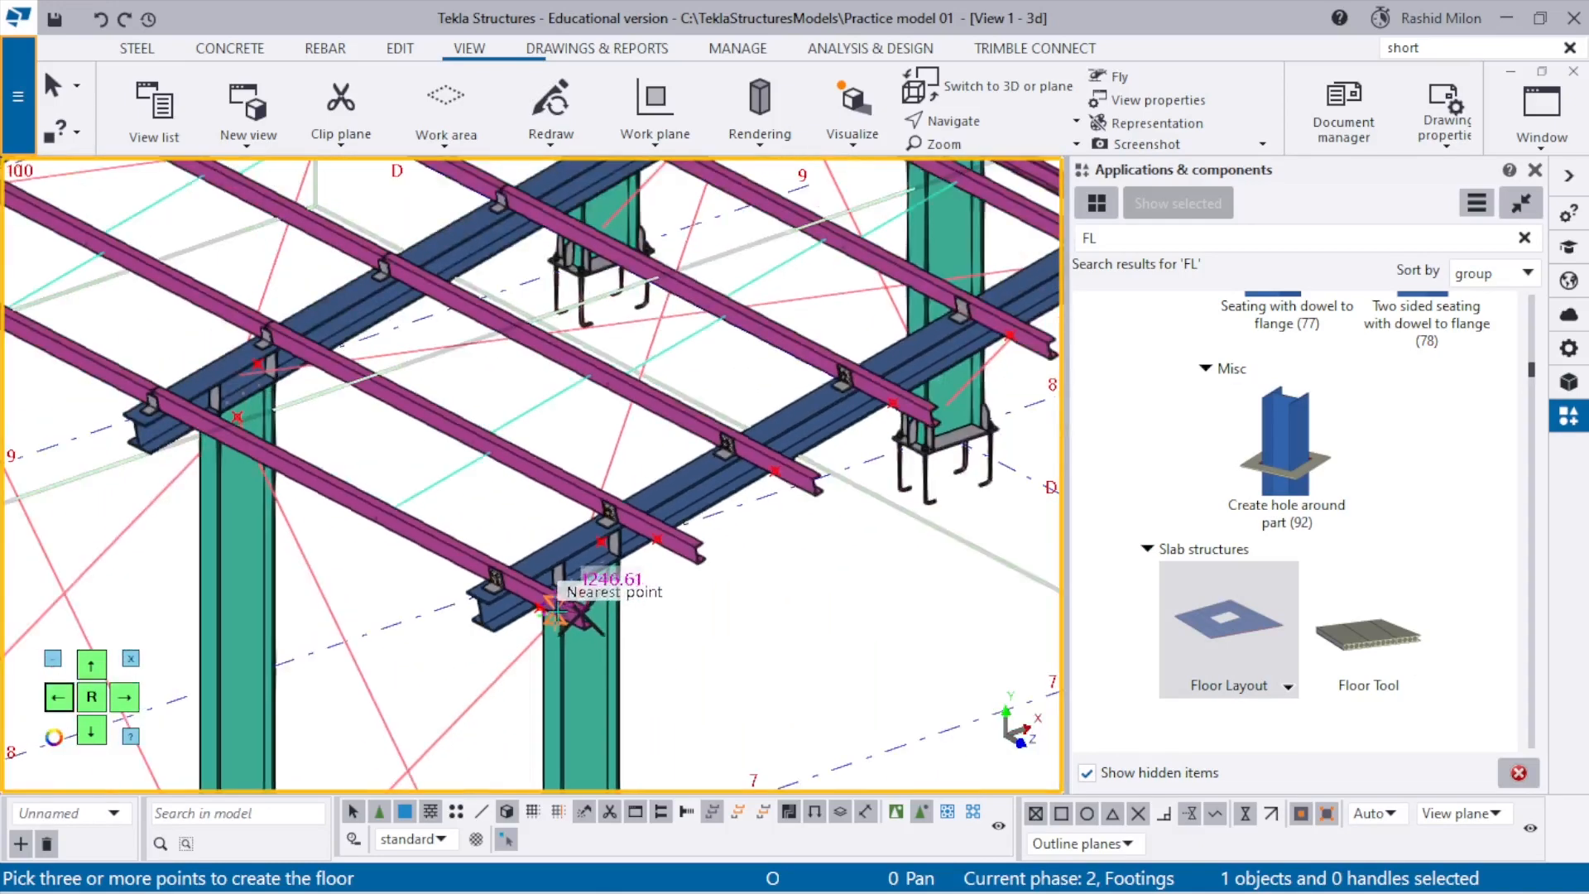
scroll(568, 602, "down", 3)
scroll(355, 539, "up", 8)
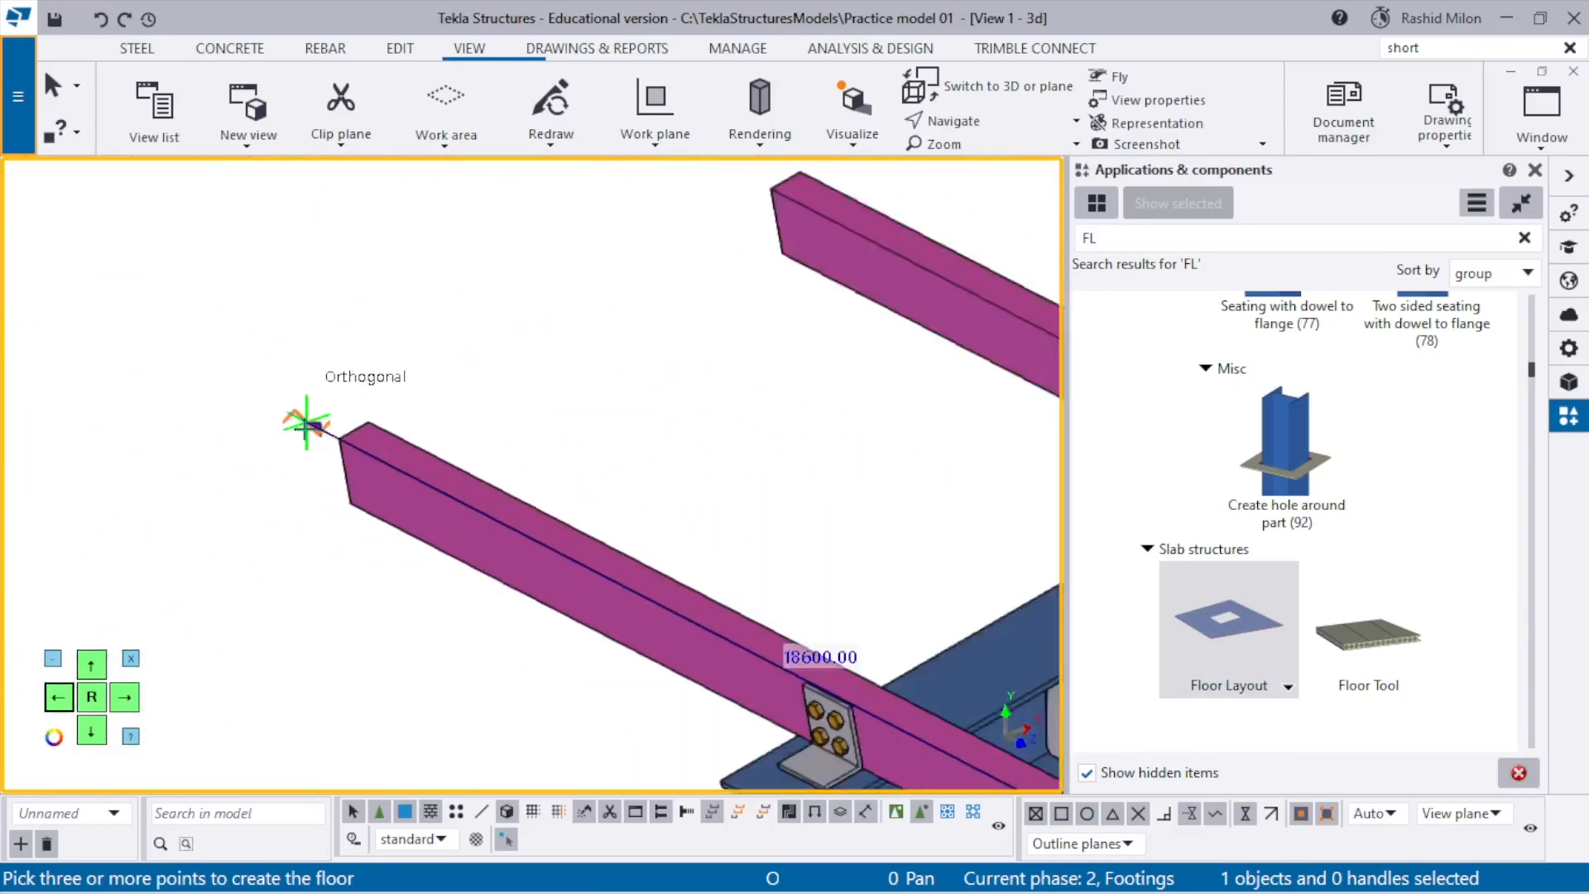
left_click(389, 454)
scroll(331, 497, "down", 6)
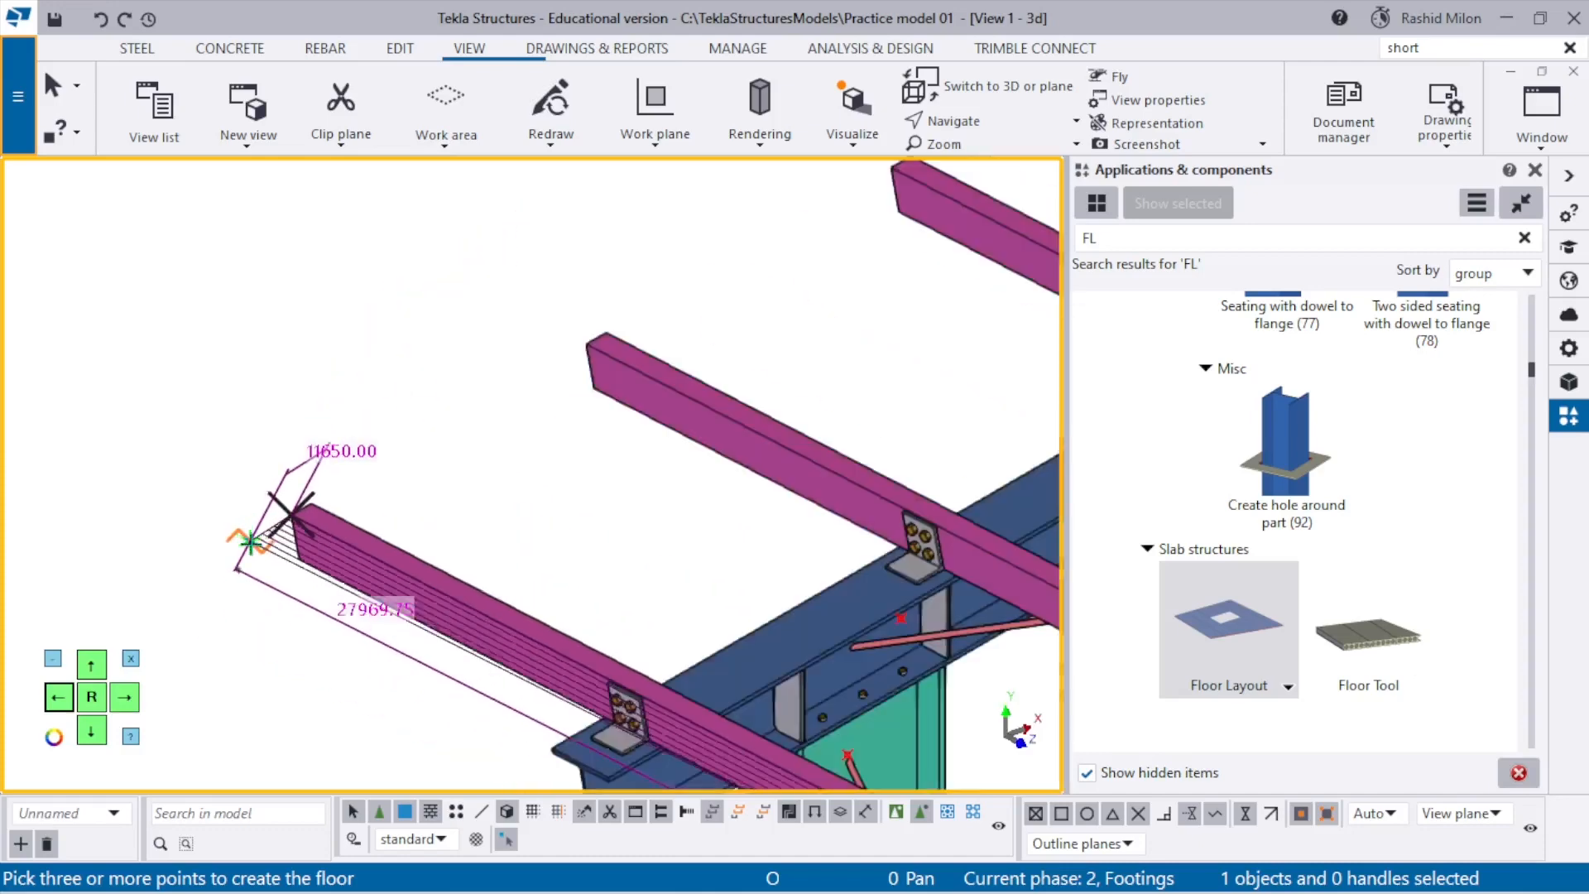
Complete the floor outline through both ends of the ridge purlin on the same slope and close it at the starting eave corner.
scroll(579, 348, "up", 6)
scroll(592, 539, "up", 5)
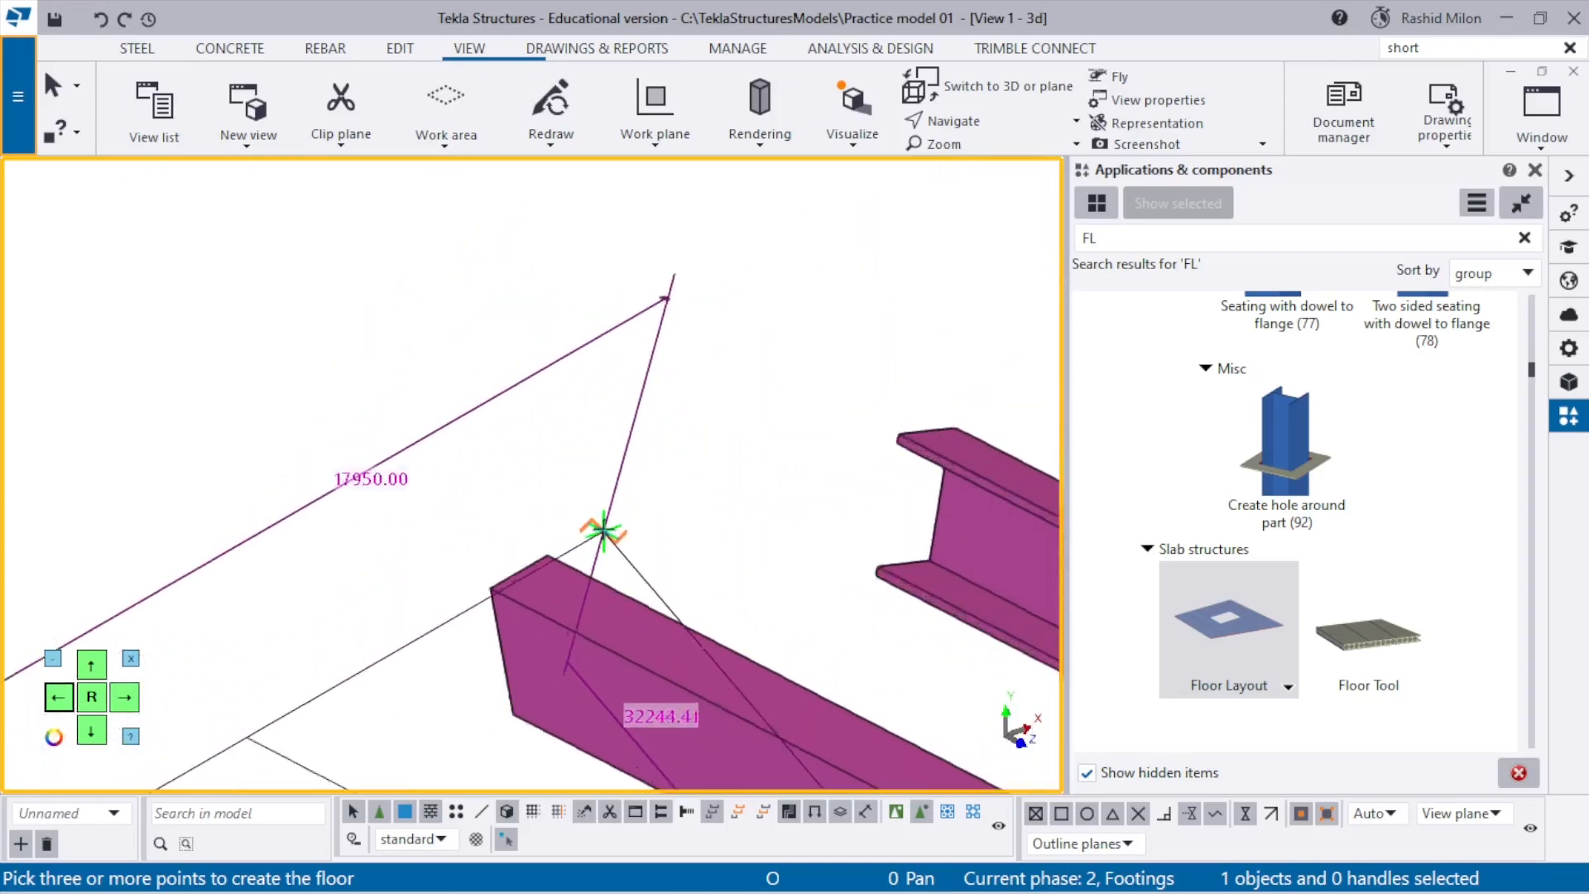
left_click(534, 561)
scroll(535, 561, "down", 8)
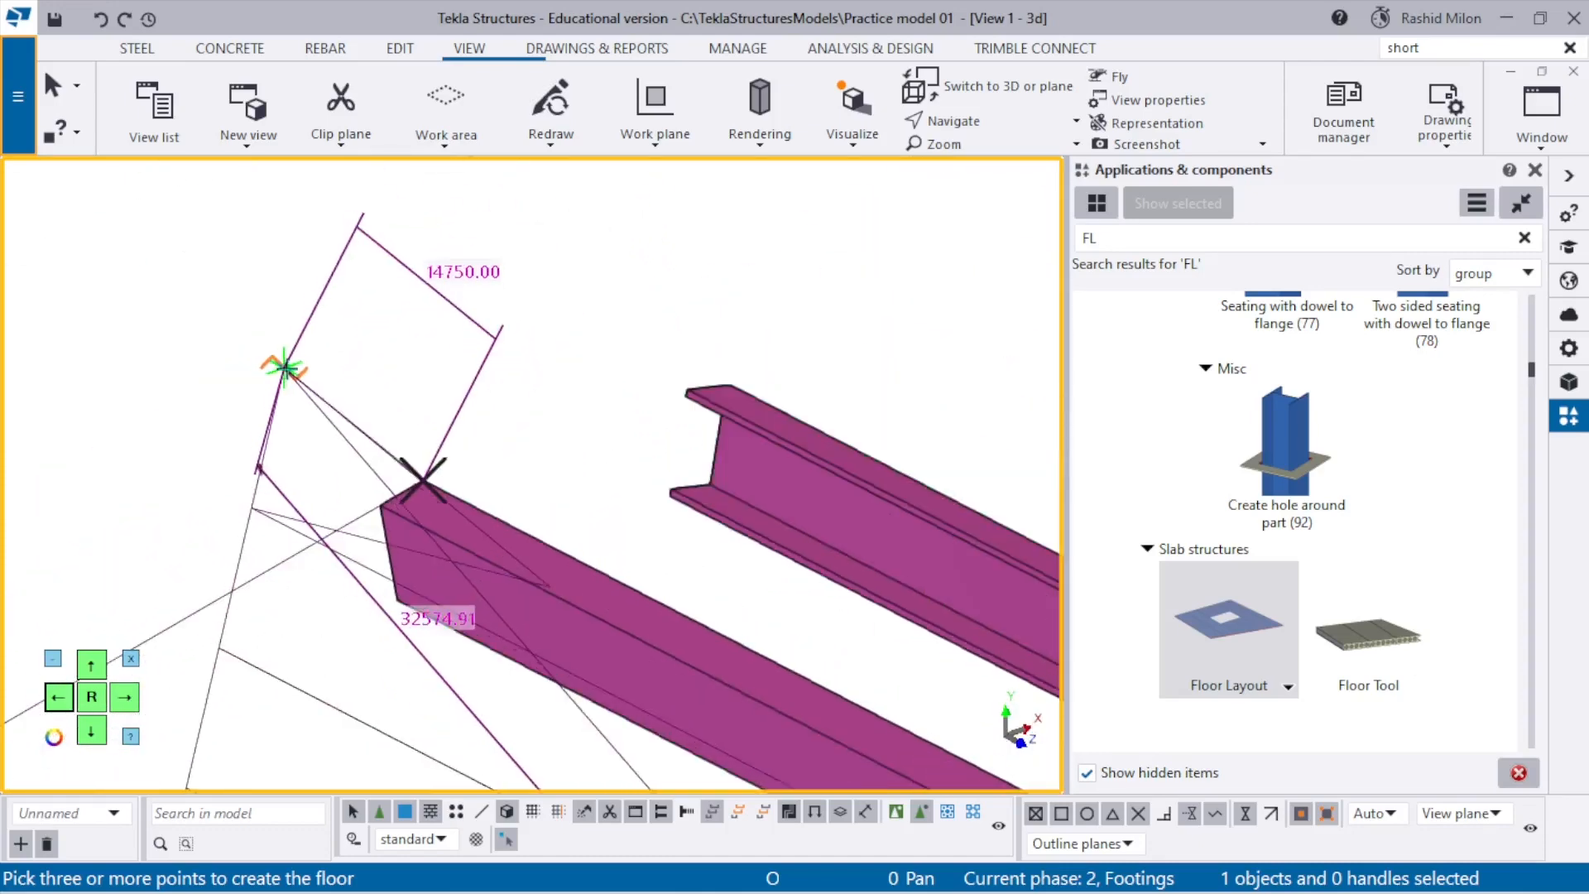
scroll(855, 739, "up", 8)
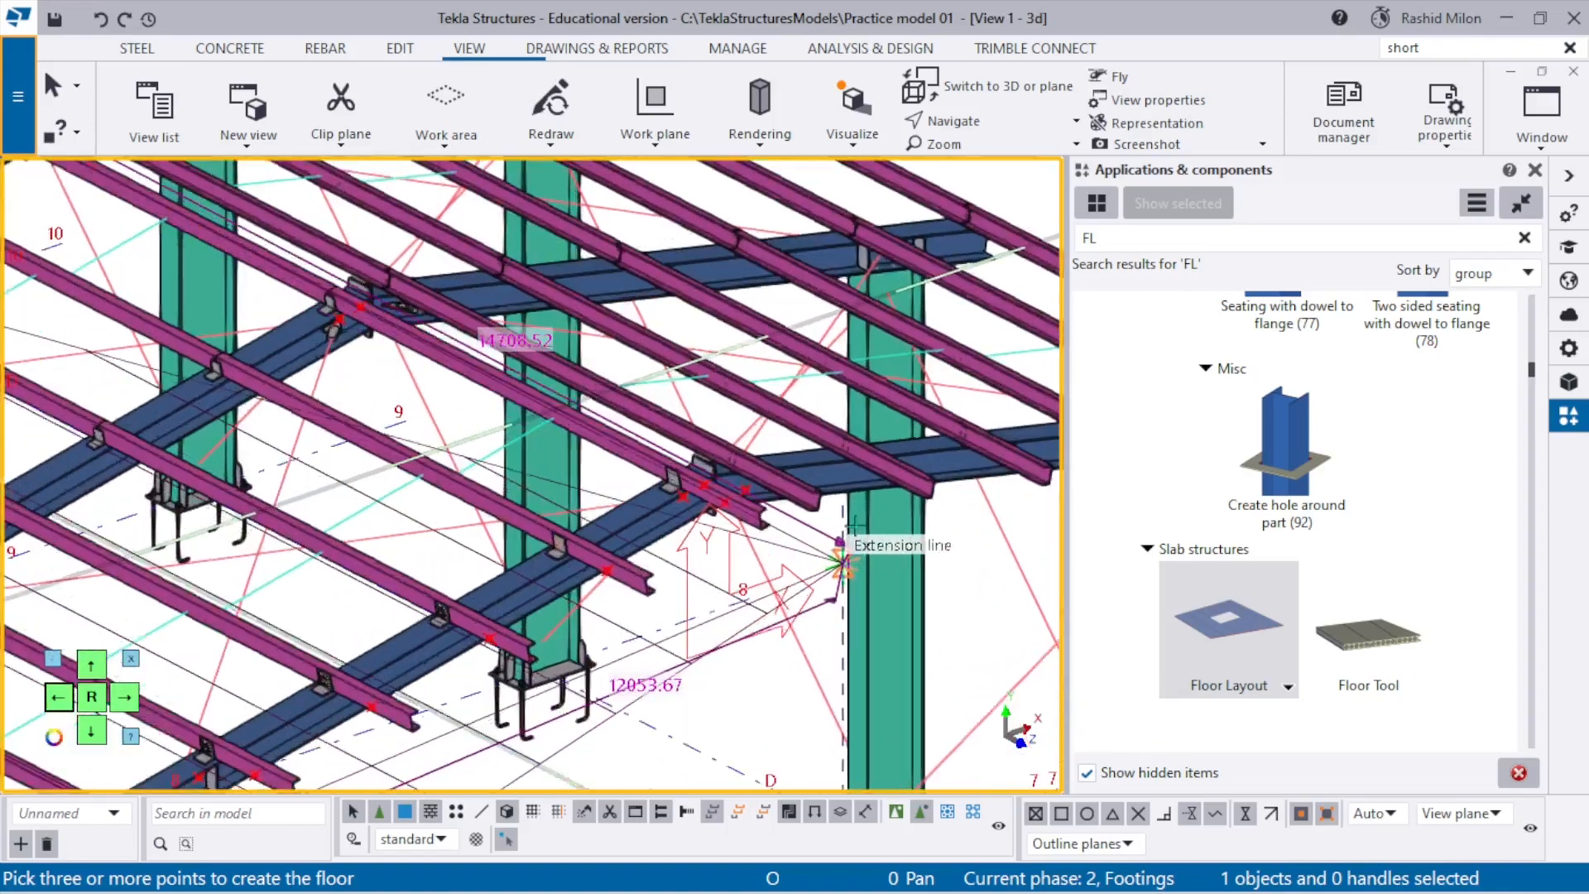
left_click(673, 594)
scroll(672, 594, "down", 6)
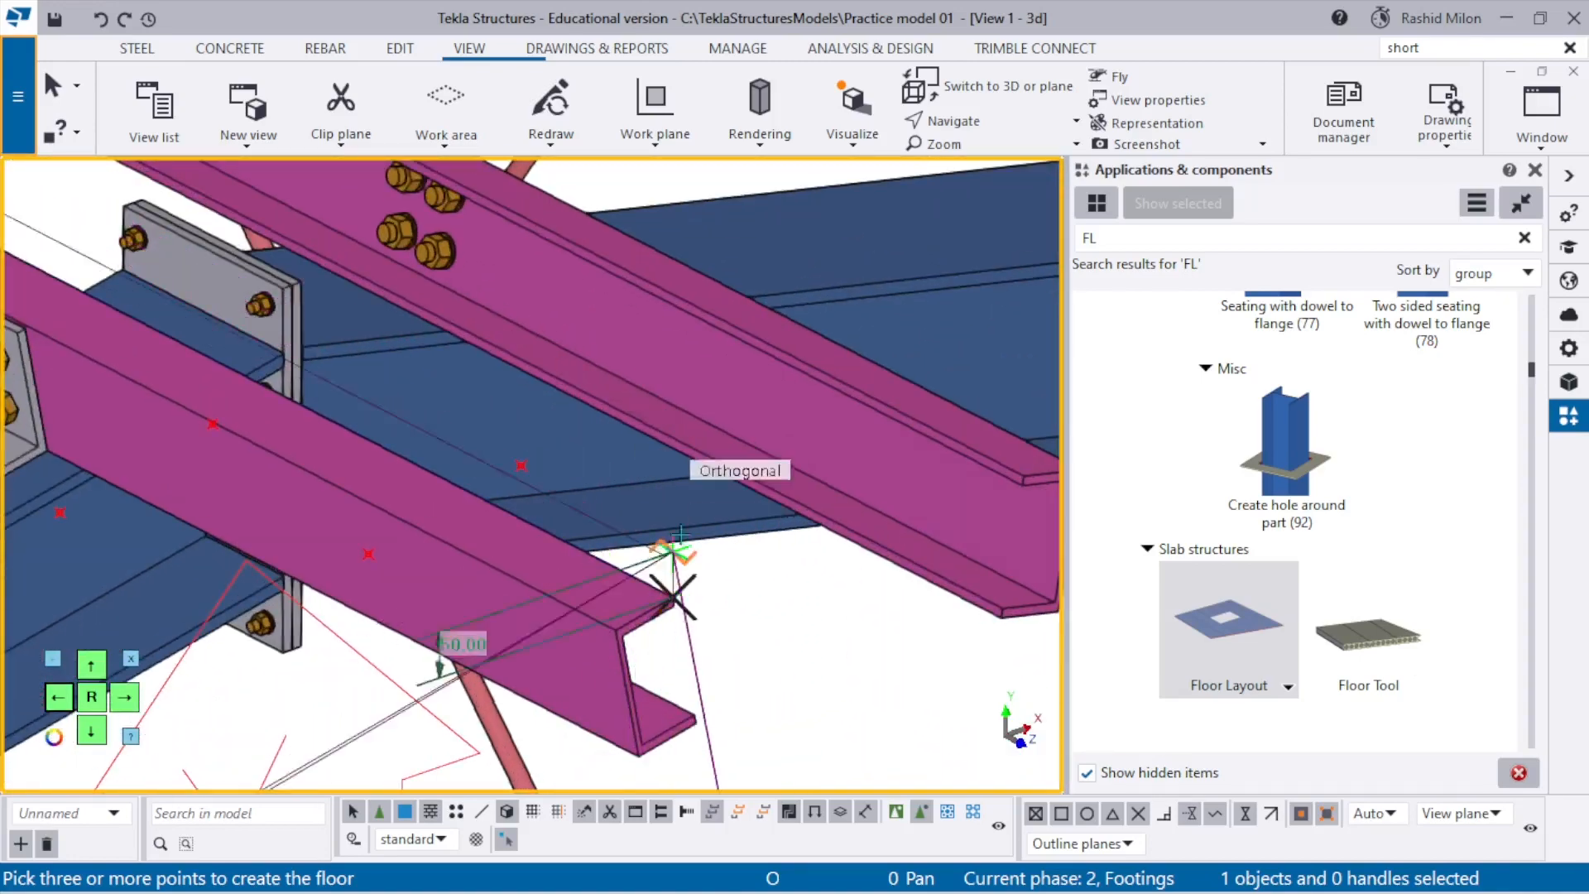
scroll(737, 534, "up", 8)
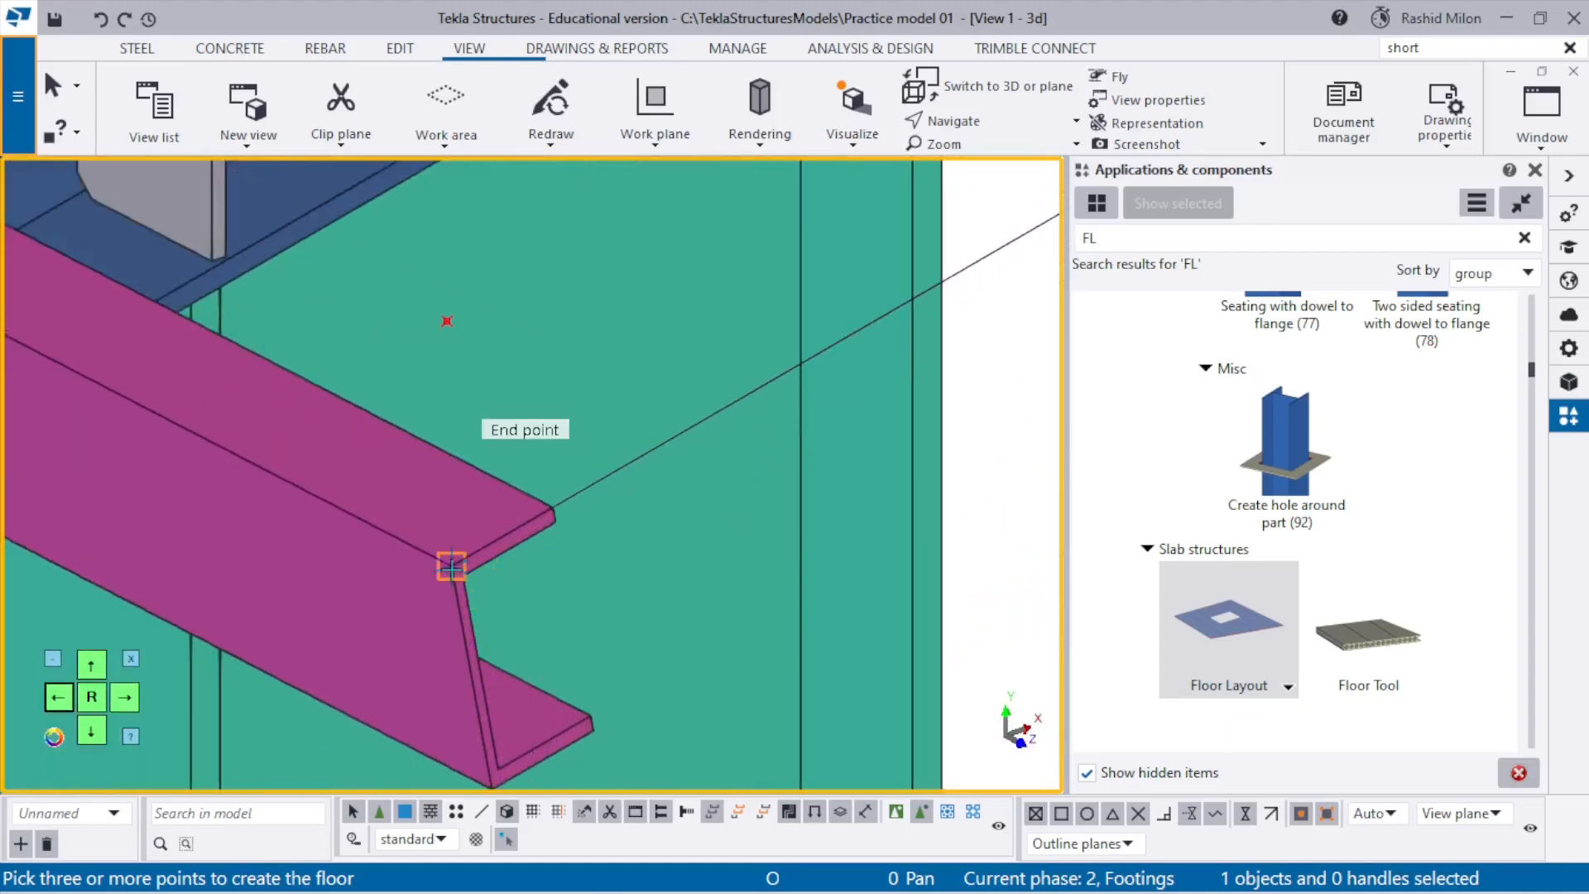
left_click(457, 577)
scroll(458, 577, "down", 8)
scroll(561, 455, "up", 5)
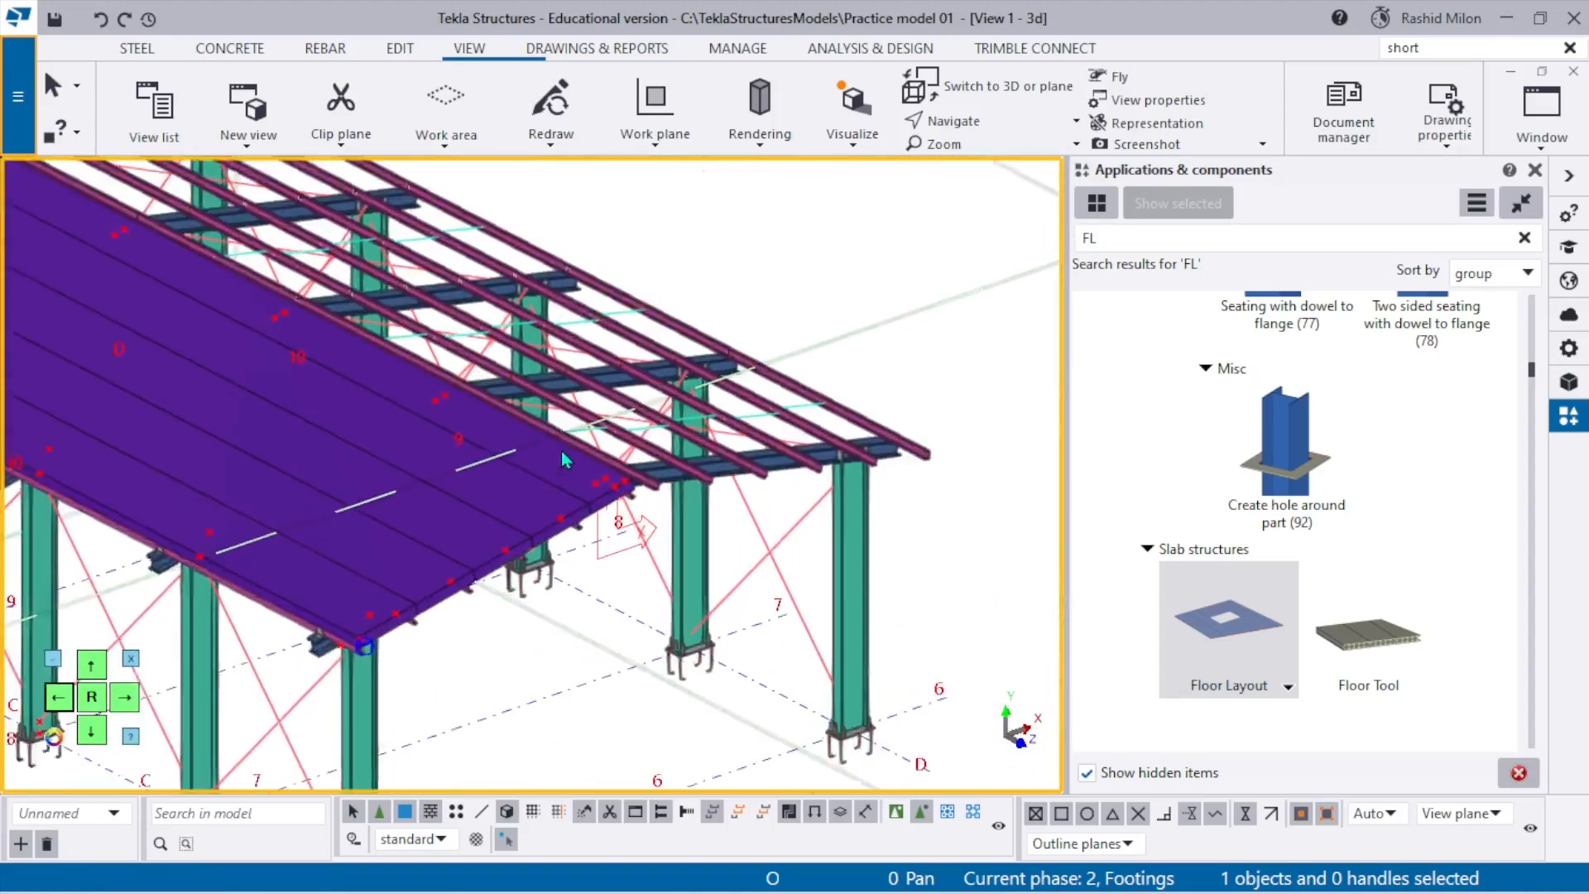
left_click(884, 275)
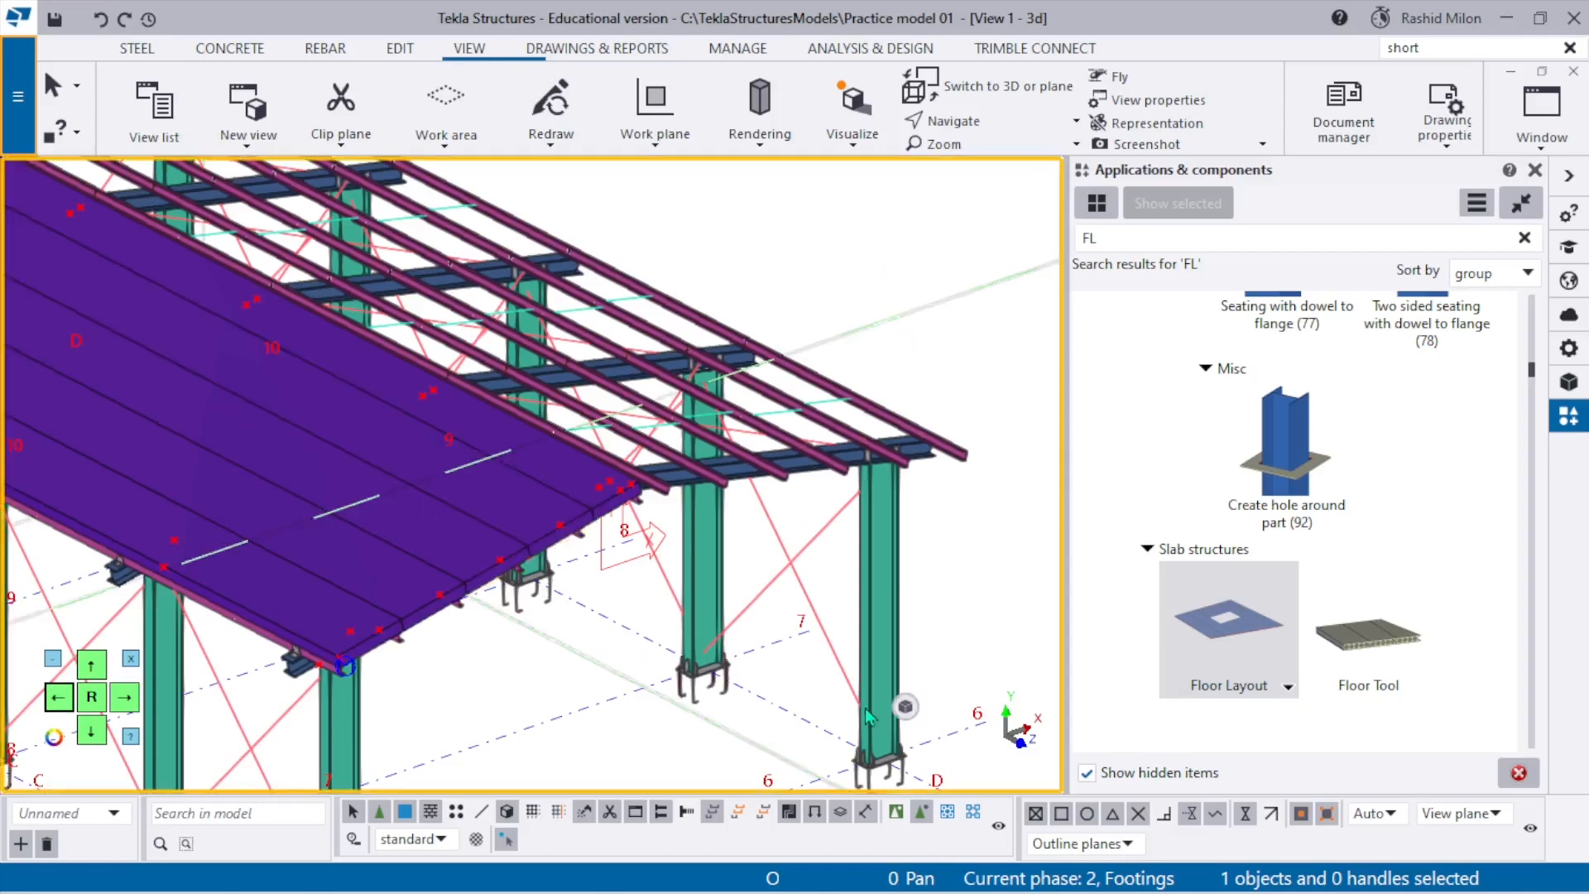
Add a second layer with thickness 3 to the floor layout on the roof slope and modify the component.
scroll(610, 497, "down", 3)
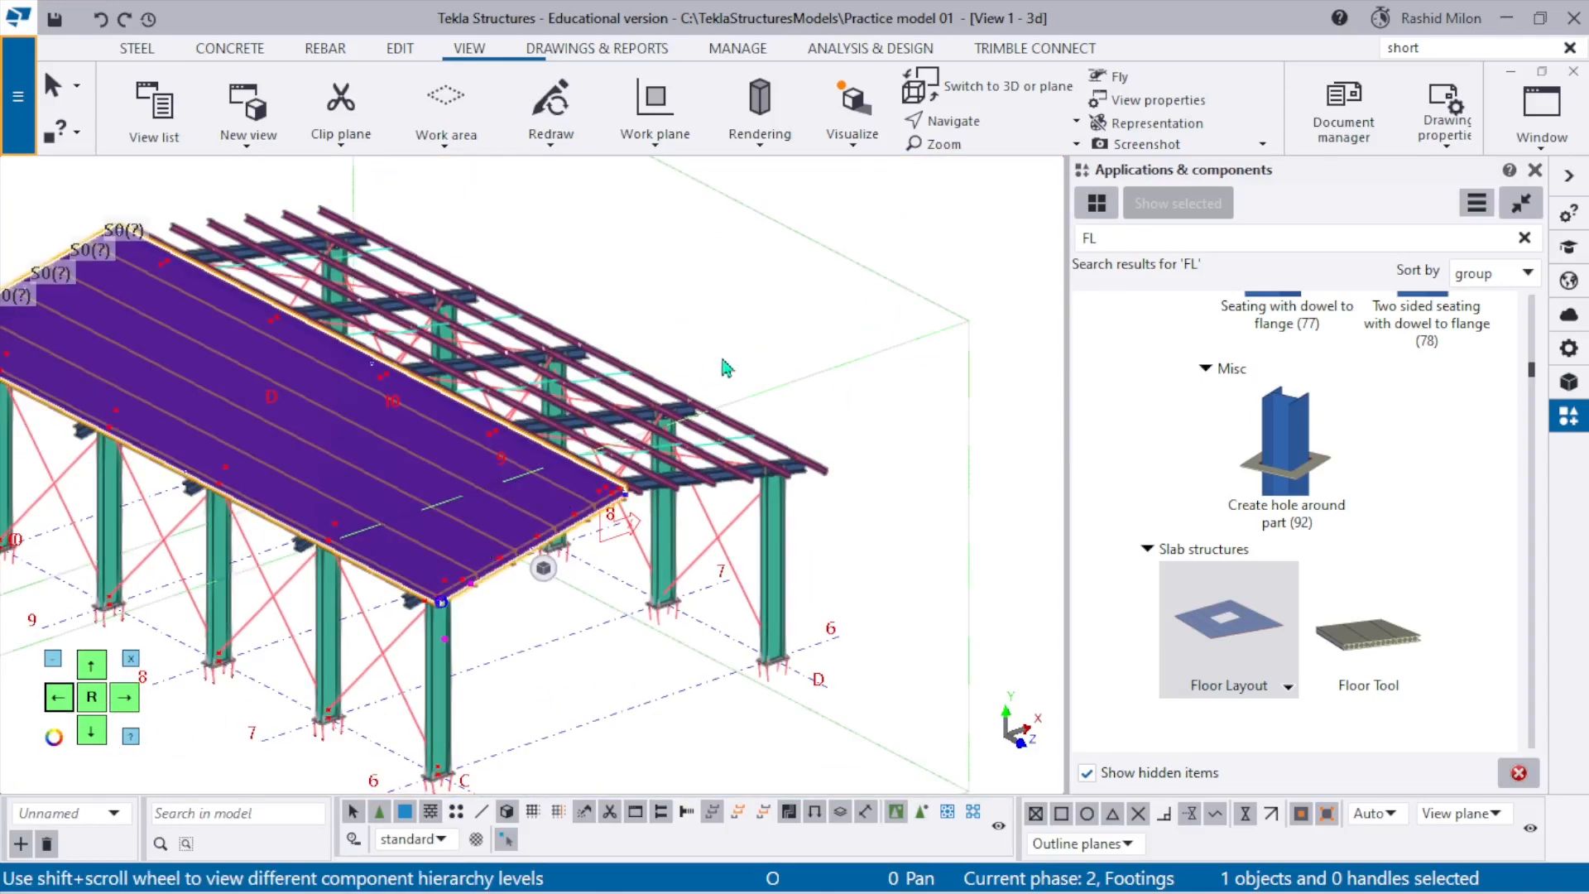
double_click(484, 415)
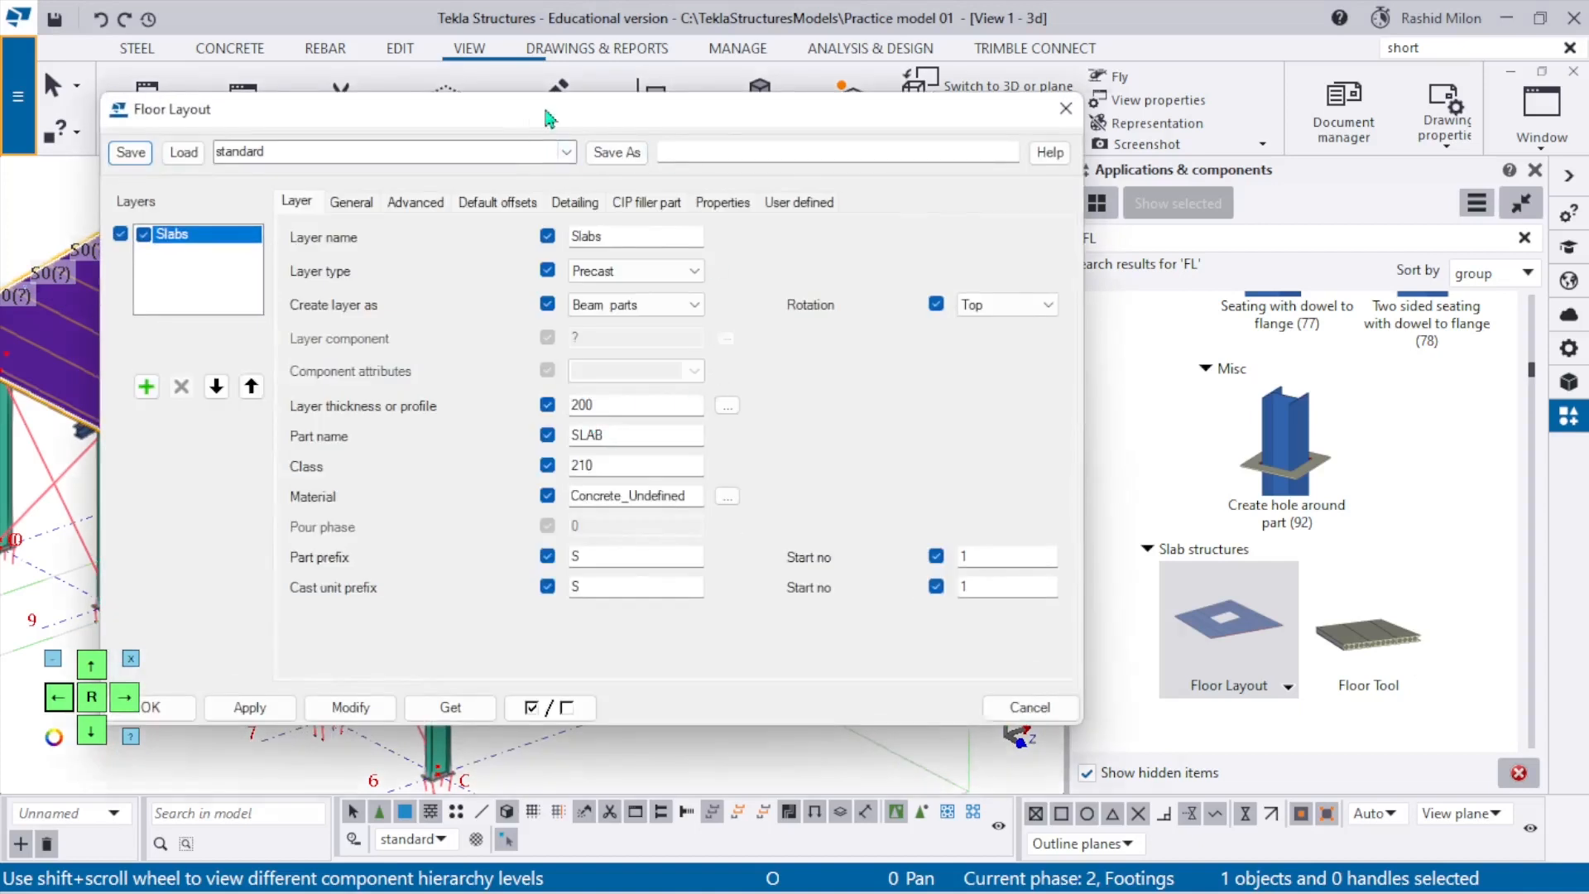
left_click_drag(545, 113, 1100, 149)
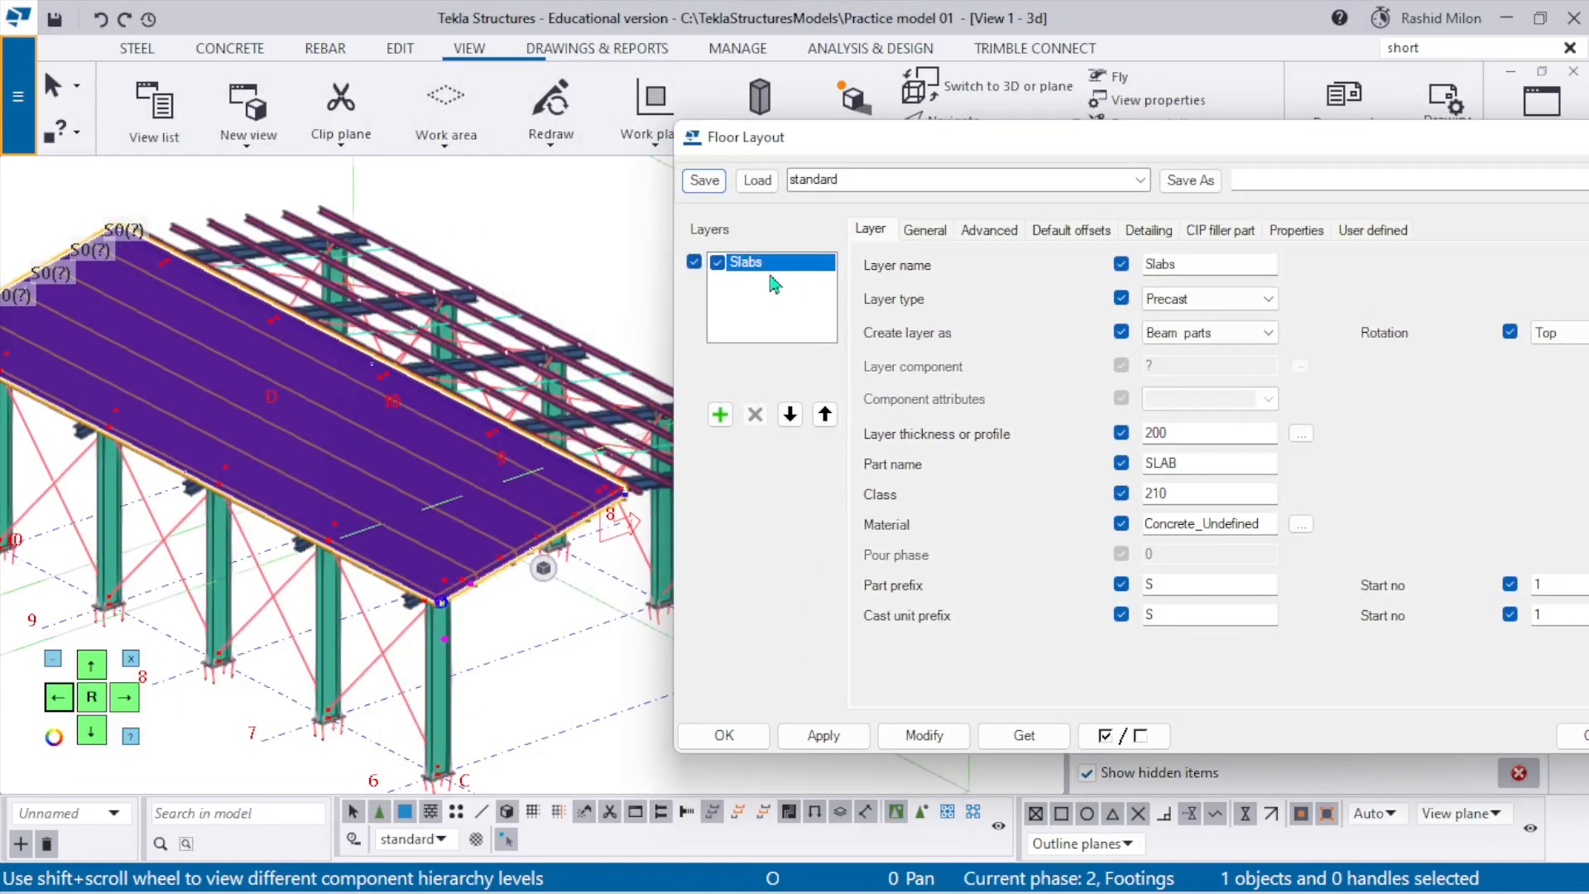
left_click(720, 415)
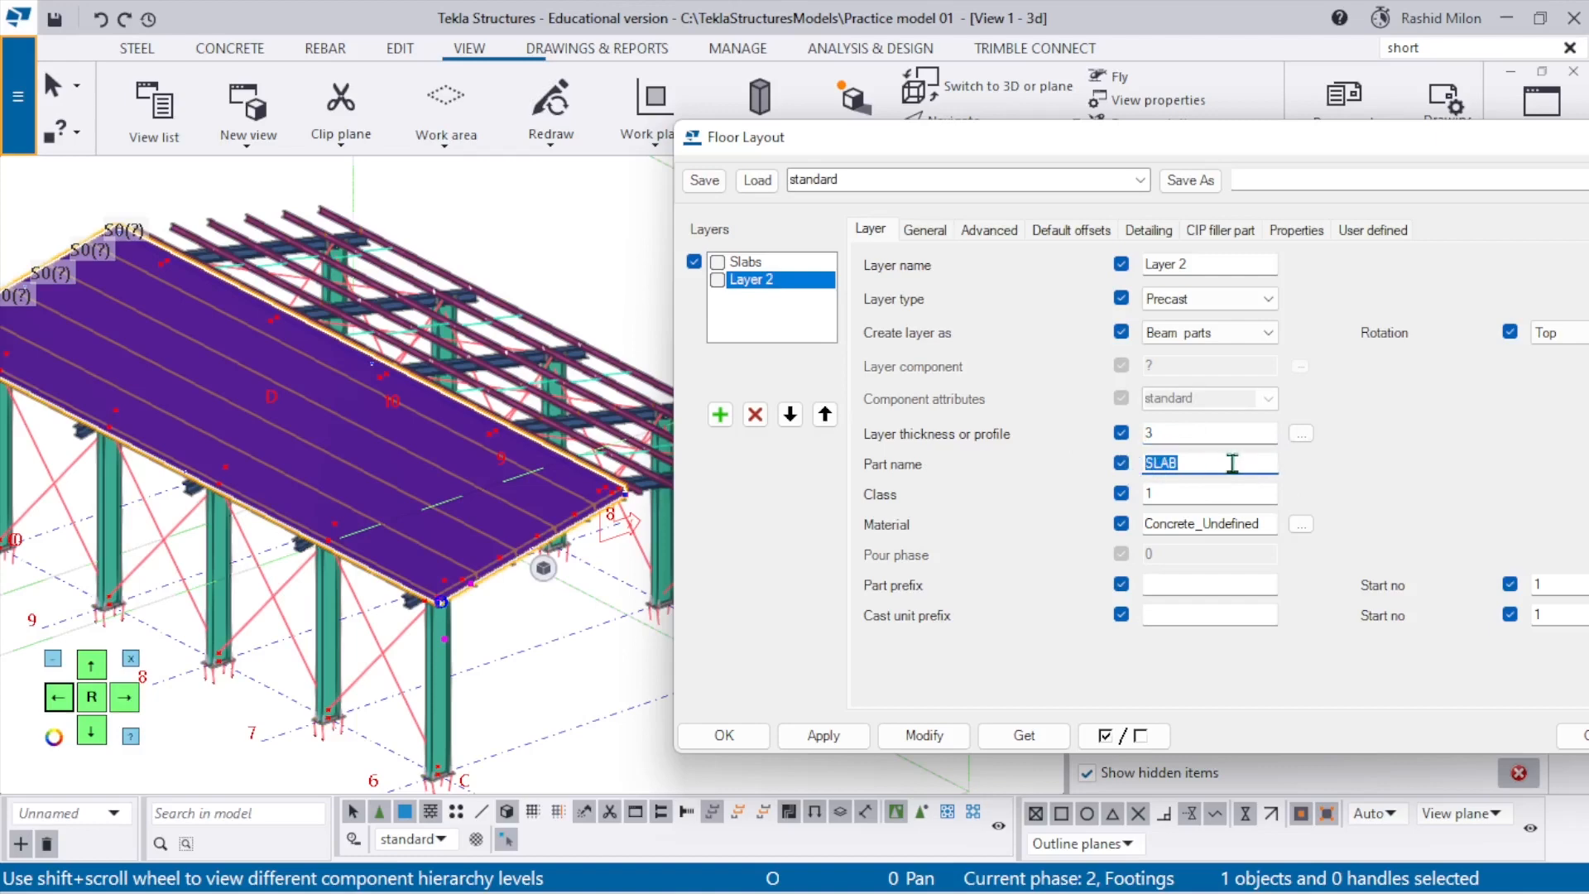
left_click(952, 735)
scroll(569, 666, "up", 2)
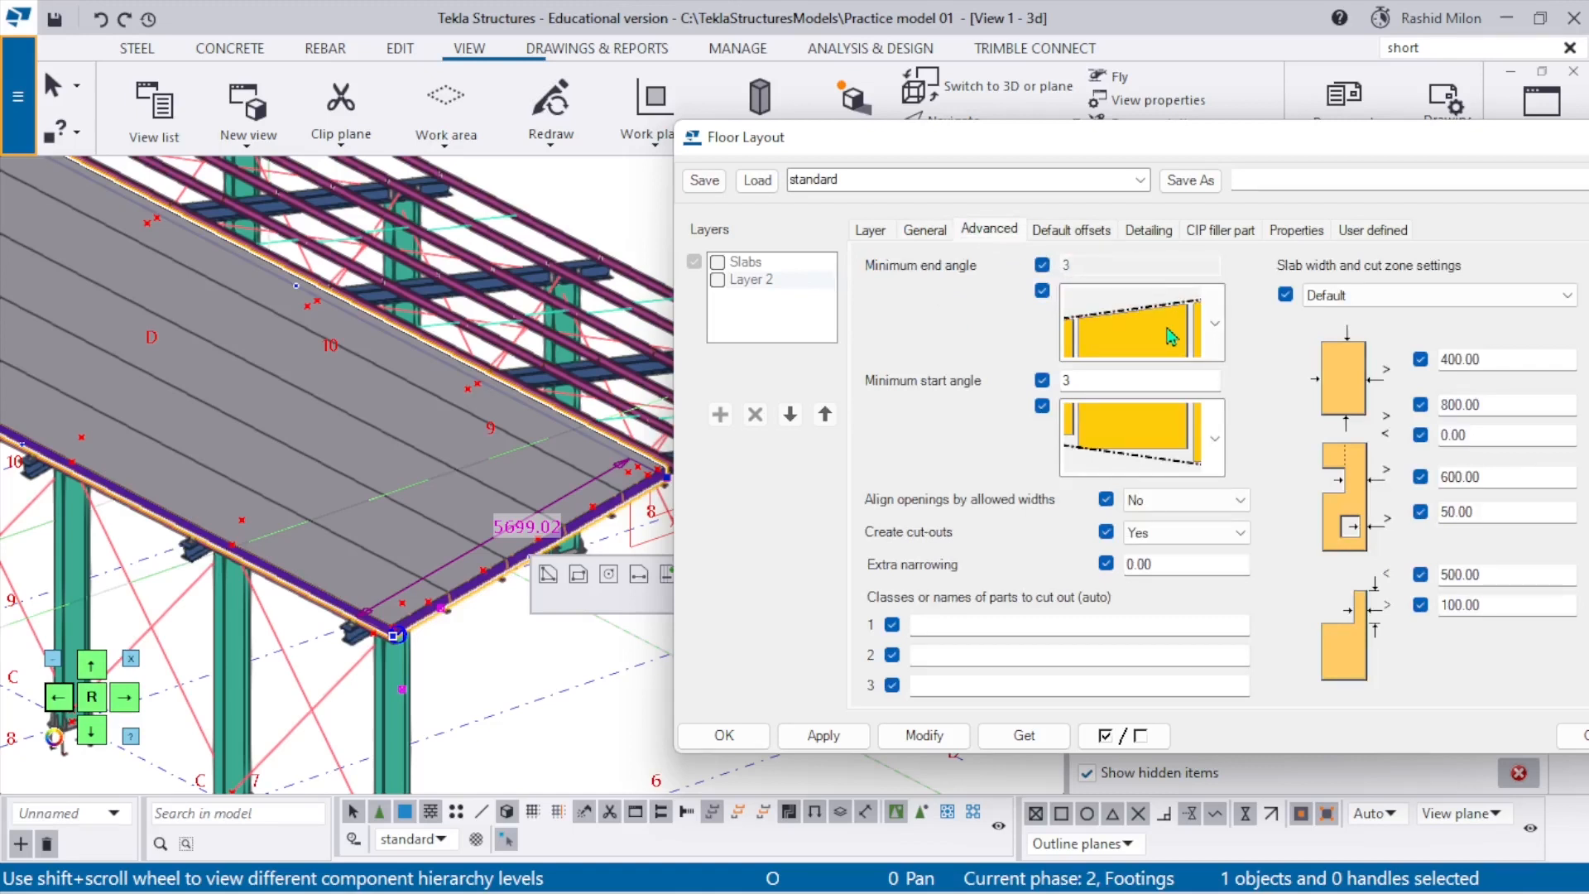
Review the floor layout's default offsets, detailing, CIP filler part, general properties and user-defined settings, and reapply the modification.
left_click(1076, 231)
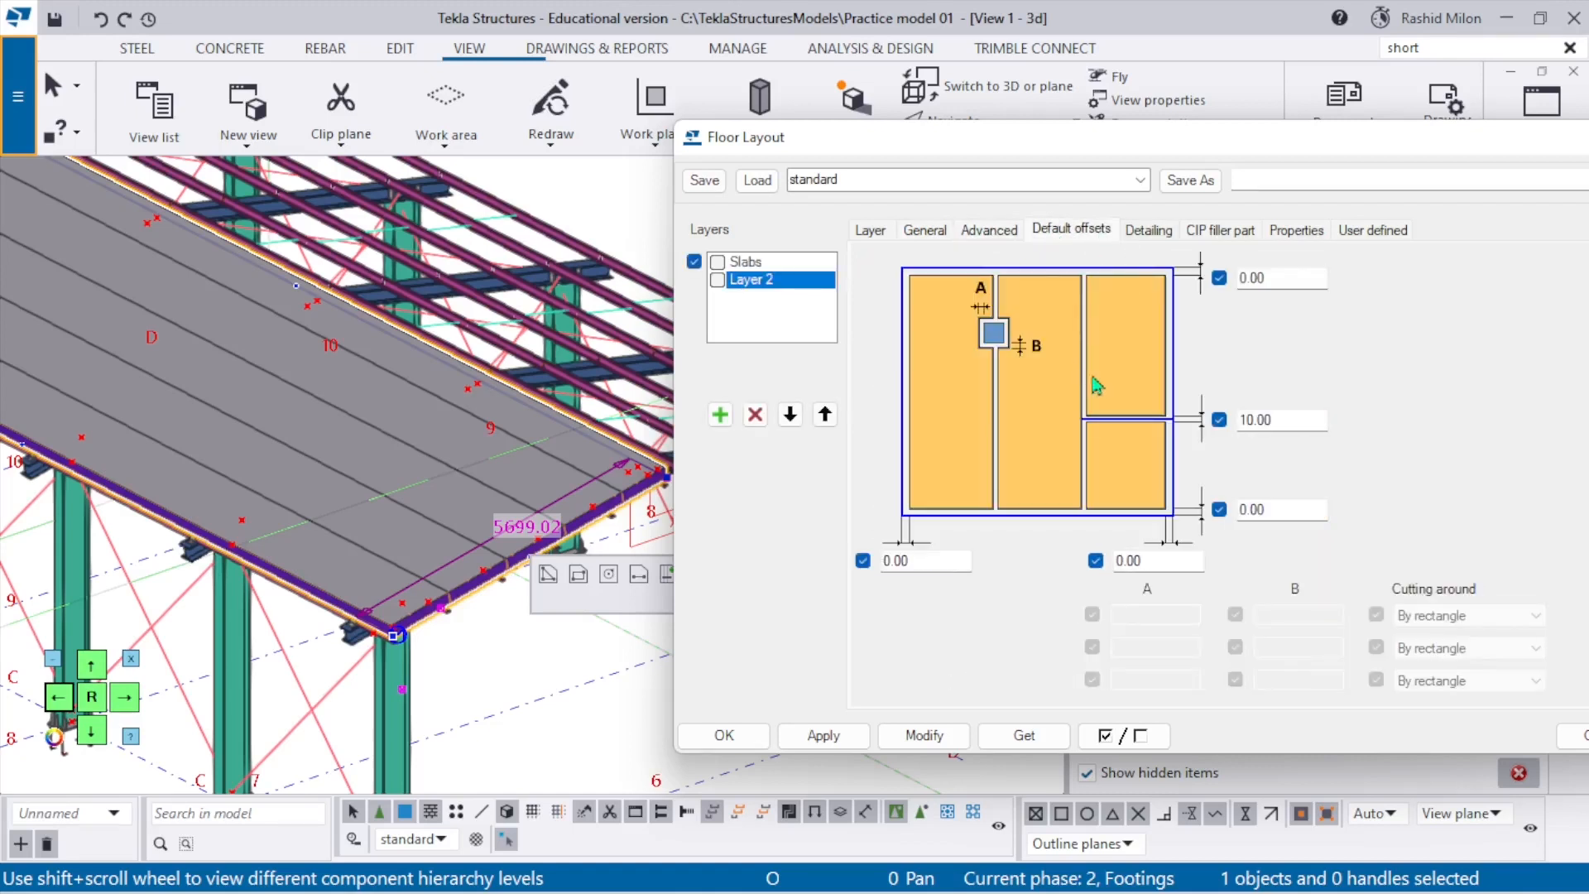
left_click(1159, 231)
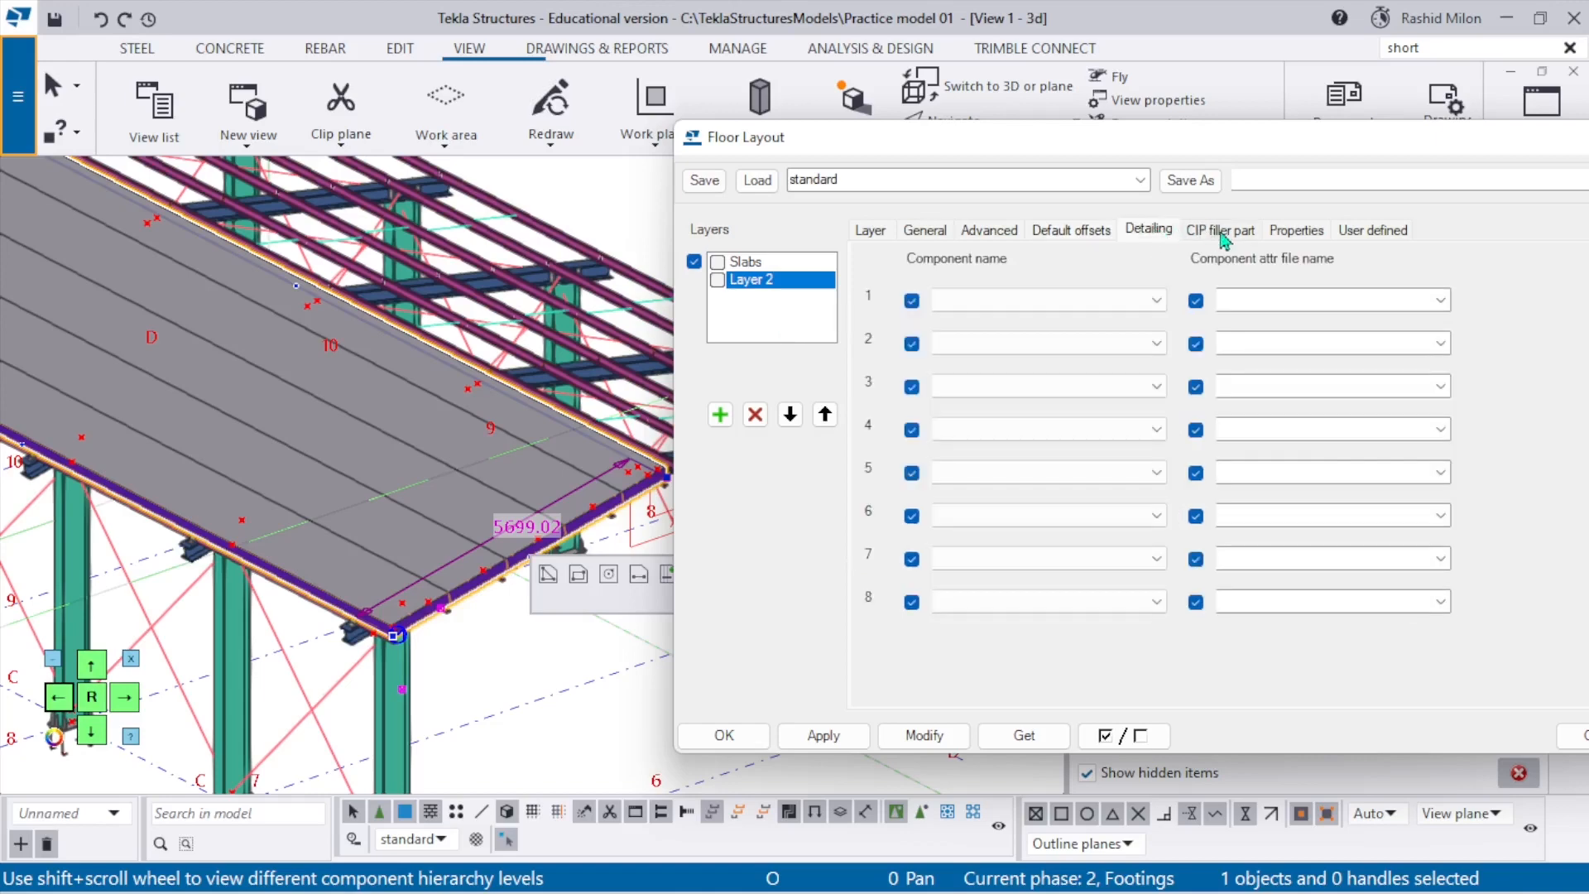
left_click(1226, 232)
left_click(1296, 231)
left_click(1372, 230)
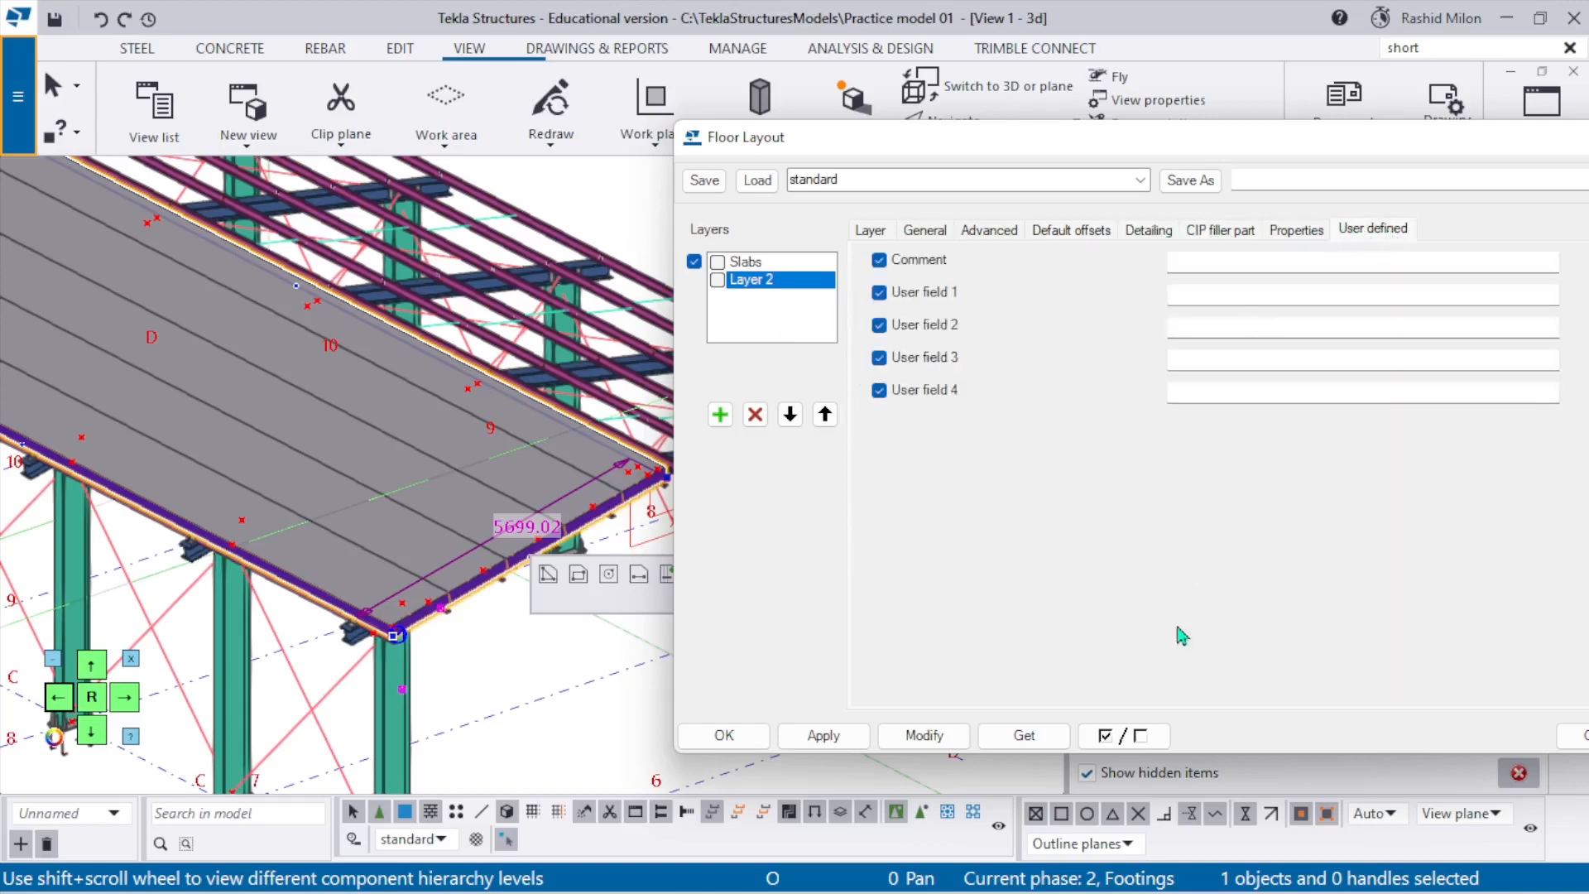
left_click(924, 747)
Examine the layered roof slab from both sides of the building and close the floor layout settings.
left_click(542, 689)
scroll(425, 470, "down", 3)
scroll(251, 366, "up", 2)
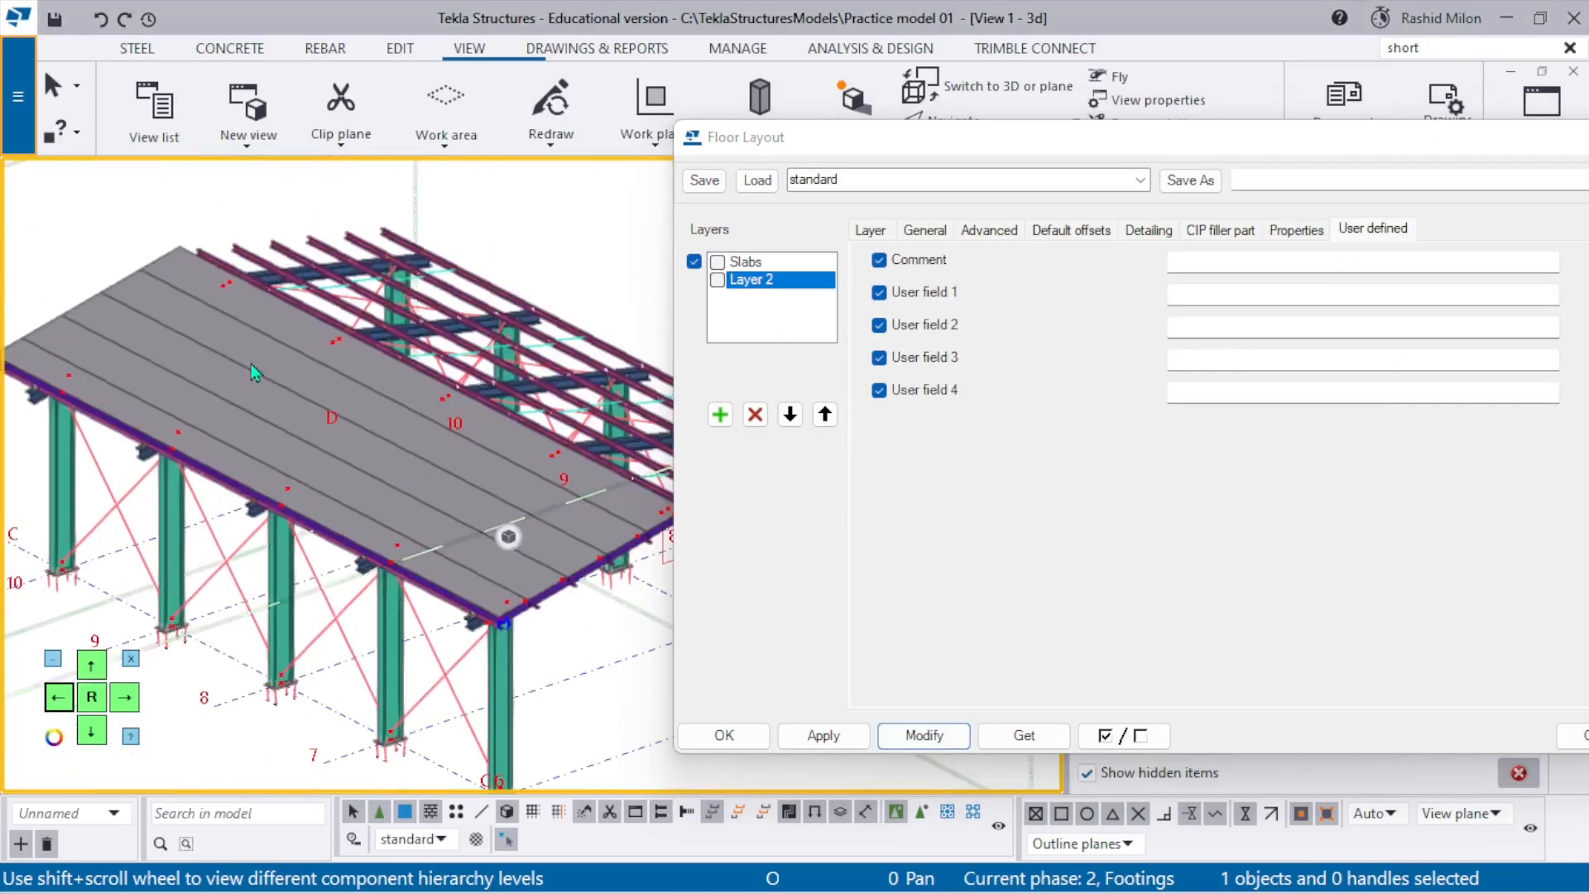
scroll(257, 371, "down", 1)
left_click(263, 366)
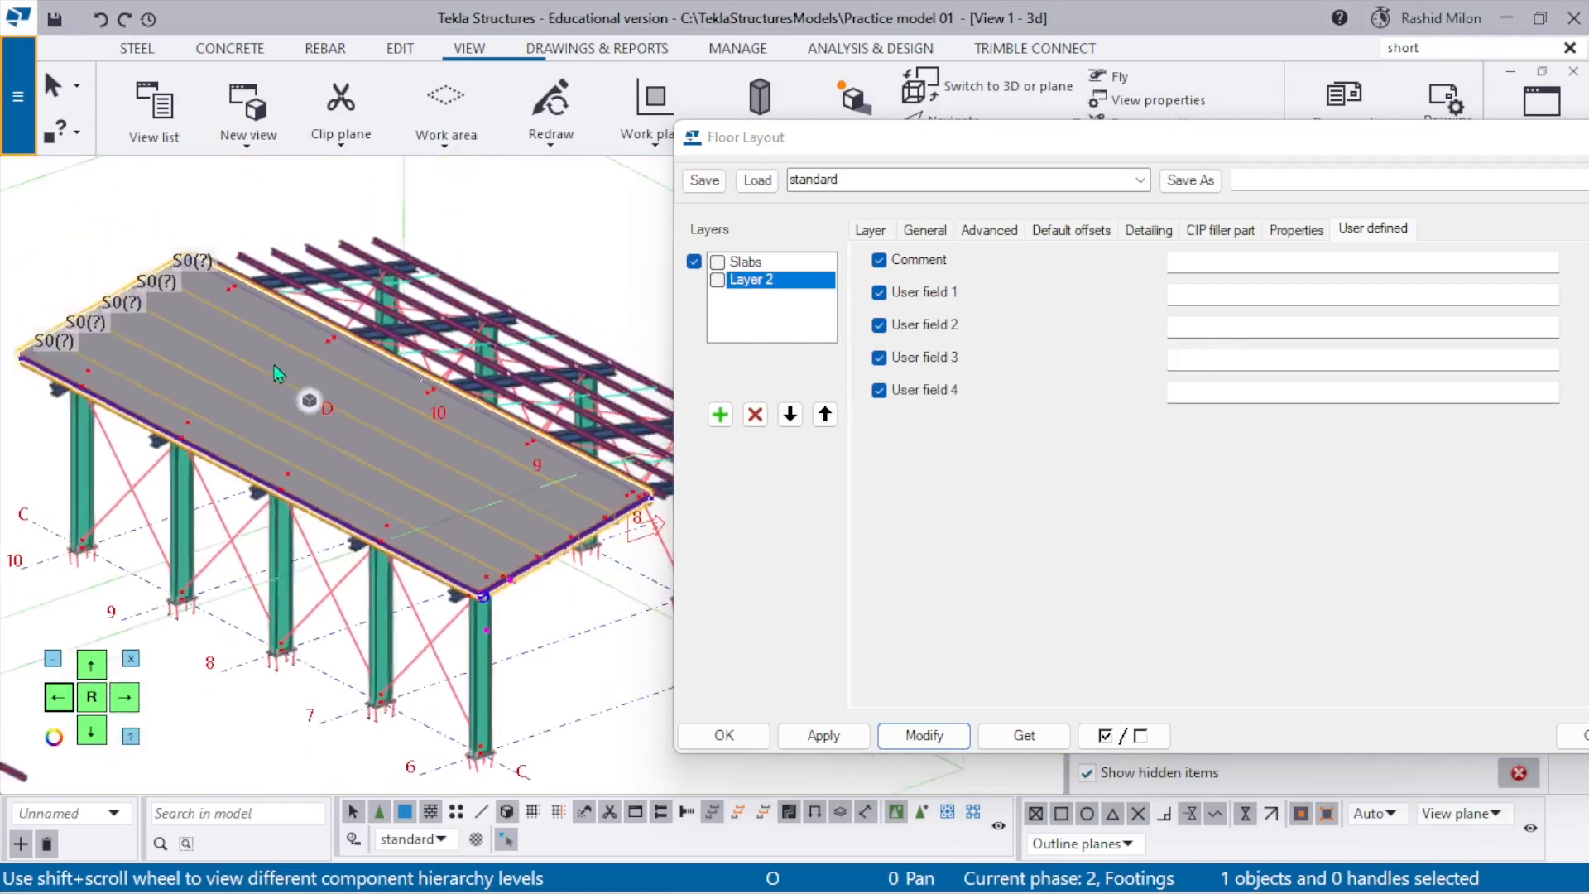
middle_click_drag(490, 507, 583, 563, "ctrl")
middle_click_drag(476, 514, 307, 374)
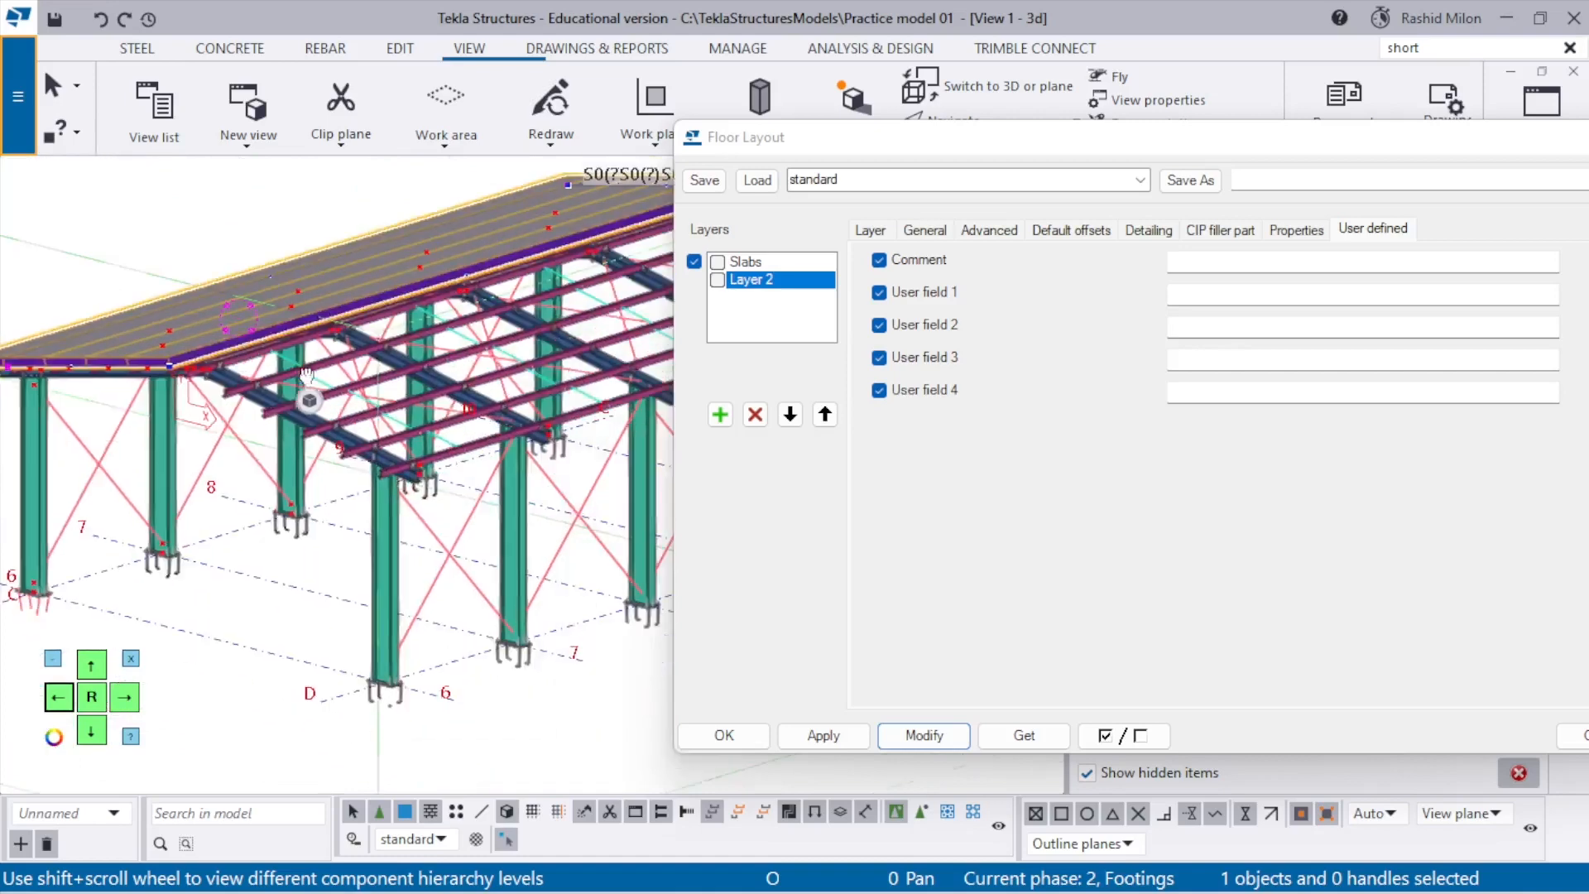
left_click(749, 736)
mouse_move(274, 451)
middle_mouse_down("ctrl")
mouse_move(453, 299)
mouse_move(462, 372)
middle_mouse_up("ctrl")
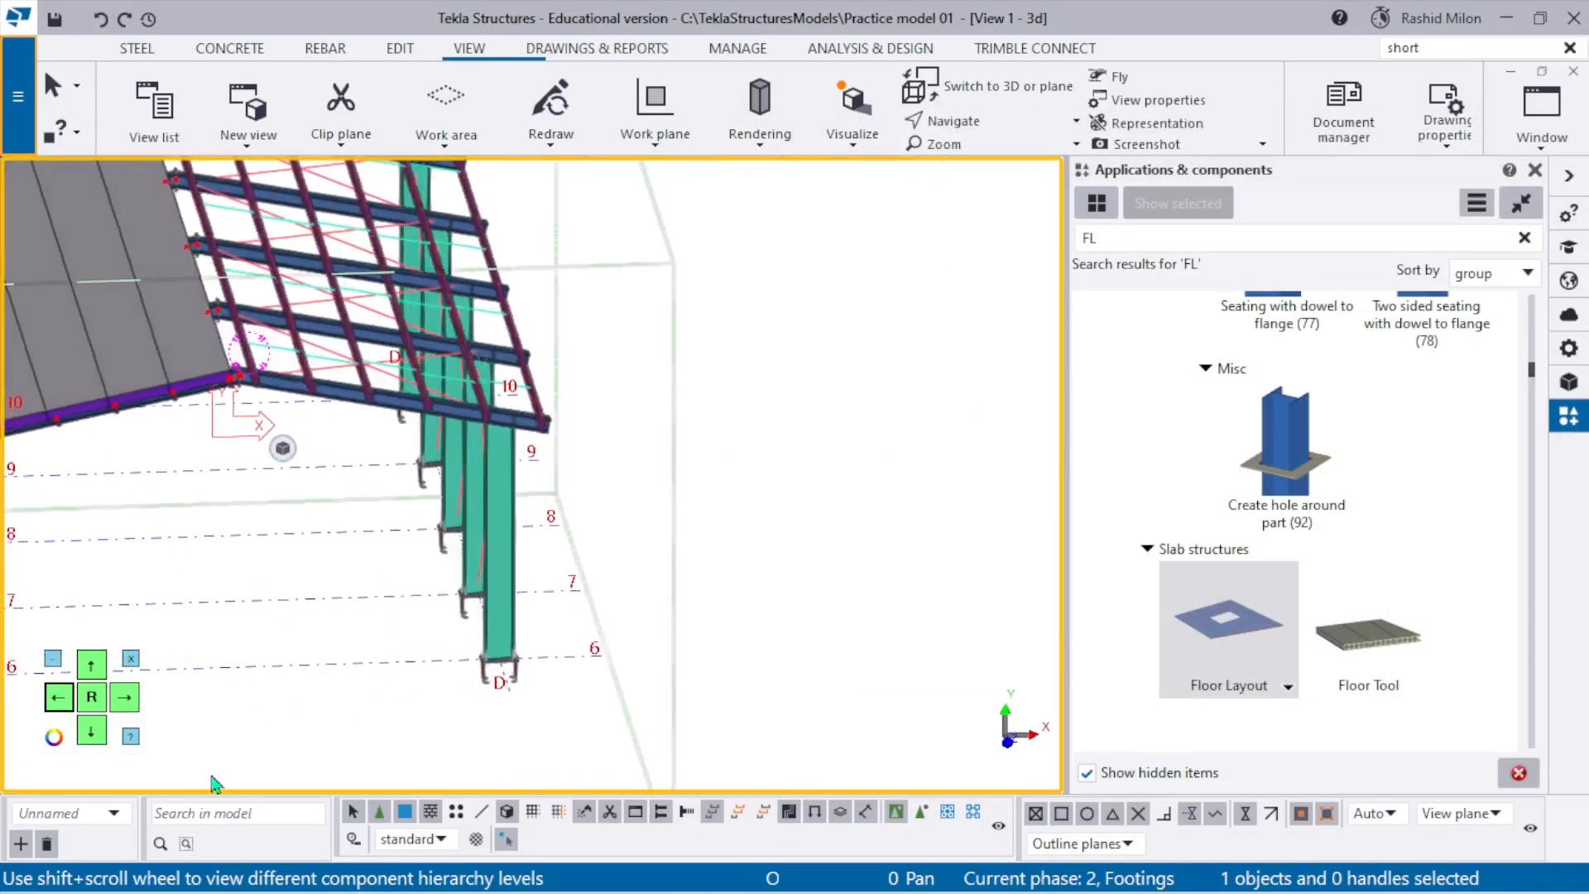
Set the work plane to the saved On rafter plane.
left_click(113, 814)
left_click(109, 857)
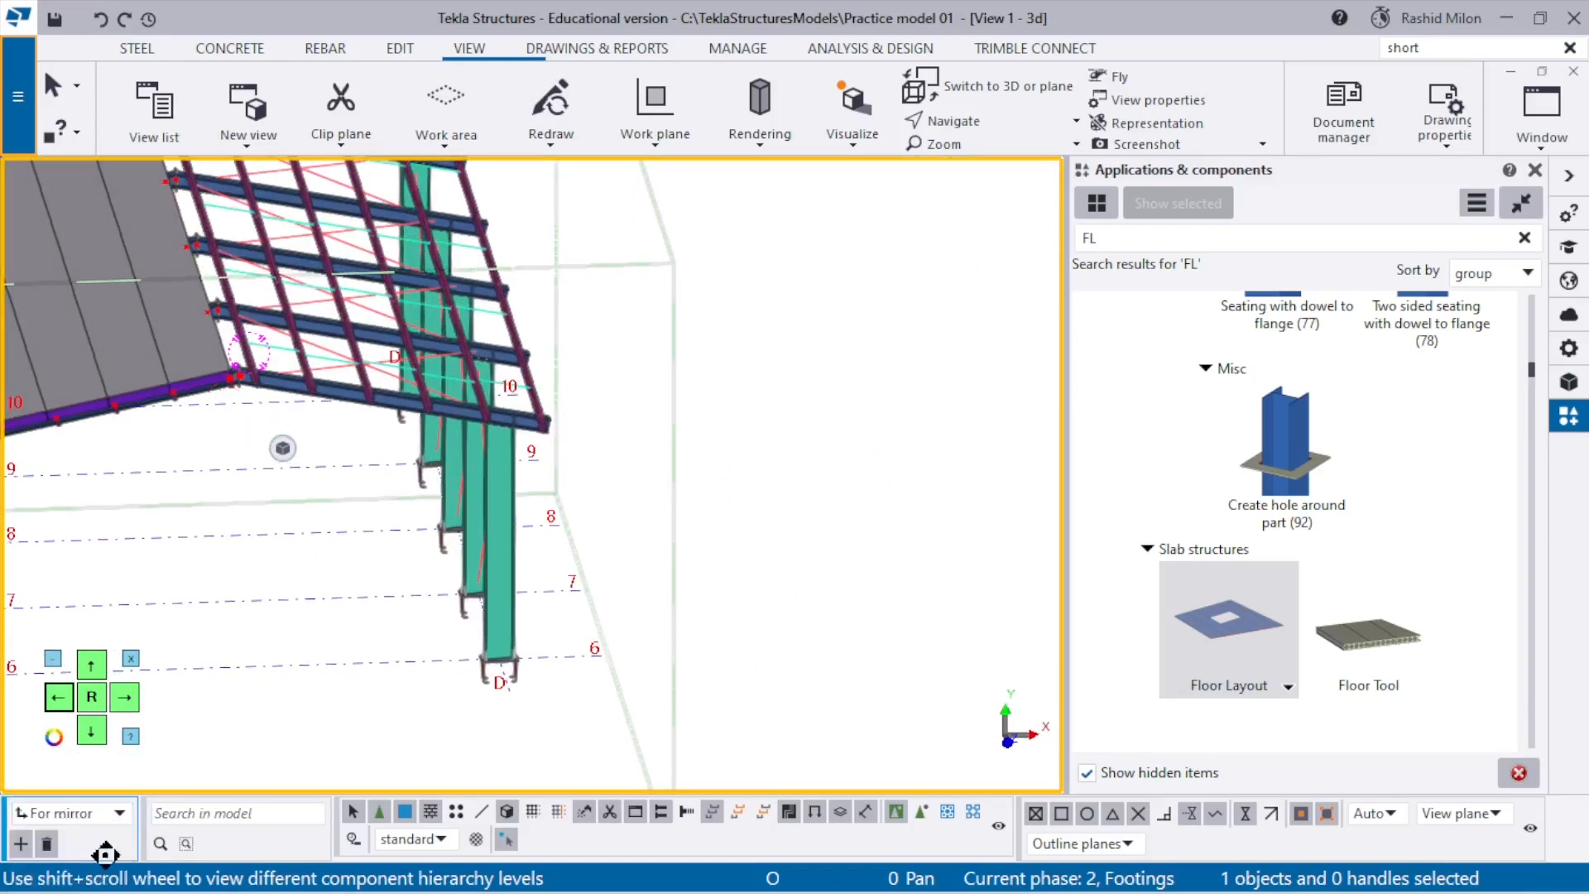
left_click(108, 813)
left_click(96, 880)
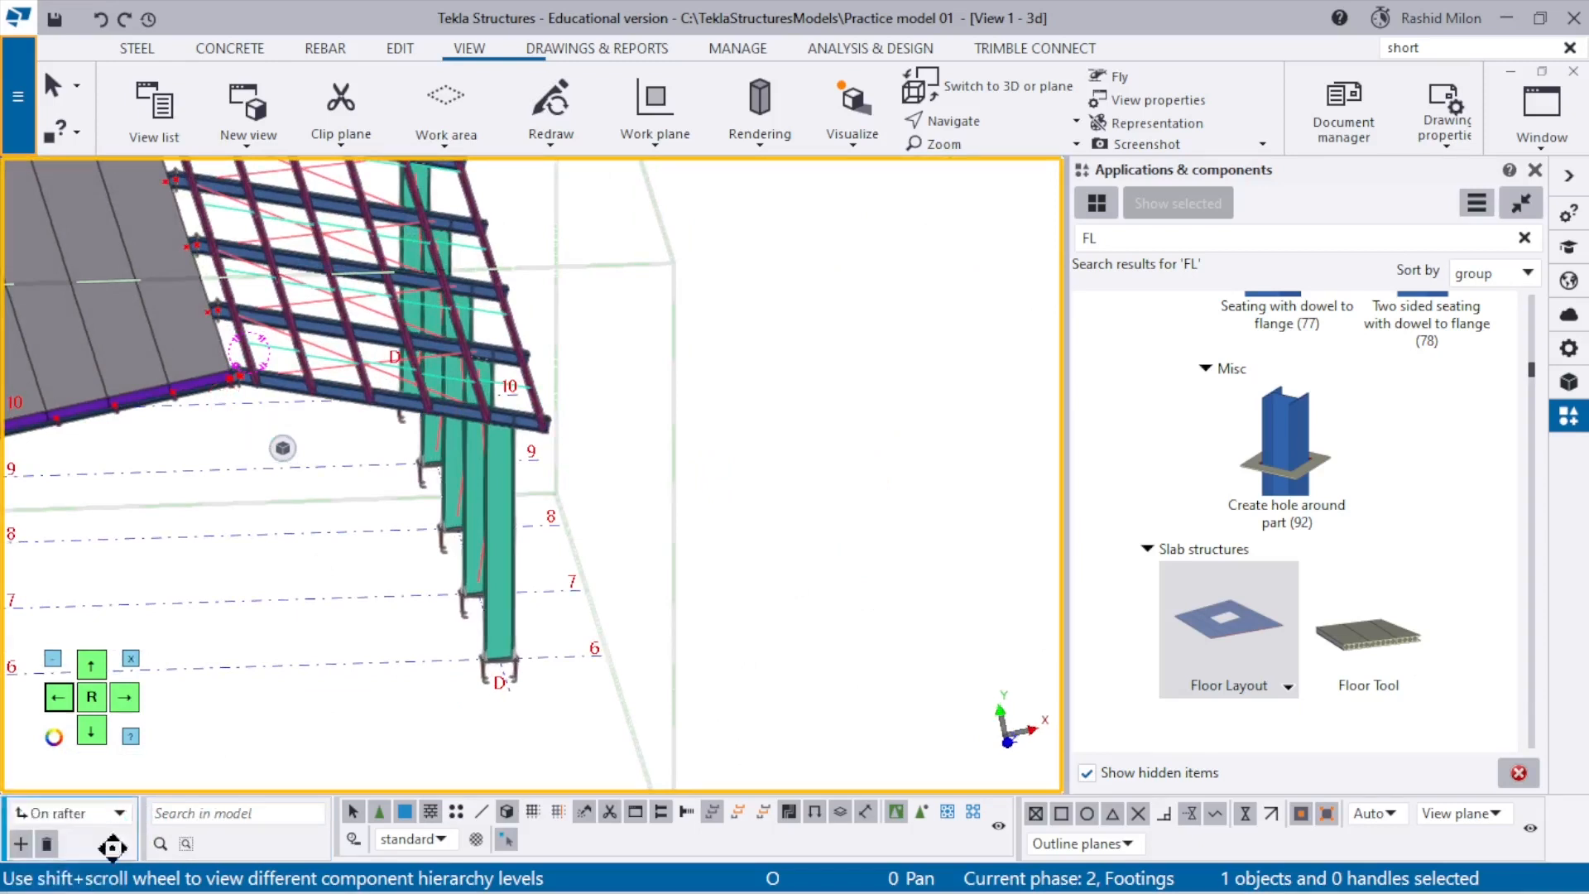
Switch to the ELE1 elevation view and redraw it.
key("ctrl+Tab")
key("ctrl+Tab")
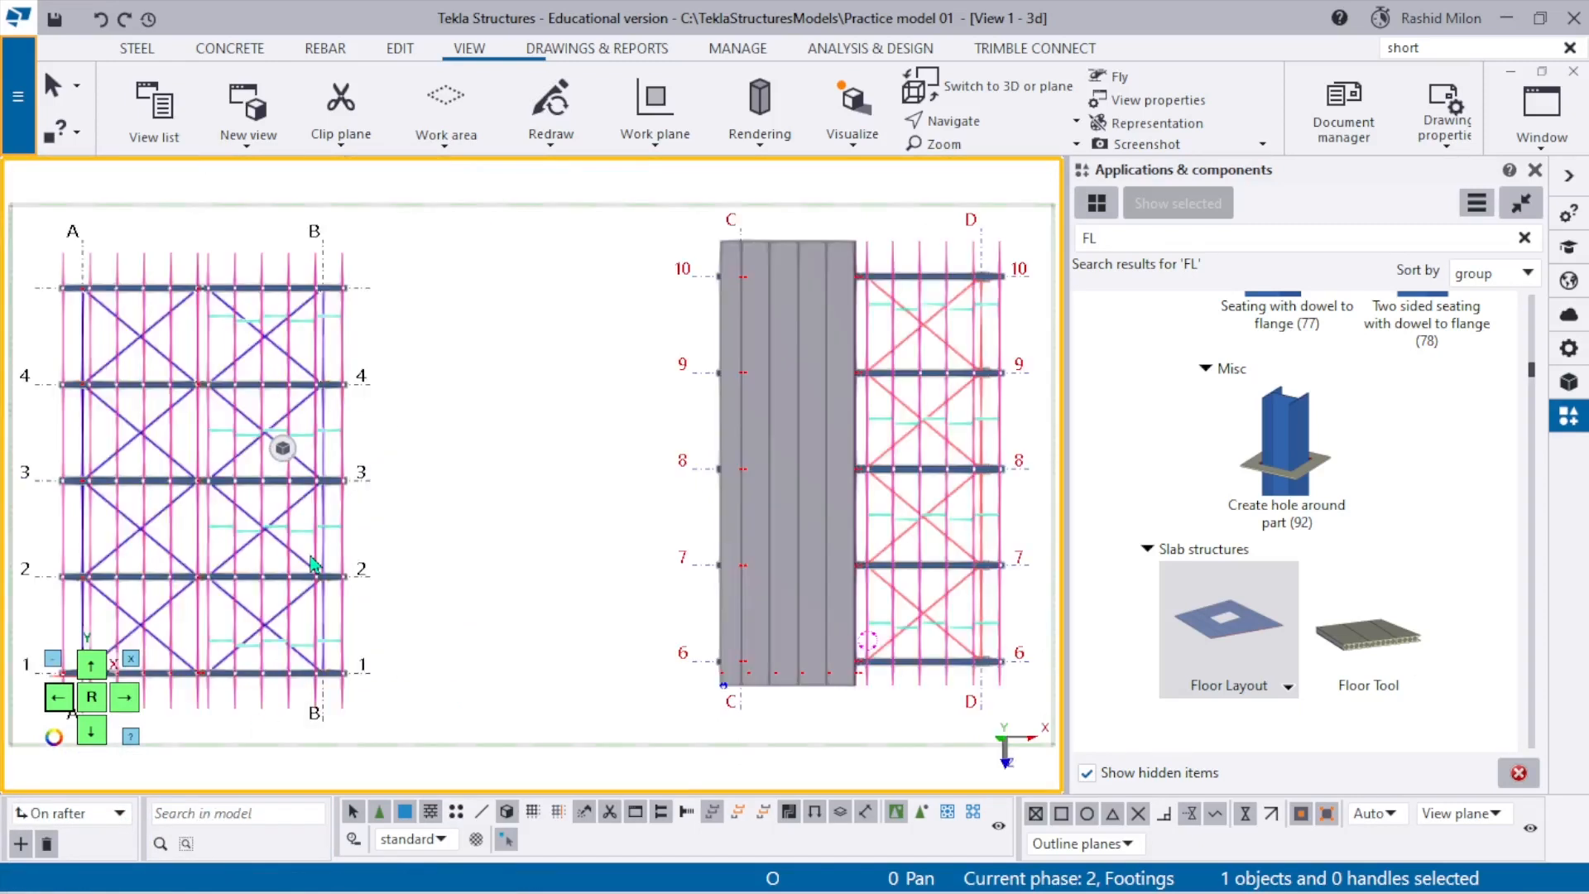
scroll(526, 428, "down", 2)
middle_click_drag(404, 384, 606, 366)
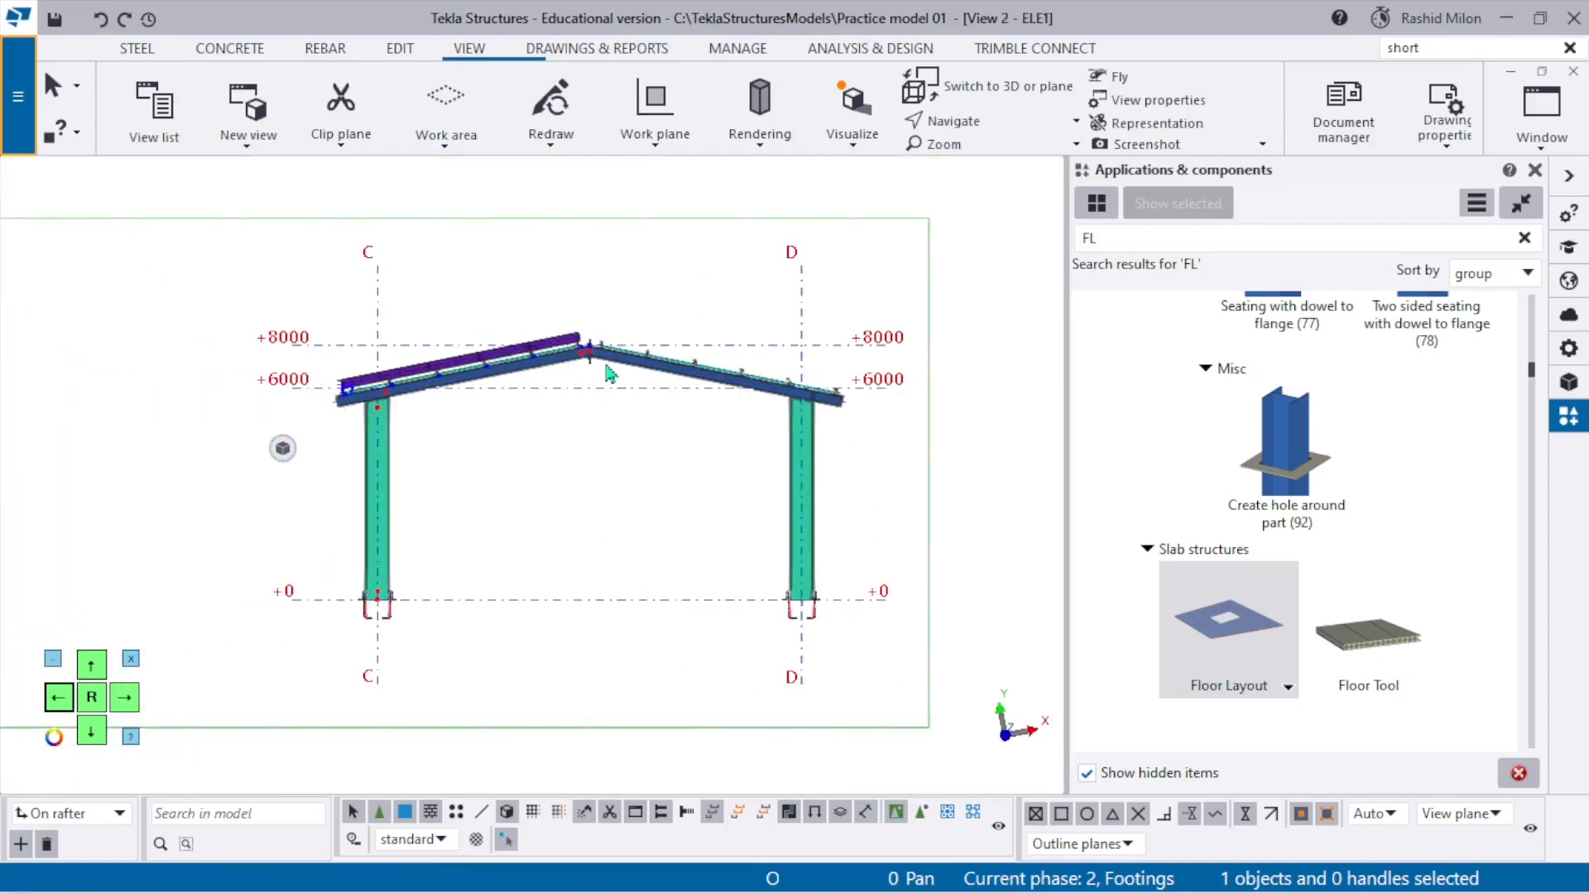
scroll(605, 364, "up", 2)
right_click(527, 248)
left_click(691, 387)
scroll(507, 290, "up", 4)
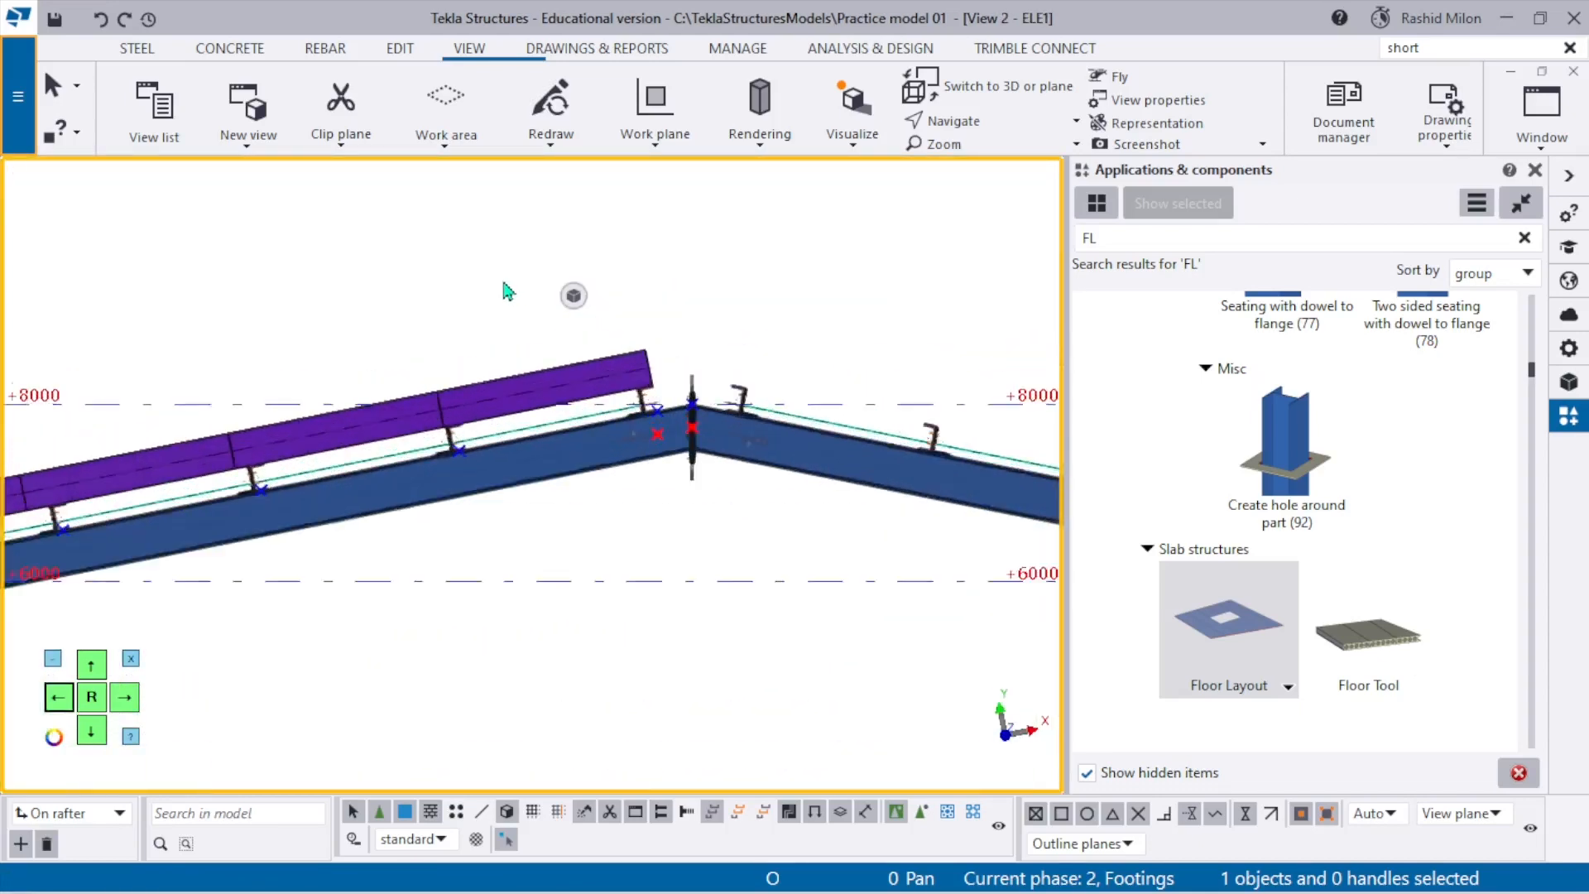
Set the Slabs layer thickness of the floor layout to 2 and modify the component.
scroll(650, 409, "up", 5)
scroll(712, 376, "down", 2)
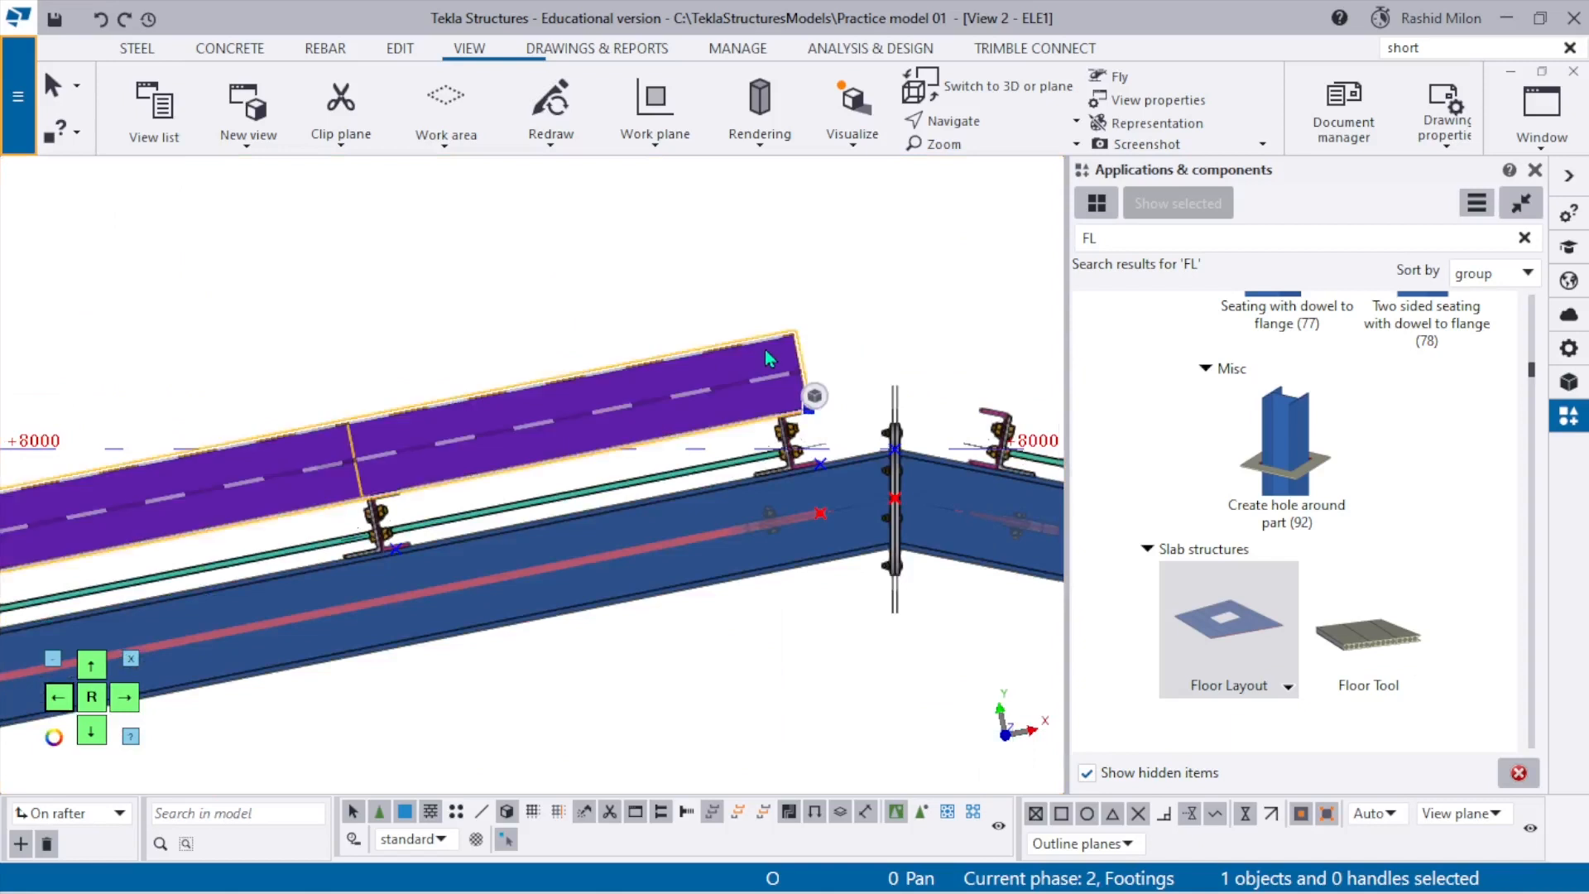
double_click(765, 349)
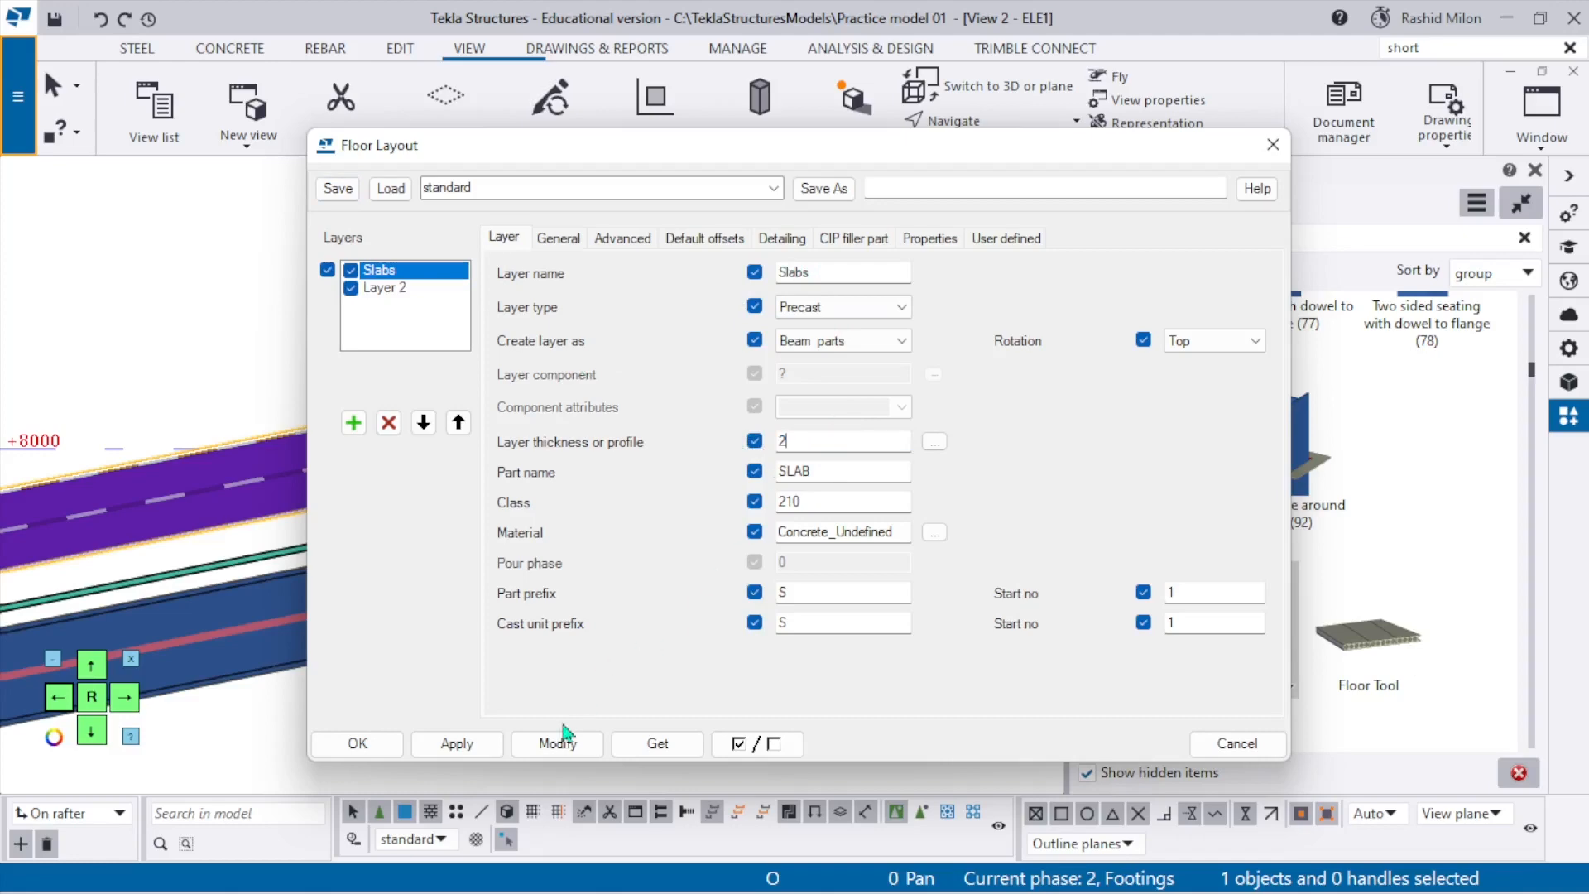
left_click(558, 743)
left_click(357, 743)
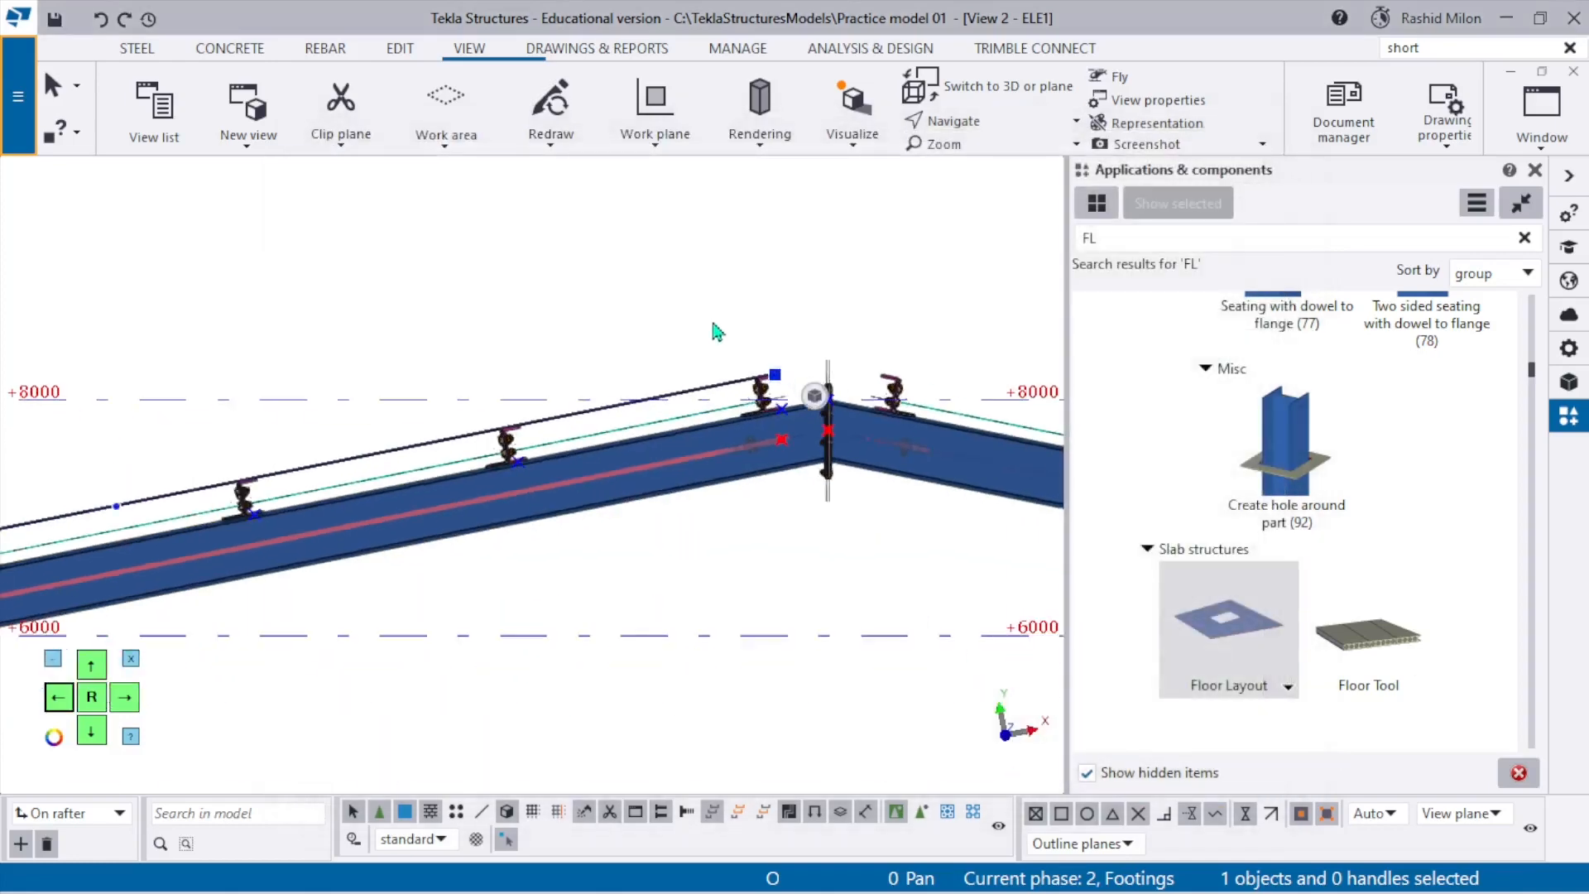
left_click(716, 332)
Move the contextual toolbar aside and examine how the roof layers sit on the purlins near the ridge.
scroll(720, 331, "up", 2)
left_click_drag(968, 440, 1586, 84)
scroll(746, 351, "down", 3)
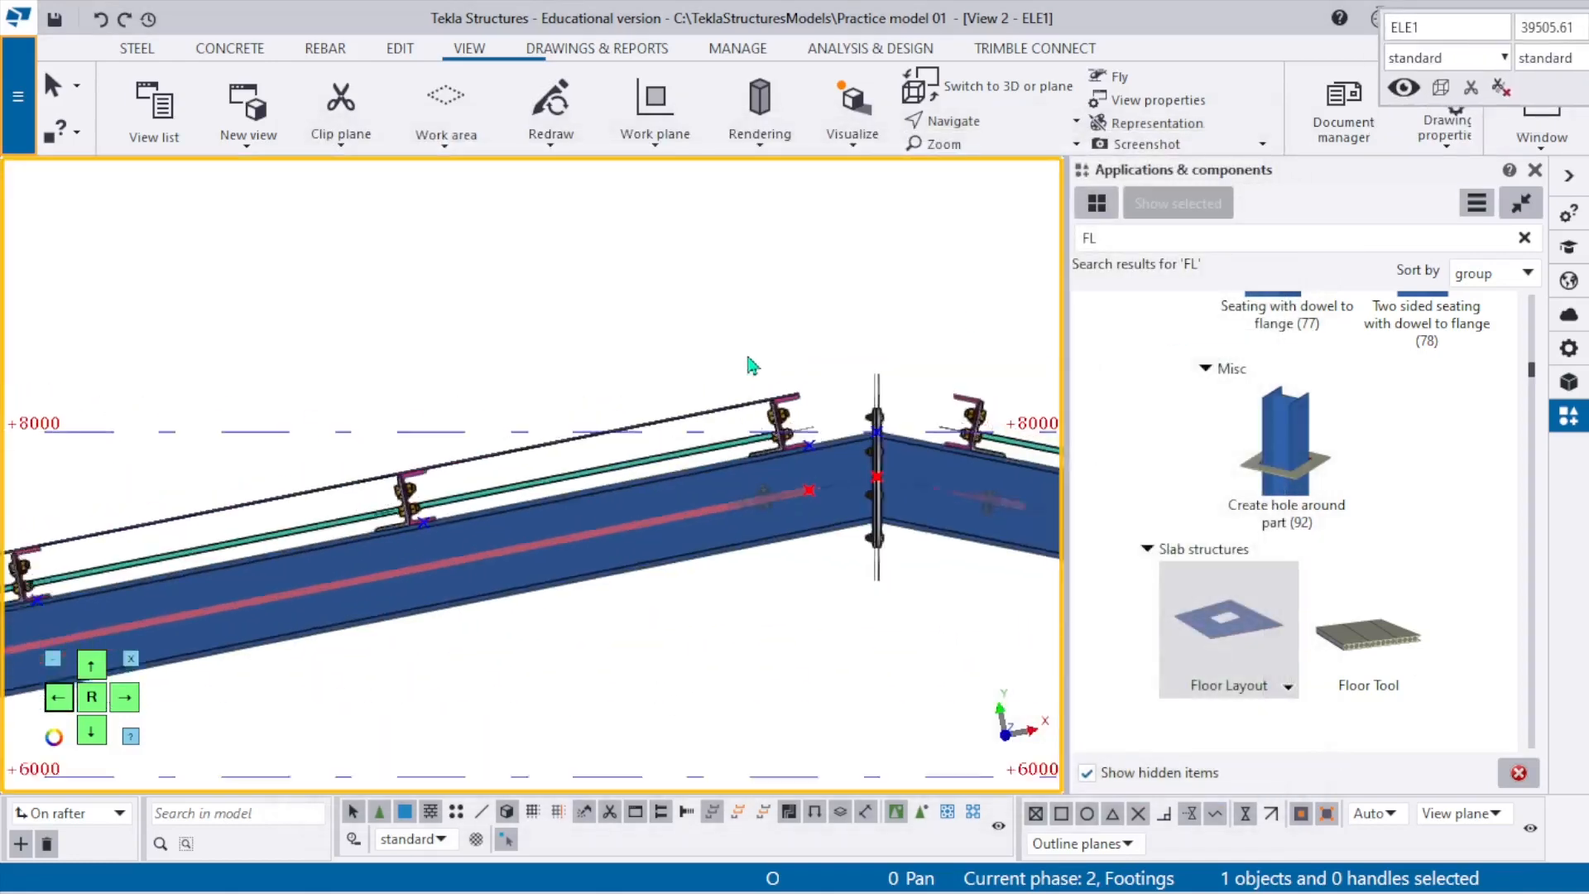
scroll(838, 391, "up", 7)
scroll(608, 375, "down", 4)
scroll(611, 380, "down", 1)
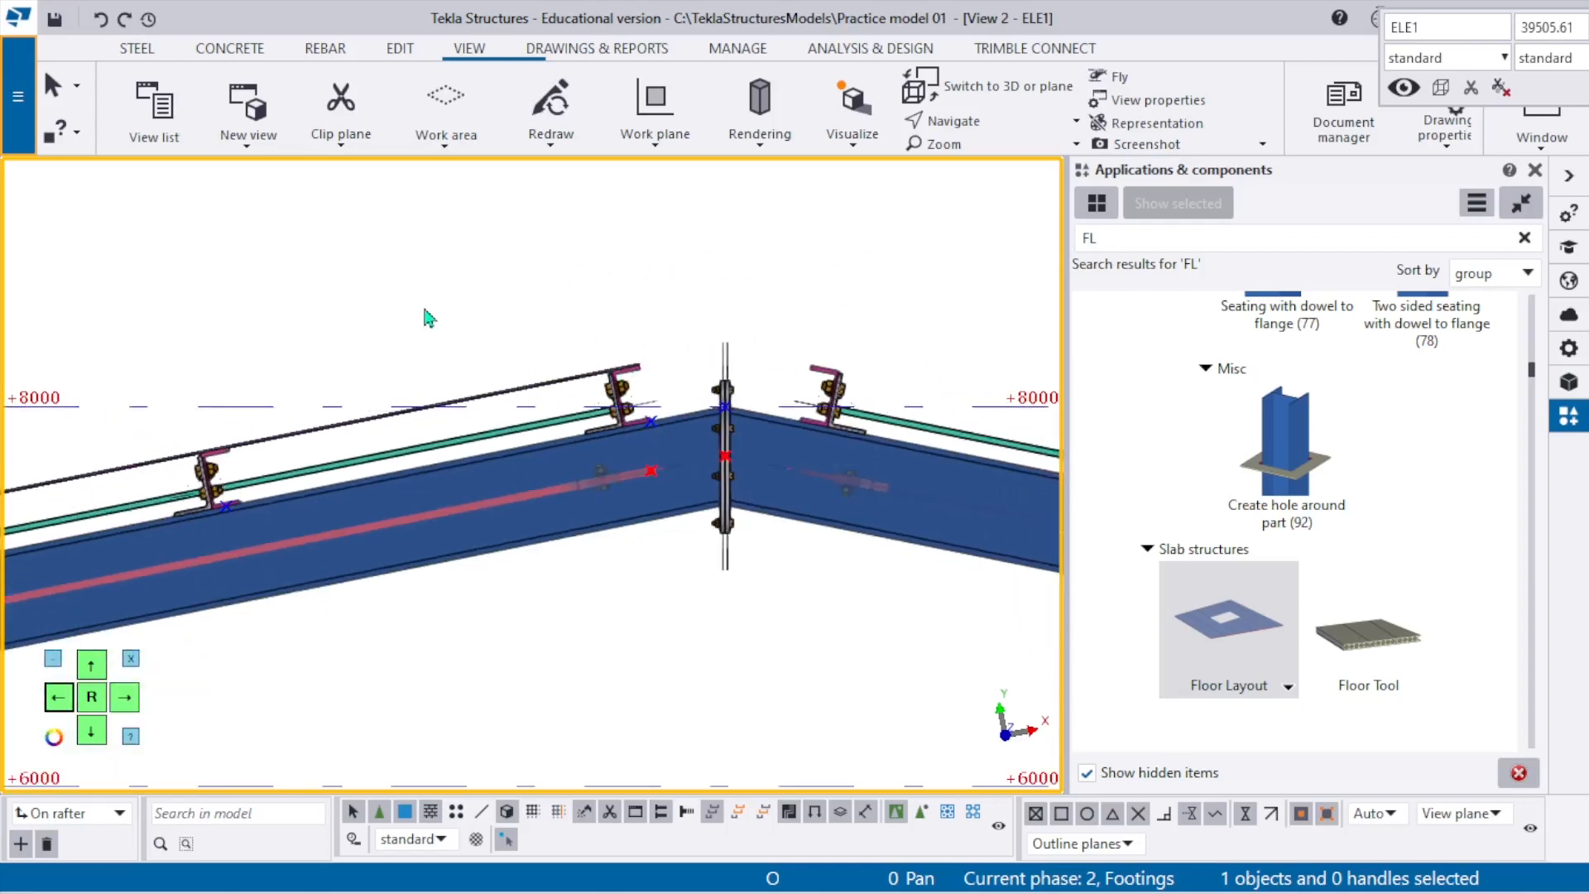
scroll(611, 305, "down", 6)
scroll(687, 283, "up", 7)
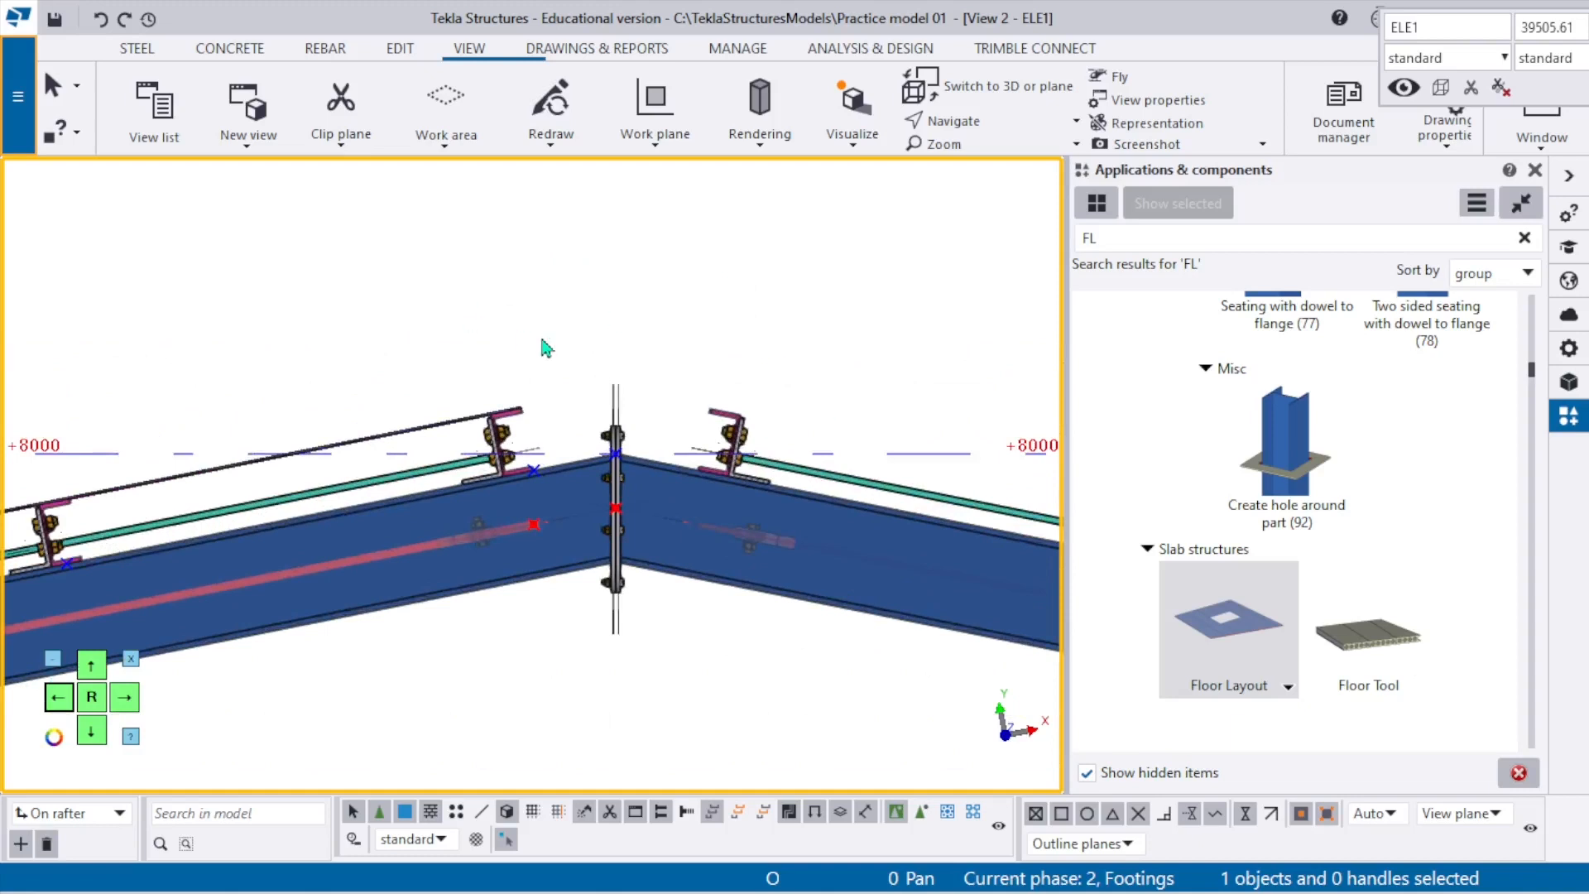
Examine the uncovered purlins on the roof slope from the ridge down to the grid D overhang, in elevation and 3D.
scroll(612, 463, "down", 3)
scroll(632, 481, "up", 2)
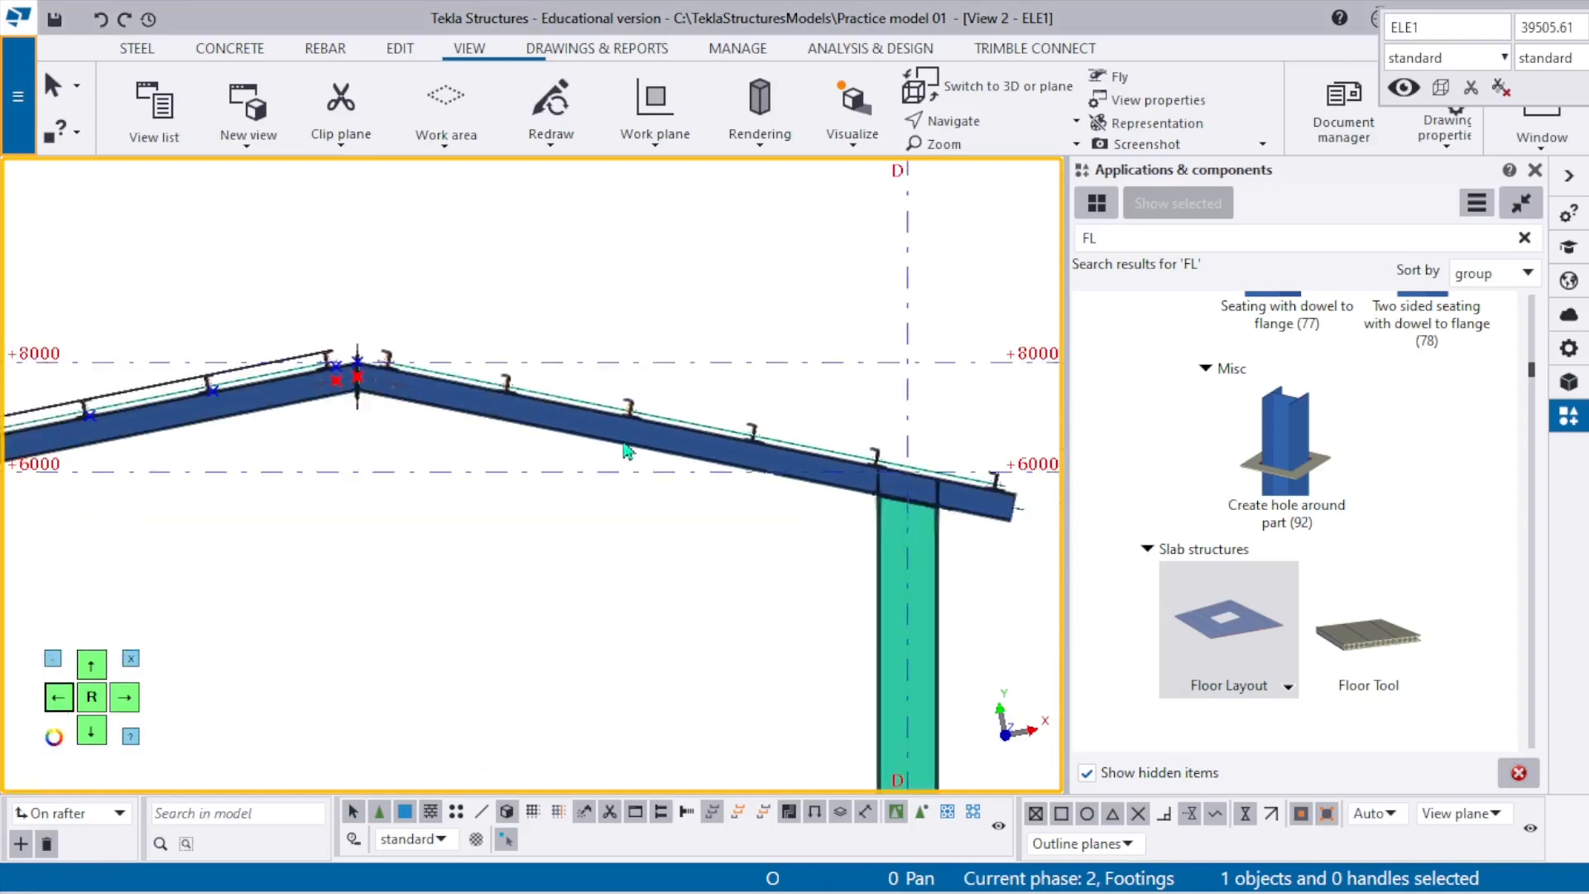
scroll(626, 452, "up", 1)
scroll(704, 480, "down", 2)
scroll(927, 503, "up", 6)
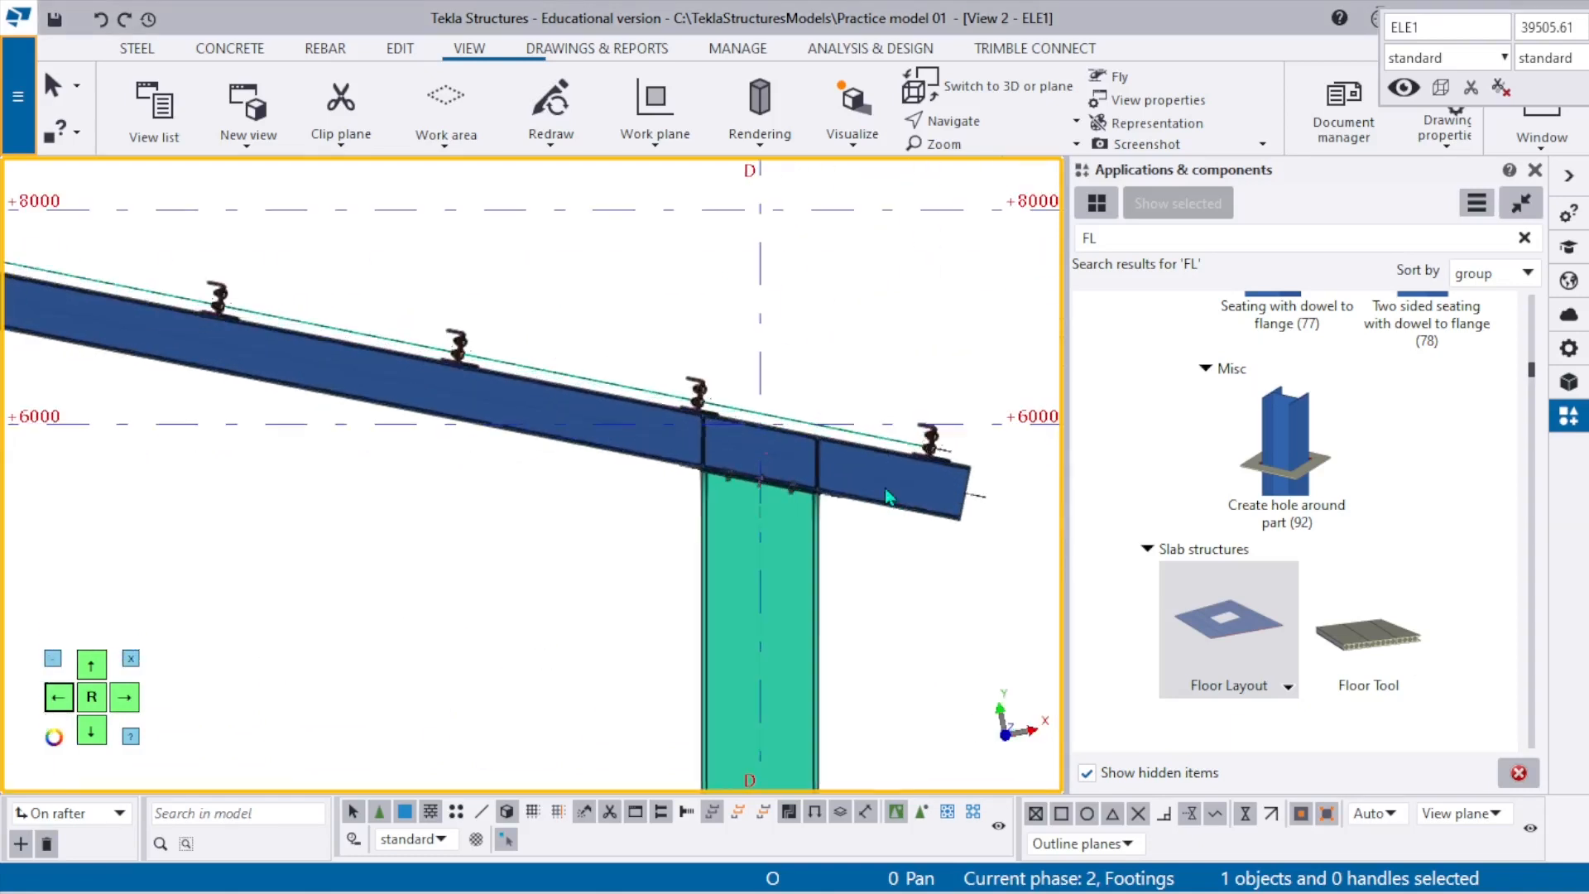
scroll(827, 505, "down", 4)
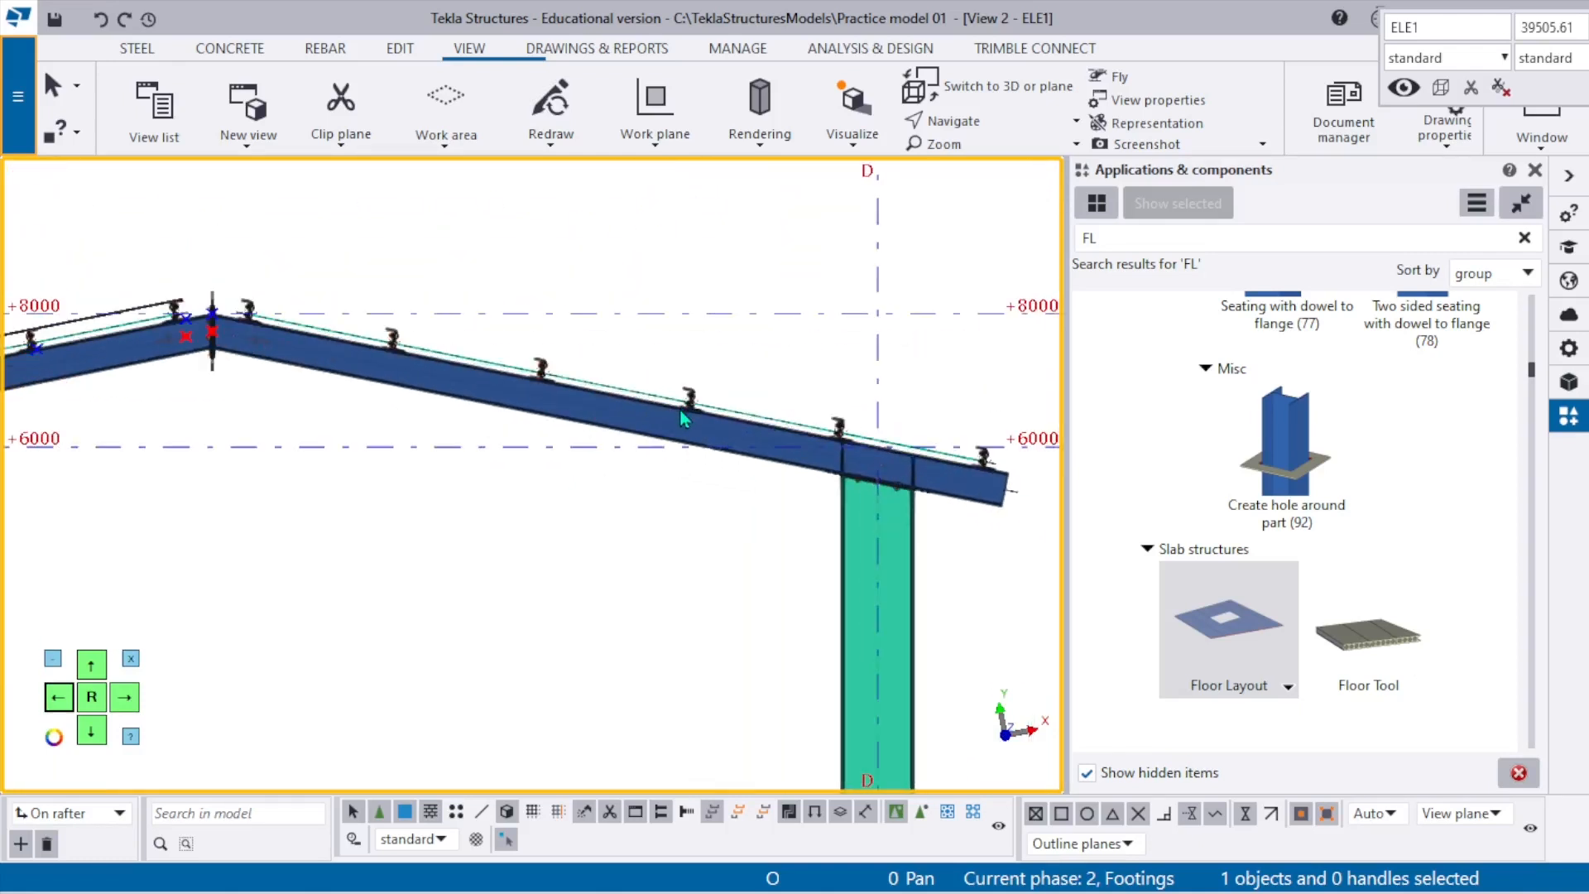
middle_click_drag(678, 409, 519, 428, "ctrl")
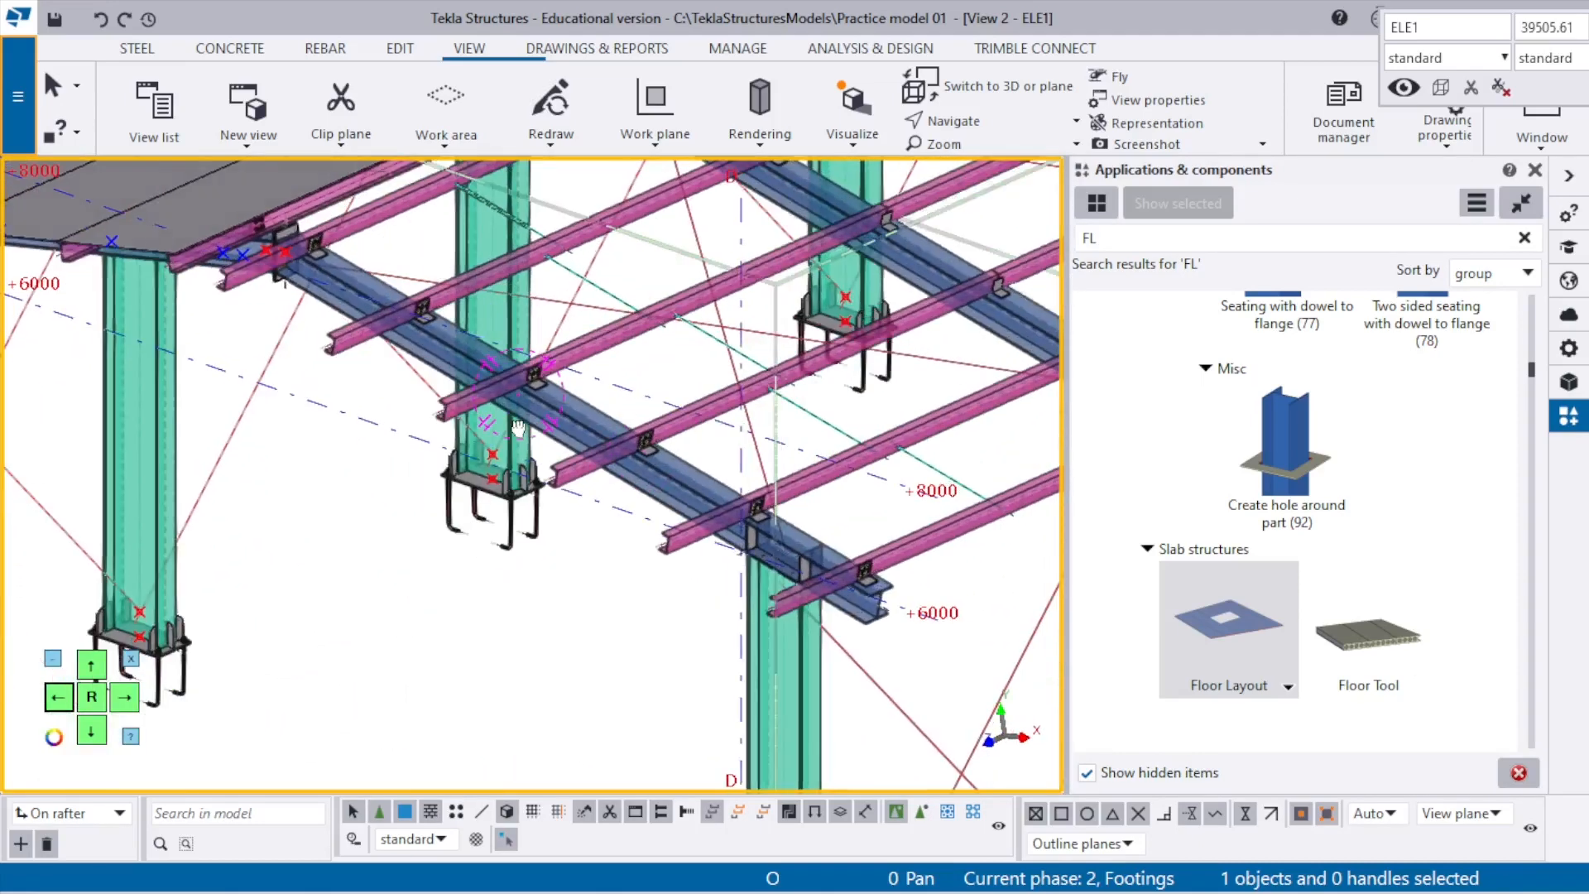
scroll(558, 490, "down", 3)
middle_click_drag(558, 490, 522, 507)
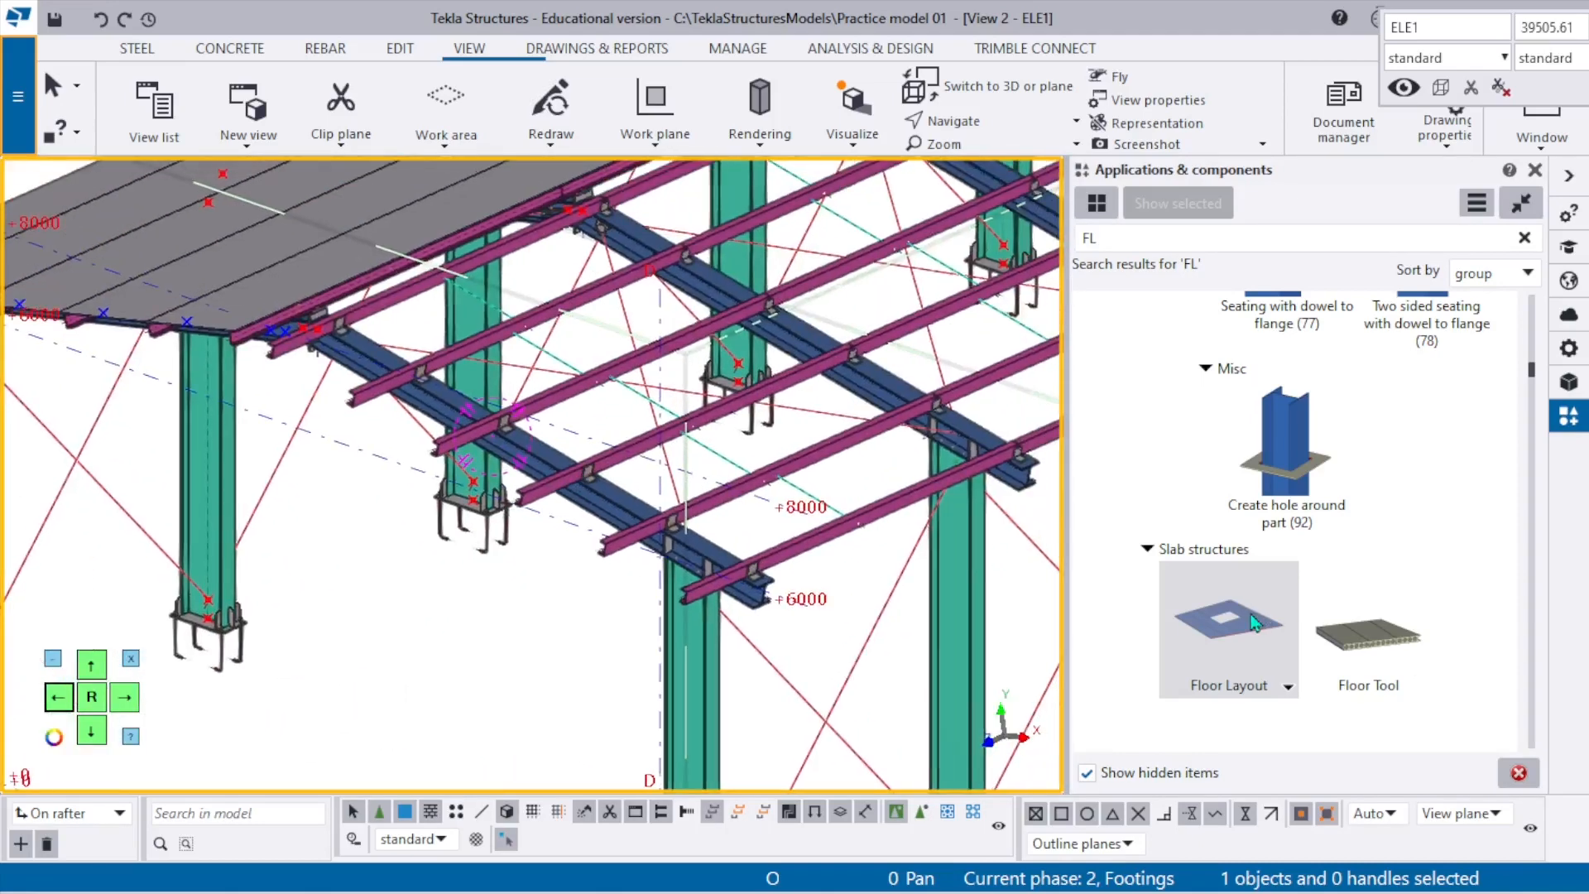
Start a Floor Layout on the grid D roof slope, picking the near ends of the ridge purlin and the eaves purlin.
left_click(1252, 616)
scroll(228, 189, "up", 1)
scroll(227, 189, "up", 6)
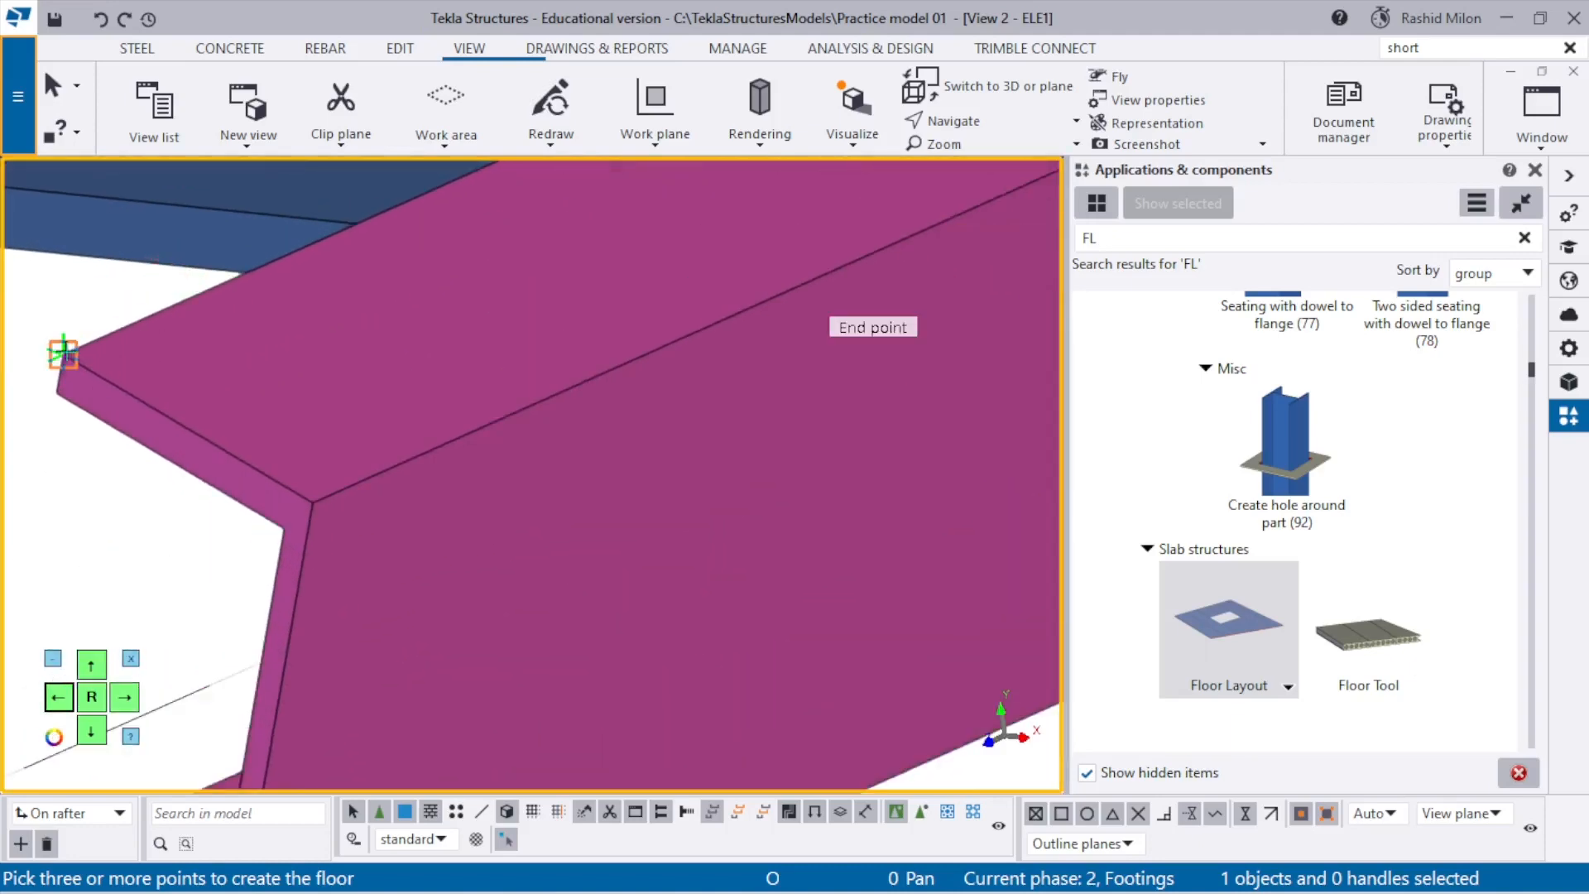
left_click(62, 354)
scroll(100, 360, "down", 8)
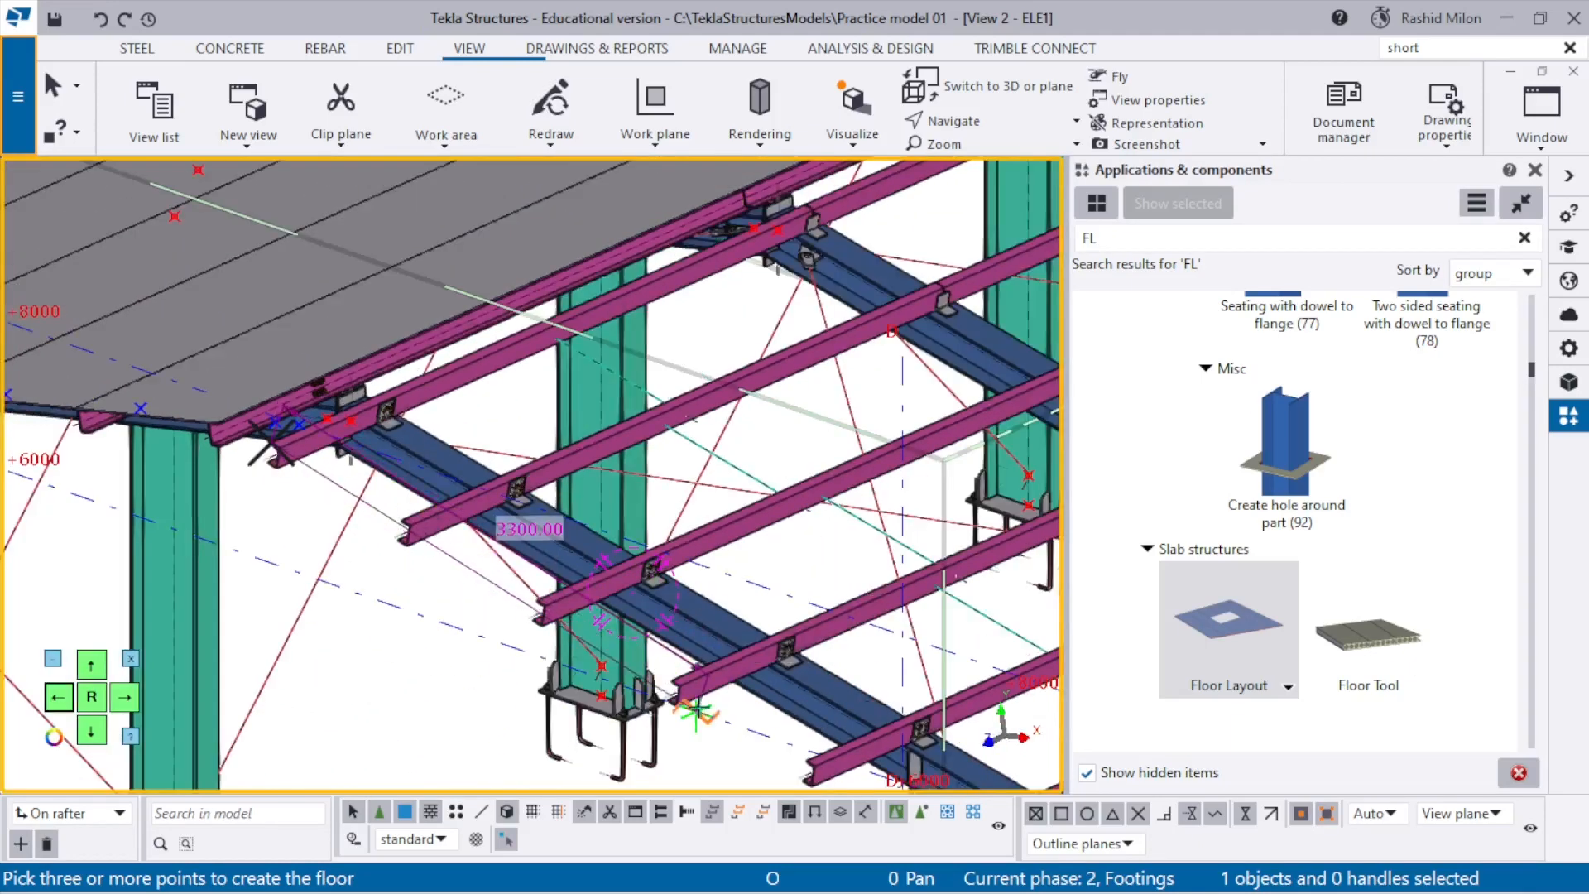
scroll(383, 543, "up", 6)
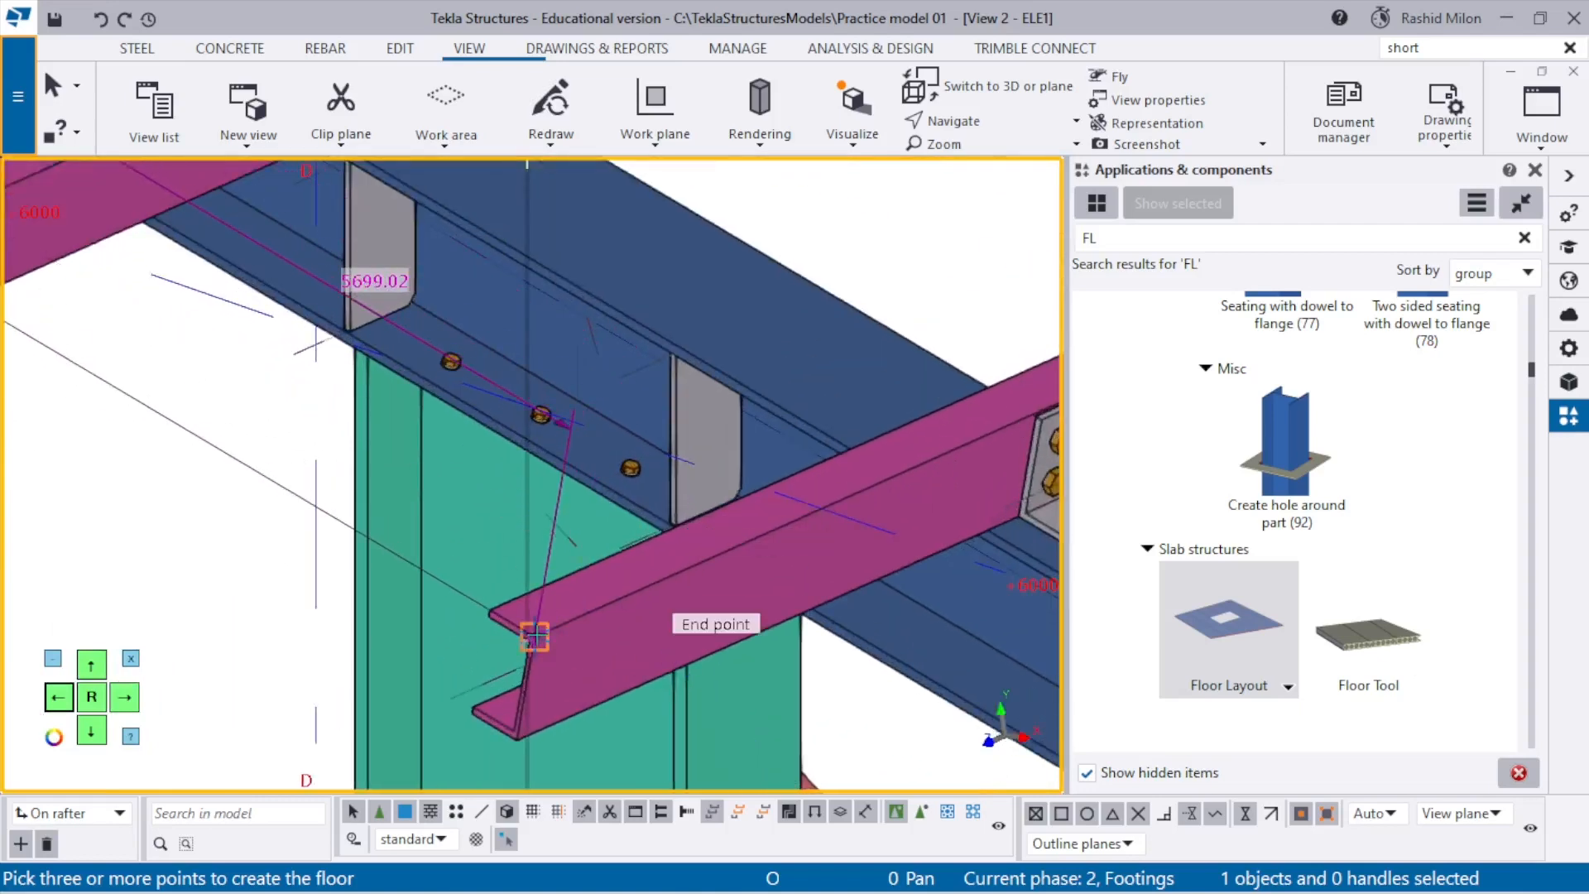
left_click(535, 636)
scroll(524, 616, "down", 6)
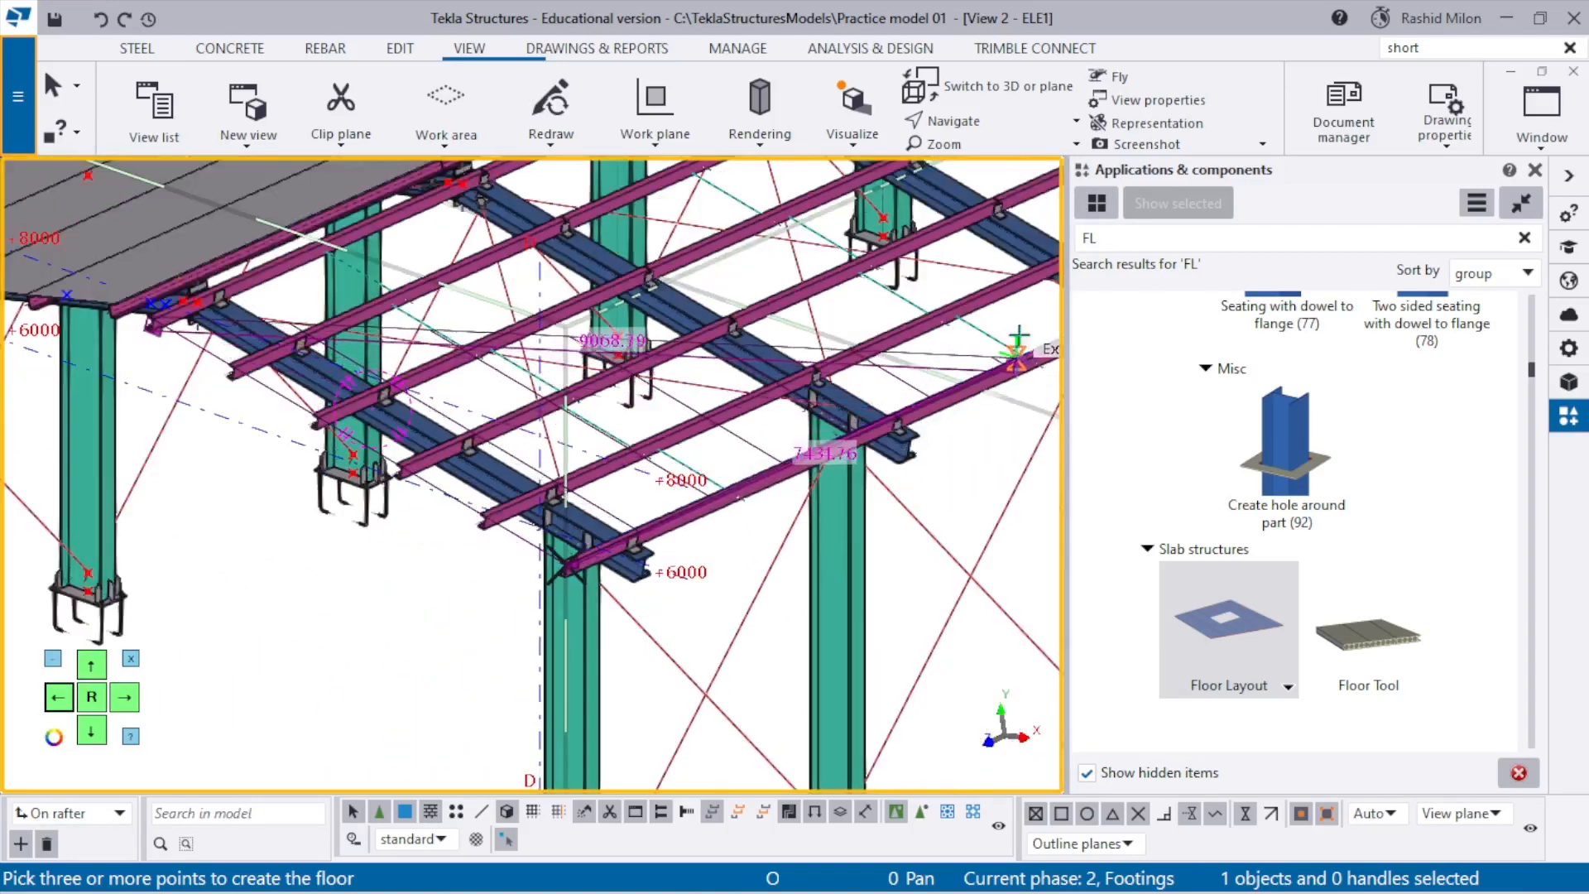
Complete the floor outline through the far ends of the eaves and ridge purlins, closing it at the first point.
middle_click_drag(689, 389, 669, 406)
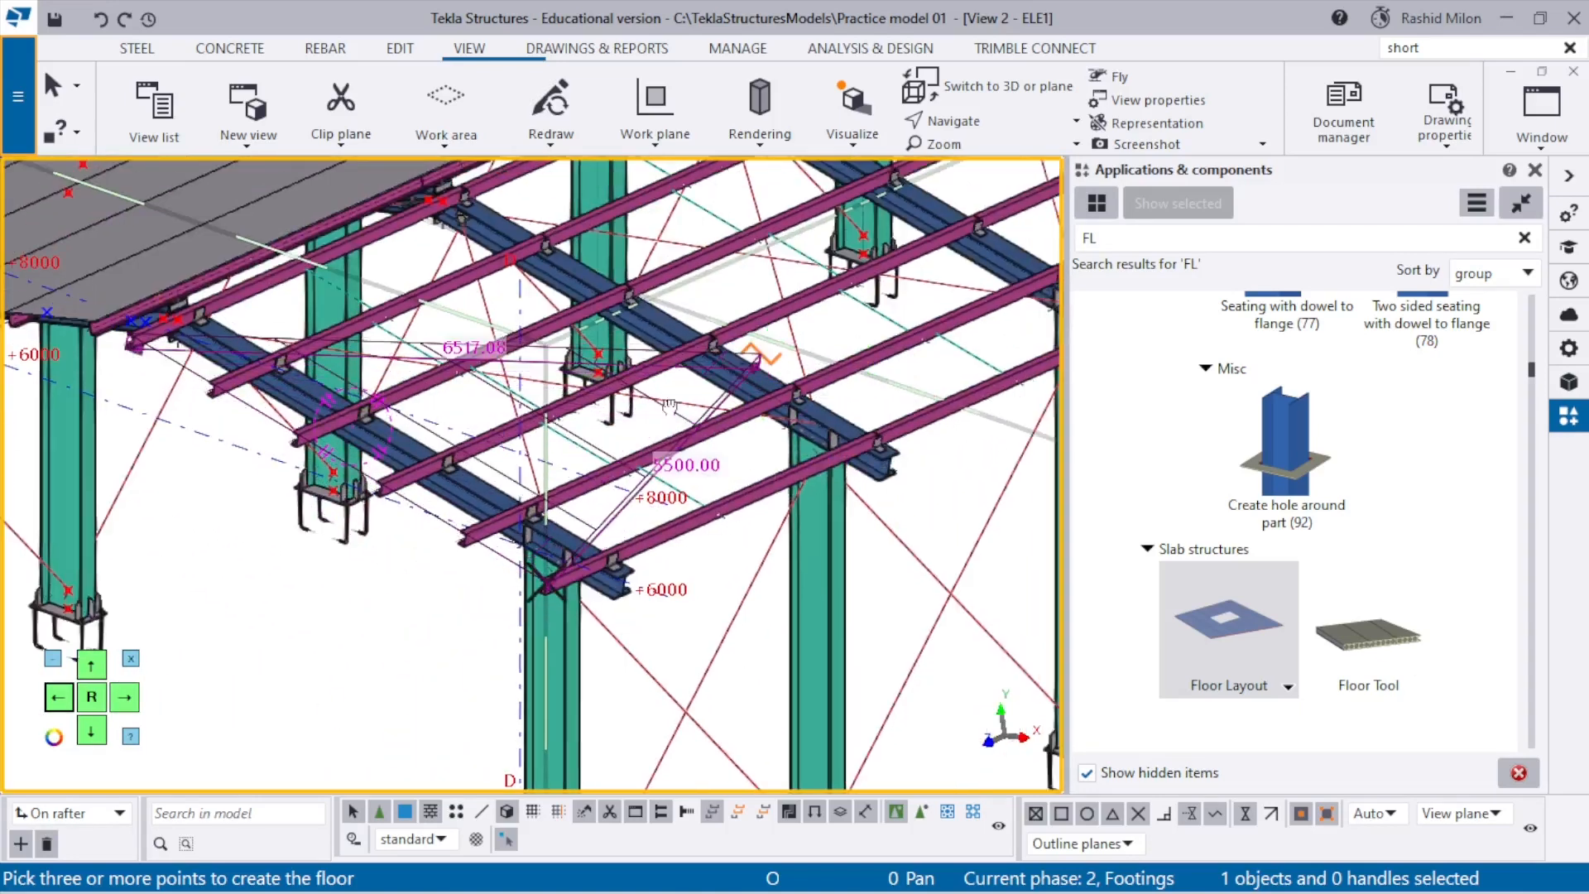
scroll(668, 406, "down", 3)
scroll(675, 419, "up", 10)
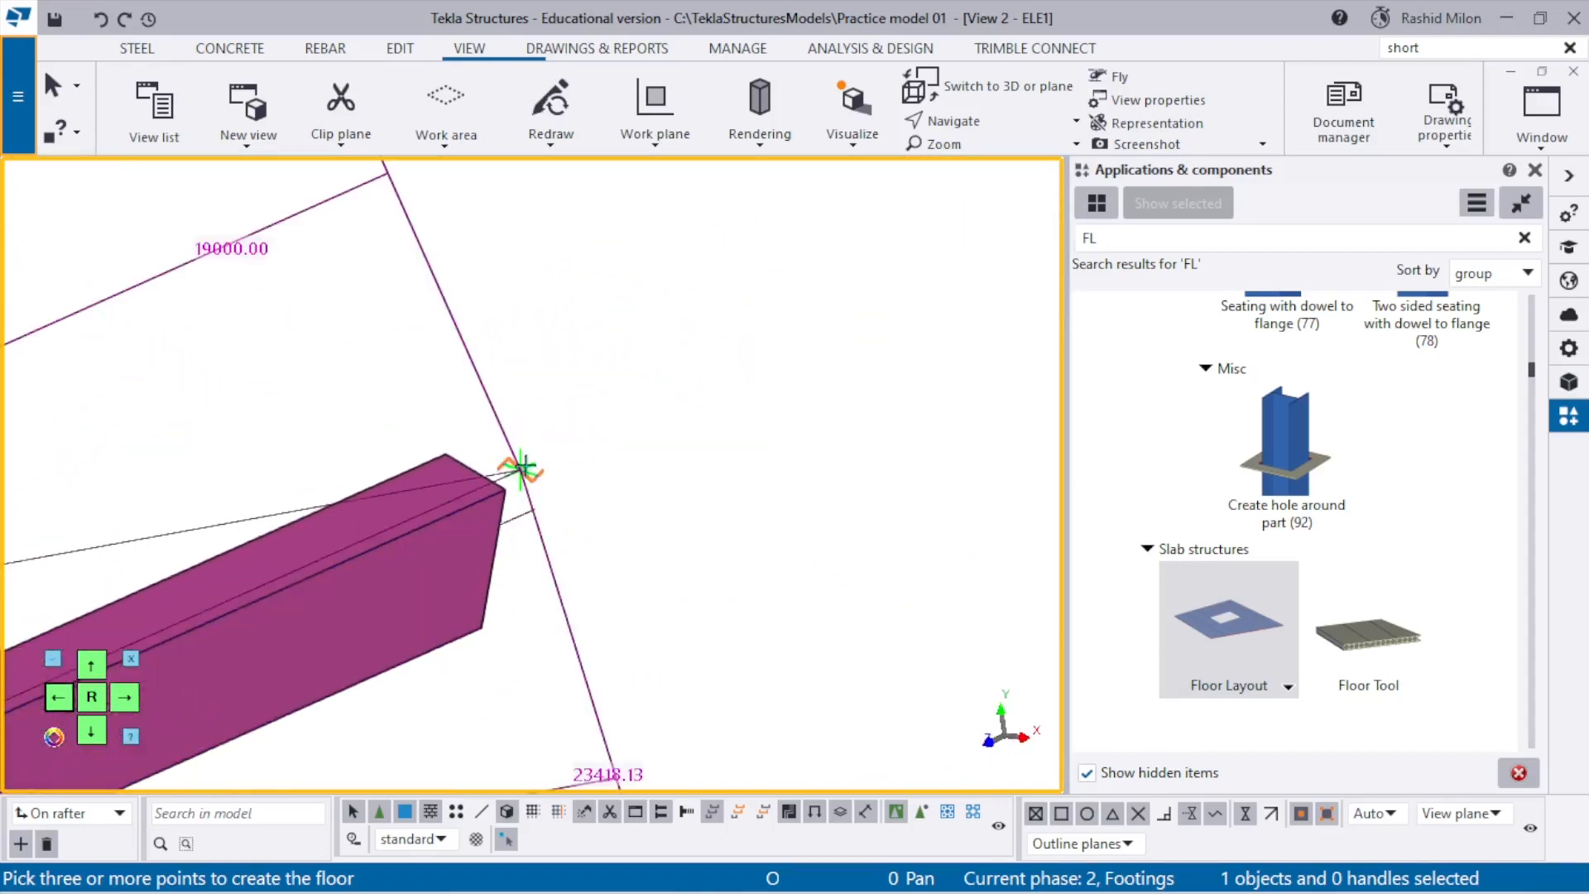
scroll(755, 596, "down", 8)
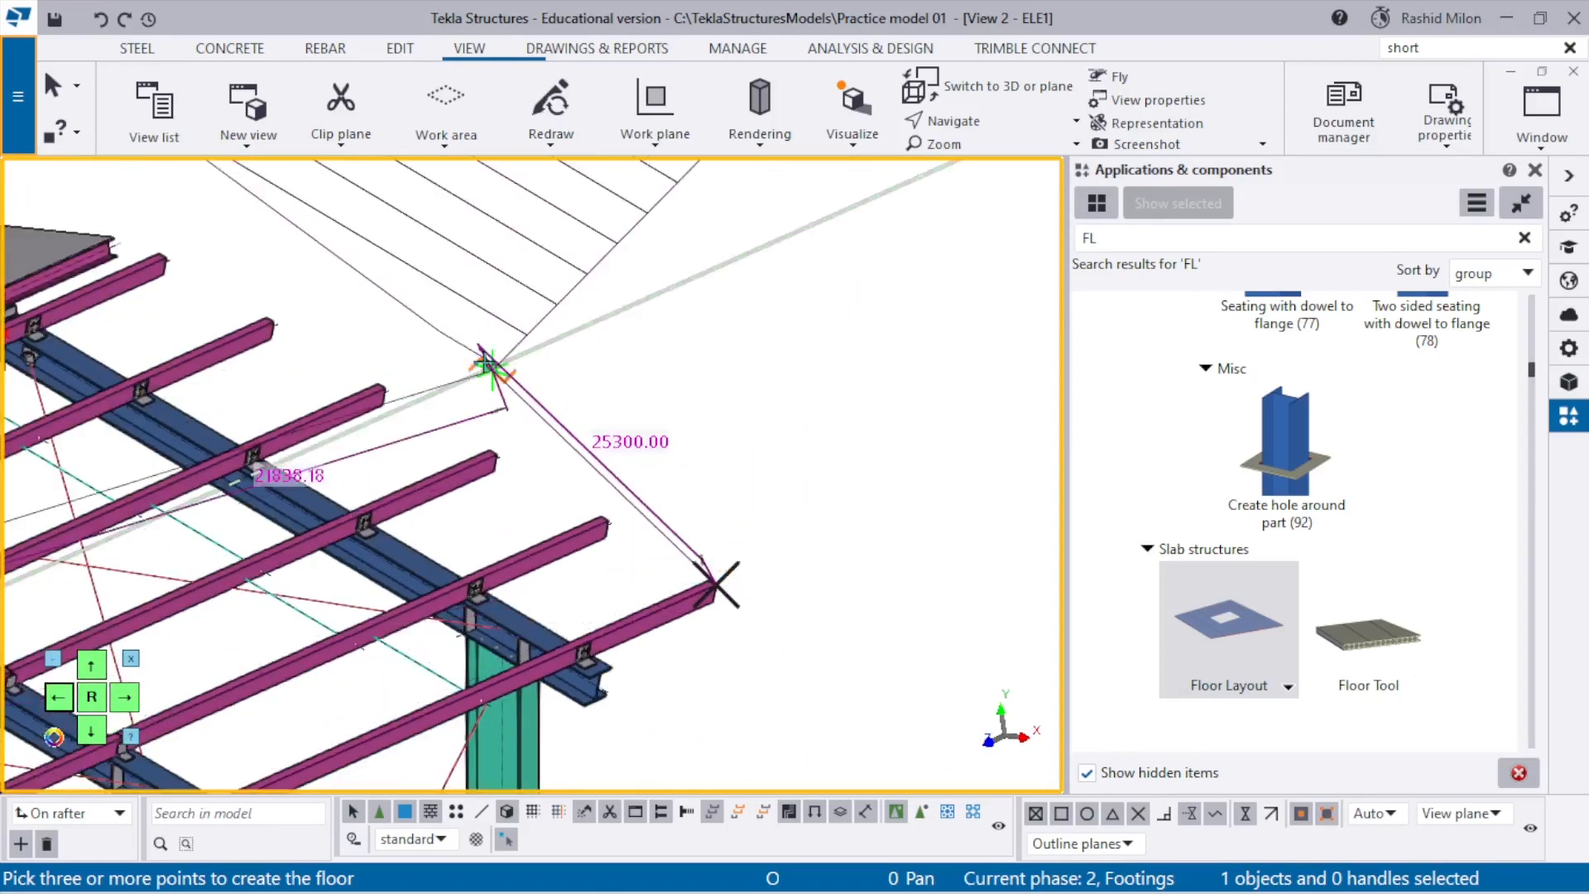
scroll(472, 416, "up", 10)
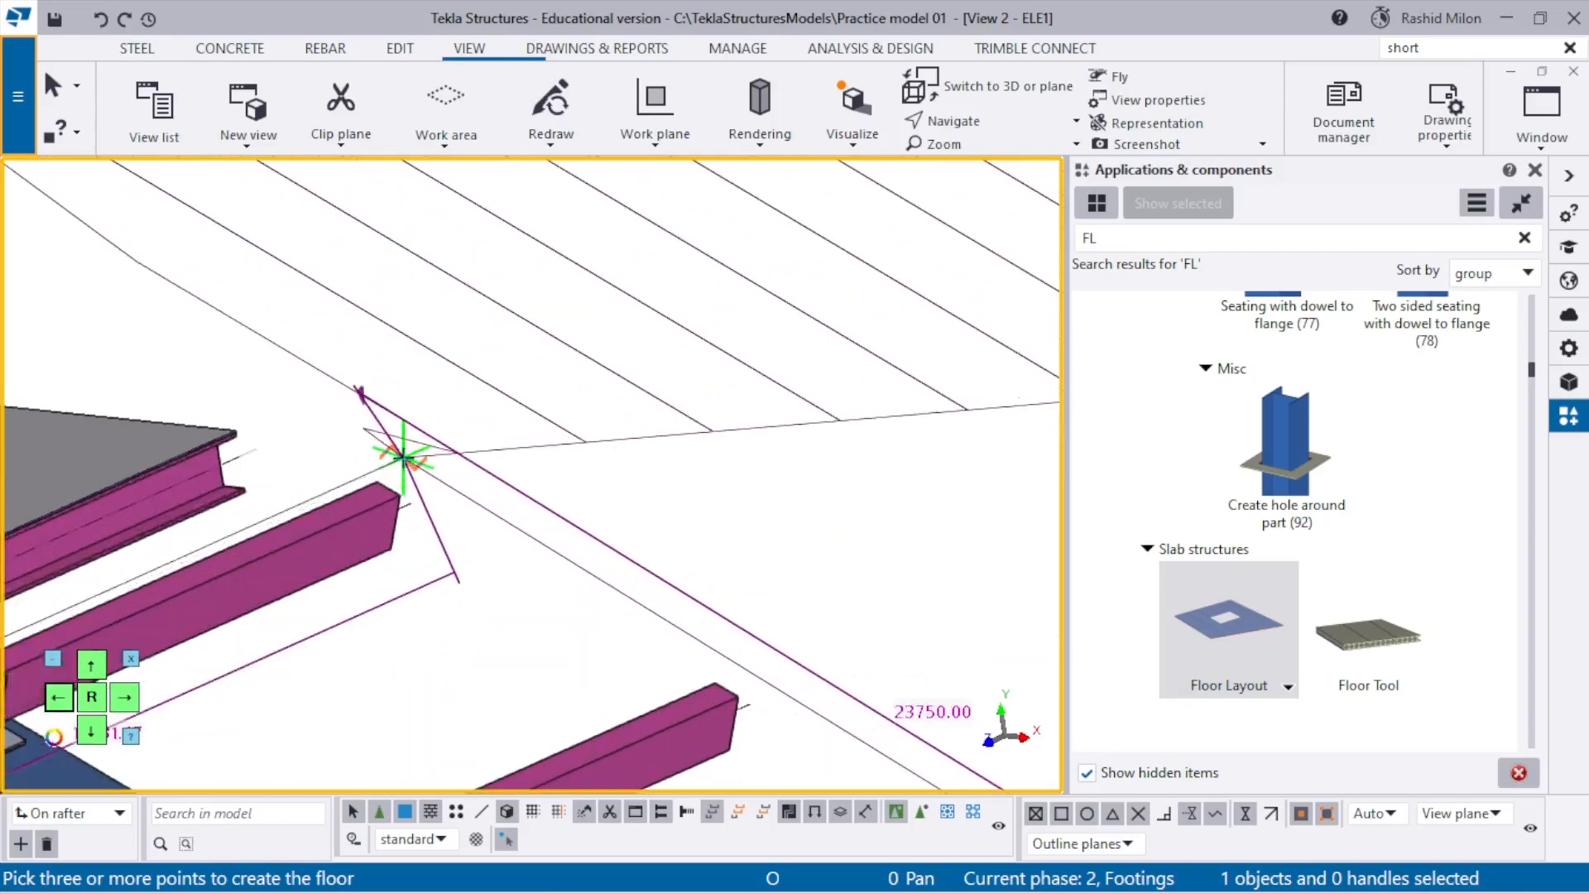
scroll(339, 511, "down", 6)
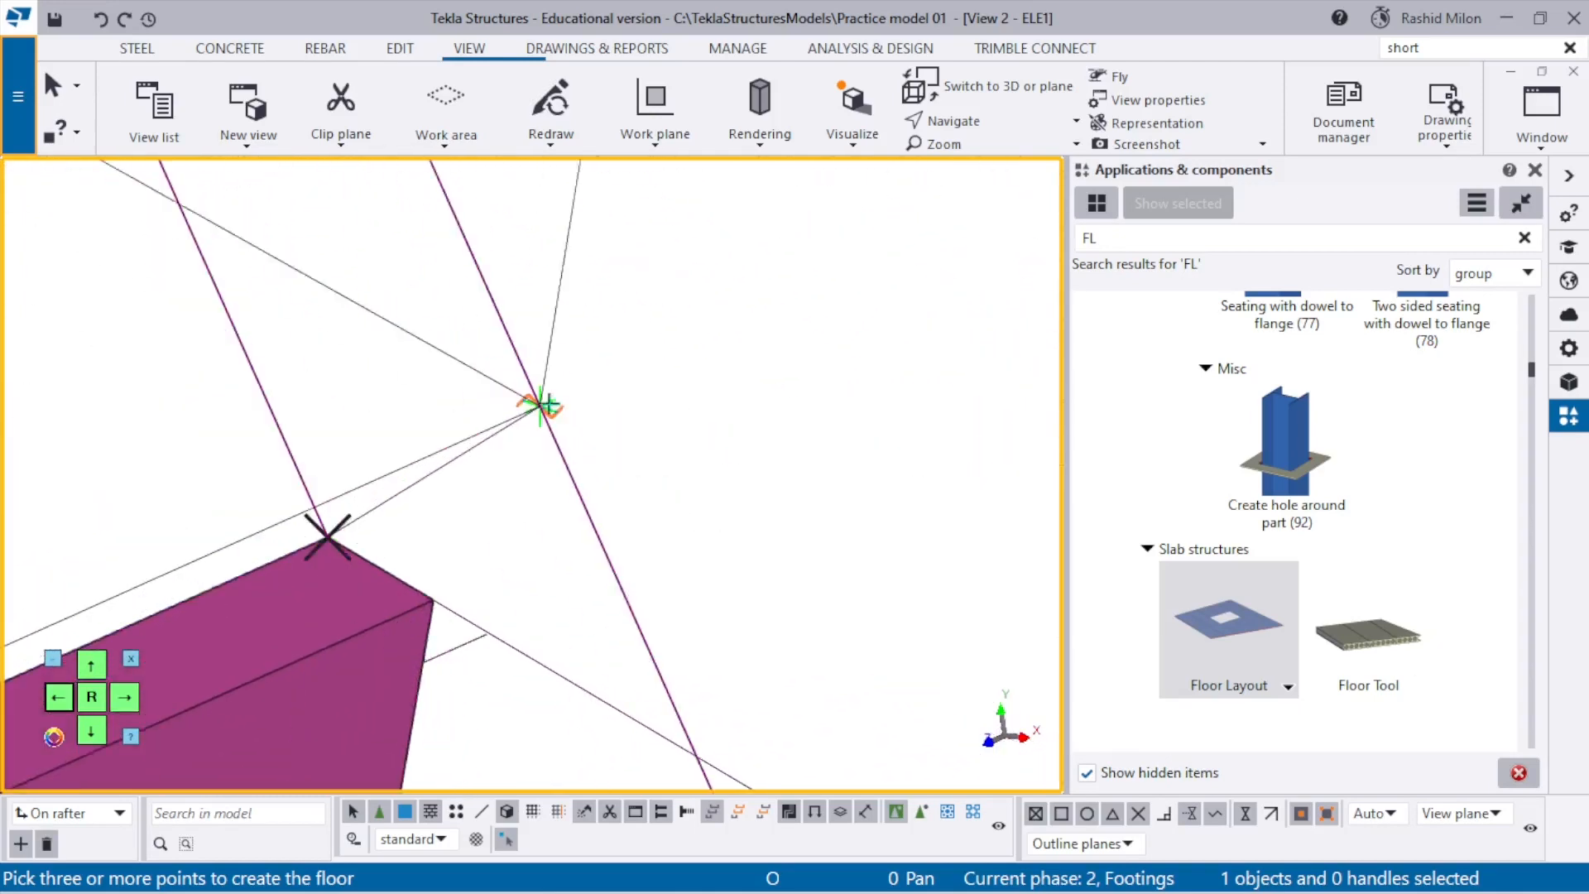
scroll(591, 391, "down", 5)
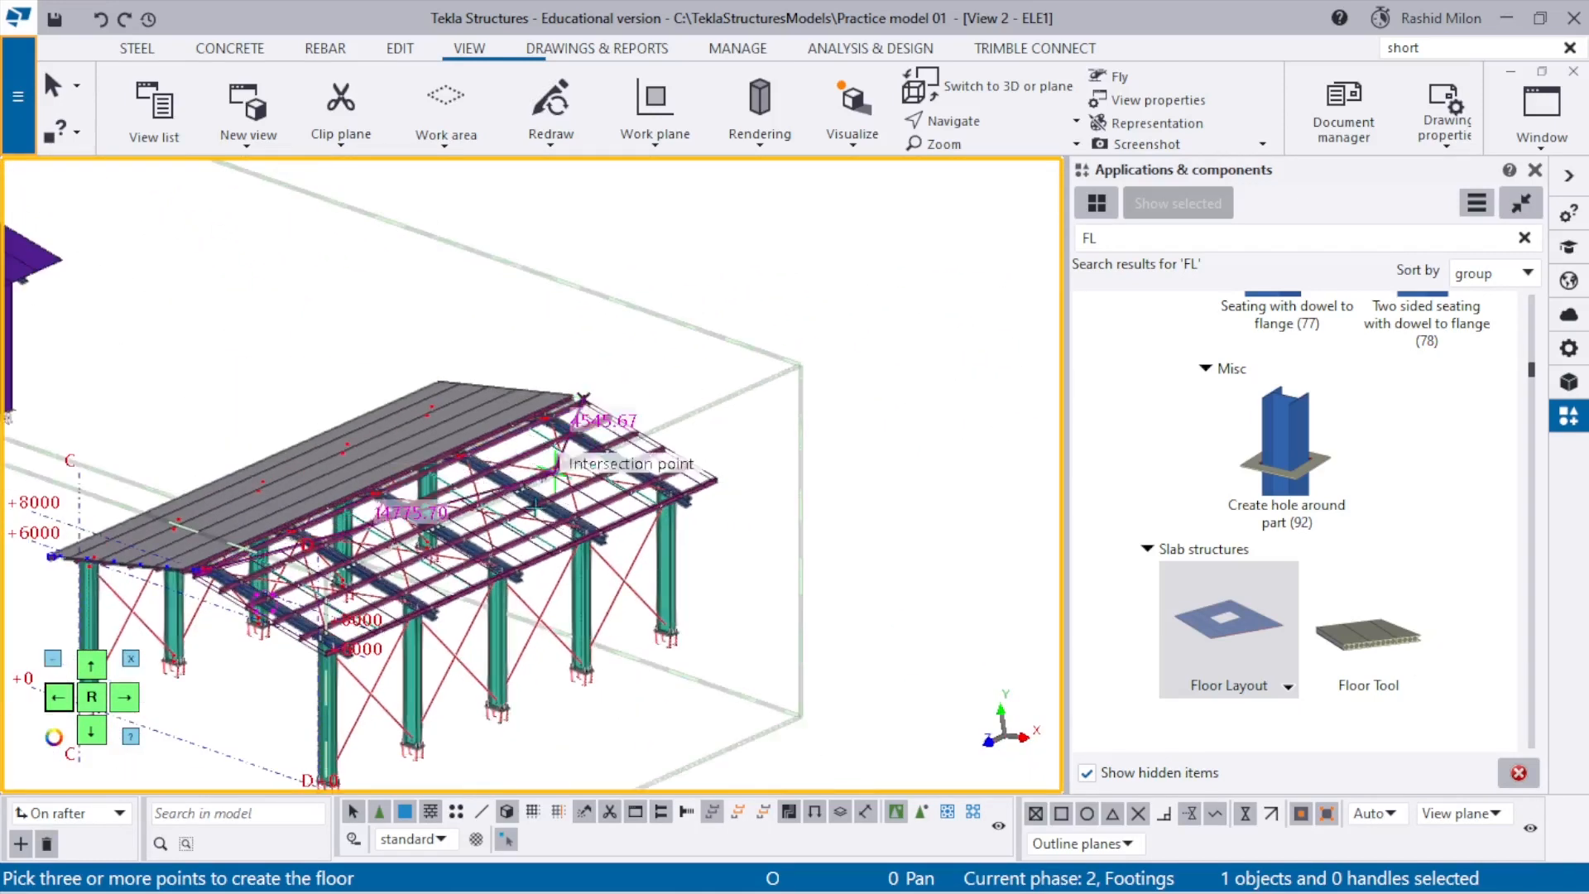
scroll(457, 533, "up", 4)
scroll(457, 532, "up", 8)
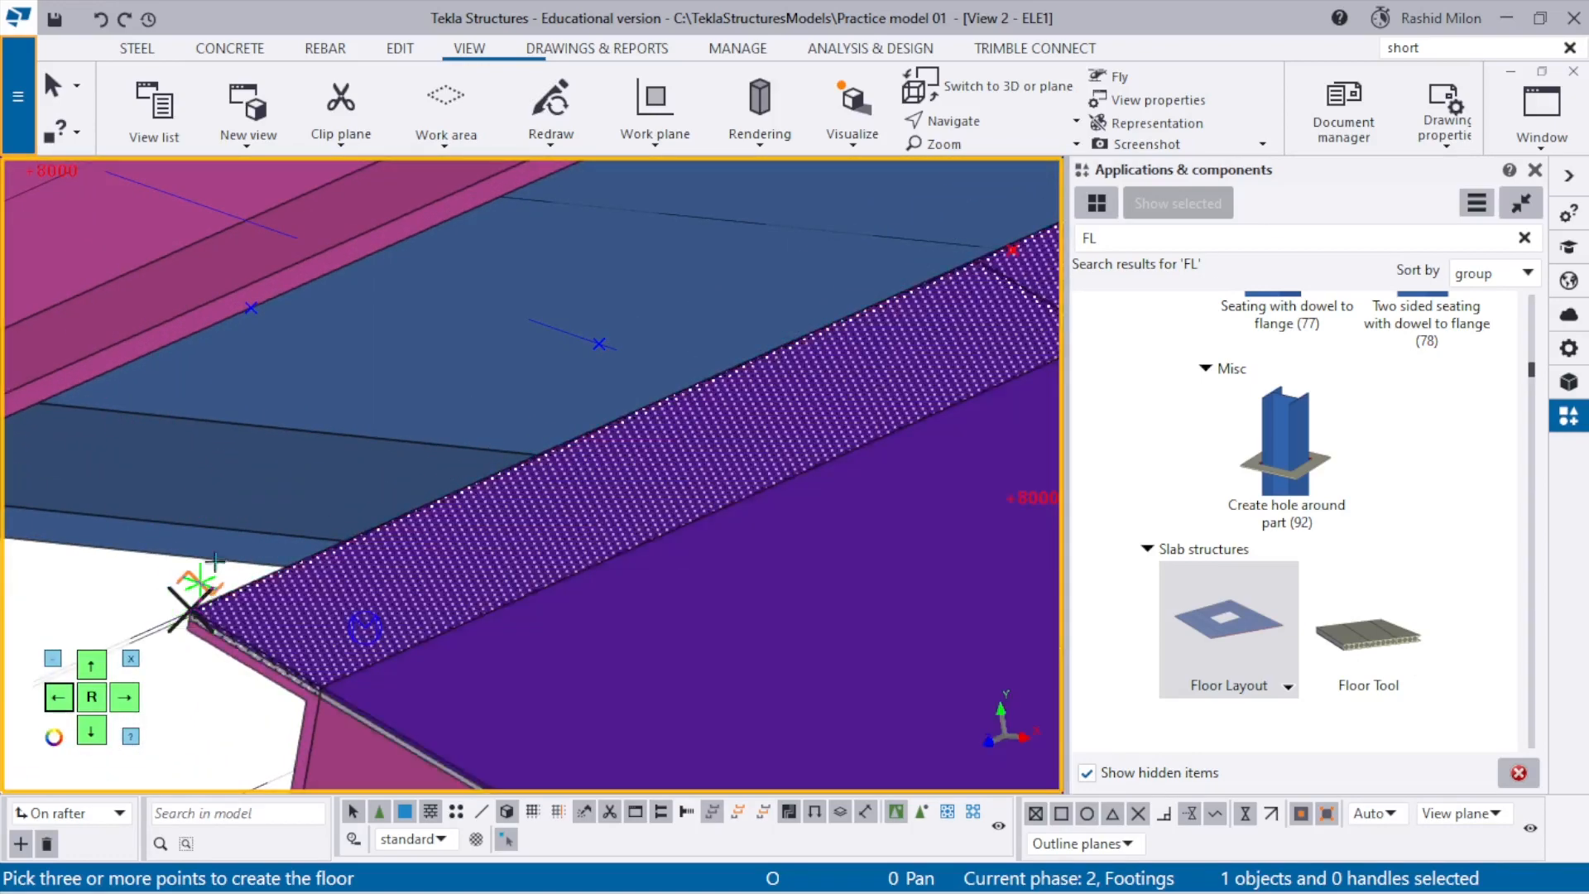
scroll(195, 592, "down", 5)
scroll(291, 501, "down", 3)
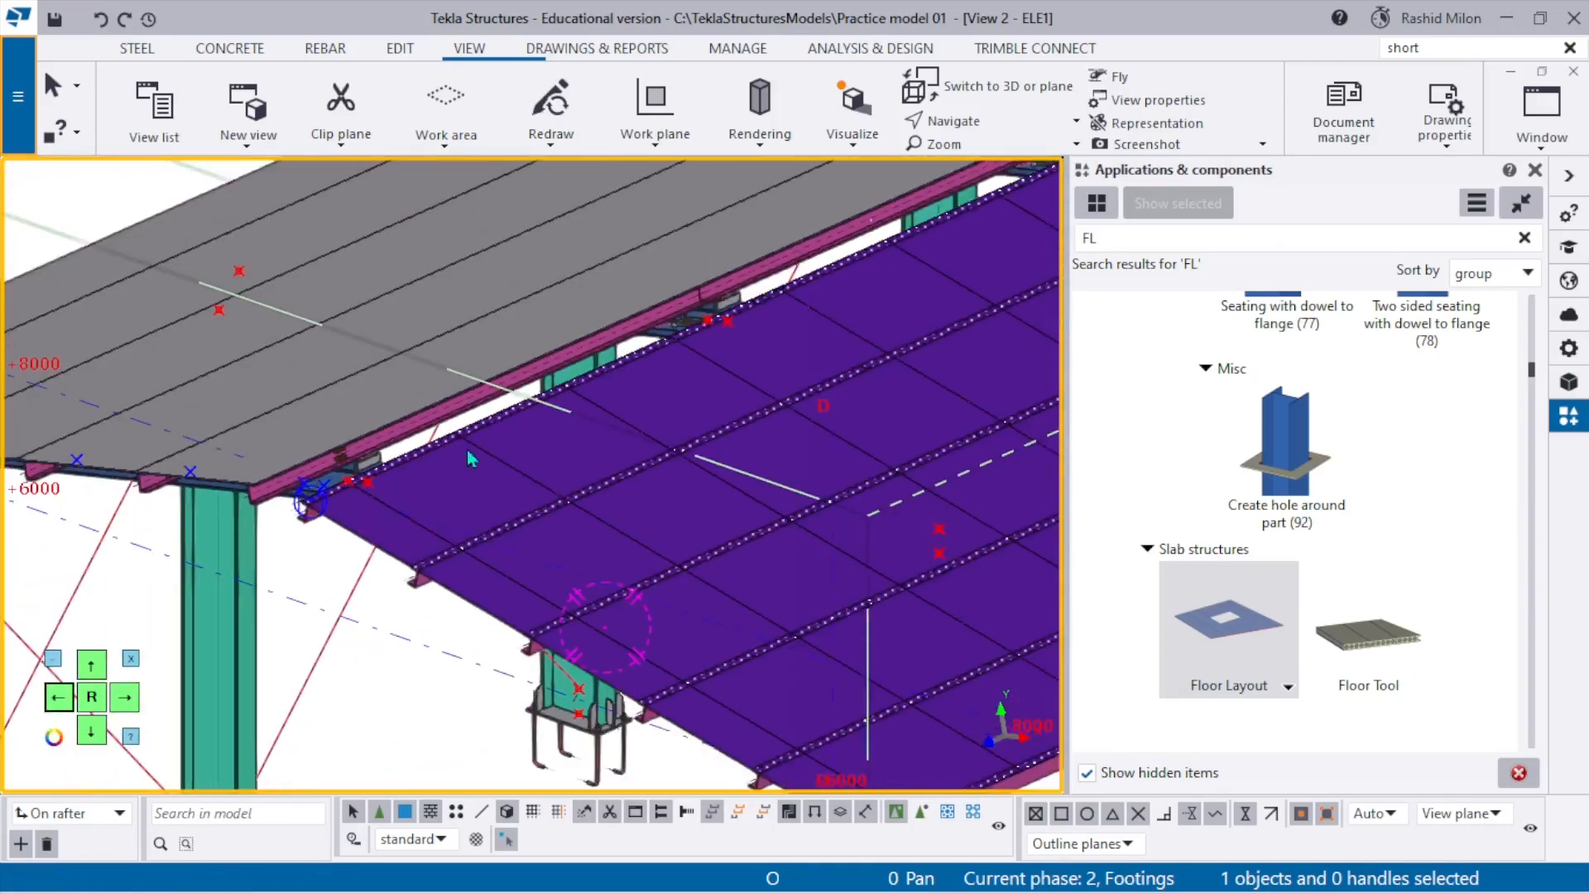
Modify the new floor layout on the grid D slope using the Slabs layer thickness of 2.
scroll(284, 445, "up", 3)
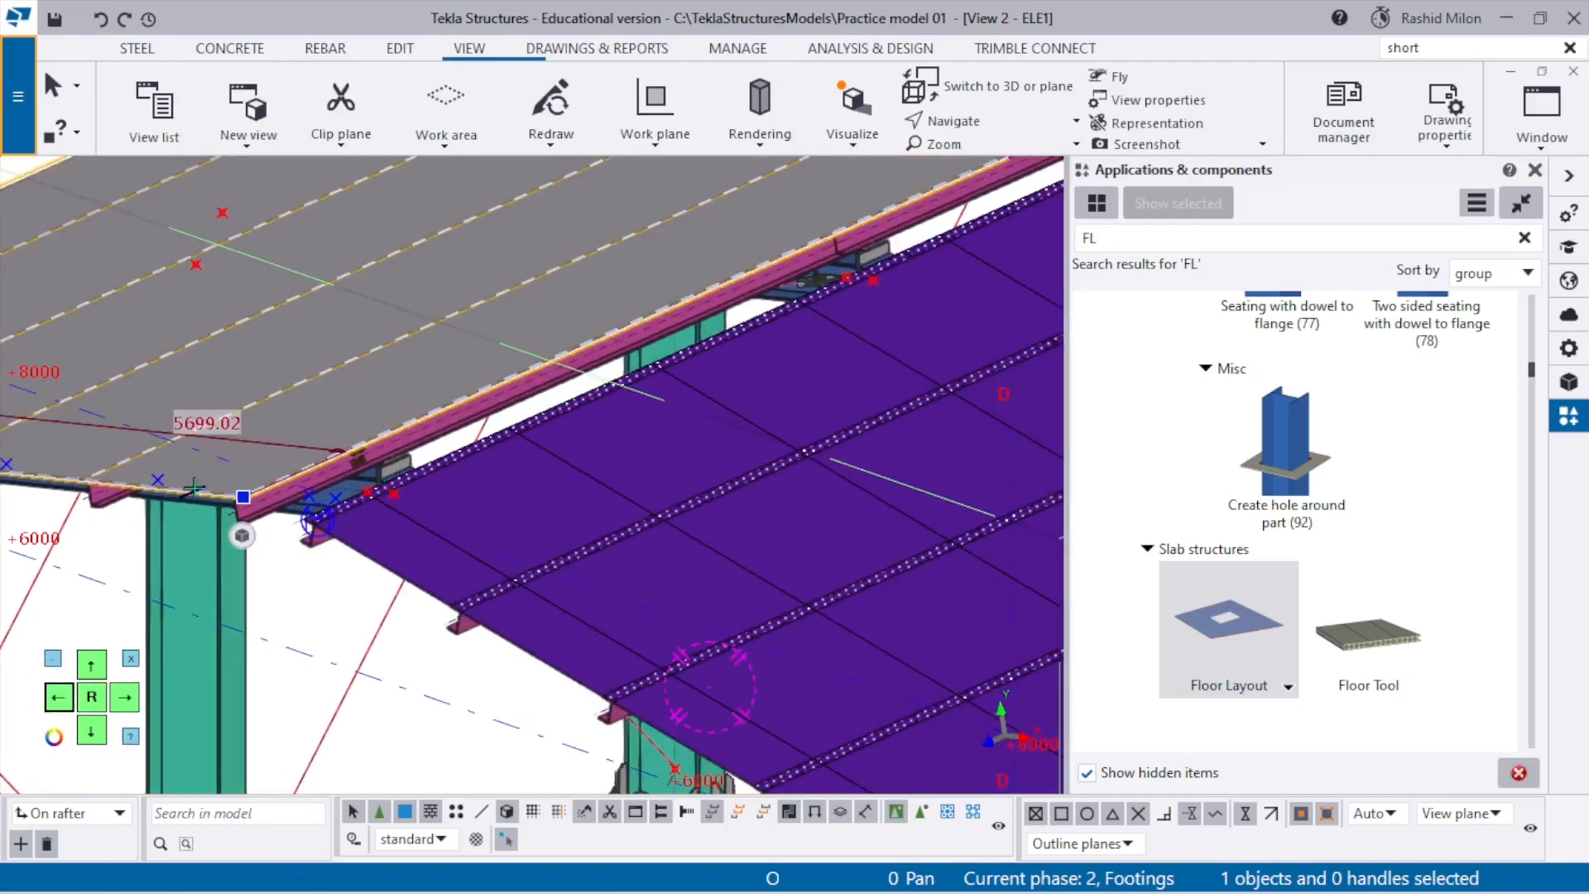
double_click(549, 468)
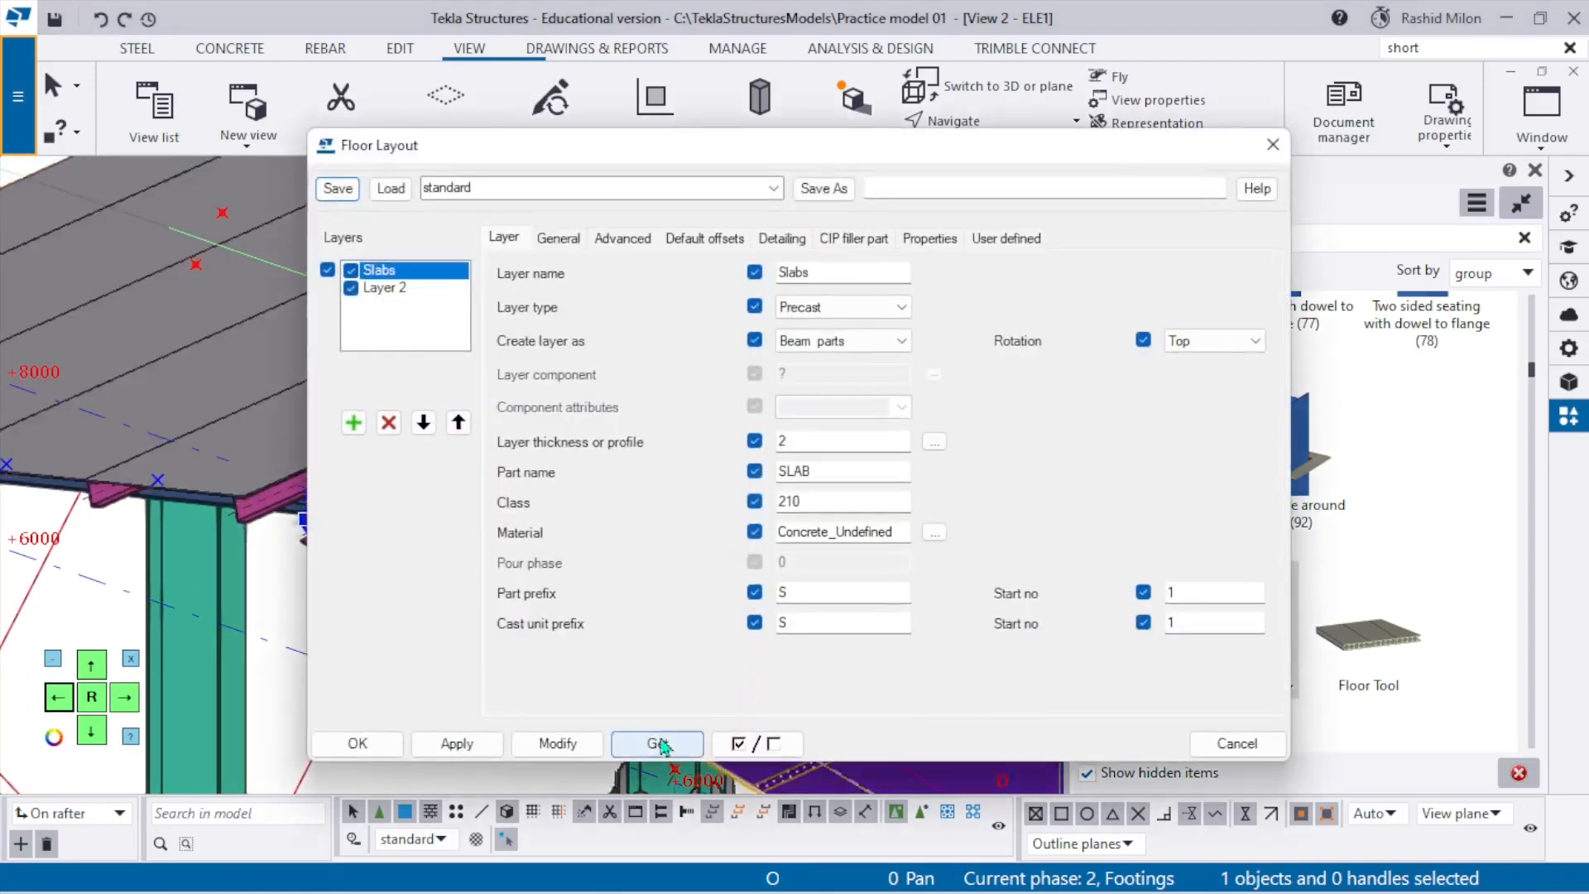
left_click(541, 748)
left_click(358, 743)
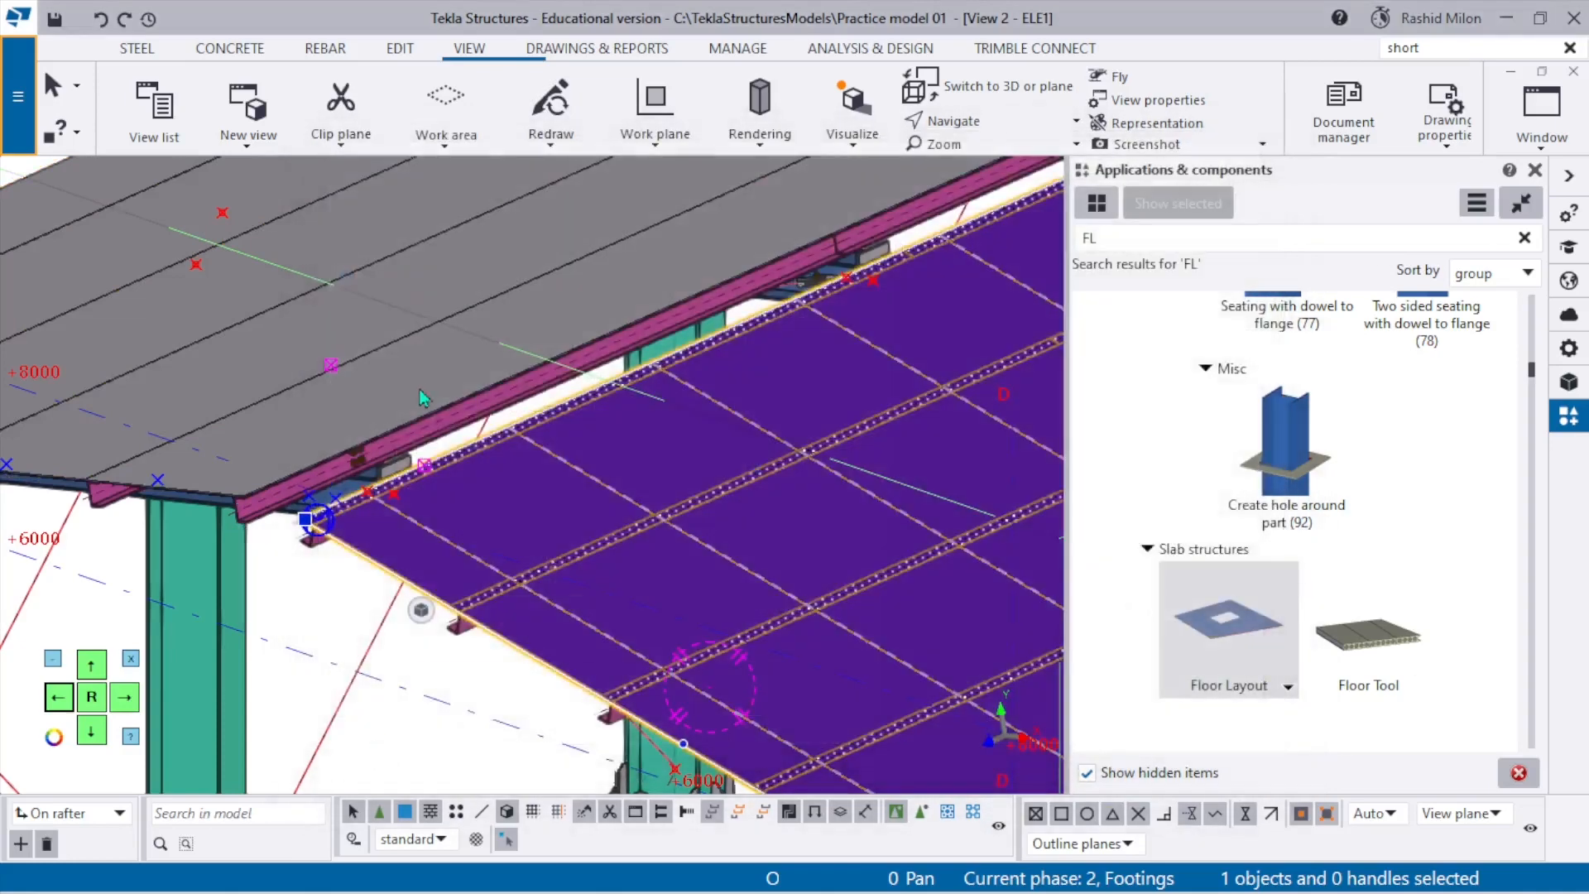
In the elevation view, move the new floor layout up by its own thickness, from its lower corner to its upper corner at the ridge purlin.
scroll(400, 581, "down", 3)
left_click(520, 503)
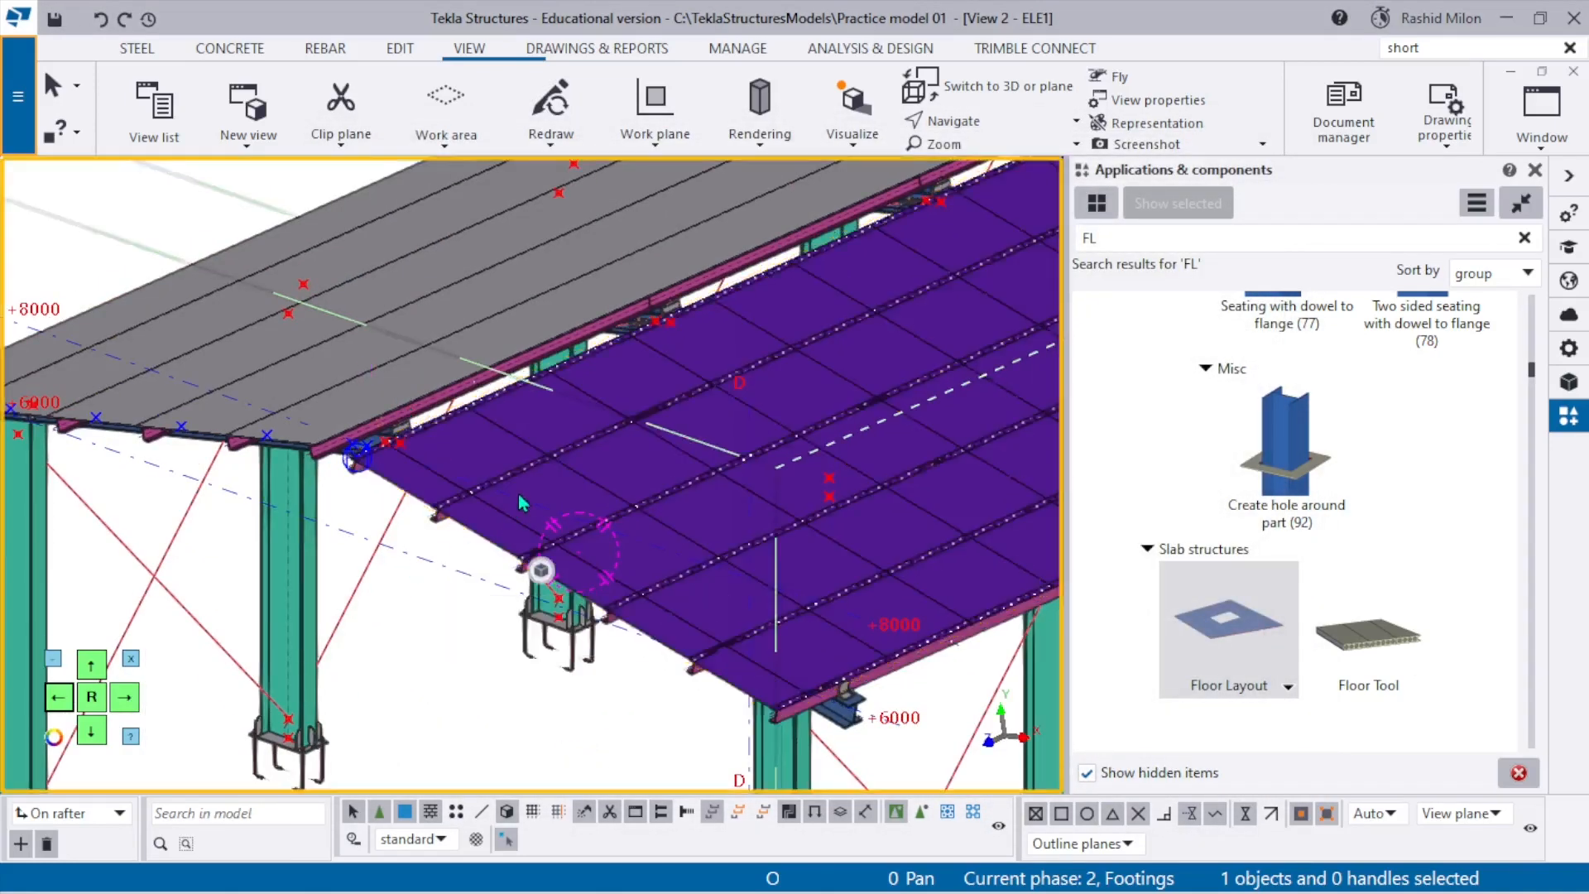
key("ctrl+p")
scroll(843, 390, "up", 6)
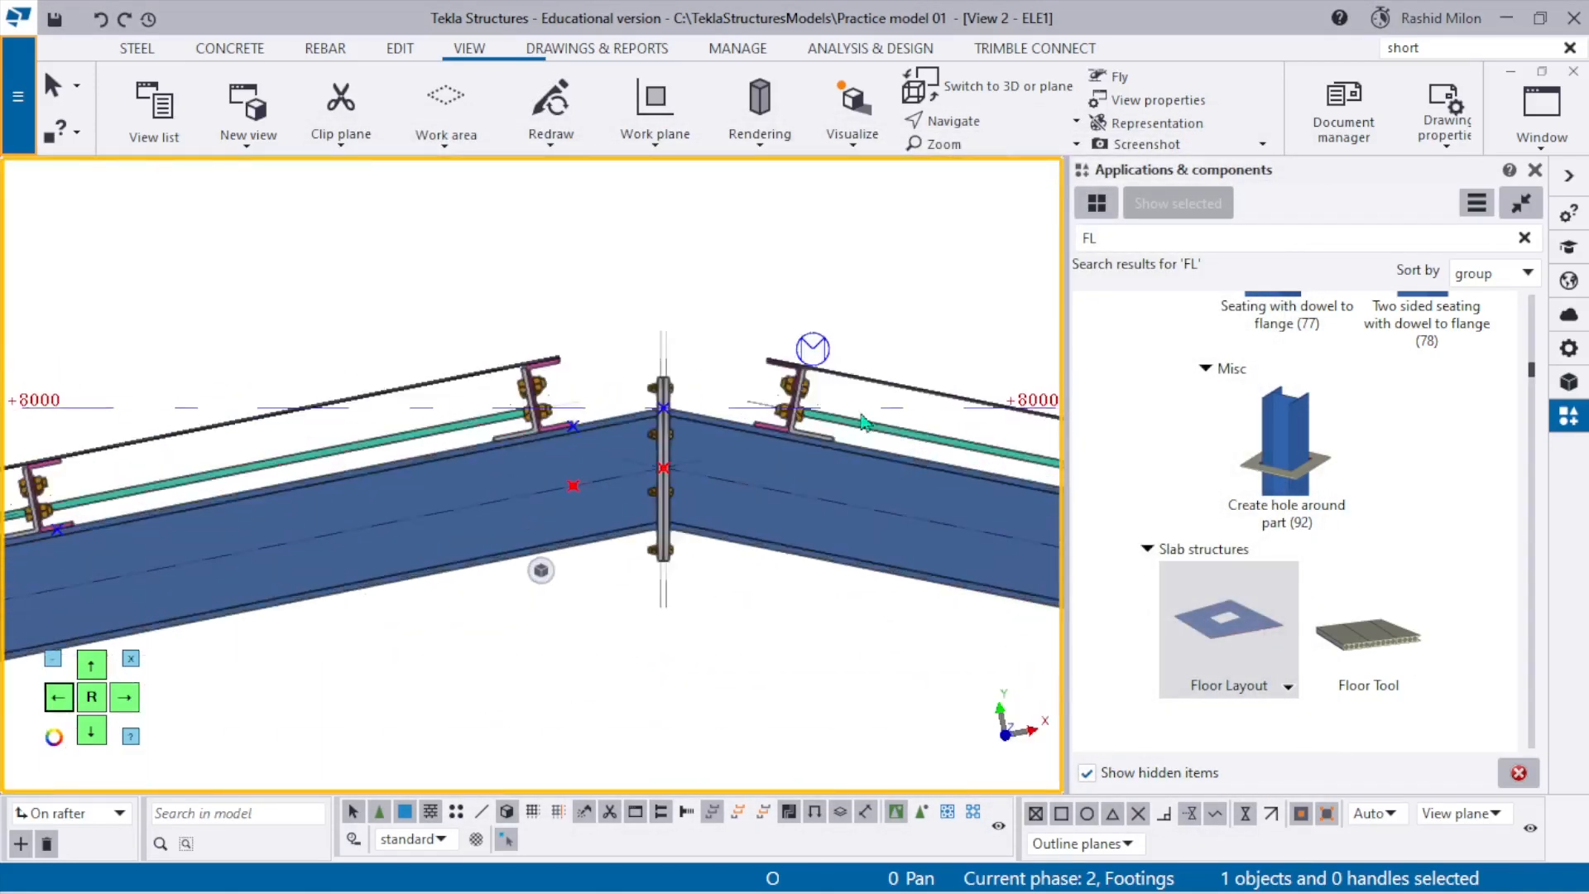
scroll(860, 422, "up", 5)
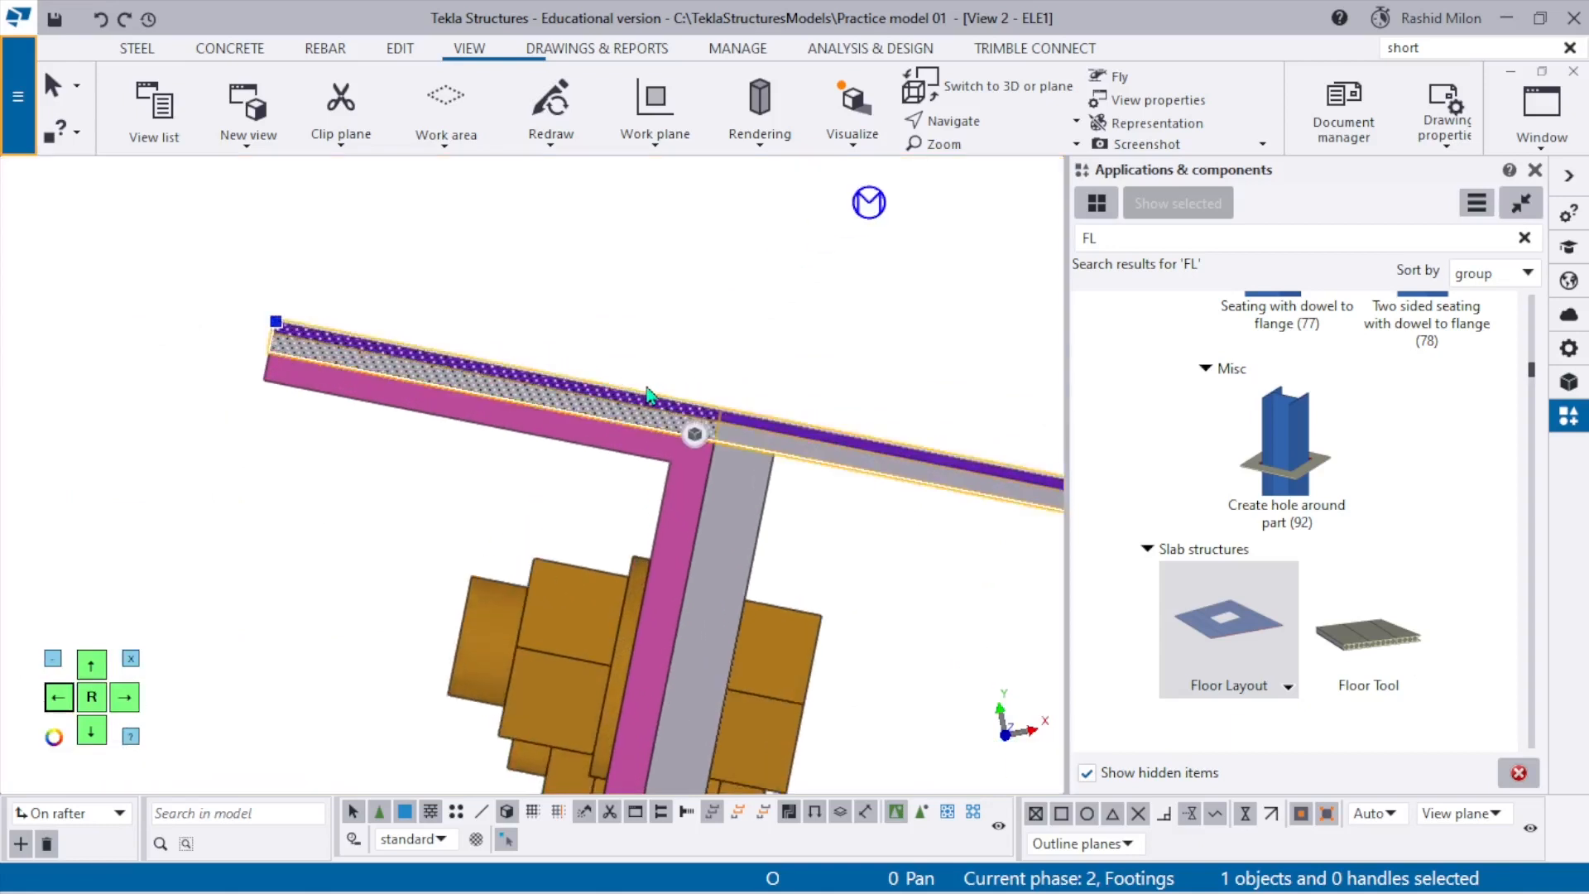
right_click(685, 311)
left_click(729, 422)
scroll(206, 364, "up", 4)
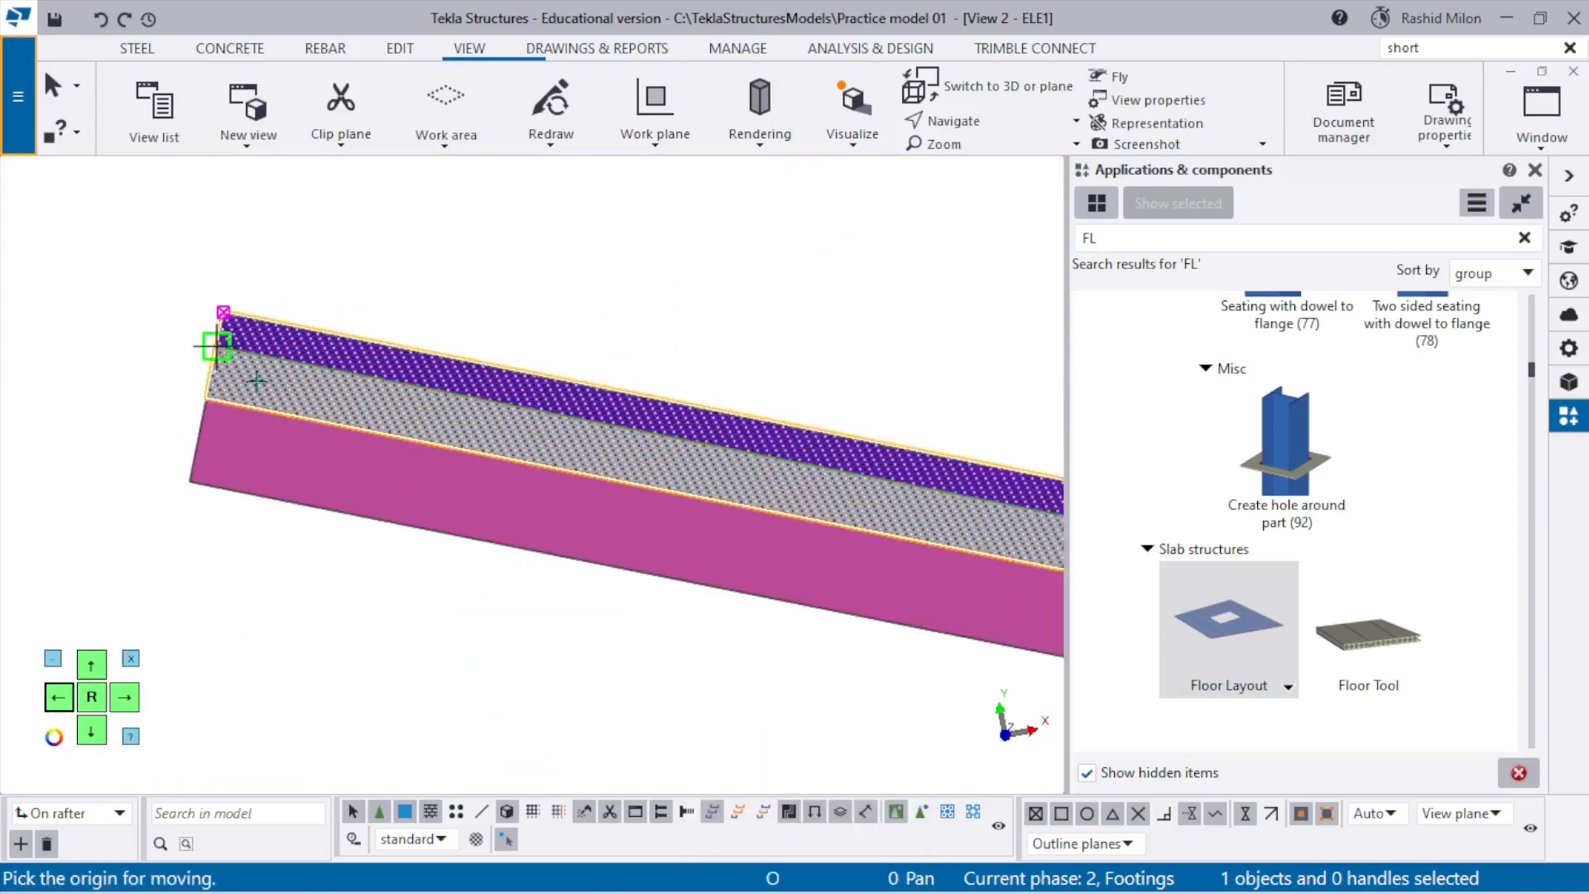
left_click(191, 386)
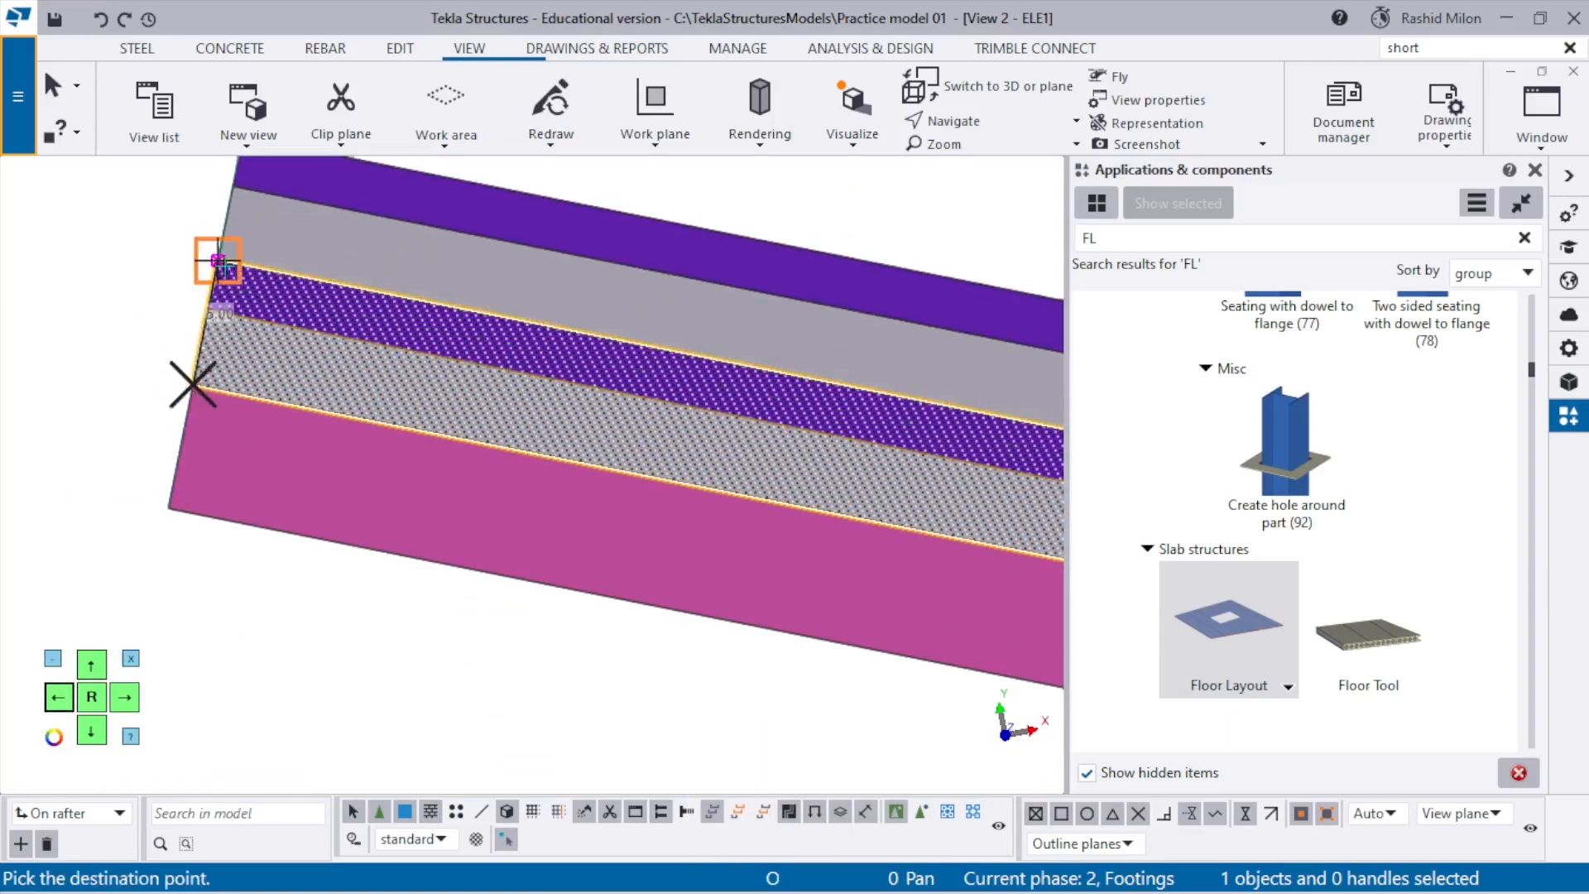
left_click(224, 265)
left_click(179, 324)
scroll(179, 324, "down", 2)
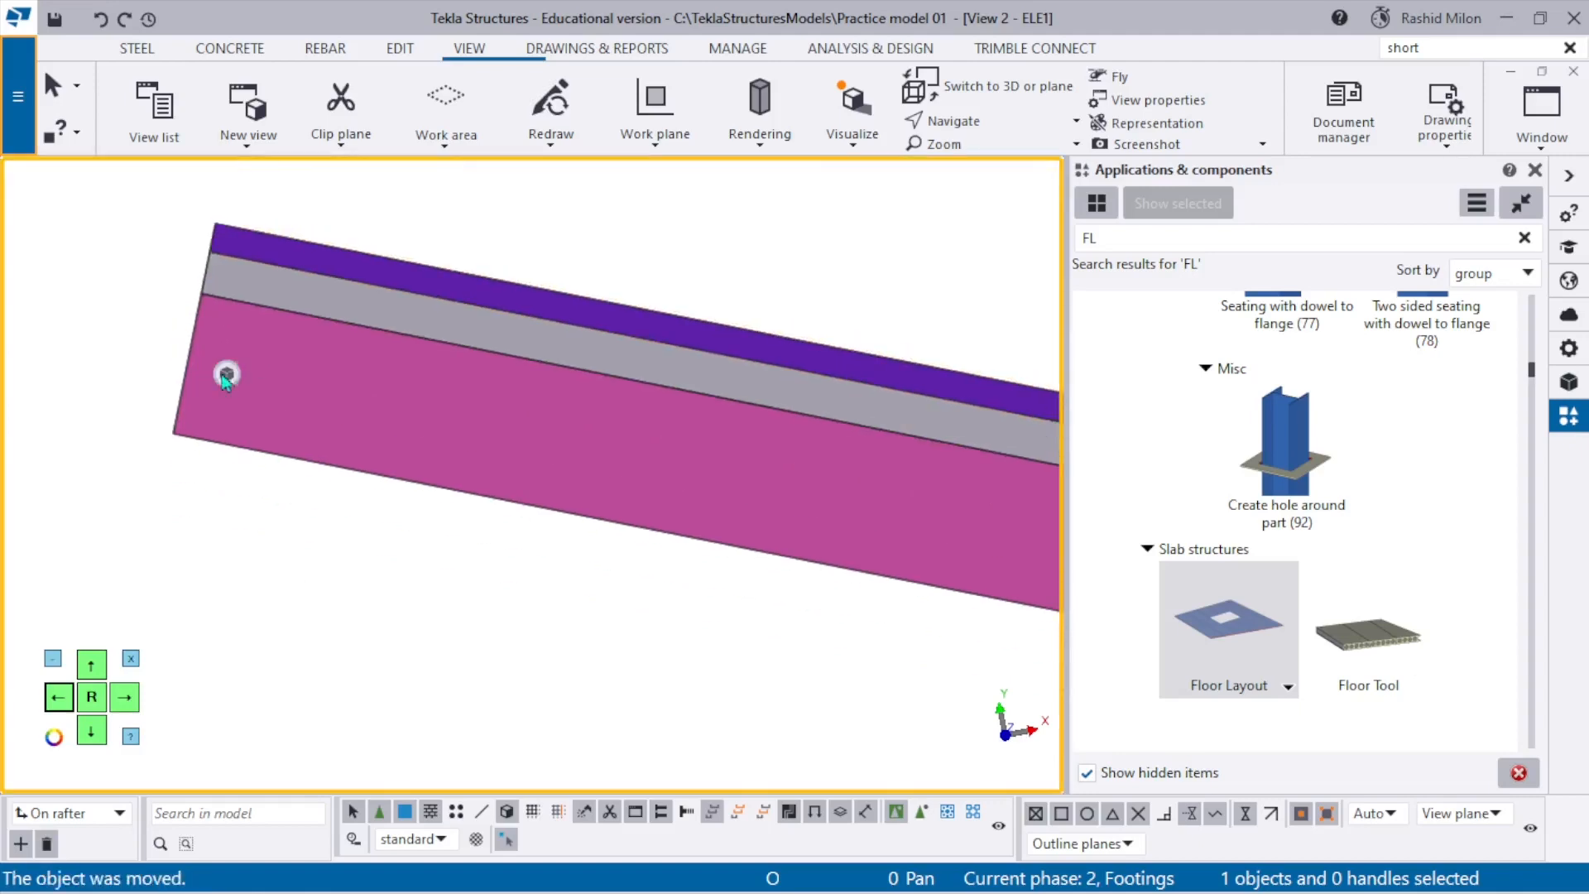
Select the moved floor layout and examine in 3D how it covers the grid D slope.
left_click(356, 255)
middle_click_drag(346, 280, 522, 327, "ctrl")
scroll(393, 492, "down", 2)
scroll(379, 561, "down", 5)
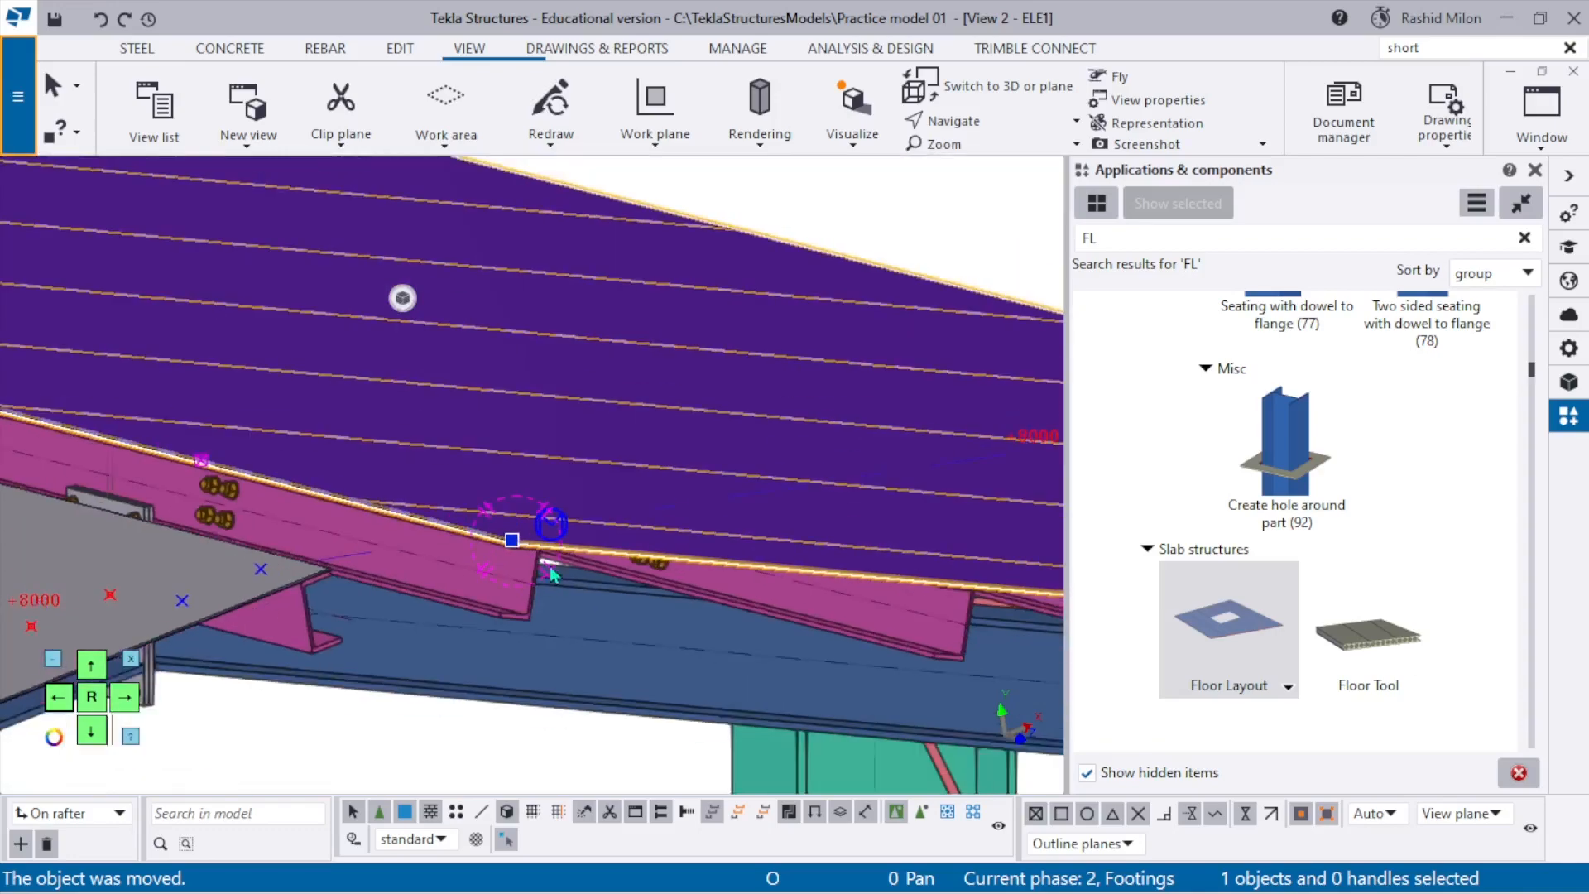
middle_click_drag(556, 499, 374, 515, "ctrl")
scroll(374, 515, "down", 6)
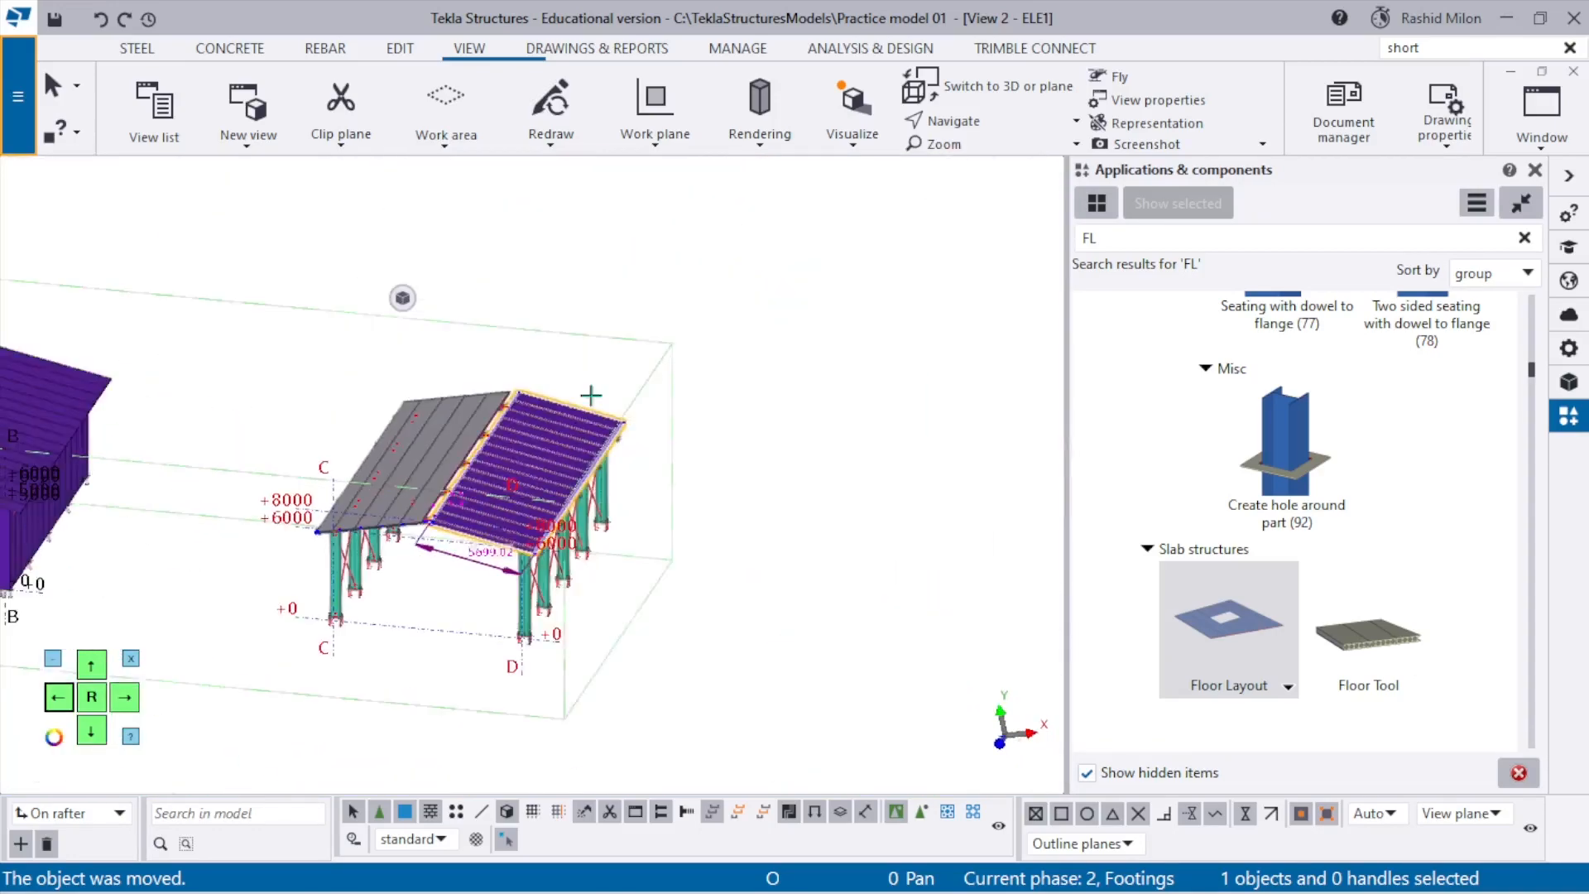
Examine the clad gable wall of the building between grids A and B.
left_click(662, 300)
scroll(528, 481, "up", 4)
mouse_move(526, 478)
middle_mouse_down("ctrl")
mouse_move(438, 504)
mouse_move(689, 391)
mouse_move(201, 375)
middle_mouse_up("ctrl")
scroll(225, 389, "up", 2)
left_click(250, 413)
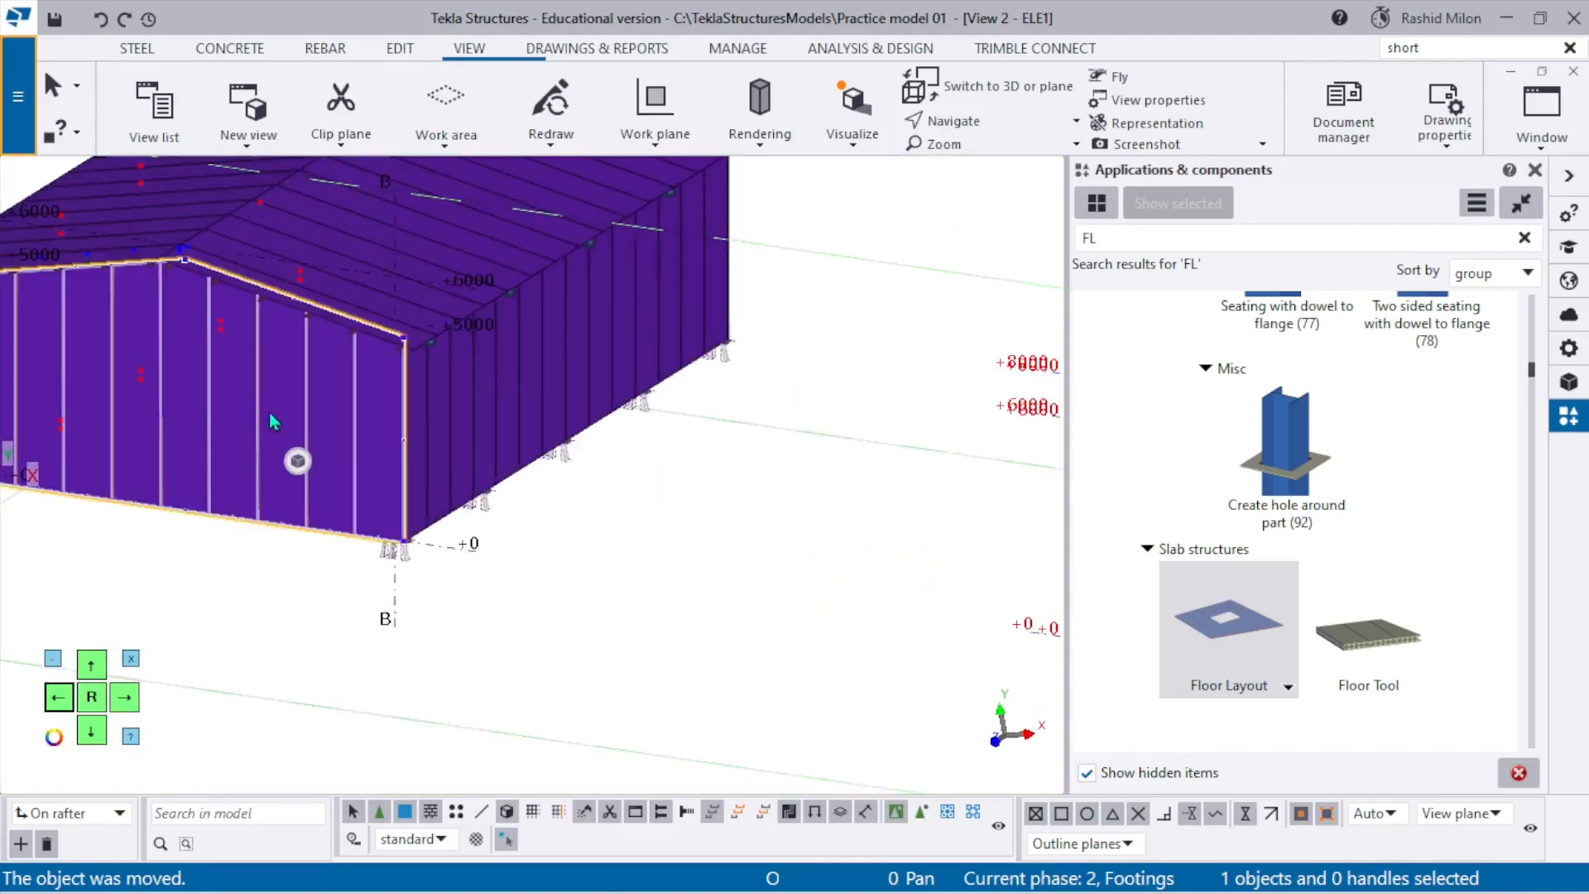
scroll(270, 412, "down", 2)
middle_click_drag(270, 412, 403, 325, "ctrl")
scroll(28, 434, "up", 5)
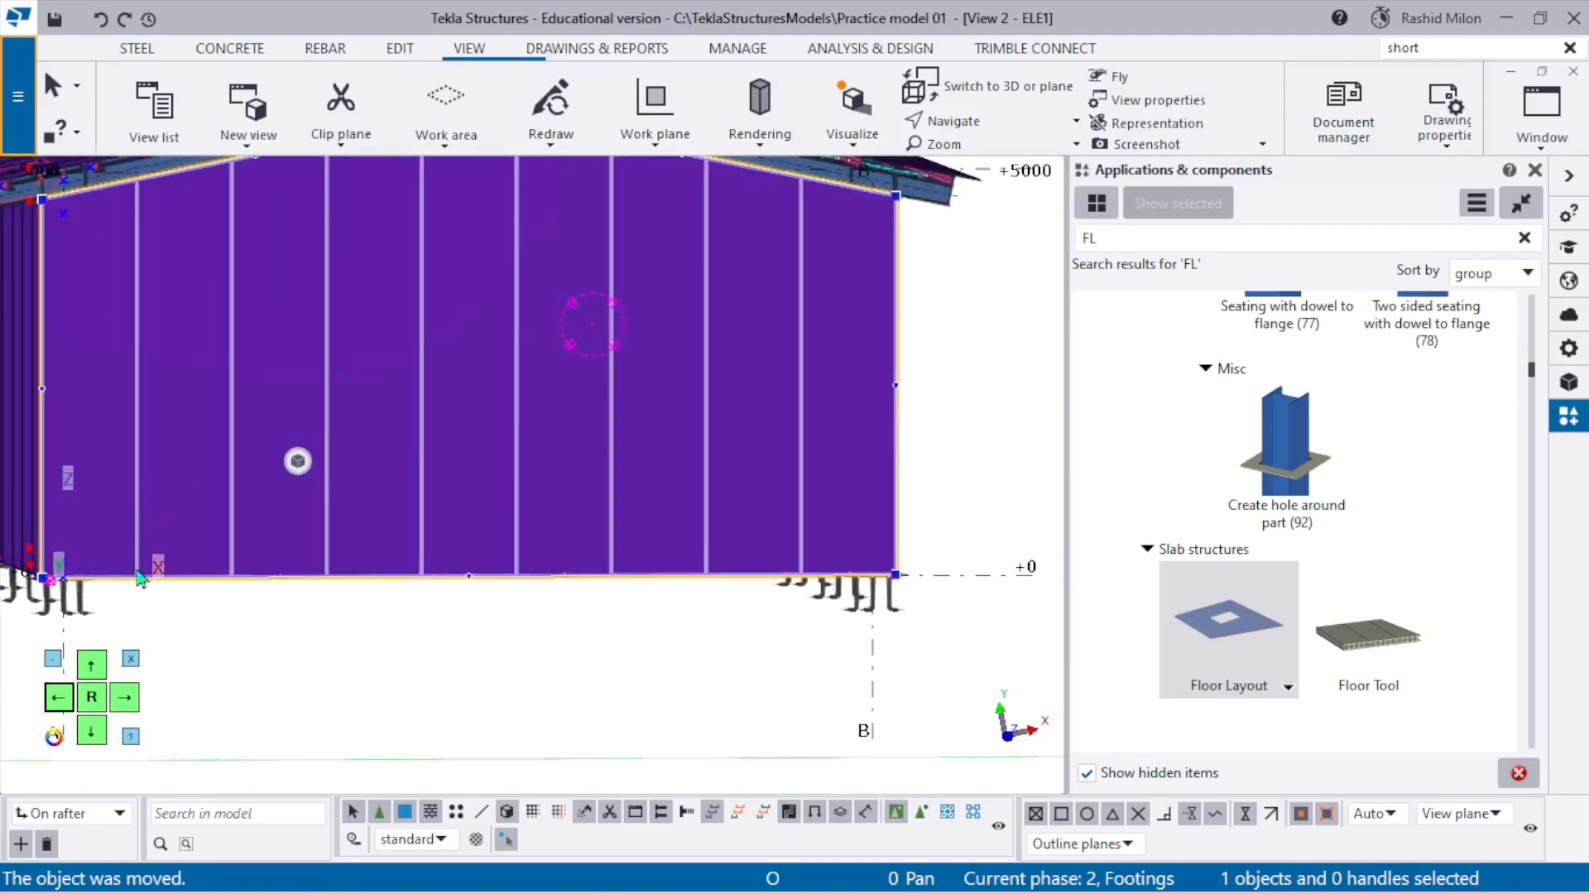
scroll(57, 444, "down", 2)
scroll(312, 509, "down", 5)
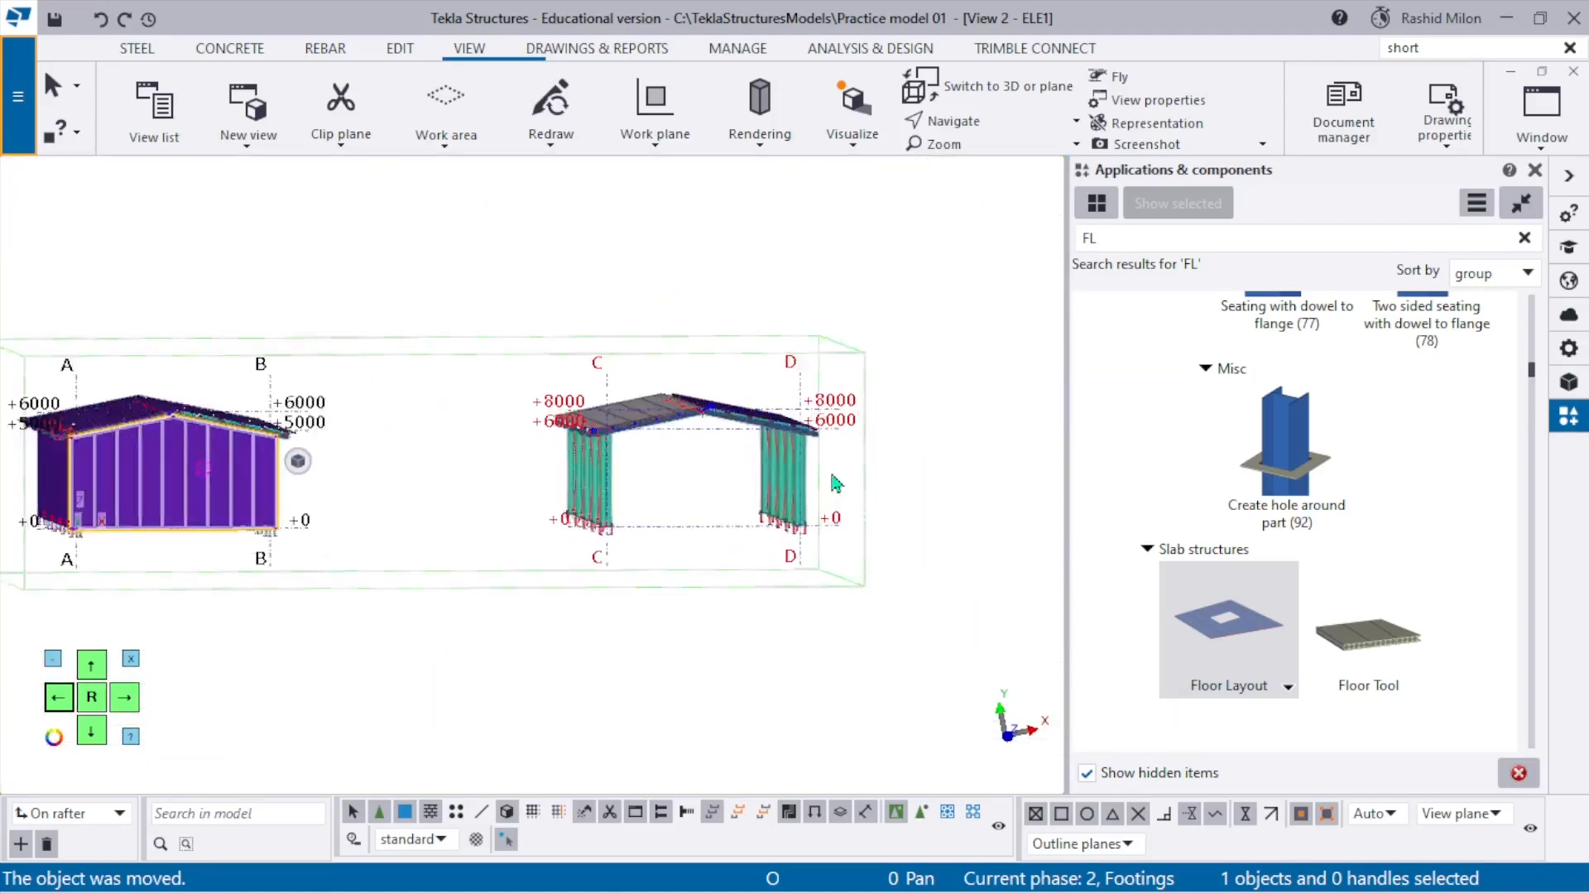
Inspect both covered roof slopes of the building between grids C and D in 3D.
scroll(701, 427, "up", 7)
middle_click_drag(532, 365, 578, 525, "ctrl")
scroll(571, 482, "down", 2)
scroll(694, 542, "down", 2)
scroll(643, 507, "up", 3)
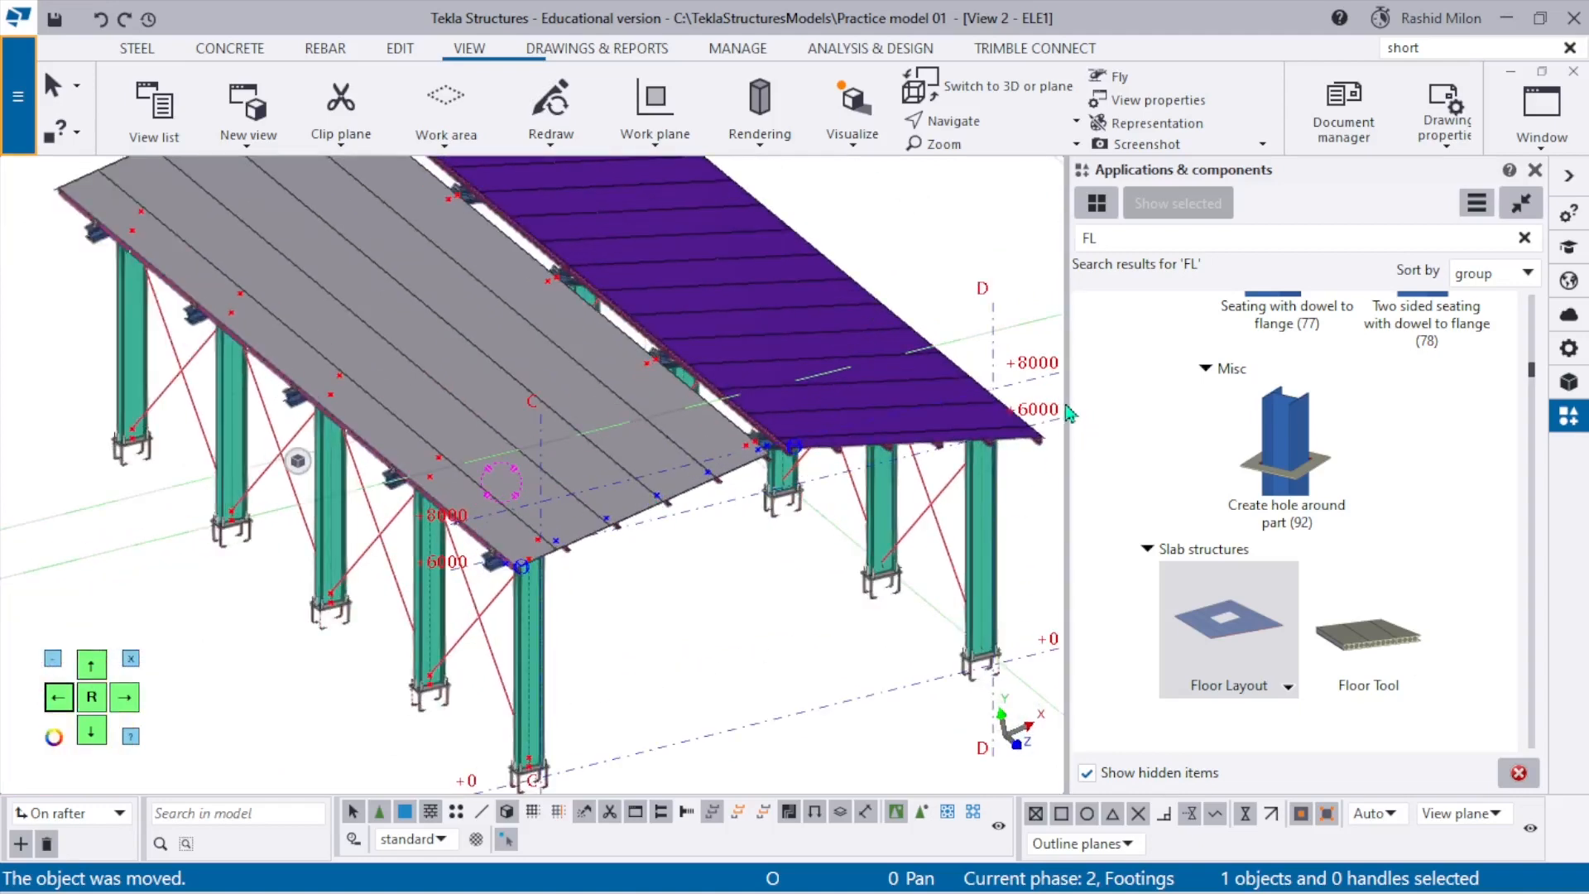
Narrow the component catalog, clear its FL search, and redraw the model view.
left_click_drag(1070, 412, 1321, 376)
left_click(1524, 238)
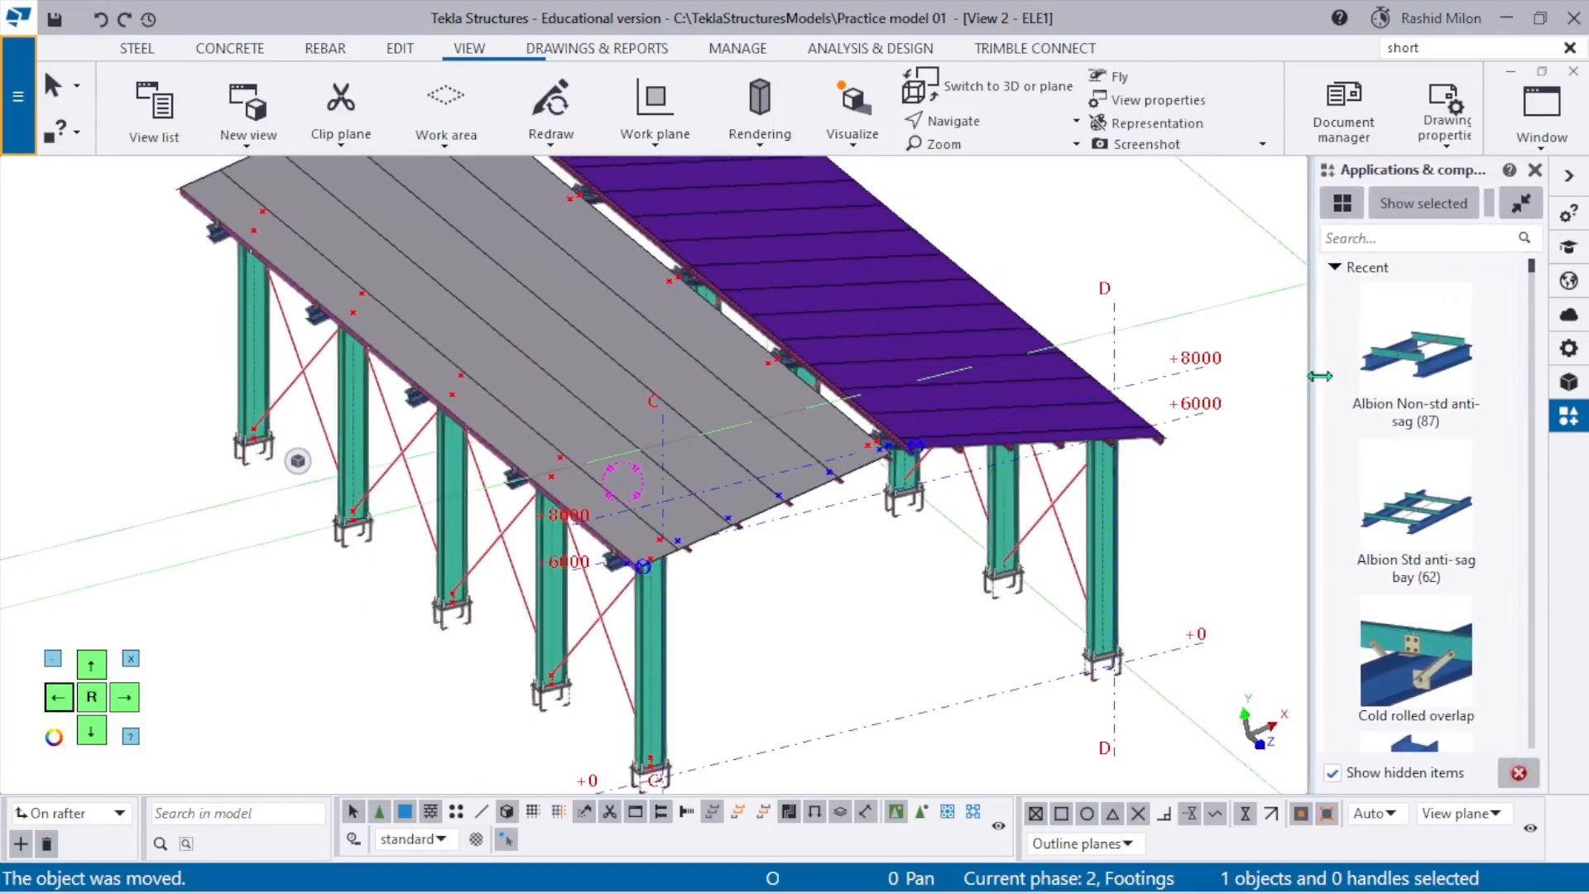
scroll(925, 322, "down", 5)
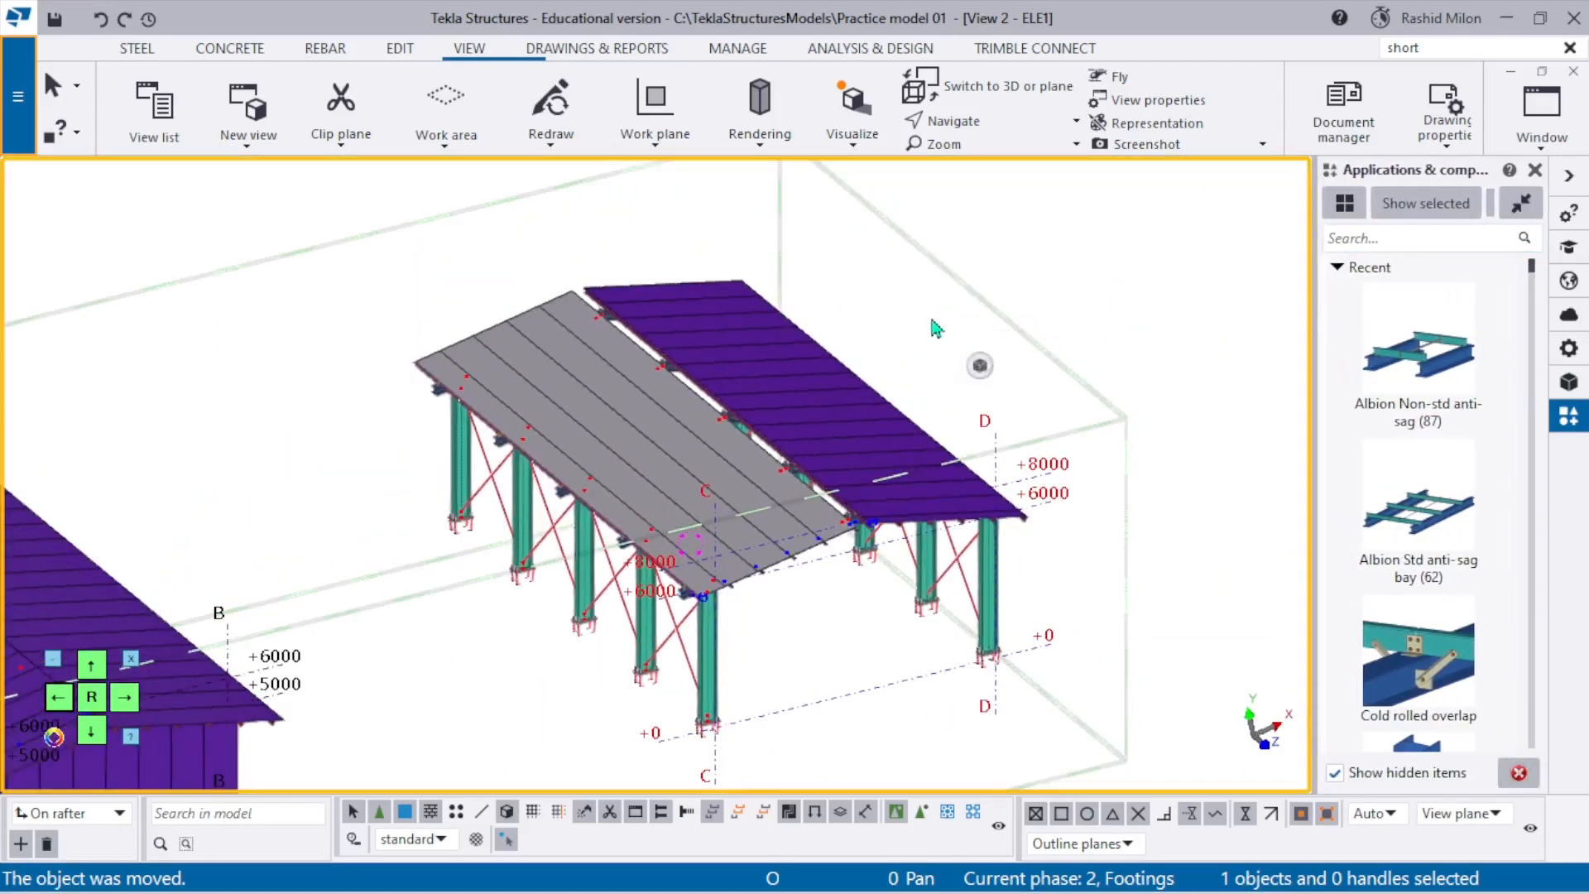
right_click(932, 319)
left_click(1006, 455)
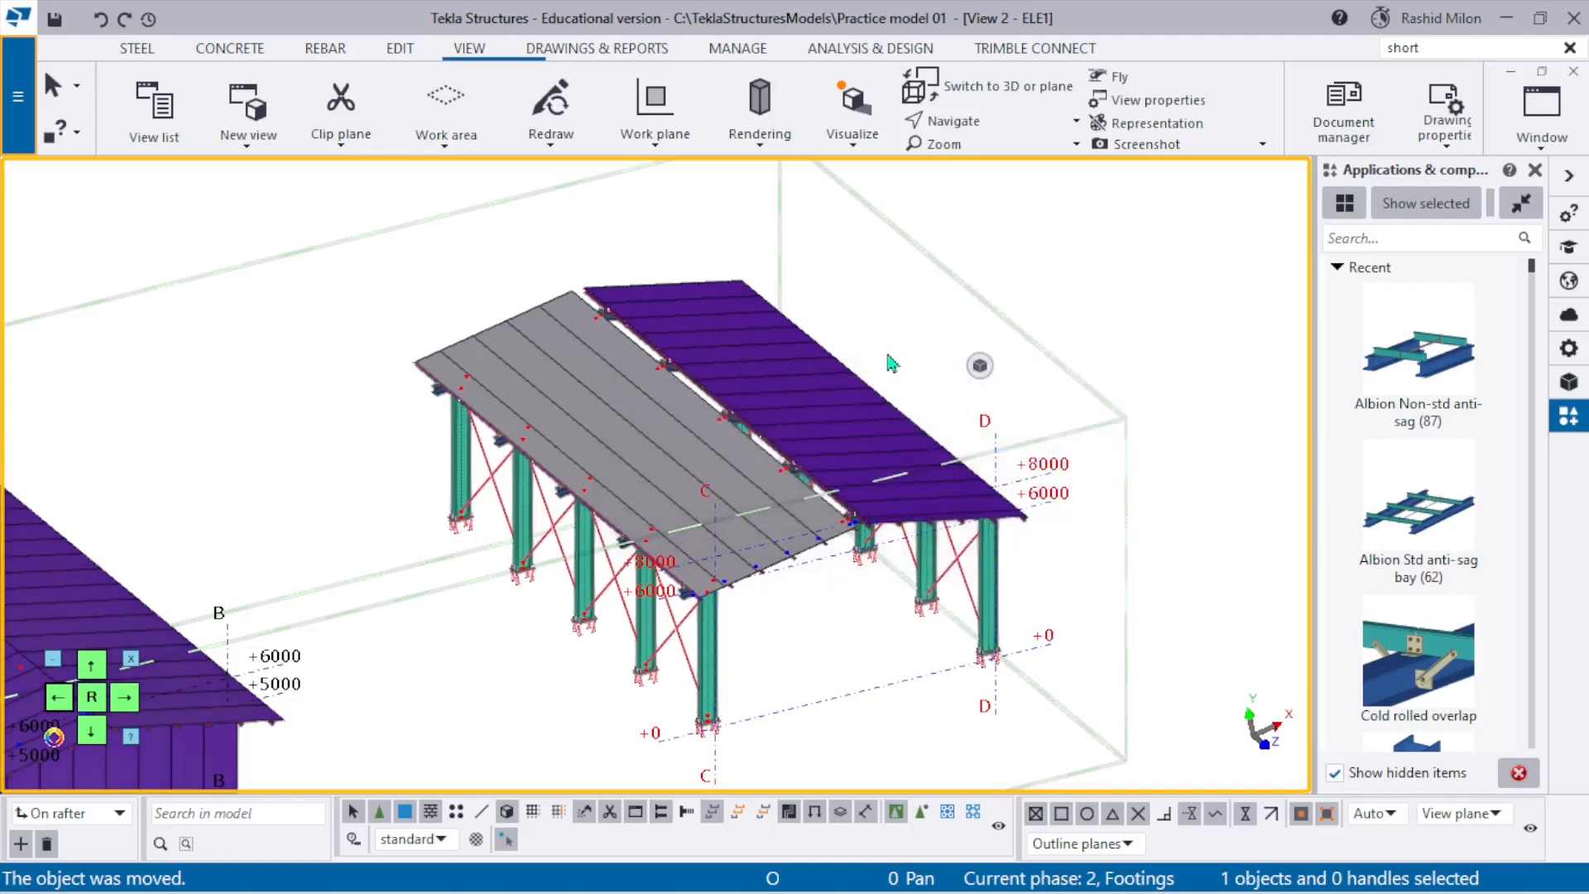
Examine the ridge, eaves and gable edges of the C–D building's roof covering from several 3D angles.
scroll(782, 559, "up", 5)
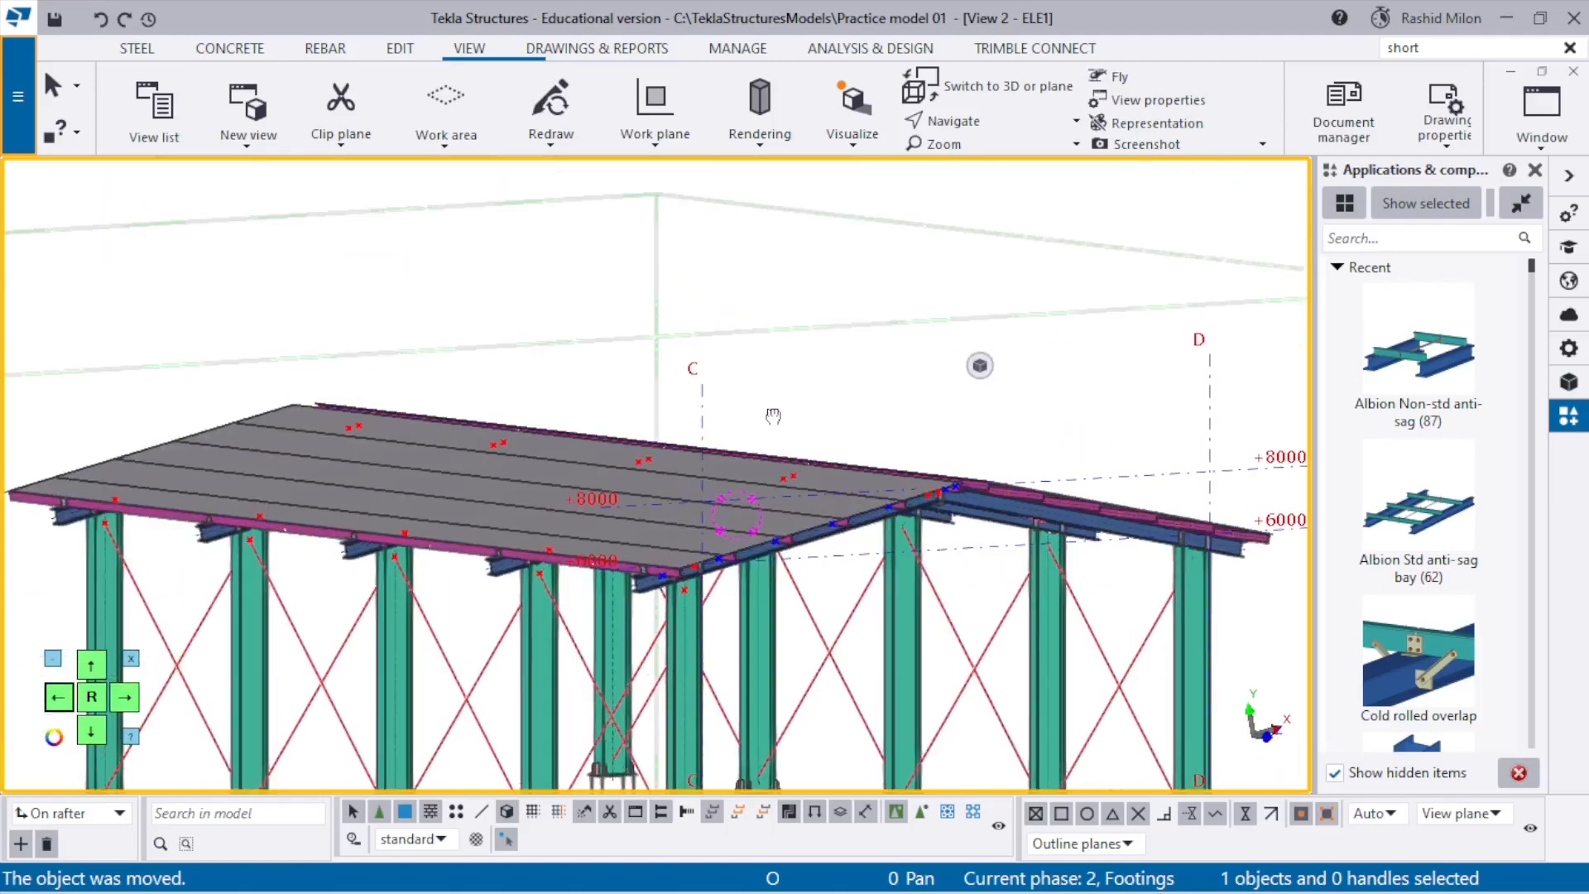
scroll(734, 440, "down", 4)
scroll(729, 452, "up", 2)
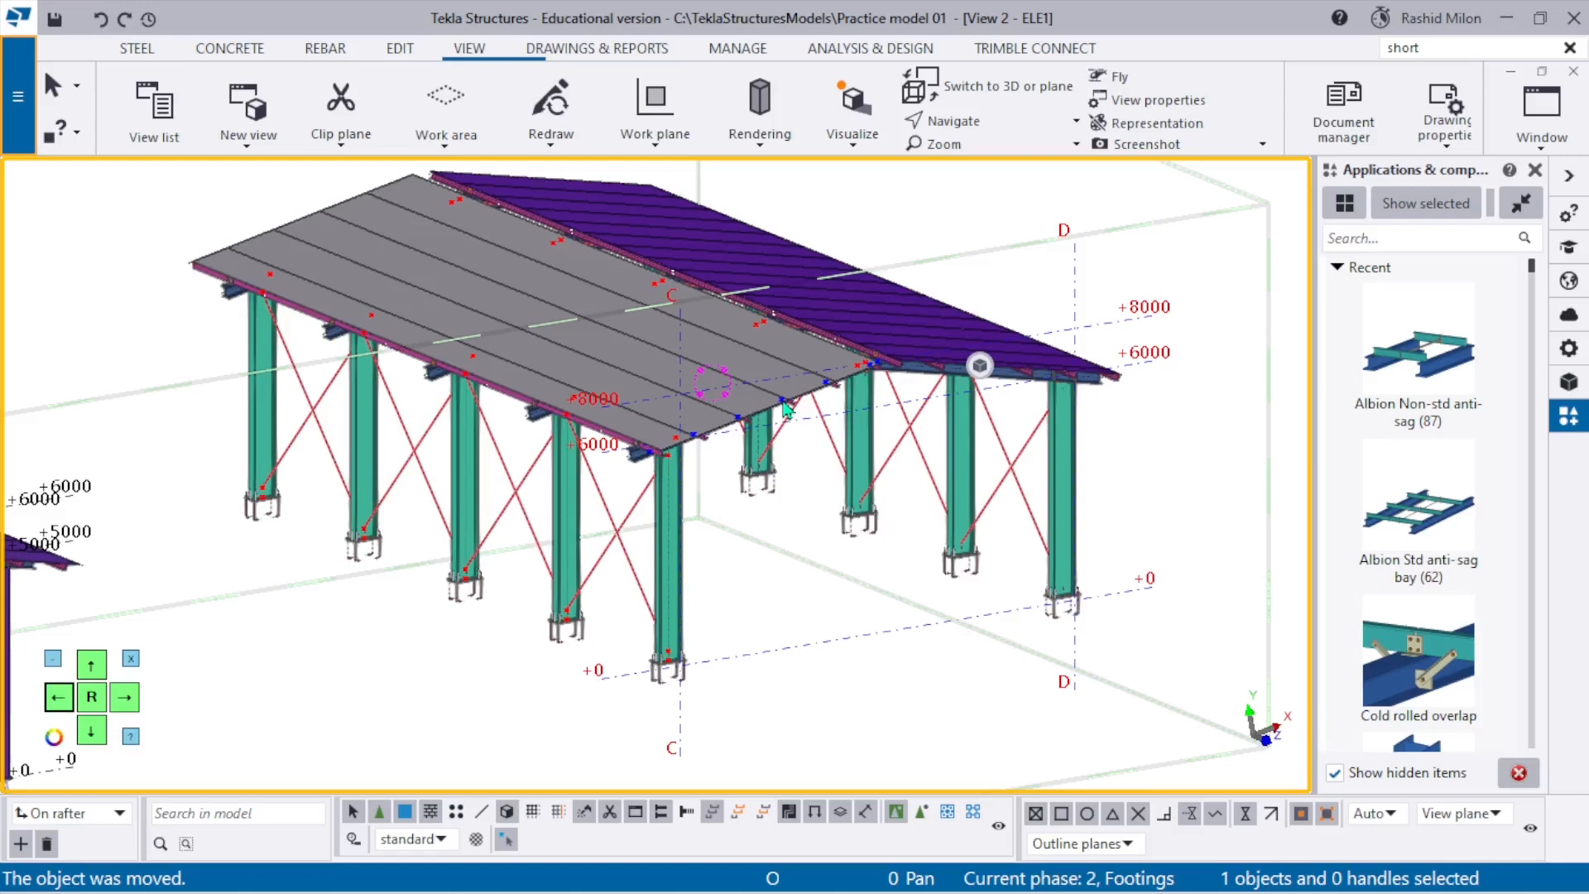
middle_click_drag(692, 374, 739, 431)
mouse_move(988, 365)
left_click_drag(1163, 438, 1163, 260)
scroll(845, 240, "up", 2)
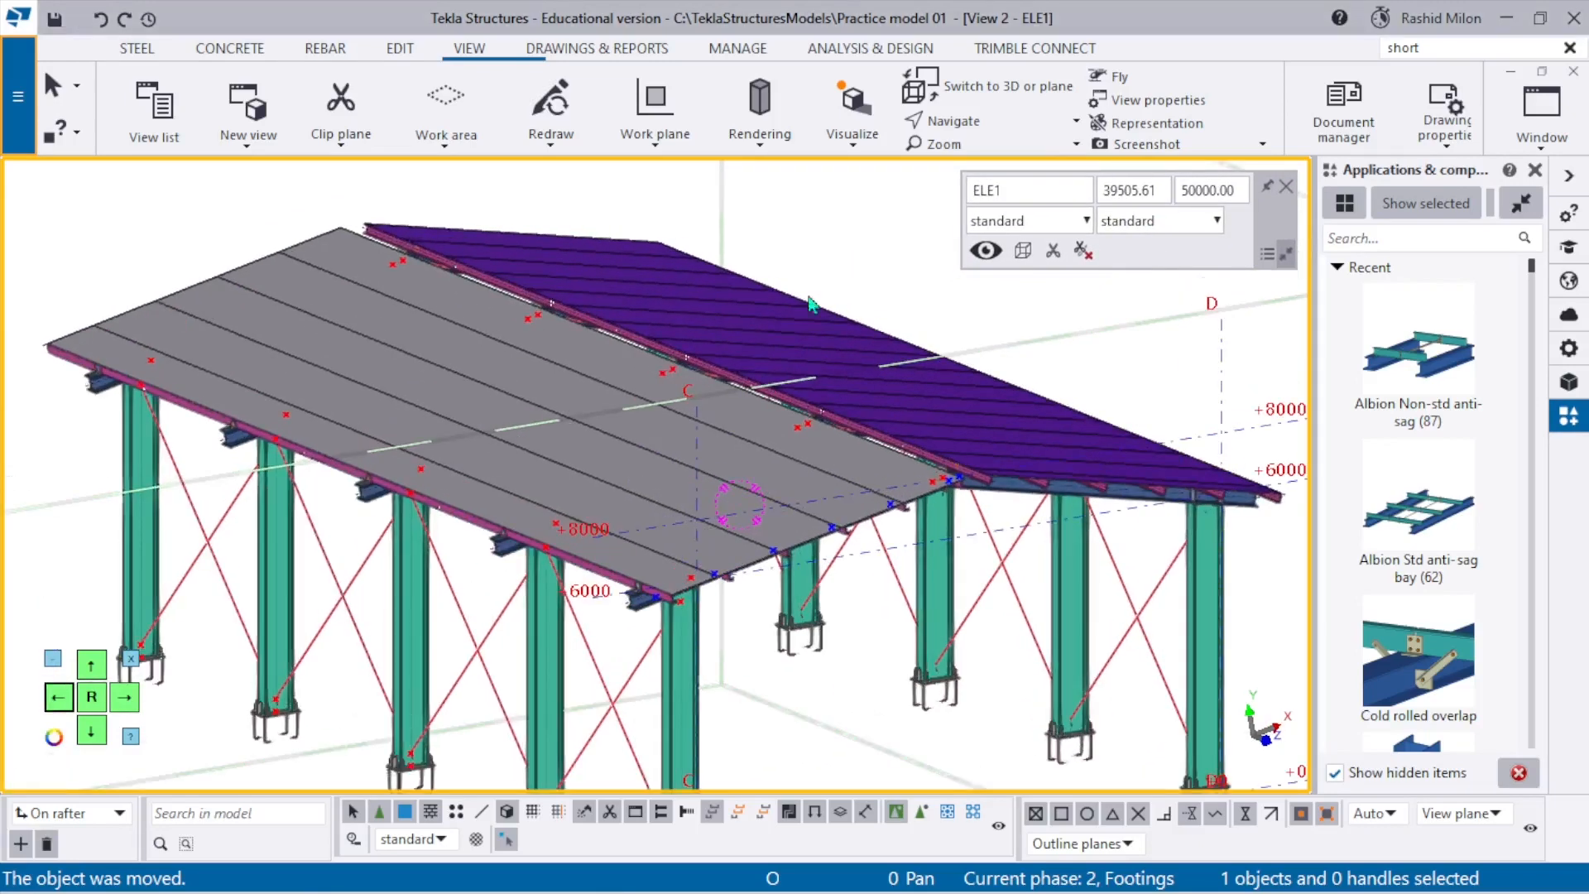
scroll(887, 741, "up", 1)
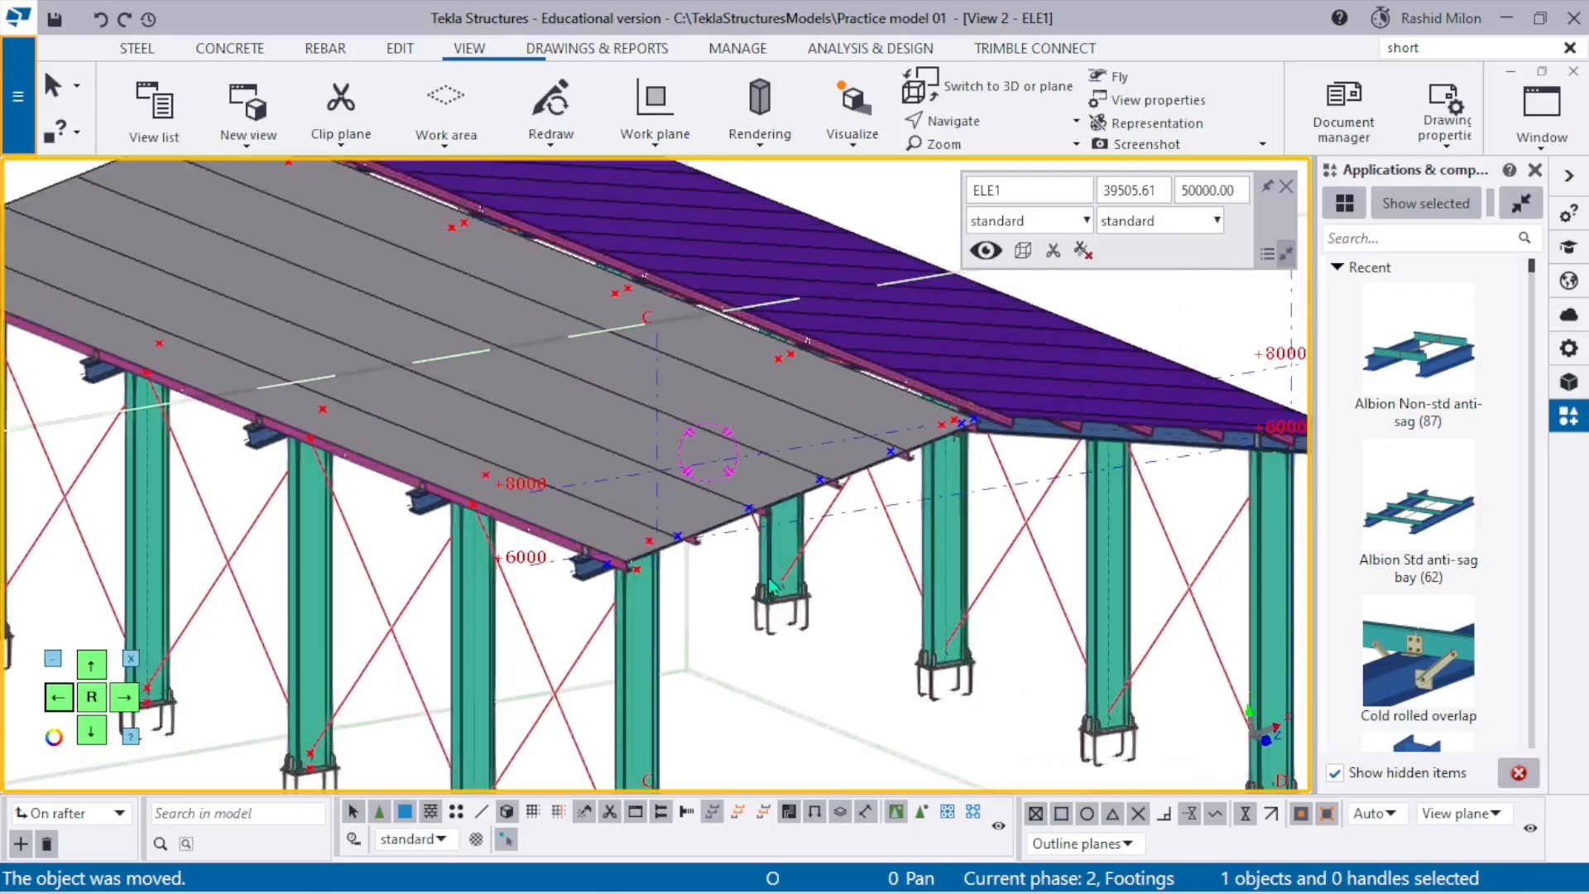
scroll(749, 455, "down", 2)
middle_click_drag(756, 450, 755, 489, "ctrl")
scroll(1149, 711, "down", 3)
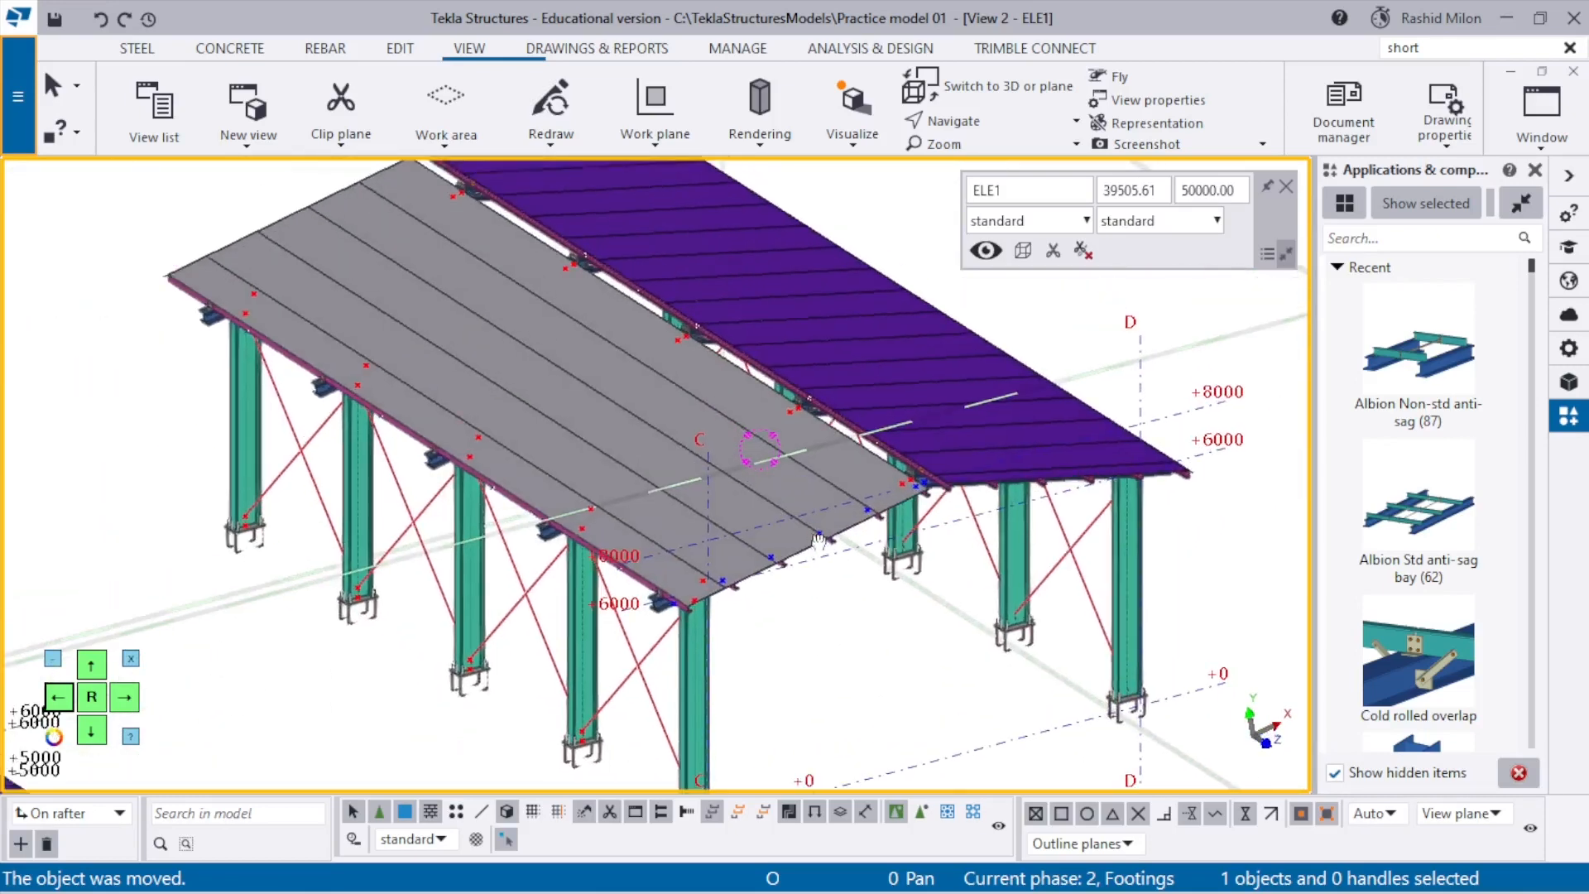
mouse_move(1112, 893)
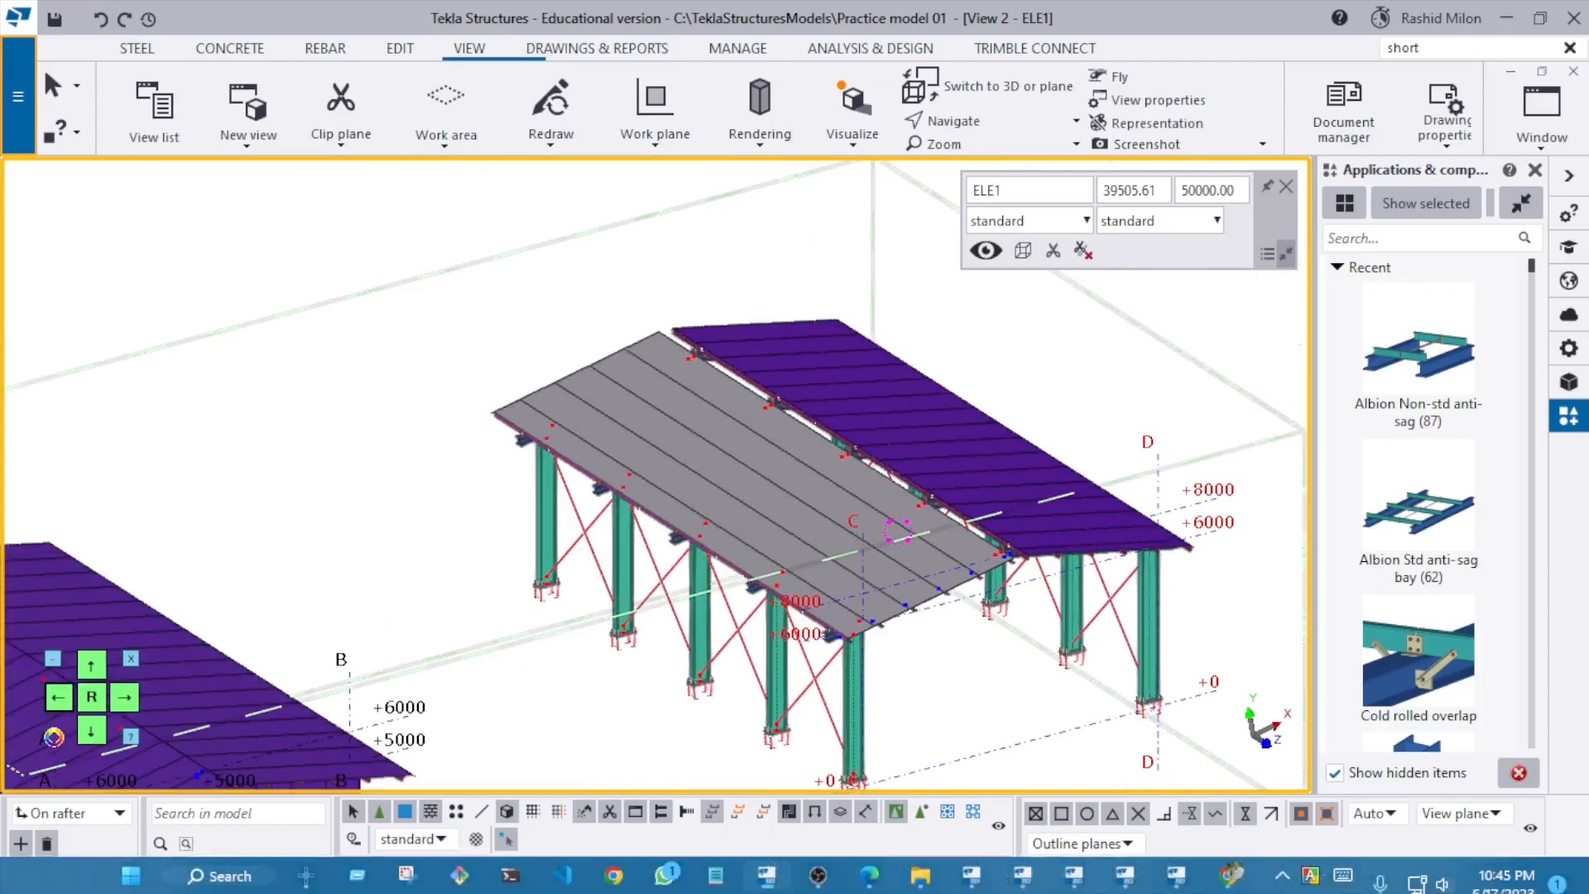